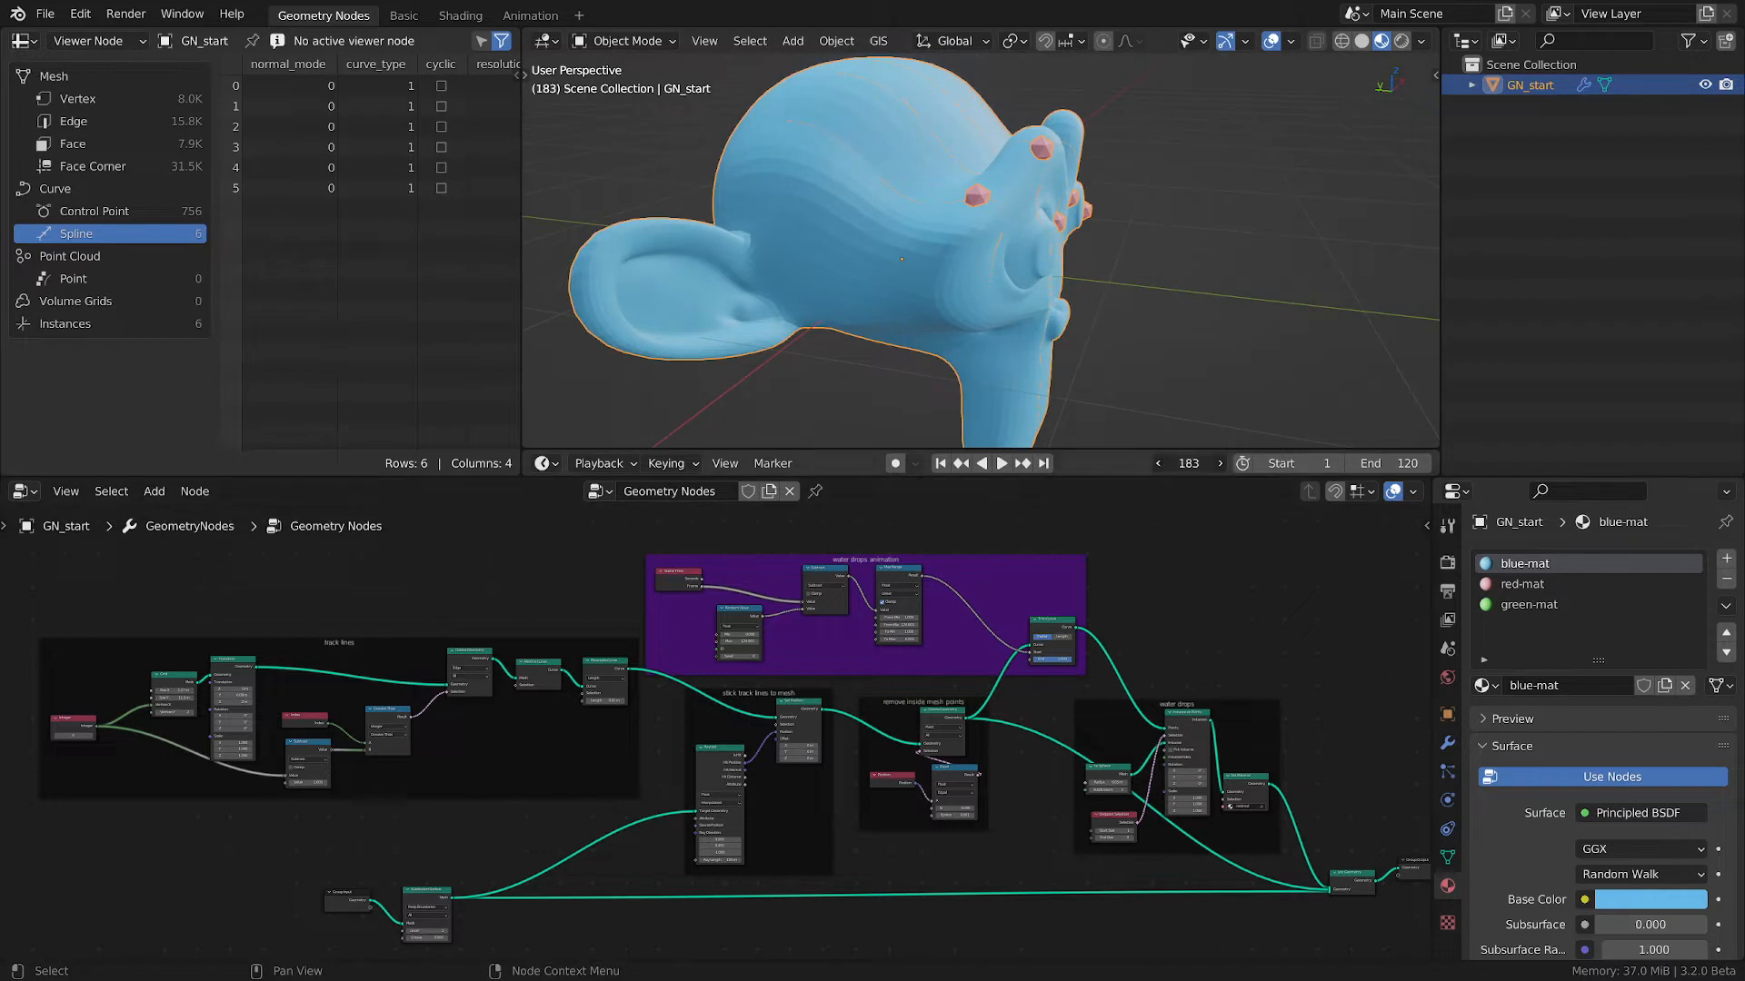
- Scrub the animation to frame 174 and review how the drops run over the monkey head
{"action": "left_click_drag", "start_coordinate": [1188, 464], "coordinate": [1104, 463]}
{"action": "middle_click_drag", "start_coordinate": [873, 300], "coordinate": [1090, 311]}
{"action": "scroll", "coordinate": [1089, 311], "scroll_direction": "up", "scroll_amount": 3}
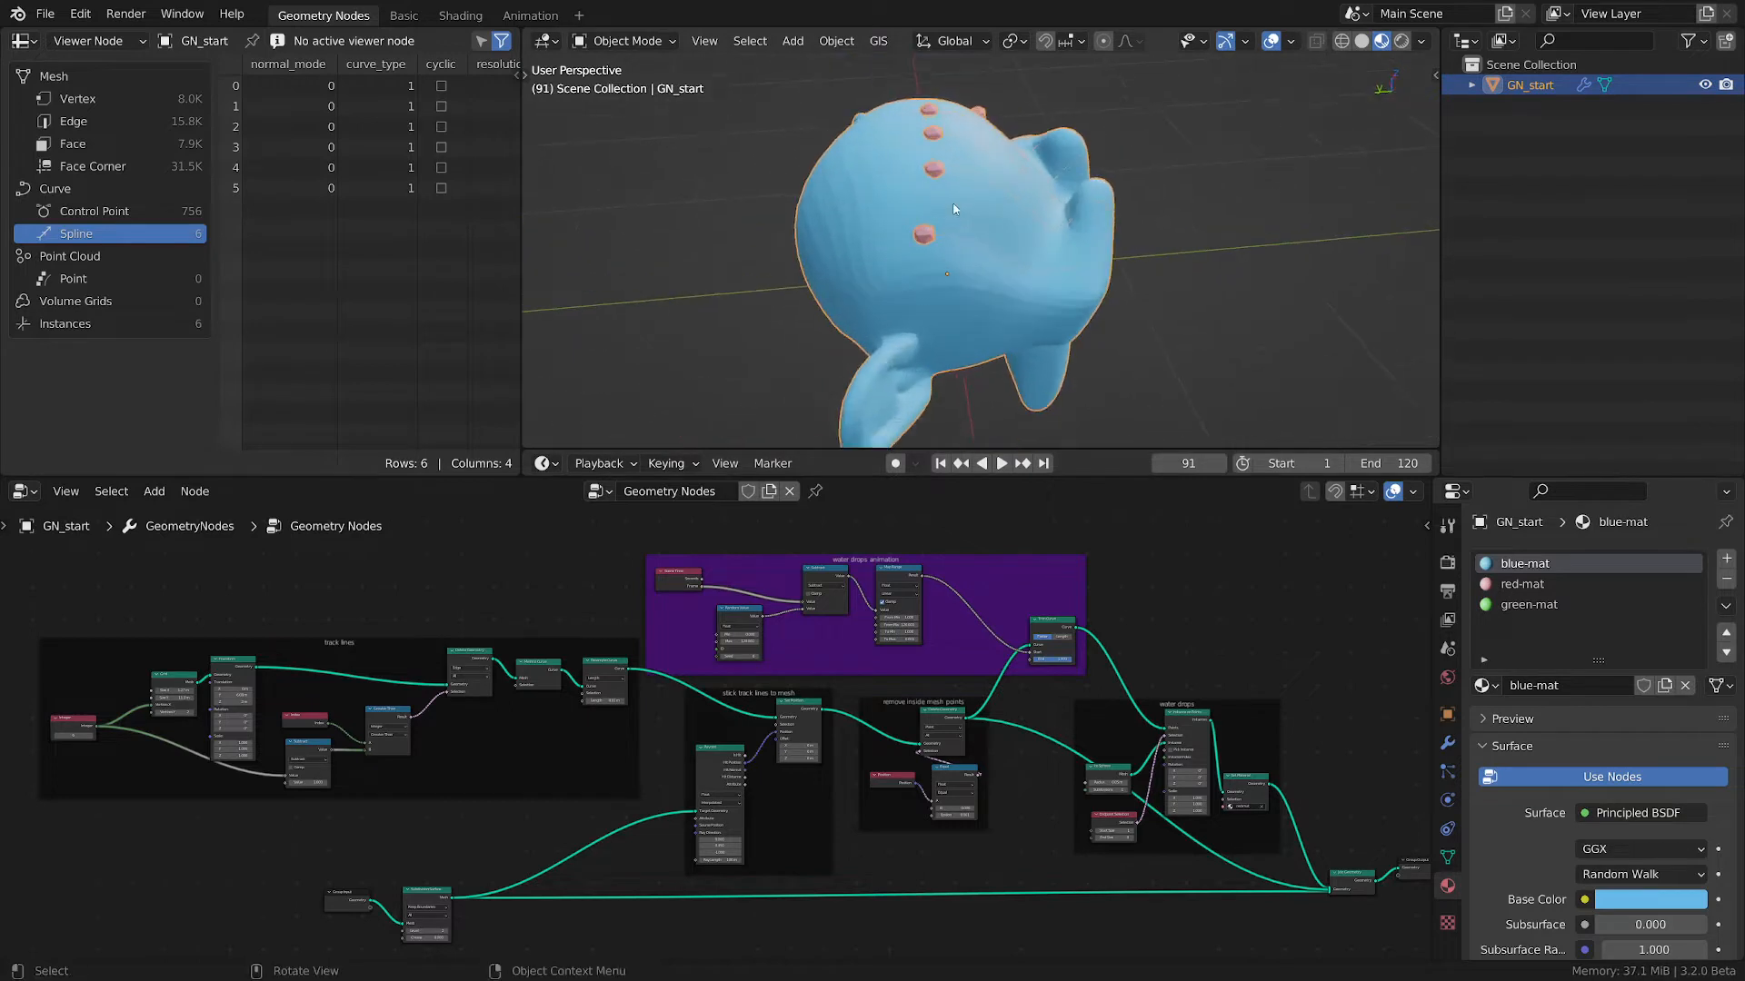
{"action": "left_click_drag", "start_coordinate": [1190, 467], "coordinate": [1229, 467]}
{"action": "mouse_move", "coordinate": [1118, 243]}
{"action": "middle_mouse_down"}
{"action": "mouse_move", "coordinate": [990, 200]}
{"action": "mouse_move", "coordinate": [1099, 291]}
{"action": "mouse_move", "coordinate": [1101, 273]}
{"action": "middle_mouse_up"}
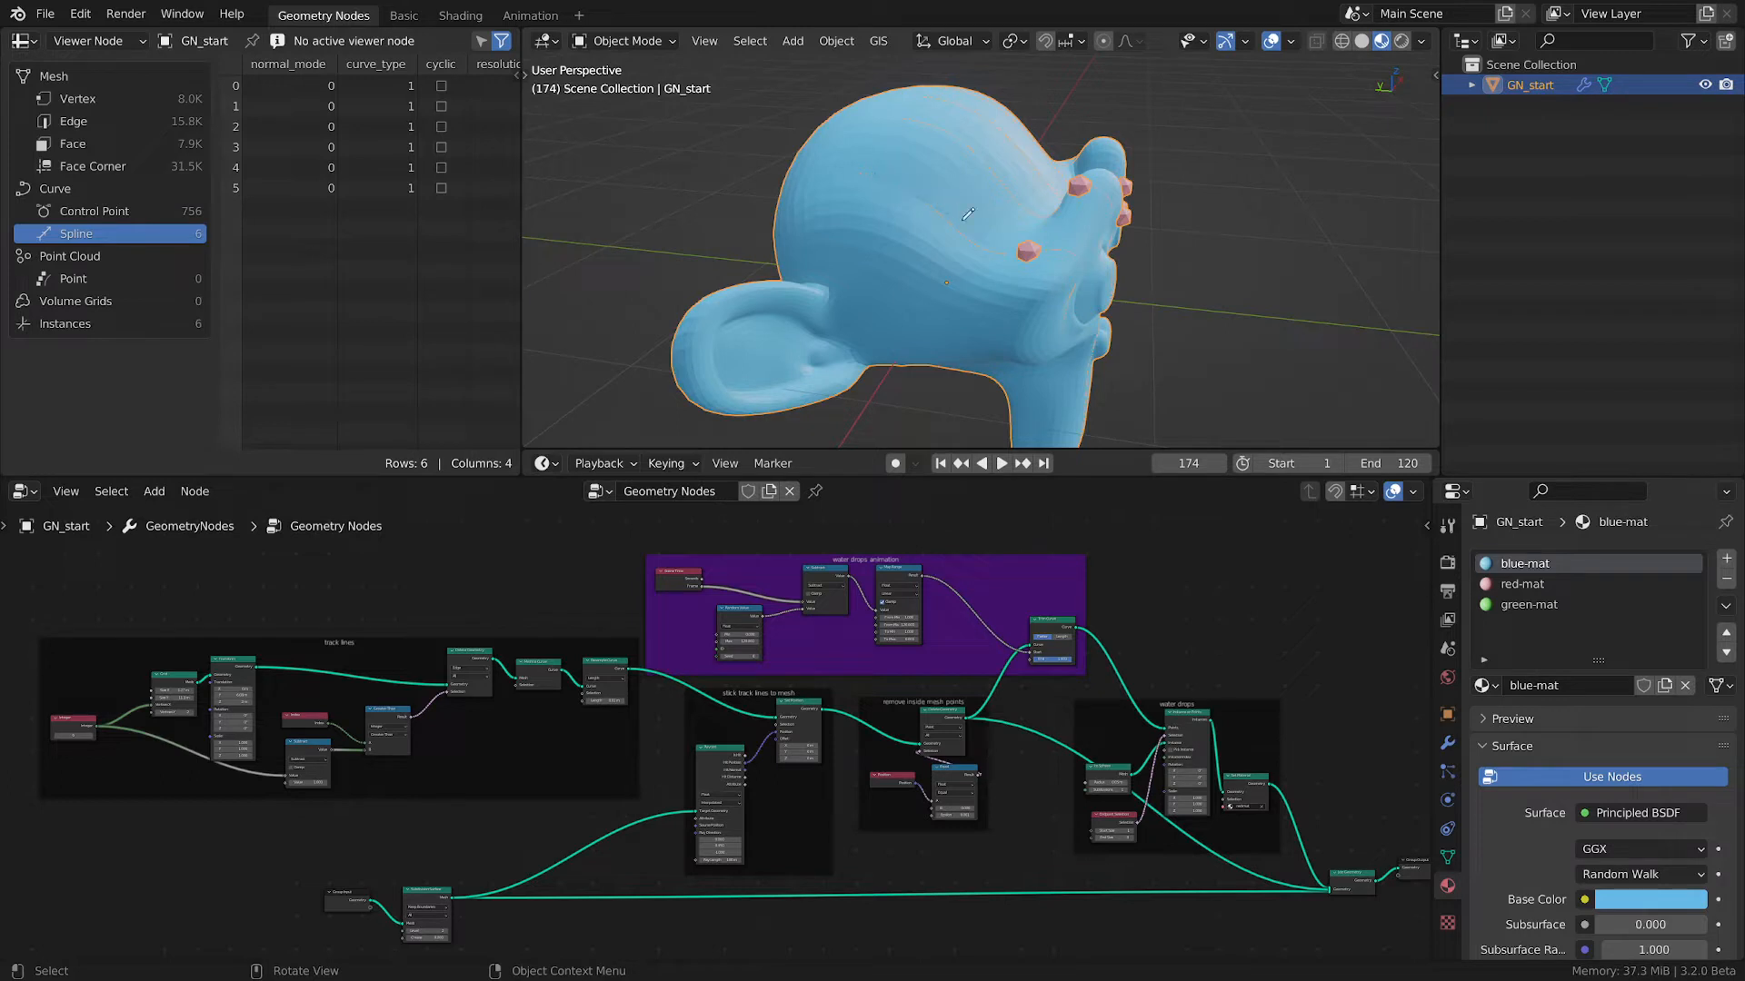
- Switch the viewport to Solid shading to inspect the track lines, and return it to Material Preview
{"action": "key", "text": "z"}
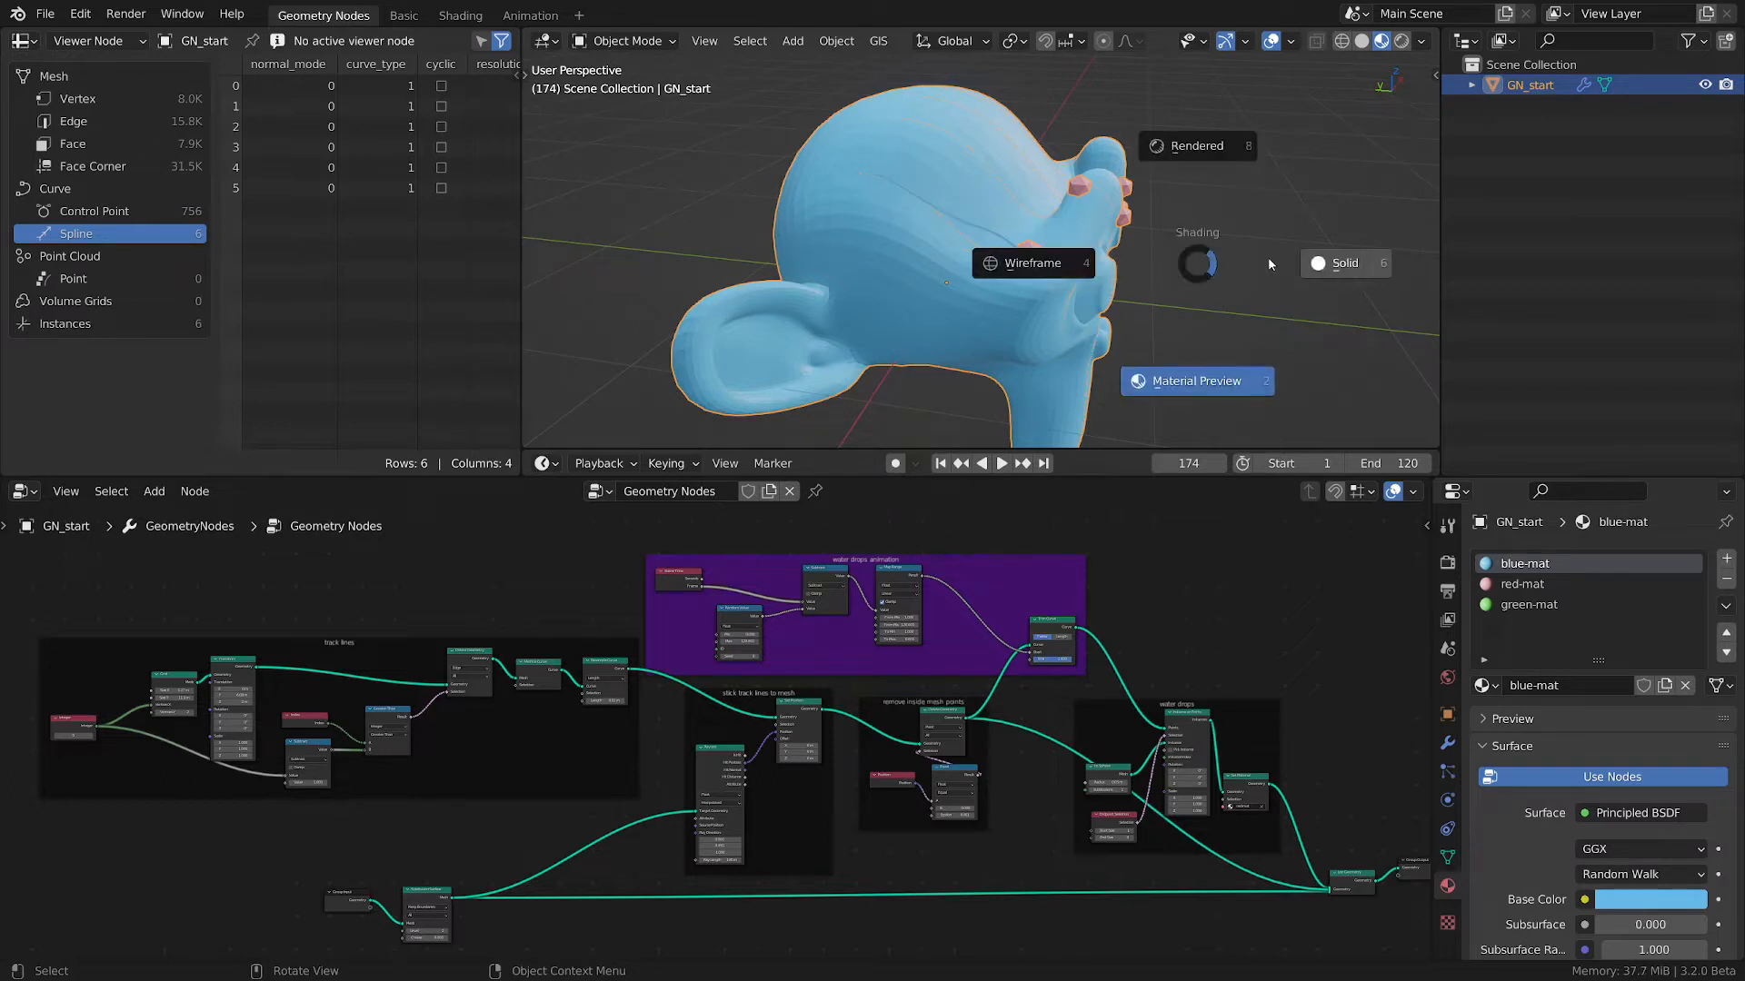
{"action": "left_click", "coordinate": [1324, 263]}
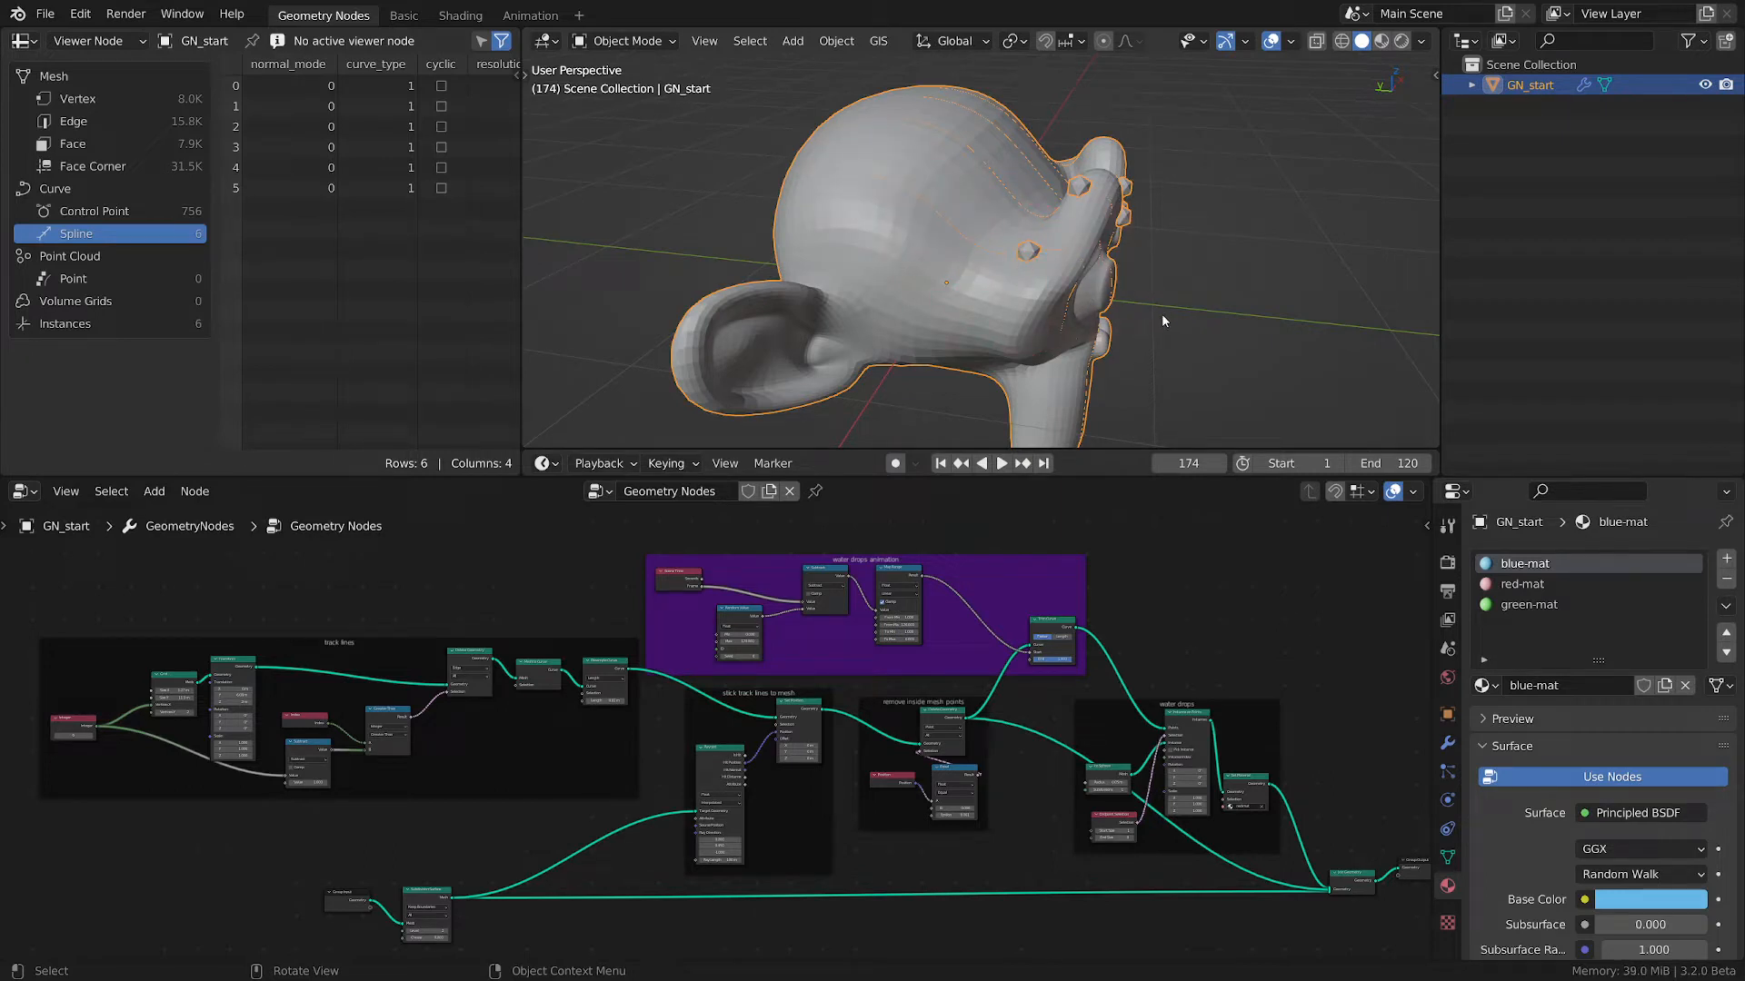
{"action": "key", "text": "z"}
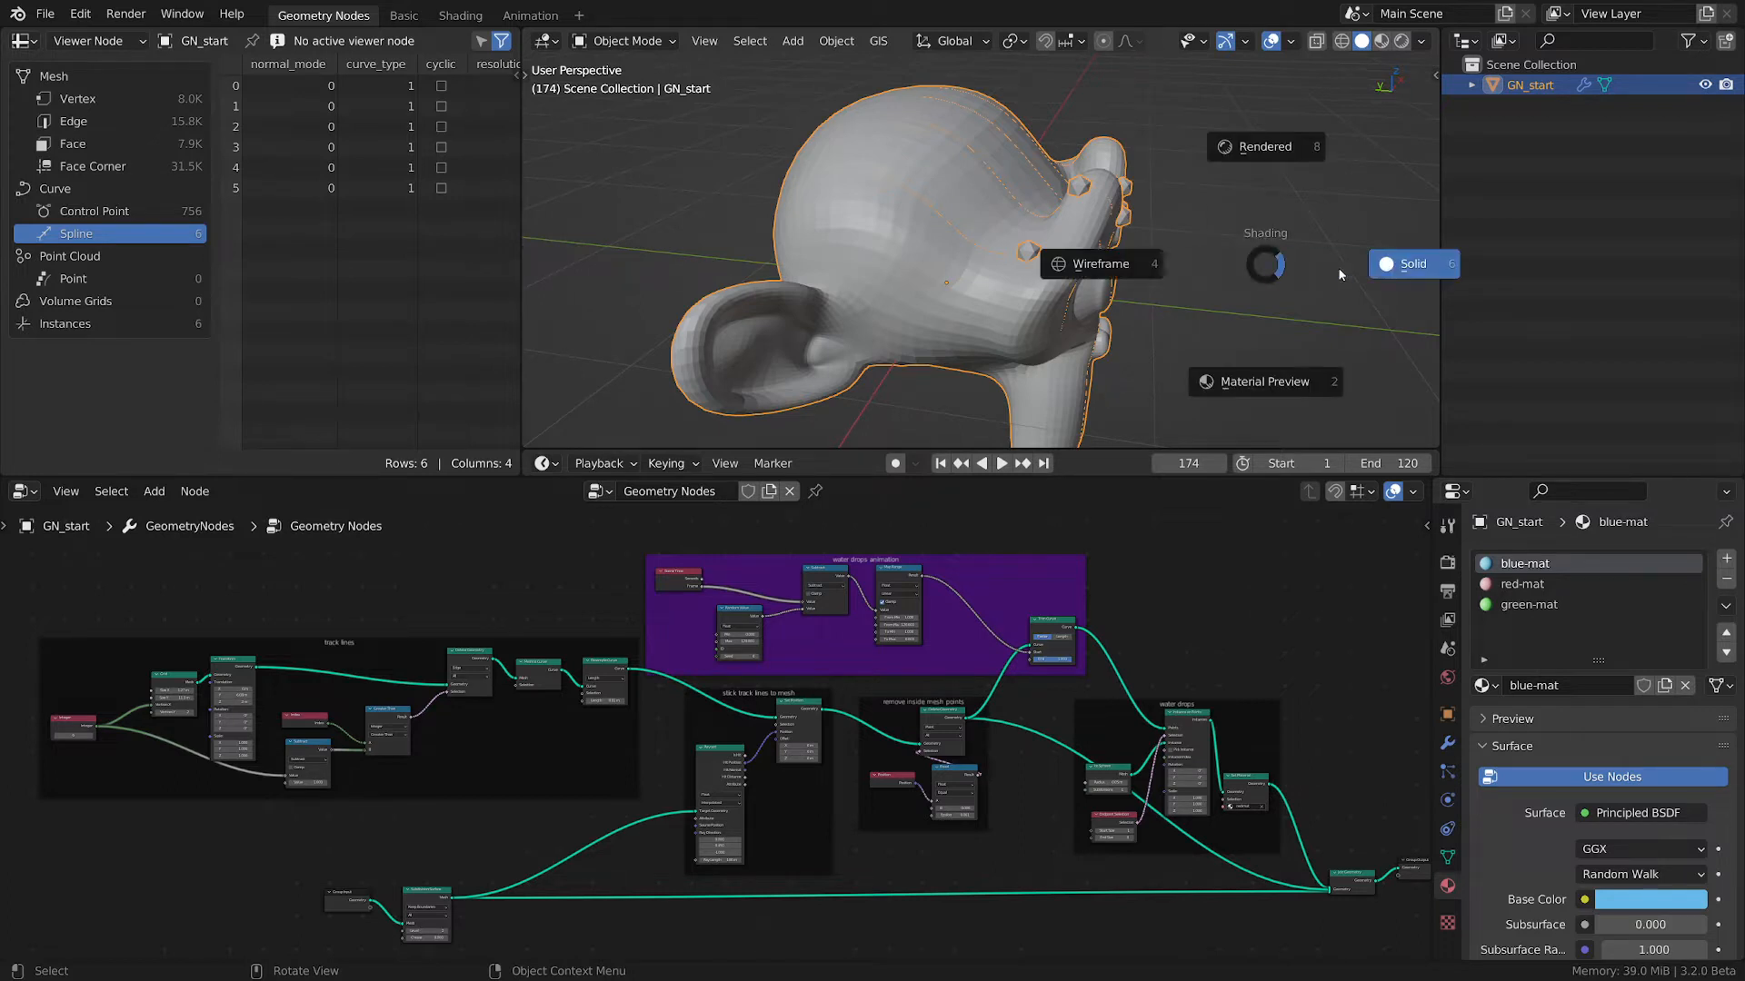
{"action": "left_click", "coordinate": [1234, 319]}
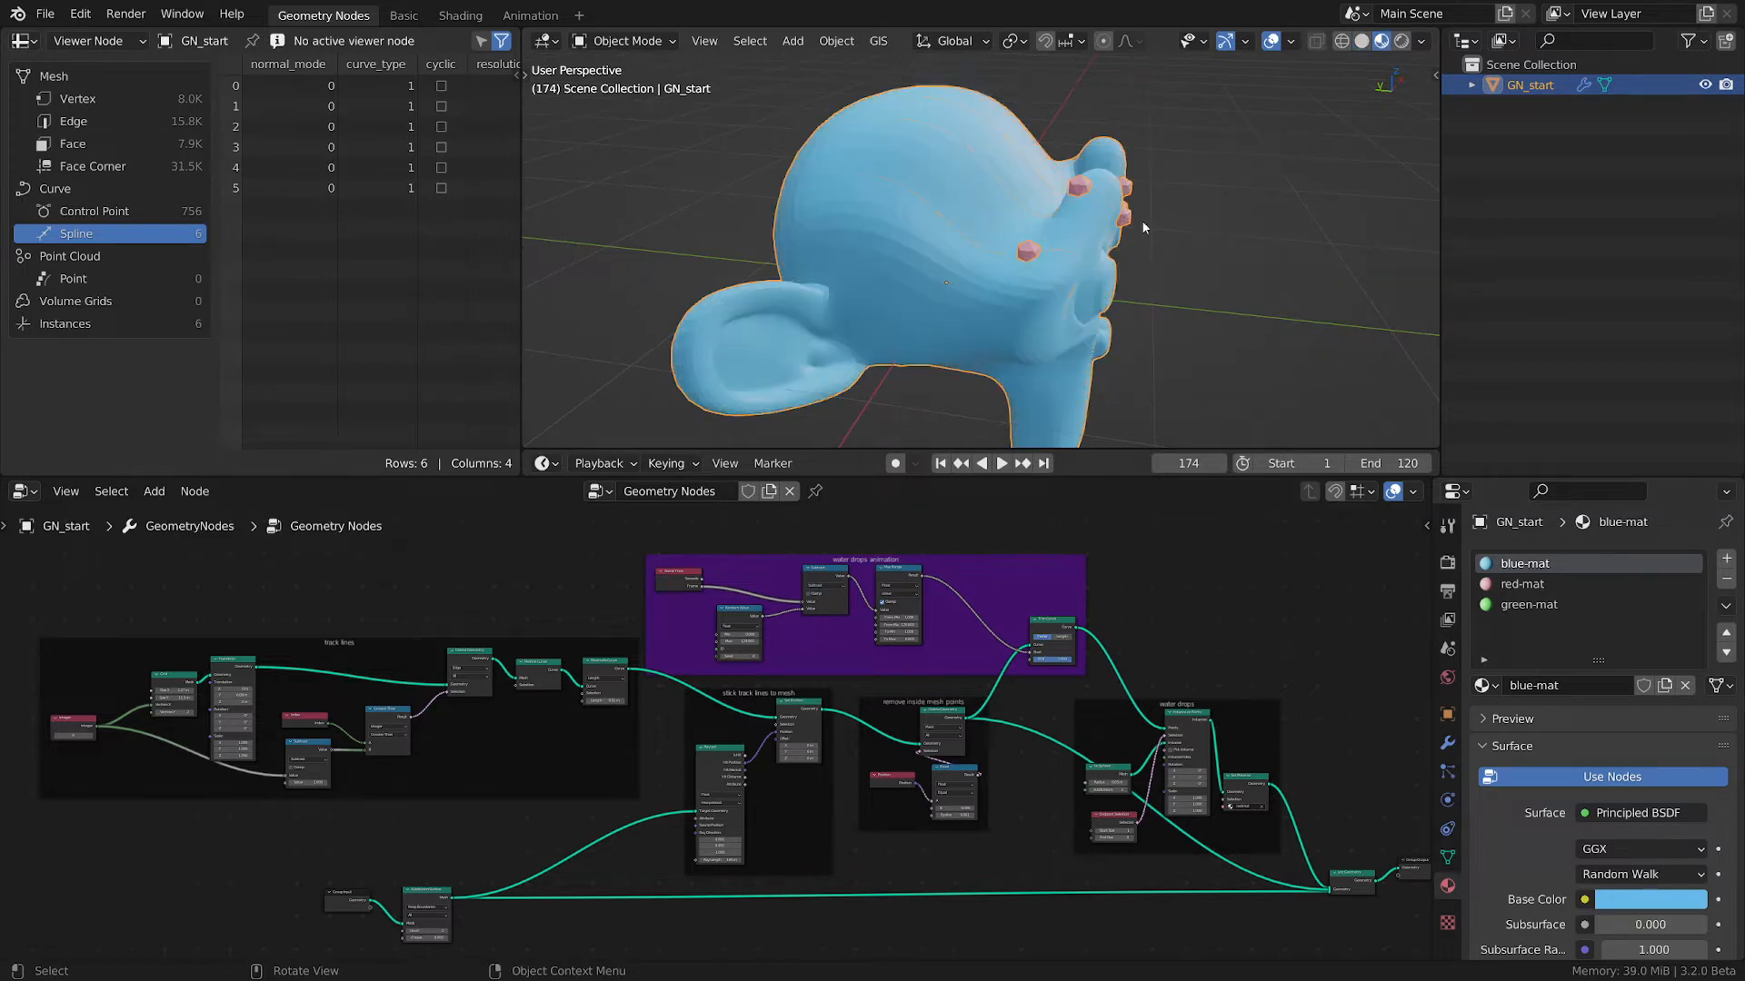
- Examine the red drops on the monkey's brow from several angles, close up and from a distance
{"action": "middle_click_drag", "start_coordinate": [1090, 249], "coordinate": [1143, 233]}
{"action": "scroll", "coordinate": [936, 236], "scroll_direction": "up", "scroll_amount": 5}
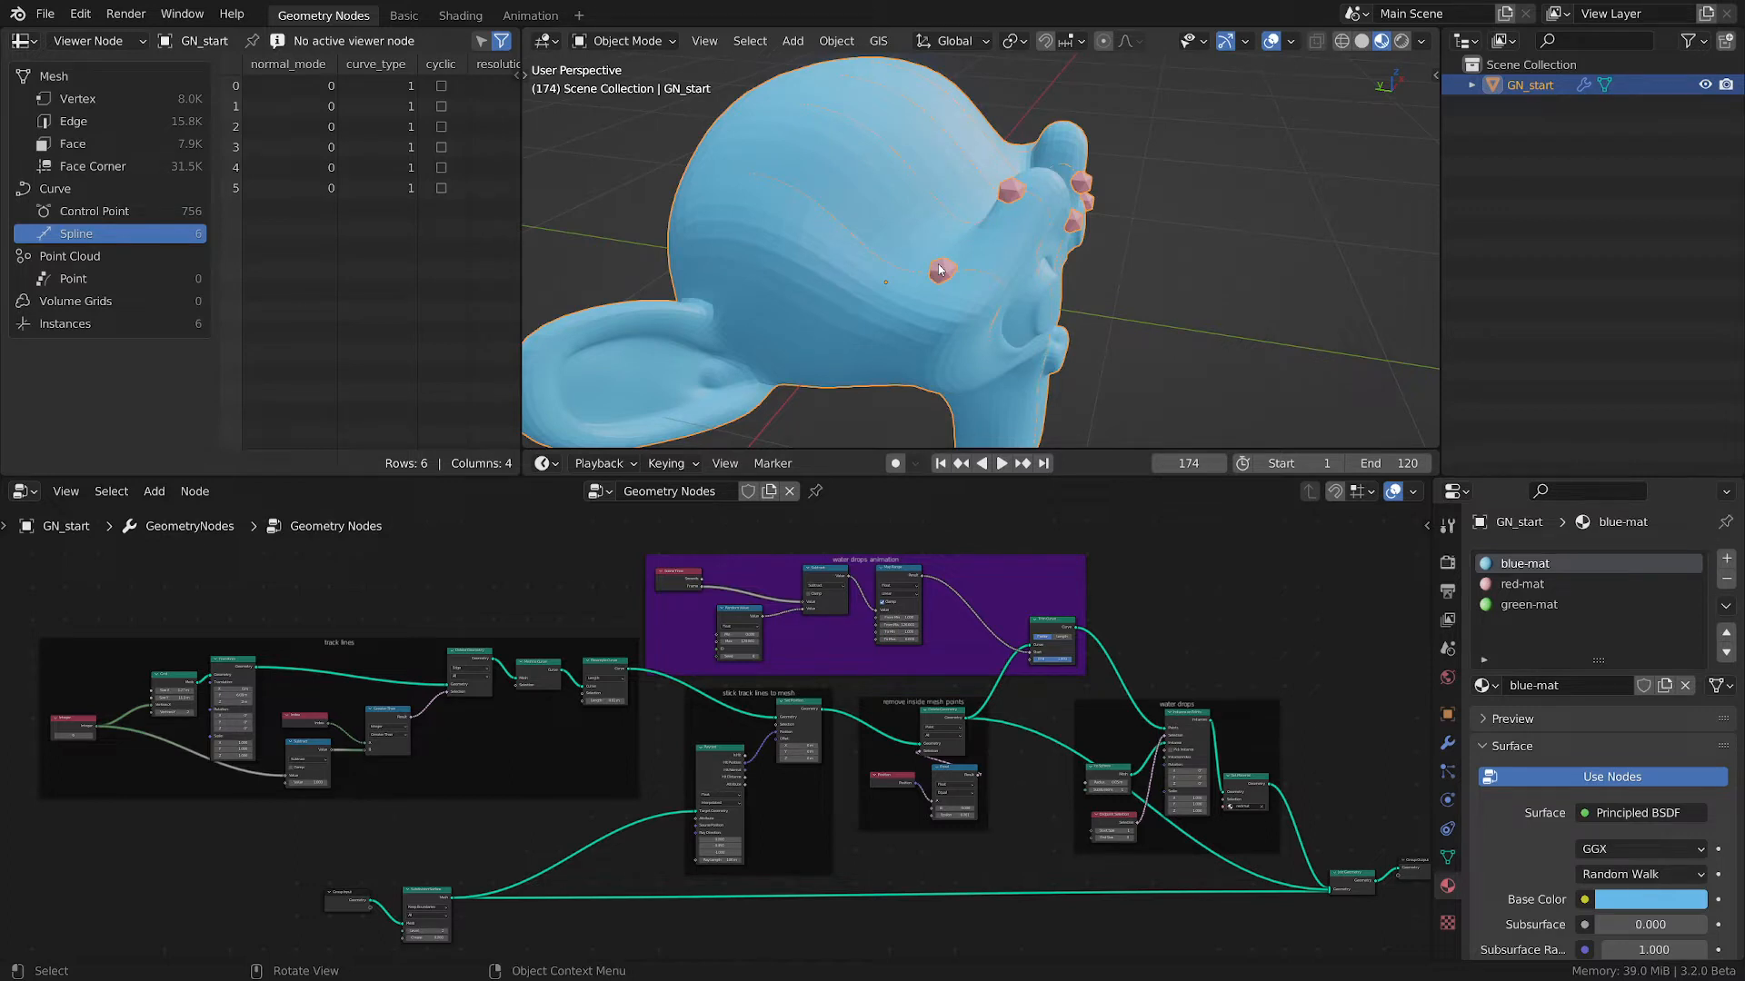
{"action": "middle_click_drag", "start_coordinate": [947, 195], "coordinate": [990, 199]}
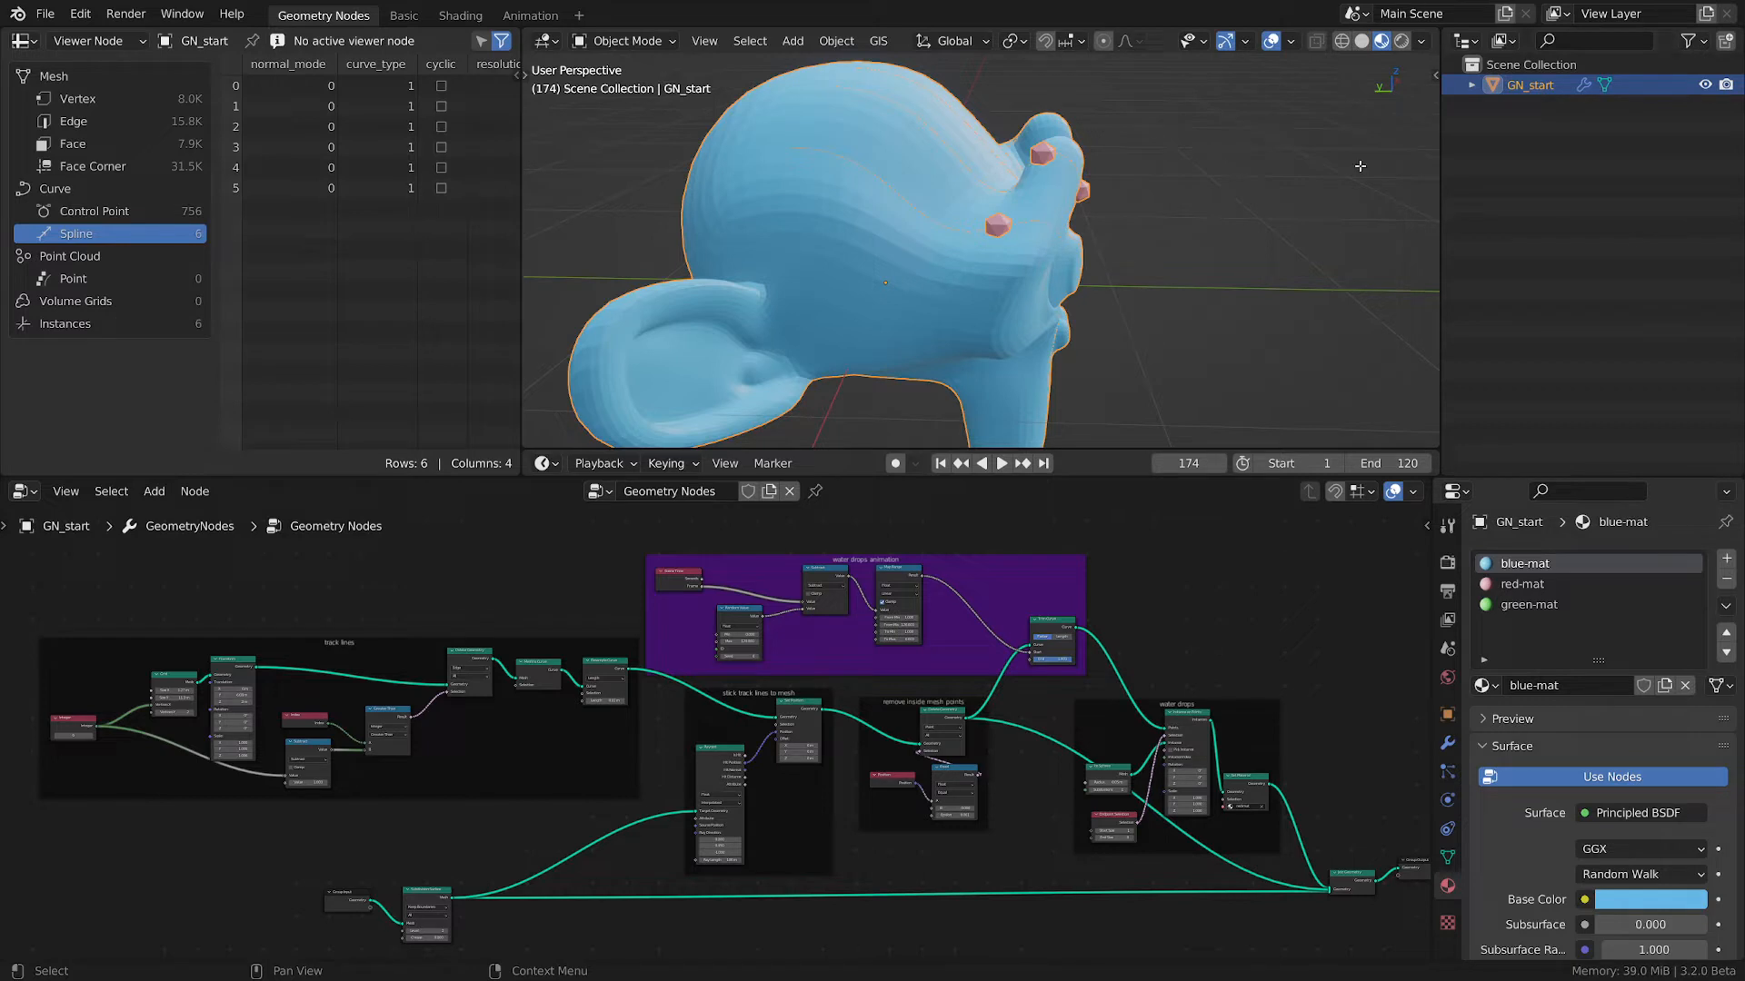
{"action": "middle_click_drag", "start_coordinate": [1050, 281], "coordinate": [1017, 297]}
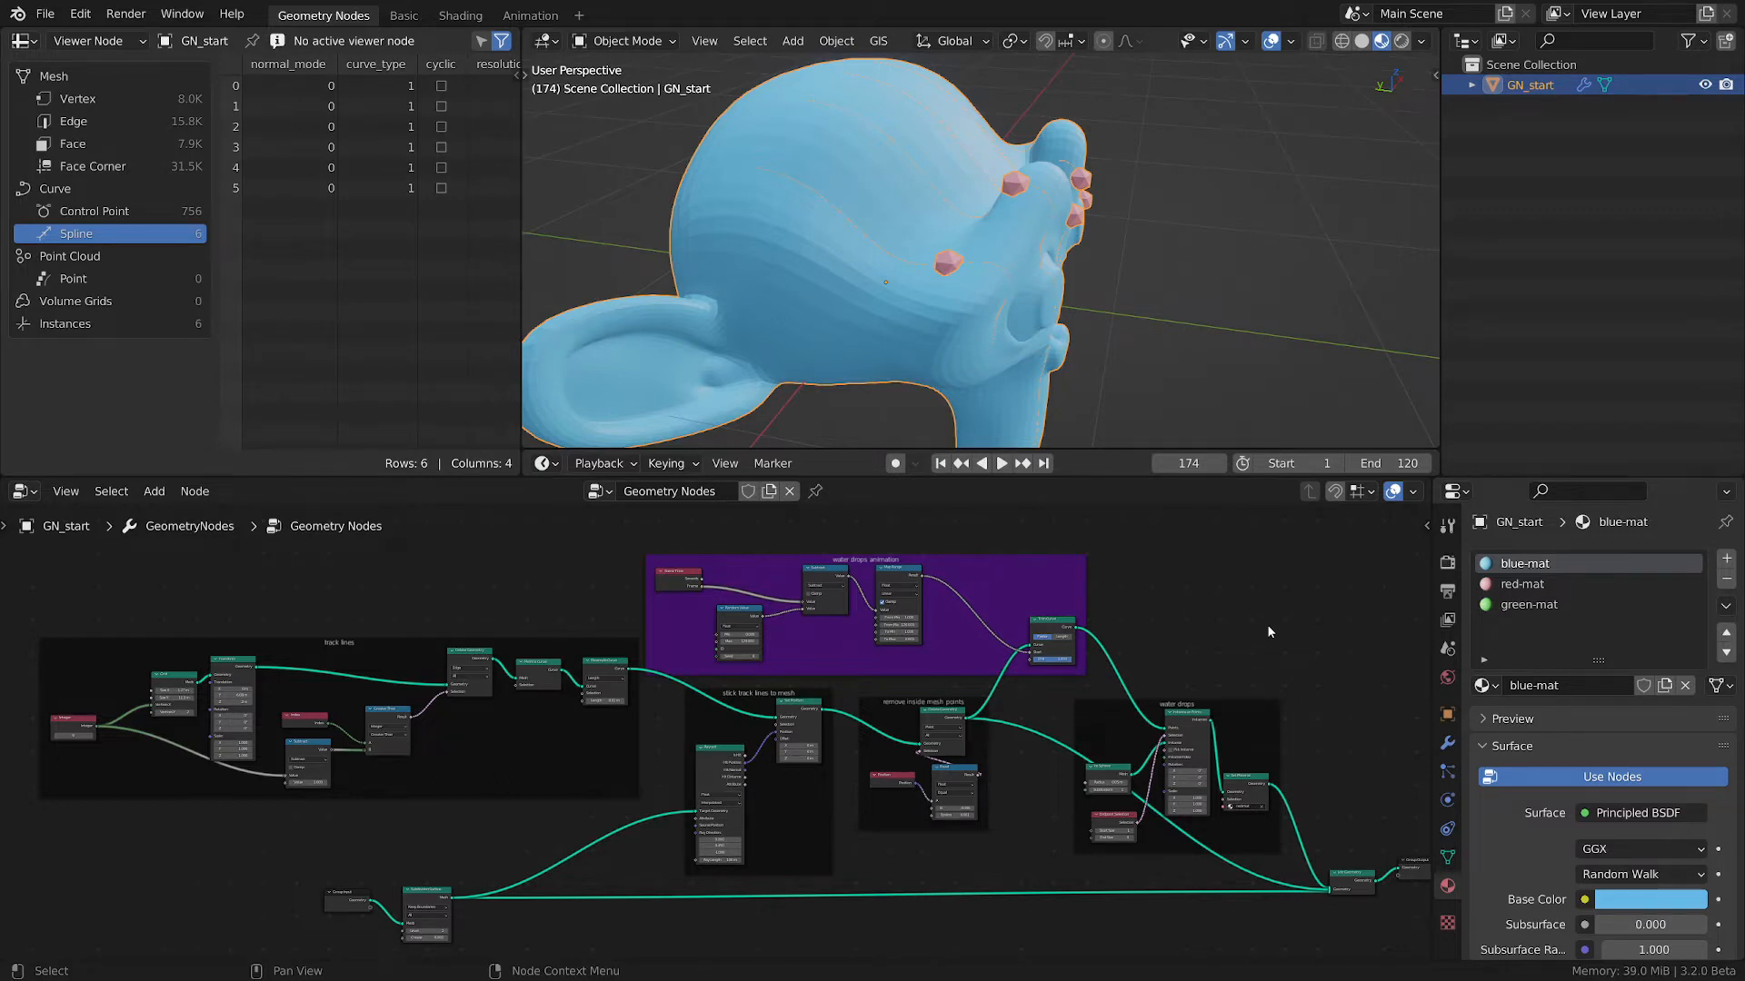
{"action": "middle_click_drag", "start_coordinate": [1267, 625], "coordinate": [1028, 618]}
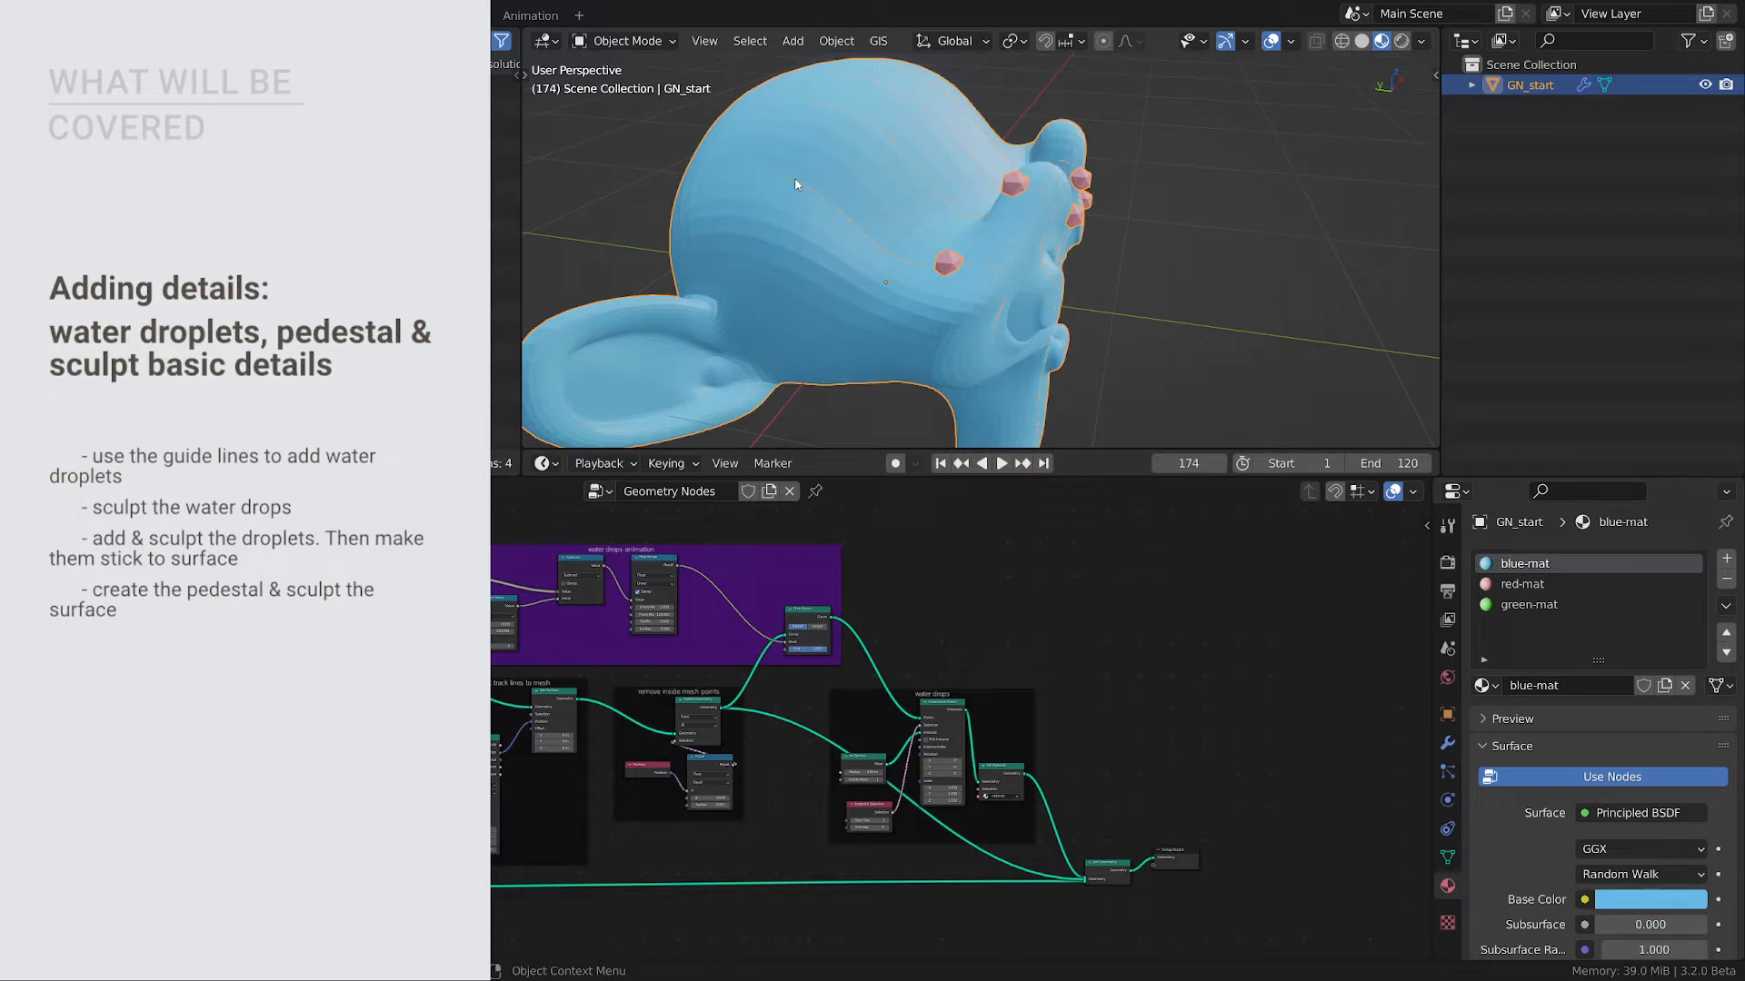
{"action": "scroll", "coordinate": [951, 263], "scroll_direction": "up", "scroll_amount": 7}
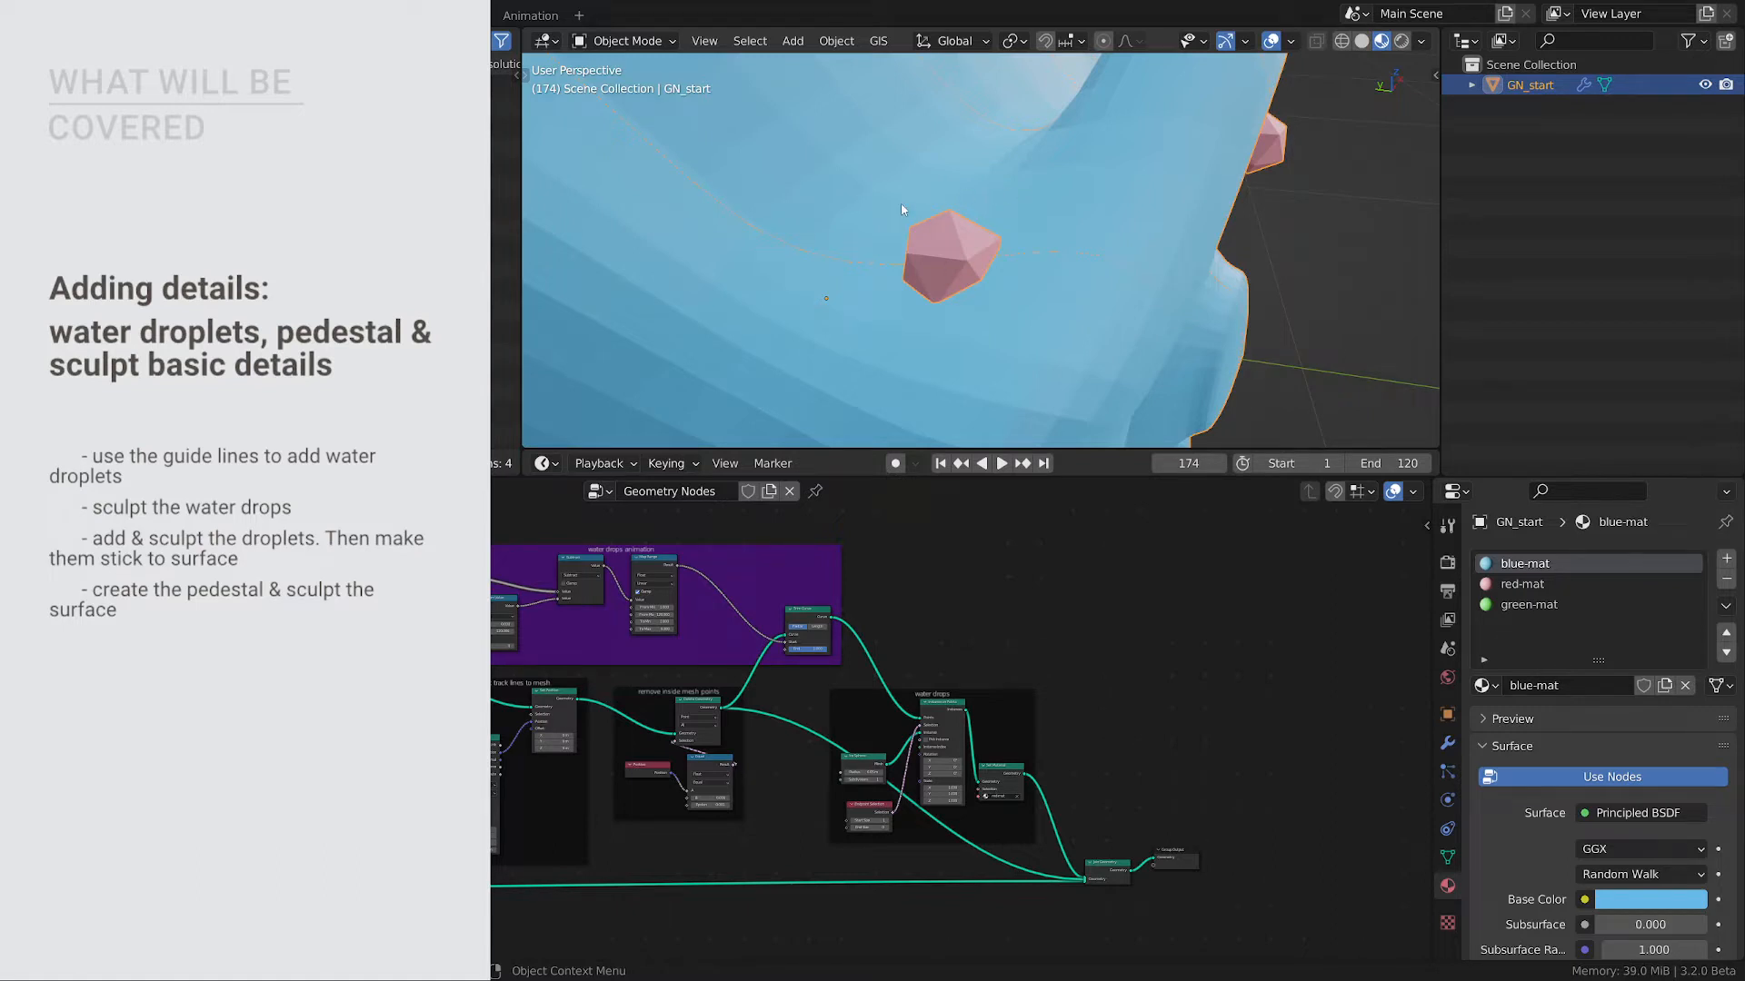
{"action": "scroll", "coordinate": [951, 242], "scroll_direction": "down", "scroll_amount": 10}
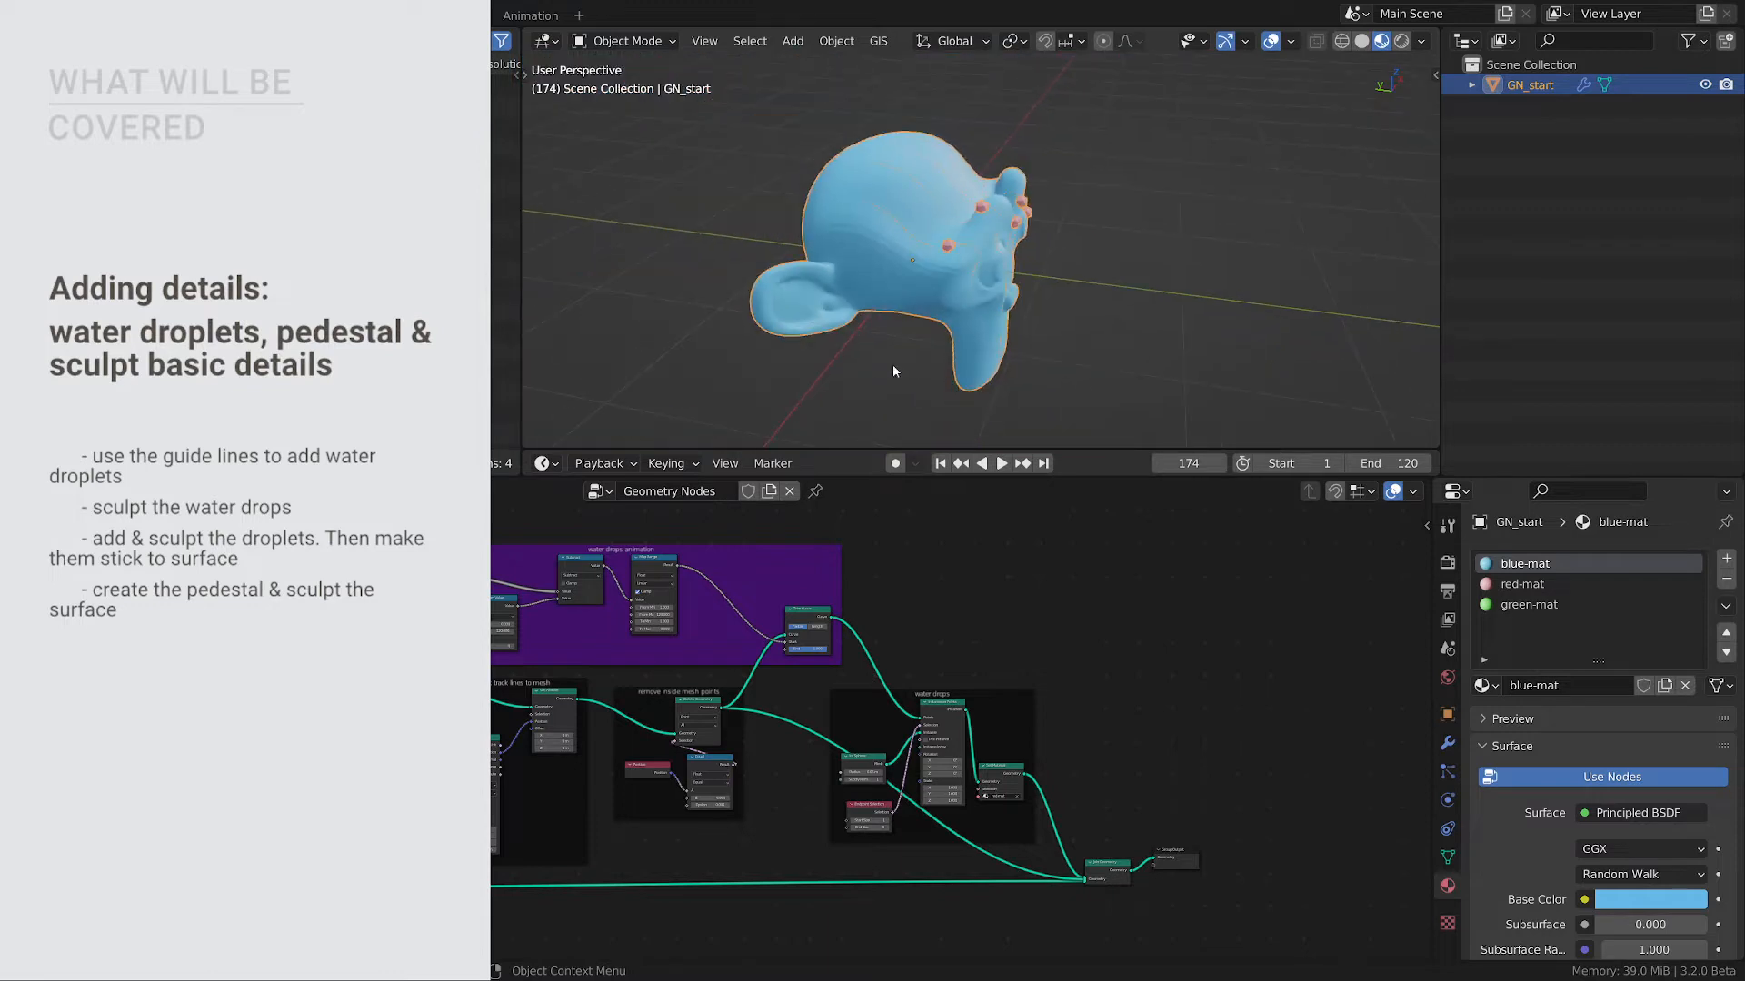
{"action": "left_click_drag", "start_coordinate": [874, 280], "coordinate": [1056, 411]}
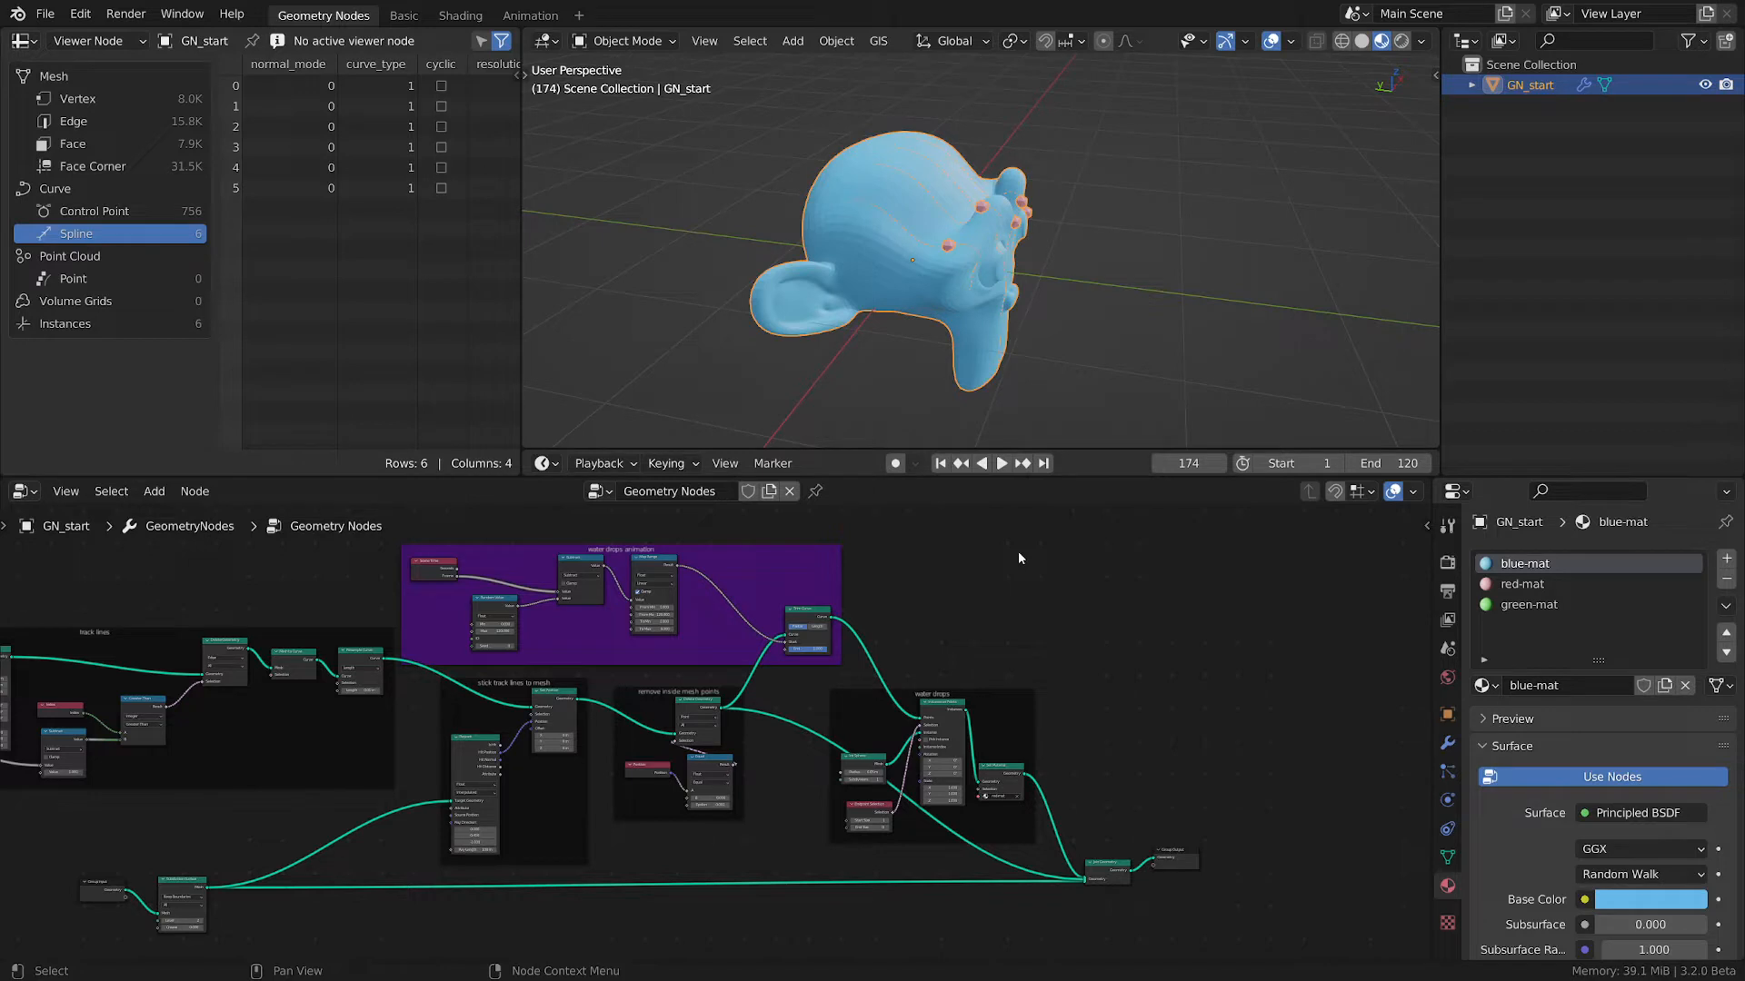
- Deselect the GN_start object and turn on the on-screen display of keys and mouse inputs
{"action": "left_click", "coordinate": [1294, 150]}
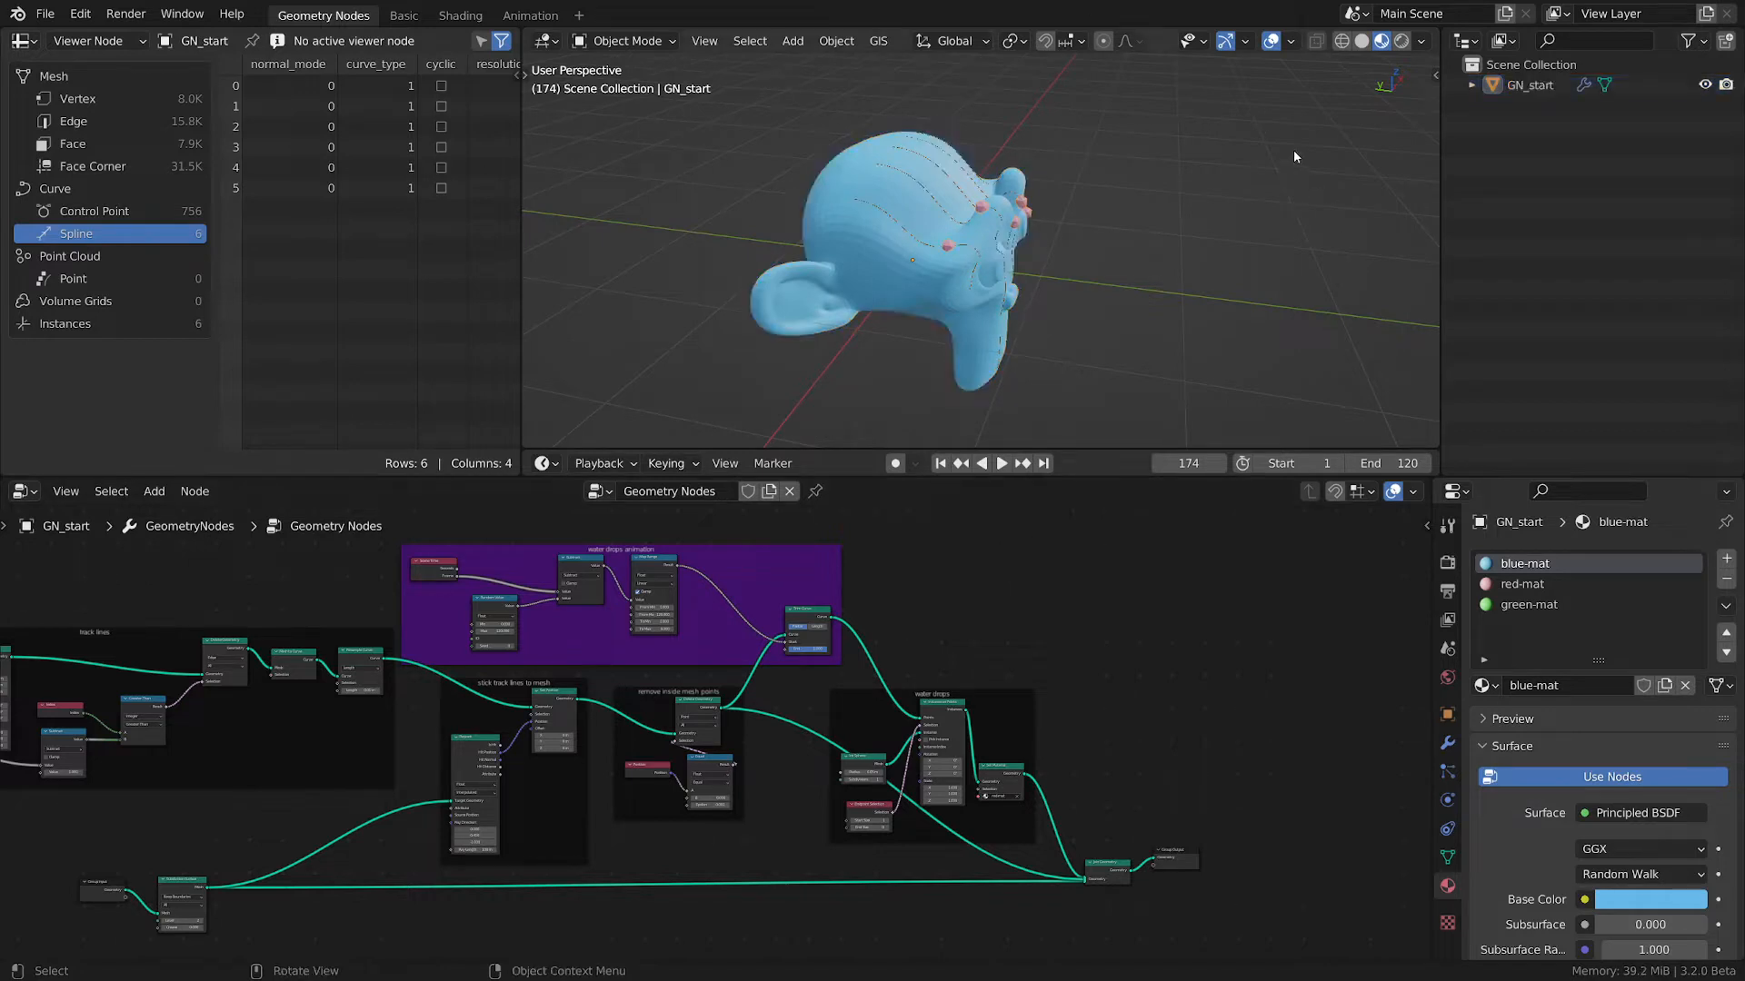
{"action": "key", "text": "n"}
{"action": "left_click", "coordinate": [1251, 67]}
{"action": "key", "text": "n"}
- Examine the dotted track lines running over the back and top of the monkey head
{"action": "middle_click_drag", "start_coordinate": [1021, 269], "coordinate": [816, 246]}
{"action": "scroll", "coordinate": [994, 208], "scroll_direction": "up", "scroll_amount": 2}
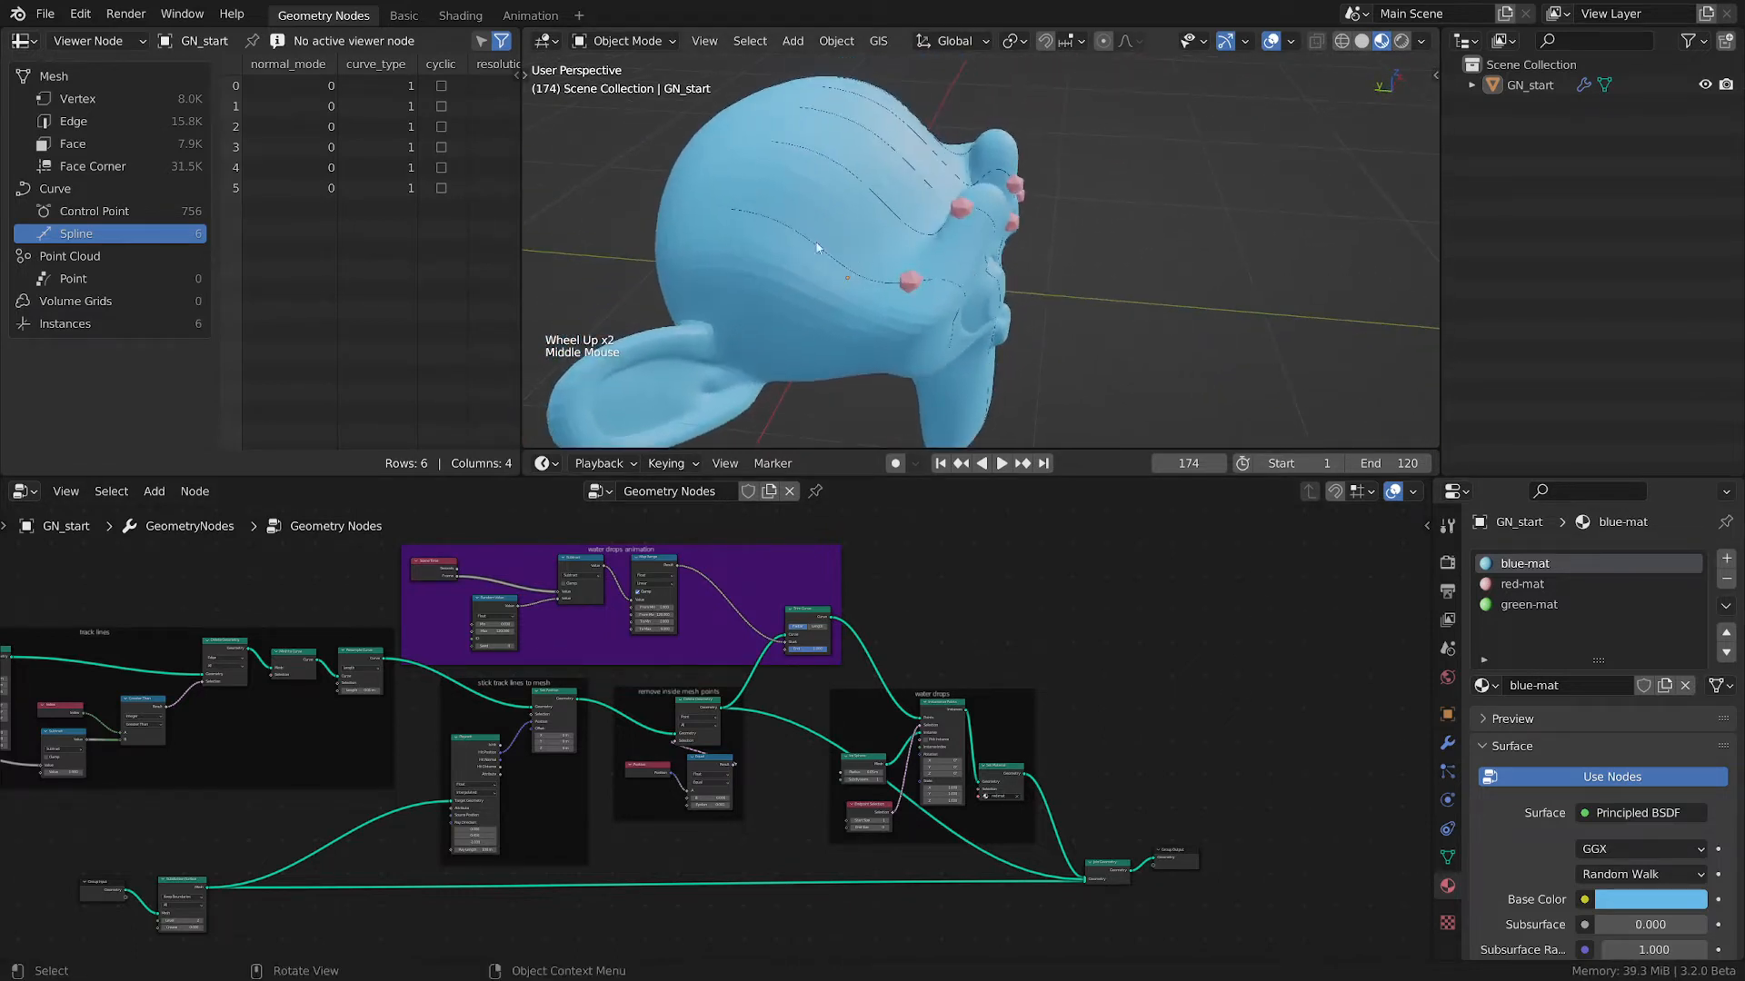
{"action": "scroll", "coordinate": [660, 218], "scroll_direction": "down", "scroll_amount": 2}
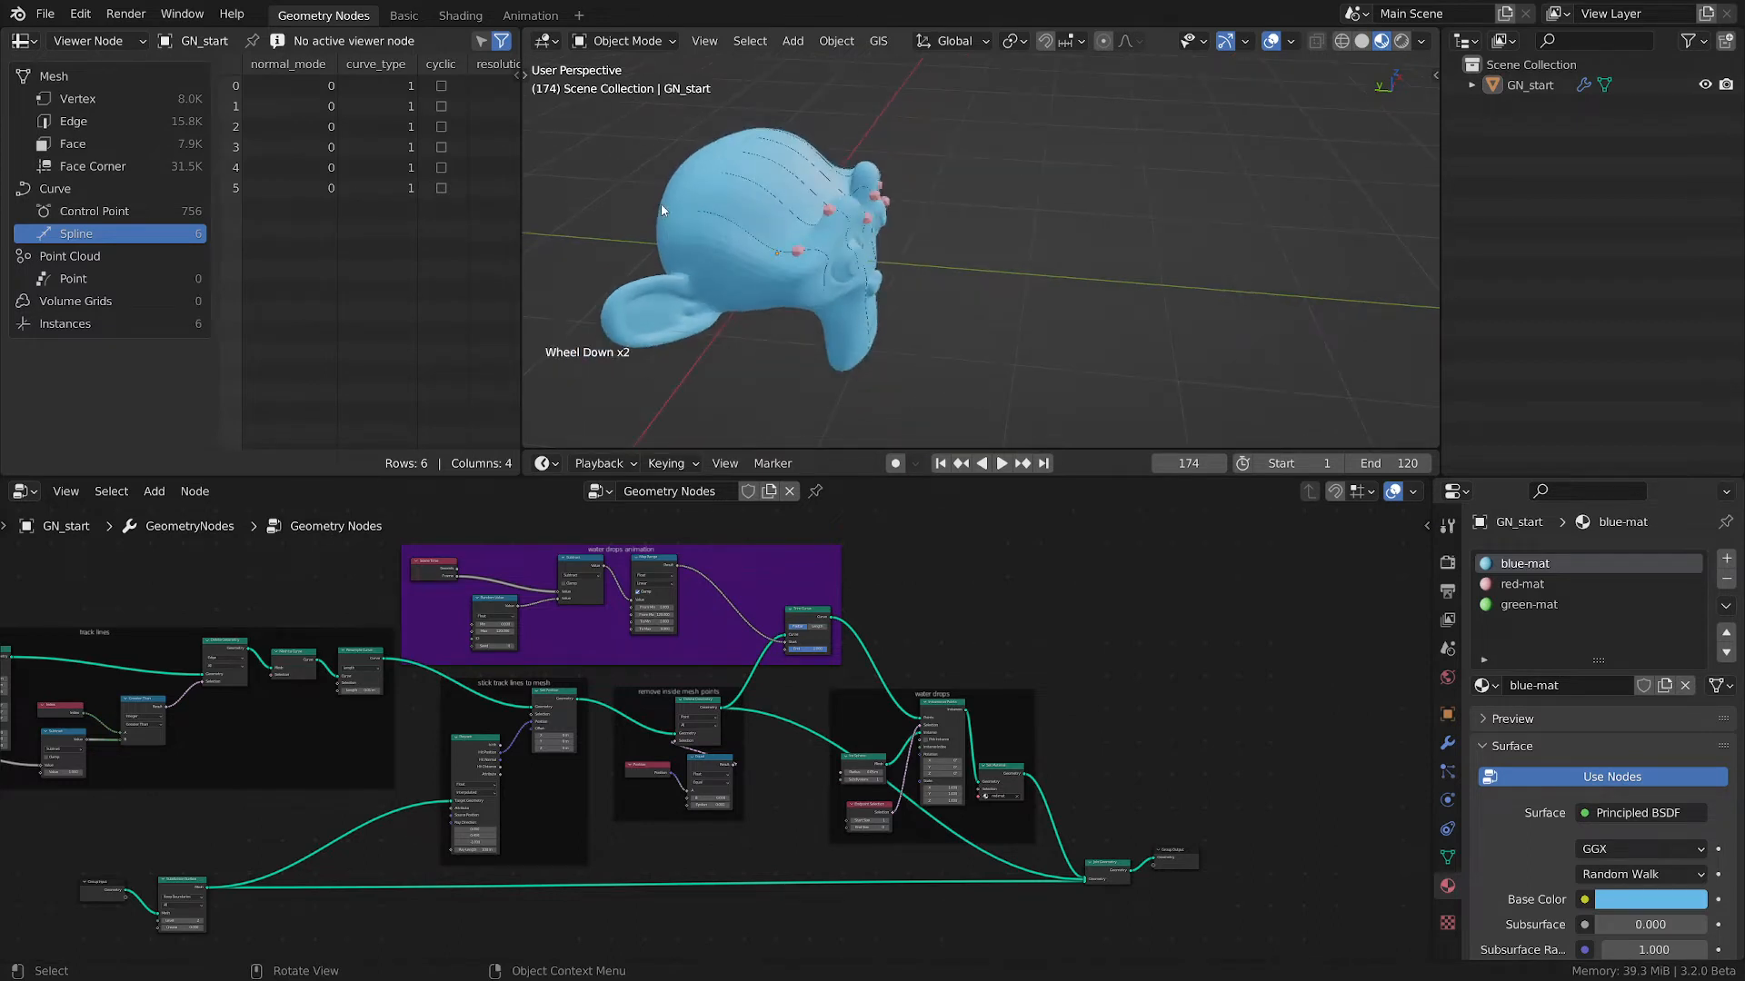
{"action": "scroll", "coordinate": [691, 211], "scroll_direction": "up", "scroll_amount": 2}
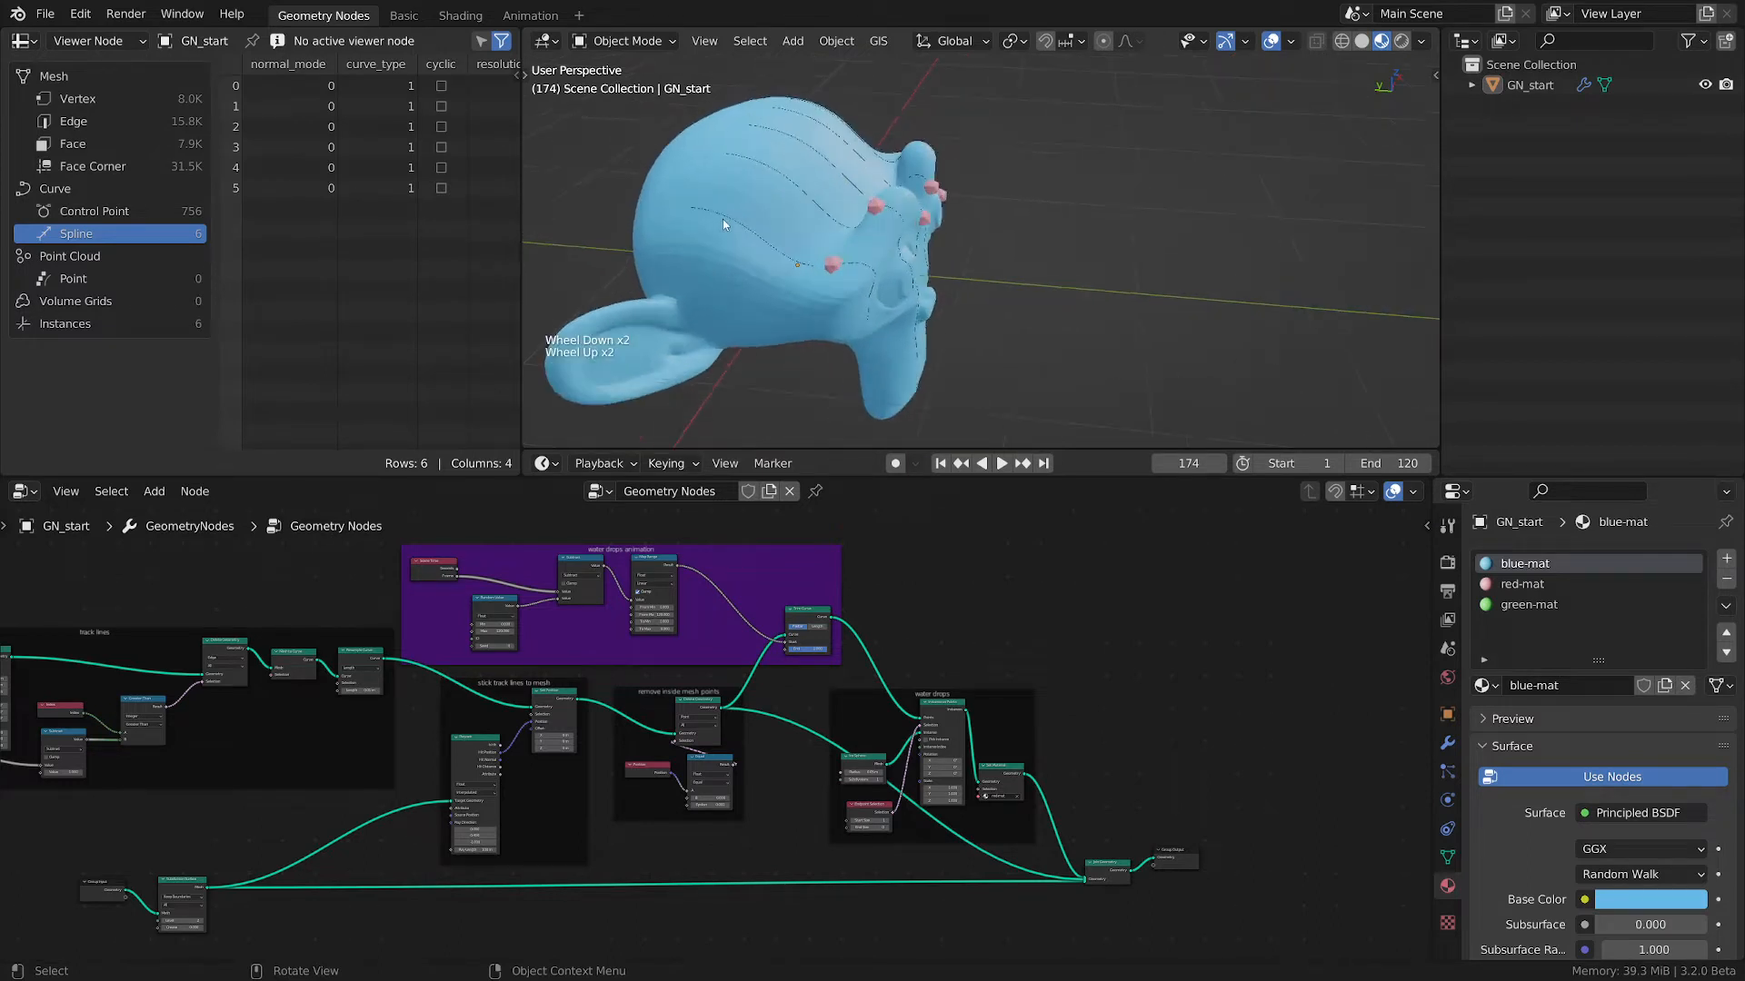
{"action": "middle_click_drag", "start_coordinate": [723, 220], "coordinate": [798, 161]}
{"action": "scroll", "coordinate": [777, 226], "scroll_direction": "down", "scroll_amount": 1}
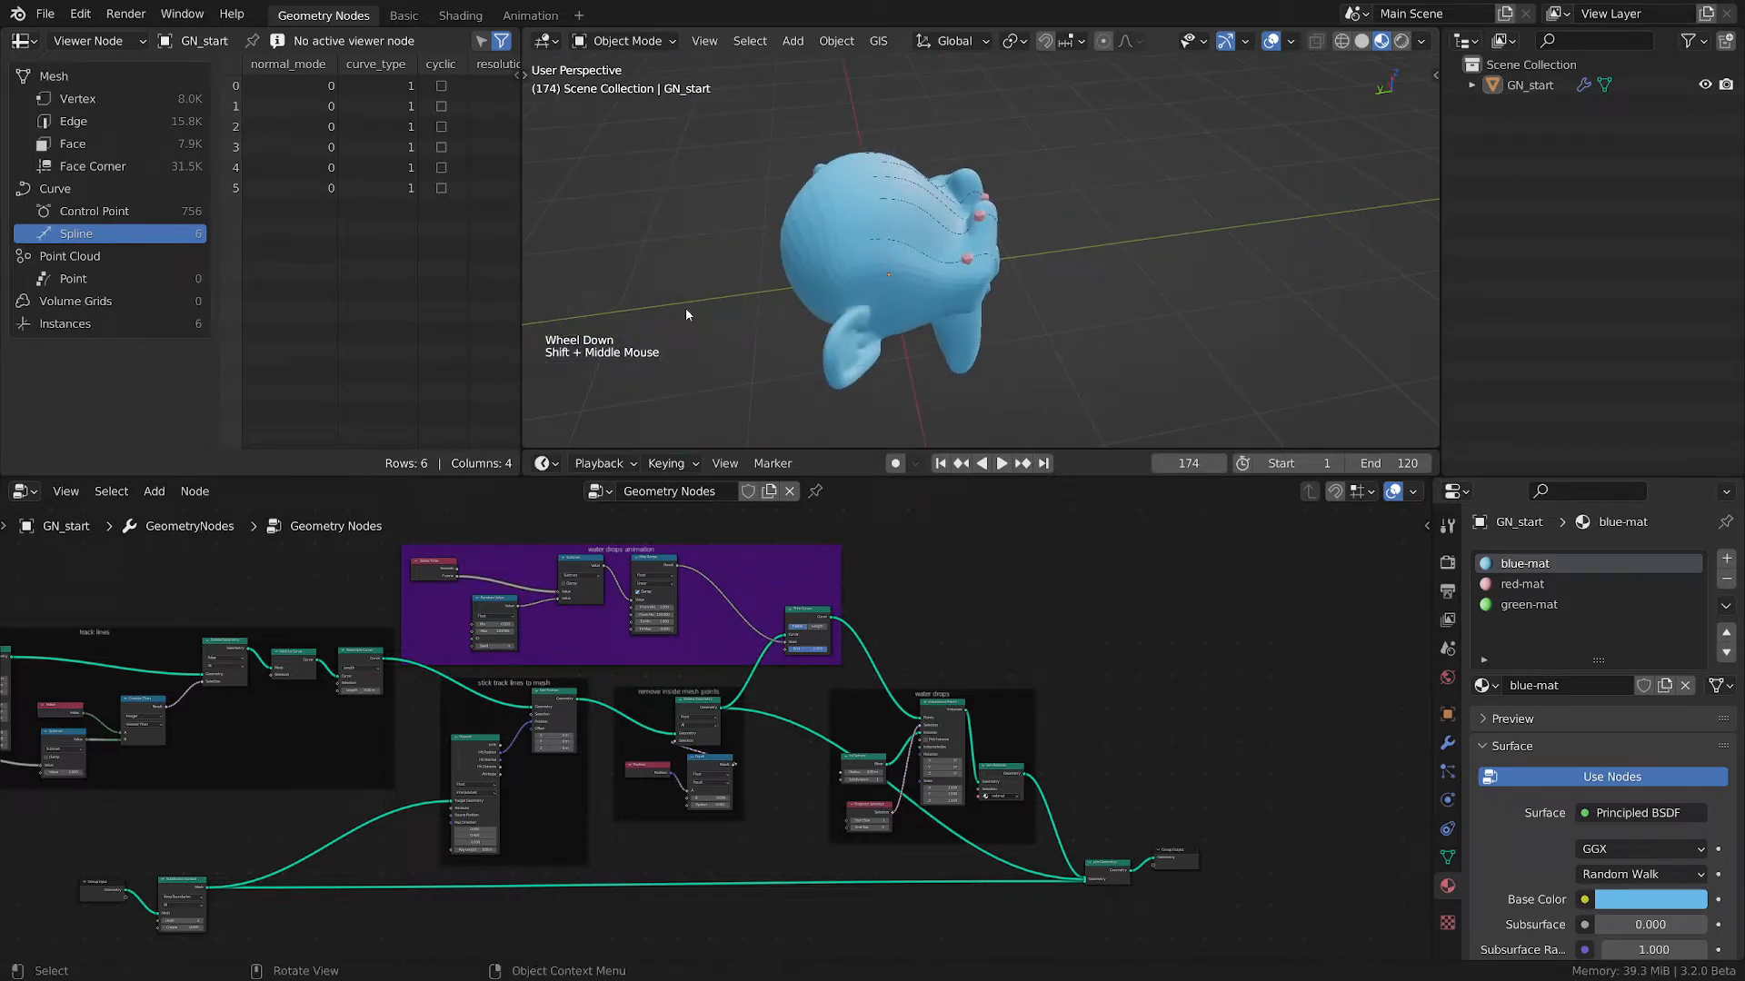
{"action": "scroll", "coordinate": [146, 749], "scroll_direction": "up", "scroll_amount": 2}
- Try different Grid sizes and a different Transform X translation in the track lines frame, undoing each change
{"action": "middle_click_drag", "start_coordinate": [145, 748], "coordinate": [468, 656]}
{"action": "scroll", "coordinate": [468, 656], "scroll_direction": "up", "scroll_amount": 3}
{"action": "scroll", "coordinate": [470, 651], "scroll_direction": "up", "scroll_amount": 3}
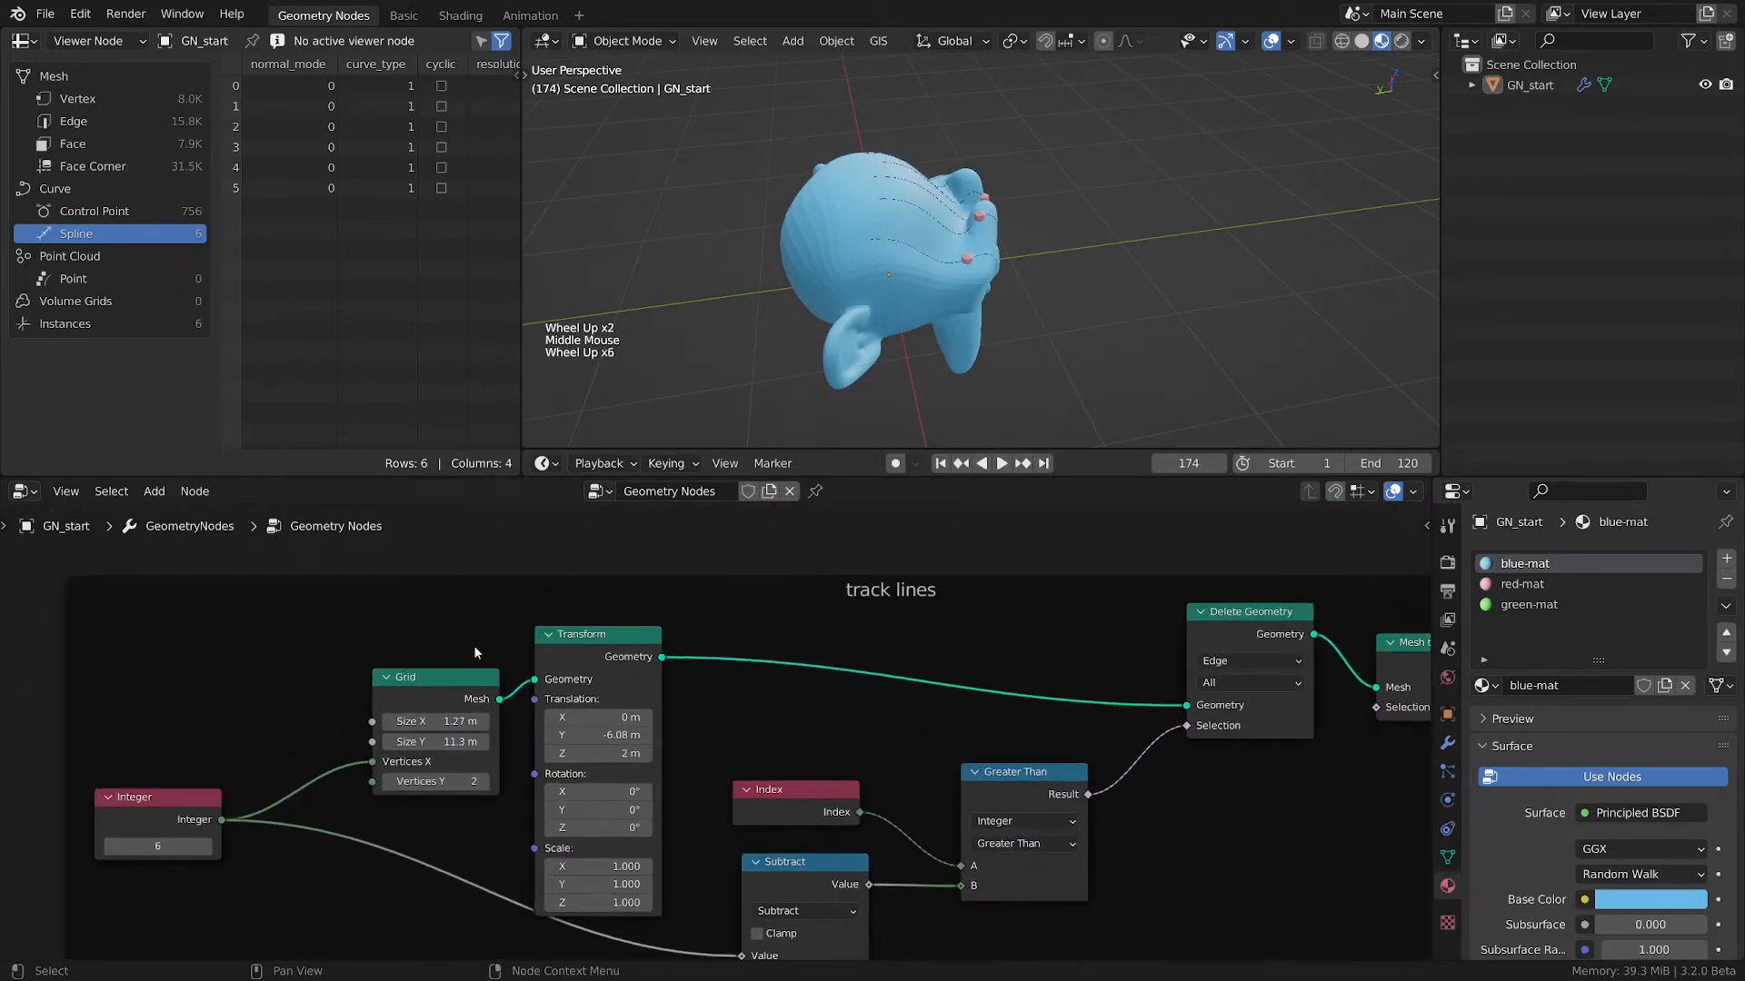
{"action": "left_click", "coordinate": [452, 701]}
{"action": "left_click_drag", "start_coordinate": [443, 720], "coordinate": [445, 761], "text": "shift"}
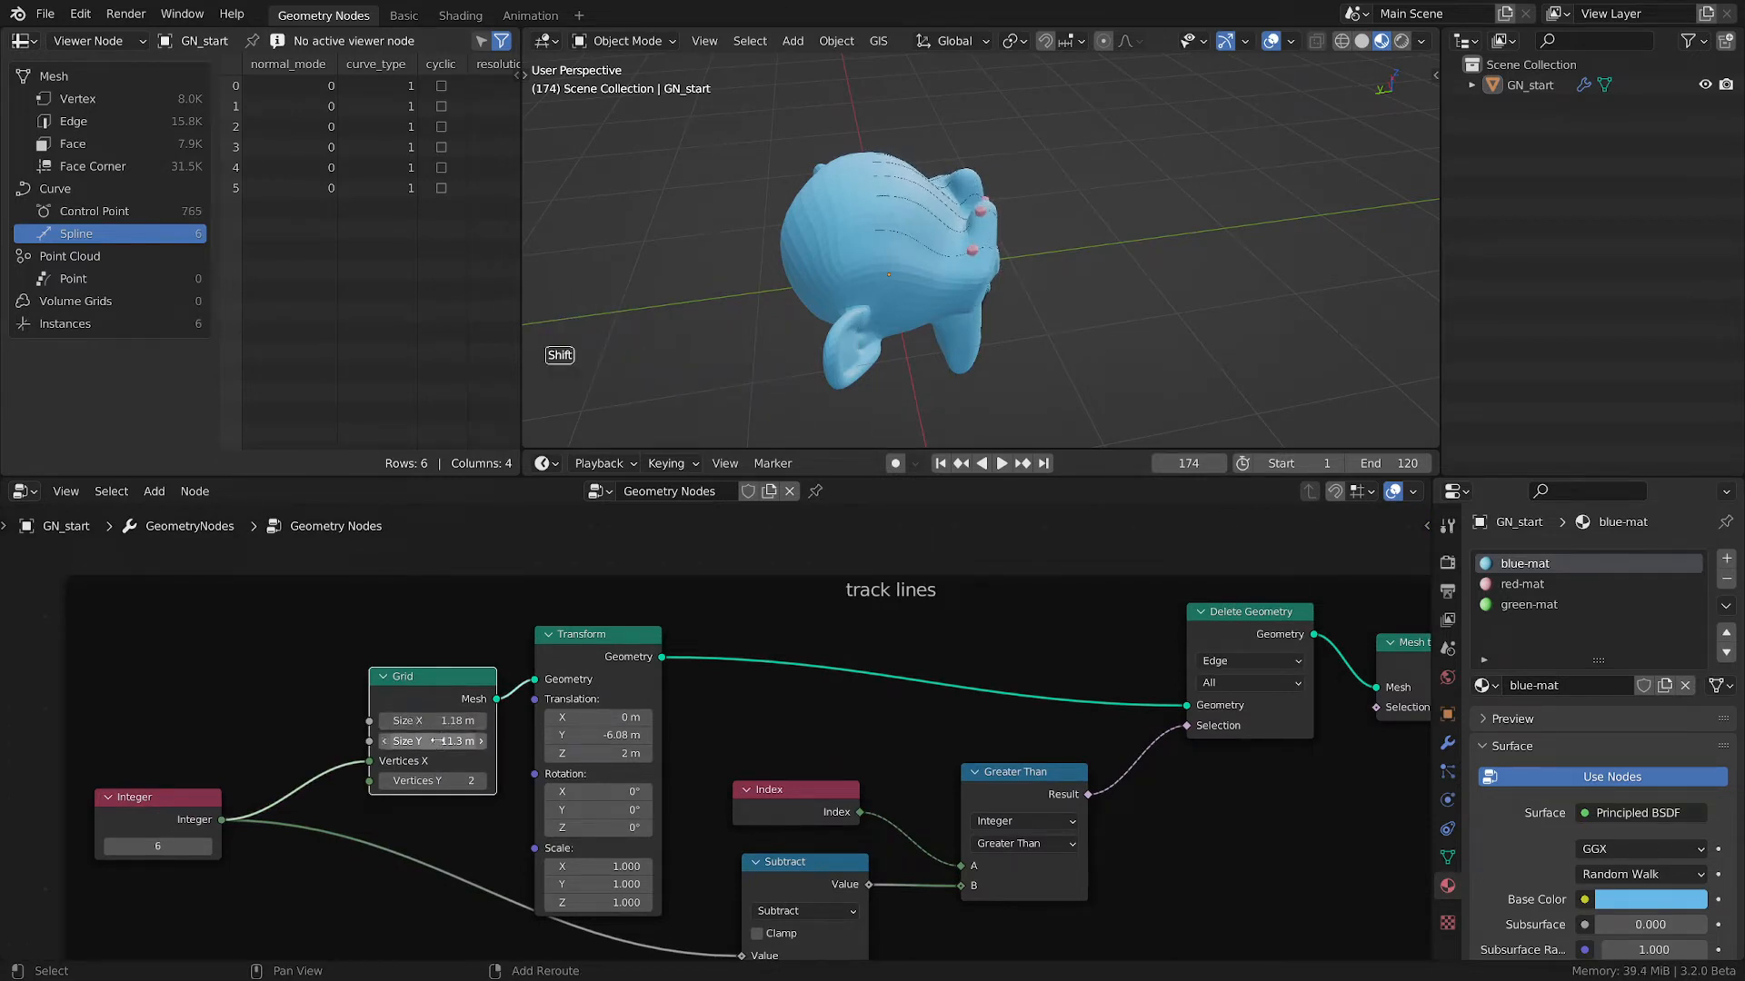
{"action": "key", "text": "ctrl+z"}
{"action": "mouse_move", "coordinate": [447, 741]}
{"action": "left_mouse_down", "text": "shift"}
{"action": "mouse_move", "coordinate": [493, 741]}
{"action": "mouse_move", "coordinate": [414, 741]}
{"action": "left_mouse_up", "text": "shift"}
{"action": "key", "text": "ctrl+z"}
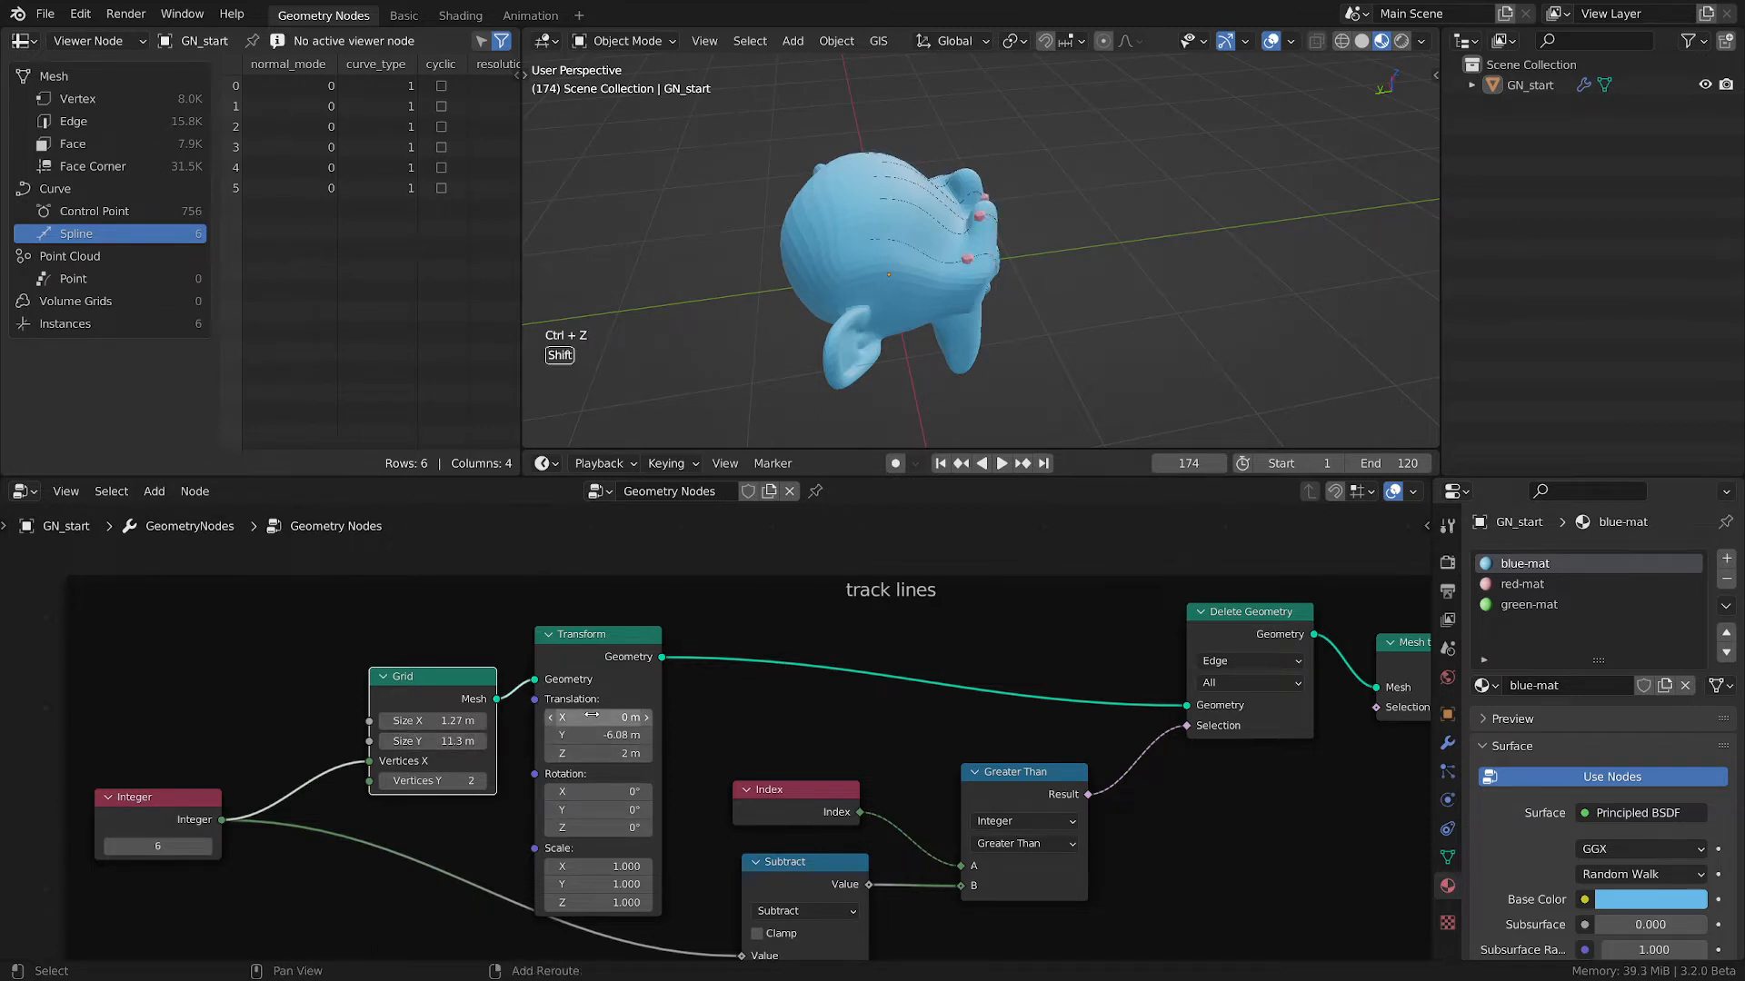
{"action": "left_click_drag", "start_coordinate": [600, 717], "coordinate": [591, 716], "text": "shift"}
{"action": "key", "text": "ctrl+z"}
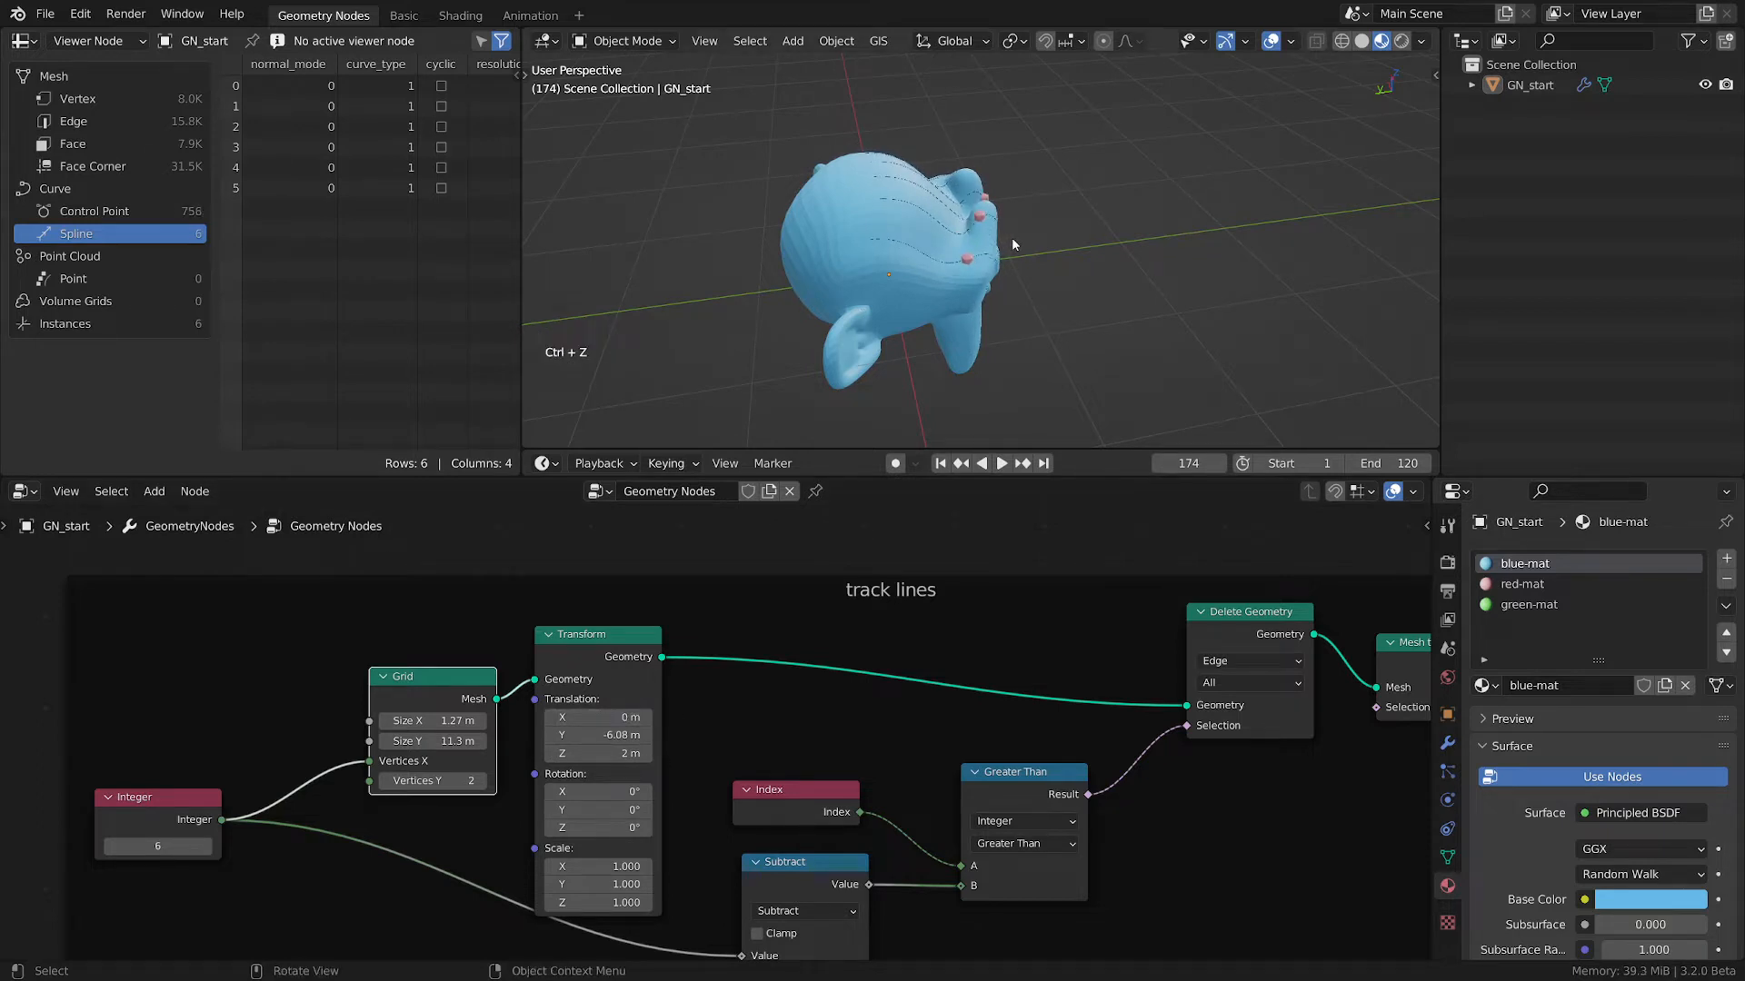
- Examine how the track lines follow the brow, and the Raycast settings in the "stick track lines to mesh" frame
{"action": "scroll", "coordinate": [1043, 243], "scroll_direction": "down", "scroll_amount": 2}
{"action": "middle_click_drag", "start_coordinate": [1028, 243], "coordinate": [988, 291]}
{"action": "scroll", "coordinate": [1021, 247], "scroll_direction": "up", "scroll_amount": 4}
{"action": "scroll", "coordinate": [995, 234], "scroll_direction": "down", "scroll_amount": 2}
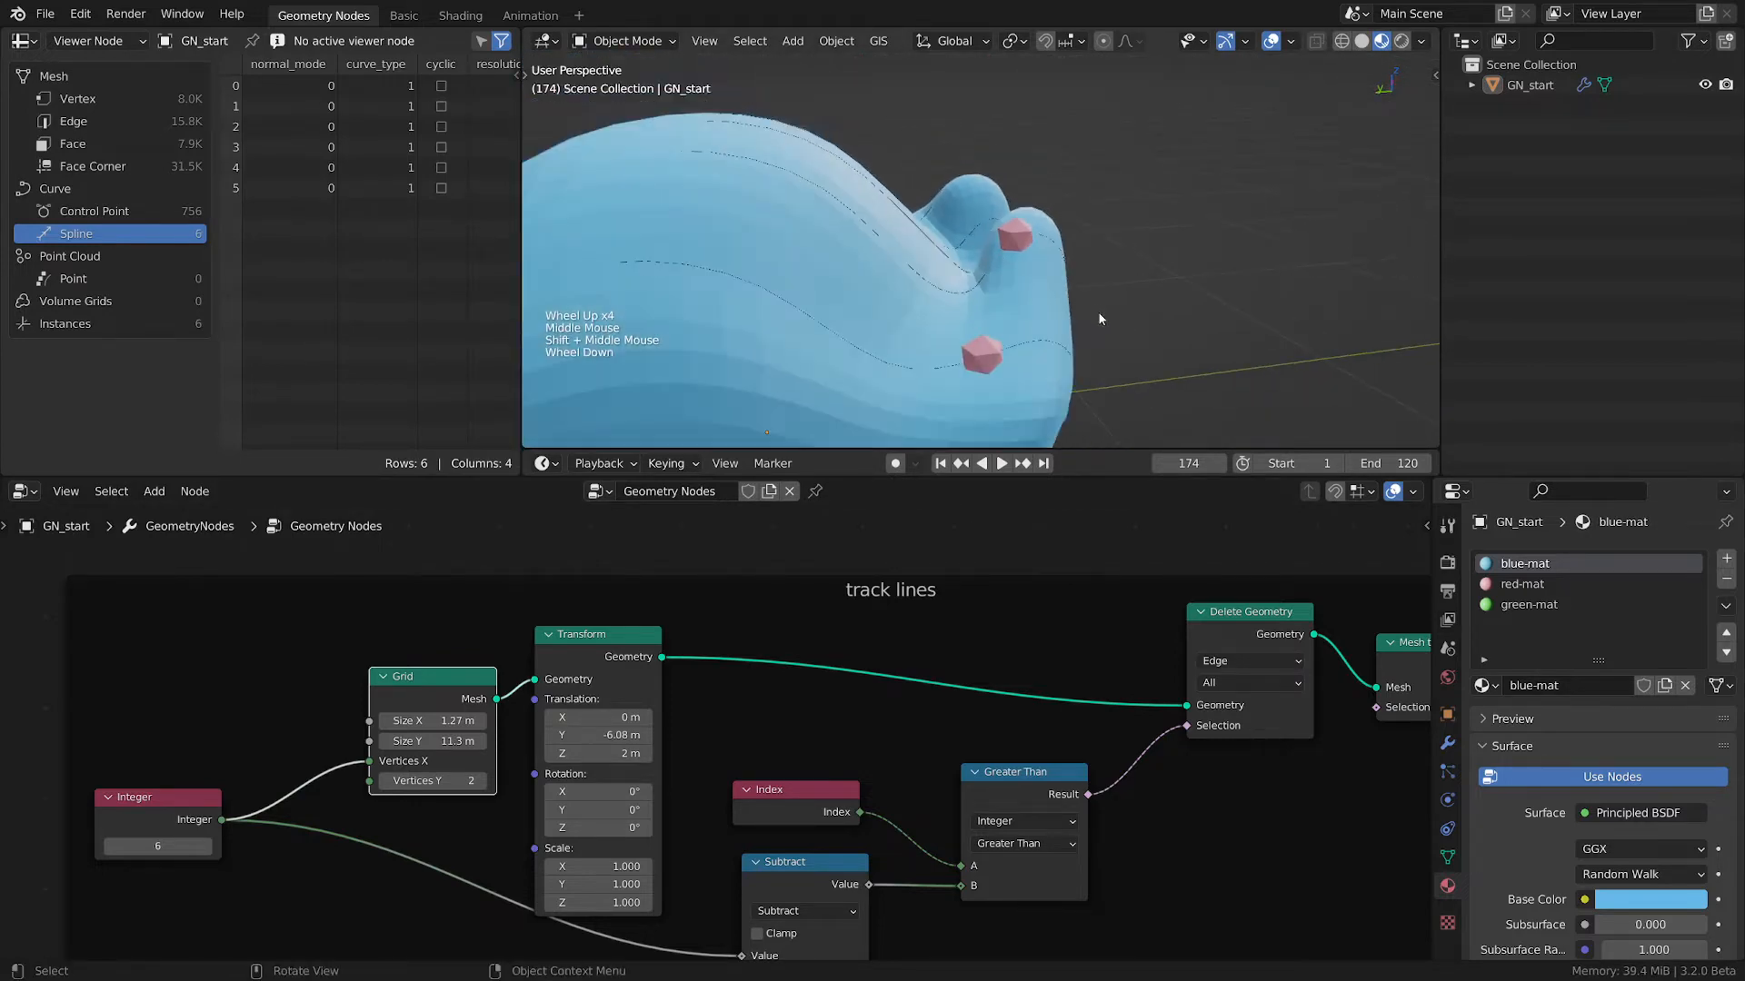
{"action": "scroll", "coordinate": [1229, 659], "scroll_direction": "down", "scroll_amount": 1}
{"action": "middle_click_drag", "start_coordinate": [1229, 658], "coordinate": [851, 591]}
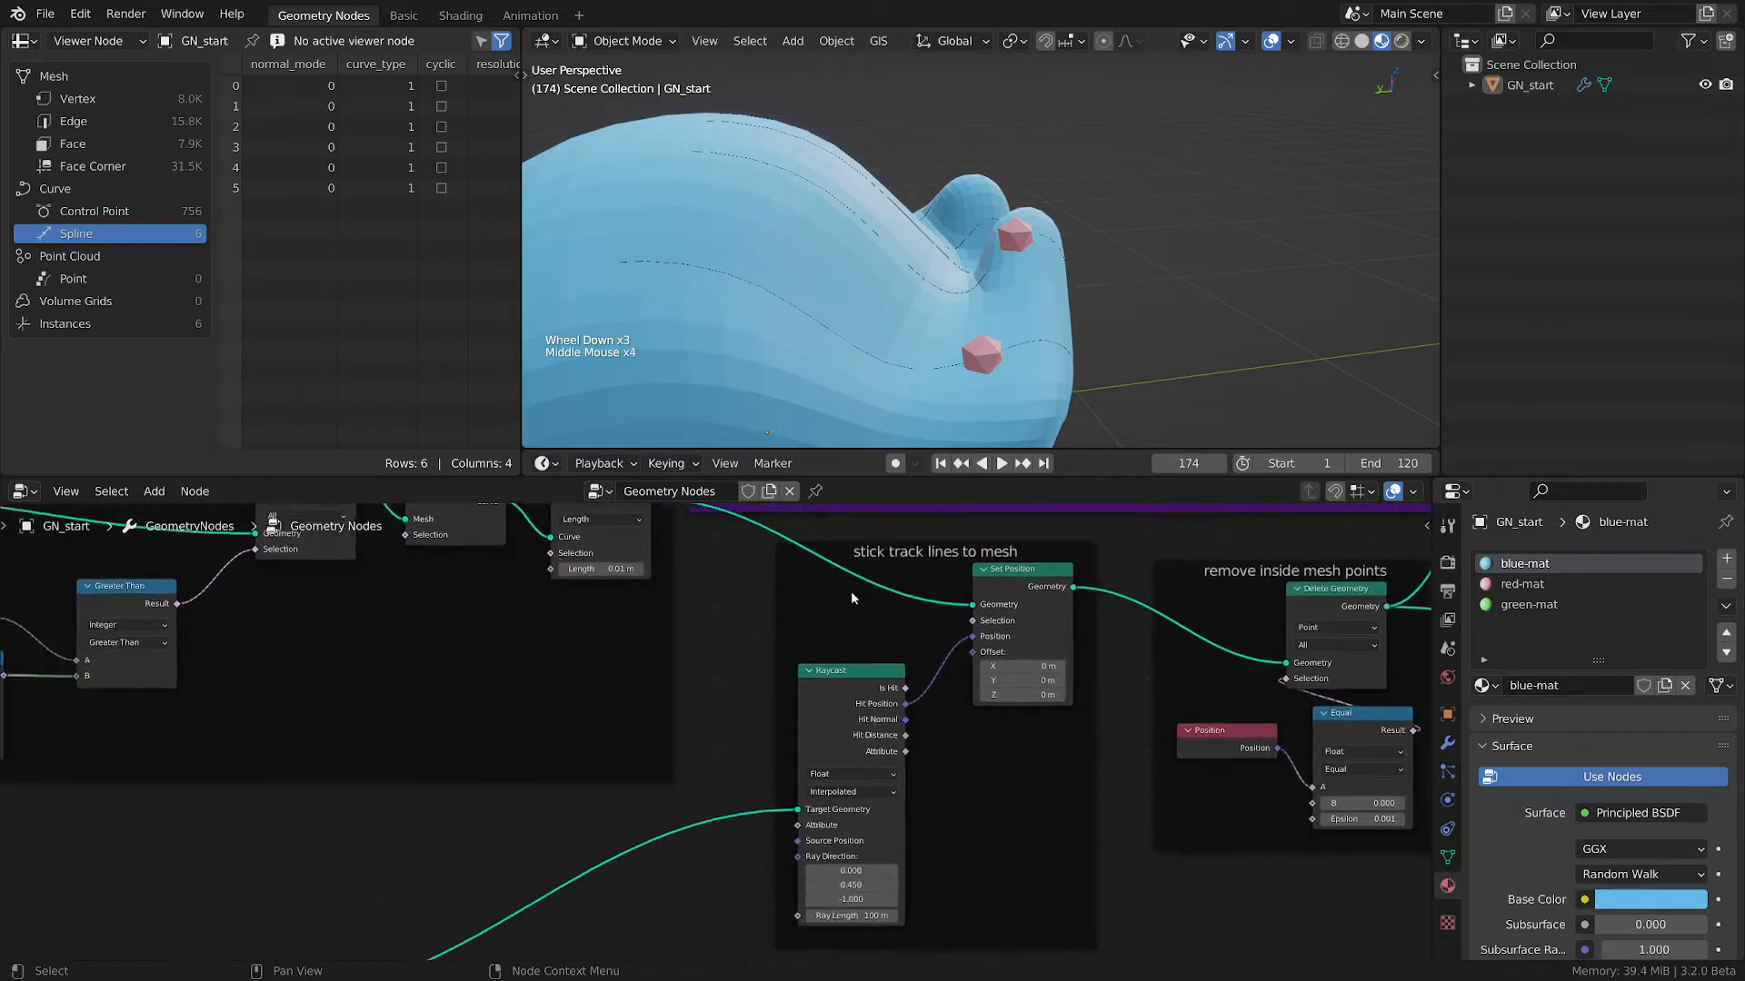
{"action": "scroll", "coordinate": [860, 759], "scroll_direction": "up", "scroll_amount": 1}
{"action": "middle_click_drag", "start_coordinate": [860, 760], "coordinate": [911, 611]}
{"action": "scroll", "coordinate": [900, 302], "scroll_direction": "up", "scroll_amount": 1}
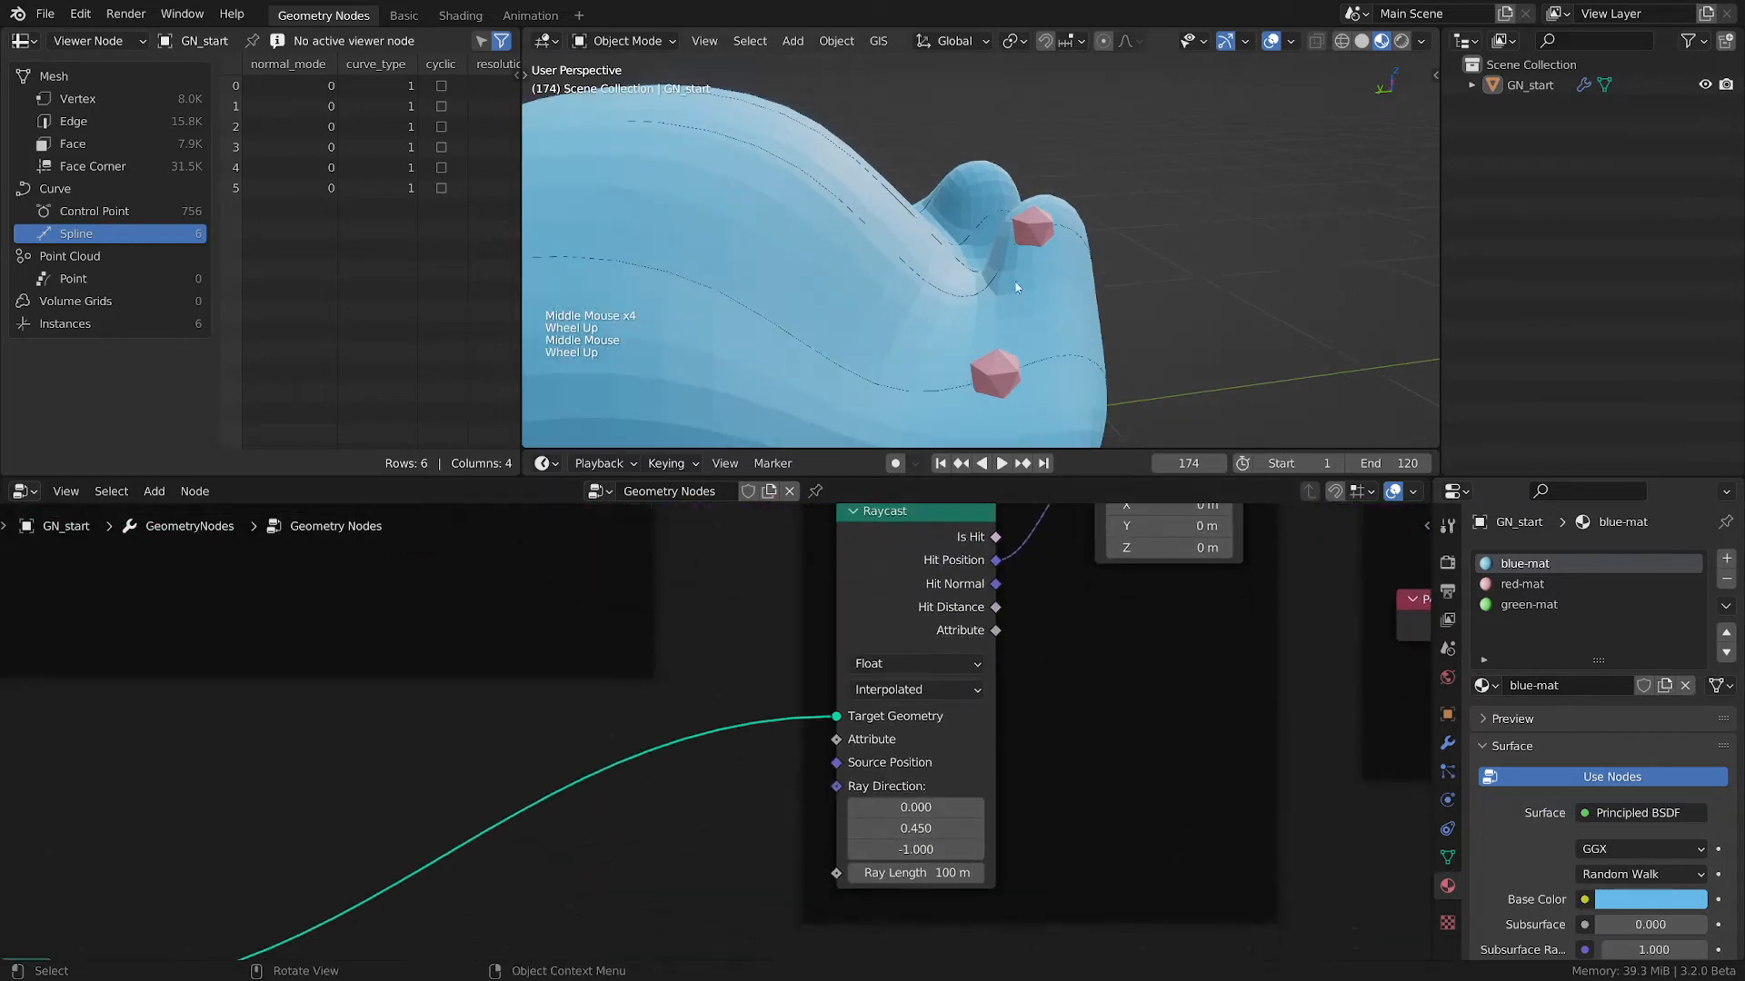
- Sketch annotation arrows for the straight and slanted ray directions around the monkey's brow, and erase them
{"action": "middle_click_drag", "start_coordinate": [1103, 315], "coordinate": [969, 362], "text": "shift"}
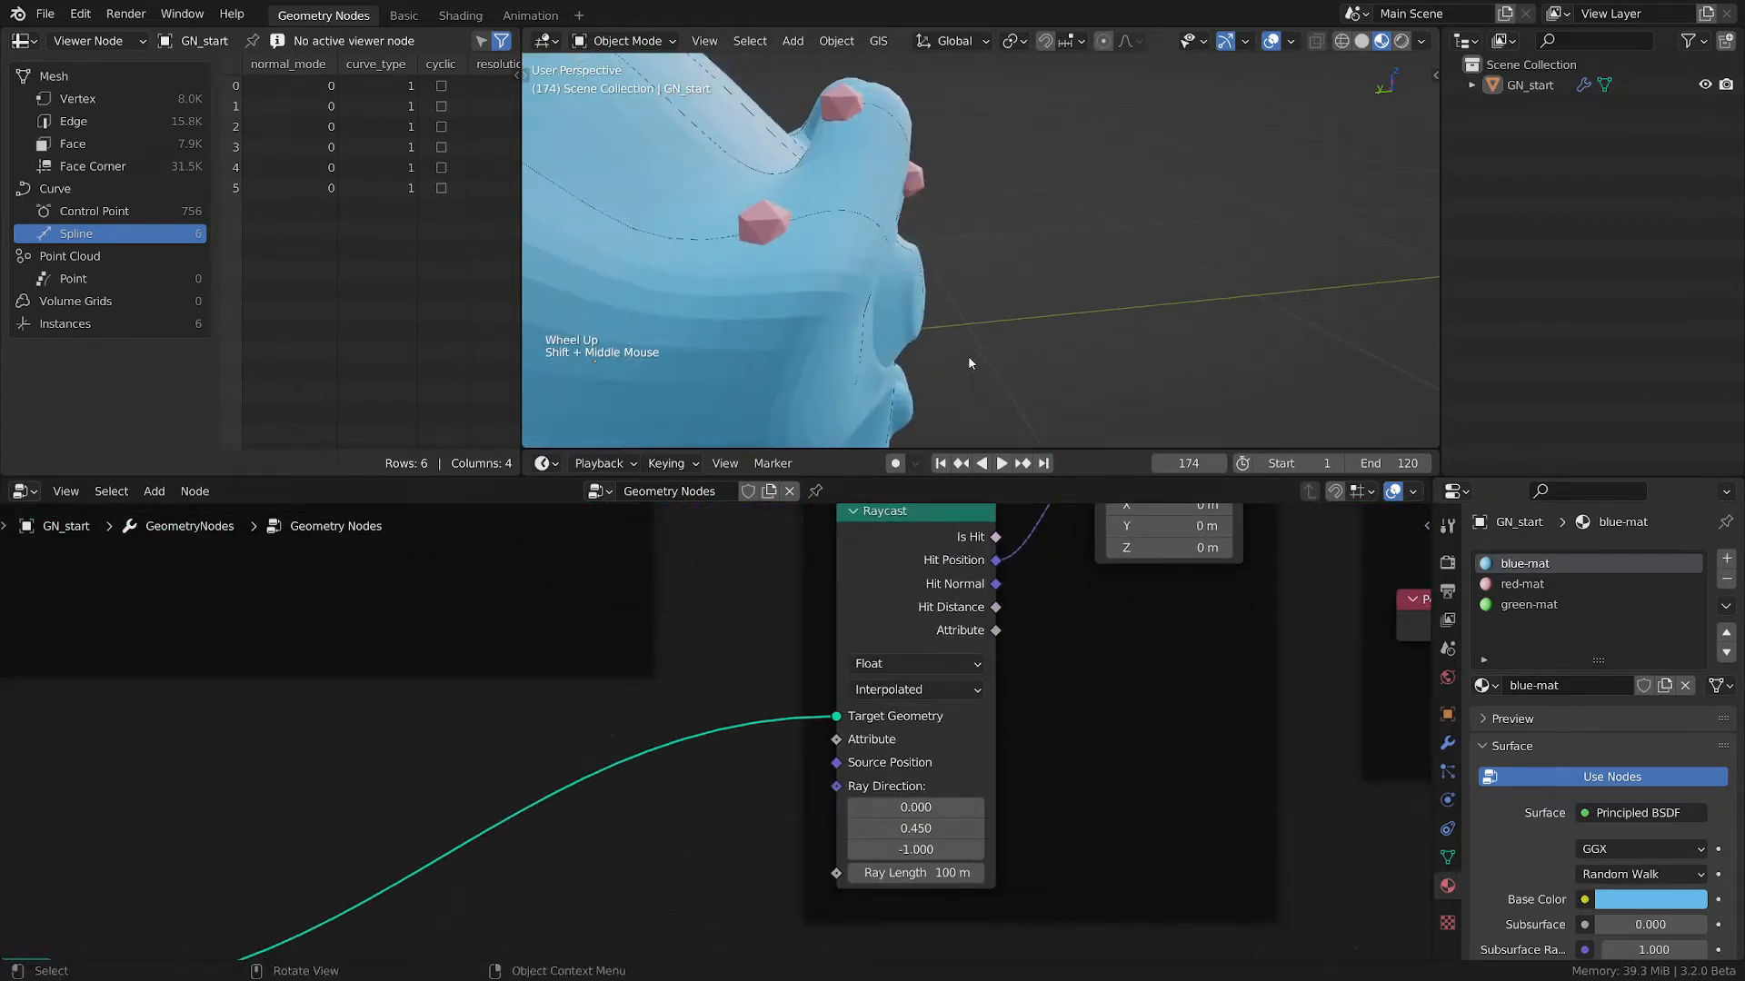
{"action": "mouse_move", "coordinate": [997, 83]}
{"action": "left_mouse_down"}
{"action": "mouse_move", "coordinate": [1011, 175]}
{"action": "mouse_move", "coordinate": [999, 166]}
{"action": "left_mouse_up"}
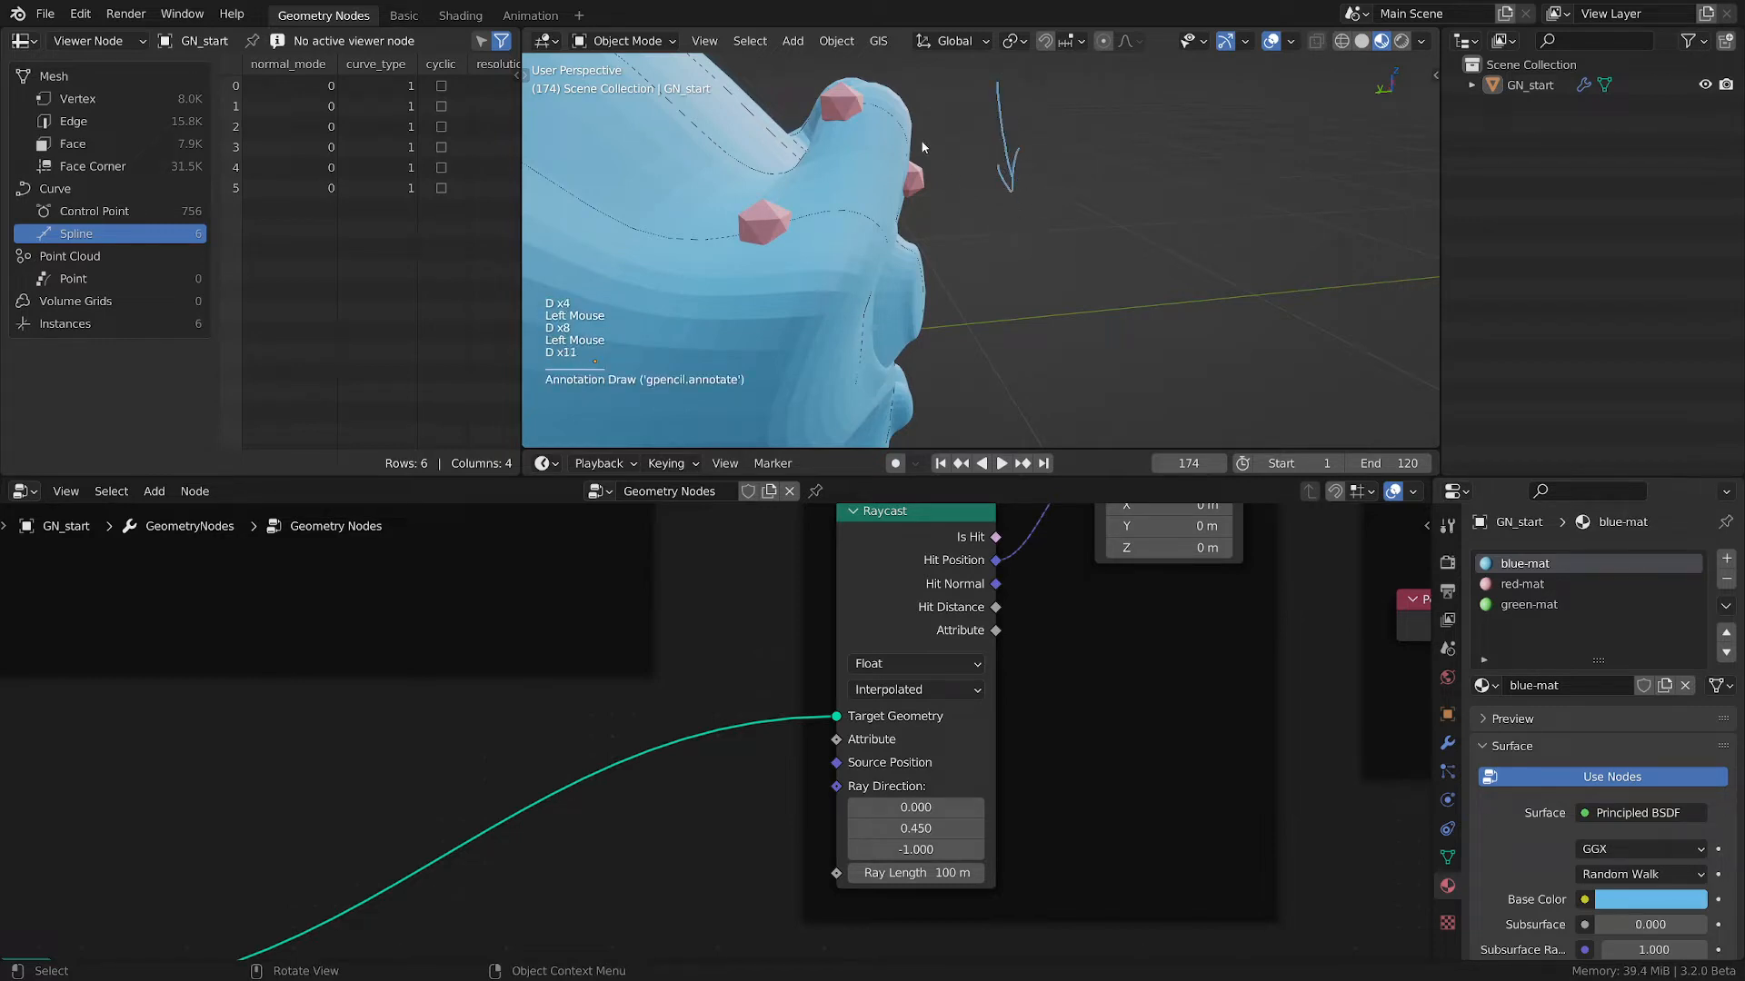
{"action": "scroll", "coordinate": [925, 200], "scroll_direction": "up", "scroll_amount": 1}
{"action": "left_click_drag", "start_coordinate": [908, 130], "coordinate": [918, 259]}
{"action": "mouse_move", "coordinate": [991, 93]}
{"action": "left_mouse_down"}
{"action": "mouse_move", "coordinate": [931, 164]}
{"action": "mouse_move", "coordinate": [950, 163]}
{"action": "left_mouse_up"}
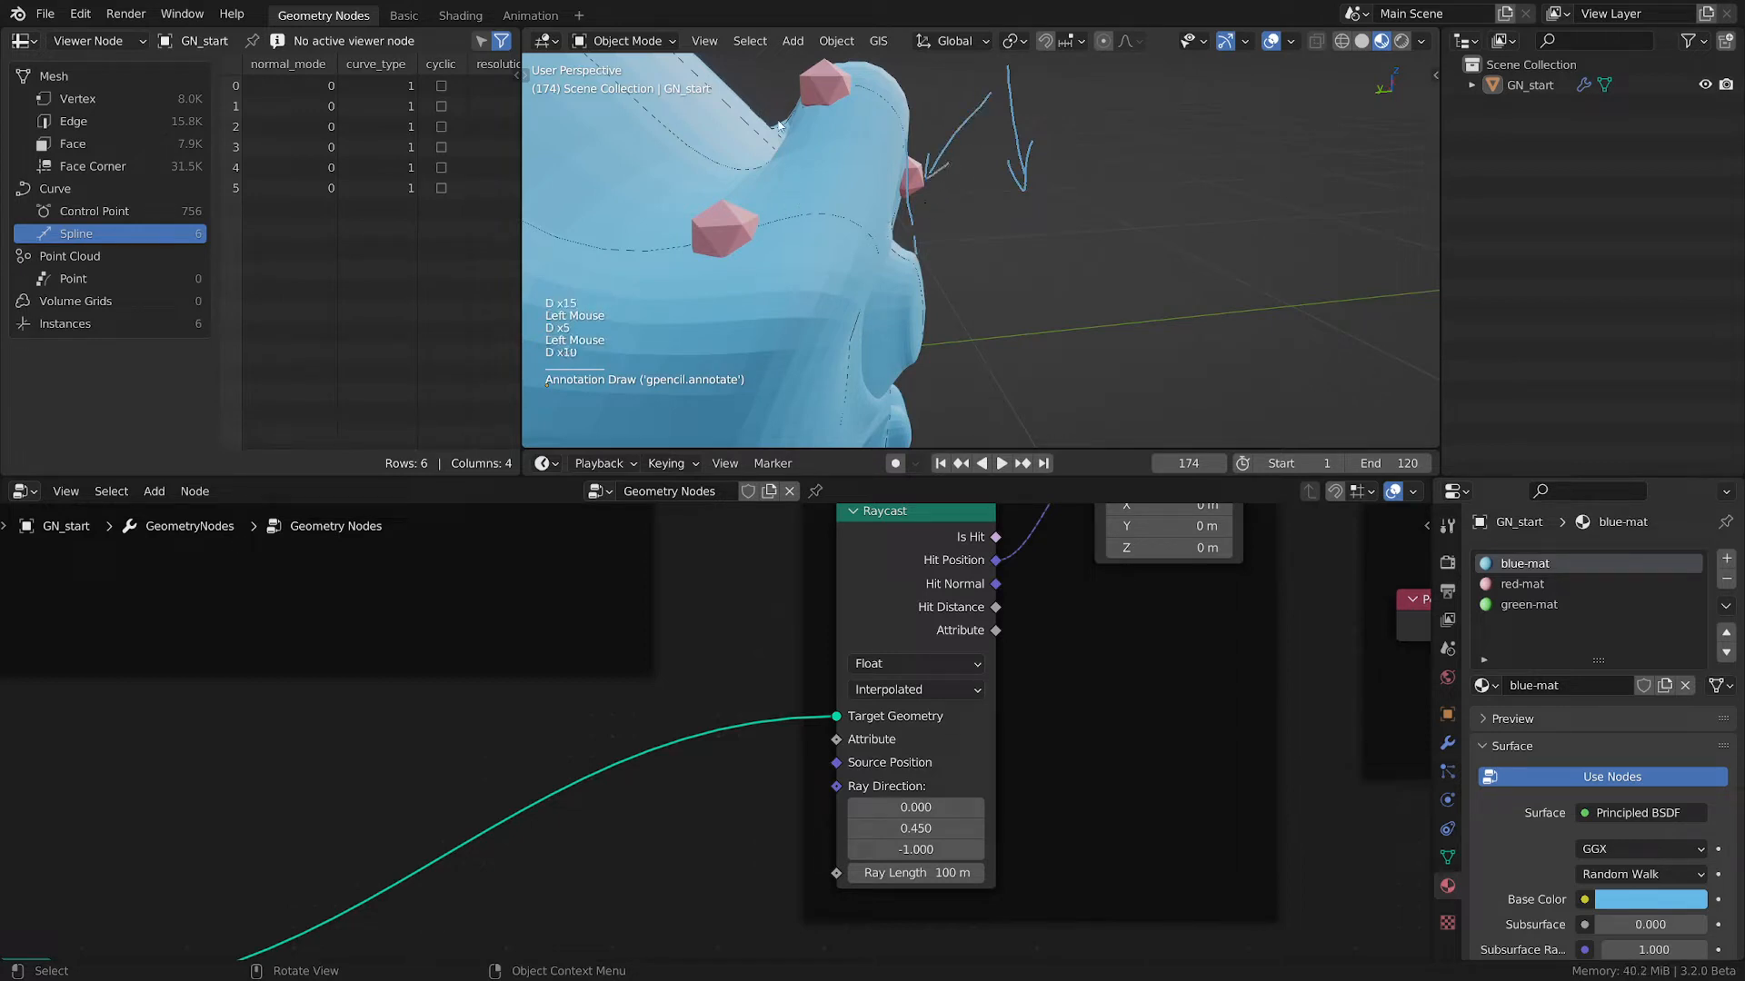
{"action": "mouse_move", "coordinate": [792, 112]}
{"action": "left_mouse_down"}
{"action": "mouse_move", "coordinate": [772, 161]}
{"action": "mouse_move", "coordinate": [725, 164]}
{"action": "mouse_move", "coordinate": [788, 111]}
{"action": "mouse_move", "coordinate": [721, 166]}
{"action": "left_mouse_up"}
{"action": "right_click_drag", "start_coordinate": [709, 185], "coordinate": [1022, 145]}
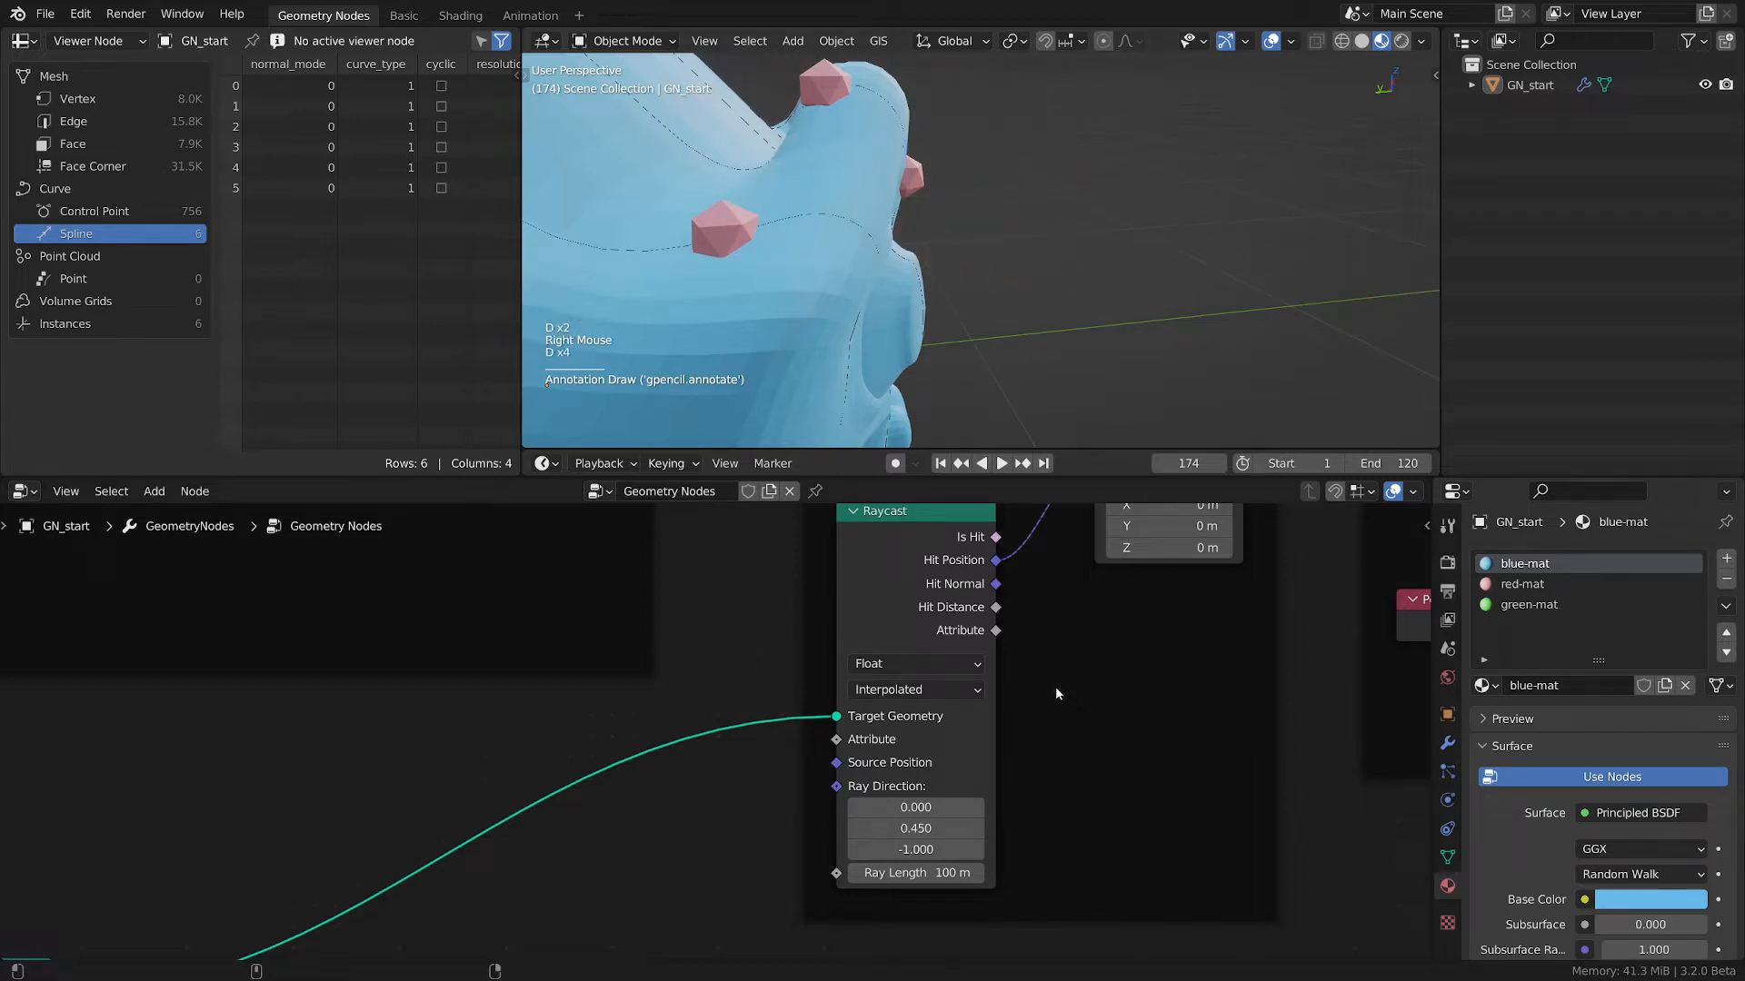
- Move the Group Output and Join Geometry nodes farther away from the water drops frame to make room
{"action": "scroll", "coordinate": [853, 666], "scroll_direction": "down", "scroll_amount": 3}
{"action": "scroll", "coordinate": [848, 270], "scroll_direction": "down", "scroll_amount": 4}
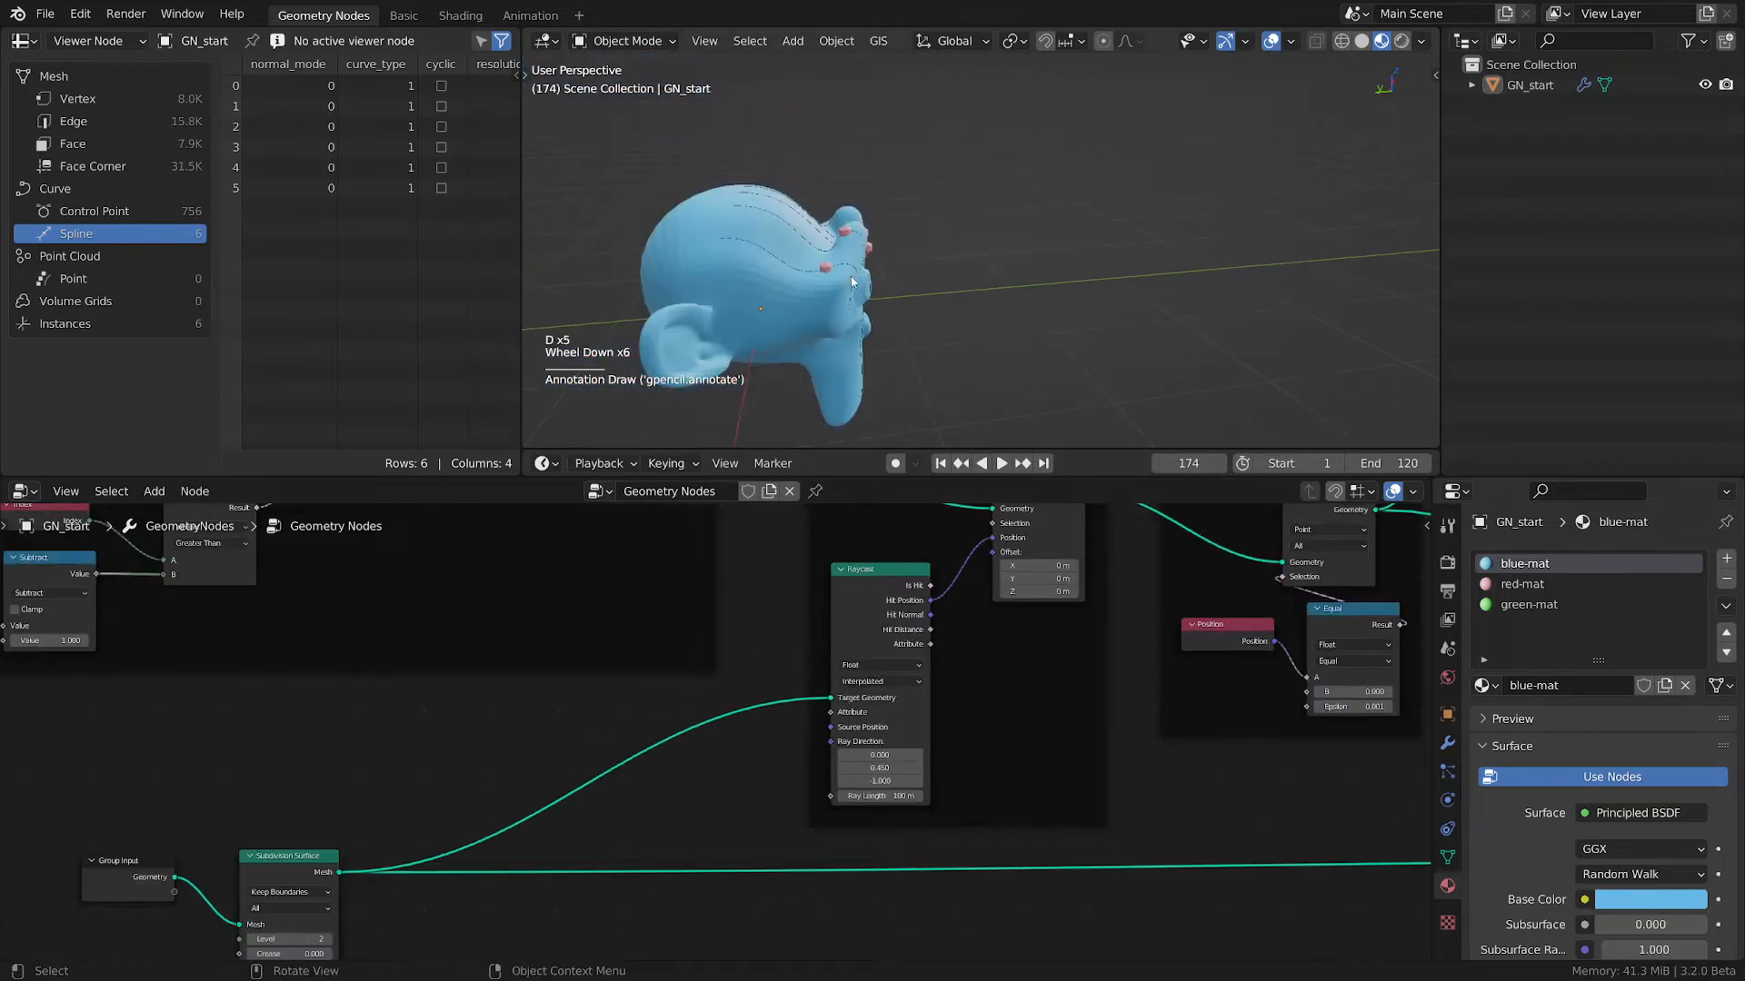
{"action": "scroll", "coordinate": [1064, 723], "scroll_direction": "down", "scroll_amount": 2}
{"action": "middle_click_drag", "start_coordinate": [1207, 694], "coordinate": [939, 724]}
{"action": "middle_click_drag", "start_coordinate": [1127, 689], "coordinate": [936, 725]}
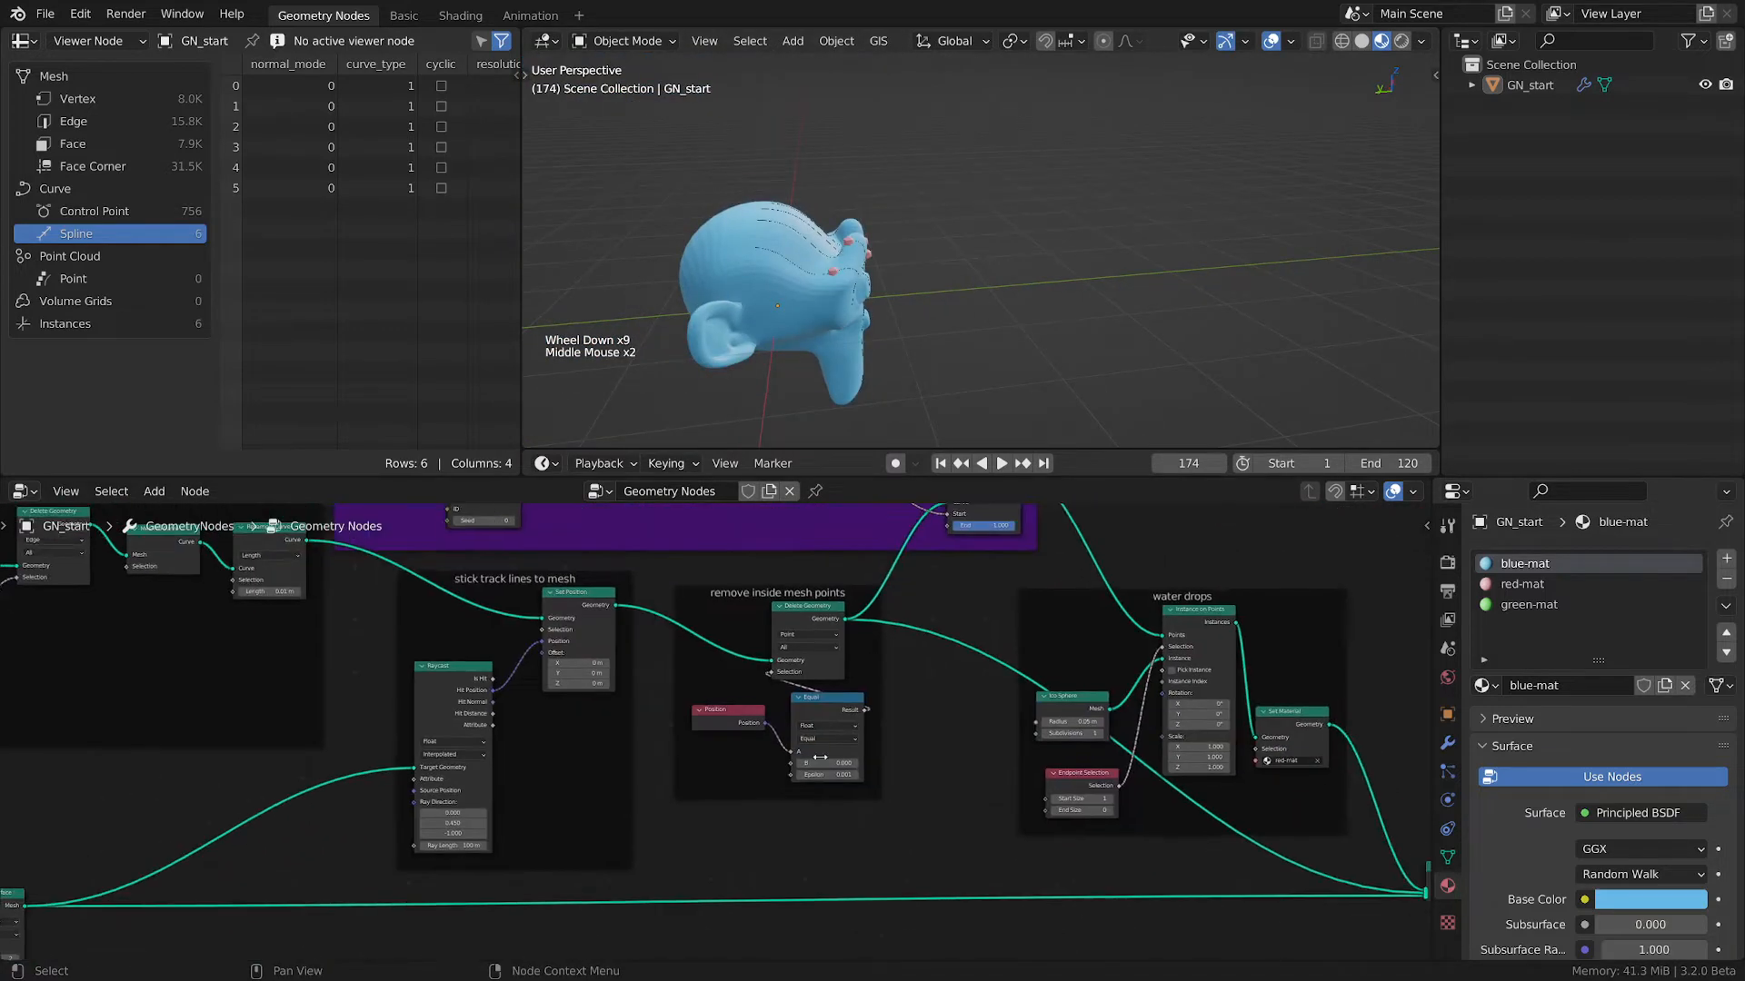
{"action": "mouse_move", "coordinate": [1236, 681]}
{"action": "middle_mouse_down"}
{"action": "mouse_move", "coordinate": [1015, 716]}
{"action": "mouse_move", "coordinate": [836, 695]}
{"action": "middle_mouse_up"}
{"action": "middle_click_drag", "start_coordinate": [945, 691], "coordinate": [718, 660]}
{"action": "scroll", "coordinate": [913, 873], "scroll_direction": "up", "scroll_amount": 2}
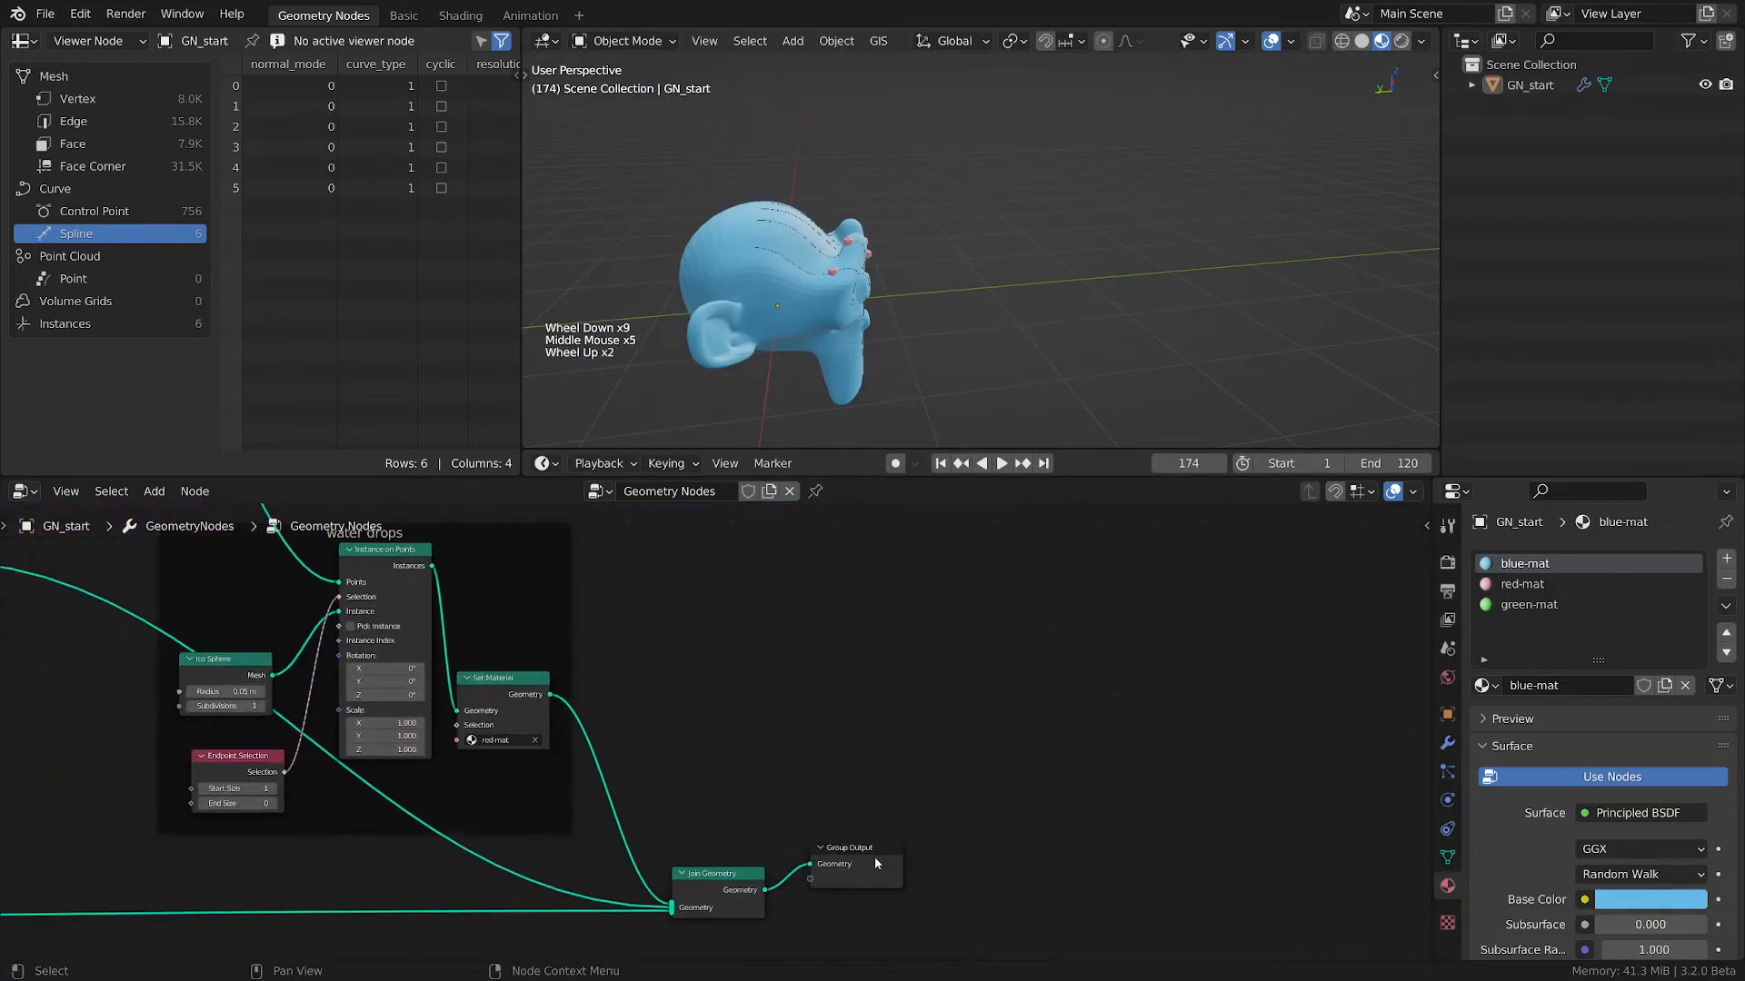
{"action": "left_click_drag", "start_coordinate": [875, 859], "coordinate": [1022, 863]}
{"action": "middle_click_drag", "start_coordinate": [794, 847], "coordinate": [946, 825]}
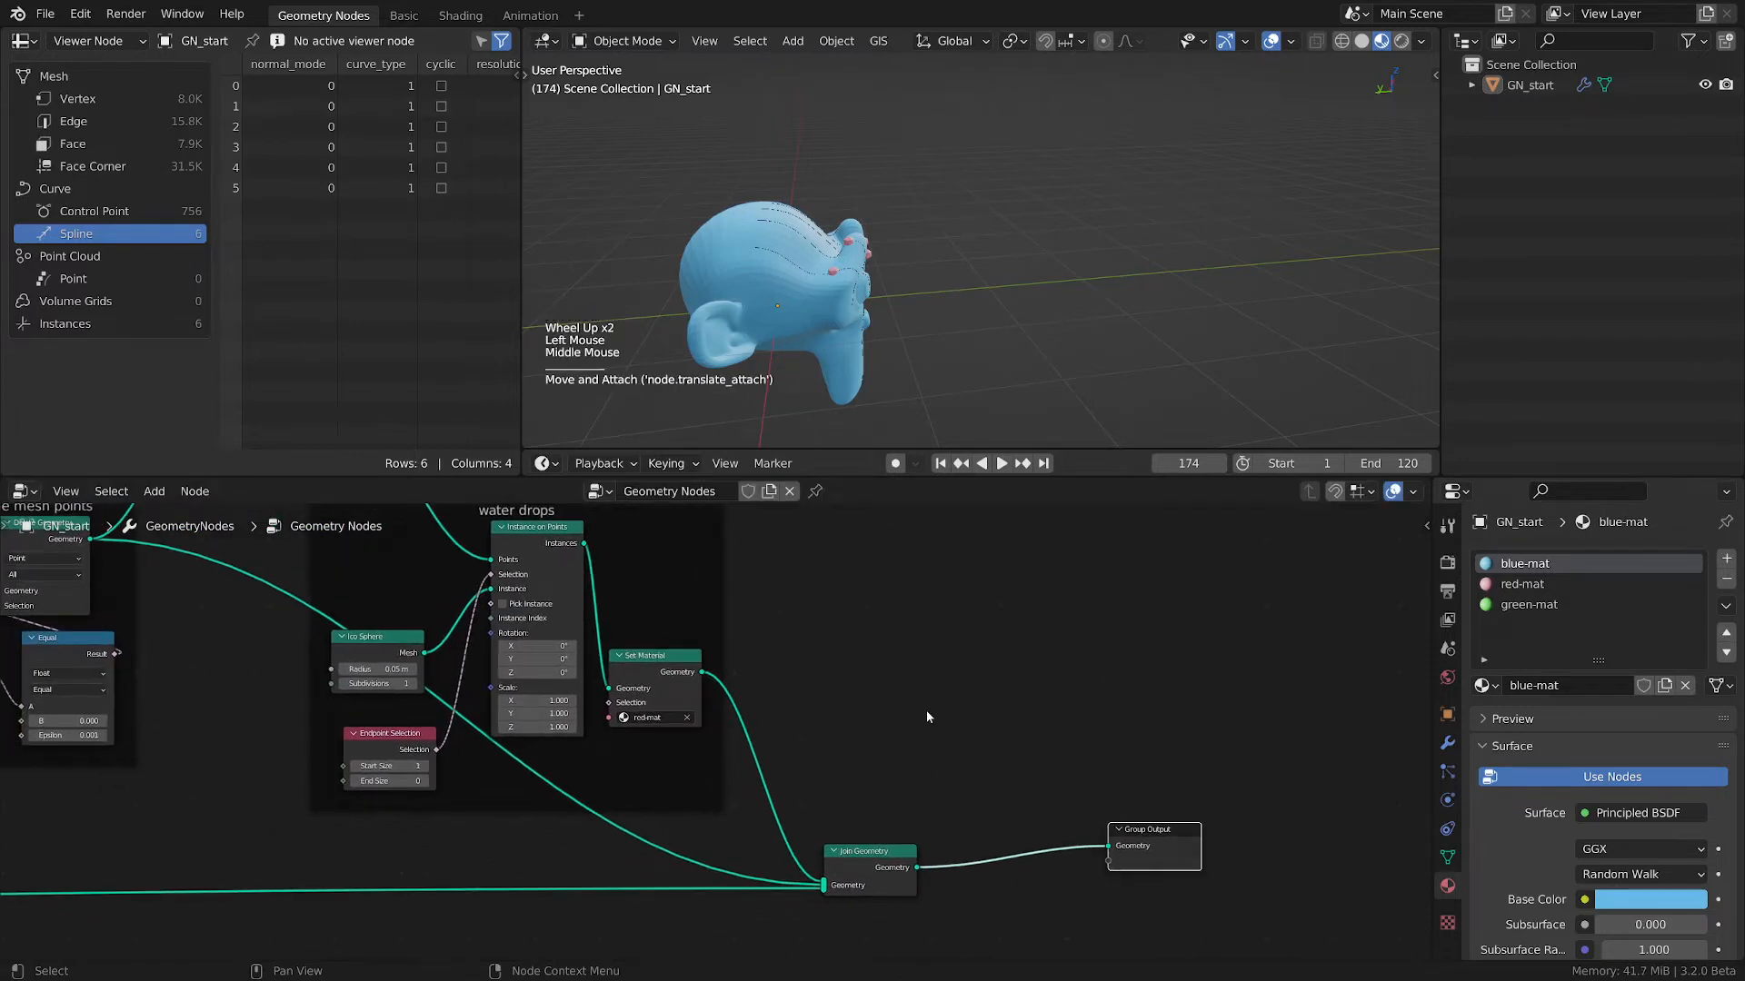
{"action": "left_click_drag", "start_coordinate": [874, 852], "coordinate": [914, 858]}
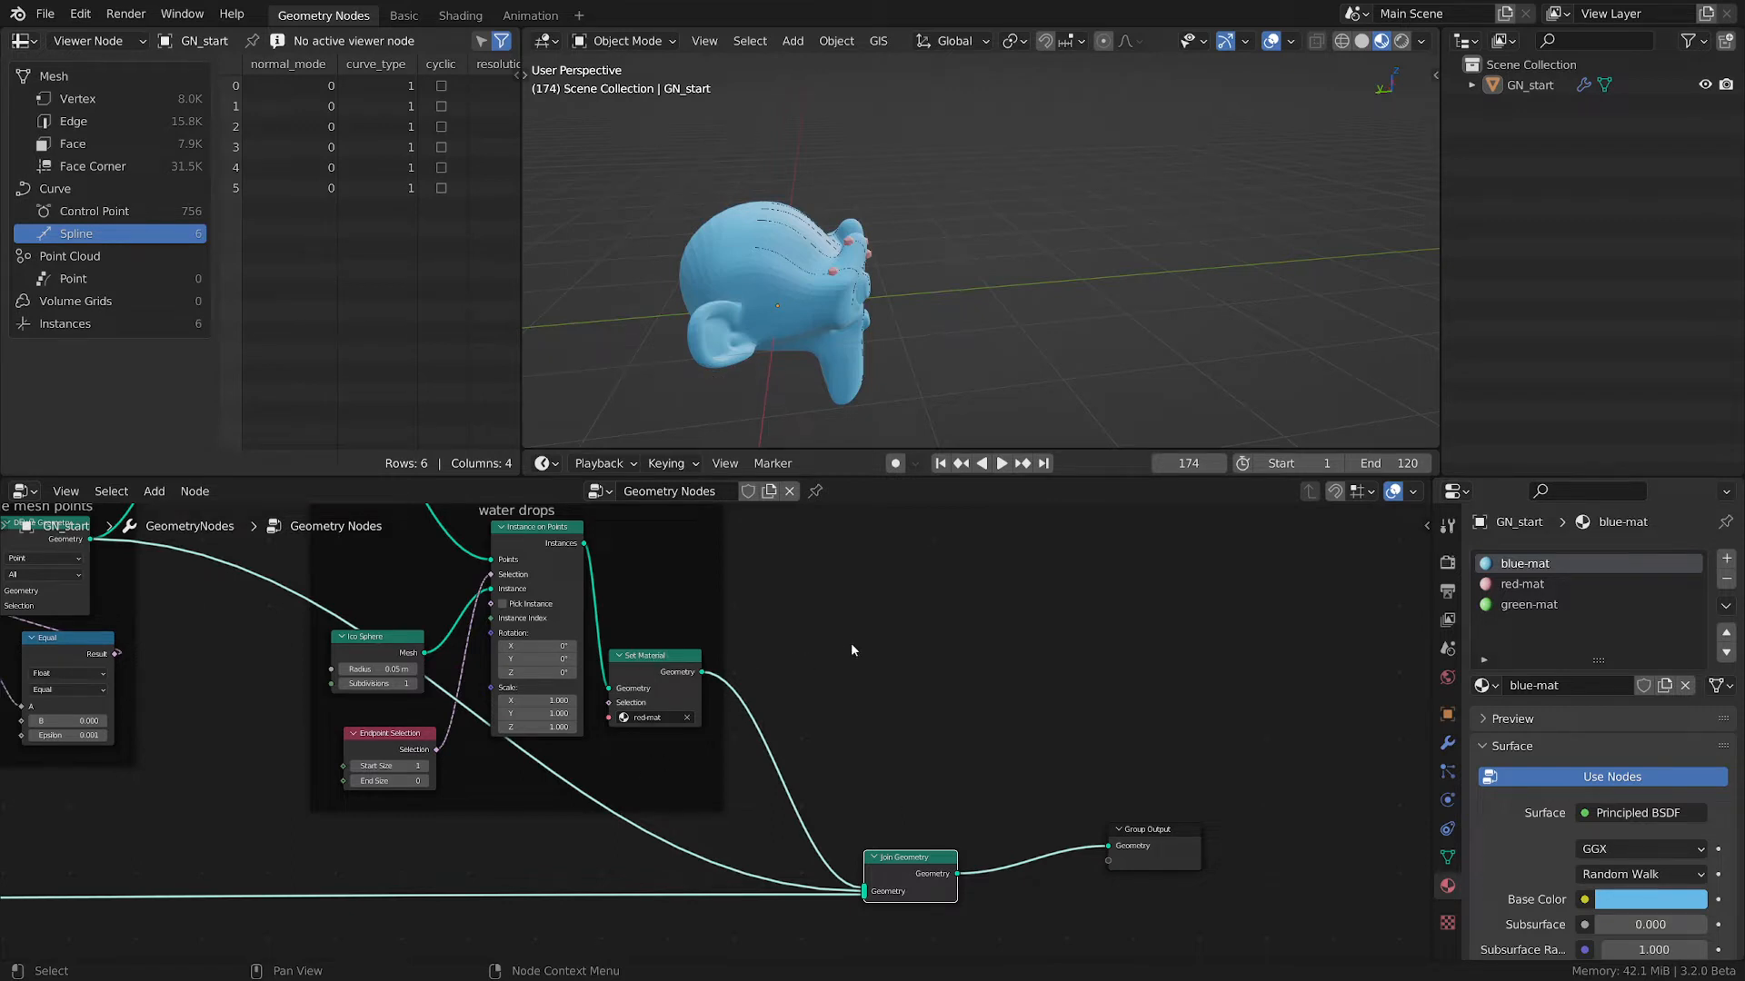
- Add a Curve Circle node in the free space above the Join Geometry node
{"action": "key", "text": "shift+a"}
{"action": "mouse_move", "coordinate": [870, 652]}
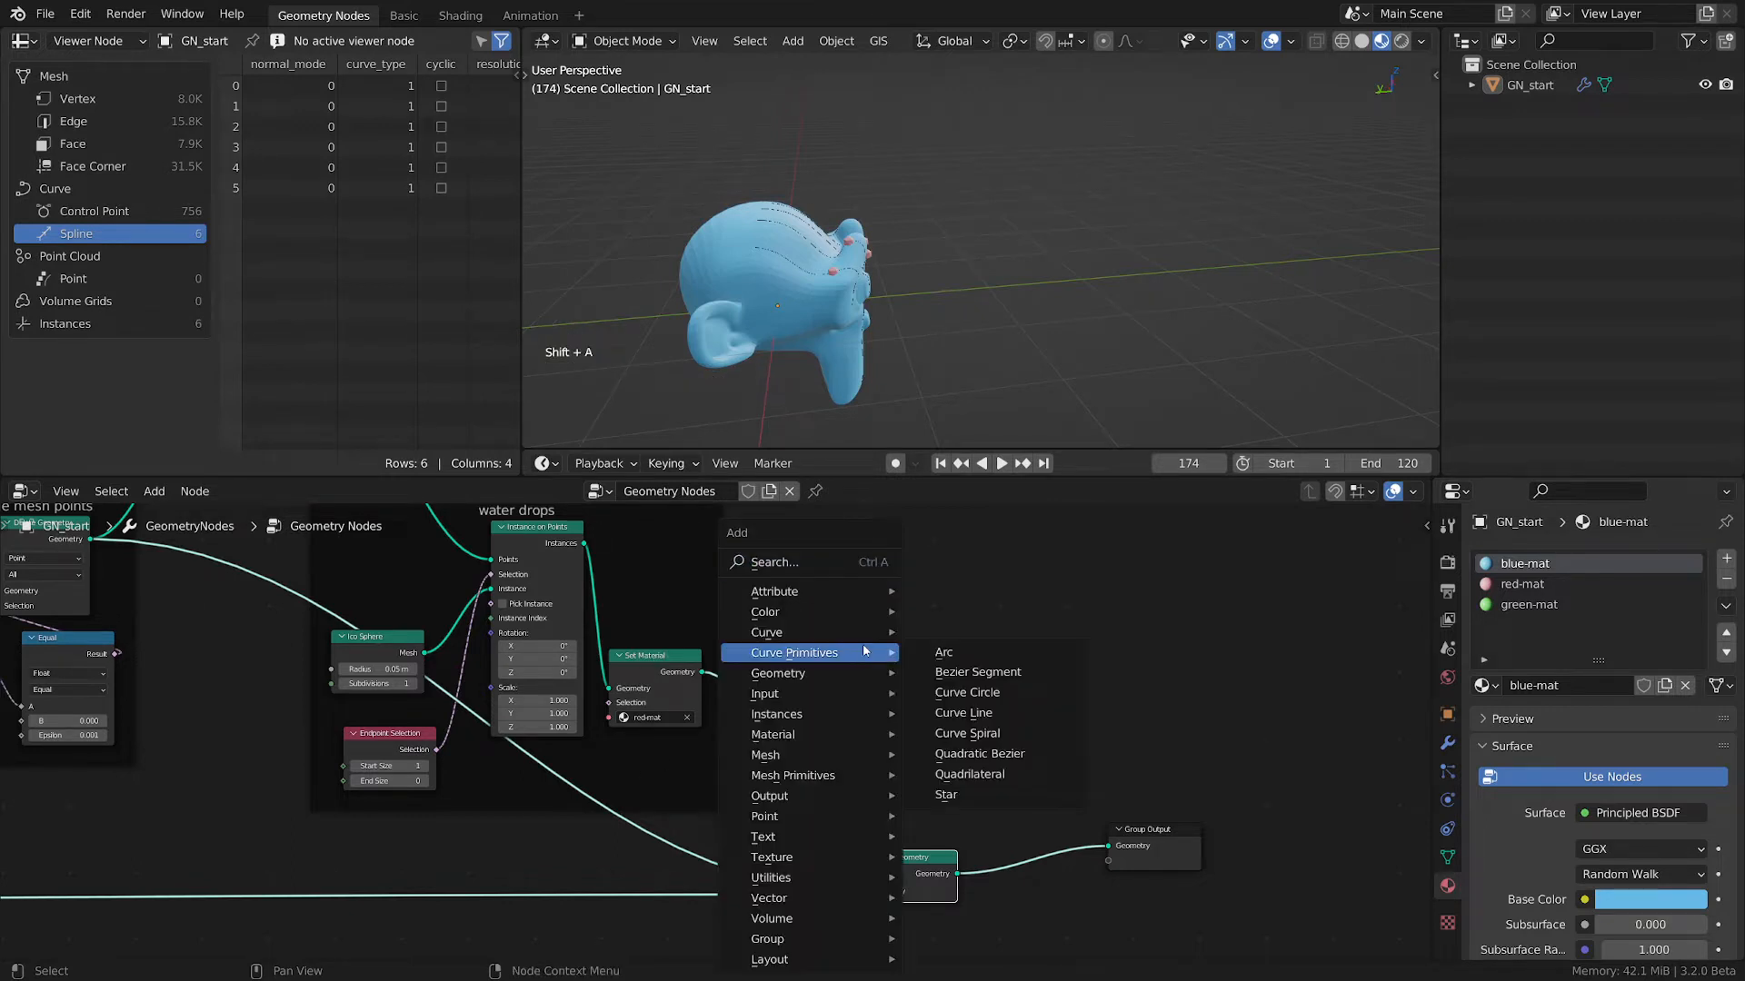
{"action": "left_click", "coordinate": [967, 693]}
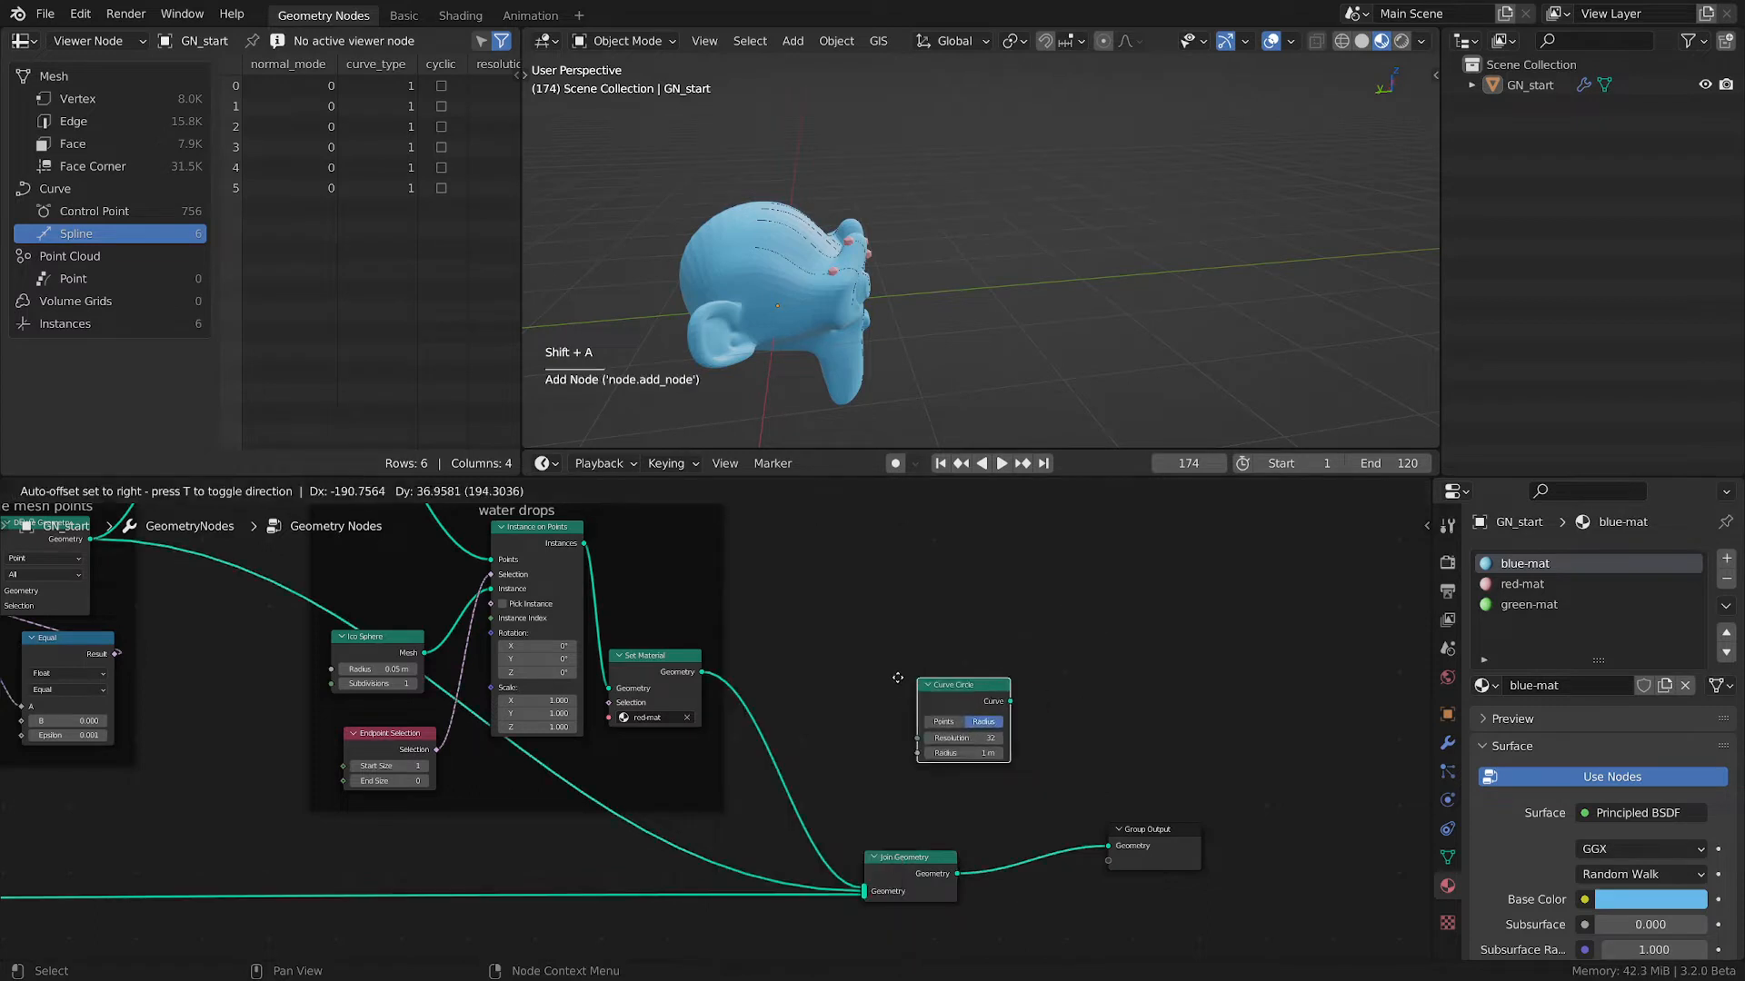
{"action": "scroll", "coordinate": [919, 830], "scroll_direction": "up", "scroll_amount": 1}
{"action": "scroll", "coordinate": [919, 830], "scroll_direction": "down", "scroll_amount": 1}
- Mute the water drops link and the track lines link that feed into the Join Geometry node
{"action": "middle_click_drag", "start_coordinate": [898, 809], "coordinate": [868, 783]}
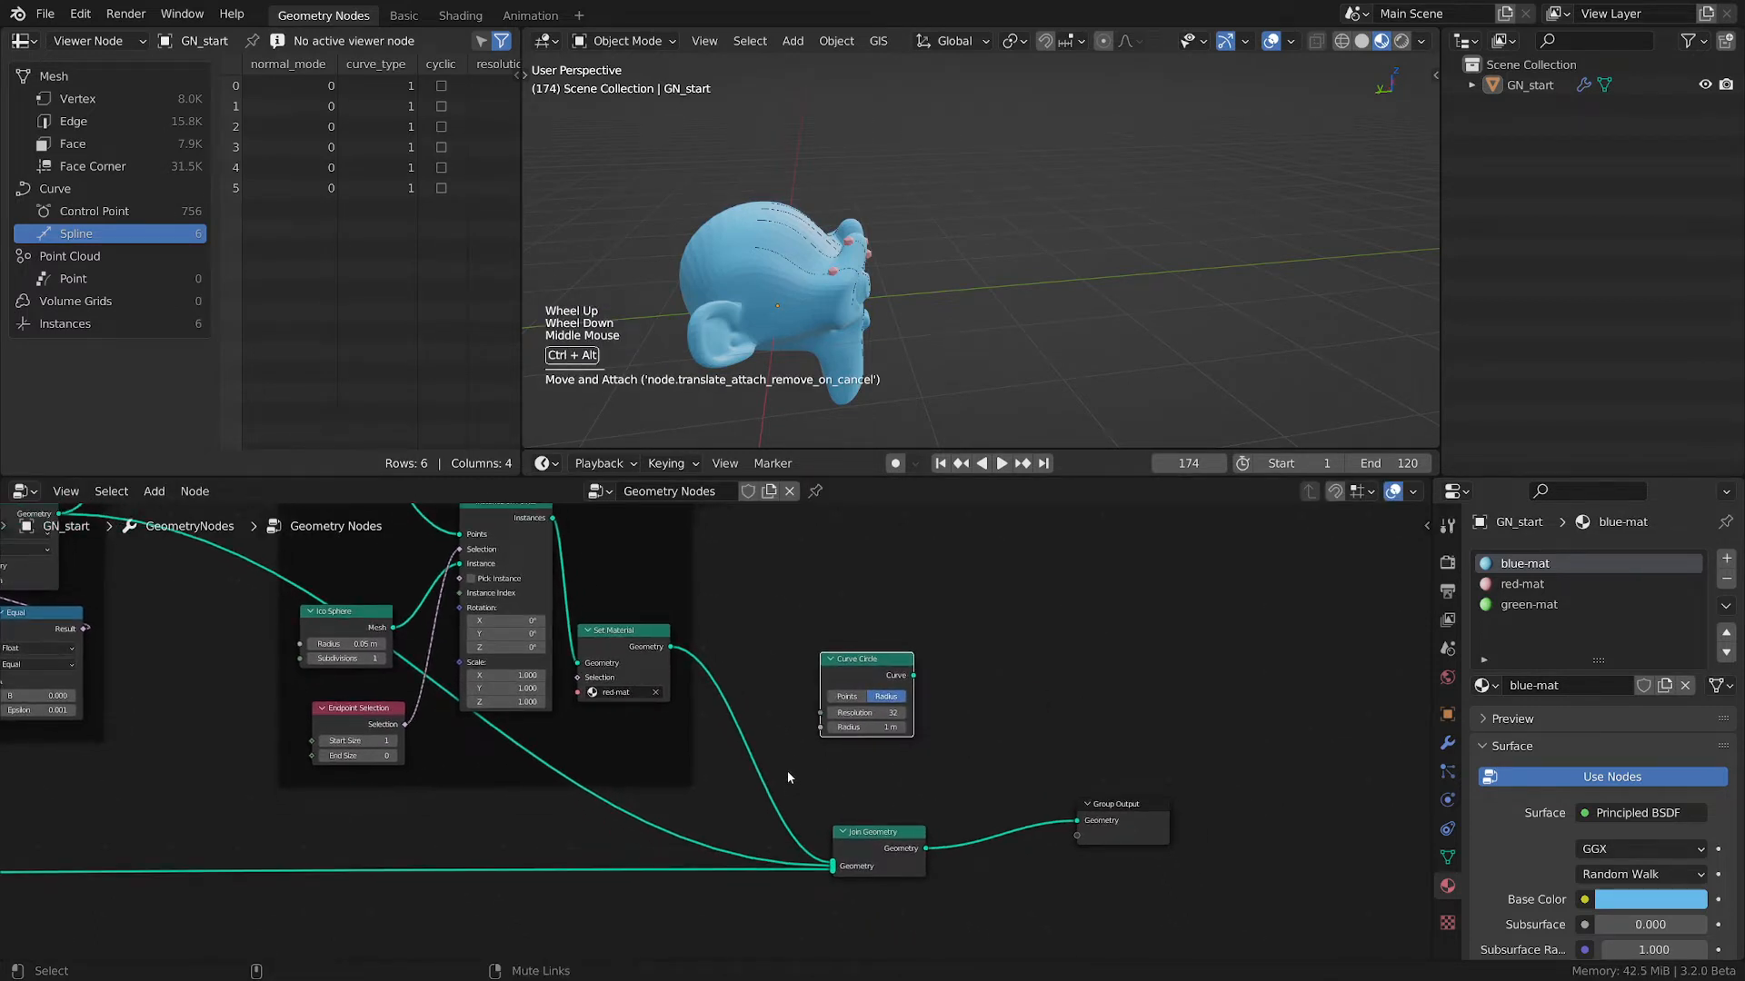
{"action": "mouse_move", "coordinate": [787, 768]}
{"action": "right_mouse_down", "text": "ctrl+alt"}
{"action": "mouse_move", "coordinate": [753, 773]}
{"action": "mouse_move", "coordinate": [749, 796]}
{"action": "right_mouse_up", "text": "ctrl+alt"}
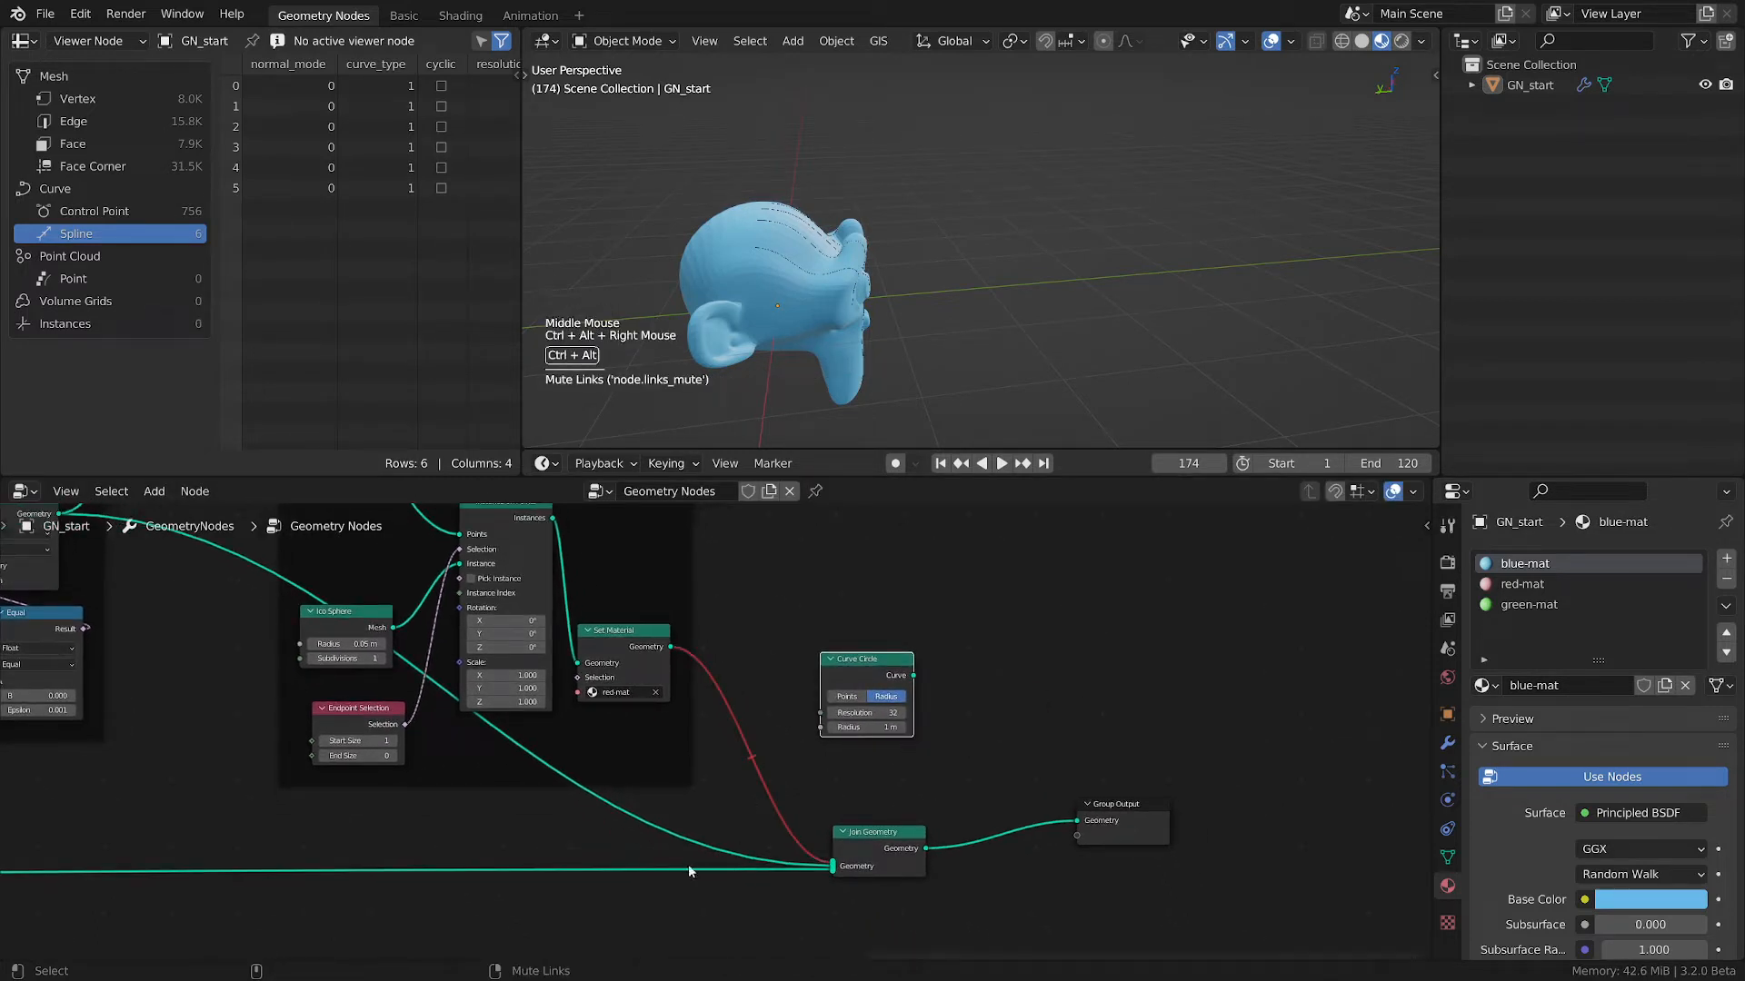
{"action": "right_click_drag", "start_coordinate": [686, 845], "coordinate": [627, 834], "text": "ctrl+alt"}
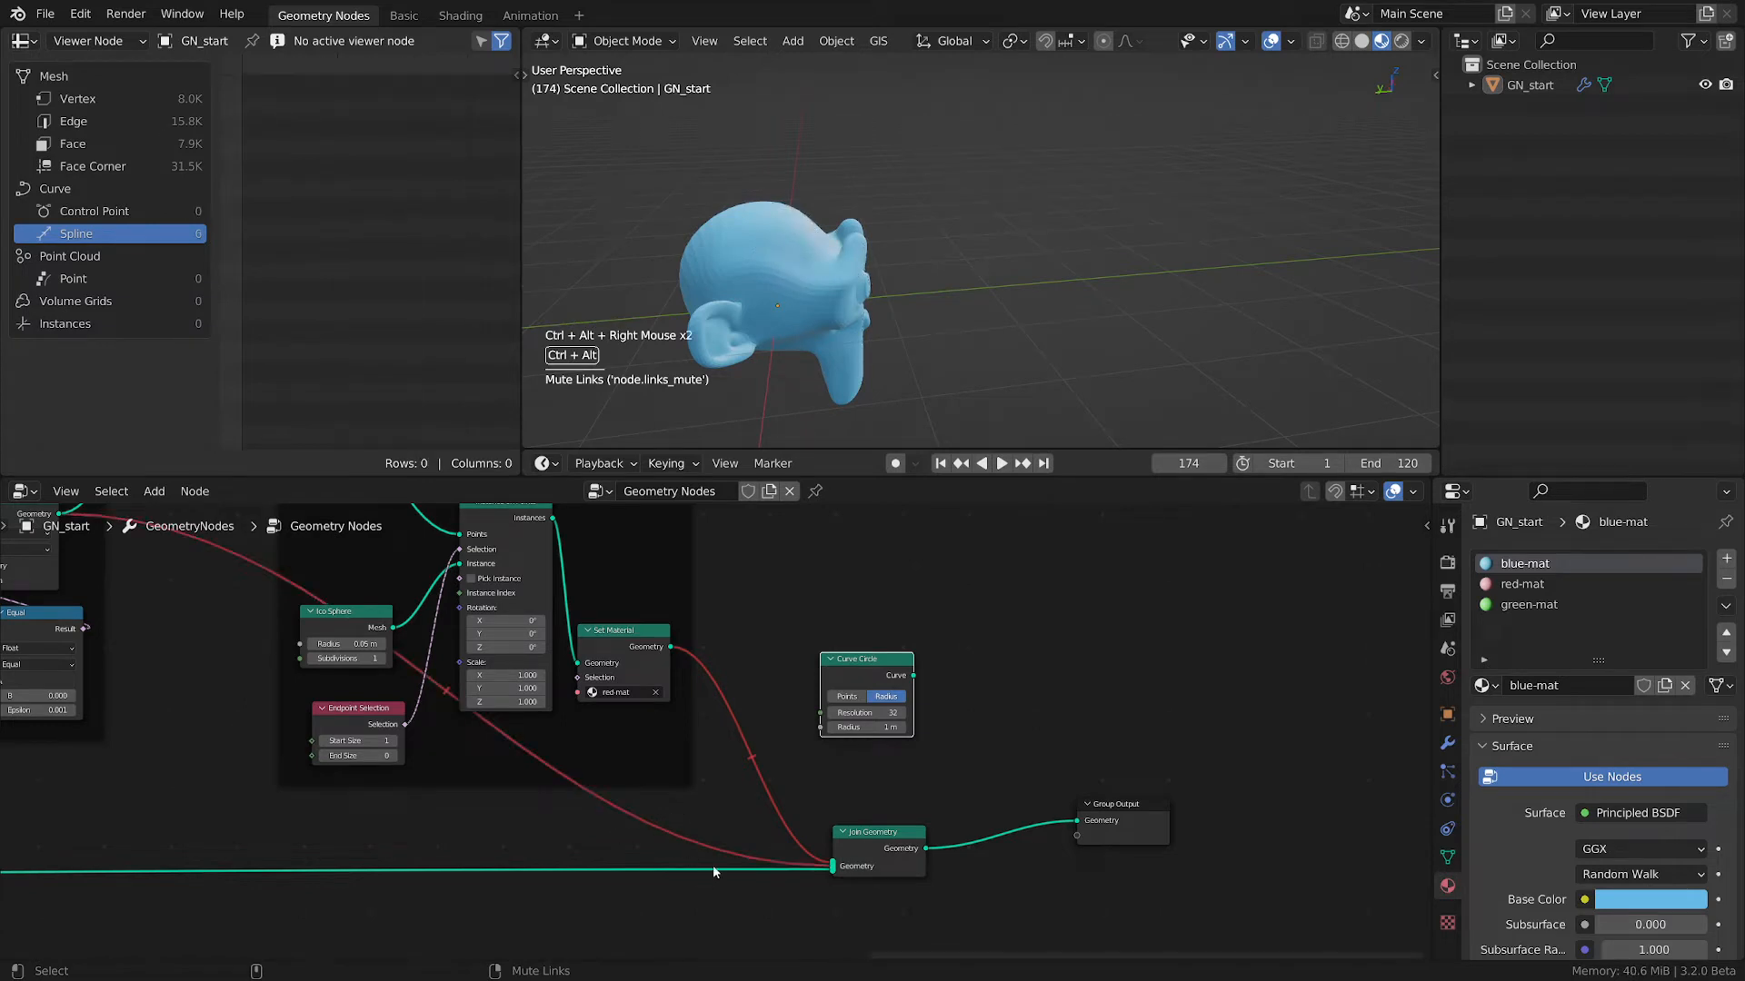
- Shift the Group Output and Join Geometry nodes farther along to free space beside the Curve Circle node
{"action": "scroll", "coordinate": [712, 865], "scroll_direction": "down", "scroll_amount": 2}
{"action": "middle_click_drag", "start_coordinate": [1109, 813], "coordinate": [1103, 773]}
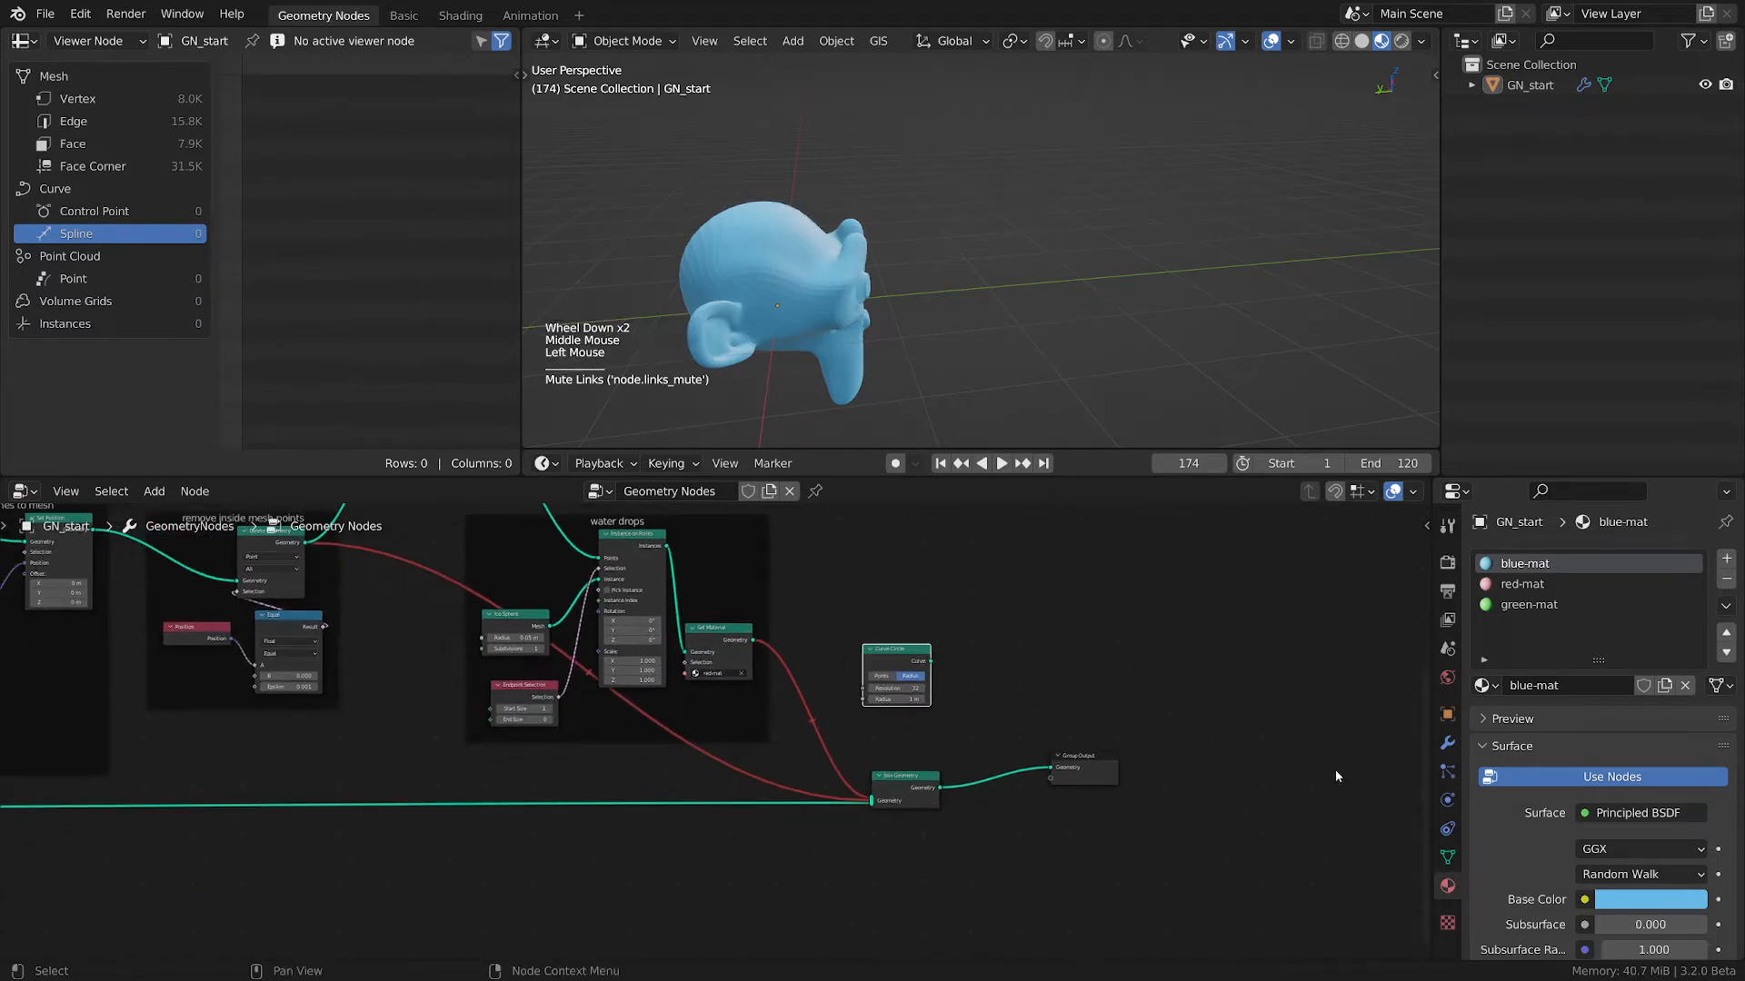
{"action": "left_click_drag", "start_coordinate": [1085, 767], "coordinate": [1285, 772]}
{"action": "left_click_drag", "start_coordinate": [907, 780], "coordinate": [1101, 775]}
{"action": "scroll", "coordinate": [986, 741], "scroll_direction": "up", "scroll_amount": 2}
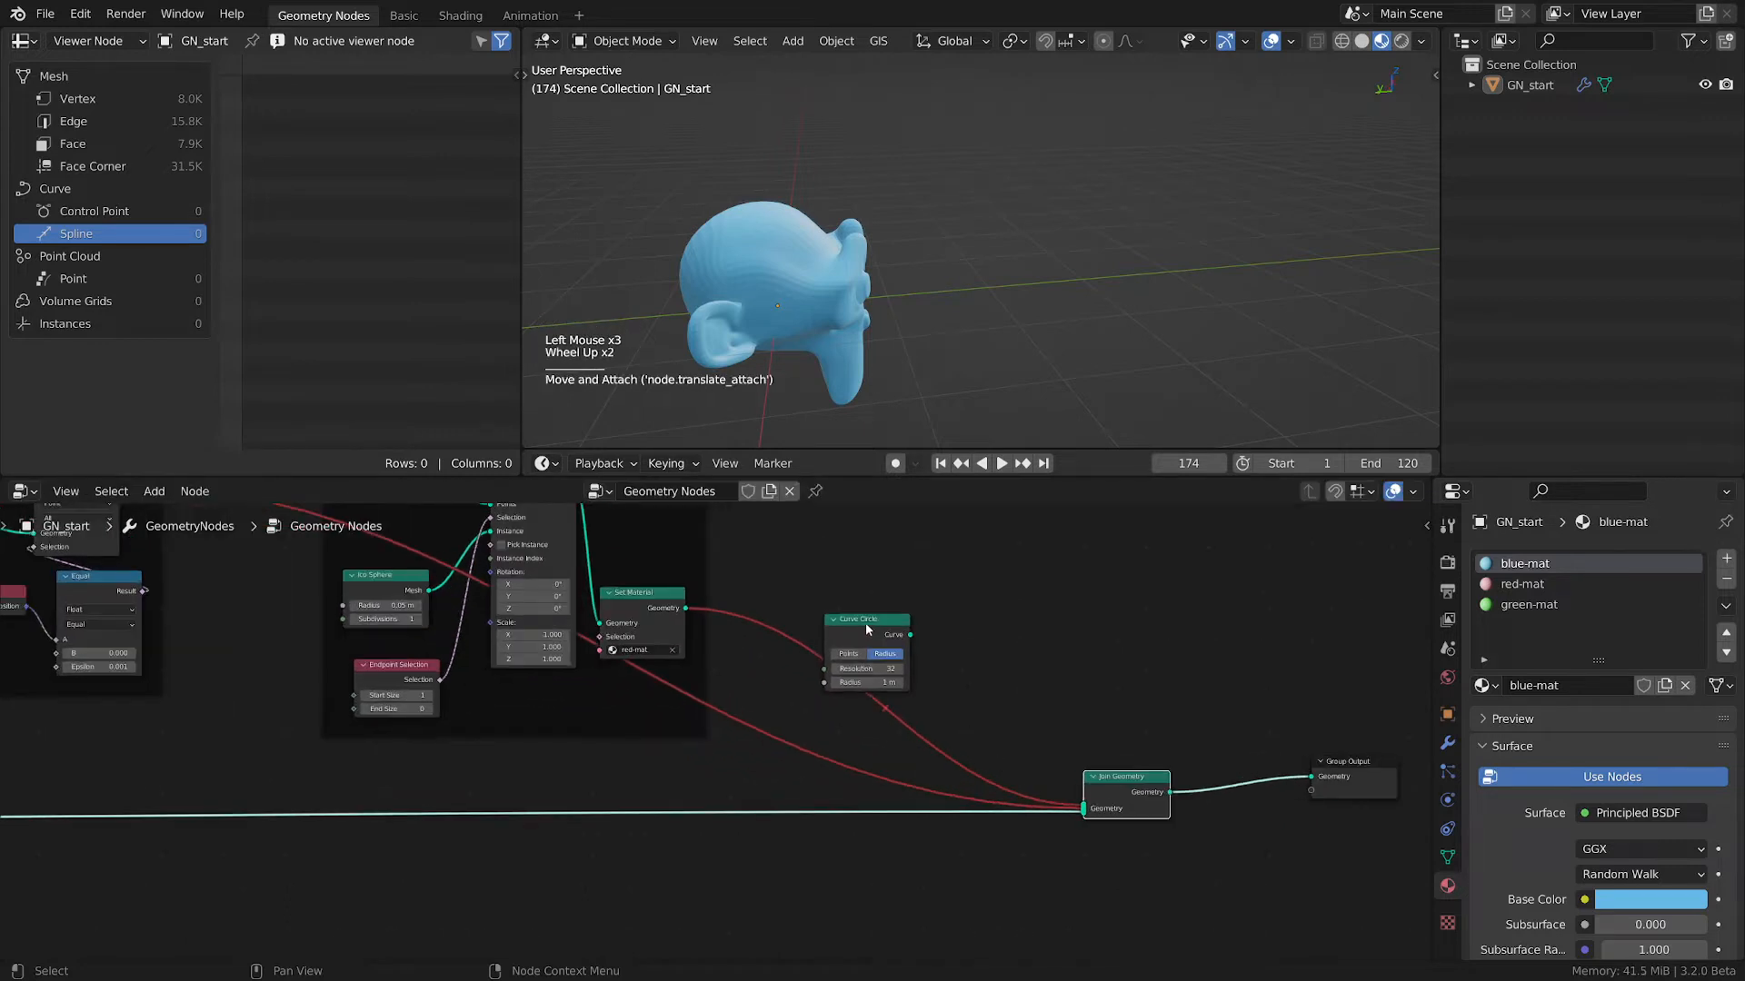
- Place the Curve Circle node below the main geometry link, connect it to Join Geometry, and set its radius to 2 m
{"action": "left_click_drag", "start_coordinate": [865, 621], "coordinate": [1099, 807]}
{"action": "scroll", "coordinate": [852, 866], "scroll_direction": "up", "scroll_amount": 1}
{"action": "scroll", "coordinate": [781, 299], "scroll_direction": "up", "scroll_amount": 2}
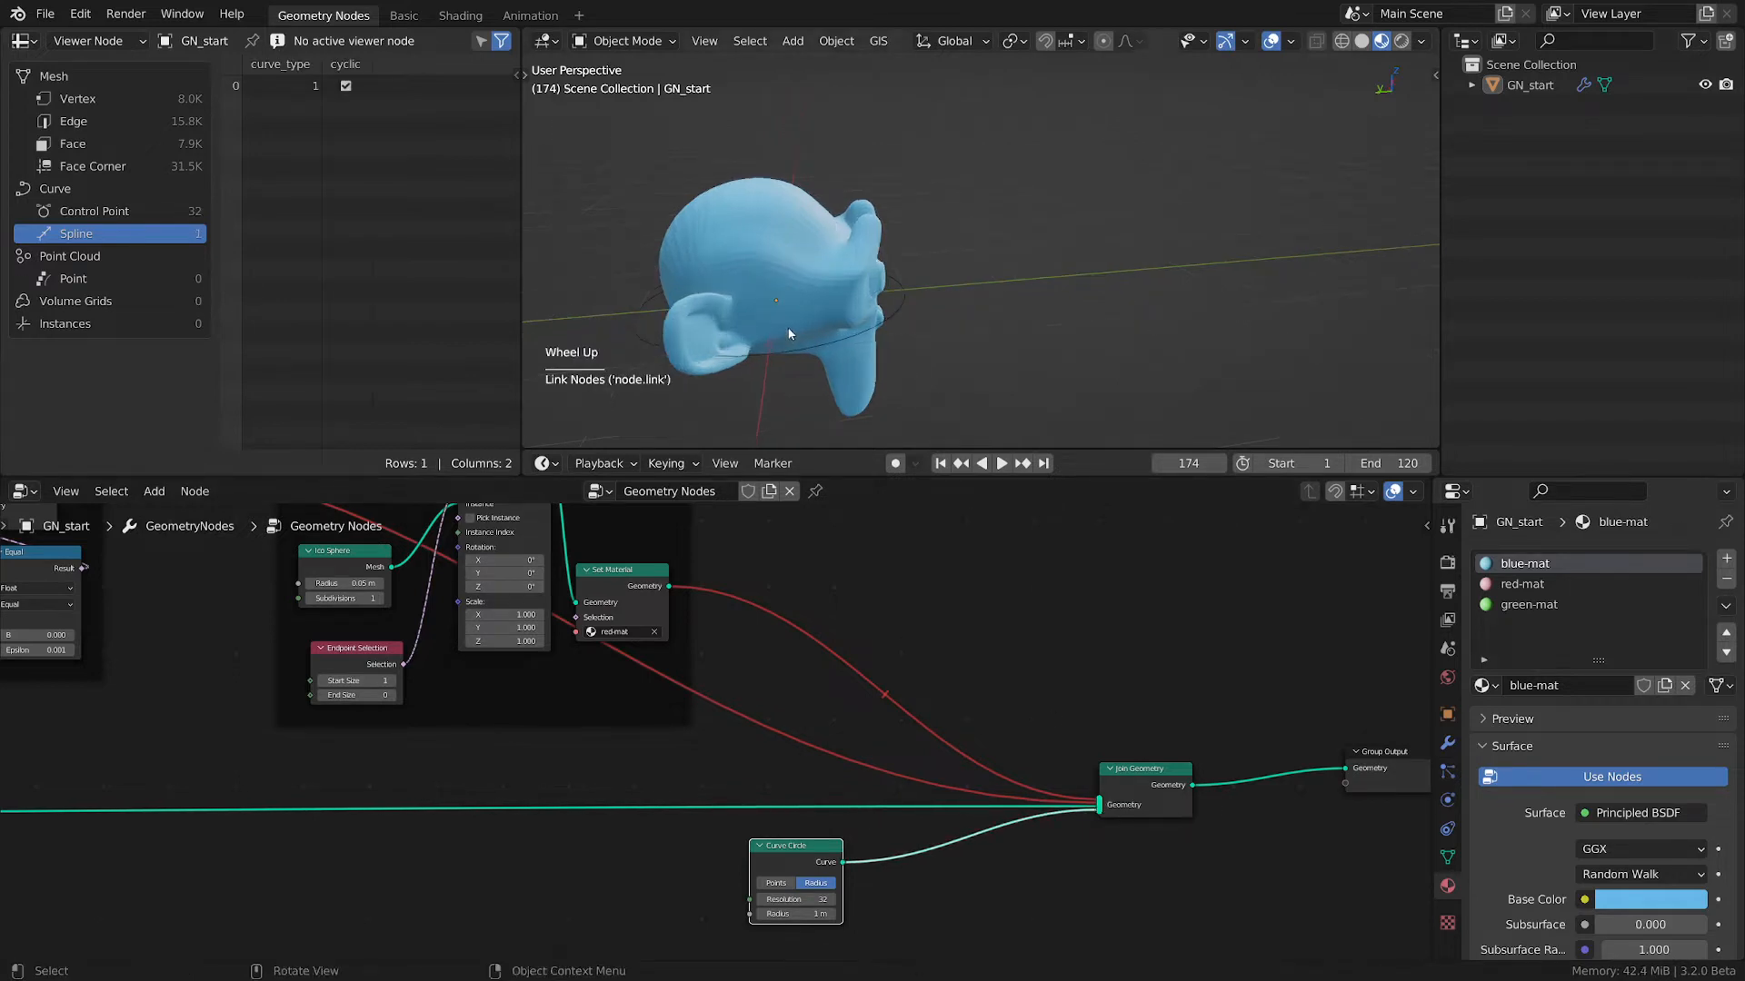
{"action": "scroll", "coordinate": [781, 300], "scroll_direction": "down", "scroll_amount": 2}
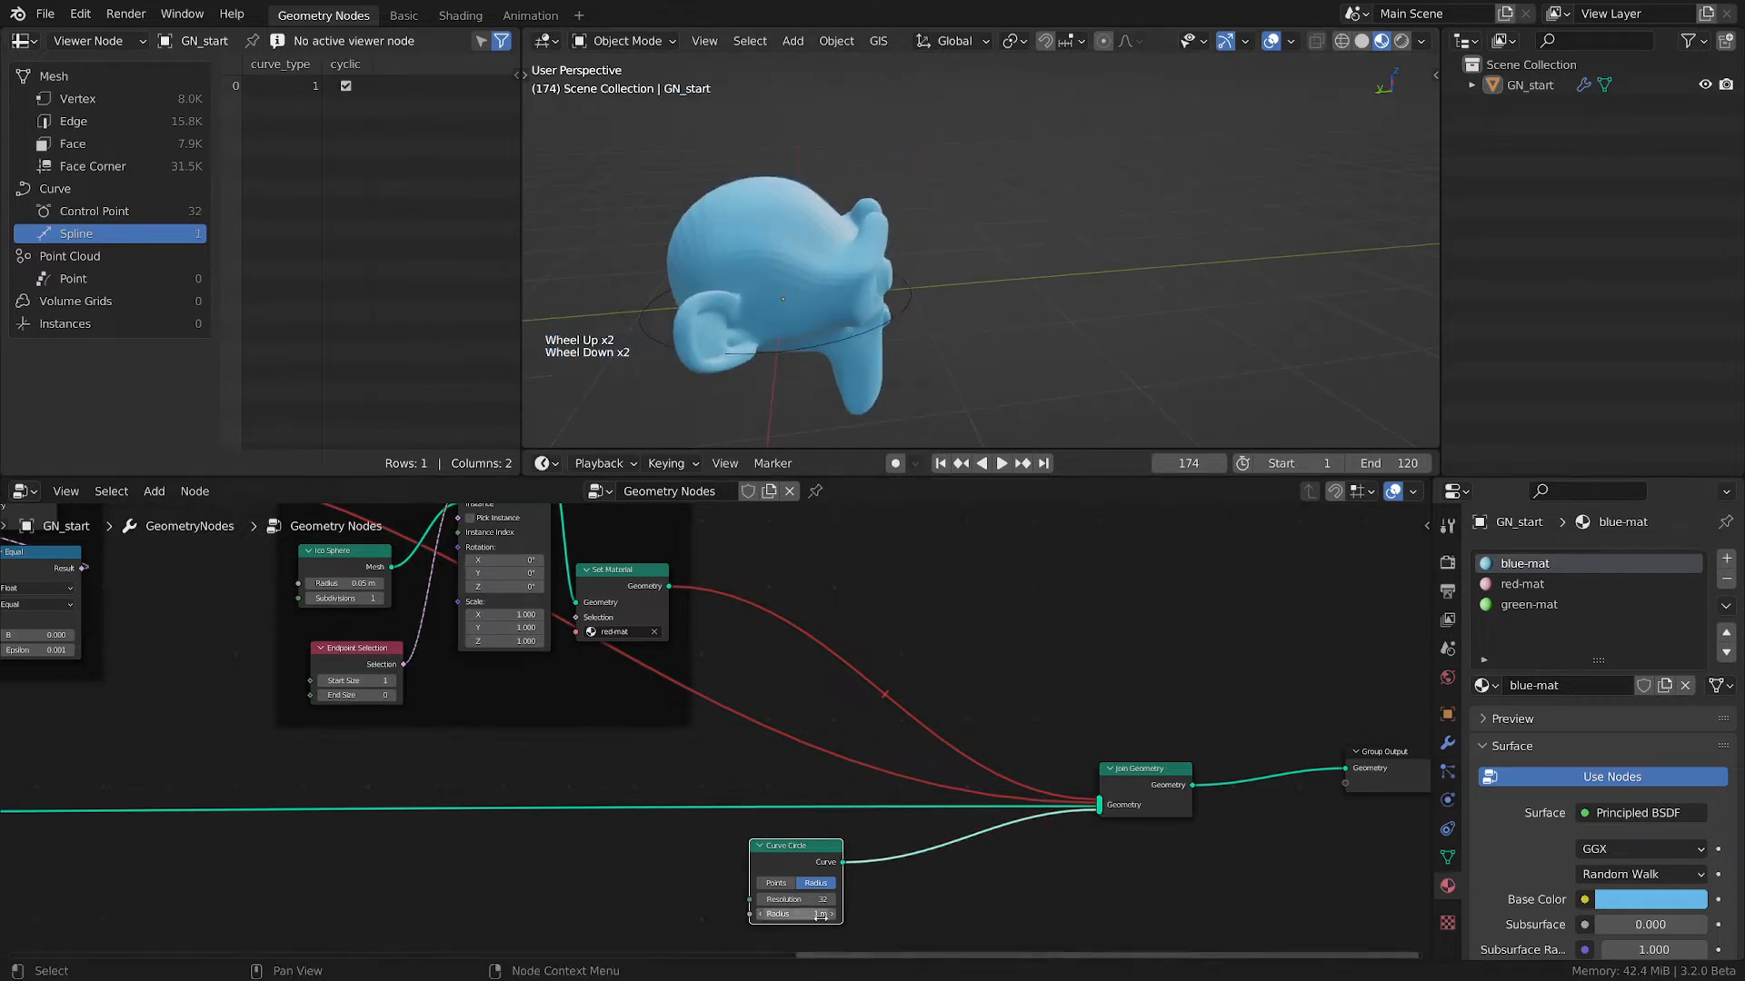
{"action": "left_click", "coordinate": [817, 914]}
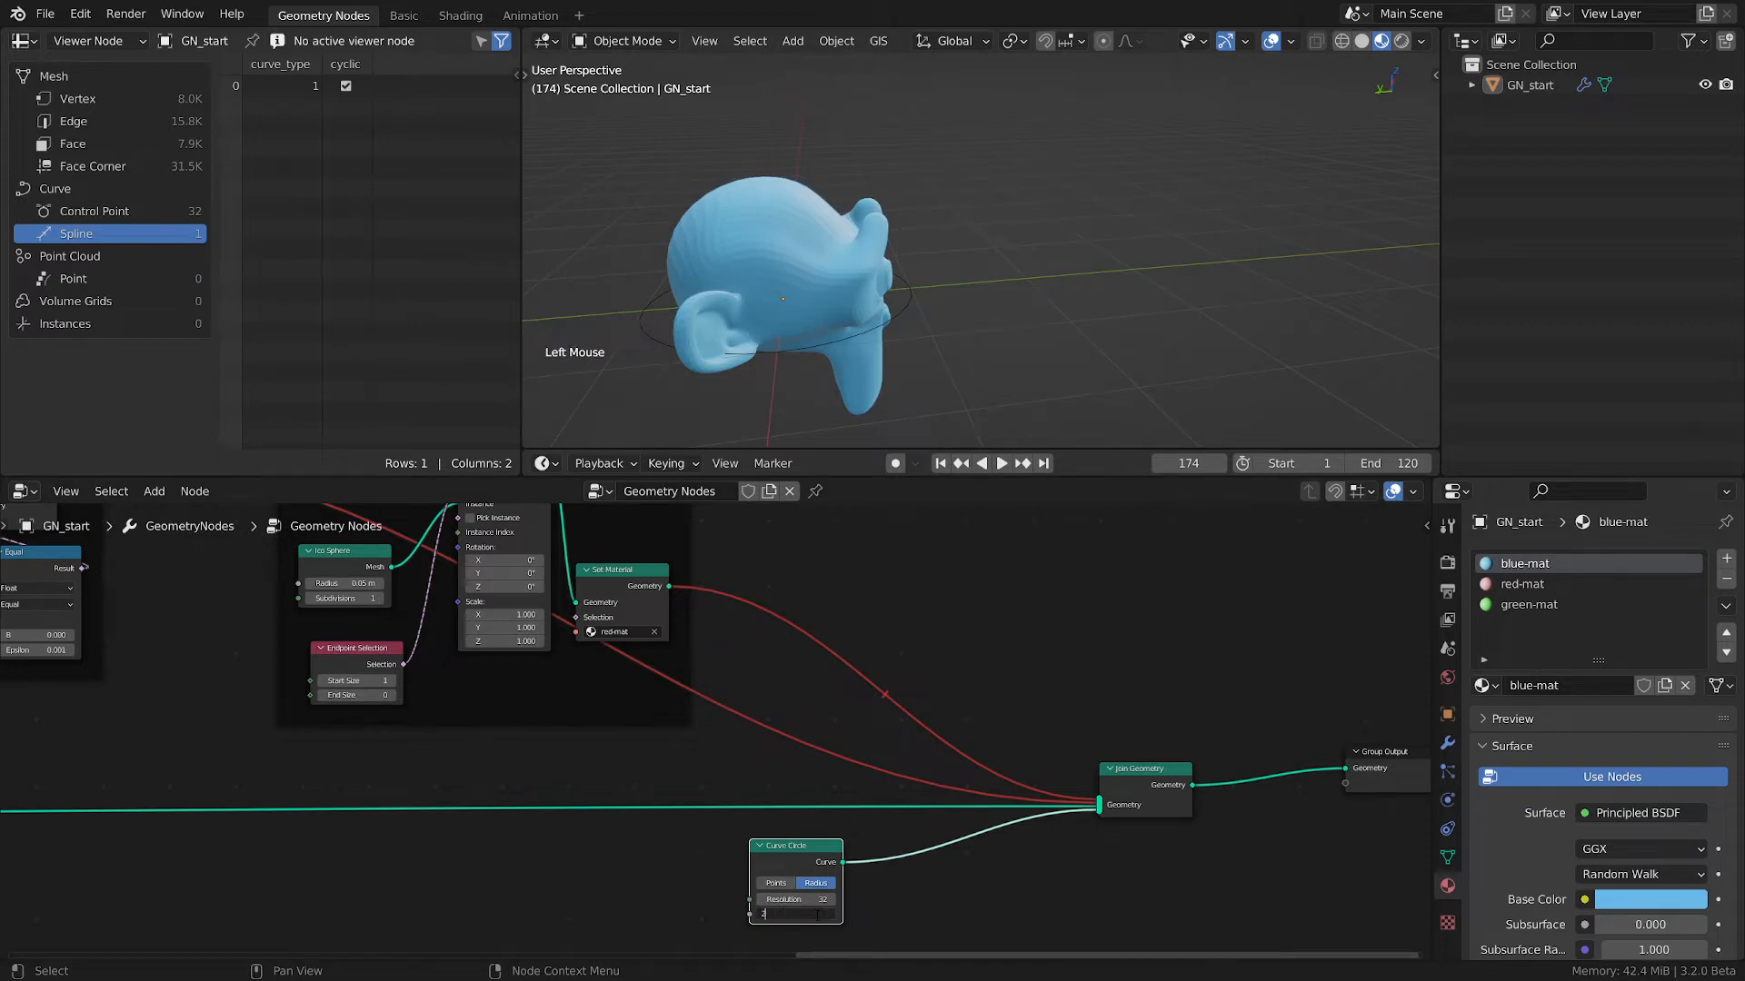
{"action": "type", "text": "2"}
{"action": "key", "text": "Return"}
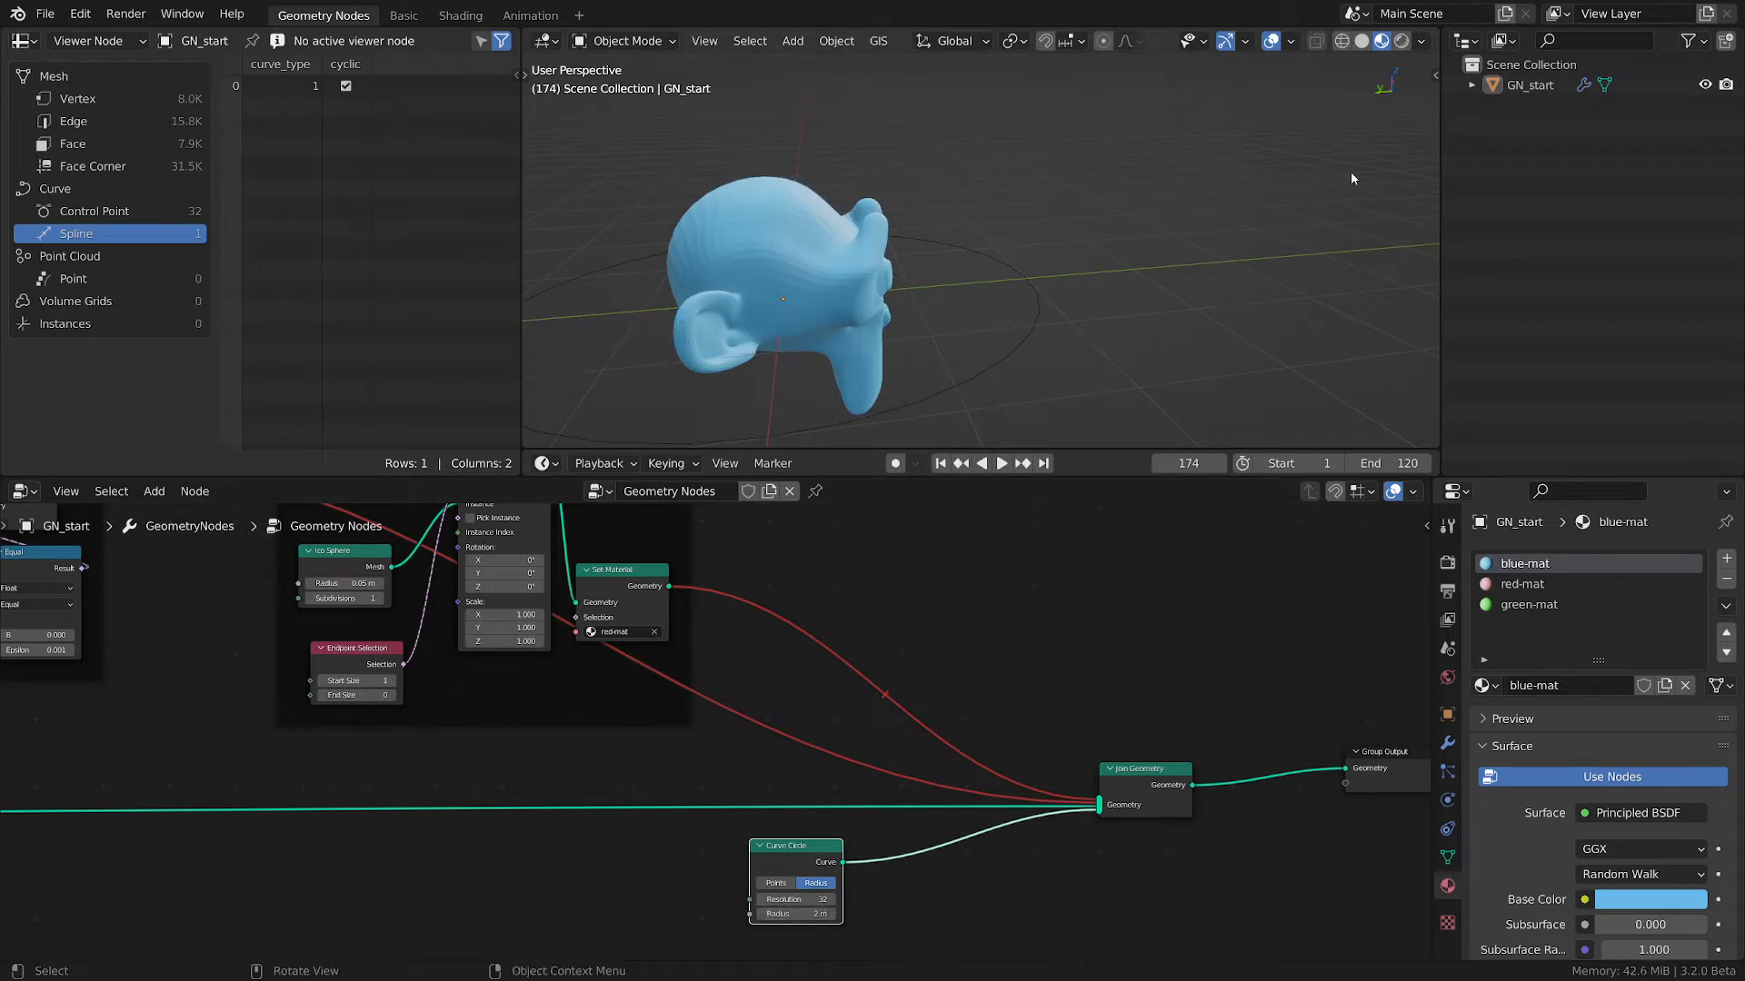
- Select the GN_start object and insert a Transform node between the Curve Circle and Join Geometry nodes
{"action": "left_click", "coordinate": [1531, 84]}
{"action": "middle_click_drag", "start_coordinate": [882, 837], "coordinate": [868, 701]}
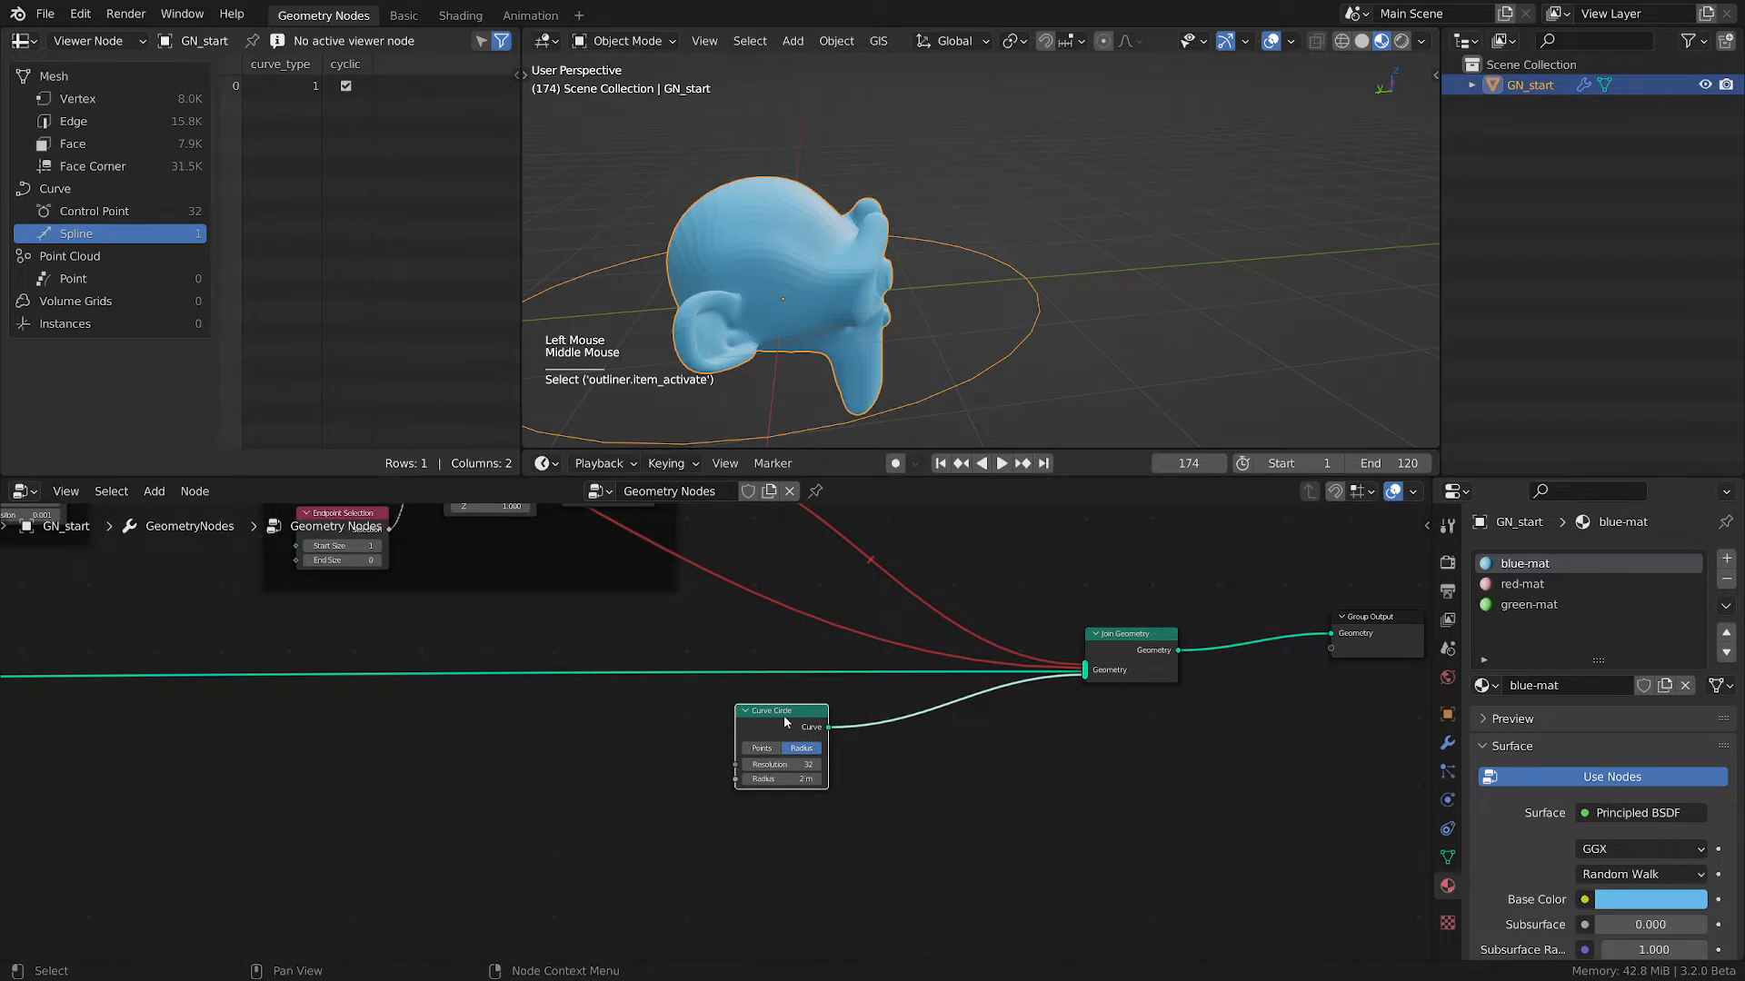
{"action": "left_click_drag", "start_coordinate": [787, 723], "coordinate": [675, 722]}
{"action": "scroll", "coordinate": [774, 214], "scroll_direction": "down", "scroll_amount": 2}
{"action": "middle_click_drag", "start_coordinate": [775, 214], "coordinate": [818, 272]}
{"action": "scroll", "coordinate": [778, 772], "scroll_direction": "up", "scroll_amount": 2}
{"action": "key", "text": "shift+a"}
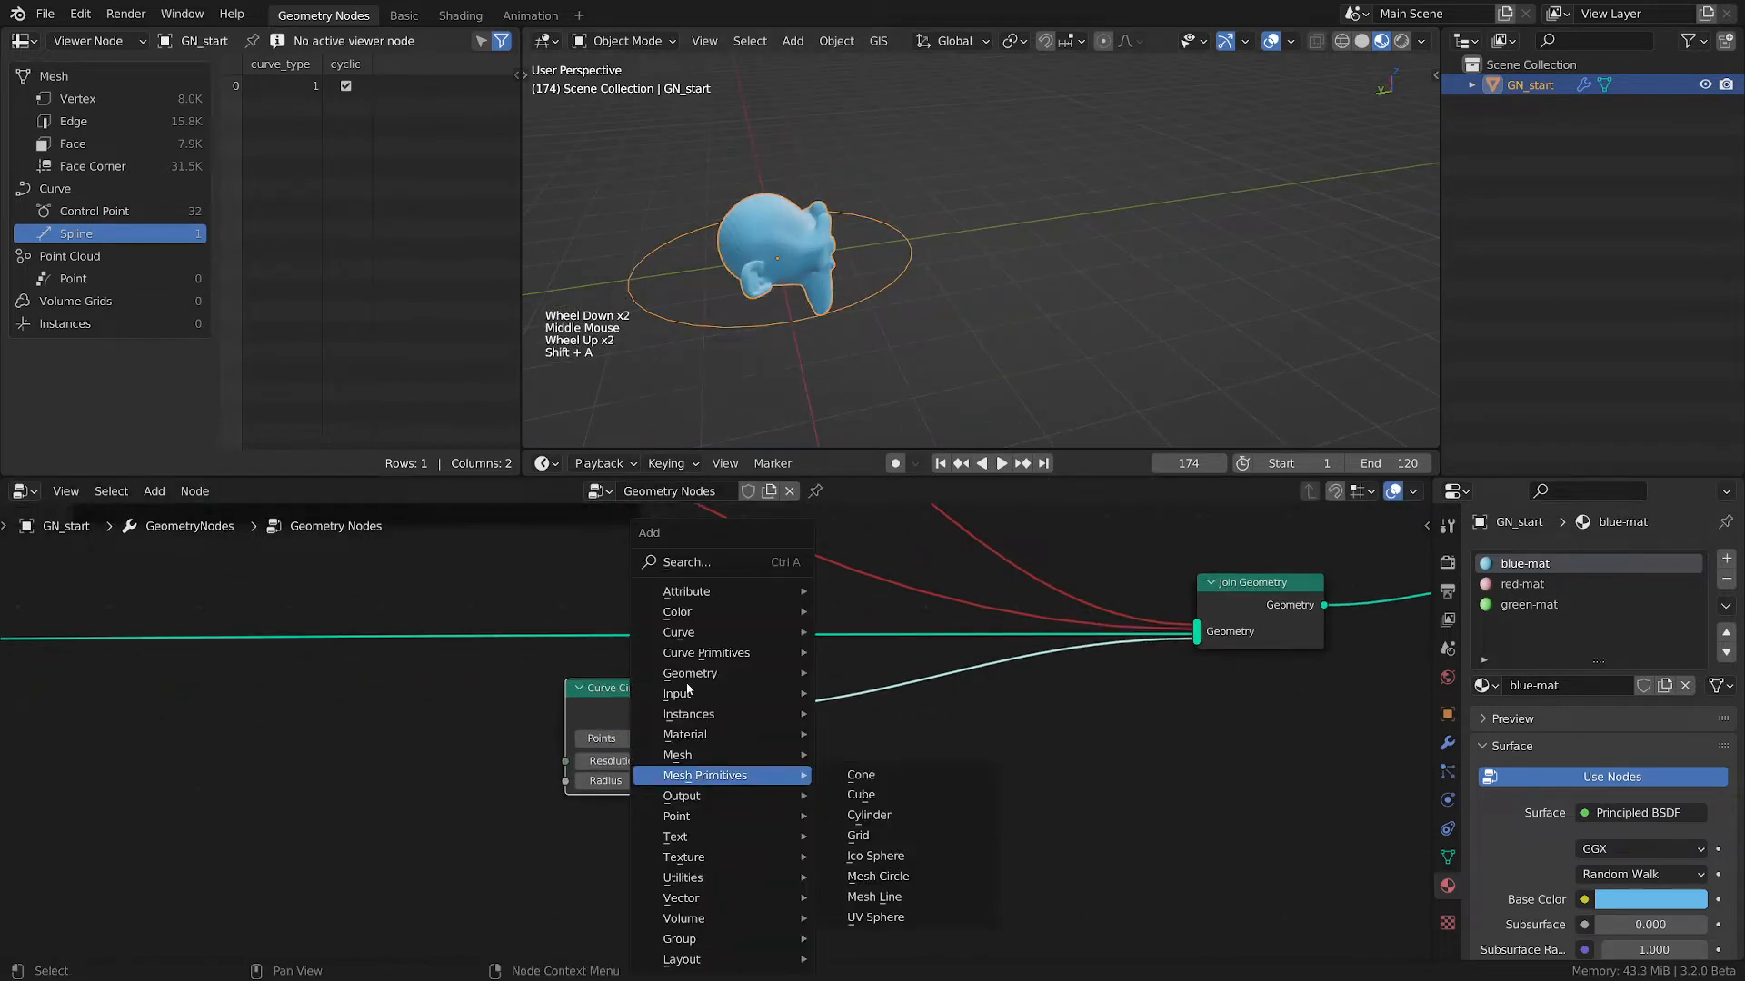
{"action": "mouse_move", "coordinate": [691, 674]}
{"action": "left_click", "coordinate": [872, 620]}
{"action": "left_click", "coordinate": [829, 695]}
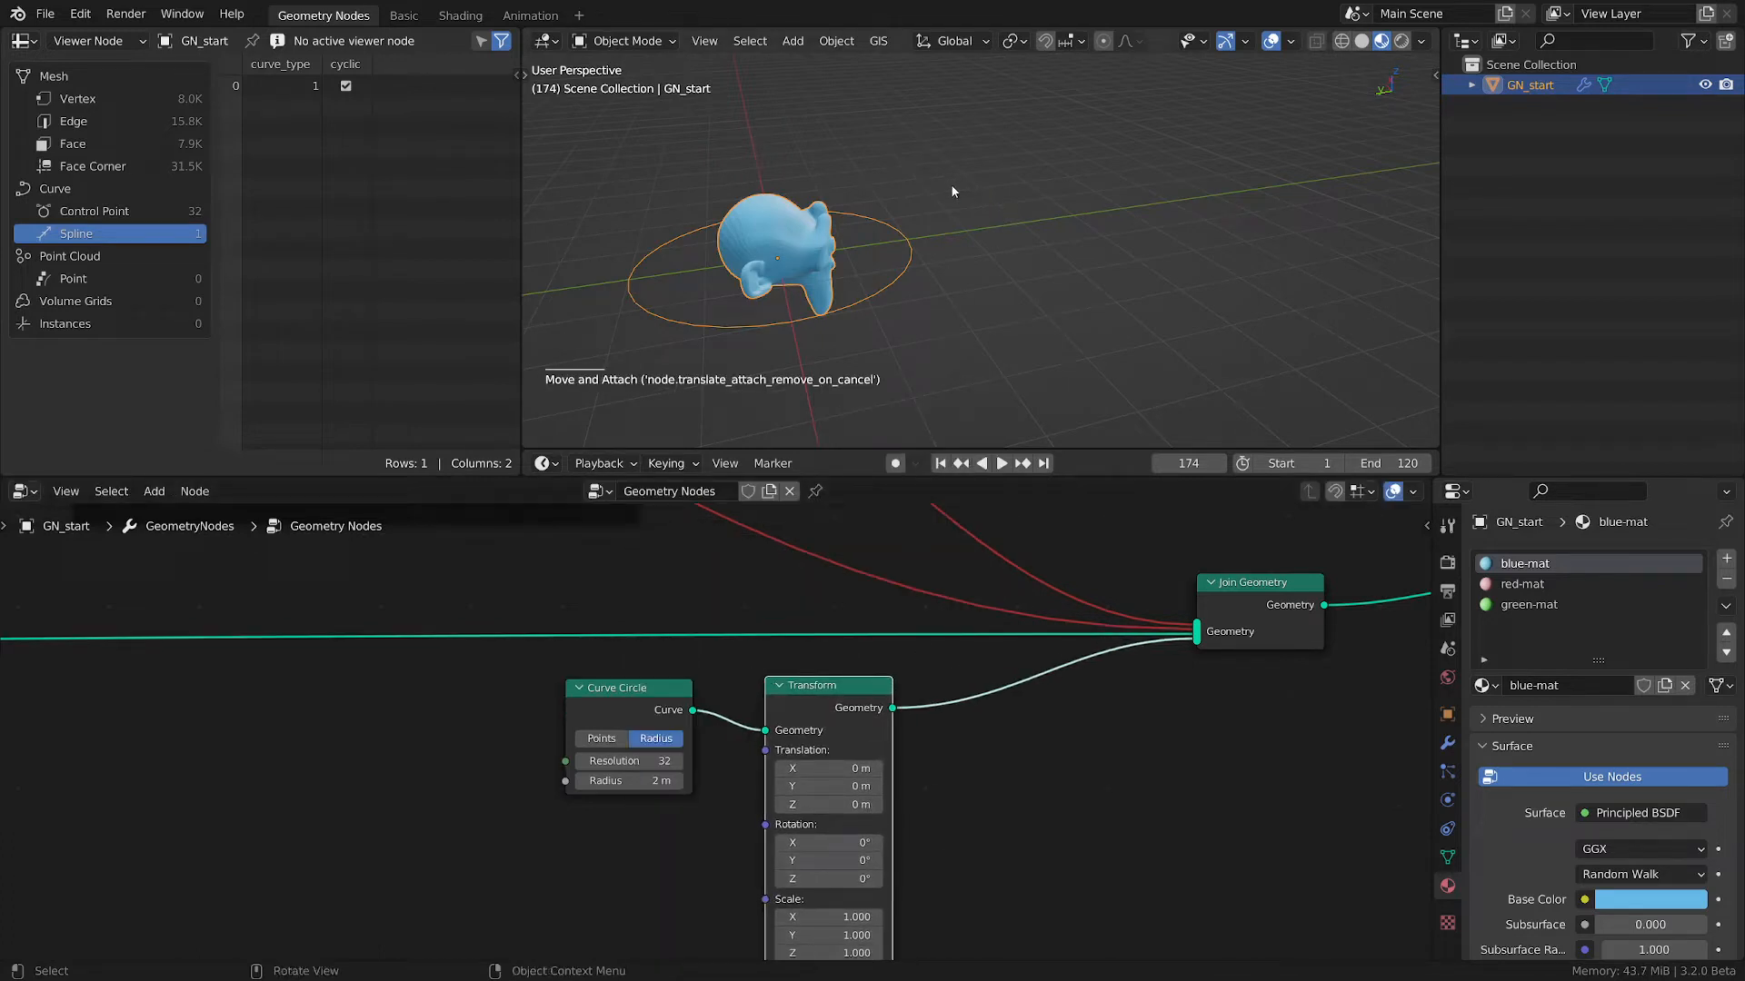
- Sketch and erase a rotation arrow beside the head, and set the circle's Transform Y rotation to 90°
{"action": "mouse_move", "coordinate": [938, 174]}
{"action": "left_mouse_down"}
{"action": "mouse_move", "coordinate": [992, 213]}
{"action": "mouse_move", "coordinate": [974, 268]}
{"action": "left_mouse_up"}
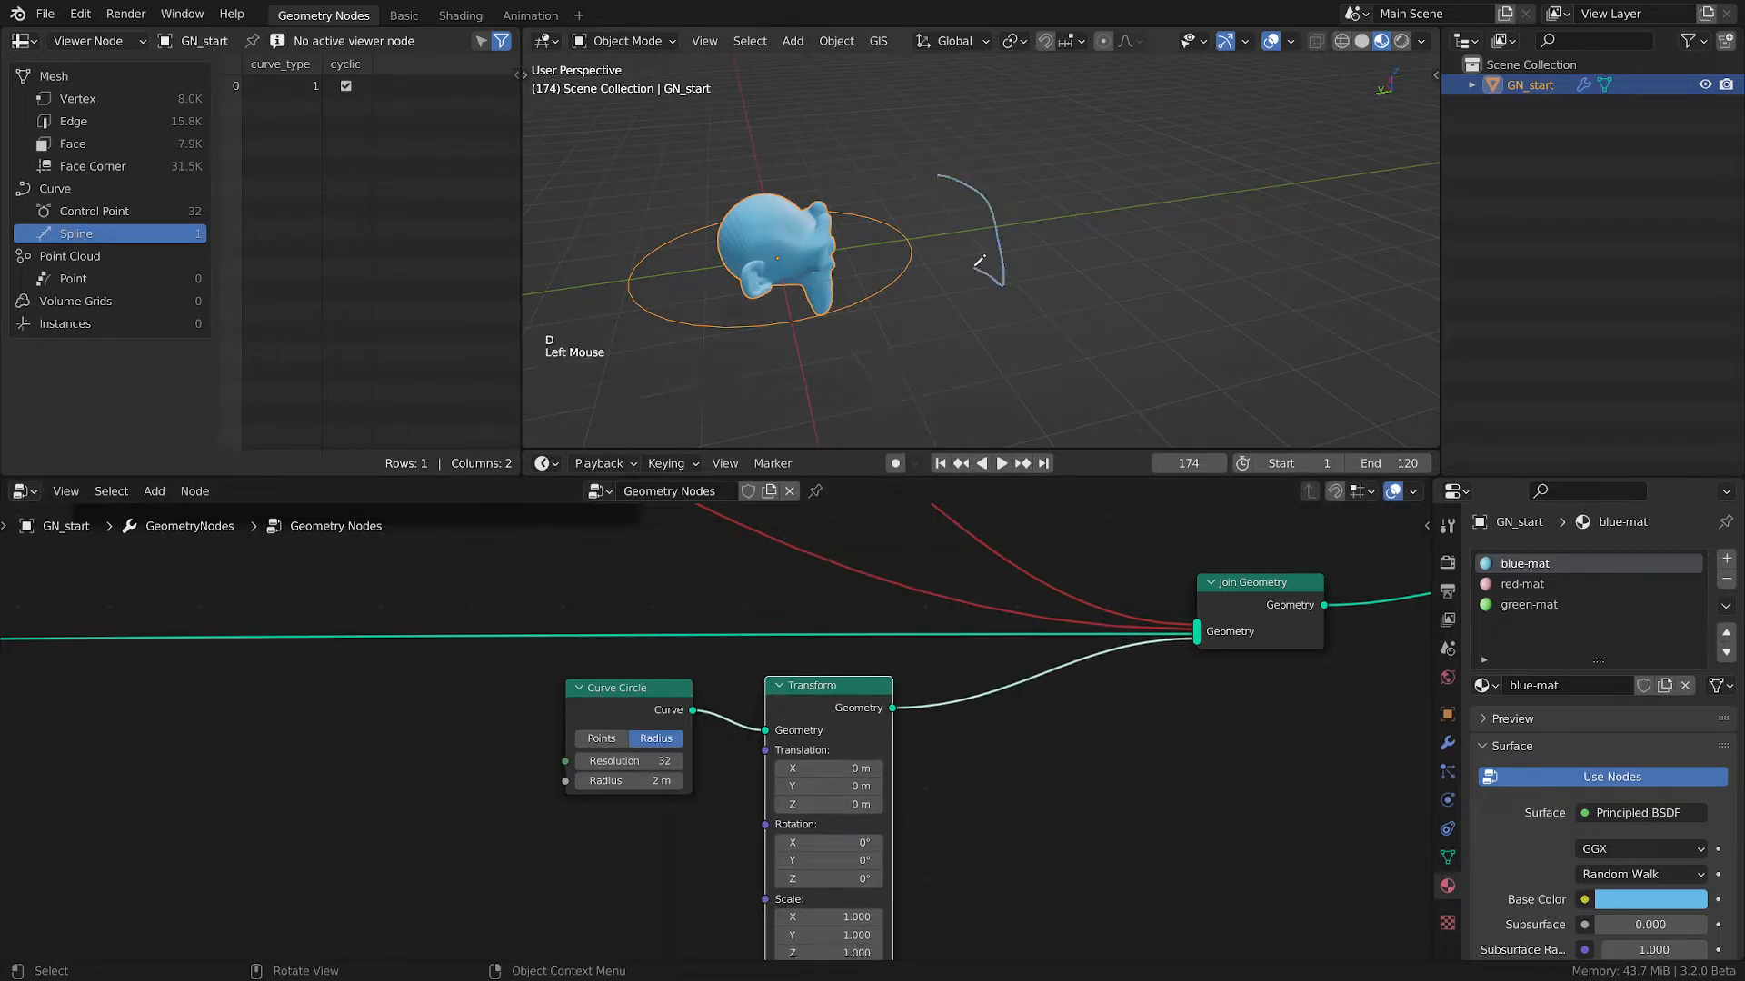
{"action": "right_click_drag", "start_coordinate": [945, 186], "coordinate": [991, 247]}
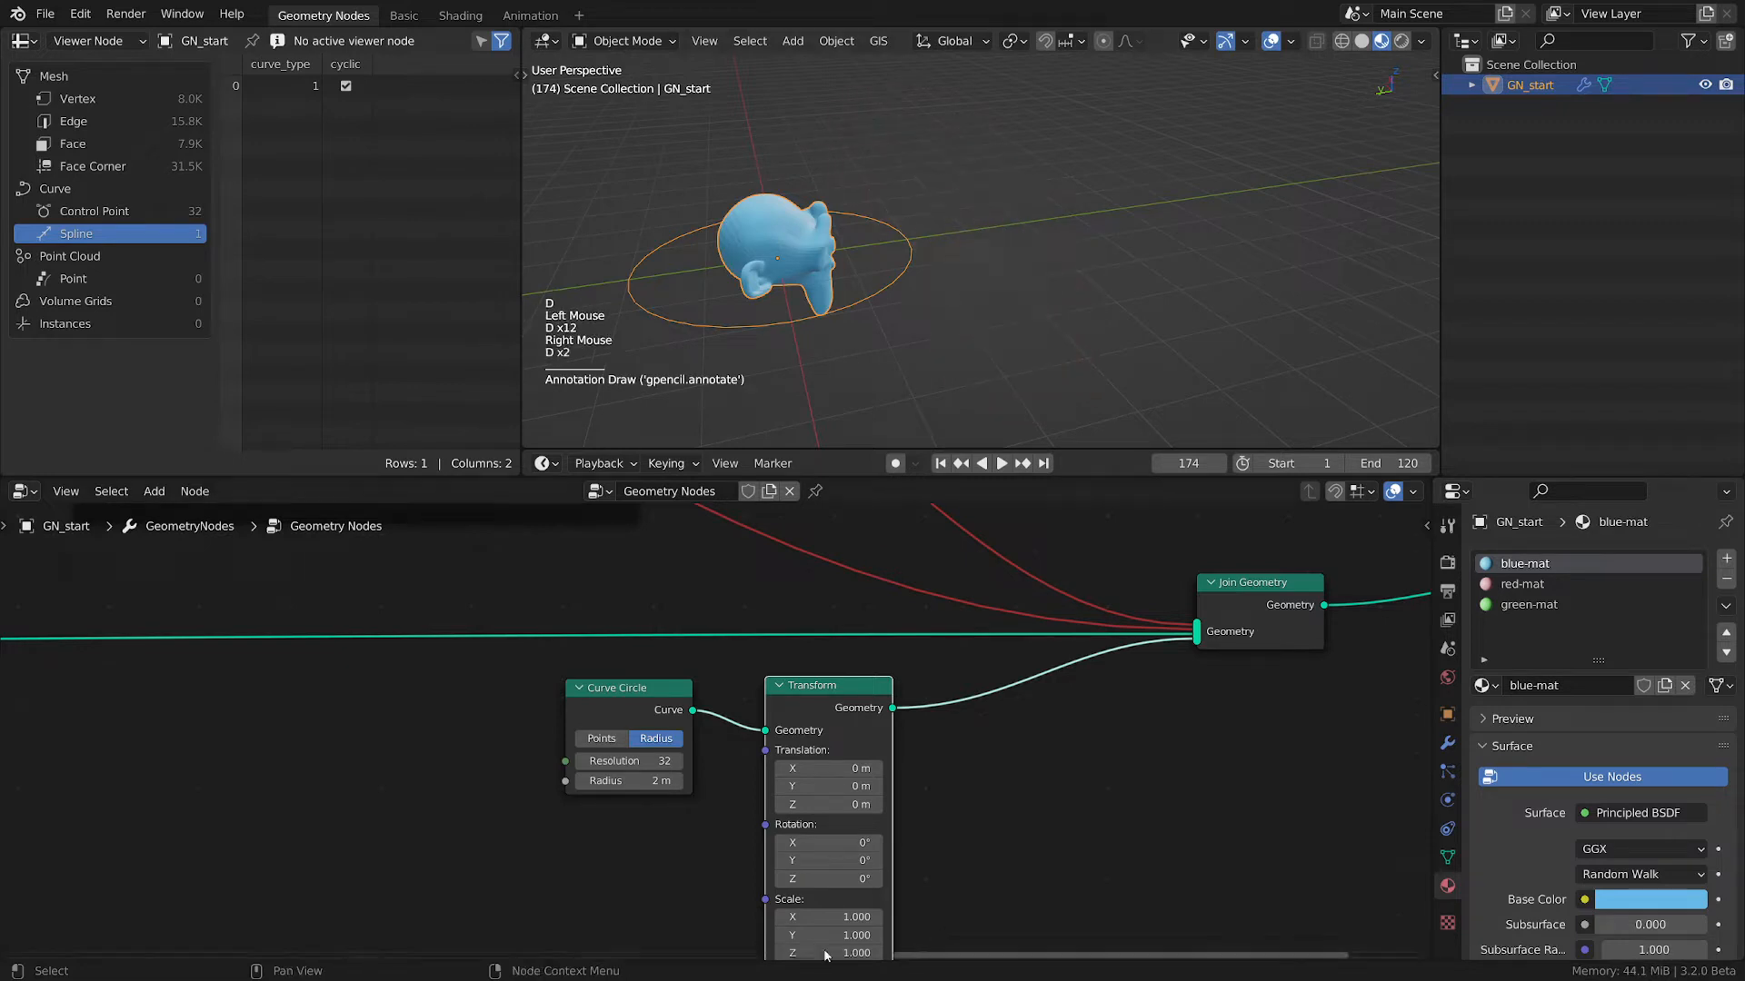
{"action": "left_click", "coordinate": [827, 861]}
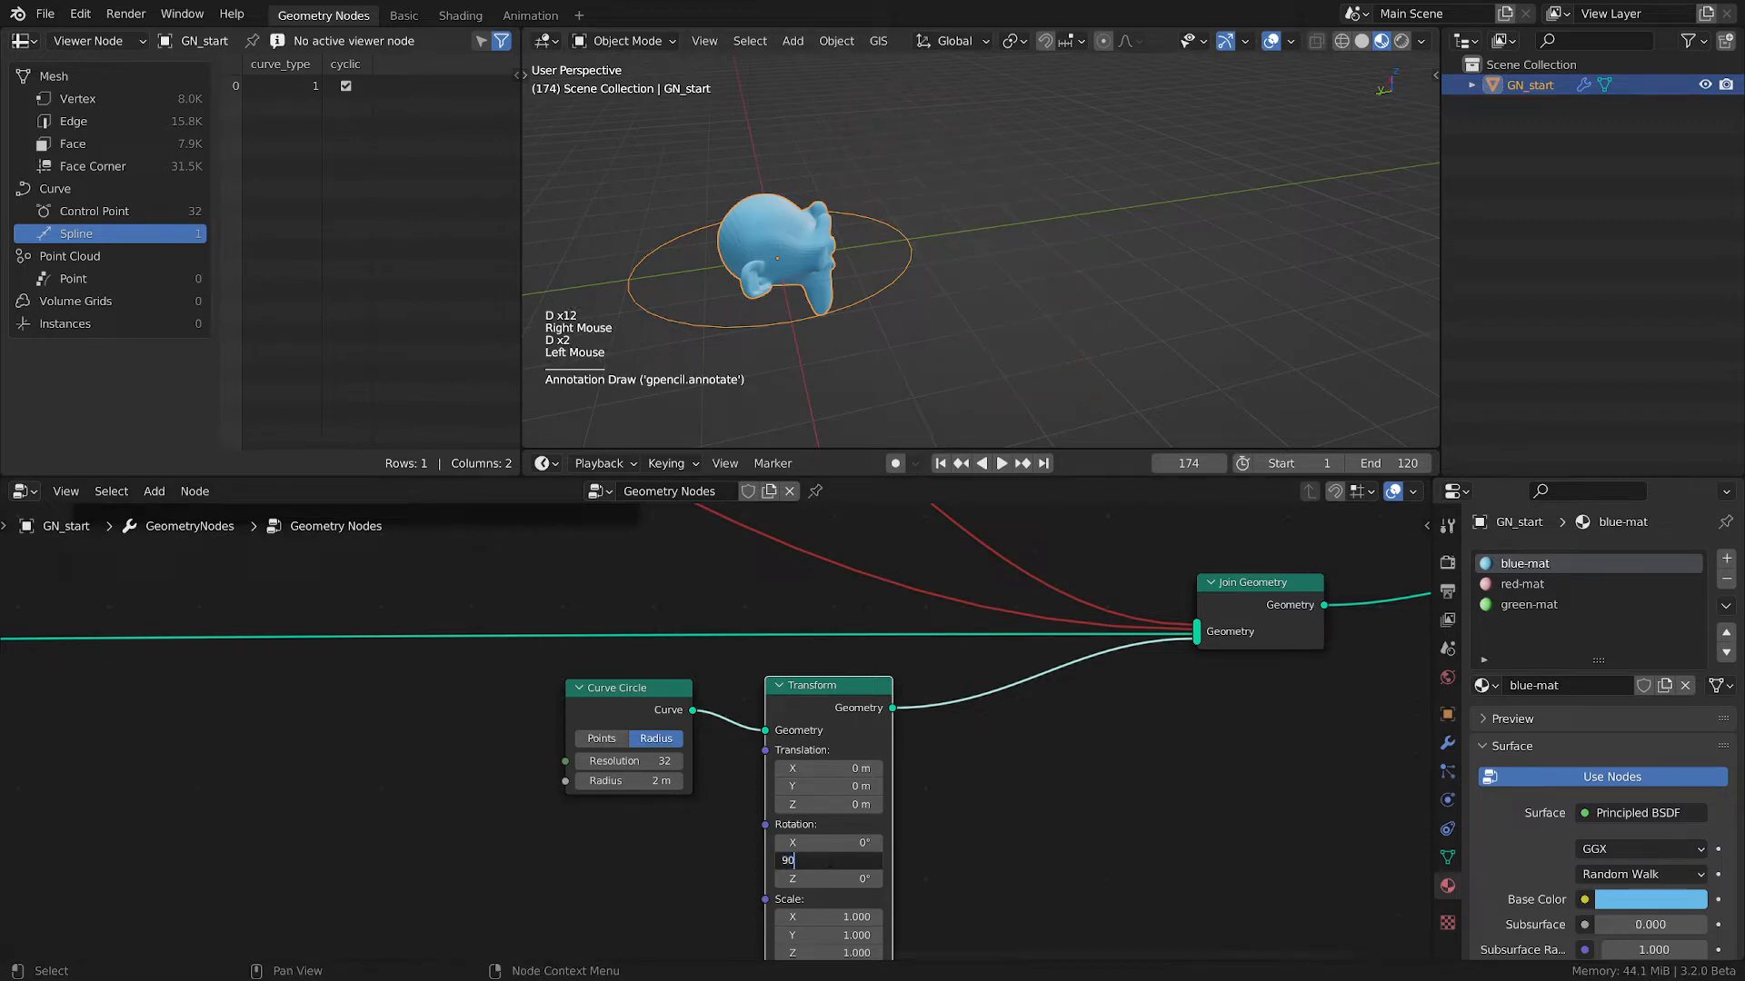
{"action": "type", "text": "90"}
{"action": "key", "text": "Return"}
{"action": "middle_click_drag", "start_coordinate": [923, 259], "coordinate": [716, 270]}
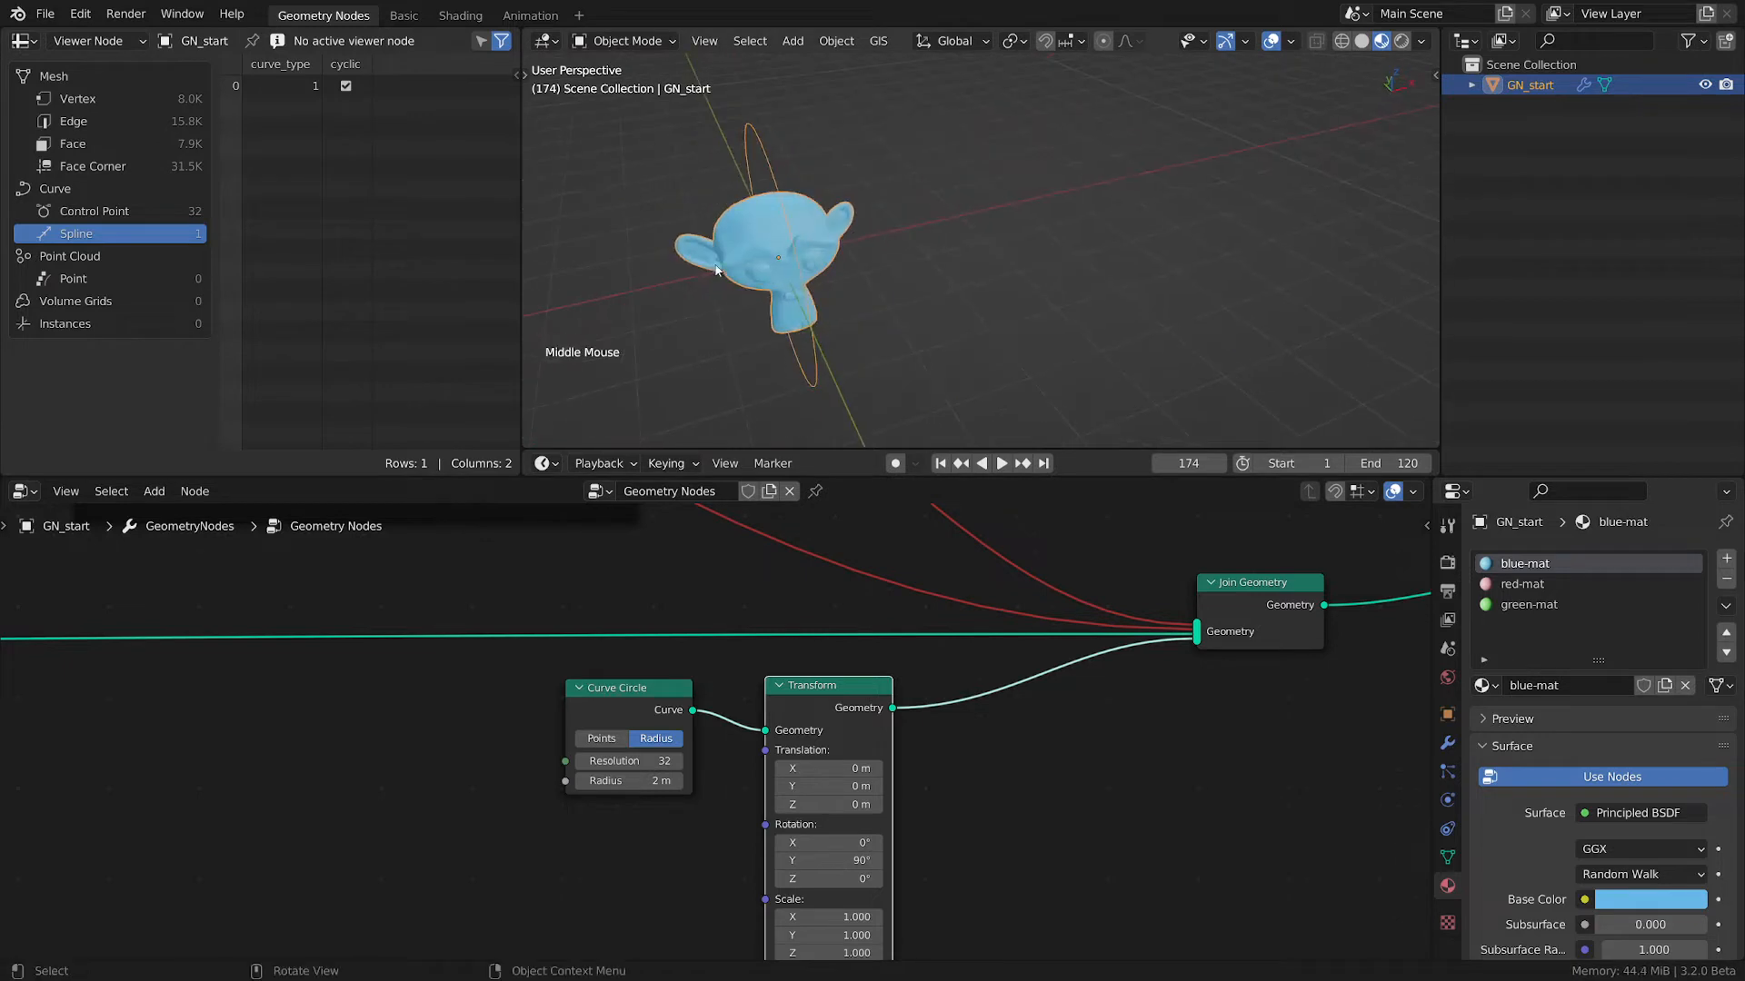
{"action": "middle_click_drag", "start_coordinate": [836, 302], "coordinate": [941, 394]}
- Move the Curve Circle and Transform nodes farther away from Join Geometry to make room for more nodes
{"action": "scroll", "coordinate": [990, 702], "scroll_direction": "down", "scroll_amount": 2}
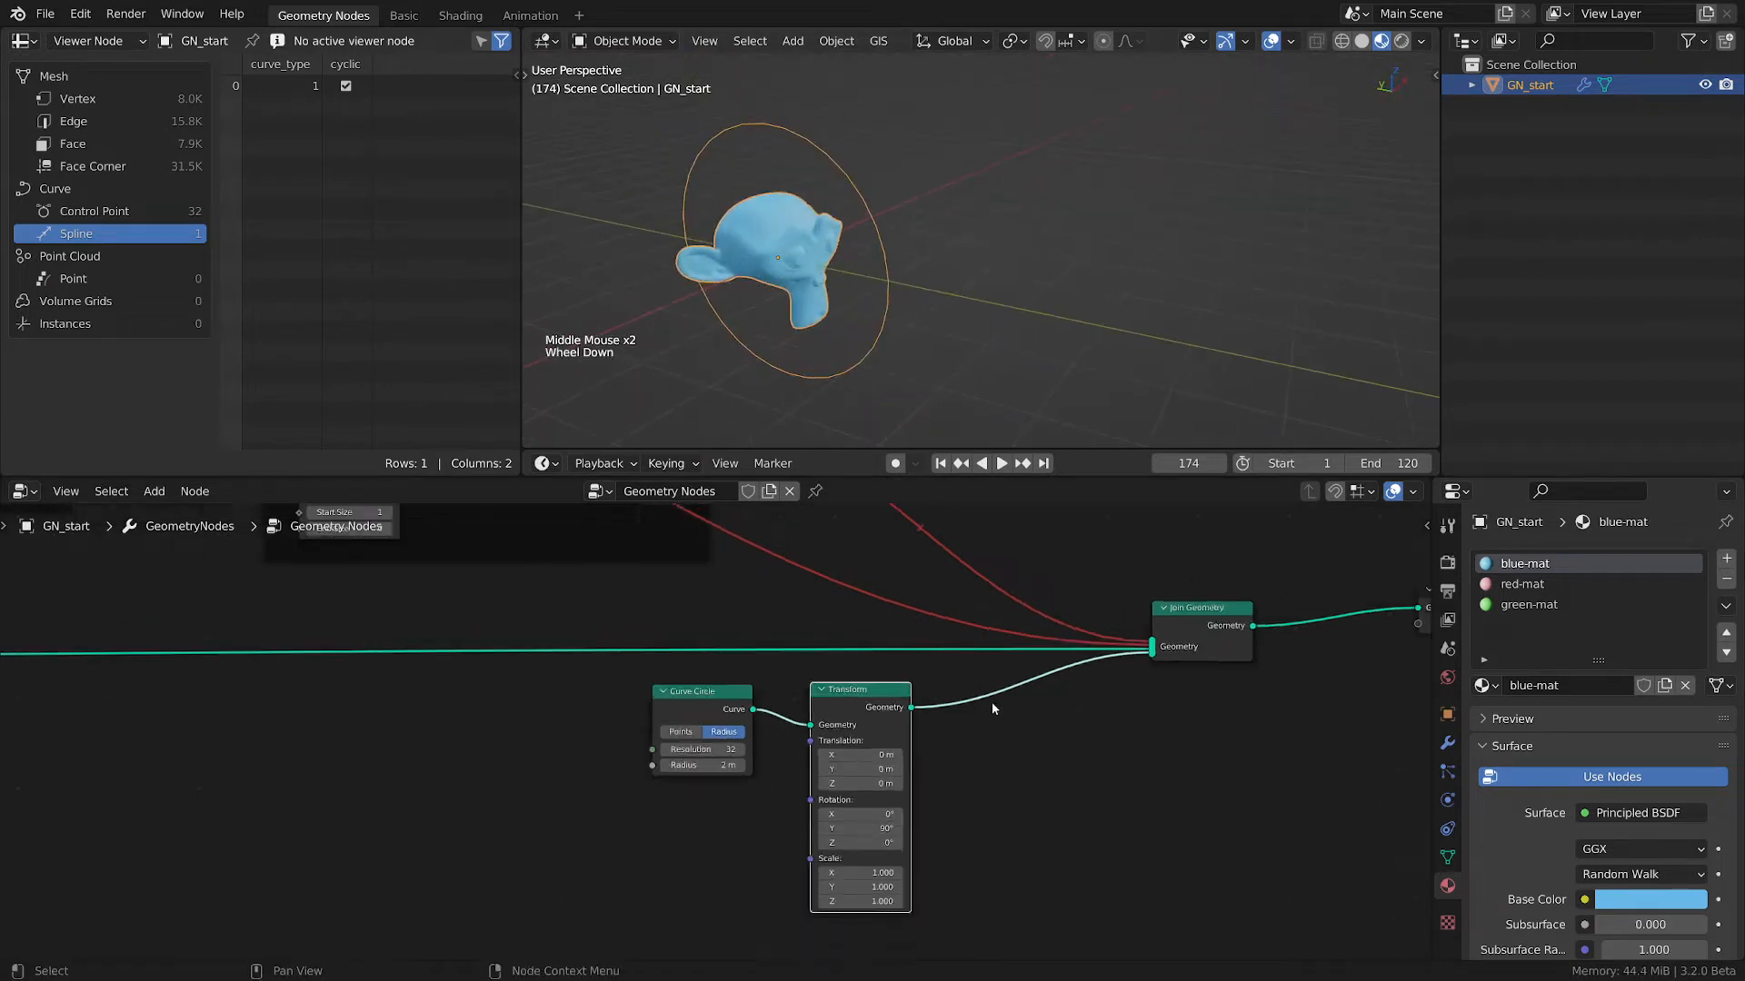
{"action": "middle_click_drag", "start_coordinate": [990, 701], "coordinate": [923, 730]}
{"action": "left_click_drag", "start_coordinate": [707, 721], "coordinate": [546, 734]}
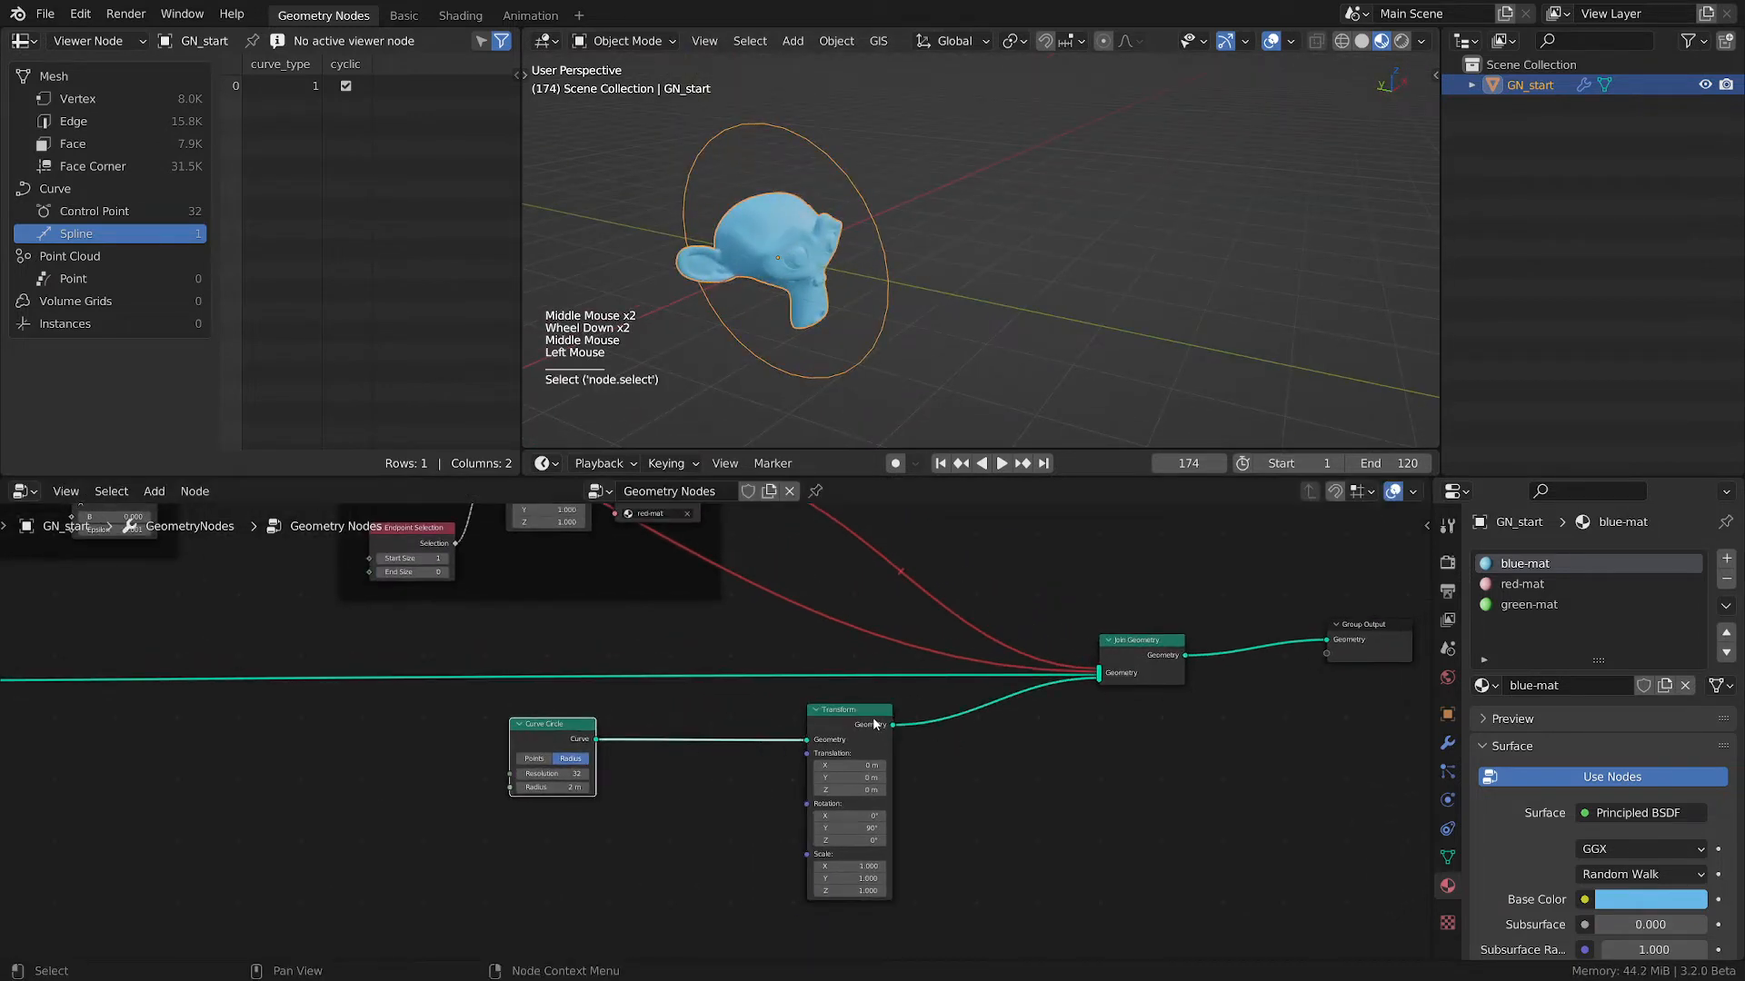
{"action": "left_click_drag", "start_coordinate": [863, 727], "coordinate": [775, 739]}
{"action": "scroll", "coordinate": [842, 761], "scroll_direction": "down", "scroll_amount": 1}
{"action": "middle_click_drag", "start_coordinate": [842, 761], "coordinate": [830, 778]}
{"action": "scroll", "coordinate": [831, 778], "scroll_direction": "up", "scroll_amount": 2}
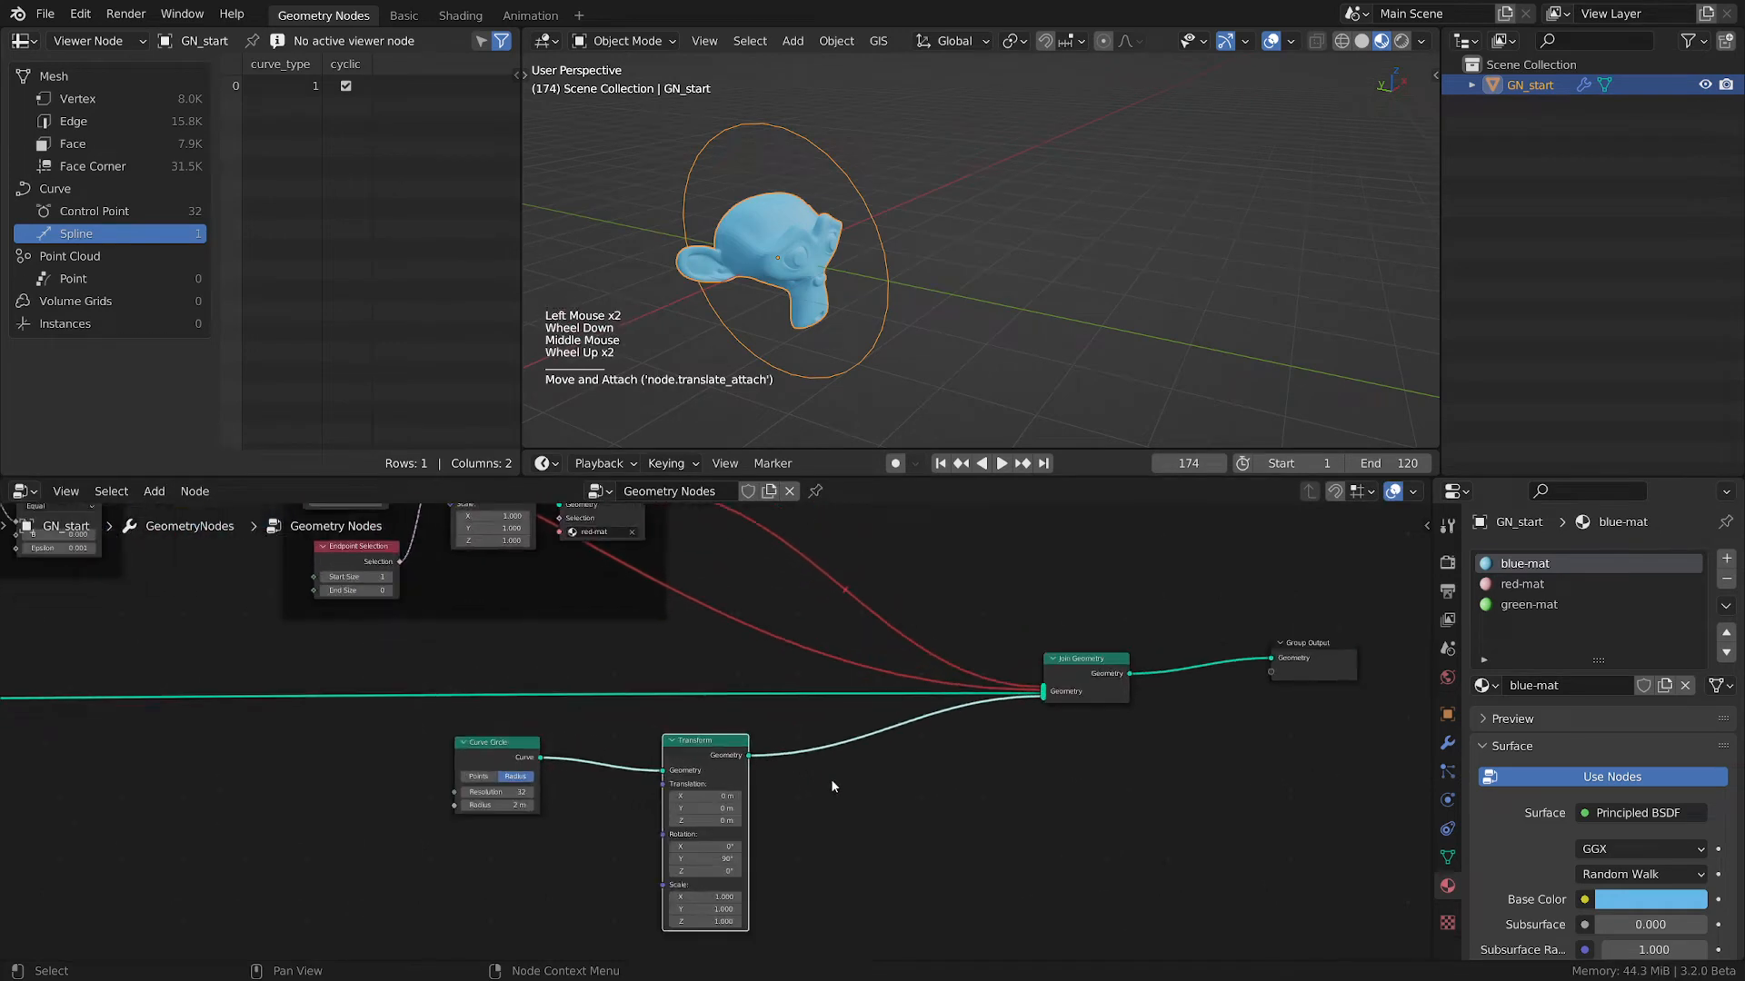
- Add a Raycast node and feed its Target Geometry from a reroute on the main monkey mesh link
{"action": "key", "text": "shift+a"}
{"action": "mouse_move", "coordinate": [790, 674]}
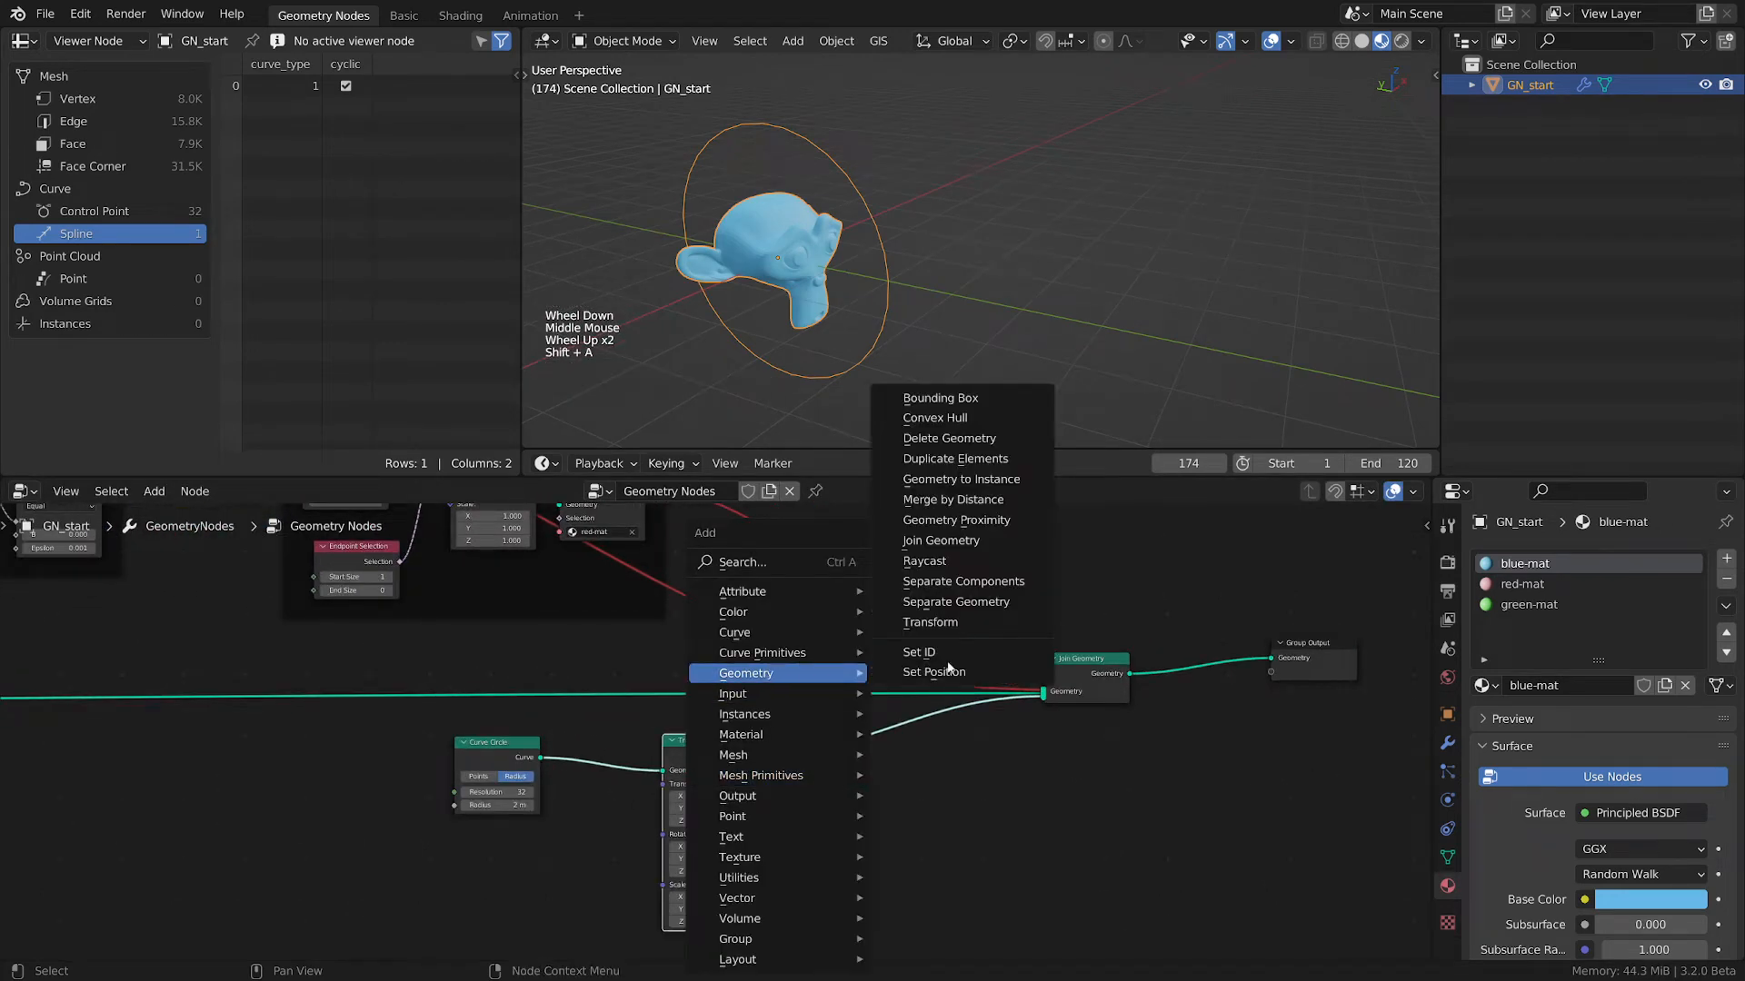
{"action": "left_click", "coordinate": [924, 561]}
{"action": "key", "text": "shift"}
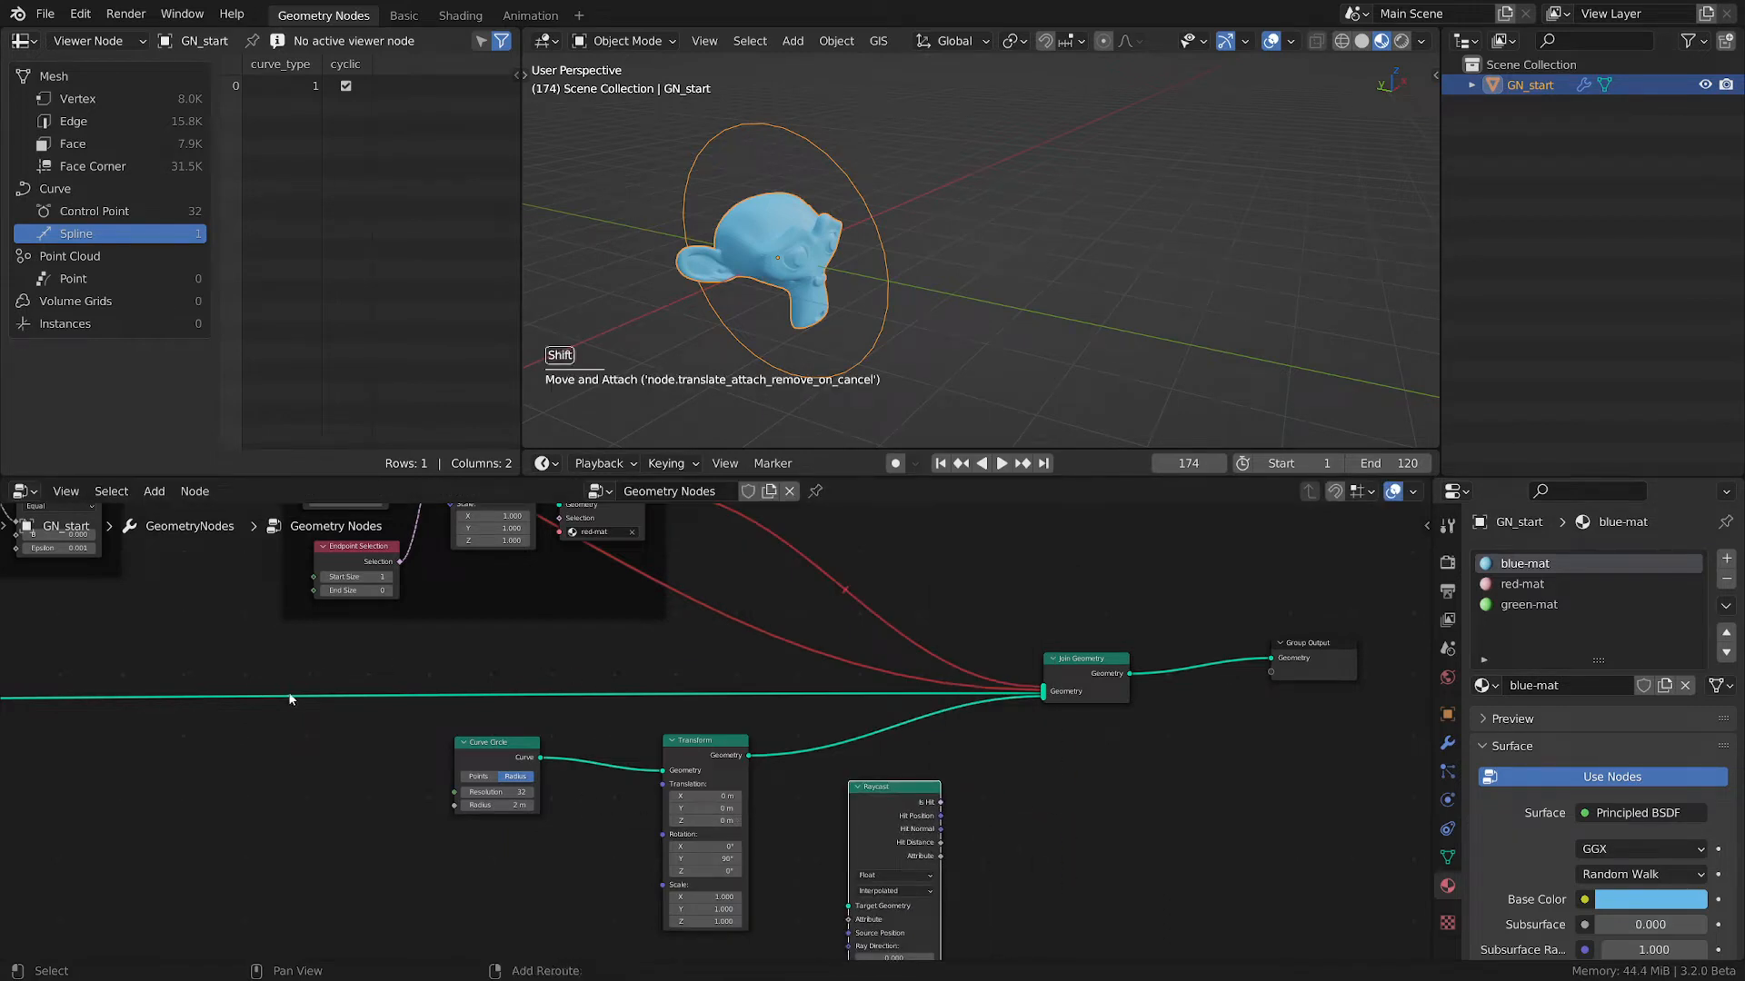
{"action": "right_click_drag", "start_coordinate": [354, 669], "coordinate": [356, 701], "text": "shift"}
{"action": "left_click_drag", "start_coordinate": [349, 696], "coordinate": [848, 906]}
{"action": "left_click_drag", "start_coordinate": [876, 824], "coordinate": [832, 825]}
{"action": "scroll", "coordinate": [935, 766], "scroll_direction": "up", "scroll_amount": 2}
- Insert a Set Position node between the circle's Transform node and Join Geometry
{"action": "key", "text": "shift+a"}
{"action": "mouse_move", "coordinate": [937, 772]}
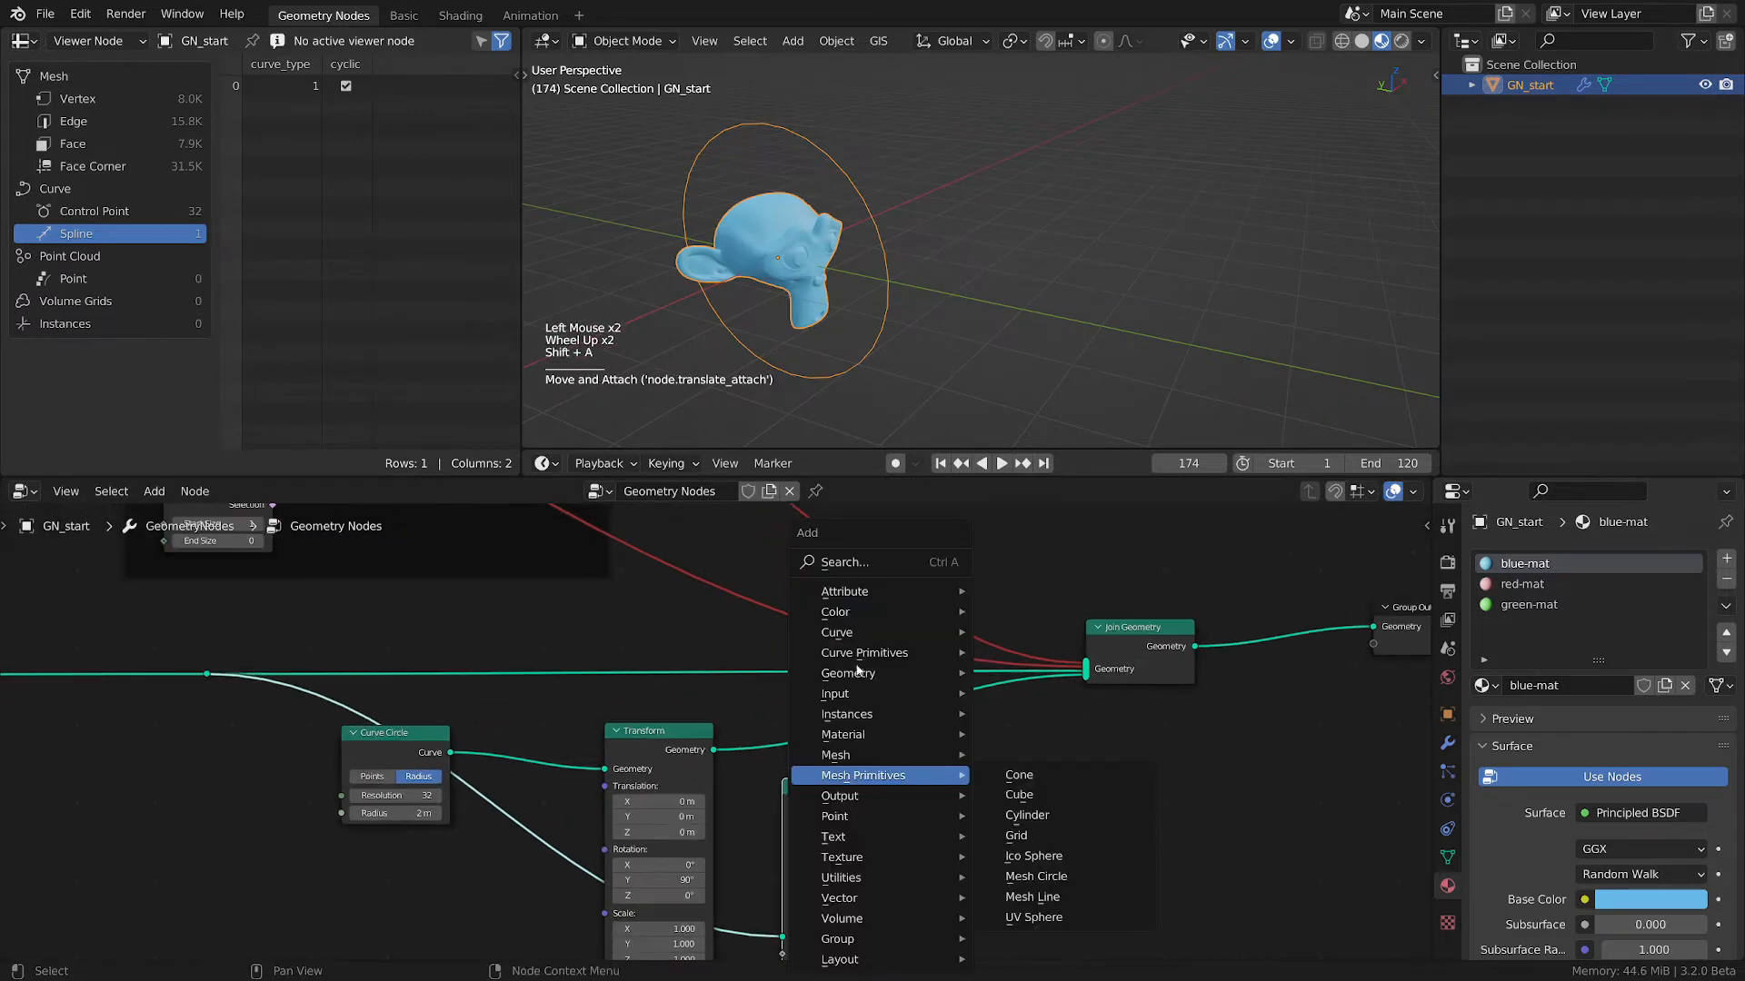
{"action": "mouse_move", "coordinate": [849, 673]}
{"action": "left_click", "coordinate": [1027, 670]}
{"action": "left_click", "coordinate": [920, 683]}
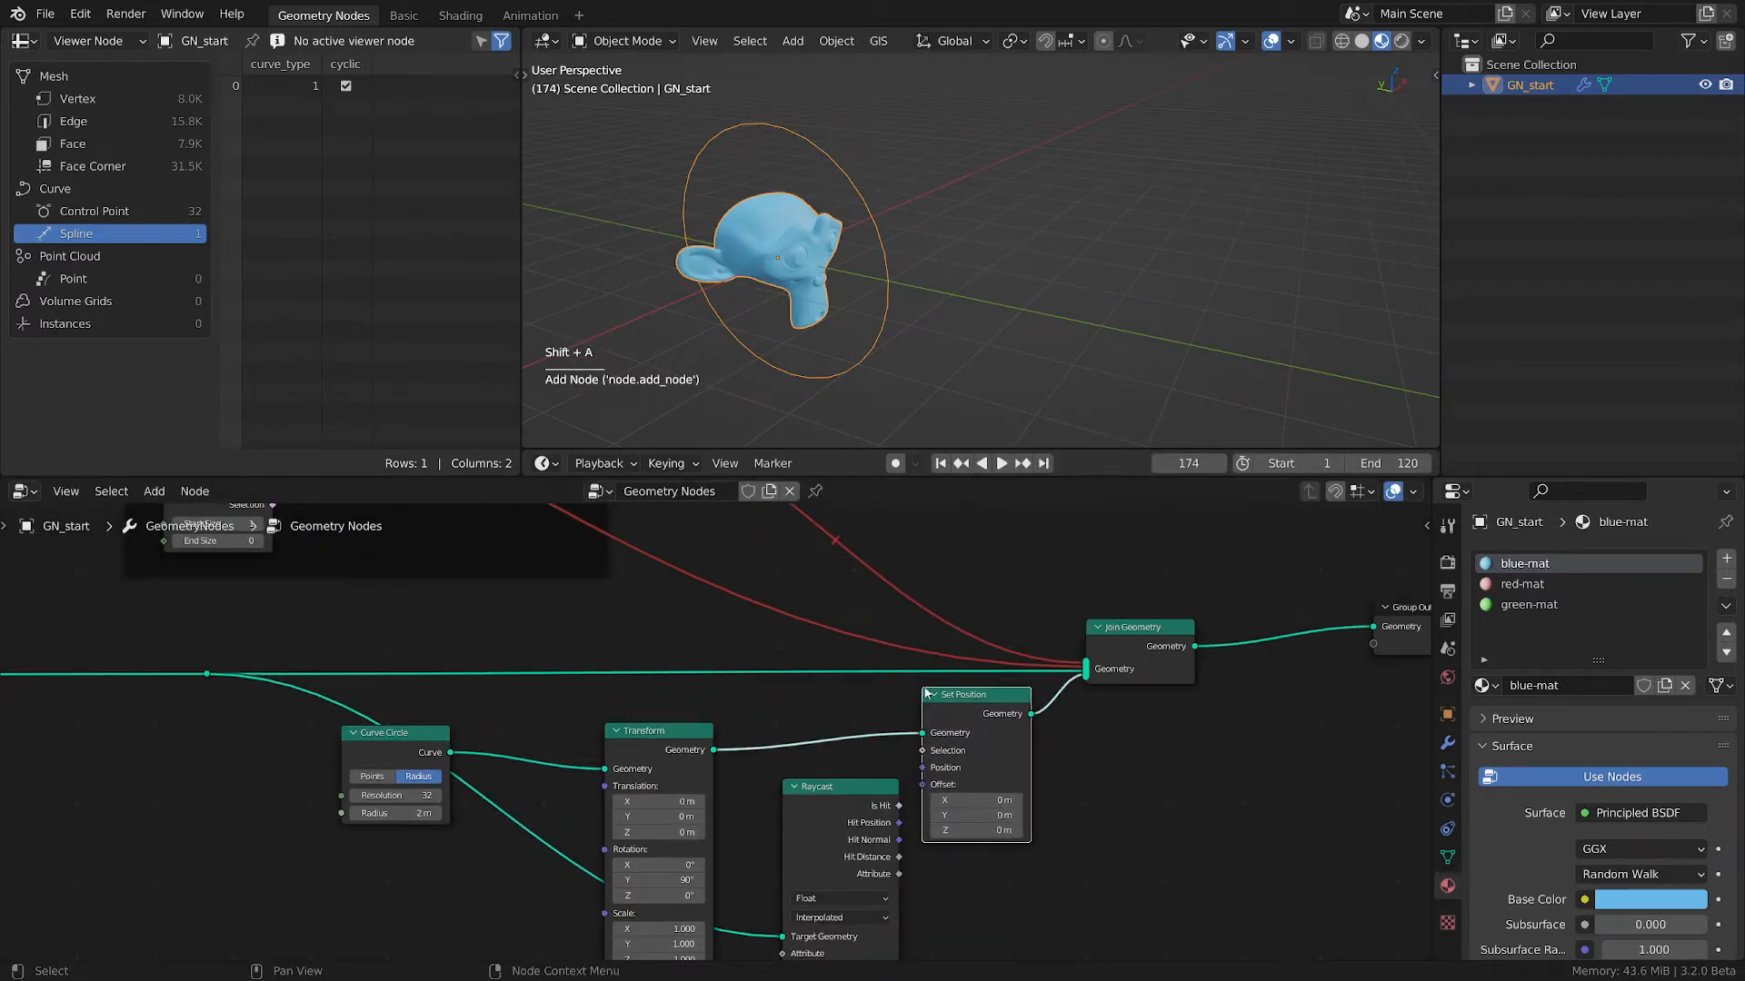
- Connect the Raycast node's Hit Position to the Set Position node's Position, and tidy the Transform and Raycast placement
{"action": "middle_click_drag", "start_coordinate": [323, 838], "coordinate": [372, 729]}
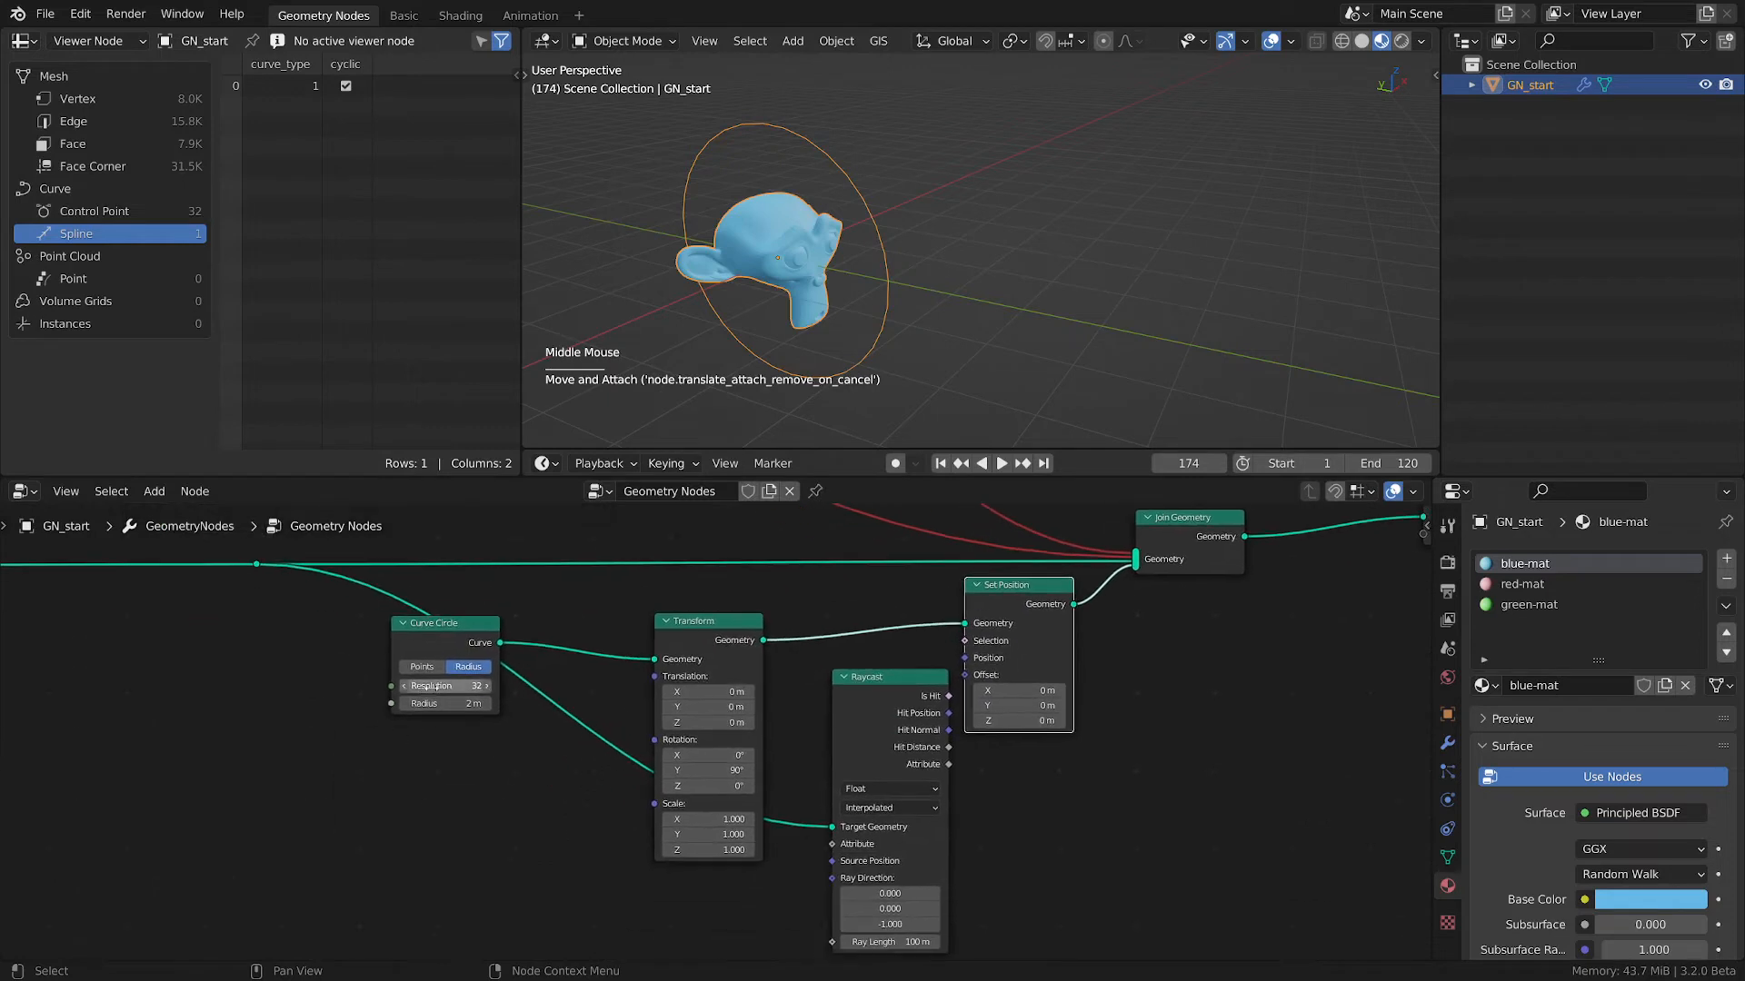
{"action": "left_click_drag", "start_coordinate": [727, 690], "coordinate": [669, 673]}
{"action": "left_click_drag", "start_coordinate": [949, 697], "coordinate": [972, 661]}
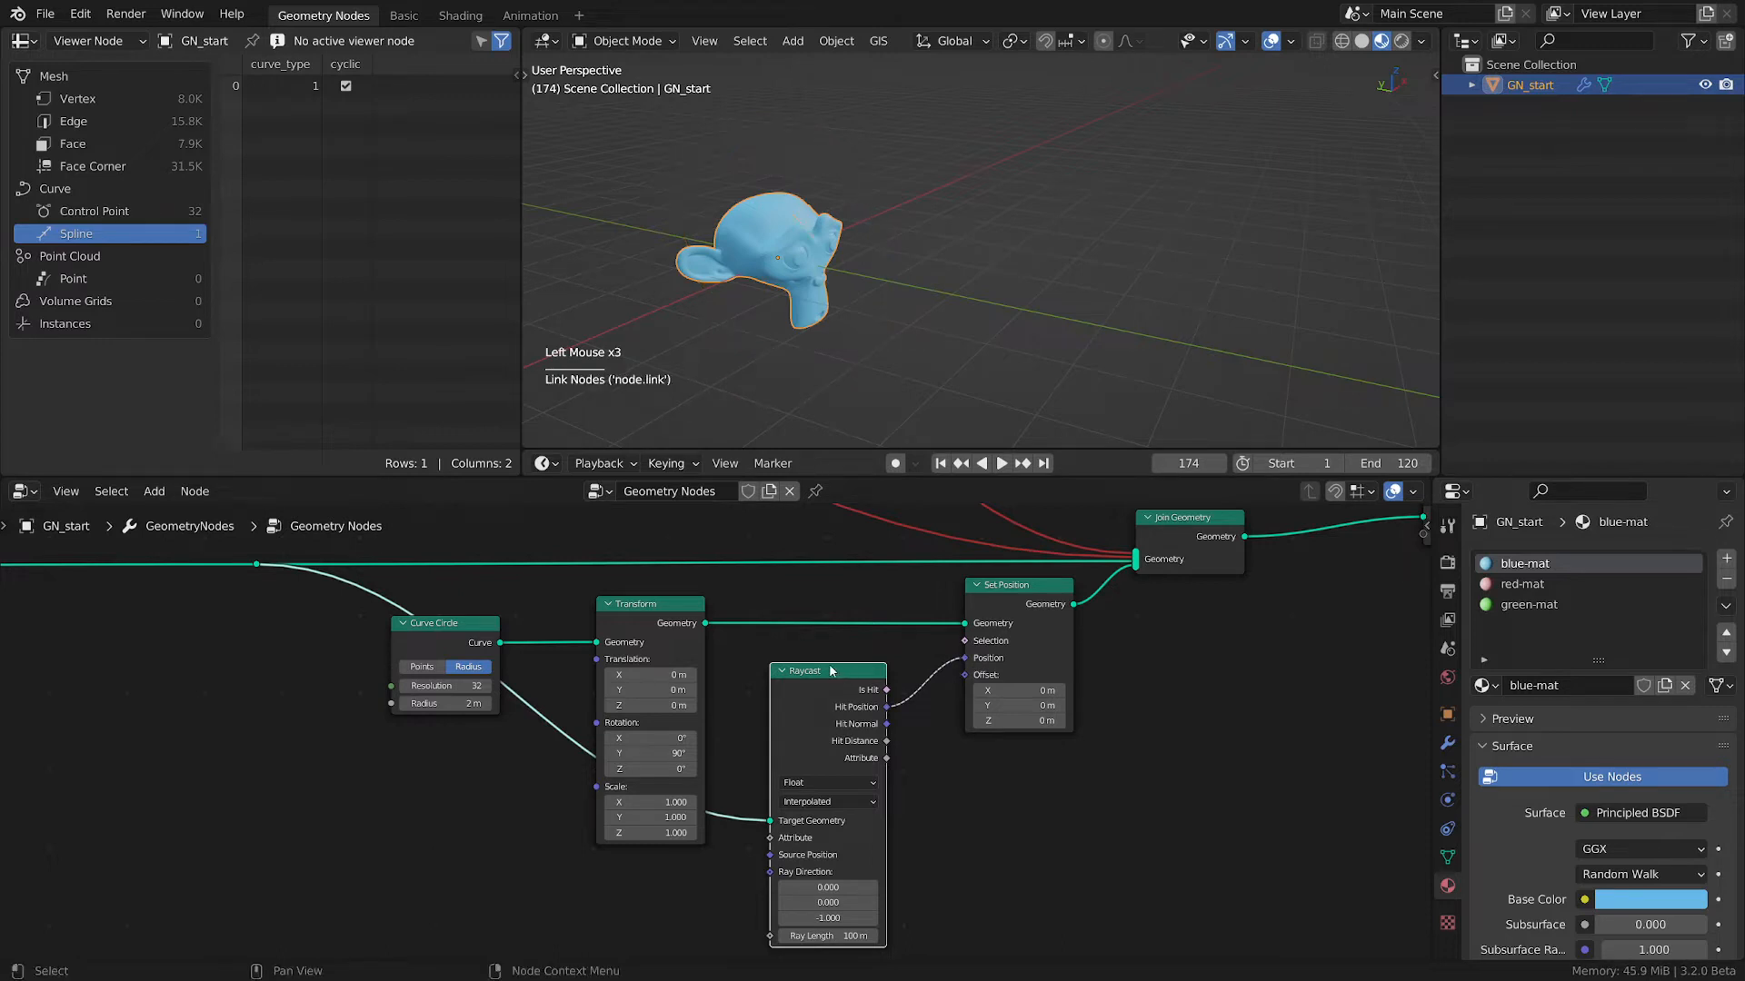
{"action": "left_click_drag", "start_coordinate": [831, 670], "coordinate": [837, 650]}
- Examine where the raycast circle lands on the monkey head from several angles and in wireframe shading
{"action": "scroll", "coordinate": [716, 197], "scroll_direction": "up", "scroll_amount": 3}
{"action": "scroll", "coordinate": [727, 209], "scroll_direction": "down", "scroll_amount": 1}
{"action": "middle_click_drag", "start_coordinate": [745, 218], "coordinate": [961, 268]}
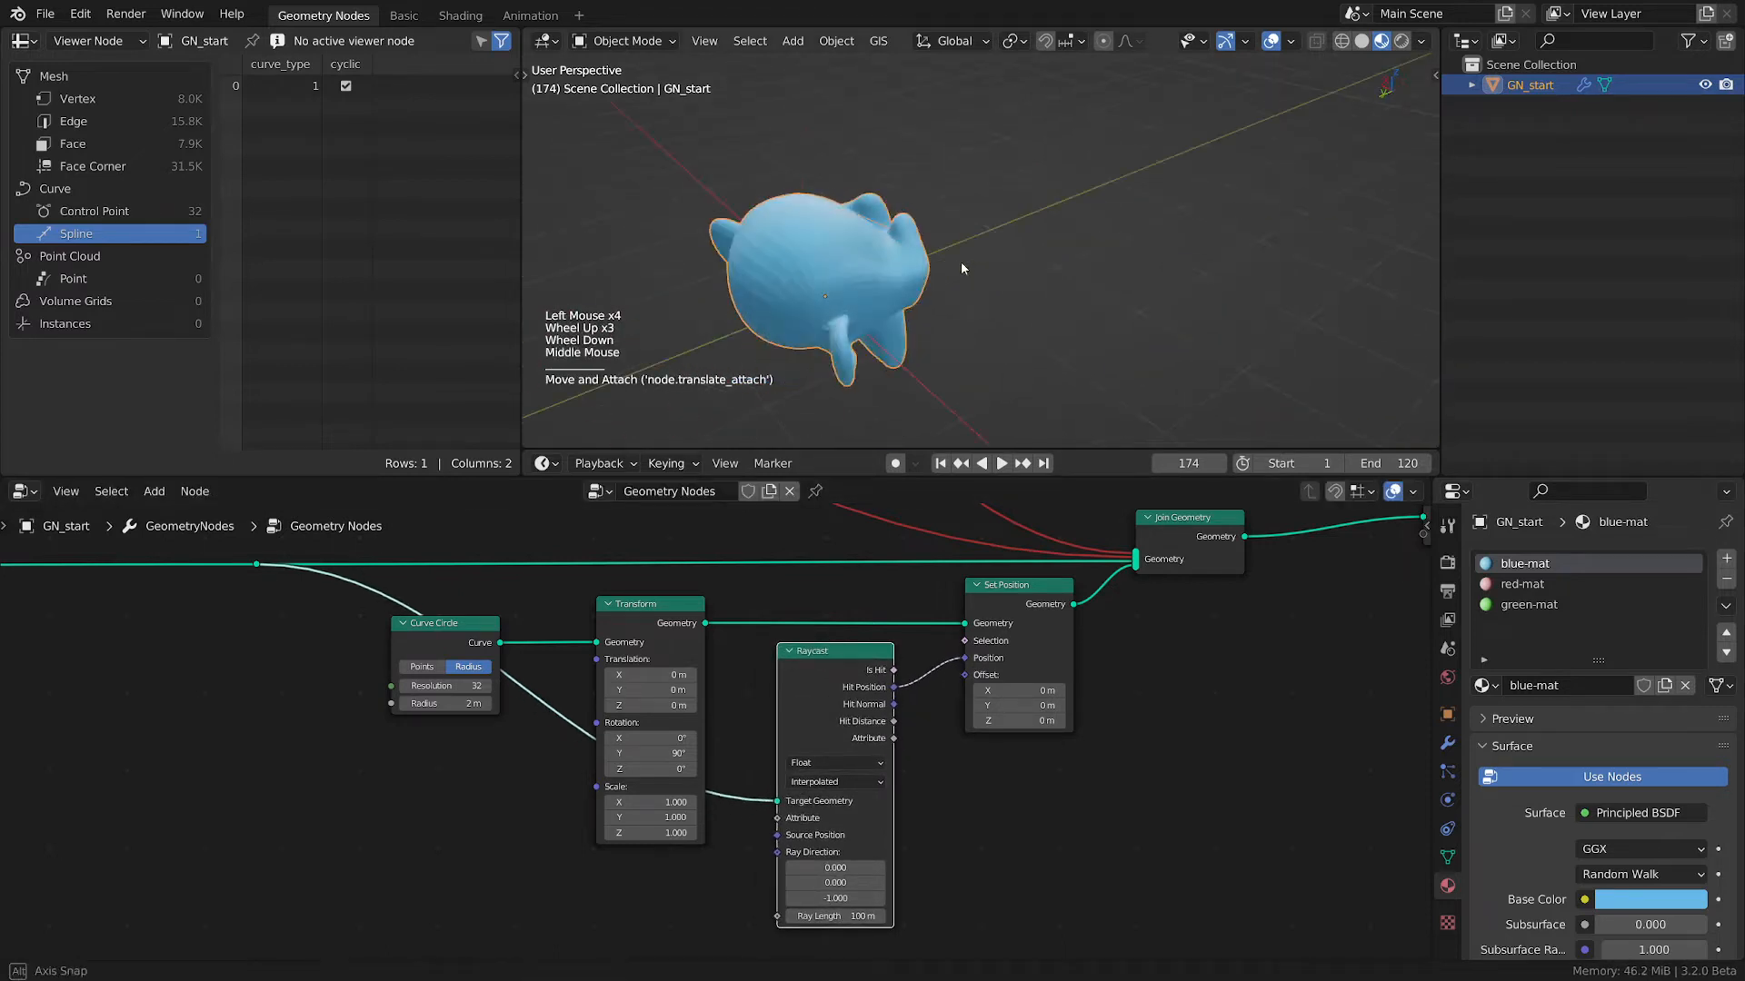
{"action": "scroll", "coordinate": [936, 250], "scroll_direction": "up", "scroll_amount": 5}
{"action": "scroll", "coordinate": [886, 228], "scroll_direction": "down", "scroll_amount": 1}
{"action": "middle_click_drag", "start_coordinate": [886, 227], "coordinate": [1147, 199]}
{"action": "scroll", "coordinate": [832, 238], "scroll_direction": "down", "scroll_amount": 2}
{"action": "scroll", "coordinate": [996, 271], "scroll_direction": "down", "scroll_amount": 1}
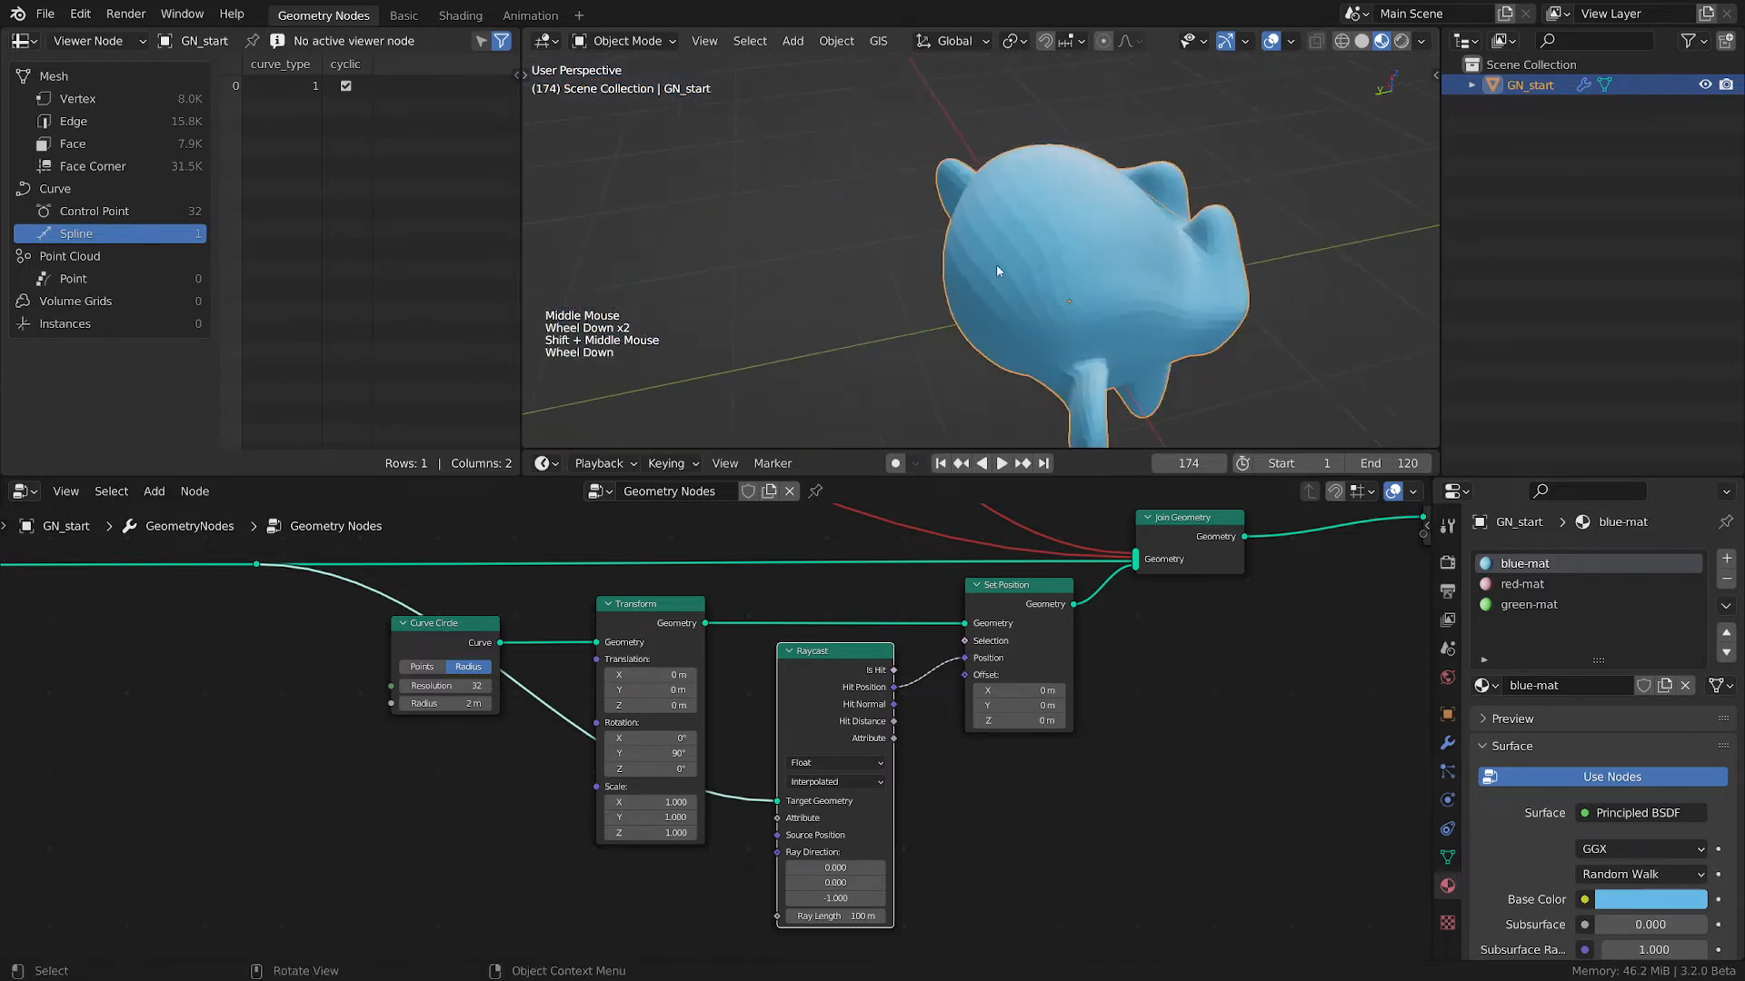
{"action": "middle_click_drag", "start_coordinate": [996, 271], "coordinate": [1124, 304]}
{"action": "key", "text": "z"}
{"action": "scroll", "coordinate": [1073, 242], "scroll_direction": "up", "scroll_amount": 2}
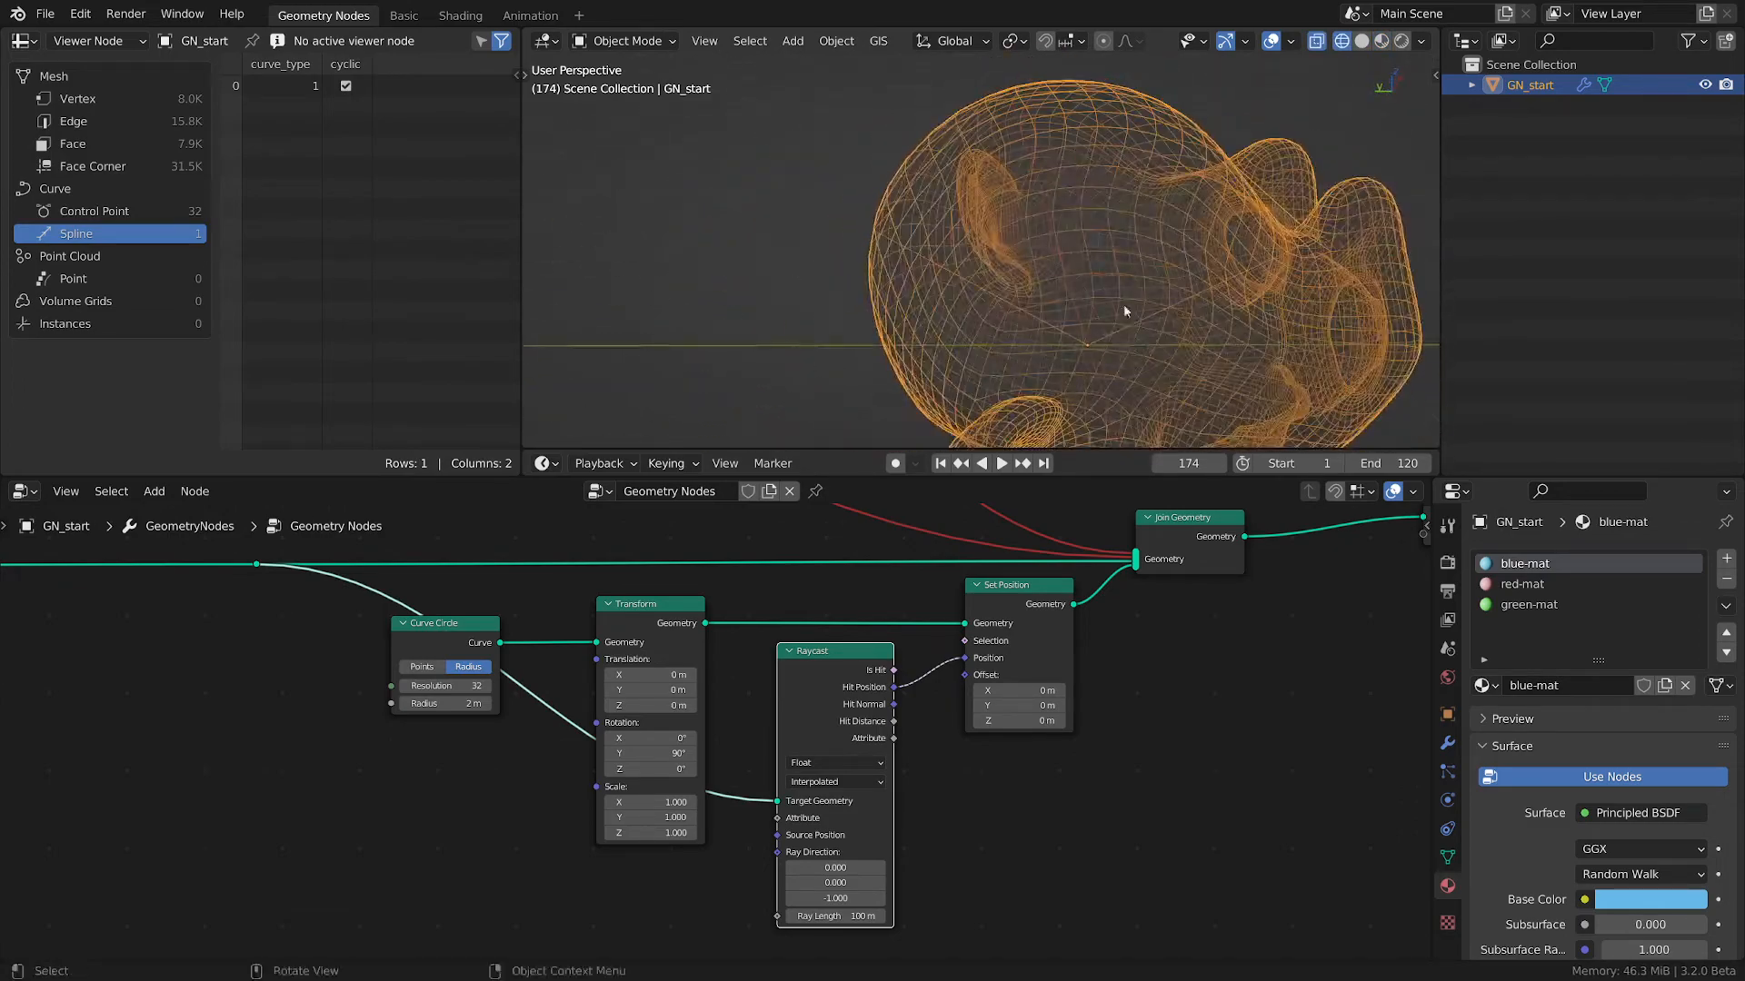
{"action": "key", "text": "z"}
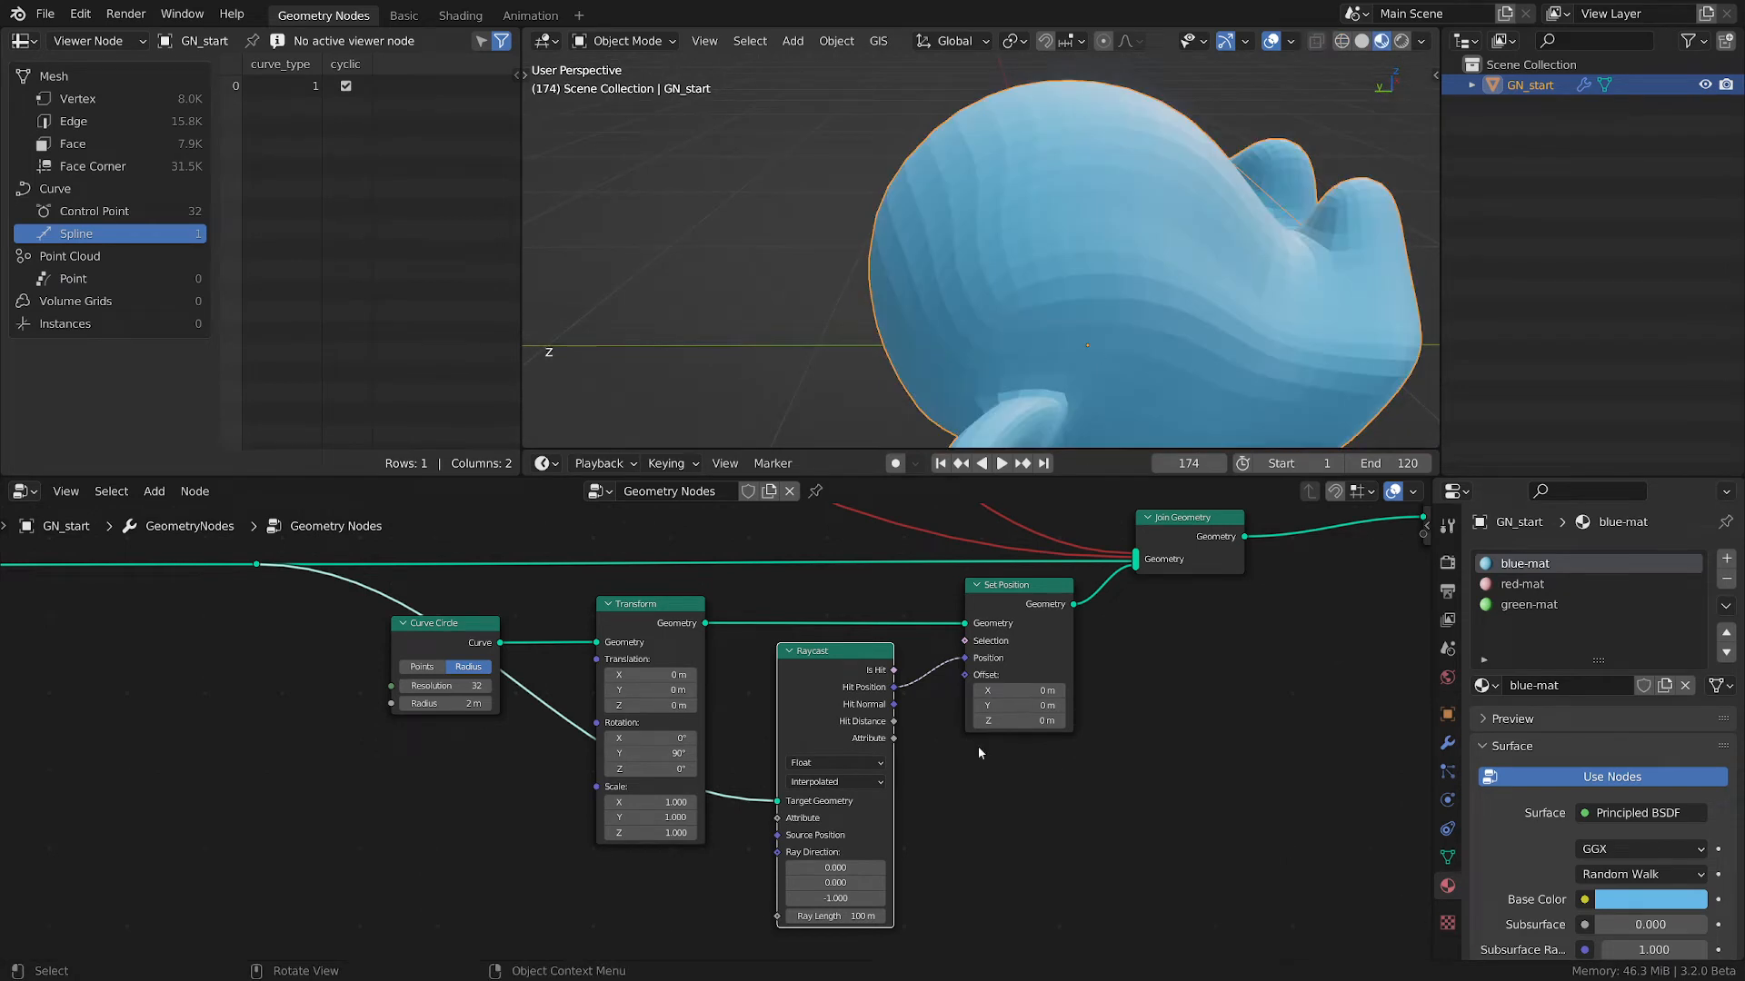
- Mute the Set Position node to compare with the original circle around the head
{"action": "left_click", "coordinate": [1019, 608]}
{"action": "key", "text": "m"}
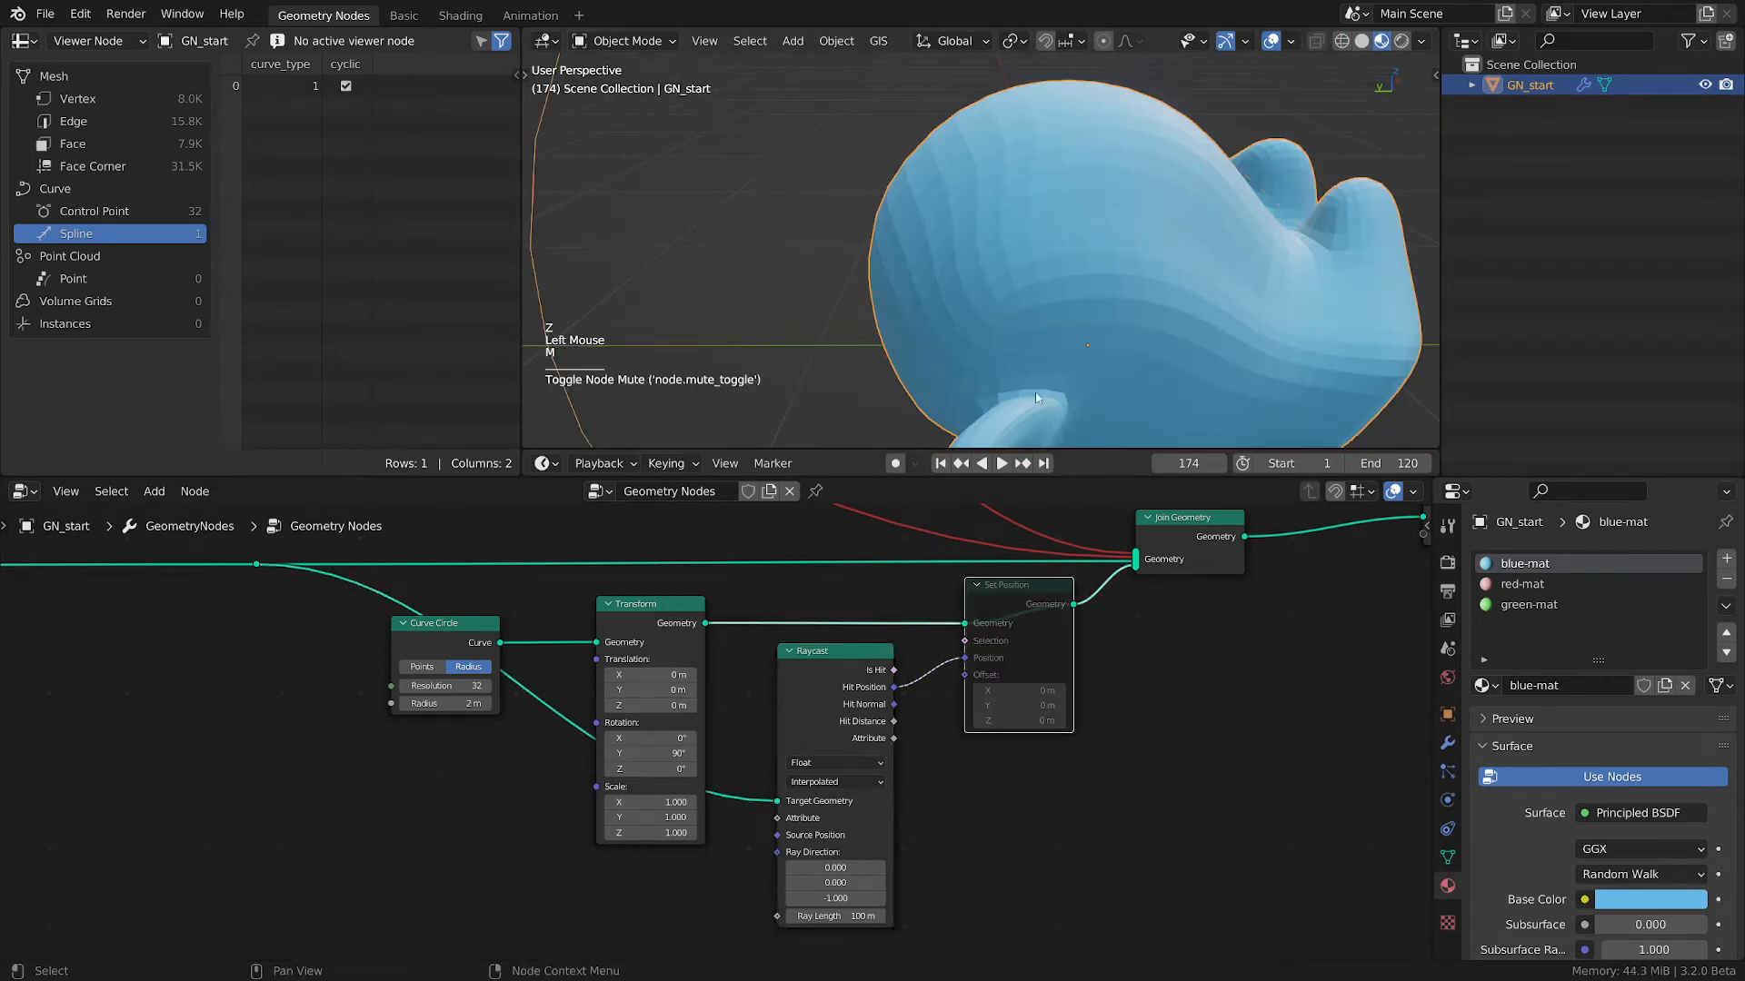
{"action": "scroll", "coordinate": [1034, 391], "scroll_direction": "down", "scroll_amount": 3}
{"action": "middle_click_drag", "start_coordinate": [1034, 391], "coordinate": [1010, 363], "text": "shift"}
{"action": "scroll", "coordinate": [721, 697], "scroll_direction": "up", "scroll_amount": 2}
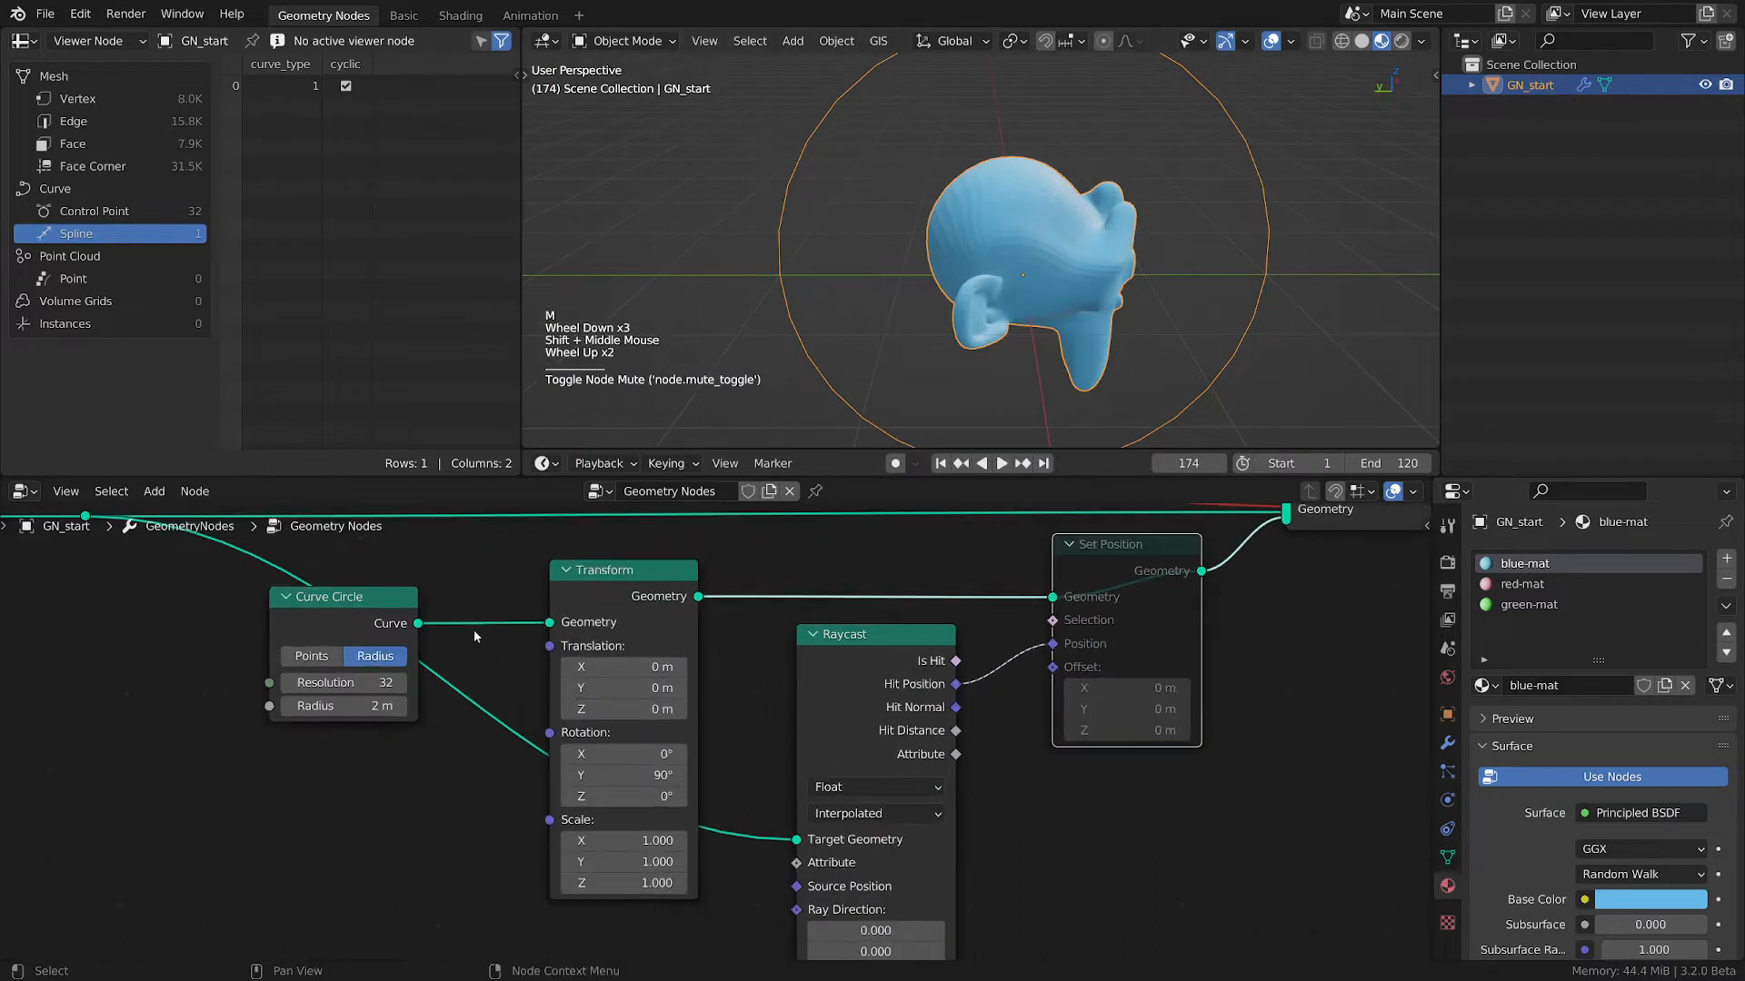
- Move the Transform node farther from the Raycast node and unmute the Set Position node
{"action": "left_click", "coordinate": [638, 570]}
{"action": "left_click_drag", "start_coordinate": [638, 570], "coordinate": [568, 576]}
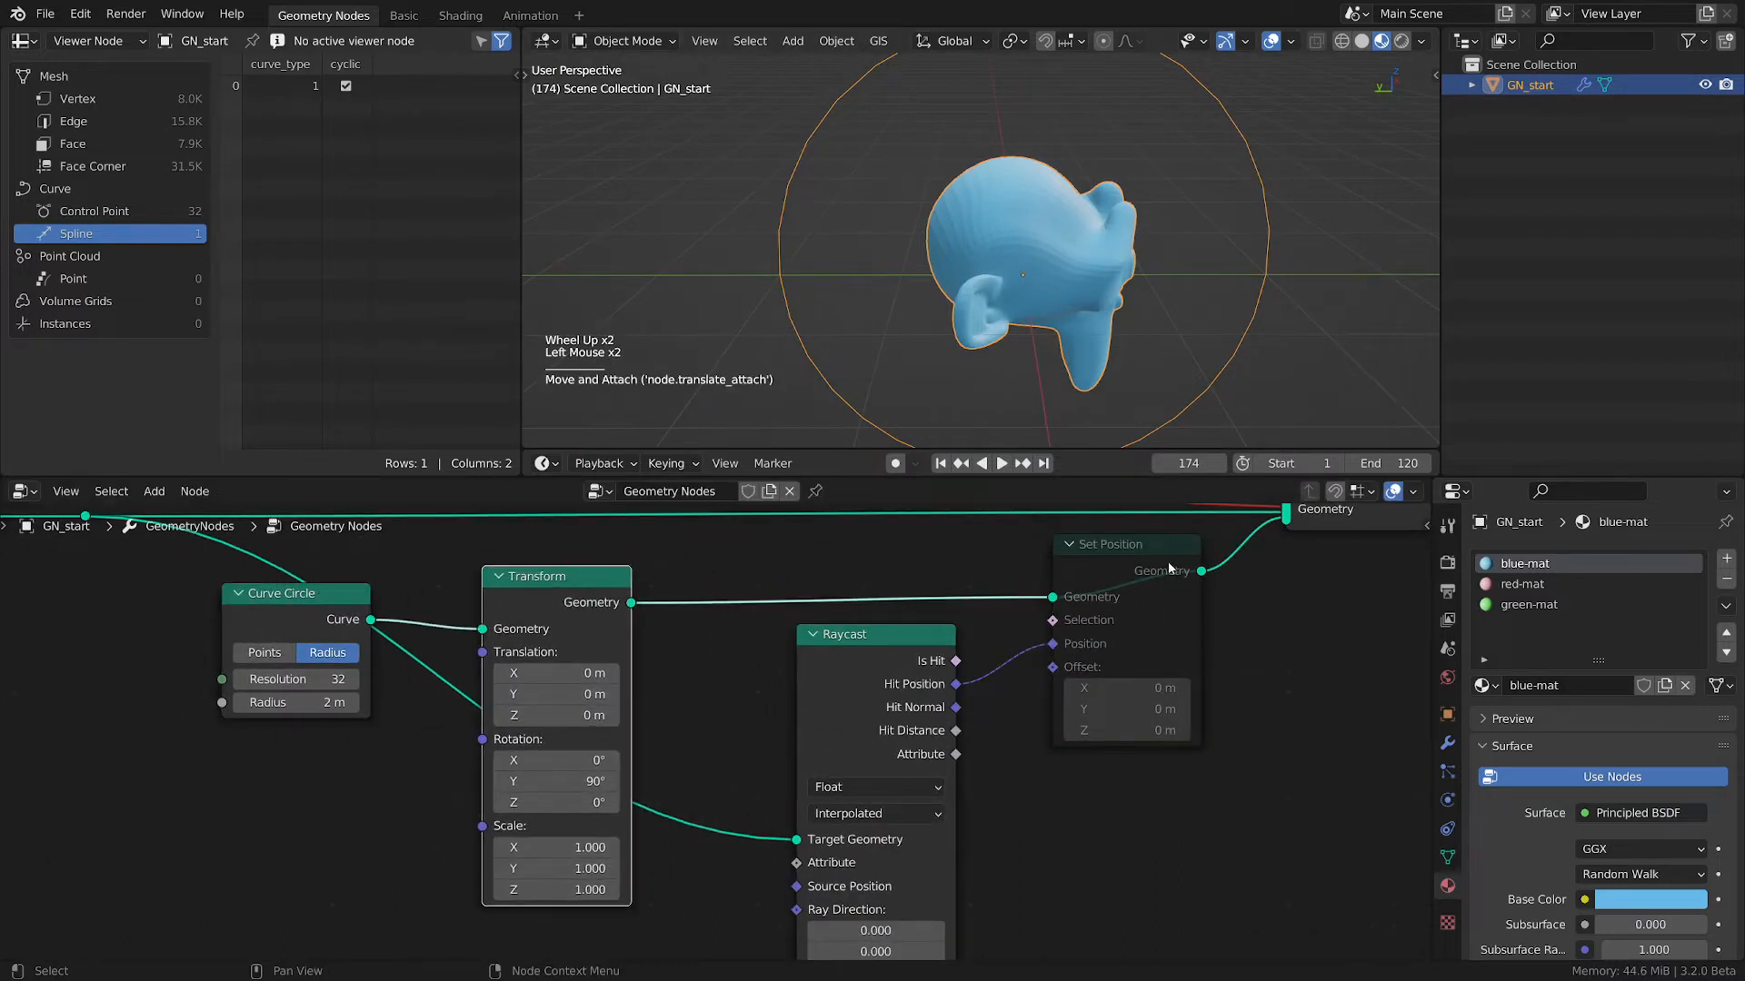
{"action": "left_click", "coordinate": [1152, 558]}
{"action": "key", "text": "m"}
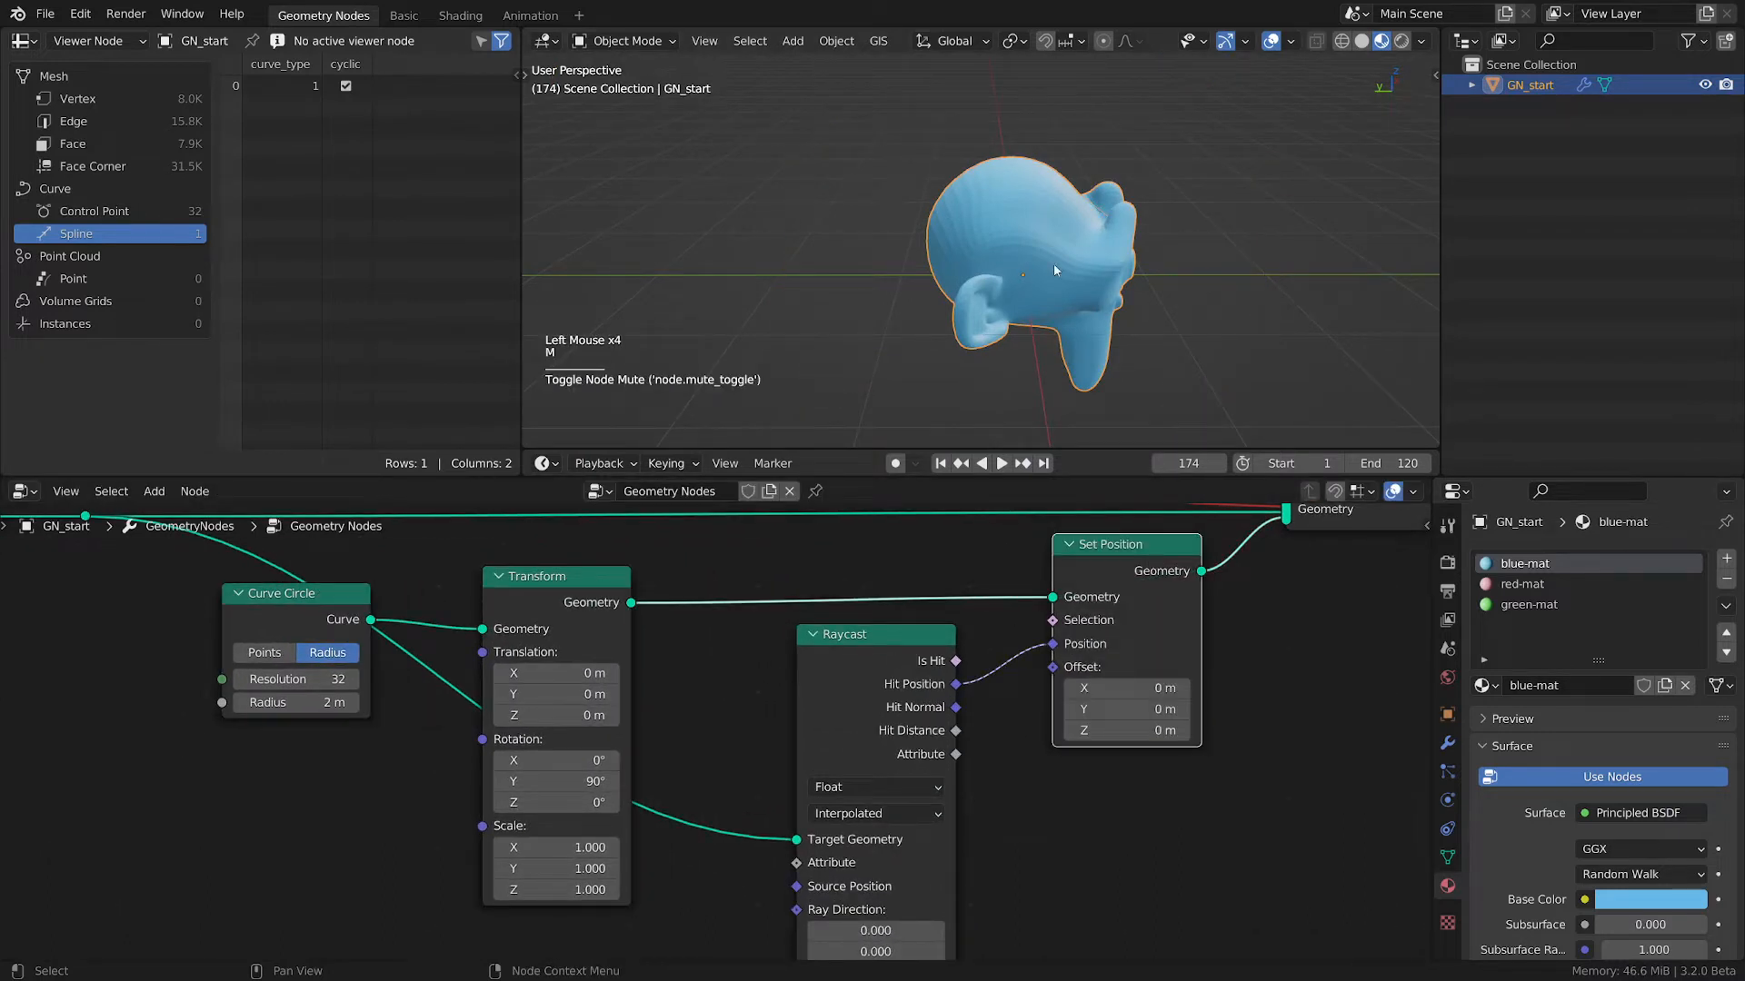
- Reposition the Transform node between Curve Circle and Set Position, and move the Curve Circle node slightly closer to it
{"action": "scroll", "coordinate": [1054, 268], "scroll_direction": "down", "scroll_amount": 2}
{"action": "middle_click_drag", "start_coordinate": [1099, 592], "coordinate": [1108, 599]}
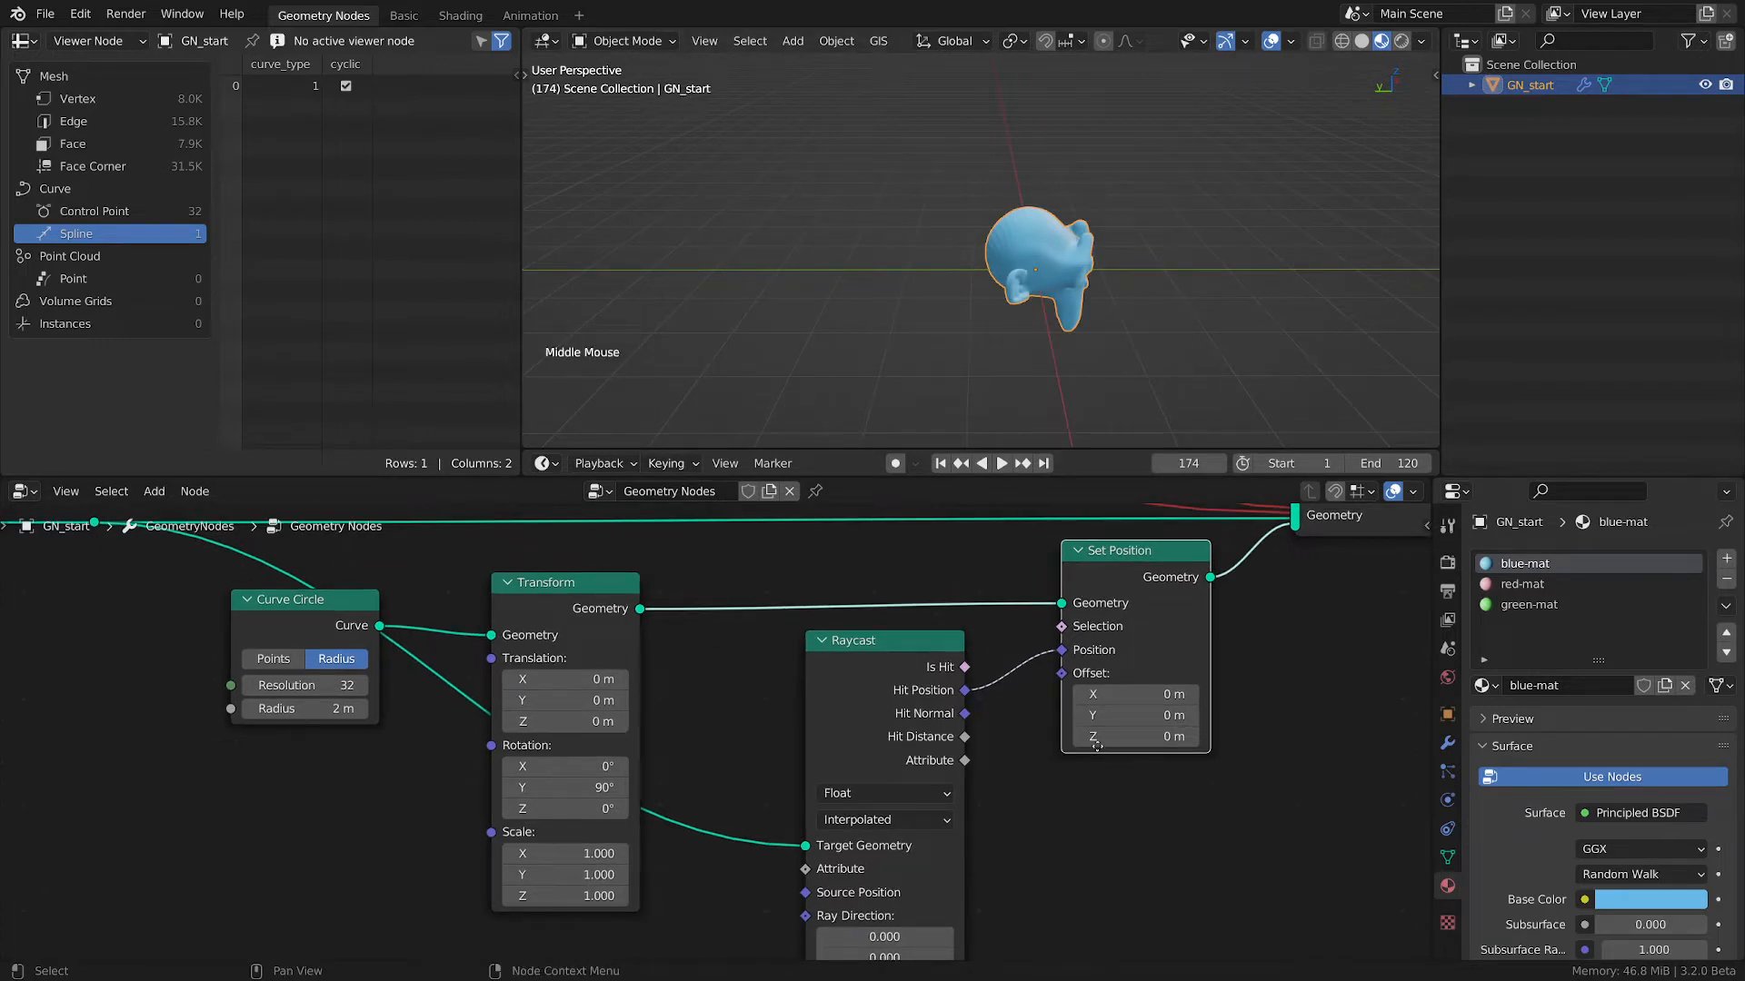
{"action": "middle_click_drag", "start_coordinate": [1097, 745], "coordinate": [1025, 720]}
{"action": "scroll", "coordinate": [914, 847], "scroll_direction": "up", "scroll_amount": 2}
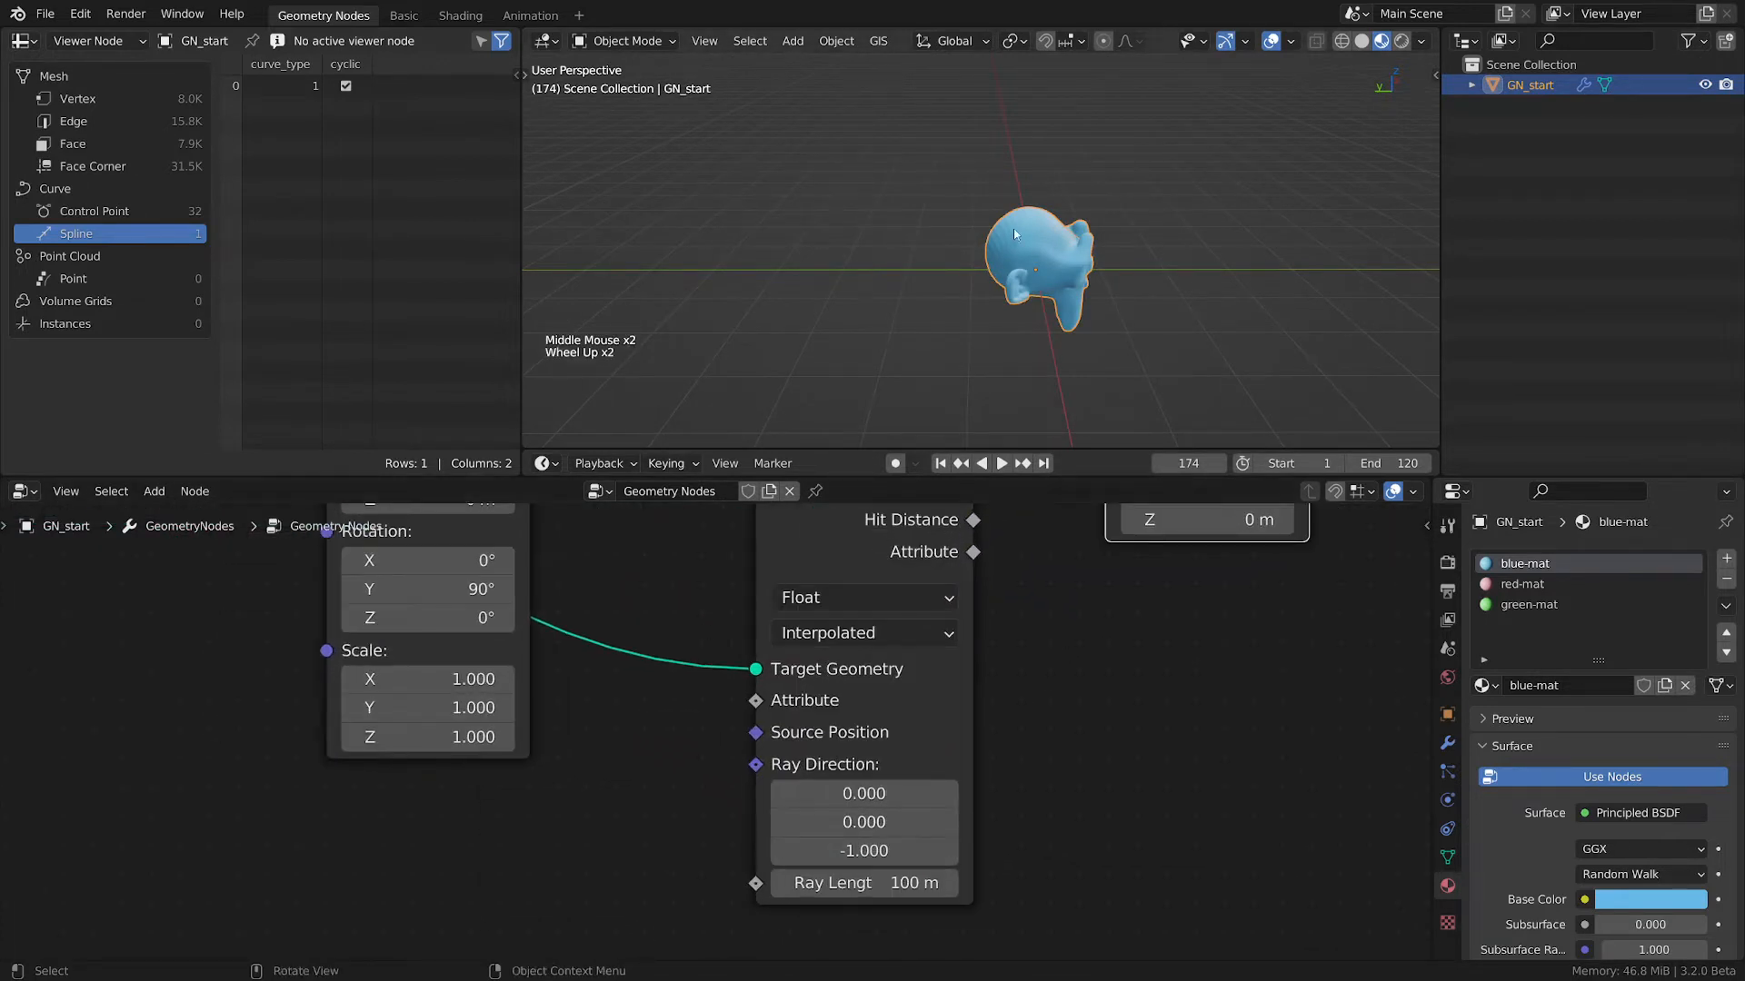
{"action": "middle_click_drag", "start_coordinate": [638, 847], "coordinate": [818, 691]}
{"action": "scroll", "coordinate": [879, 858], "scroll_direction": "down", "scroll_amount": 2}
{"action": "left_click_drag", "start_coordinate": [754, 587], "coordinate": [704, 621]}
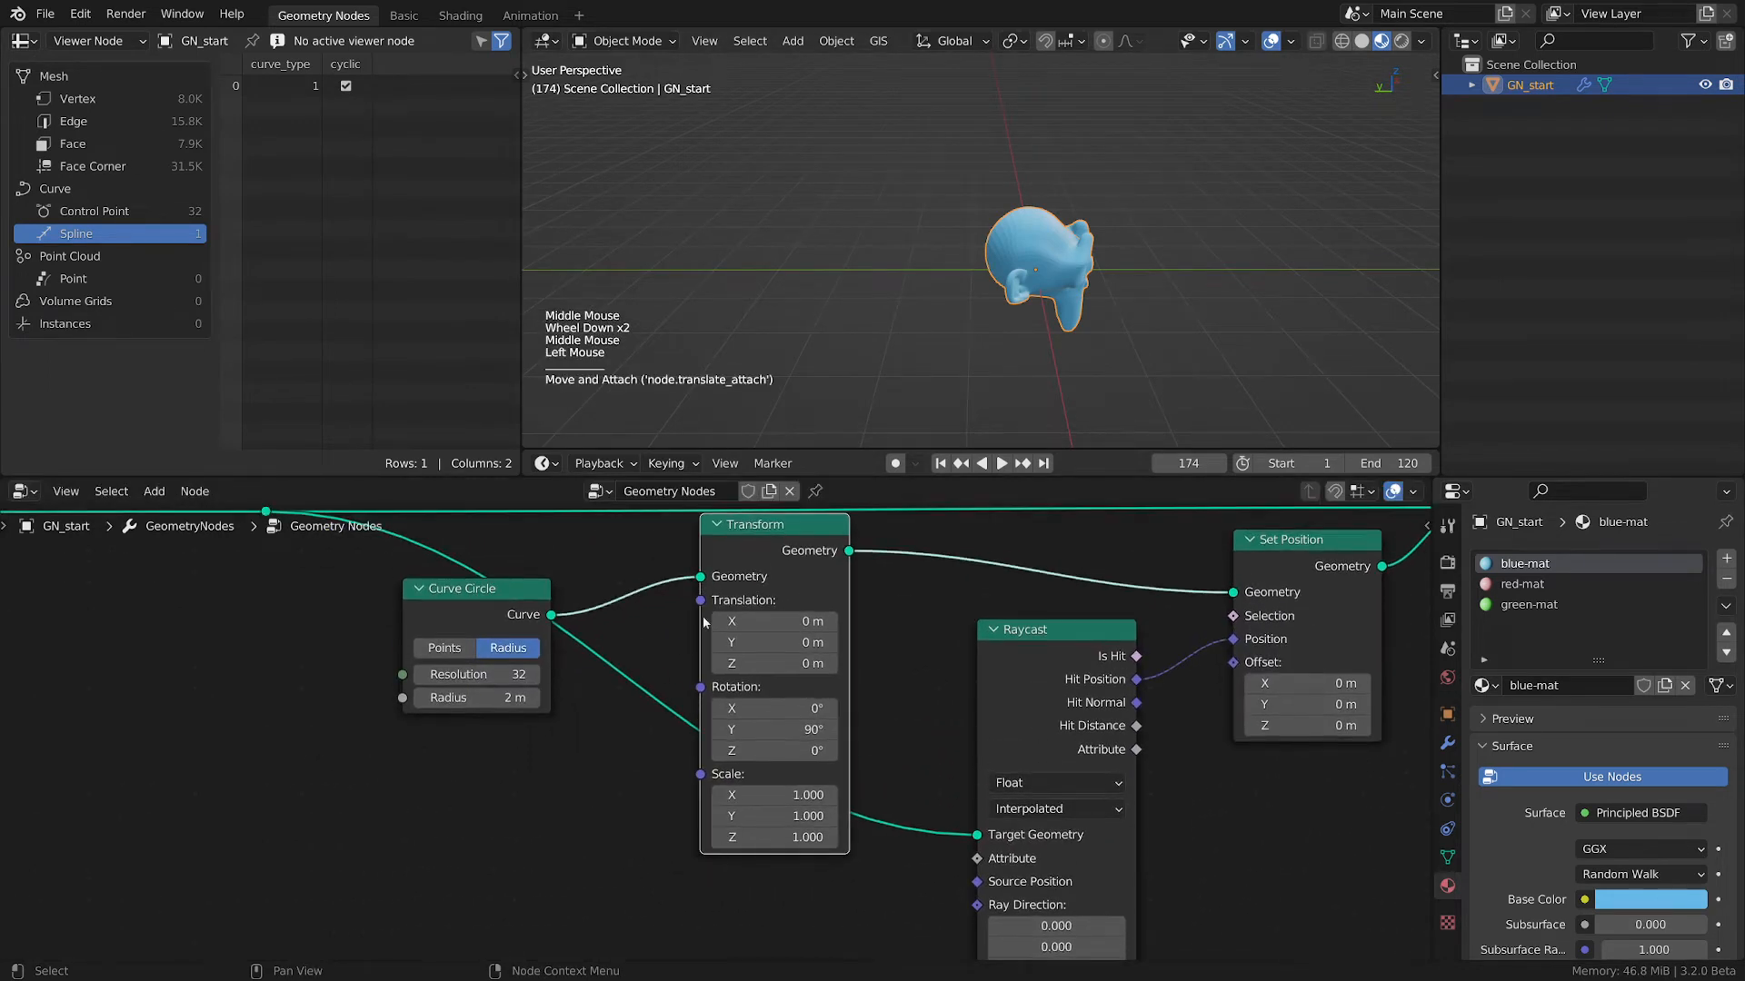
{"action": "left_click_drag", "start_coordinate": [773, 525], "coordinate": [737, 565]}
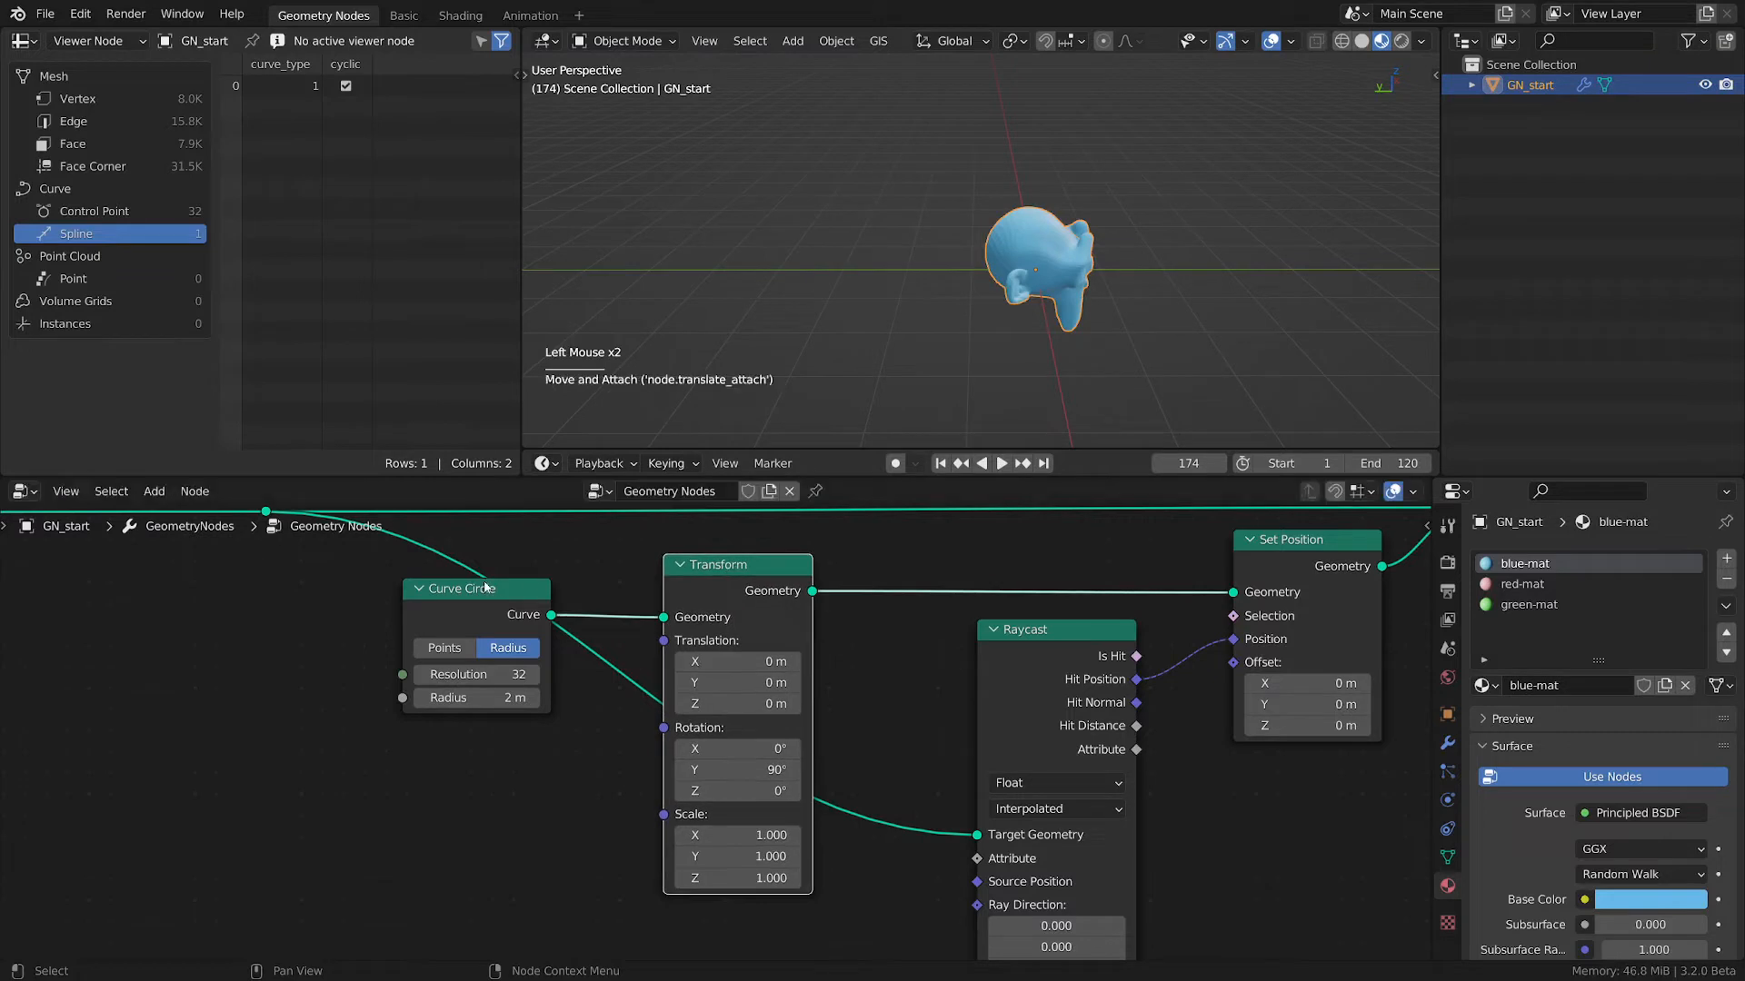
{"action": "mouse_move", "coordinate": [484, 591]}
{"action": "left_mouse_down"}
{"action": "mouse_move", "coordinate": [436, 597]}
{"action": "mouse_move", "coordinate": [493, 589]}
{"action": "left_mouse_up"}
{"action": "middle_click_drag", "start_coordinate": [682, 810], "coordinate": [681, 754]}
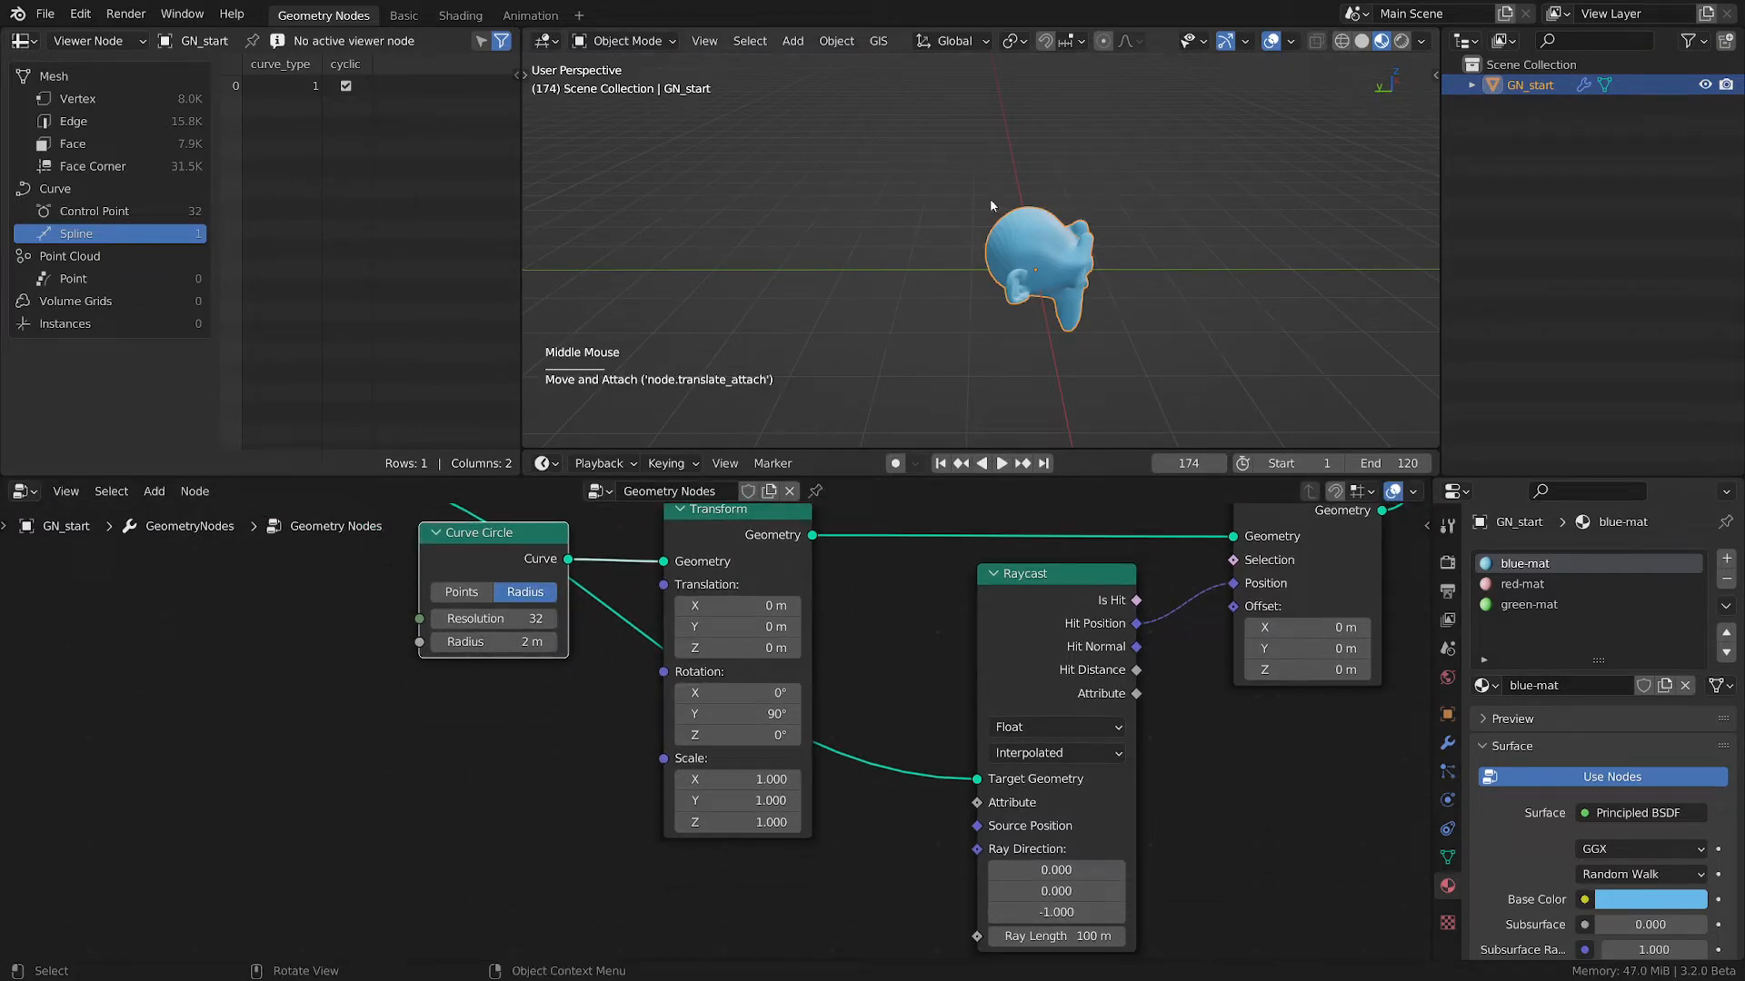
{"action": "middle_click_drag", "start_coordinate": [1342, 570], "coordinate": [1135, 724]}
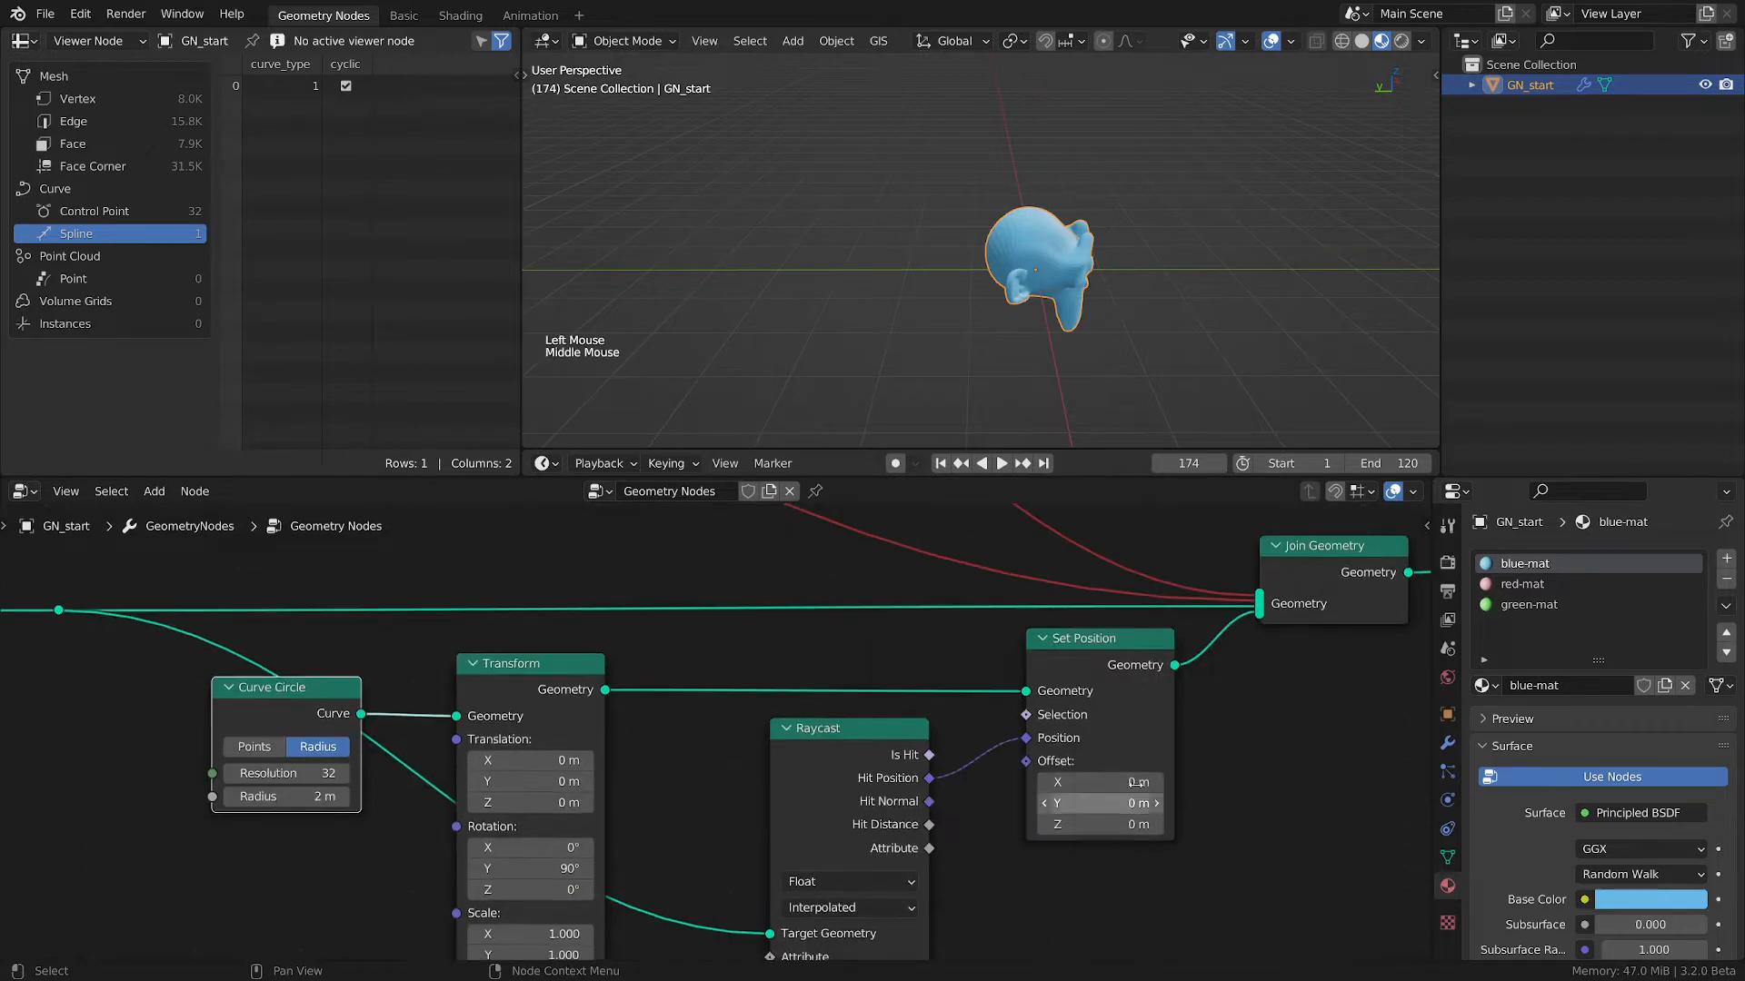
- Mute the Set Position node to show the original circle, keeping the GN_start object selected
{"action": "left_click", "coordinate": [1109, 646]}
{"action": "key", "text": "m"}
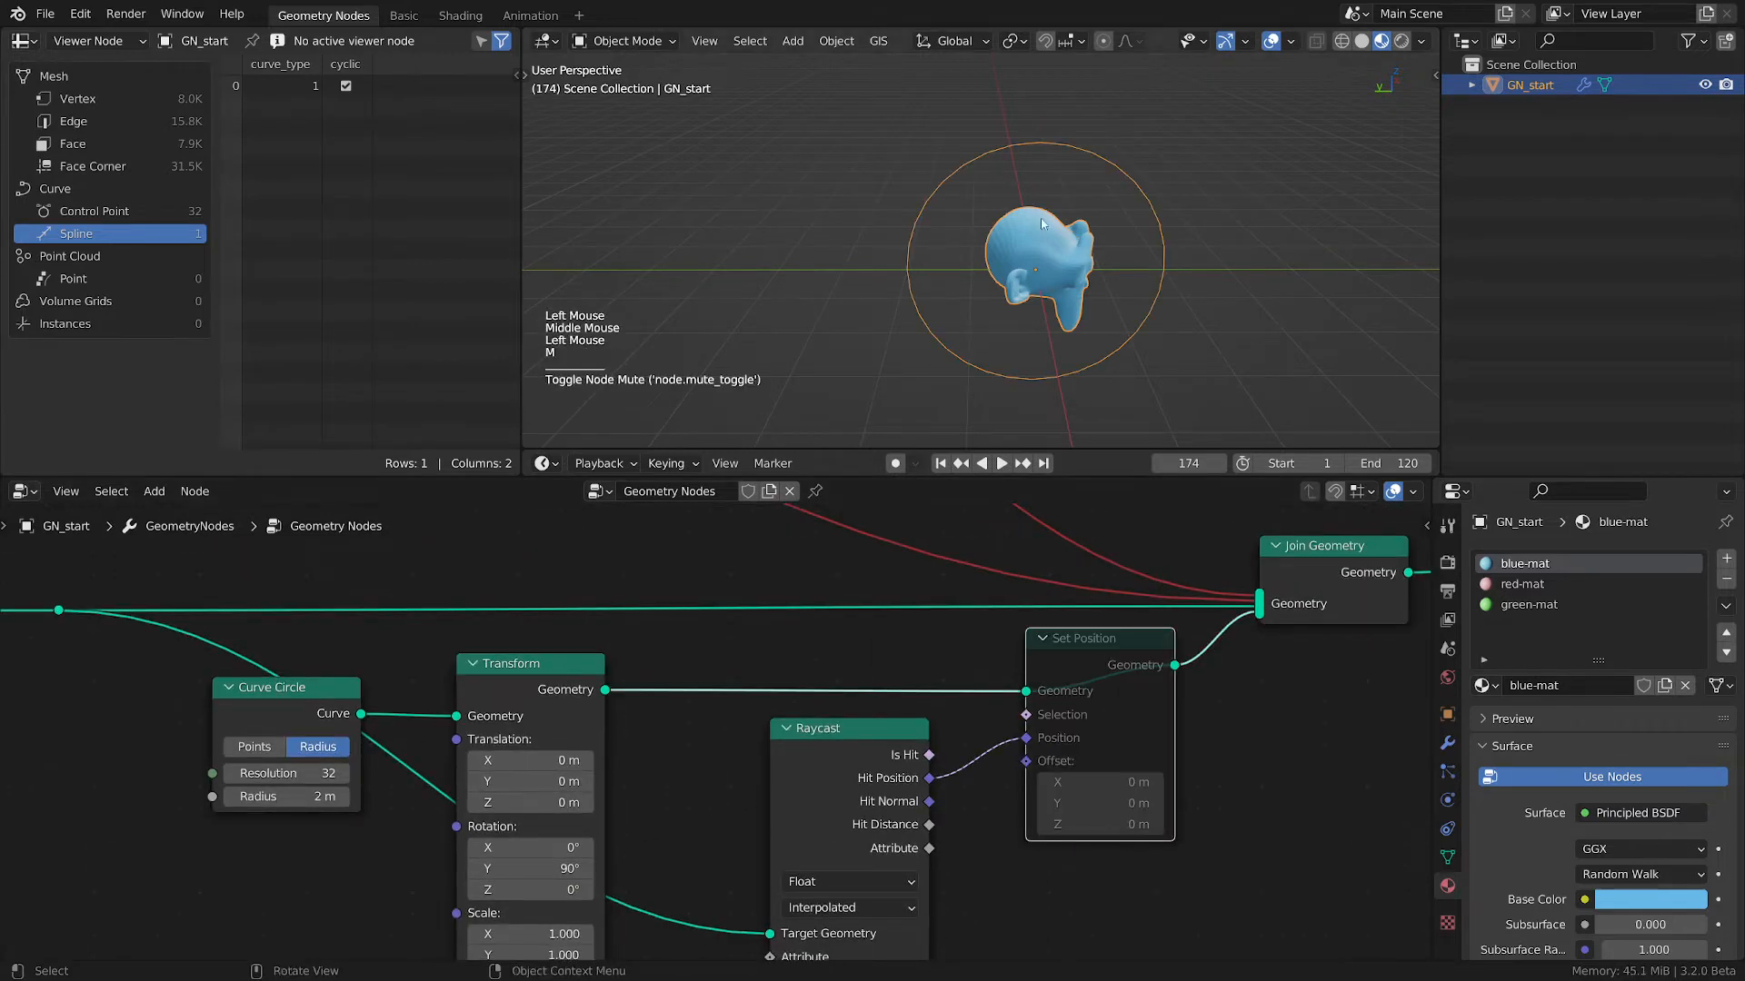
{"action": "left_click_drag", "start_coordinate": [1014, 144], "coordinate": [1022, 161]}
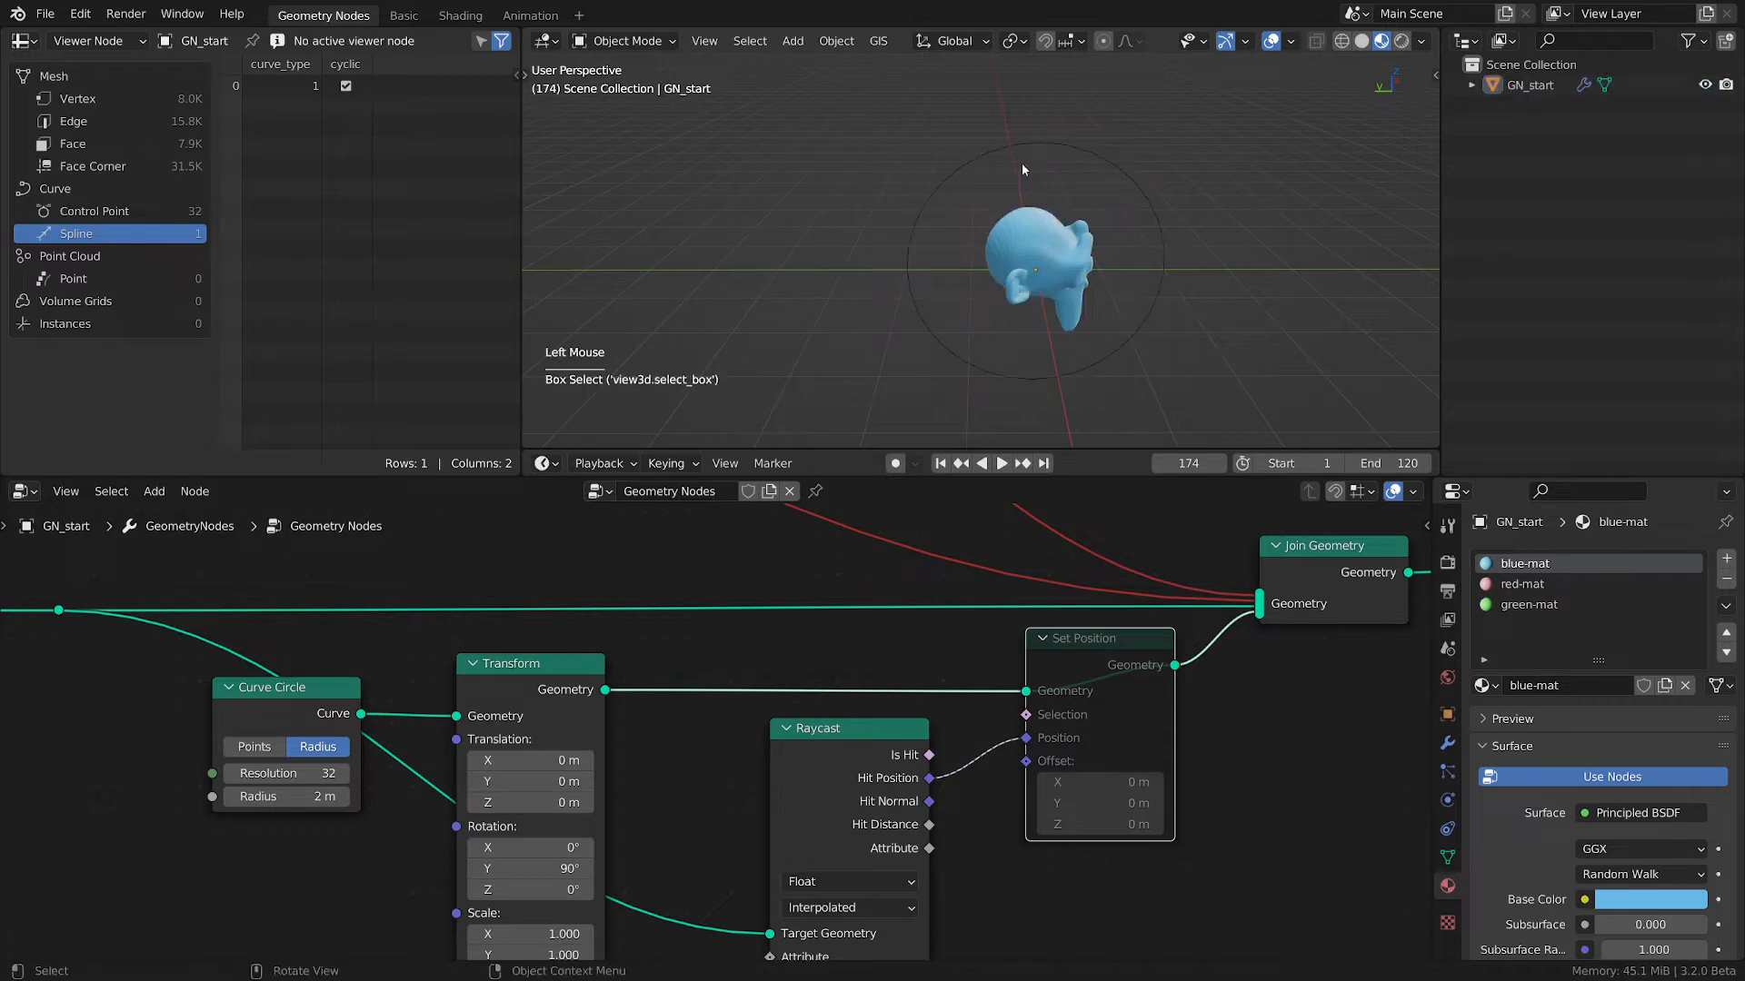
{"action": "left_click", "coordinate": [1501, 88]}
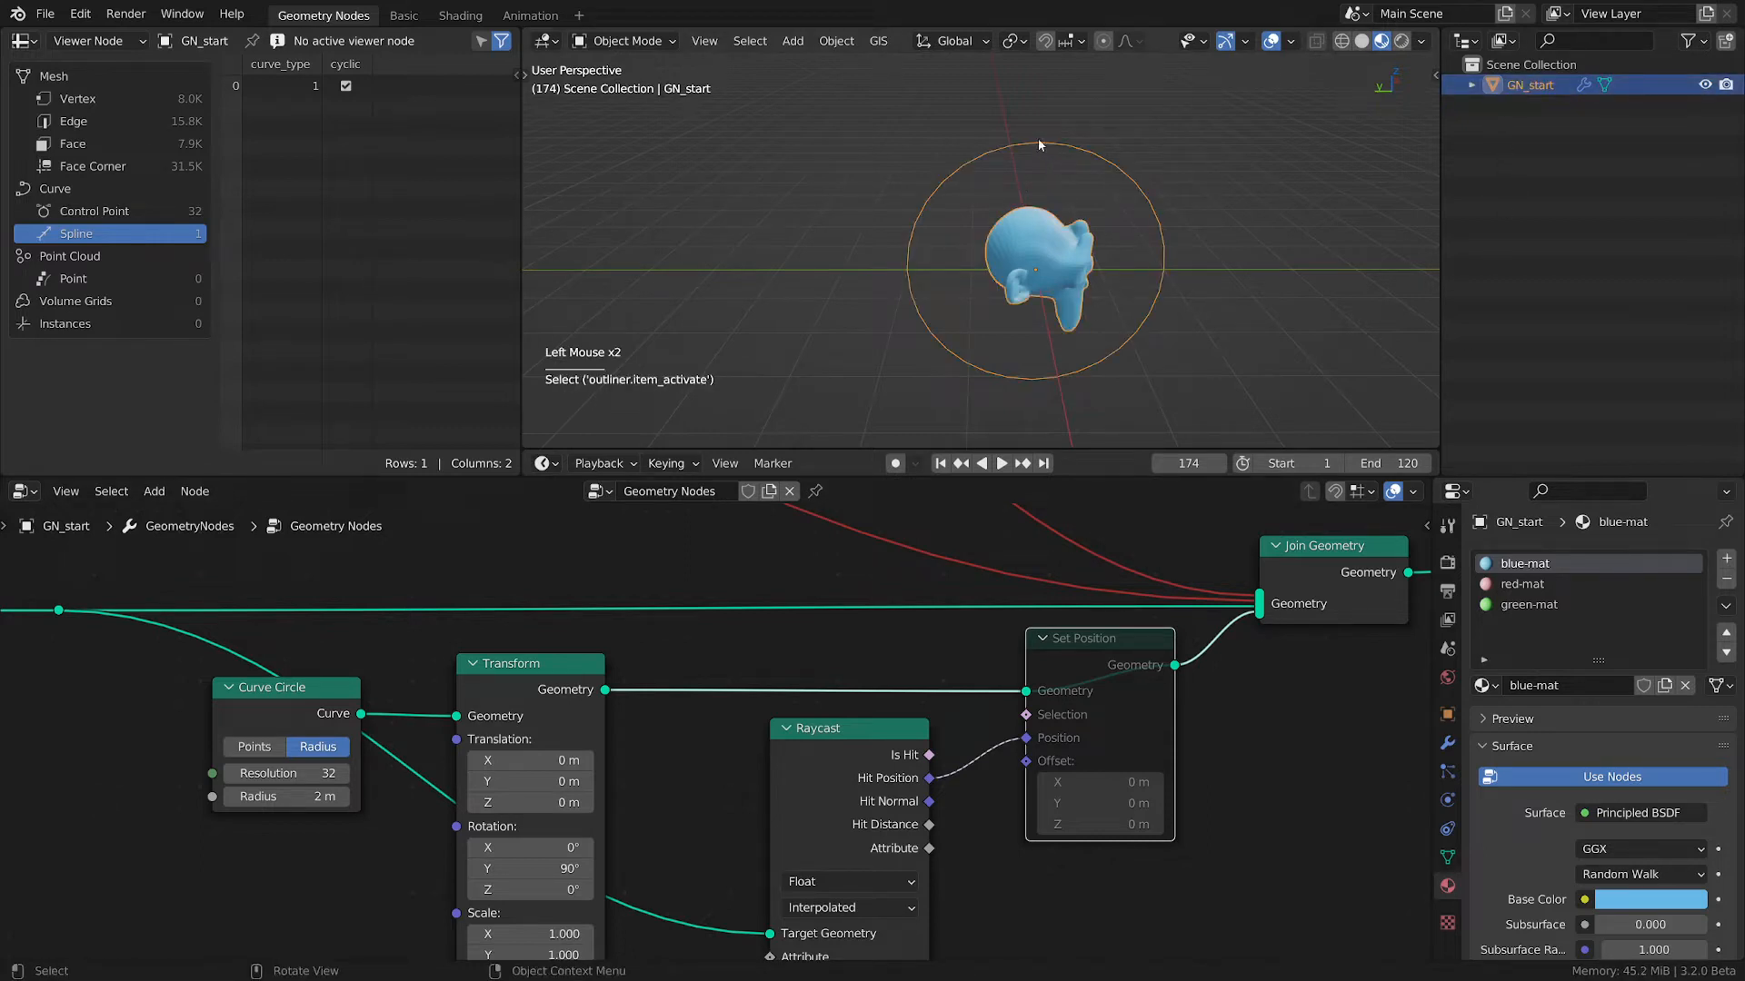
- Sketch annotation strokes from the circle inward to the monkey head to illustrate the wanted ray directions, and erase them
{"action": "mouse_move", "coordinate": [1027, 142]}
{"action": "left_mouse_down"}
{"action": "mouse_move", "coordinate": [1029, 194]}
{"action": "mouse_move", "coordinate": [1043, 174]}
{"action": "mouse_move", "coordinate": [1073, 216]}
{"action": "left_mouse_up"}
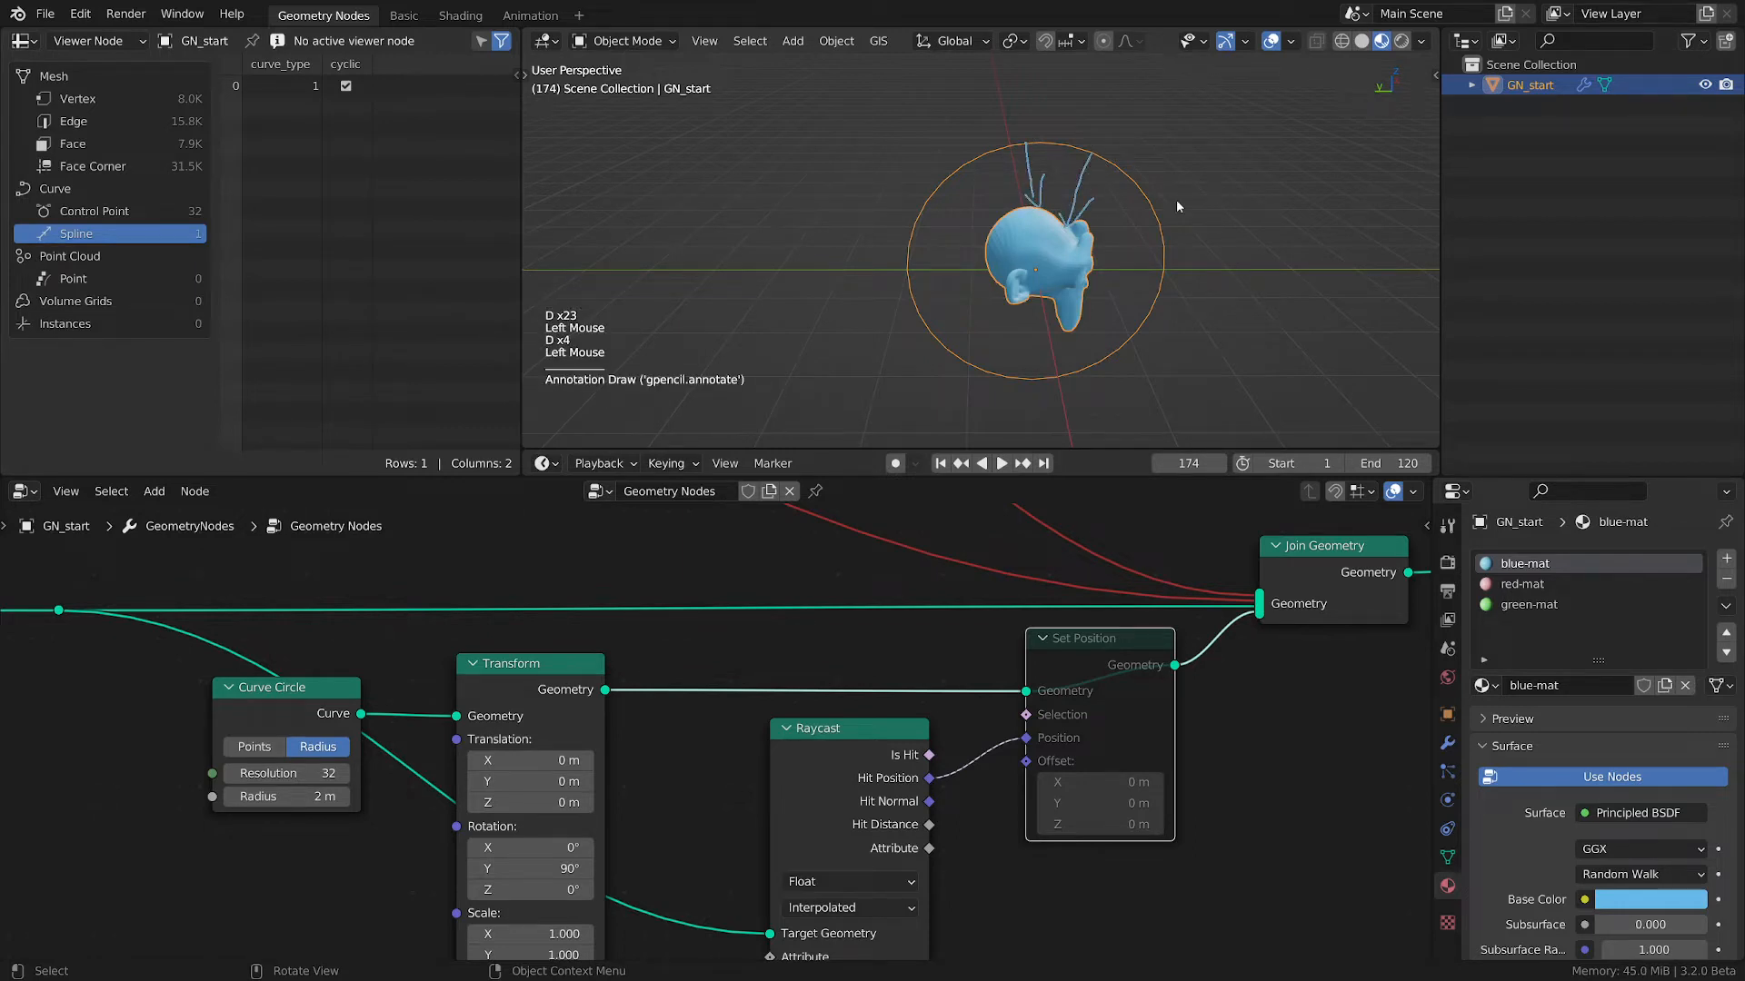
{"action": "left_click_drag", "start_coordinate": [1162, 249], "coordinate": [1103, 254]}
{"action": "key", "text": "d"}
{"action": "key", "text": "d"}
{"action": "left_click_drag", "start_coordinate": [1089, 362], "coordinate": [1077, 330]}
{"action": "right_click_drag", "start_coordinate": [1038, 196], "coordinate": [1016, 372]}
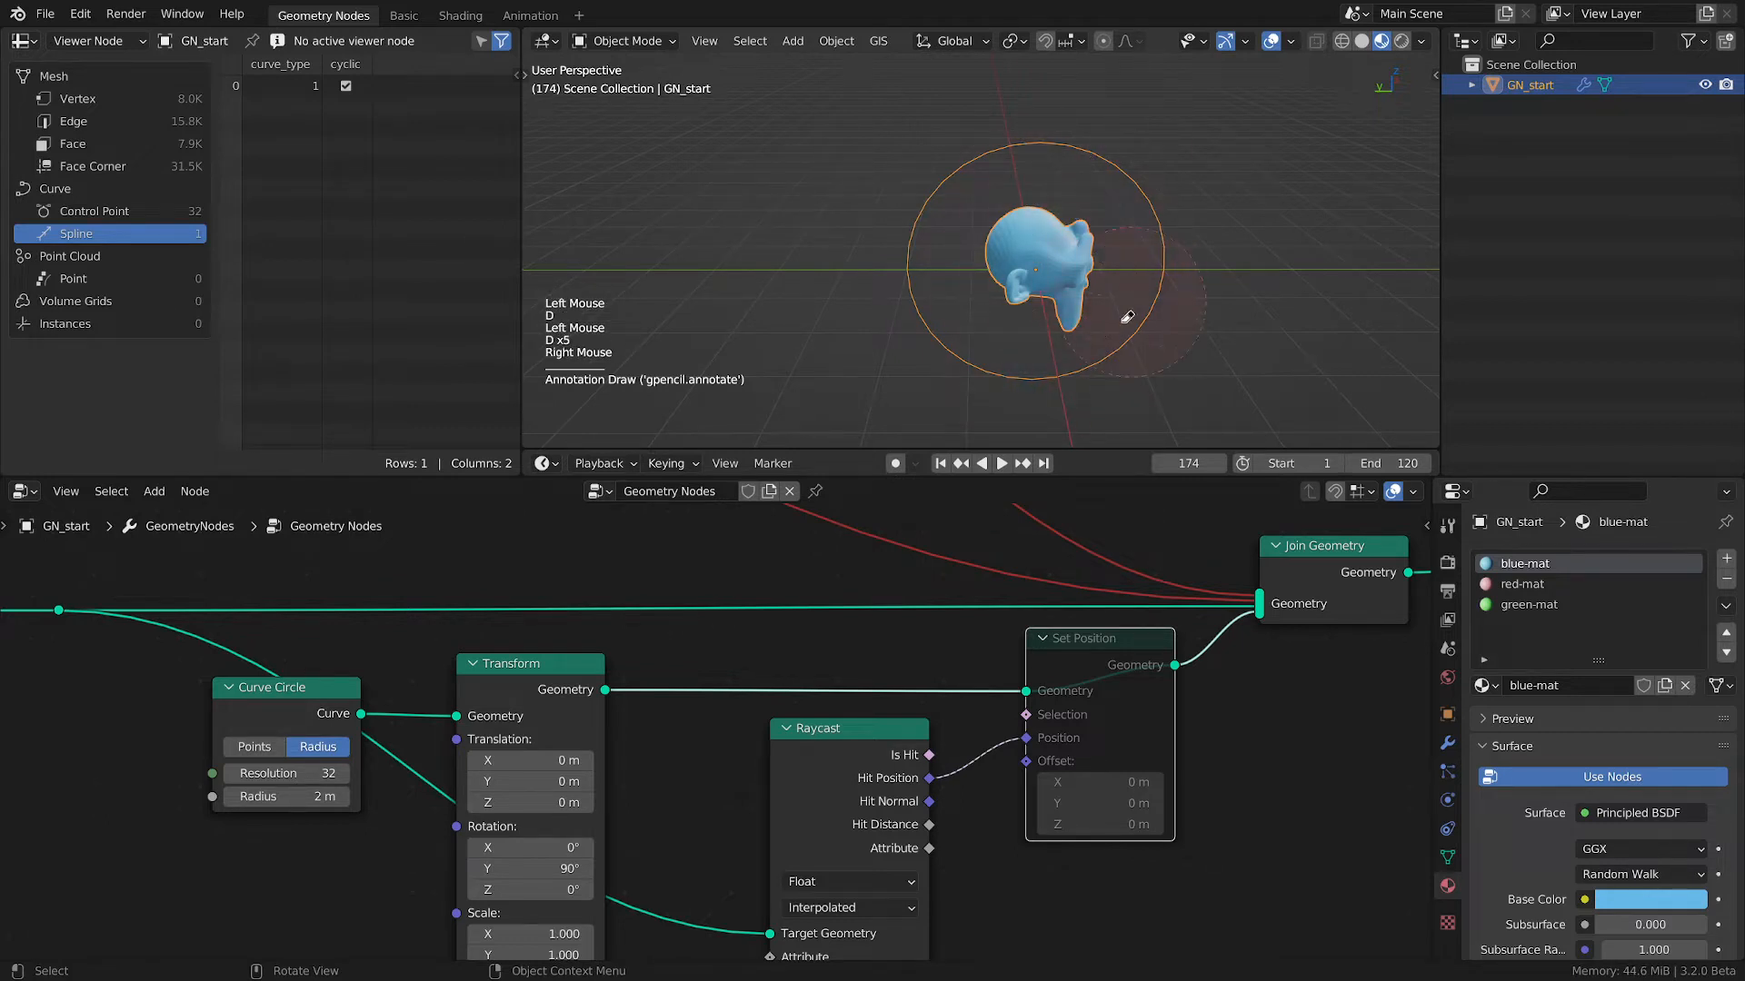
{"action": "key", "text": "d"}
{"action": "key", "text": "d"}
- Sketch annotation strokes pointing outward all around the circle to illustrate its normals, and erase them
{"action": "middle_click_drag", "start_coordinate": [941, 870], "coordinate": [959, 632]}
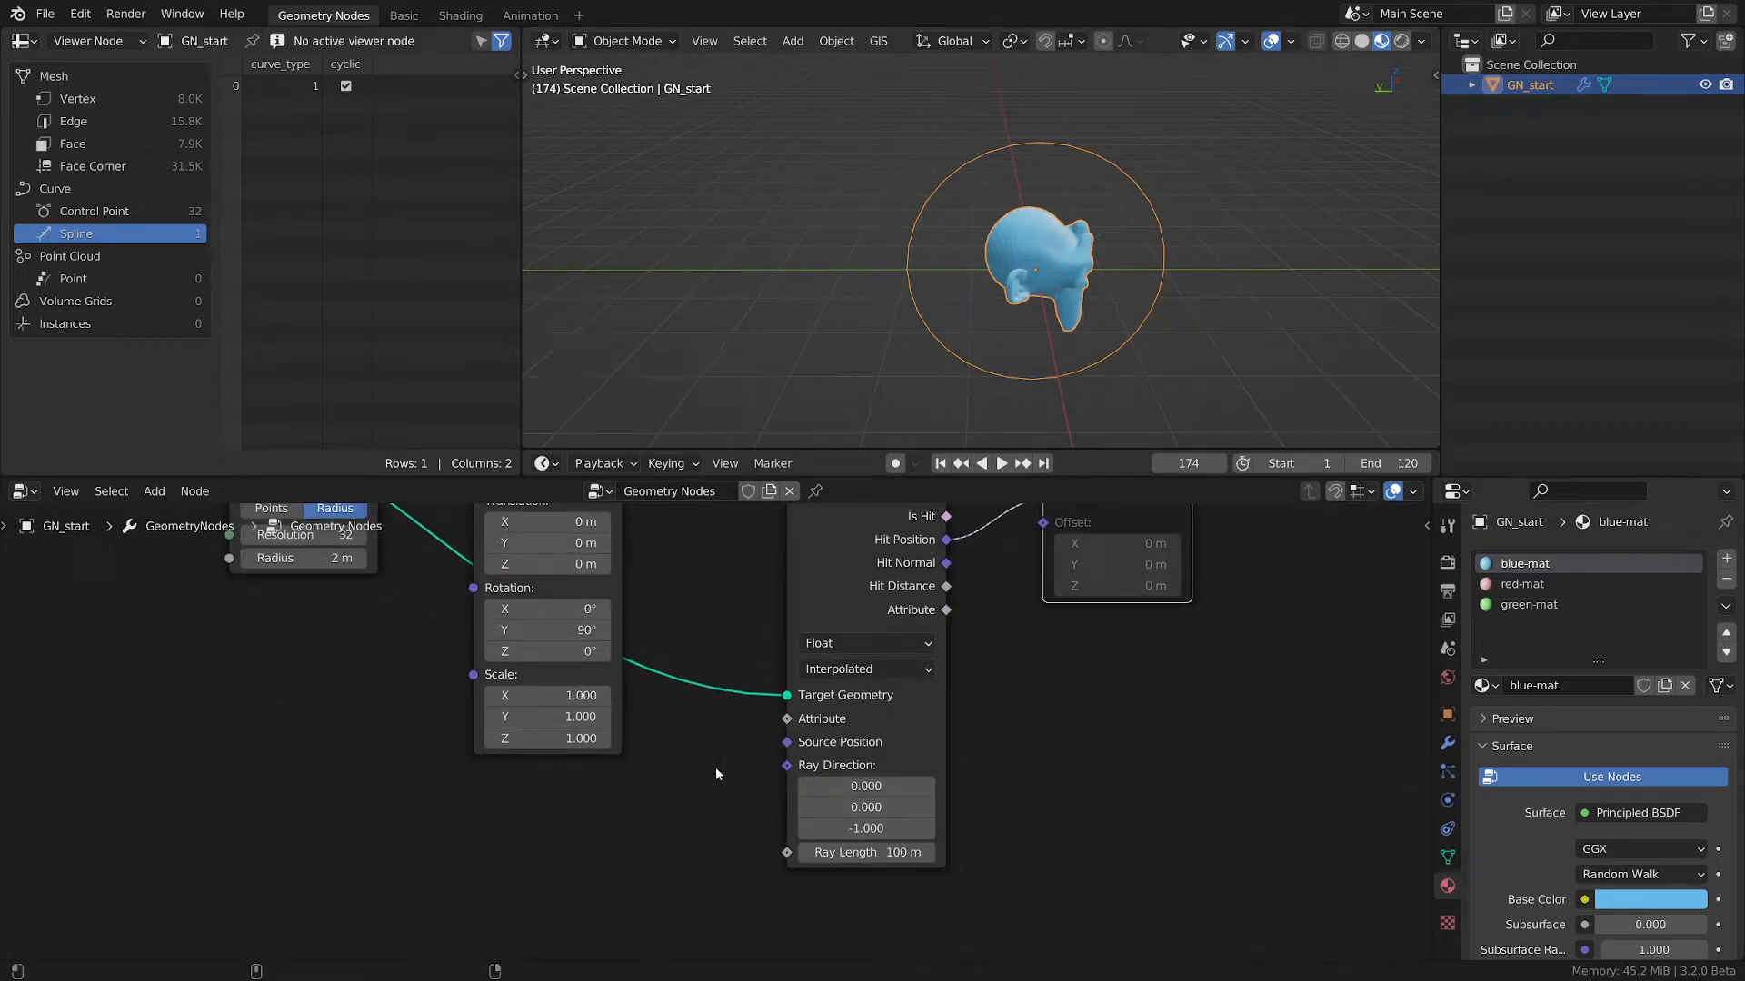
{"action": "scroll", "coordinate": [607, 805], "scroll_direction": "down", "scroll_amount": 2}
{"action": "middle_click_drag", "start_coordinate": [675, 808], "coordinate": [735, 831]}
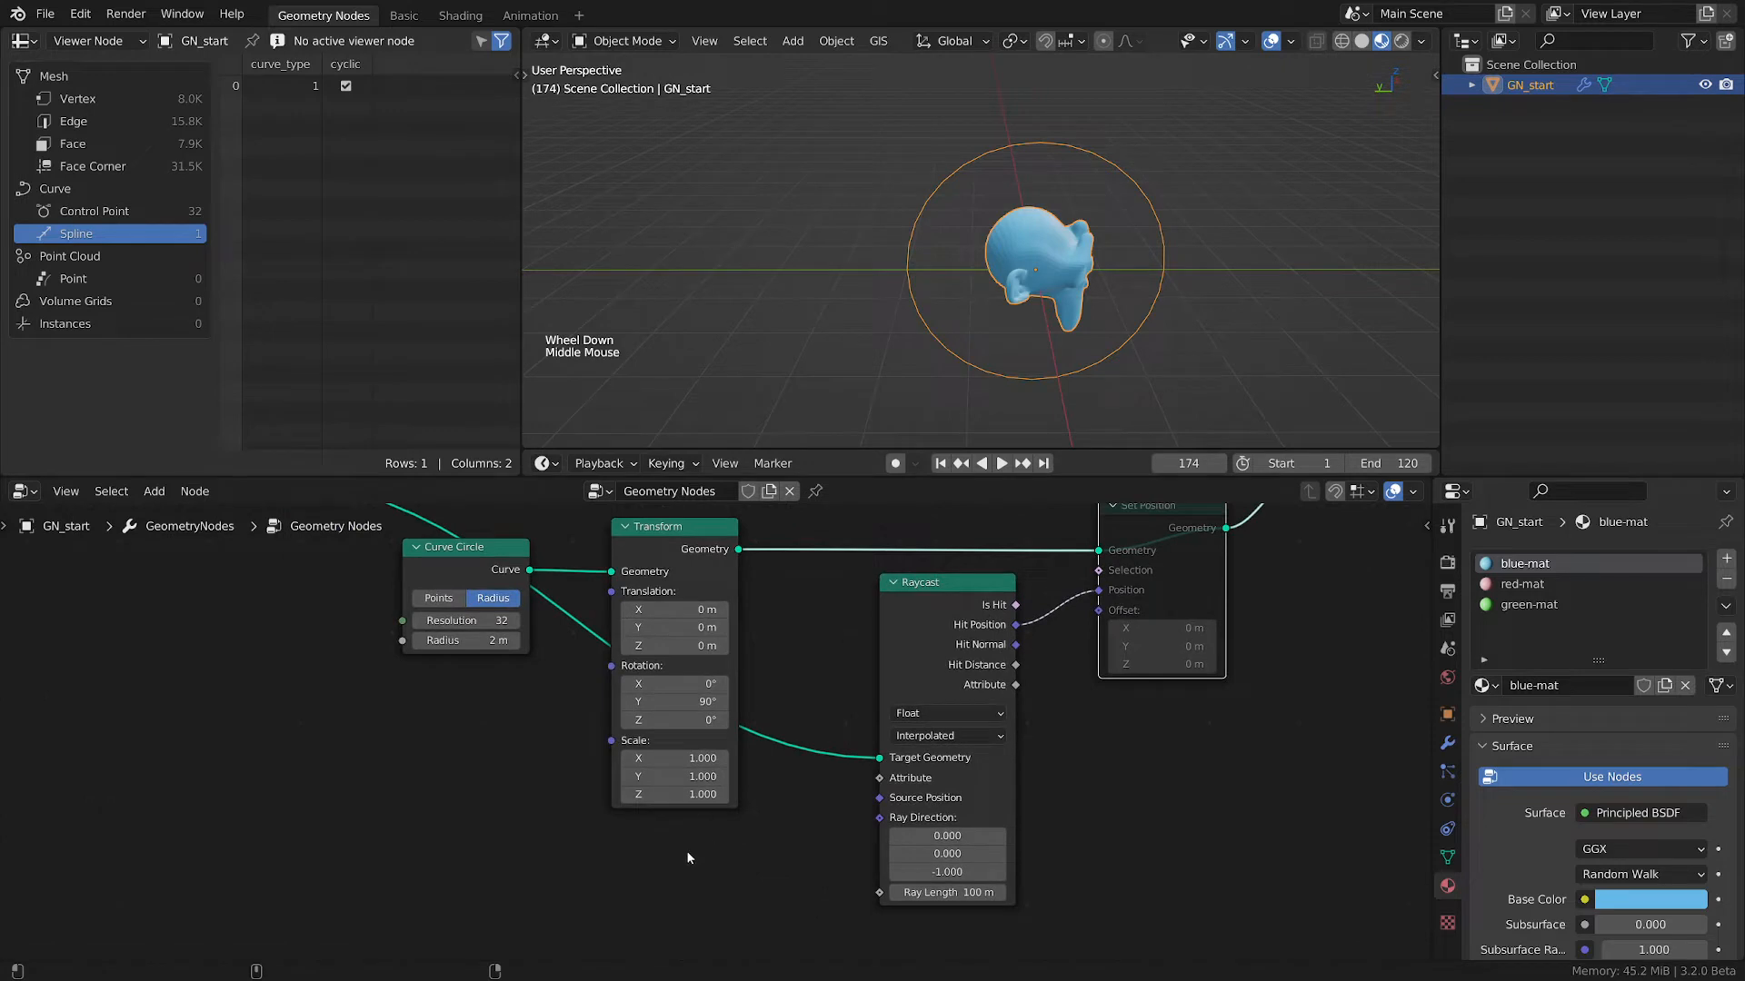
{"action": "middle_click_drag", "start_coordinate": [506, 818], "coordinate": [620, 831]}
{"action": "key", "text": "d"}
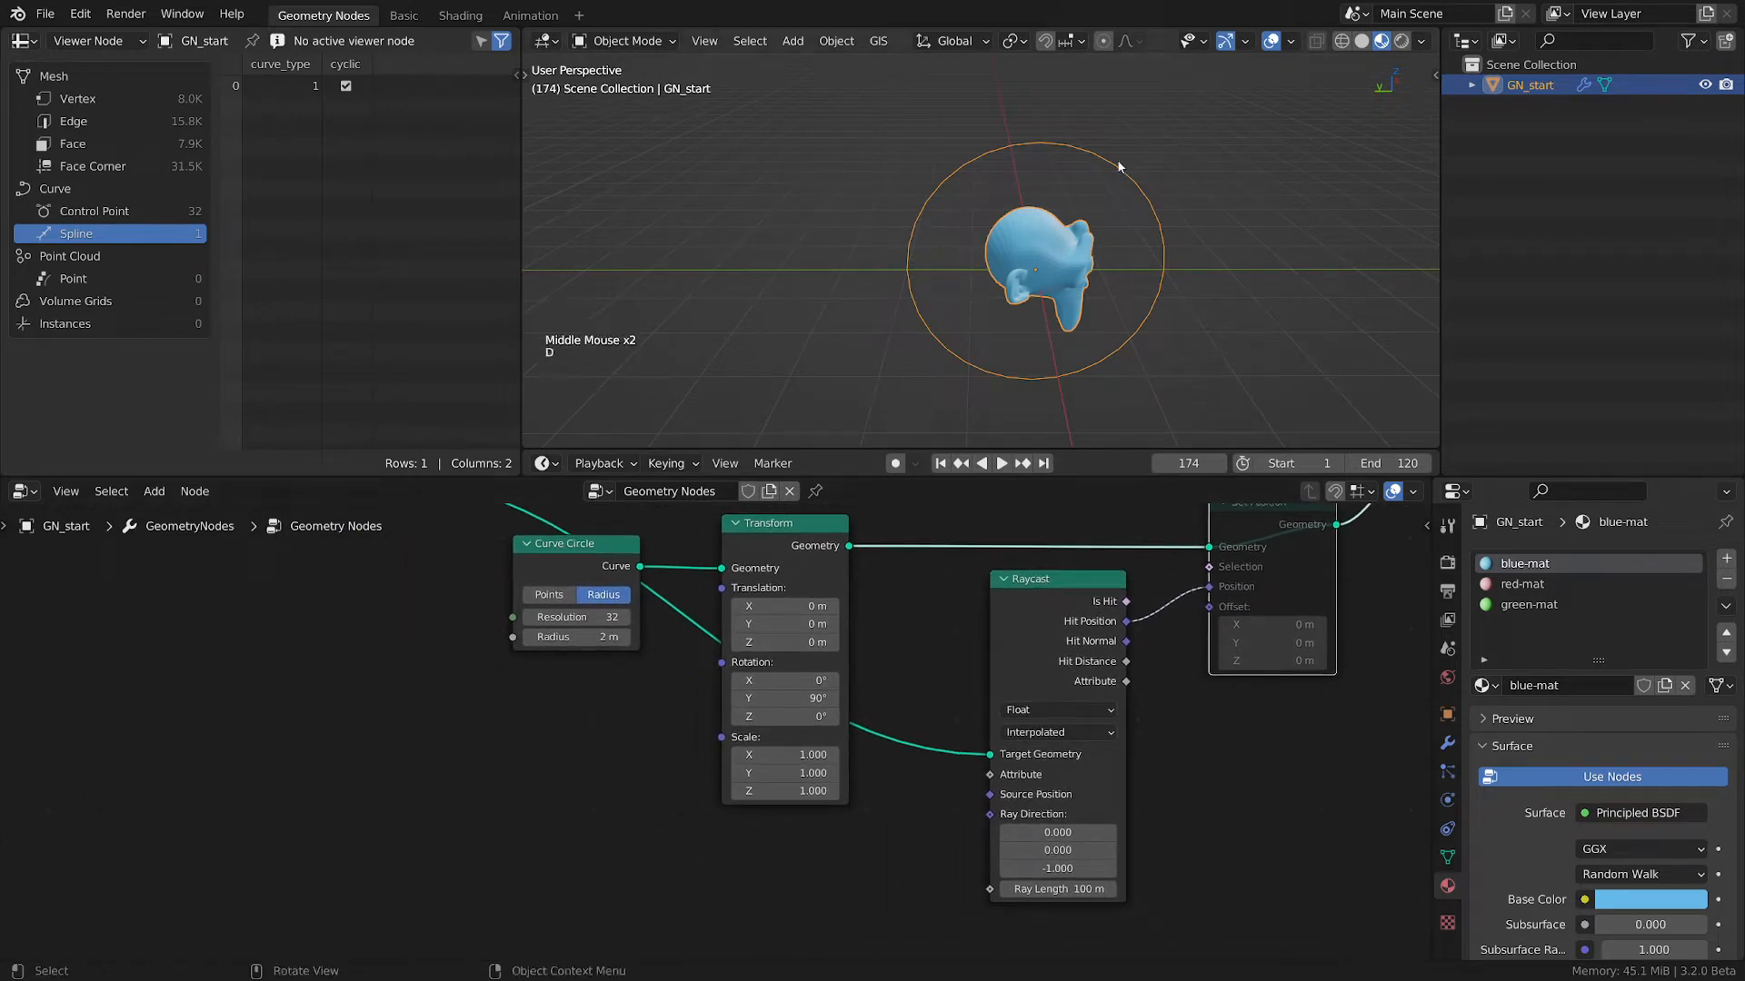
{"action": "left_click_drag", "start_coordinate": [1114, 164], "coordinate": [1216, 107]}
{"action": "left_click", "coordinate": [1163, 228]}
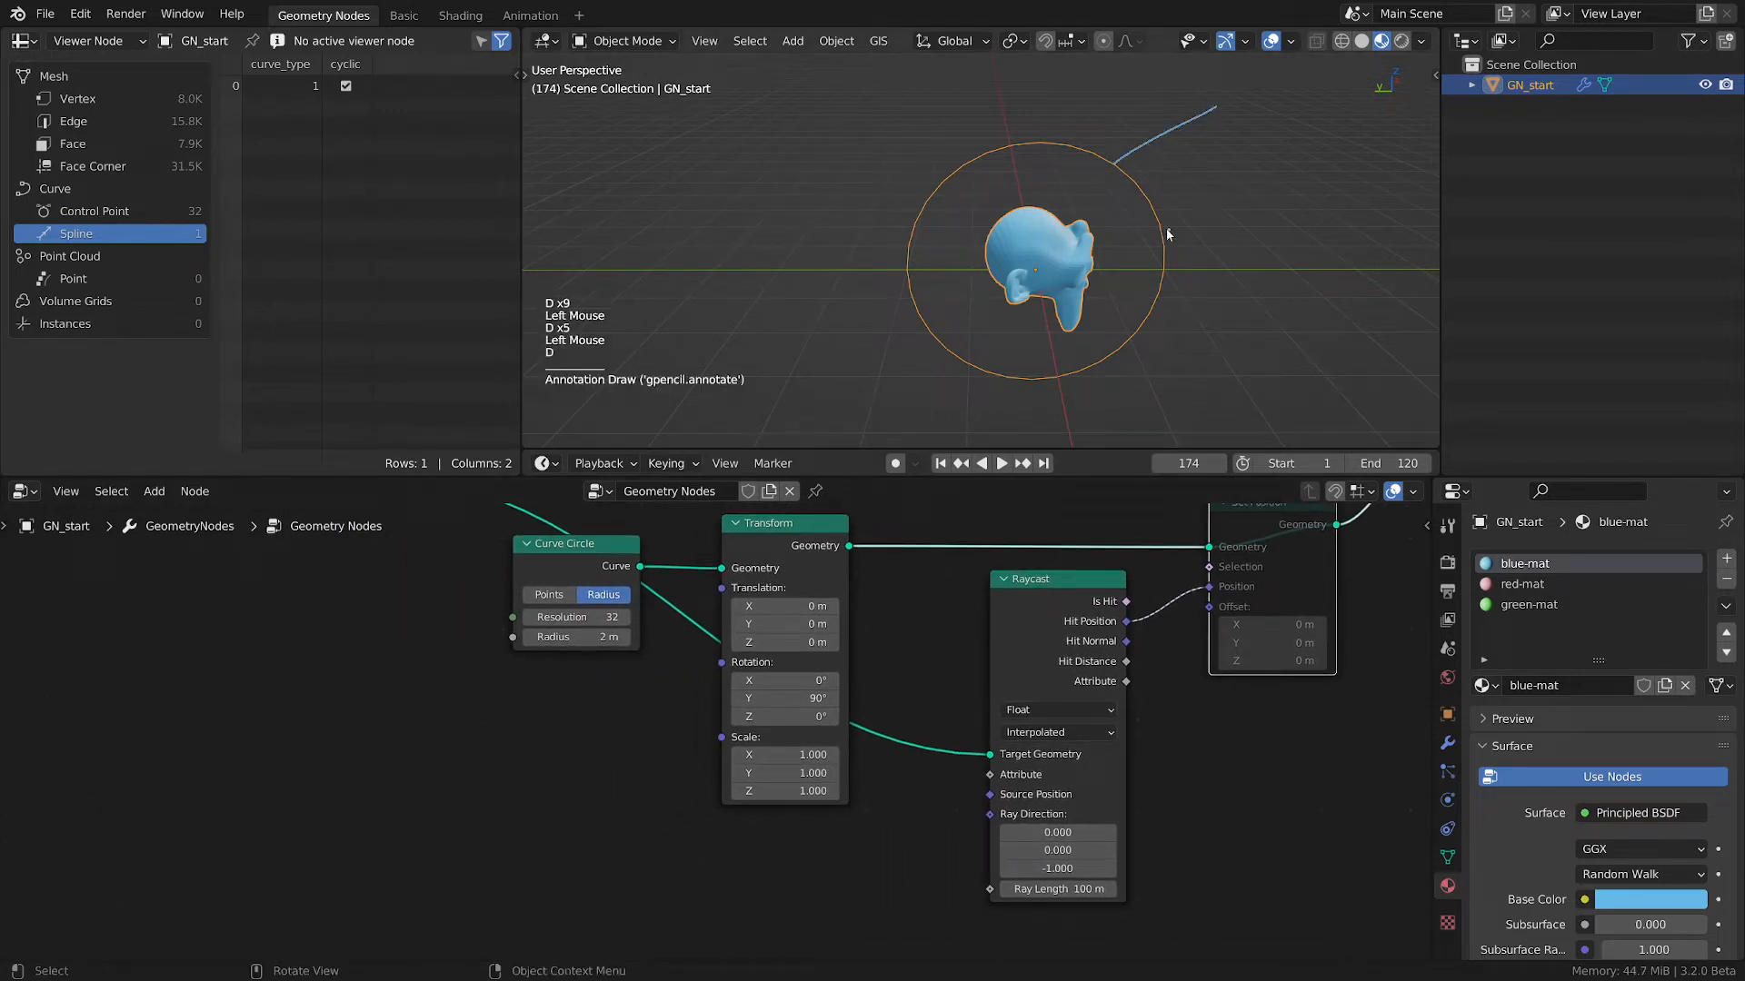
{"action": "left_click_drag", "start_coordinate": [1164, 228], "coordinate": [1260, 235]}
{"action": "left_click_drag", "start_coordinate": [1166, 296], "coordinate": [1236, 359]}
{"action": "left_click_drag", "start_coordinate": [1102, 361], "coordinate": [1113, 445]}
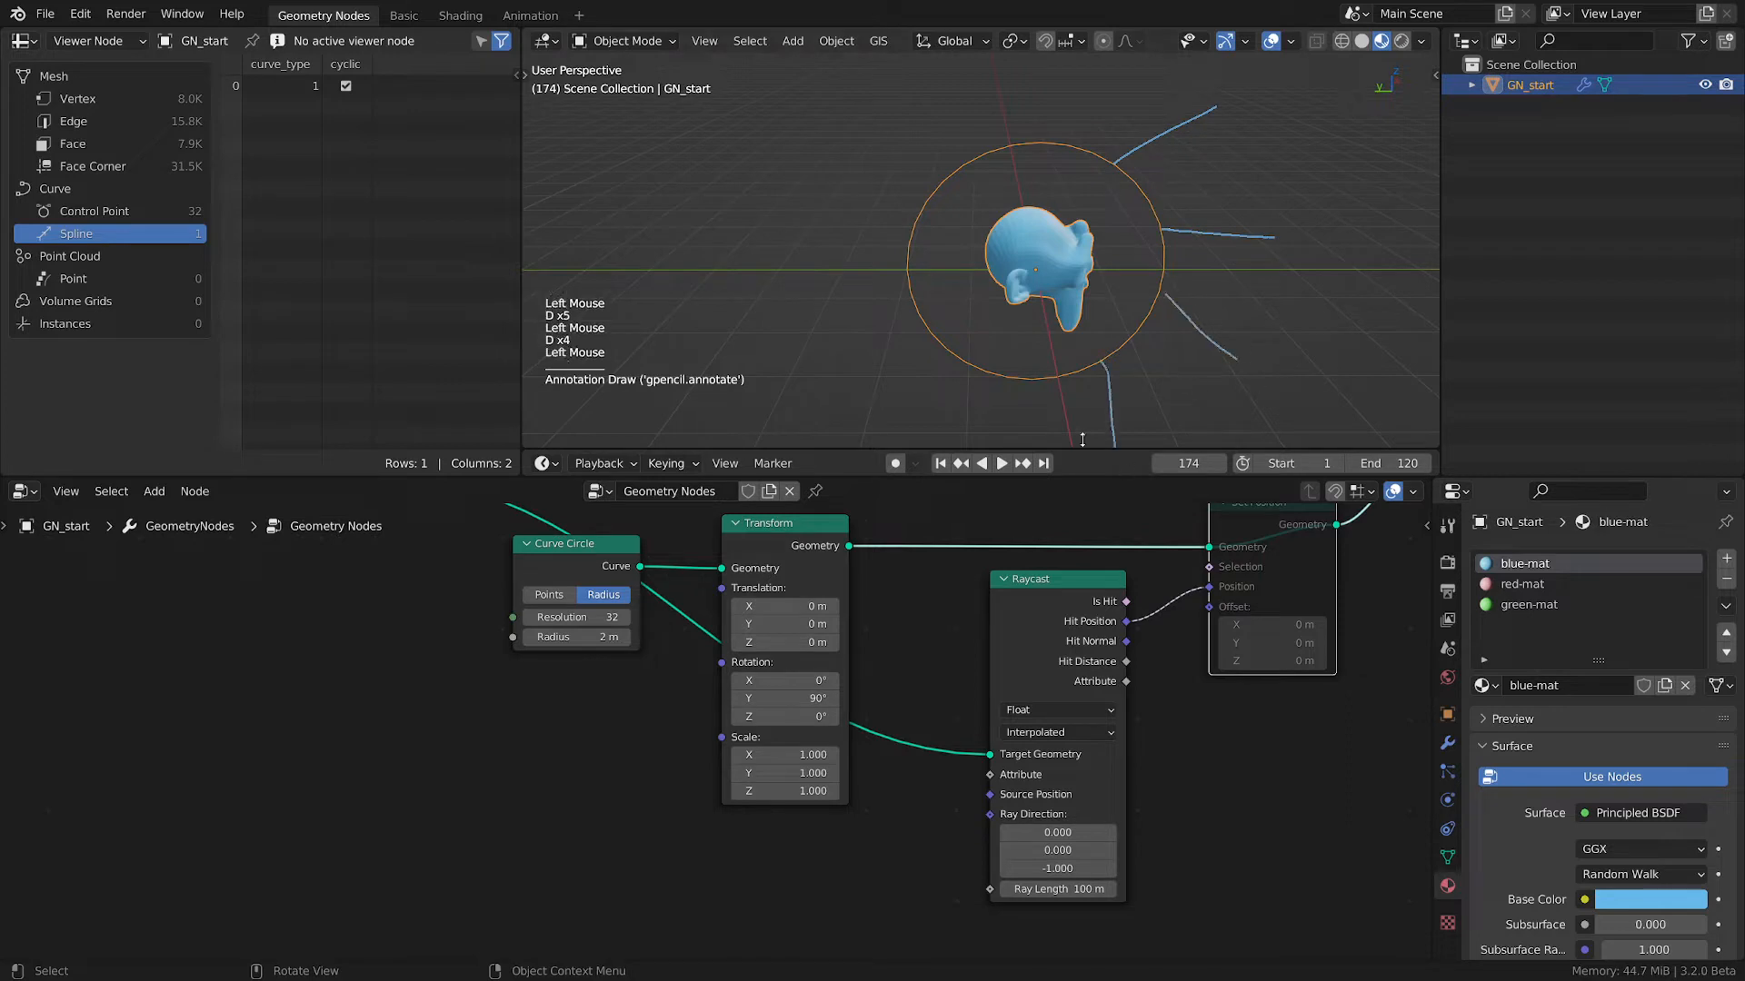
{"action": "left_click_drag", "start_coordinate": [1006, 400], "coordinate": [879, 445]}
{"action": "left_click_drag", "start_coordinate": [907, 374], "coordinate": [807, 424]}
{"action": "left_click_drag", "start_coordinate": [940, 288], "coordinate": [820, 323]}
{"action": "left_click_drag", "start_coordinate": [886, 254], "coordinate": [728, 270]}
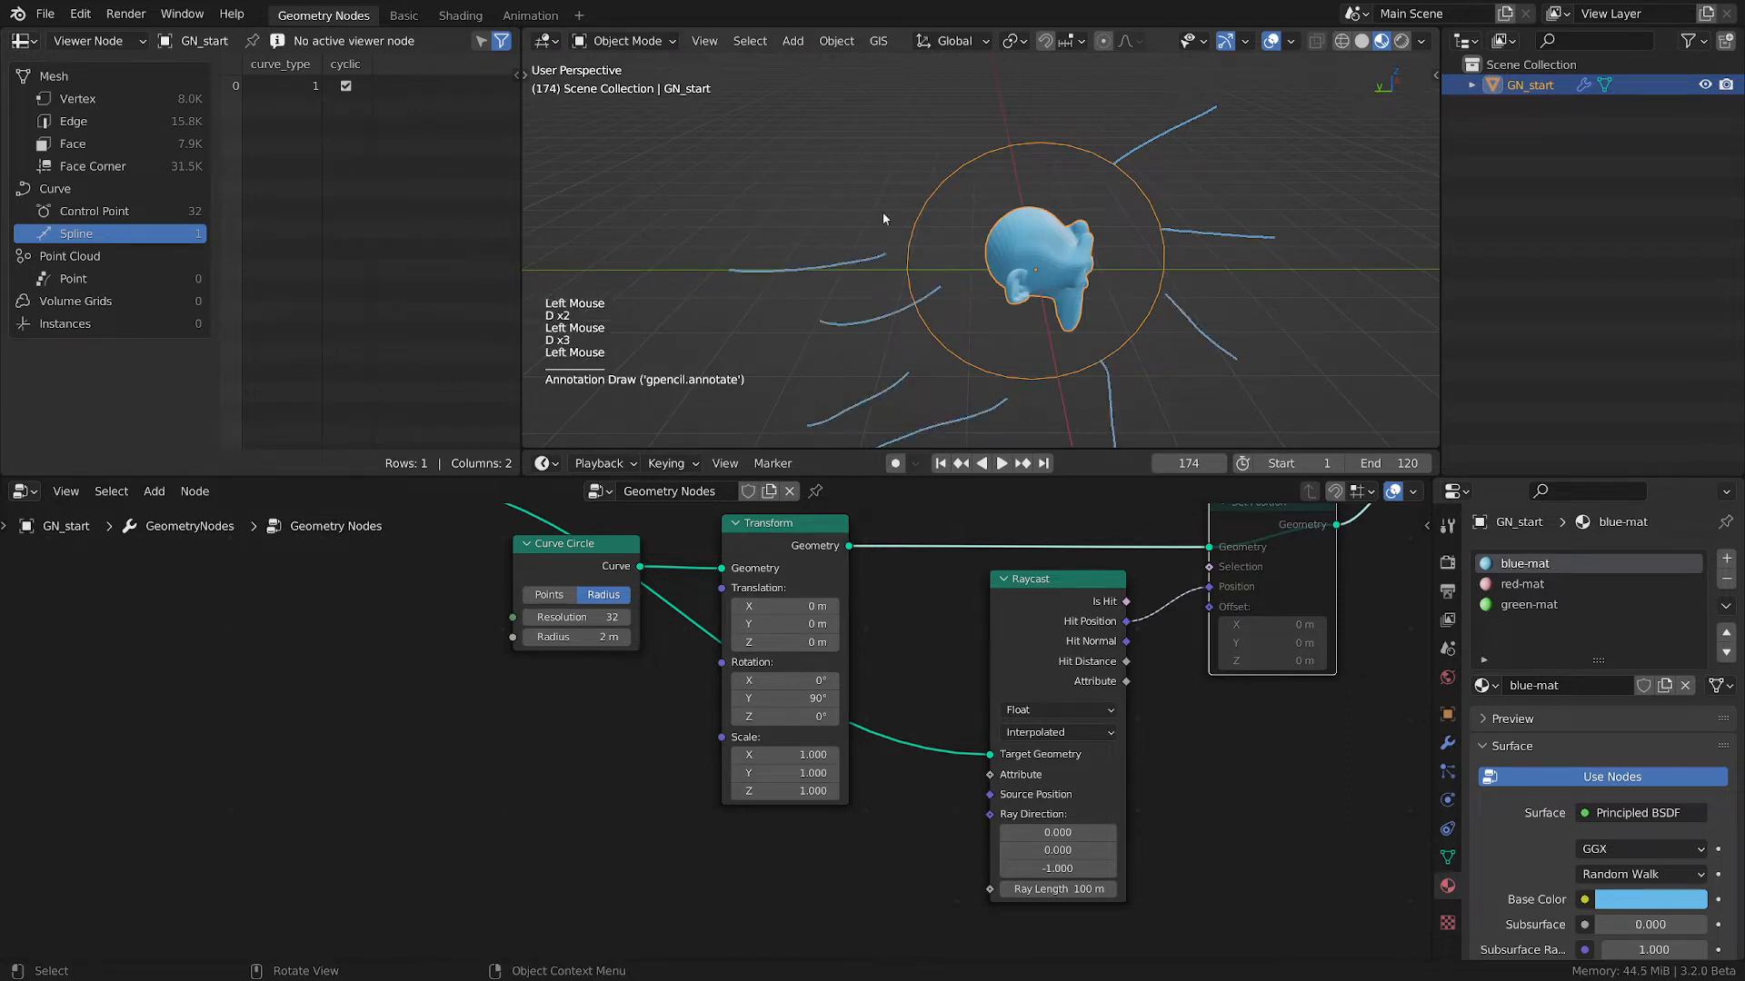
{"action": "left_click_drag", "start_coordinate": [897, 207], "coordinate": [747, 174]}
{"action": "mouse_move", "coordinate": [863, 169]}
{"action": "right_mouse_down"}
{"action": "mouse_move", "coordinate": [927, 100]}
{"action": "mouse_move", "coordinate": [1129, 170]}
{"action": "mouse_move", "coordinate": [909, 162]}
{"action": "right_mouse_up"}
{"action": "mouse_move", "coordinate": [937, 510]}
{"action": "right_mouse_down"}
{"action": "mouse_move", "coordinate": [798, 542]}
{"action": "mouse_move", "coordinate": [626, 360]}
{"action": "mouse_move", "coordinate": [928, 303]}
{"action": "mouse_move", "coordinate": [936, 338]}
{"action": "right_mouse_up"}
- Add a Normal input node and connect it to the Raycast node's Ray Direction
{"action": "middle_click_drag", "start_coordinate": [863, 902], "coordinate": [773, 861]}
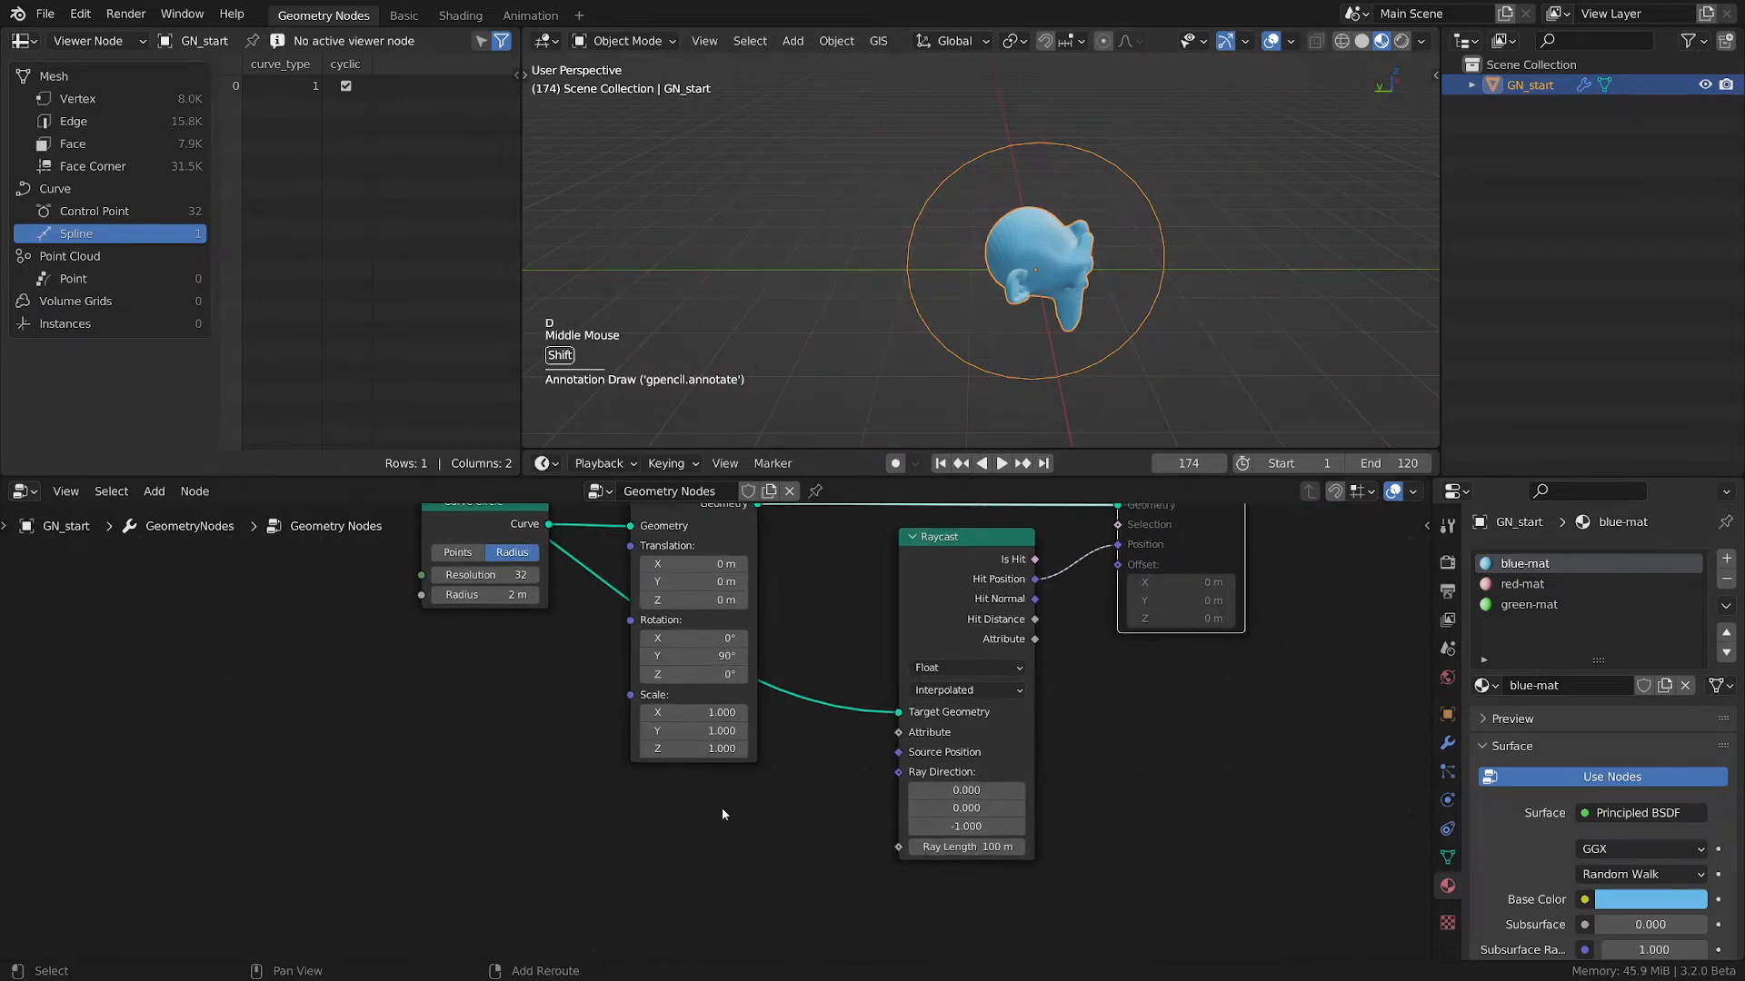
{"action": "key", "text": "shift+a"}
{"action": "mouse_move", "coordinate": [581, 695]}
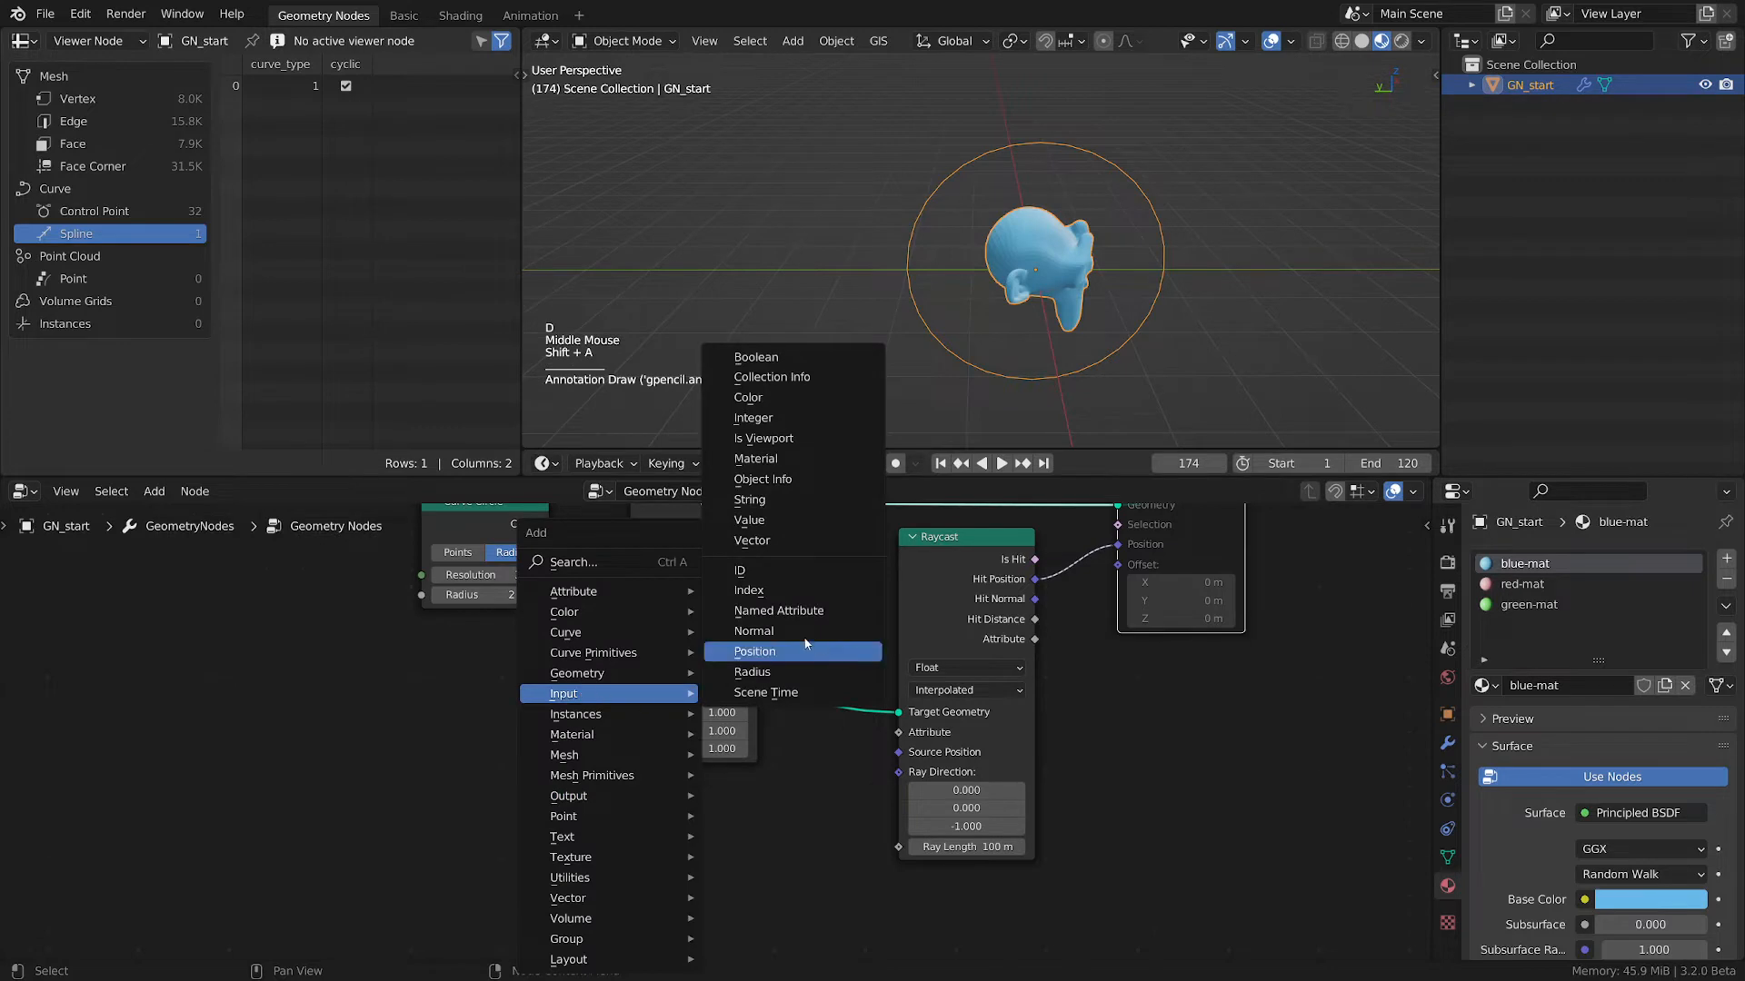
{"action": "left_click", "coordinate": [753, 631]}
{"action": "left_click", "coordinate": [750, 824]}
{"action": "left_click_drag", "start_coordinate": [737, 811], "coordinate": [898, 773]}
{"action": "scroll", "coordinate": [886, 772], "scroll_direction": "down", "scroll_amount": 2}
{"action": "middle_click_drag", "start_coordinate": [837, 724], "coordinate": [885, 759]}
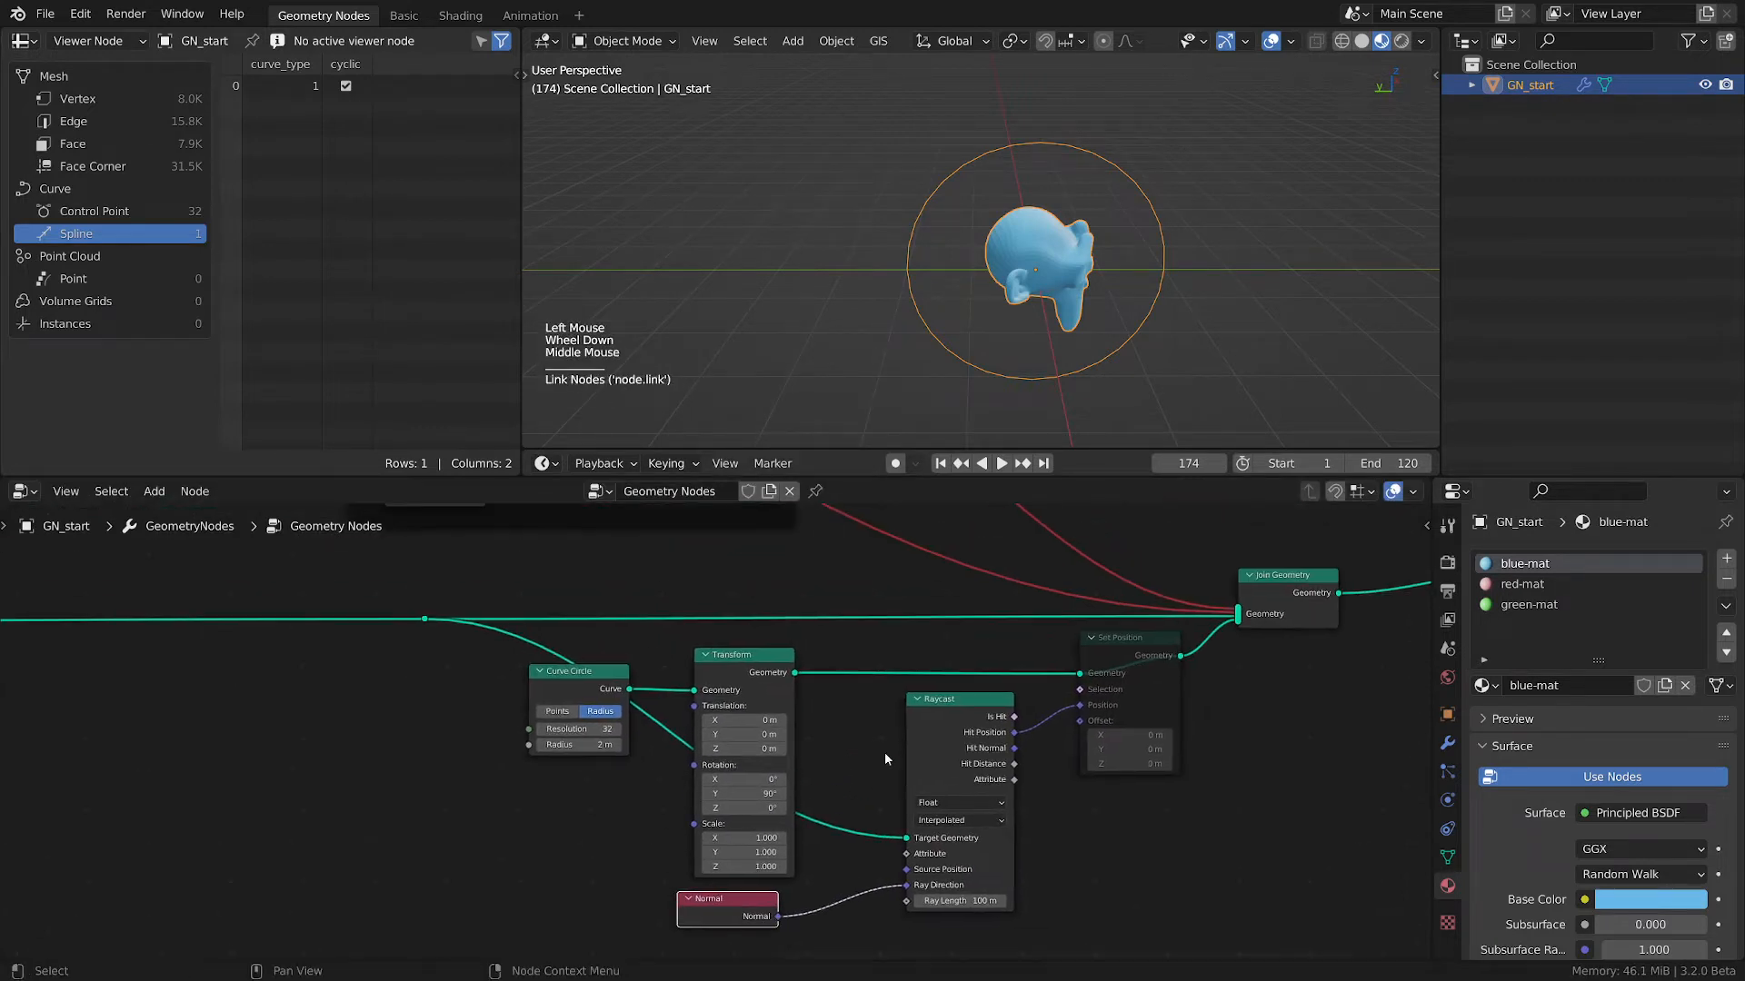
- Tidy the placement of the Raycast, Normal and Curve Circle nodes around the Transform node
{"action": "left_click_drag", "start_coordinate": [981, 704], "coordinate": [983, 718]}
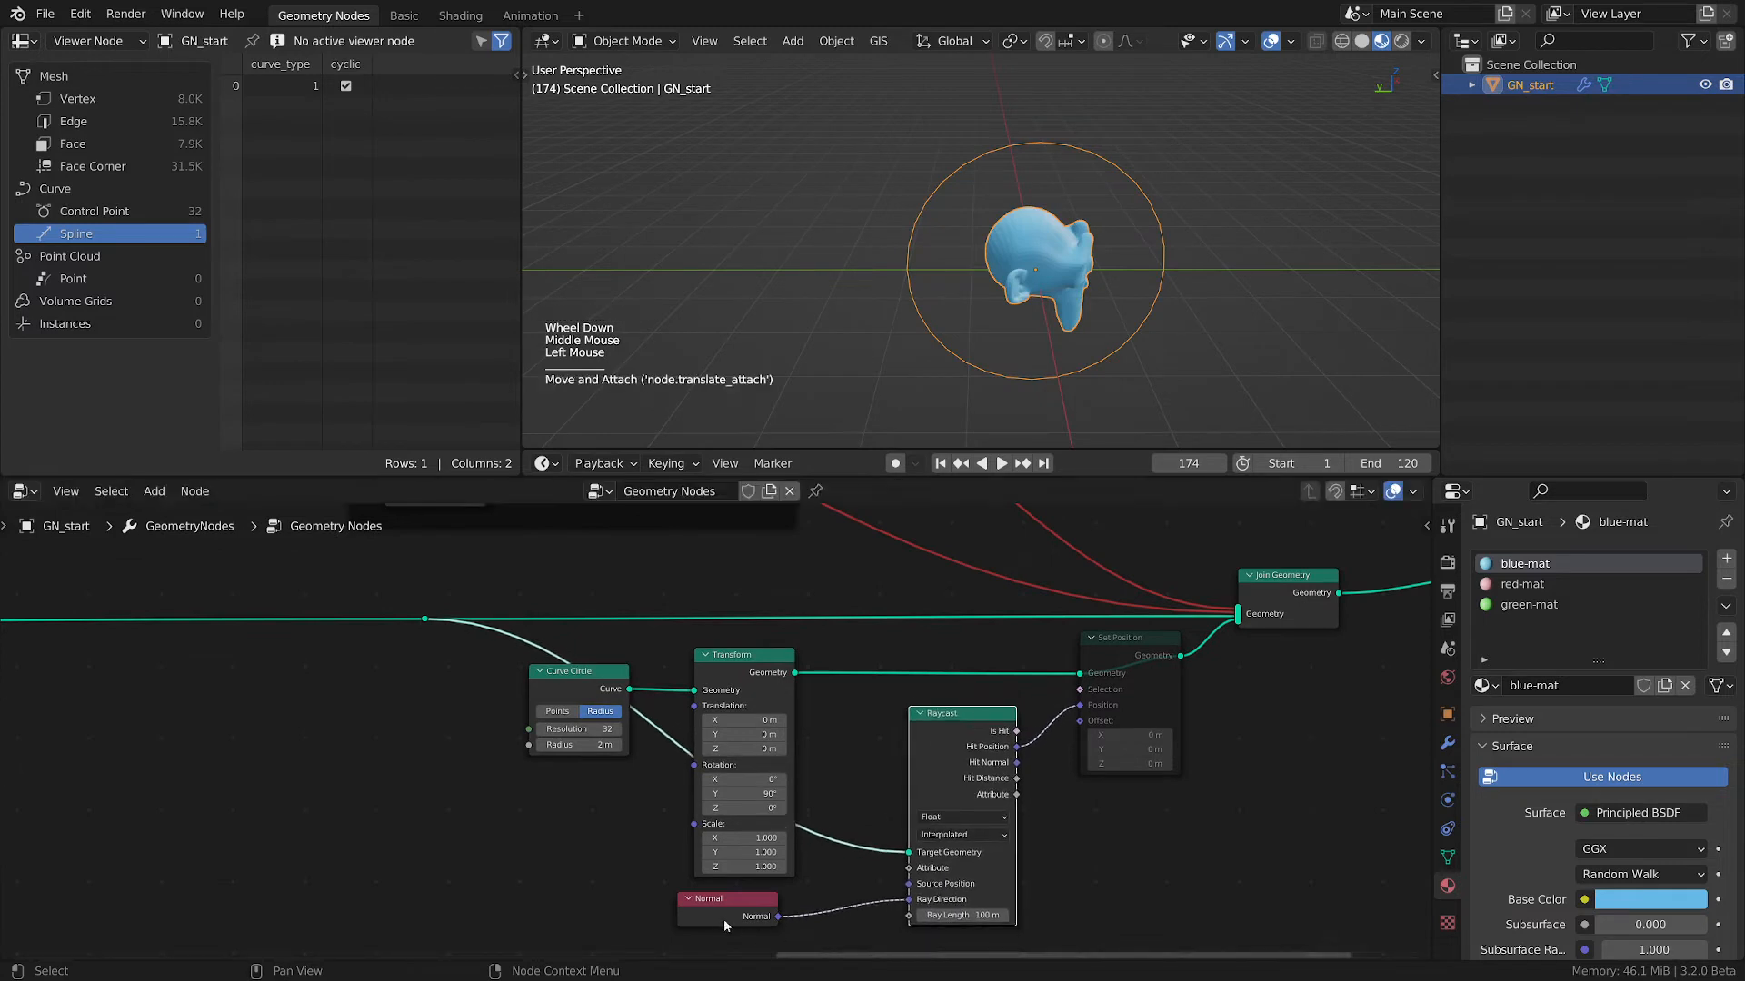
{"action": "left_click_drag", "start_coordinate": [728, 903], "coordinate": [746, 906]}
{"action": "left_click_drag", "start_coordinate": [582, 677], "coordinate": [583, 673]}
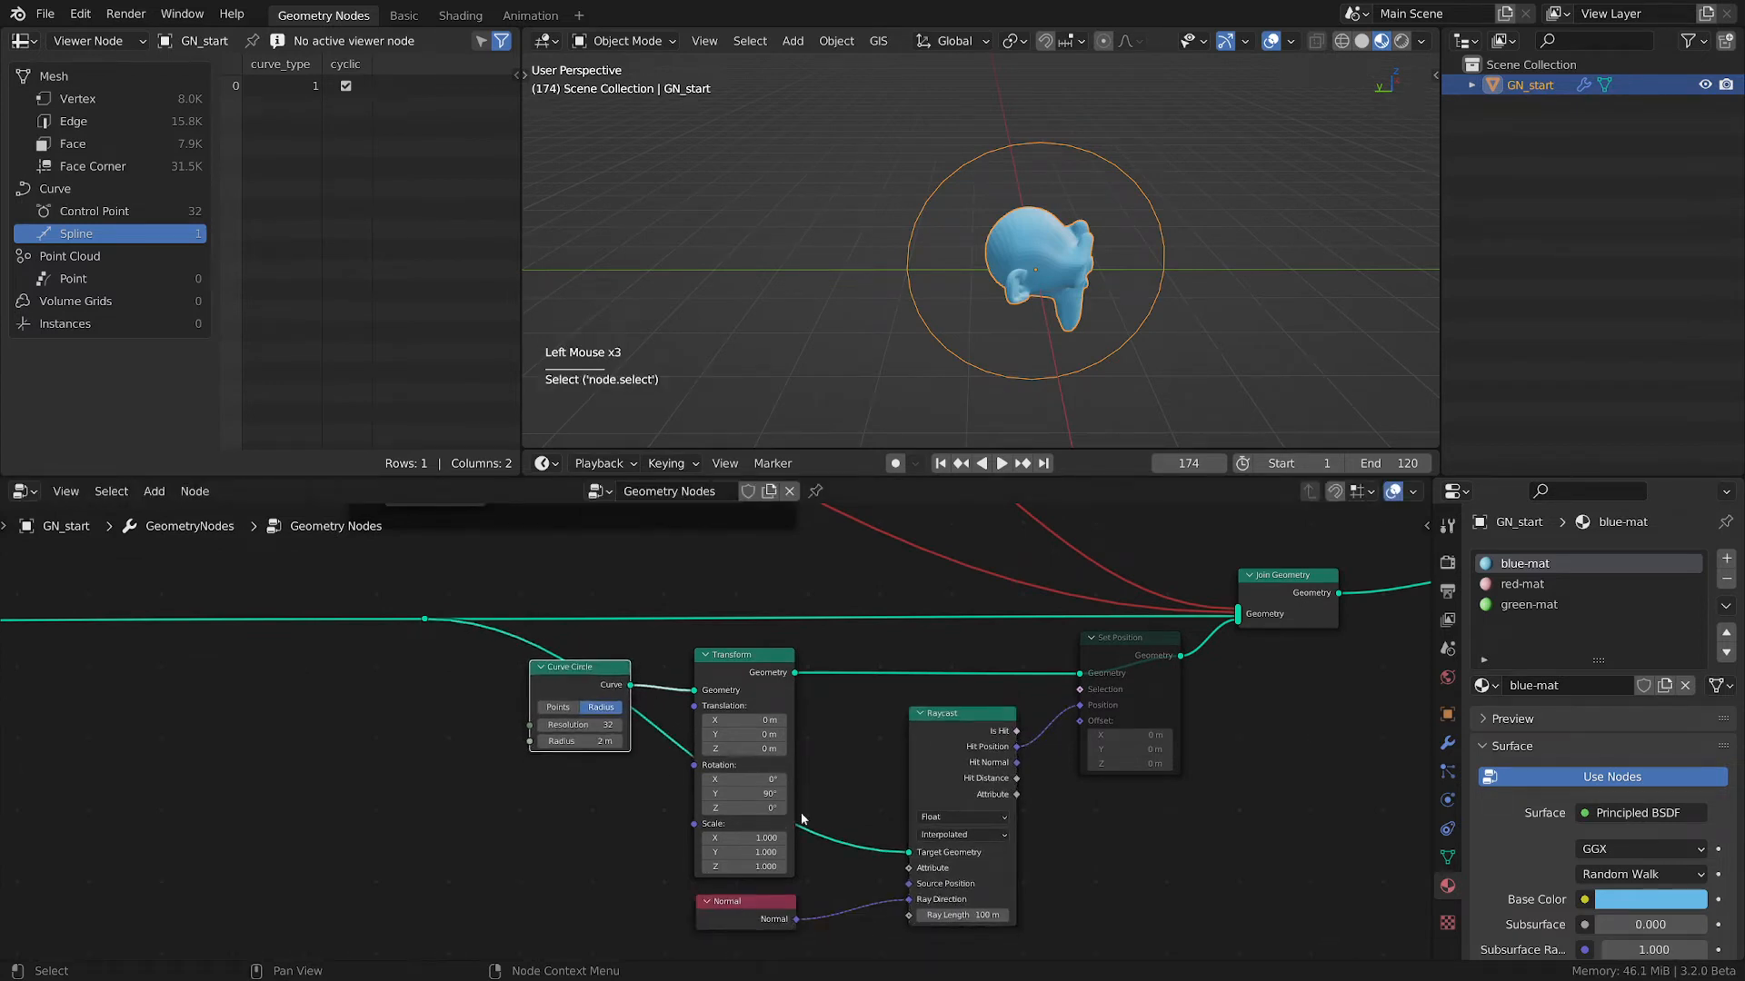
{"action": "middle_click_drag", "start_coordinate": [830, 817], "coordinate": [827, 751]}
{"action": "middle_click_drag", "start_coordinate": [593, 626], "coordinate": [565, 594]}
- Unmute the Set Position node and examine the raycast result around the head in wireframe and solid shading
{"action": "left_click", "coordinate": [1117, 554]}
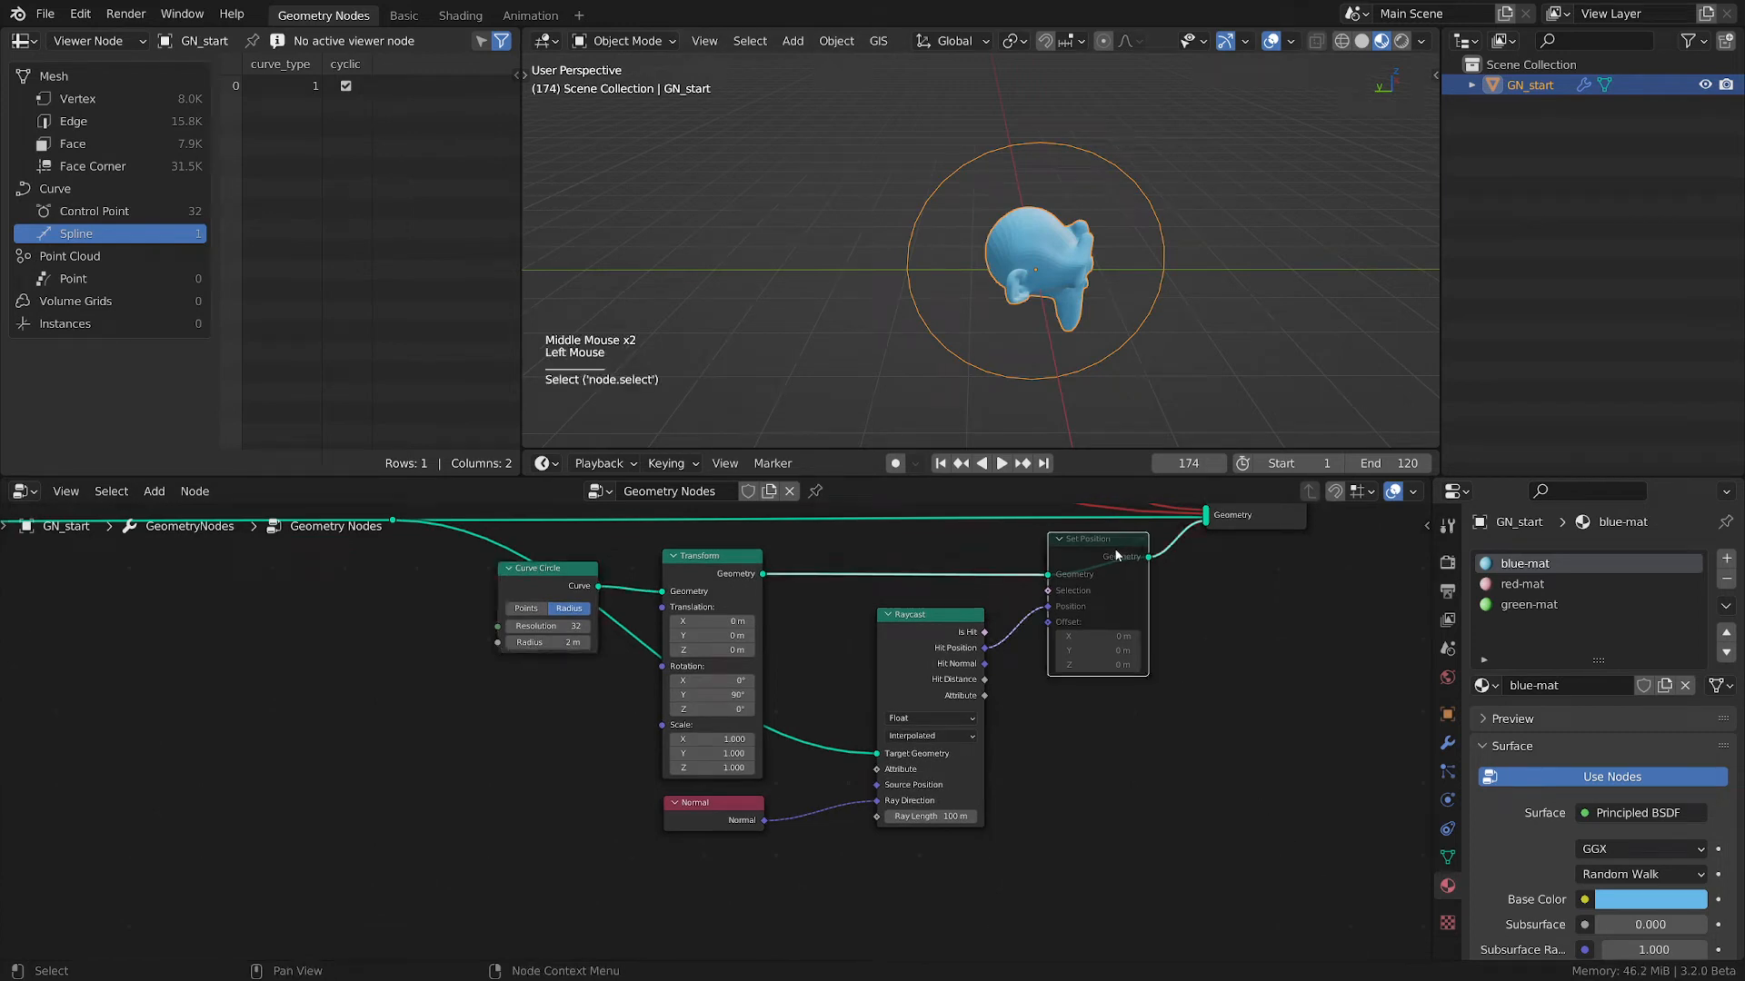
{"action": "key", "text": "m"}
{"action": "scroll", "coordinate": [1110, 247], "scroll_direction": "up", "scroll_amount": 3}
{"action": "middle_click_drag", "start_coordinate": [1110, 247], "coordinate": [1017, 265]}
{"action": "key", "text": "z"}
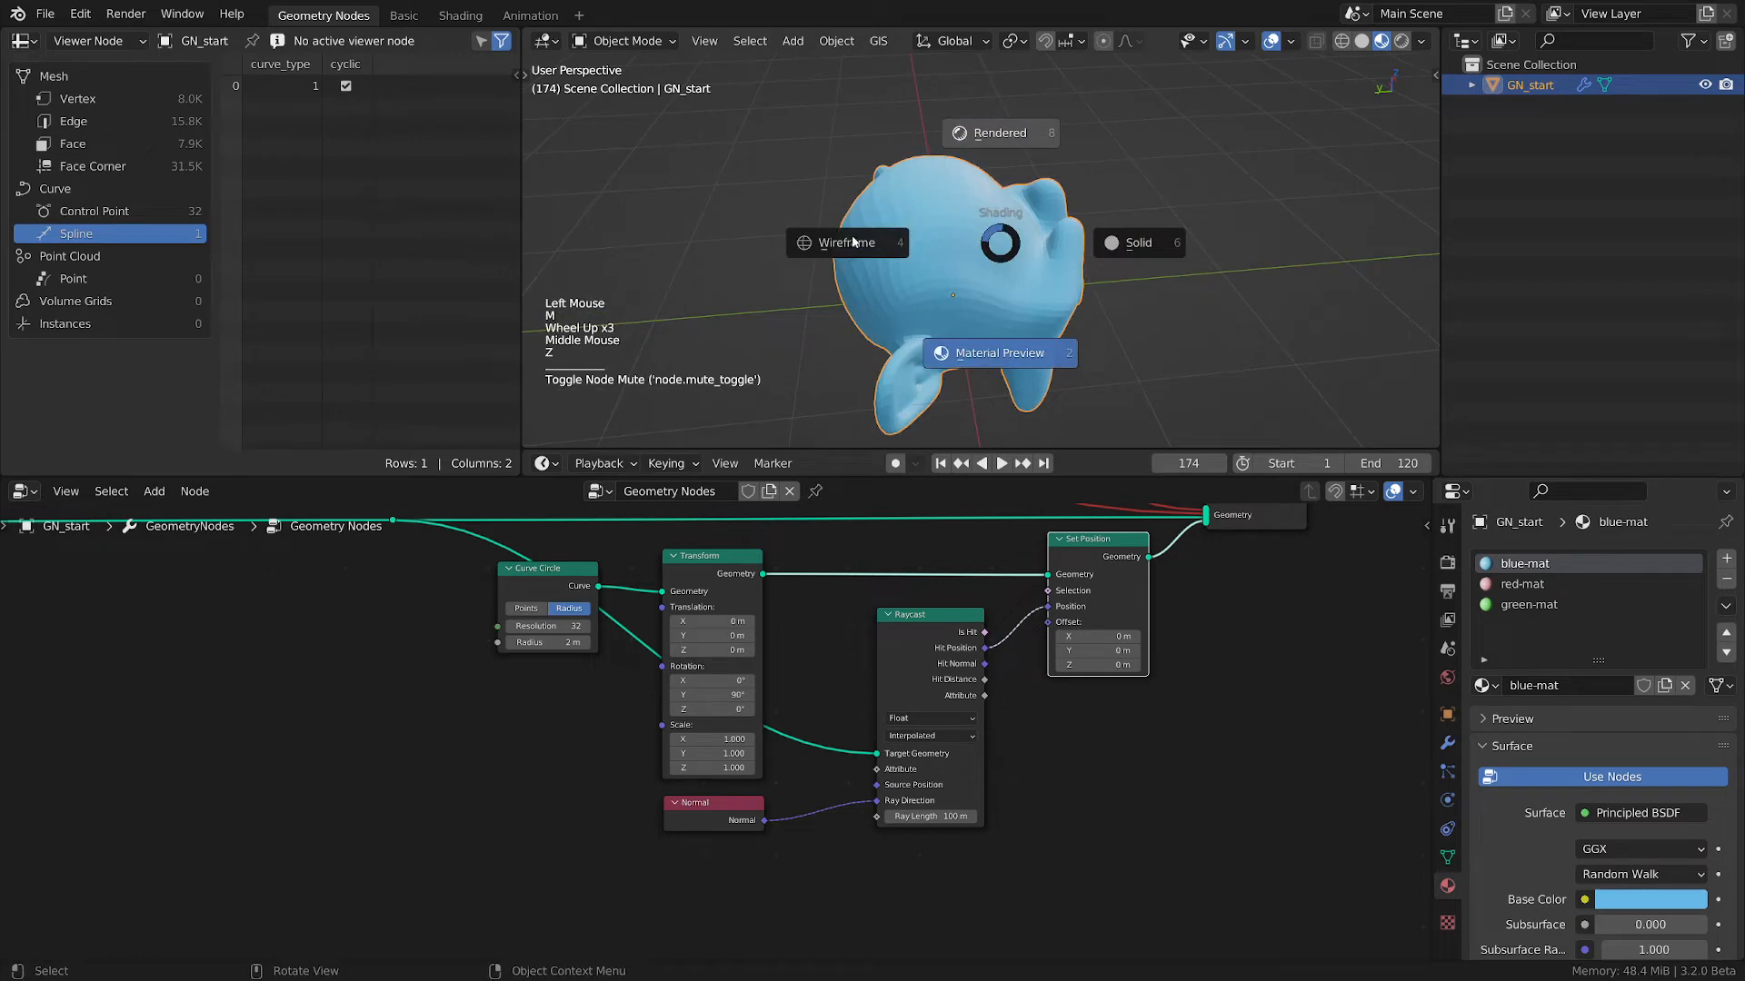
{"action": "left_click", "coordinate": [853, 241]}
{"action": "key", "text": "z"}
{"action": "middle_click_drag", "start_coordinate": [941, 283], "coordinate": [1005, 304]}
{"action": "scroll", "coordinate": [1012, 278], "scroll_direction": "up", "scroll_amount": 2}
{"action": "key", "text": "z"}
{"action": "scroll", "coordinate": [941, 289], "scroll_direction": "down", "scroll_amount": 1}
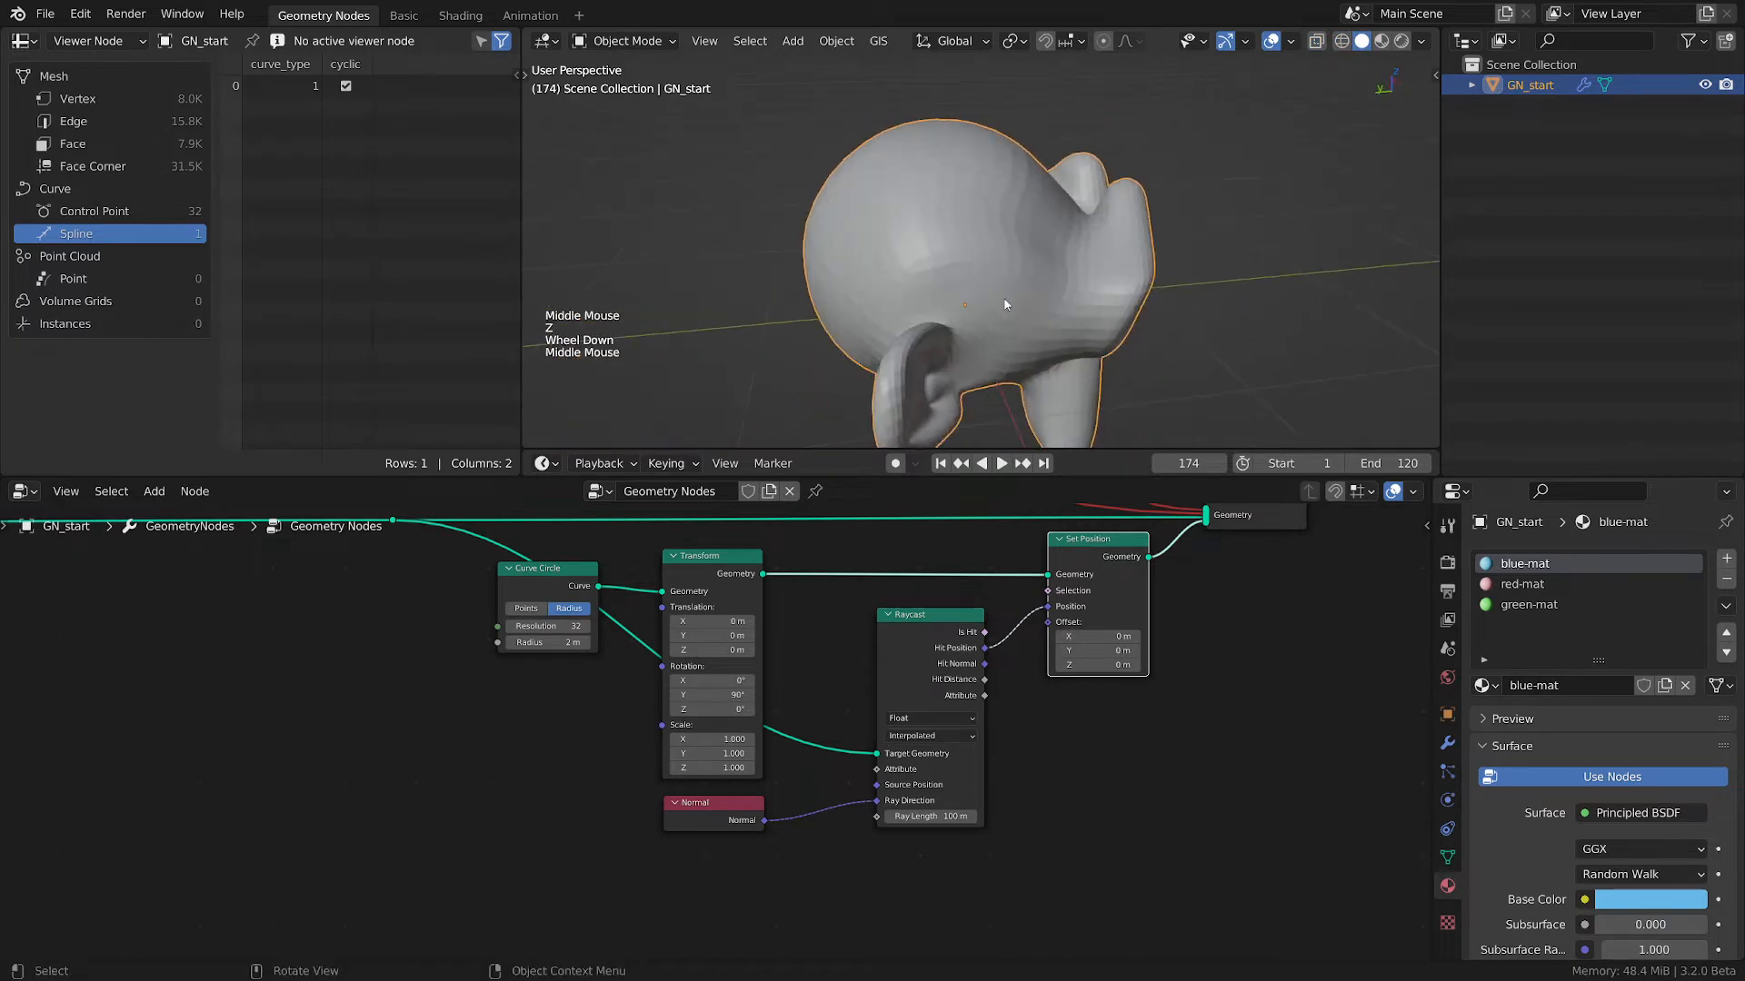
{"action": "scroll", "coordinate": [1124, 269], "scroll_direction": "down", "scroll_amount": 1}
{"action": "scroll", "coordinate": [1101, 267], "scroll_direction": "down", "scroll_amount": 1}
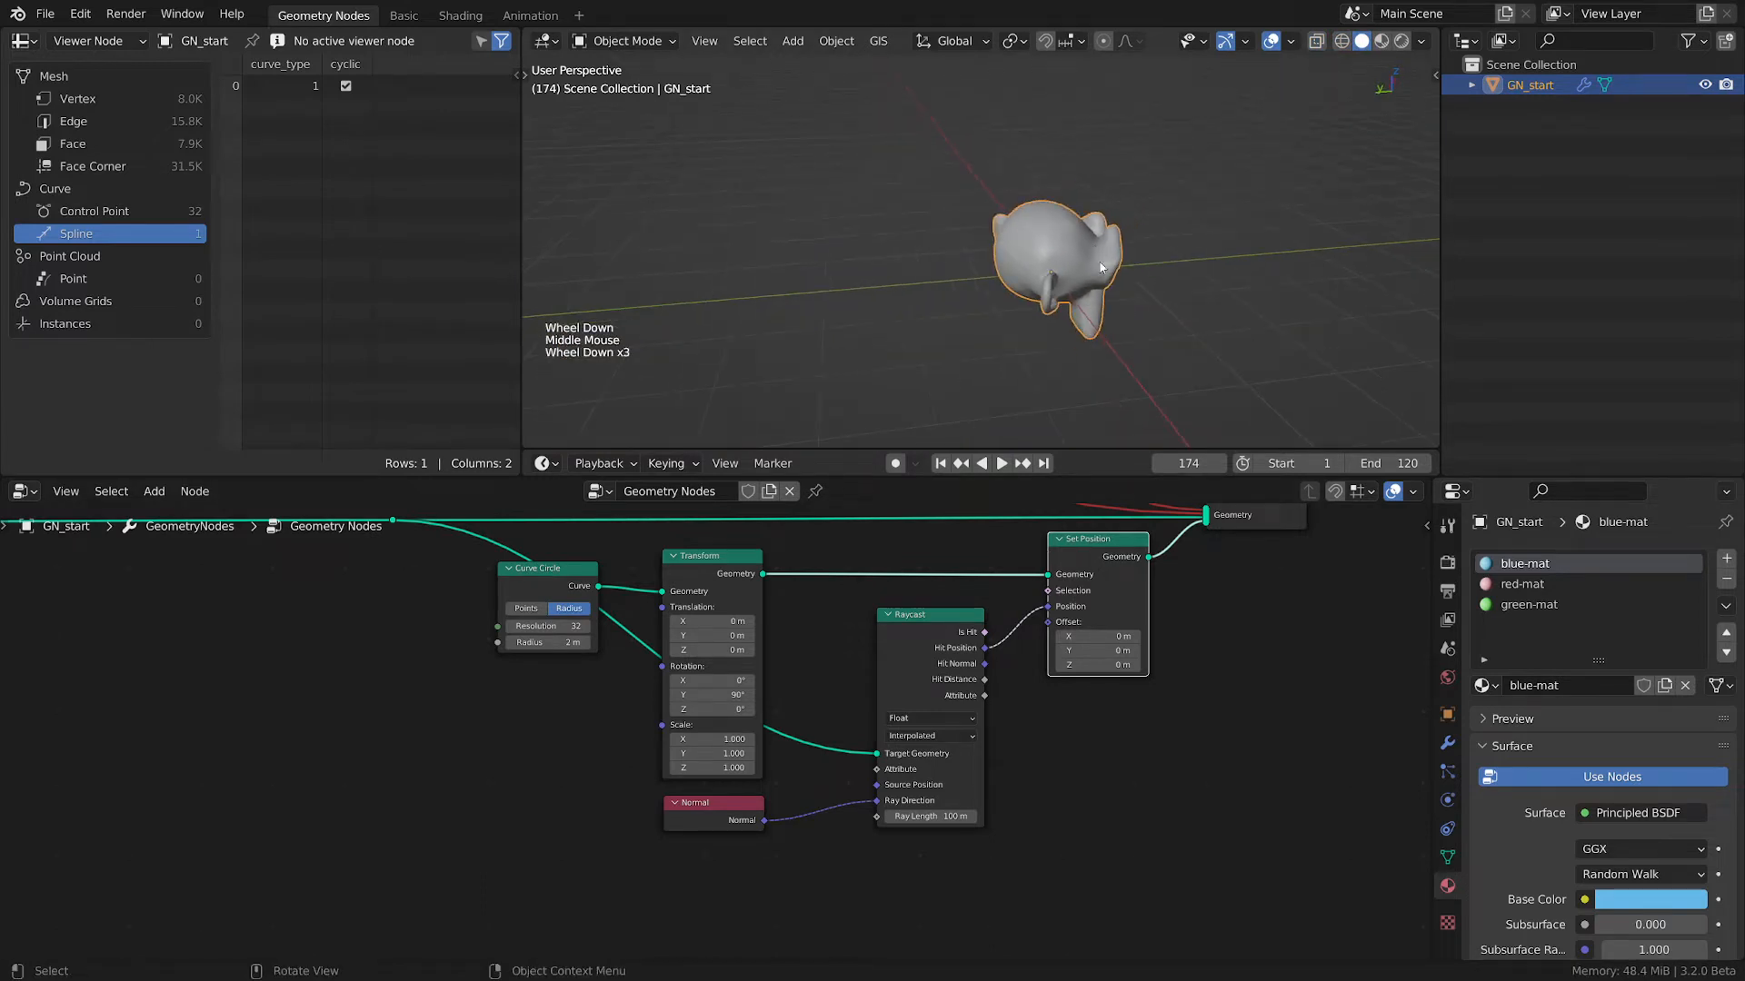
- Sketch annotation arrows pointing away from the monkey head to illustrate the outward rays, and erase them
{"action": "key", "text": "d"}
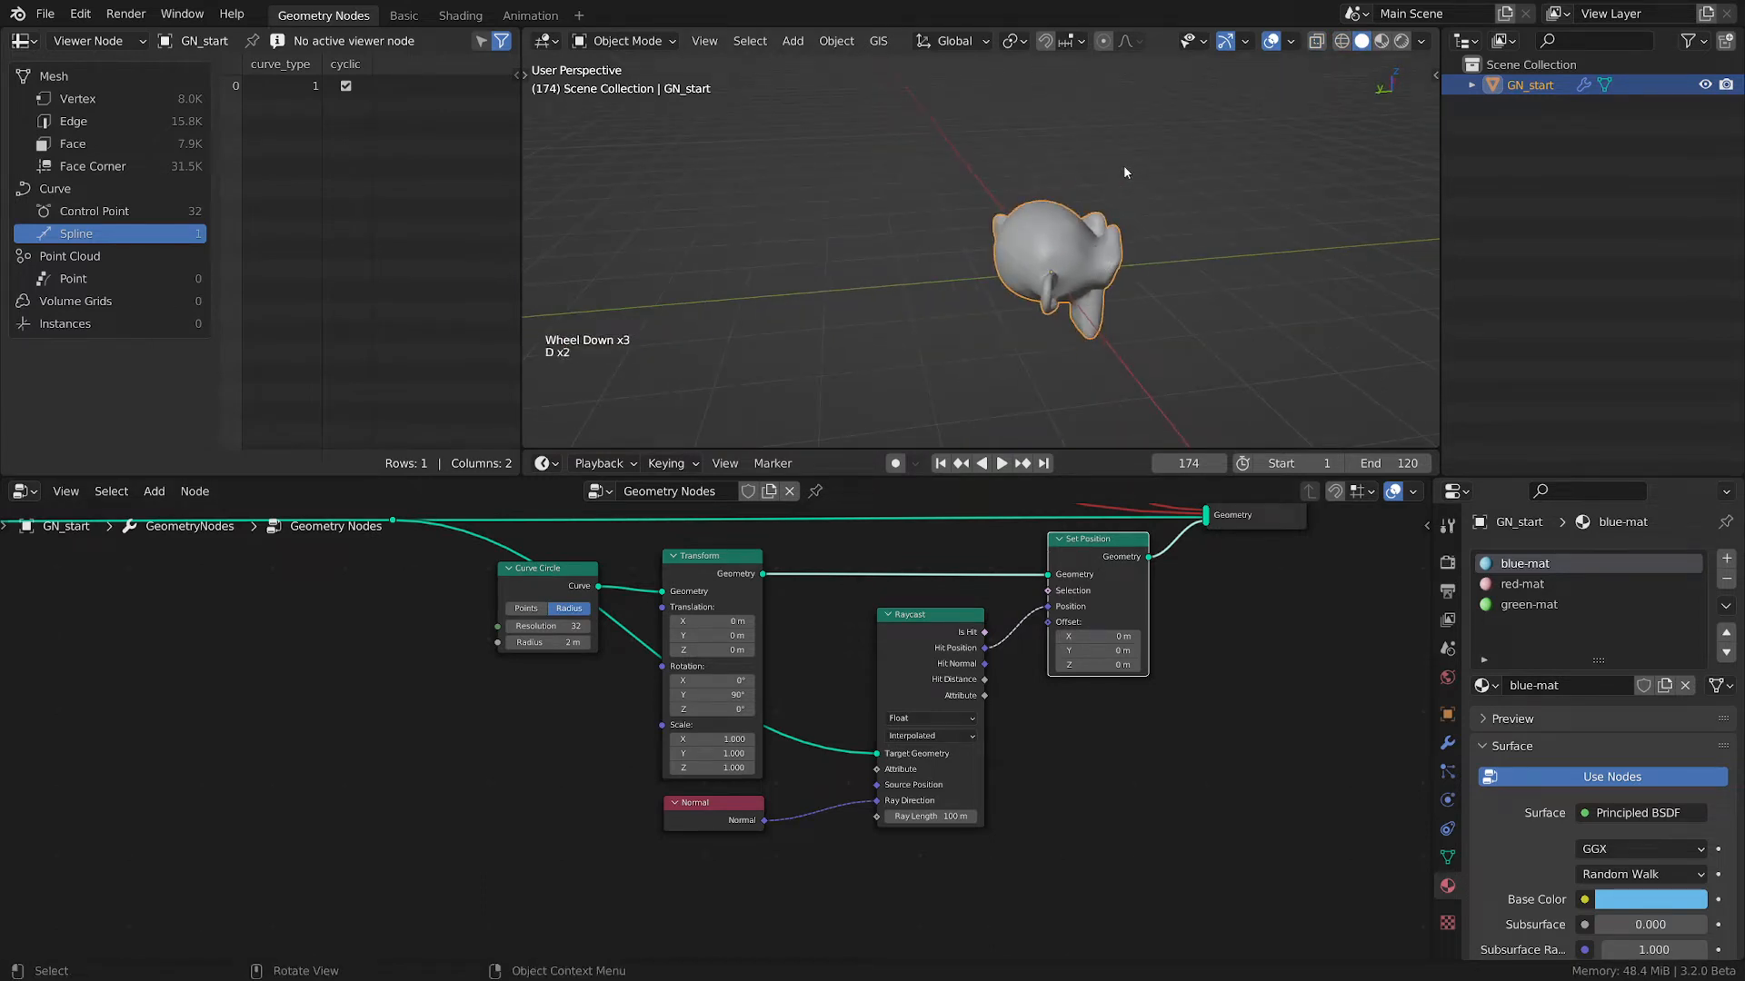
{"action": "mouse_move", "coordinate": [1119, 171]}
{"action": "left_mouse_down"}
{"action": "mouse_move", "coordinate": [1216, 125]}
{"action": "mouse_move", "coordinate": [1239, 133]}
{"action": "left_mouse_up"}
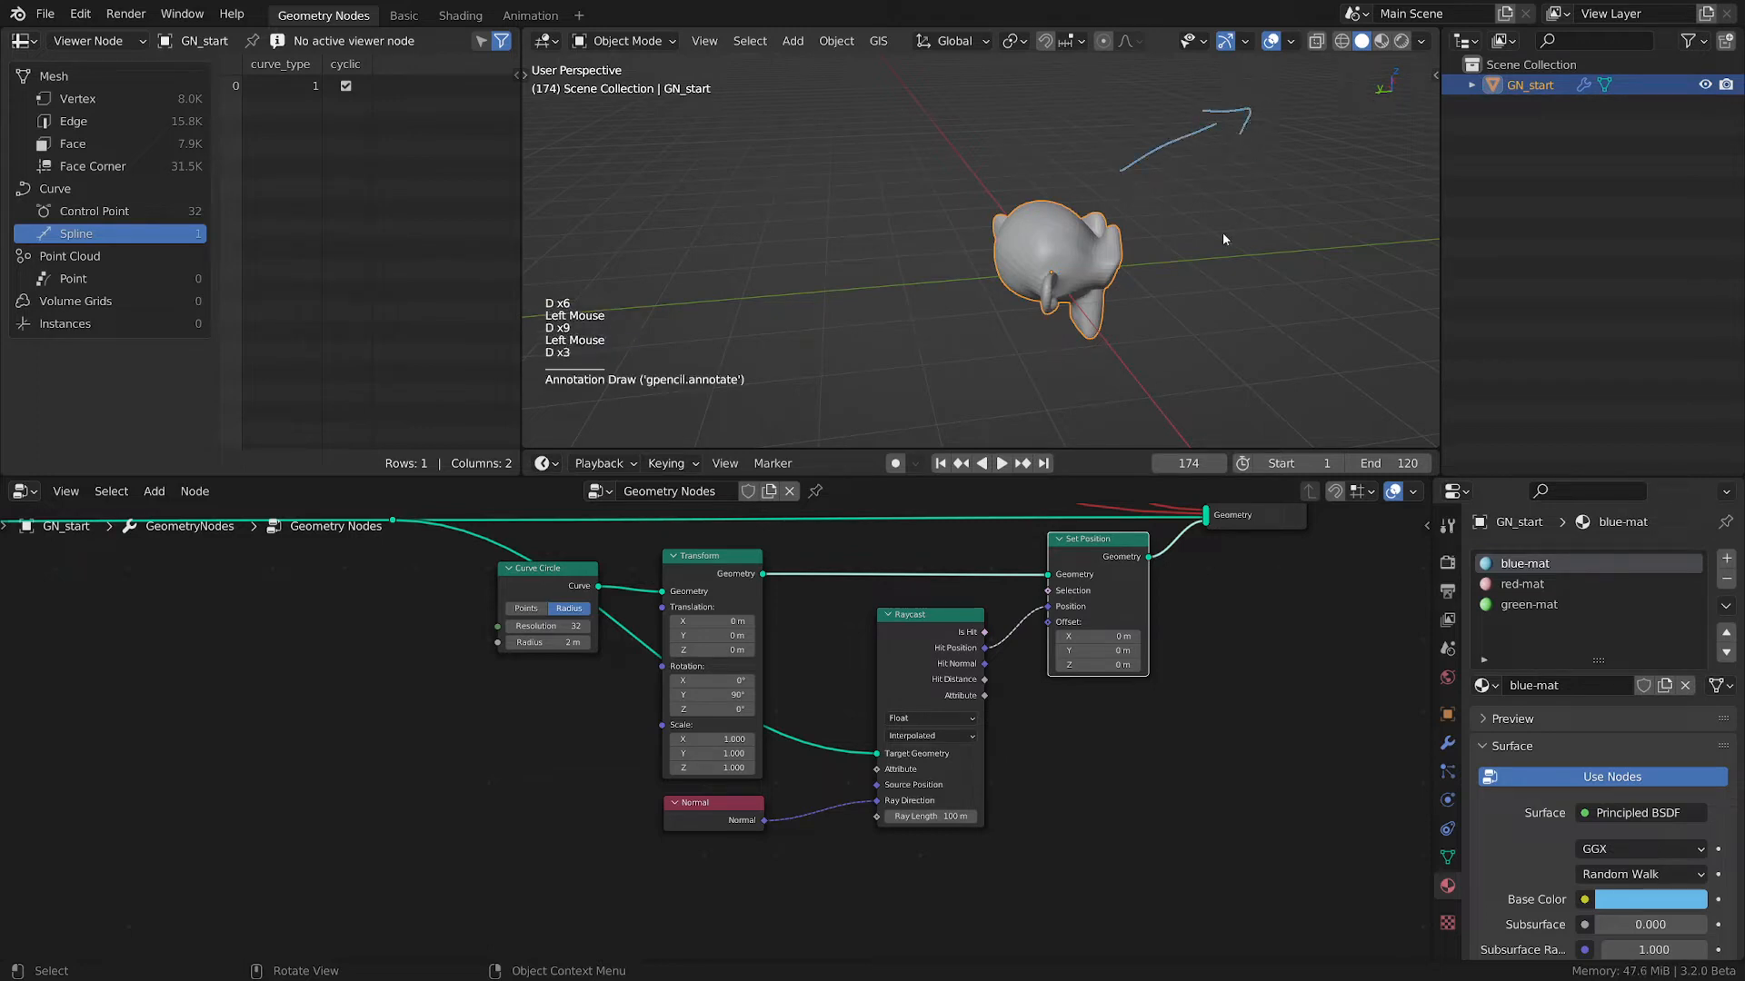
{"action": "mouse_move", "coordinate": [1170, 287]}
{"action": "left_mouse_down"}
{"action": "mouse_move", "coordinate": [1233, 330]}
{"action": "mouse_move", "coordinate": [1214, 353]}
{"action": "left_mouse_up"}
{"action": "right_click_drag", "start_coordinate": [1104, 165], "coordinate": [1218, 122]}
{"action": "right_click_drag", "start_coordinate": [1208, 111], "coordinate": [1262, 152]}
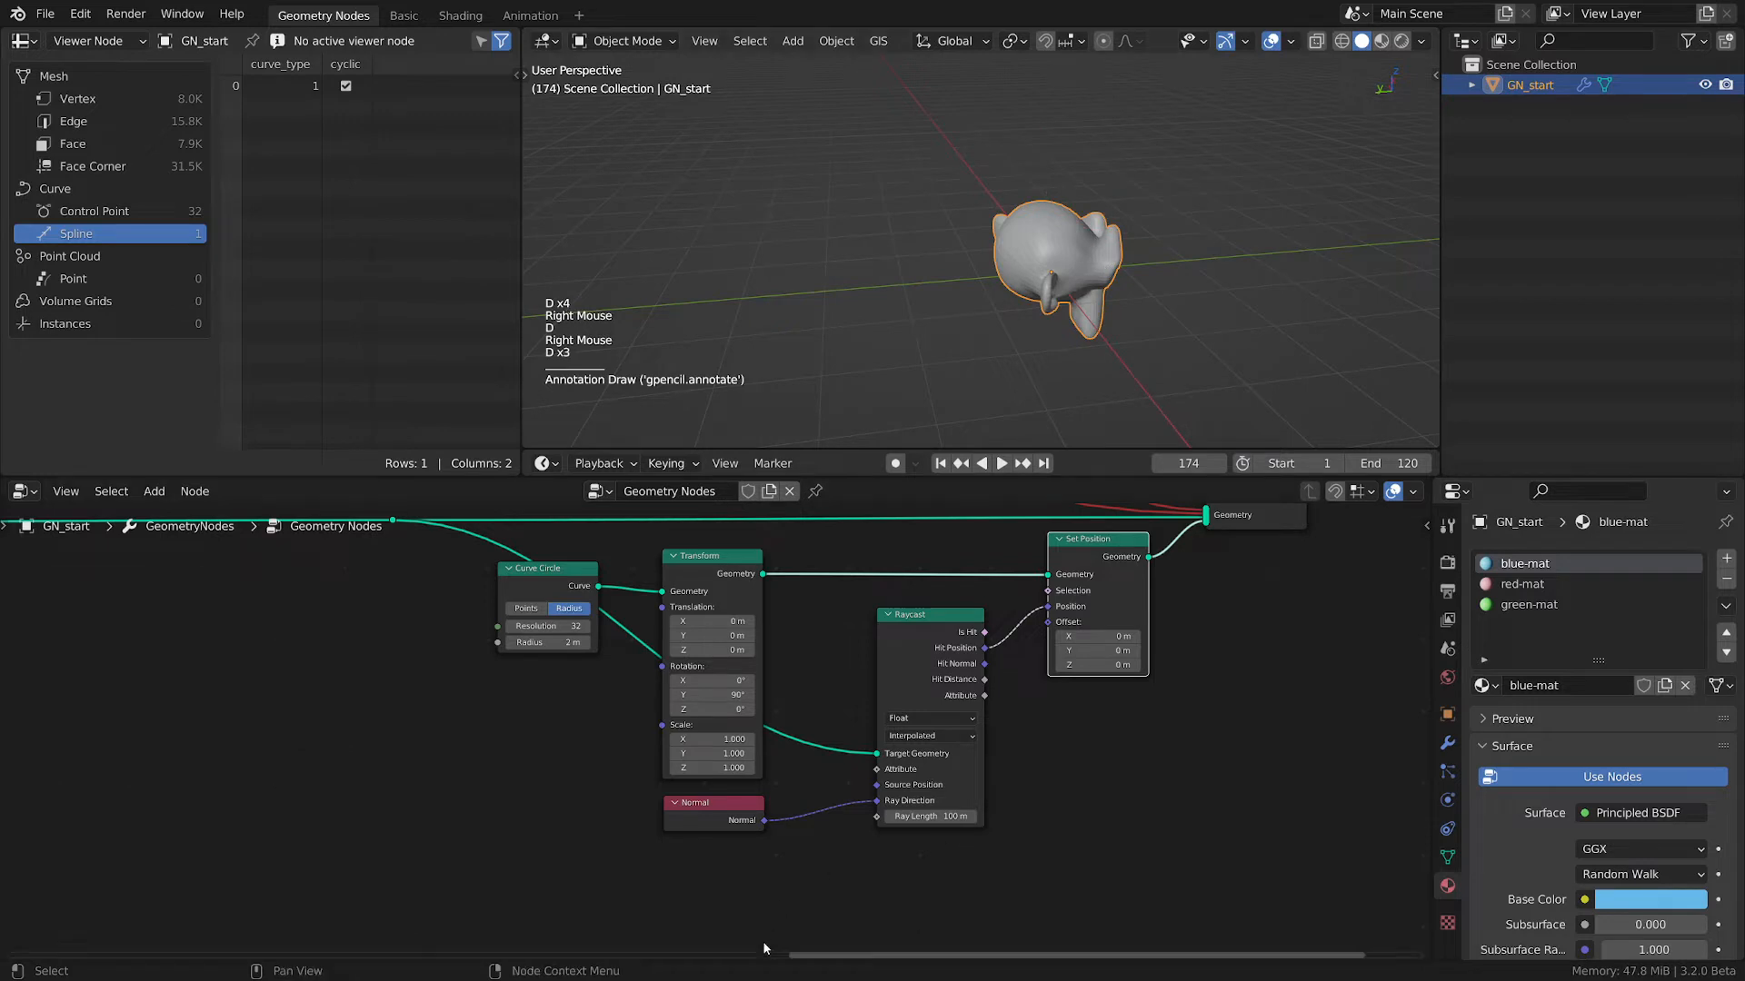
- Move the Normal node farther from the Raycast node to make room on their link
{"action": "scroll", "coordinate": [773, 904], "scroll_direction": "up", "scroll_amount": 2}
{"action": "mouse_move", "coordinate": [748, 781]}
{"action": "left_mouse_down"}
{"action": "mouse_move", "coordinate": [701, 796]}
{"action": "mouse_move", "coordinate": [746, 799]}
{"action": "left_mouse_up"}
{"action": "middle_click_drag", "start_coordinate": [478, 518], "coordinate": [494, 581]}
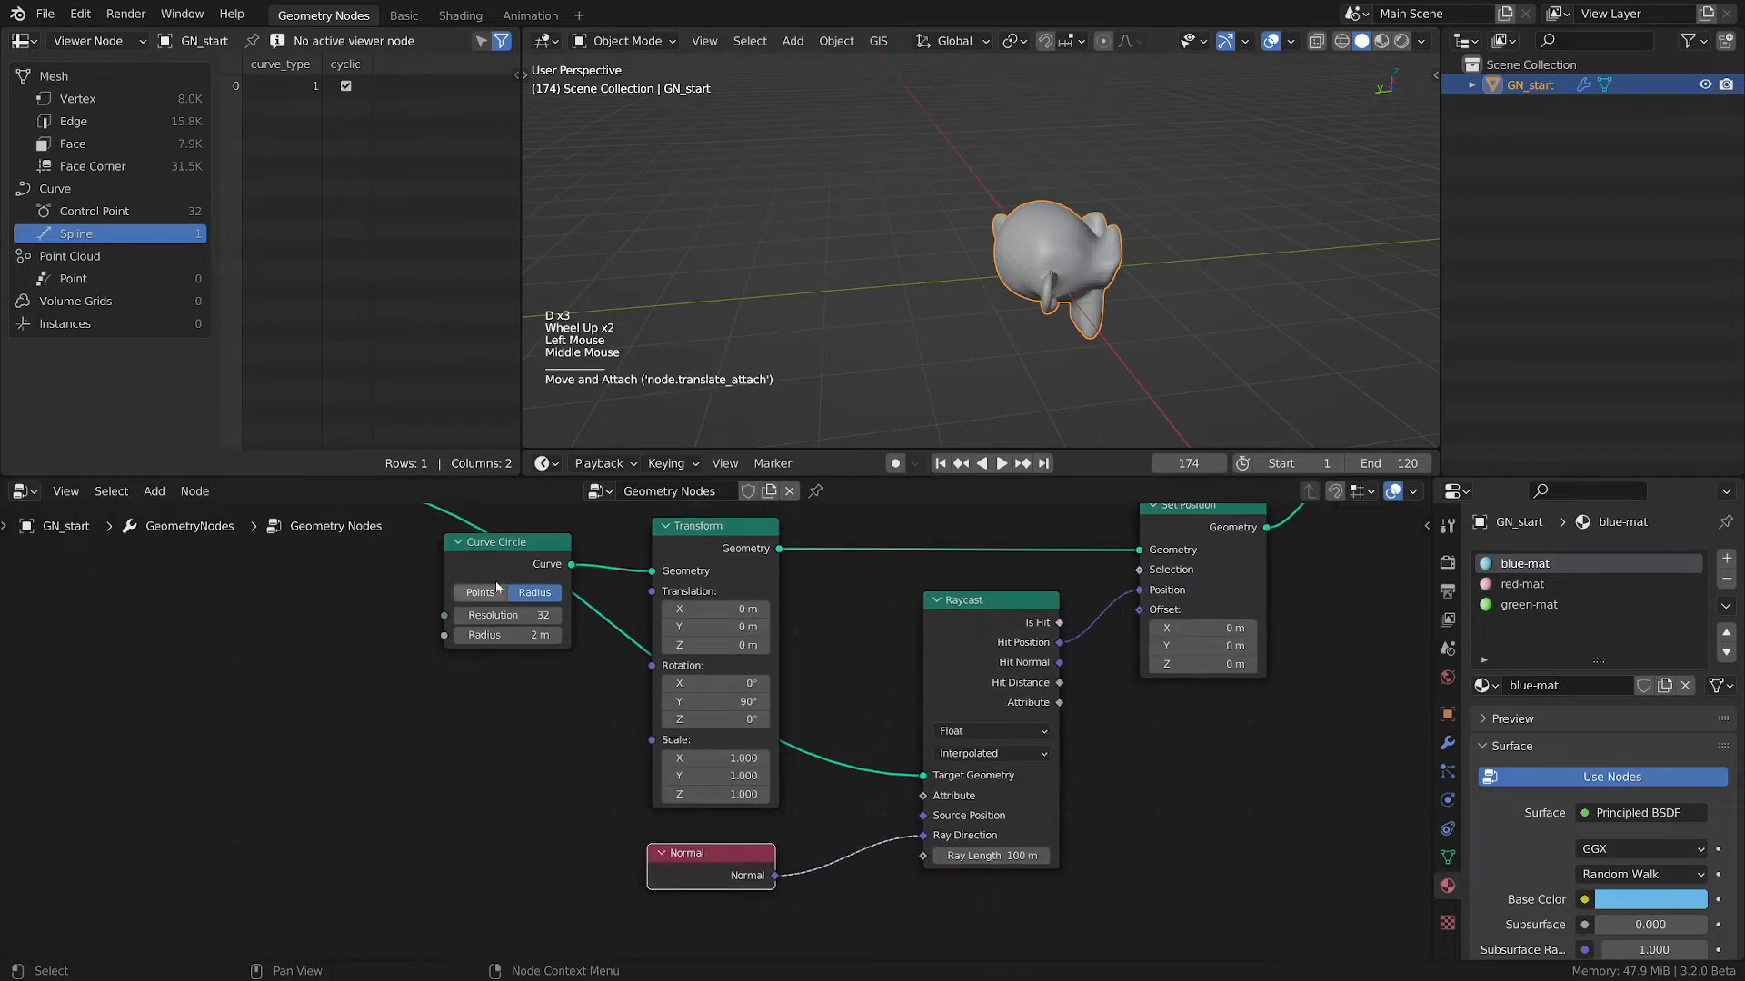
{"action": "left_click", "coordinate": [505, 547]}
{"action": "middle_click_drag", "start_coordinate": [689, 828], "coordinate": [632, 775]}
{"action": "left_click_drag", "start_coordinate": [639, 804], "coordinate": [467, 796]}
- Insert a Vector Math node between Normal and the Raycast node's Ray Direction, and set its operation to Scale
{"action": "key", "text": "shift+a"}
{"action": "mouse_move", "coordinate": [428, 898]}
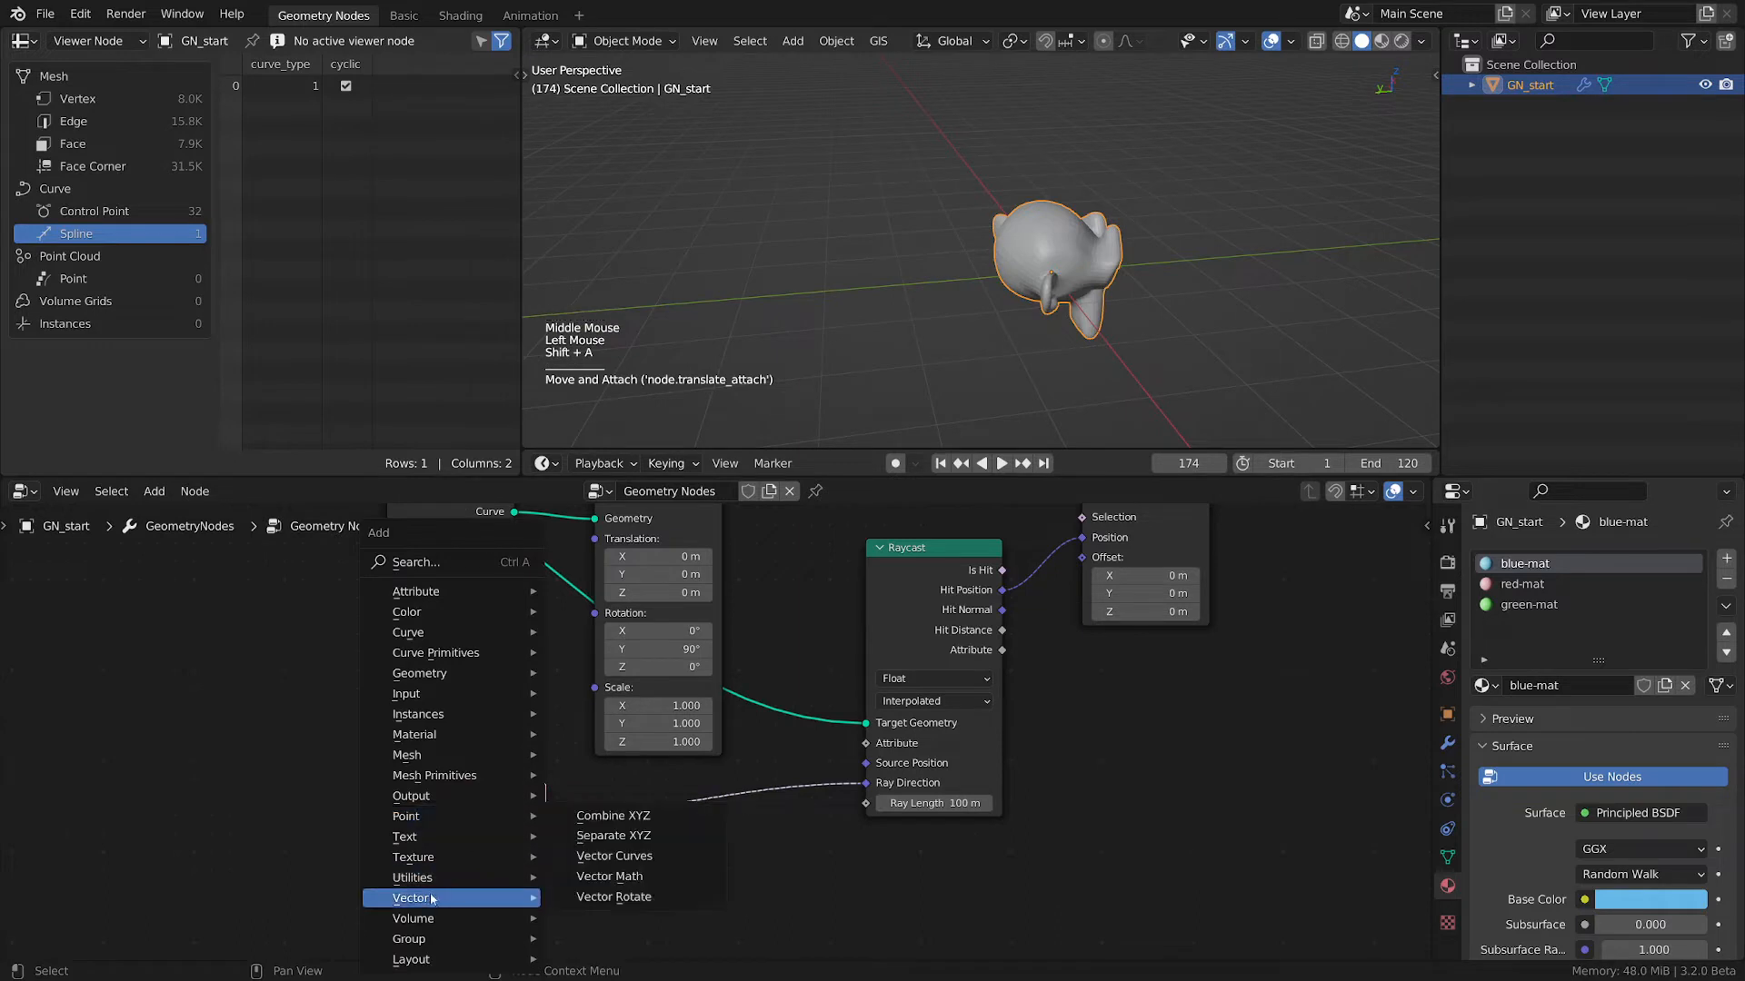
{"action": "left_click", "coordinate": [617, 879]}
{"action": "left_click", "coordinate": [625, 799]}
{"action": "middle_click_drag", "start_coordinate": [625, 799], "coordinate": [622, 694]}
{"action": "left_click", "coordinate": [690, 744]}
{"action": "left_click", "coordinate": [688, 442]}
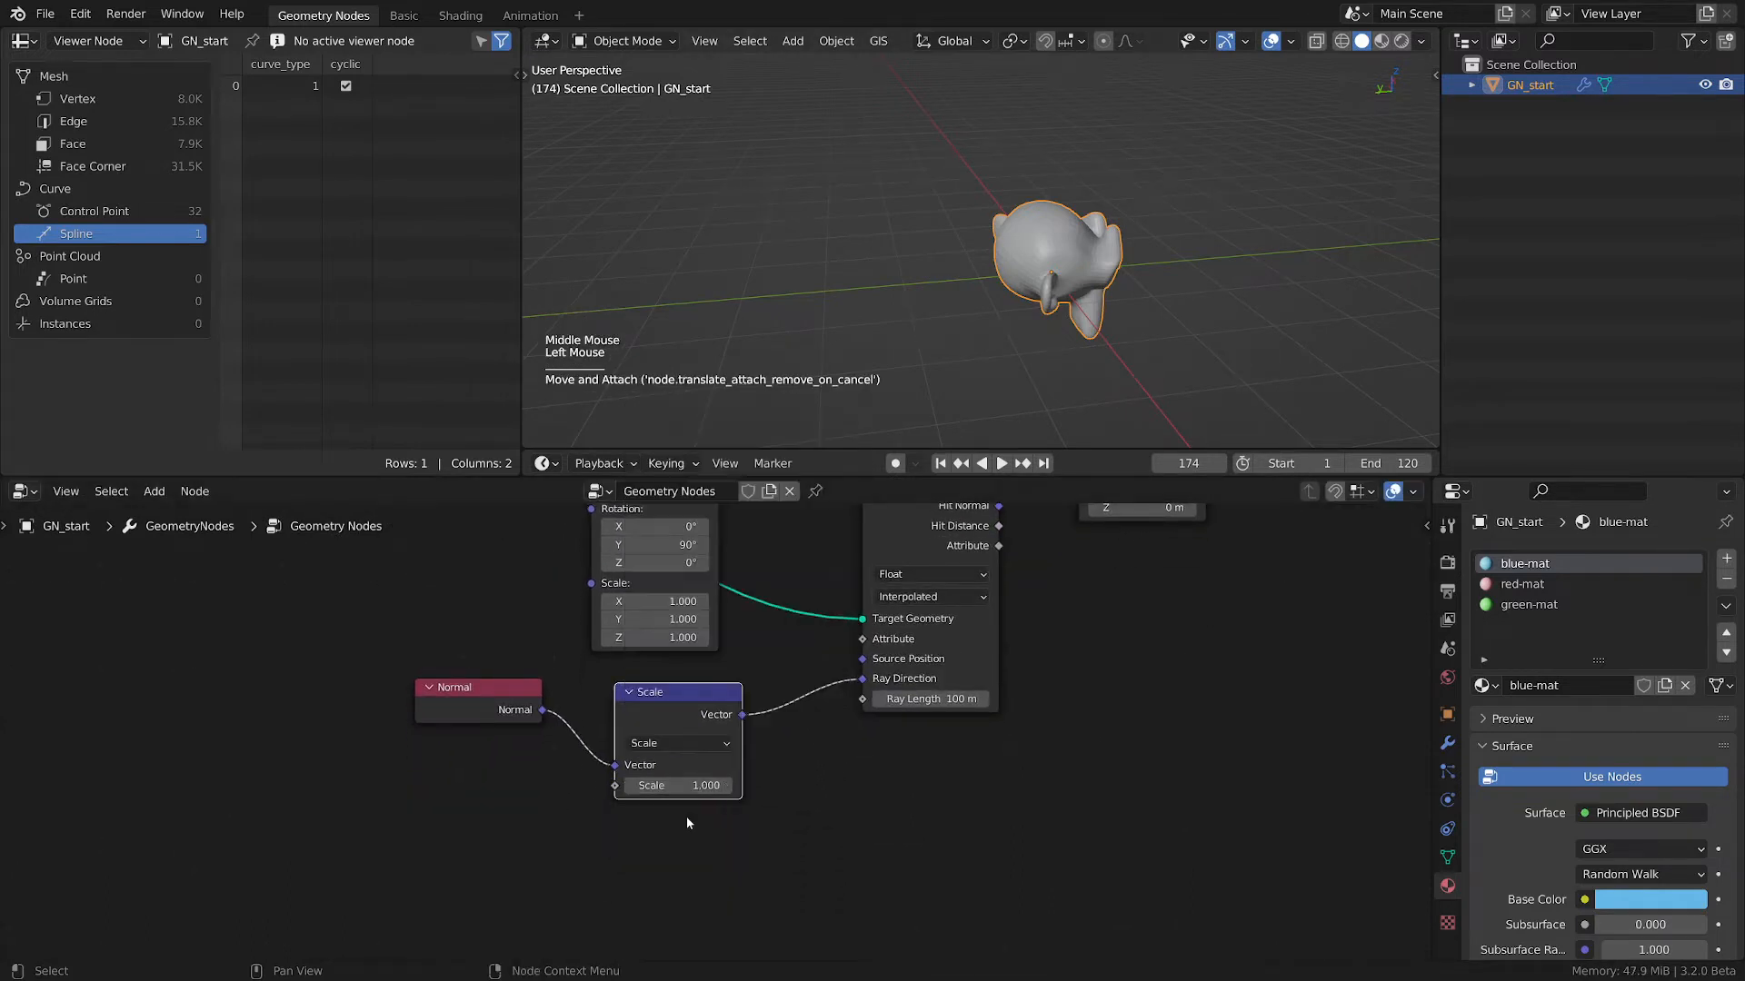
- Set the vector Scale node's factor to -1 to invert the ray direction, and inspect the head from another angle
{"action": "double_click", "coordinate": [697, 786]}
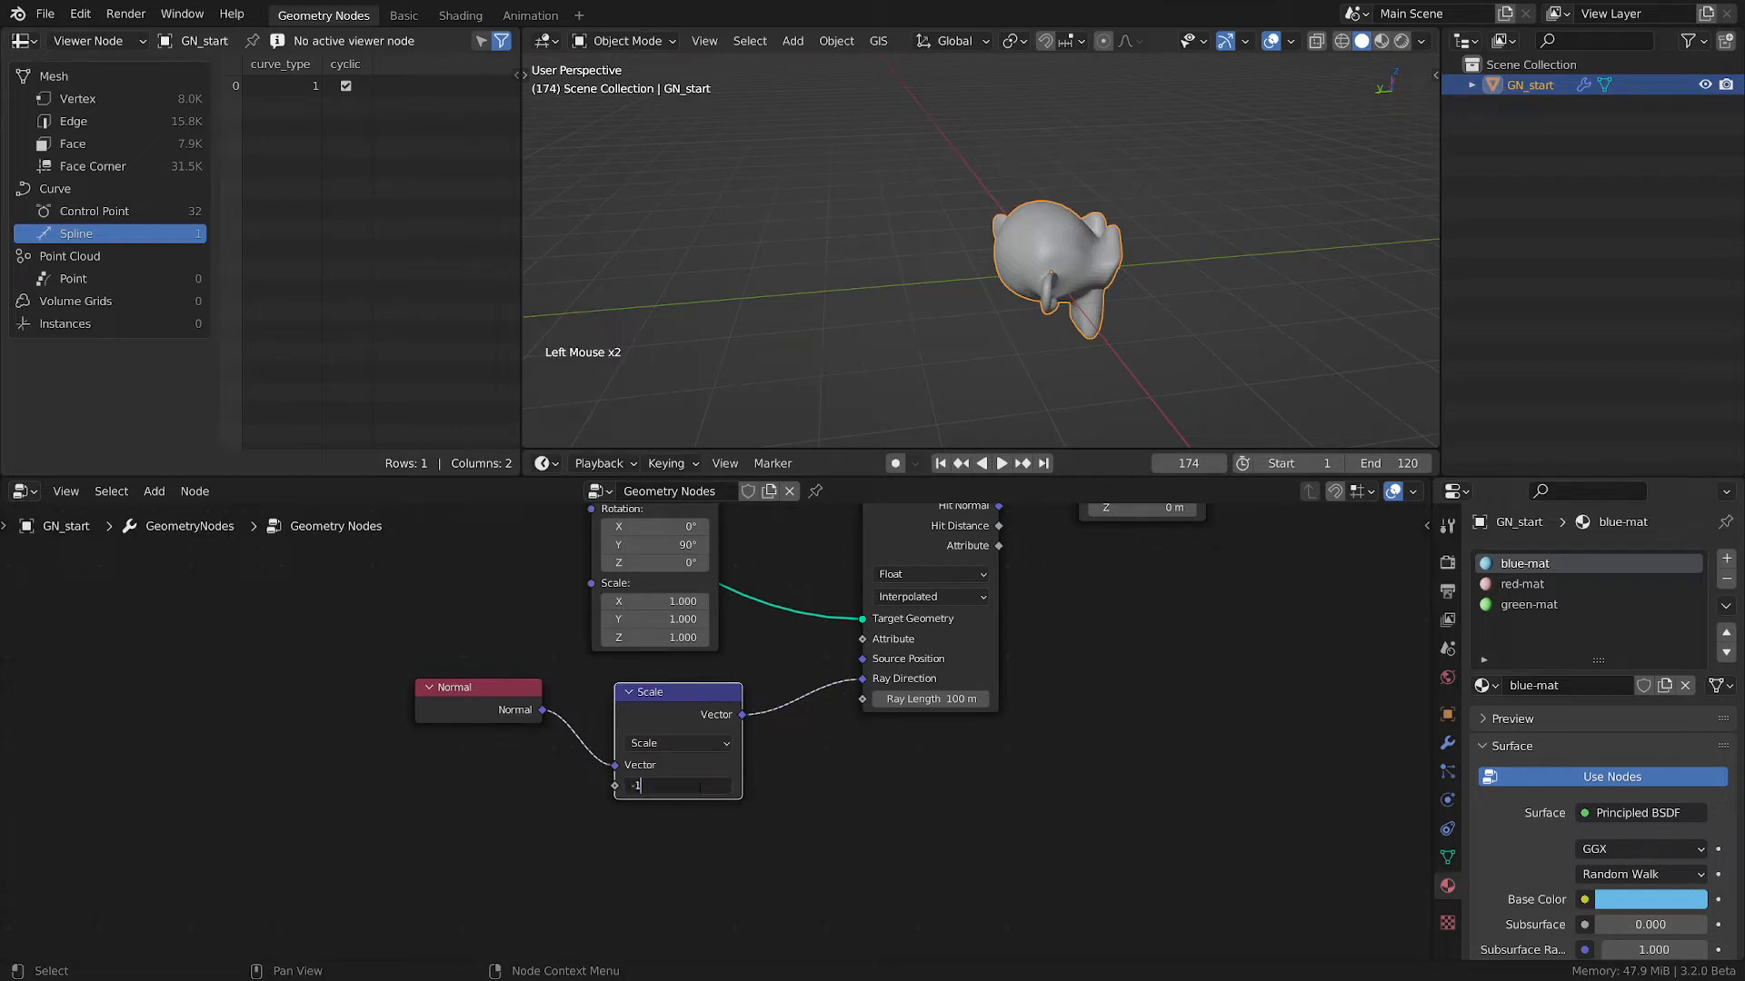
{"action": "key", "text": "Return"}
{"action": "scroll", "coordinate": [976, 335], "scroll_direction": "up", "scroll_amount": 3}
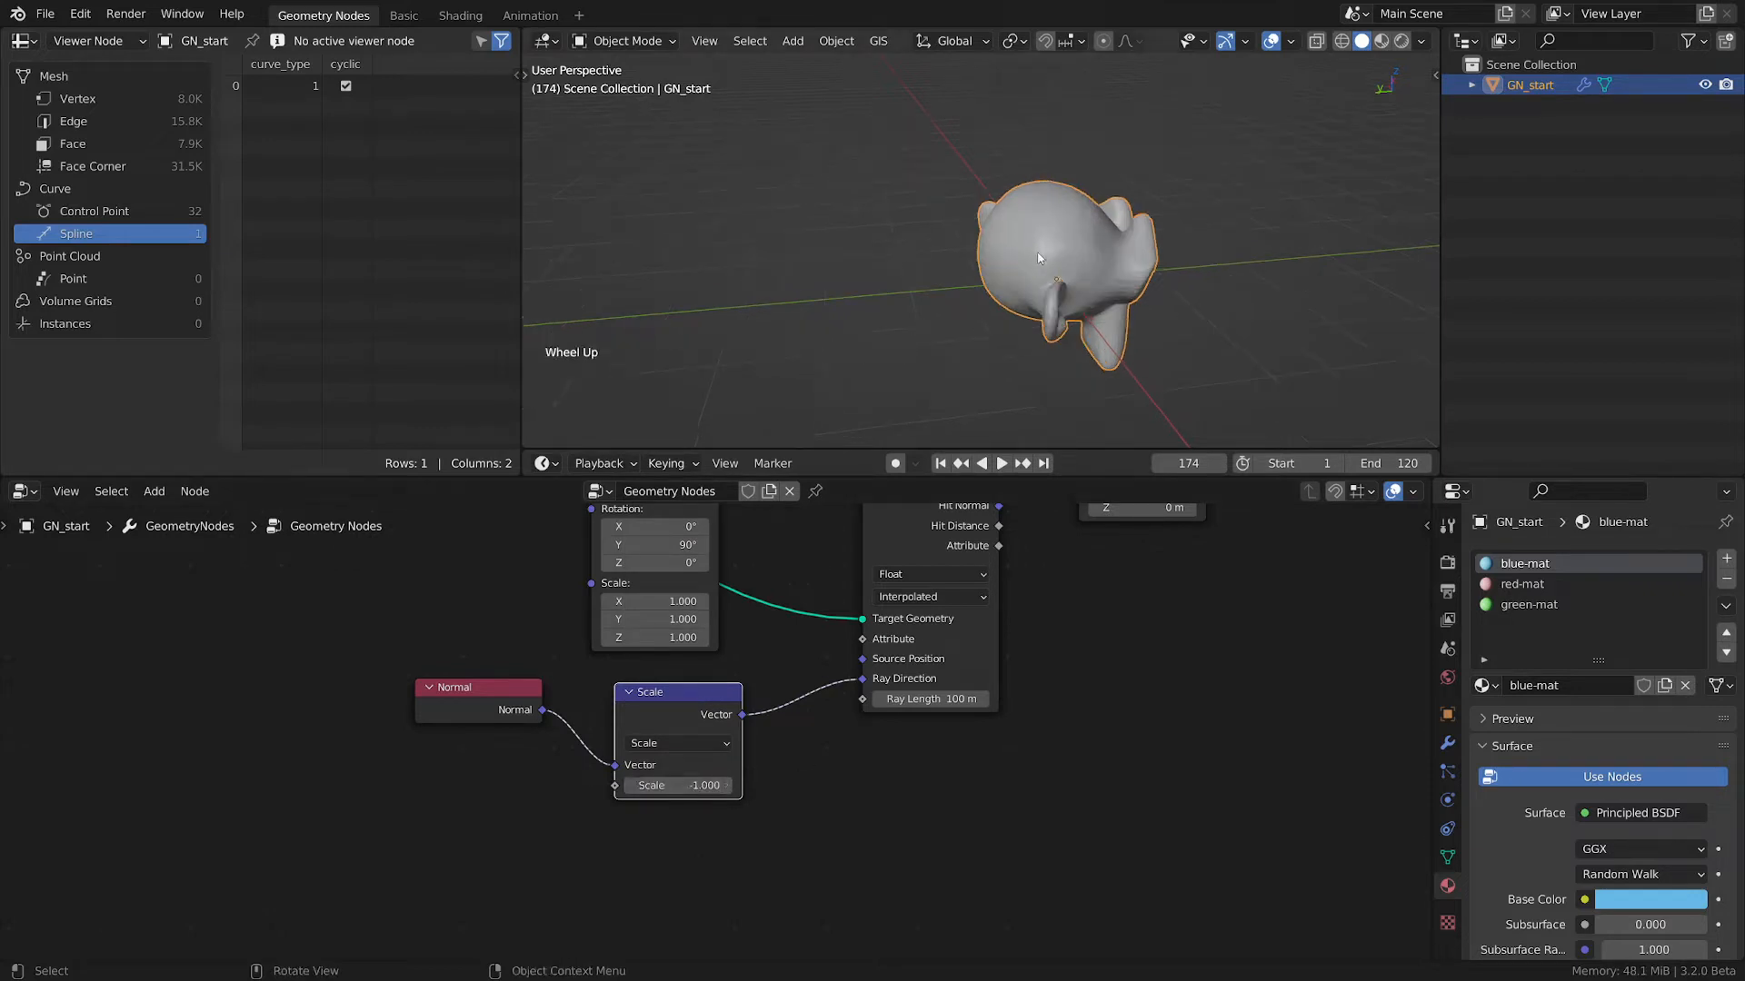
{"action": "middle_click_drag", "start_coordinate": [976, 334], "coordinate": [1266, 373]}
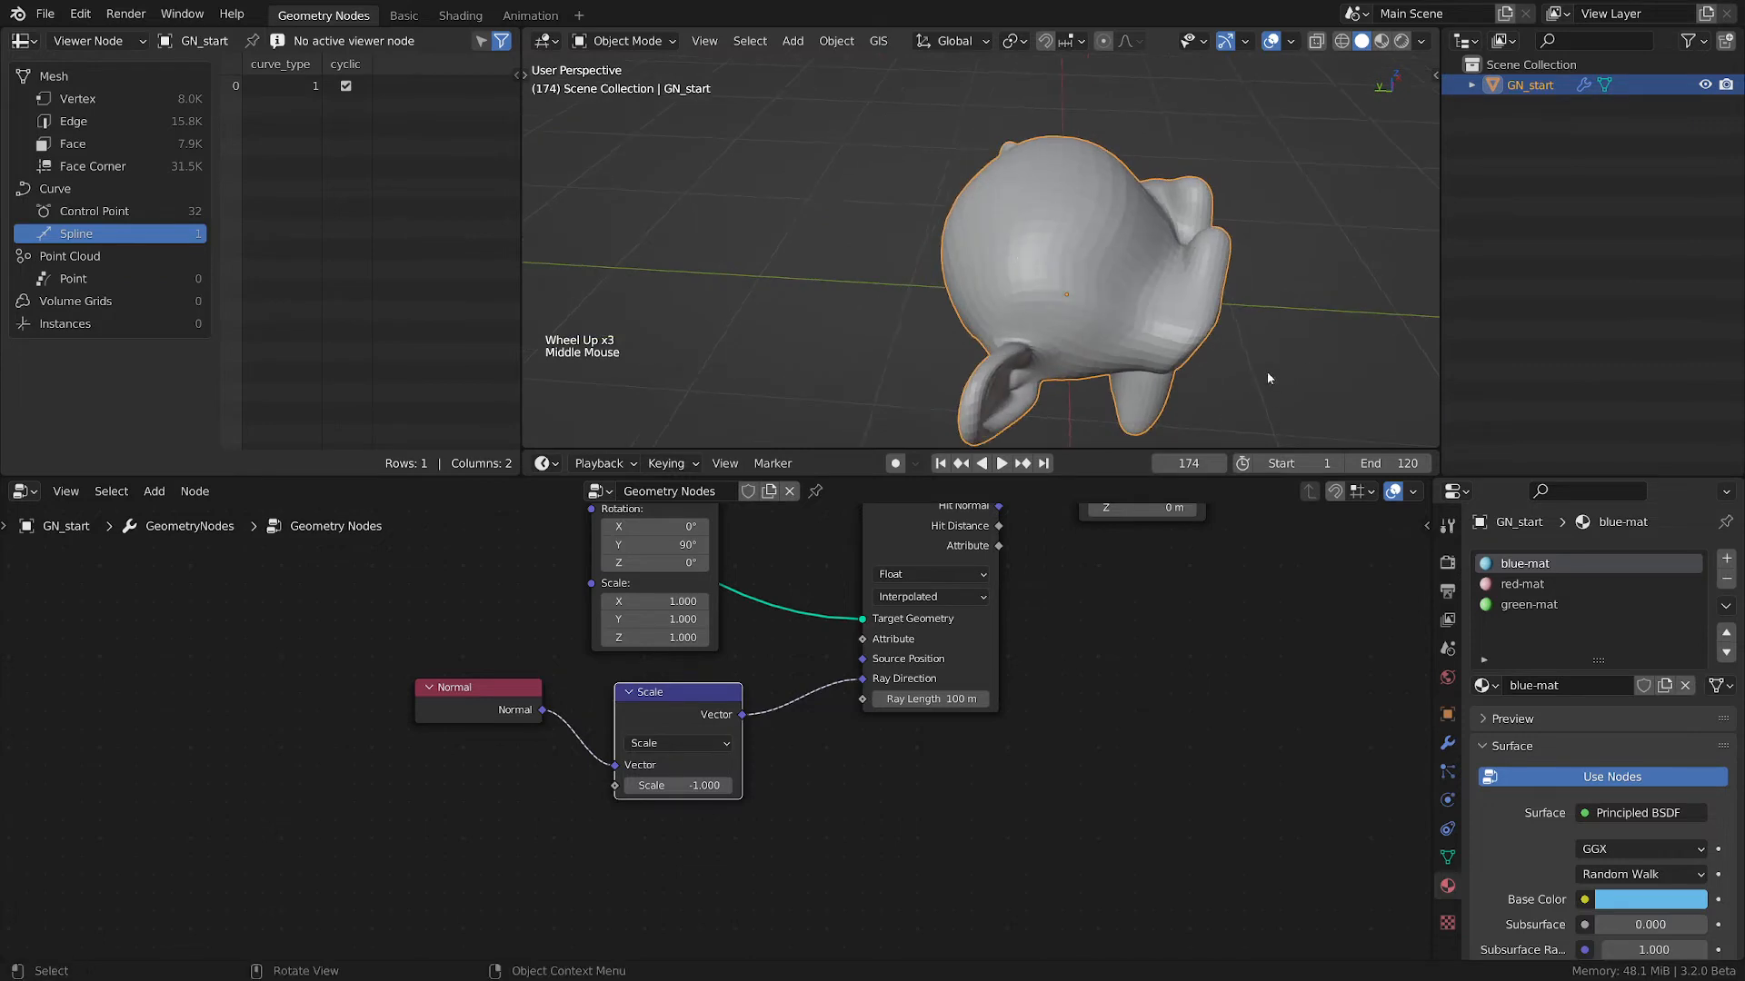
- Check the circle's projection on the monkey head in wireframe display from other angles, and save the file
{"action": "left_click", "coordinate": [1492, 85]}
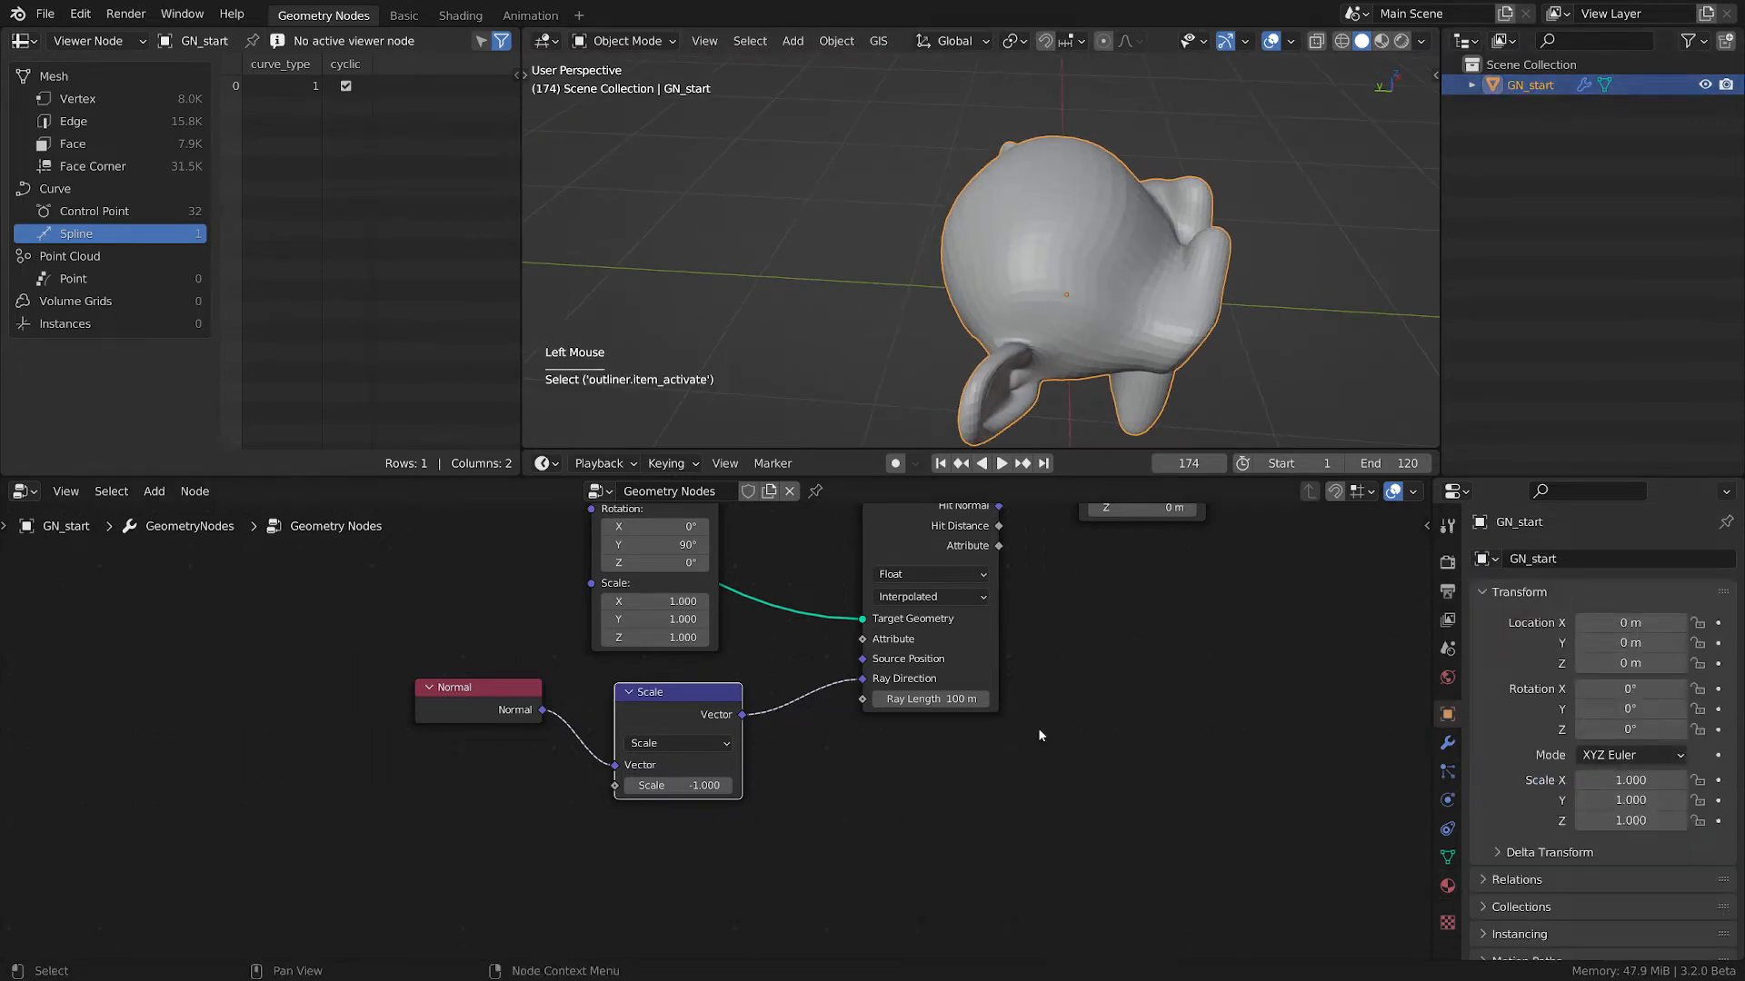
{"action": "middle_click_drag", "start_coordinate": [1038, 728], "coordinate": [974, 825]}
{"action": "key", "text": "z"}
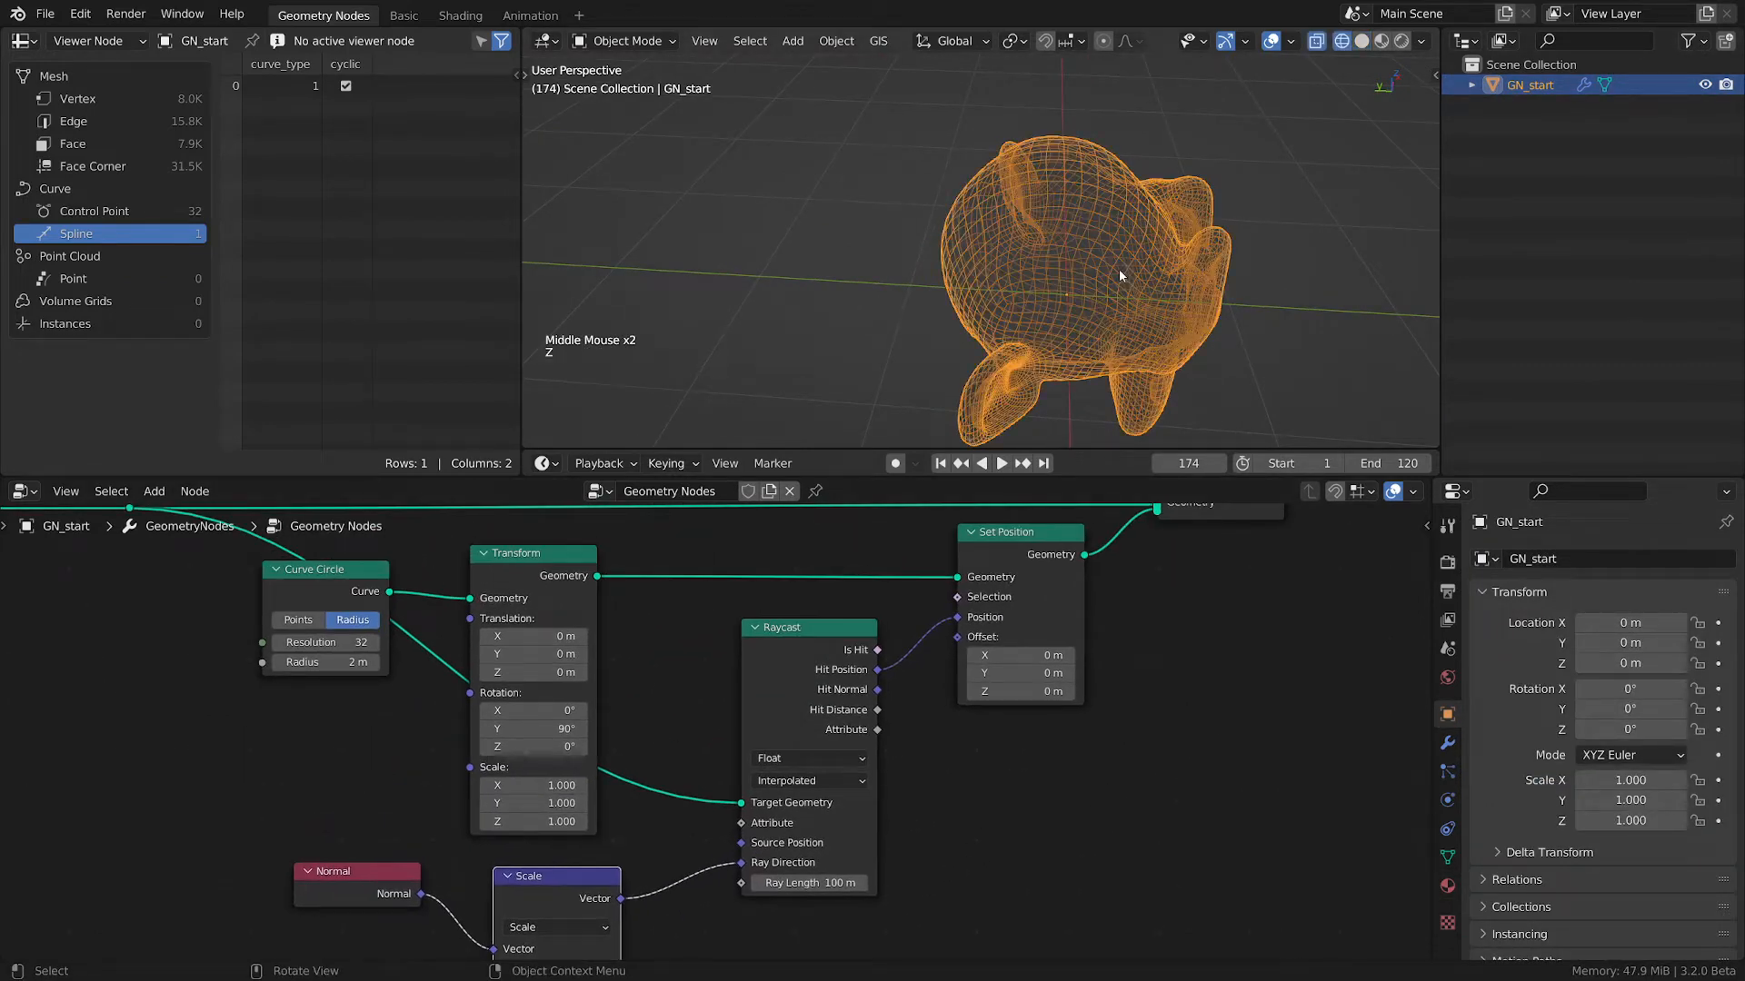
{"action": "mouse_move", "coordinate": [1120, 269]}
{"action": "middle_mouse_down"}
{"action": "mouse_move", "coordinate": [1217, 247]}
{"action": "mouse_move", "coordinate": [1142, 296]}
{"action": "mouse_move", "coordinate": [1108, 285]}
{"action": "middle_mouse_up"}
{"action": "key", "text": "z"}
{"action": "mouse_move", "coordinate": [1168, 691]}
{"action": "middle_mouse_down"}
{"action": "mouse_move", "coordinate": [1078, 744]}
{"action": "mouse_move", "coordinate": [1165, 685]}
{"action": "middle_mouse_up"}
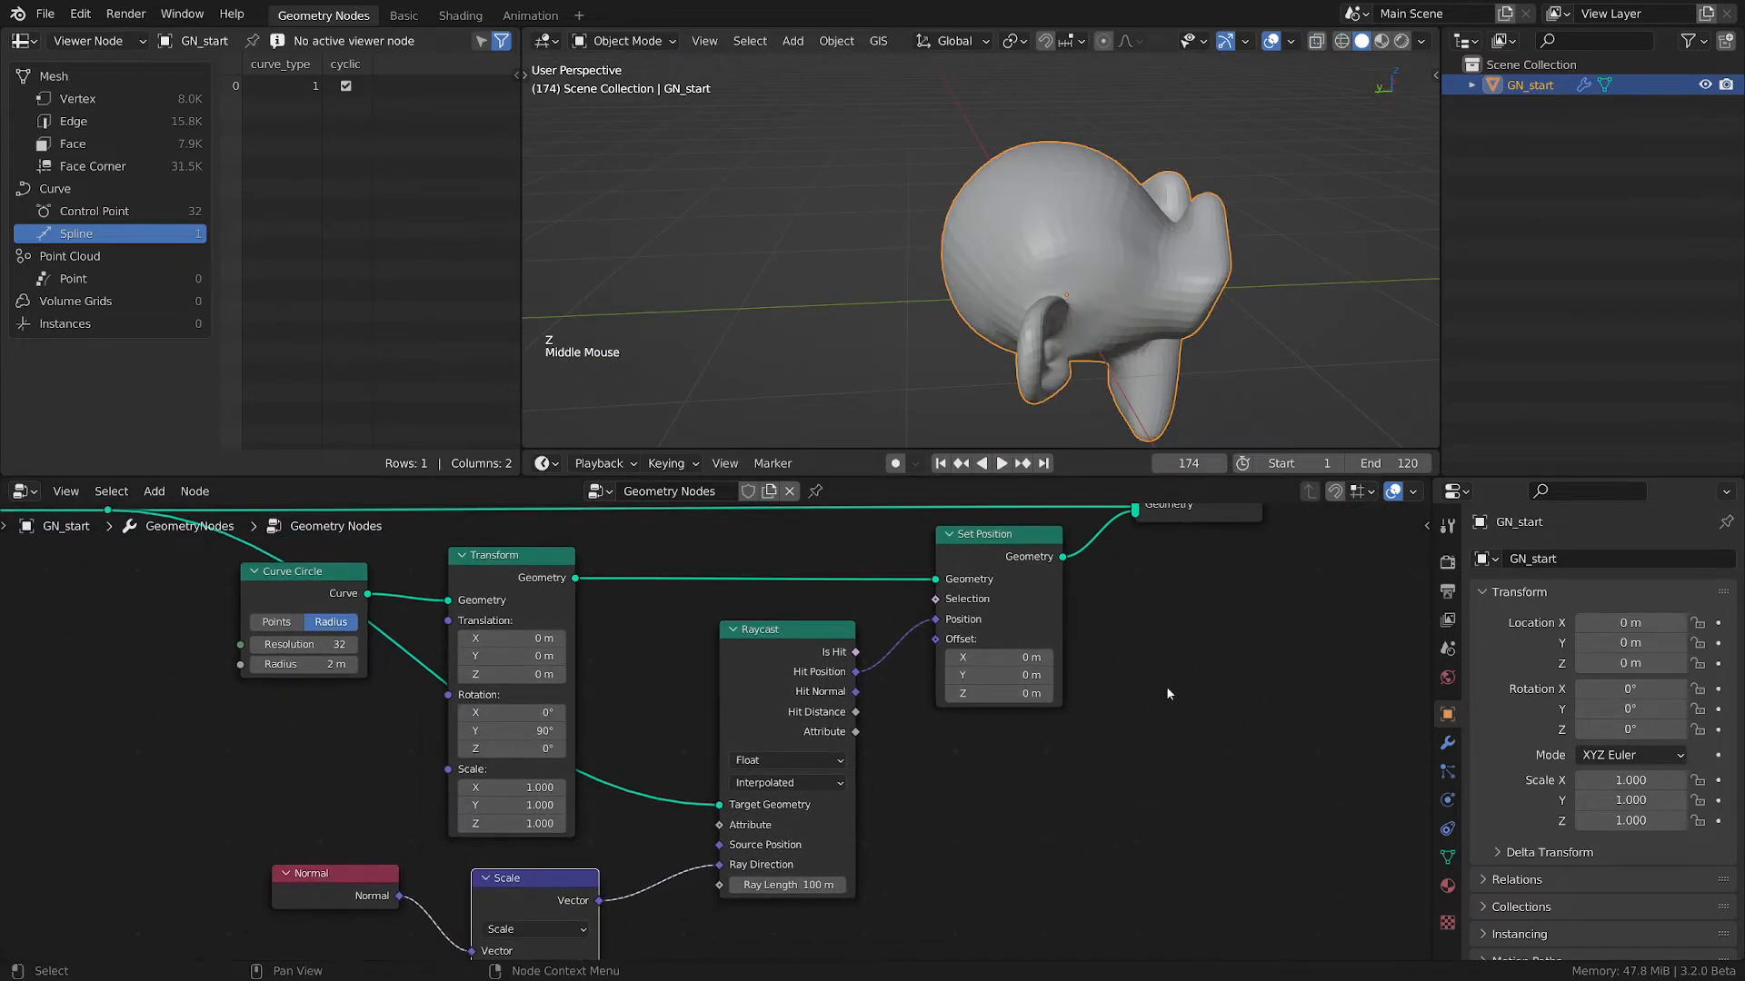
{"action": "key", "text": "ctrl+s"}
{"action": "mouse_move", "coordinate": [977, 285]}
{"action": "middle_mouse_down"}
{"action": "mouse_move", "coordinate": [1023, 255]}
{"action": "mouse_move", "coordinate": [986, 291]}
{"action": "middle_mouse_up"}
{"action": "middle_click_drag", "start_coordinate": [1142, 810], "coordinate": [1249, 821]}
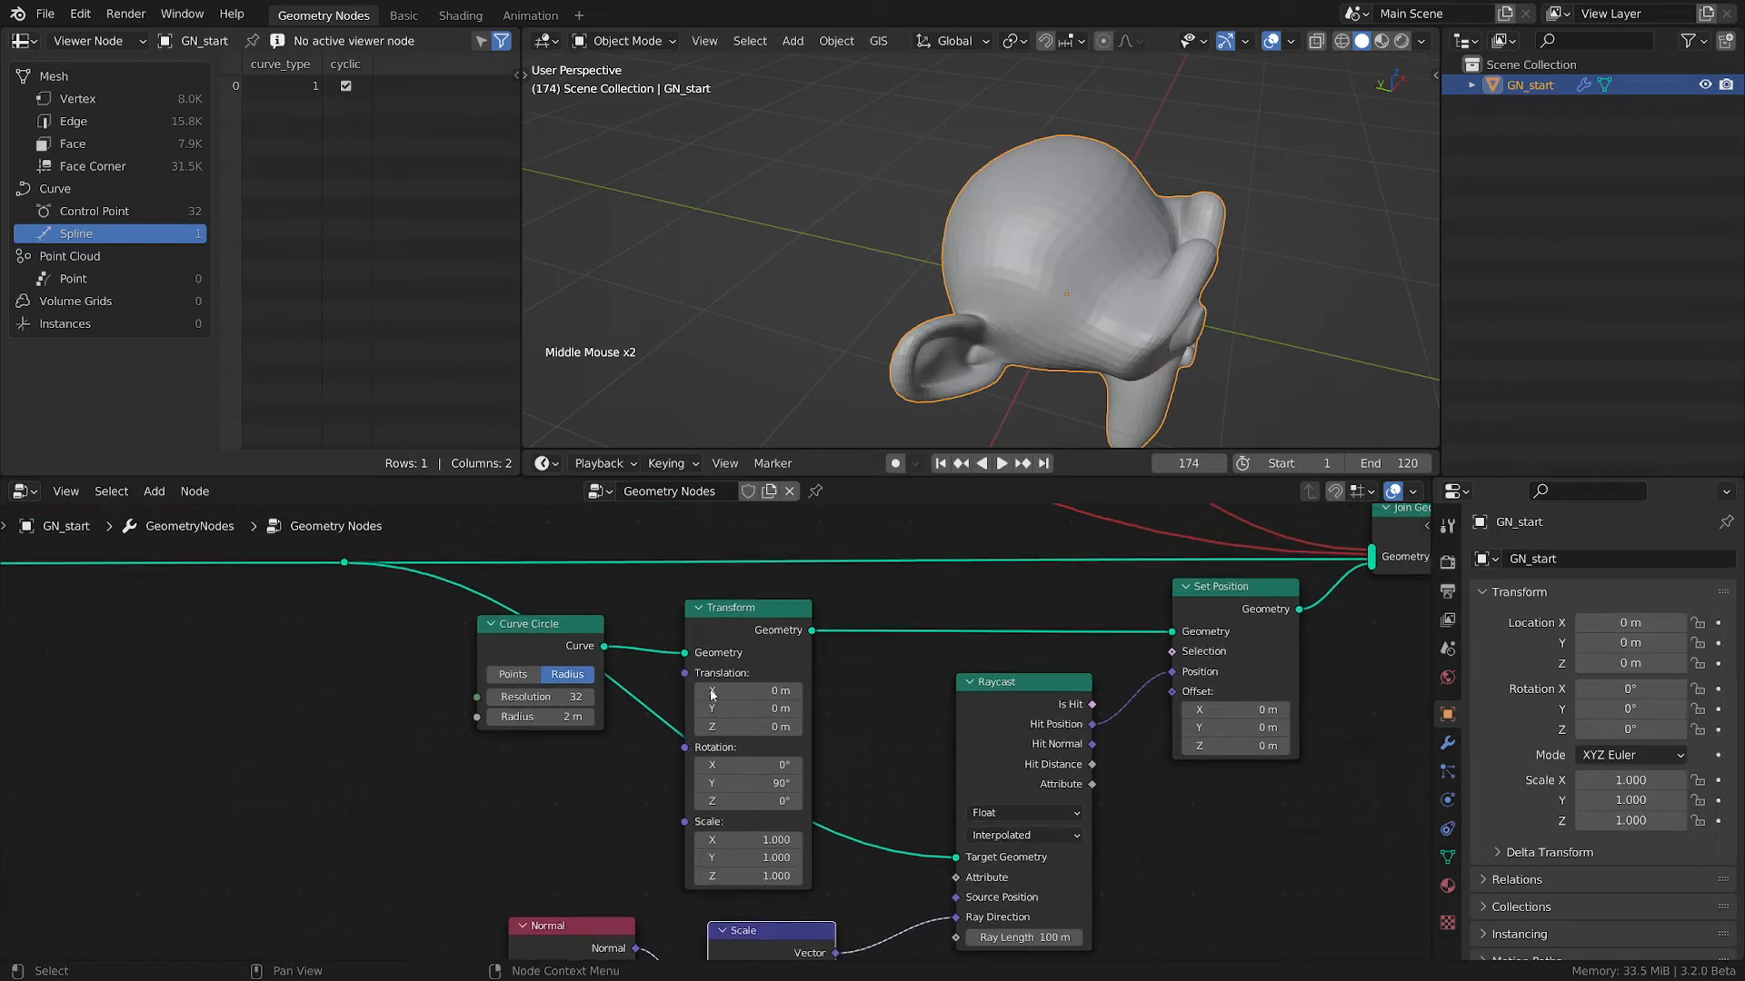
- Reduce the Curve Circle's radius to about 0.85 m and inspect the projection in wireframe display from several angles
{"action": "left_click_drag", "start_coordinate": [571, 625], "coordinate": [555, 626]}
{"action": "key", "text": "z"}
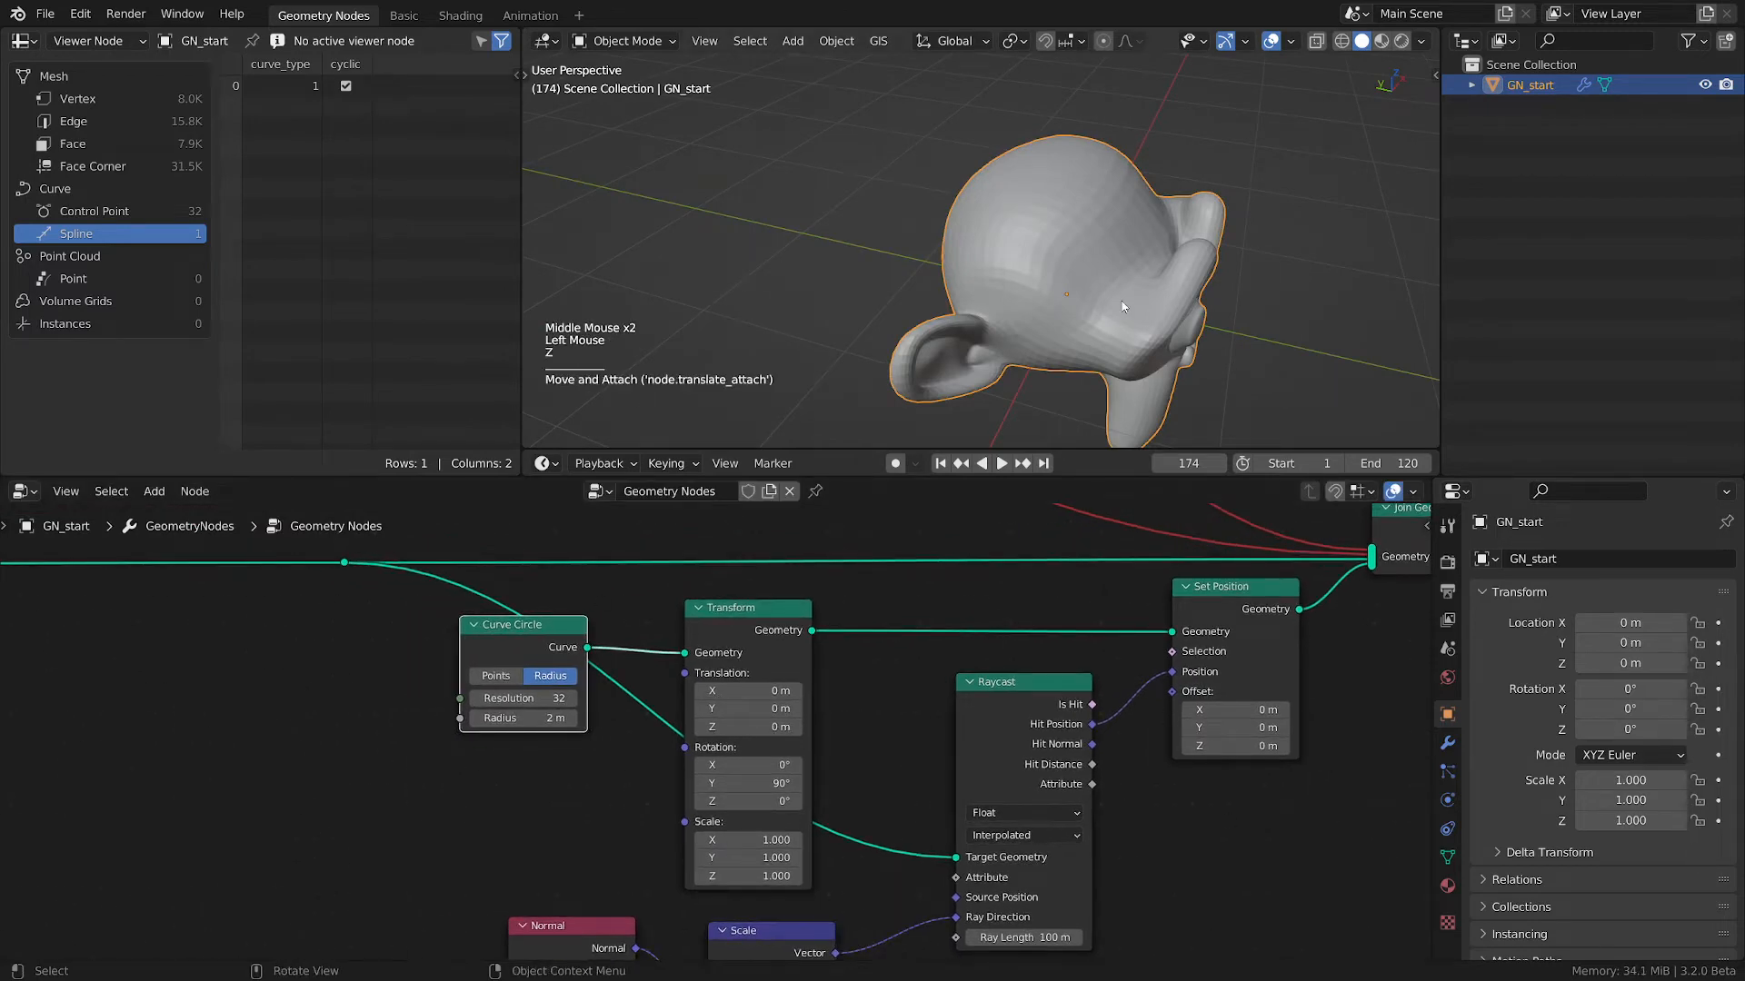
{"action": "middle_click_drag", "start_coordinate": [1114, 303], "coordinate": [1027, 263]}
{"action": "scroll", "coordinate": [1120, 269], "scroll_direction": "up", "scroll_amount": 2}
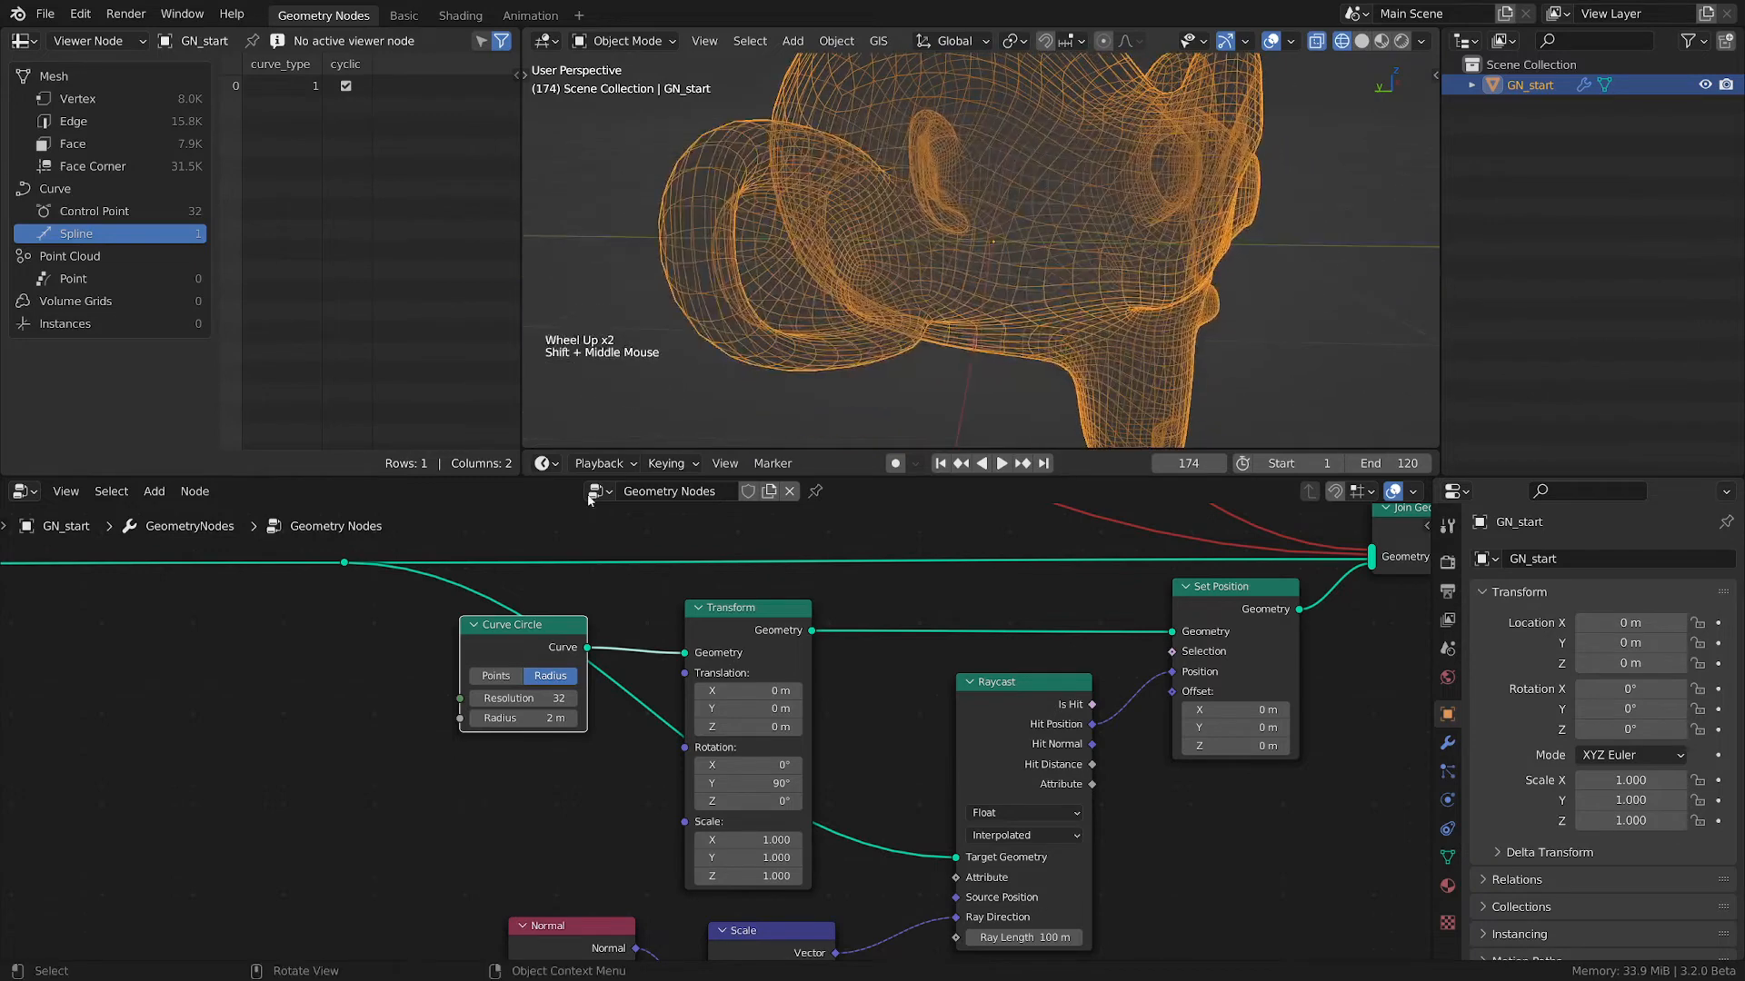
{"action": "mouse_move", "coordinate": [525, 717]}
{"action": "left_mouse_down", "text": "shift"}
{"action": "mouse_move", "coordinate": [495, 718]}
{"action": "mouse_move", "coordinate": [510, 718]}
{"action": "left_mouse_up", "text": "shift"}
{"action": "scroll", "coordinate": [1009, 182], "scroll_direction": "down", "scroll_amount": 1}
{"action": "middle_click_drag", "start_coordinate": [1009, 181], "coordinate": [839, 170]}
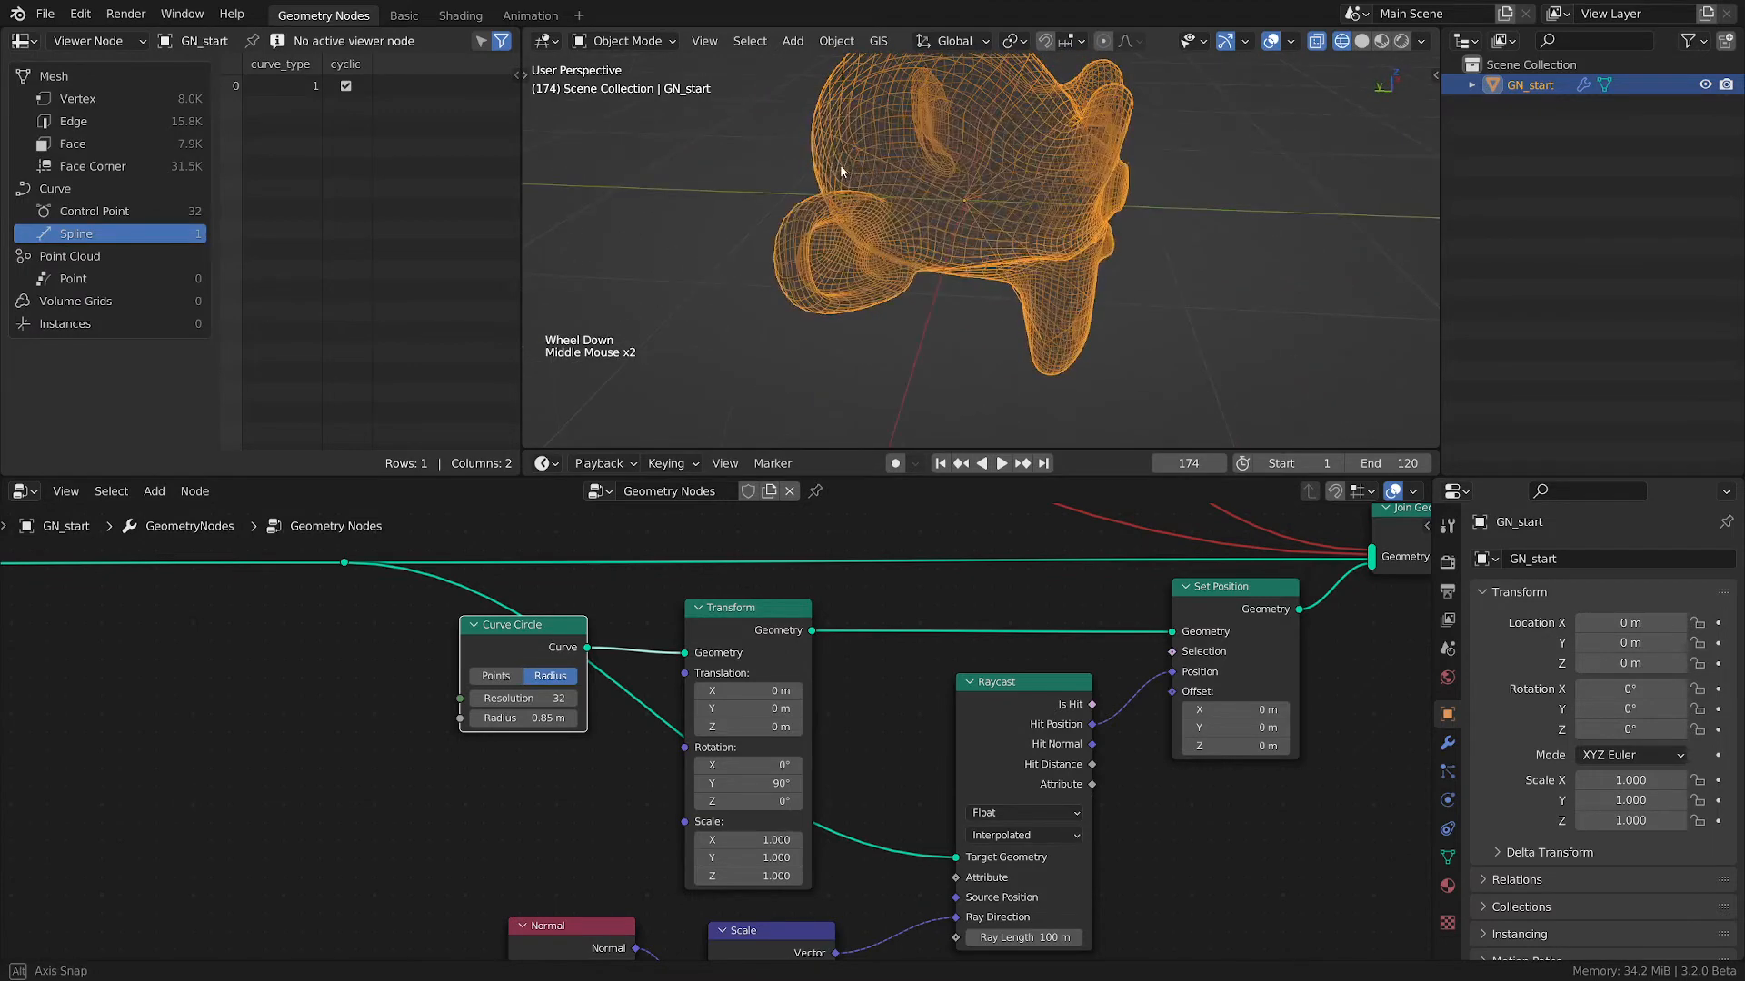
{"action": "scroll", "coordinate": [951, 207], "scroll_direction": "up", "scroll_amount": 3}
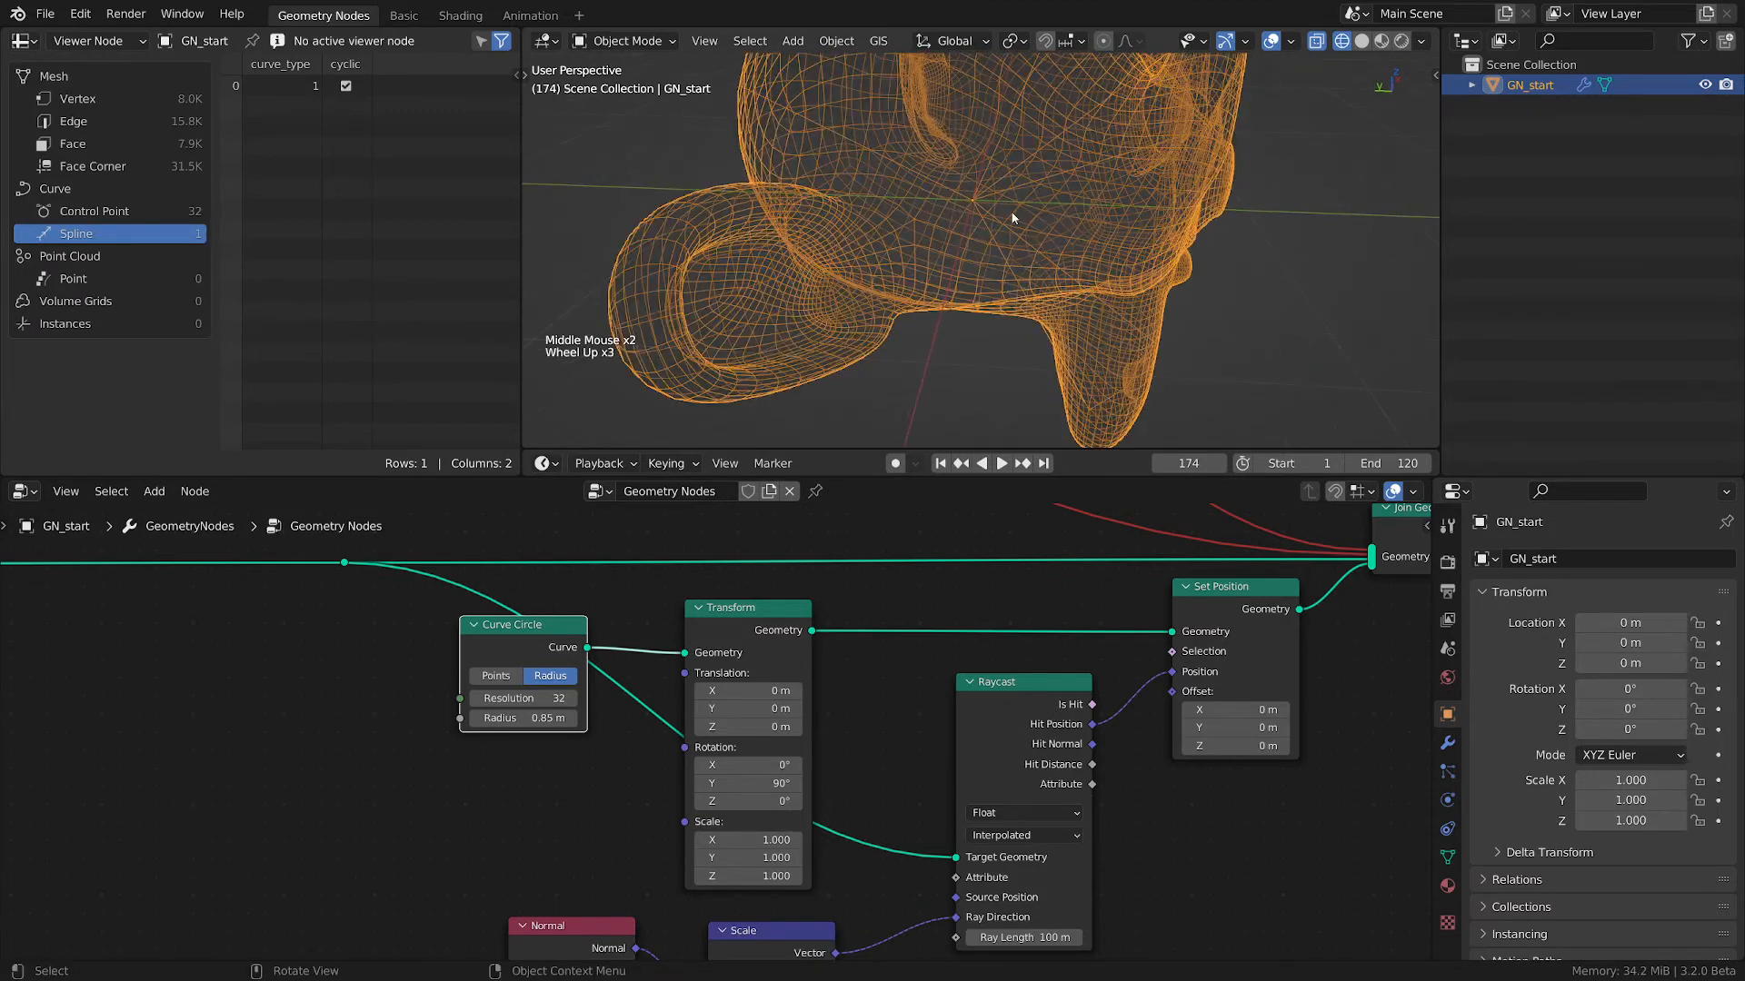
{"action": "scroll", "coordinate": [1011, 211], "scroll_direction": "down", "scroll_amount": 3}
{"action": "middle_click_drag", "start_coordinate": [1010, 211], "coordinate": [964, 164]}
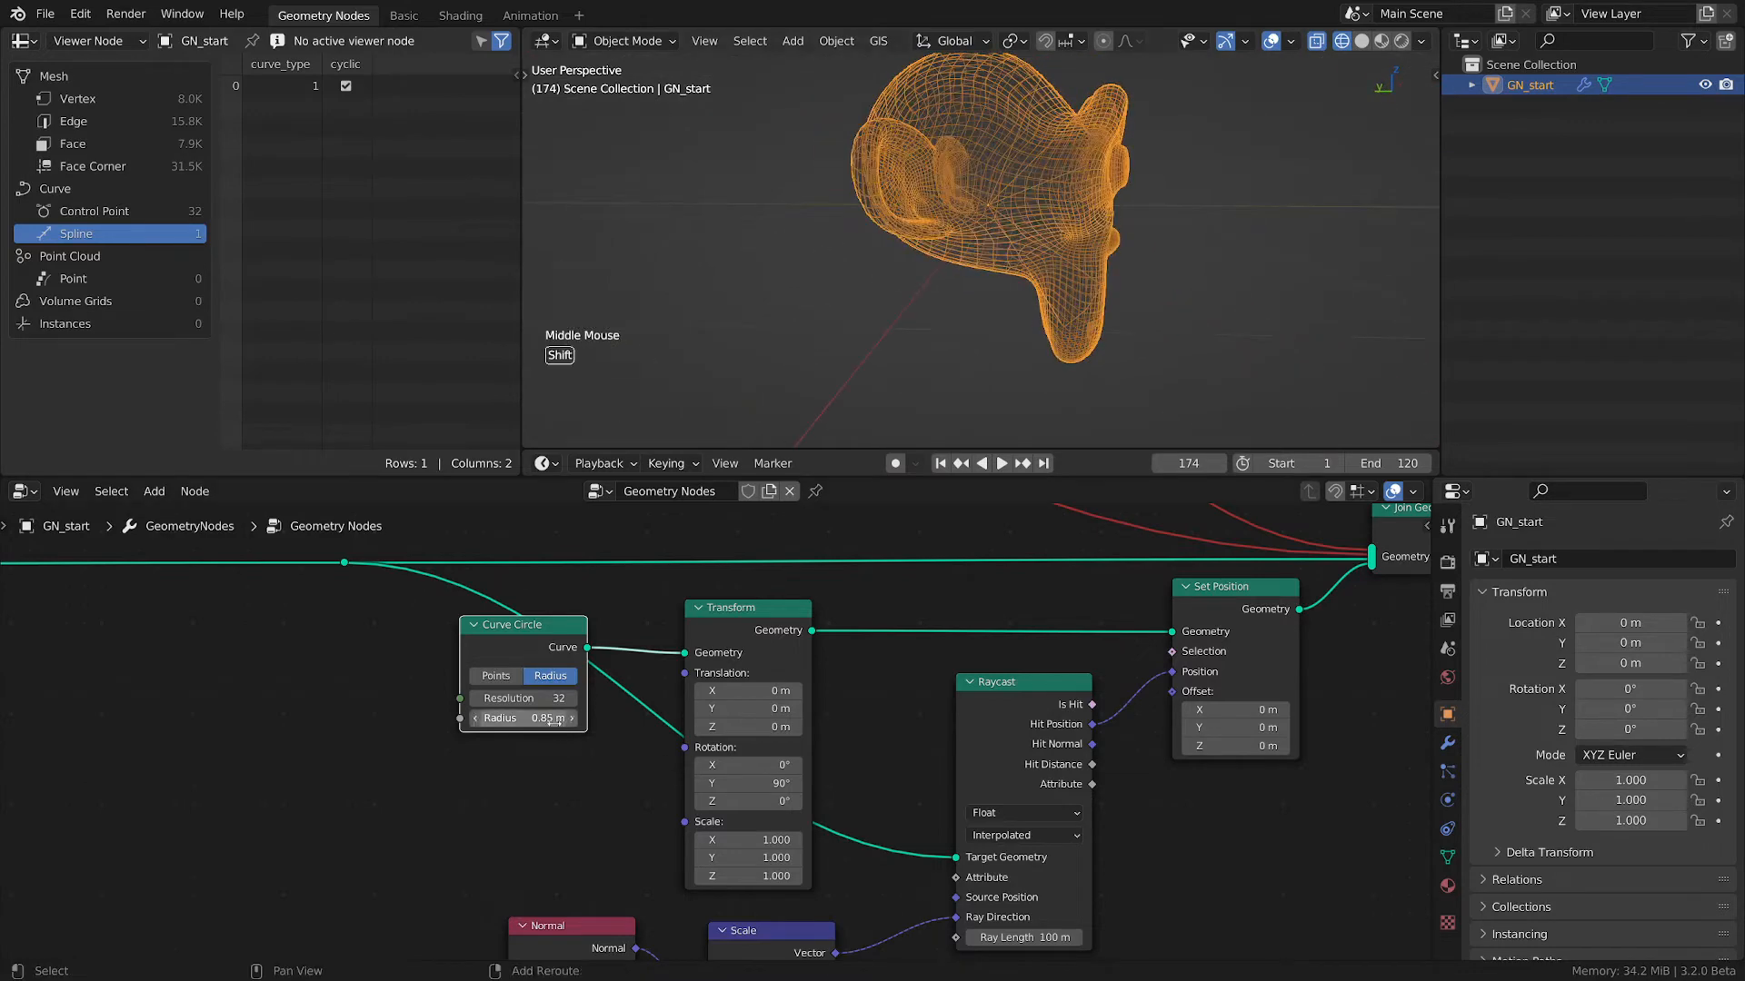
- Vary the Curve Circle's radius, ending at about 0.86 m, and return the viewport to solid display
{"action": "left_click_drag", "start_coordinate": [554, 719], "coordinate": [545, 719], "text": "shift"}
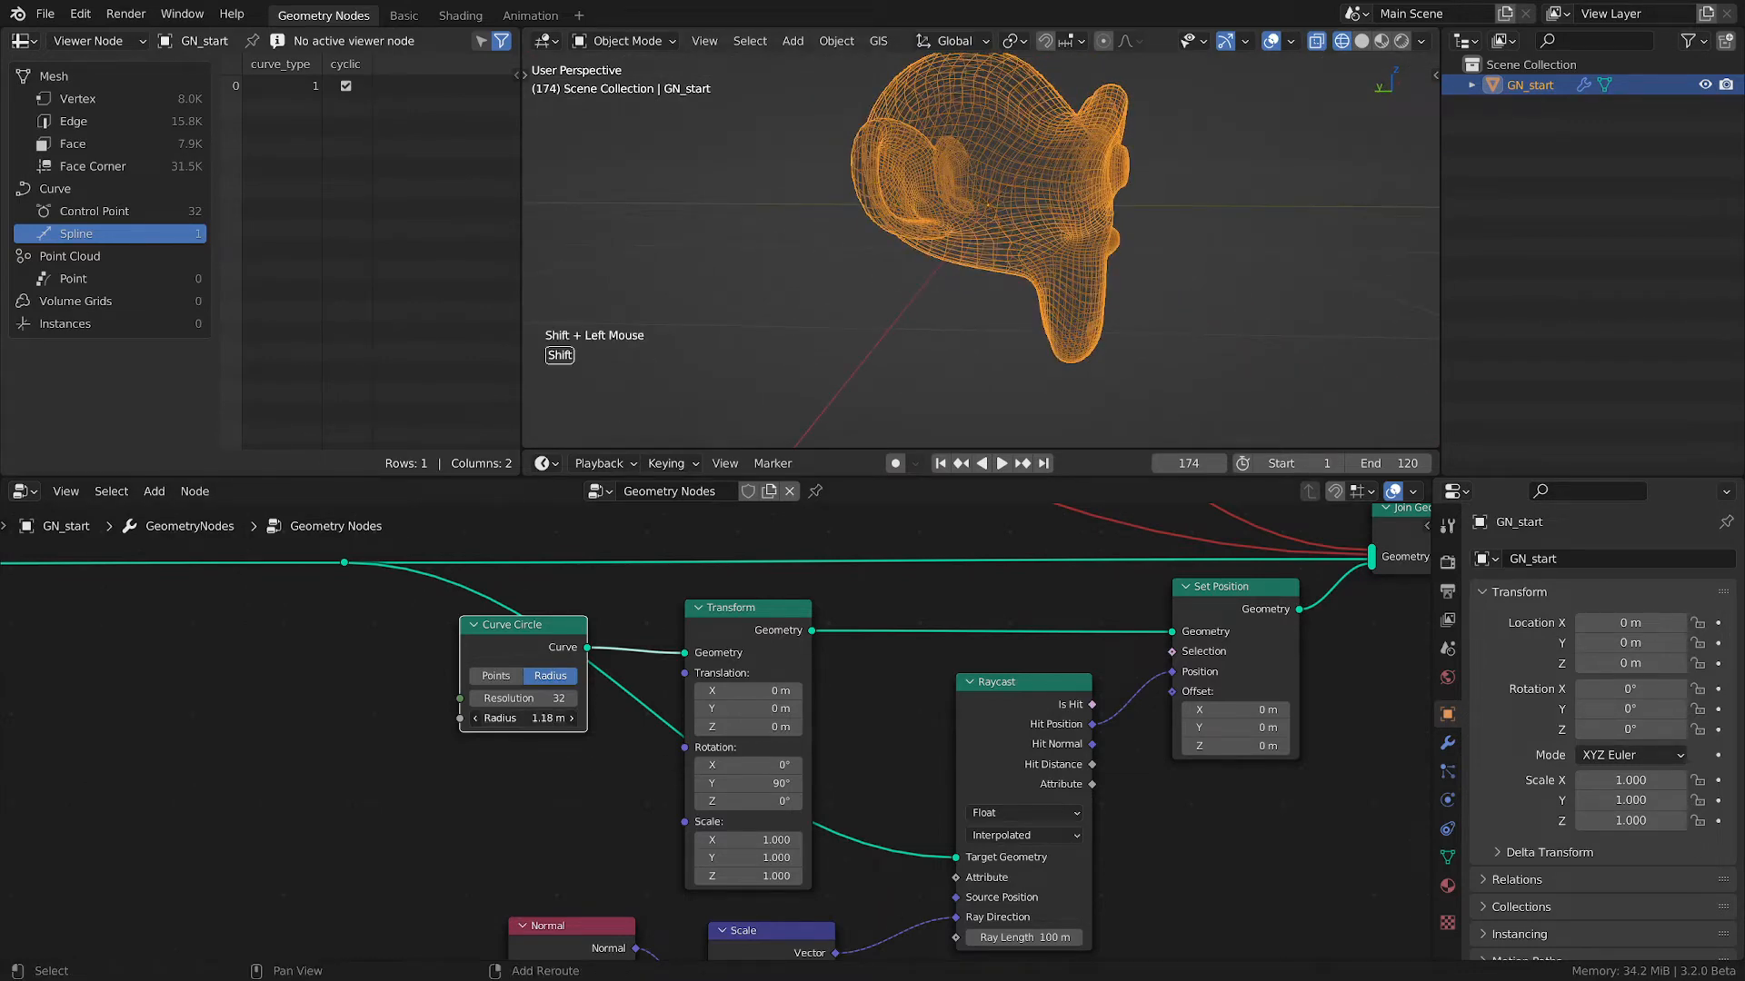
{"action": "left_click_drag", "start_coordinate": [545, 718], "coordinate": [556, 719], "text": "shift"}
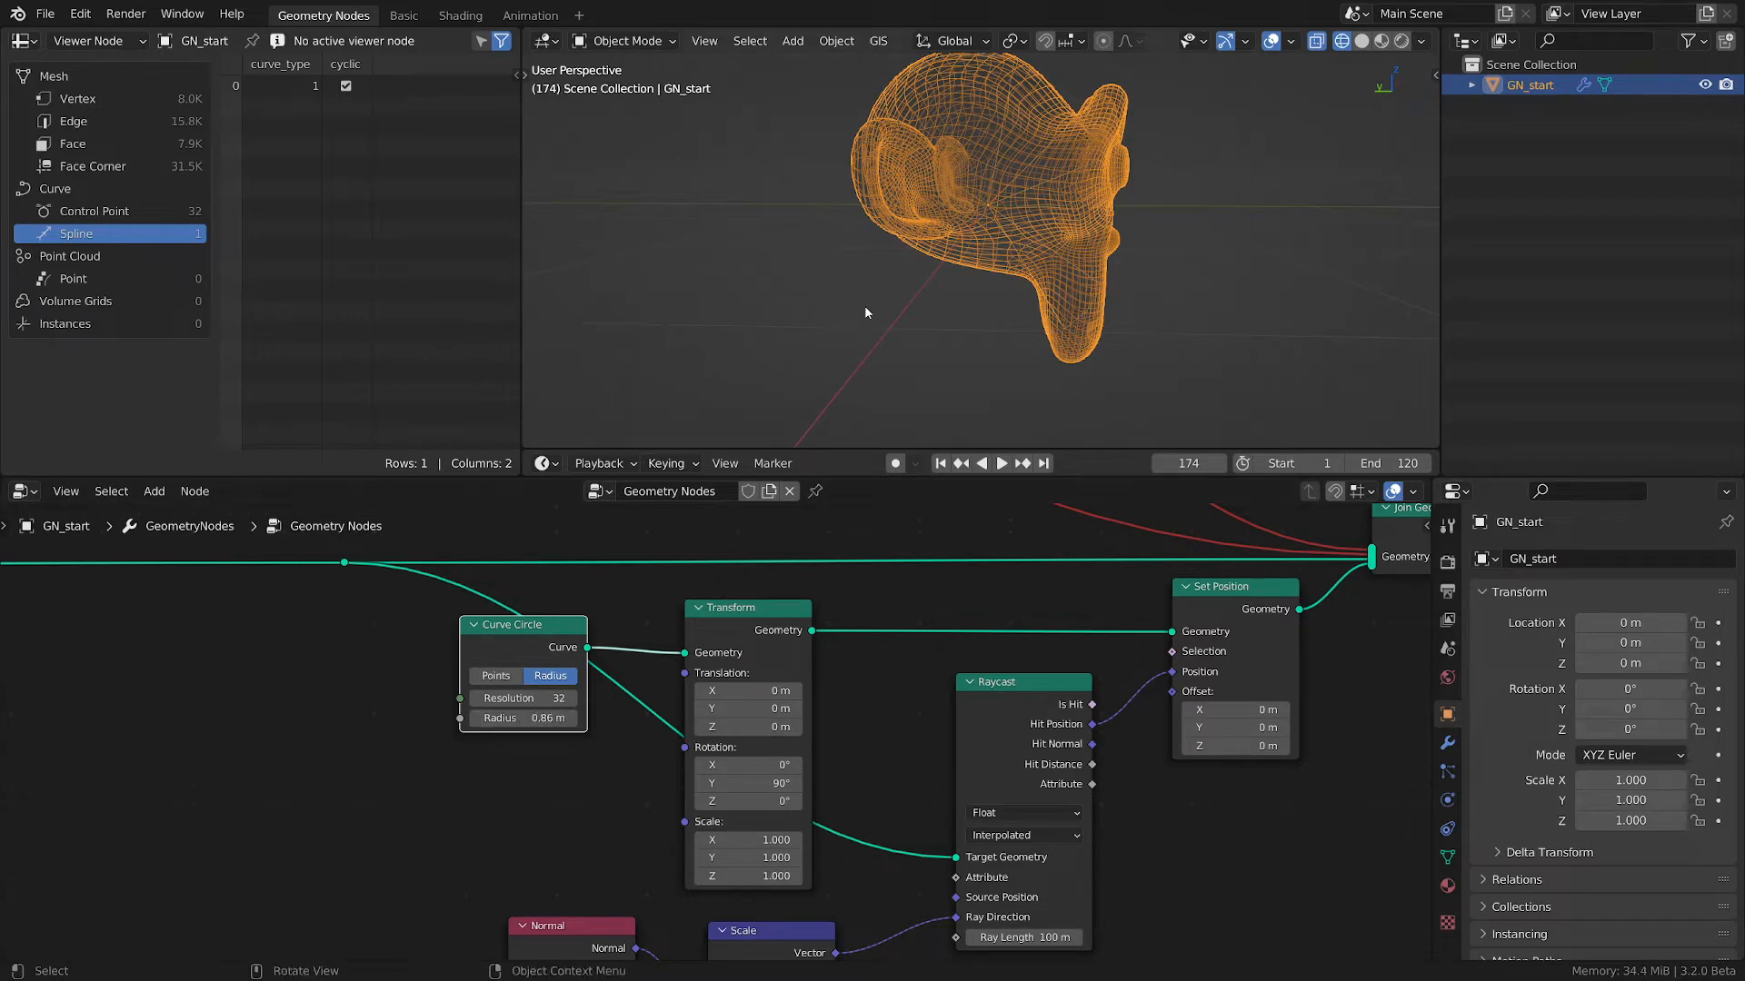
{"action": "mouse_move", "coordinate": [1080, 189]}
{"action": "middle_mouse_down"}
{"action": "mouse_move", "coordinate": [1154, 223]}
{"action": "mouse_move", "coordinate": [915, 428]}
{"action": "middle_mouse_up"}
{"action": "key", "text": "z"}
- Replace the Curve Circle node with a Mesh Circle node that feeds the Transform node's Geometry input
{"action": "left_click", "coordinate": [531, 659]}
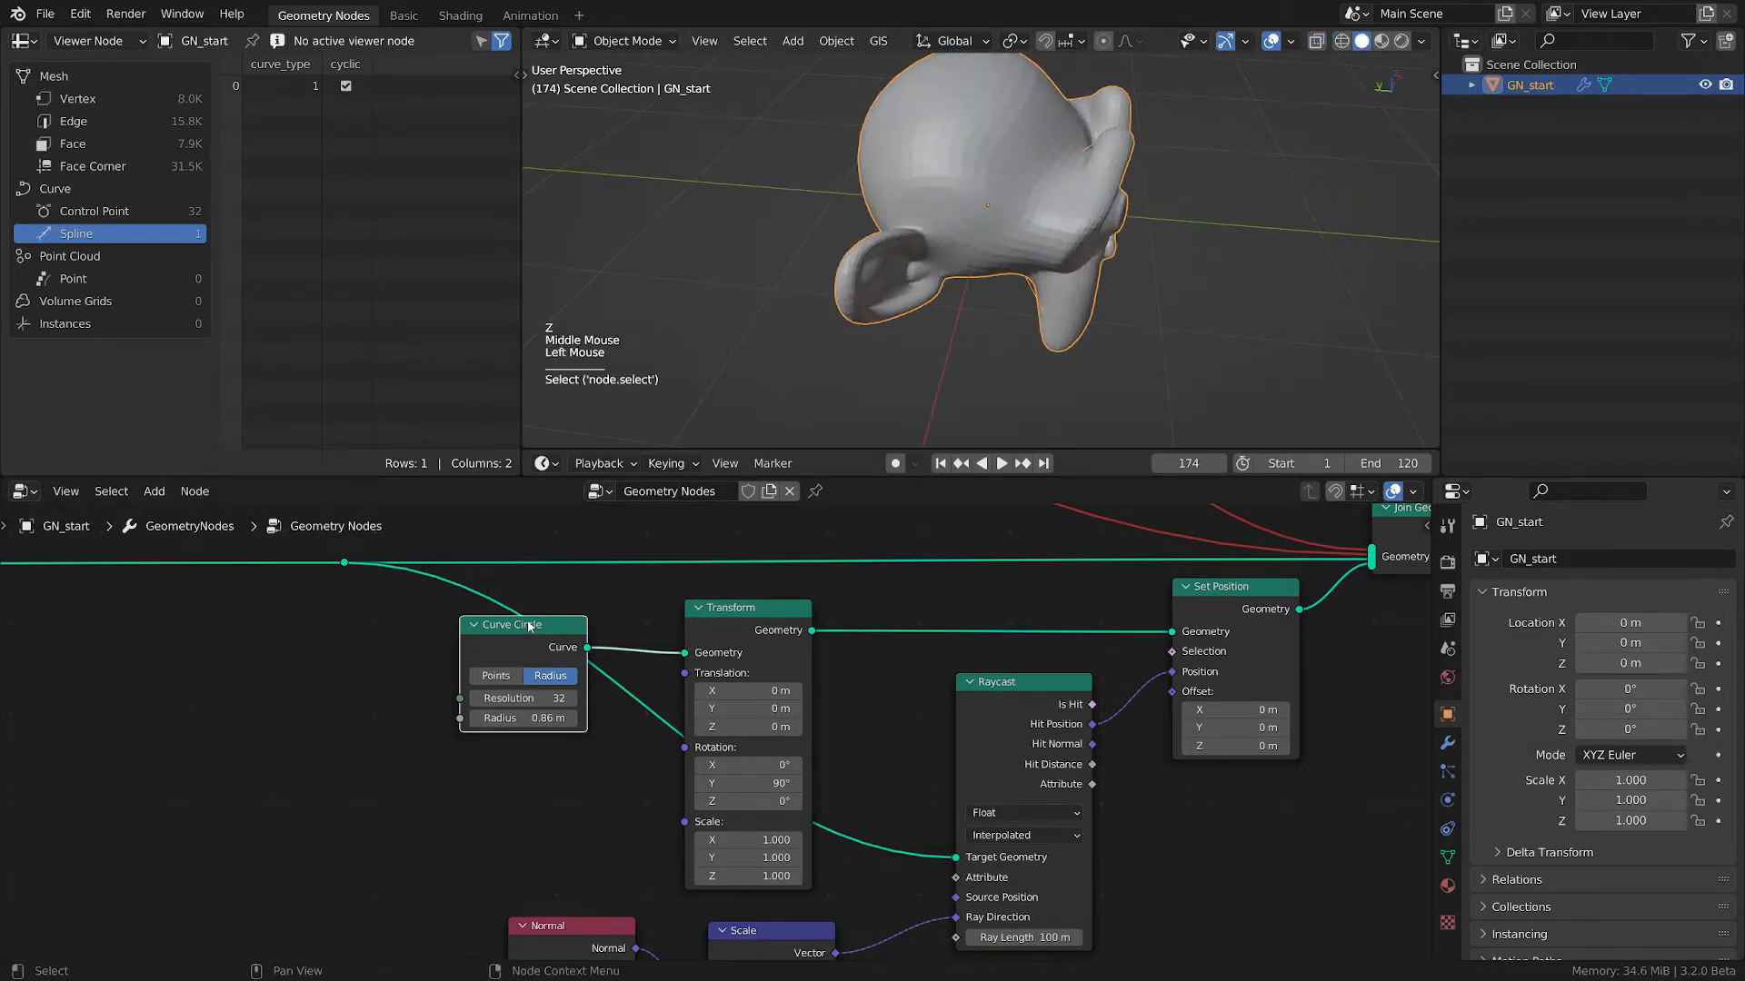
{"action": "left_click_drag", "start_coordinate": [531, 659], "coordinate": [432, 661]}
{"action": "key", "text": "shift+a"}
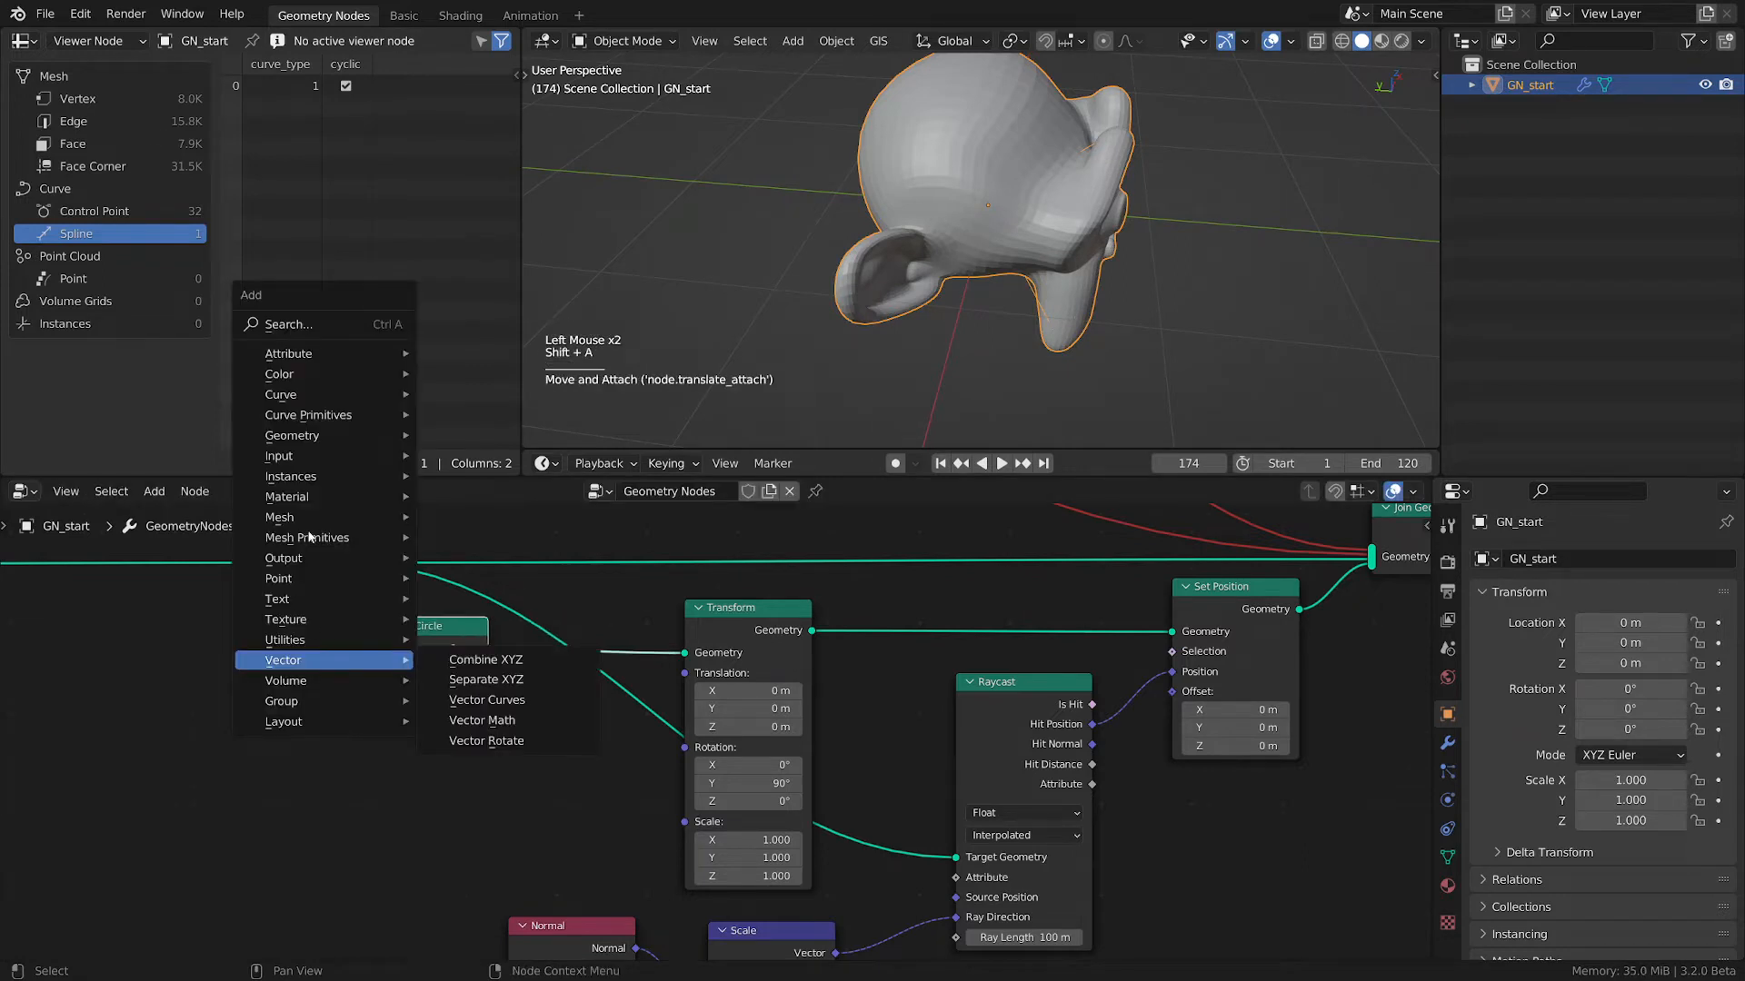
{"action": "mouse_move", "coordinate": [309, 537]}
{"action": "left_click", "coordinate": [514, 642]}
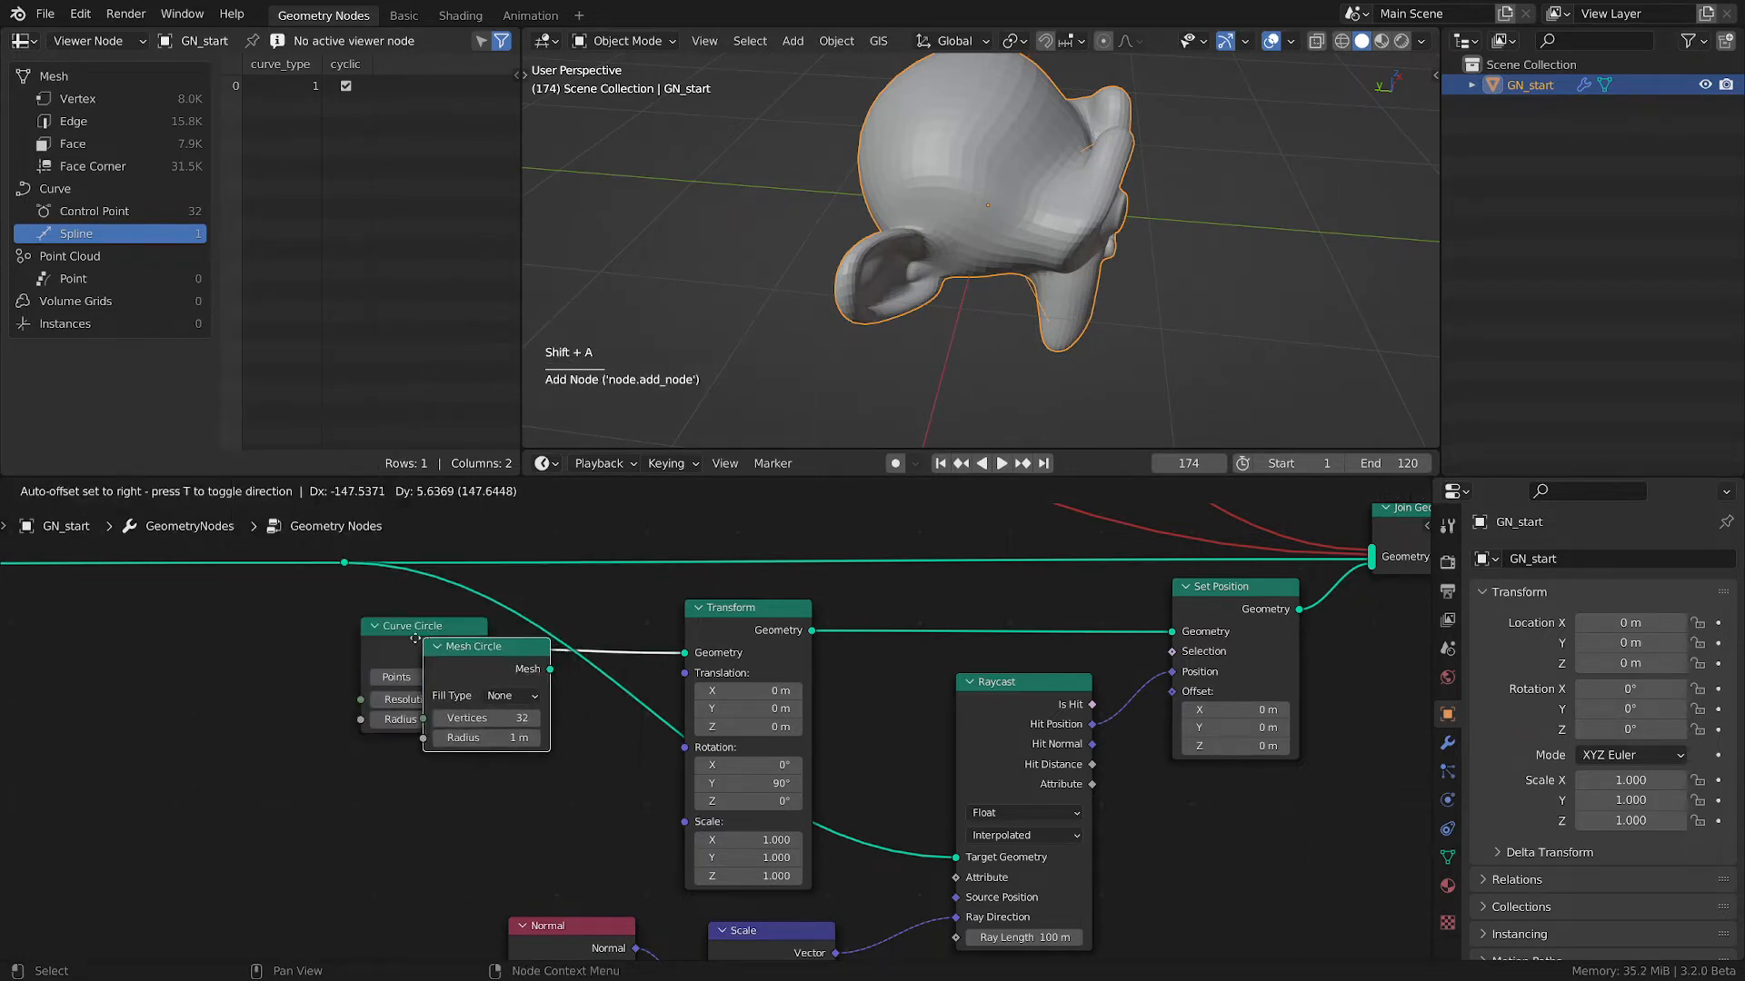
{"action": "left_click", "coordinate": [487, 692], "text": "ctrl"}
{"action": "left_click_drag", "start_coordinate": [487, 696], "coordinate": [480, 639]}
{"action": "left_click", "coordinate": [422, 626]}
{"action": "key", "text": "x"}
- Set the Mesh Circle's radius to 2 m and view the head from another angle
{"action": "double_click", "coordinate": [459, 726]}
{"action": "type", "text": "2"}
{"action": "key", "text": "Return"}
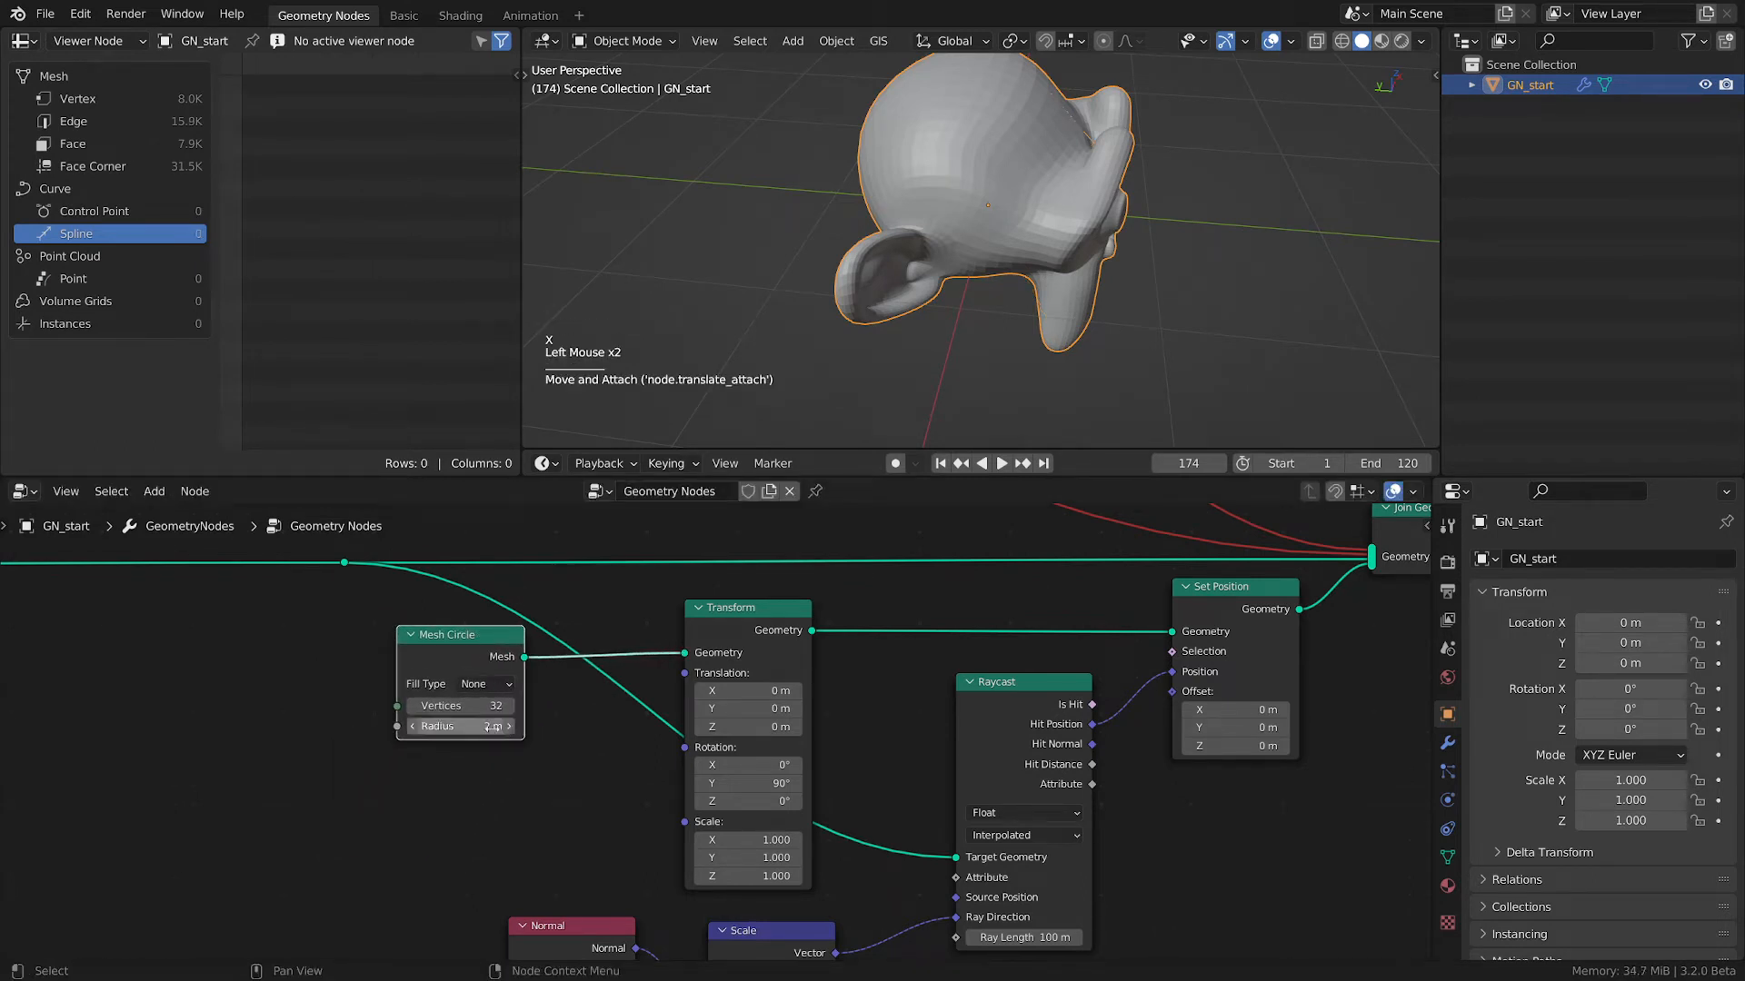
{"action": "middle_click_drag", "start_coordinate": [945, 209], "coordinate": [1054, 204]}
- Move the Scale and Normal nodes closer to the Raycast node and nudge the Mesh Circle node upward
{"action": "middle_click_drag", "start_coordinate": [898, 707], "coordinate": [947, 554]}
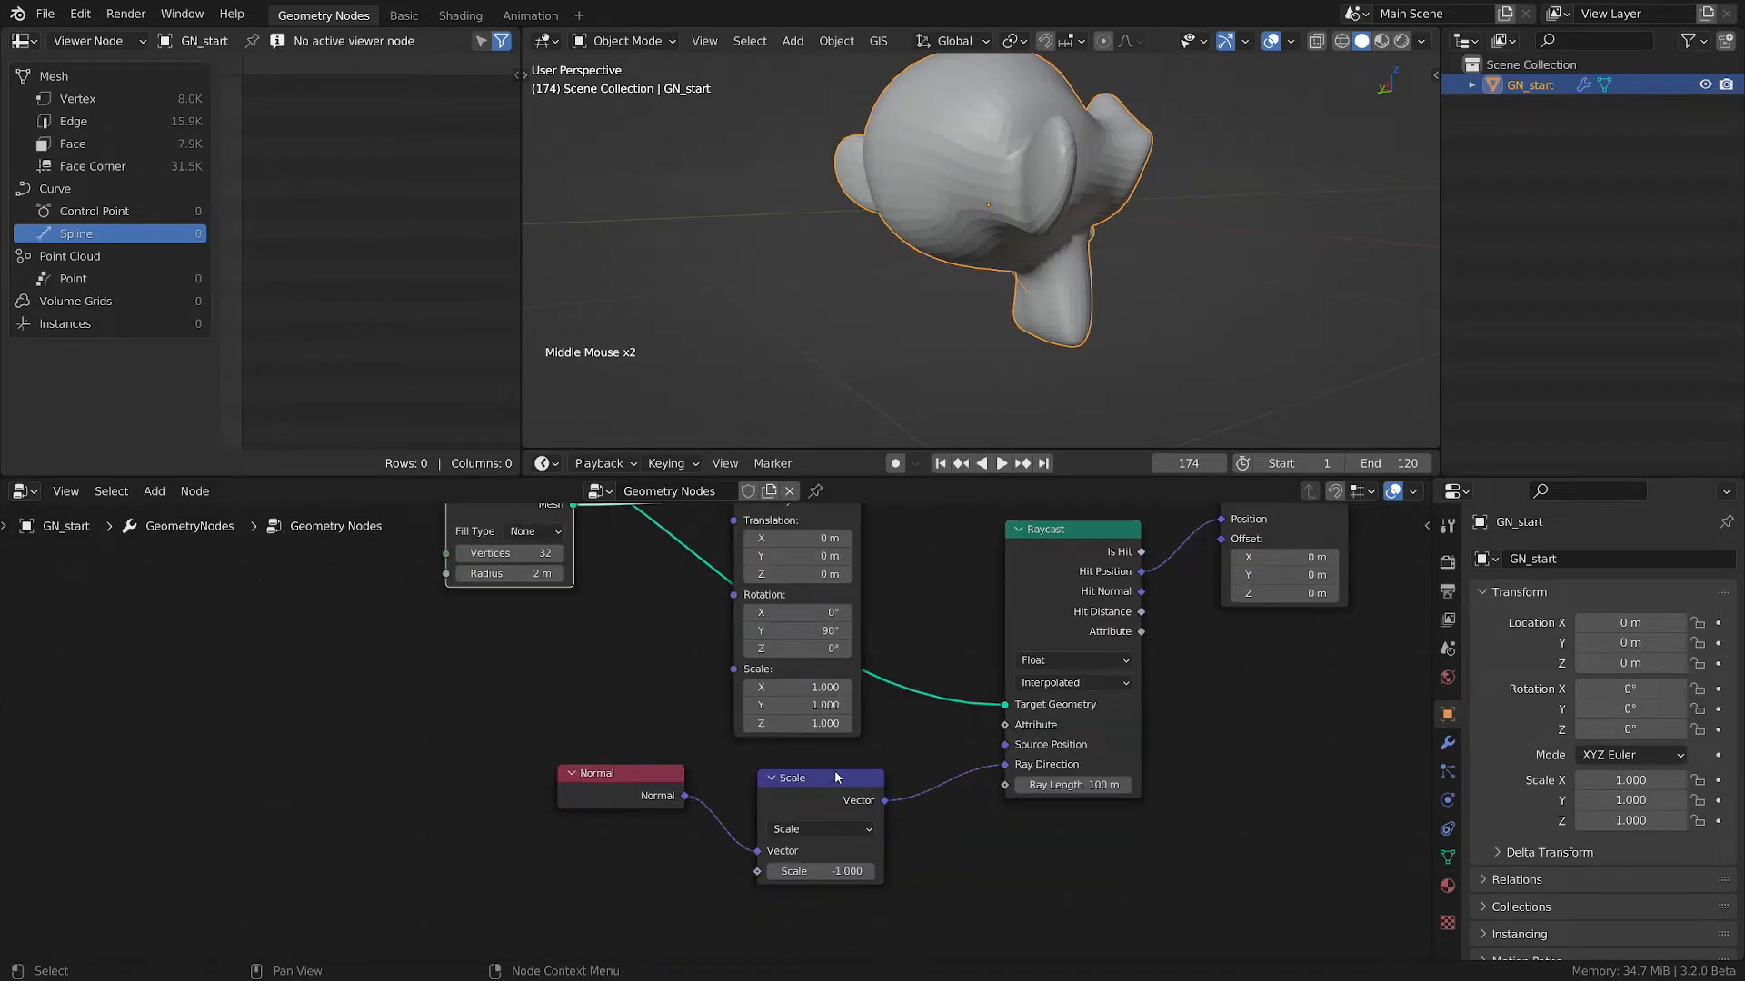
{"action": "left_click_drag", "start_coordinate": [837, 776], "coordinate": [884, 778]}
{"action": "left_click_drag", "start_coordinate": [662, 767], "coordinate": [696, 780]}
{"action": "middle_click_drag", "start_coordinate": [646, 674], "coordinate": [630, 767]}
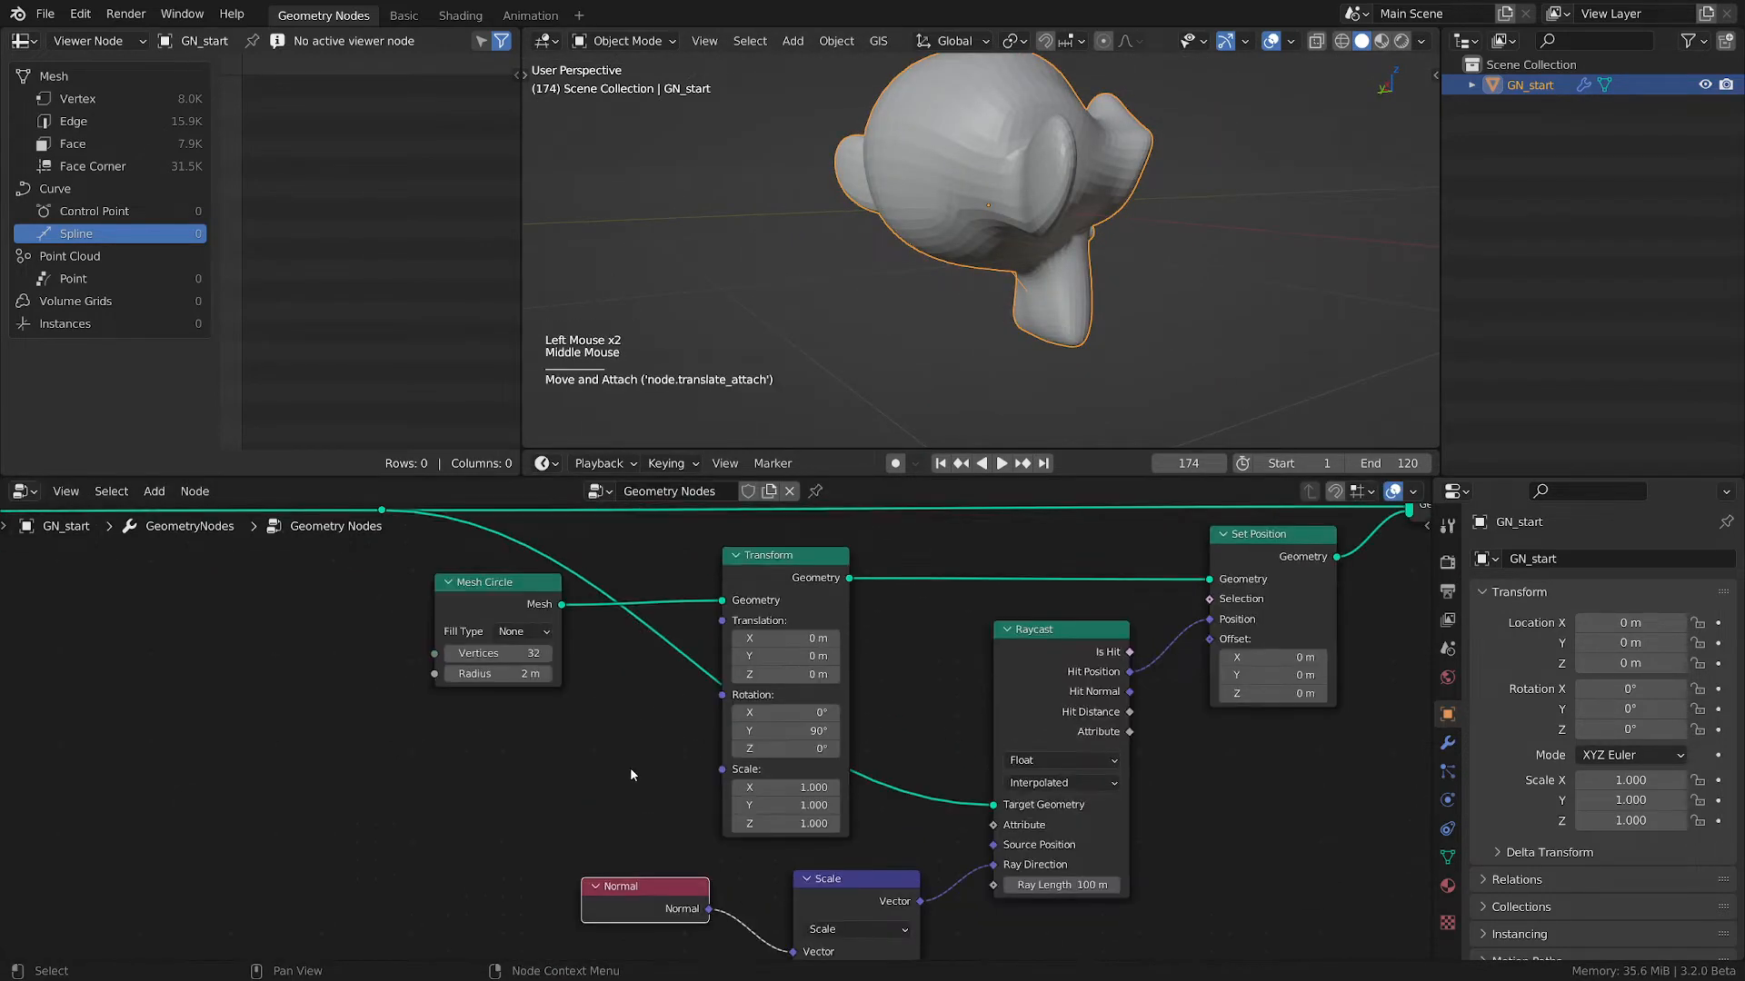
{"action": "left_click_drag", "start_coordinate": [536, 607], "coordinate": [541, 596]}
- Set the Mesh Circle's vertex count to 256 and inspect the projected outline around the head
{"action": "left_click", "coordinate": [545, 645]}
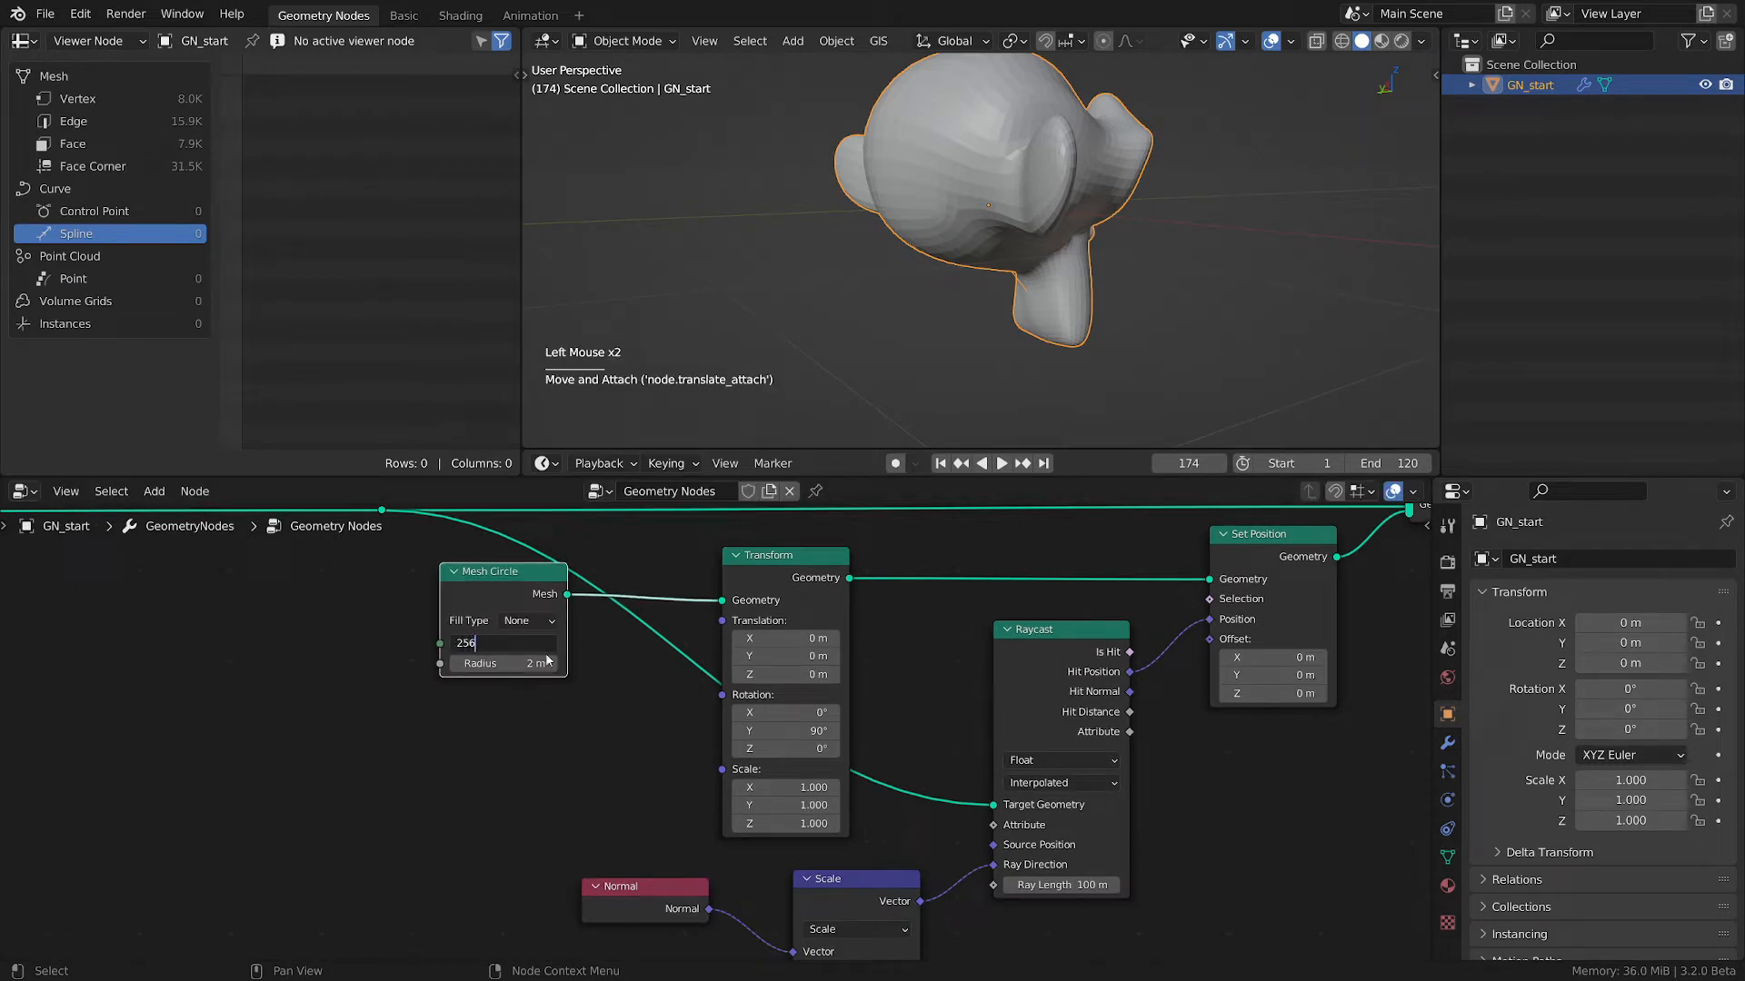
{"action": "key", "text": "Return"}
{"action": "middle_click_drag", "start_coordinate": [999, 311], "coordinate": [985, 213]}
{"action": "scroll", "coordinate": [1011, 274], "scroll_direction": "up", "scroll_amount": 2}
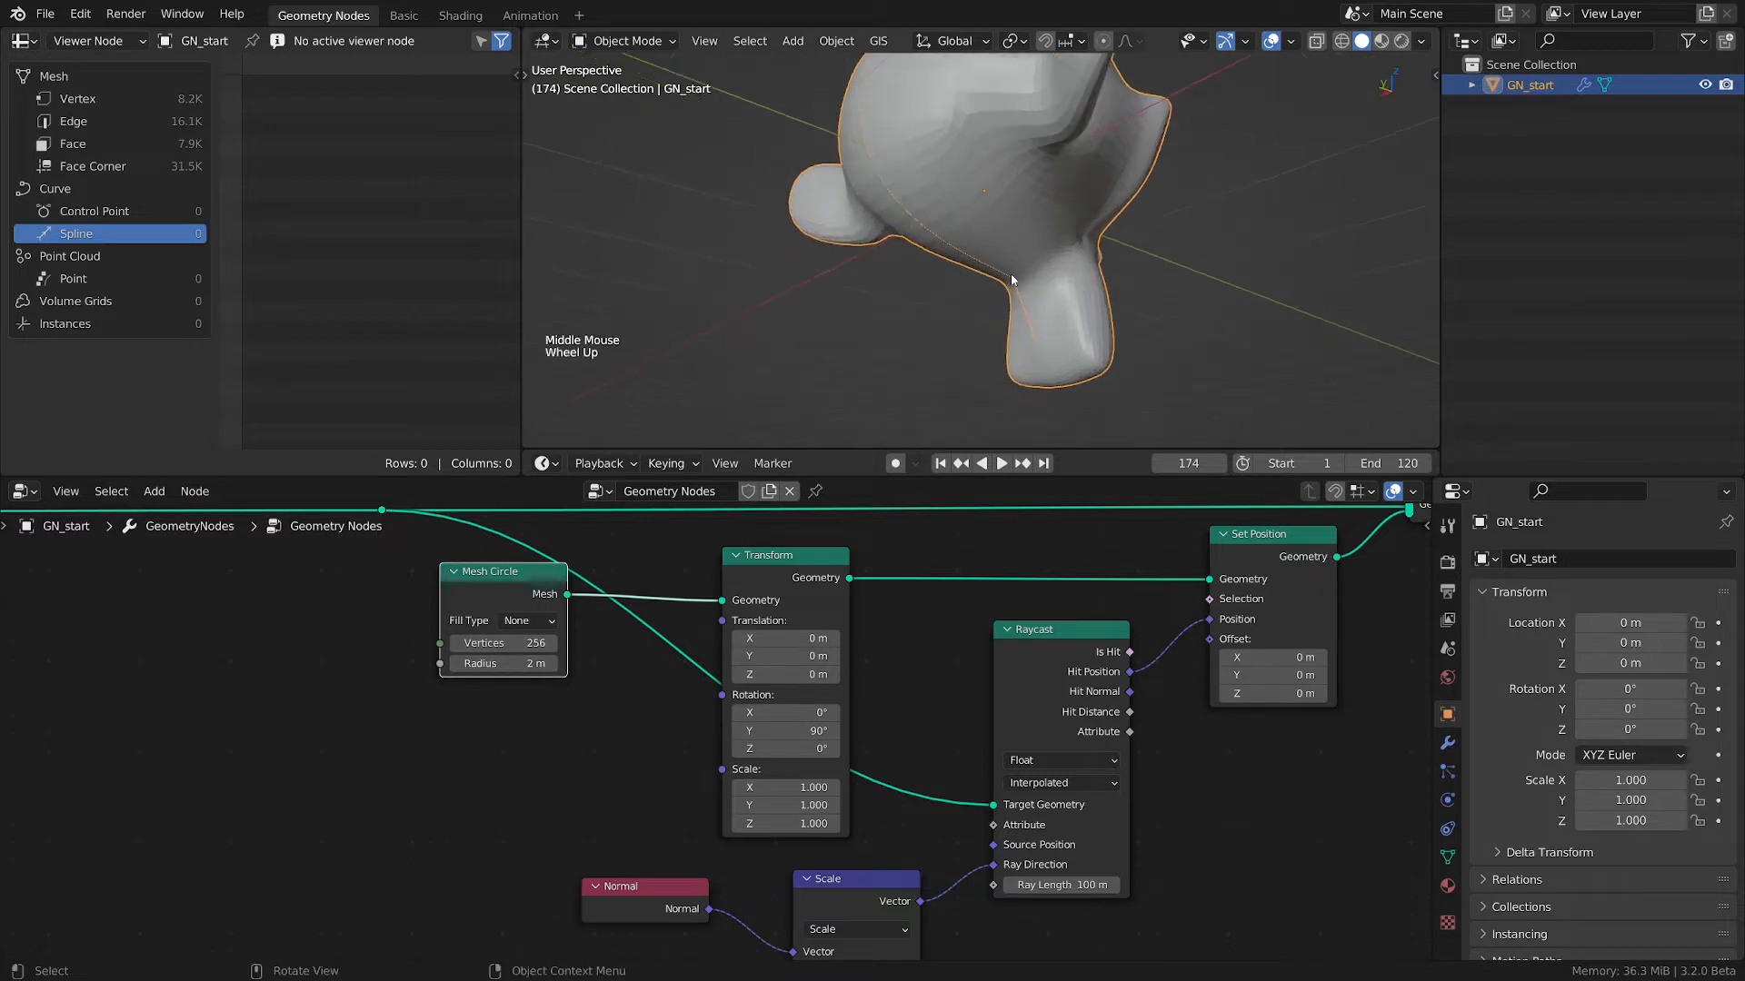
{"action": "mouse_move", "coordinate": [1010, 274]}
{"action": "middle_mouse_down"}
{"action": "mouse_move", "coordinate": [914, 299]}
{"action": "mouse_move", "coordinate": [988, 264]}
{"action": "middle_mouse_up"}
{"action": "scroll", "coordinate": [914, 299], "scroll_direction": "down", "scroll_amount": 2}
{"action": "scroll", "coordinate": [989, 264], "scroll_direction": "up", "scroll_amount": 1}
- Shift the circle along X to about 0.87 m with the Transform node's translation, checking how the outline follows the face
{"action": "left_click_drag", "start_coordinate": [787, 639], "coordinate": [804, 639], "text": "shift"}
{"action": "middle_click_drag", "start_coordinate": [1101, 266], "coordinate": [921, 238]}
{"action": "left_click_drag", "start_coordinate": [787, 639], "coordinate": [798, 639], "text": "shift"}
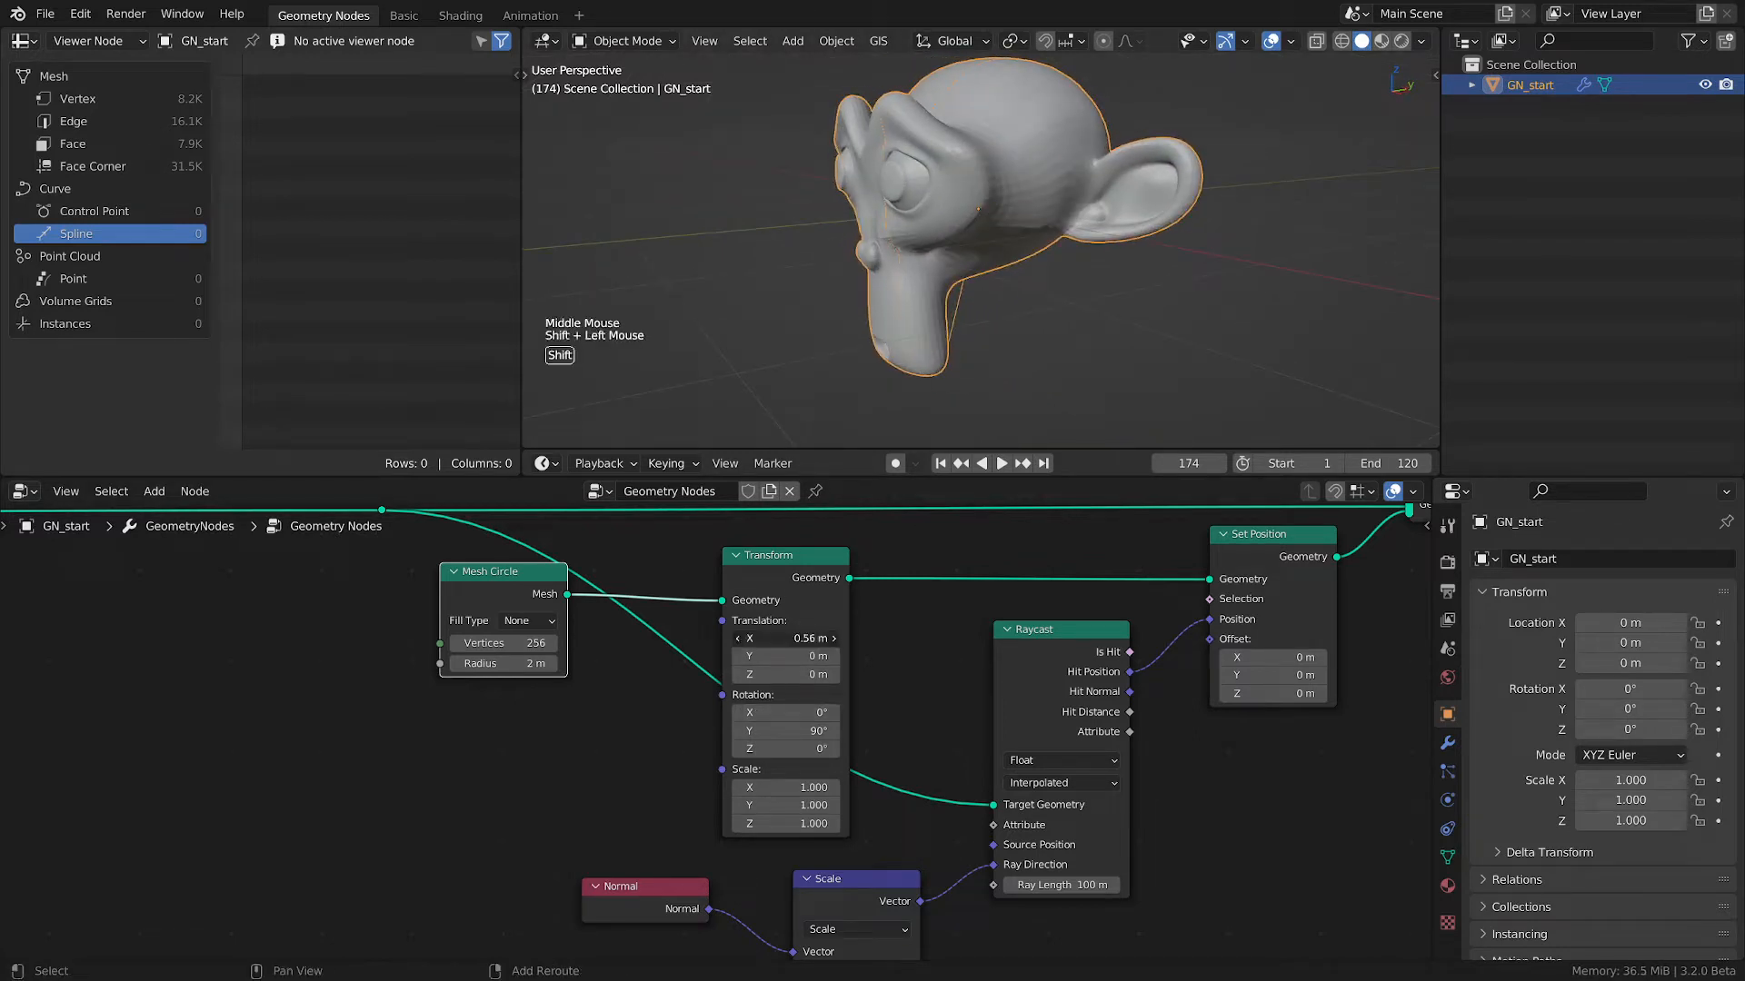
{"action": "scroll", "coordinate": [864, 303], "scroll_direction": "up", "scroll_amount": 2}
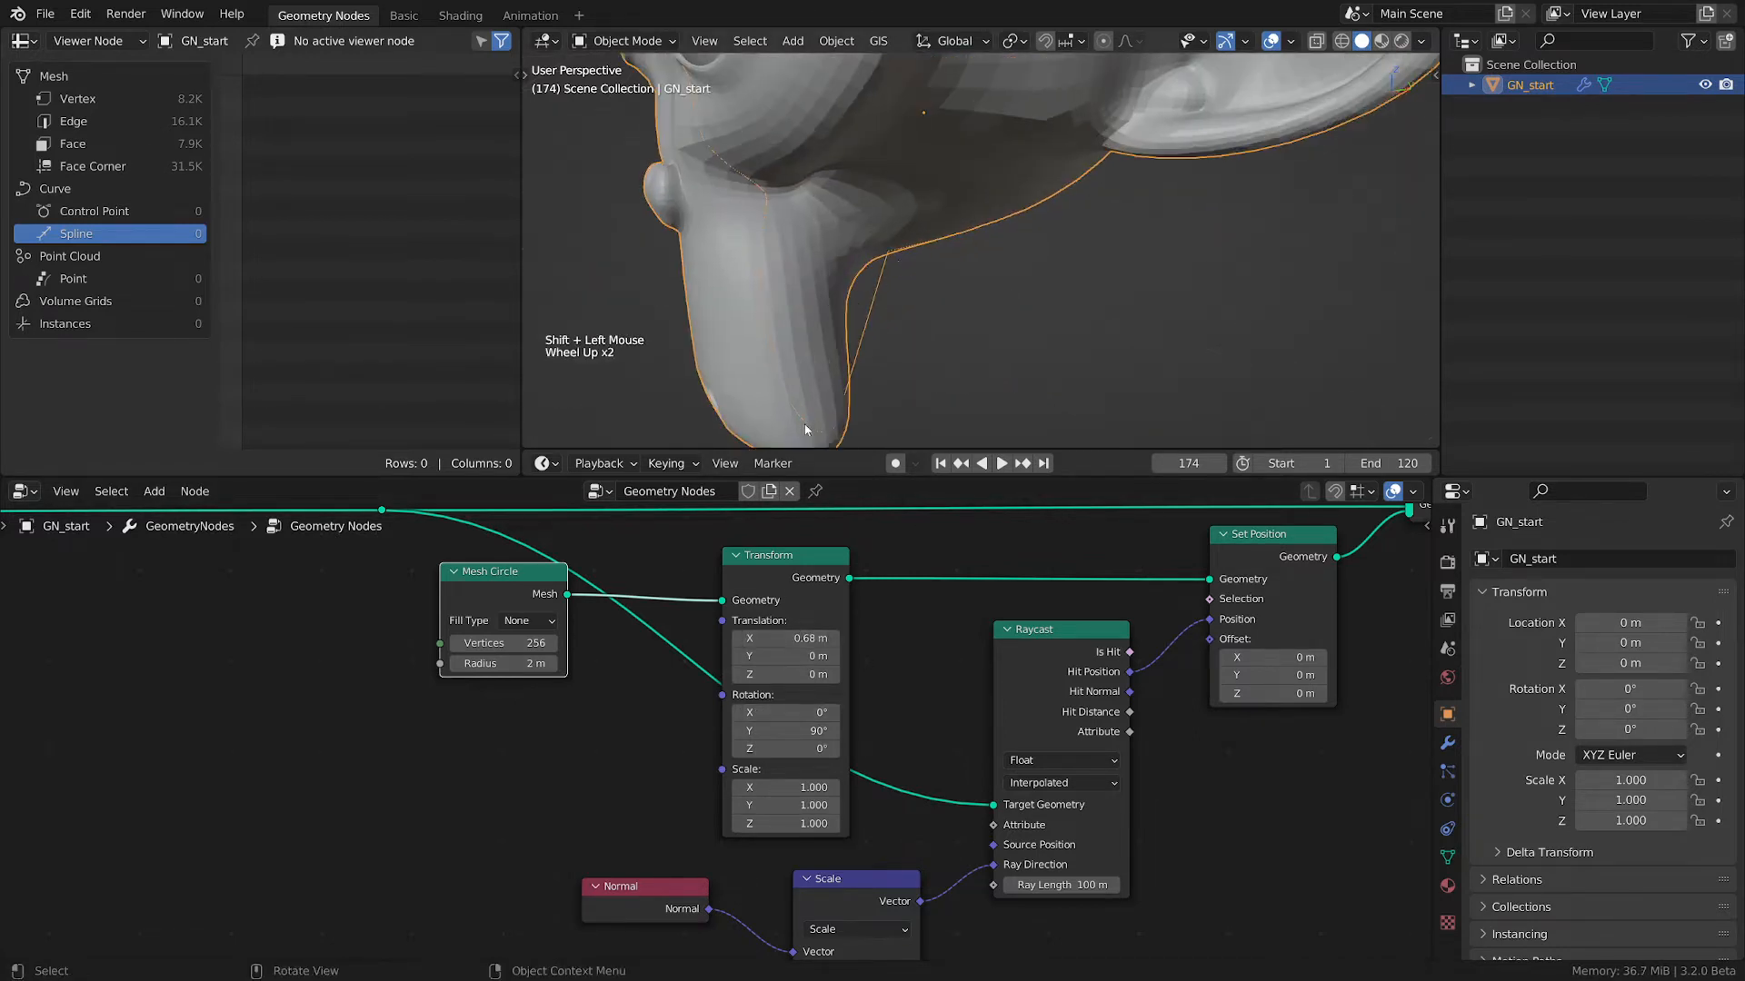
{"action": "scroll", "coordinate": [854, 391], "scroll_direction": "down", "scroll_amount": 2}
{"action": "middle_click_drag", "start_coordinate": [901, 356], "coordinate": [945, 300]}
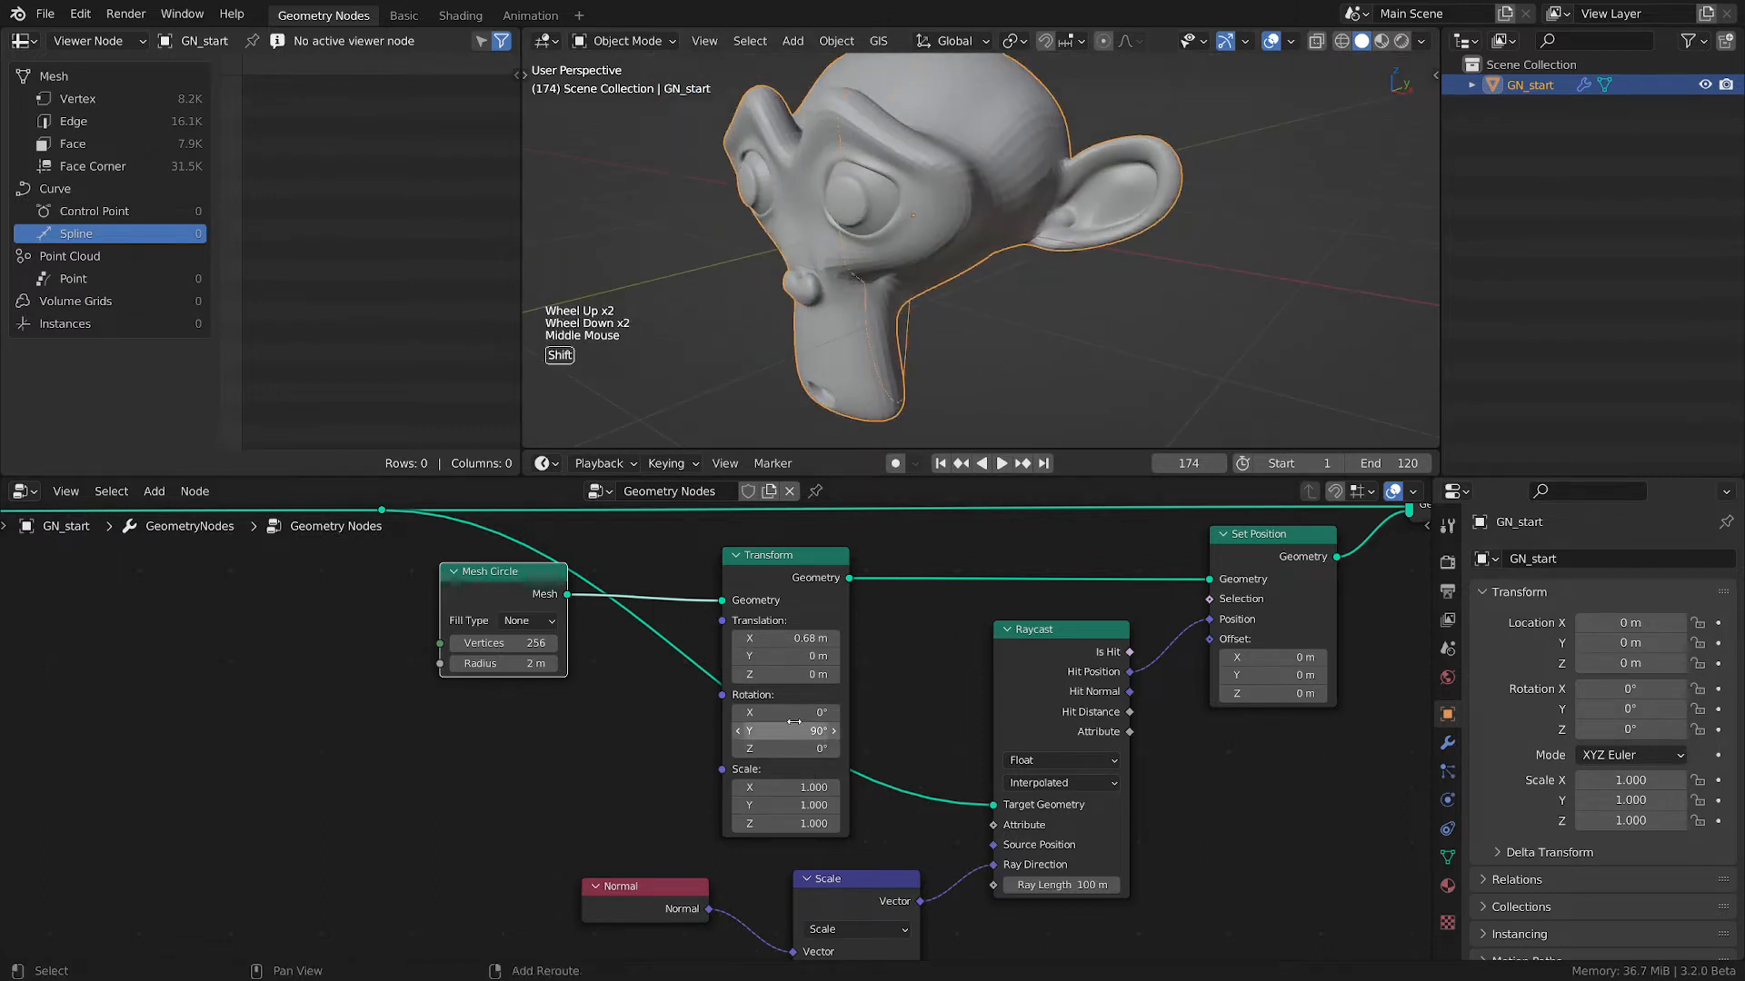
{"action": "left_click_drag", "start_coordinate": [789, 639], "coordinate": [803, 639], "text": "shift"}
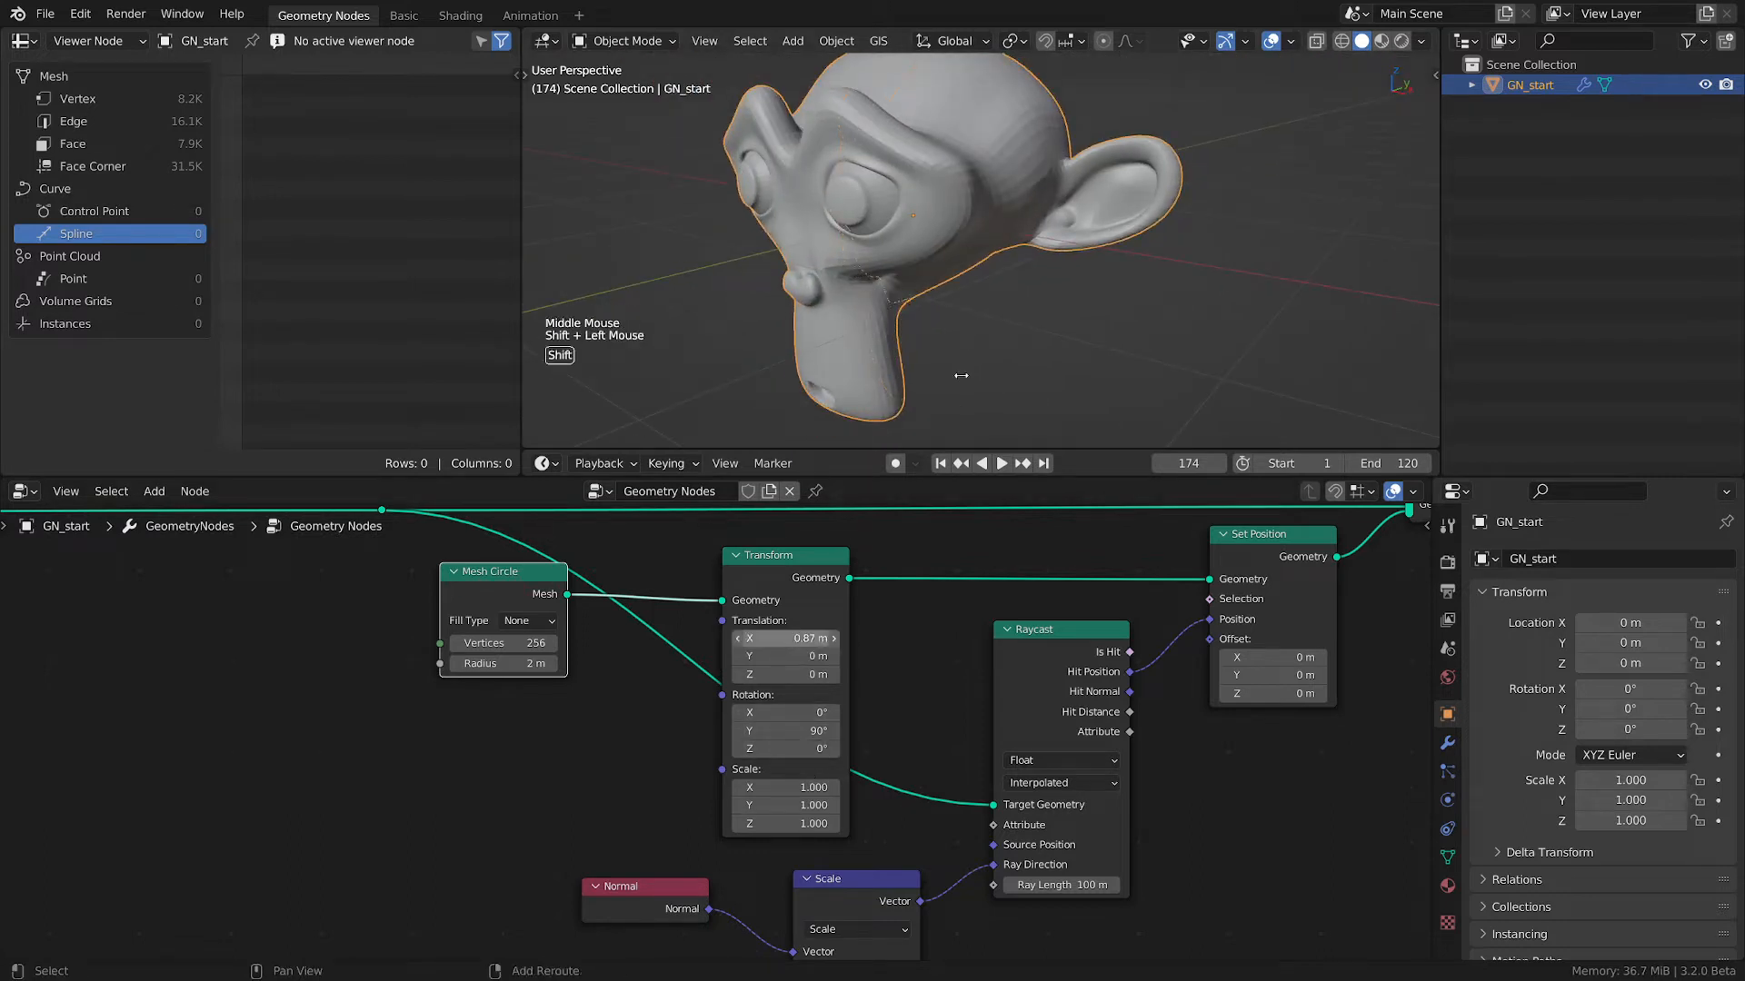
{"action": "middle_click_drag", "start_coordinate": [981, 309], "coordinate": [1133, 320]}
{"action": "scroll", "coordinate": [886, 272], "scroll_direction": "down", "scroll_amount": 2}
{"action": "middle_click_drag", "start_coordinate": [885, 268], "coordinate": [851, 246]}
{"action": "scroll", "coordinate": [641, 632], "scroll_direction": "down", "scroll_amount": 3}
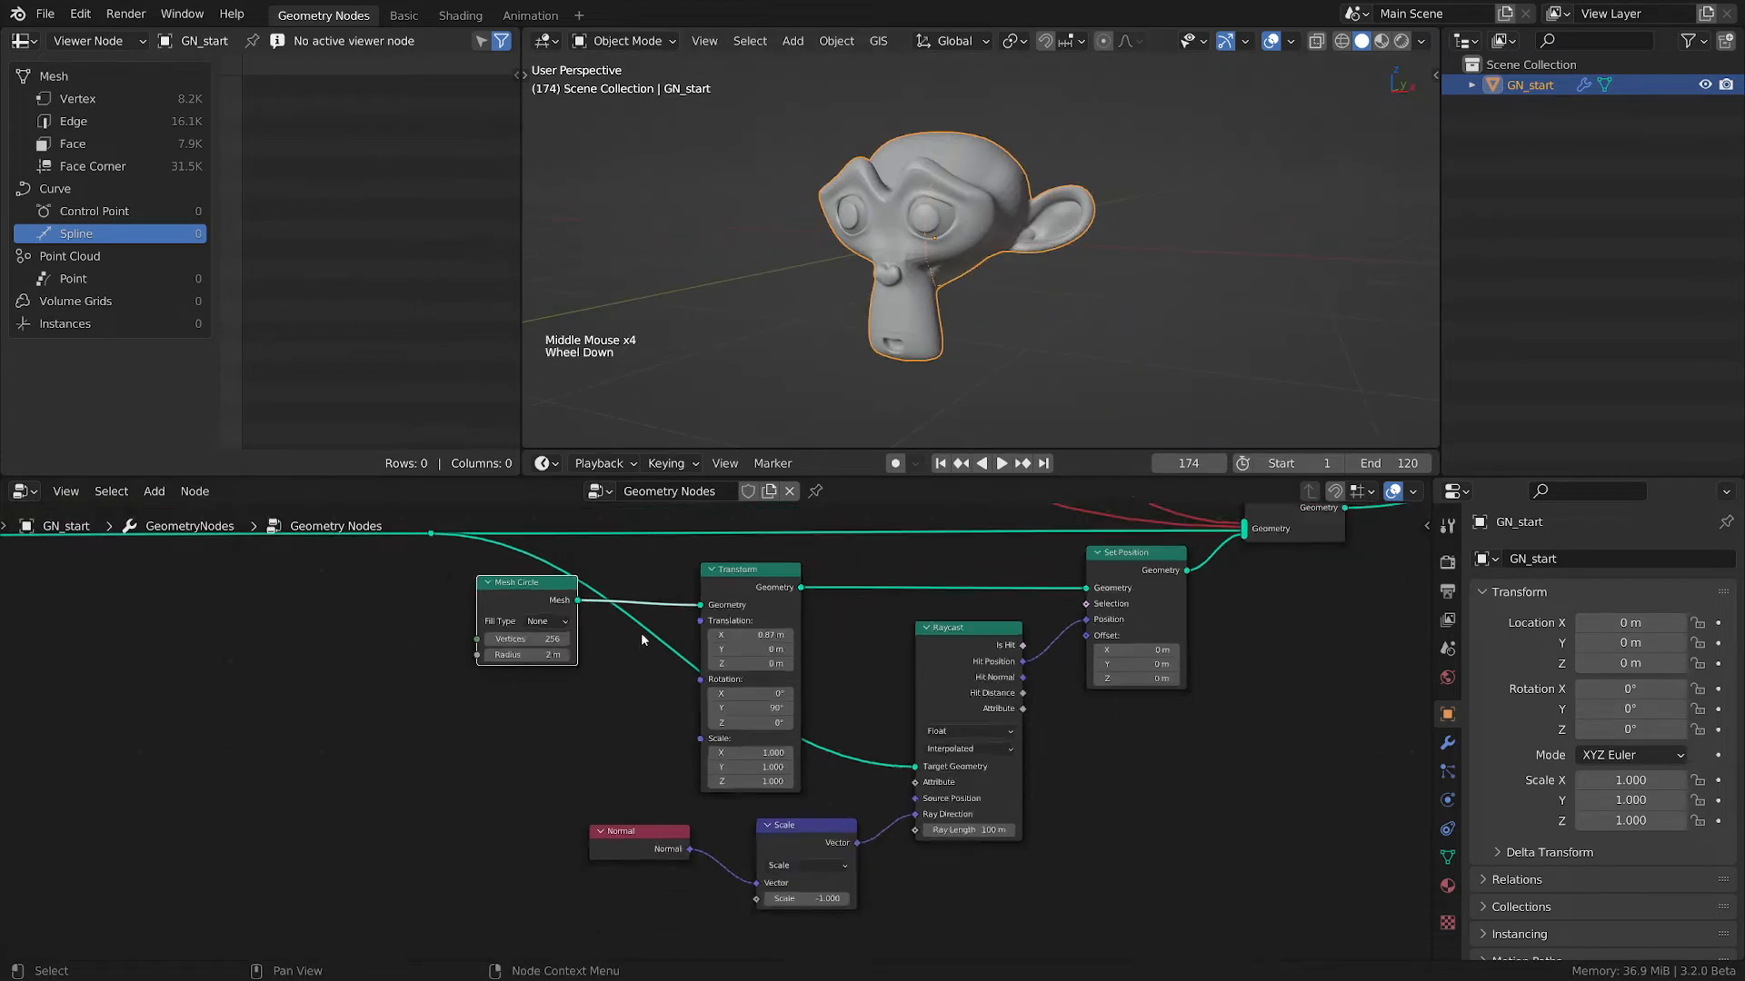
- Delete the Mesh Circle, Transform, Normal, Scale, Raycast and Set Position nodes, and dissolve the leftover reroute while keeping its link
{"action": "scroll", "coordinate": [771, 671], "scroll_direction": "up", "scroll_amount": 4}
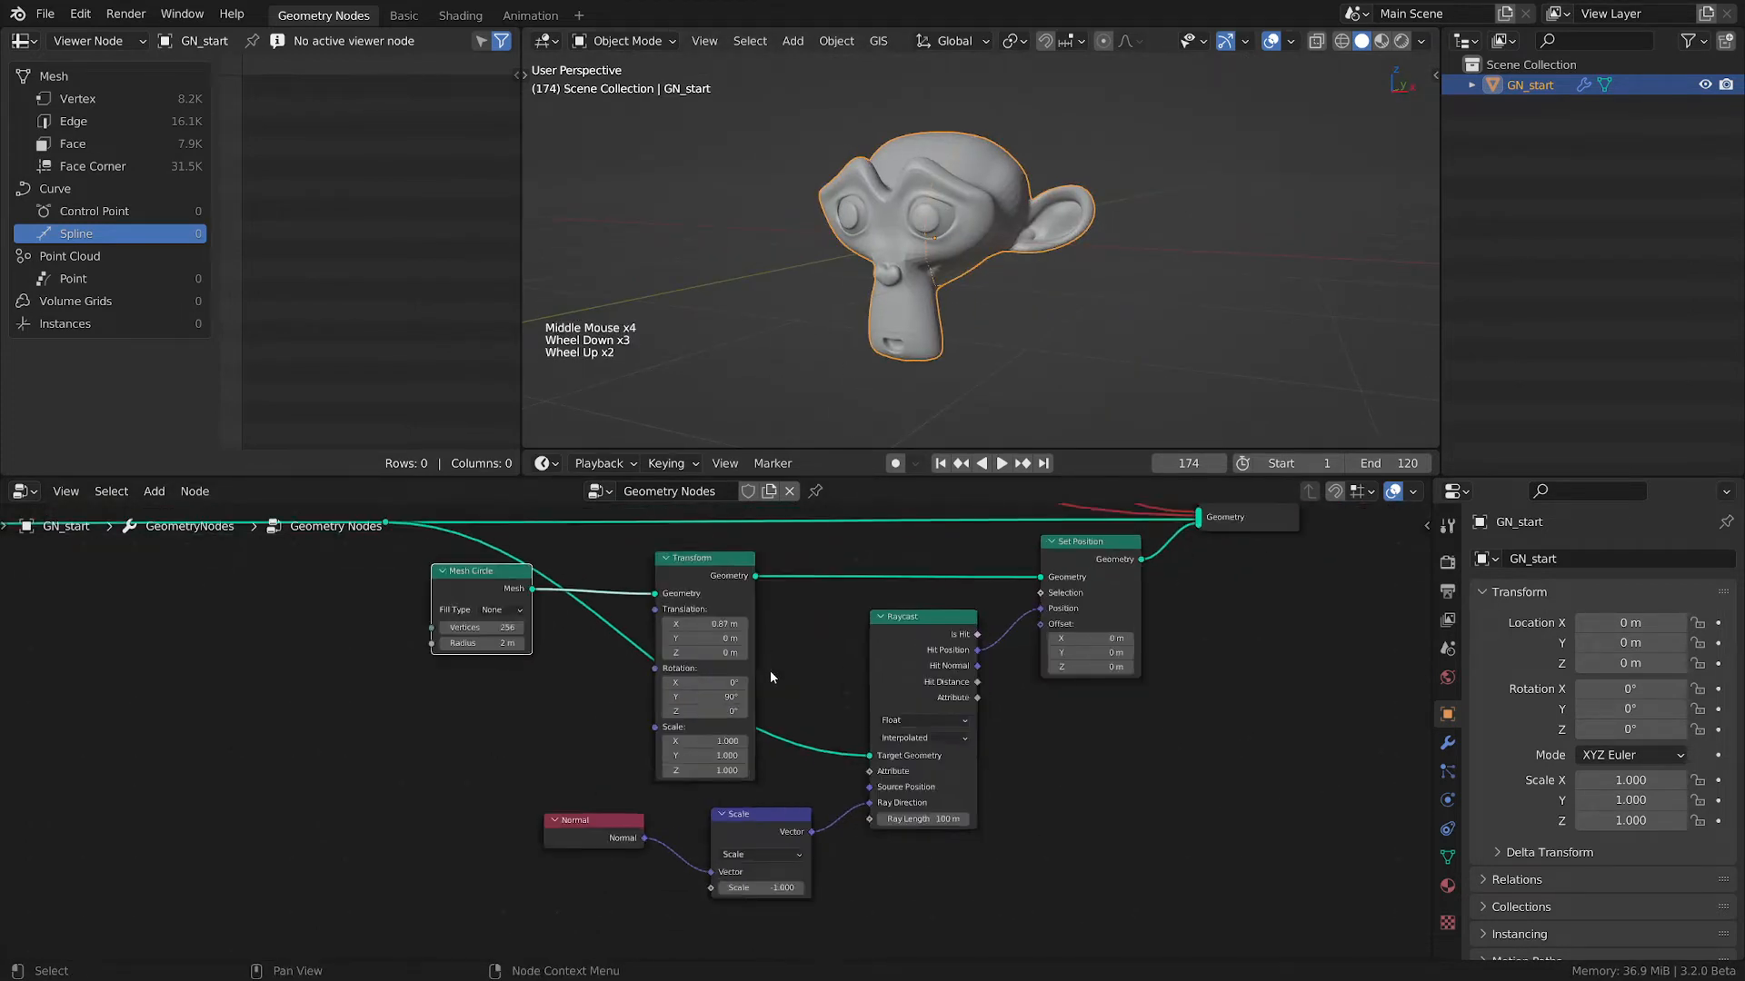
{"action": "scroll", "coordinate": [886, 703], "scroll_direction": "down", "scroll_amount": 4}
{"action": "middle_click_drag", "start_coordinate": [691, 698], "coordinate": [545, 691]}
{"action": "scroll", "coordinate": [535, 691], "scroll_direction": "down", "scroll_amount": 1}
{"action": "left_click_drag", "start_coordinate": [404, 661], "coordinate": [1024, 947]}
{"action": "key", "text": "x"}
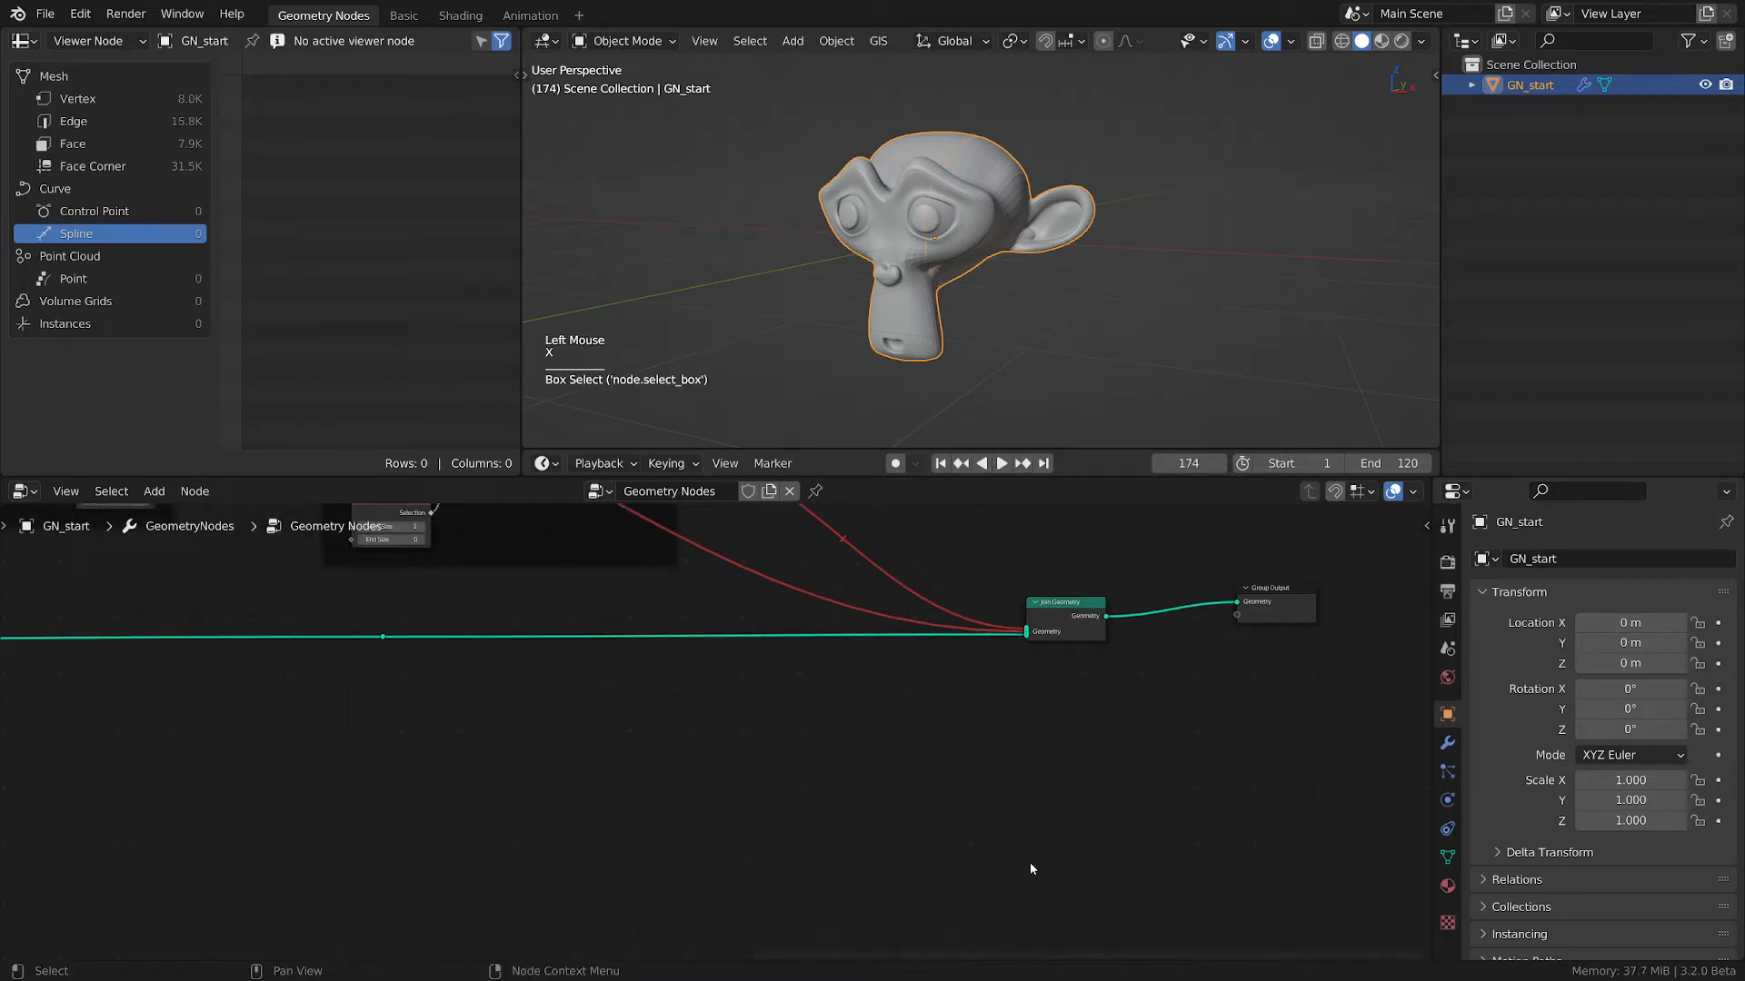
{"action": "left_click", "coordinate": [505, 705]}
{"action": "key", "text": "ctrl+x"}
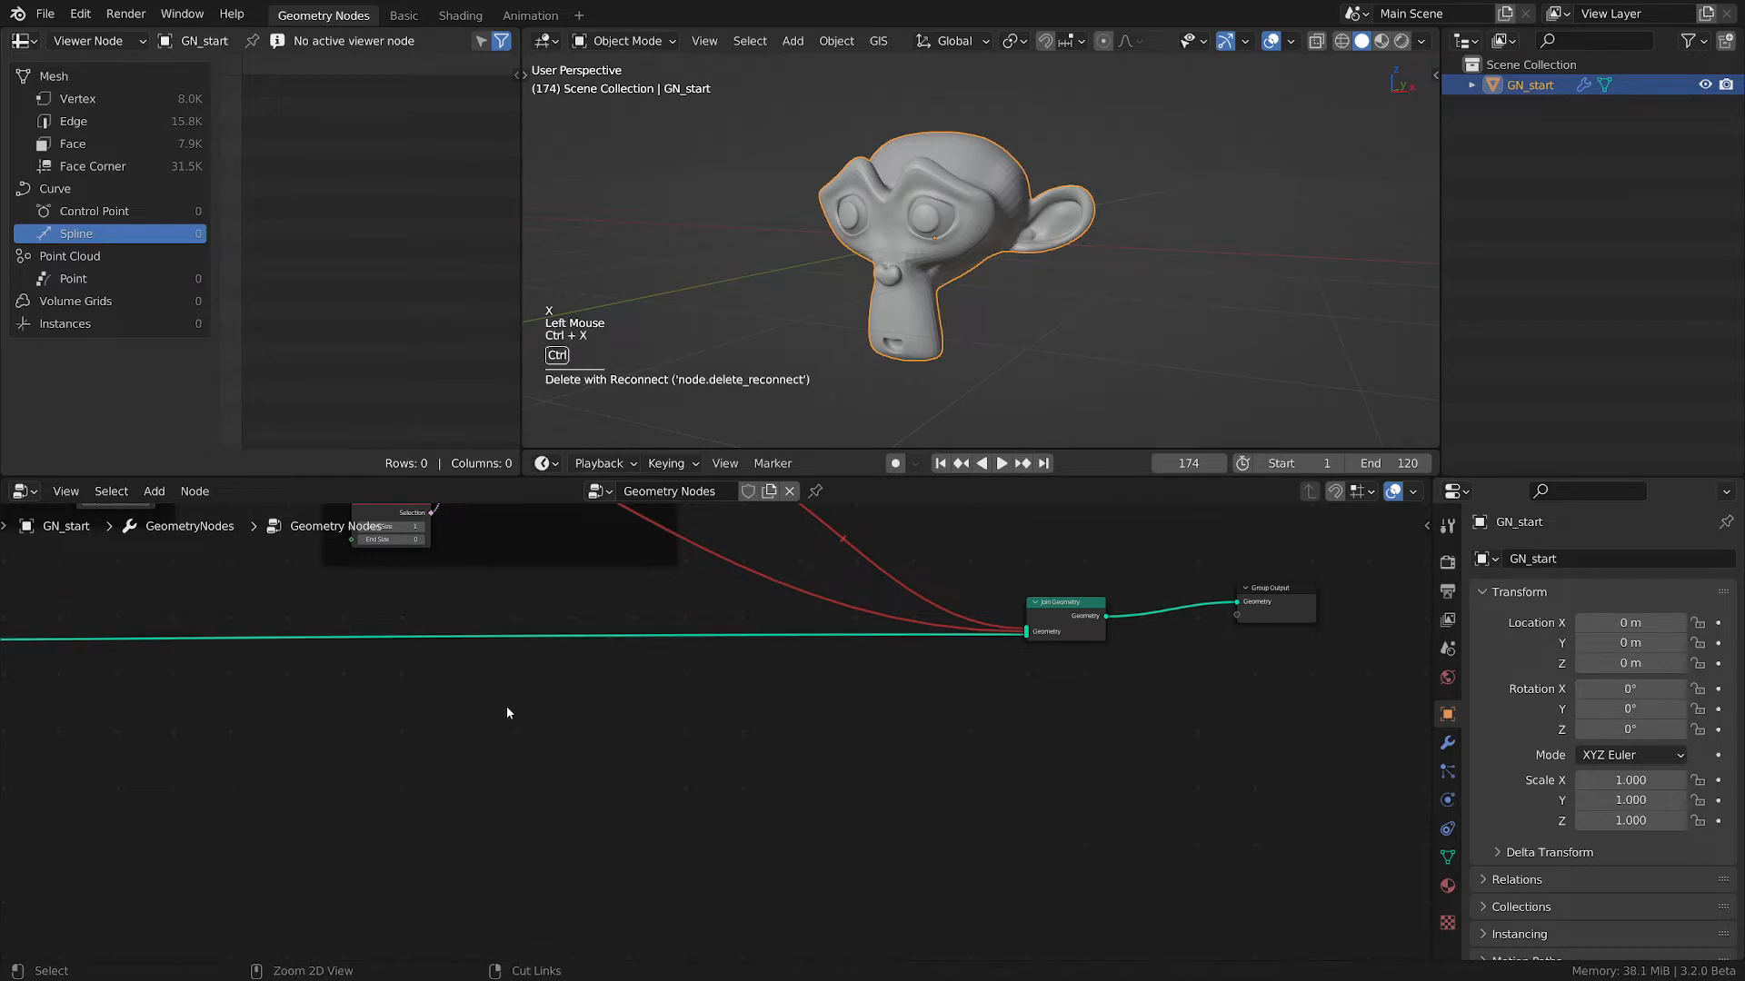
- Unmute the two muted links into the Join Geometry node and save the file
{"action": "right_click_drag", "start_coordinate": [903, 549], "coordinate": [773, 601], "text": "ctrl+alt"}
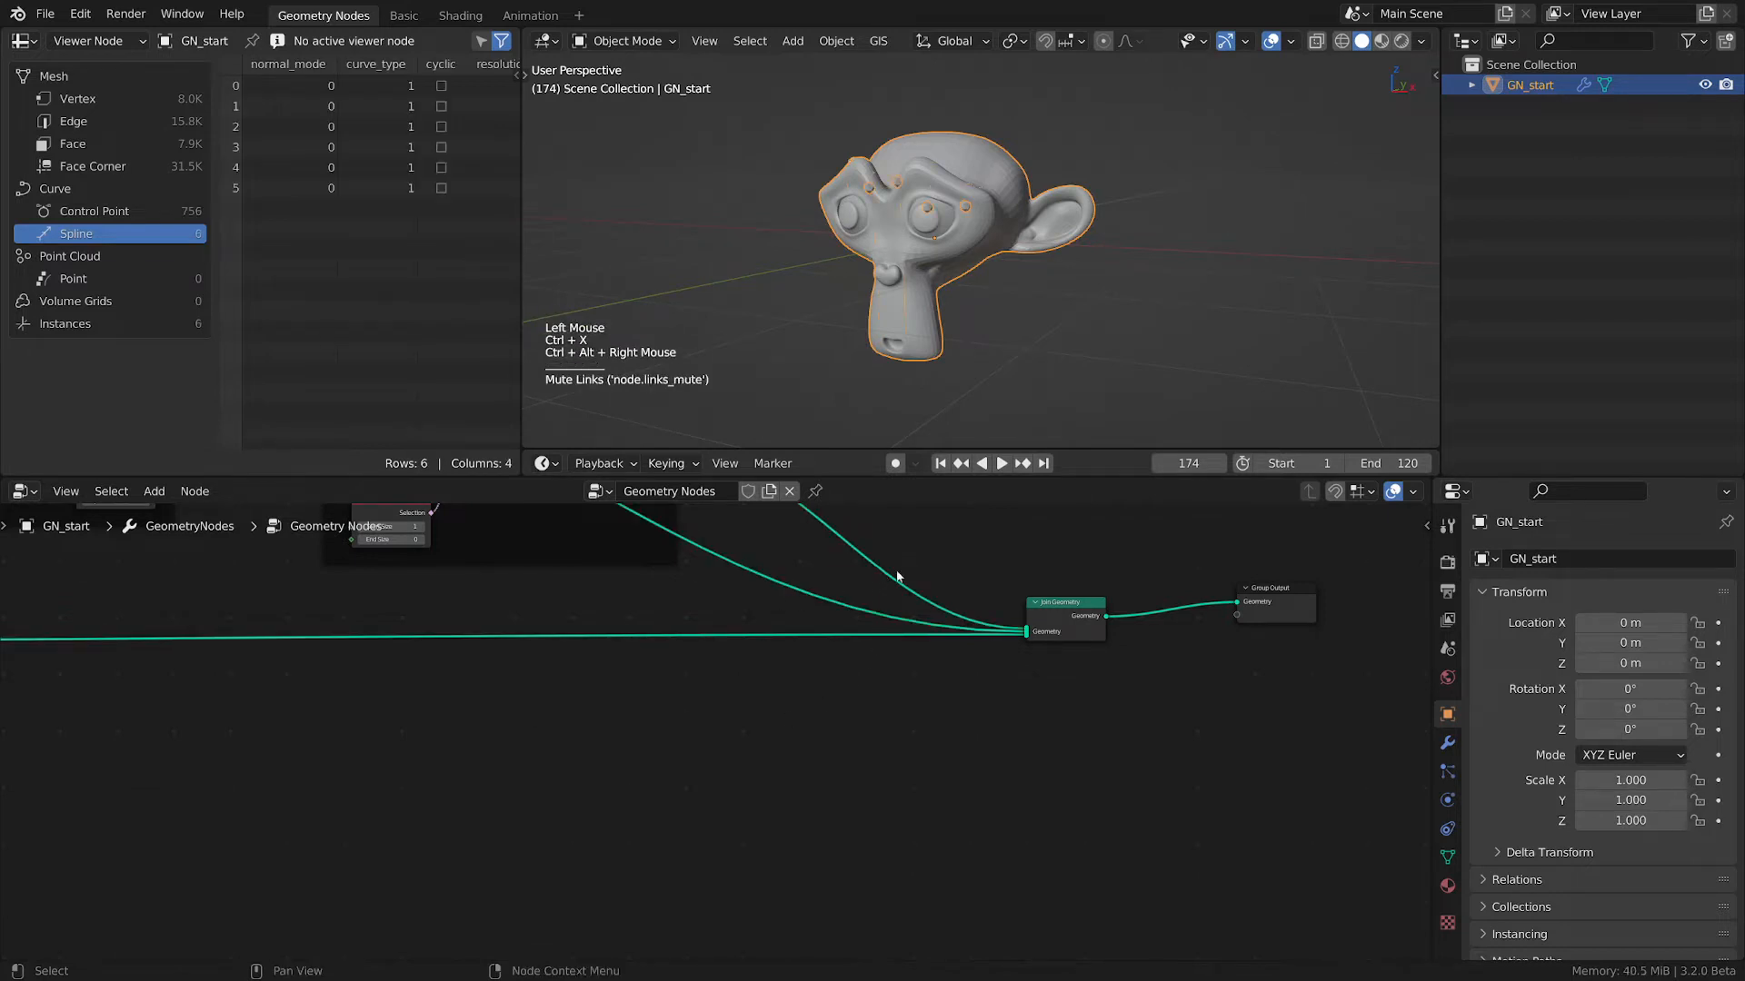
{"action": "middle_click_drag", "start_coordinate": [943, 254], "coordinate": [1242, 327]}
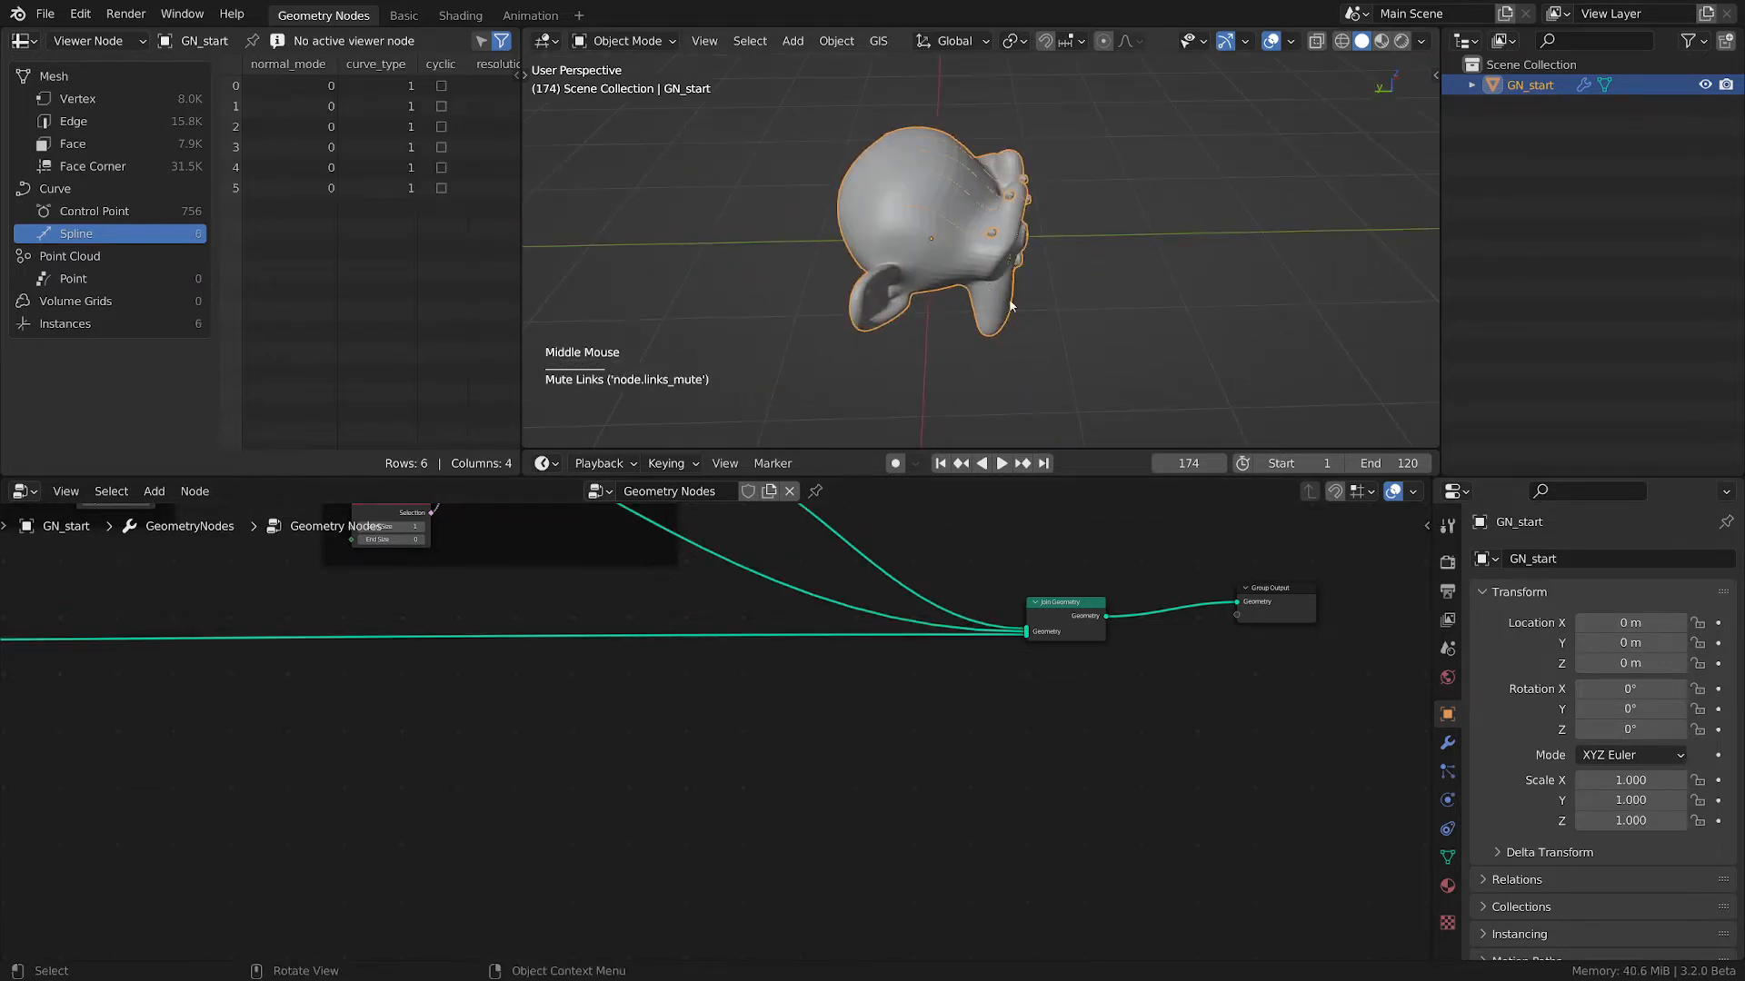
{"action": "key", "text": "ctrl+s"}
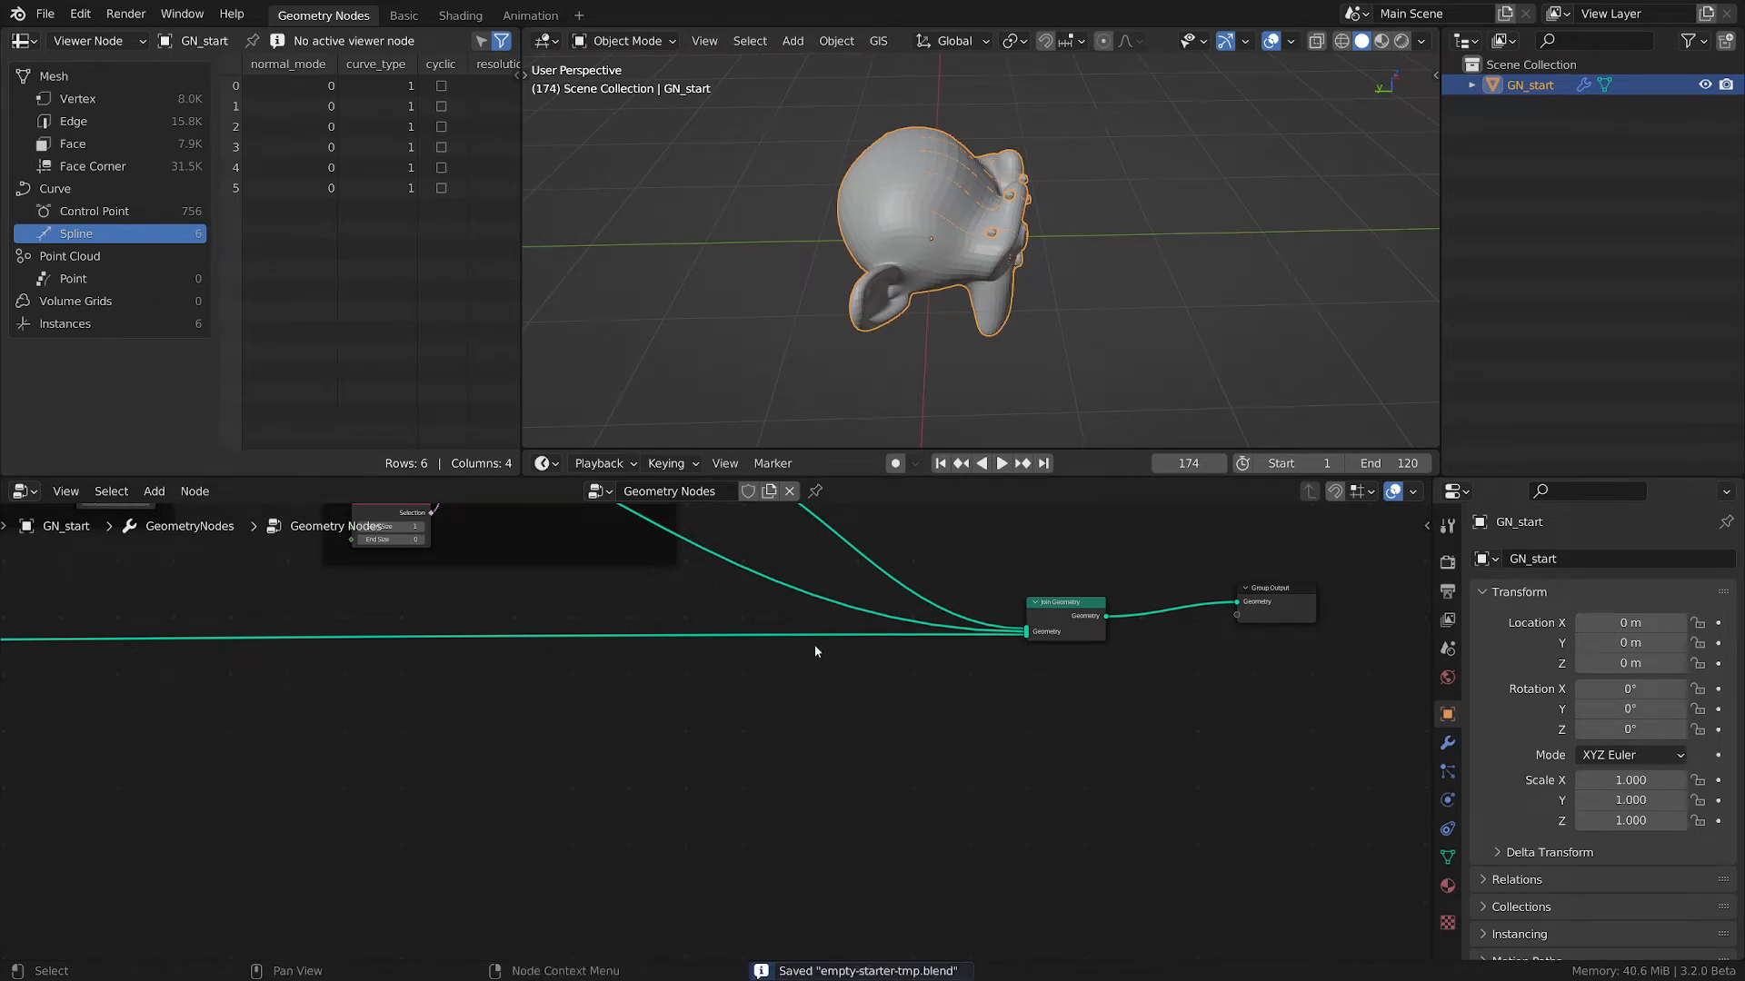
- Examine the framed node groups for track lines, sticking lines to the mesh, removing inside points, water drops and their animation
{"action": "scroll", "coordinate": [814, 643], "scroll_direction": "down", "scroll_amount": 4}
{"action": "middle_click_drag", "start_coordinate": [814, 640], "coordinate": [920, 869]}
{"action": "scroll", "coordinate": [920, 869], "scroll_direction": "up", "scroll_amount": 3}
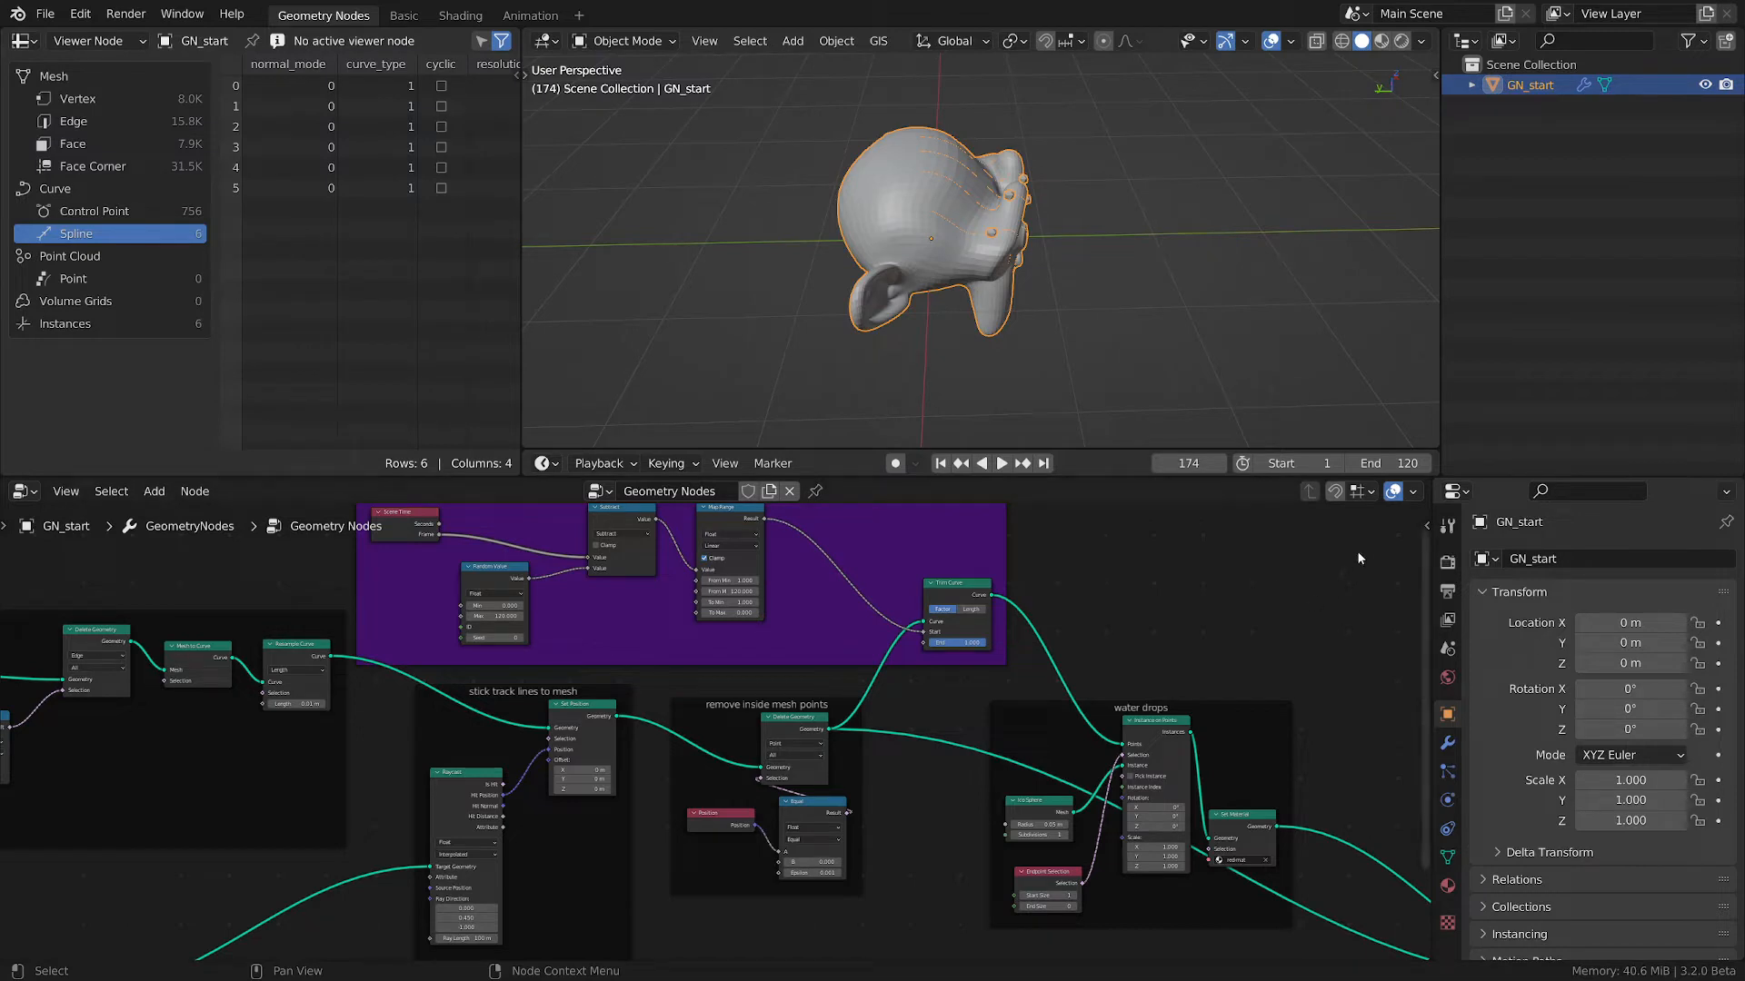
{"action": "left_click", "coordinate": [1211, 570]}
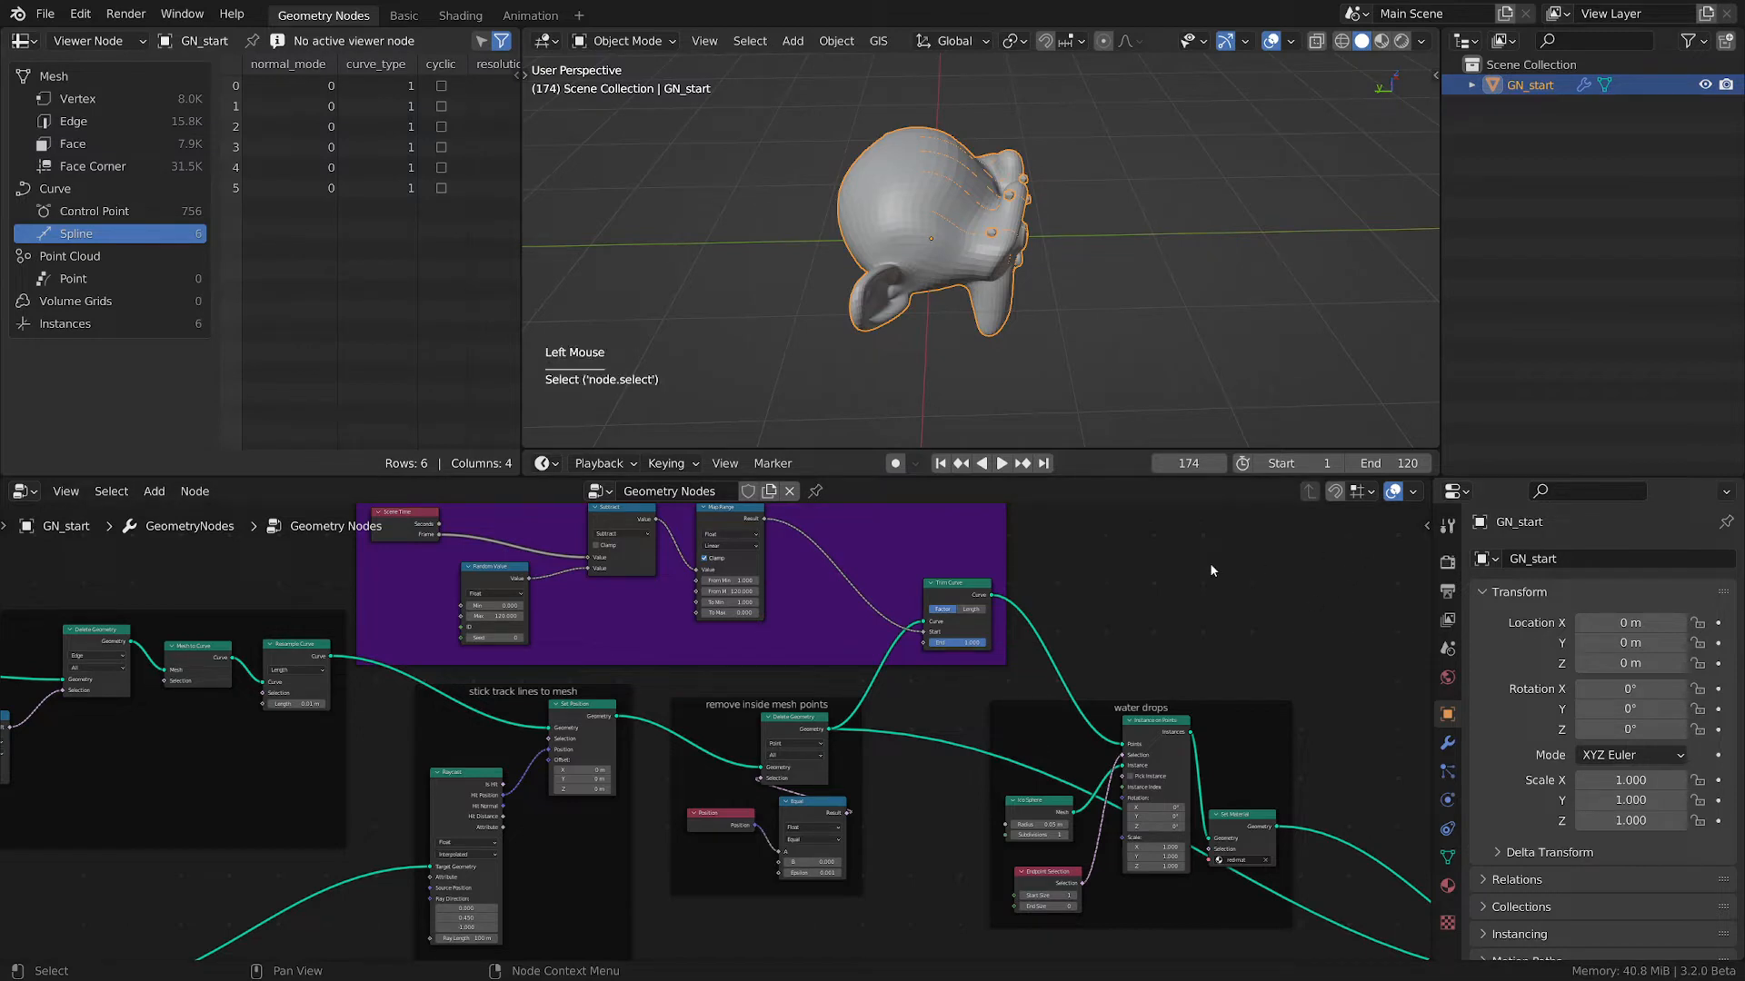
{"action": "scroll", "coordinate": [1244, 670], "scroll_direction": "down", "scroll_amount": 3}
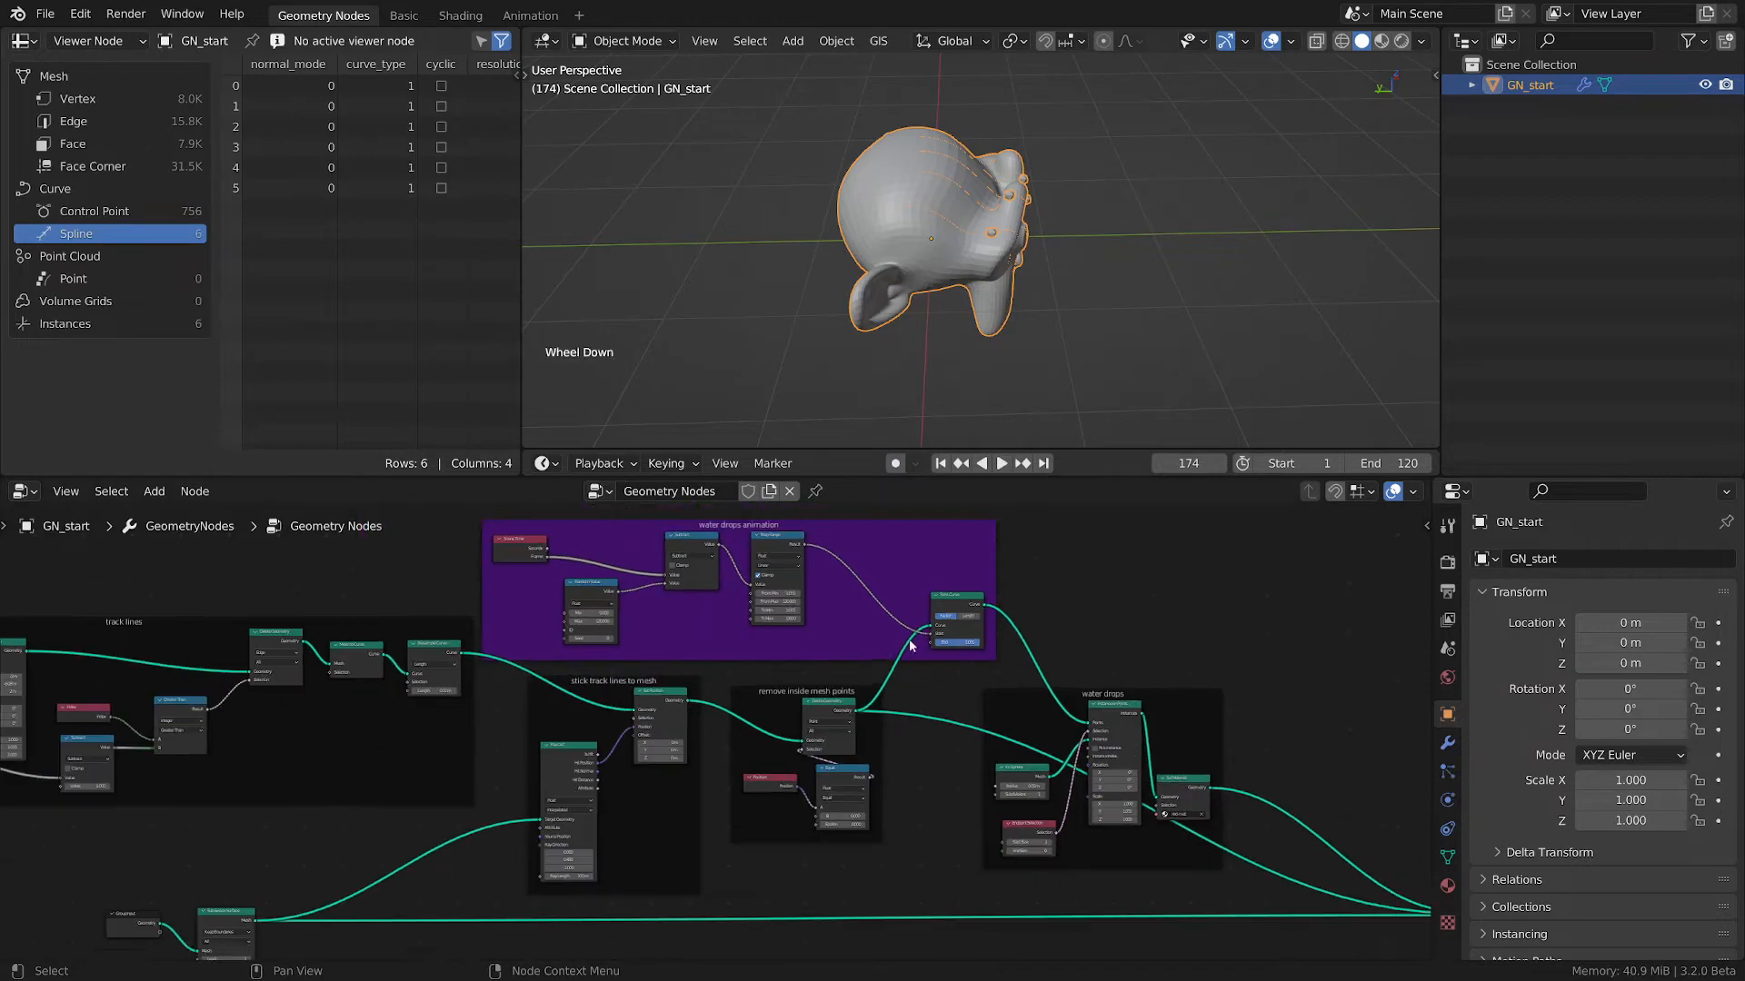
{"action": "middle_click_drag", "start_coordinate": [748, 597], "coordinate": [846, 506]}
{"action": "scroll", "coordinate": [981, 627], "scroll_direction": "up", "scroll_amount": 3}
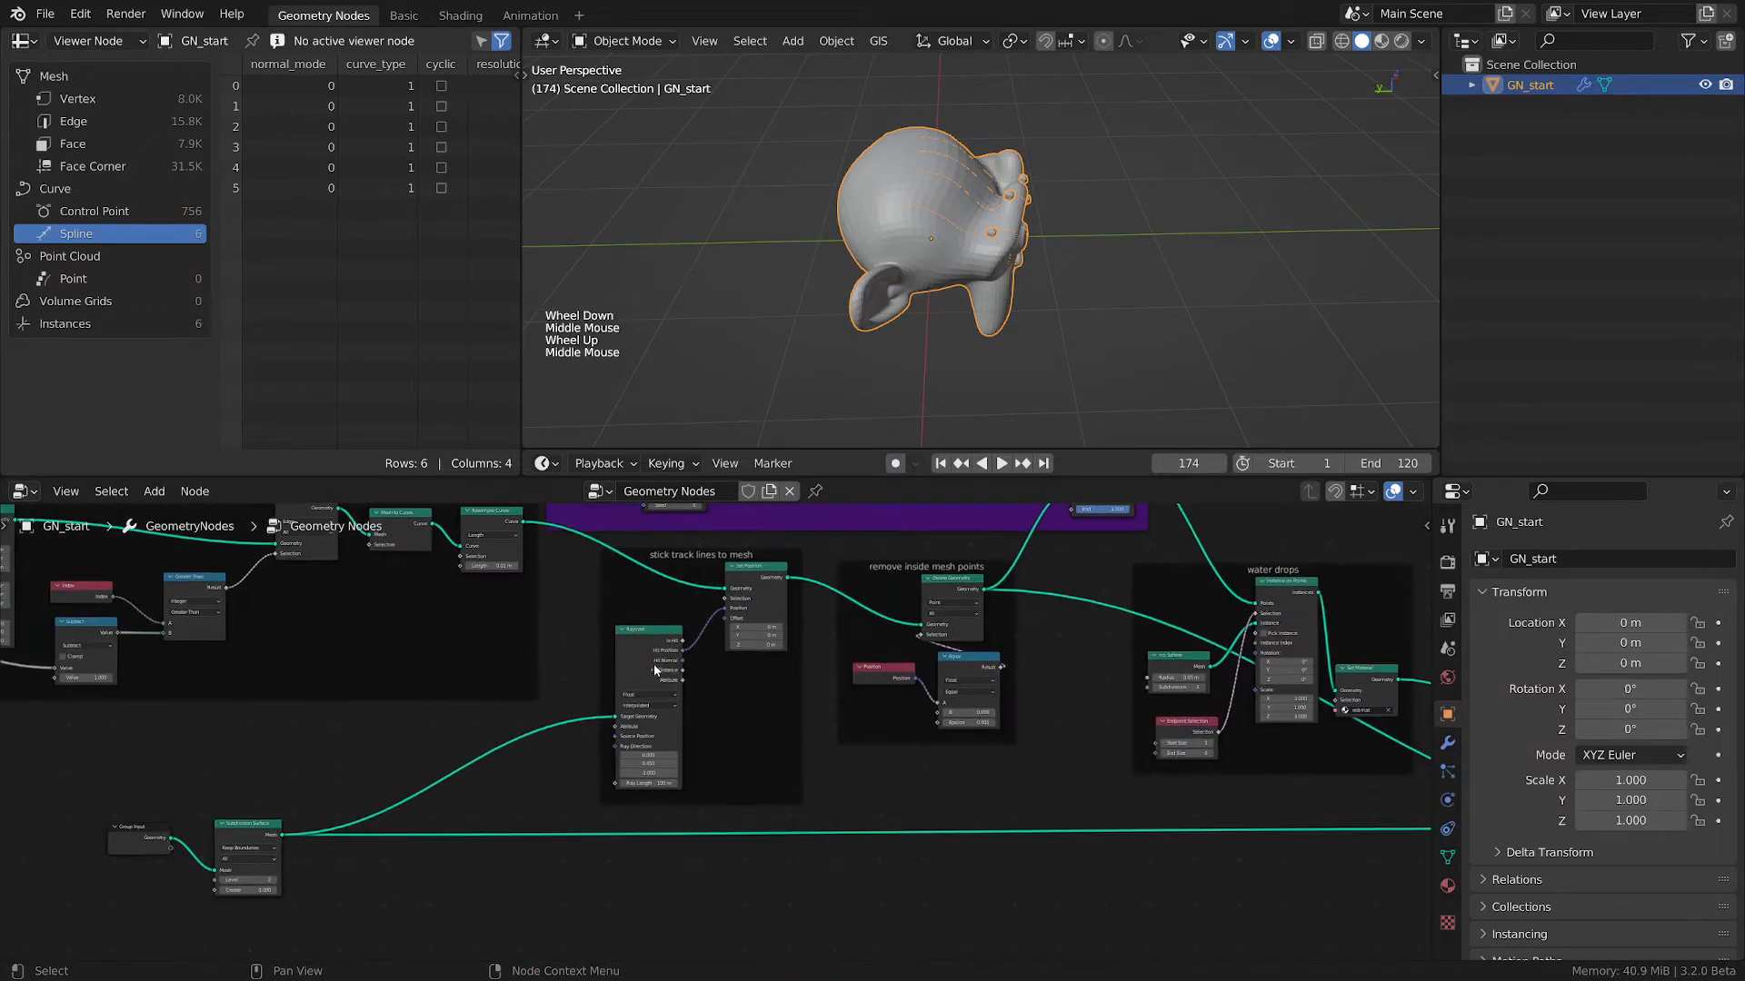
{"action": "middle_click_drag", "start_coordinate": [571, 756], "coordinate": [671, 773]}
{"action": "scroll", "coordinate": [657, 736], "scroll_direction": "down", "scroll_amount": 2}
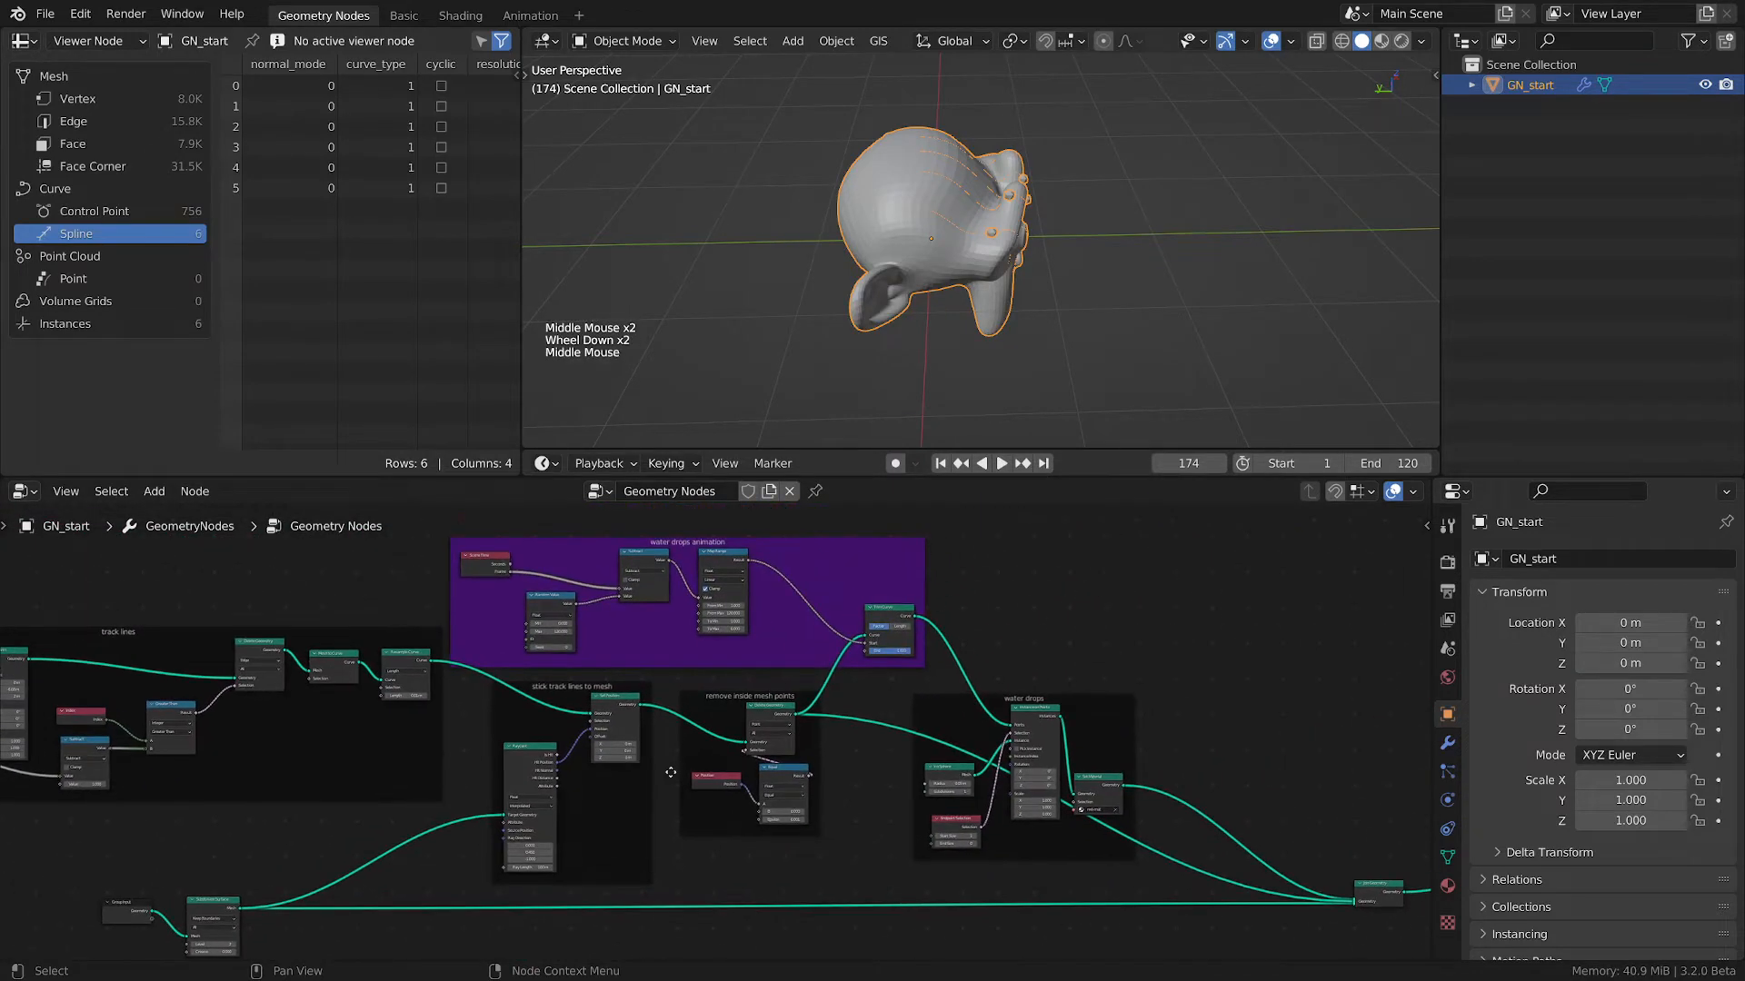
- Examine the water drops animation and water drops frames and how their links run to Join Geometry and Group Output
{"action": "scroll", "coordinate": [674, 773], "scroll_direction": "up", "scroll_amount": 1}
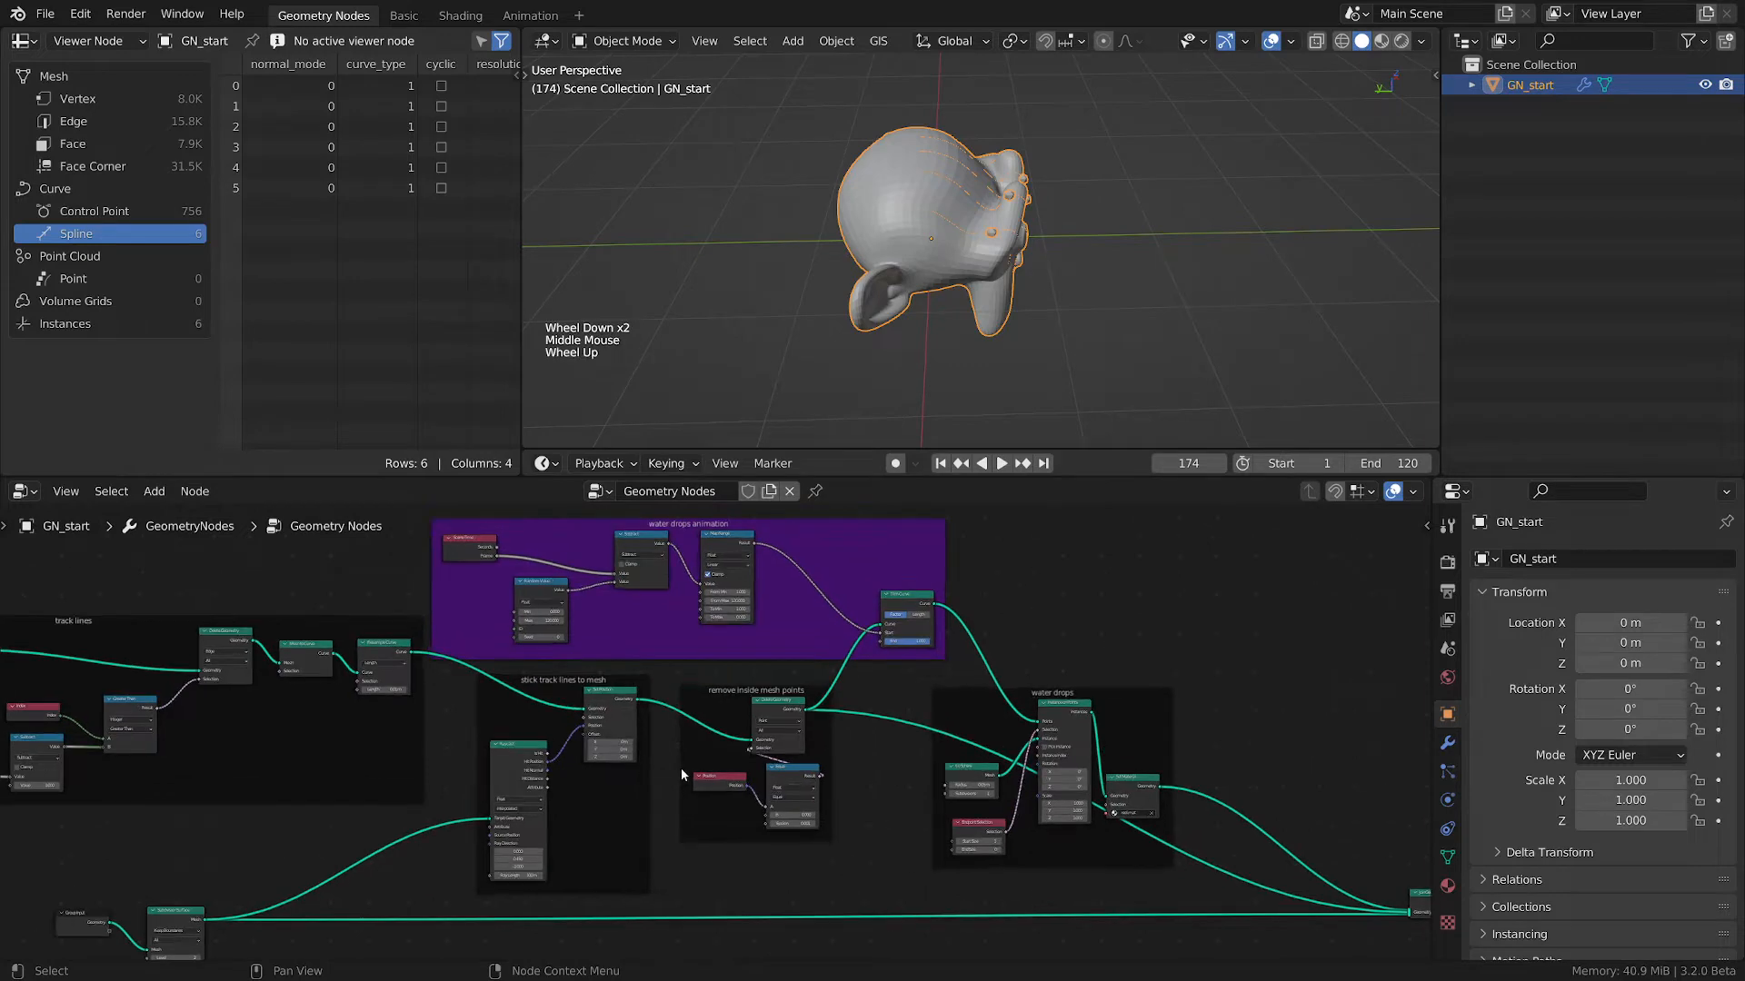
{"action": "middle_click_drag", "start_coordinate": [782, 786], "coordinate": [833, 750]}
{"action": "scroll", "coordinate": [834, 750], "scroll_direction": "up", "scroll_amount": 2}
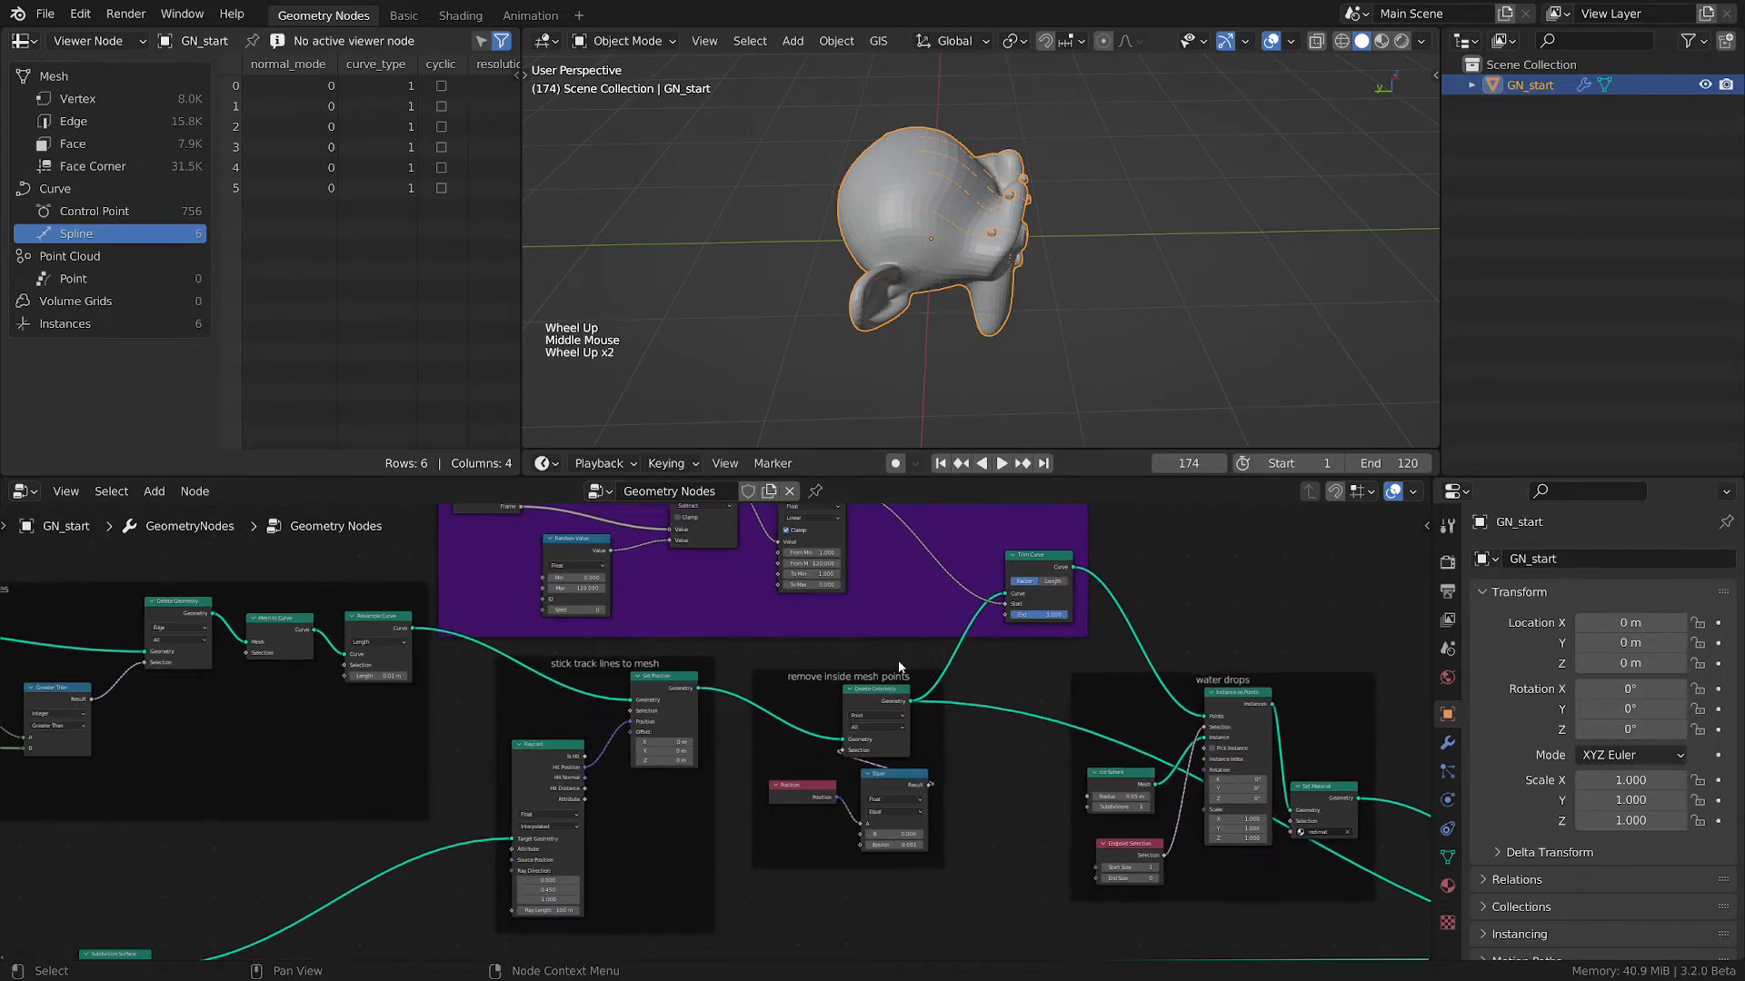
{"action": "middle_click_drag", "start_coordinate": [898, 659], "coordinate": [897, 601]}
{"action": "left_click_drag", "start_coordinate": [936, 578], "coordinate": [934, 569]}
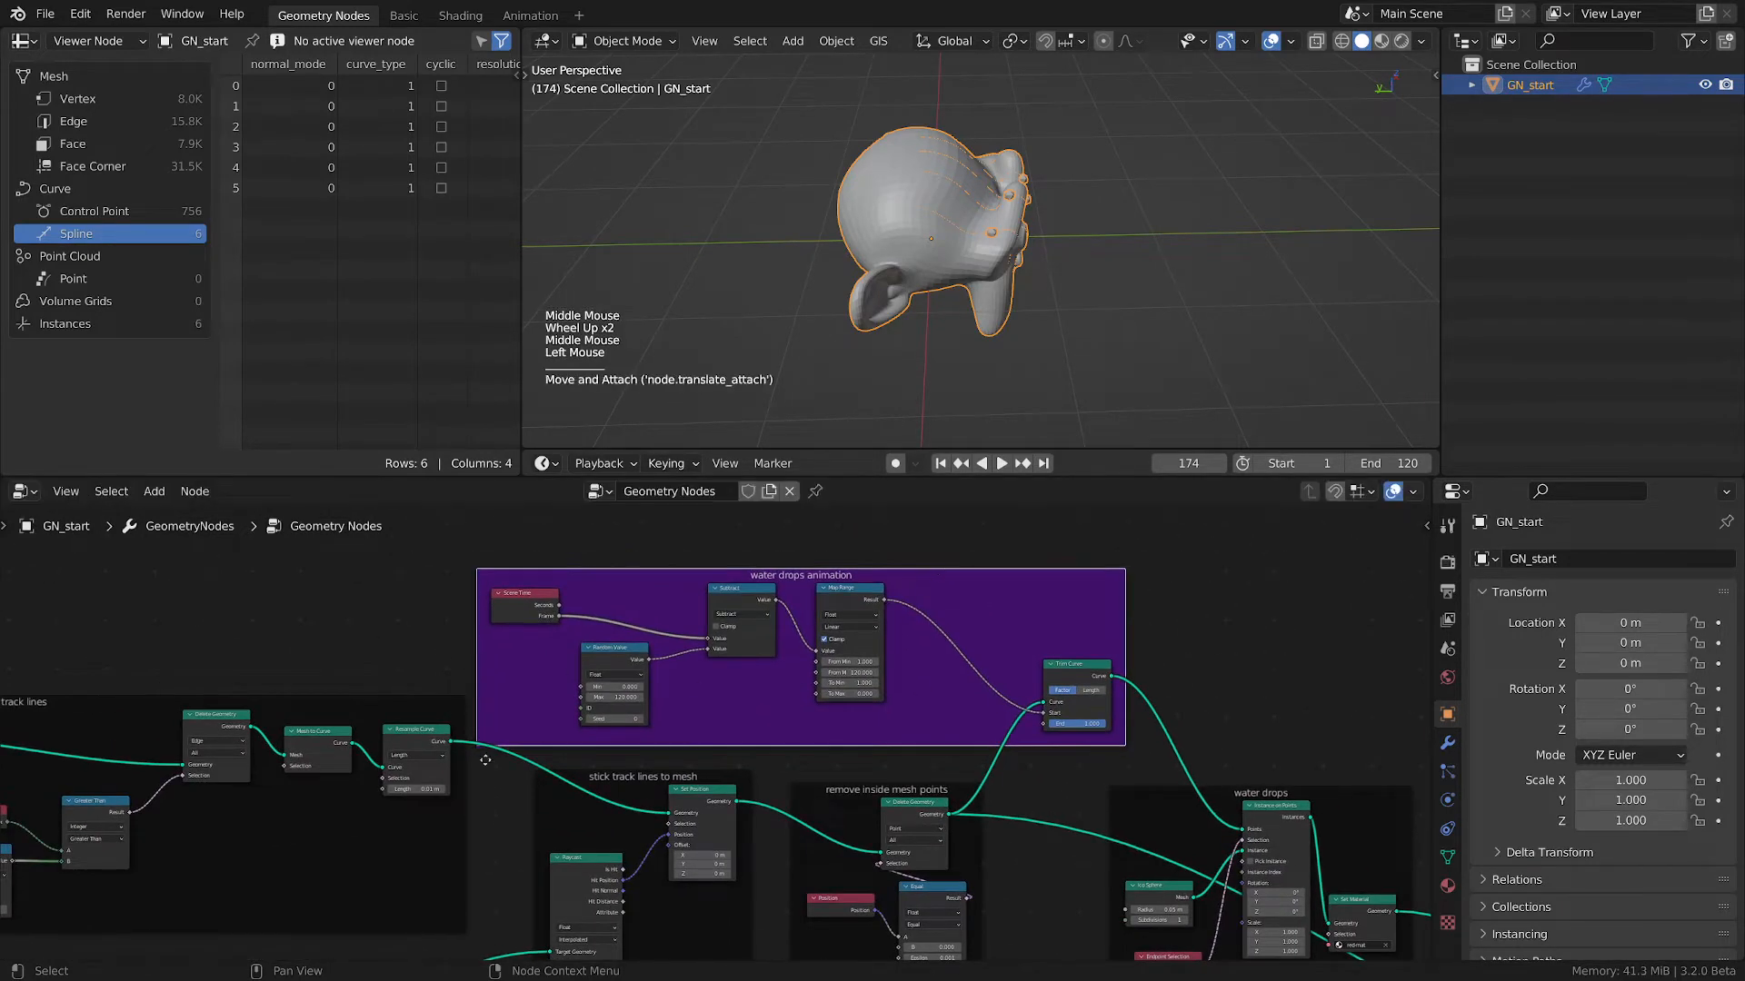
{"action": "middle_click_drag", "start_coordinate": [485, 760], "coordinate": [447, 685]}
{"action": "scroll", "coordinate": [447, 686], "scroll_direction": "down", "scroll_amount": 1}
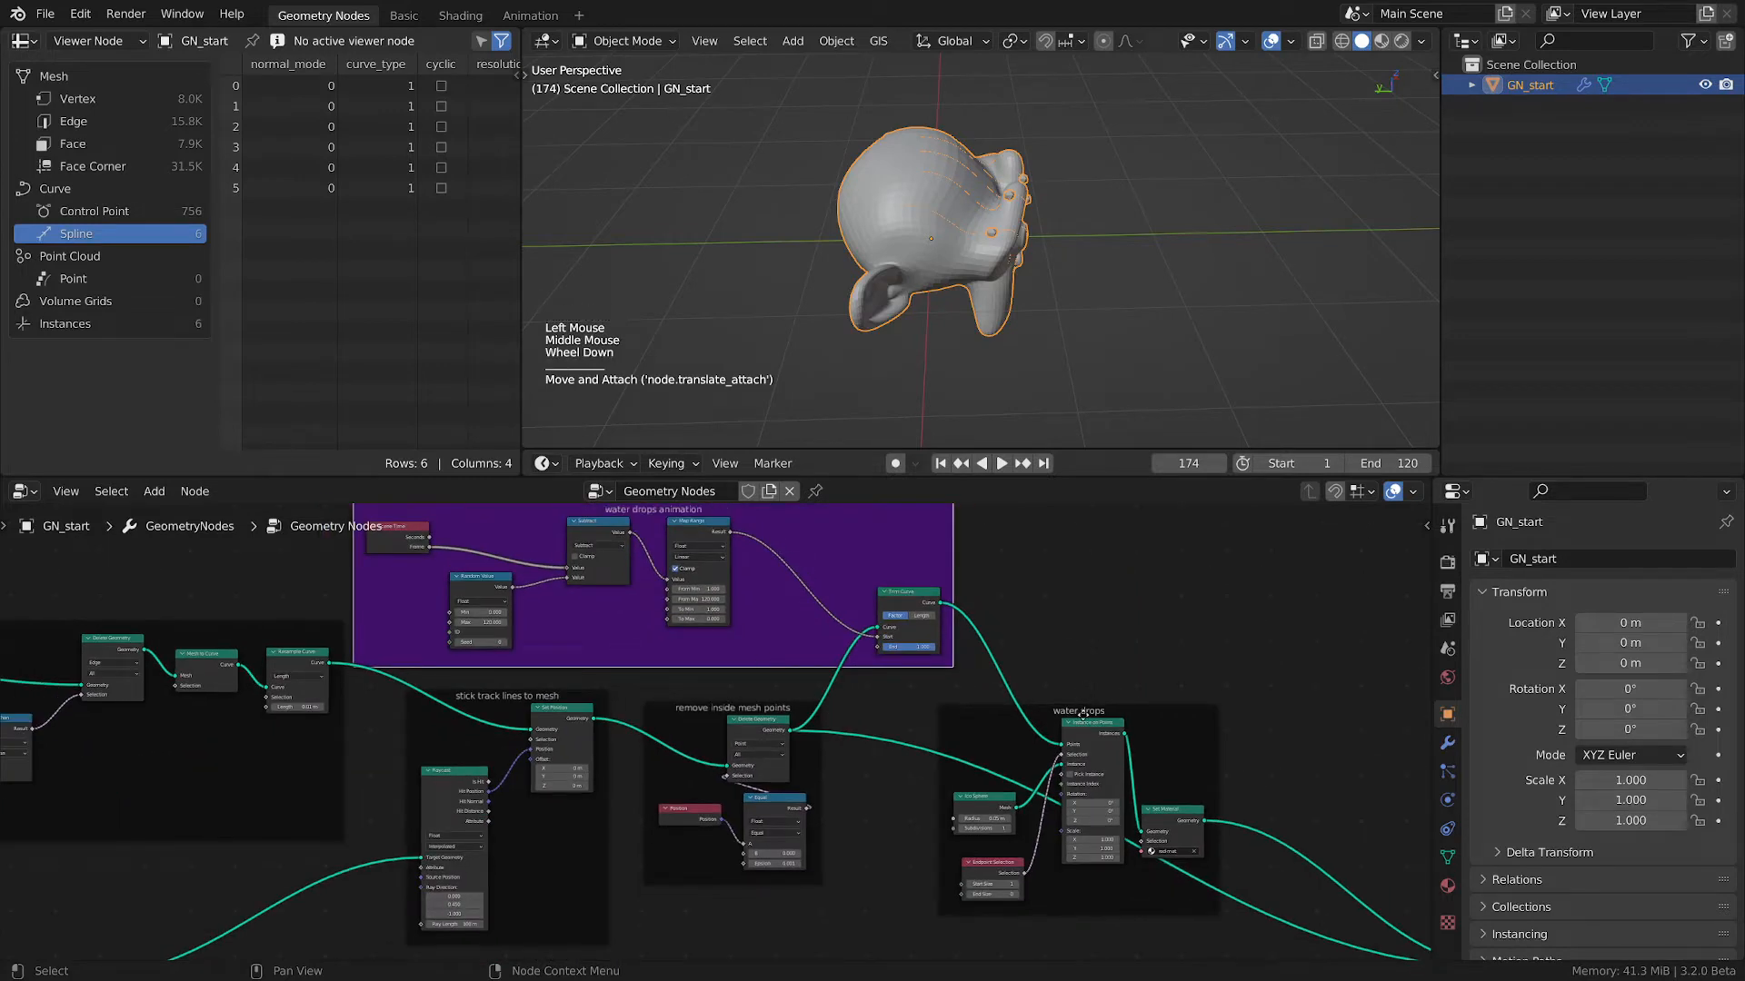
{"action": "left_click", "coordinate": [1117, 715]}
{"action": "middle_click_drag", "start_coordinate": [1294, 674], "coordinate": [1159, 643]}
{"action": "scroll", "coordinate": [1207, 712], "scroll_direction": "up", "scroll_amount": 2}
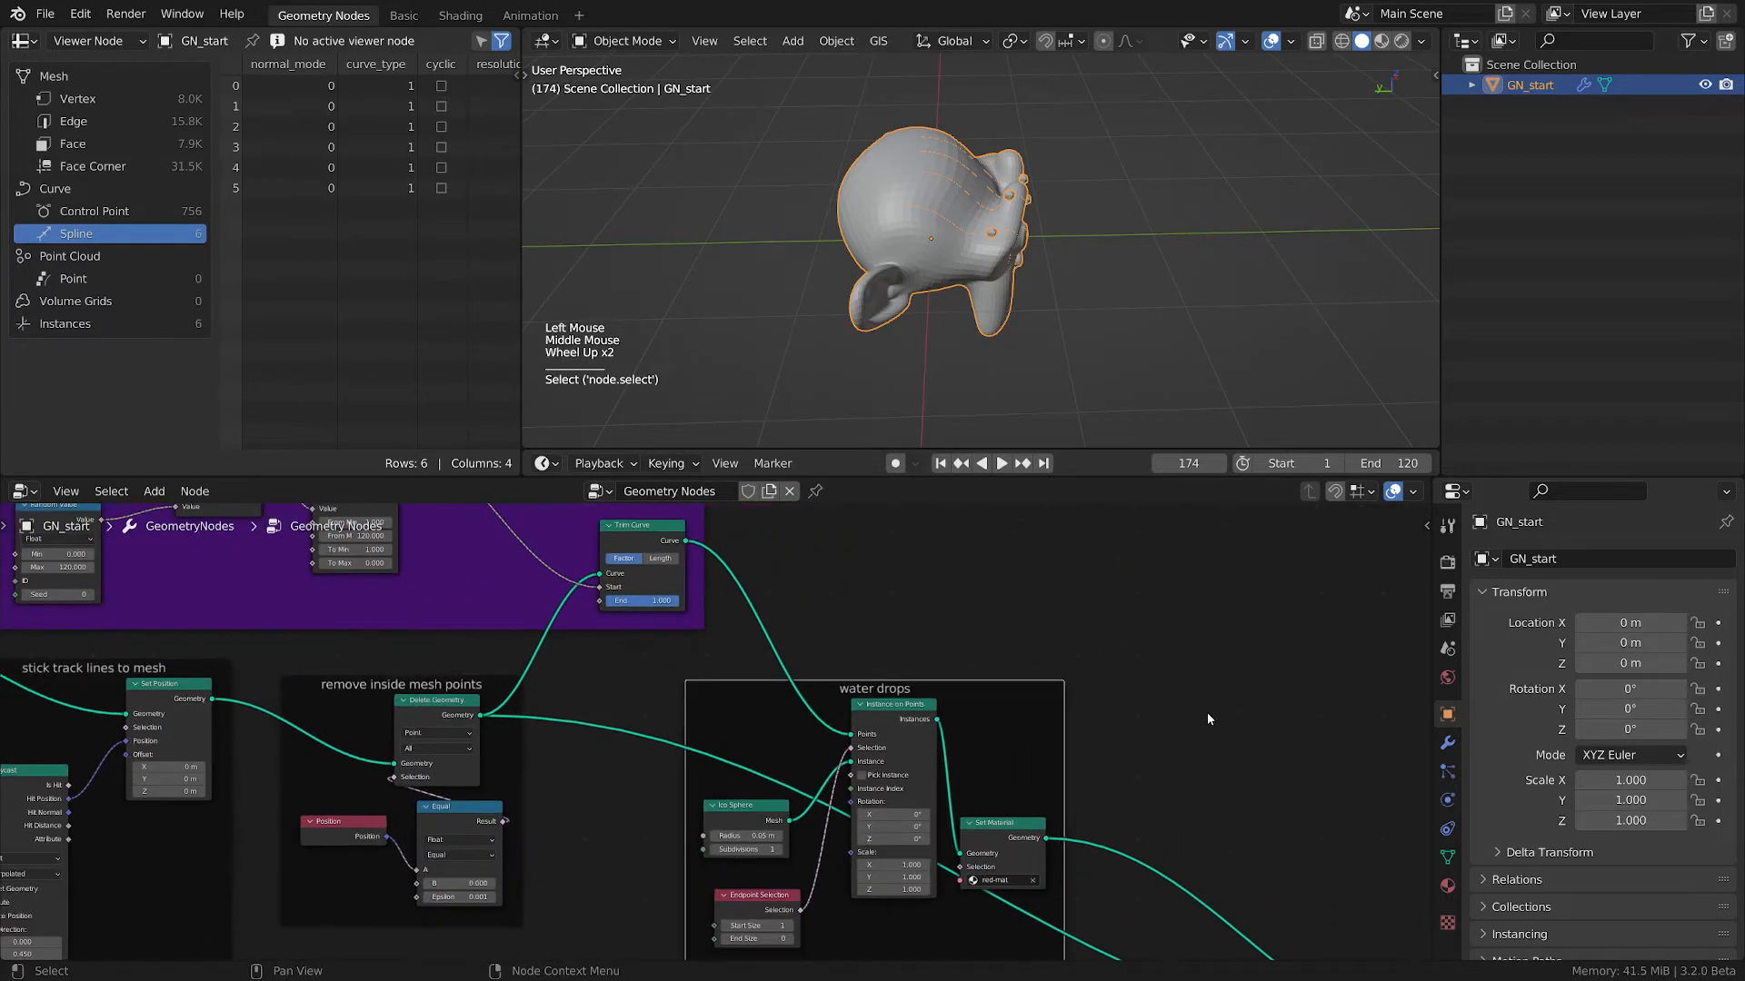
{"action": "middle_click_drag", "start_coordinate": [1207, 712], "coordinate": [967, 619]}
{"action": "left_click_drag", "start_coordinate": [837, 586], "coordinate": [880, 594]}
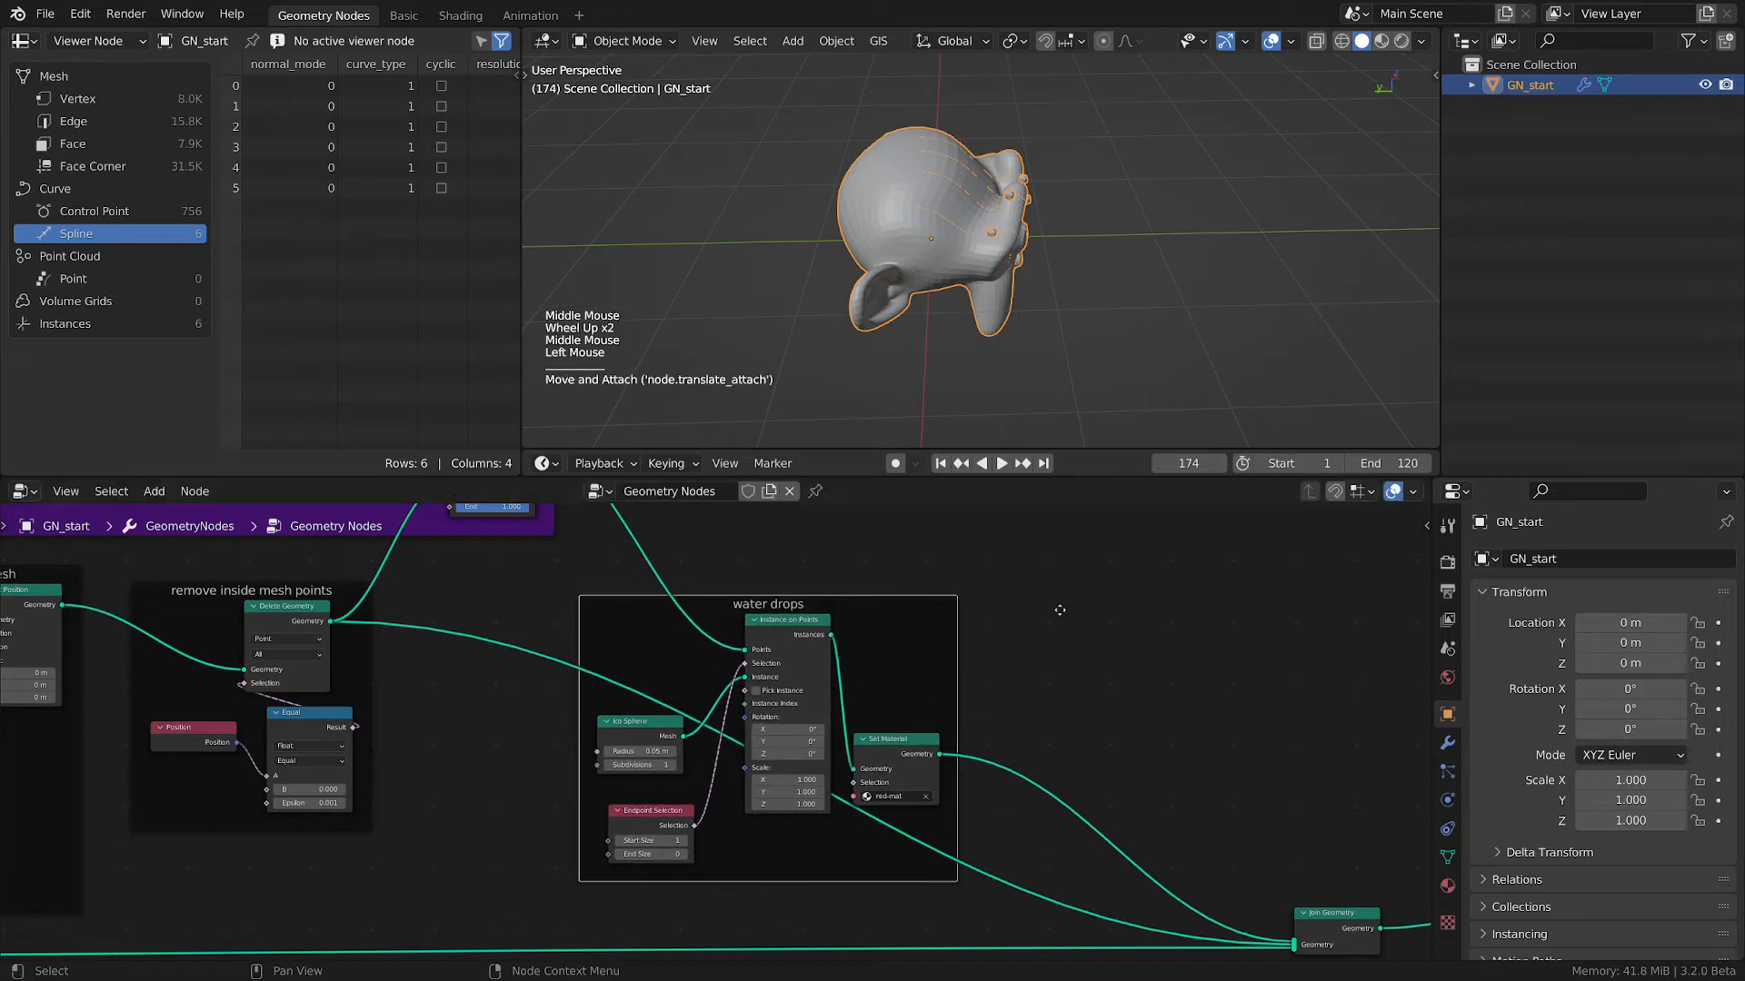
{"action": "middle_click_drag", "start_coordinate": [1161, 642], "coordinate": [990, 646]}
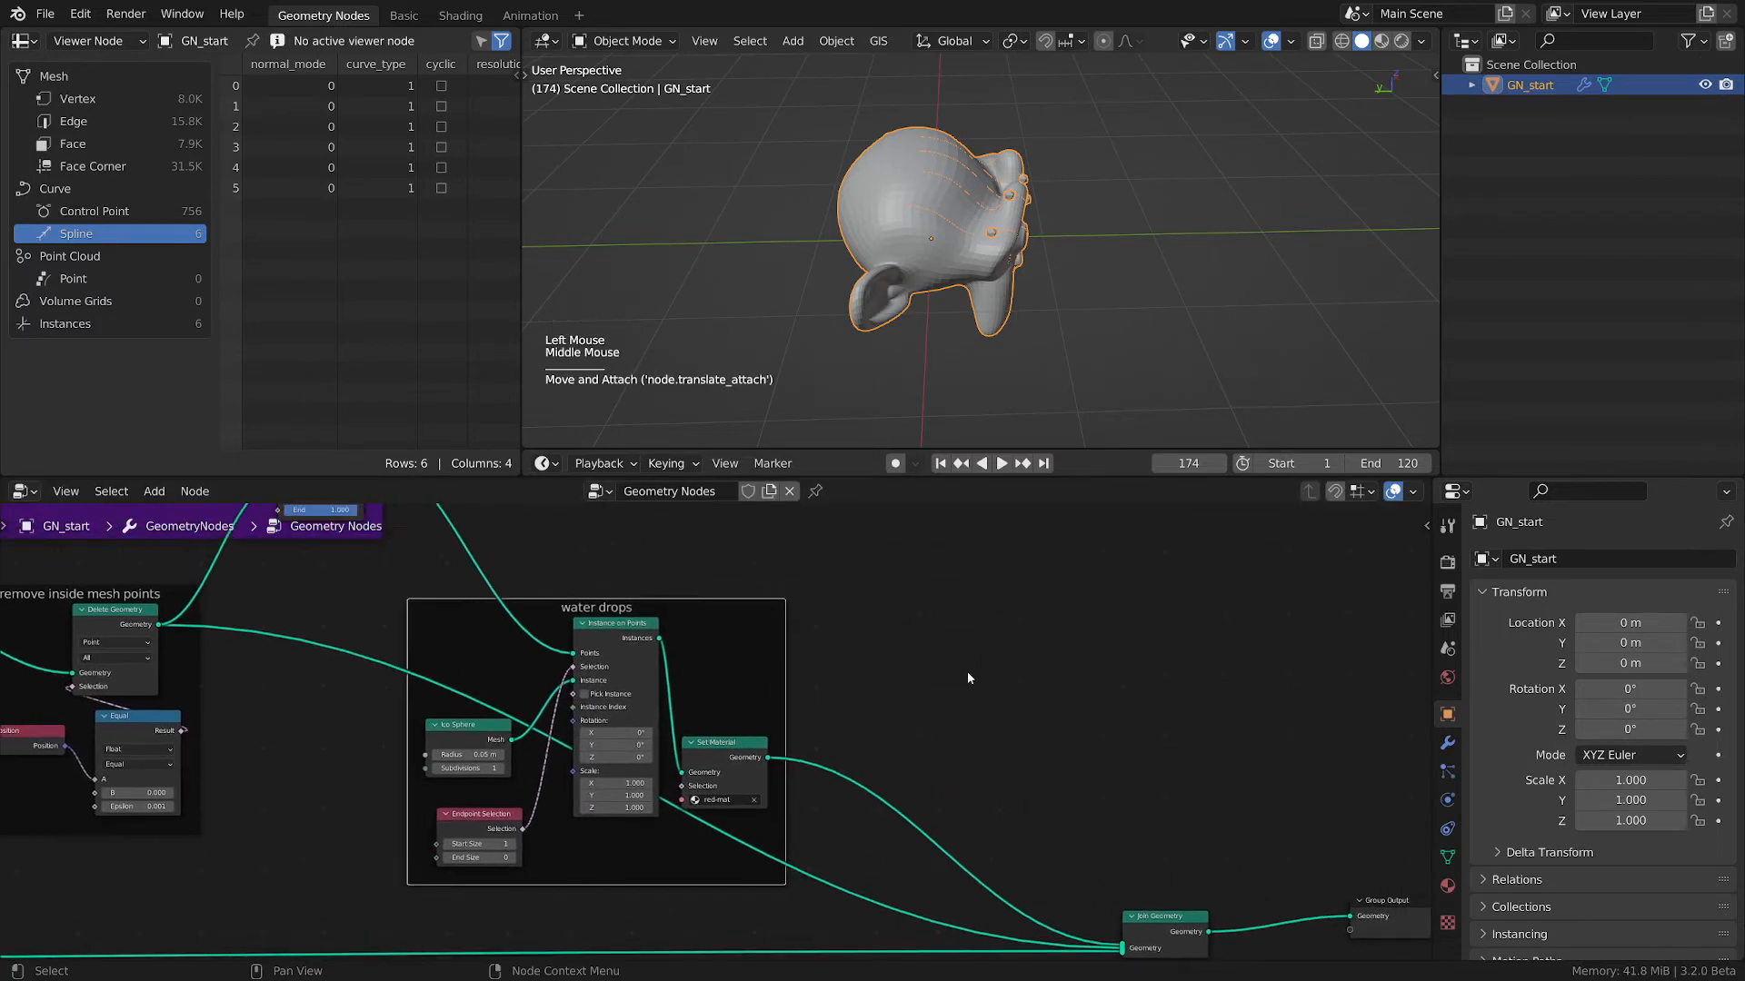
- Annotate a rounded drop outline in the empty space beside the water drops frame and erase the annotations
{"action": "mouse_move", "coordinate": [962, 661]}
{"action": "left_mouse_down"}
{"action": "mouse_move", "coordinate": [978, 619]}
{"action": "mouse_move", "coordinate": [1054, 677]}
{"action": "mouse_move", "coordinate": [962, 658]}
{"action": "left_mouse_up"}
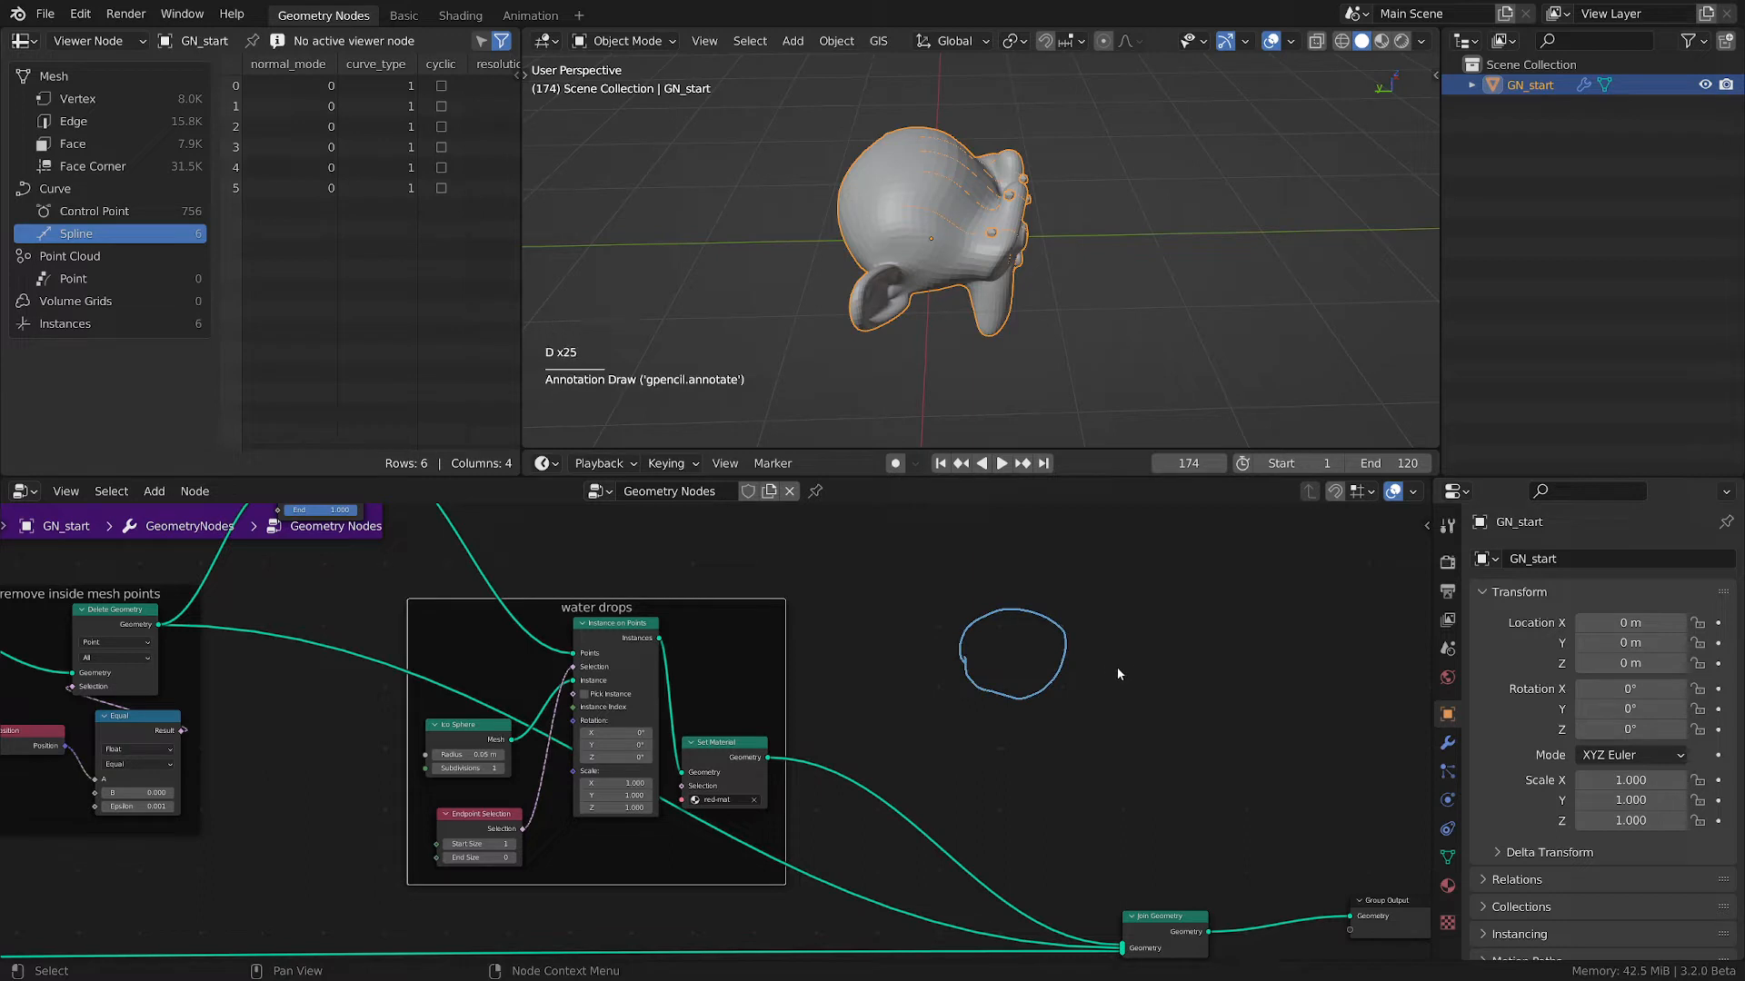
{"action": "mouse_move", "coordinate": [1116, 670]}
{"action": "left_mouse_down"}
{"action": "mouse_move", "coordinate": [1256, 631]}
{"action": "mouse_move", "coordinate": [1209, 682]}
{"action": "mouse_move", "coordinate": [1116, 670]}
{"action": "left_mouse_up"}
{"action": "mouse_move", "coordinate": [1021, 768]}
{"action": "left_mouse_down"}
{"action": "mouse_move", "coordinate": [1012, 725]}
{"action": "mouse_move", "coordinate": [1036, 690]}
{"action": "mouse_move", "coordinate": [1133, 635]}
{"action": "left_mouse_up"}
{"action": "key", "text": "d"}
{"action": "mouse_move", "coordinate": [1016, 792]}
{"action": "right_mouse_down"}
{"action": "mouse_move", "coordinate": [1238, 713]}
{"action": "mouse_move", "coordinate": [1060, 694]}
{"action": "mouse_move", "coordinate": [1200, 661]}
{"action": "right_mouse_up"}
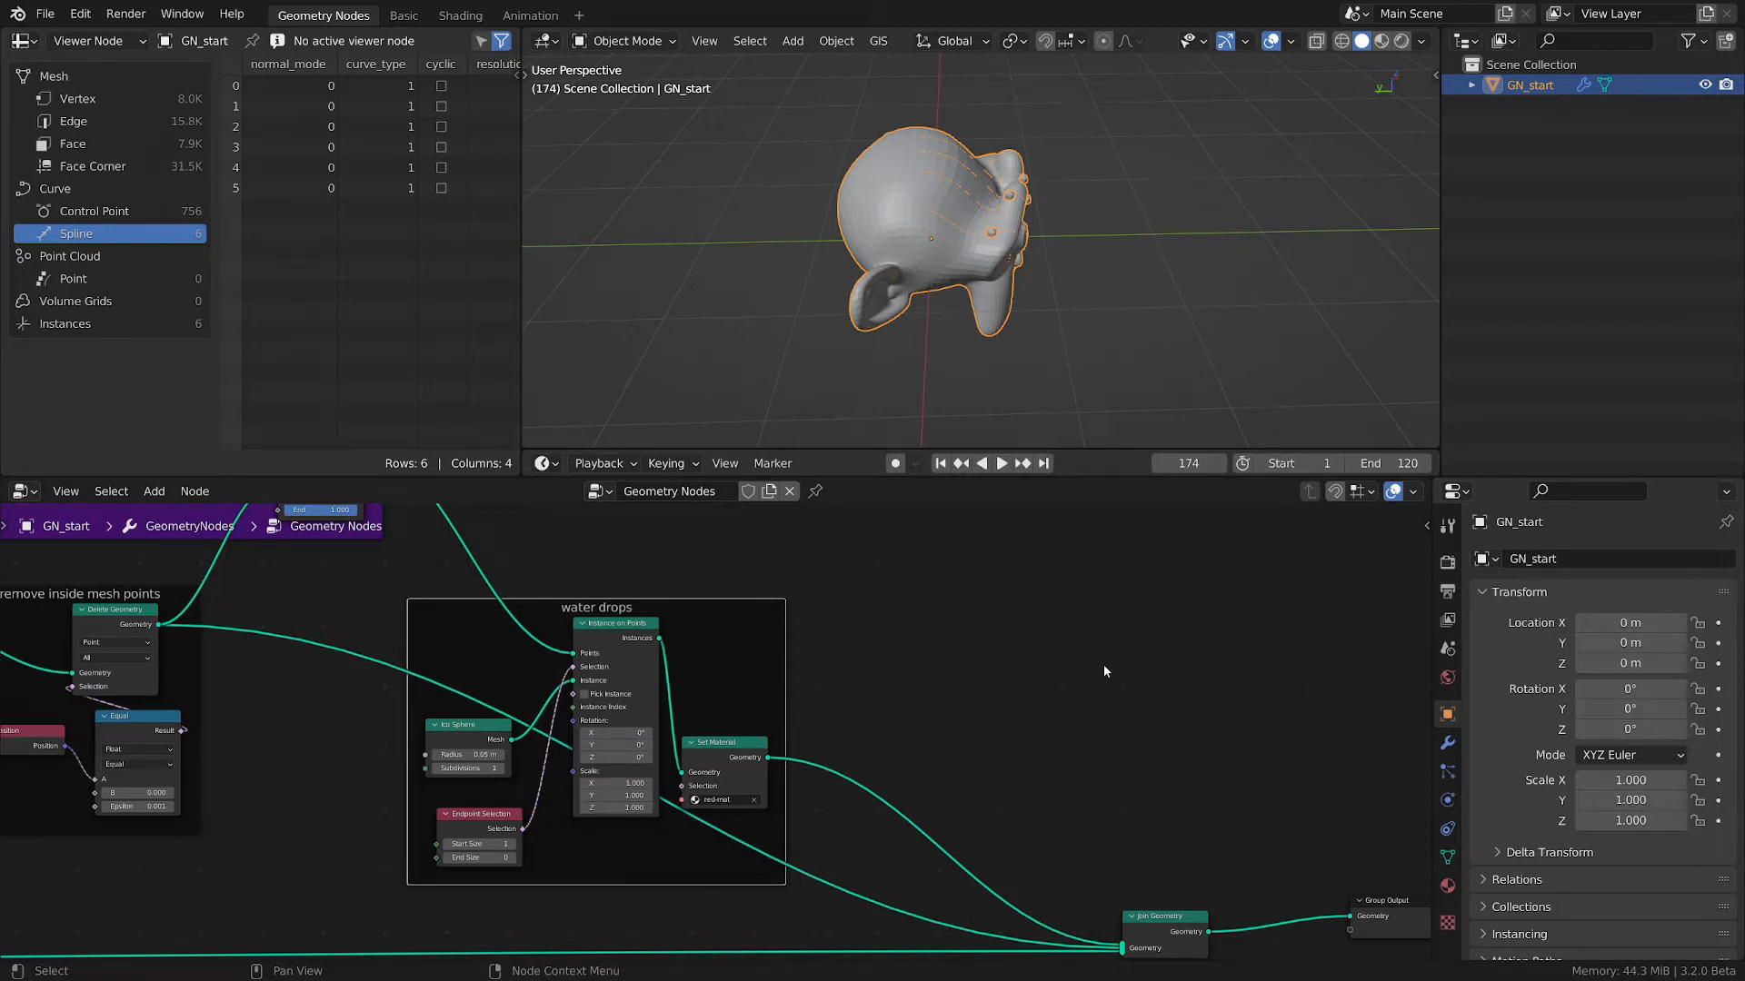
- Shift the Ico Sphere node up within the water drops frame and set its Subdivisions to 3
{"action": "scroll", "coordinate": [490, 736], "scroll_direction": "up", "scroll_amount": 2}
{"action": "left_click", "coordinate": [459, 723]}
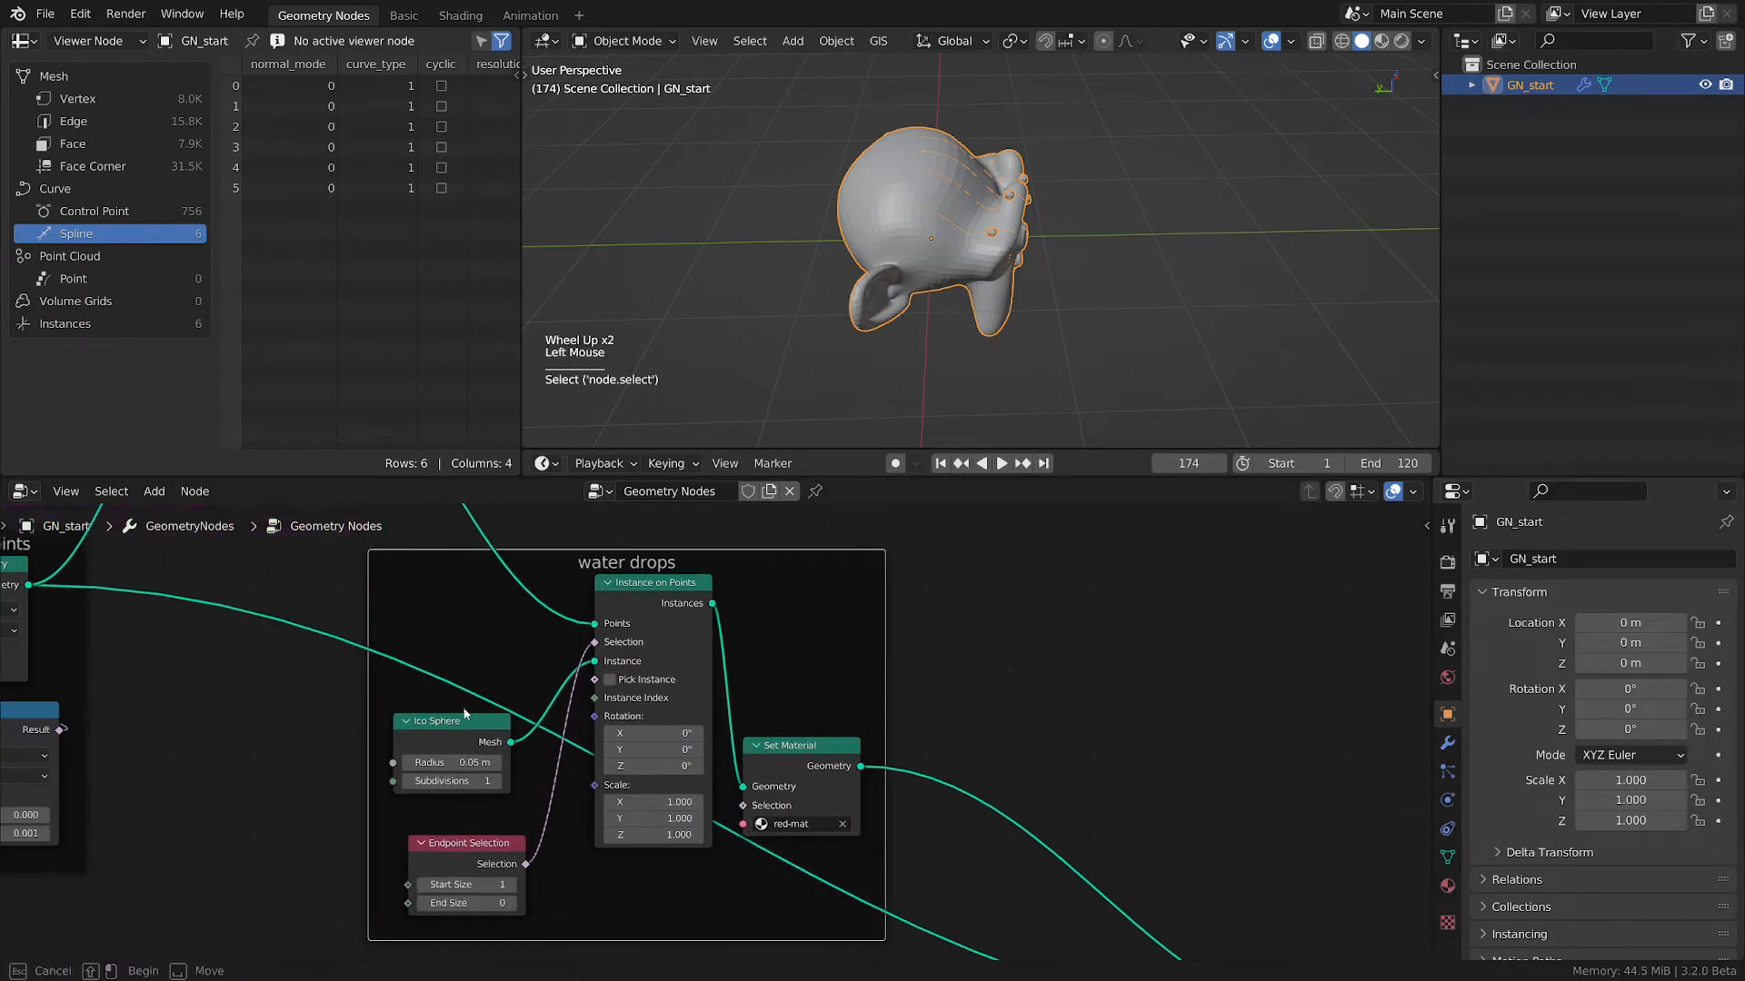
{"action": "left_click_drag", "start_coordinate": [459, 722], "coordinate": [451, 693]}
{"action": "middle_click_drag", "start_coordinate": [491, 787], "coordinate": [646, 787]}
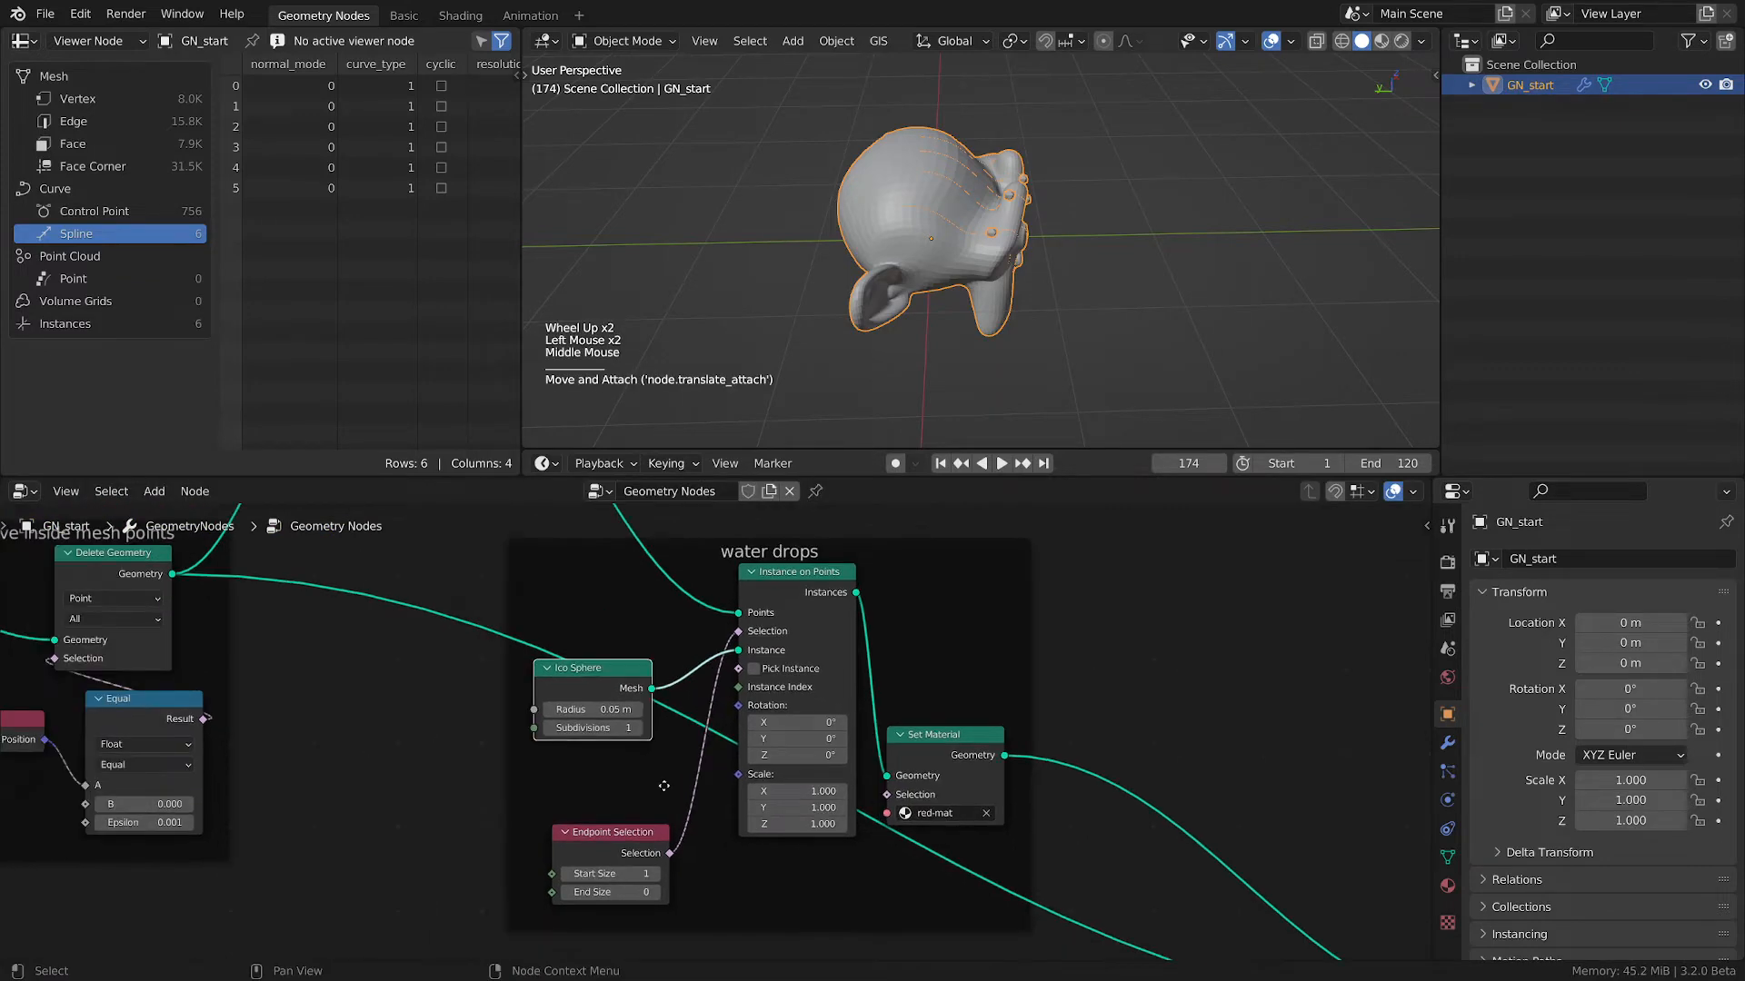
{"action": "scroll", "coordinate": [652, 756], "scroll_direction": "up", "scroll_amount": 3}
{"action": "left_click", "coordinate": [647, 700]}
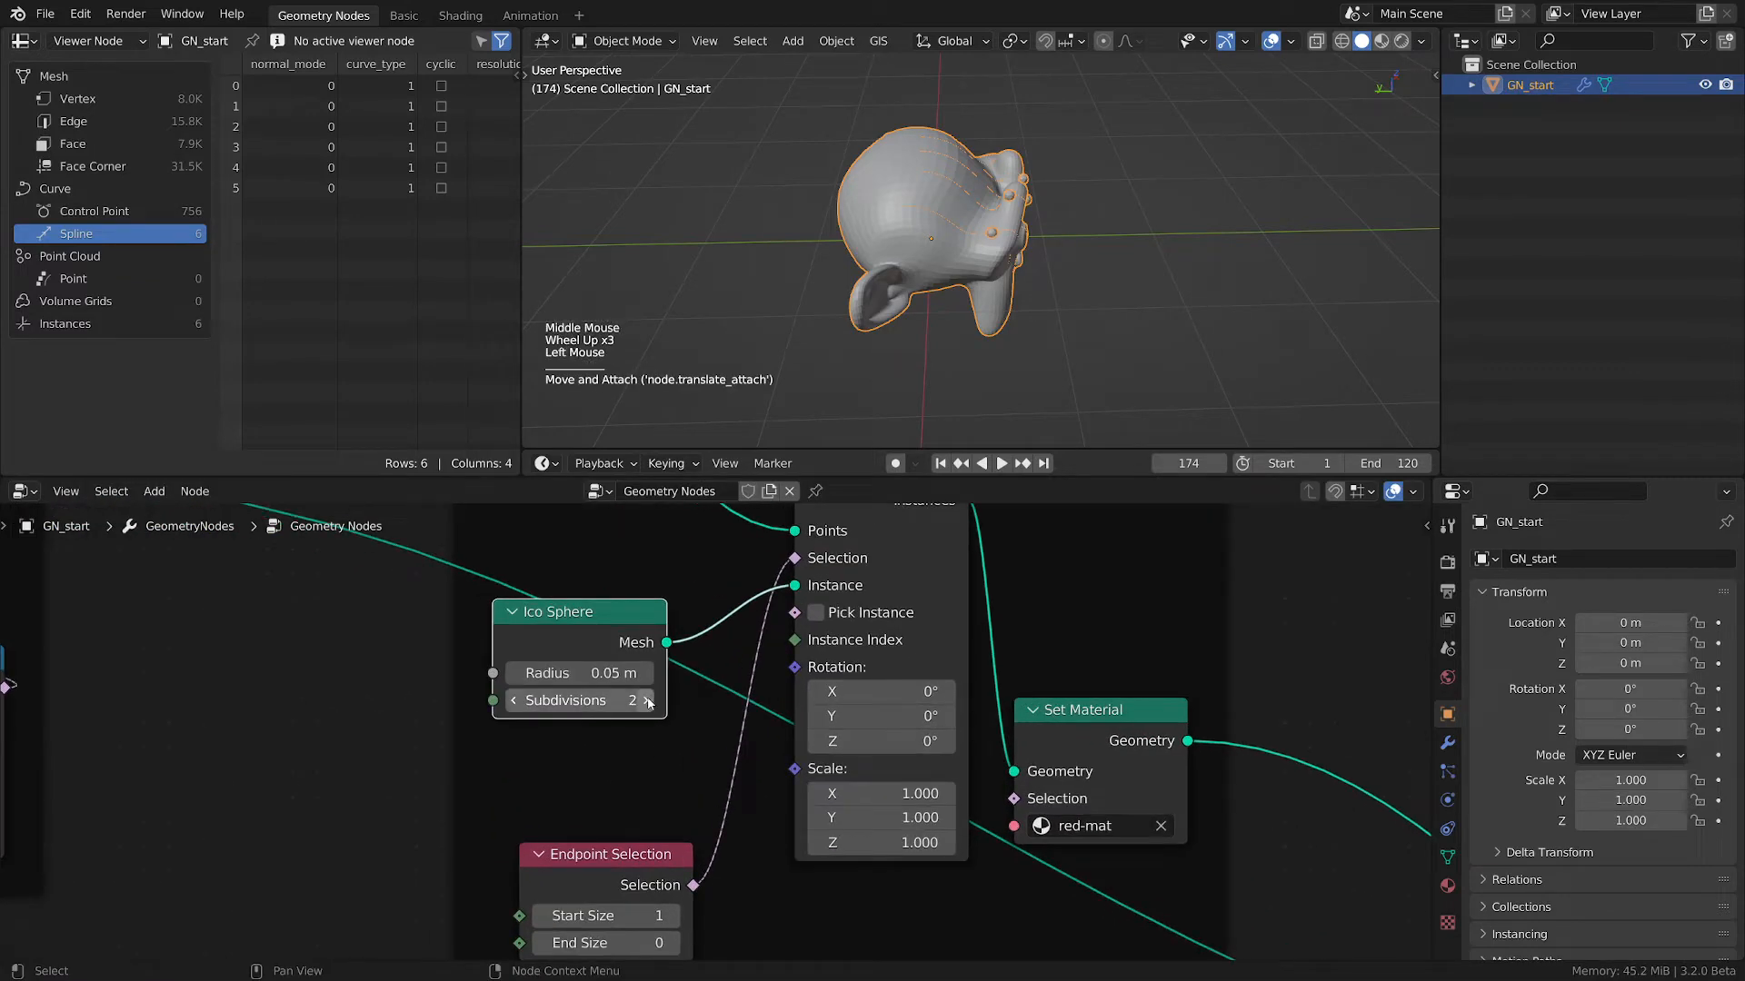
{"action": "left_click", "coordinate": [647, 699]}
{"action": "scroll", "coordinate": [1010, 235], "scroll_direction": "up", "scroll_amount": 2}
{"action": "middle_click_drag", "start_coordinate": [1010, 235], "coordinate": [970, 249], "text": "shift"}
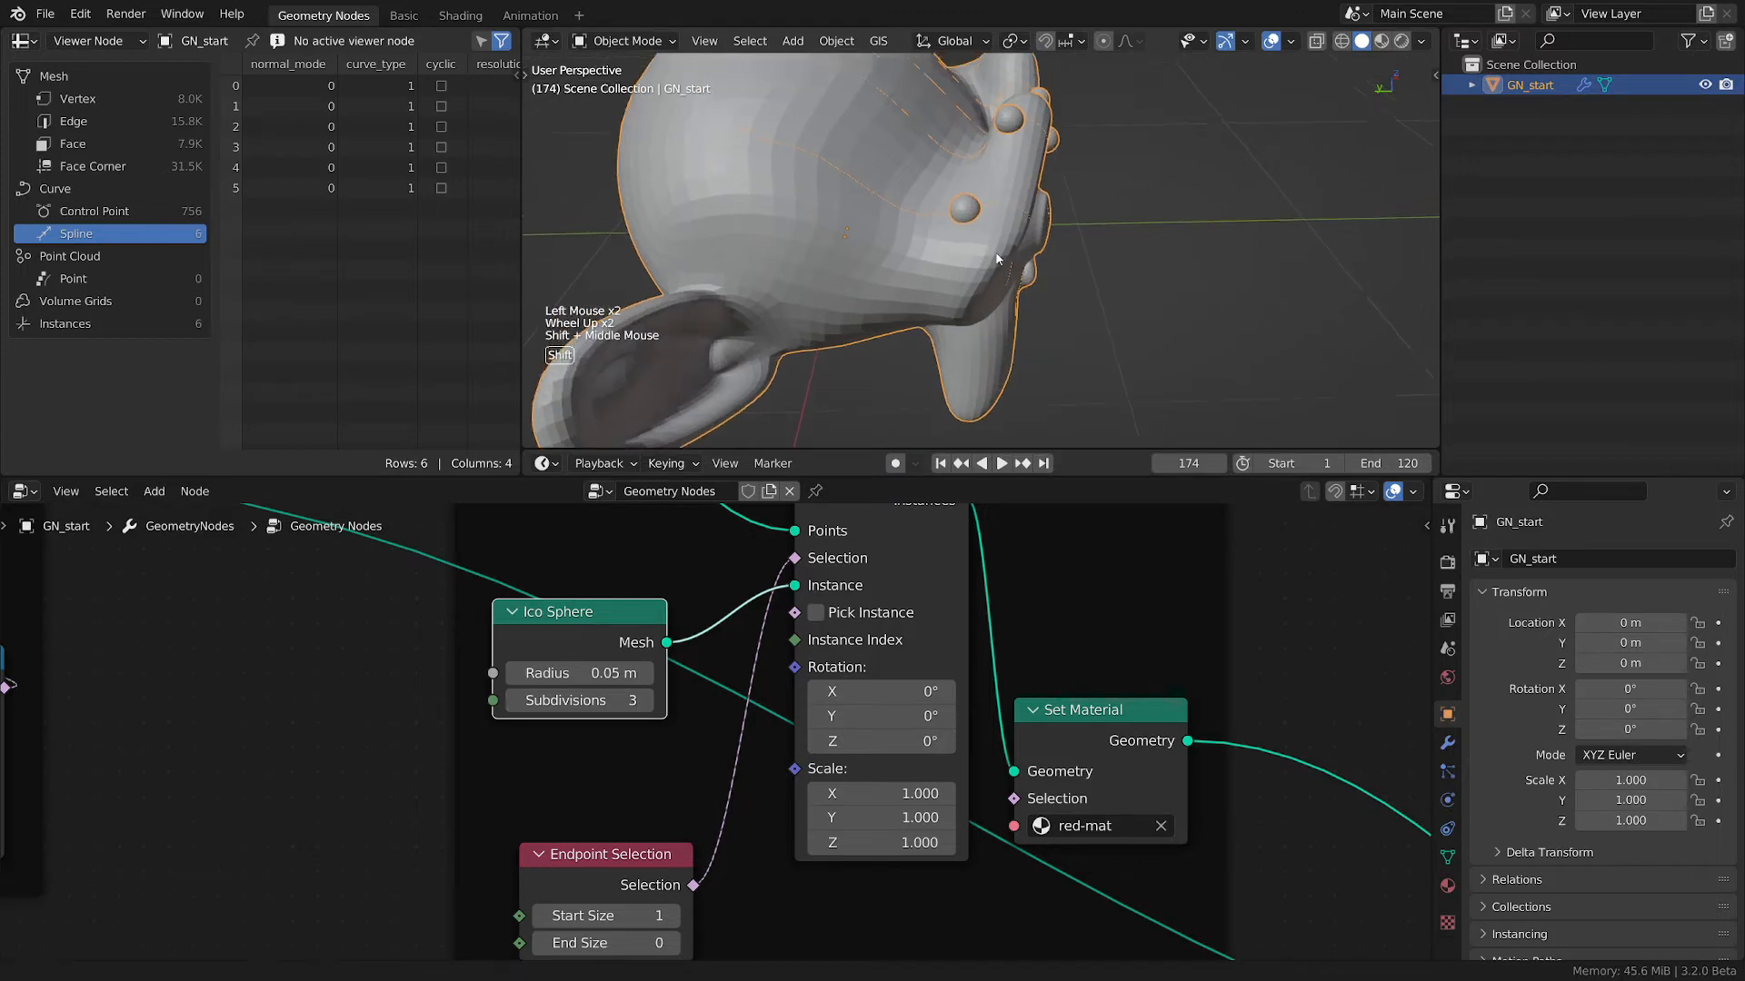
{"action": "scroll", "coordinate": [968, 248], "scroll_direction": "up", "scroll_amount": 3}
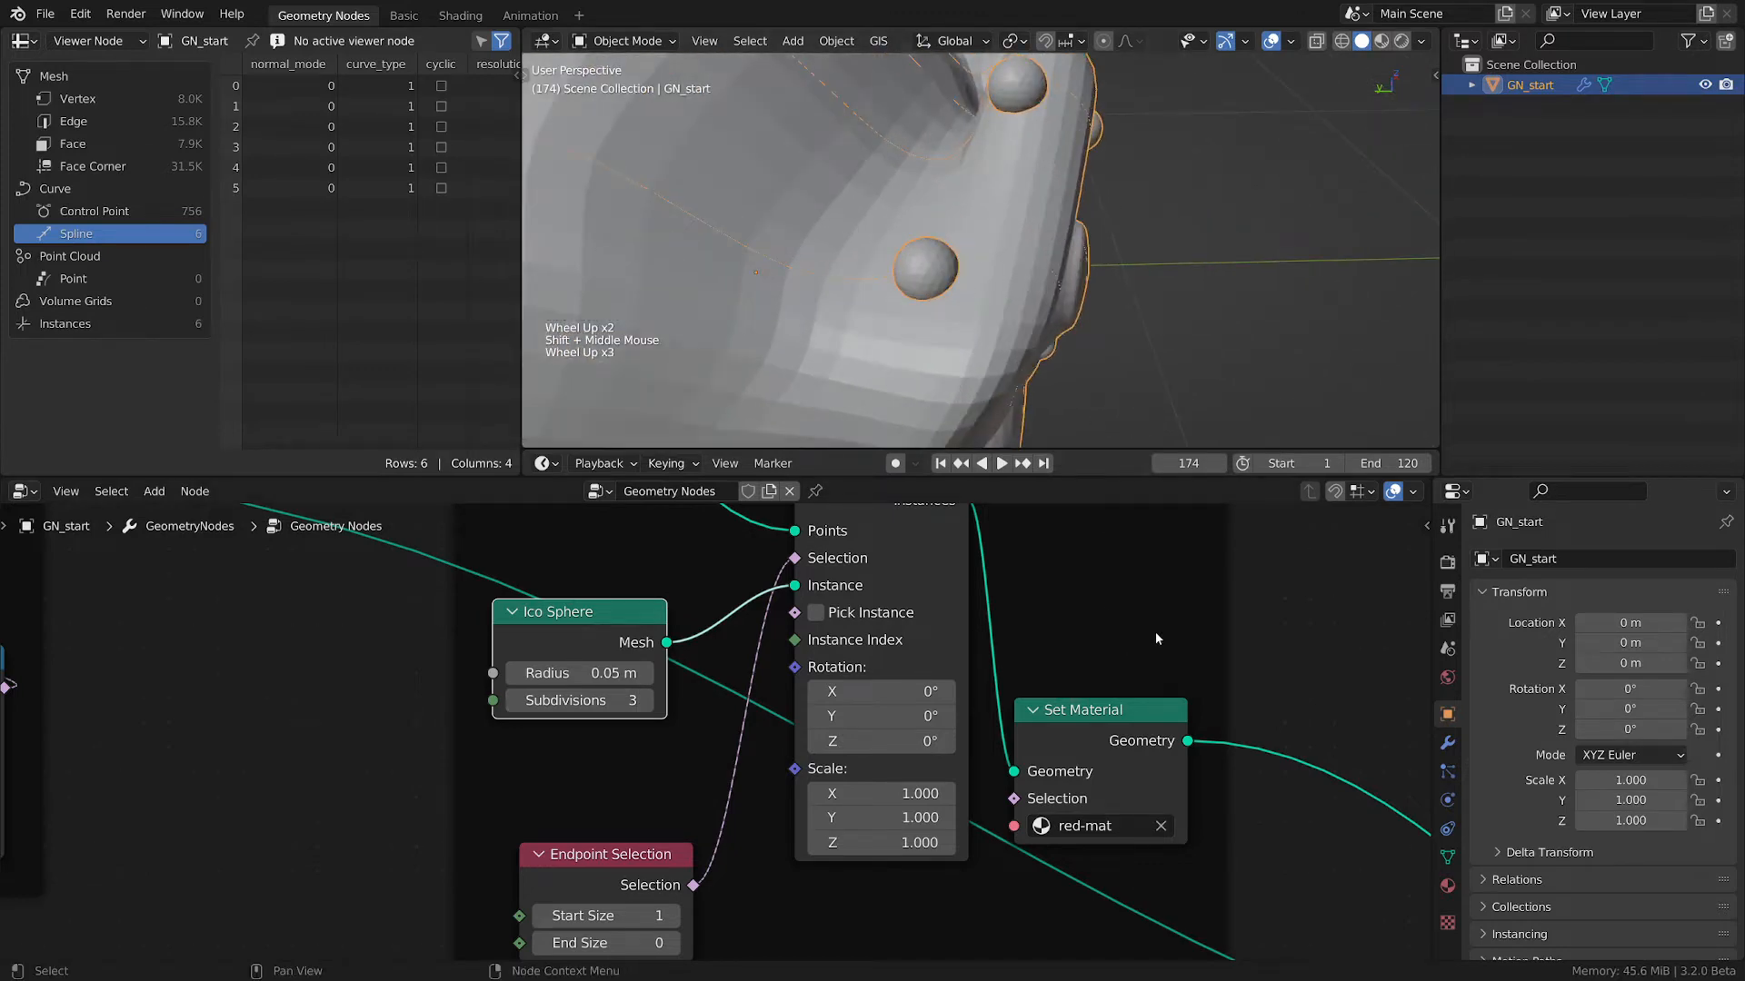
- Insert a Set Shade Smooth node between Join Geometry and Group Output, inspect the smoothed drops and save the file
{"action": "scroll", "coordinate": [1154, 631], "scroll_direction": "down", "scroll_amount": 2}
{"action": "scroll", "coordinate": [1078, 641], "scroll_direction": "down", "scroll_amount": 2}
{"action": "middle_click_drag", "start_coordinate": [1154, 631], "coordinate": [885, 632]}
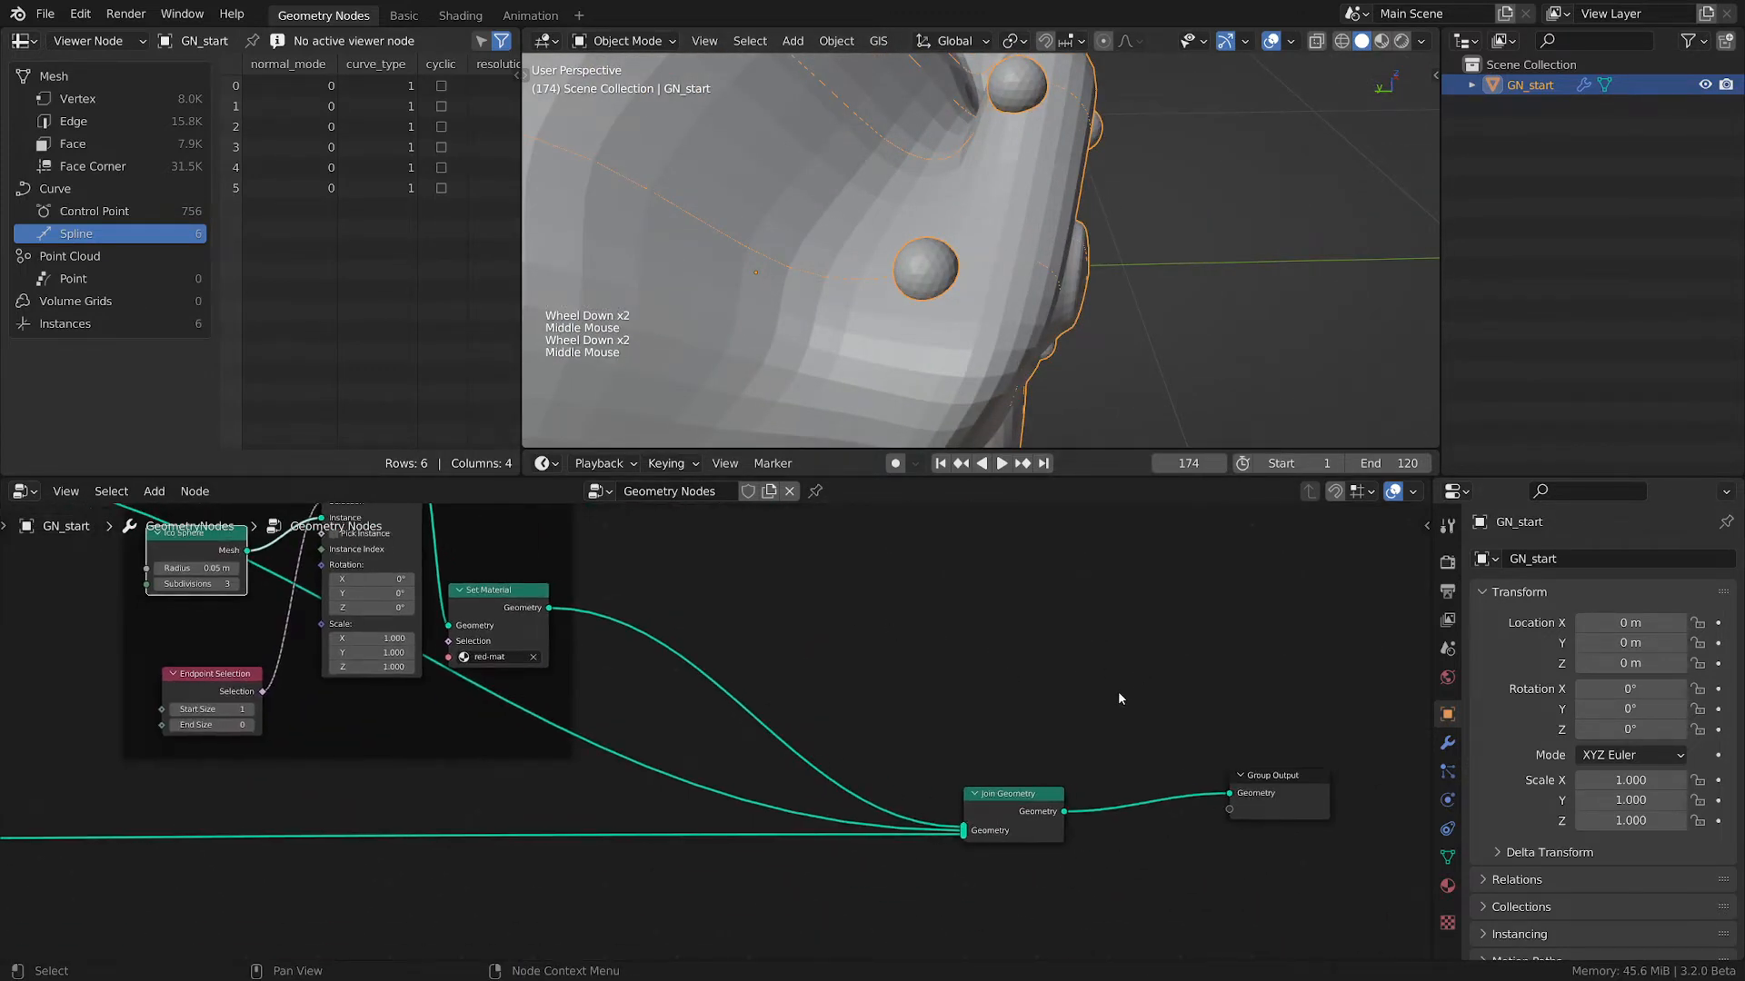
{"action": "key", "text": "shift+a"}
{"action": "mouse_move", "coordinate": [1027, 663]}
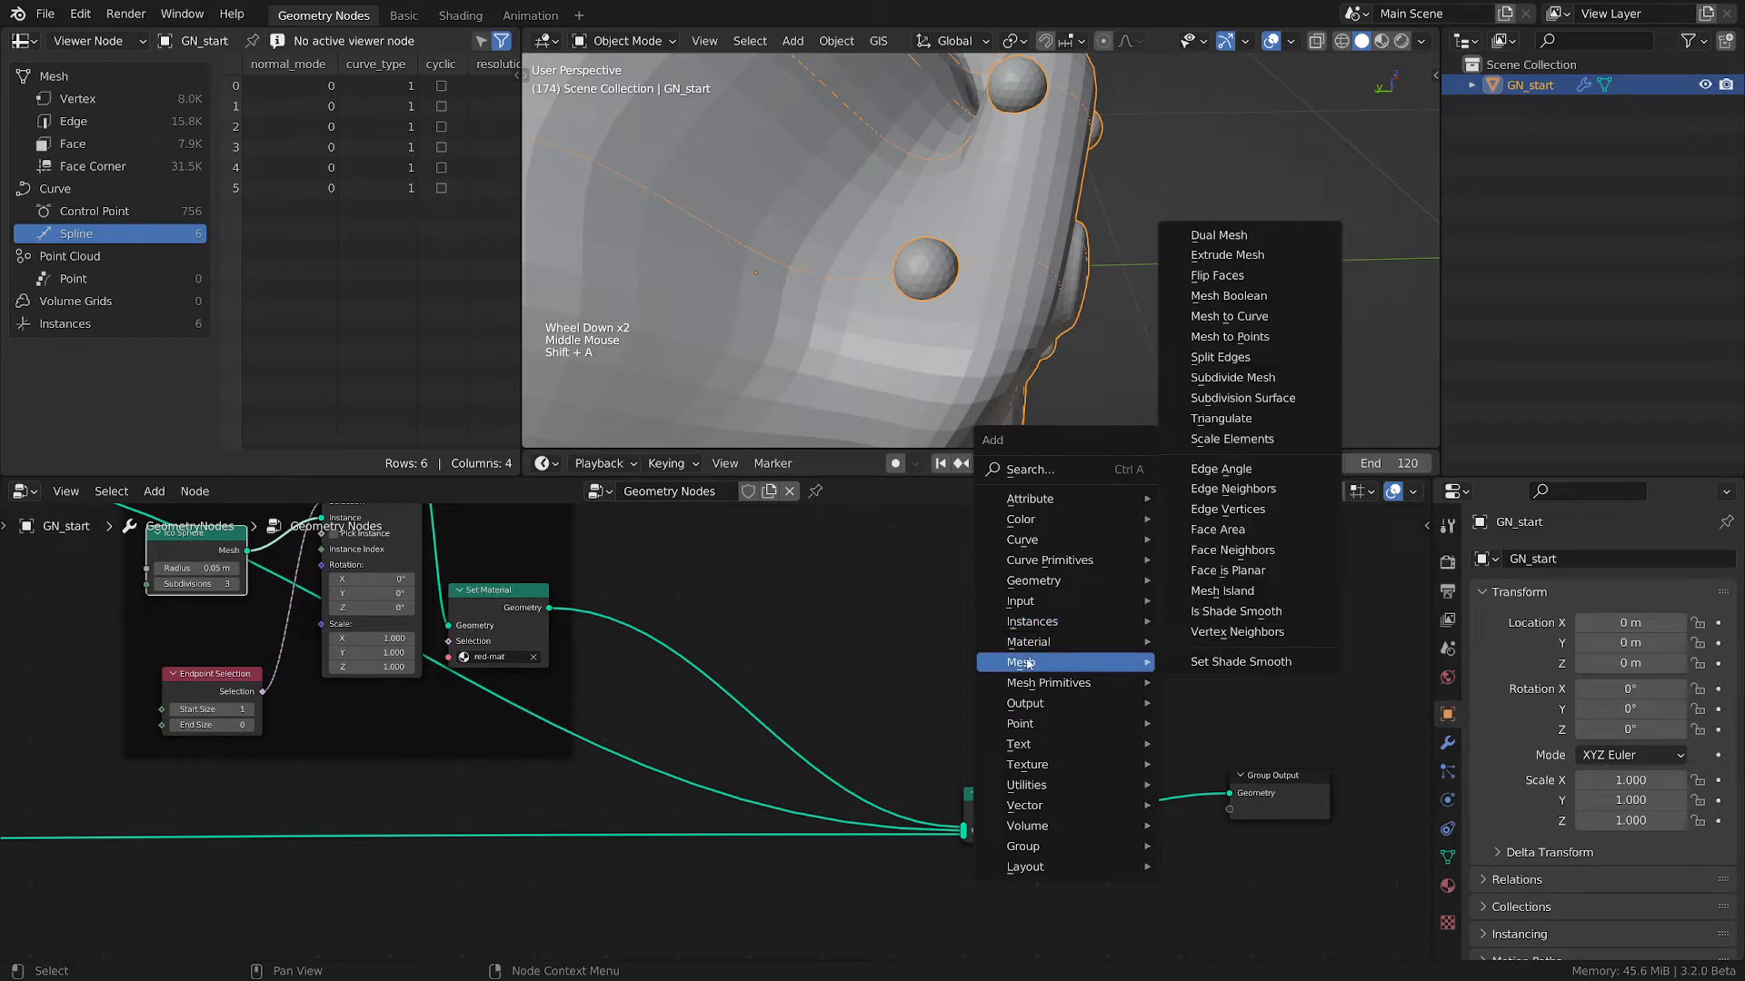
{"action": "left_click", "coordinate": [1241, 662]}
{"action": "scroll", "coordinate": [880, 325], "scroll_direction": "down", "scroll_amount": 3}
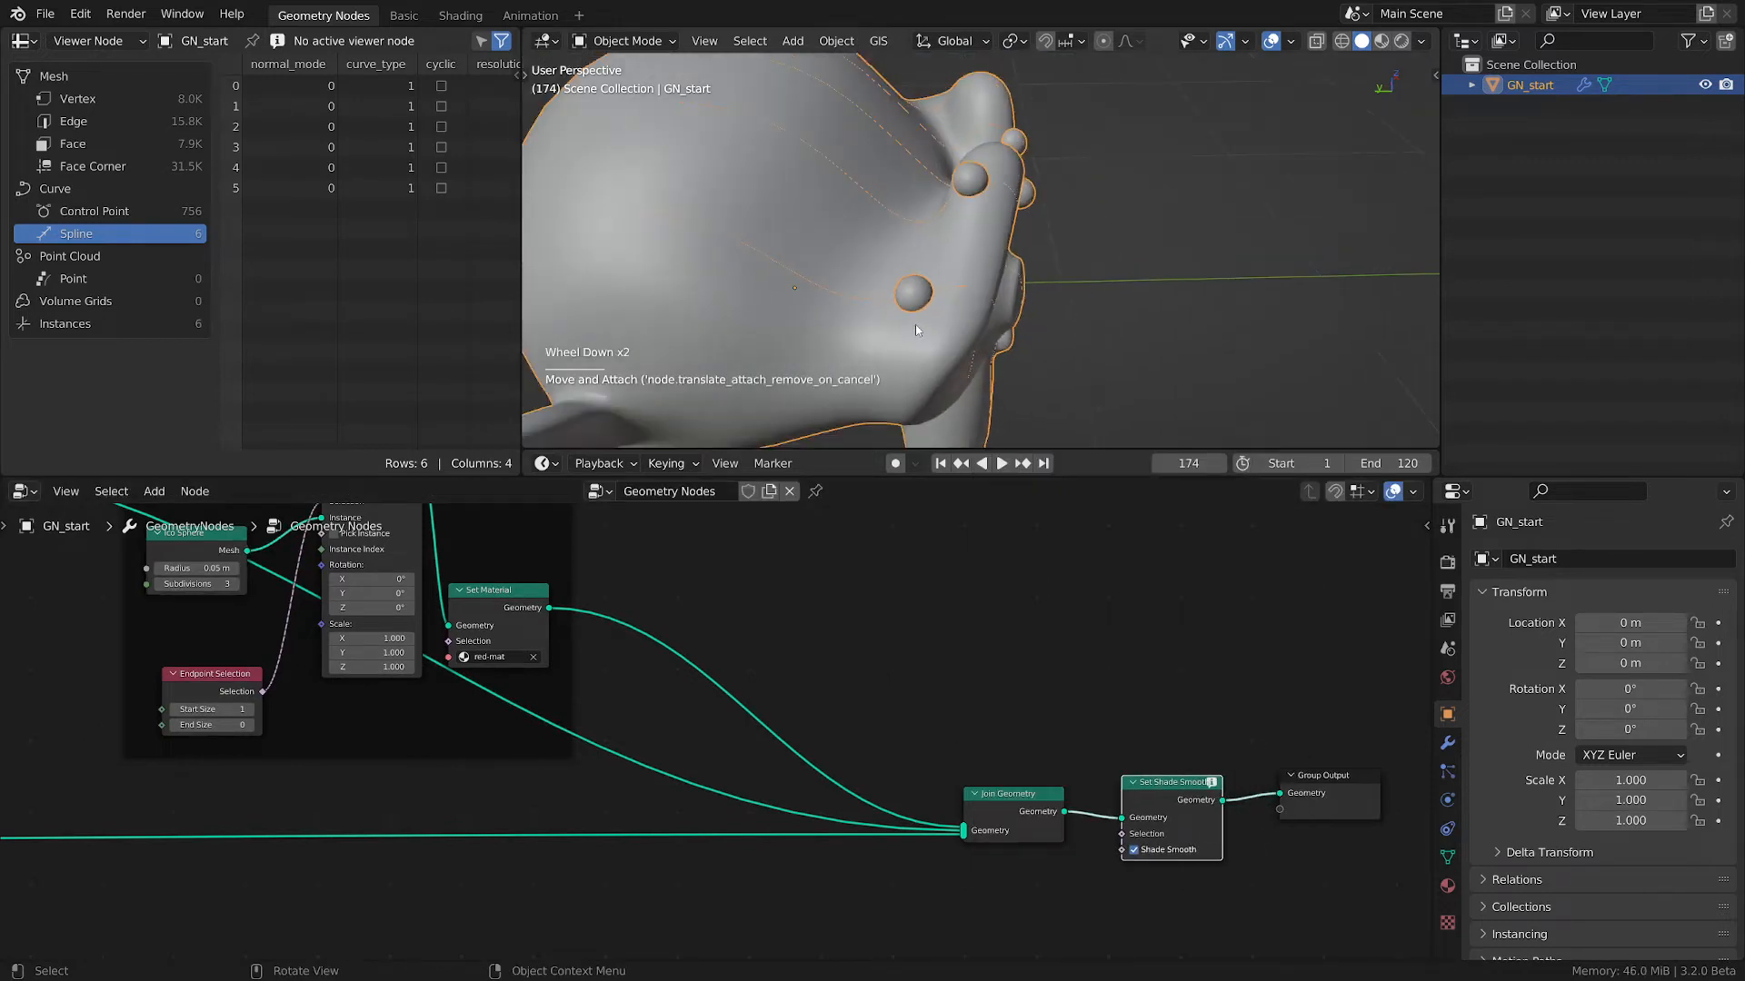
{"action": "middle_click_drag", "start_coordinate": [880, 324], "coordinate": [927, 243]}
{"action": "scroll", "coordinate": [927, 241], "scroll_direction": "up", "scroll_amount": 2}
{"action": "scroll", "coordinate": [927, 239], "scroll_direction": "down", "scroll_amount": 1}
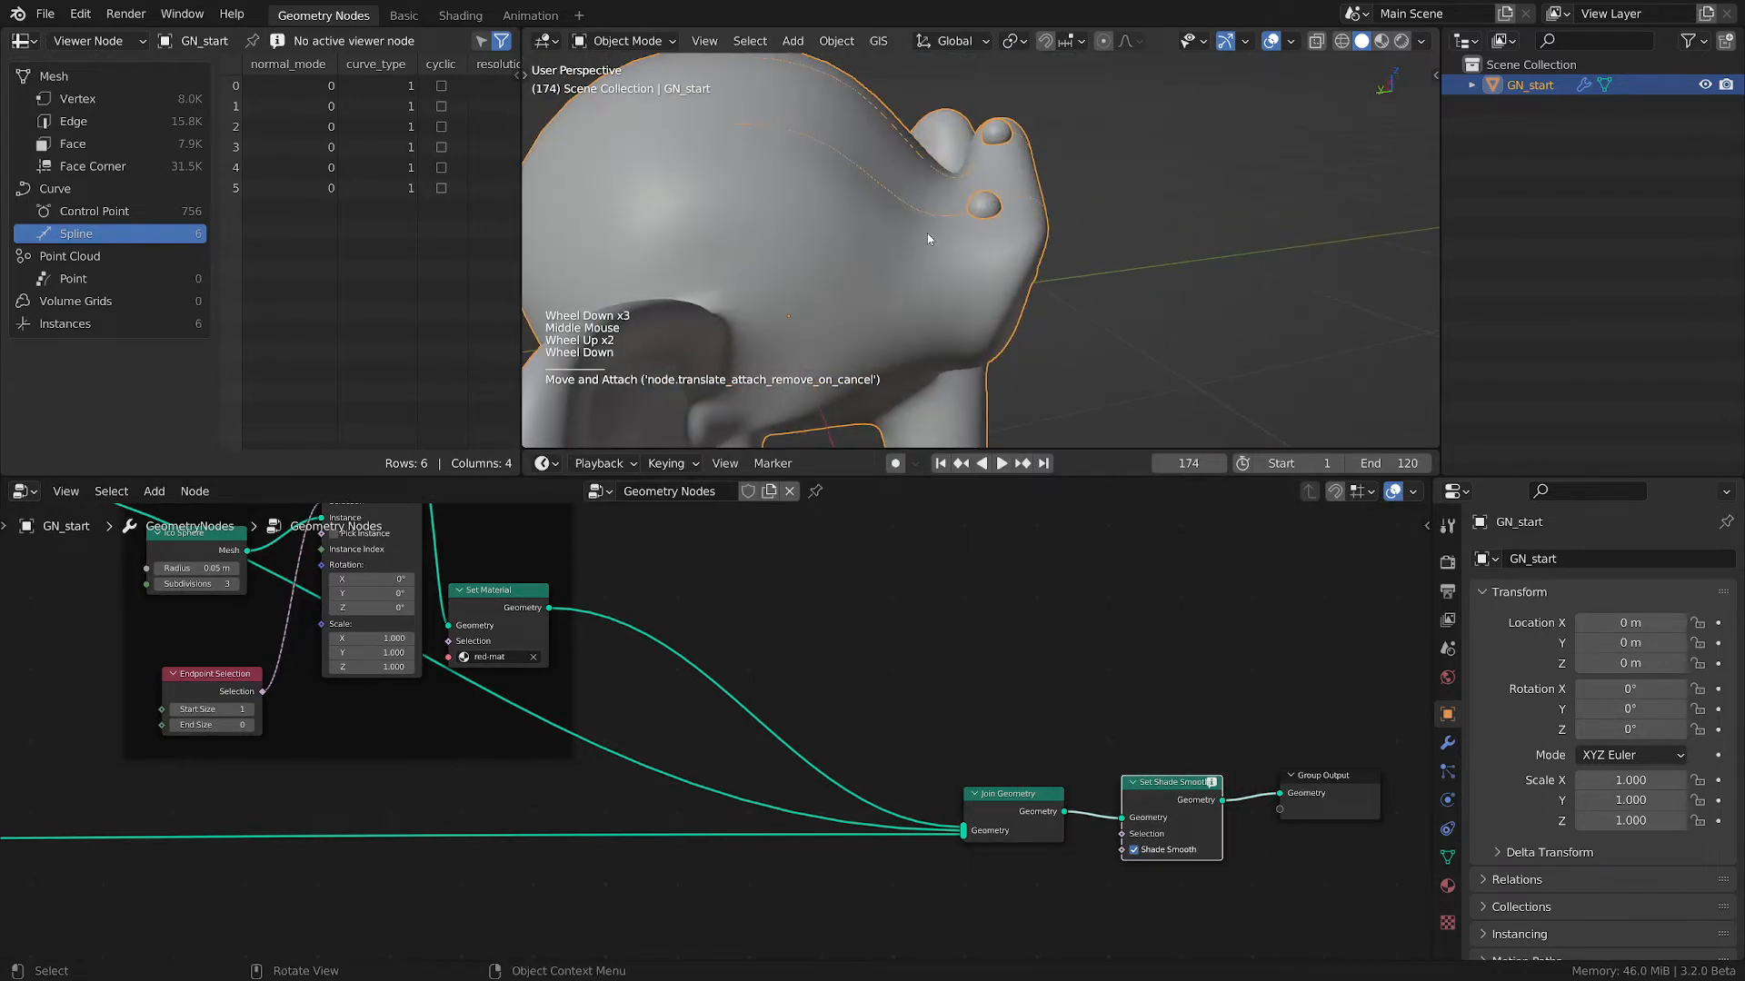
{"action": "left_click", "coordinate": [1126, 662], "text": "ctrl"}
{"action": "key", "text": "ctrl+s"}
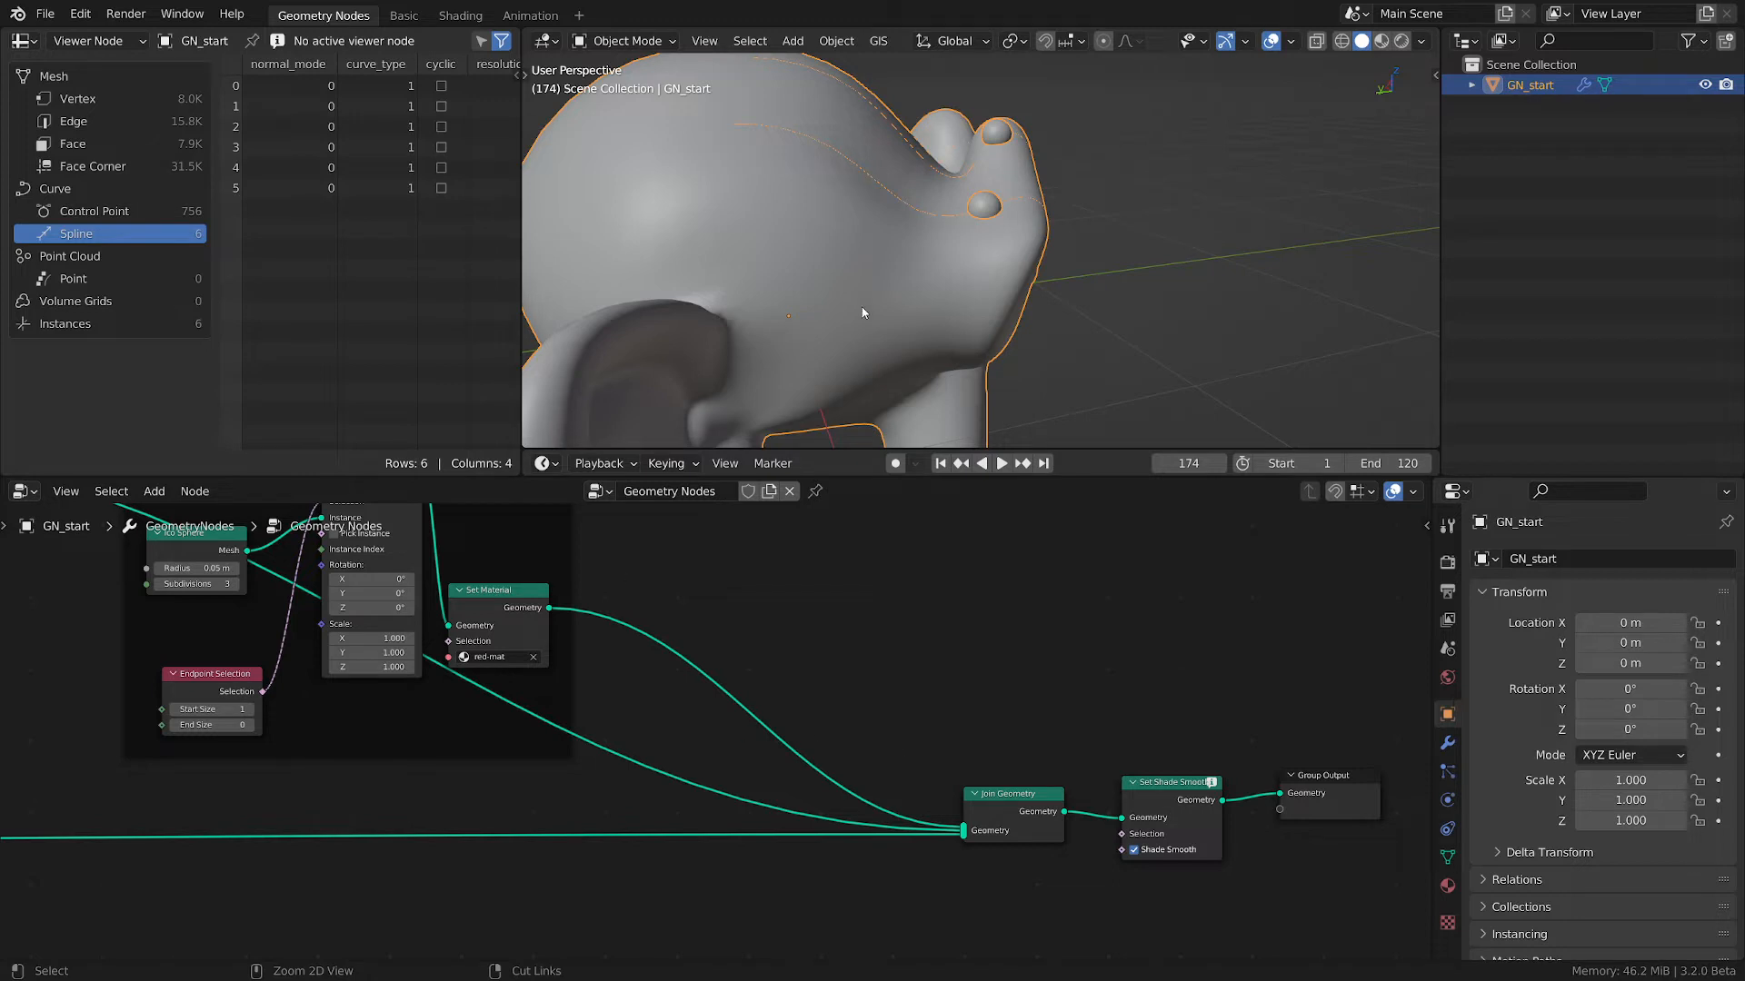
- Move Join Geometry away from Set Shade Smooth and link the Ico Sphere's Mesh output to Set Shade Smooth to preview one drop
{"action": "scroll", "coordinate": [930, 338], "scroll_direction": "down", "scroll_amount": 2}
{"action": "middle_click_drag", "start_coordinate": [931, 338], "coordinate": [936, 293]}
{"action": "mouse_move", "coordinate": [866, 726]}
{"action": "middle_mouse_down"}
{"action": "mouse_move", "coordinate": [924, 745]}
{"action": "mouse_move", "coordinate": [865, 757]}
{"action": "middle_mouse_up"}
{"action": "left_click_drag", "start_coordinate": [1000, 831], "coordinate": [882, 841]}
{"action": "scroll", "coordinate": [816, 763], "scroll_direction": "down", "scroll_amount": 1}
{"action": "middle_click_drag", "start_coordinate": [816, 763], "coordinate": [820, 795]}
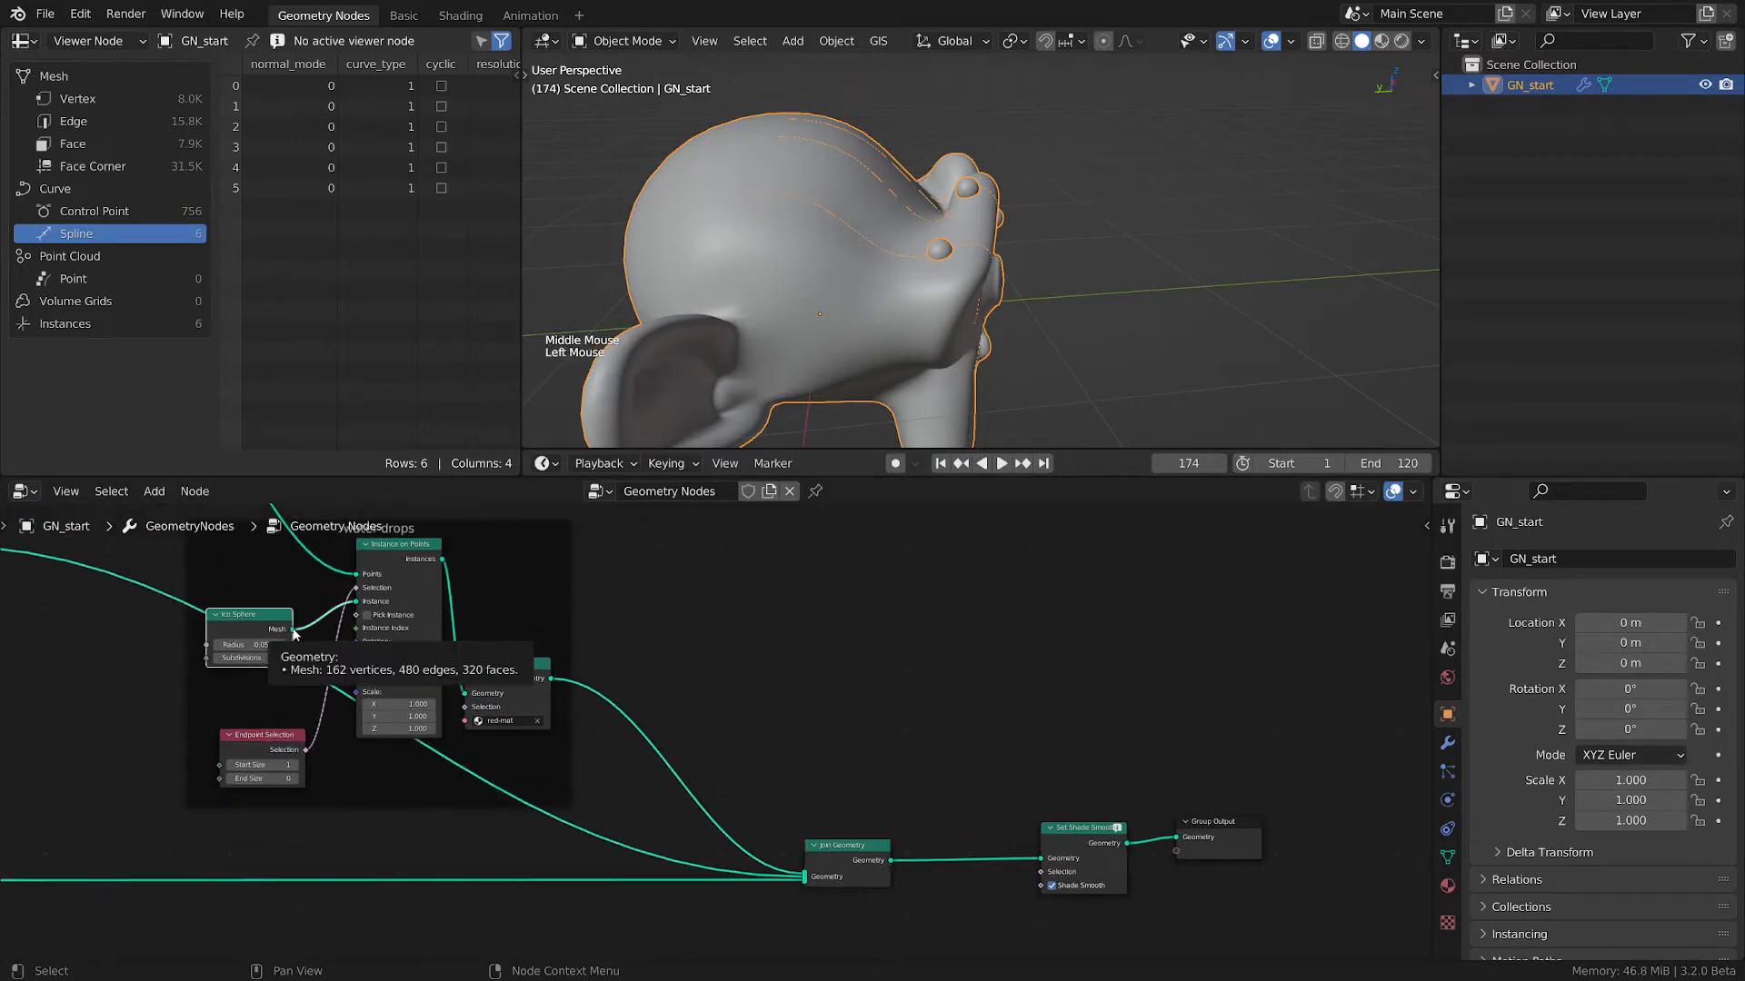
{"action": "left_click_drag", "start_coordinate": [292, 630], "coordinate": [1045, 863]}
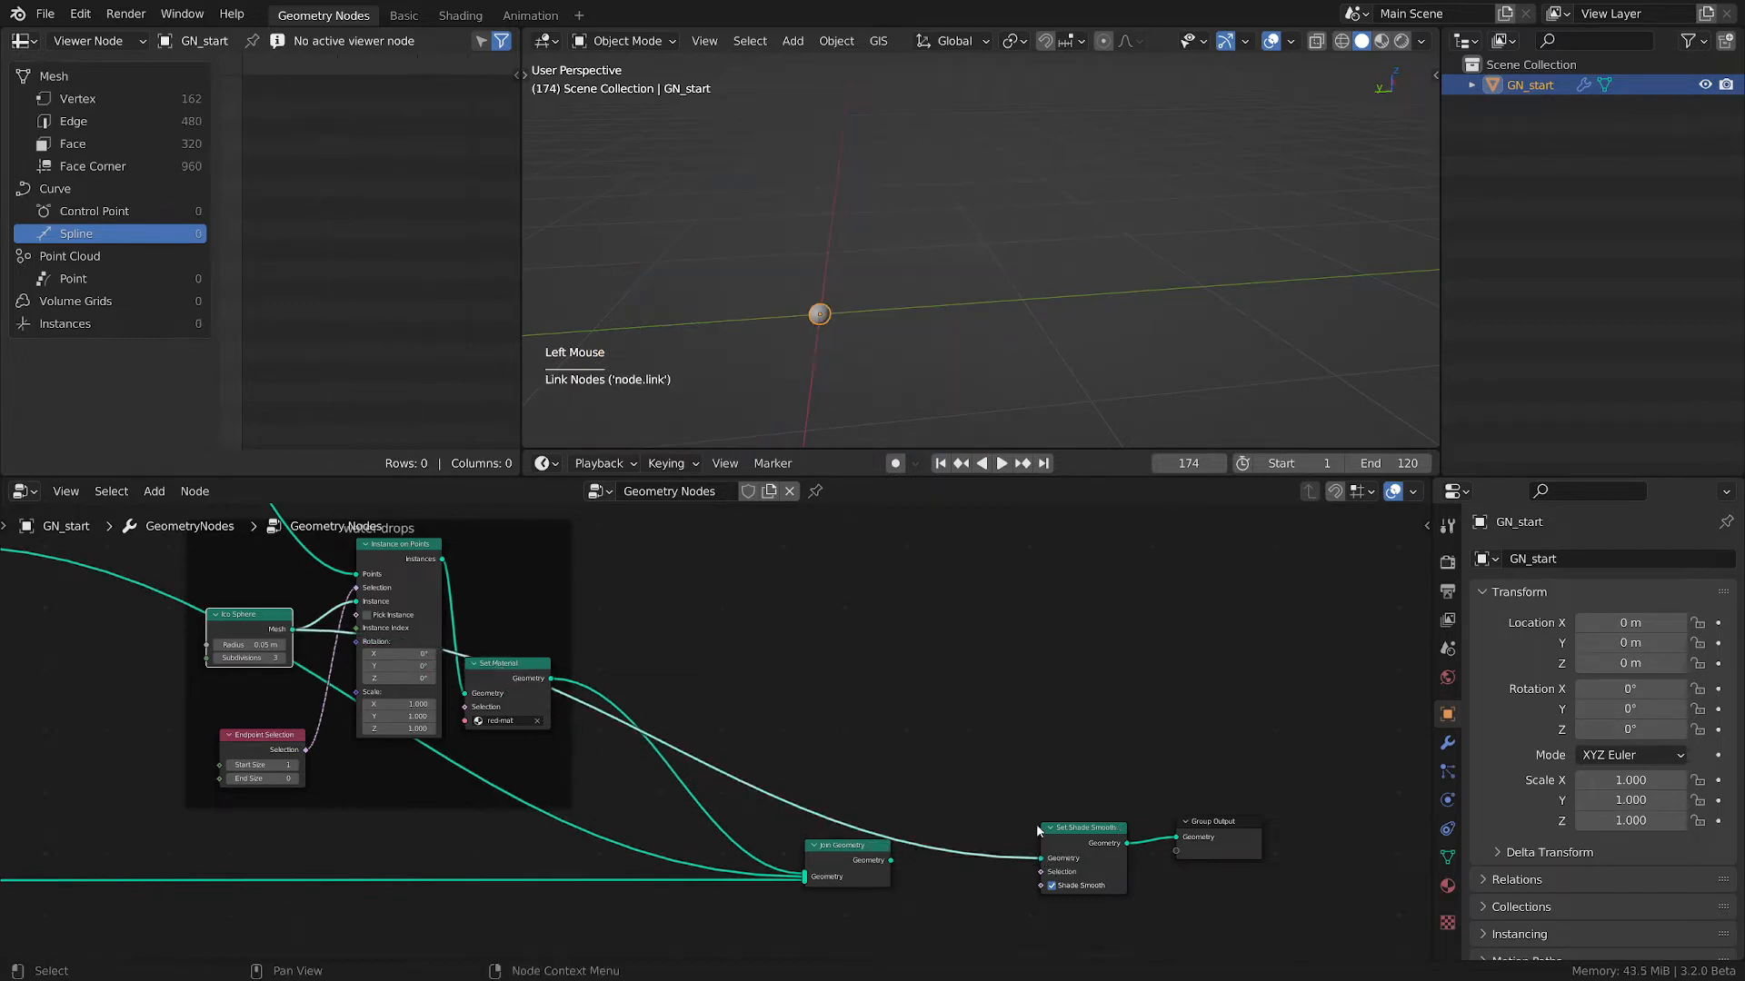
{"action": "scroll", "coordinate": [826, 309], "scroll_direction": "up", "scroll_amount": 4}
{"action": "scroll", "coordinate": [942, 309], "scroll_direction": "up", "scroll_amount": 2}
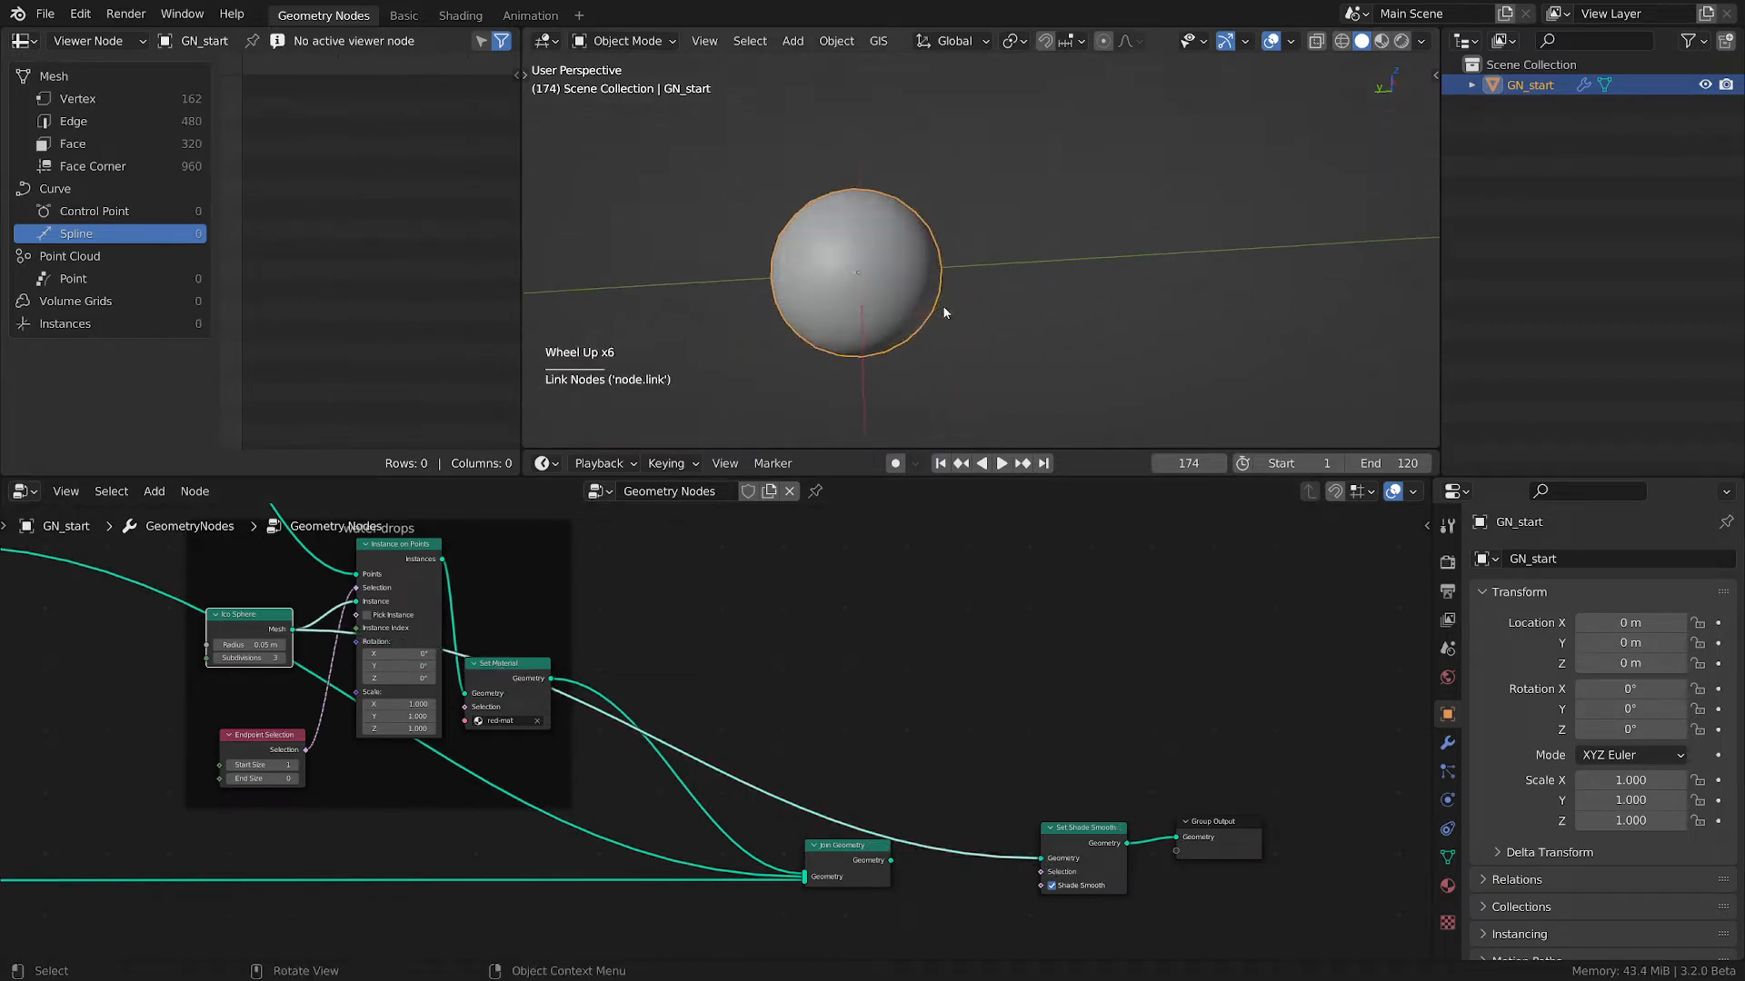
- Join the Join Geometry, Set Shade Smooth and Group Output nodes in a frame and move it farther from the water drops
{"action": "middle_click_drag", "start_coordinate": [814, 769], "coordinate": [771, 686]}
{"action": "scroll", "coordinate": [1003, 828], "scroll_direction": "down", "scroll_amount": 2}
{"action": "left_click_drag", "start_coordinate": [689, 663], "coordinate": [1114, 922]}
{"action": "key", "text": "ctrl+j"}
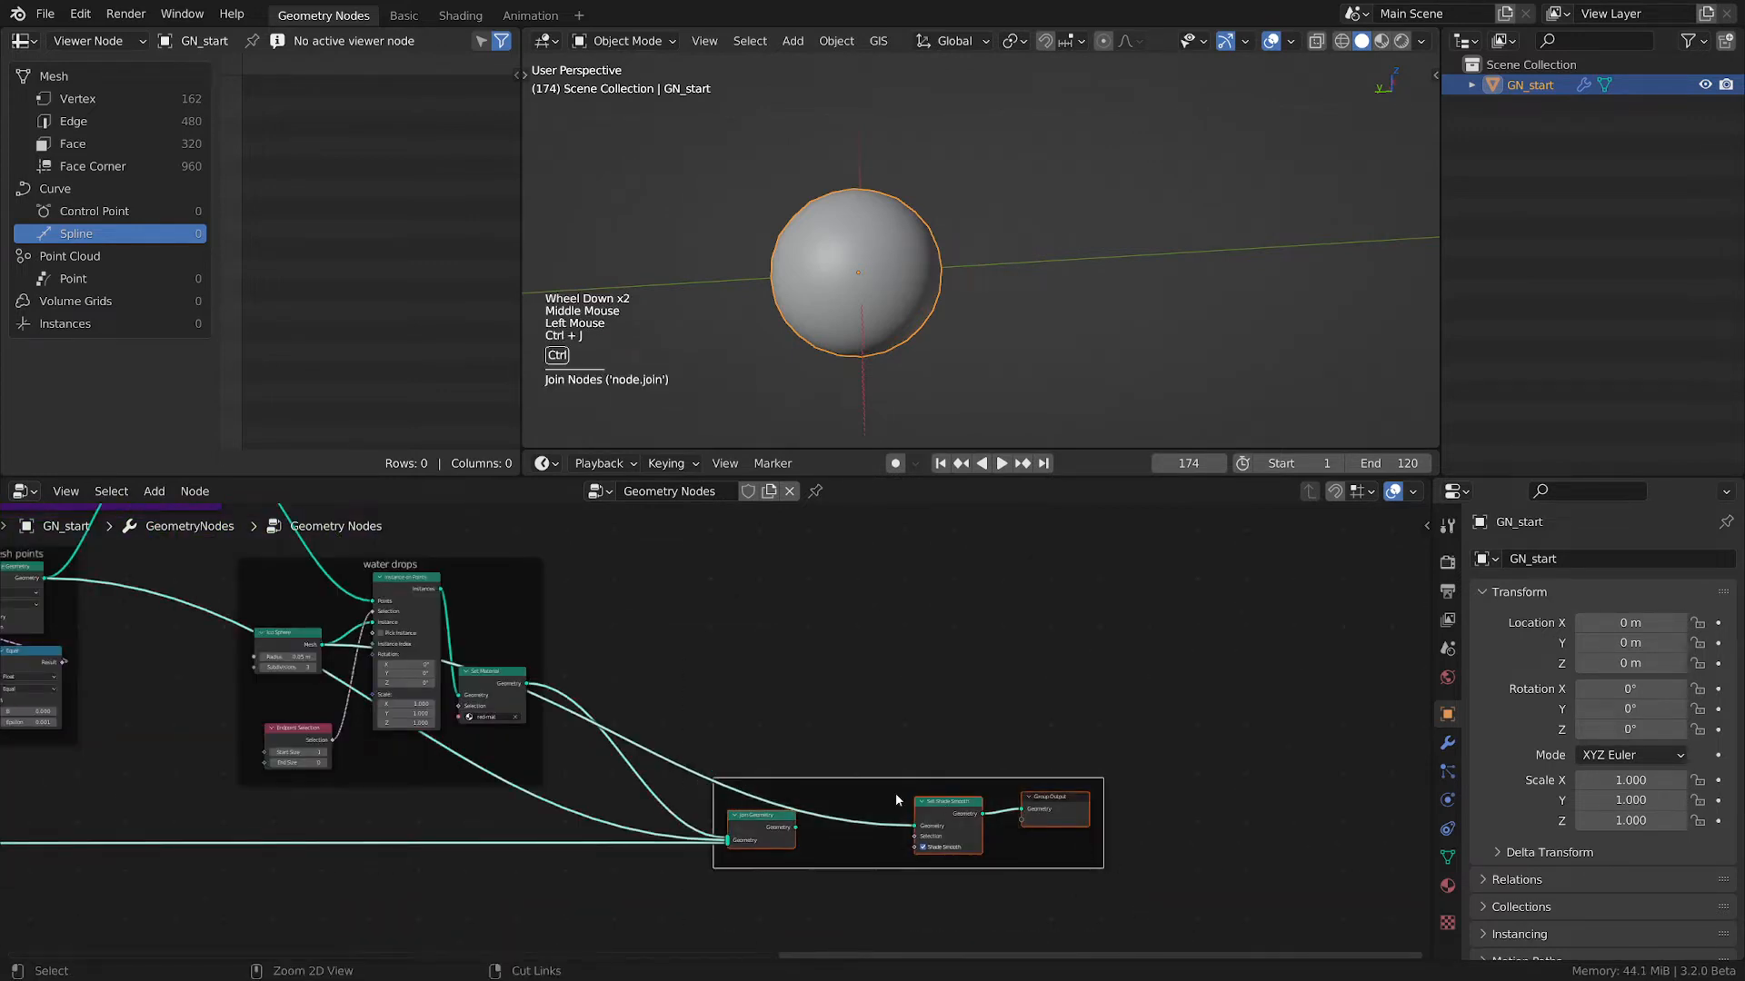
{"action": "left_click_drag", "start_coordinate": [822, 783], "coordinate": [1224, 796]}
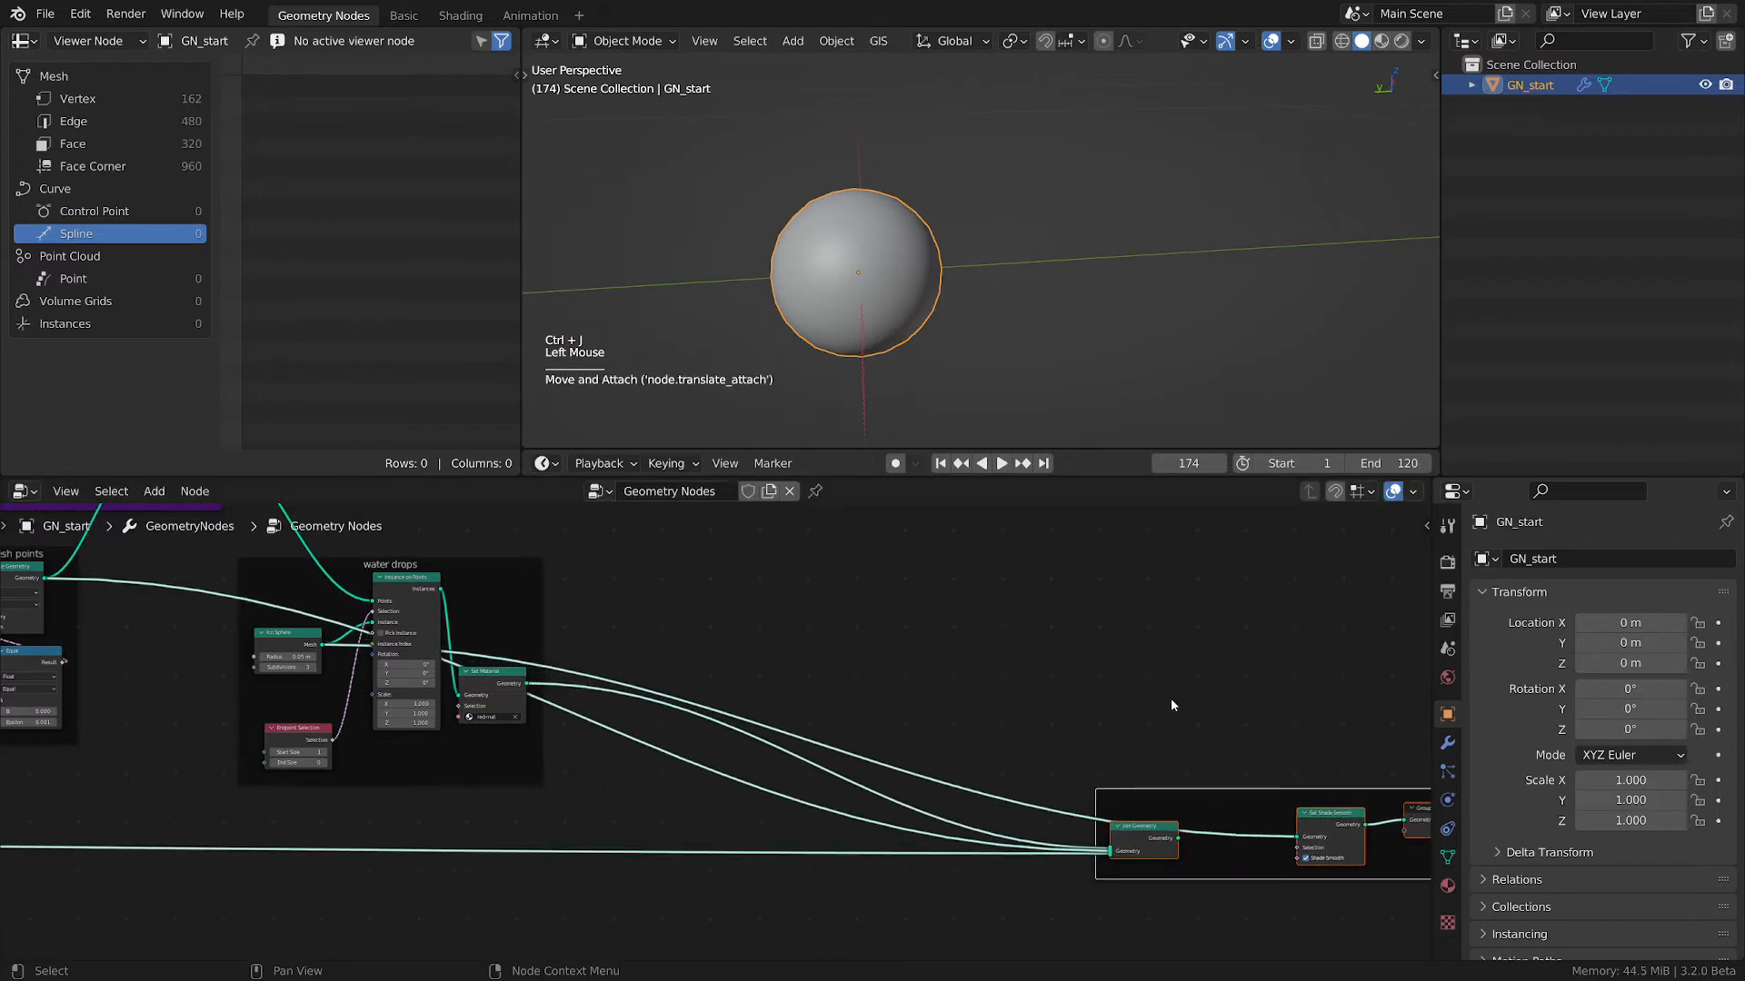
- Move the water drops frame toward the output frame and pull the Ico Sphere away from Instance on Points
{"action": "middle_click_drag", "start_coordinate": [507, 559], "coordinate": [716, 605]}
{"action": "left_click_drag", "start_coordinate": [703, 608], "coordinate": [977, 619]}
{"action": "left_click_drag", "start_coordinate": [778, 689], "coordinate": [527, 674]}
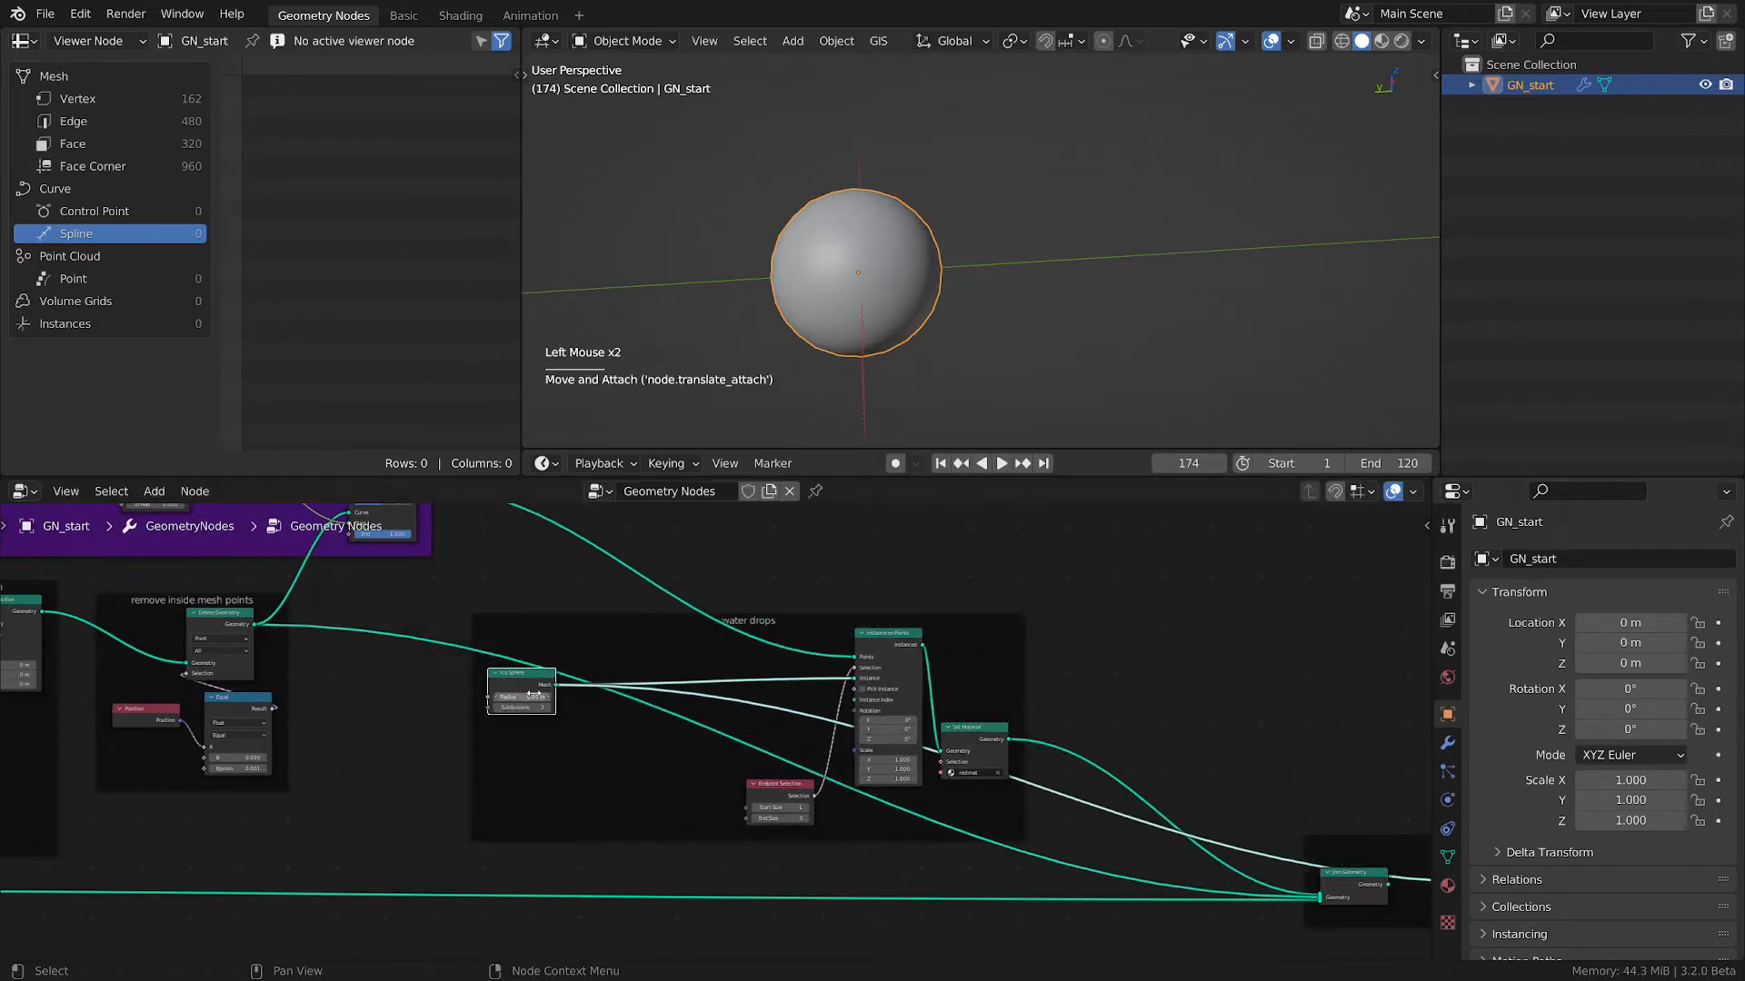
- Combine the Ico Sphere's two outgoing links with a reroute near Instance on Points and move the Ico Sphere farther away from it
{"action": "scroll", "coordinate": [580, 671], "scroll_direction": "up", "scroll_amount": 1}
{"action": "right_click_drag", "start_coordinate": [576, 675], "coordinate": [579, 696], "text": "shift"}
{"action": "key", "text": "g"}
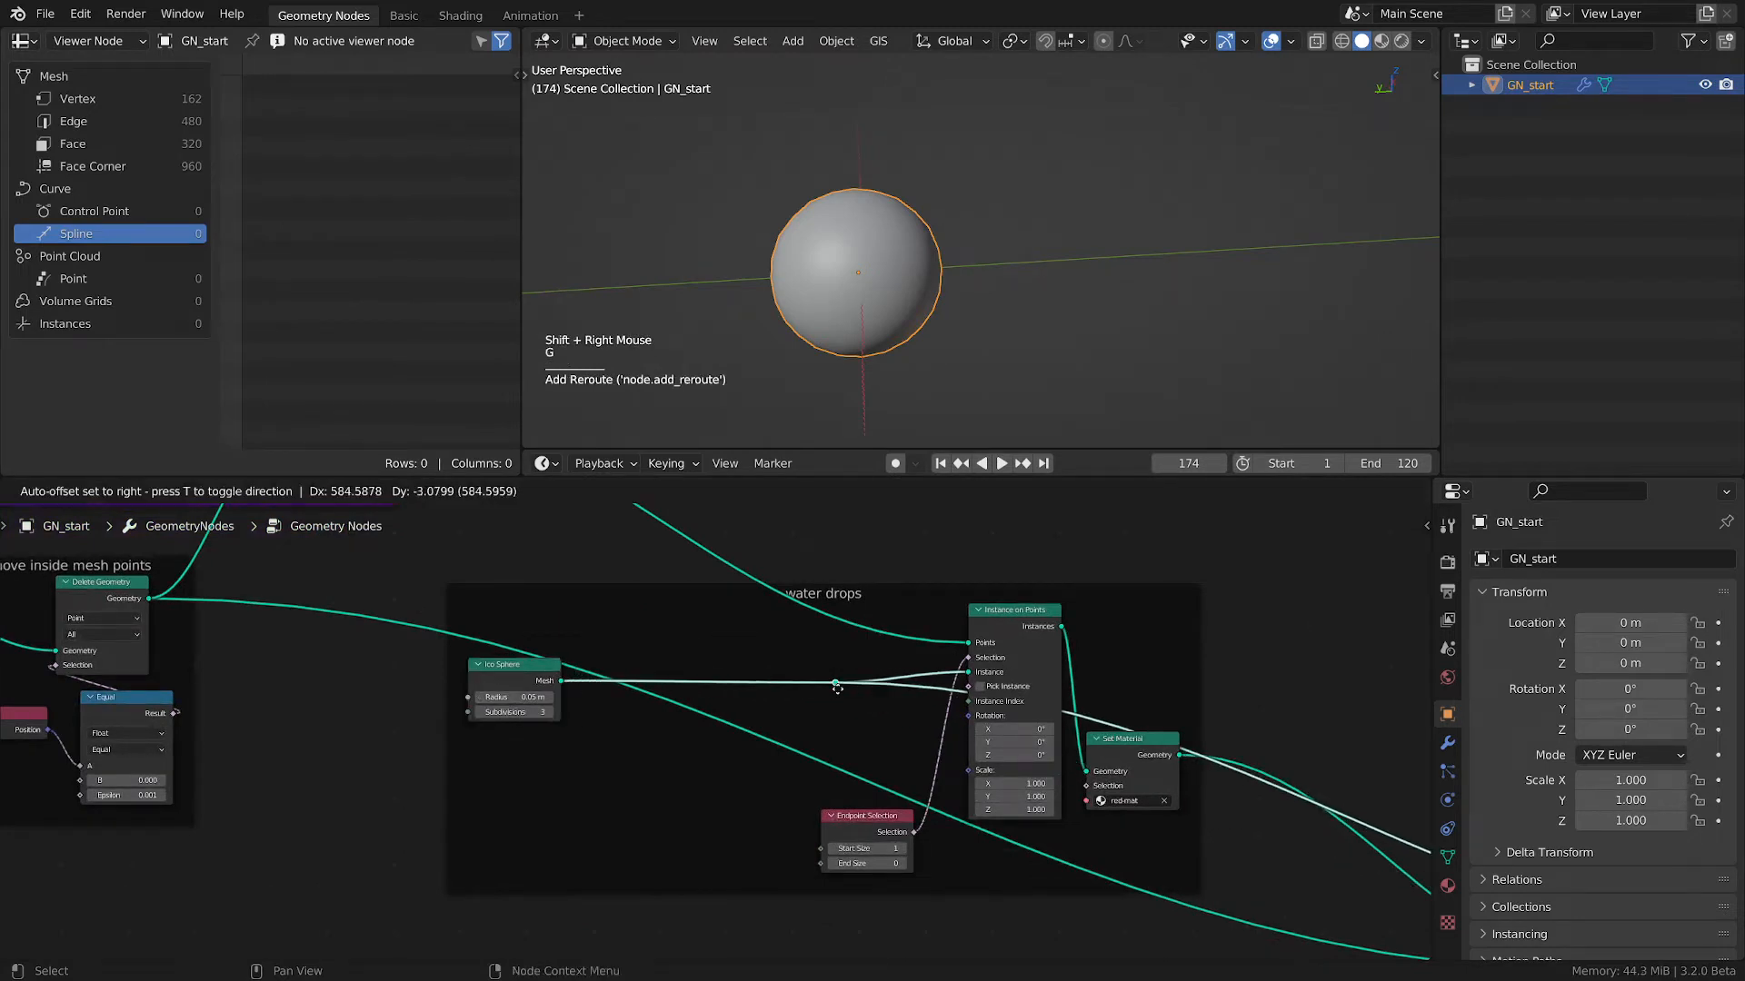
{"action": "left_click", "coordinate": [829, 697]}
{"action": "scroll", "coordinate": [799, 708], "scroll_direction": "up", "scroll_amount": 2}
{"action": "left_click_drag", "start_coordinate": [461, 661], "coordinate": [392, 659]}
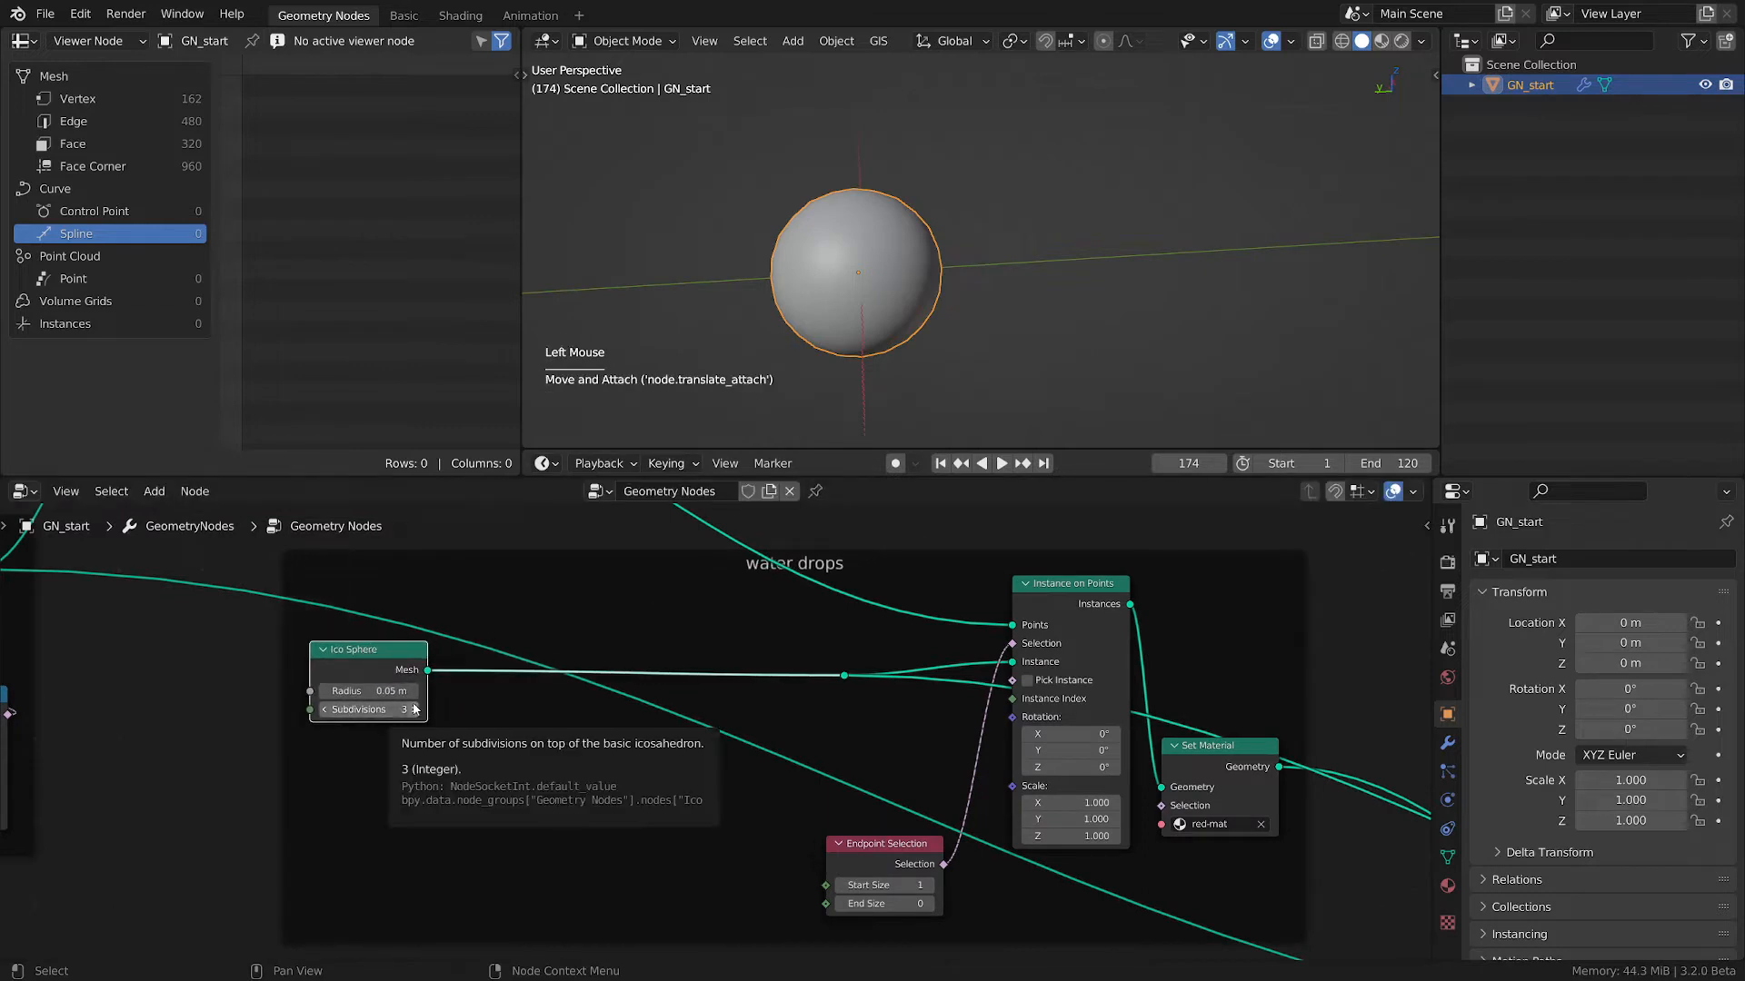
{"action": "left_click", "coordinate": [514, 770]}
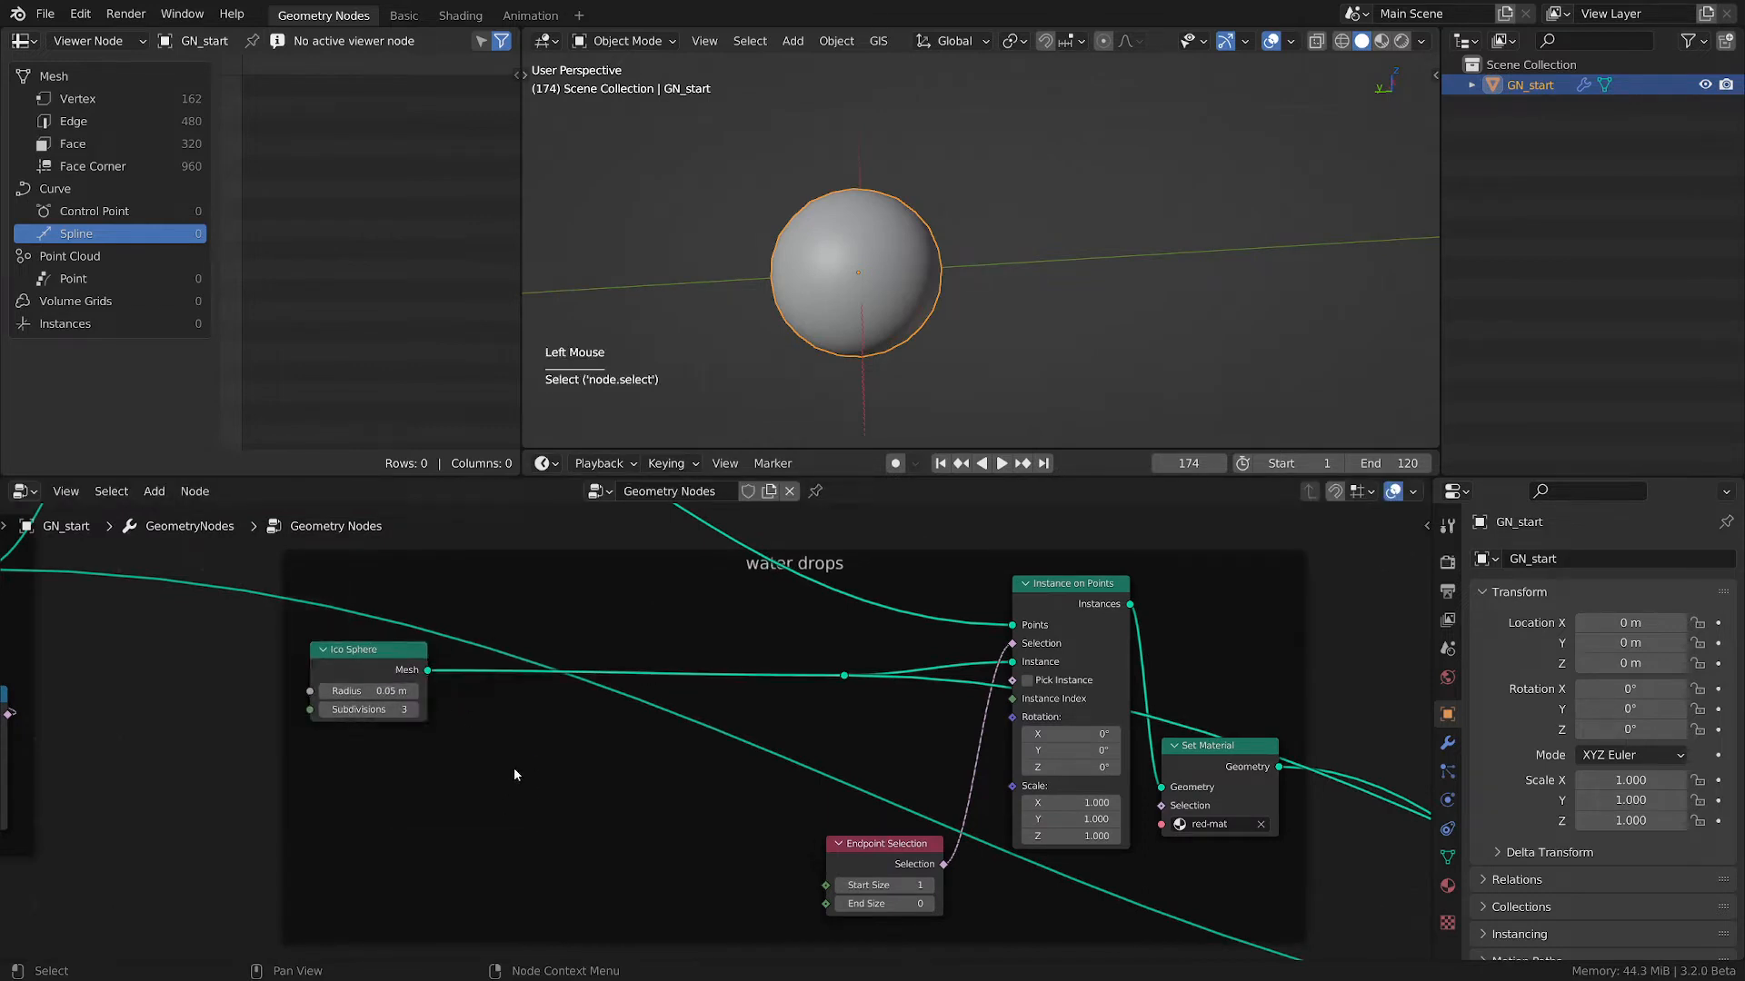
- Insert a Set Position node on the link between the Ico Sphere and the reroute
{"action": "key", "text": "shift+a"}
{"action": "mouse_move", "coordinate": [439, 677]}
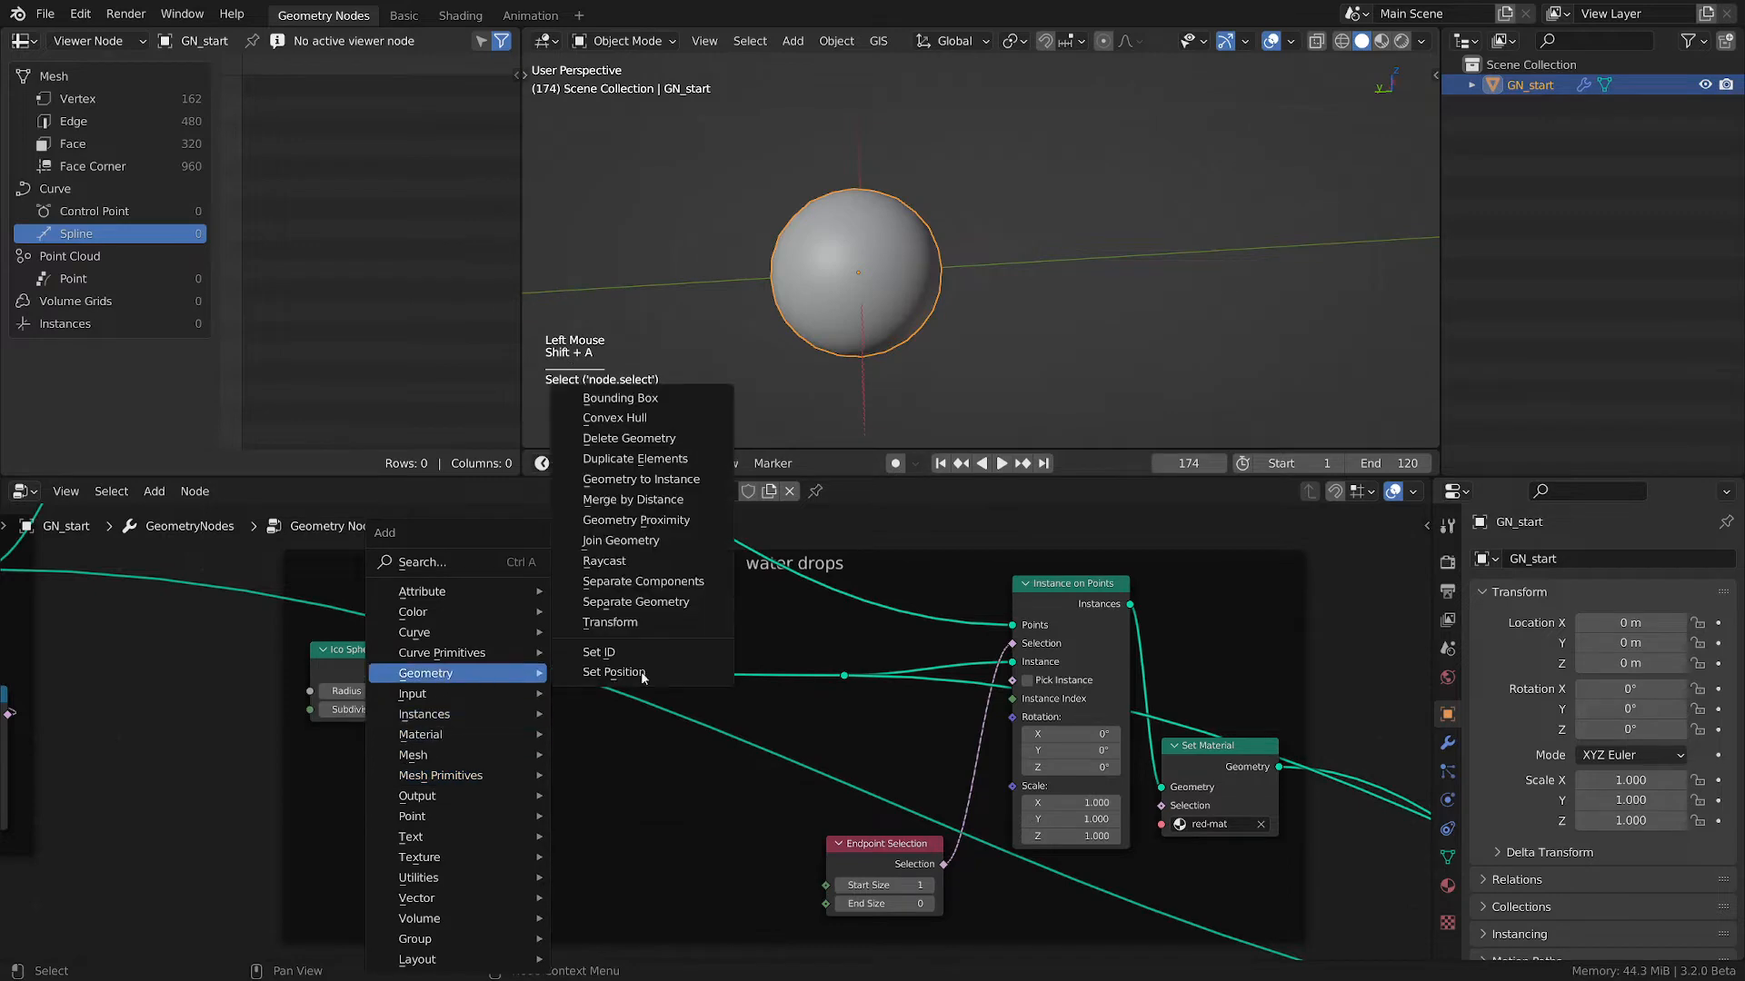
{"action": "left_click", "coordinate": [591, 674]}
{"action": "left_click", "coordinate": [646, 726]}
- Add a Position input node below the Ico Sphere and link it to Set Position's Position input
{"action": "middle_click_drag", "start_coordinate": [418, 787], "coordinate": [534, 754]}
{"action": "scroll", "coordinate": [533, 753], "scroll_direction": "up", "scroll_amount": 3}
{"action": "key", "text": "shift+a"}
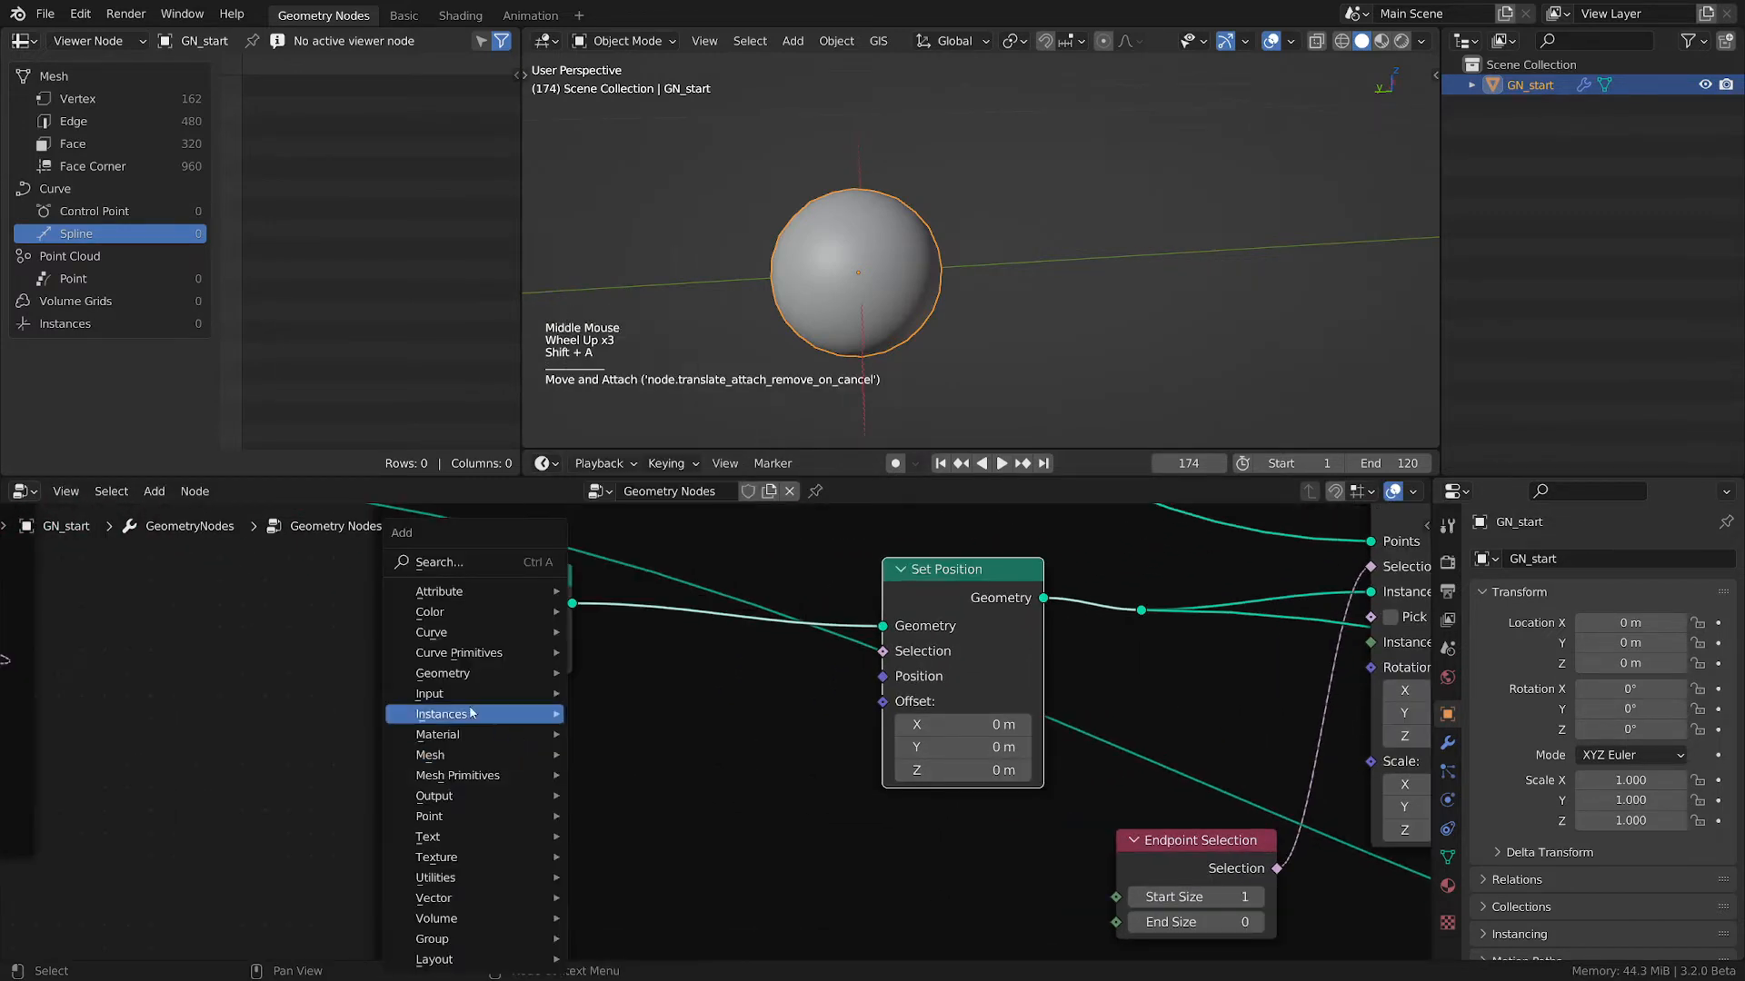
{"action": "mouse_move", "coordinate": [461, 695]}
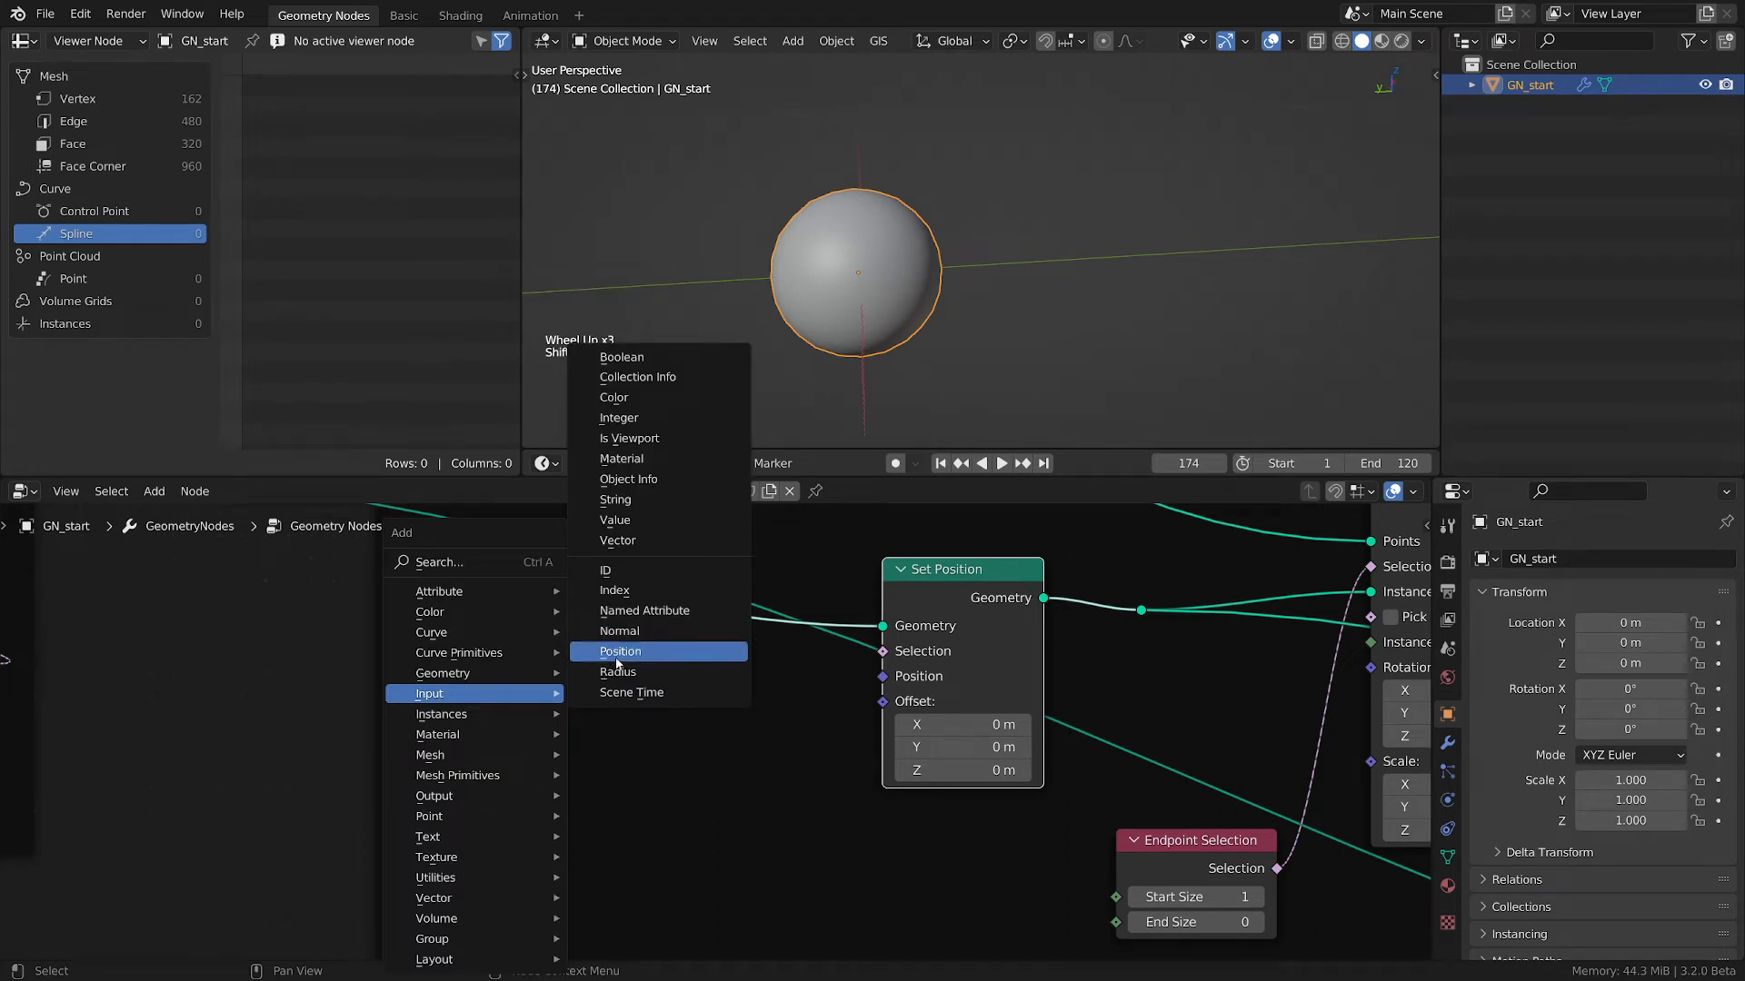
{"action": "left_click", "coordinate": [619, 652]}
{"action": "left_click", "coordinate": [569, 768]}
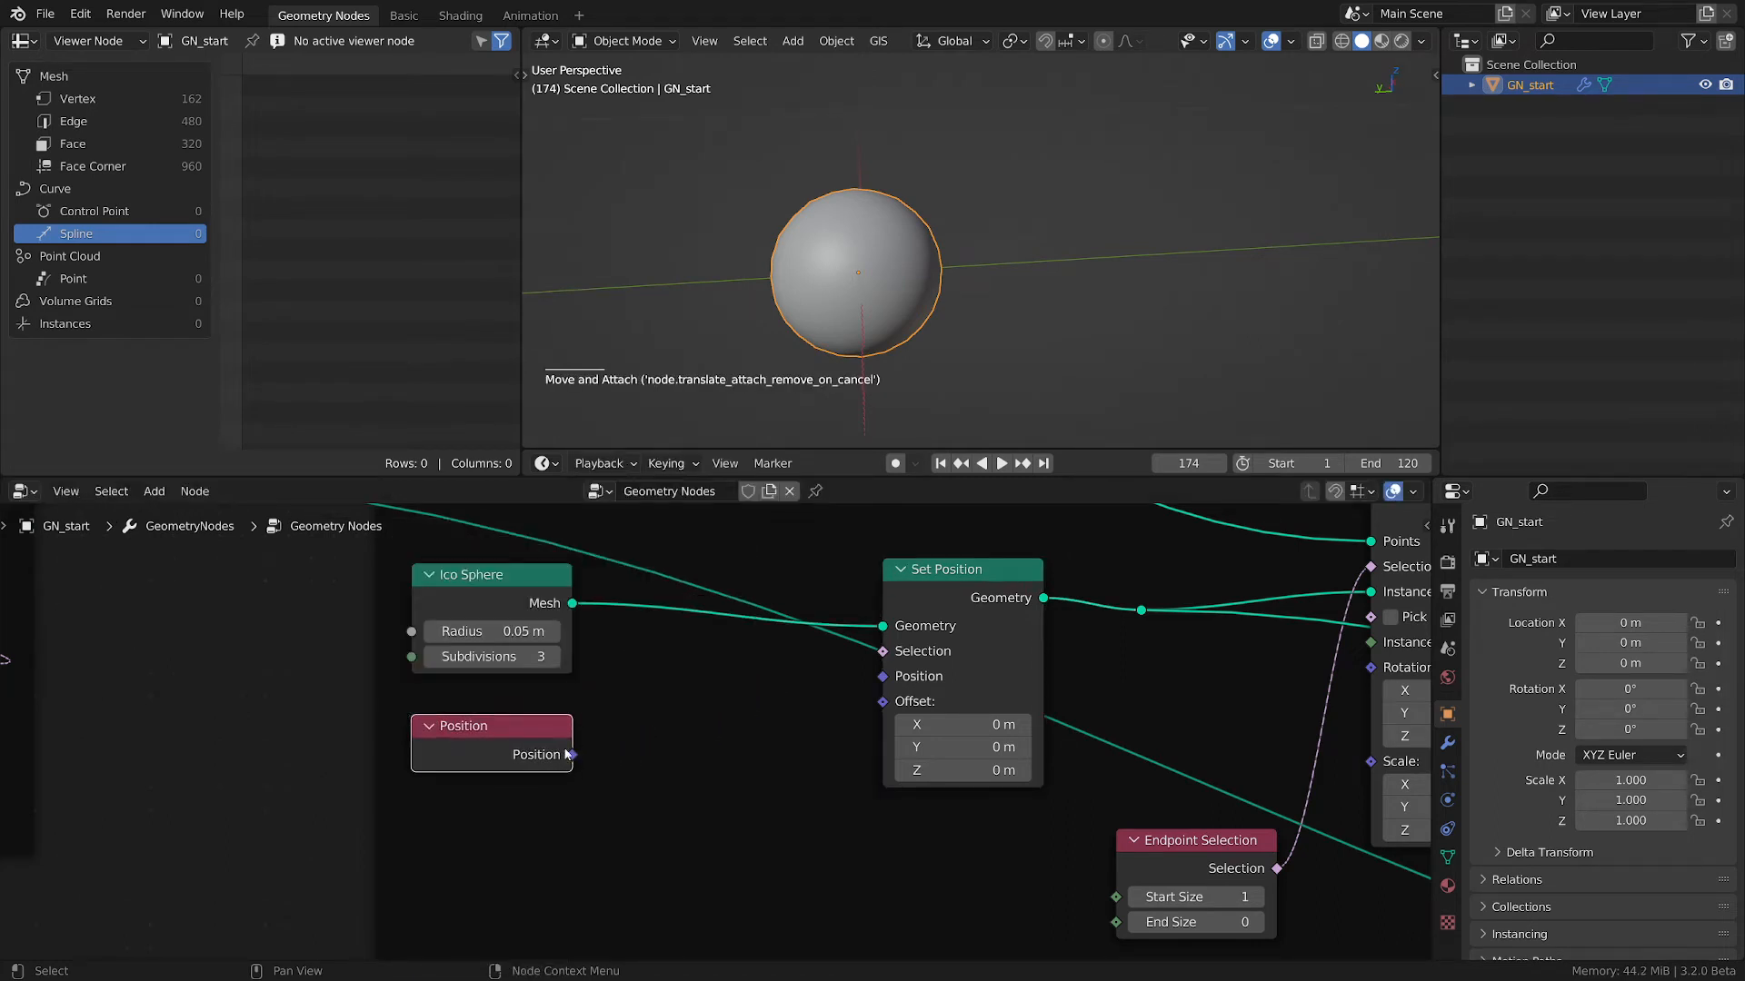
{"action": "left_click_drag", "start_coordinate": [568, 755], "coordinate": [883, 676]}
- Insert a Vector Math node on the link between Position and Set Position and set its operation to Multiply
{"action": "key", "text": "shift+a"}
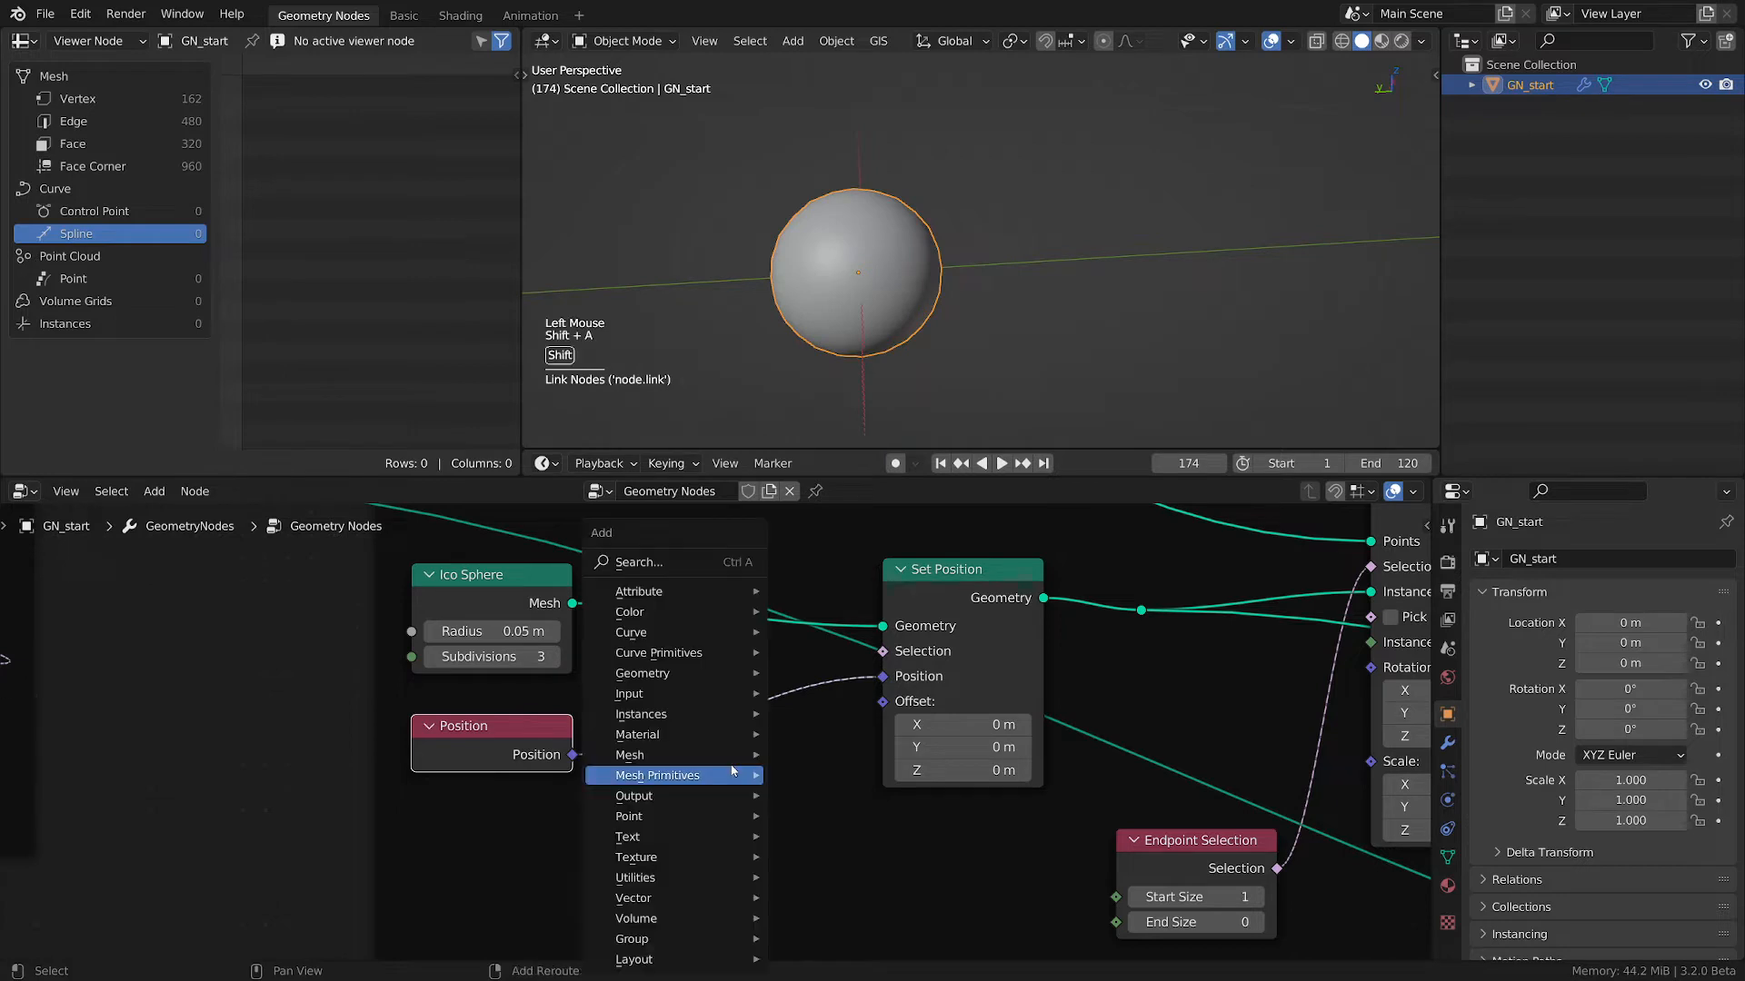
{"action": "mouse_move", "coordinate": [638, 901]}
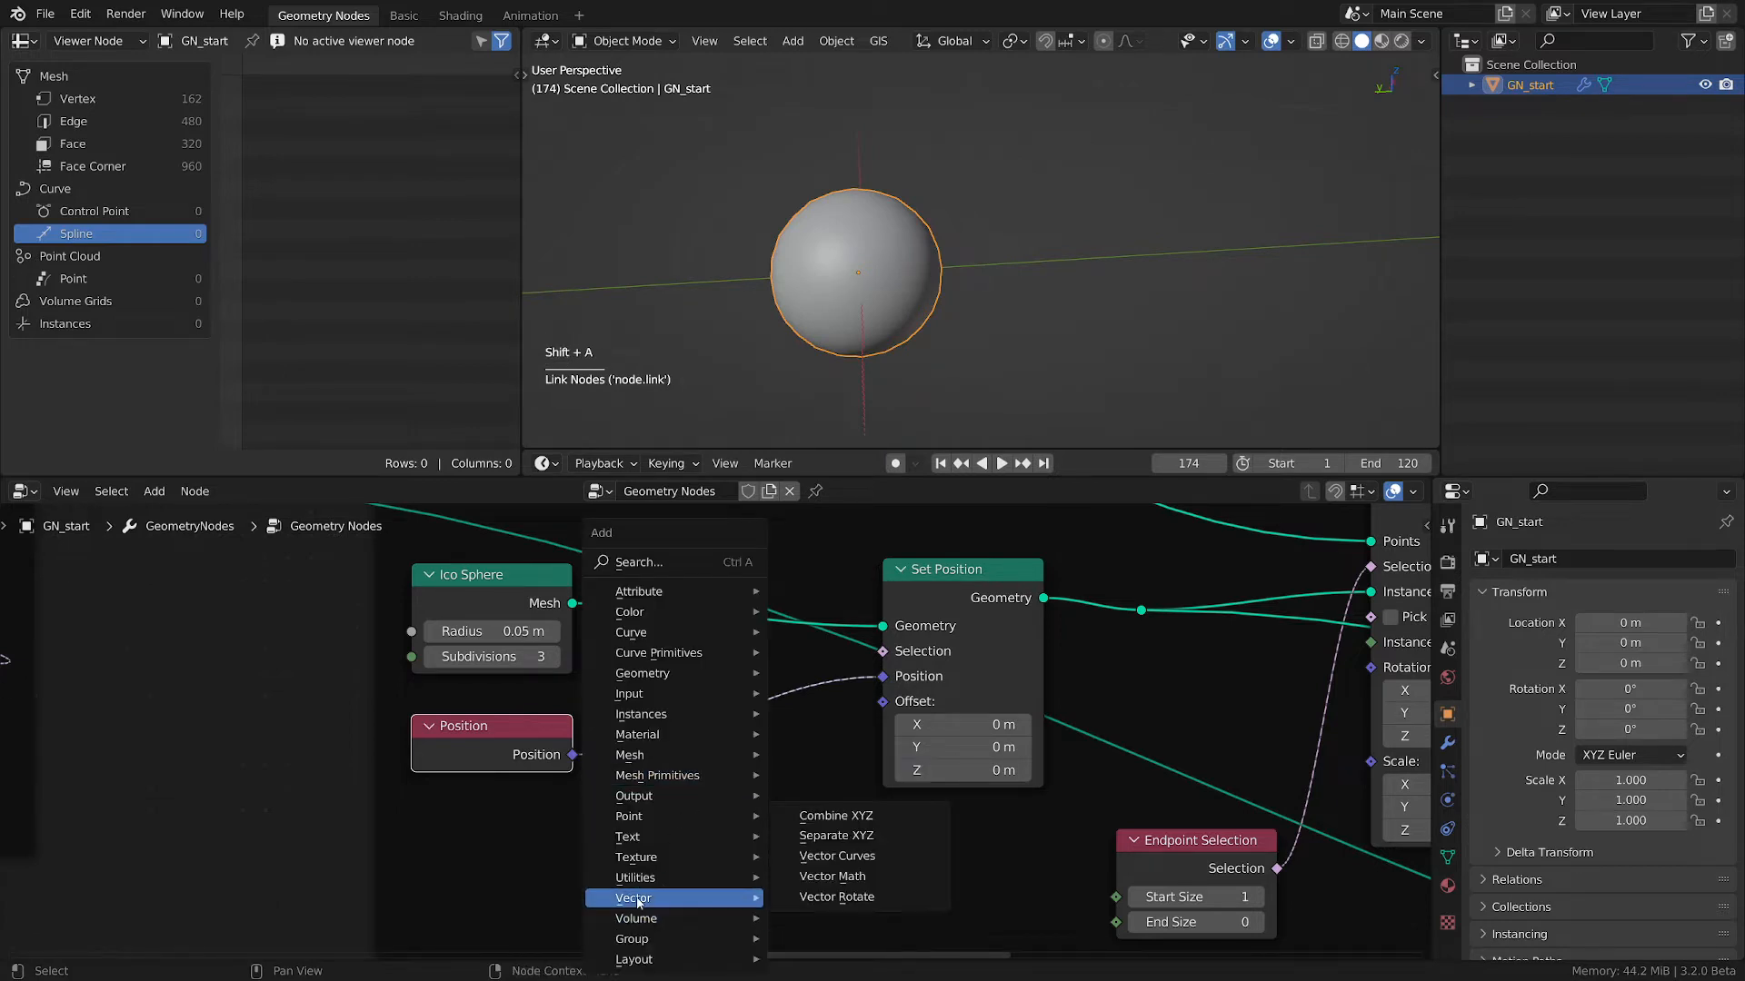
{"action": "left_click", "coordinate": [833, 876]}
{"action": "left_click", "coordinate": [731, 704]}
{"action": "left_click", "coordinate": [724, 766]}
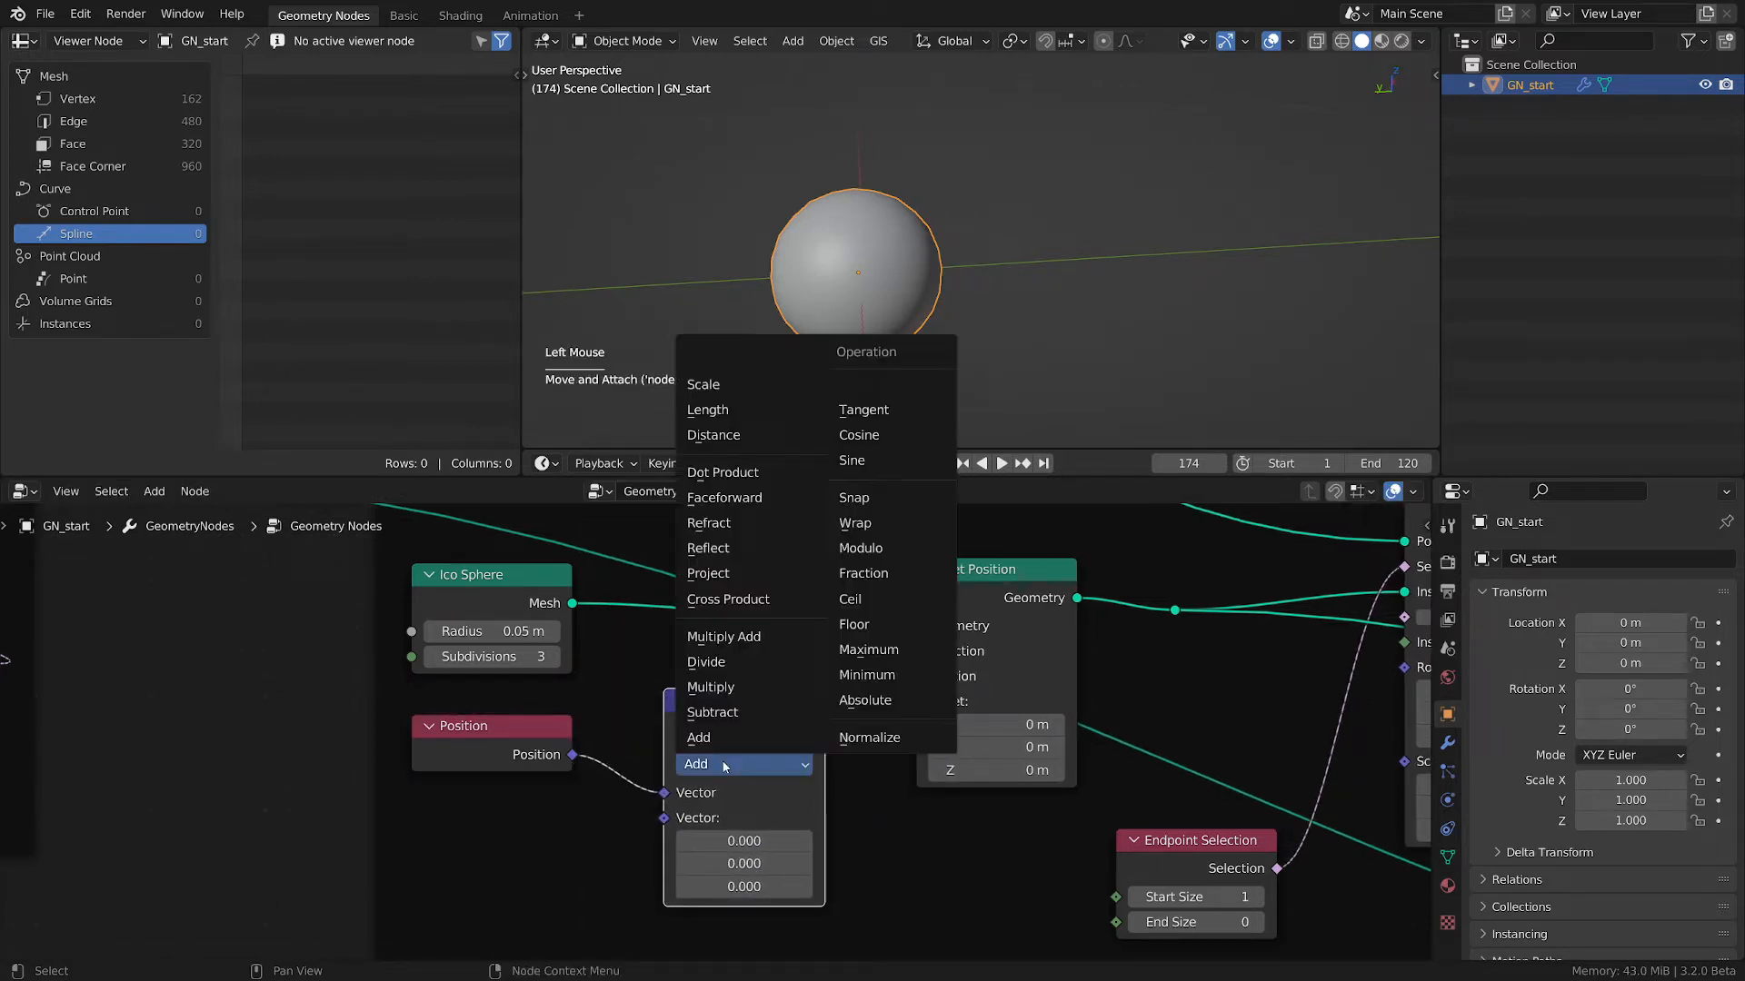
{"action": "key", "text": "Up"}
{"action": "key", "text": "Up"}
{"action": "key", "text": "Return"}
{"action": "middle_click_drag", "start_coordinate": [870, 861], "coordinate": [859, 826]}
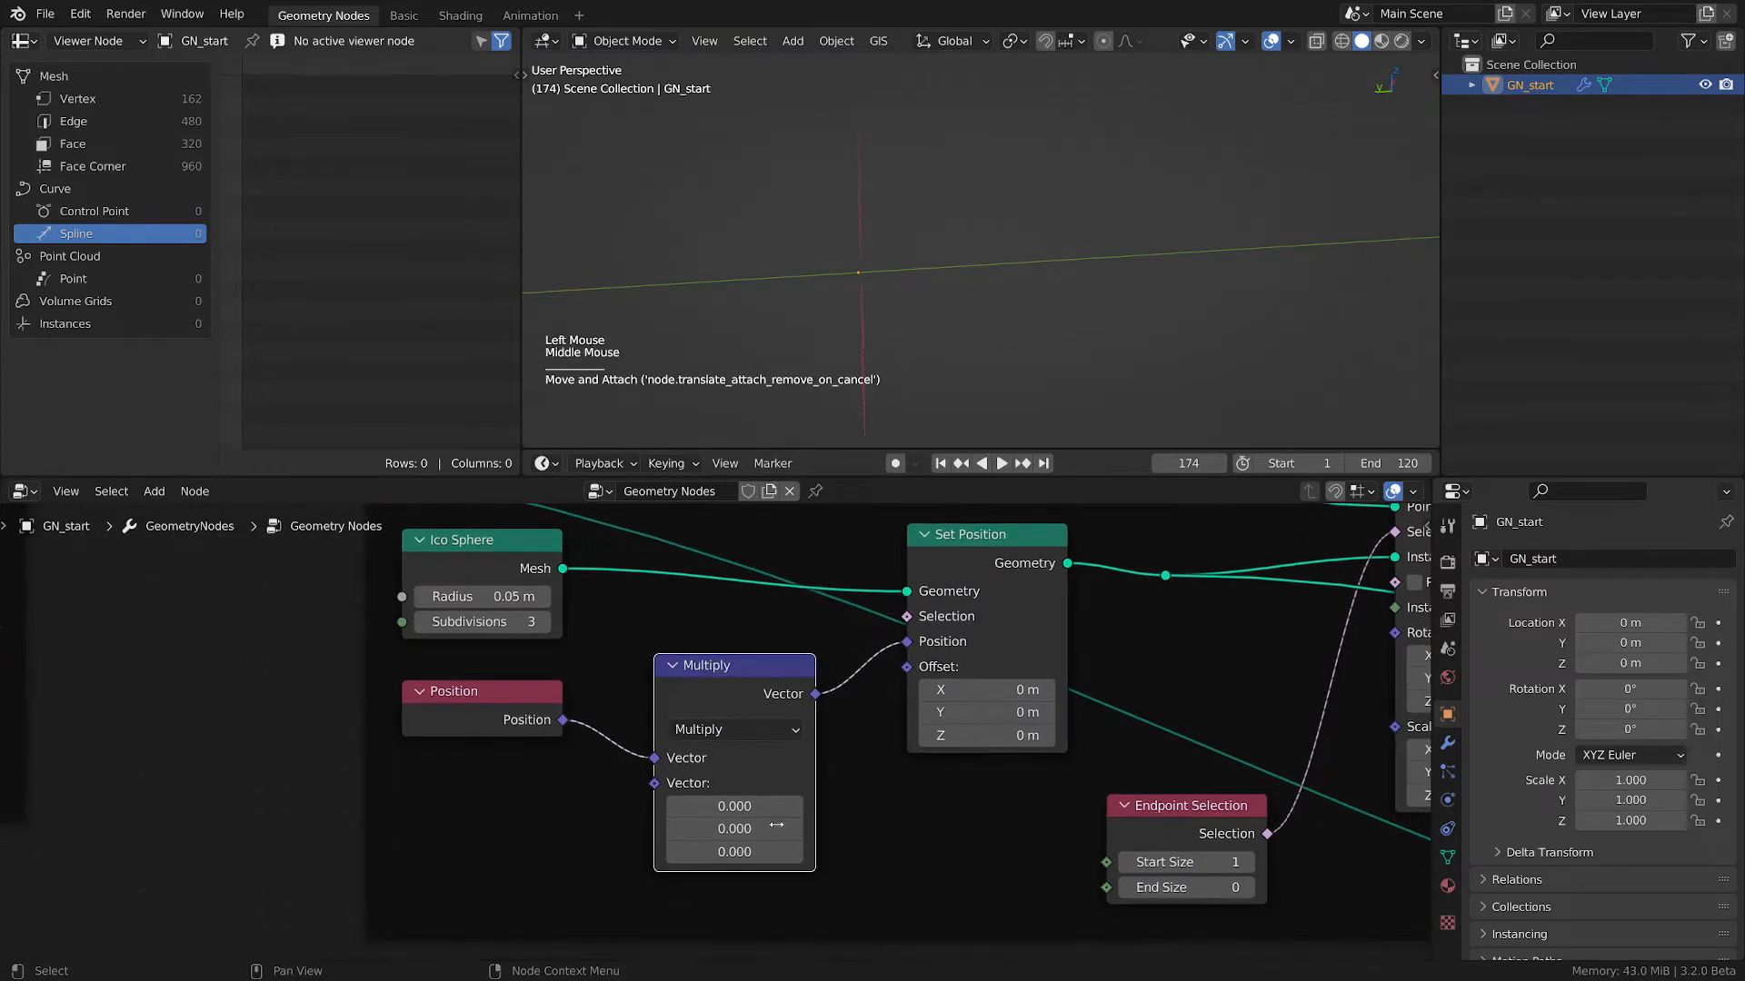
- Set all three factors of the Multiply node's second vector to 1
{"action": "left_click", "coordinate": [735, 806]}
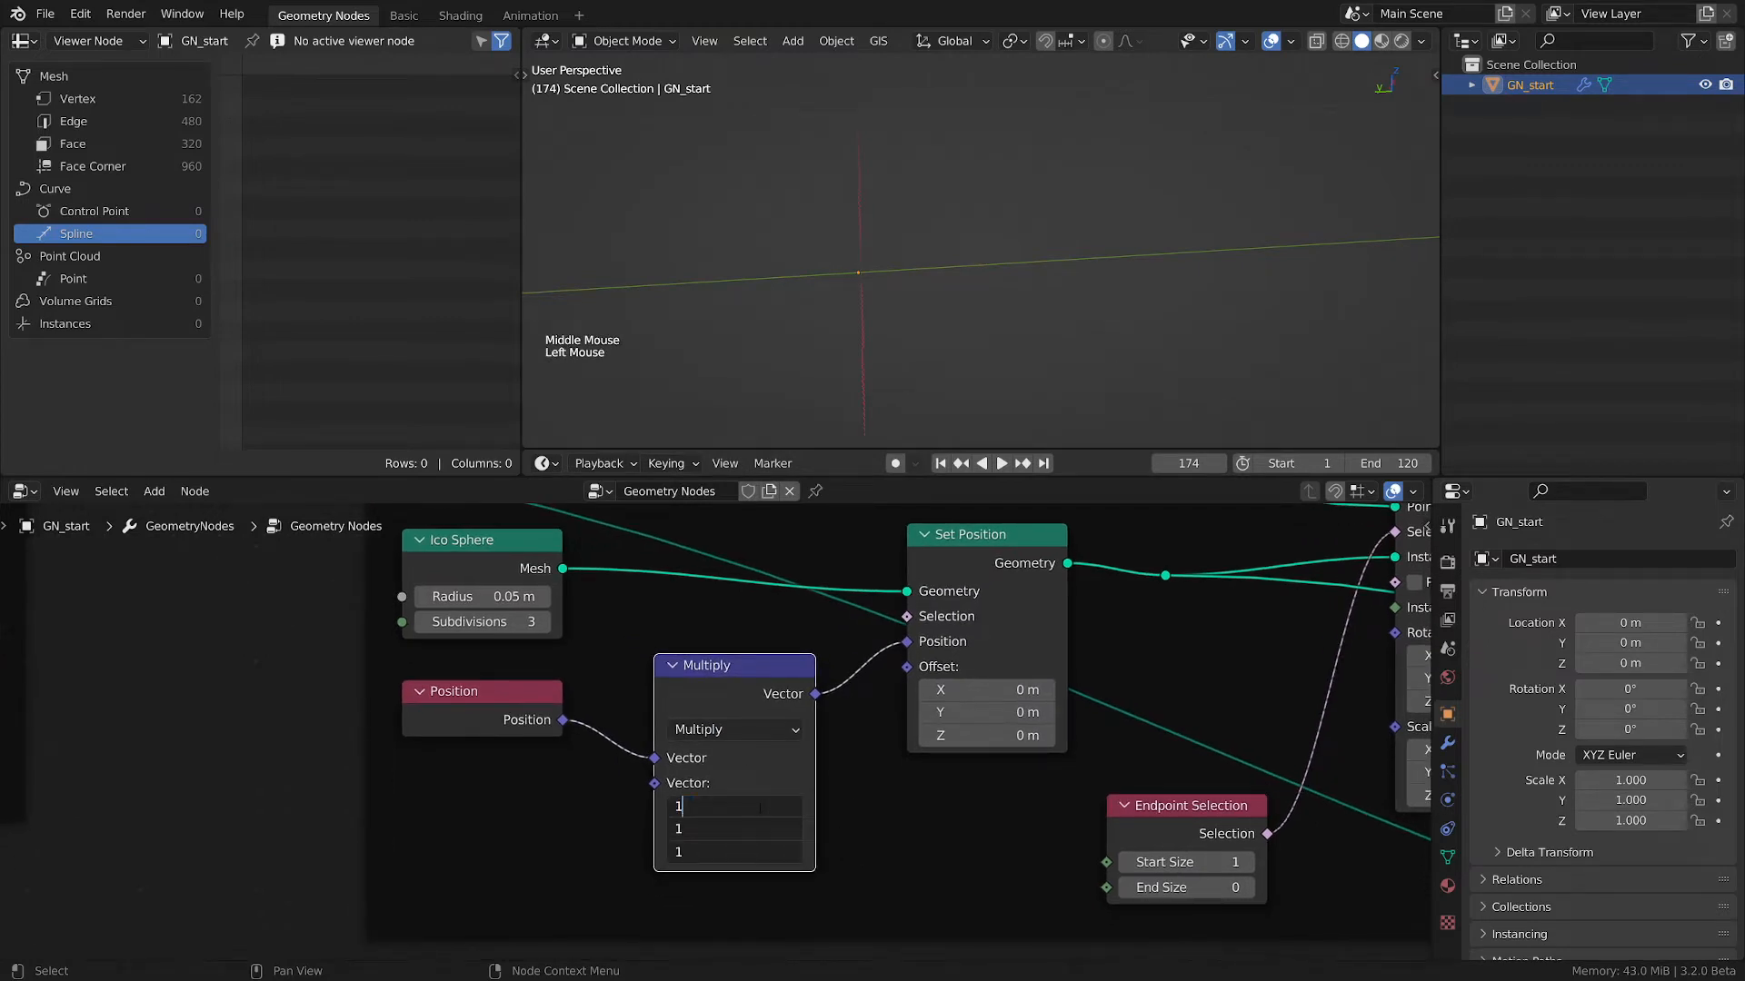
{"action": "type", "text": "1"}
{"action": "key", "text": "Return"}
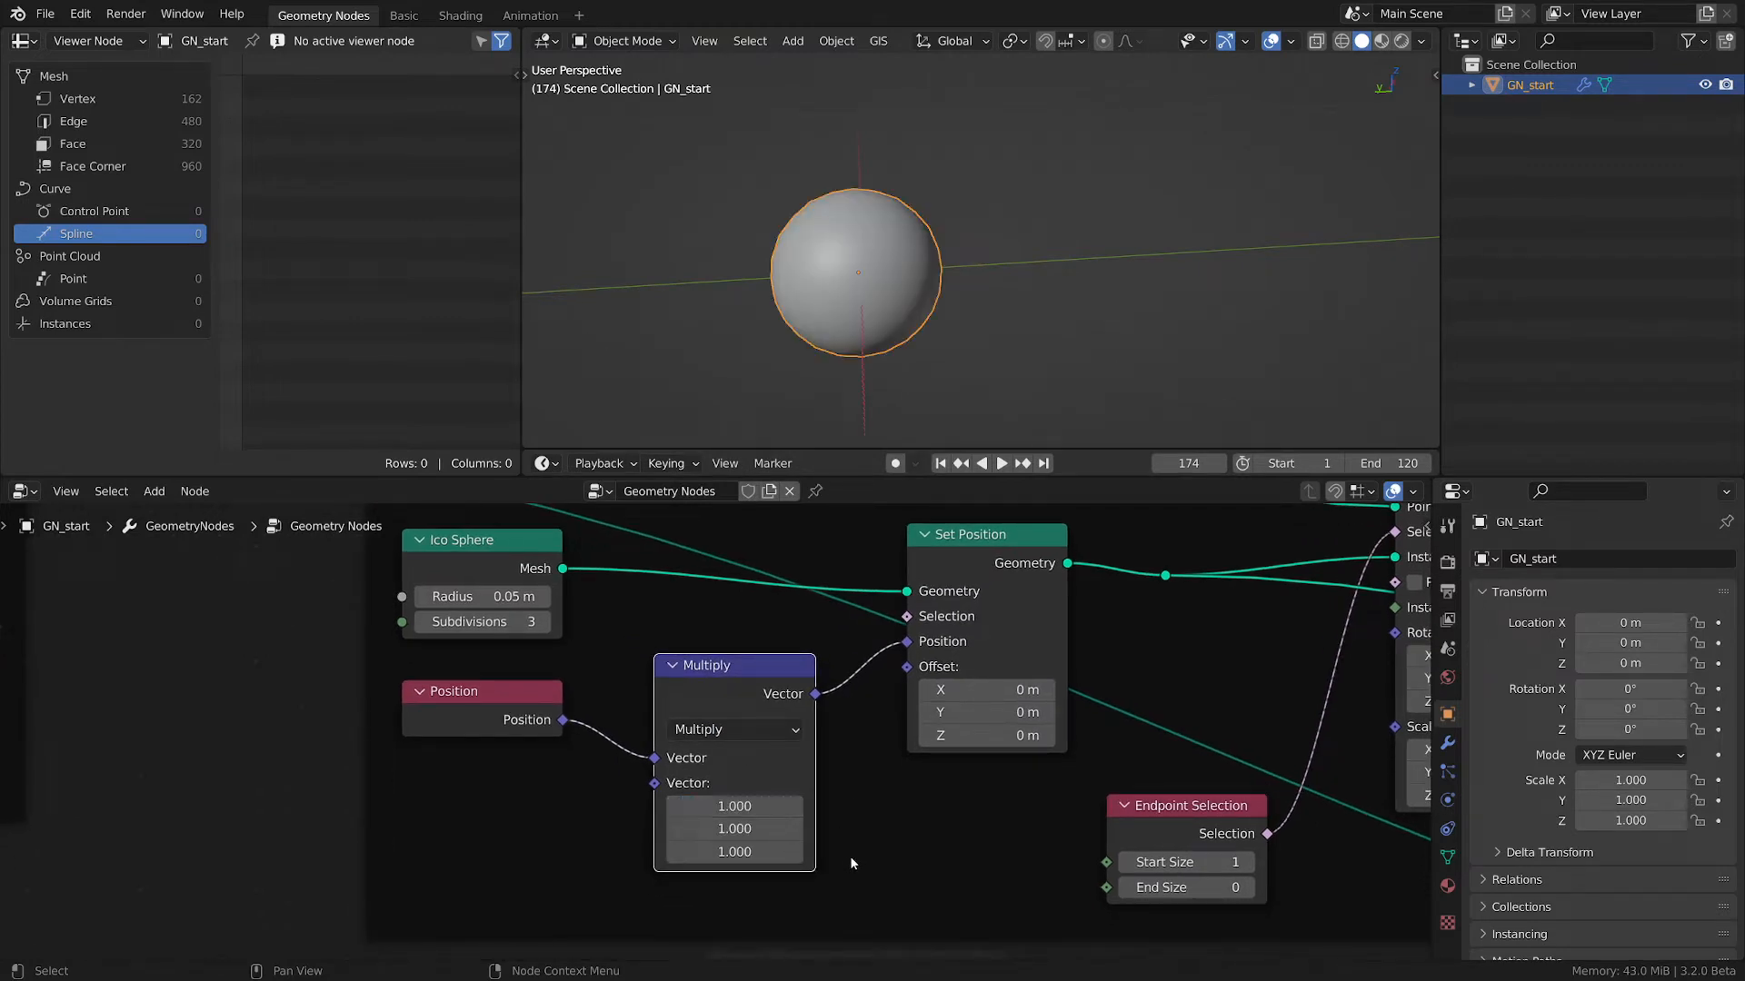
- Set the Multiply node's X factor to 0.8 and its Y factor to 1.56 to stretch the sphere
{"action": "left_click", "coordinate": [760, 808], "text": "shift"}
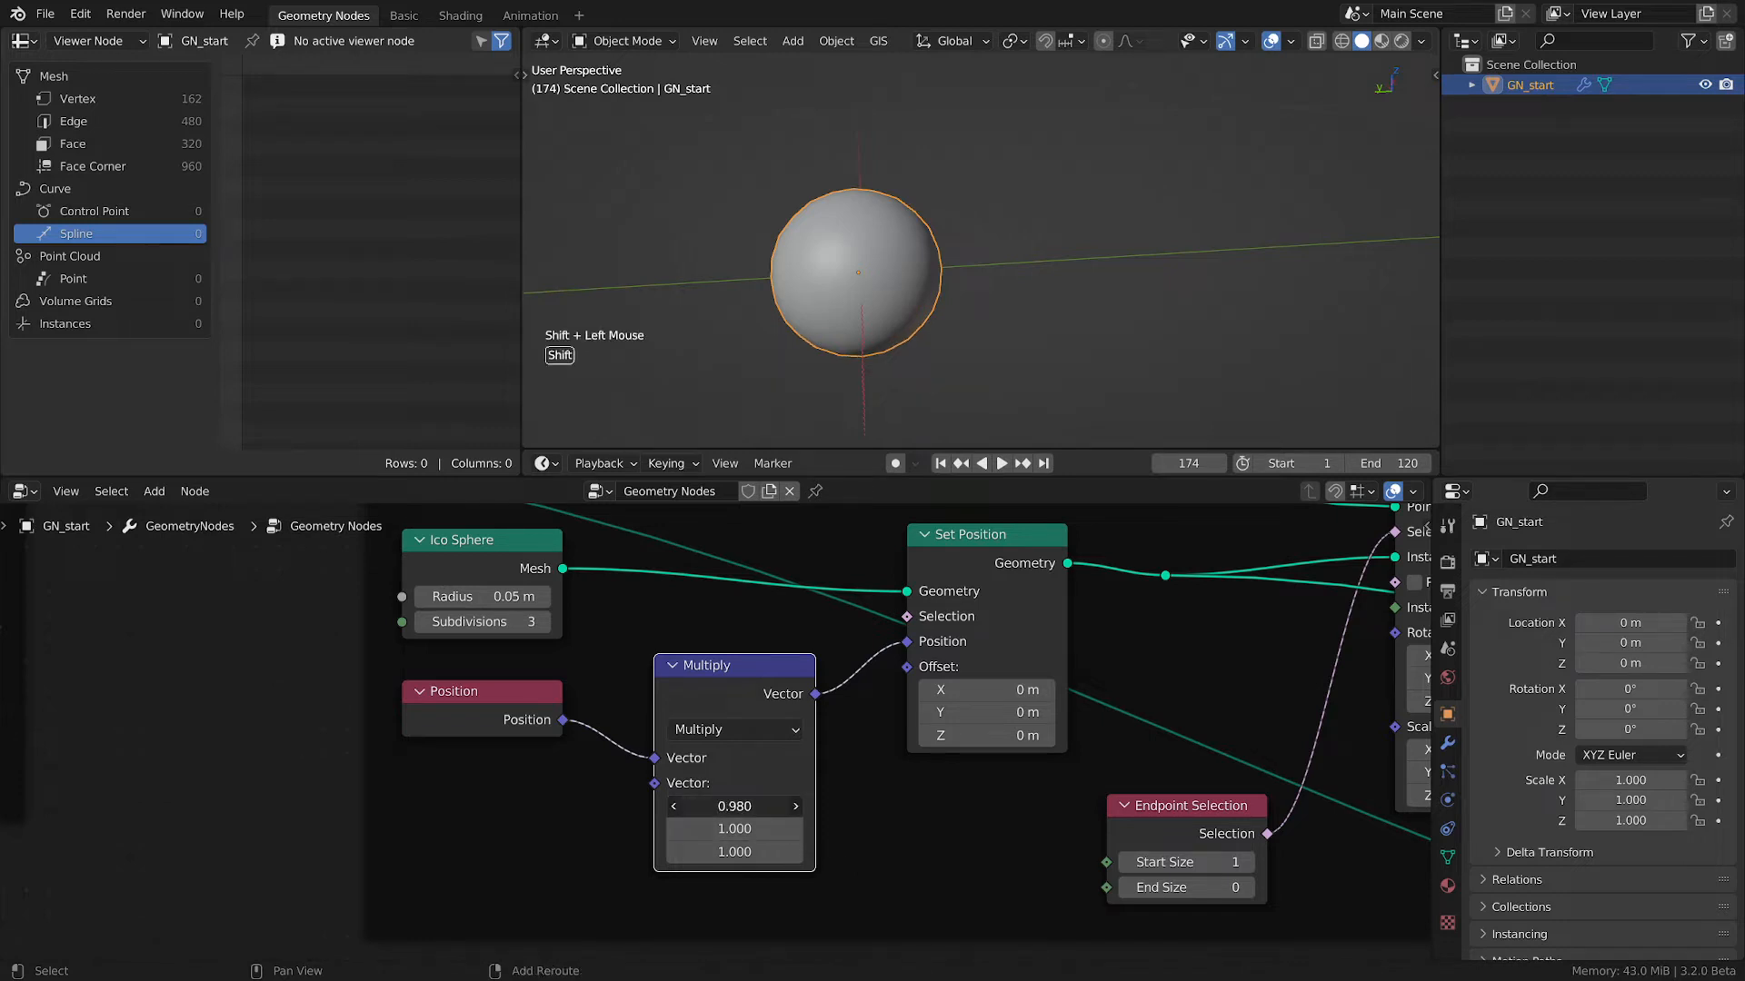
{"action": "mouse_move", "coordinate": [735, 806]}
{"action": "left_mouse_down", "text": "shift"}
{"action": "mouse_move", "coordinate": [717, 807]}
{"action": "mouse_move", "coordinate": [750, 806]}
{"action": "left_mouse_up", "text": "shift"}
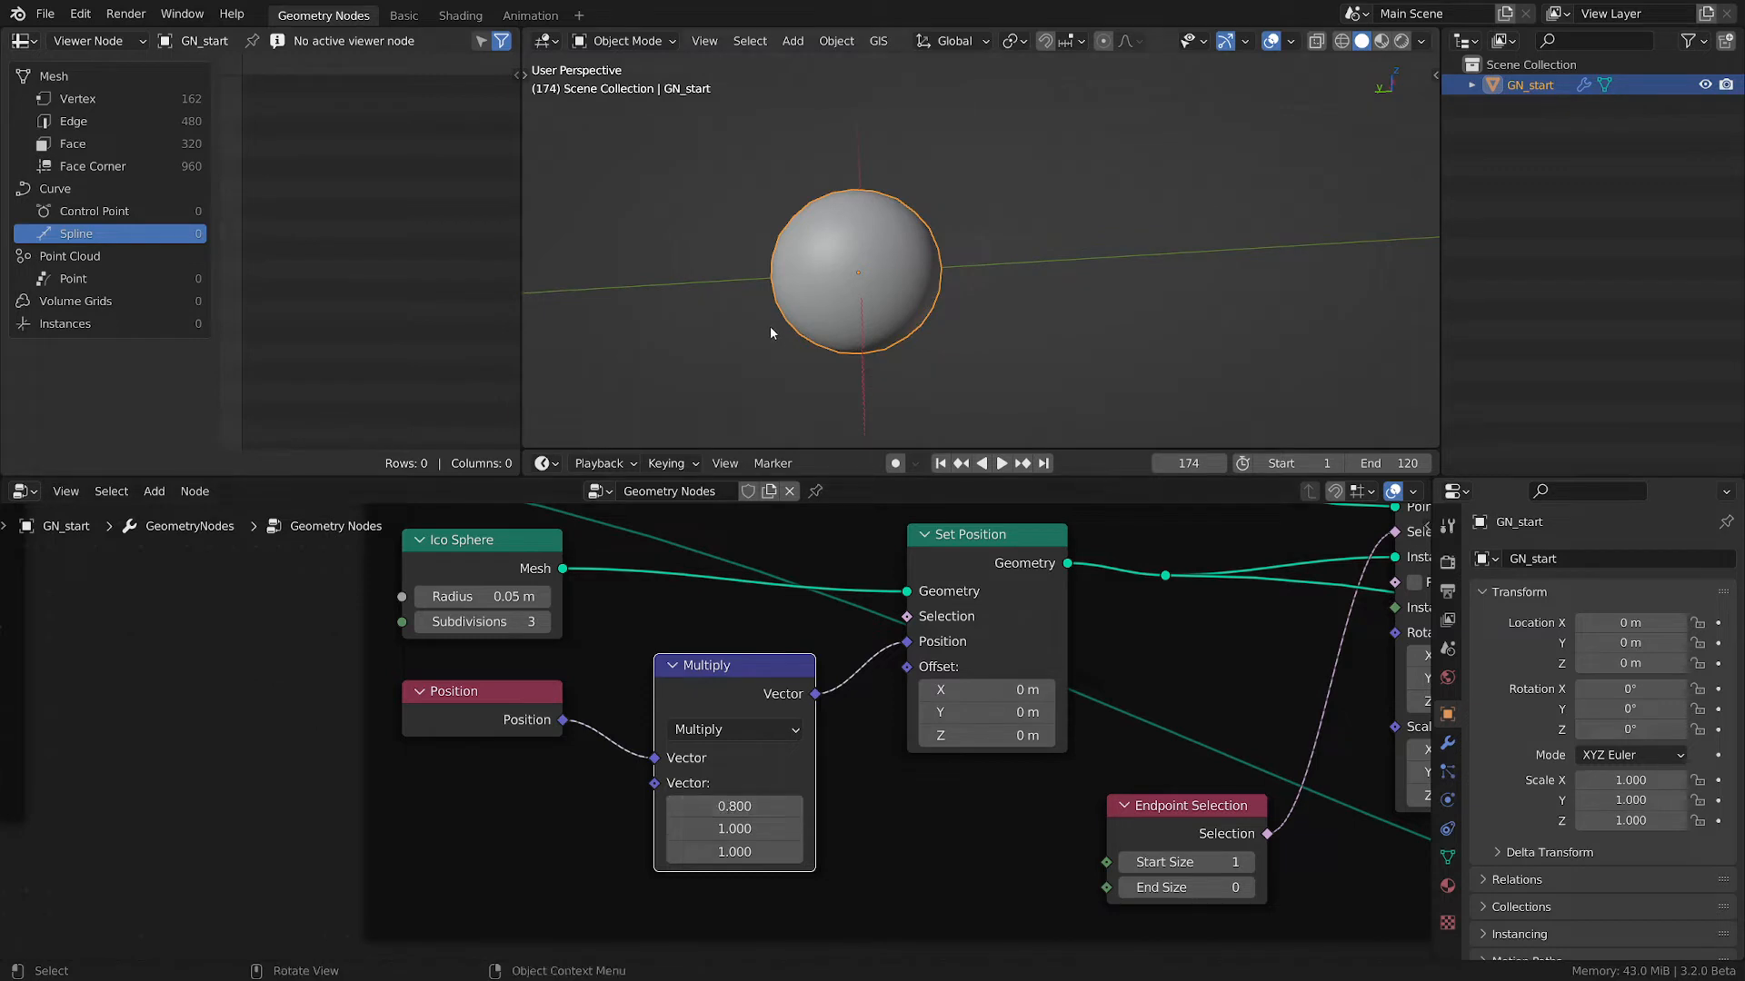
{"action": "middle_click_drag", "start_coordinate": [771, 326], "coordinate": [966, 373]}
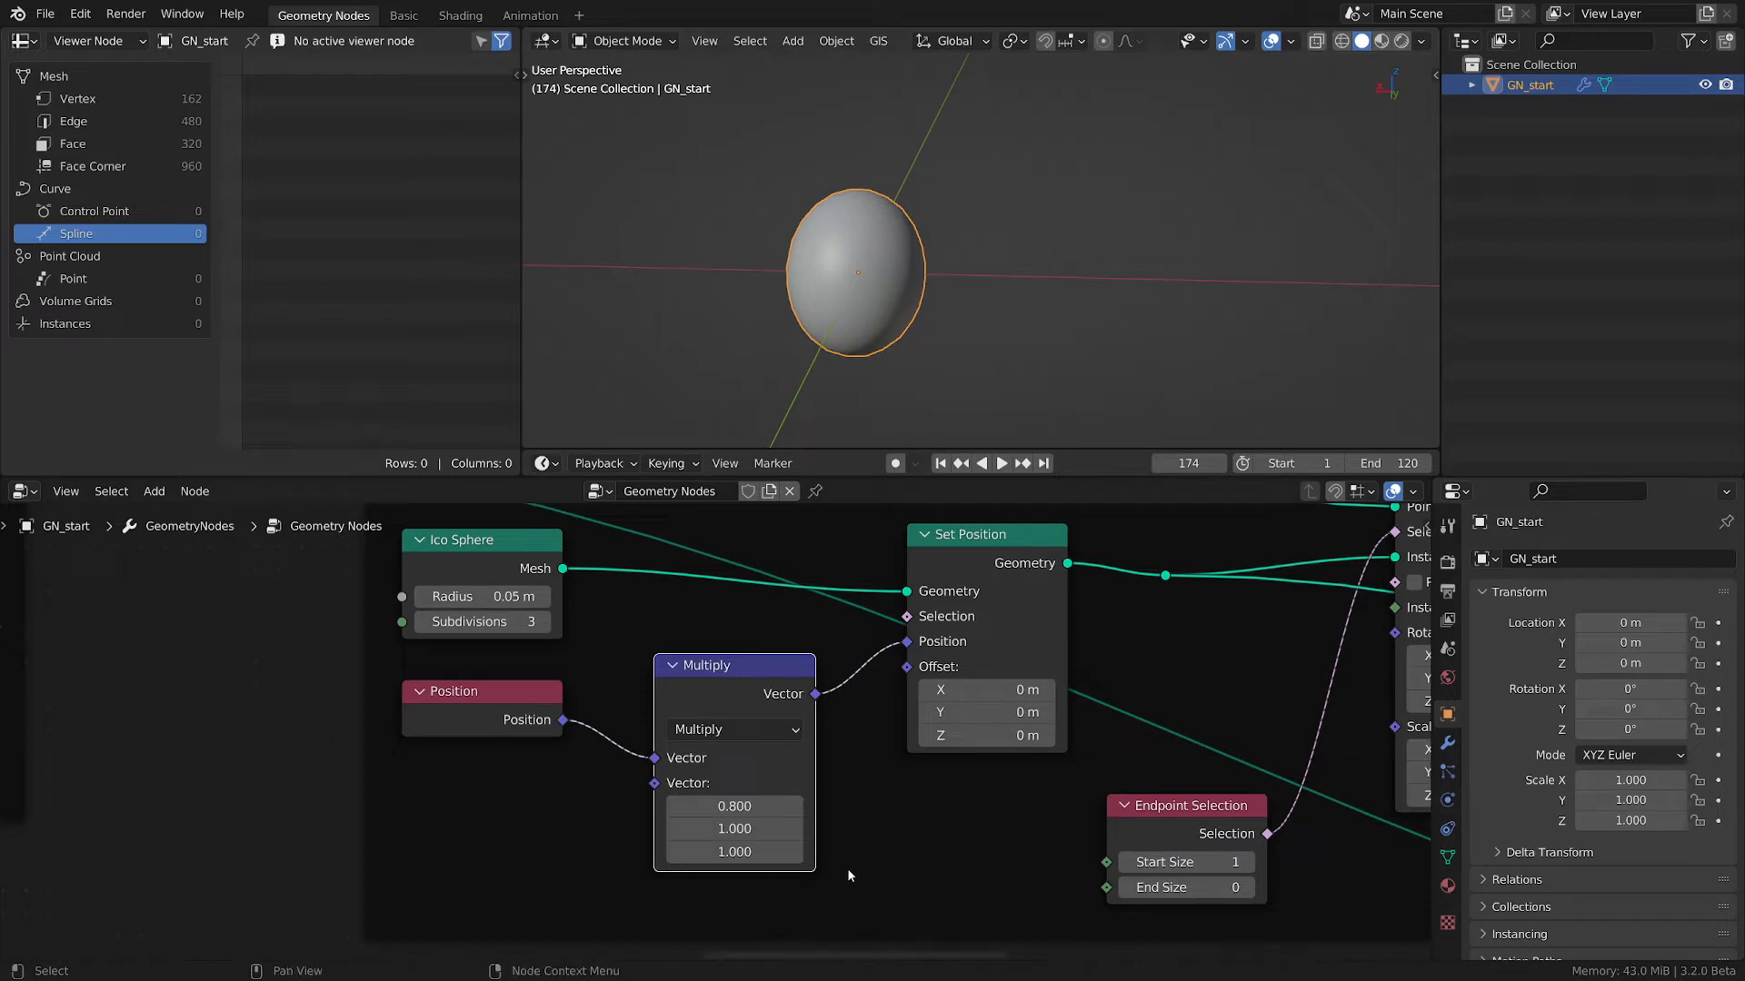
{"action": "left_click_drag", "start_coordinate": [734, 828], "coordinate": [772, 829], "text": "shift"}
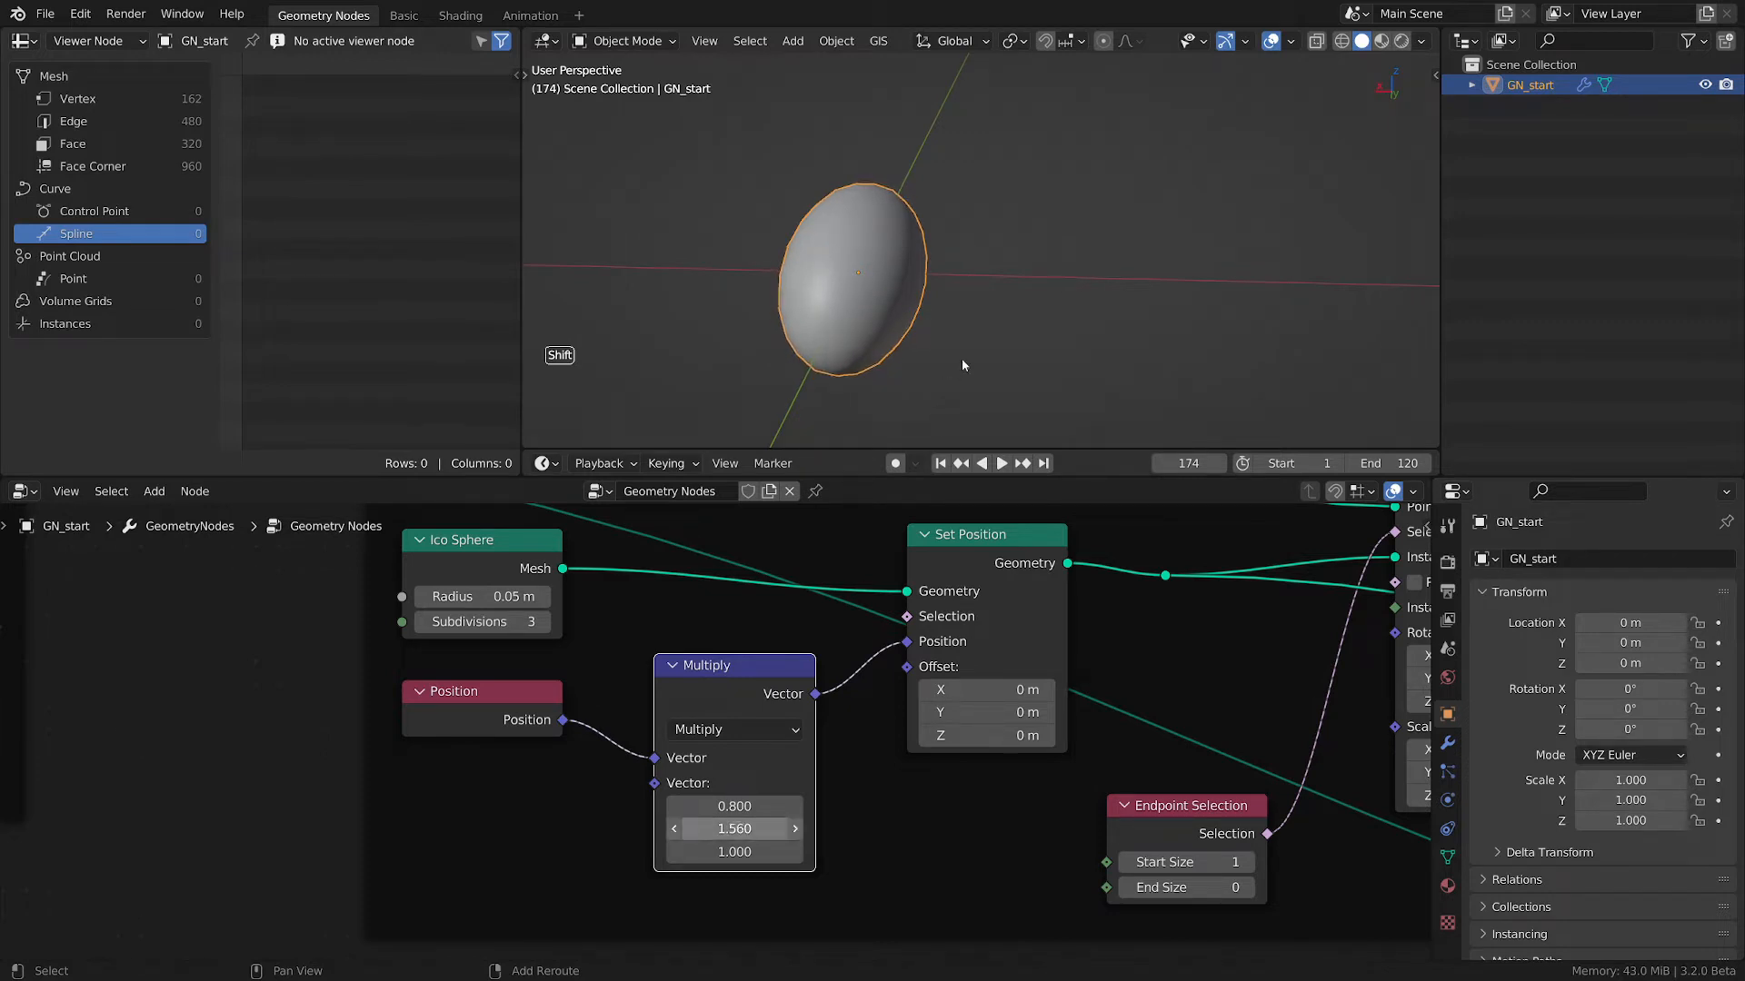
{"action": "middle_click_drag", "start_coordinate": [961, 358], "coordinate": [863, 358]}
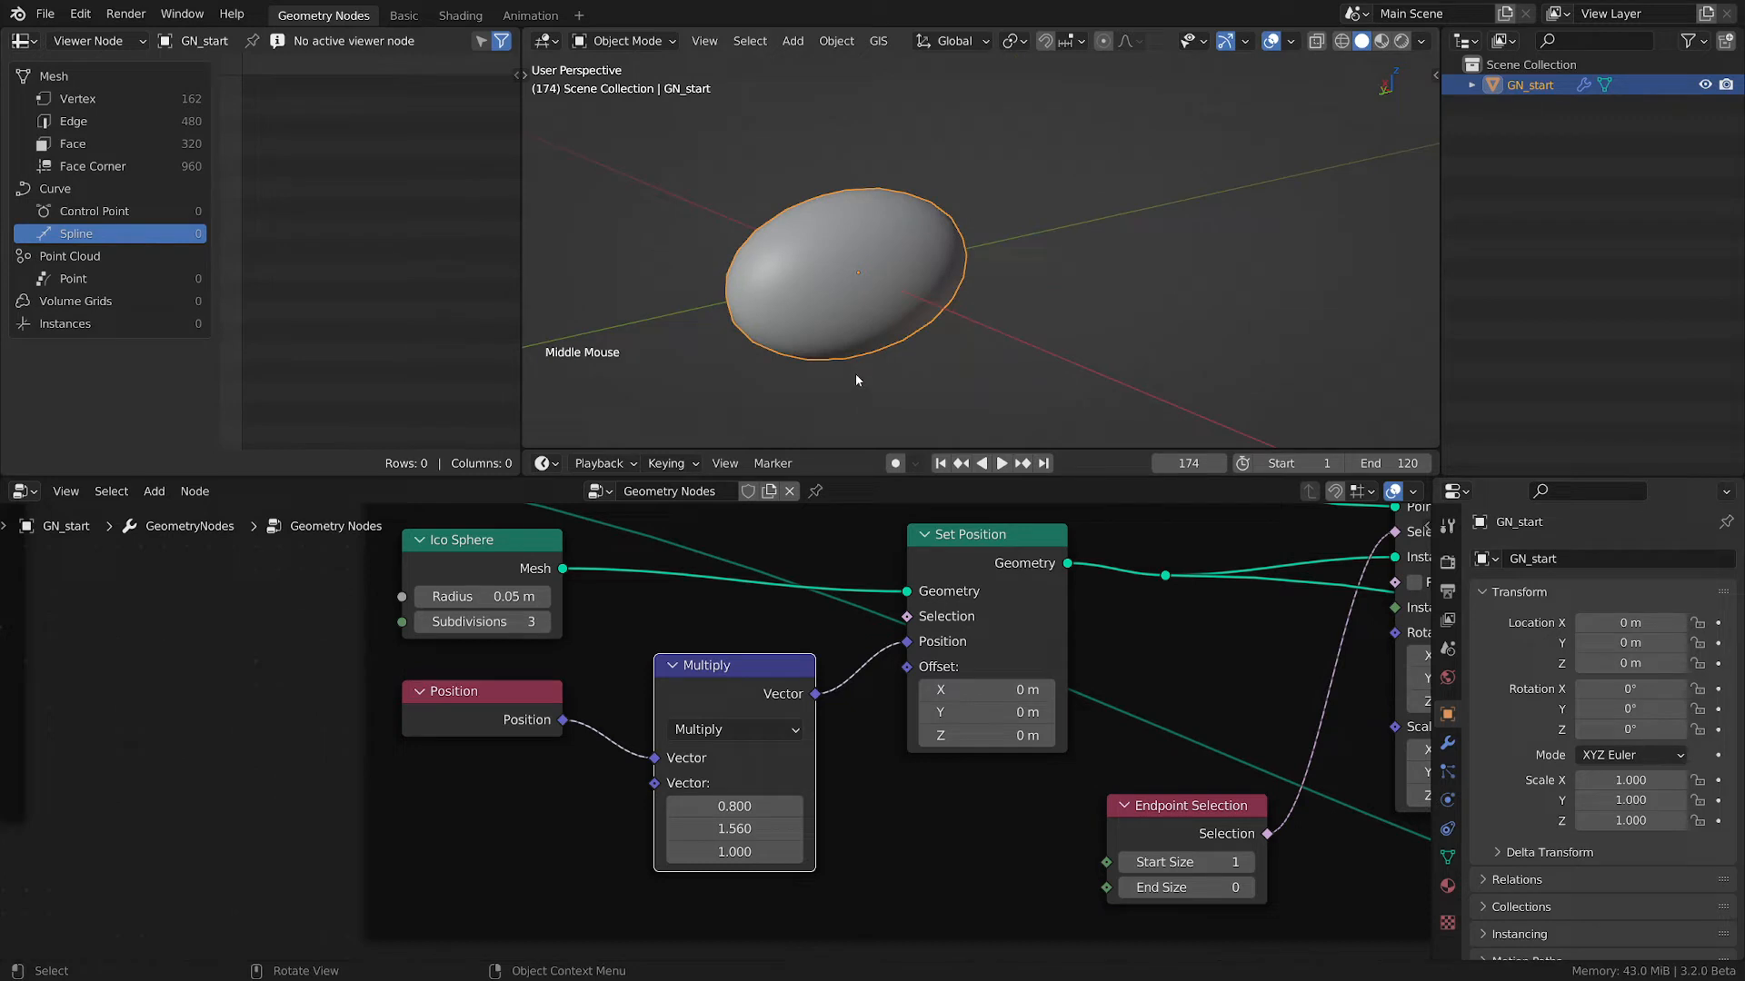
- Set the Multiply node's Z factor to 0.77 and inspect the stretched sphere up close
{"action": "left_click_drag", "start_coordinate": [755, 852], "coordinate": [733, 852], "text": "shift"}
{"action": "middle_click_drag", "start_coordinate": [945, 273], "coordinate": [869, 411]}
{"action": "scroll", "coordinate": [836, 302], "scroll_direction": "up", "scroll_amount": 3}
{"action": "middle_click_drag", "start_coordinate": [841, 313], "coordinate": [846, 275]}
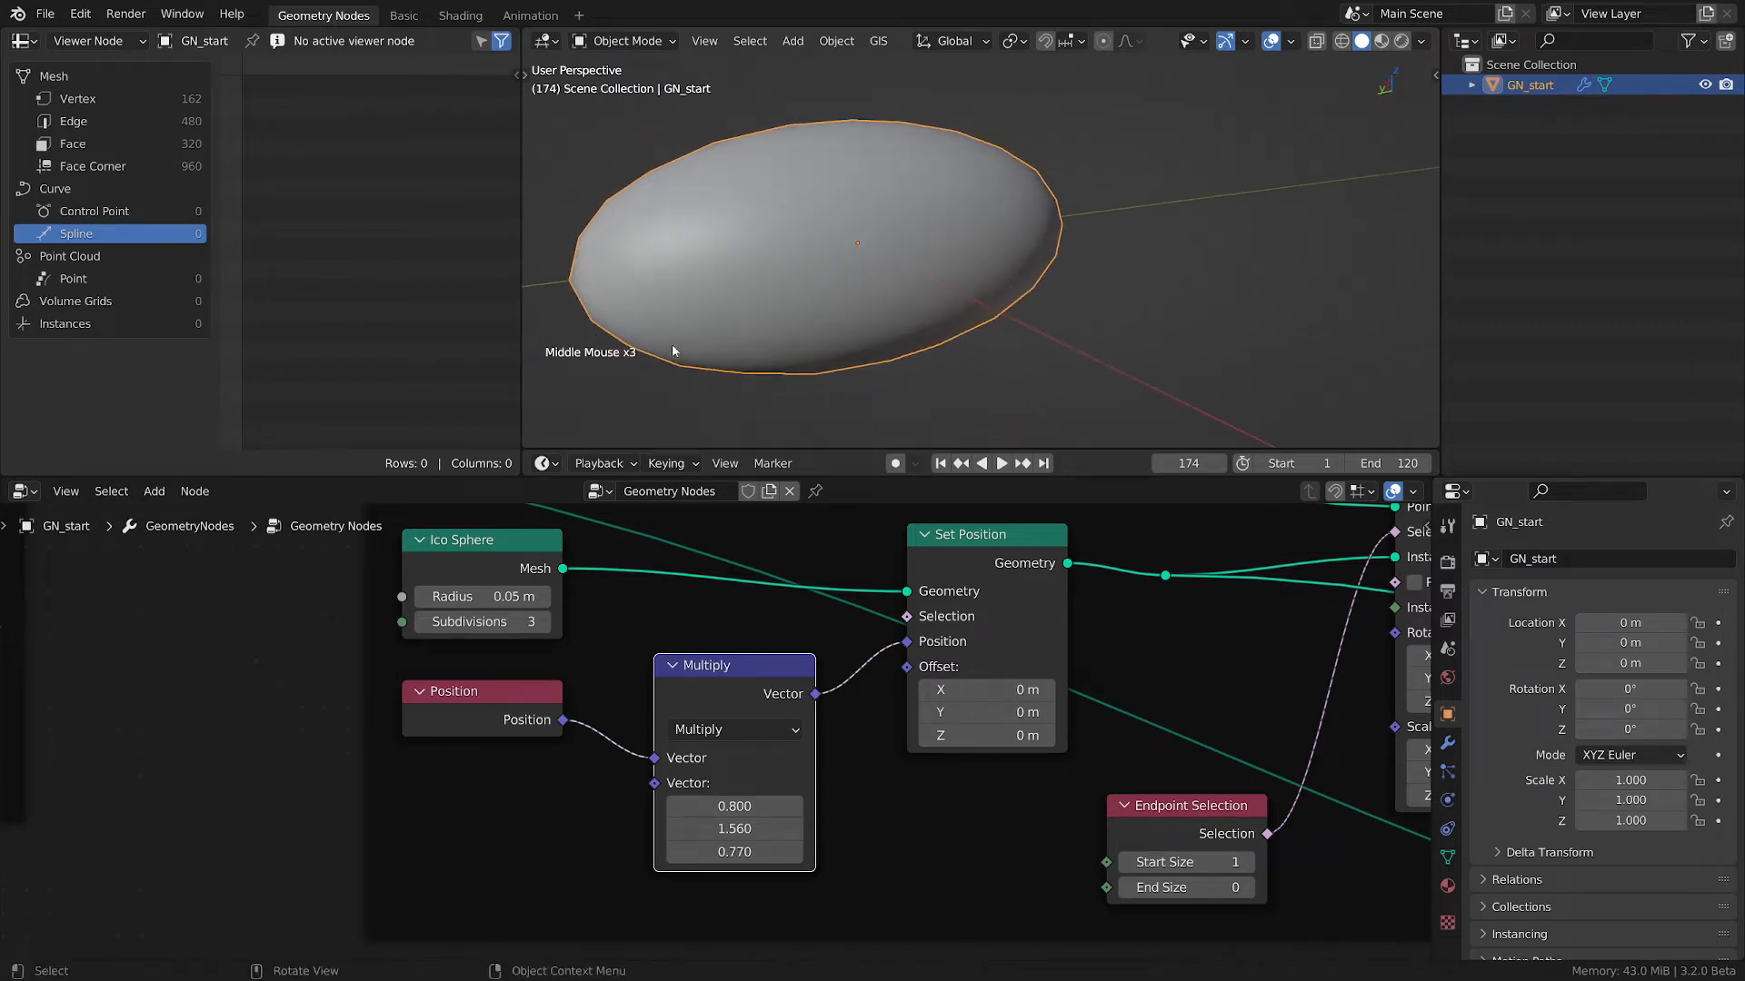
- Draw a freehand annotation line across the stretched sphere in the 3D view and erase it
{"action": "scroll", "coordinate": [799, 356], "scroll_direction": "down", "scroll_amount": 1}
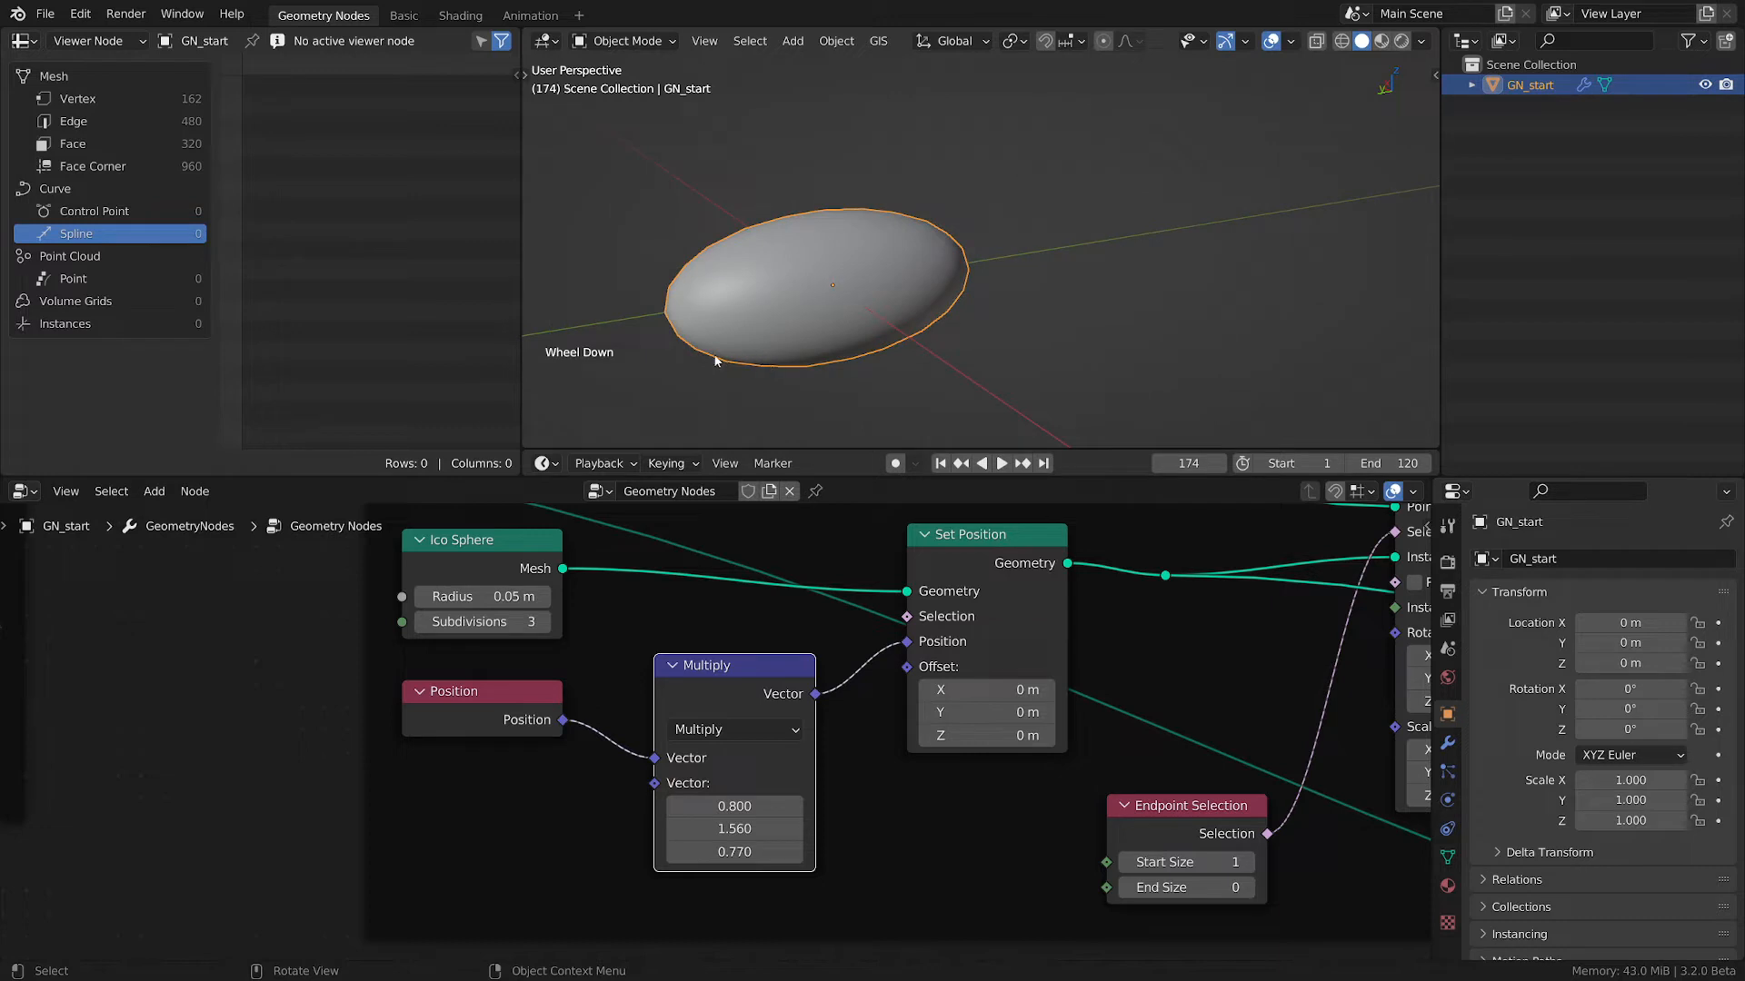
{"action": "left_click_drag", "start_coordinate": [707, 355], "coordinate": [787, 352]}
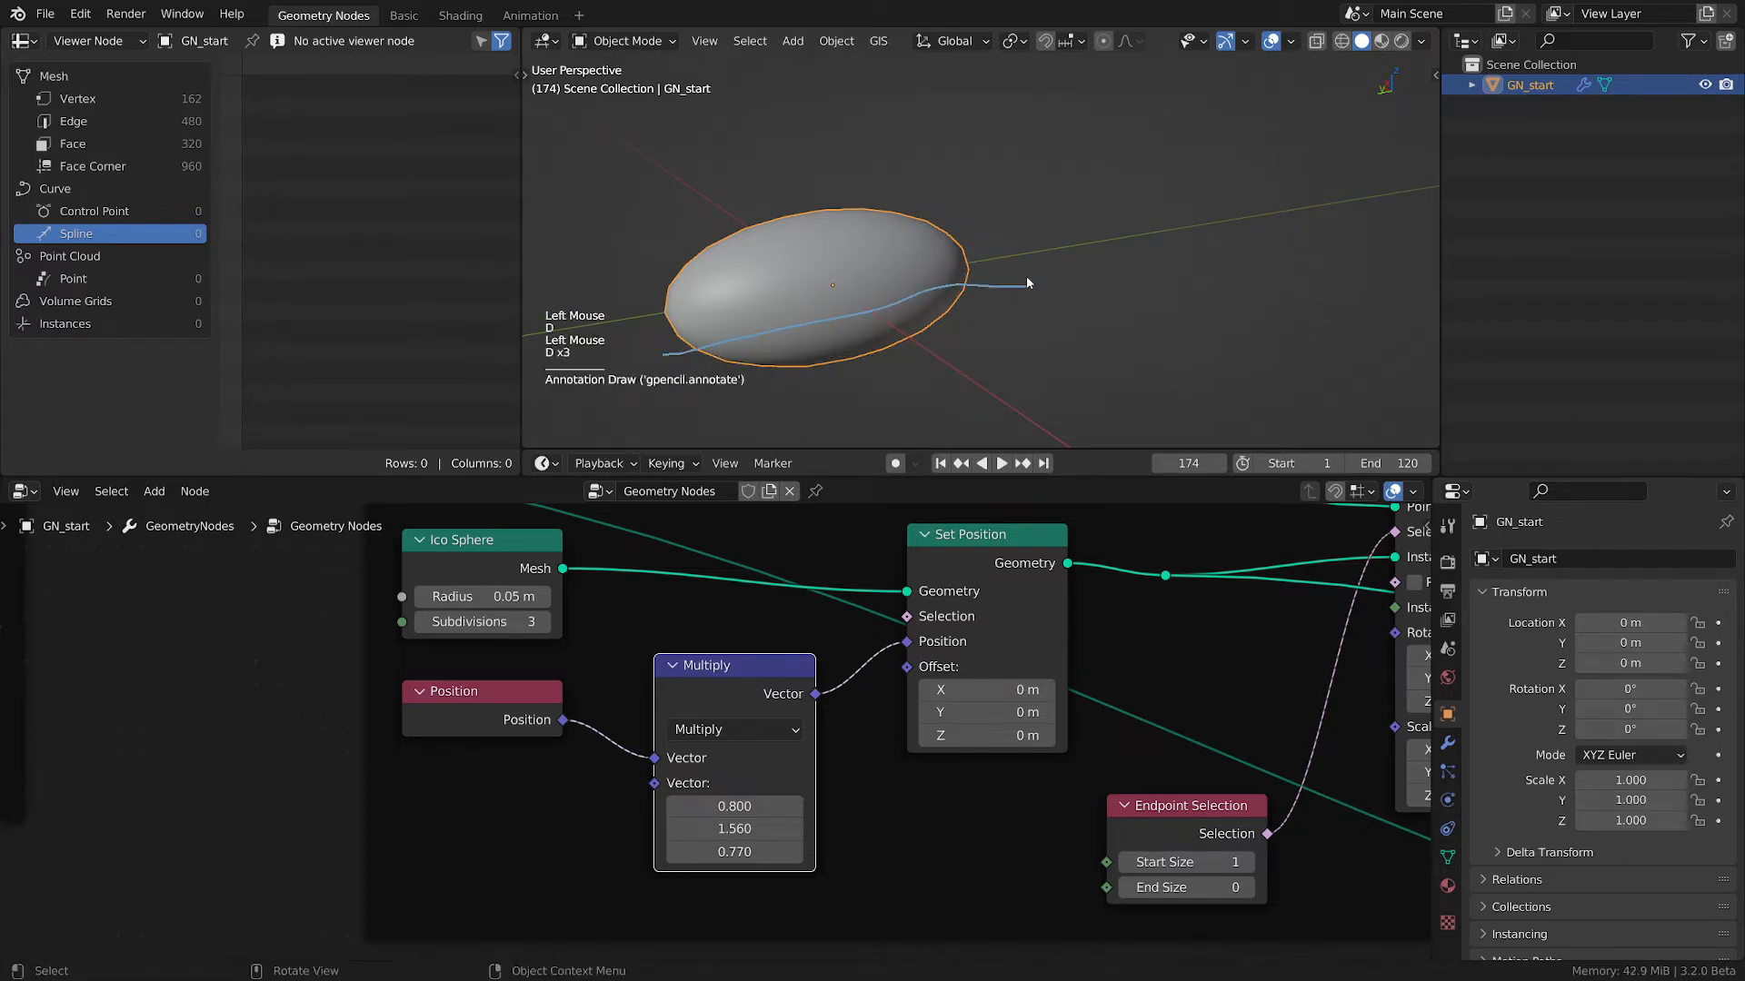
{"action": "right_click_drag", "start_coordinate": [1027, 283], "coordinate": [845, 314]}
- Move the Ico Sphere, Position and Multiply nodes together farther away from Set Position and save the file
{"action": "scroll", "coordinate": [782, 661], "scroll_direction": "down", "scroll_amount": 3}
{"action": "scroll", "coordinate": [783, 661], "scroll_direction": "down", "scroll_amount": 1}
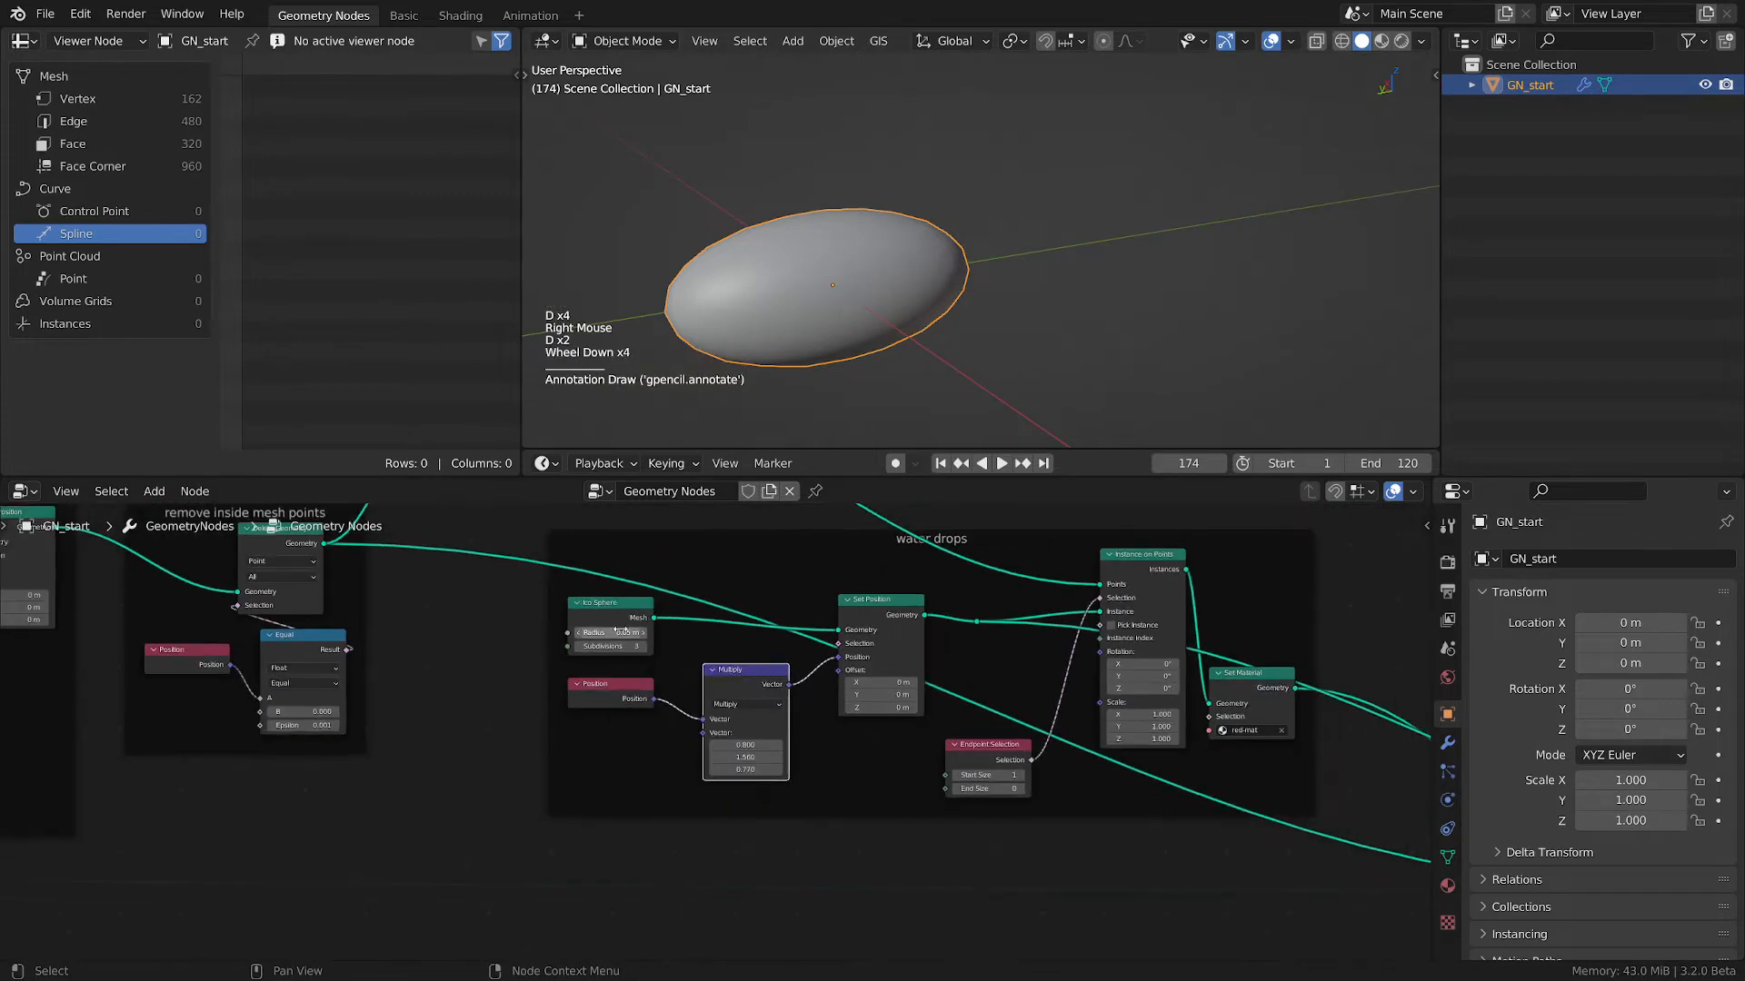
{"action": "left_click", "coordinate": [609, 604]}
{"action": "left_click", "coordinate": [650, 682], "text": "shift"}
{"action": "left_click", "coordinate": [738, 677], "text": "shift"}
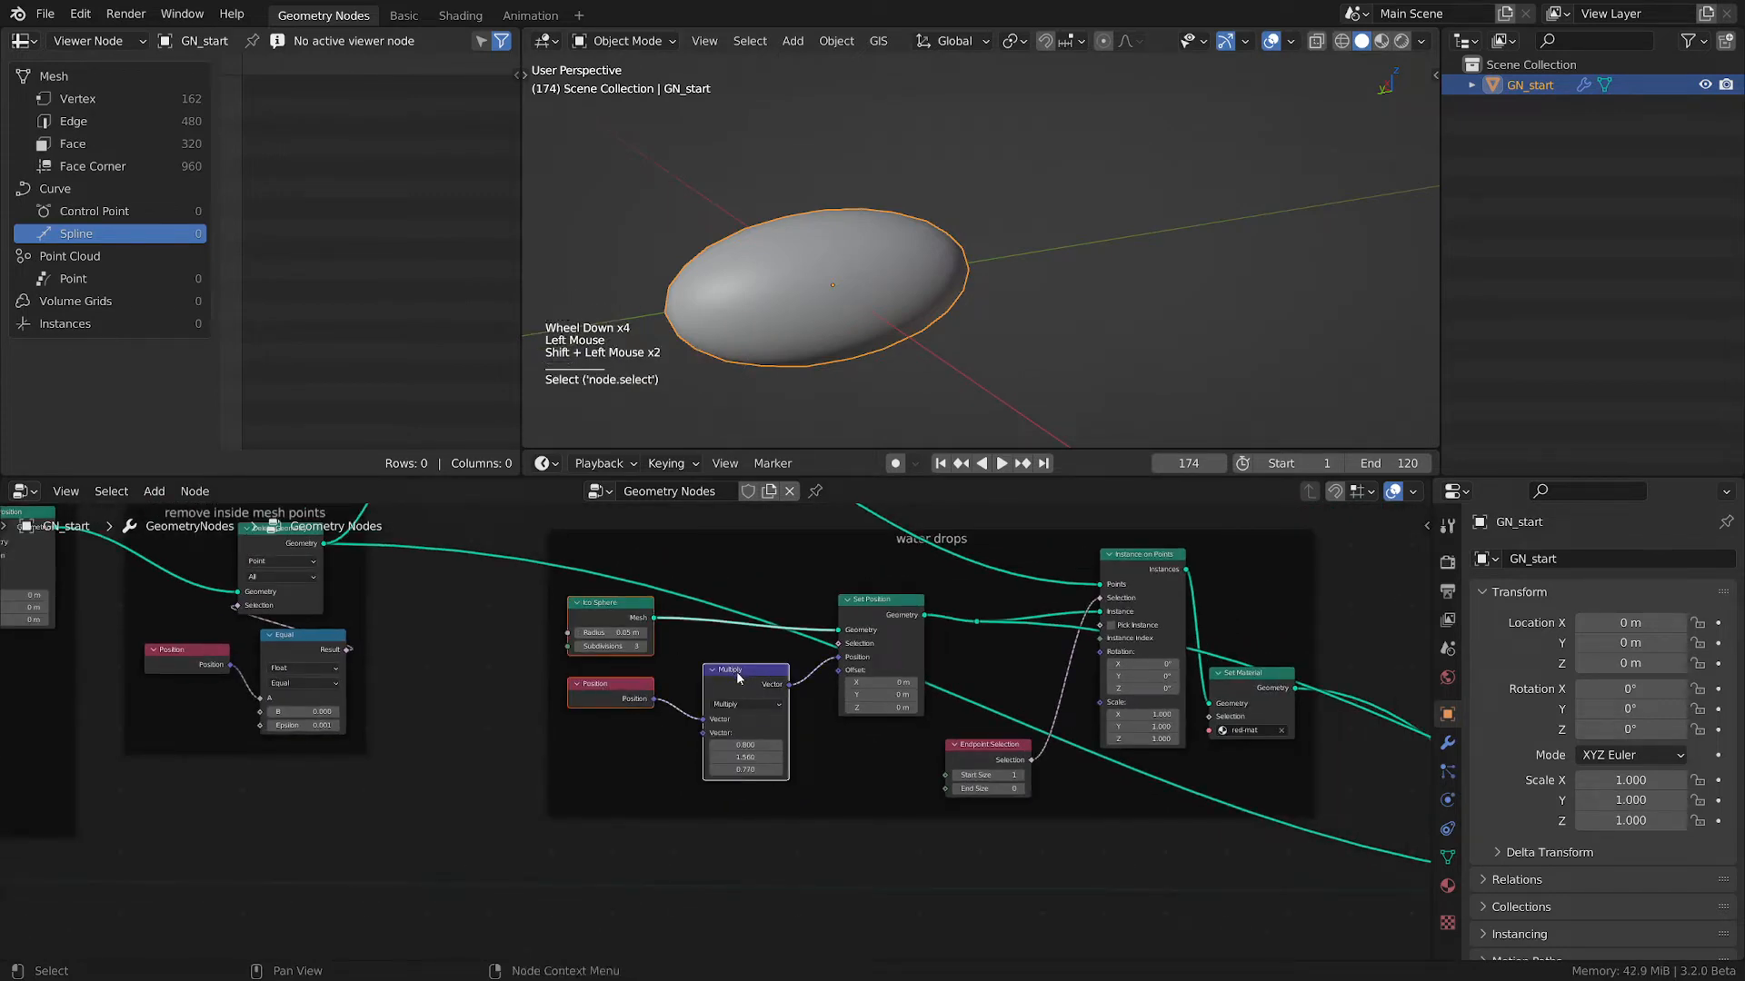
{"action": "key", "text": "g"}
{"action": "left_click", "coordinate": [585, 641]}
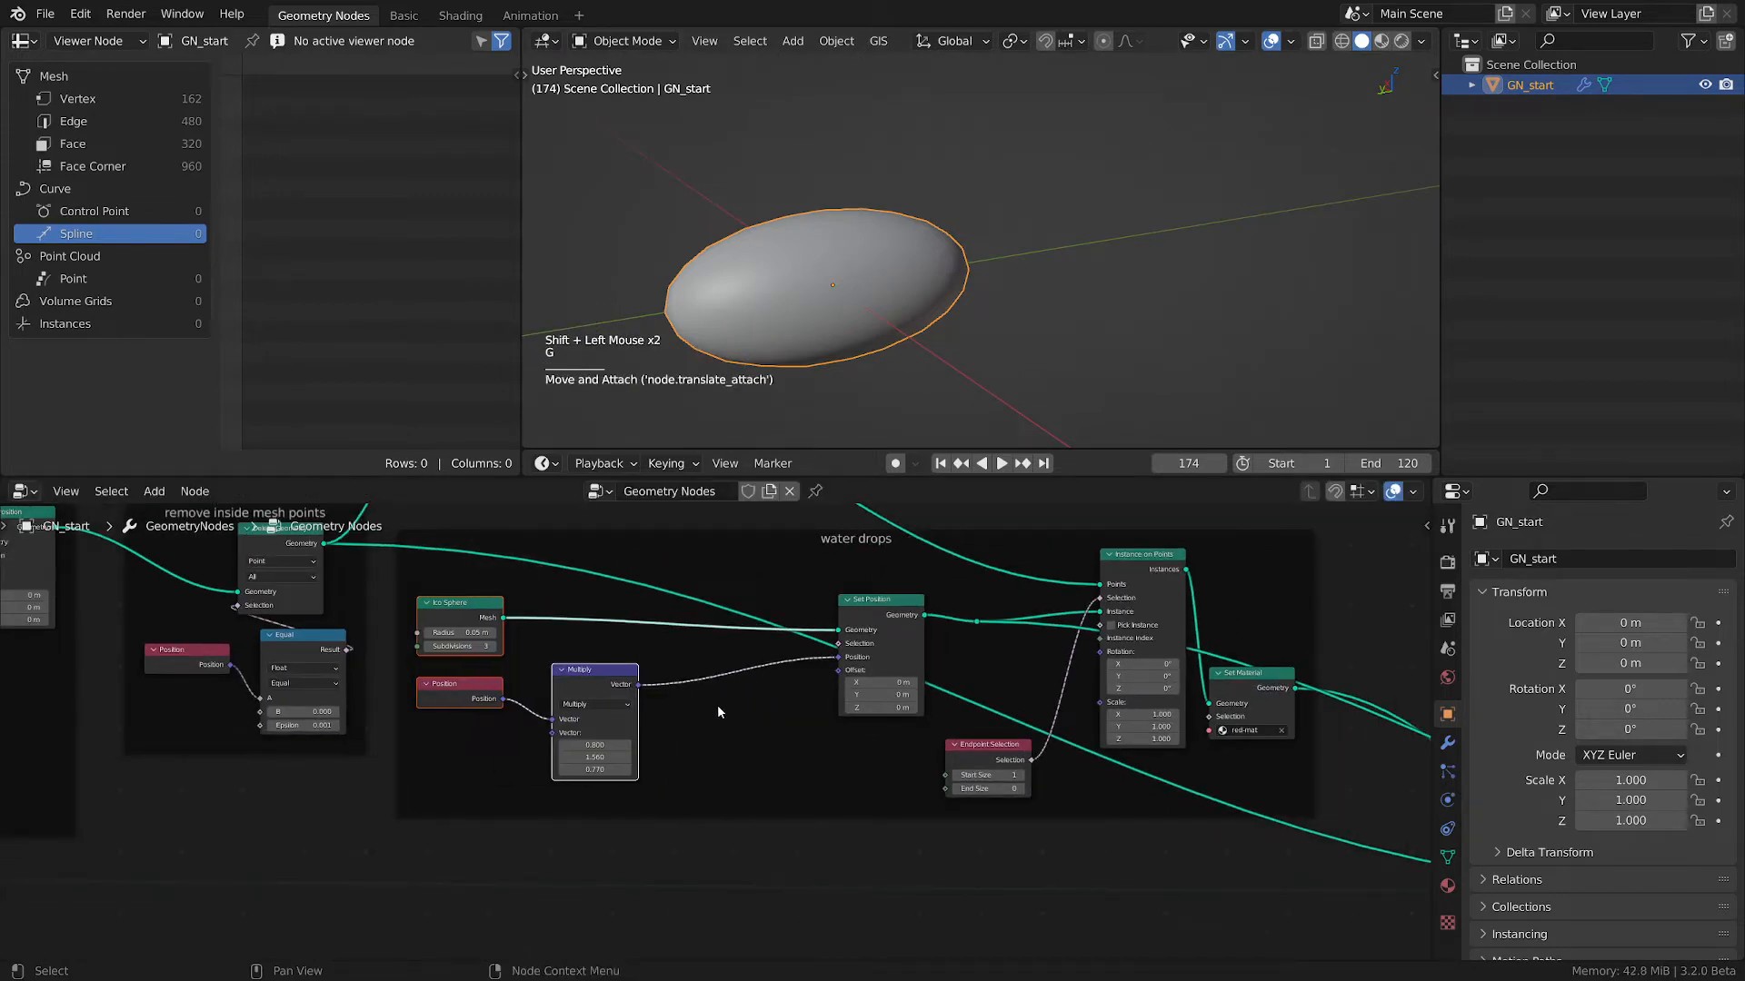
{"action": "key", "text": "ctrl+s"}
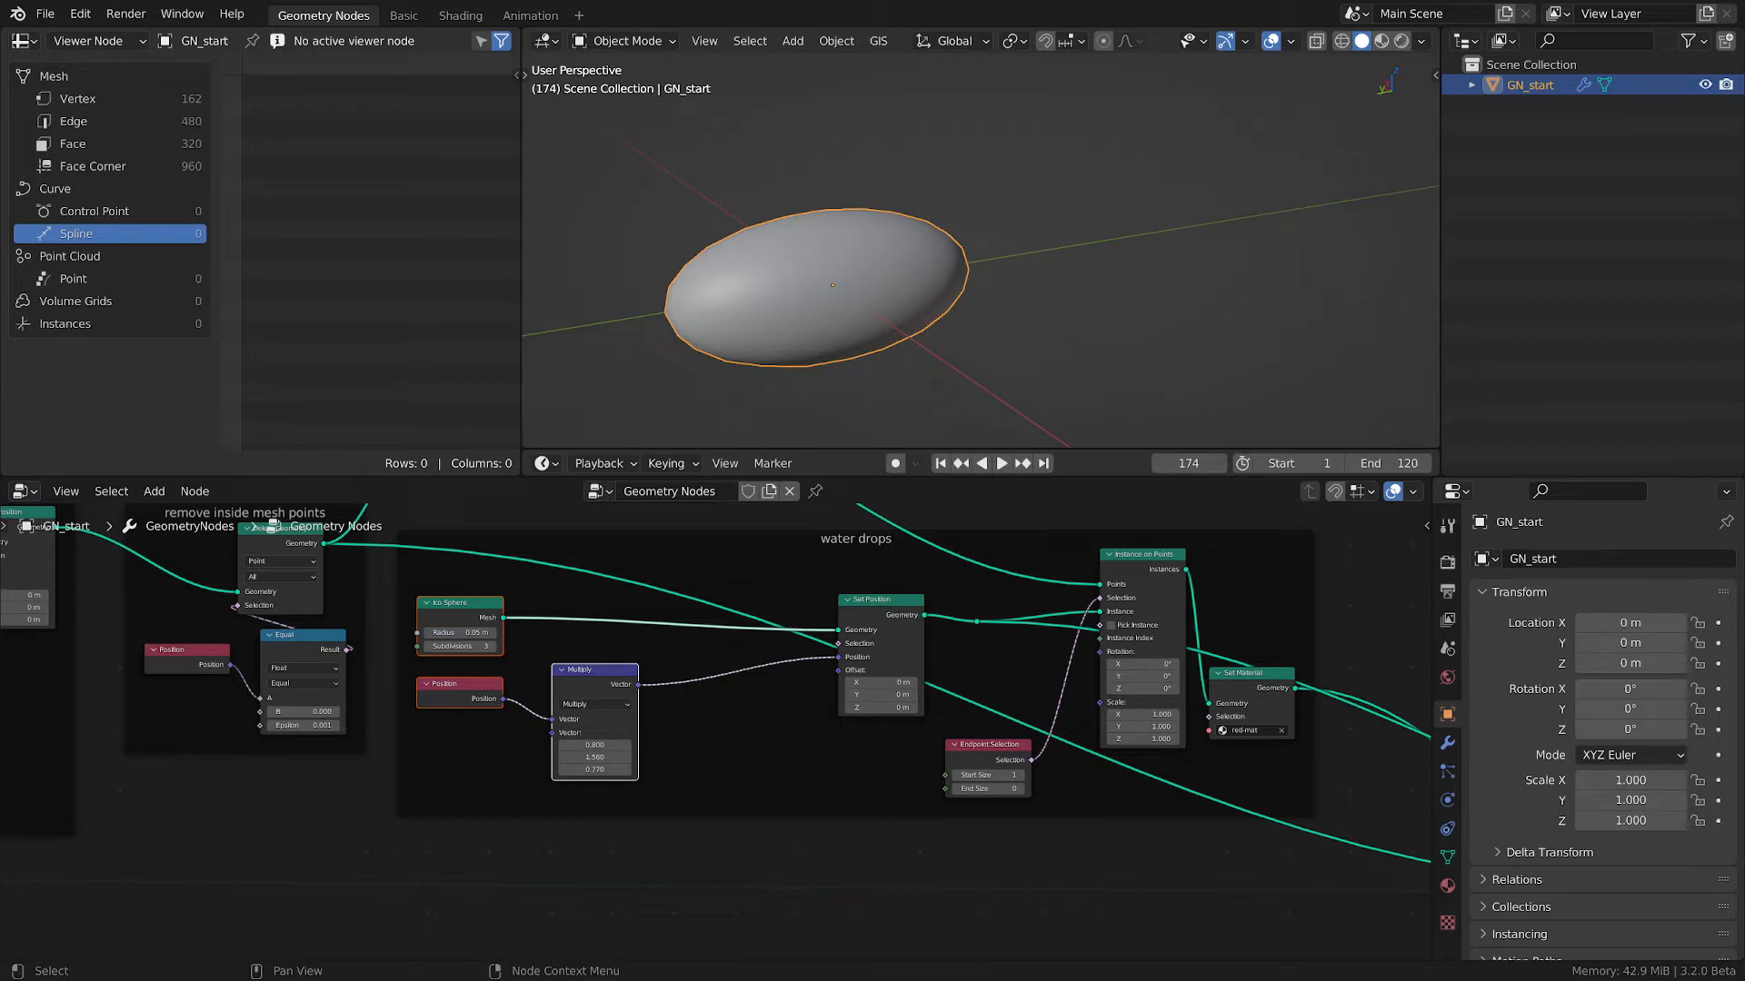
- Shift the Multiply node slightly closer to the Position node
{"action": "scroll", "coordinate": [449, 766], "scroll_direction": "up", "scroll_amount": 2}
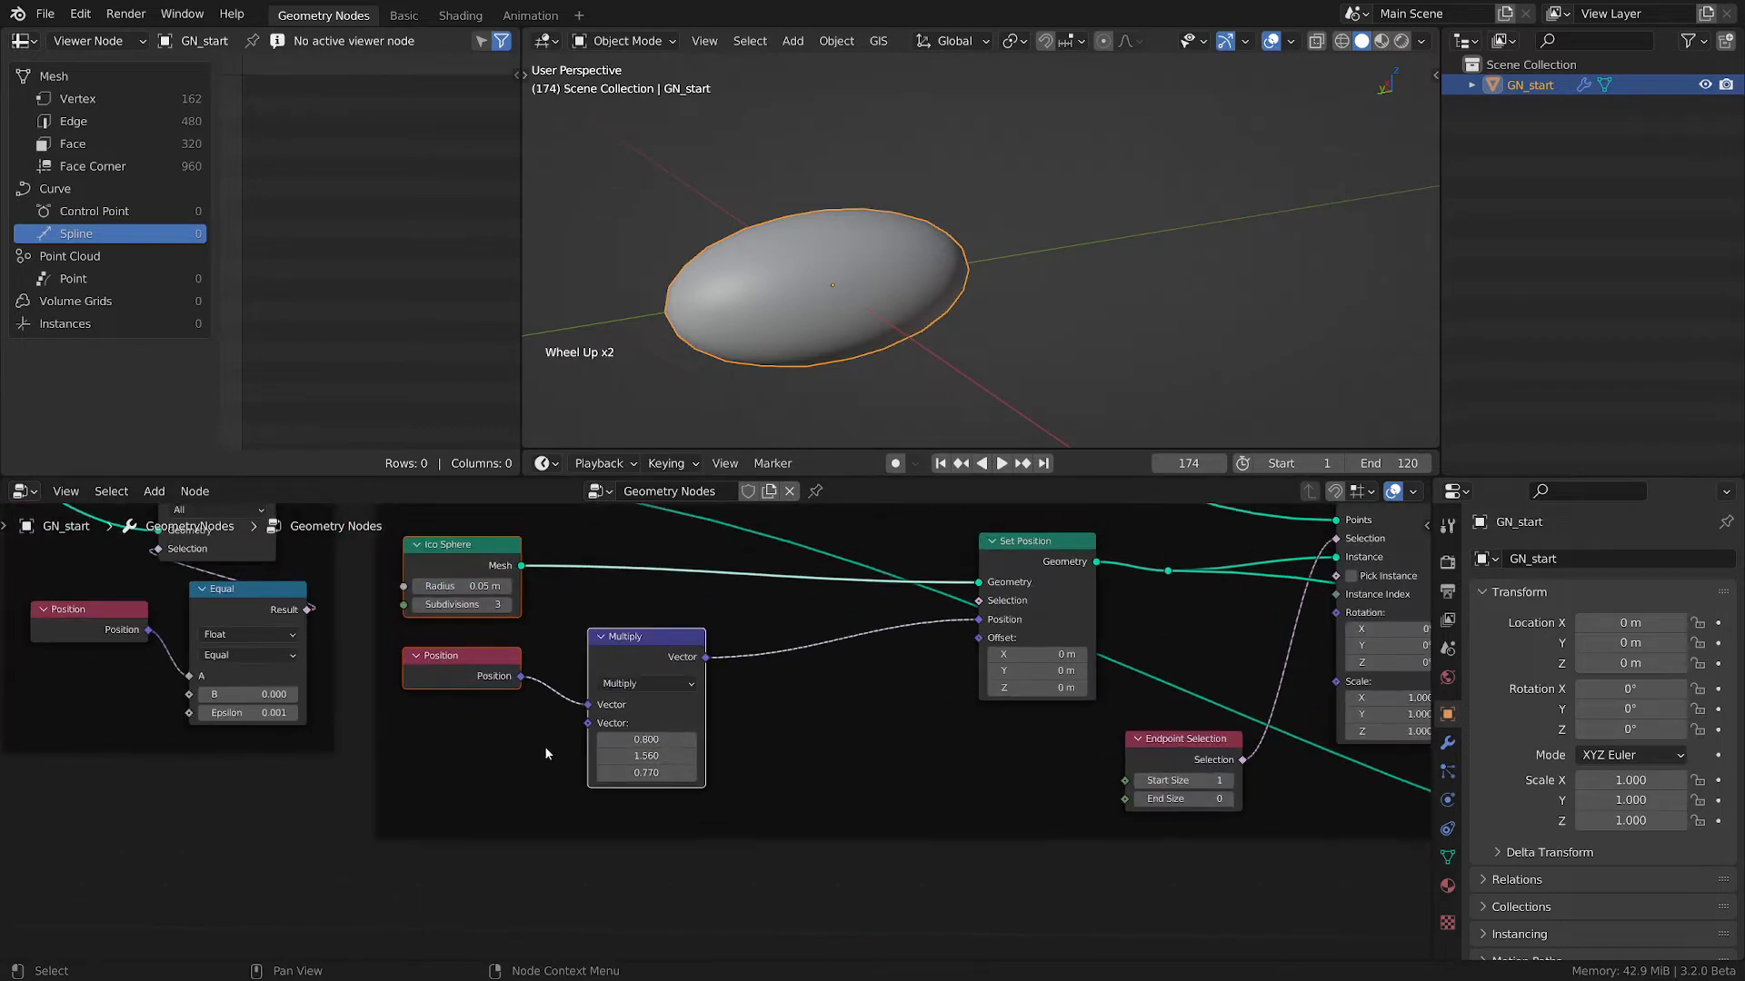
{"action": "left_click_drag", "start_coordinate": [627, 645], "coordinate": [582, 619]}
{"action": "scroll", "coordinate": [738, 673], "scroll_direction": "up", "scroll_amount": 2}
{"action": "left_click", "coordinate": [606, 621]}
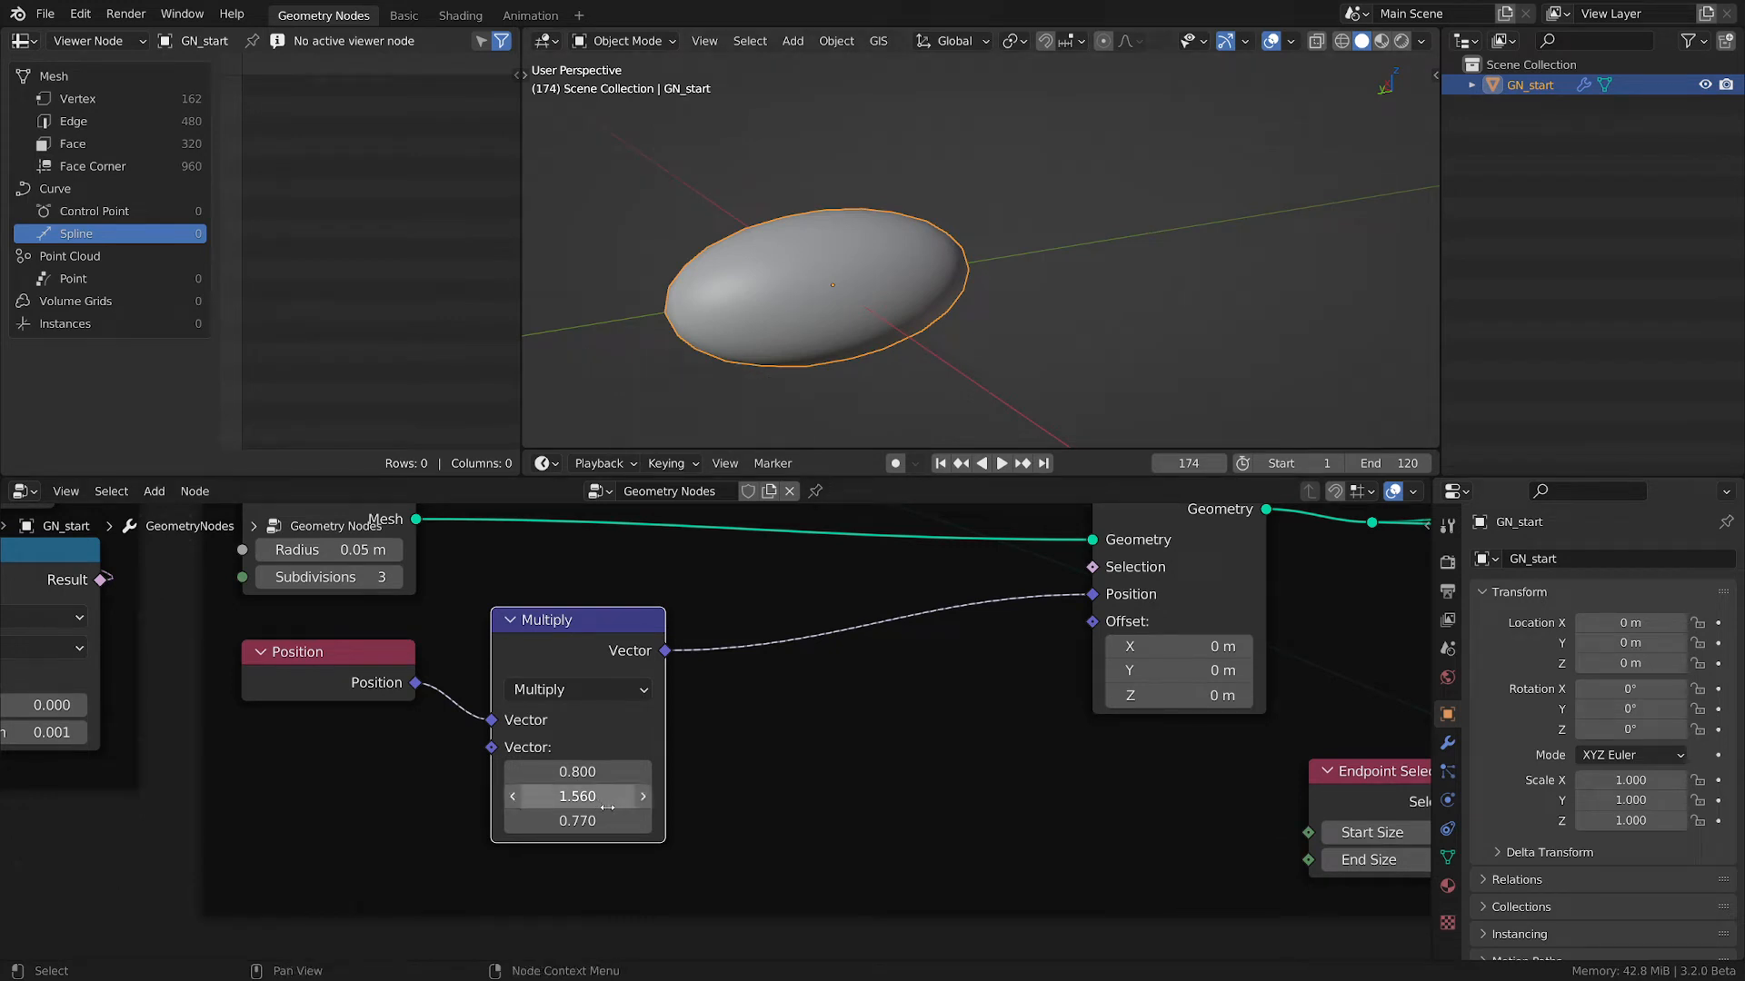
- Flatten the sphere by setting the Multiply node's Z factor to 0, and restore the factor to 0.77
{"action": "left_click", "coordinate": [578, 821]}
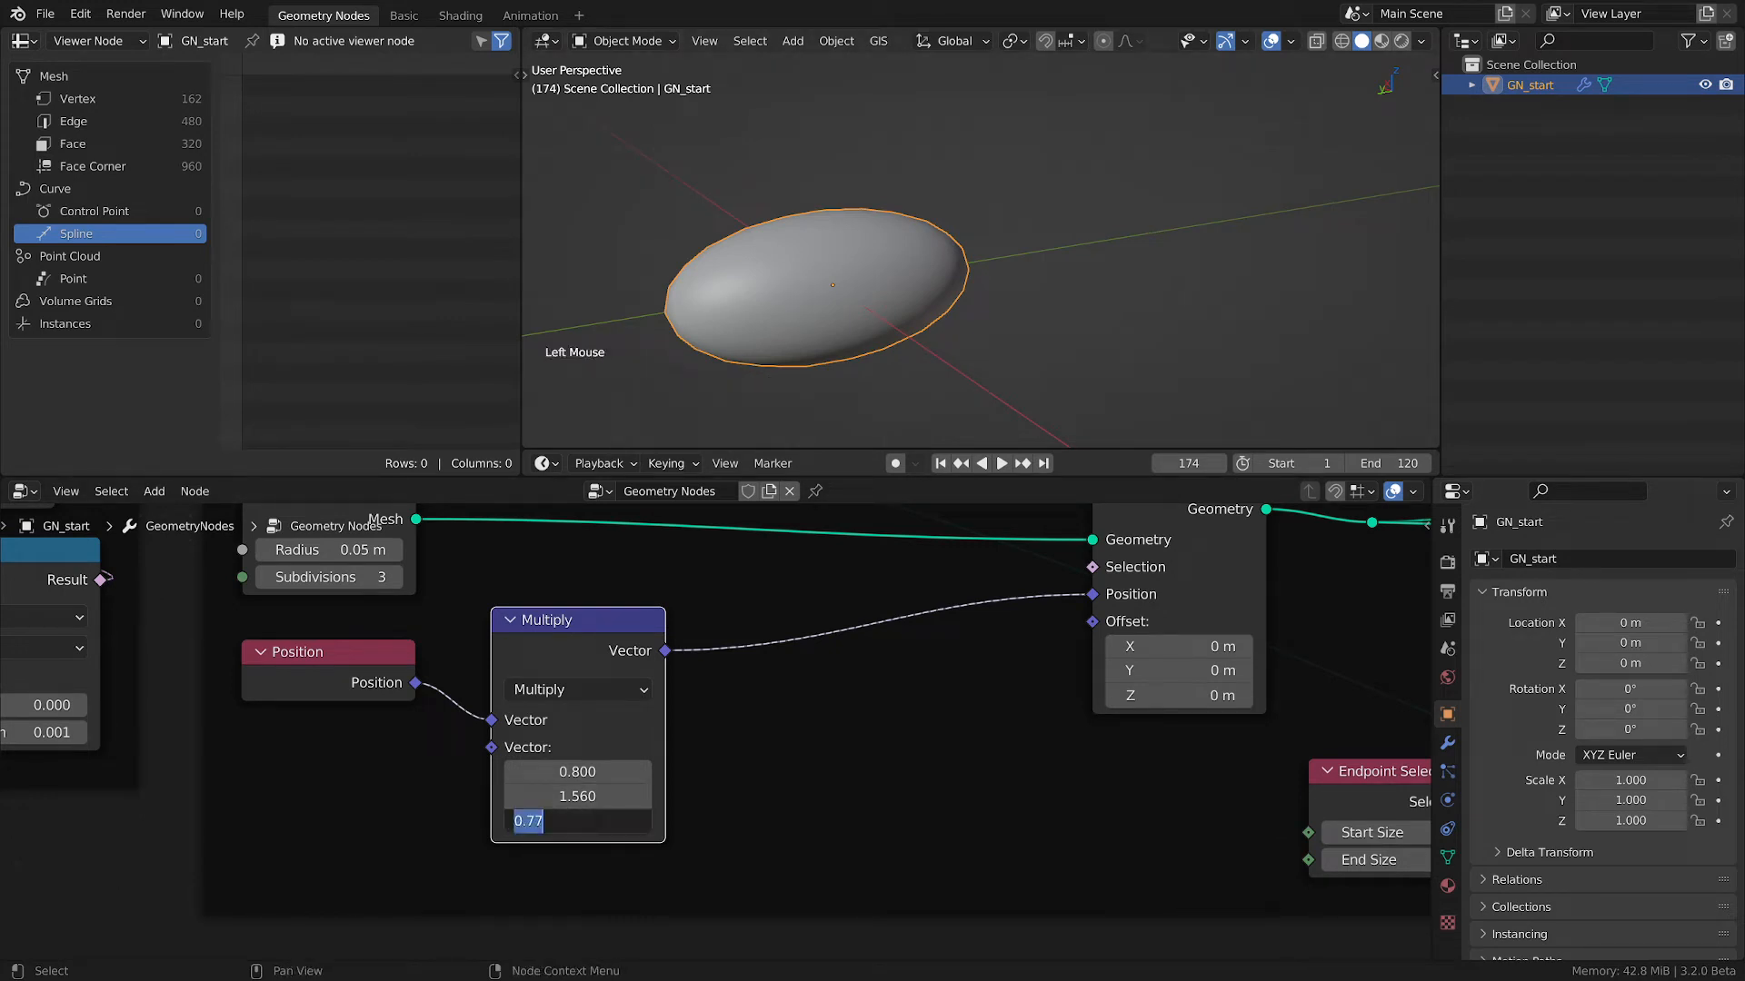
{"action": "key", "text": "BackSpace"}
{"action": "type", "text": "0"}
{"action": "key", "text": "Return"}
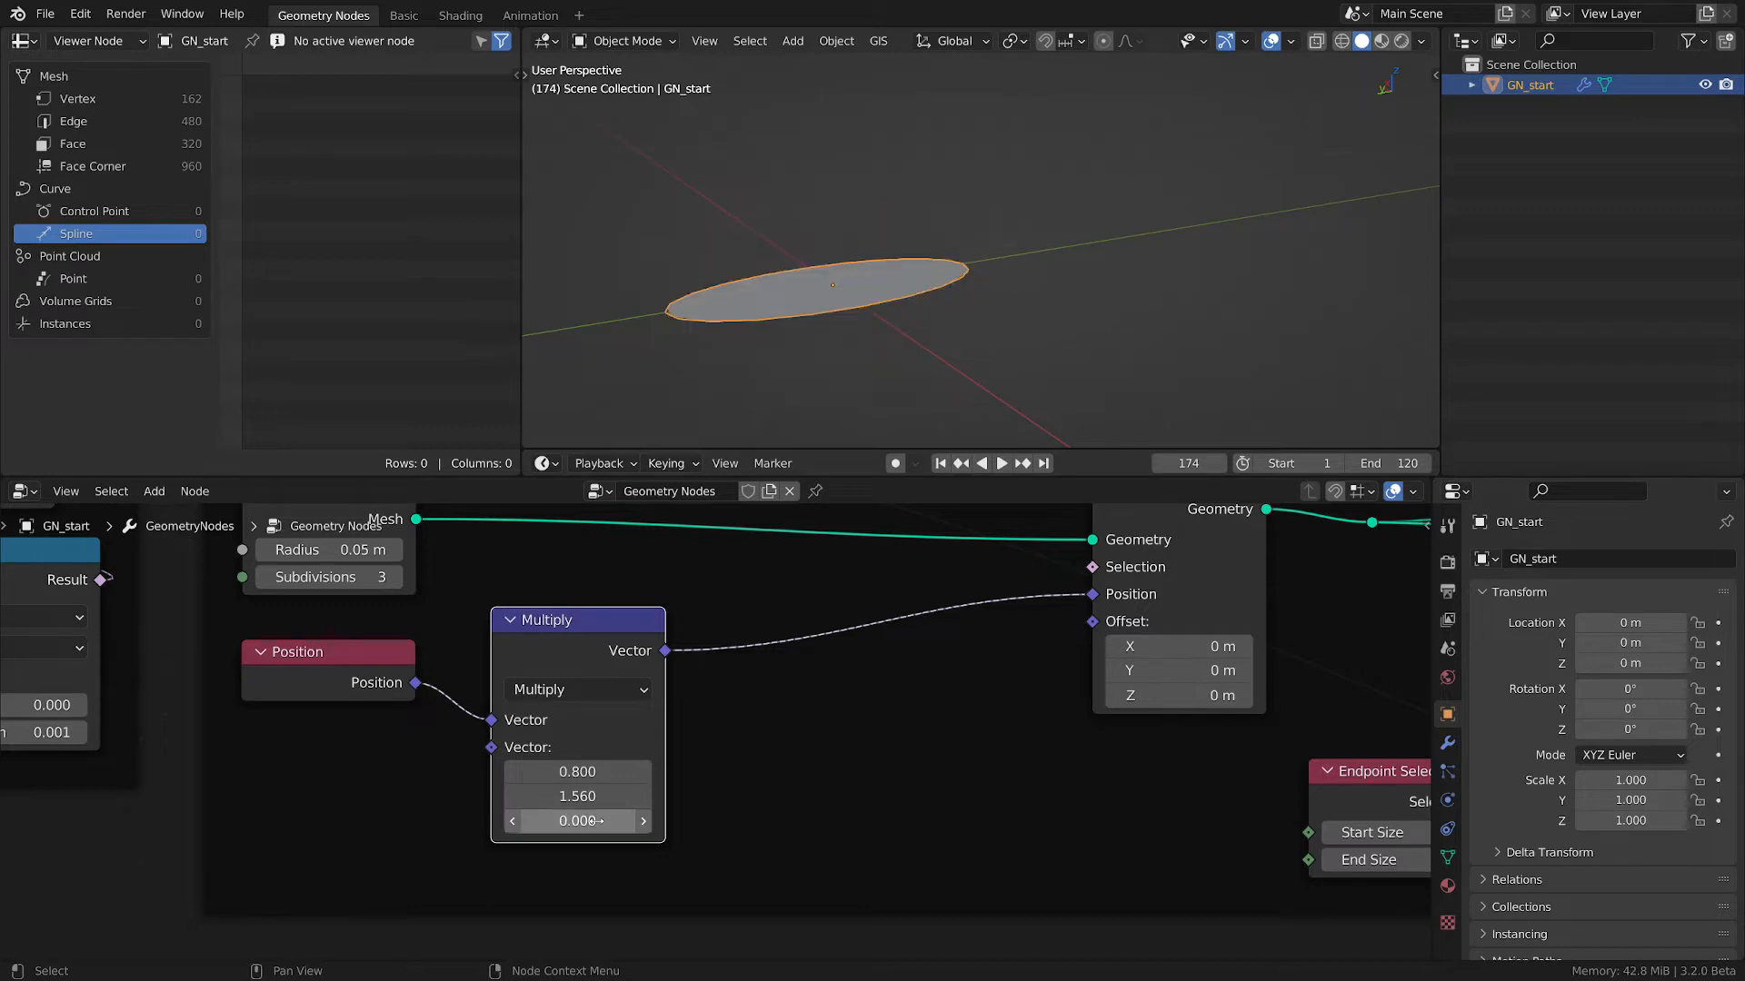
{"action": "middle_click_drag", "start_coordinate": [953, 310], "coordinate": [979, 281]}
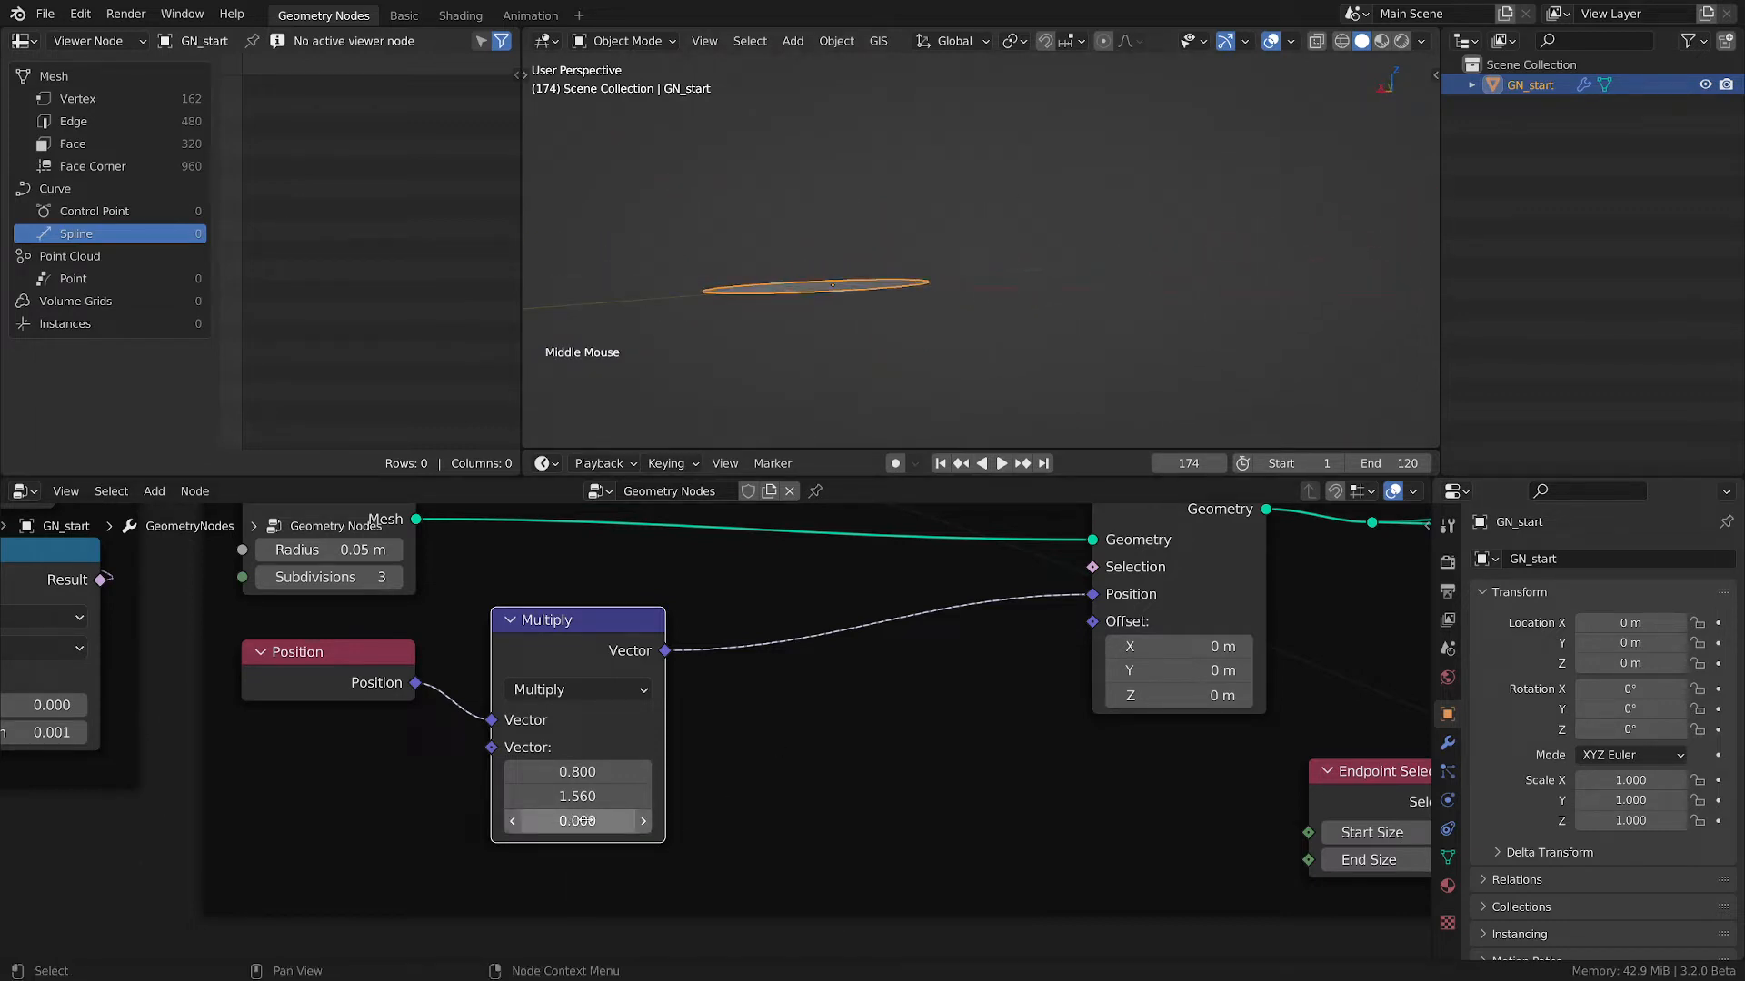
{"action": "key", "text": "ctrl"}
{"action": "type", "text": "0.770"}
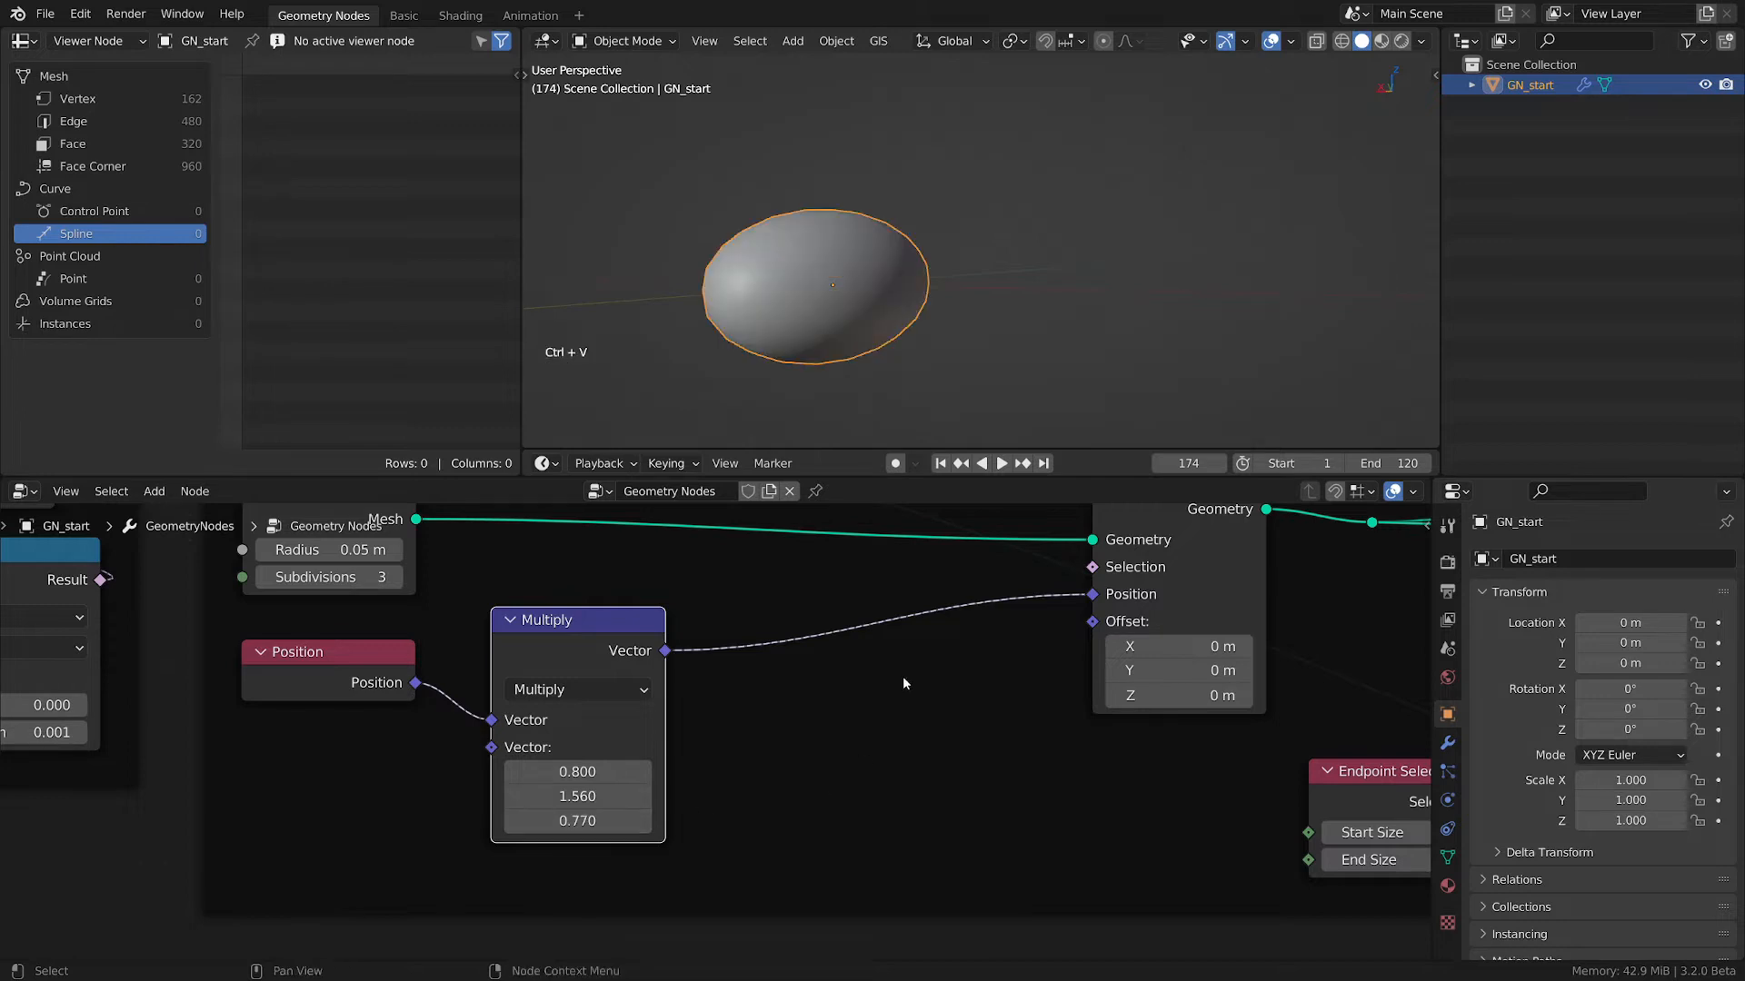
- Duplicate the Multiply node and insert the copy on the link between the original and Set Position
{"action": "middle_click_drag", "start_coordinate": [968, 779], "coordinate": [912, 758]}
{"action": "scroll", "coordinate": [619, 677], "scroll_direction": "down", "scroll_amount": 1}
{"action": "left_click", "coordinate": [625, 658], "text": "shift"}
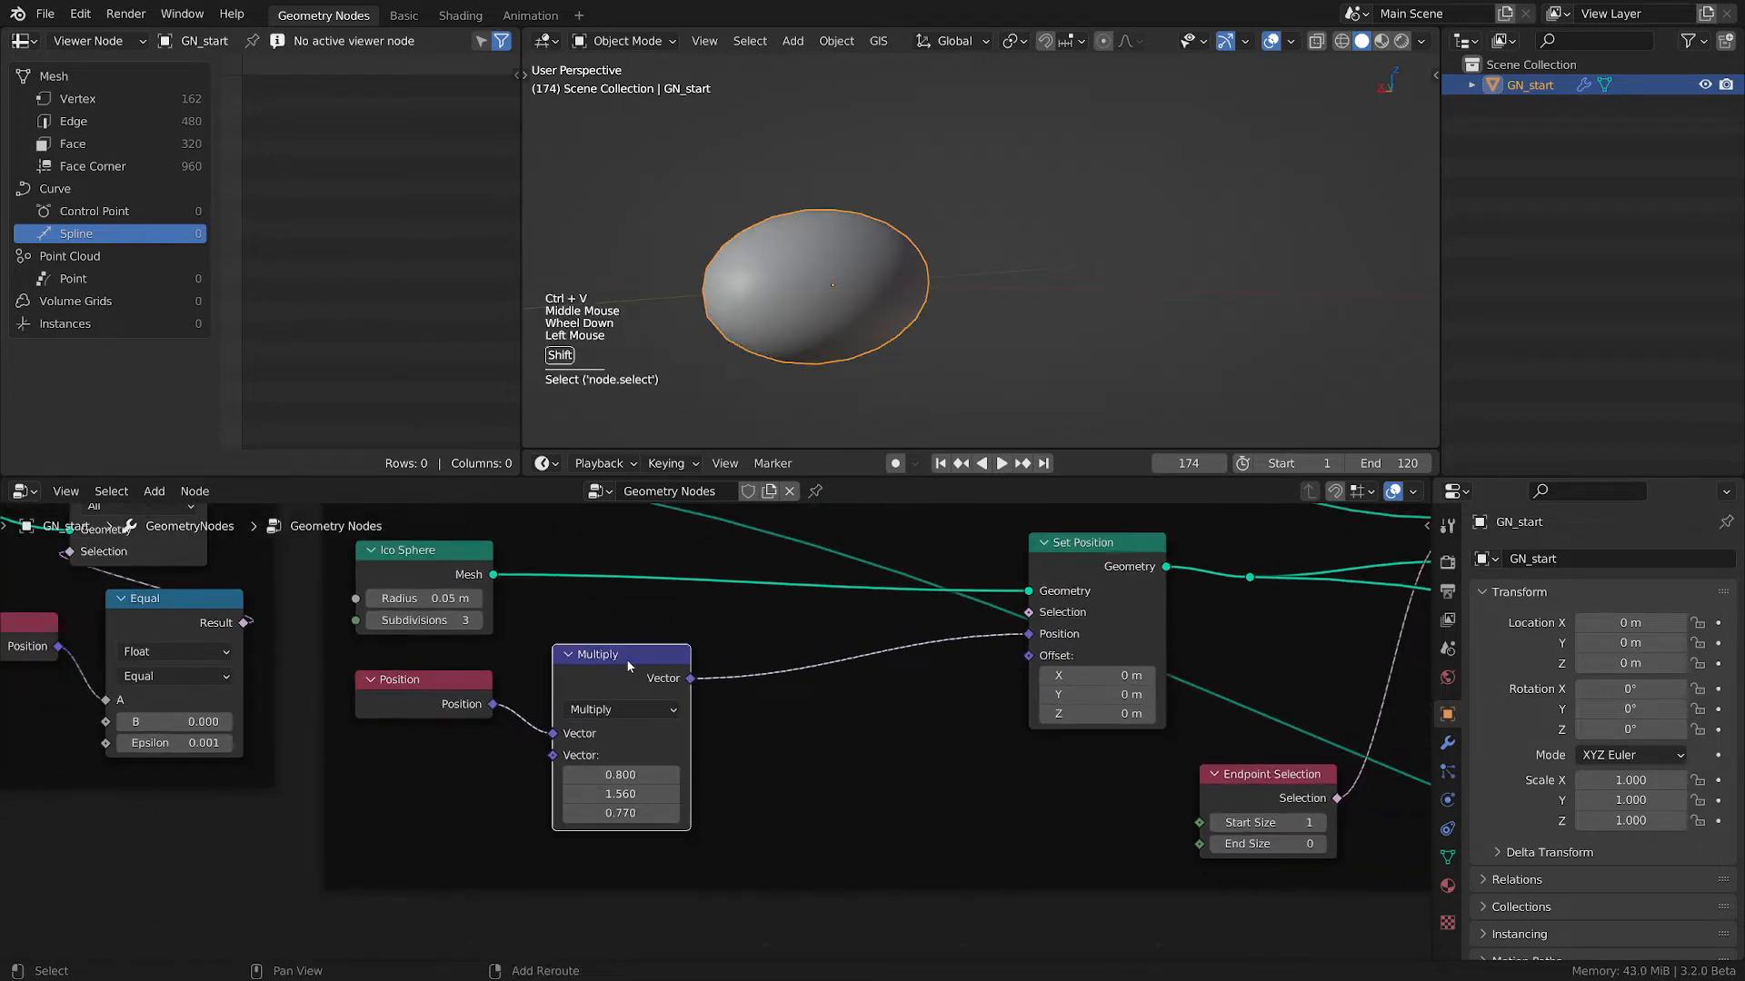
{"action": "key", "text": "shift+d"}
{"action": "left_click", "coordinate": [888, 641]}
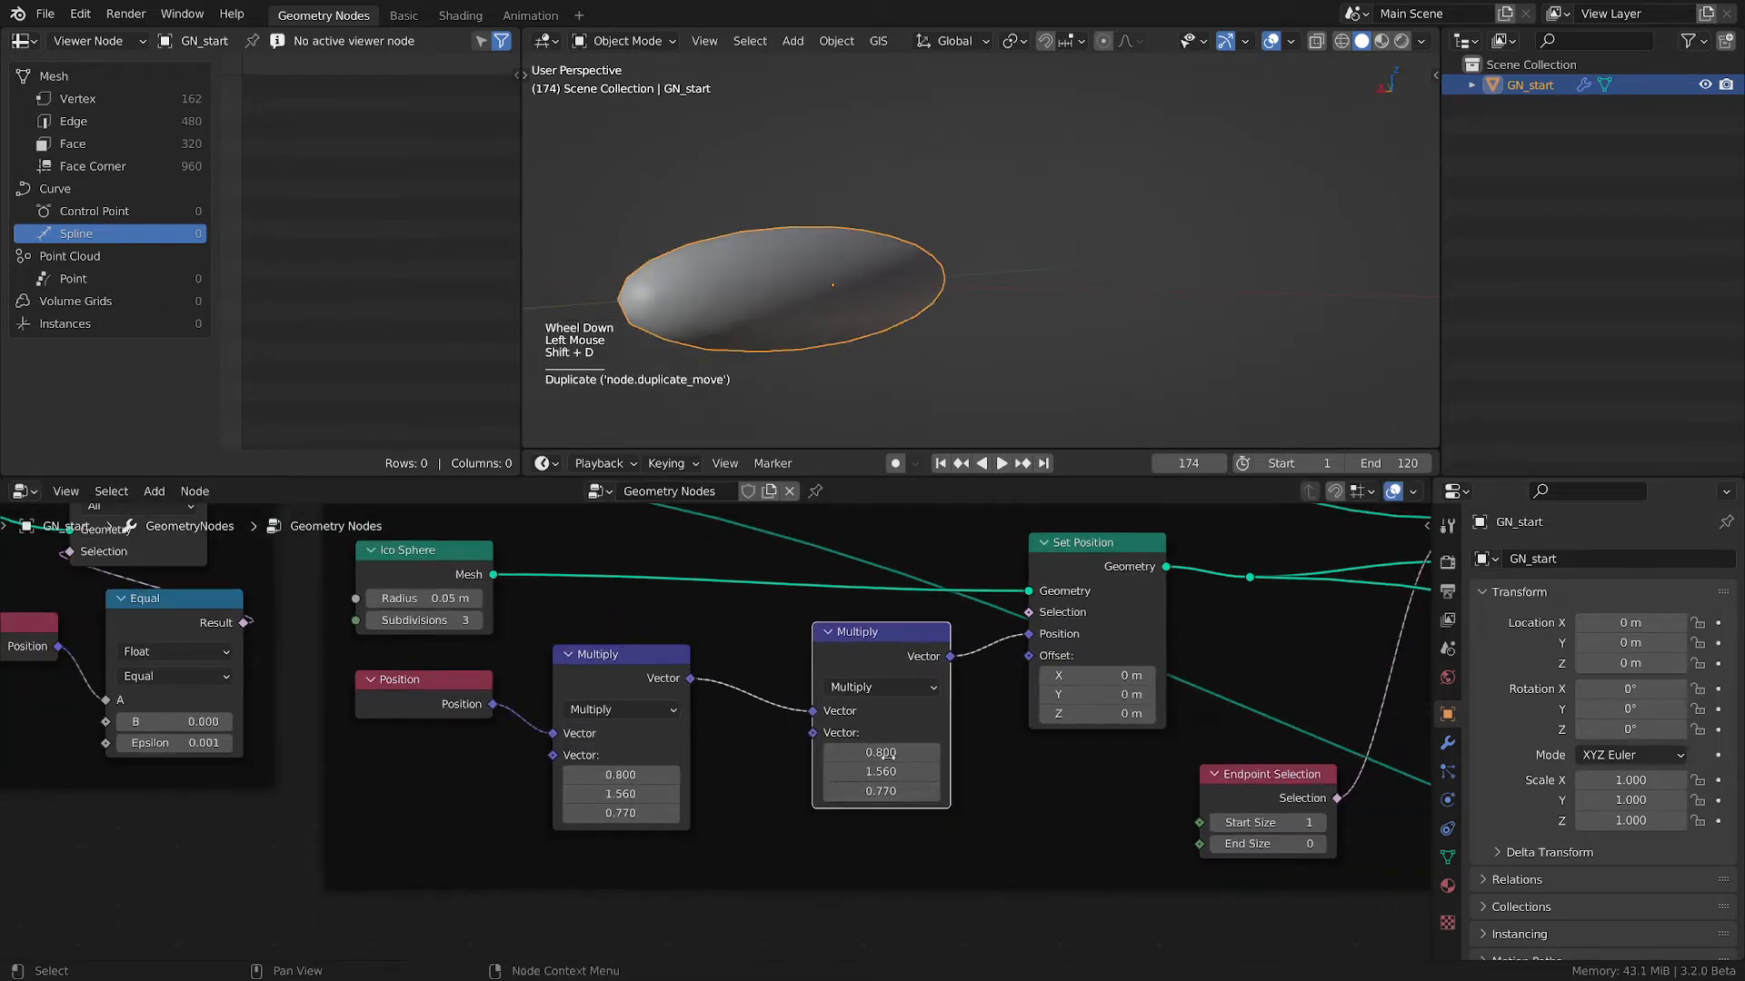
- Set all three factors of the duplicated Multiply node to 1
{"action": "left_click_drag", "start_coordinate": [883, 753], "coordinate": [883, 792]}
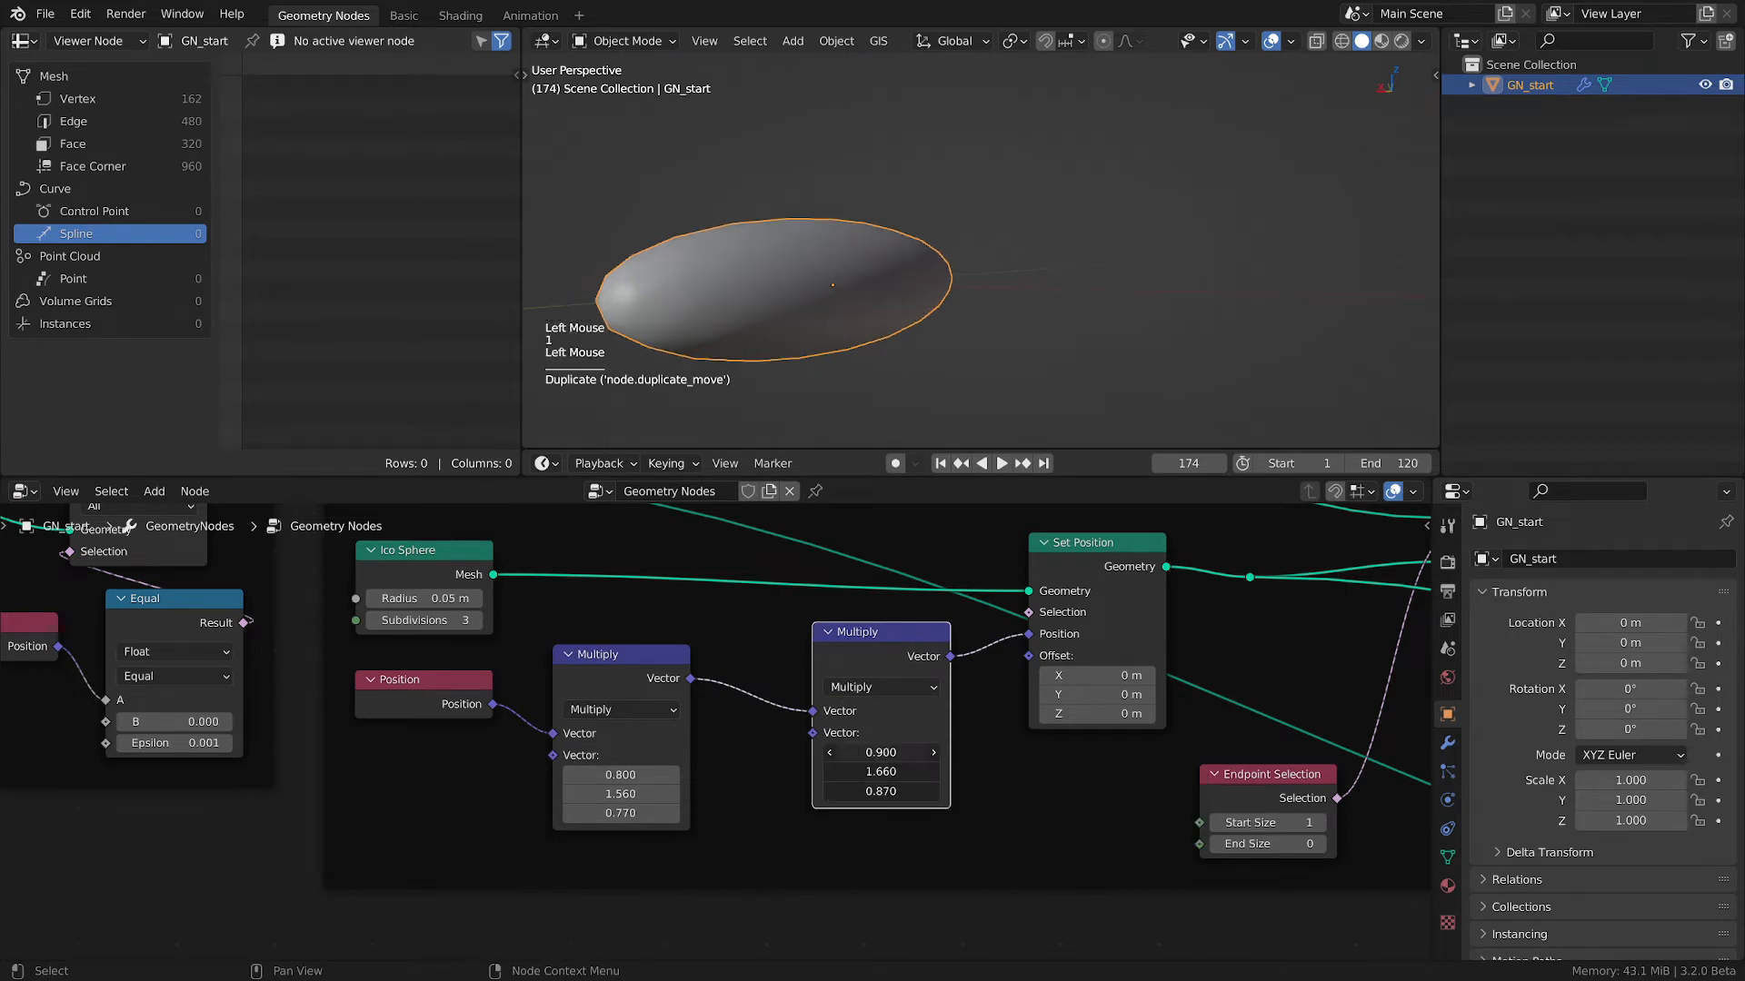
{"action": "type", "text": "1"}
{"action": "key", "text": "Return"}
{"action": "middle_click_drag", "start_coordinate": [793, 816], "coordinate": [791, 738]}
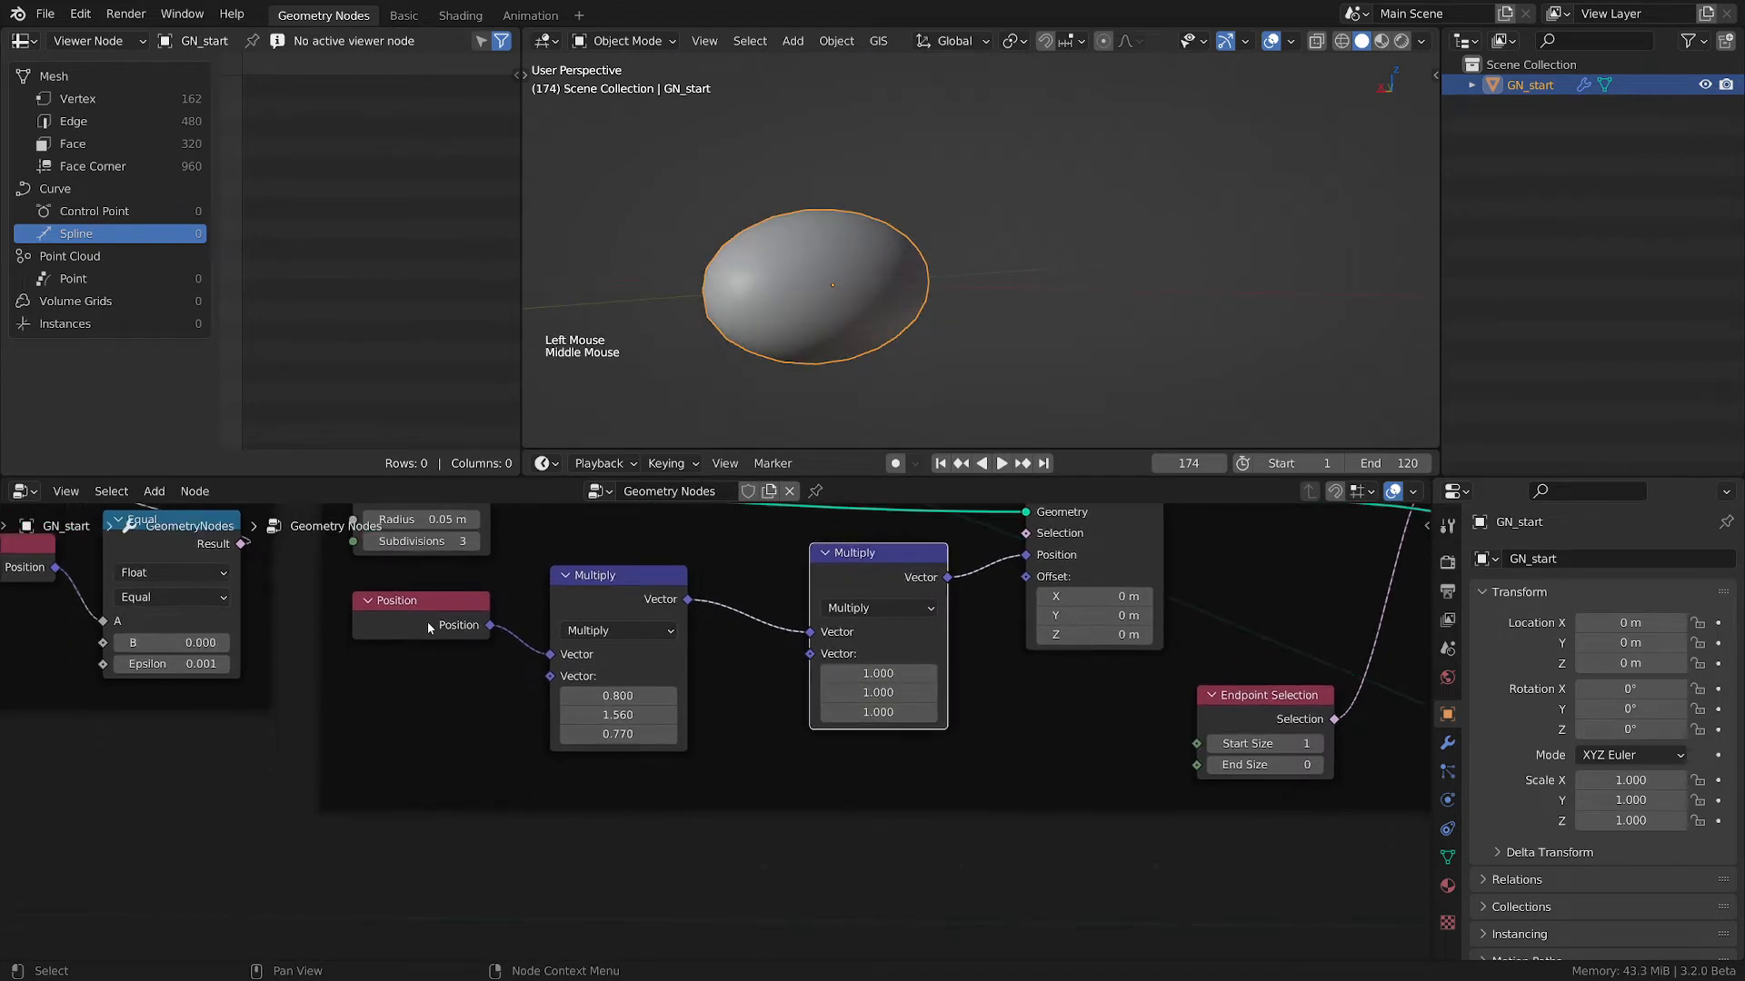
- Add a Separate XYZ node fed by the Position node and place it below the first Multiply node
{"action": "left_click_drag", "start_coordinate": [418, 614], "coordinate": [600, 768]}
{"action": "scroll", "coordinate": [402, 623], "scroll_direction": "down", "scroll_amount": 1}
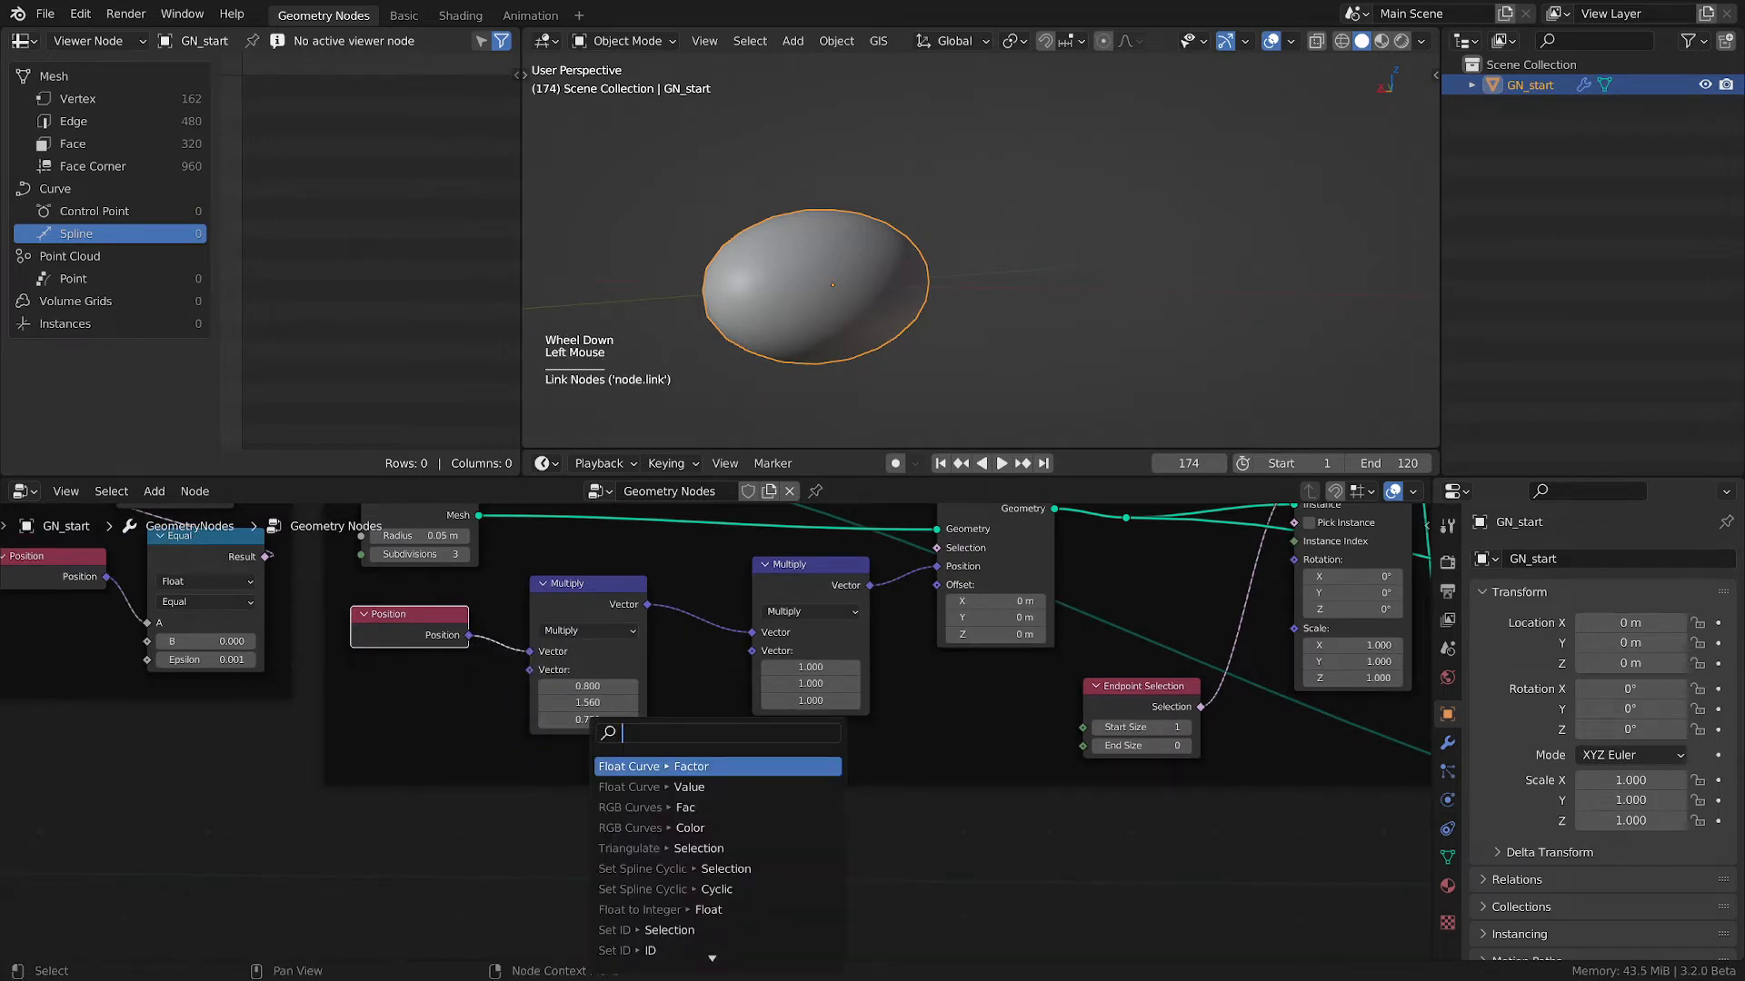
{"action": "type", "text": "separe"}
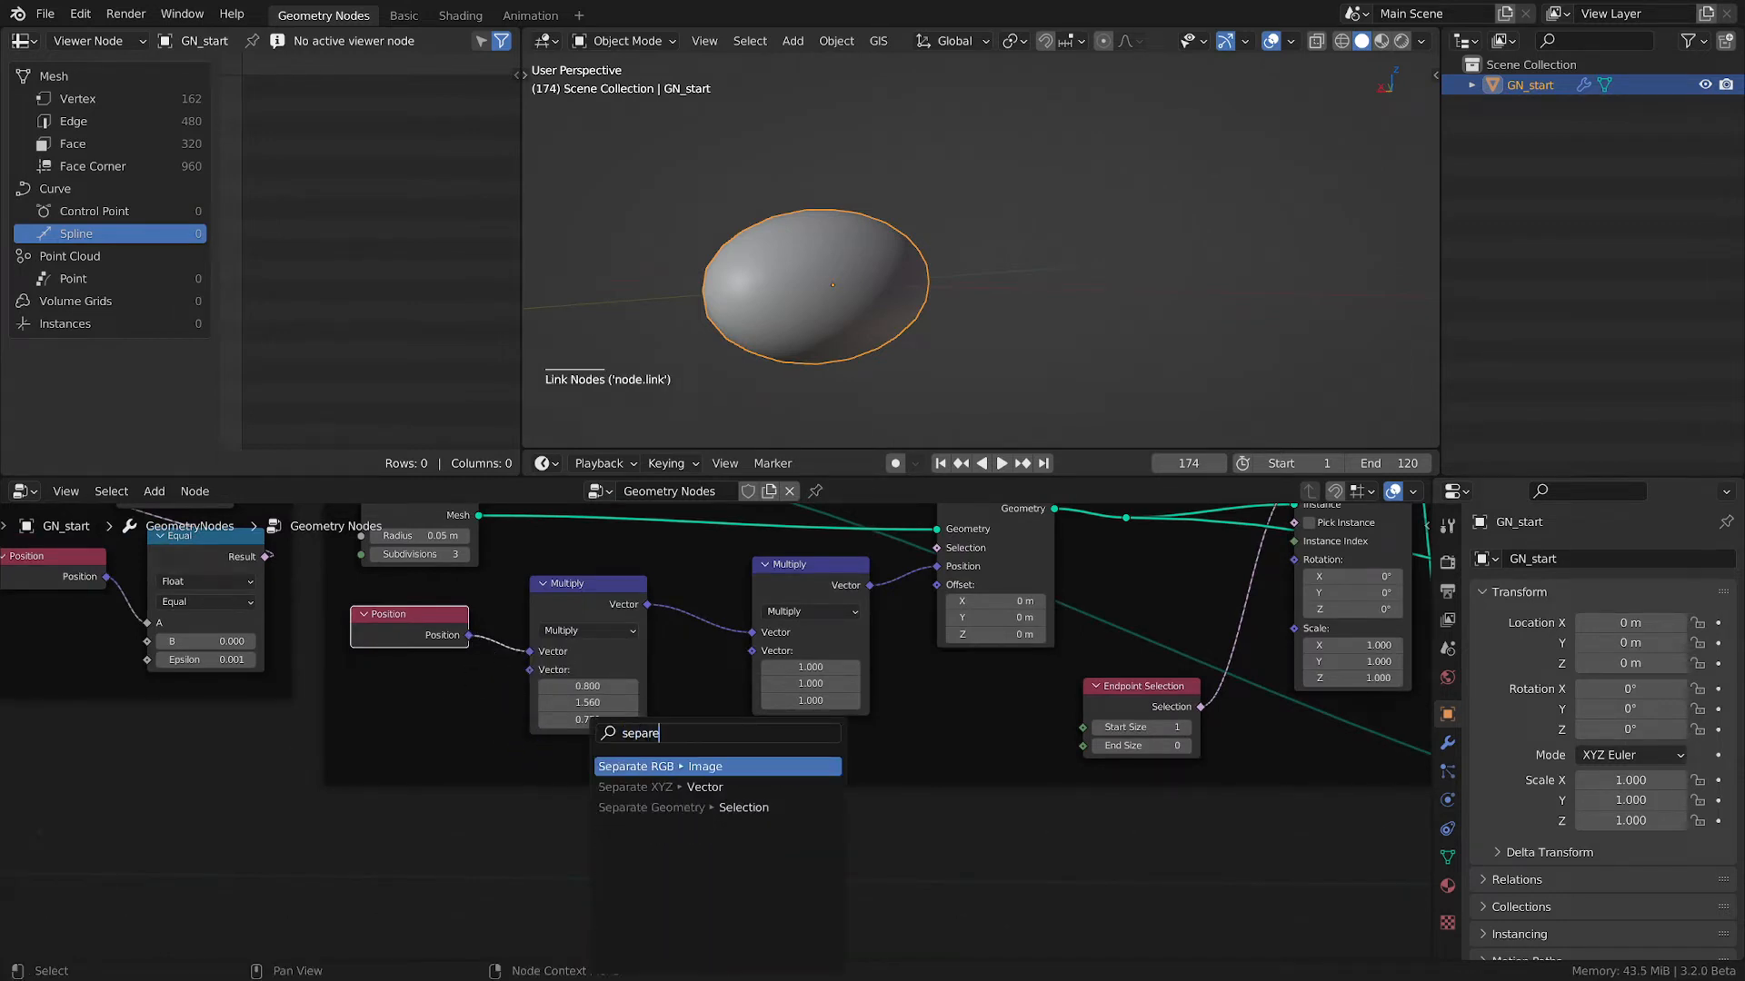
{"action": "left_click", "coordinate": [636, 787]}
{"action": "left_click", "coordinate": [633, 781]}
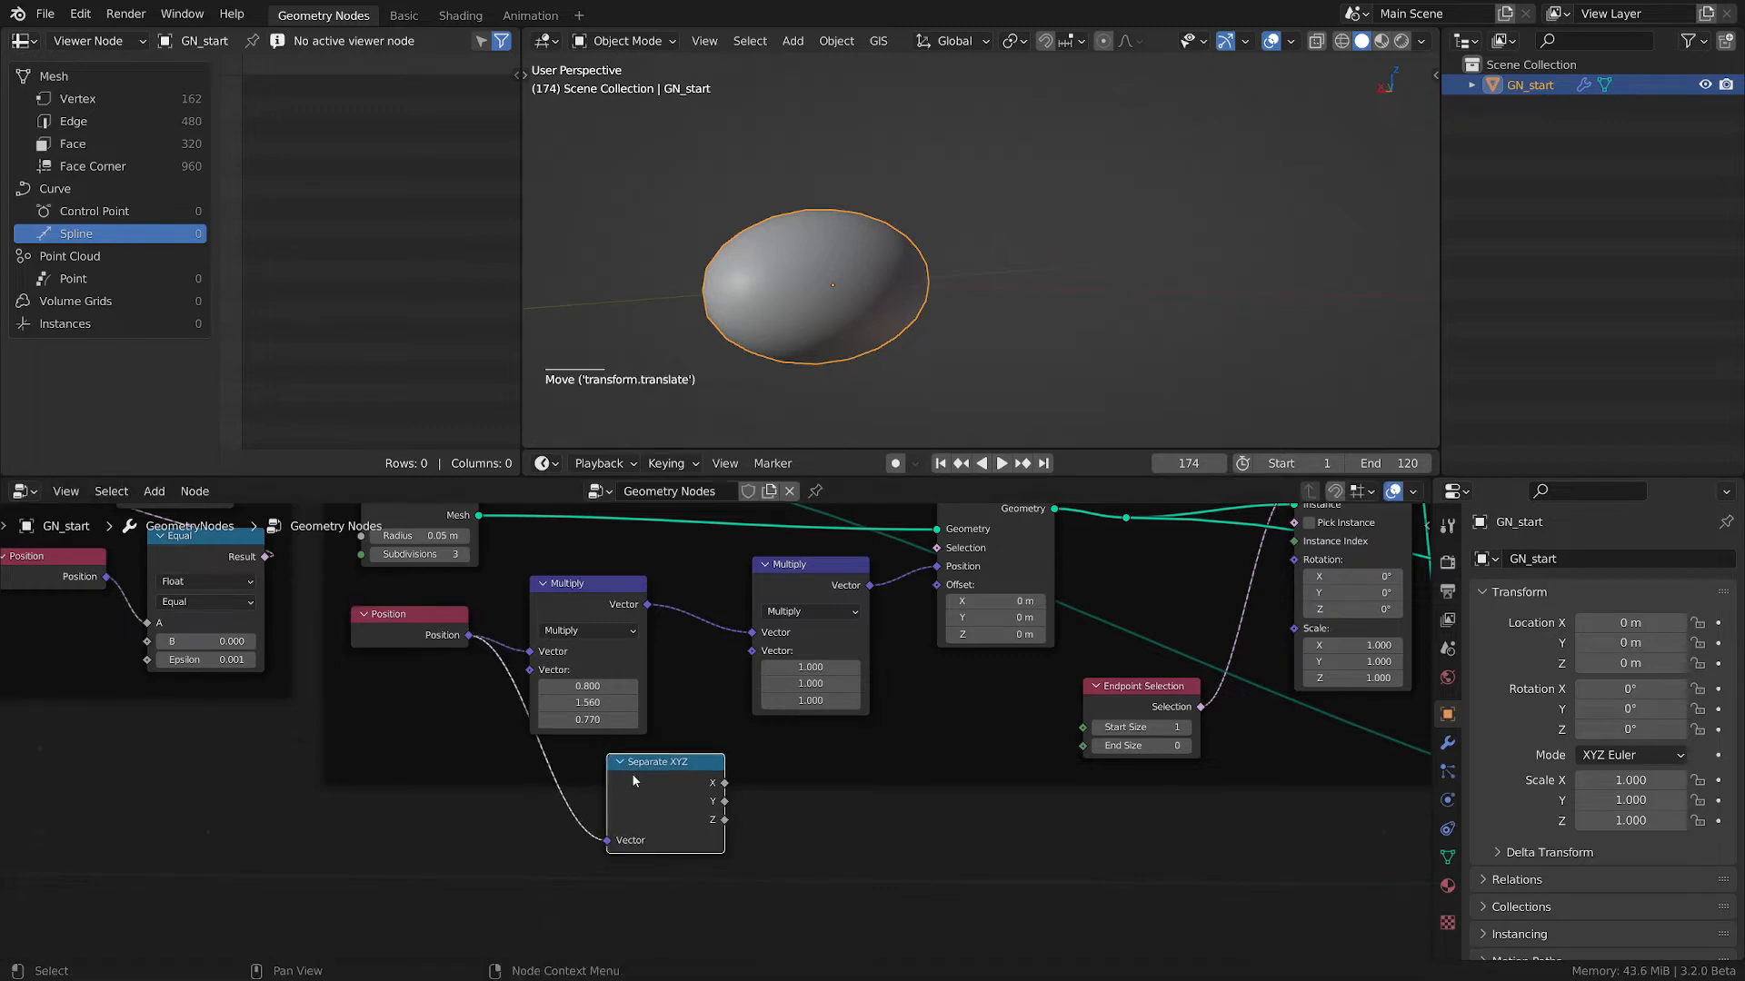
{"action": "key", "text": "g"}
{"action": "left_click", "coordinate": [656, 756]}
{"action": "key", "text": "g"}
{"action": "left_click", "coordinate": [630, 779]}
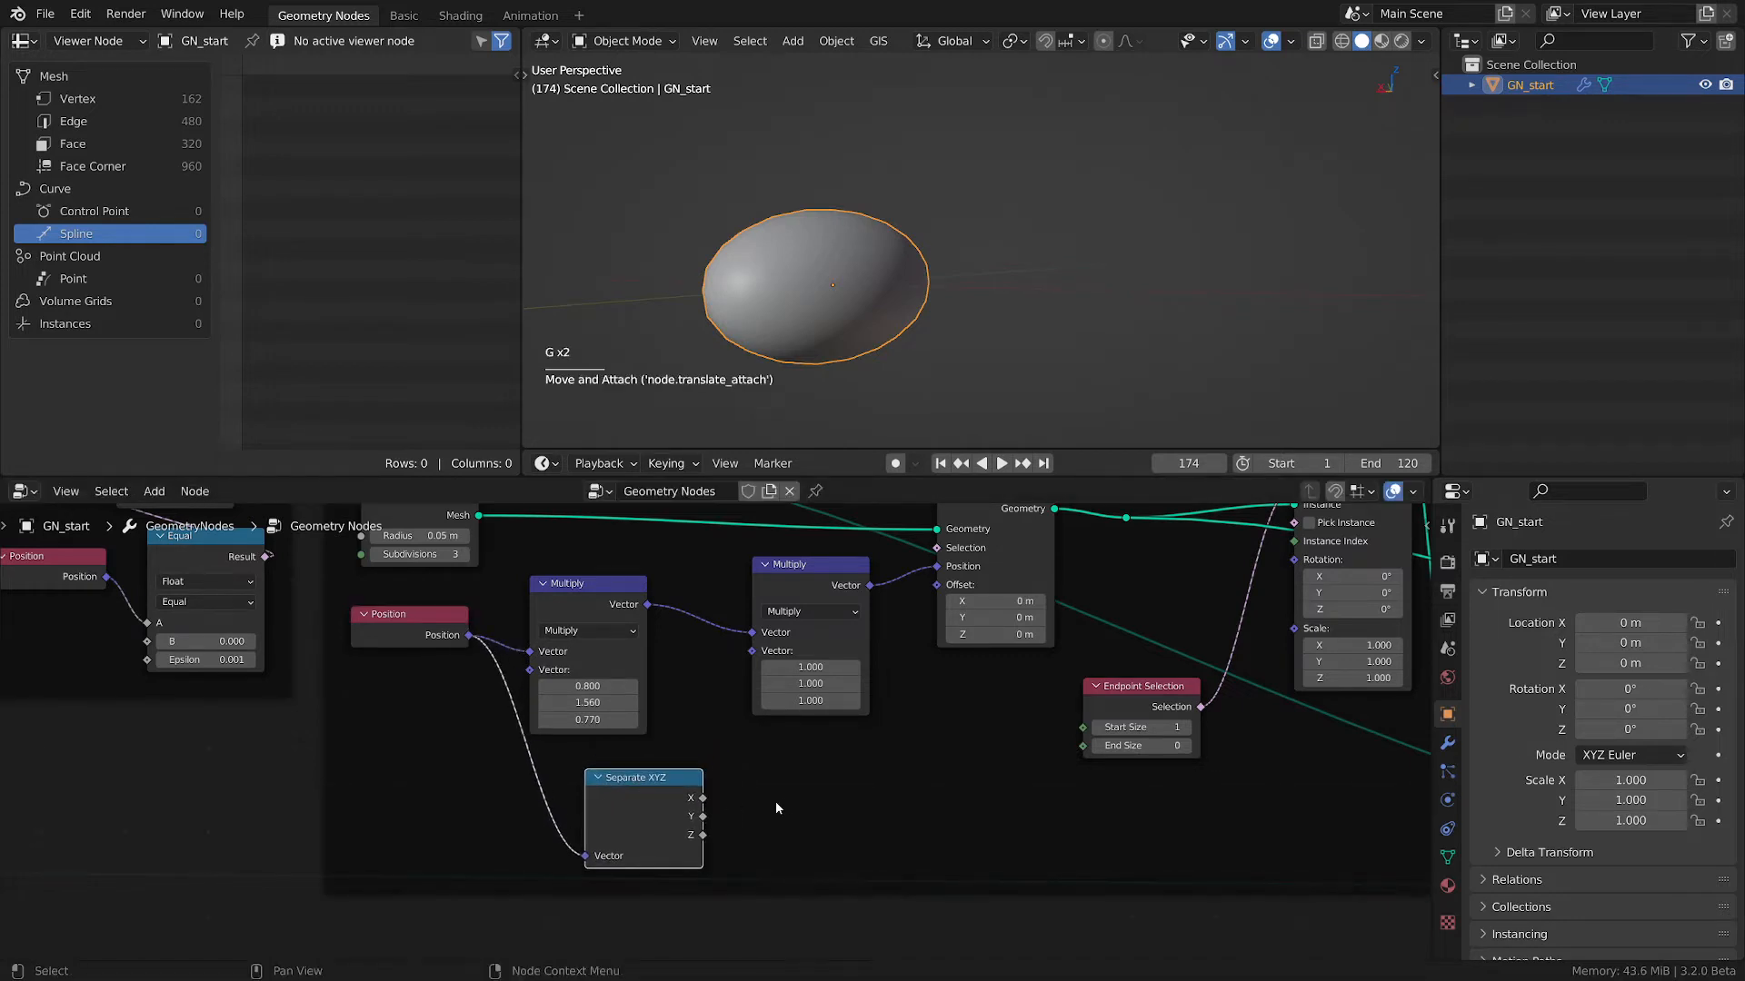
- Add a Combine XYZ node beside Separate XYZ and link its output to the duplicated Multiply node's second vector input
{"action": "key", "text": "shift+a"}
{"action": "mouse_move", "coordinate": [787, 796]}
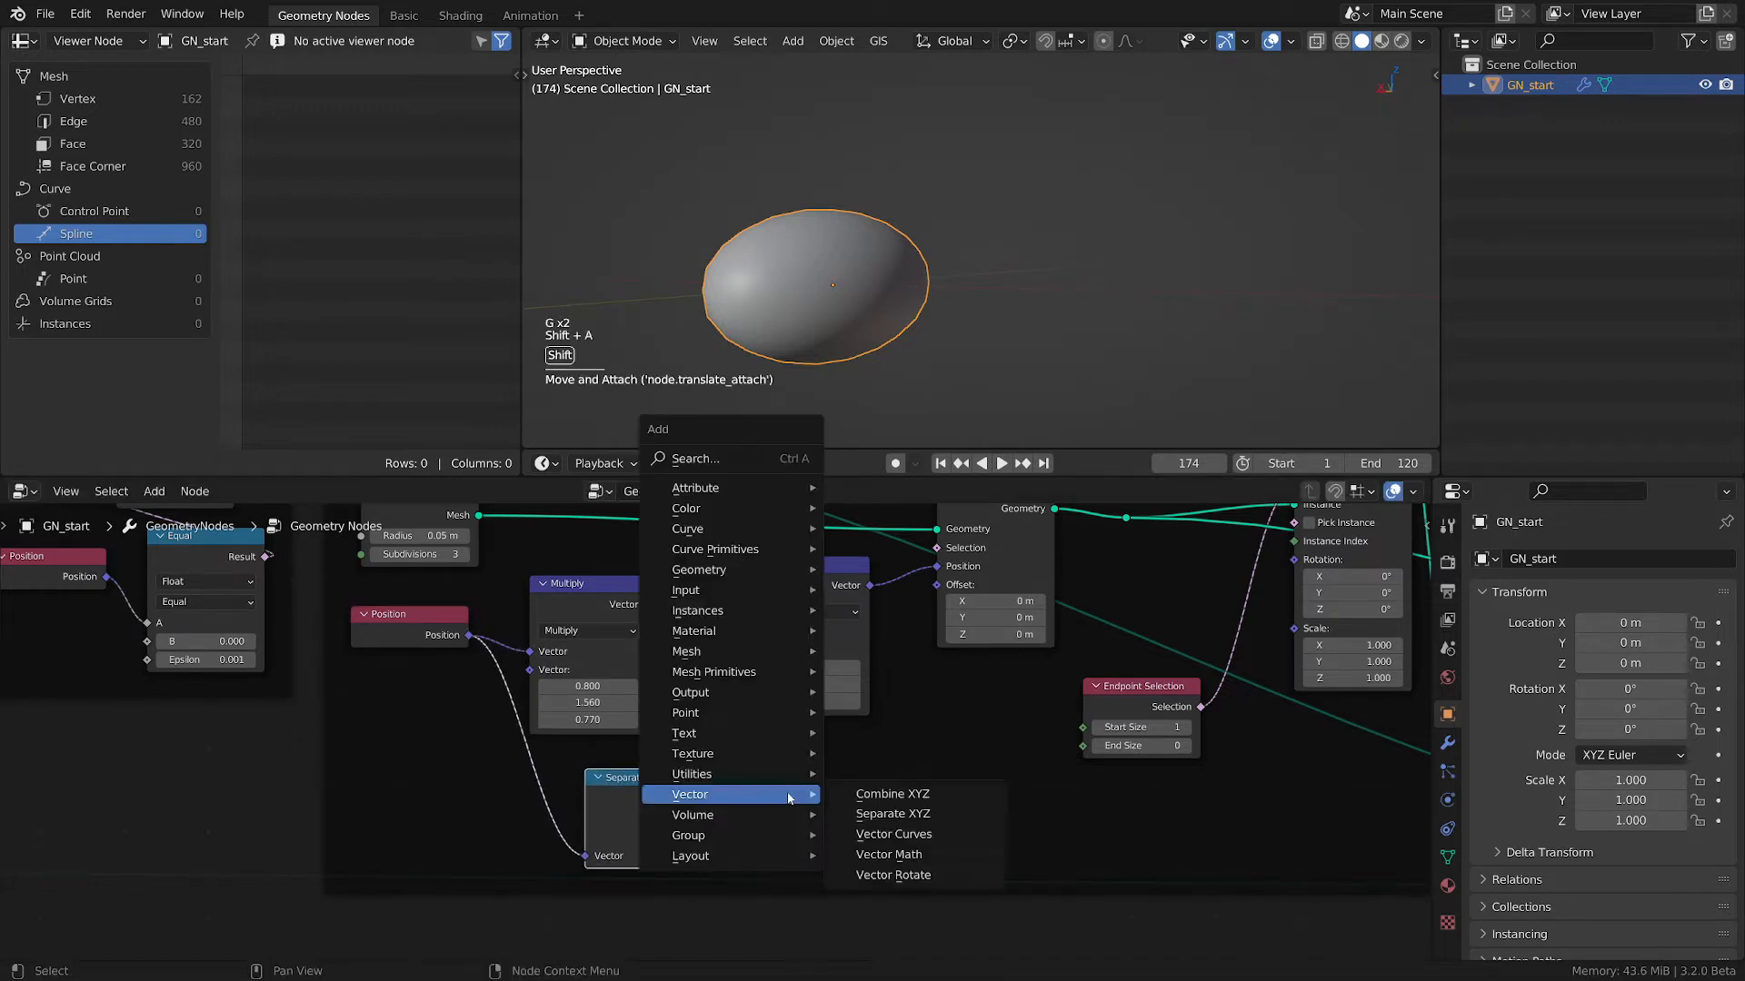
{"action": "left_click", "coordinate": [886, 794]}
{"action": "left_click", "coordinate": [795, 731]}
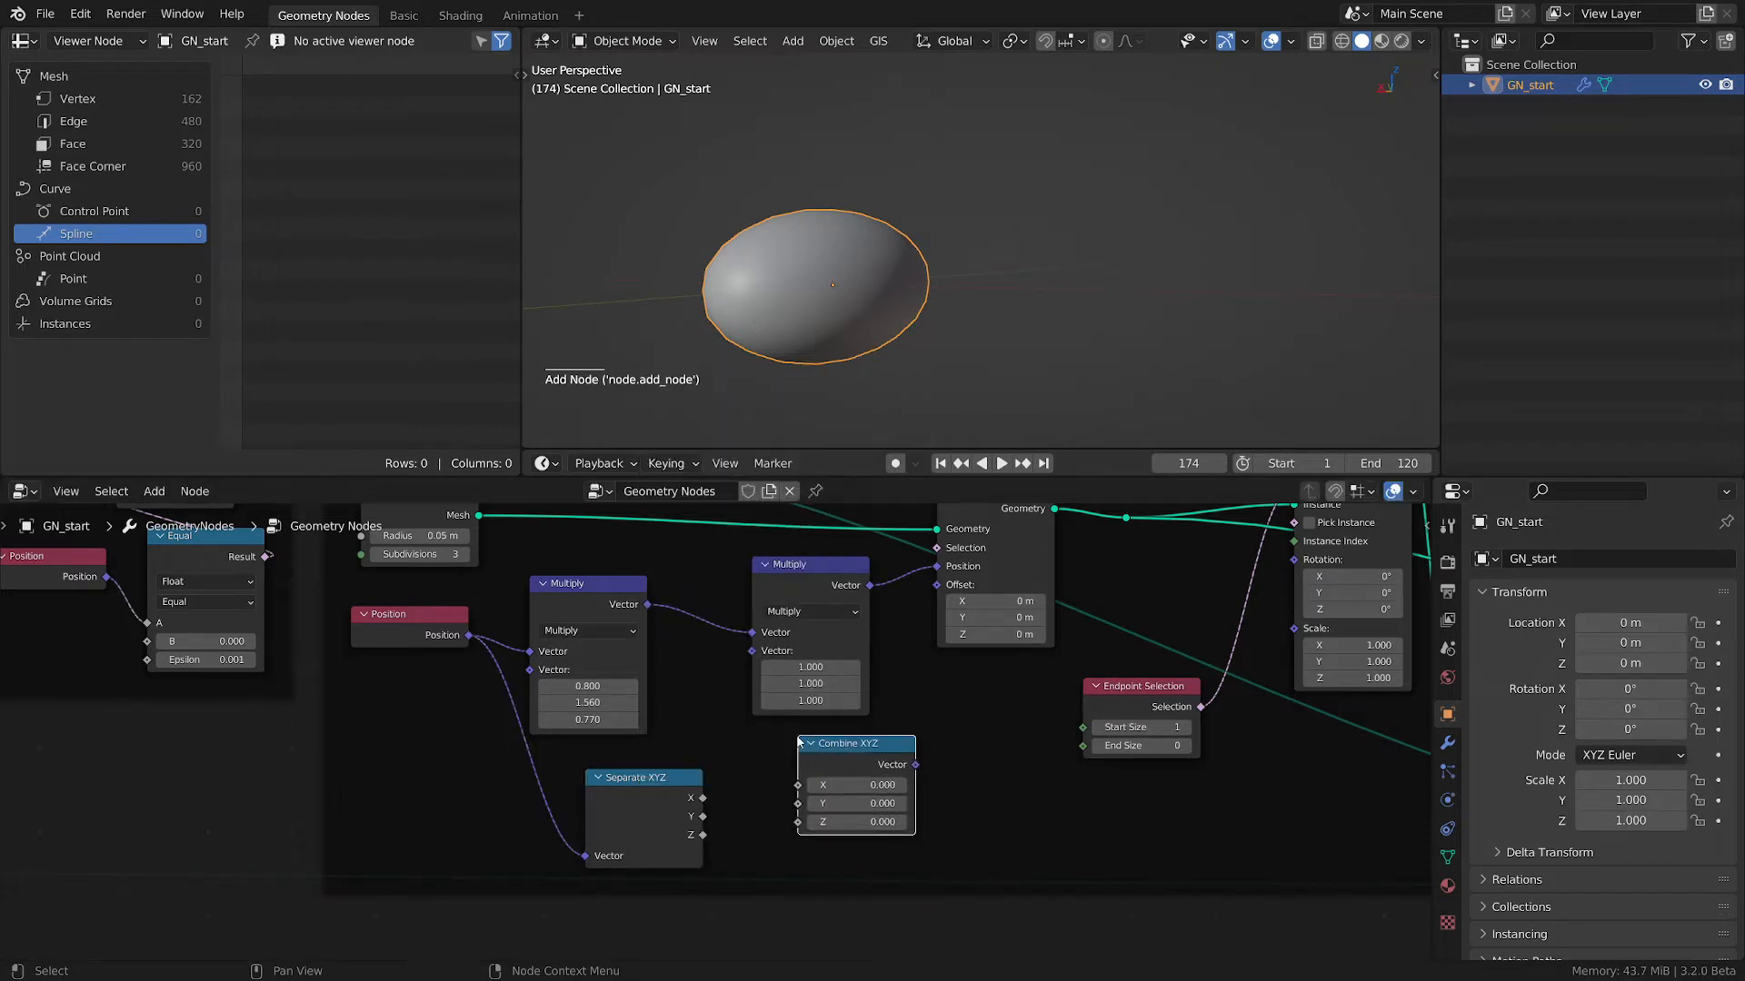
{"action": "left_click_drag", "start_coordinate": [916, 768], "coordinate": [751, 651]}
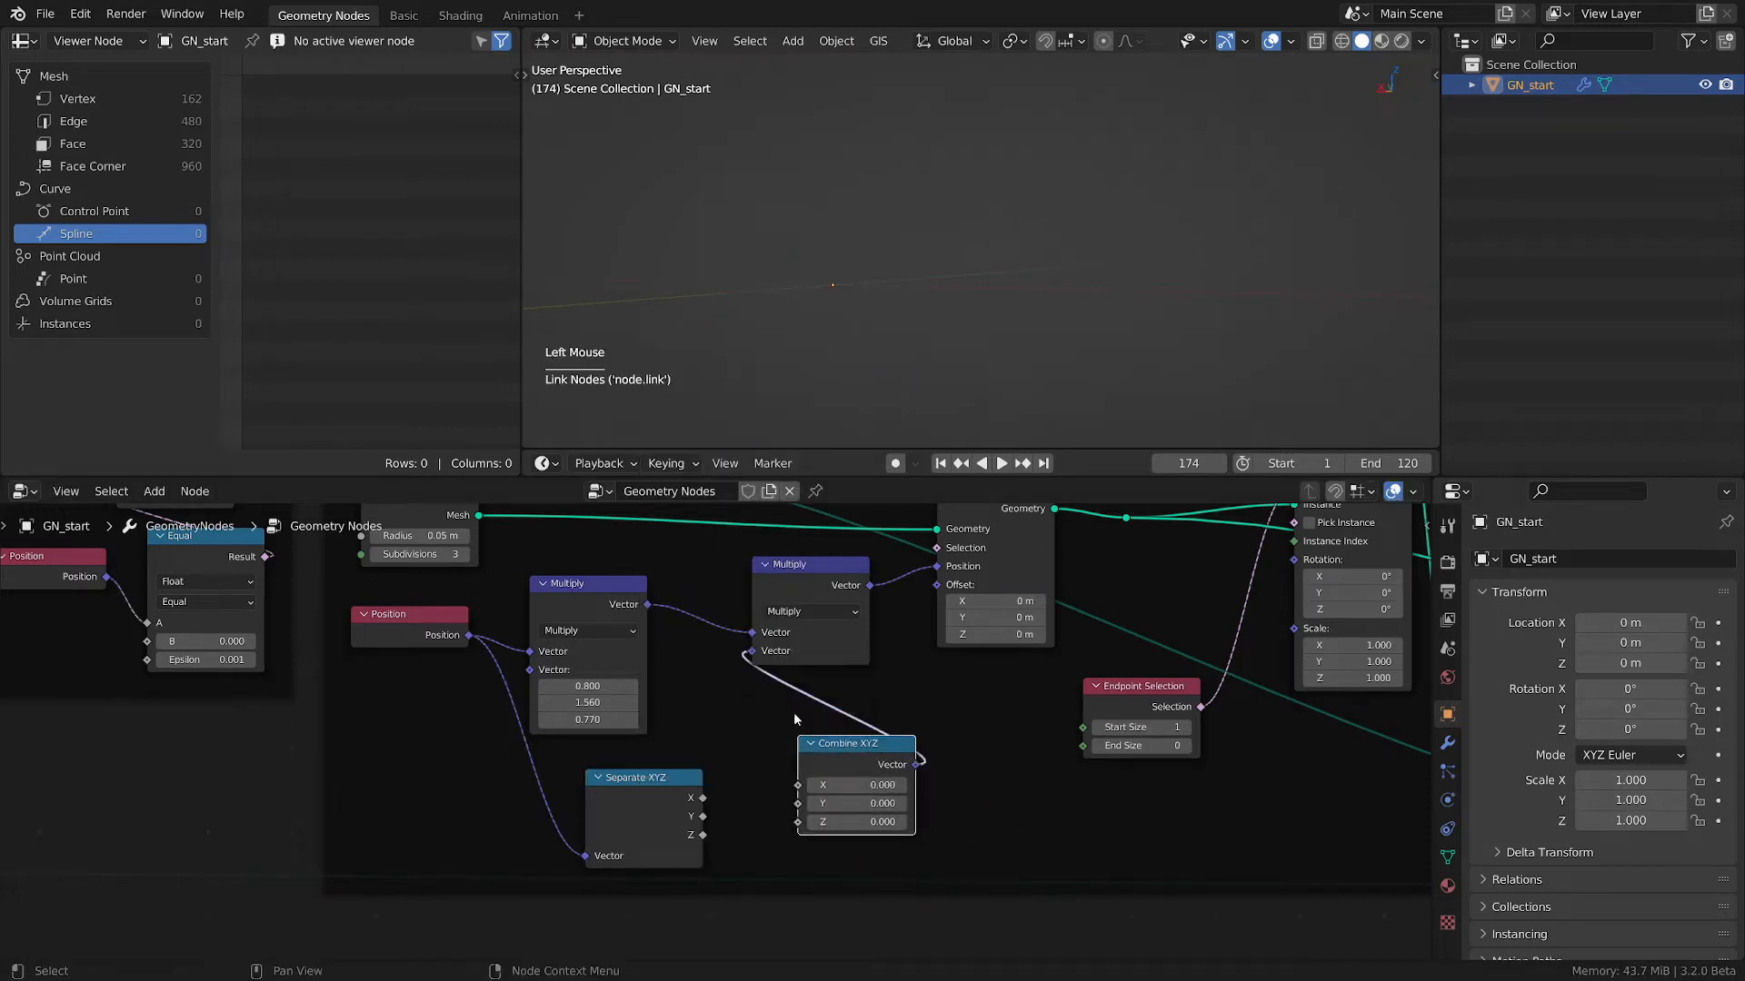
- Connect the X, Y and Z outputs of Separate XYZ to the matching Combine XYZ inputs and reposition the nodes
{"action": "left_click_drag", "start_coordinate": [839, 758], "coordinate": [808, 783]}
{"action": "left_click", "coordinate": [679, 794]}
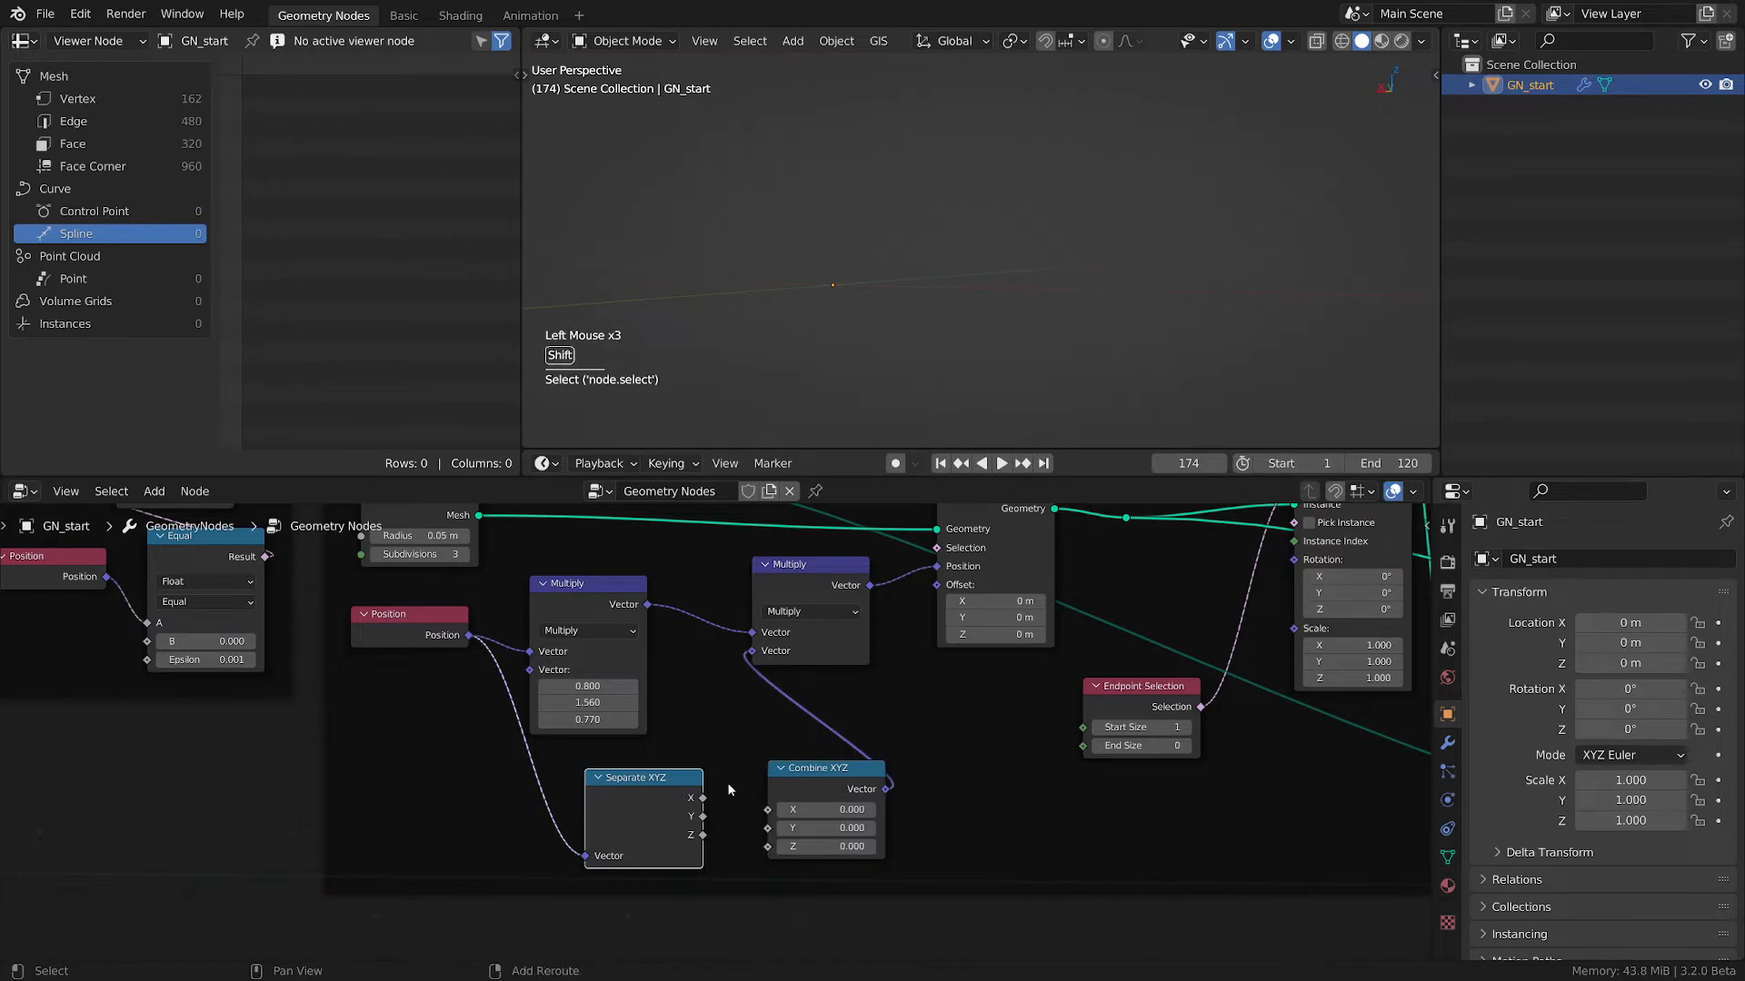
{"action": "left_click", "coordinate": [791, 789], "text": "shift"}
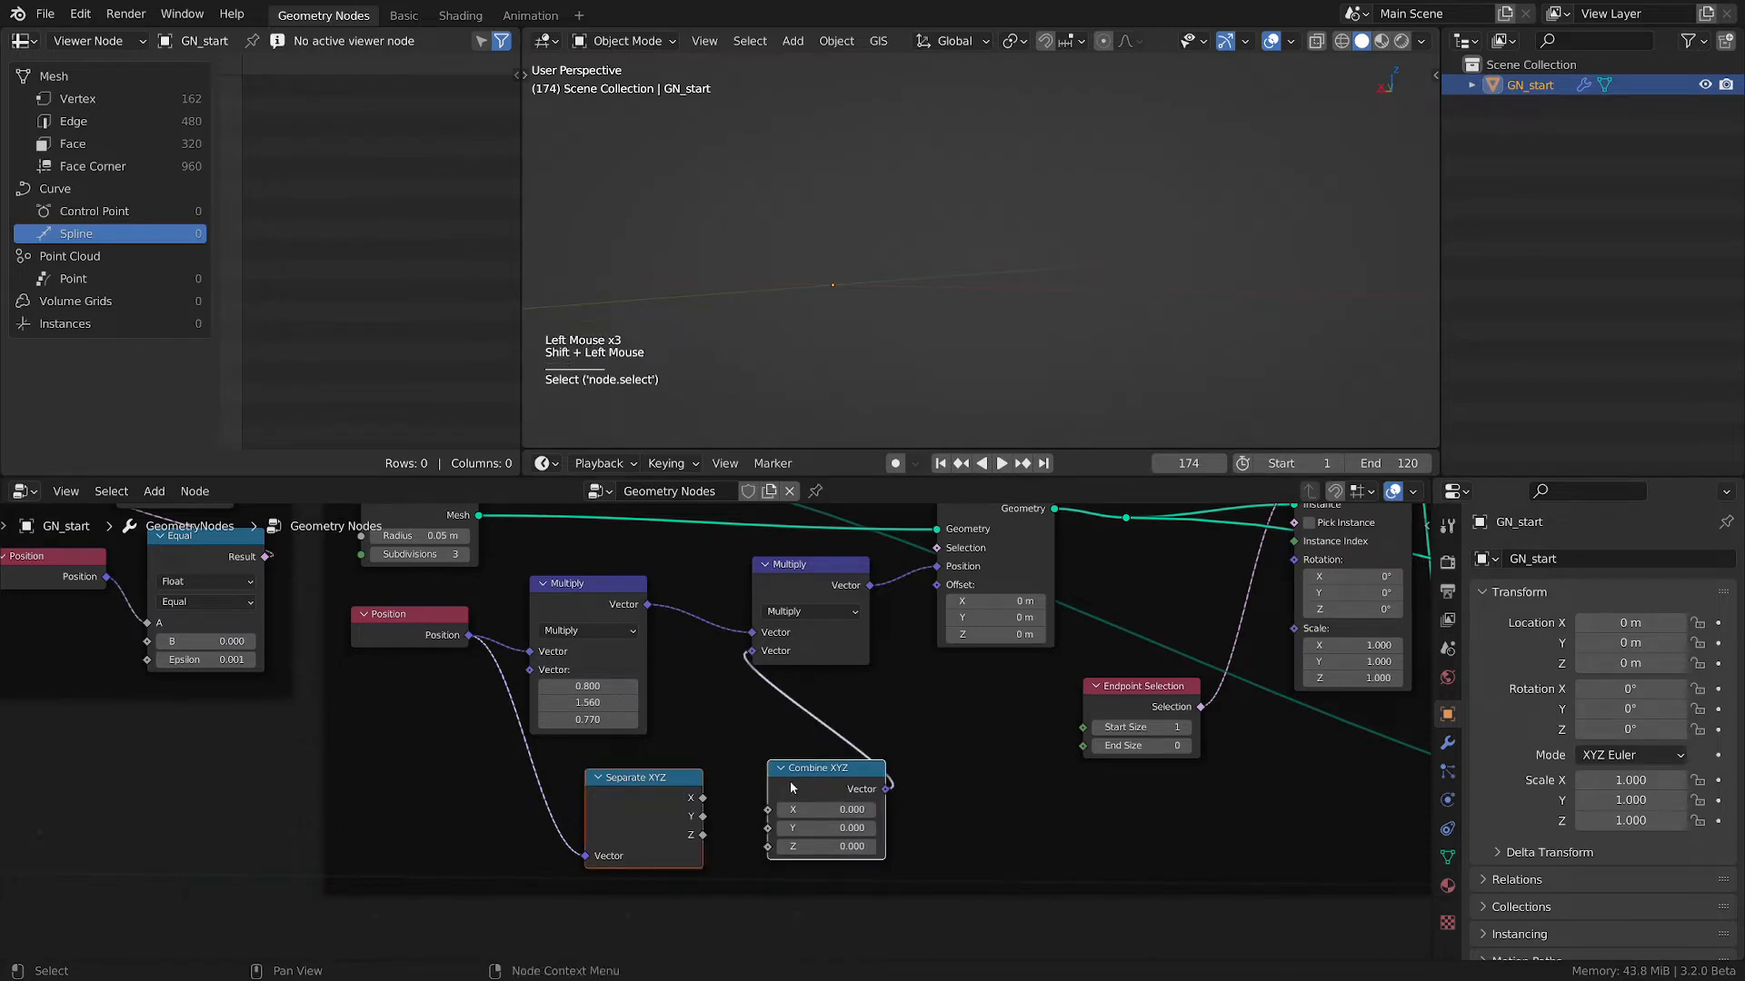
{"action": "key", "text": "f"}
{"action": "key", "text": "f"}
{"action": "key", "text": "f"}
{"action": "scroll", "coordinate": [837, 794], "scroll_direction": "down", "scroll_amount": 2}
{"action": "scroll", "coordinate": [854, 689], "scroll_direction": "up", "scroll_amount": 3}
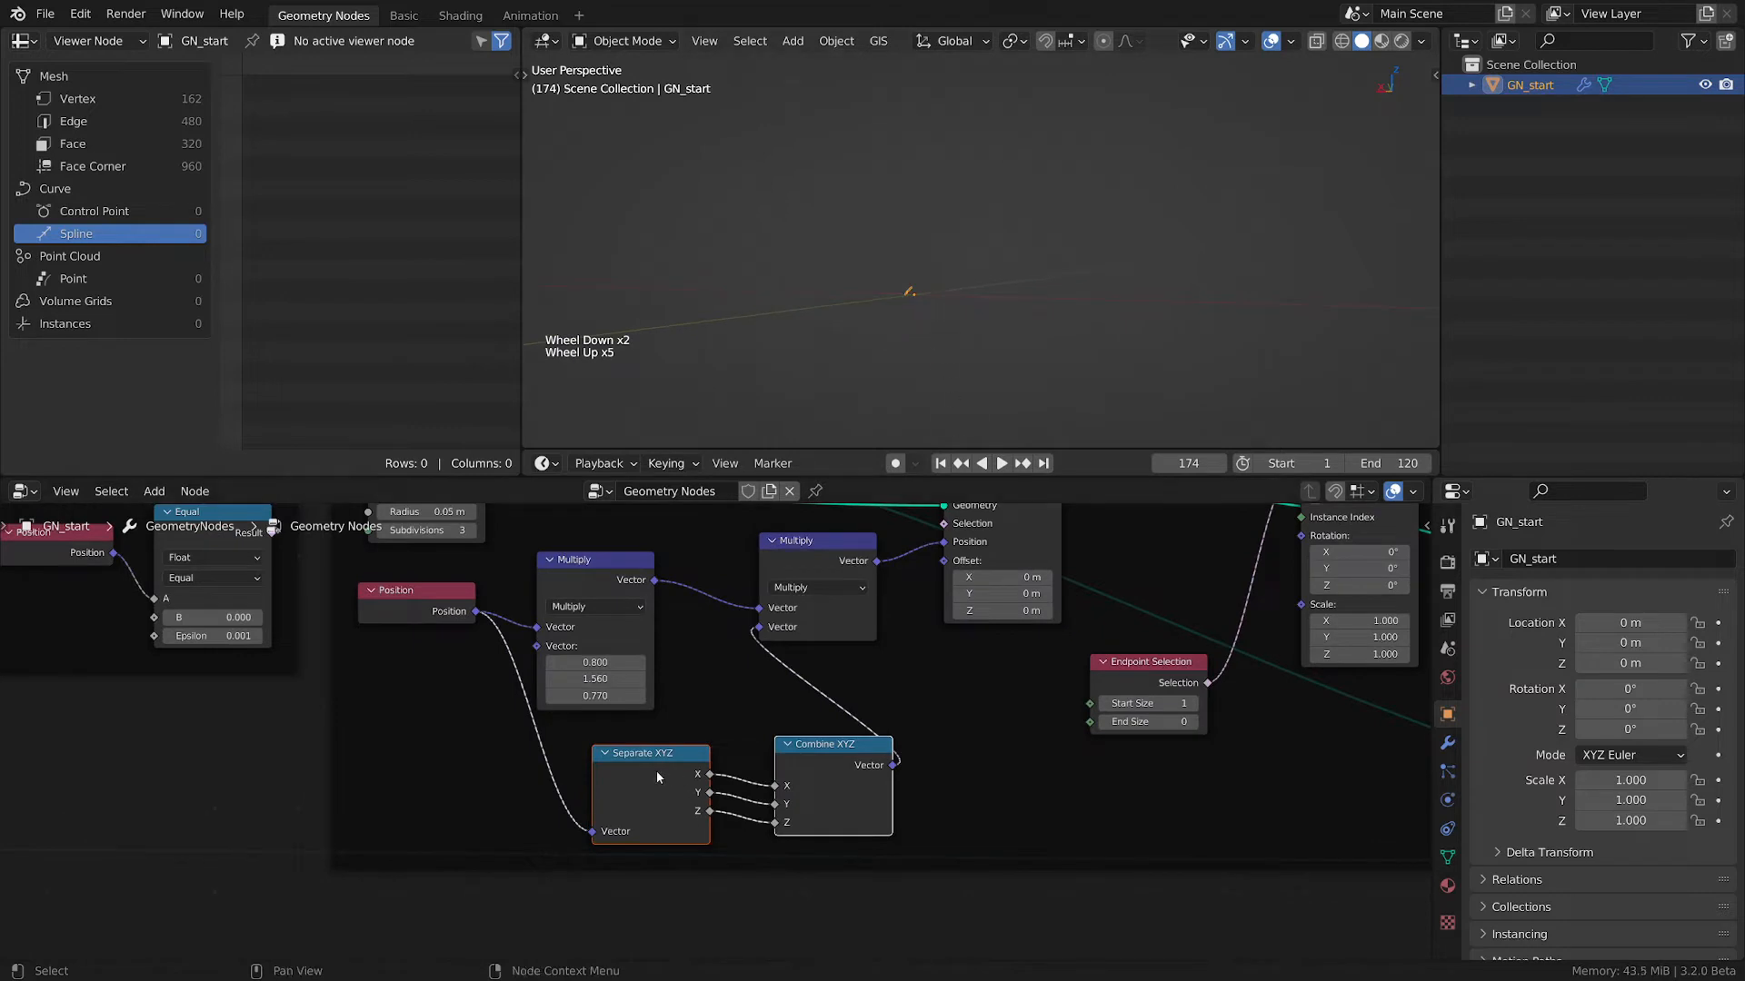
{"action": "left_click_drag", "start_coordinate": [656, 770], "coordinate": [503, 795]}
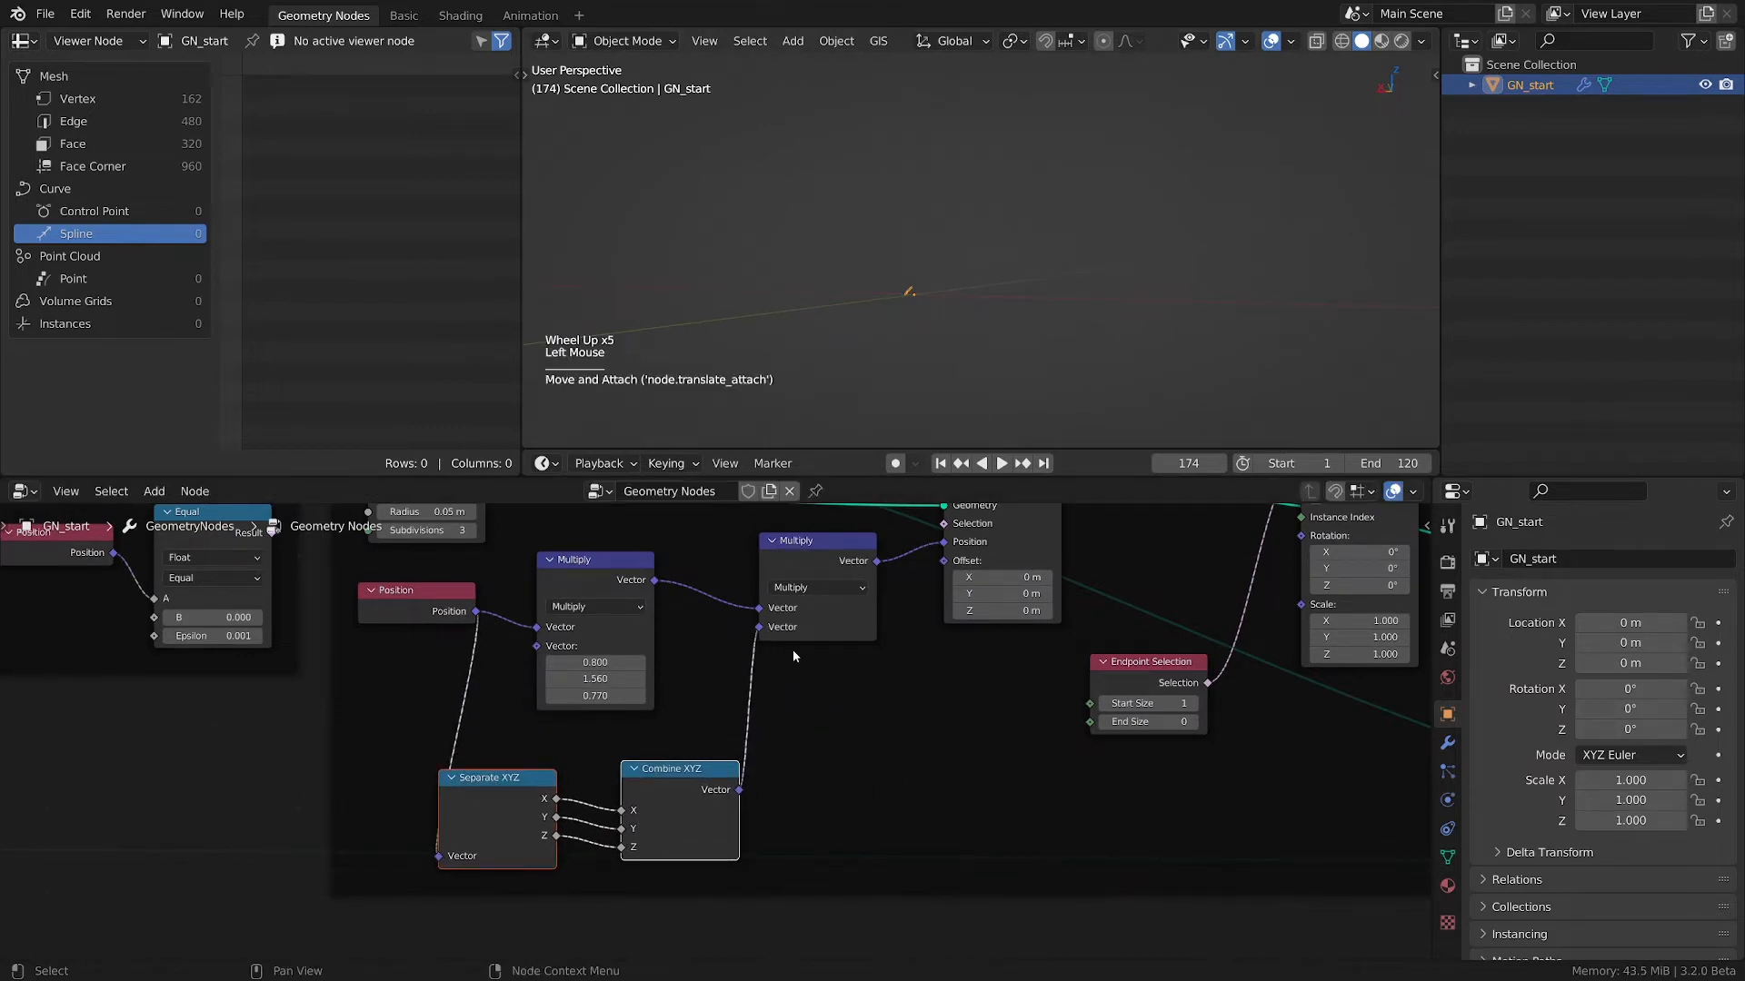
{"action": "left_click_drag", "start_coordinate": [427, 608], "coordinate": [397, 612]}
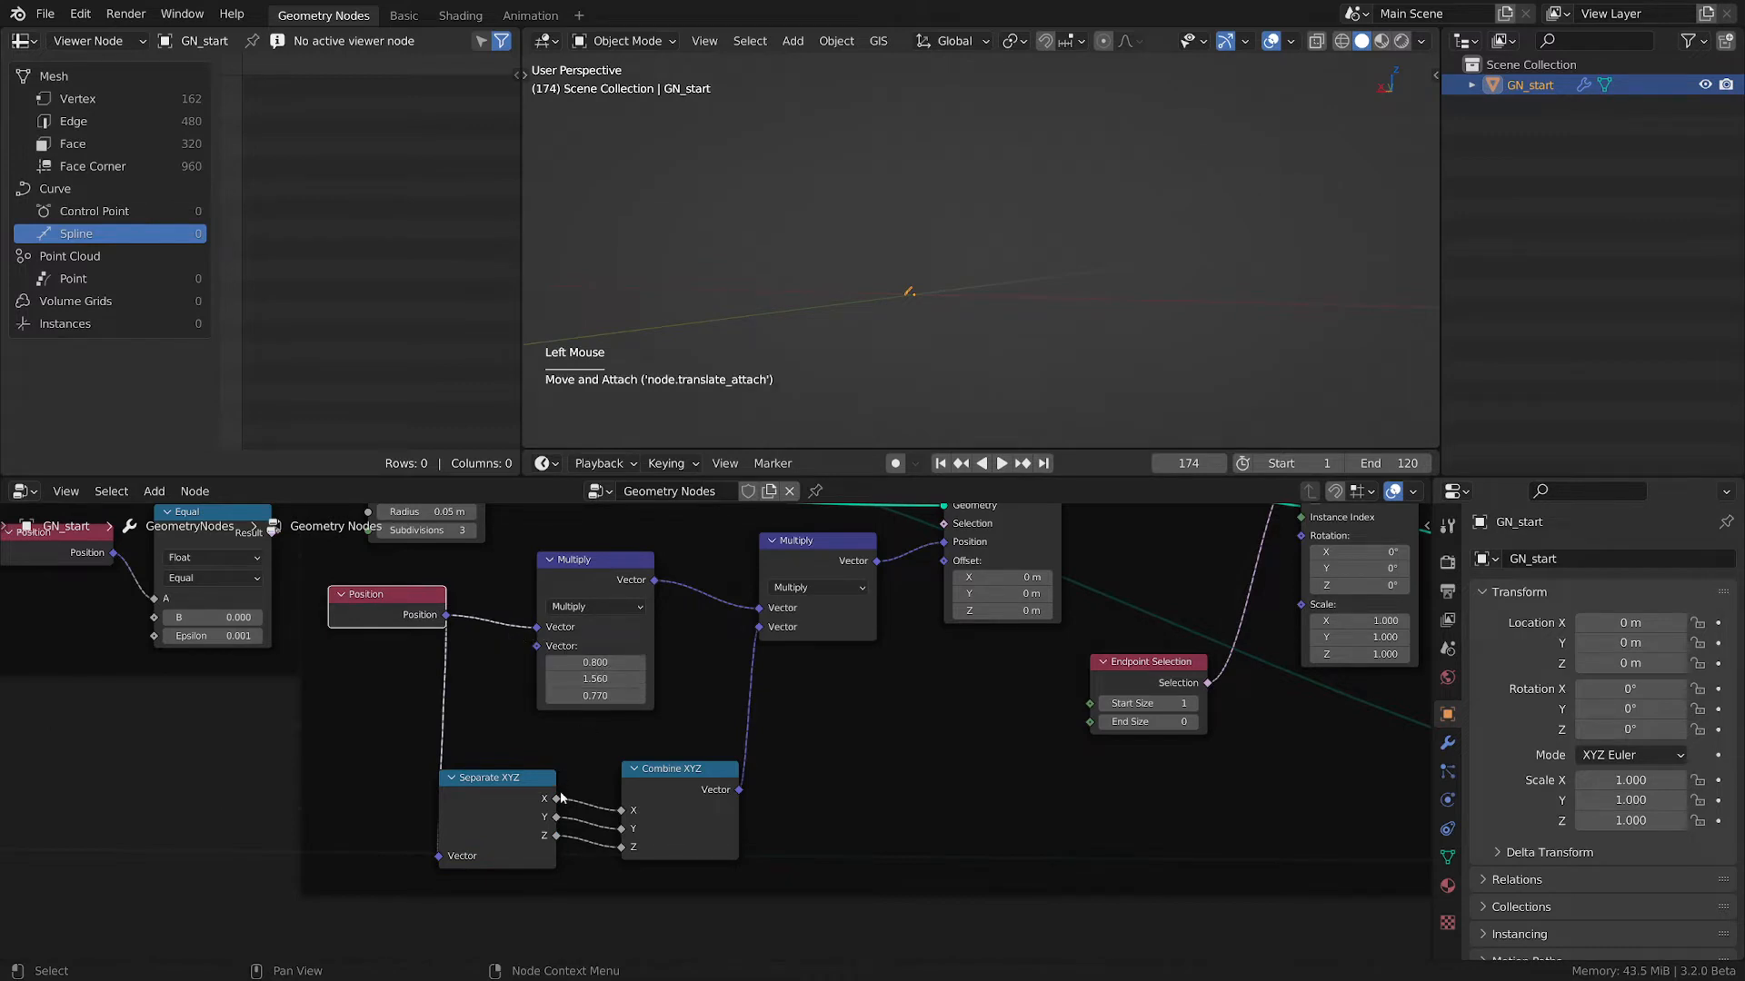
- Cut the X and Y links into Combine XYZ and set both of its unlinked values to 1
{"action": "right_click_drag", "start_coordinate": [595, 797], "coordinate": [598, 825], "text": "ctrl"}
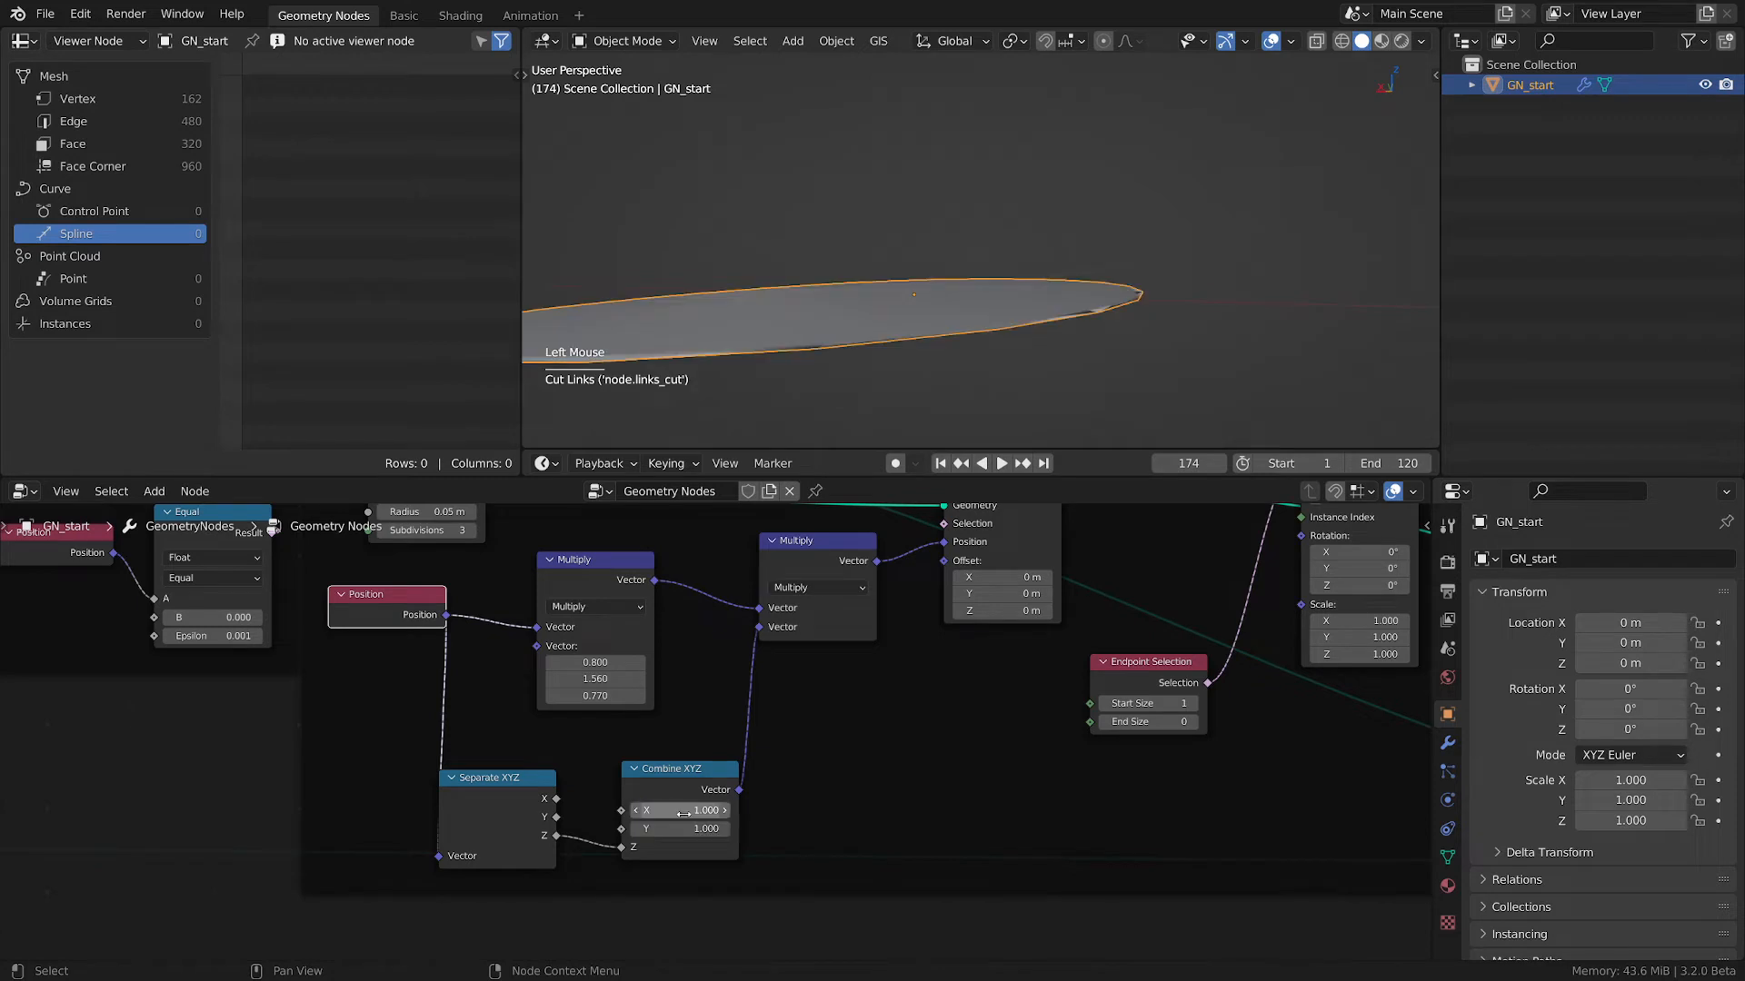
{"action": "scroll", "coordinate": [909, 300], "scroll_direction": "down", "scroll_amount": 2}
{"action": "middle_click_drag", "start_coordinate": [819, 739], "coordinate": [832, 760]}
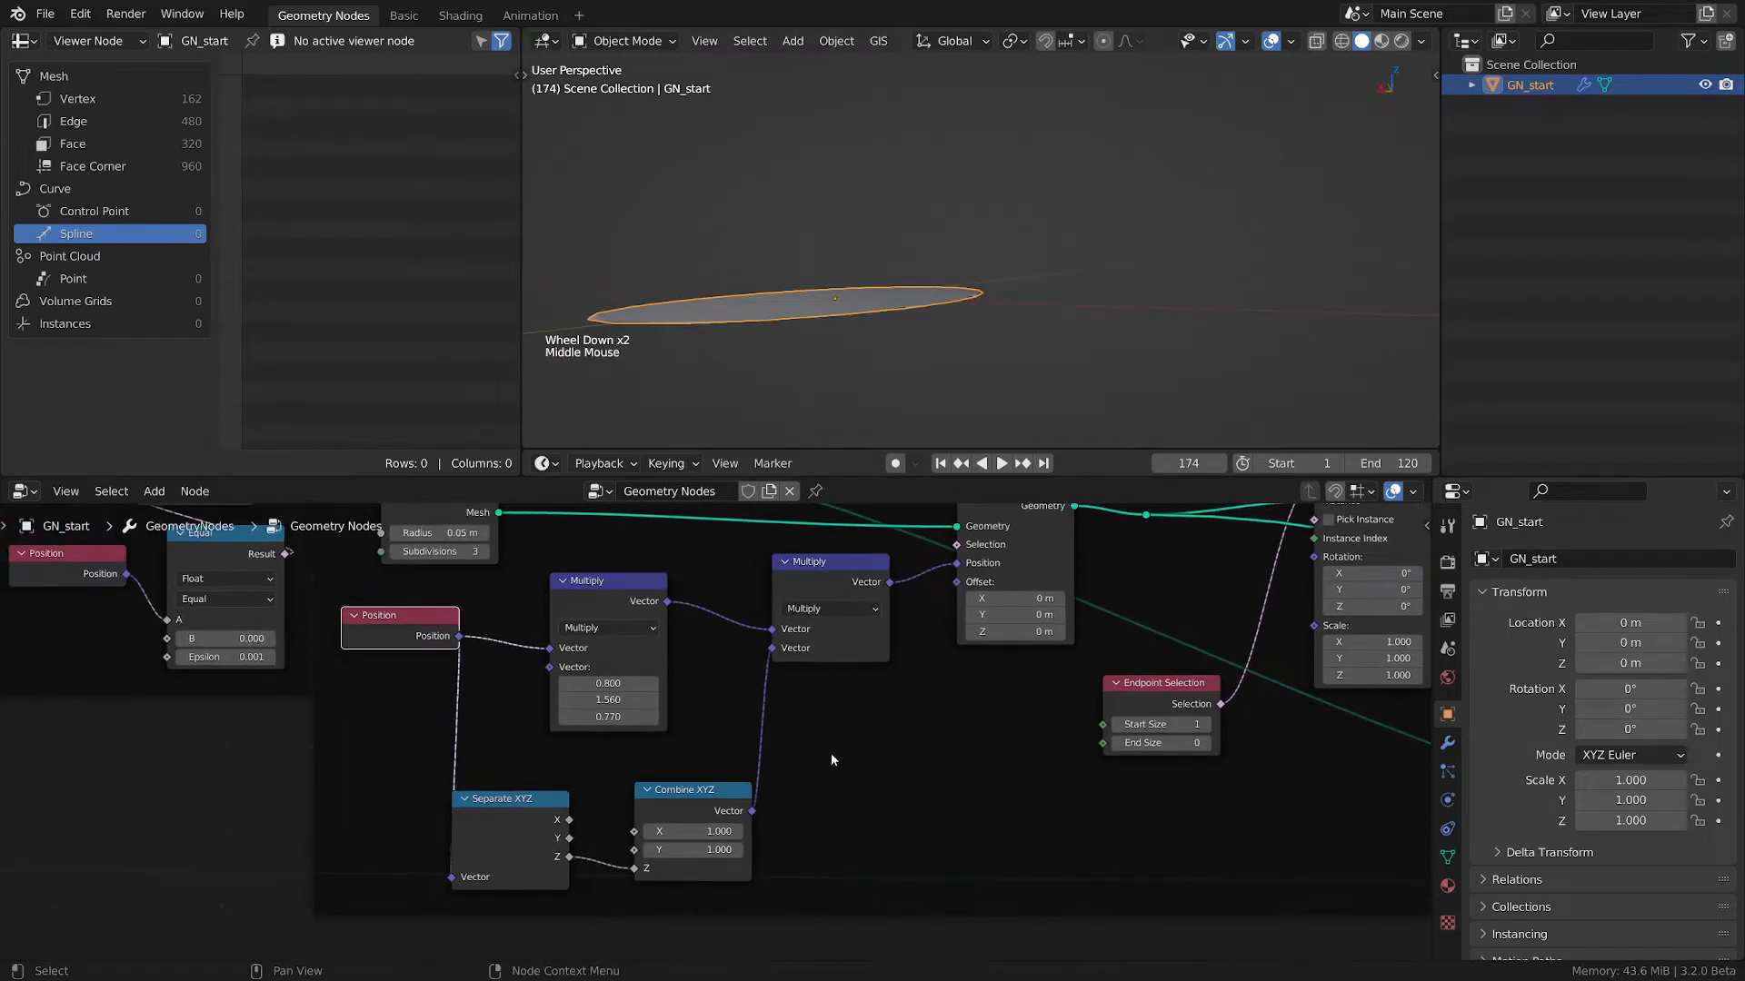
{"action": "left_click_drag", "start_coordinate": [720, 803], "coordinate": [861, 766]}
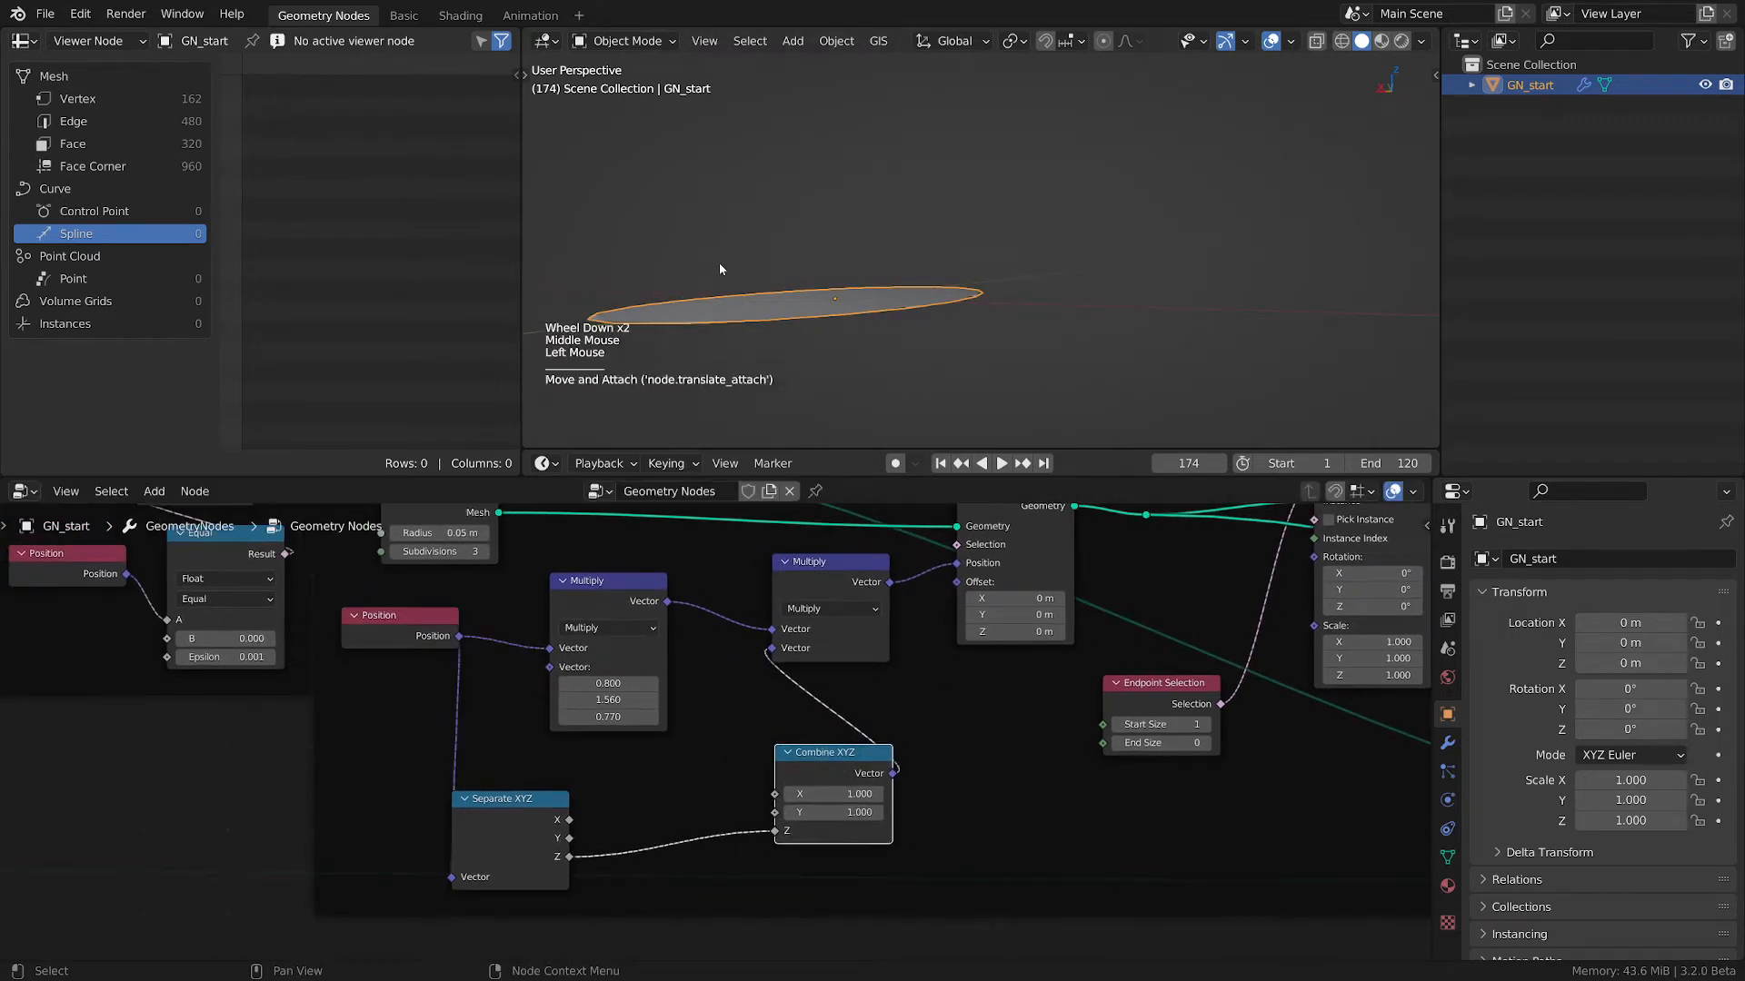
- Draw an annotation arrow pointing down from the centre of the flattened drop in the viewport
{"action": "scroll", "coordinate": [718, 264], "scroll_direction": "down", "scroll_amount": 1}
{"action": "mouse_move", "coordinate": [718, 264]}
{"action": "middle_mouse_down", "text": "shift"}
{"action": "mouse_move", "coordinate": [803, 322]}
{"action": "mouse_move", "coordinate": [879, 307]}
{"action": "middle_mouse_up", "text": "shift"}
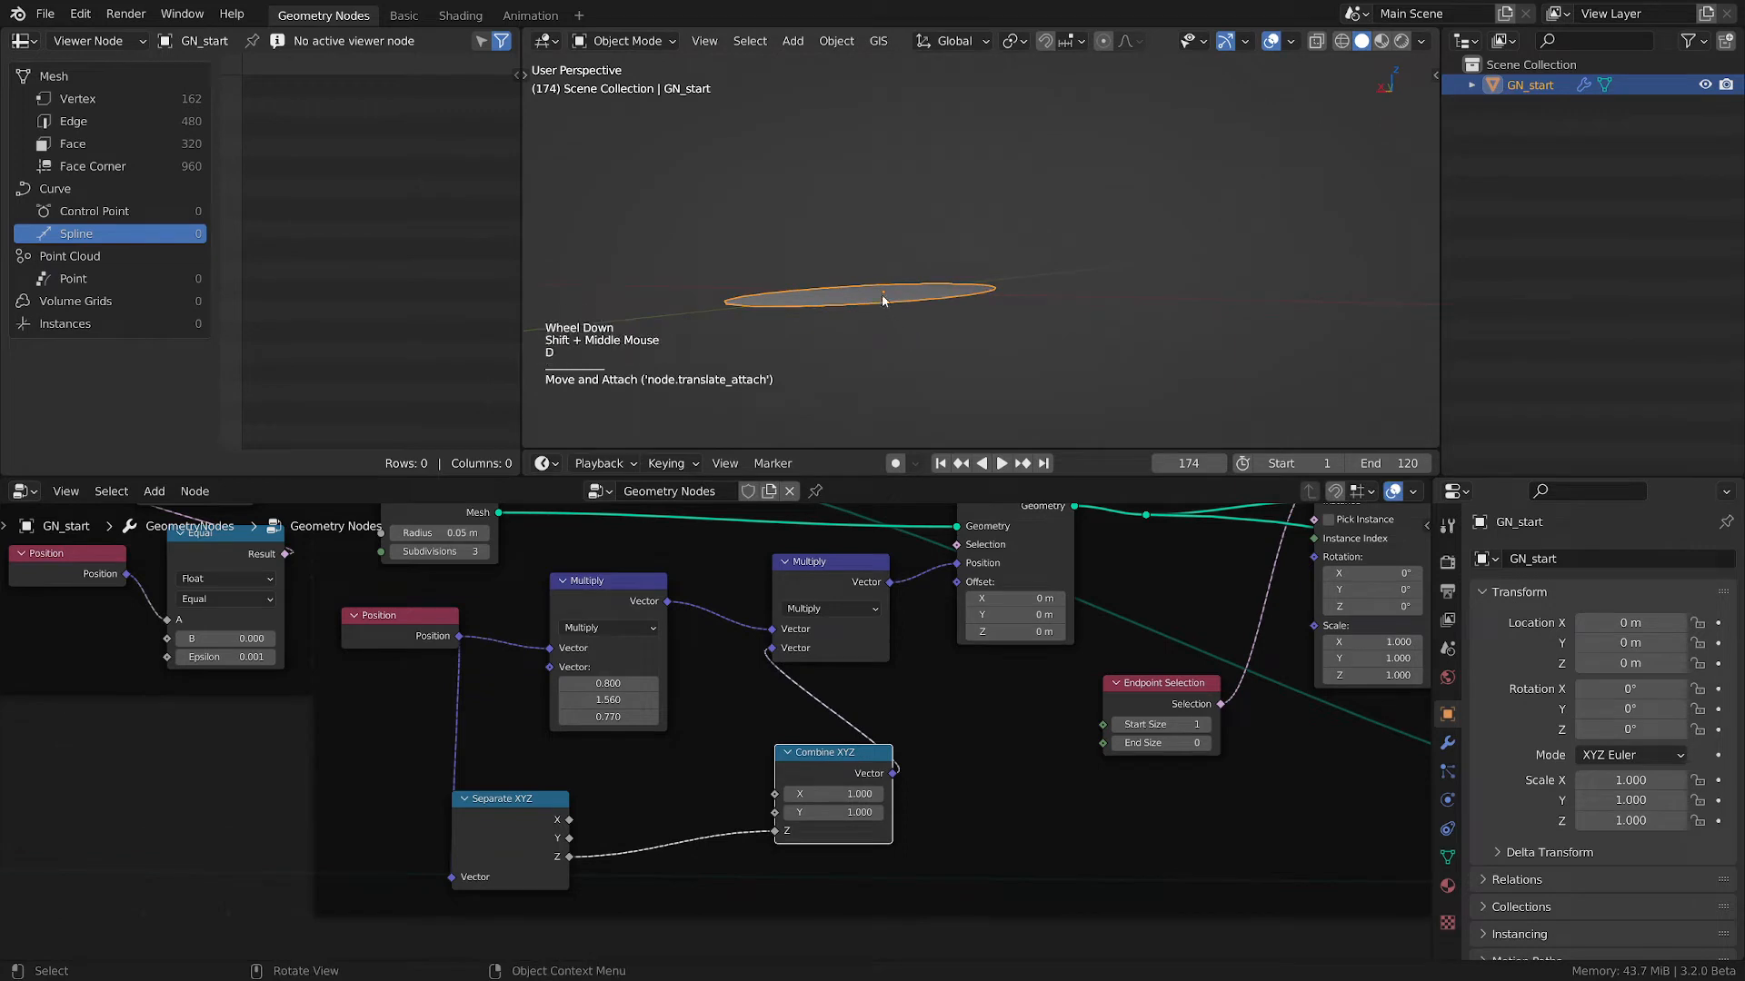
{"action": "key", "text": "d"}
{"action": "left_click_drag", "start_coordinate": [884, 292], "coordinate": [899, 324]}
{"action": "key", "text": "d"}
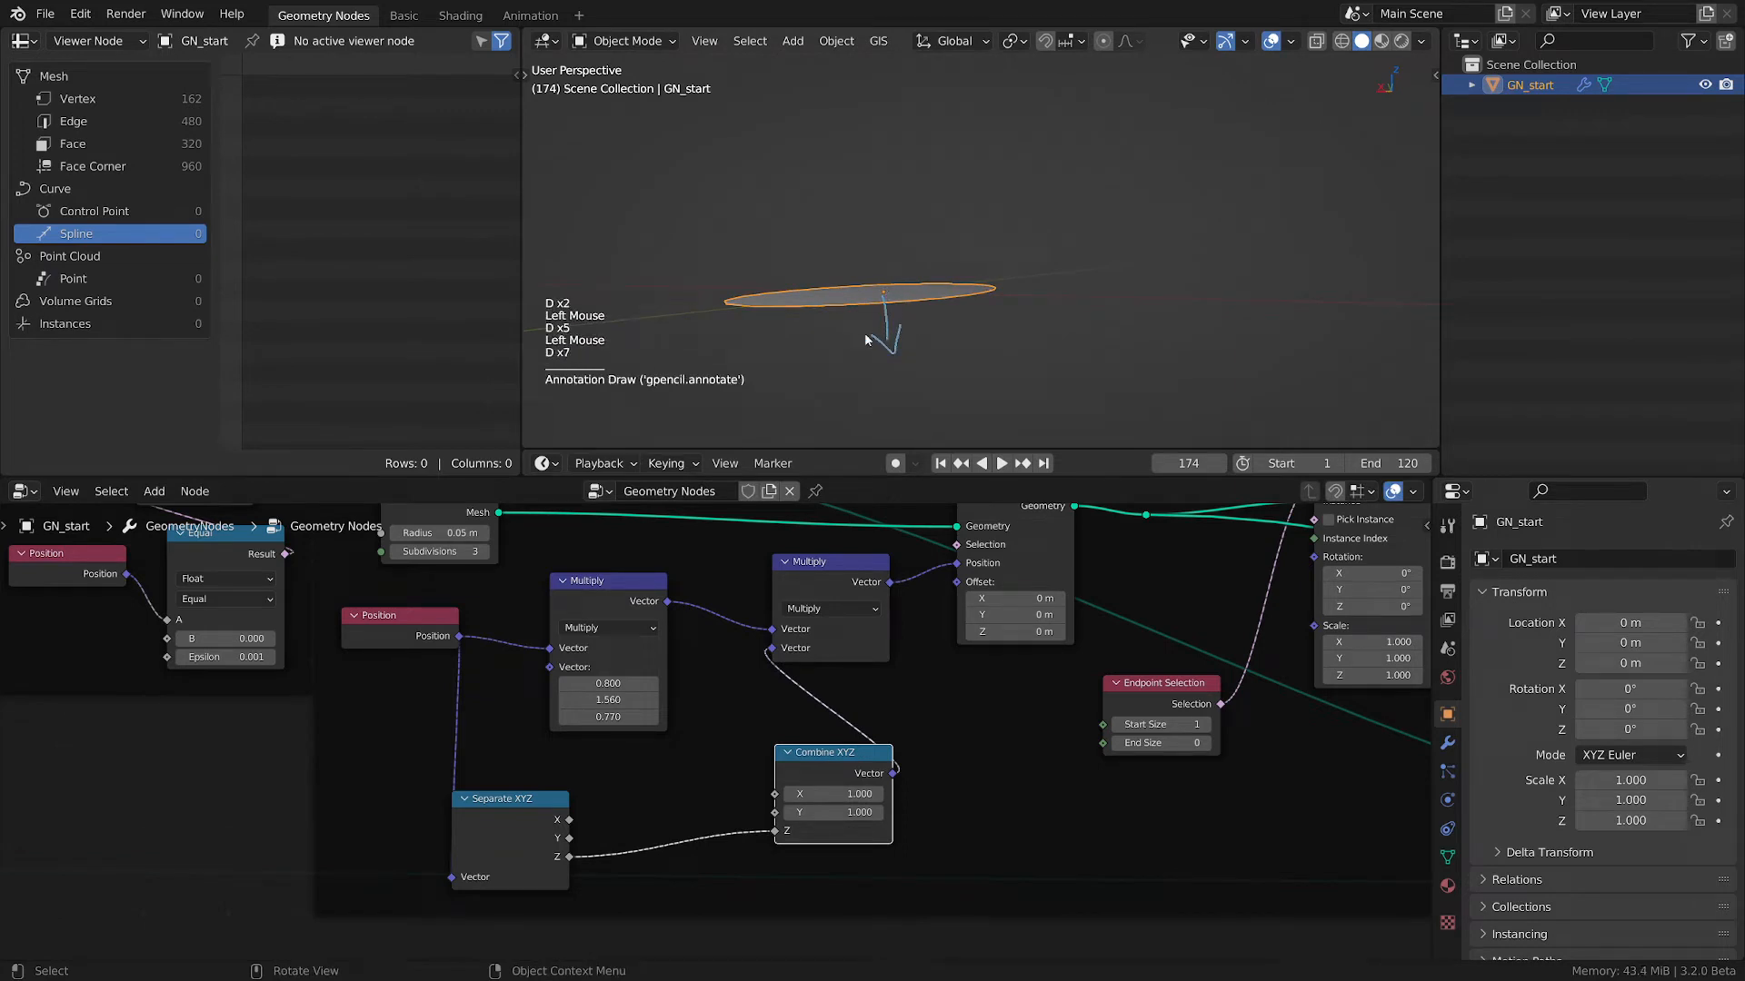
{"action": "key", "text": "d"}
{"action": "key", "text": "d"}
{"action": "key", "text": "d"}
{"action": "key", "text": "d"}
{"action": "key", "text": "d"}
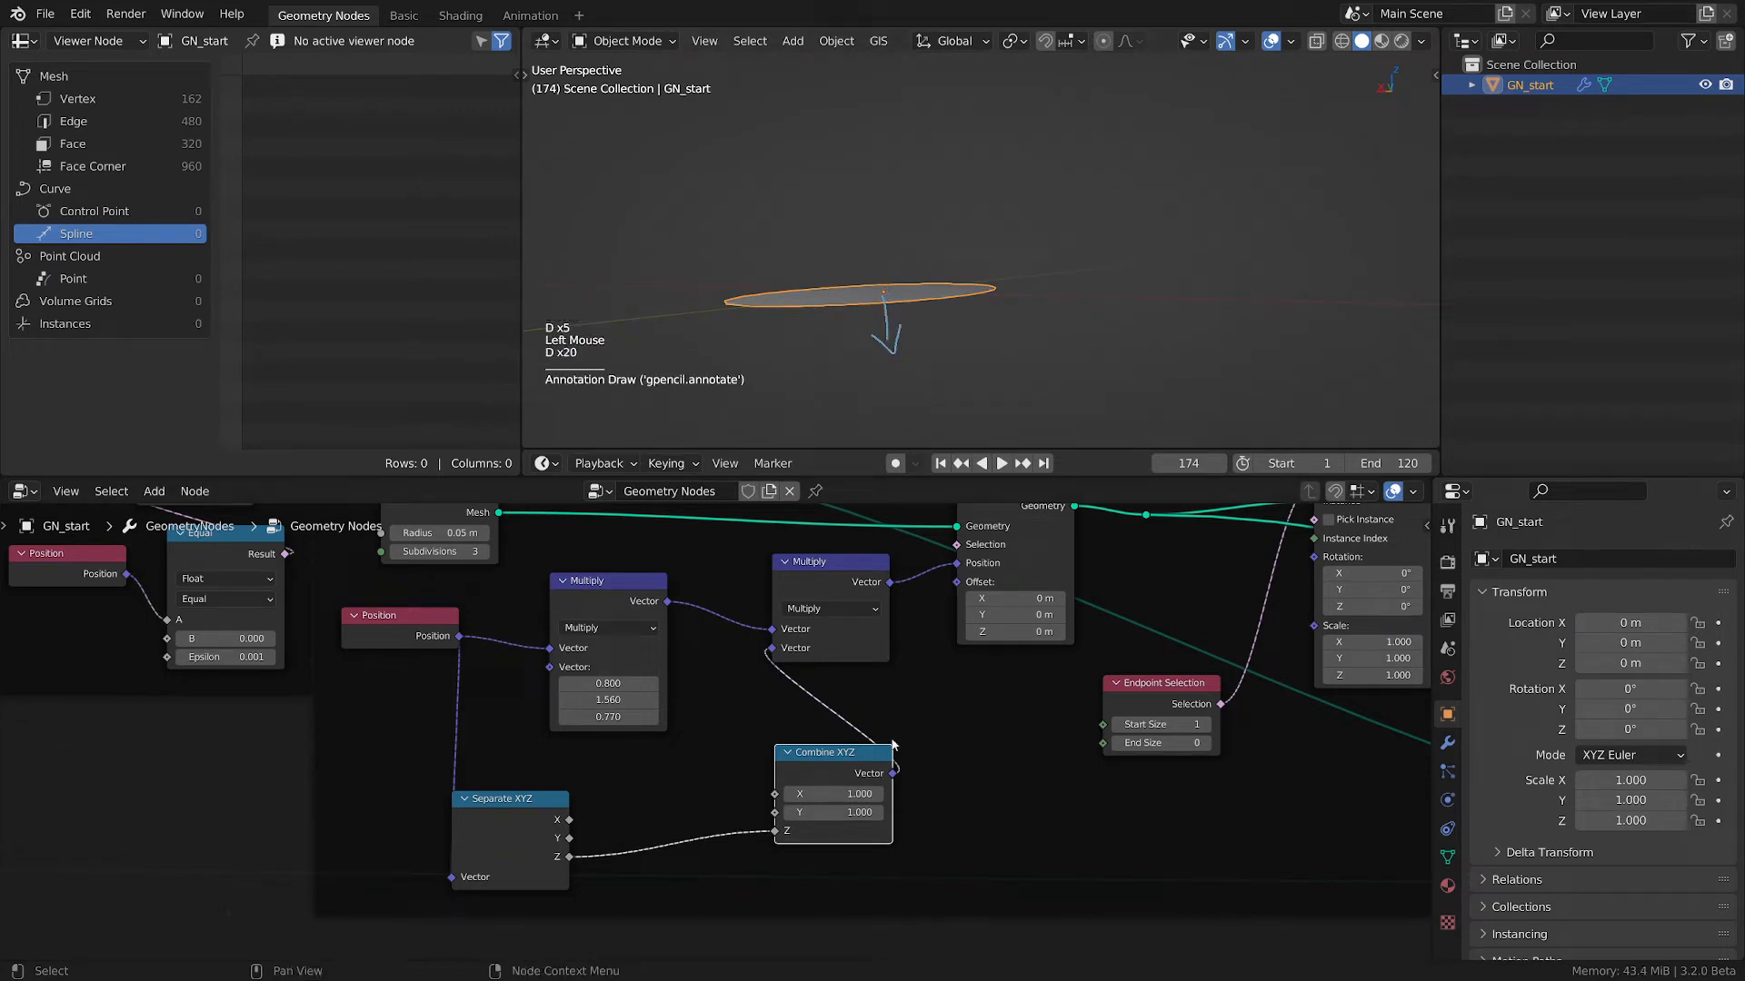
- Mute the second Multiply node to compare the drop's shape without the Z multiplication
{"action": "middle_click_drag", "start_coordinate": [846, 558], "coordinate": [830, 623]}
{"action": "left_click", "coordinate": [831, 623]}
{"action": "key", "text": "m"}
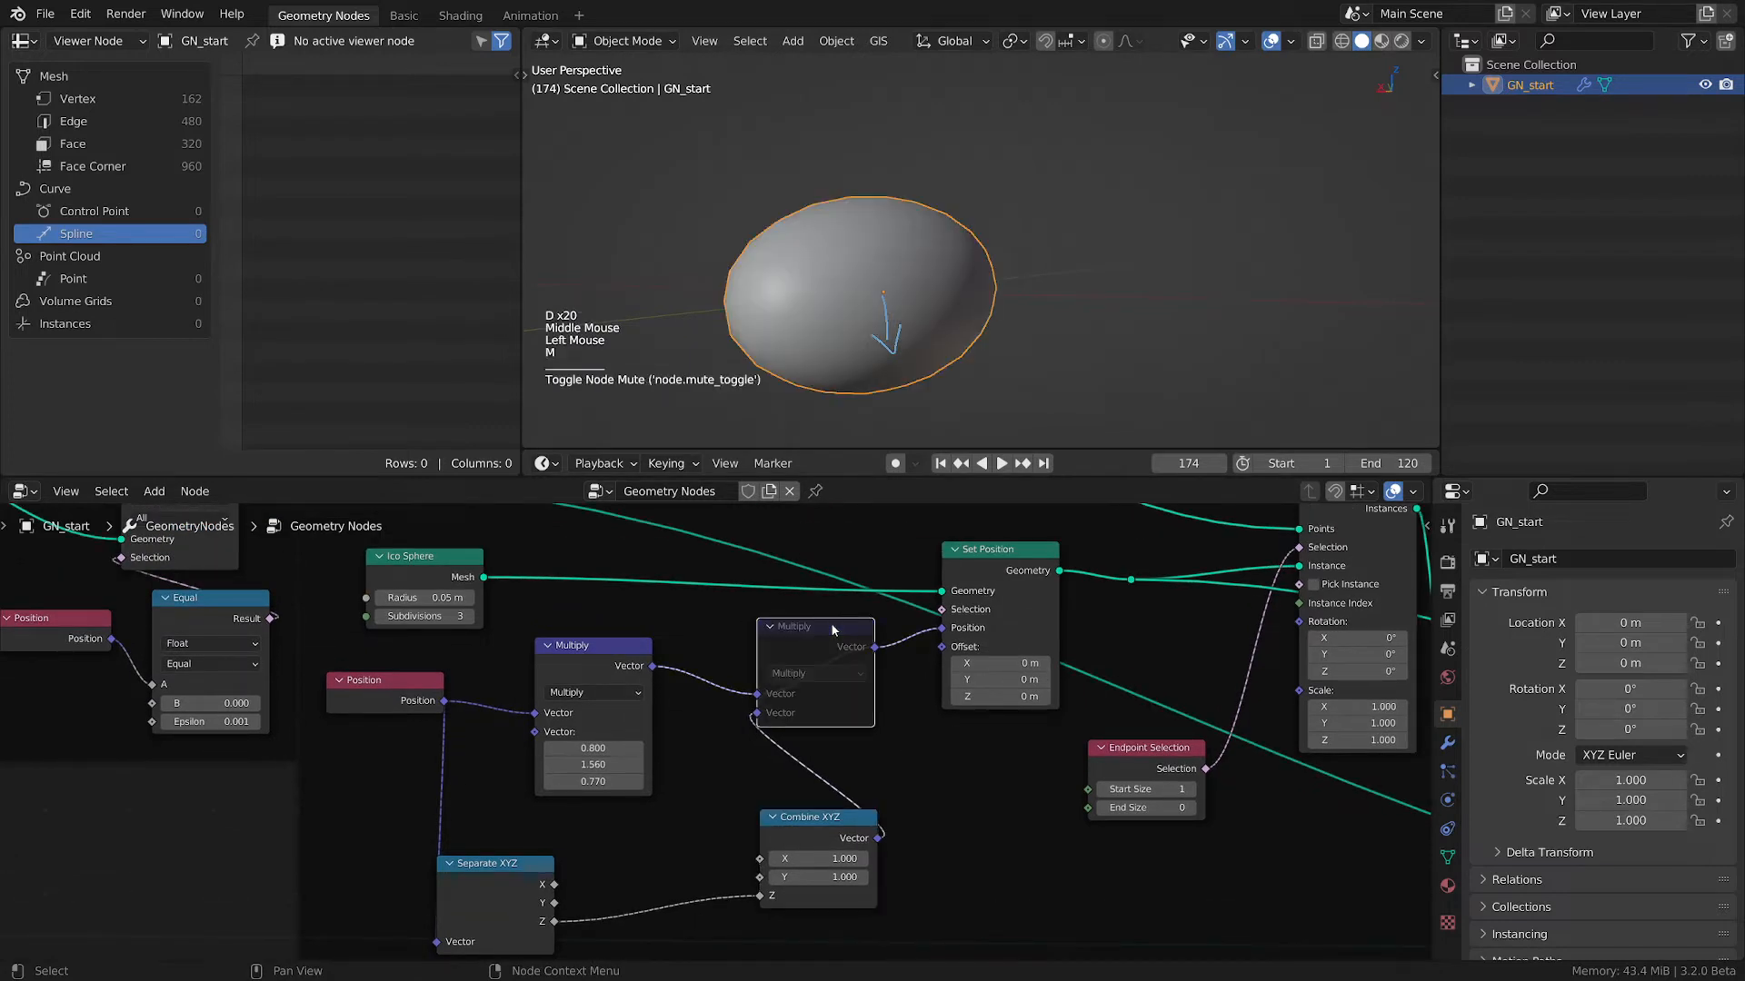
- Annotate the drop with a horizontal line across its middle and an upward stroke, and erase the annotations
{"action": "middle_click_drag", "start_coordinate": [907, 382], "coordinate": [850, 284]}
{"action": "left_click_drag", "start_coordinate": [930, 261], "coordinate": [1269, 260]}
{"action": "mouse_move", "coordinate": [952, 252]}
{"action": "left_mouse_down"}
{"action": "mouse_move", "coordinate": [970, 177]}
{"action": "mouse_move", "coordinate": [980, 203]}
{"action": "left_mouse_up"}
{"action": "mouse_move", "coordinate": [788, 291]}
{"action": "right_mouse_down"}
{"action": "mouse_move", "coordinate": [977, 195]}
{"action": "mouse_move", "coordinate": [1059, 197]}
{"action": "right_mouse_up"}
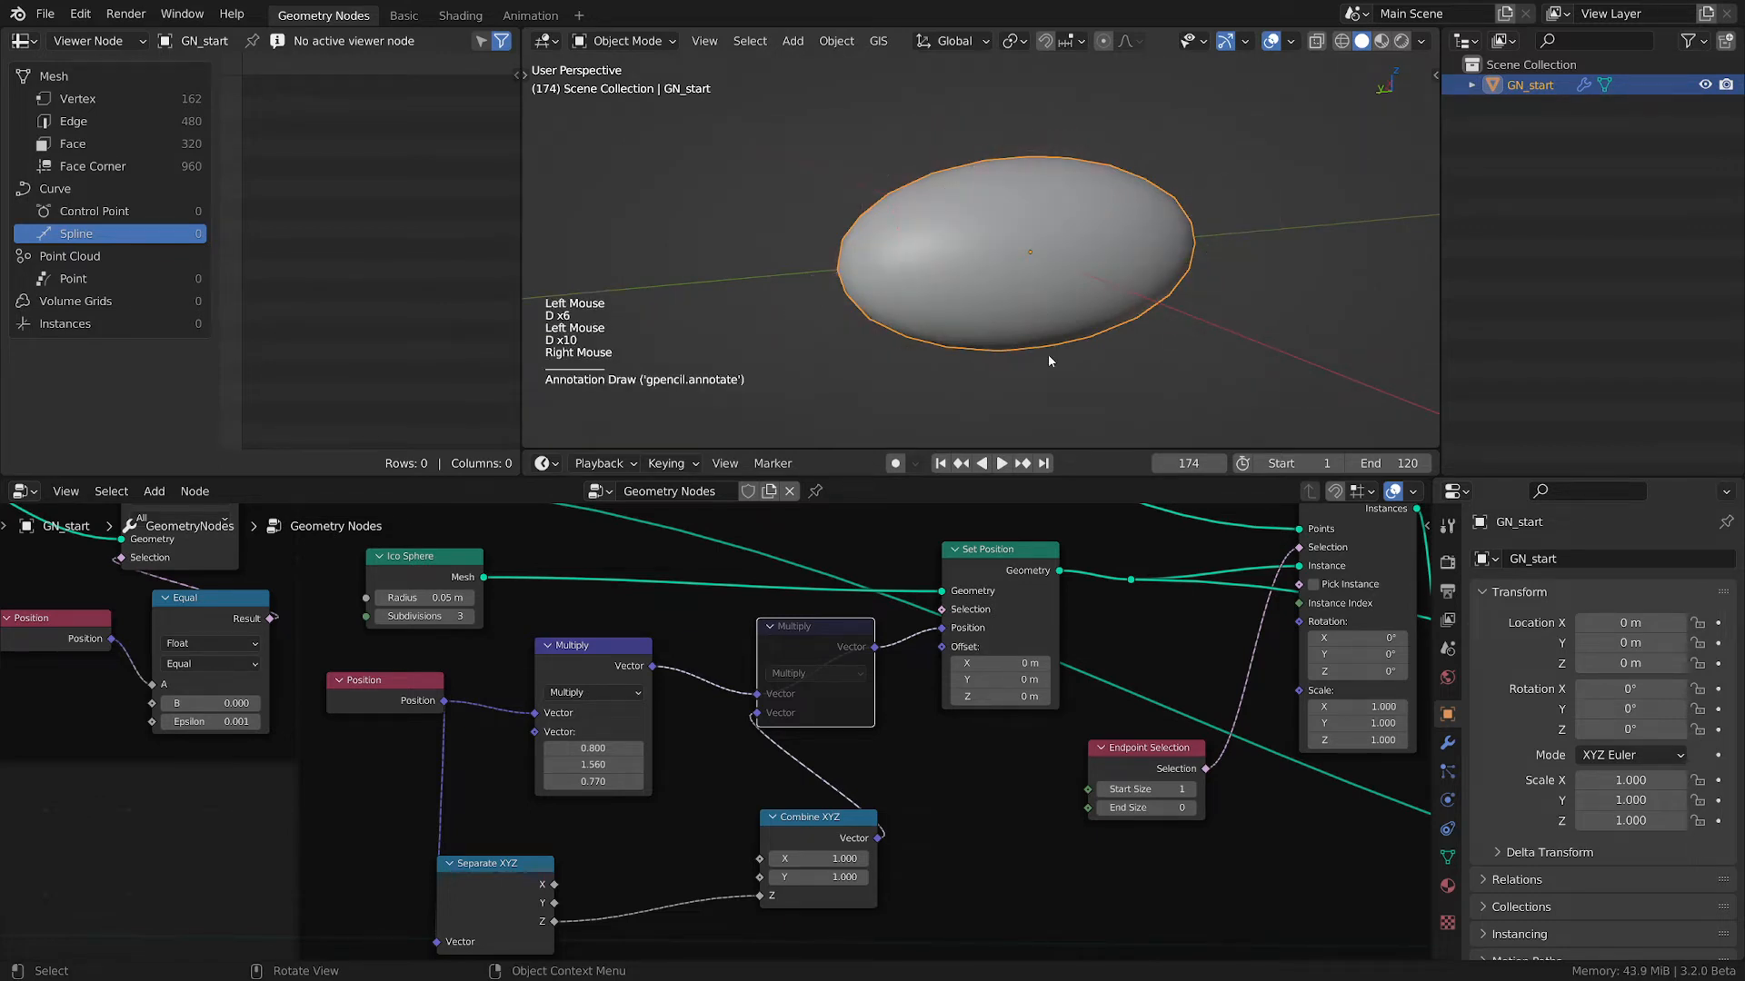
- Unmute the second Multiply node
{"action": "middle_click_drag", "start_coordinate": [895, 846], "coordinate": [941, 796]}
{"action": "left_click", "coordinate": [872, 581]}
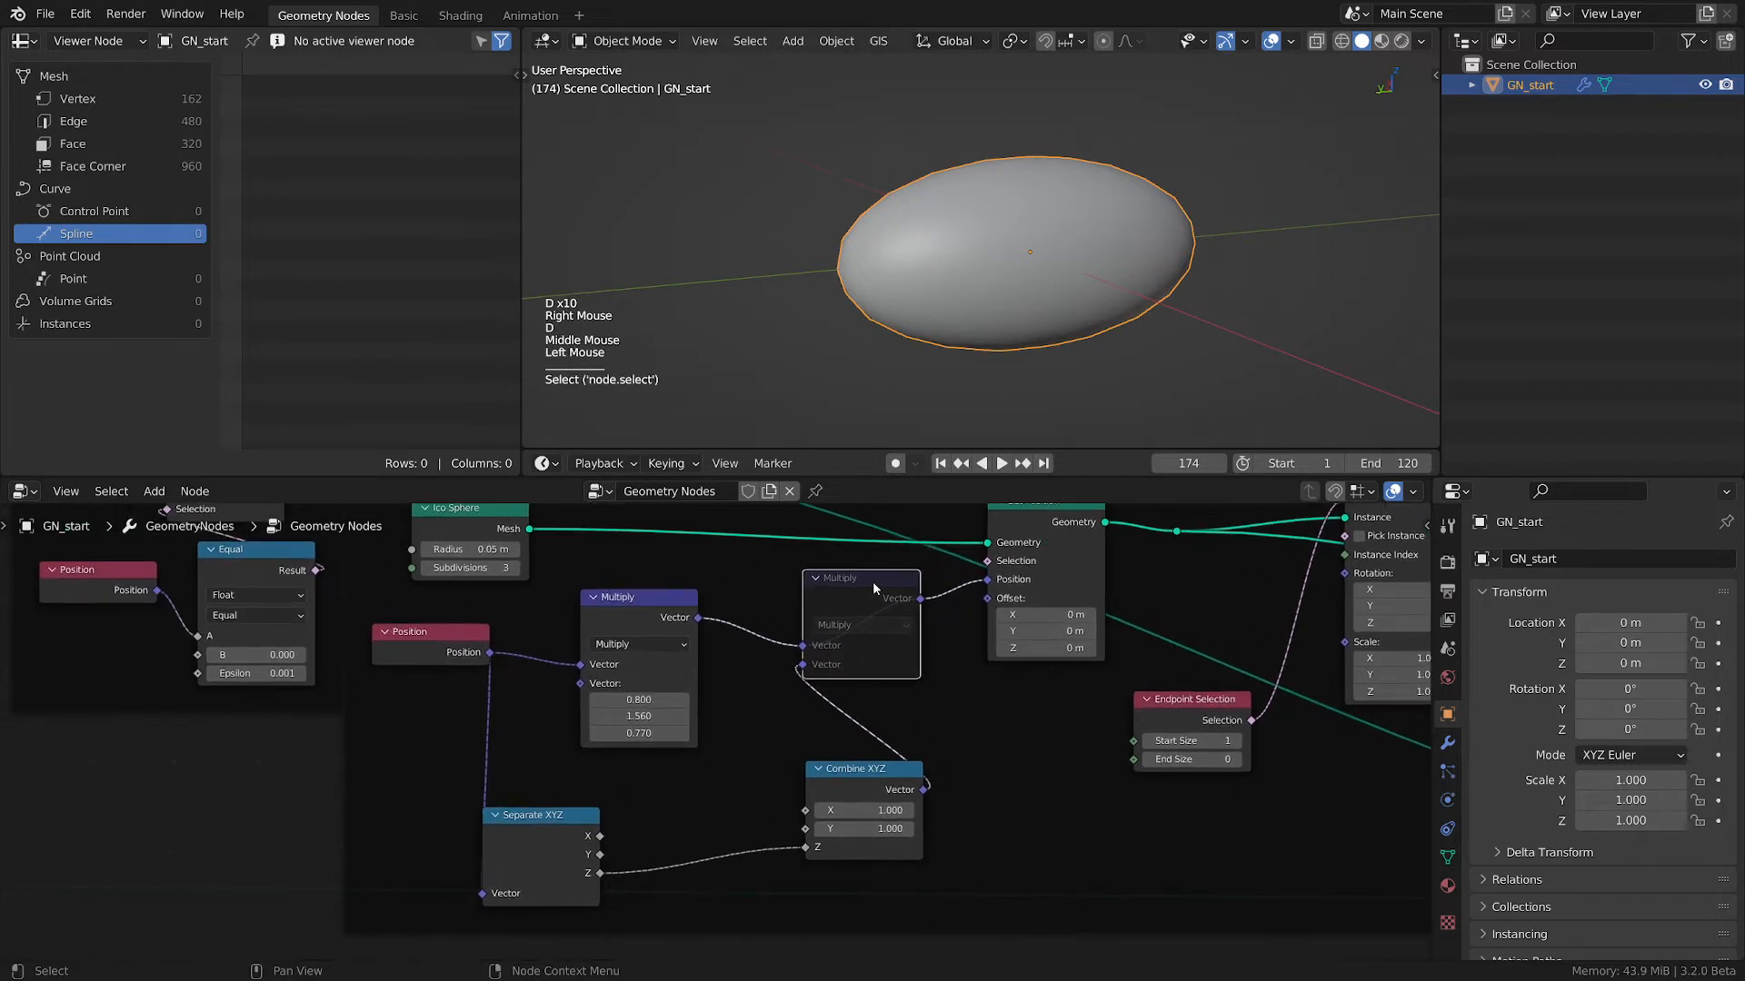
{"action": "key", "text": "m"}
- Add a Compare node set to Float and Greater Than beneath Combine XYZ, and link Separate XYZ's Z output to its A input
{"action": "middle_click_drag", "start_coordinate": [731, 745], "coordinate": [793, 686]}
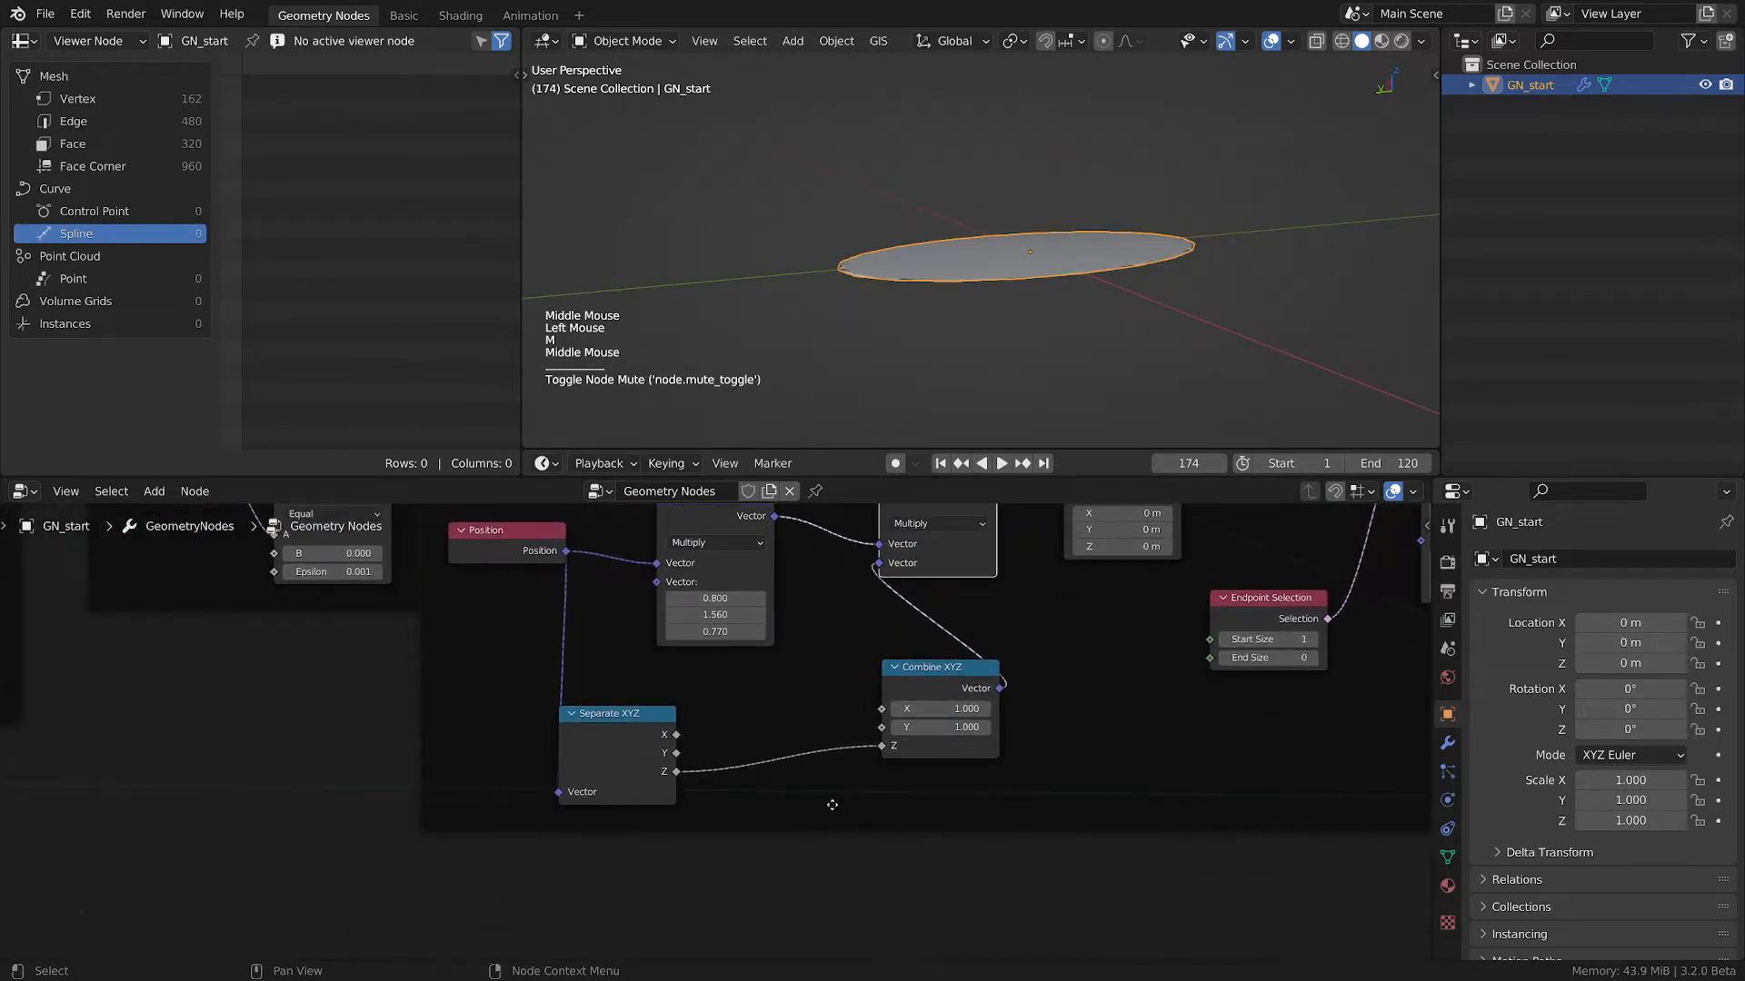
{"action": "middle_click_drag", "start_coordinate": [833, 805], "coordinate": [787, 749]}
{"action": "key", "text": "shift+a"}
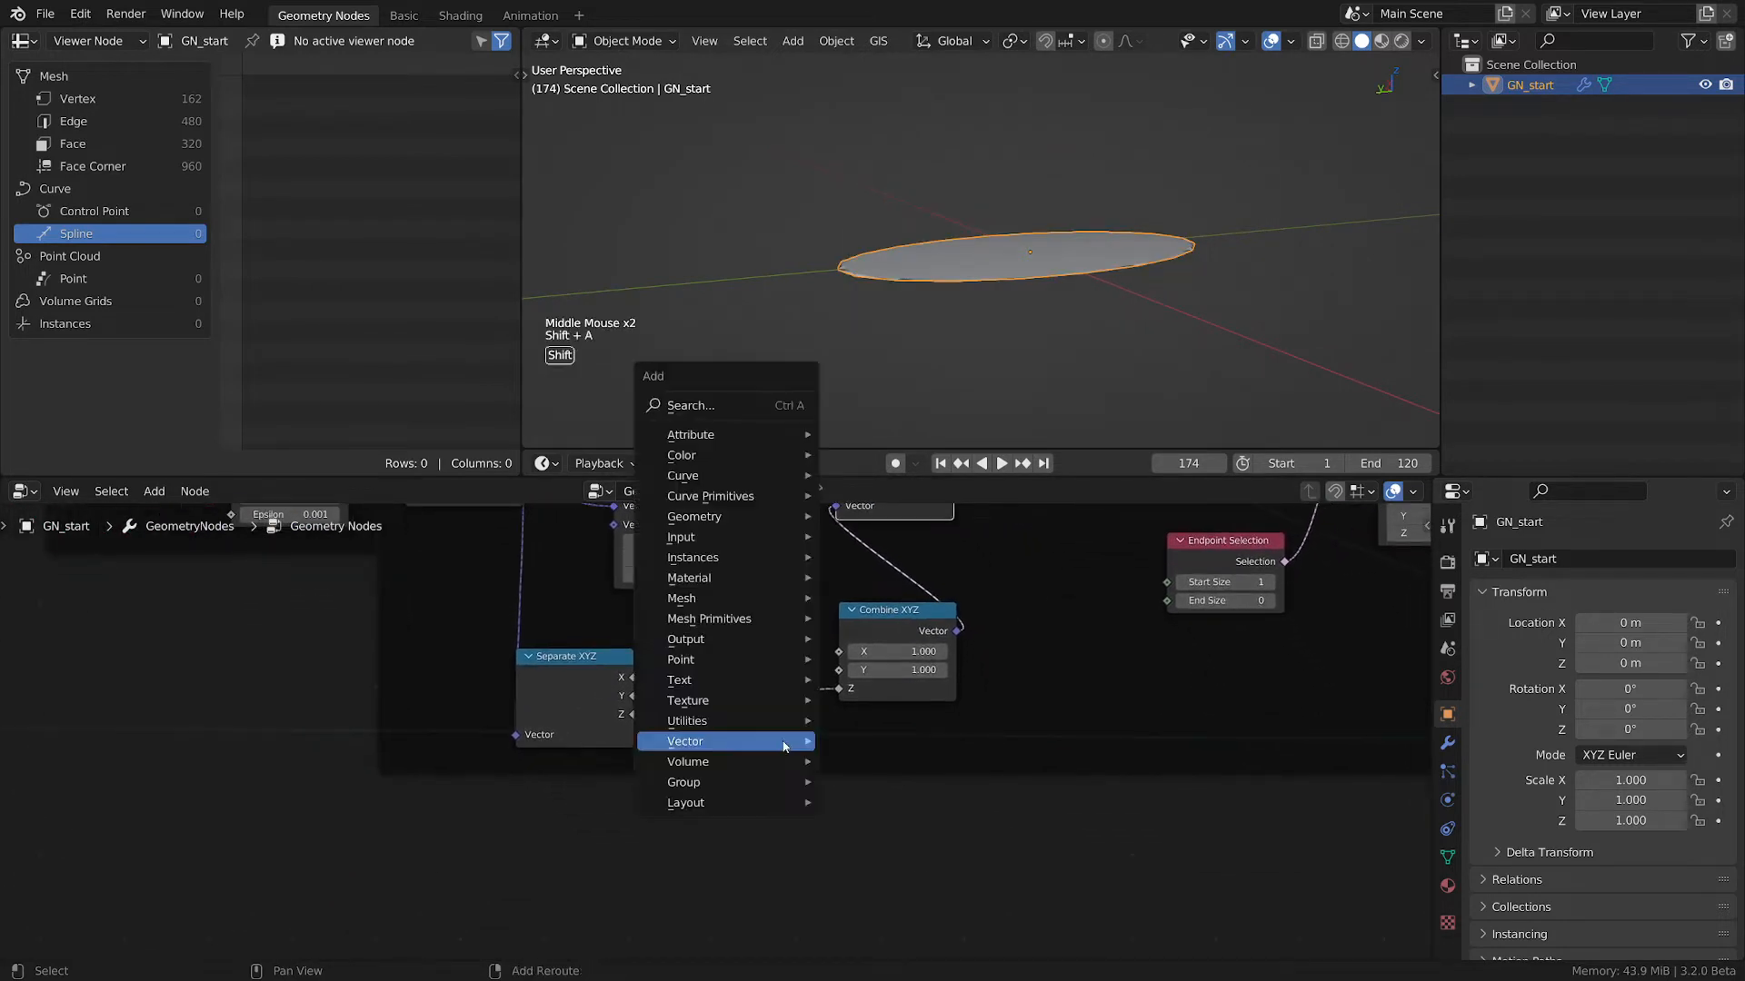
{"action": "mouse_move", "coordinate": [724, 730]}
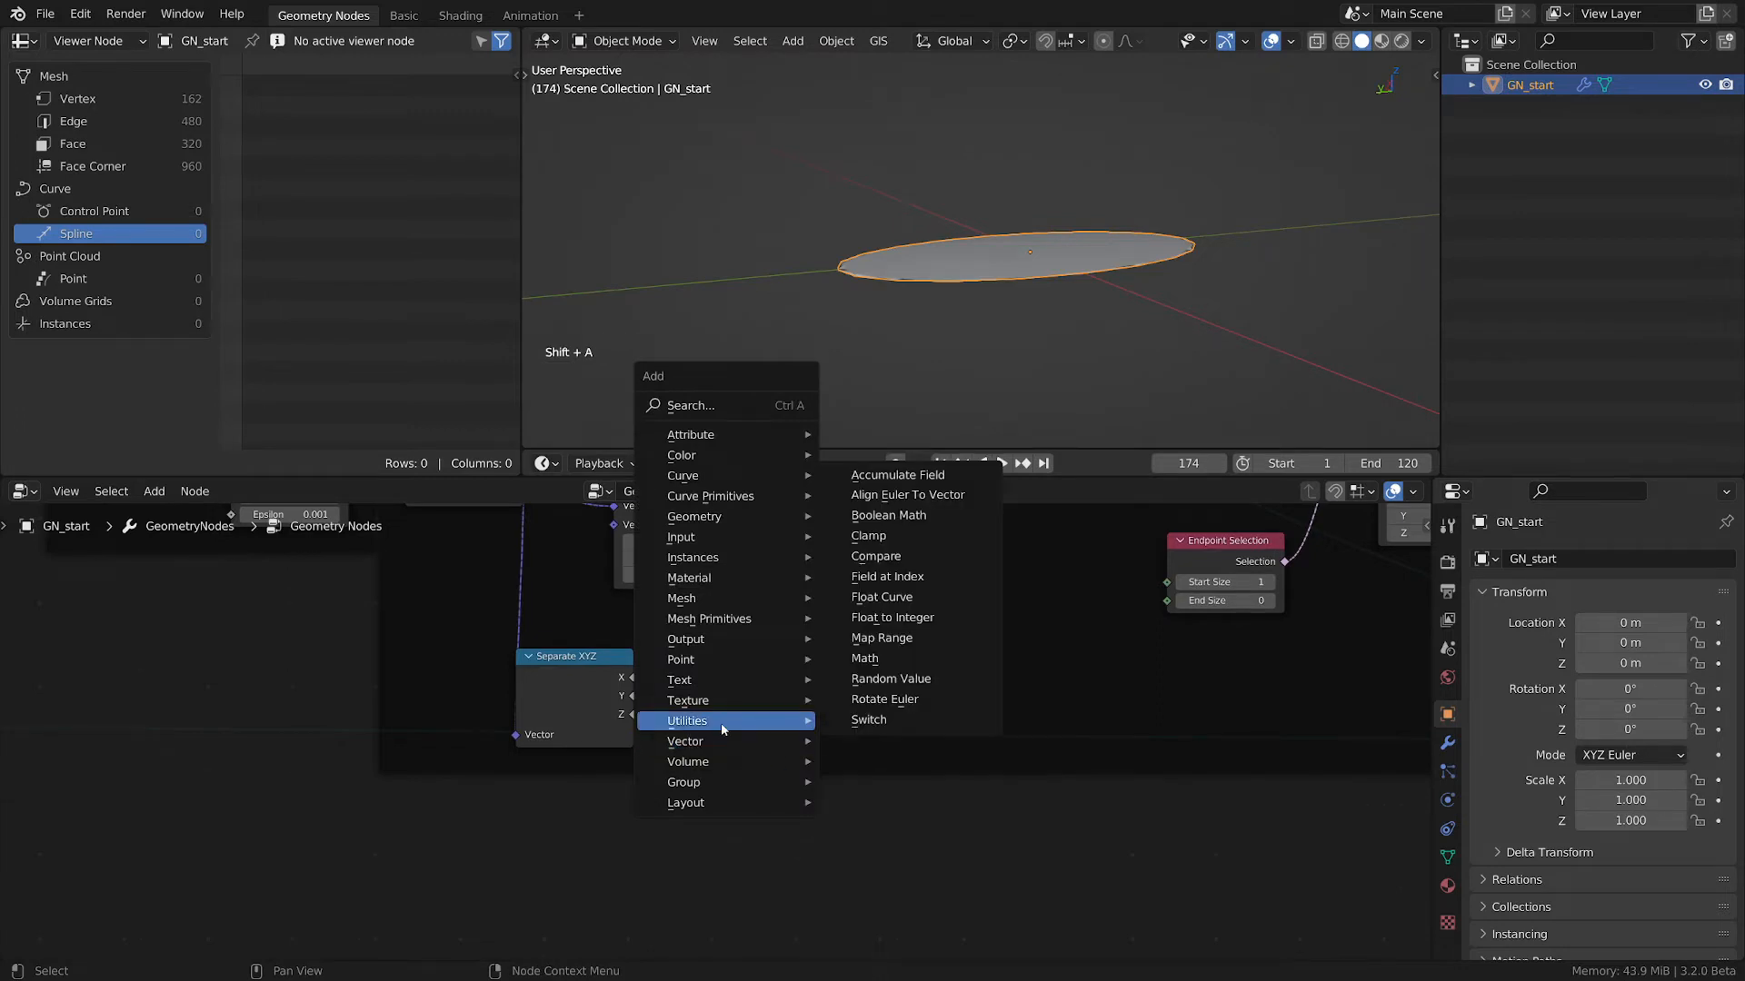
{"action": "left_click", "coordinate": [875, 556]}
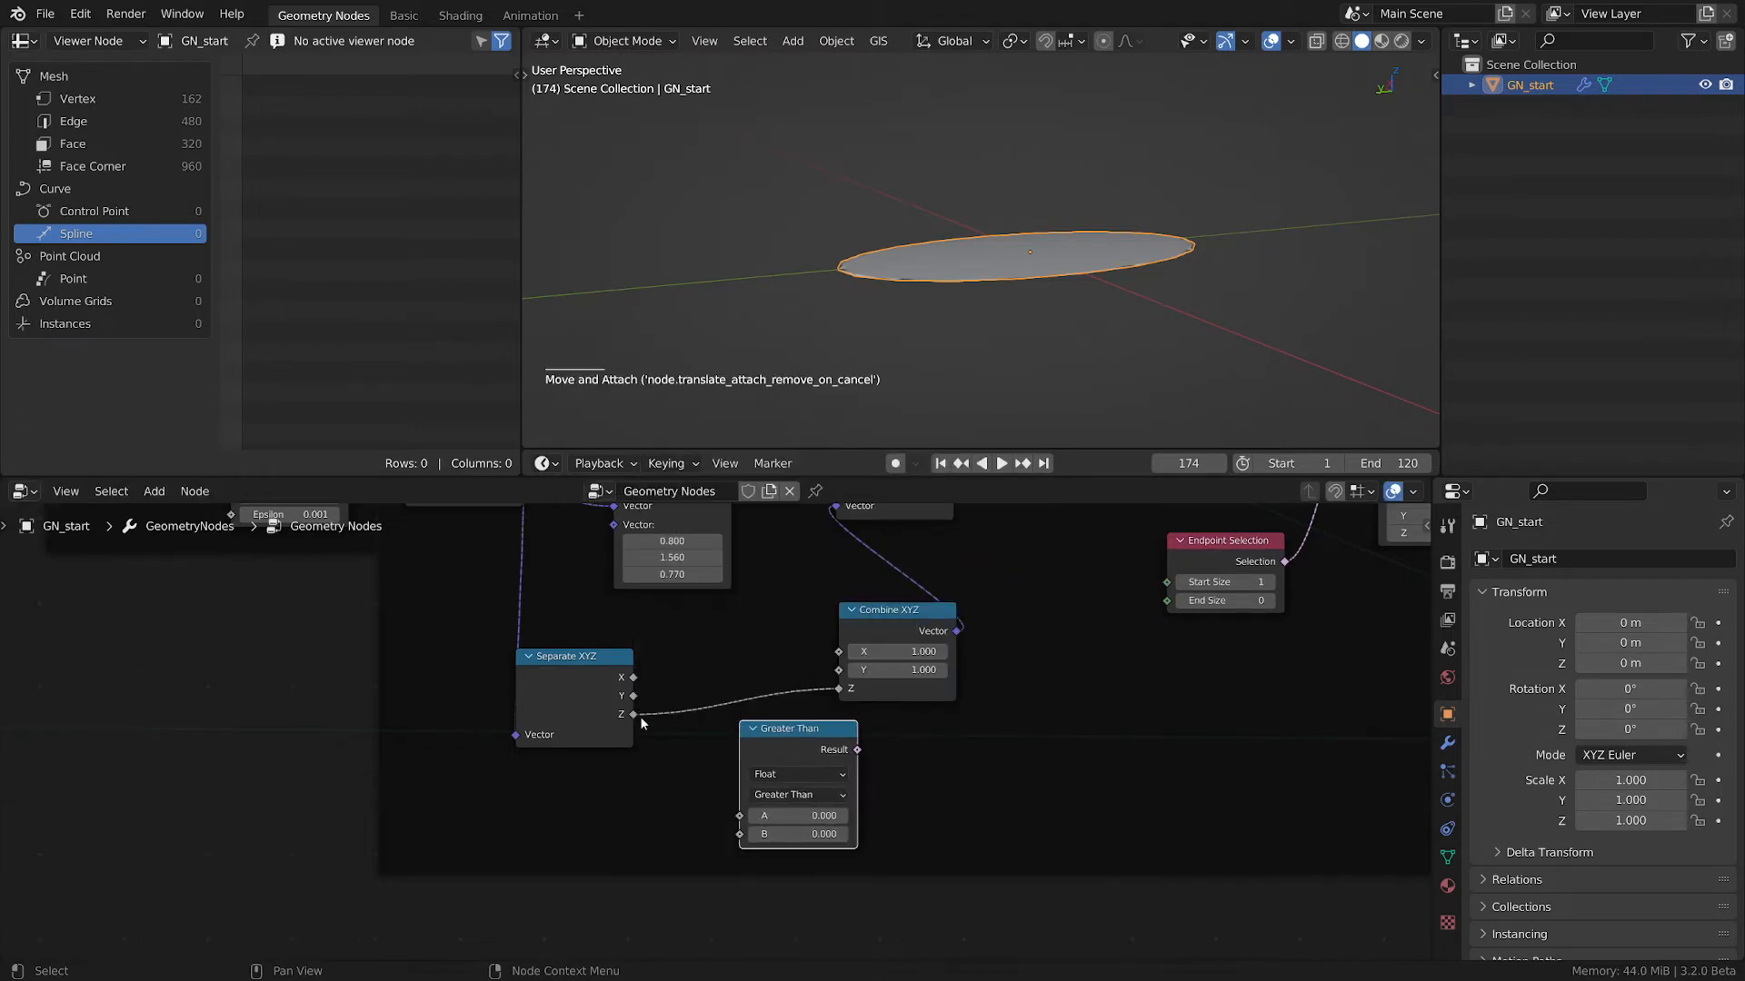
{"action": "left_click_drag", "start_coordinate": [640, 716], "coordinate": [743, 816]}
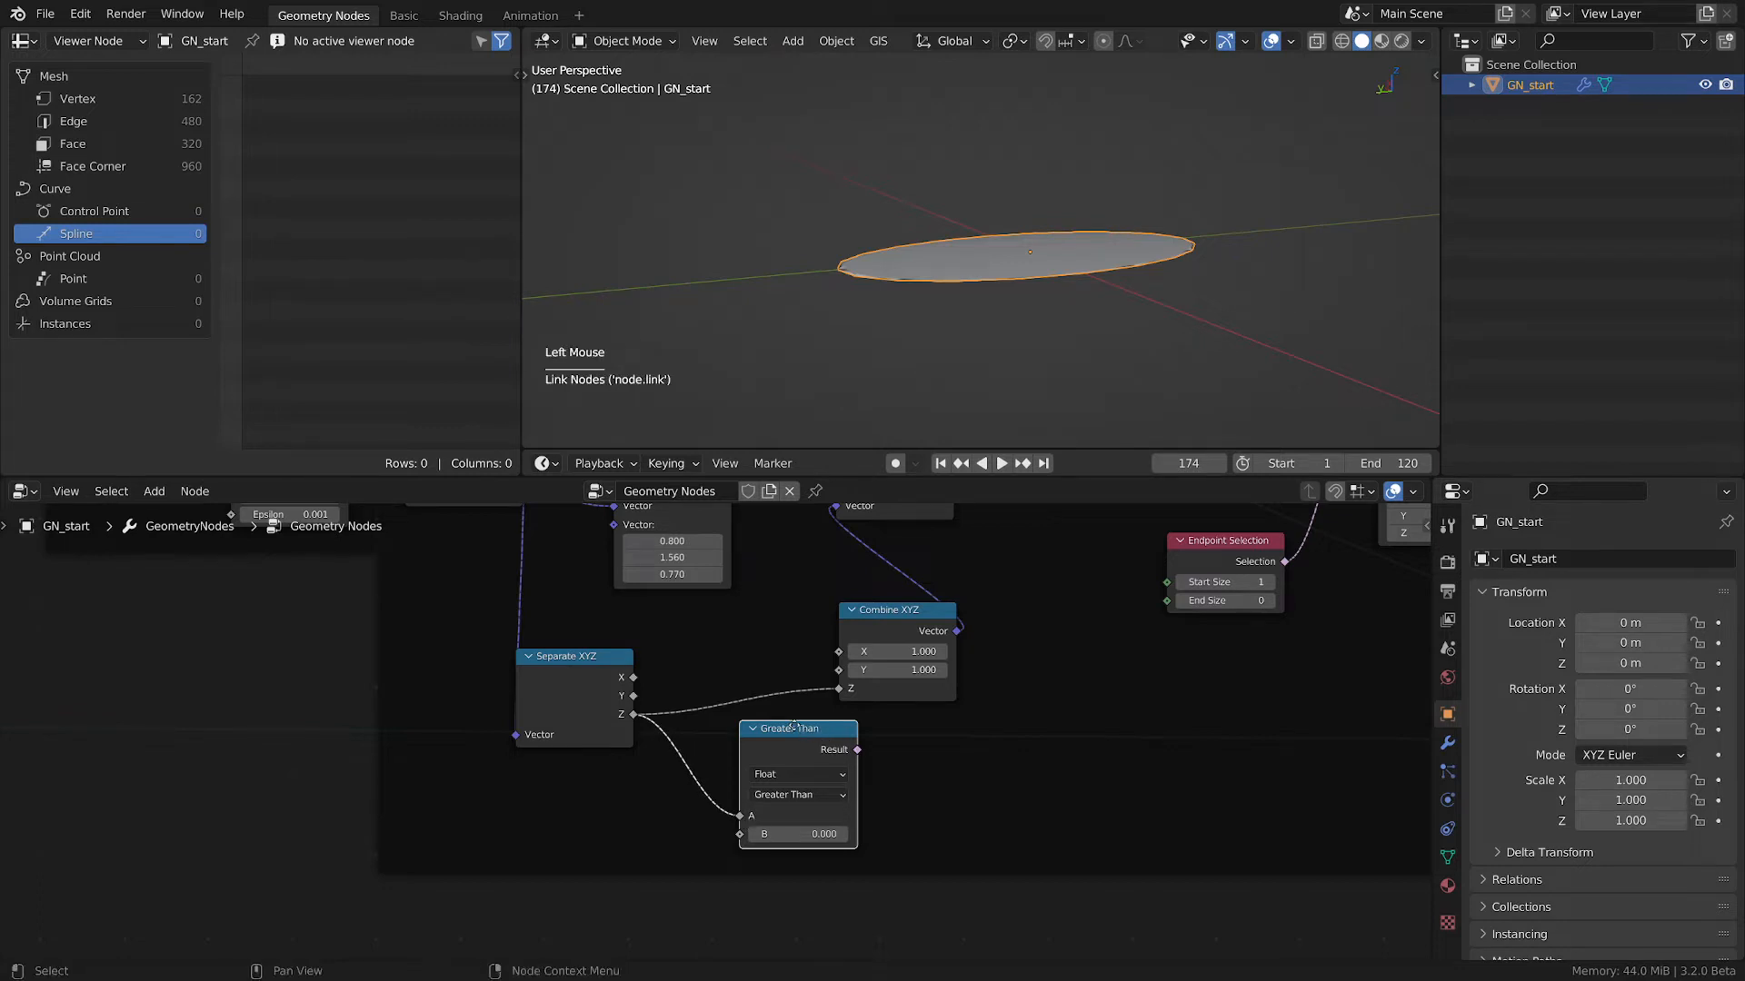
{"action": "left_click_drag", "start_coordinate": [839, 743], "coordinate": [817, 745]}
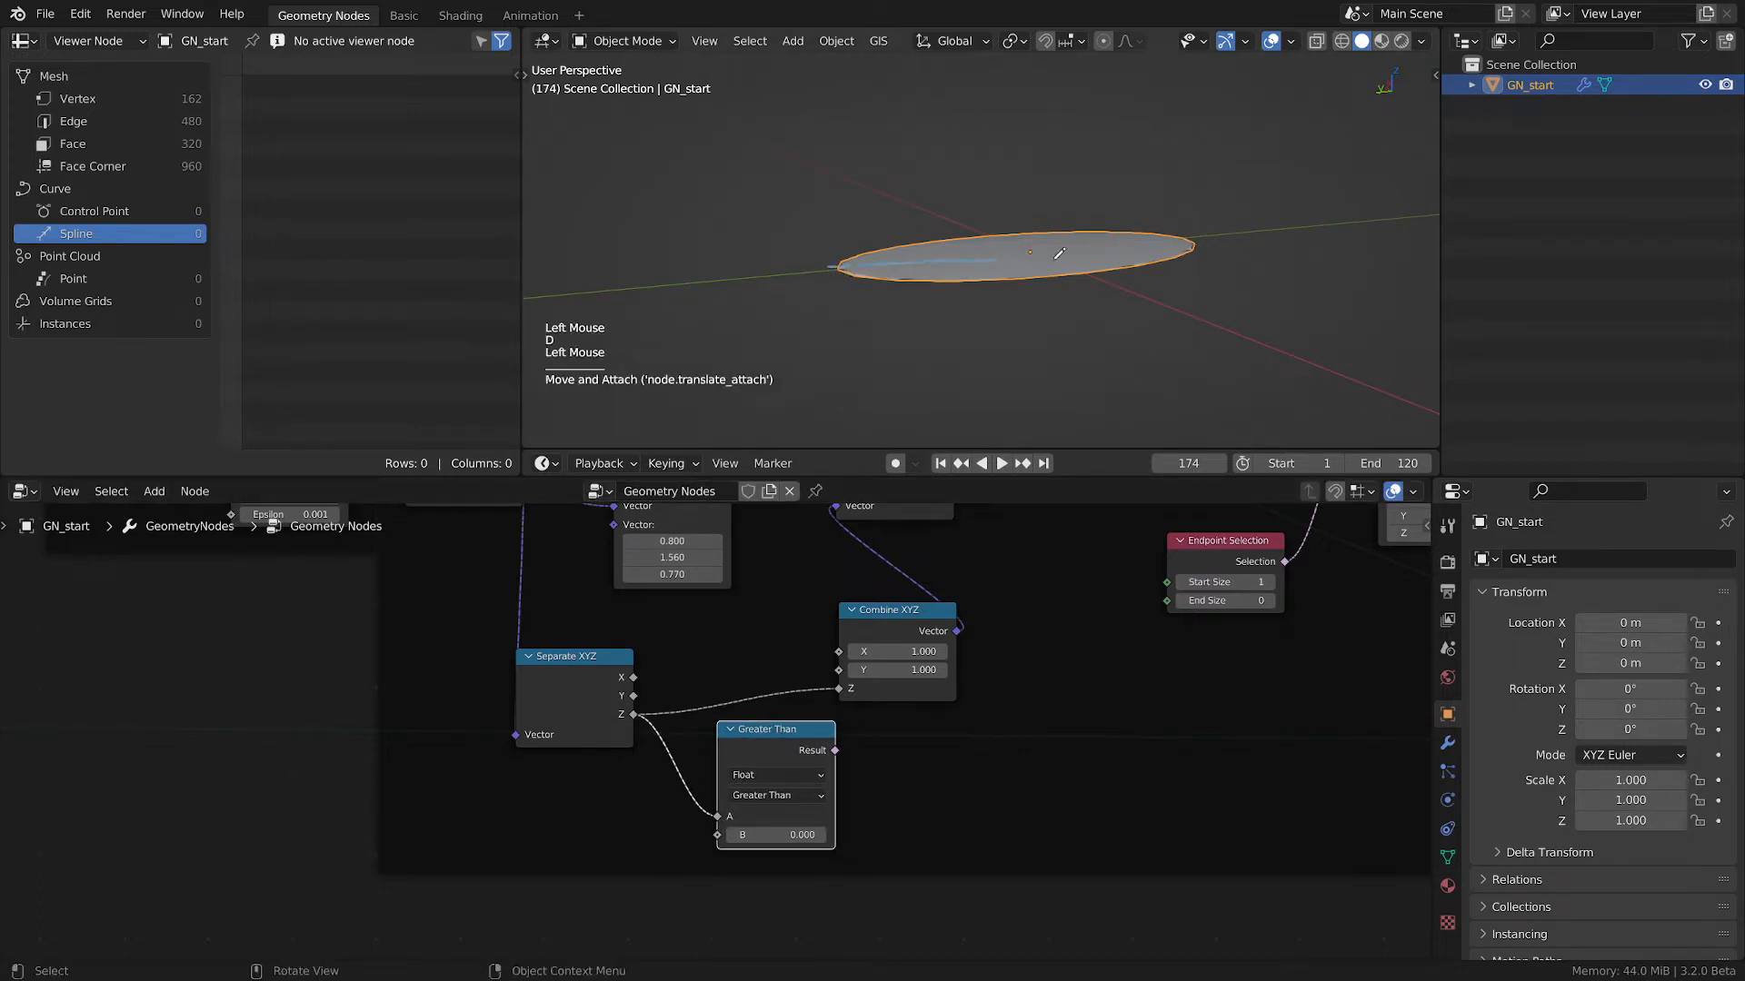
- Draw an annotation line along the flat drop in the viewport and erase it
{"action": "left_click_drag", "start_coordinate": [828, 267], "coordinate": [1110, 254]}
{"action": "right_click_drag", "start_coordinate": [784, 257], "coordinate": [1103, 269]}
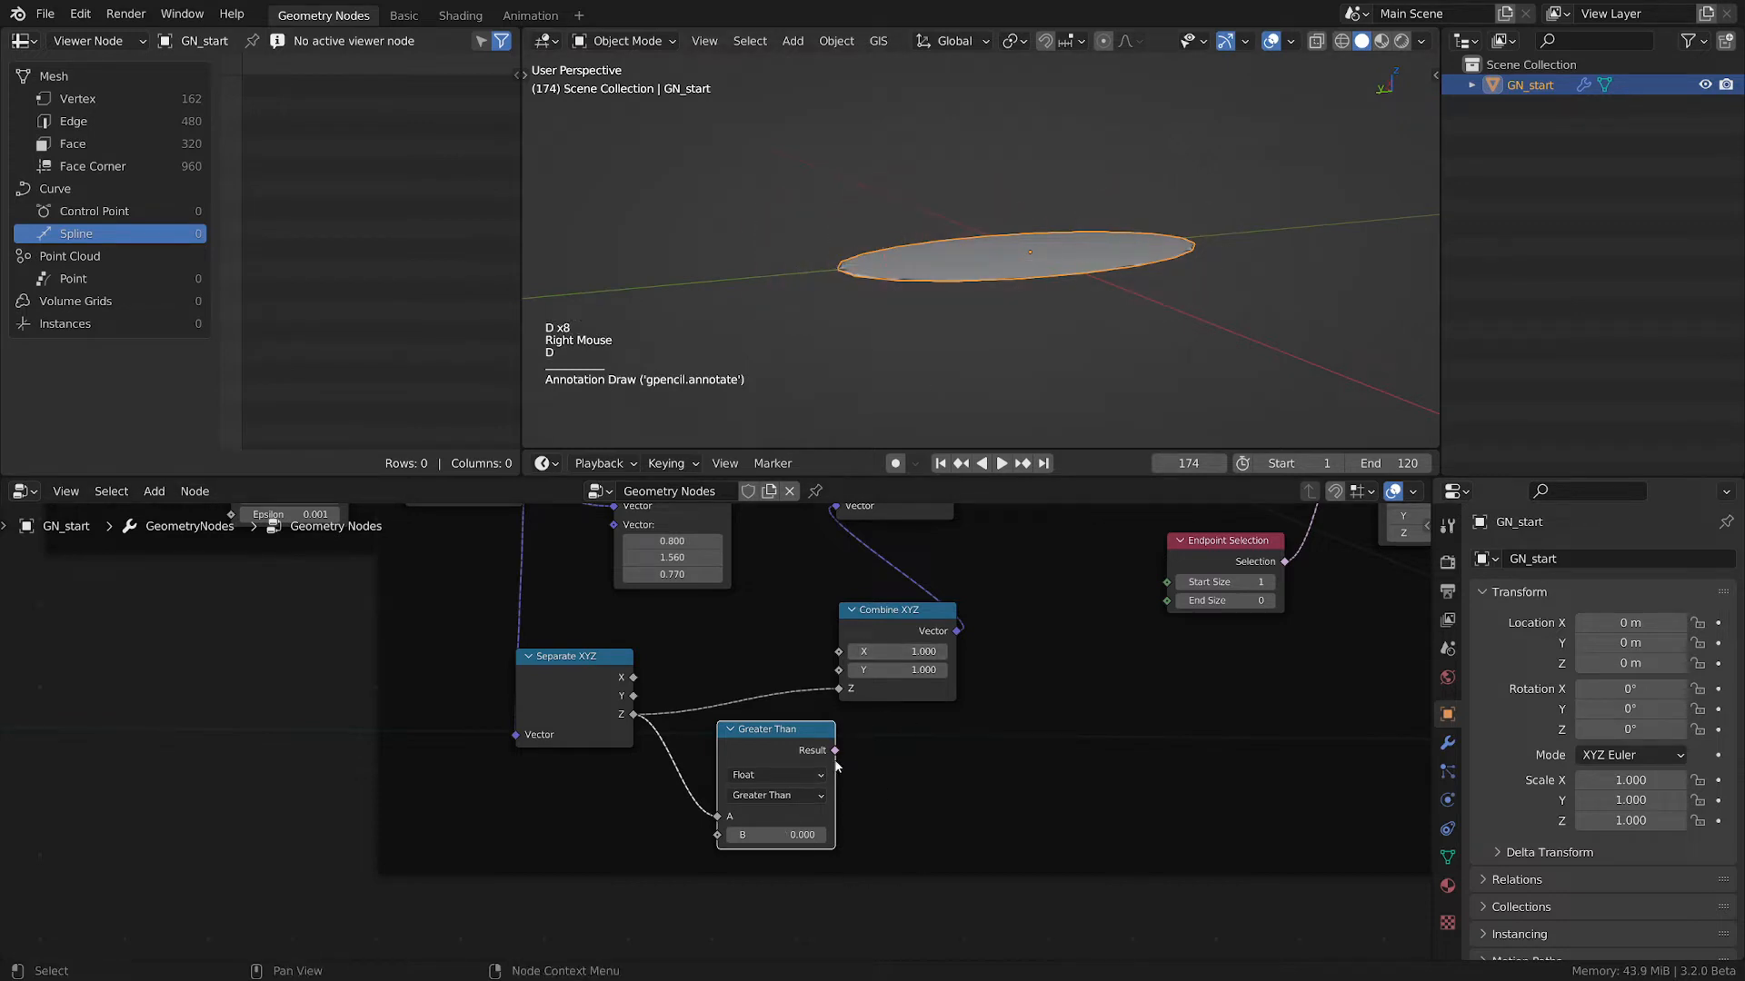
- Link the Greater Than result to Combine XYZ's Z input and place the node between Separate XYZ and Combine XYZ
{"action": "left_click_drag", "start_coordinate": [881, 641], "coordinate": [912, 639]}
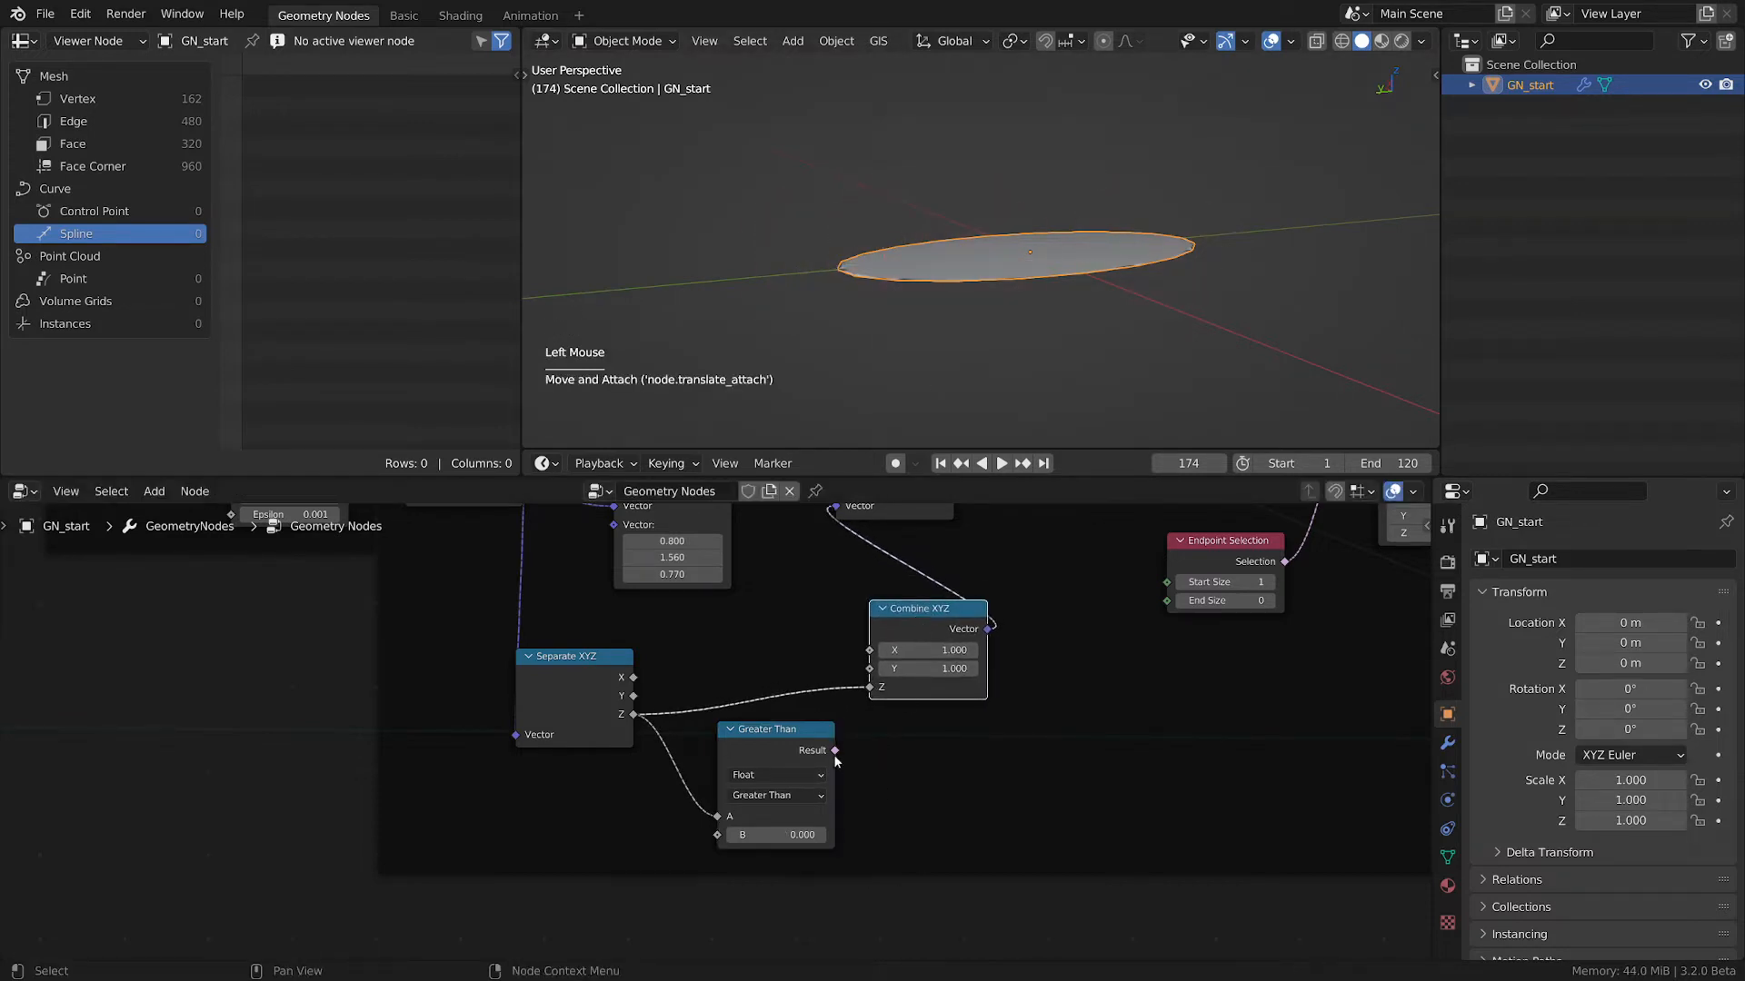
{"action": "left_click_drag", "start_coordinate": [834, 752], "coordinate": [870, 691]}
{"action": "left_click_drag", "start_coordinate": [773, 747], "coordinate": [731, 679]}
{"action": "left_click_drag", "start_coordinate": [907, 618], "coordinate": [861, 584]}
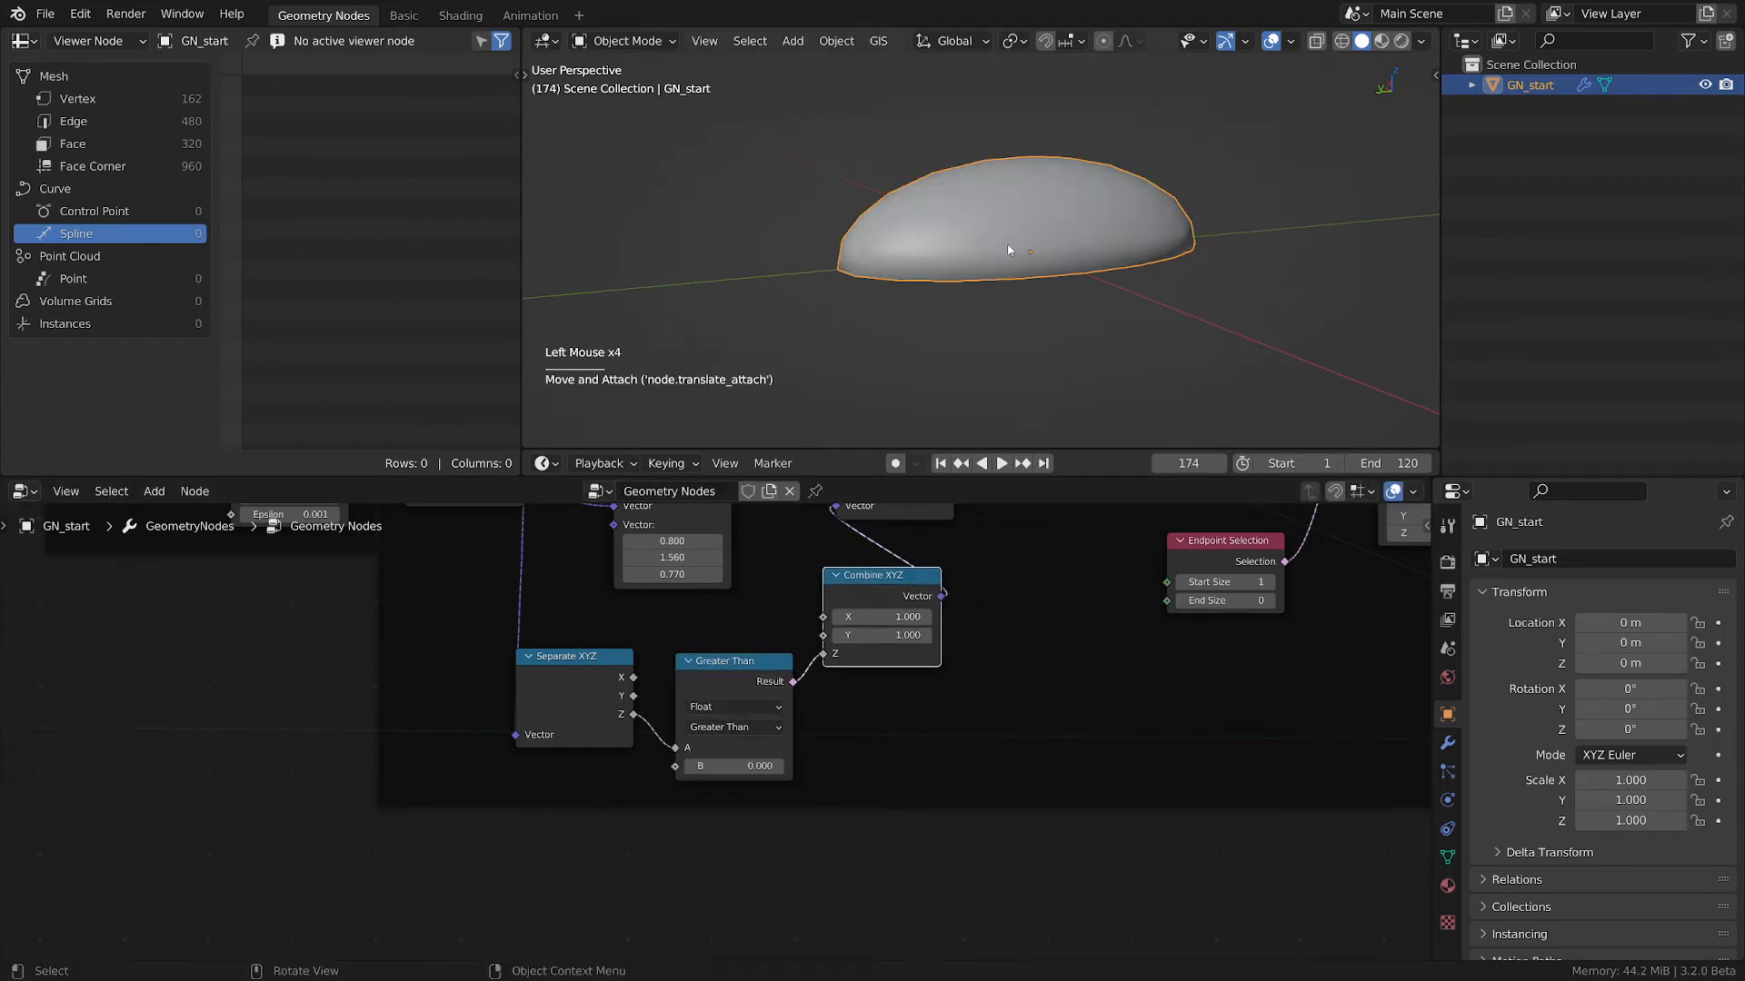
- Stack Combine XYZ and Greater Than beneath the second Multiply node, with Separate XYZ close beside them
{"action": "middle_click_drag", "start_coordinate": [1090, 132], "coordinate": [968, 266]}
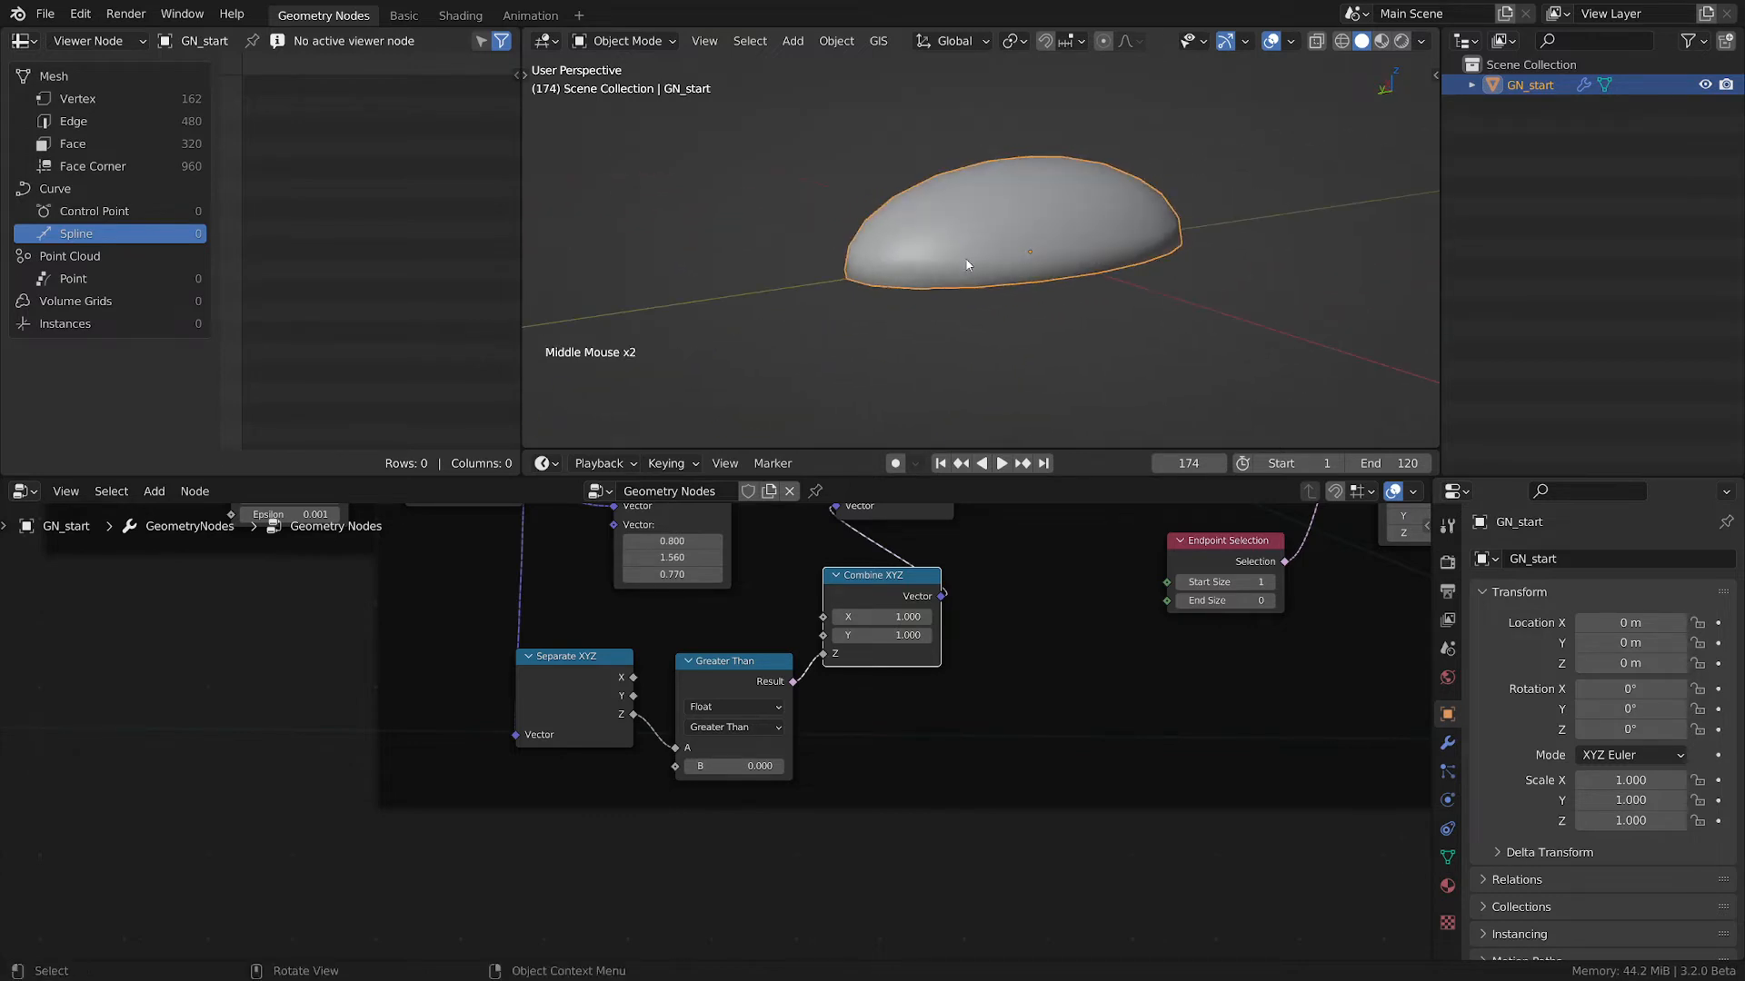
{"action": "scroll", "coordinate": [969, 265], "scroll_direction": "up", "scroll_amount": 2}
{"action": "scroll", "coordinate": [934, 568], "scroll_direction": "down", "scroll_amount": 2}
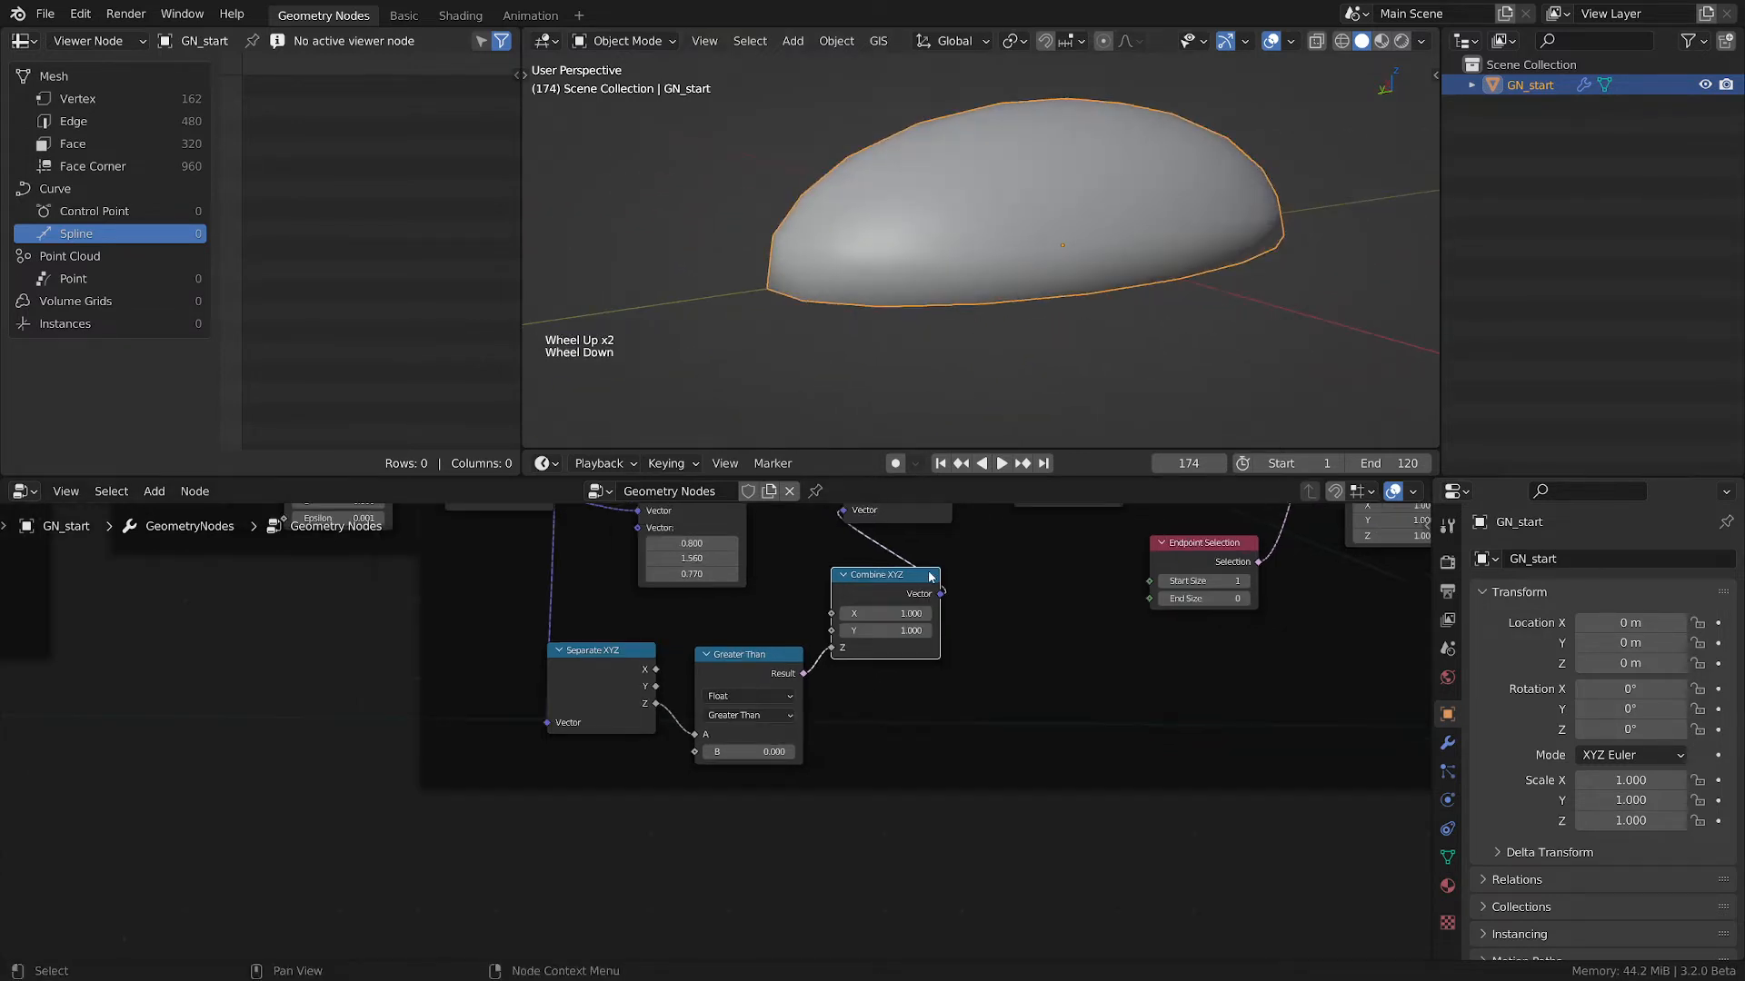
{"action": "middle_click_drag", "start_coordinate": [934, 568], "coordinate": [847, 685]}
{"action": "left_click_drag", "start_coordinate": [847, 684], "coordinate": [851, 666]}
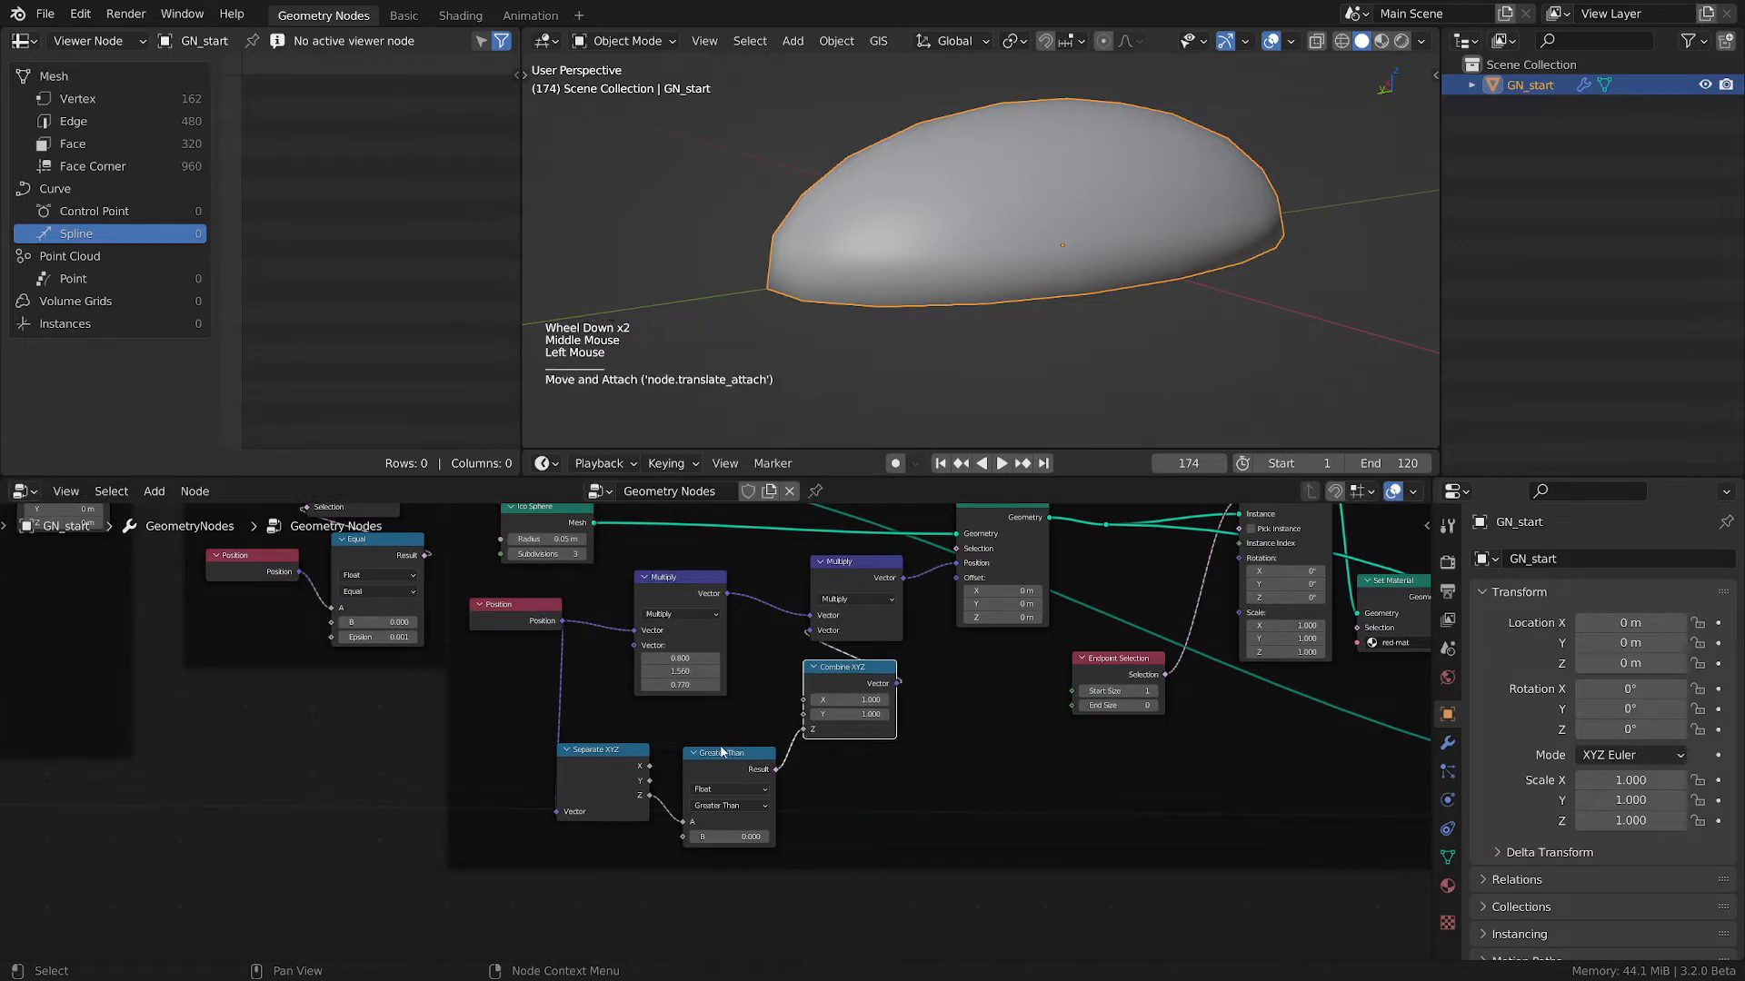
{"action": "left_click_drag", "start_coordinate": [722, 753], "coordinate": [835, 759]}
{"action": "left_click_drag", "start_coordinate": [615, 752], "coordinate": [704, 755]}
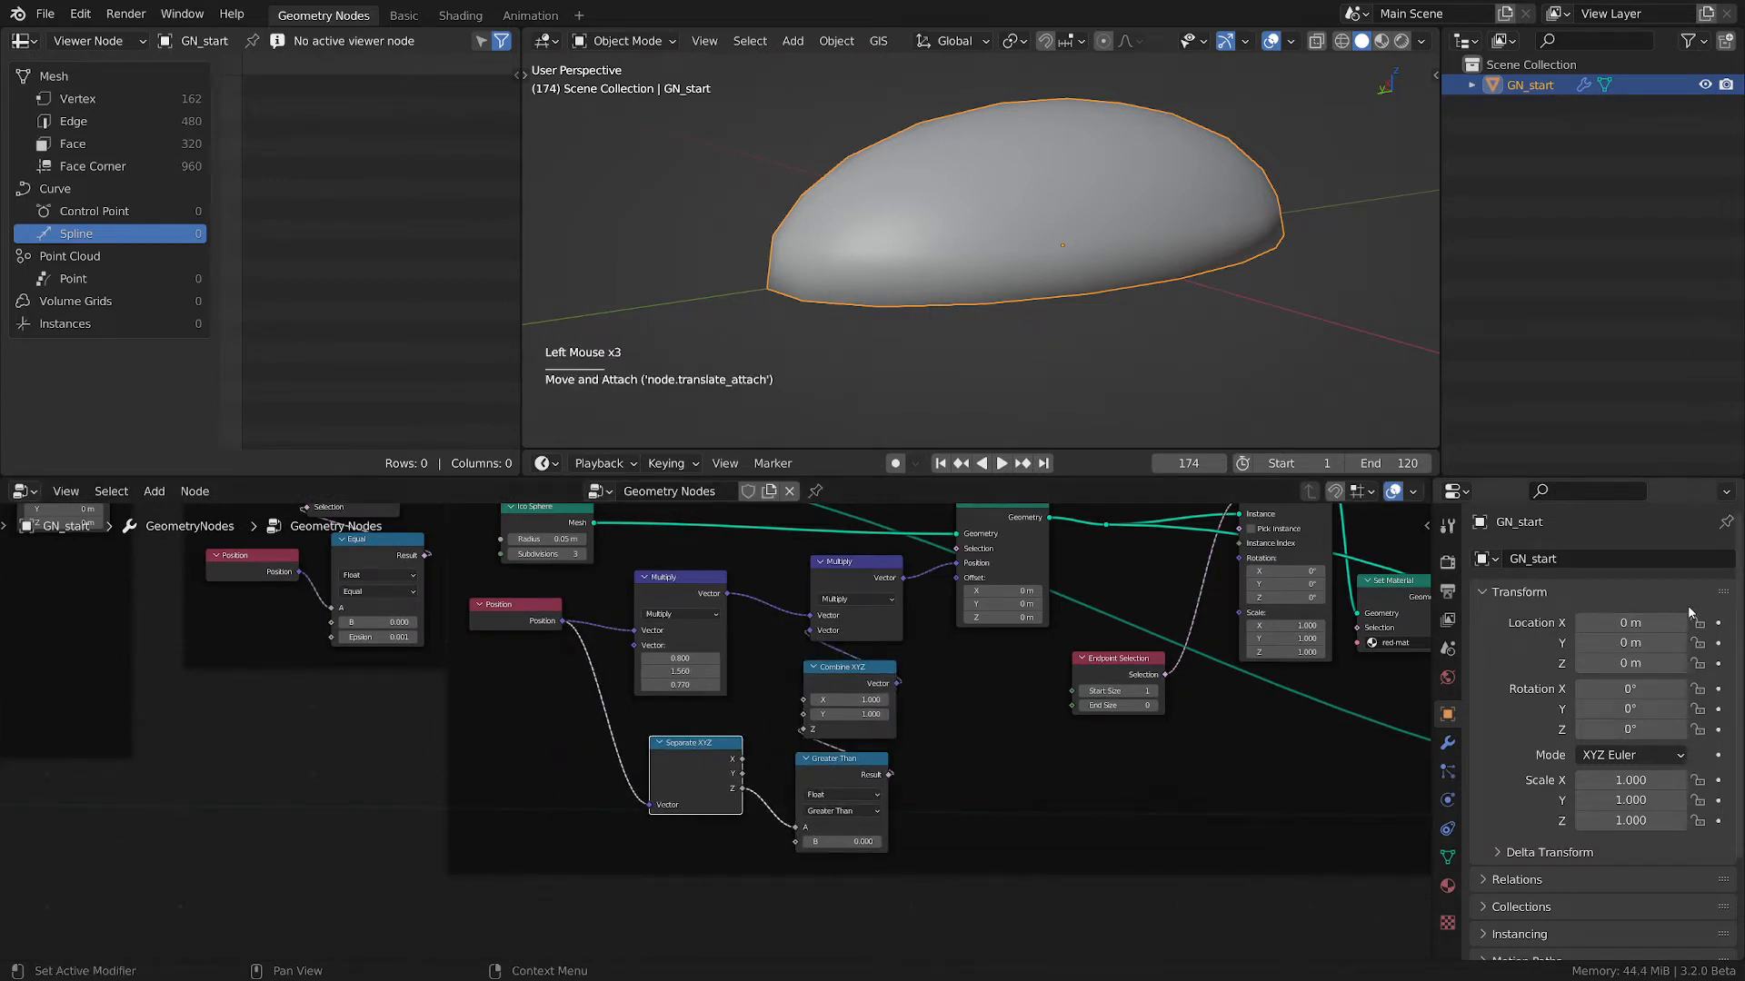
- Move the water drops frame slightly away from the "remove inside mesh points" frame
{"action": "scroll", "coordinate": [1032, 213], "scroll_direction": "down", "scroll_amount": 3}
{"action": "middle_click_drag", "start_coordinate": [1032, 218], "coordinate": [754, 763]}
{"action": "scroll", "coordinate": [1018, 580], "scroll_direction": "down", "scroll_amount": 1}
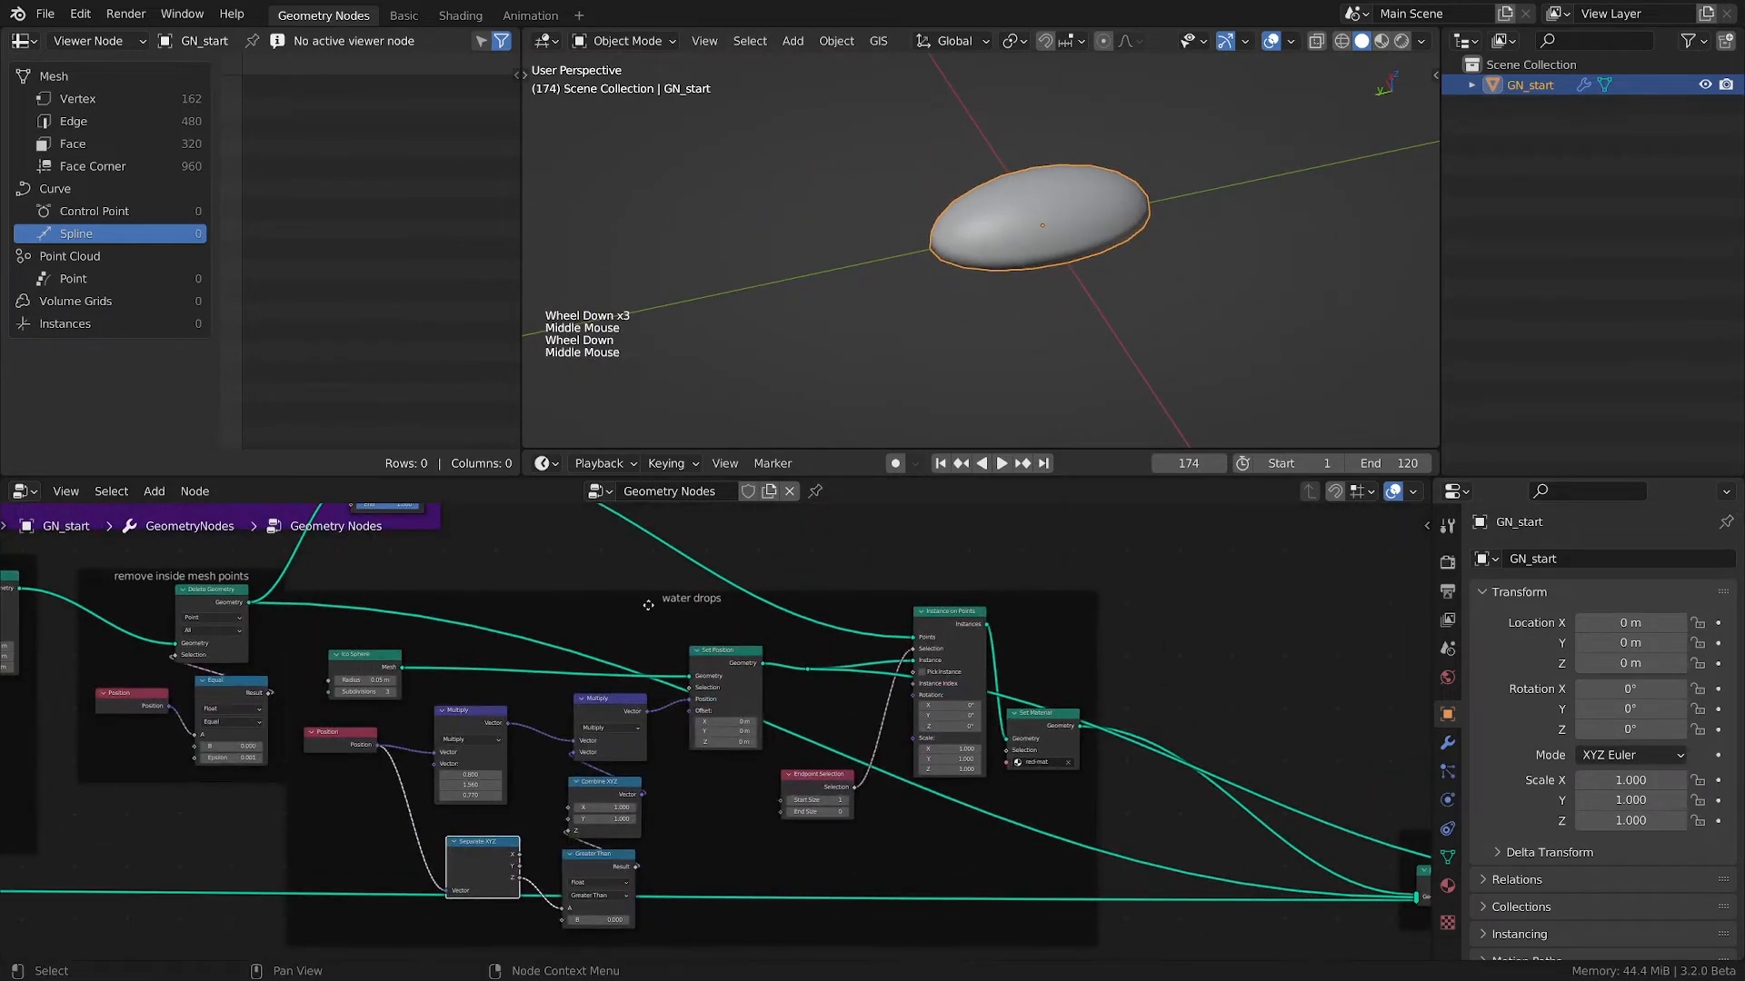
{"action": "left_click_drag", "start_coordinate": [648, 605], "coordinate": [677, 607]}
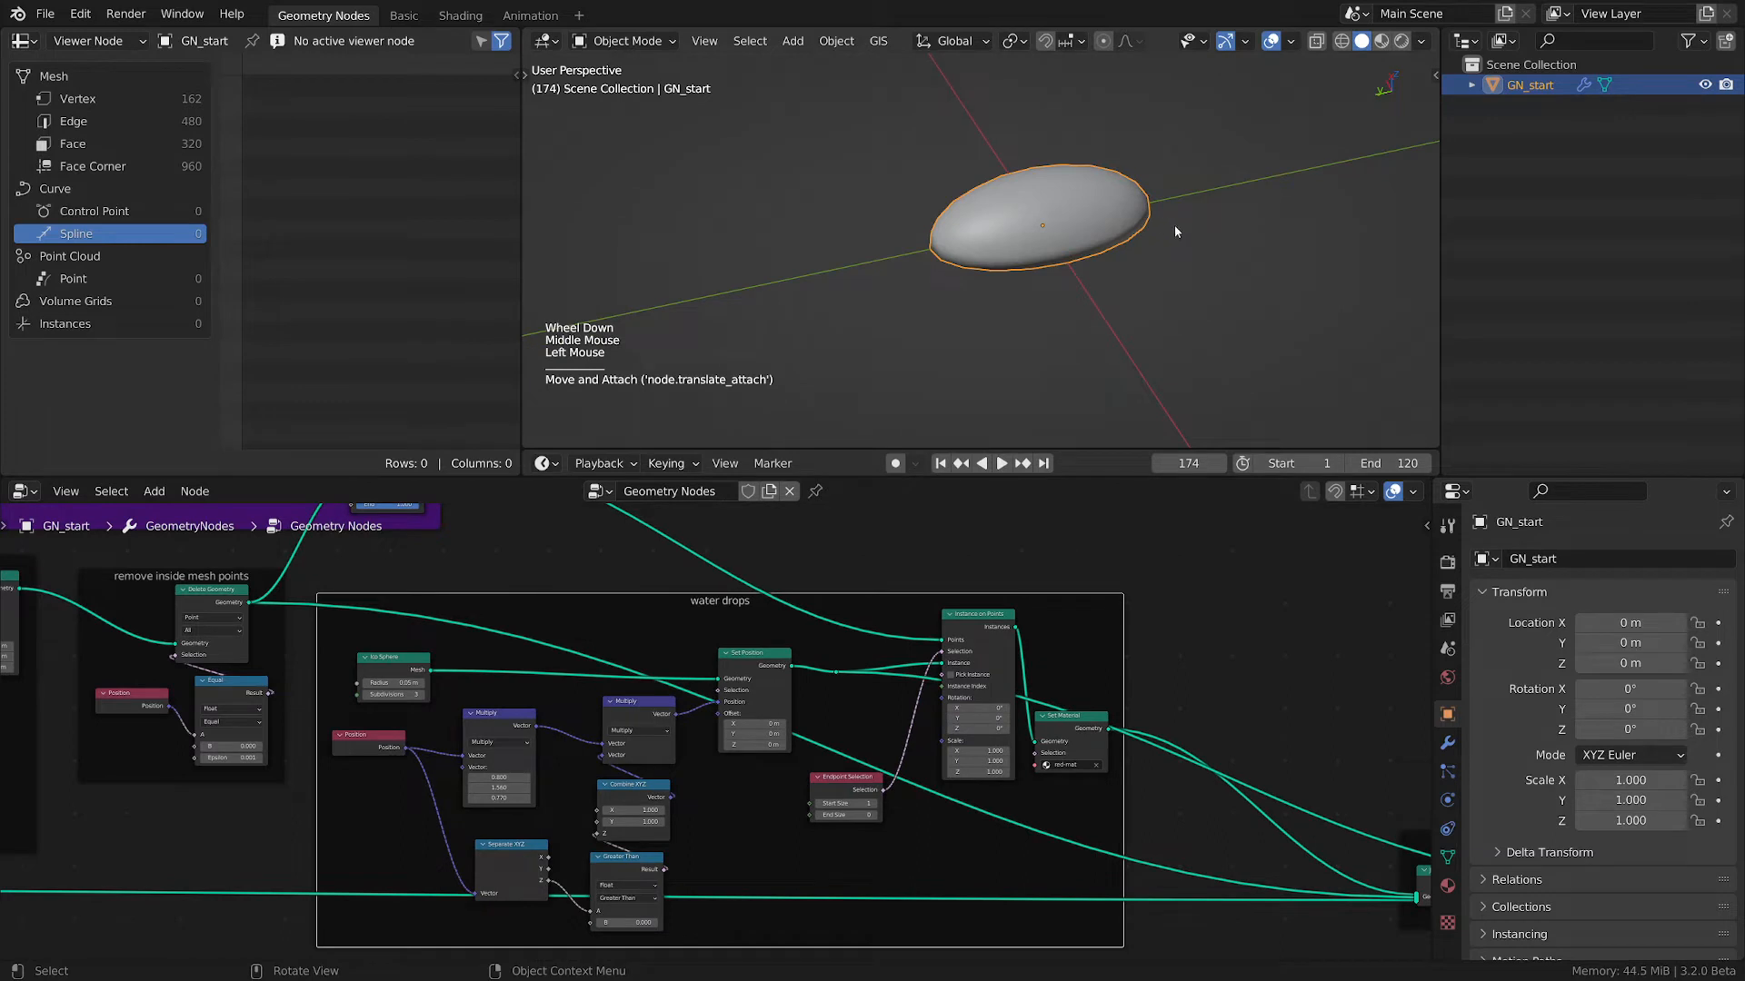
- Annotate the outline of the half-flat drop in the viewport and erase the strokes
{"action": "middle_click_drag", "start_coordinate": [1179, 227], "coordinate": [949, 232]}
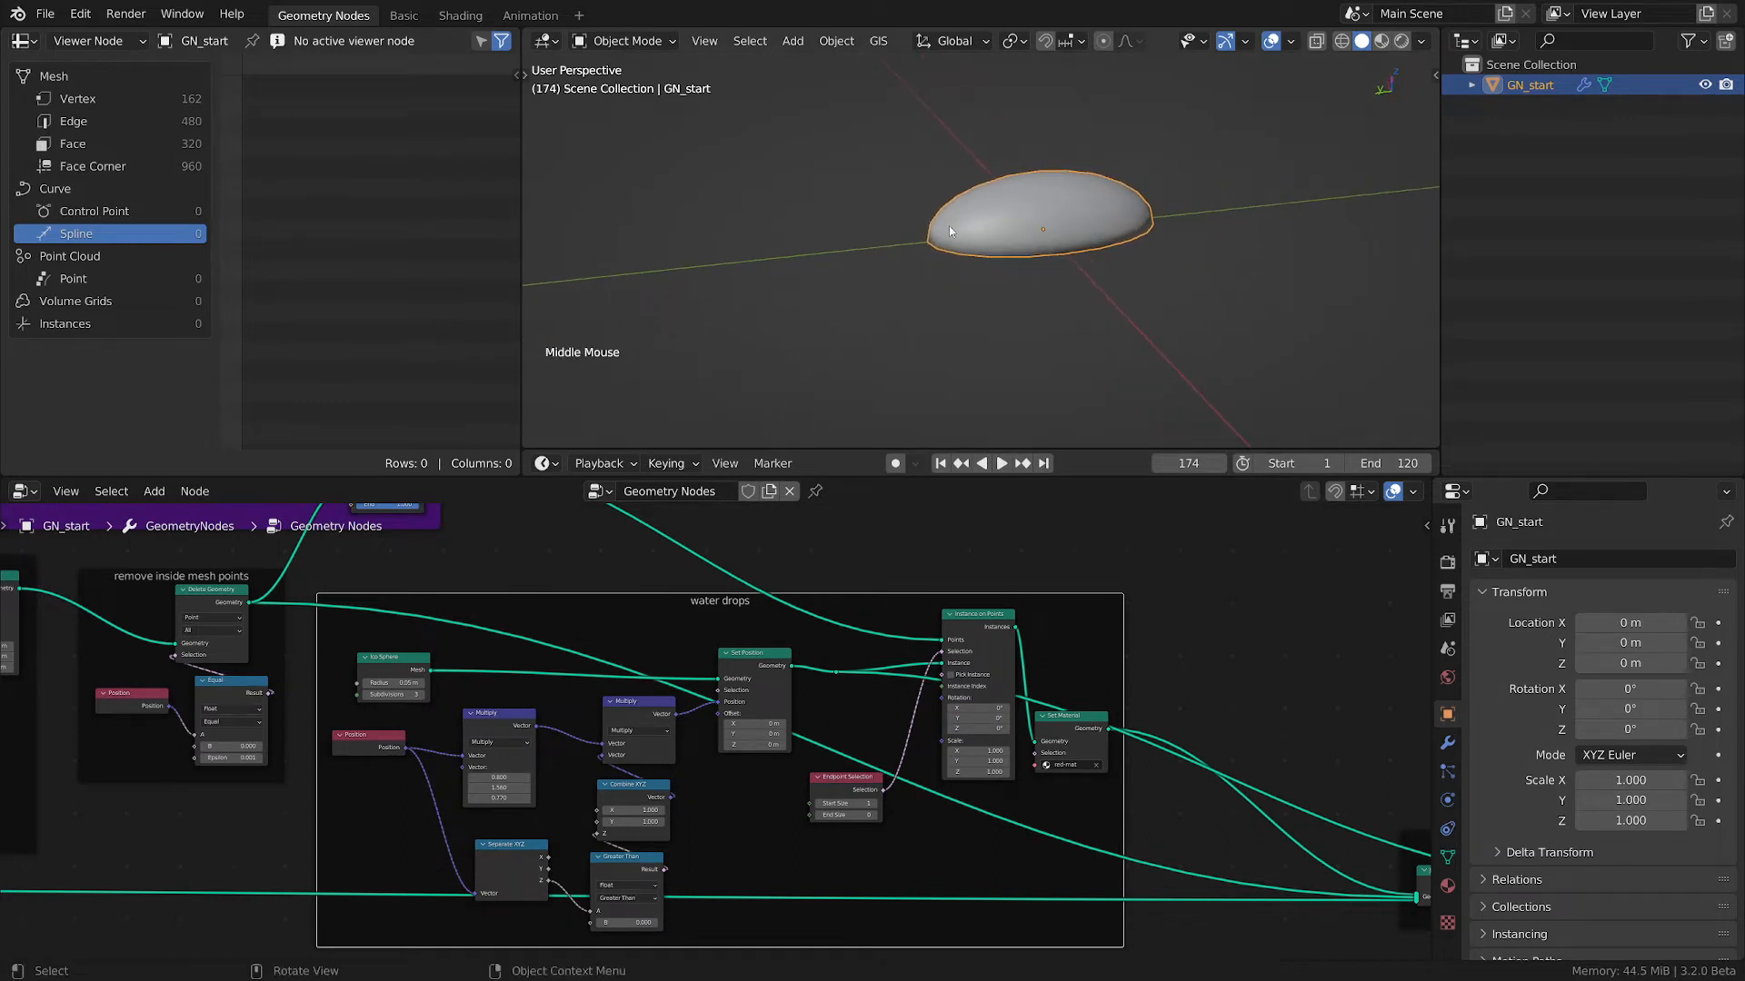
{"action": "mouse_move", "coordinate": [920, 229]}
{"action": "left_mouse_down"}
{"action": "mouse_move", "coordinate": [973, 173]}
{"action": "mouse_move", "coordinate": [1095, 163]}
{"action": "mouse_move", "coordinate": [1152, 186]}
{"action": "left_mouse_up"}
{"action": "mouse_move", "coordinate": [932, 244]}
{"action": "right_mouse_down"}
{"action": "mouse_move", "coordinate": [1086, 162]}
{"action": "mouse_move", "coordinate": [1129, 240]}
{"action": "right_mouse_up"}
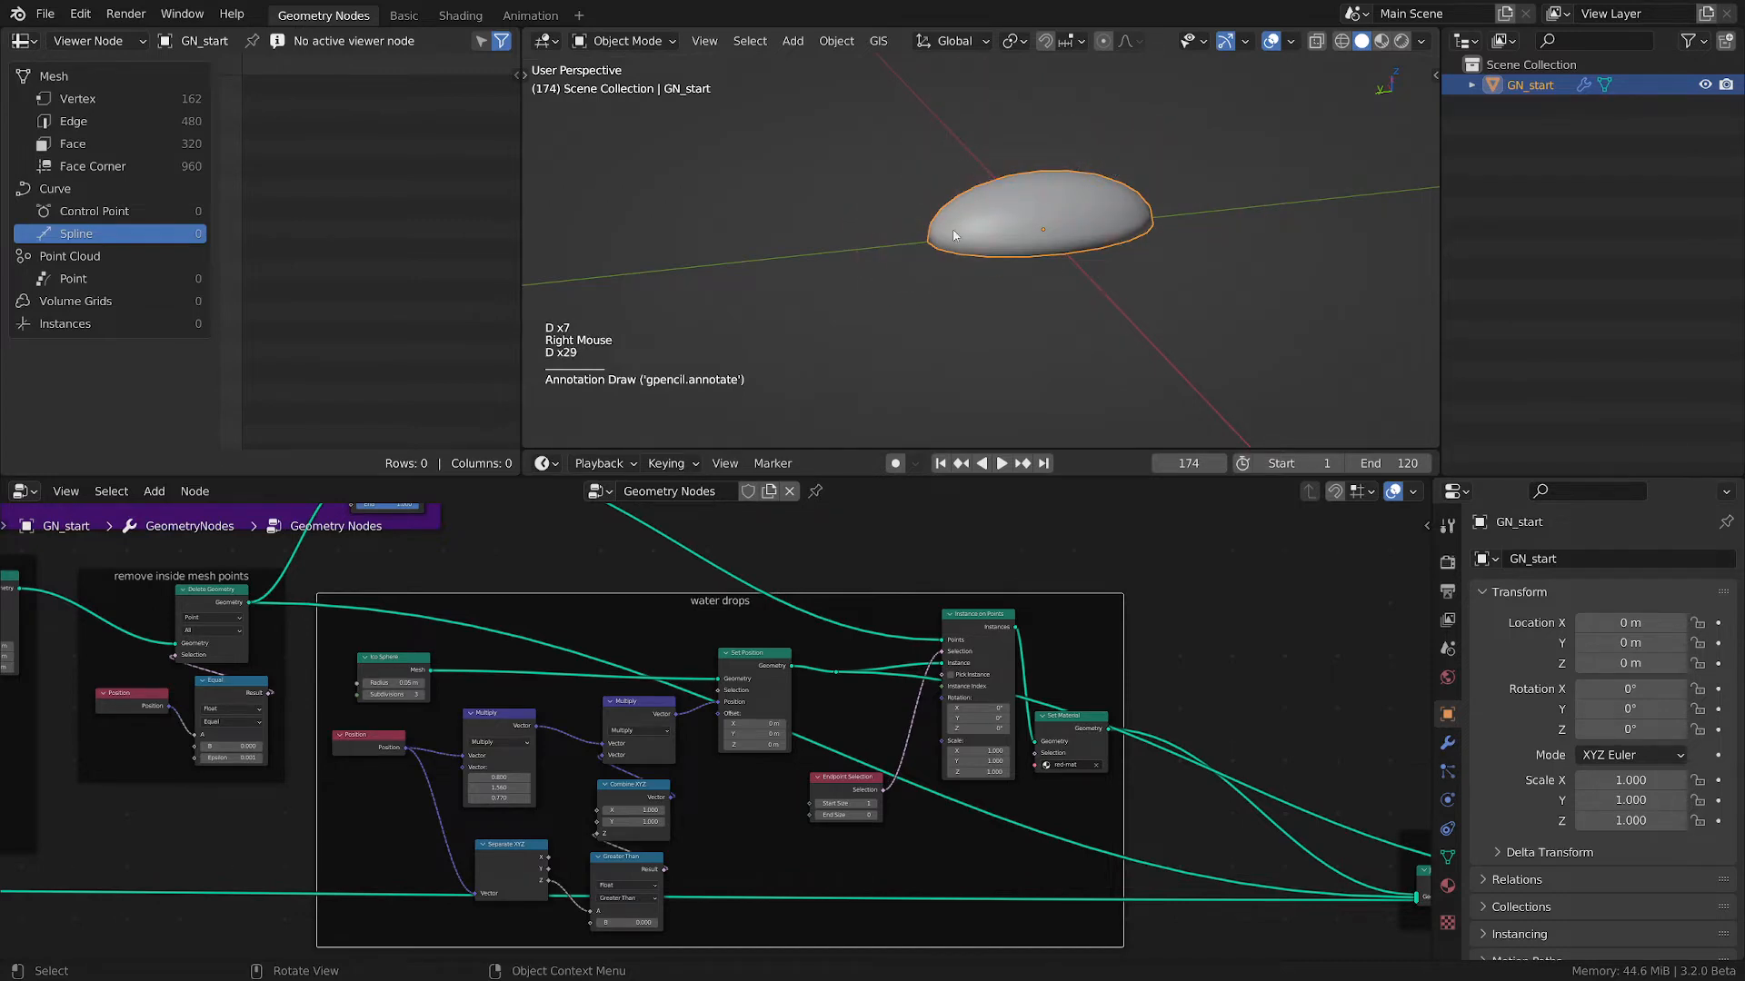
- Link the Join Geometry output to the node just before the Group Output so the combined geometry is output
{"action": "scroll", "coordinate": [1203, 745], "scroll_direction": "down", "scroll_amount": 1}
{"action": "middle_click_drag", "start_coordinate": [1202, 745], "coordinate": [985, 713]}
{"action": "scroll", "coordinate": [963, 695], "scroll_direction": "down", "scroll_amount": 1}
{"action": "scroll", "coordinate": [964, 694], "scroll_direction": "down", "scroll_amount": 1}
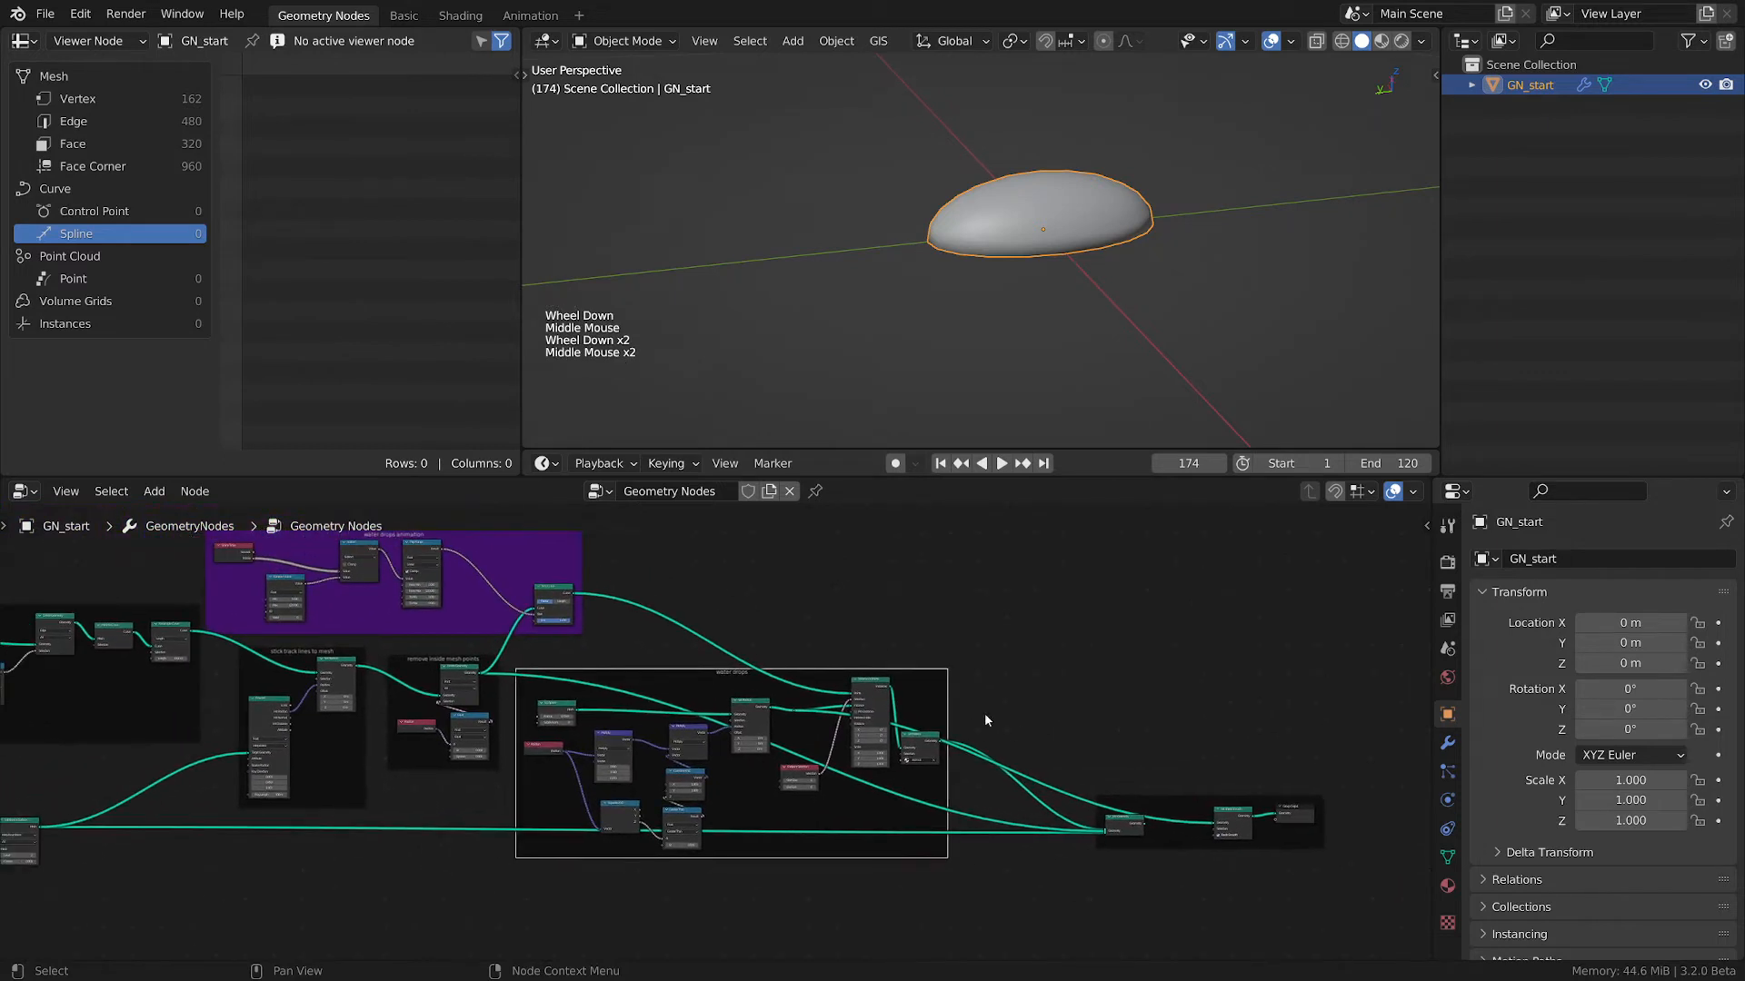
{"action": "scroll", "coordinate": [984, 713], "scroll_direction": "up", "scroll_amount": 2}
{"action": "left_click_drag", "start_coordinate": [1197, 856], "coordinate": [1291, 858]}
- Switch the viewport shading to Material Preview and focus on the water drops on the model's surface
{"action": "scroll", "coordinate": [1027, 139], "scroll_direction": "down", "scroll_amount": 5}
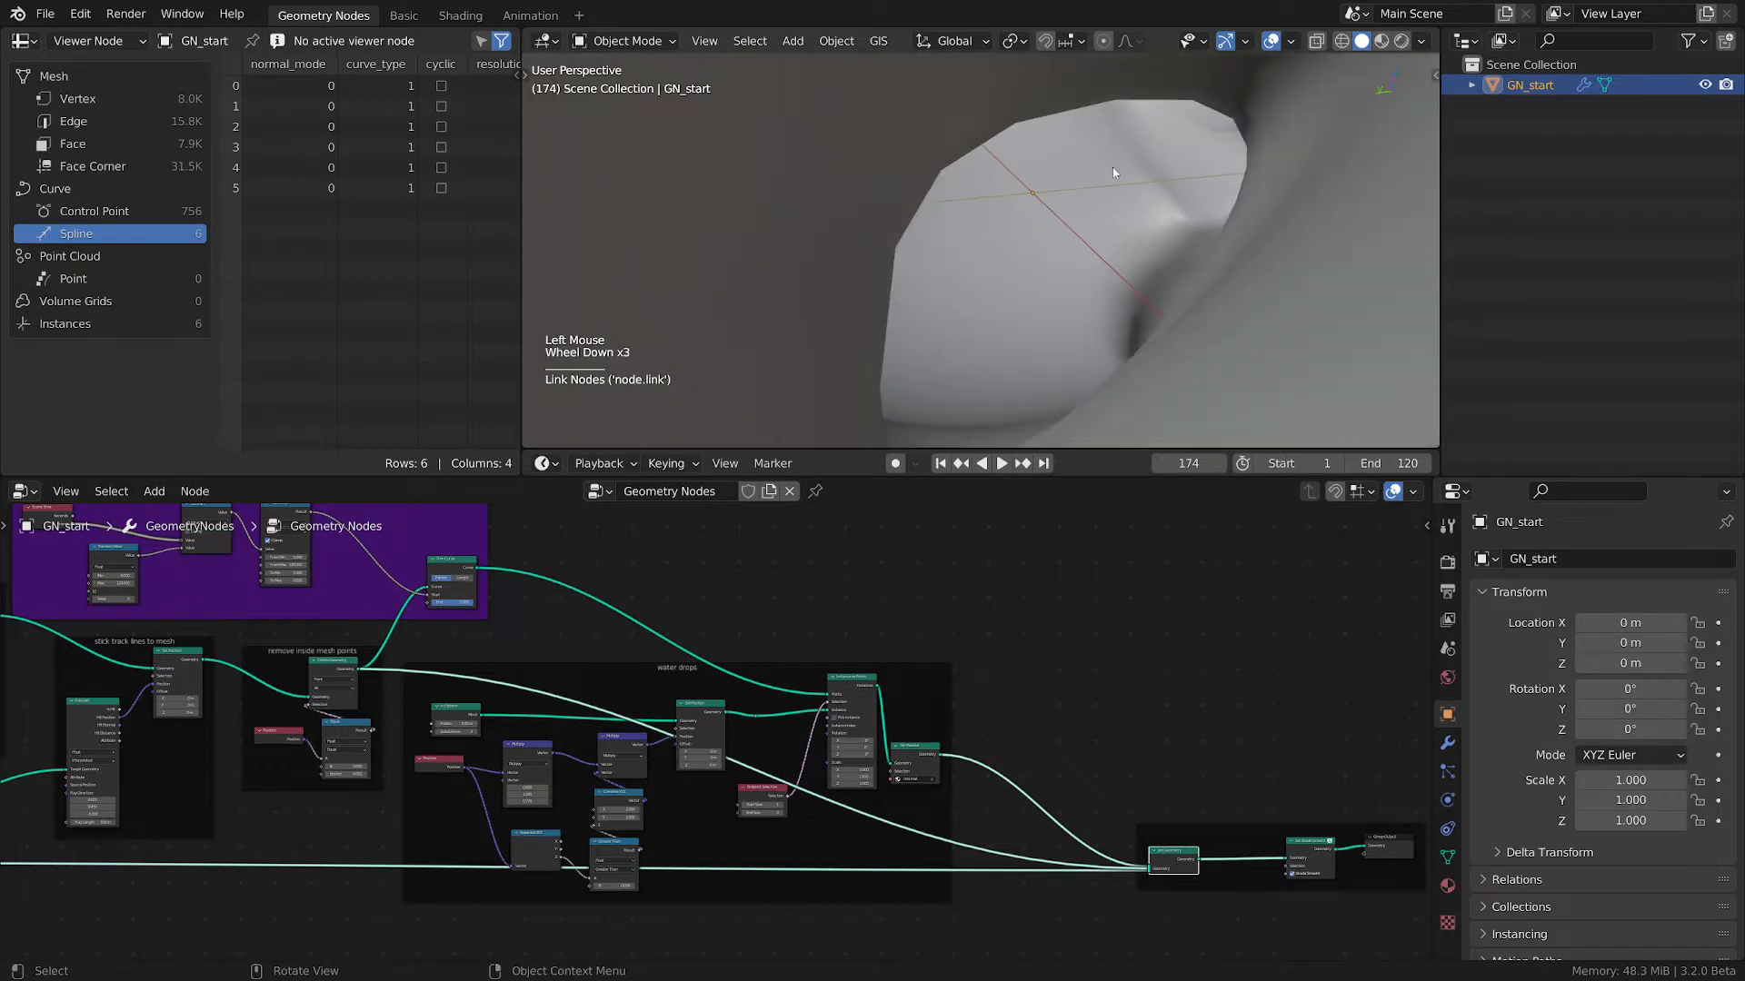
{"action": "middle_click_drag", "start_coordinate": [1125, 176], "coordinate": [1045, 227], "text": "shift"}
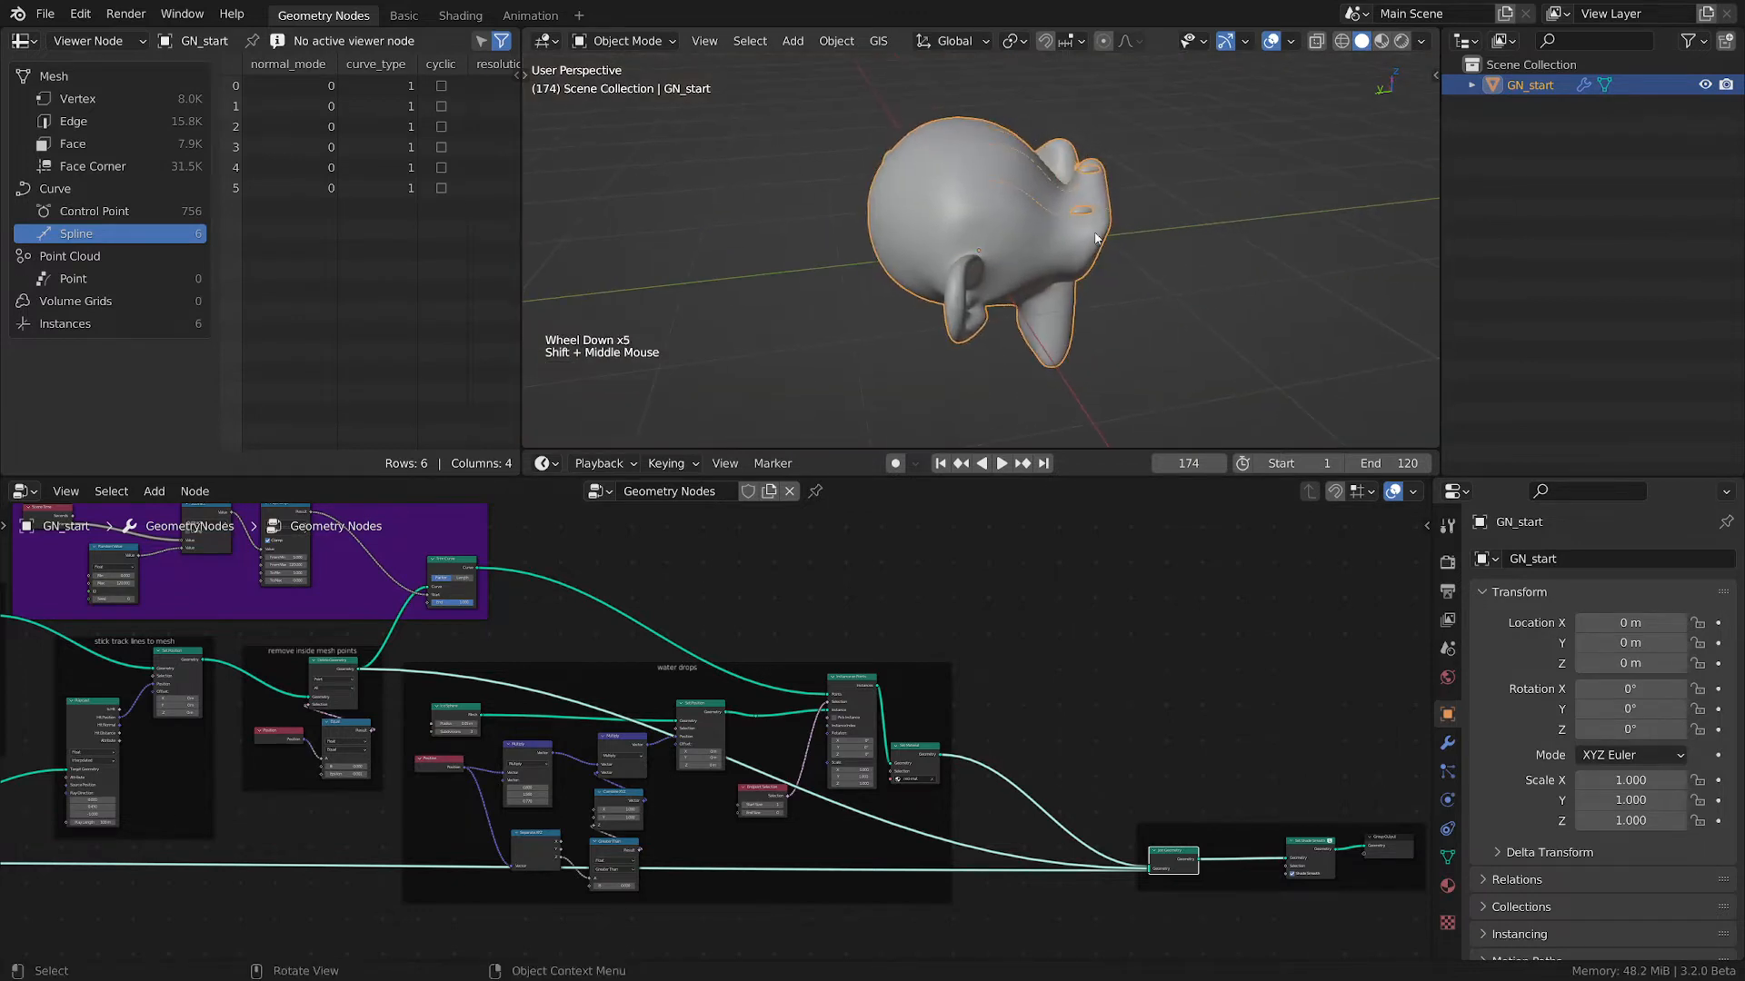
{"action": "key", "text": "z"}
{"action": "left_click", "coordinate": [1110, 384]}
{"action": "scroll", "coordinate": [1106, 336], "scroll_direction": "up", "scroll_amount": 2}
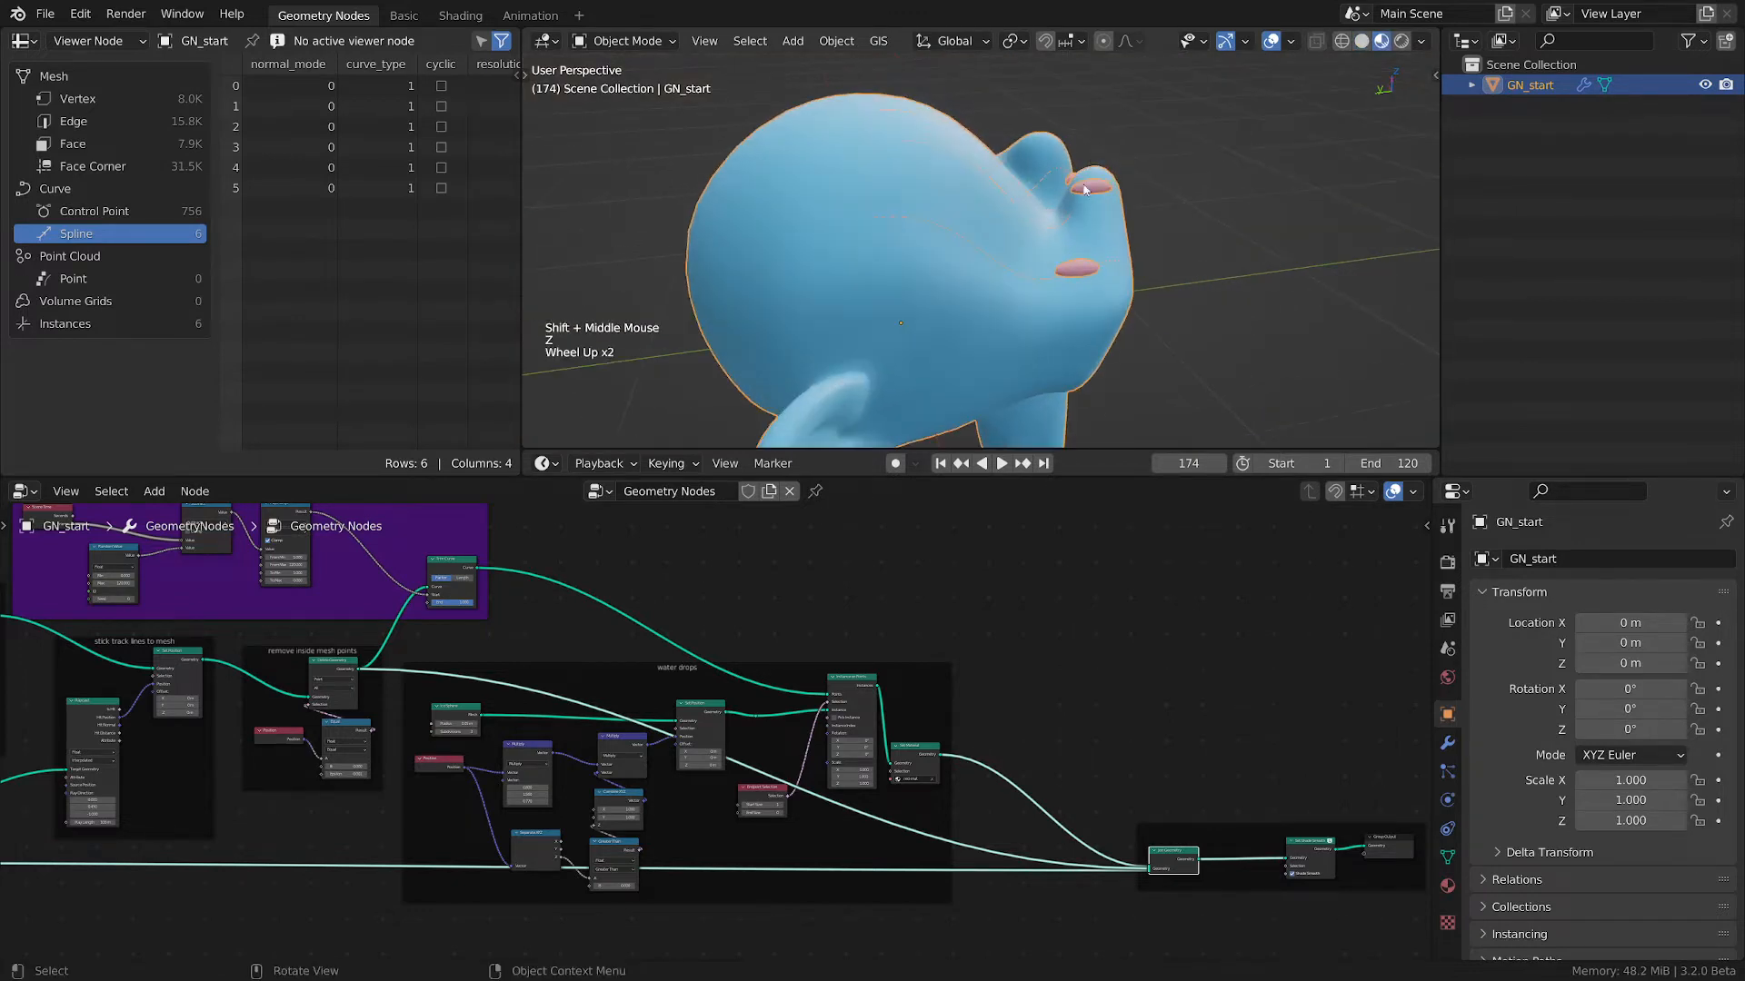
- Examine the flat-bottomed water drops on the model's surface from several angles
{"action": "middle_click_drag", "start_coordinate": [1107, 336], "coordinate": [825, 253]}
{"action": "scroll", "coordinate": [857, 309], "scroll_direction": "up", "scroll_amount": 1}
{"action": "scroll", "coordinate": [858, 309], "scroll_direction": "up", "scroll_amount": 2}
{"action": "middle_click_drag", "start_coordinate": [858, 309], "coordinate": [988, 304]}
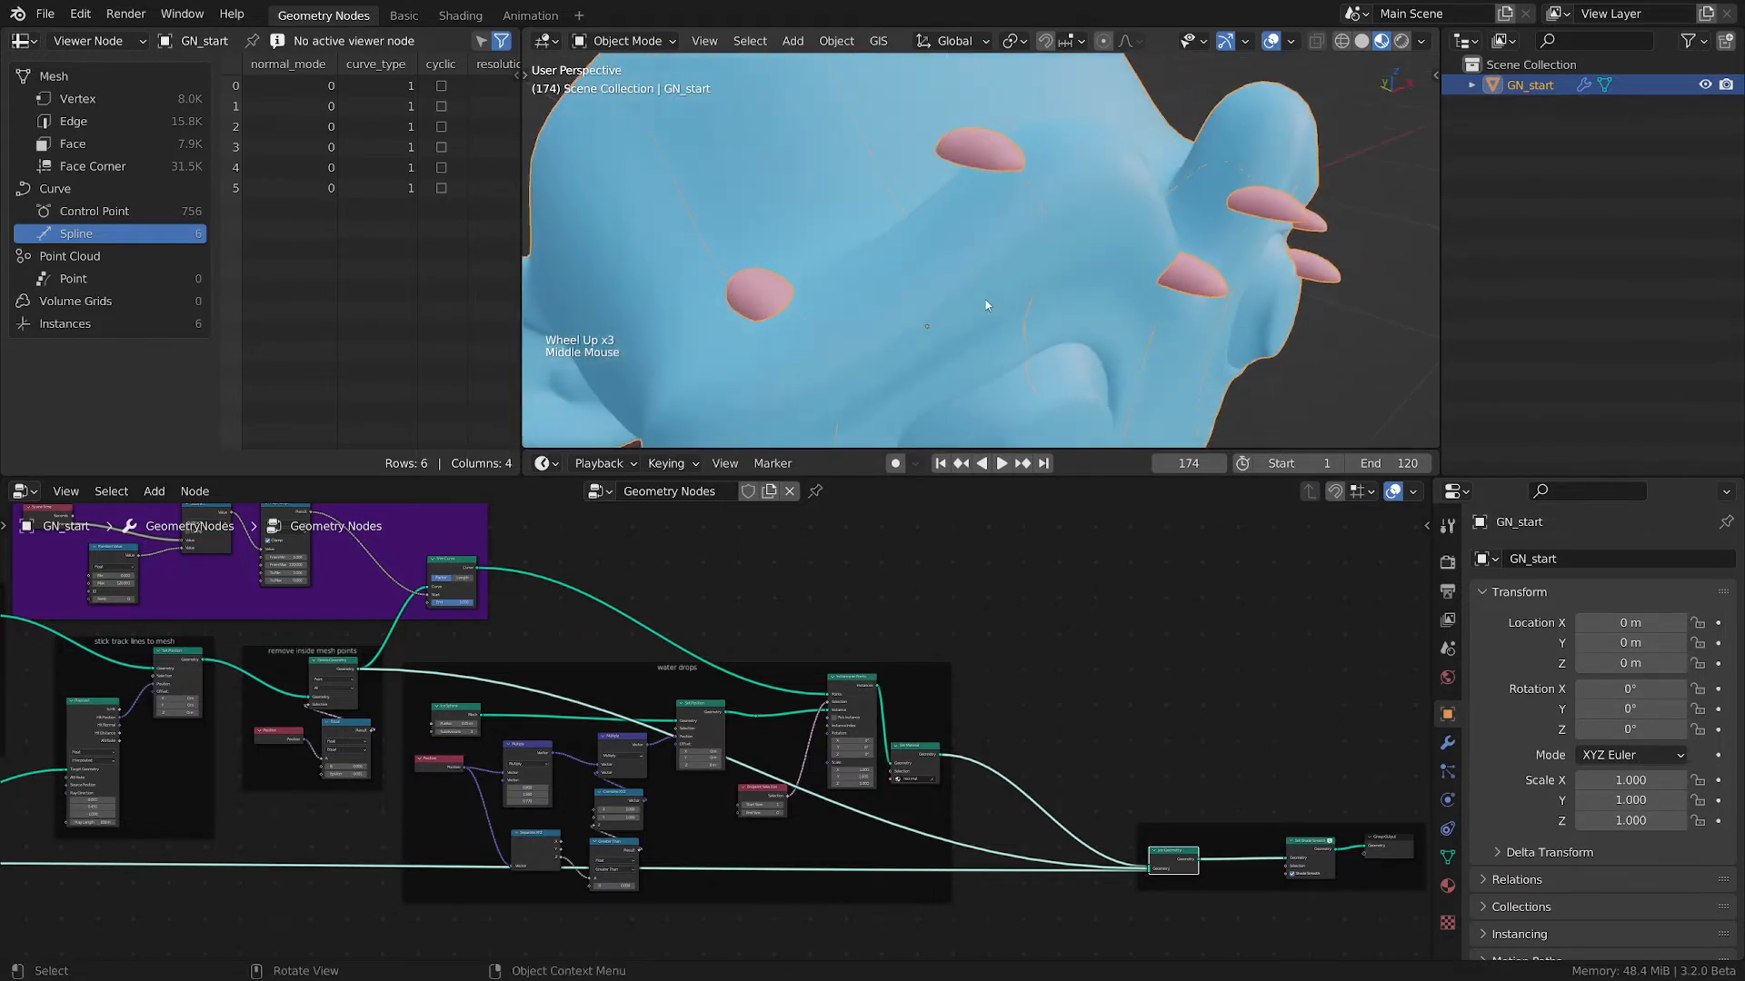
{"action": "scroll", "coordinate": [1034, 286], "scroll_direction": "down", "scroll_amount": 2}
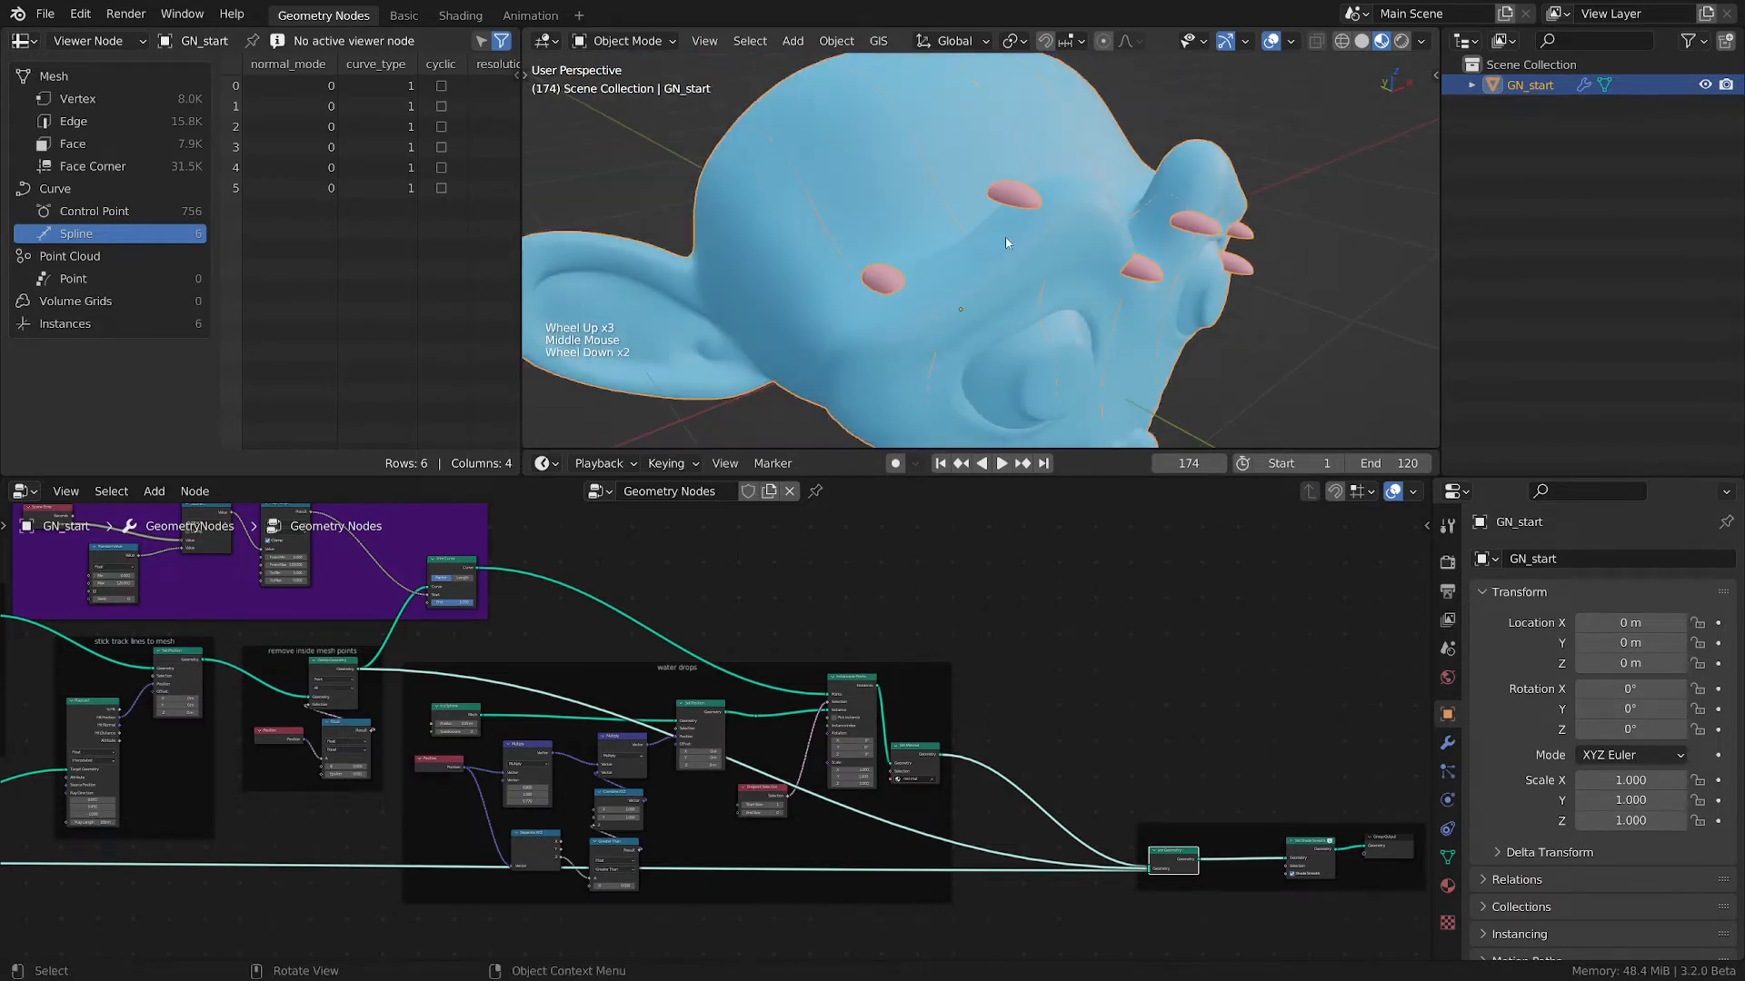
{"action": "middle_click_drag", "start_coordinate": [1006, 243], "coordinate": [1137, 204]}
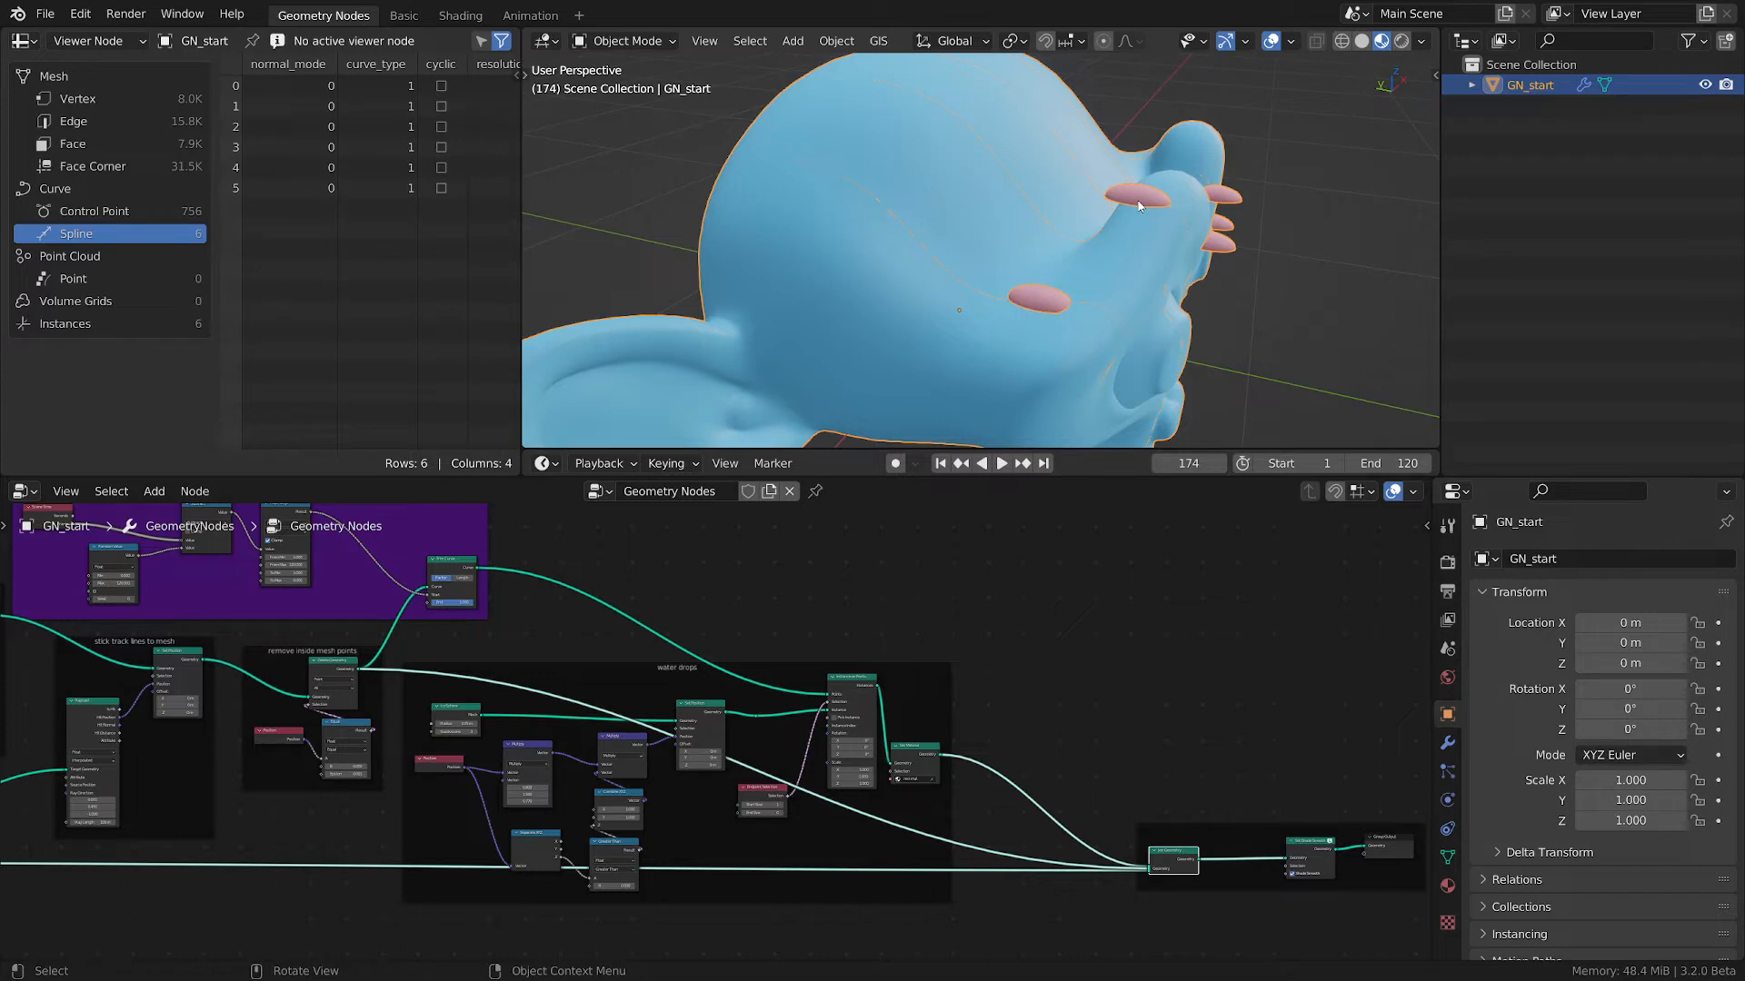
- Move the Set Material and Instance on Points nodes further along and place Endpoint Selection beside the Selection input of Instance on Points
{"action": "scroll", "coordinate": [950, 764], "scroll_direction": "up", "scroll_amount": 6}
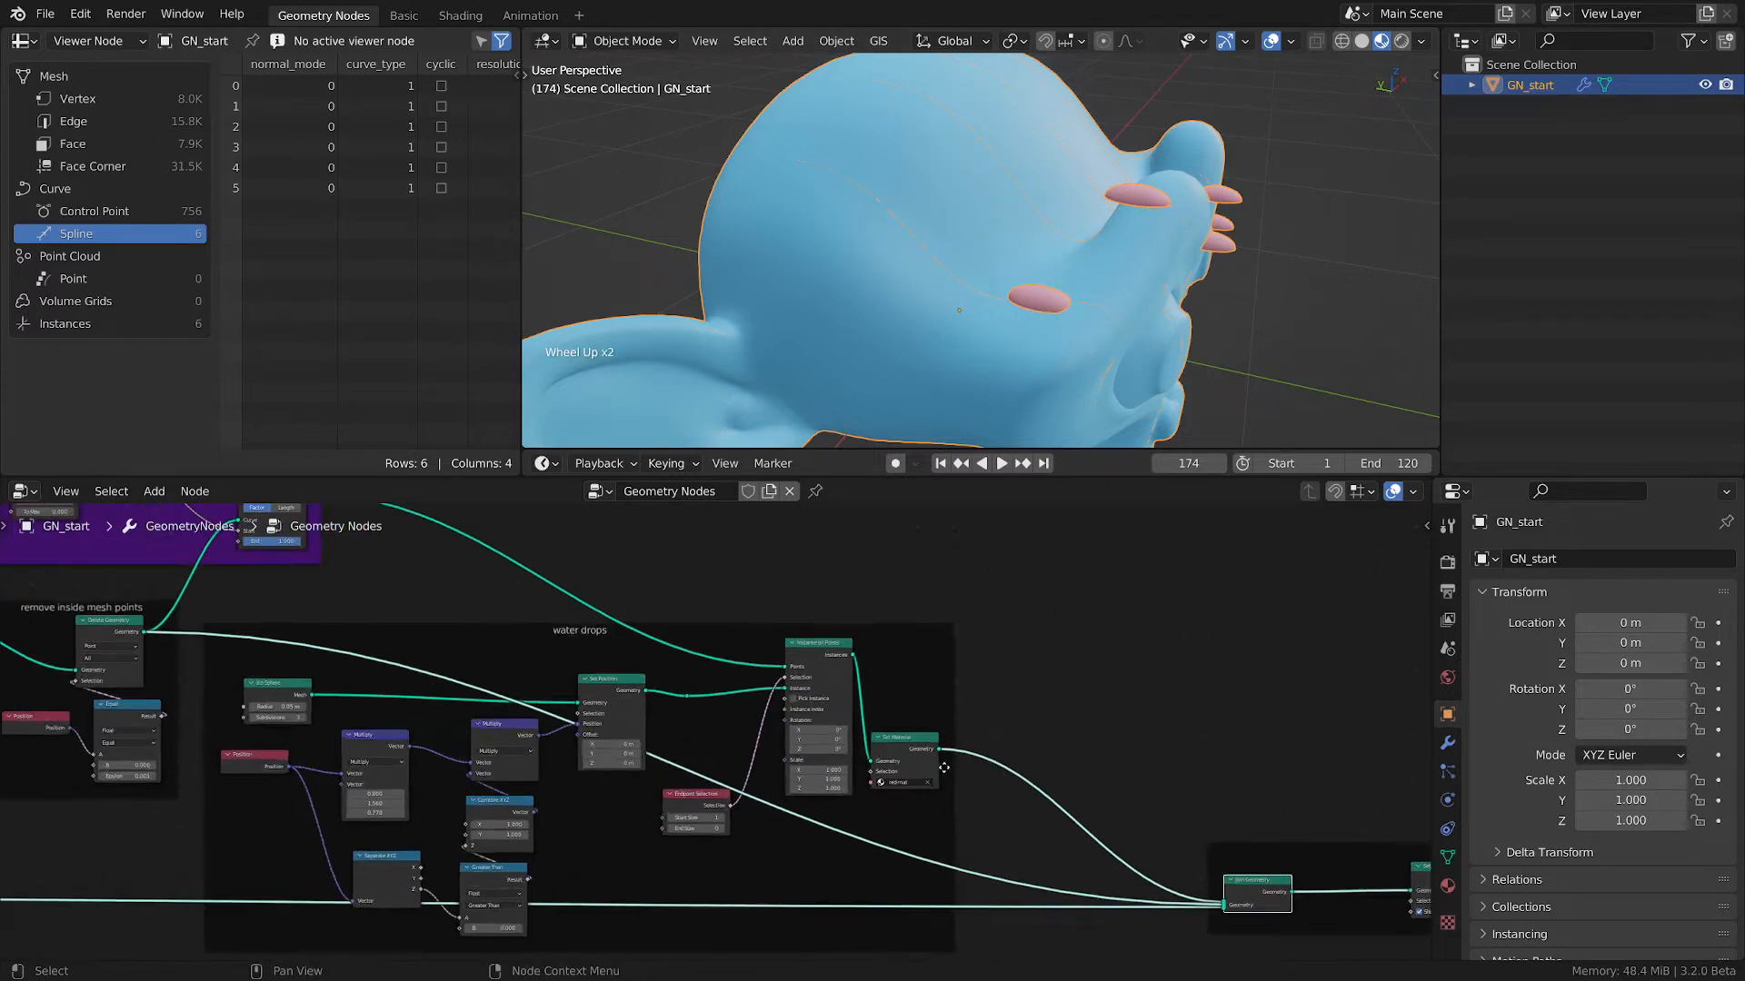
{"action": "left_click_drag", "start_coordinate": [878, 717], "coordinate": [1031, 704]}
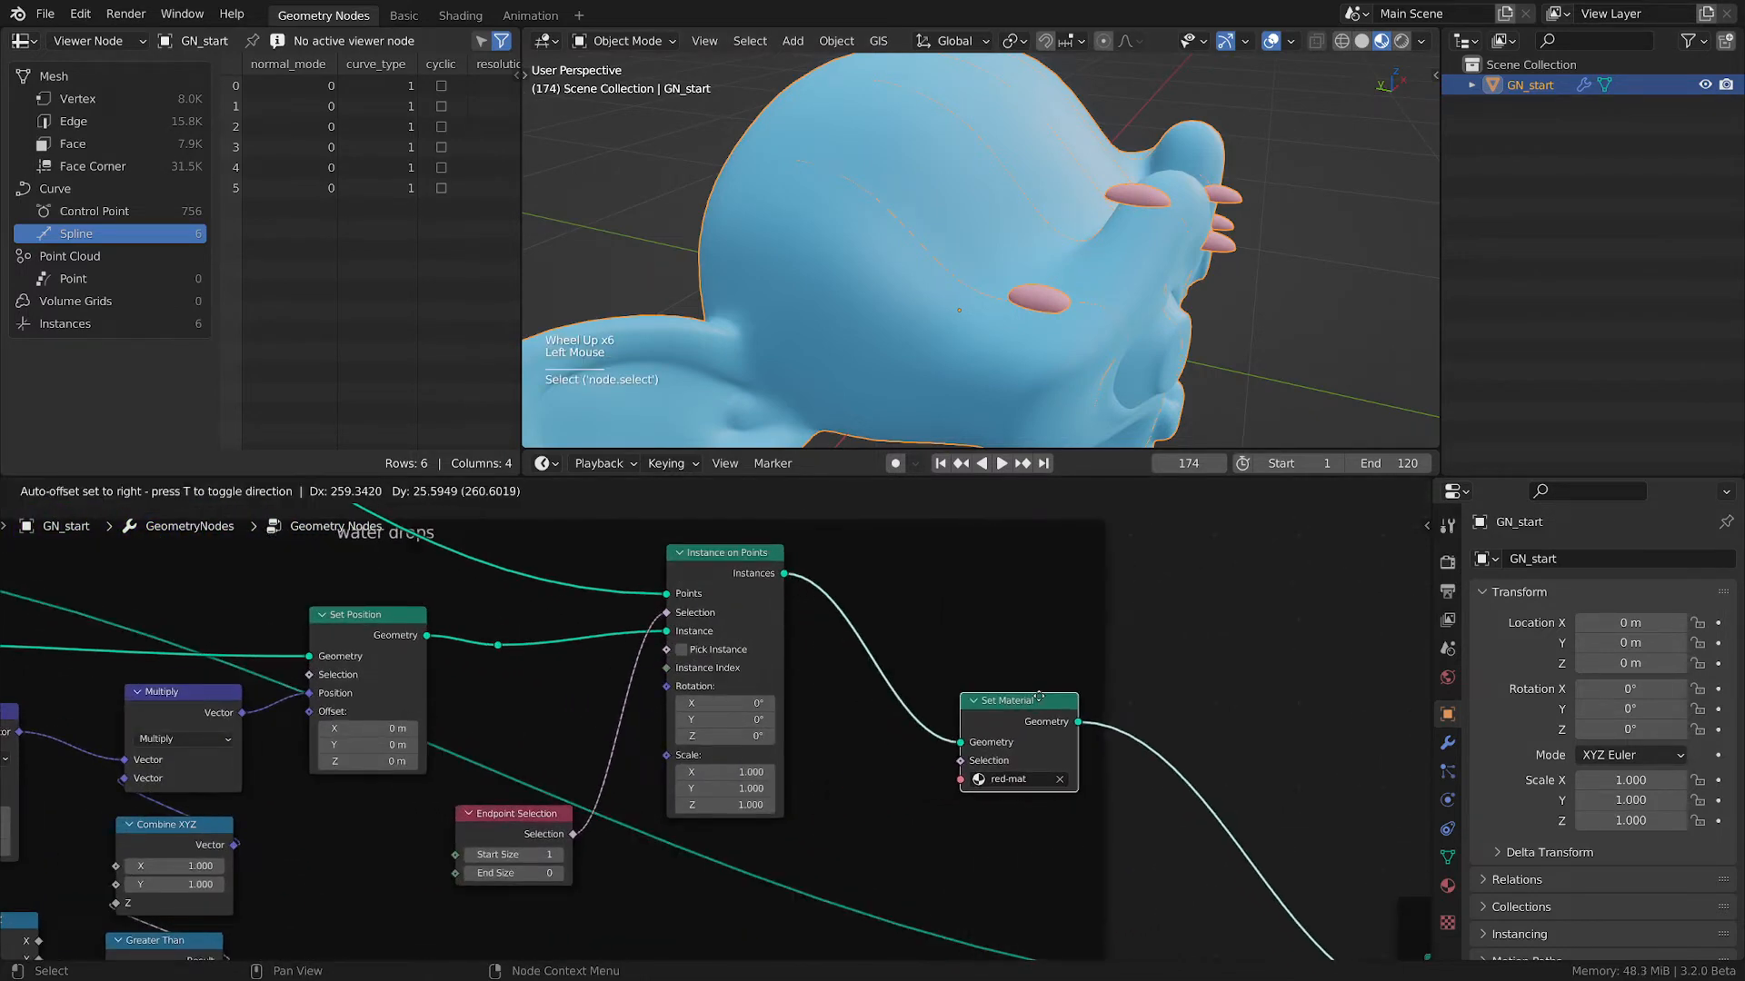
{"action": "left_click_drag", "start_coordinate": [727, 554], "coordinate": [866, 571]}
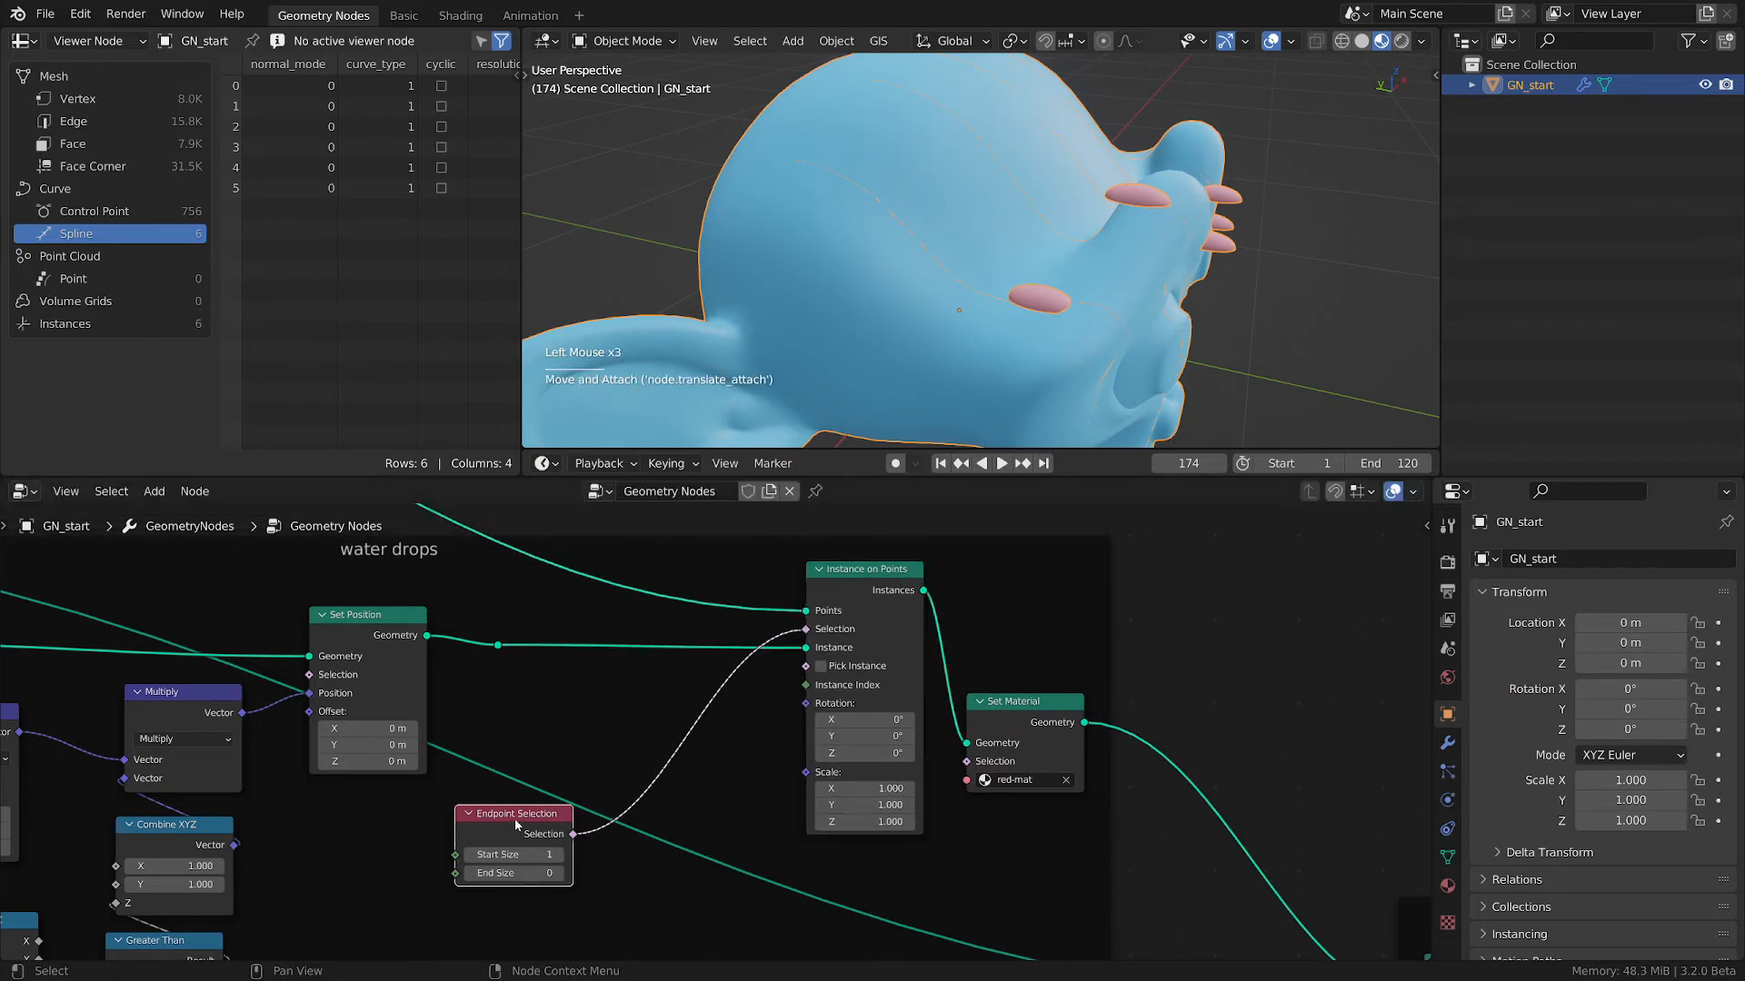
{"action": "left_click_drag", "start_coordinate": [538, 808], "coordinate": [625, 616]}
- Add a Random Value node to the water drops frame and link its Value to the Scale of Instance on Points
{"action": "middle_click_drag", "start_coordinate": [1066, 192], "coordinate": [1150, 251]}
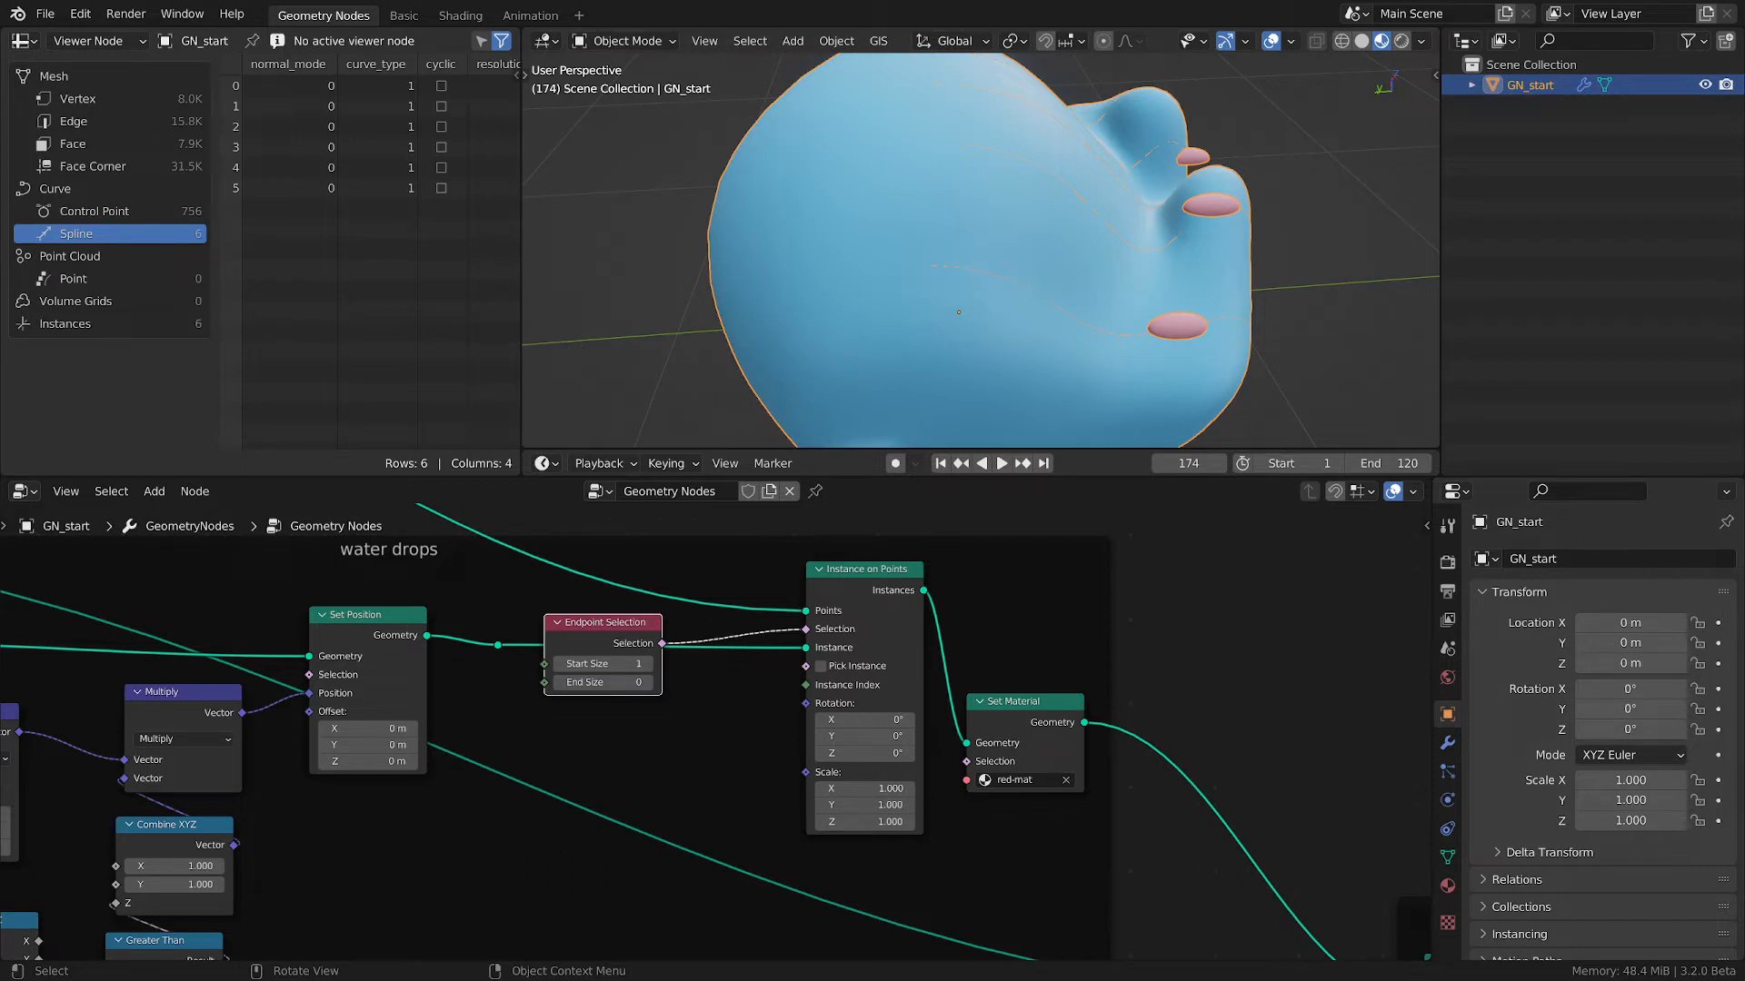
{"action": "middle_click_drag", "start_coordinate": [832, 740], "coordinate": [909, 737]}
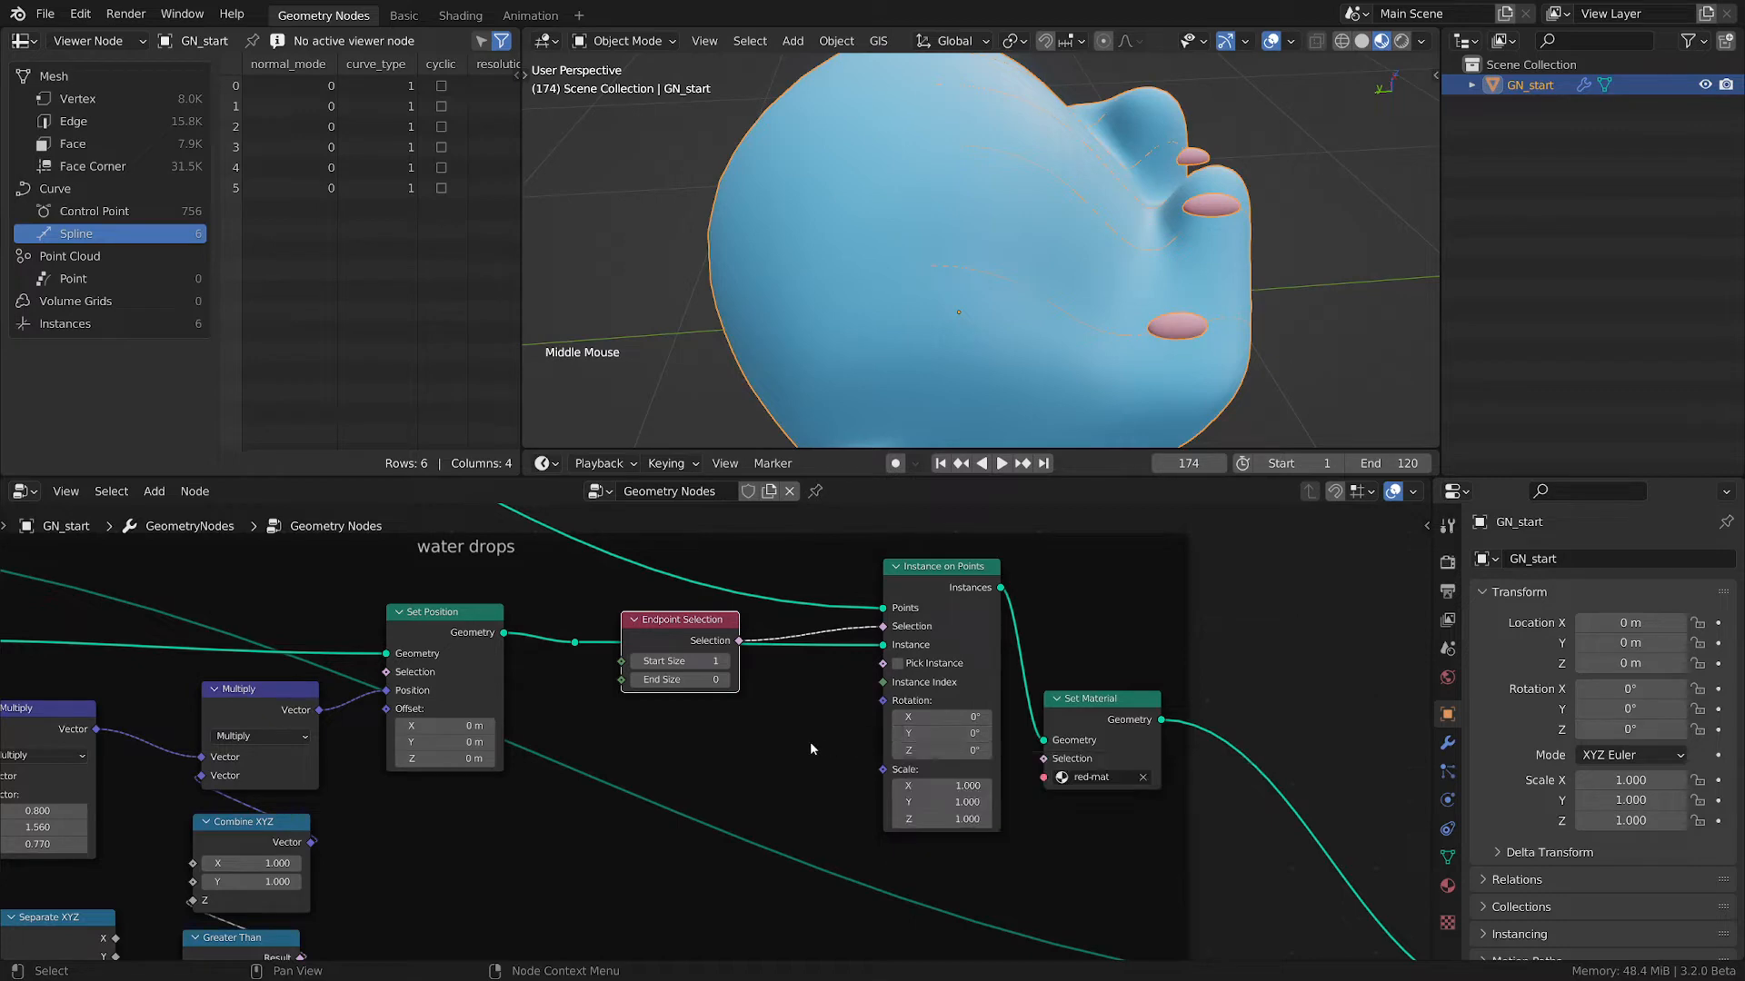
{"action": "left_click", "coordinate": [761, 752]}
{"action": "key", "text": "shift+a"}
{"action": "mouse_move", "coordinate": [725, 757]}
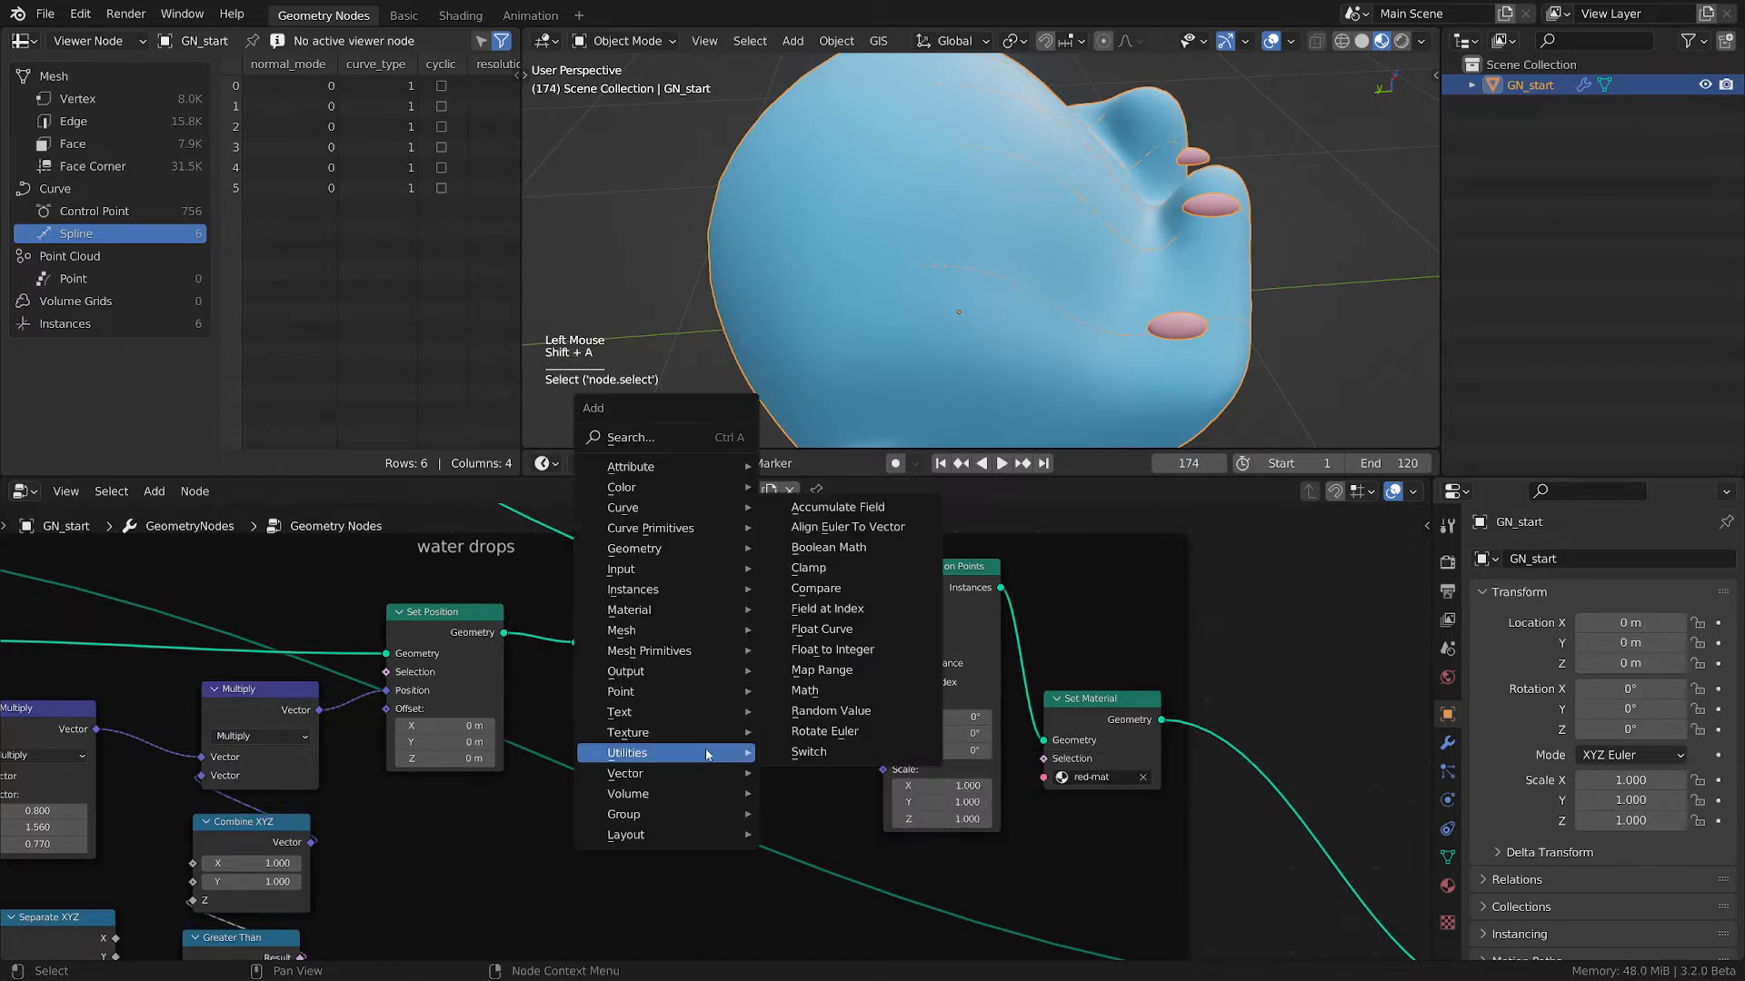
{"action": "left_click", "coordinate": [831, 711]}
{"action": "left_click", "coordinate": [625, 856]}
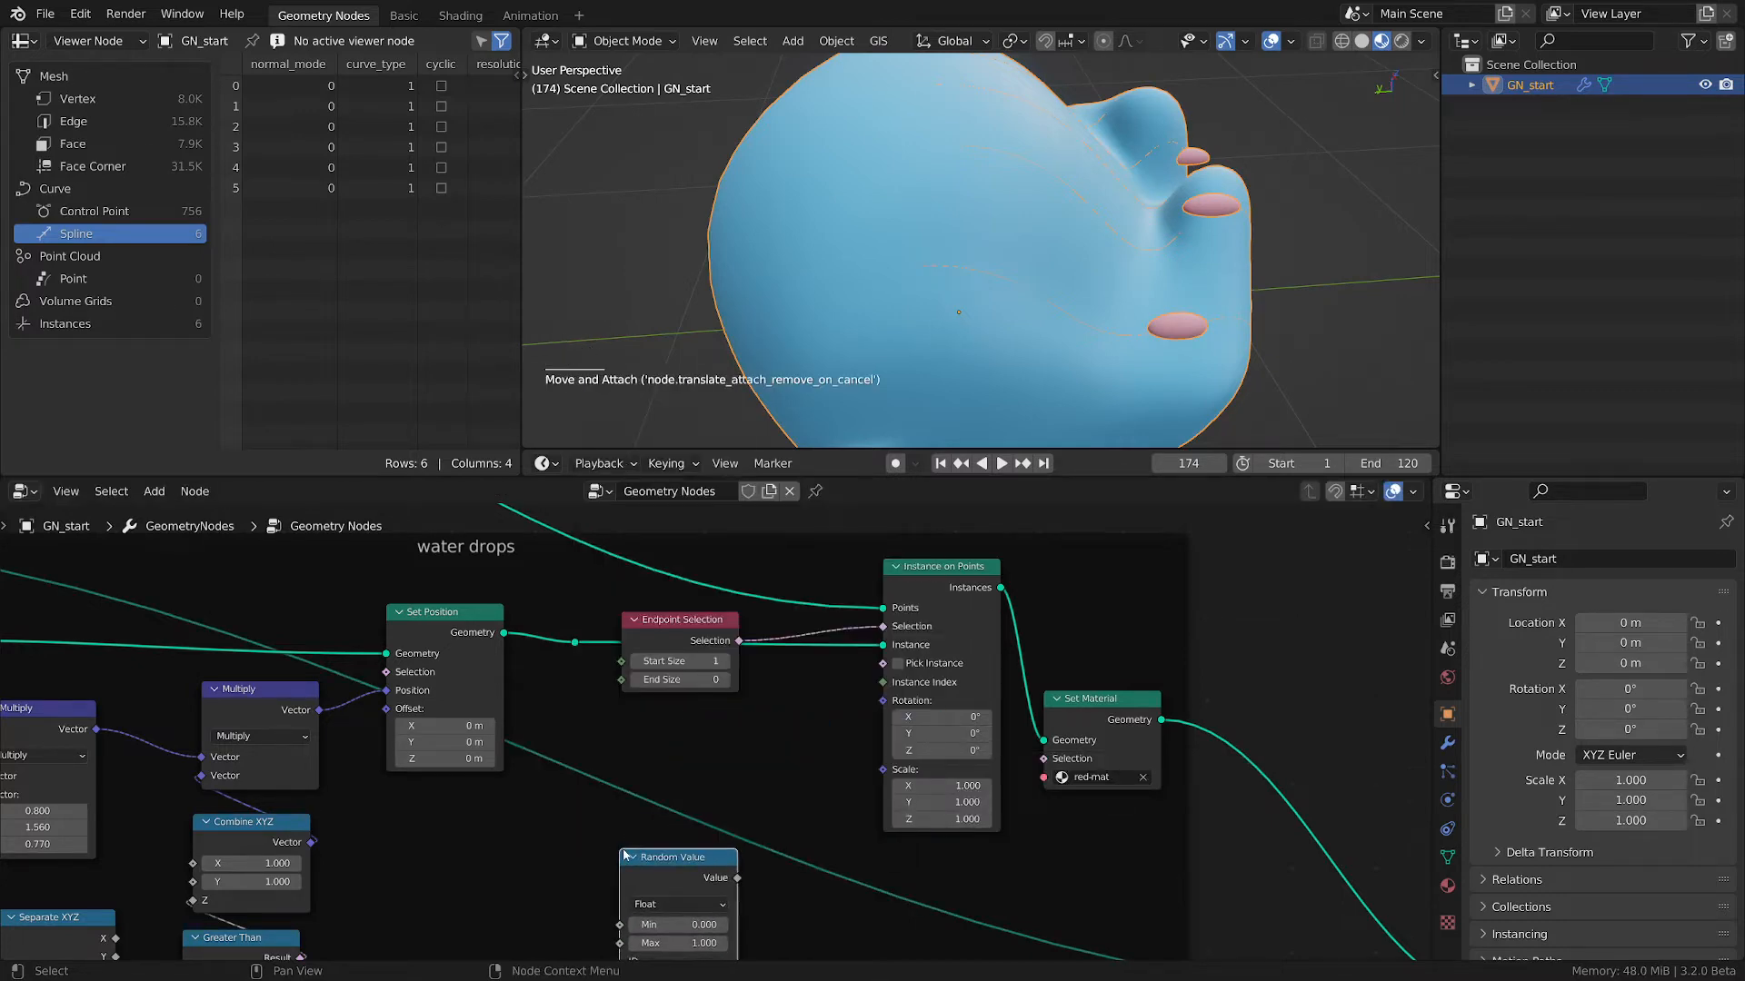
{"action": "middle_click_drag", "start_coordinate": [763, 875], "coordinate": [804, 775]}
{"action": "middle_click_drag", "start_coordinate": [1104, 371], "coordinate": [1111, 313]}
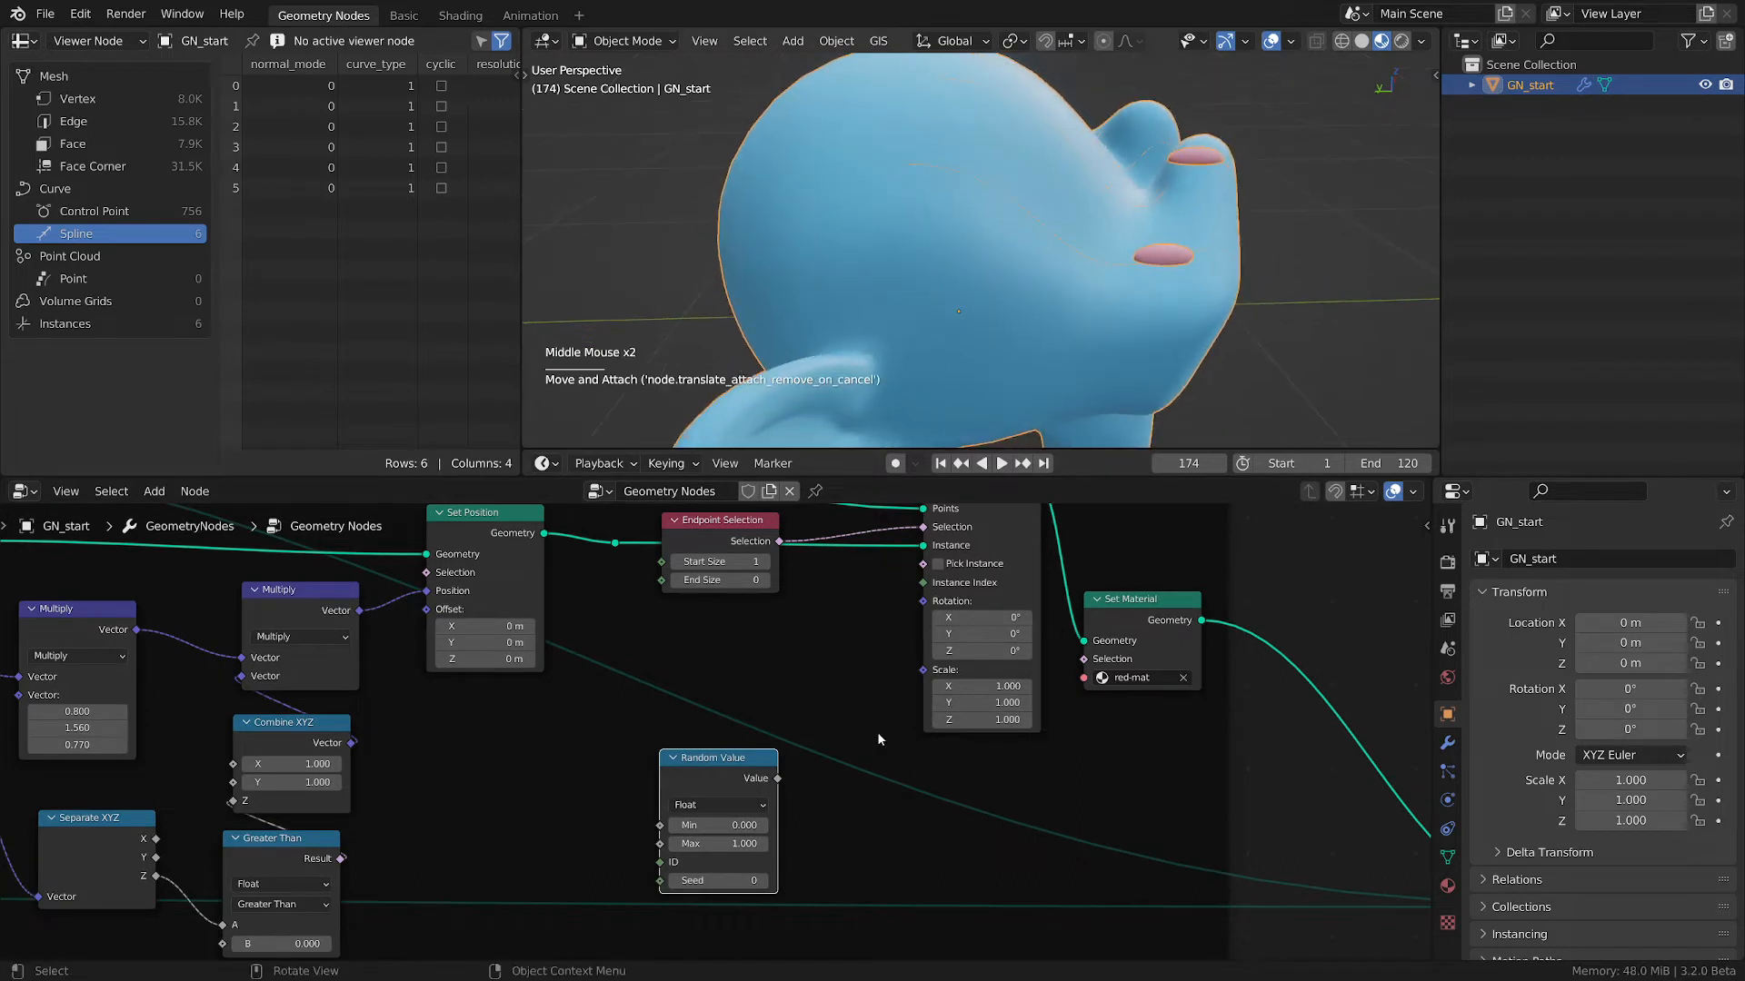
{"action": "left_click_drag", "start_coordinate": [779, 779], "coordinate": [923, 670]}
{"action": "left_click_drag", "start_coordinate": [738, 758], "coordinate": [839, 635]}
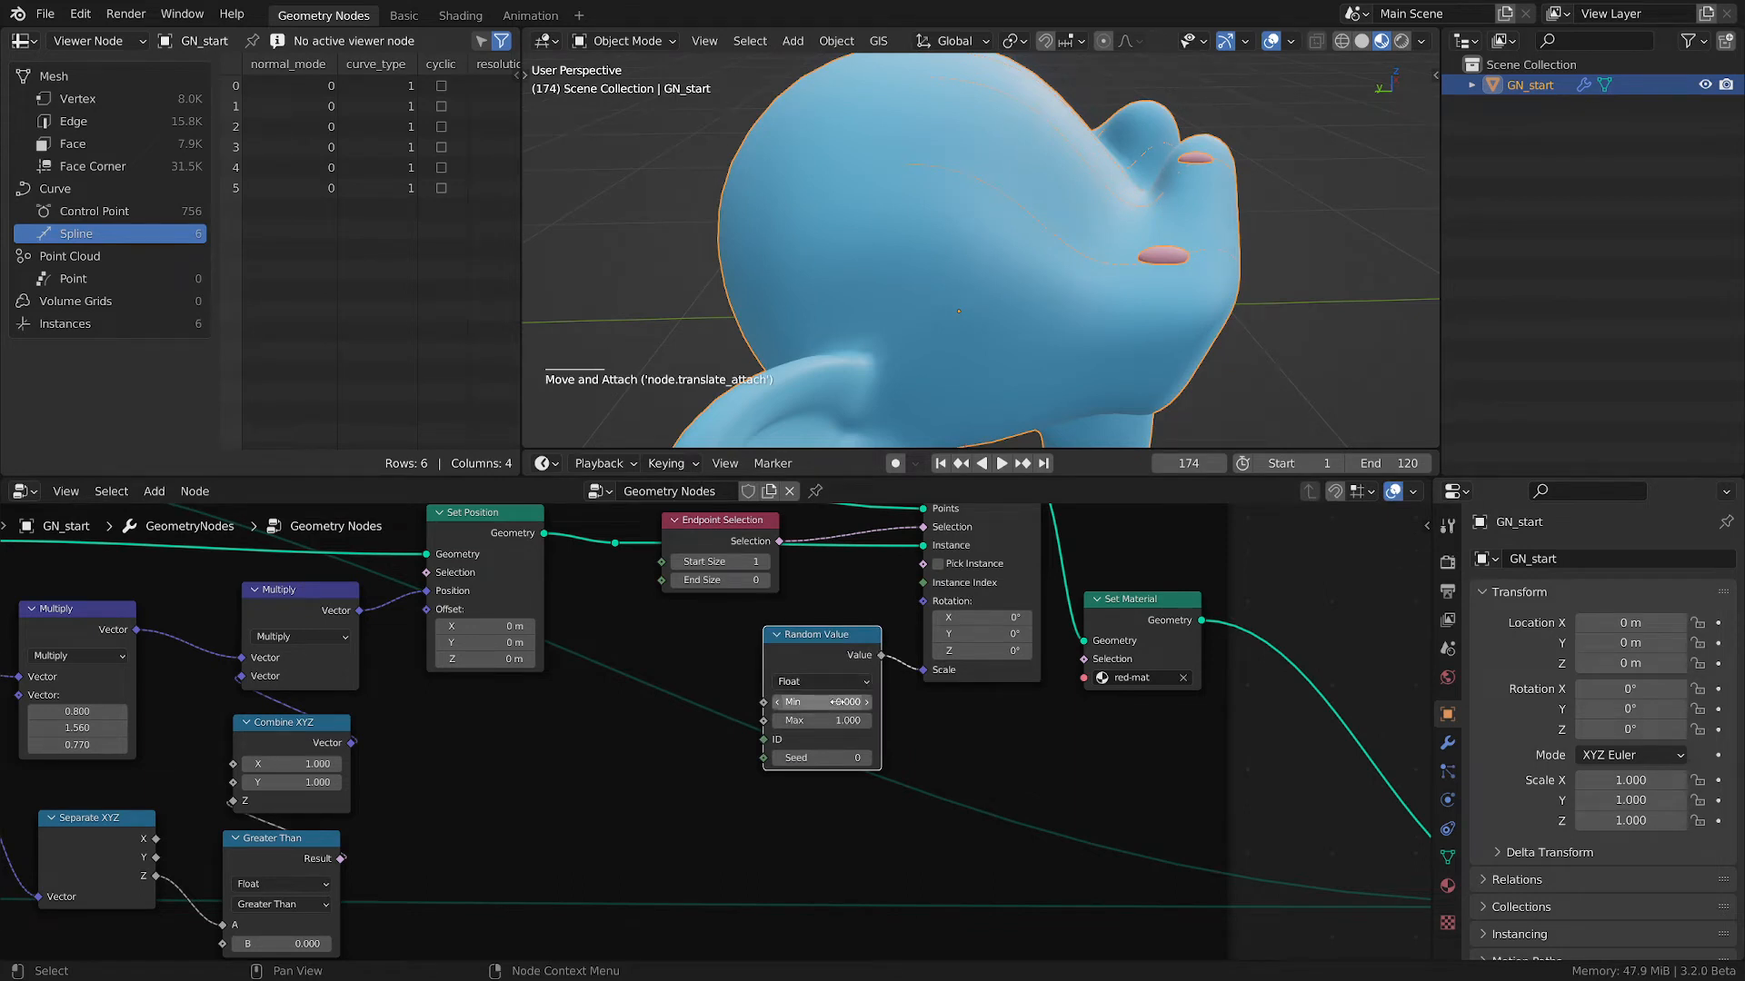
- Set the Random Value node's Min to 0.75 and check the drop sizes on the model
{"action": "left_click", "coordinate": [834, 702]}
{"action": "type", "text": "0"}
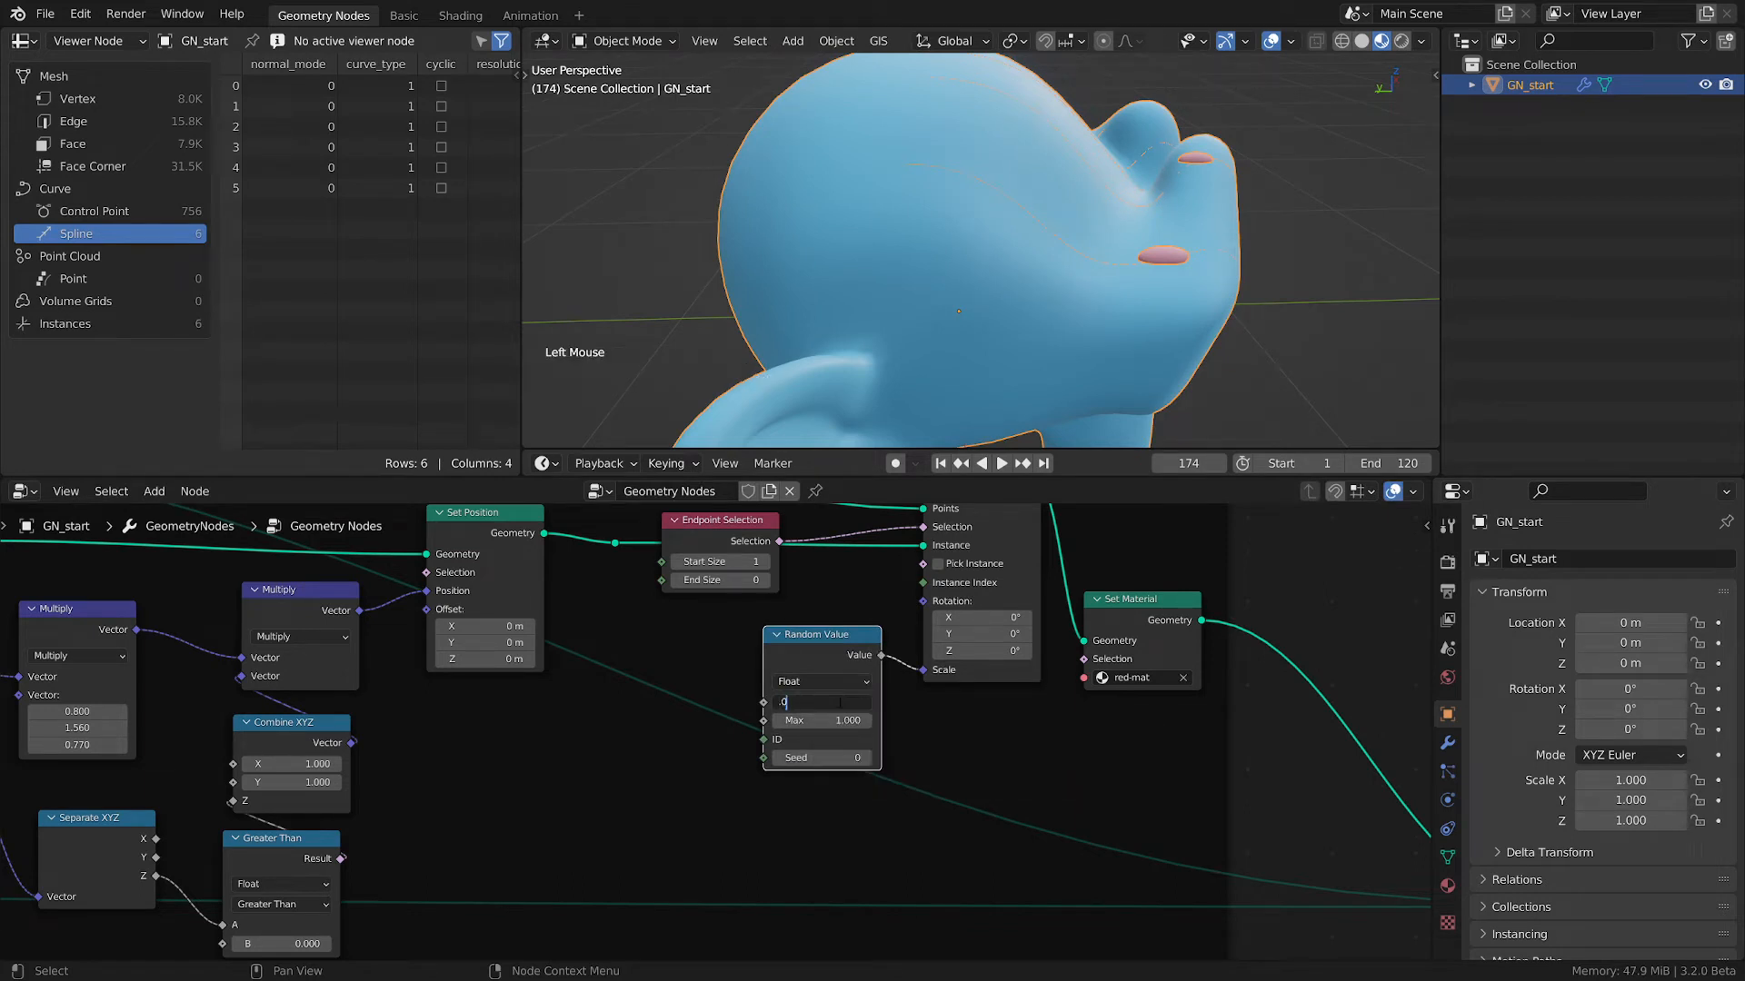
{"action": "key", "text": "Return"}
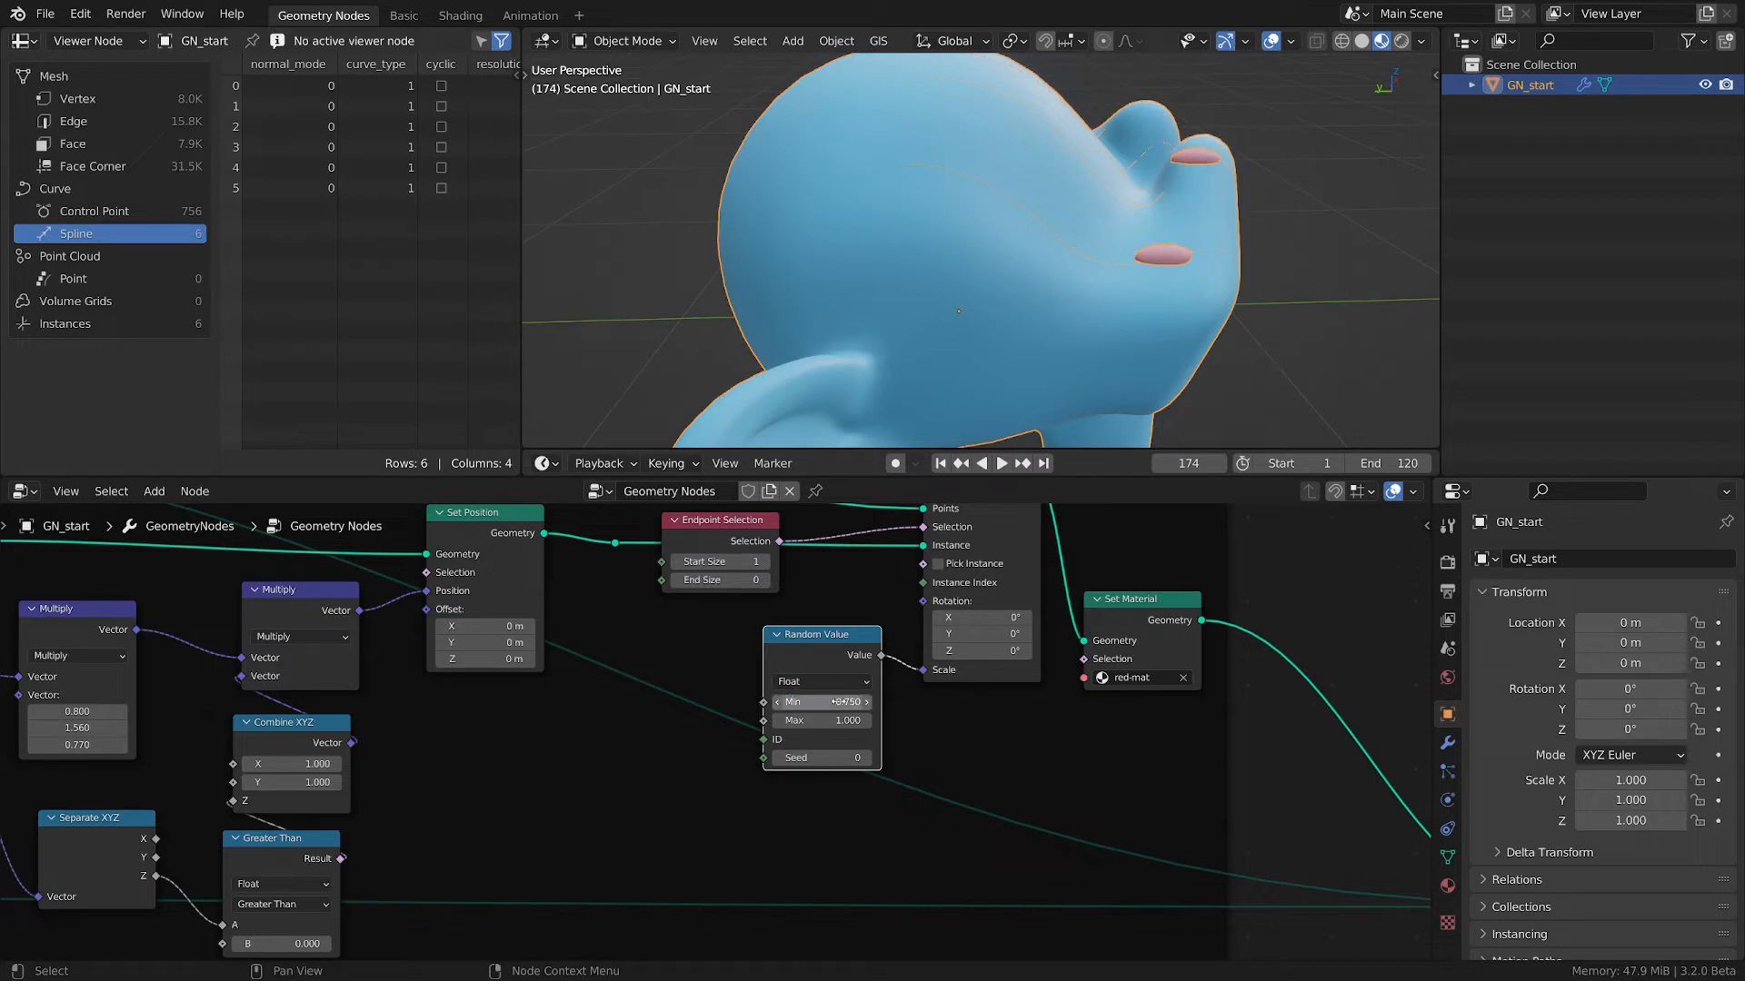
{"action": "middle_click_drag", "start_coordinate": [967, 293], "coordinate": [1089, 307]}
{"action": "scroll", "coordinate": [1054, 218], "scroll_direction": "down", "scroll_amount": 1}
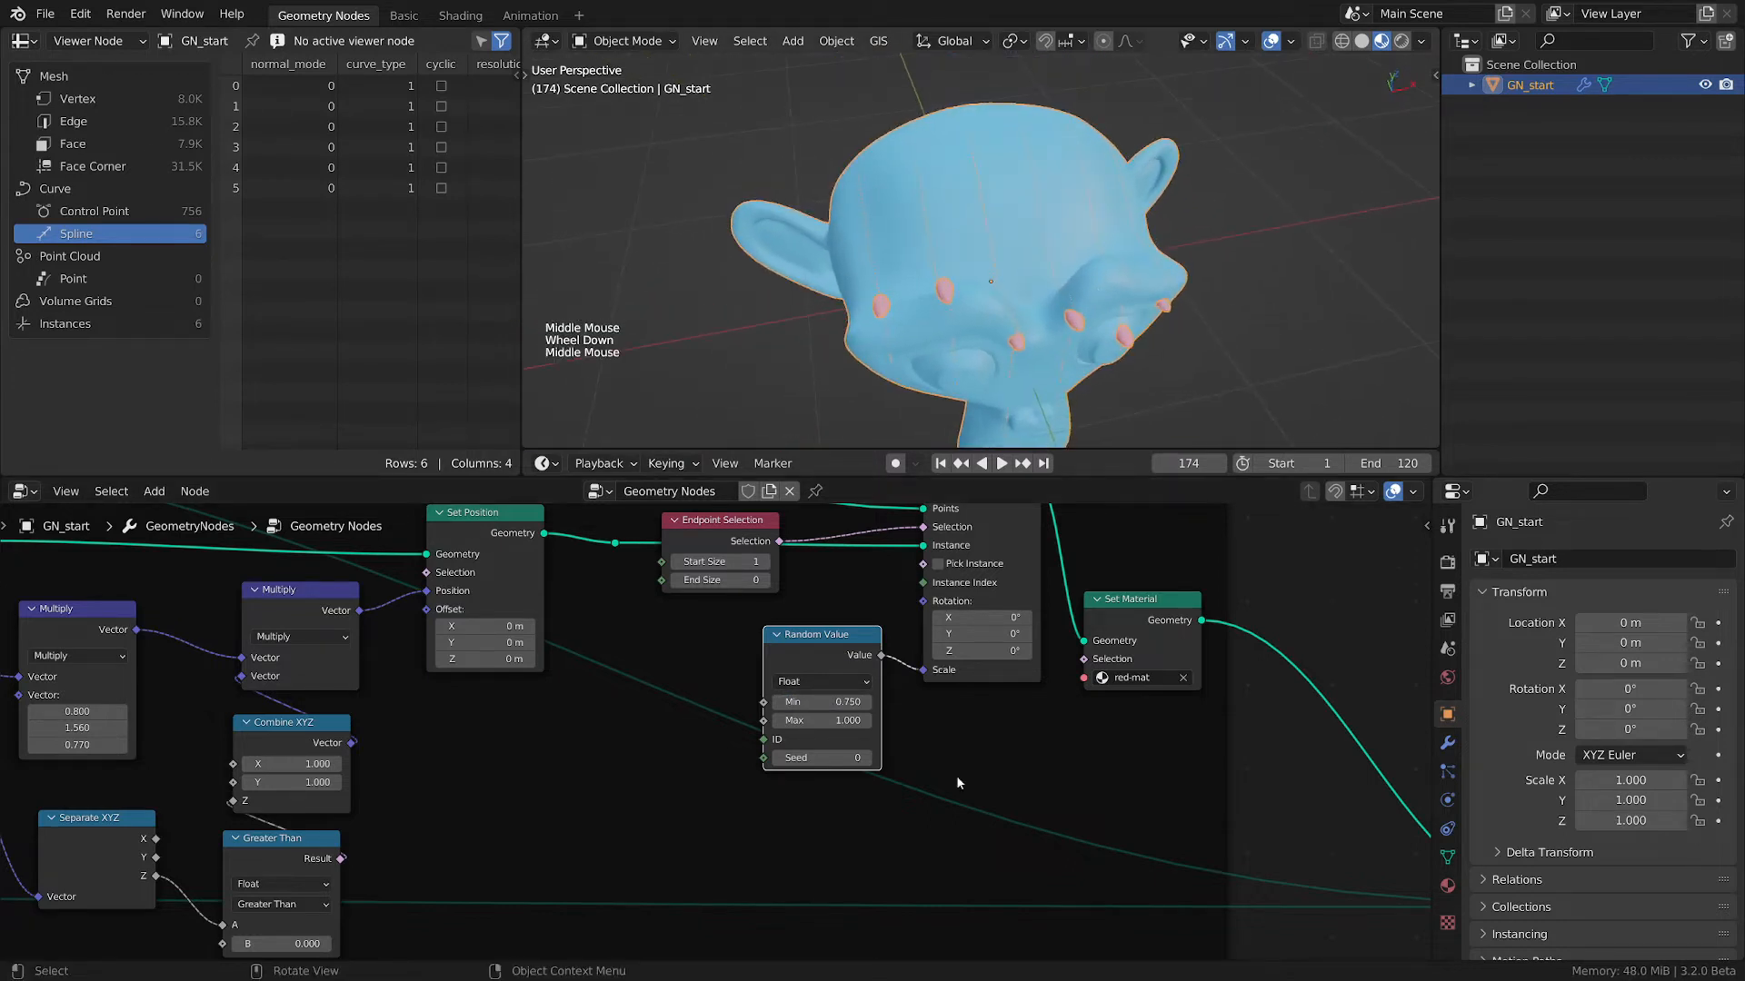
- Try Random Value seeds up to 5 for the drop scale and return the seed to 0
{"action": "left_click", "coordinate": [865, 759]}
{"action": "left_click", "coordinate": [865, 758]}
{"action": "left_click", "coordinate": [865, 758]}
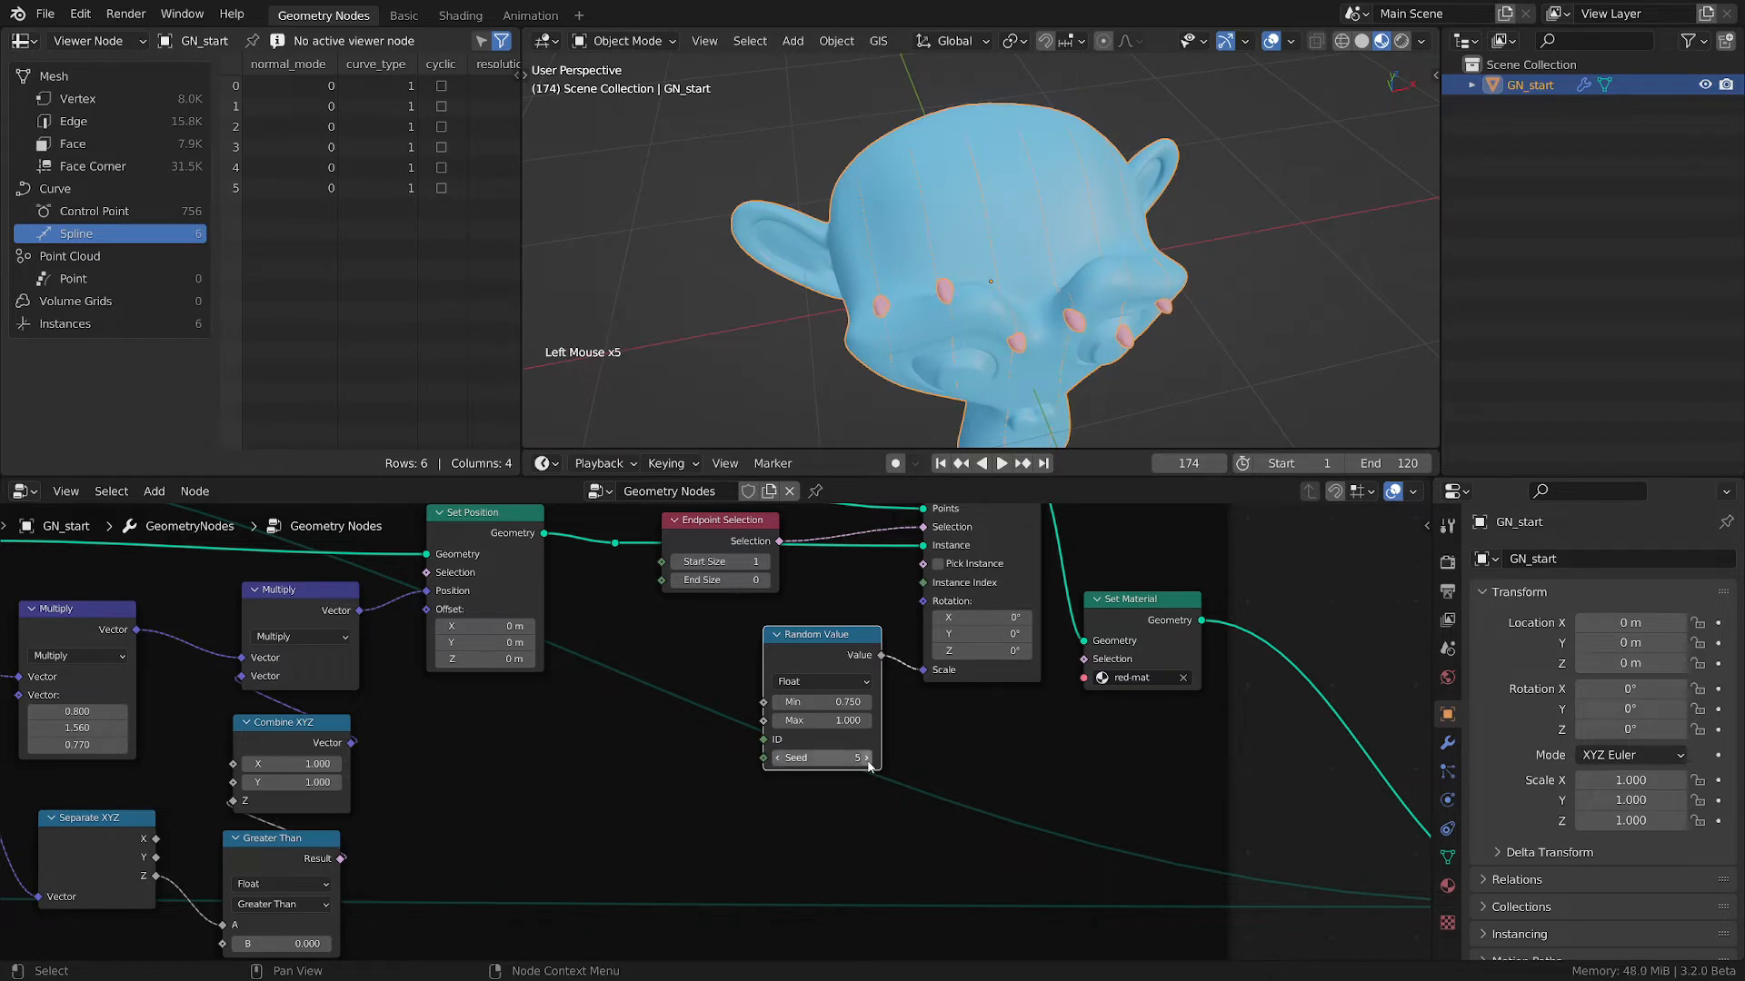
{"action": "left_click", "coordinate": [778, 758]}
{"action": "left_click", "coordinate": [778, 758]}
{"action": "left_click", "coordinate": [778, 758]}
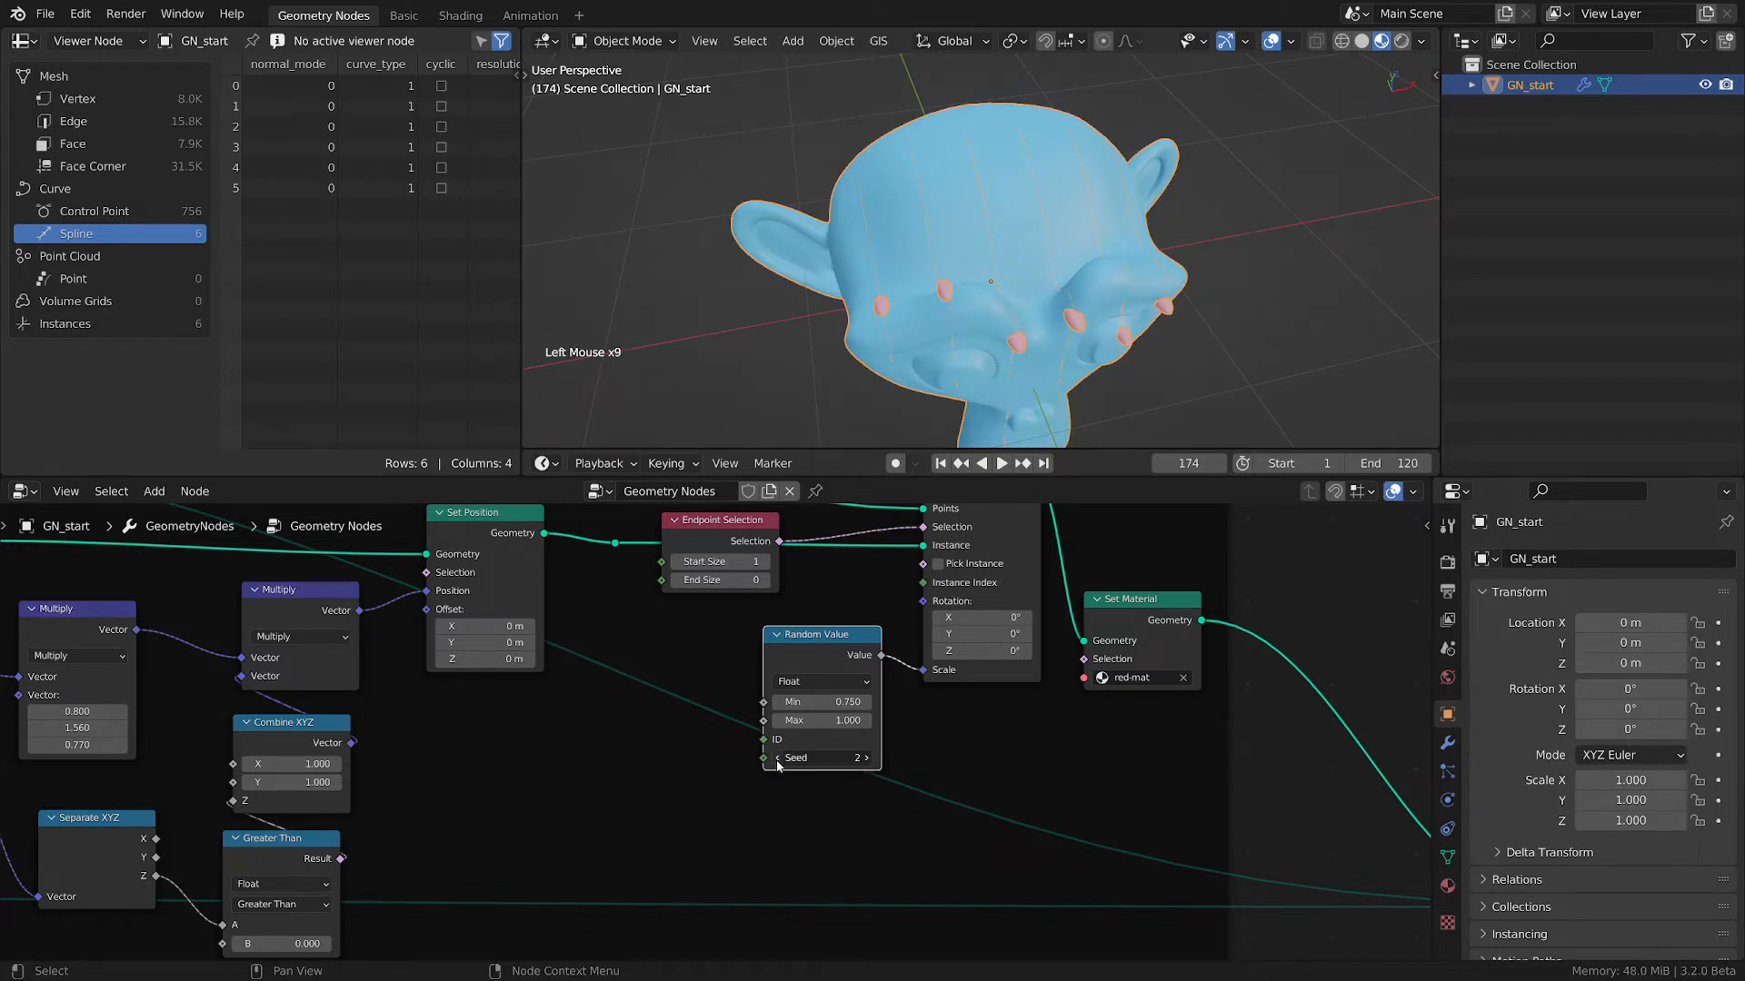
{"action": "left_click", "coordinate": [778, 757]}
{"action": "left_click", "coordinate": [778, 758]}
{"action": "middle_click_drag", "start_coordinate": [1163, 272], "coordinate": [1224, 299]}
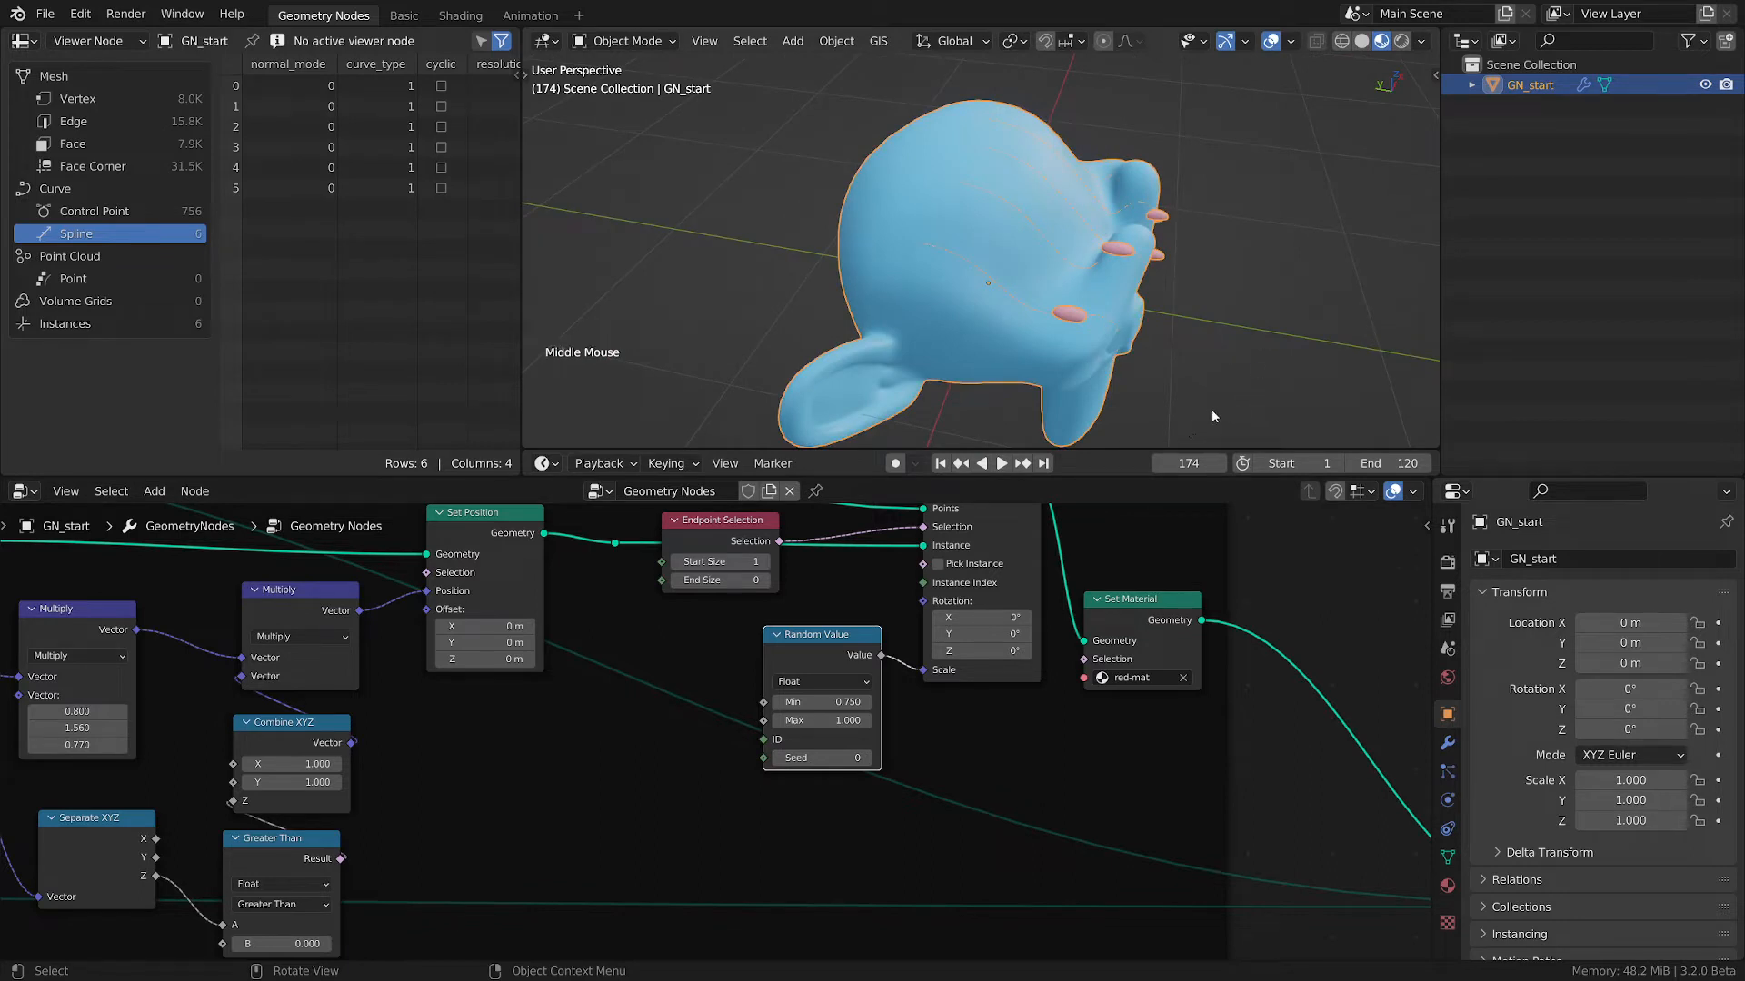
- Tidy the Random Value and Endpoint Selection nodes beside the Instance on Points node
{"action": "left_click_drag", "start_coordinate": [835, 634], "coordinate": [855, 609]}
{"action": "left_click_drag", "start_coordinate": [705, 521], "coordinate": [719, 546]}
{"action": "left_click_drag", "start_coordinate": [818, 640], "coordinate": [808, 626]}
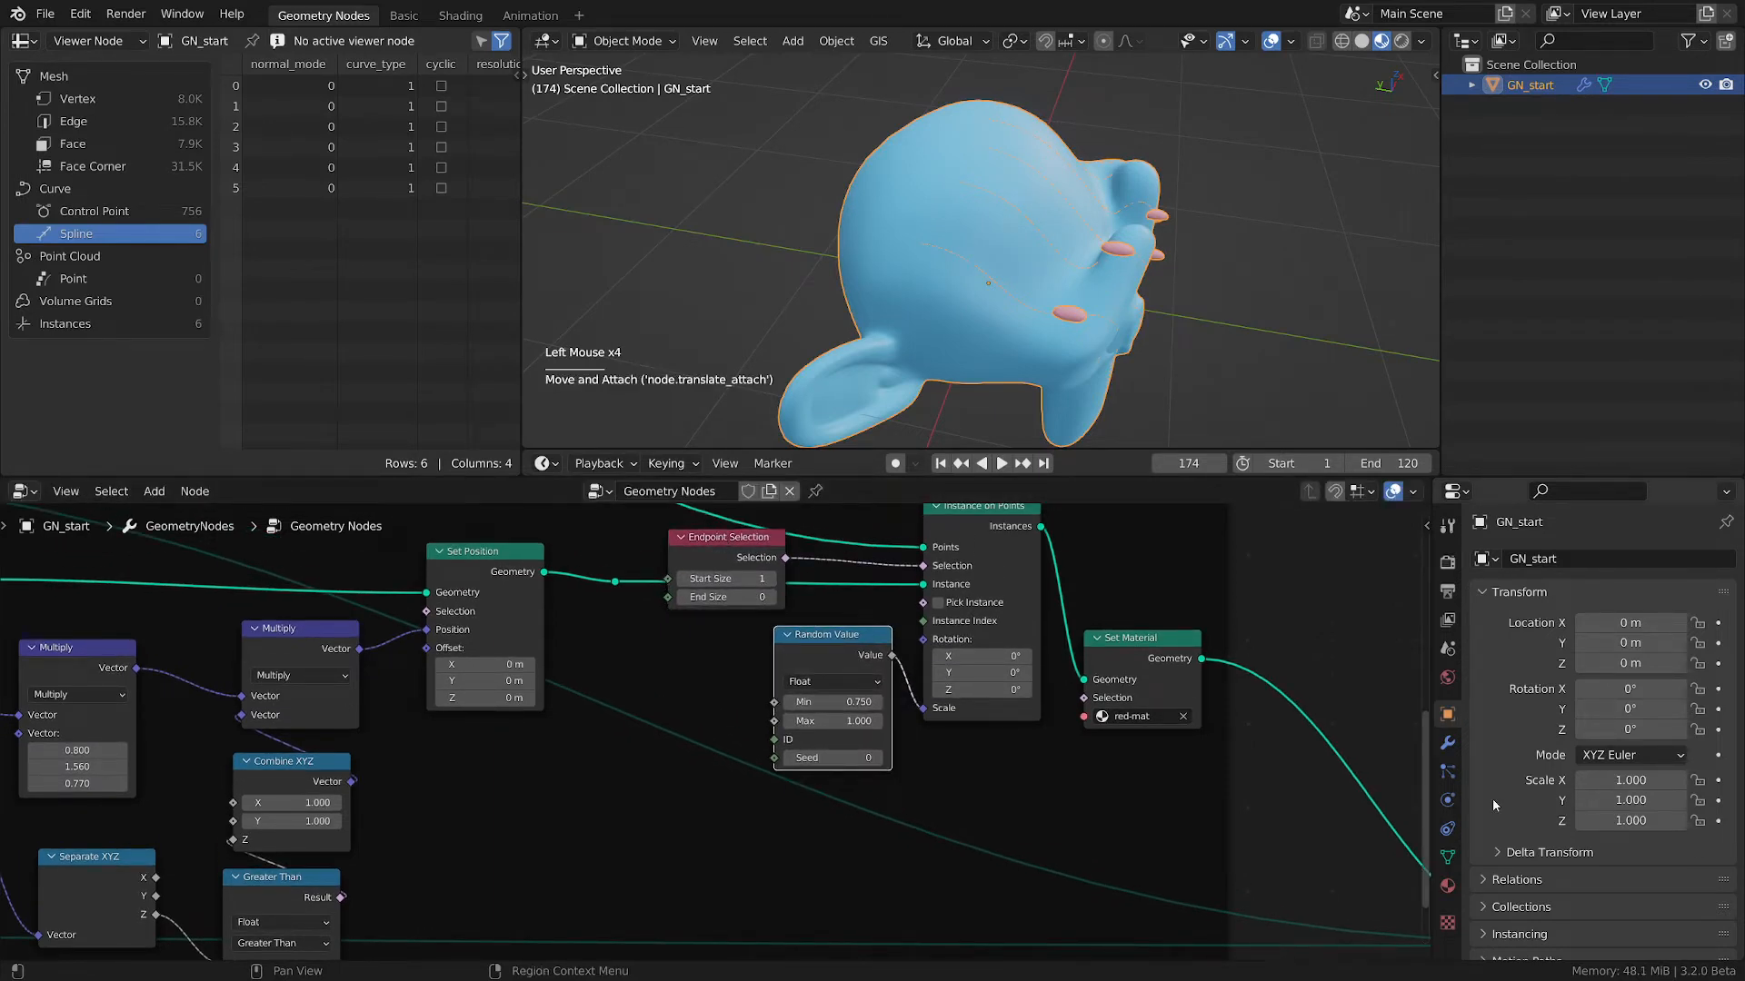
- Show the object's Geometry Nodes modifier properties and save the file
{"action": "left_click", "coordinate": [1447, 744]}
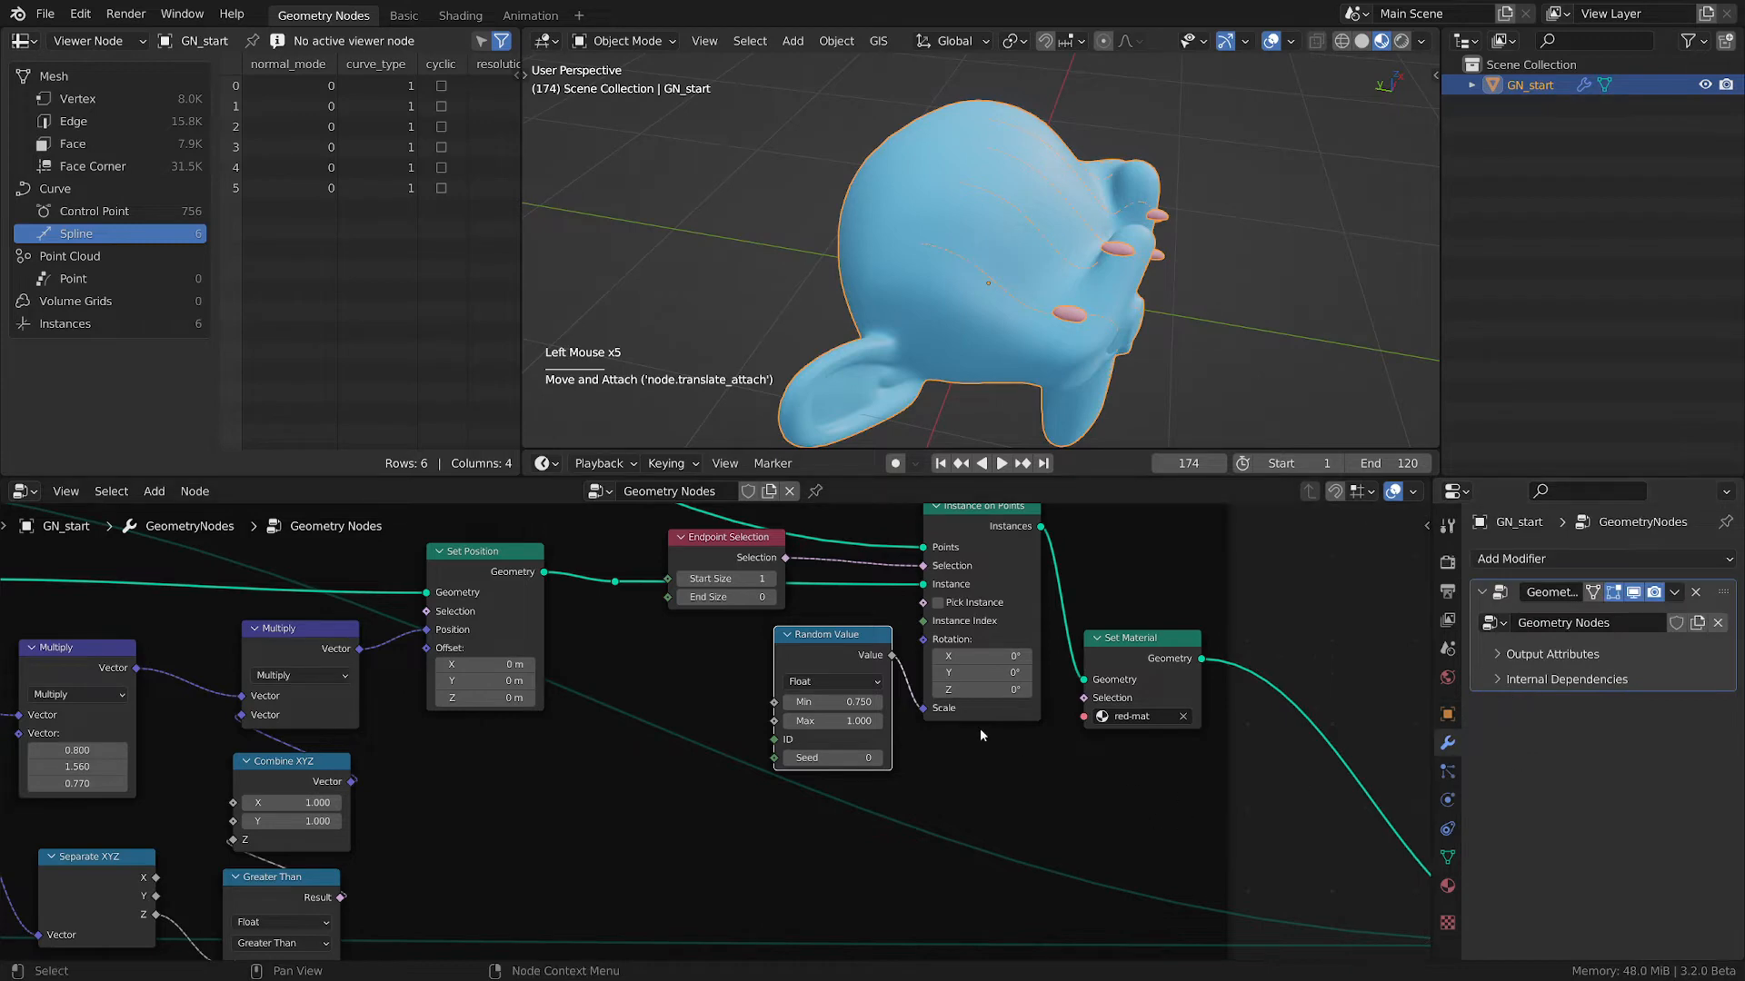
{"action": "scroll", "coordinate": [980, 728], "scroll_direction": "down", "scroll_amount": 2}
{"action": "middle_click_drag", "start_coordinate": [980, 728], "coordinate": [951, 766]}
{"action": "scroll", "coordinate": [921, 766], "scroll_direction": "down", "scroll_amount": 2}
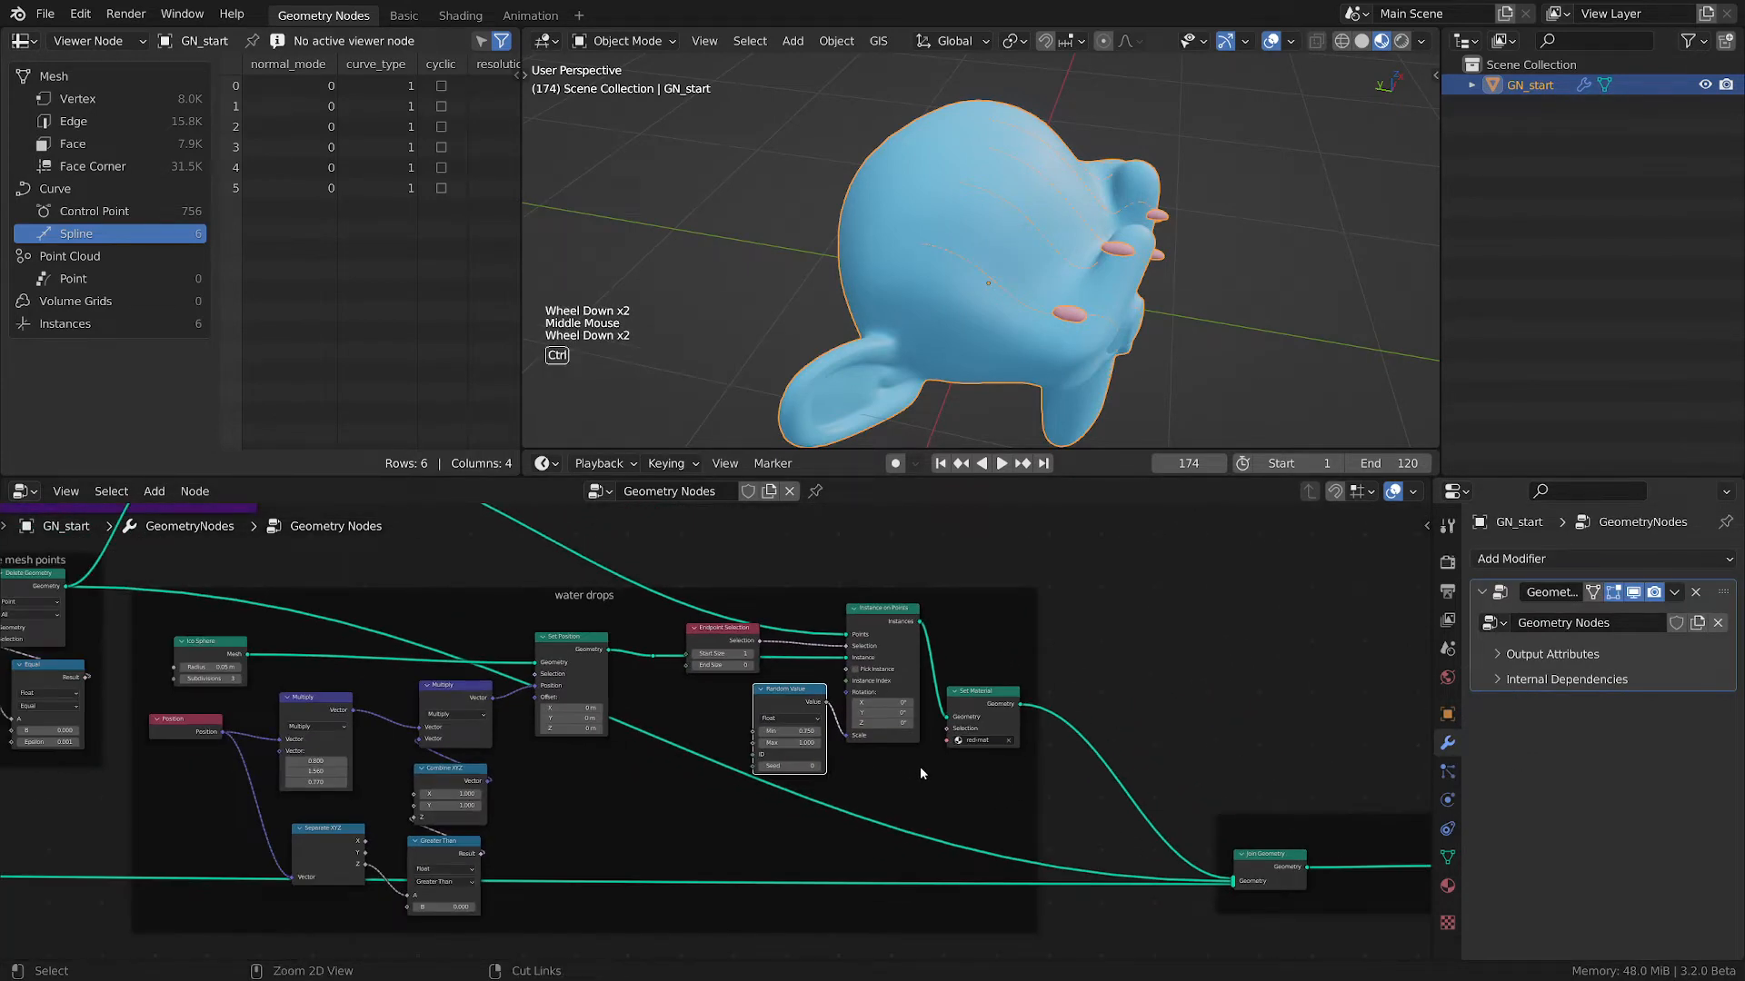
{"action": "key", "text": "ctrl+s"}
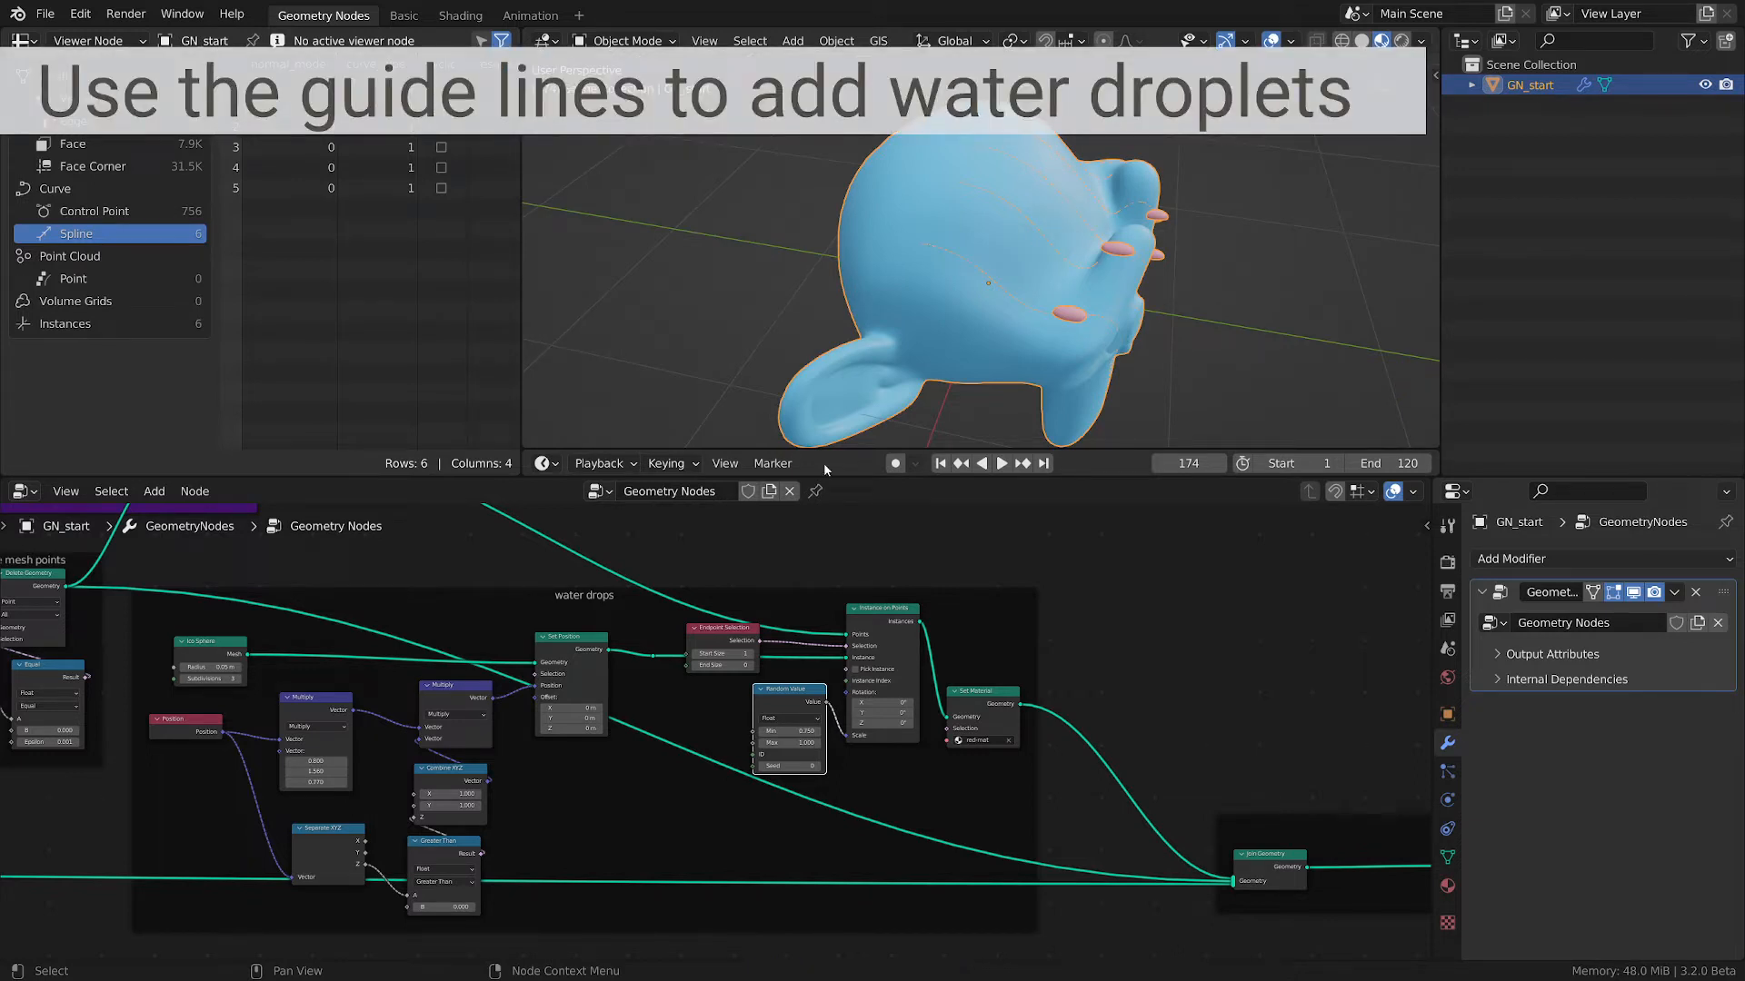
- Annotate the path of a guide line over the head in the viewport and erase the strokes
{"action": "middle_click_drag", "start_coordinate": [990, 286], "coordinate": [1013, 238]}
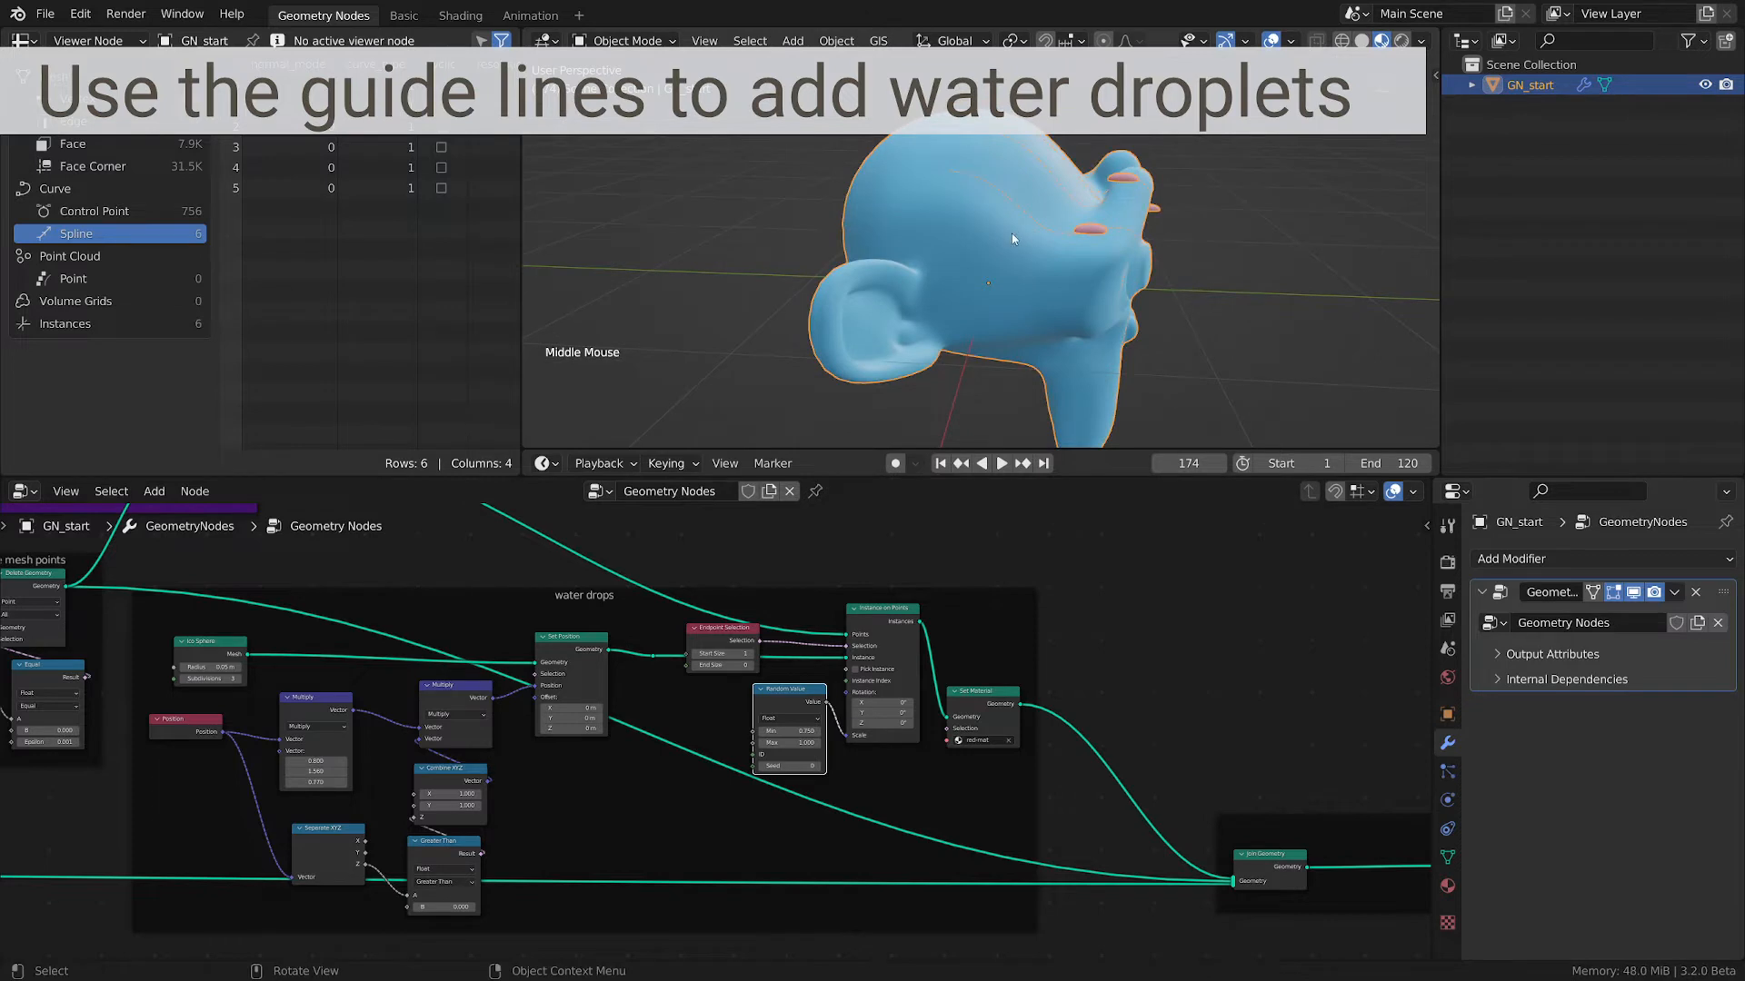
{"action": "key", "text": "d"}
{"action": "mouse_move", "coordinate": [941, 162]}
{"action": "left_mouse_down"}
{"action": "mouse_move", "coordinate": [1116, 236]}
{"action": "mouse_move", "coordinate": [1154, 284]}
{"action": "left_mouse_up"}
{"action": "right_click_drag", "start_coordinate": [940, 154], "coordinate": [1188, 283]}
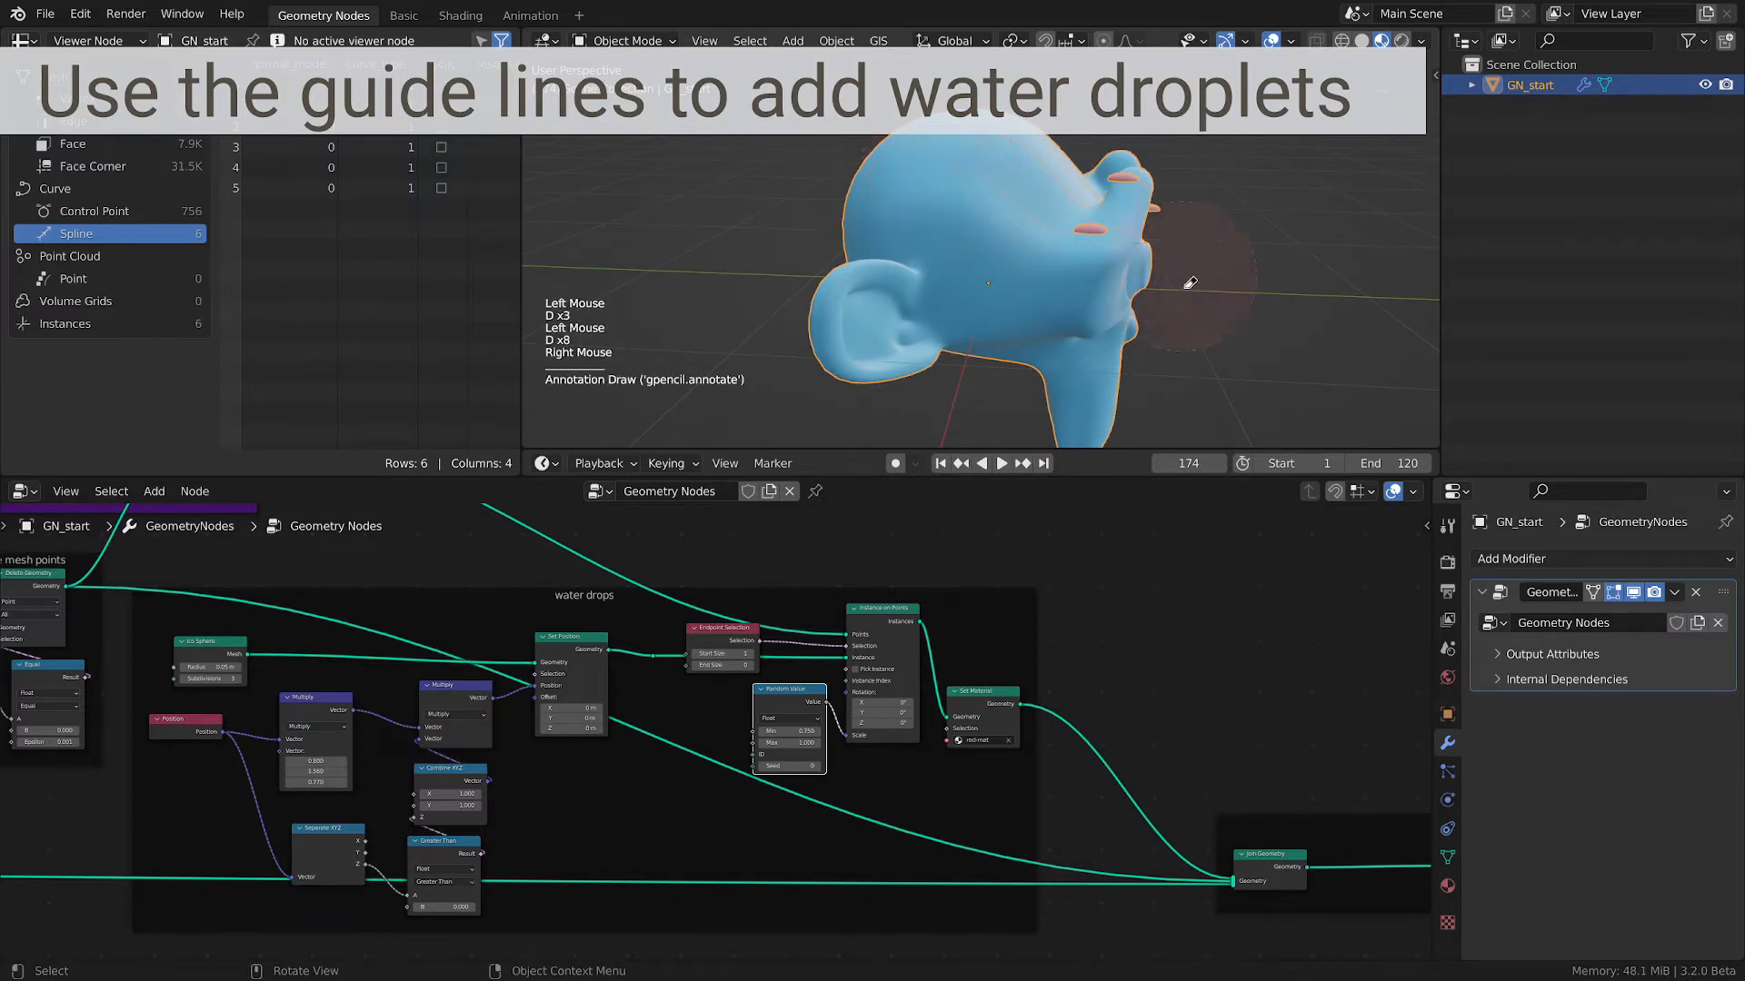
{"action": "left_click", "coordinate": [1195, 621]}
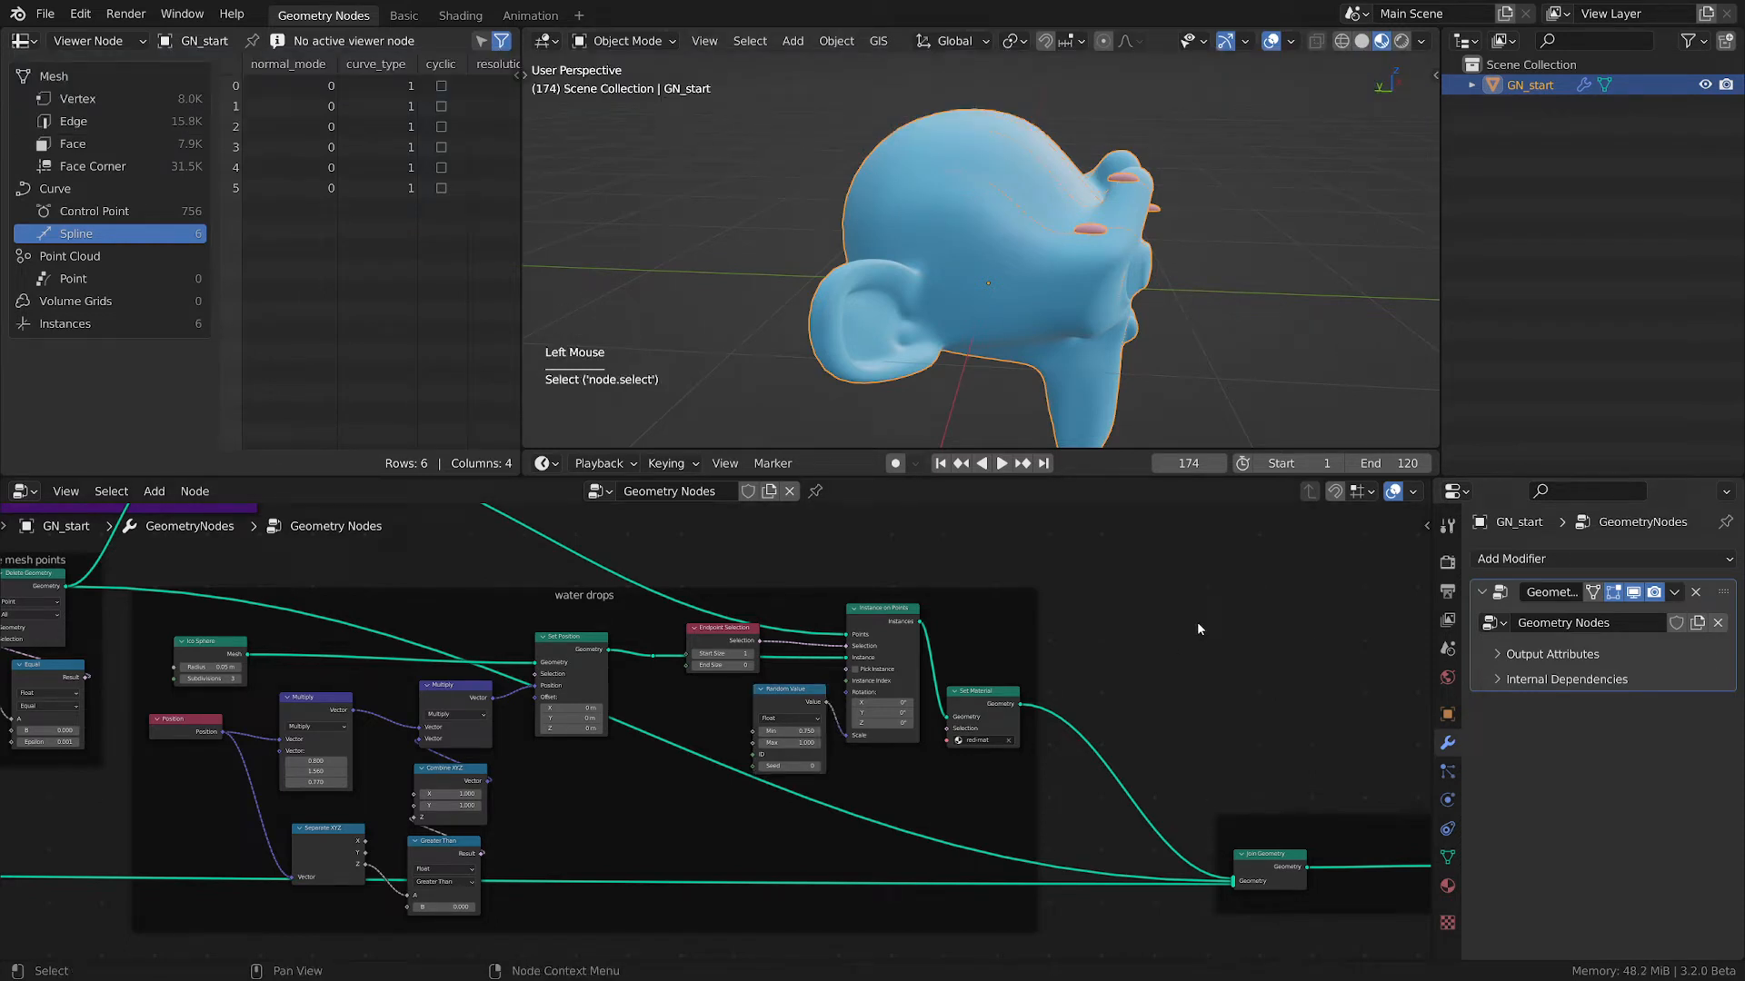
- Save the file and mute the link that carries the model's mesh into the final Join Geometry node
{"action": "key", "text": "ctrl"}
{"action": "key", "text": "ctrl+s"}
{"action": "mouse_move", "coordinate": [1025, 255]}
{"action": "middle_mouse_down"}
{"action": "mouse_move", "coordinate": [980, 295]}
{"action": "mouse_move", "coordinate": [1029, 273]}
{"action": "middle_mouse_up"}
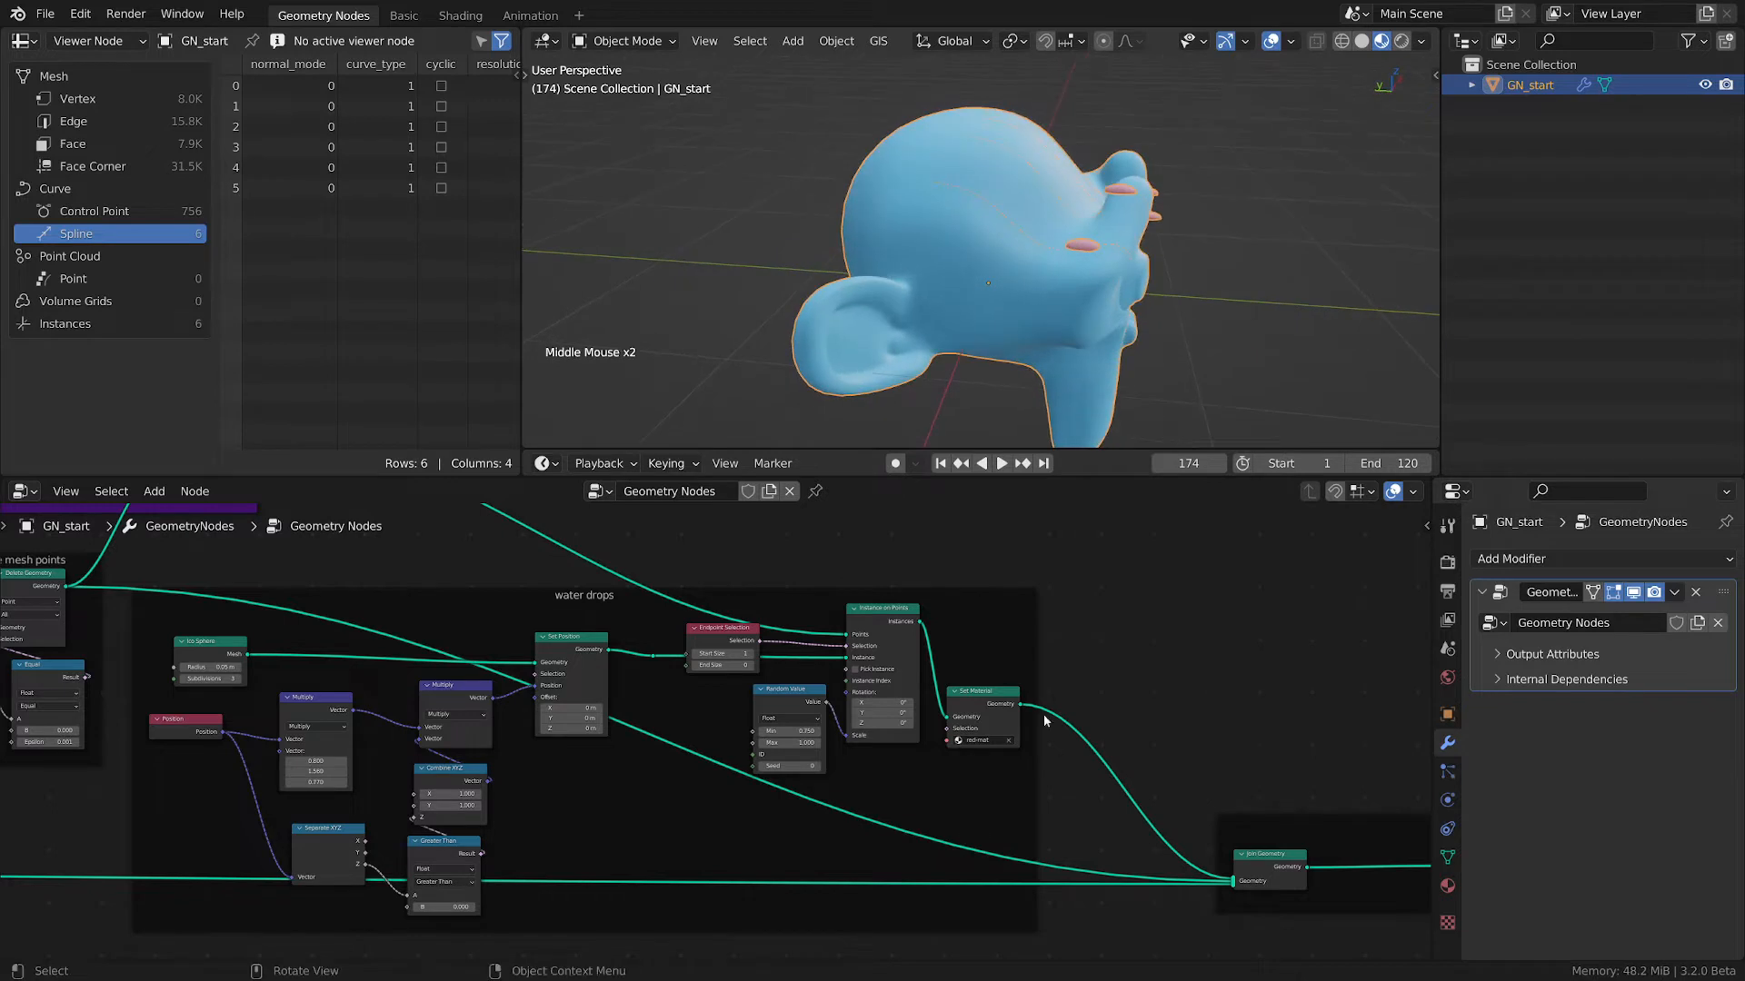
{"action": "scroll", "coordinate": [1045, 721], "scroll_direction": "down", "scroll_amount": 1}
{"action": "middle_click_drag", "start_coordinate": [874, 838], "coordinate": [847, 760]}
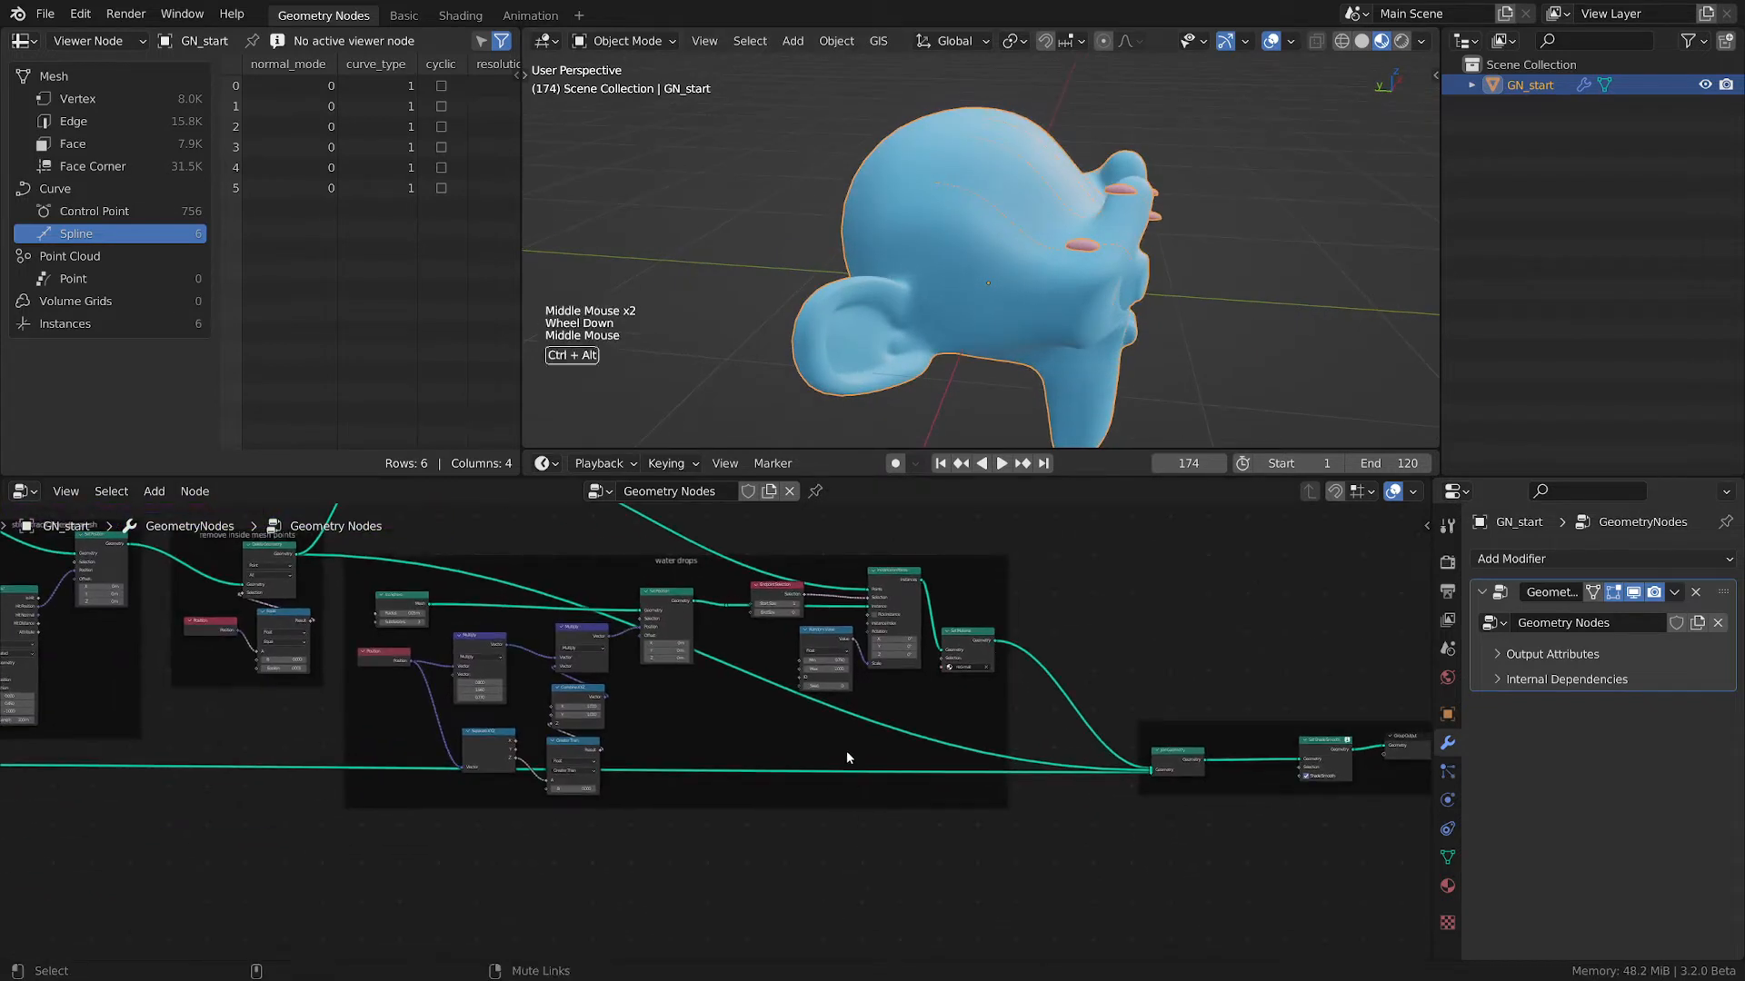
{"action": "right_click_drag", "start_coordinate": [847, 757], "coordinate": [836, 803], "text": "ctrl+alt"}
- Annotate droplet positions along one guide curve in the viewport and erase the marks
{"action": "middle_click_drag", "start_coordinate": [1018, 238], "coordinate": [1076, 205]}
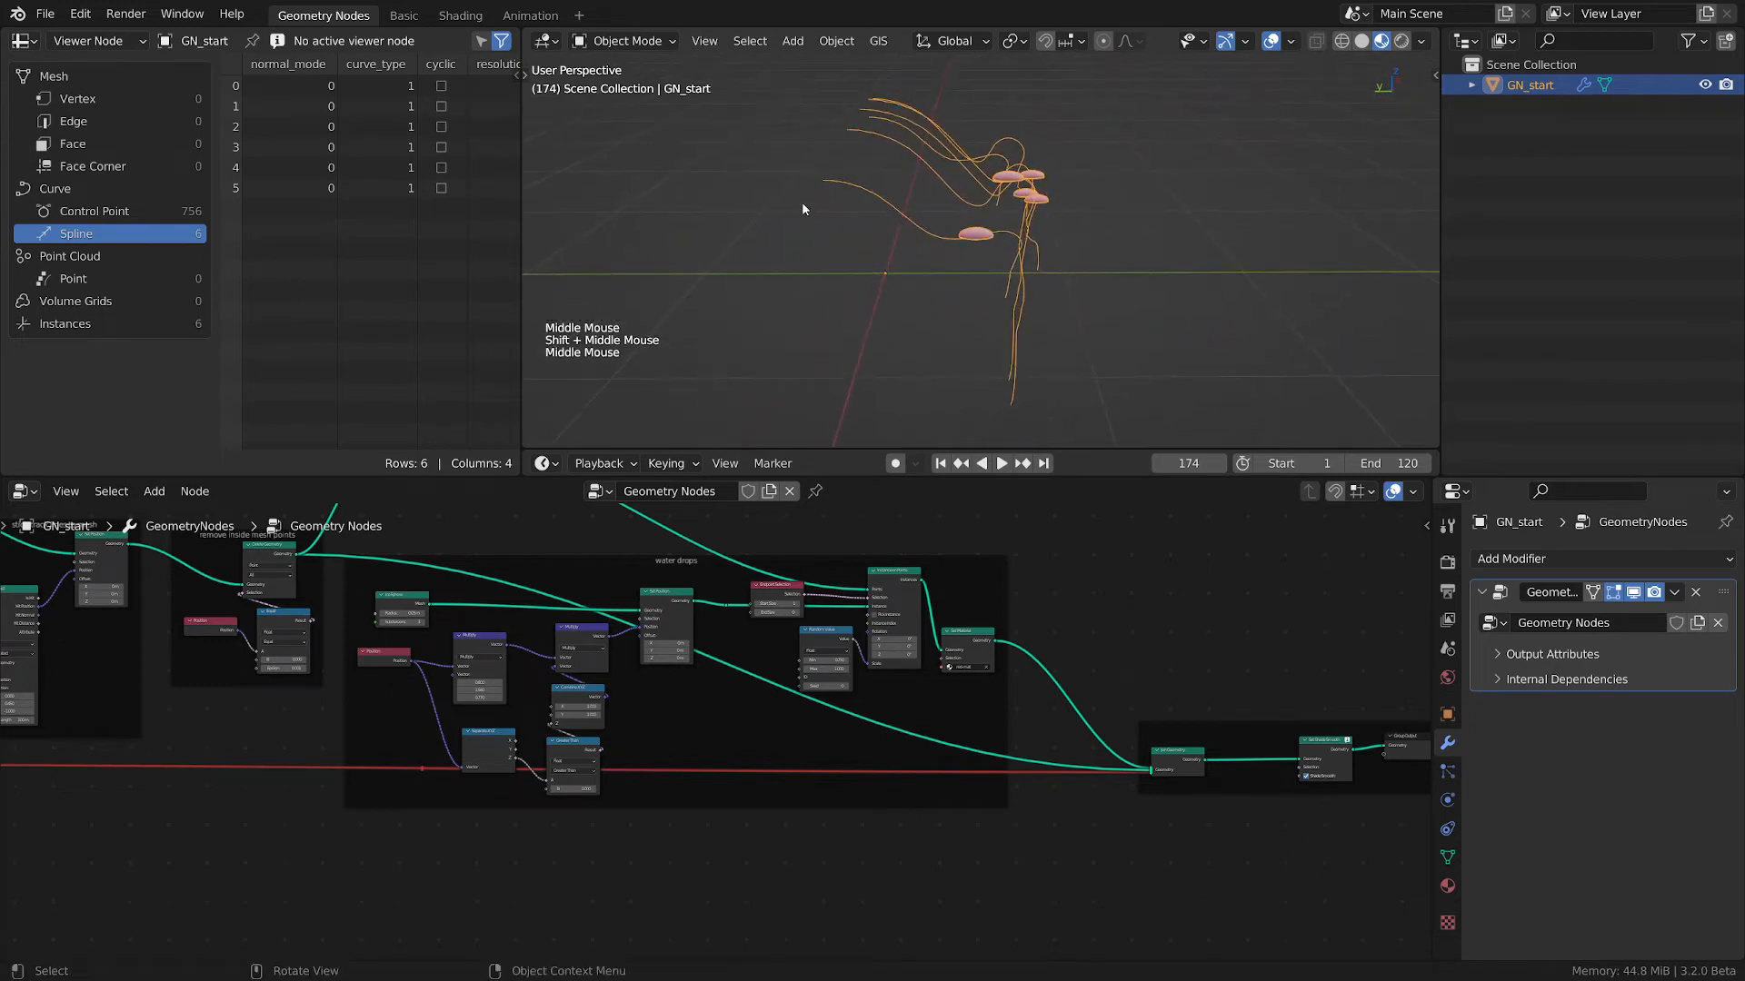
{"action": "mouse_move", "coordinate": [829, 179]}
{"action": "left_mouse_down"}
{"action": "mouse_move", "coordinate": [941, 239]}
{"action": "mouse_move", "coordinate": [1030, 259]}
{"action": "mouse_move", "coordinate": [1020, 295]}
{"action": "left_mouse_up"}
{"action": "key", "text": "d"}
{"action": "mouse_move", "coordinate": [1006, 223]}
{"action": "right_mouse_down"}
{"action": "mouse_move", "coordinate": [1000, 289]}
{"action": "mouse_move", "coordinate": [979, 281]}
{"action": "right_mouse_up"}
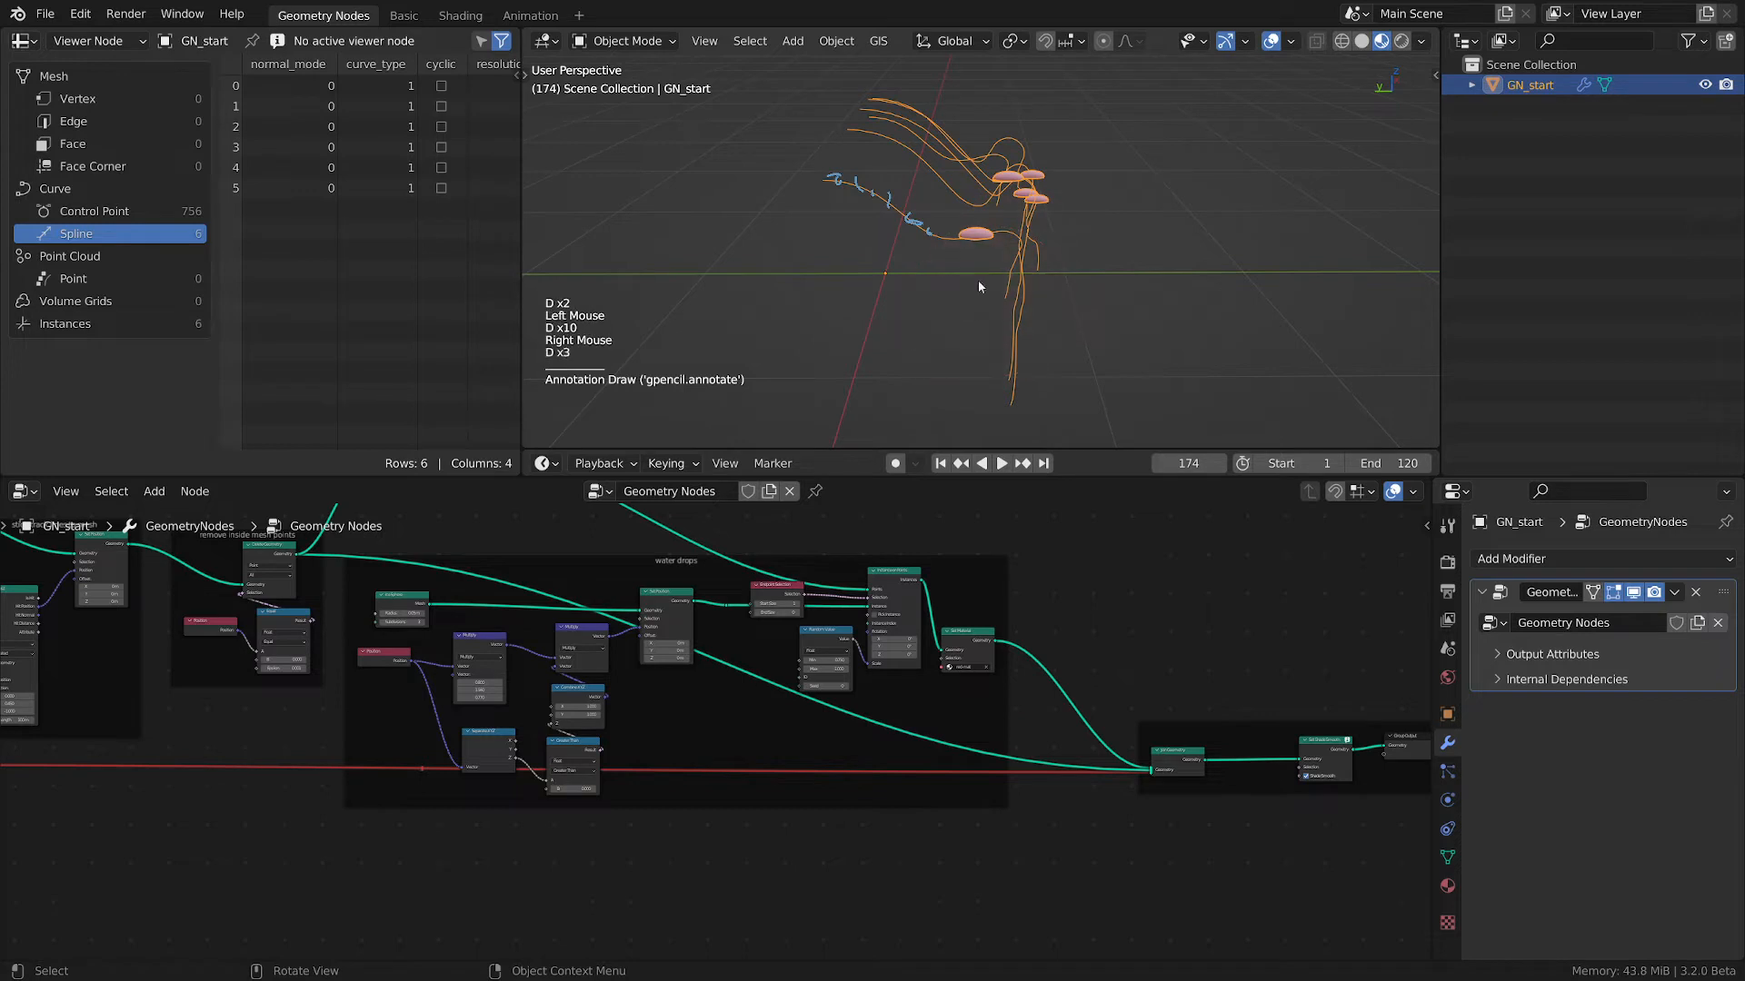
{"action": "right_click_drag", "start_coordinate": [825, 187], "coordinate": [924, 218]}
{"action": "middle_click_drag", "start_coordinate": [924, 218], "coordinate": [952, 242]}
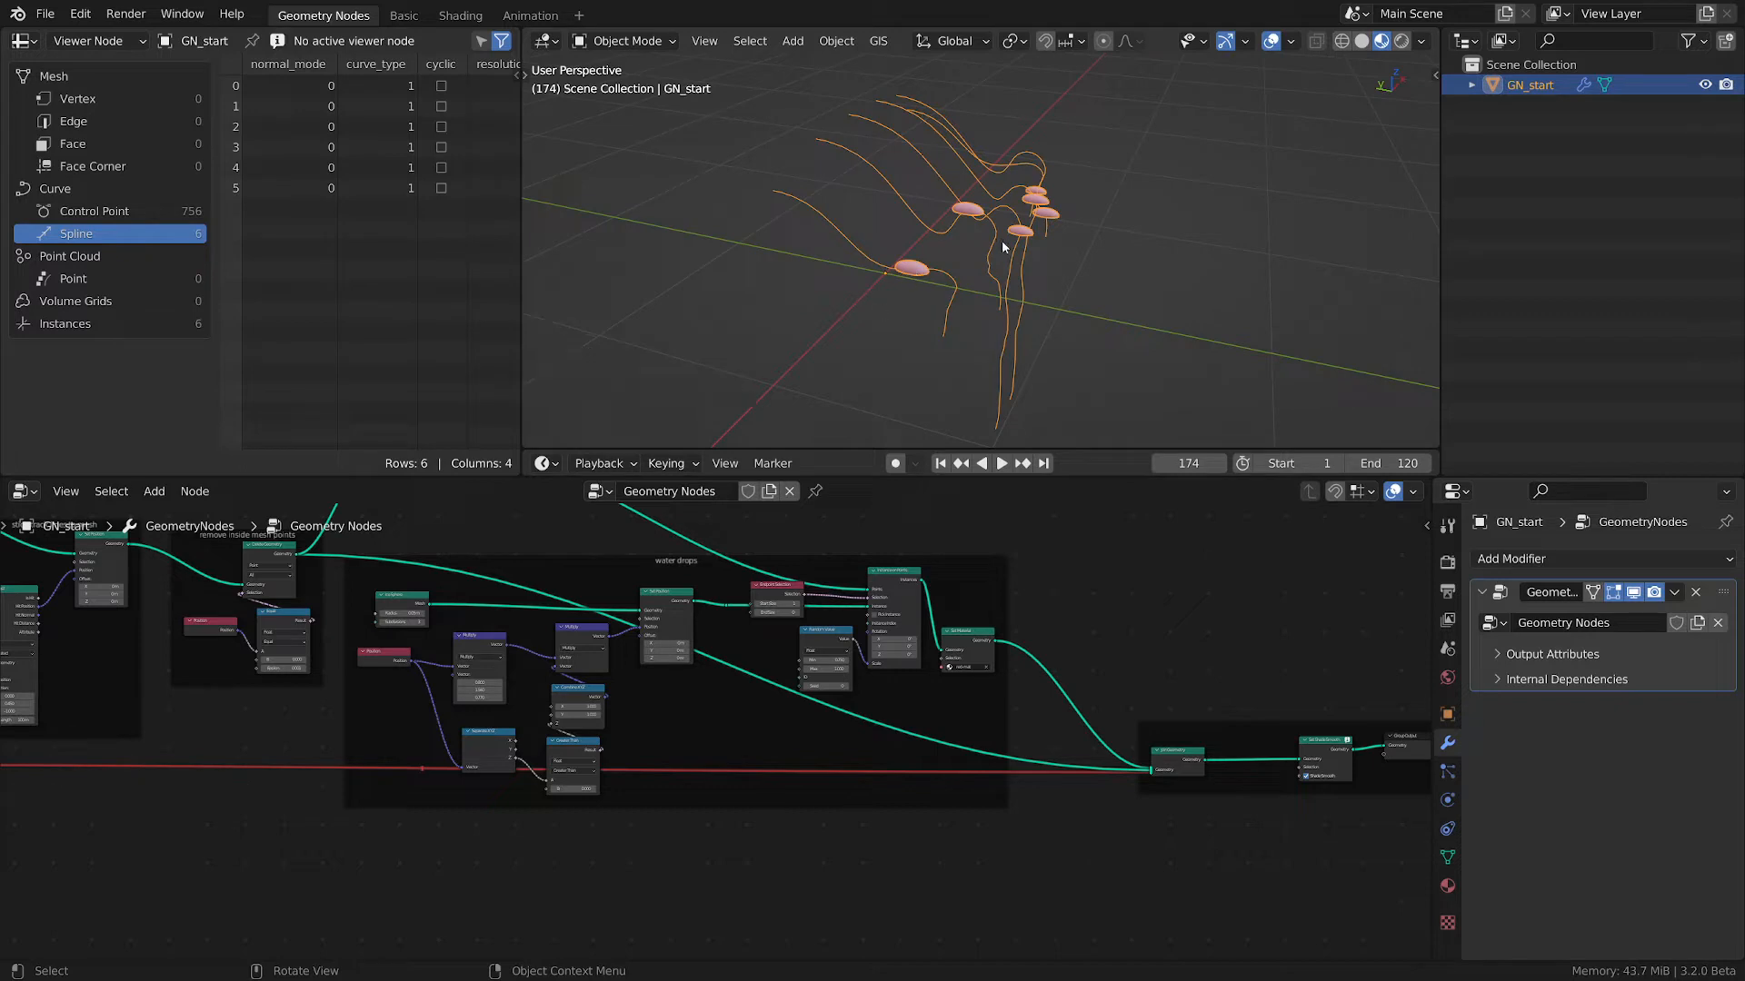
- Duplicate the Ico Sphere node below the water drops nodes and detach the copy from their frame
{"action": "middle_click_drag", "start_coordinate": [647, 858], "coordinate": [844, 825]}
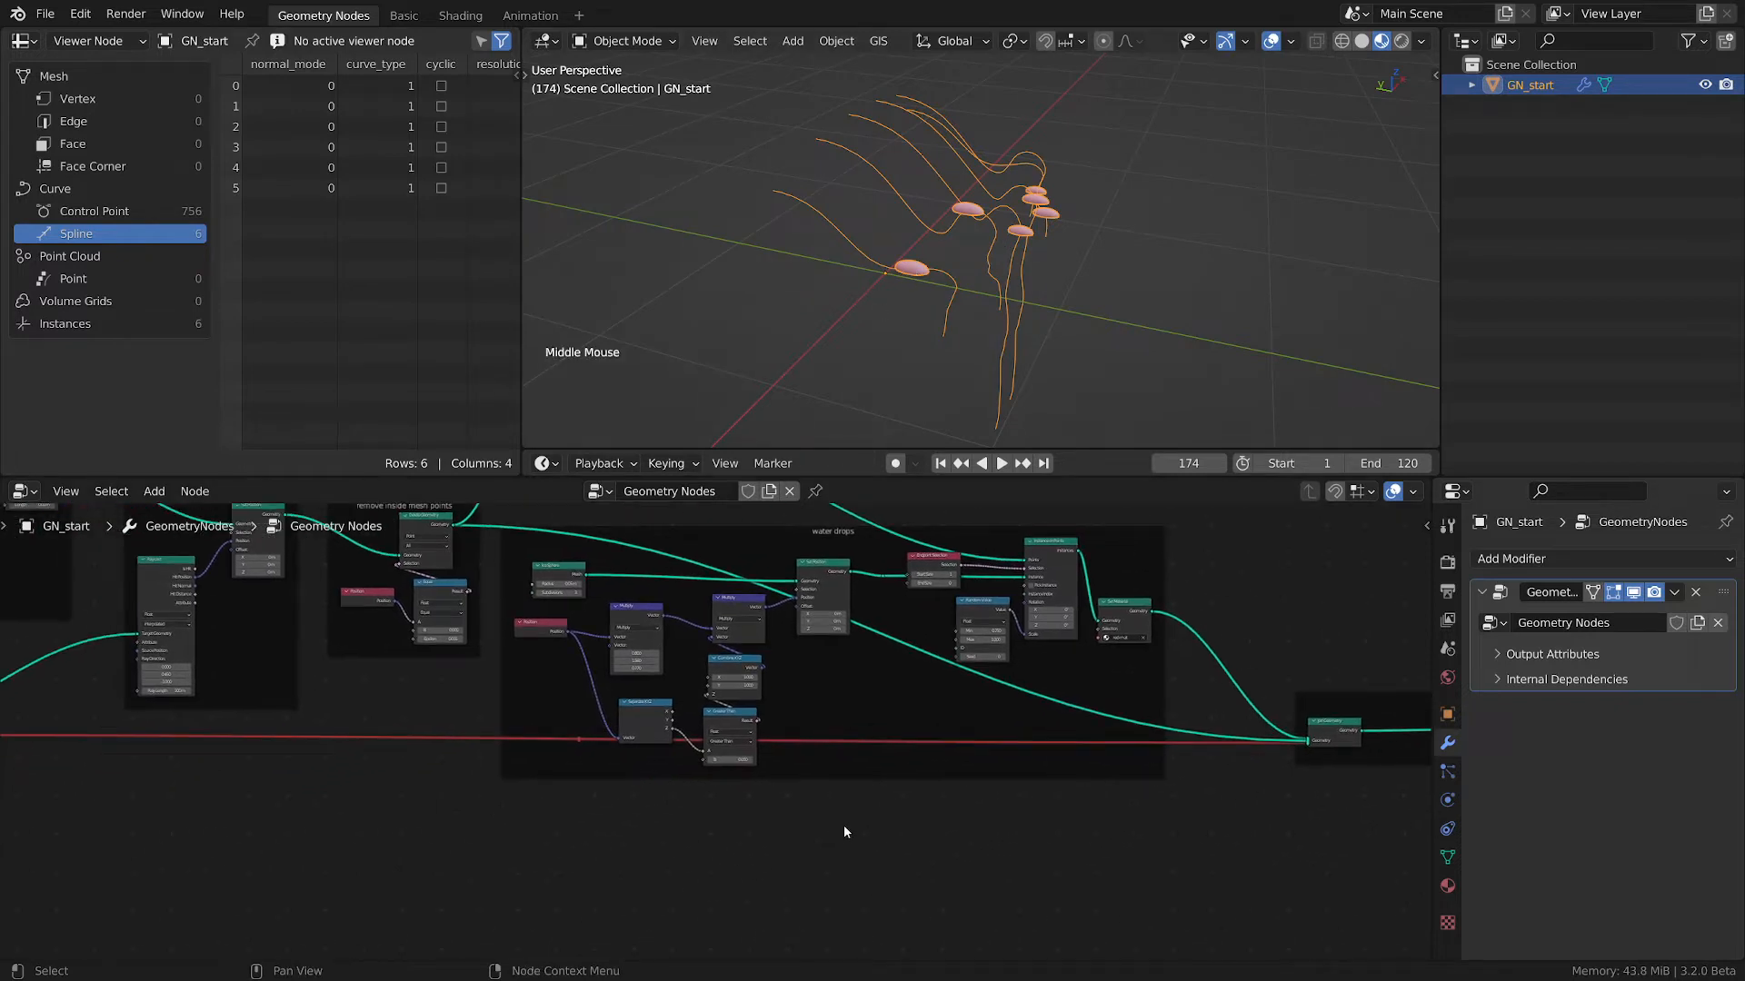
{"action": "scroll", "coordinate": [844, 825], "scroll_direction": "up", "scroll_amount": 2}
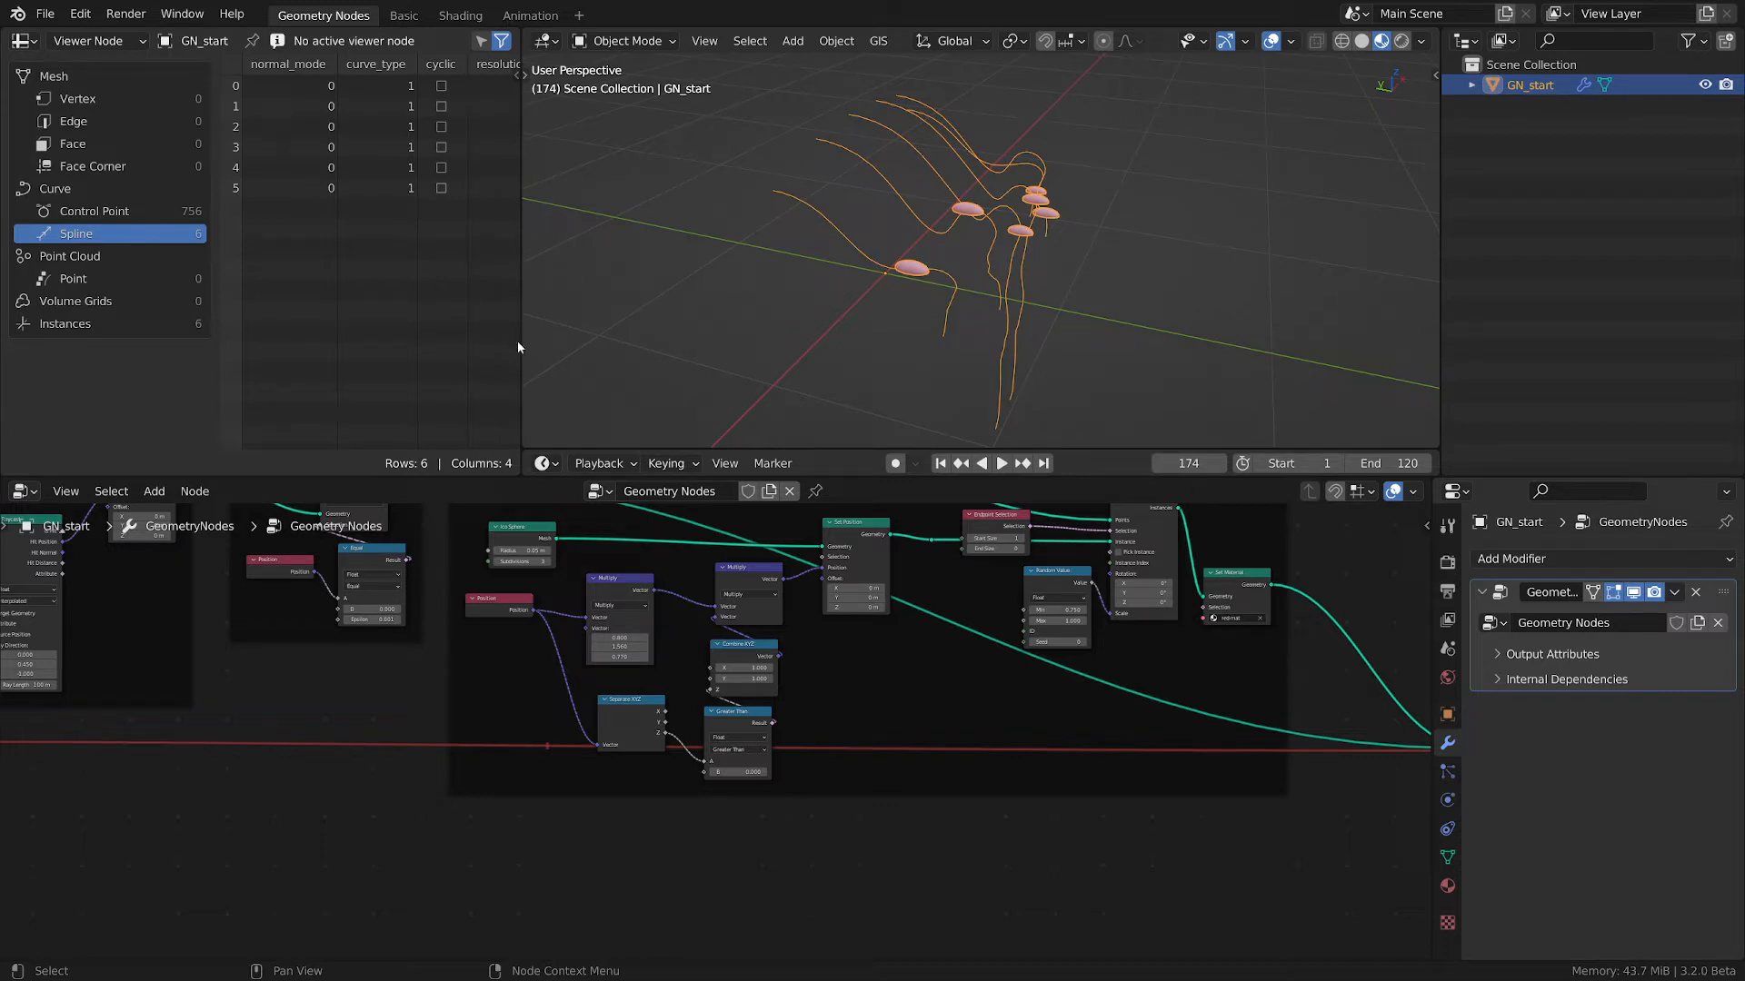
{"action": "left_click", "coordinate": [548, 537], "text": "shift"}
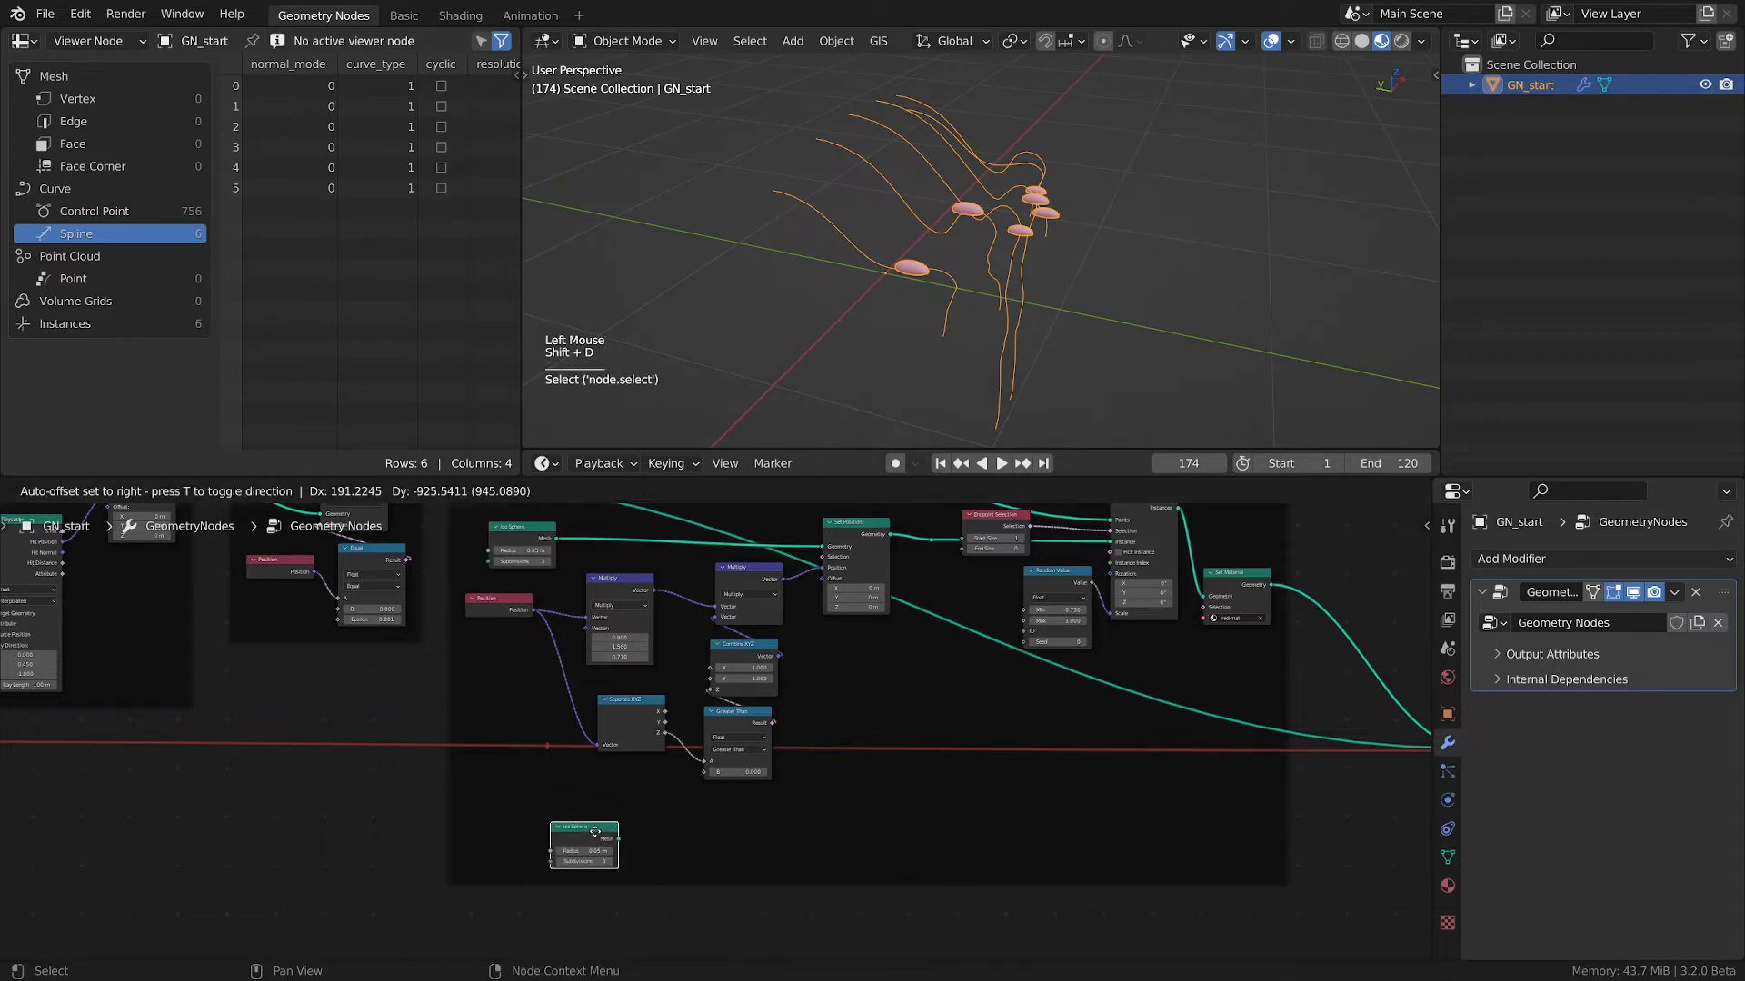
{"action": "left_click", "coordinate": [591, 836]}
{"action": "key", "text": "alt+p"}
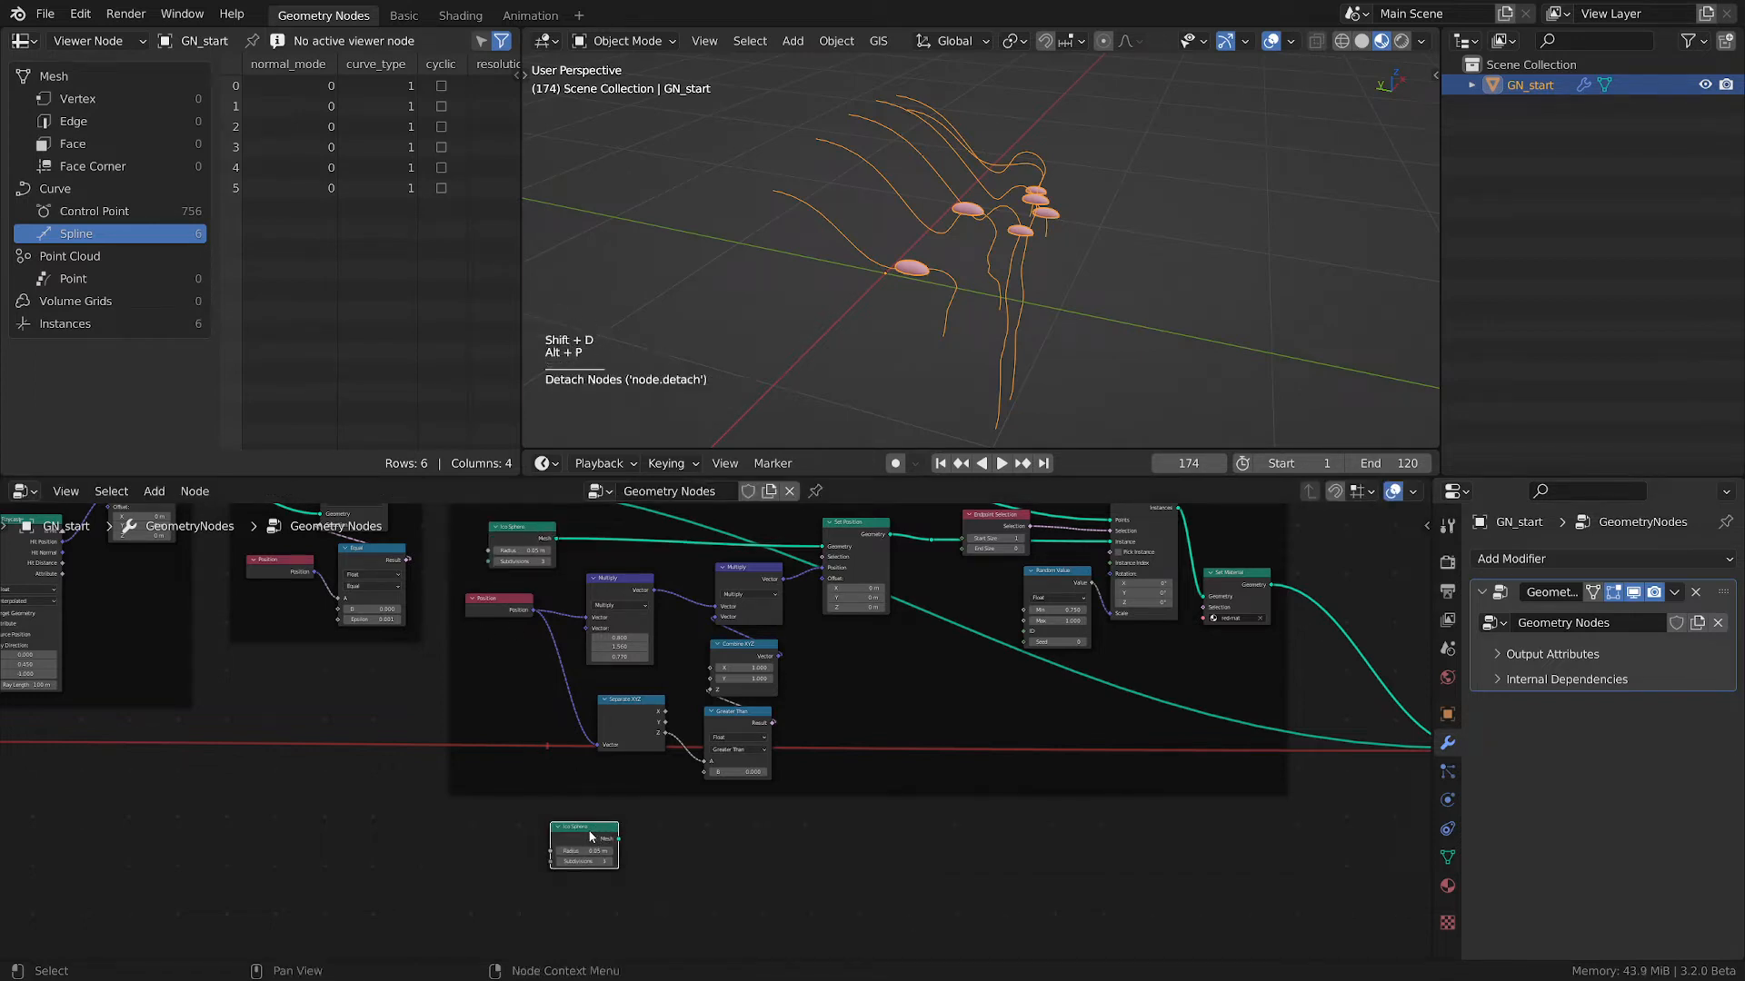
- Wrap the copied Ico Sphere node in a new frame and label the frame droplets
{"action": "key", "text": "ctrl+j"}
{"action": "middle_click_drag", "start_coordinate": [817, 823], "coordinate": [881, 775]}
{"action": "left_click_drag", "start_coordinate": [810, 751], "coordinate": [761, 816]}
{"action": "left_click", "coordinate": [761, 816]}
{"action": "key", "text": "F2"}
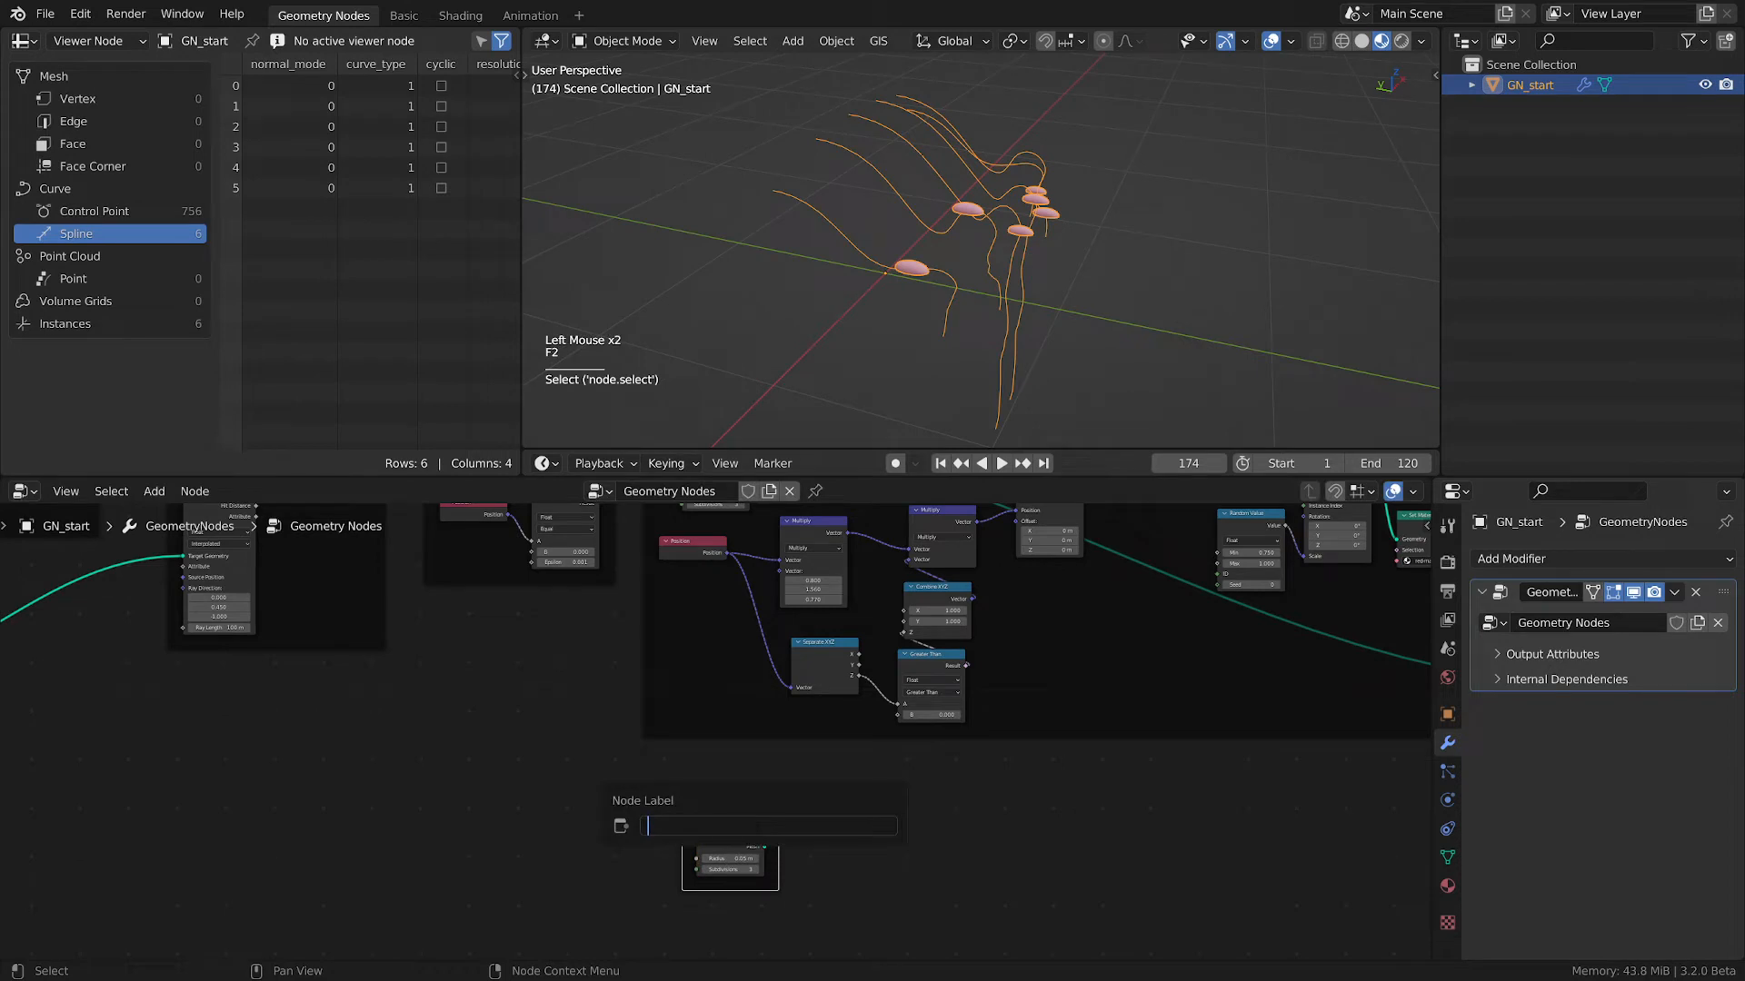
{"action": "type", "text": "d"}
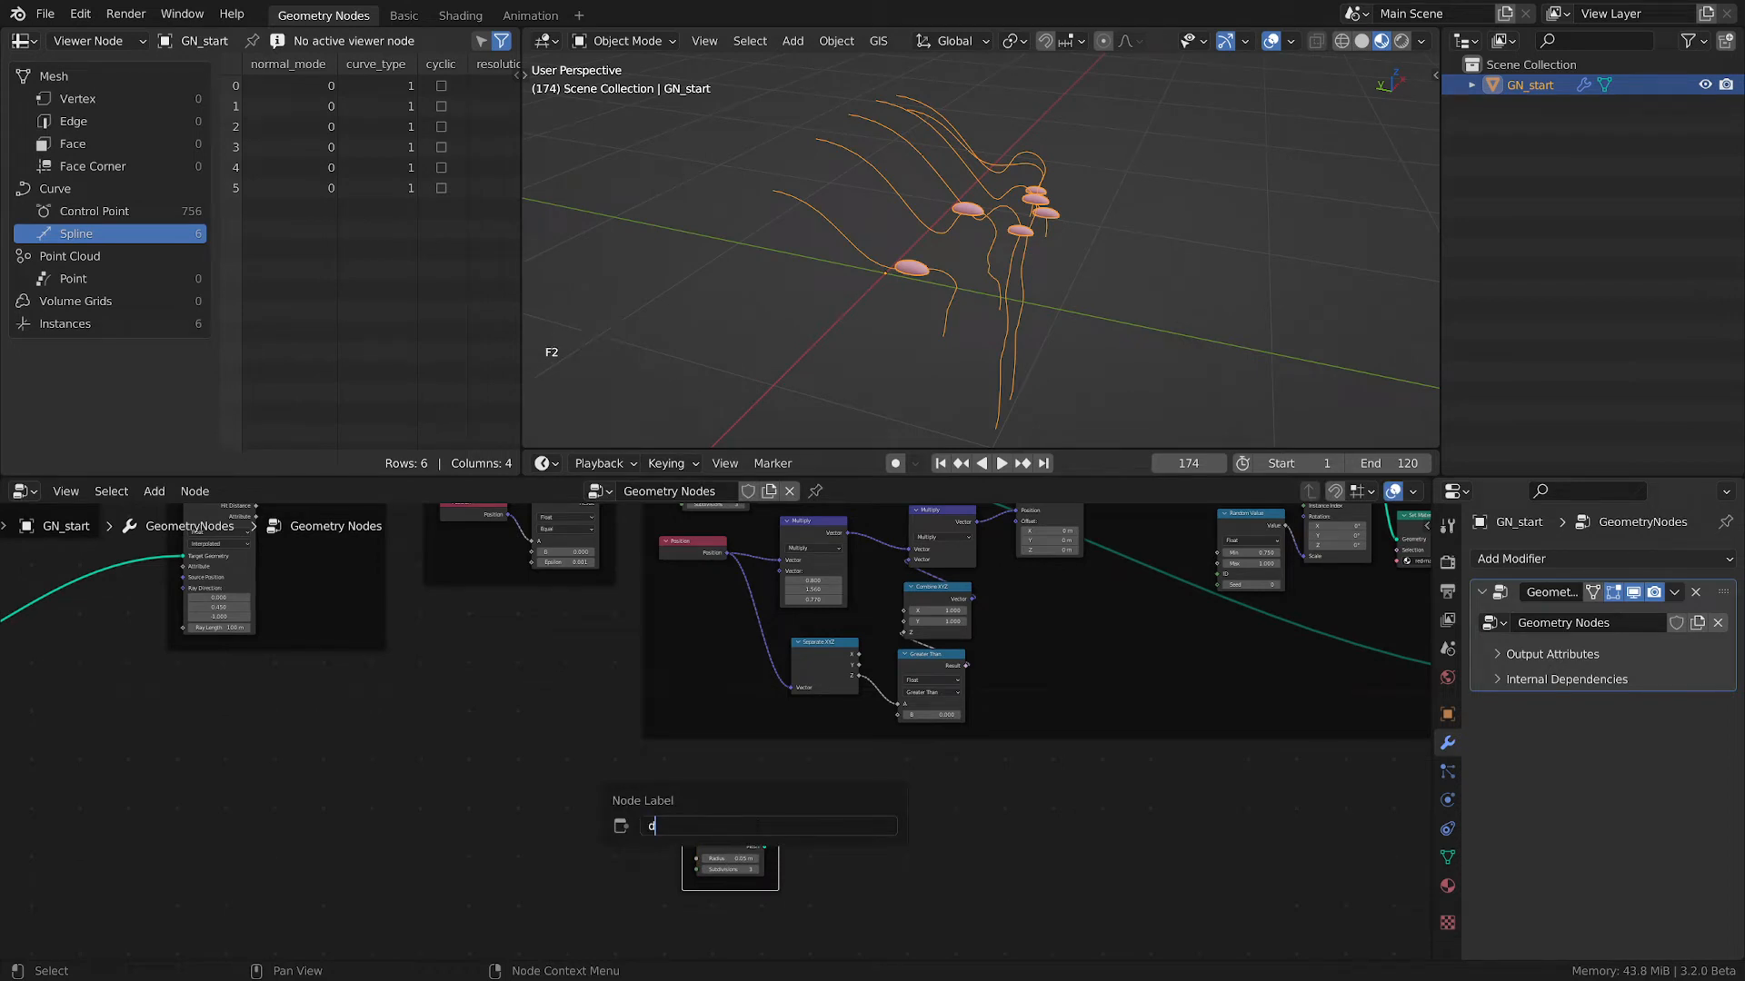
{"action": "type", "text": "roplets"}
{"action": "key", "text": "Return"}
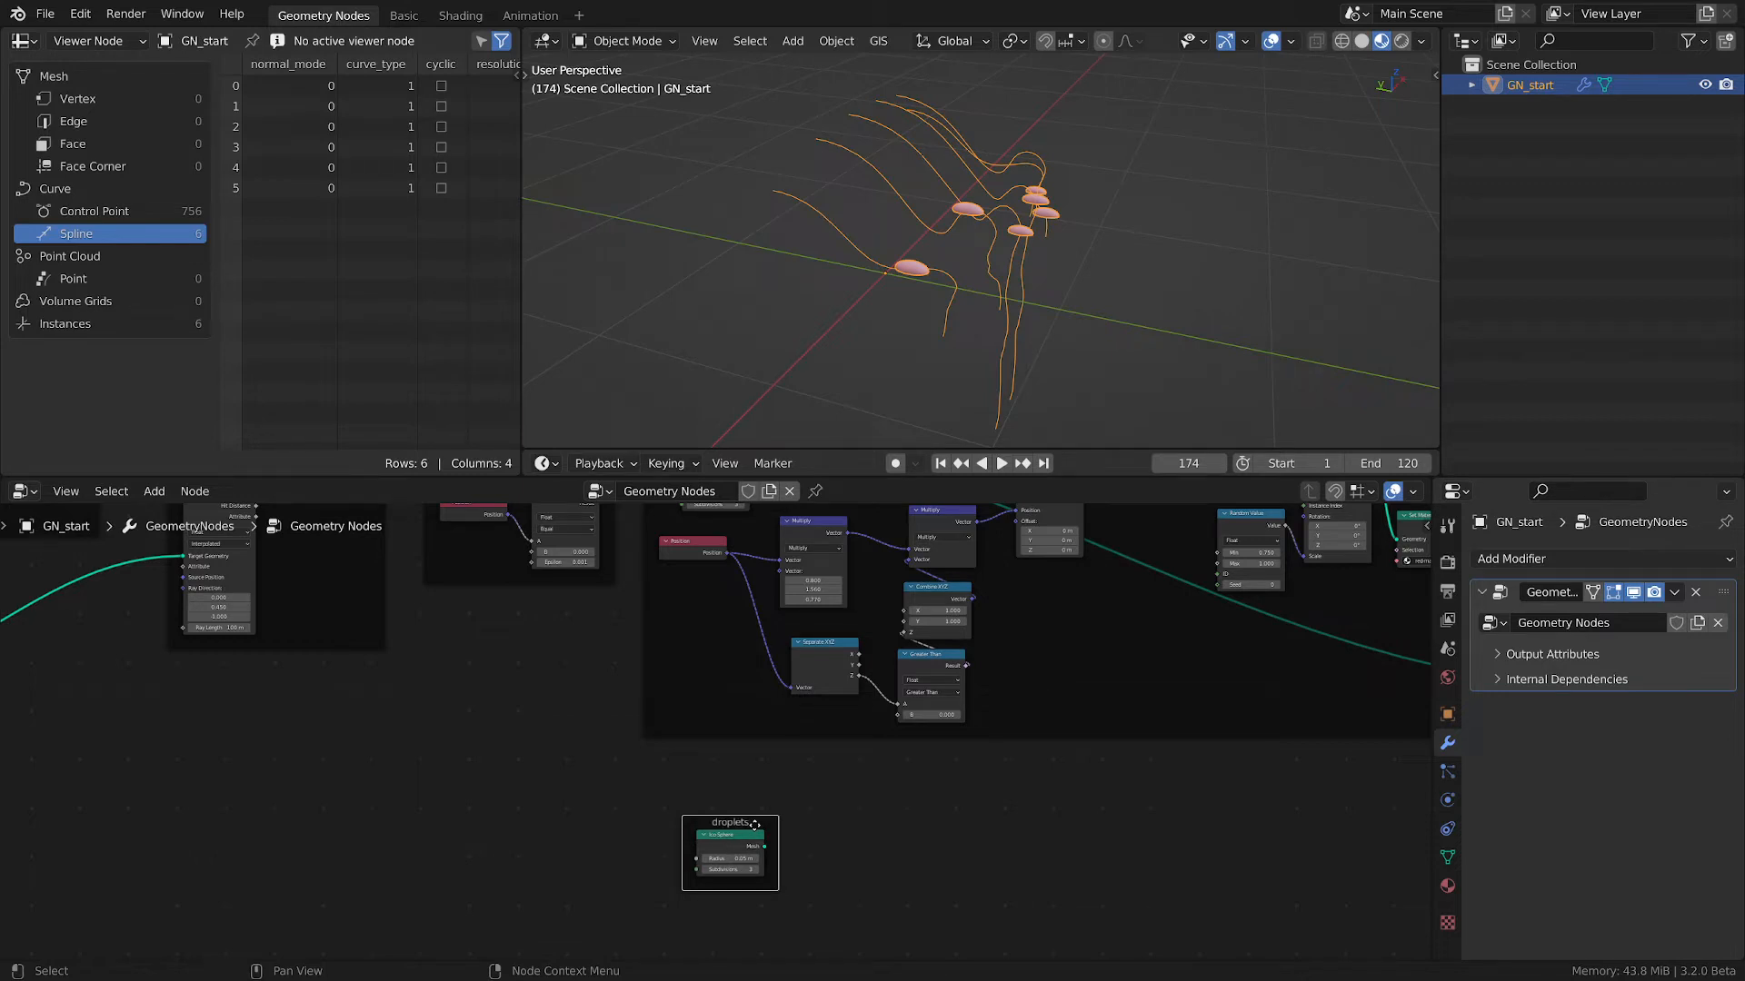
- Annotate a short wavy path along the nearest guide curve in the viewport and erase it
{"action": "middle_click_drag", "start_coordinate": [778, 227], "coordinate": [815, 210]}
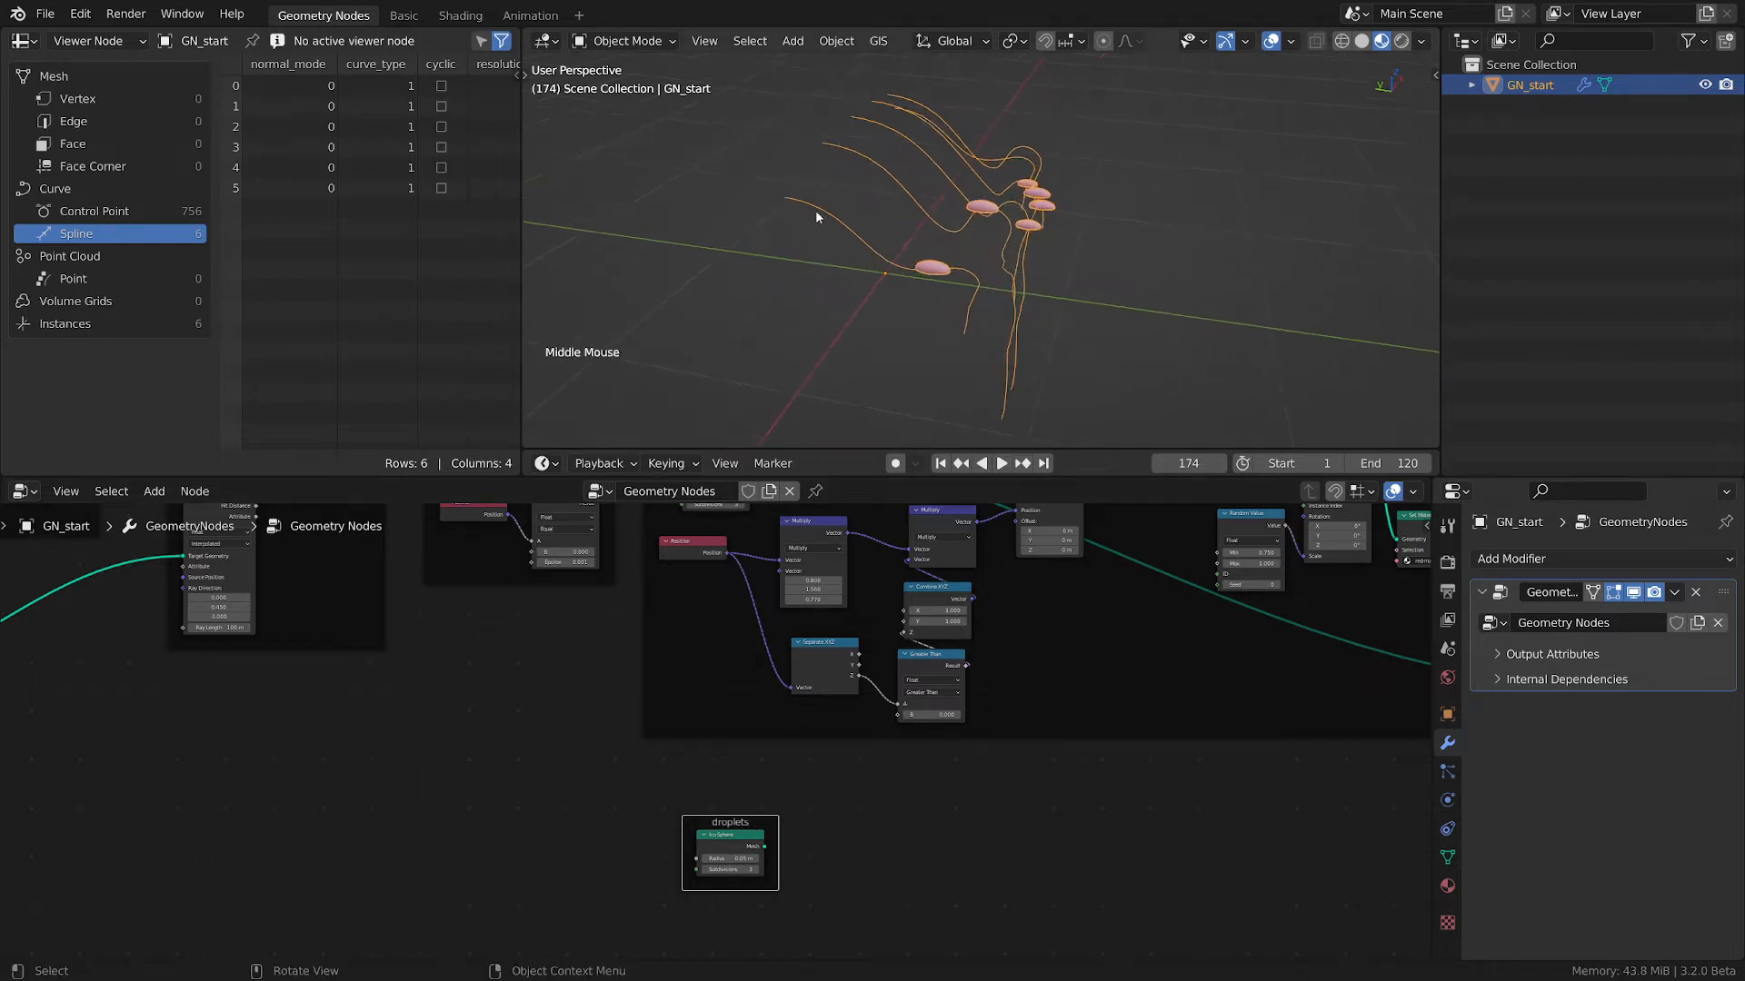
{"action": "left_click", "coordinate": [852, 238]}
{"action": "left_click_drag", "start_coordinate": [896, 245], "coordinate": [913, 267]}
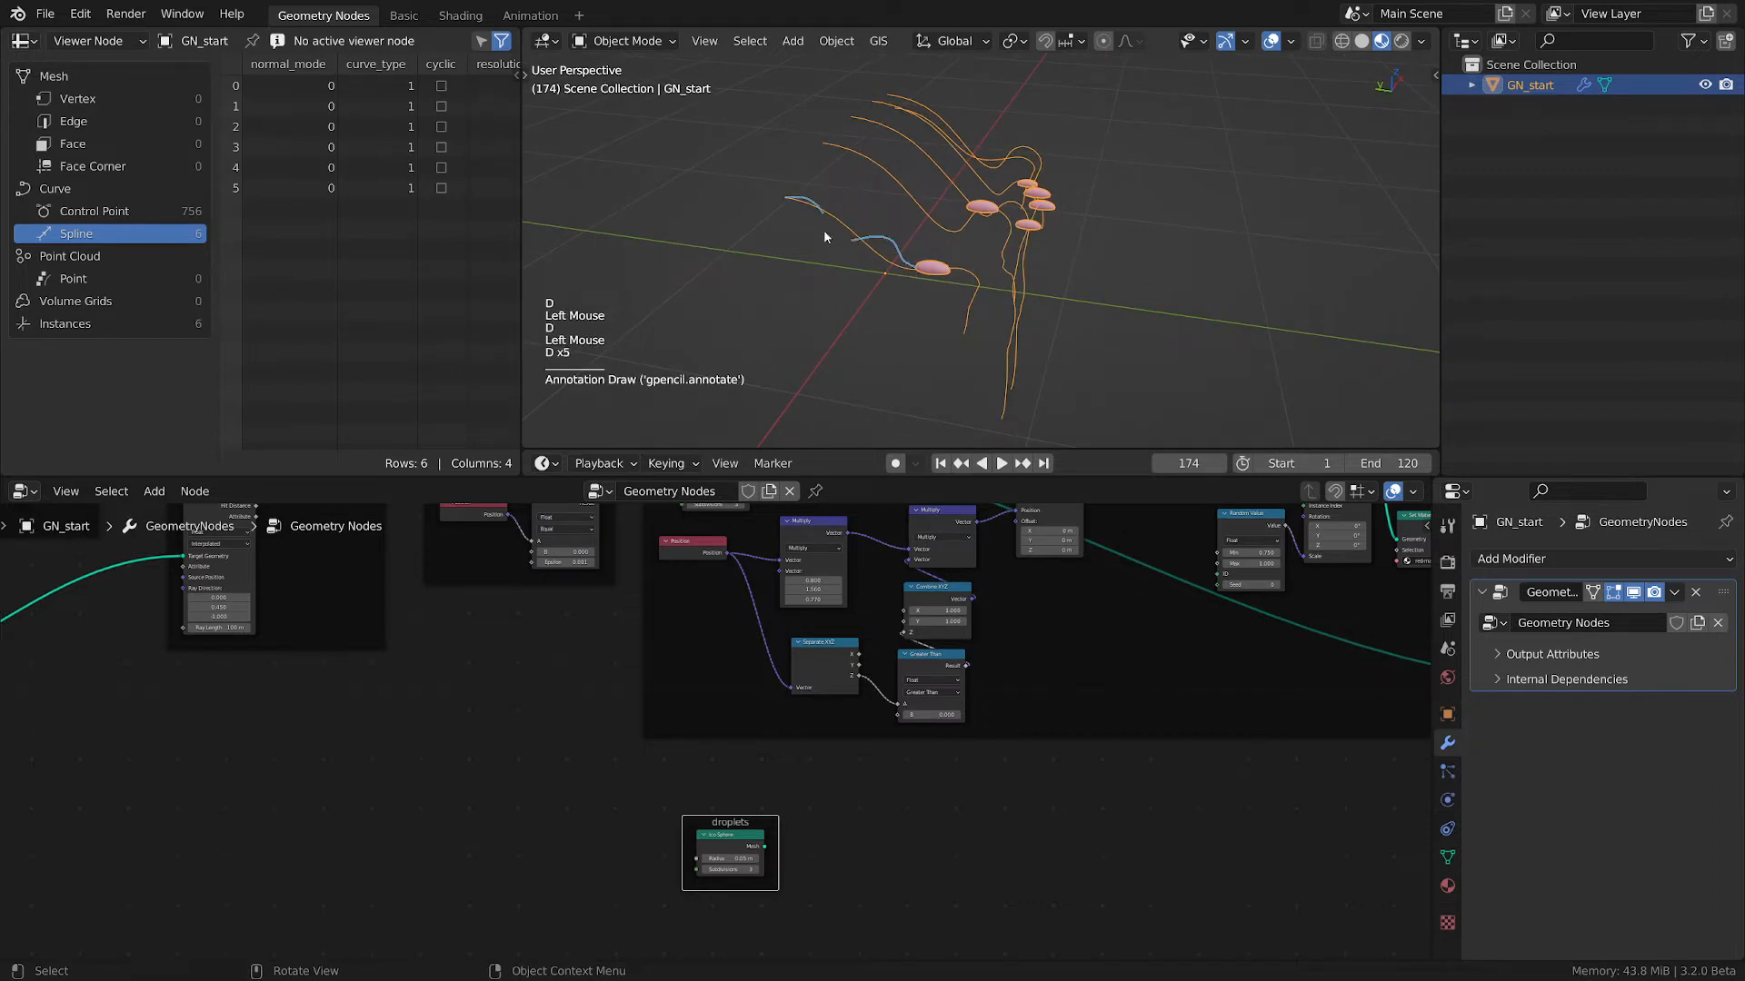
{"action": "mouse_move", "coordinate": [913, 267]}
{"action": "right_mouse_down"}
{"action": "mouse_move", "coordinate": [848, 227]}
{"action": "mouse_move", "coordinate": [901, 258]}
{"action": "right_mouse_up"}
{"action": "scroll", "coordinate": [851, 272], "scroll_direction": "down", "scroll_amount": 1}
{"action": "middle_click_drag", "start_coordinate": [850, 272], "coordinate": [850, 296]}
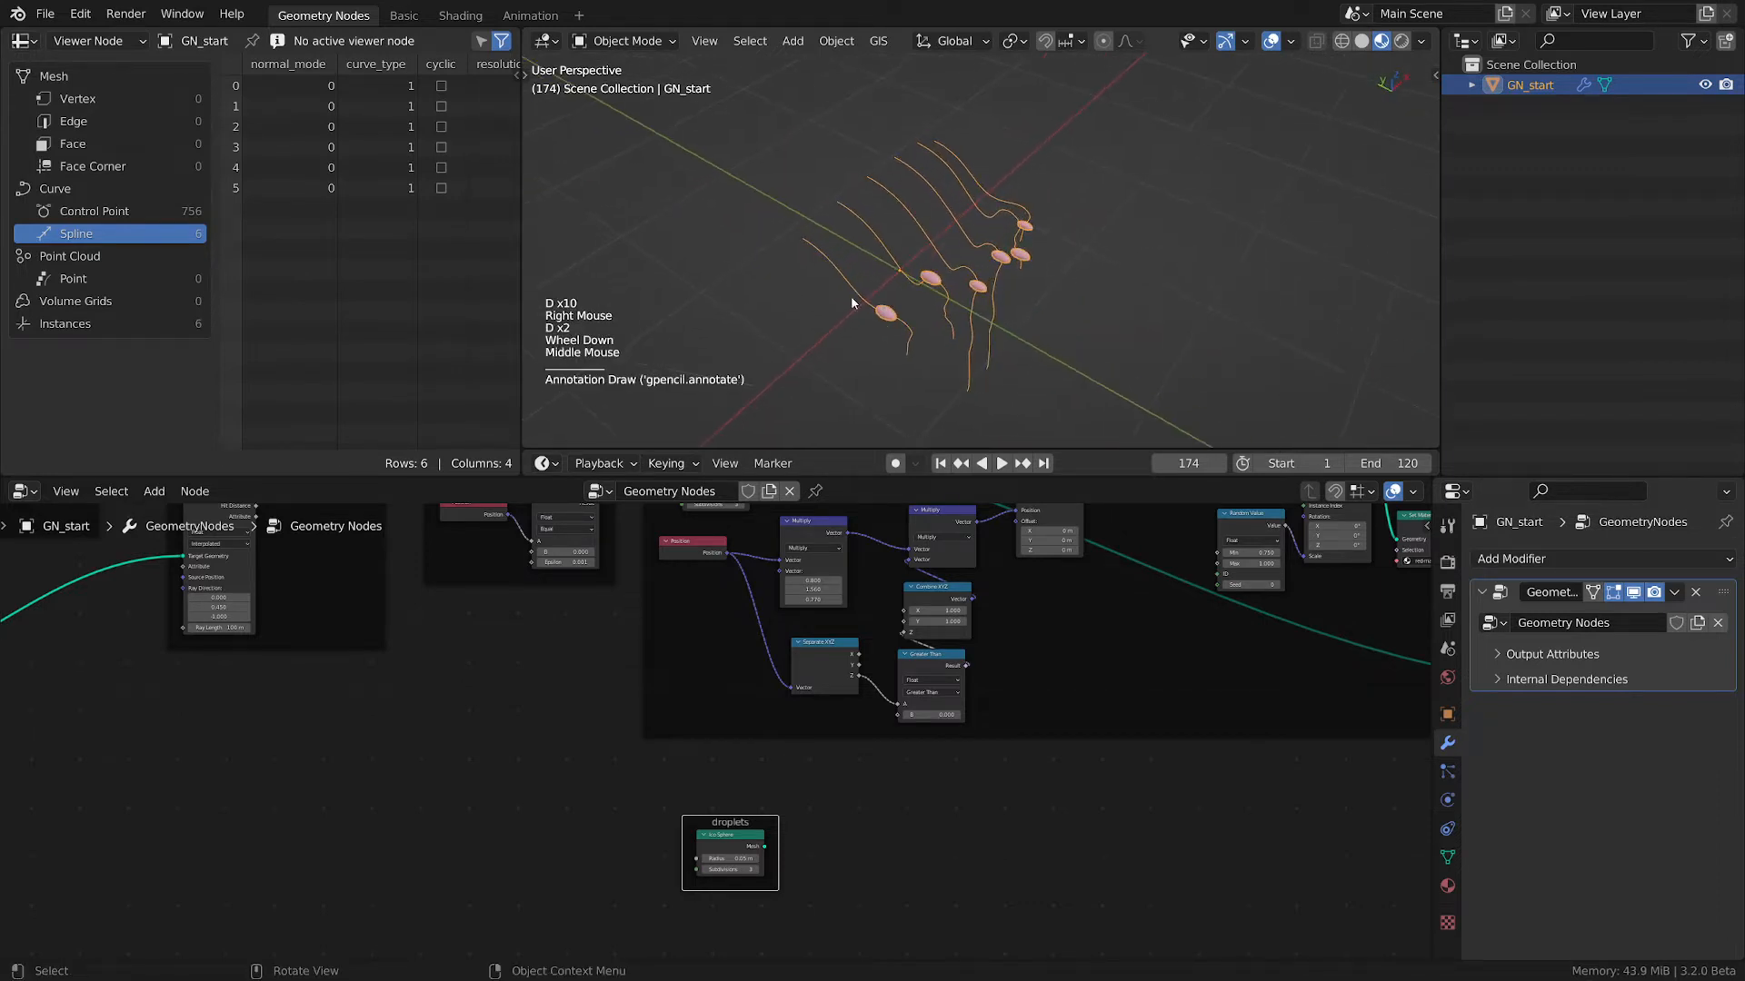
{"action": "scroll", "coordinate": [850, 296], "scroll_direction": "up", "scroll_amount": 3}
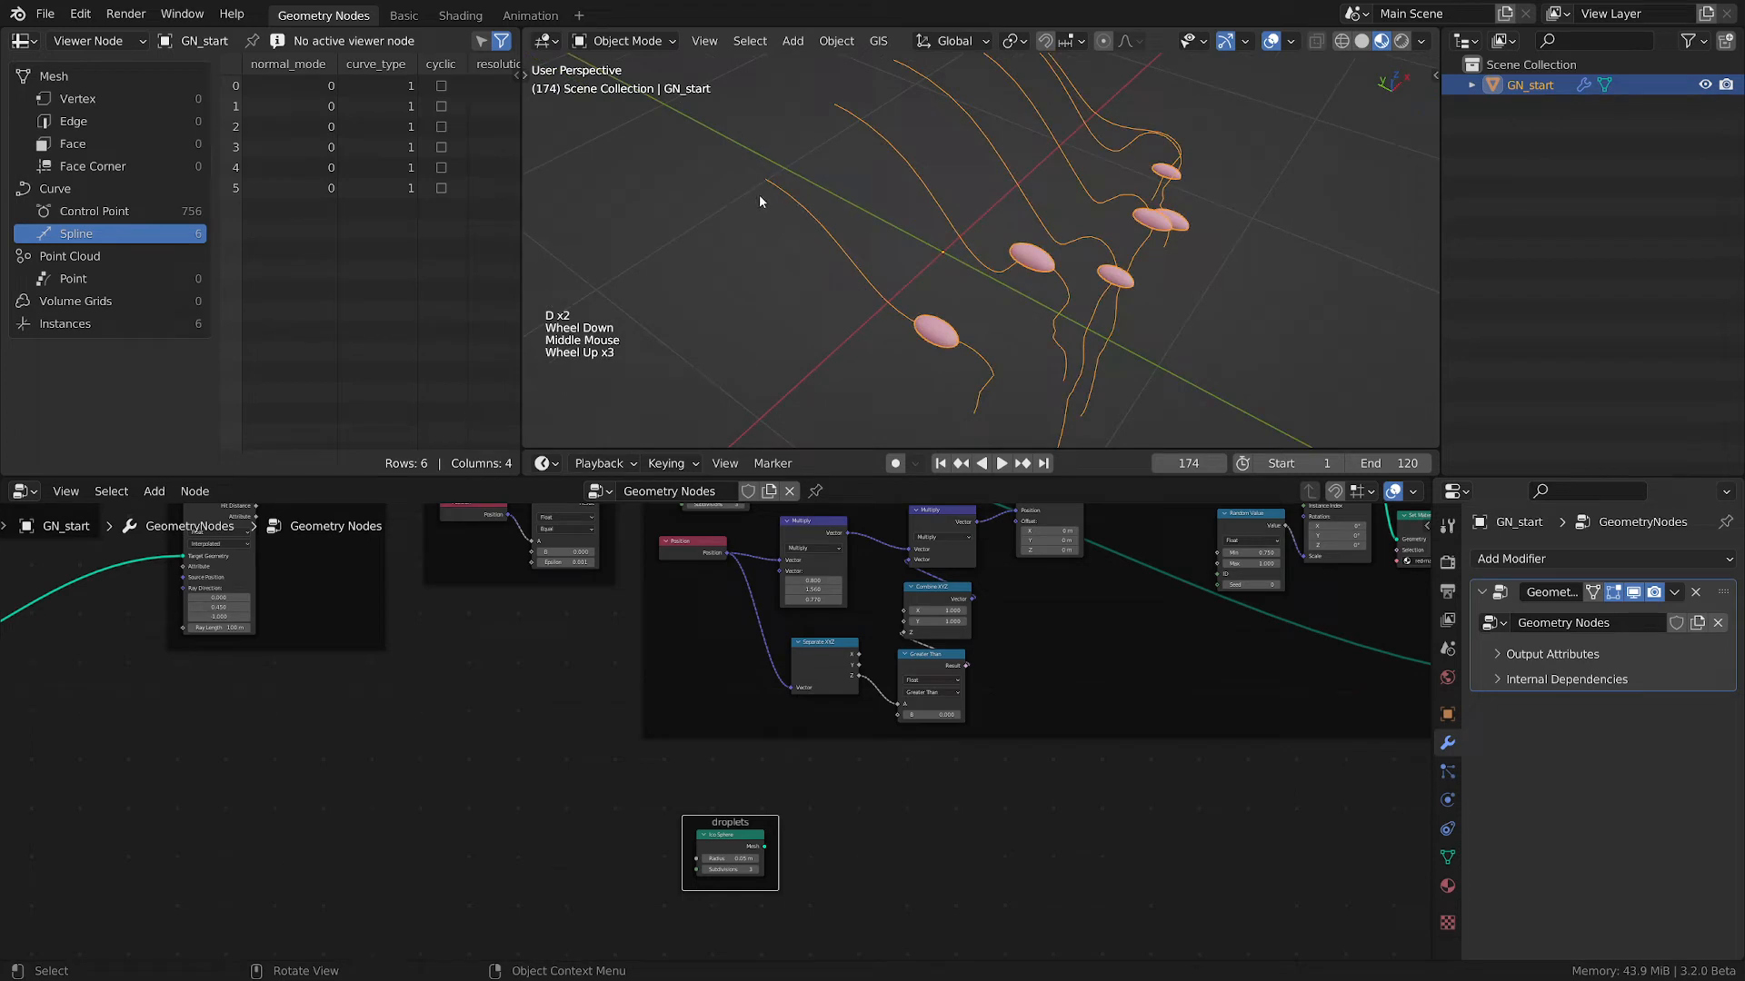
- Annotate two wavy border lines on either side of the nearest guide curve, mark the area between them, and erase everything
{"action": "key", "text": "d"}
{"action": "left_click_drag", "start_coordinate": [756, 184], "coordinate": [843, 266]}
{"action": "left_click_drag", "start_coordinate": [790, 171], "coordinate": [852, 226]}
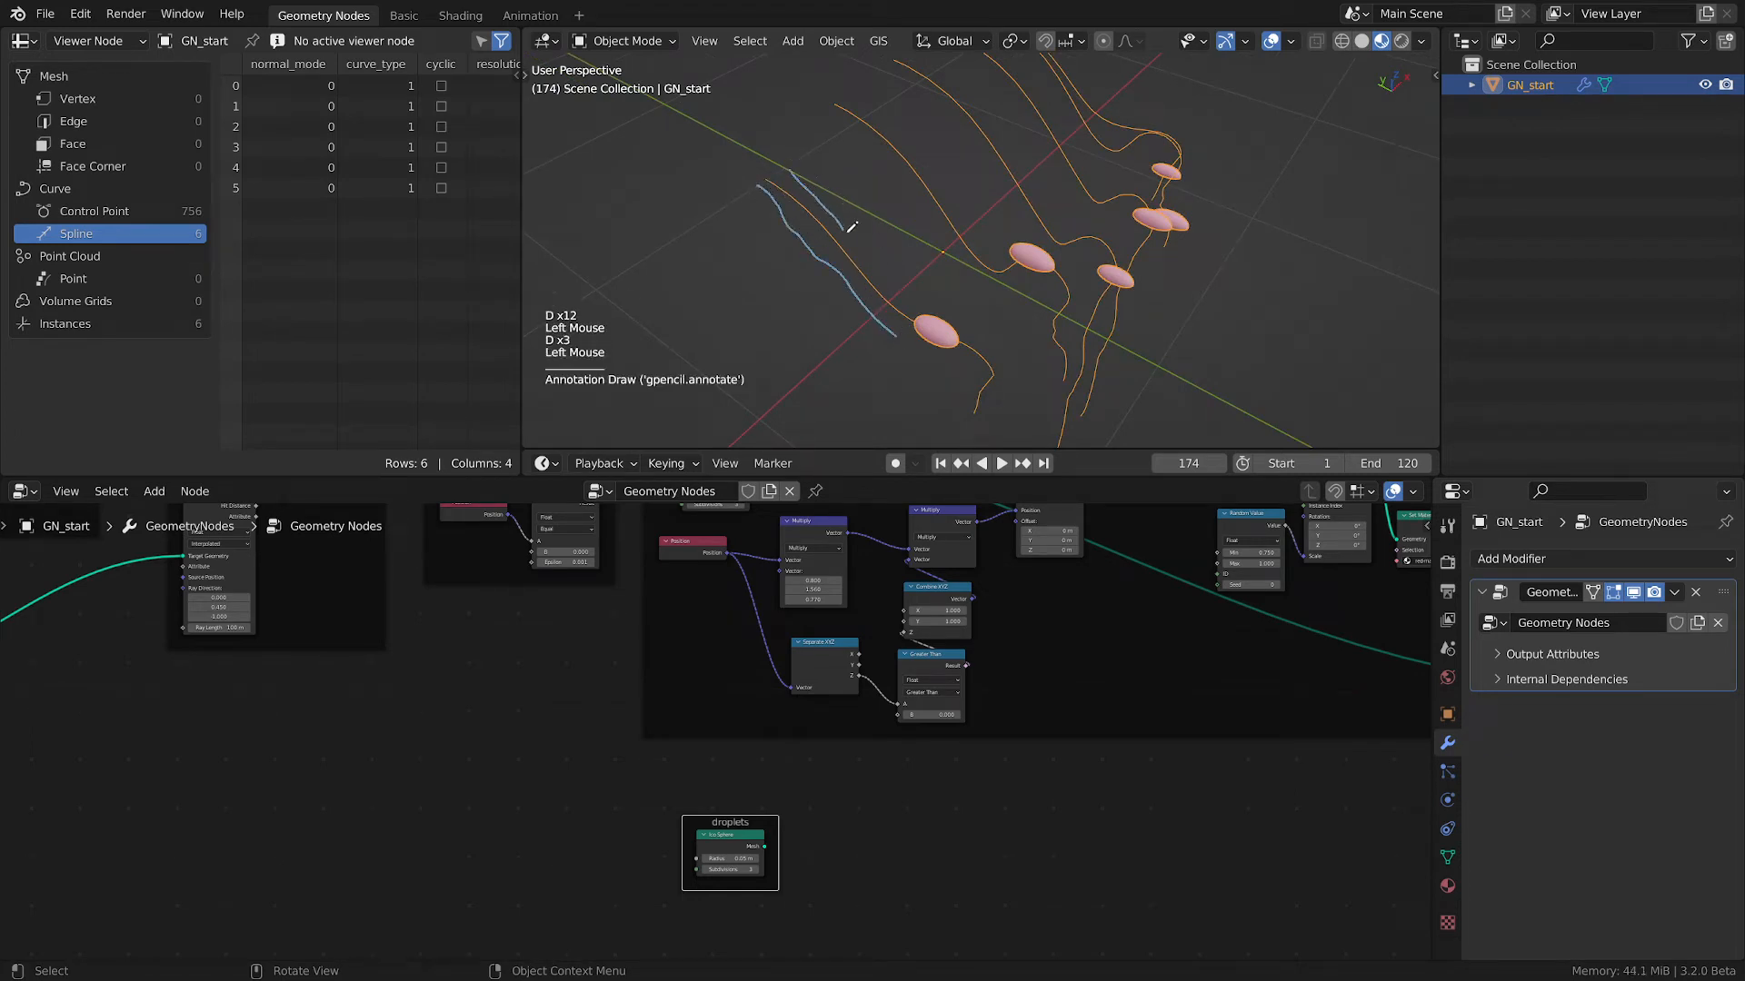
{"action": "left_click_drag", "start_coordinate": [904, 278], "coordinate": [914, 297]}
{"action": "key", "text": "d"}
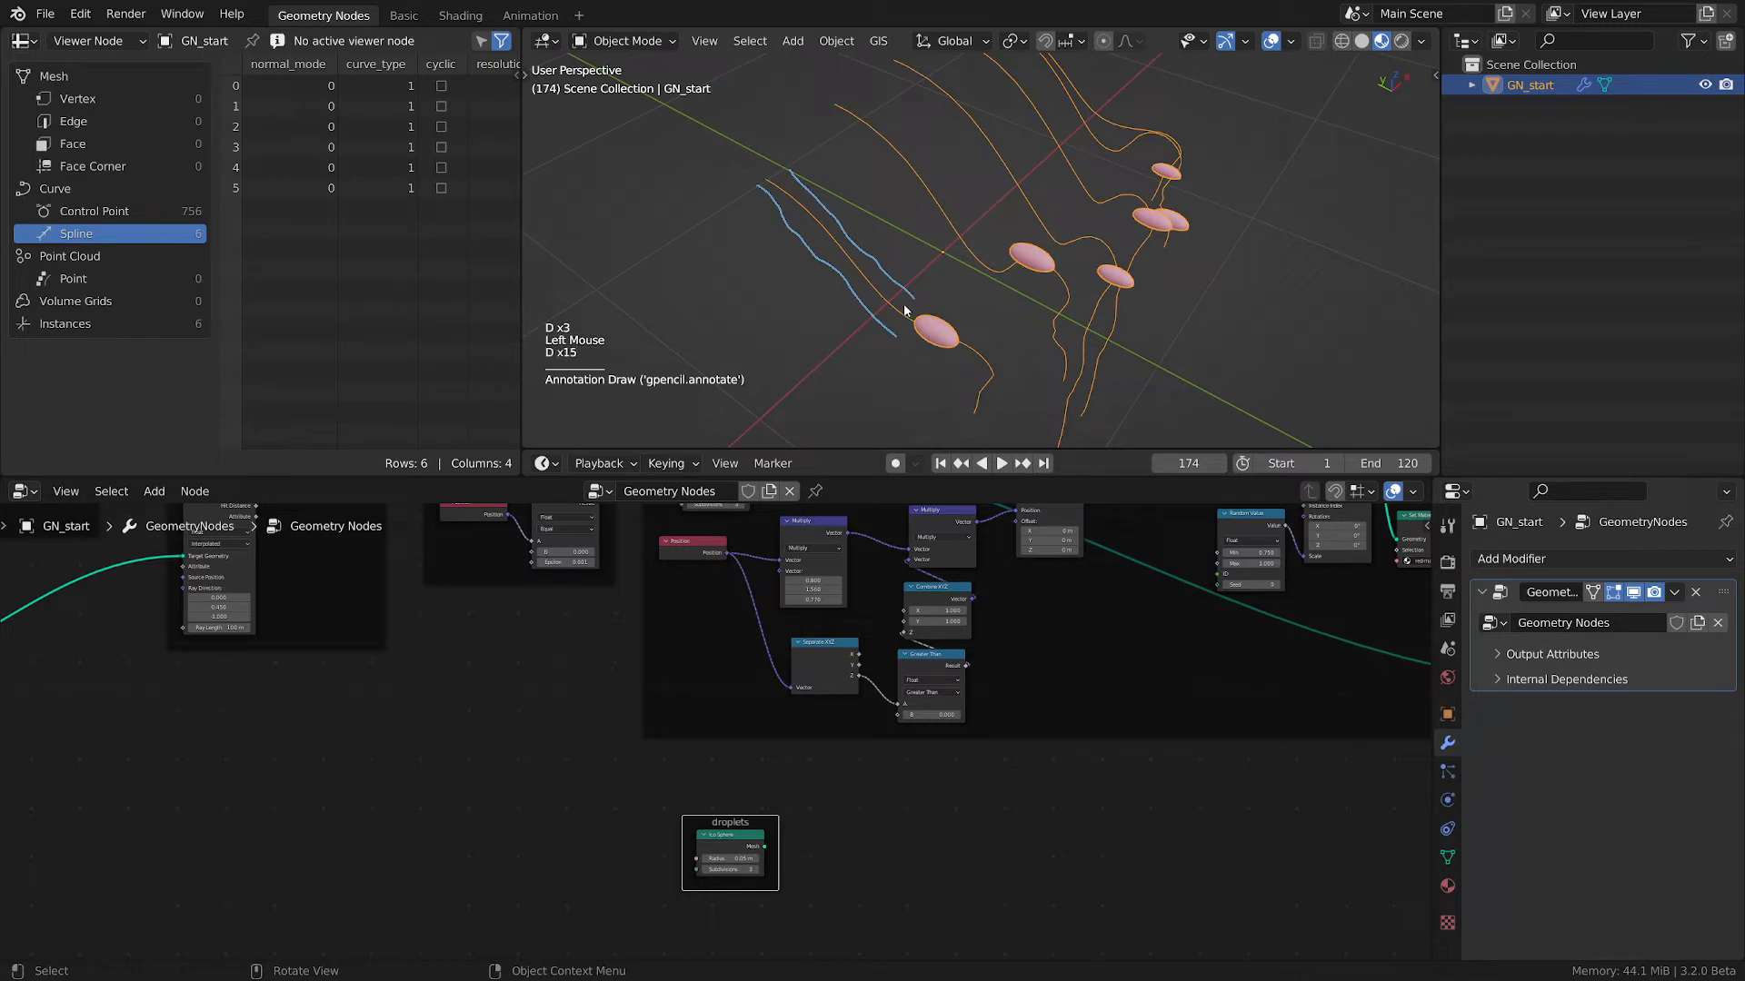
{"action": "key", "text": "d"}
{"action": "key", "text": "d"}
{"action": "key", "text": "d"}
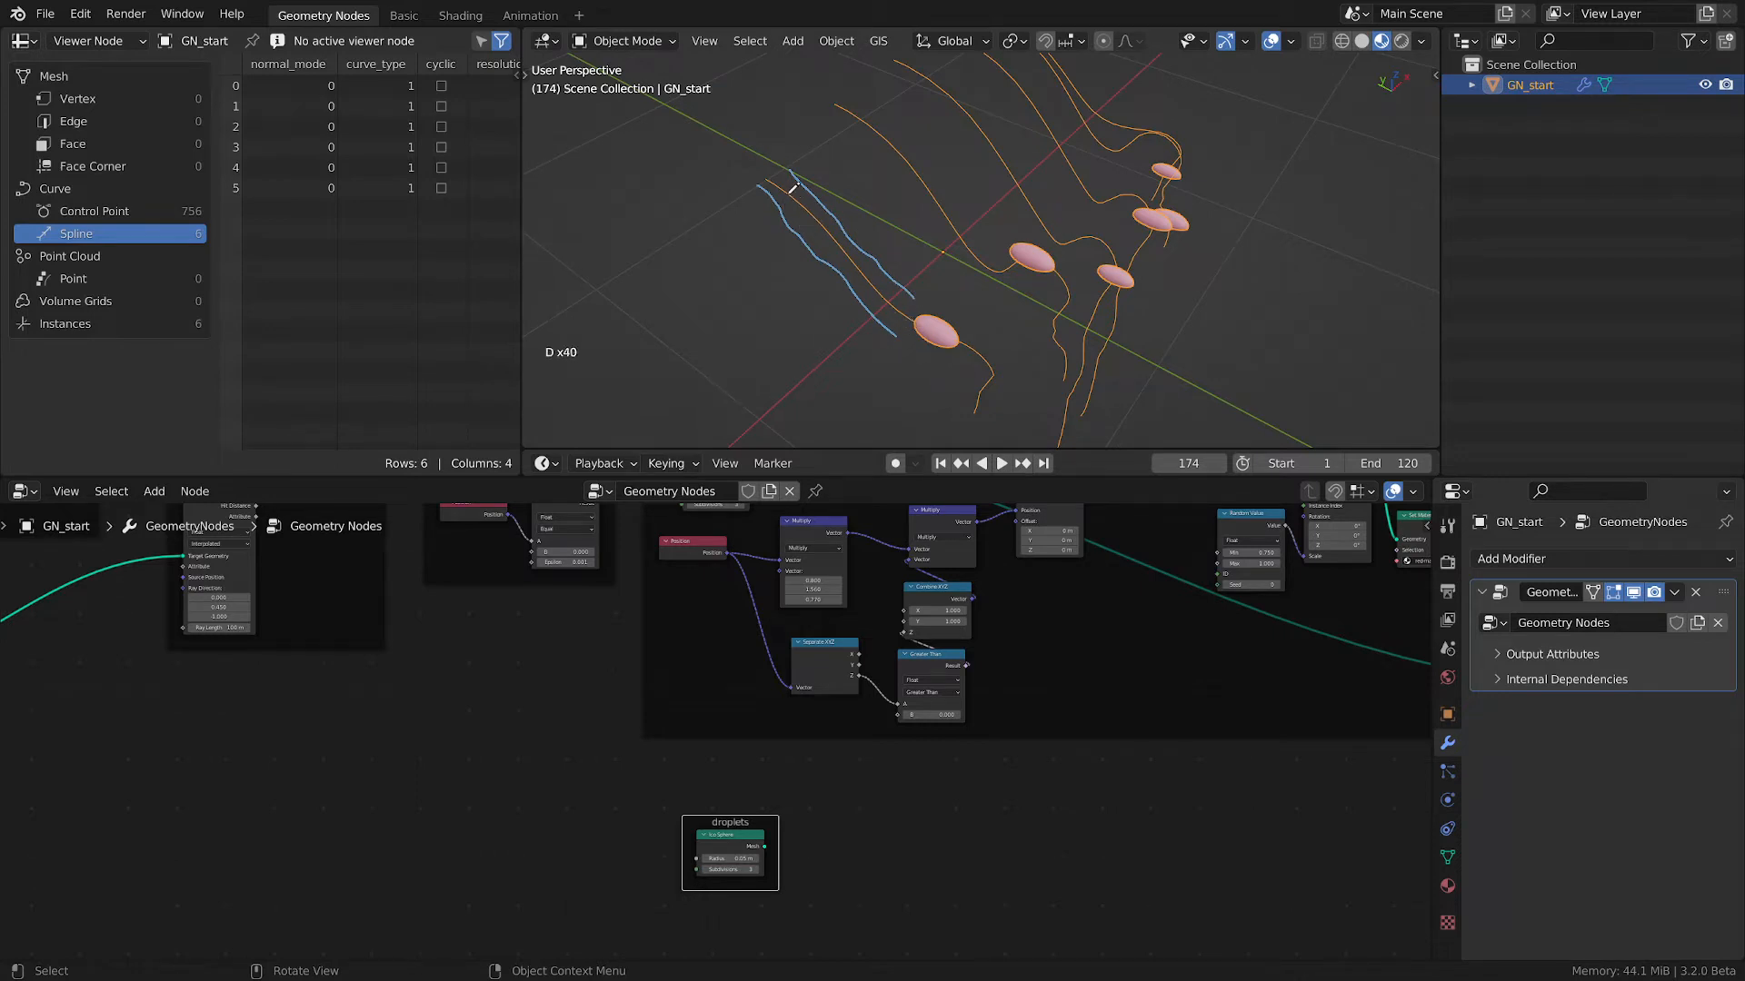
{"action": "mouse_move", "coordinate": [798, 200]}
{"action": "left_mouse_down"}
{"action": "mouse_move", "coordinate": [904, 323]}
{"action": "mouse_move", "coordinate": [920, 283]}
{"action": "mouse_move", "coordinate": [823, 166]}
{"action": "mouse_move", "coordinate": [845, 318]}
{"action": "mouse_move", "coordinate": [884, 333]}
{"action": "left_mouse_up"}
{"action": "key", "text": "d"}
{"action": "key", "text": "d"}
{"action": "key", "text": "d"}
{"action": "key", "text": "d"}
{"action": "key", "text": "d"}
{"action": "key", "text": "d"}
{"action": "key", "text": "d"}
{"action": "key", "text": "d"}
{"action": "mouse_move", "coordinate": [918, 346]}
{"action": "right_mouse_down"}
{"action": "mouse_move", "coordinate": [800, 291]}
{"action": "mouse_move", "coordinate": [784, 171]}
{"action": "right_mouse_up"}
{"action": "key", "text": "d"}
{"action": "key", "text": "d"}
{"action": "key", "text": "d"}
{"action": "key", "text": "d"}
{"action": "key", "text": "d"}
{"action": "key", "text": "d"}
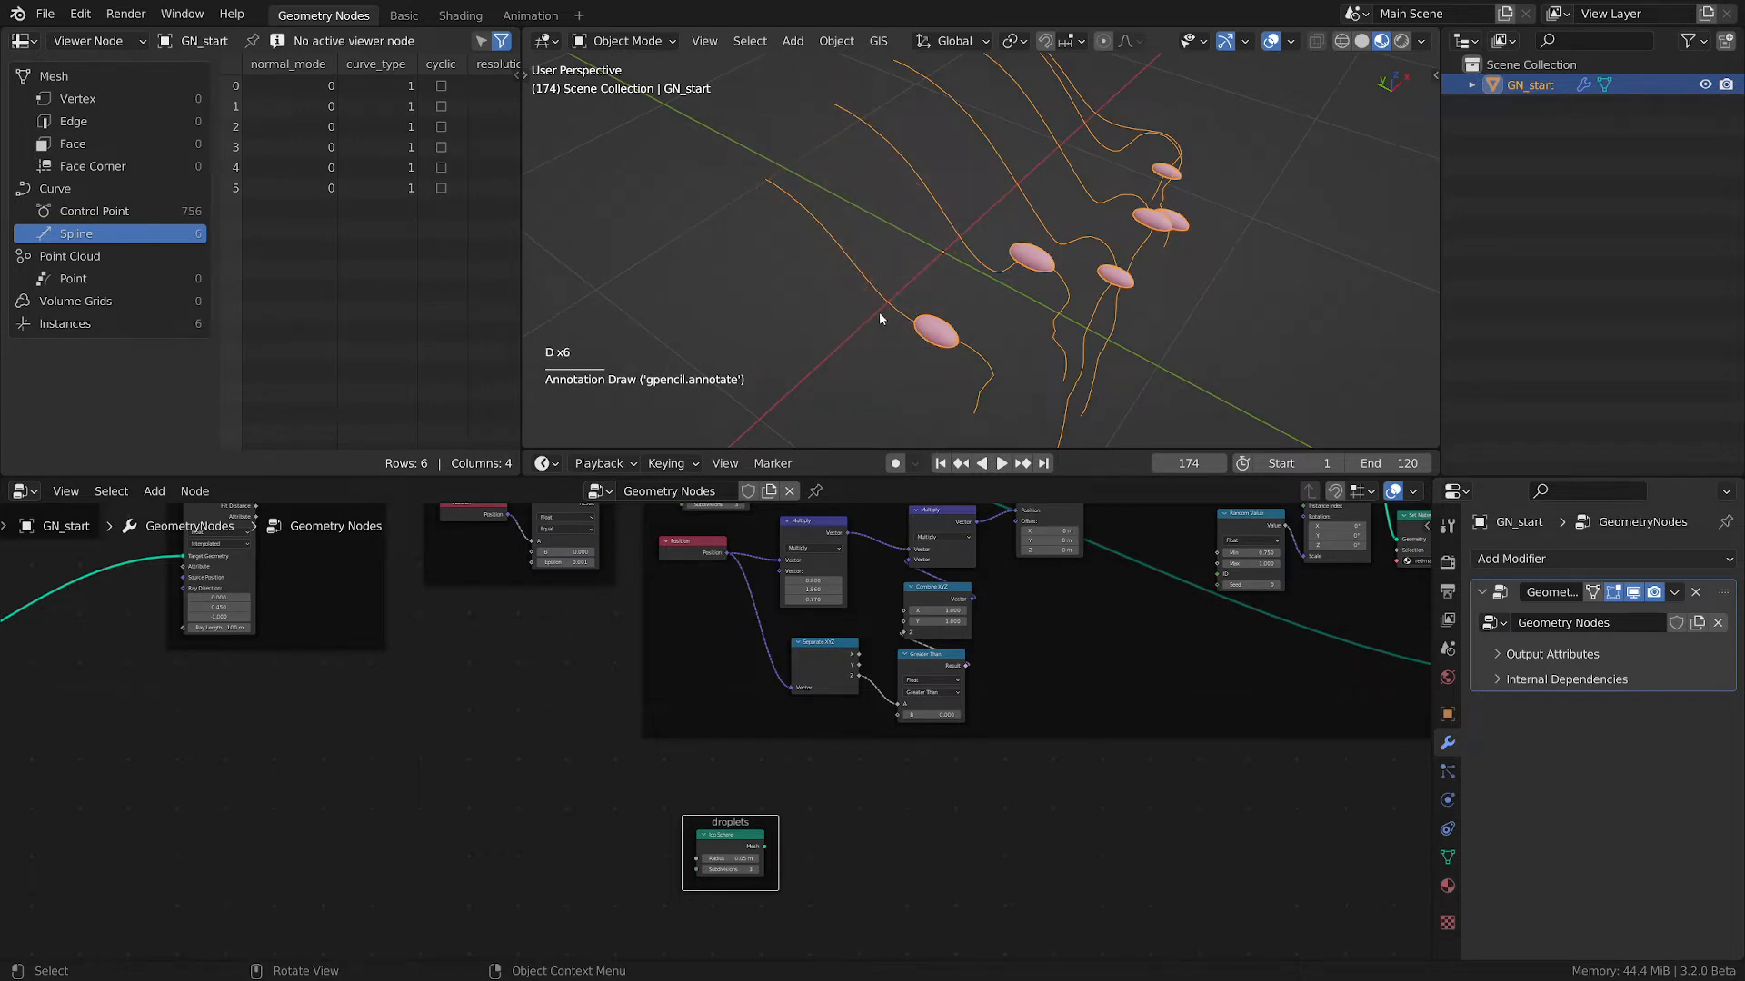
{"action": "key", "text": "d"}
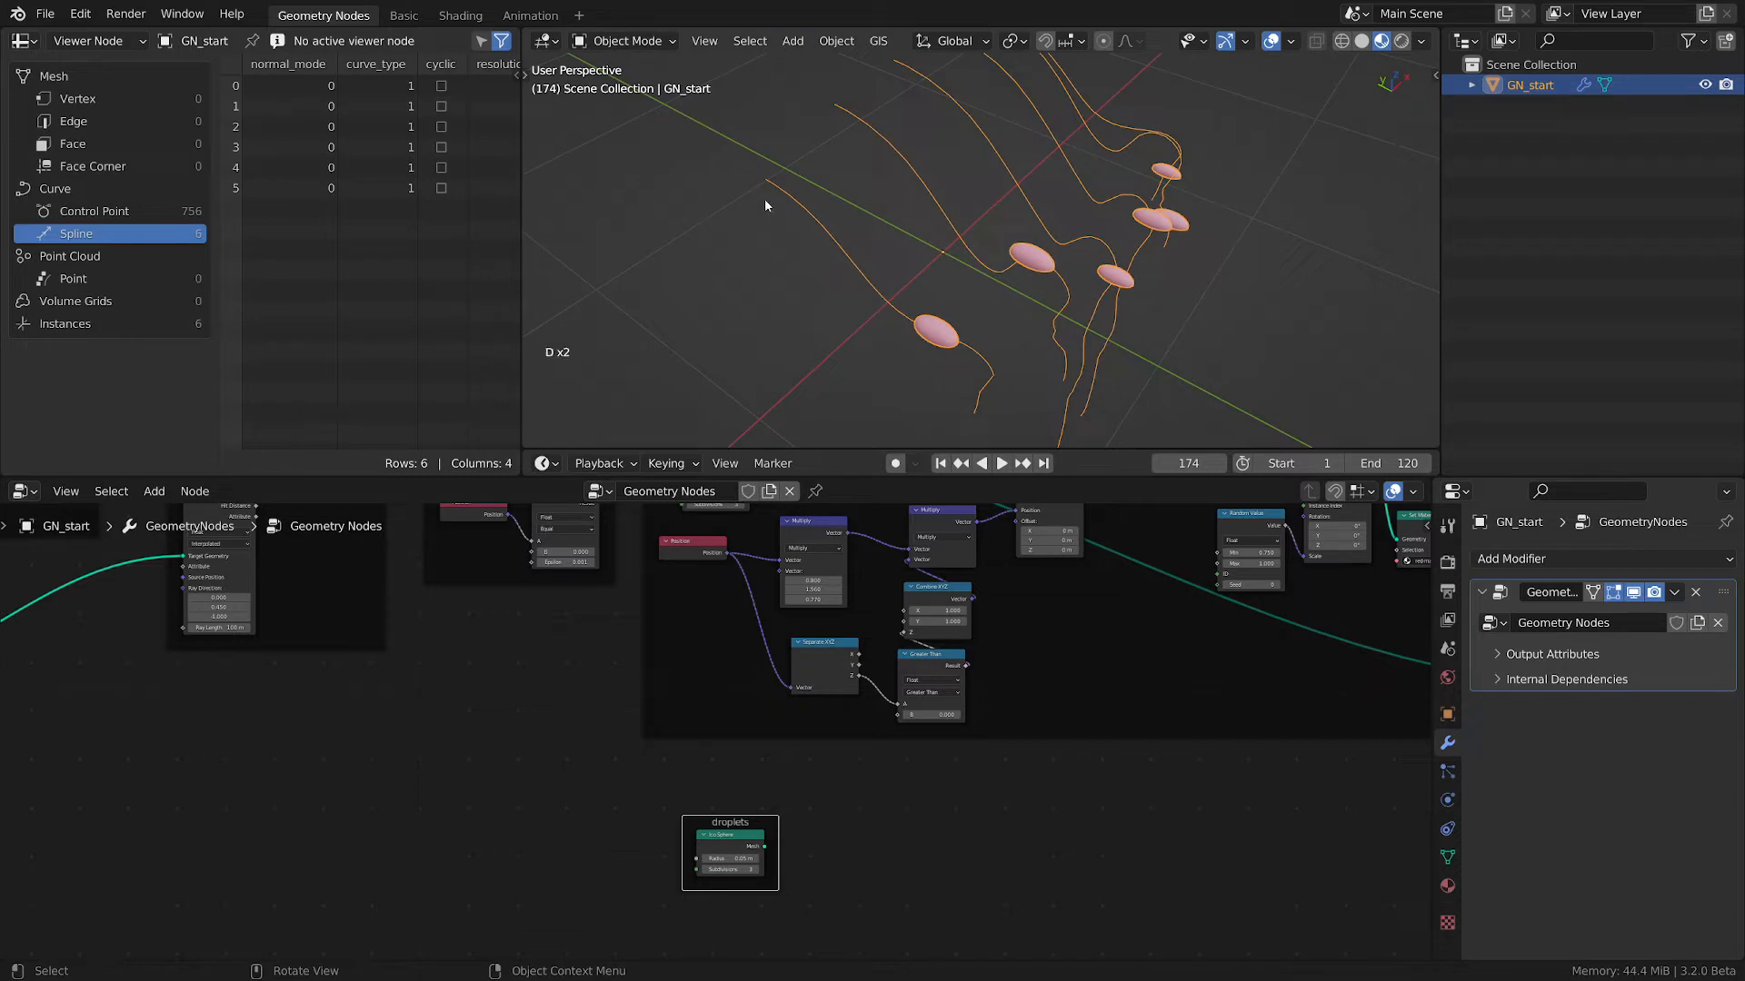
- Annotate marks at the start and down the full length of the nearest guide curve, then erase them
{"action": "left_click_drag", "start_coordinate": [765, 194], "coordinate": [824, 193]}
{"action": "key", "text": "d"}
{"action": "mouse_move", "coordinate": [772, 195]}
{"action": "right_mouse_down"}
{"action": "mouse_move", "coordinate": [768, 178]}
{"action": "mouse_move", "coordinate": [867, 307]}
{"action": "right_mouse_up"}
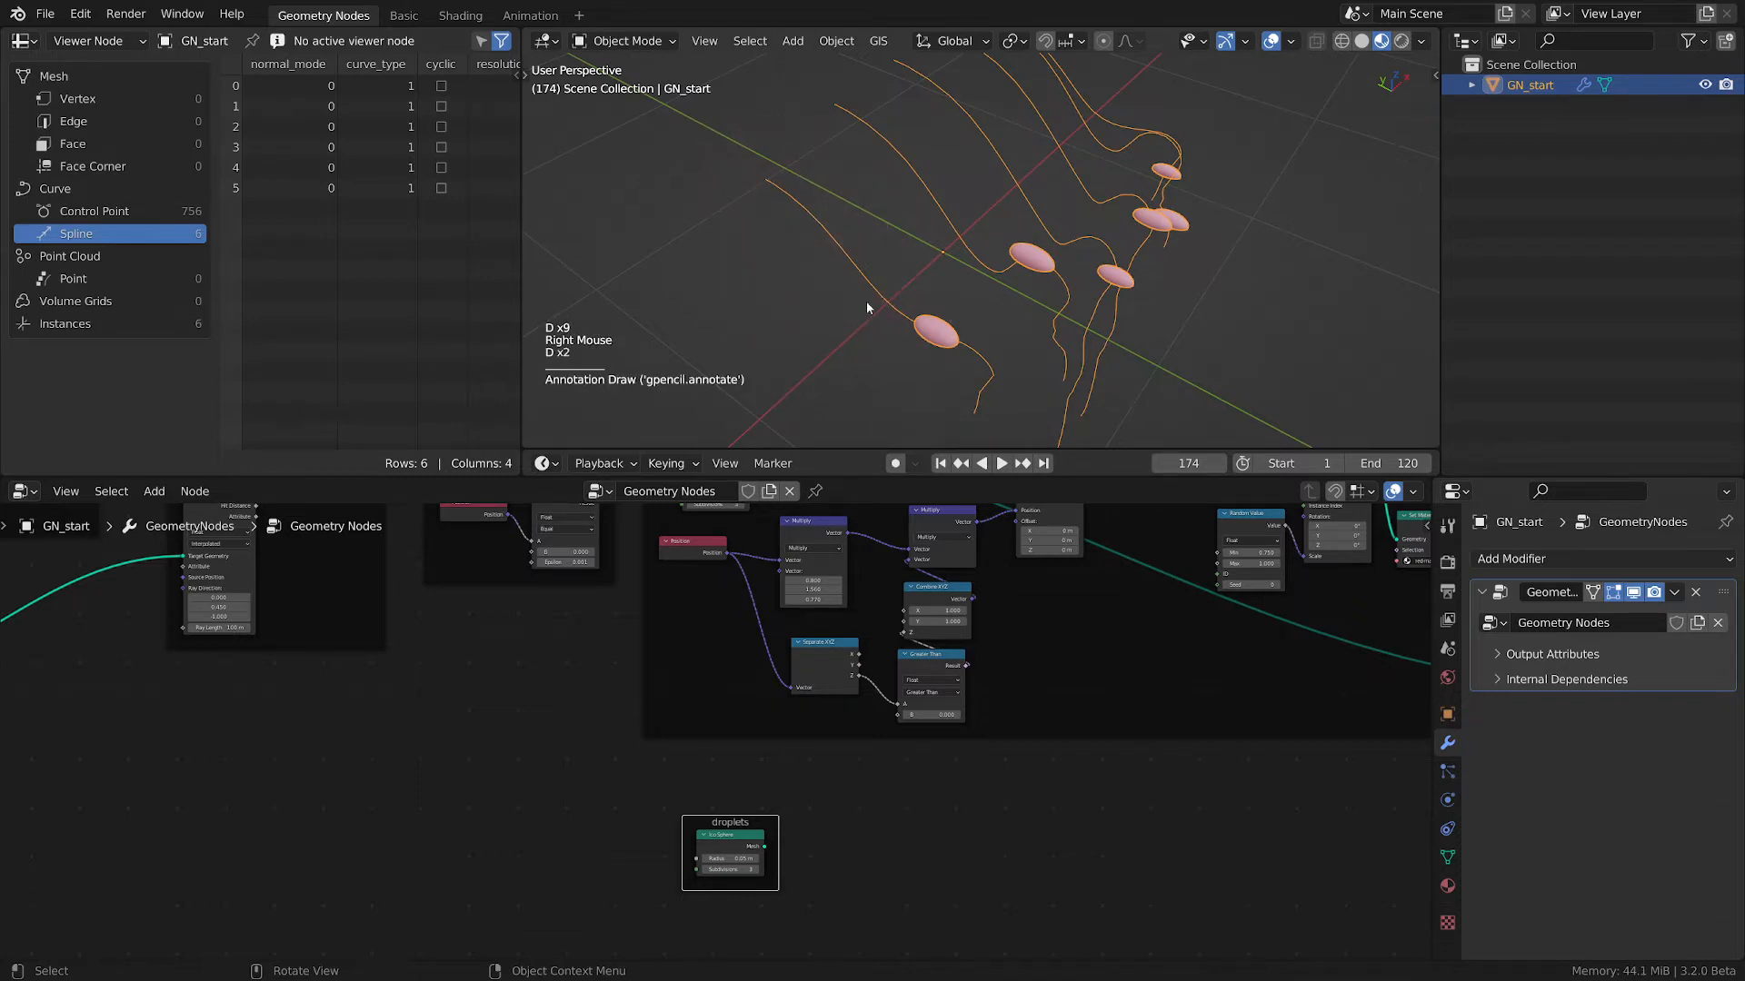
{"action": "left_click_drag", "start_coordinate": [778, 183], "coordinate": [845, 241]}
{"action": "left_click_drag", "start_coordinate": [985, 330], "coordinate": [992, 391]}
{"action": "key", "text": "d"}
{"action": "right_click_drag", "start_coordinate": [985, 409], "coordinate": [749, 173]}
- Give the Trim Curve node in the water drops animation frame a green custom colour
{"action": "scroll", "coordinate": [409, 827], "scroll_direction": "down", "scroll_amount": 3}
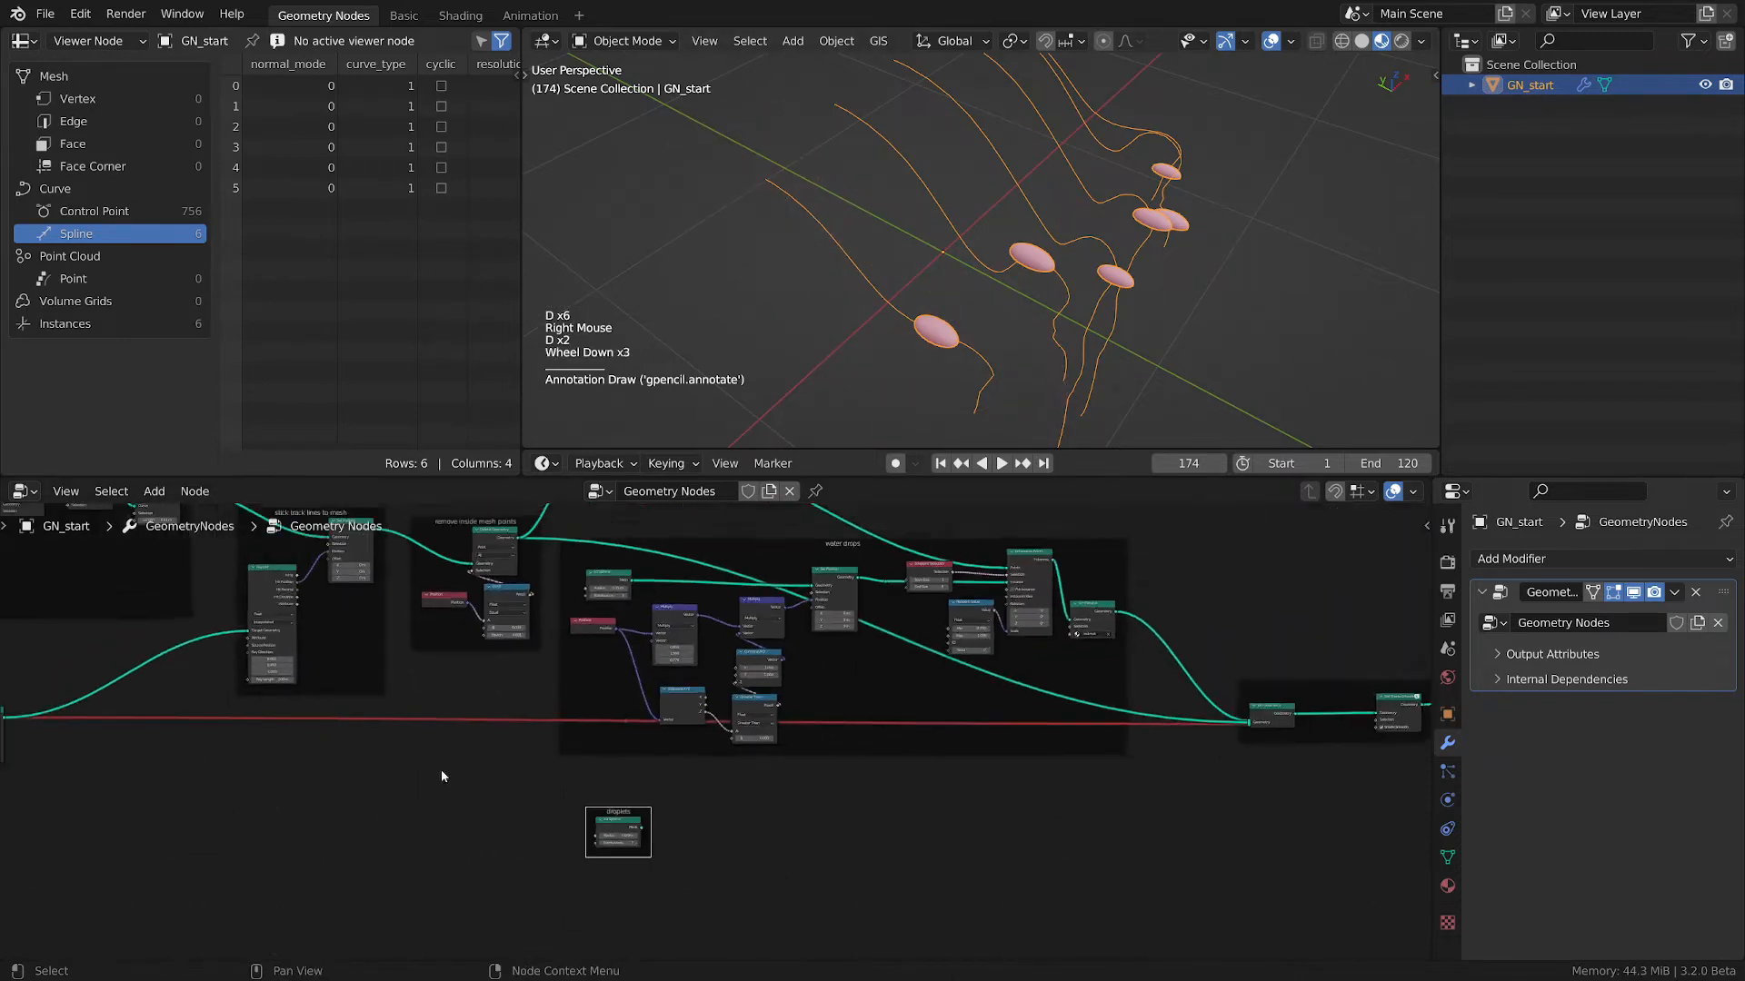
{"action": "middle_click_drag", "start_coordinate": [440, 771], "coordinate": [751, 826]}
{"action": "scroll", "coordinate": [584, 708], "scroll_direction": "up", "scroll_amount": 2}
{"action": "middle_click_drag", "start_coordinate": [582, 702], "coordinate": [583, 785]}
{"action": "middle_click_drag", "start_coordinate": [782, 680], "coordinate": [748, 770]}
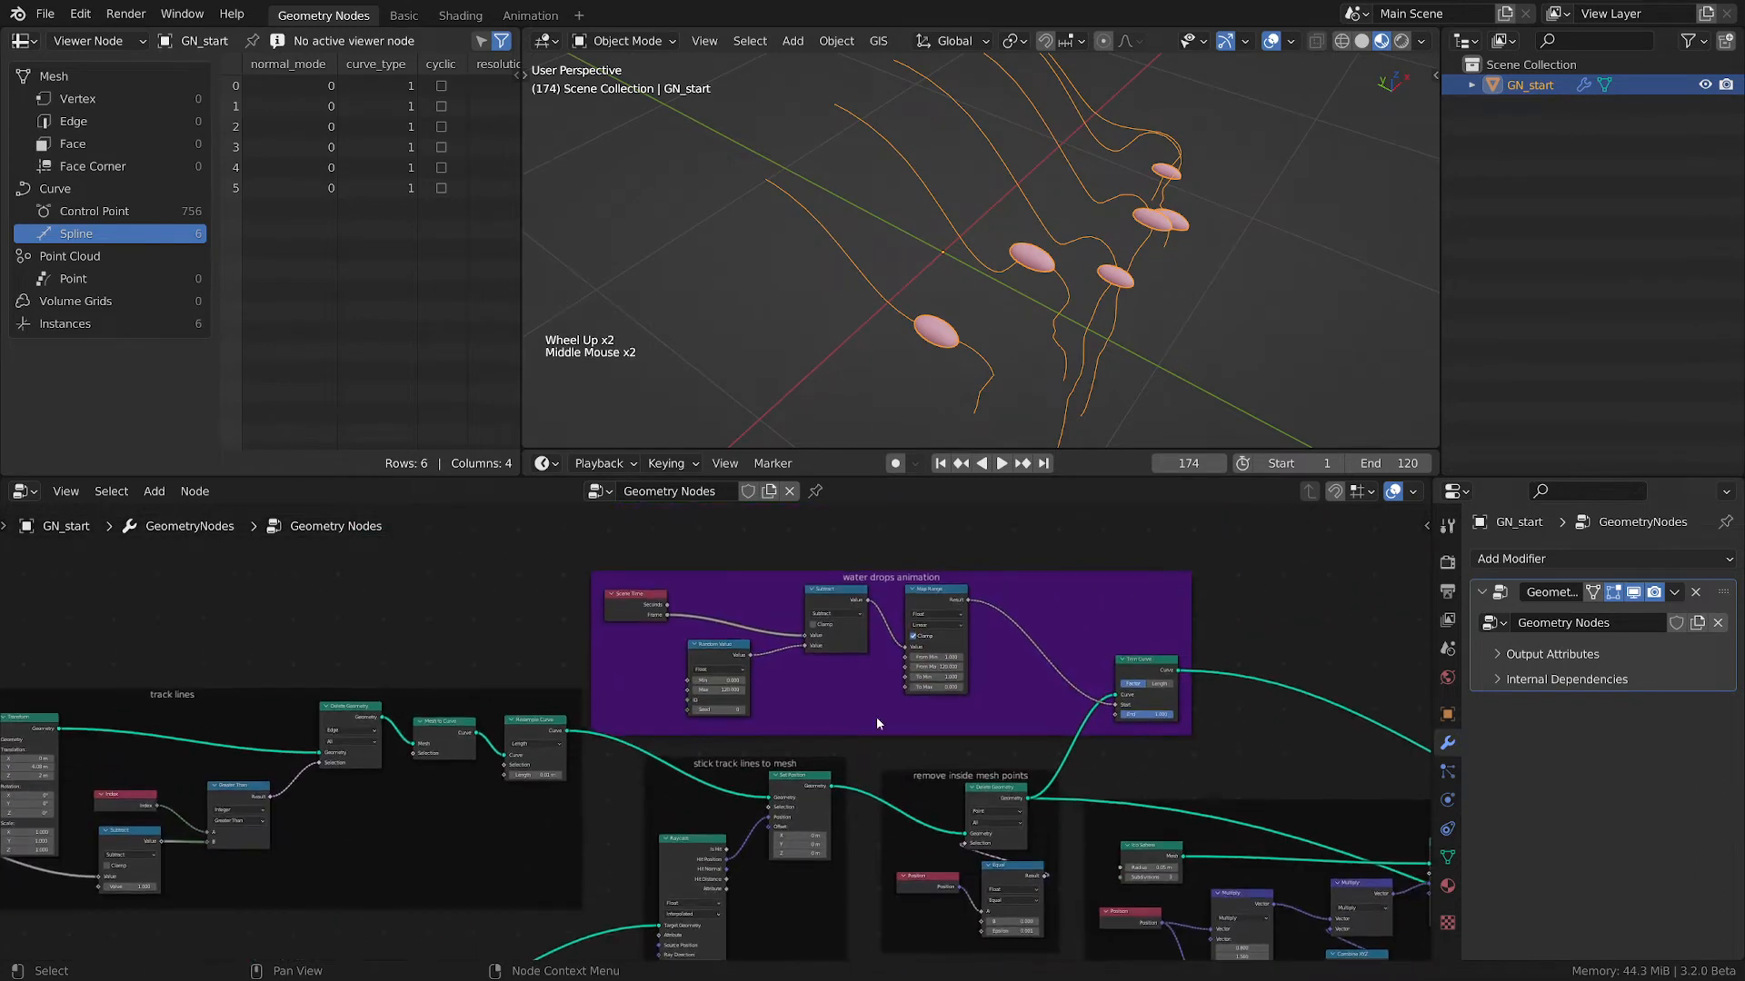
{"action": "middle_click_drag", "start_coordinate": [876, 717], "coordinate": [773, 645]}
{"action": "scroll", "coordinate": [814, 717], "scroll_direction": "up", "scroll_amount": 2}
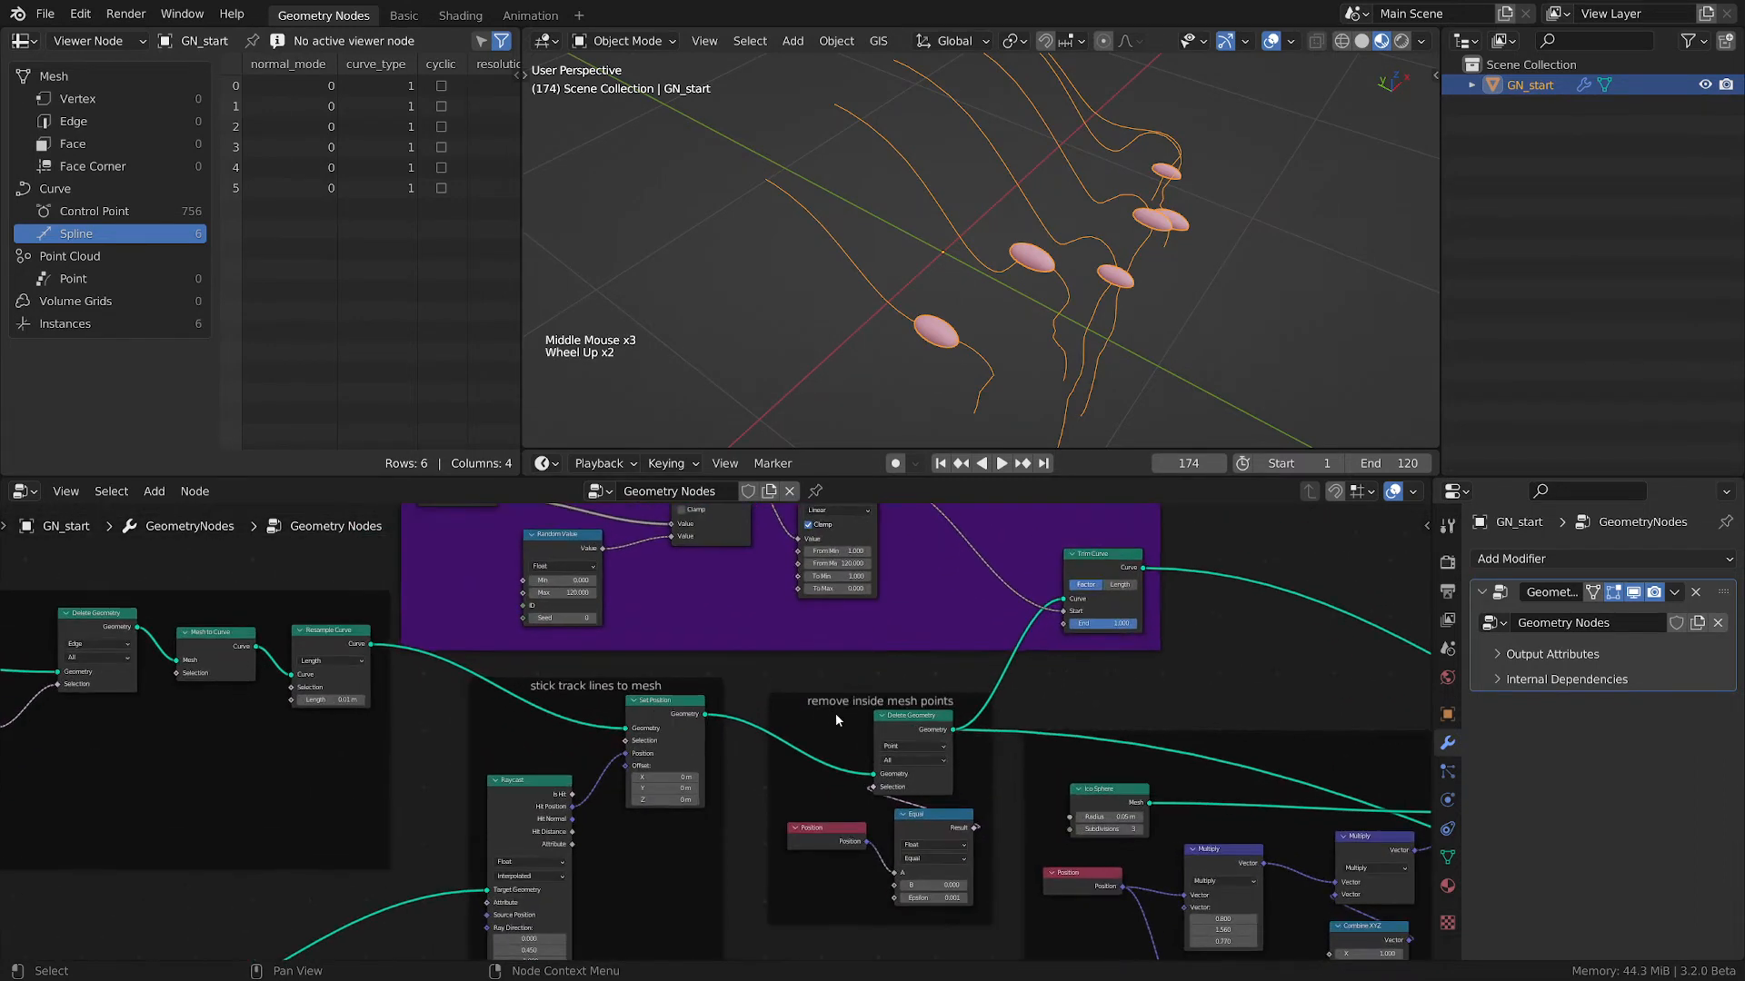
{"action": "middle_click_drag", "start_coordinate": [1220, 680], "coordinate": [1012, 729]}
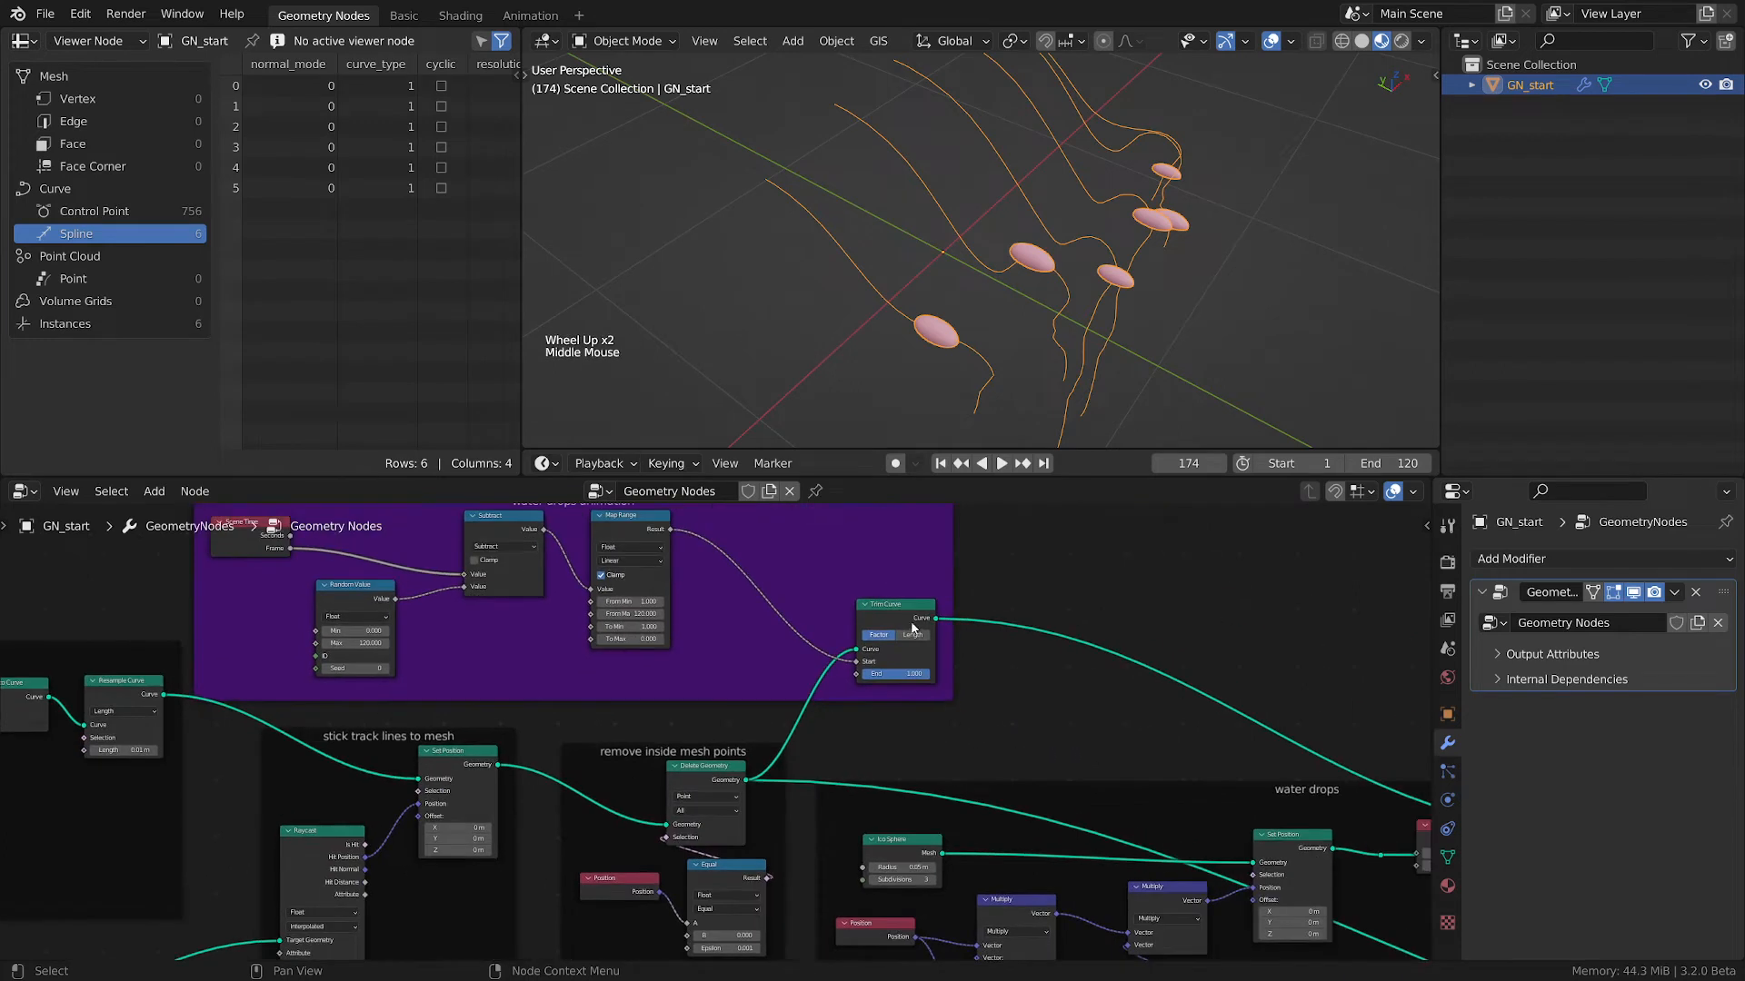
{"action": "left_click", "coordinate": [1332, 637]}
{"action": "key", "text": "n"}
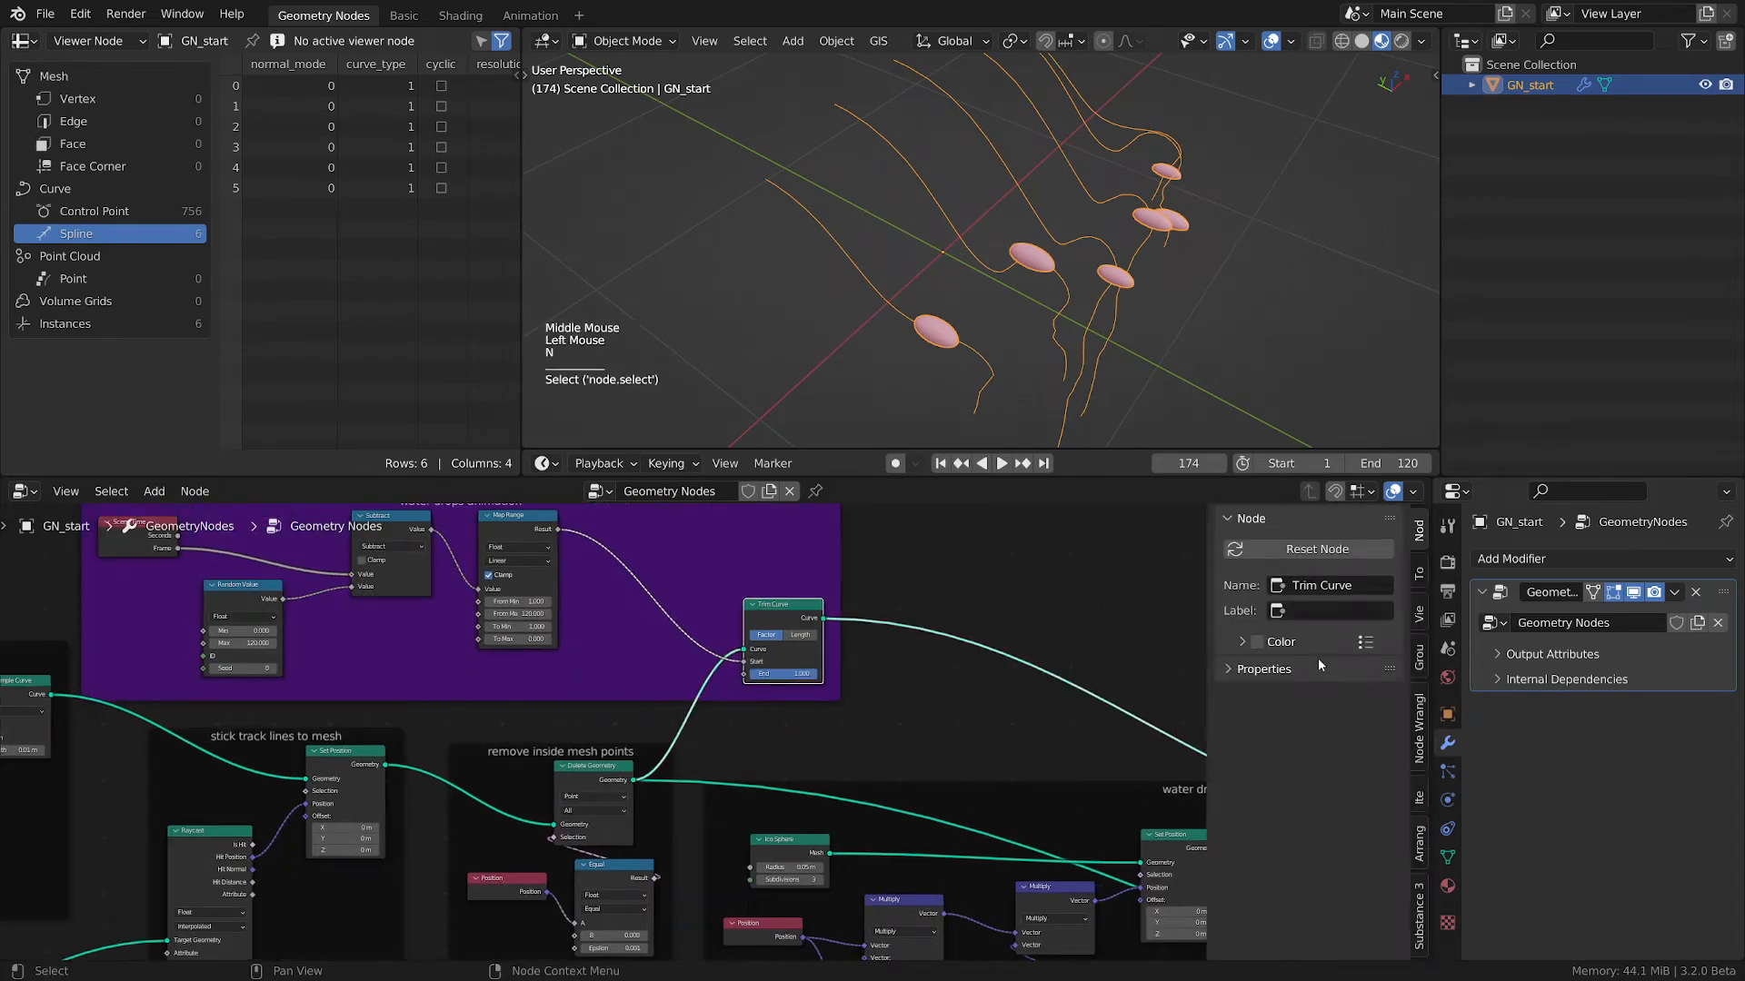
{"action": "left_click", "coordinate": [1364, 643]}
{"action": "left_click", "coordinate": [1398, 424]}
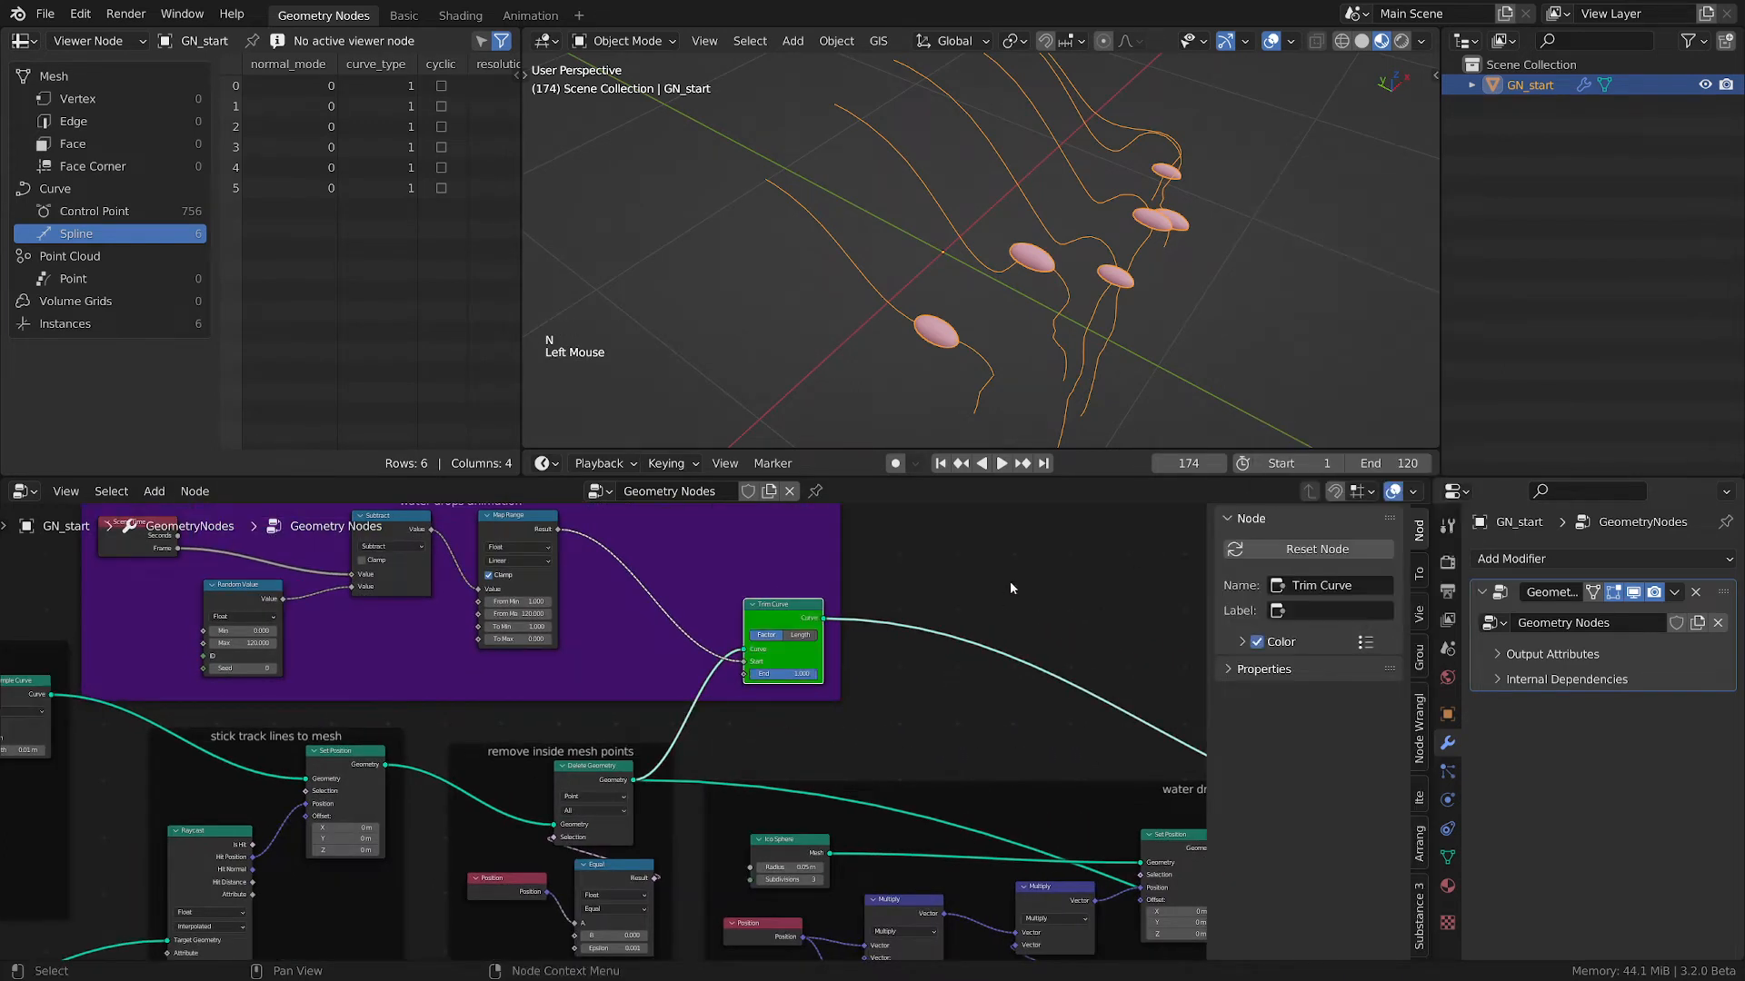
{"action": "key", "text": "n"}
- Move the droplets frame further along the node flow, below the water drops frame
{"action": "scroll", "coordinate": [1017, 573], "scroll_direction": "down", "scroll_amount": 4}
{"action": "middle_click_drag", "start_coordinate": [1009, 818], "coordinate": [820, 831]}
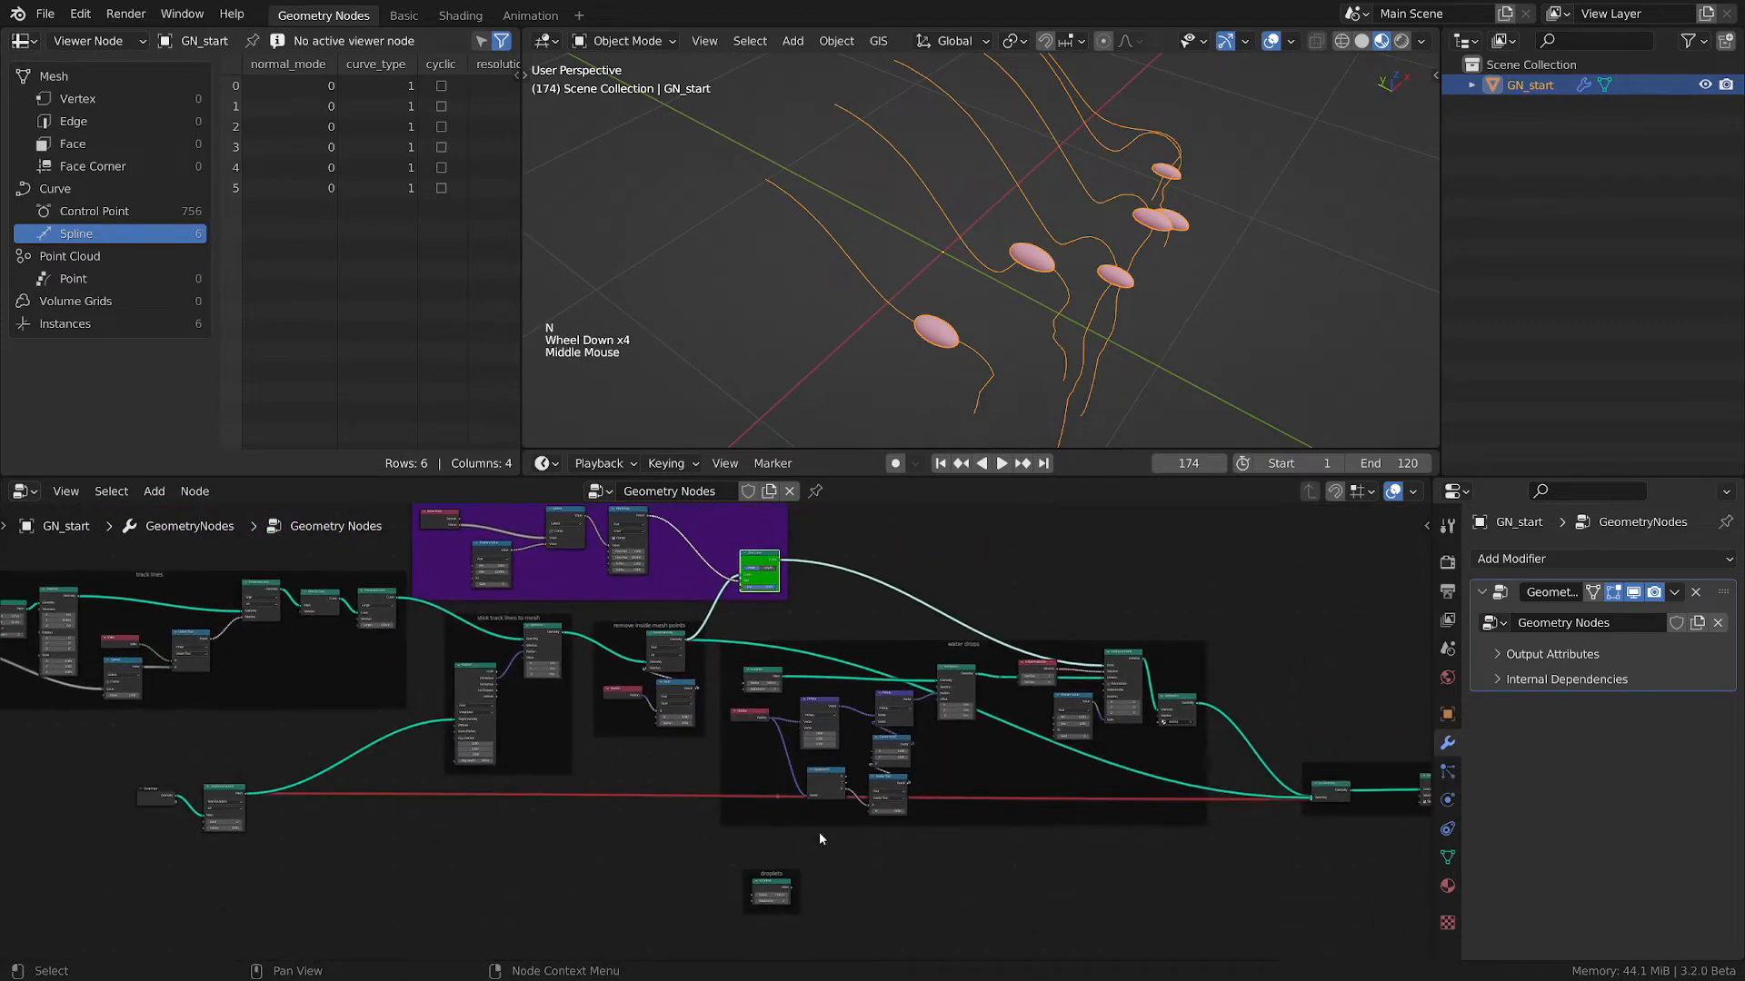
{"action": "left_click_drag", "start_coordinate": [786, 875], "coordinate": [1031, 856]}
- Branch a link off the Trim Curve node's Curve output into a new Reroute placed just before the droplets frame
{"action": "scroll", "coordinate": [1032, 856], "scroll_direction": "up", "scroll_amount": 2}
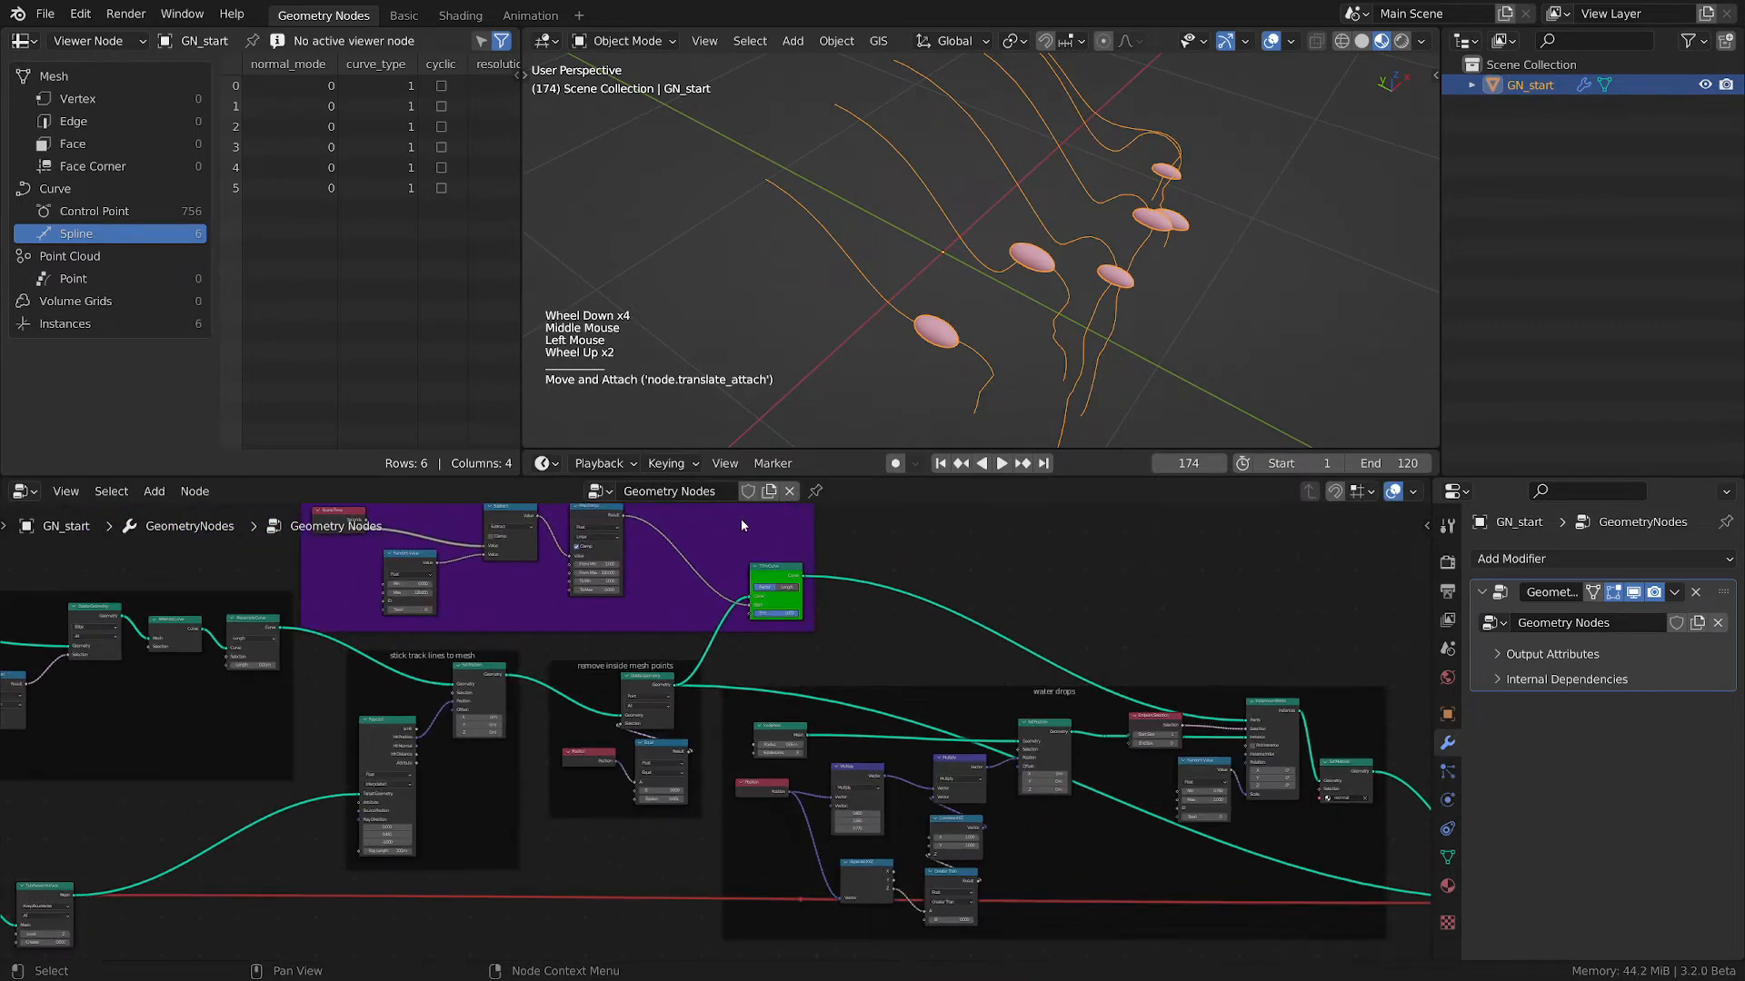
{"action": "scroll", "coordinate": [1031, 856], "scroll_direction": "down", "scroll_amount": 1}
{"action": "middle_click_drag", "start_coordinate": [1032, 856], "coordinate": [716, 889]}
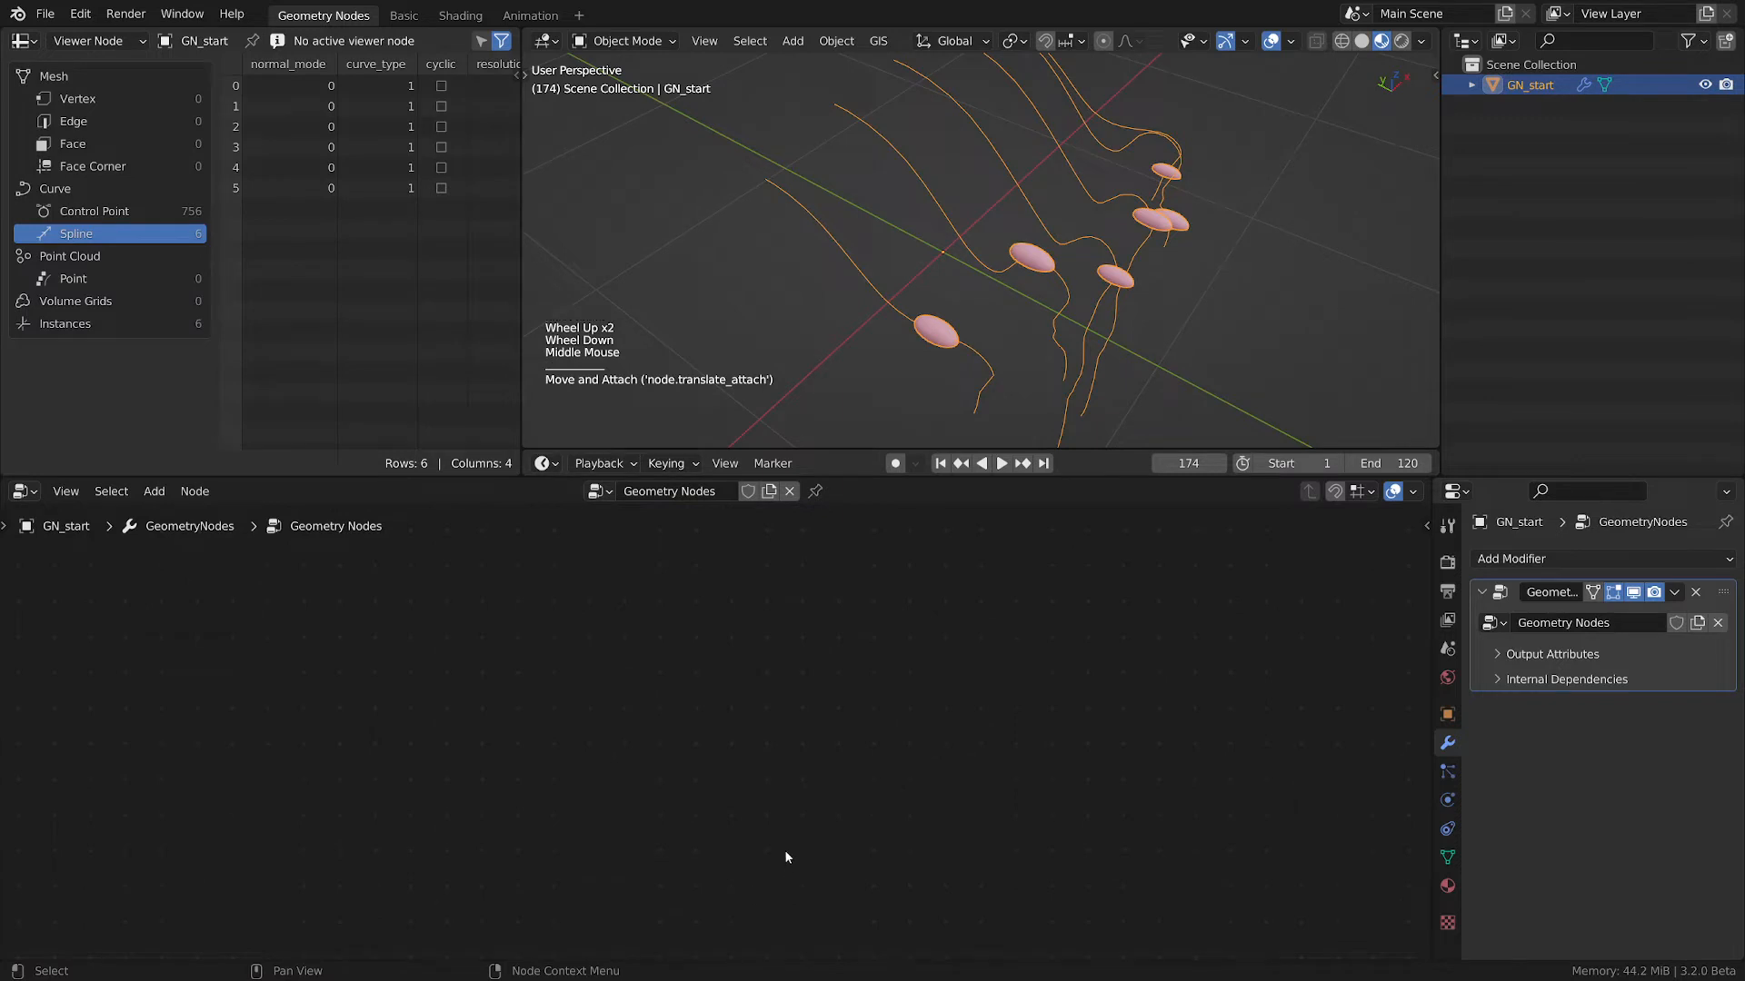
{"action": "key", "text": "grave"}
{"action": "left_click", "coordinate": [621, 808]}
{"action": "scroll", "coordinate": [772, 731], "scroll_direction": "up", "scroll_amount": 4}
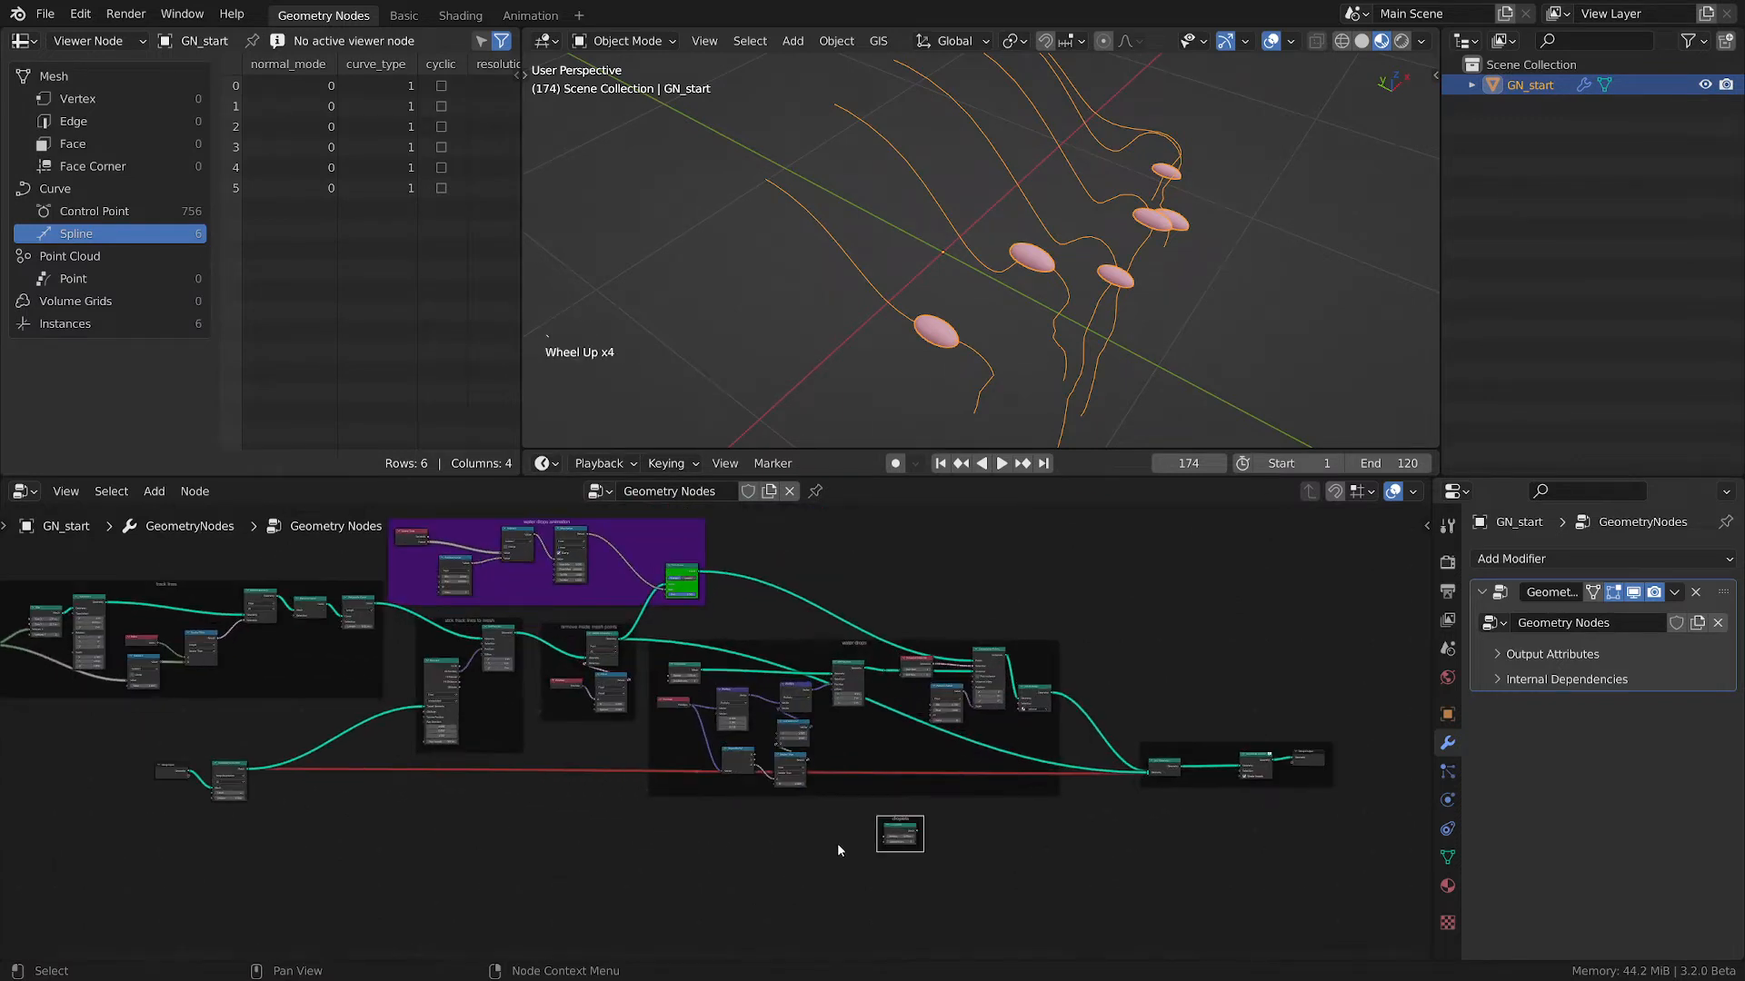
{"action": "middle_click_drag", "start_coordinate": [836, 842], "coordinate": [776, 836]}
{"action": "scroll", "coordinate": [776, 836], "scroll_direction": "up", "scroll_amount": 1}
{"action": "scroll", "coordinate": [776, 837], "scroll_direction": "up", "scroll_amount": 2}
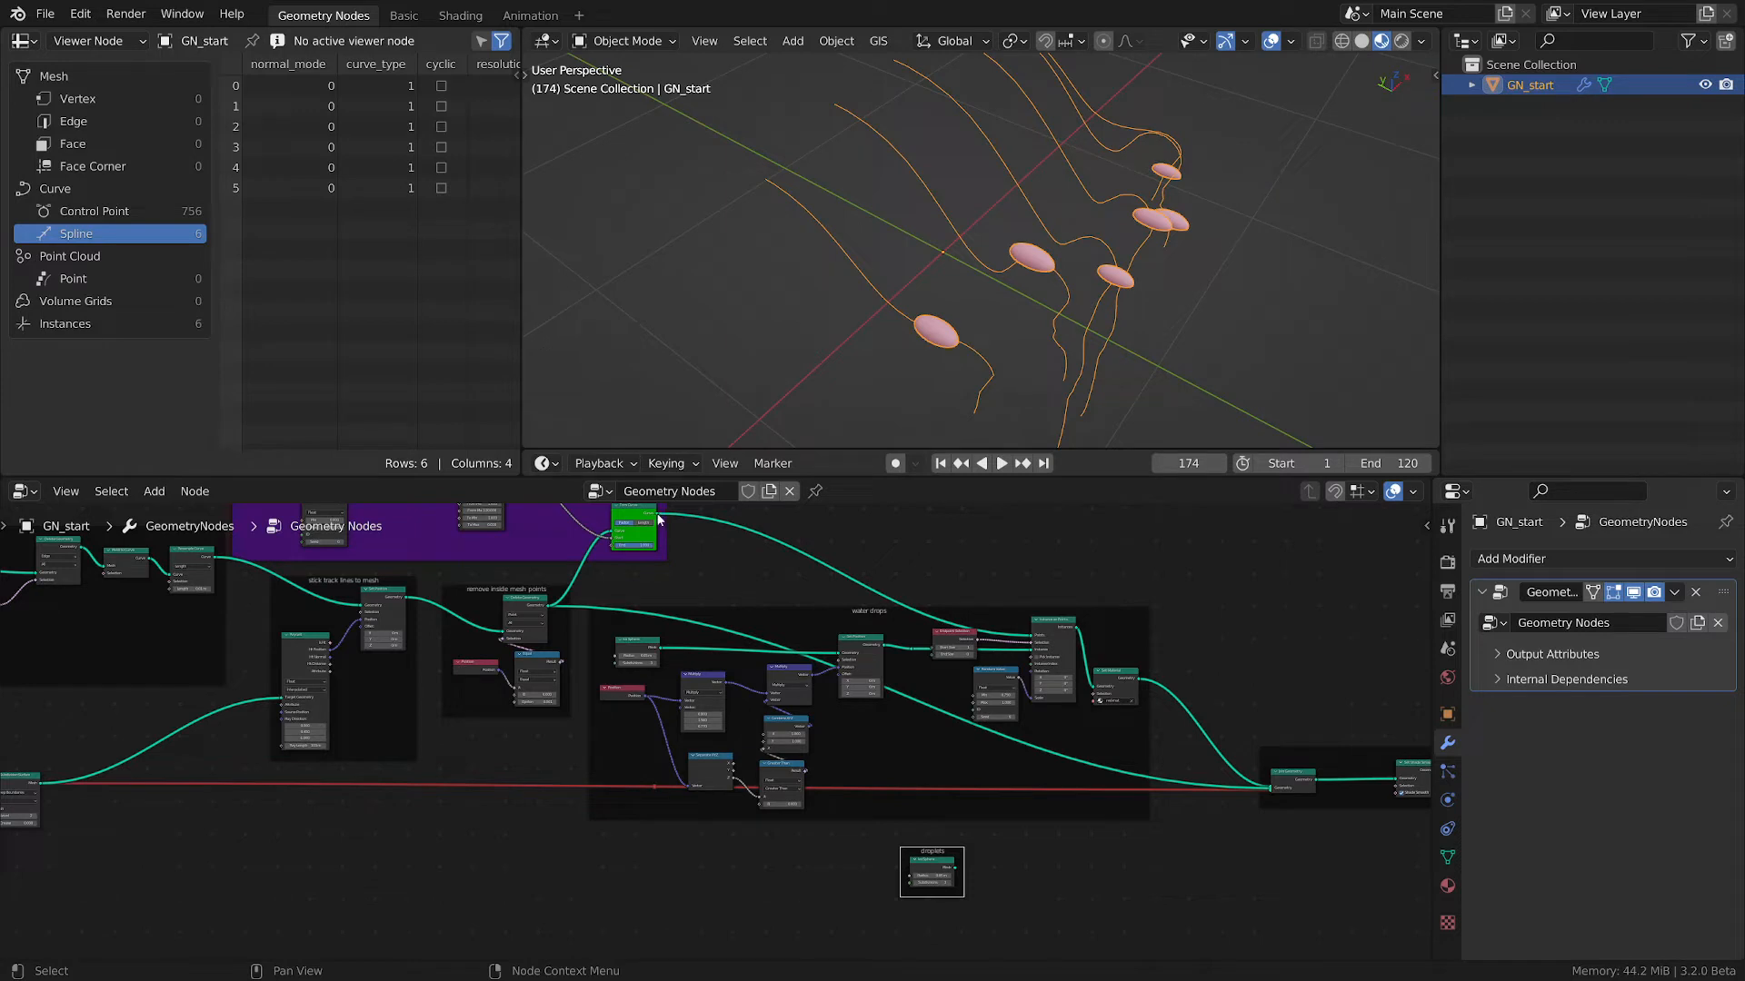
{"action": "left_click_drag", "start_coordinate": [657, 514], "coordinate": [850, 732]}
{"action": "type", "text": "re"}
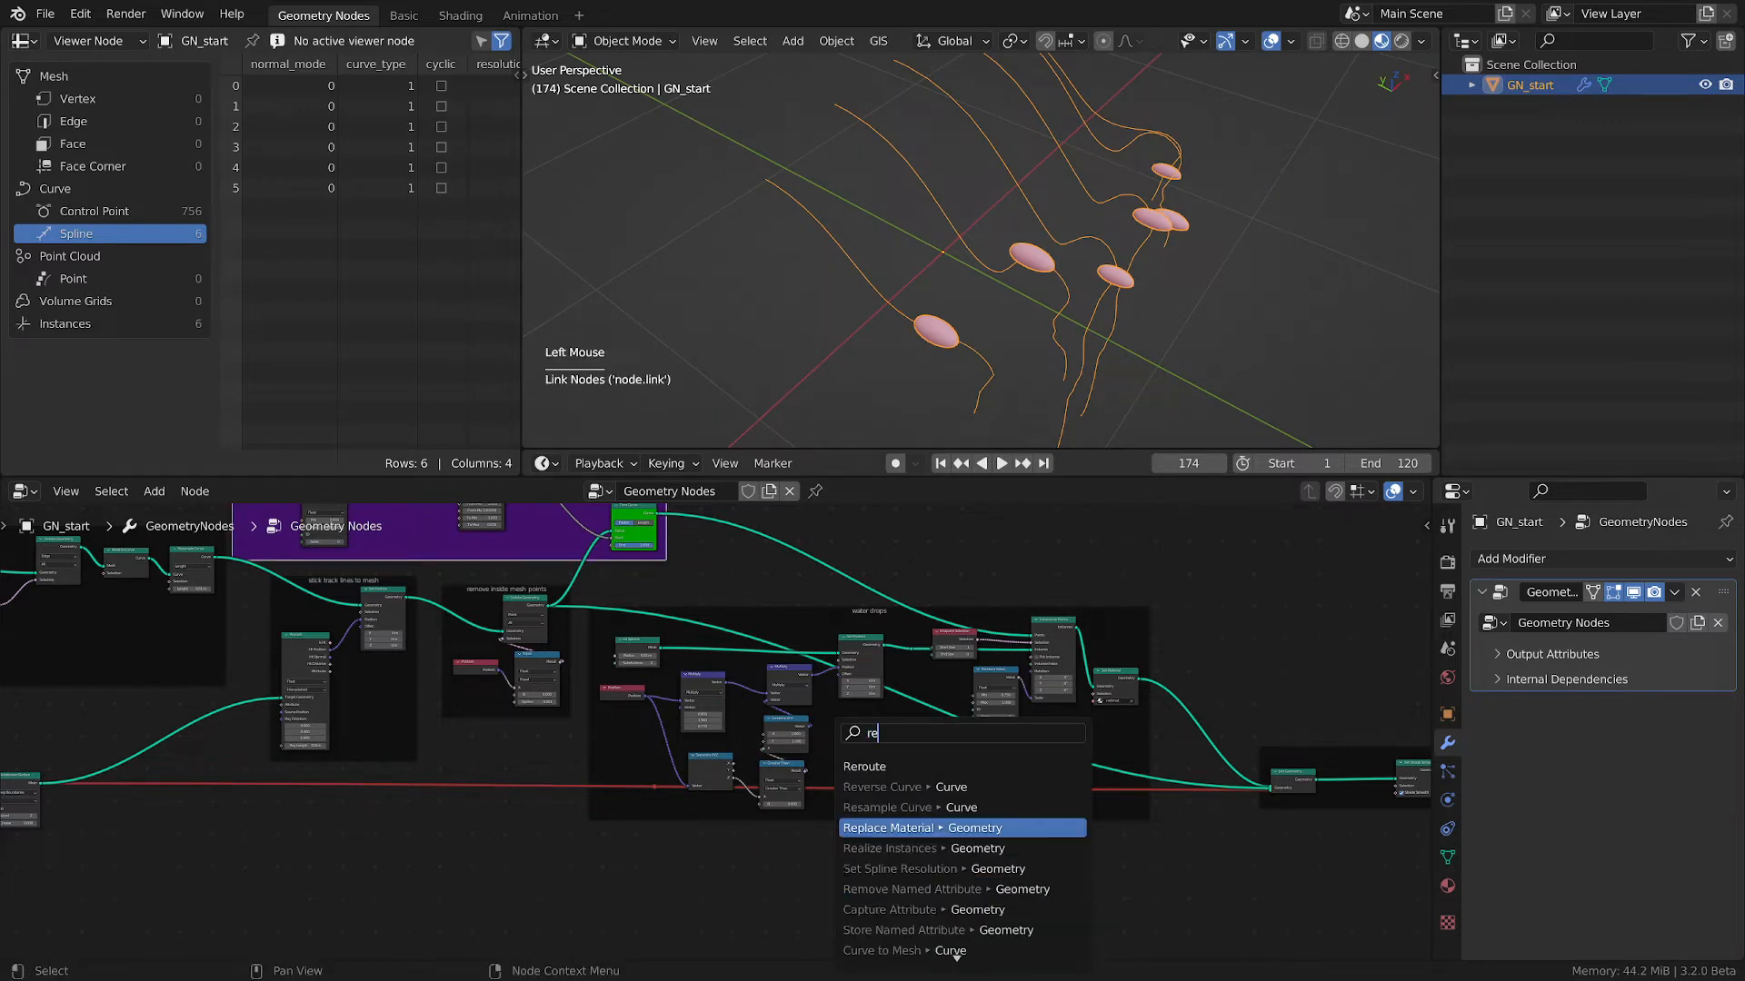
{"action": "type", "text": "re"}
{"action": "key", "text": "BackSpace"}
{"action": "key", "text": "BackSpace"}
{"action": "key", "text": "Up"}
{"action": "key", "text": "Up"}
{"action": "key", "text": "Up"}
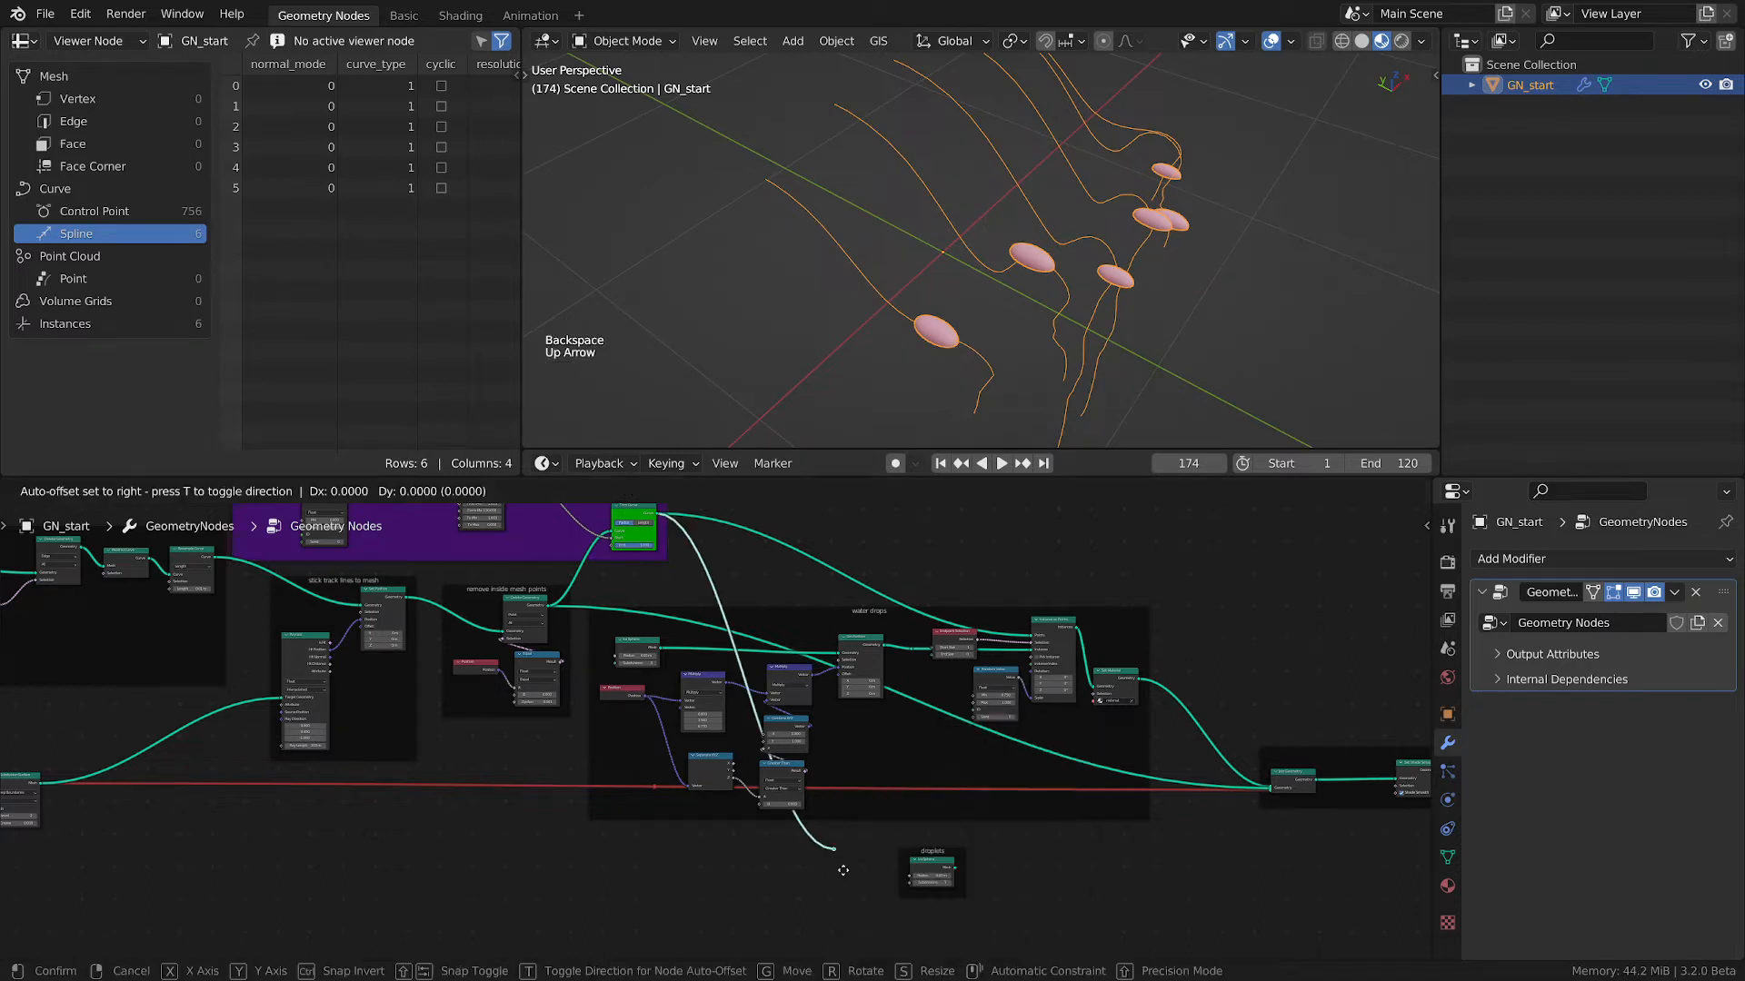
{"action": "key", "text": "Return"}
{"action": "left_click", "coordinate": [872, 897]}
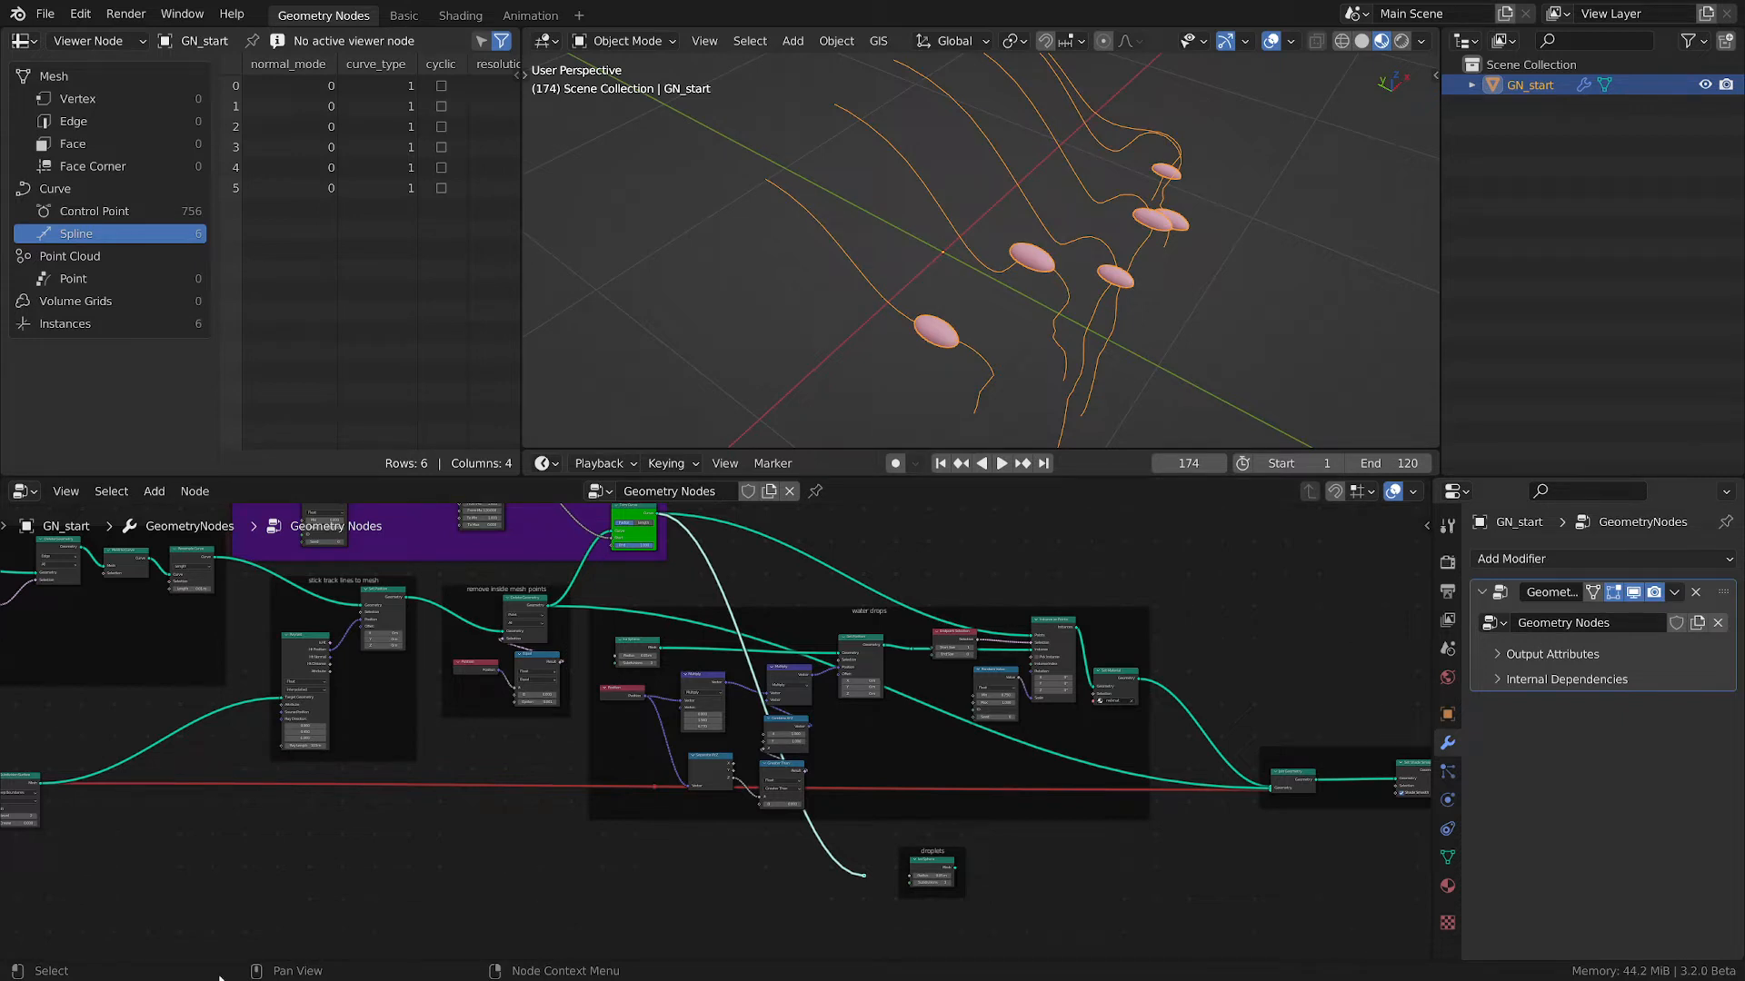
- Add a Curve to Mesh node beside the droplets frame and link the reroute to its Curve input
{"action": "scroll", "coordinate": [807, 923], "scroll_direction": "up", "scroll_amount": 2}
{"action": "middle_click_drag", "start_coordinate": [807, 924], "coordinate": [636, 718]}
{"action": "scroll", "coordinate": [814, 865], "scroll_direction": "up", "scroll_amount": 1}
{"action": "scroll", "coordinate": [814, 865], "scroll_direction": "up", "scroll_amount": 2}
{"action": "scroll", "coordinate": [636, 718], "scroll_direction": "down", "scroll_amount": 1}
{"action": "key", "text": "shift+a"}
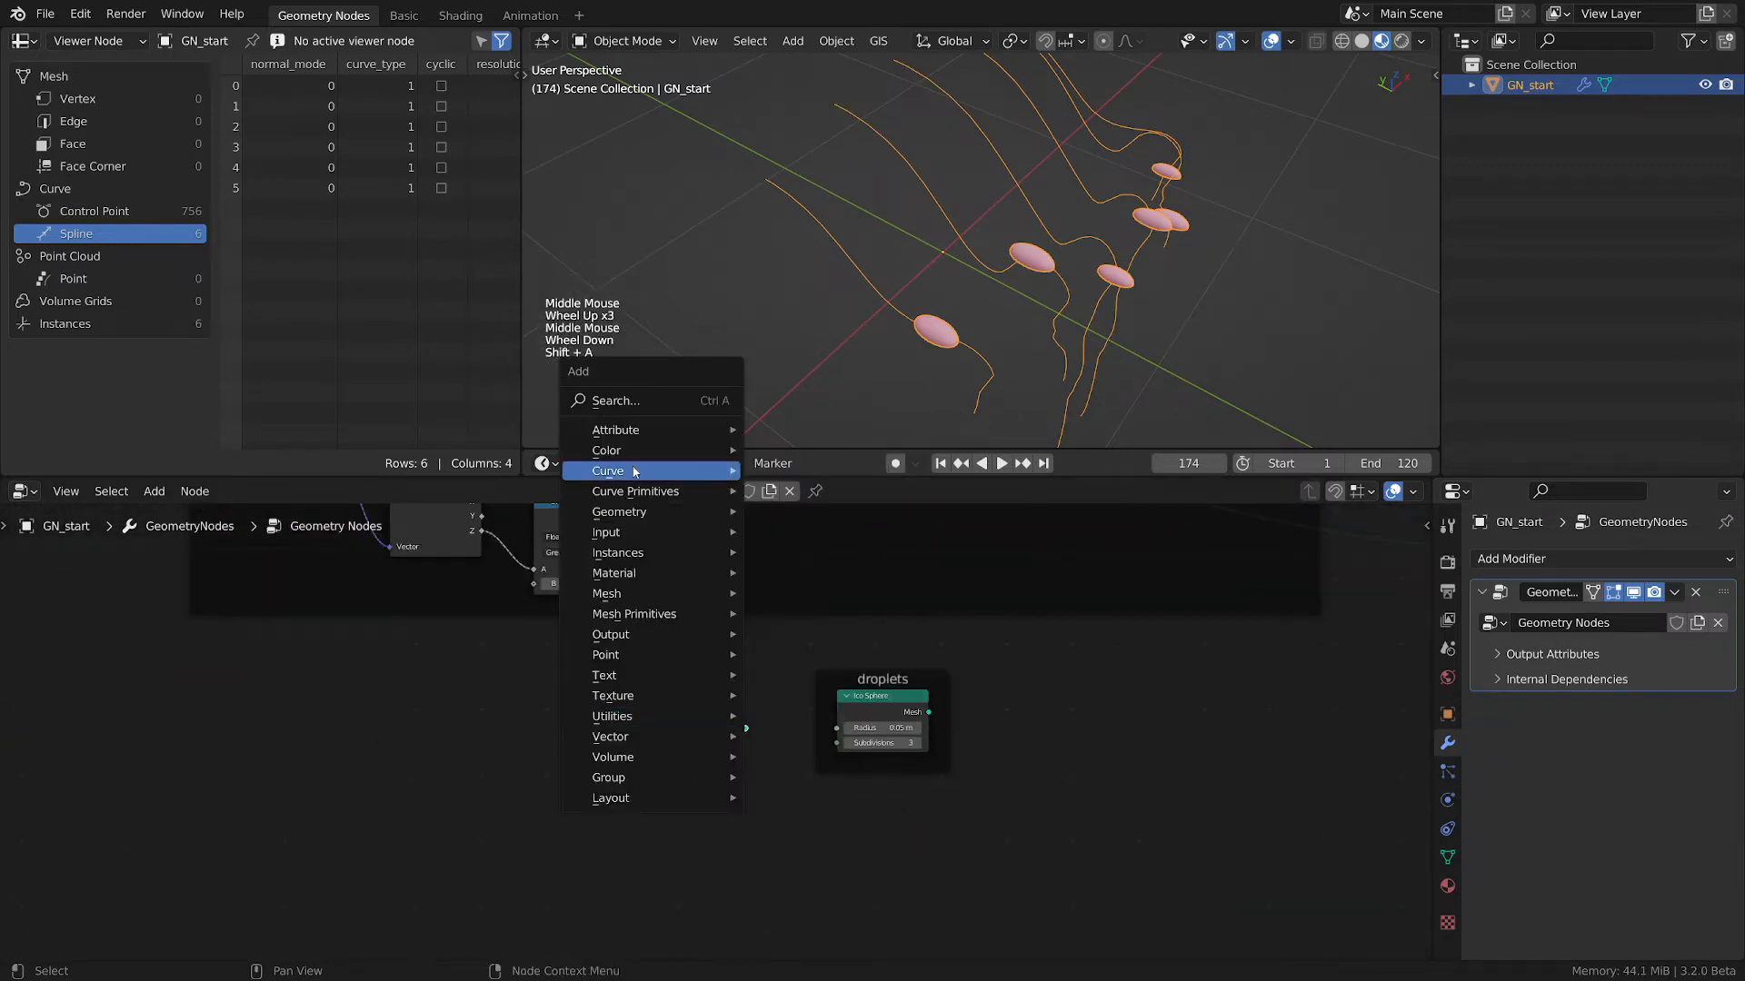
{"action": "mouse_move", "coordinate": [633, 471]}
{"action": "left_click", "coordinate": [784, 492]}
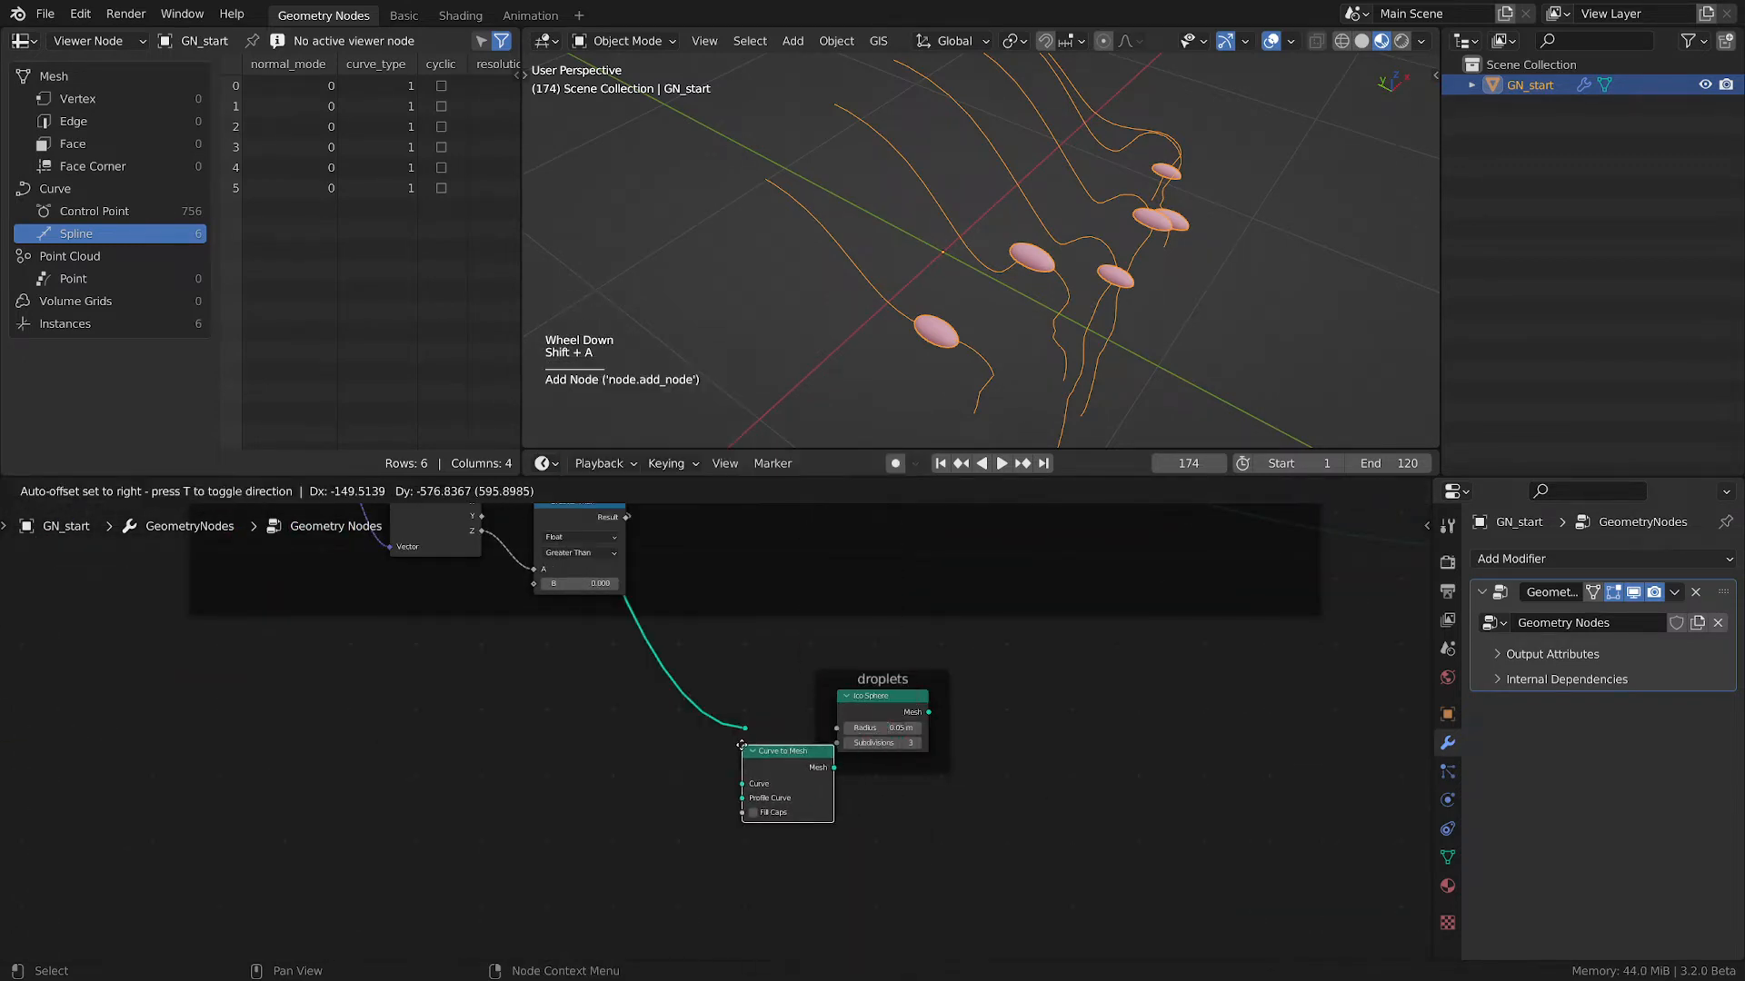
{"action": "left_click", "coordinate": [744, 747]}
{"action": "left_click_drag", "start_coordinate": [746, 728], "coordinate": [748, 783]}
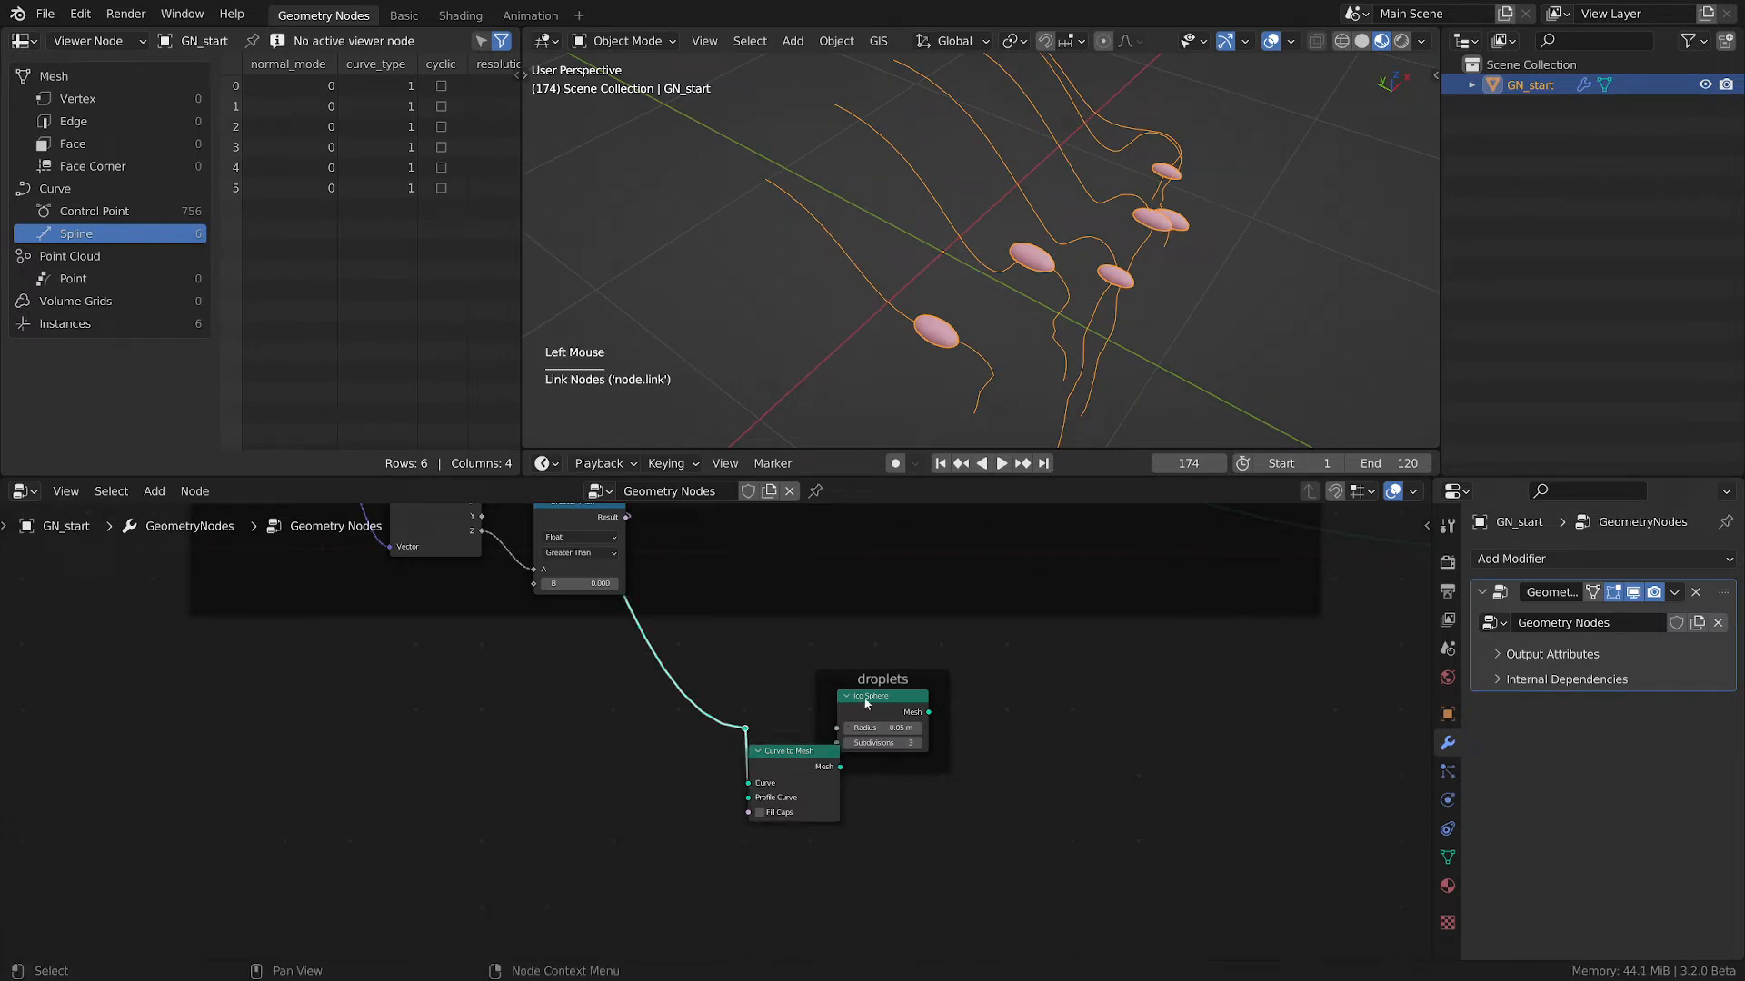
- Move the droplets frame clear of the Curve to Mesh node and link that node's Mesh output to the final Join Geometry node
{"action": "left_click_drag", "start_coordinate": [941, 700], "coordinate": [1049, 731]}
{"action": "scroll", "coordinate": [1050, 734], "scroll_direction": "down", "scroll_amount": 1}
{"action": "middle_click_drag", "start_coordinate": [1090, 719], "coordinate": [842, 778]}
{"action": "left_click_drag", "start_coordinate": [640, 820], "coordinate": [1172, 673]}
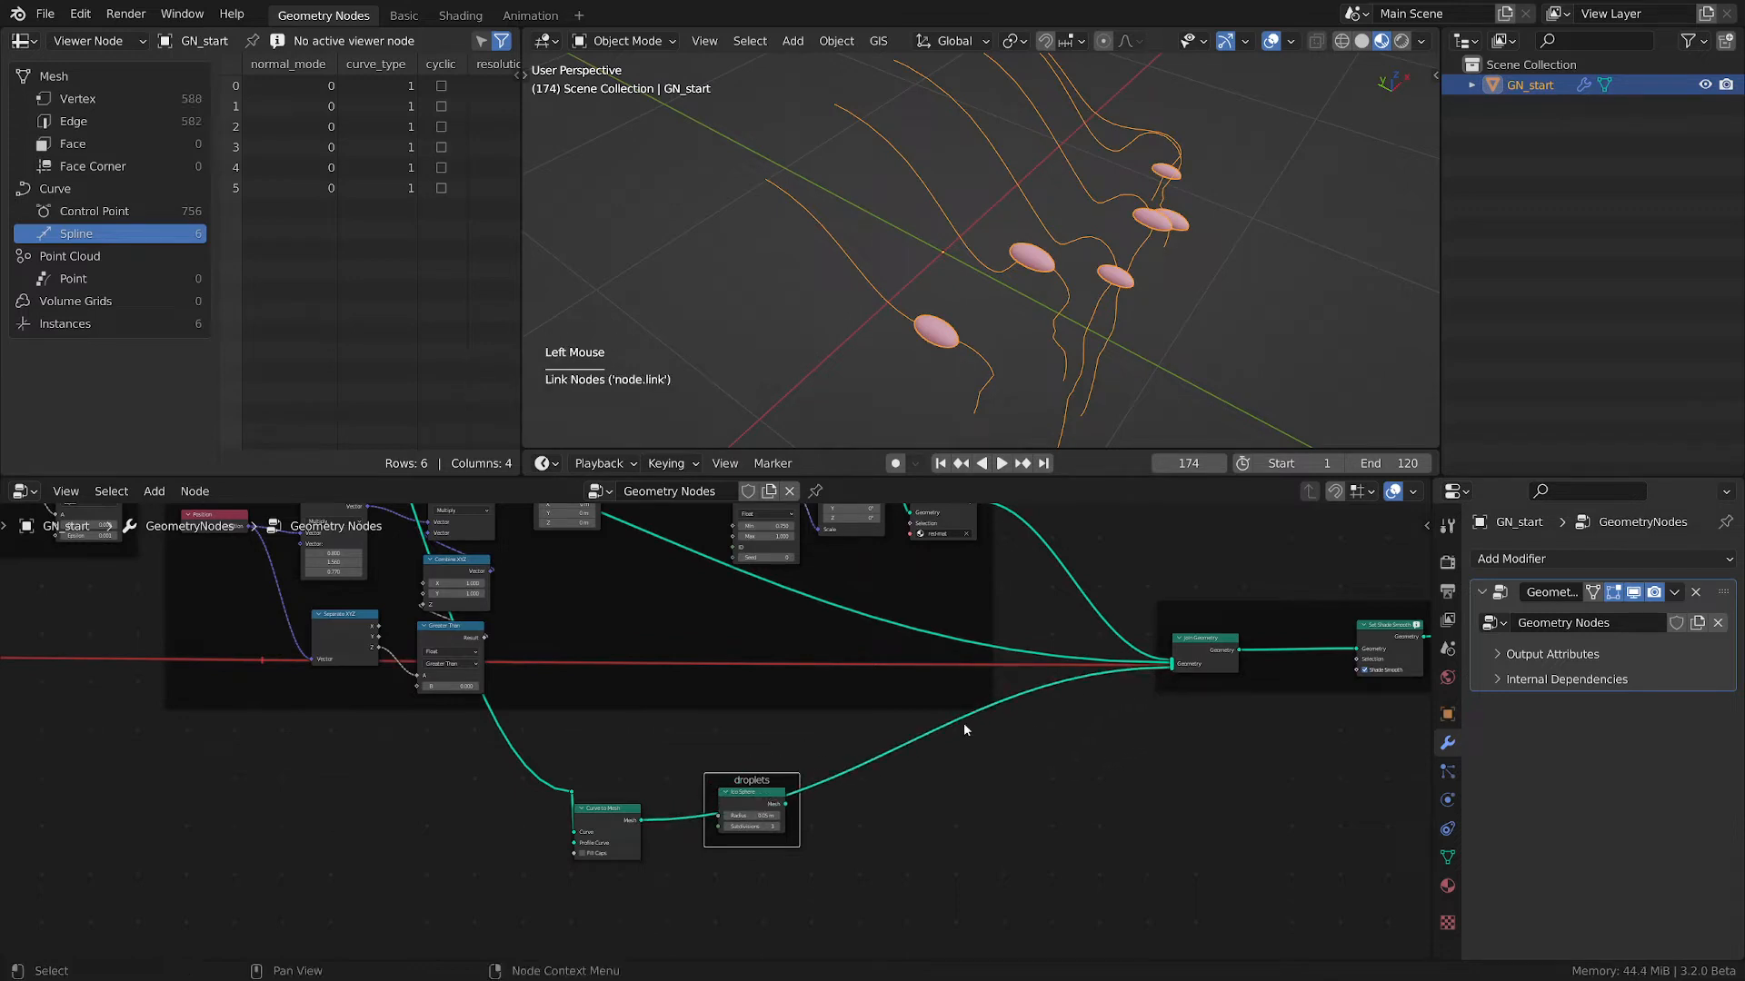
- Move the Curve to Mesh node into the droplets frame and dissolve the reroute, keeping its link connected
{"action": "left_click", "coordinate": [621, 807]}
{"action": "key", "text": "g"}
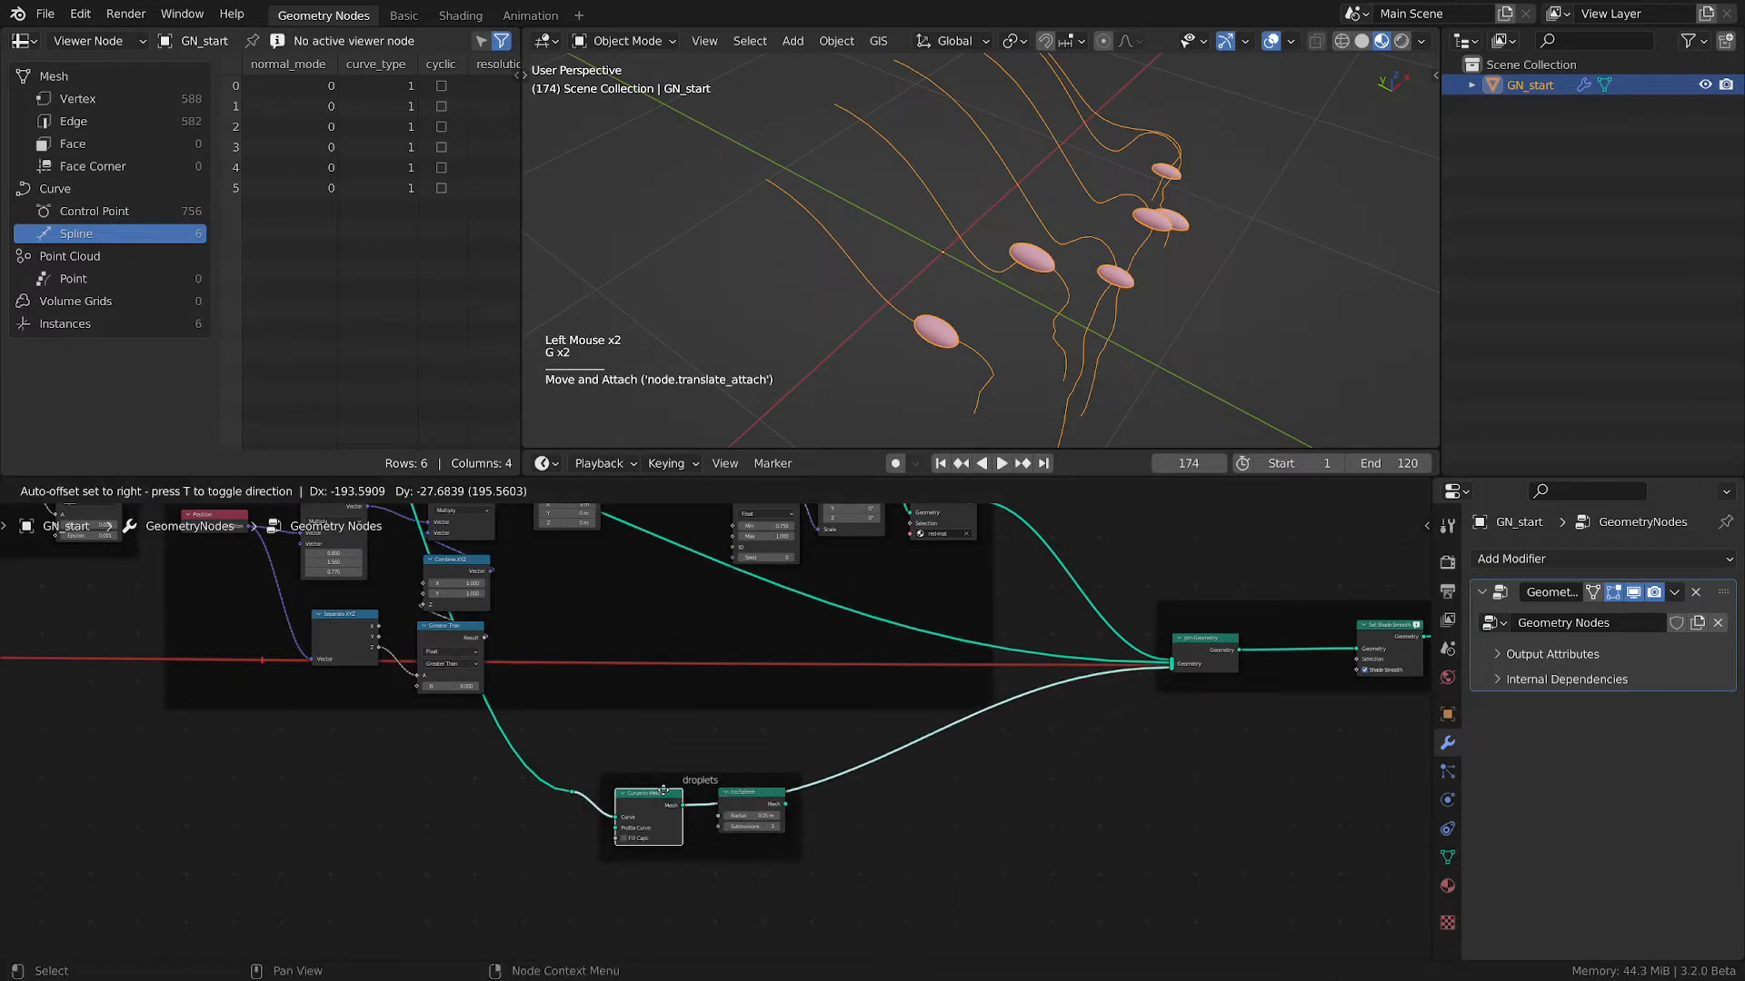
{"action": "left_click", "coordinate": [663, 790]}
{"action": "left_click", "coordinate": [576, 797]}
{"action": "left_click", "coordinate": [572, 794]}
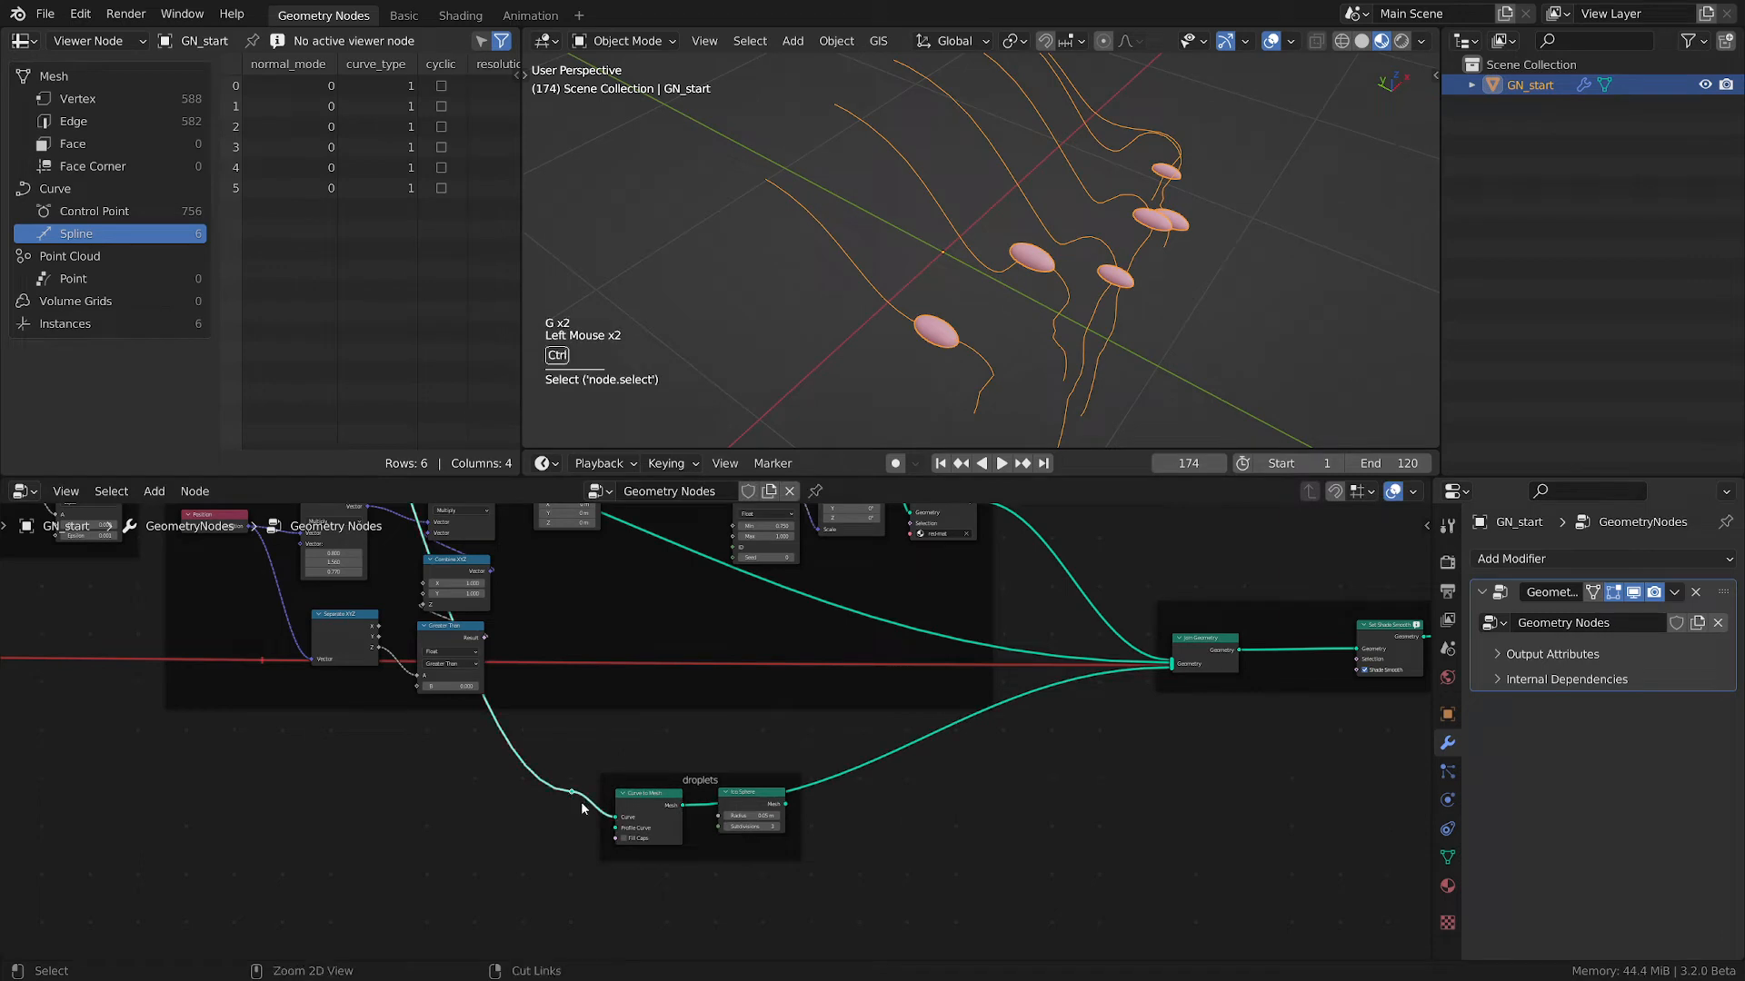
{"action": "key", "text": "ctrl+x"}
{"action": "scroll", "coordinate": [884, 361], "scroll_direction": "down", "scroll_amount": 4}
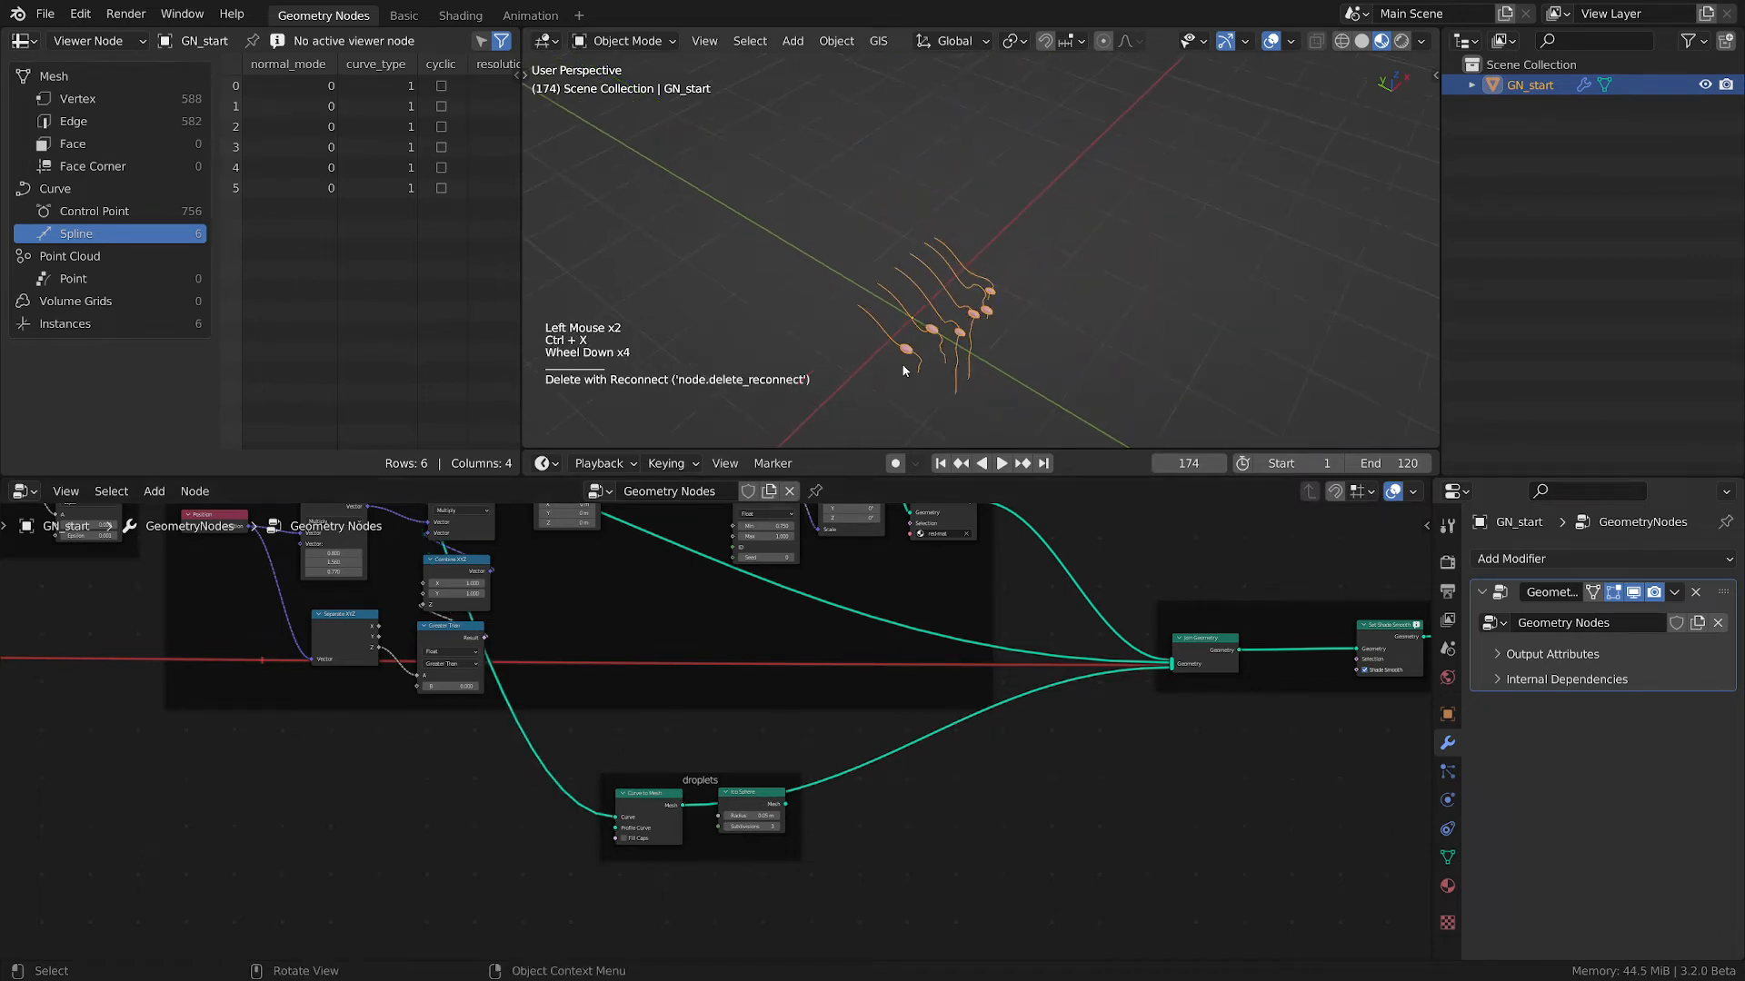
{"action": "scroll", "coordinate": [707, 847], "scroll_direction": "up", "scroll_amount": 1}
{"action": "left_click_drag", "start_coordinate": [633, 768], "coordinate": [627, 761]}
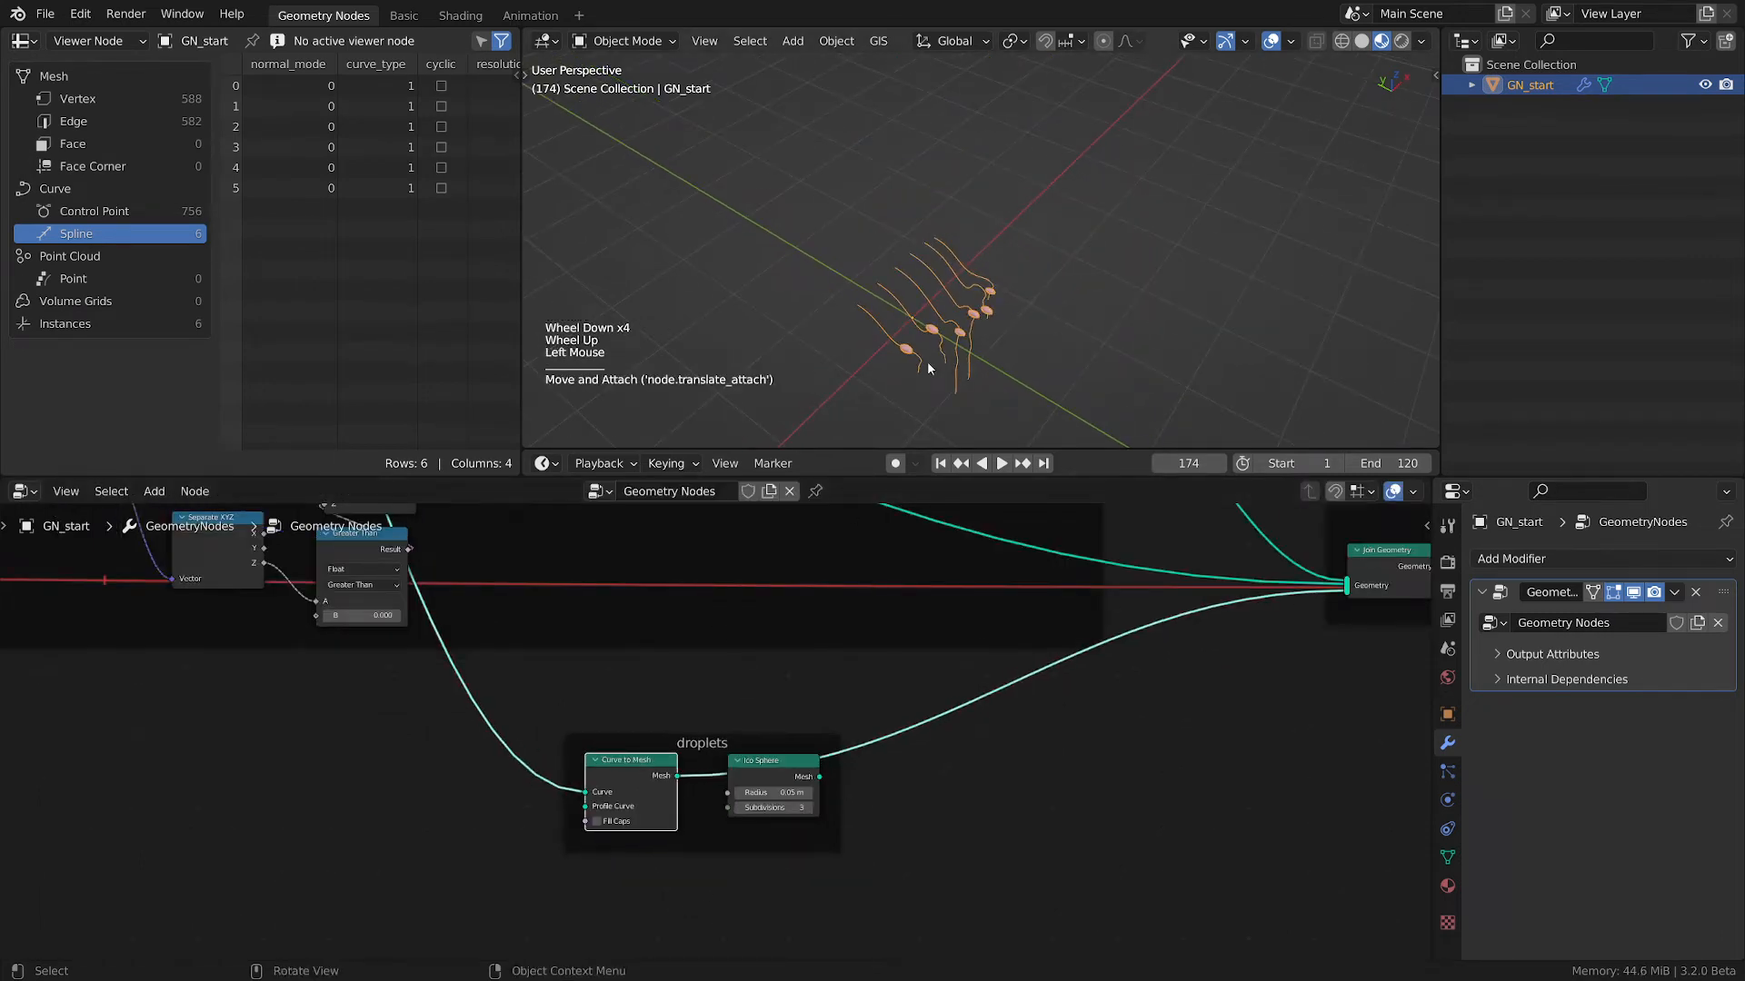
- Add a Curve Line node to the droplets frame, link its Curve output to Curve to Mesh's Profile Curve input, and save the file
{"action": "scroll", "coordinate": [927, 361], "scroll_direction": "up", "scroll_amount": 3}
{"action": "middle_click_drag", "start_coordinate": [925, 362], "coordinate": [913, 264]}
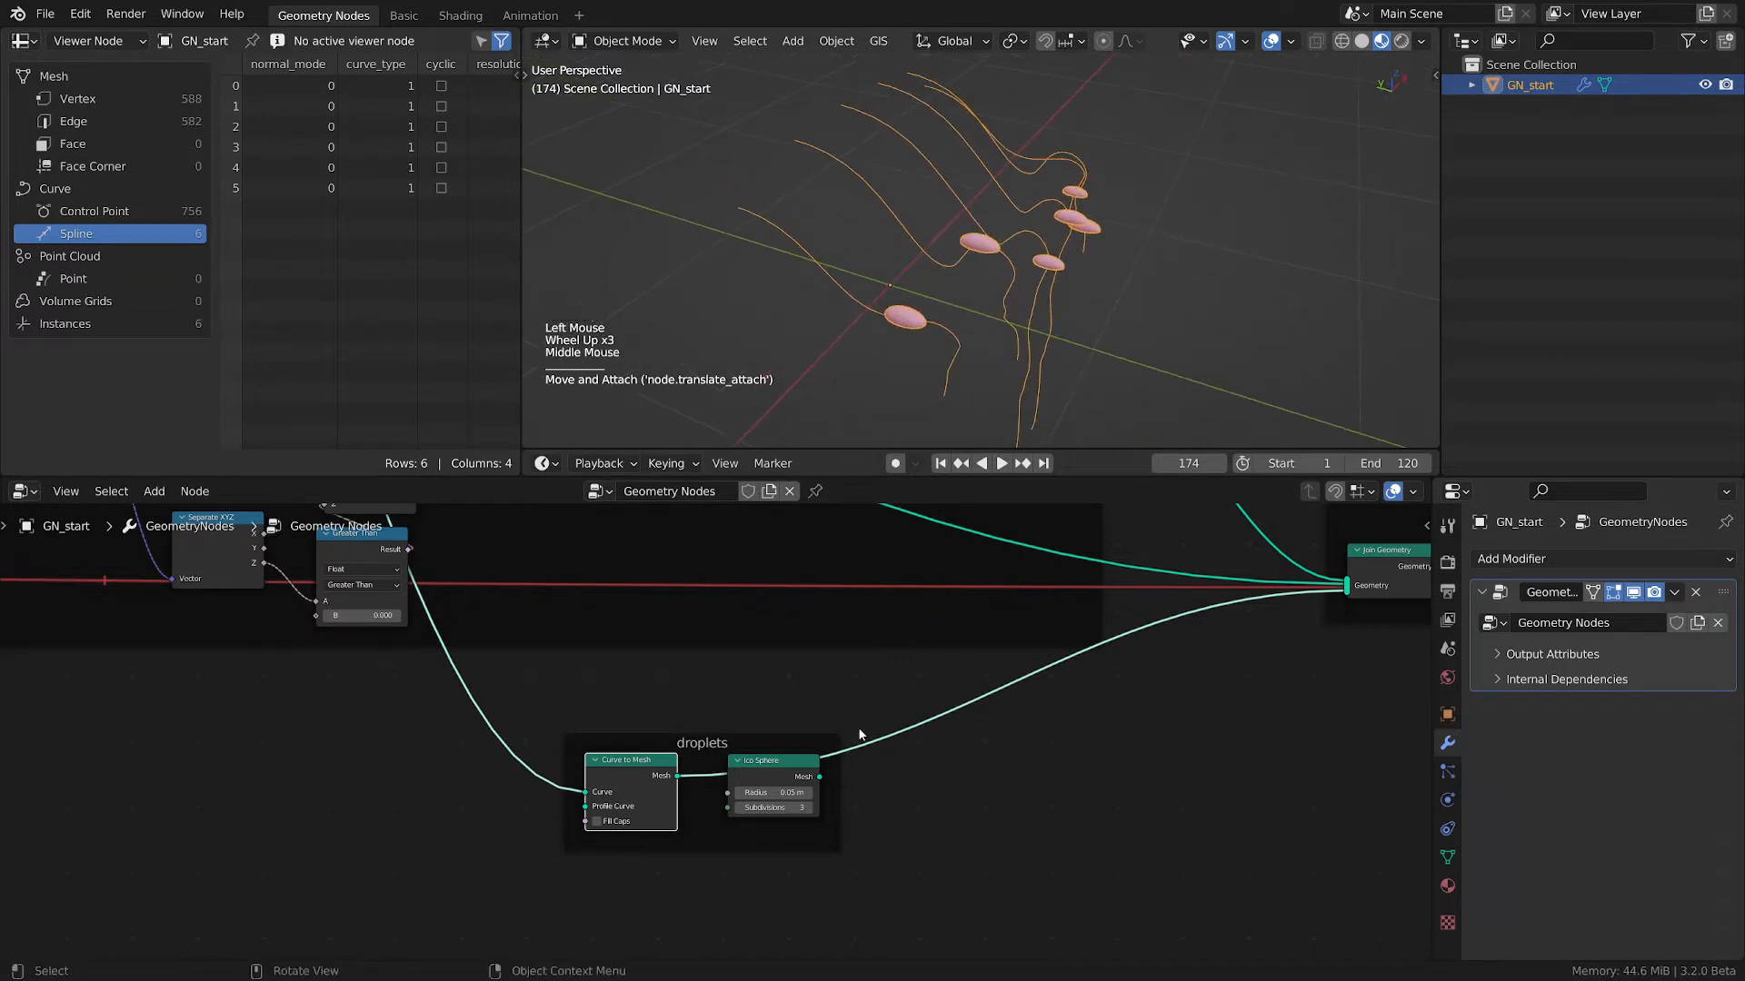
{"action": "left_click_drag", "start_coordinate": [600, 791], "coordinate": [634, 775]}
{"action": "middle_click_drag", "start_coordinate": [624, 783], "coordinate": [673, 814]}
{"action": "key", "text": "shift+a"}
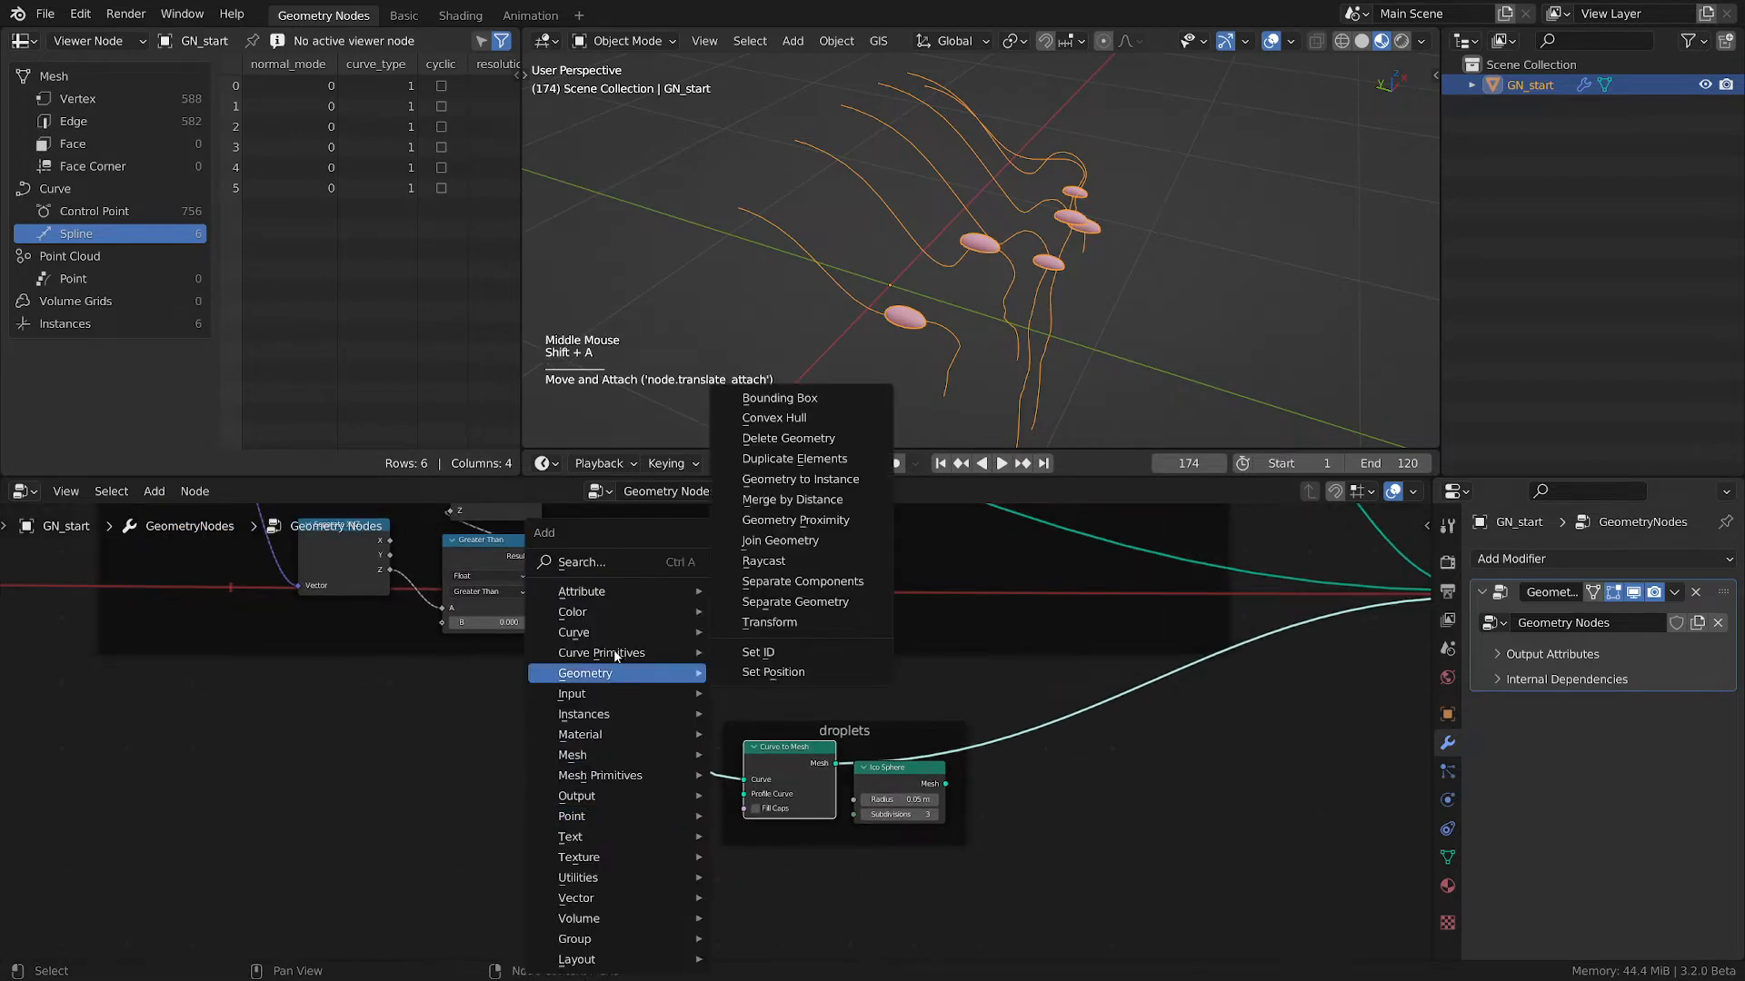
{"action": "mouse_move", "coordinate": [604, 656]}
{"action": "left_click", "coordinate": [772, 715]}
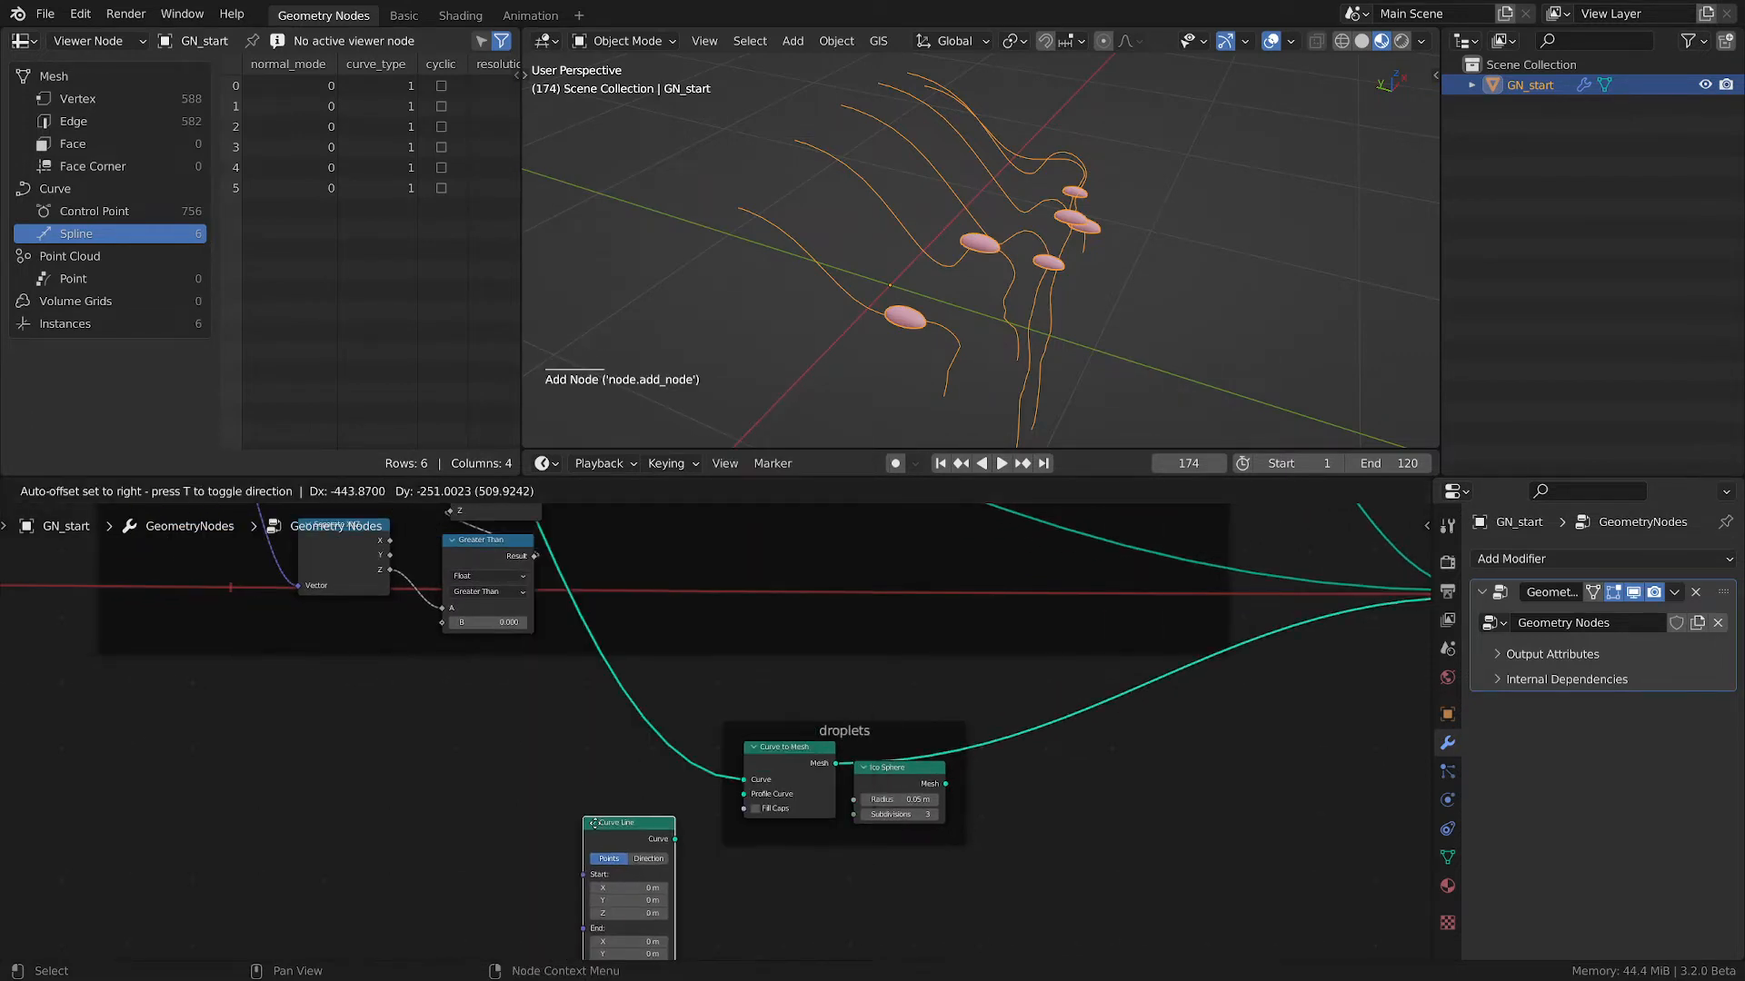
{"action": "left_click", "coordinate": [555, 791]}
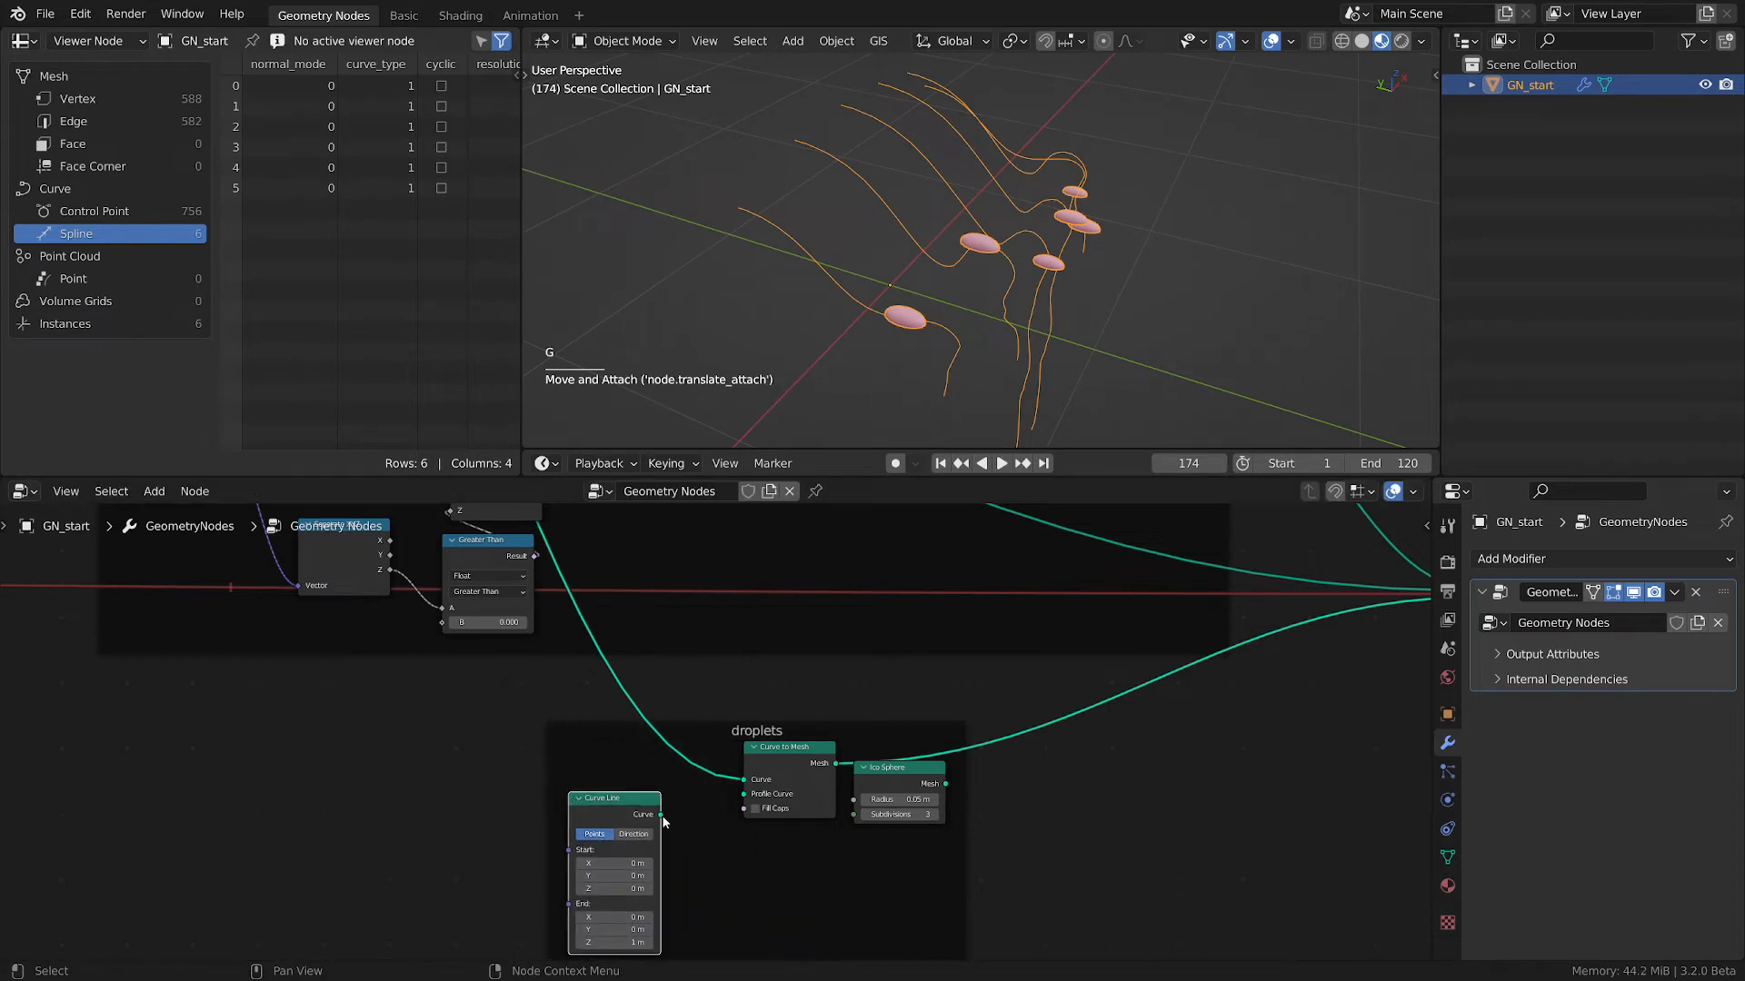
{"action": "left_click_drag", "start_coordinate": [661, 814], "coordinate": [745, 794]}
{"action": "scroll", "coordinate": [727, 182], "scroll_direction": "down", "scroll_amount": 2}
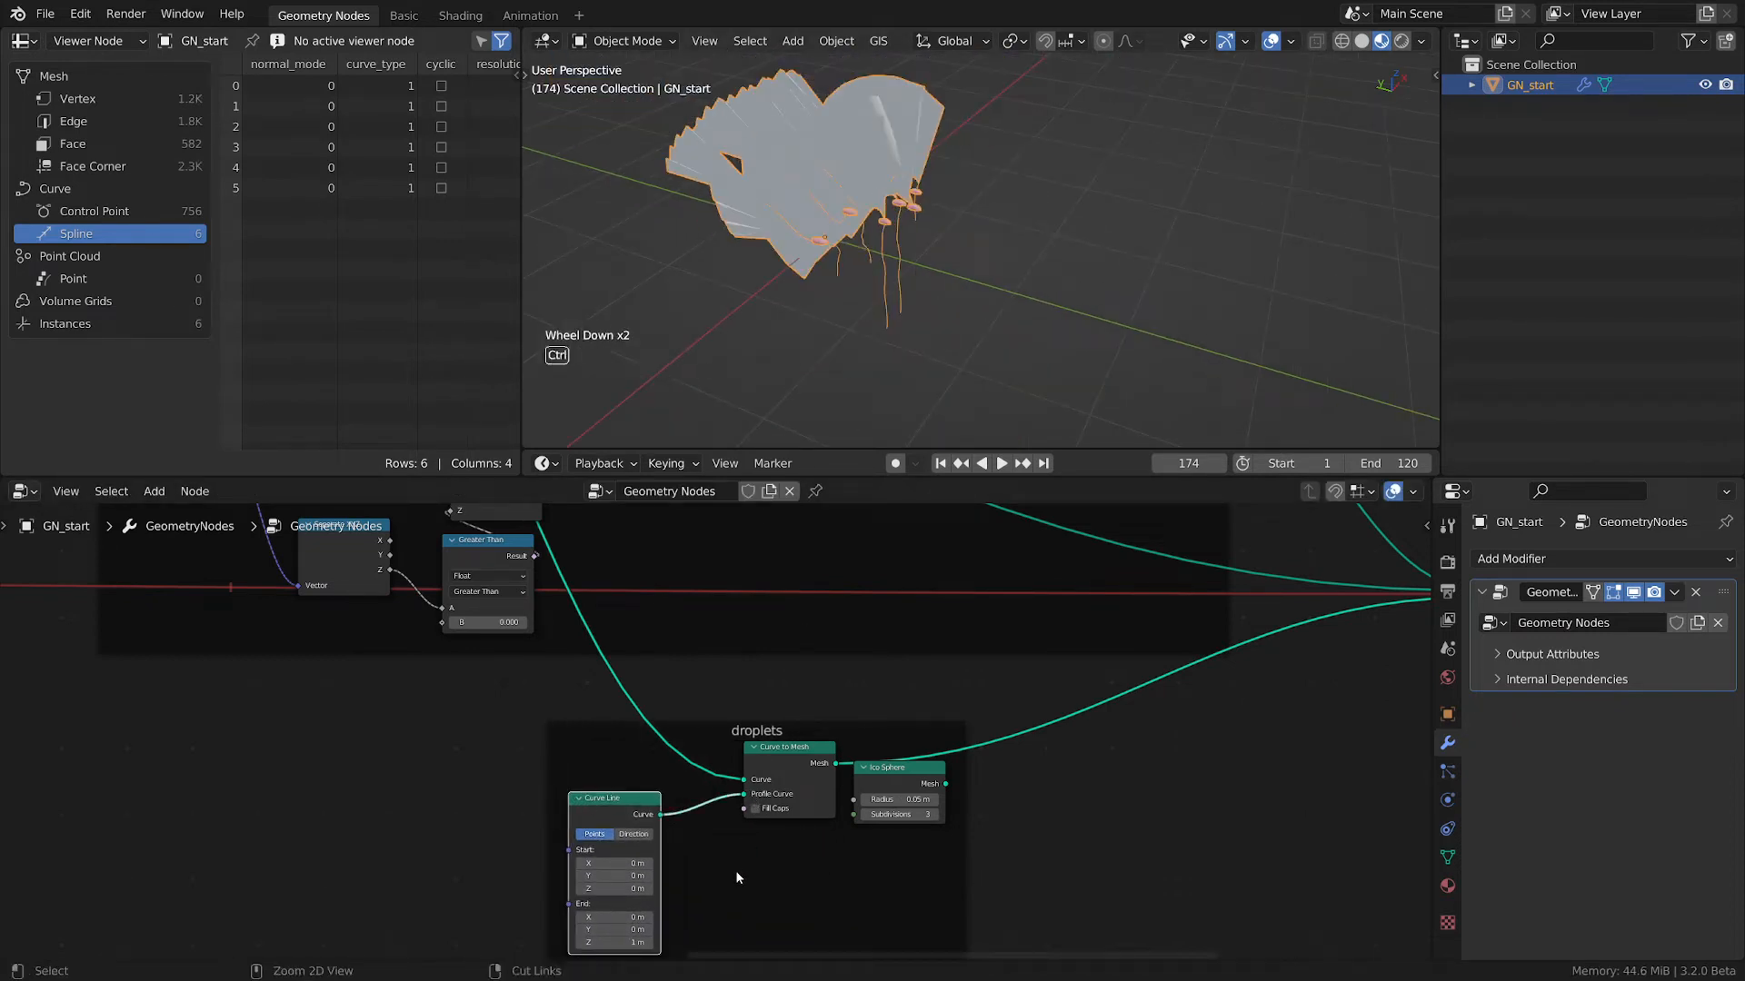
{"action": "key", "text": "ctrl+s"}
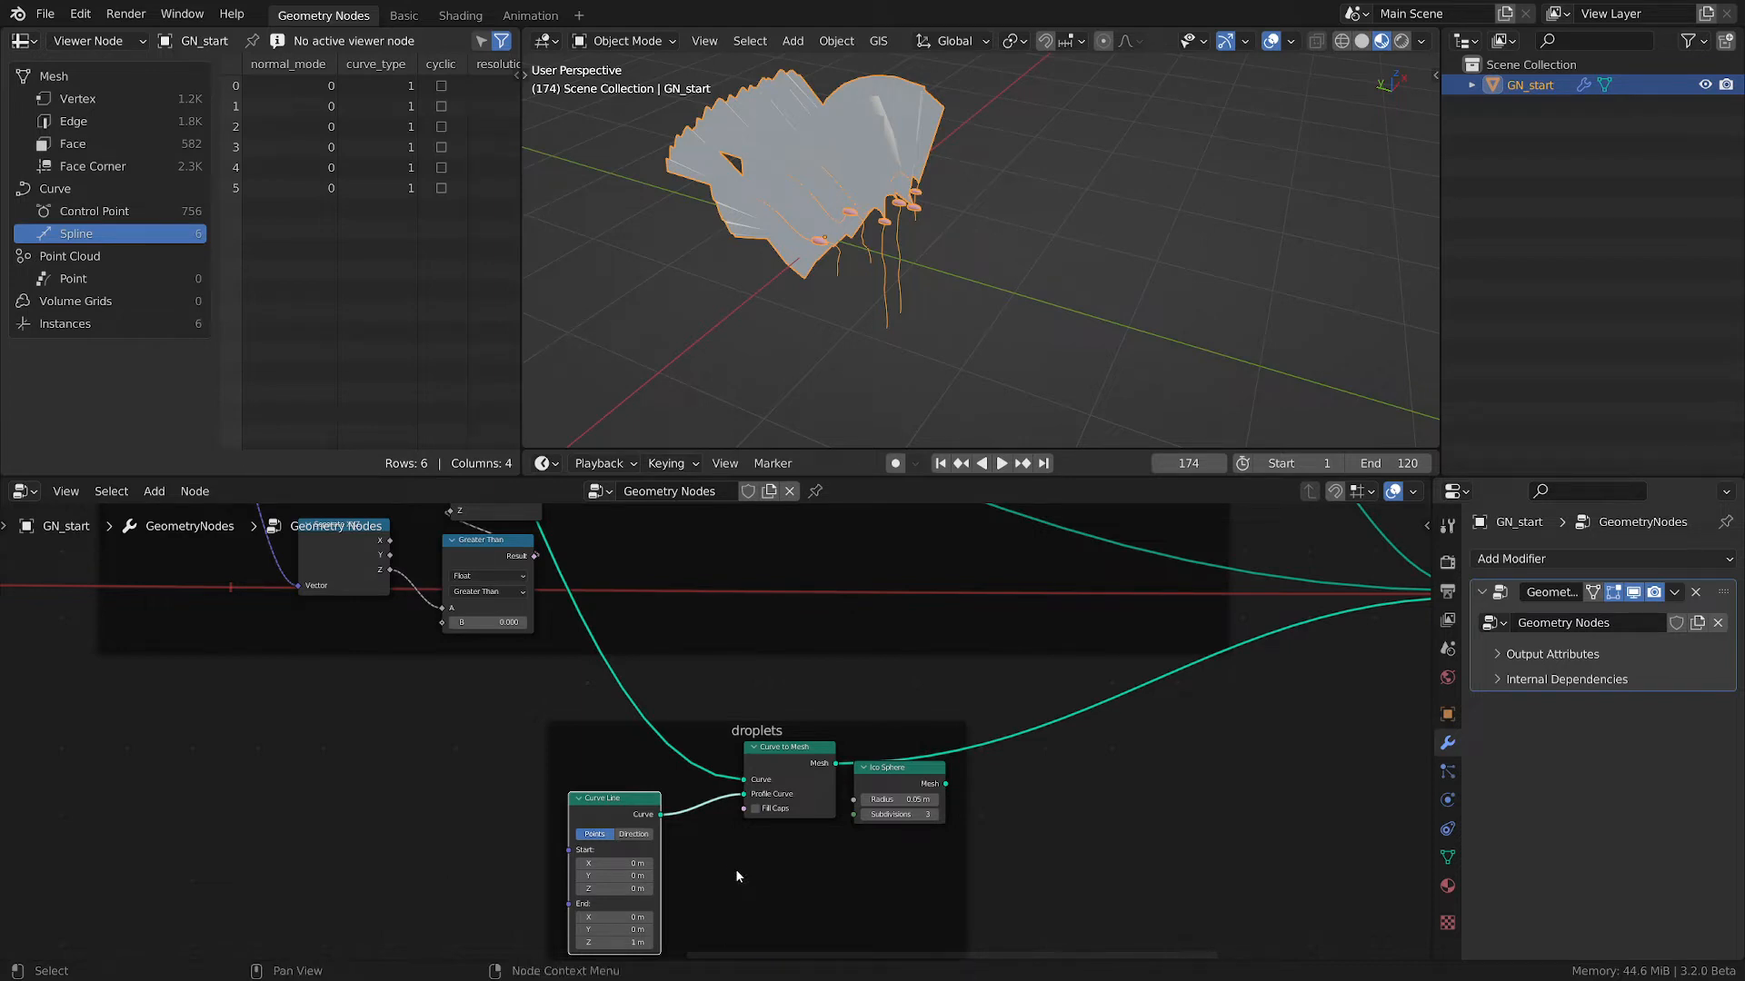
- Set the Curve Line node's End Z to 0 m so the profile has no vertical extent
{"action": "scroll", "coordinate": [718, 791], "scroll_direction": "up", "scroll_amount": 3}
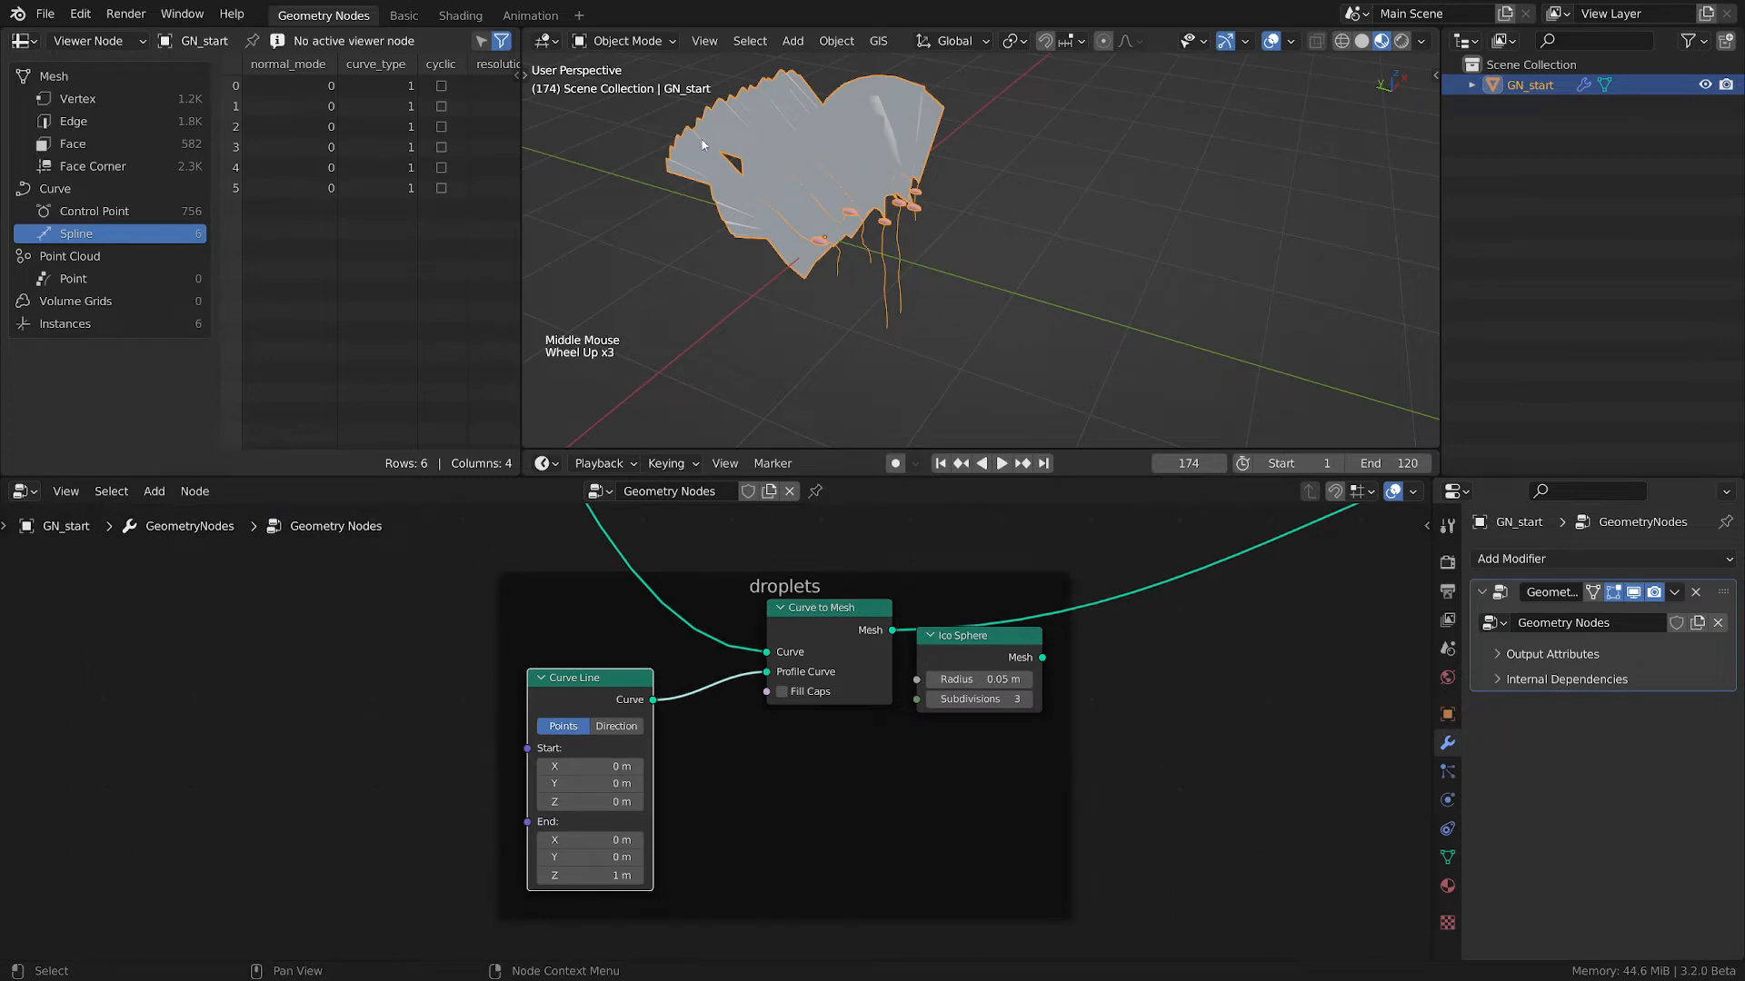
{"action": "middle_click_drag", "start_coordinate": [702, 144], "coordinate": [761, 148]}
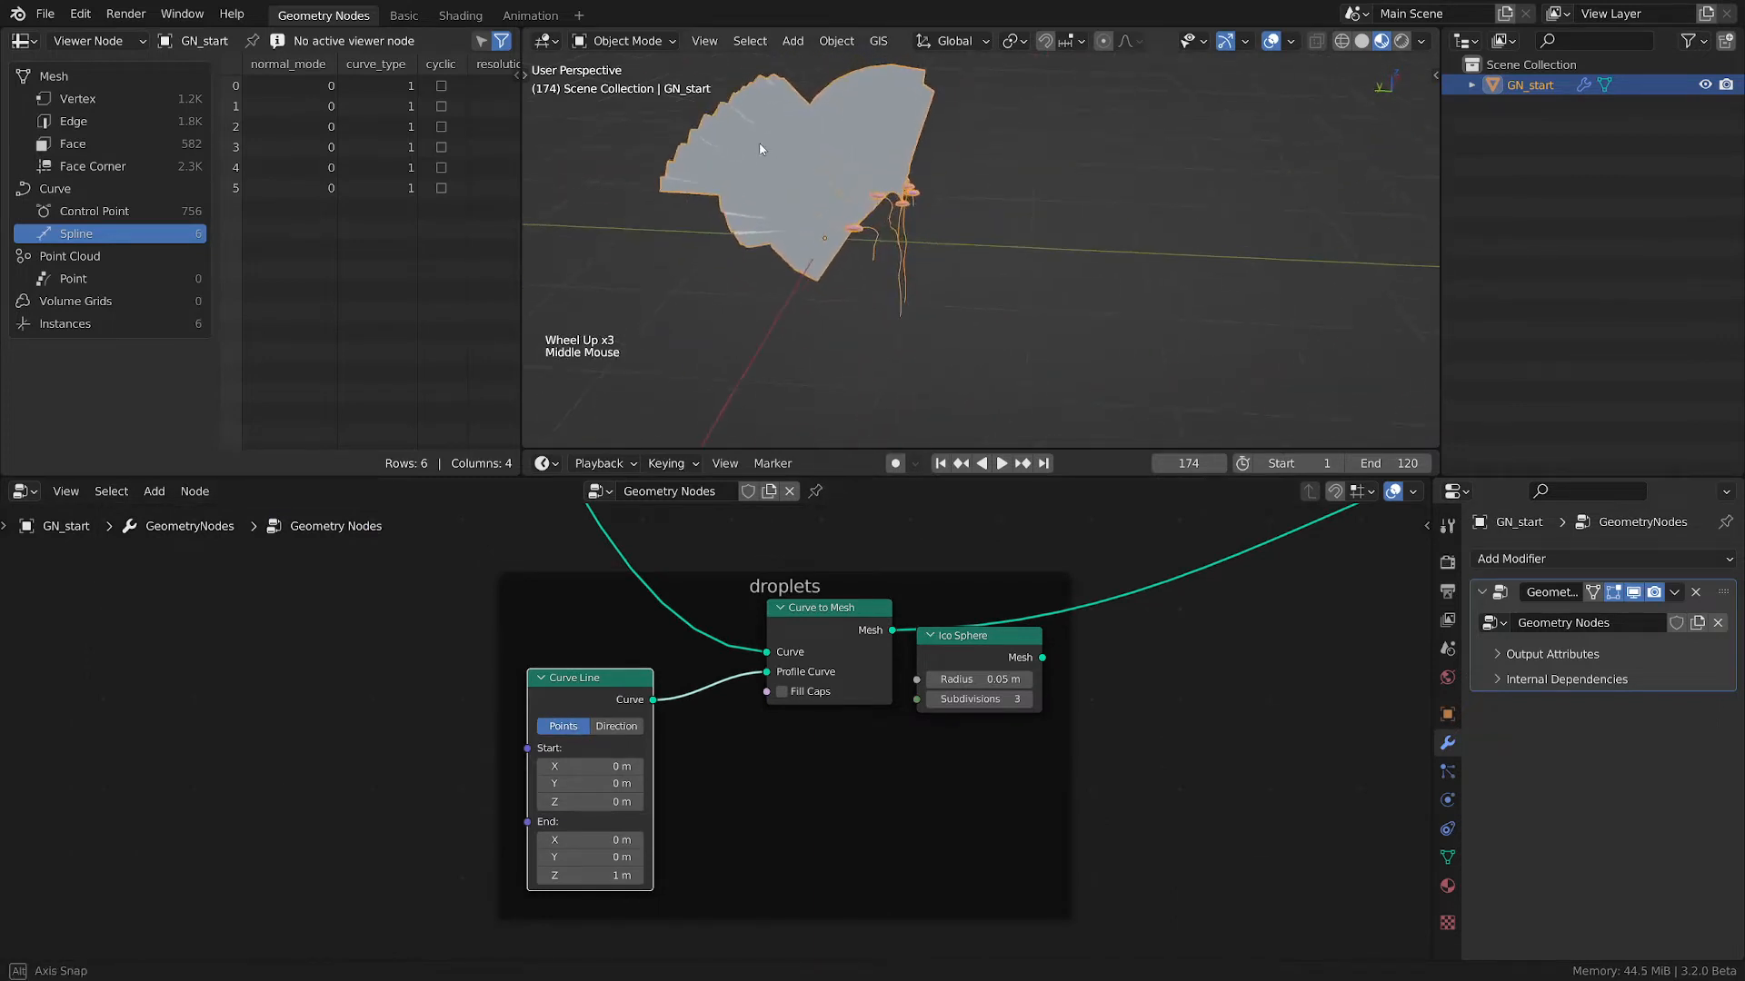
{"action": "scroll", "coordinate": [873, 272], "scroll_direction": "up", "scroll_amount": 2}
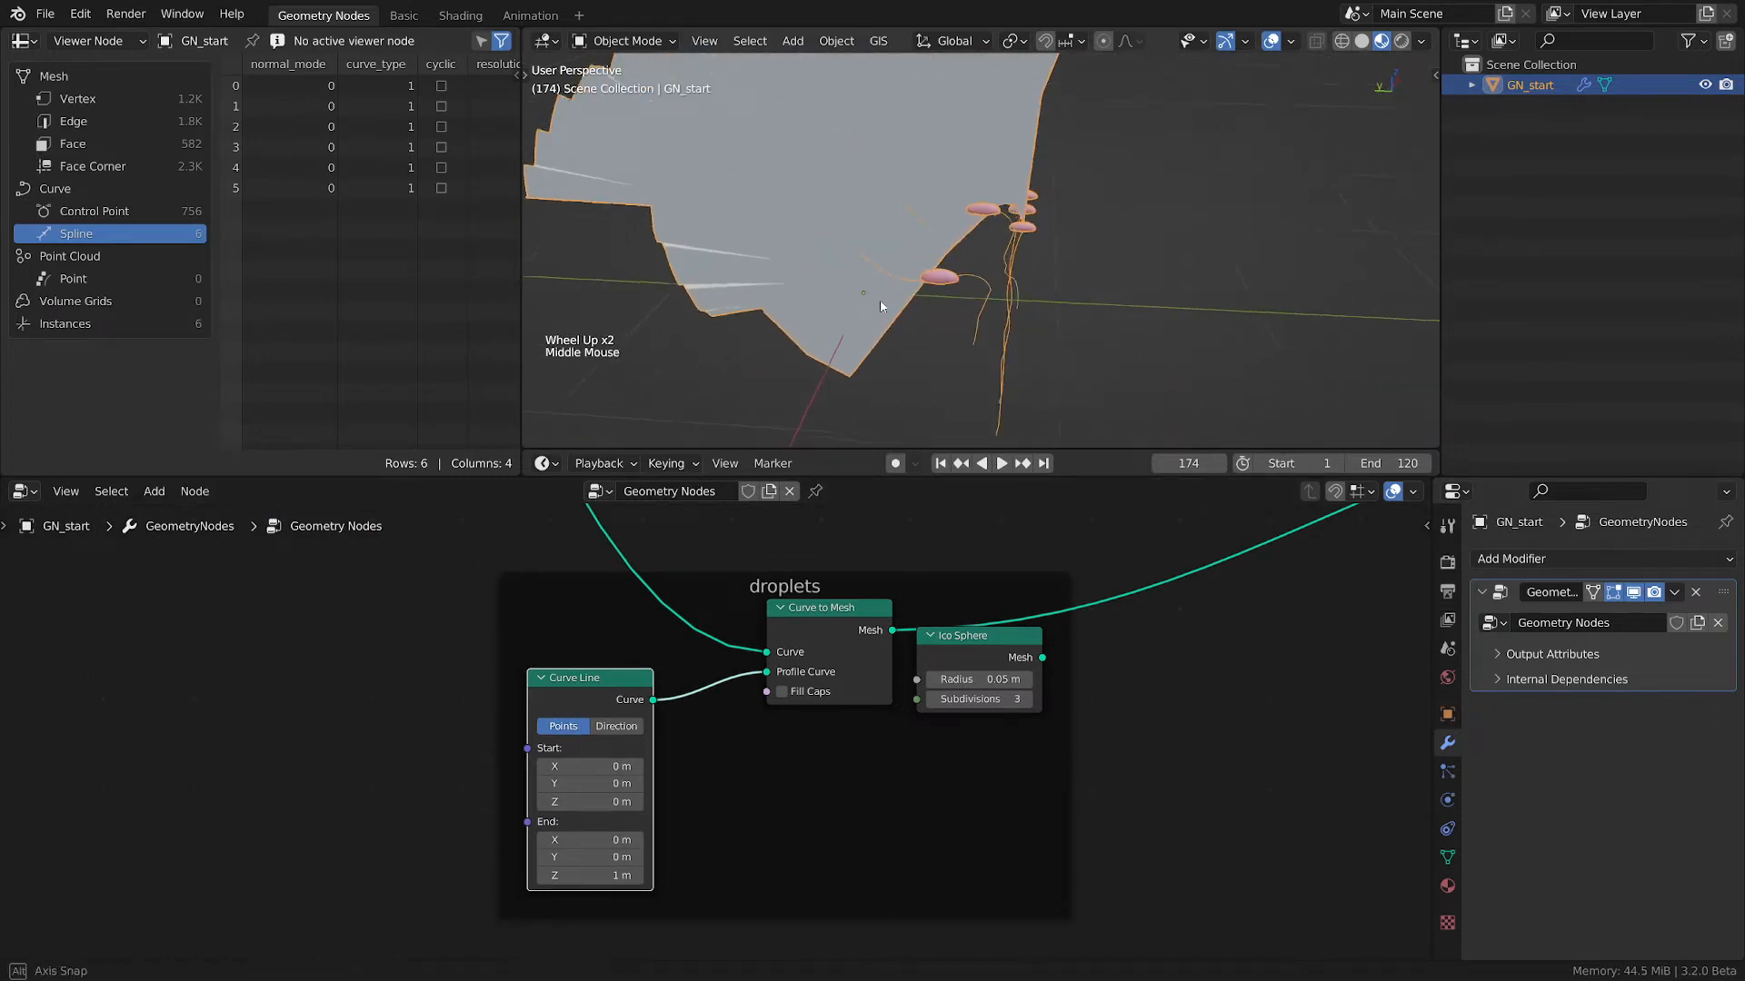
{"action": "middle_click_drag", "start_coordinate": [881, 306], "coordinate": [919, 257]}
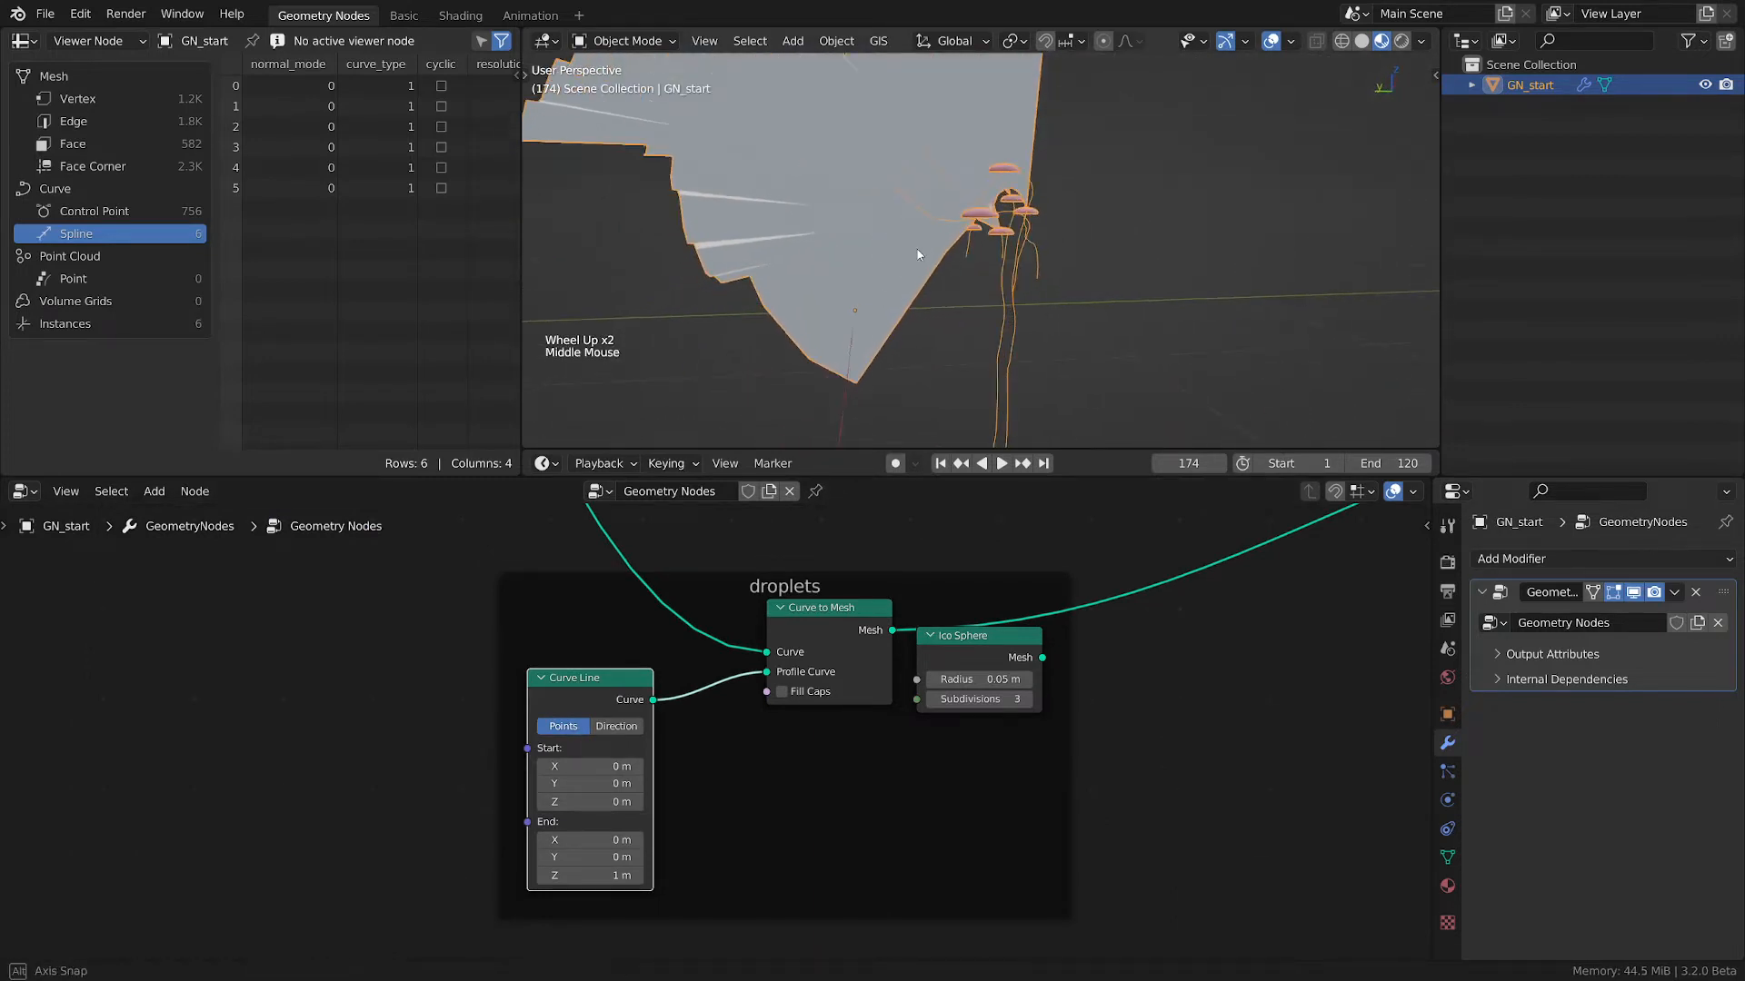
{"action": "left_click", "coordinate": [596, 875]}
{"action": "type", "text": "0"}
{"action": "key", "text": "Return"}
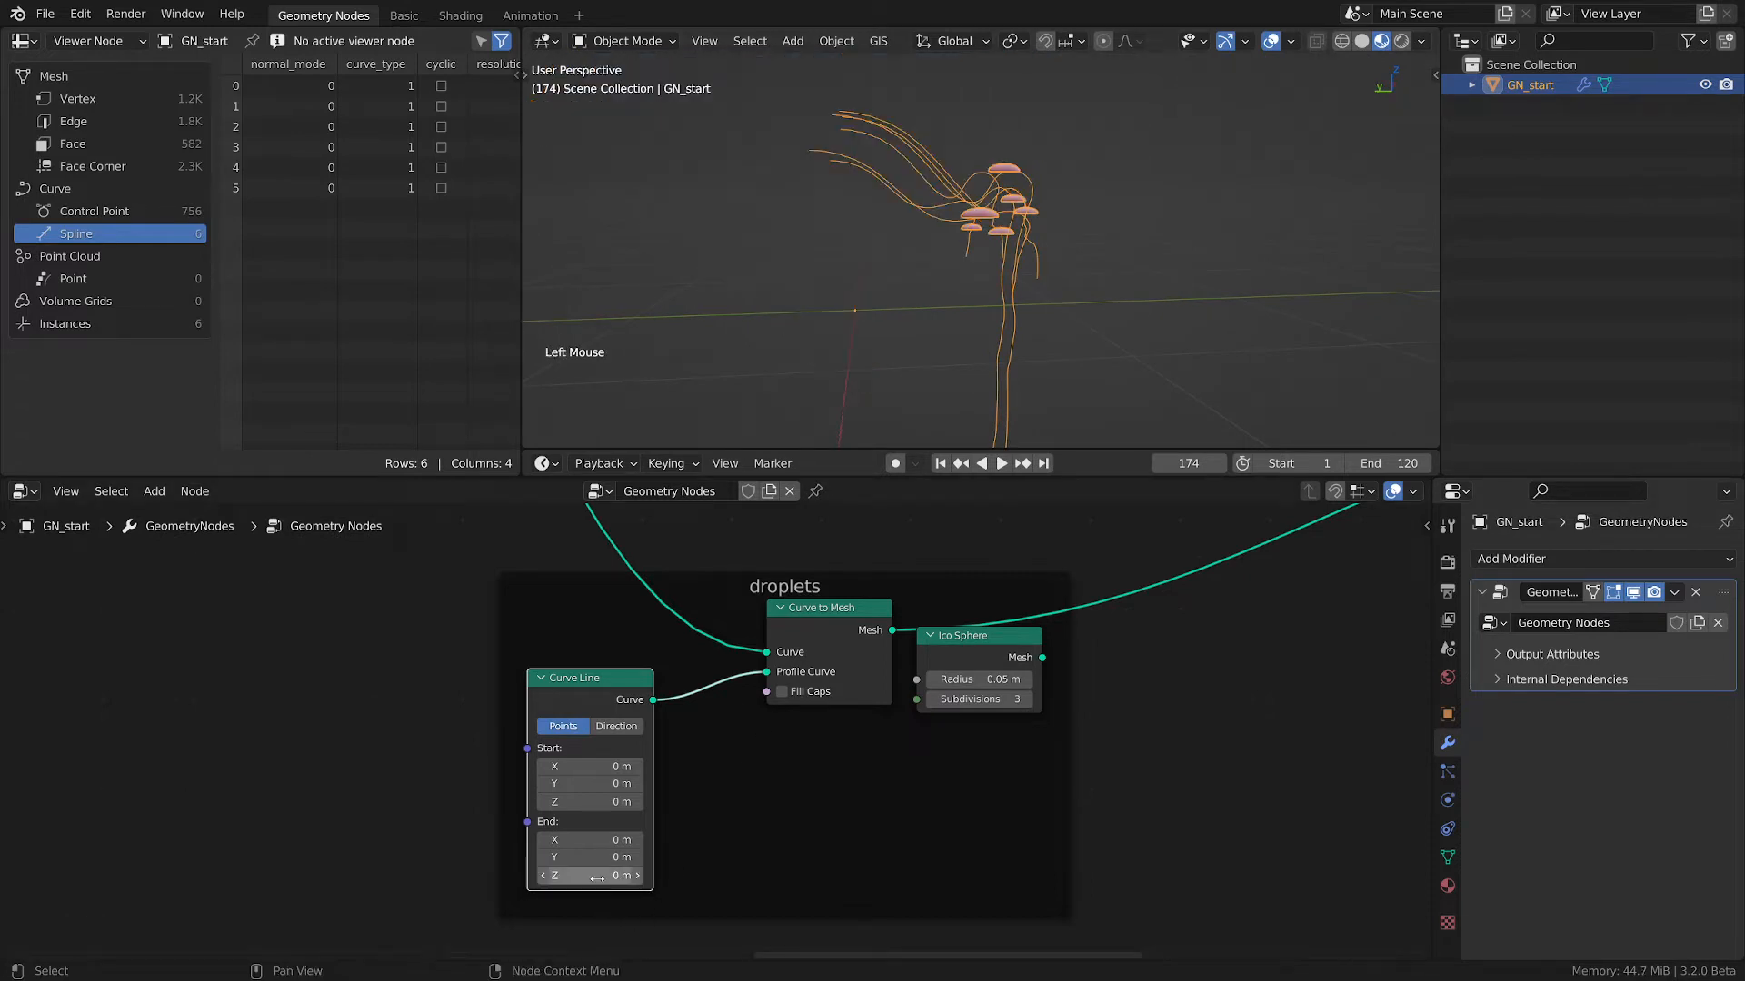
- Try widening the curve profile along X, adjusting the Curve Line's End X to 0.31 m and reducing it to 0.13 m
{"action": "left_click_drag", "start_coordinate": [576, 842], "coordinate": [1153, 242], "text": "shift"}
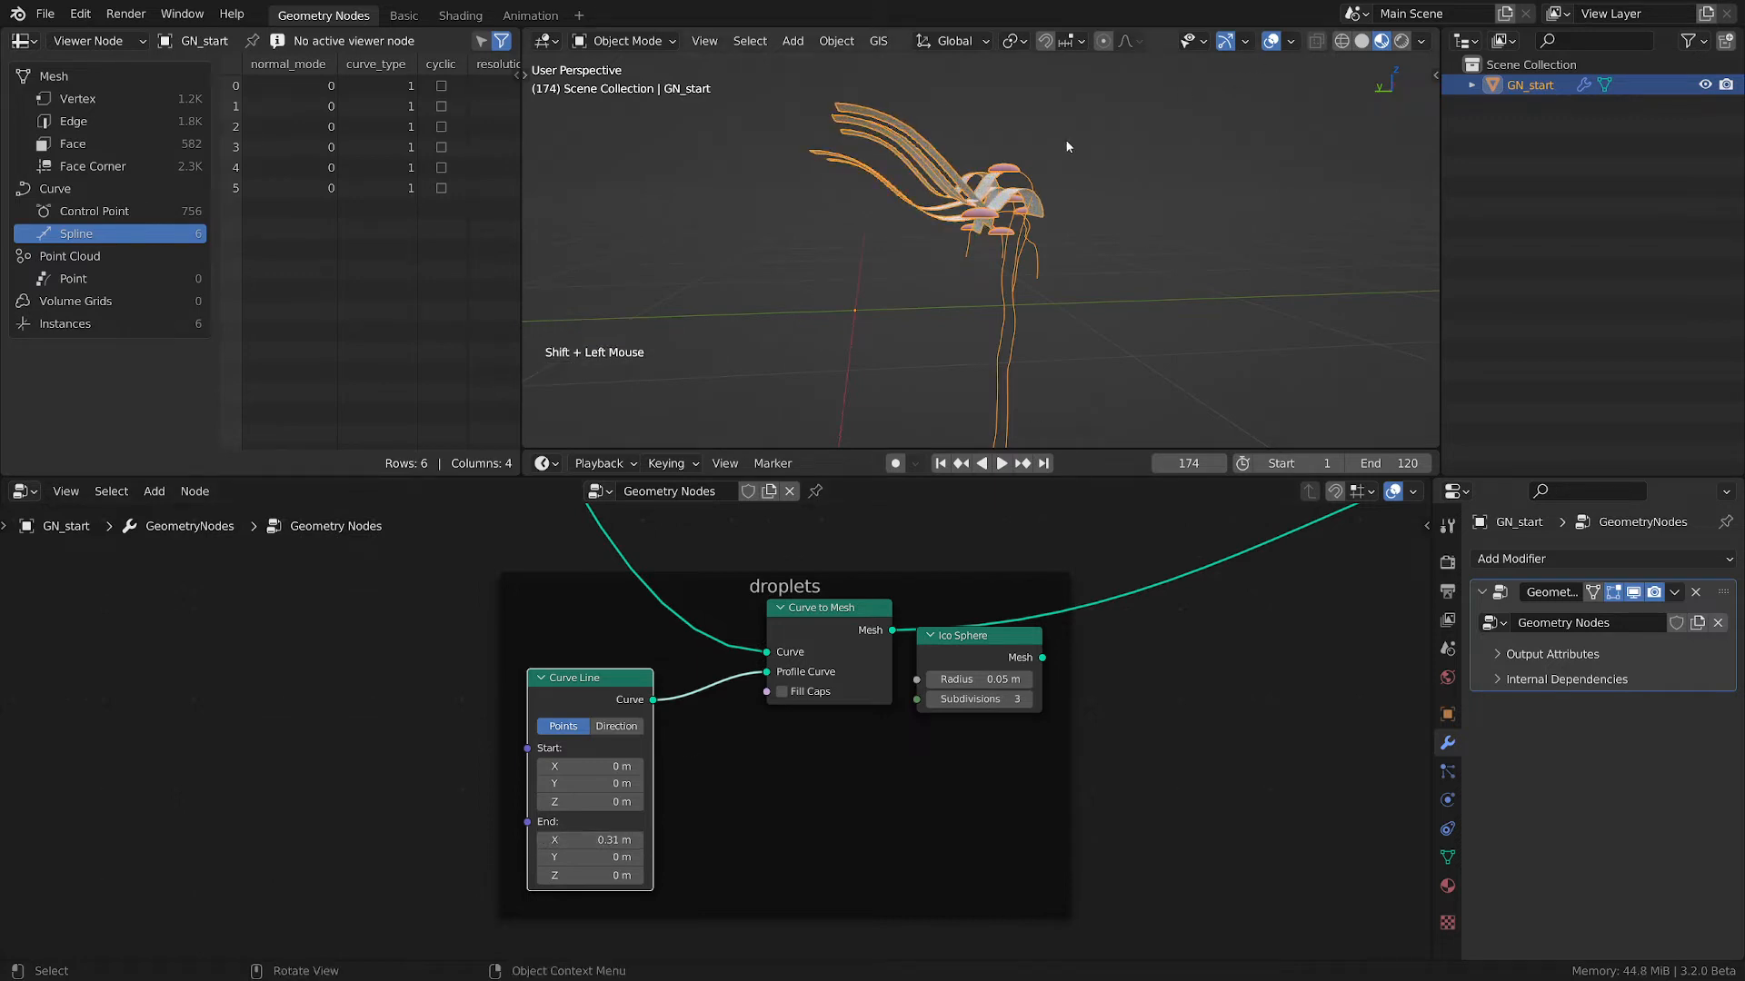
{"action": "middle_click_drag", "start_coordinate": [1067, 148], "coordinate": [959, 209]}
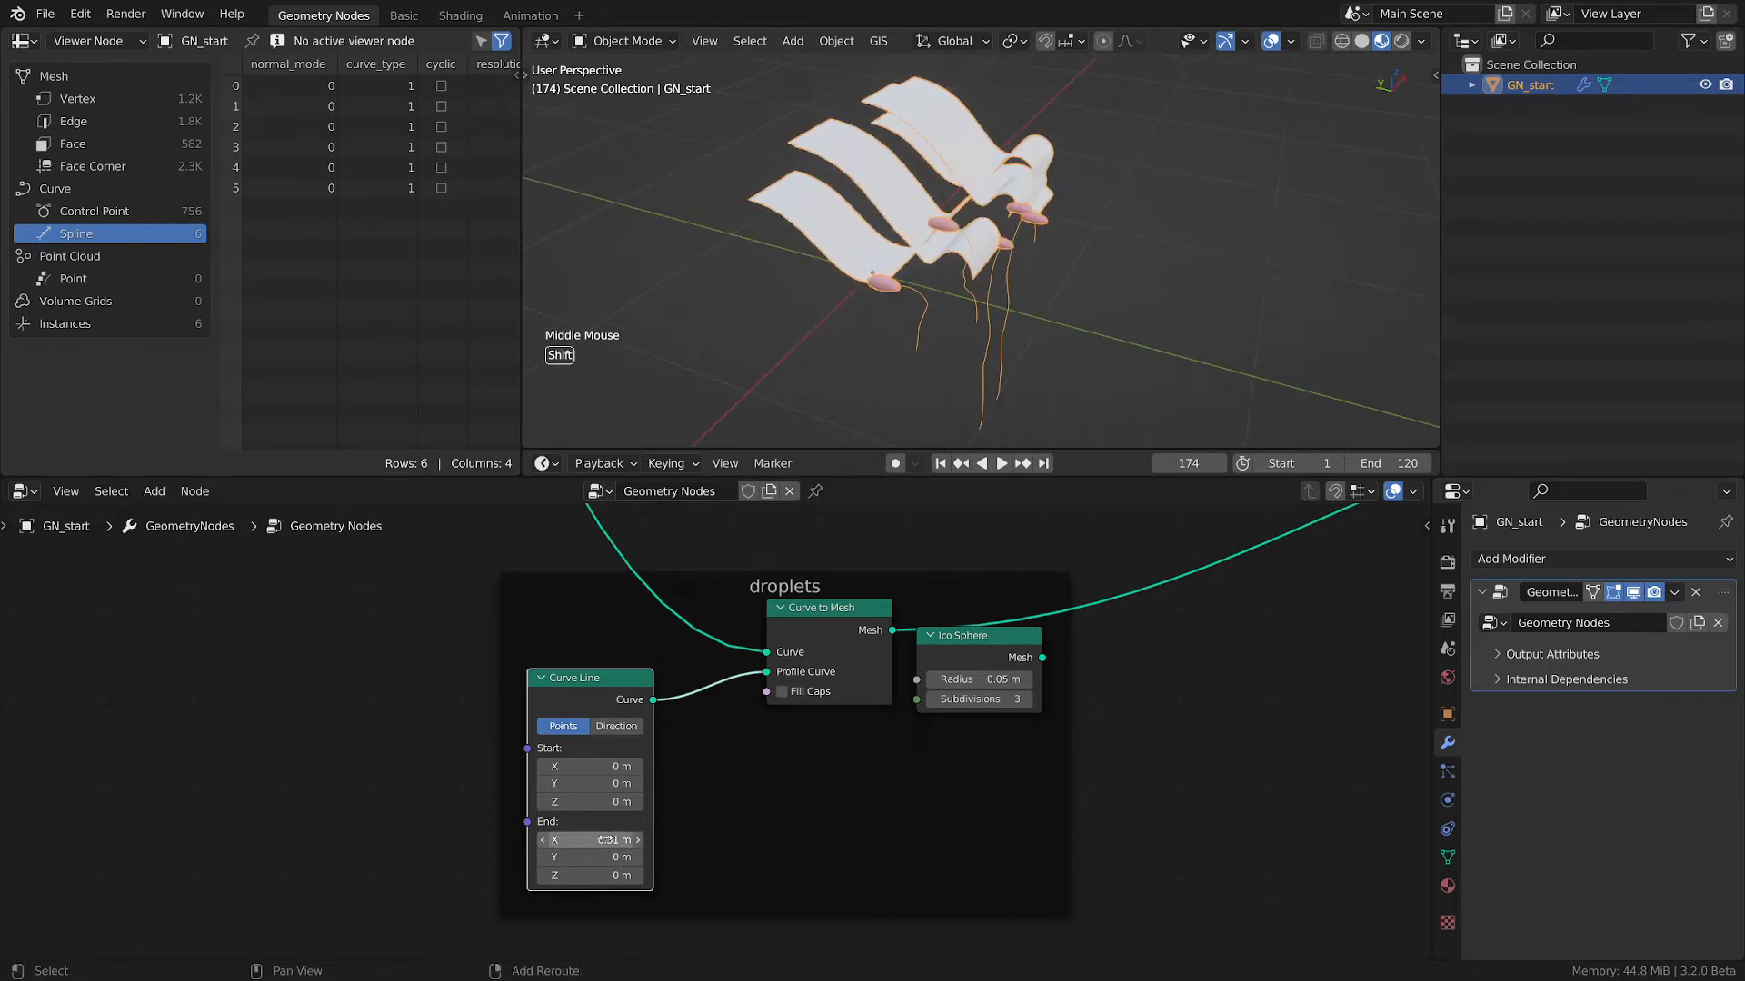
{"action": "left_click_drag", "start_coordinate": [618, 841], "coordinate": [546, 841], "text": "shift"}
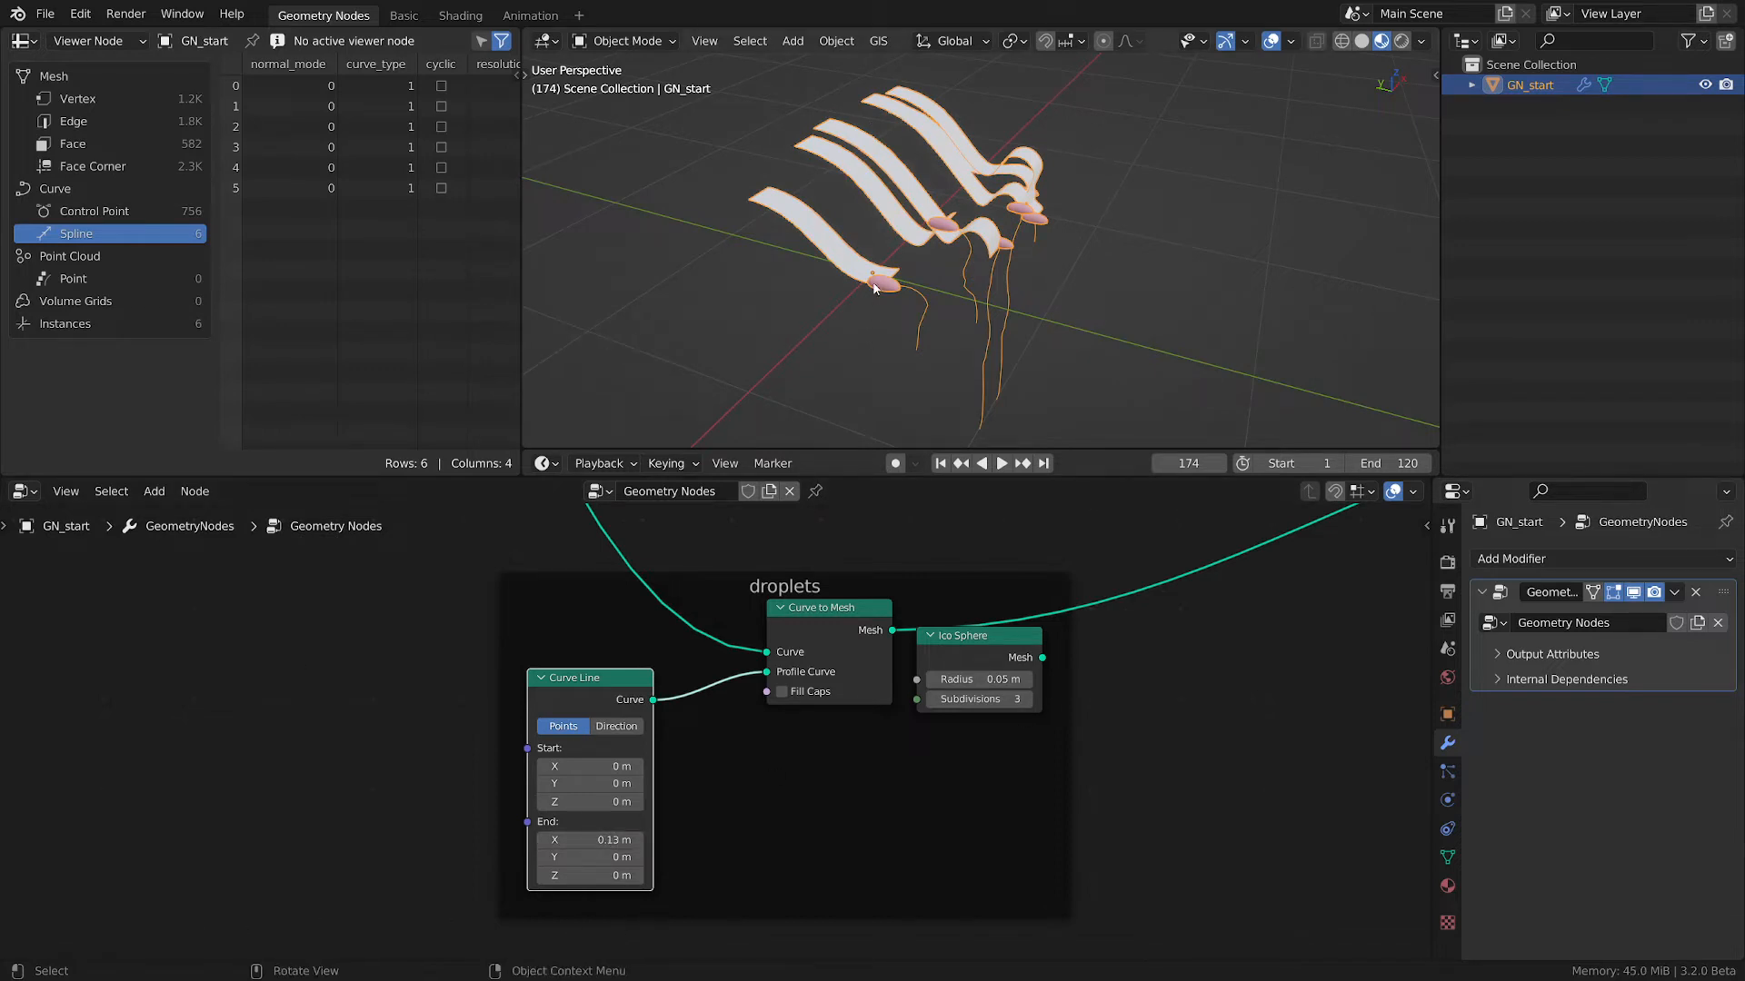
{"action": "middle_click_drag", "start_coordinate": [895, 259], "coordinate": [772, 280]}
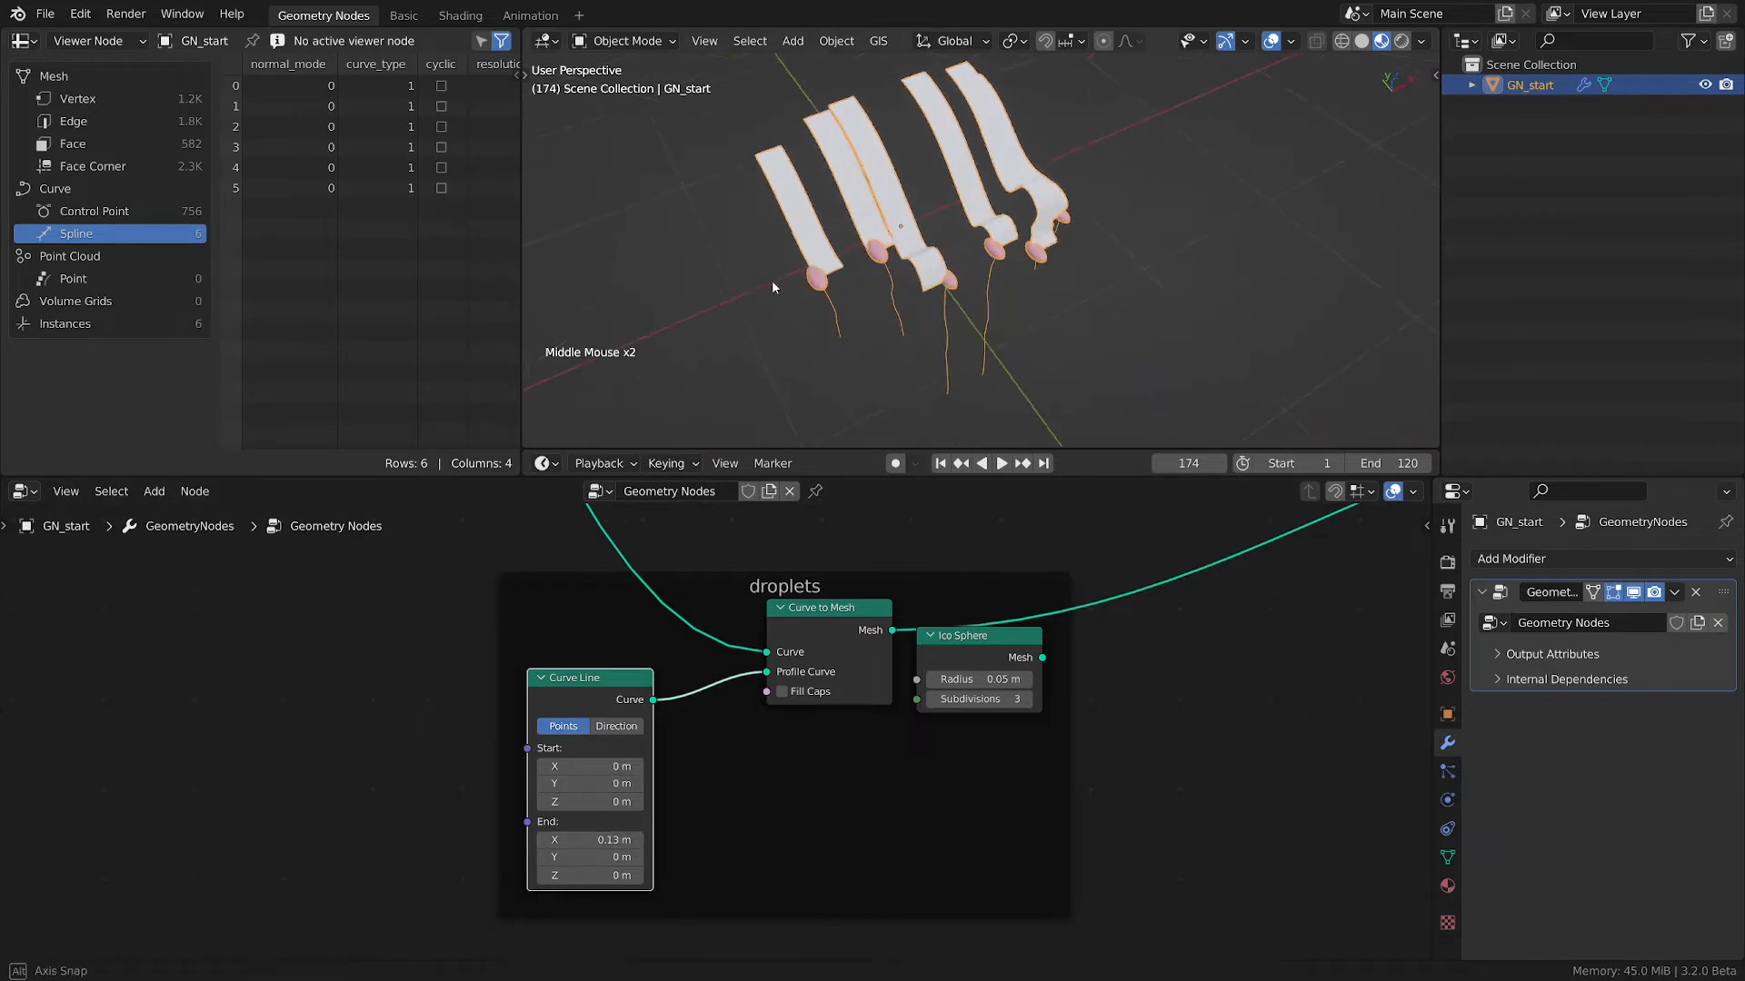
{"action": "scroll", "coordinate": [771, 279], "scroll_direction": "up", "scroll_amount": 3}
{"action": "scroll", "coordinate": [772, 280], "scroll_direction": "down", "scroll_amount": 1}
- Make the Curve Line profile symmetric by setting End X to 0.1 m and Start X to -0.1 m
{"action": "left_click", "coordinate": [610, 840]}
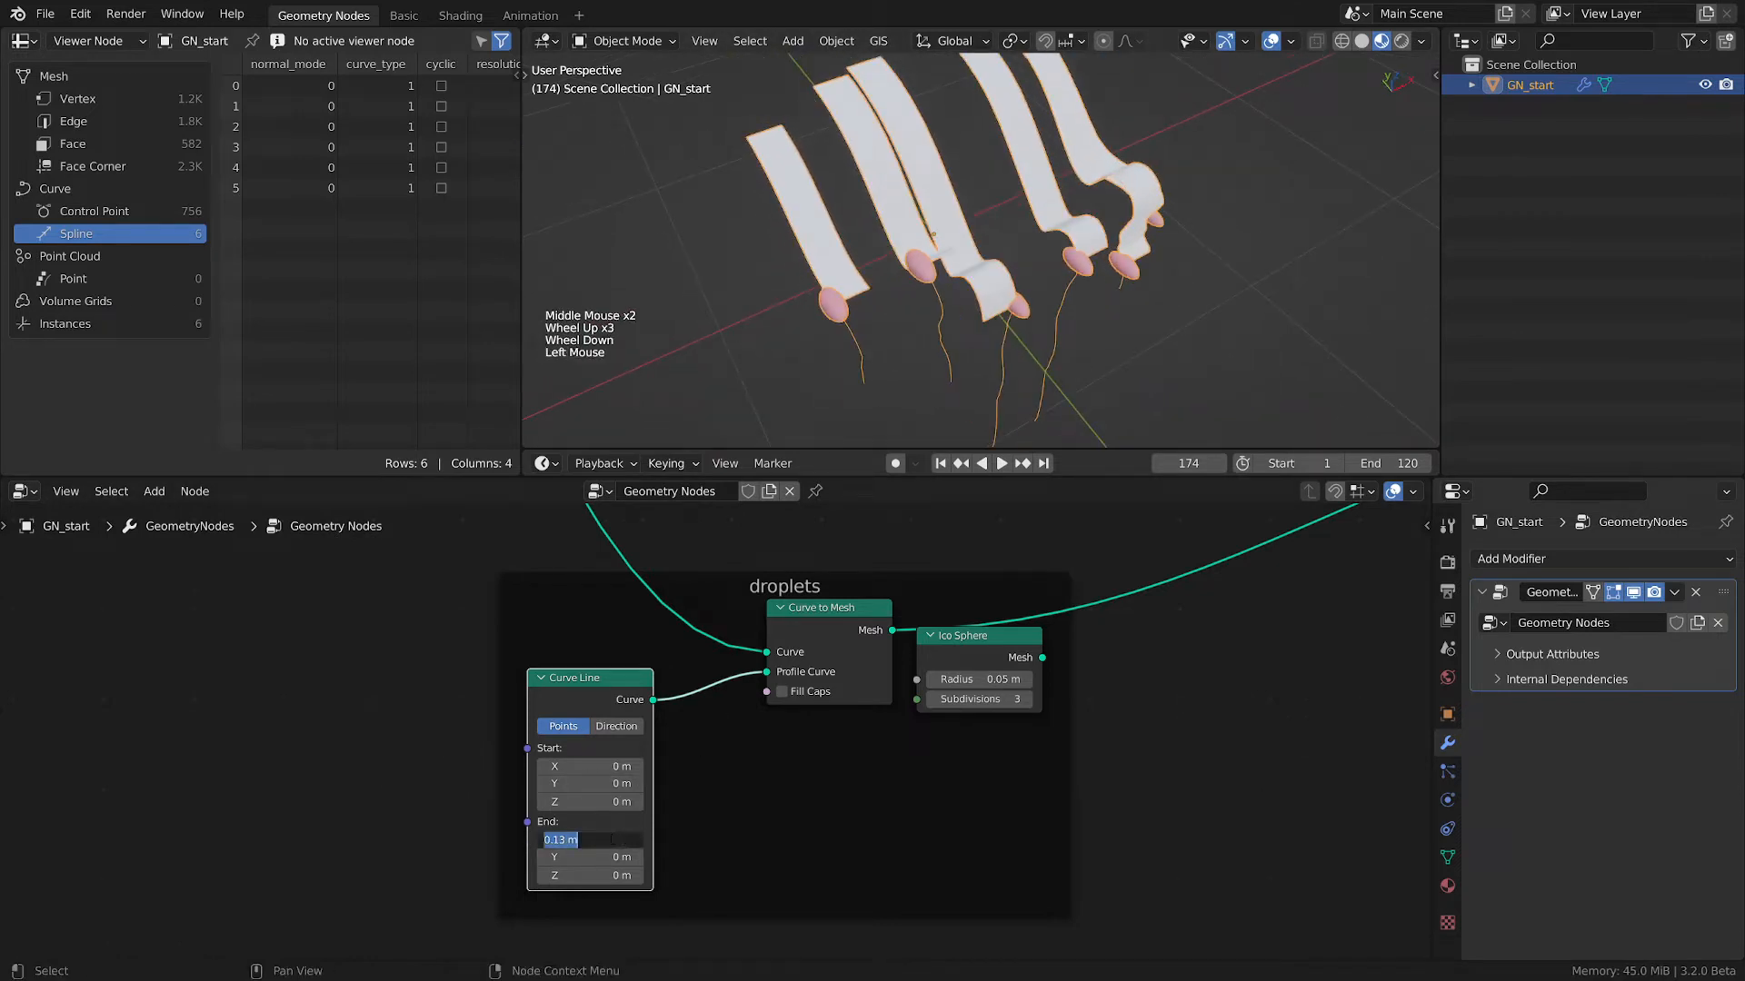
{"action": "type", "text": ".1"}
{"action": "key", "text": "Return"}
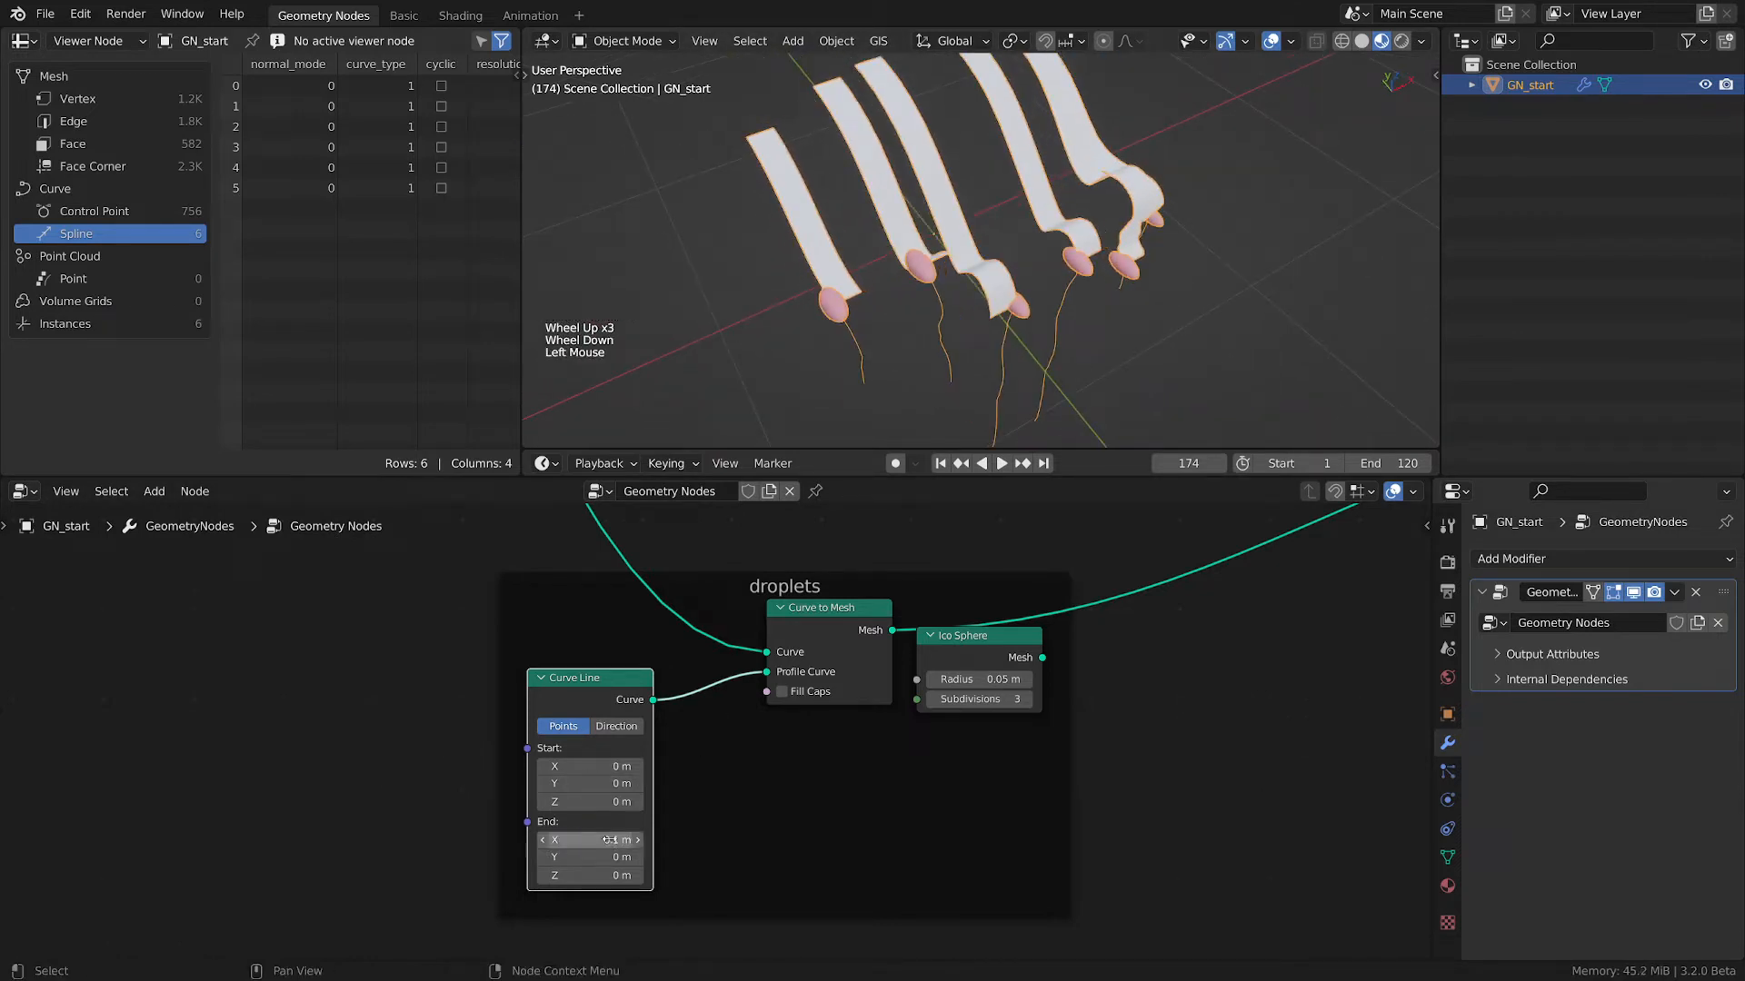
{"action": "left_click", "coordinate": [596, 767]}
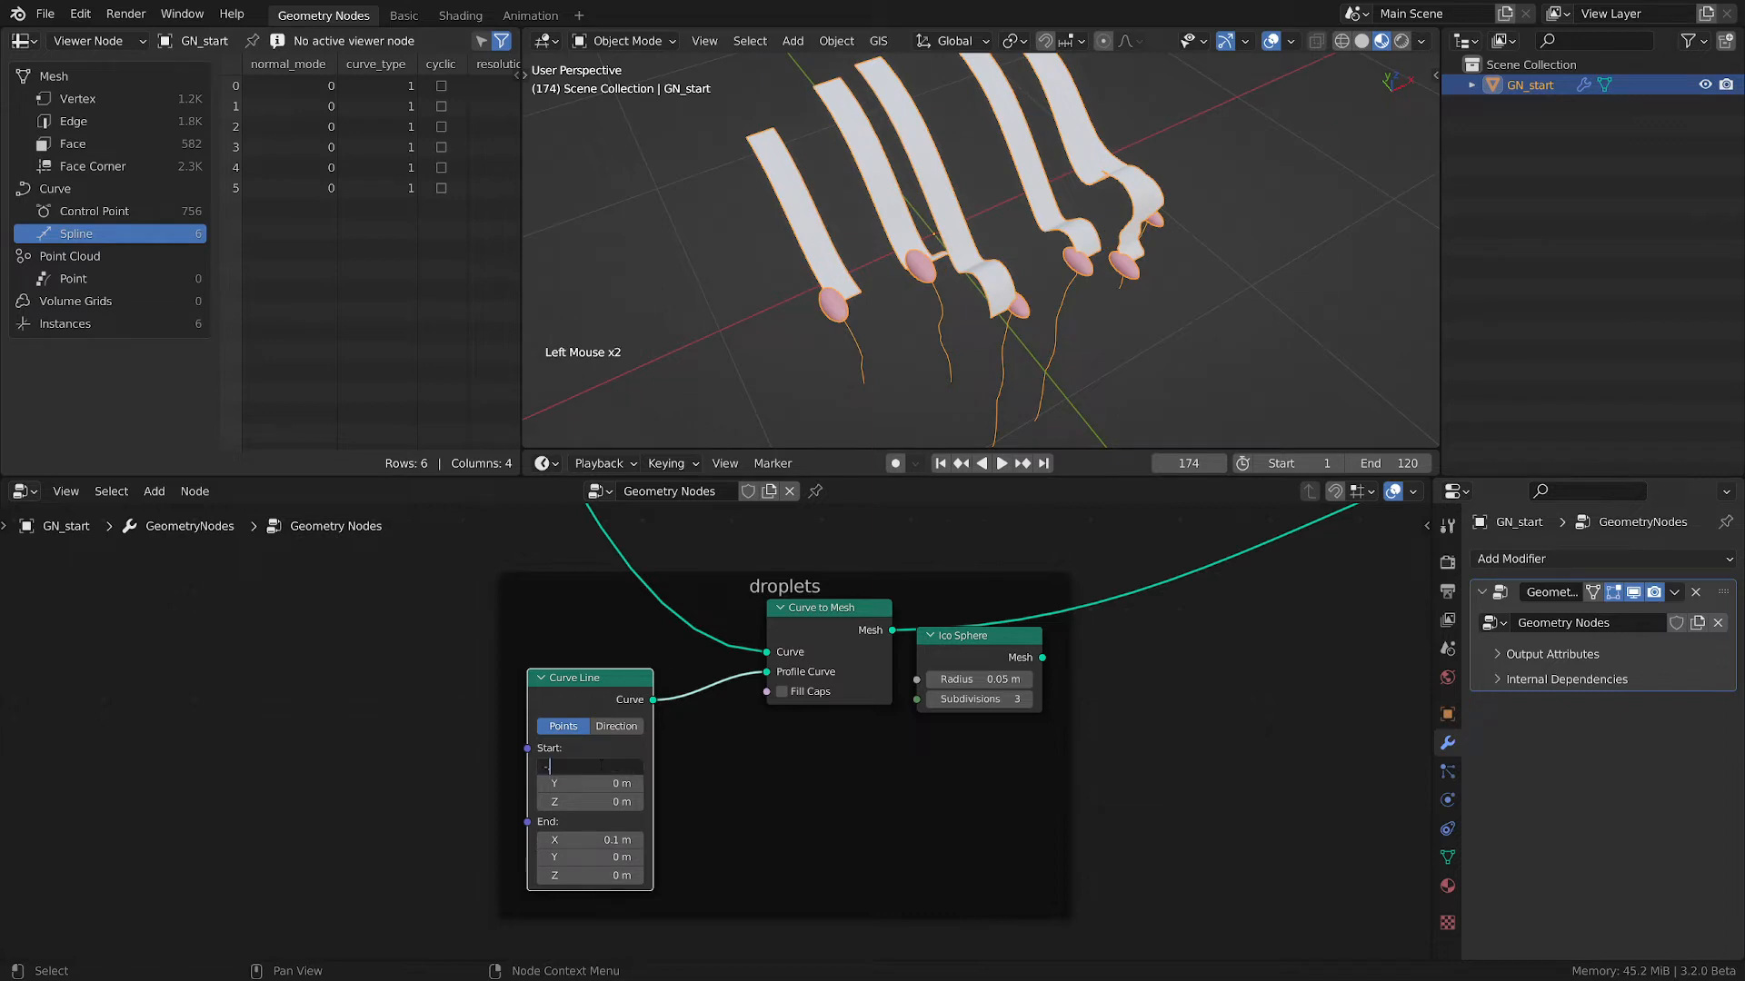
{"action": "type", "text": "-.1"}
{"action": "key", "text": "Return"}
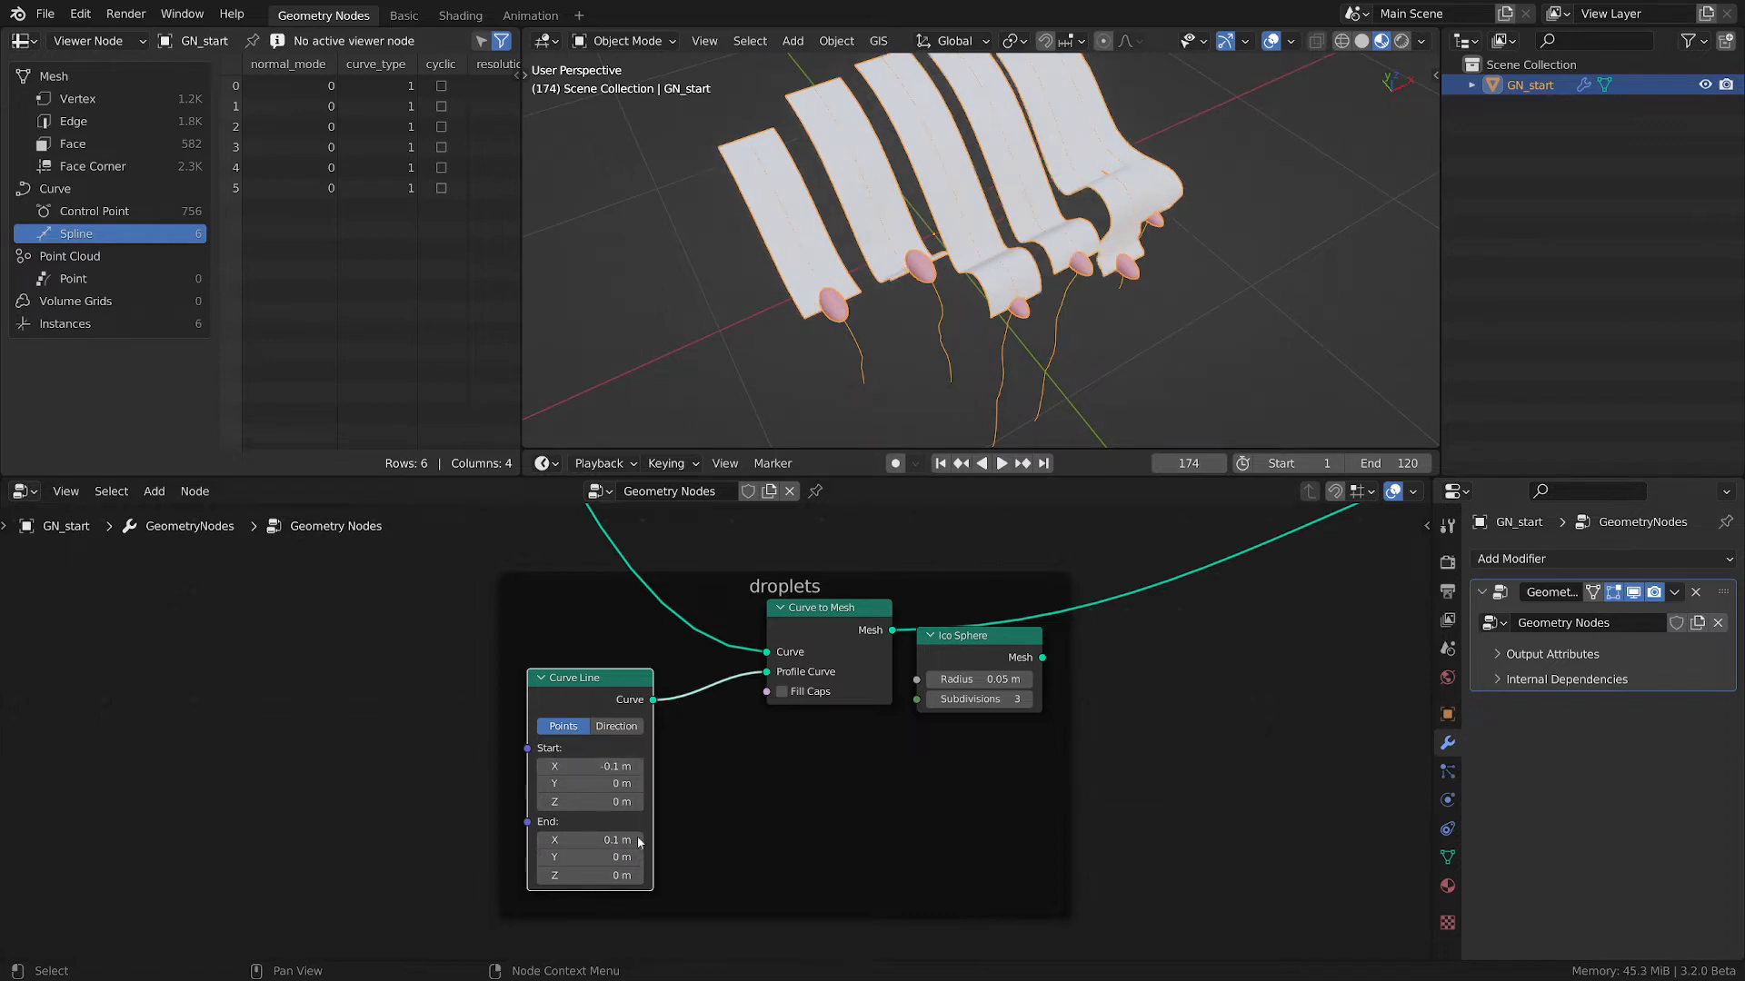
- Set the Curve Line profile's Start X to -0.05 m and End X to 0.05 m
{"action": "middle_click_drag", "start_coordinate": [770, 814], "coordinate": [968, 790]}
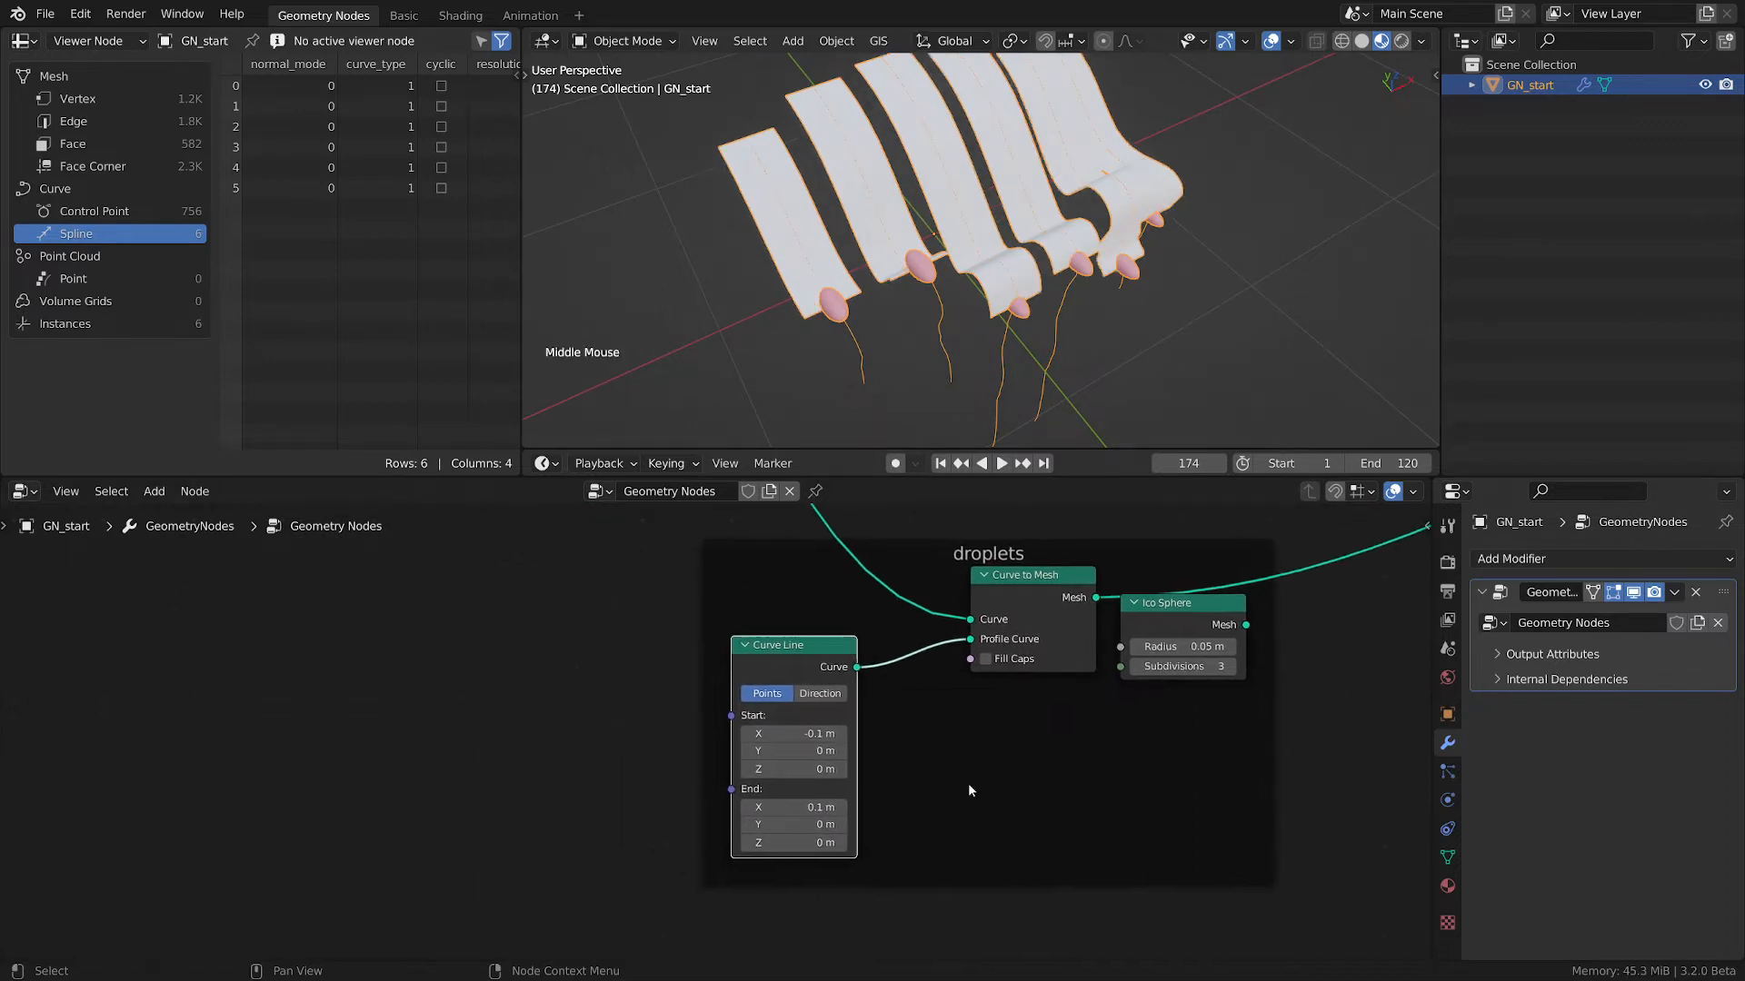
{"action": "left_click", "coordinate": [822, 733]}
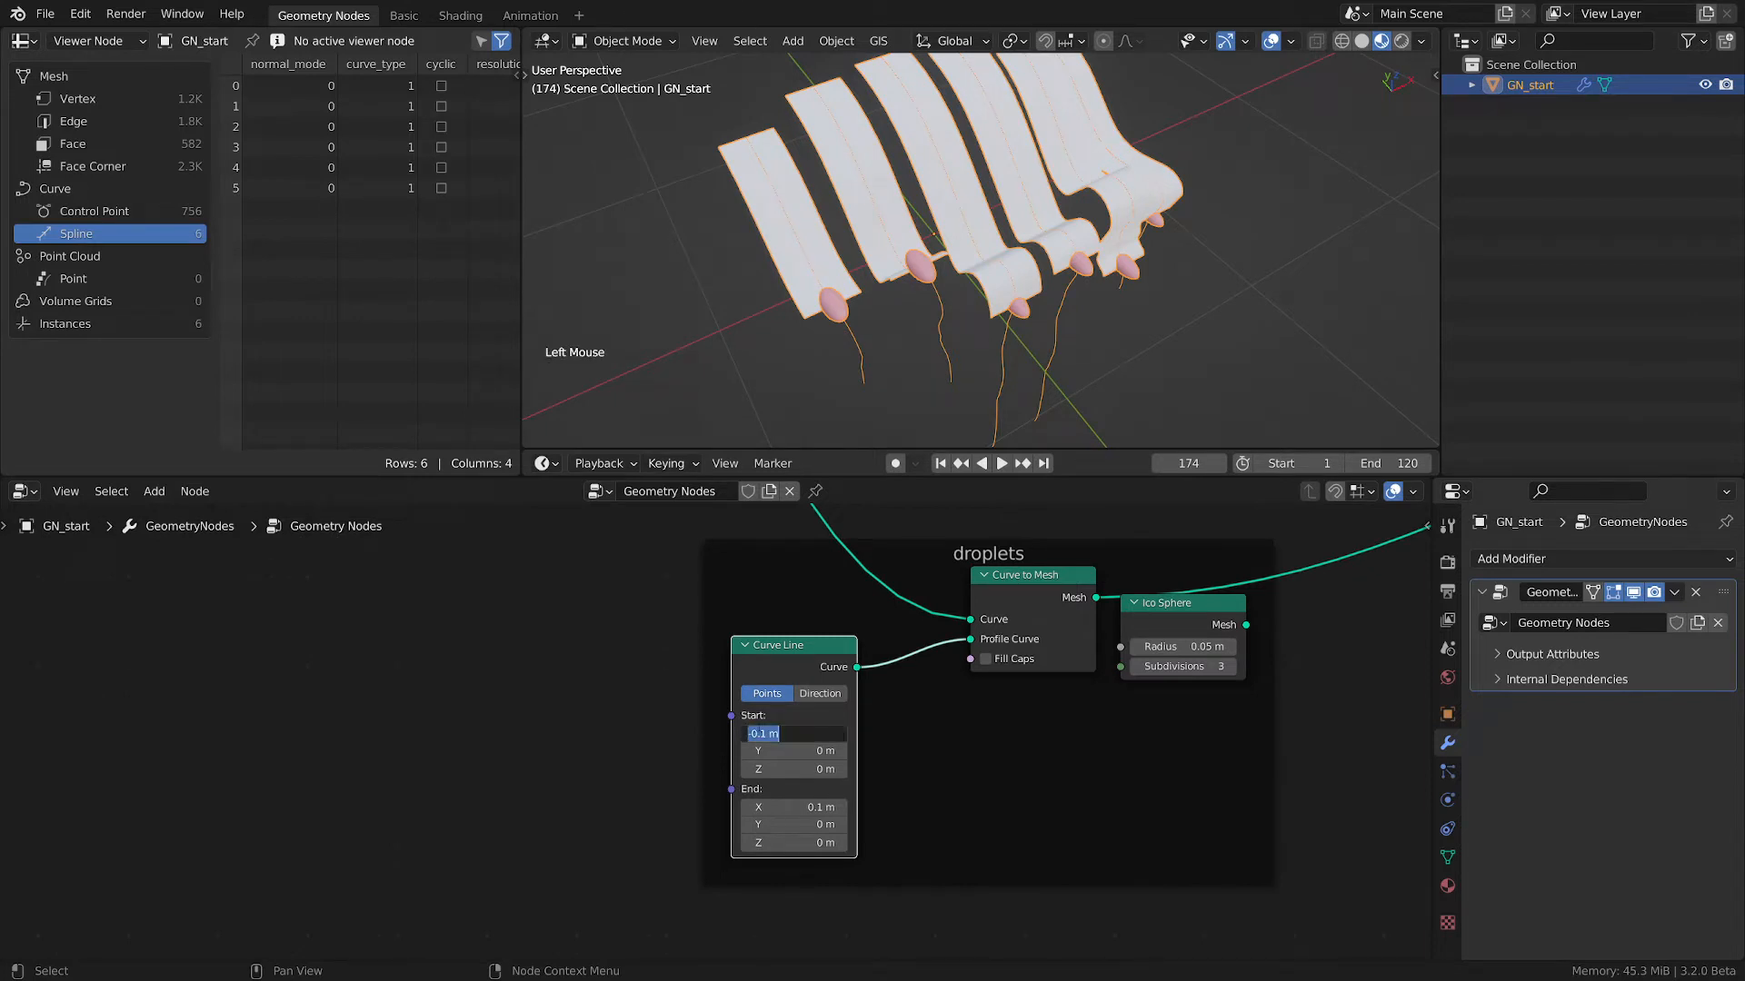
{"action": "double_click", "coordinate": [763, 733]}
{"action": "type", "text": "05"}
{"action": "key", "text": "Return"}
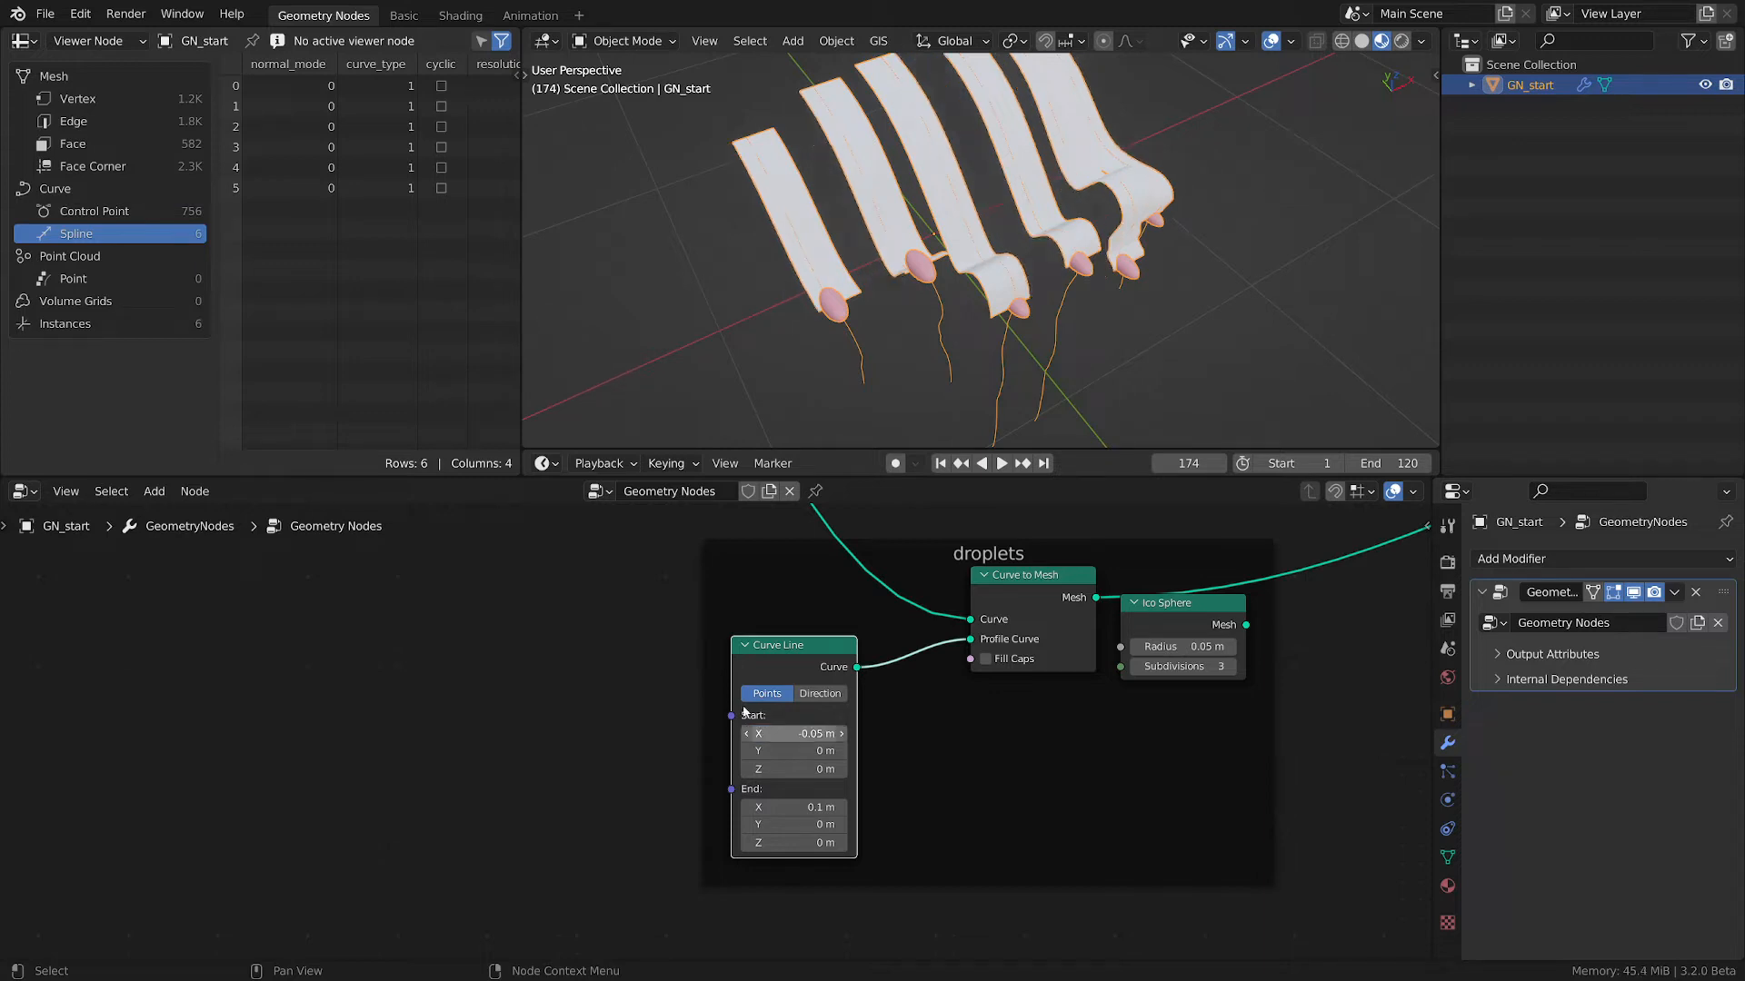
{"action": "left_click", "coordinate": [793, 807]}
{"action": "double_click", "coordinate": [760, 807]}
{"action": "type", "text": "0"}
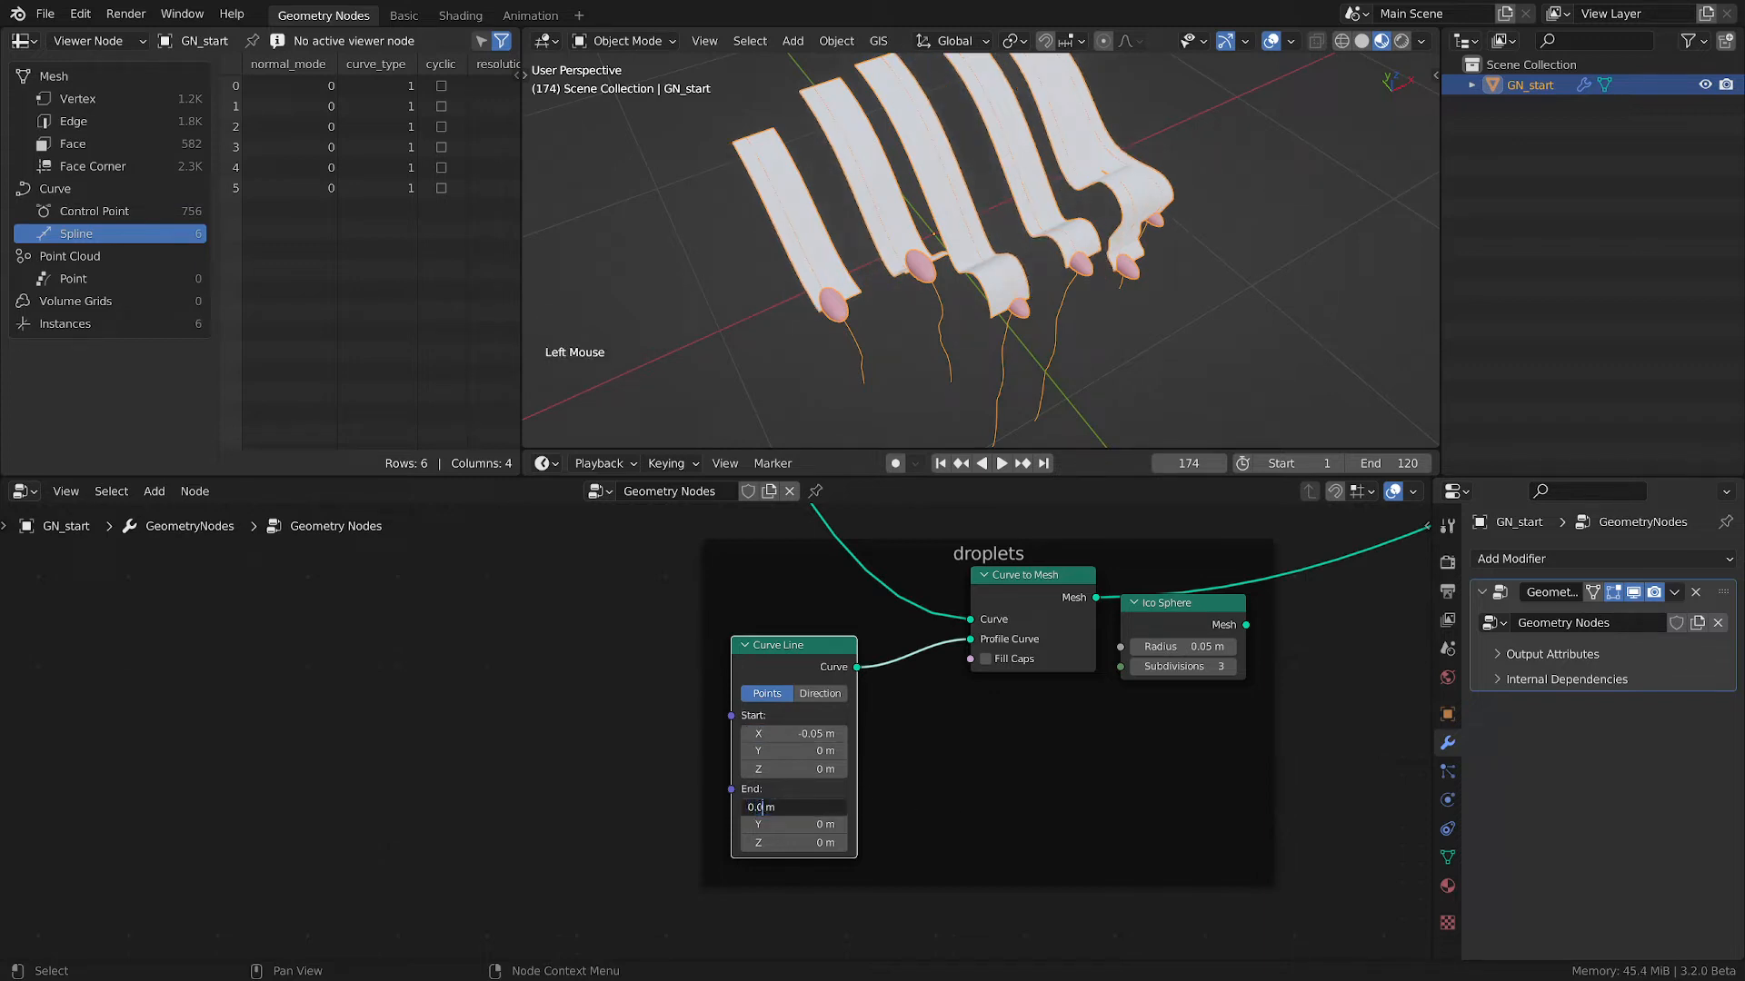
{"action": "type", "text": "5"}
{"action": "key", "text": "Return"}
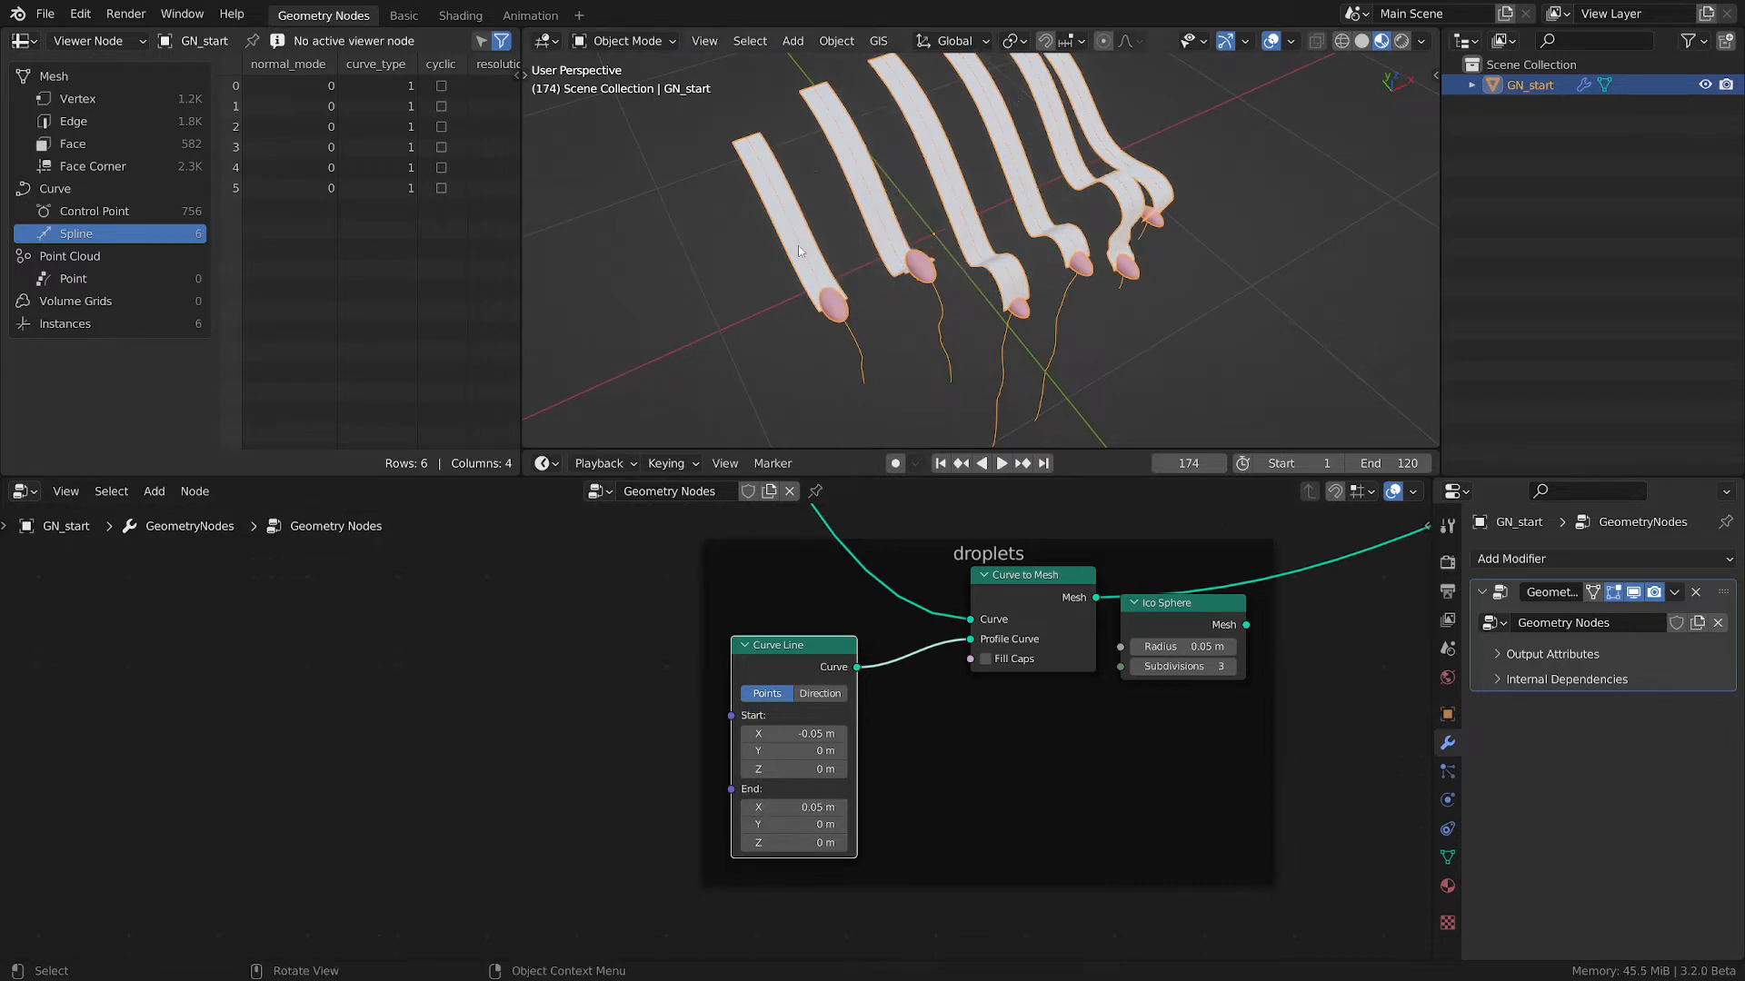
- Scrub the animation to frame 180 and examine the ribbon meshes along the guide curves
{"action": "middle_click_drag", "start_coordinate": [799, 251], "coordinate": [916, 200]}
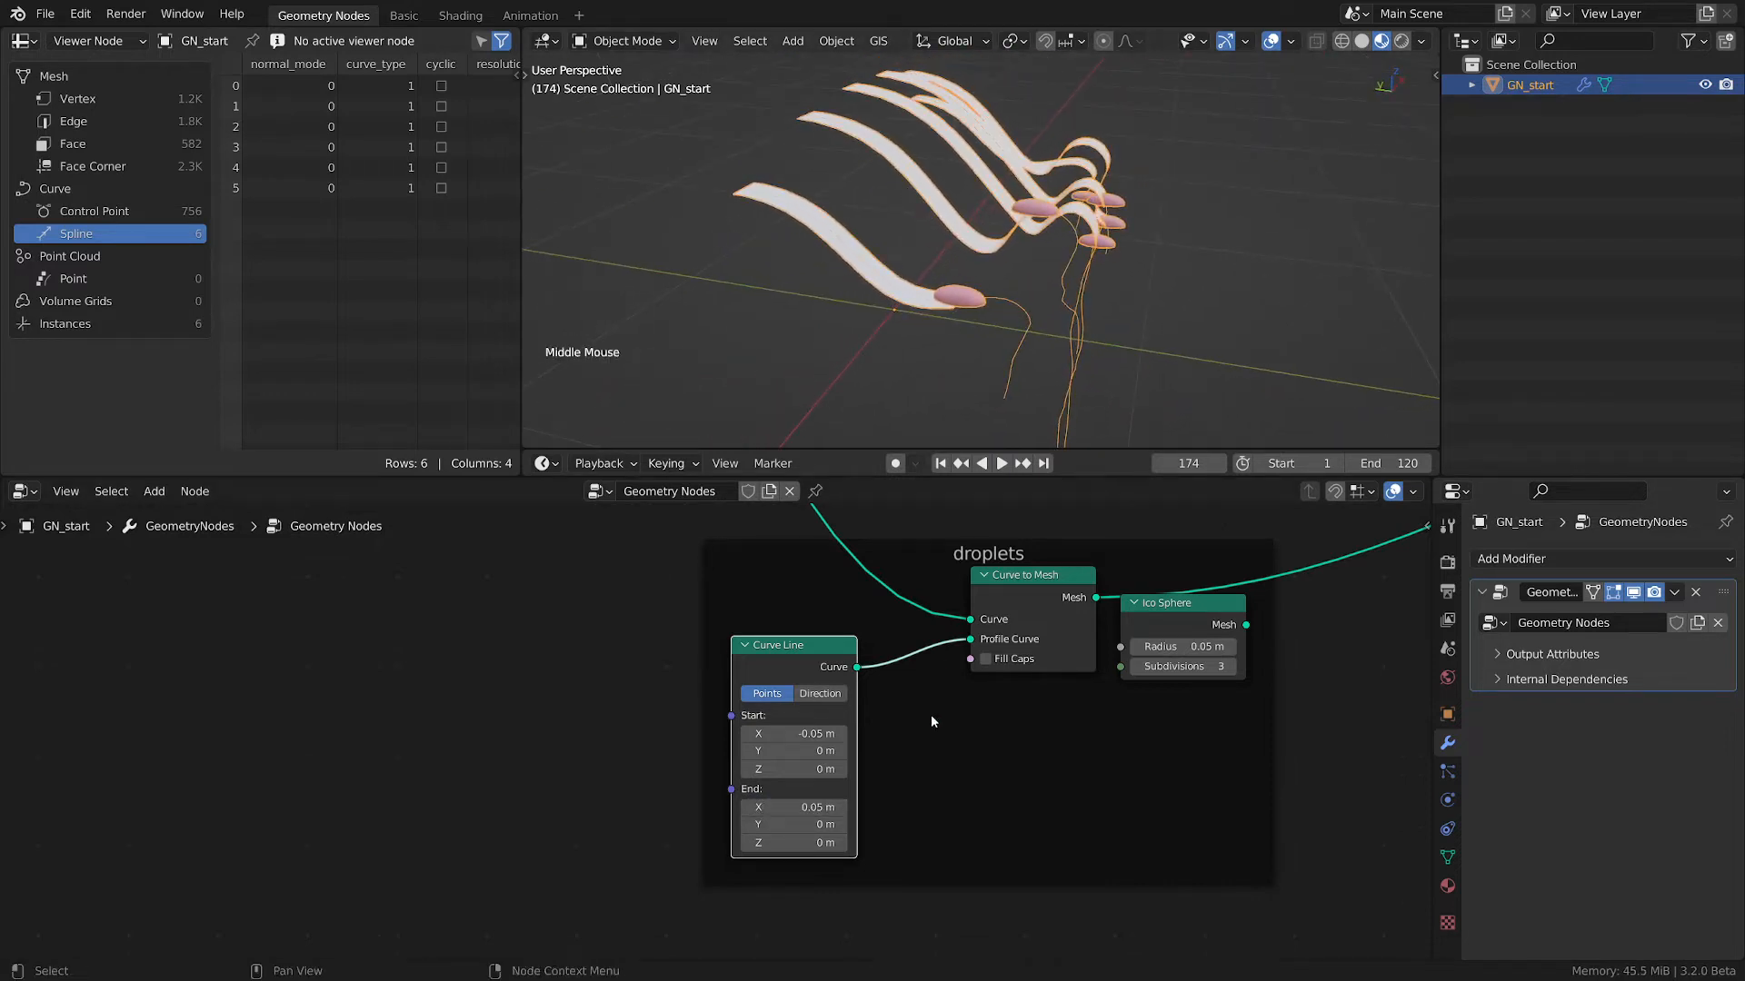
{"action": "scroll", "coordinate": [894, 681], "scroll_direction": "down", "scroll_amount": 1}
{"action": "middle_click_drag", "start_coordinate": [894, 682], "coordinate": [961, 874]}
{"action": "scroll", "coordinate": [897, 754], "scroll_direction": "down", "scroll_amount": 3}
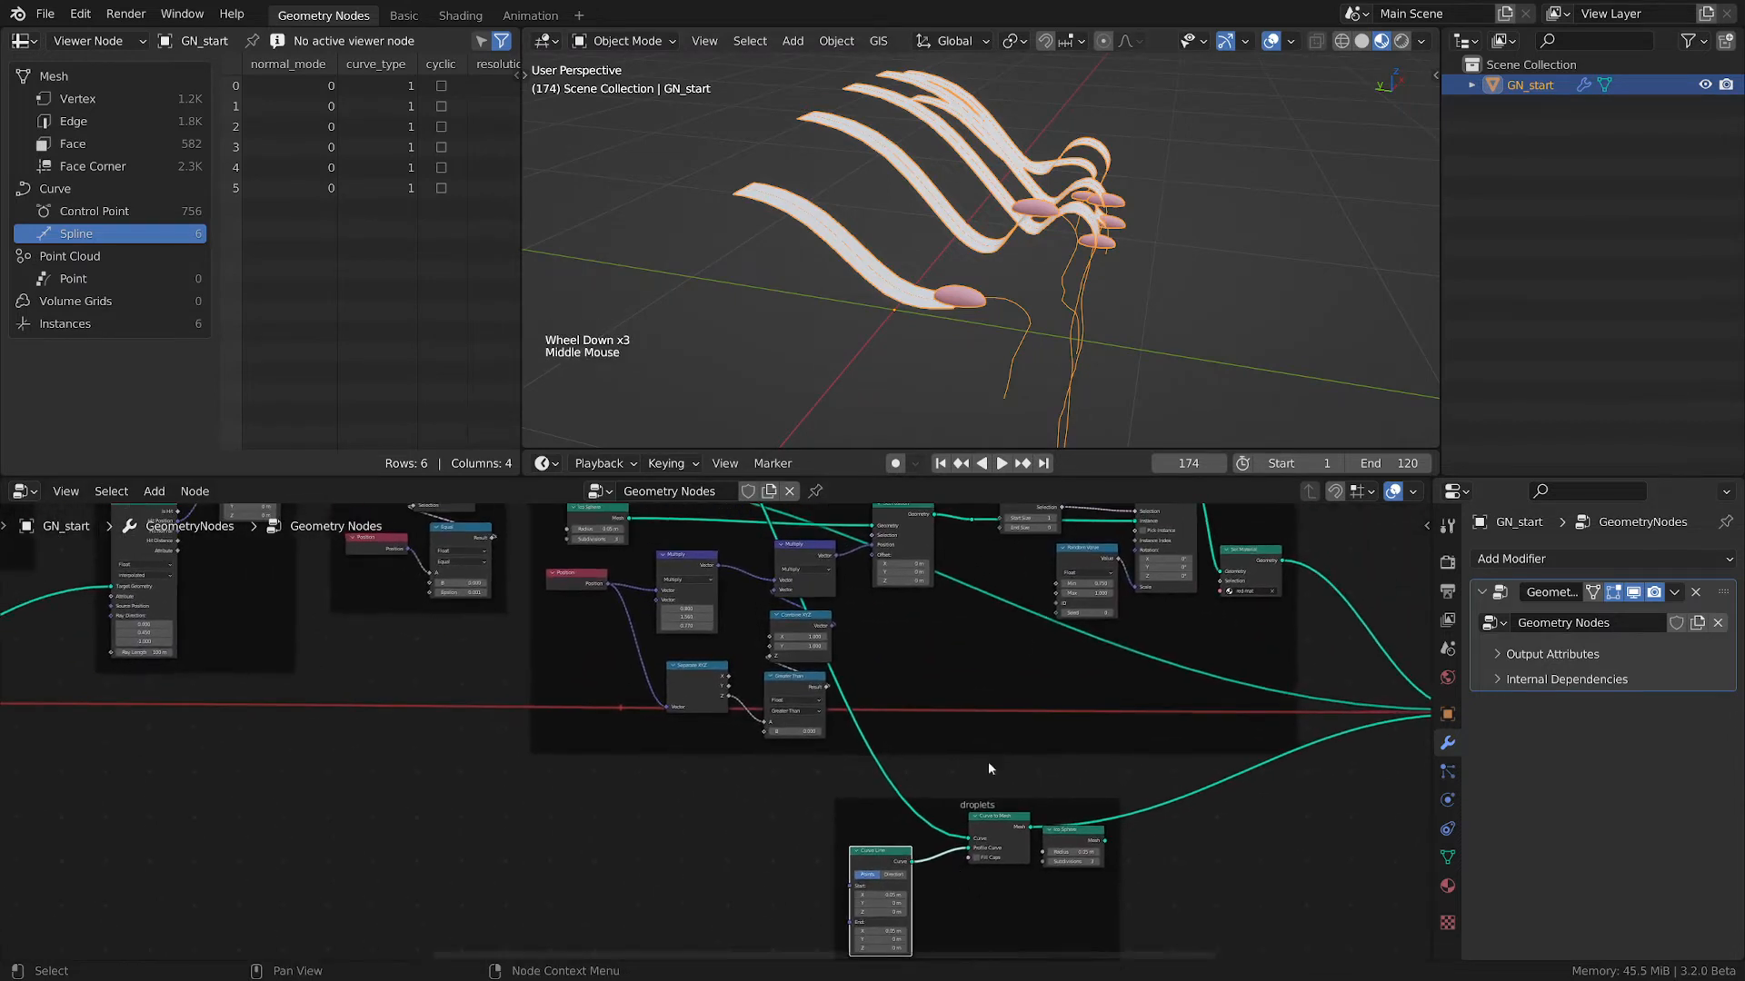
{"action": "left_click_drag", "start_coordinate": [1188, 464], "coordinate": [1254, 463]}
{"action": "middle_click_drag", "start_coordinate": [1174, 340], "coordinate": [972, 271], "text": "shift"}
{"action": "left_click_drag", "start_coordinate": [1189, 464], "coordinate": [1163, 463]}
{"action": "scroll", "coordinate": [1000, 864], "scroll_direction": "down", "scroll_amount": 1}
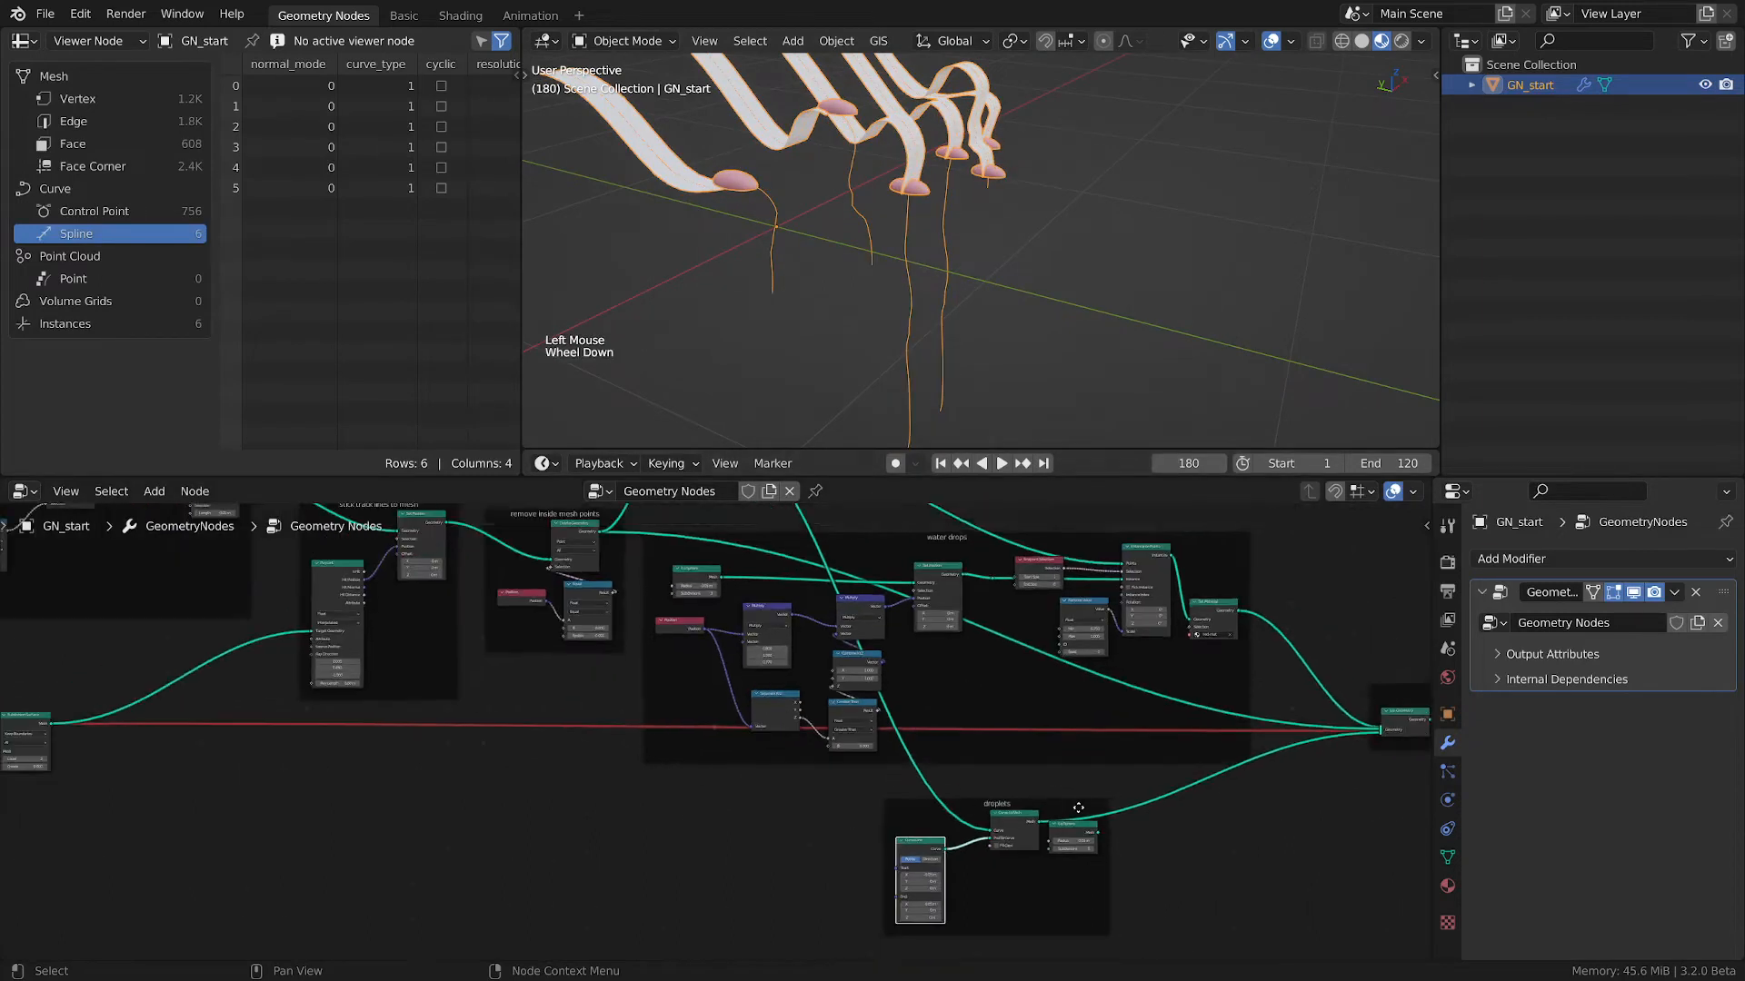
- Spread out the Ico Sphere, Curve Line and Curve to Mesh nodes in the droplets frame, leaving a gap before the Ico Sphere
{"action": "middle_click_drag", "start_coordinate": [999, 863], "coordinate": [909, 788]}
{"action": "scroll", "coordinate": [909, 788], "scroll_direction": "up", "scroll_amount": 2}
{"action": "scroll", "coordinate": [909, 788], "scroll_direction": "up", "scroll_amount": 1}
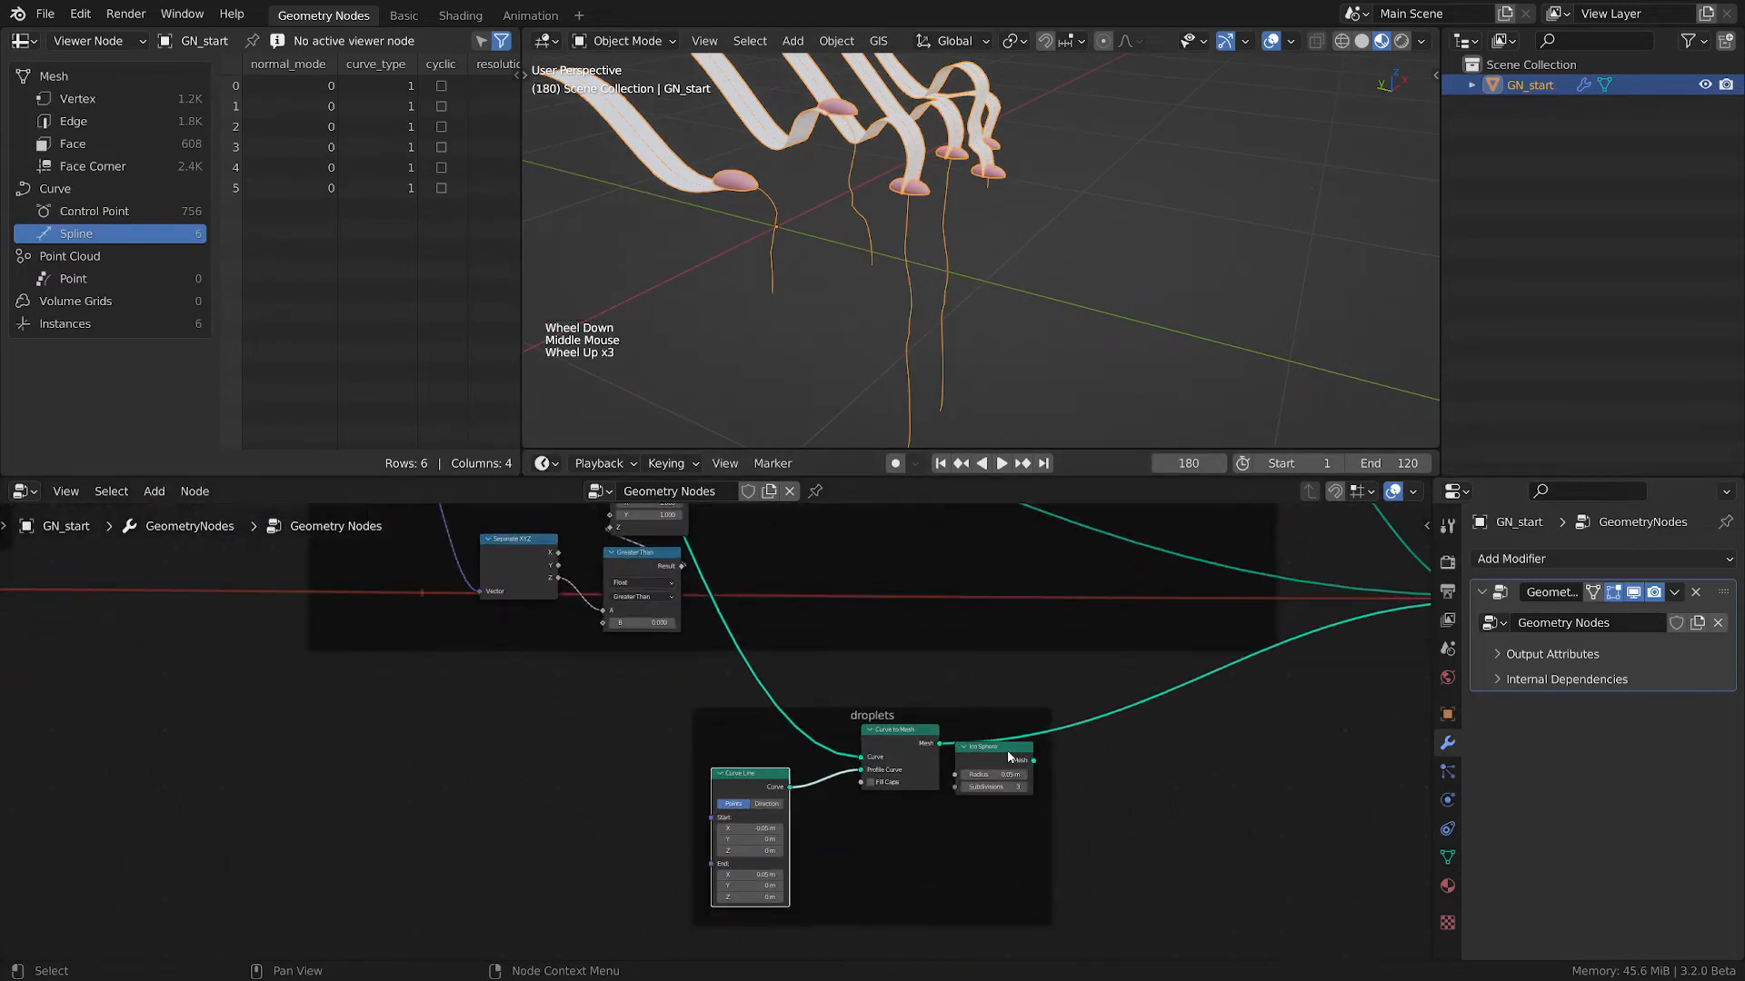
{"action": "left_click_drag", "start_coordinate": [1008, 756], "coordinate": [1082, 817]}
{"action": "left_click_drag", "start_coordinate": [647, 760], "coordinate": [638, 760]}
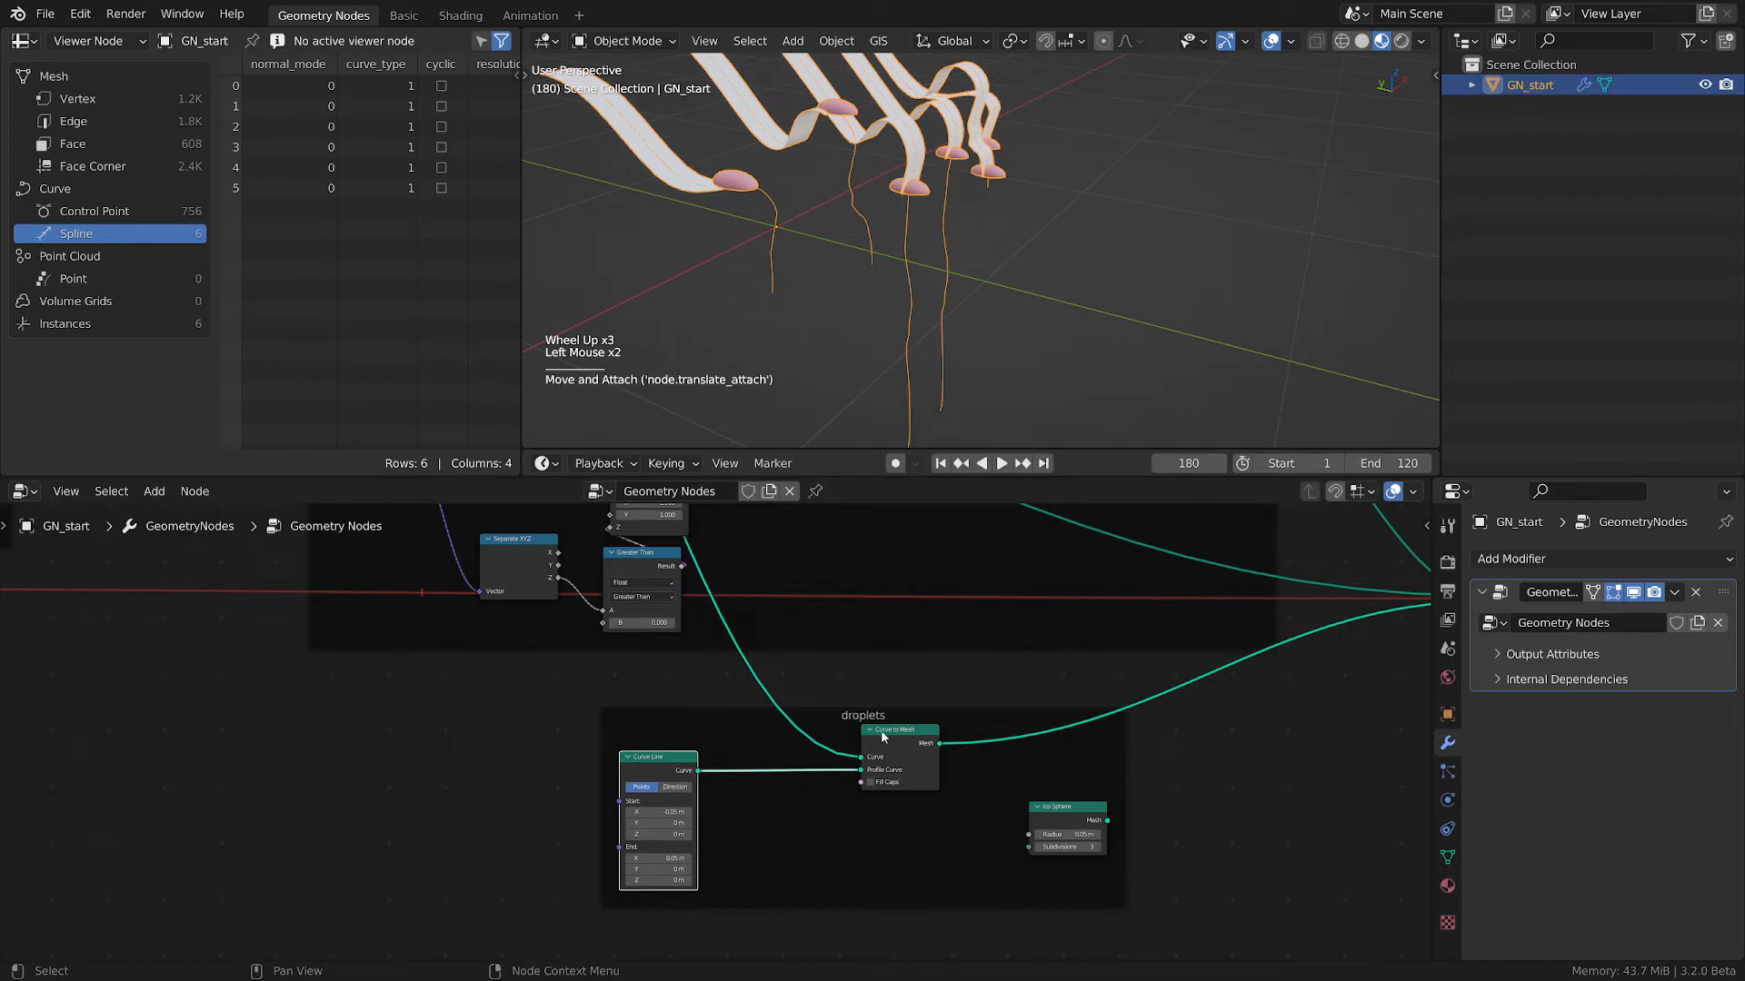
{"action": "left_click_drag", "start_coordinate": [895, 731], "coordinate": [799, 731]}
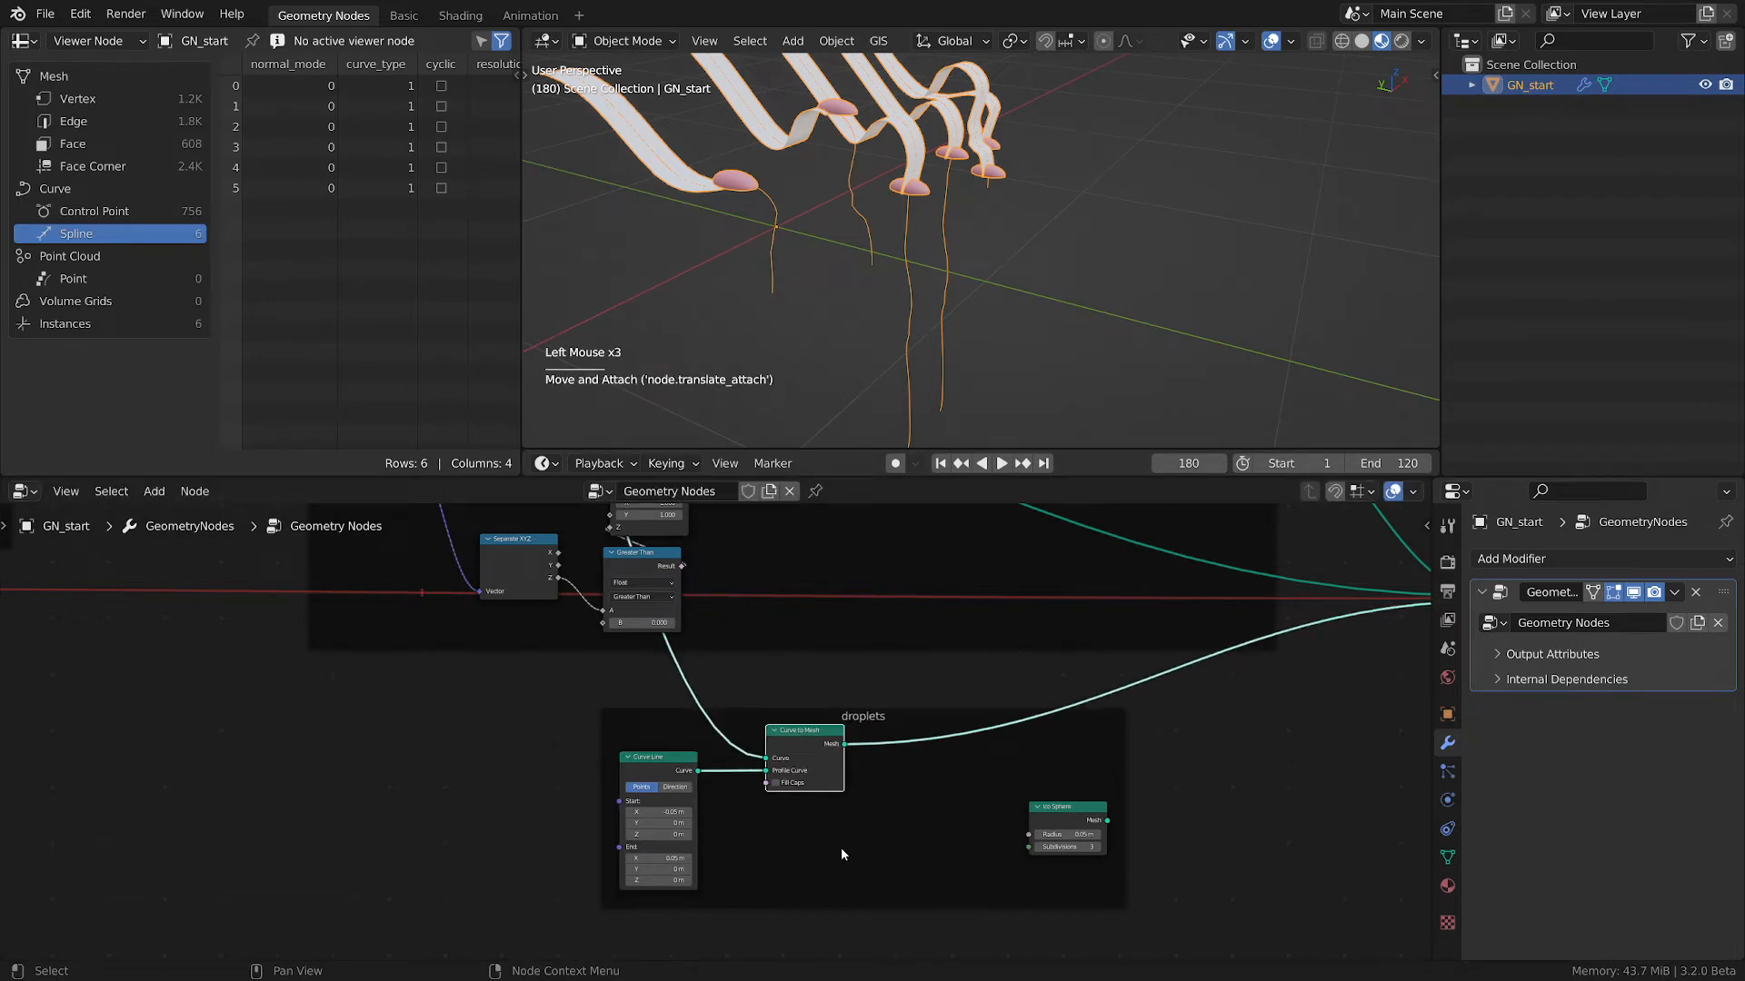
- Insert a Distribute Points on Faces node after Curve to Mesh on its output link in the droplets frame
{"action": "middle_click_drag", "start_coordinate": [903, 810], "coordinate": [826, 775]}
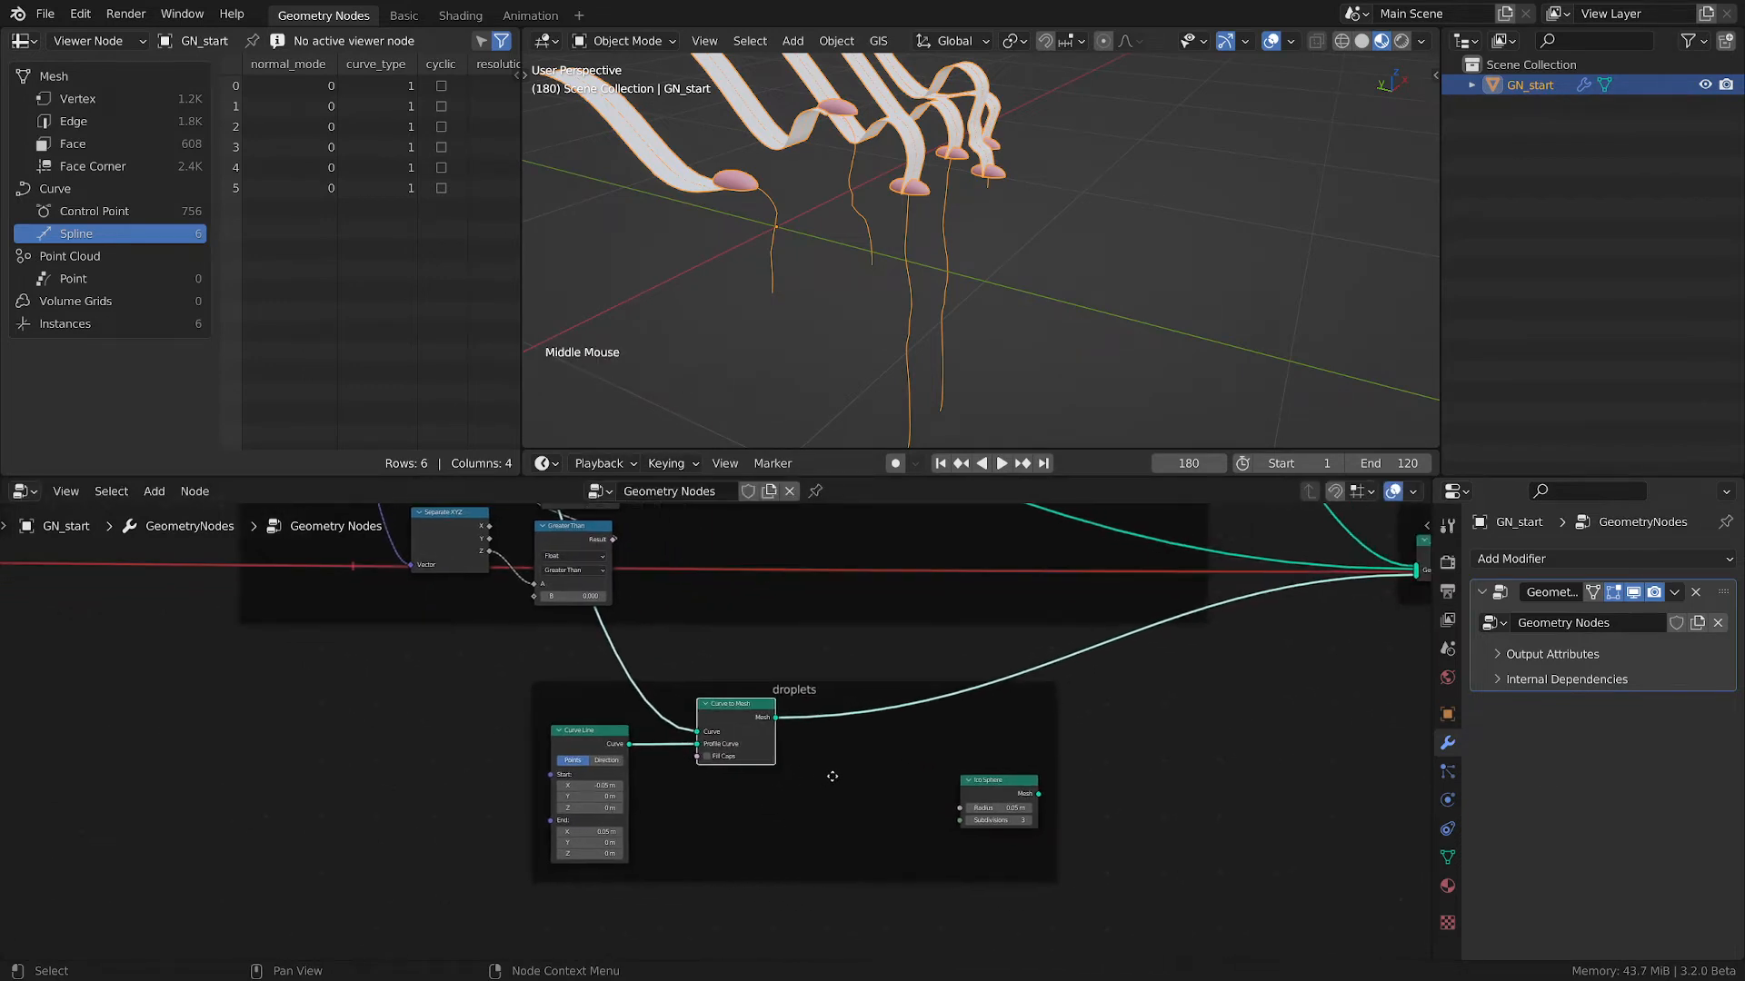
{"action": "key", "text": "shift+a"}
{"action": "mouse_move", "coordinate": [878, 796]}
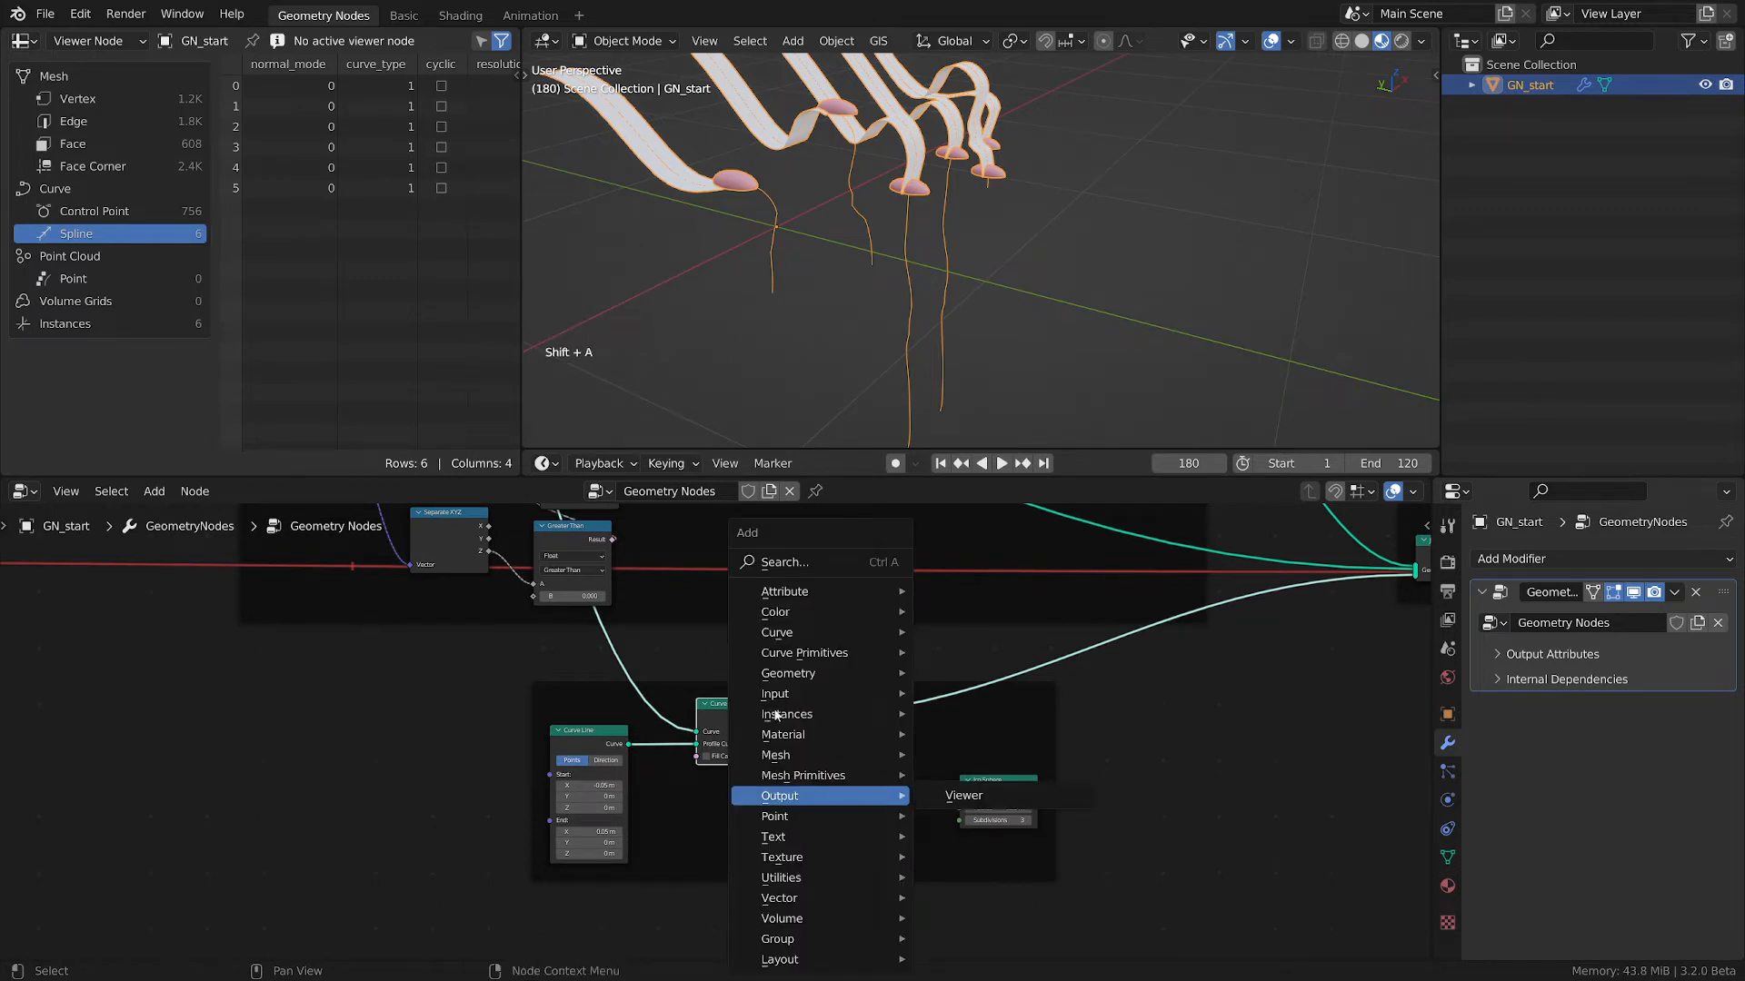
{"action": "mouse_move", "coordinate": [784, 719]}
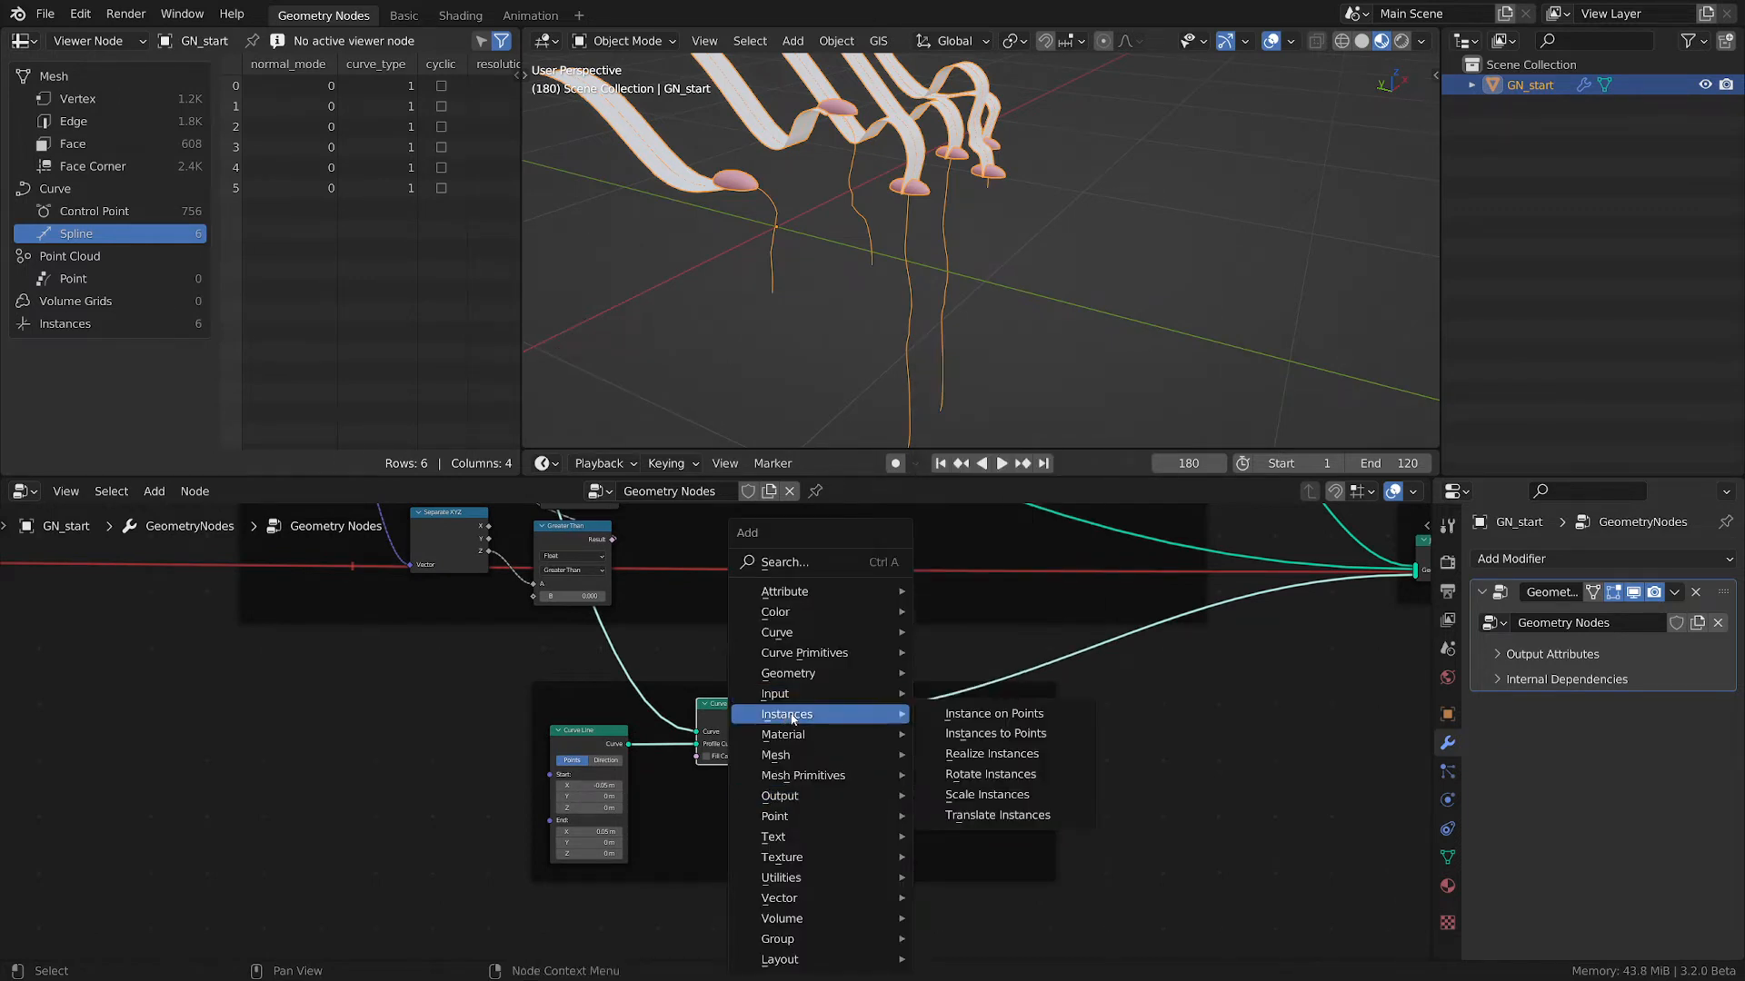
{"action": "mouse_move", "coordinate": [789, 803]}
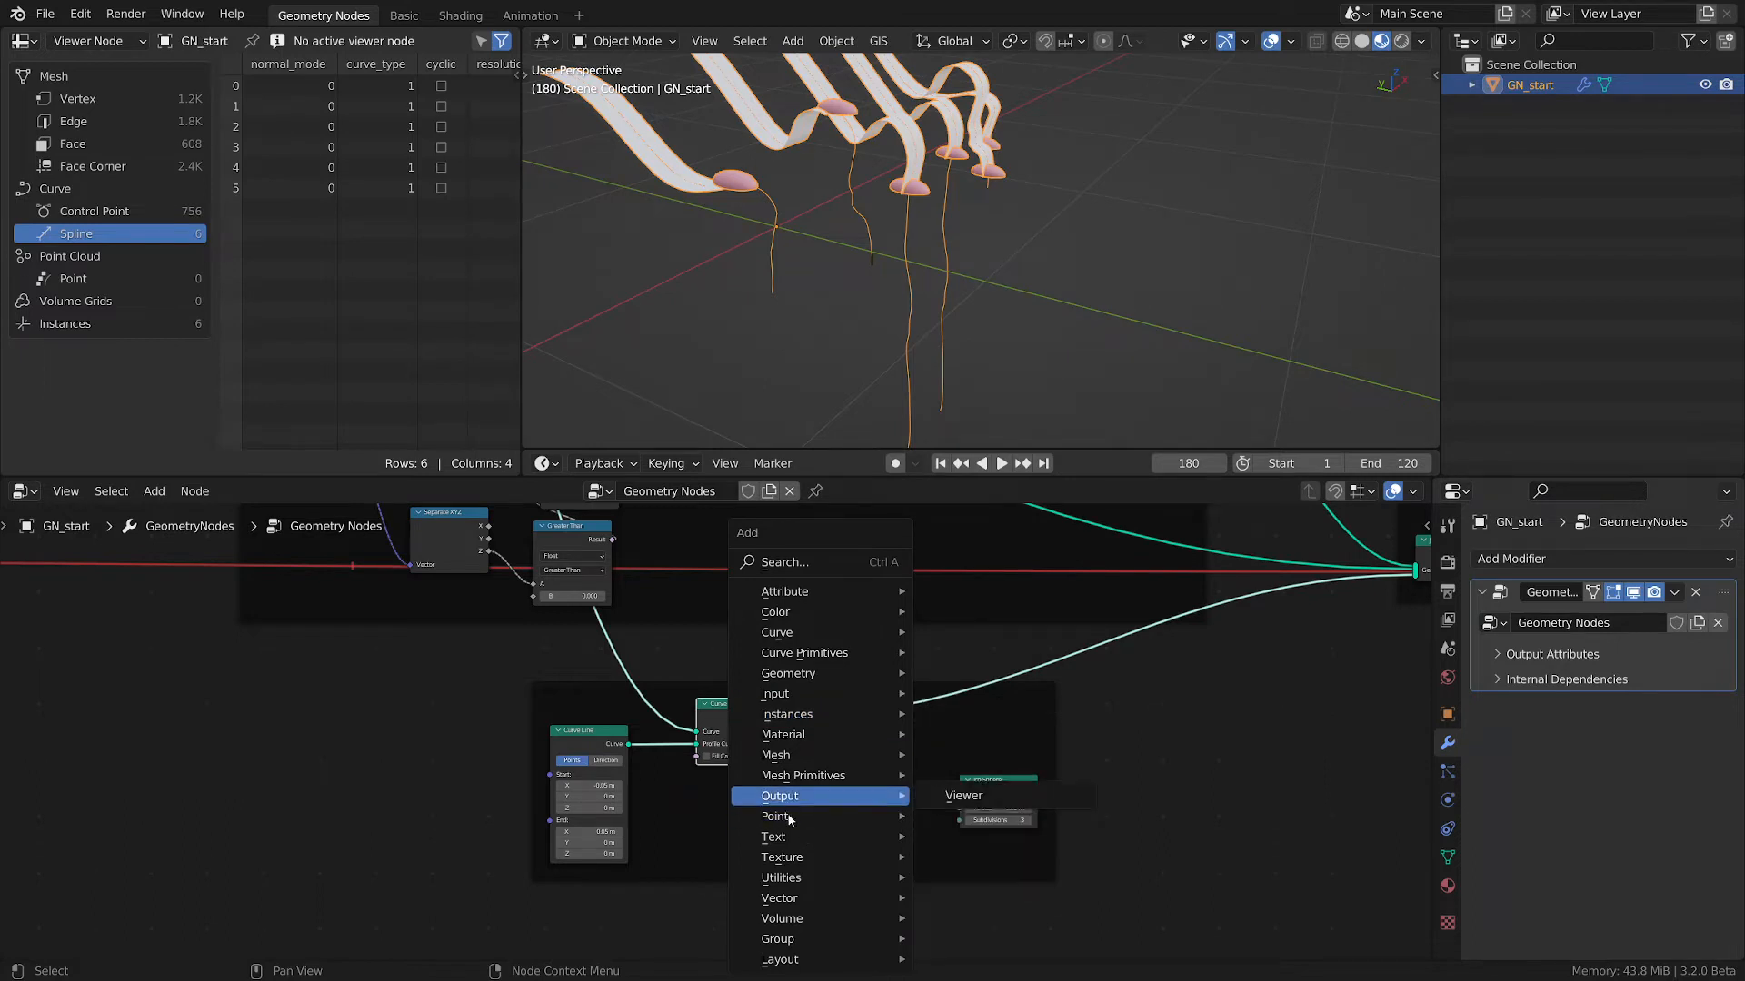
{"action": "left_click", "coordinate": [1005, 816]}
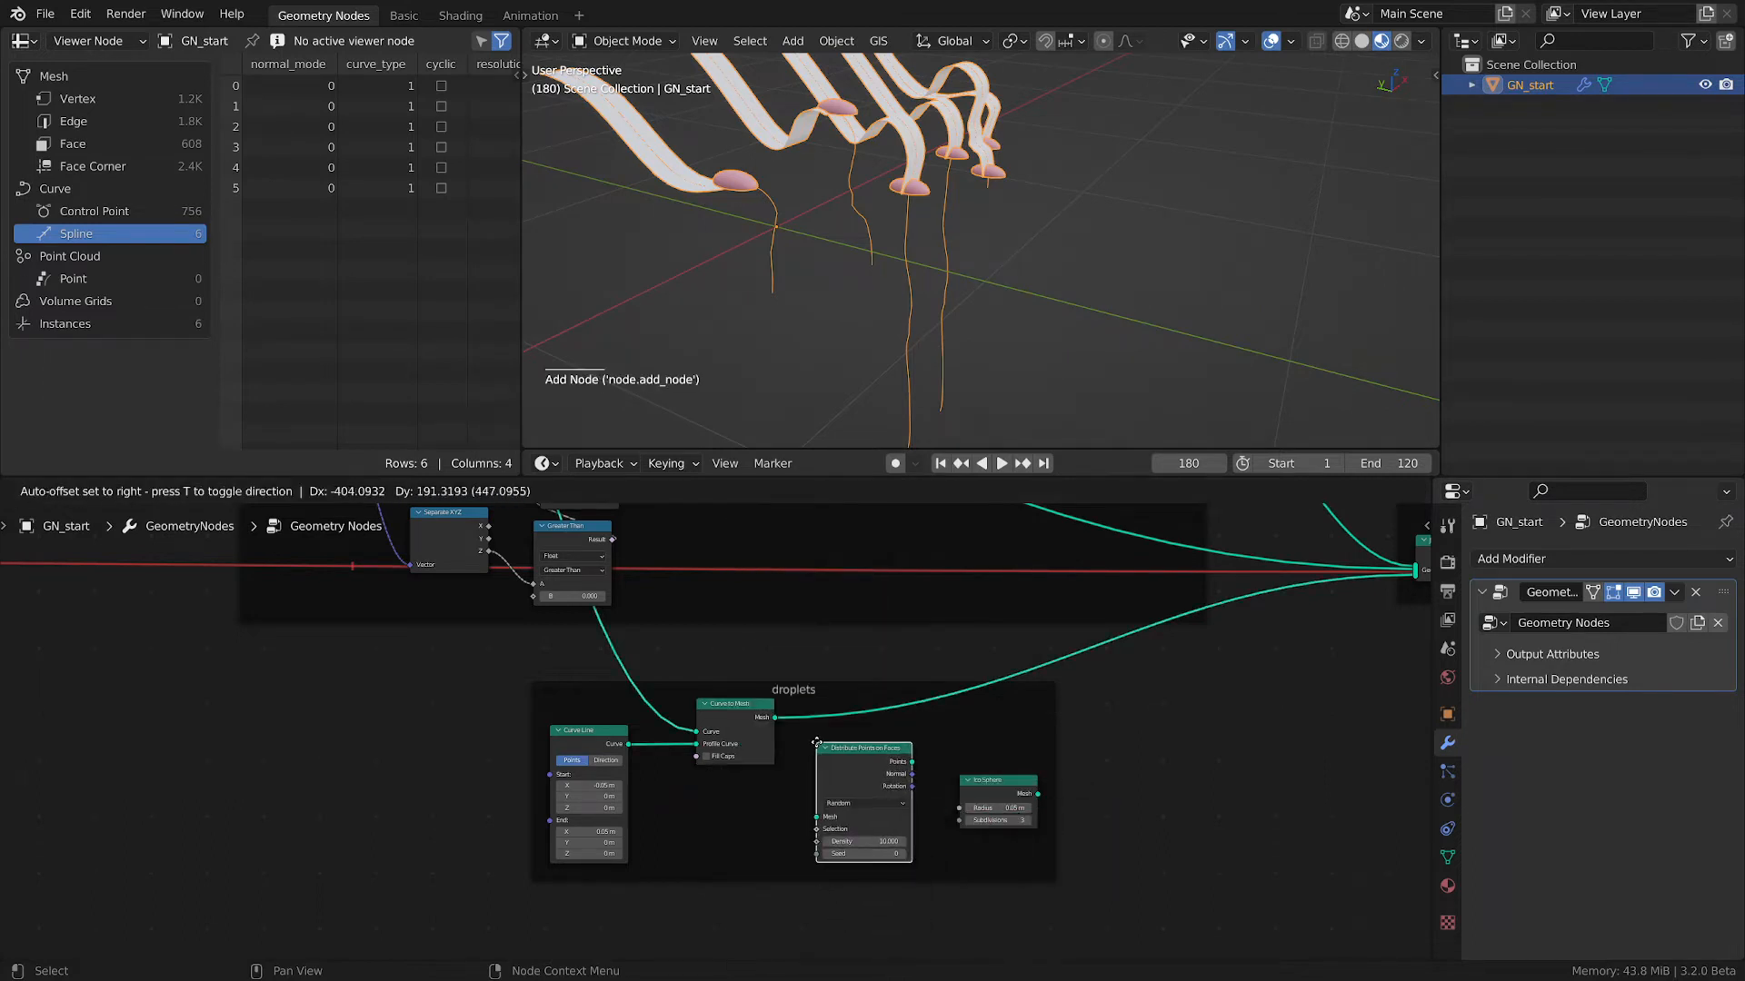
{"action": "left_click", "coordinate": [856, 704]}
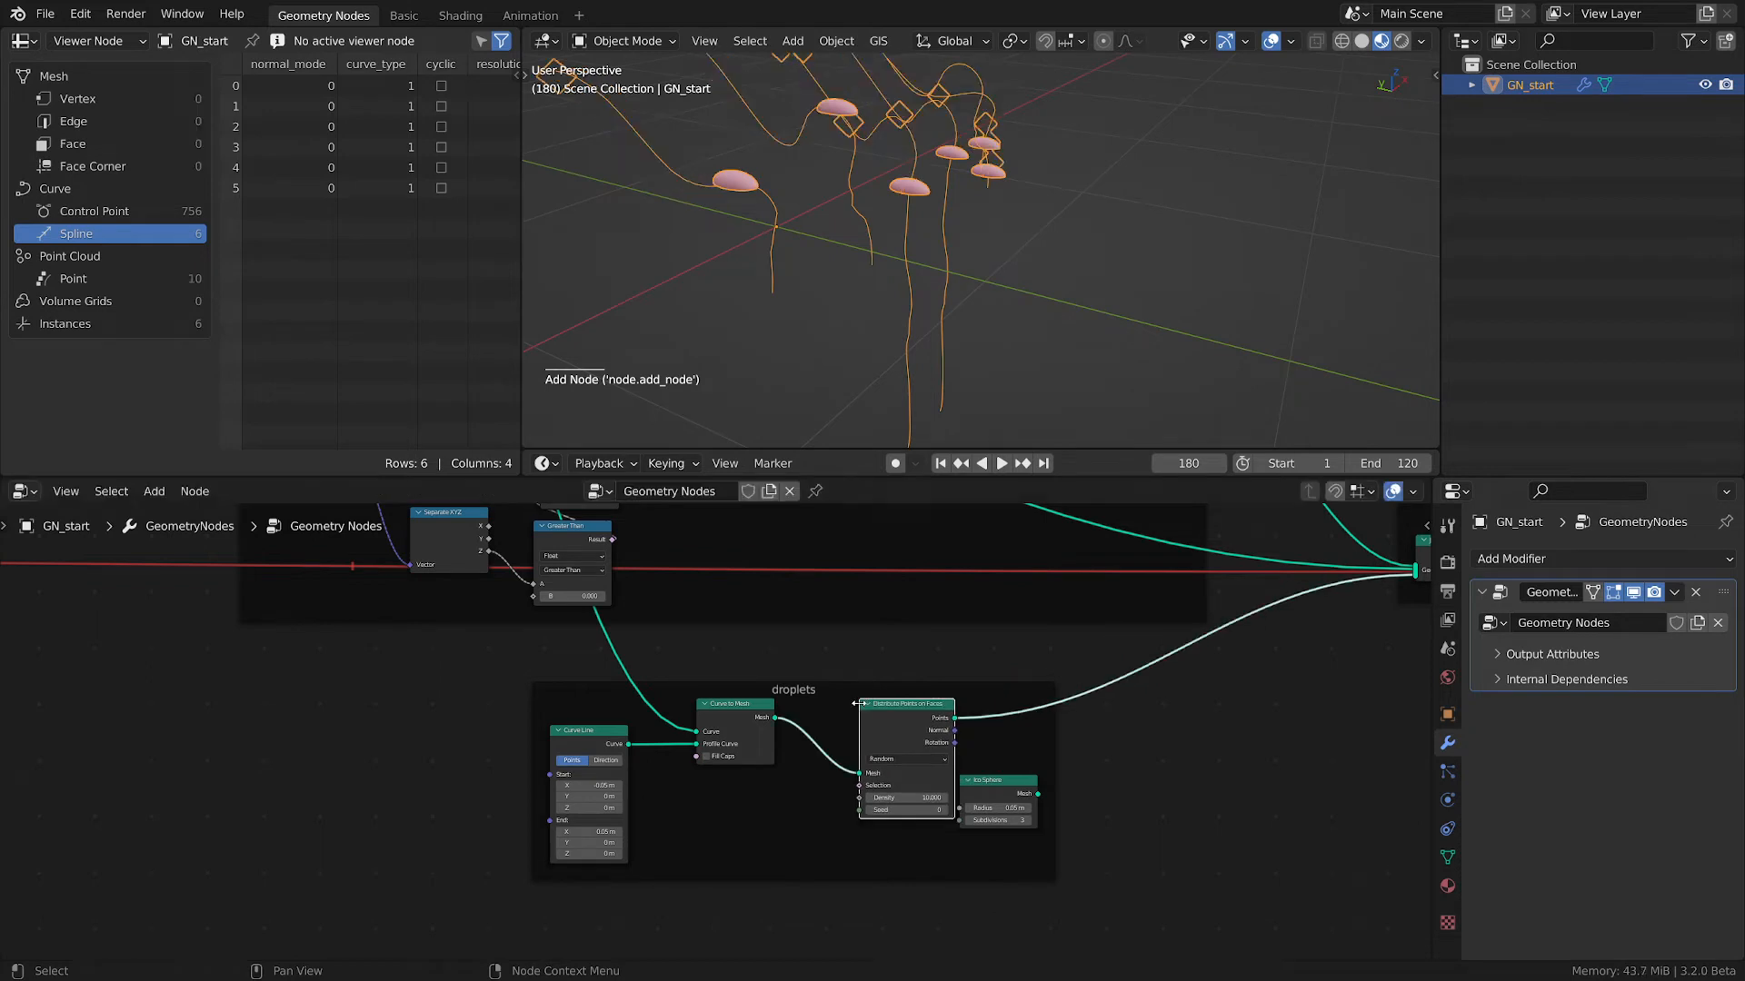
- Set the Distribute Points on Faces density to 1000 and move the Ico Sphere node clear of it
{"action": "scroll", "coordinate": [953, 834], "scroll_direction": "up", "scroll_amount": 2}
{"action": "middle_click_drag", "start_coordinate": [968, 895], "coordinate": [935, 781]}
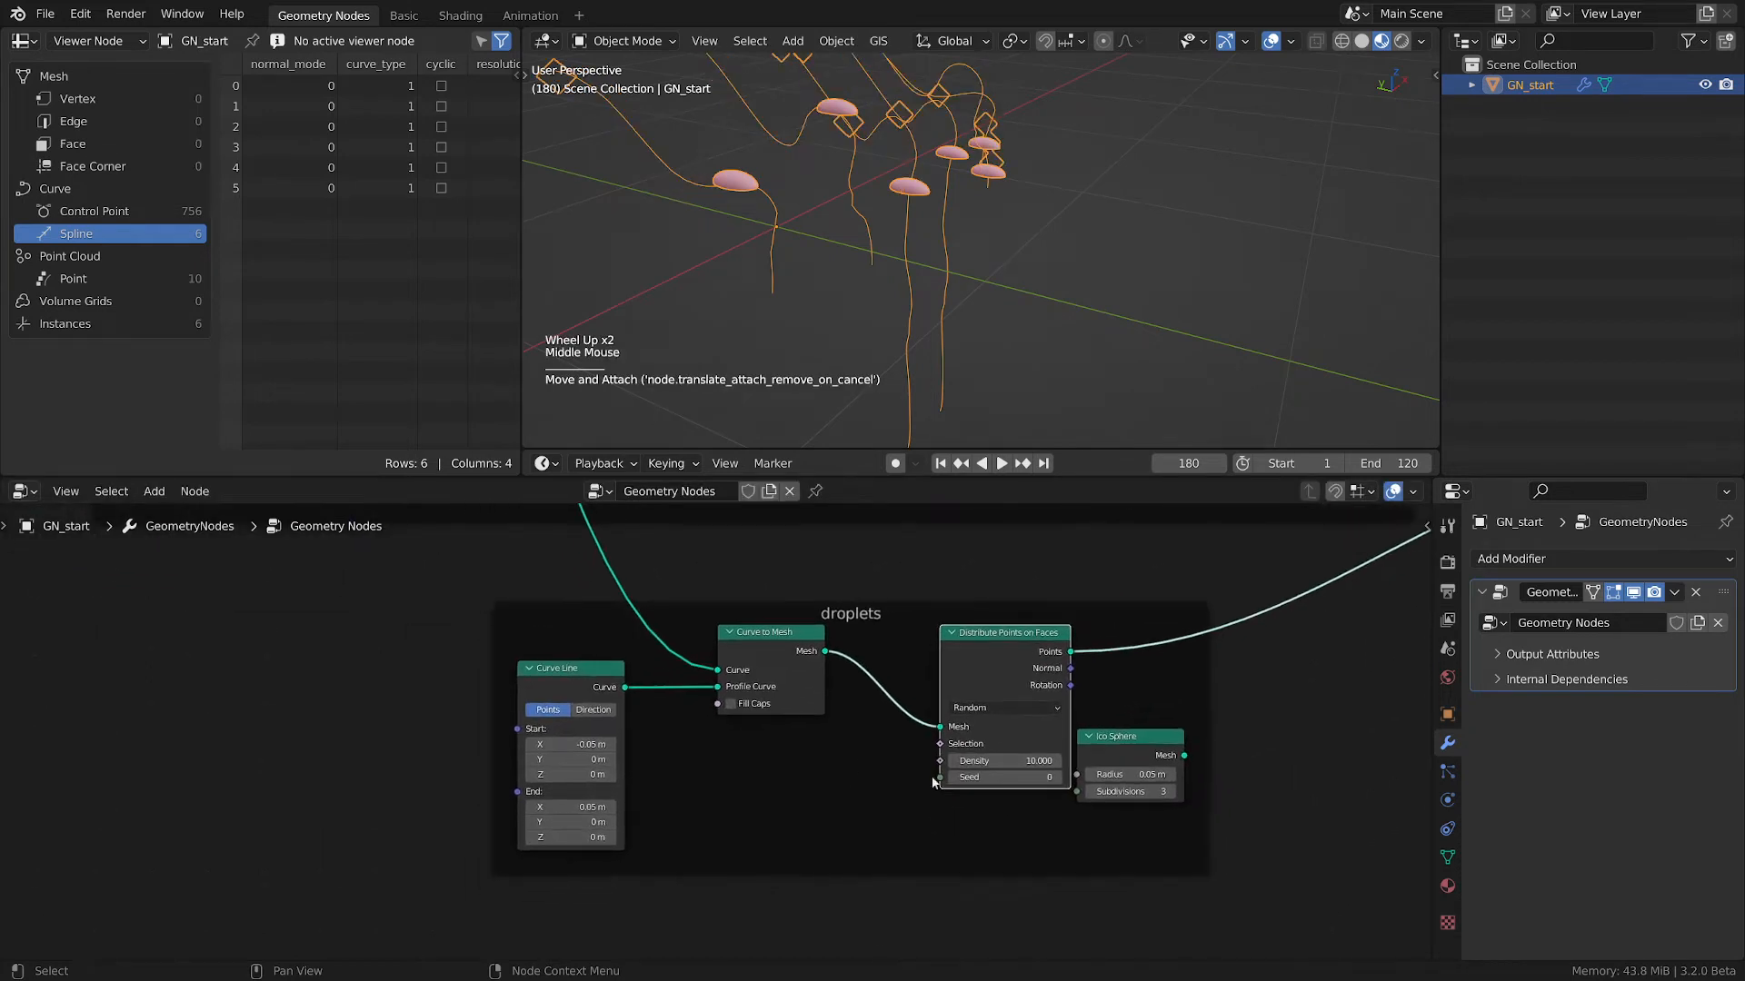
{"action": "scroll", "coordinate": [934, 782], "scroll_direction": "up", "scroll_amount": 1}
{"action": "left_click", "coordinate": [1000, 760]}
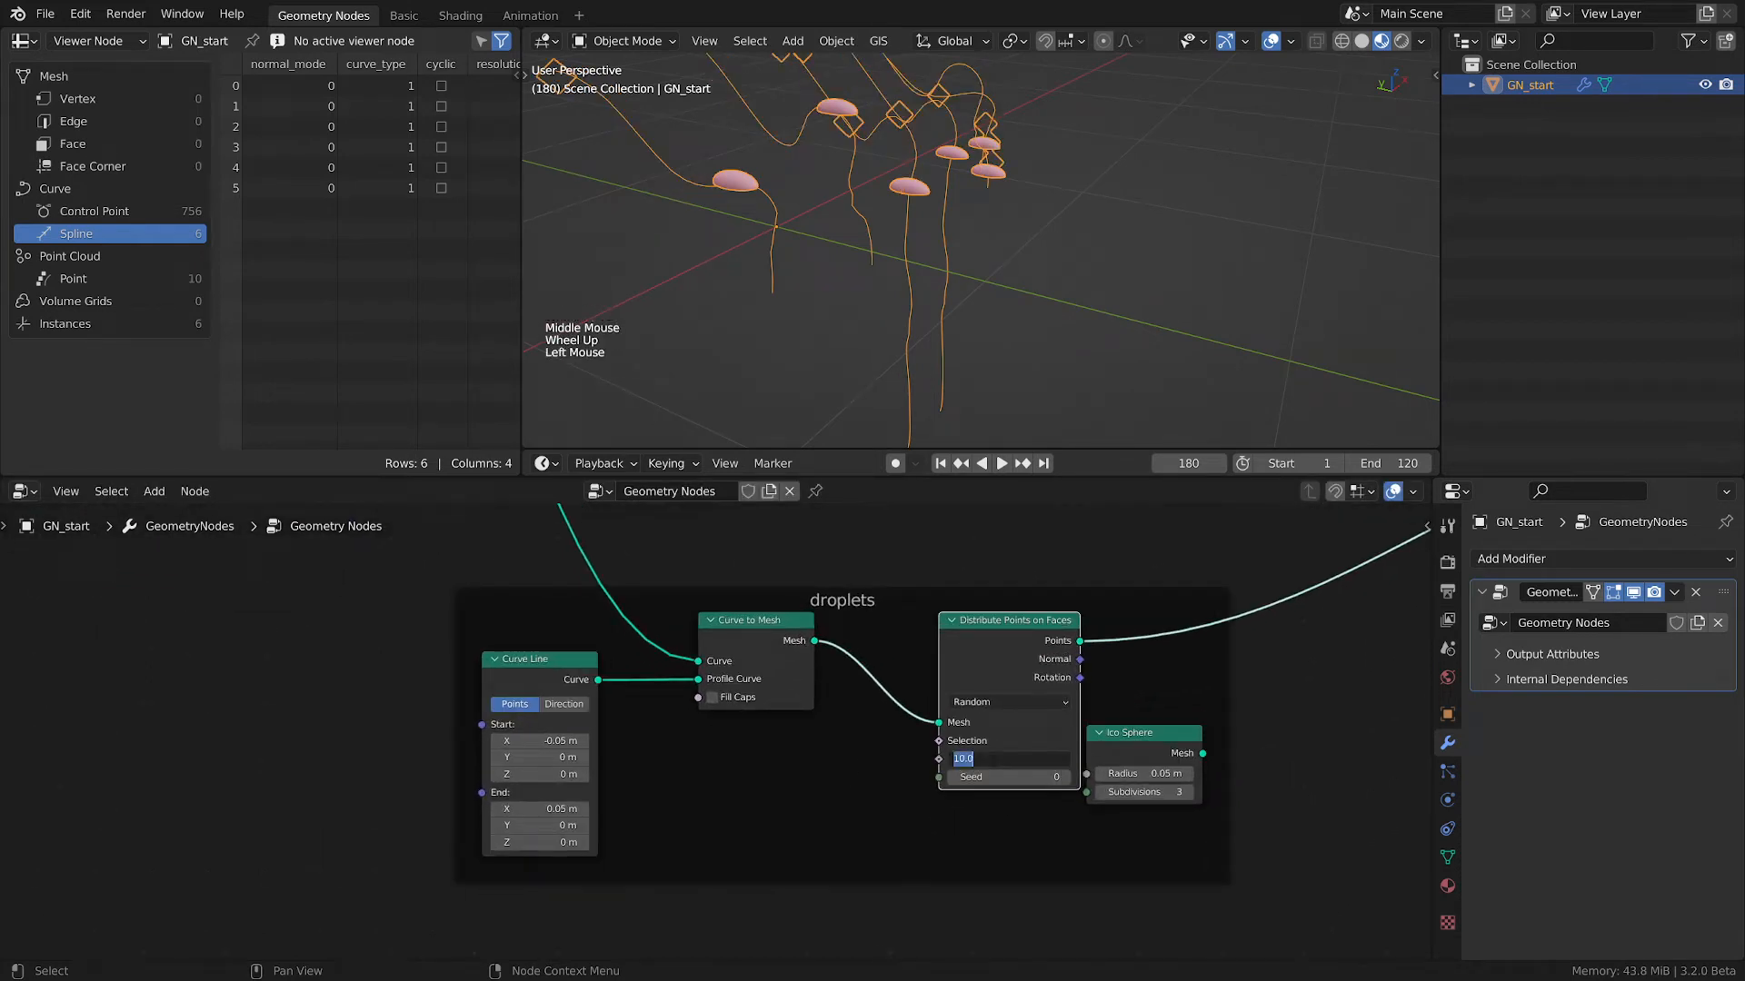
{"action": "type", "text": "1000"}
{"action": "key", "text": "Return"}
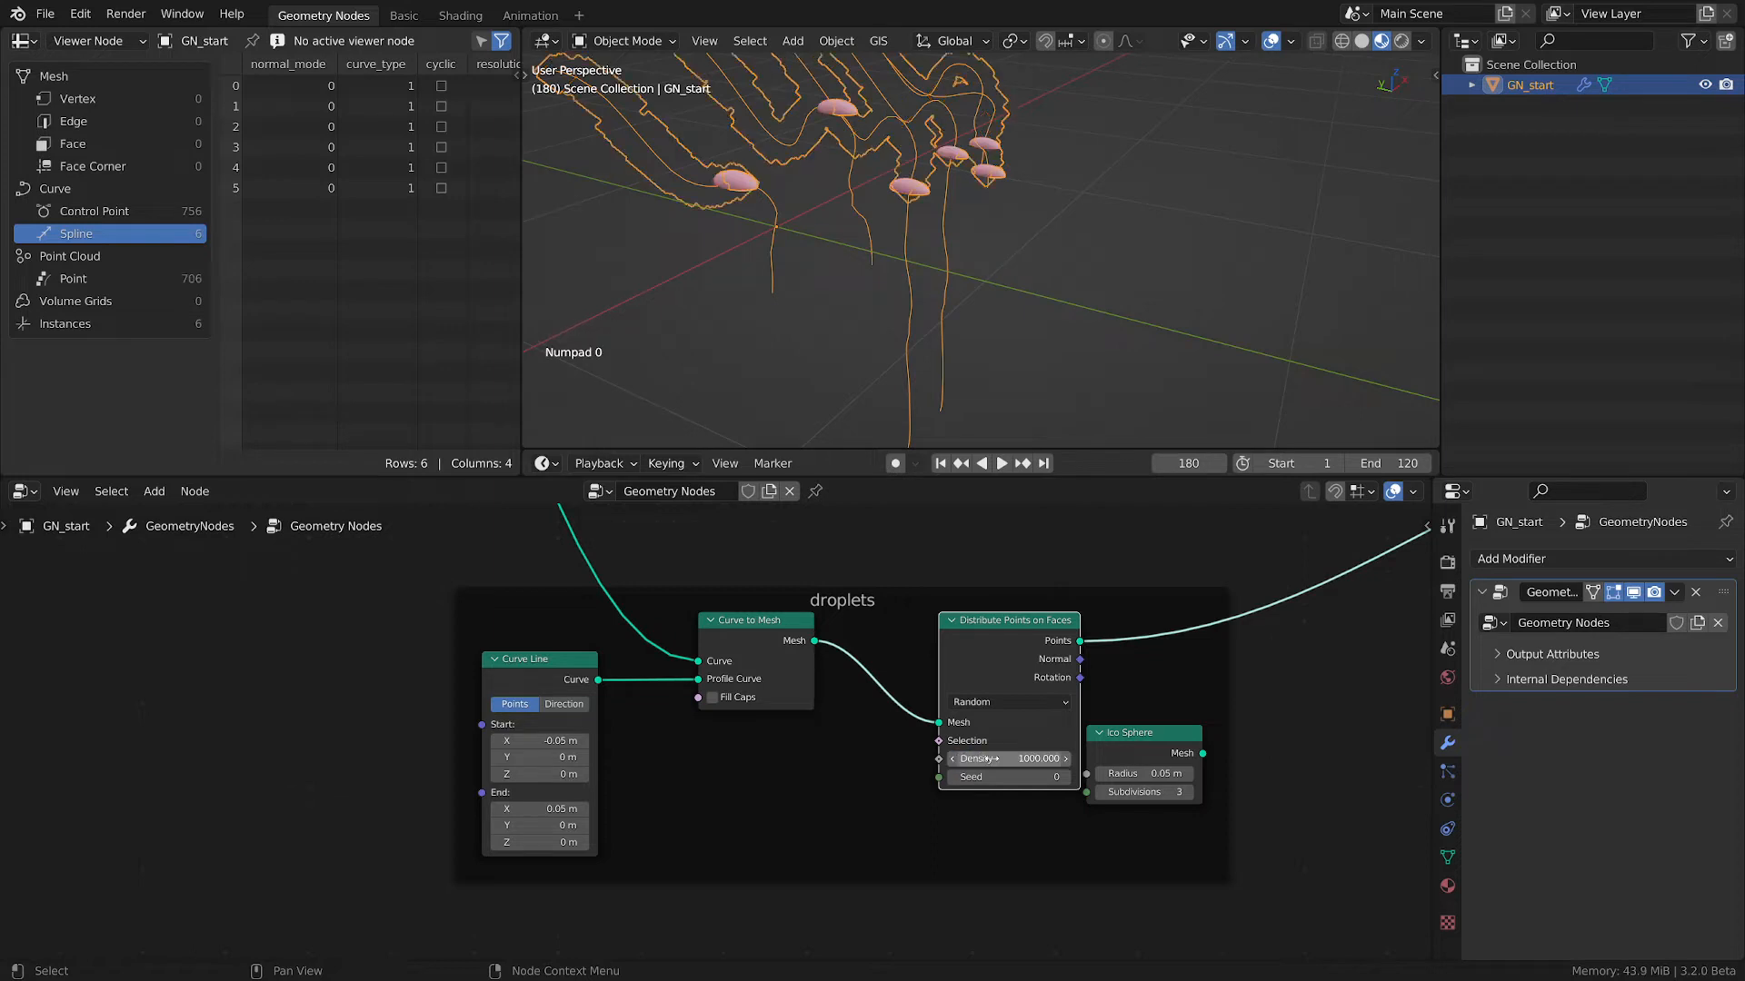
{"action": "scroll", "coordinate": [777, 282], "scroll_direction": "down", "scroll_amount": 1}
{"action": "middle_click_drag", "start_coordinate": [777, 282], "coordinate": [818, 272]}
{"action": "scroll", "coordinate": [818, 273], "scroll_direction": "up", "scroll_amount": 1}
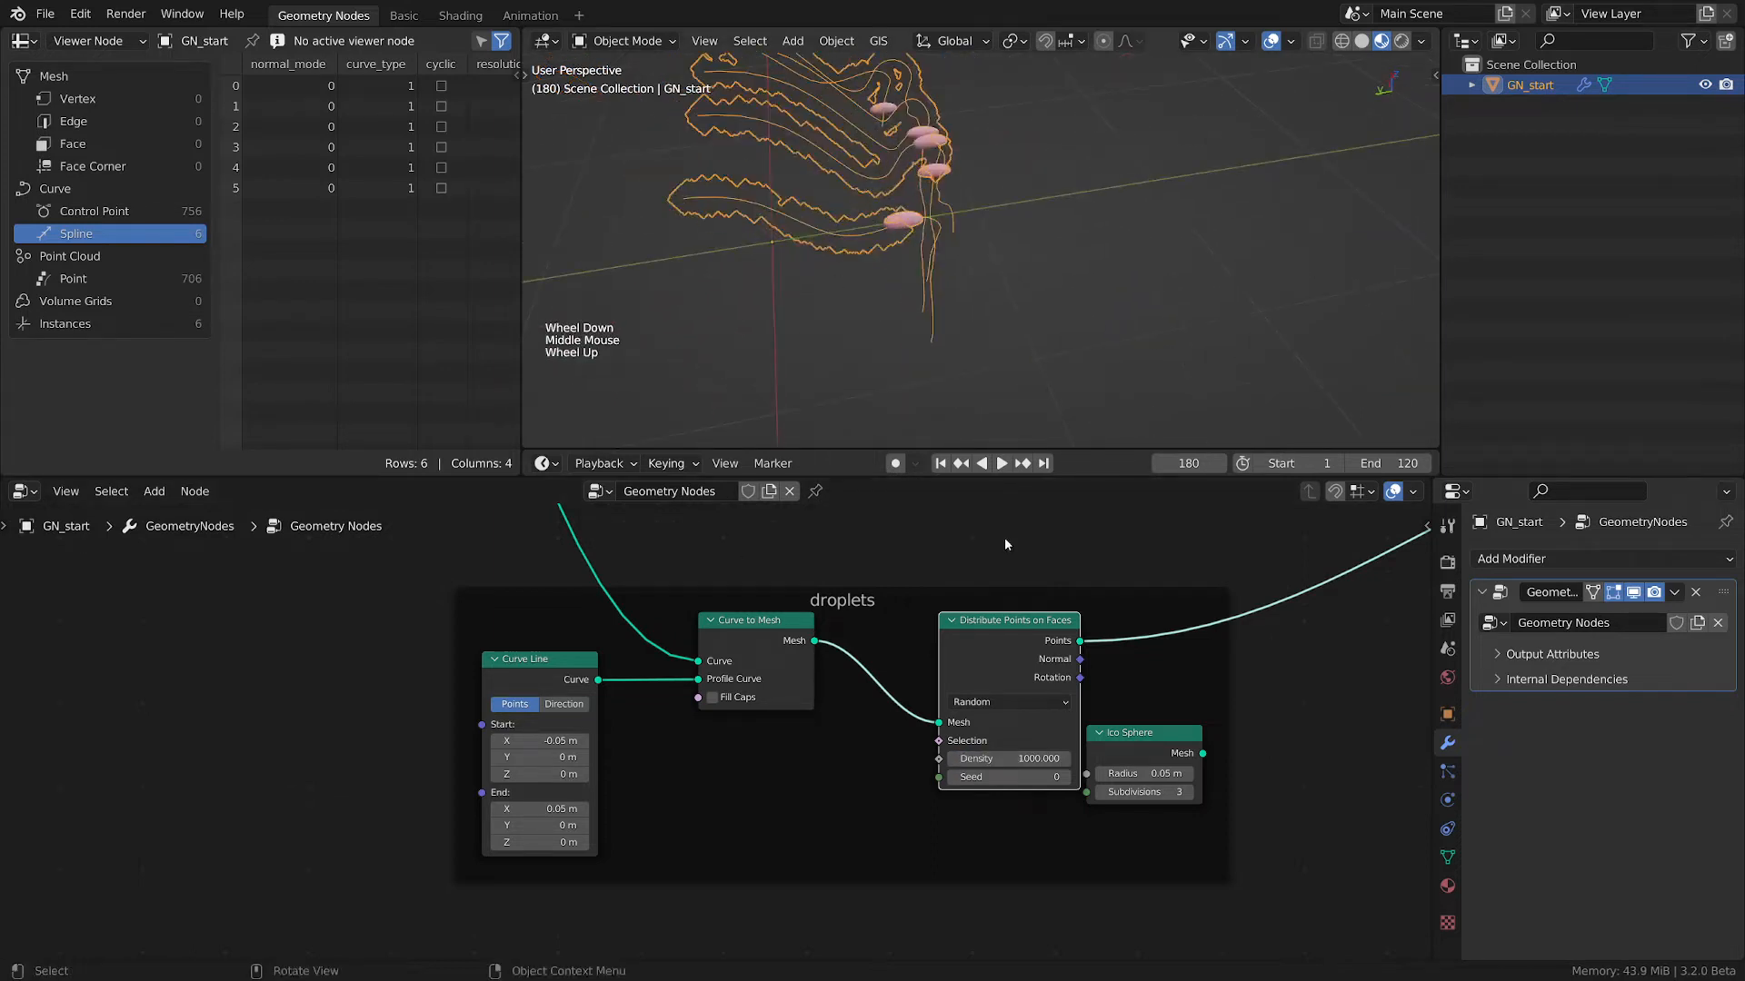
{"action": "left_click_drag", "start_coordinate": [1163, 744], "coordinate": [1199, 757]}
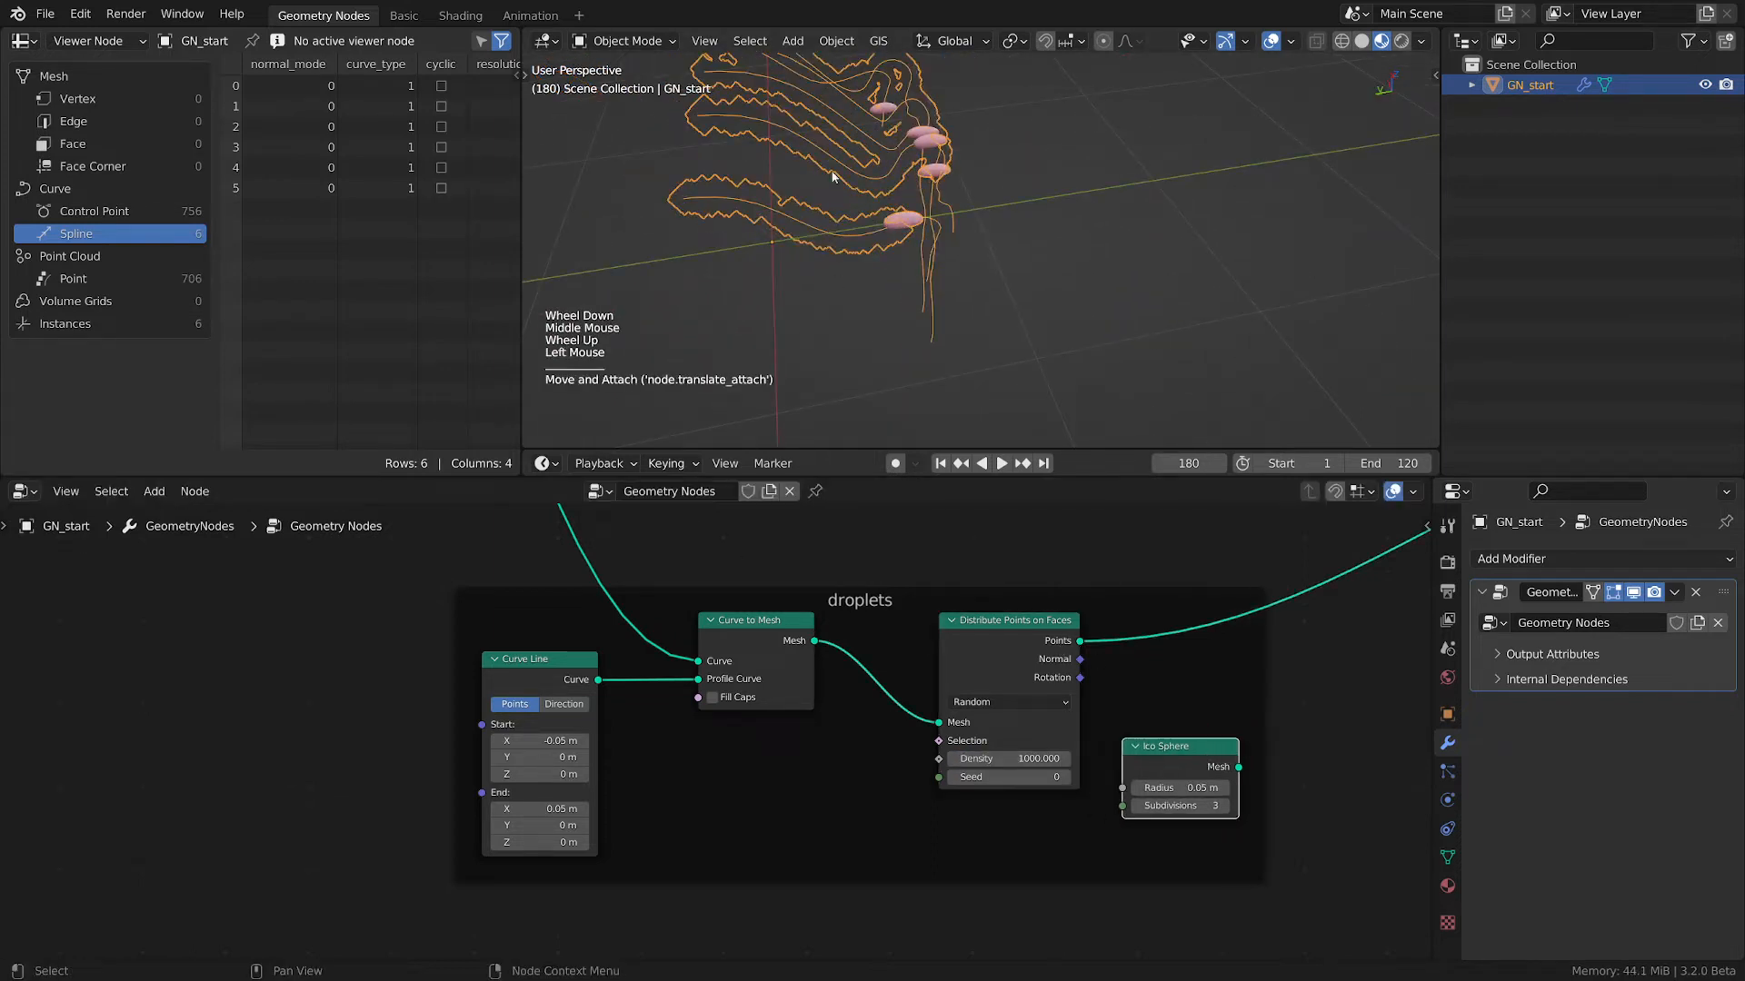
- Examine the scattered points along the guide curves in wireframe and solid shading
{"action": "middle_click_drag", "start_coordinate": [782, 191], "coordinate": [809, 181]}
{"action": "key", "text": "z"}
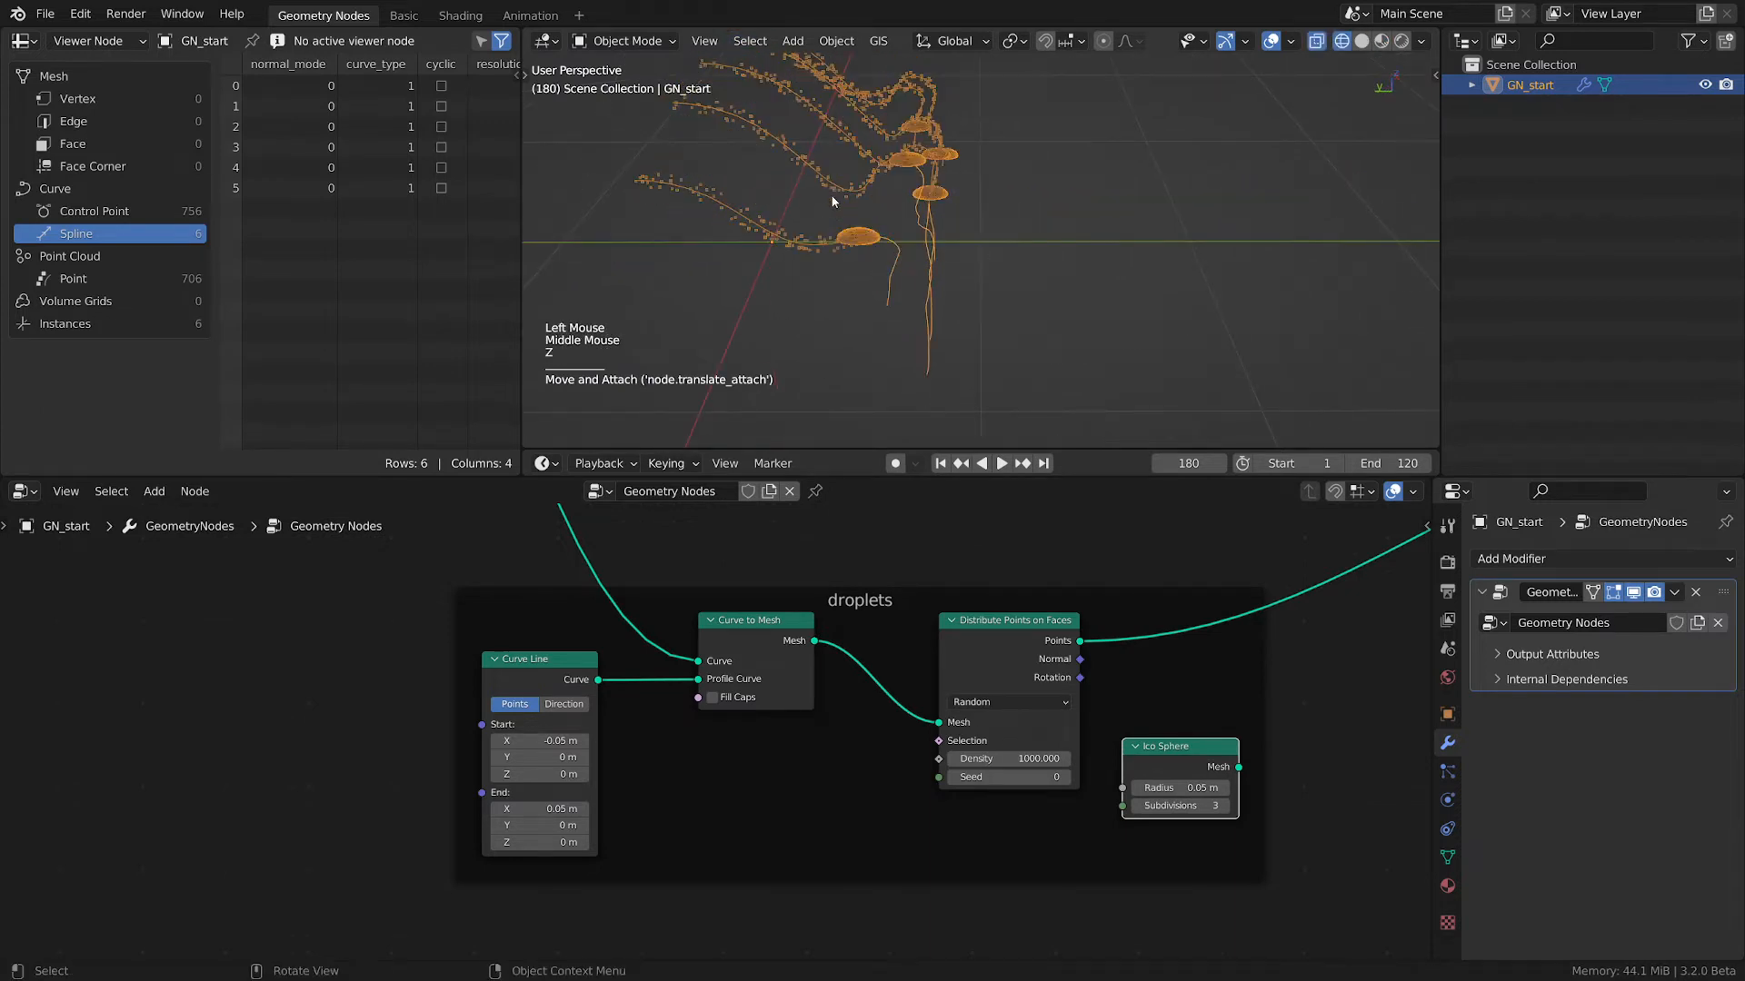
{"action": "scroll", "coordinate": [845, 218], "scroll_direction": "up", "scroll_amount": 3}
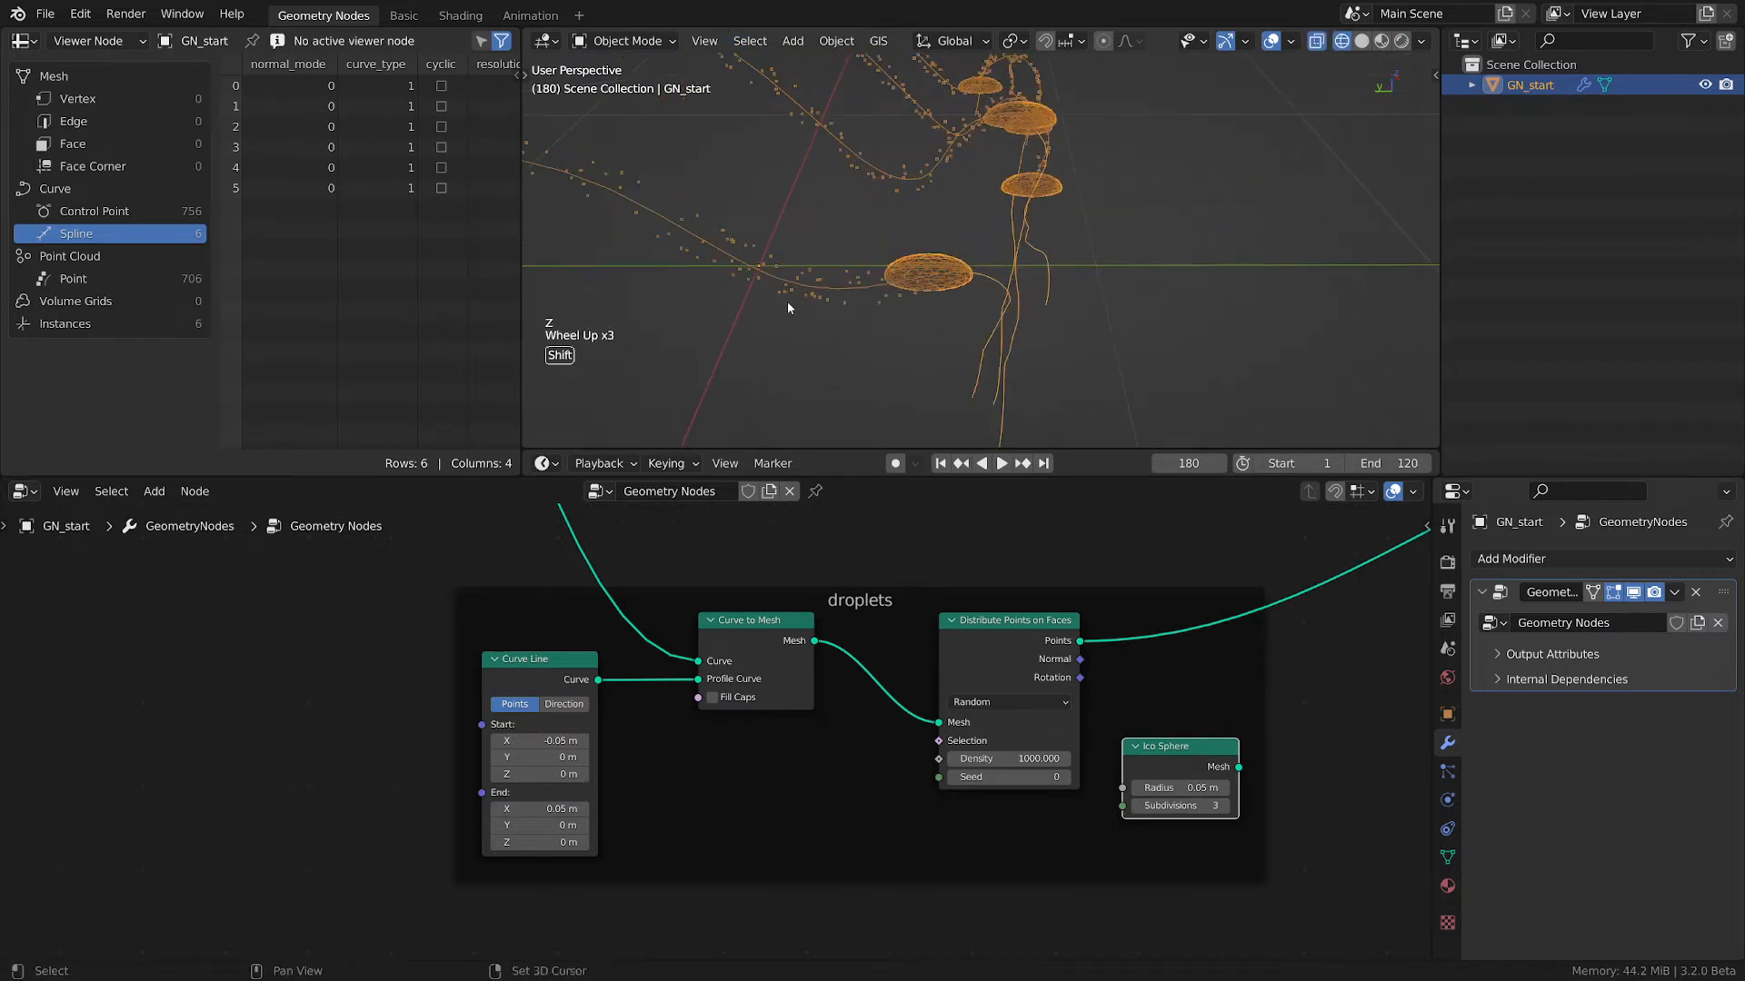
{"action": "middle_click_drag", "start_coordinate": [787, 302], "coordinate": [907, 324], "text": "shift"}
{"action": "scroll", "coordinate": [907, 325], "scroll_direction": "down", "scroll_amount": 1, "text": "shift"}
{"action": "scroll", "coordinate": [758, 204], "scroll_direction": "up", "scroll_amount": 4}
{"action": "scroll", "coordinate": [820, 238], "scroll_direction": "down", "scroll_amount": 2}
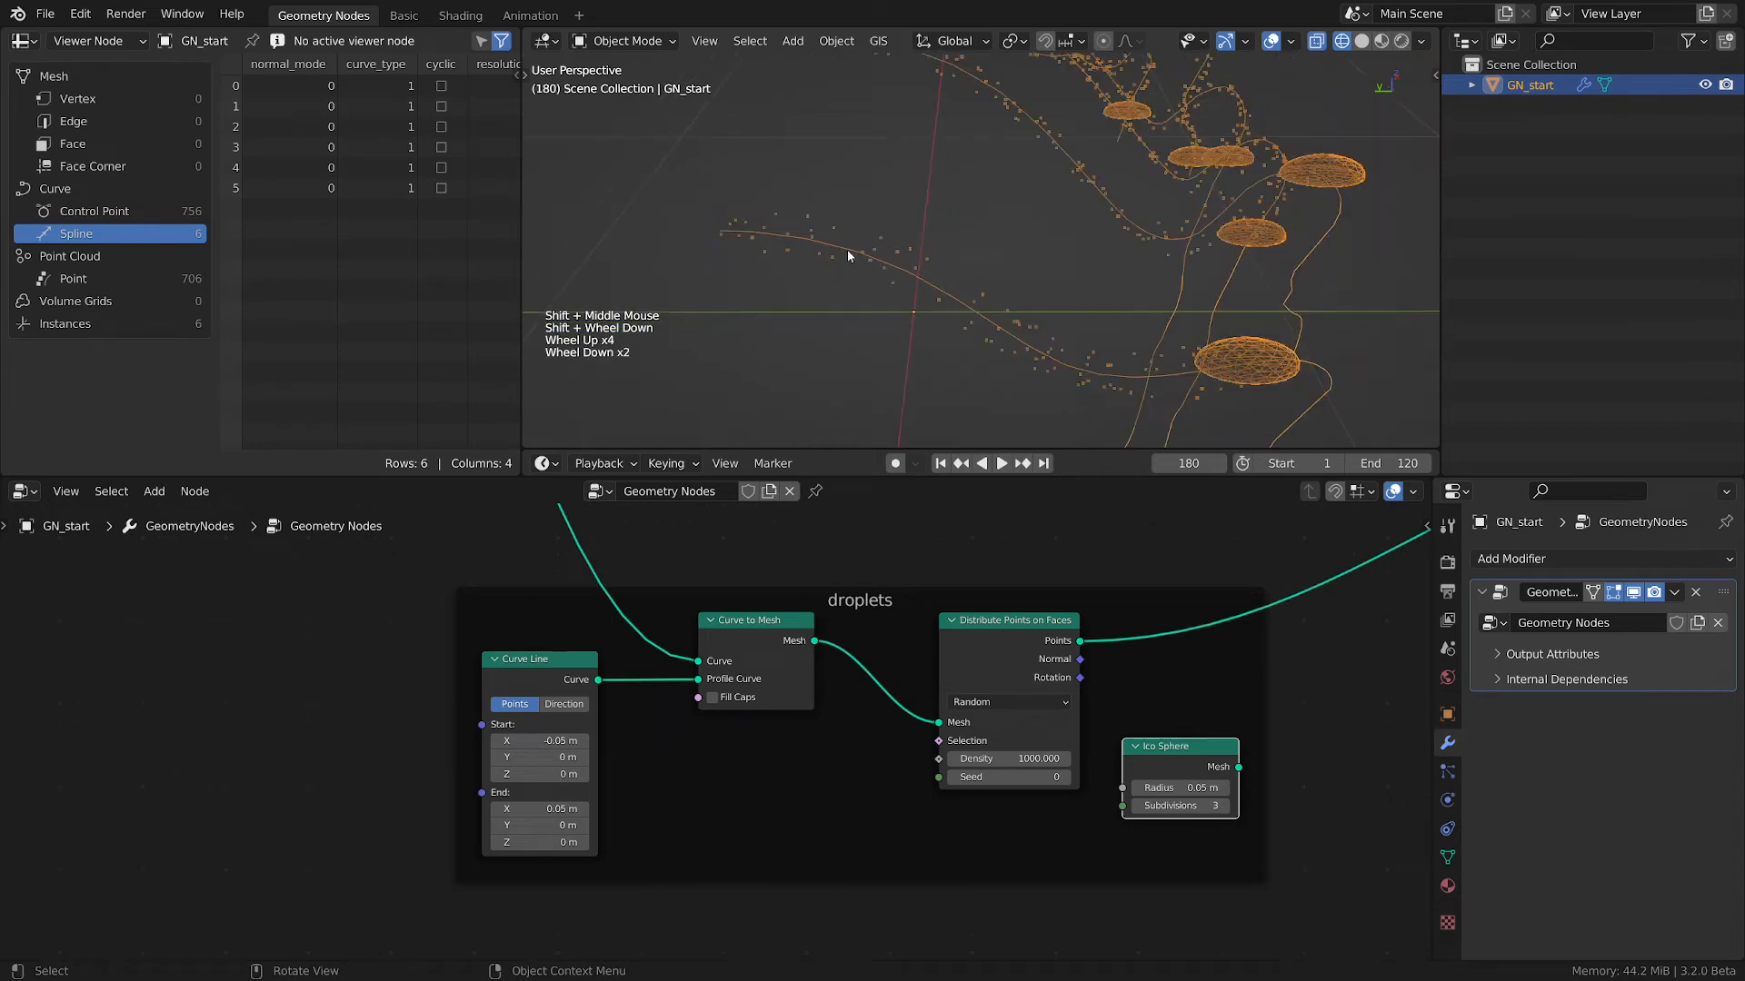
{"action": "key", "text": "z"}
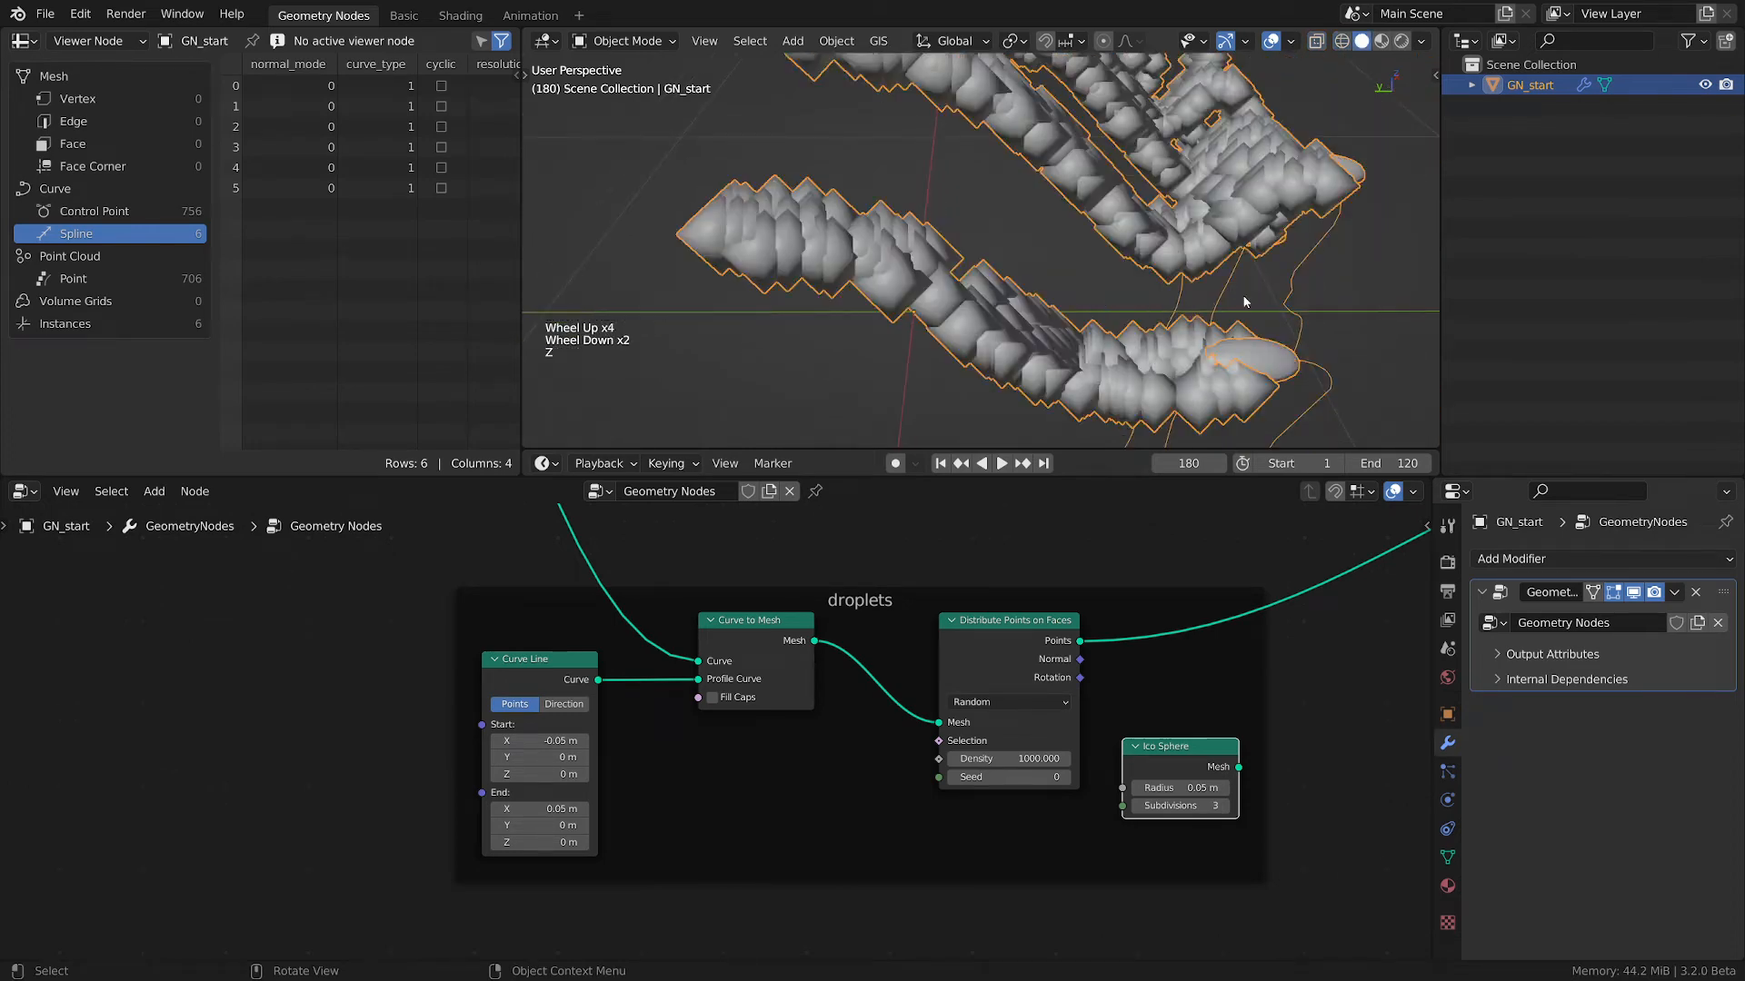
{"action": "scroll", "coordinate": [1041, 265], "scroll_direction": "down", "scroll_amount": 2}
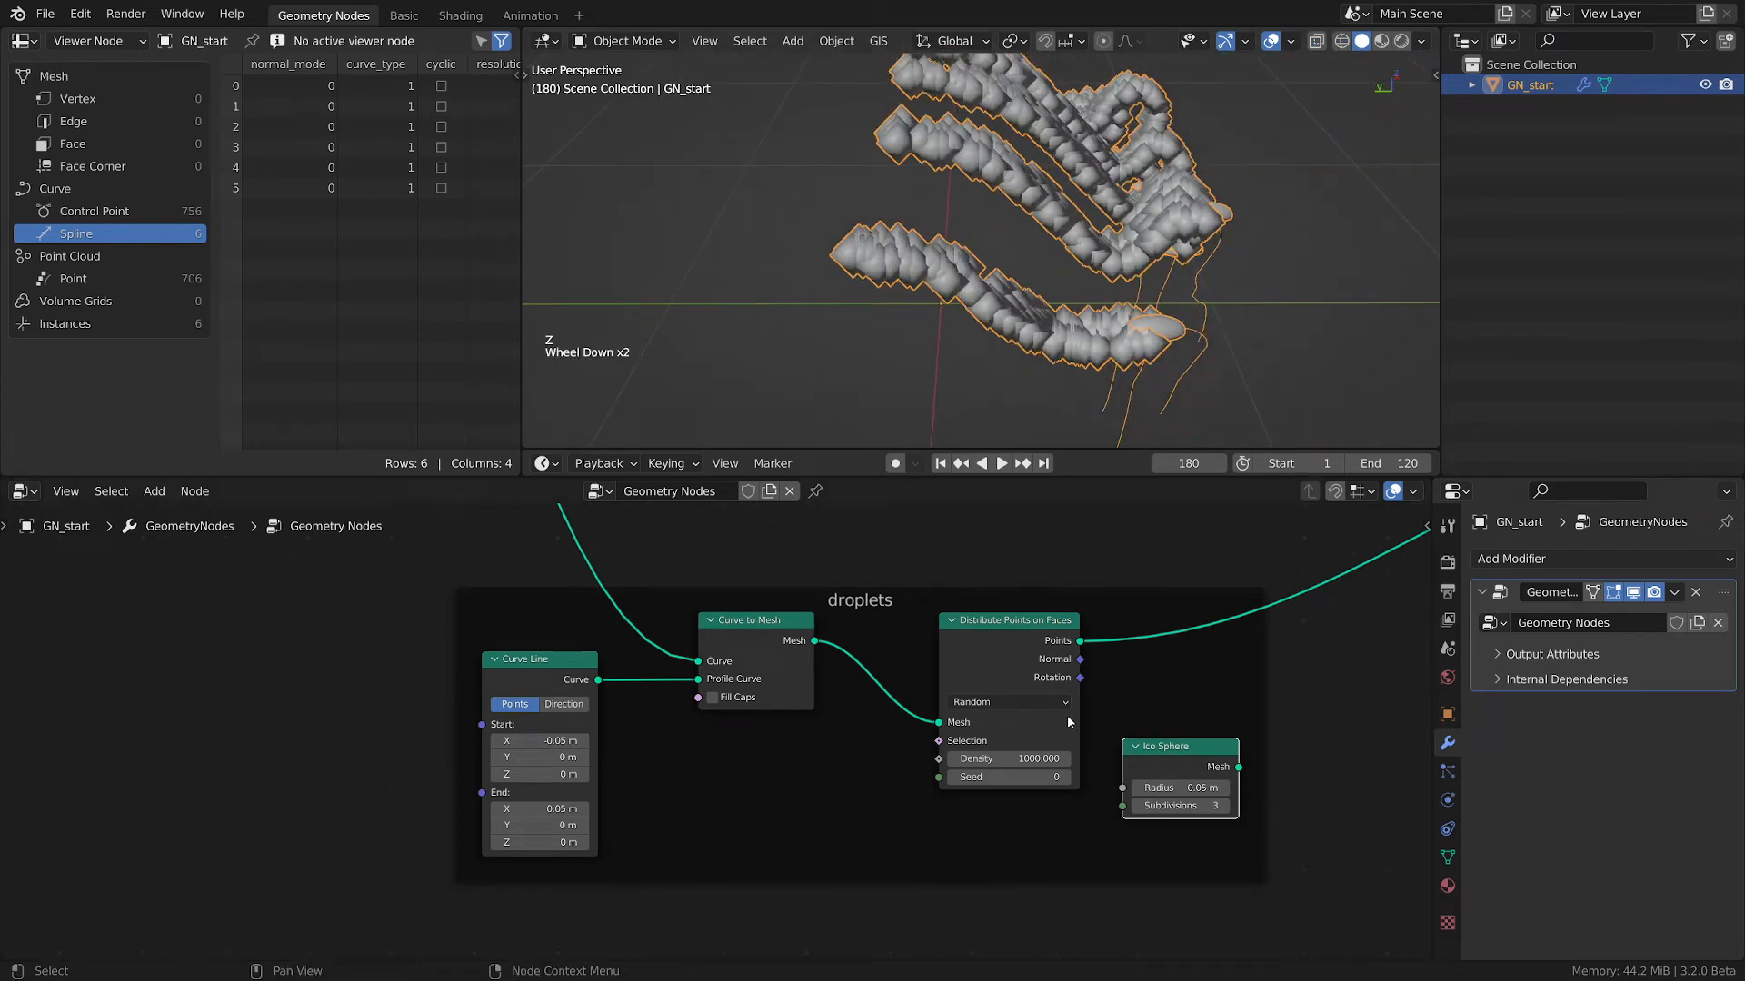
{"action": "middle_click_drag", "start_coordinate": [1045, 304], "coordinate": [990, 285]}
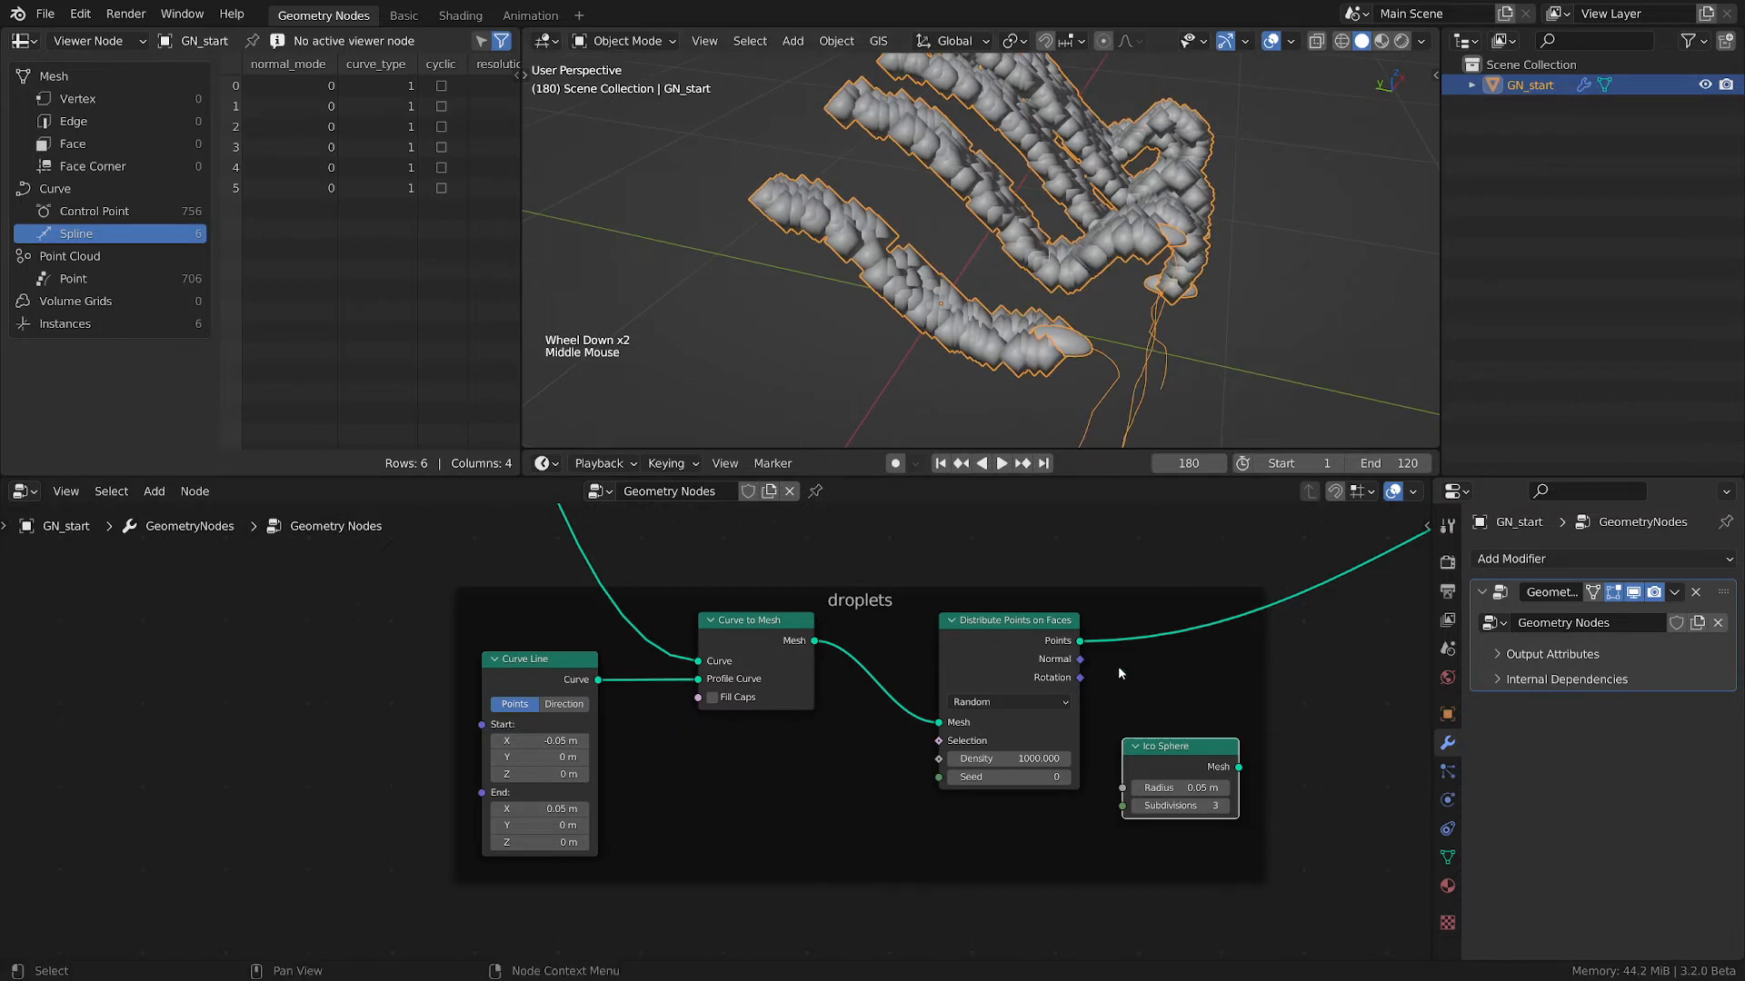
- Make room after Distribute Points on Faces and insert an Instance on Points node on its Points output link
{"action": "middle_click_drag", "start_coordinate": [1195, 698], "coordinate": [1178, 675]}
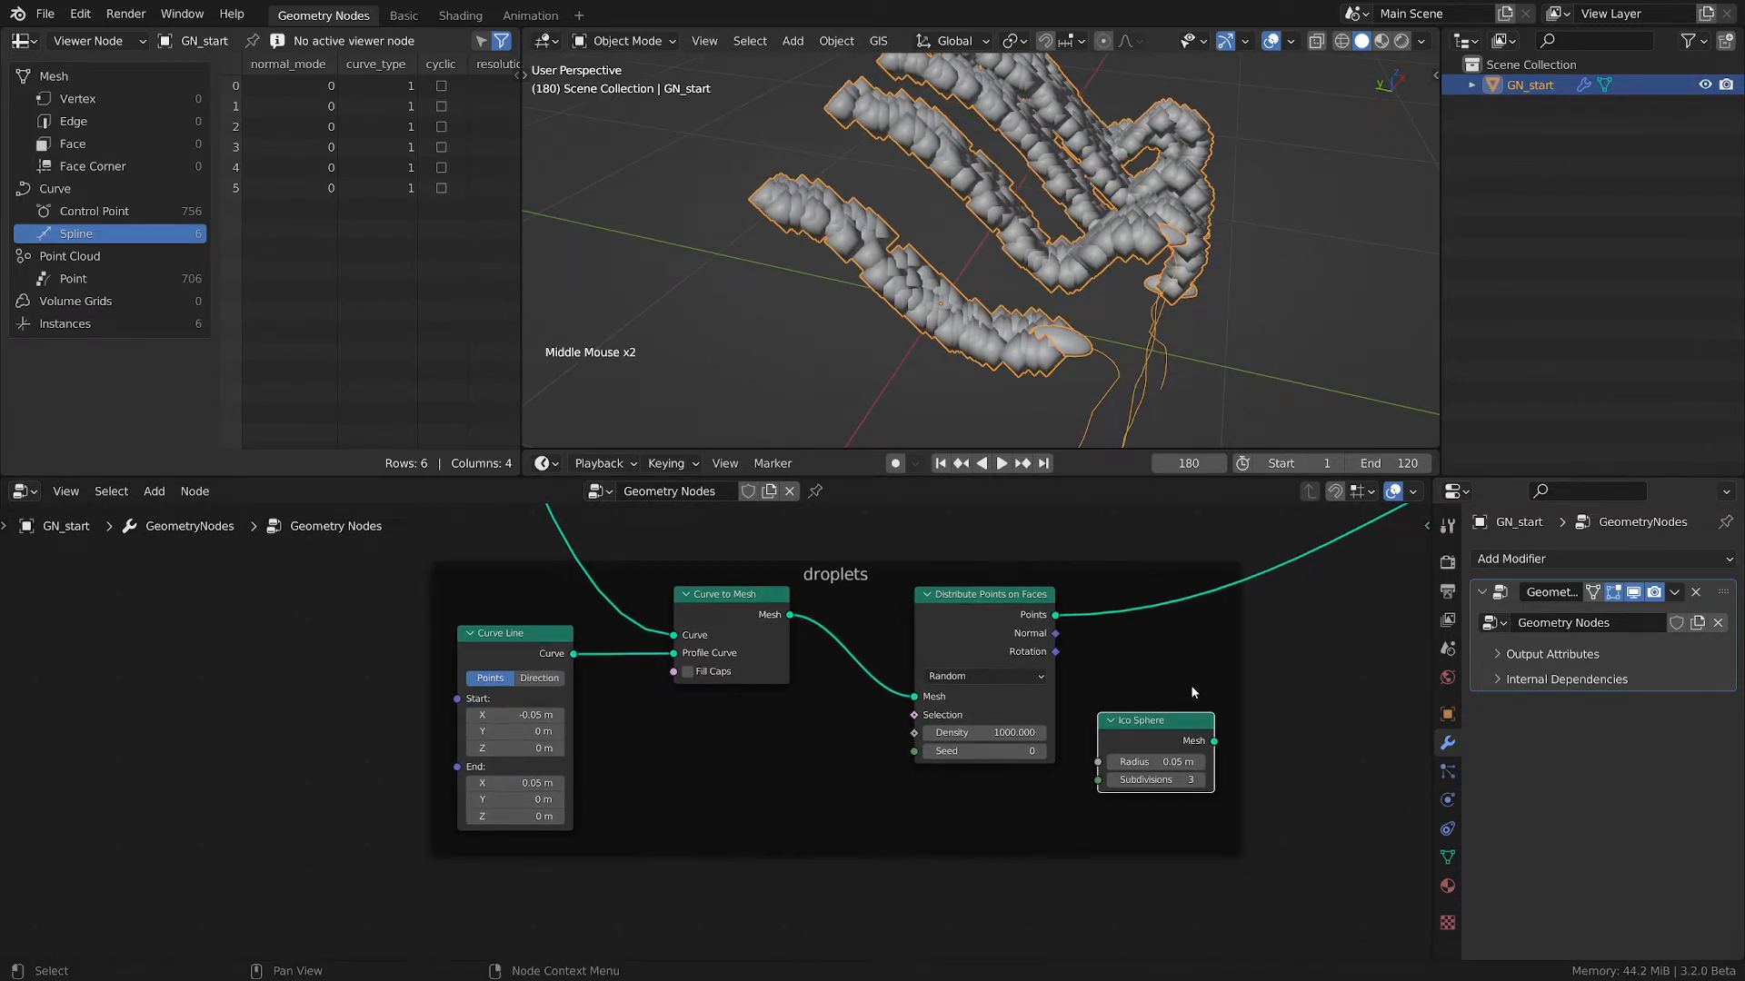
{"action": "left_click_drag", "start_coordinate": [1025, 617], "coordinate": [972, 615]}
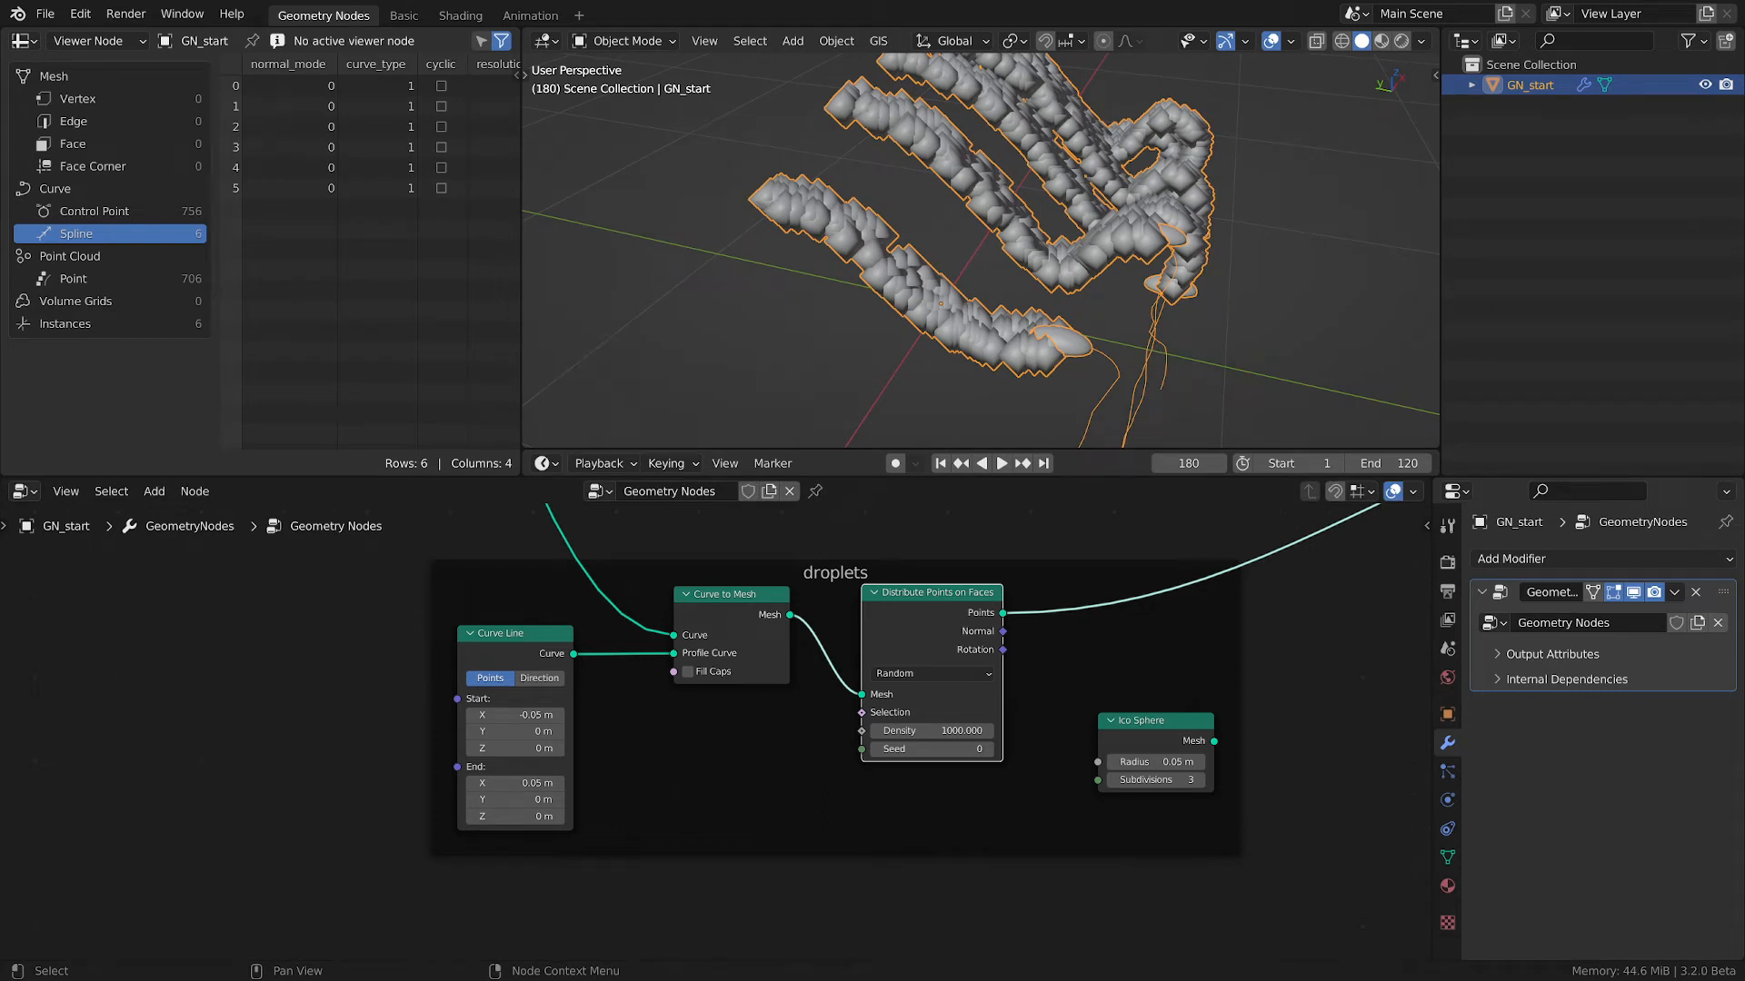
{"action": "left_click", "coordinate": [1122, 672], "text": "shift"}
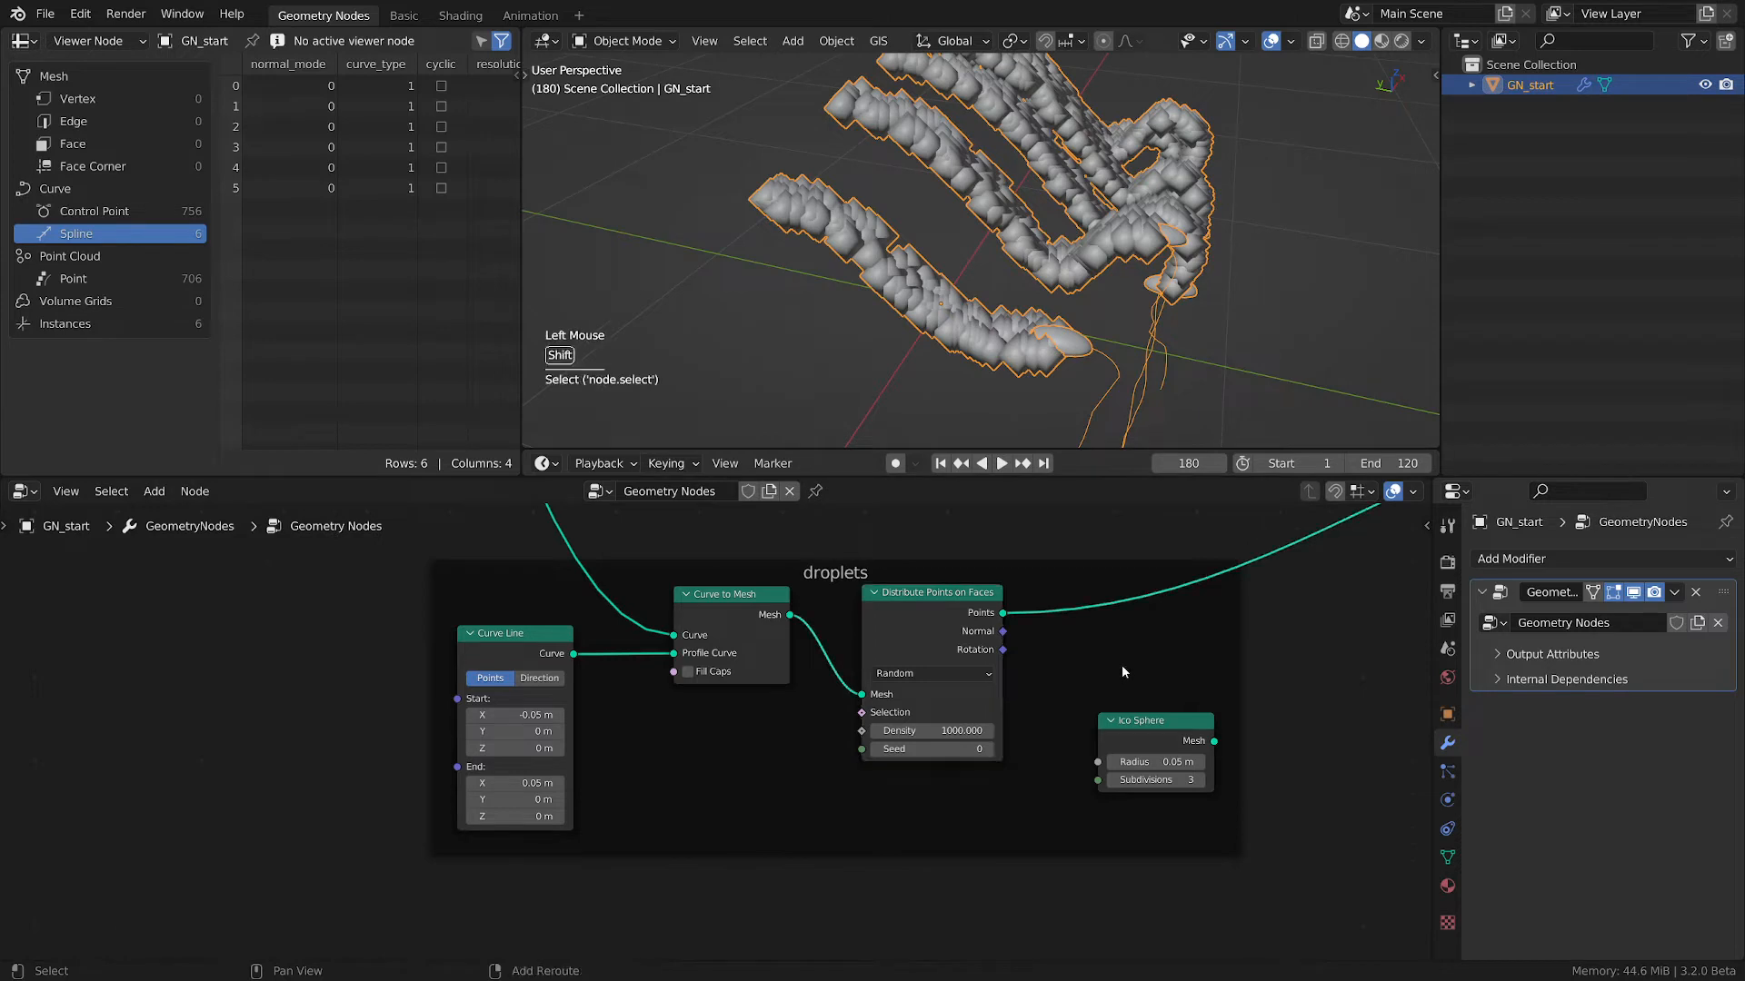
{"action": "key", "text": "shift+a"}
{"action": "mouse_move", "coordinate": [1046, 568]}
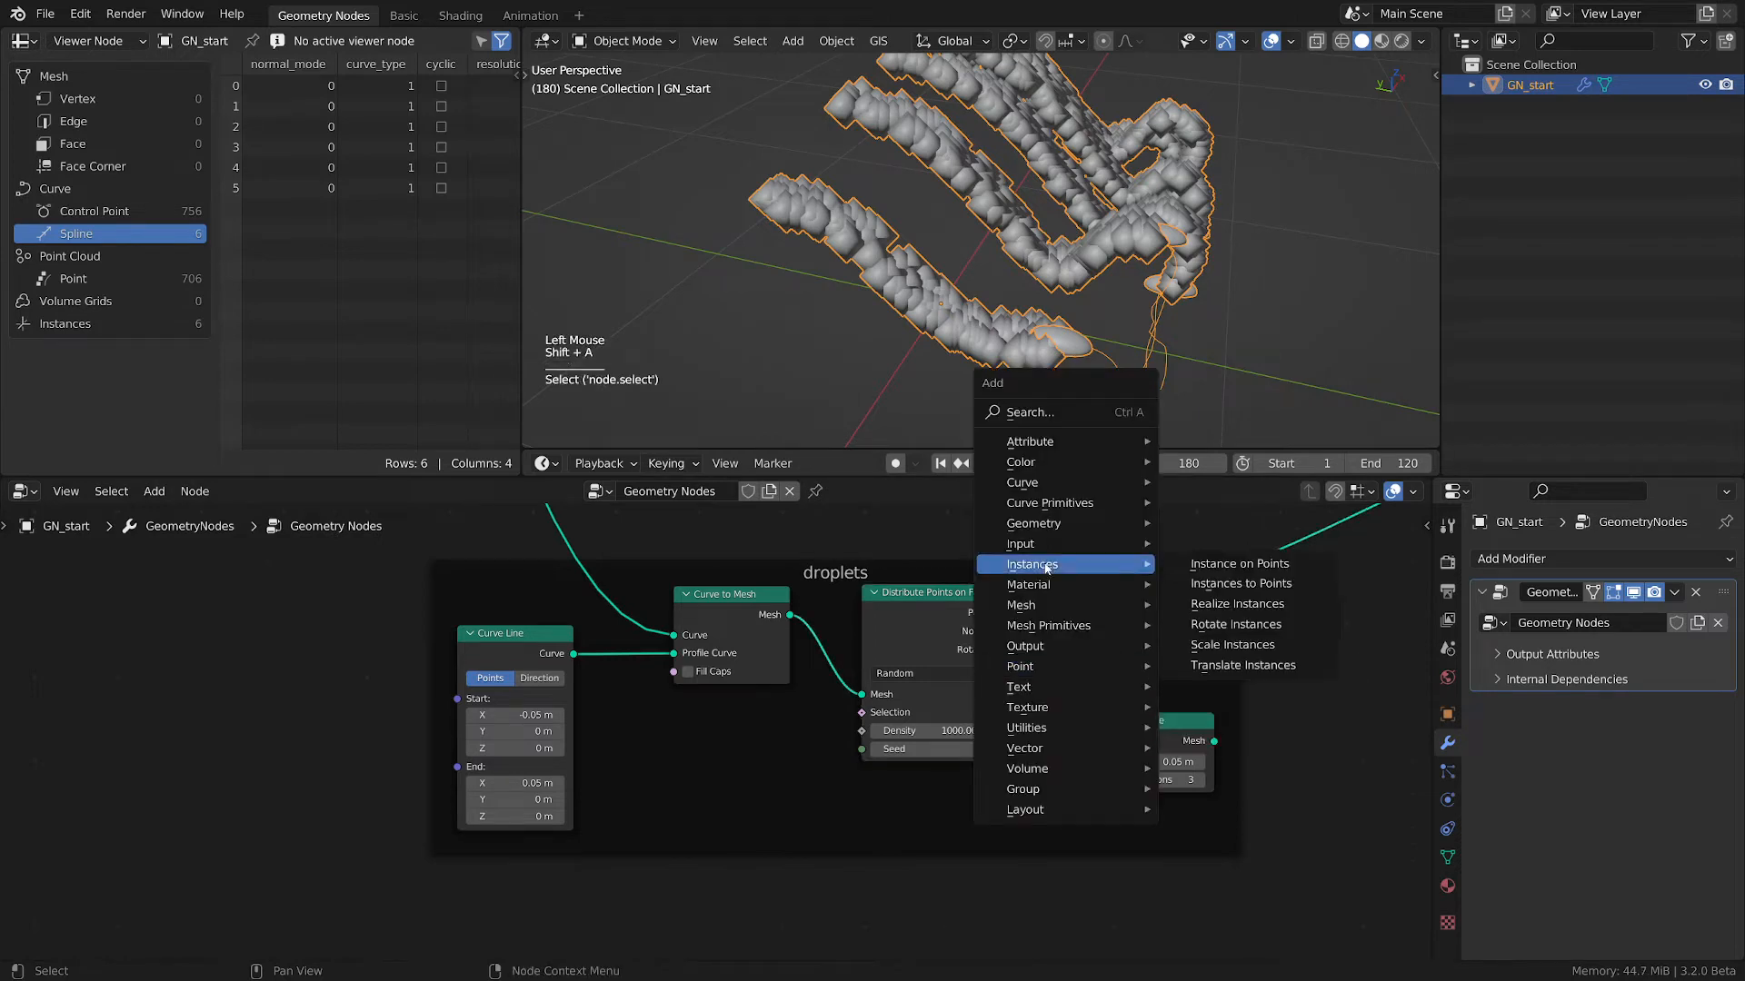
{"action": "left_click", "coordinate": [1218, 564]}
{"action": "left_click", "coordinate": [1132, 621]}
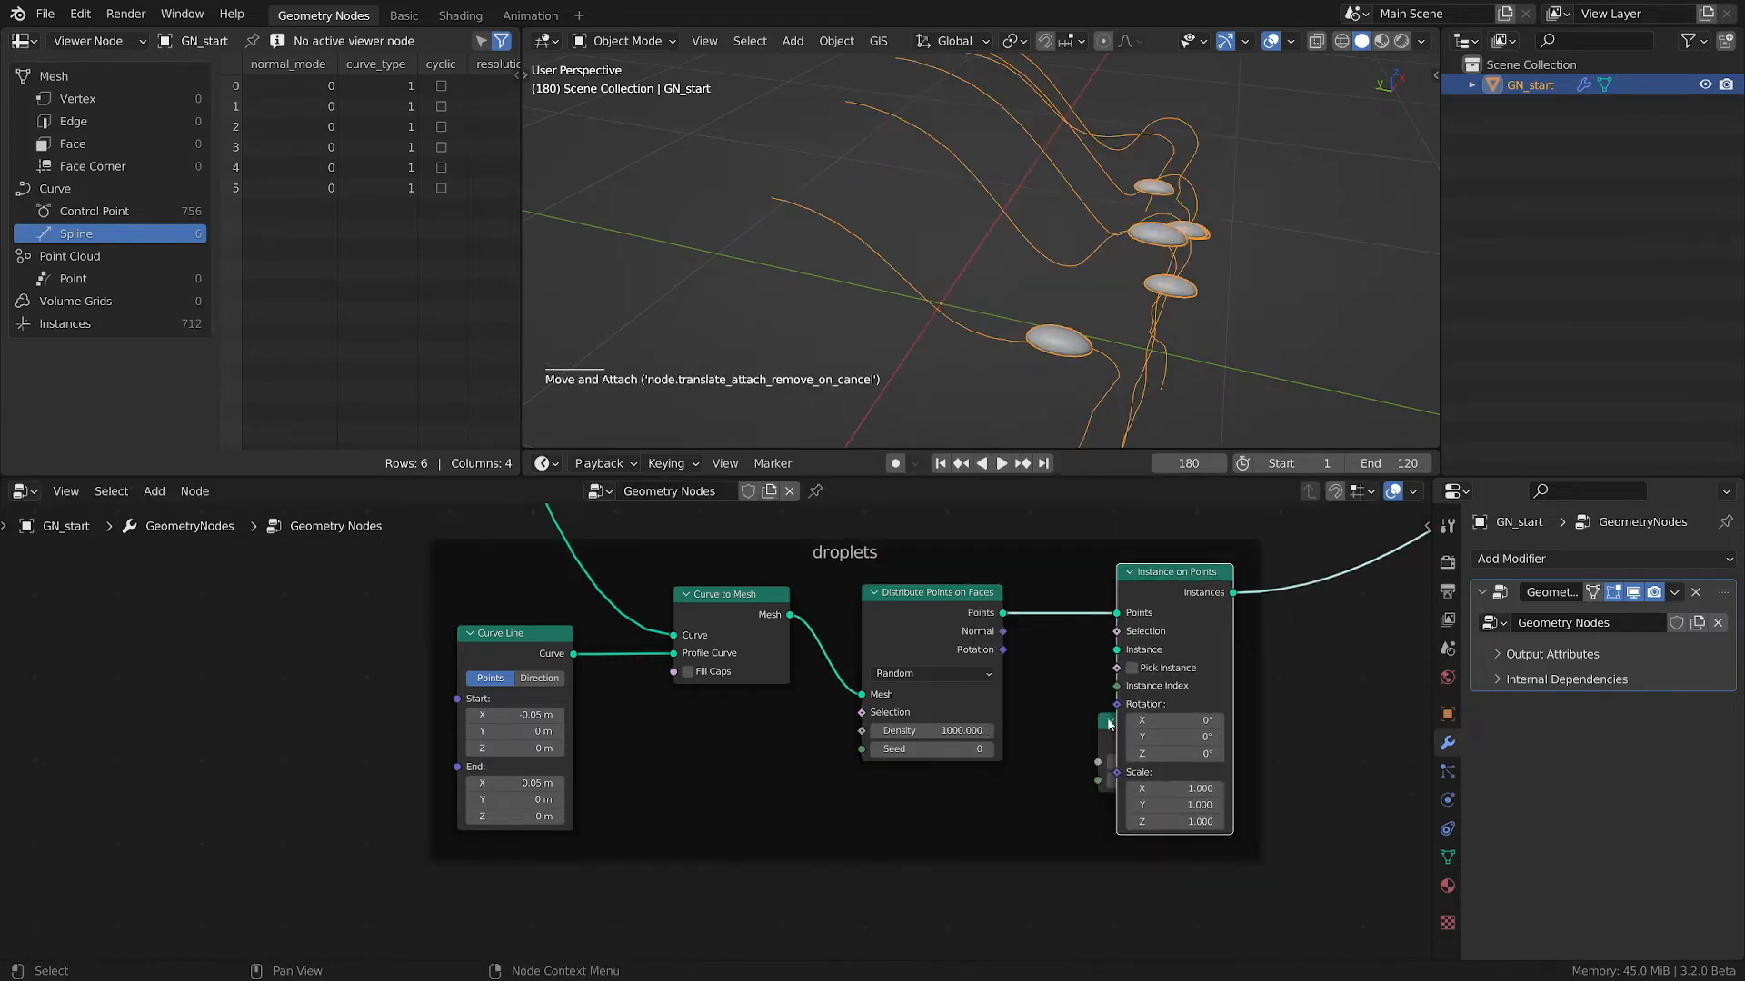
- Place the Ico Sphere node below Distribute Points on Faces and connect its Mesh to the Instance input of Instance on Points
{"action": "left_click_drag", "start_coordinate": [1108, 727], "coordinate": [888, 813]}
{"action": "left_click", "coordinate": [893, 798]}
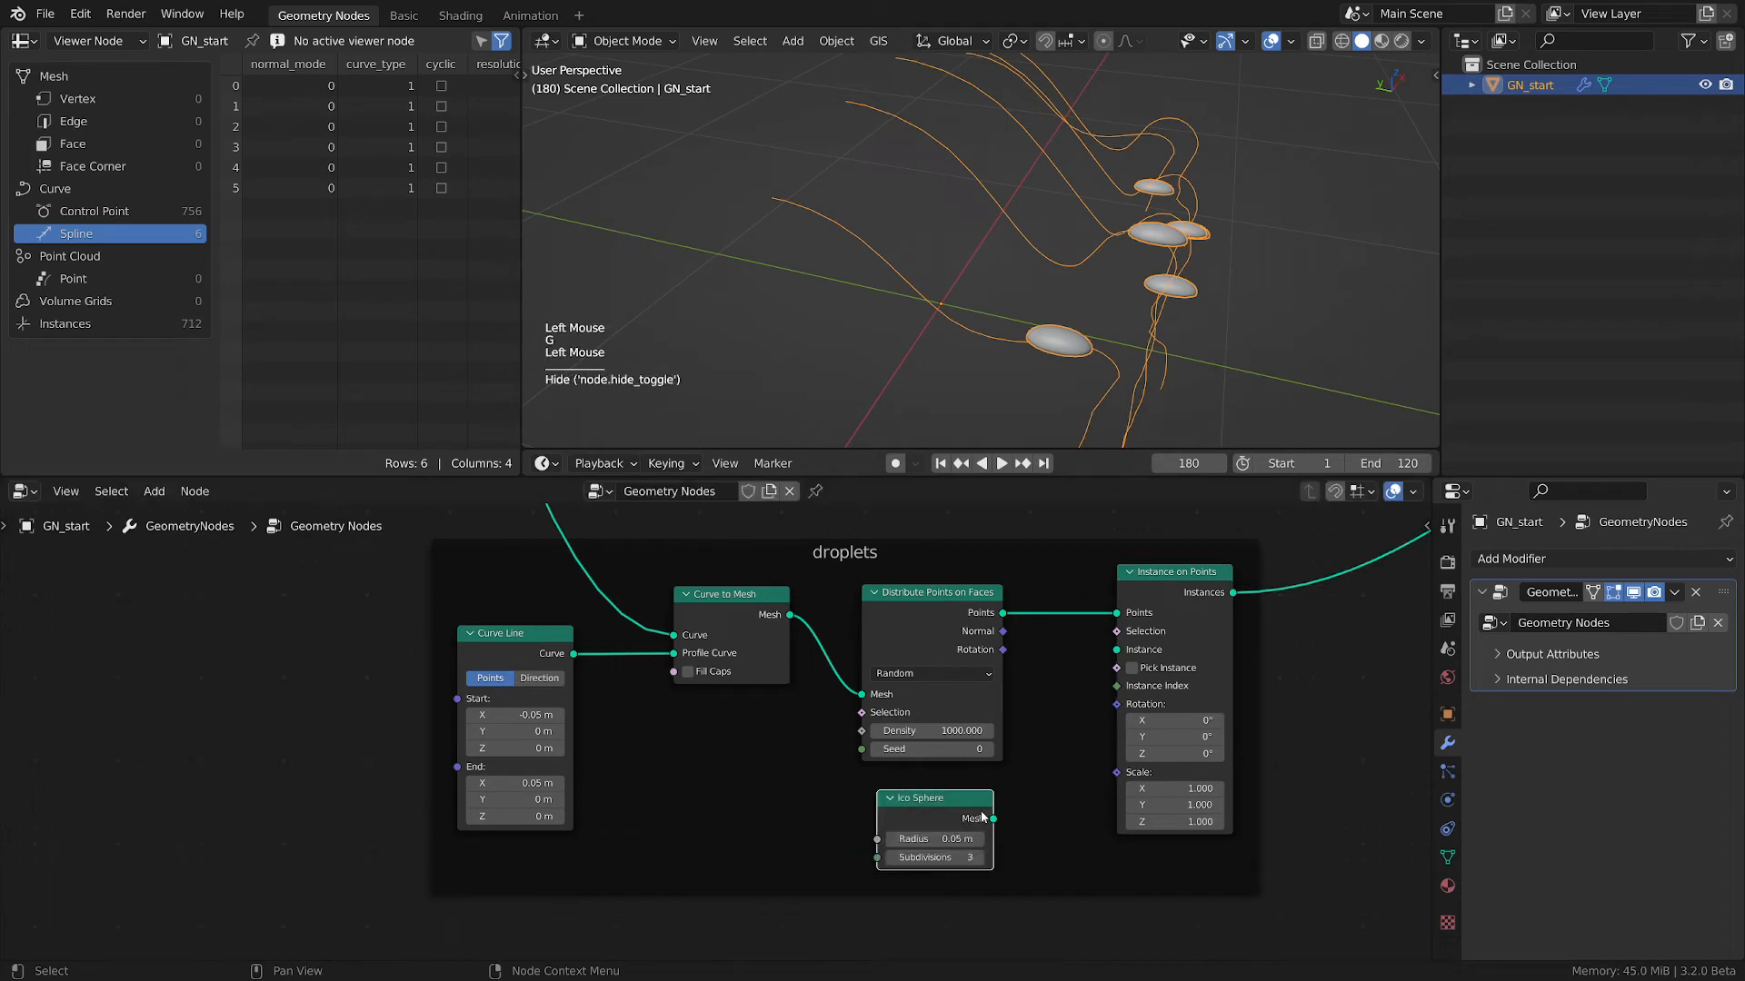
{"action": "left_click_drag", "start_coordinate": [997, 821], "coordinate": [1117, 650]}
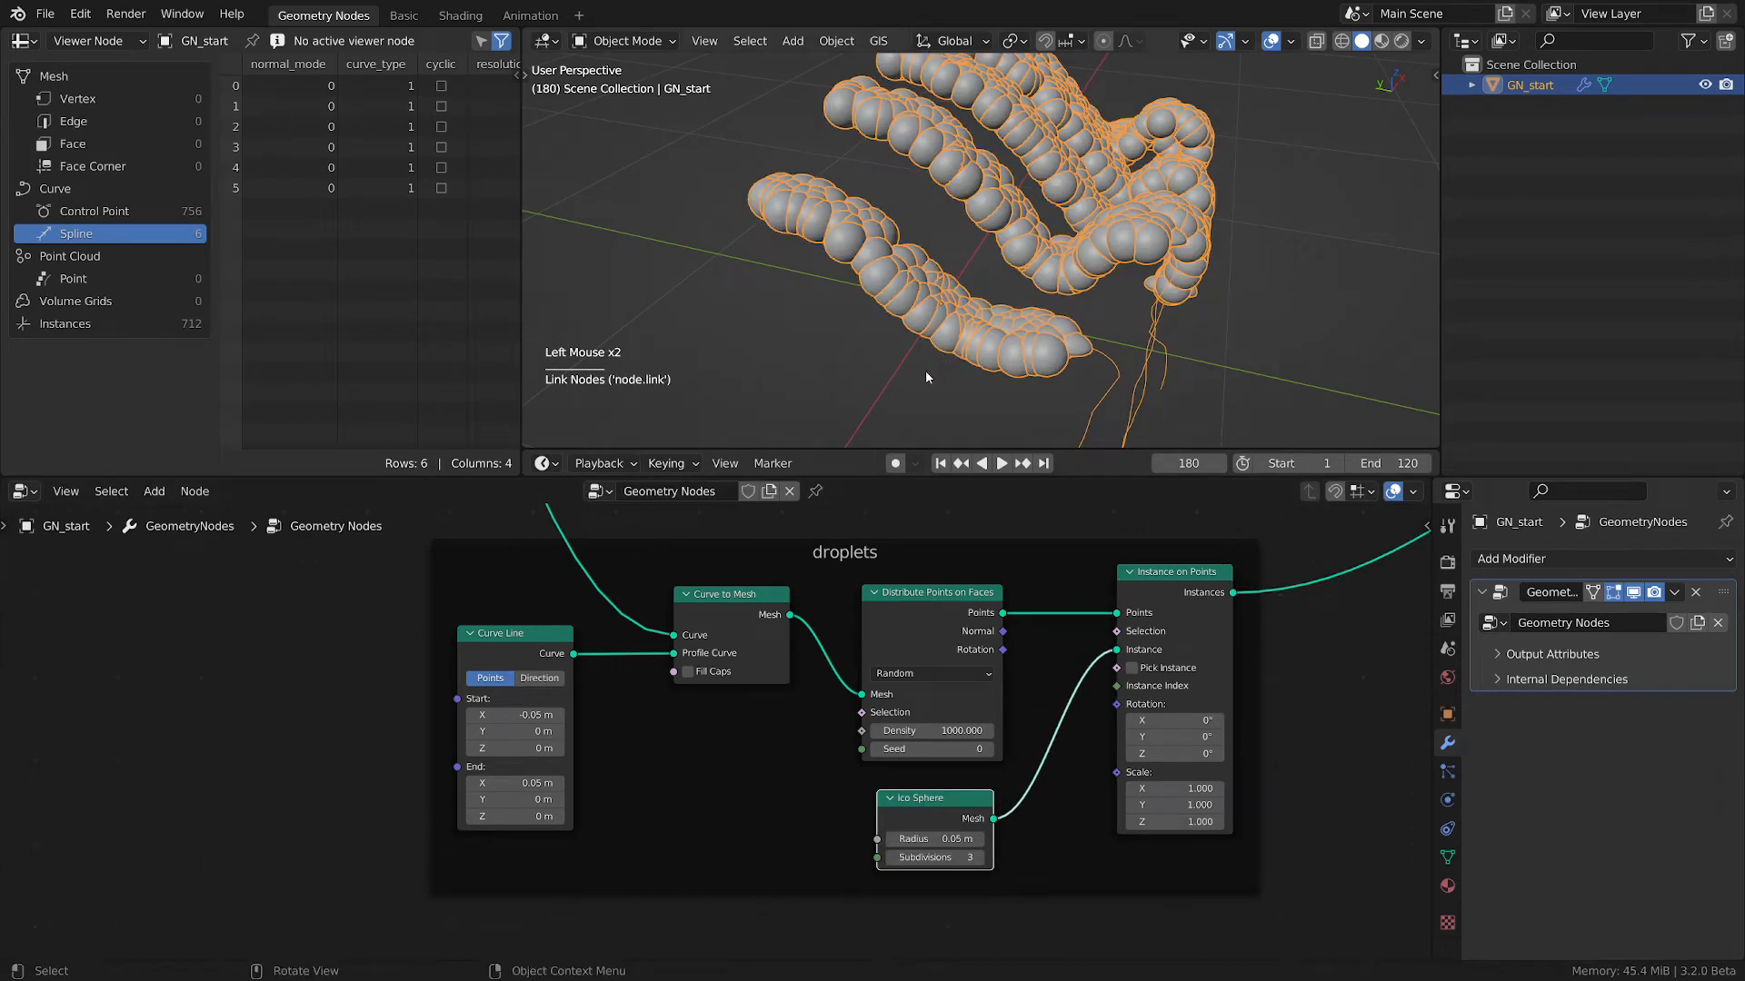
- Reduce the droplets' Ico Sphere radius to 0.01 m and inspect the spheres up close
{"action": "scroll", "coordinate": [1047, 805], "scroll_direction": "up", "scroll_amount": 2}
{"action": "left_click", "coordinate": [918, 848], "text": "shift"}
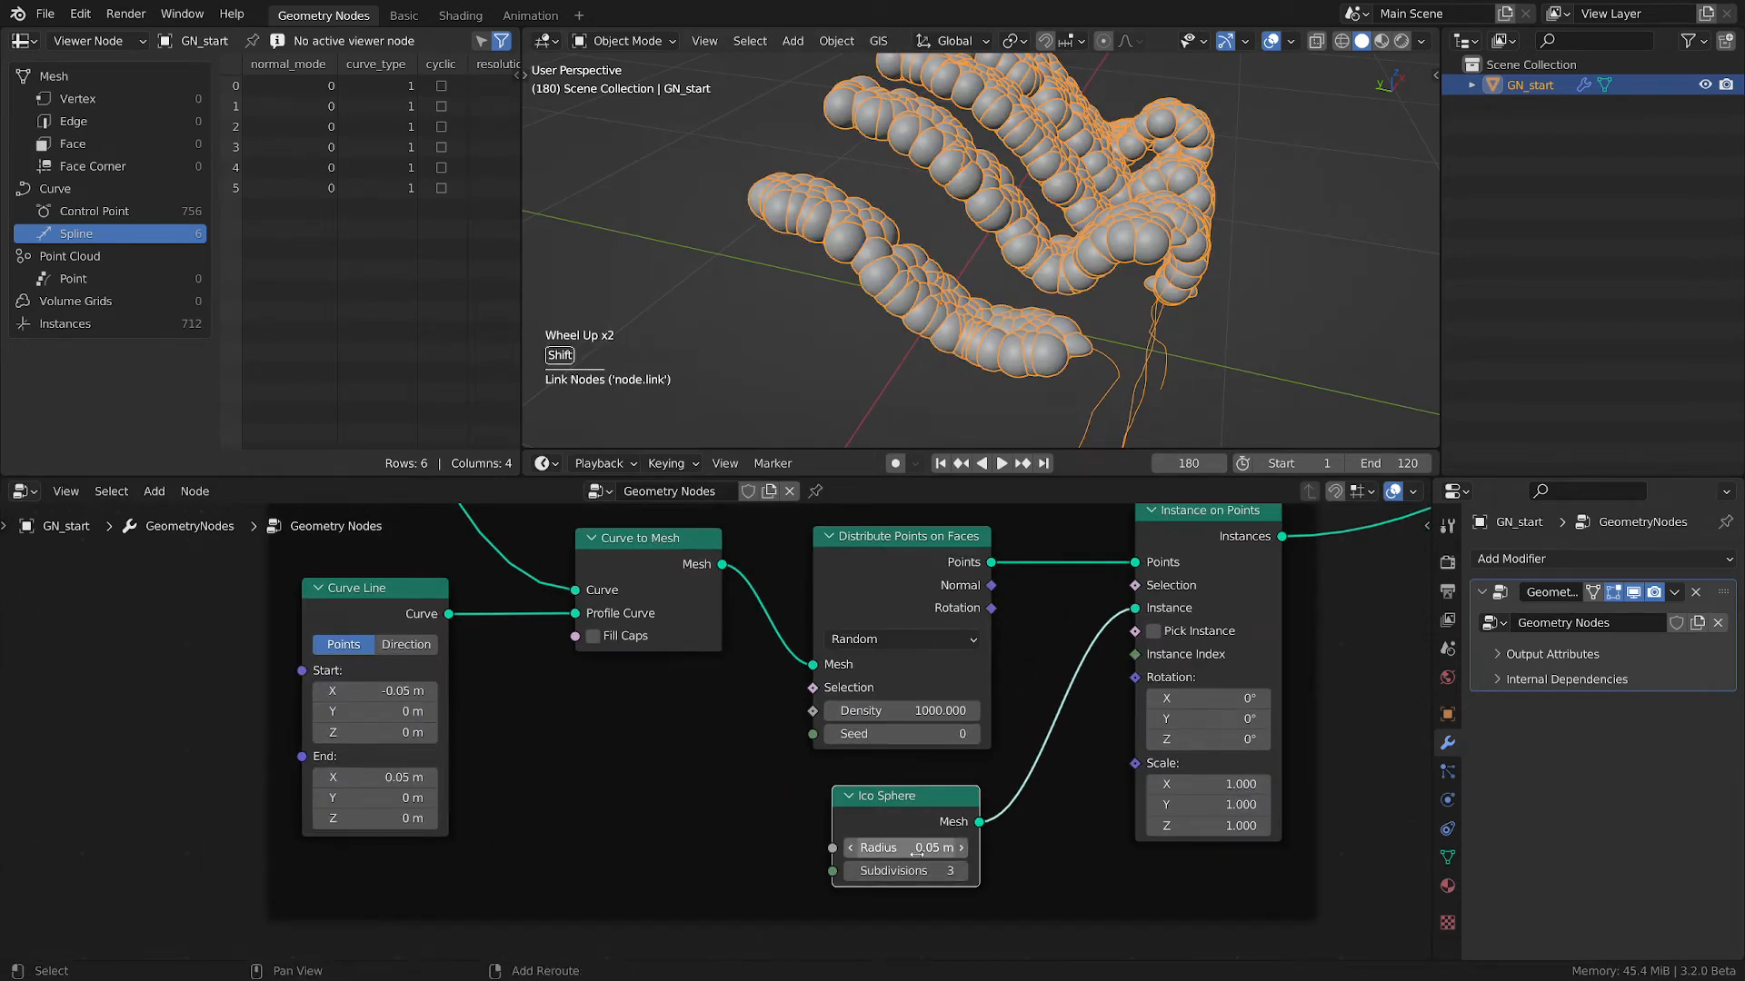
{"action": "left_click_drag", "start_coordinate": [918, 848], "coordinate": [881, 848], "text": "shift"}
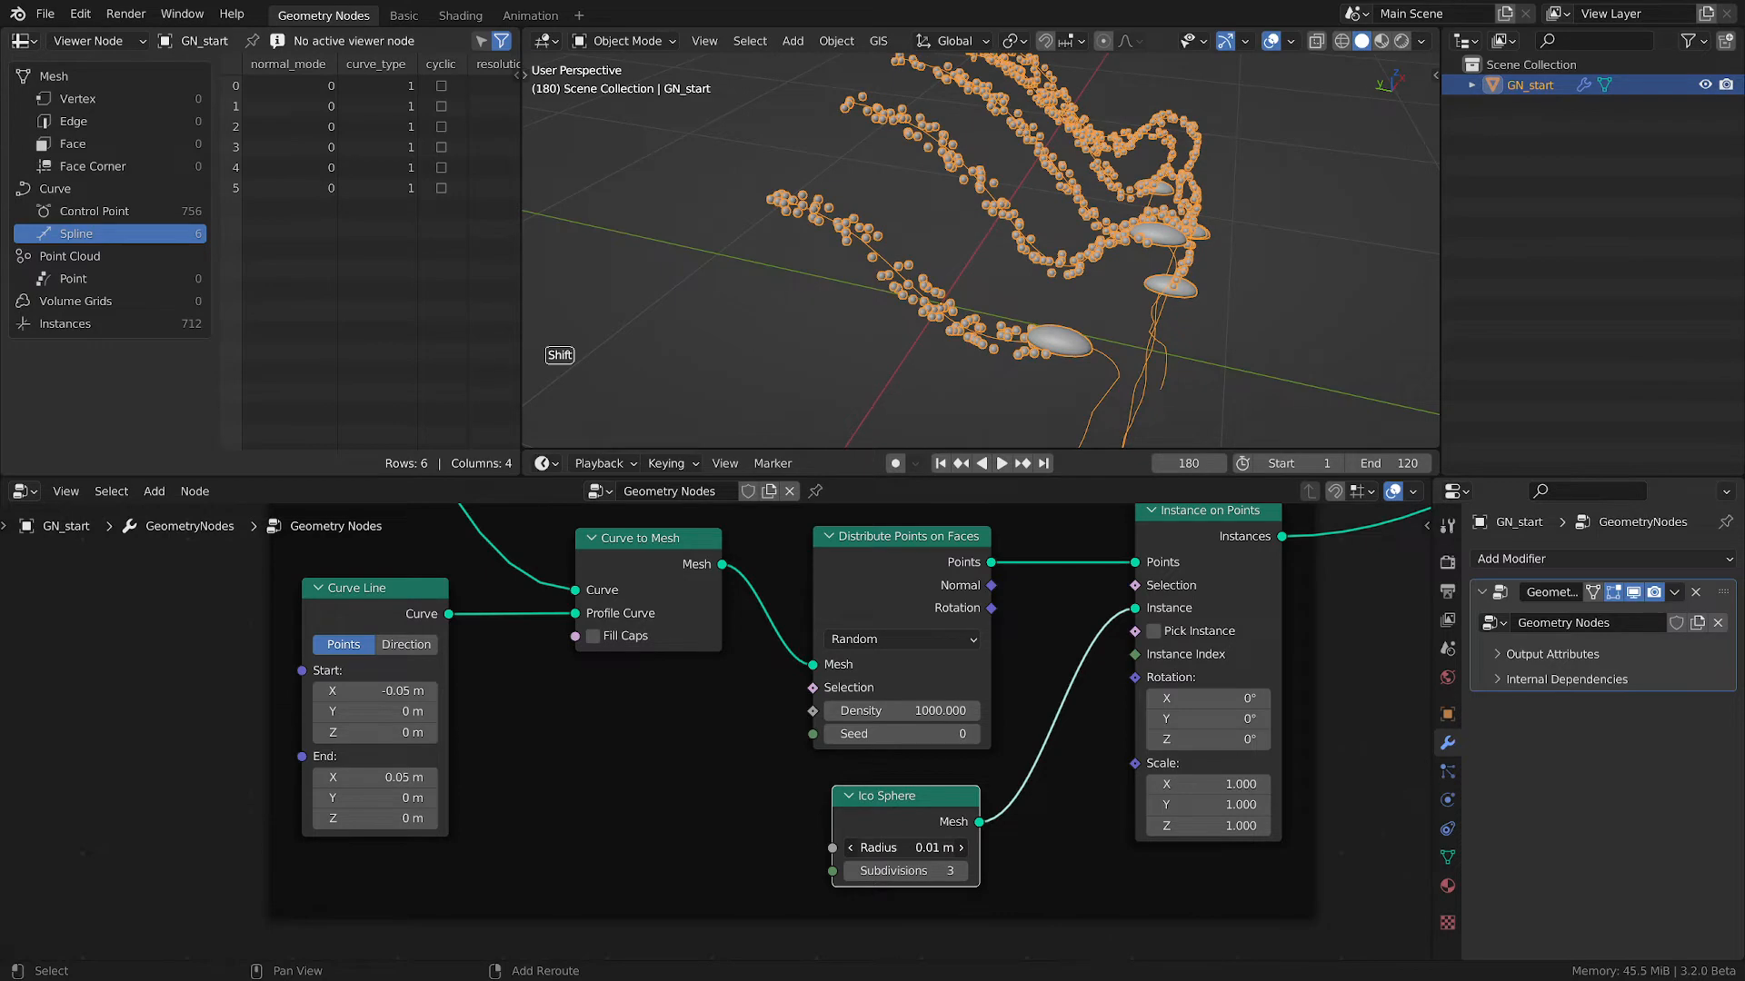
{"action": "scroll", "coordinate": [1015, 346], "scroll_direction": "up", "scroll_amount": 4}
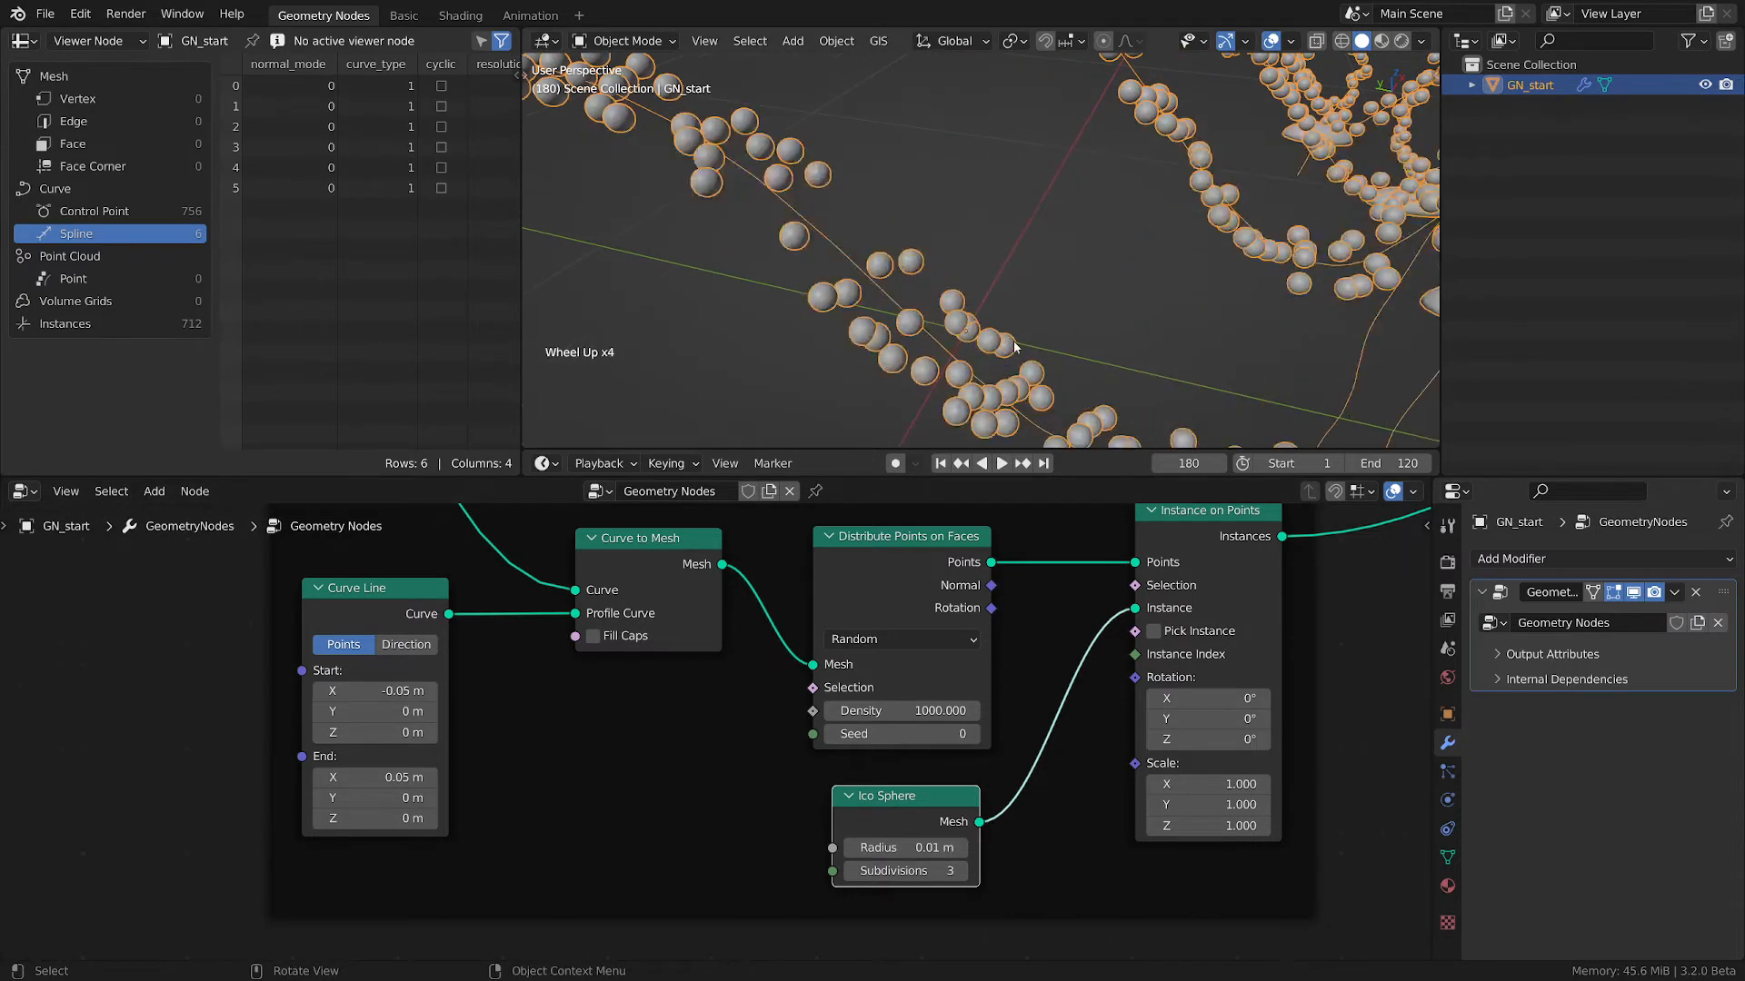
- Look through the node tree from the droplets frame to the Set Material node in the water drops frame
{"action": "scroll", "coordinate": [1023, 729], "scroll_direction": "down", "scroll_amount": 3}
{"action": "middle_click_drag", "start_coordinate": [1023, 729], "coordinate": [852, 783]}
{"action": "scroll", "coordinate": [853, 783], "scroll_direction": "down", "scroll_amount": 2}
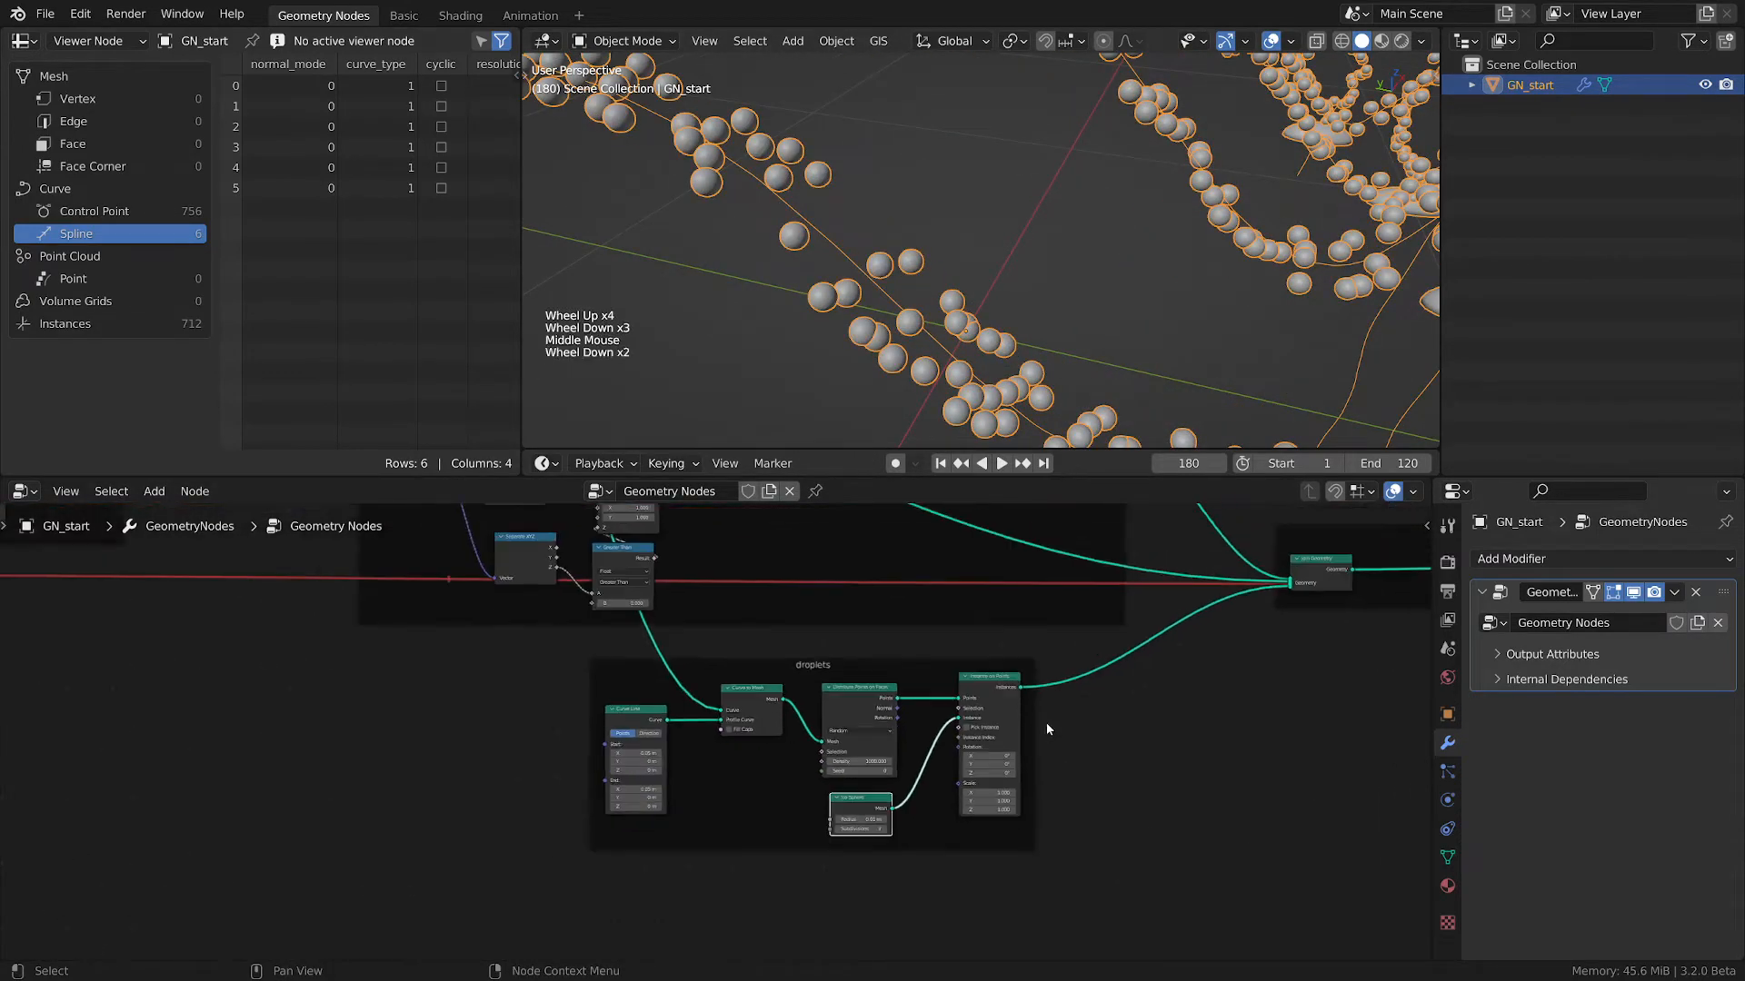
{"action": "middle_click_drag", "start_coordinate": [1047, 727], "coordinate": [782, 800]}
{"action": "scroll", "coordinate": [781, 800], "scroll_direction": "down", "scroll_amount": 1}
{"action": "scroll", "coordinate": [822, 592], "scroll_direction": "up", "scroll_amount": 2}
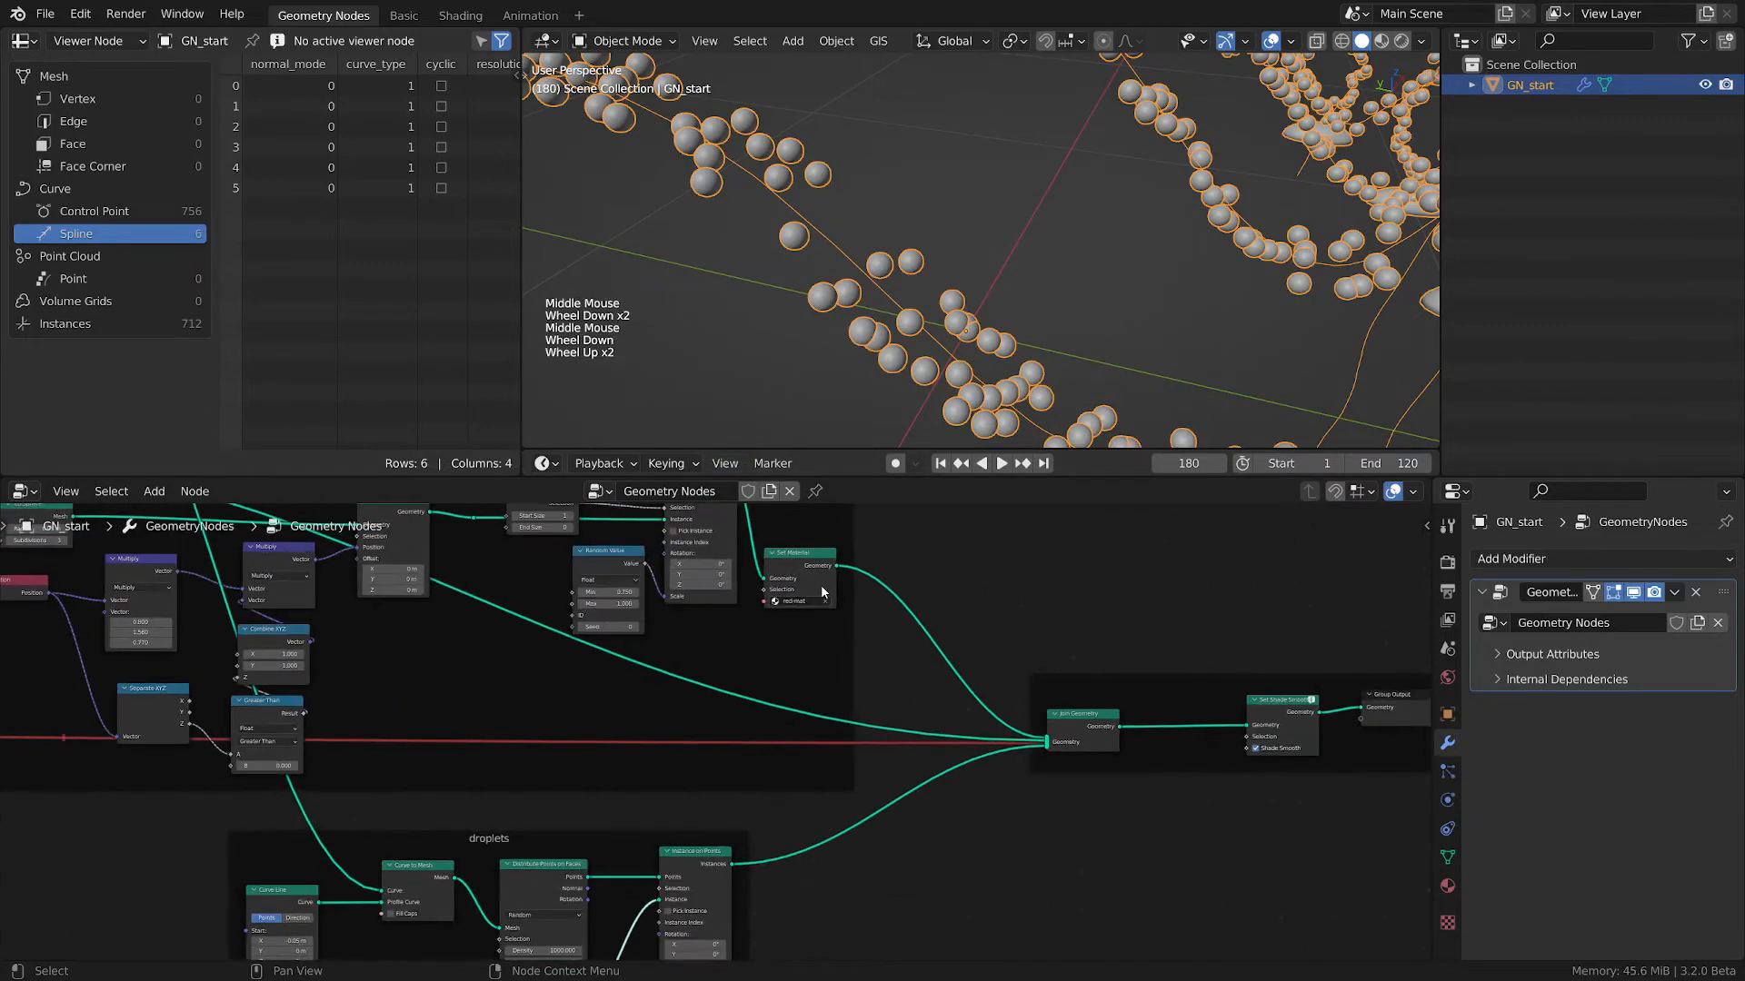
{"action": "scroll", "coordinate": [805, 565], "scroll_direction": "up", "scroll_amount": 2}
{"action": "scroll", "coordinate": [805, 566], "scroll_direction": "down", "scroll_amount": 2}
{"action": "middle_click_drag", "start_coordinate": [783, 652], "coordinate": [814, 681]}
{"action": "scroll", "coordinate": [950, 751], "scroll_direction": "down", "scroll_amount": 3}
{"action": "scroll", "coordinate": [887, 707], "scroll_direction": "up", "scroll_amount": 4}
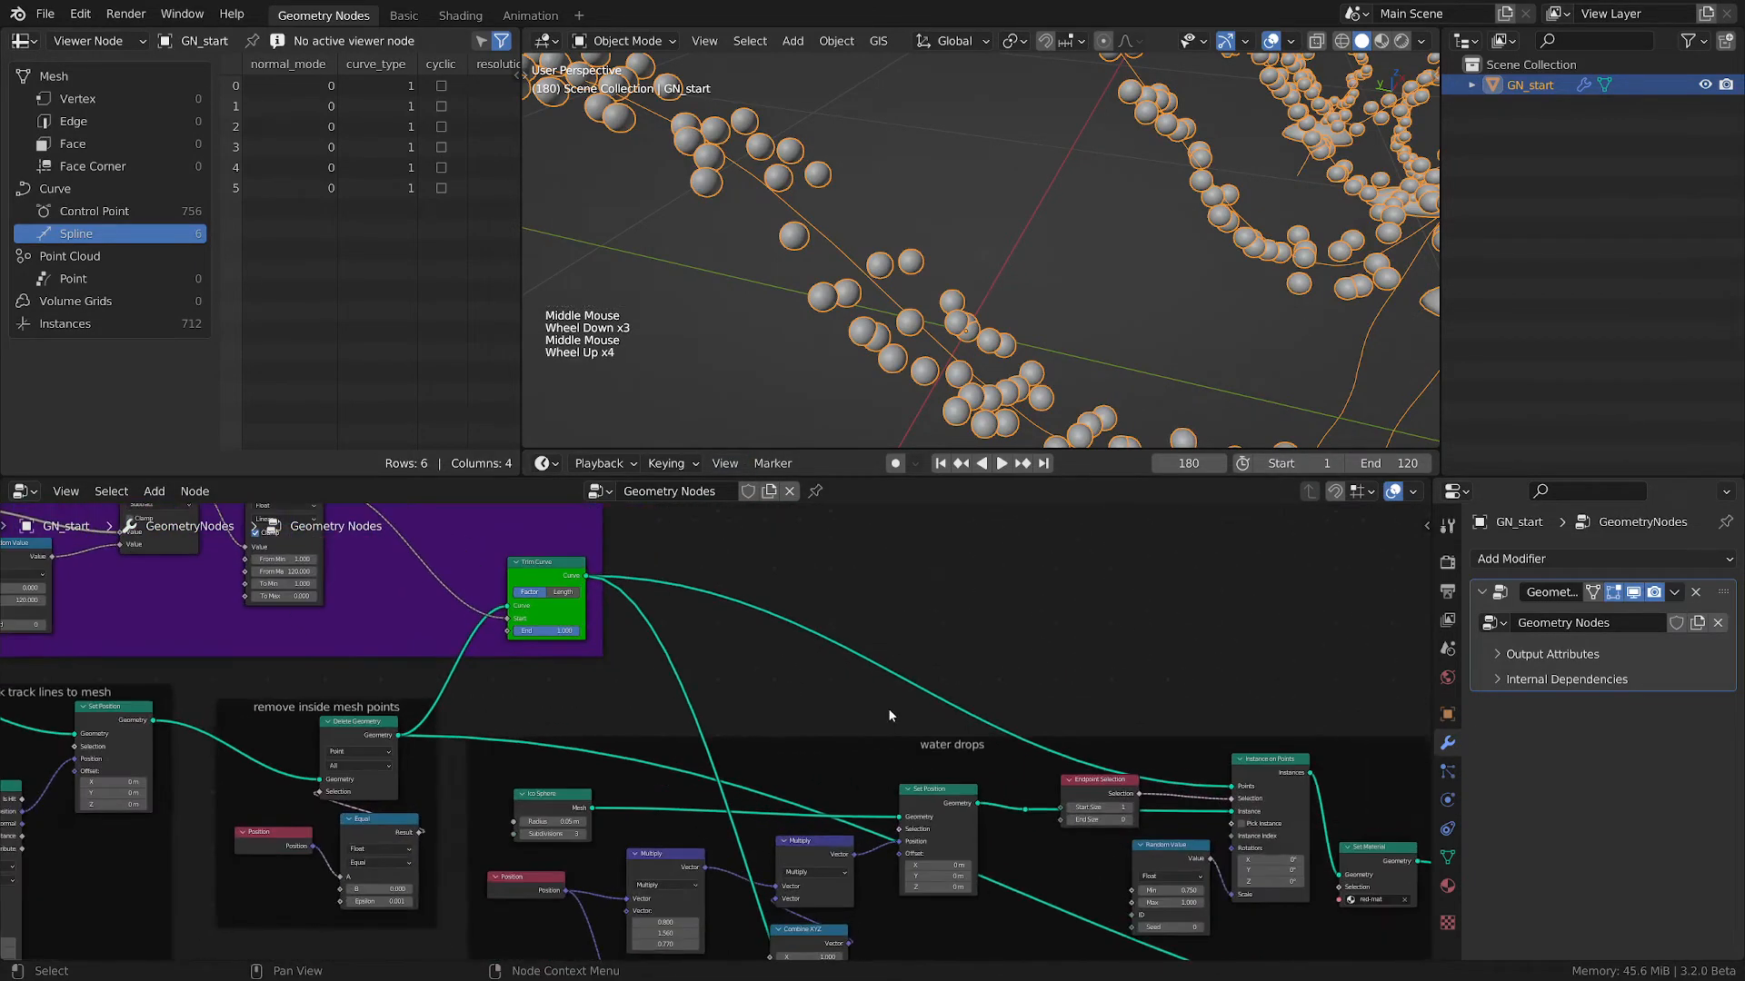
{"action": "middle_click_drag", "start_coordinate": [1175, 776], "coordinate": [932, 670]}
{"action": "middle_click_drag", "start_coordinate": [1151, 786], "coordinate": [1082, 762]}
- Switch the viewport shading to Material Preview and view the droplets along all the guide curves
{"action": "key", "text": "z"}
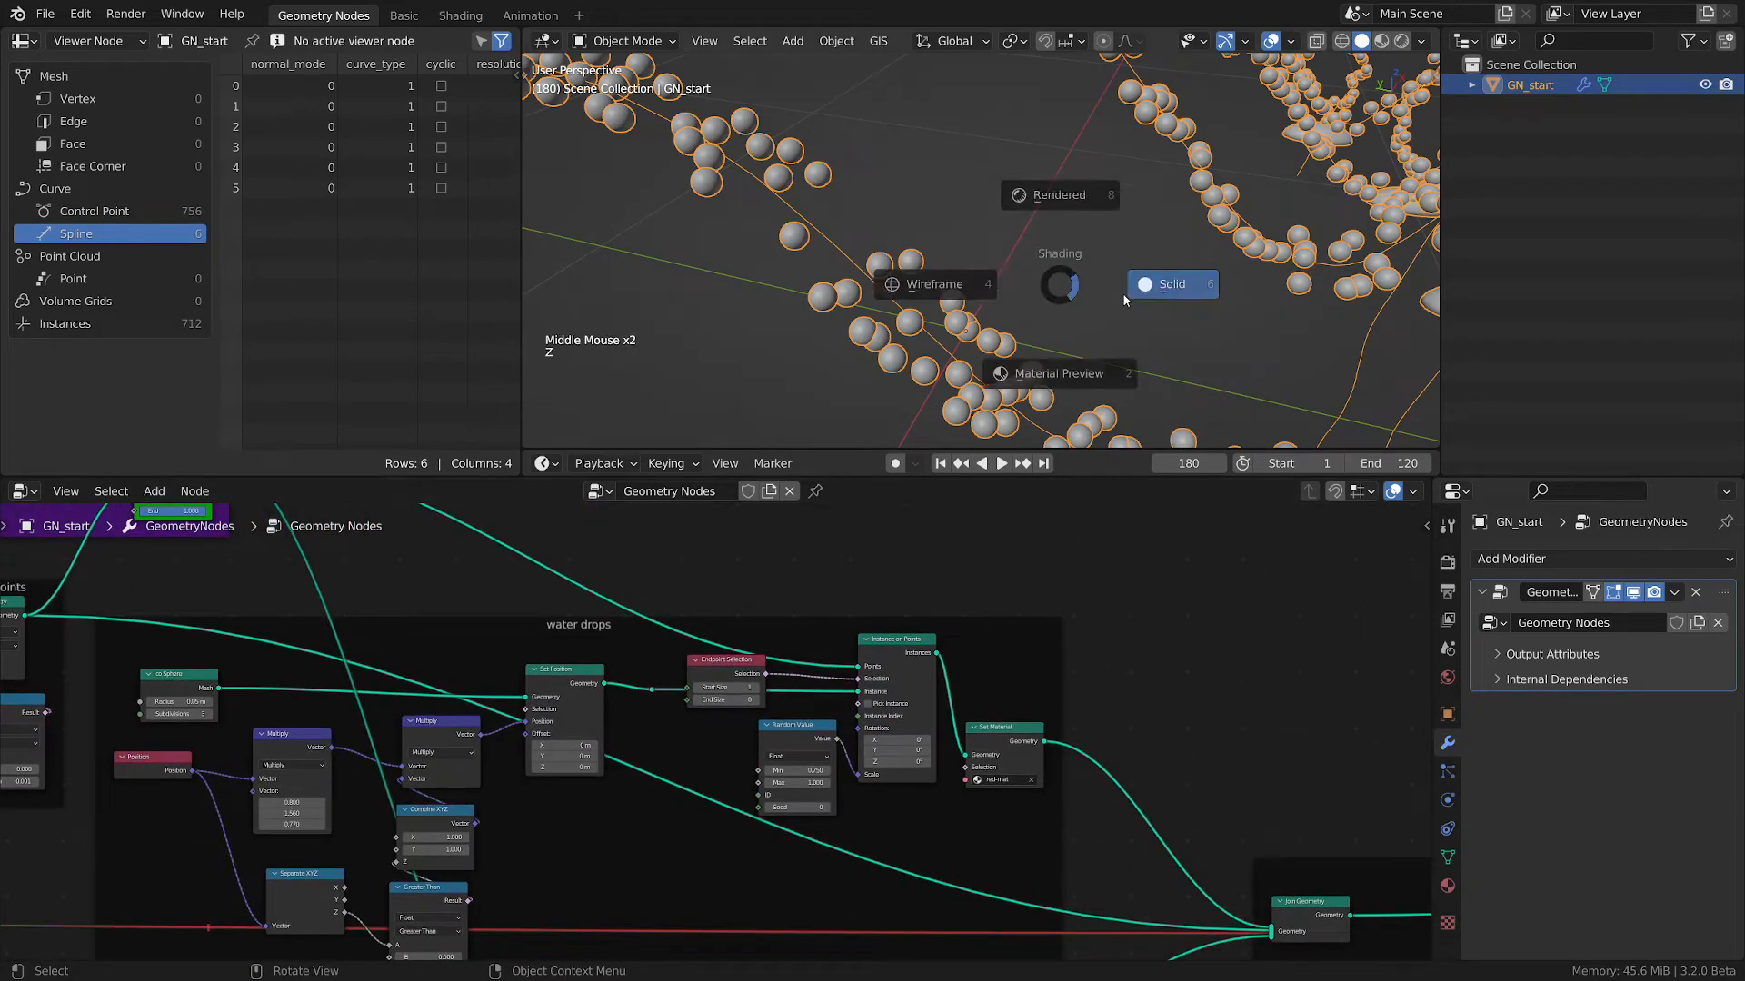
{"action": "left_click", "coordinate": [1093, 390]}
{"action": "scroll", "coordinate": [1058, 354], "scroll_direction": "down", "scroll_amount": 3}
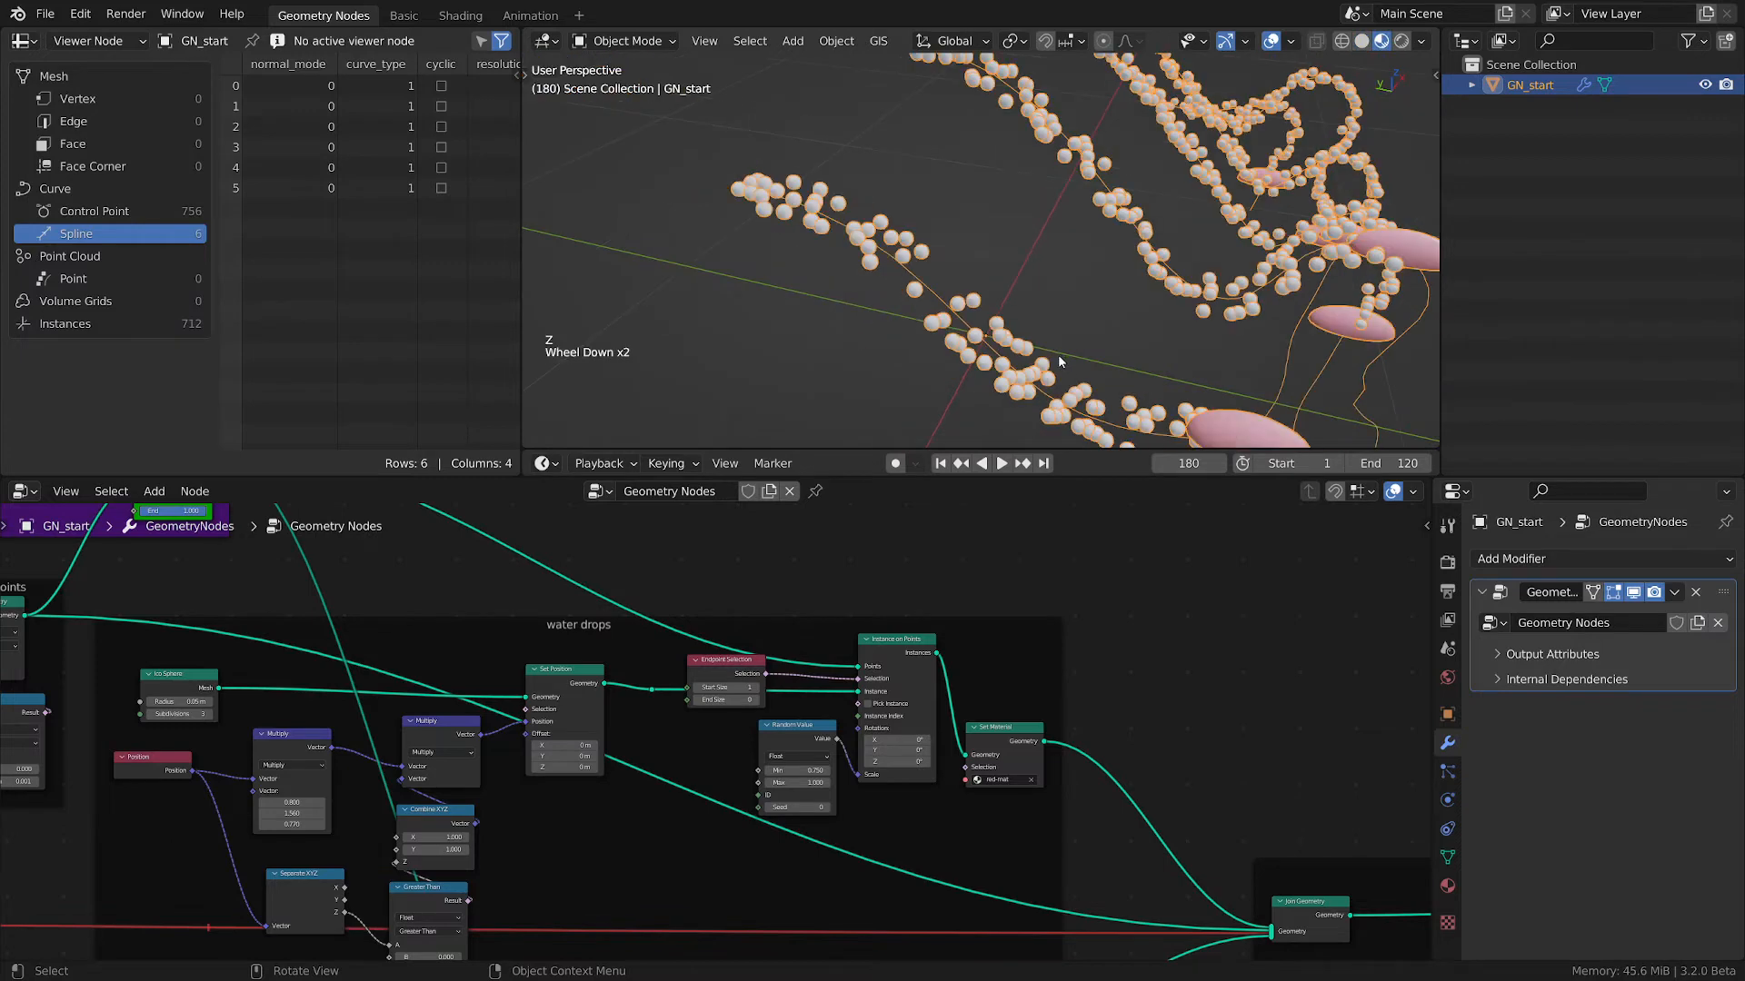
{"action": "middle_click_drag", "start_coordinate": [1058, 355], "coordinate": [1009, 345]}
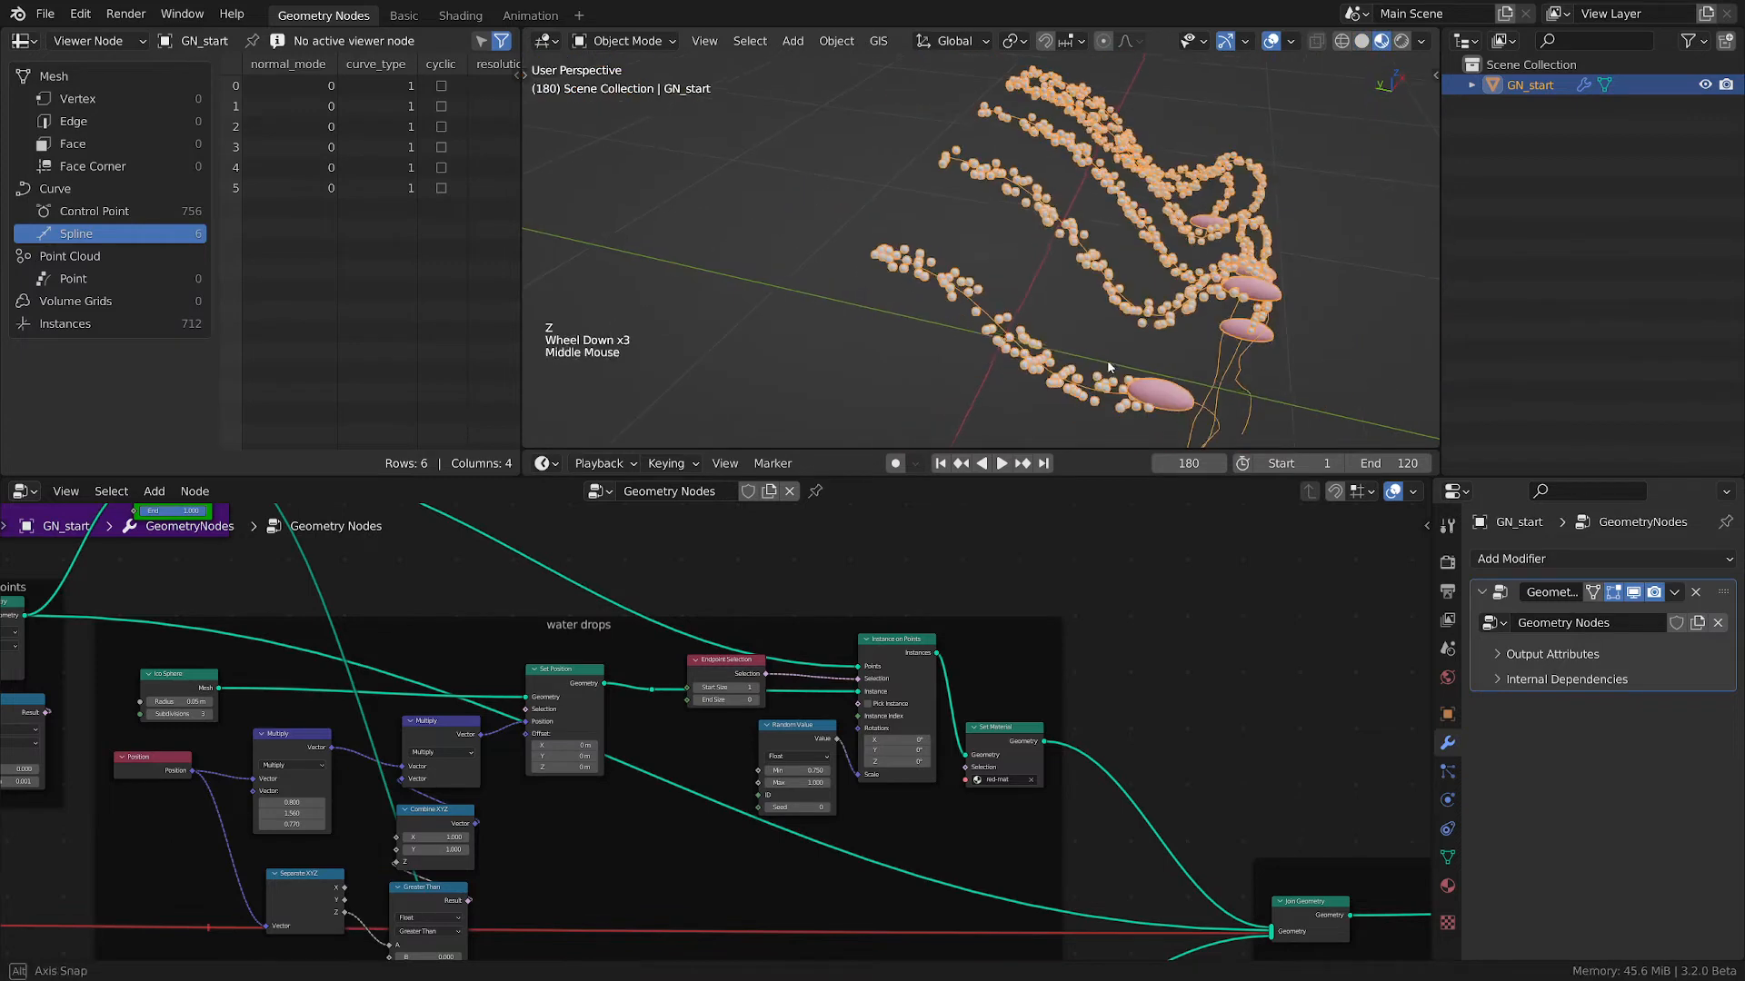
- Duplicate the water drops' Set Material node, insert it after the droplets' Instance on Points node, and attach it to the droplets frame
{"action": "left_click", "coordinate": [1003, 739]}
{"action": "middle_click_drag", "start_coordinate": [1003, 739], "coordinate": [1002, 608]}
{"action": "scroll", "coordinate": [1003, 608], "scroll_direction": "down", "scroll_amount": 1}
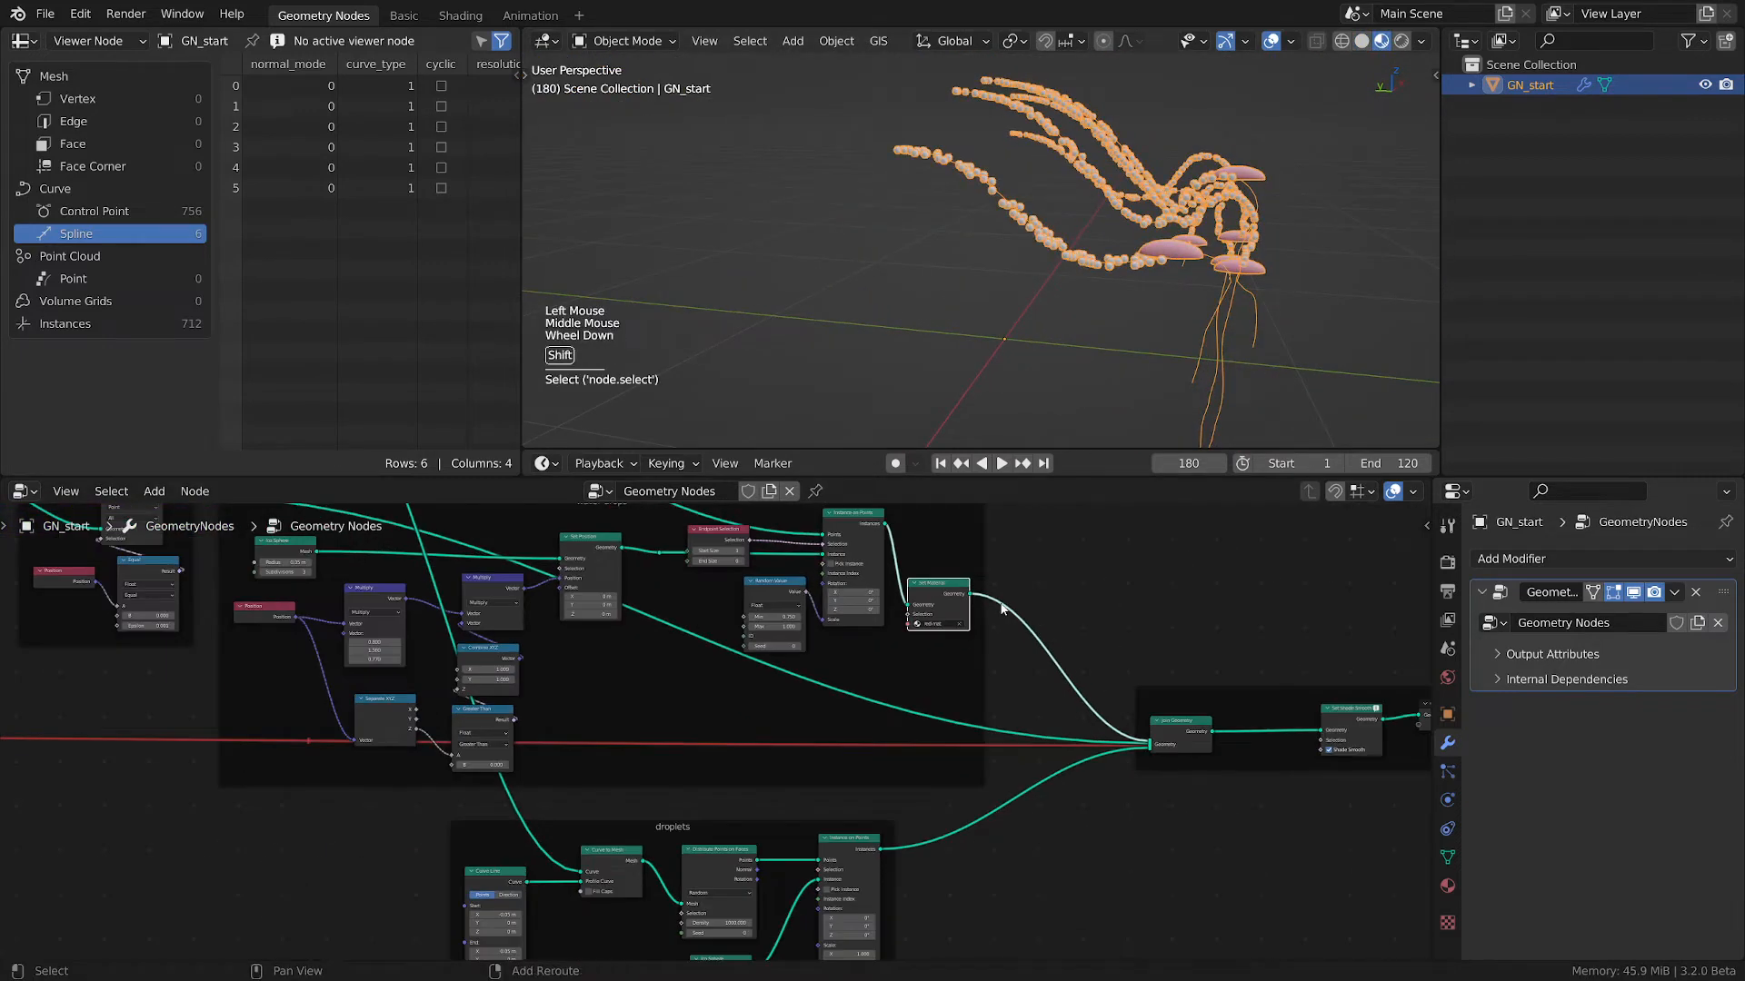
{"action": "key", "text": "shift+d"}
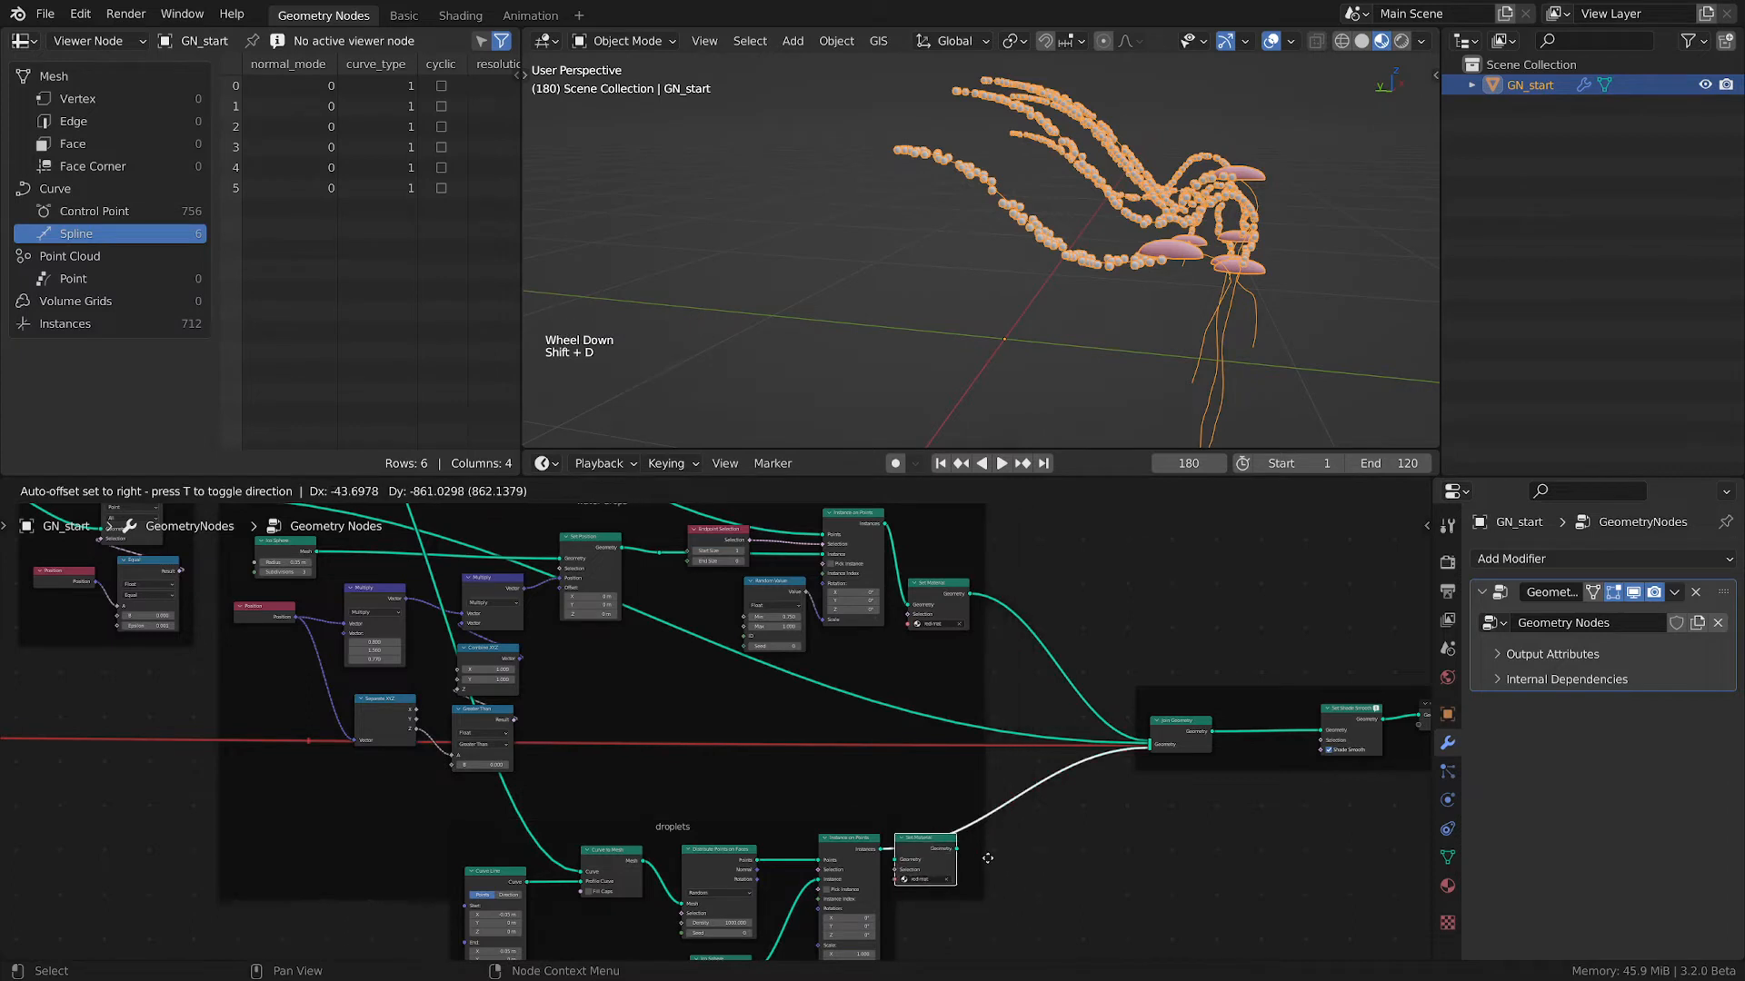
{"action": "left_click", "coordinate": [996, 858]}
{"action": "key", "text": "alt+p"}
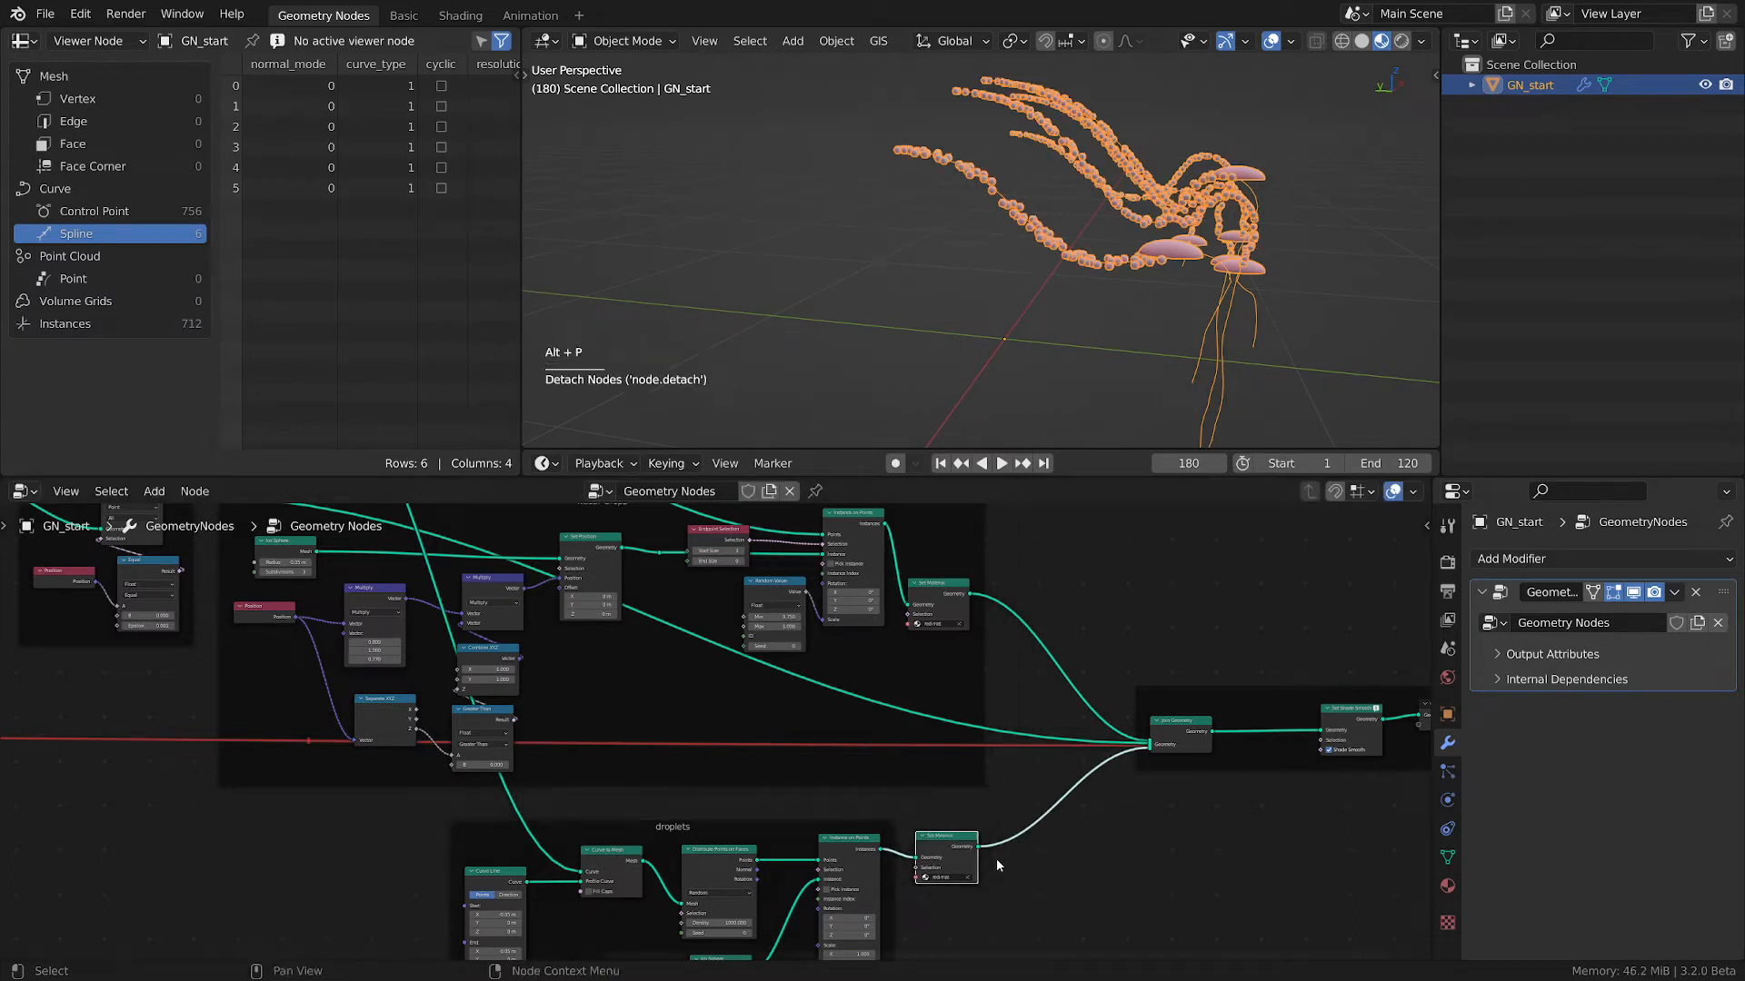
{"action": "key", "text": "g"}
{"action": "key", "text": "g"}
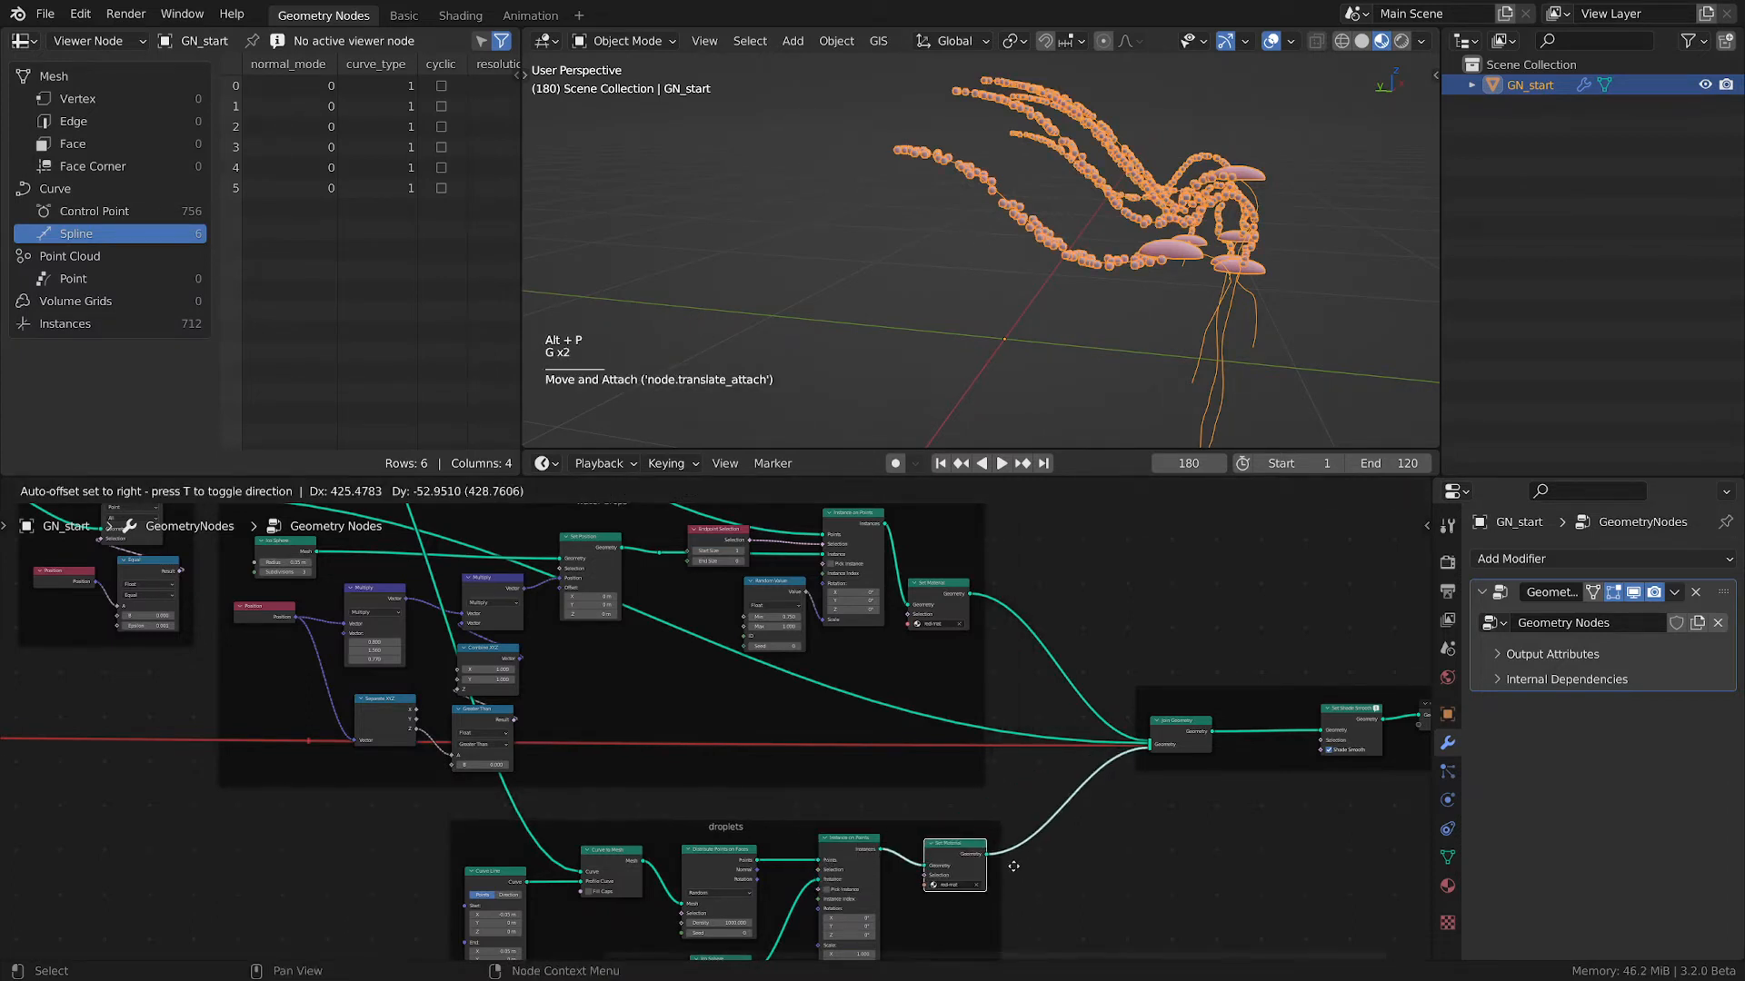
{"action": "left_click", "coordinate": [1011, 865]}
{"action": "scroll", "coordinate": [1101, 268], "scroll_direction": "up", "scroll_amount": 2}
{"action": "middle_click_drag", "start_coordinate": [1101, 266], "coordinate": [1125, 173]}
{"action": "middle_click_drag", "start_coordinate": [723, 706], "coordinate": [865, 701]}
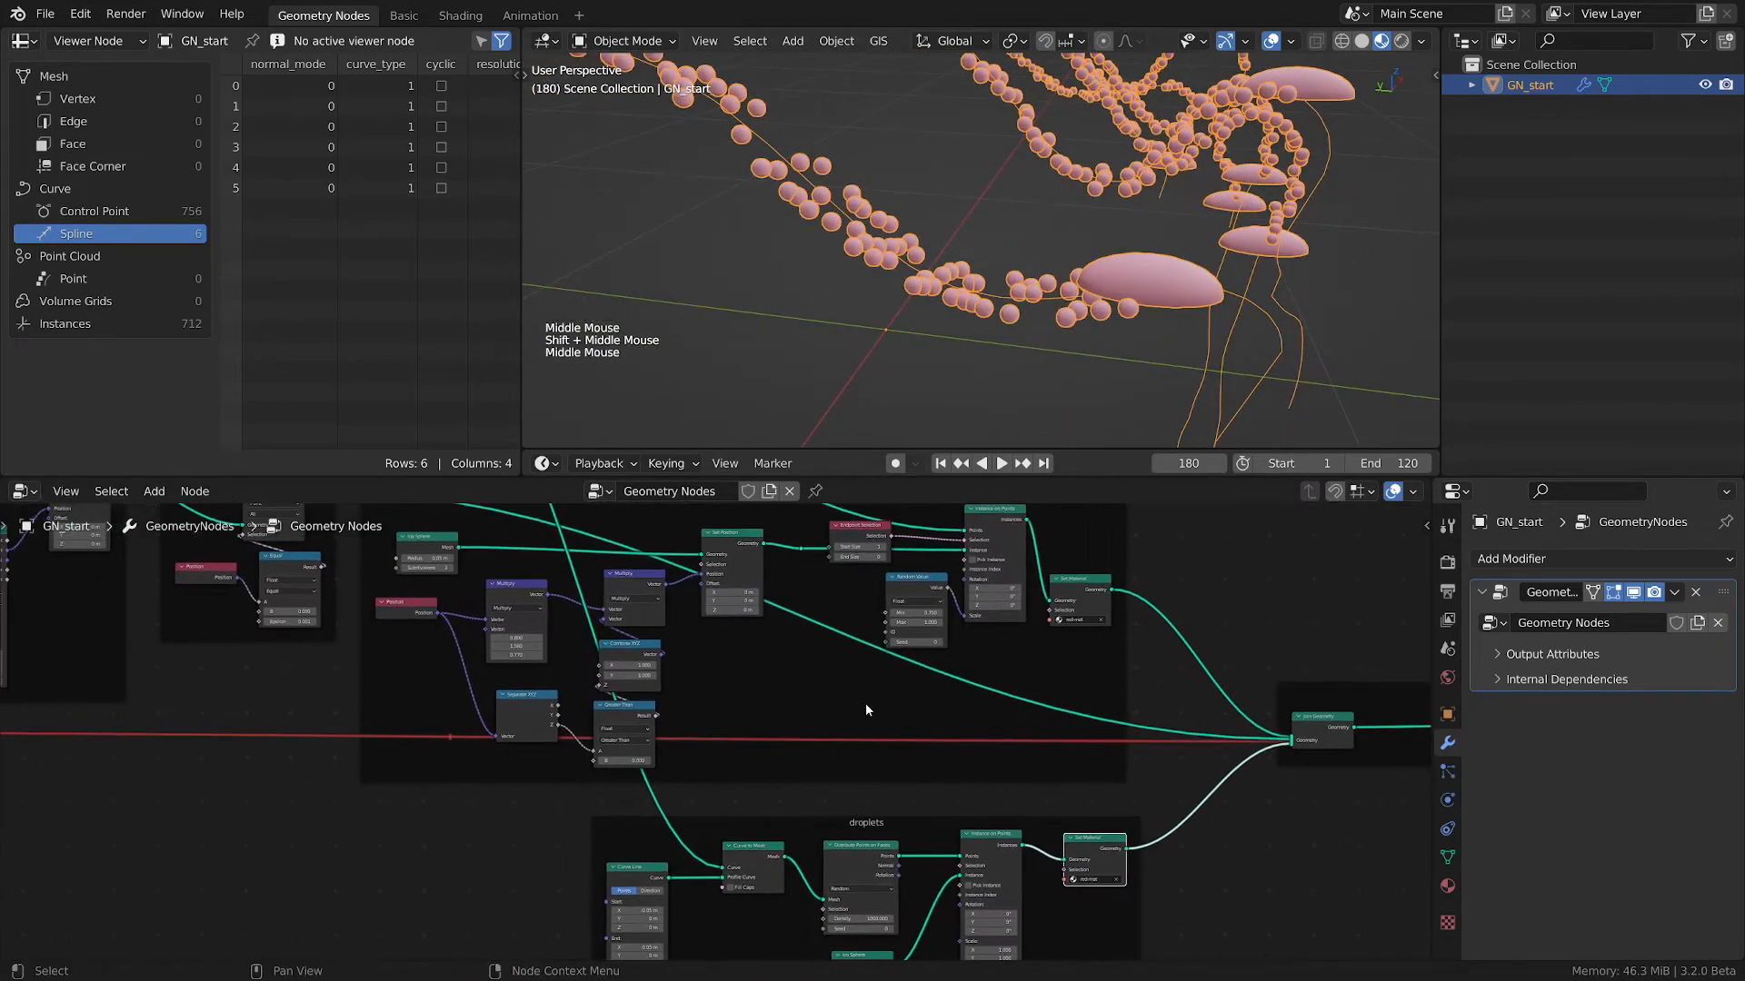
- Scrub the timeline to frame 241 and back to 221 to check the droplets along the guide curves
{"action": "scroll", "coordinate": [865, 701], "scroll_direction": "down", "scroll_amount": 2}
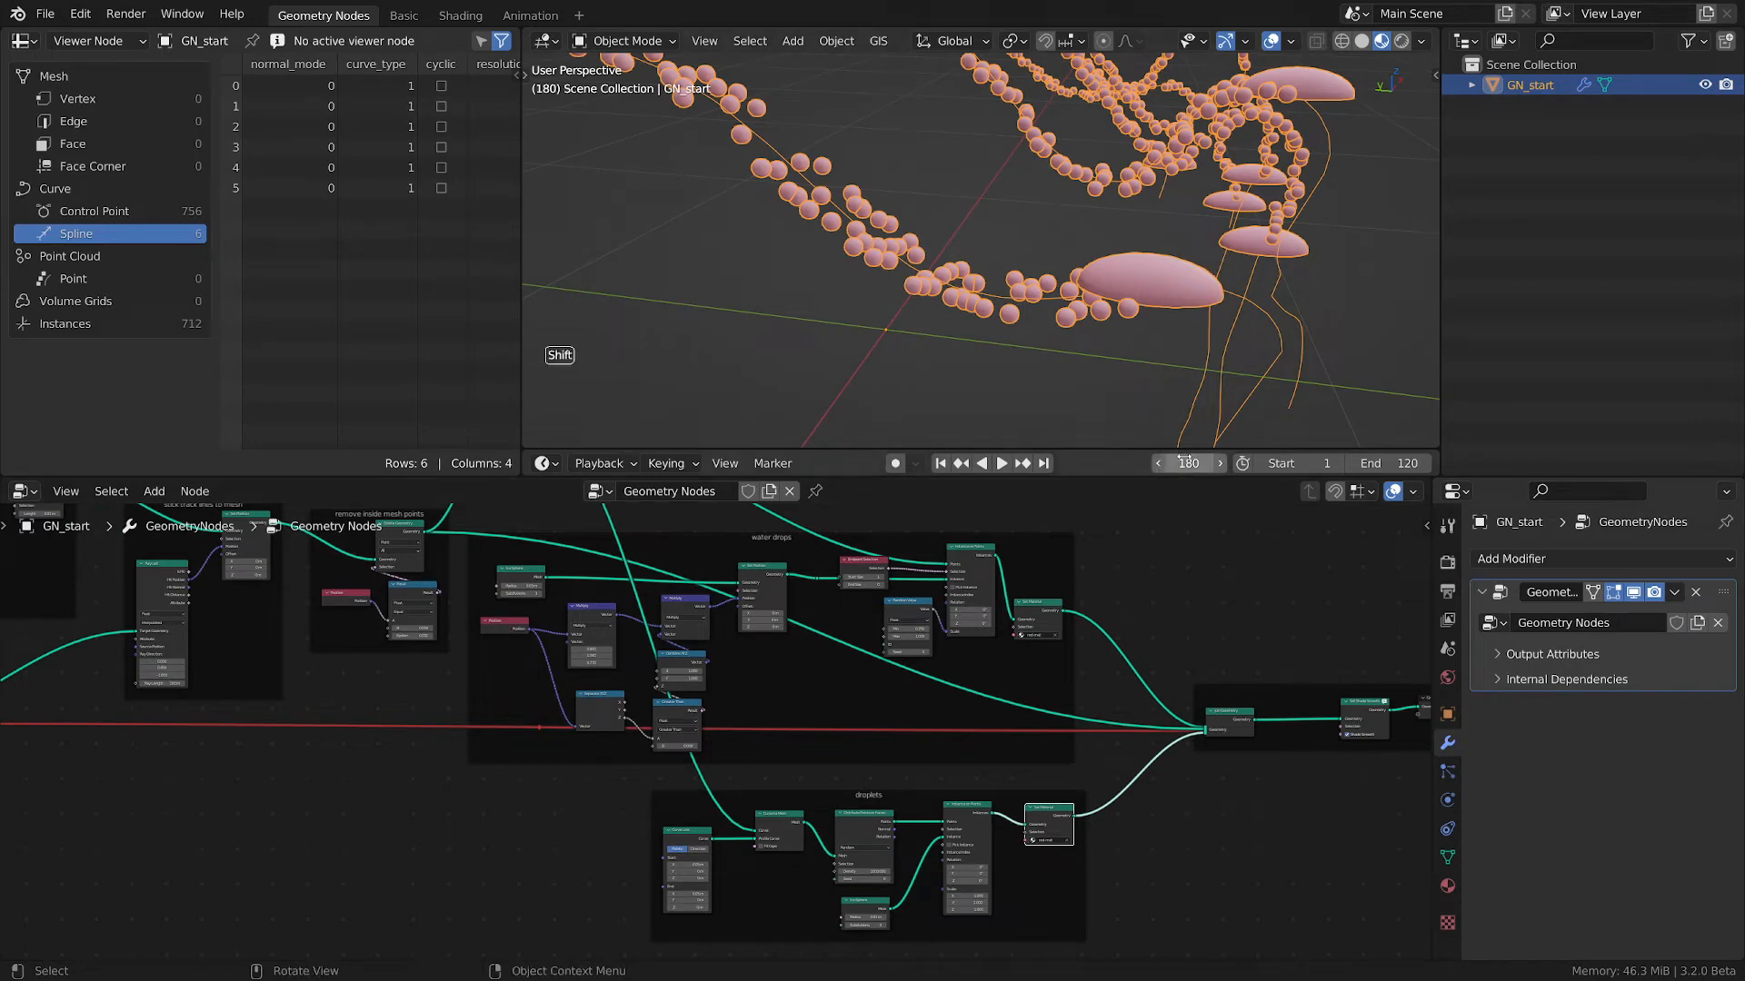
{"action": "left_click_drag", "start_coordinate": [1185, 459], "coordinate": [1227, 458], "text": "shift"}
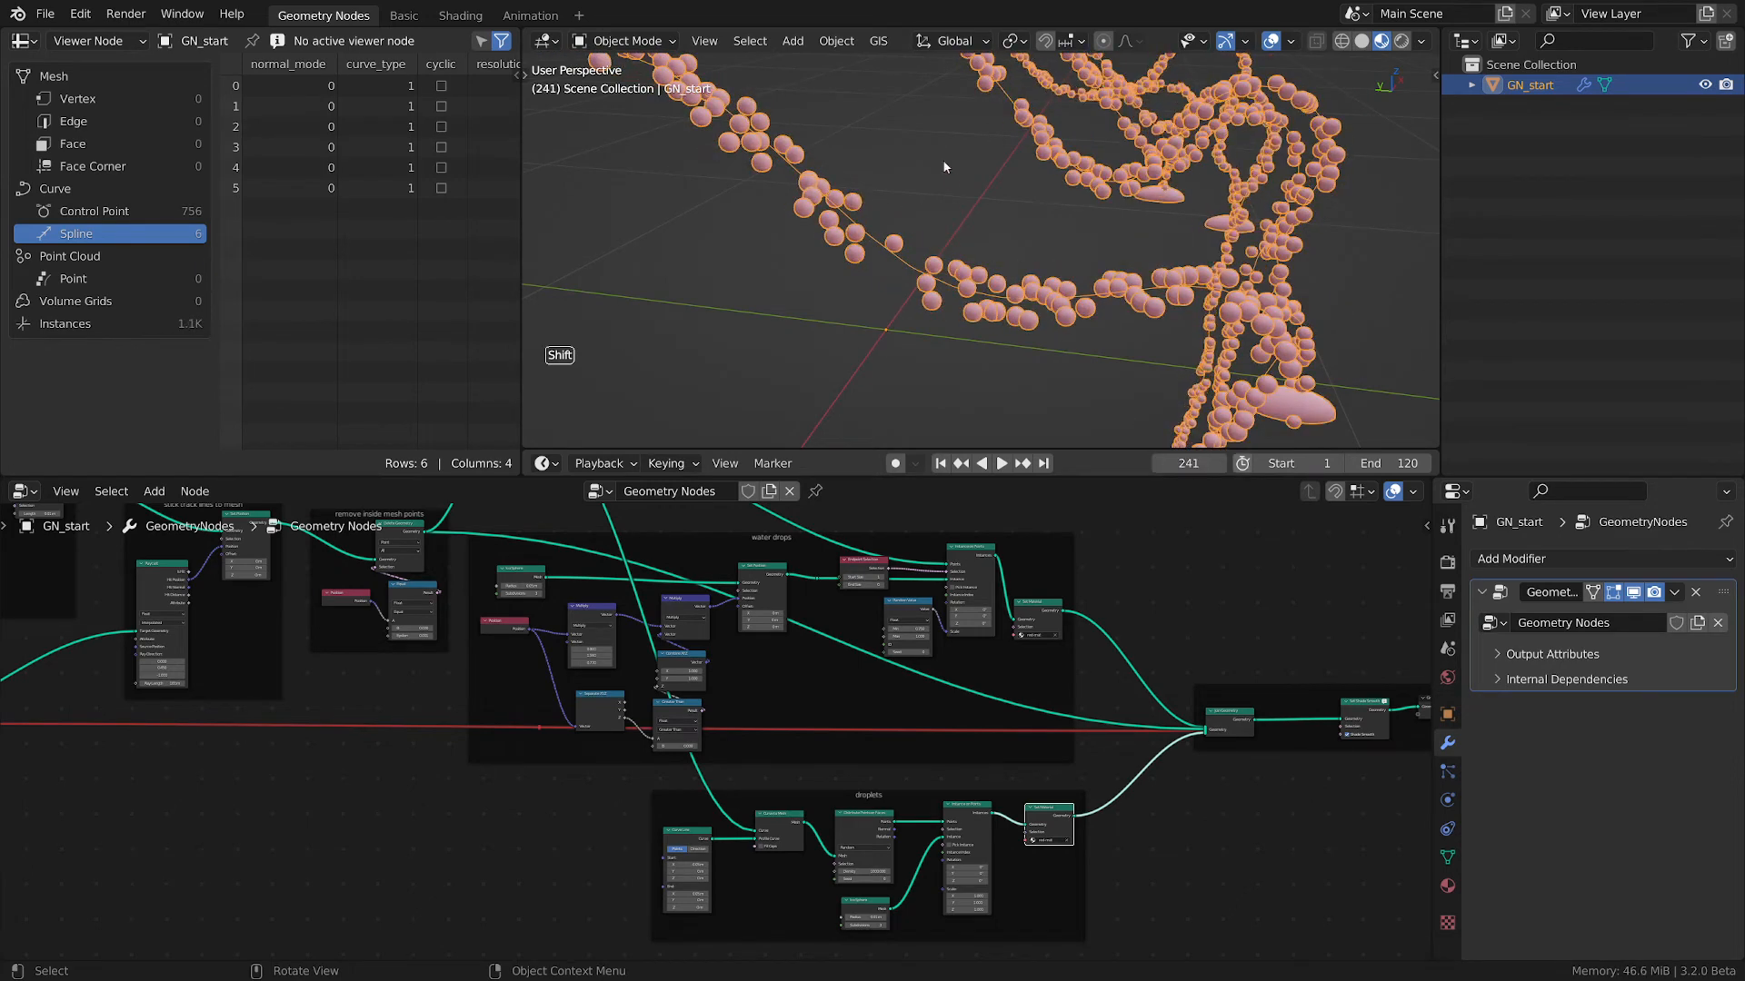
{"action": "scroll", "coordinate": [959, 165], "scroll_direction": "down", "scroll_amount": 2}
{"action": "middle_click_drag", "start_coordinate": [960, 165], "coordinate": [1192, 499], "text": "shift"}
{"action": "mouse_move", "coordinate": [1189, 462]}
{"action": "left_mouse_down", "text": "shift"}
{"action": "mouse_move", "coordinate": [1230, 463]}
{"action": "mouse_move", "coordinate": [1097, 463]}
{"action": "mouse_move", "coordinate": [1173, 462]}
{"action": "left_mouse_up", "text": "shift"}
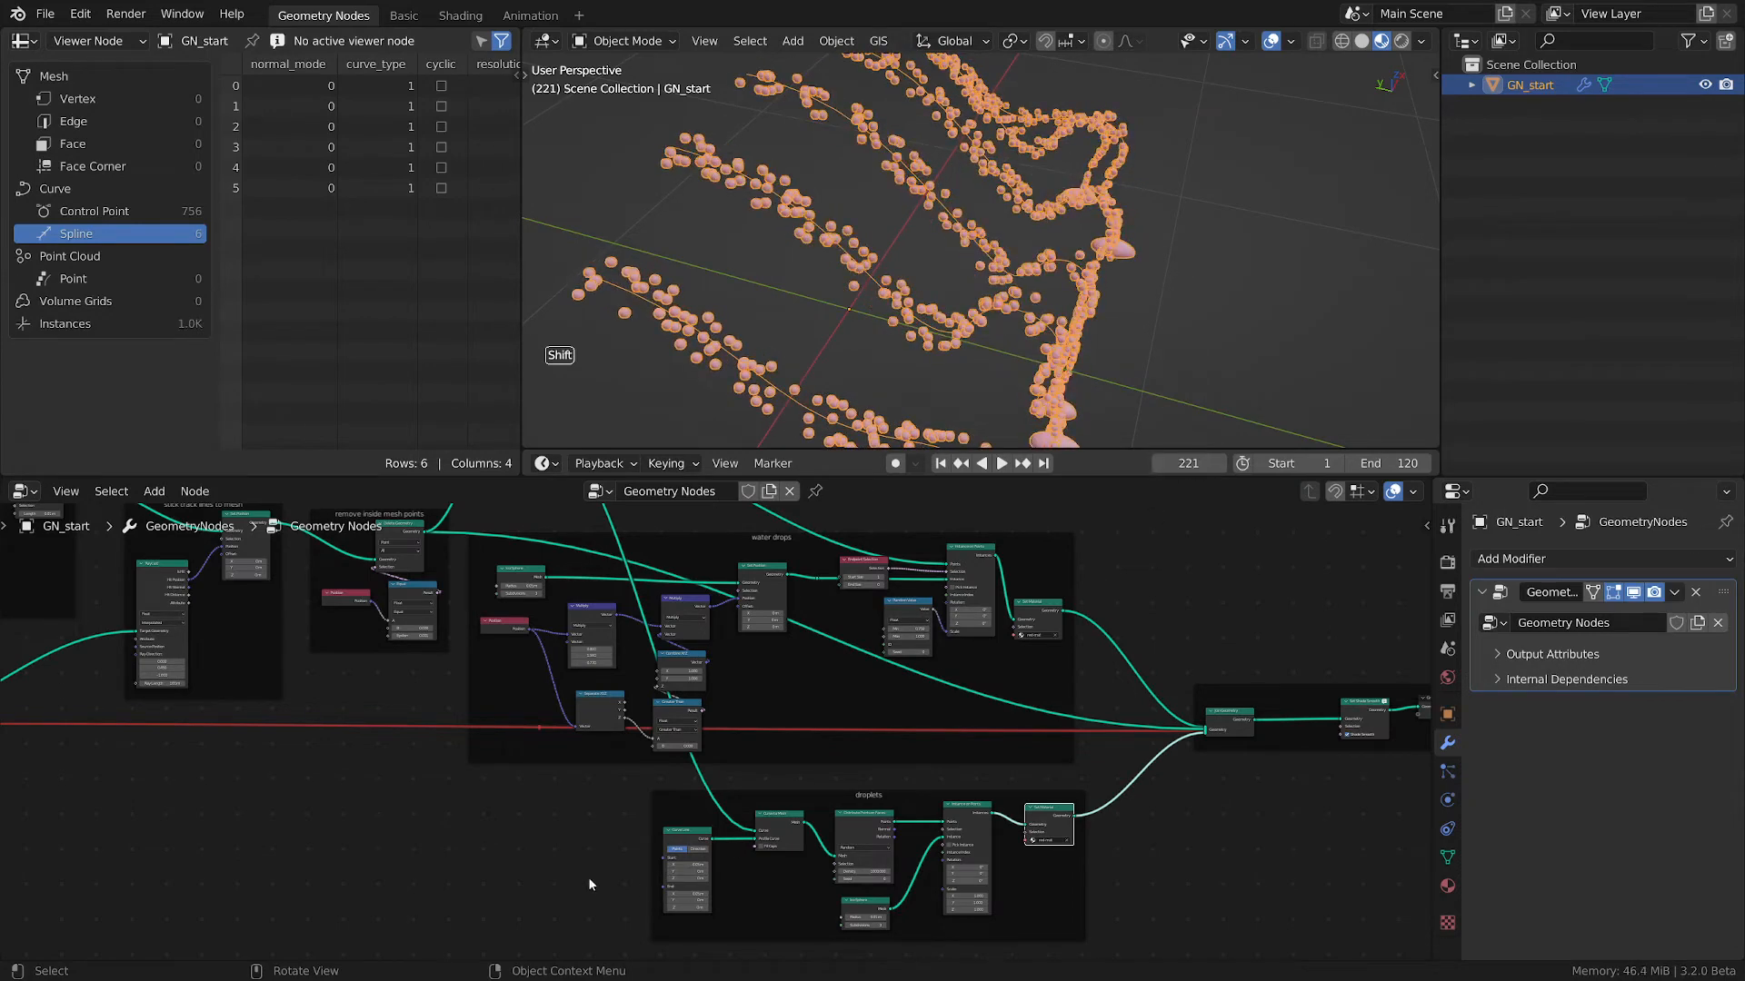
- Move the "remove inside mesh points" frame slightly closer to the "stick track lines to mesh" frame
{"action": "middle_click_drag", "start_coordinate": [545, 797], "coordinate": [674, 565]}
{"action": "scroll", "coordinate": [697, 821], "scroll_direction": "down", "scroll_amount": 1}
{"action": "scroll", "coordinate": [677, 565], "scroll_direction": "up", "scroll_amount": 2}
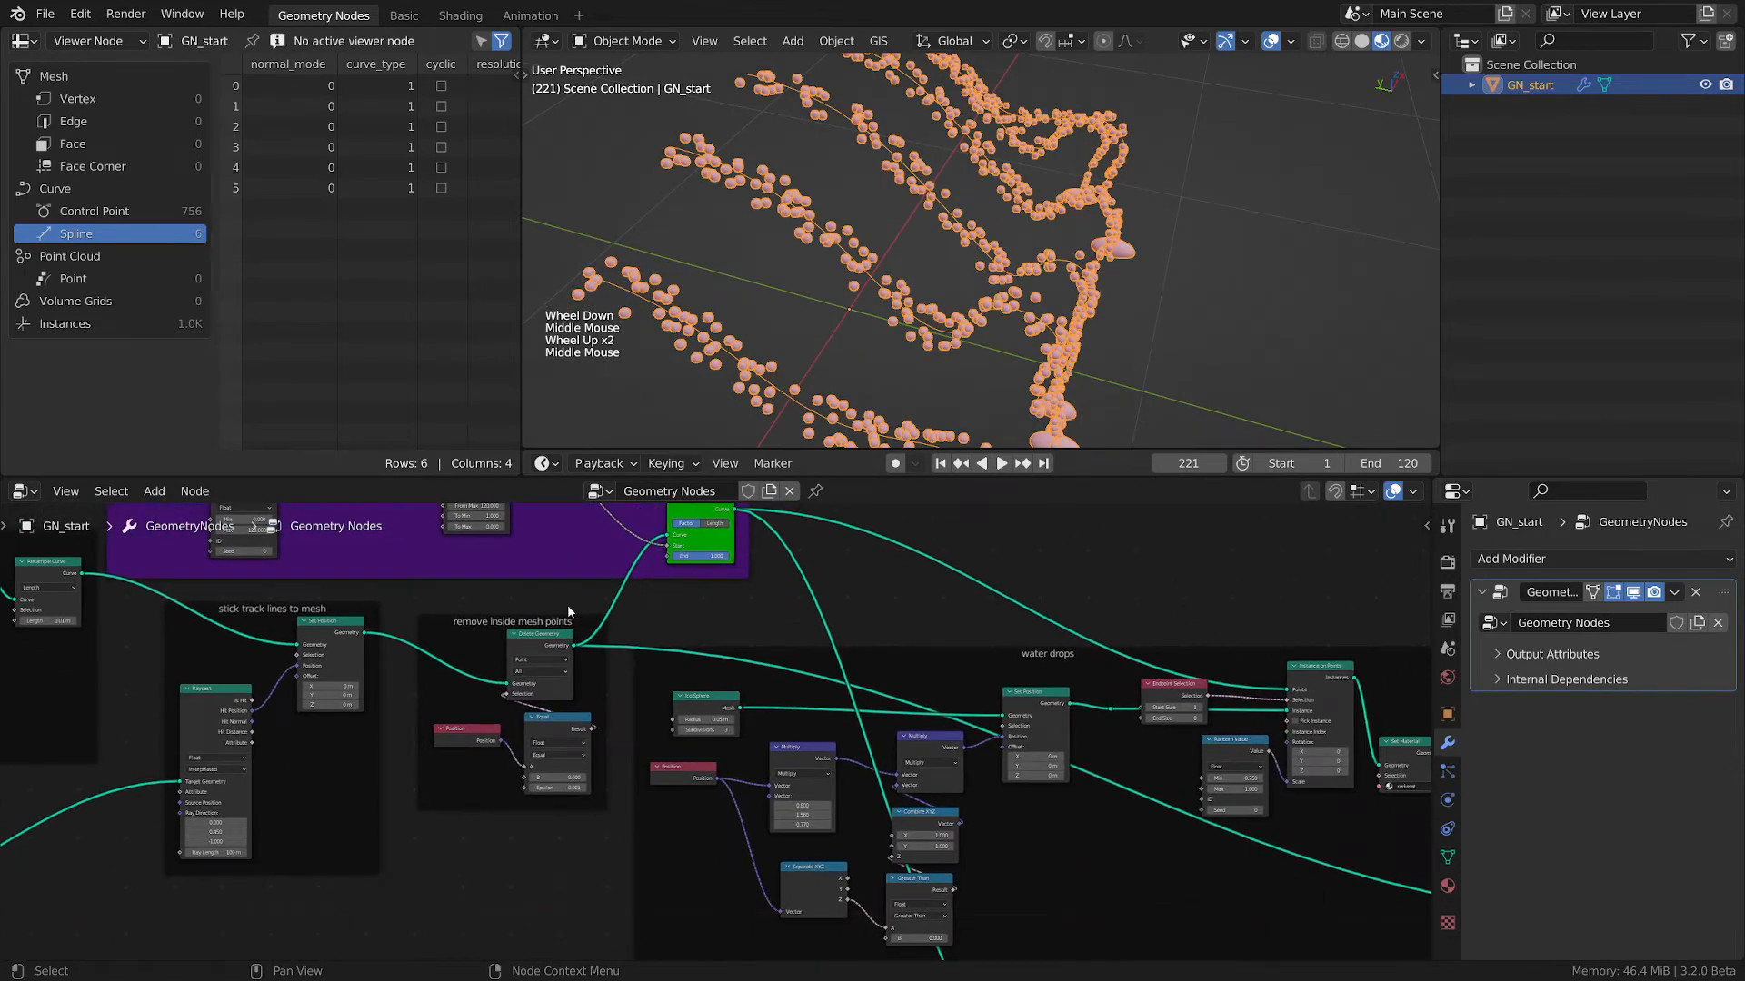
{"action": "left_click_drag", "start_coordinate": [501, 626], "coordinate": [476, 622]}
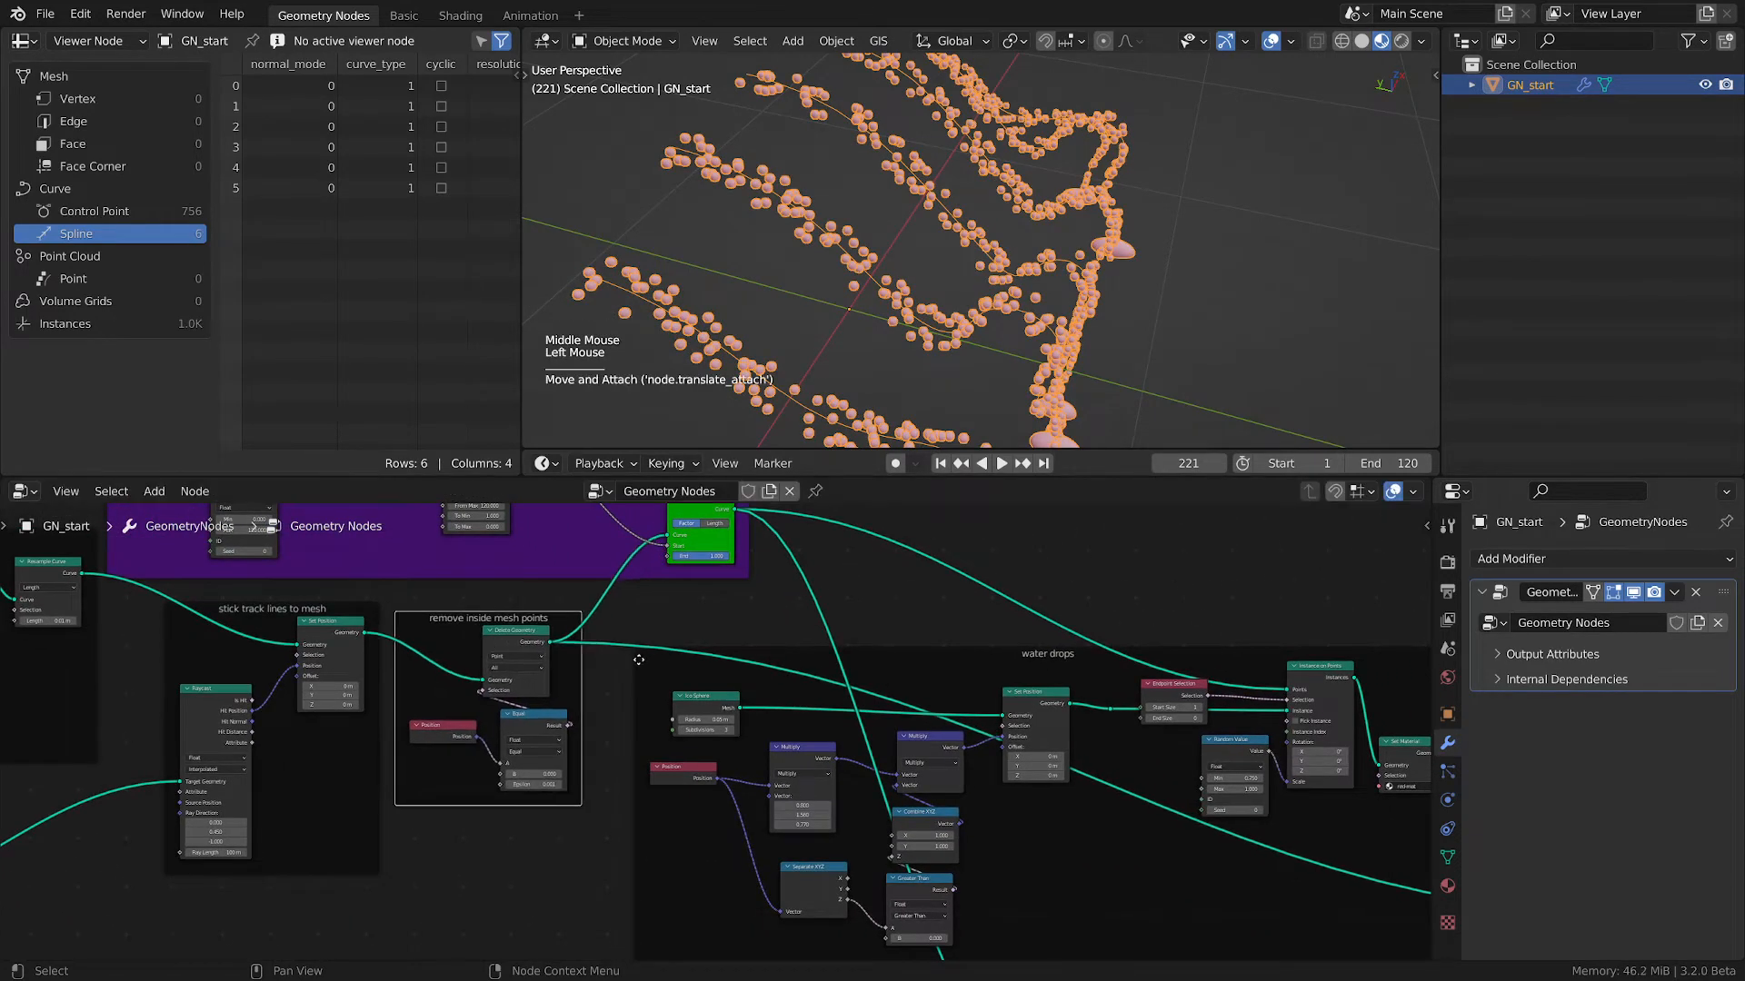
- Add a reroute on the link into the droplets' Curve to Mesh node, and connect Delete Geometry's output to that node's Curve input
{"action": "middle_click_drag", "start_coordinate": [674, 657], "coordinate": [579, 553]}
{"action": "scroll", "coordinate": [582, 556], "scroll_direction": "down", "scroll_amount": 2}
{"action": "right_click_drag", "start_coordinate": [842, 830], "coordinate": [815, 837], "text": "shift"}
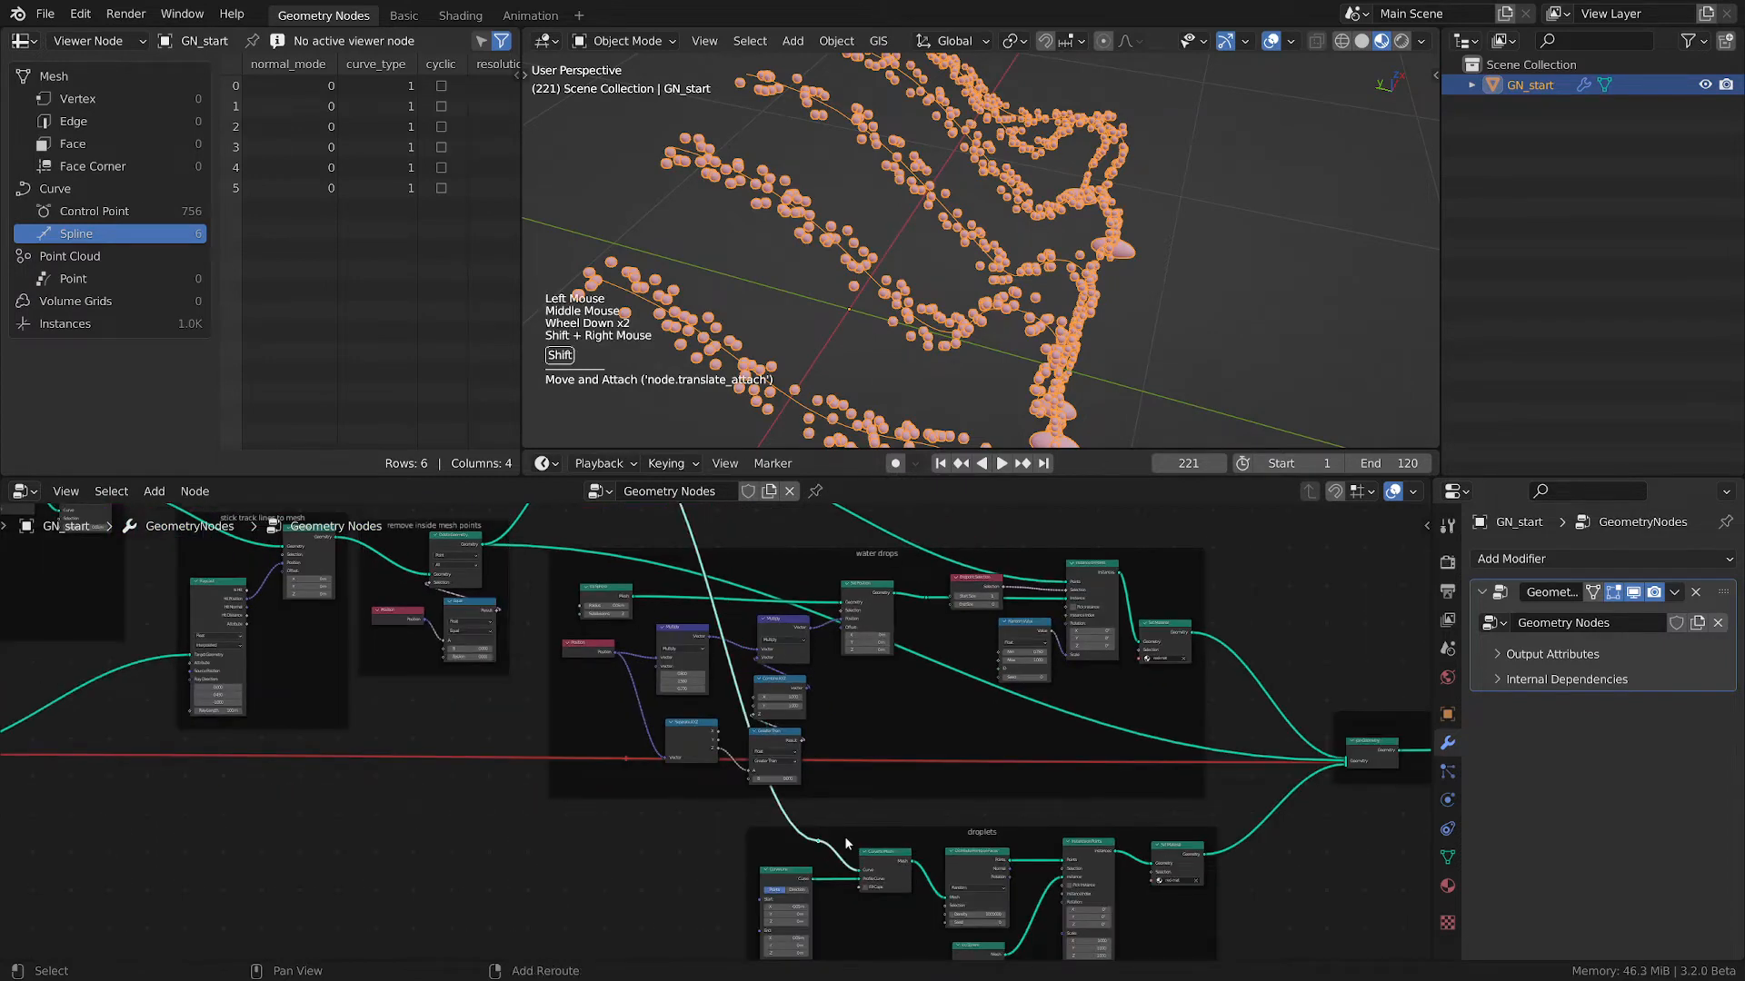
{"action": "key", "text": "g"}
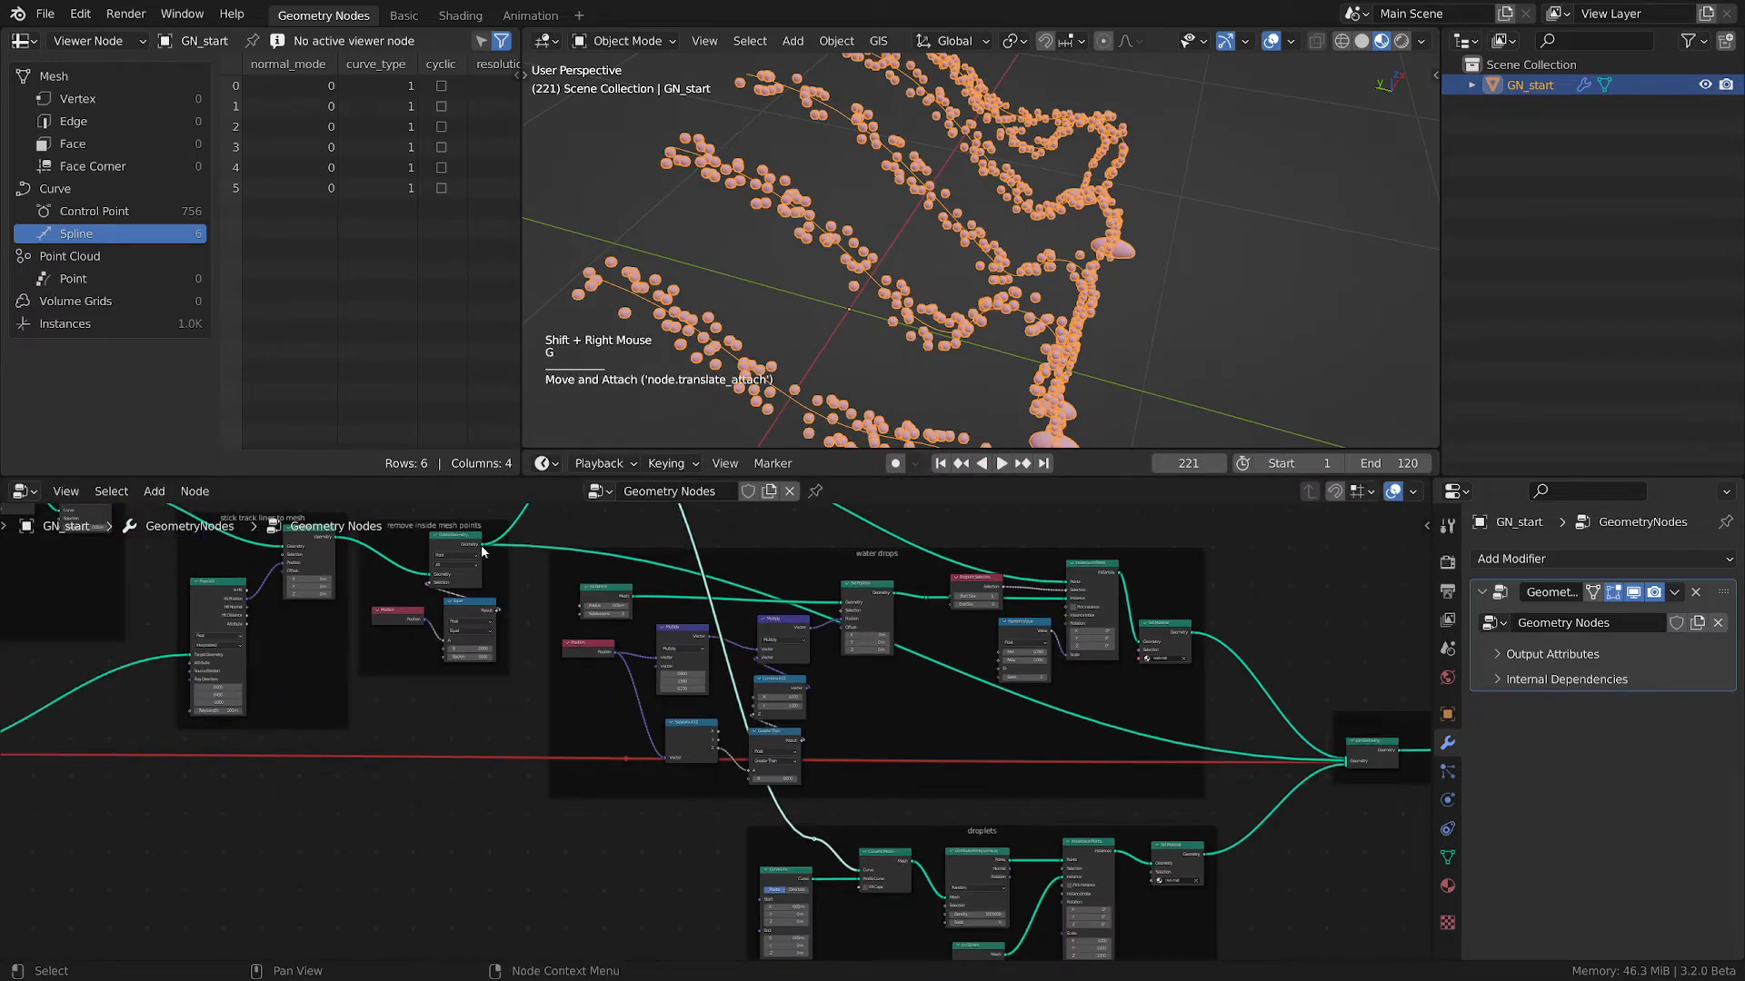
{"action": "left_click_drag", "start_coordinate": [482, 548], "coordinate": [861, 870]}
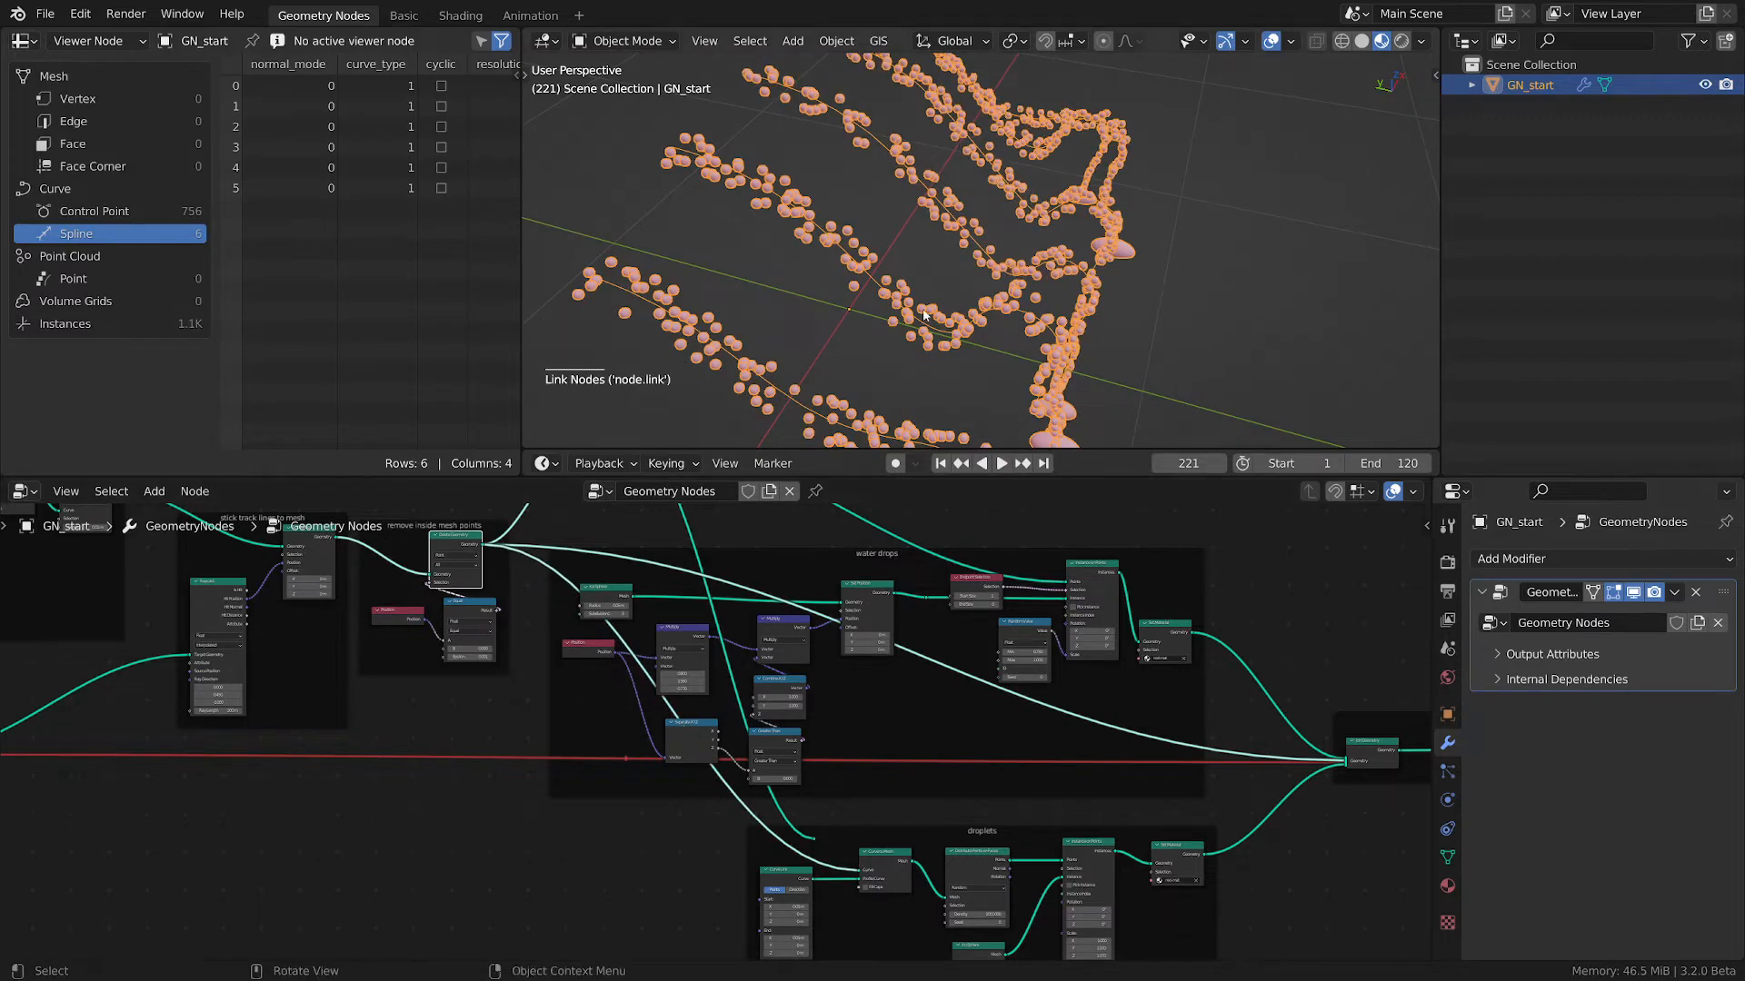
- Scrub the animation to frame 252 to check the droplets along the untrimmed curves, and save the file
{"action": "middle_click_drag", "start_coordinate": [1041, 326], "coordinate": [1010, 393]}
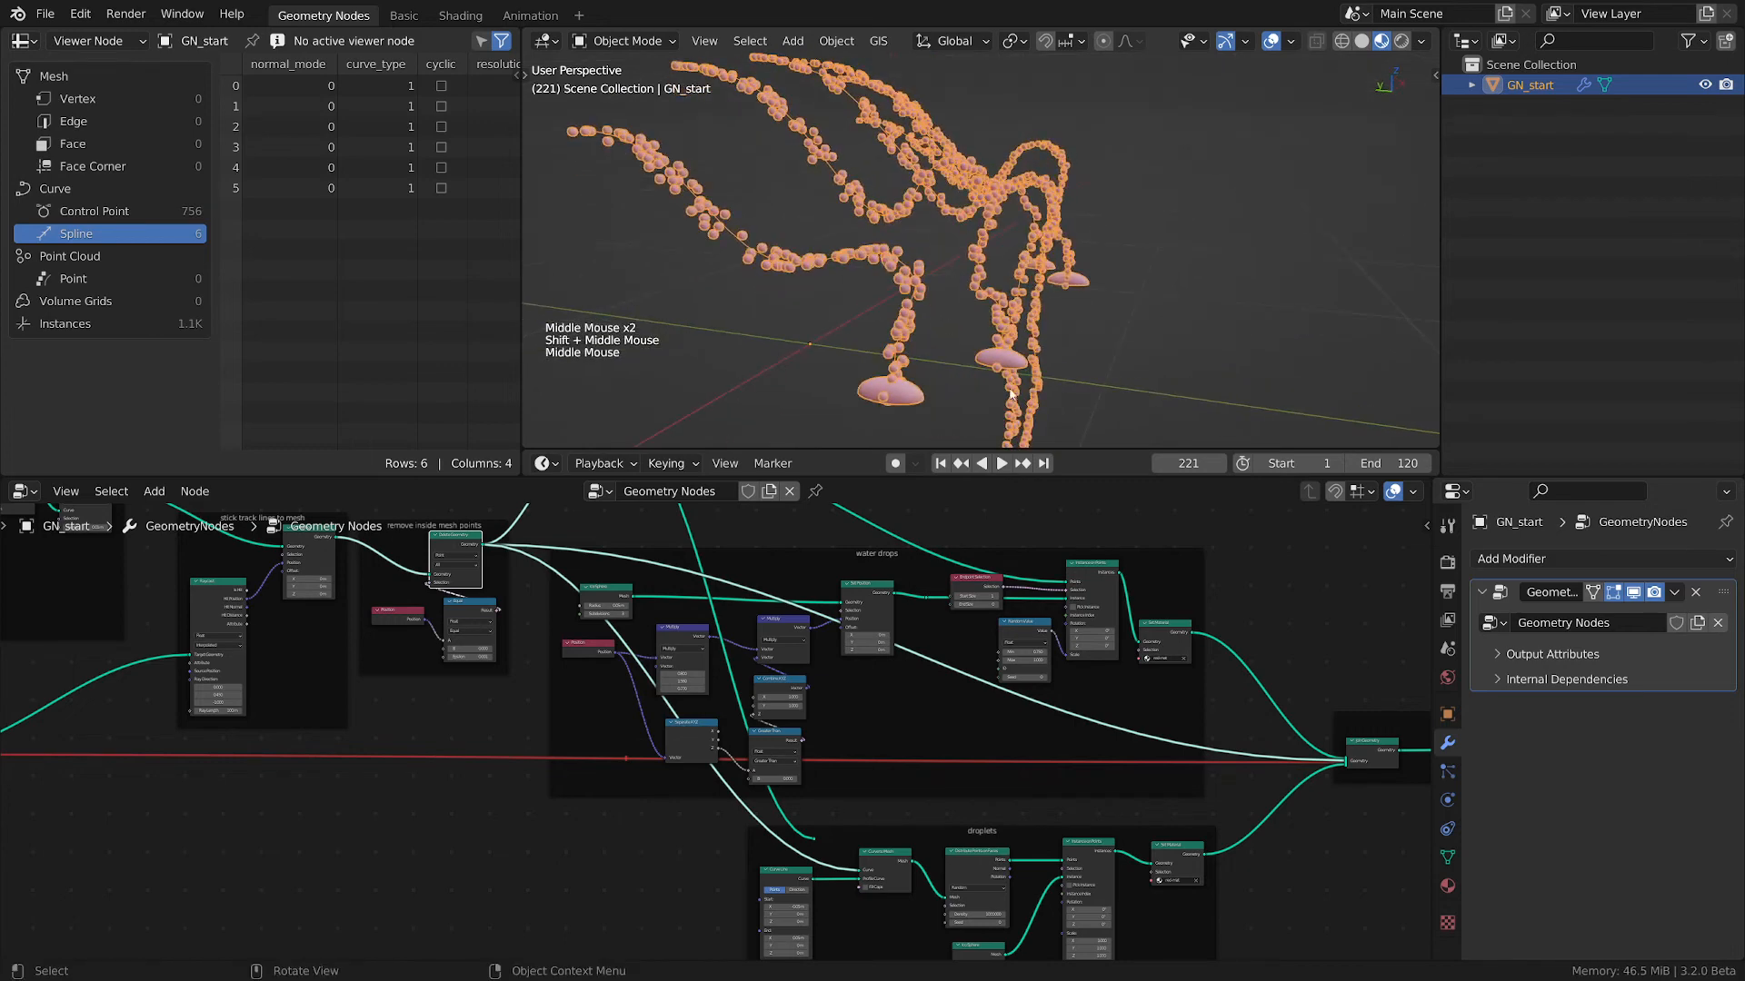
{"action": "scroll", "coordinate": [893, 848], "scroll_direction": "up", "scroll_amount": 2}
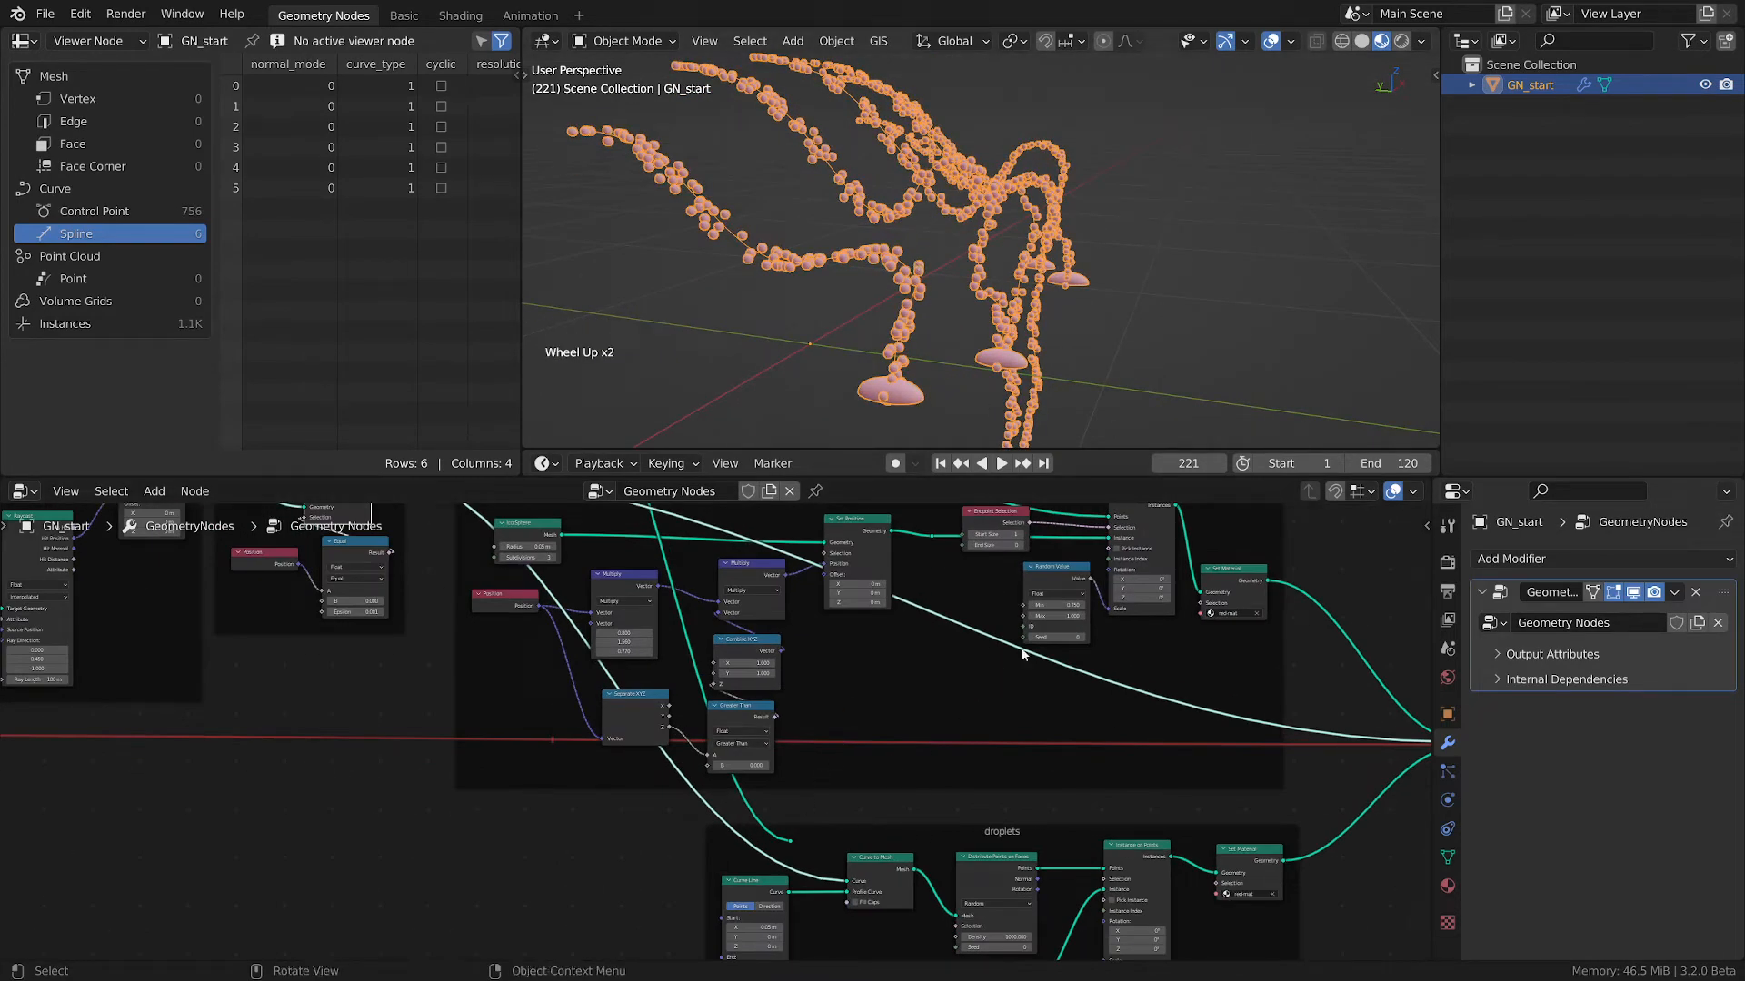
{"action": "scroll", "coordinate": [875, 830], "scroll_direction": "up", "scroll_amount": 1}
{"action": "middle_click_drag", "start_coordinate": [896, 226], "coordinate": [1082, 278]}
{"action": "mouse_move", "coordinate": [1189, 463]}
{"action": "left_mouse_down"}
{"action": "mouse_move", "coordinate": [1055, 463]}
{"action": "mouse_move", "coordinate": [1202, 463]}
{"action": "left_mouse_up"}
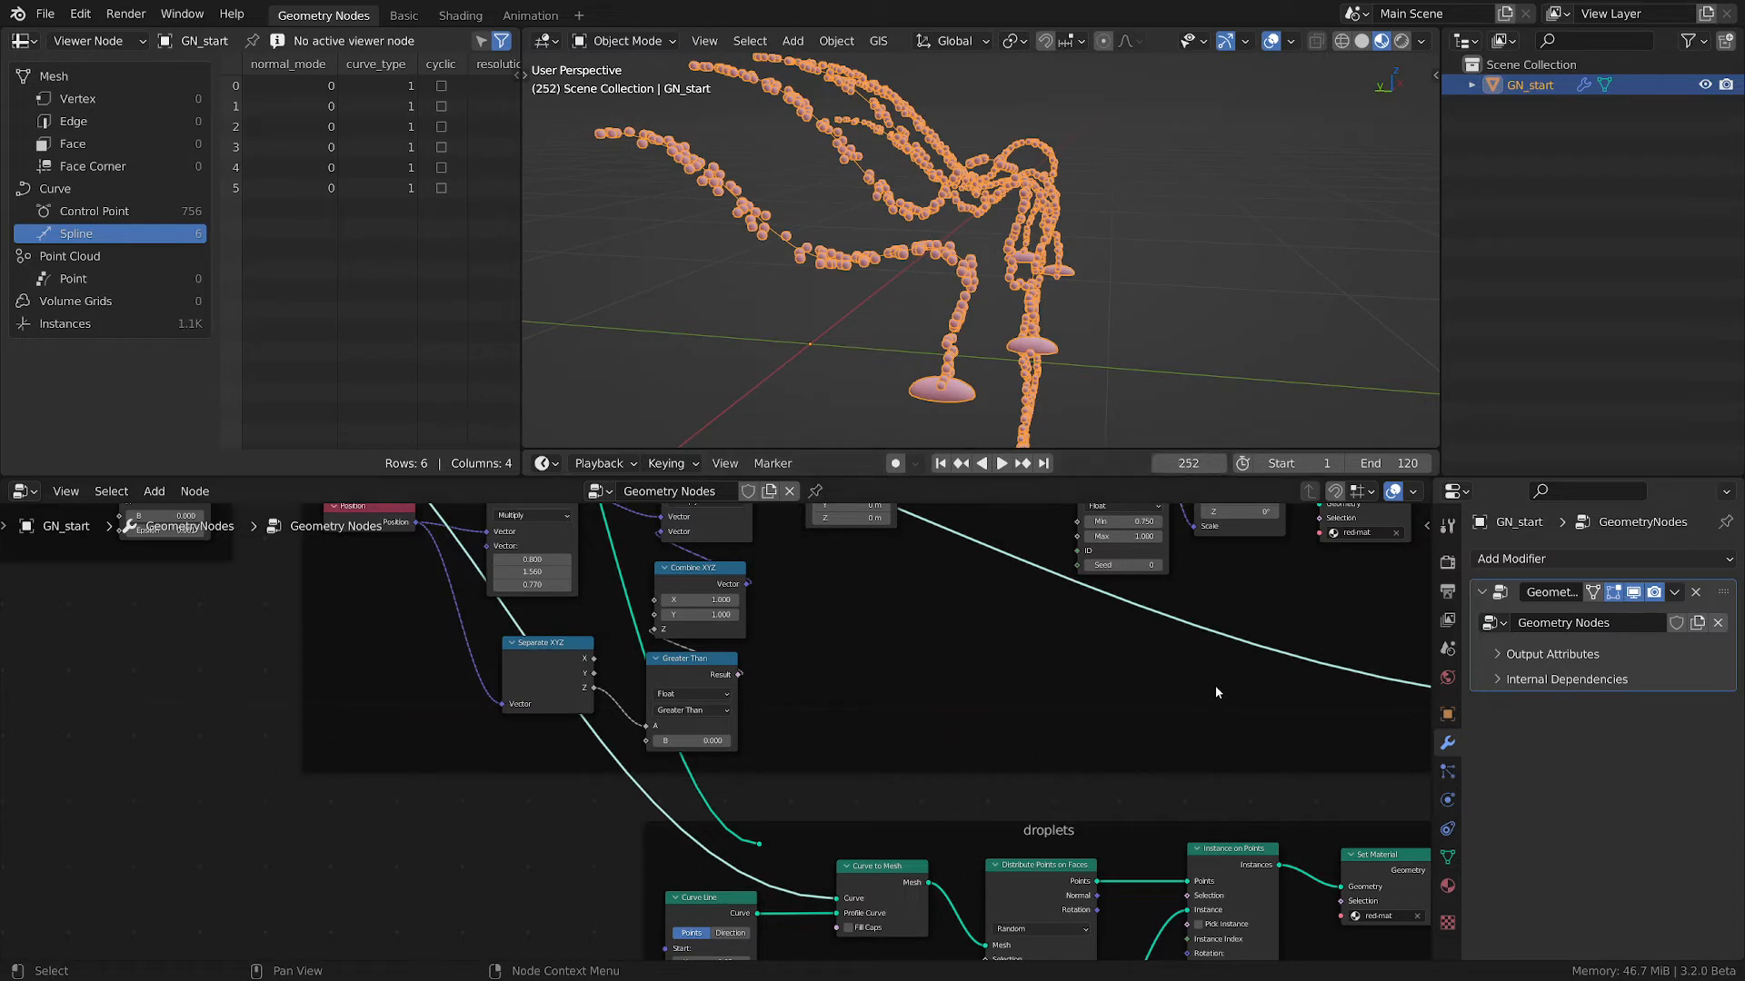
{"action": "left_click", "coordinate": [1016, 796]}
{"action": "key", "text": "ctrl+s"}
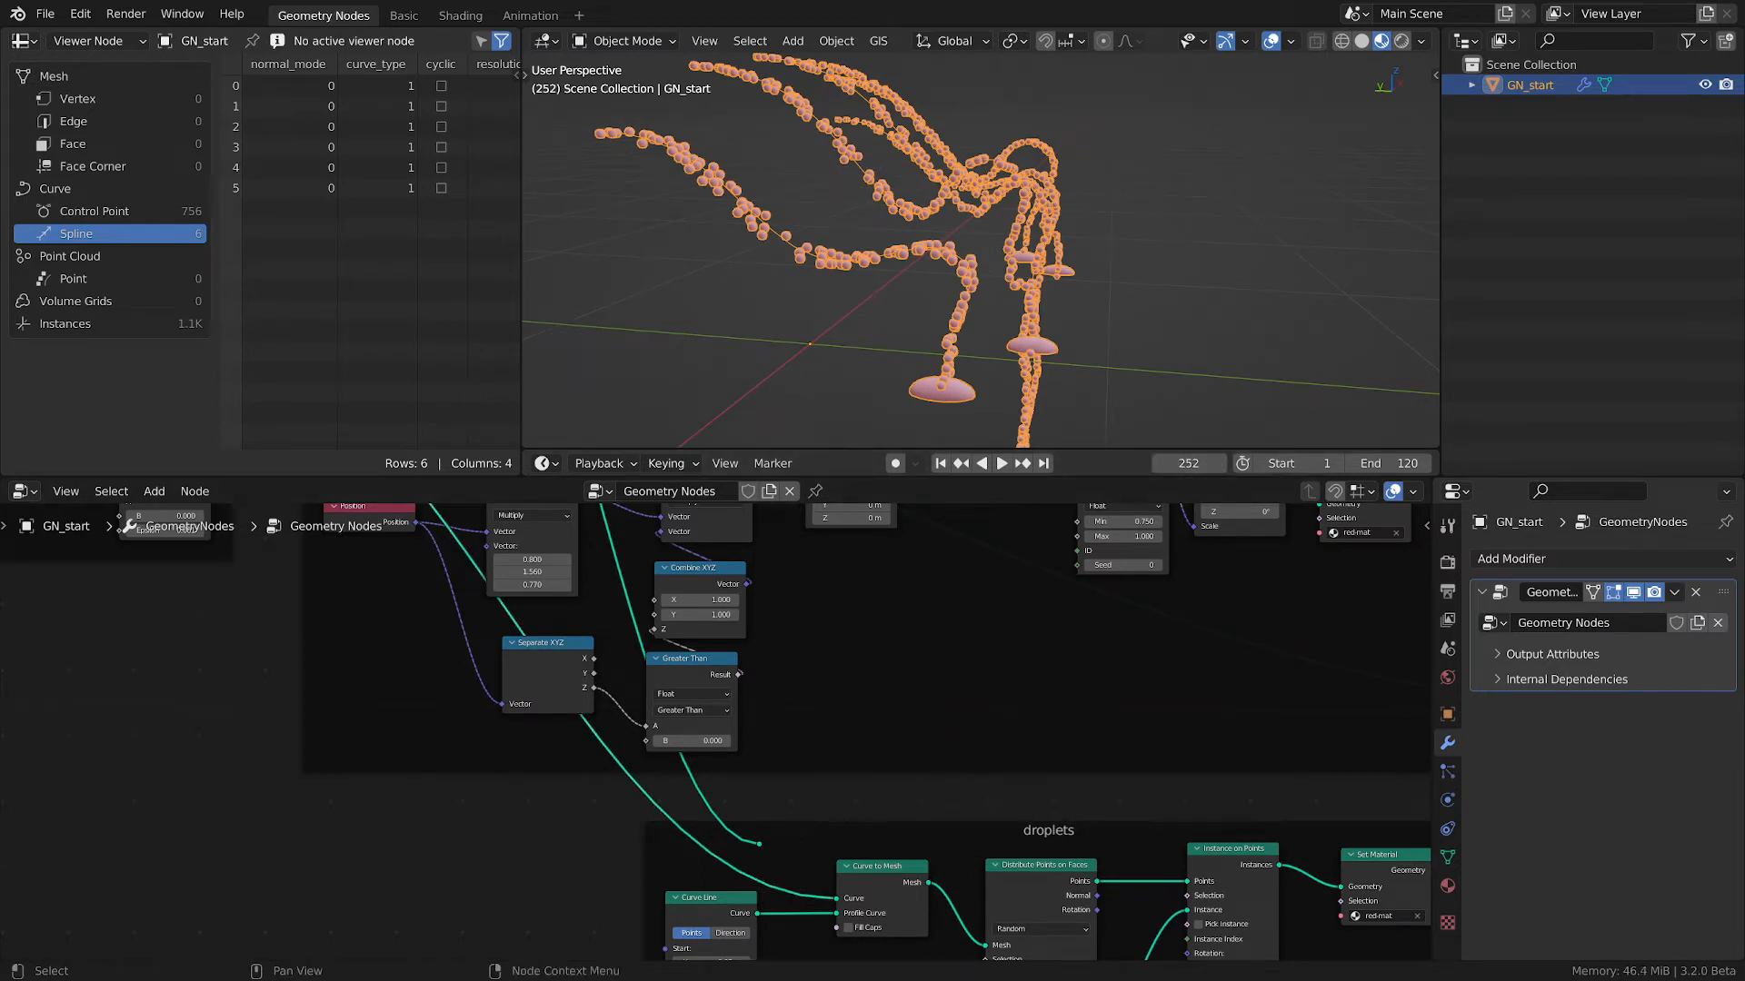
- Move the droplets' Curve Line and Curve to Mesh nodes aside to leave a gap before Distribute Points on Faces
{"action": "scroll", "coordinate": [791, 713], "scroll_direction": "up", "scroll_amount": 1}
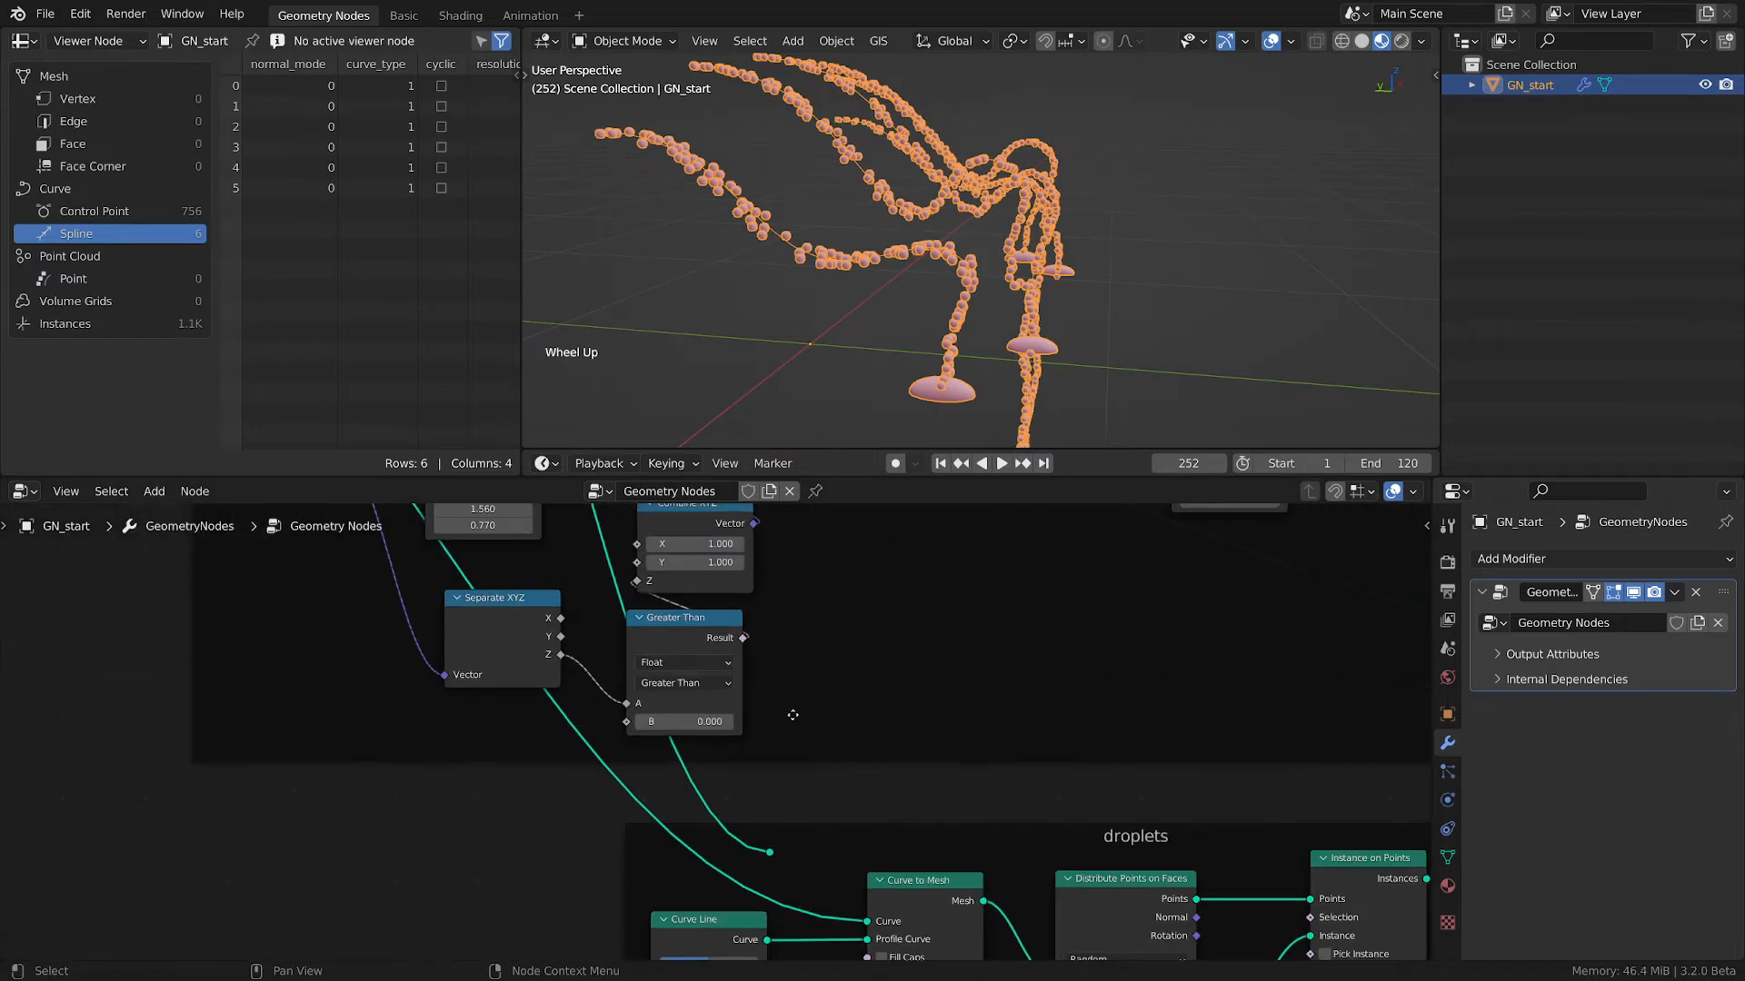
{"action": "middle_click_drag", "start_coordinate": [791, 714], "coordinate": [550, 652]}
{"action": "scroll", "coordinate": [854, 747], "scroll_direction": "up", "scroll_amount": 1}
{"action": "scroll", "coordinate": [882, 763], "scroll_direction": "down", "scroll_amount": 2}
{"action": "scroll", "coordinate": [882, 764], "scroll_direction": "down", "scroll_amount": 1}
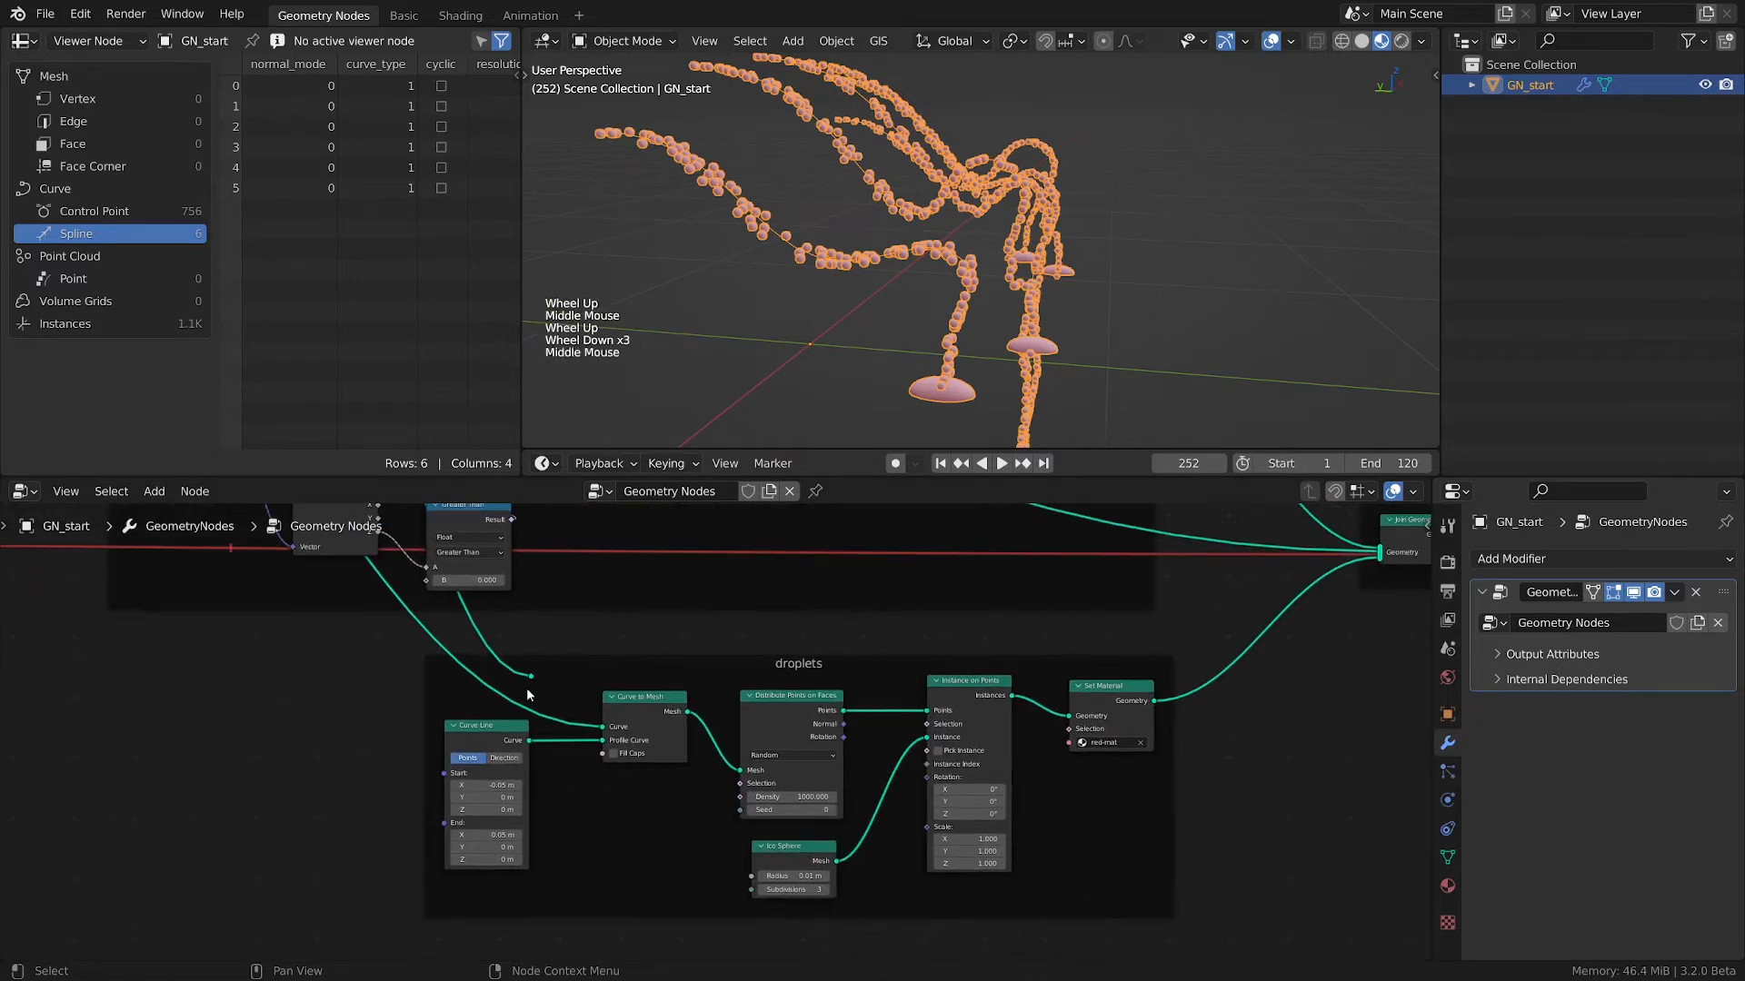
{"action": "left_click", "coordinate": [532, 677]}
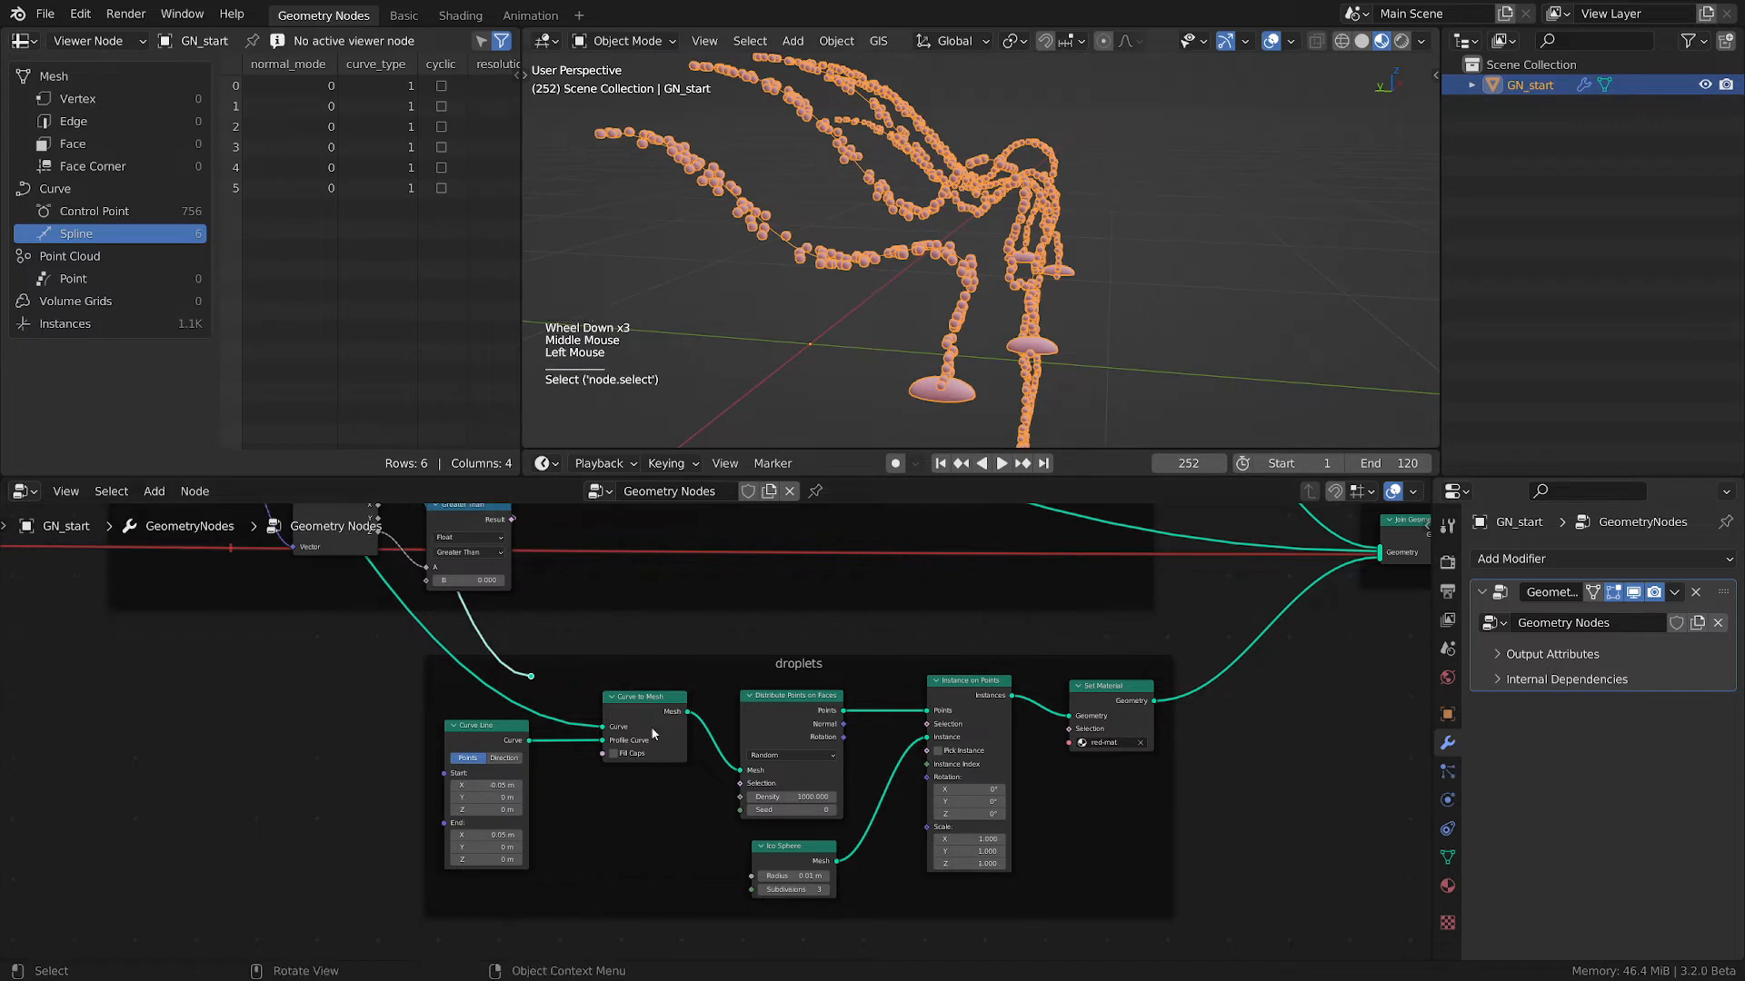
{"action": "left_click_drag", "start_coordinate": [492, 733], "coordinate": [393, 759]}
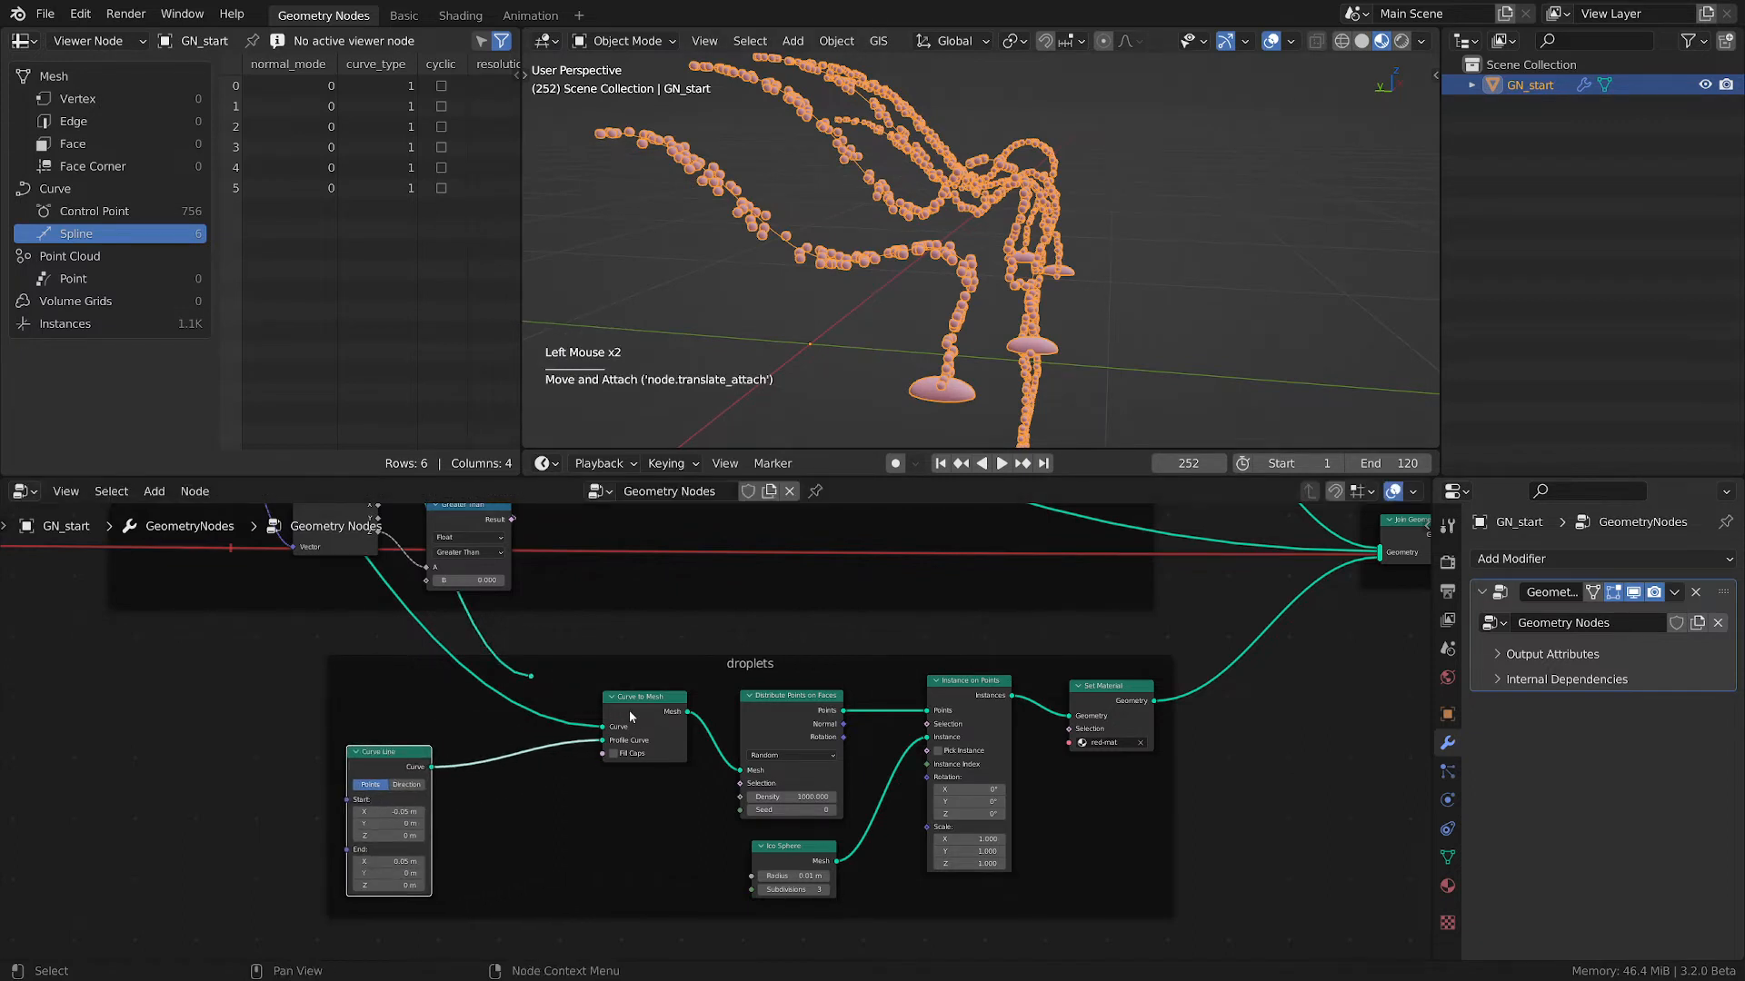
{"action": "left_click_drag", "start_coordinate": [635, 711], "coordinate": [636, 777]}
{"action": "left_click_drag", "start_coordinate": [413, 764], "coordinate": [449, 810]}
{"action": "scroll", "coordinate": [602, 792], "scroll_direction": "up", "scroll_amount": 2}
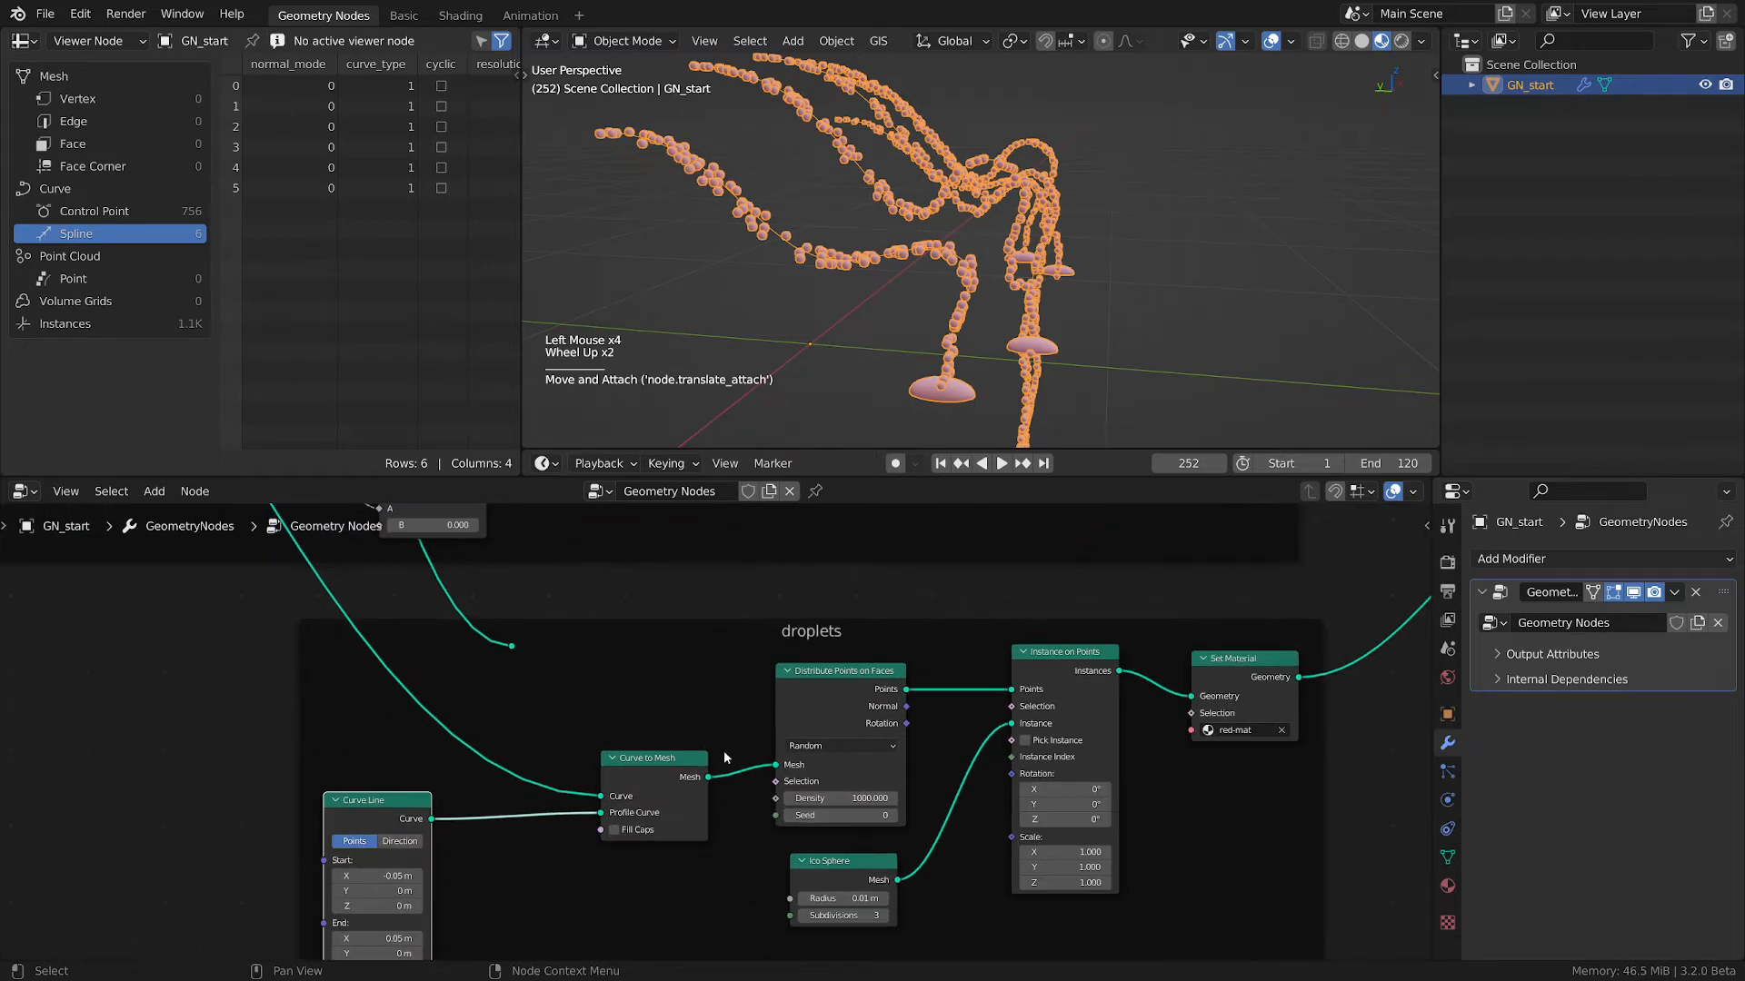
{"action": "left_click_drag", "start_coordinate": [639, 779], "coordinate": [516, 784]}
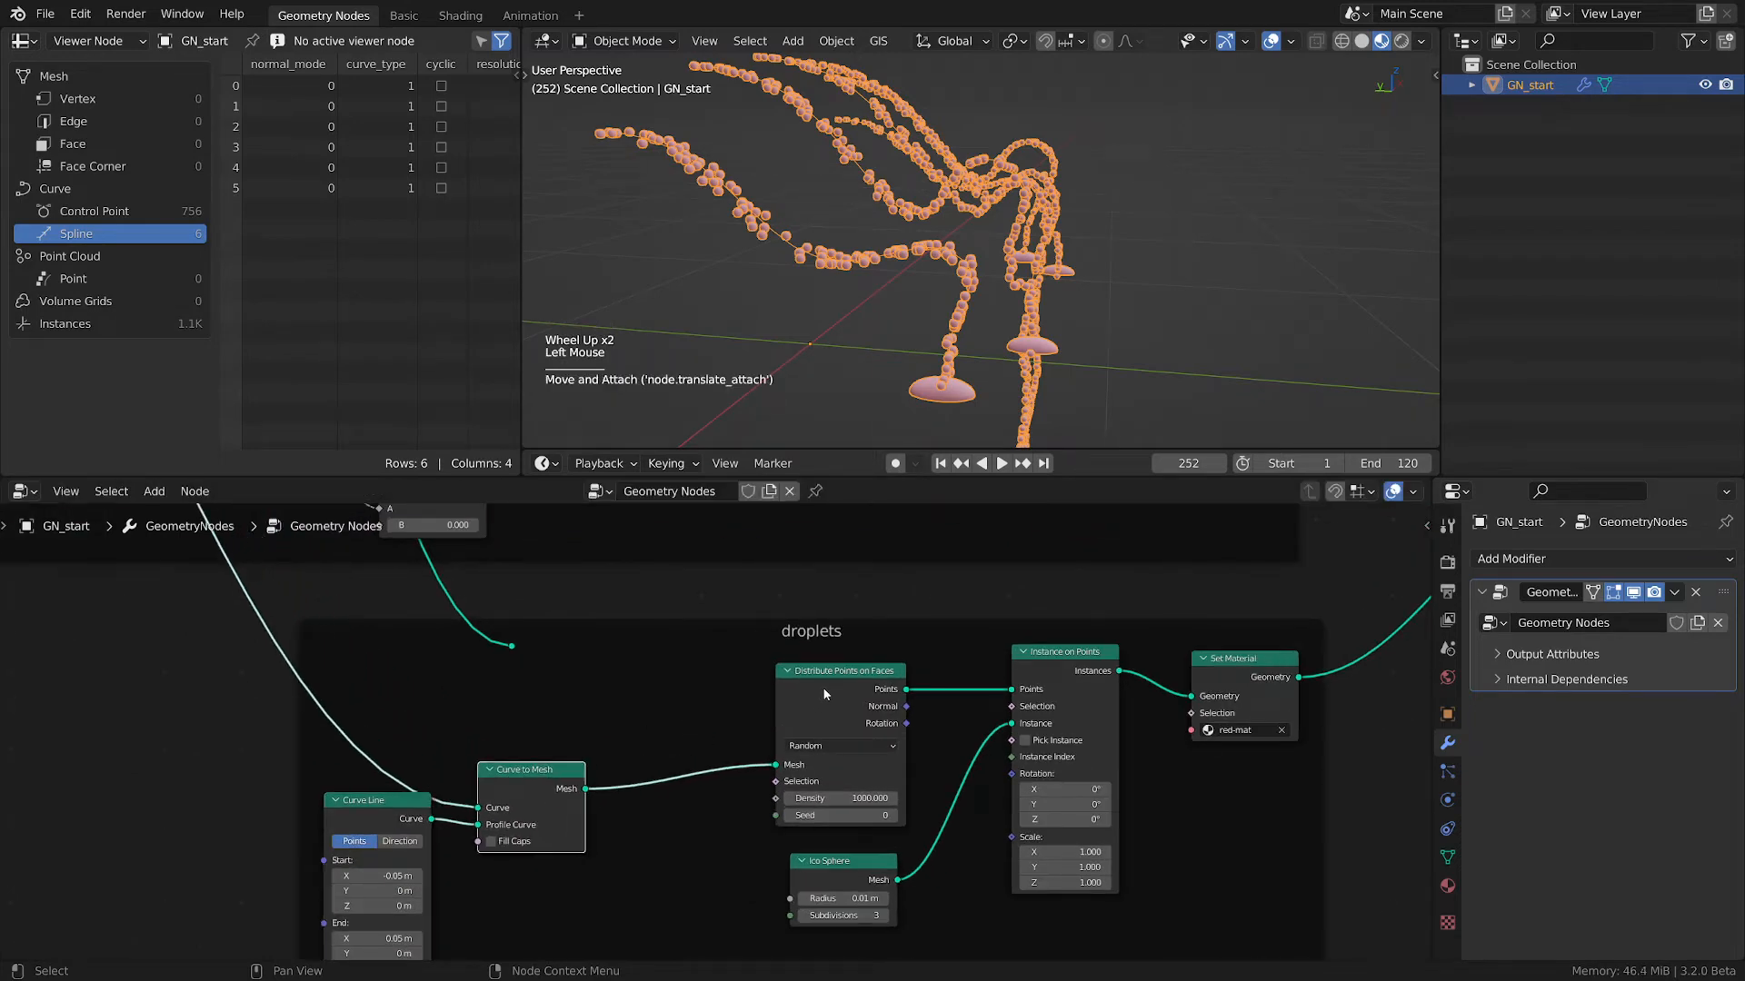
- Insert a Delete Geometry node between Distribute Points on Faces and Instance on Points, moving the distribute node closer to Curve to Mesh
{"action": "left_click_drag", "start_coordinate": [820, 685], "coordinate": [674, 711]}
{"action": "scroll", "coordinate": [715, 721], "scroll_direction": "up", "scroll_amount": 2}
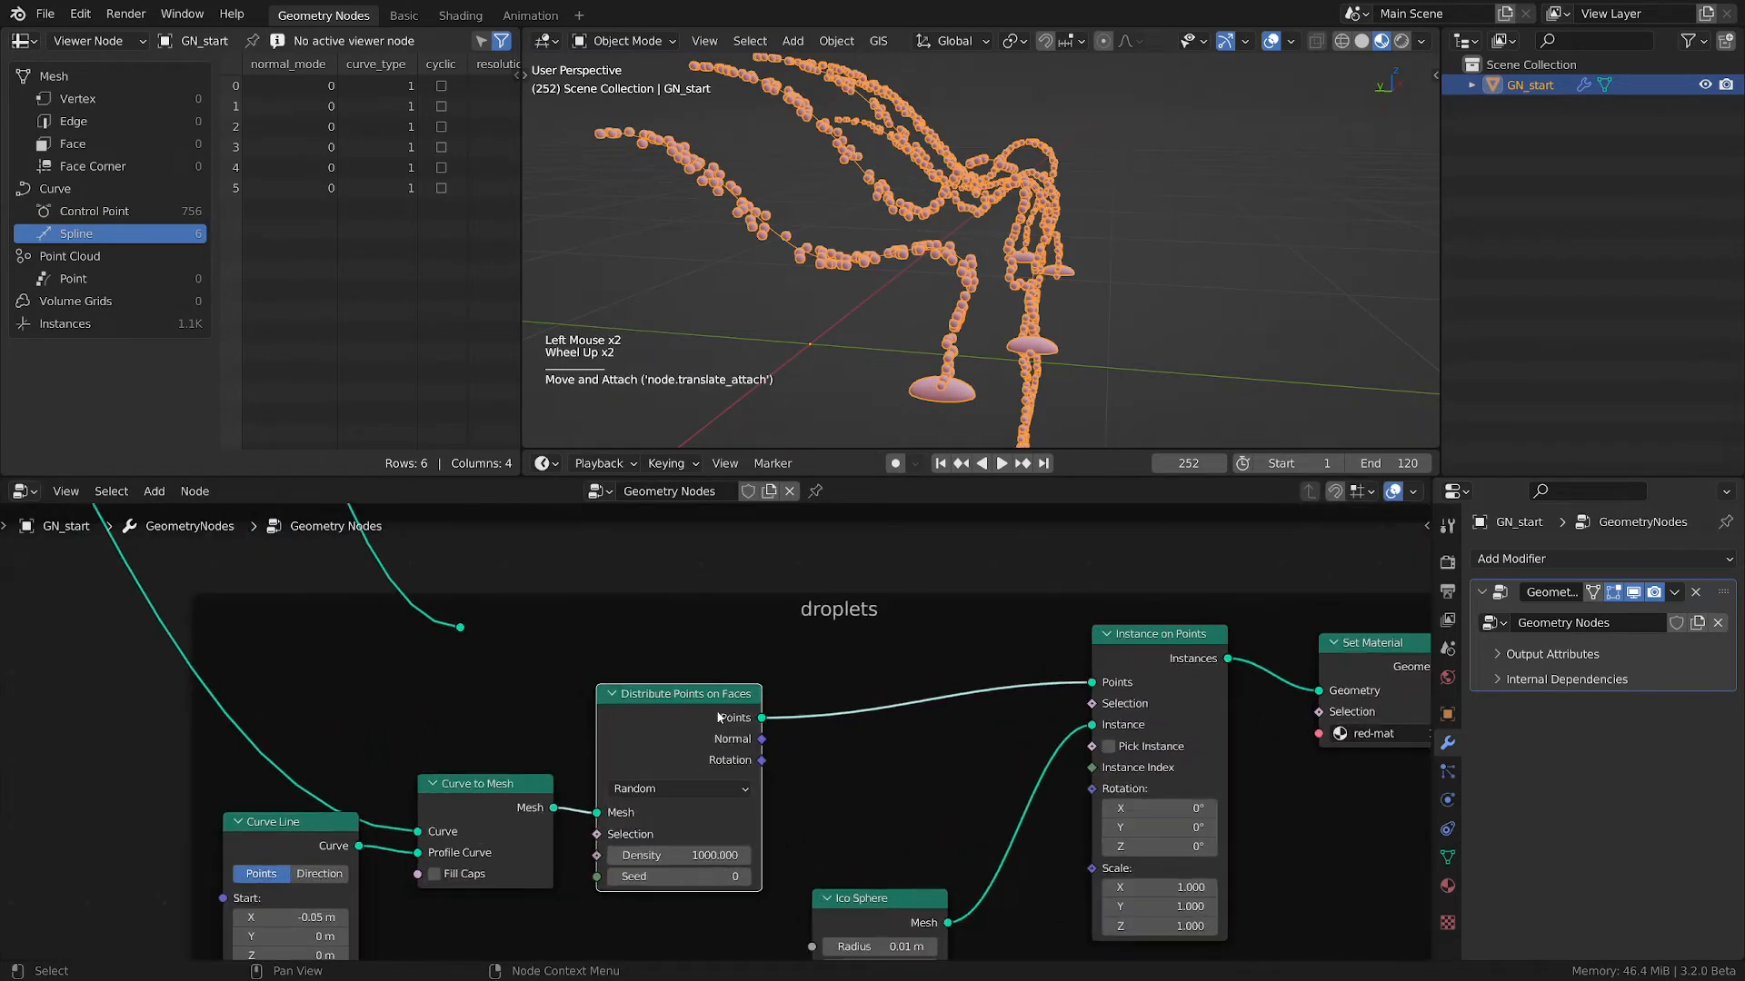
{"action": "key", "text": "shift+a"}
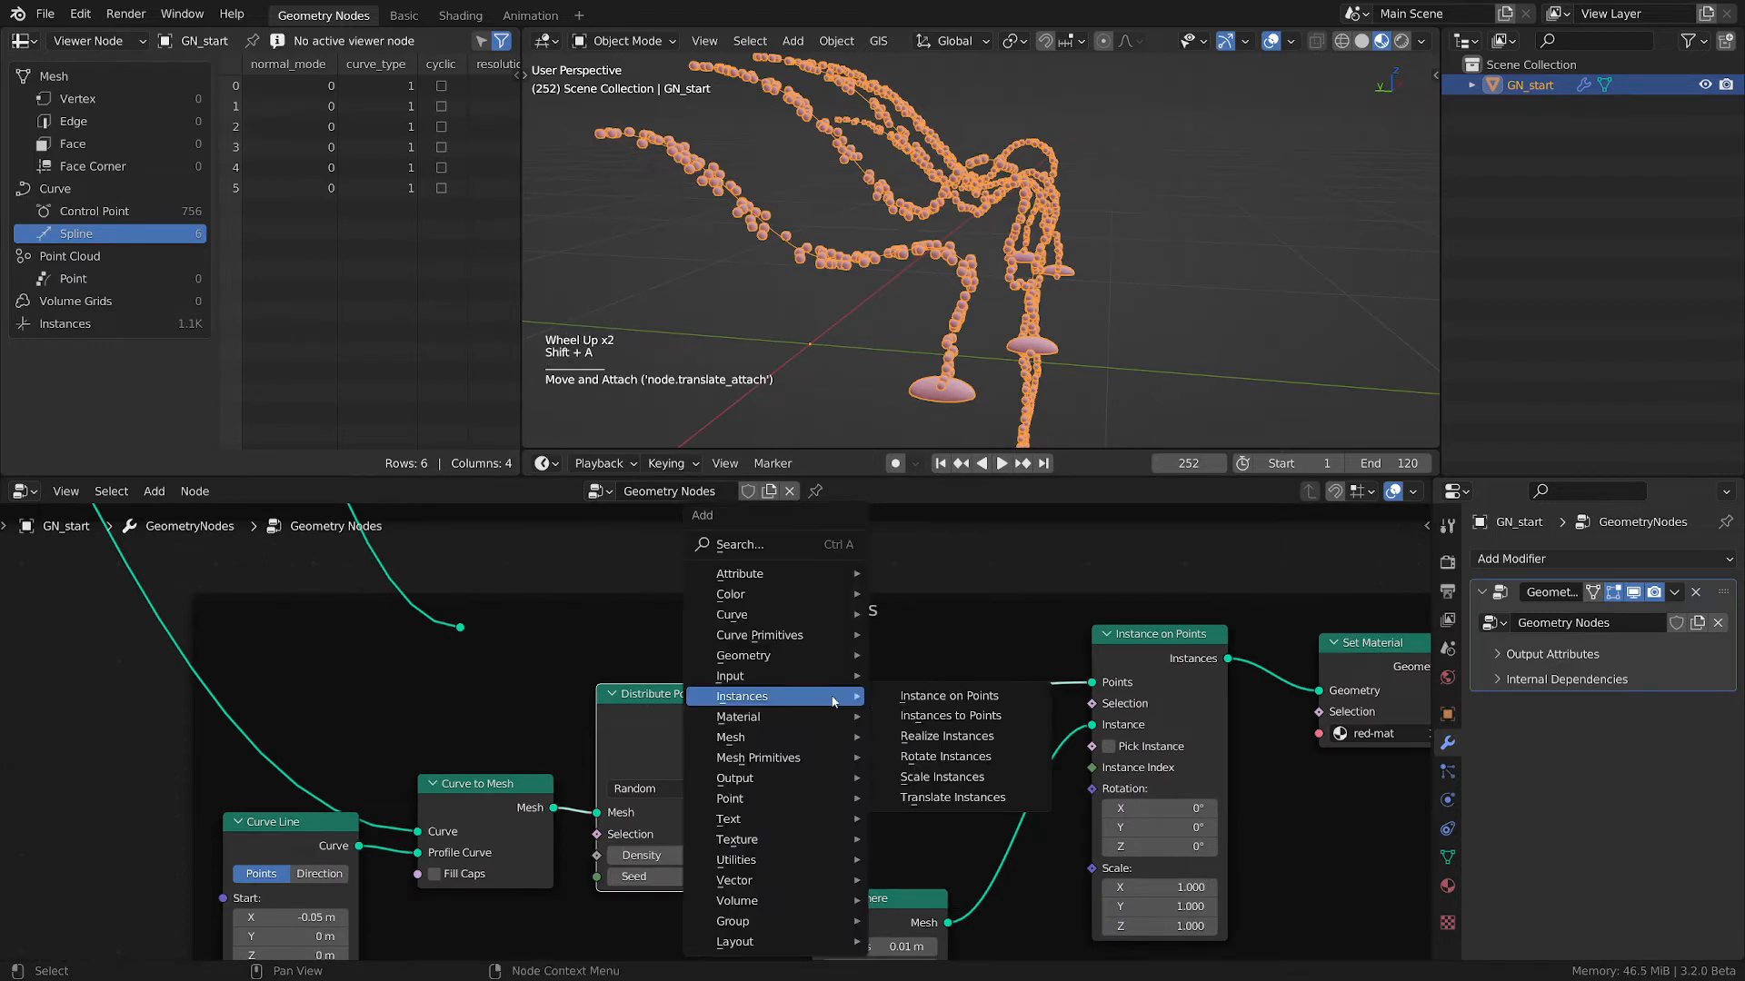
{"action": "mouse_move", "coordinate": [785, 666]}
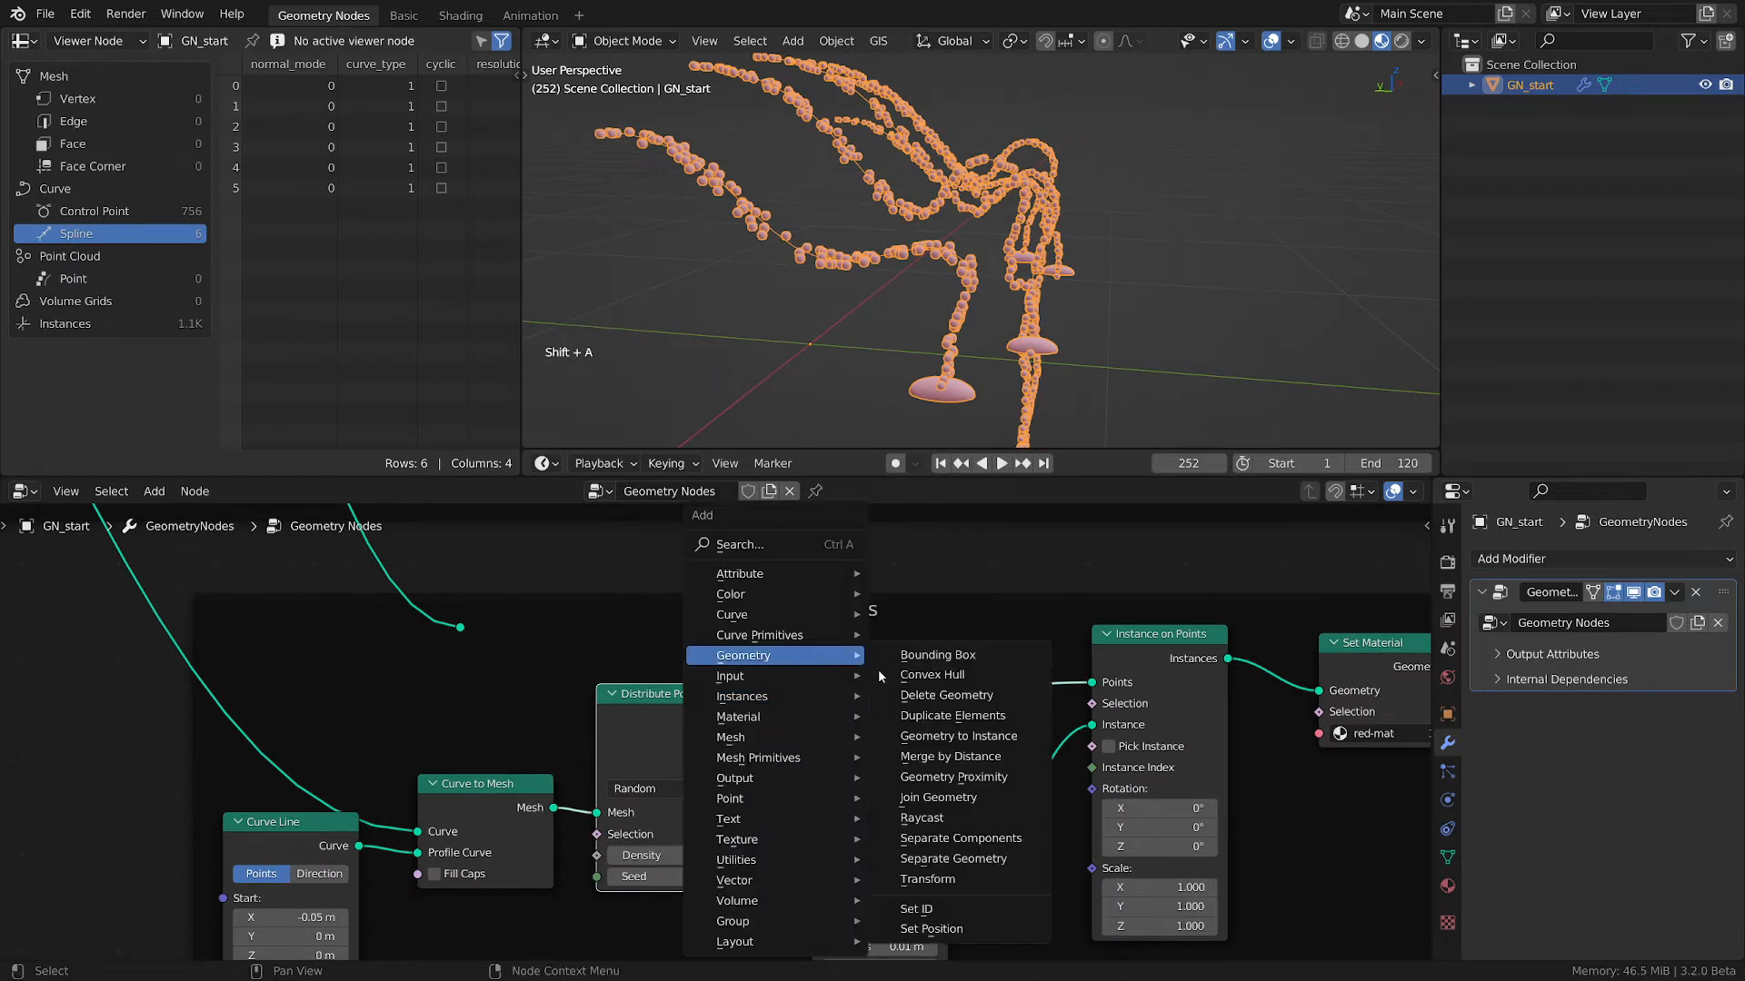
{"action": "left_click", "coordinate": [954, 702]}
{"action": "left_click", "coordinate": [953, 699]}
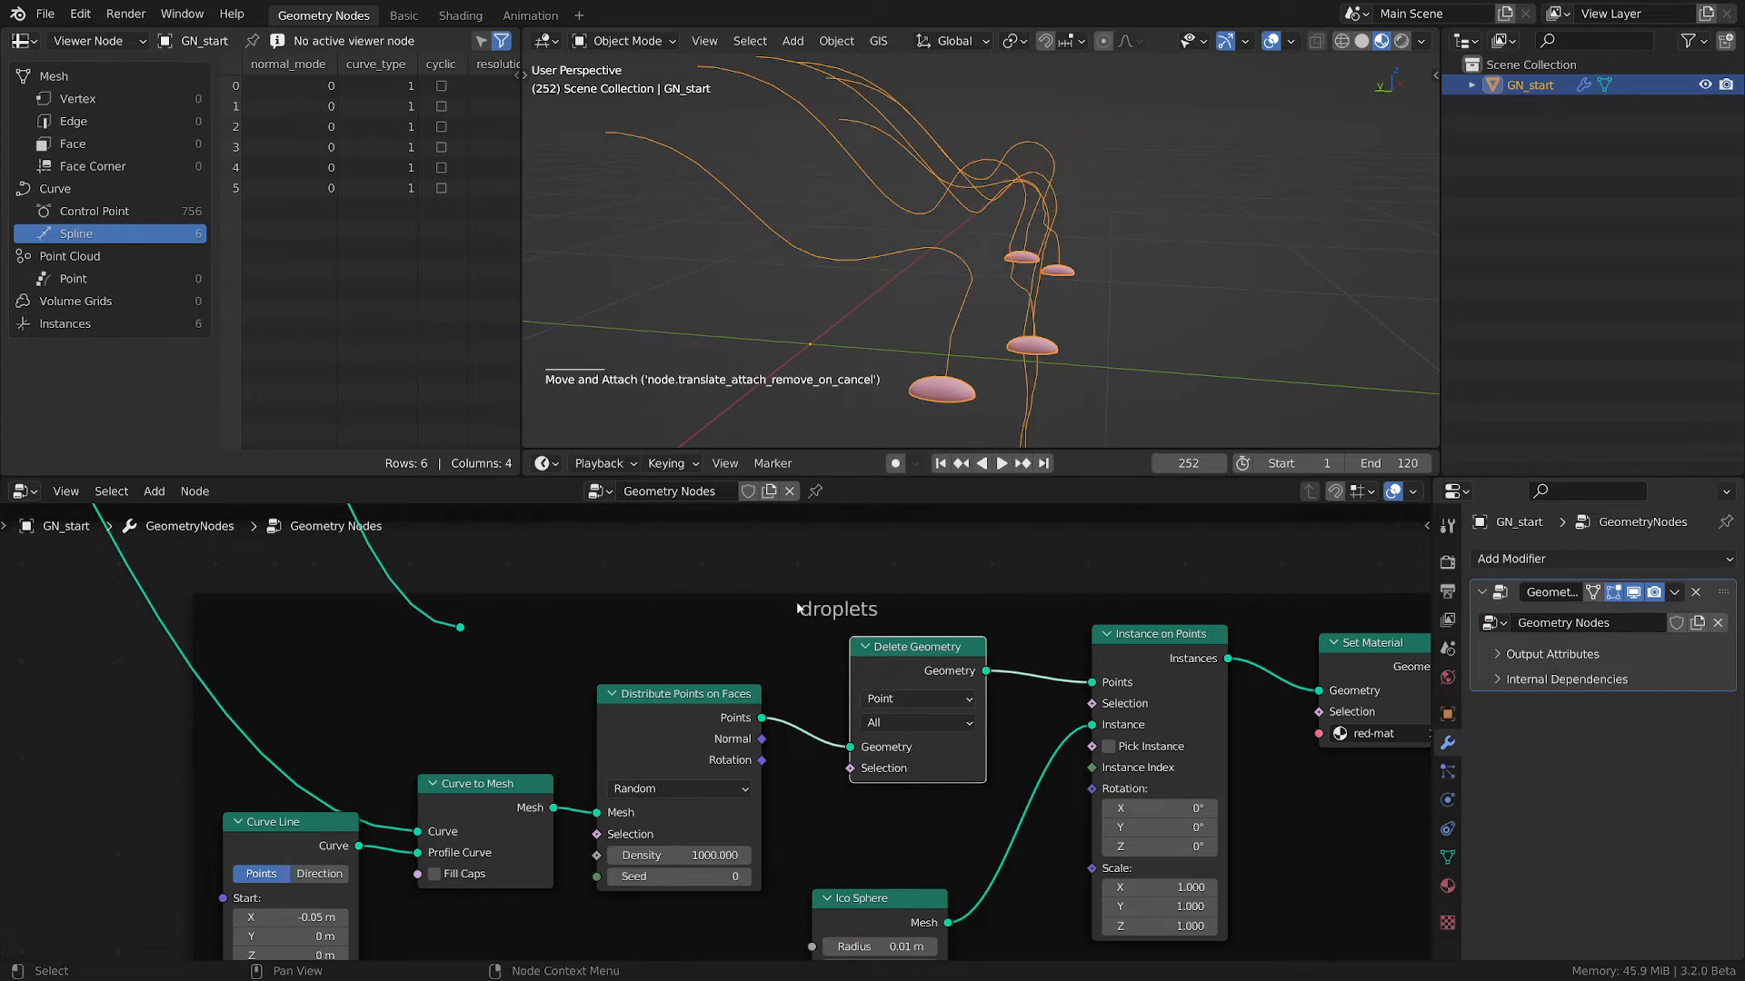
- Move the Distribute Points on Faces node down and shift the loose reroute point farther into the droplets frame
{"action": "left_click_drag", "start_coordinate": [690, 707], "coordinate": [696, 743]}
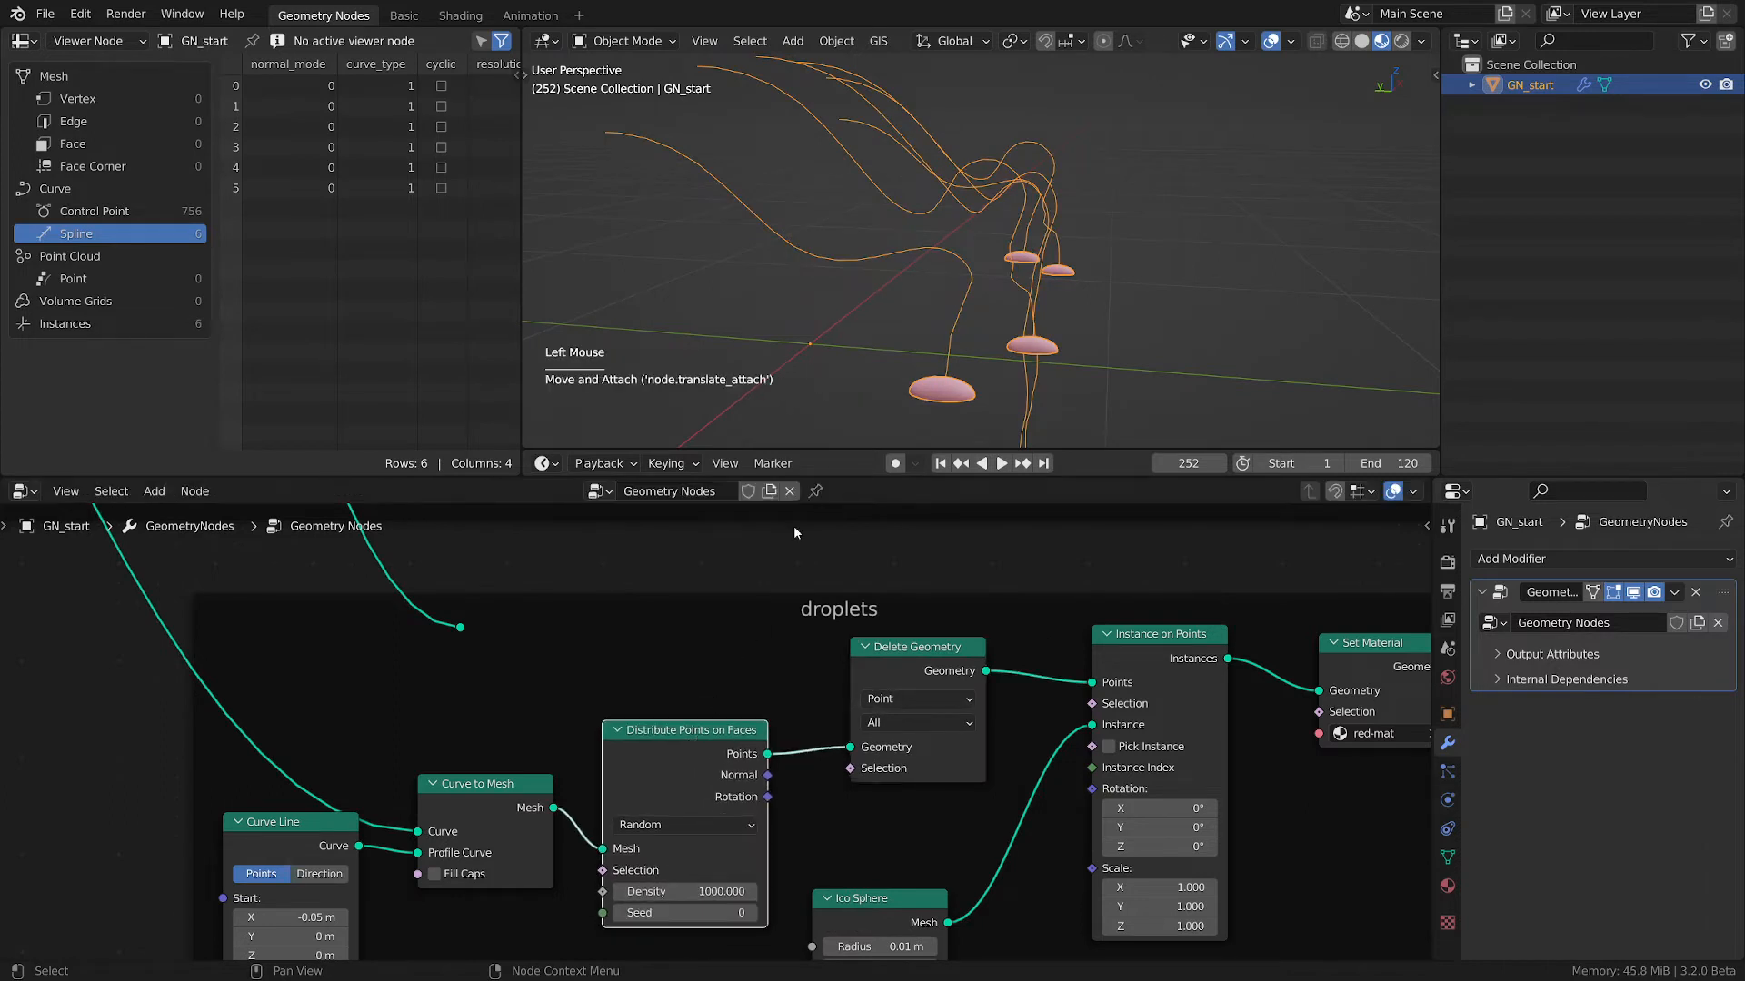
{"action": "middle_click_drag", "start_coordinate": [743, 777], "coordinate": [836, 726]}
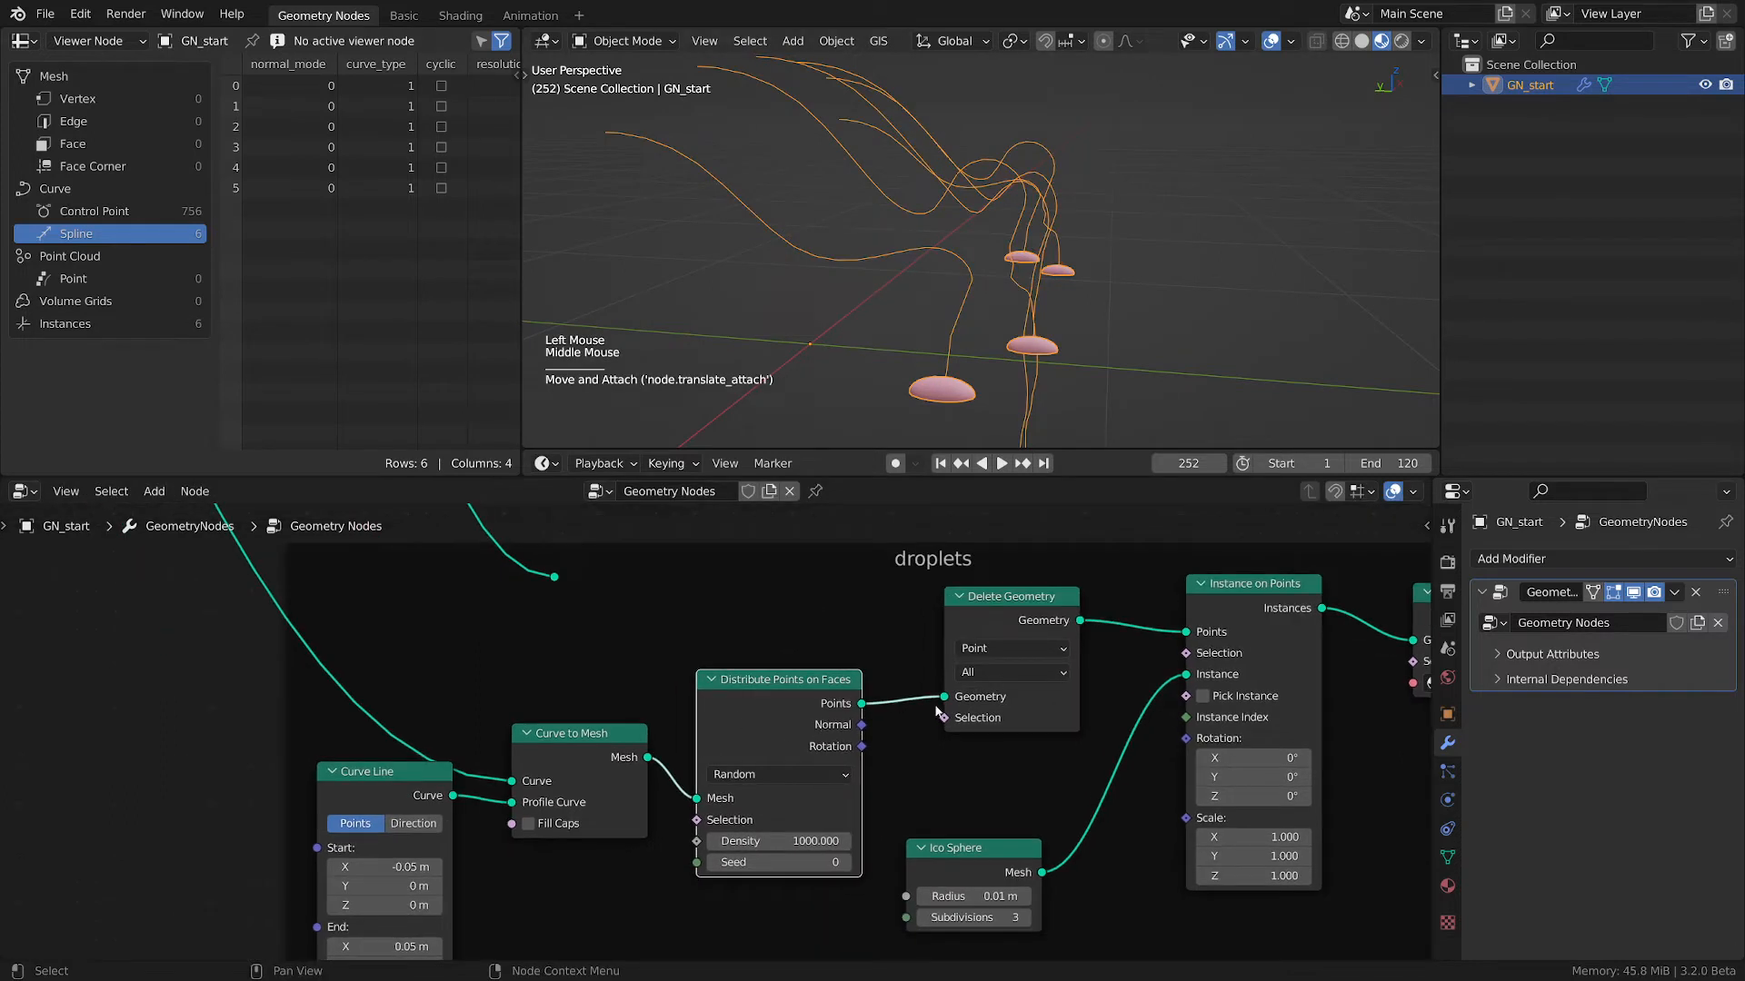
{"action": "scroll", "coordinate": [812, 667], "scroll_direction": "down", "scroll_amount": 1}
{"action": "middle_click_drag", "start_coordinate": [645, 638], "coordinate": [677, 725]}
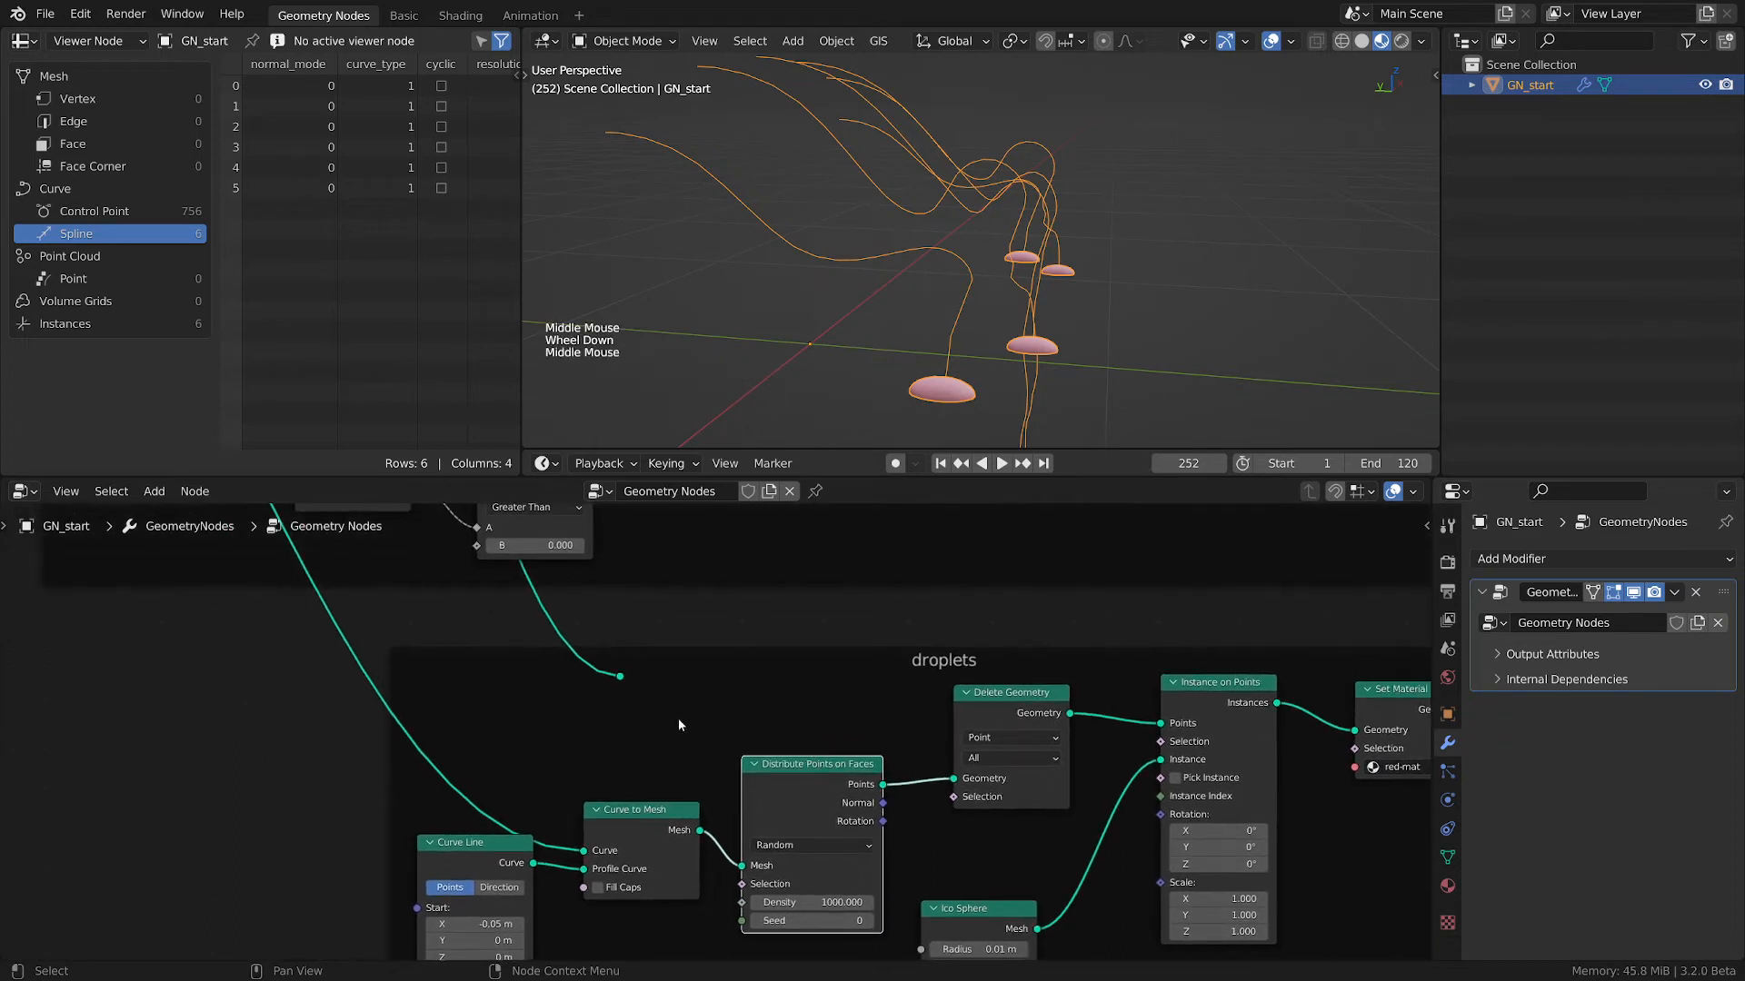
{"action": "left_click", "coordinate": [623, 684]}
{"action": "key", "text": "g"}
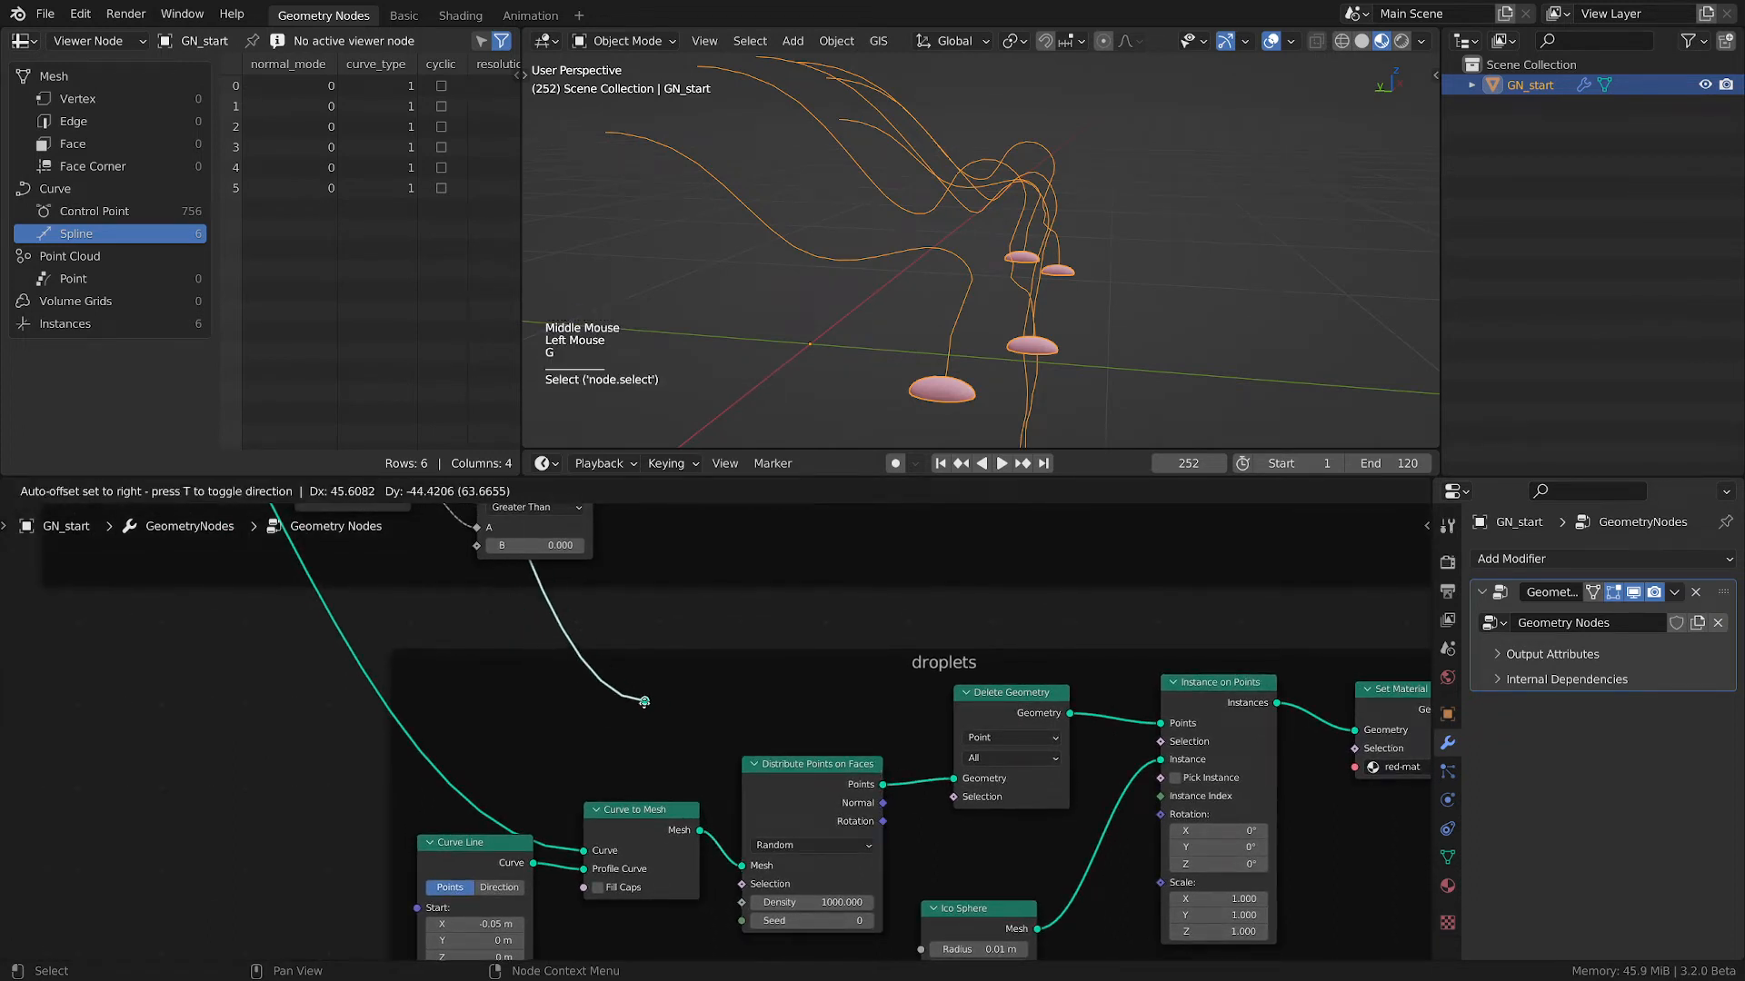
{"action": "scroll", "coordinate": [690, 686], "scroll_direction": "down", "scroll_amount": 1}
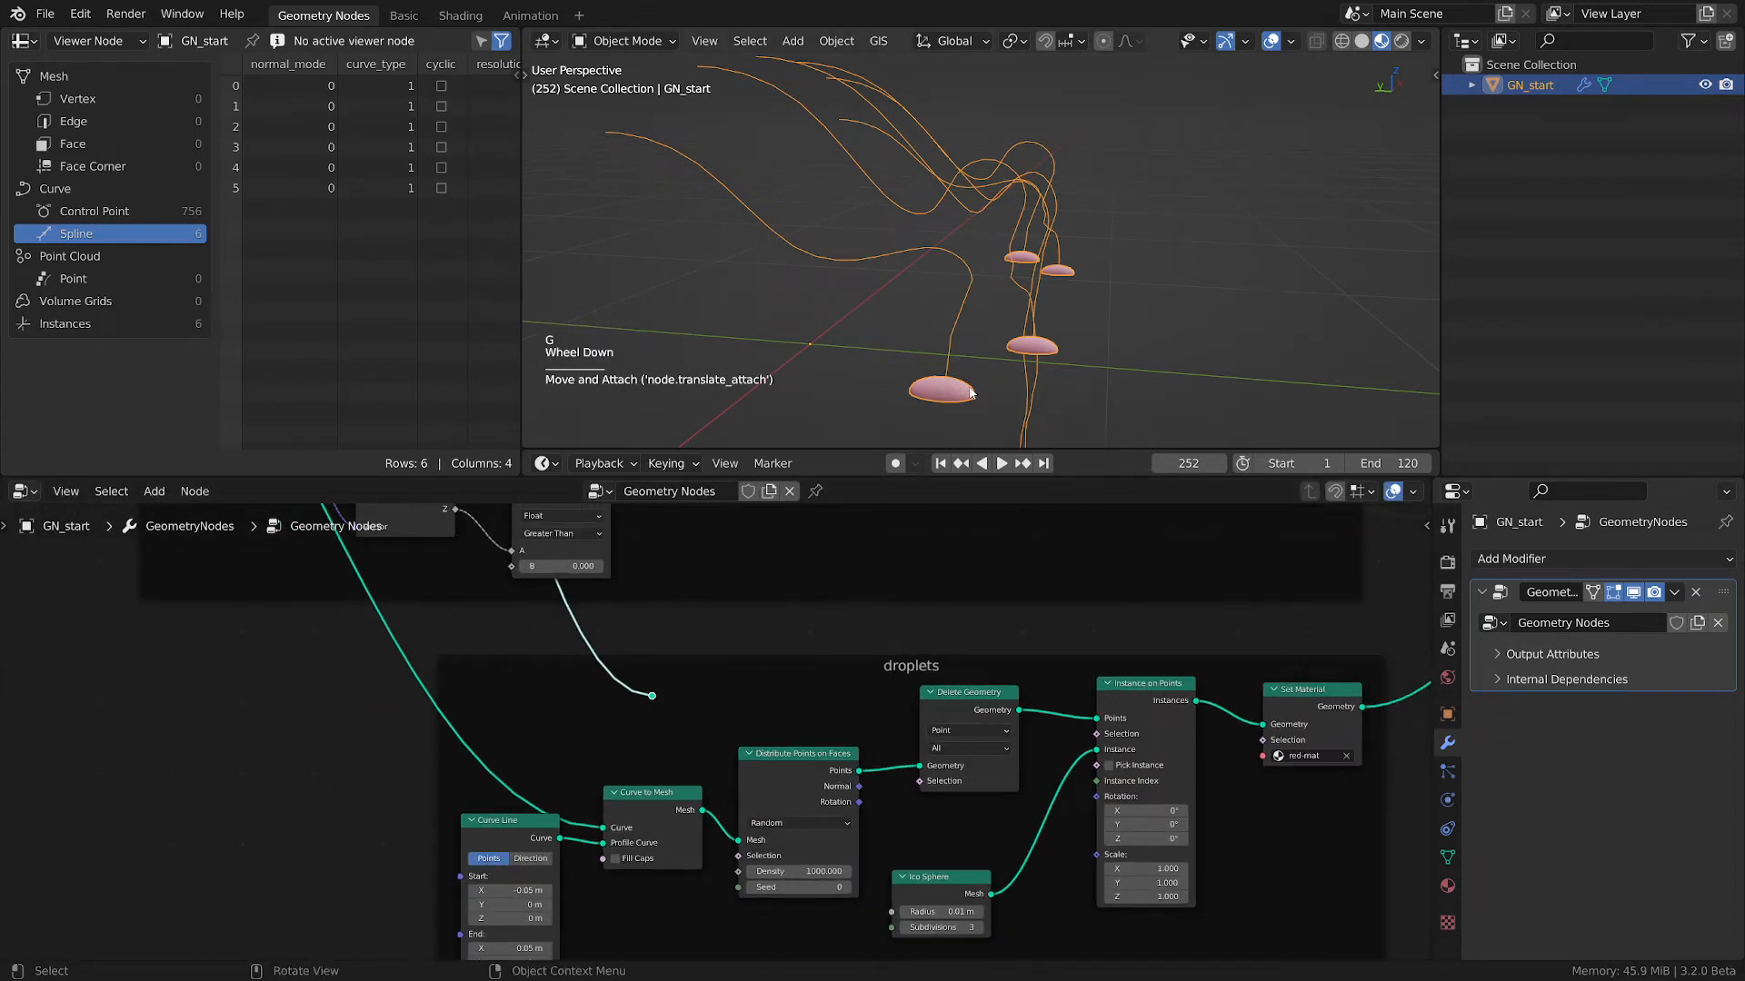
- Draw small annotation marks along the front stem above its pink cap and just below the cap
{"action": "key", "text": "d"}
{"action": "key", "text": "d"}
{"action": "key", "text": "d"}
{"action": "key", "text": "d"}
{"action": "key", "text": "d"}
{"action": "key", "text": "d"}
{"action": "key", "text": "d"}
{"action": "key", "text": "d"}
{"action": "key", "text": "d"}
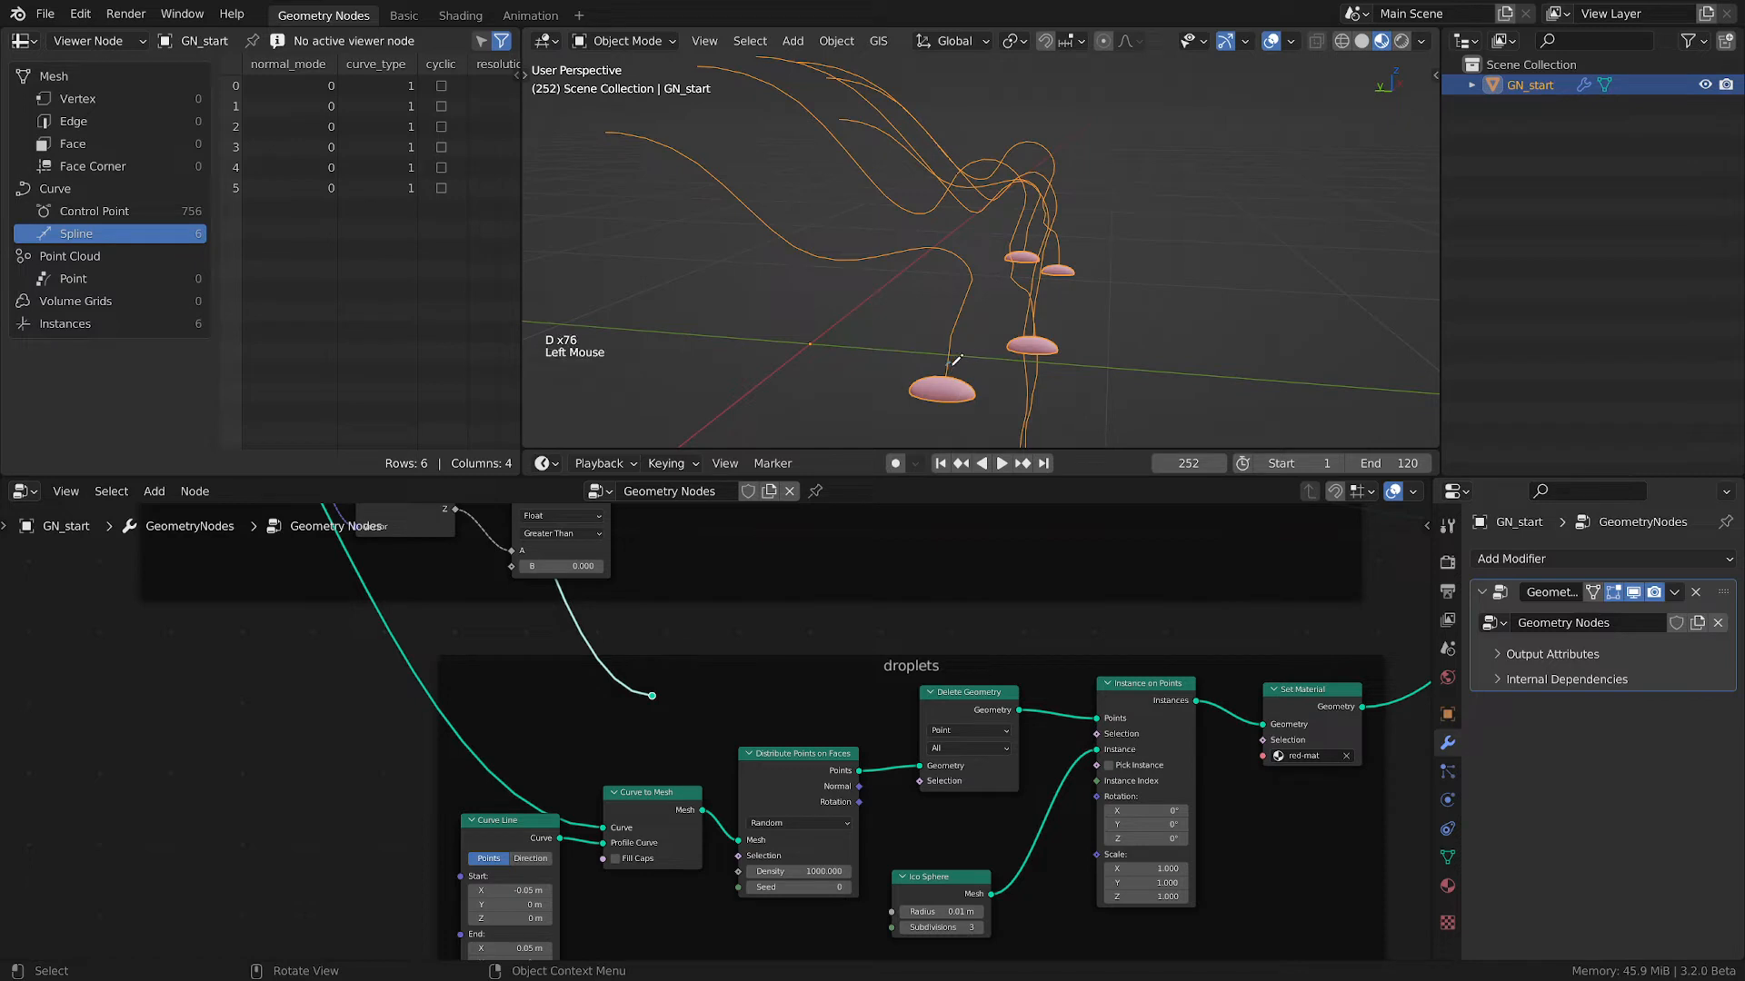
{"action": "left_click_drag", "start_coordinate": [956, 360], "coordinate": [954, 362]}
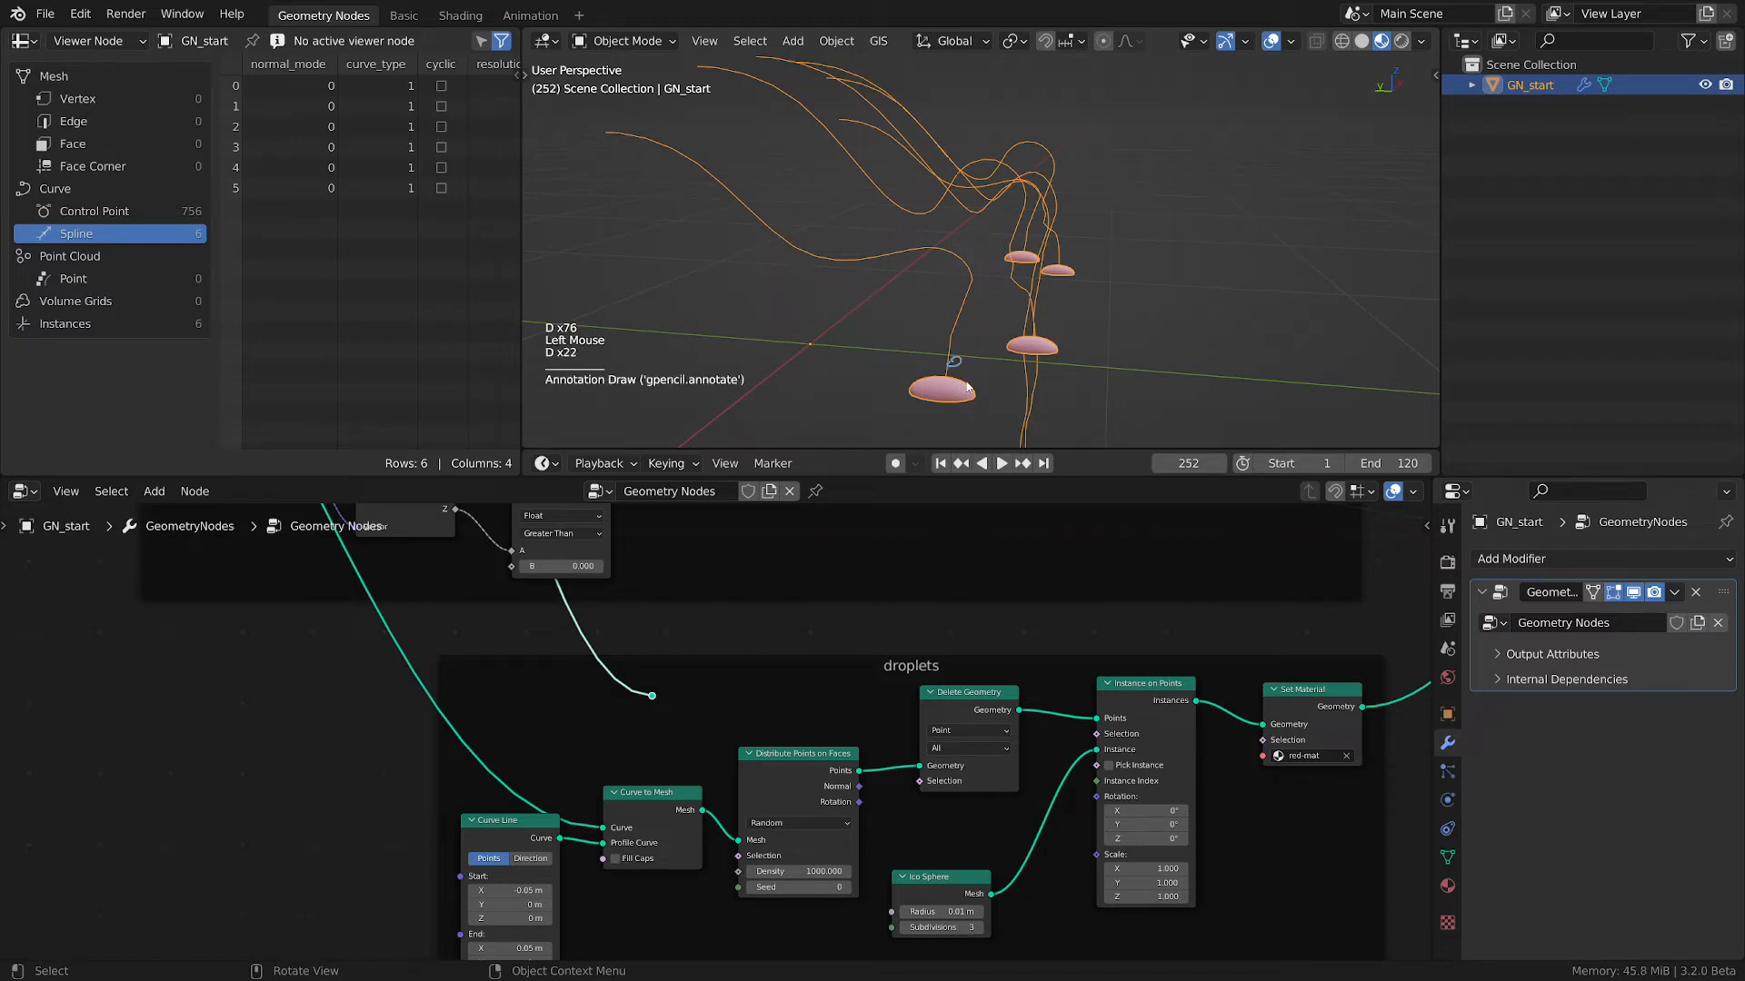
{"action": "key", "text": "d"}
{"action": "key", "text": "d"}
{"action": "key", "text": "d"}
{"action": "key", "text": "d"}
{"action": "key", "text": "d"}
{"action": "key", "text": "d"}
{"action": "key", "text": "d"}
{"action": "key", "text": "d"}
{"action": "key", "text": "d"}
{"action": "key", "text": "d"}
{"action": "key", "text": "d"}
{"action": "key", "text": "d"}
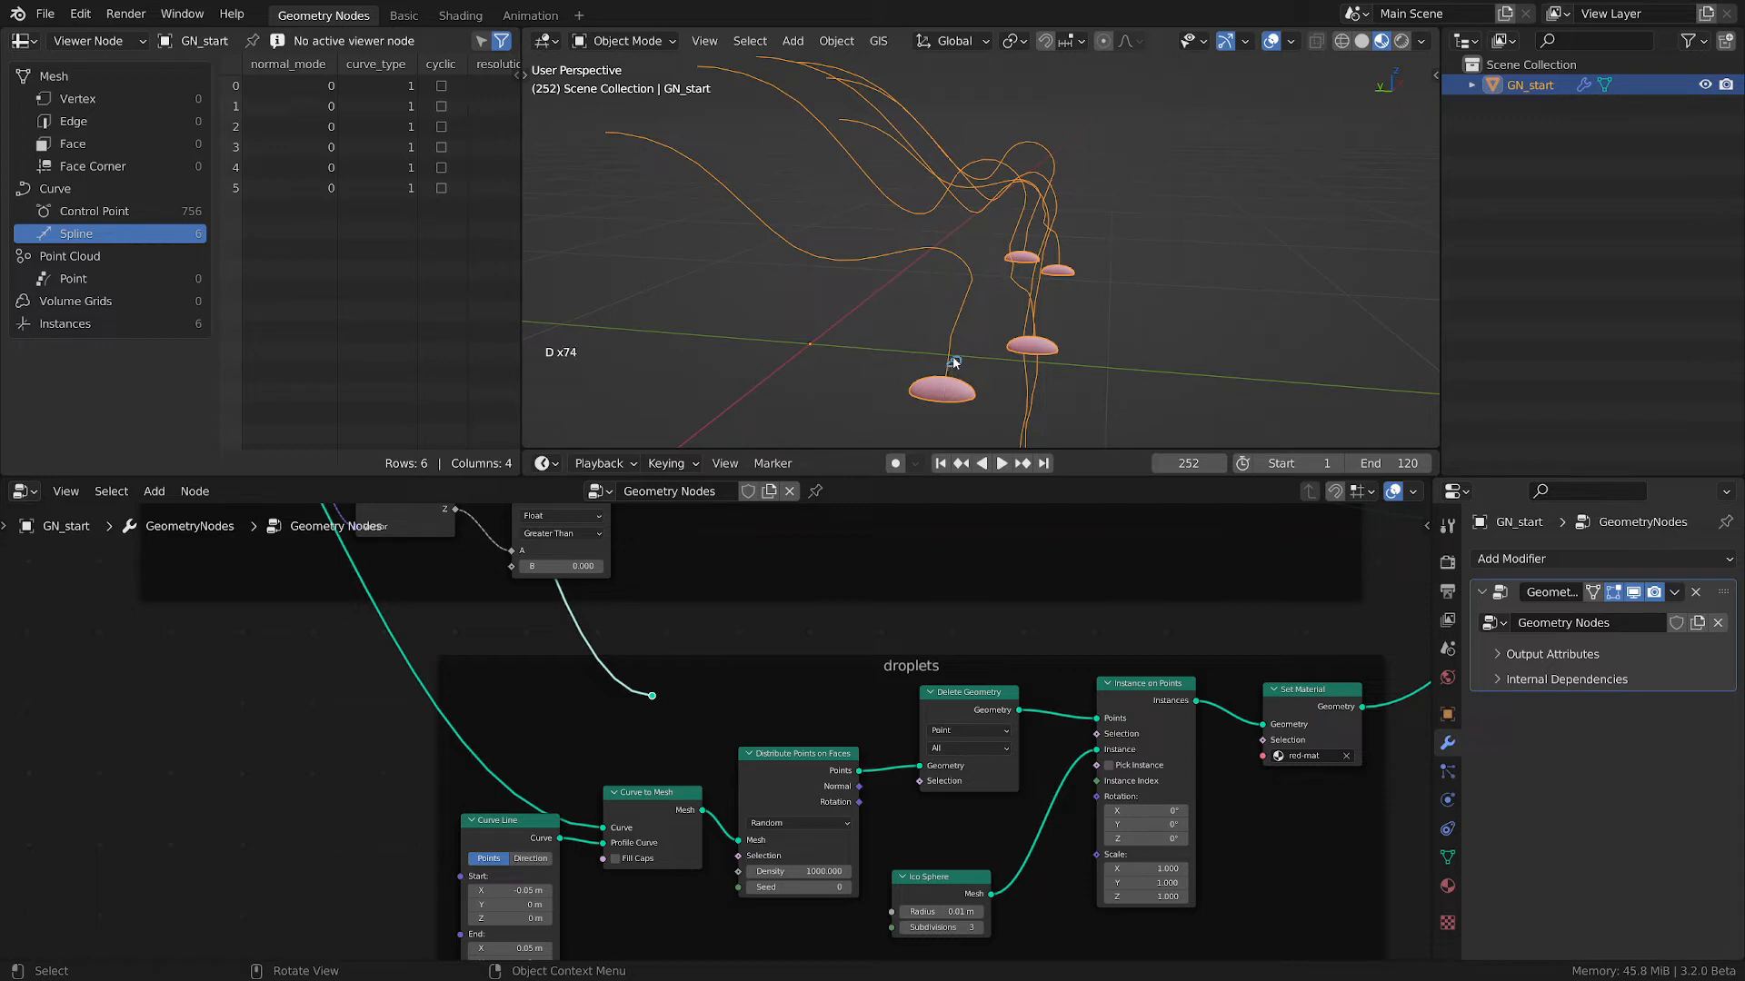
{"action": "left_click_drag", "start_coordinate": [960, 333], "coordinate": [957, 339]}
{"action": "key", "text": "d"}
{"action": "left_click", "coordinate": [943, 414]}
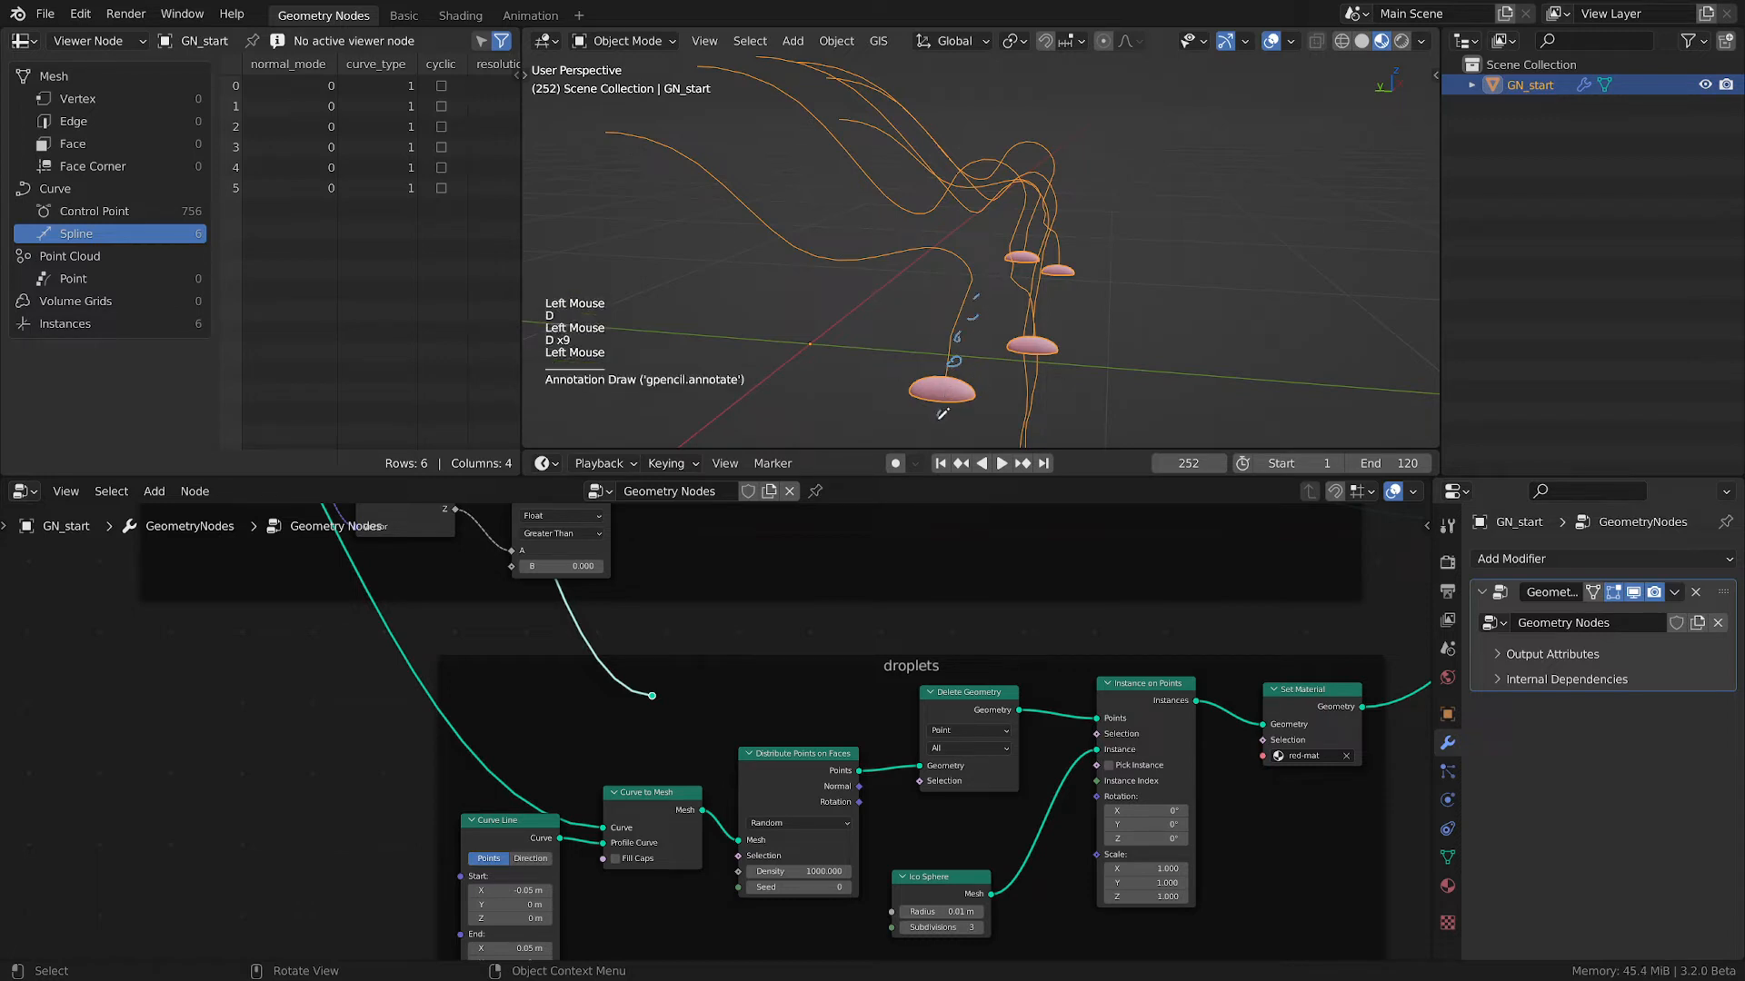
{"action": "key", "text": "d"}
{"action": "left_click_drag", "start_coordinate": [945, 421], "coordinate": [943, 428]}
{"action": "key", "text": "d"}
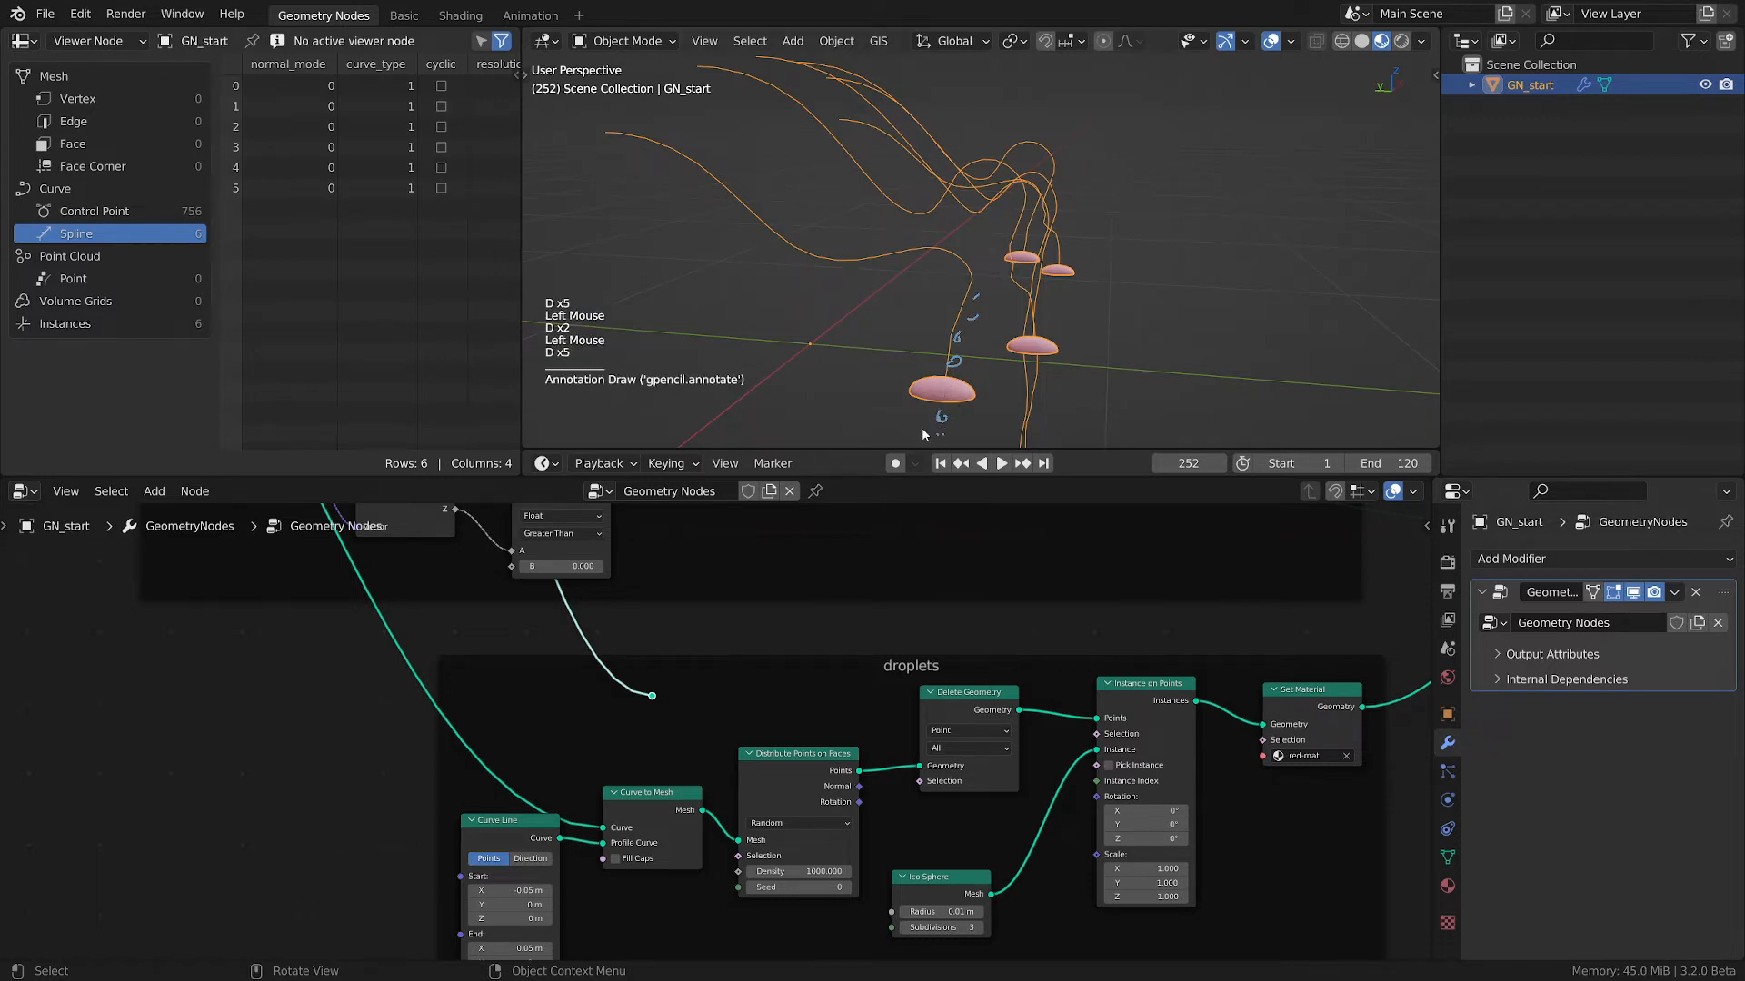
- Erase the annotation marks around the front stem and cap
{"action": "key", "text": "d"}
{"action": "mouse_move", "coordinate": [922, 433]}
{"action": "right_mouse_down"}
{"action": "mouse_move", "coordinate": [973, 351]}
{"action": "mouse_move", "coordinate": [974, 300]}
{"action": "right_mouse_up"}
{"action": "key", "text": "d"}
{"action": "key", "text": "d"}
- Move the Distribute Points on Faces, Curve to Mesh and Curve Line nodes down to free space above them
{"action": "scroll", "coordinate": [766, 756], "scroll_direction": "up", "scroll_amount": 2}
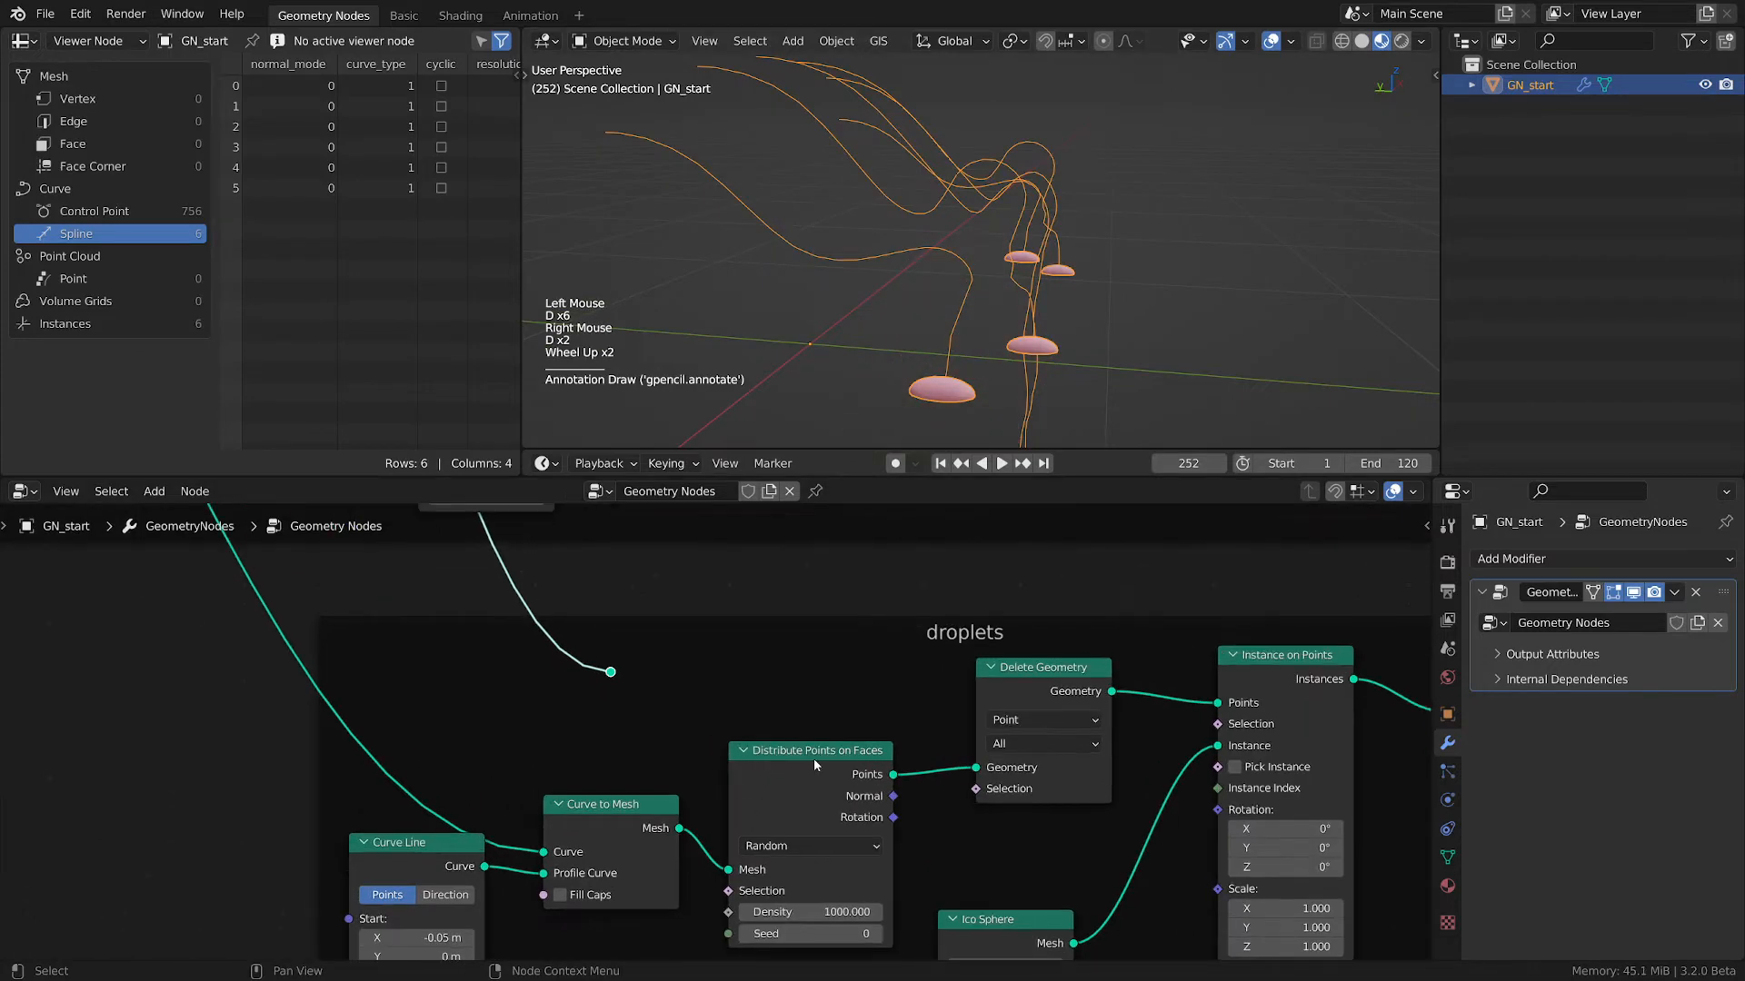
{"action": "left_click_drag", "start_coordinate": [814, 765], "coordinate": [808, 828]}
{"action": "middle_click_drag", "start_coordinate": [759, 777], "coordinate": [803, 679]}
{"action": "left_click_drag", "start_coordinate": [691, 724], "coordinate": [700, 753]}
{"action": "left_click_drag", "start_coordinate": [504, 762], "coordinate": [506, 792]}
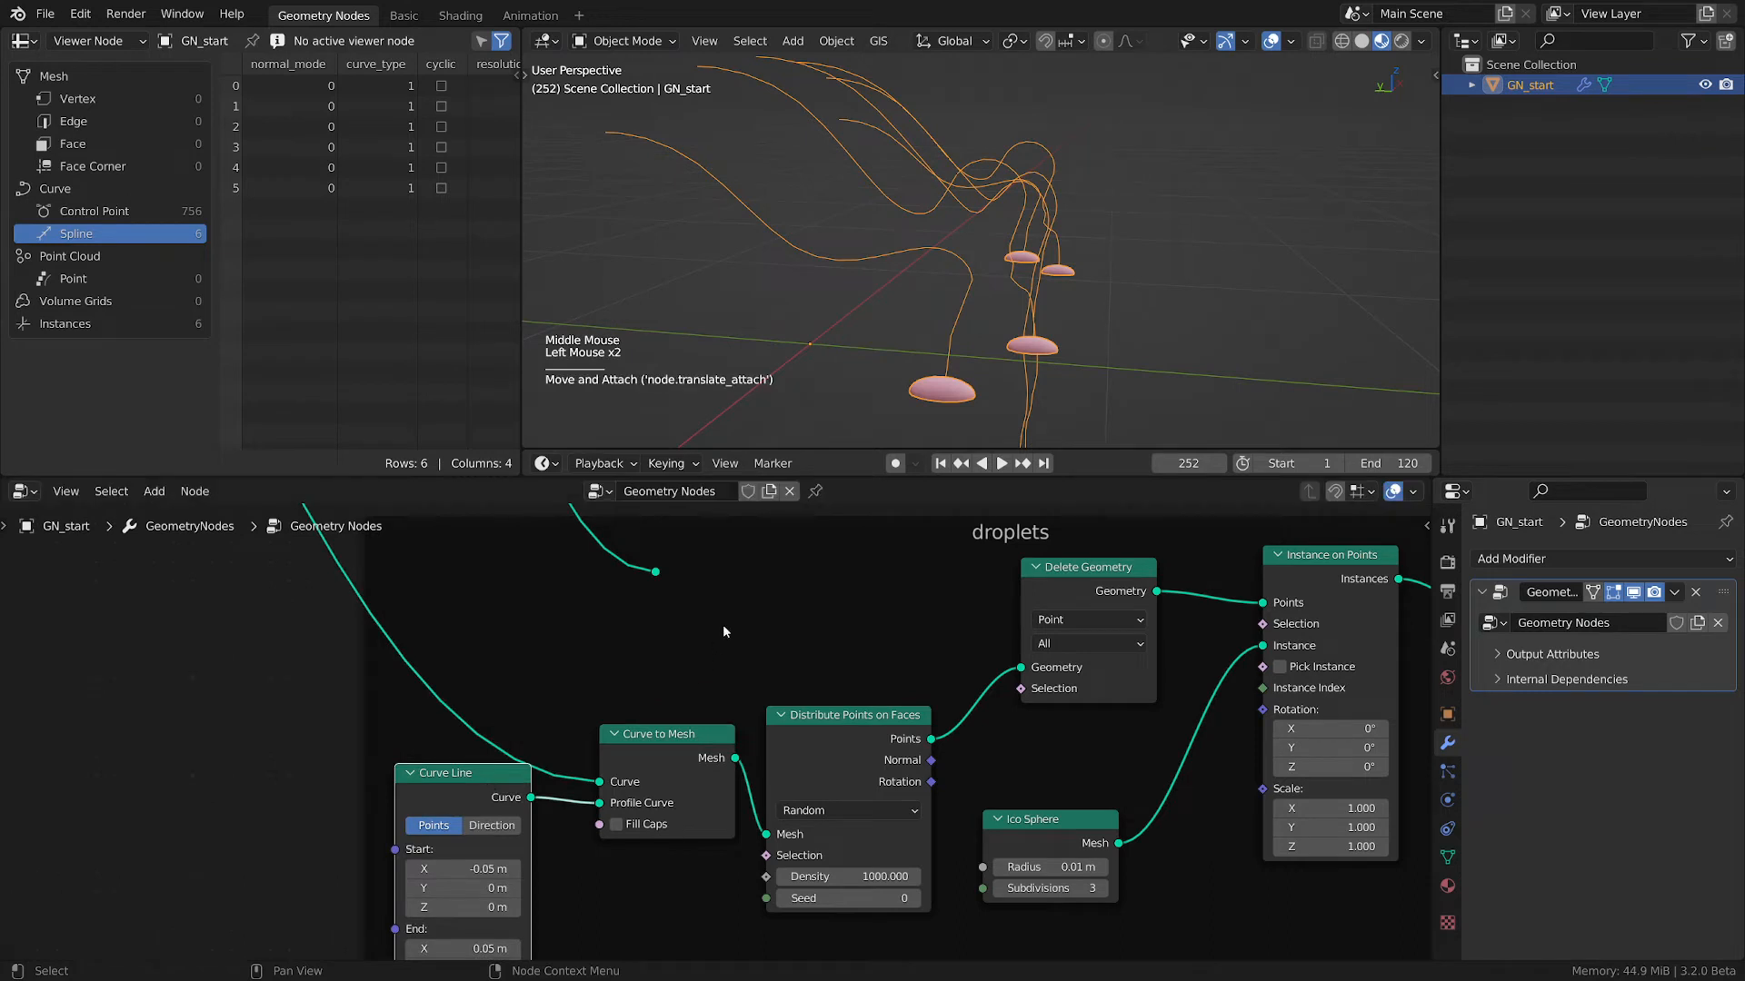
{"action": "left_click", "coordinate": [721, 621]}
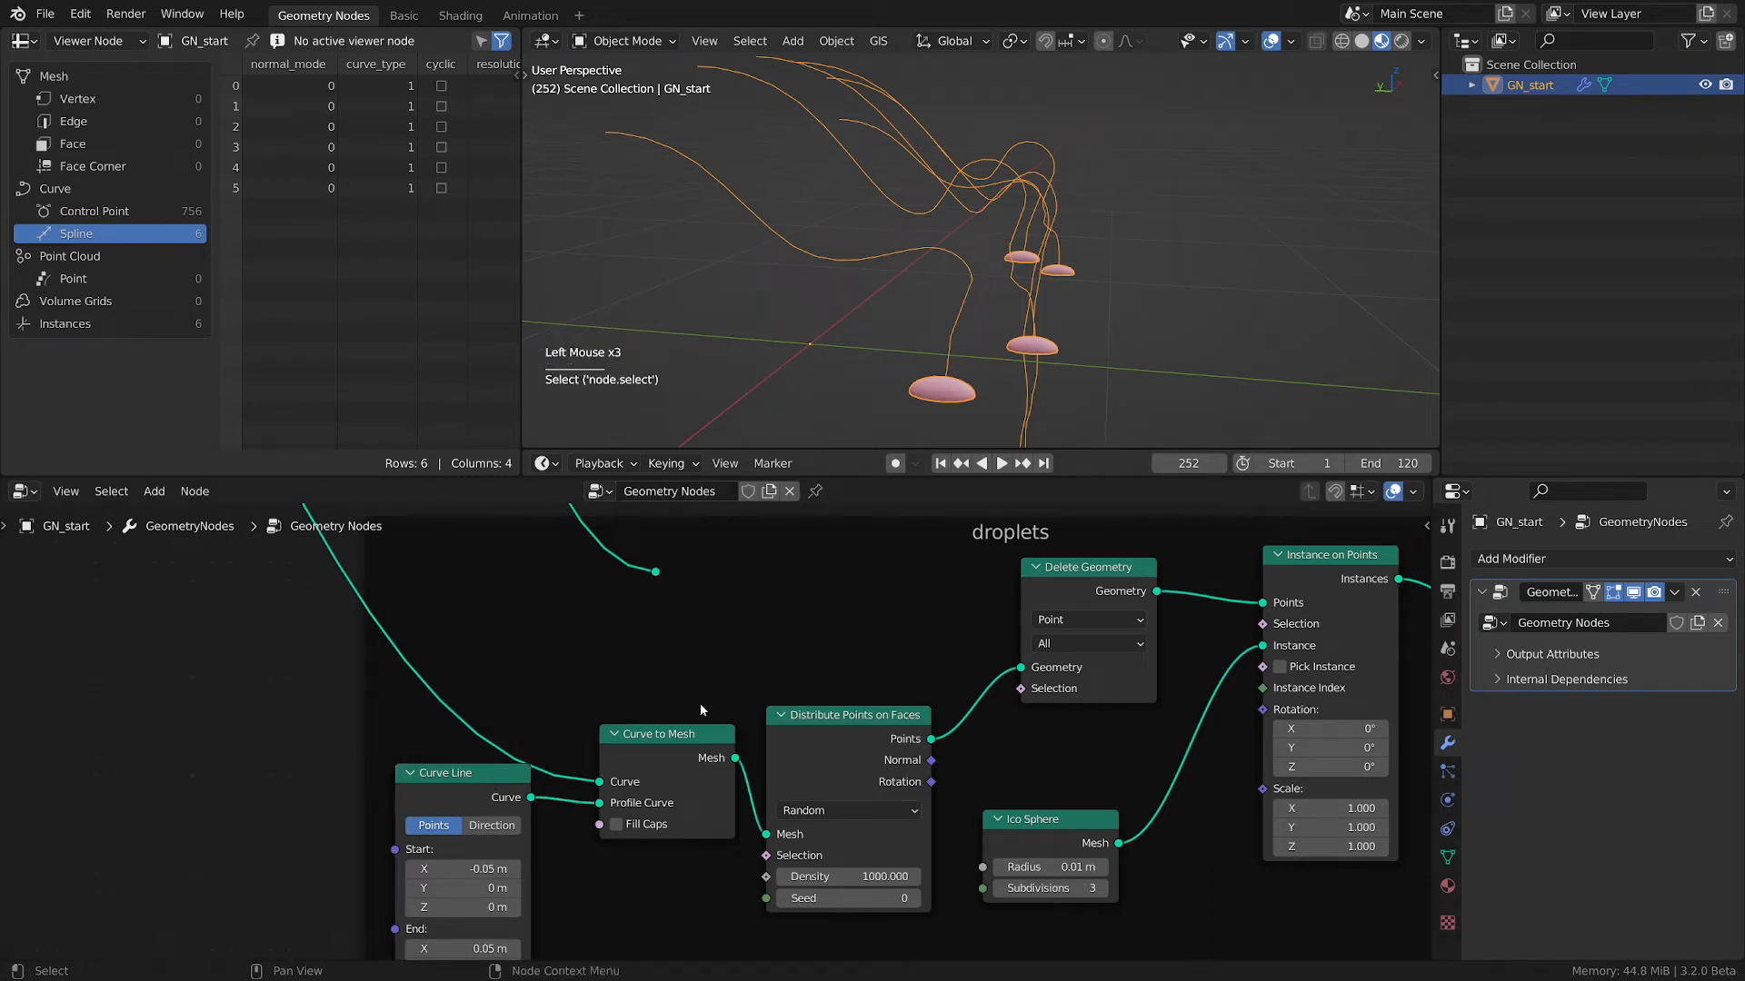
- Duplicate the Curve to Mesh node above the original and link the loose reroute to the copy's Curve input
{"action": "left_click", "coordinate": [656, 732], "text": "shift"}
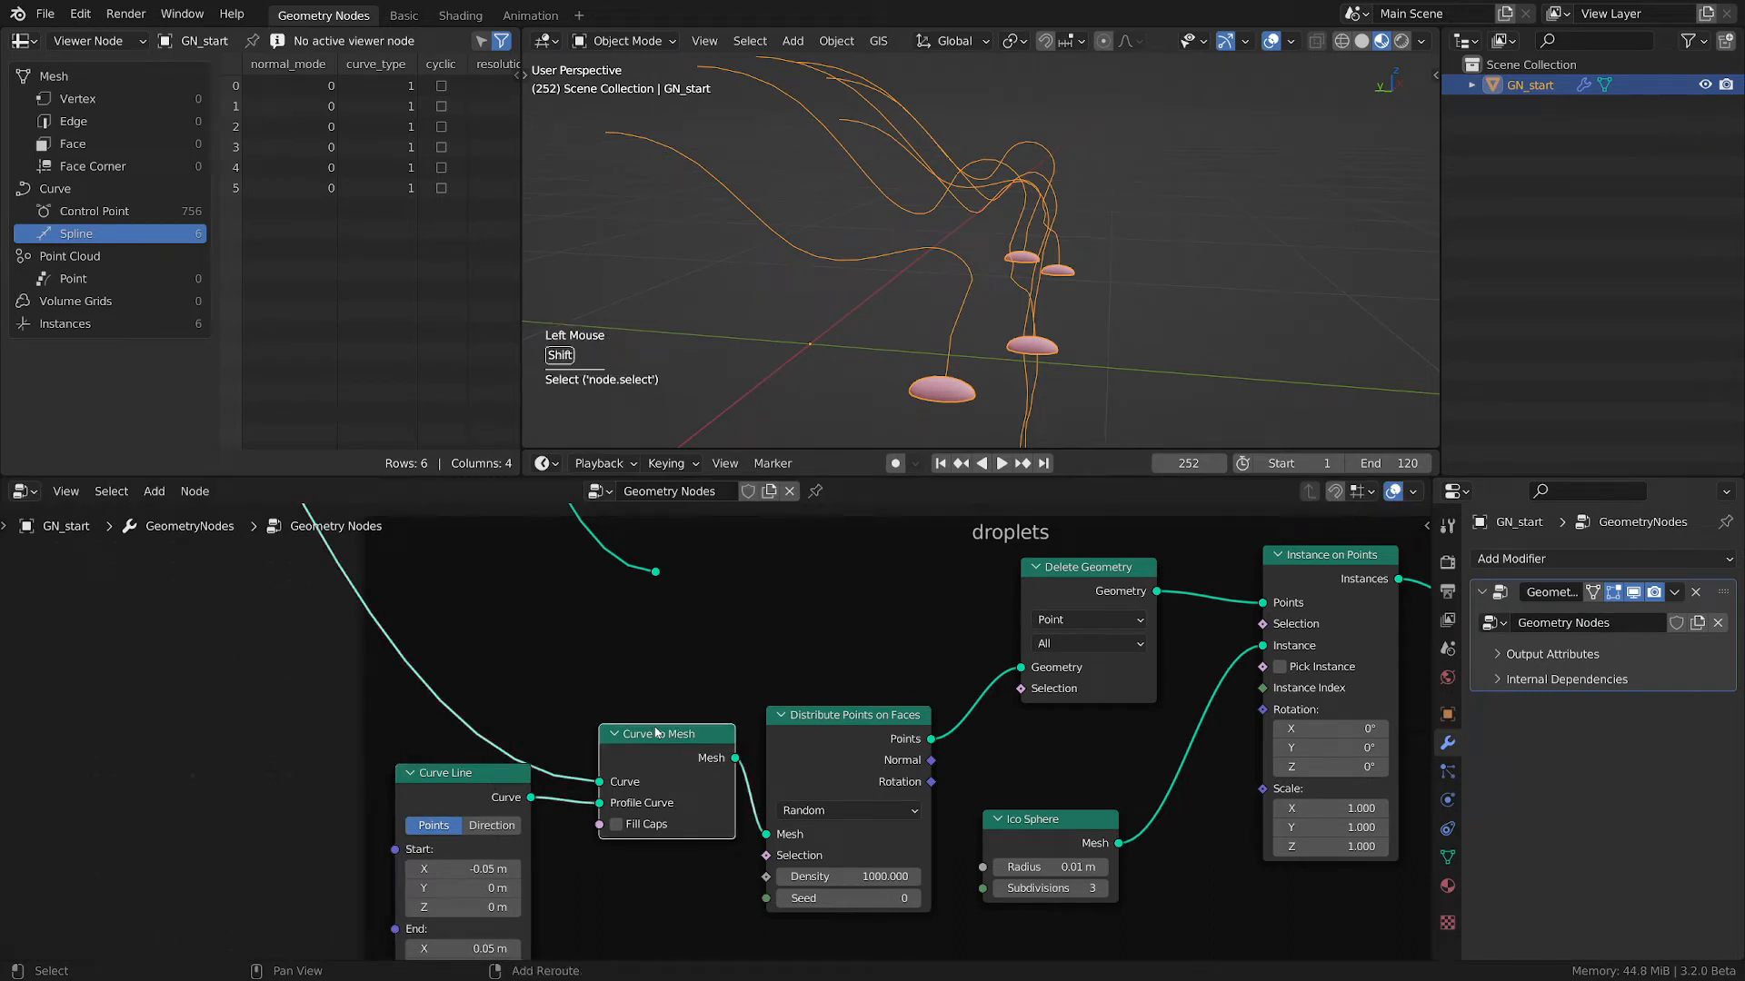
{"action": "key", "text": "shift+d"}
{"action": "left_click", "coordinate": [724, 589]}
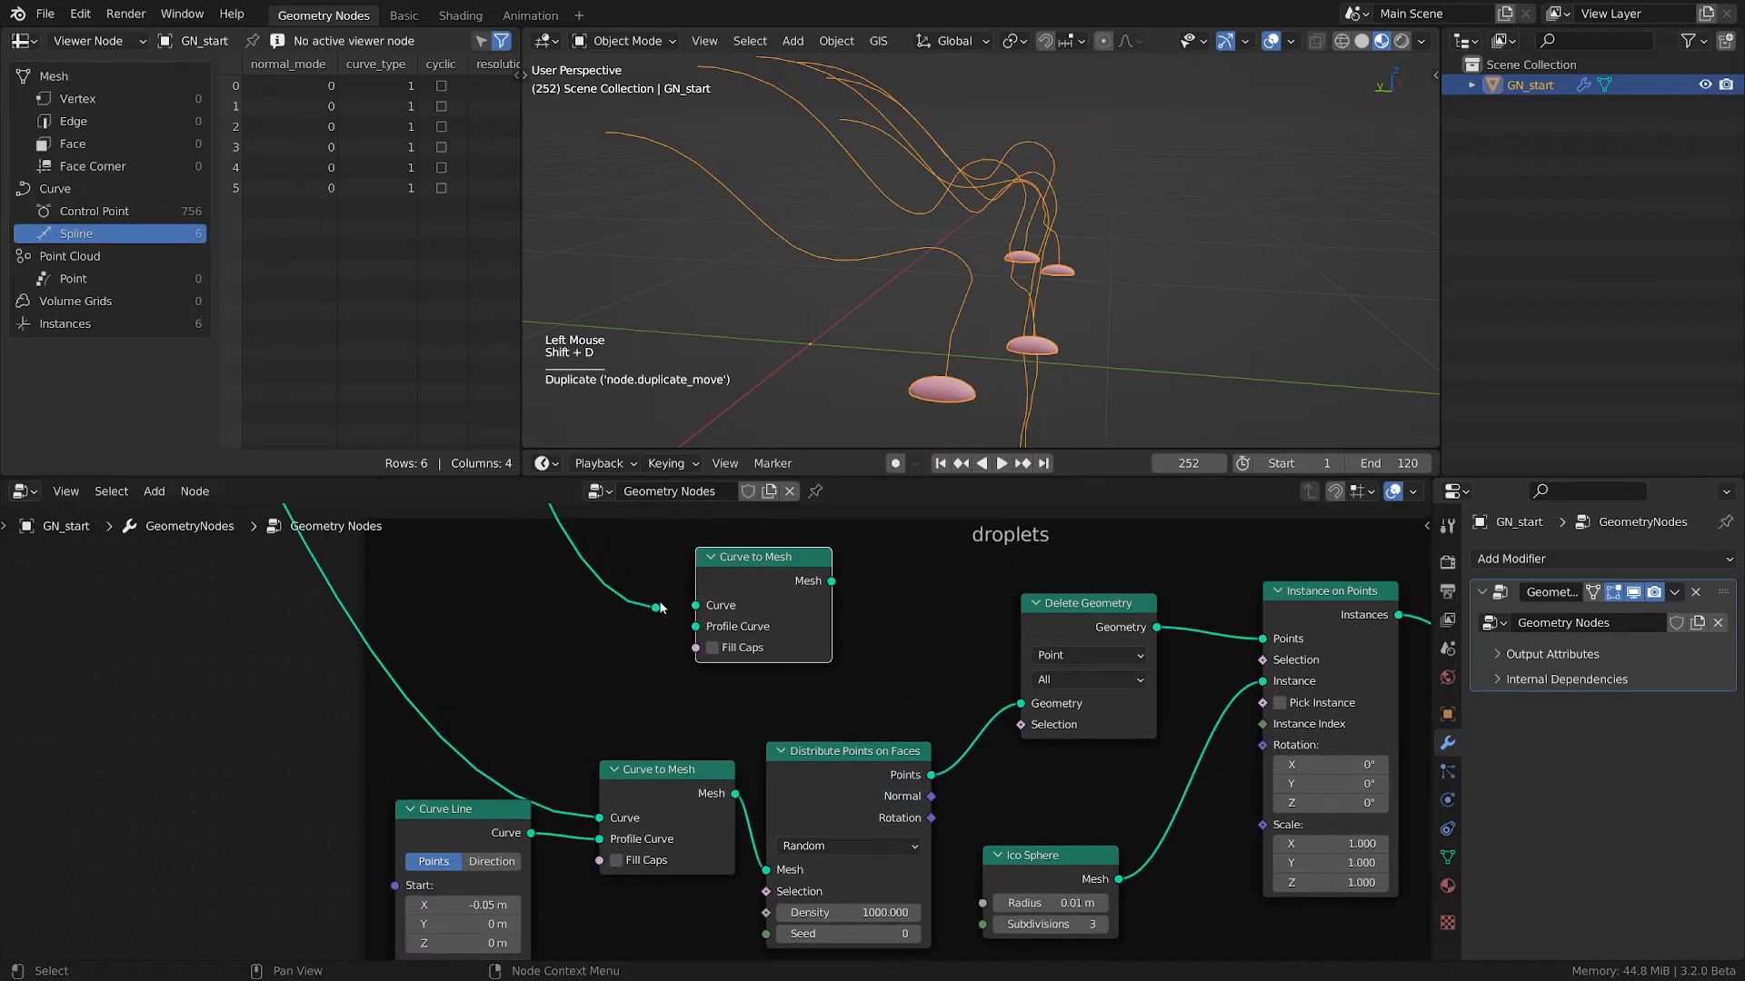
{"action": "left_click_drag", "start_coordinate": [660, 607], "coordinate": [750, 583]}
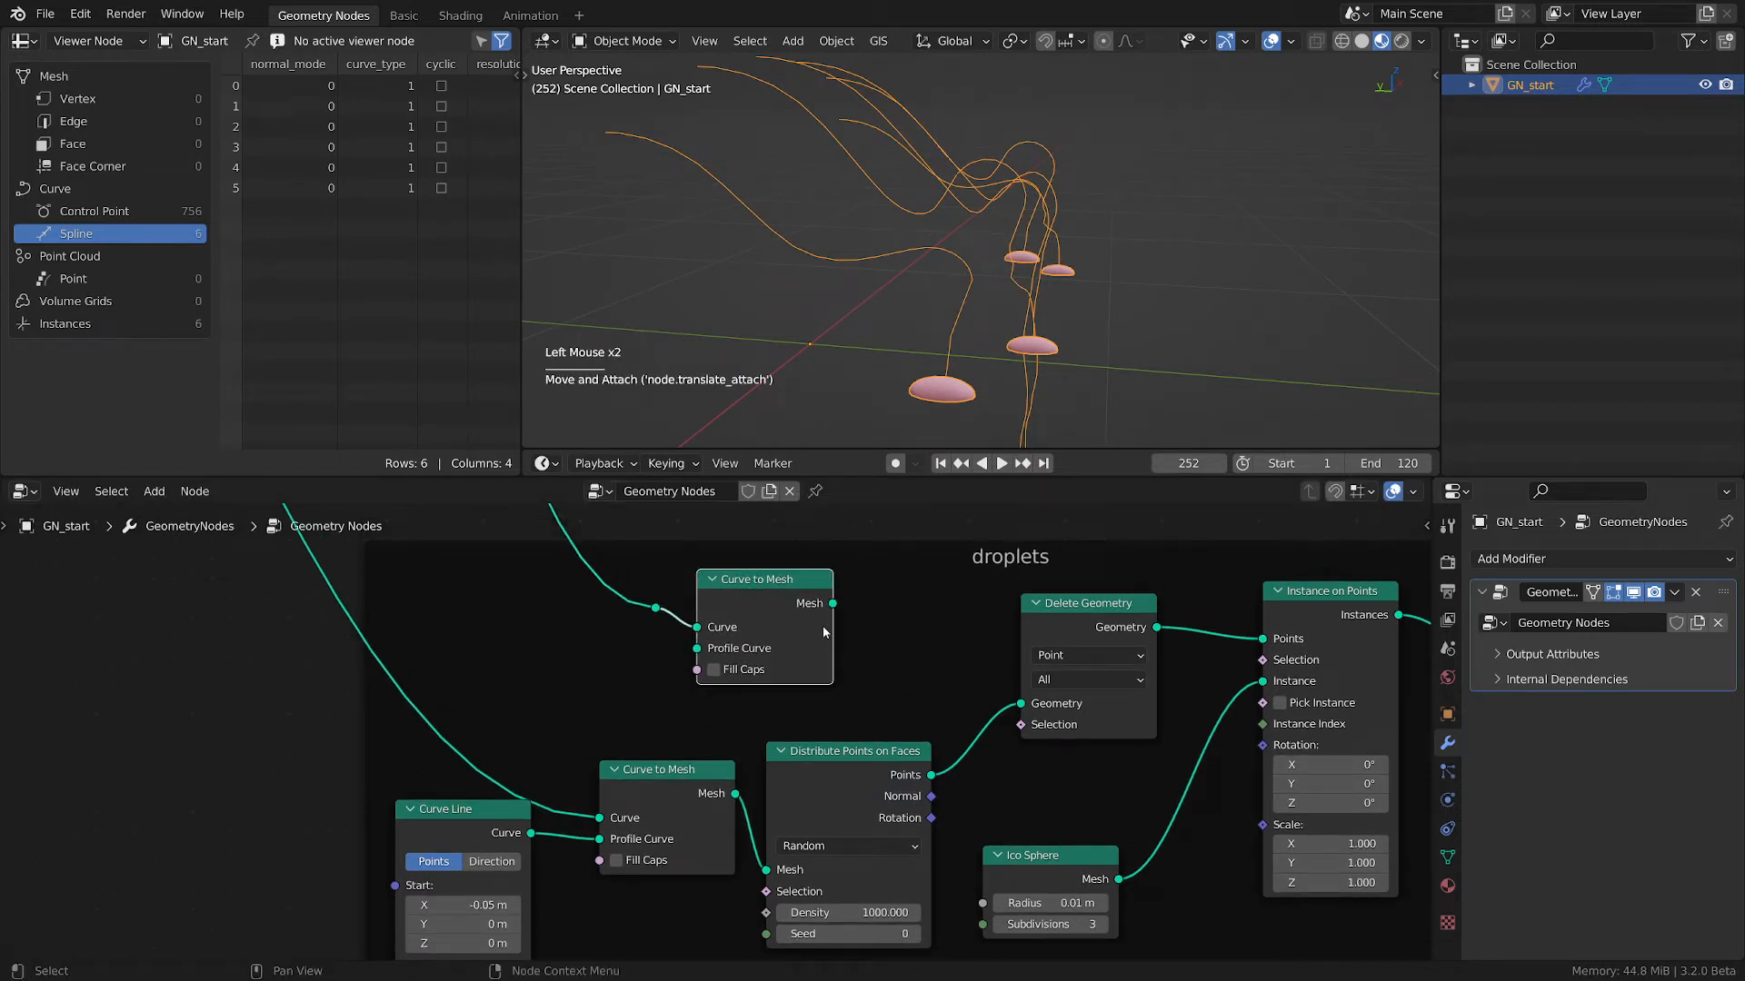
- Add a Geometry Proximity node, feed the duplicated Curve to Mesh output into its Target, and set the target geometry to Points
{"action": "key", "text": "shift+a"}
{"action": "mouse_move", "coordinate": [782, 610]}
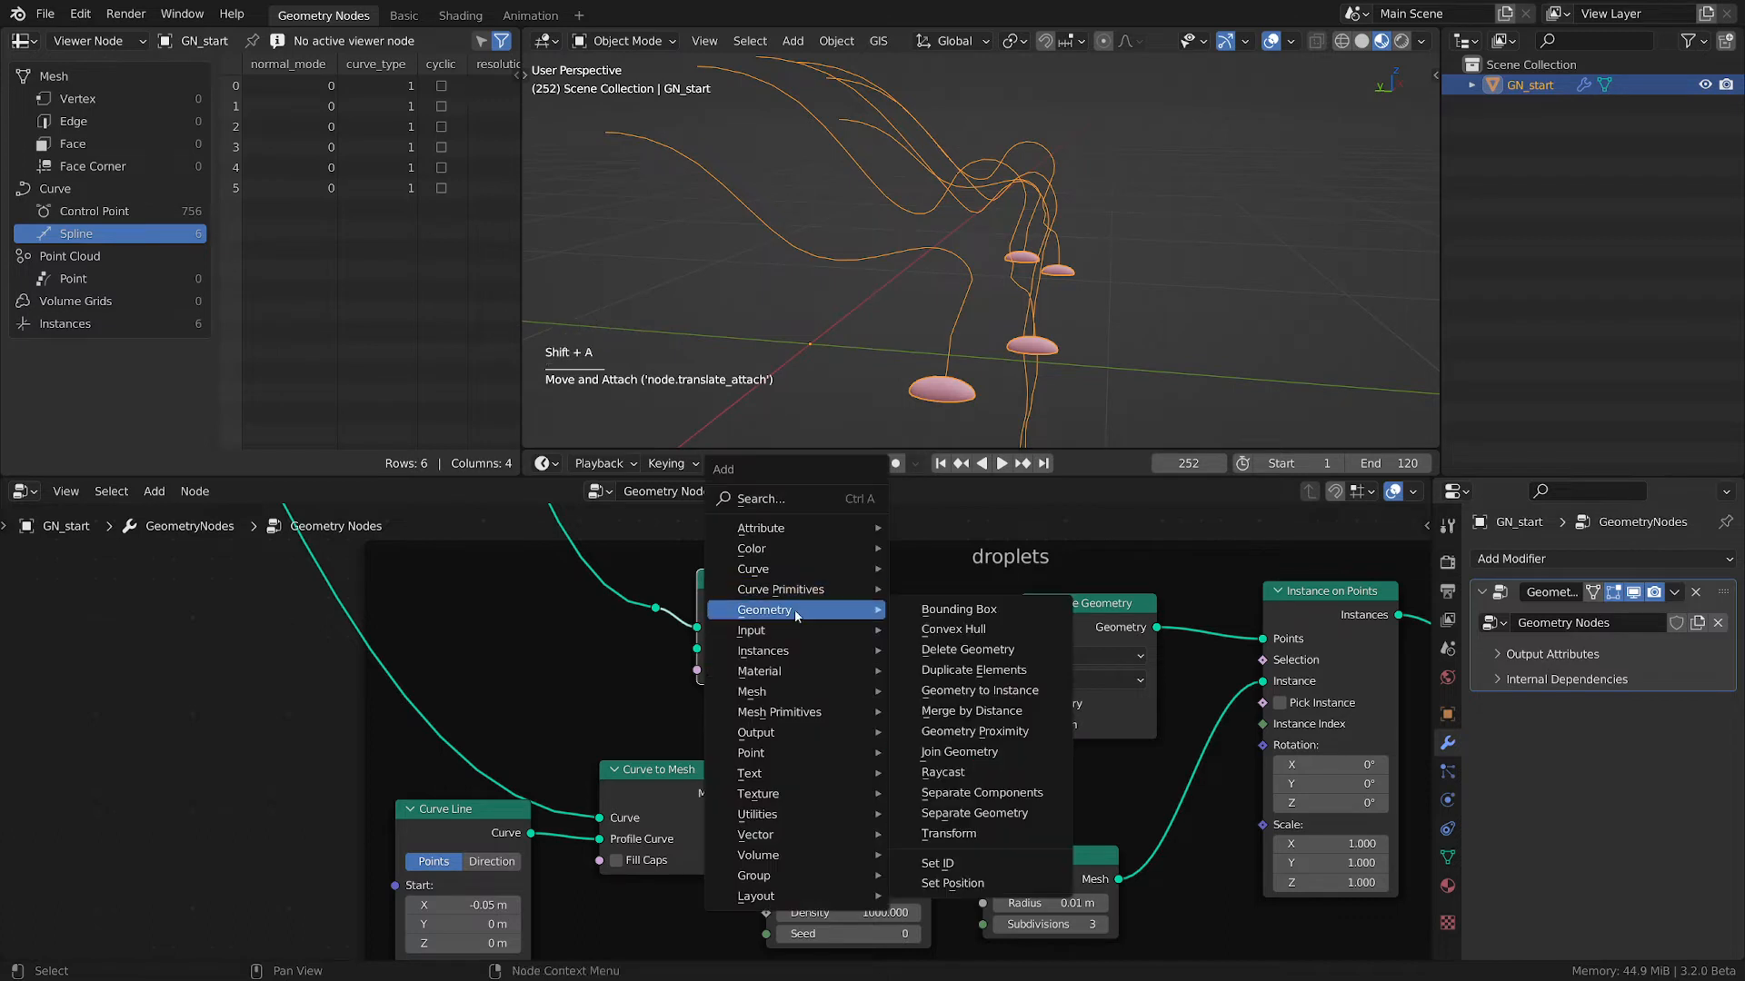
{"action": "left_click", "coordinate": [1013, 735]}
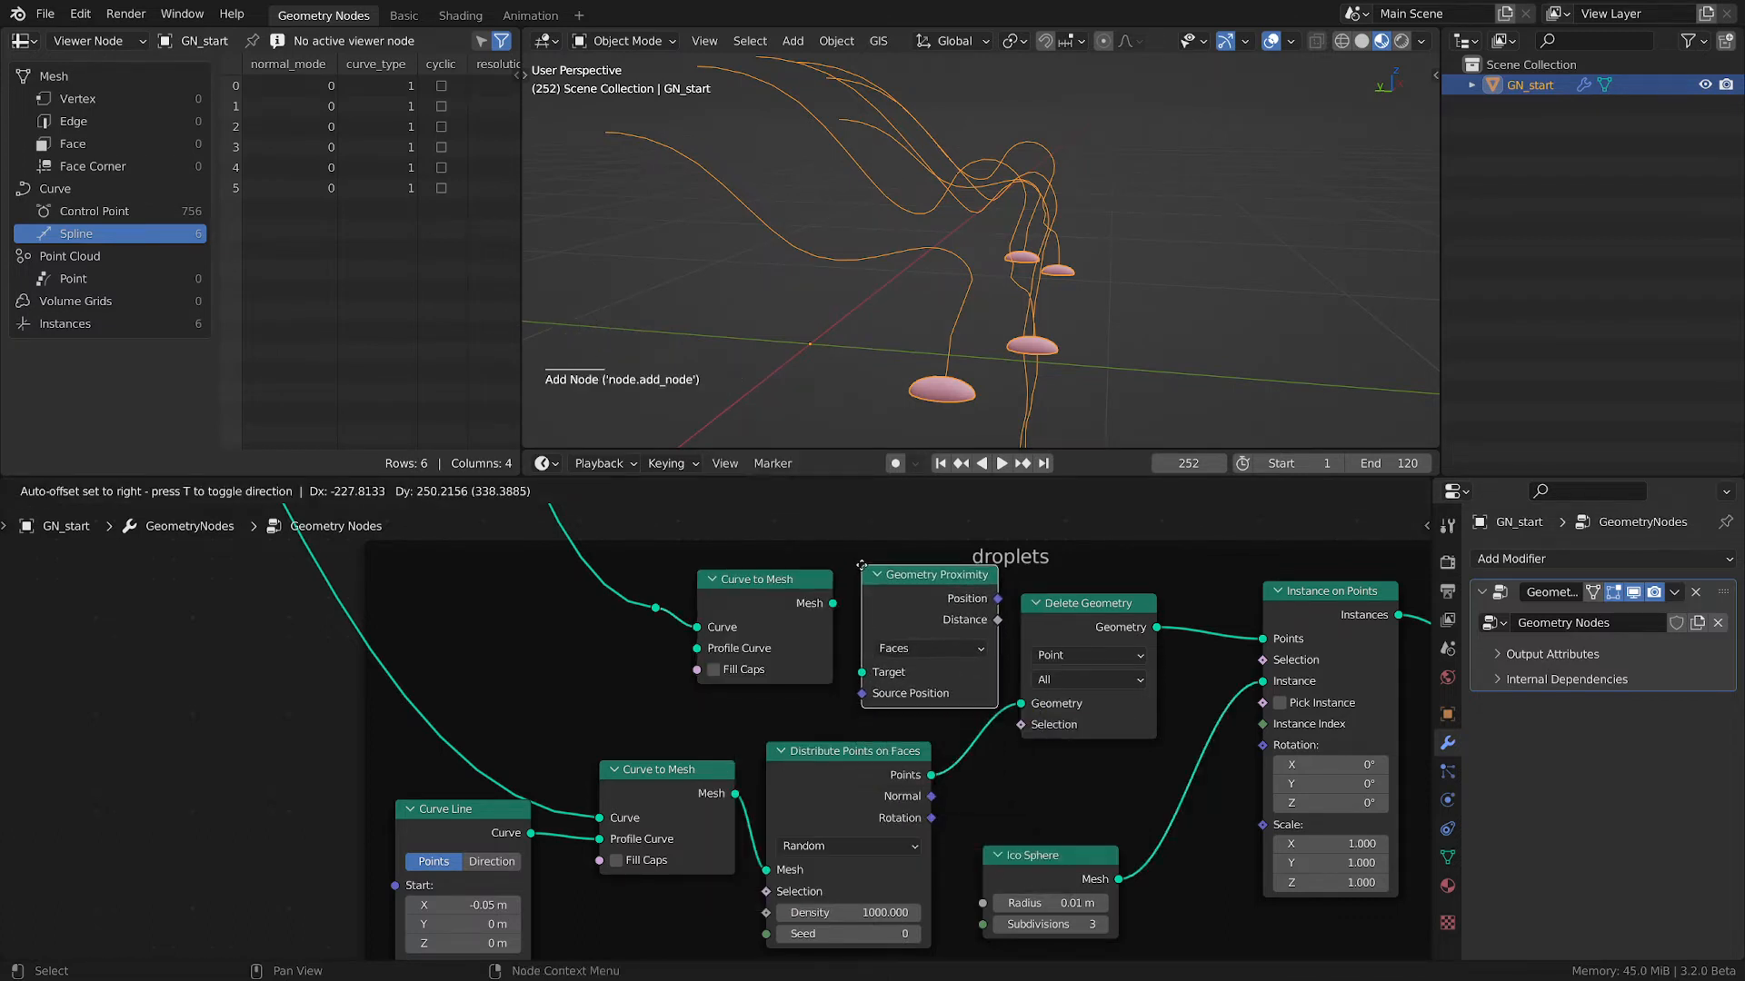
{"action": "left_click", "coordinate": [861, 565]}
{"action": "left_click_drag", "start_coordinate": [834, 605], "coordinate": [865, 673]}
{"action": "left_click", "coordinate": [920, 648]}
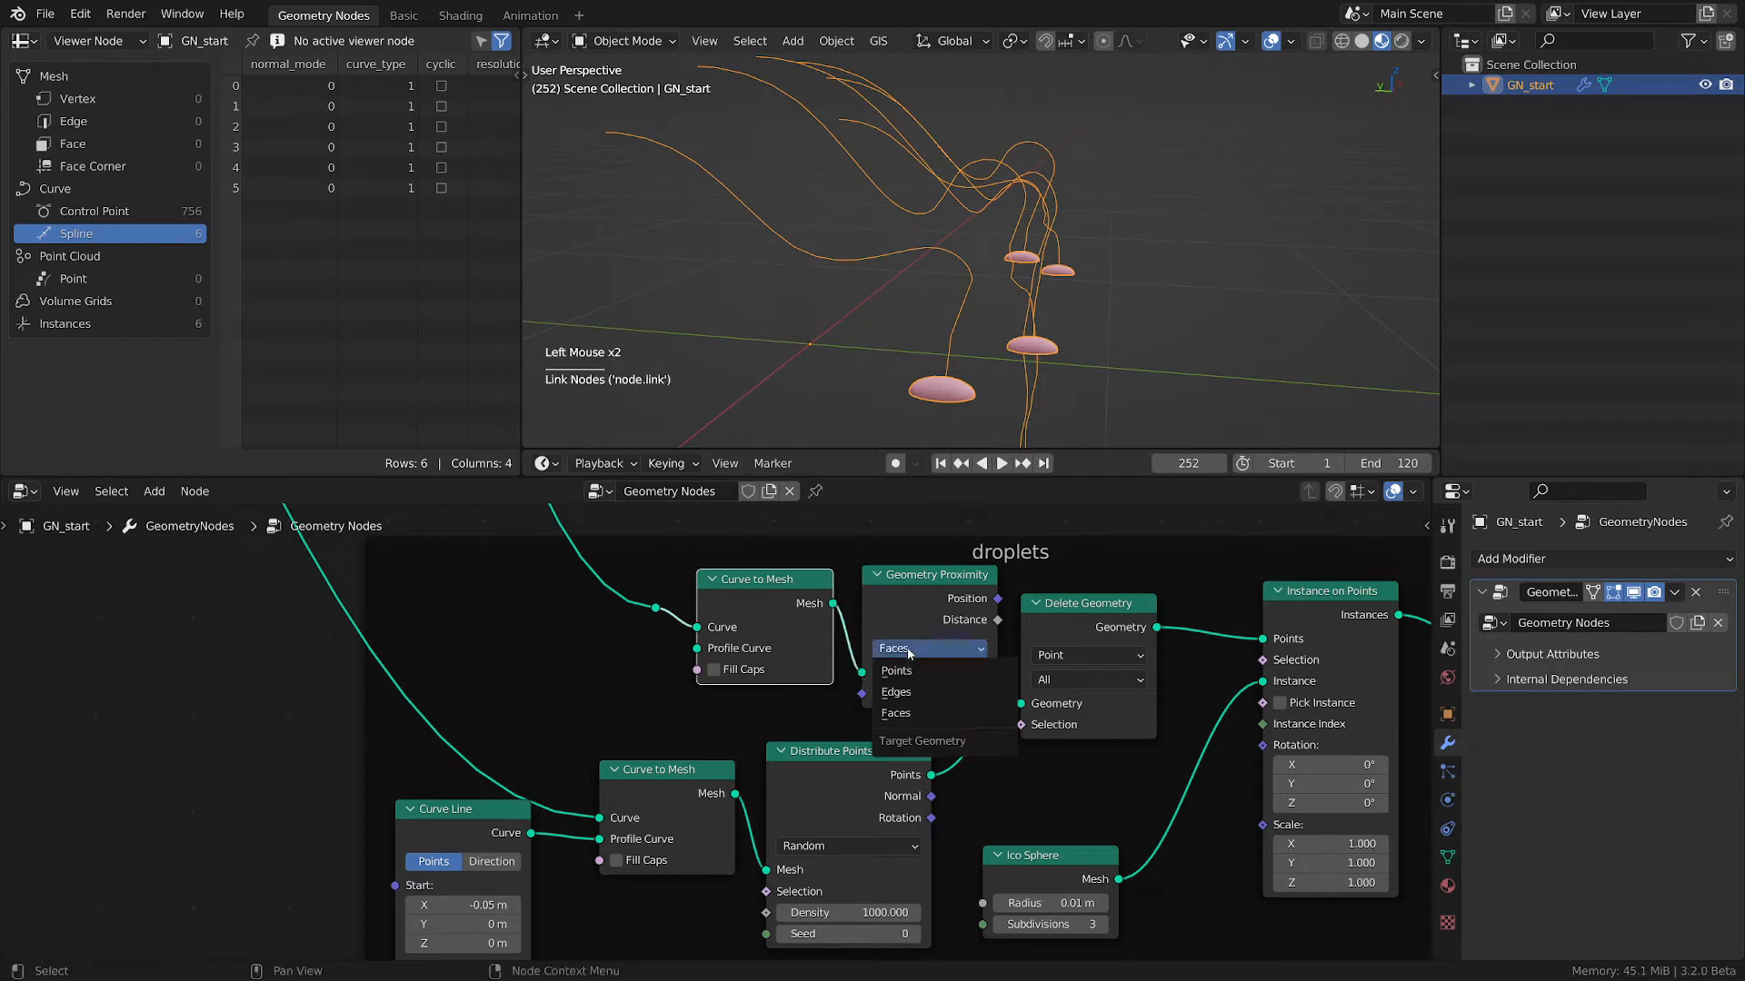
{"action": "left_click", "coordinate": [917, 671]}
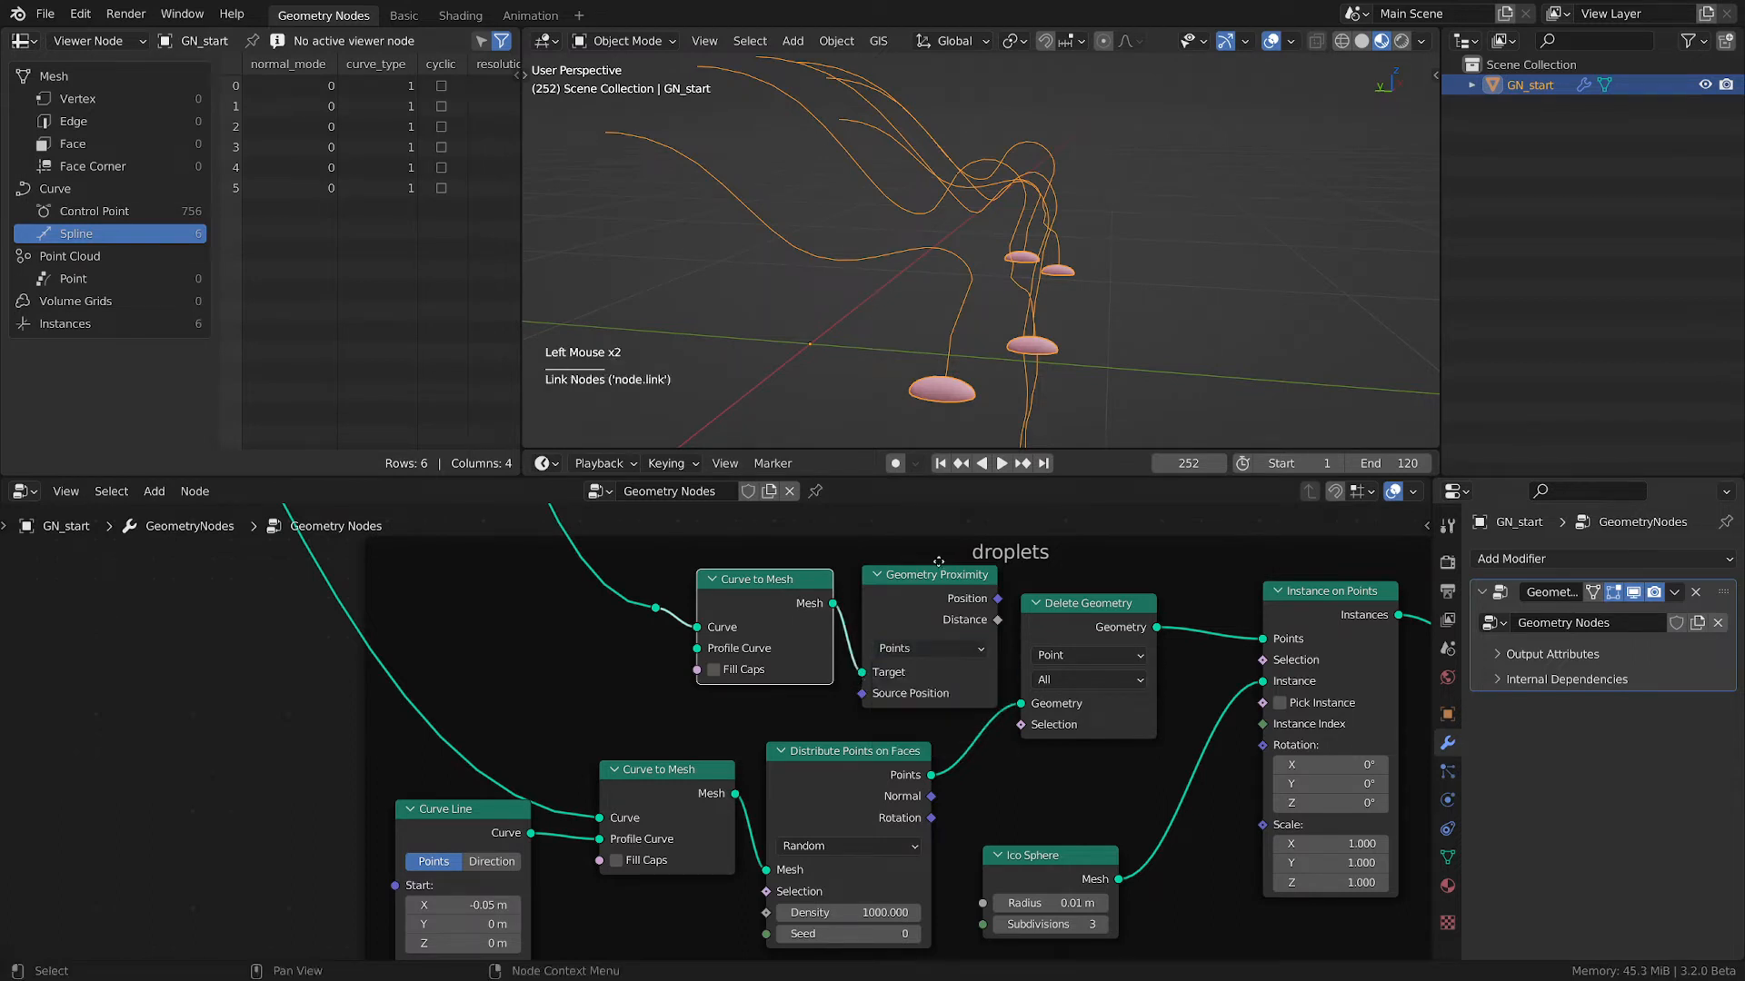
- Dissolve the reroute while keeping its link, and move the upper Curve to Mesh and Geometry Proximity nodes together away from Delete Geometry
{"action": "left_click", "coordinate": [654, 608]}
{"action": "key", "text": "ctrl+x"}
{"action": "left_click", "coordinate": [863, 578]}
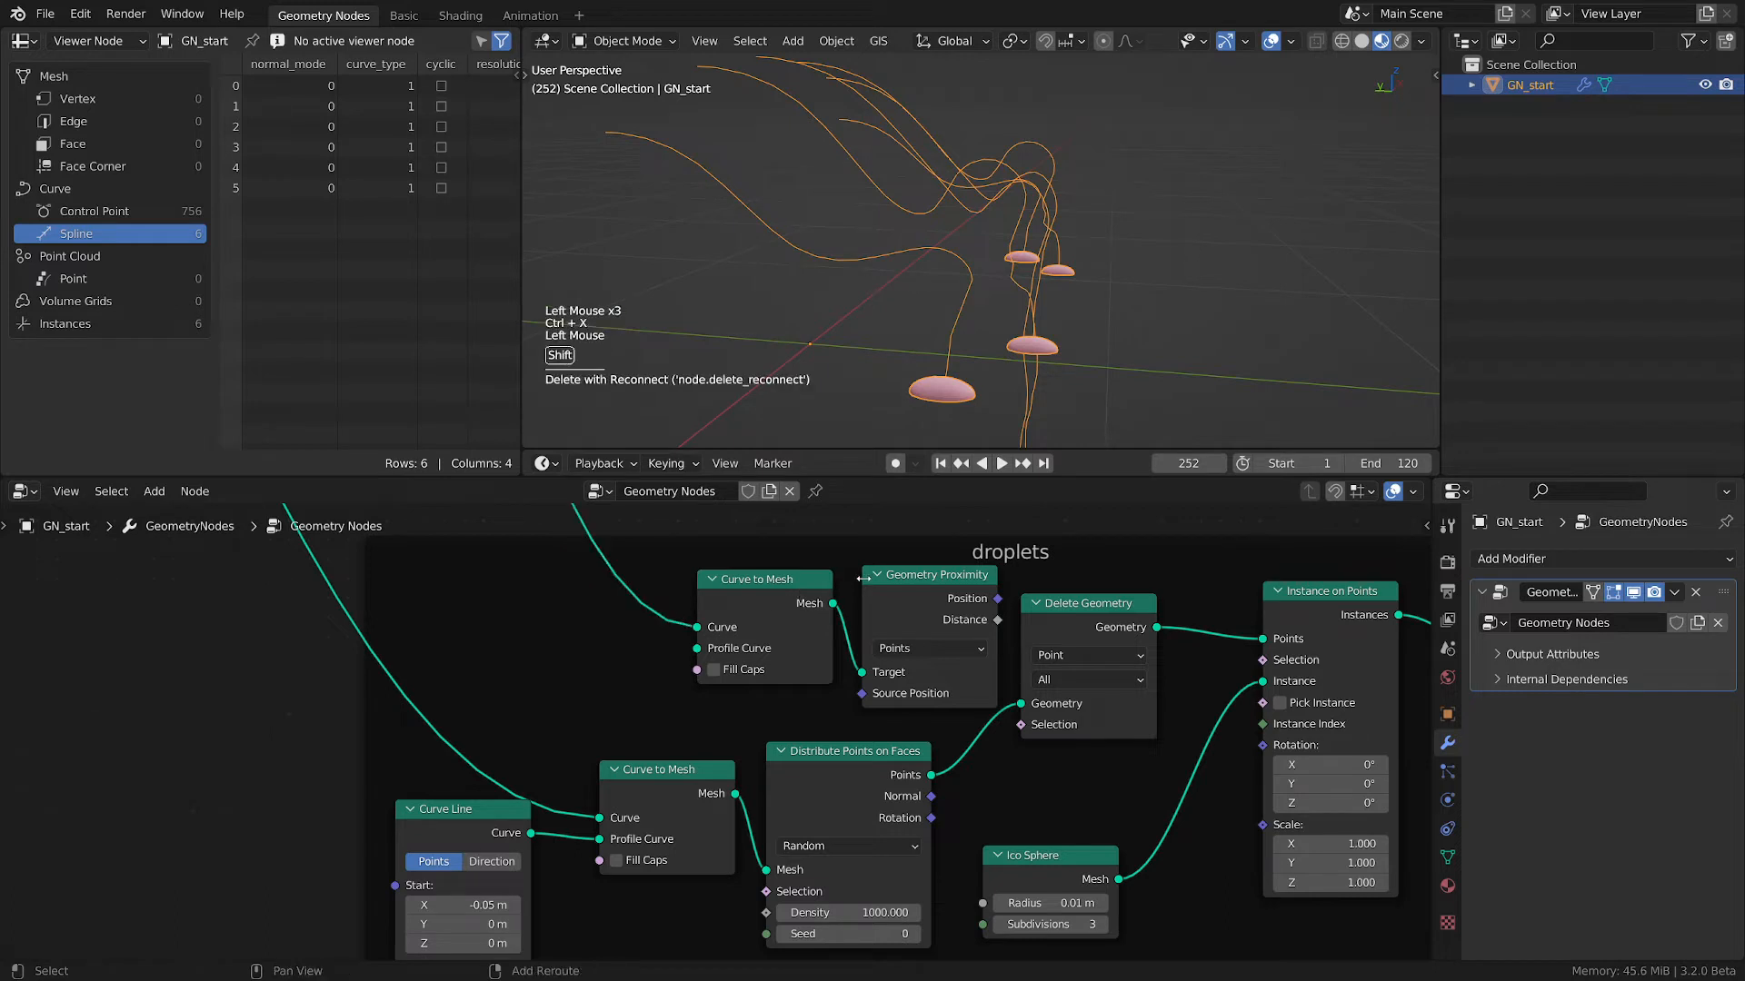
{"action": "left_click", "coordinate": [763, 579]}
{"action": "left_click", "coordinate": [883, 580], "text": "shift"}
{"action": "key", "text": "g"}
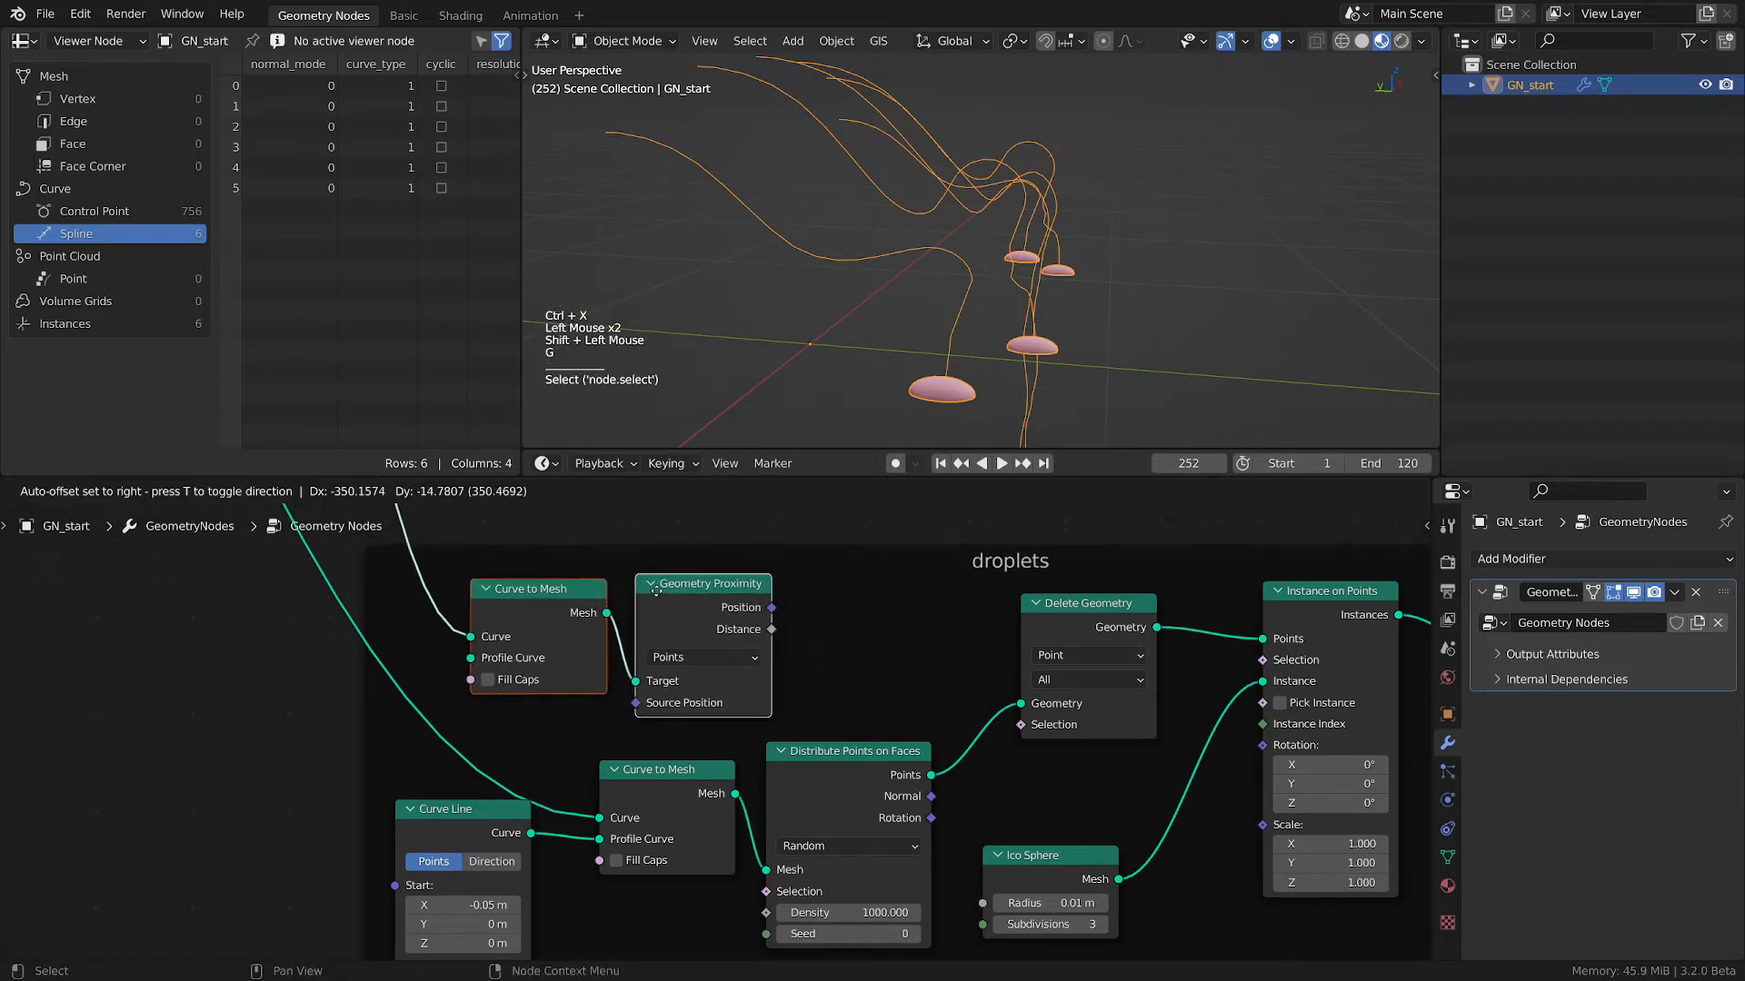
{"action": "left_click", "coordinate": [865, 636]}
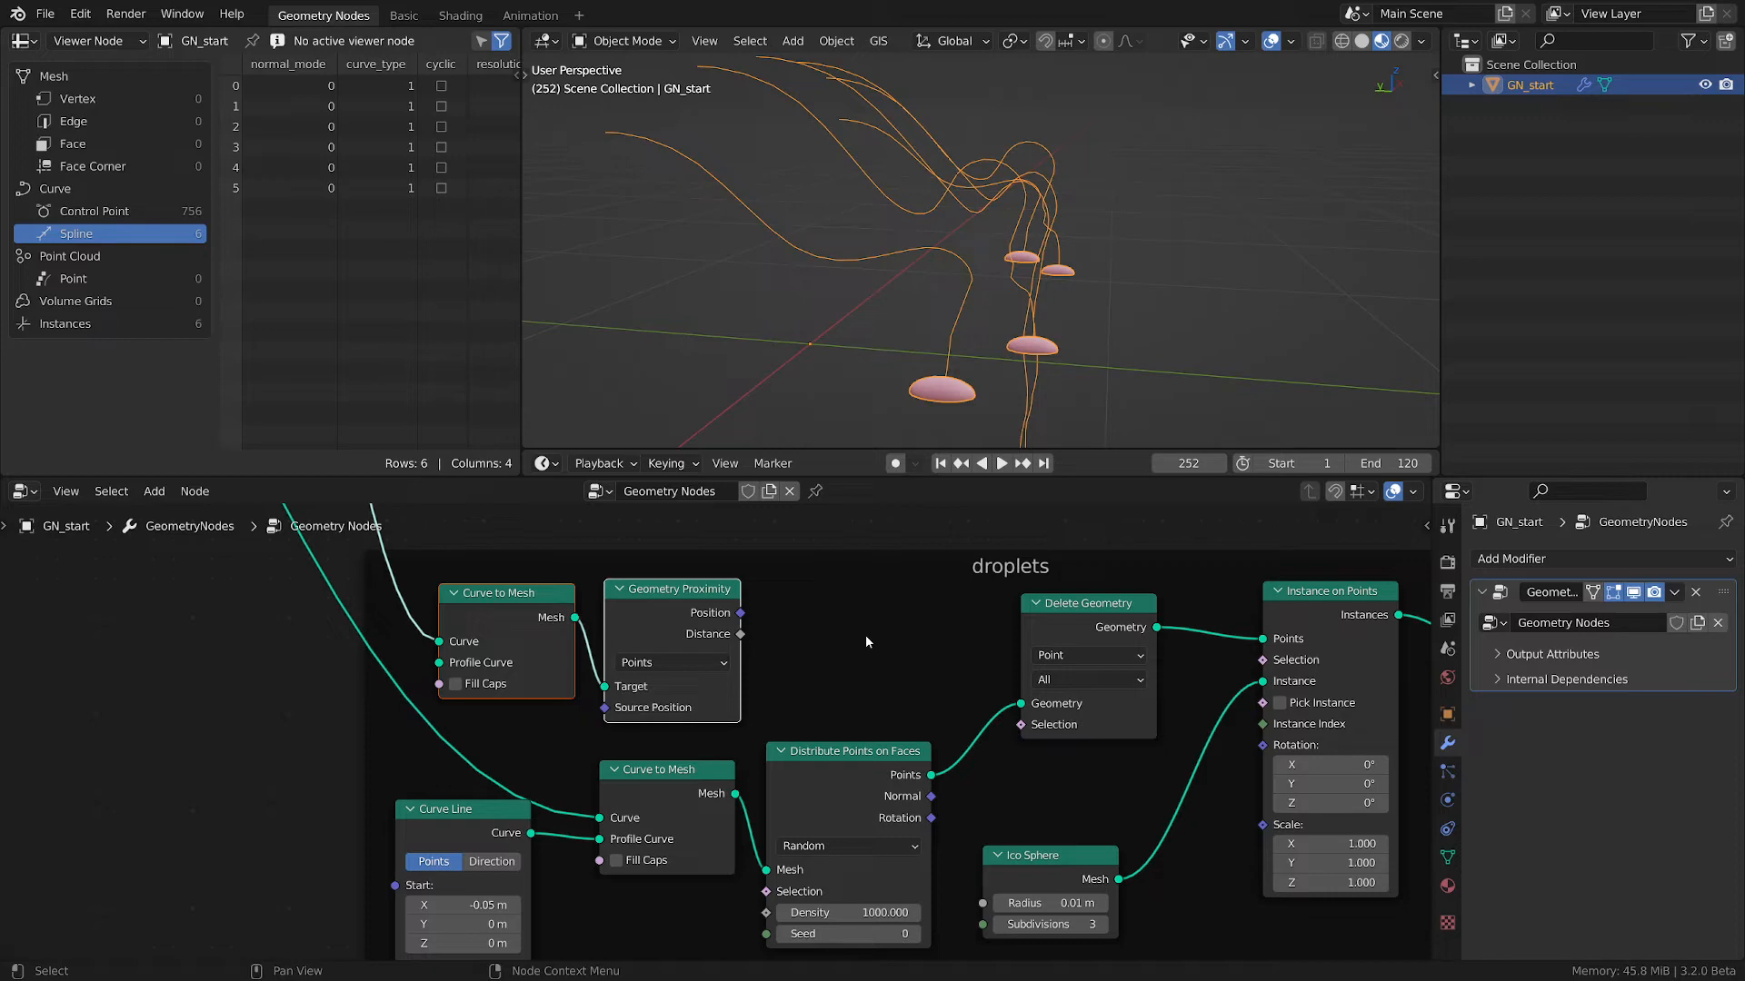
- Tidy the lower node row by repositioning the Ico Sphere, Distribute Points on Faces and lower Curve to Mesh nodes
{"action": "scroll", "coordinate": [898, 680], "scroll_direction": "up", "scroll_amount": 2}
{"action": "scroll", "coordinate": [898, 679], "scroll_direction": "down", "scroll_amount": 1}
{"action": "middle_click_drag", "start_coordinate": [897, 679], "coordinate": [927, 615]}
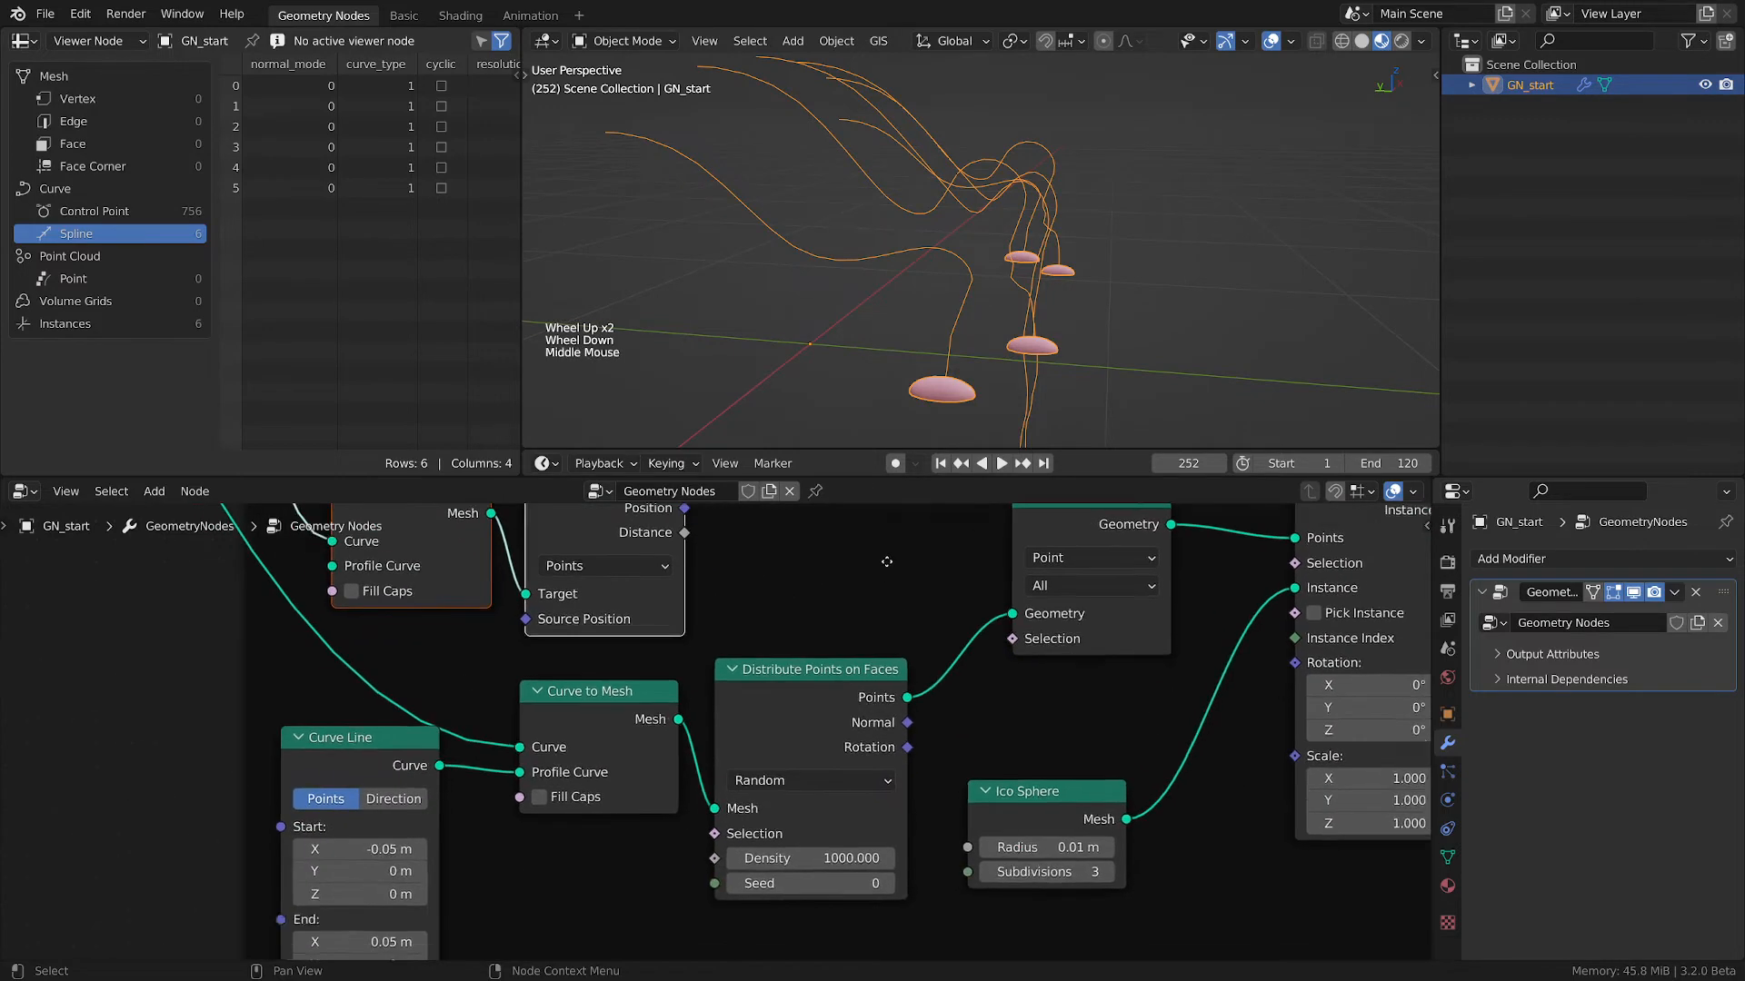
{"action": "scroll", "coordinate": [930, 612], "scroll_direction": "down", "scroll_amount": 1}
{"action": "left_click_drag", "start_coordinate": [1046, 727], "coordinate": [1092, 706]}
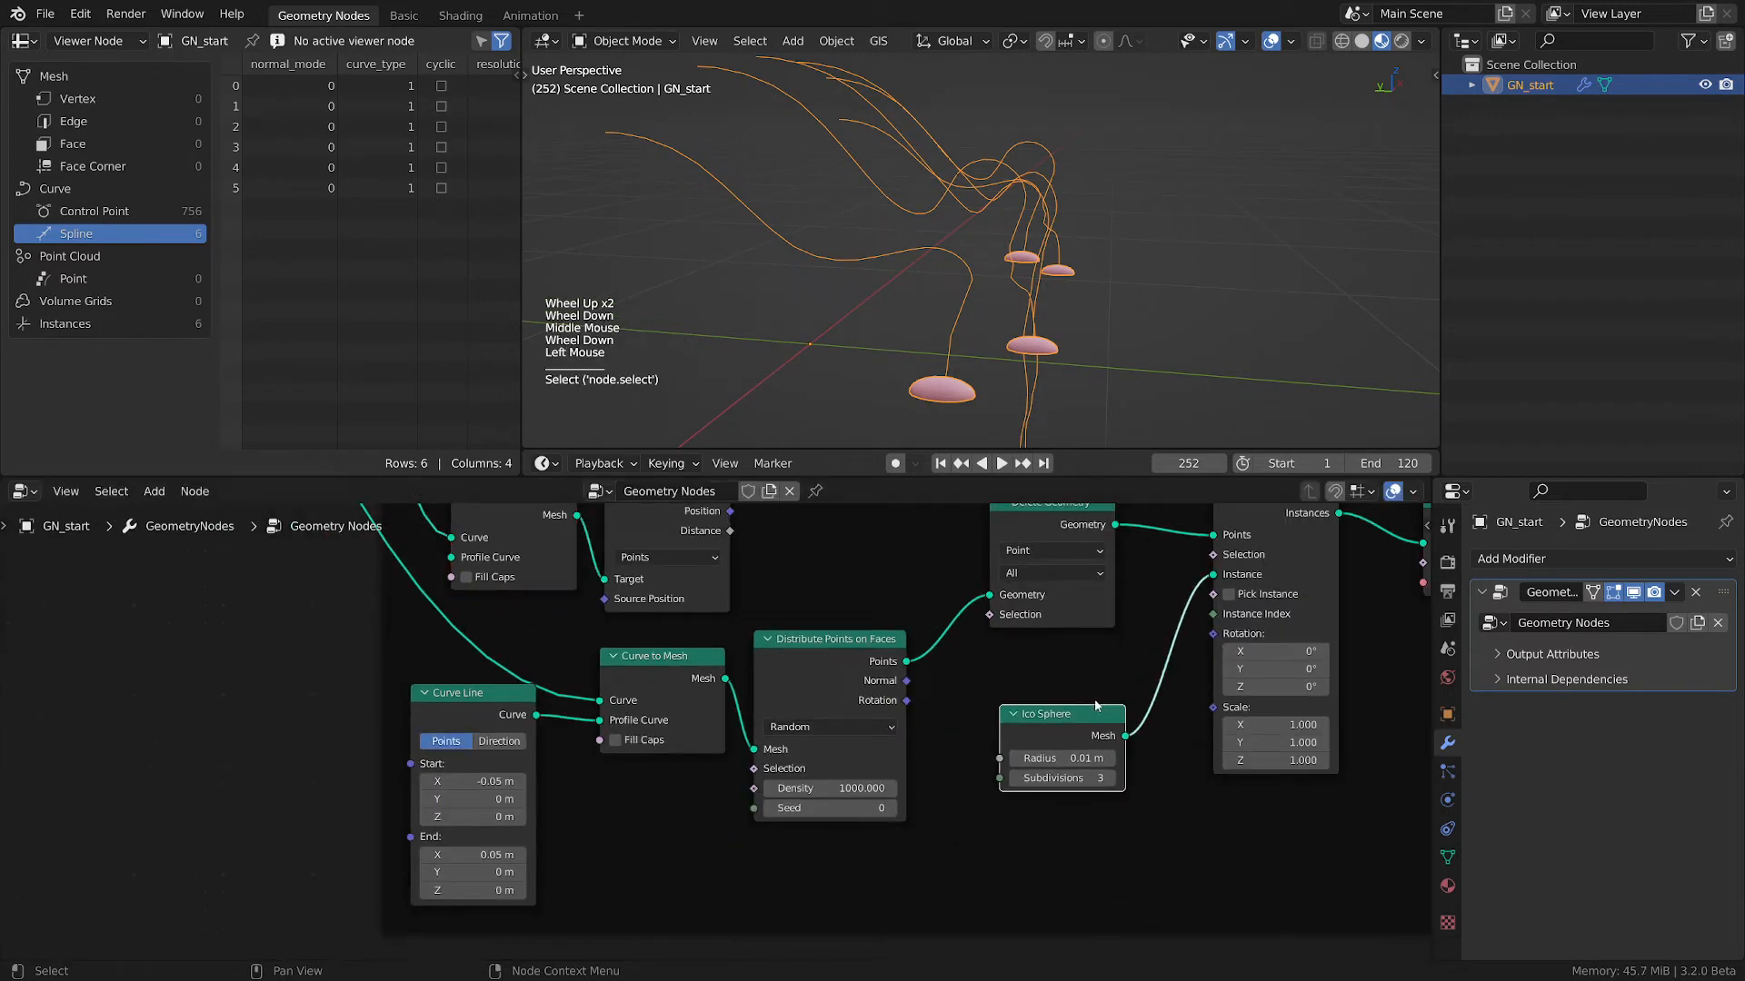
{"action": "middle_click_drag", "start_coordinate": [1093, 705], "coordinate": [1076, 757]}
{"action": "left_click_drag", "start_coordinate": [781, 725], "coordinate": [781, 780]}
{"action": "left_click_drag", "start_coordinate": [658, 725], "coordinate": [666, 753]}
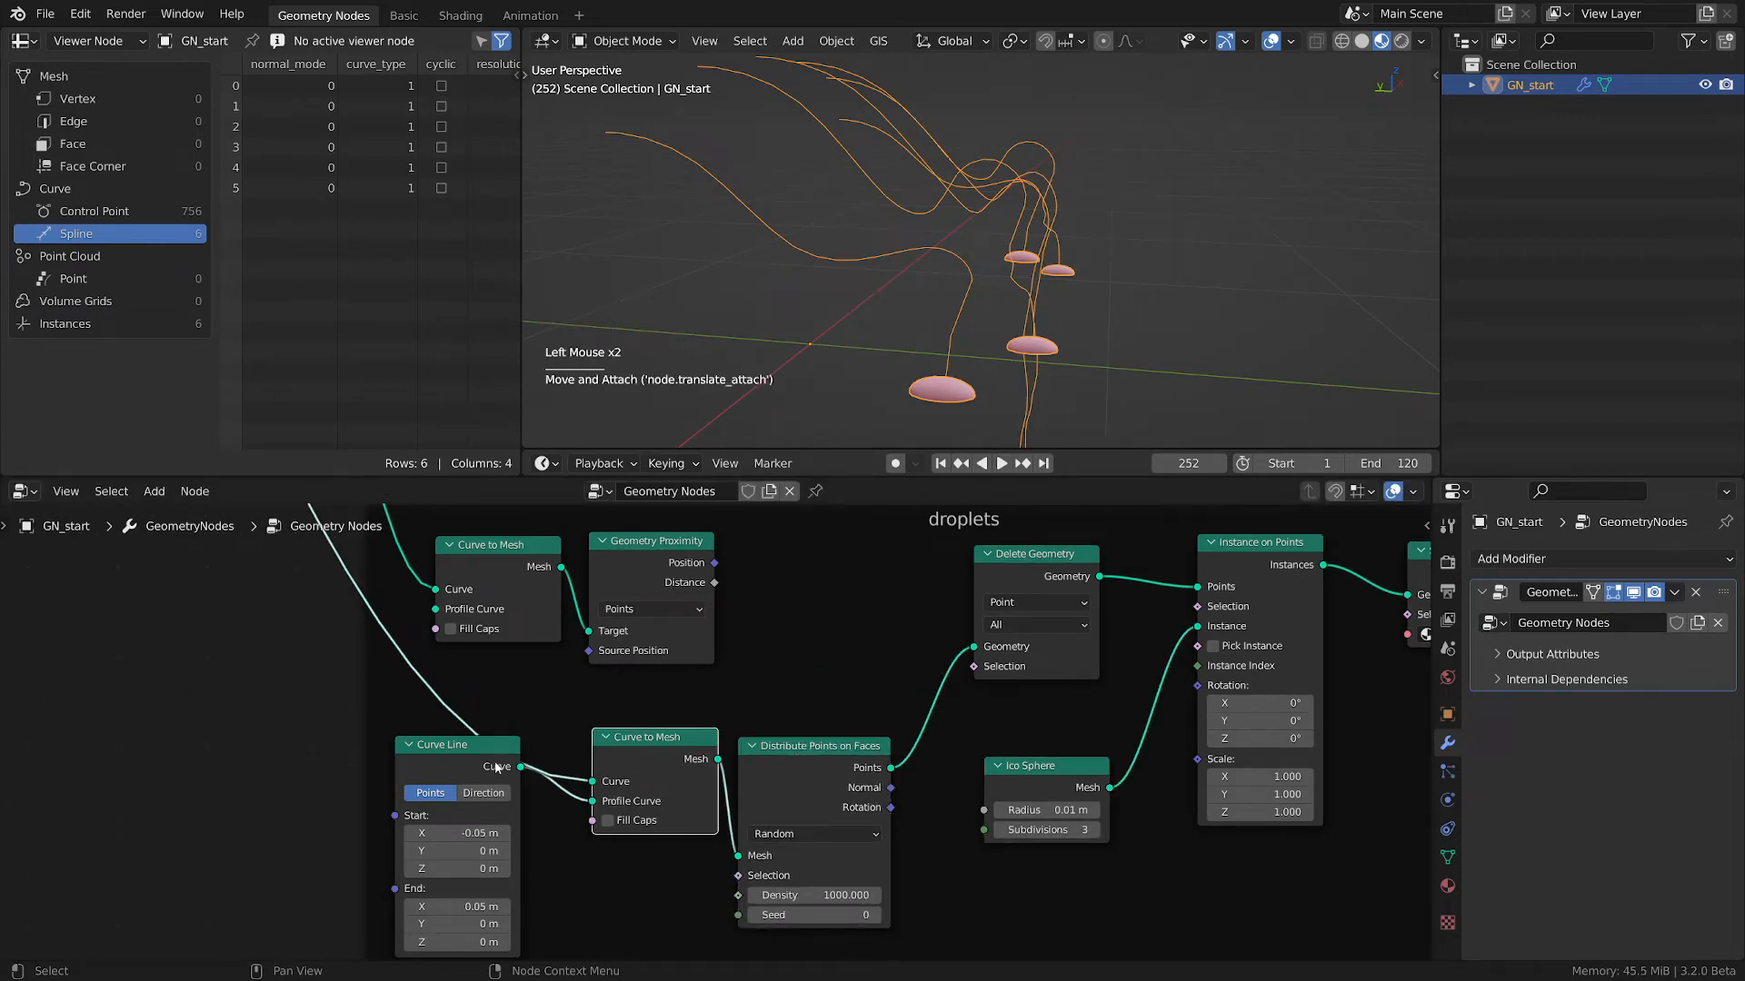
- Add a Compare node beside Geometry Proximity and connect the proximity Distance output to its A input
{"action": "left_click", "coordinate": [648, 562]}
{"action": "scroll", "coordinate": [647, 554], "scroll_direction": "up", "scroll_amount": 2}
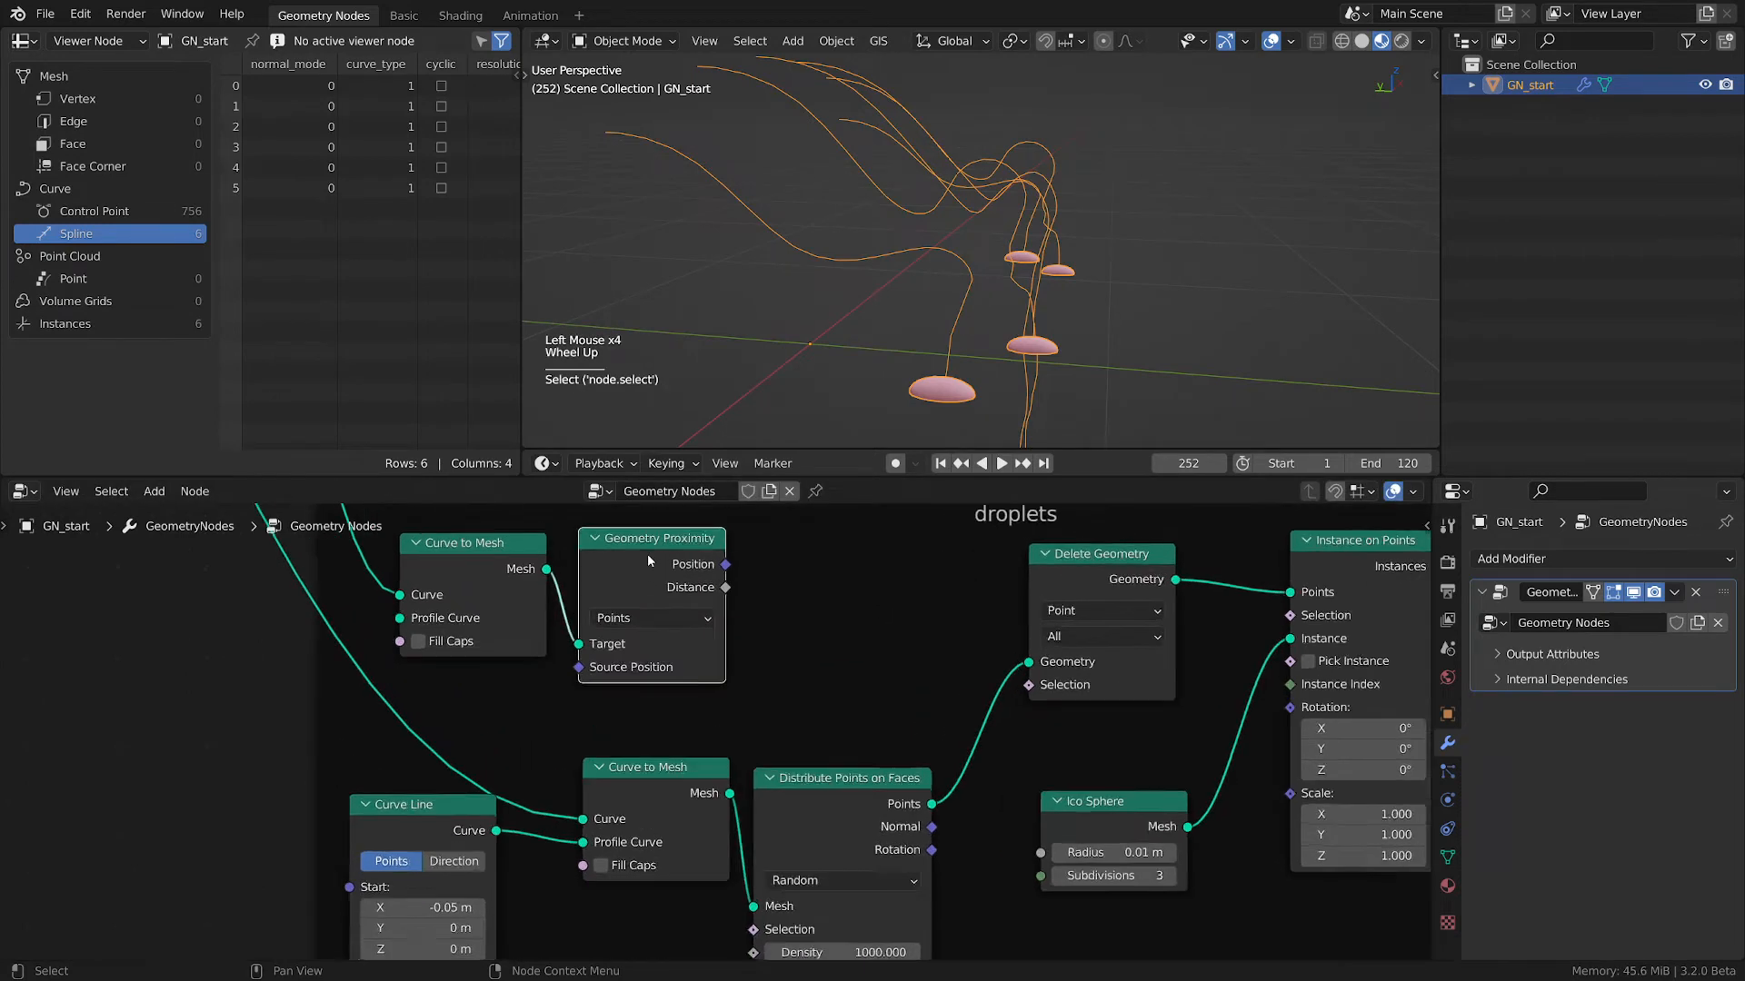
{"action": "left_click_drag", "start_coordinate": [732, 593], "coordinate": [800, 593]}
{"action": "key", "text": "Escape"}
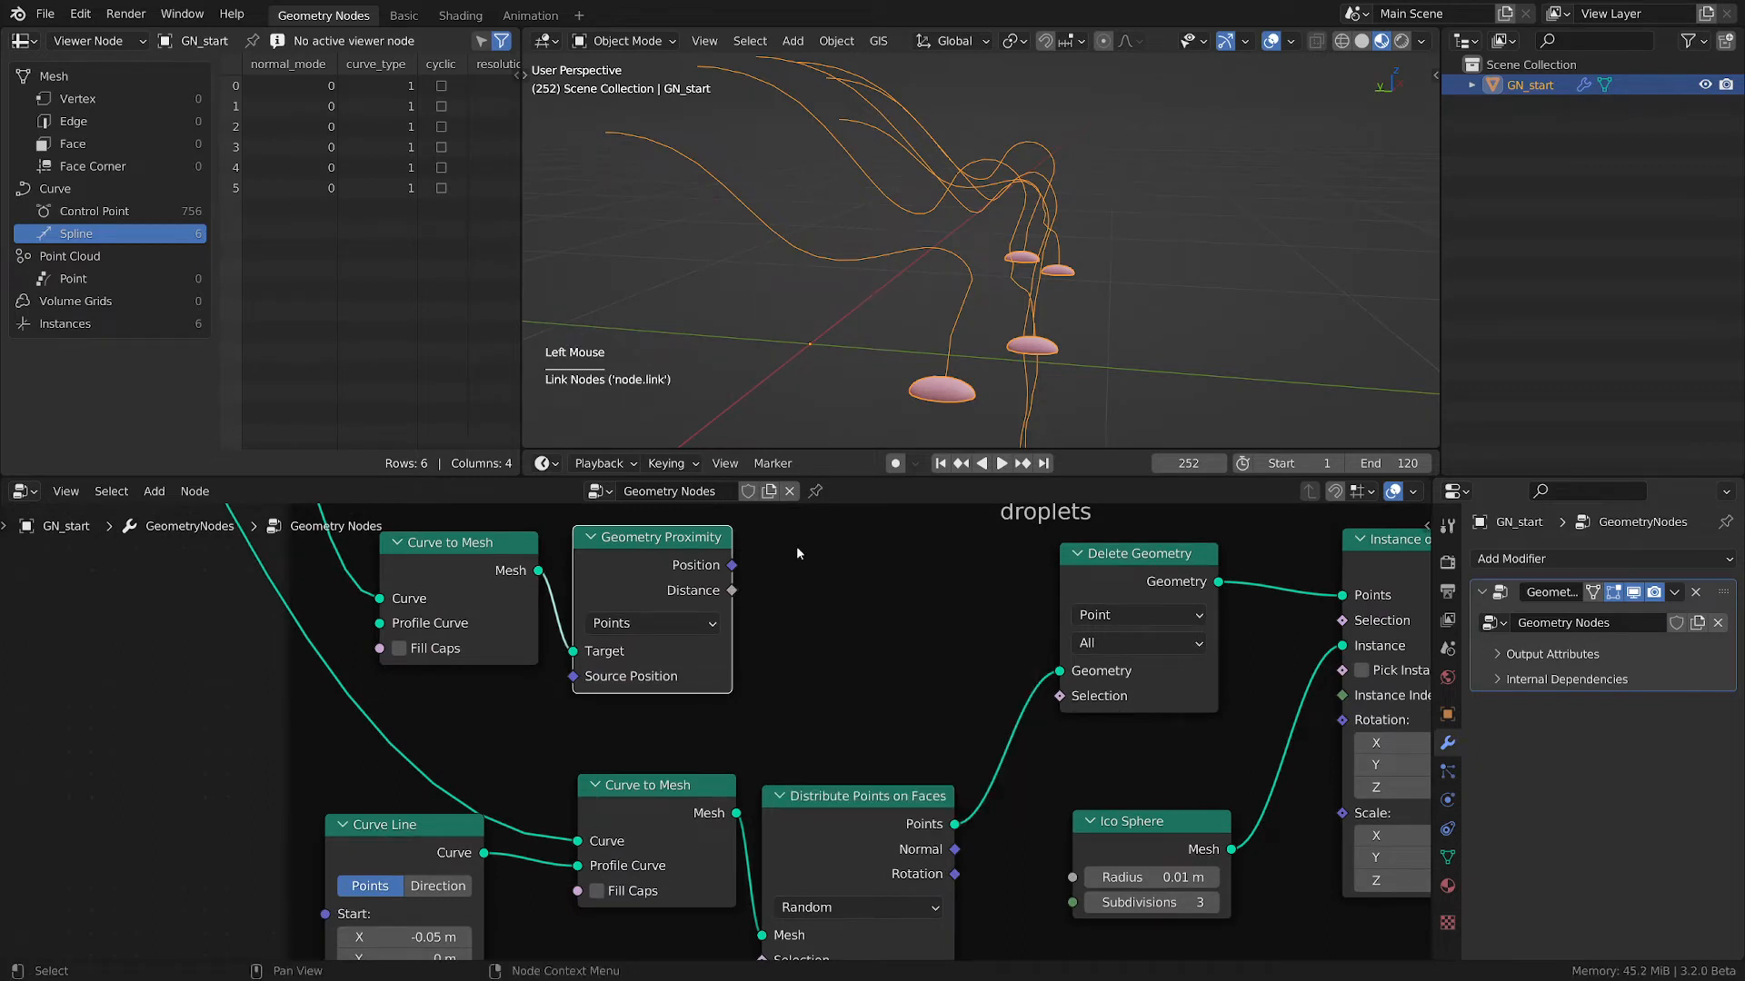
{"action": "key", "text": "shift+a"}
{"action": "mouse_move", "coordinate": [717, 753]}
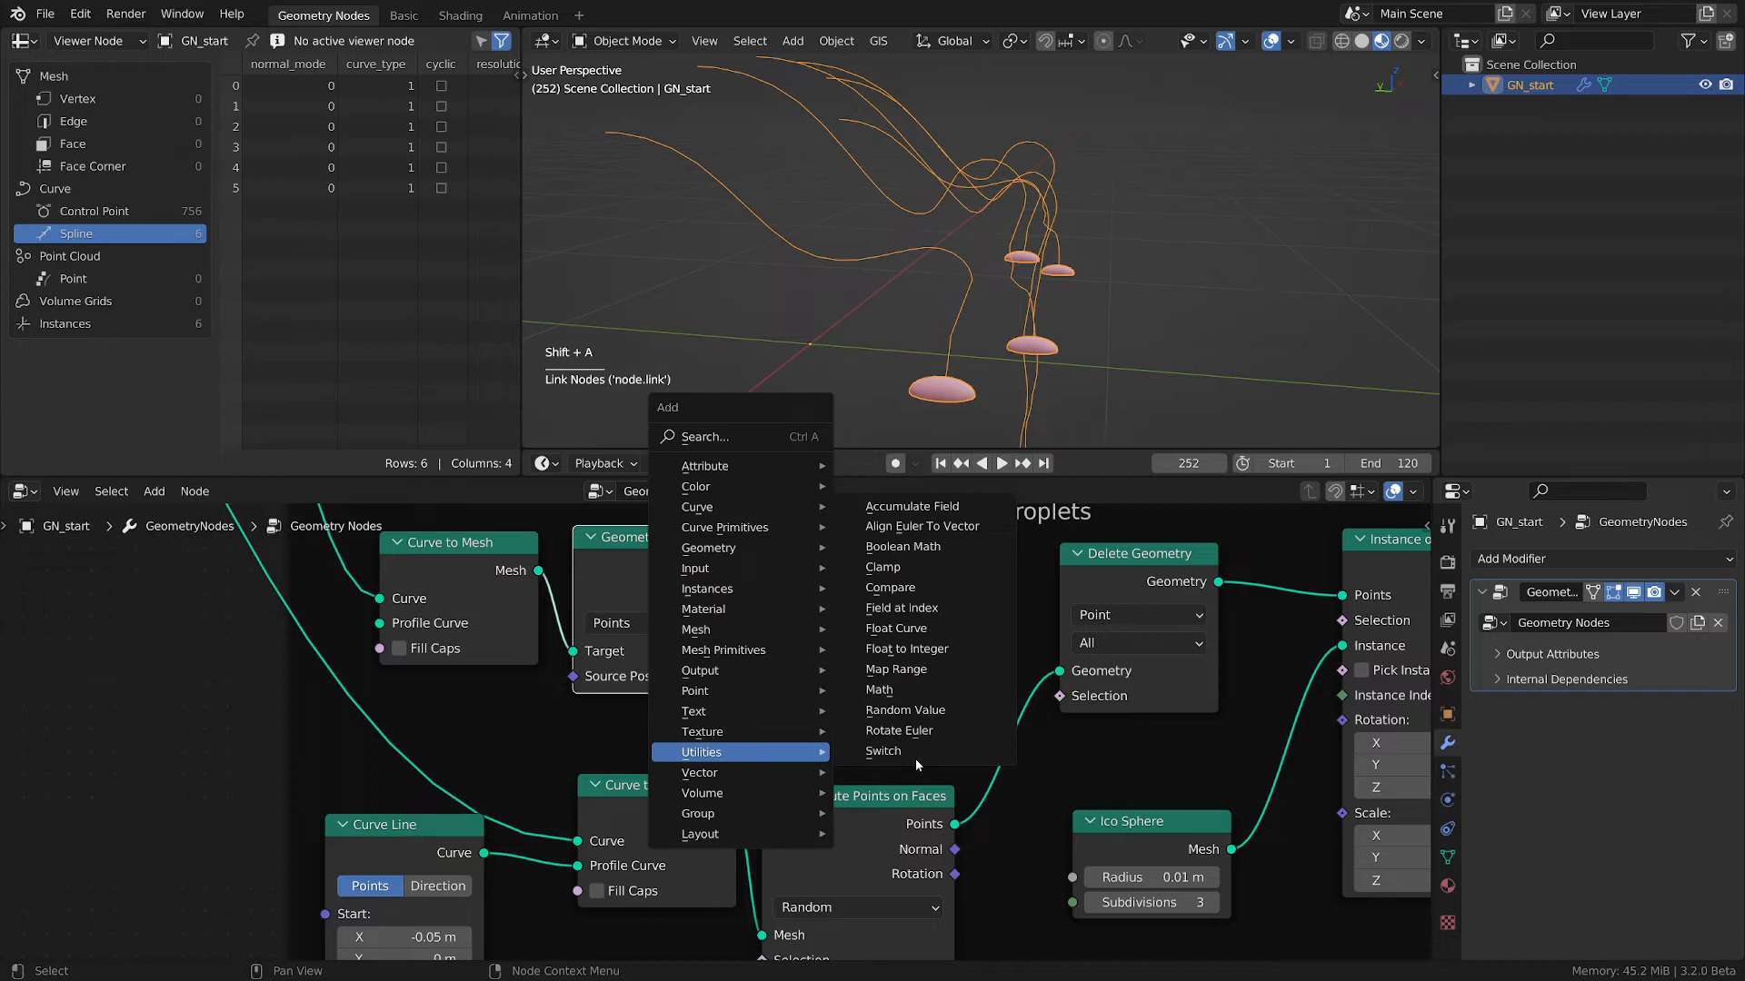
{"action": "left_click", "coordinate": [910, 591]}
{"action": "left_click", "coordinate": [779, 694]}
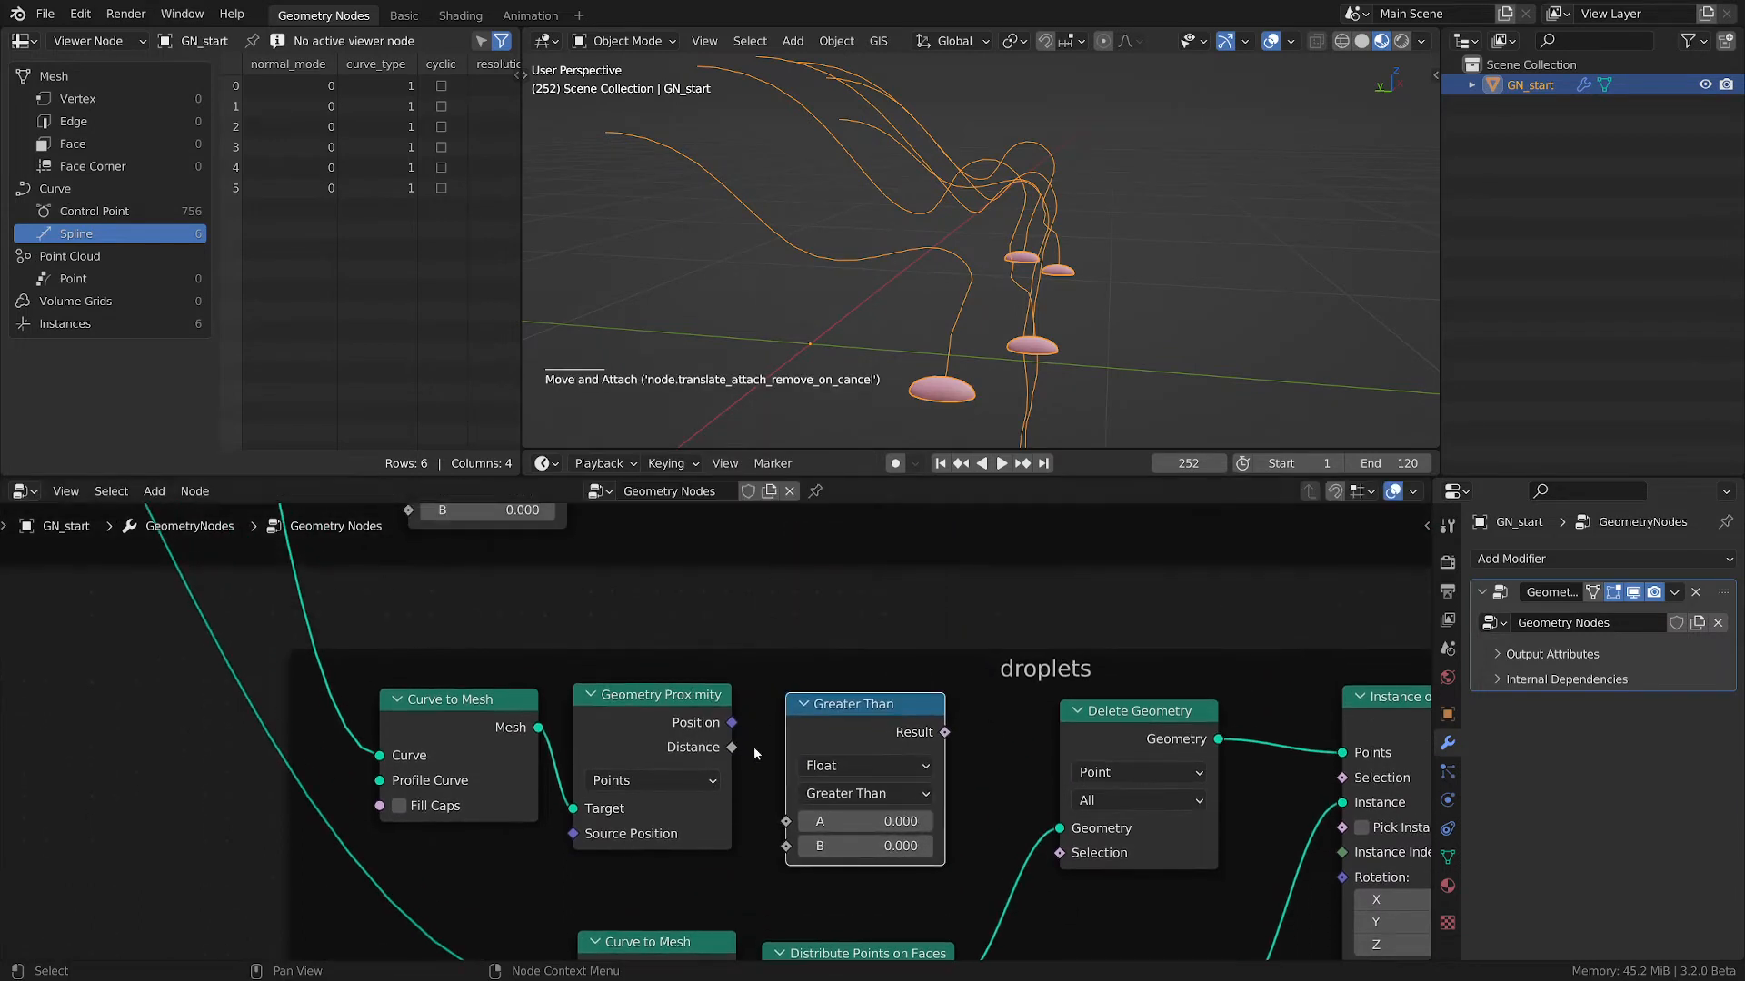
{"action": "left_click_drag", "start_coordinate": [731, 747], "coordinate": [787, 821]}
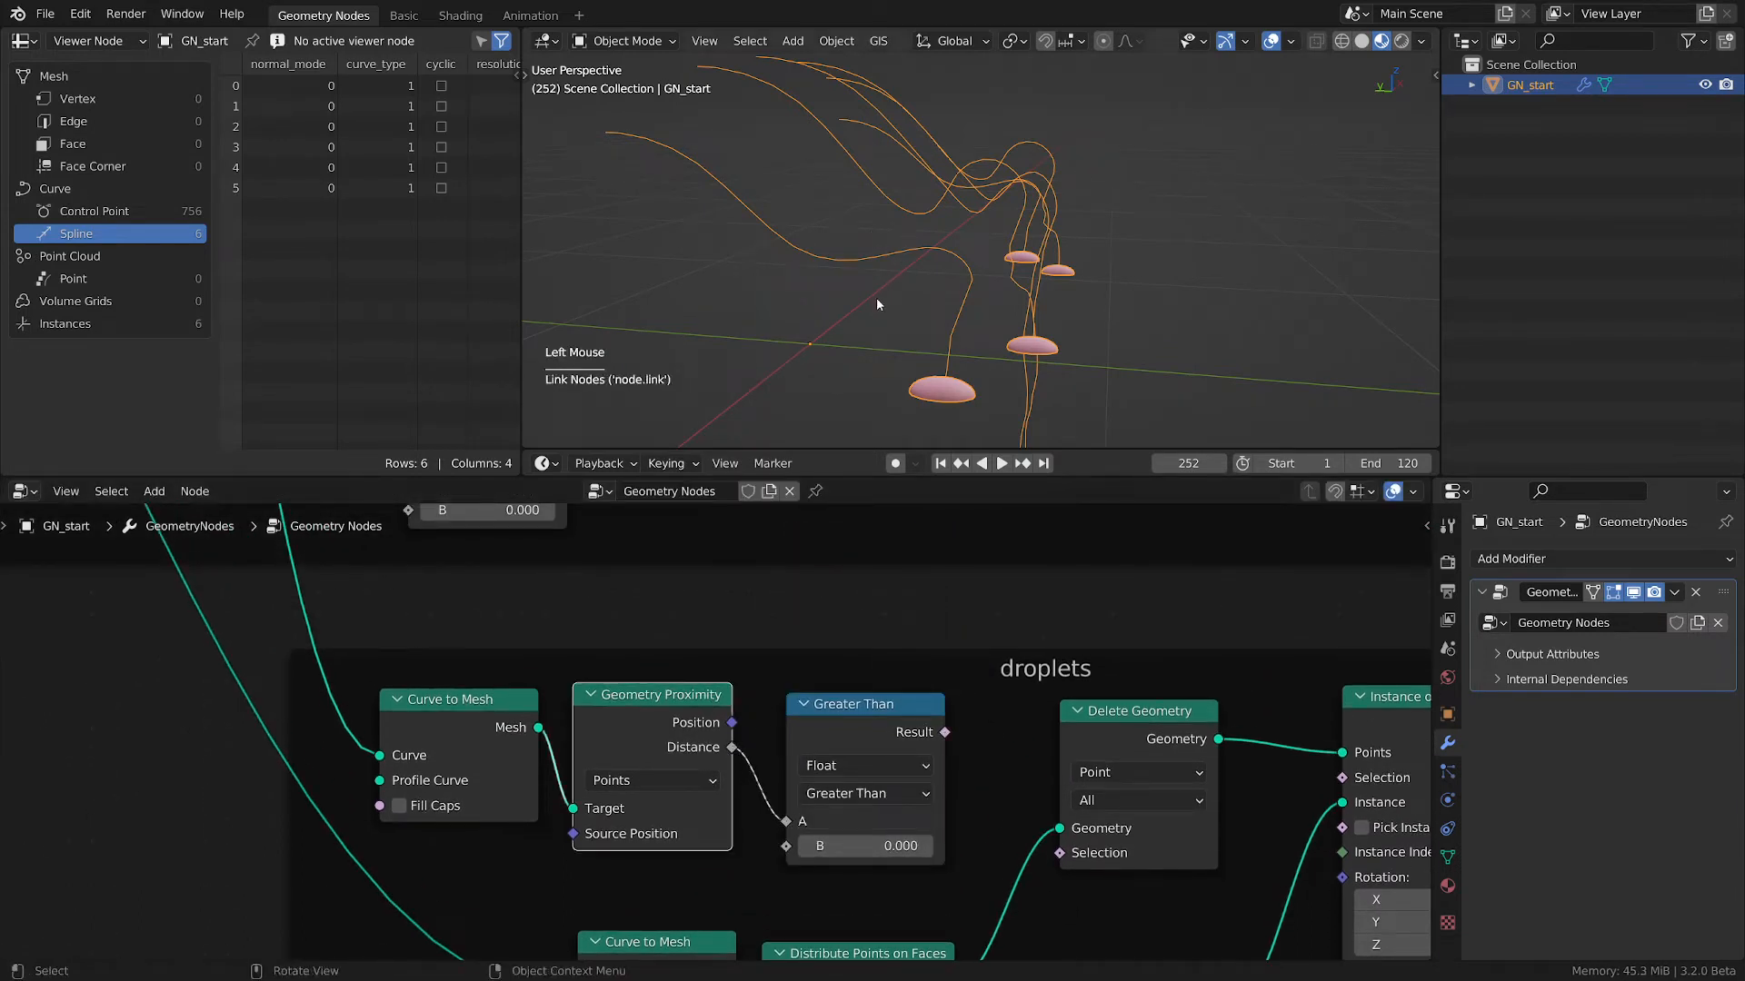
- Mark a spot on the nearest hanging curve with an annotation and shift Delete Geometry slightly toward Instance on Points
{"action": "key", "text": "d"}
{"action": "left_click_drag", "start_coordinate": [958, 309], "coordinate": [961, 310]}
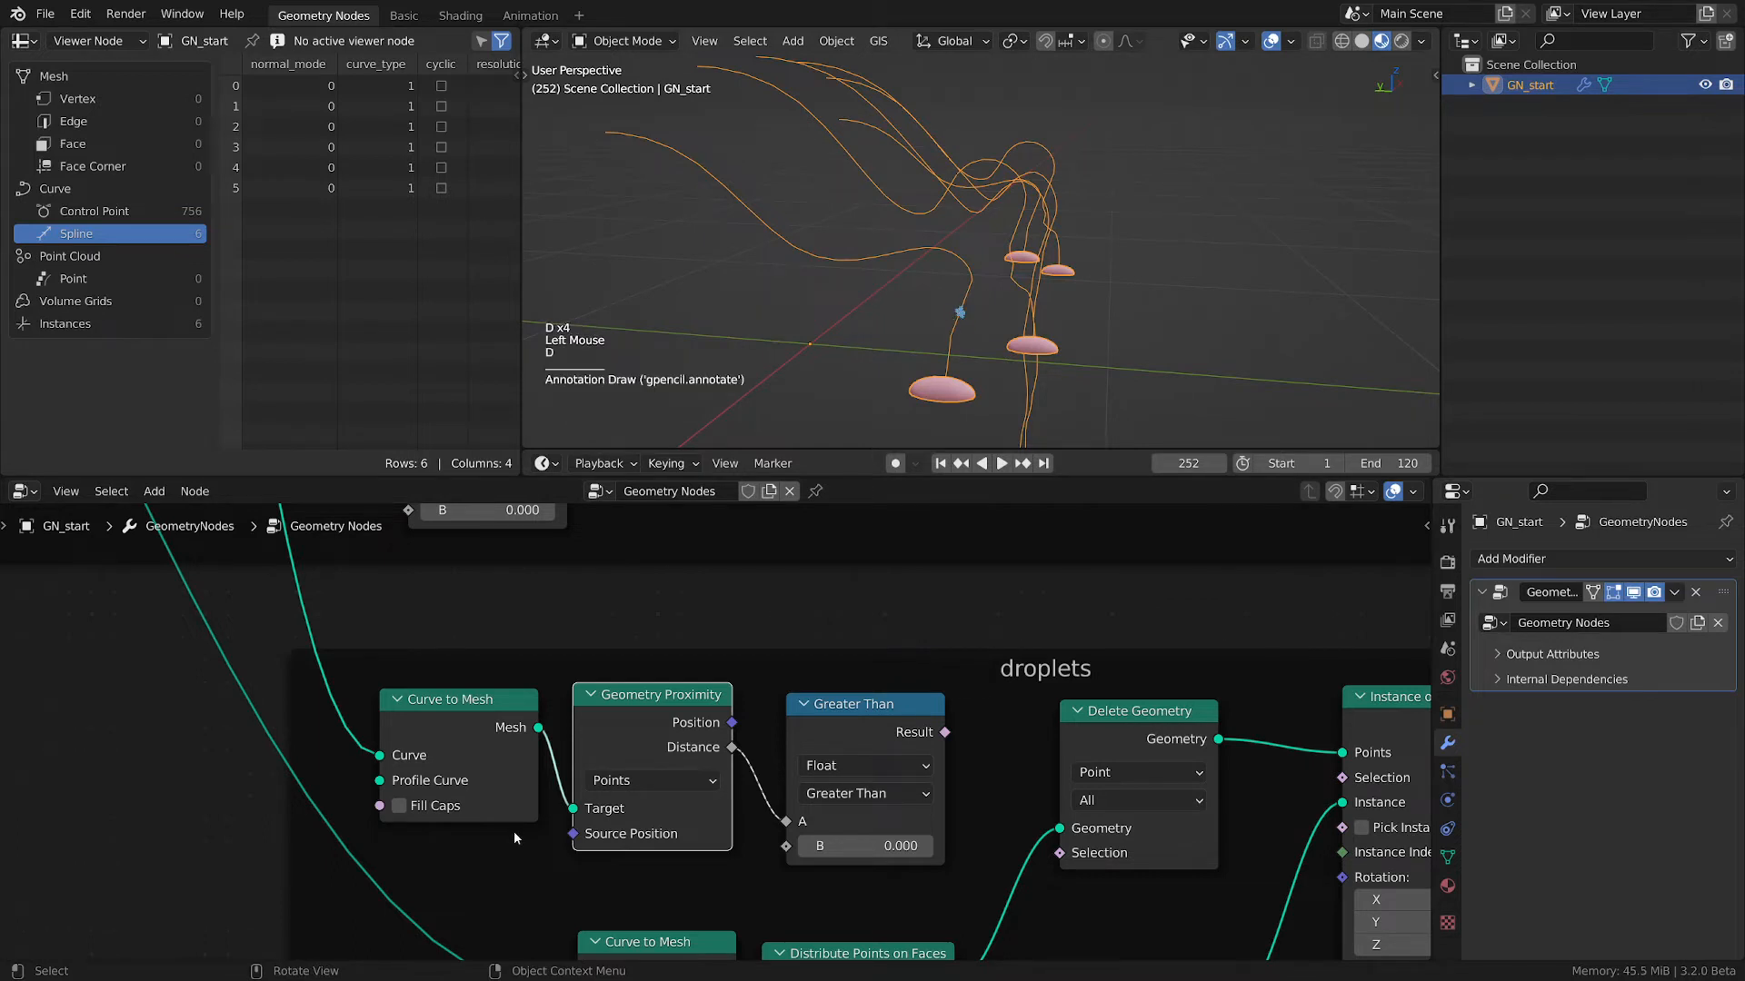
{"action": "scroll", "coordinate": [592, 790], "scroll_direction": "down", "scroll_amount": 3}
{"action": "mouse_move", "coordinate": [593, 790]}
{"action": "middle_mouse_down"}
{"action": "mouse_move", "coordinate": [589, 754]}
{"action": "mouse_move", "coordinate": [533, 751]}
{"action": "middle_mouse_up"}
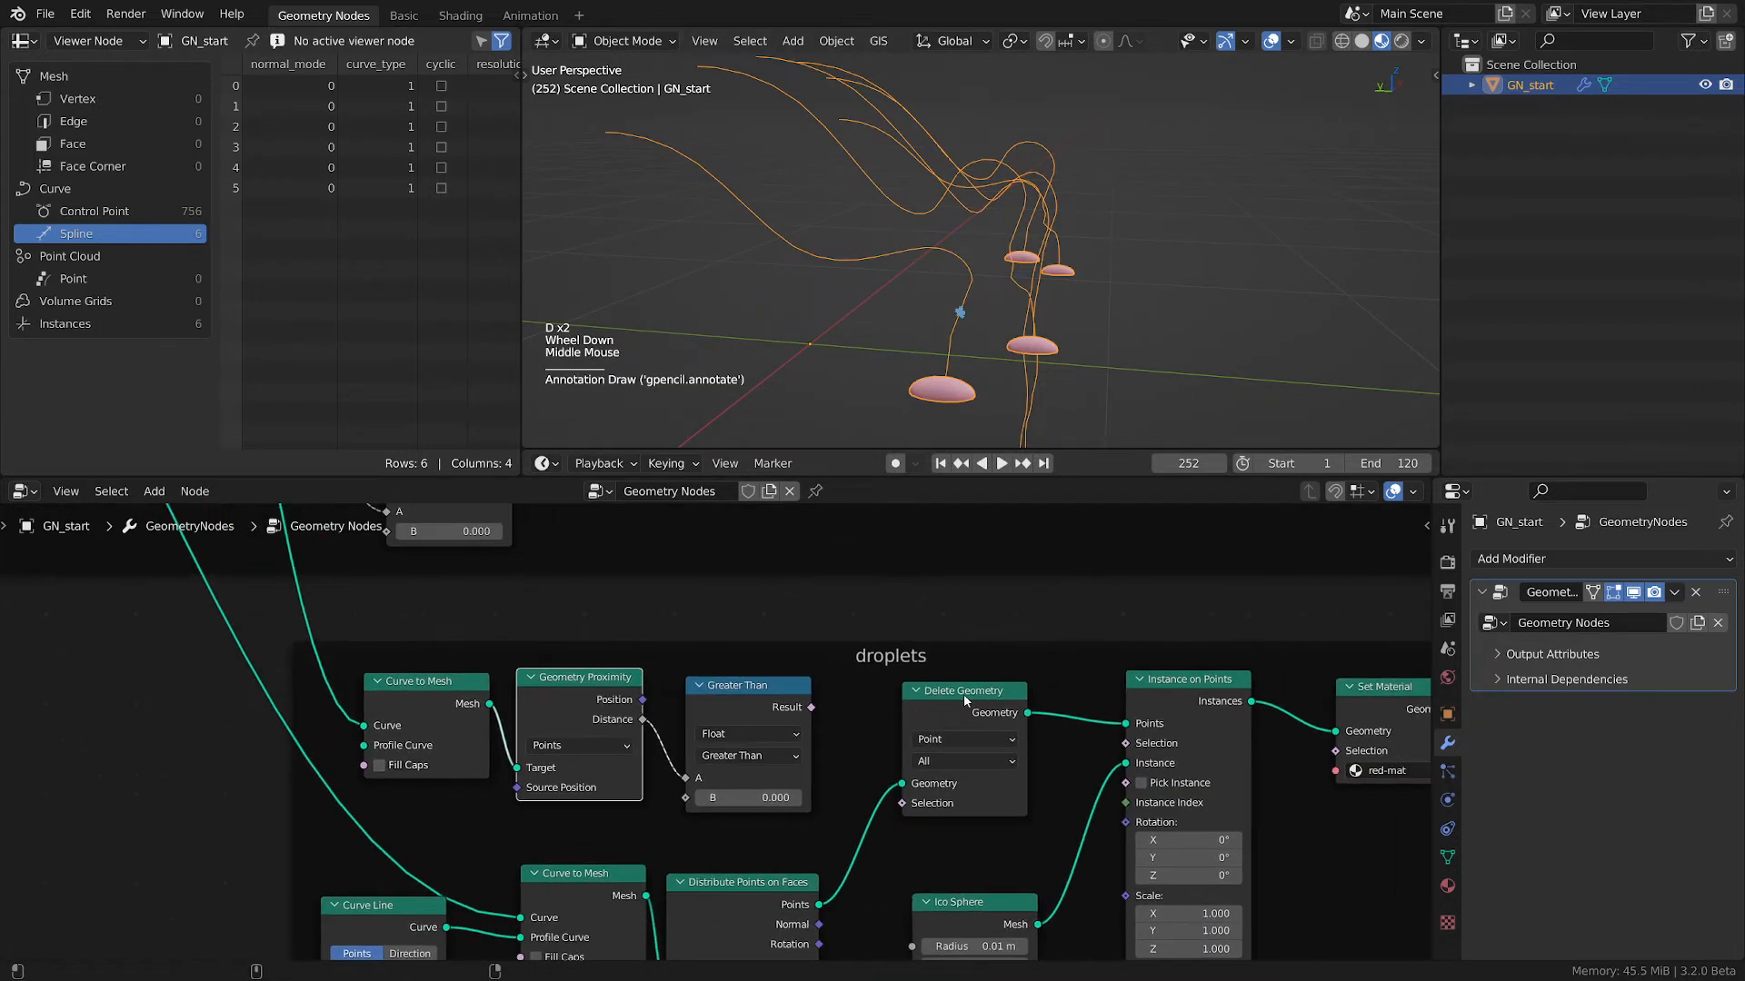
{"action": "left_click_drag", "start_coordinate": [963, 694], "coordinate": [976, 703]}
{"action": "scroll", "coordinate": [968, 415], "scroll_direction": "down", "scroll_amount": 2}
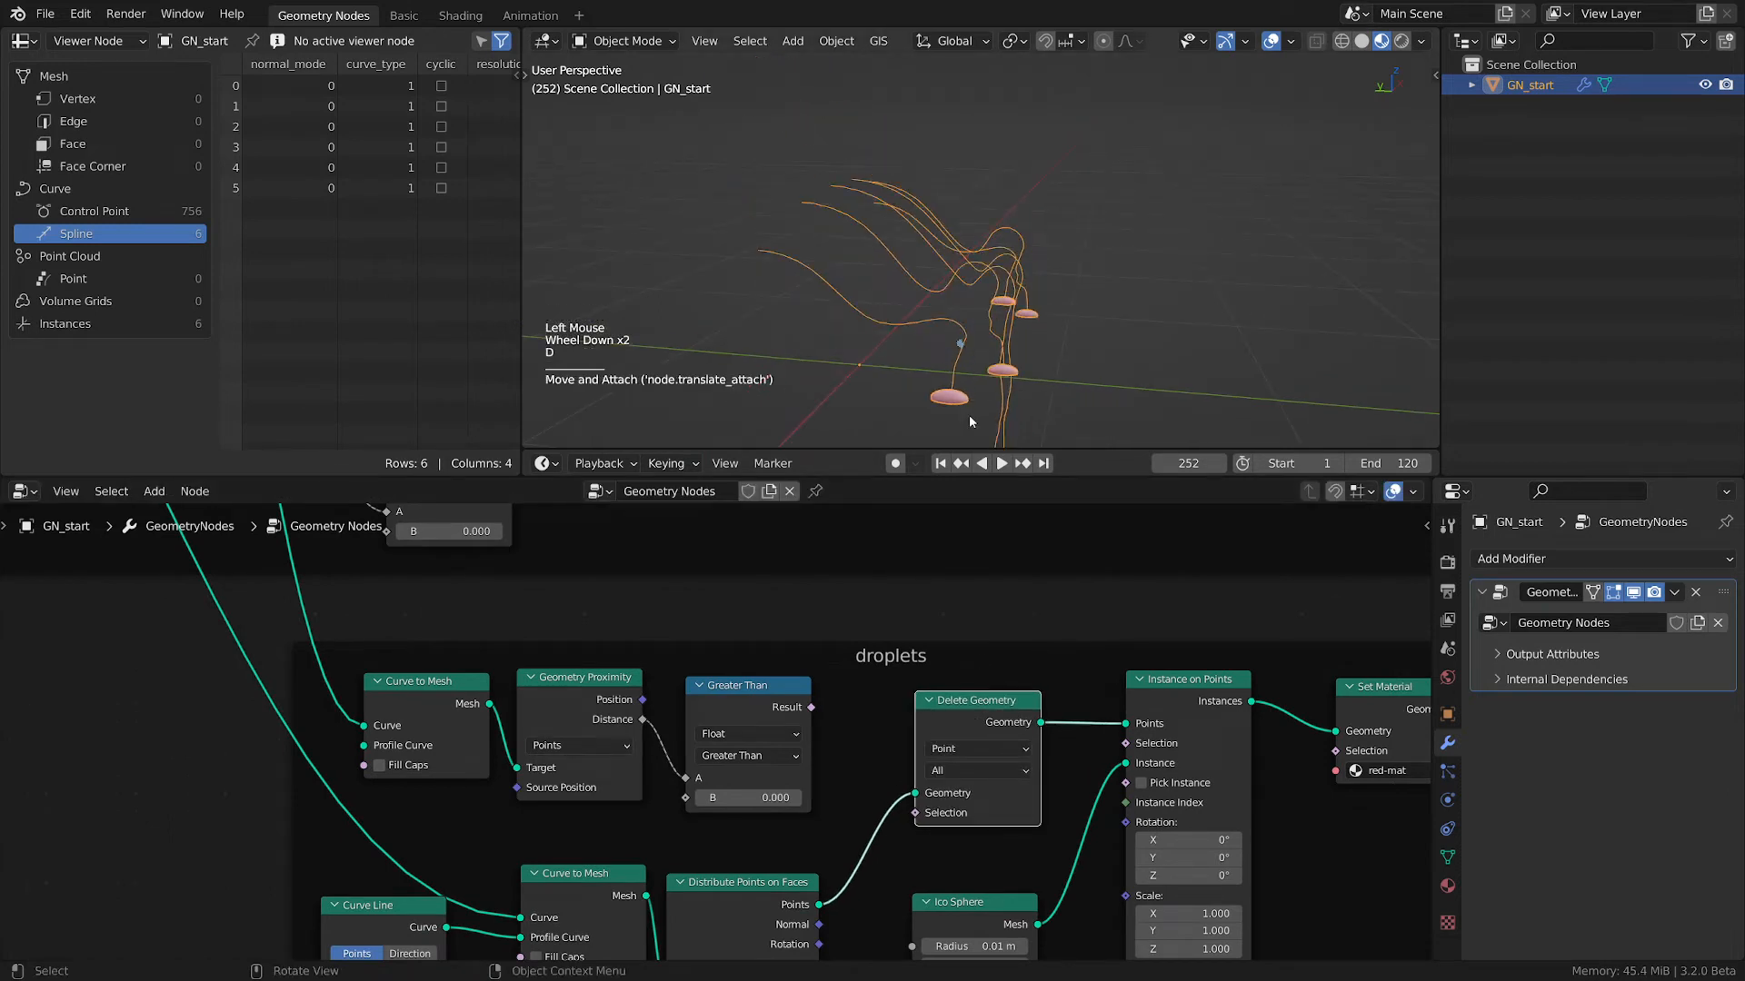
- Mute the Delete Geometry node and inspect the undeleted droplets around the nearest cap
{"action": "key", "text": "d"}
{"action": "middle_click_drag", "start_coordinate": [1120, 730], "coordinate": [1053, 659]}
{"action": "left_click", "coordinate": [909, 636]}
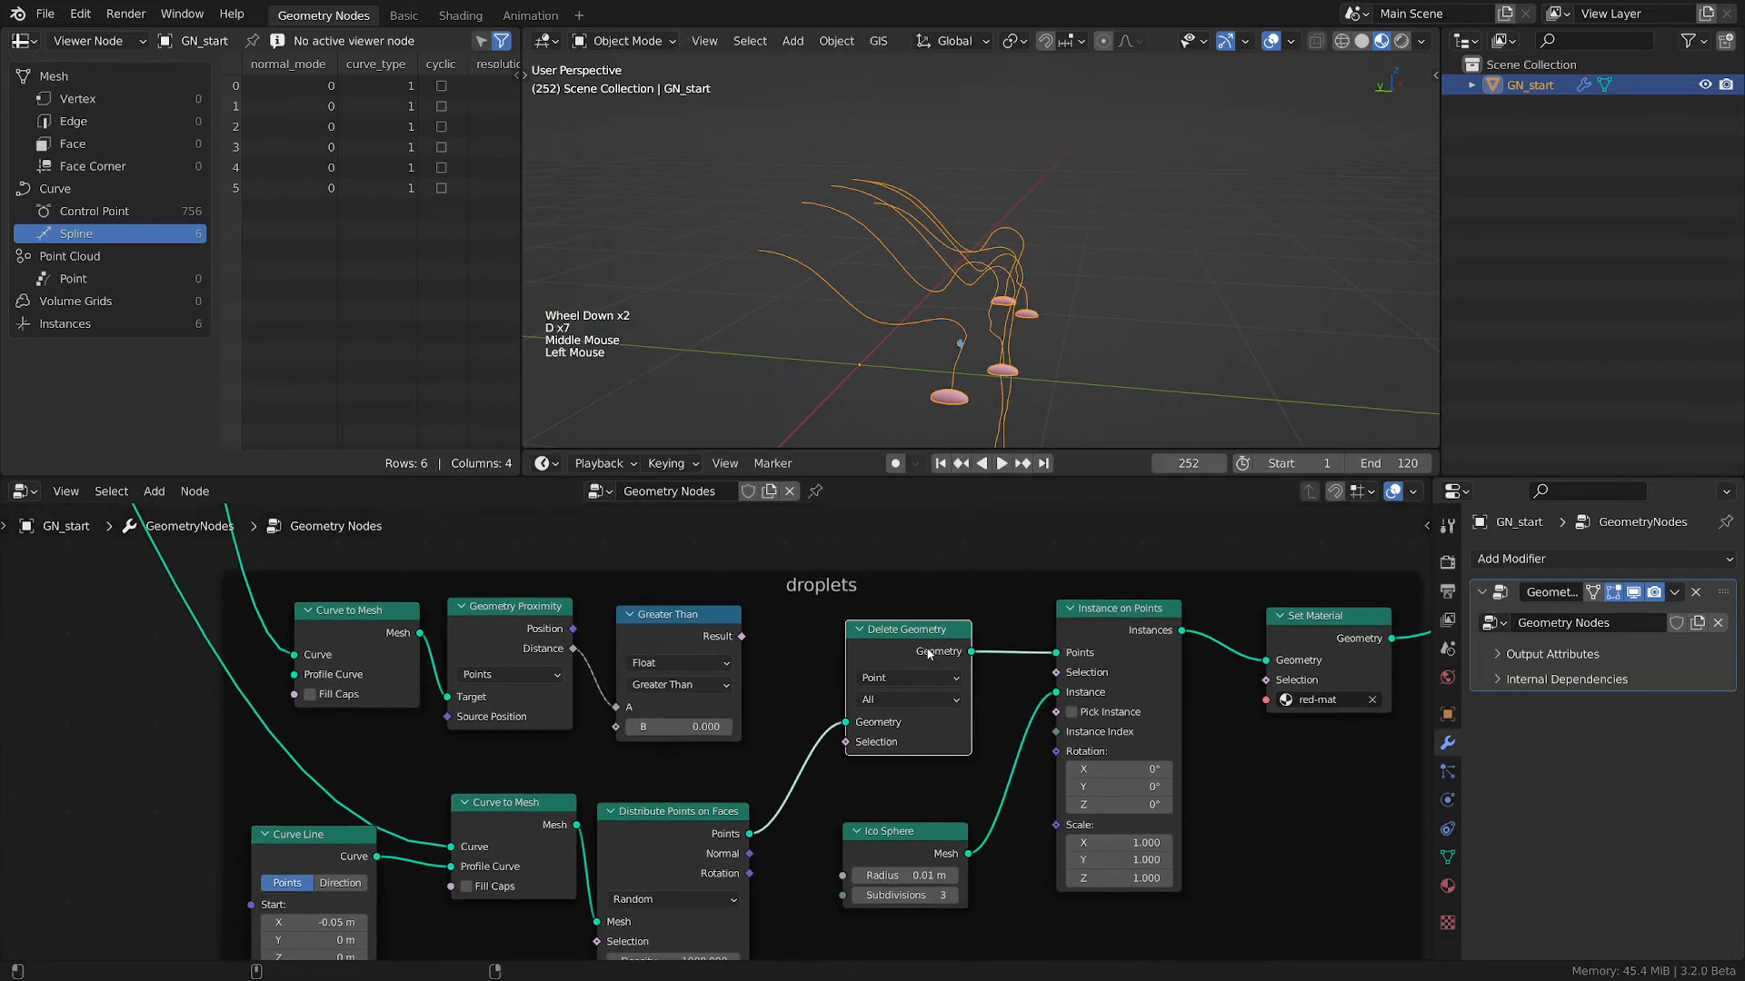
{"action": "key", "text": "m"}
{"action": "scroll", "coordinate": [1006, 332], "scroll_direction": "up", "scroll_amount": 2}
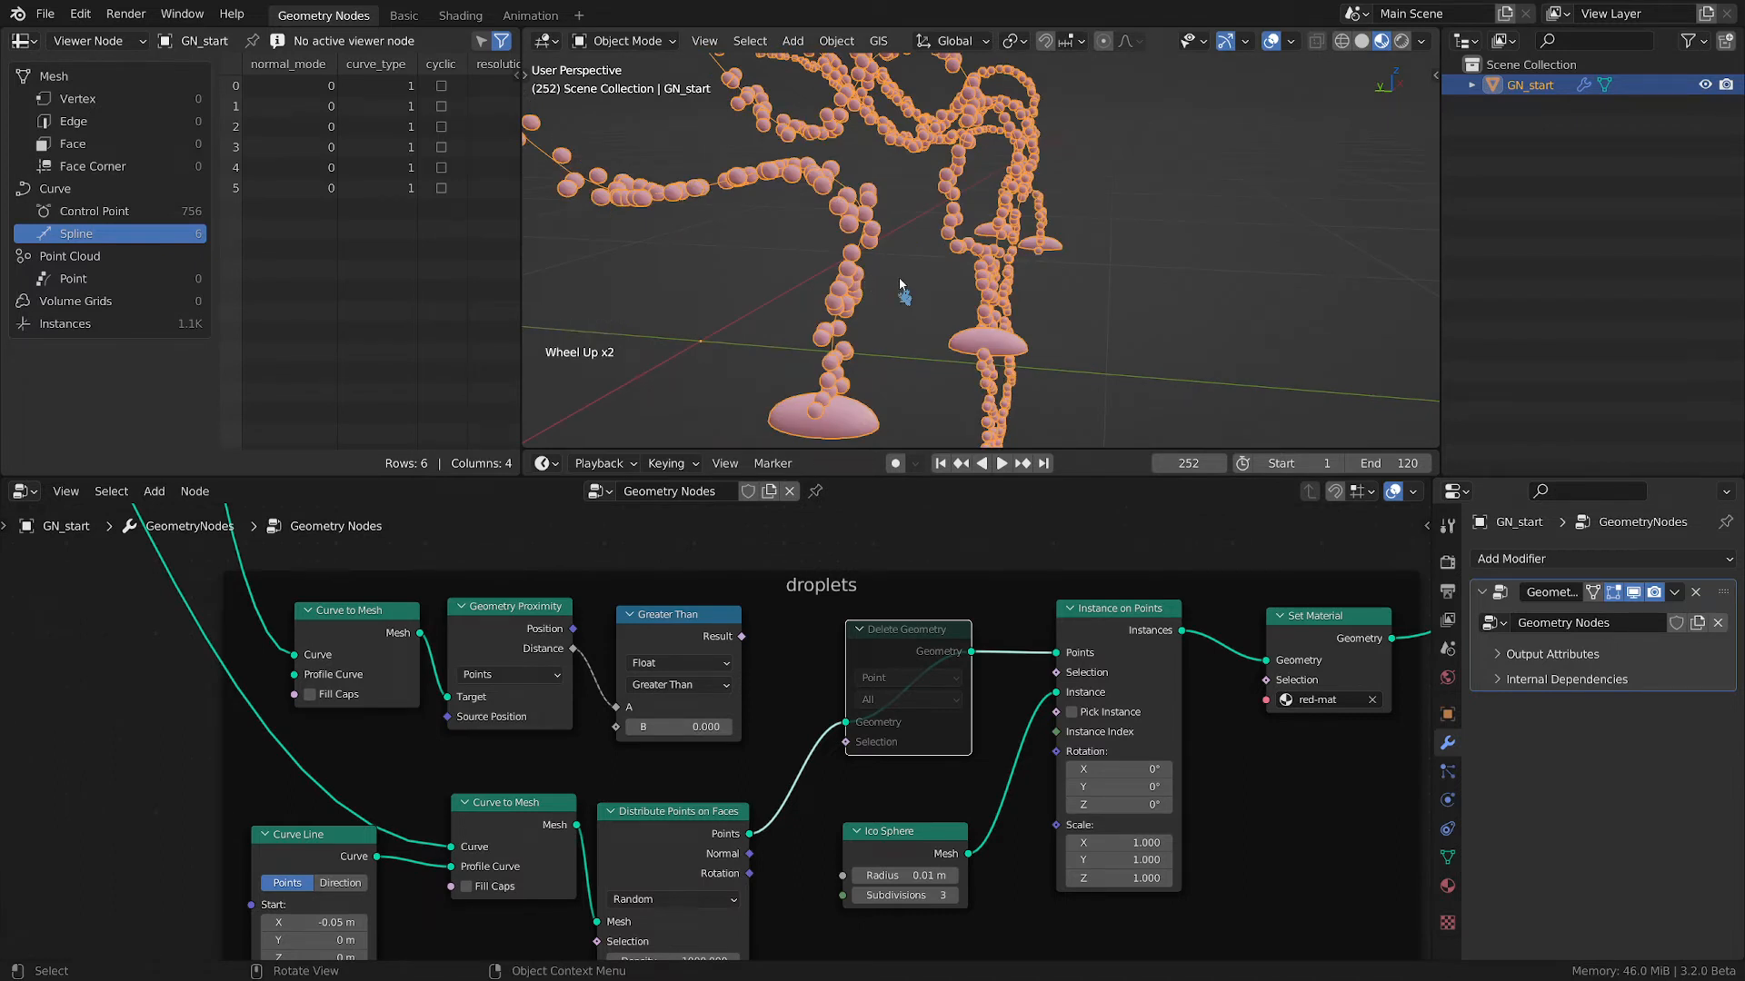
- Erase the annotation and draw a new mark among the droplets on the strand above the nearest cap
{"action": "key", "text": "d"}
{"action": "mouse_move", "coordinate": [904, 285]}
{"action": "right_mouse_down"}
{"action": "mouse_move", "coordinate": [927, 281]}
{"action": "mouse_move", "coordinate": [846, 289]}
{"action": "right_mouse_up"}
{"action": "left_click", "coordinate": [842, 284]}
{"action": "key", "text": "d"}
{"action": "key", "text": "d"}
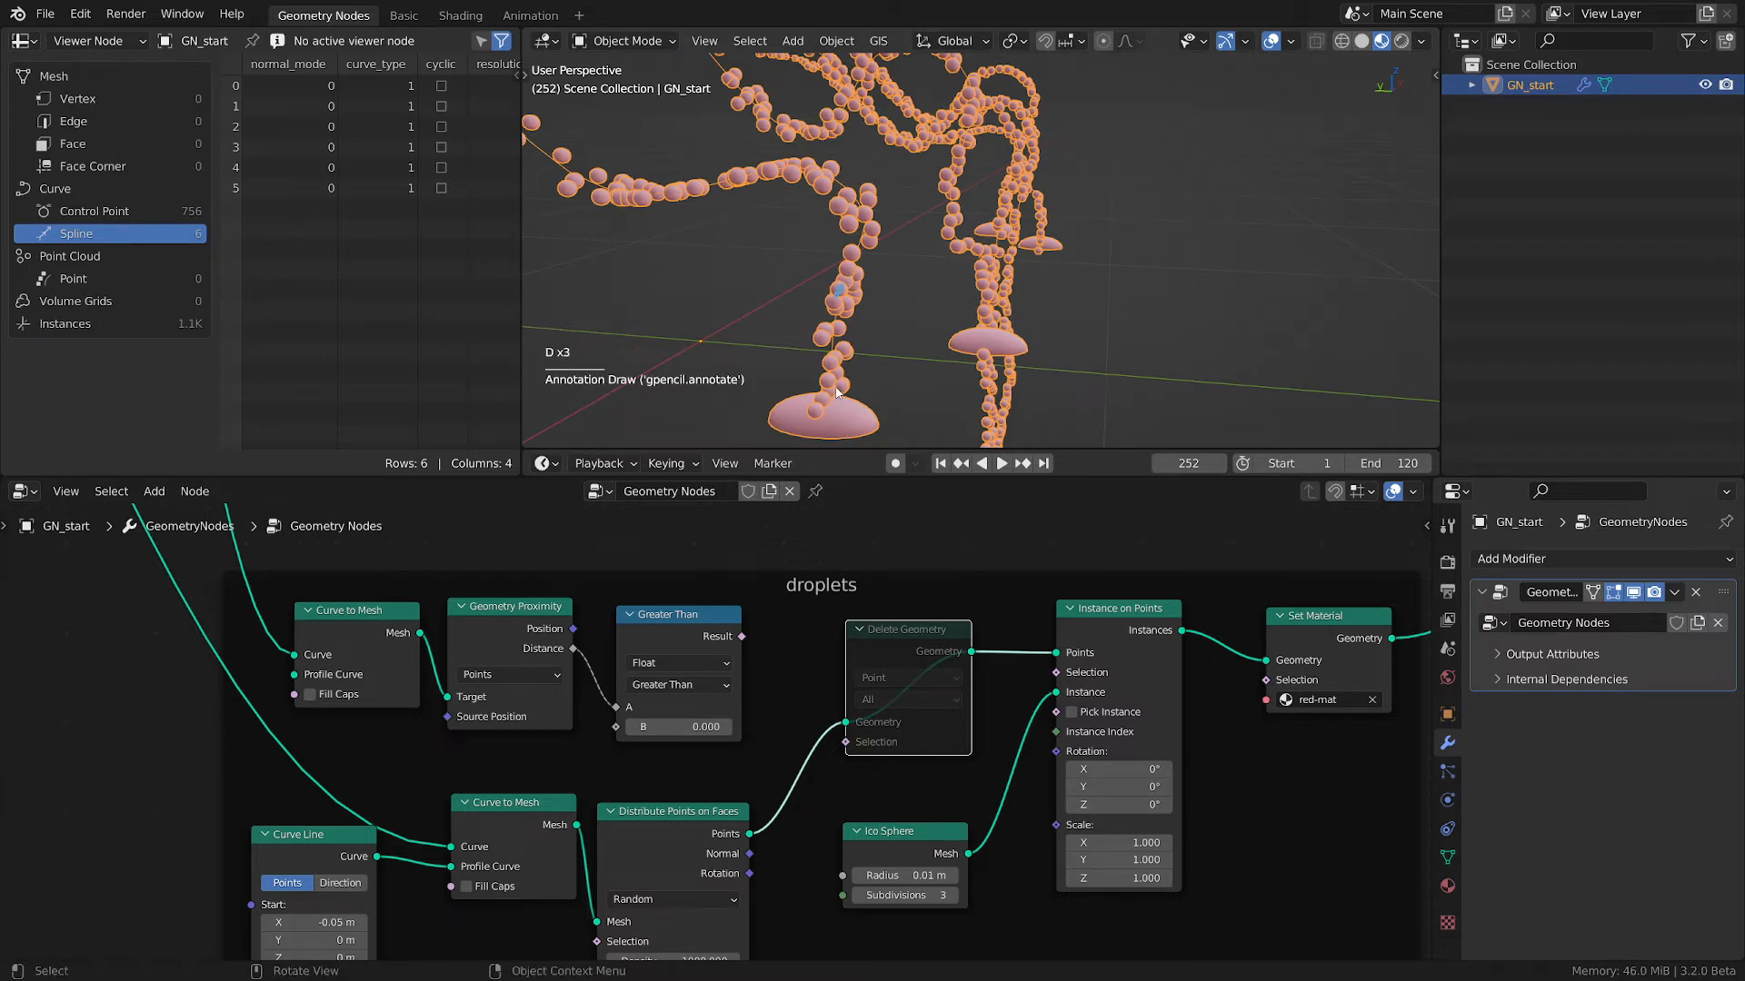
{"action": "key", "text": "d"}
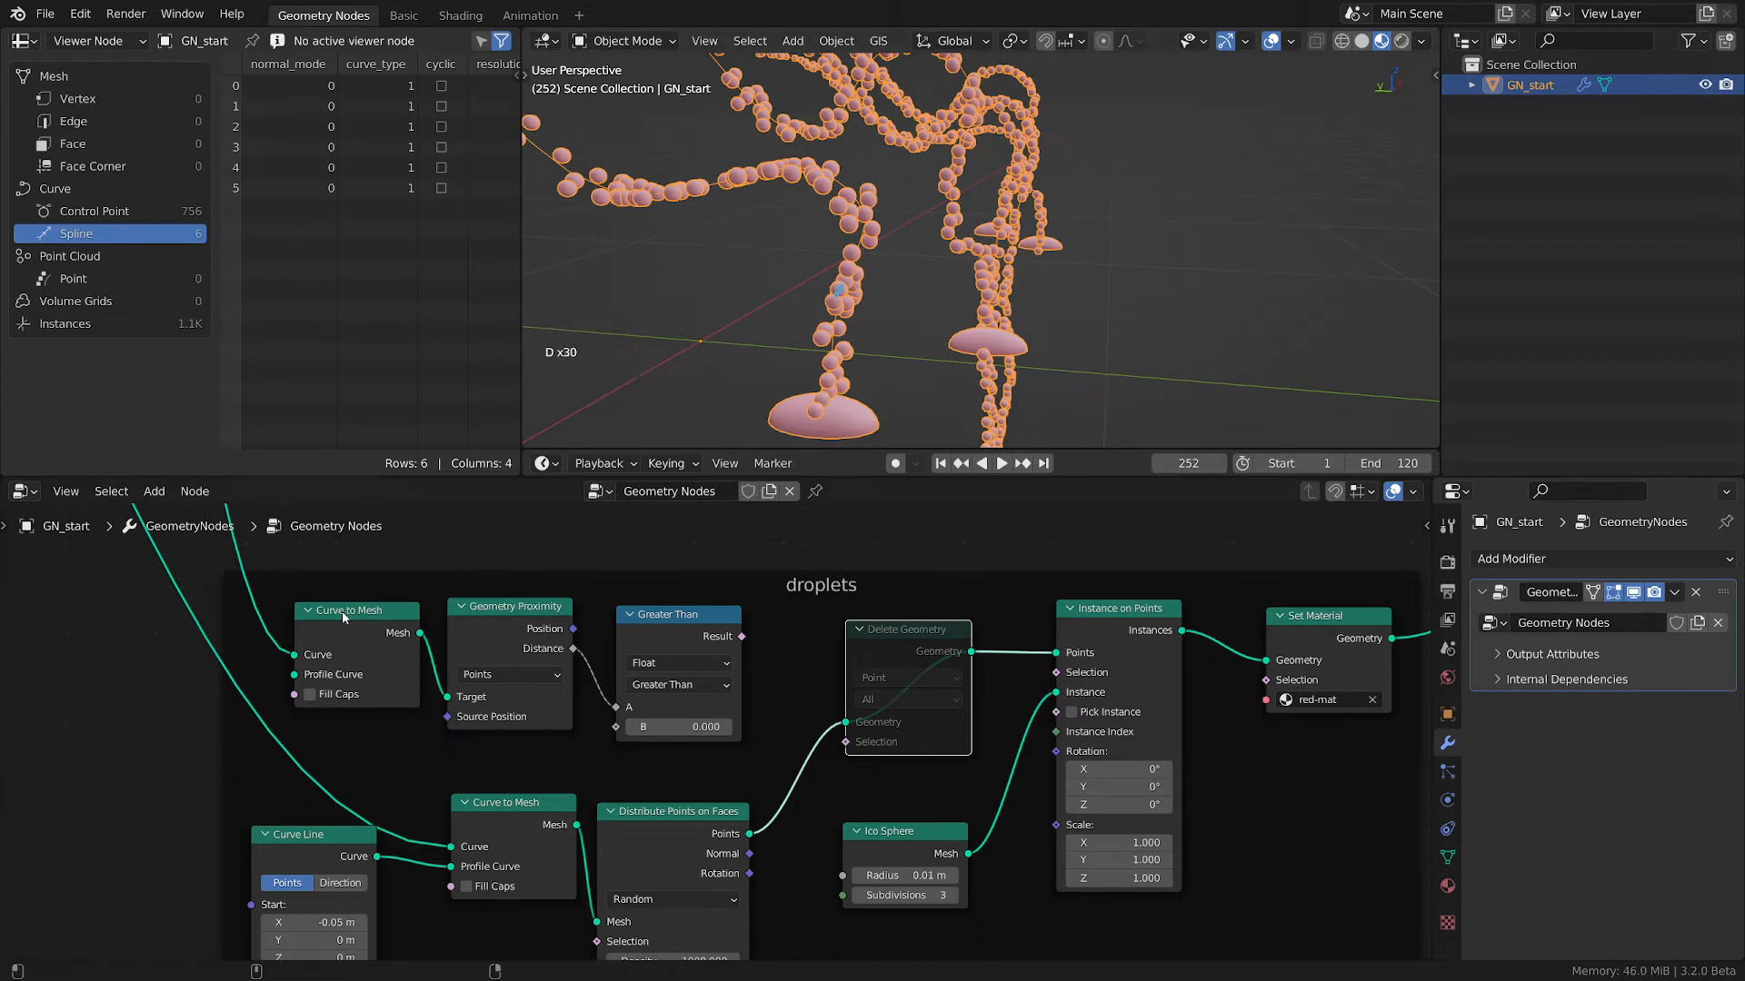
- Erase the annotation on the droplet strand and unmute the Delete Geometry node
{"action": "left_click_drag", "start_coordinate": [350, 618], "coordinate": [346, 623]}
{"action": "right_click", "coordinate": [838, 298]}
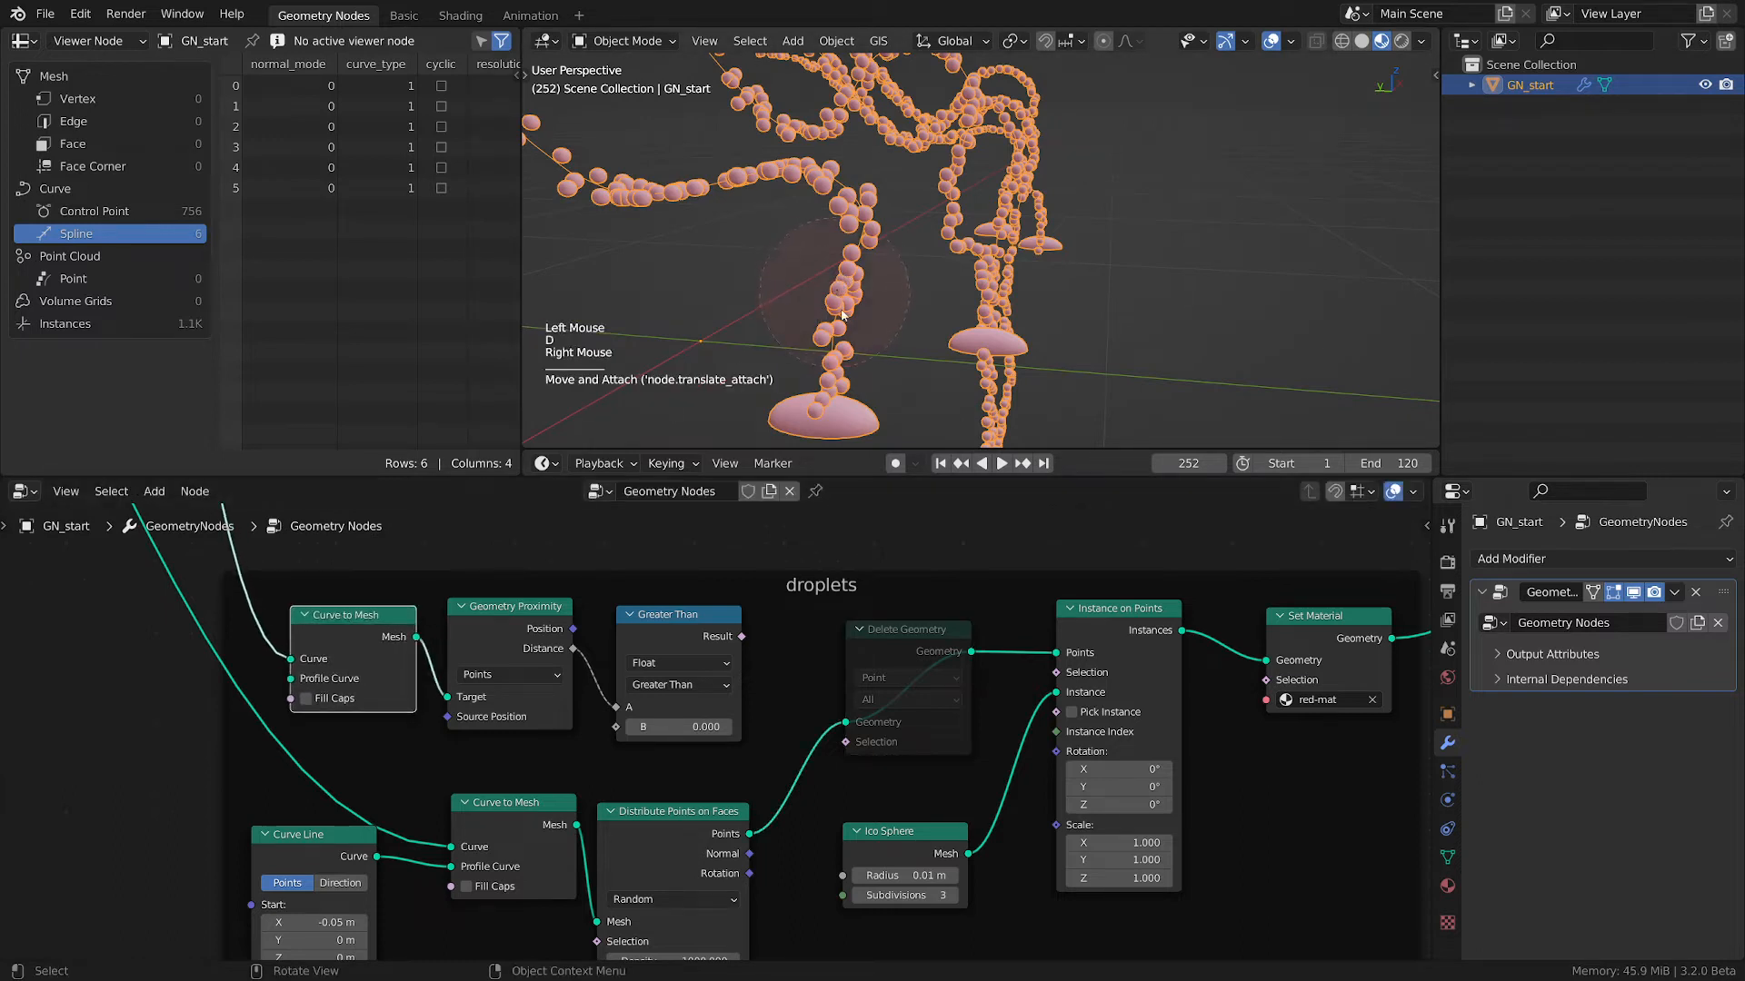
{"action": "key", "text": "d"}
{"action": "key", "text": "d"}
{"action": "left_click", "coordinate": [916, 633]}
{"action": "key", "text": "m"}
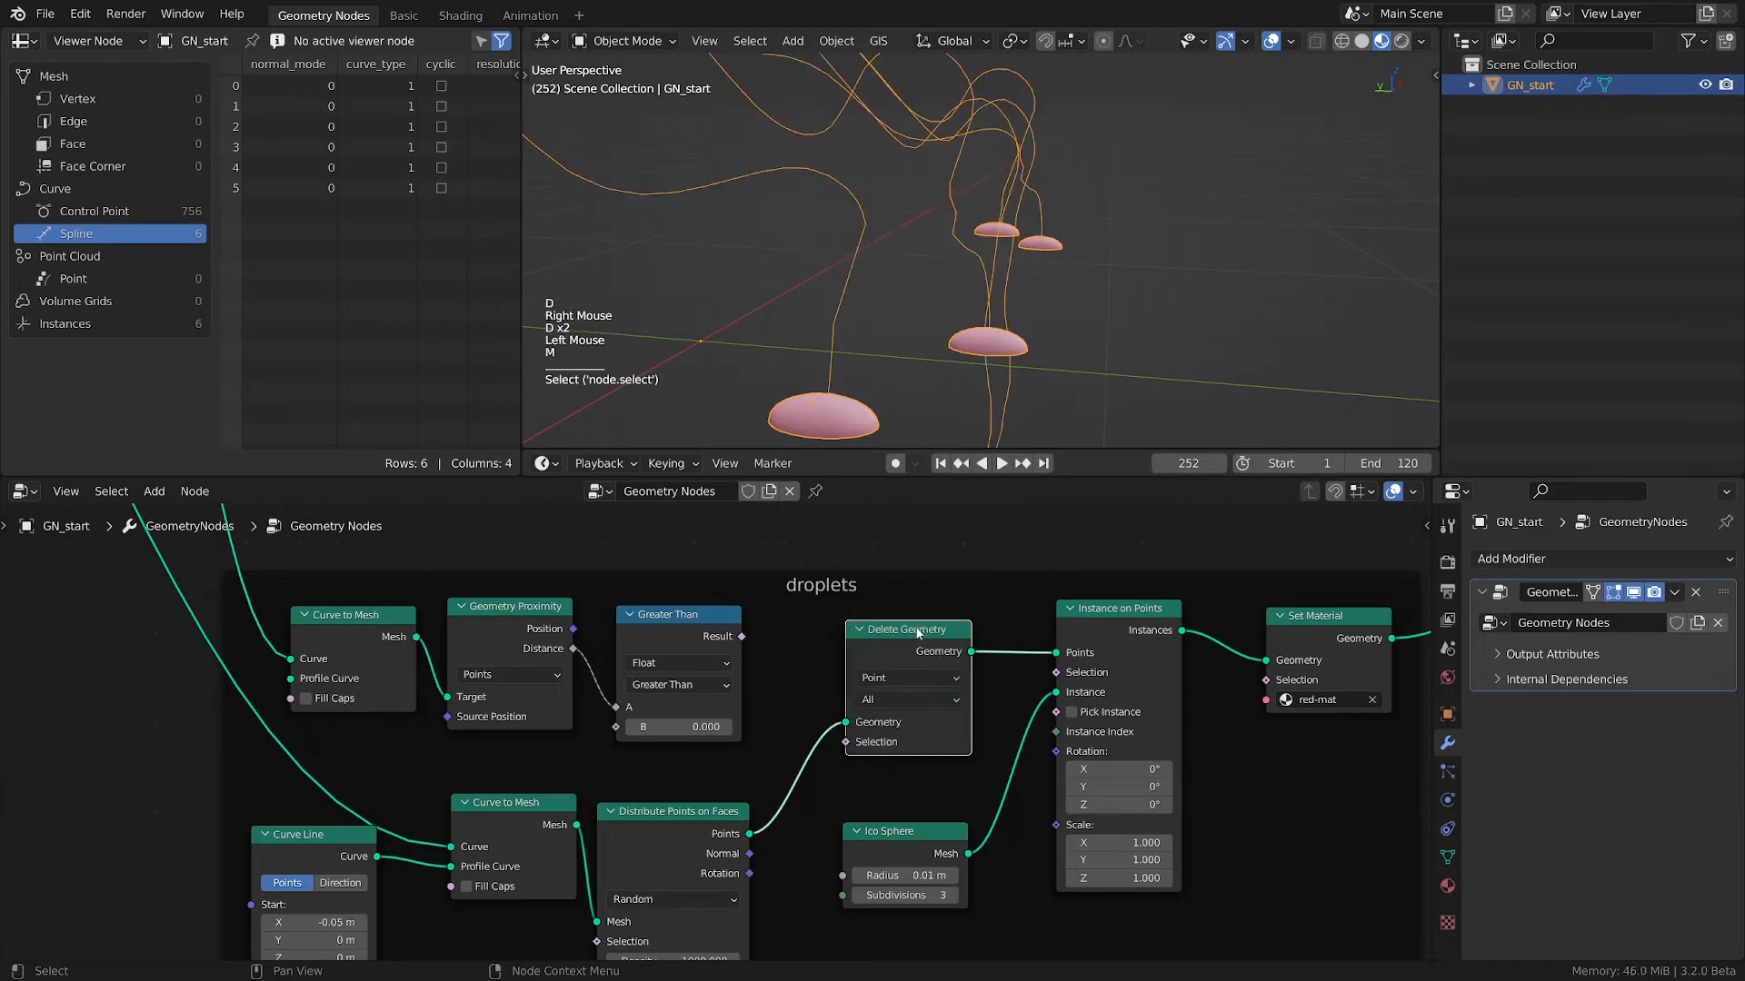
- Connect the Greater Than Result to the Selection of Delete Geometry and set the comparison's B threshold to 0.060
{"action": "scroll", "coordinate": [733, 740], "scroll_direction": "down", "scroll_amount": 1}
{"action": "scroll", "coordinate": [734, 732], "scroll_direction": "up", "scroll_amount": 2}
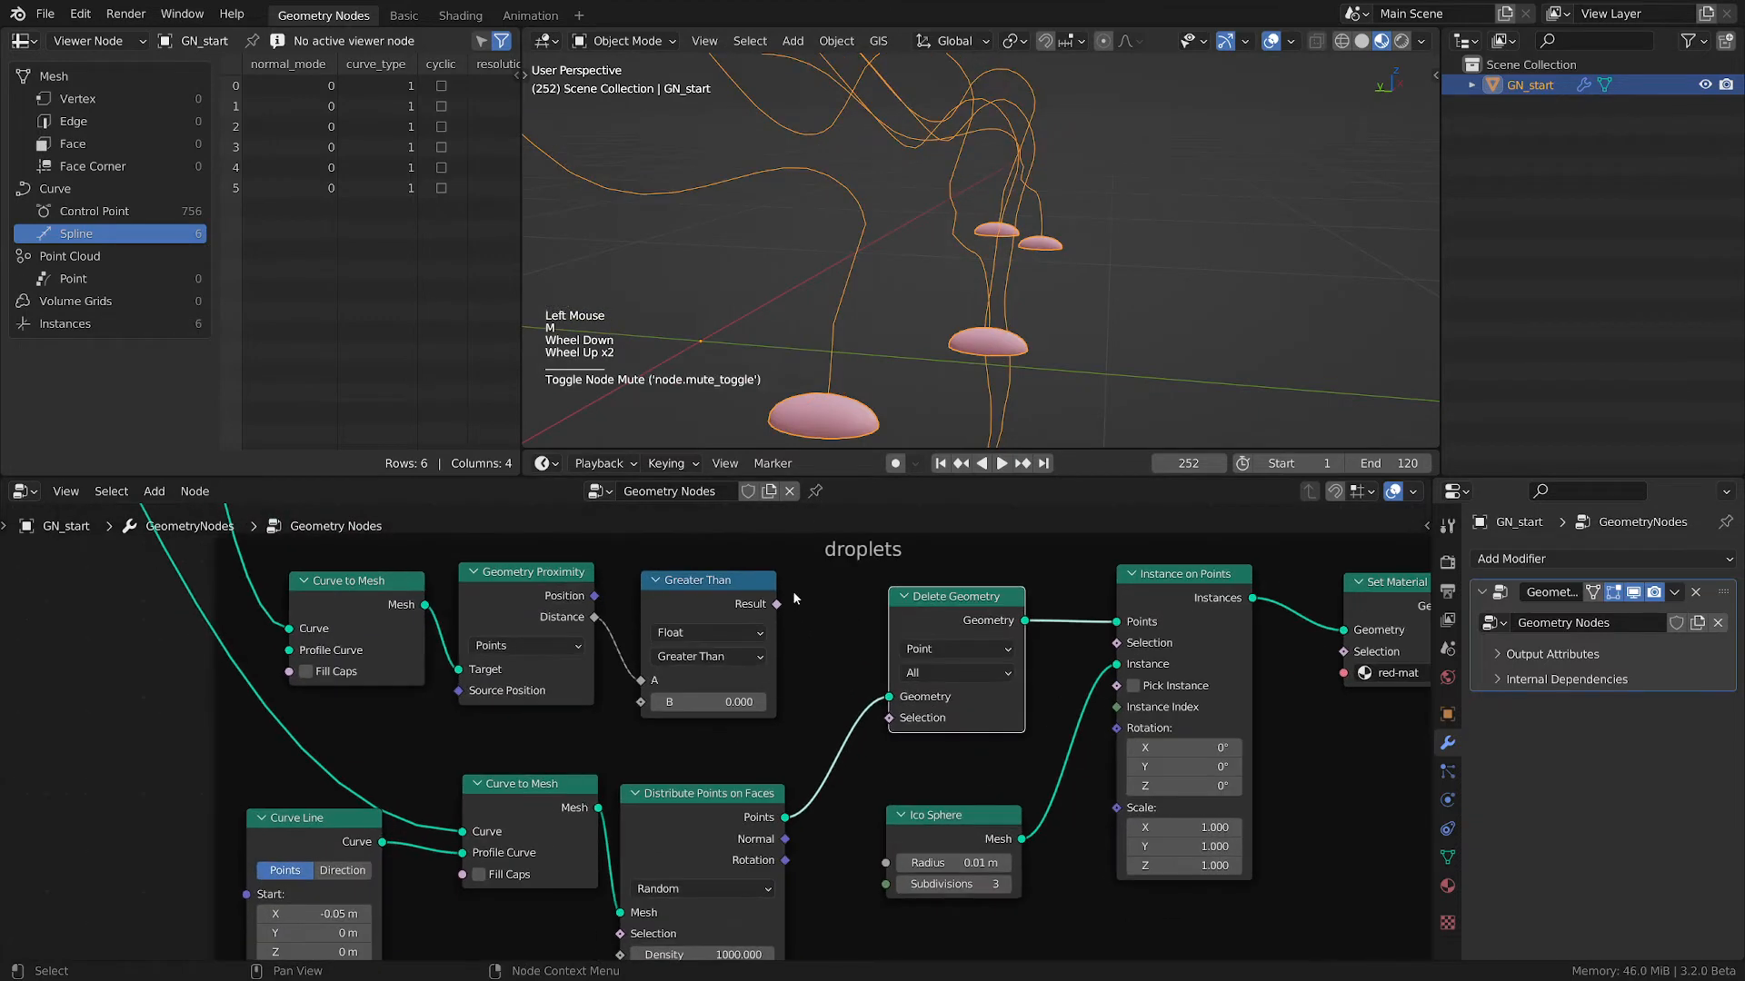
{"action": "mouse_move", "coordinate": [779, 606]}
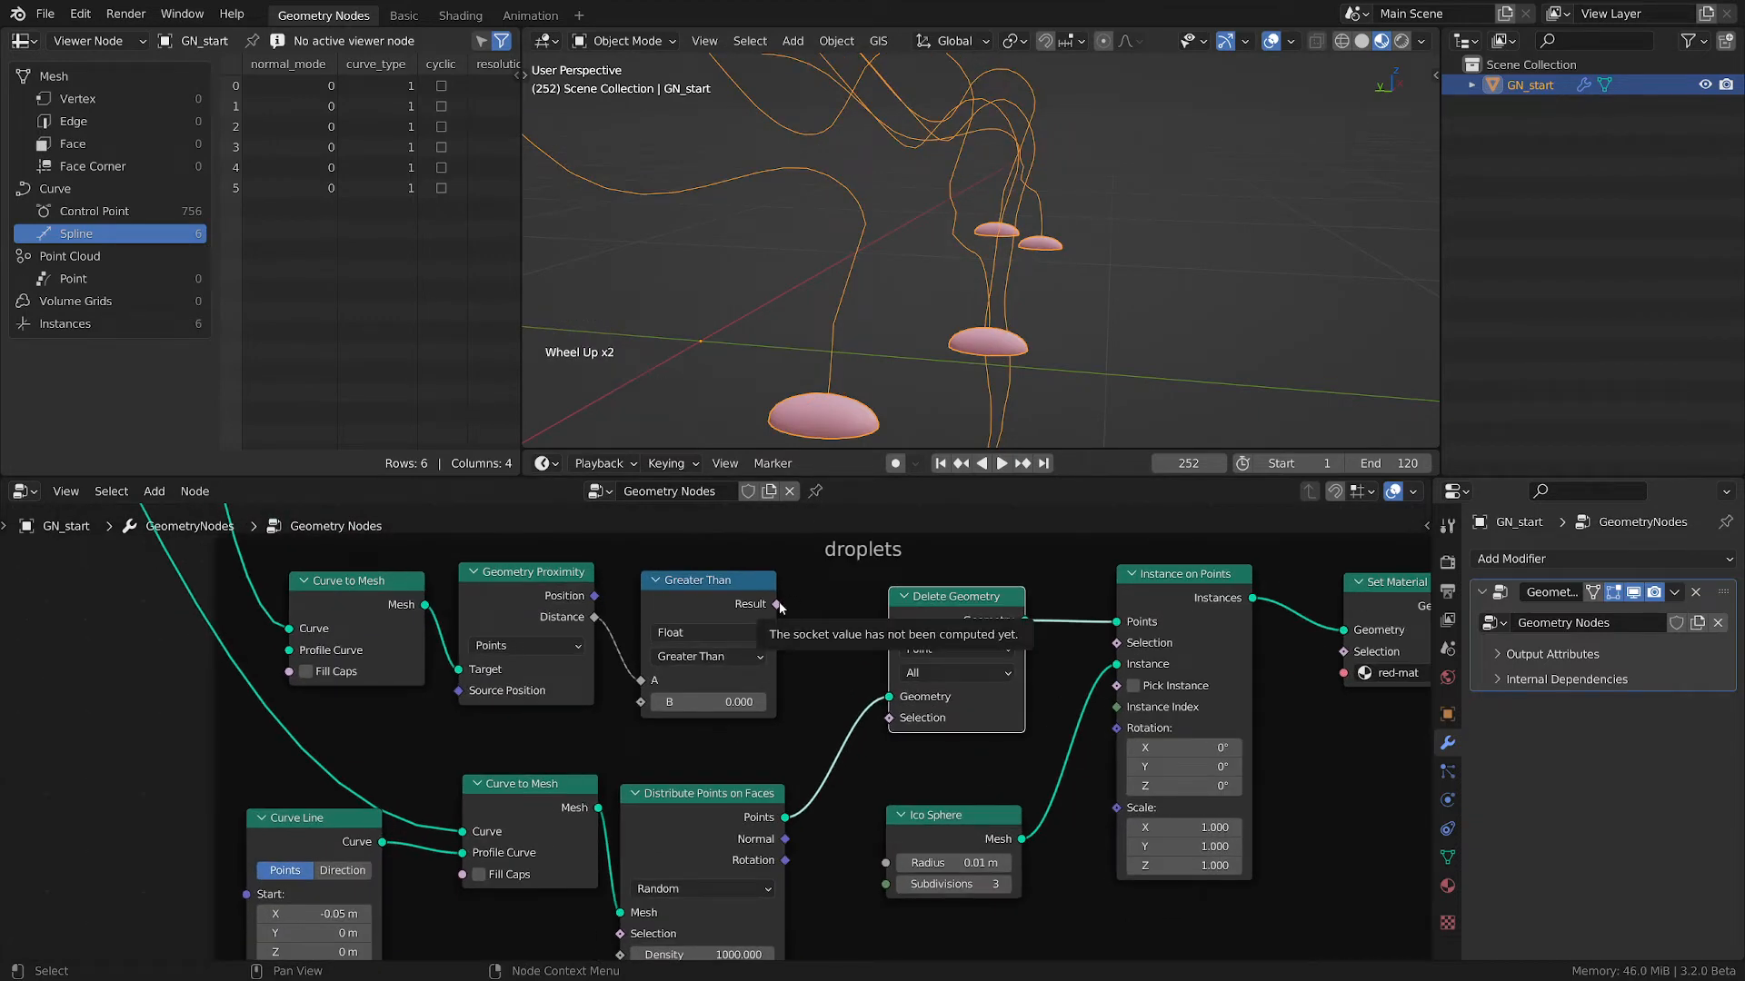
{"action": "scroll", "coordinate": [790, 319], "scroll_direction": "down", "scroll_amount": 2}
{"action": "middle_click_drag", "start_coordinate": [798, 264], "coordinate": [832, 367], "text": "shift"}
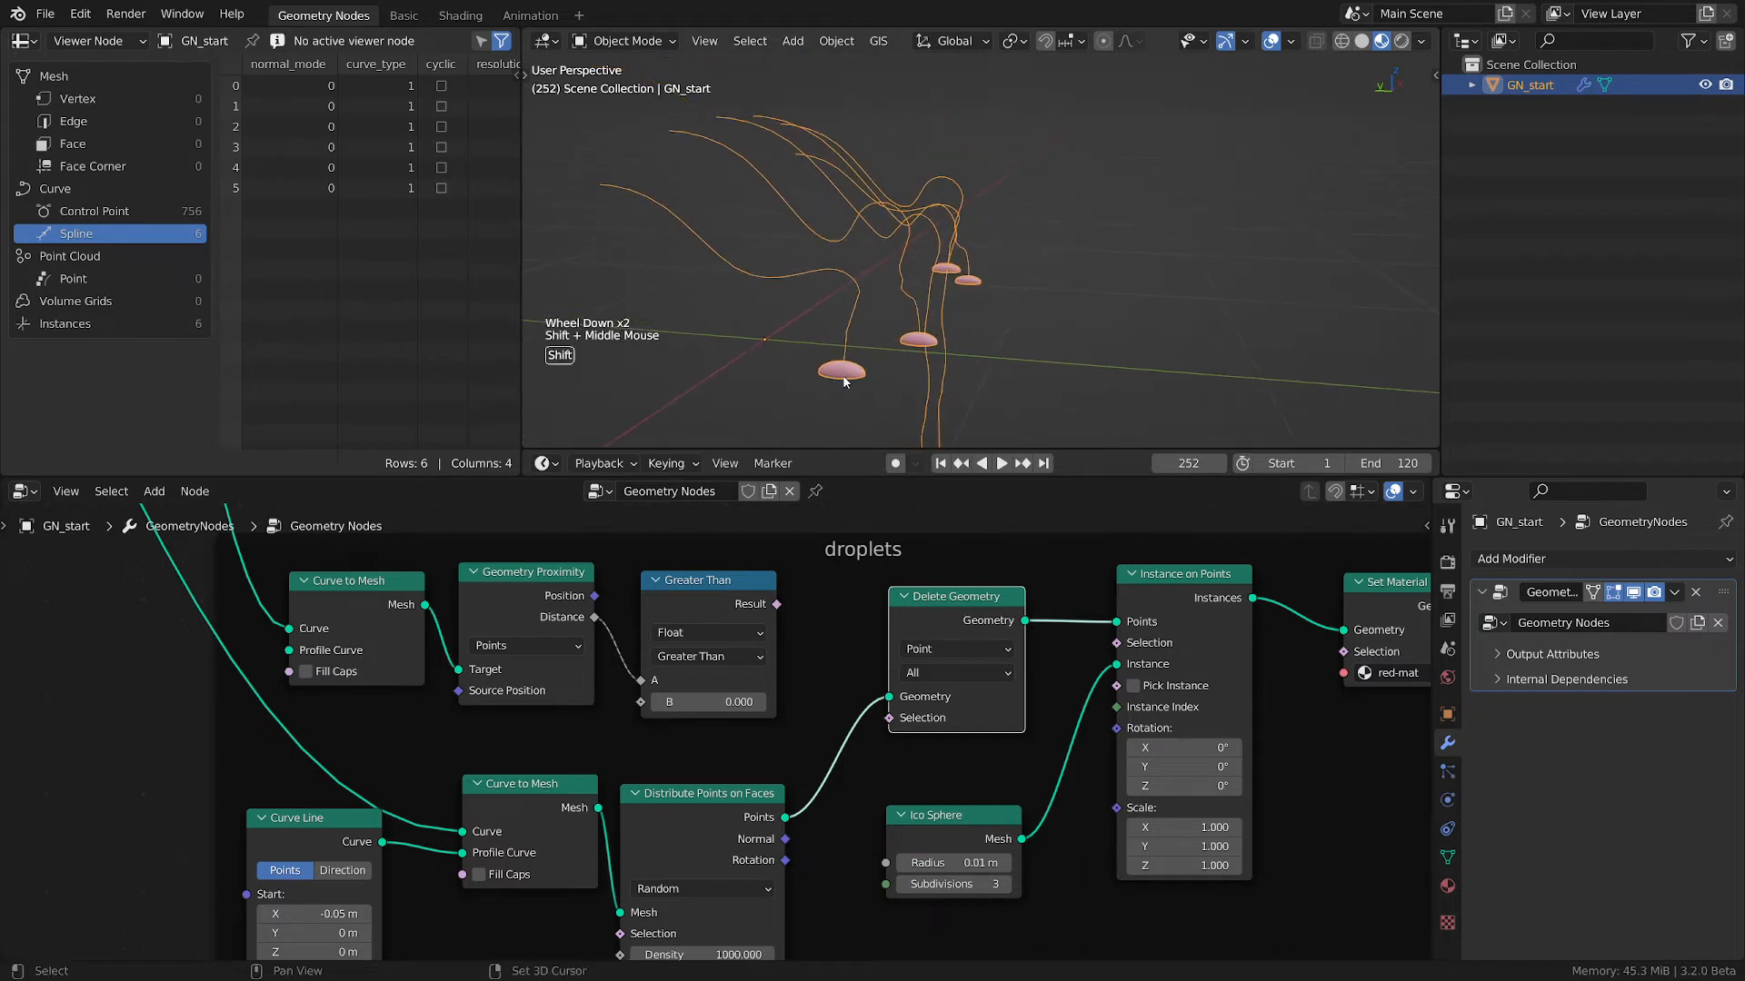
{"action": "scroll", "coordinate": [854, 390], "scroll_direction": "up", "scroll_amount": 2}
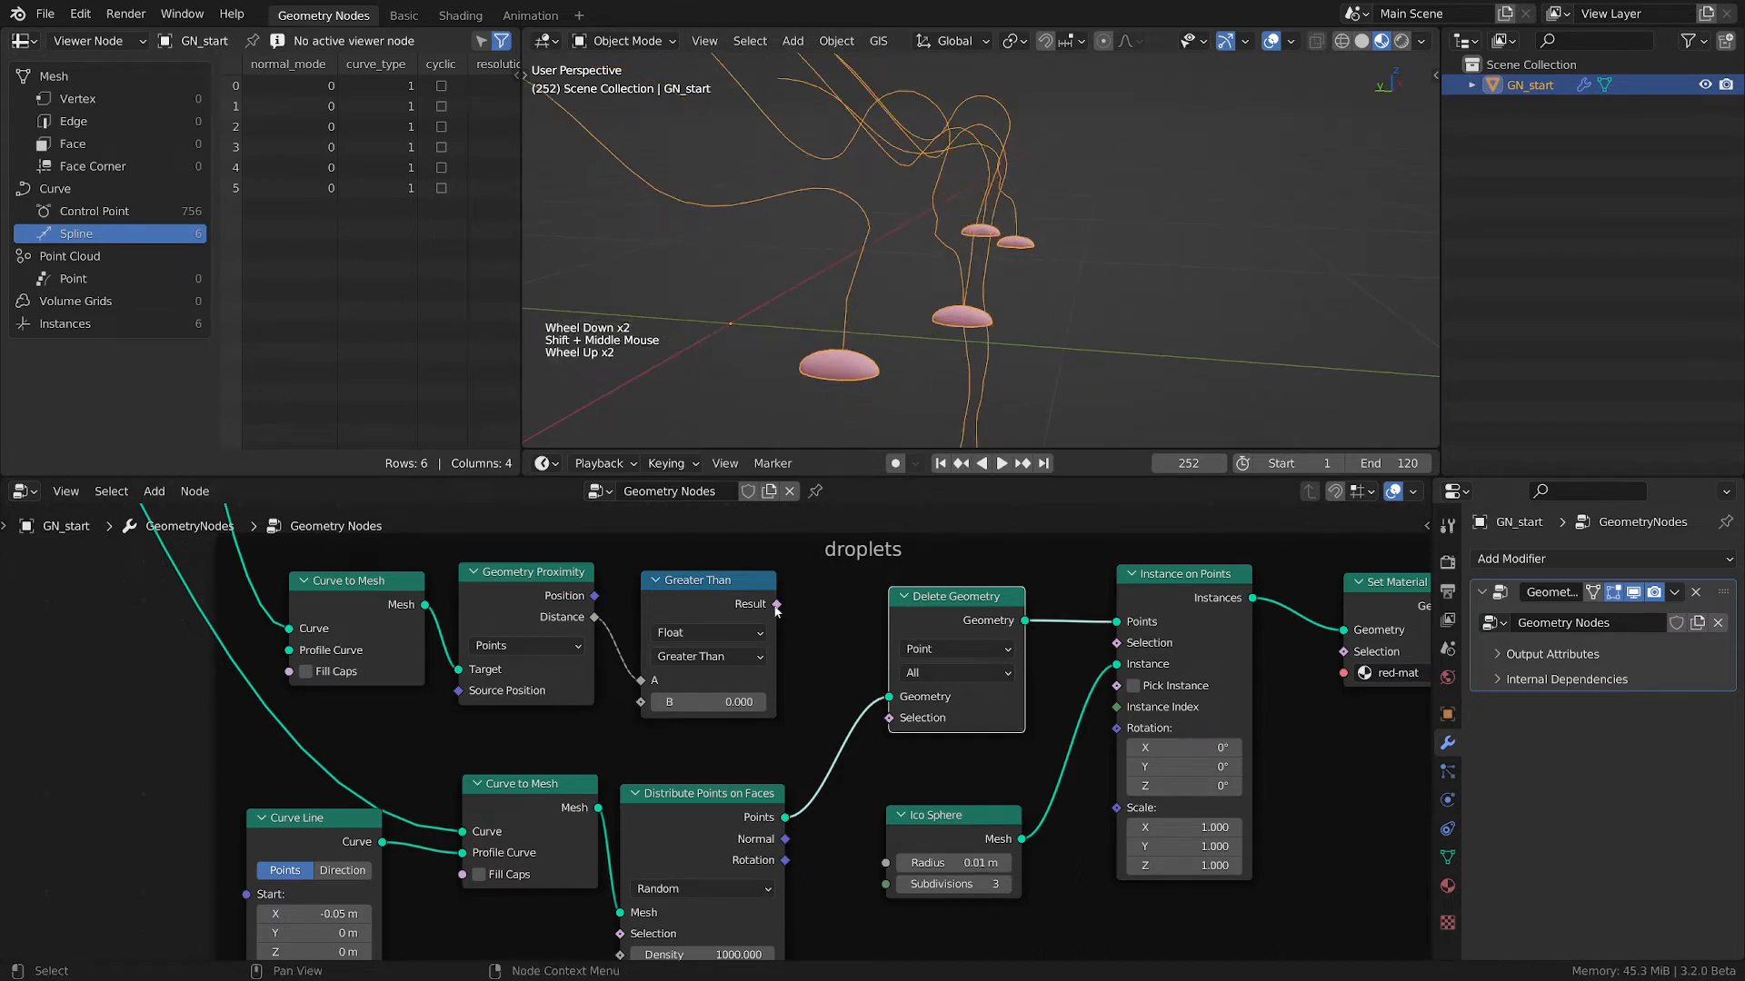
{"action": "left_click_drag", "start_coordinate": [777, 604], "coordinate": [889, 718]}
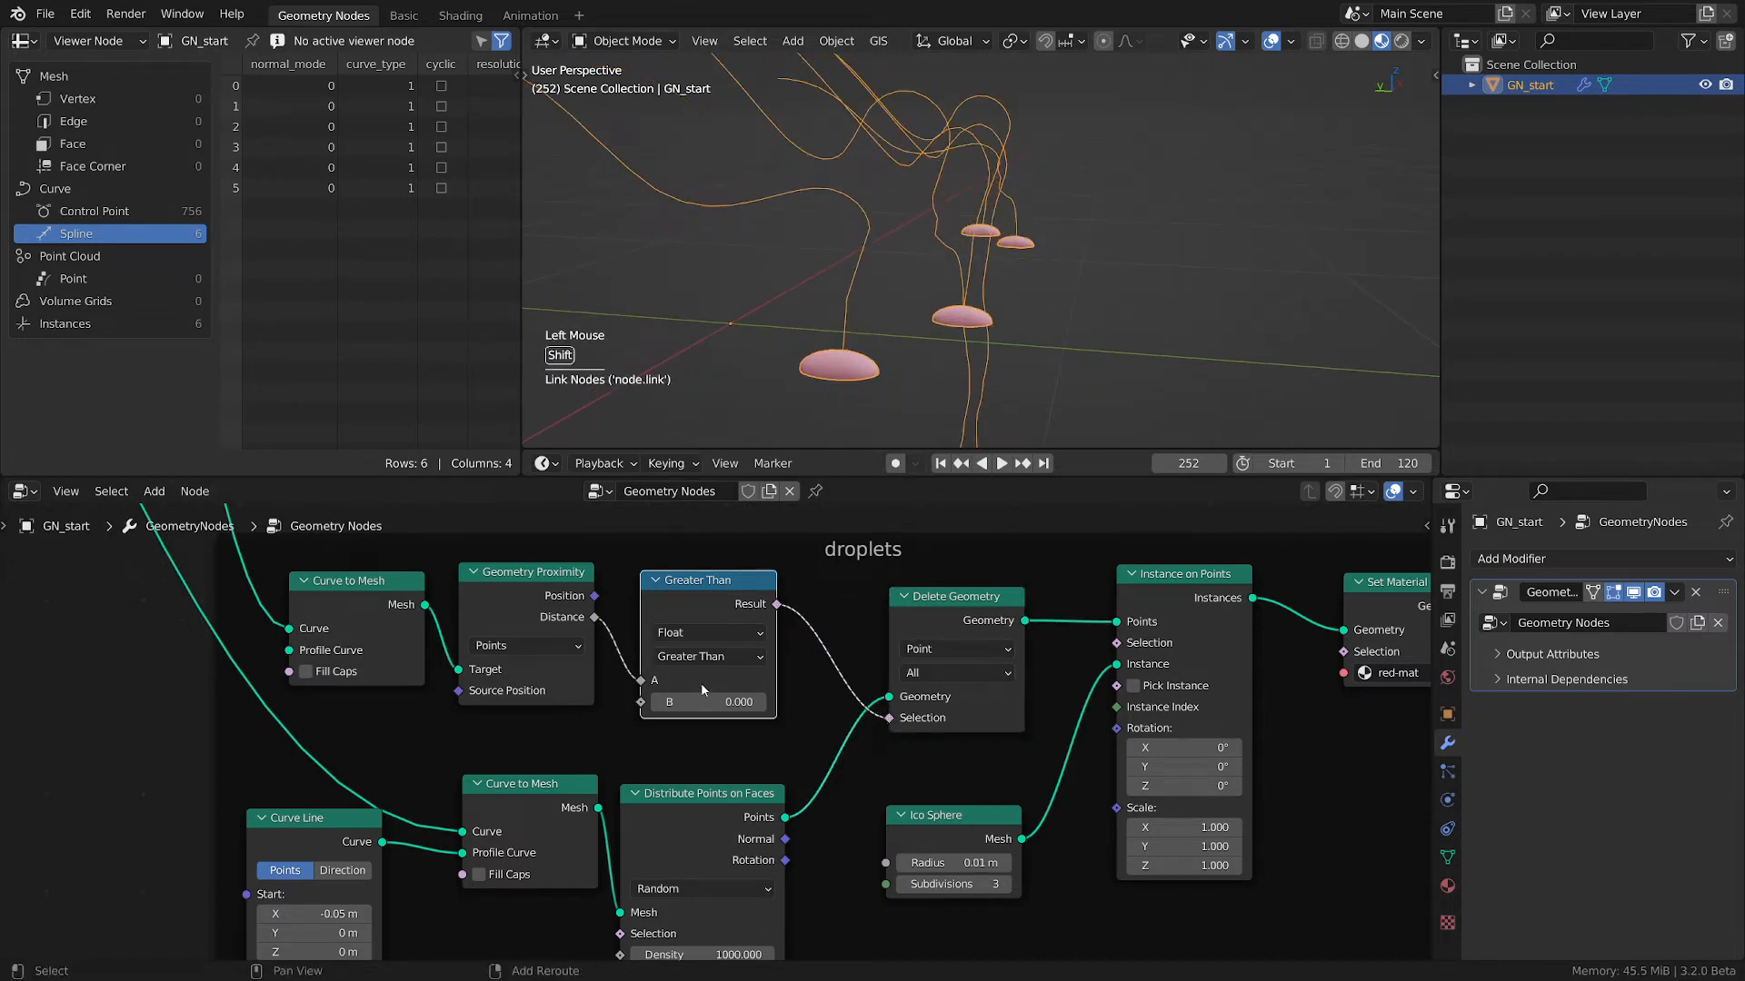
{"action": "left_click_drag", "start_coordinate": [708, 705], "coordinate": [768, 706], "text": "shift"}
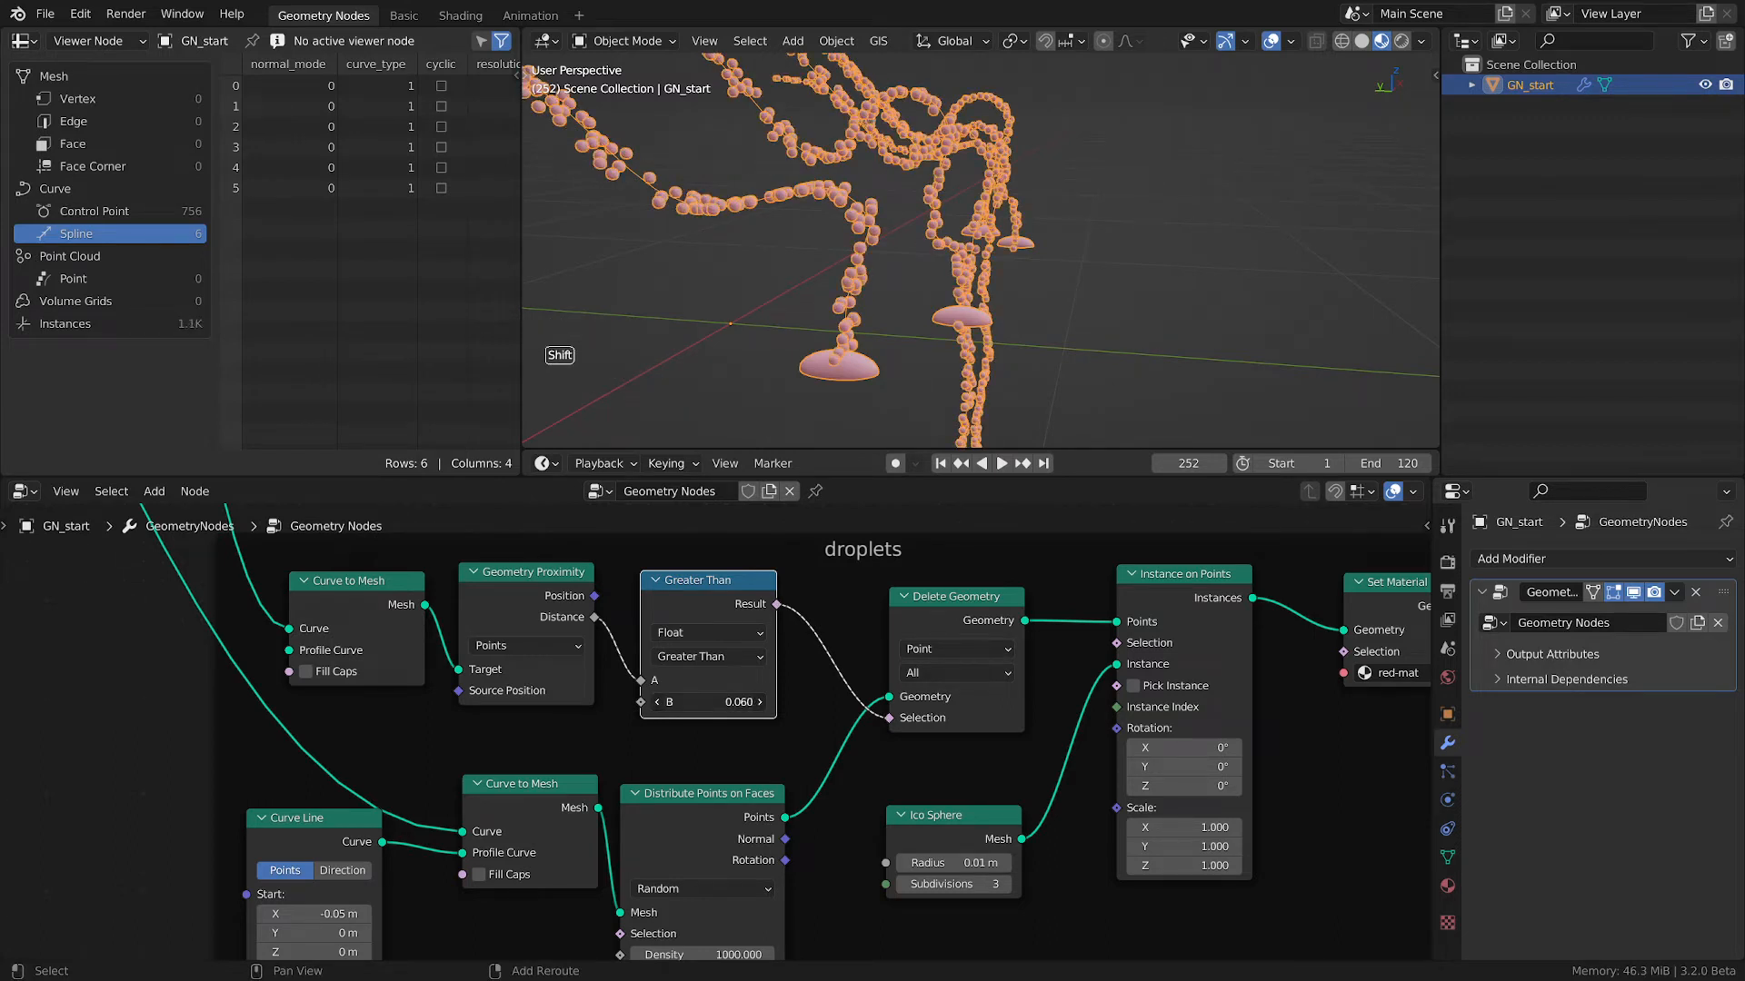
- View a droplet strand up close, sketch a short annotation beside it and erase the mark
{"action": "middle_click_drag", "start_coordinate": [580, 796], "coordinate": [666, 687]}
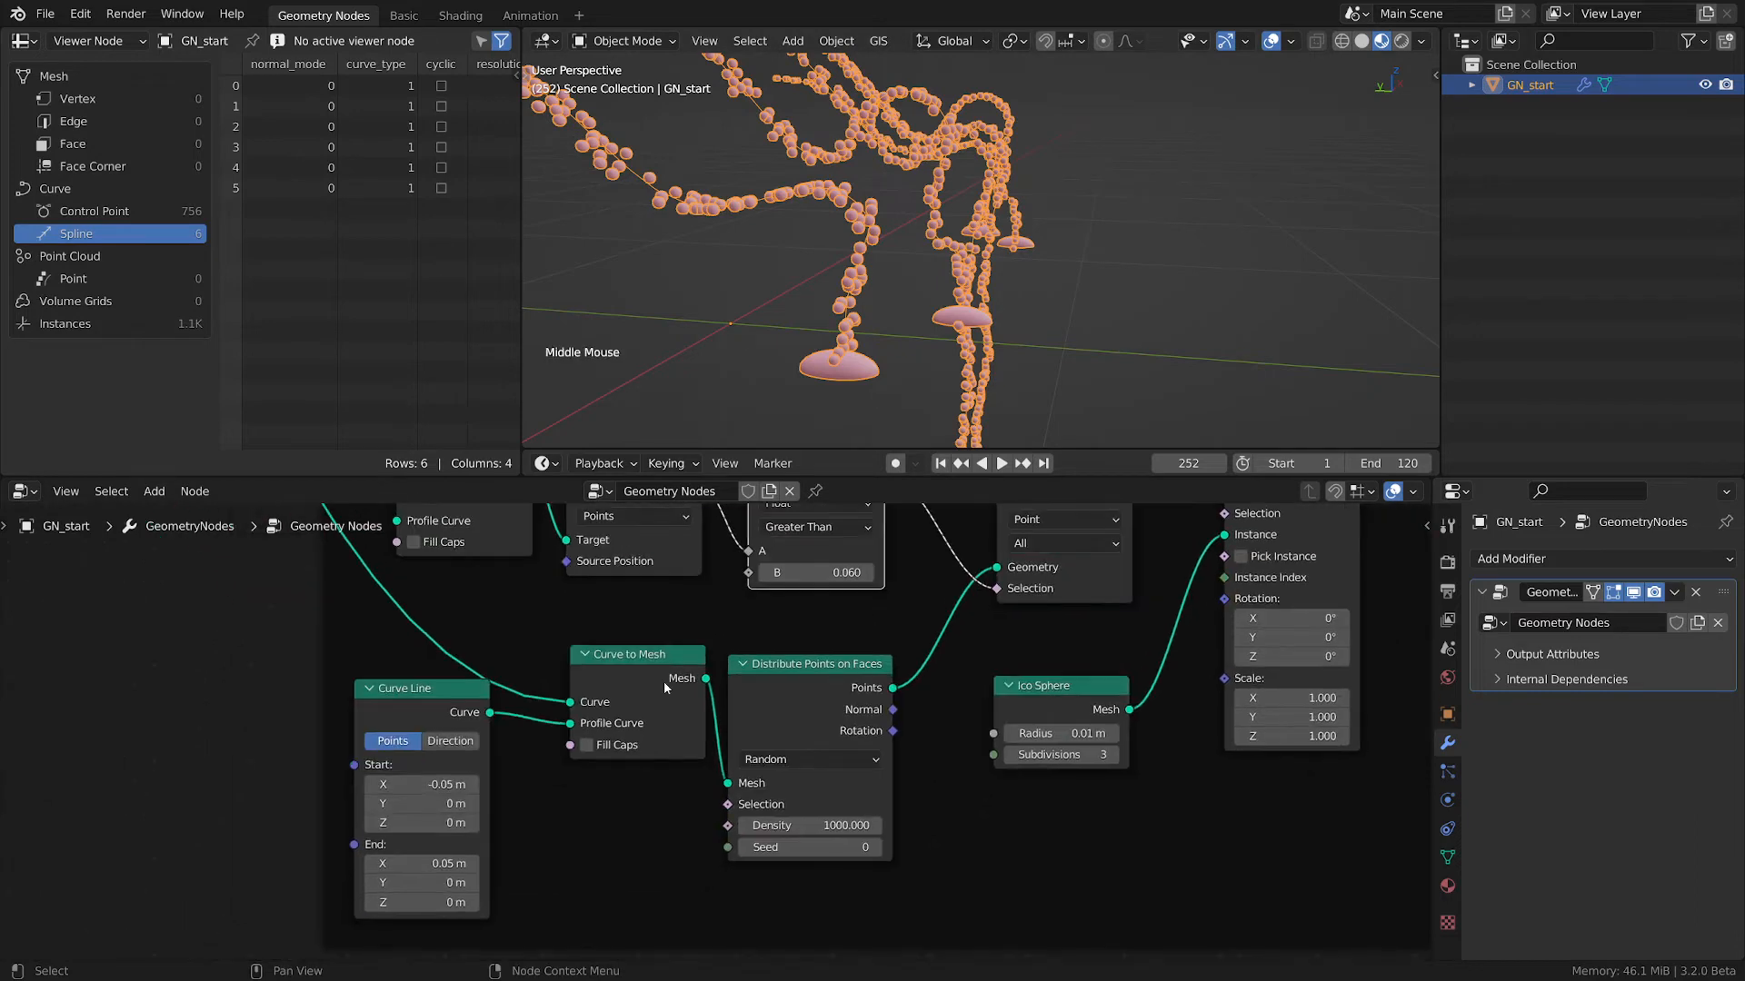
{"action": "left_click_drag", "start_coordinate": [419, 792], "coordinate": [417, 796]}
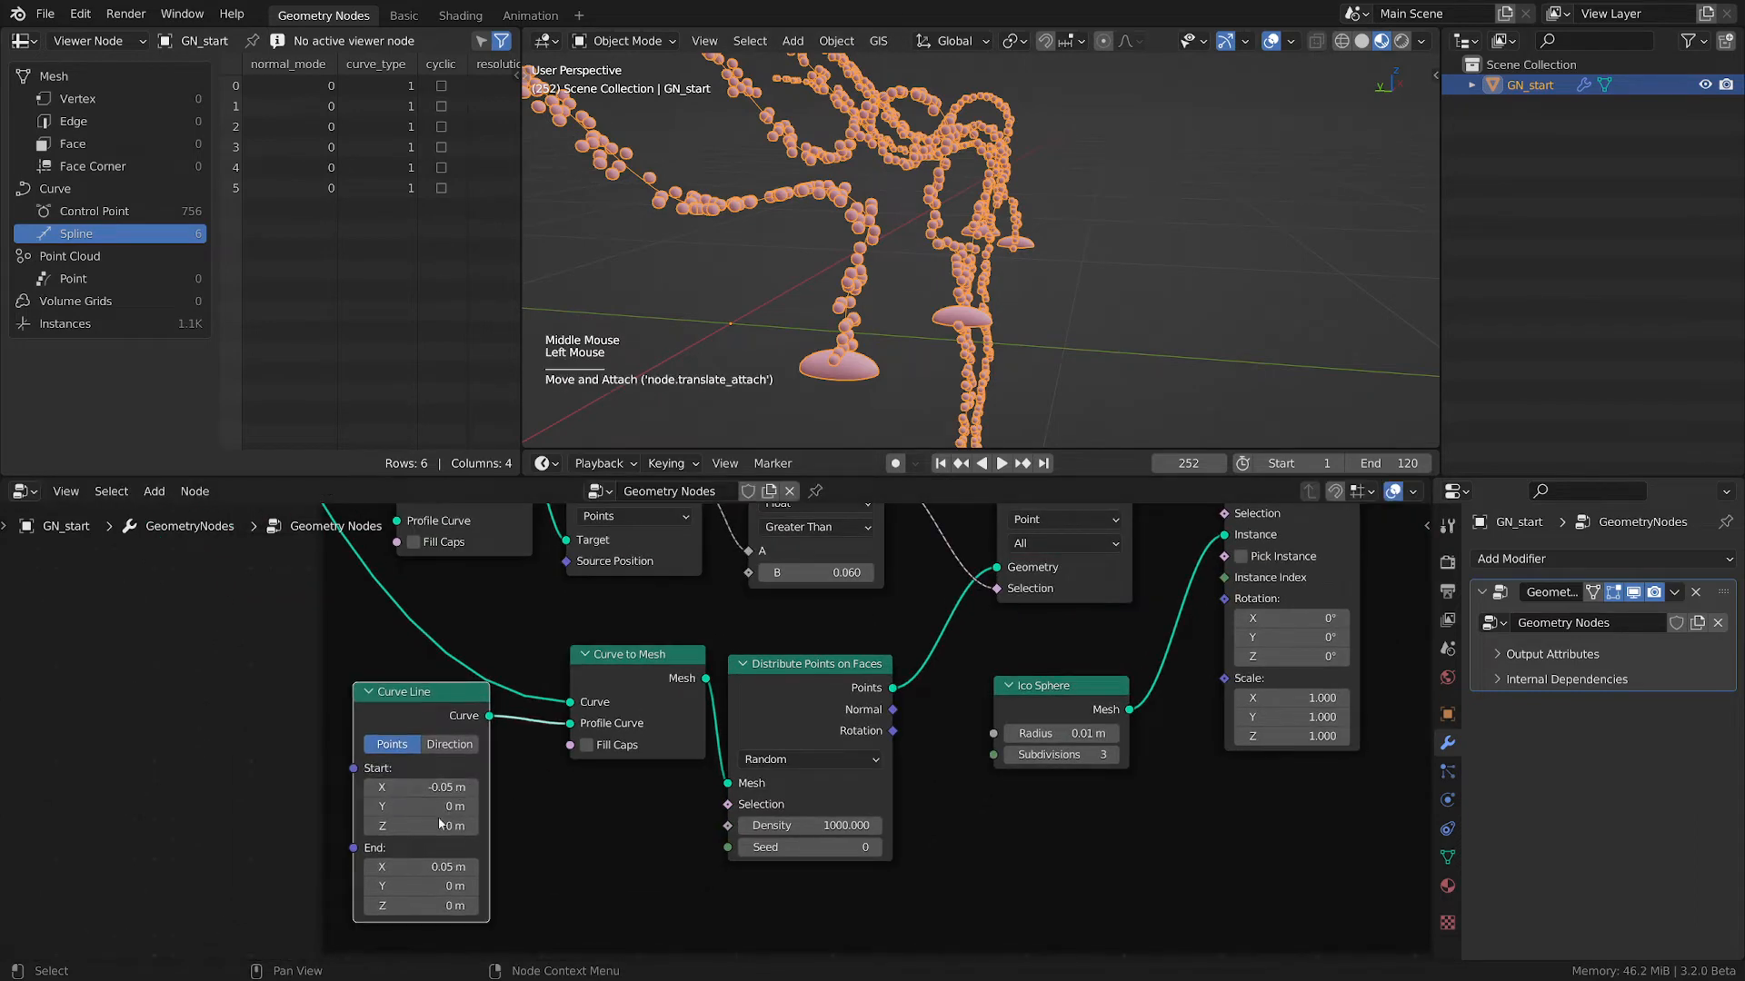
{"action": "middle_click_drag", "start_coordinate": [774, 229], "coordinate": [625, 336]}
{"action": "left_click_drag", "start_coordinate": [612, 330], "coordinate": [642, 319]}
{"action": "middle_click_drag", "start_coordinate": [651, 311], "coordinate": [775, 313], "text": "shift"}
{"action": "scroll", "coordinate": [775, 314], "scroll_direction": "up", "scroll_amount": 2}
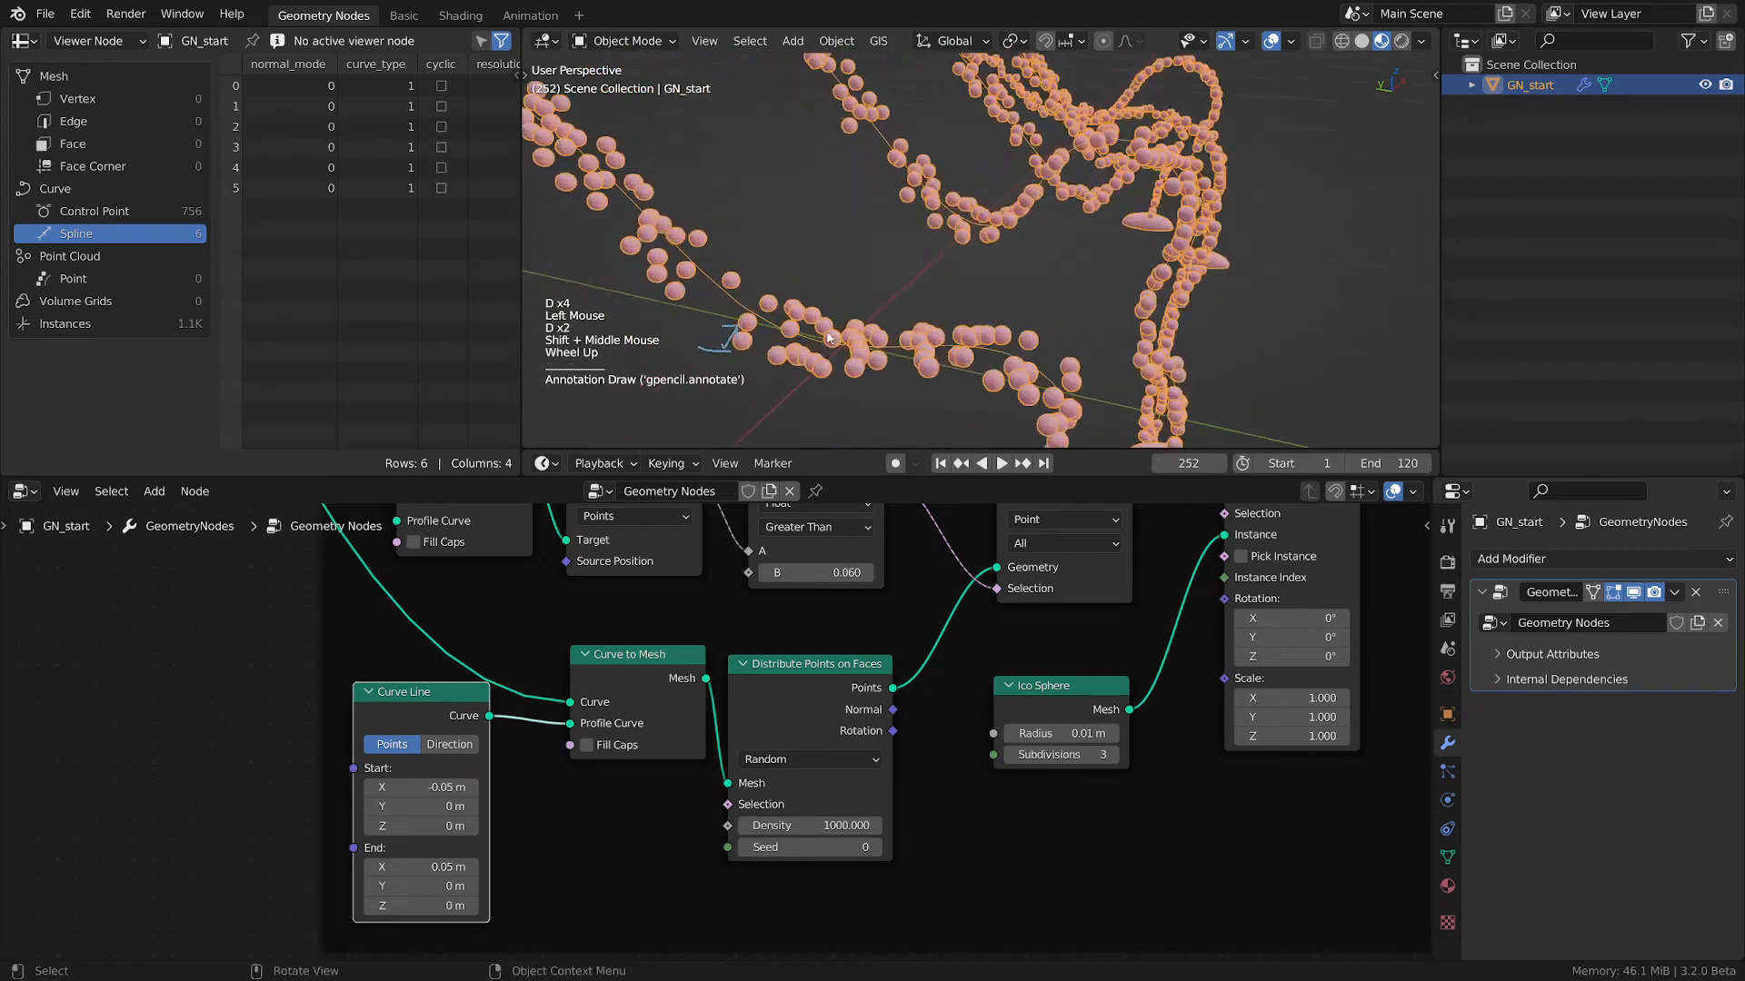
{"action": "right_click_drag", "start_coordinate": [717, 346], "coordinate": [712, 338]}
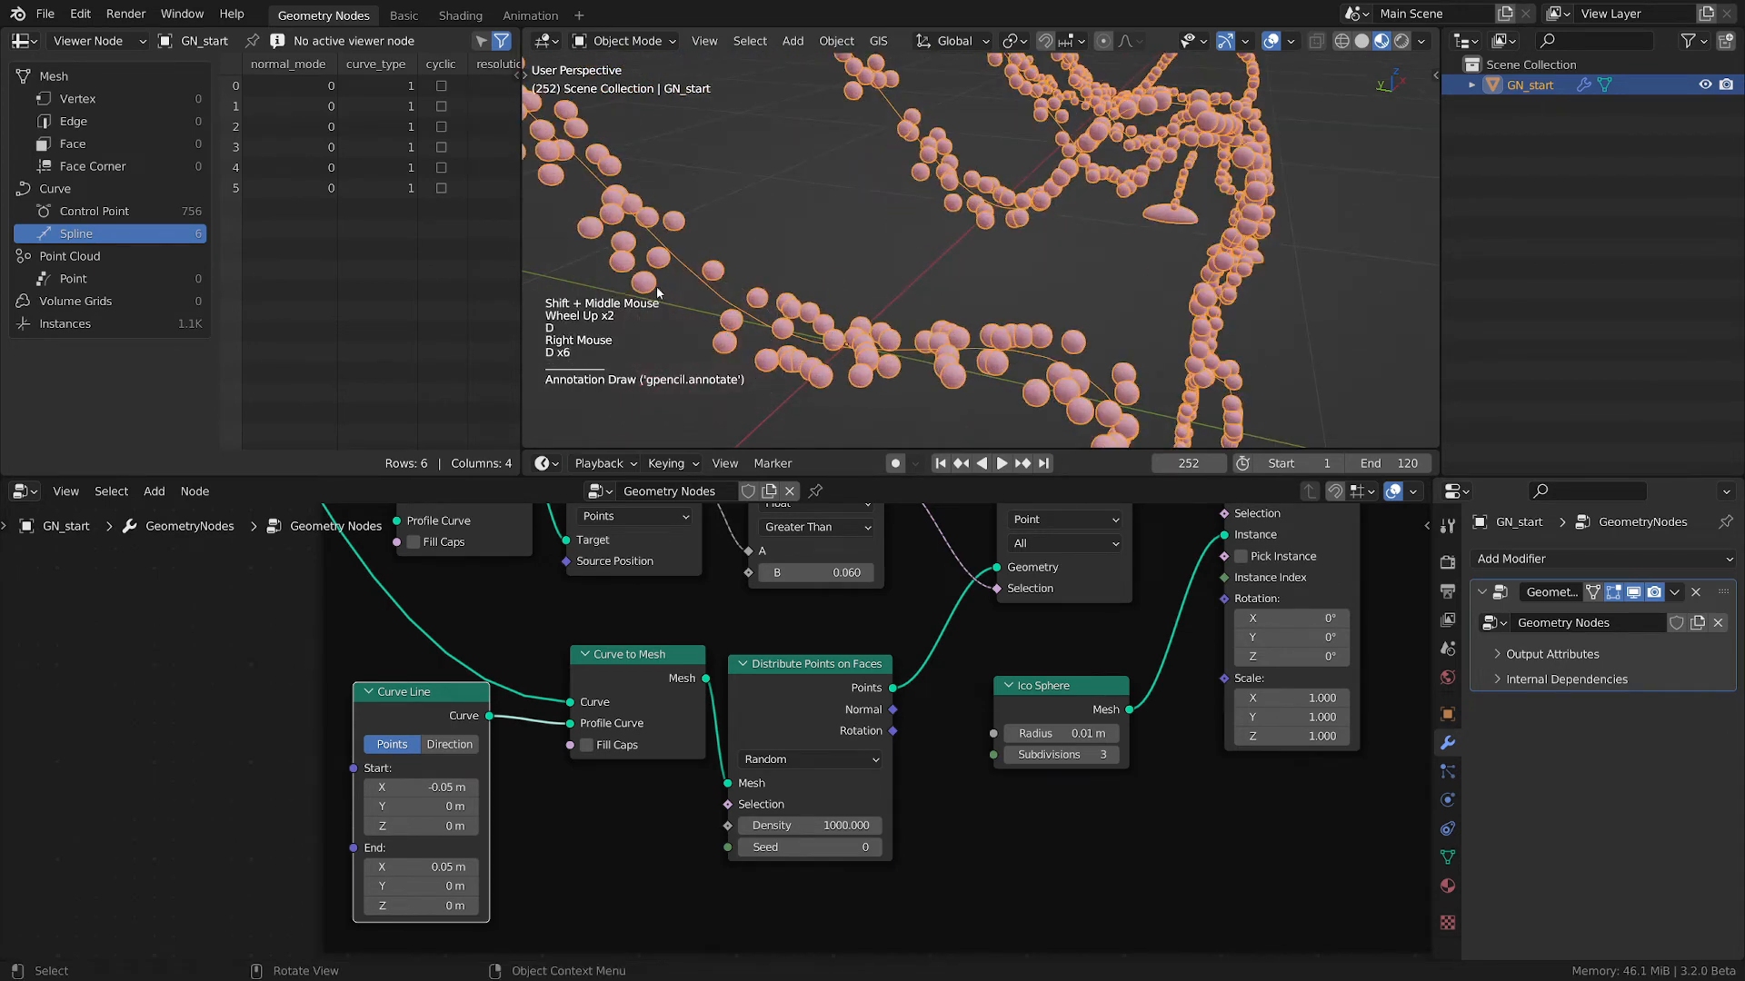
- Sketch annotation lines from two droplets to the neighbouring curve to illustrate their distance, and erase them
{"action": "left_click_drag", "start_coordinate": [654, 283], "coordinate": [695, 272]}
{"action": "key", "text": "d"}
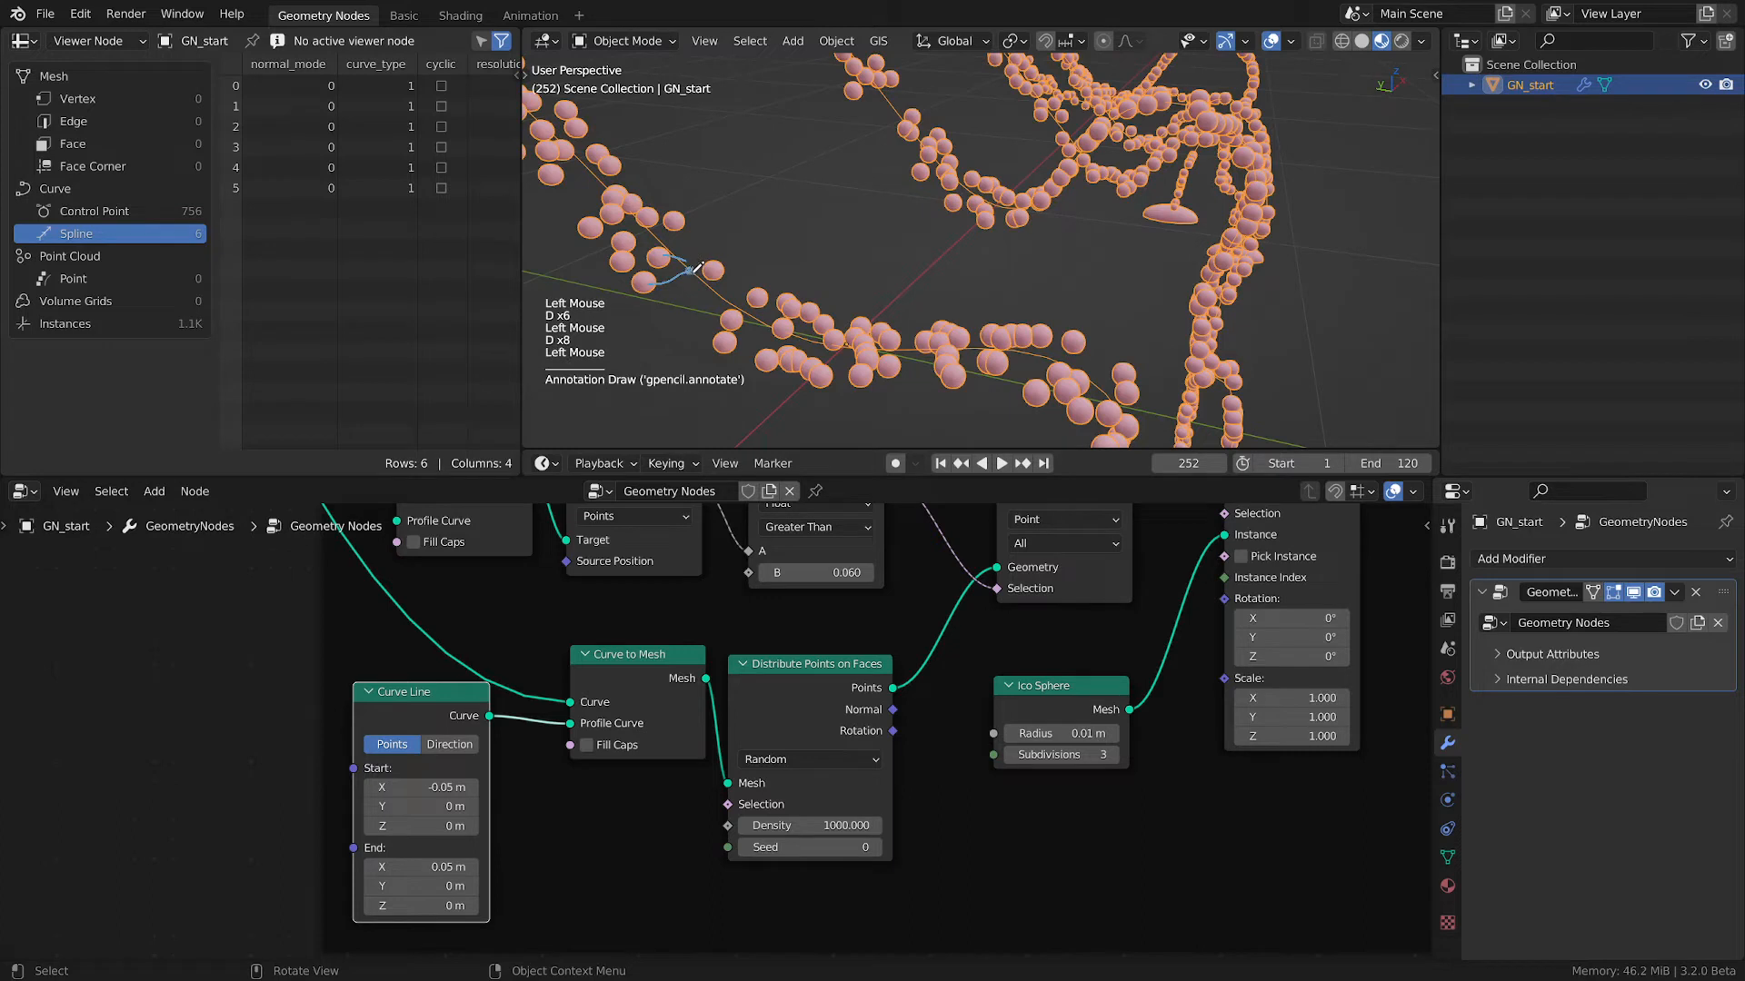
{"action": "key", "text": "d"}
{"action": "key", "text": "d"}
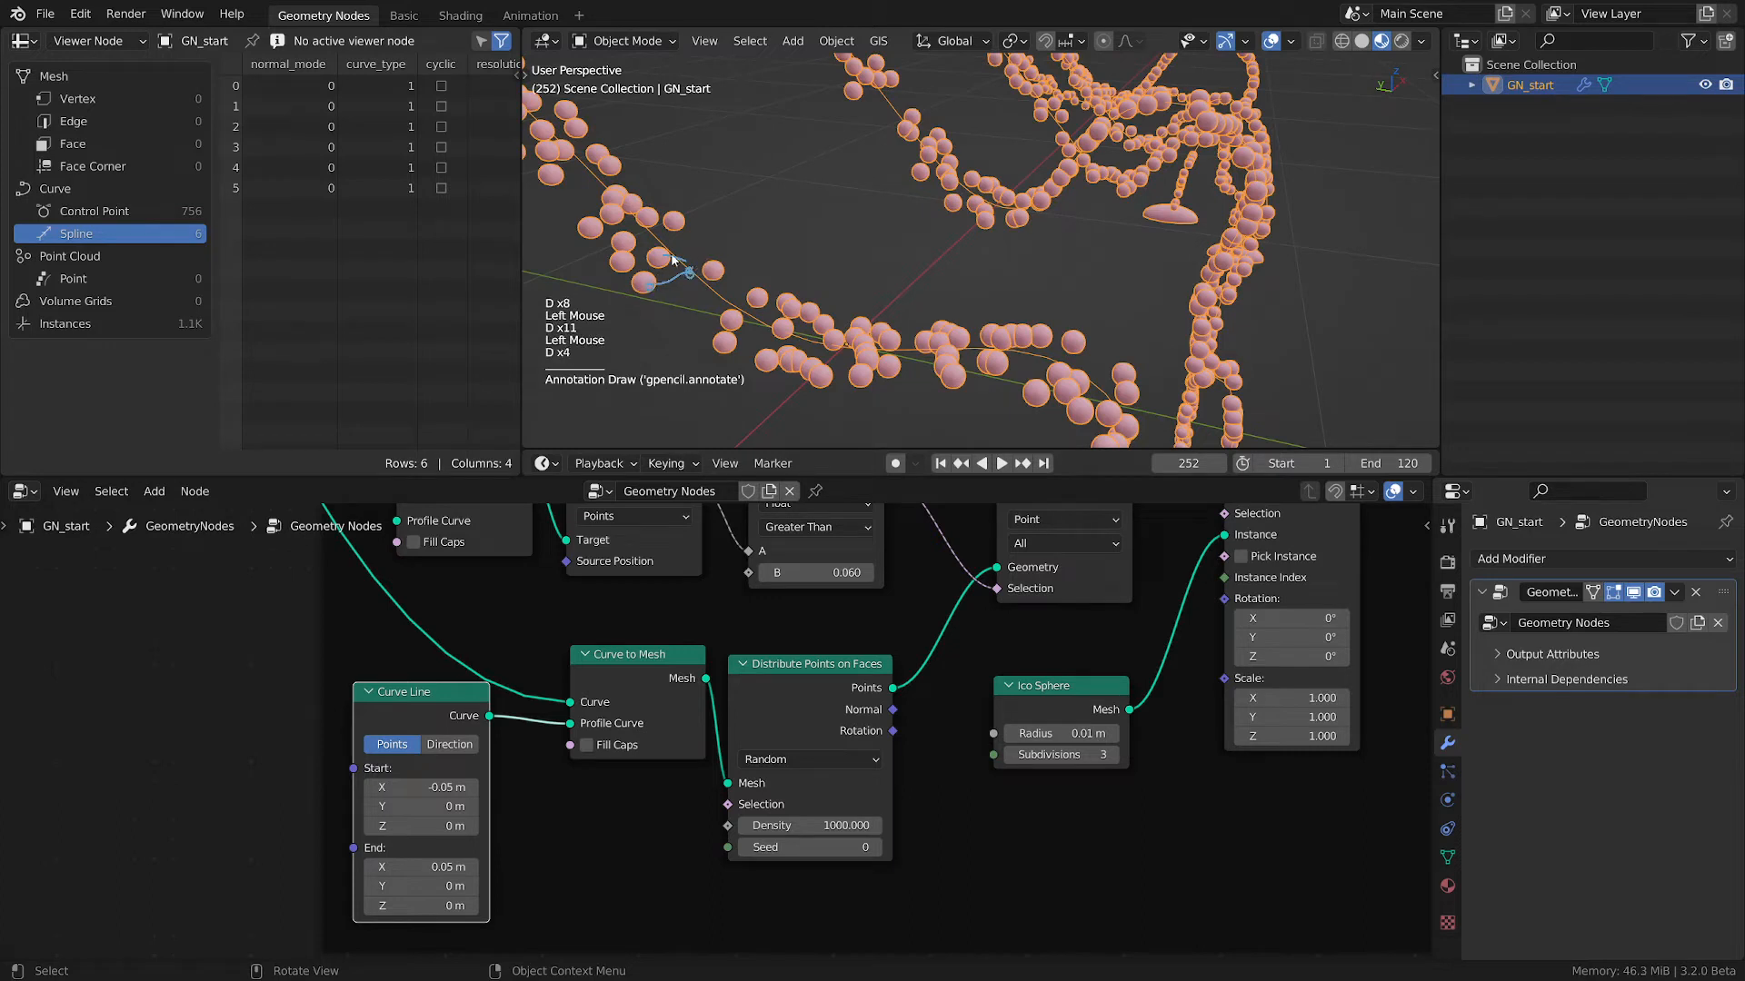
{"action": "key", "text": "d"}
{"action": "mouse_move", "coordinate": [669, 250]}
{"action": "left_mouse_down"}
{"action": "mouse_move", "coordinate": [715, 274]}
{"action": "mouse_move", "coordinate": [706, 289]}
{"action": "mouse_move", "coordinate": [716, 276]}
{"action": "left_mouse_up"}
{"action": "key", "text": "d"}
{"action": "key", "text": "d"}
{"action": "key", "text": "d"}
{"action": "key", "text": "d"}
{"action": "right_click_drag", "start_coordinate": [671, 295], "coordinate": [705, 258]}
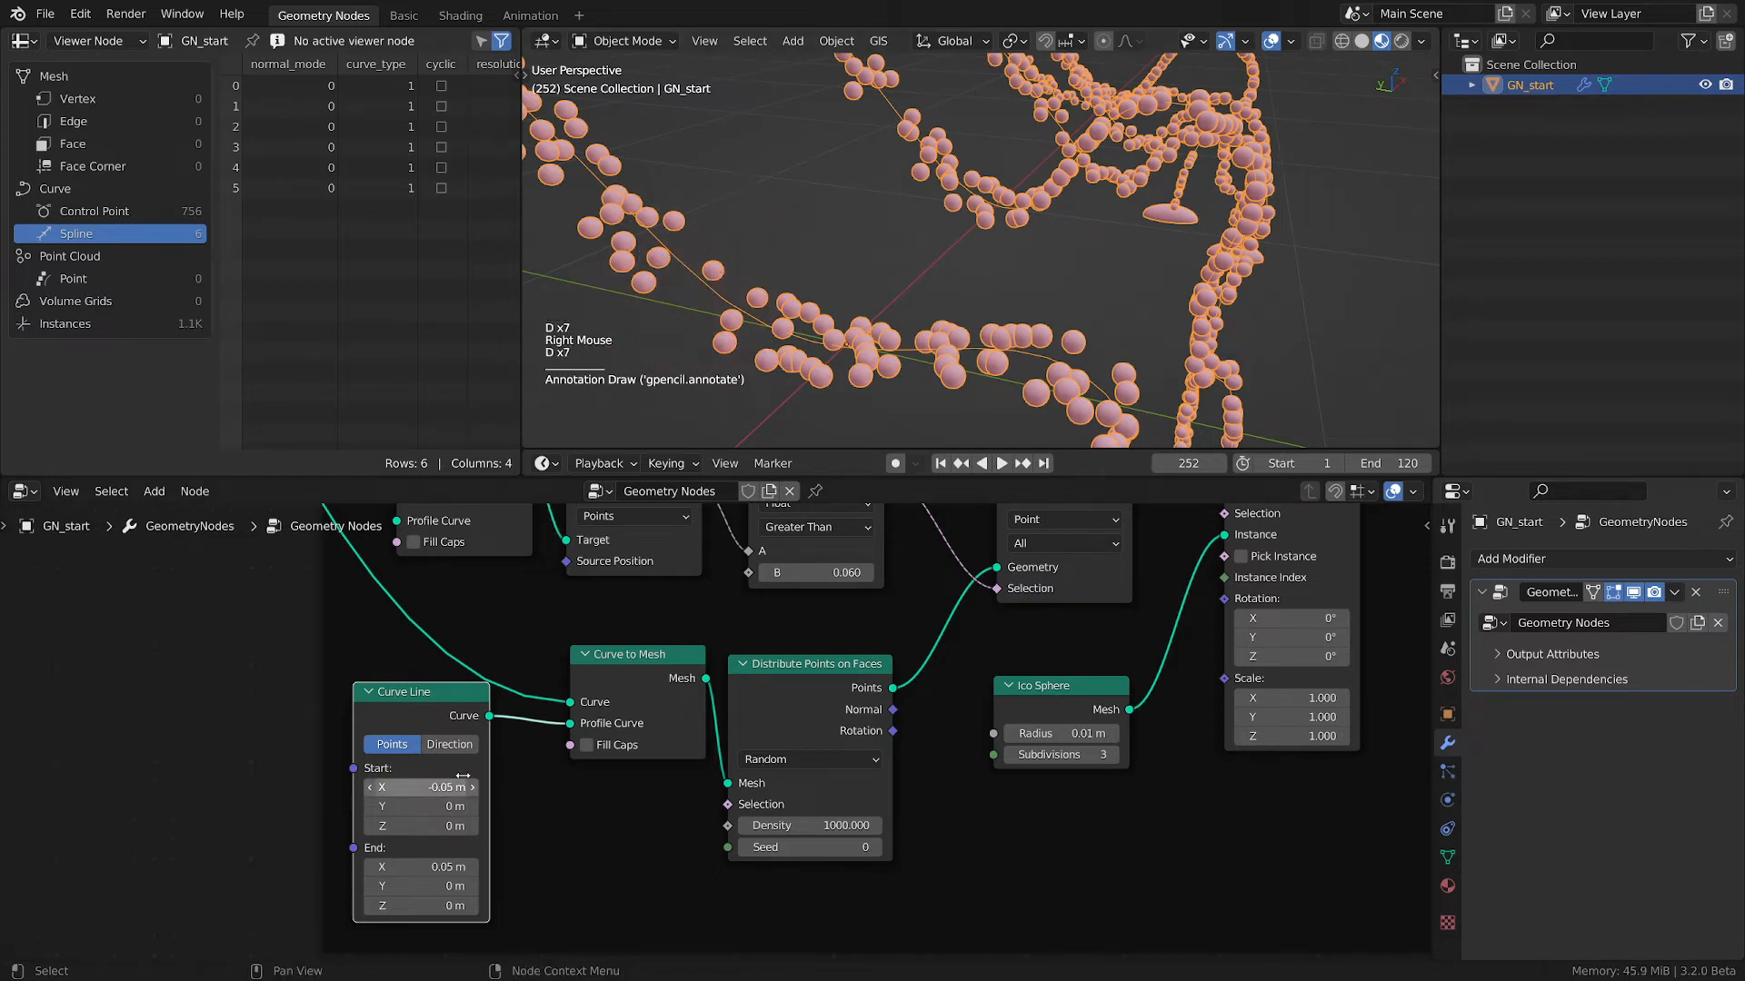
- Move the Curve Line node closer to the lower Curve to Mesh node
{"action": "scroll", "coordinate": [463, 780], "scroll_direction": "down", "scroll_amount": 2}
{"action": "middle_click_drag", "start_coordinate": [483, 799], "coordinate": [504, 805]}
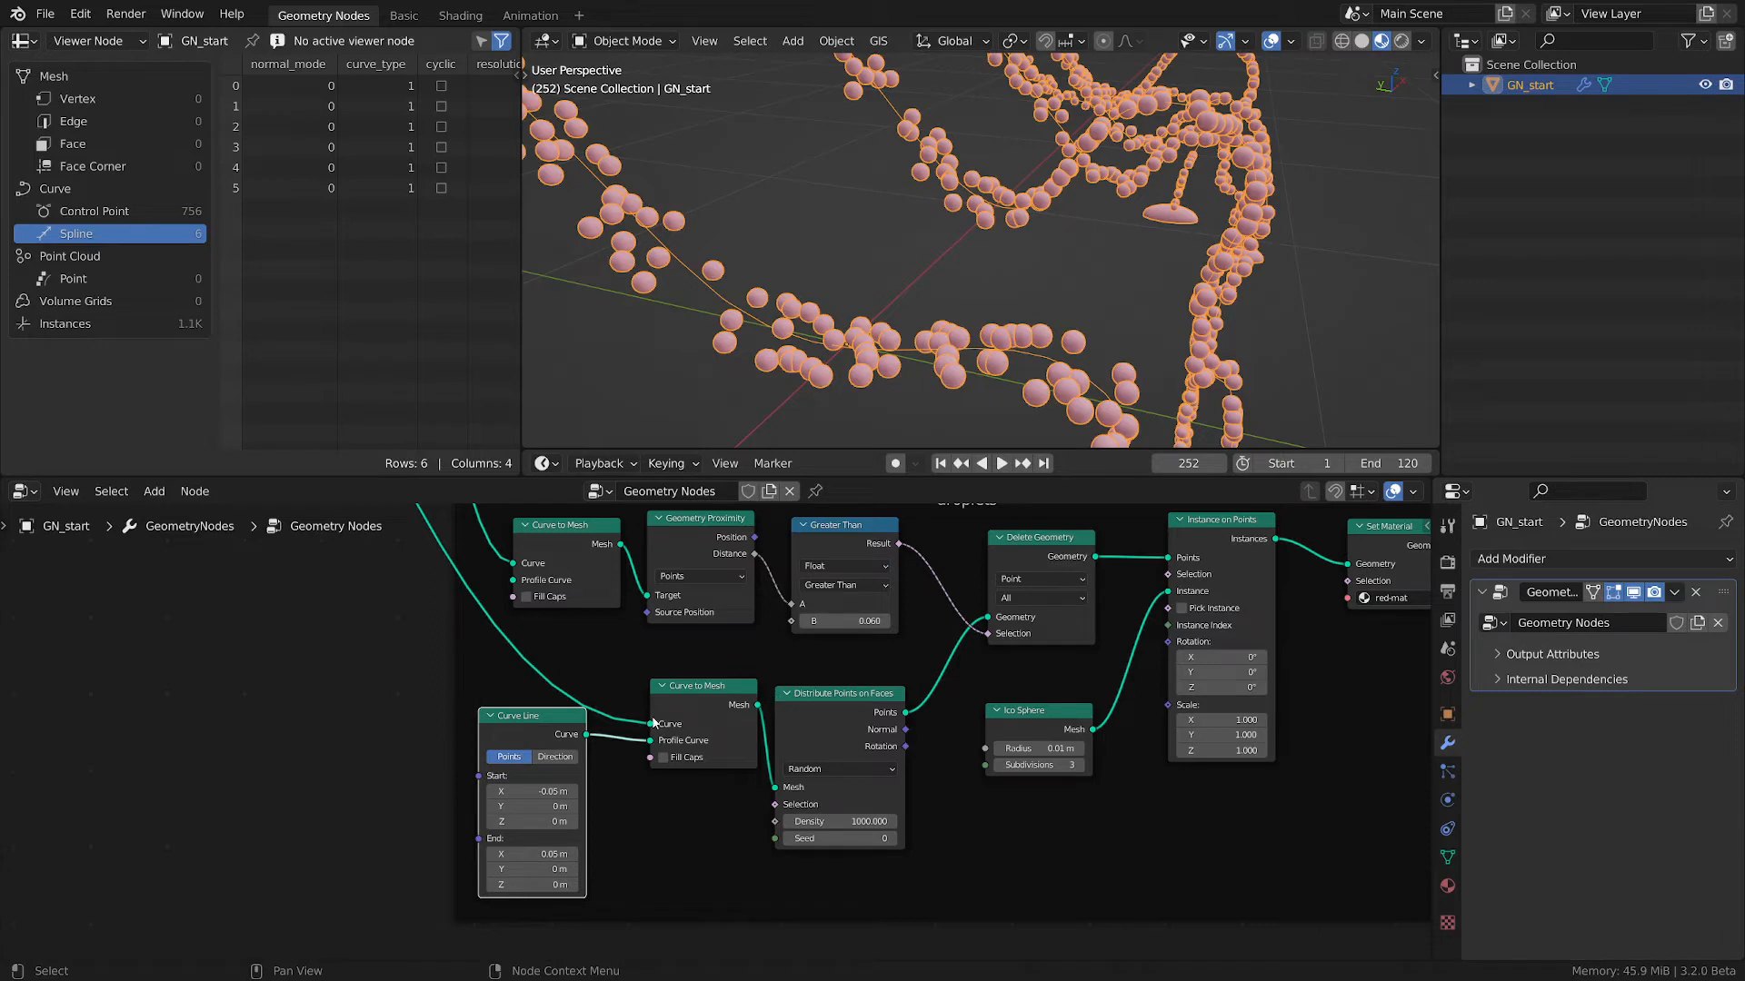
{"action": "left_click_drag", "start_coordinate": [519, 715], "coordinate": [544, 726]}
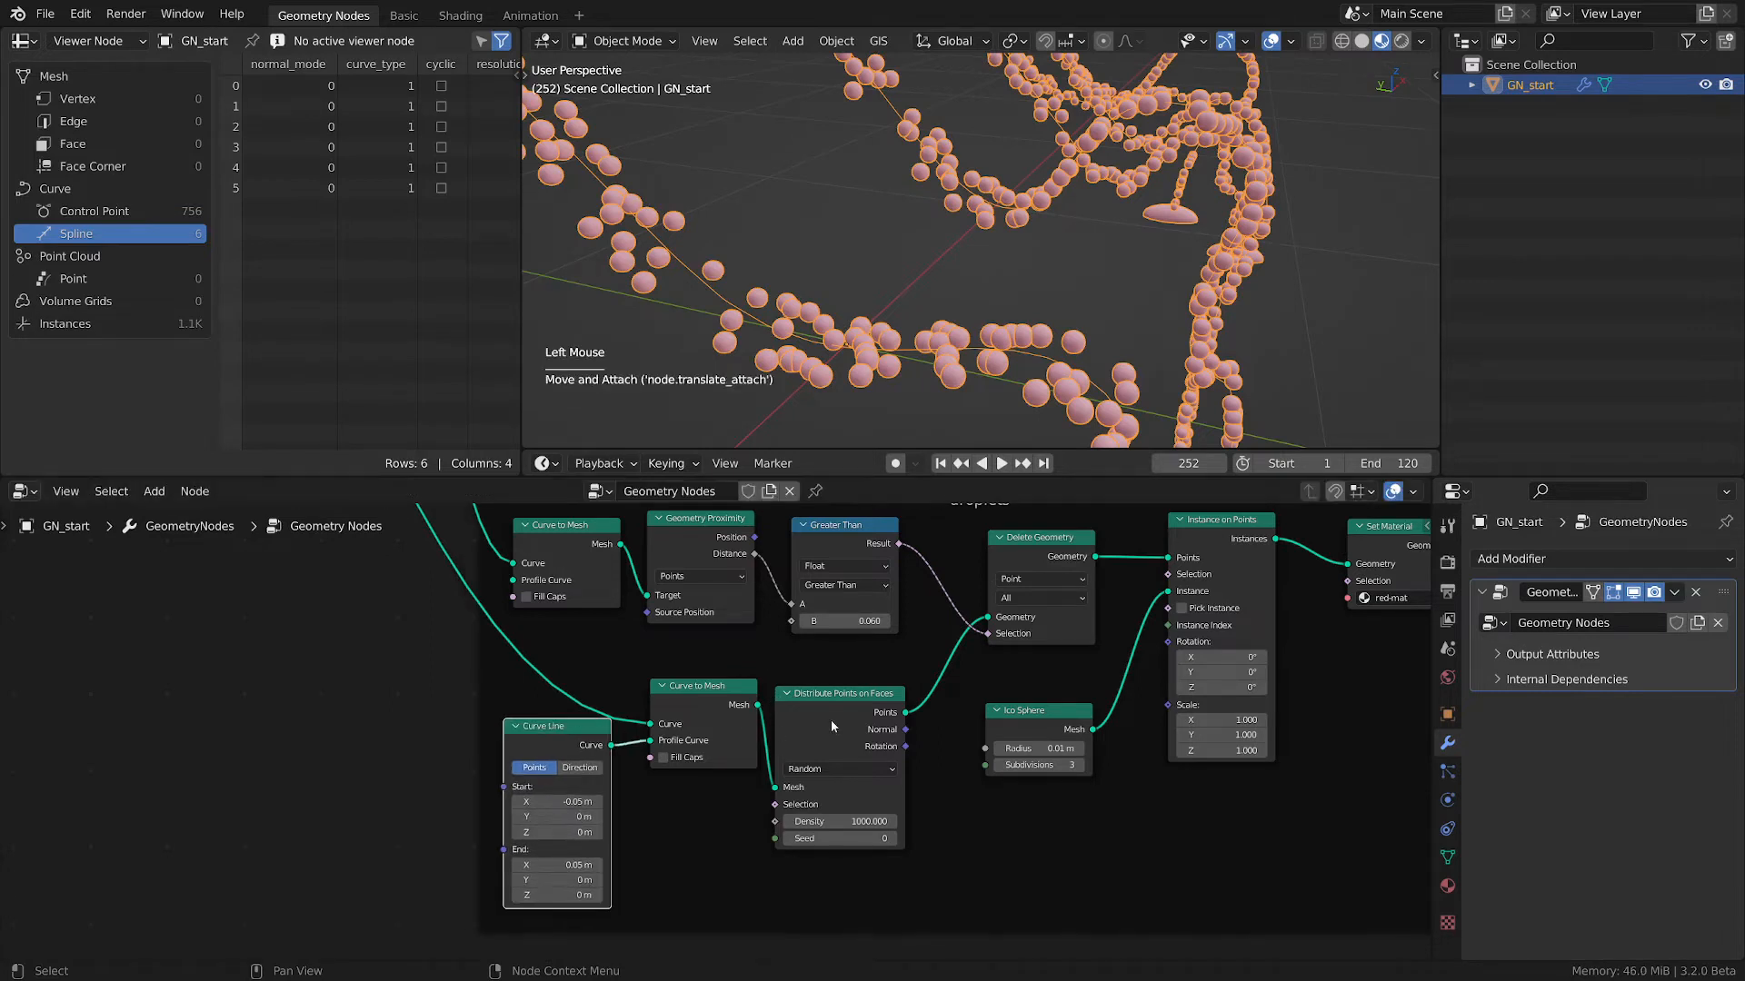
{"action": "middle_click_drag", "start_coordinate": [918, 656], "coordinate": [768, 683]}
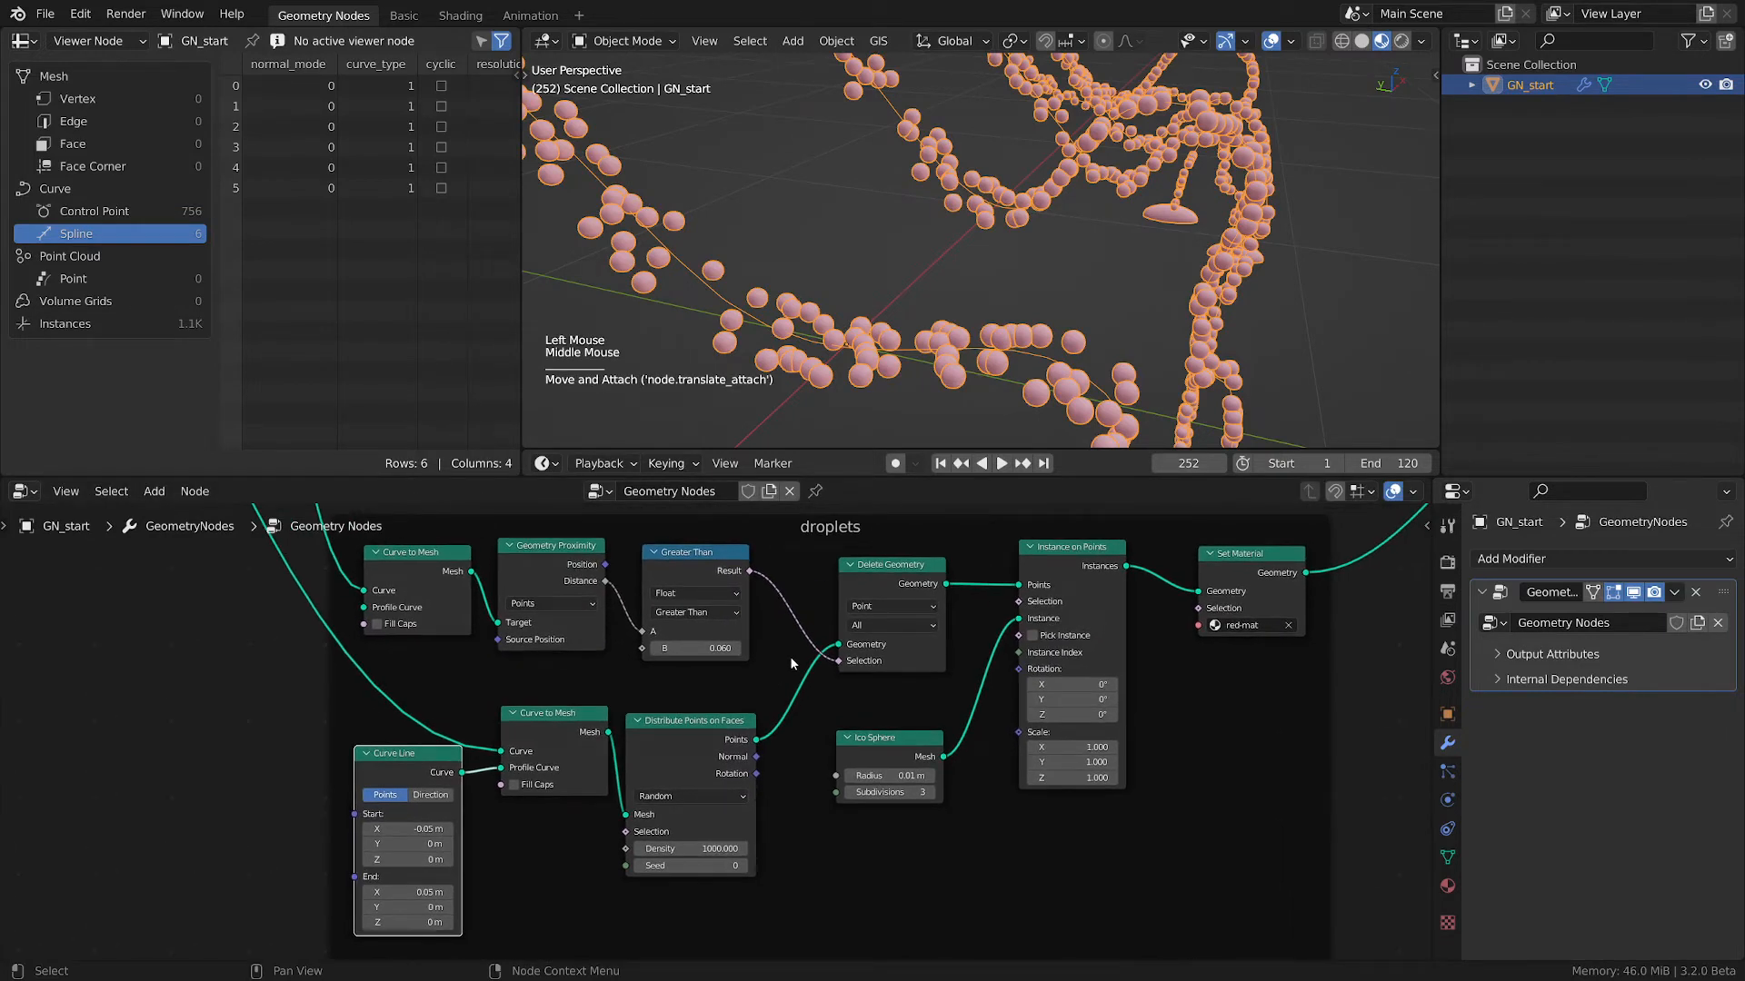
- Sketch annotation lines hanging beneath the nearest cap and erase them
{"action": "scroll", "coordinate": [1086, 347], "scroll_direction": "down", "scroll_amount": 3}
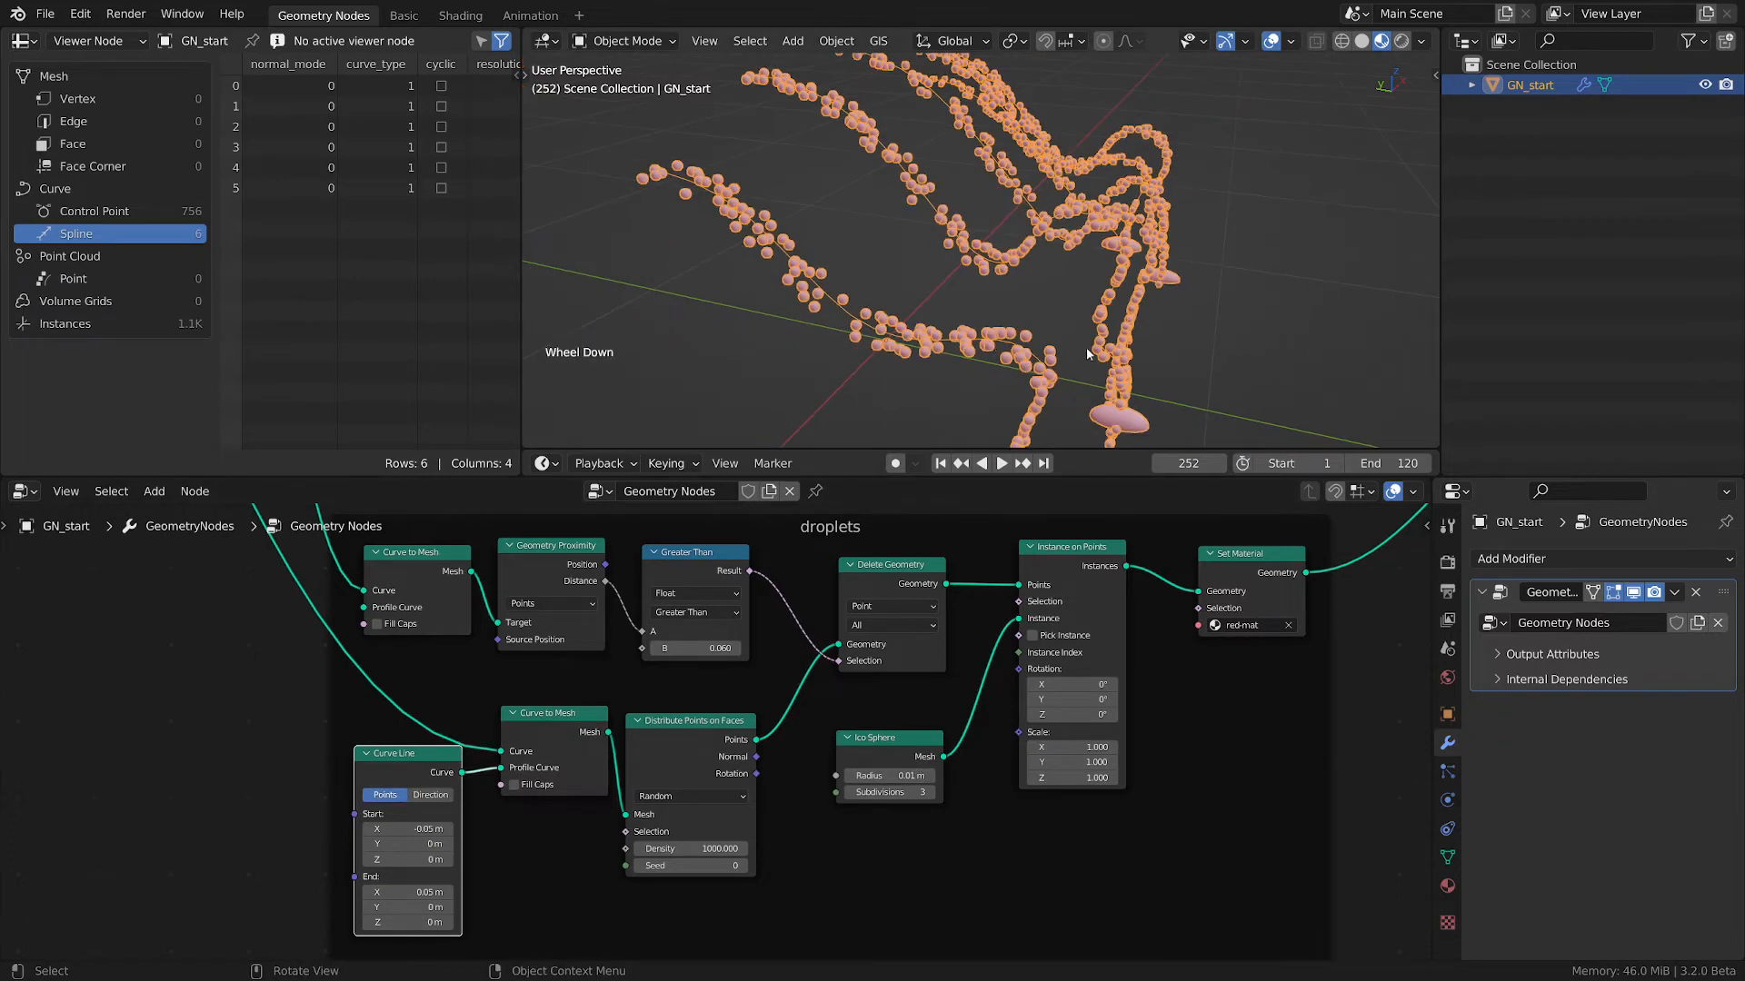
{"action": "middle_click_drag", "start_coordinate": [1087, 347], "coordinate": [1000, 237], "text": "shift"}
{"action": "scroll", "coordinate": [945, 364], "scroll_direction": "up", "scroll_amount": 2}
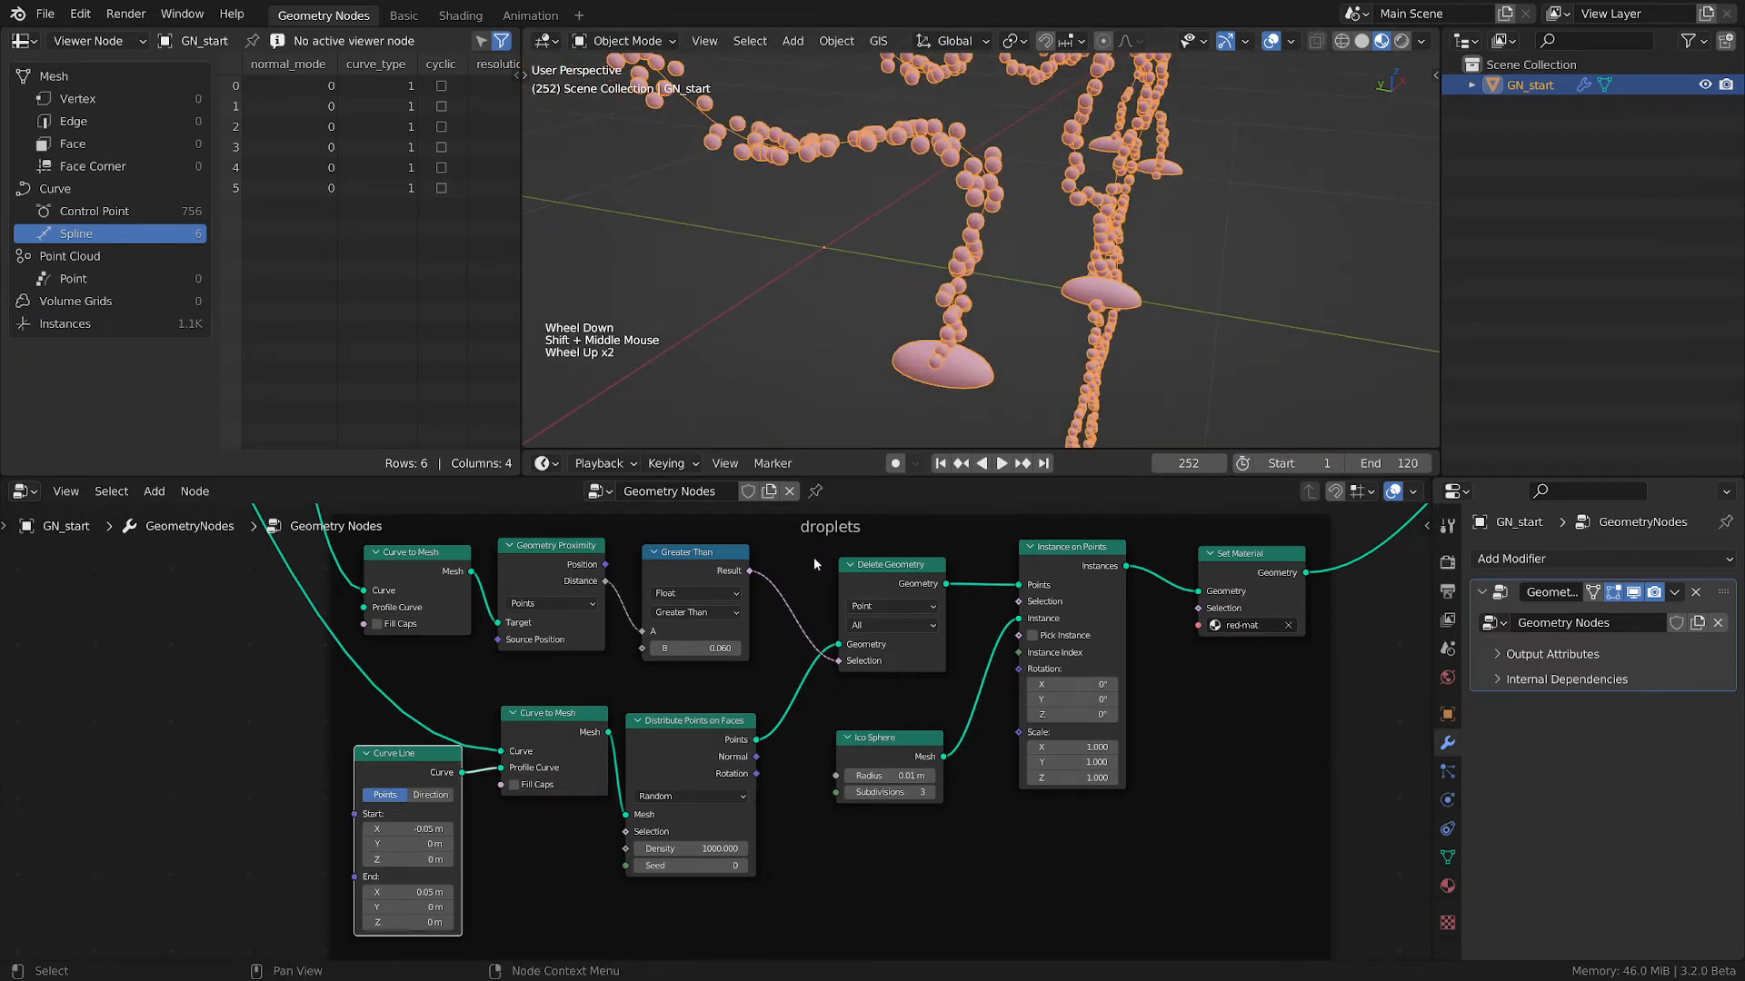
{"action": "scroll", "coordinate": [1013, 337], "scroll_direction": "up", "scroll_amount": 1}
{"action": "scroll", "coordinate": [1003, 359], "scroll_direction": "down", "scroll_amount": 2}
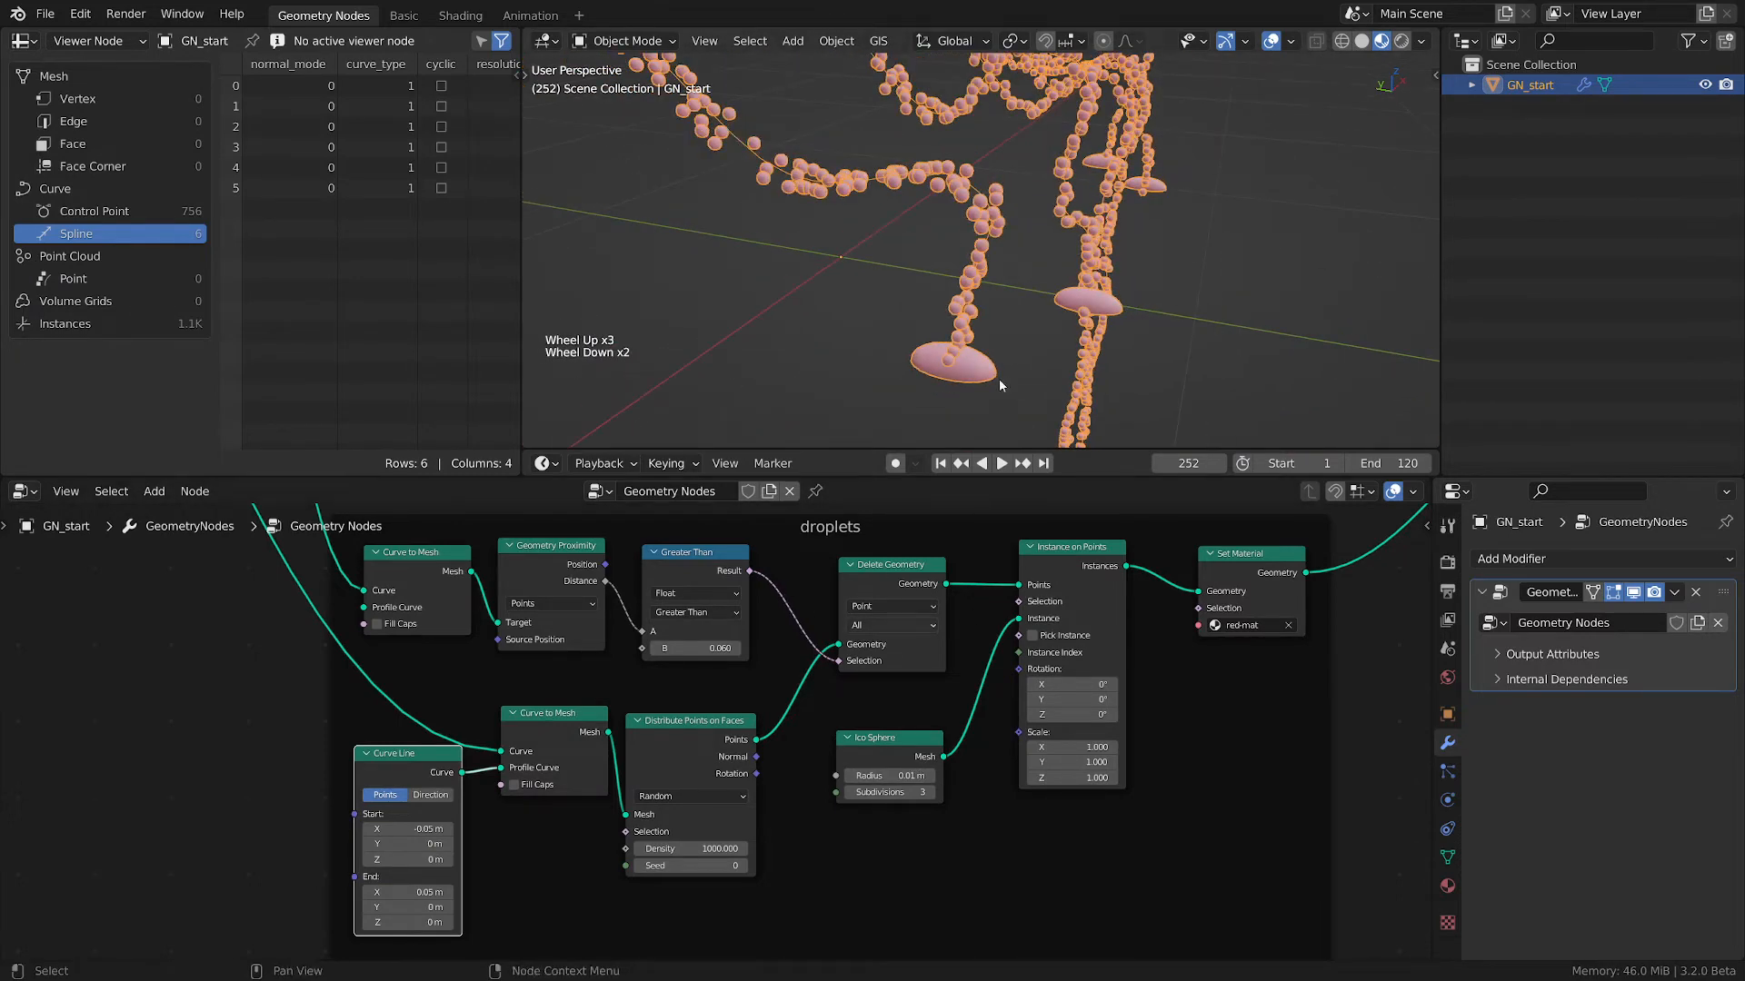
{"action": "middle_click_drag", "start_coordinate": [980, 349], "coordinate": [968, 312]}
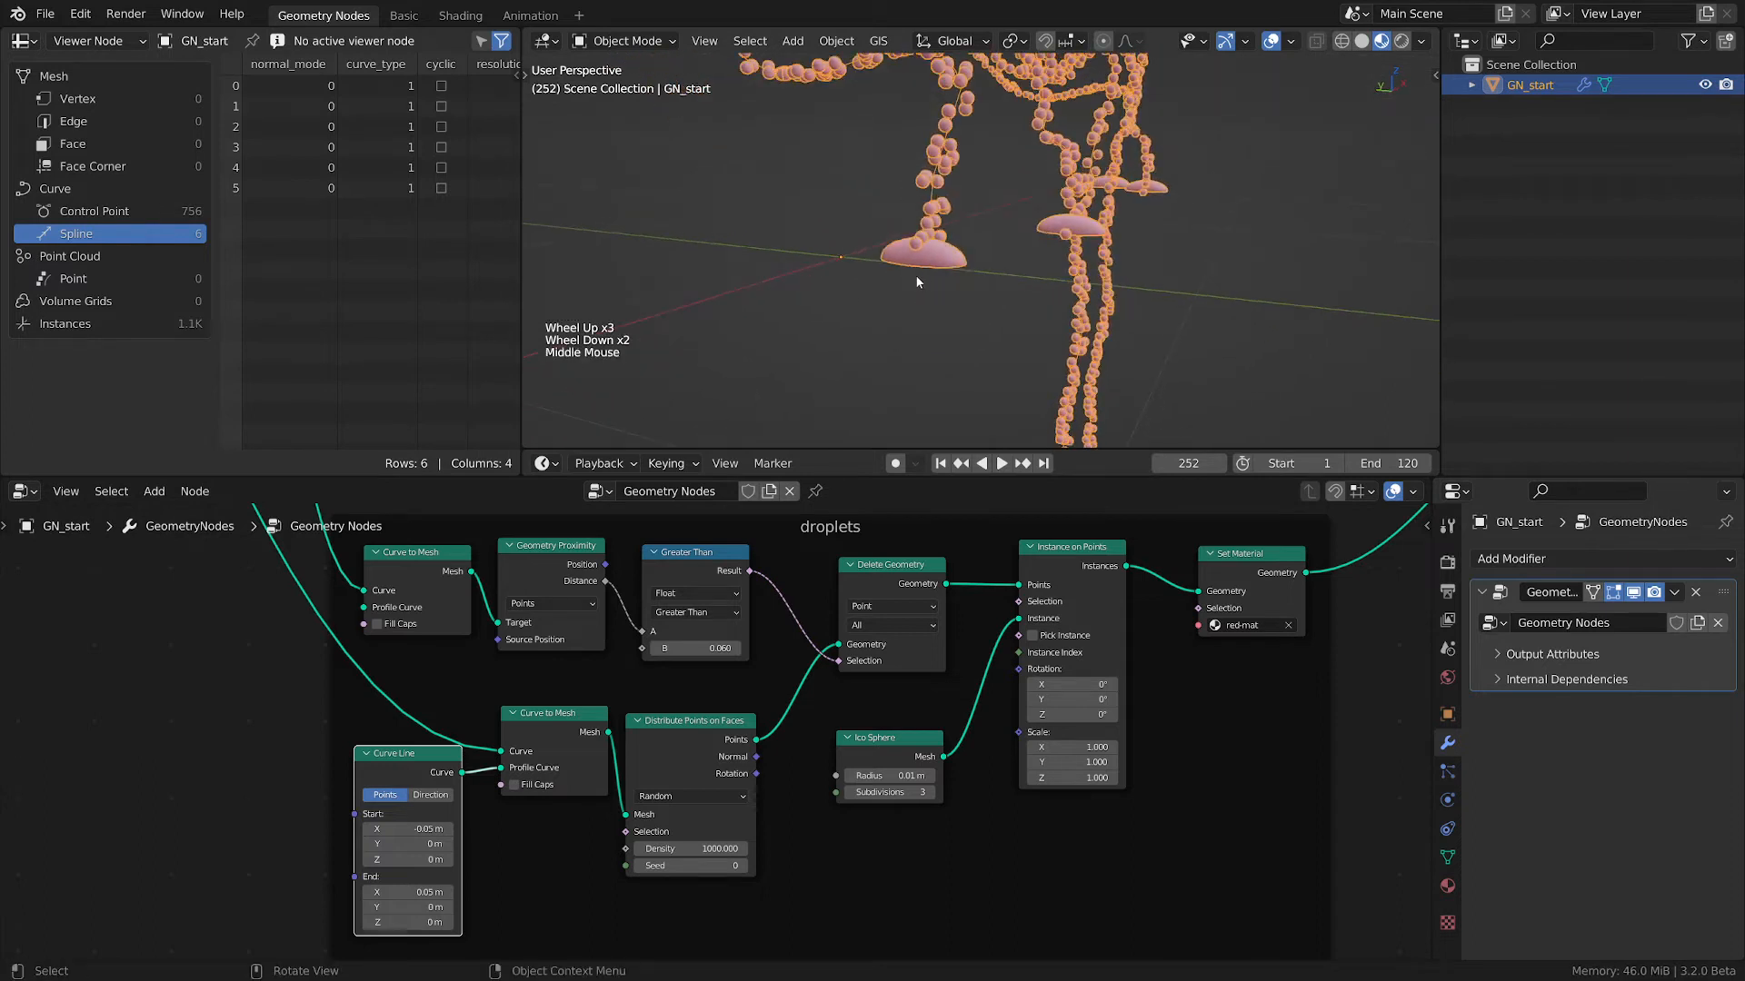
{"action": "key", "text": "d"}
{"action": "left_click_drag", "start_coordinate": [924, 270], "coordinate": [936, 382]}
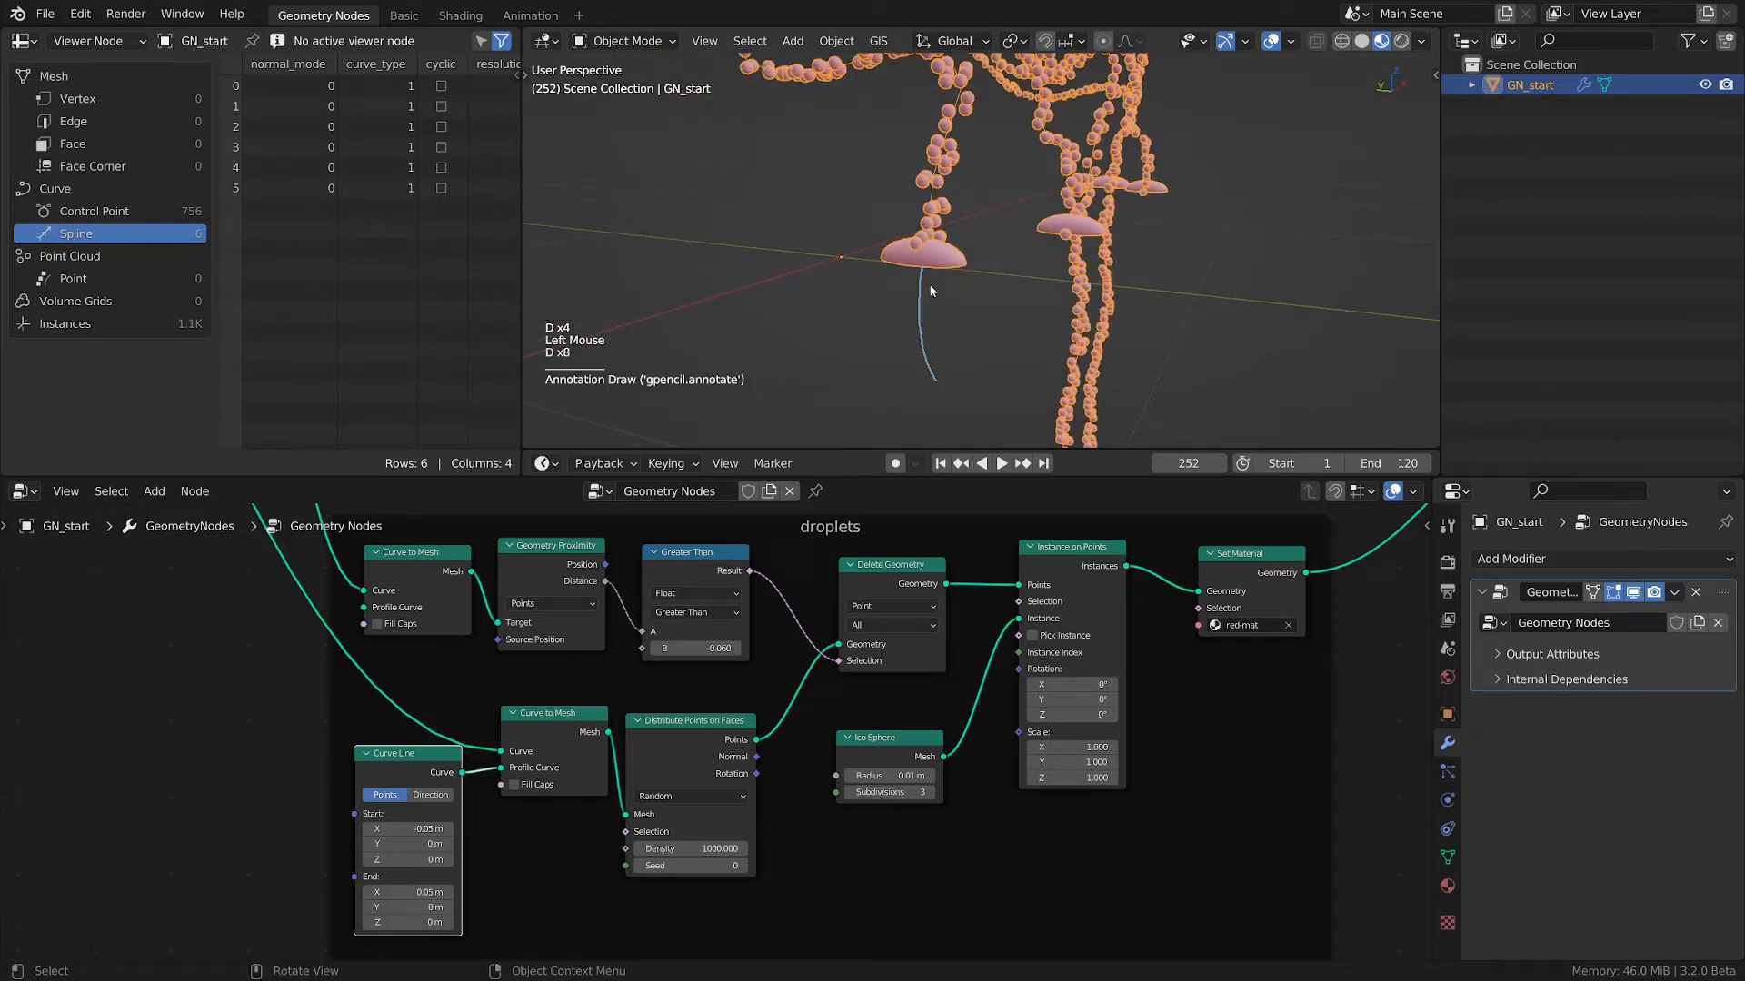
{"action": "left_click_drag", "start_coordinate": [930, 275], "coordinate": [974, 446]}
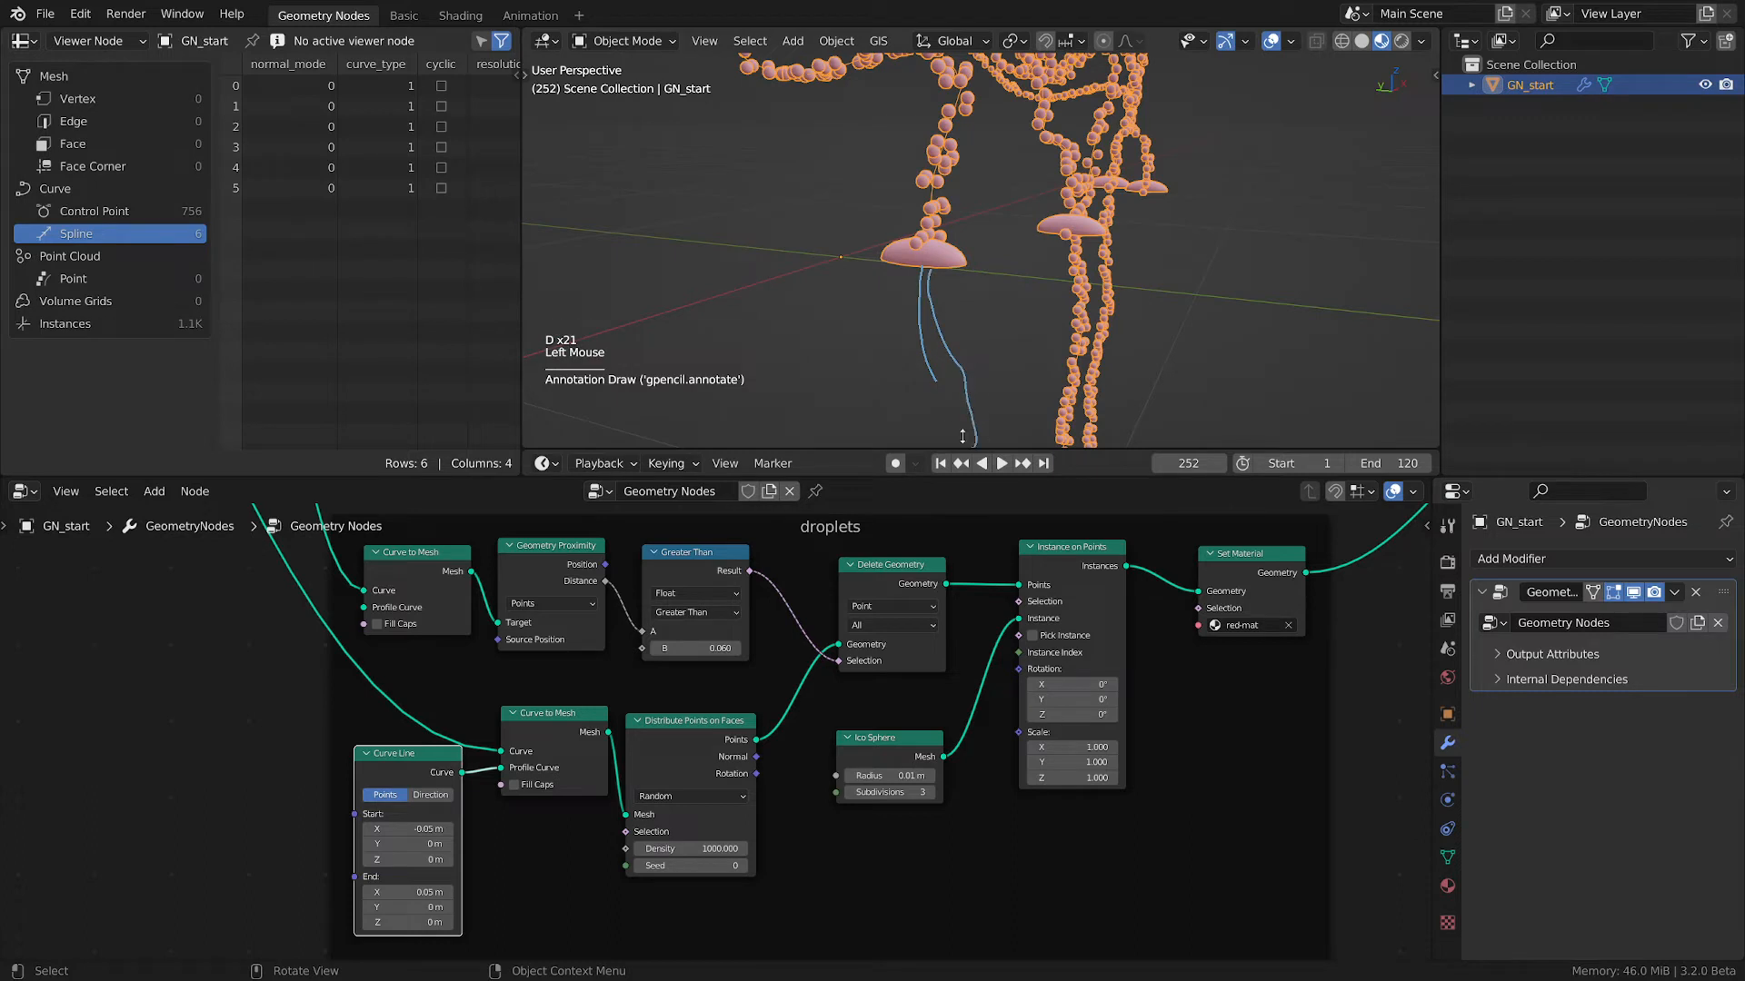
{"action": "left_click_drag", "start_coordinate": [938, 382], "coordinate": [959, 446]}
{"action": "mouse_move", "coordinate": [925, 289]}
{"action": "right_mouse_down"}
{"action": "mouse_move", "coordinate": [922, 343]}
{"action": "mouse_move", "coordinate": [965, 442]}
{"action": "mouse_move", "coordinate": [974, 343]}
{"action": "right_mouse_up"}
- Annotate a line along the droplet strand above the nearest cap and small droplet marks beneath the cap
{"action": "scroll", "coordinate": [974, 344], "scroll_direction": "down", "scroll_amount": 3}
{"action": "middle_click_drag", "start_coordinate": [974, 346], "coordinate": [956, 293], "text": "shift"}
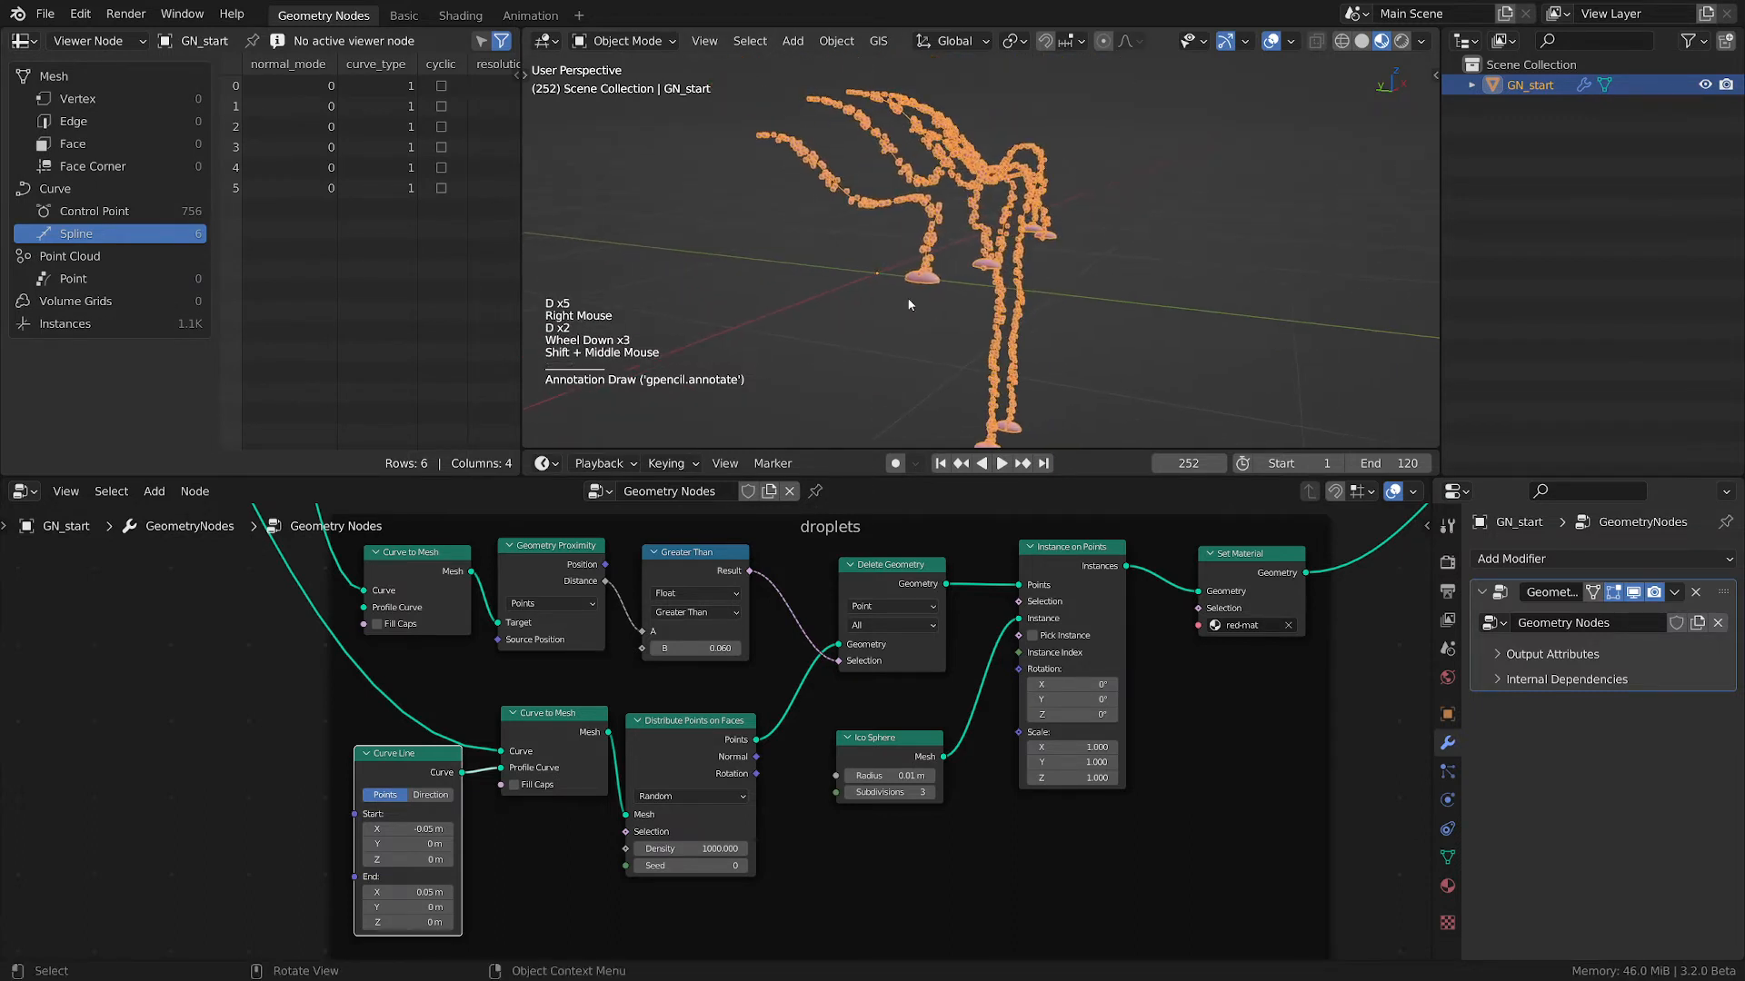
{"action": "scroll", "coordinate": [956, 292], "scroll_direction": "up", "scroll_amount": 3}
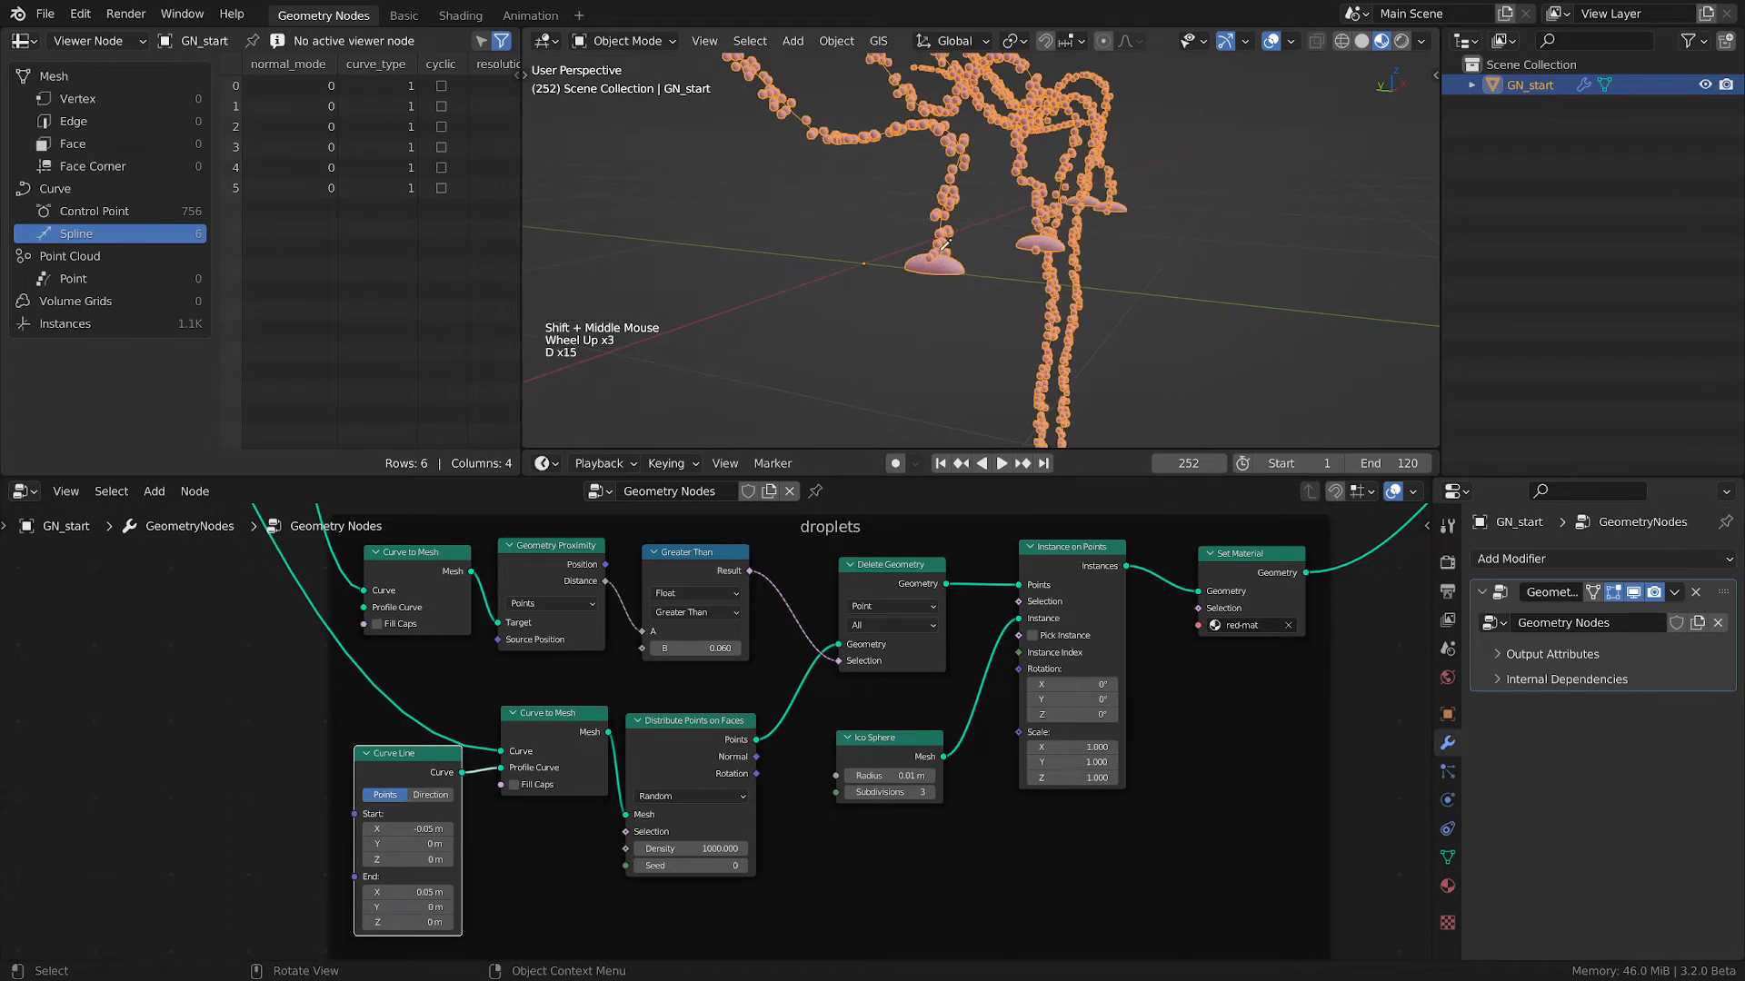
{"action": "left_click_drag", "start_coordinate": [939, 231], "coordinate": [961, 177]}
{"action": "left_click_drag", "start_coordinate": [949, 118], "coordinate": [877, 125]}
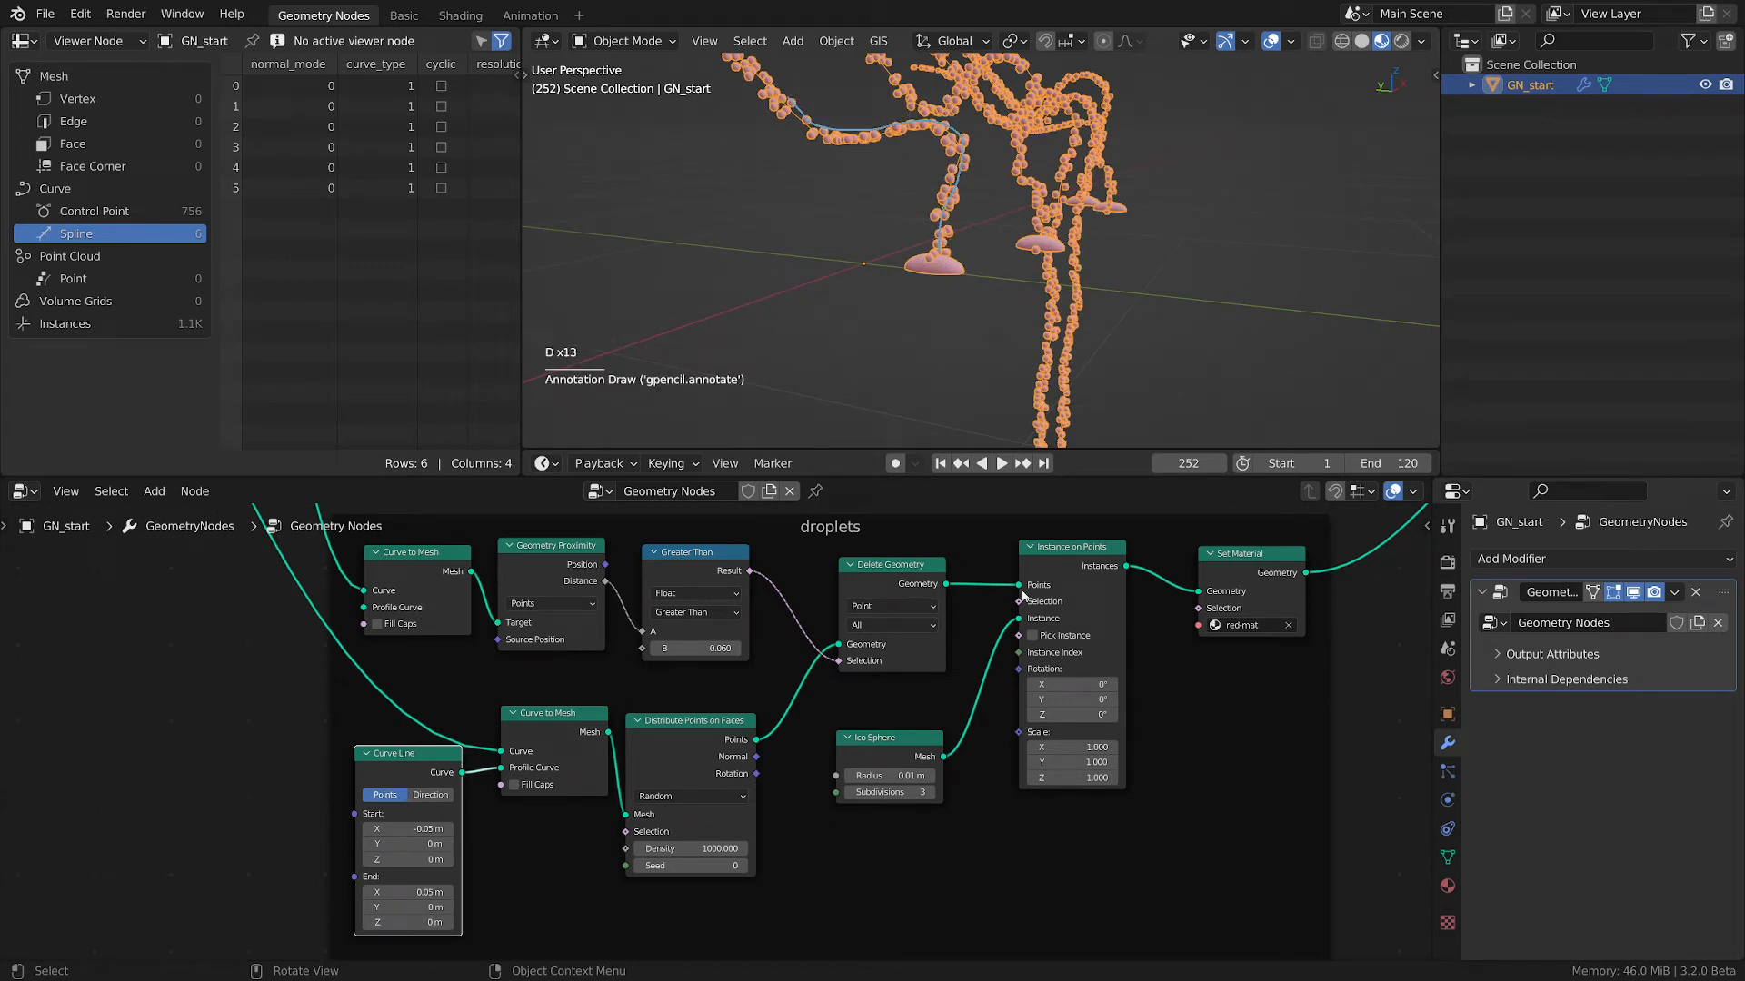
{"action": "left_click_drag", "start_coordinate": [926, 278], "coordinate": [965, 318]}
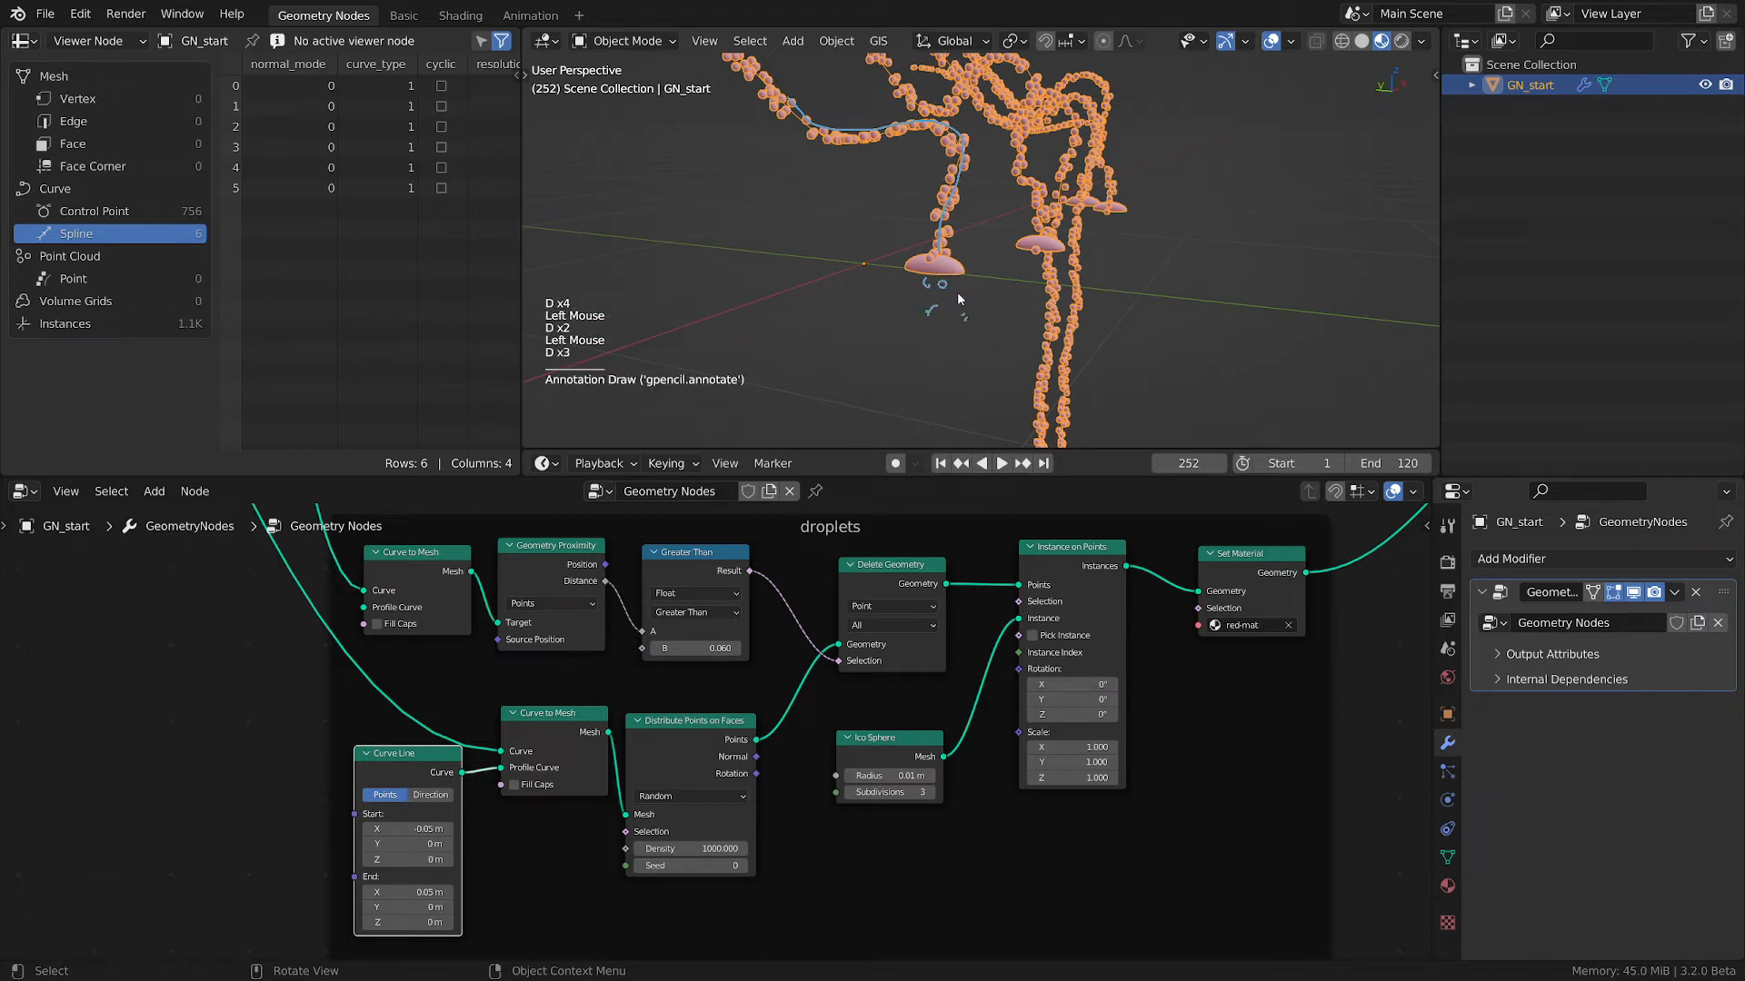
- Erase the annotation line along the droplet strand and the droplet marks beneath the nearest cap
{"action": "left_click", "coordinate": [938, 247]}
{"action": "mouse_move", "coordinate": [945, 336]}
{"action": "right_mouse_down"}
{"action": "mouse_move", "coordinate": [927, 311]}
{"action": "mouse_move", "coordinate": [954, 239]}
{"action": "mouse_move", "coordinate": [763, 86]}
{"action": "right_mouse_up"}
{"action": "scroll", "coordinate": [841, 229], "scroll_direction": "down", "scroll_amount": 2}
{"action": "middle_click_drag", "start_coordinate": [846, 242], "coordinate": [886, 317], "text": "shift"}
{"action": "scroll", "coordinate": [936, 329], "scroll_direction": "up", "scroll_amount": 2}
{"action": "scroll", "coordinate": [941, 329], "scroll_direction": "up", "scroll_amount": 2}
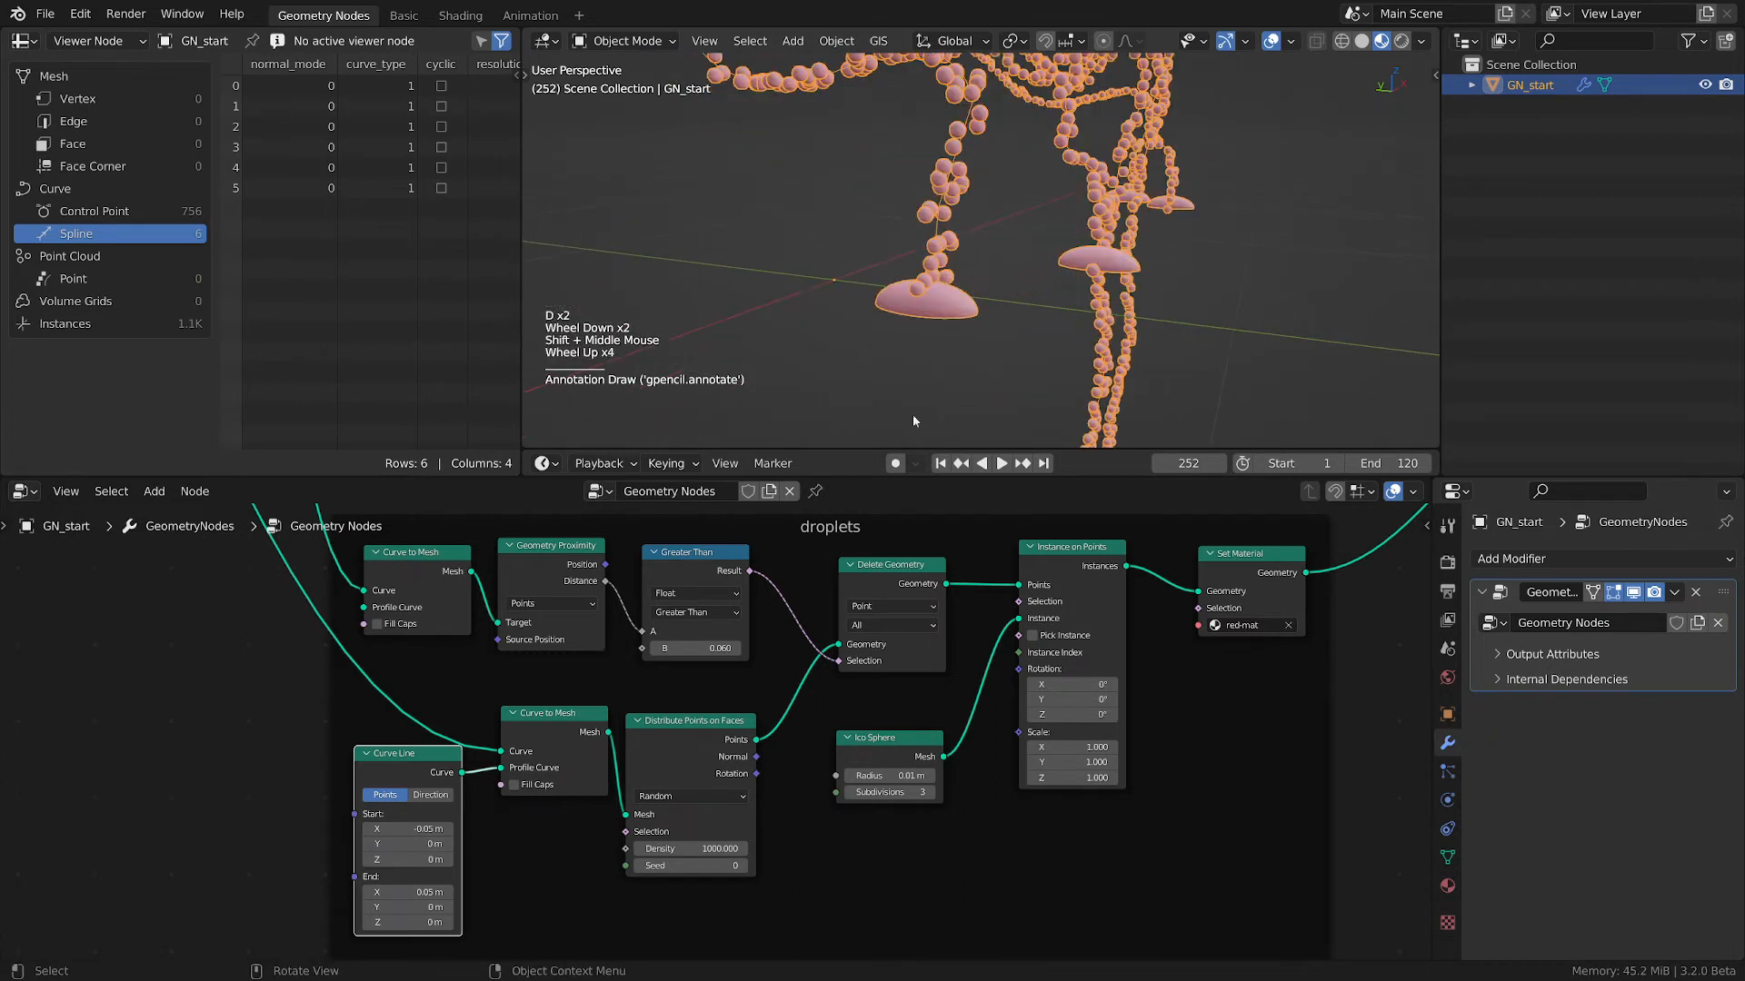
- Scrub the timeline to frame 210
{"action": "left_click", "coordinate": [681, 614]}
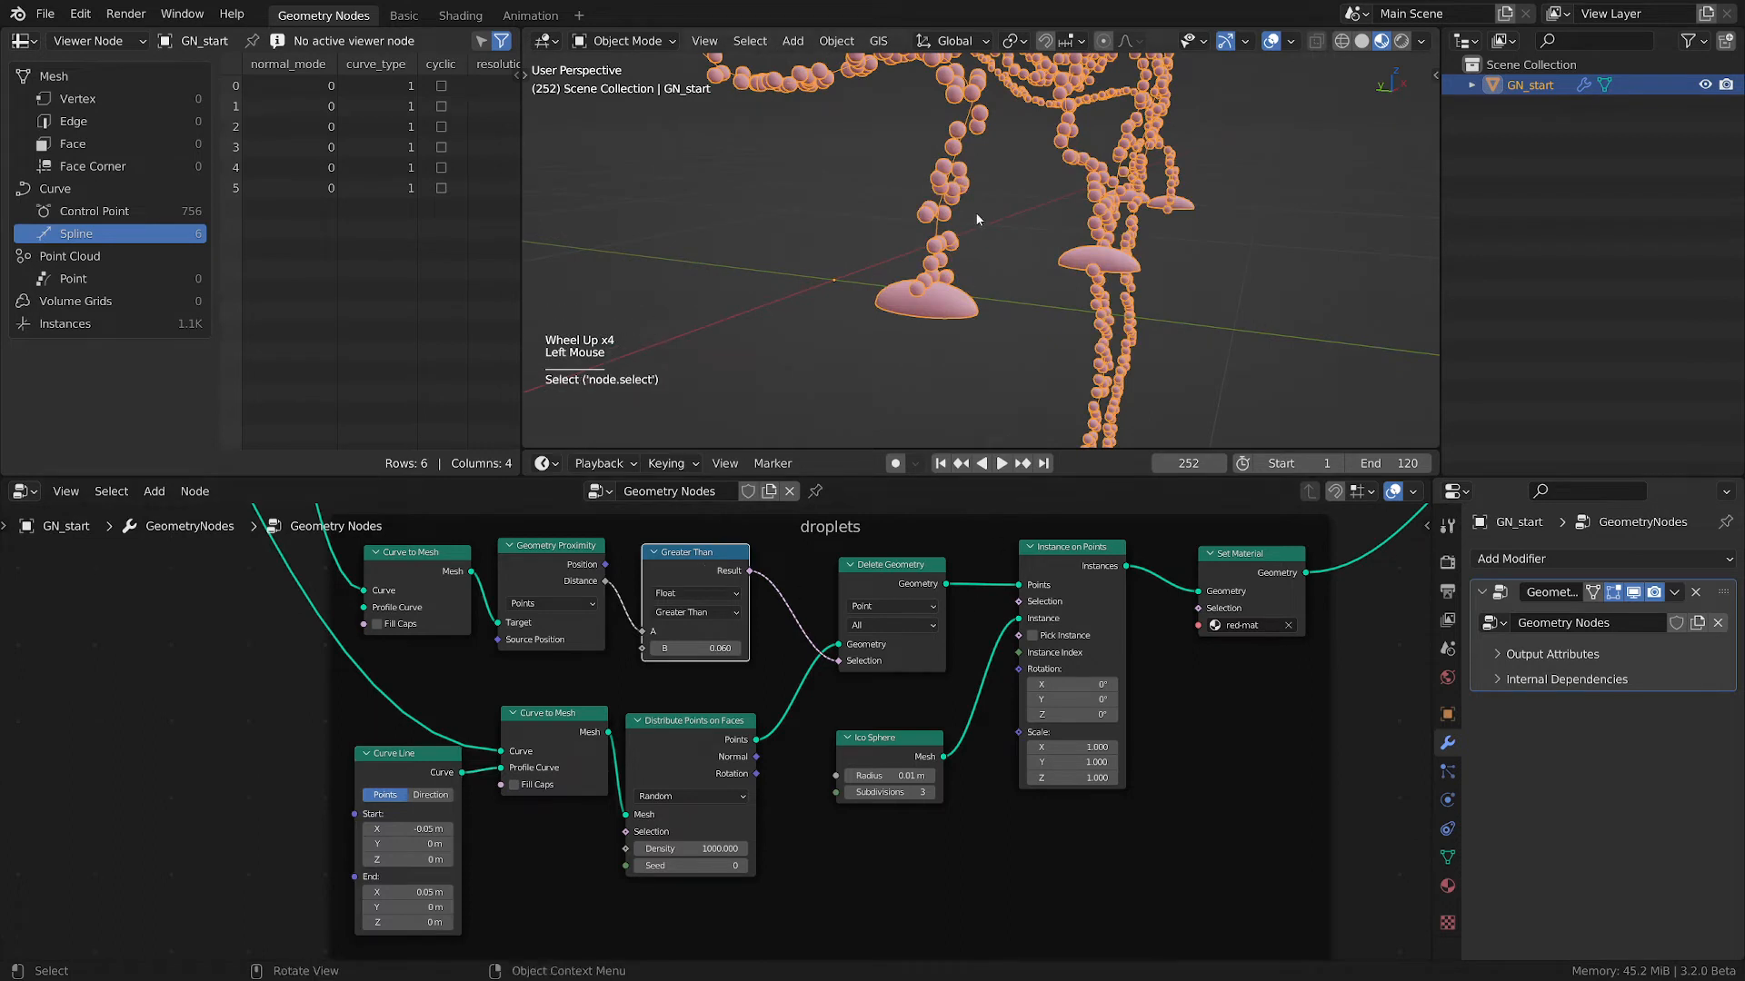
{"action": "scroll", "coordinate": [976, 215], "scroll_direction": "down", "scroll_amount": 1}
{"action": "left_click_drag", "start_coordinate": [1188, 463], "coordinate": [1045, 464], "text": "shift"}
{"action": "scroll", "coordinate": [1000, 198], "scroll_direction": "down", "scroll_amount": 2}
{"action": "middle_click_drag", "start_coordinate": [1000, 198], "coordinate": [1065, 397], "text": "shift"}
{"action": "left_click_drag", "start_coordinate": [1189, 463], "coordinate": [1304, 464], "text": "shift"}
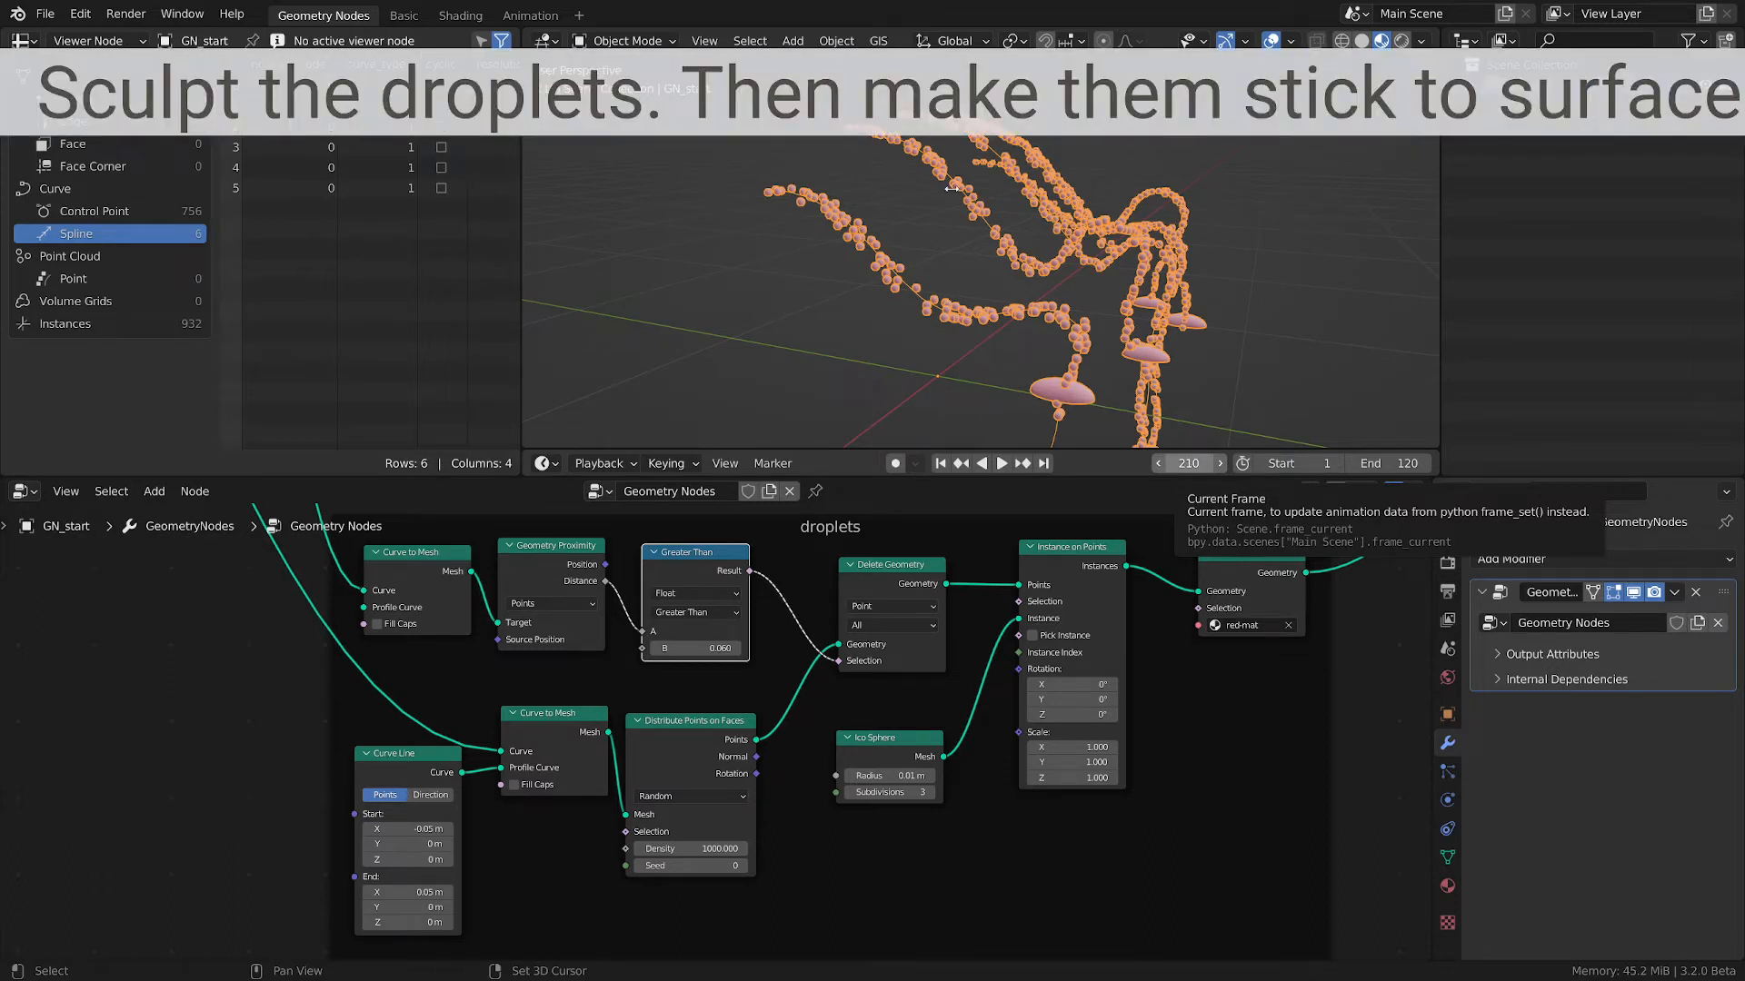
{"action": "scroll", "coordinate": [1044, 237], "scroll_direction": "down", "scroll_amount": 3}
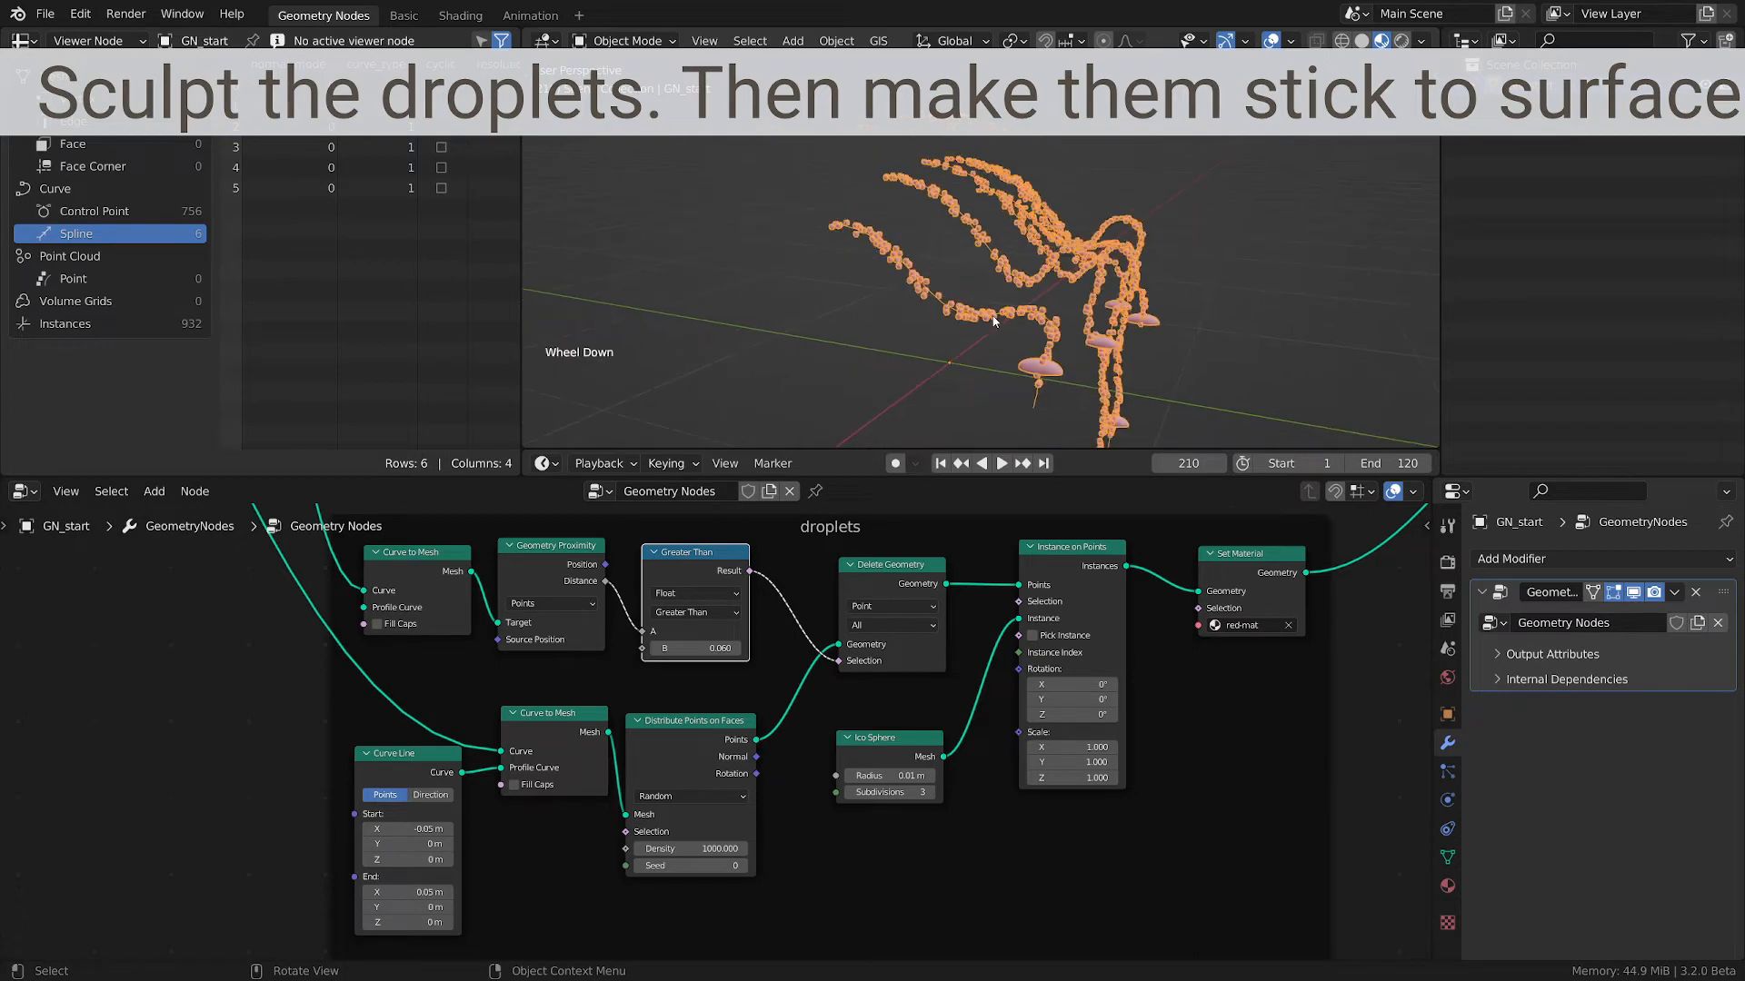
- Unmute the link that carries the original head mesh into the Join Geometry node
{"action": "middle_click_drag", "start_coordinate": [1044, 237], "coordinate": [1049, 308]}
{"action": "middle_click_drag", "start_coordinate": [1153, 613], "coordinate": [1051, 765]}
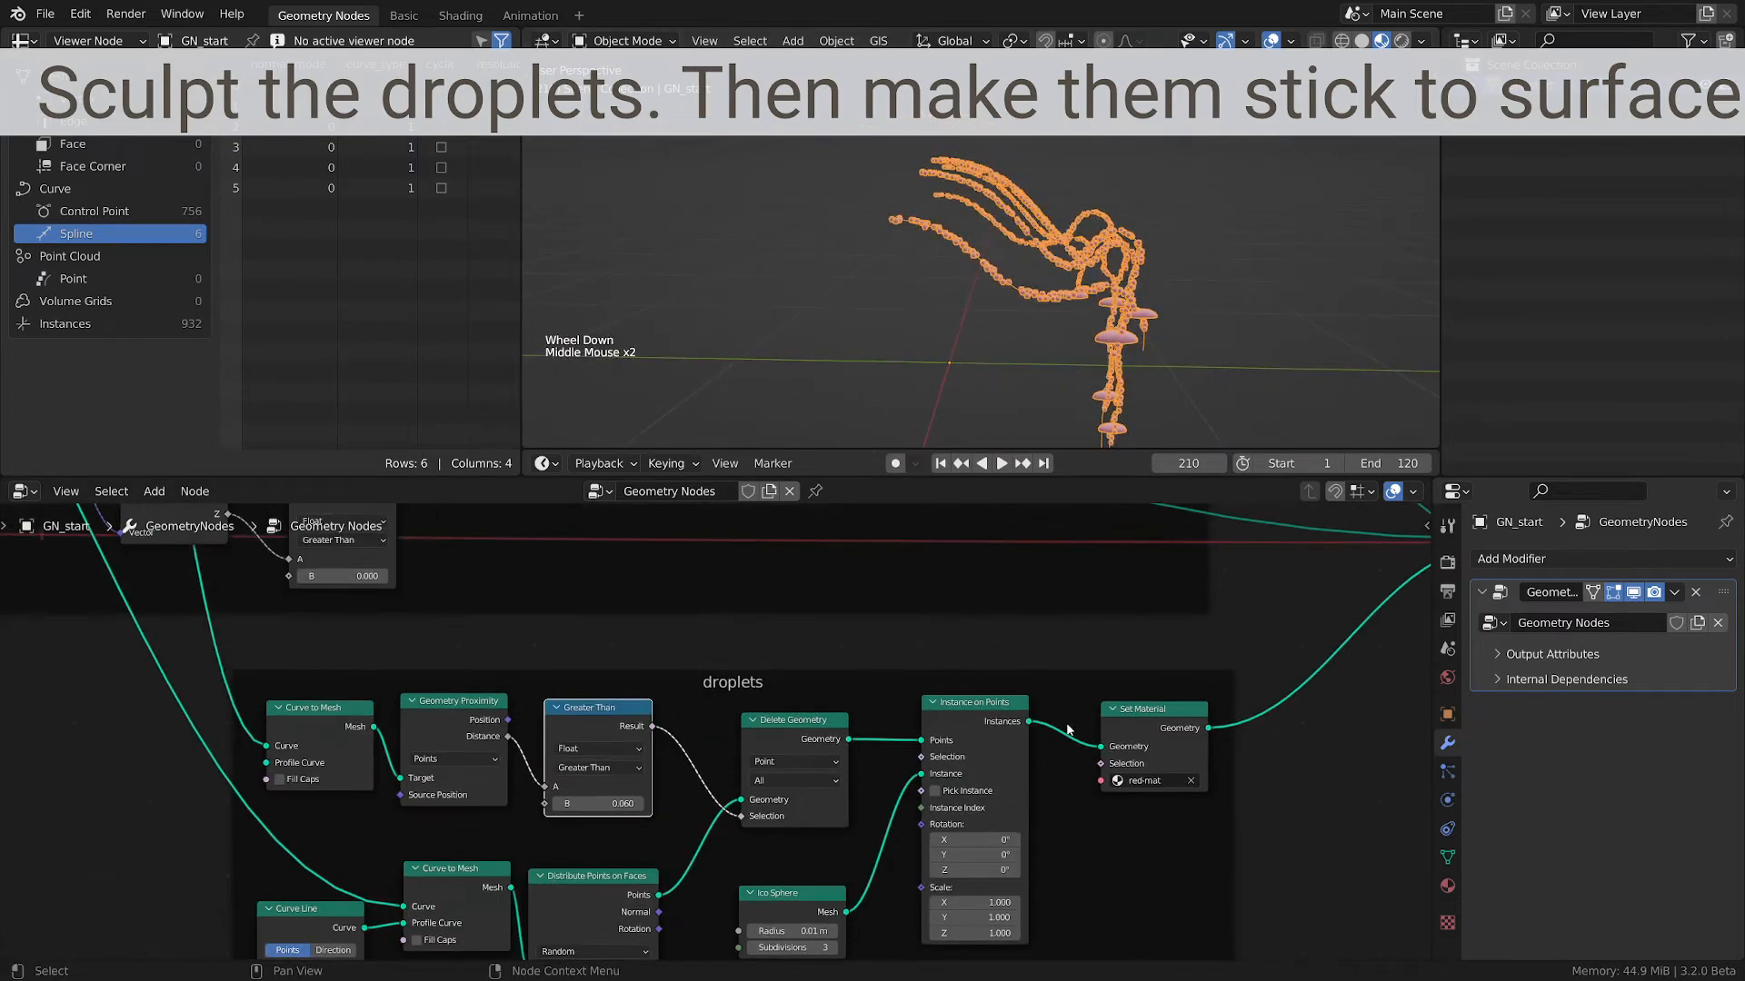
{"action": "mouse_move", "coordinate": [1075, 550]}
{"action": "middle_mouse_down"}
{"action": "mouse_move", "coordinate": [1056, 593]}
{"action": "mouse_move", "coordinate": [990, 619]}
{"action": "middle_mouse_up"}
{"action": "right_click_drag", "start_coordinate": [994, 618], "coordinate": [997, 653], "text": "ctrl+alt"}
{"action": "scroll", "coordinate": [963, 218], "scroll_direction": "up", "scroll_amount": 5}
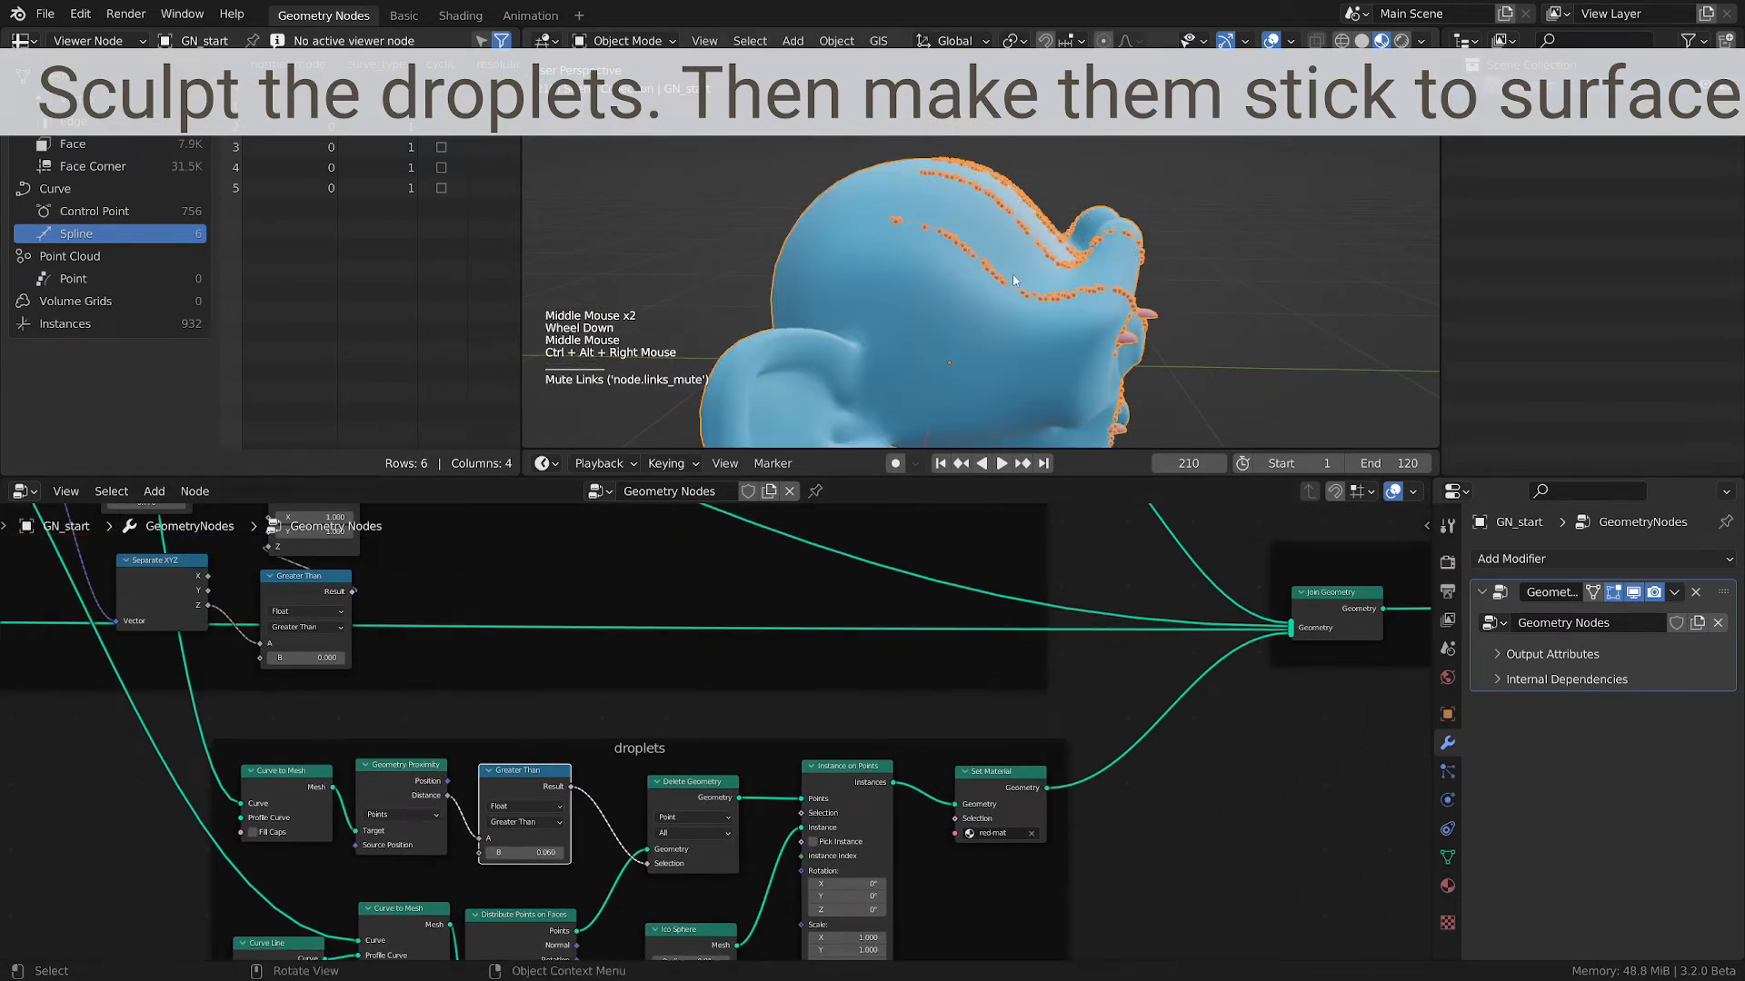
{"action": "middle_click_drag", "start_coordinate": [977, 218], "coordinate": [863, 231]}
{"action": "scroll", "coordinate": [895, 254], "scroll_direction": "up", "scroll_amount": 3}
{"action": "scroll", "coordinate": [881, 291], "scroll_direction": "down", "scroll_amount": 2}
- Deselect the Greater Than node and save the file
{"action": "middle_click_drag", "start_coordinate": [1200, 764], "coordinate": [914, 747]}
{"action": "scroll", "coordinate": [1033, 750], "scroll_direction": "down", "scroll_amount": 1}
{"action": "middle_click_drag", "start_coordinate": [1032, 749], "coordinate": [1000, 682]}
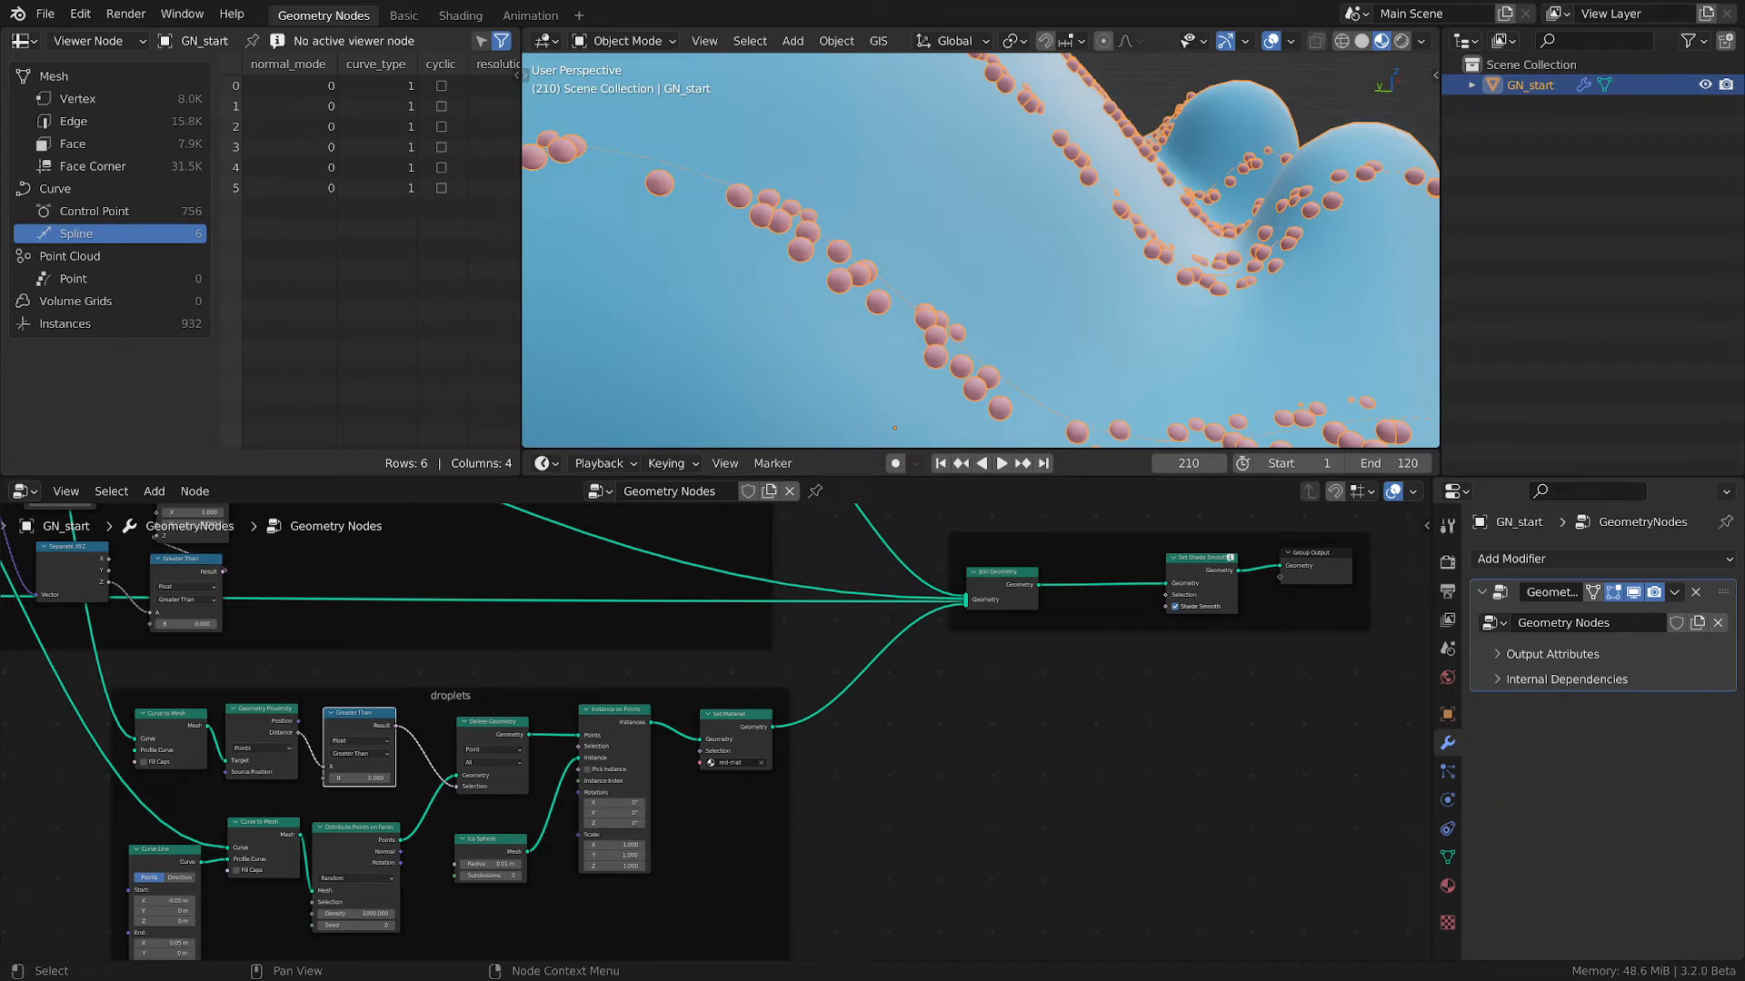
{"action": "left_click", "coordinate": [1171, 792]}
{"action": "key", "text": "ctrl+s"}
- Examine how the spherical droplets sit on the head surface and review the droplets node frame
{"action": "scroll", "coordinate": [1121, 329], "scroll_direction": "down", "scroll_amount": 2}
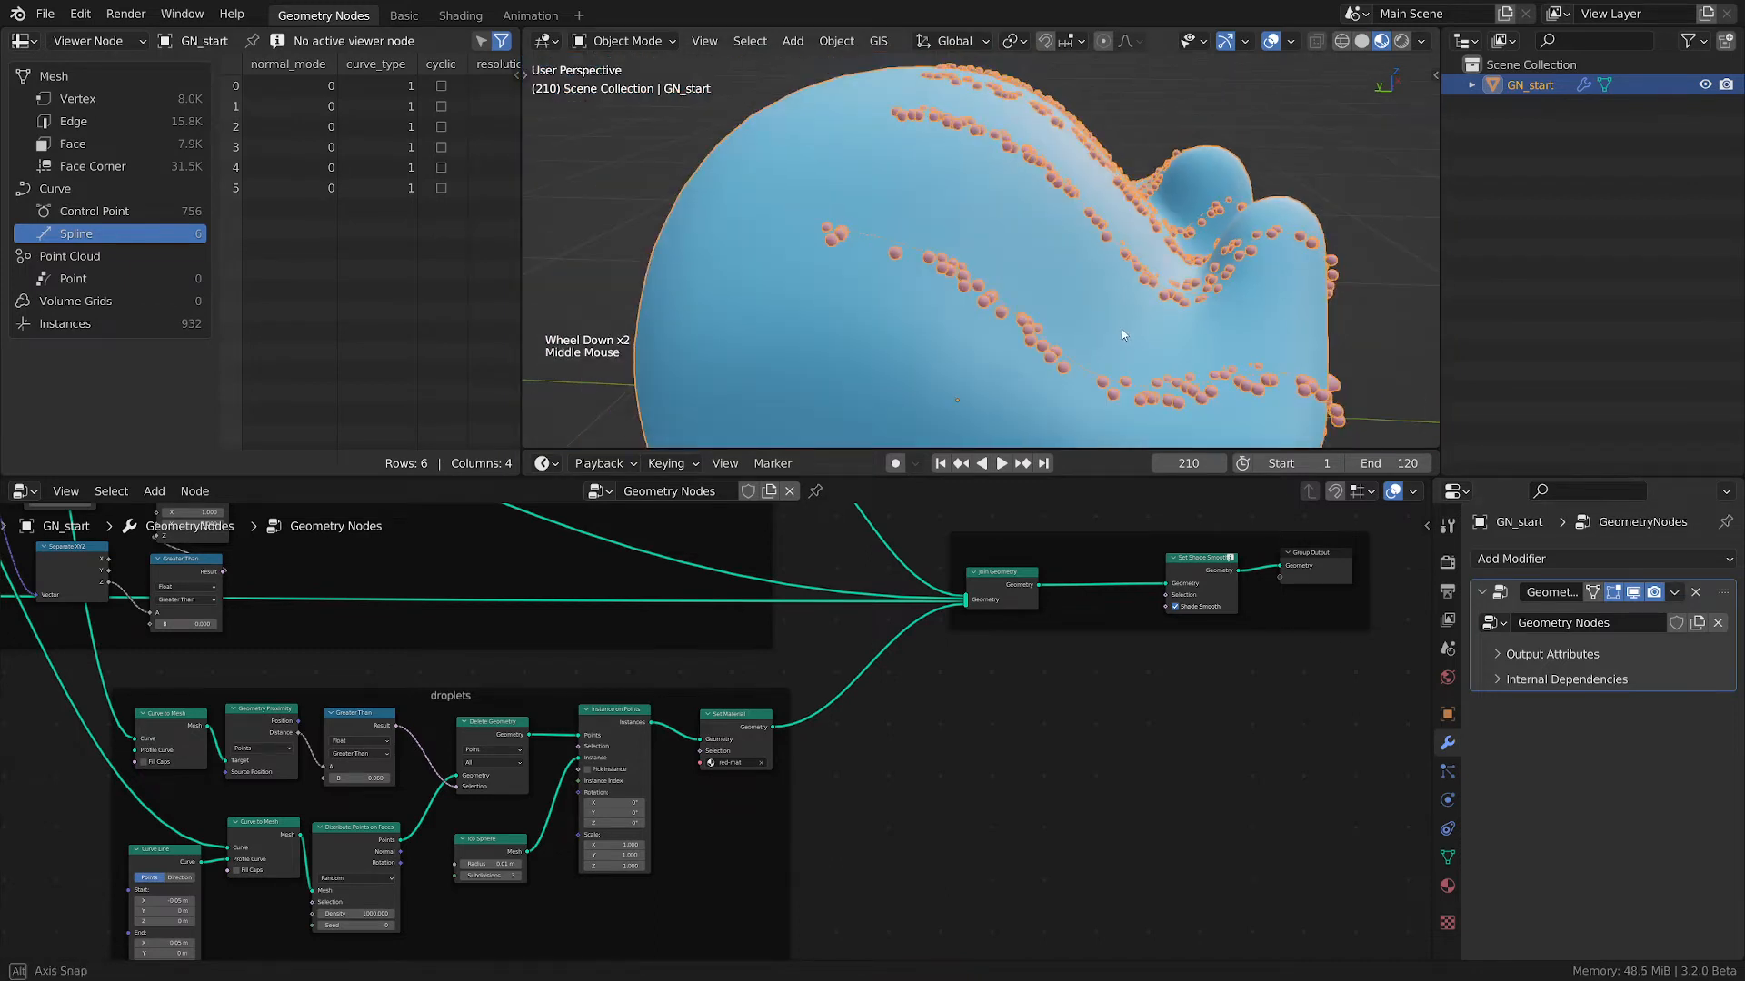
{"action": "middle_click_drag", "start_coordinate": [1122, 329], "coordinate": [1153, 312]}
{"action": "scroll", "coordinate": [1008, 208], "scroll_direction": "up", "scroll_amount": 2}
{"action": "scroll", "coordinate": [900, 135], "scroll_direction": "up", "scroll_amount": 1}
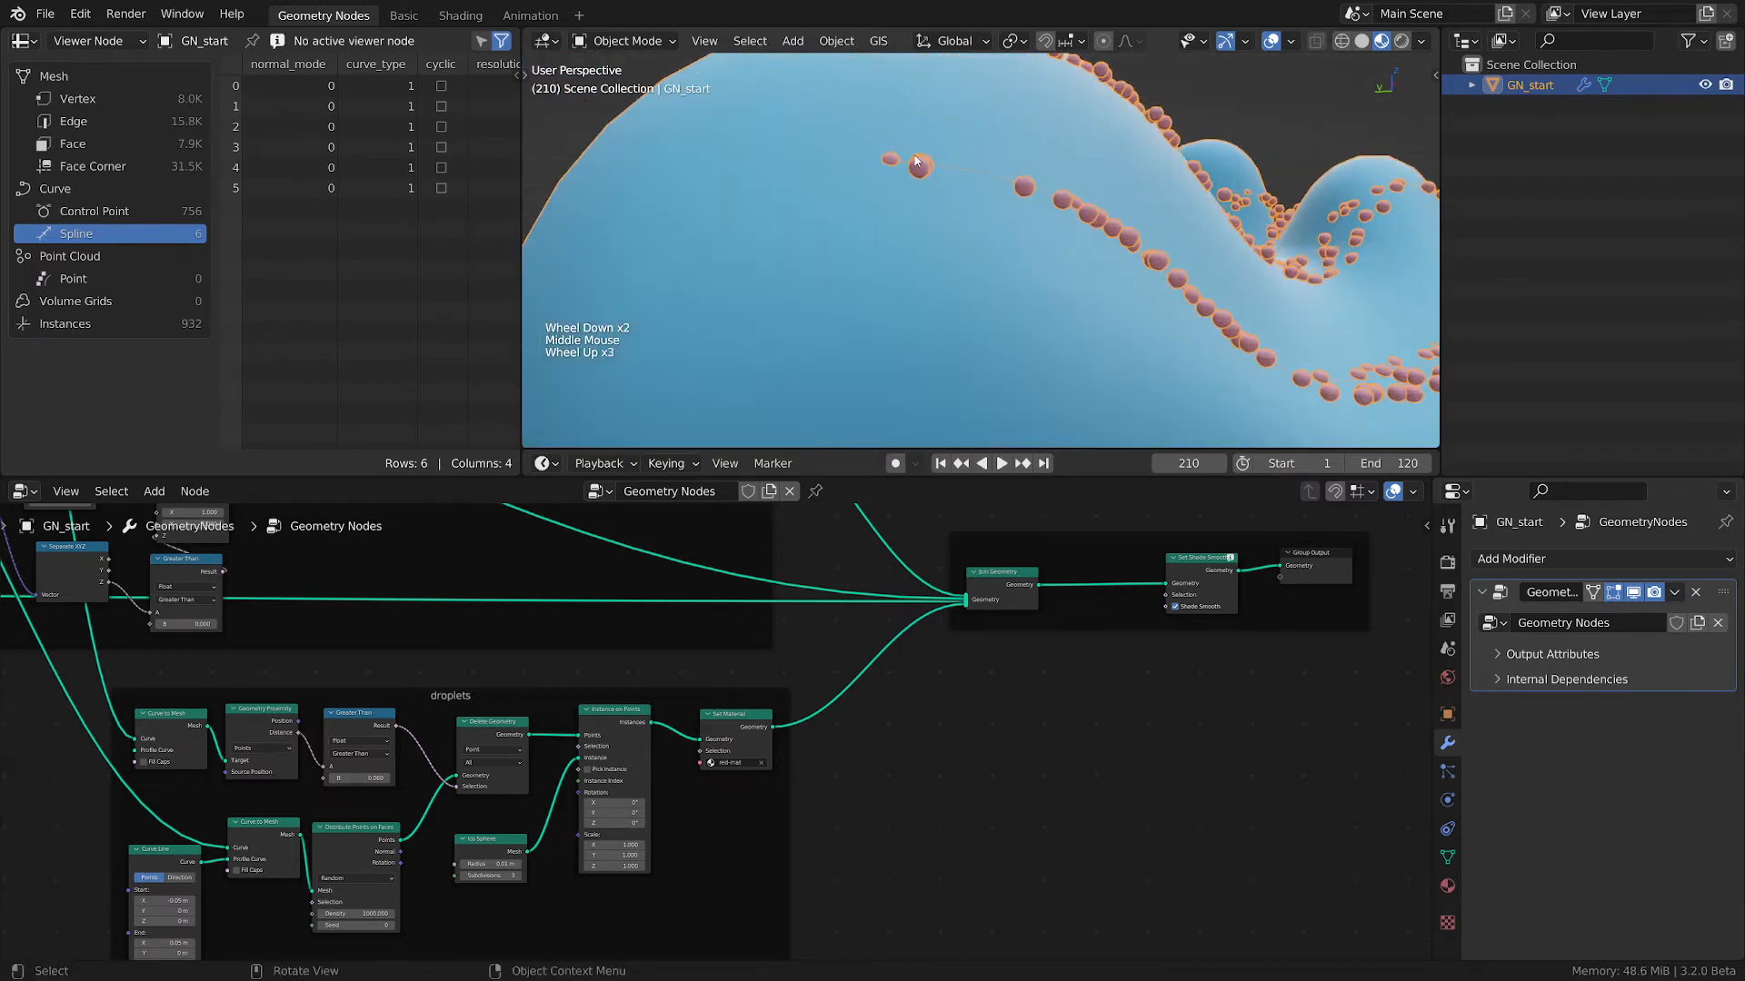
{"action": "scroll", "coordinate": [792, 679], "scroll_direction": "down", "scroll_amount": 1}
{"action": "middle_click_drag", "start_coordinate": [800, 690], "coordinate": [1056, 793]}
{"action": "scroll", "coordinate": [1056, 793], "scroll_direction": "up", "scroll_amount": 3}
{"action": "scroll", "coordinate": [1054, 783], "scroll_direction": "down", "scroll_amount": 1}
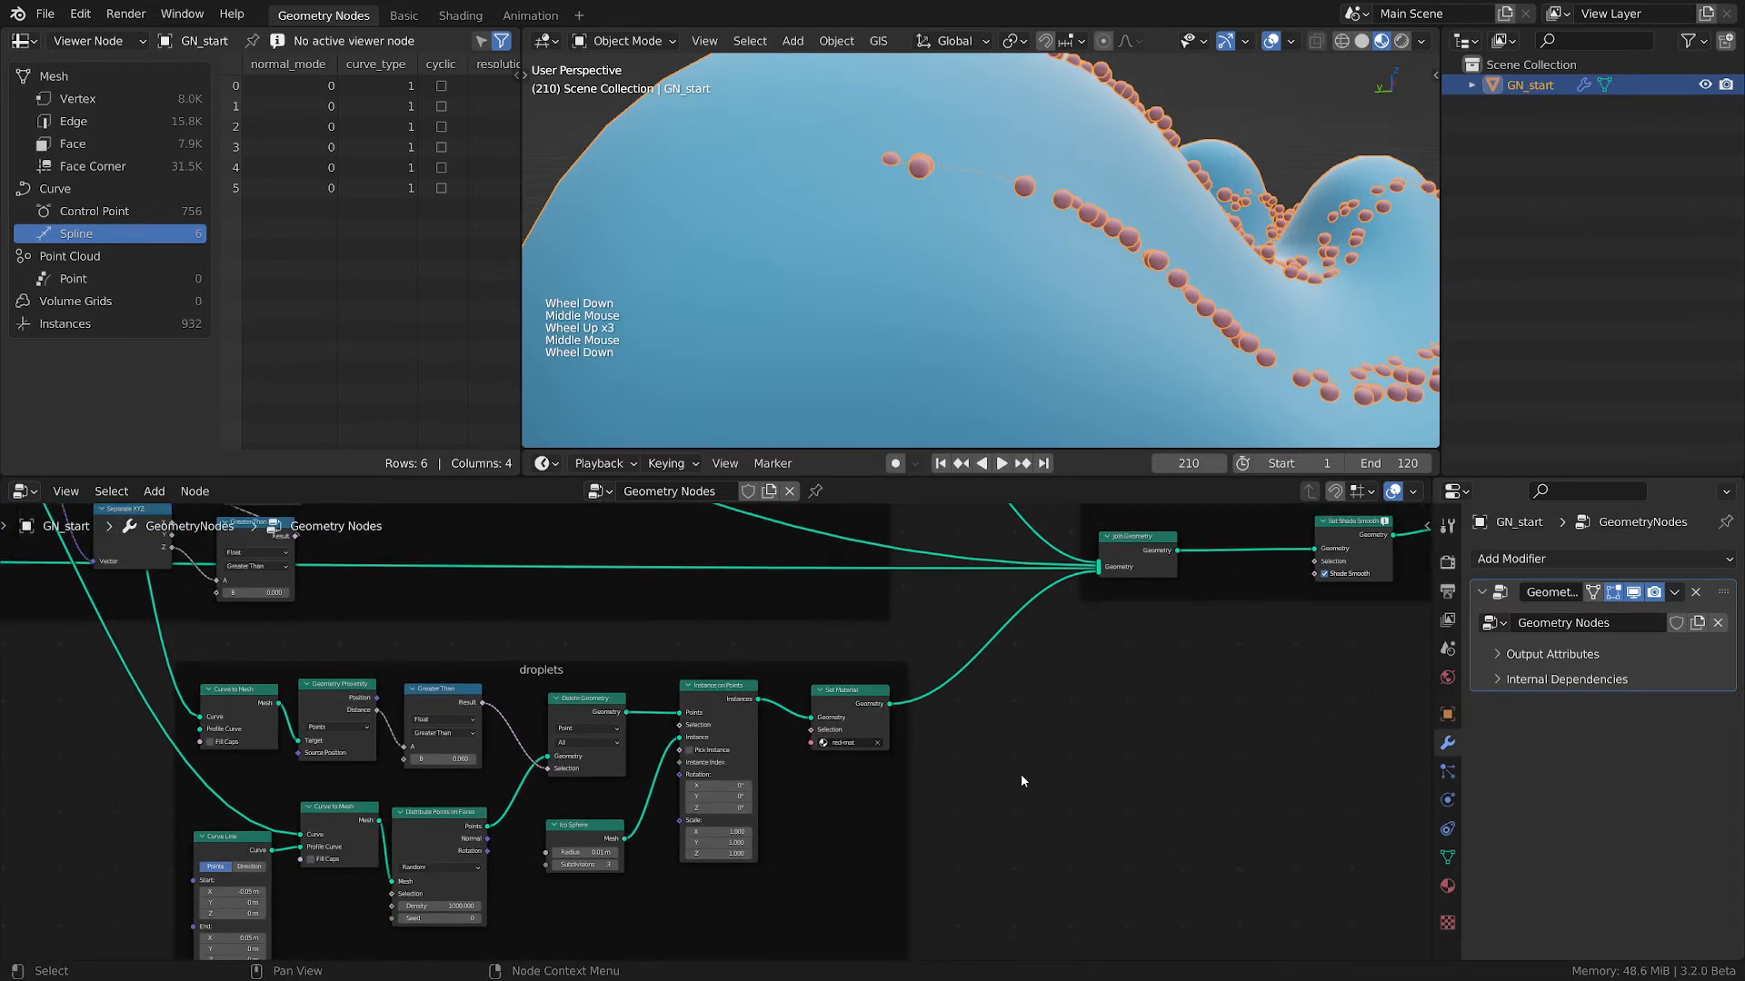
- Sketch a half-dome droplet shape in the empty space beside the droplets frame and erase it
{"action": "mouse_move", "coordinate": [1013, 758]}
{"action": "left_mouse_down"}
{"action": "mouse_move", "coordinate": [1069, 734]}
{"action": "mouse_move", "coordinate": [1163, 761]}
{"action": "left_mouse_up"}
{"action": "mouse_move", "coordinate": [1005, 769]}
{"action": "right_mouse_down"}
{"action": "mouse_move", "coordinate": [1141, 799]}
{"action": "mouse_move", "coordinate": [1043, 774]}
{"action": "right_mouse_up"}
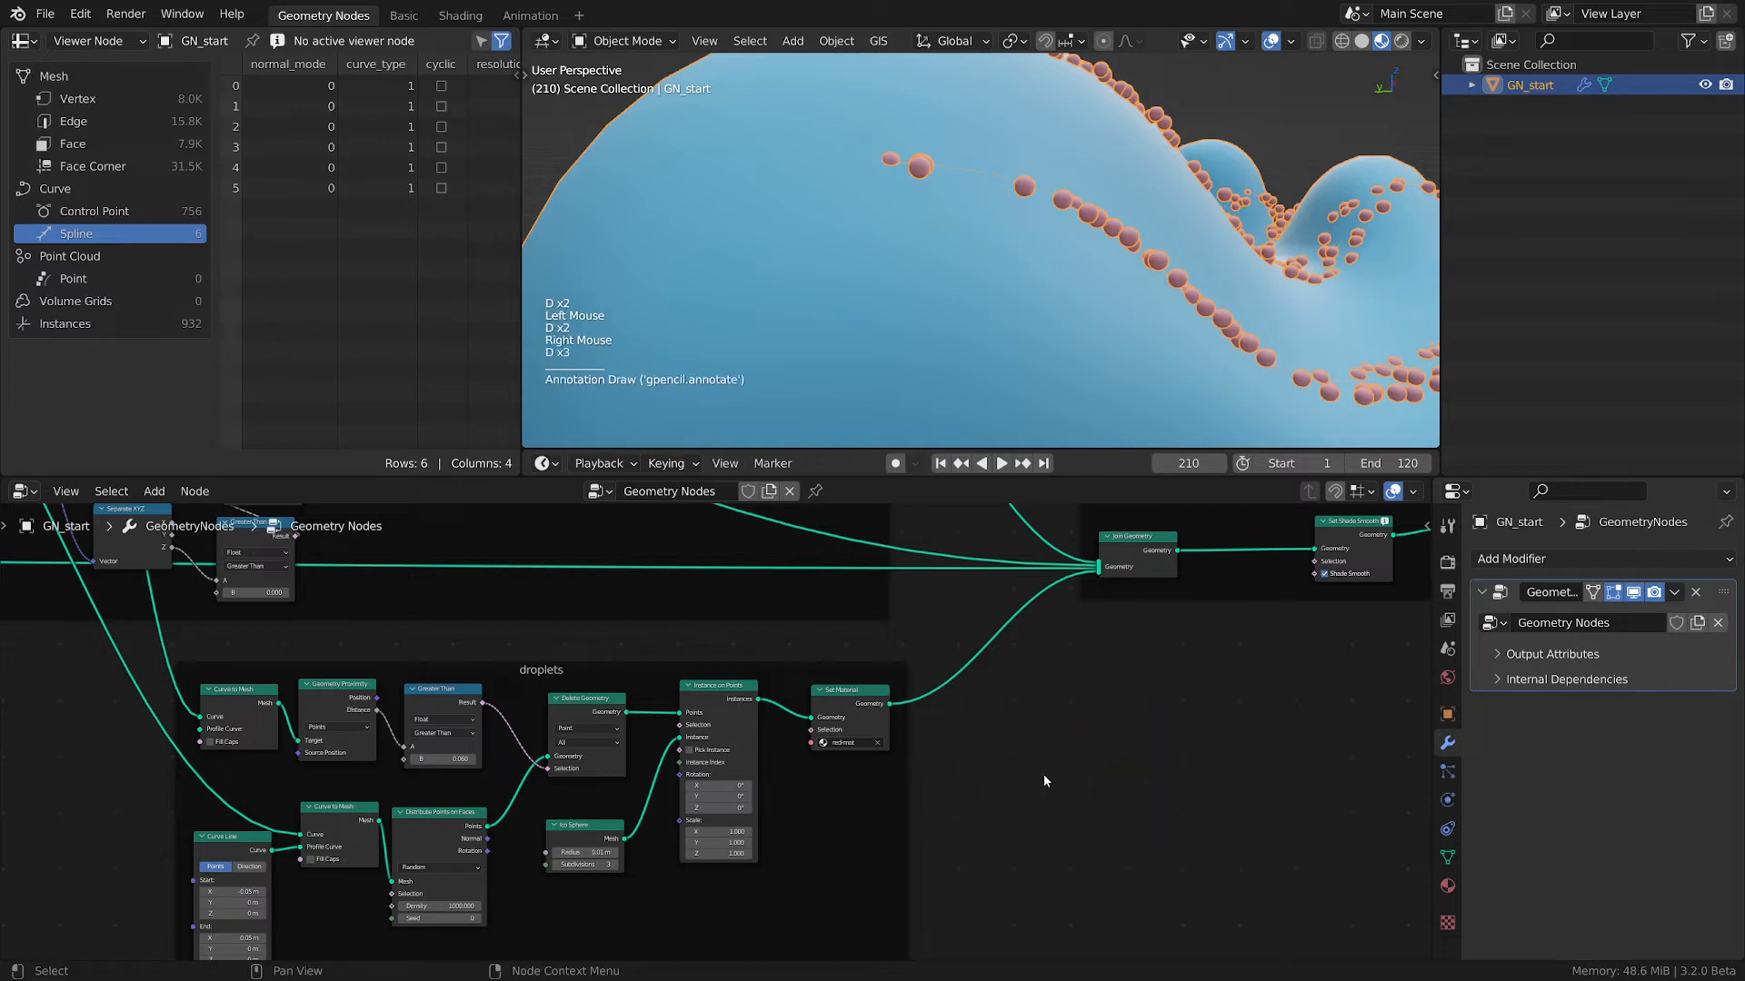
{"action": "mouse_move", "coordinate": [1029, 768]}
{"action": "left_mouse_down"}
{"action": "mouse_move", "coordinate": [1054, 725]}
{"action": "mouse_move", "coordinate": [1105, 721]}
{"action": "mouse_move", "coordinate": [1141, 779]}
{"action": "left_mouse_up"}
{"action": "left_click_drag", "start_coordinate": [1035, 766], "coordinate": [1033, 768]}
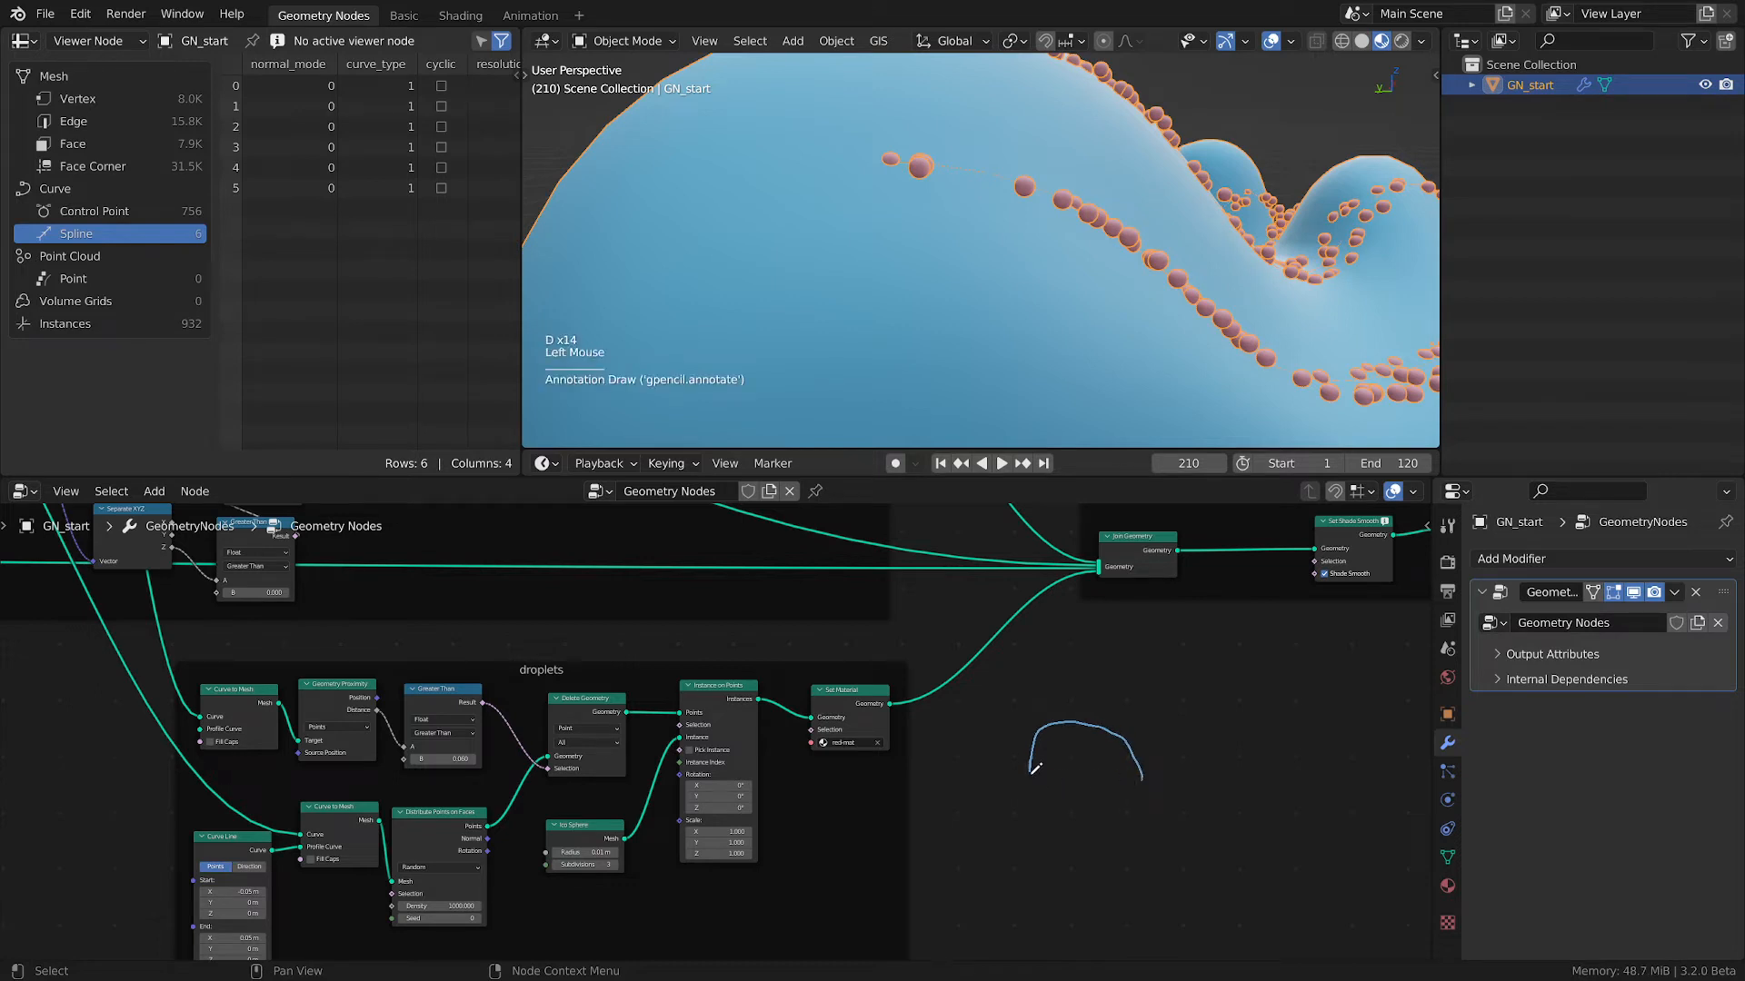
{"action": "mouse_move", "coordinate": [1138, 781]}
{"action": "left_mouse_down"}
{"action": "mouse_move", "coordinate": [1154, 776]}
{"action": "mouse_move", "coordinate": [1045, 782]}
{"action": "left_mouse_up"}
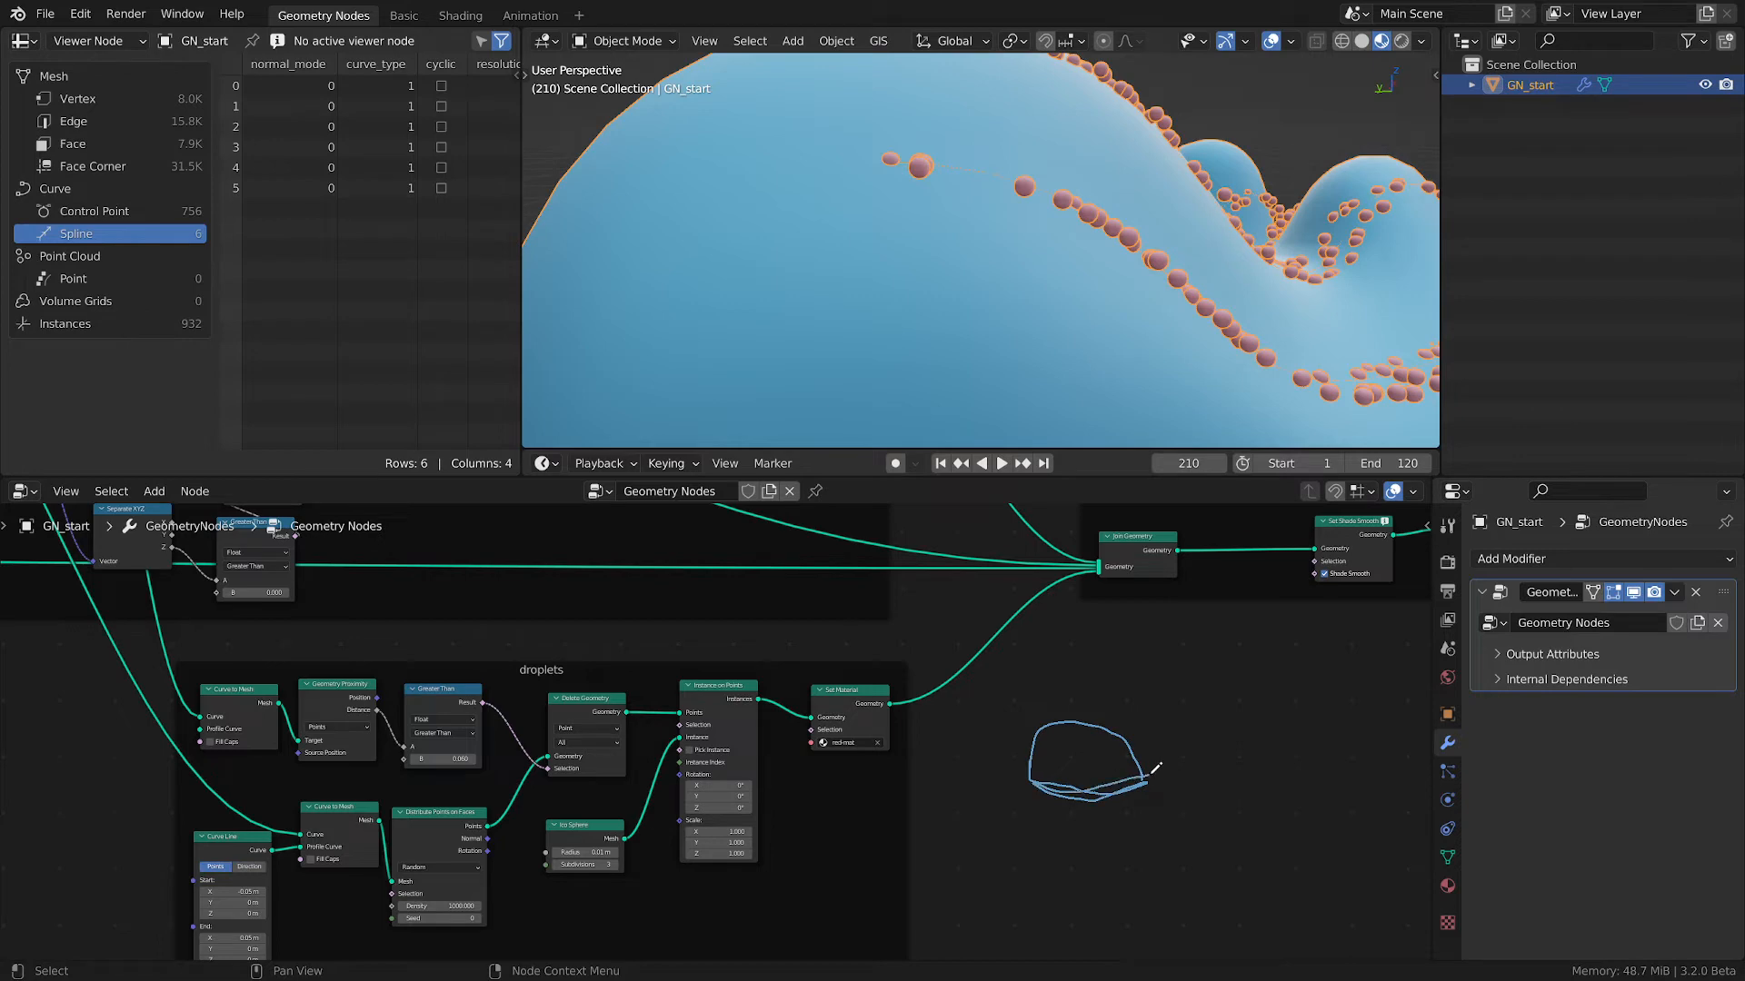
{"action": "right_click_drag", "start_coordinate": [1089, 790], "coordinate": [1090, 740]}
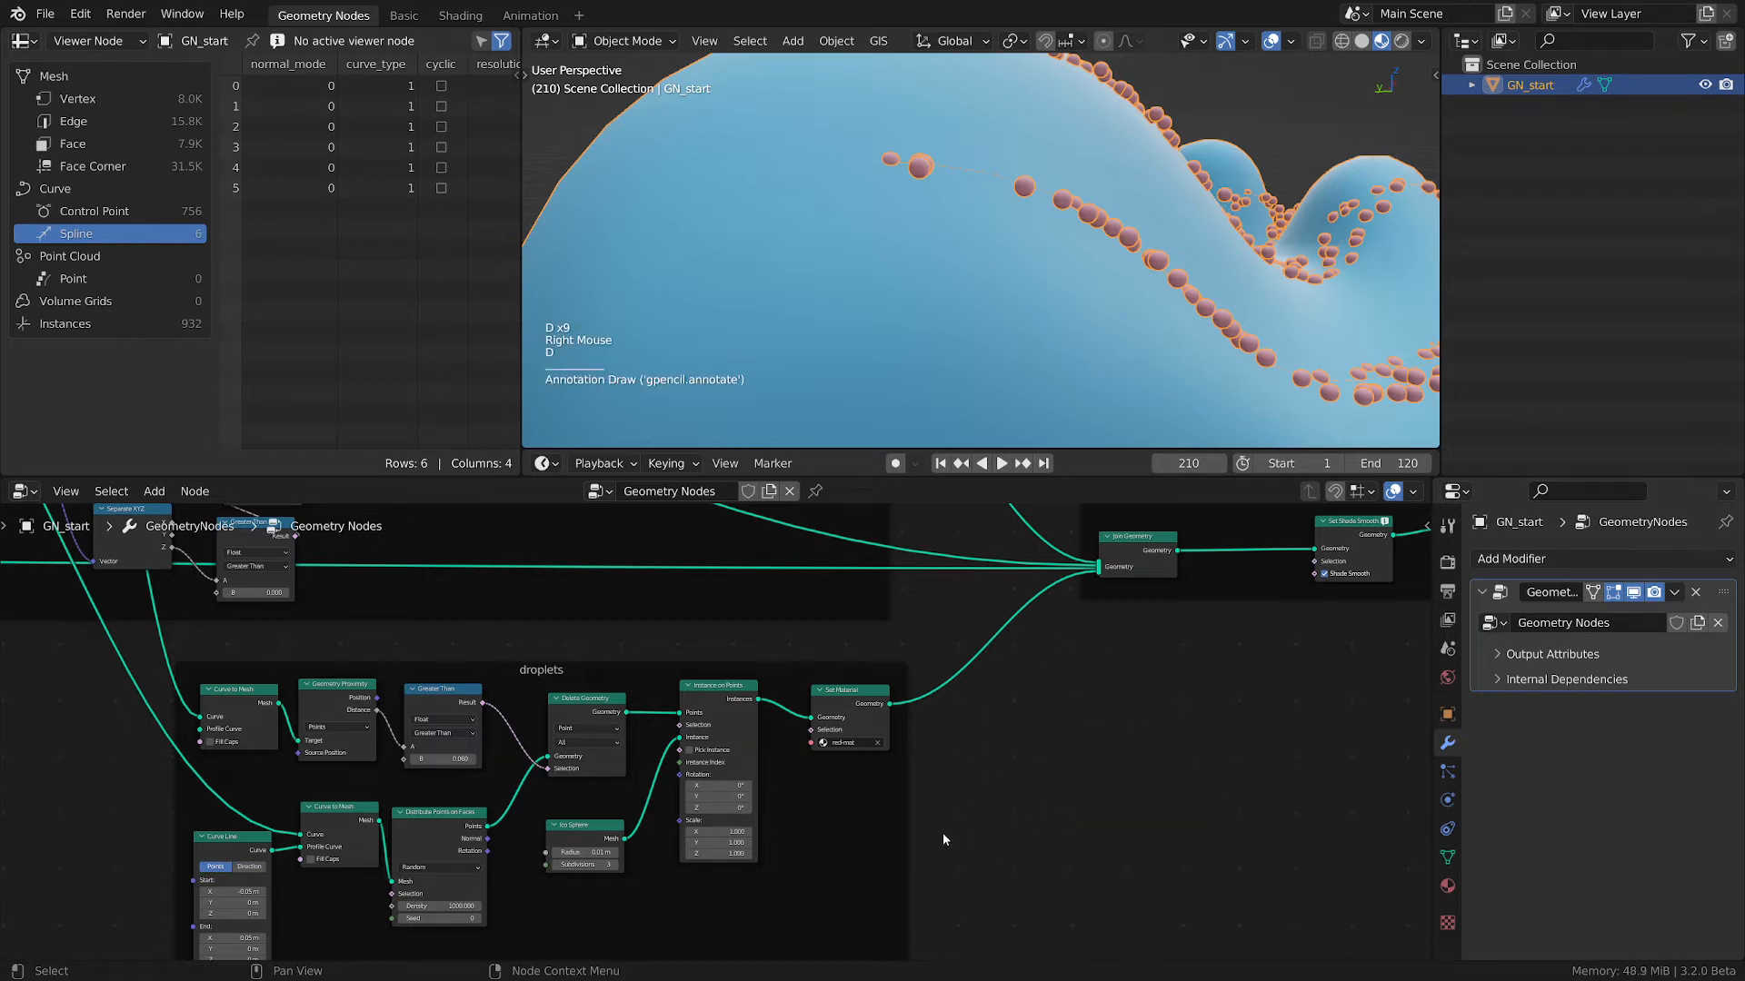
- Move the Ico Sphere node to the free area below the Distribute Points on Faces node
{"action": "scroll", "coordinate": [941, 834], "scroll_direction": "up", "scroll_amount": 2}
{"action": "scroll", "coordinate": [942, 834], "scroll_direction": "down", "scroll_amount": 1}
{"action": "middle_click_drag", "start_coordinate": [894, 806], "coordinate": [768, 789]}
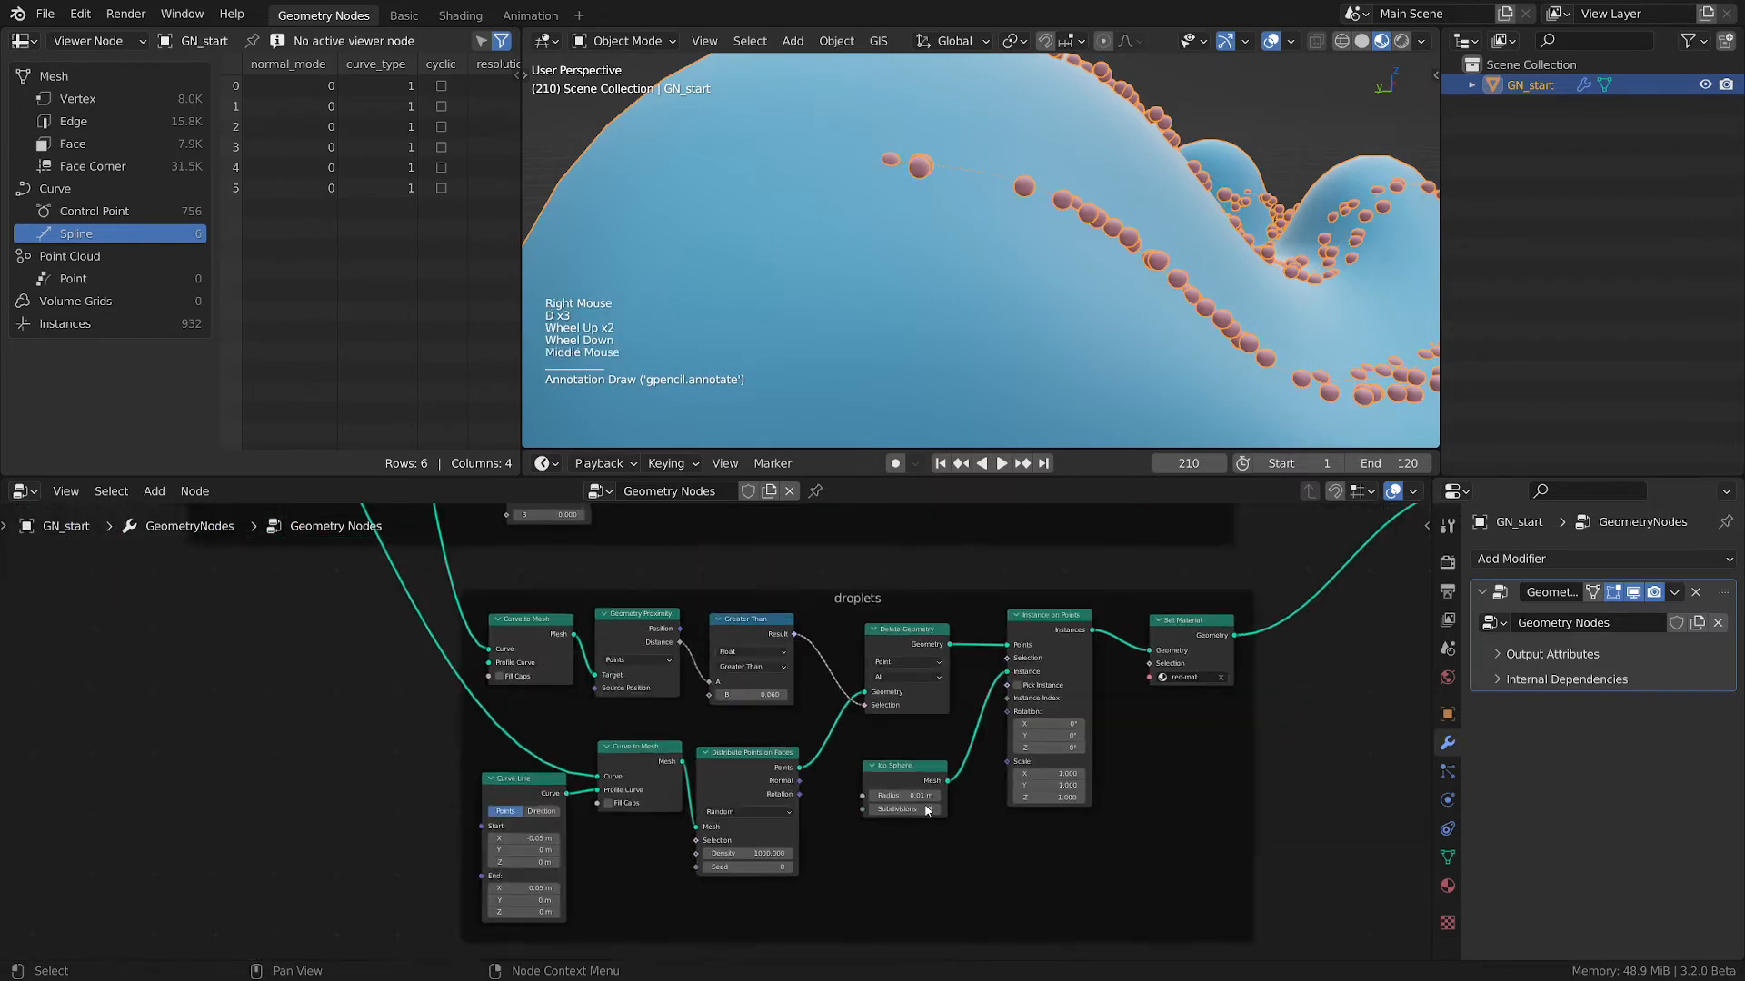
{"action": "scroll", "coordinate": [768, 789], "scroll_direction": "up", "scroll_amount": 2}
{"action": "scroll", "coordinate": [579, 756], "scroll_direction": "down", "scroll_amount": 2}
{"action": "middle_click_drag", "start_coordinate": [578, 755], "coordinate": [656, 766]}
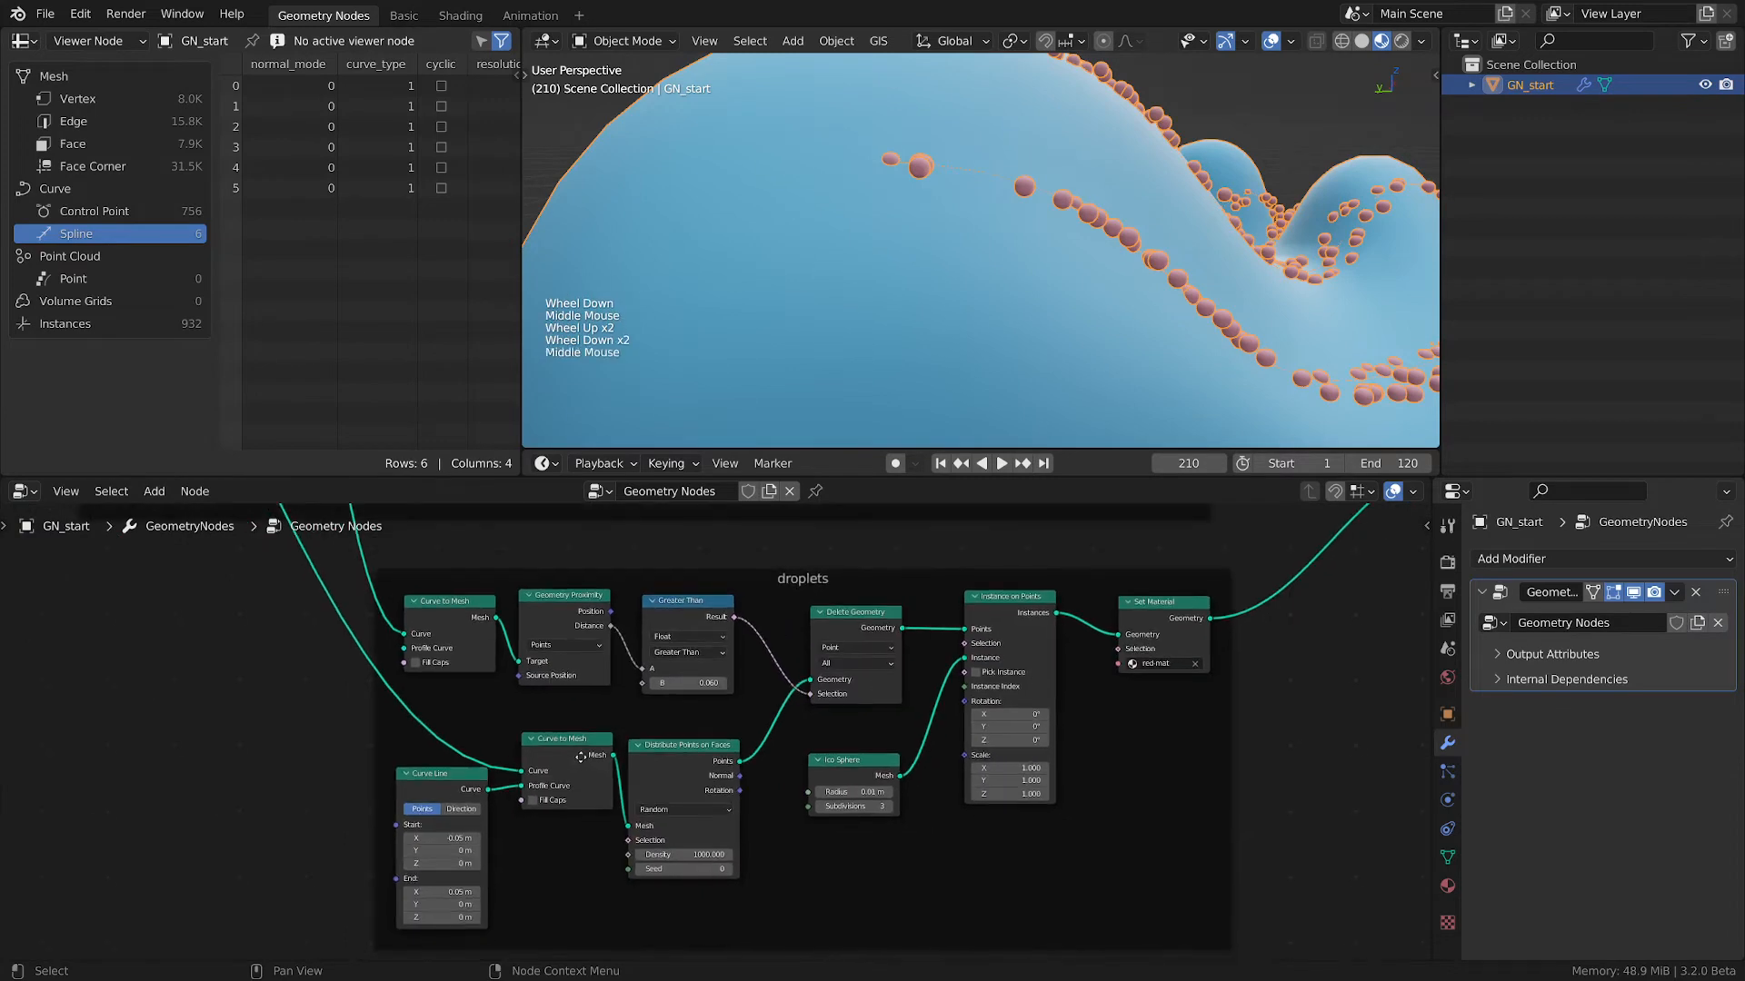
{"action": "scroll", "coordinate": [656, 766], "scroll_direction": "up", "scroll_amount": 1}
{"action": "scroll", "coordinate": [657, 766], "scroll_direction": "up", "scroll_amount": 1}
{"action": "scroll", "coordinate": [1005, 881], "scroll_direction": "down", "scroll_amount": 1}
{"action": "middle_click_drag", "start_coordinate": [1005, 881], "coordinate": [1050, 699]}
{"action": "left_click_drag", "start_coordinate": [1022, 624], "coordinate": [722, 825]}
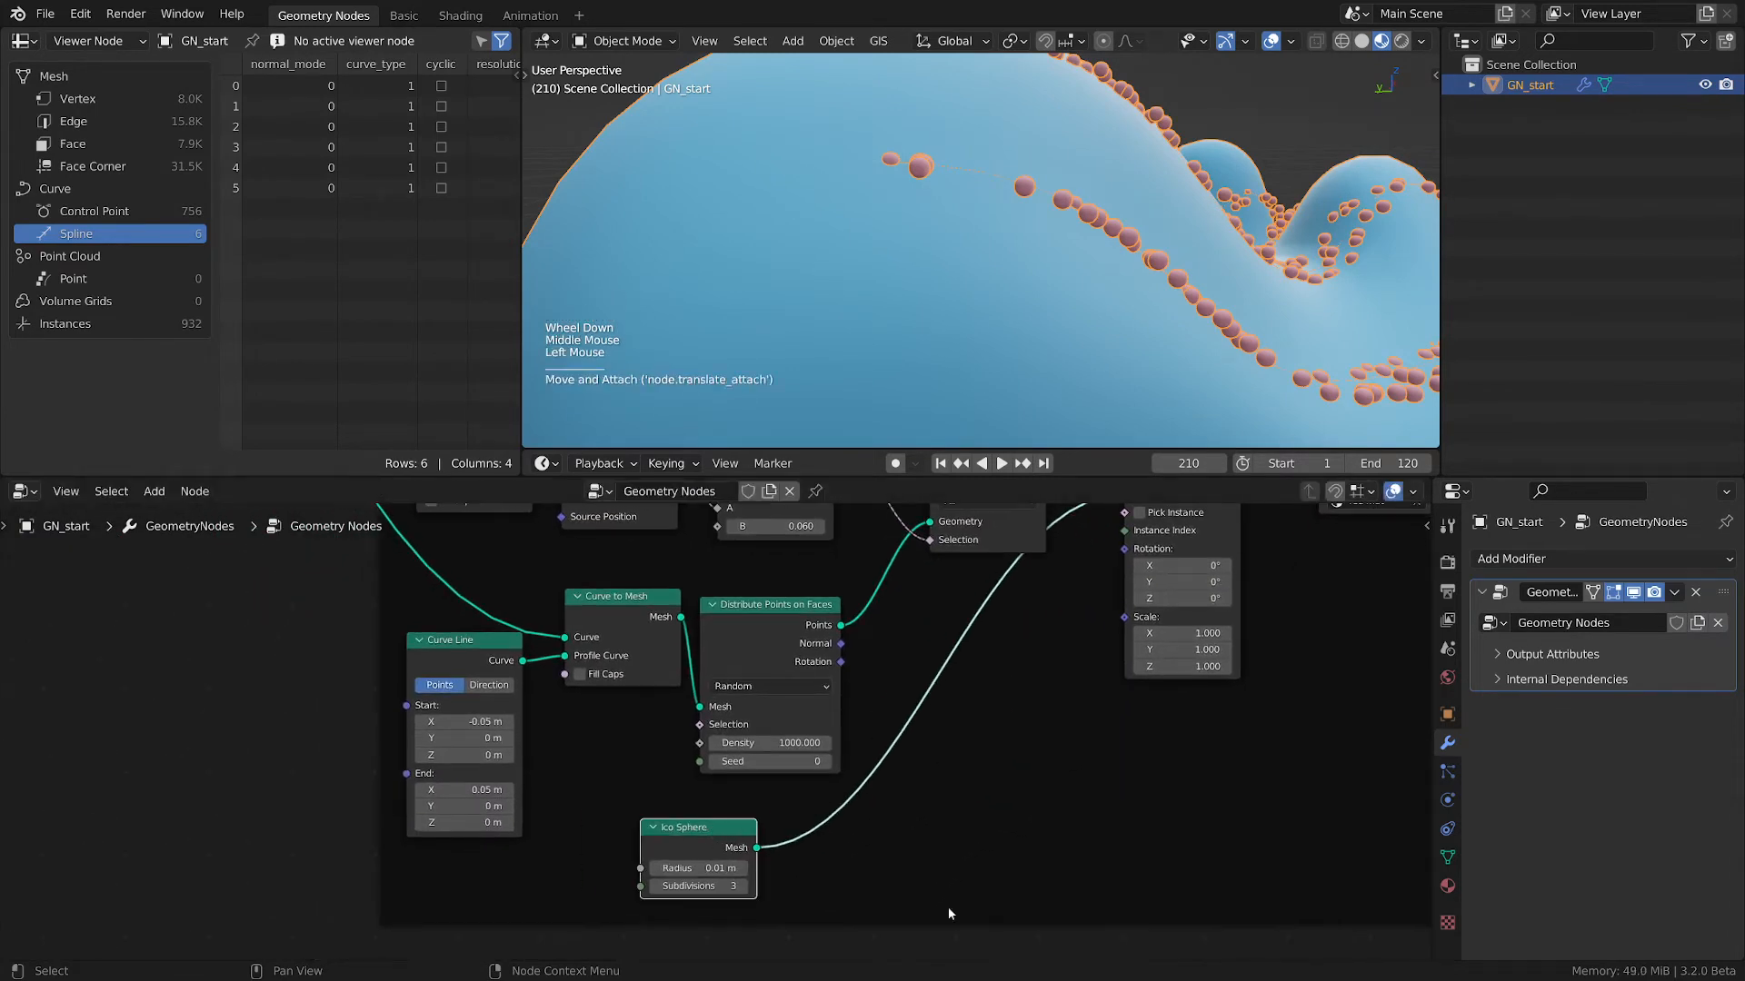
- Insert a Transform node on the link between the Ico Sphere and Instance on Points nodes
{"action": "middle_click_drag", "start_coordinate": [974, 843], "coordinate": [972, 805]}
{"action": "key", "text": "shift+a"}
{"action": "mouse_move", "coordinate": [896, 604]}
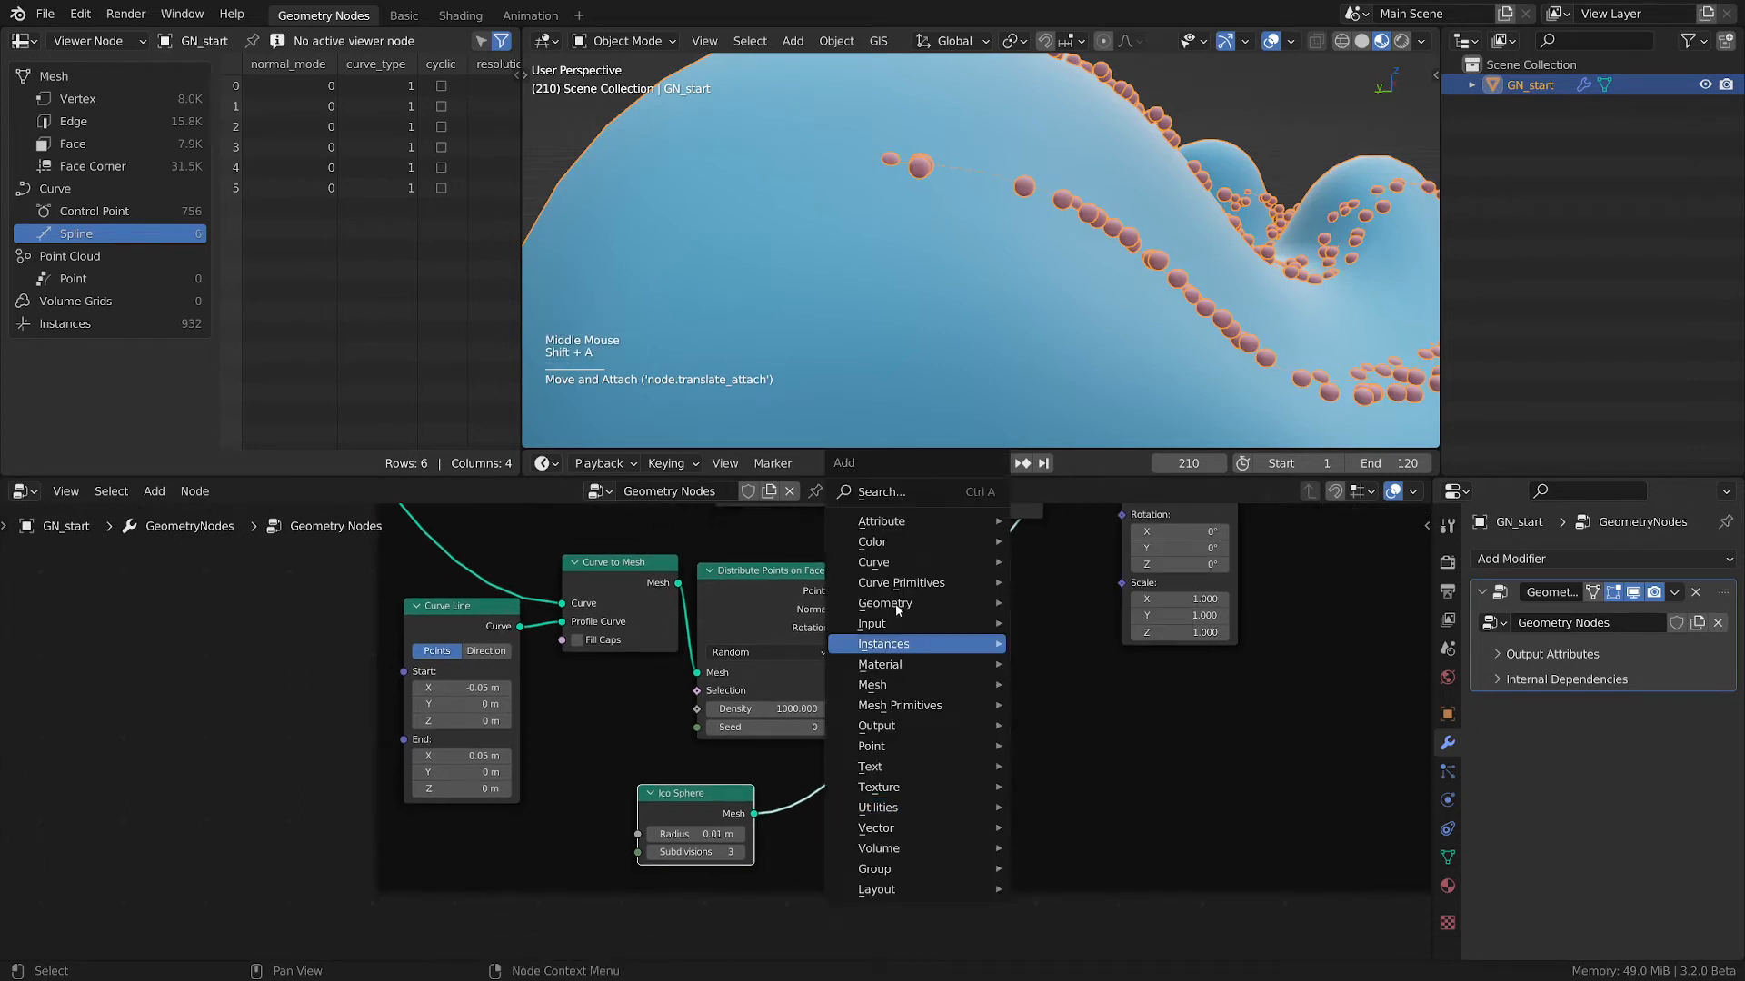
{"action": "left_click", "coordinate": [1120, 820]}
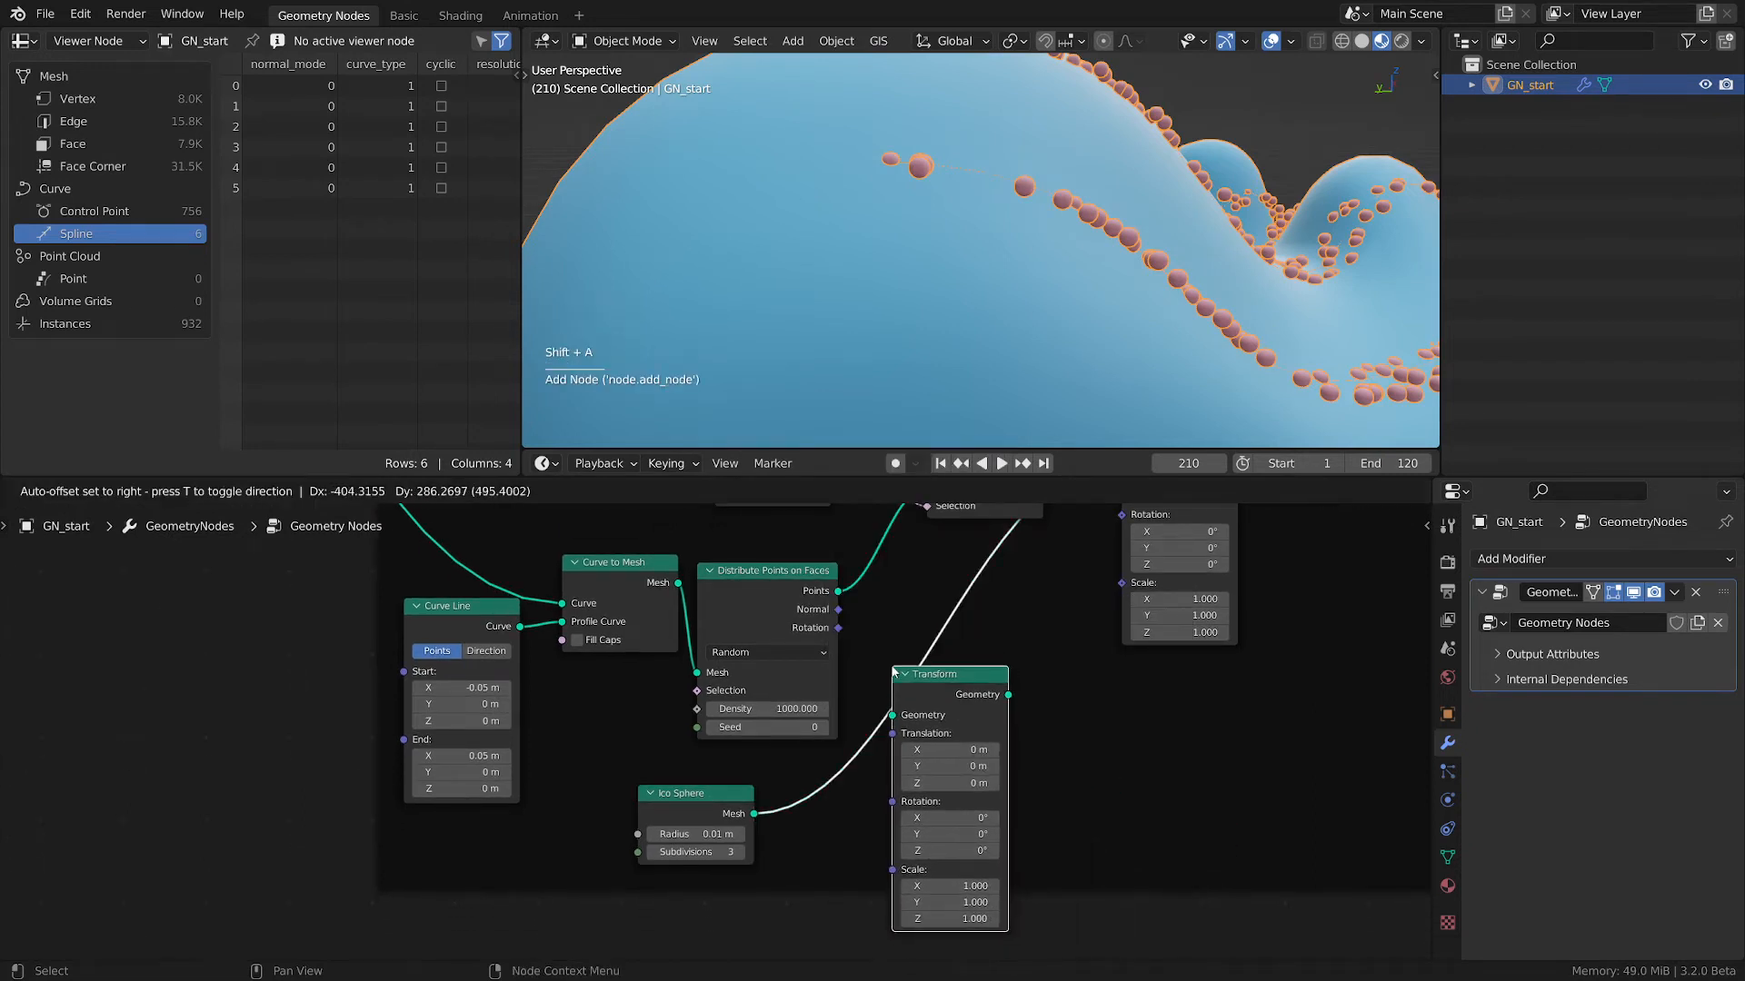
{"action": "left_click", "coordinate": [973, 696]}
{"action": "left_click_drag", "start_coordinate": [973, 696], "coordinate": [999, 713]}
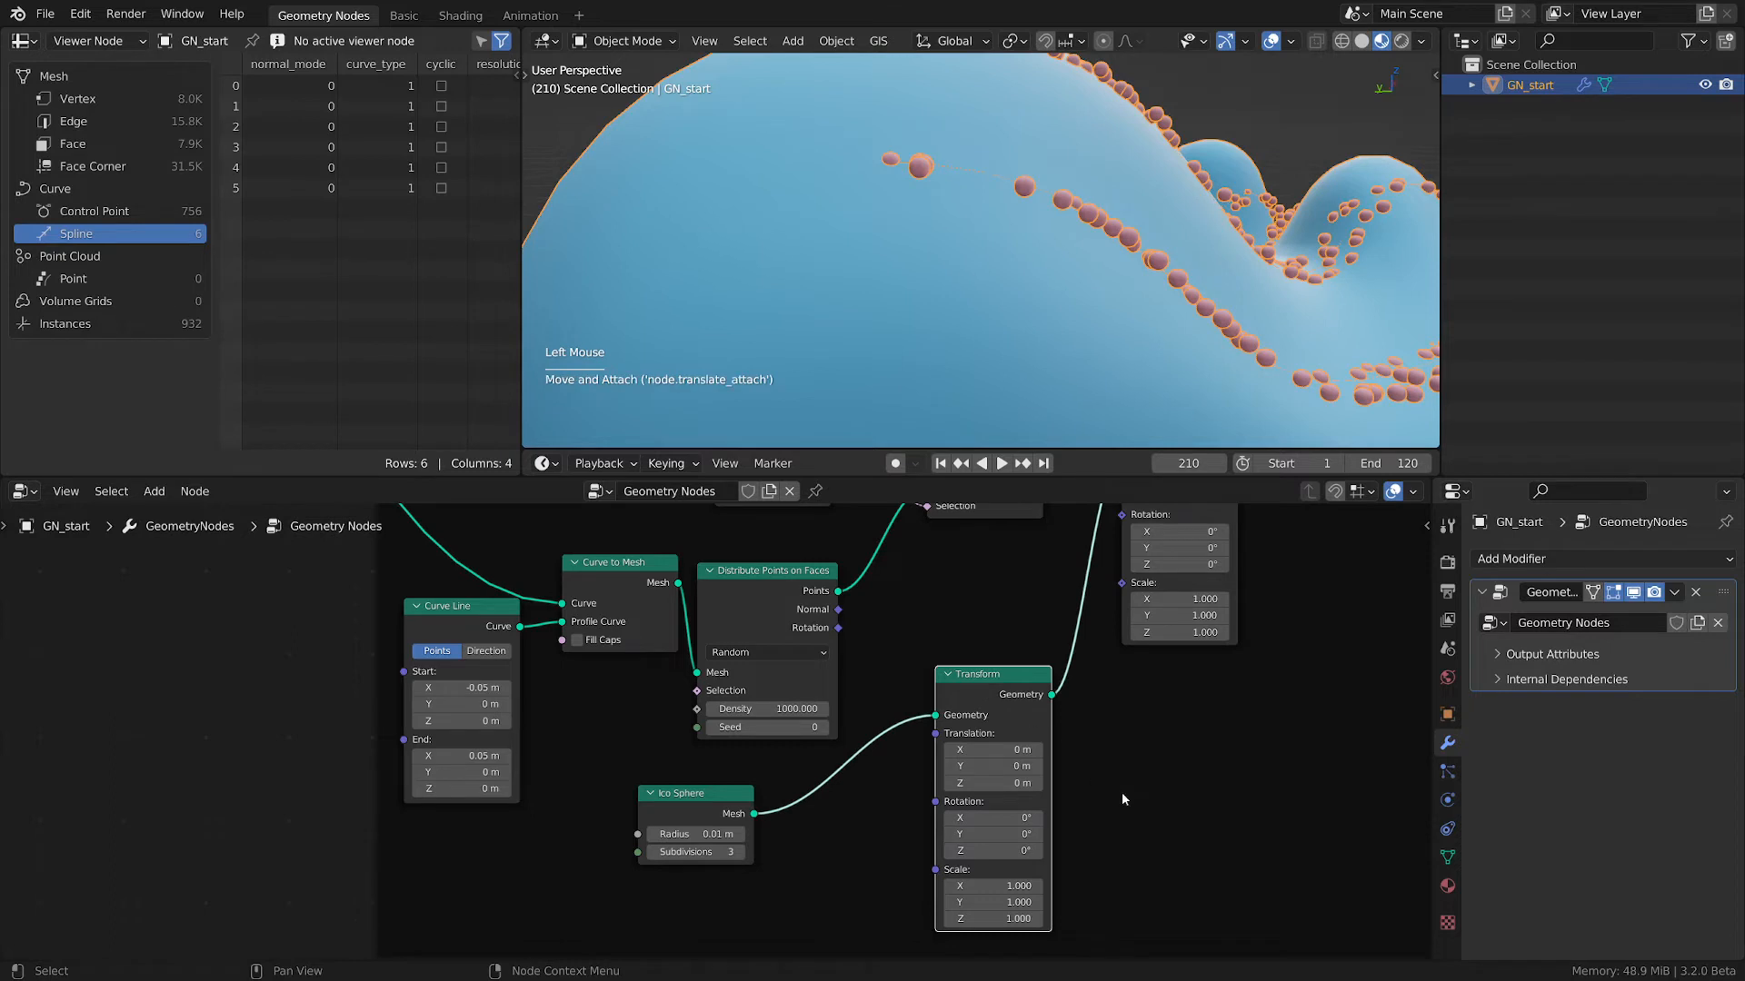
- Circle one droplet at the start of the strand with an annotation and erase it
{"action": "middle_click_drag", "start_coordinate": [1121, 793], "coordinate": [1078, 792]}
{"action": "mouse_move", "coordinate": [936, 154]}
{"action": "left_mouse_down"}
{"action": "mouse_move", "coordinate": [918, 149]}
{"action": "mouse_move", "coordinate": [910, 175]}
{"action": "left_mouse_up"}
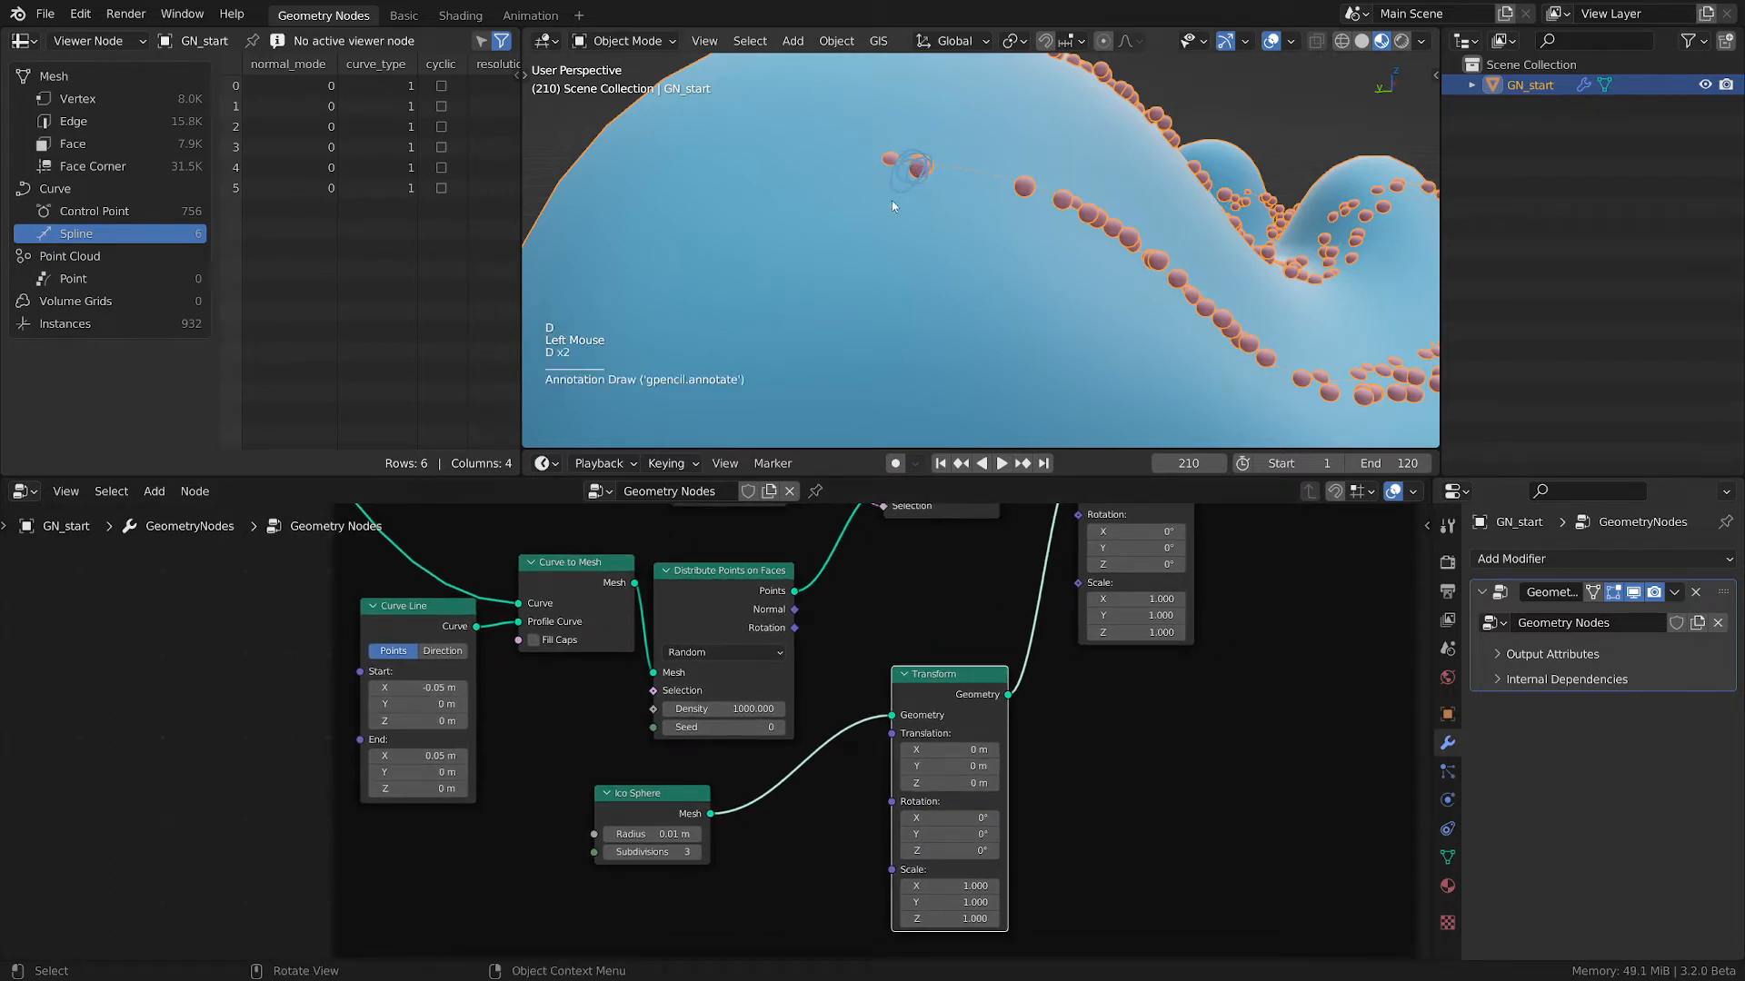
{"action": "right_click_drag", "start_coordinate": [899, 182], "coordinate": [922, 166]}
- Switch the viewport to wireframe shading with a close view of the droplets at the strand's start
{"action": "scroll", "coordinate": [1005, 937], "scroll_direction": "up", "scroll_amount": 2}
{"action": "scroll", "coordinate": [1005, 937], "scroll_direction": "up", "scroll_amount": 1}
{"action": "scroll", "coordinate": [869, 136], "scroll_direction": "up", "scroll_amount": 4}
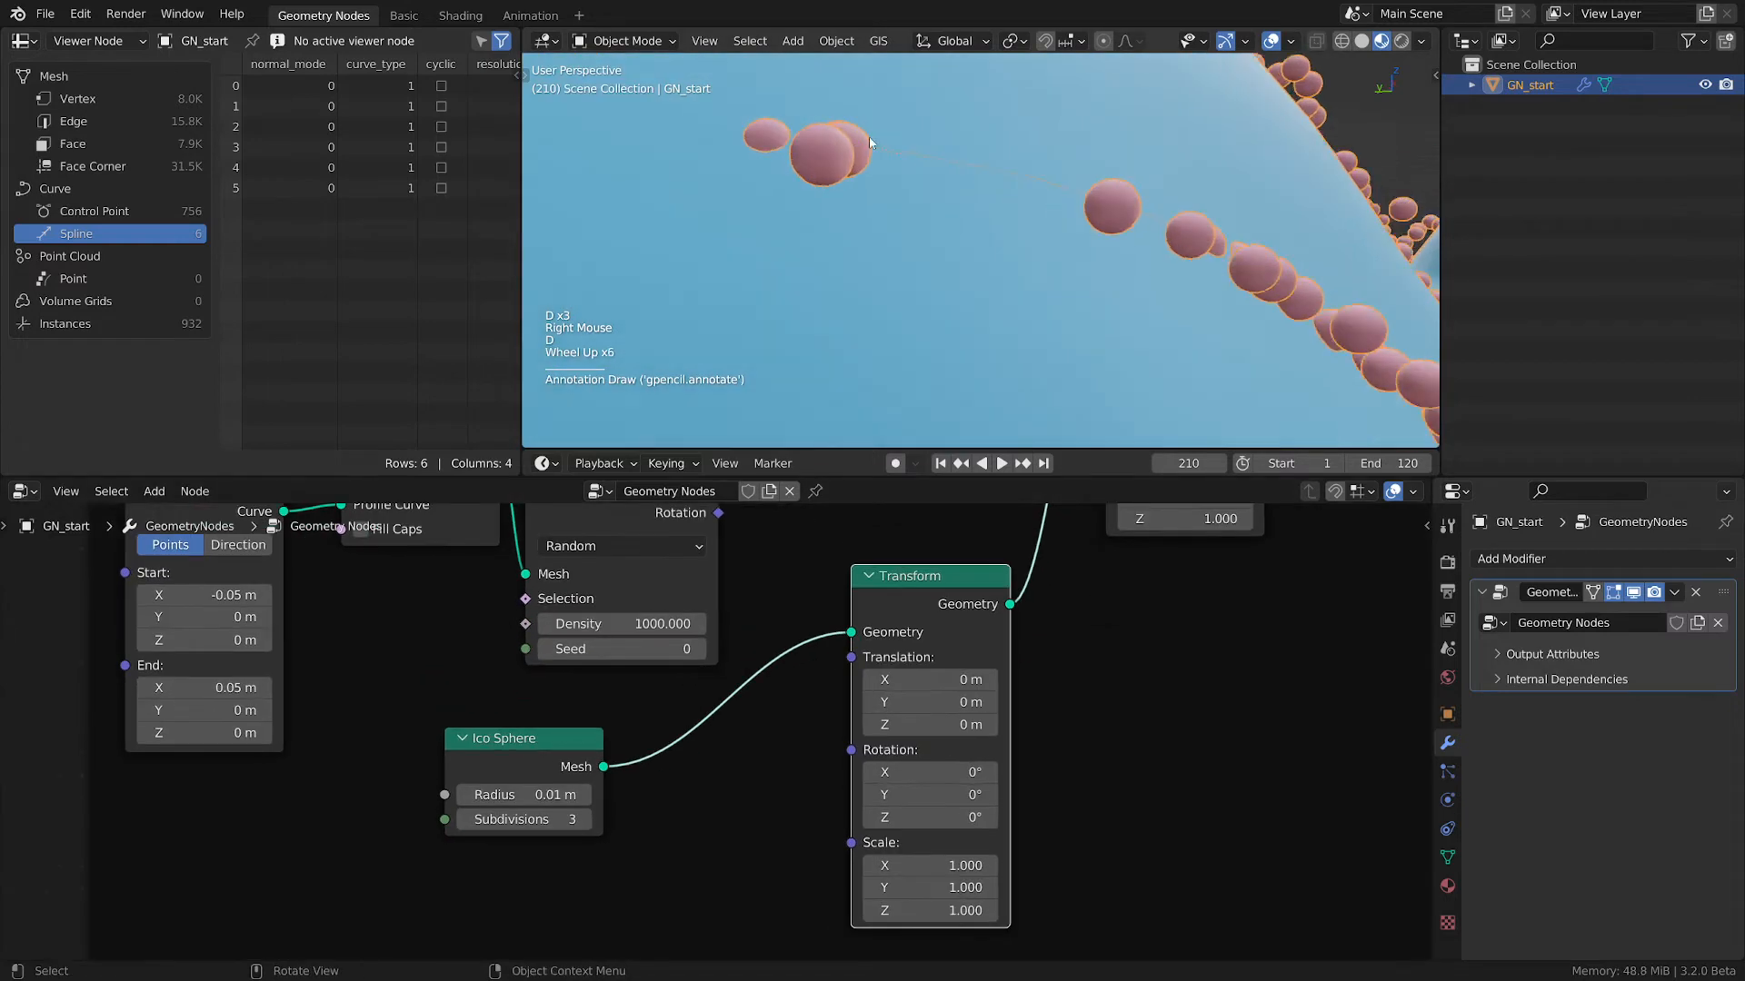
{"action": "middle_click", "coordinate": [1075, 669]}
{"action": "middle_click_drag", "start_coordinate": [1075, 669], "coordinate": [1166, 635]}
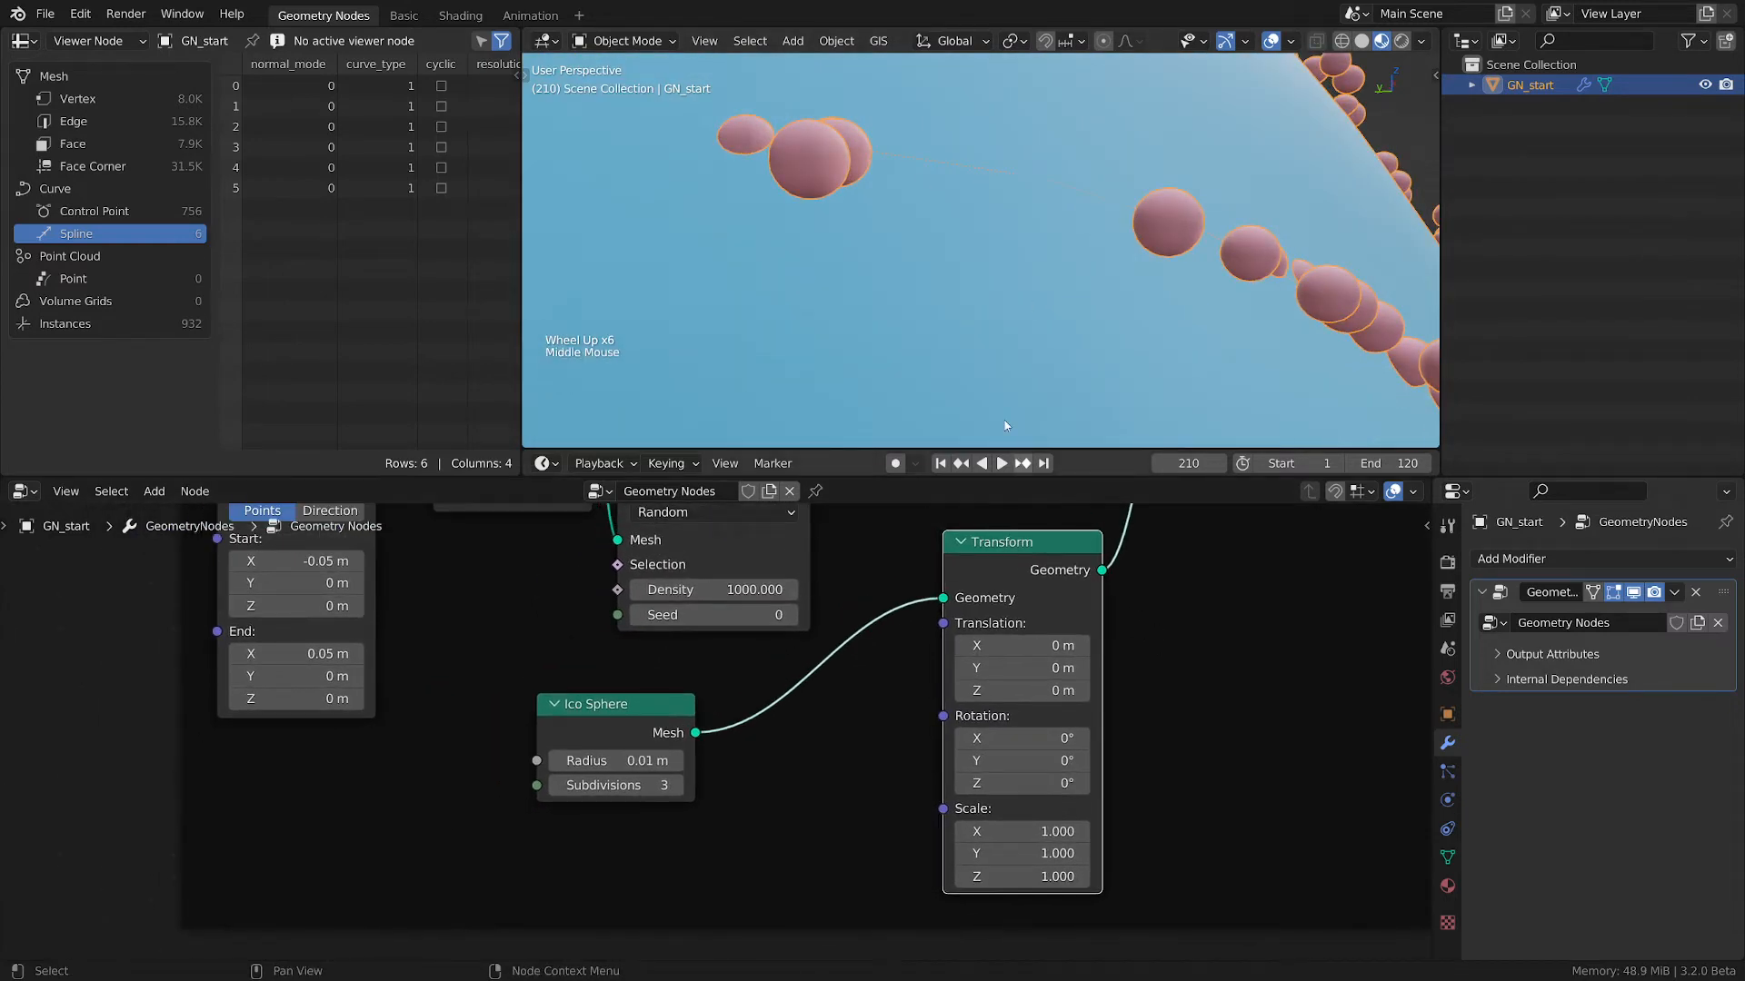
{"action": "key", "text": "z"}
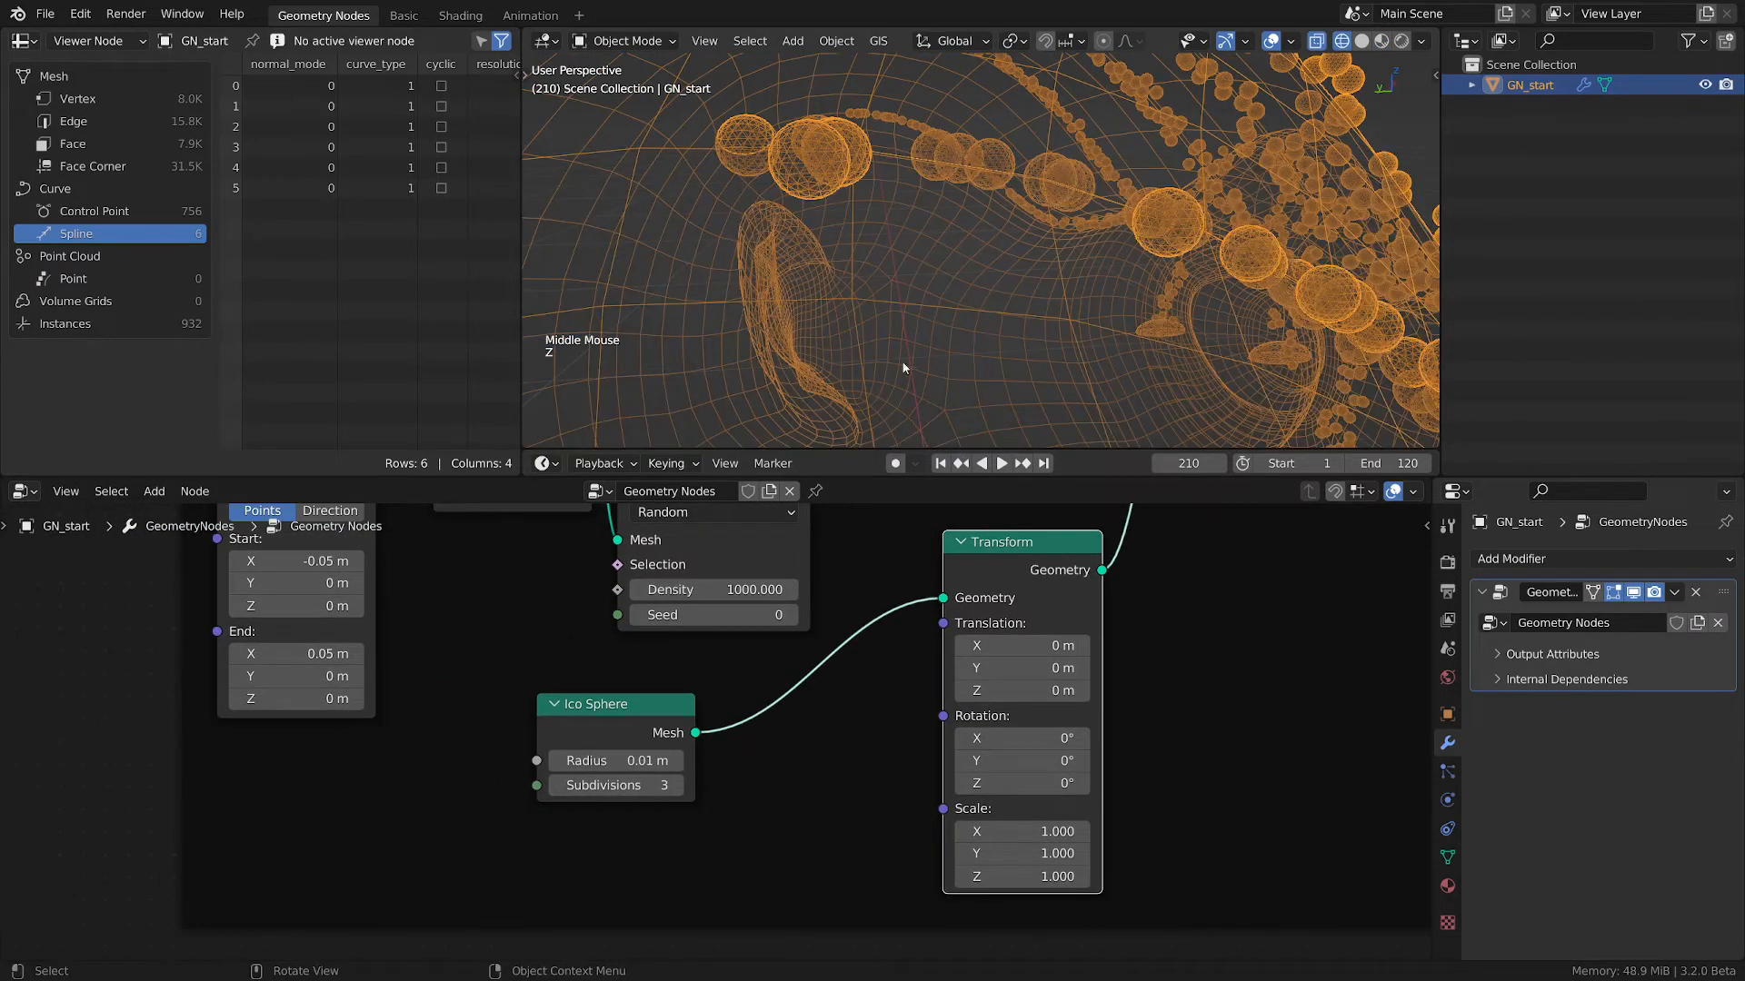
{"action": "middle_click_drag", "start_coordinate": [909, 259], "coordinate": [898, 262]}
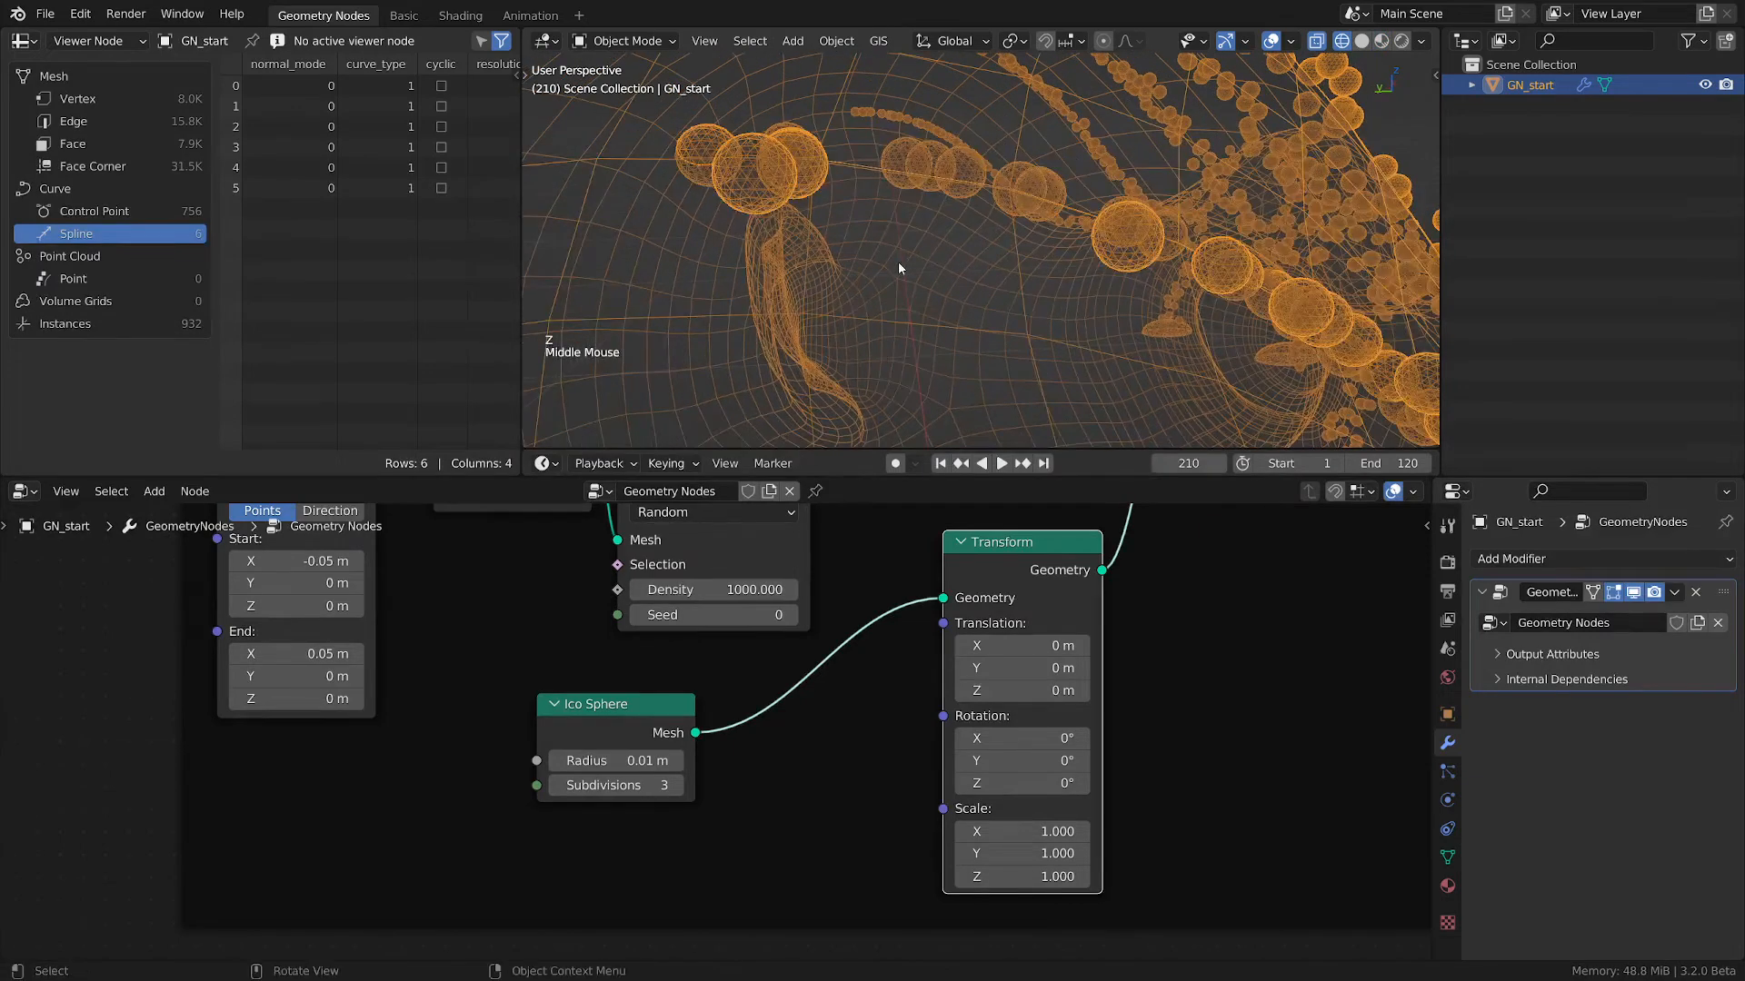
- Move the Ico Sphere node slightly farther from the Transform node
{"action": "left_click_drag", "start_coordinate": [627, 705], "coordinate": [588, 673]}
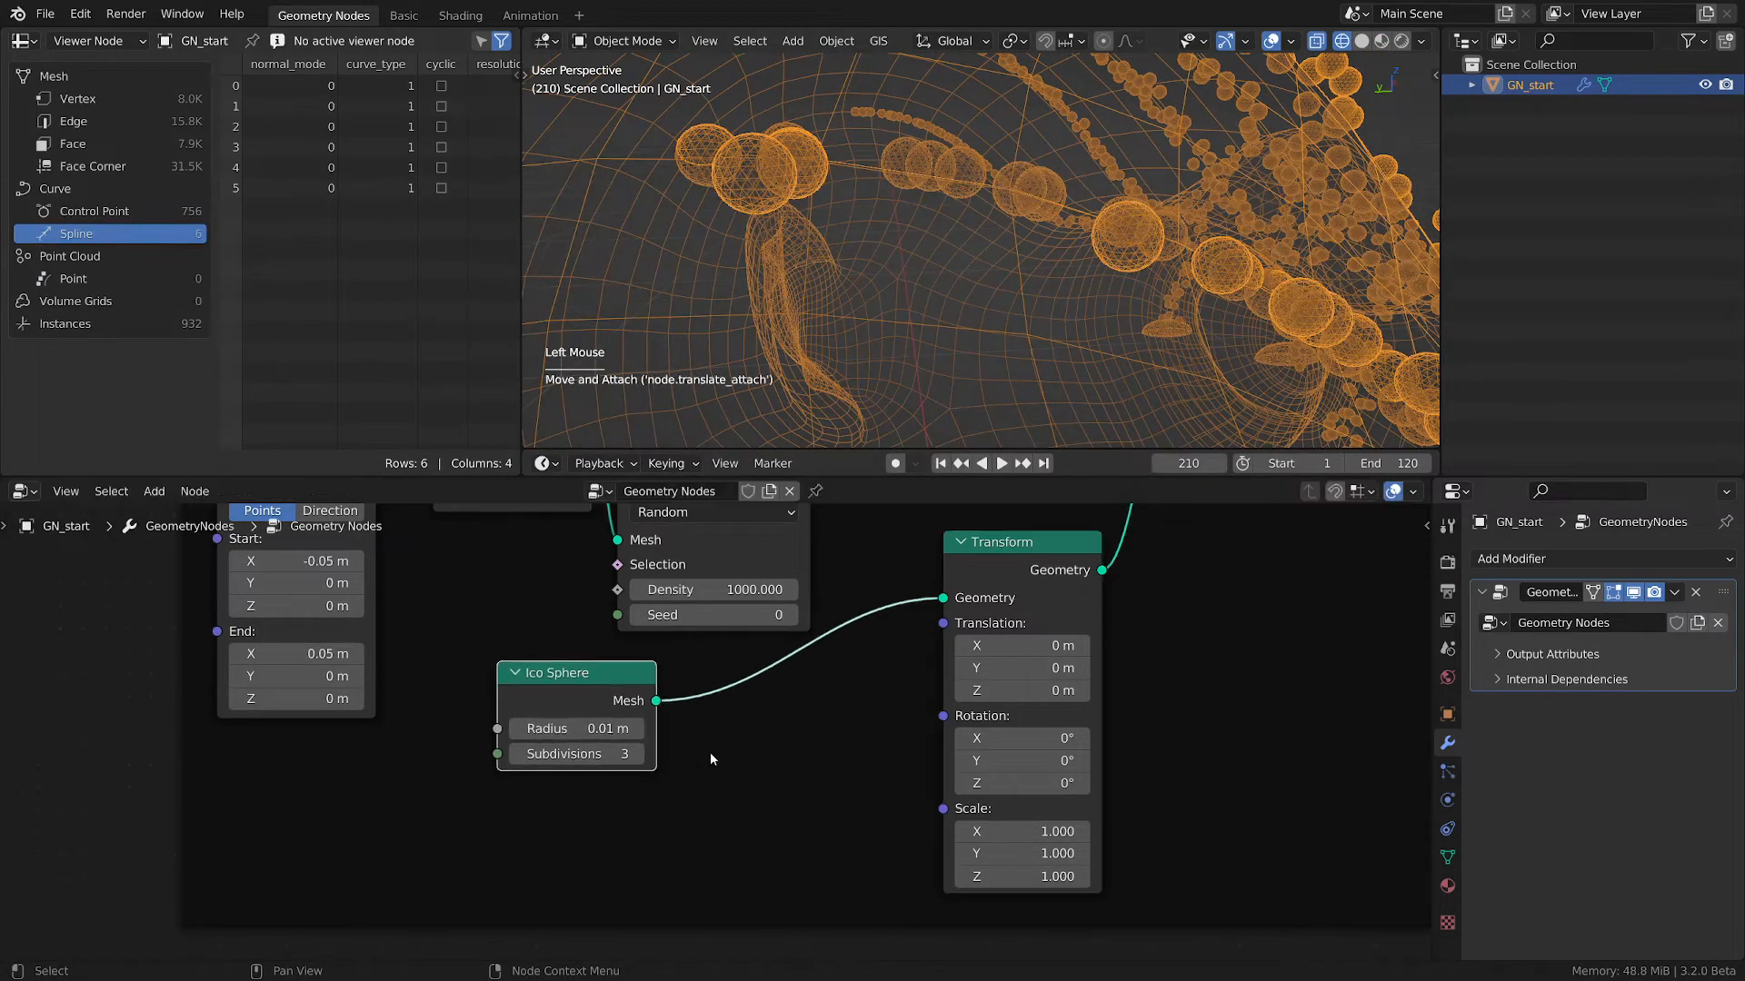
{"action": "middle_click_drag", "start_coordinate": [733, 752], "coordinate": [781, 707]}
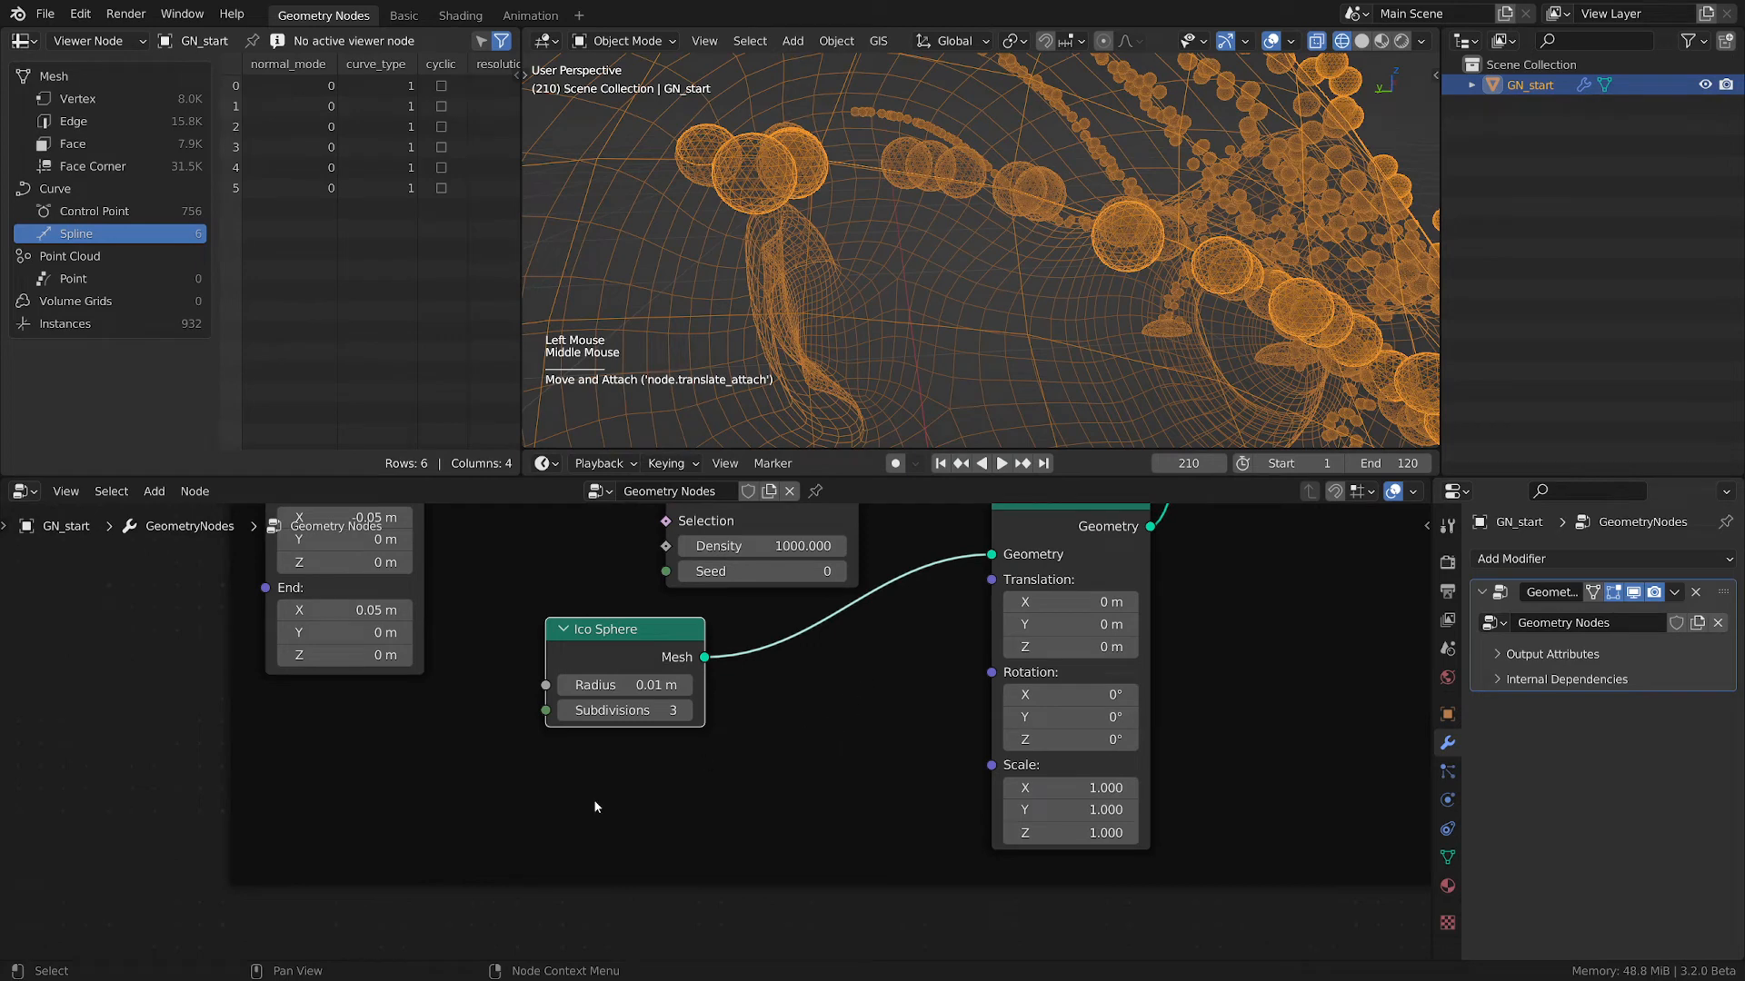
- Sketch a half-dome below the Ico Sphere node with an origin dot at the middle of its flat base
{"action": "key", "text": "d"}
{"action": "key", "text": "d"}
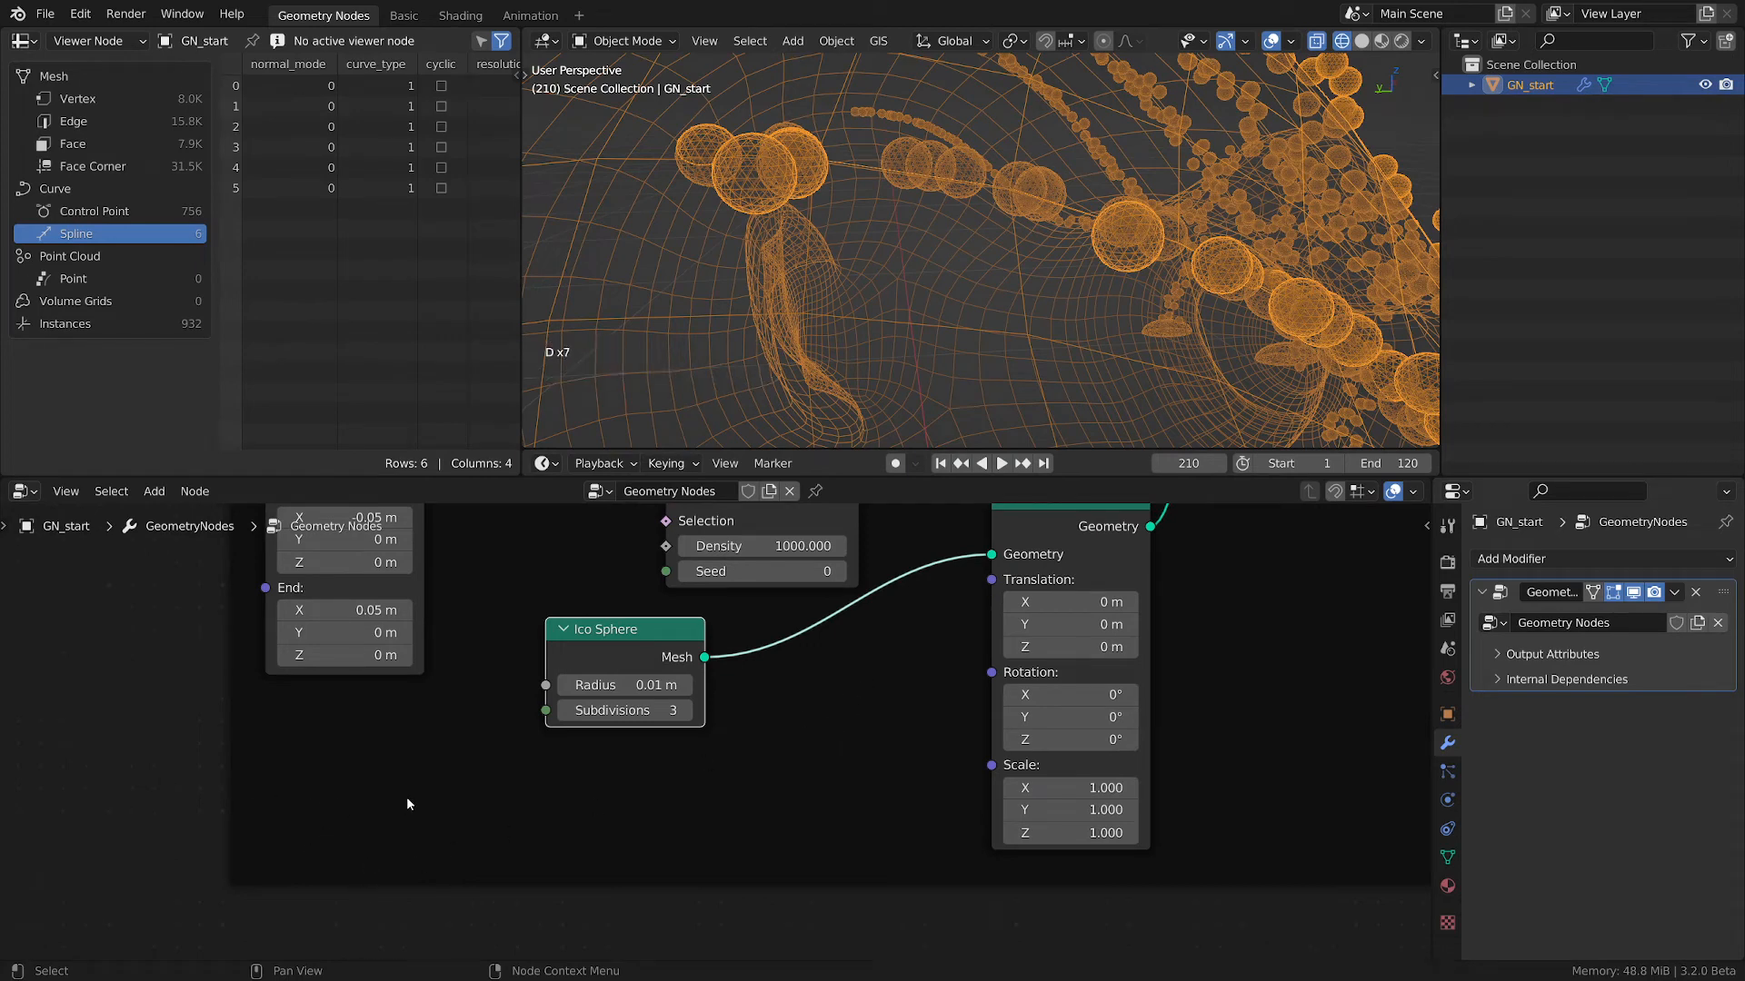
{"action": "mouse_move", "coordinate": [407, 795]}
{"action": "left_mouse_down"}
{"action": "mouse_move", "coordinate": [468, 732]}
{"action": "mouse_move", "coordinate": [526, 783]}
{"action": "left_mouse_up"}
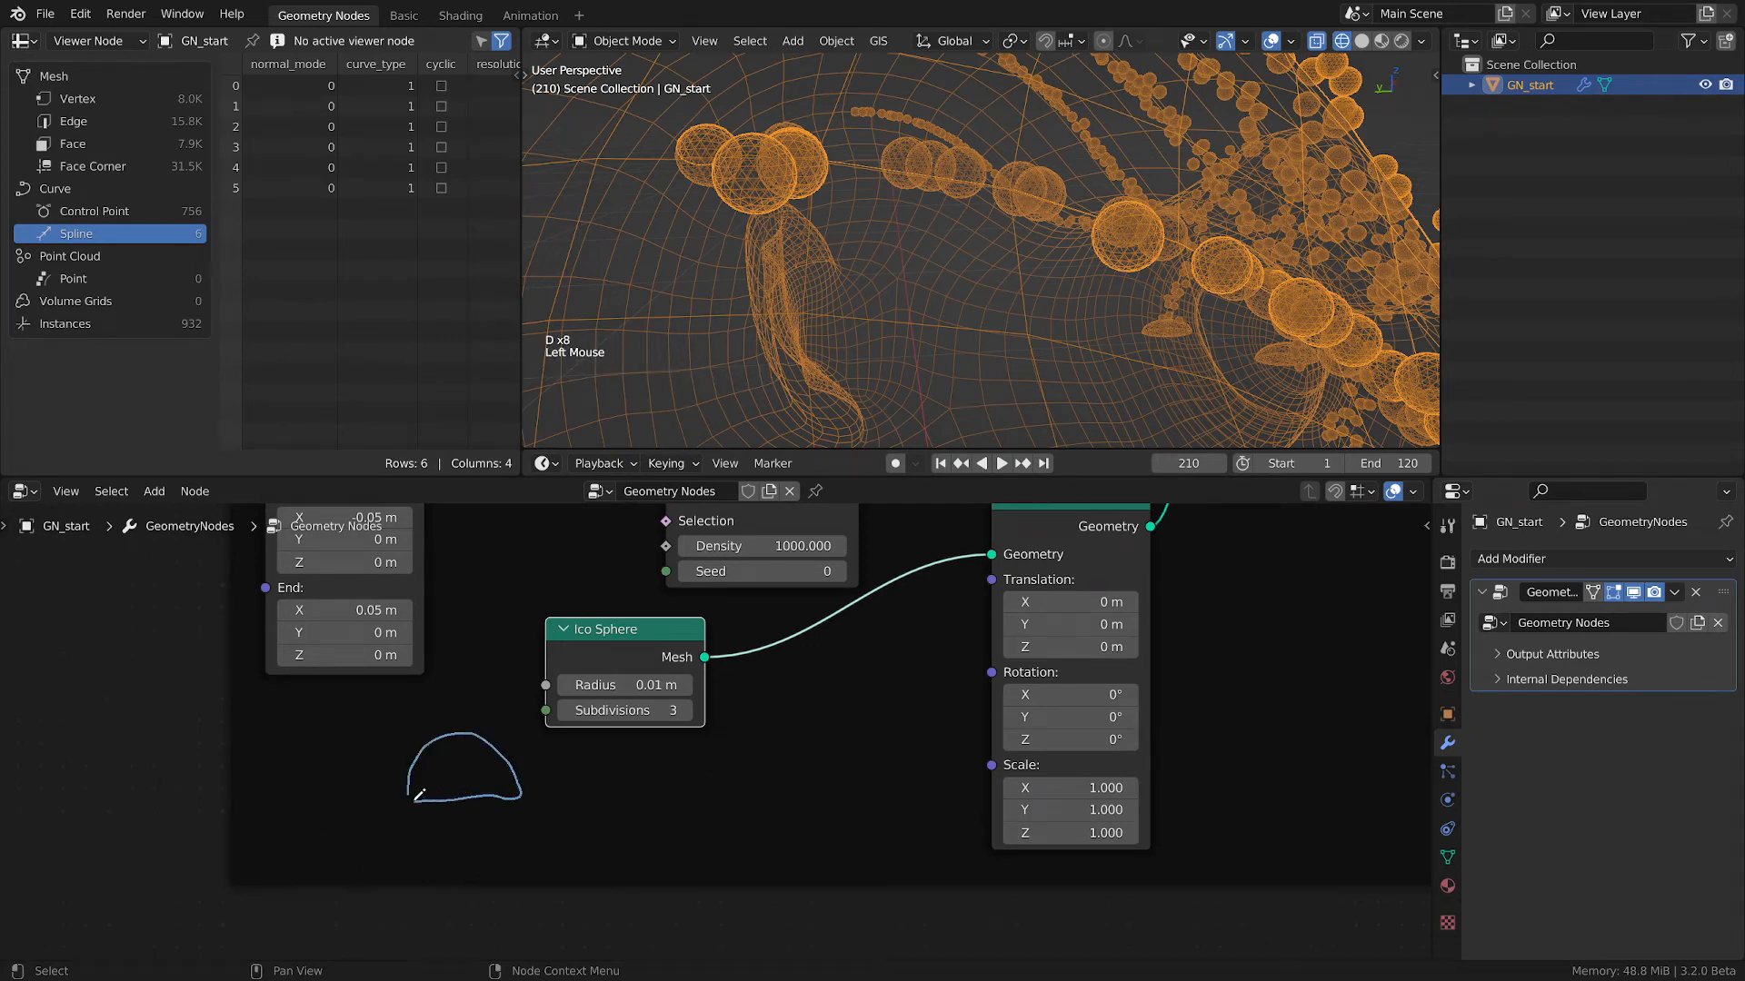
{"action": "left_click_drag", "start_coordinate": [419, 796], "coordinate": [404, 796]}
{"action": "key", "text": "d"}
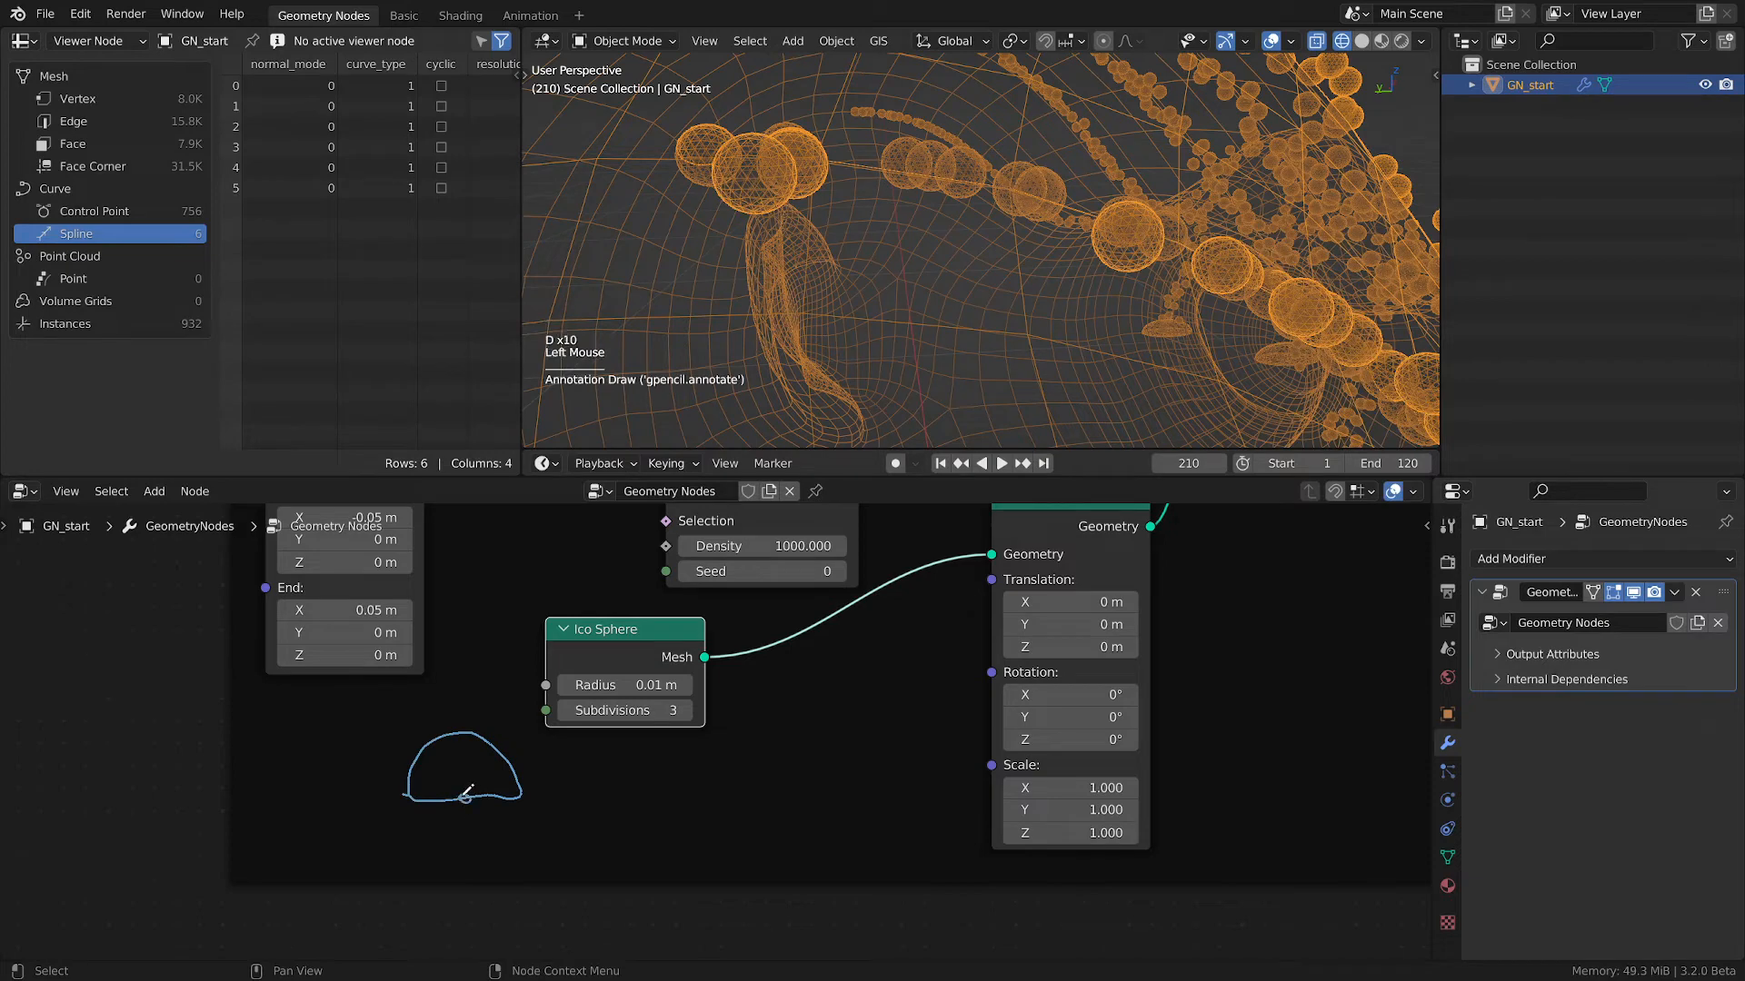
{"action": "key", "text": "d"}
{"action": "key", "text": "d"}
{"action": "key", "text": "d"}
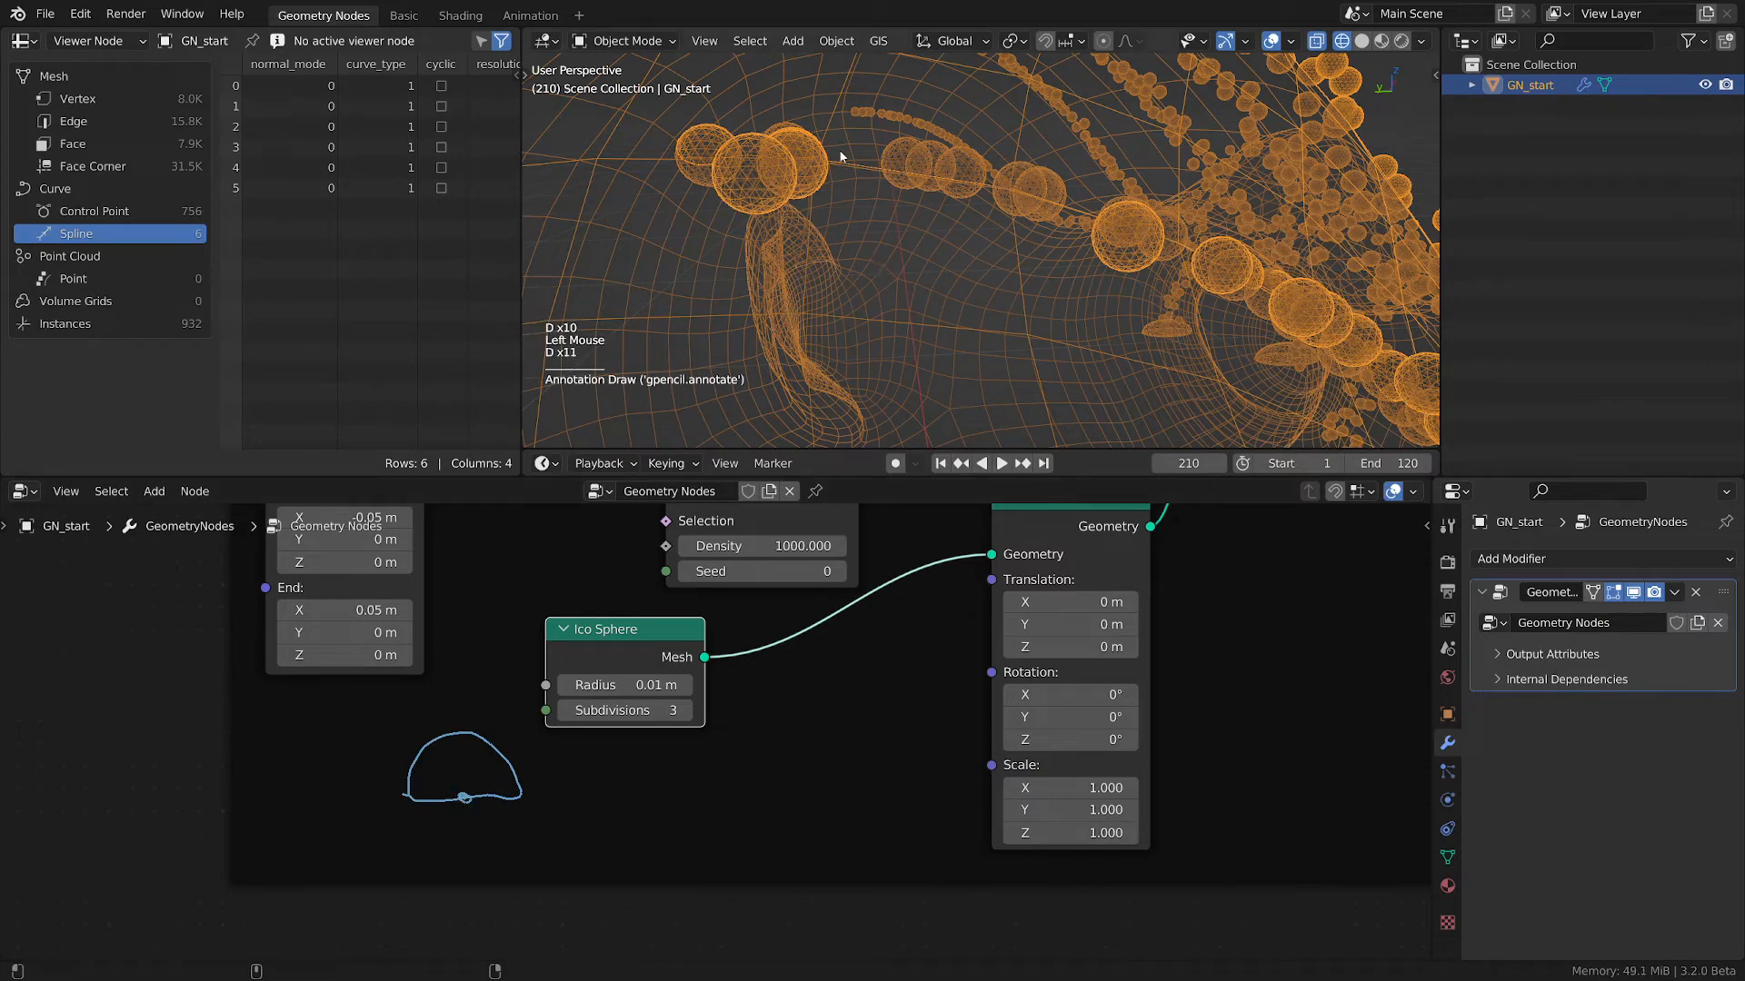
- Sketch small half-domes resting on the surface beside the first wireframe droplets and erase them
{"action": "mouse_move", "coordinate": [837, 161]}
{"action": "left_mouse_down"}
{"action": "mouse_move", "coordinate": [904, 165]}
{"action": "mouse_move", "coordinate": [844, 162]}
{"action": "mouse_move", "coordinate": [875, 136]}
{"action": "left_mouse_up"}
{"action": "key", "text": "d"}
{"action": "key", "text": "d"}
{"action": "left_click_drag", "start_coordinate": [897, 172], "coordinate": [921, 181]}
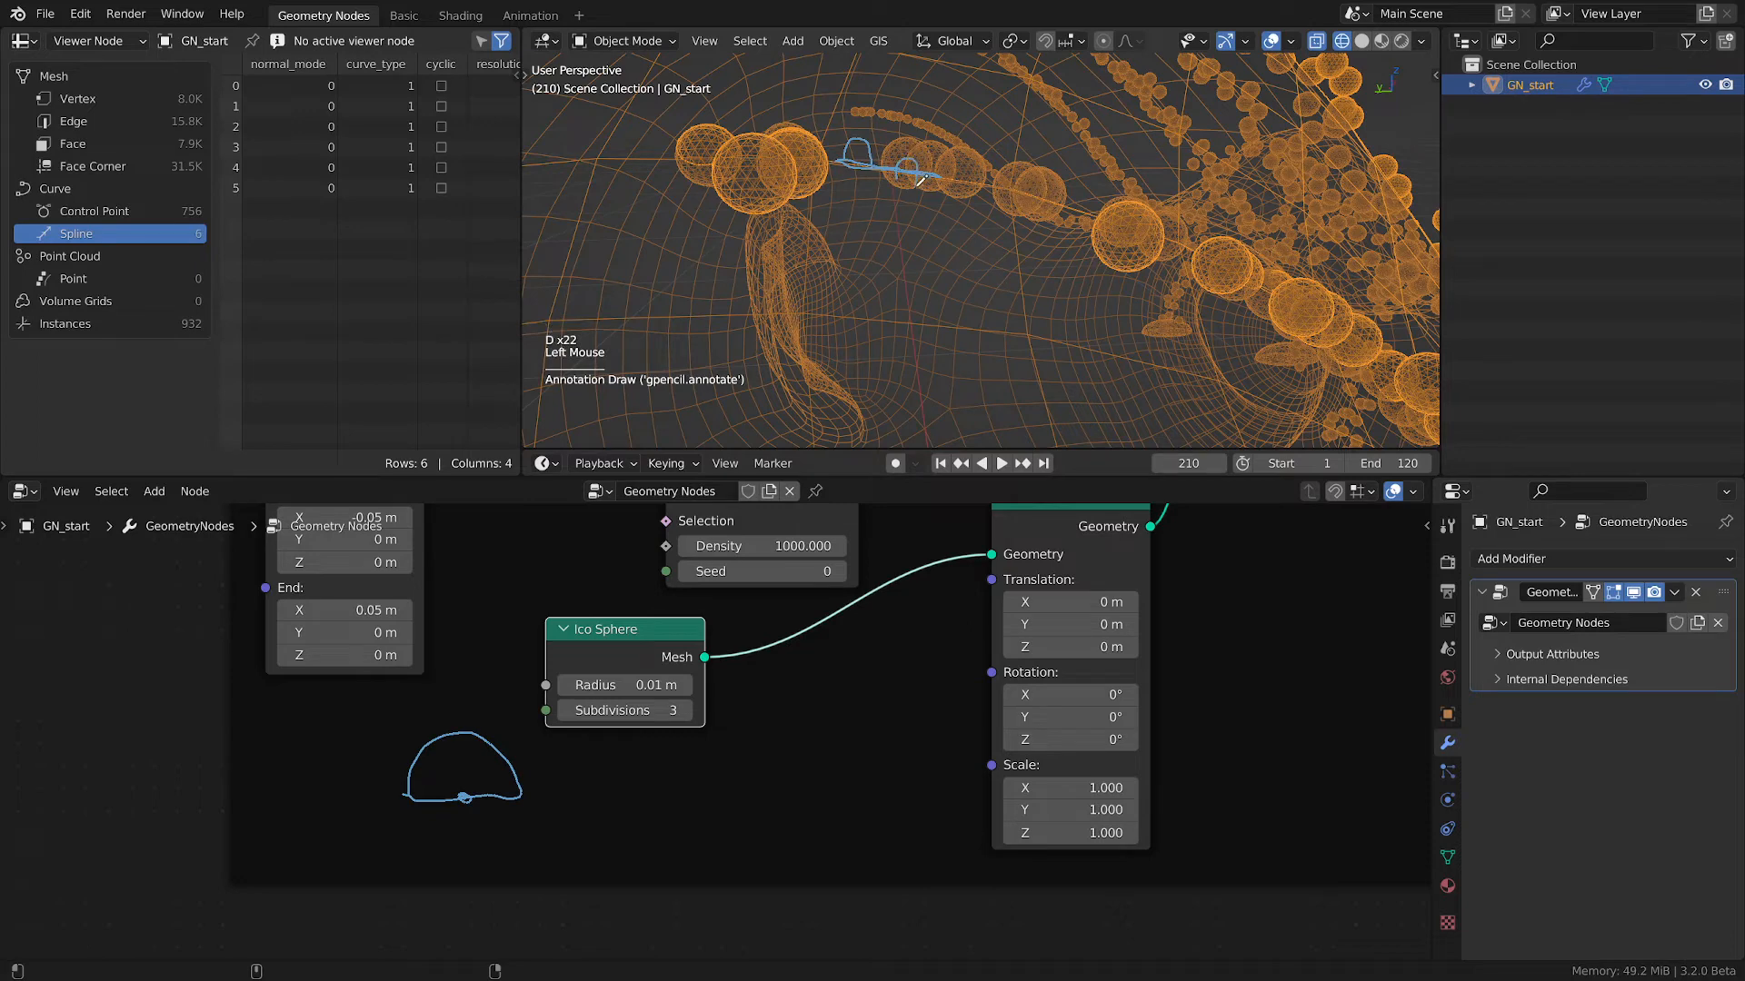
{"action": "key", "text": "d"}
{"action": "right_click_drag", "start_coordinate": [902, 175], "coordinate": [863, 156]}
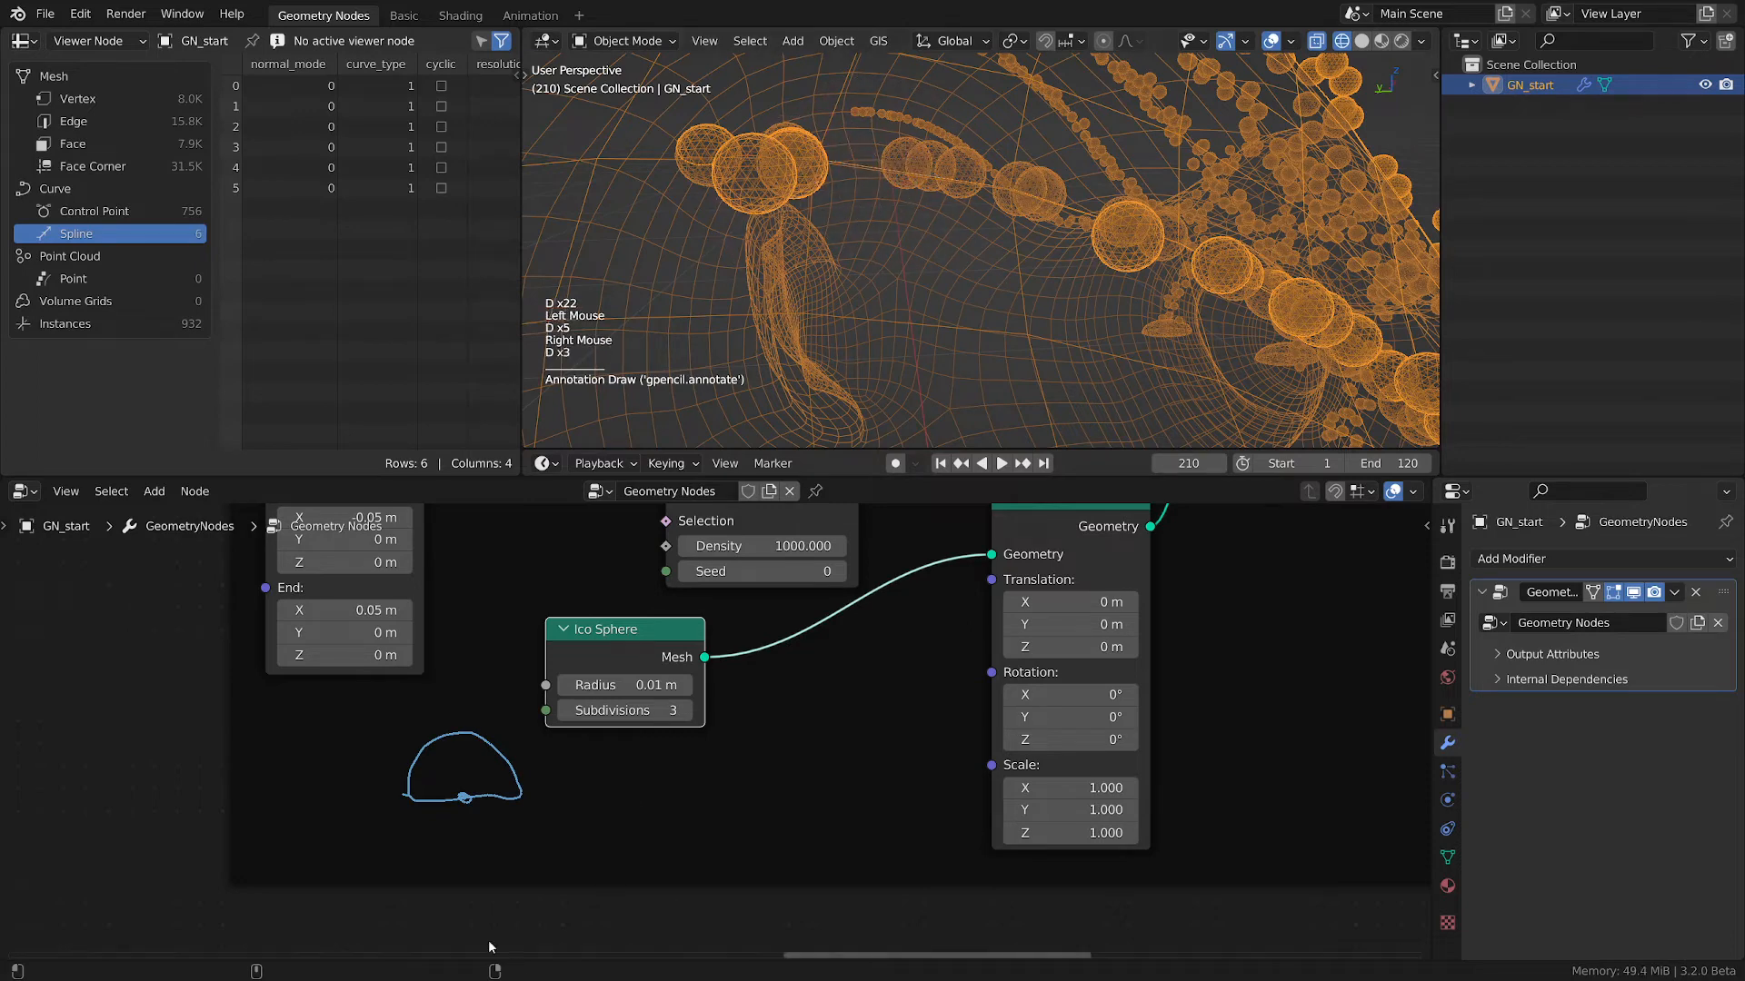
- Erase the half-dome sketch and its origin dot below the Ico Sphere node
{"action": "key", "text": "d"}
{"action": "right_click_drag", "start_coordinate": [482, 758], "coordinate": [460, 771]}
{"action": "key", "text": "d"}
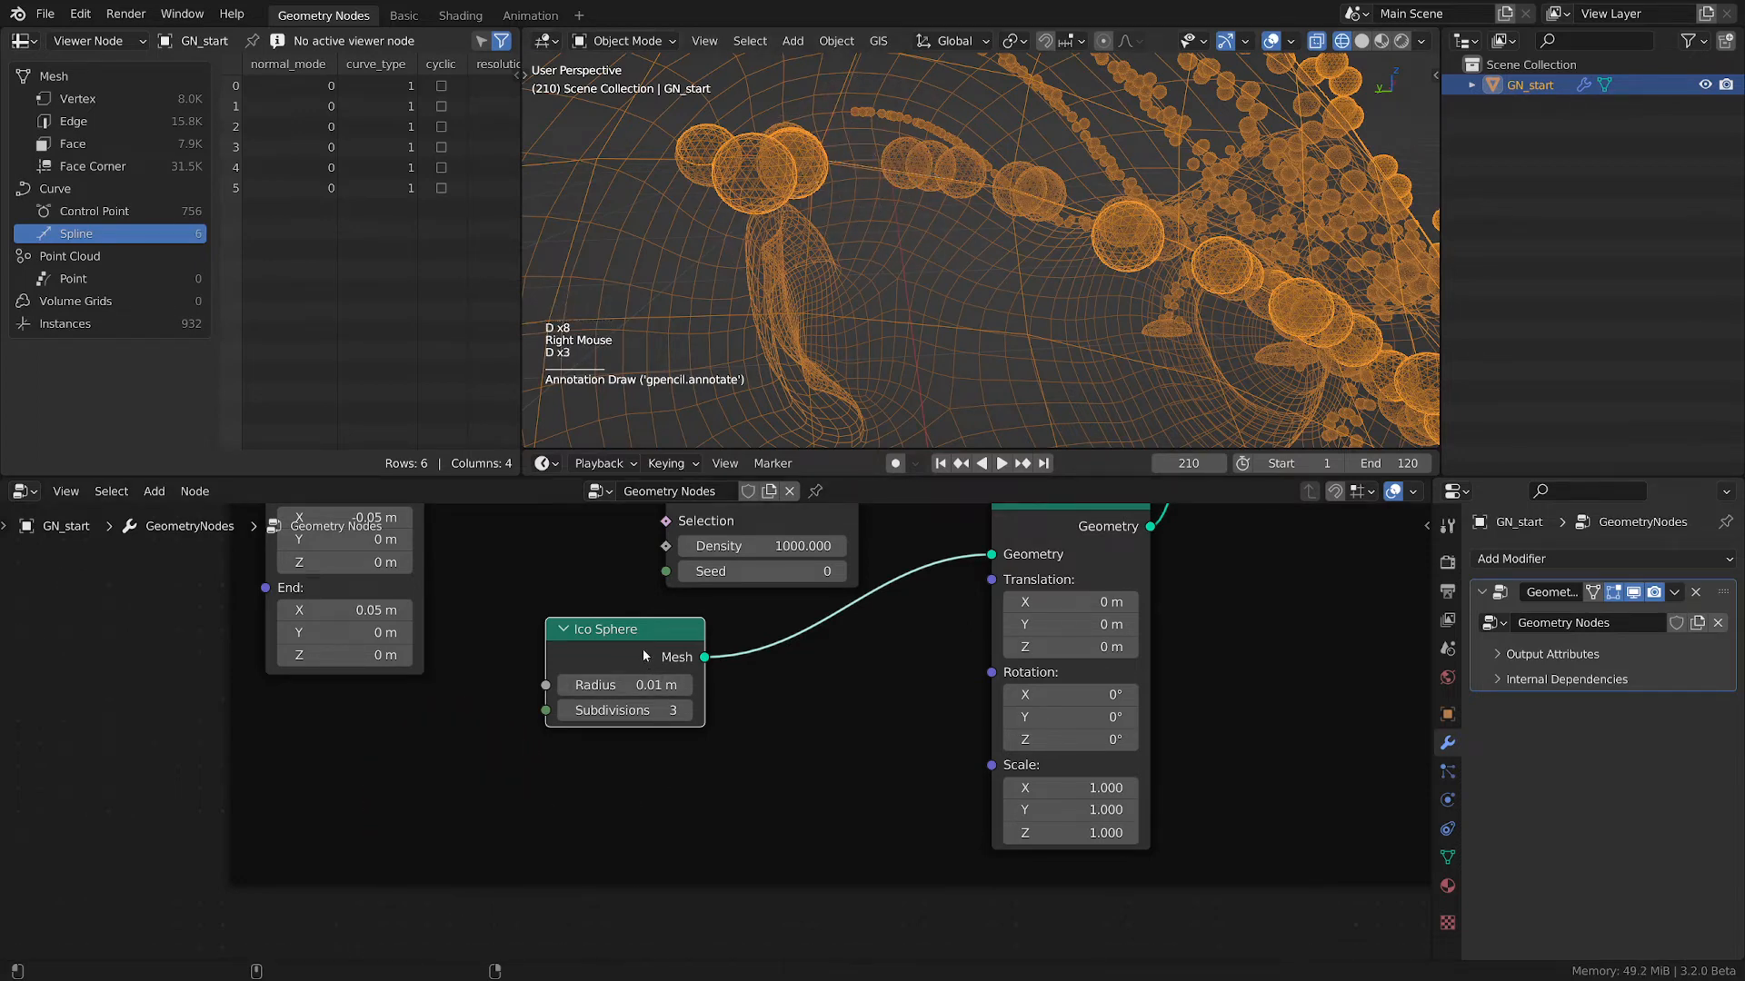
- Nudge the Ico Sphere node slightly upward
{"action": "left_click_drag", "start_coordinate": [644, 652], "coordinate": [642, 645]}
{"action": "scroll", "coordinate": [528, 766], "scroll_direction": "up", "scroll_amount": 2}
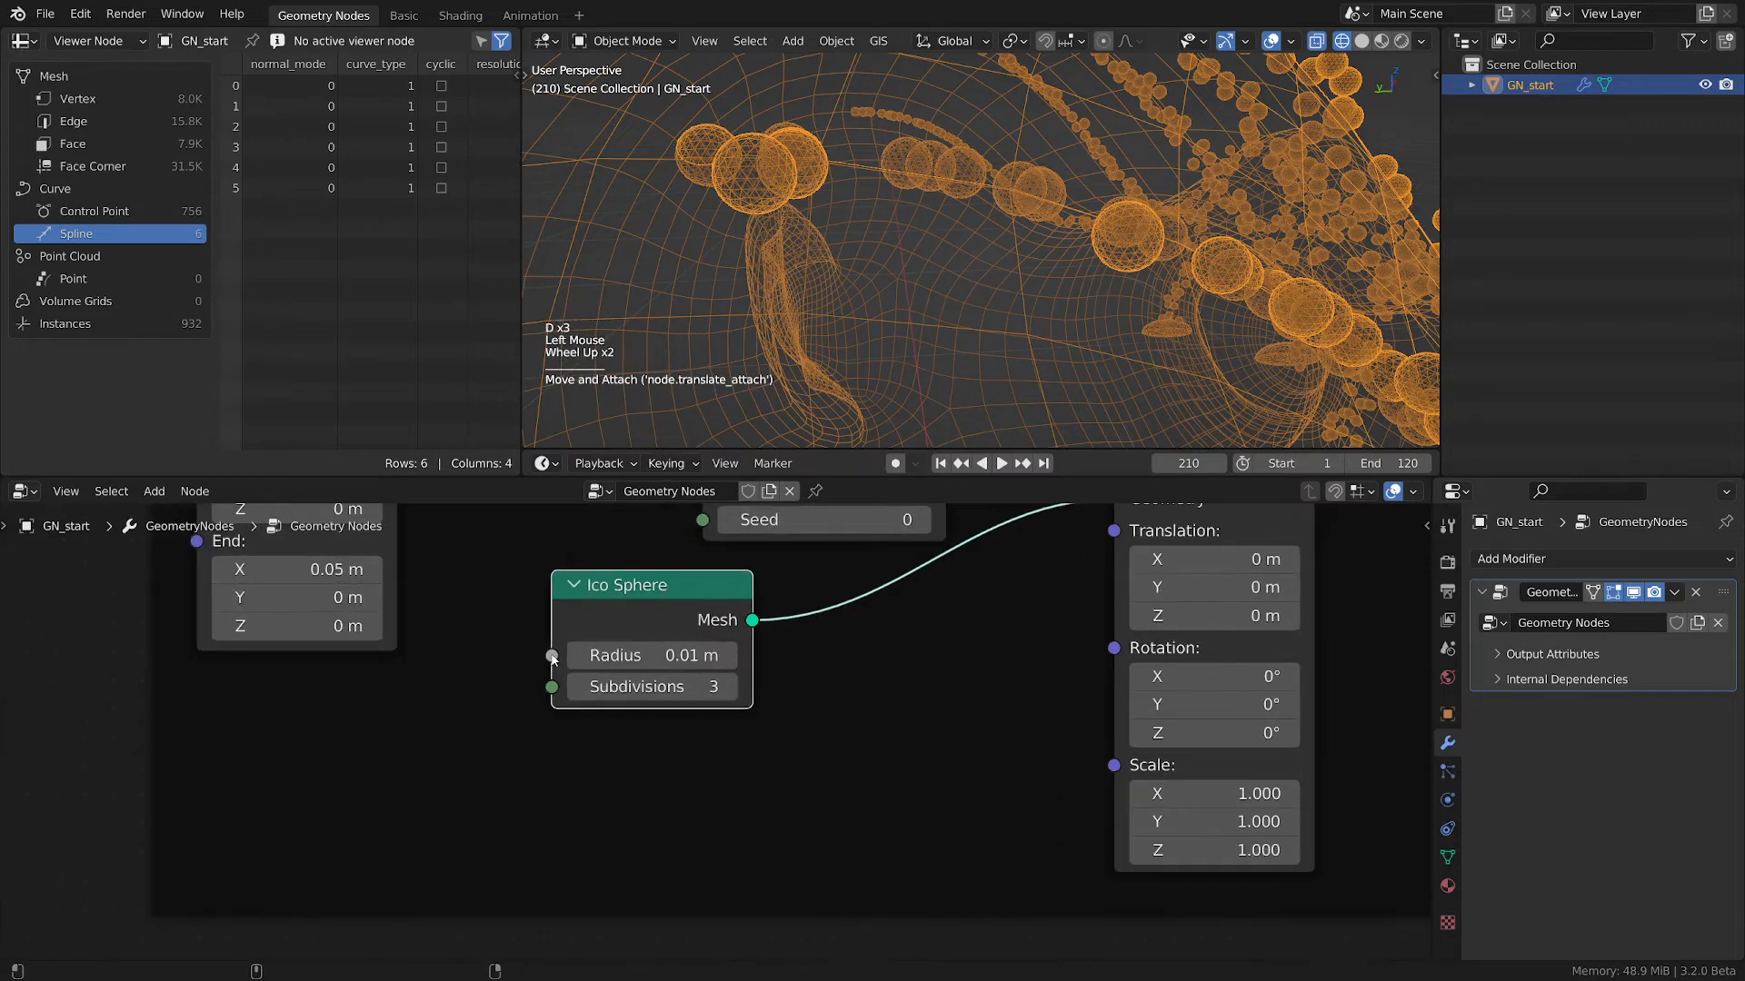
- Add a Value node set to 0.01 and connect it to the Ico Sphere's Radius
{"action": "left_click", "coordinate": [677, 653]}
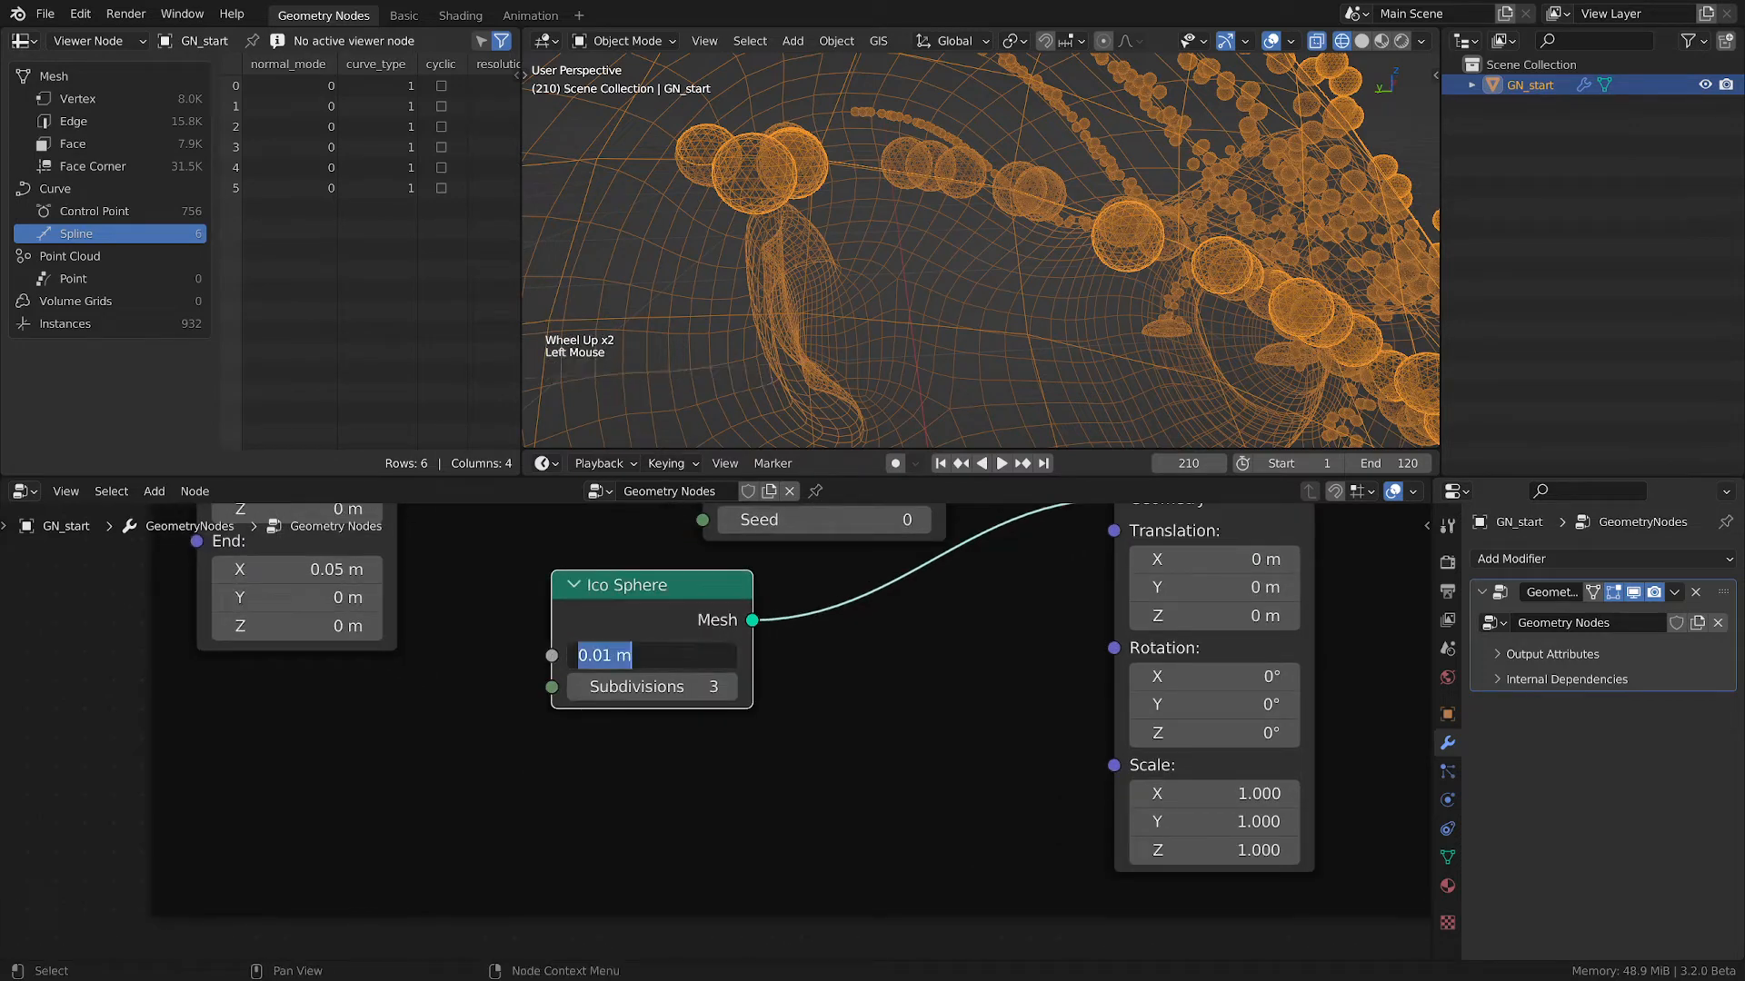
{"action": "left_click", "coordinate": [428, 706]}
{"action": "key", "text": "shift+a"}
{"action": "mouse_move", "coordinate": [363, 707]}
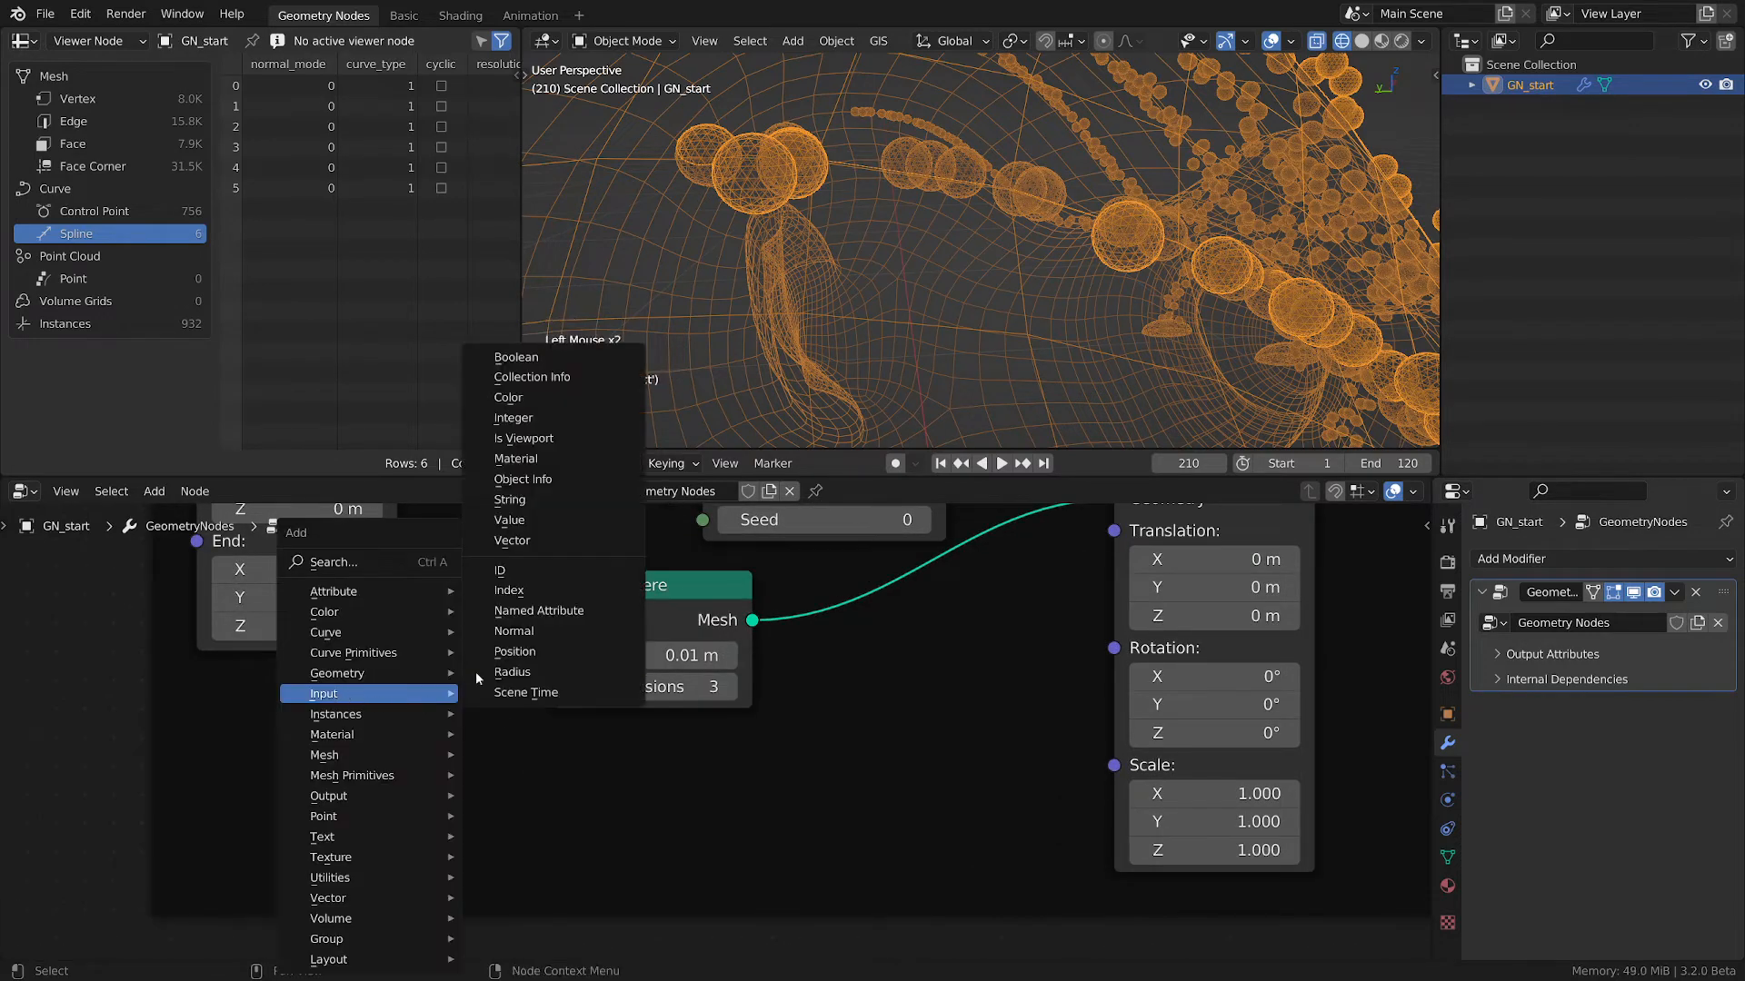
{"action": "left_click", "coordinate": [509, 520]}
{"action": "left_click", "coordinate": [228, 707]}
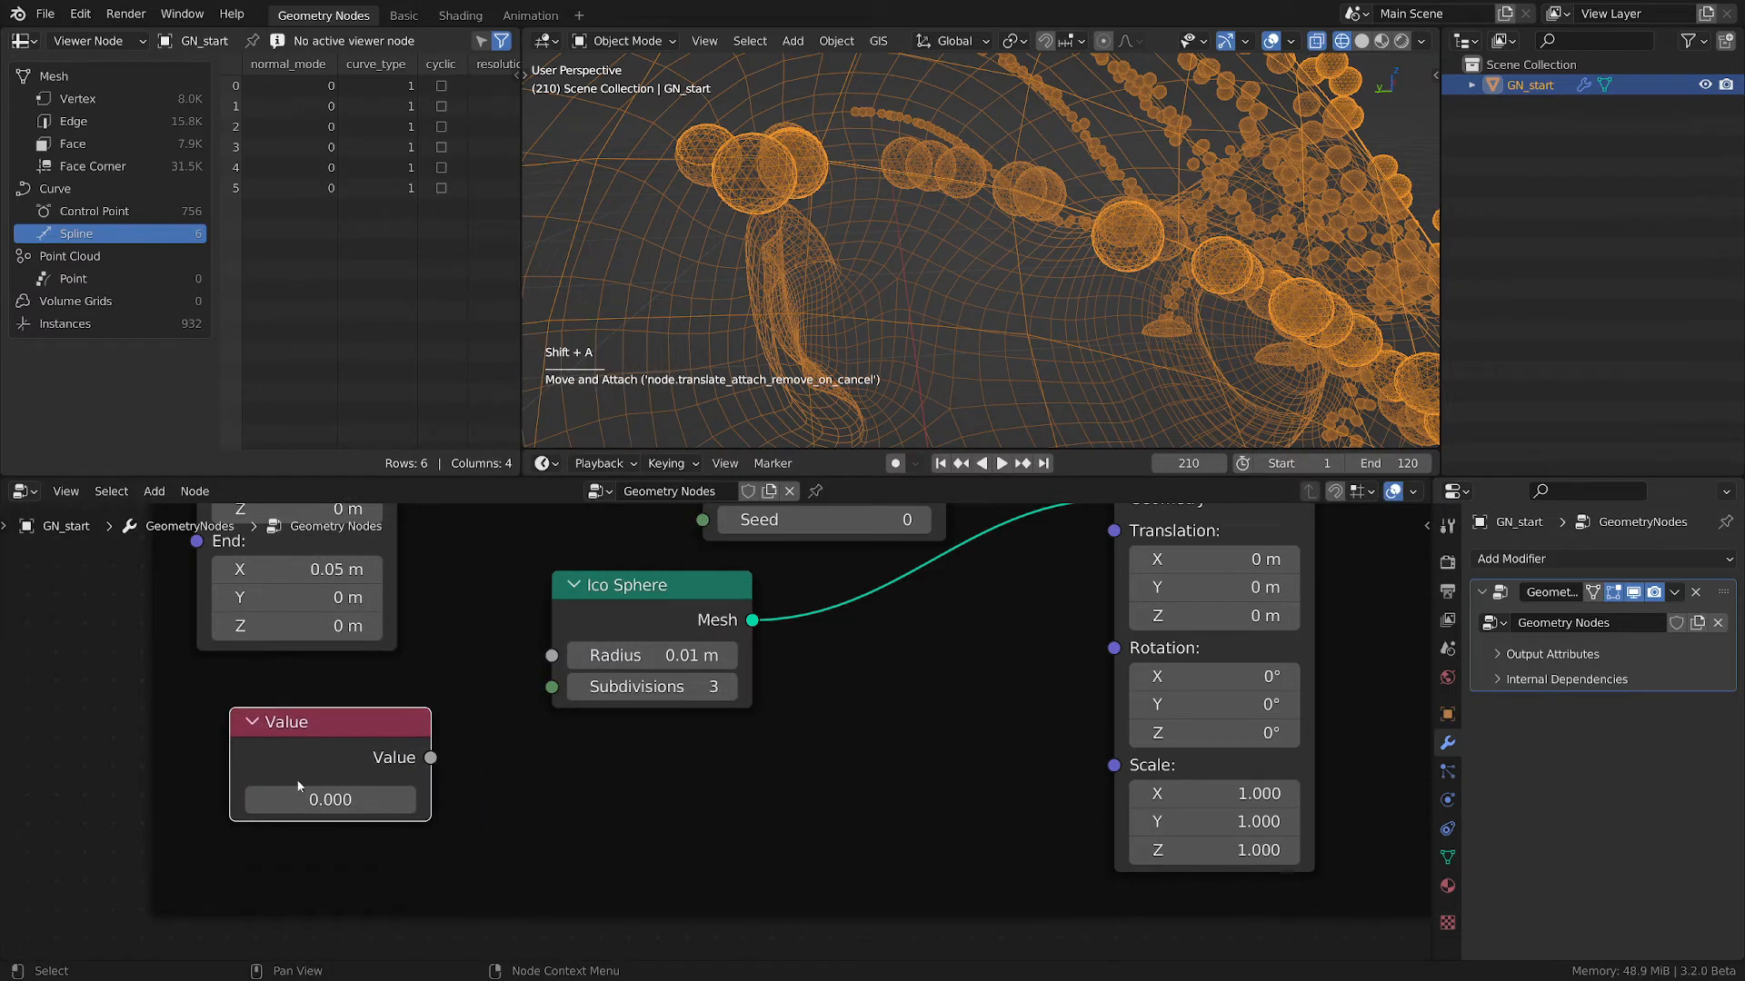
{"action": "left_click", "coordinate": [315, 796]}
{"action": "type", "text": "."}
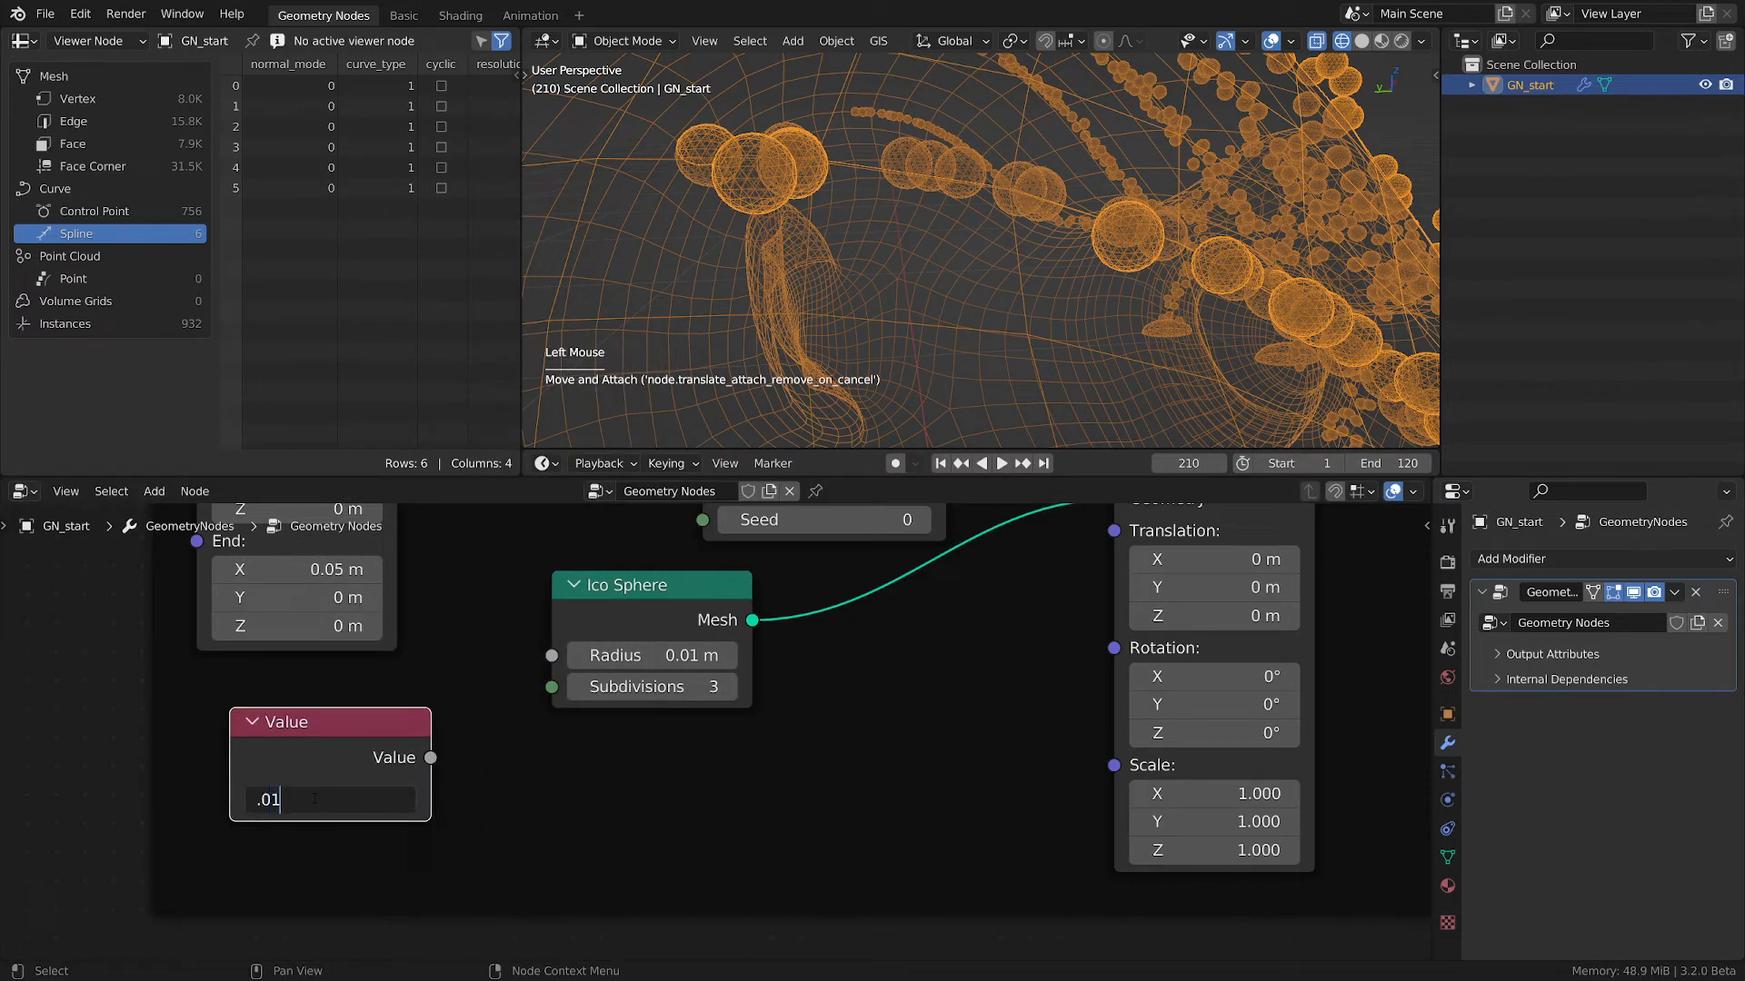
{"action": "type", "text": "01"}
{"action": "key", "text": "Return"}
{"action": "left_click_drag", "start_coordinate": [431, 758], "coordinate": [551, 655]}
- Add a Combine XYZ node below the Ico Sphere and connect its Vector to the Transform node's Scale
{"action": "middle_click_drag", "start_coordinate": [859, 816], "coordinate": [869, 755]}
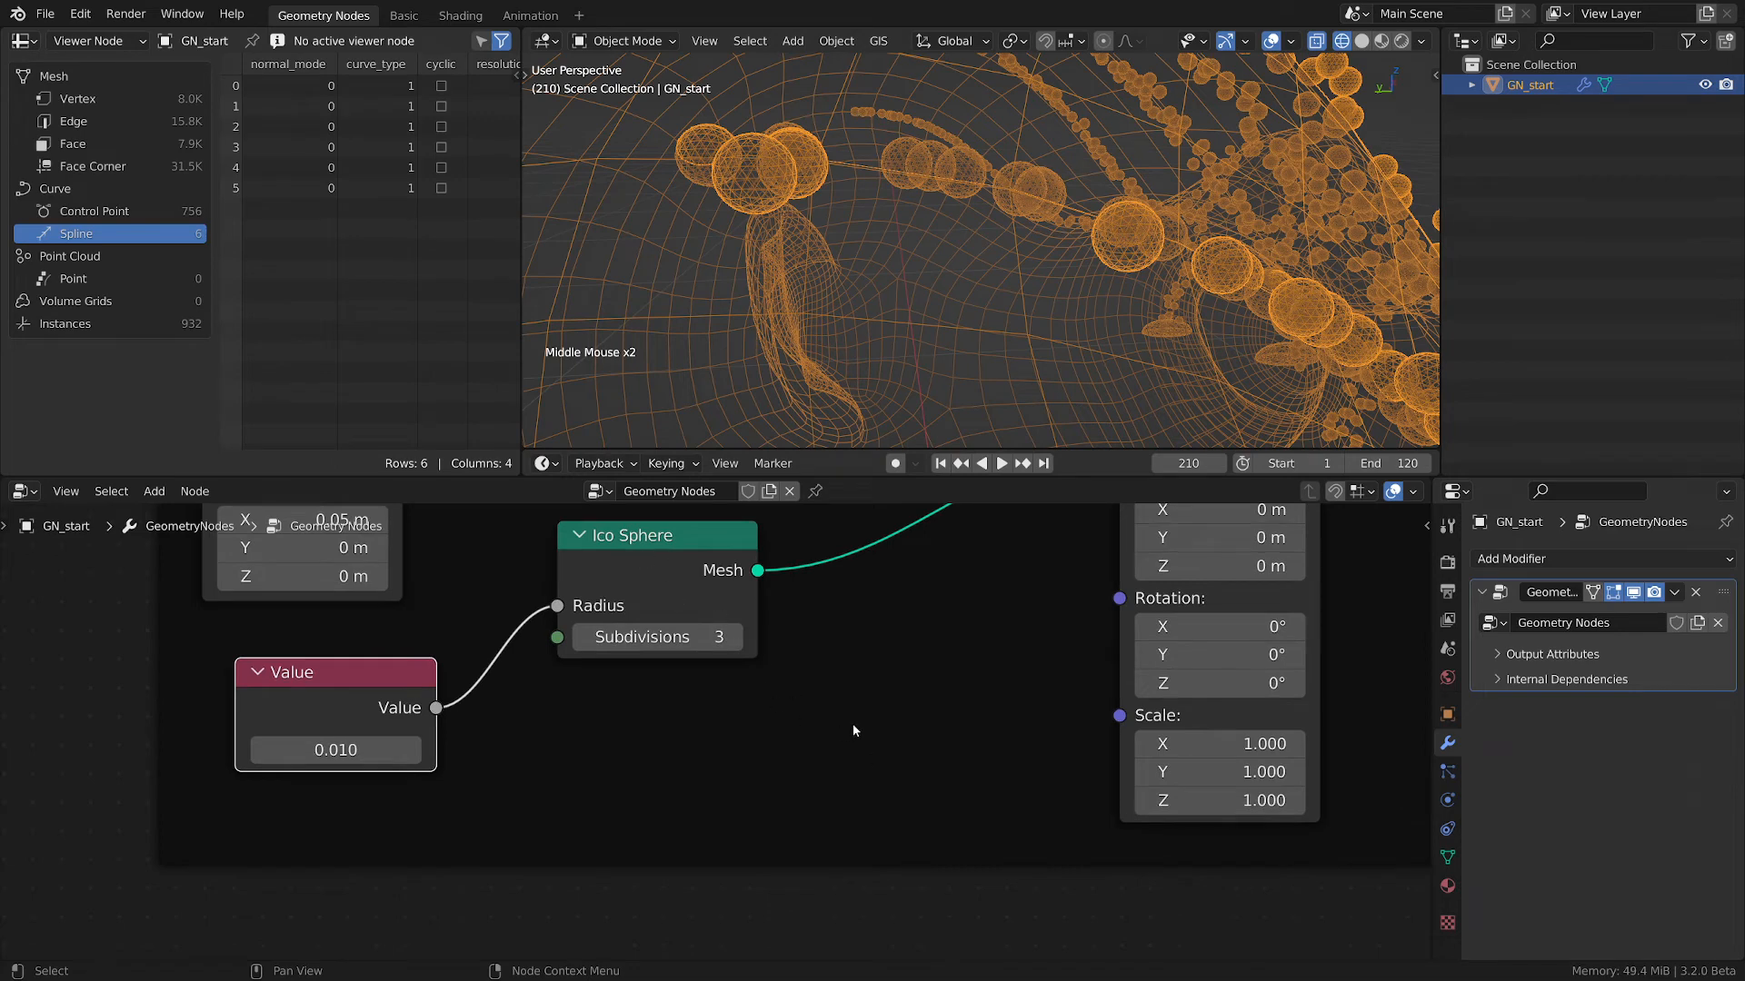
{"action": "key", "text": "shift+a"}
{"action": "mouse_move", "coordinate": [829, 900]}
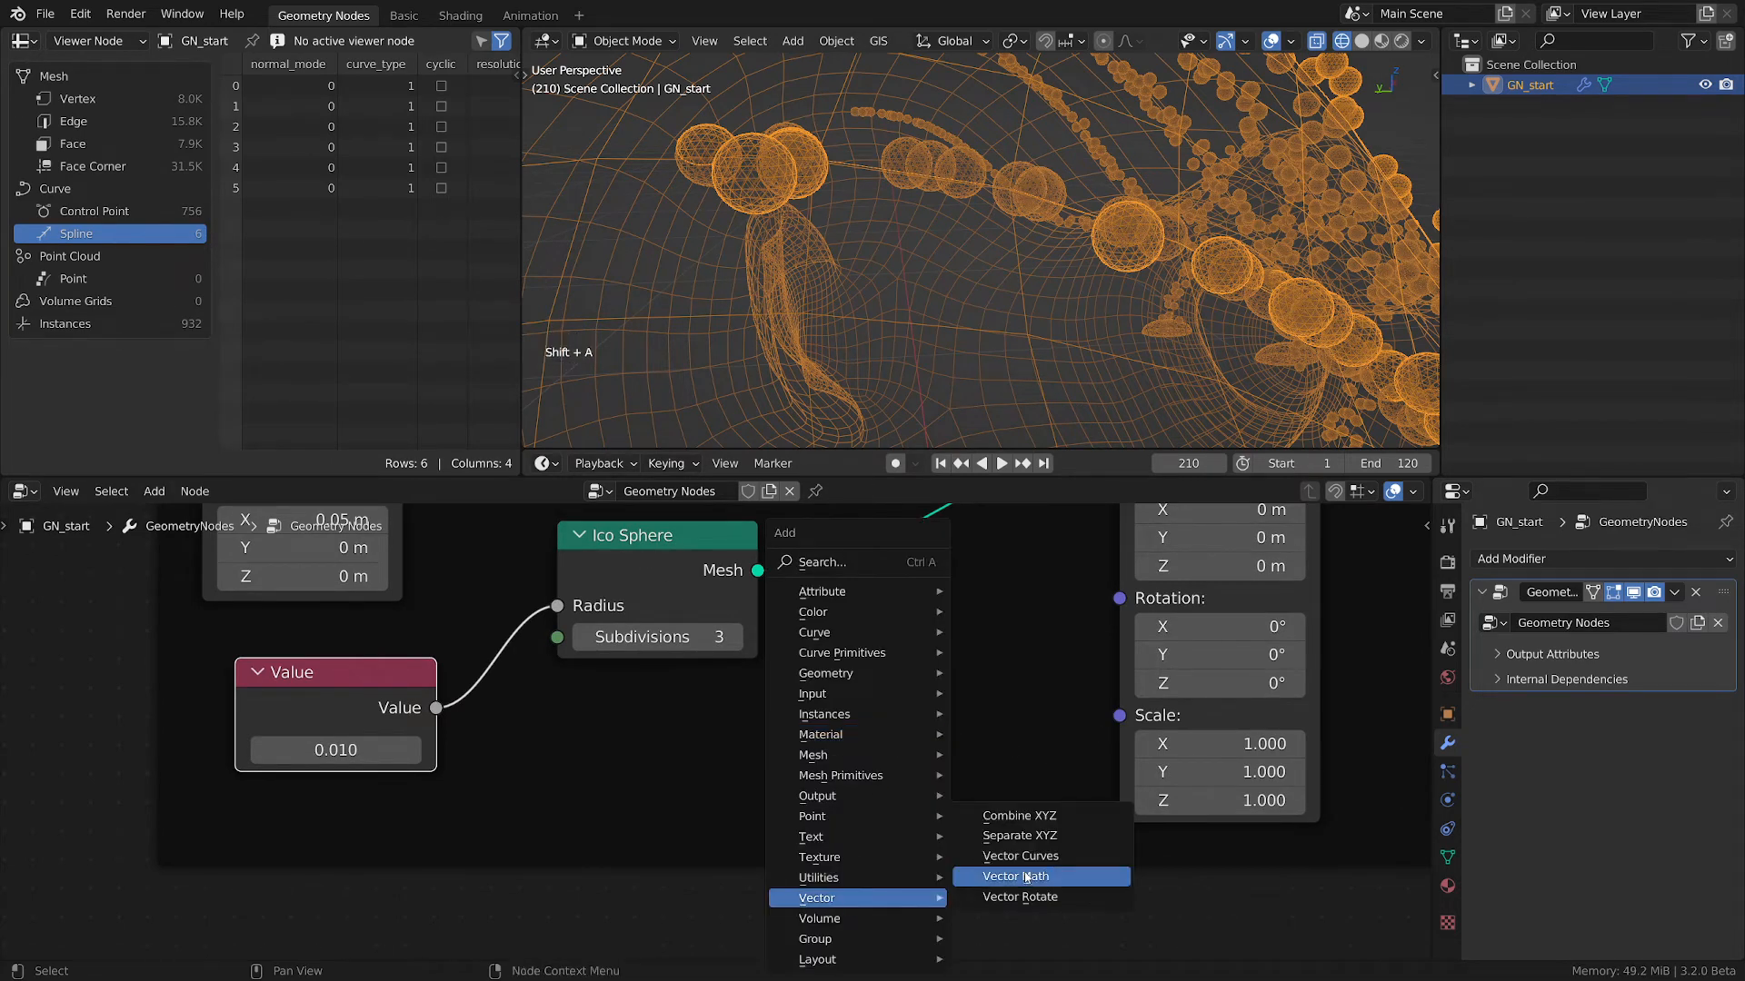
{"action": "left_click", "coordinate": [1019, 816]}
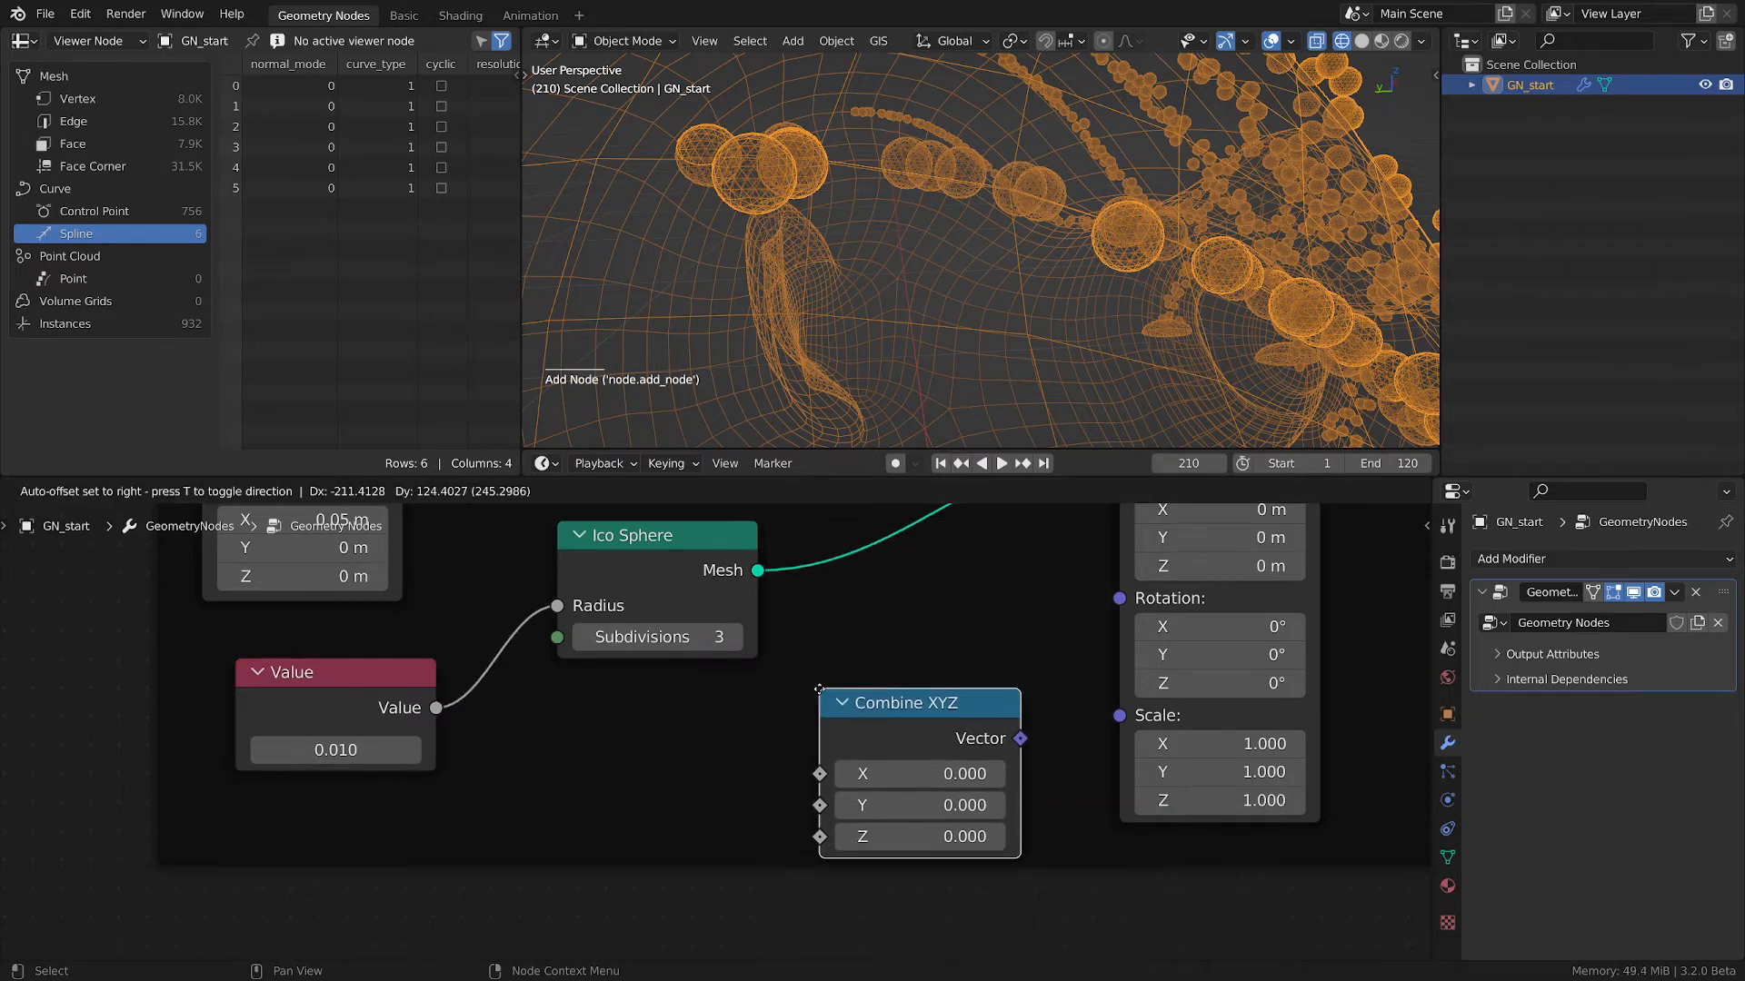
{"action": "left_click_drag", "start_coordinate": [1049, 745], "coordinate": [1120, 715]}
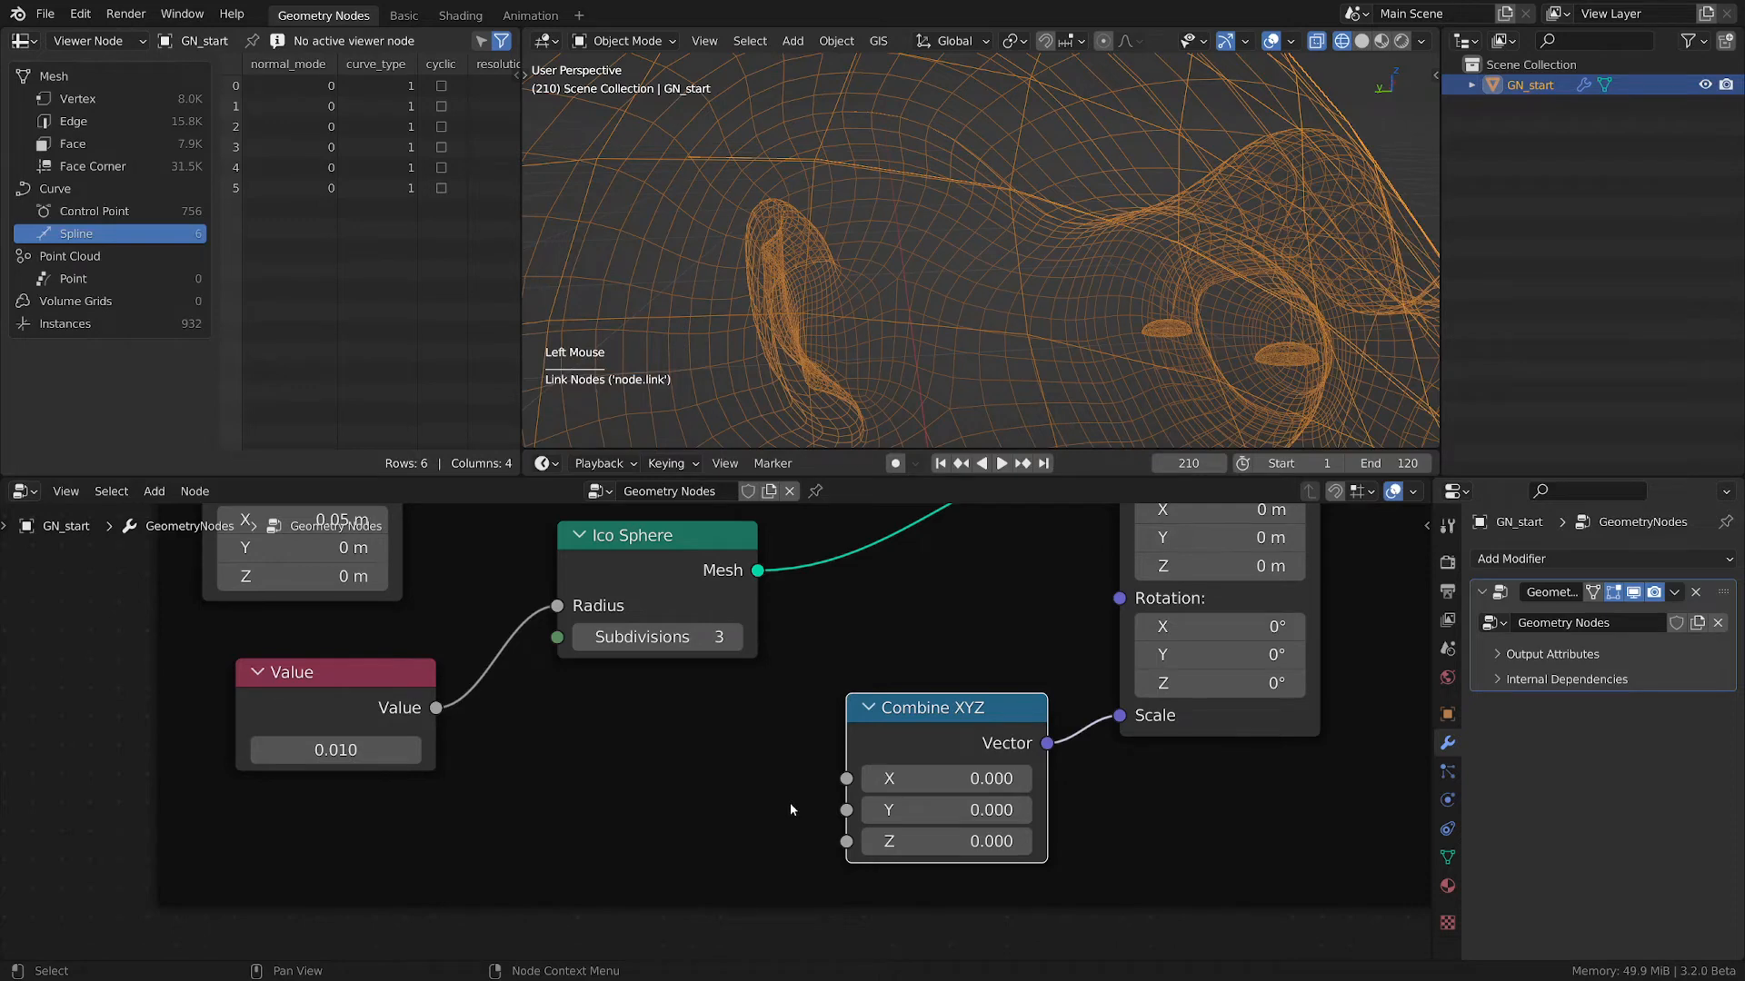
- Set the X, Y and Z components of the Combine XYZ node to 1
{"action": "middle_click_drag", "start_coordinate": [762, 783], "coordinate": [774, 723]}
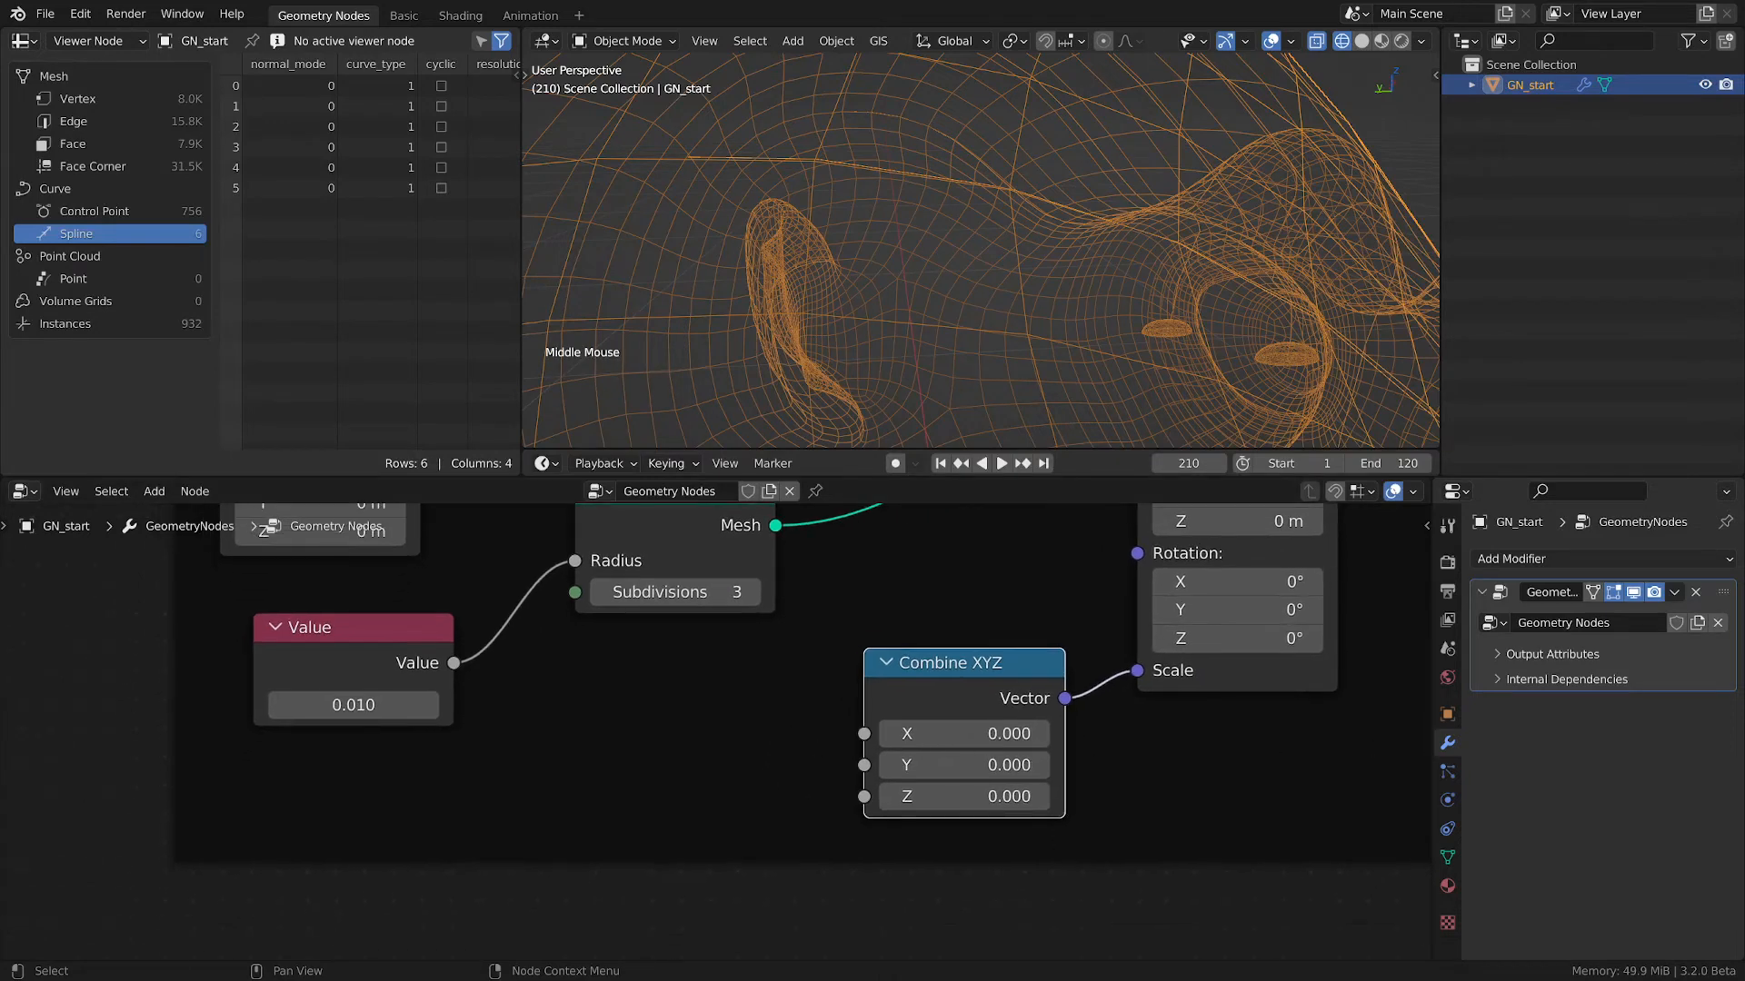
{"action": "left_click_drag", "start_coordinate": [963, 796], "coordinate": [976, 733]}
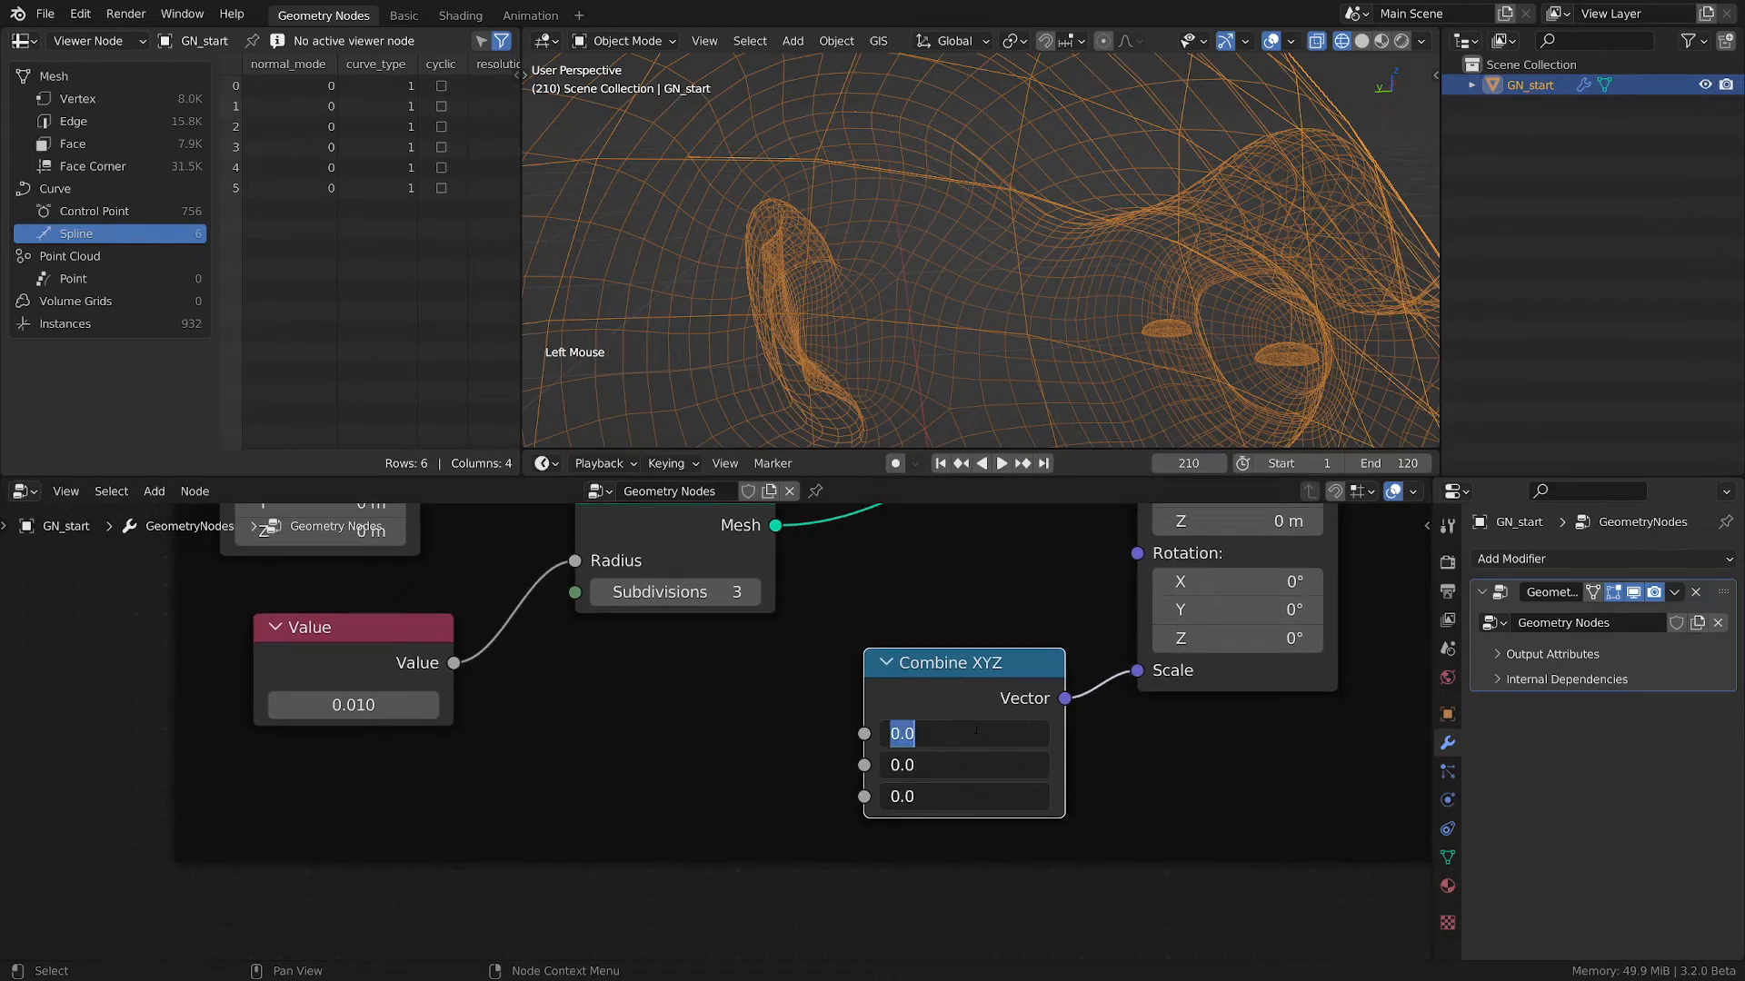
{"action": "type", "text": "1"}
{"action": "key", "text": "Return"}
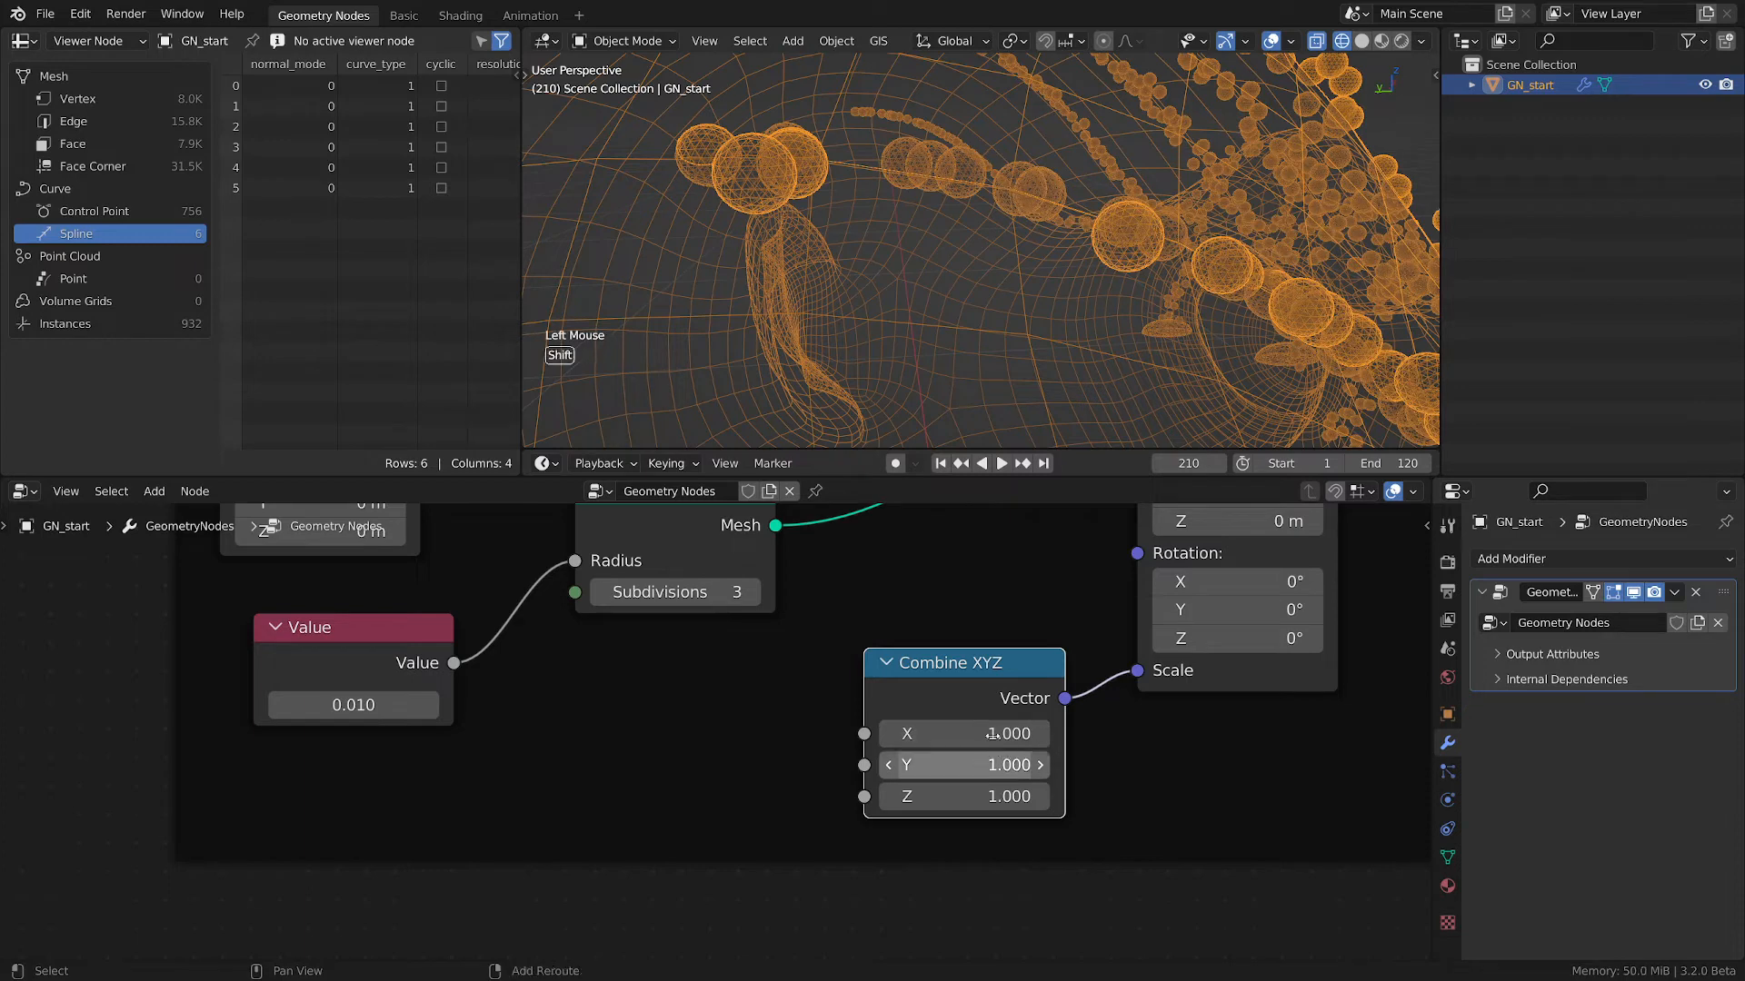
- Try lowering the Combine XYZ scale components one axis at a time, resetting each to 1
{"action": "left_click_drag", "start_coordinate": [989, 736], "coordinate": [899, 736], "text": "shift"}
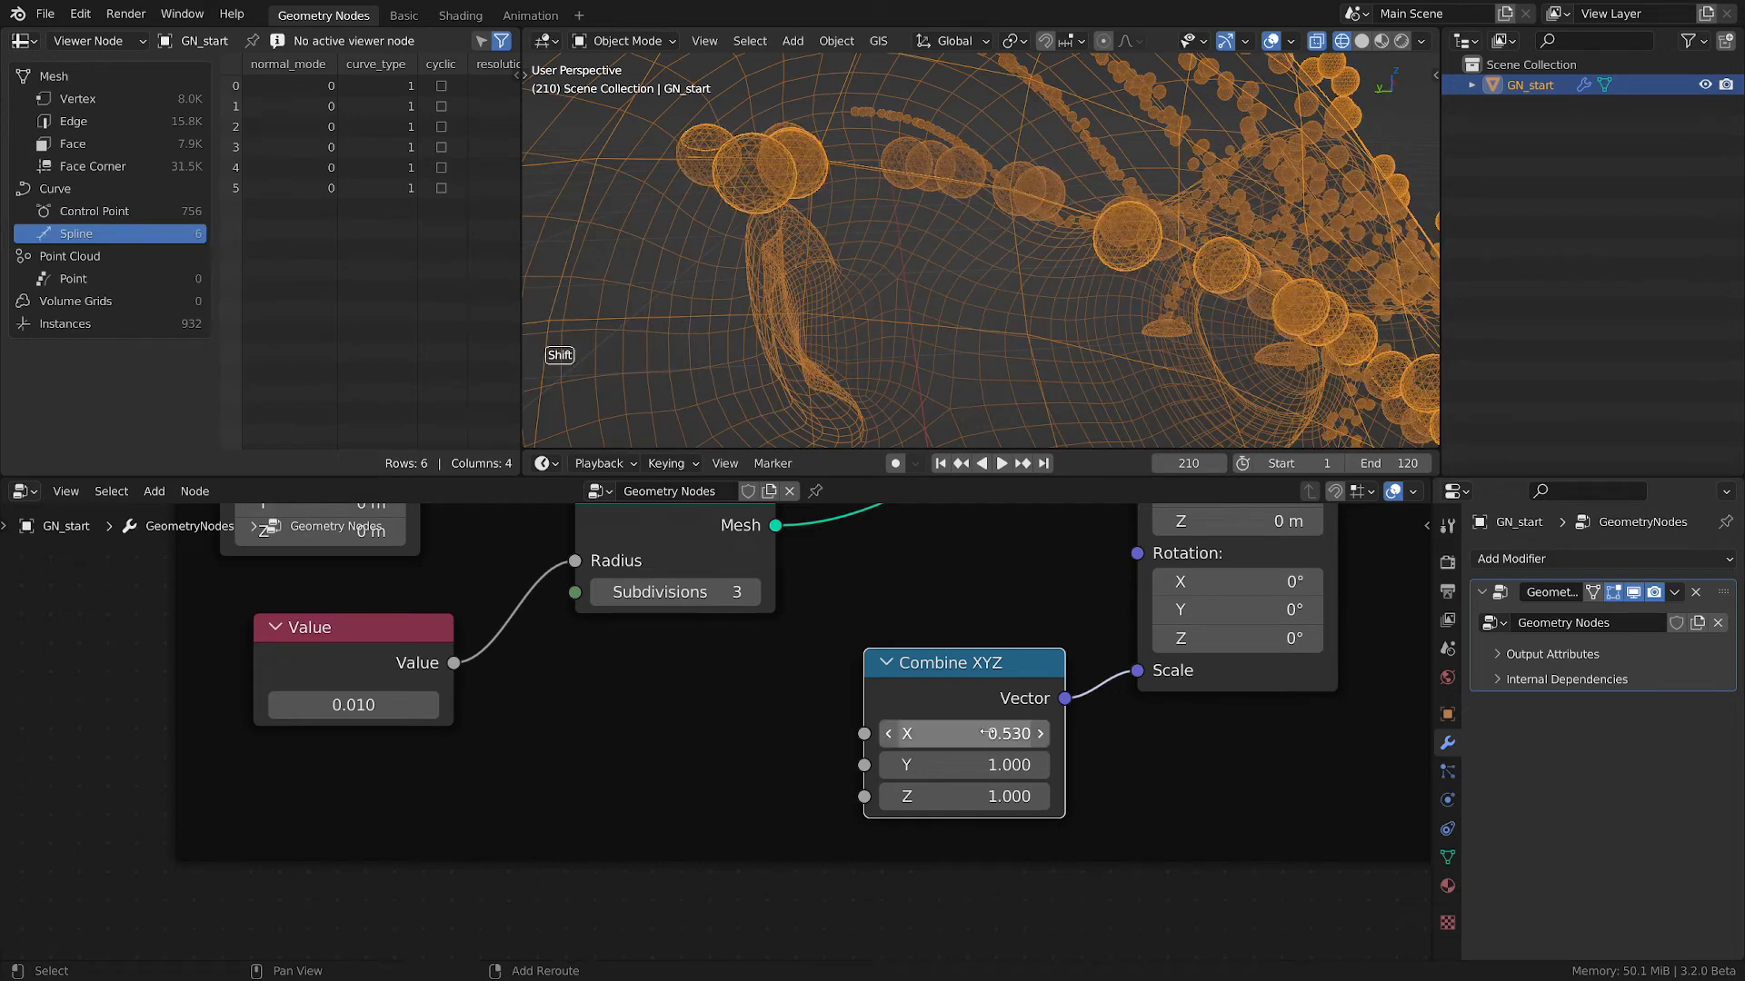
{"action": "left_click", "coordinate": [954, 735]}
{"action": "type", "text": "1"}
{"action": "key", "text": "Return"}
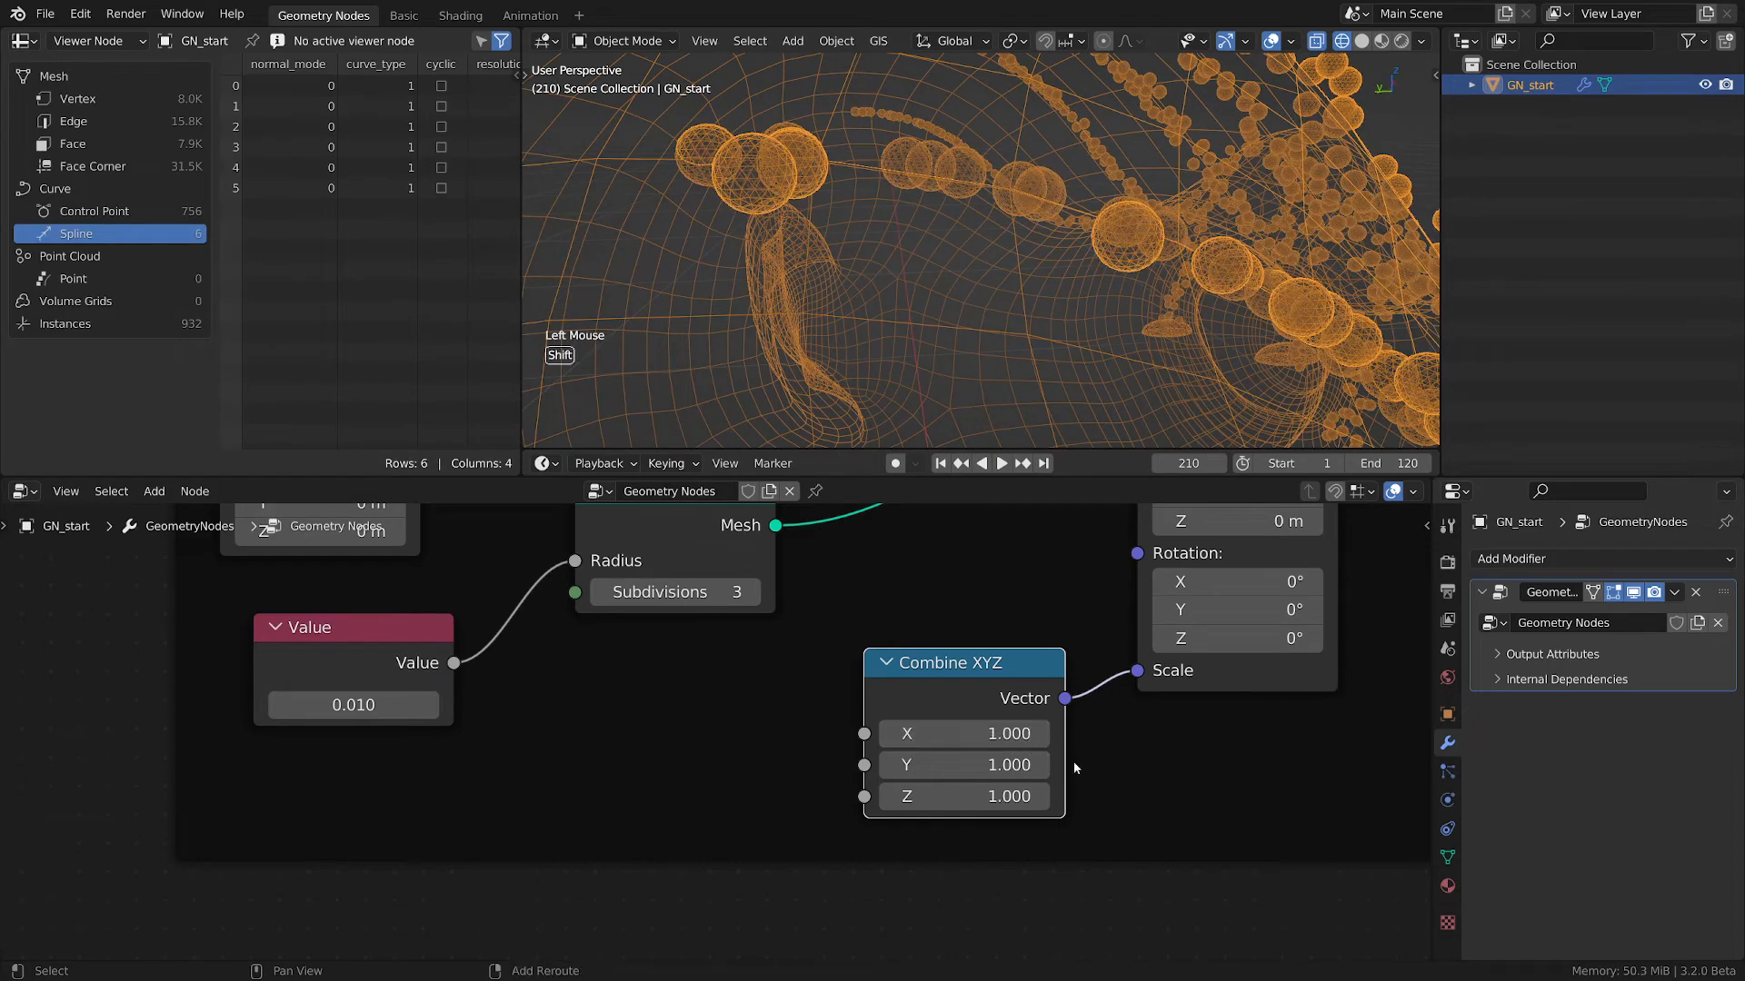
{"action": "left_click_drag", "start_coordinate": [1015, 765], "coordinate": [988, 796], "text": "shift"}
{"action": "left_click", "coordinate": [1018, 764]}
{"action": "type", "text": "1"}
{"action": "key", "text": "Return"}
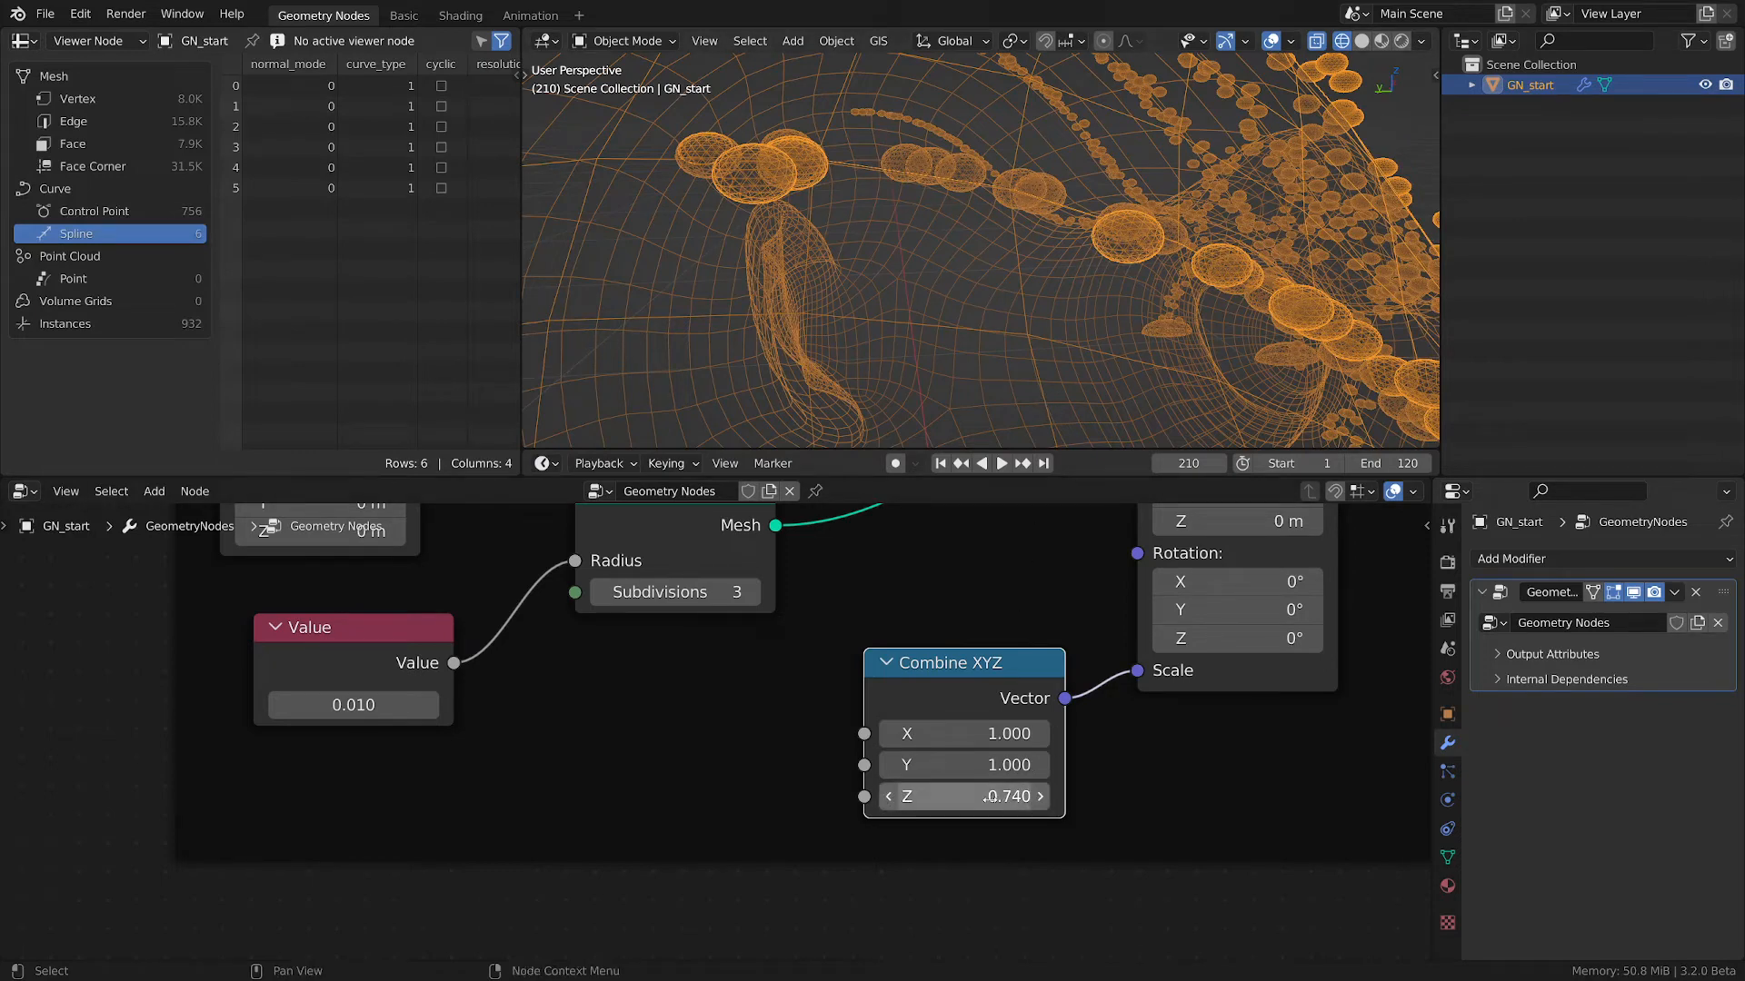
{"action": "left_click", "coordinate": [988, 796]}
{"action": "type", "text": "1"}
{"action": "key", "text": "Return"}
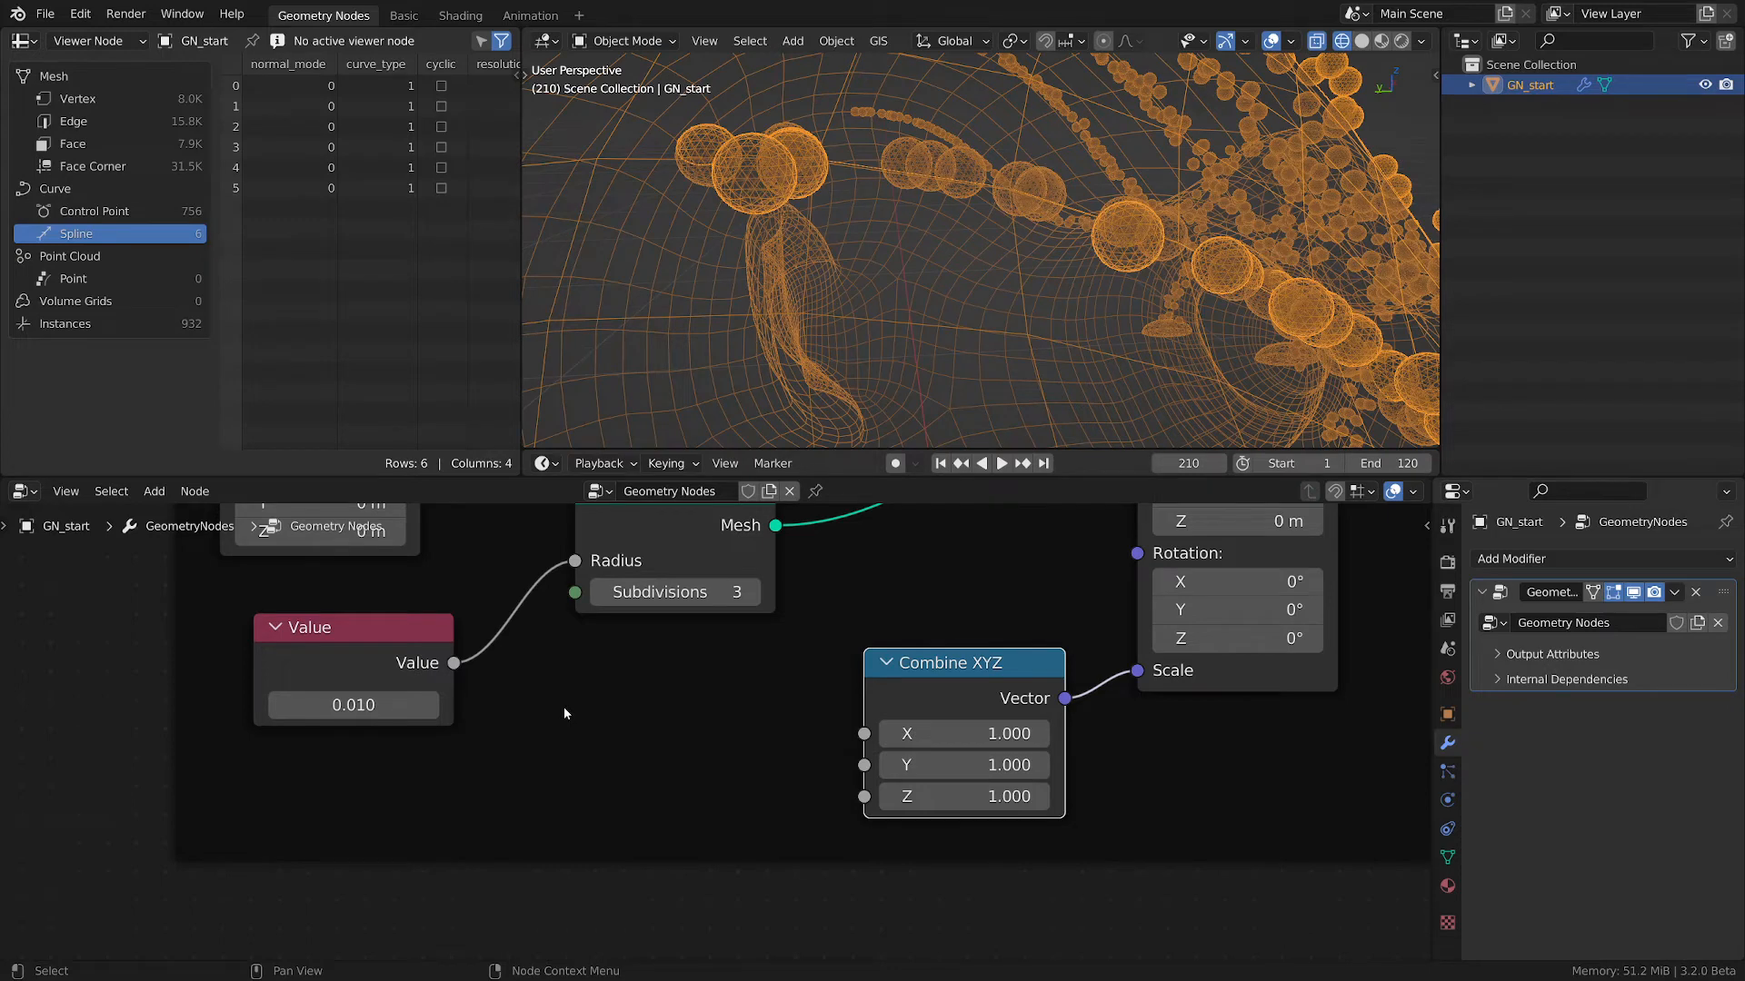
- Save the file and set the Z component of the Combine XYZ node feeding Scale to 0.7
{"action": "left_click", "coordinate": [765, 876]}
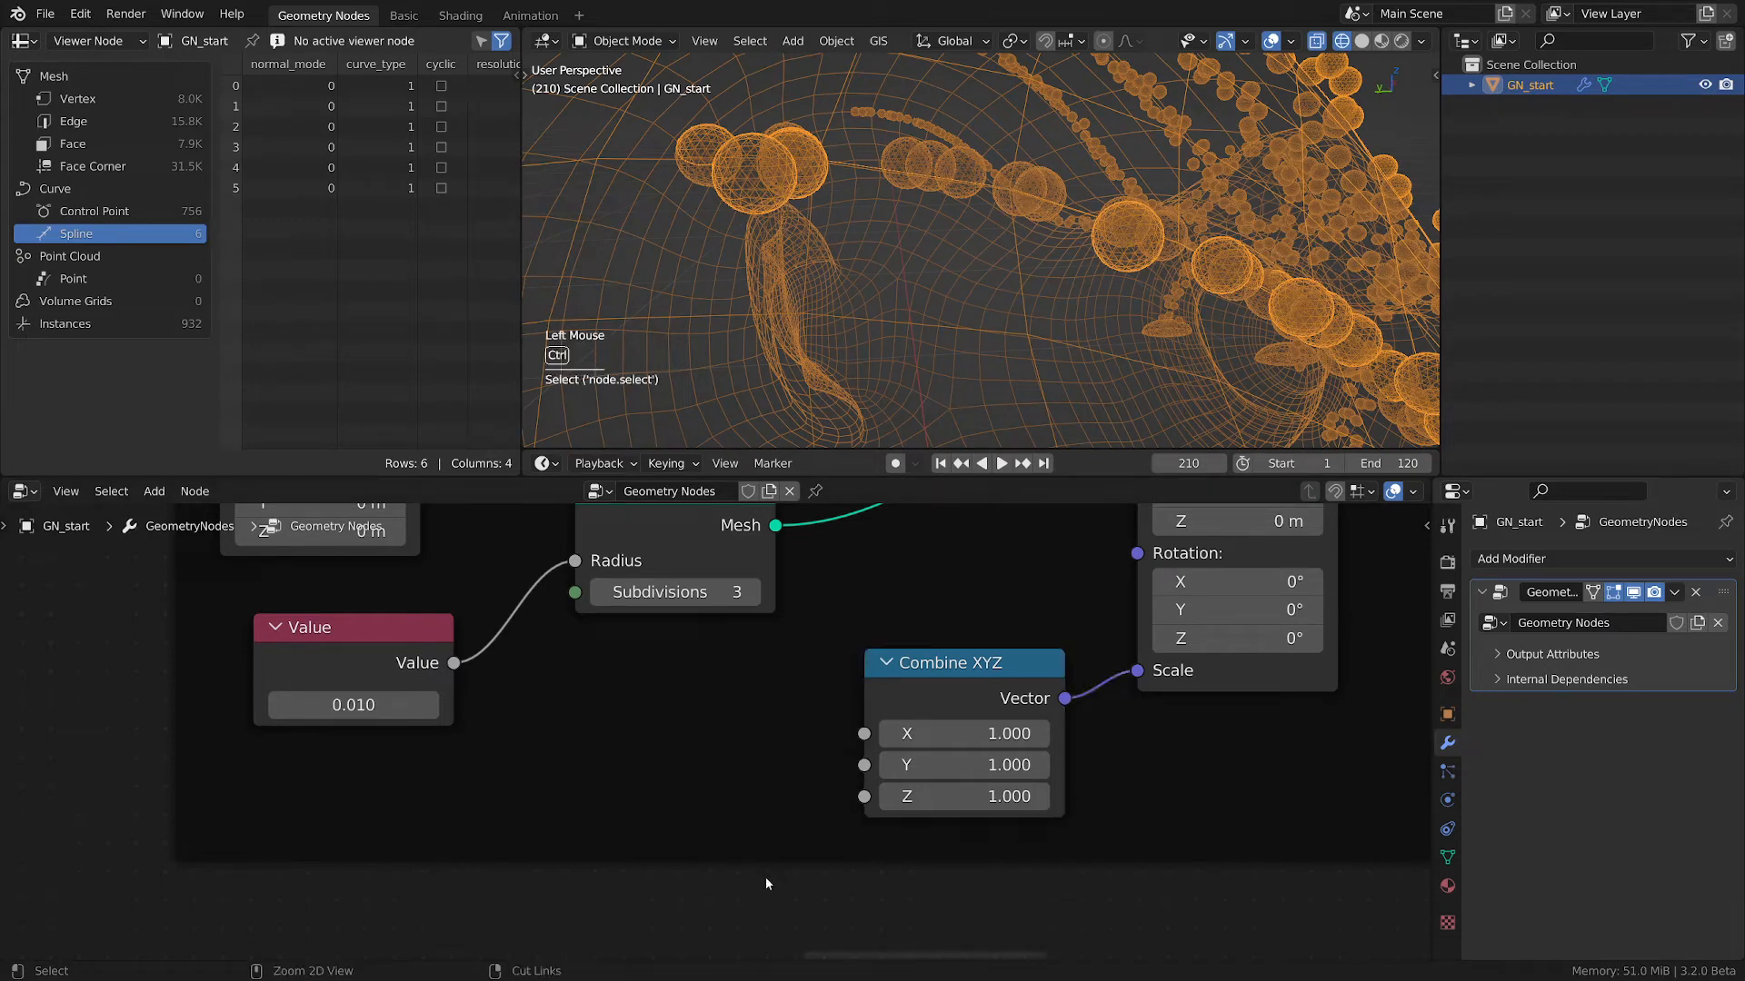
{"action": "key", "text": "ctrl+s"}
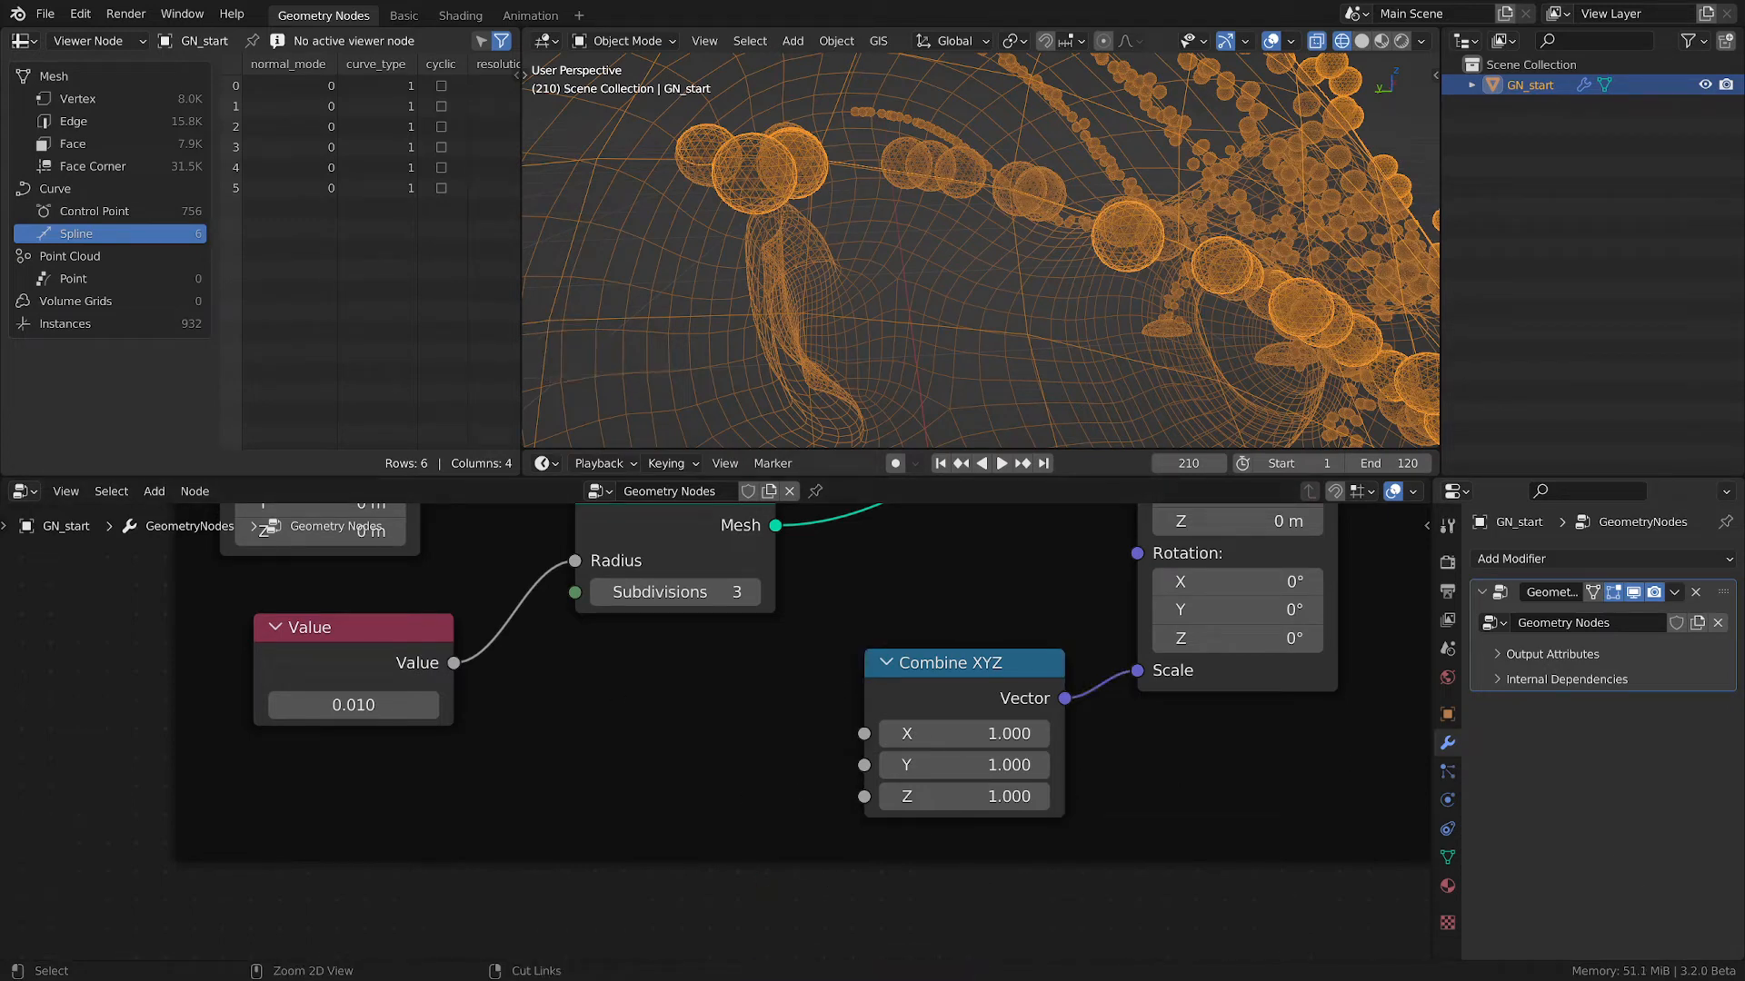
{"action": "scroll", "coordinate": [664, 731], "scroll_direction": "down", "scroll_amount": 2}
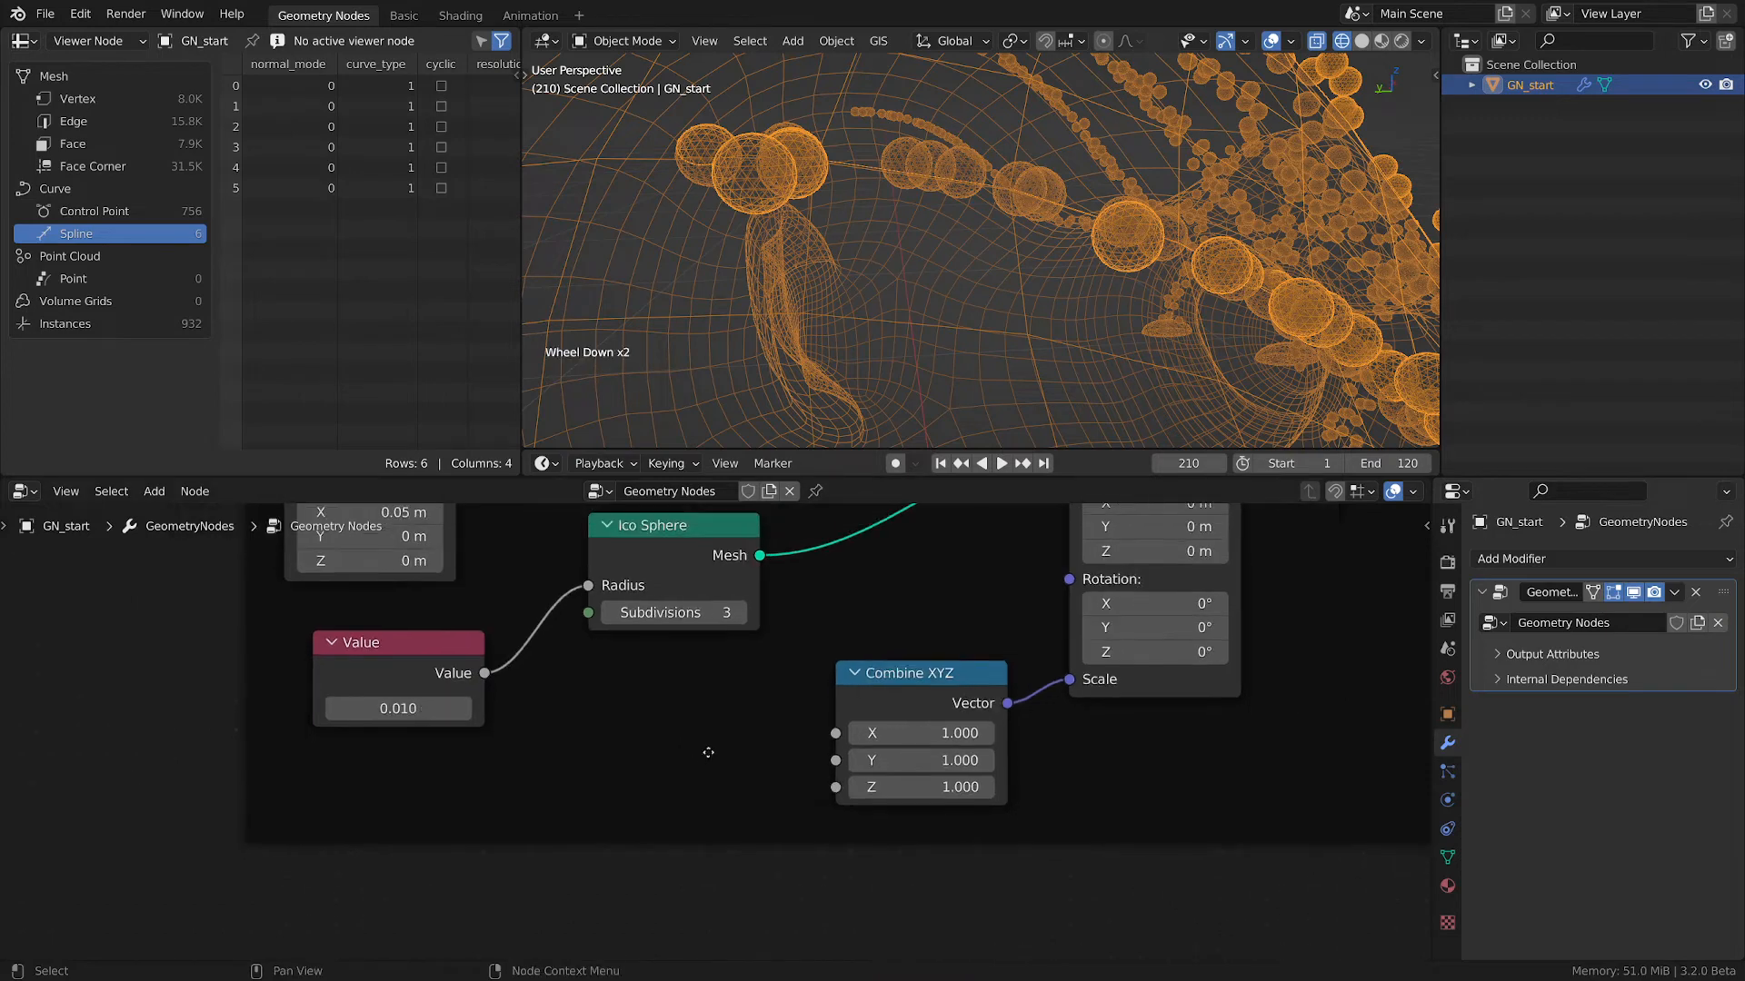
{"action": "middle_click_drag", "start_coordinate": [567, 704], "coordinate": [586, 718]}
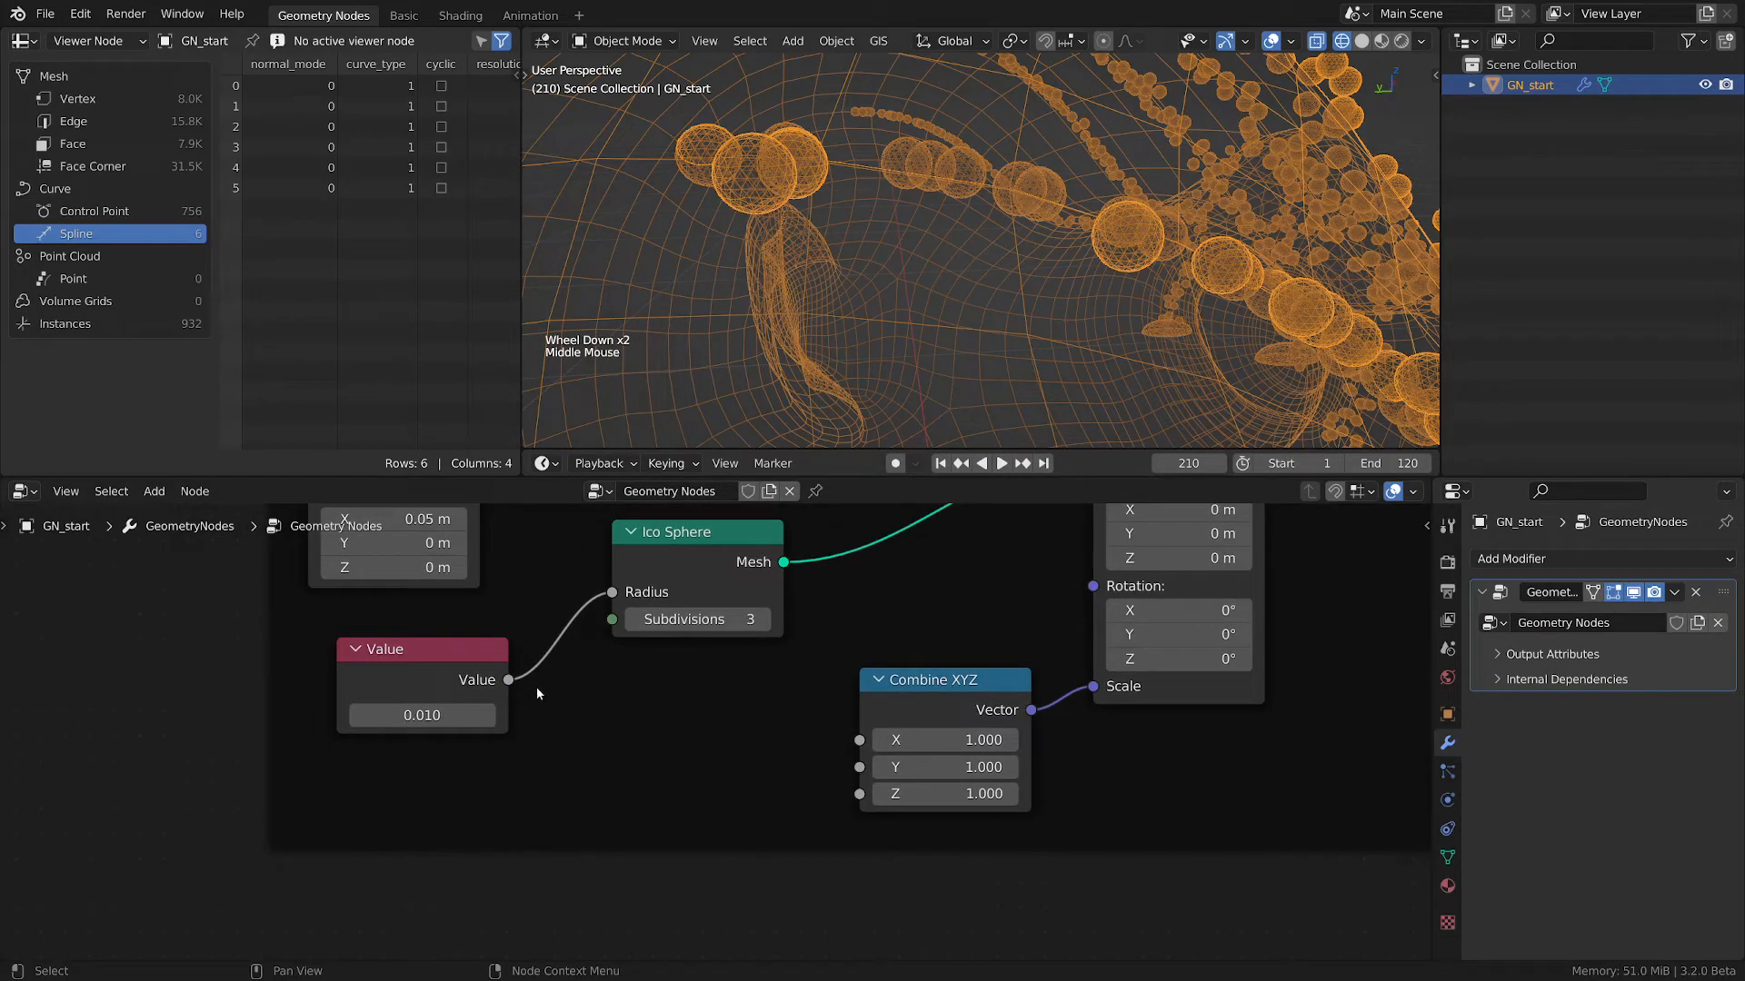
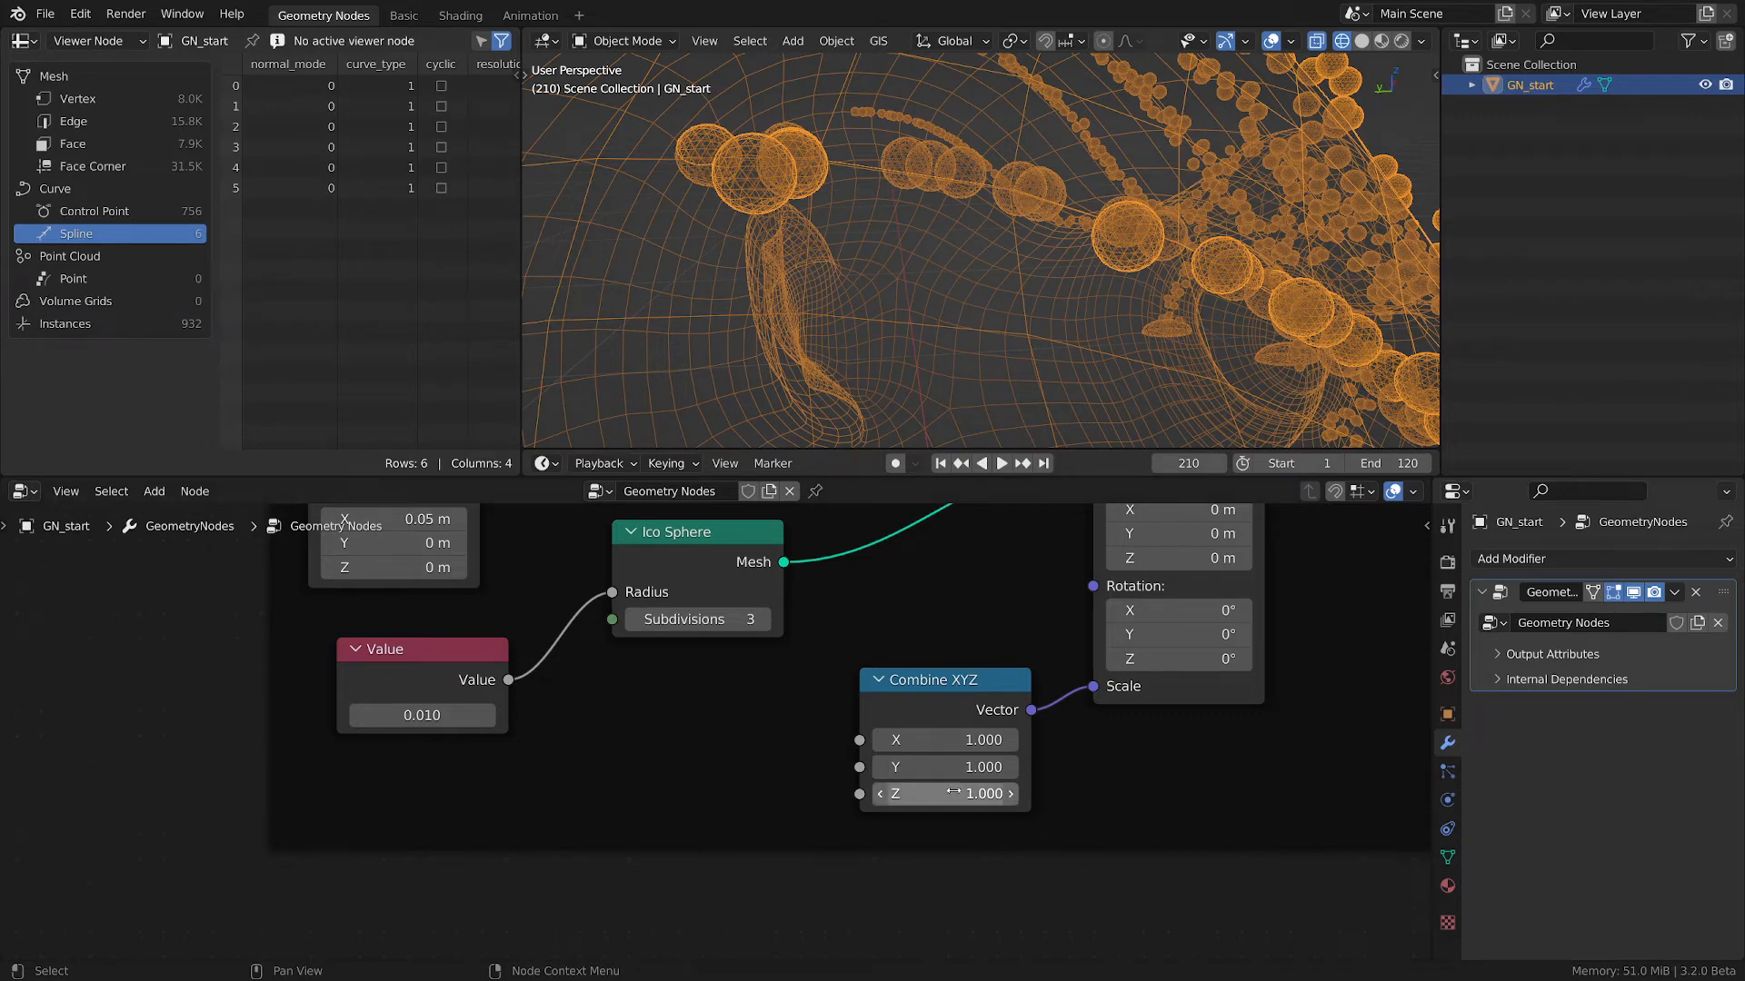
{"action": "left_click_drag", "start_coordinate": [900, 793], "coordinate": [955, 783]}
- Switch the viewport to Material Preview shading and examine how the flattened droplets sit on the head surface
{"action": "scroll", "coordinate": [894, 229], "scroll_direction": "down", "scroll_amount": 2}
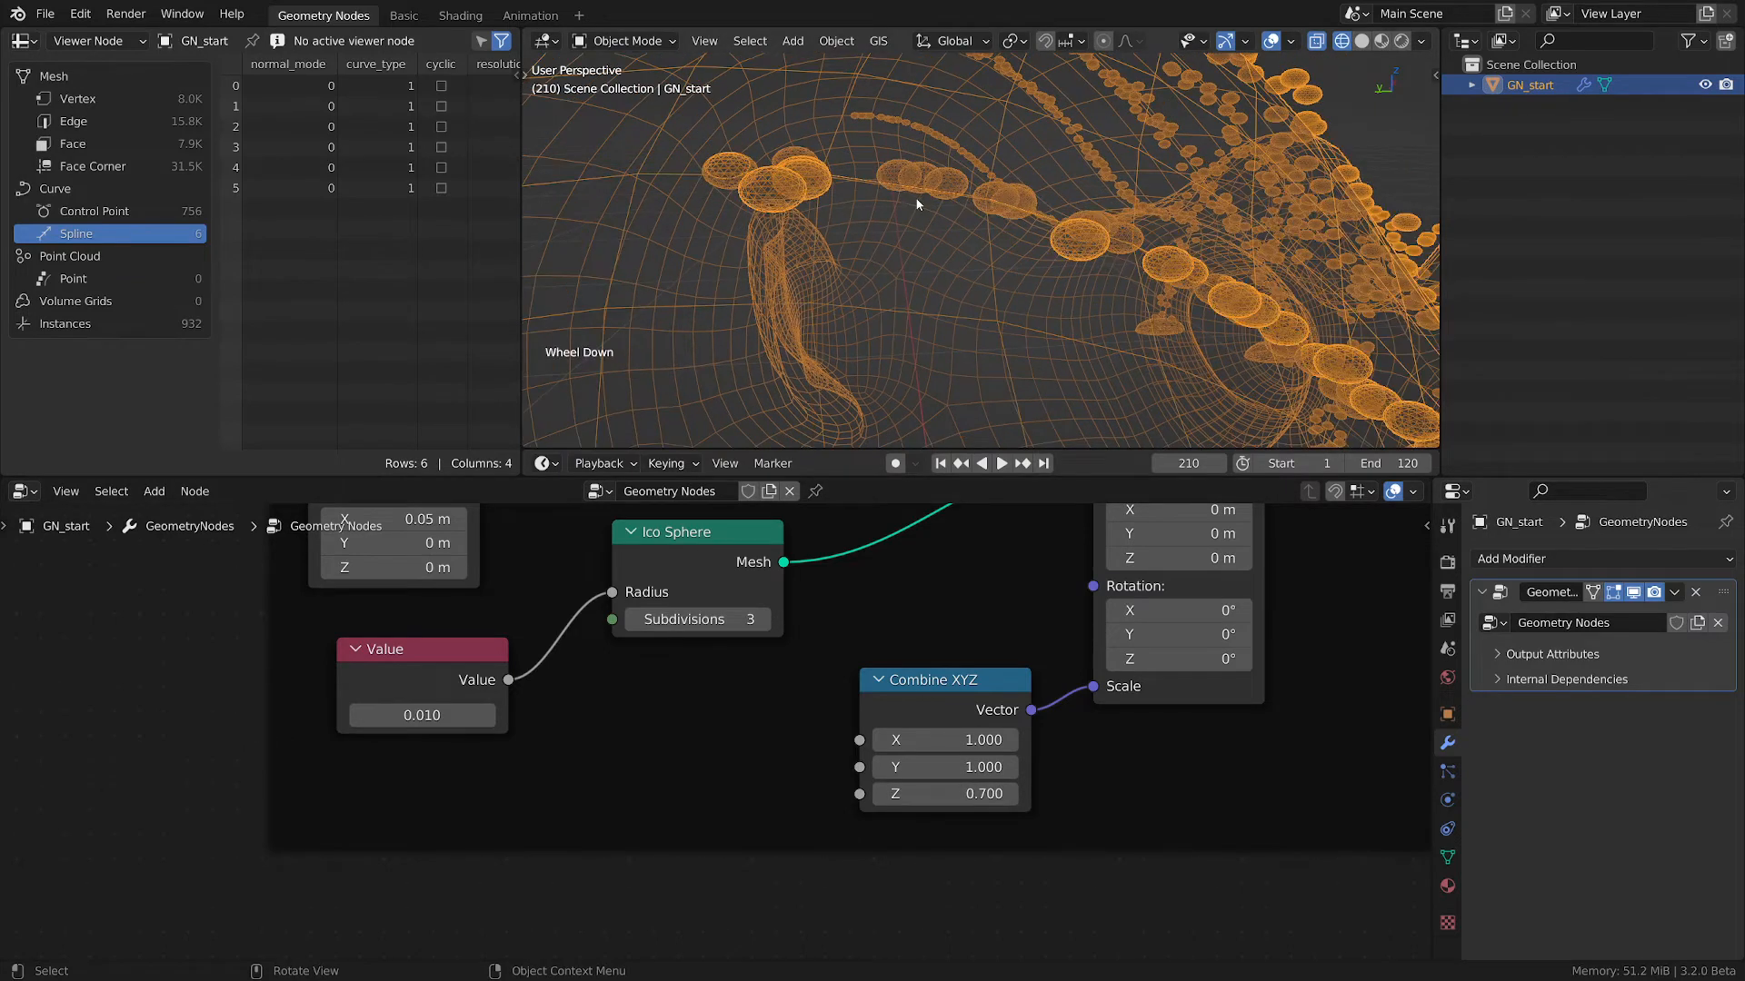
{"action": "mouse_move", "coordinate": [948, 248]}
{"action": "middle_mouse_down"}
{"action": "mouse_move", "coordinate": [961, 242]}
{"action": "mouse_move", "coordinate": [931, 248]}
{"action": "mouse_move", "coordinate": [938, 231]}
{"action": "mouse_move", "coordinate": [929, 245]}
{"action": "mouse_move", "coordinate": [962, 253]}
{"action": "mouse_move", "coordinate": [863, 211]}
{"action": "middle_mouse_up"}
{"action": "key", "text": "z"}
{"action": "scroll", "coordinate": [932, 248], "scroll_direction": "down", "scroll_amount": 2}
{"action": "scroll", "coordinate": [860, 210], "scroll_direction": "up", "scroll_amount": 3}
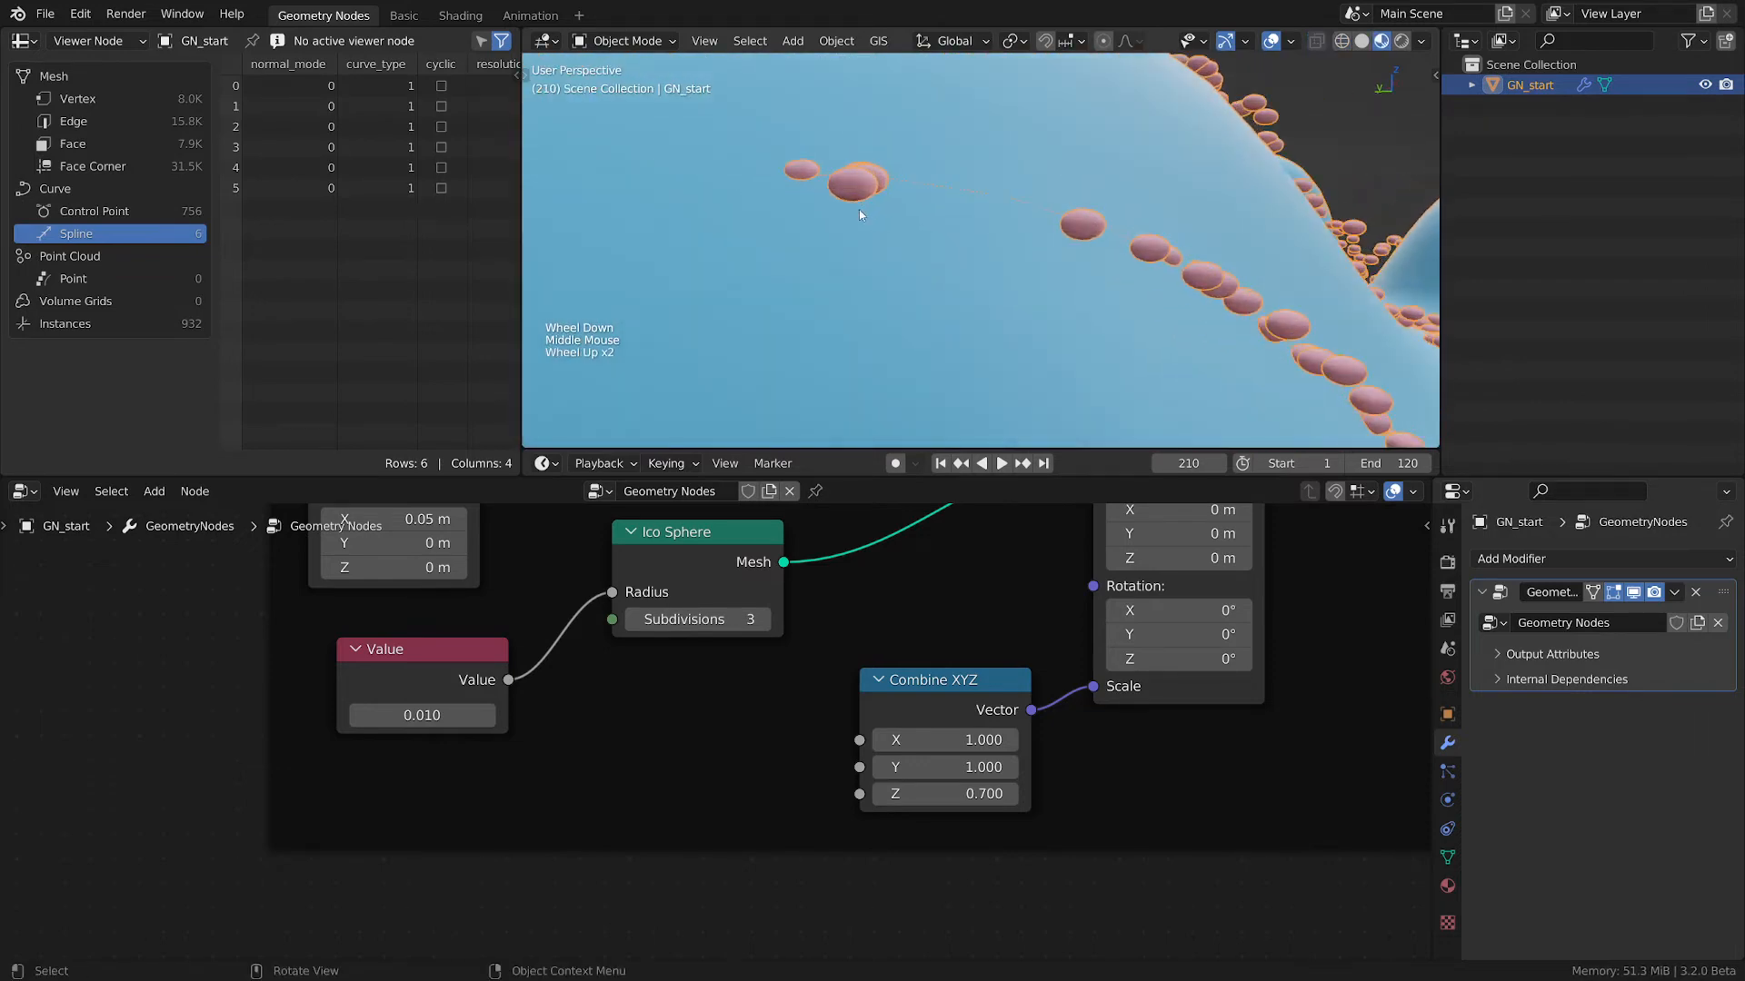
{"action": "middle_click", "coordinate": [897, 220]}
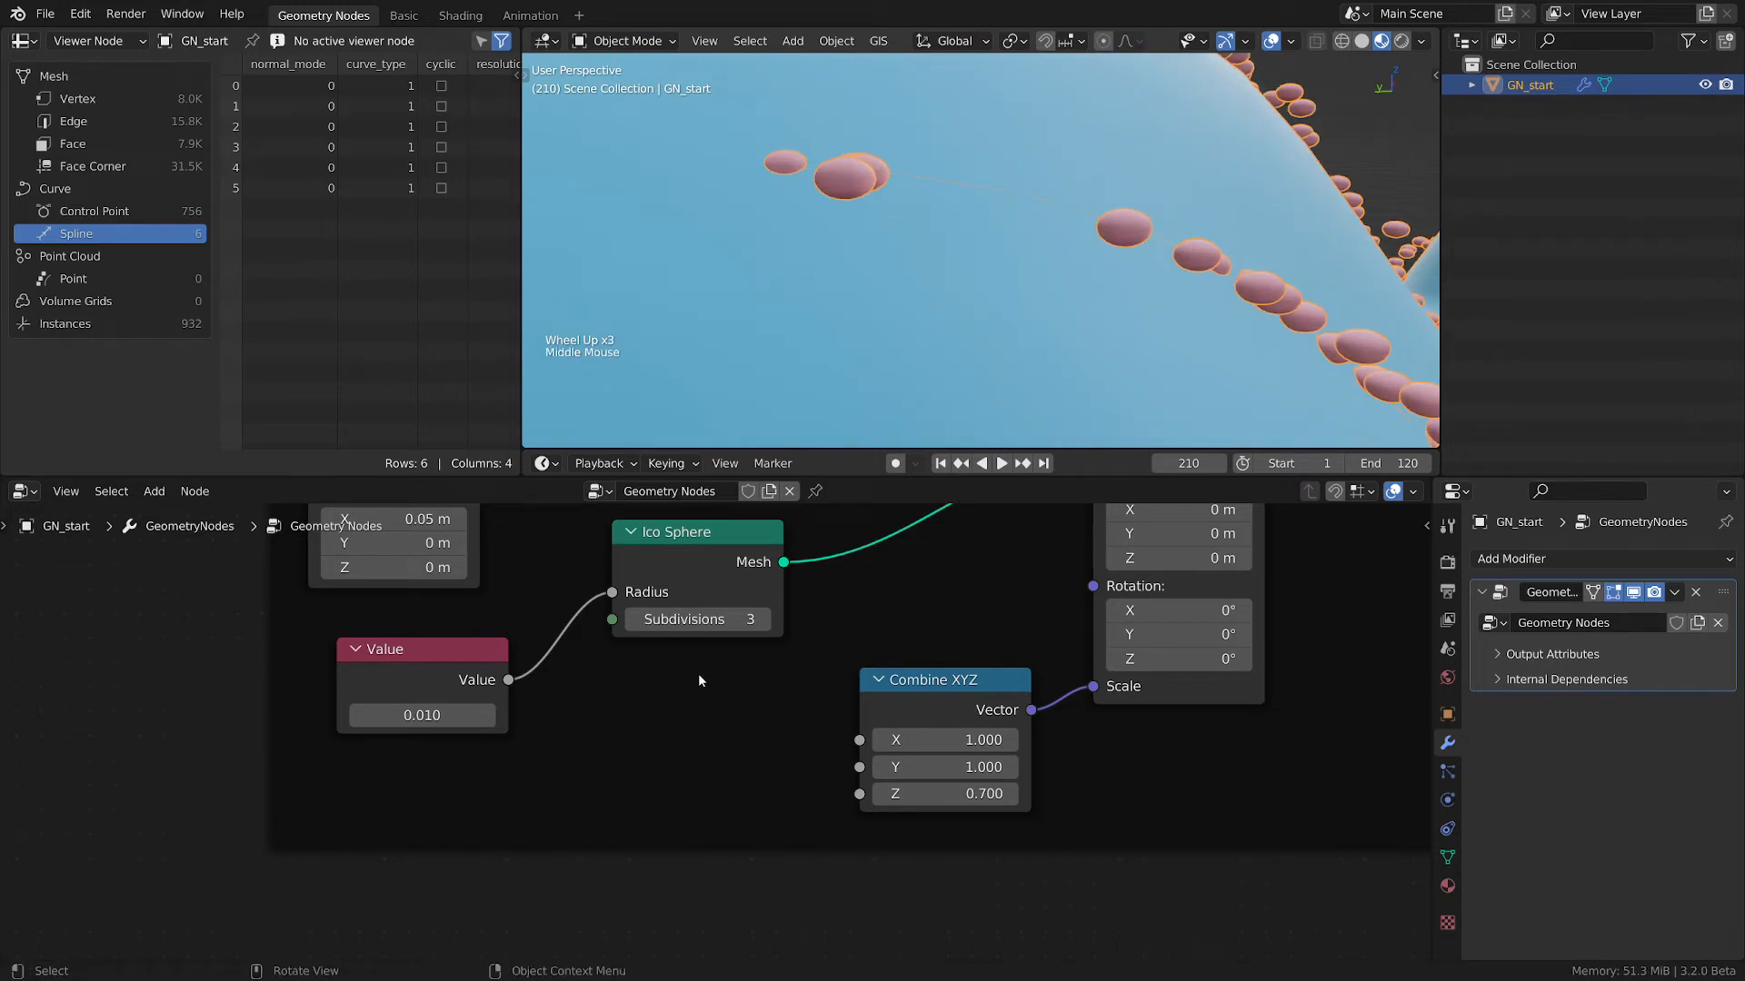
- Reposition the Combine XYZ node, duplicate it below the Ico Sphere and connect the duplicate to the Transform node's Translation
{"action": "scroll", "coordinate": [698, 674], "scroll_direction": "up", "scroll_amount": 1}
{"action": "scroll", "coordinate": [698, 674], "scroll_direction": "down", "scroll_amount": 1}
{"action": "middle_click_drag", "start_coordinate": [772, 664], "coordinate": [804, 758]}
{"action": "left_click_drag", "start_coordinate": [909, 763], "coordinate": [918, 794]}
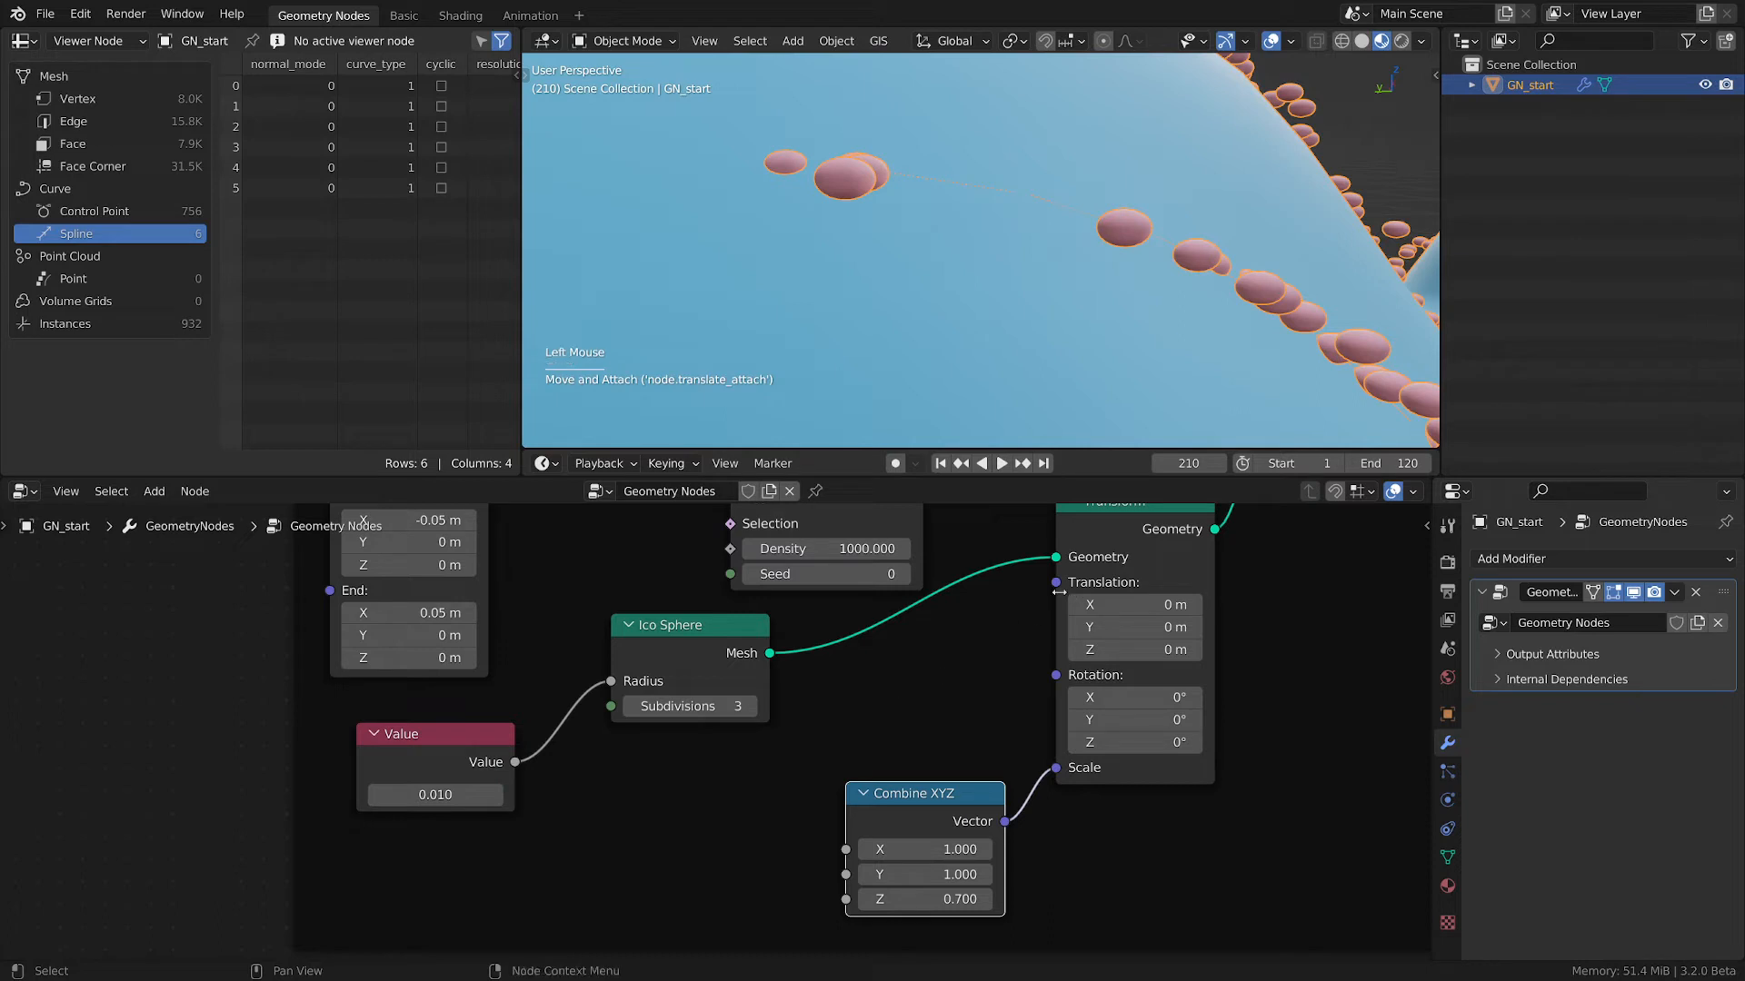
{"action": "left_click", "coordinate": [935, 796]}
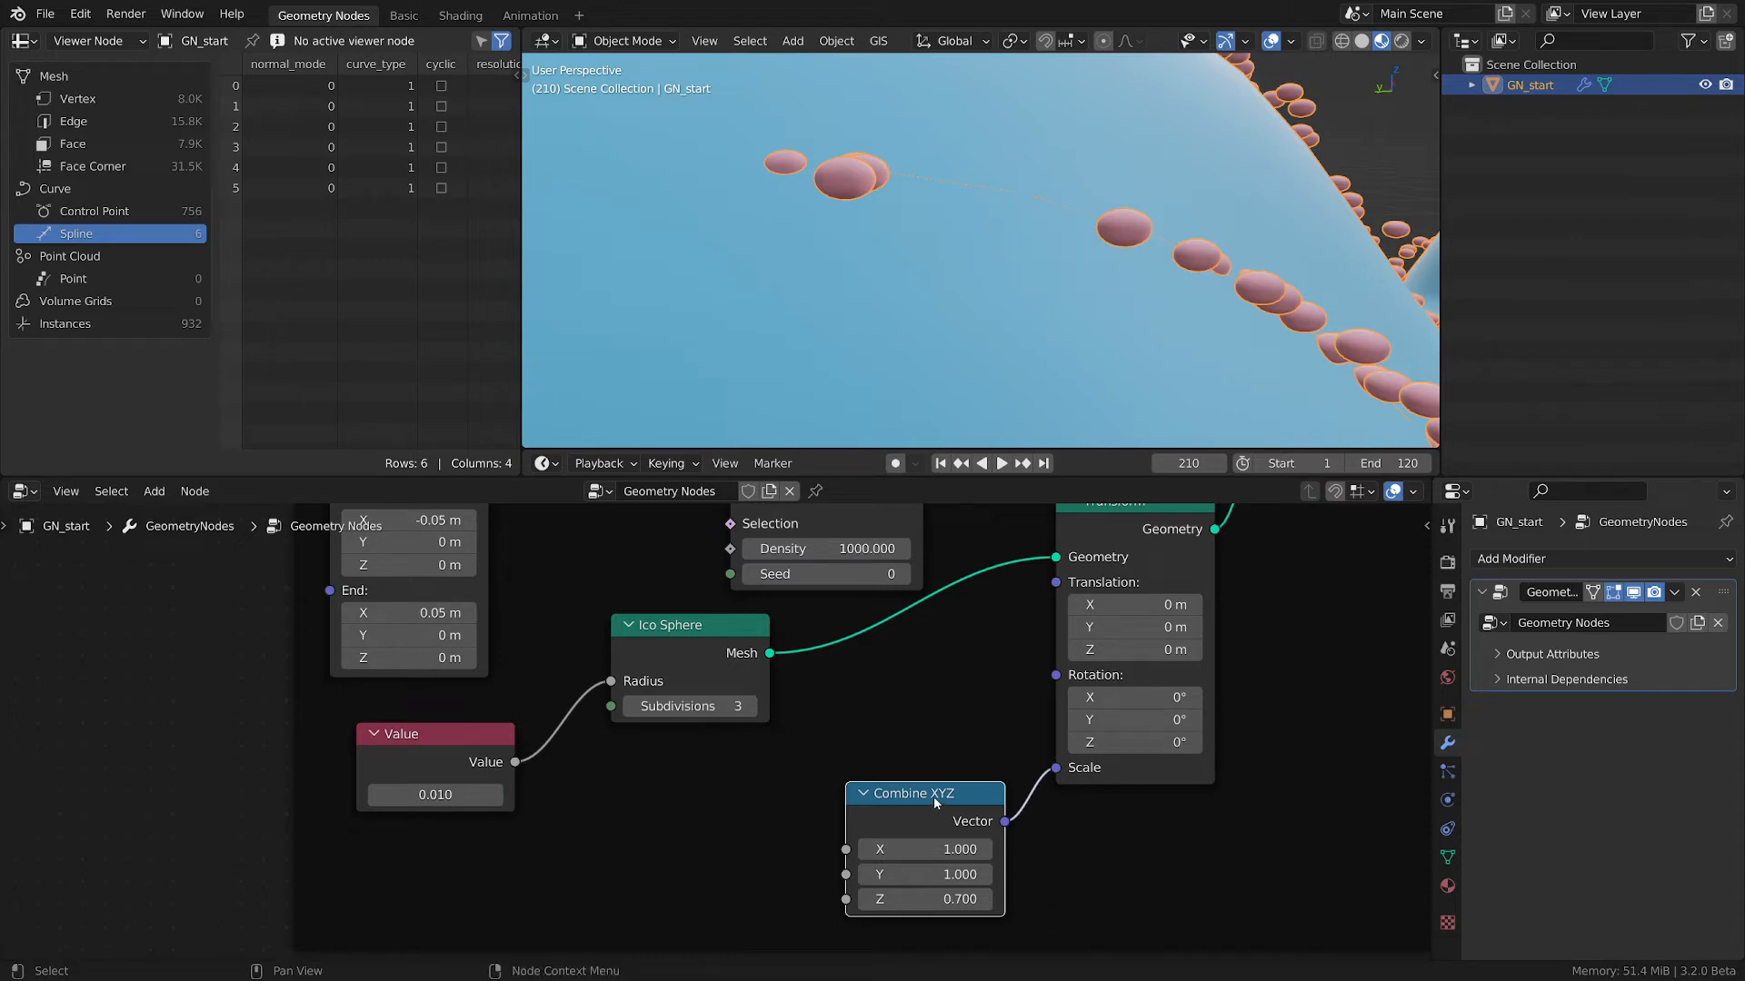
{"action": "left_click", "coordinate": [934, 793]}
{"action": "key", "text": "shift+d"}
{"action": "left_click", "coordinate": [722, 760]}
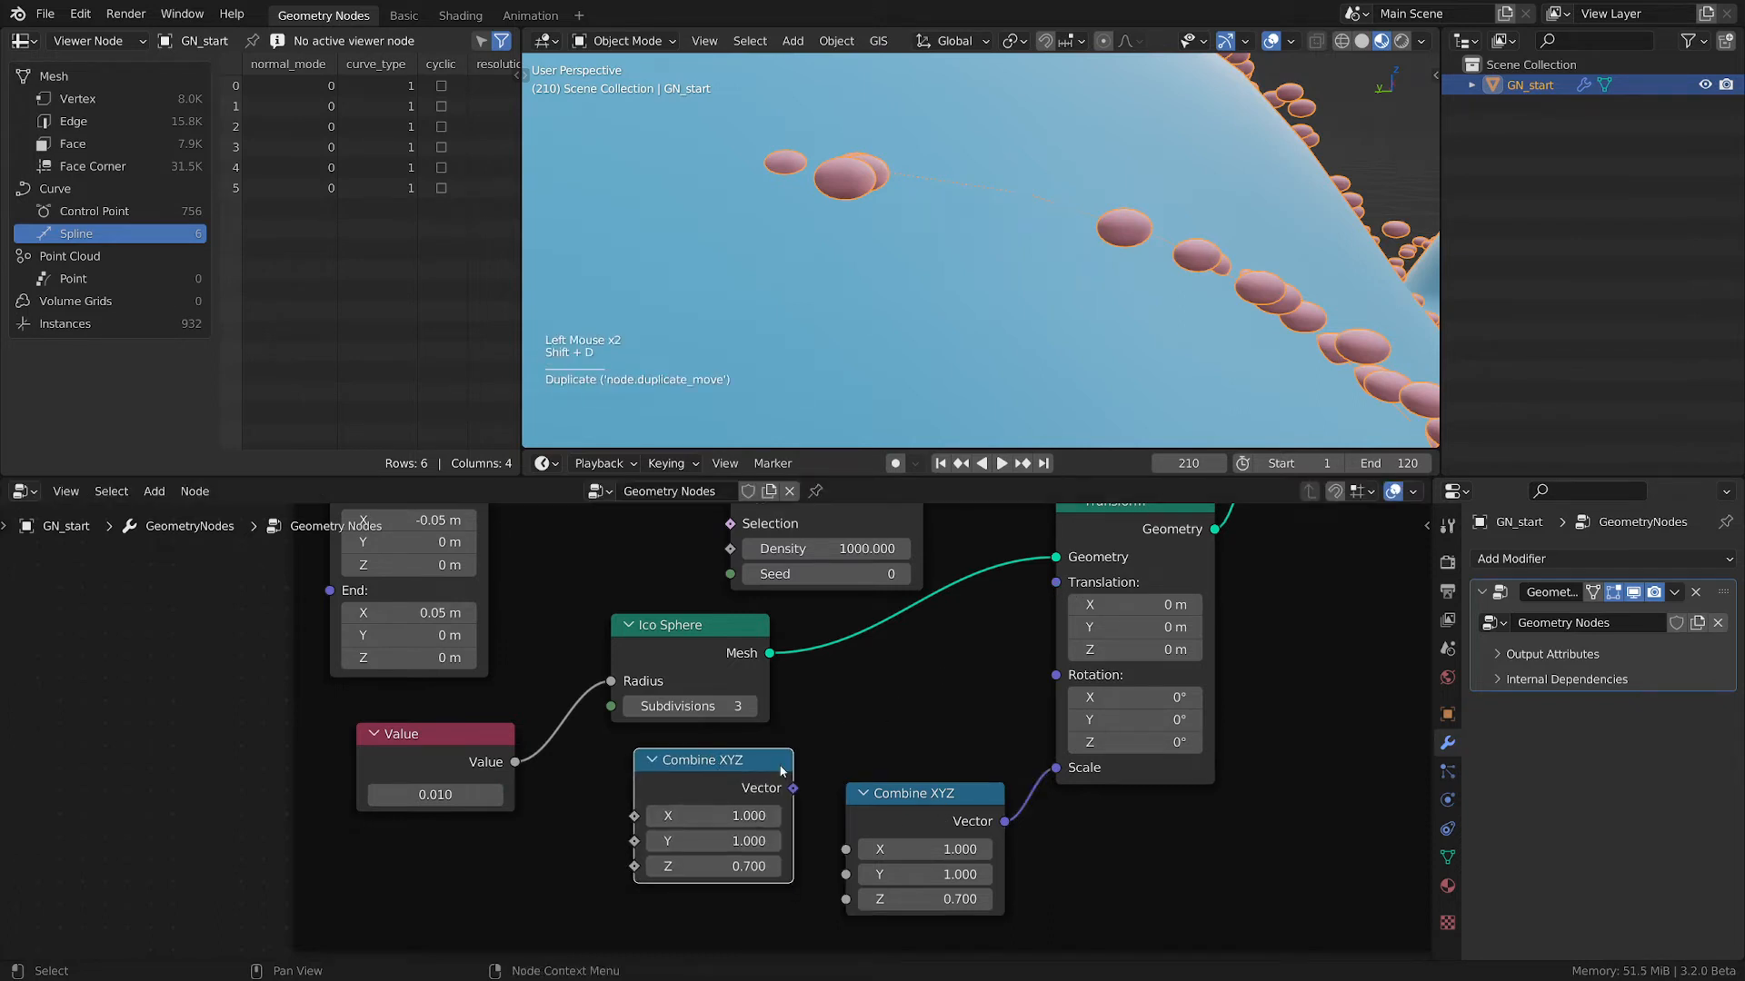
{"action": "left_click_drag", "start_coordinate": [793, 788], "coordinate": [1055, 583]}
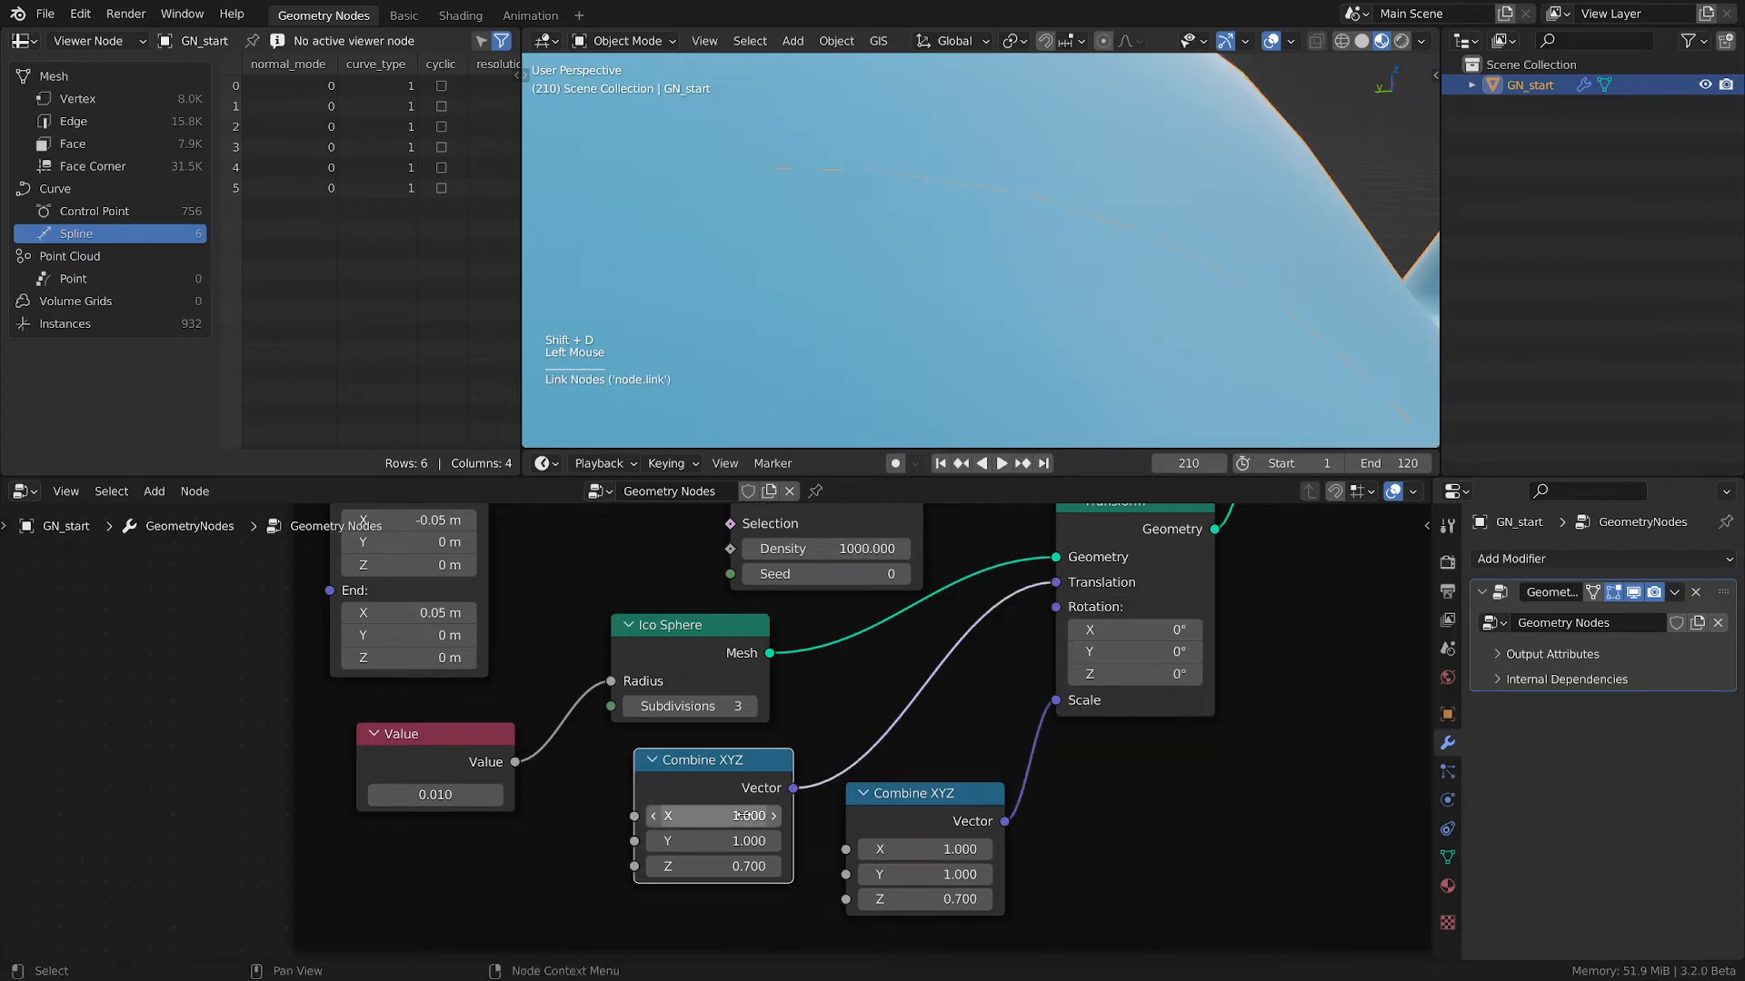
- Set the X, Y and Z components of the Combine XYZ node feeding Translation to 0
{"action": "left_click_drag", "start_coordinate": [731, 814], "coordinate": [733, 842]}
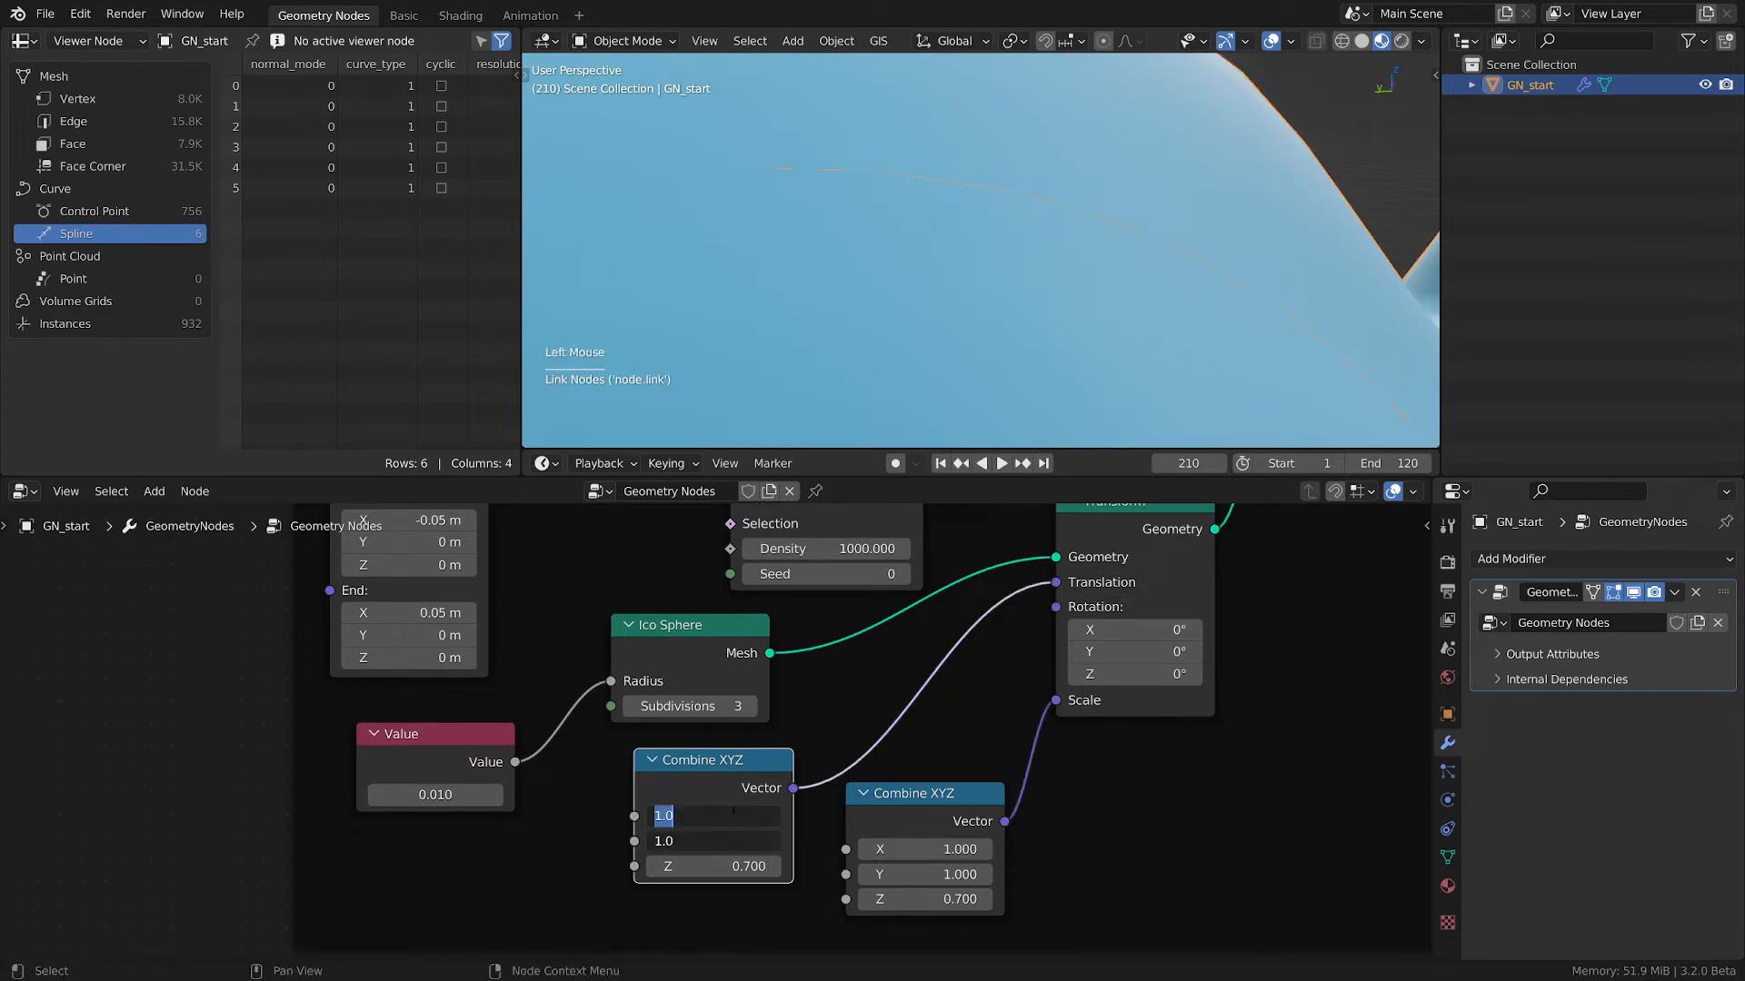
{"action": "type", "text": "0"}
{"action": "key", "text": "Return"}
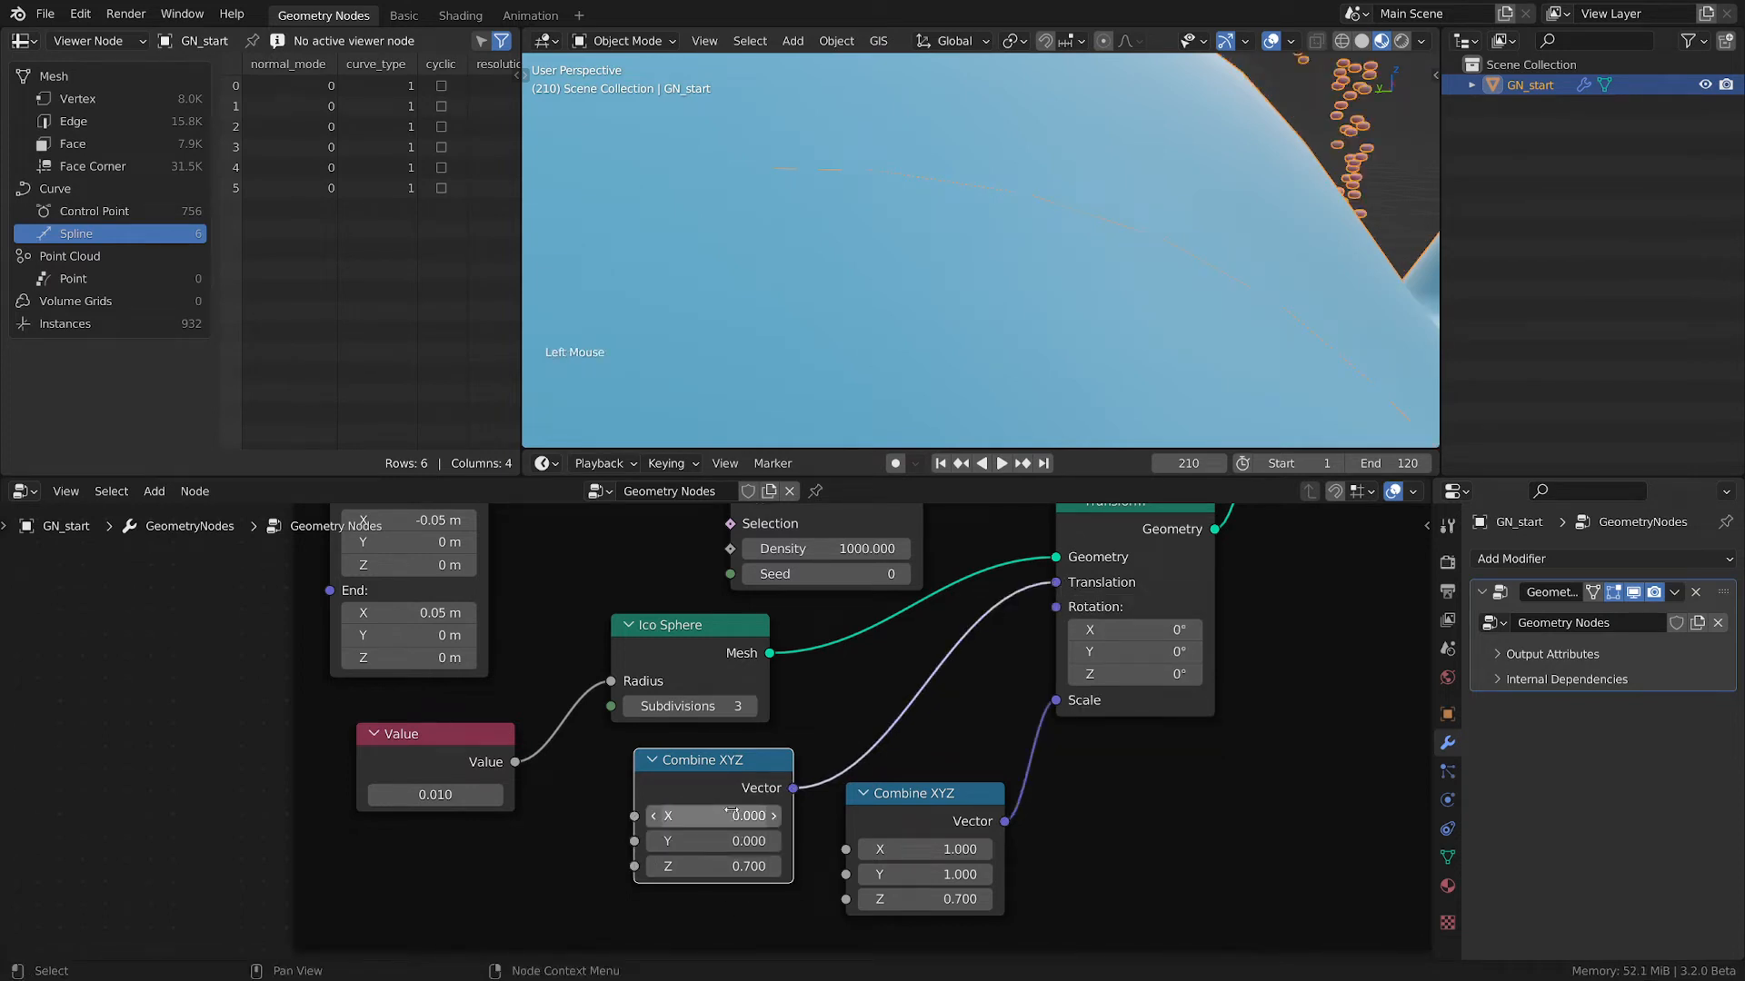
{"action": "double_click", "coordinate": [727, 866]}
{"action": "key", "text": "Return"}
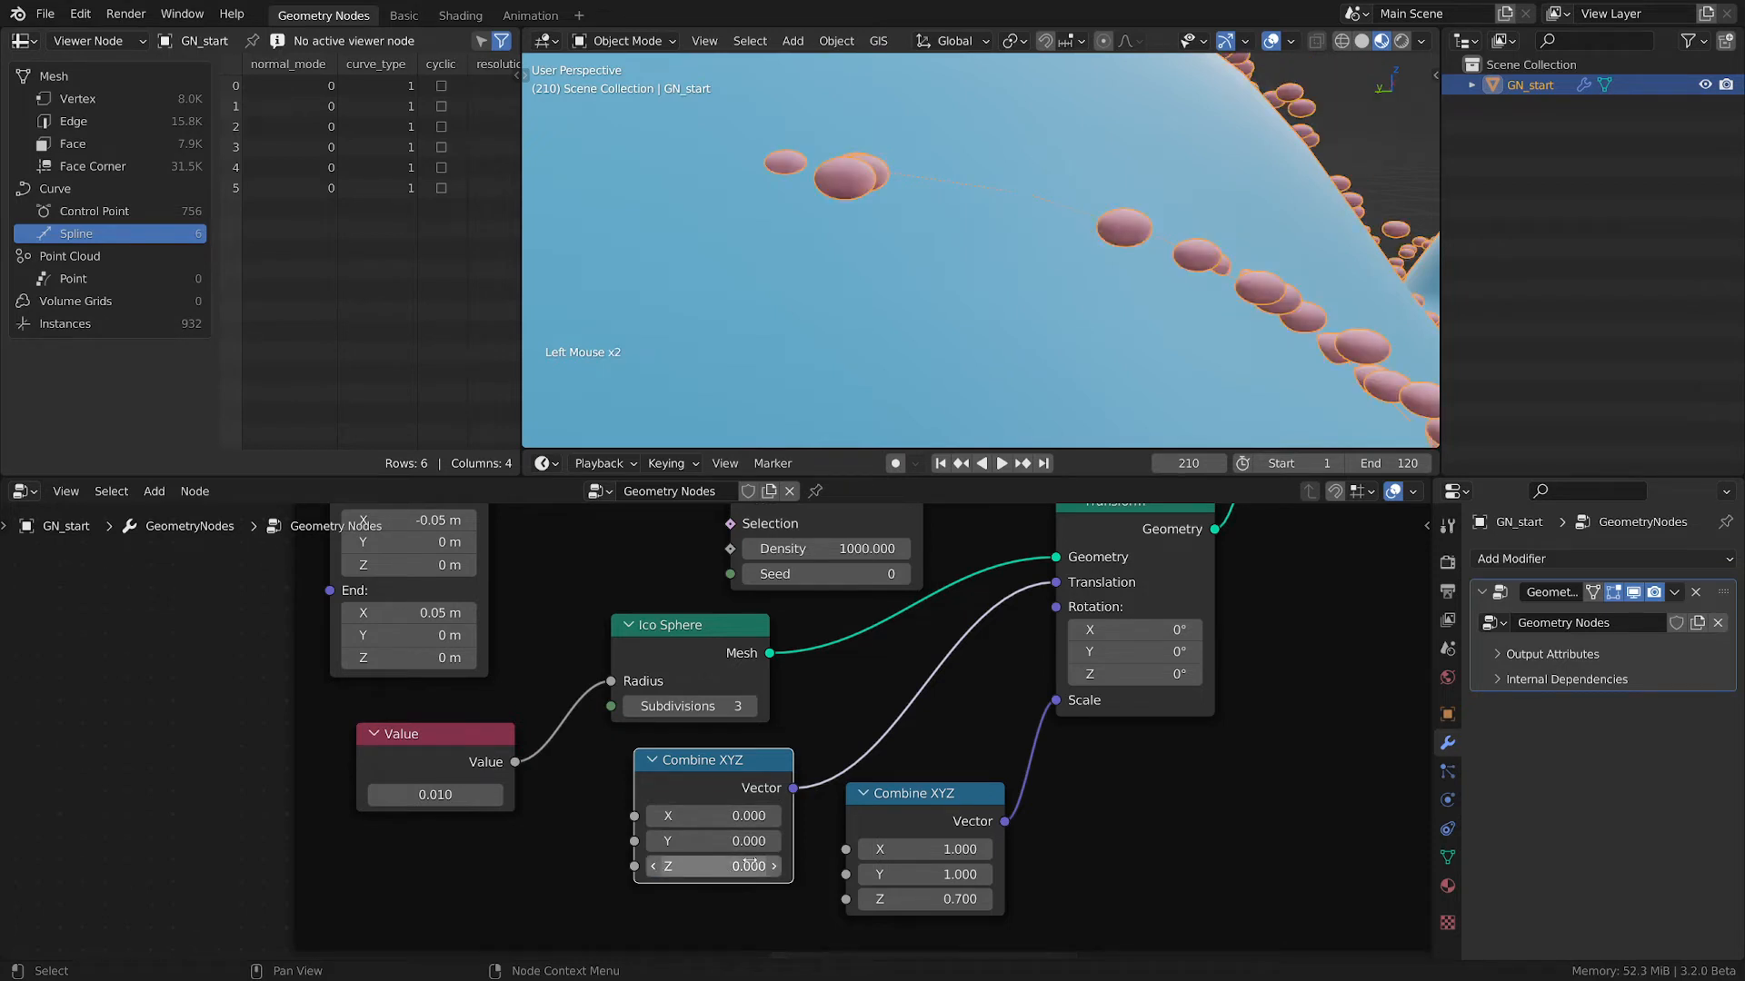
- Divide the radius Value by 2 with a new Divide node and connect the result to the translation Combine XYZ's Z
{"action": "left_click_drag", "start_coordinate": [454, 753], "coordinate": [360, 745]}
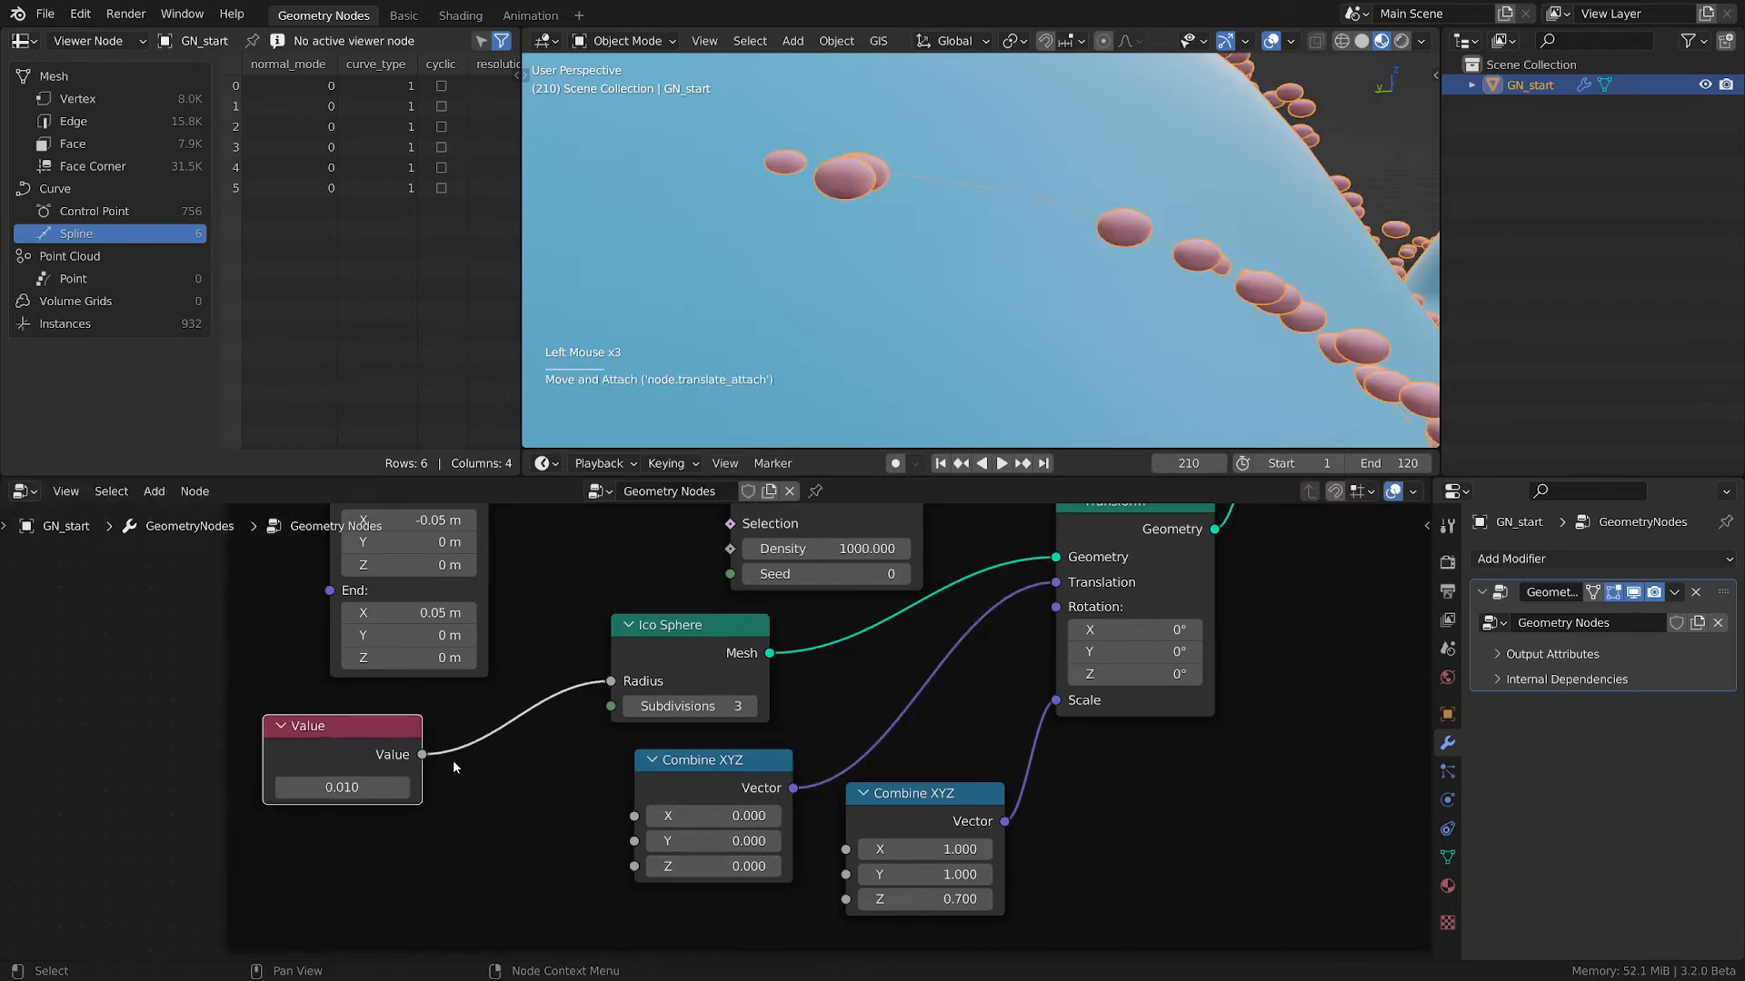
{"action": "mouse_move", "coordinate": [422, 756]}
{"action": "left_click_drag", "start_coordinate": [423, 755], "coordinate": [495, 732]}
{"action": "type", "text": "di"}
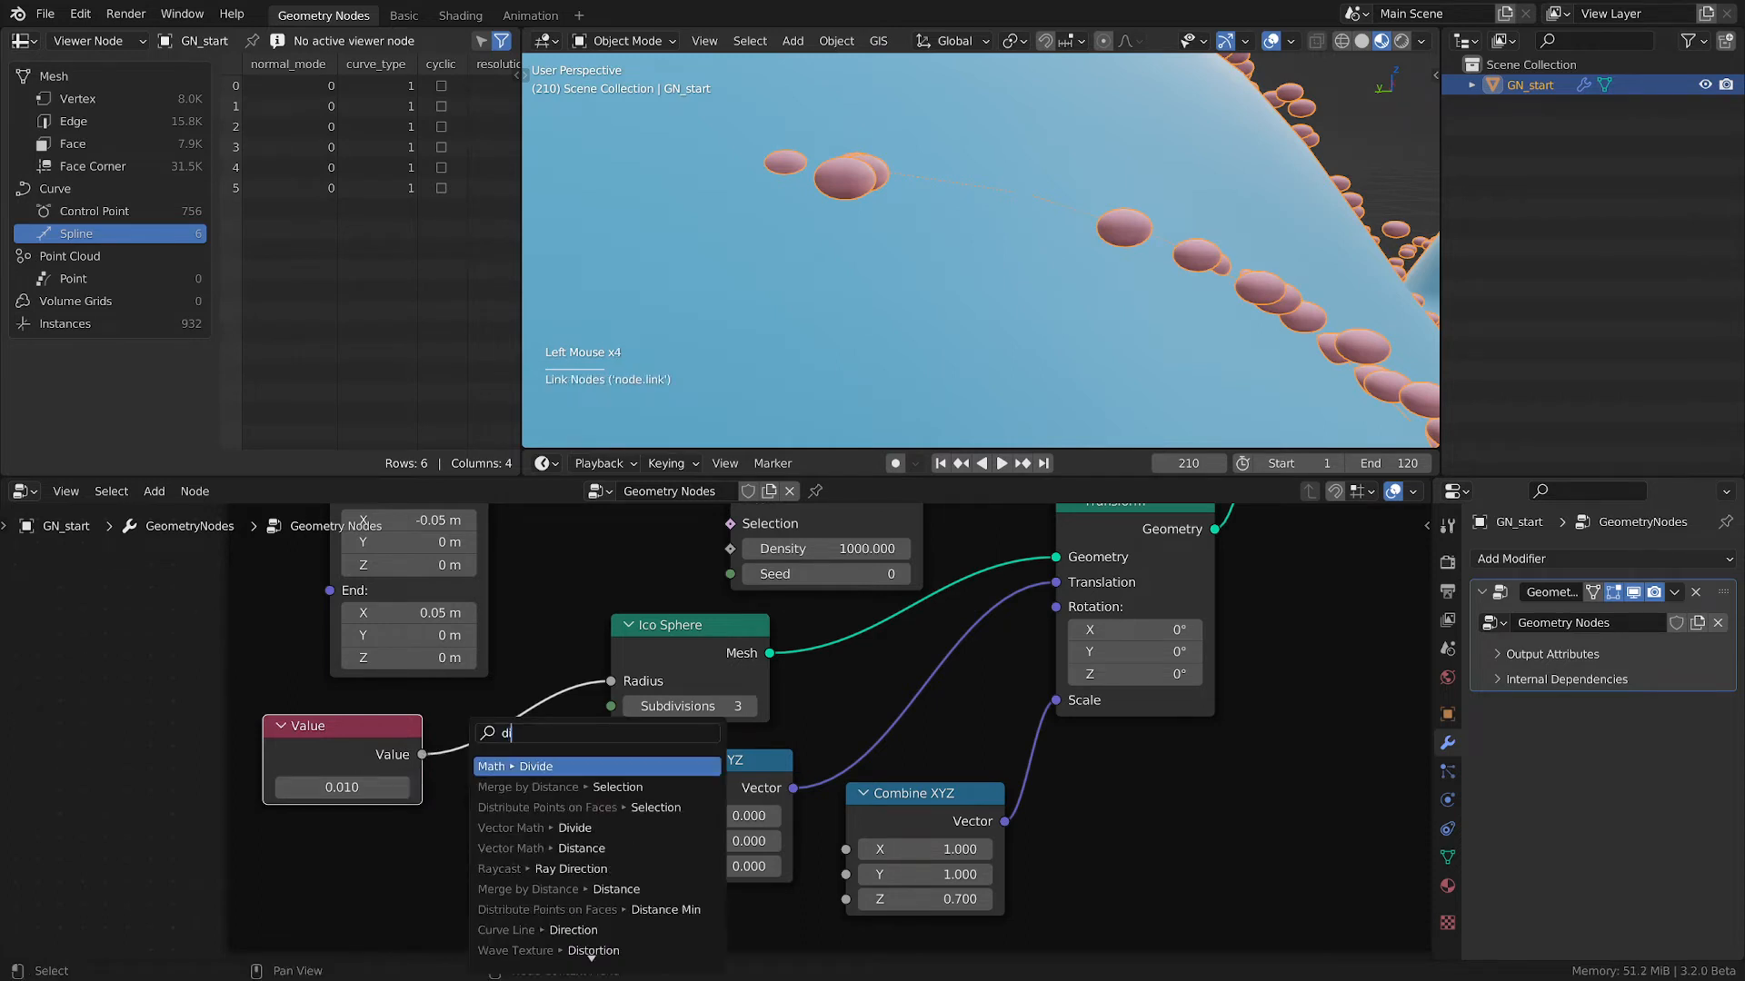
{"action": "key", "text": "Return"}
{"action": "left_click", "coordinate": [468, 799]}
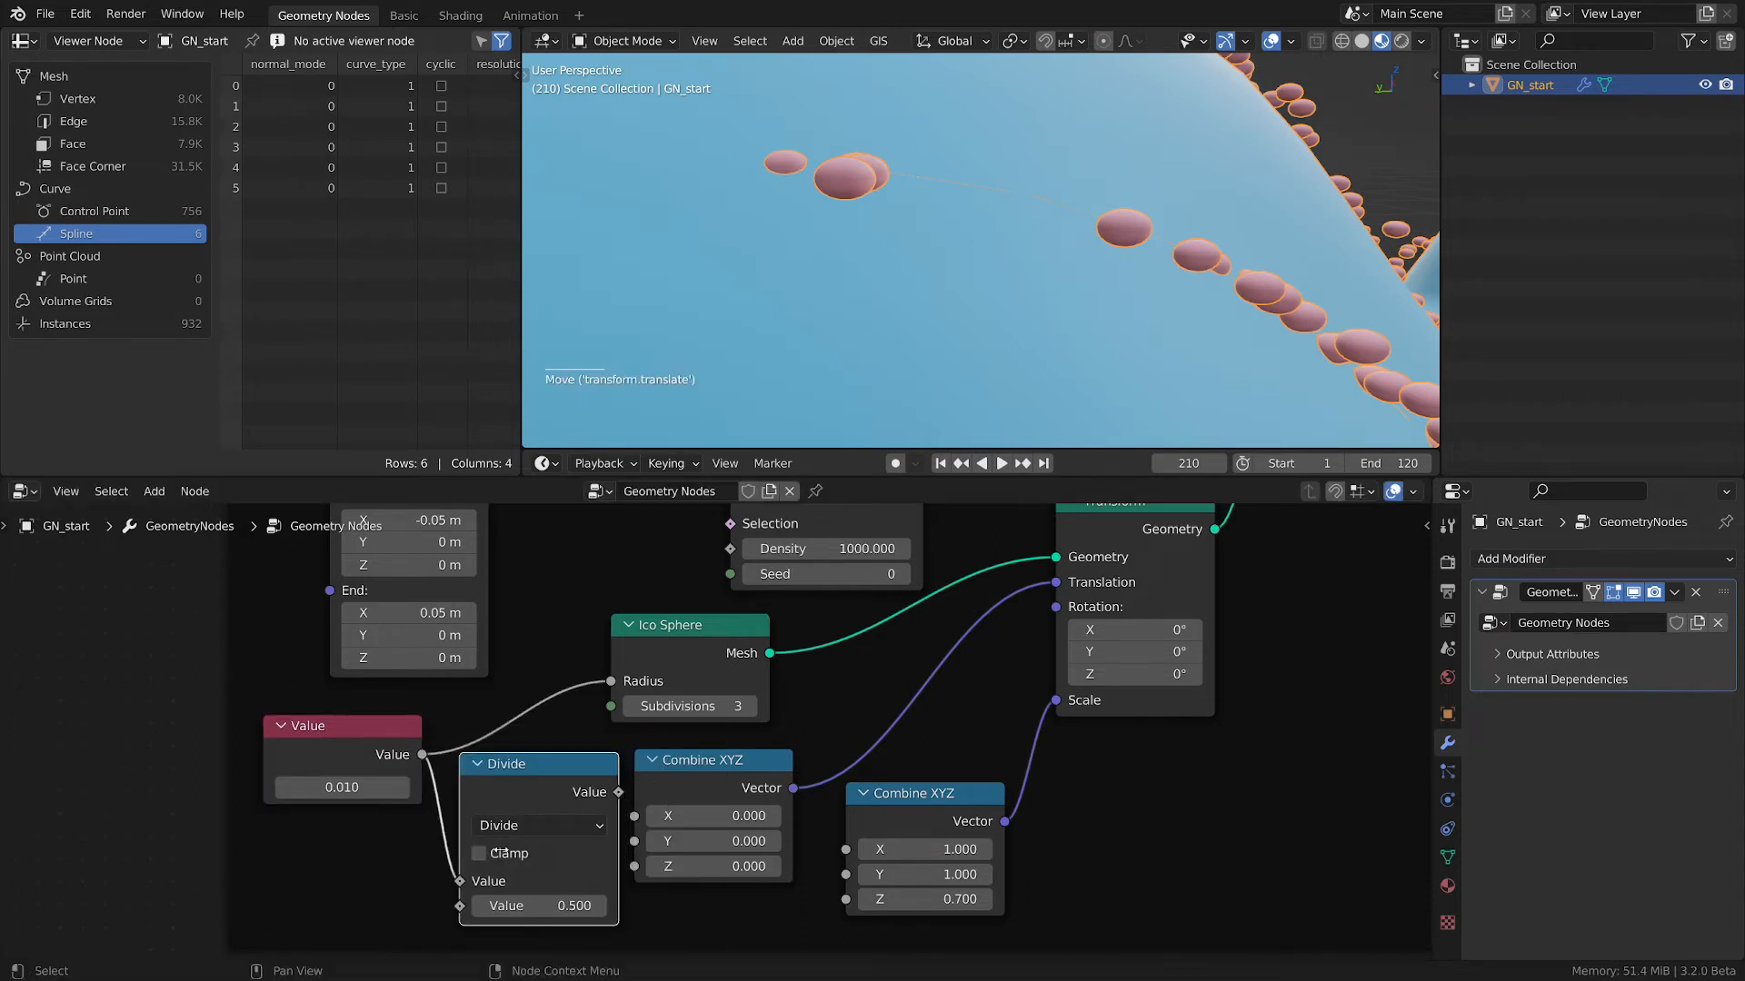
{"action": "left_click_drag", "start_coordinate": [507, 906], "coordinate": [617, 906]}
{"action": "left_click_drag", "start_coordinate": [621, 794], "coordinate": [645, 863]}
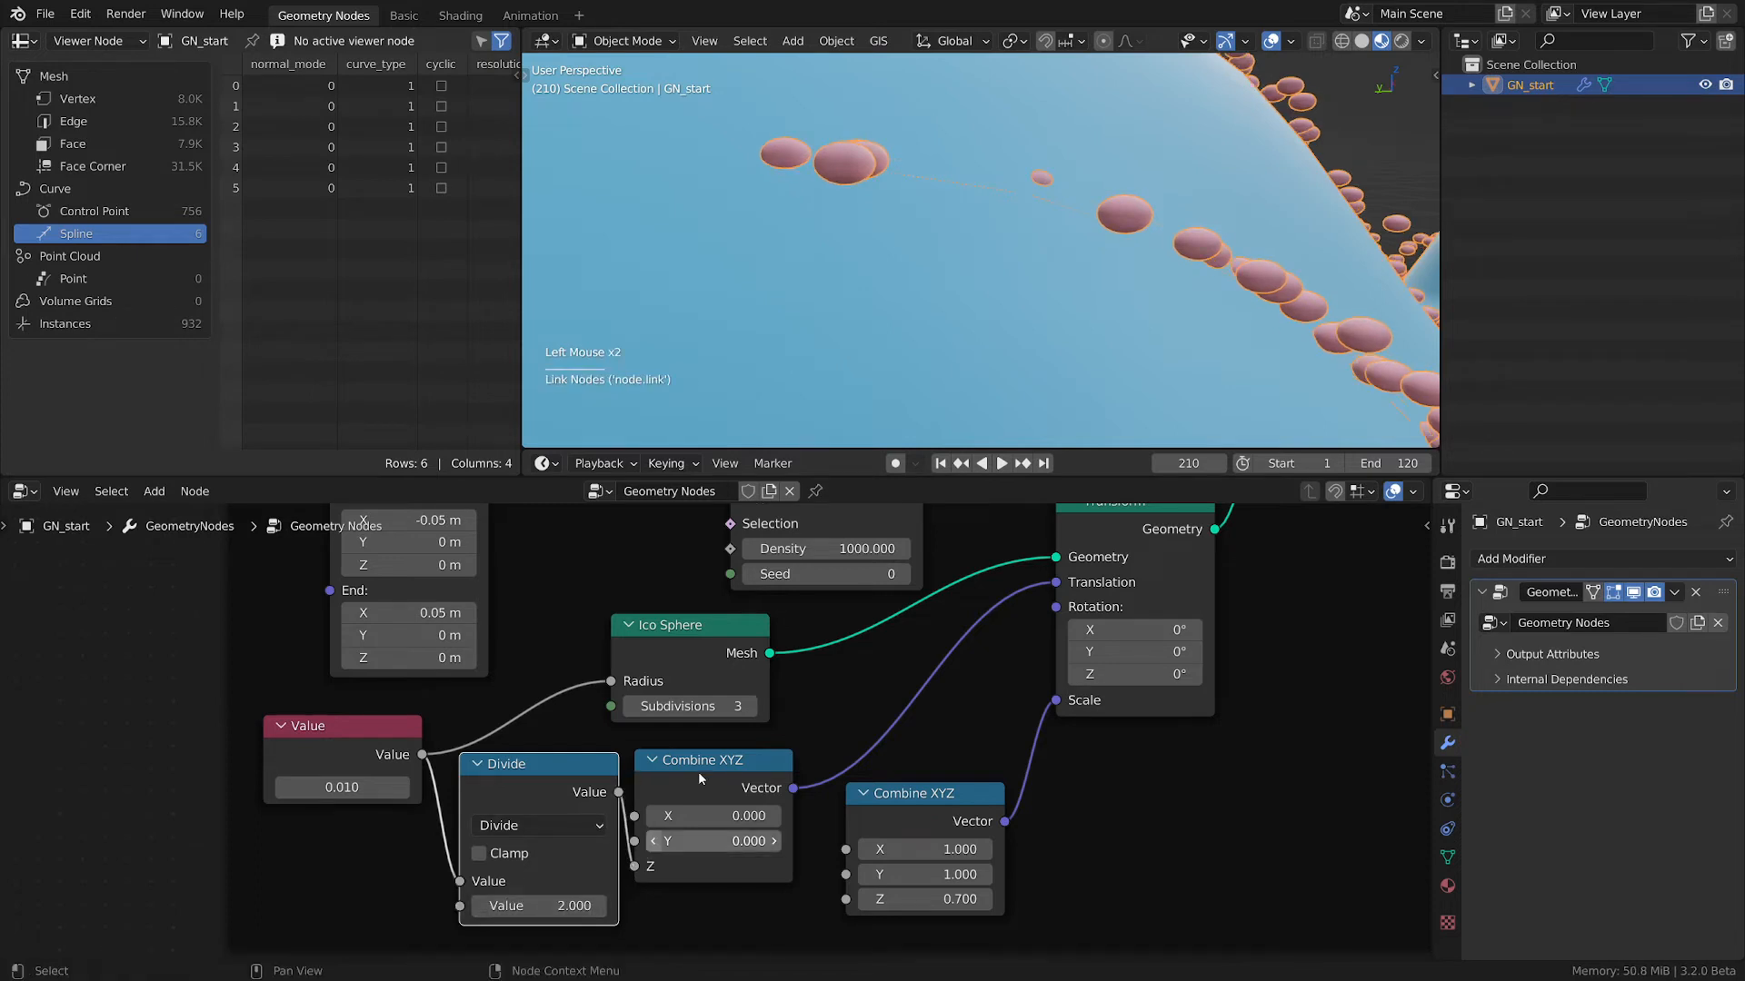
- Hide the unused sockets of the Combine XYZ node feeding Translation and nudge the node slightly upward
{"action": "left_click", "coordinate": [704, 768]}
{"action": "key", "text": "ctrl+h"}
{"action": "left_click_drag", "start_coordinate": [705, 767], "coordinate": [708, 762]}
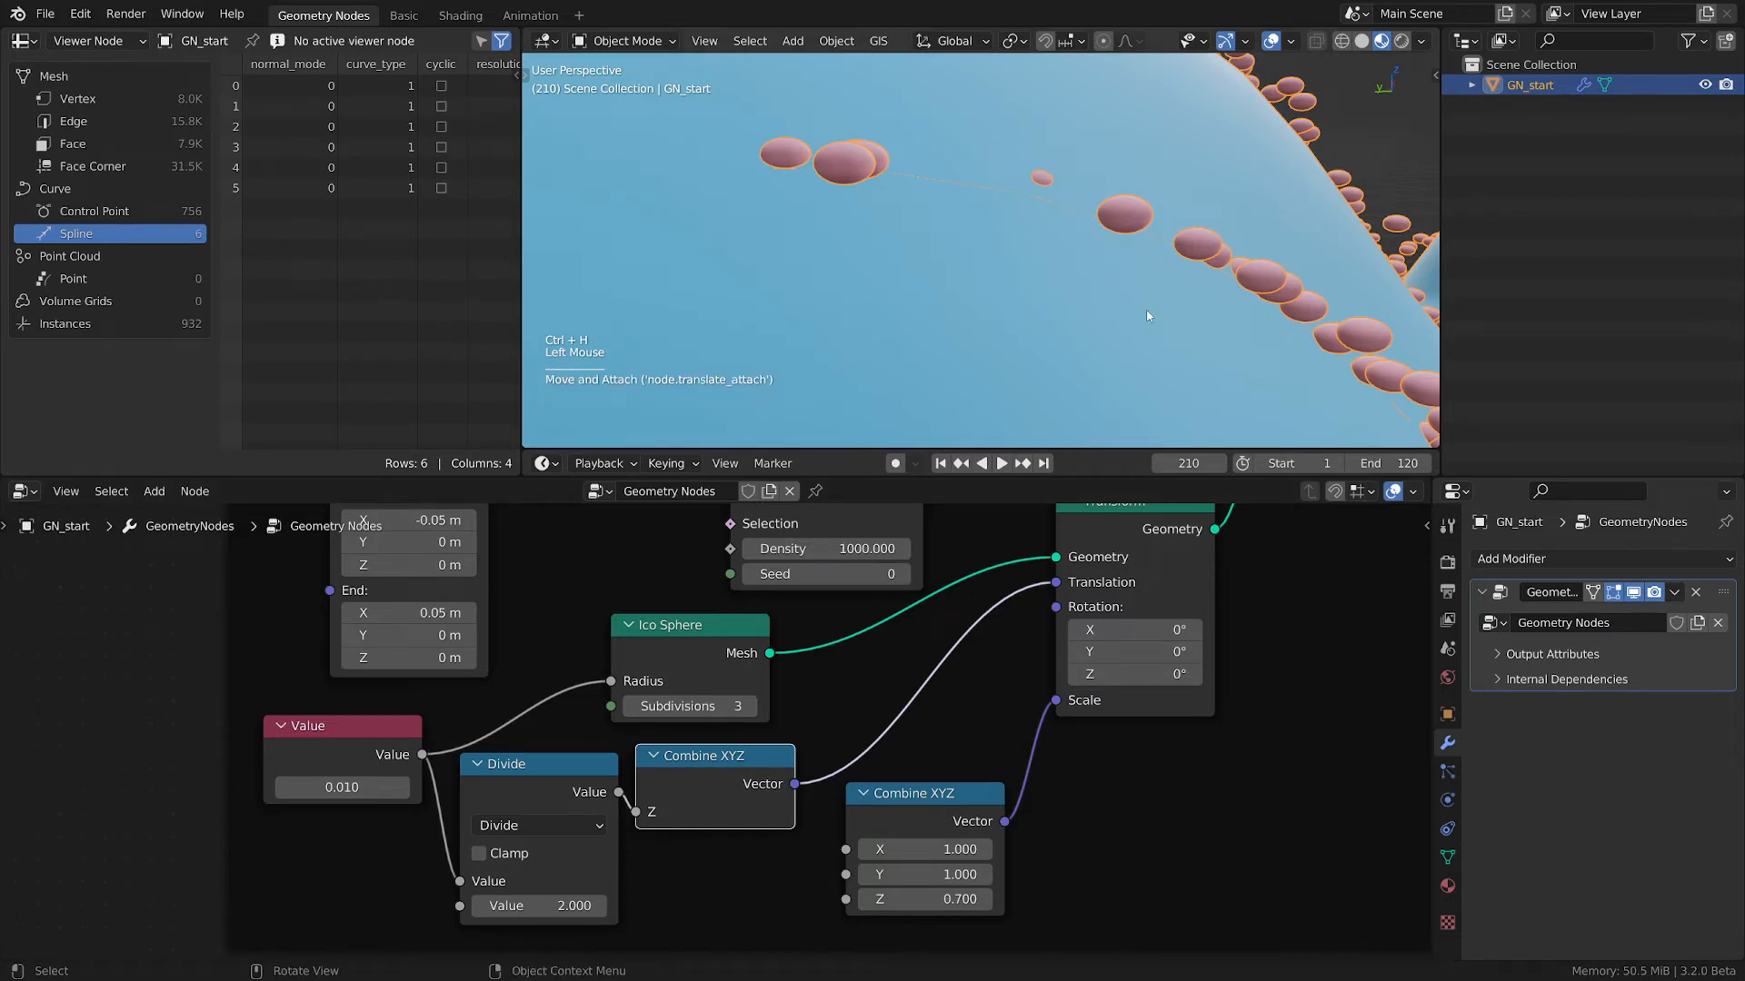
- Examine the flattened droplets on the head surface from several angles
{"action": "scroll", "coordinate": [1135, 260], "scroll_direction": "down", "scroll_amount": 2}
{"action": "mouse_move", "coordinate": [1136, 260]}
{"action": "middle_mouse_down", "text": "shift"}
{"action": "mouse_move", "coordinate": [1004, 269]}
{"action": "mouse_move", "coordinate": [1082, 284]}
{"action": "mouse_move", "coordinate": [983, 263]}
{"action": "mouse_move", "coordinate": [1037, 270]}
{"action": "mouse_move", "coordinate": [1131, 324]}
{"action": "middle_mouse_up", "text": "shift"}
{"action": "scroll", "coordinate": [1093, 289], "scroll_direction": "down", "scroll_amount": 1}
{"action": "scroll", "coordinate": [1093, 287], "scroll_direction": "up", "scroll_amount": 3}
{"action": "scroll", "coordinate": [766, 255], "scroll_direction": "up", "scroll_amount": 1}
{"action": "scroll", "coordinate": [766, 255], "scroll_direction": "up", "scroll_amount": 1}
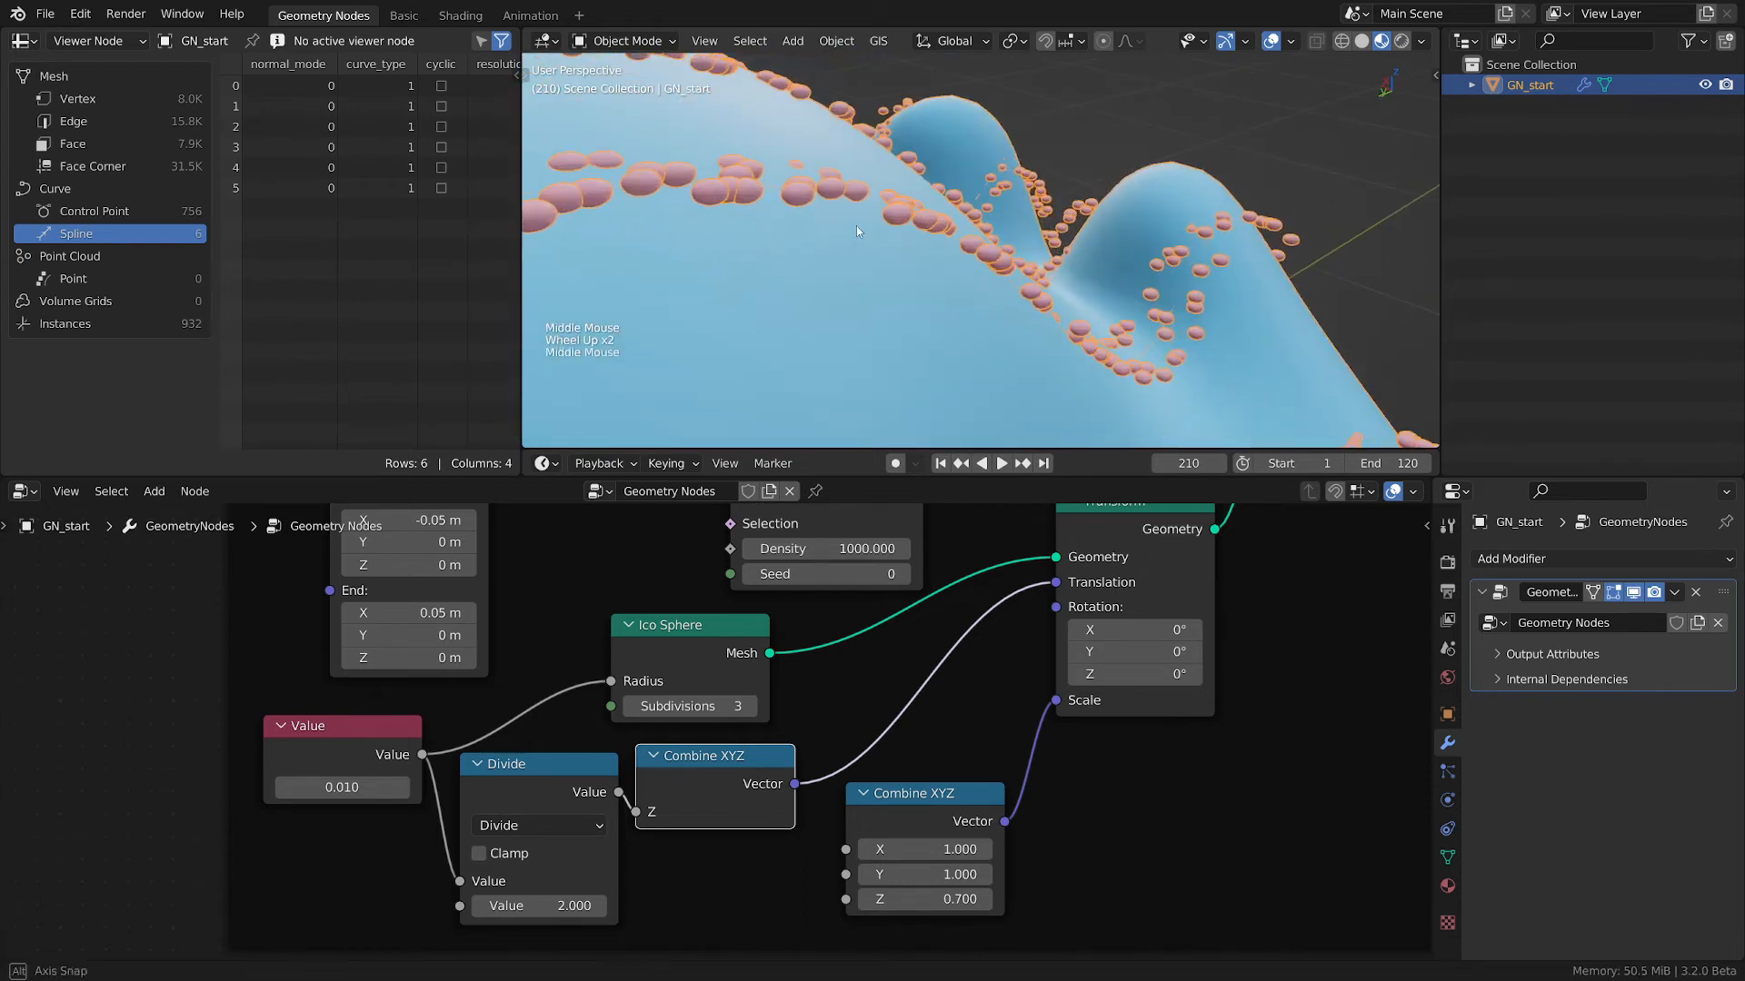
{"action": "mouse_move", "coordinate": [856, 225]}
{"action": "middle_mouse_down"}
{"action": "mouse_move", "coordinate": [867, 238]}
{"action": "mouse_move", "coordinate": [767, 210]}
{"action": "mouse_move", "coordinate": [880, 175]}
{"action": "middle_mouse_up"}
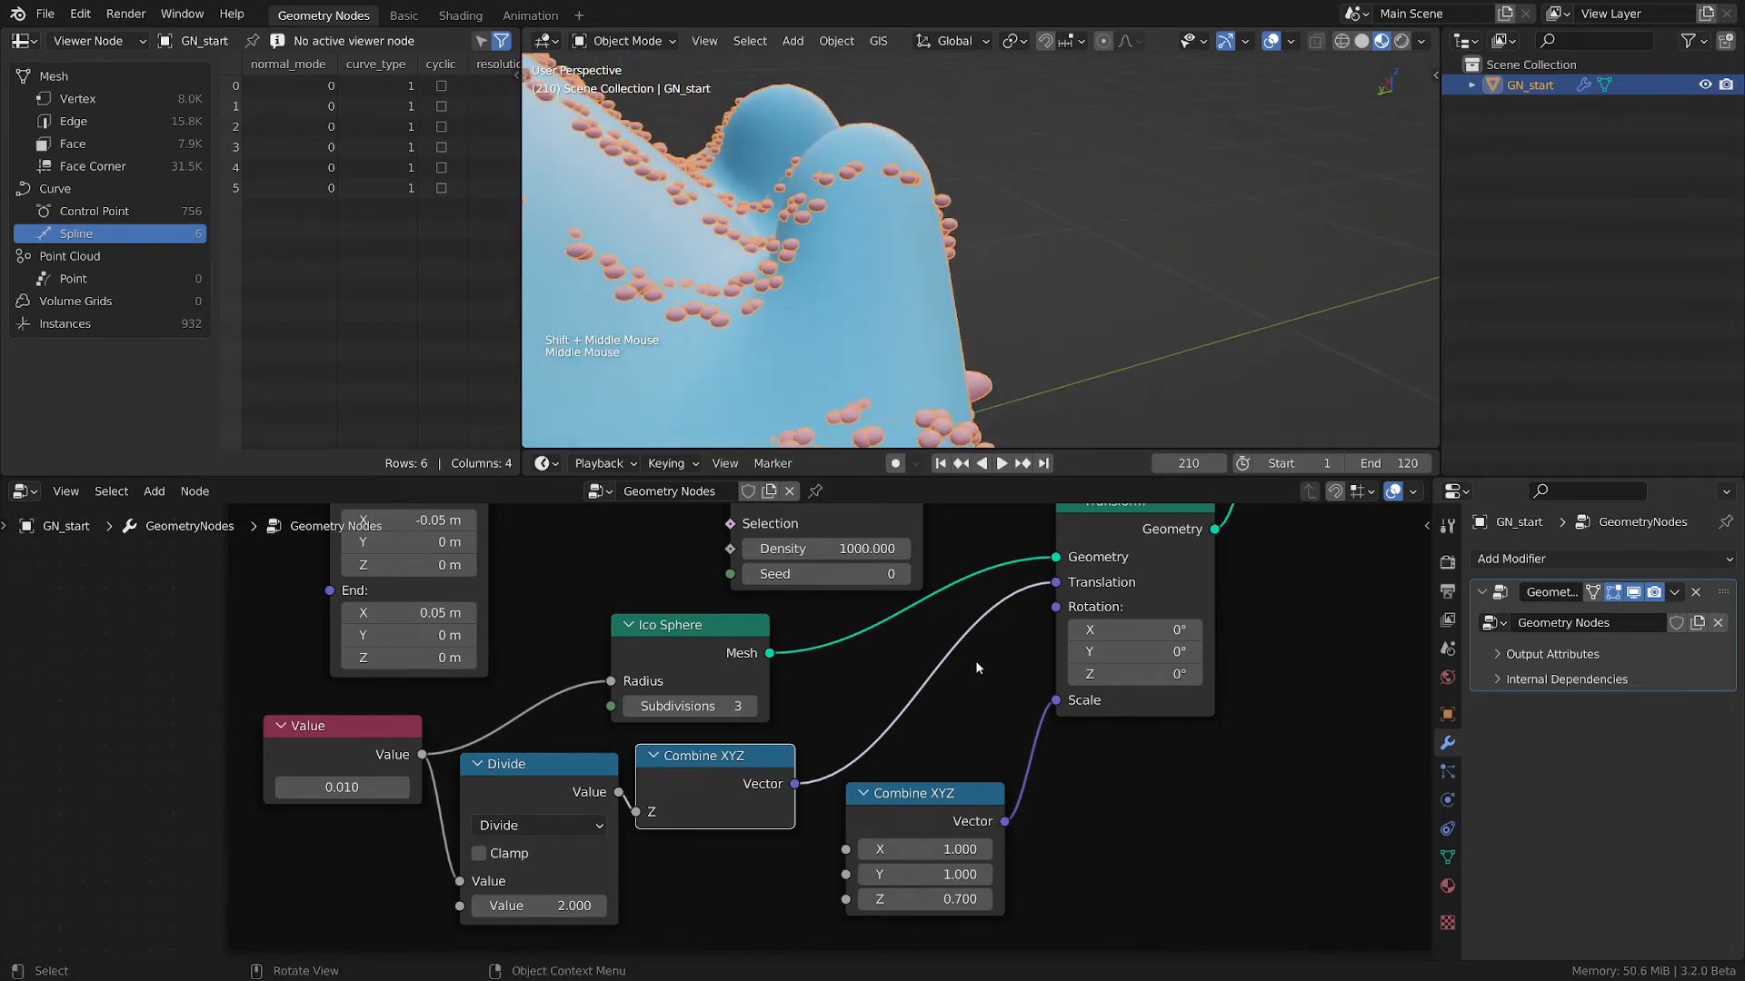
- Move the Set Material and Instance on Points nodes further right to make room for more nodes in the droplets frame
{"action": "middle_click_drag", "start_coordinate": [1099, 783], "coordinate": [921, 820]}
{"action": "scroll", "coordinate": [1022, 784], "scroll_direction": "down", "scroll_amount": 2}
{"action": "scroll", "coordinate": [947, 761], "scroll_direction": "down", "scroll_amount": 3}
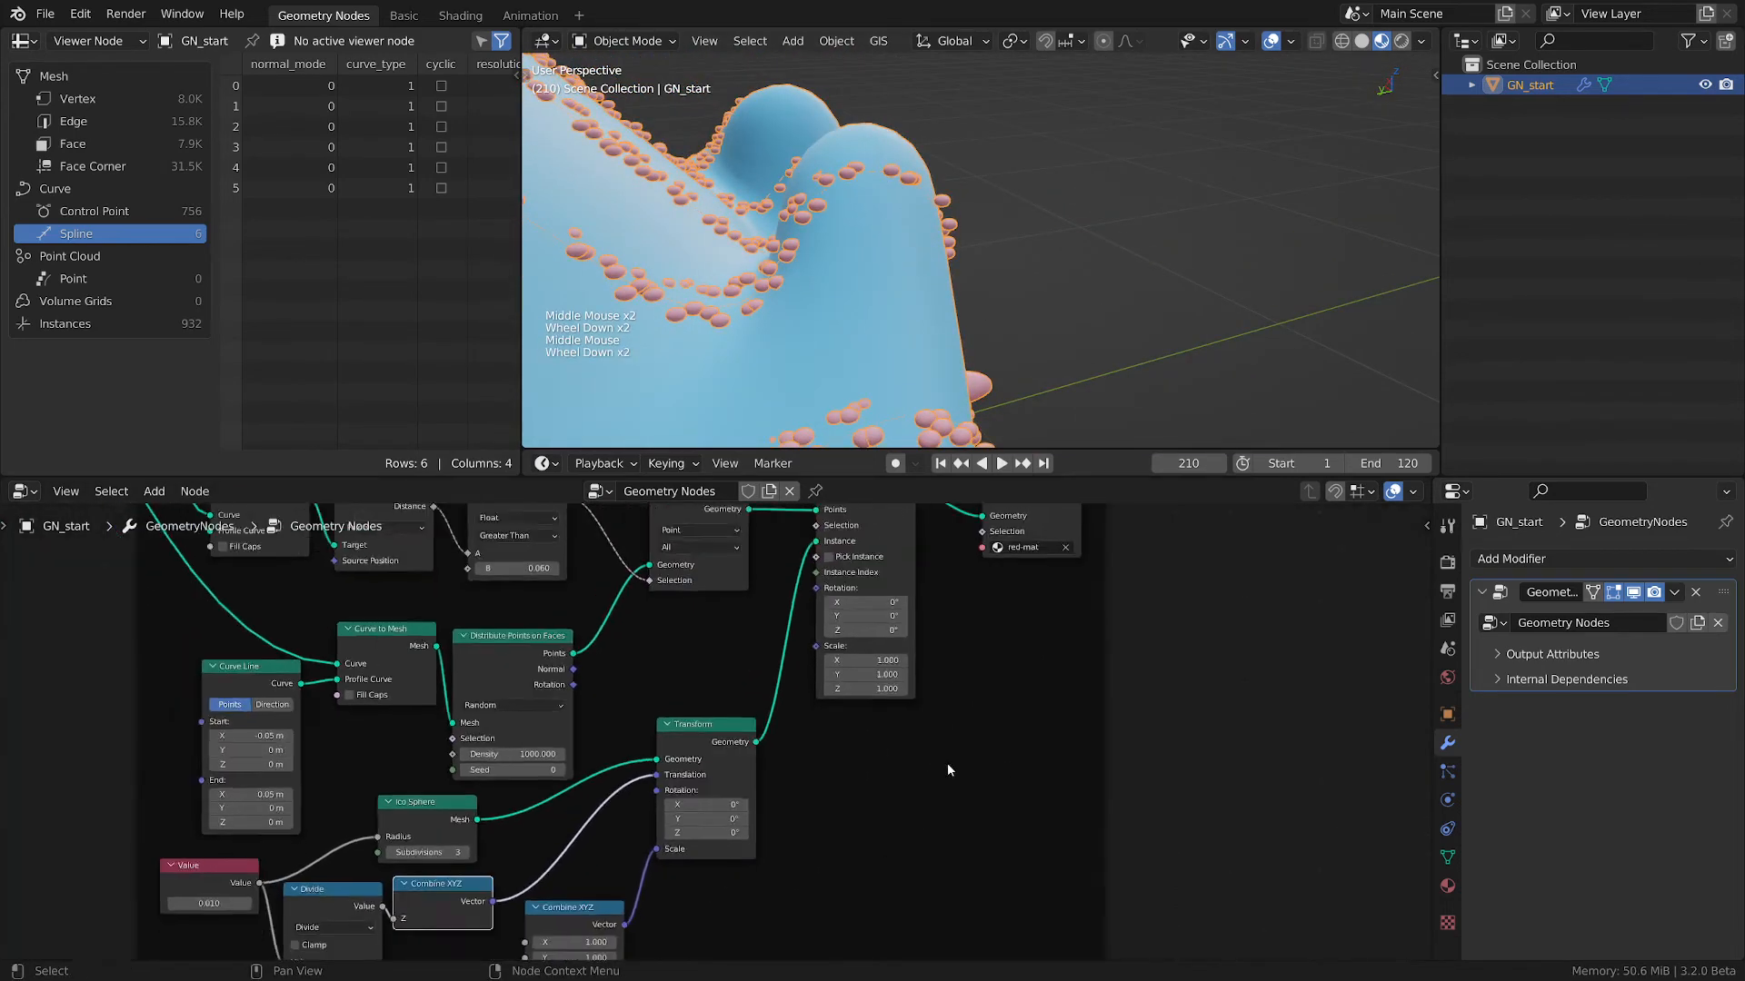
{"action": "left_click_drag", "start_coordinate": [1015, 525], "coordinate": [1081, 531]}
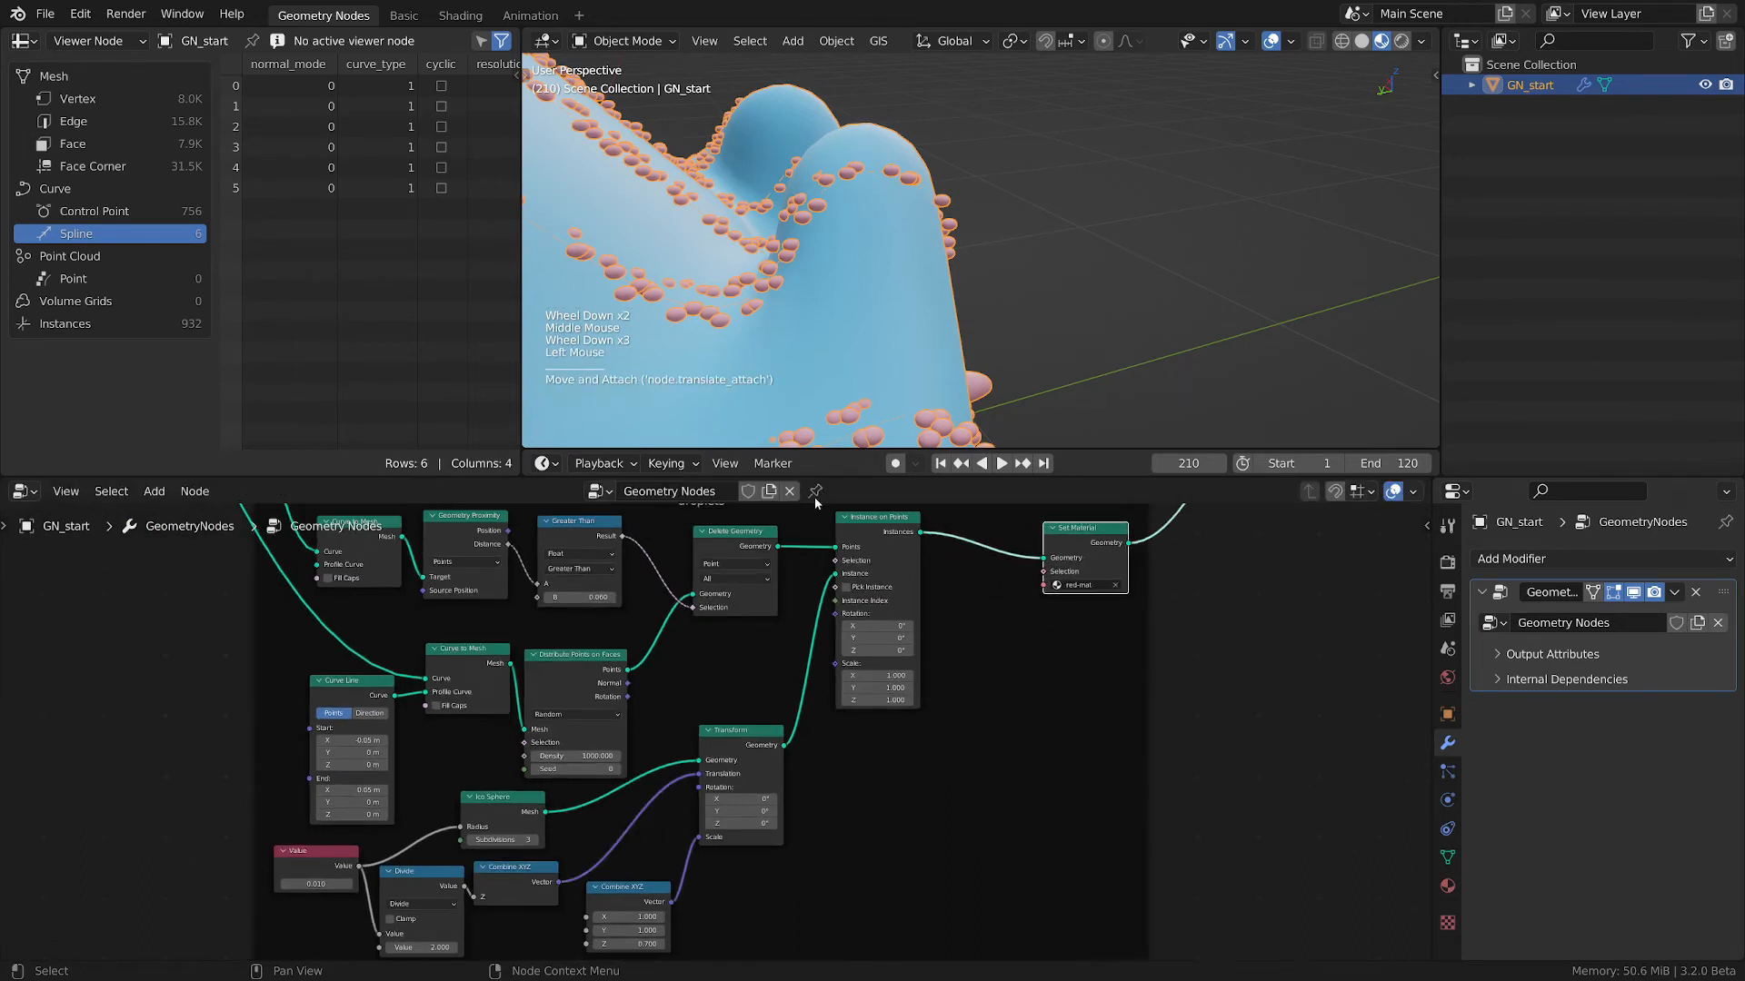
{"action": "left_click_drag", "start_coordinate": [861, 526], "coordinate": [946, 532]}
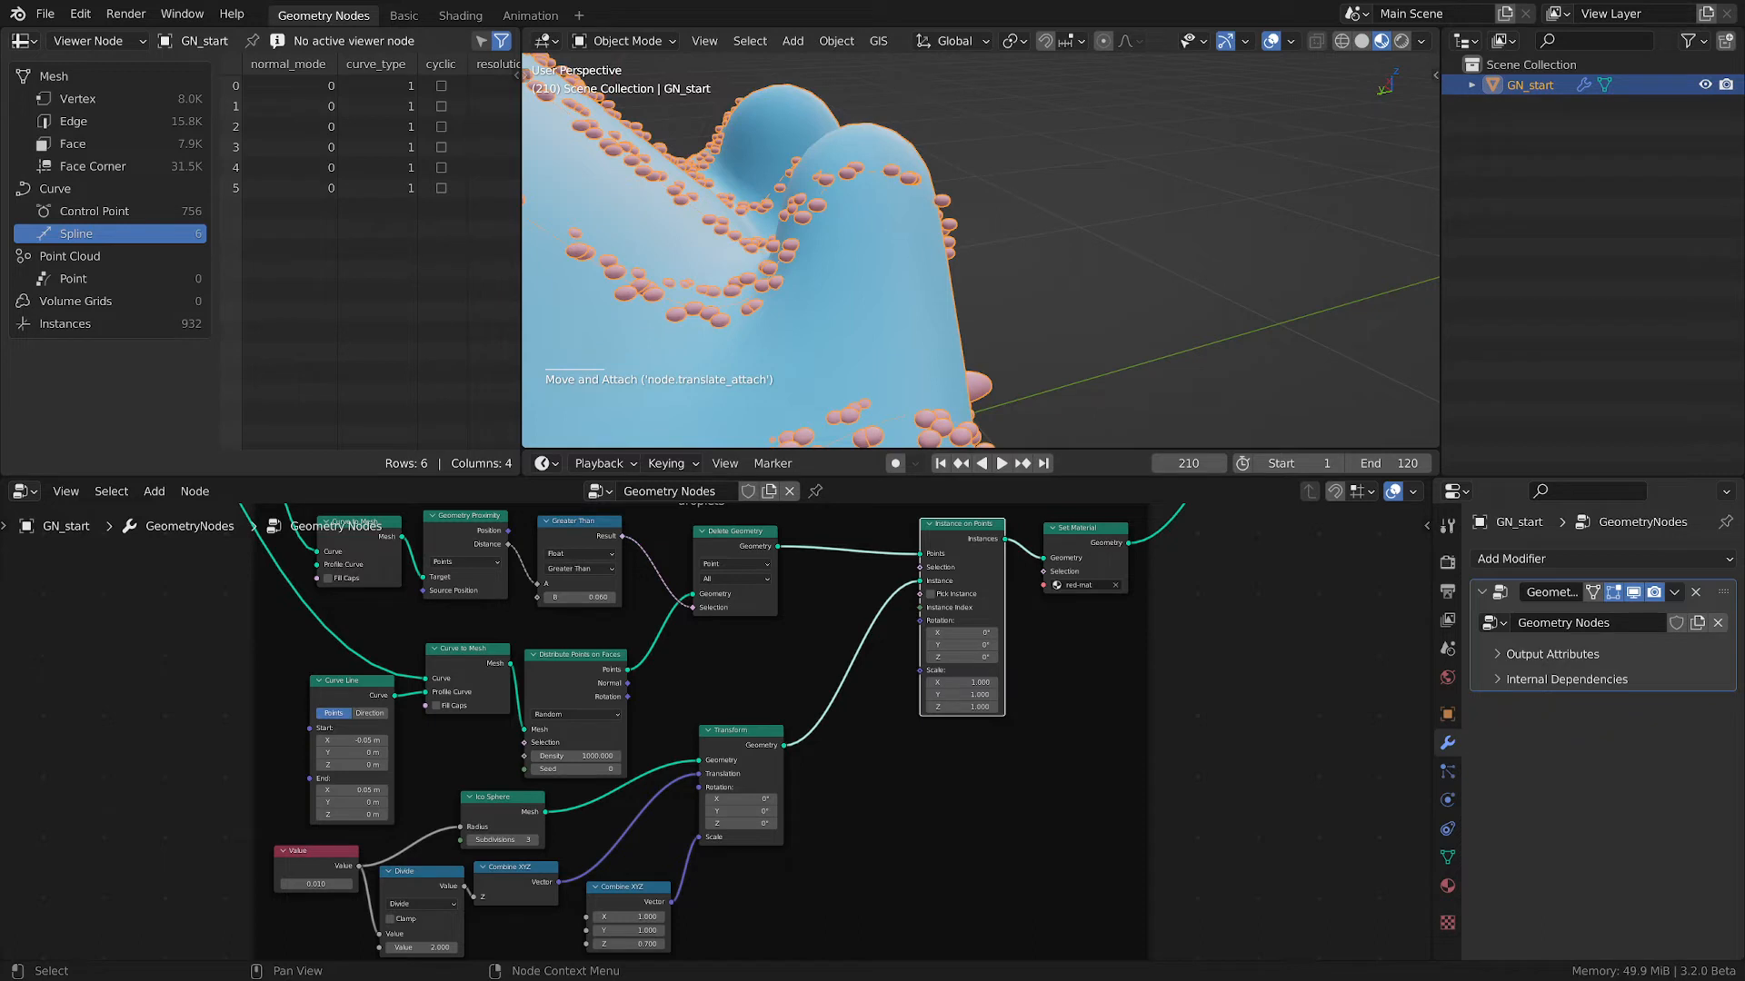
- Add a Random Value node linked to the Scale input of Instance on Points and place it beside the Transform node
{"action": "scroll", "coordinate": [777, 766], "scroll_direction": "up", "scroll_amount": 2}
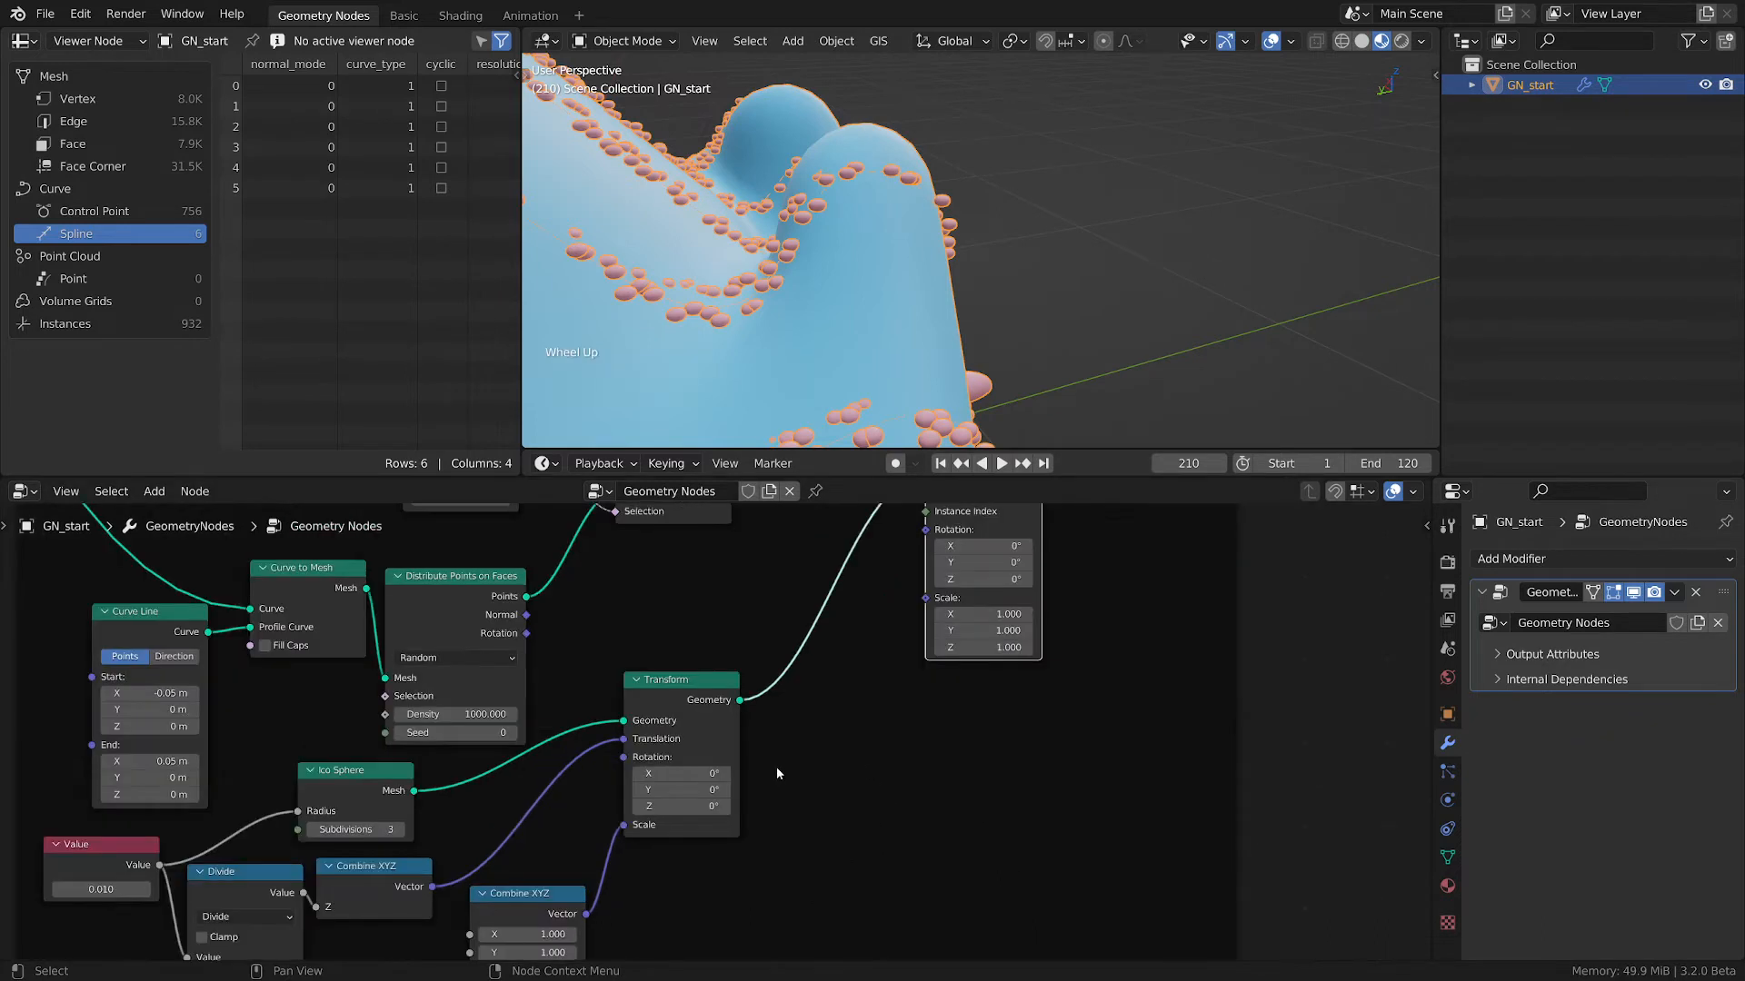
{"action": "middle_click_drag", "start_coordinate": [877, 709], "coordinate": [912, 696]}
{"action": "left_click_drag", "start_coordinate": [960, 588], "coordinate": [904, 695]}
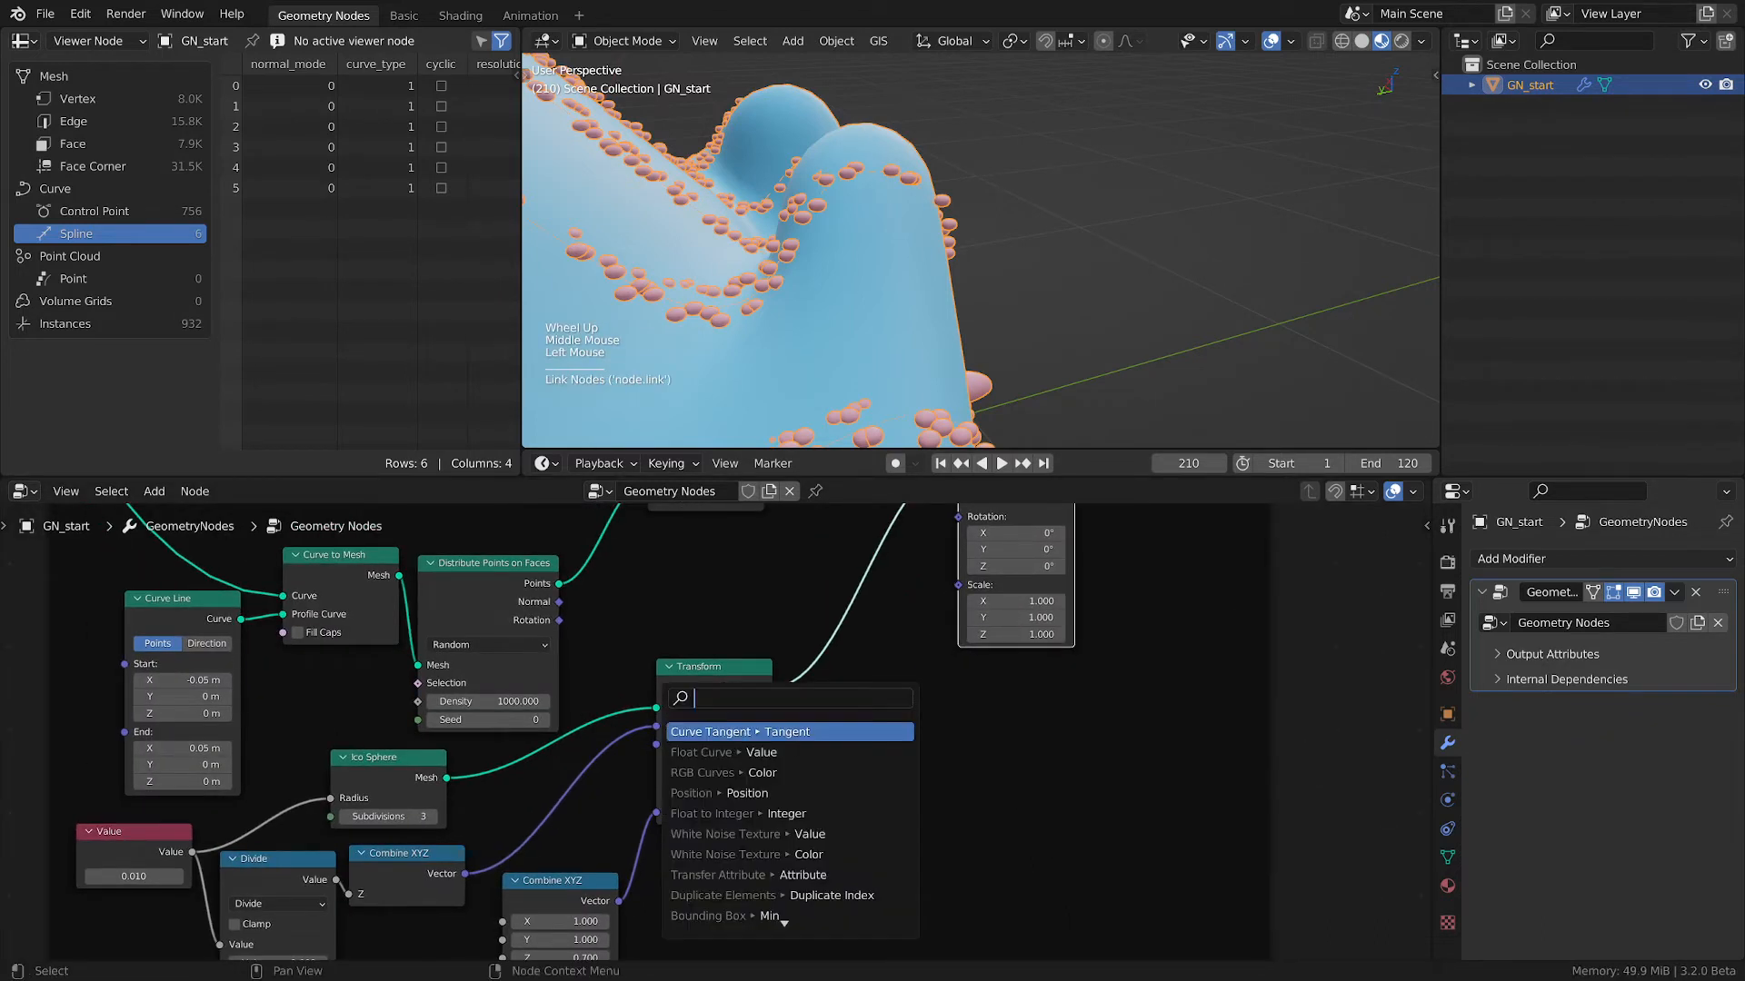
{"action": "type", "text": "rando"}
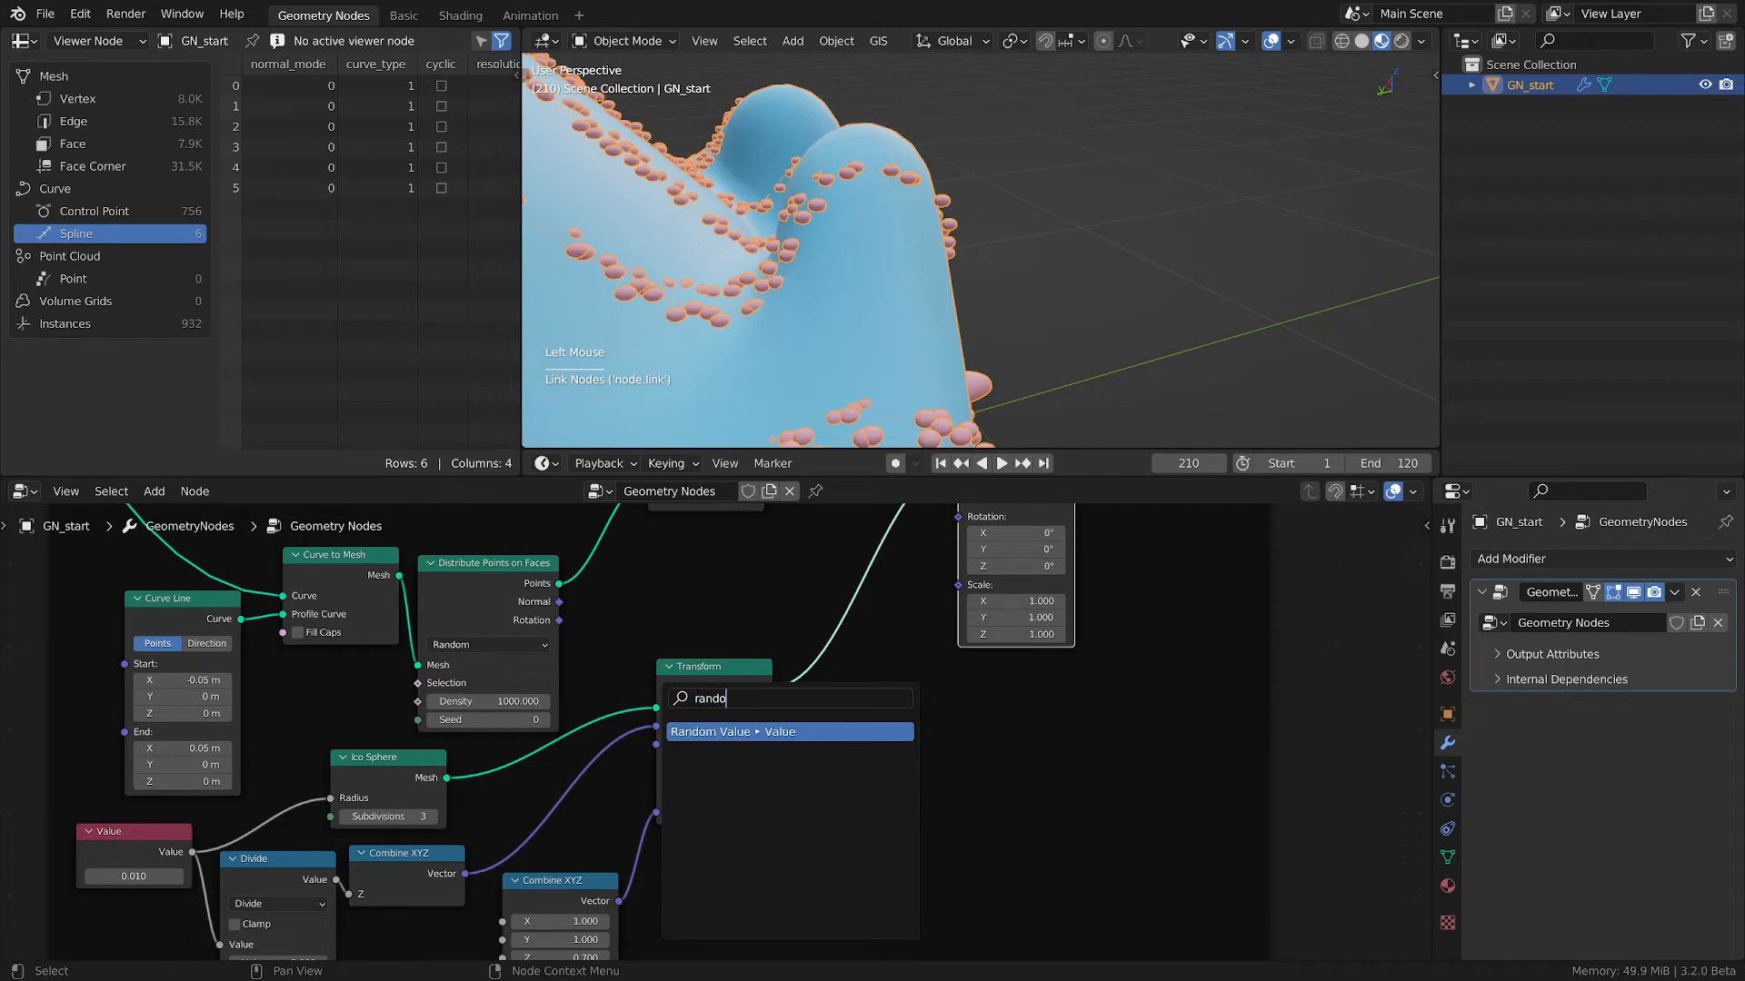
{"action": "type", "text": "m"}
{"action": "key", "text": "Return"}
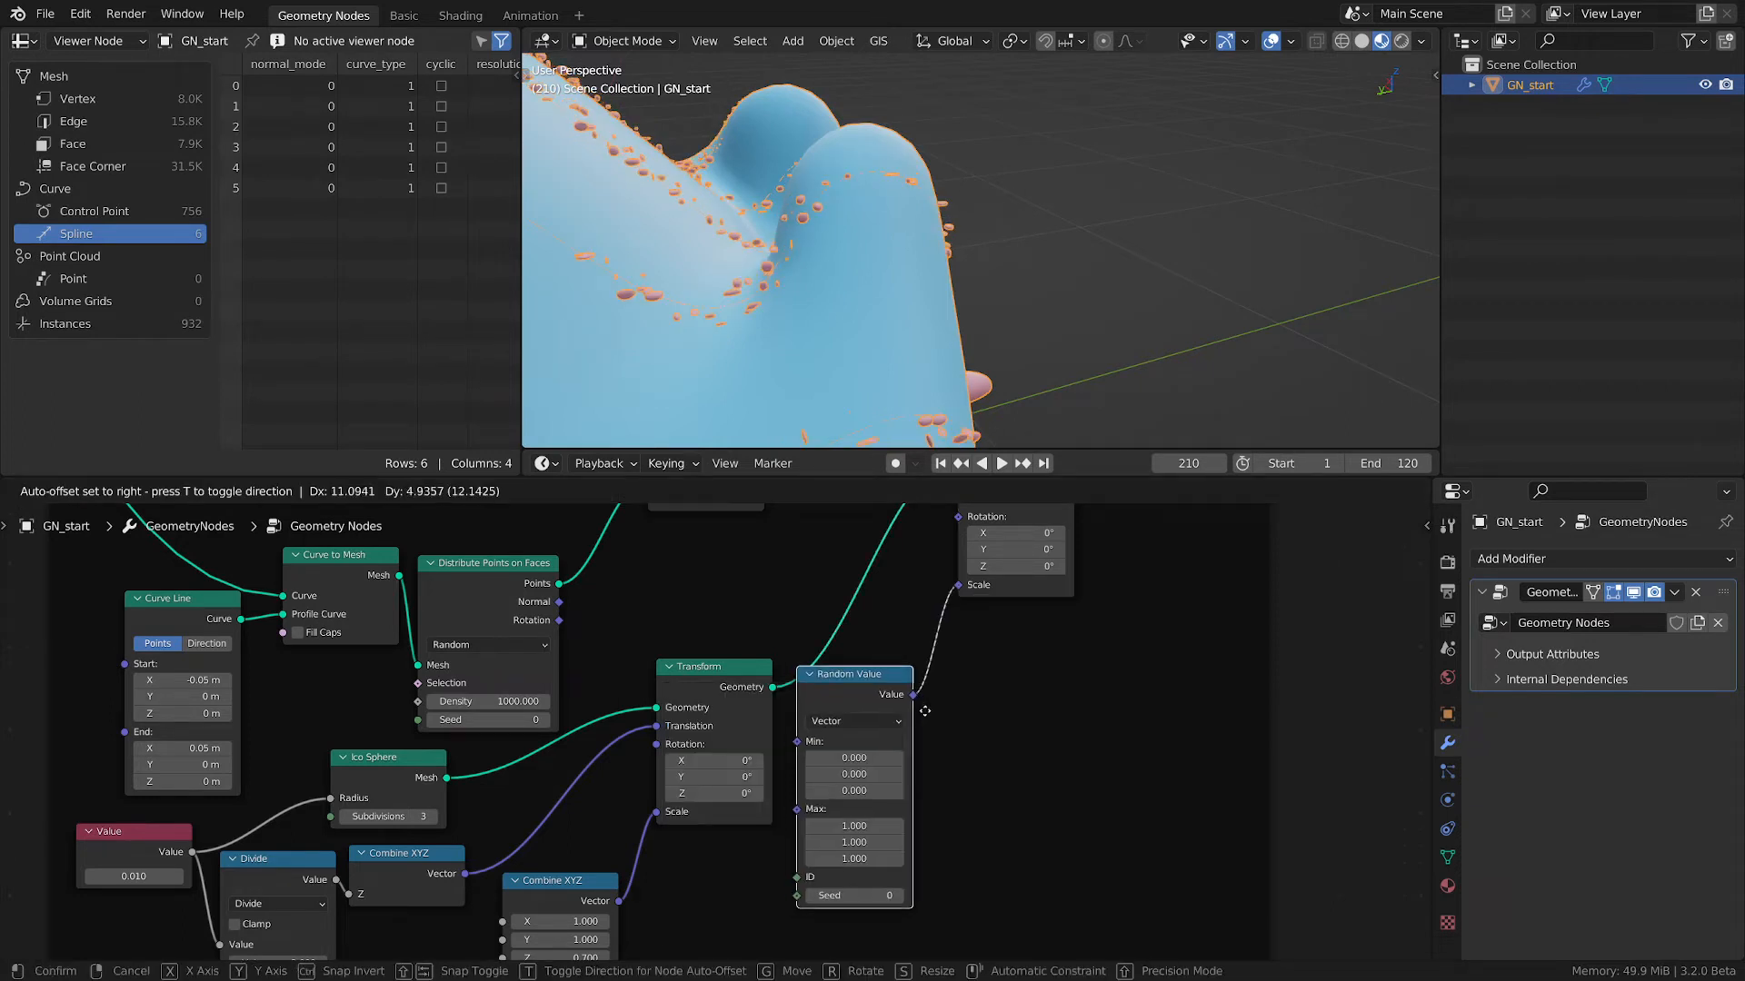
{"action": "left_click", "coordinate": [920, 714]}
- Switch the Random Value node to Float, keep it linked to the instance Scale, and move it slightly up and right
{"action": "left_click", "coordinate": [859, 720]}
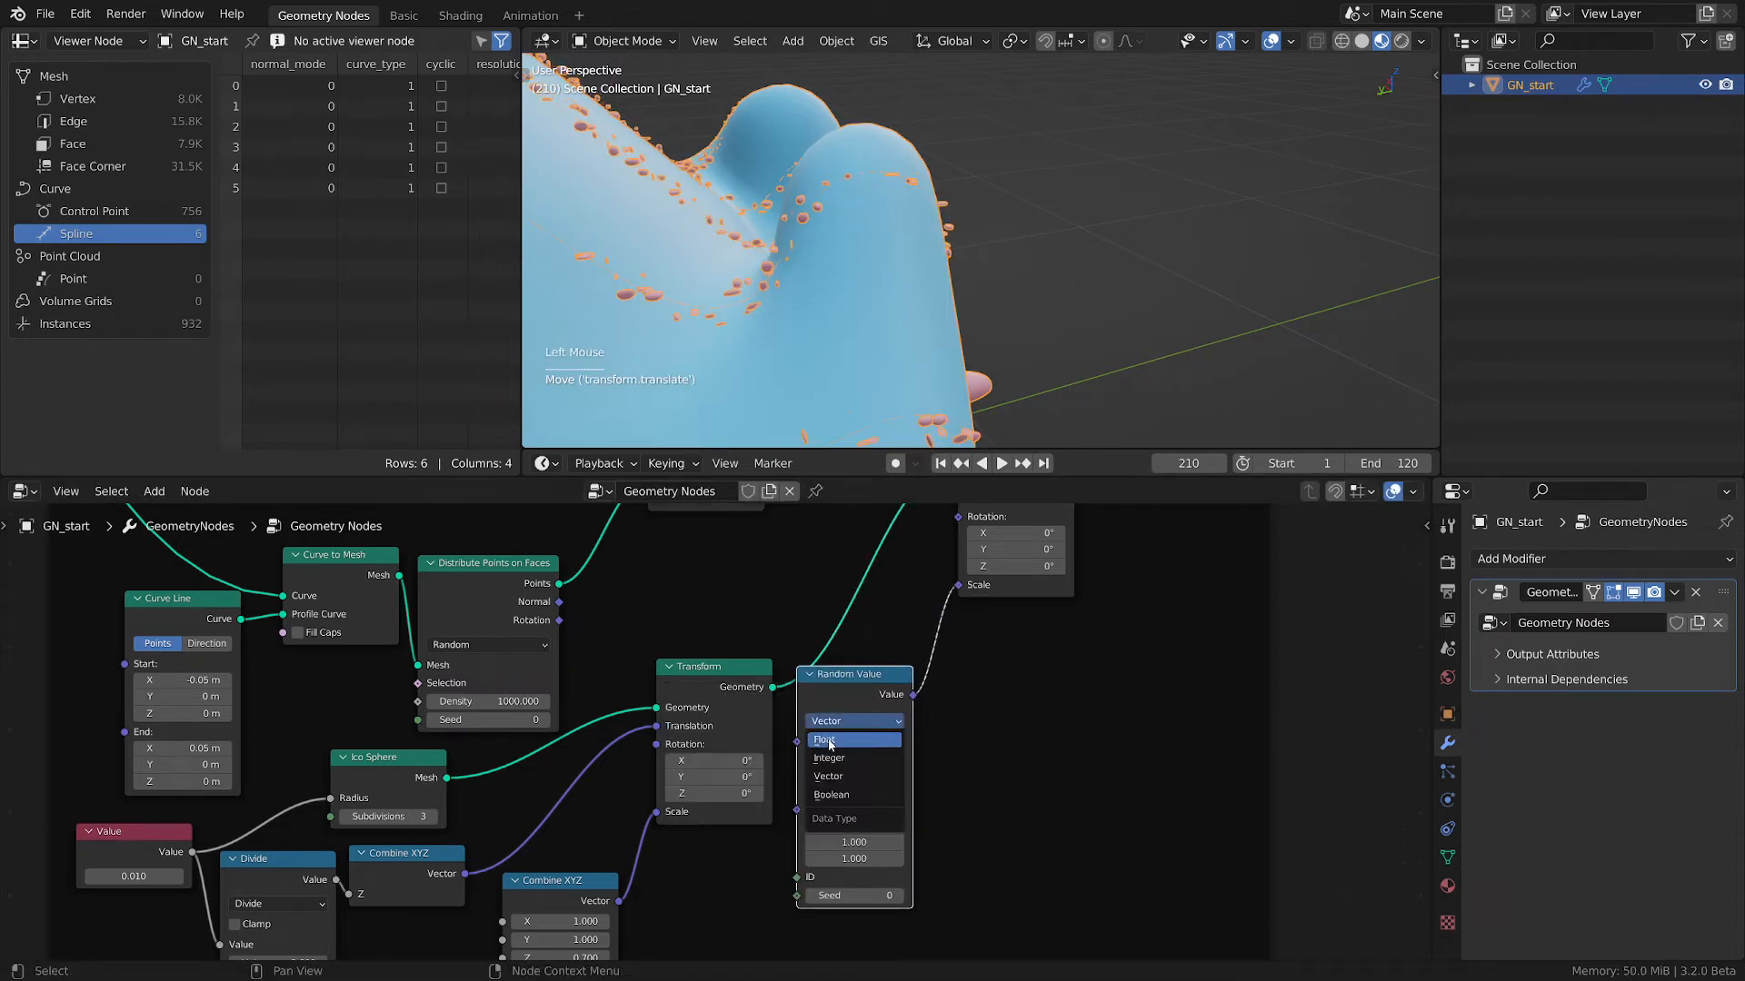
{"action": "left_click", "coordinate": [826, 740]}
{"action": "left_click_drag", "start_coordinate": [913, 696], "coordinate": [958, 585]}
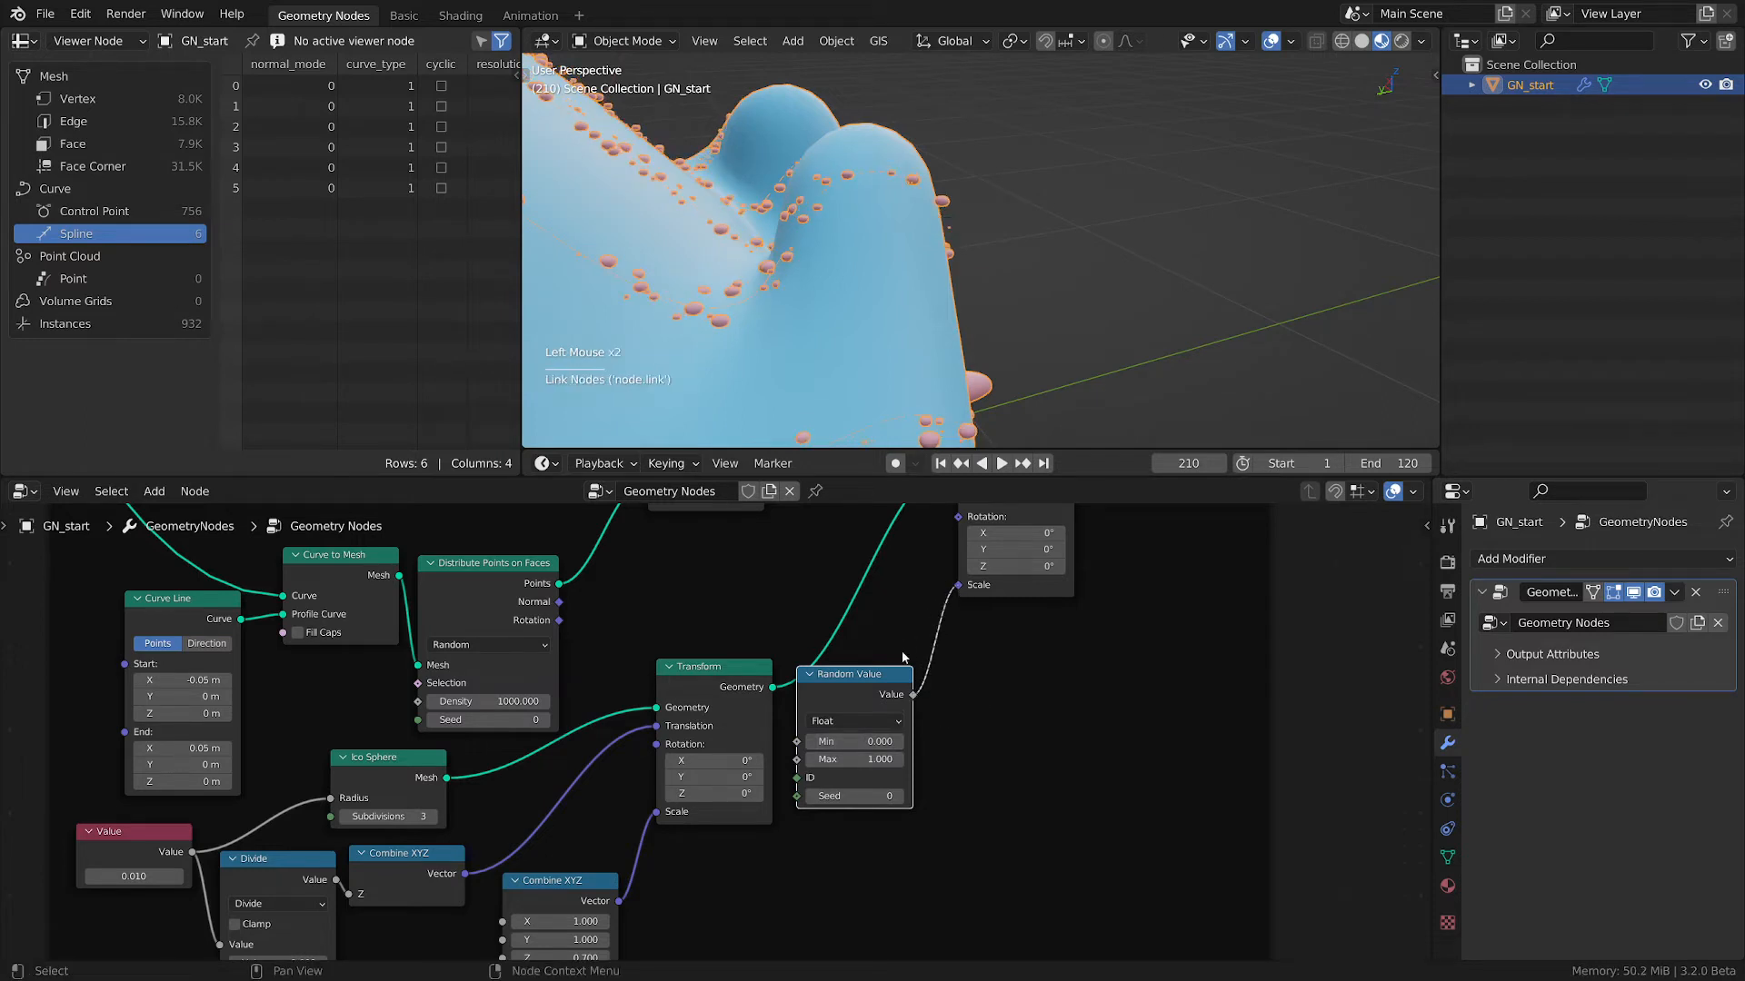
{"action": "left_click_drag", "start_coordinate": [889, 678], "coordinate": [933, 649]}
- Set the Random Value node's Min to 0.01
{"action": "scroll", "coordinate": [800, 290], "scroll_direction": "up", "scroll_amount": 2}
{"action": "middle_click_drag", "start_coordinate": [800, 291], "coordinate": [801, 302]}
{"action": "left_click", "coordinate": [920, 717]}
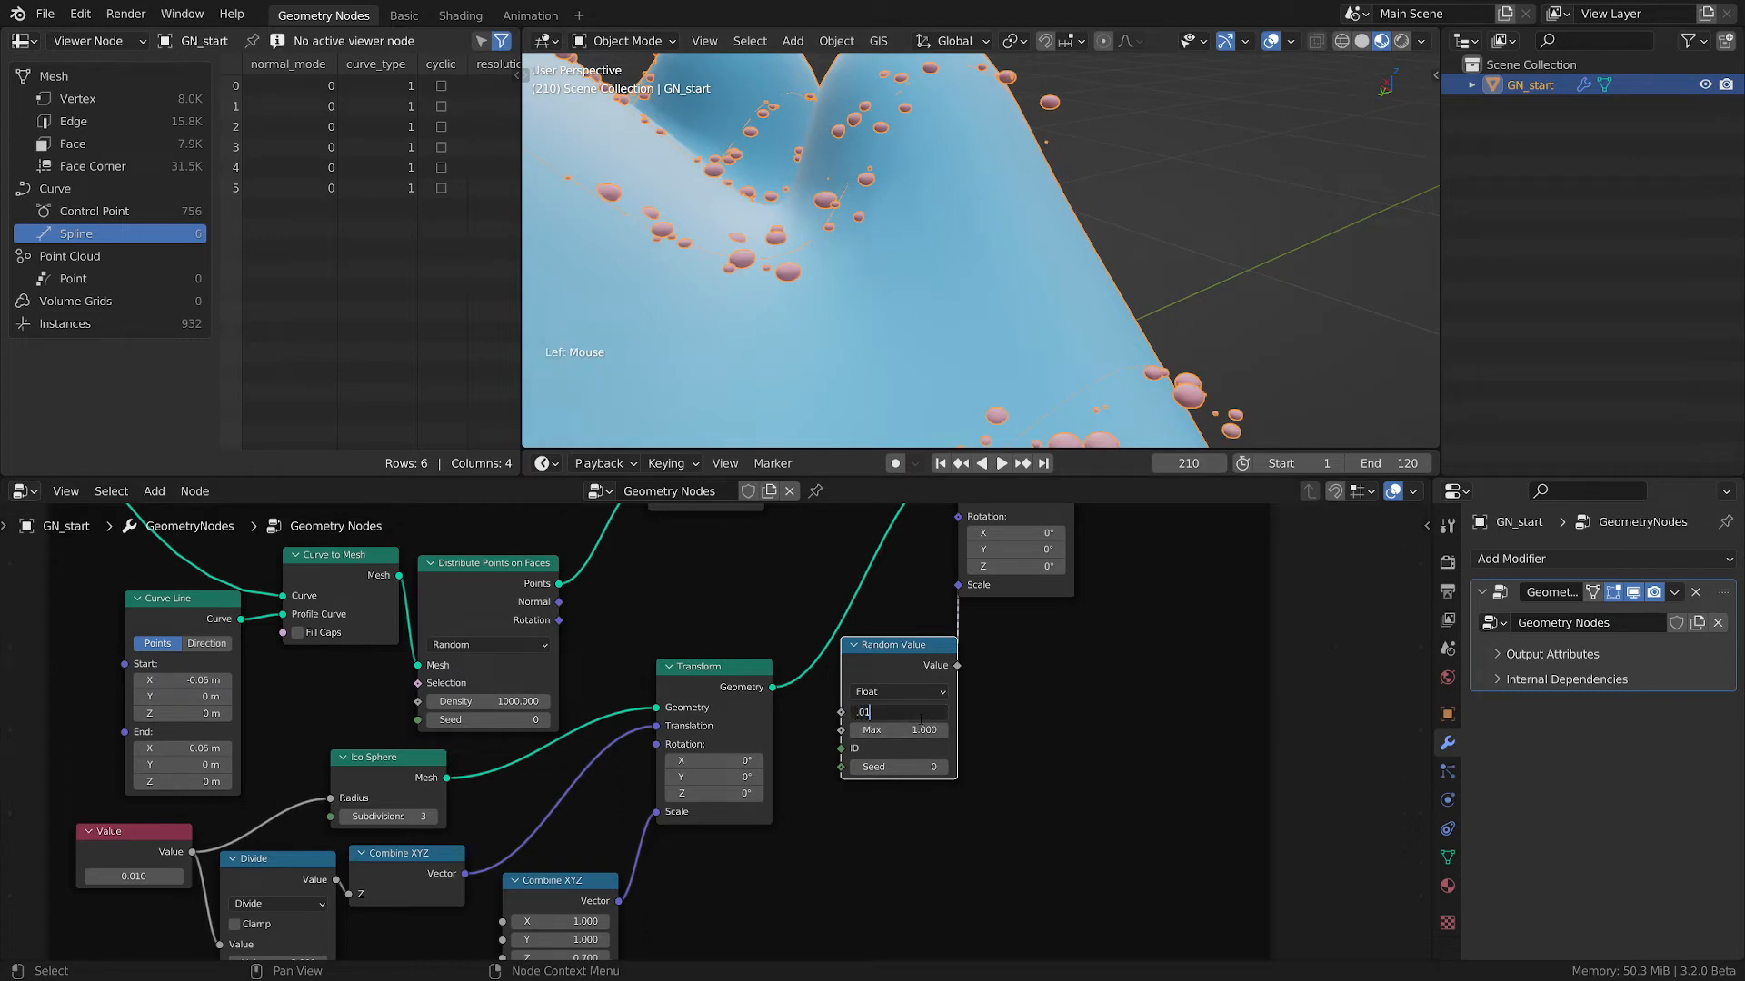
{"action": "key", "text": "Return"}
- Examine the randomly scaled droplets and how they sit on the head surface, from close up and from the side
{"action": "scroll", "coordinate": [794, 223], "scroll_direction": "down", "scroll_amount": 2}
{"action": "middle_click_drag", "start_coordinate": [794, 224], "coordinate": [924, 319], "text": "shift"}
{"action": "scroll", "coordinate": [957, 328], "scroll_direction": "up", "scroll_amount": 4}
{"action": "scroll", "coordinate": [925, 347], "scroll_direction": "down", "scroll_amount": 2}
{"action": "scroll", "coordinate": [996, 368], "scroll_direction": "up", "scroll_amount": 4}
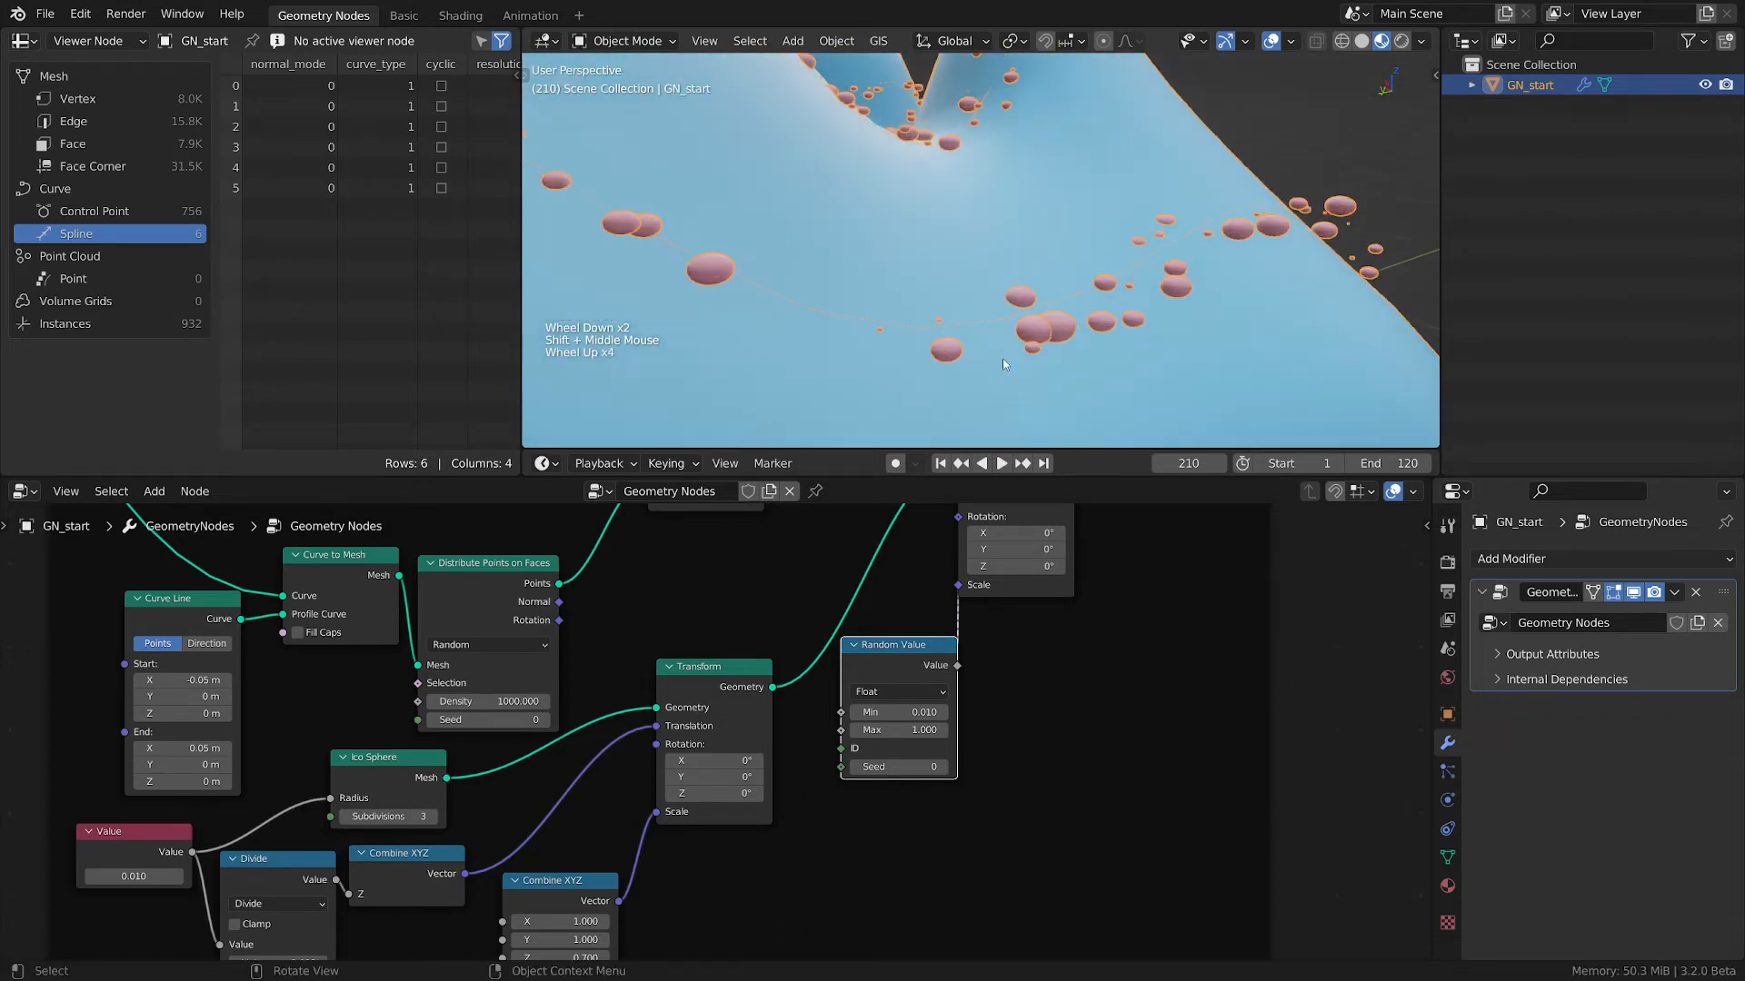
{"action": "middle_click_drag", "start_coordinate": [1018, 359], "coordinate": [1028, 276]}
{"action": "scroll", "coordinate": [1054, 345], "scroll_direction": "down", "scroll_amount": 1}
{"action": "scroll", "coordinate": [968, 199], "scroll_direction": "down", "scroll_amount": 1}
{"action": "scroll", "coordinate": [968, 199], "scroll_direction": "down", "scroll_amount": 2}
{"action": "mouse_move", "coordinate": [967, 199]}
{"action": "middle_mouse_down", "text": "shift"}
{"action": "mouse_move", "coordinate": [1001, 322]}
{"action": "mouse_move", "coordinate": [1008, 254]}
{"action": "mouse_move", "coordinate": [977, 216]}
{"action": "middle_mouse_up", "text": "shift"}
{"action": "scroll", "coordinate": [1047, 293], "scroll_direction": "up", "scroll_amount": 4}
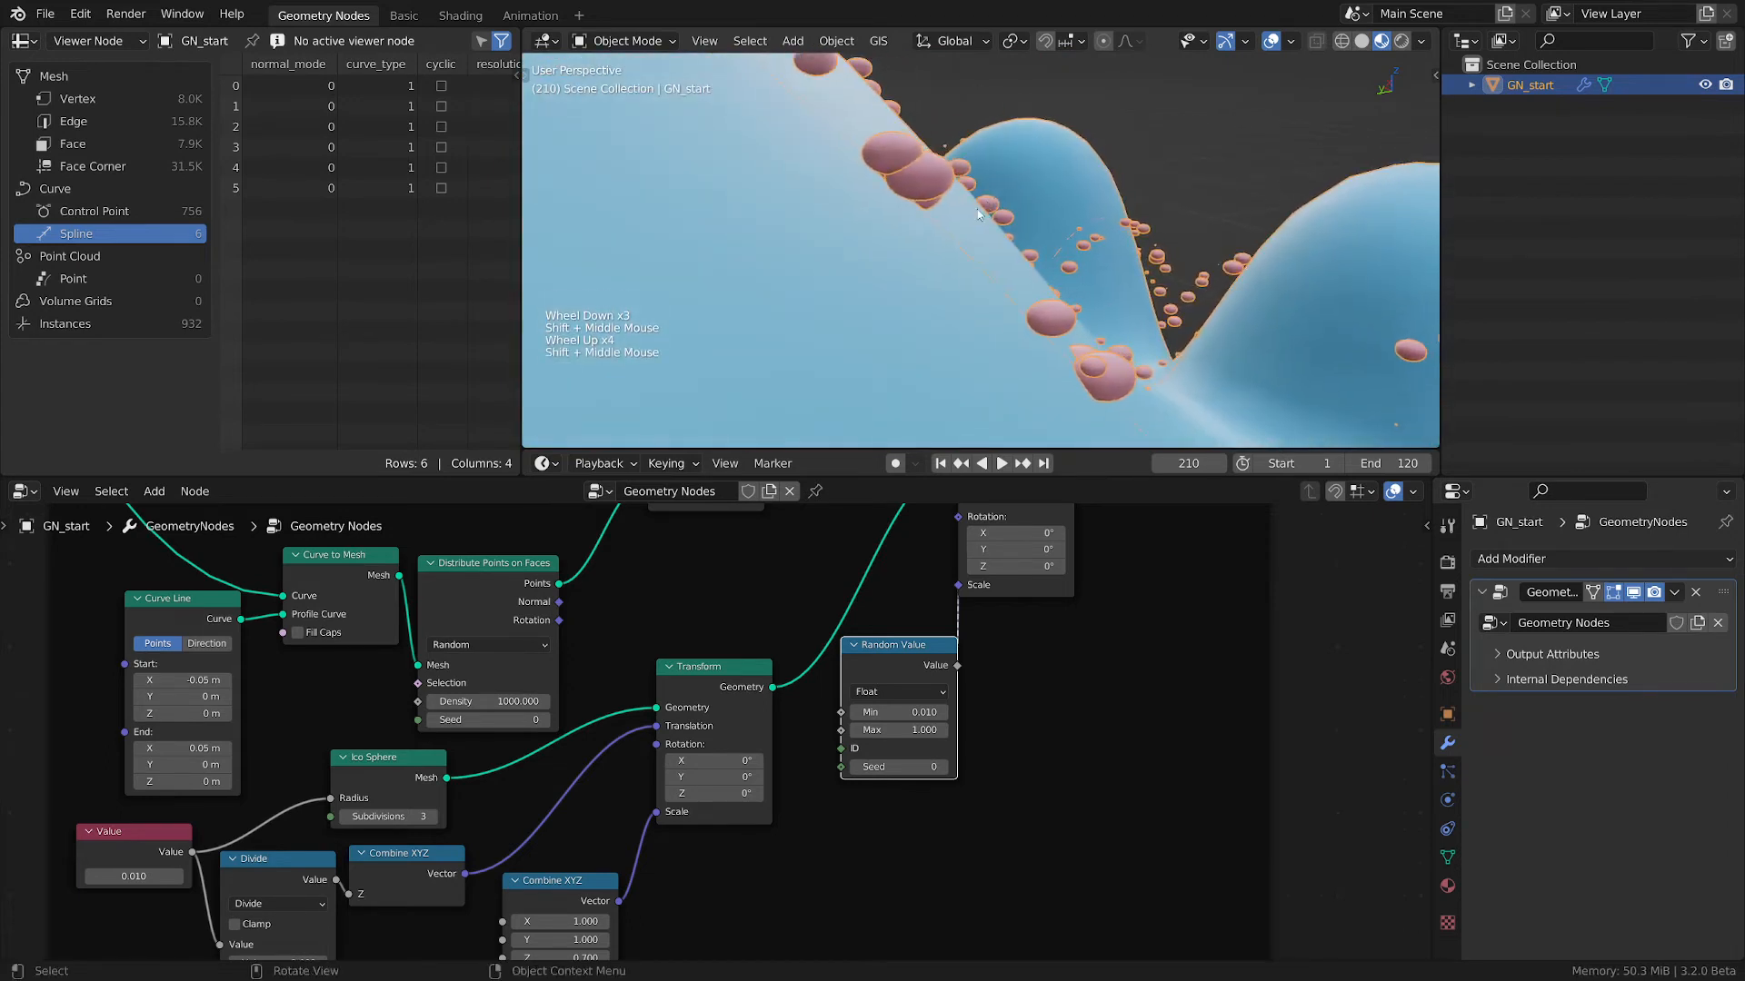
{"action": "scroll", "coordinate": [978, 216], "scroll_direction": "down", "scroll_amount": 1}
- Tidy the Divide and Combine XYZ nodes beside the radius Value, and move the Random Value node to the left of Instance on Points
{"action": "middle_click_drag", "start_coordinate": [279, 859], "coordinate": [593, 783]}
{"action": "left_click_drag", "start_coordinate": [594, 783], "coordinate": [698, 793]}
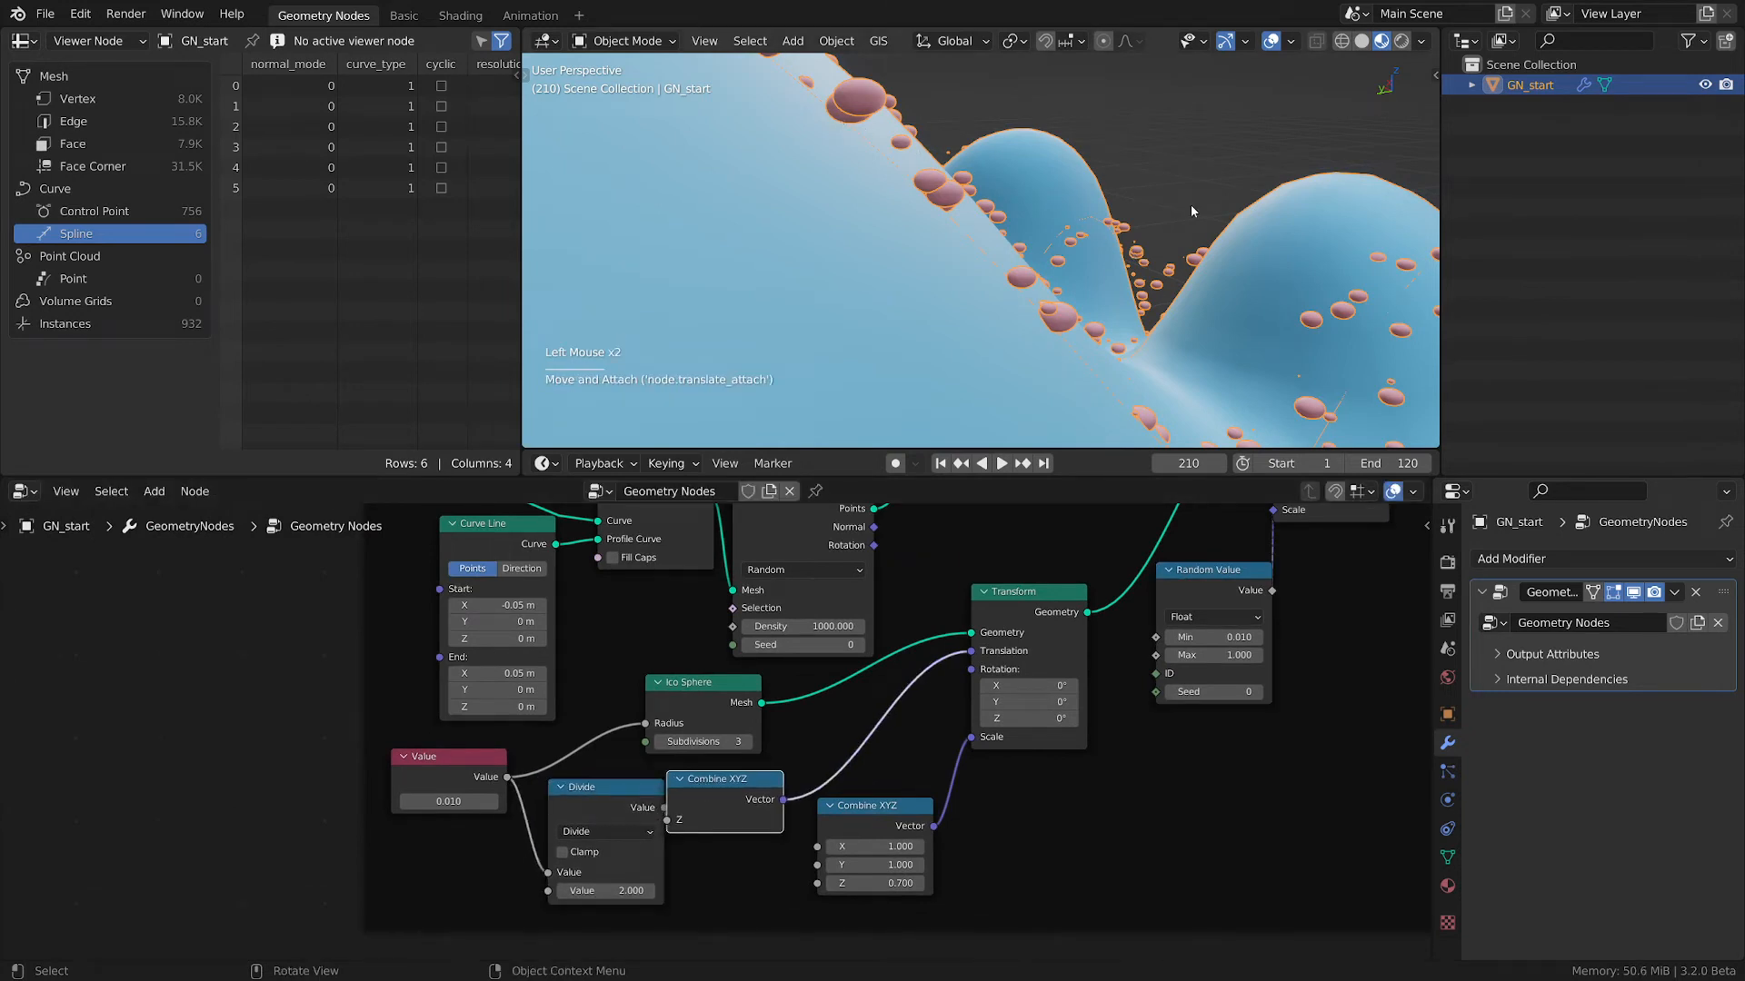
{"action": "middle_click_drag", "start_coordinate": [1270, 279], "coordinate": [1079, 270], "text": "shift"}
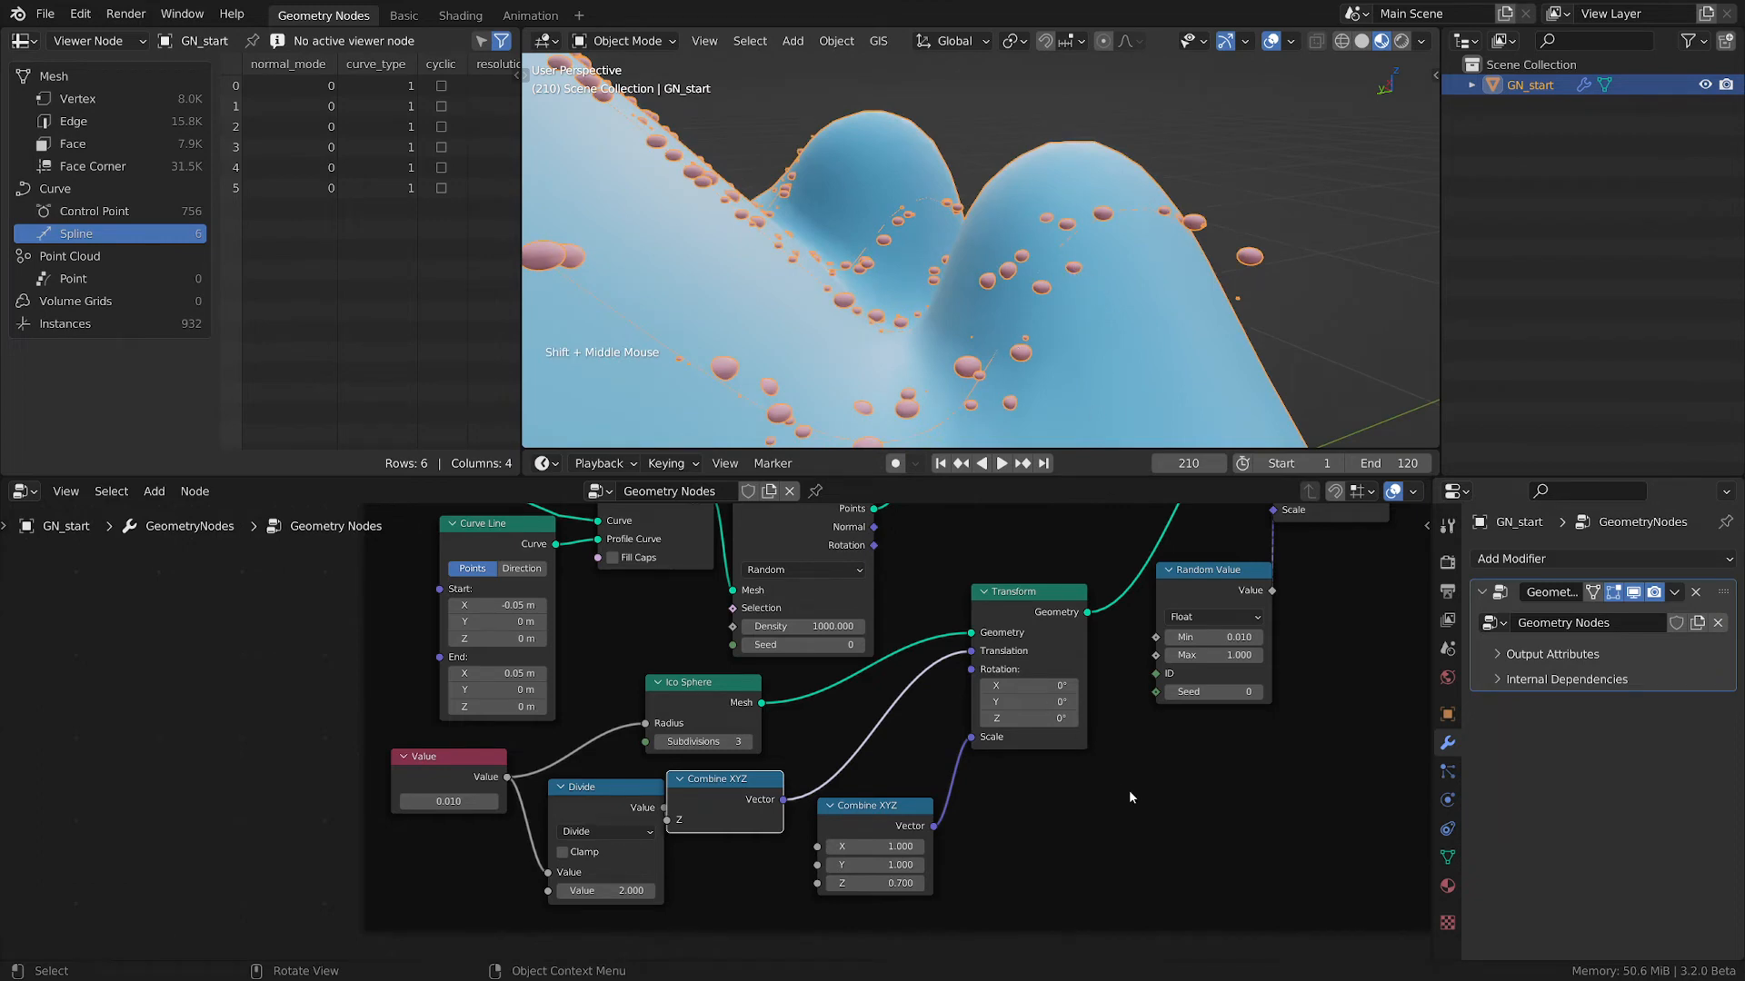
{"action": "middle_click_drag", "start_coordinate": [1261, 701], "coordinate": [1043, 763]}
{"action": "scroll", "coordinate": [1142, 700], "scroll_direction": "down", "scroll_amount": 1}
{"action": "middle_click_drag", "start_coordinate": [1141, 701], "coordinate": [1005, 812]}
{"action": "left_click_drag", "start_coordinate": [879, 752], "coordinate": [856, 649]}
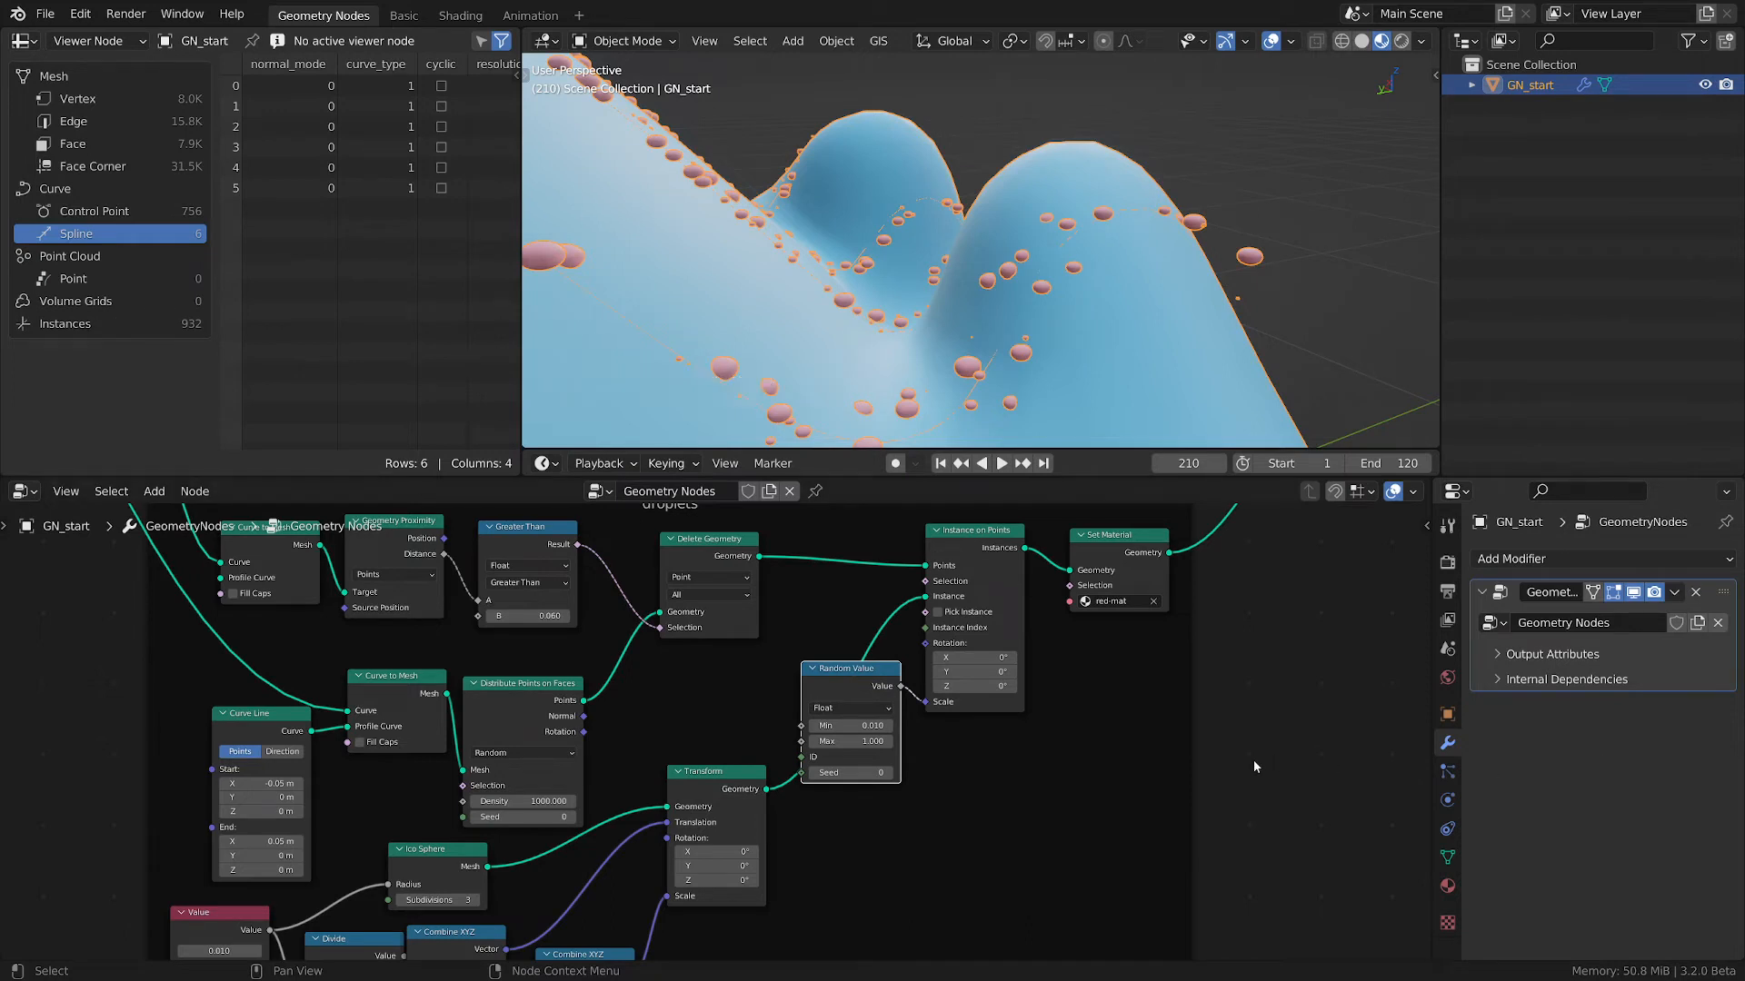
- Move Set Material further right and insert a Set Position node between Instance on Points and Set Material
{"action": "middle_click_drag", "start_coordinate": [1091, 796], "coordinate": [1001, 794]}
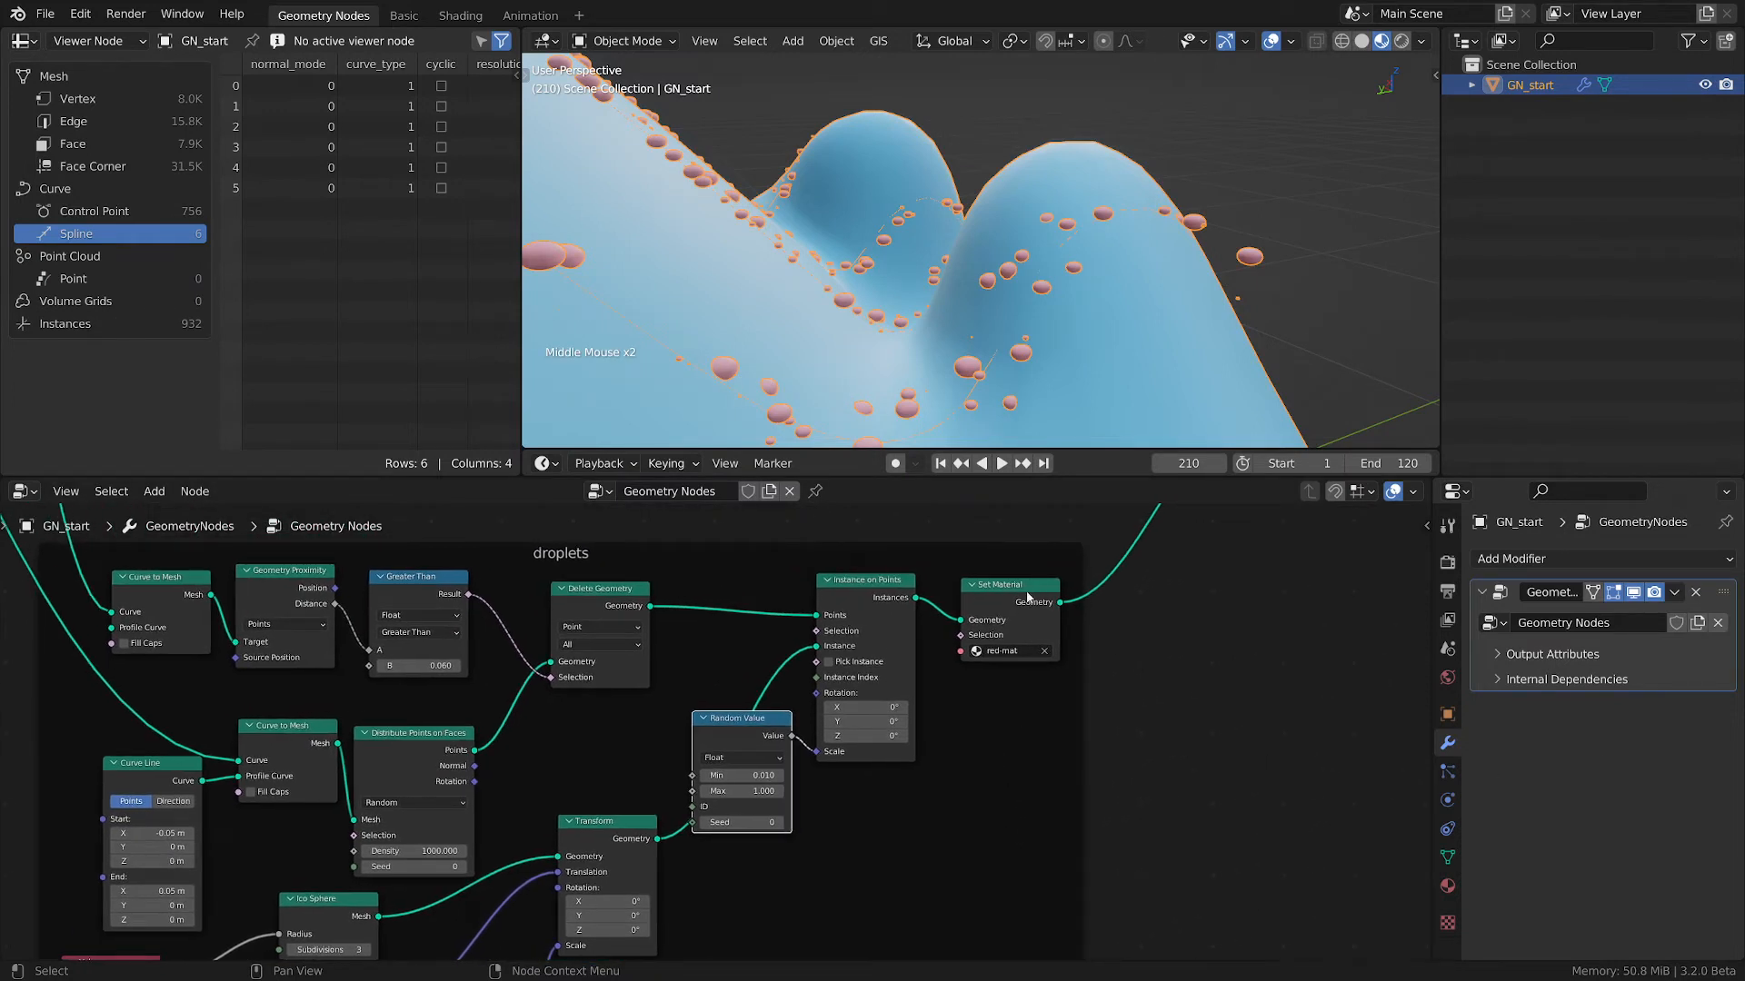
{"action": "left_click_drag", "start_coordinate": [1027, 596], "coordinate": [1227, 589]}
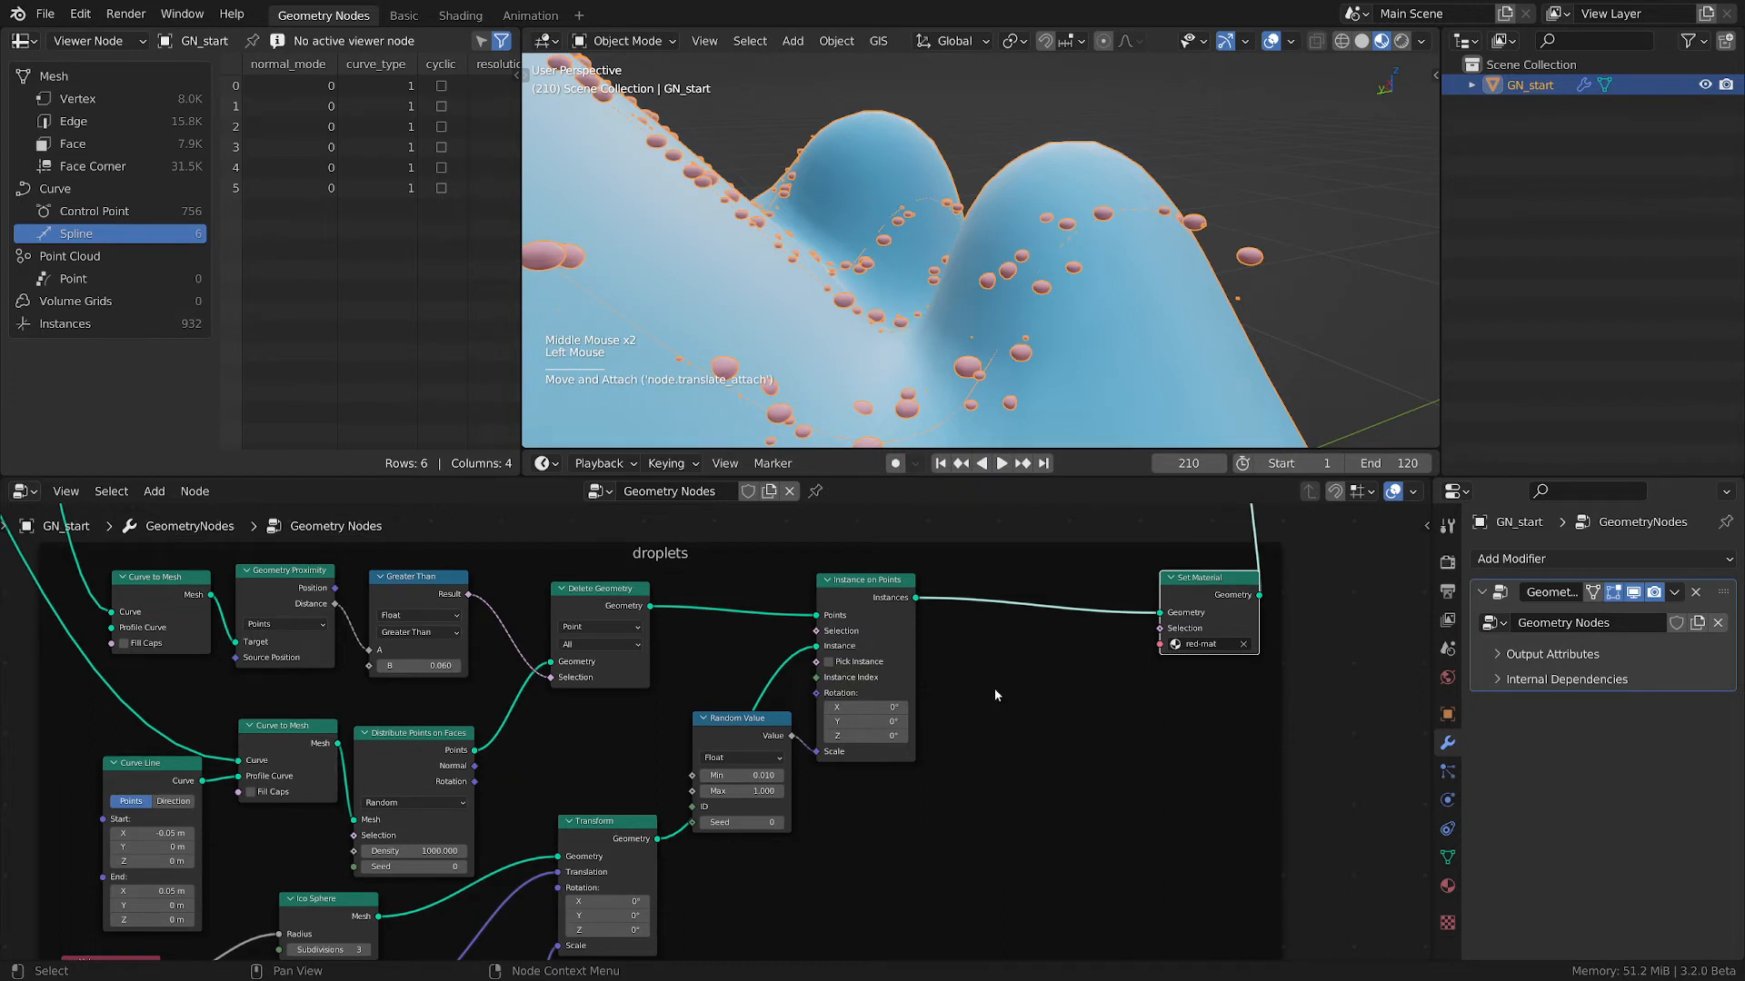
{"action": "key", "text": "shift+a"}
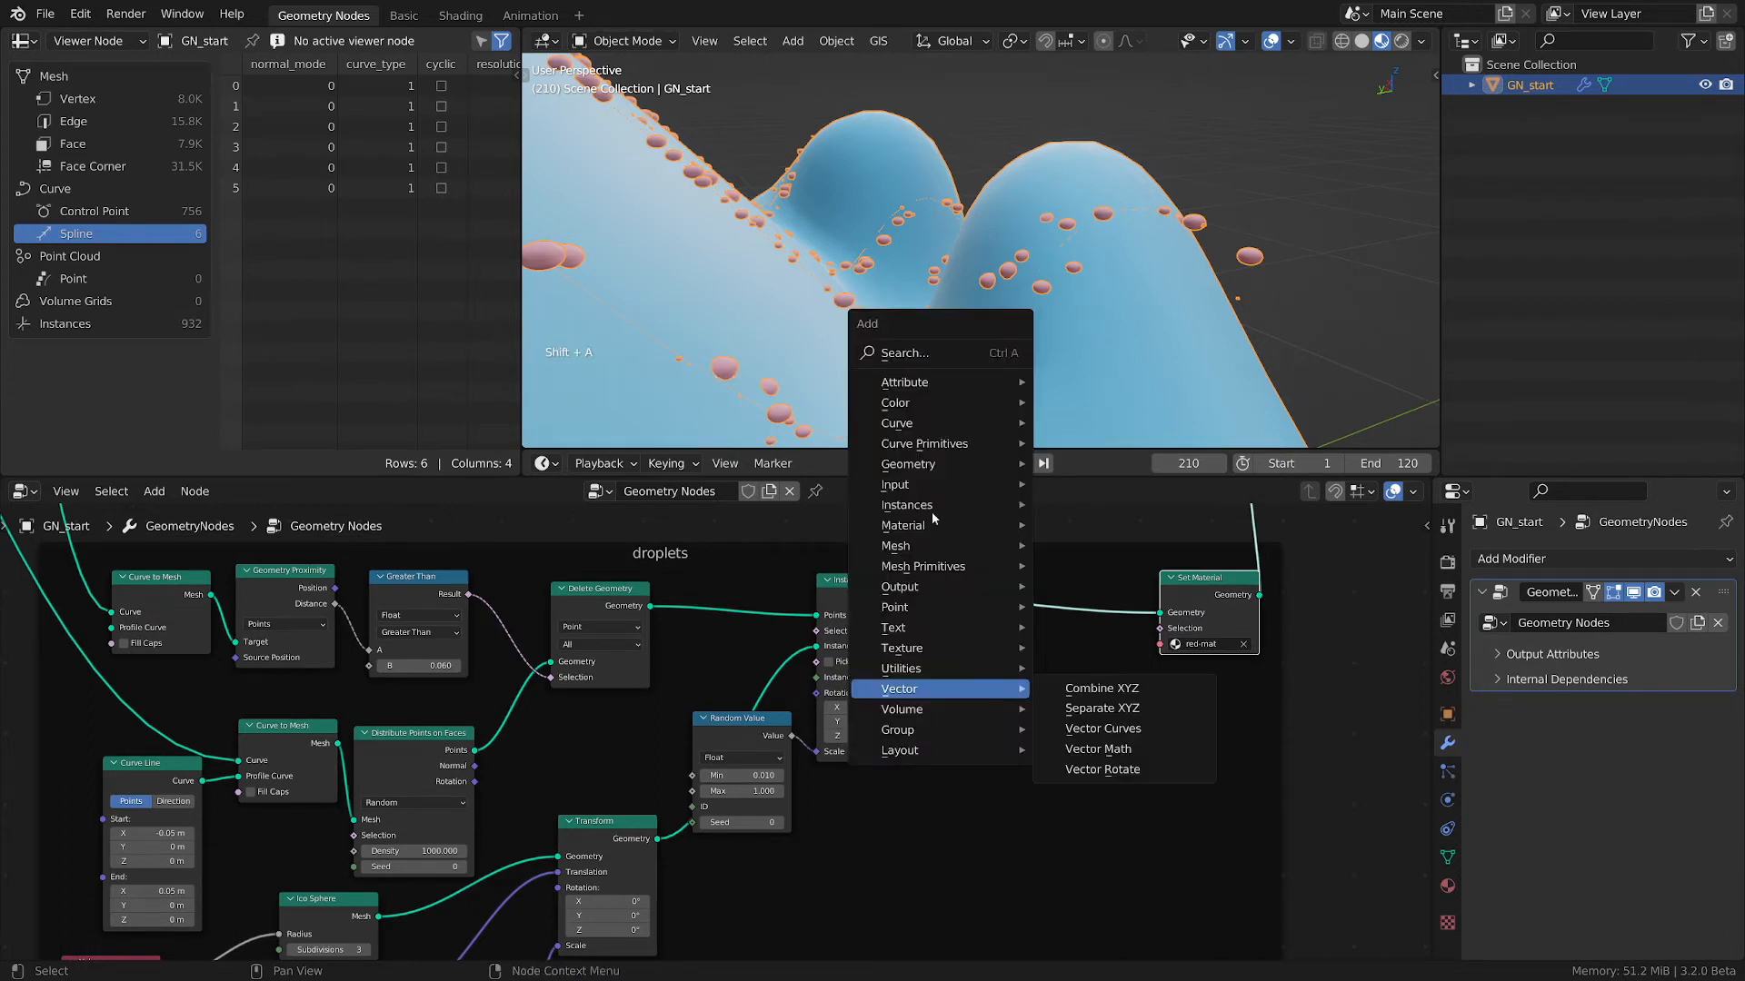
{"action": "mouse_move", "coordinate": [930, 467]}
{"action": "left_click", "coordinate": [1129, 736]}
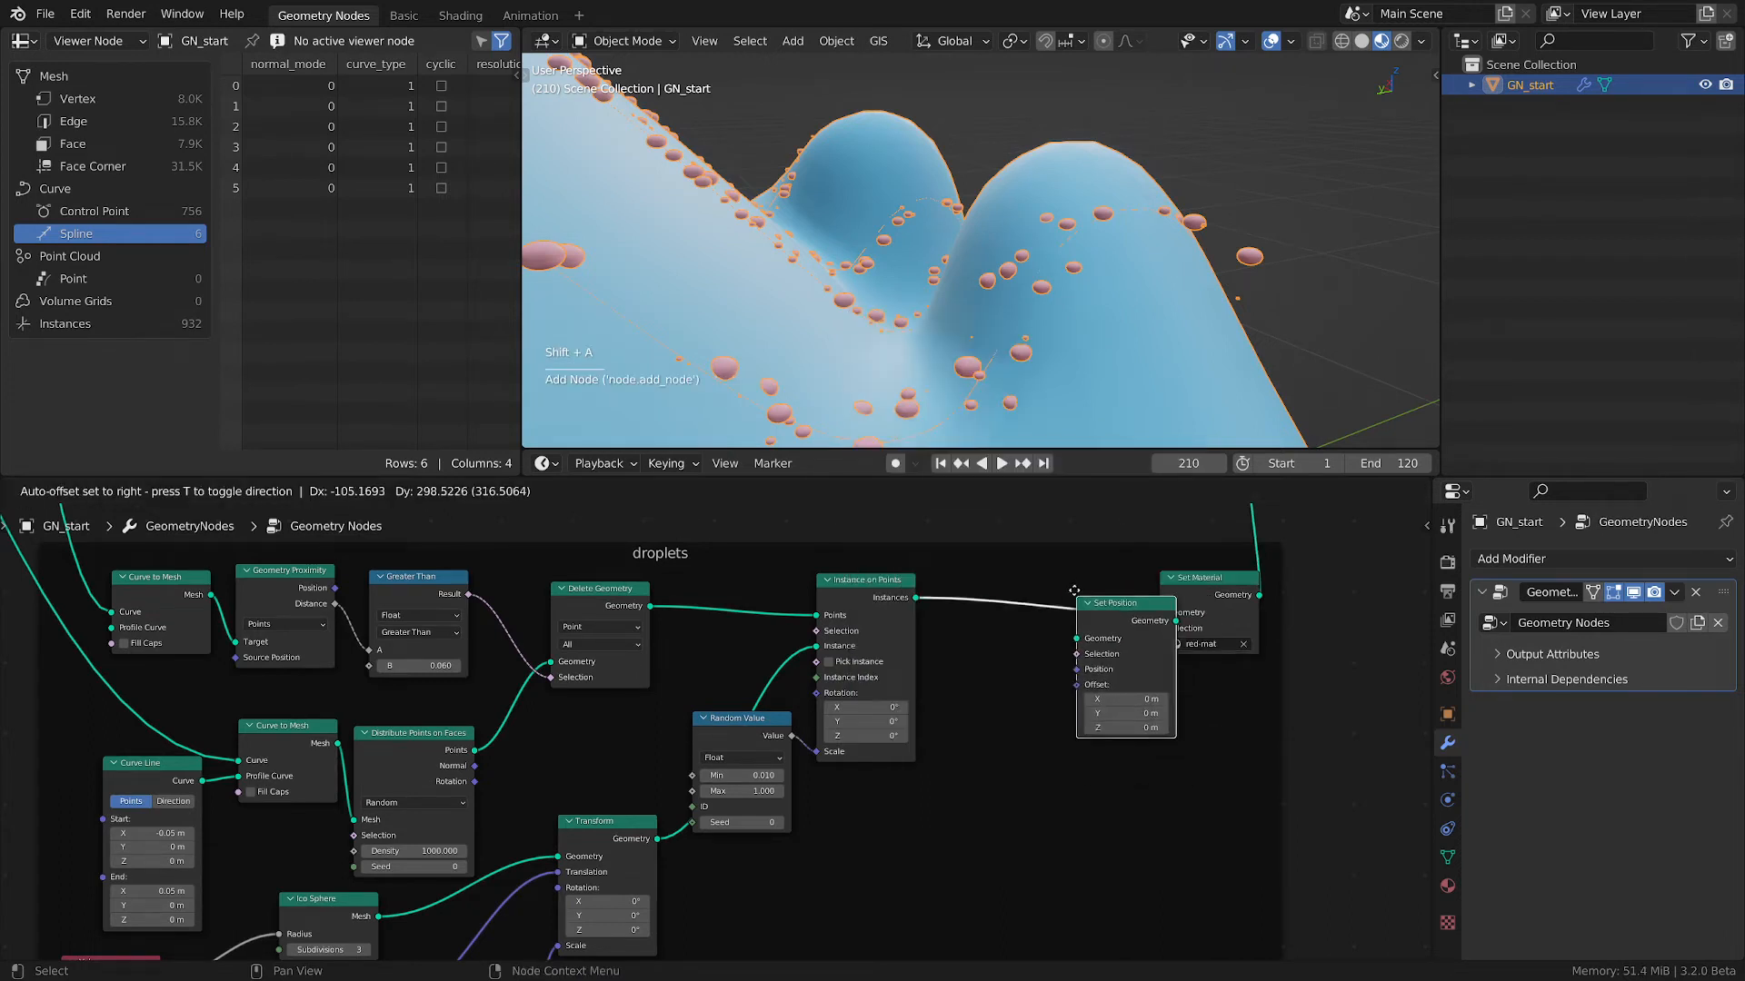
{"action": "left_click", "coordinate": [1048, 694]}
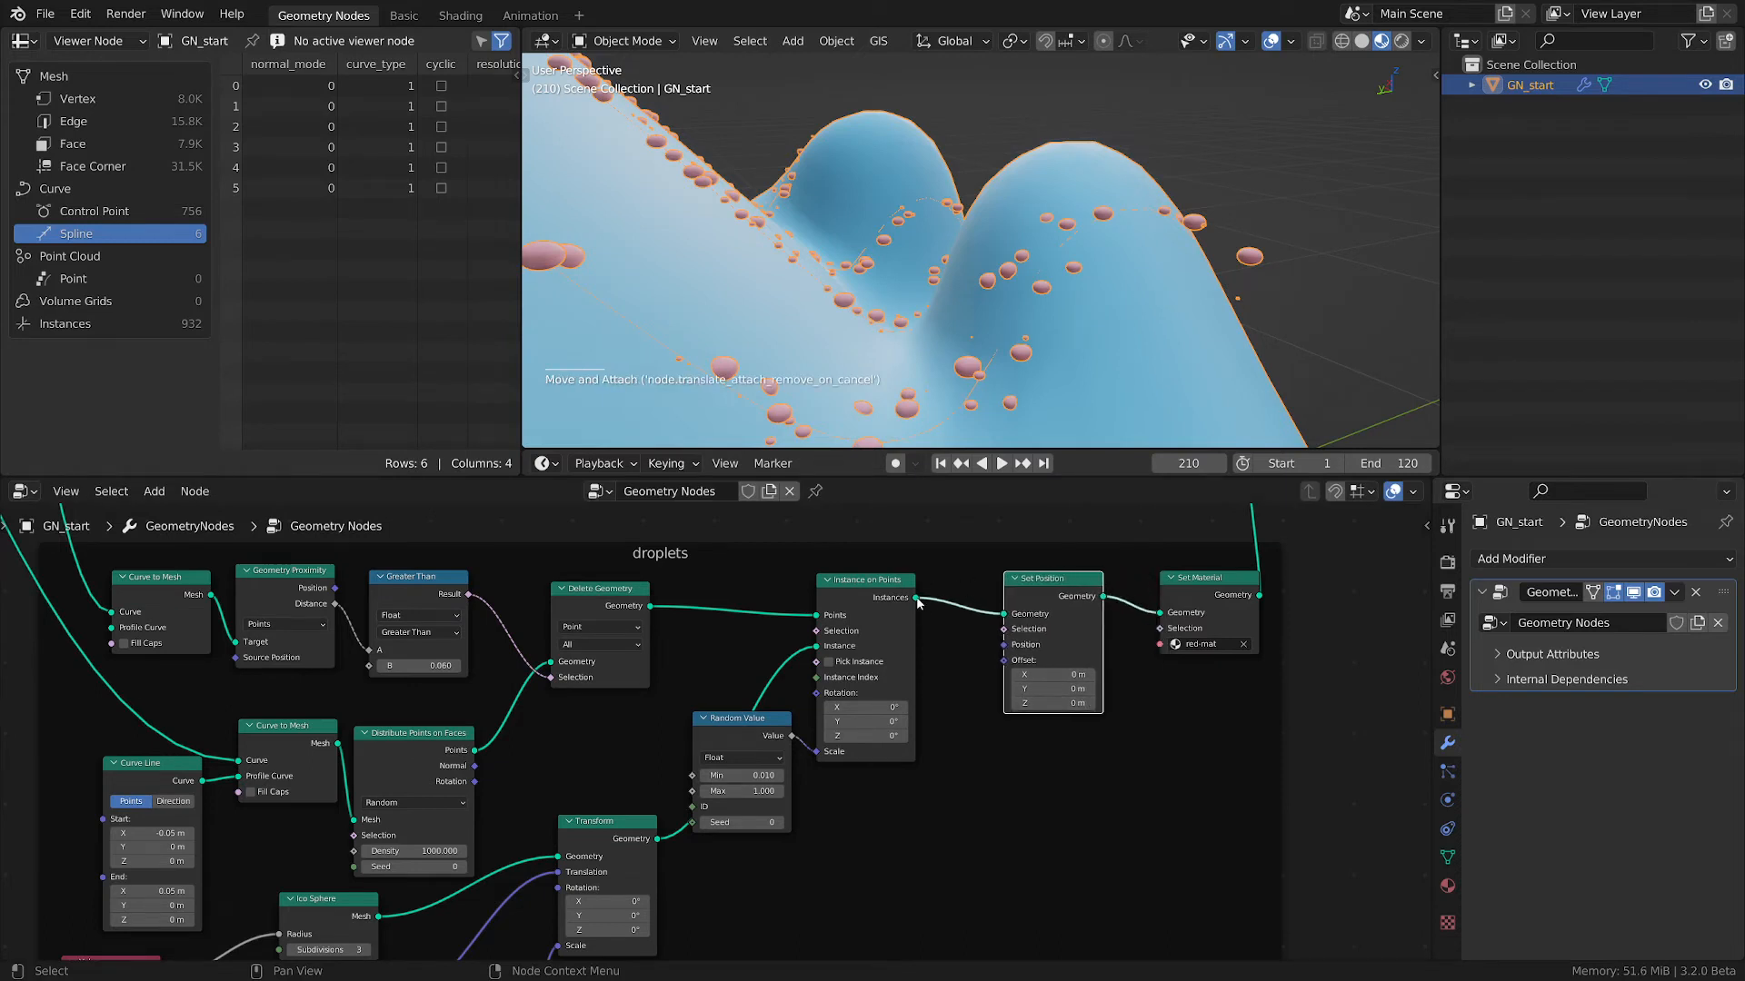
{"action": "mouse_move", "coordinate": [918, 601]}
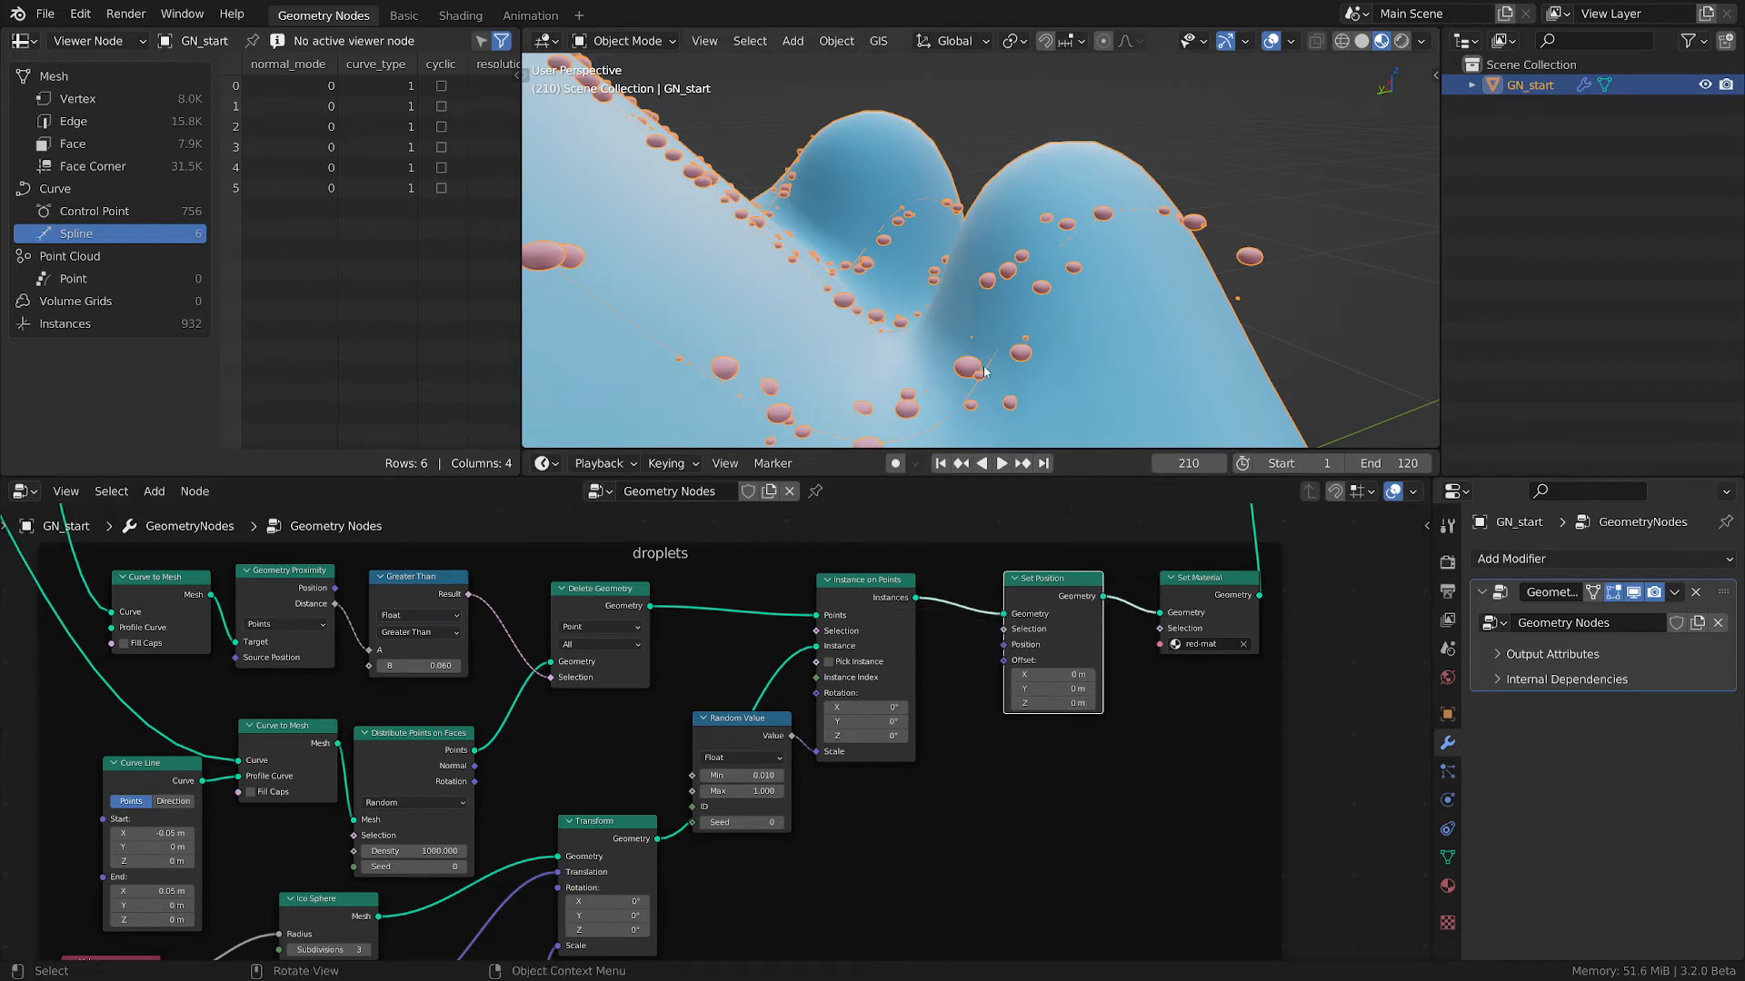
- Inspect a large droplet's contact with the head surface up close, using temporary annotation strokes
{"action": "scroll", "coordinate": [1074, 363], "scroll_direction": "up", "scroll_amount": 2}
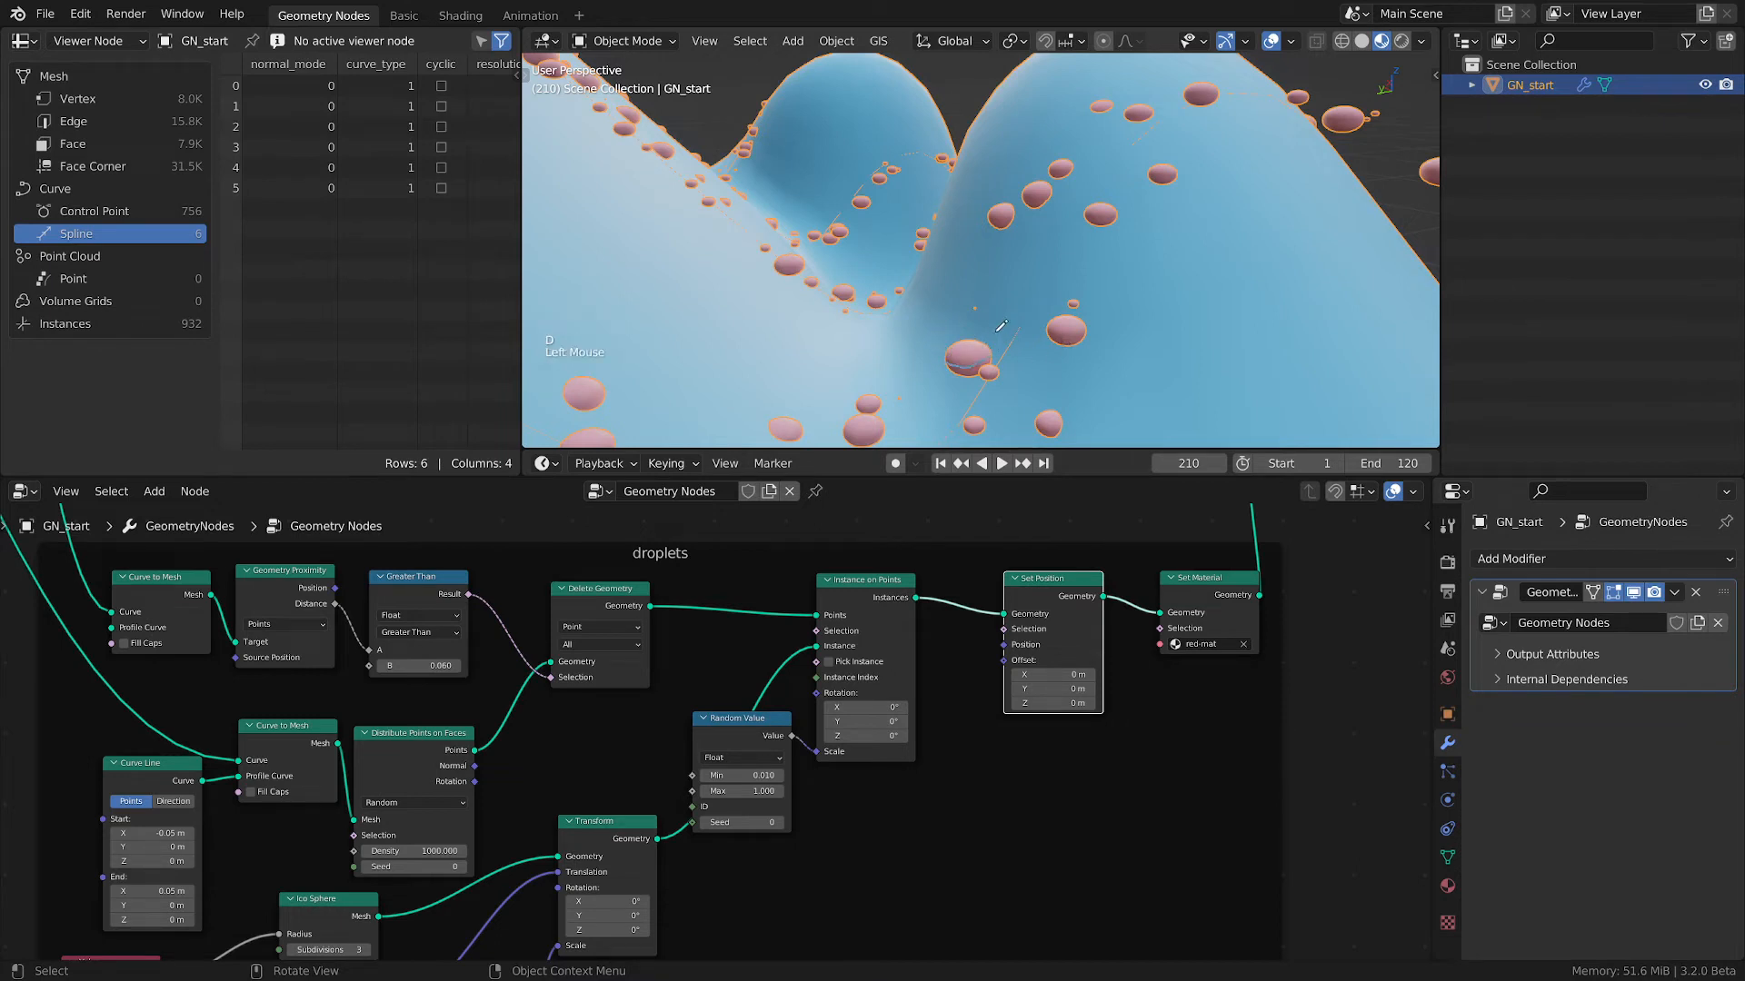
{"action": "mouse_move", "coordinate": [952, 362]}
{"action": "left_mouse_down"}
{"action": "mouse_move", "coordinate": [987, 356]}
{"action": "mouse_move", "coordinate": [954, 358]}
{"action": "left_mouse_up"}
{"action": "right_click_drag", "start_coordinate": [945, 357], "coordinate": [936, 355]}
{"action": "scroll", "coordinate": [993, 399], "scroll_direction": "up", "scroll_amount": 3}
{"action": "key", "text": "d"}
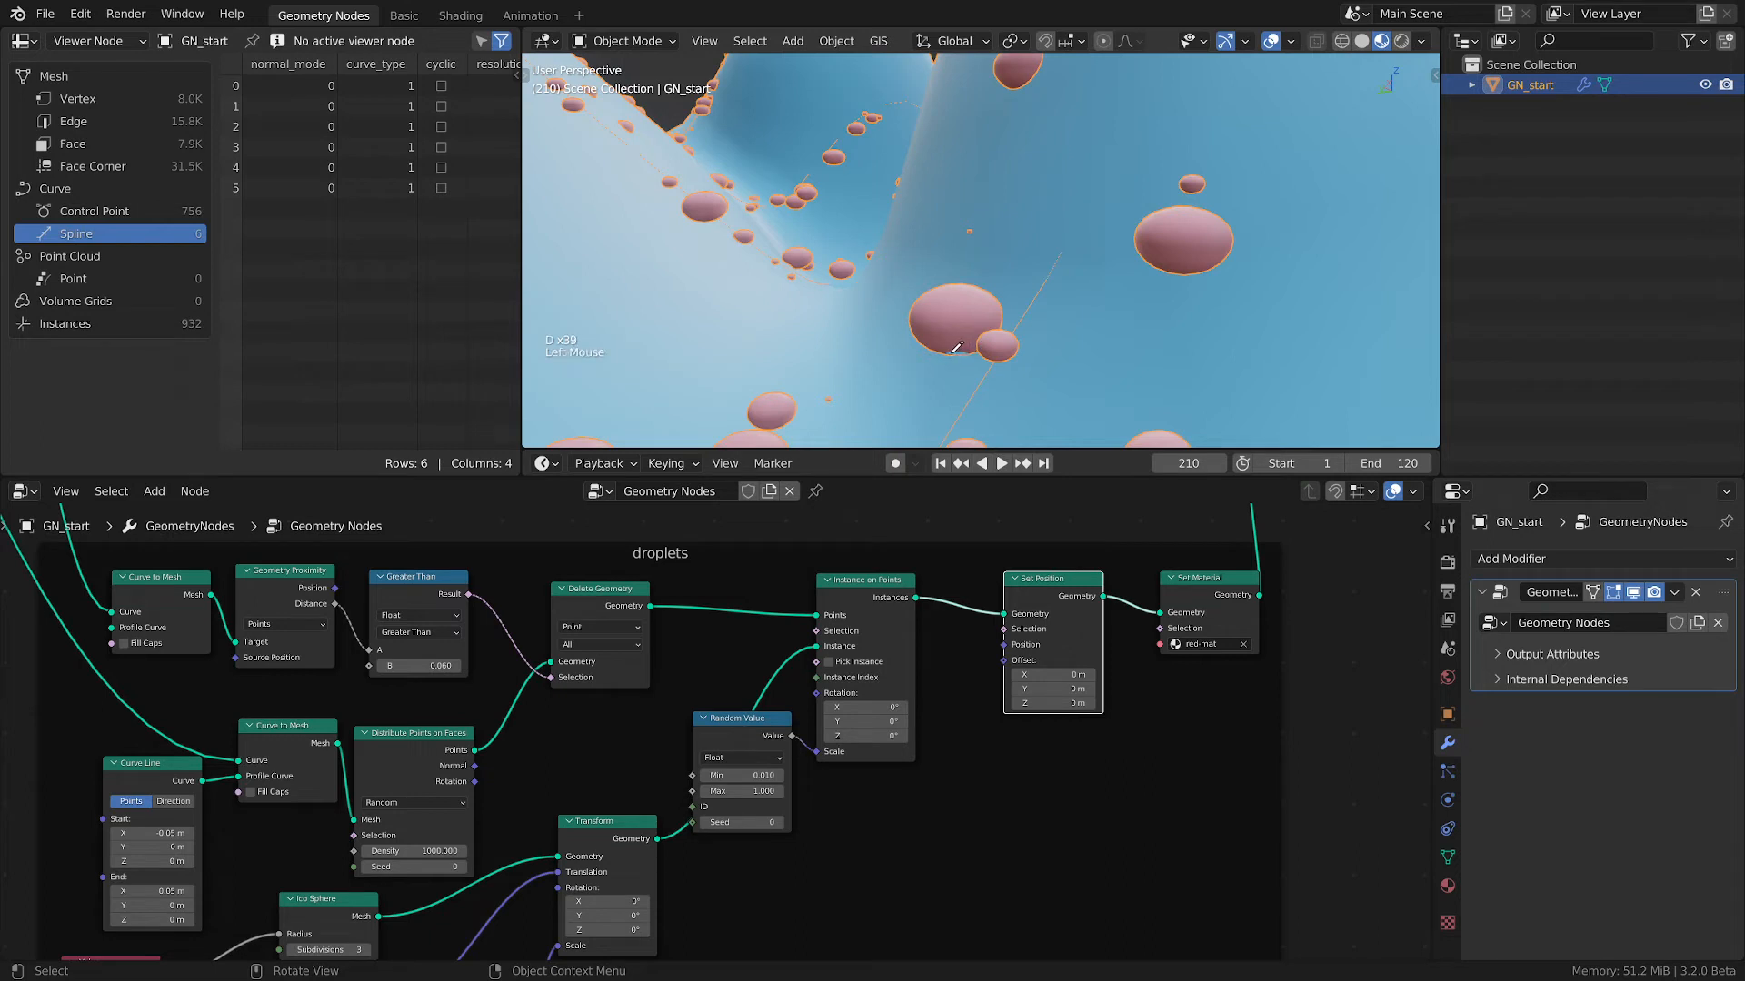
{"action": "key", "text": "d"}
{"action": "key", "text": "d"}
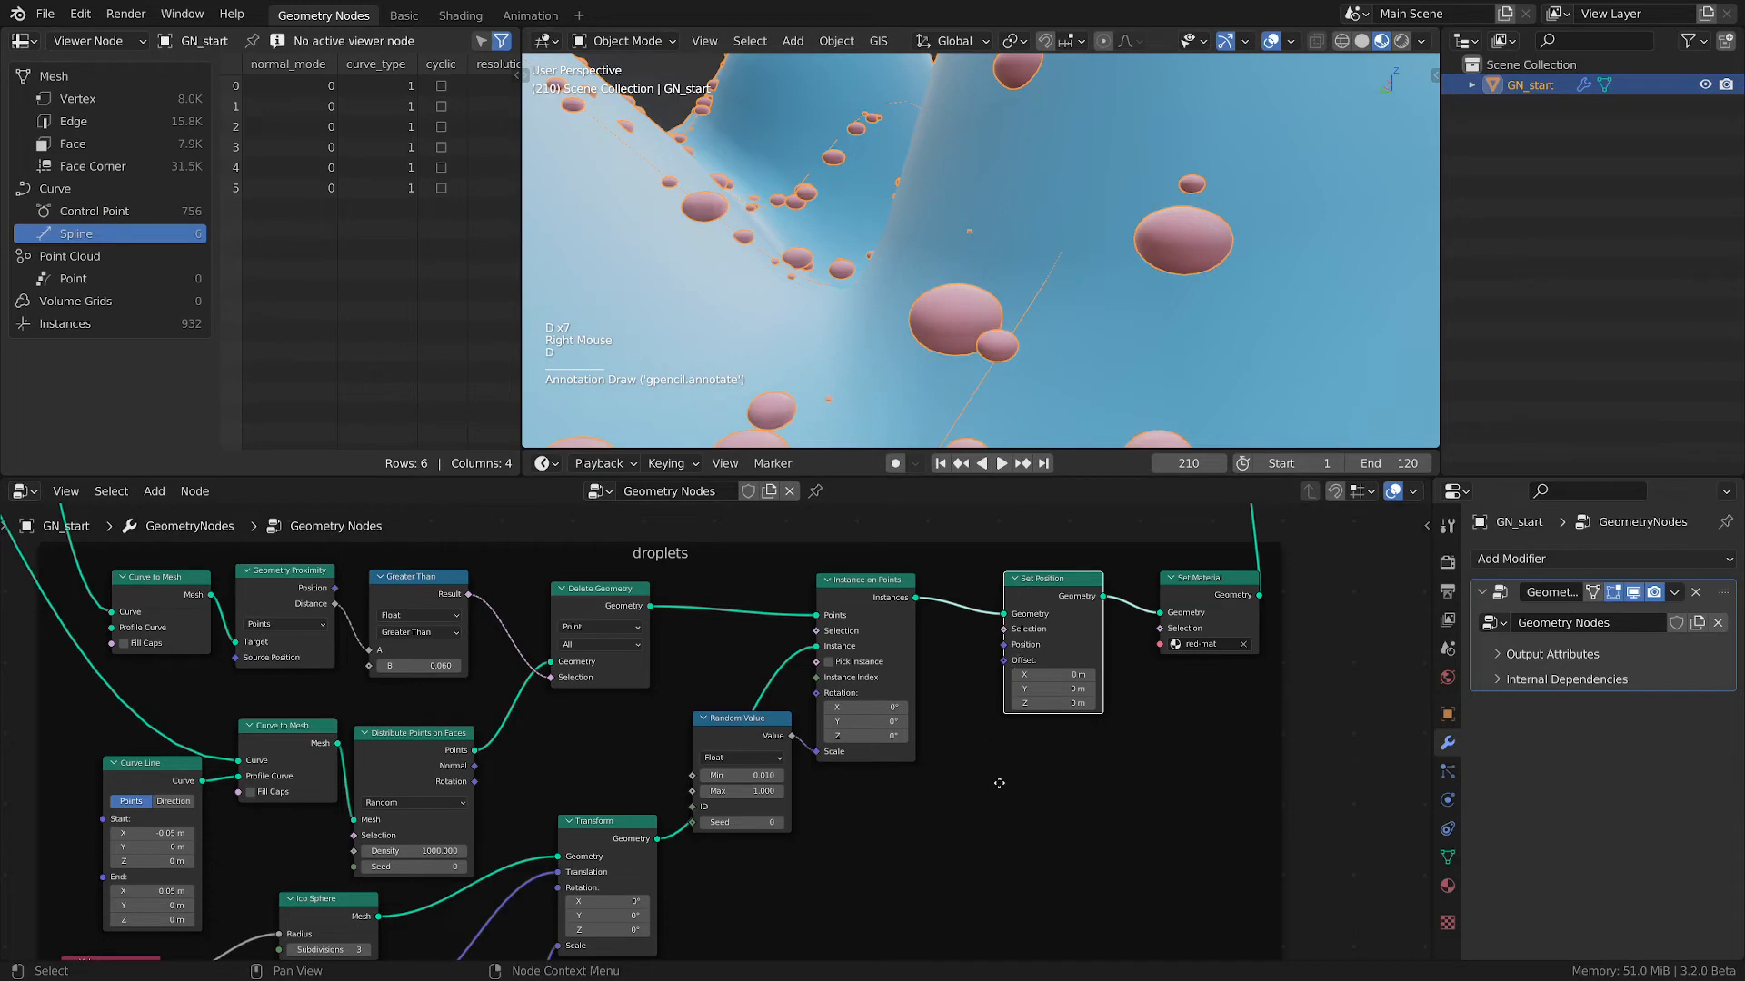
- Add a reroute point on the long geometry link running to Join Geometry, left of the droplets frame
{"action": "middle_click_drag", "start_coordinate": [999, 782], "coordinate": [1061, 745]}
{"action": "scroll", "coordinate": [1059, 747], "scroll_direction": "down", "scroll_amount": 3}
{"action": "middle_click_drag", "start_coordinate": [554, 614], "coordinate": [798, 698]}
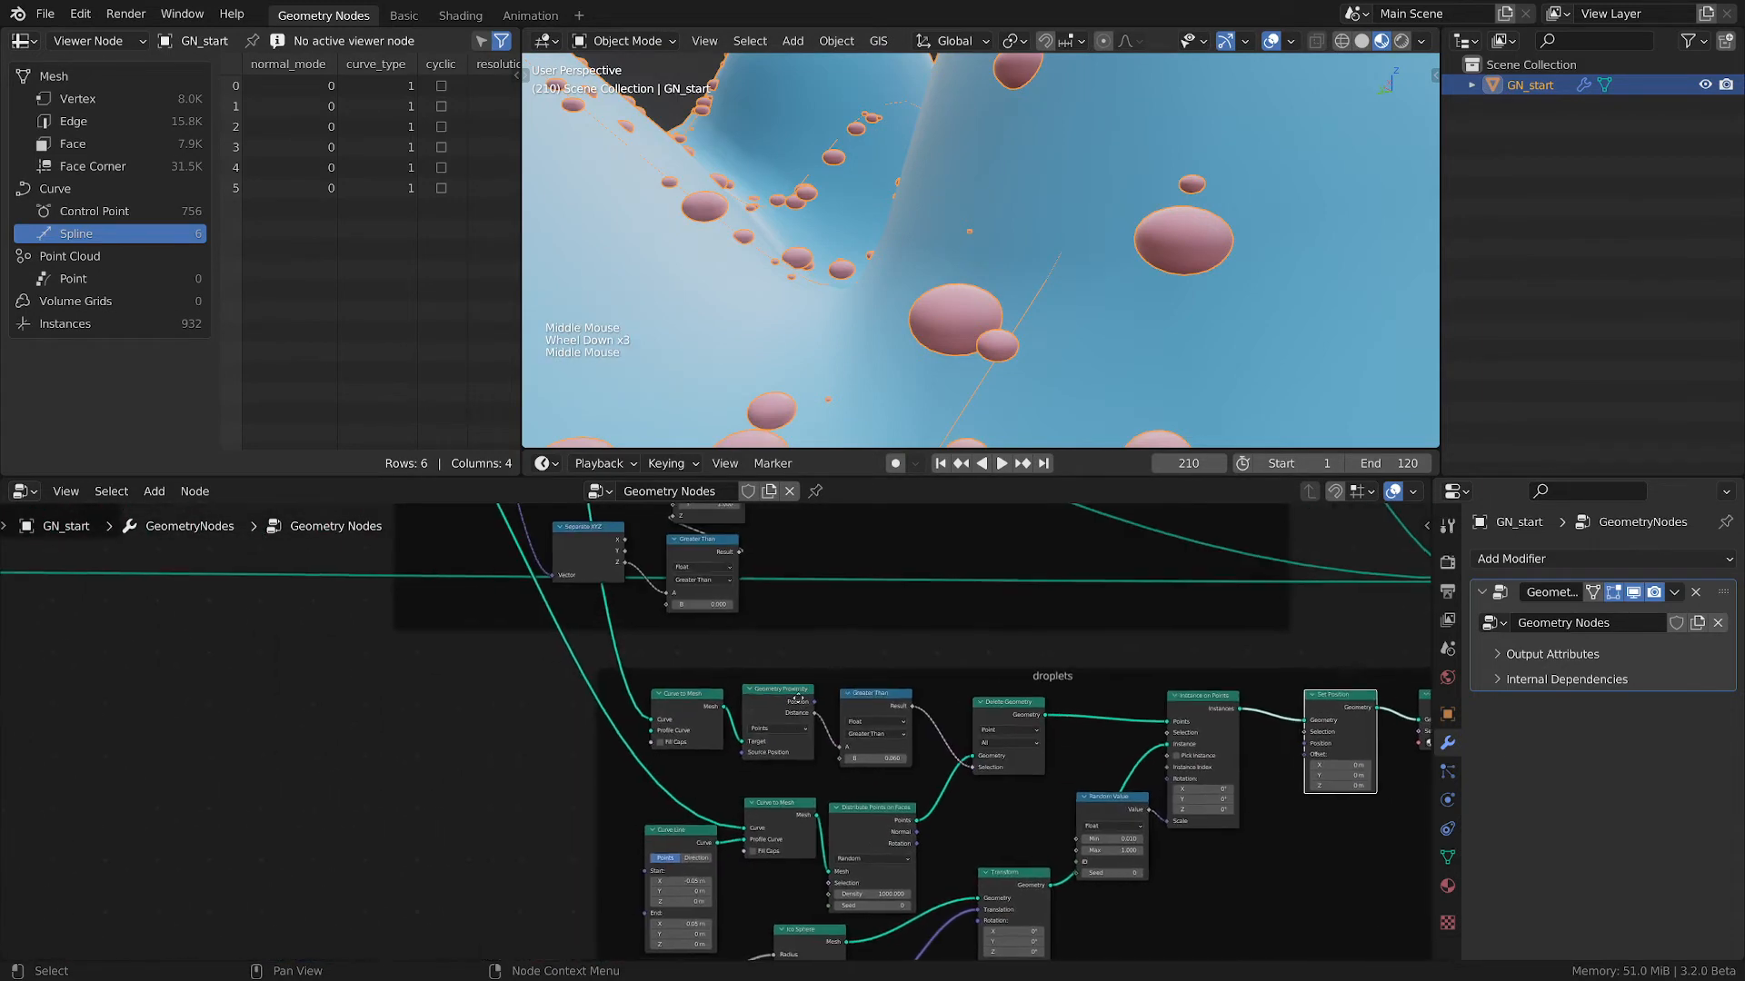
{"action": "scroll", "coordinate": [591, 671], "scroll_direction": "down", "scroll_amount": 1}
{"action": "mouse_move", "coordinate": [383, 601]}
{"action": "right_mouse_down", "text": "shift"}
{"action": "mouse_move", "coordinate": [389, 627]}
{"action": "mouse_move", "coordinate": [422, 636]}
{"action": "mouse_move", "coordinate": [390, 636]}
{"action": "right_mouse_up", "text": "shift"}
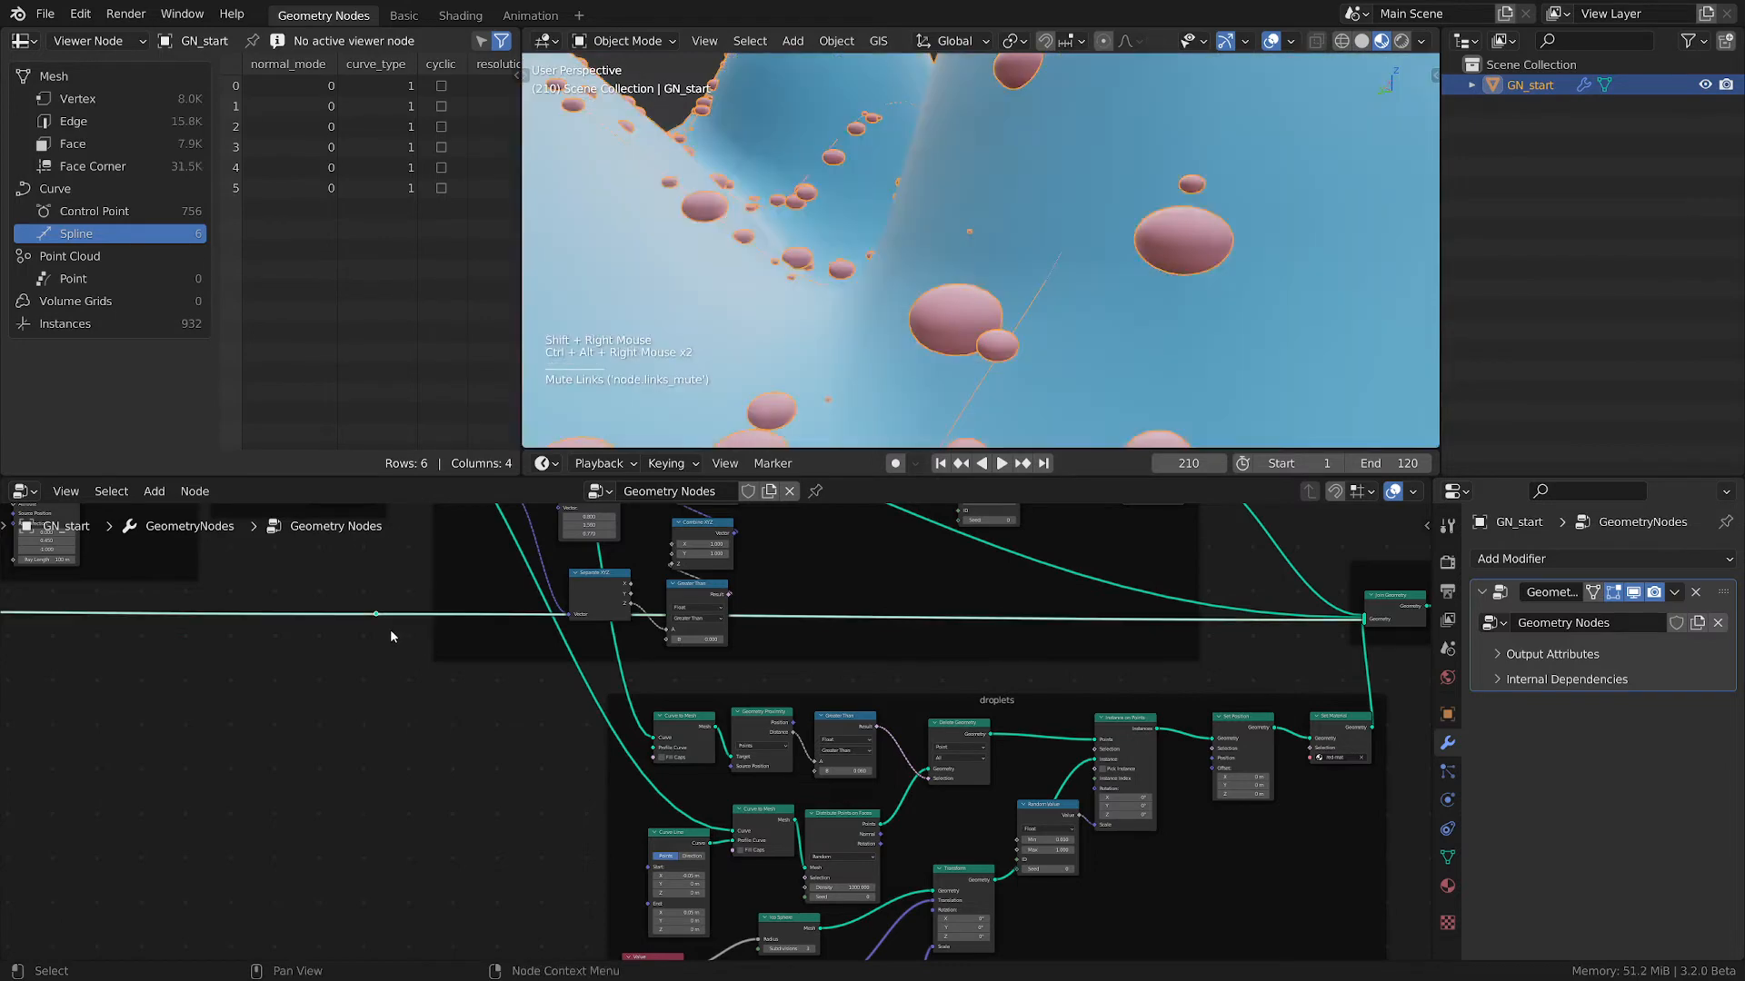
{"action": "middle_click_drag", "start_coordinate": [1104, 886], "coordinate": [1063, 848]}
- Add a Geometry Proximity node below Instance on Points and connect the rerouted head geometry to its Target
{"action": "key", "text": "shift+a"}
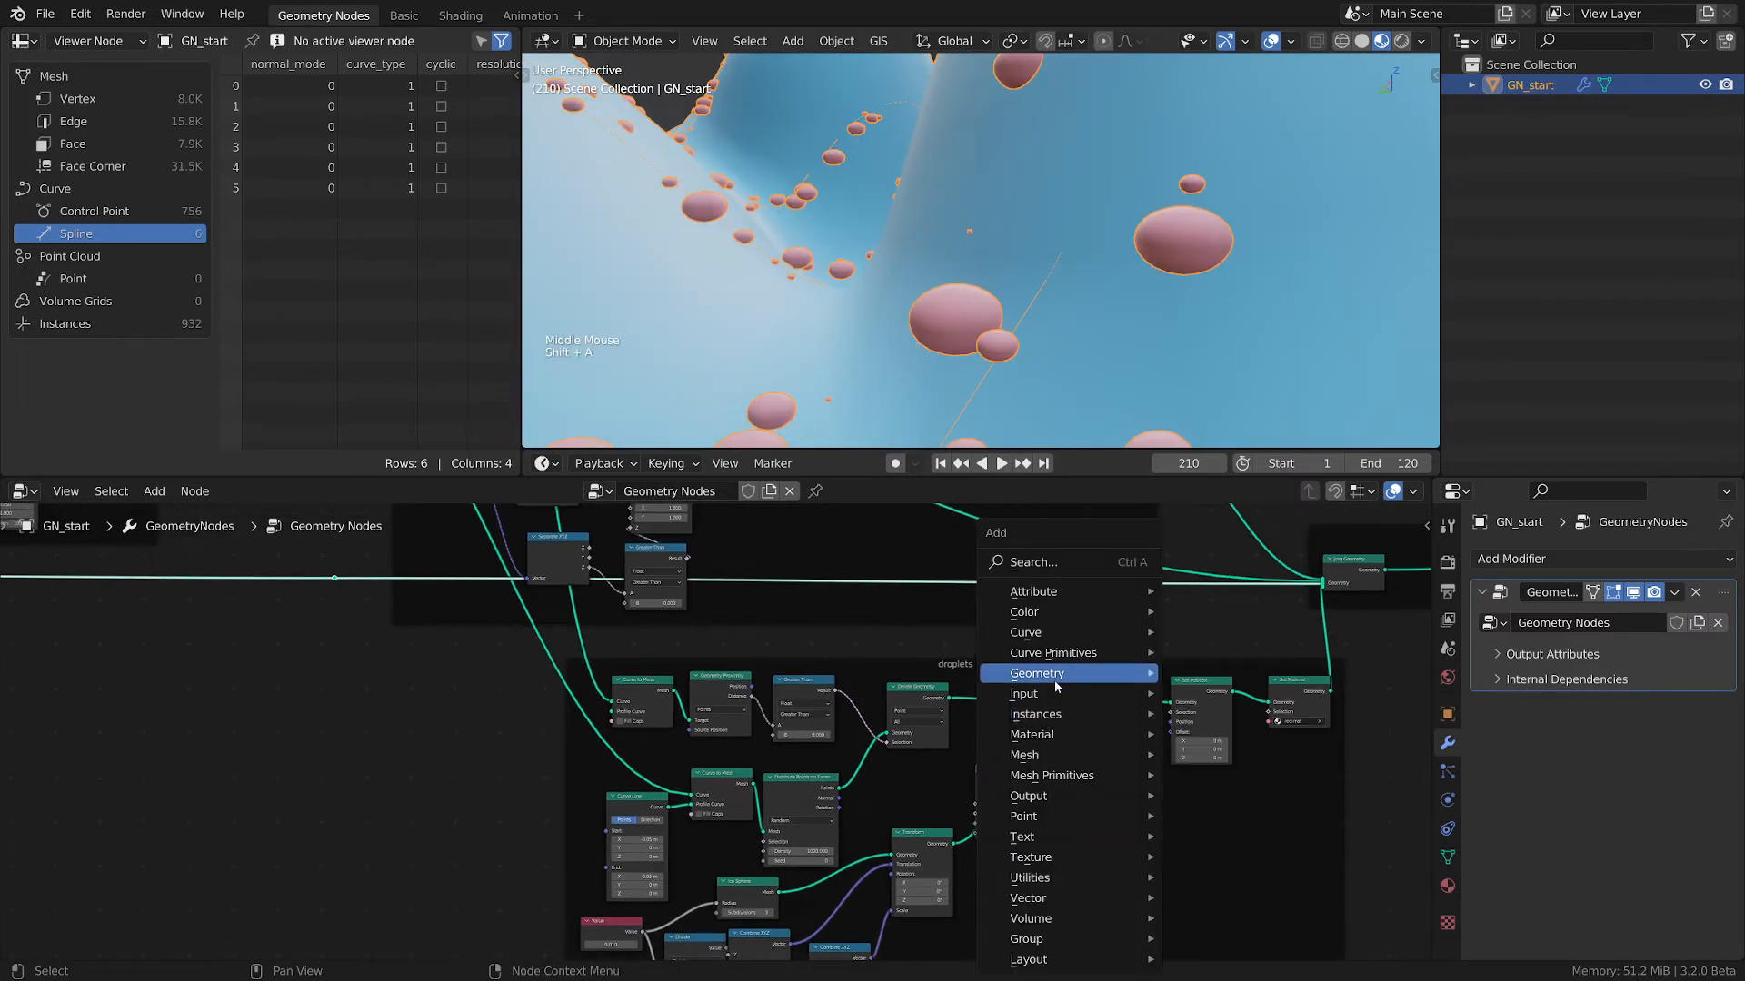
{"action": "mouse_move", "coordinate": [1041, 673]}
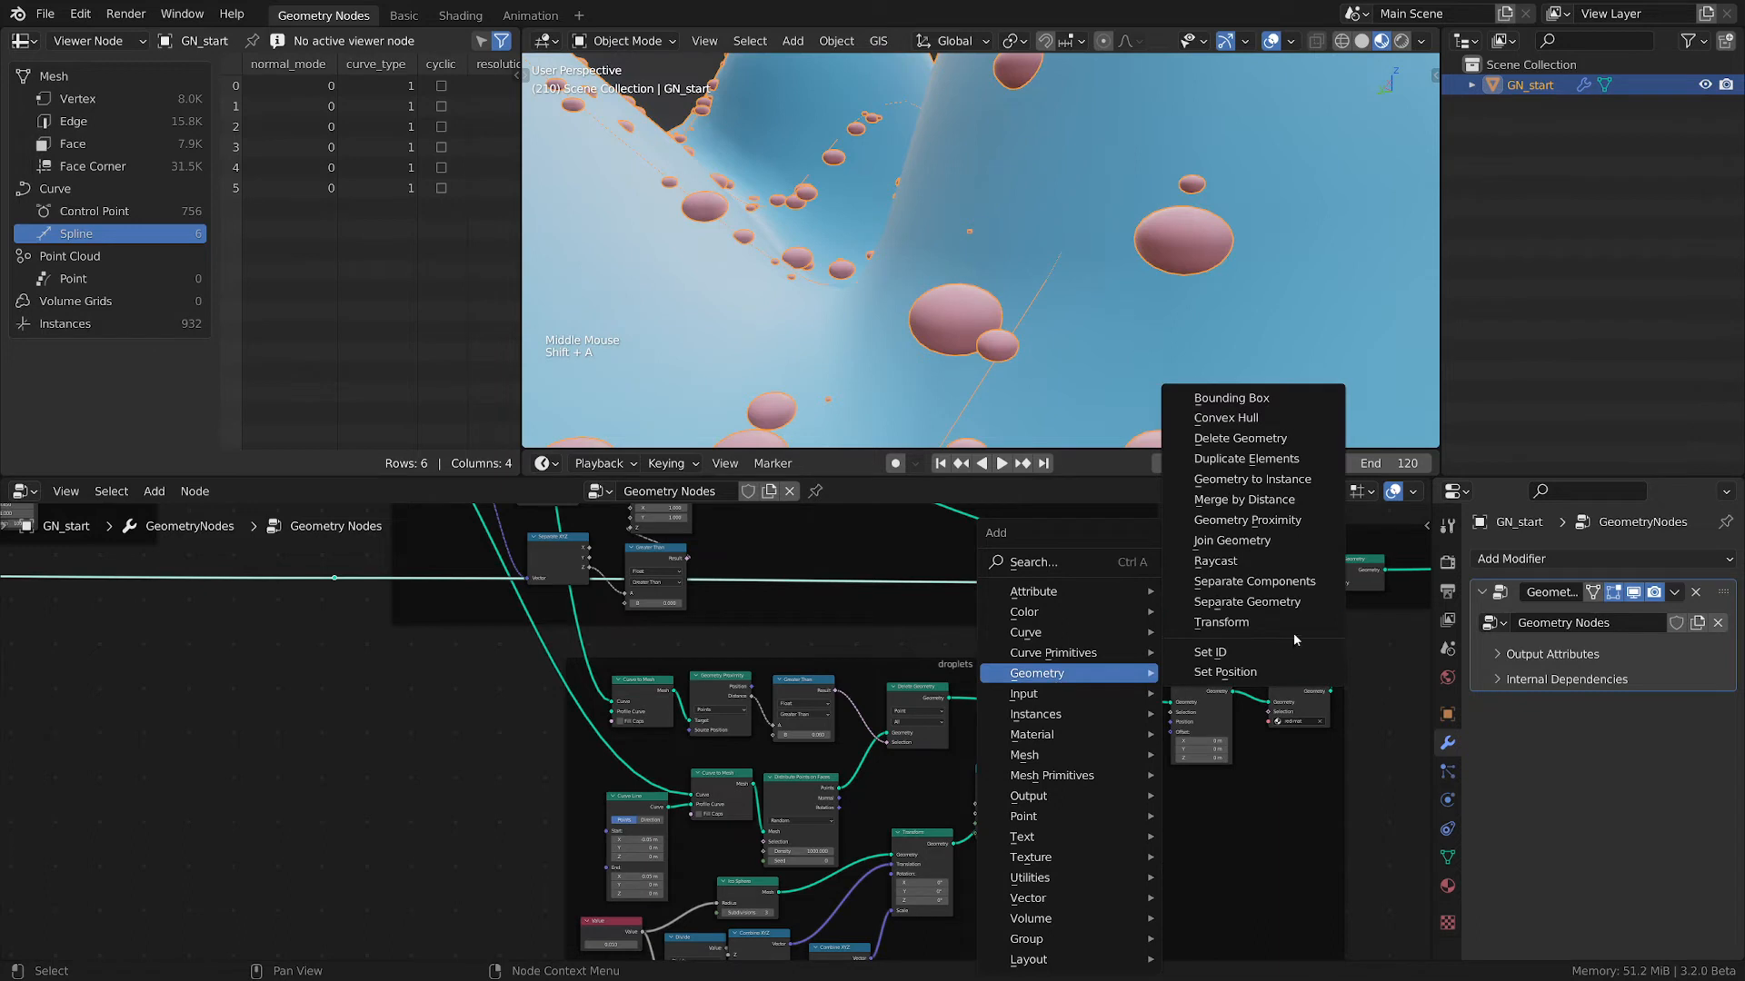
{"action": "left_click", "coordinate": [1245, 520]}
{"action": "left_click", "coordinate": [1143, 827]}
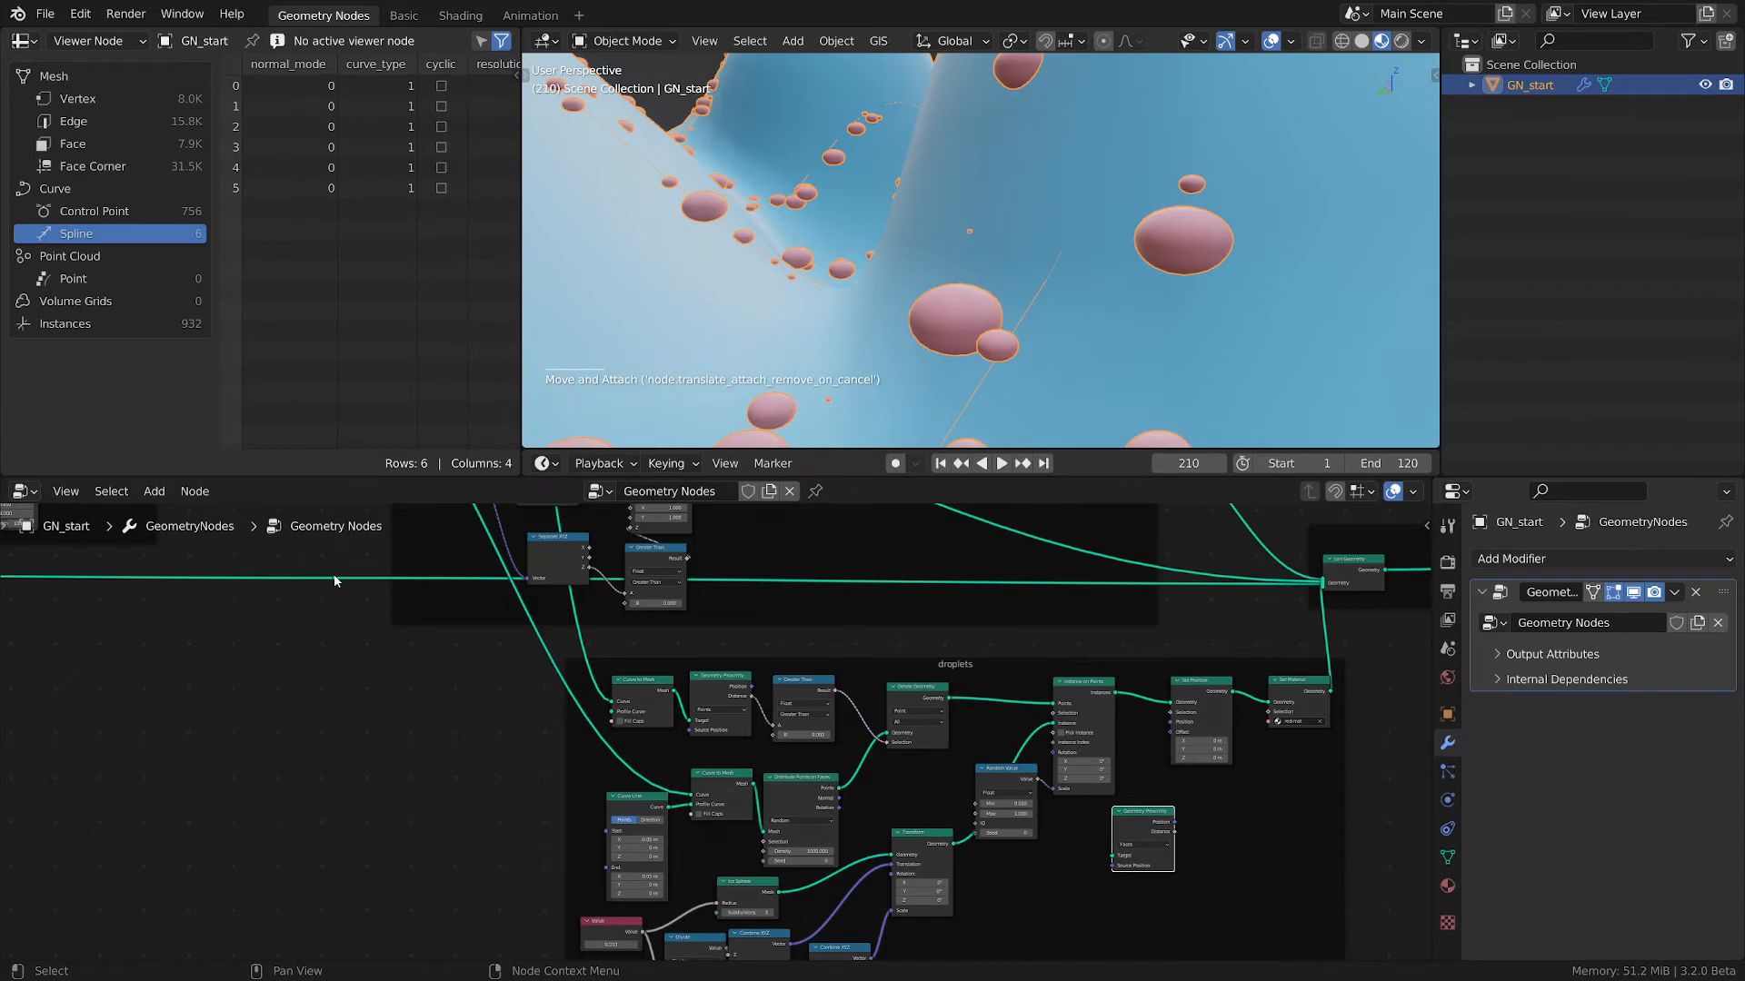
{"action": "left_click_drag", "start_coordinate": [335, 579], "coordinate": [1113, 855]}
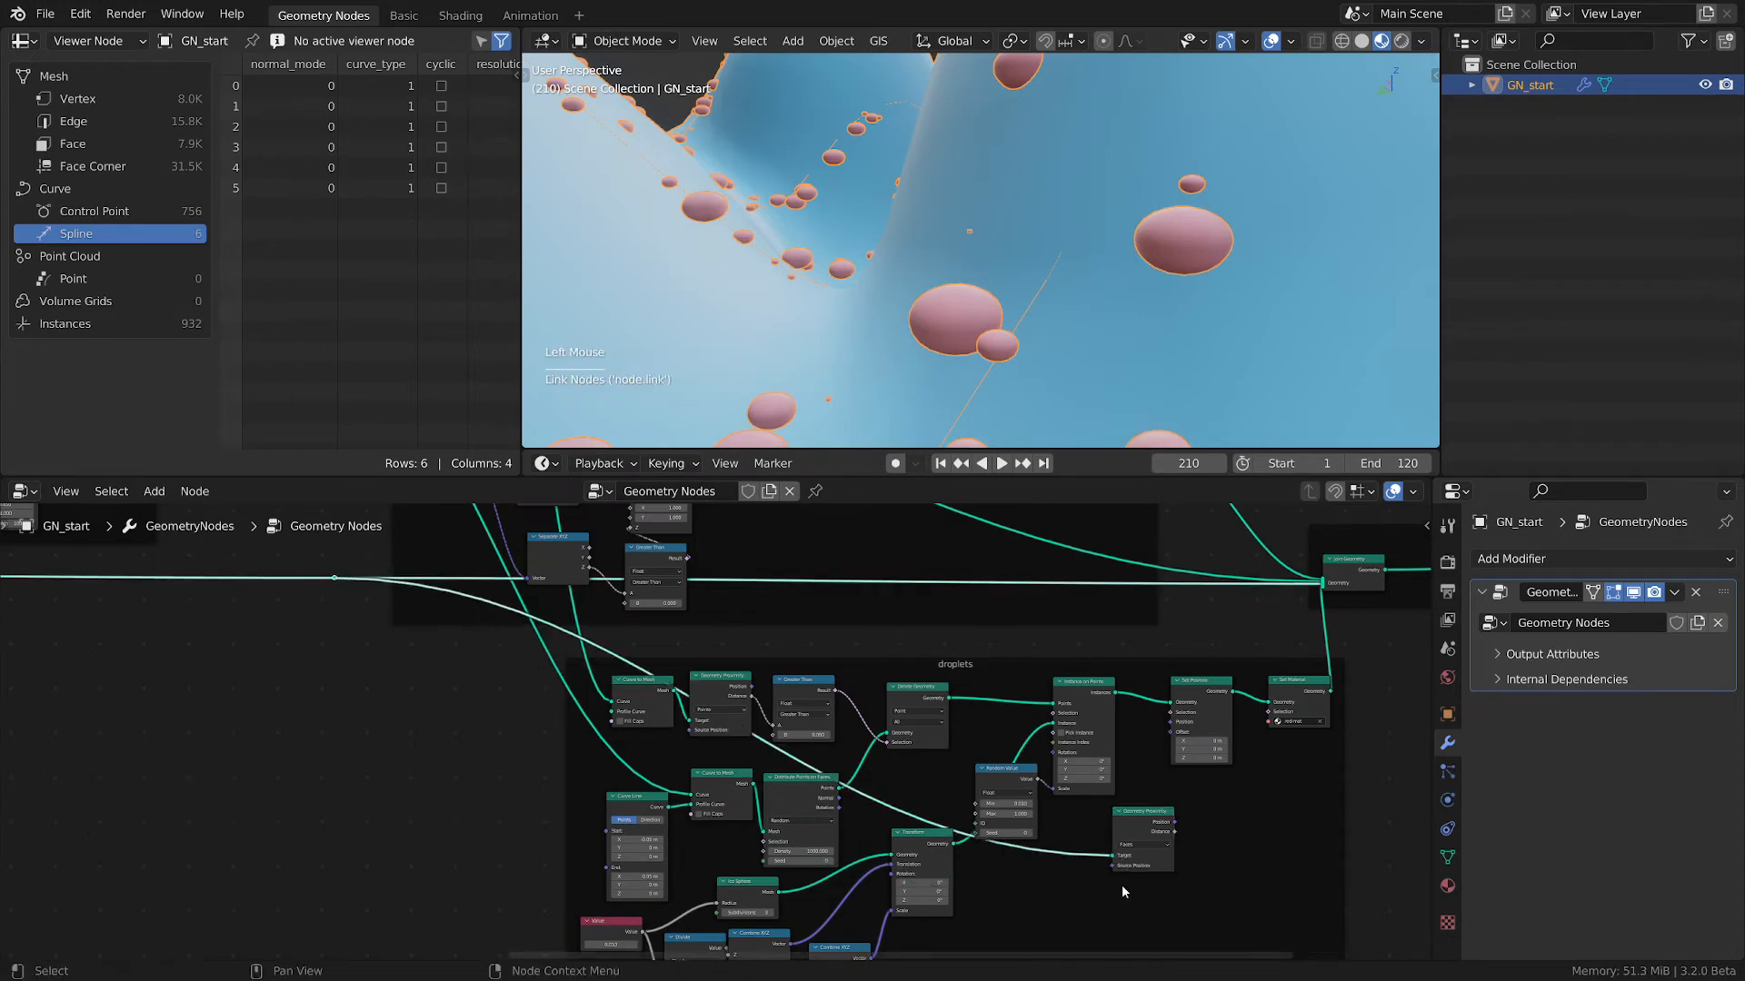
- Move the new Geometry Proximity node slightly left and connect its Position output to the Set Position node's Position input
{"action": "scroll", "coordinate": [1229, 829], "scroll_direction": "up", "scroll_amount": 5}
{"action": "middle_click_drag", "start_coordinate": [1229, 826], "coordinate": [867, 885]}
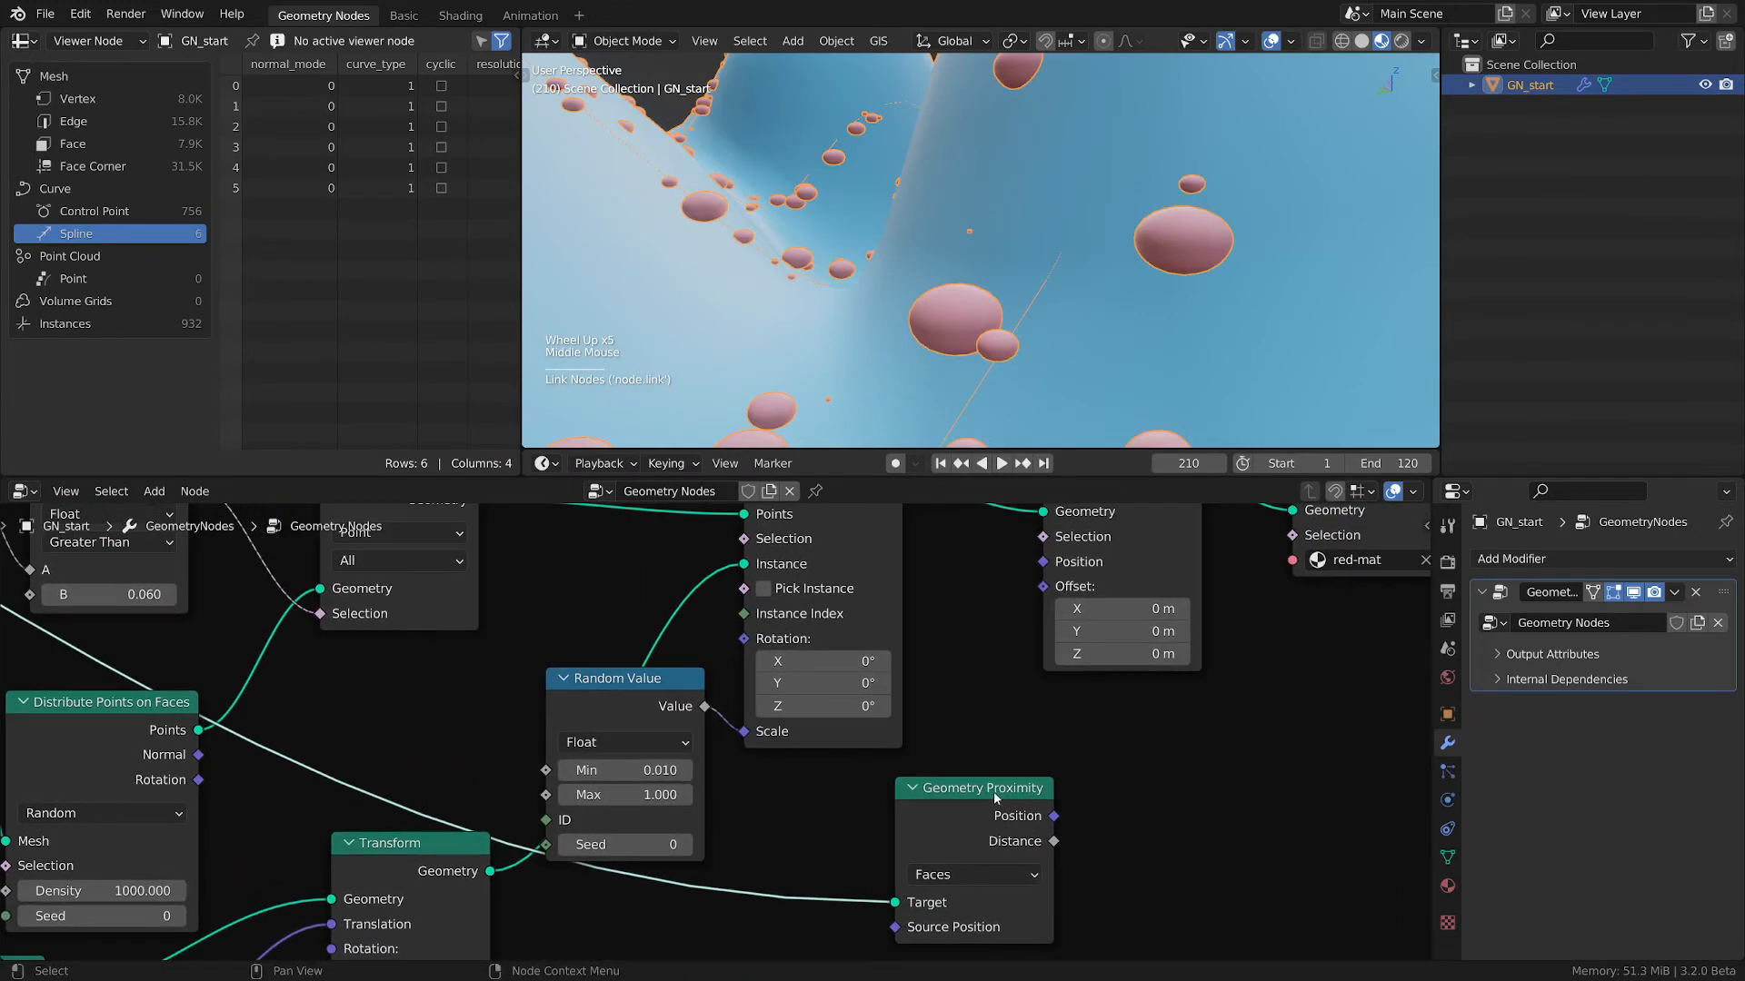
{"action": "left_click_drag", "start_coordinate": [996, 797], "coordinate": [902, 780]}
{"action": "middle_click_drag", "start_coordinate": [1019, 751], "coordinate": [963, 800]}
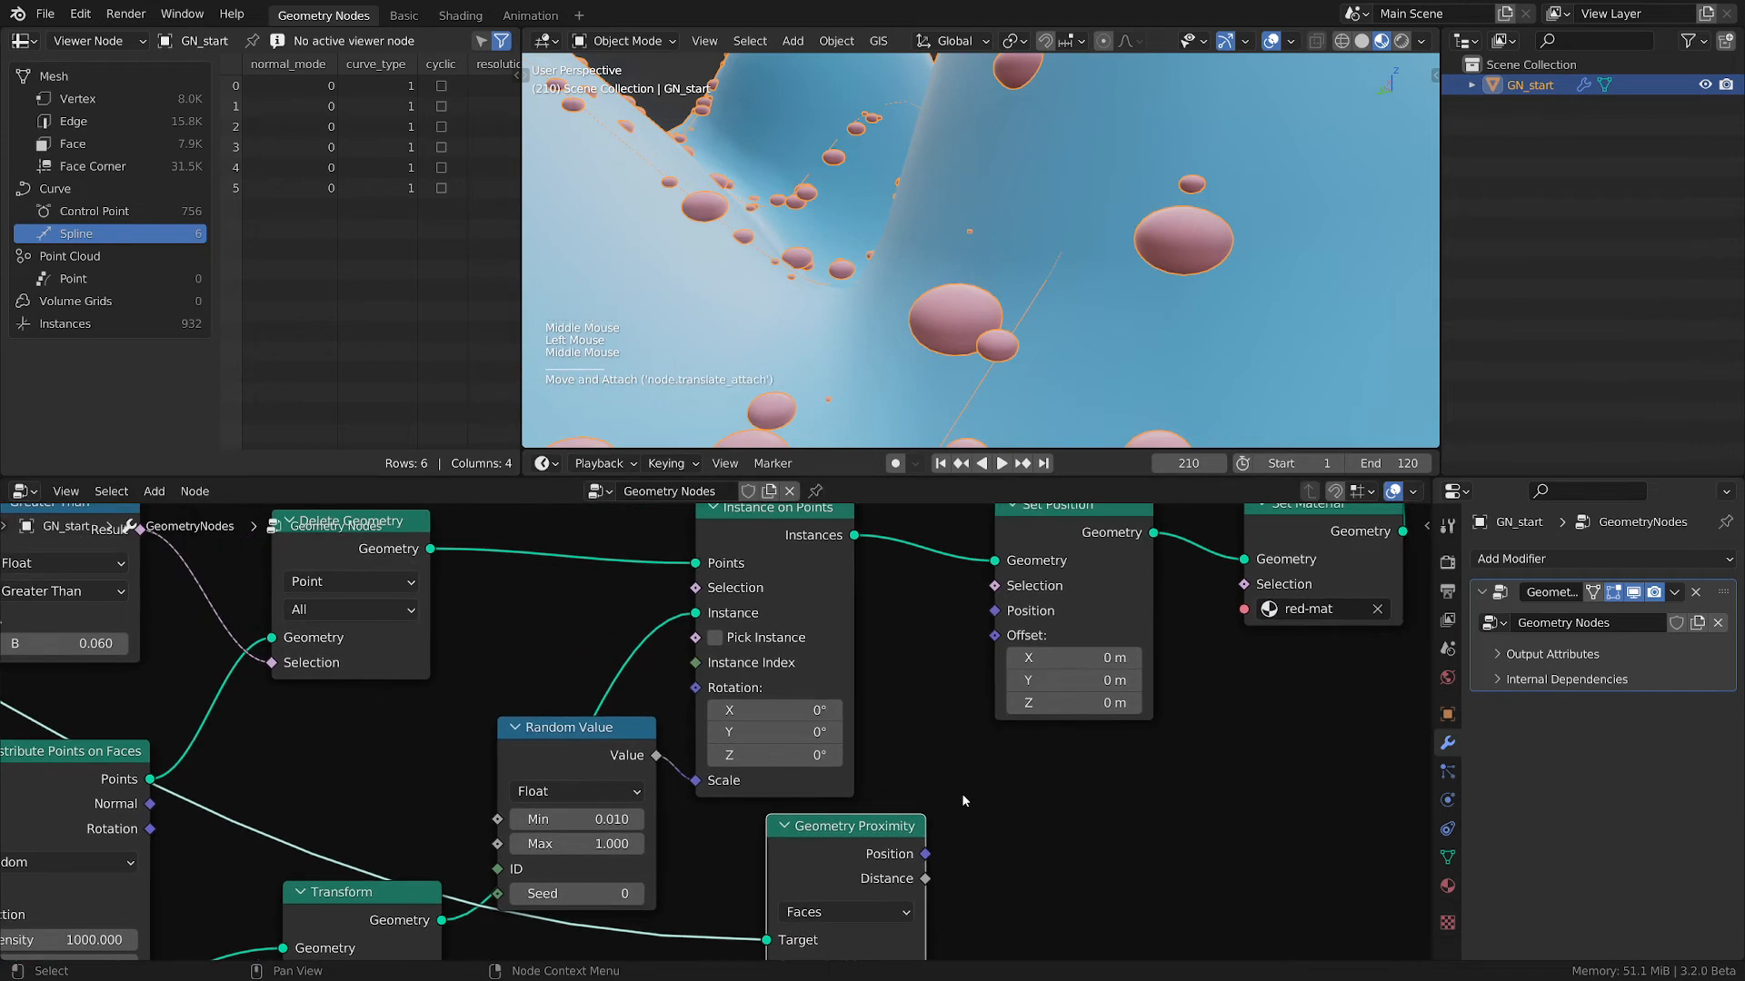
{"action": "left_click_drag", "start_coordinate": [926, 854], "coordinate": [1008, 610]}
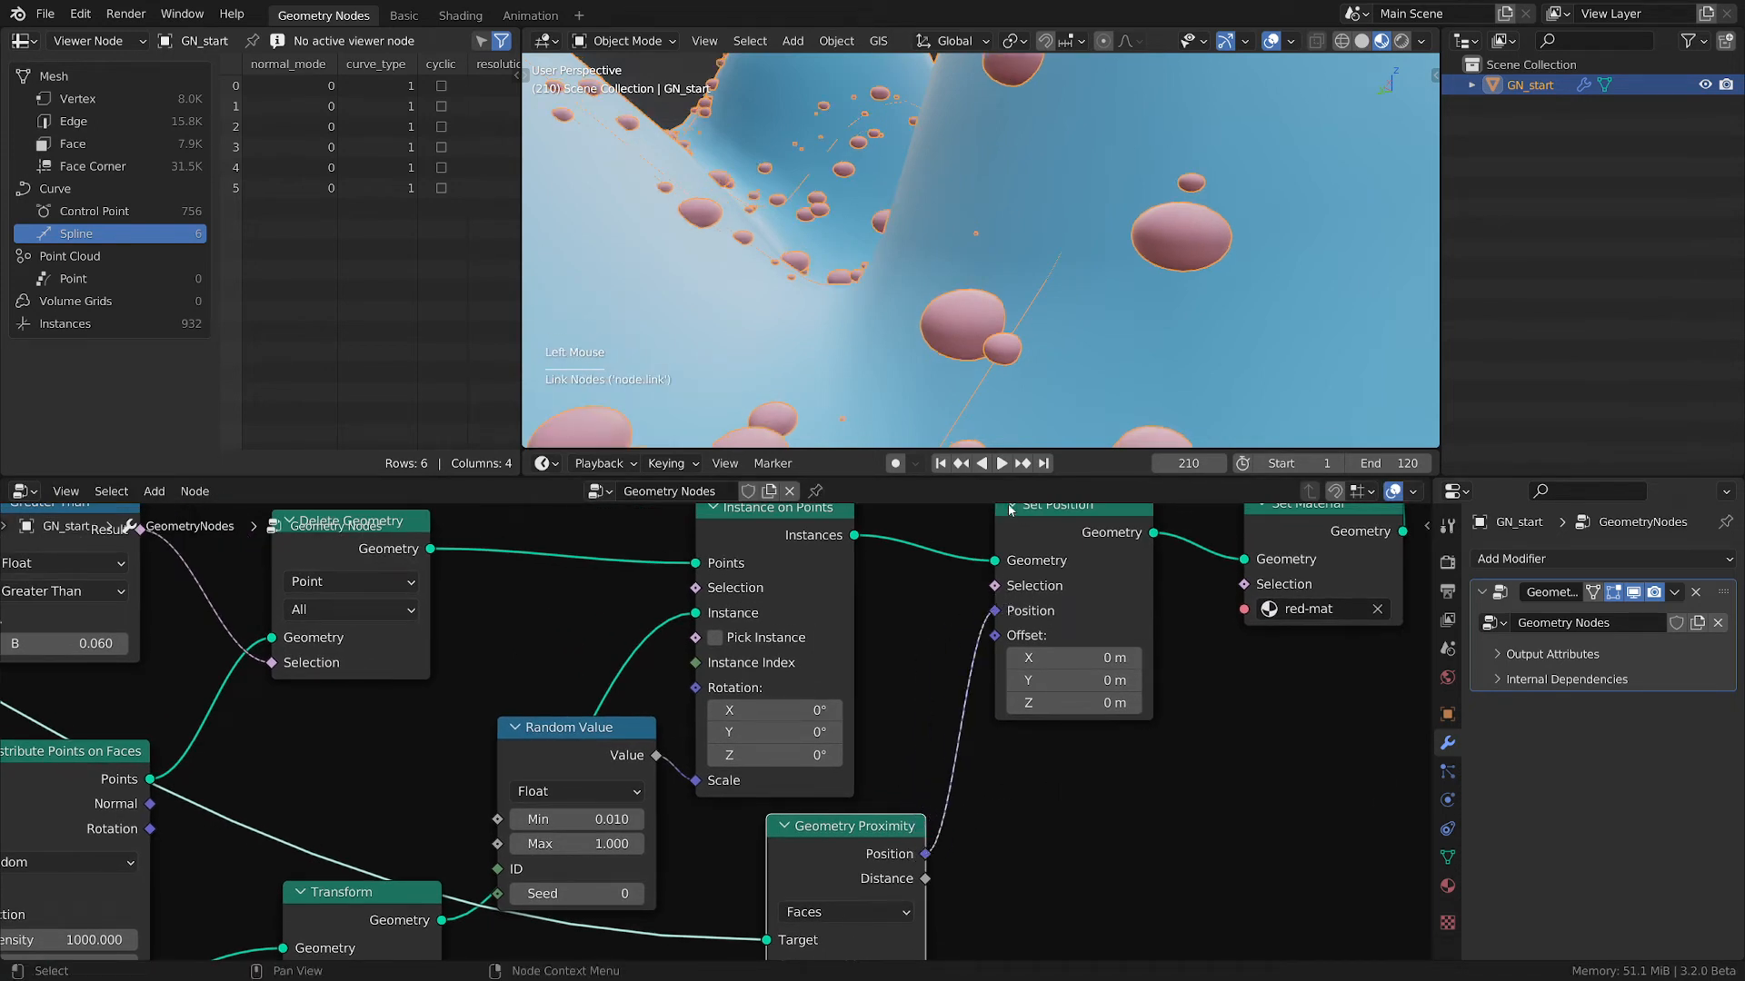
- Spread out the Geometry Proximity, Set Position and Instance on Points nodes inside the droplets frame
{"action": "scroll", "coordinate": [981, 327], "scroll_direction": "down", "scroll_amount": 3}
{"action": "scroll", "coordinate": [981, 327], "scroll_direction": "down", "scroll_amount": 1, "text": "shift"}
{"action": "middle_click_drag", "start_coordinate": [981, 346], "coordinate": [1029, 368], "text": "shift"}
{"action": "scroll", "coordinate": [986, 329], "scroll_direction": "down", "scroll_amount": 4}
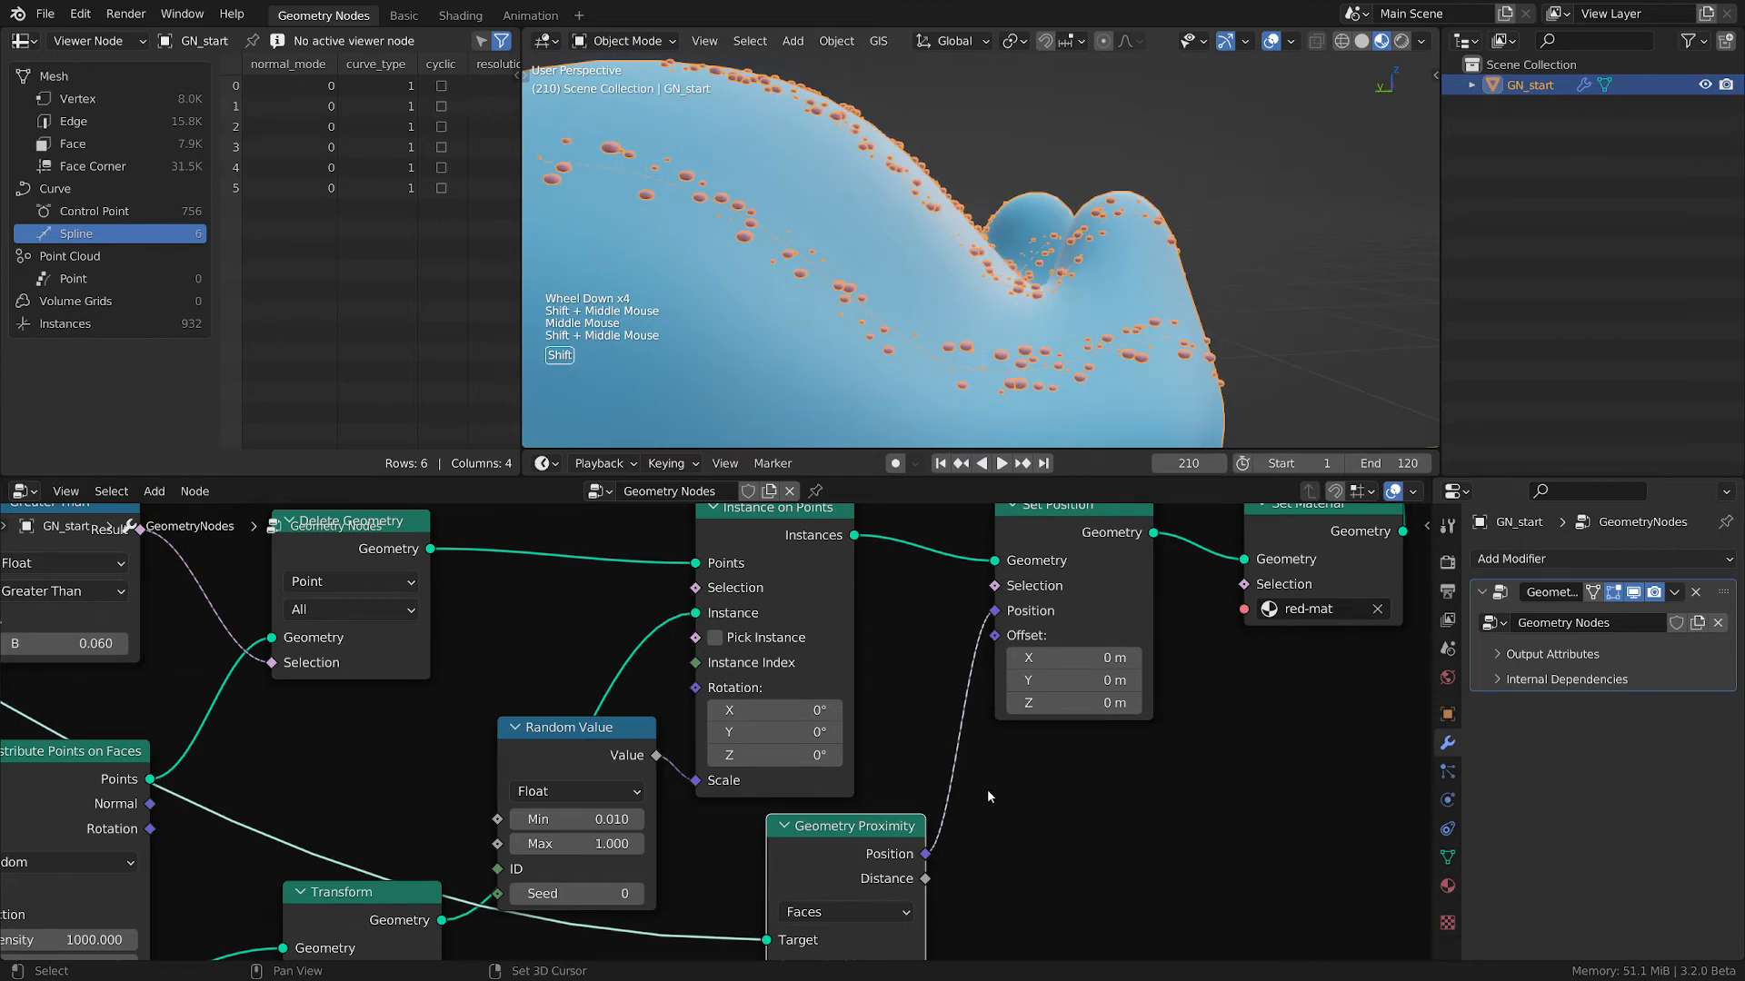
{"action": "scroll", "coordinate": [989, 797], "scroll_direction": "down", "scroll_amount": 1}
{"action": "left_click_drag", "start_coordinate": [860, 834], "coordinate": [828, 836]}
{"action": "left_click_drag", "start_coordinate": [1072, 552], "coordinate": [1104, 550]}
{"action": "left_click_drag", "start_coordinate": [810, 551], "coordinate": [821, 545]}
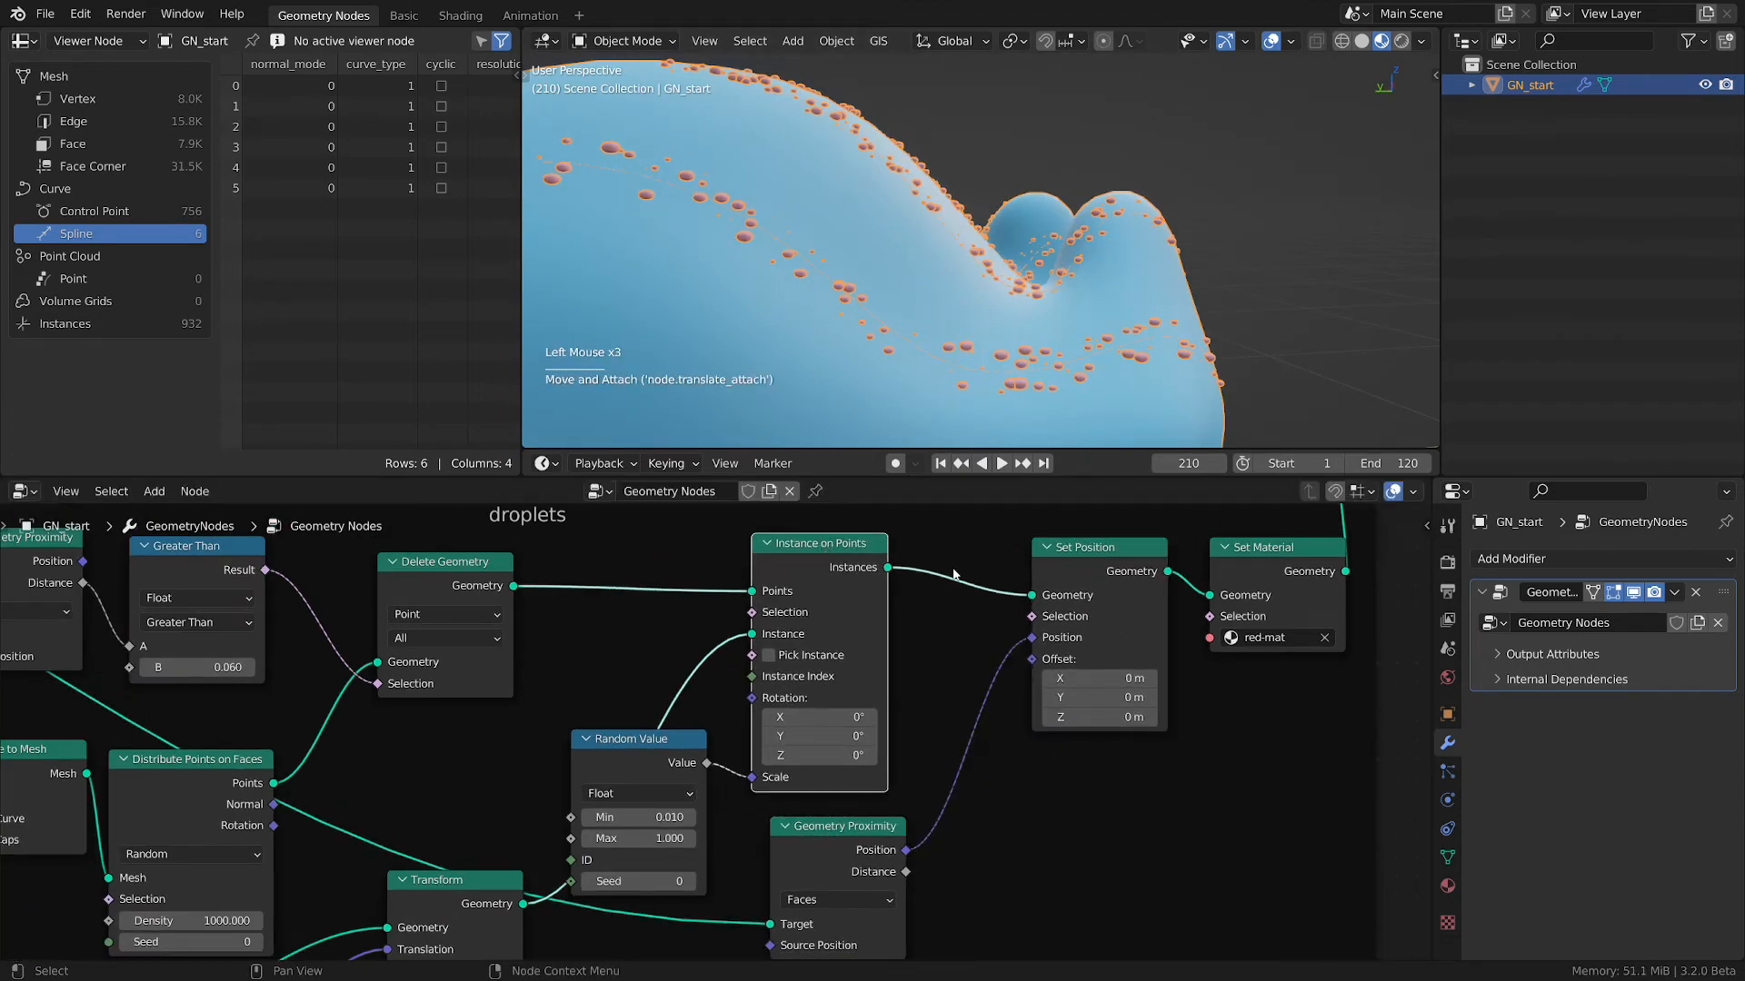
- Inspect how single droplets sit on the head surface, marking their contact area with temporary annotation strokes and erasing them
{"action": "scroll", "coordinate": [953, 575], "scroll_direction": "up", "scroll_amount": 2}
{"action": "scroll", "coordinate": [882, 287], "scroll_direction": "up", "scroll_amount": 2}
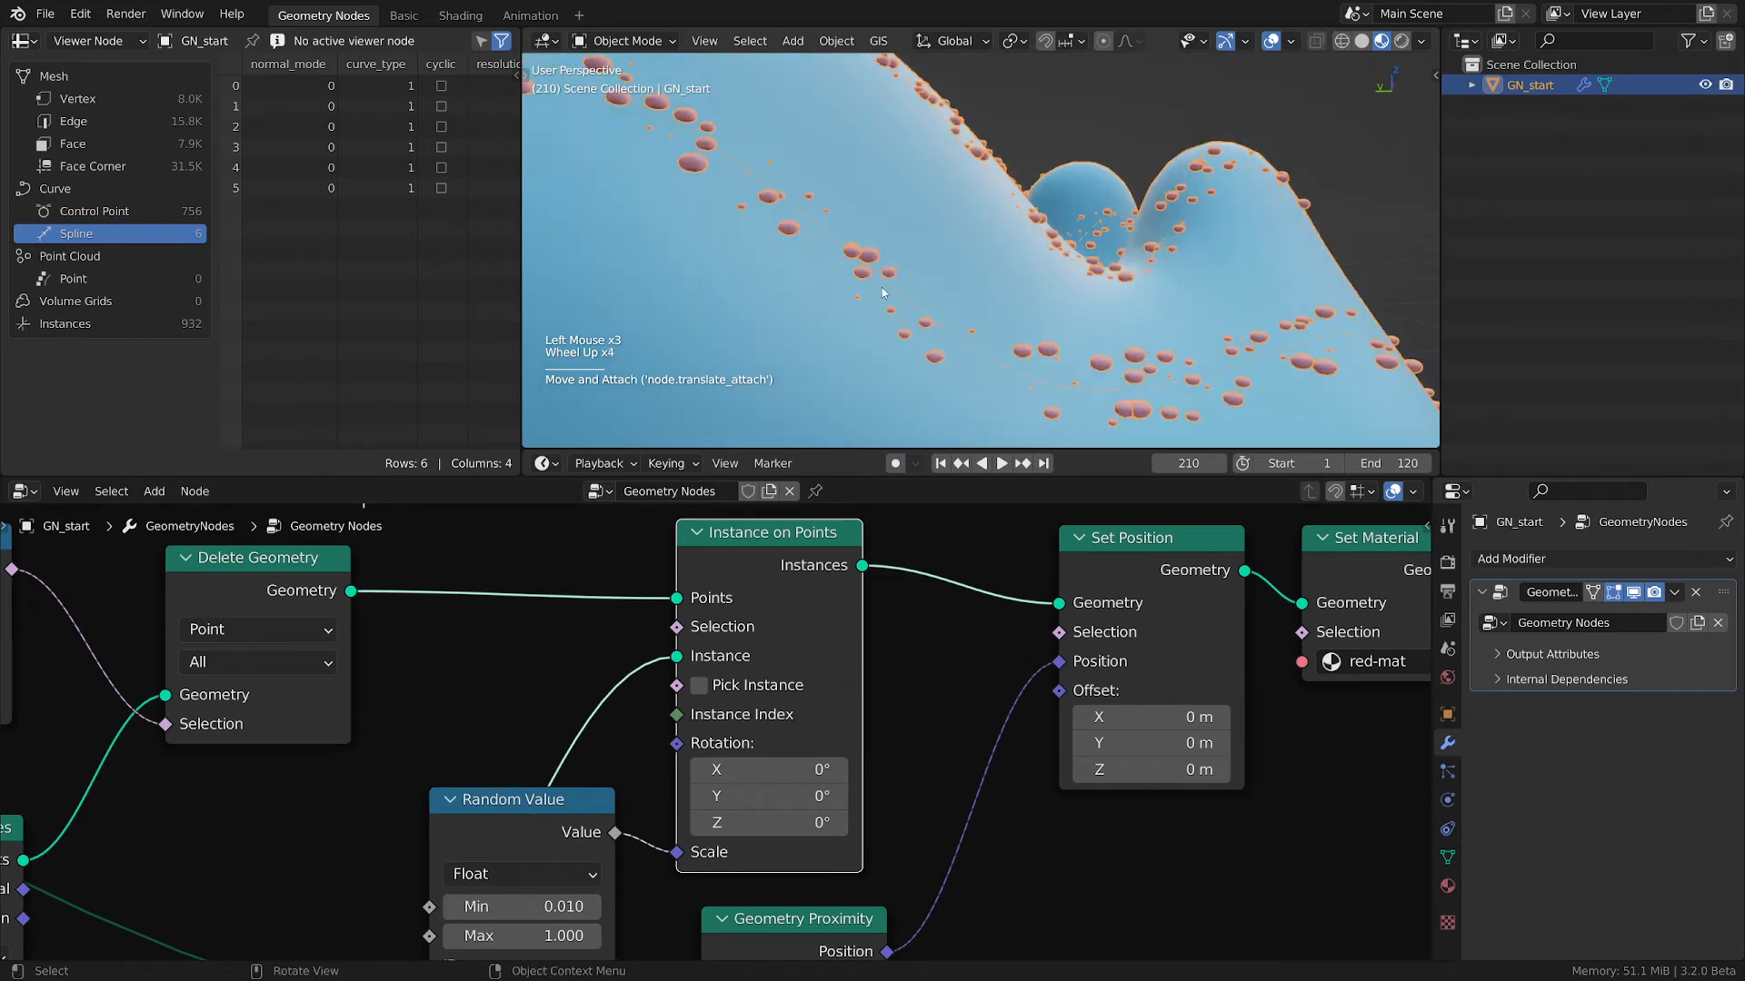
{"action": "left_click_drag", "start_coordinate": [878, 281], "coordinate": [904, 287]}
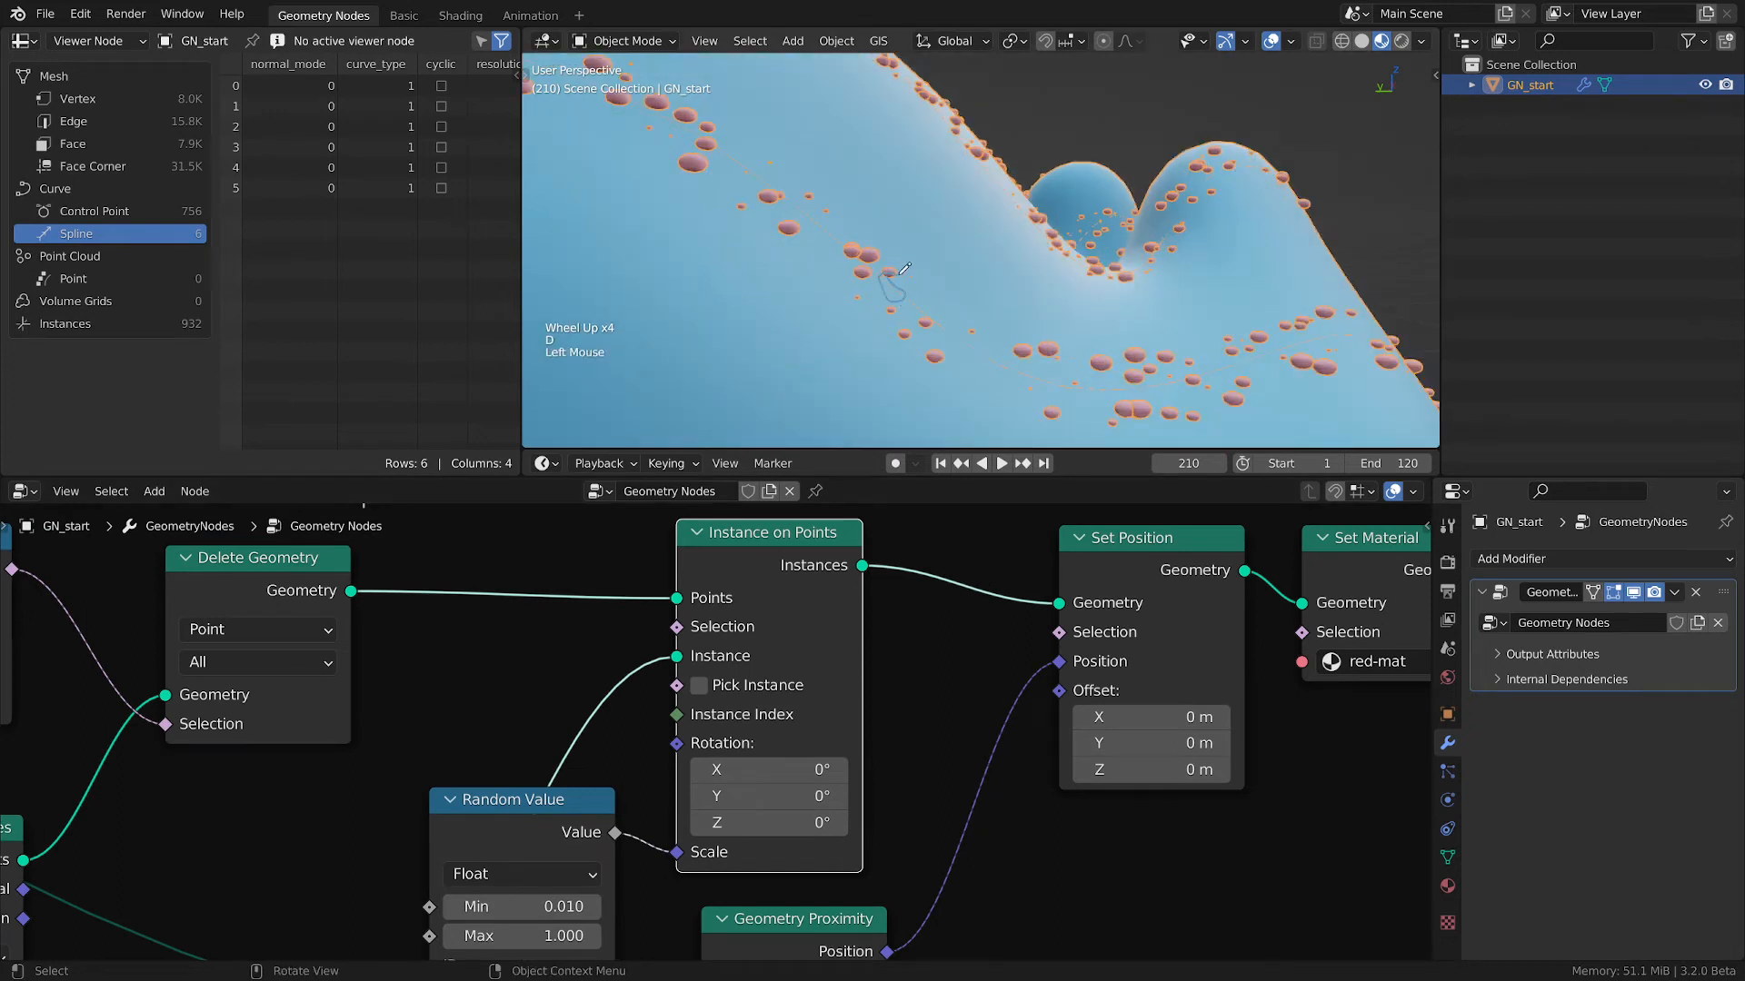
{"action": "right_click_drag", "start_coordinate": [901, 298], "coordinate": [889, 284]}
{"action": "scroll", "coordinate": [996, 354], "scroll_direction": "up", "scroll_amount": 1}
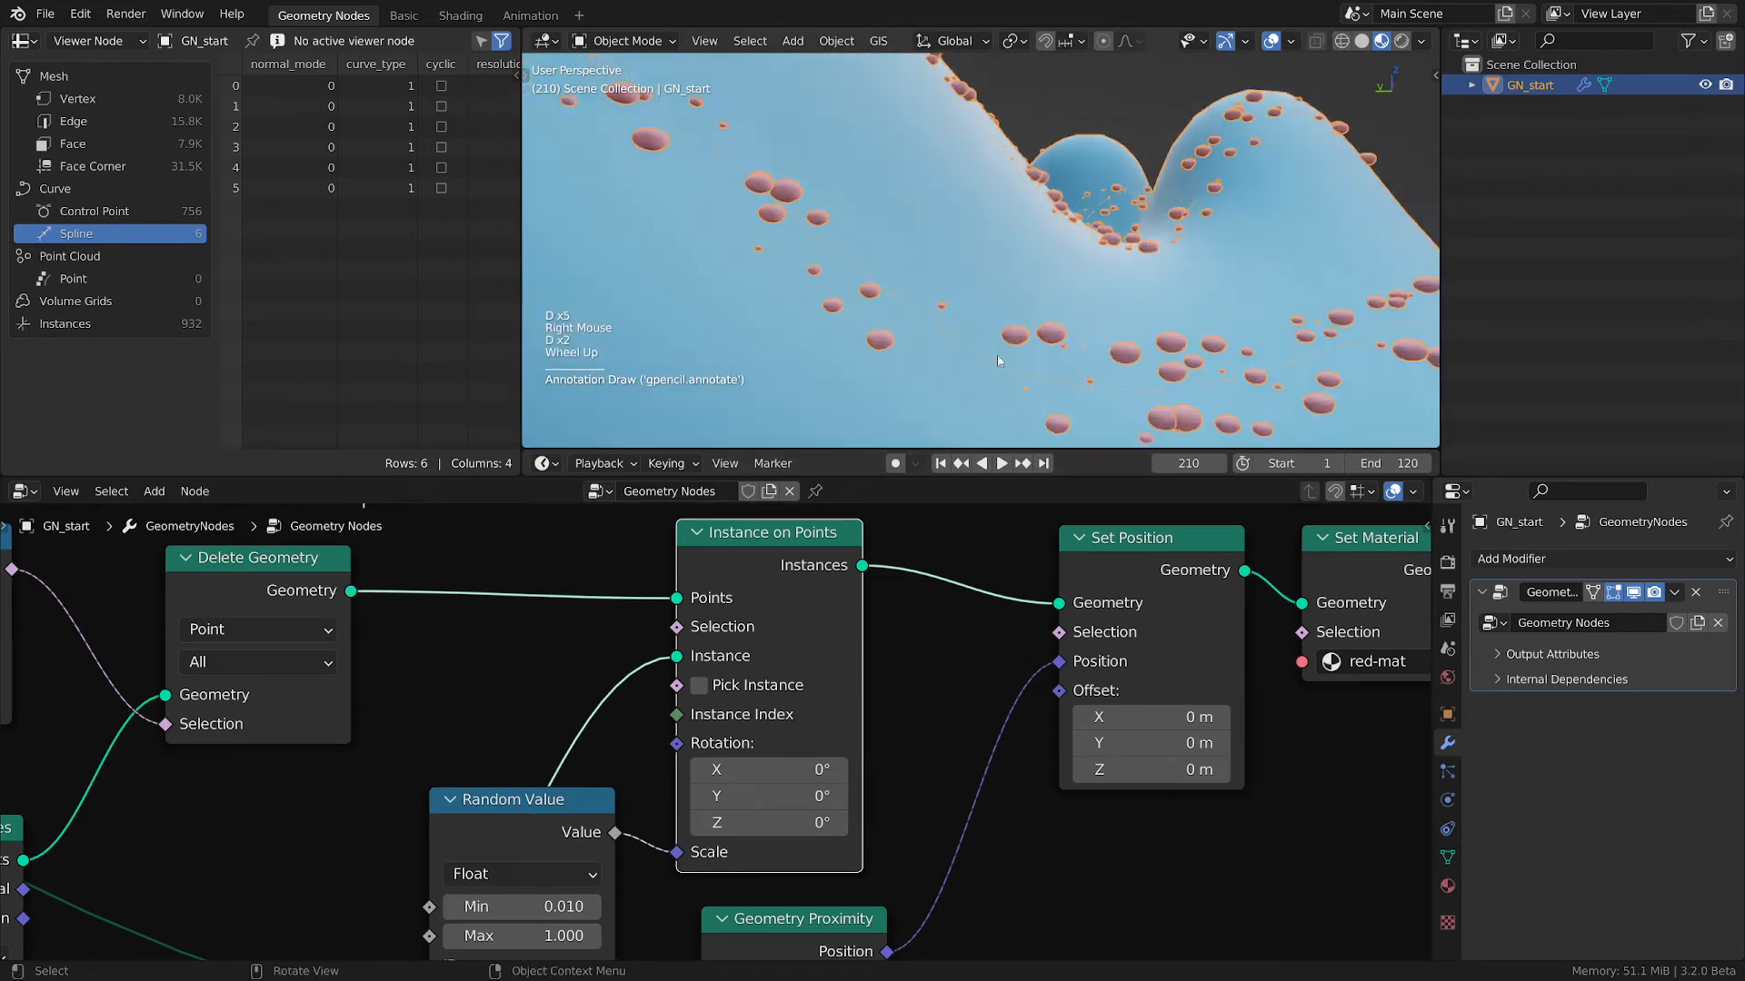
{"action": "key", "text": "d"}
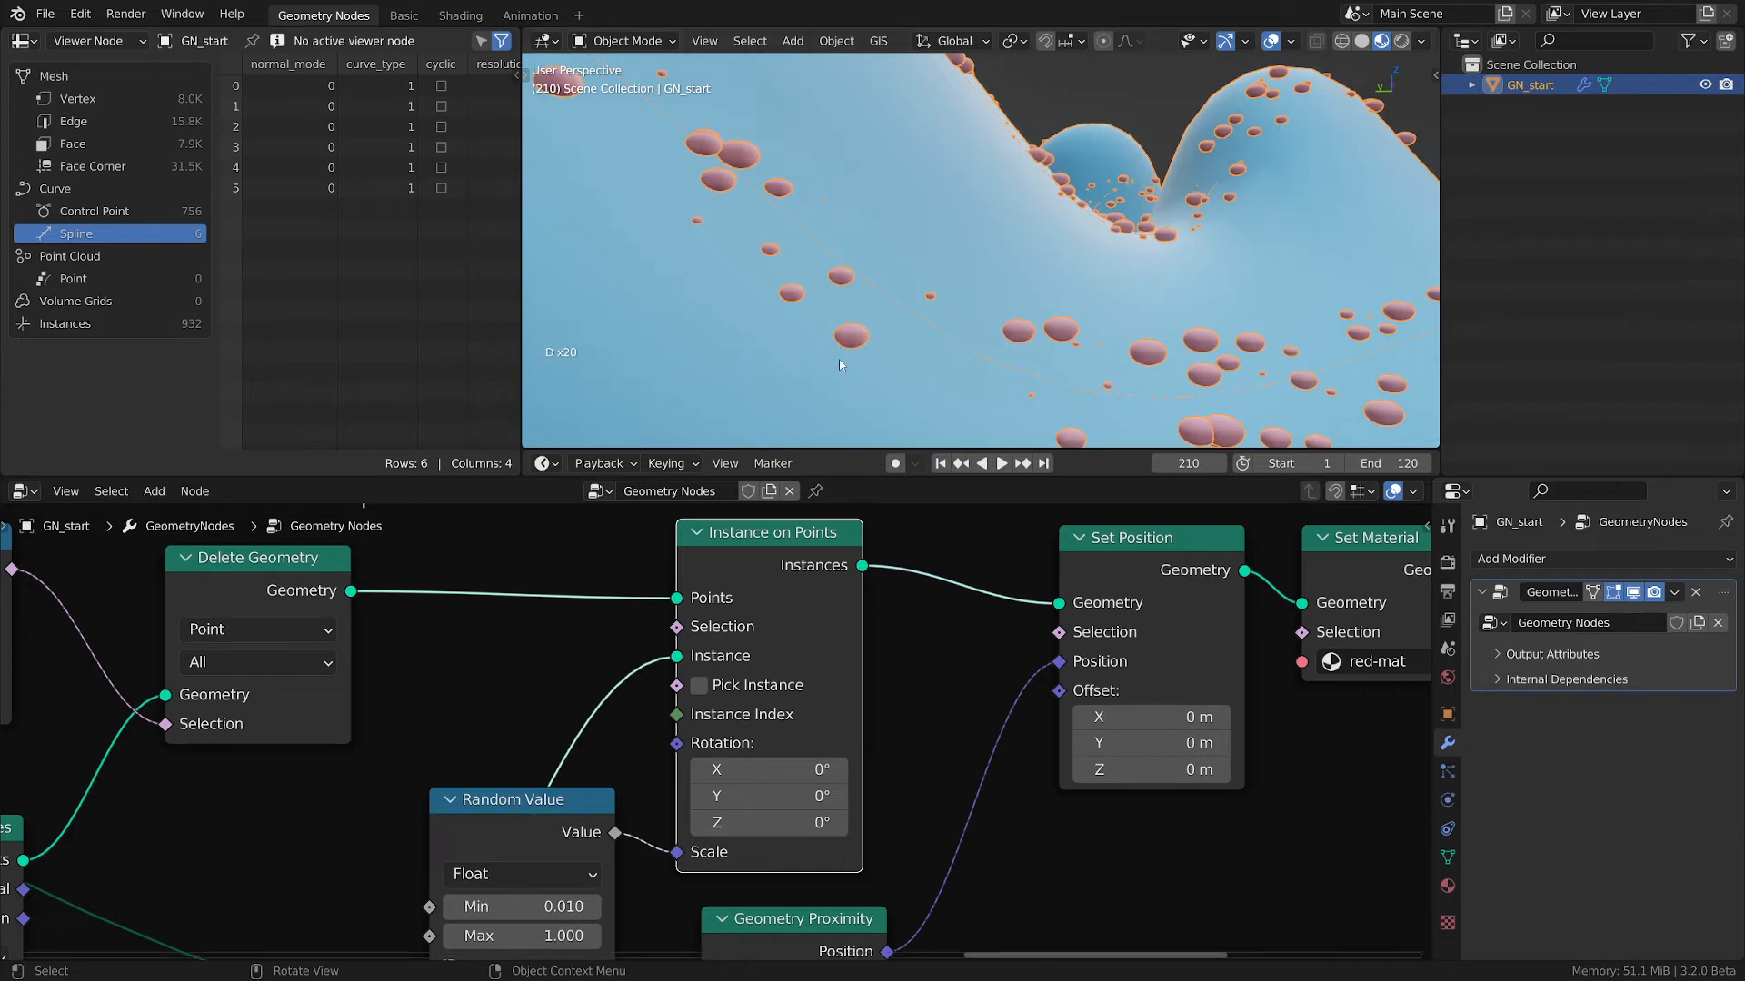
{"action": "key", "text": "d"}
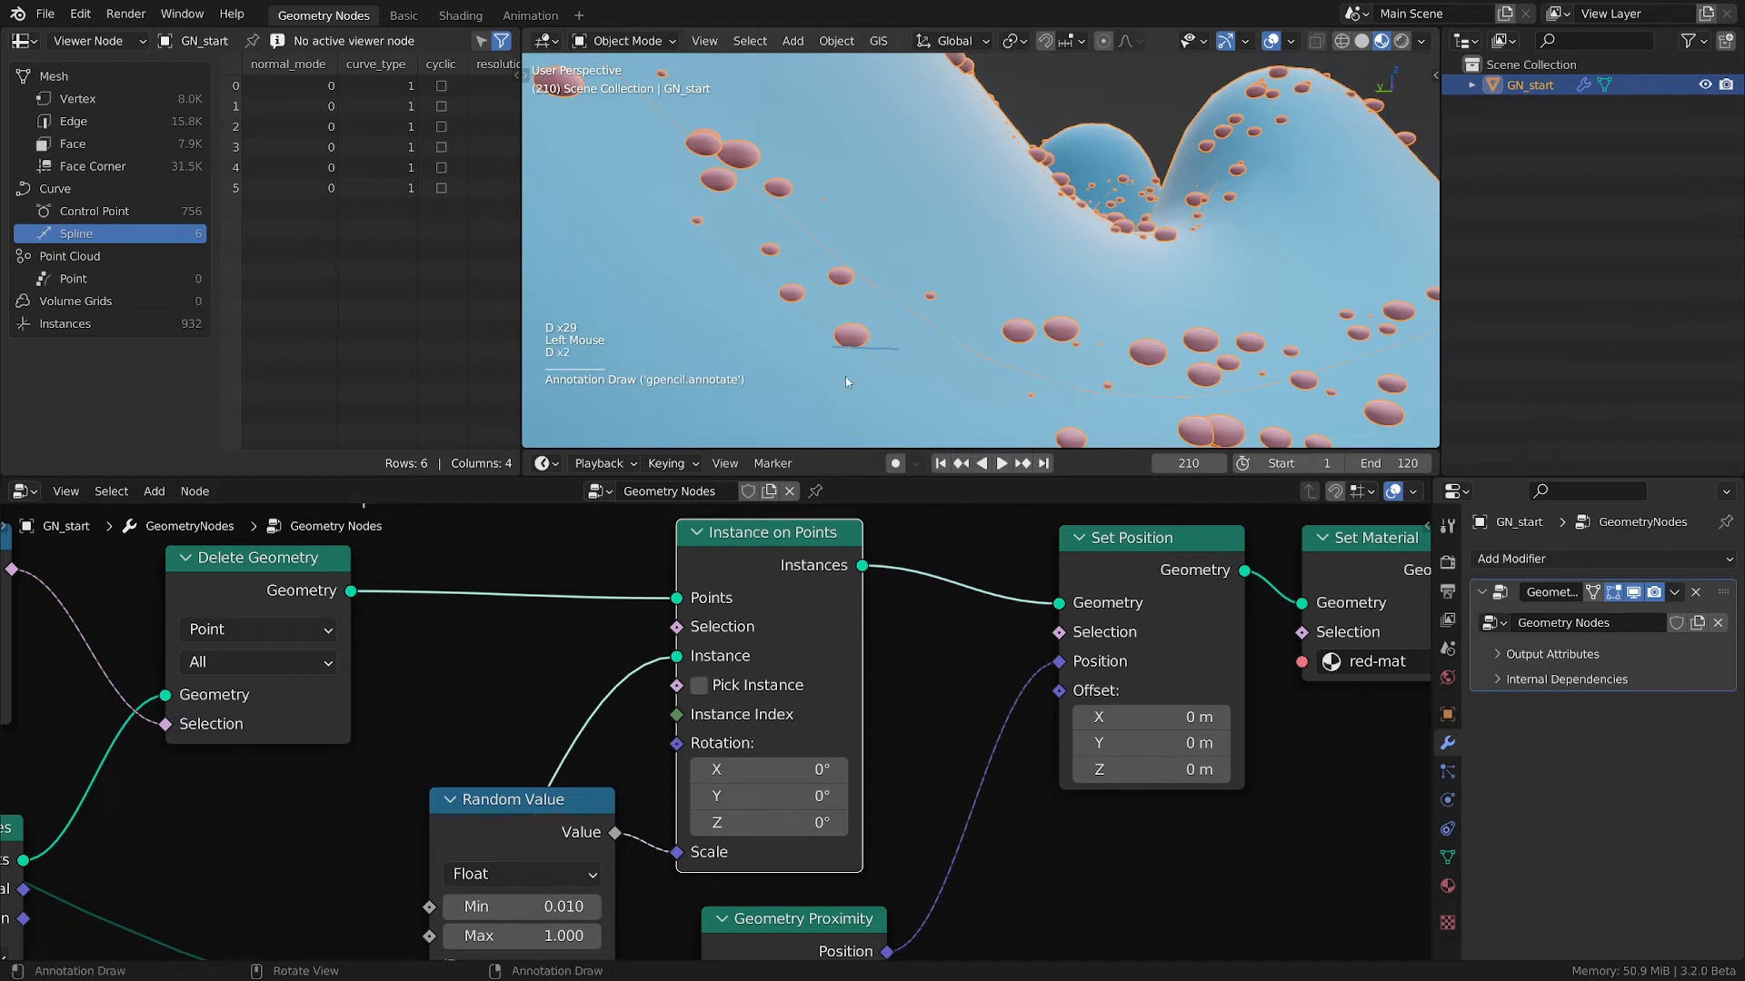
{"action": "scroll", "coordinate": [852, 347], "scroll_direction": "up", "scroll_amount": 2}
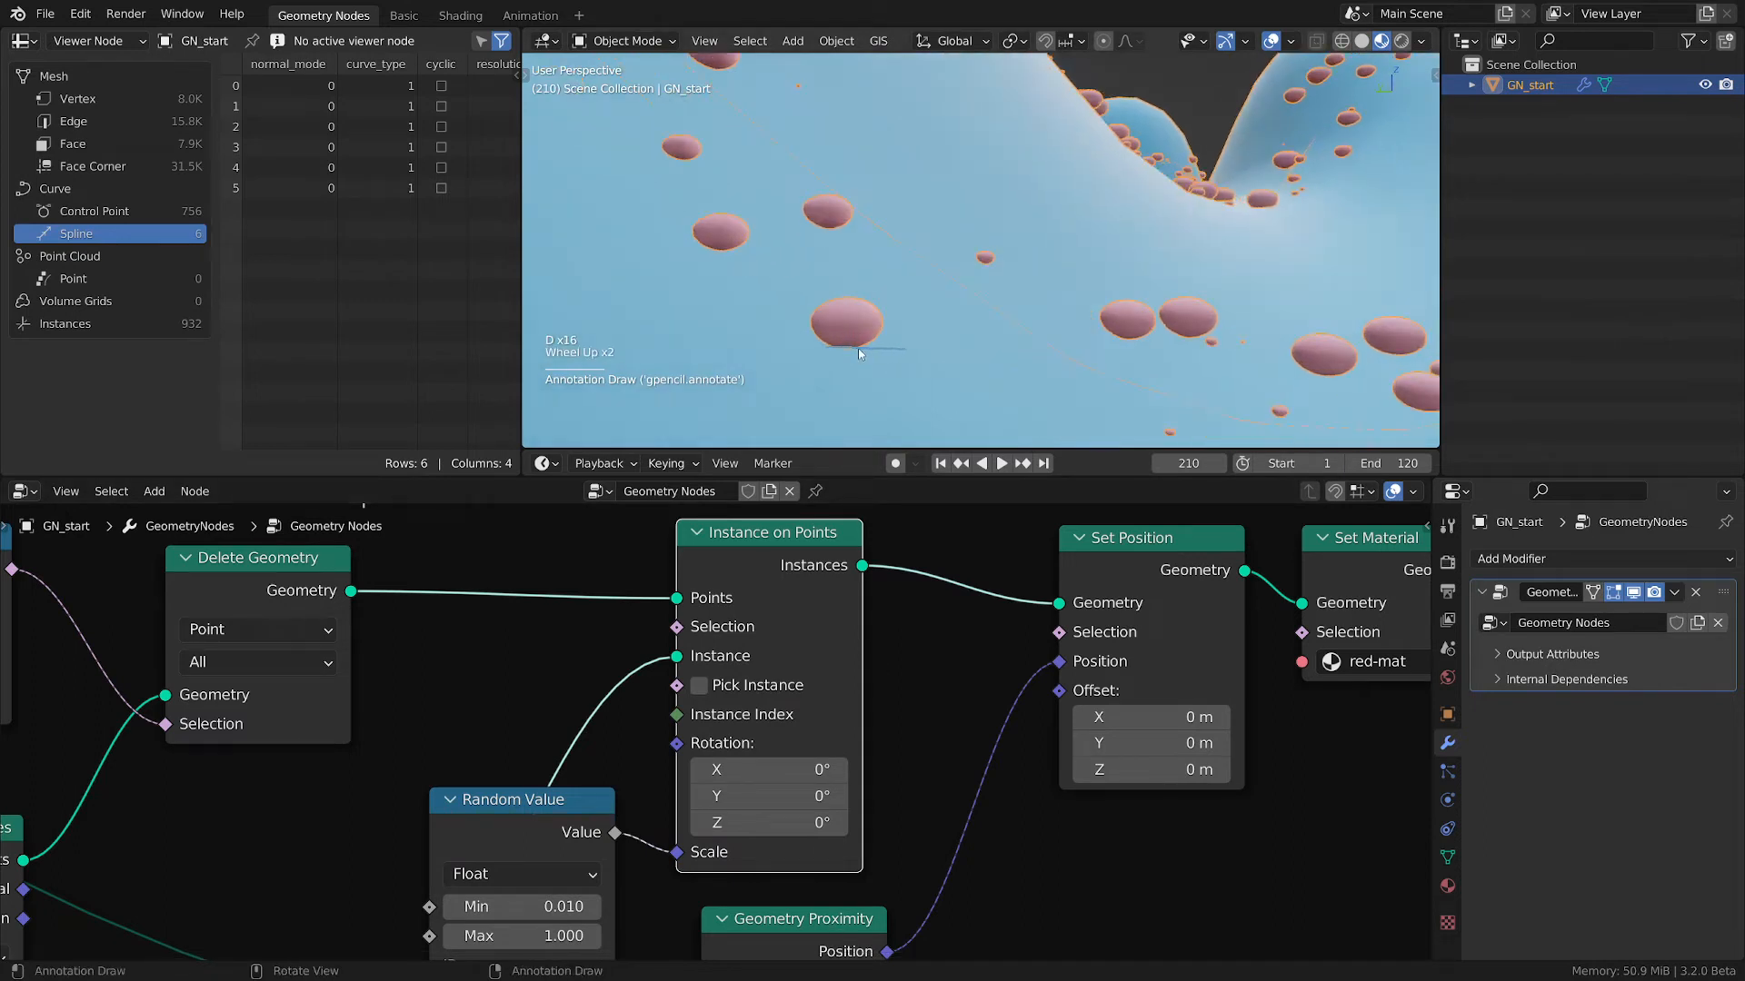
{"action": "key", "text": "d"}
{"action": "left_click_drag", "start_coordinate": [857, 354], "coordinate": [808, 347]}
{"action": "left_click_drag", "start_coordinate": [807, 346], "coordinate": [837, 344]}
{"action": "key", "text": "d"}
{"action": "right_click_drag", "start_coordinate": [852, 333], "coordinate": [891, 331]}
{"action": "key", "text": "d"}
{"action": "key", "text": "d"}
{"action": "scroll", "coordinate": [913, 300], "scroll_direction": "down", "scroll_amount": 4}
{"action": "middle_click_drag", "start_coordinate": [914, 300], "coordinate": [1014, 330], "text": "shift"}
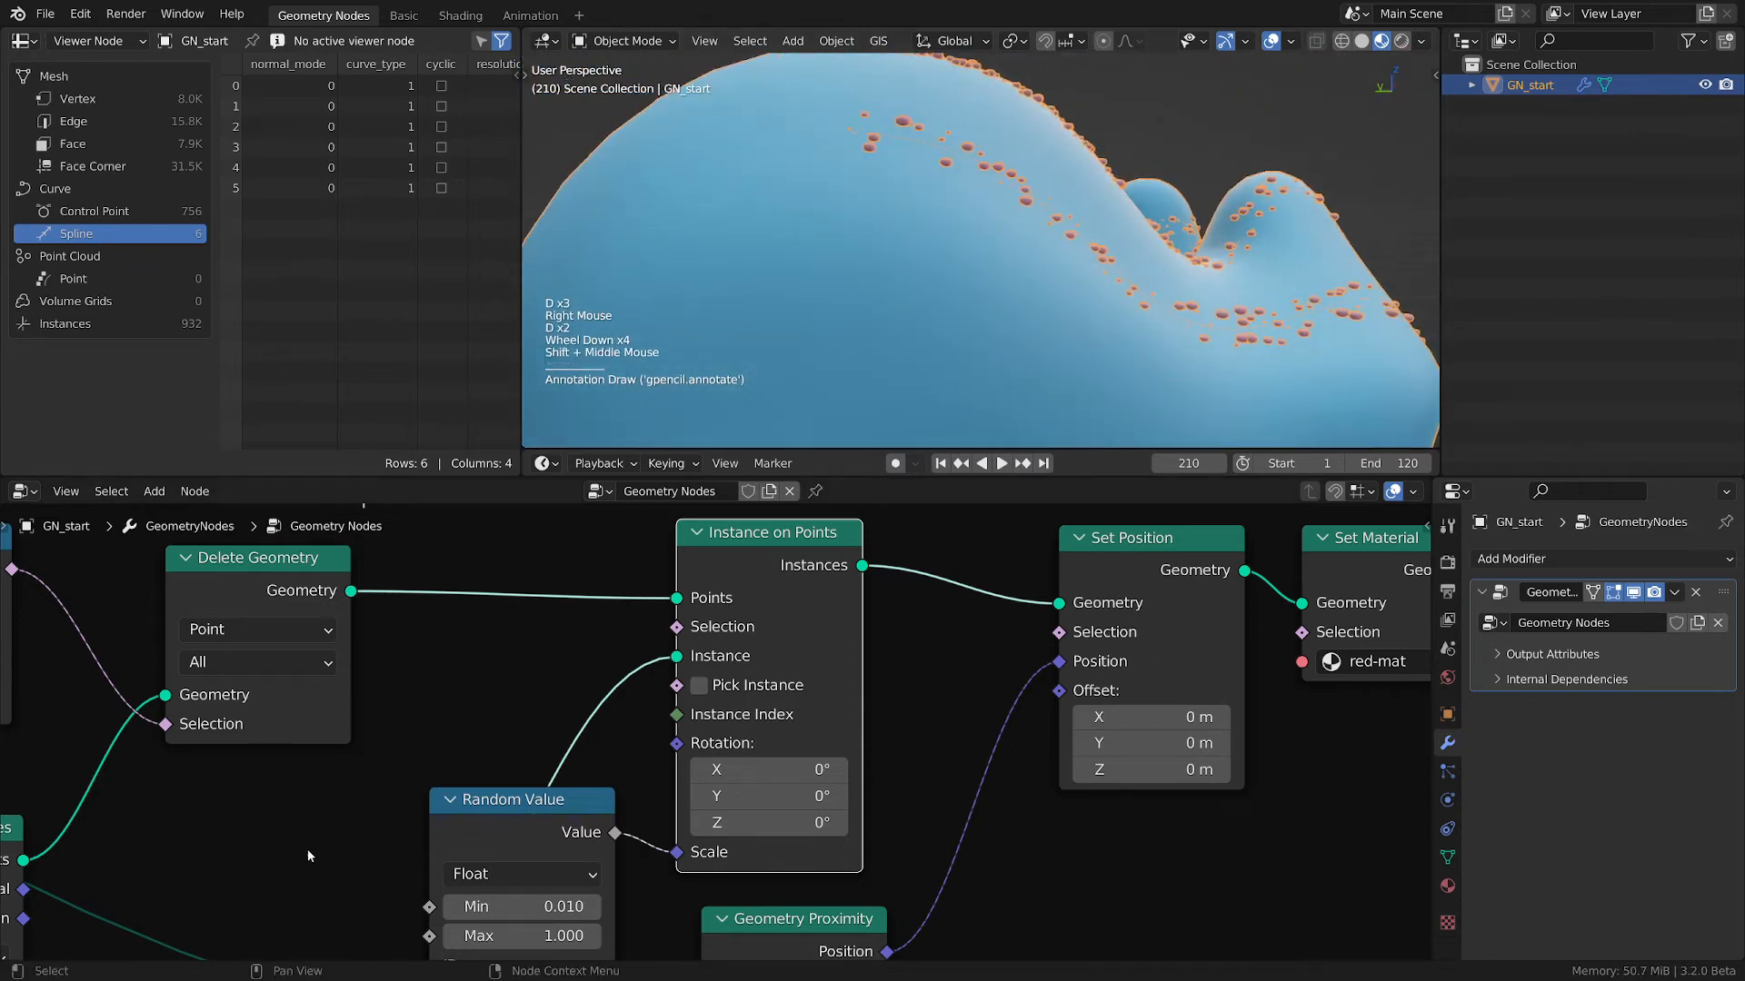
- Move the Divide and Value nodes further left of the Combine XYZ node that feeds the Transform's Translation
{"action": "scroll", "coordinate": [307, 850], "scroll_direction": "down", "scroll_amount": 1}
{"action": "middle_click_drag", "start_coordinate": [282, 837], "coordinate": [798, 686]}
{"action": "scroll", "coordinate": [781, 704], "scroll_direction": "up", "scroll_amount": 1}
{"action": "scroll", "coordinate": [400, 808], "scroll_direction": "down", "scroll_amount": 2}
{"action": "middle_click_drag", "start_coordinate": [354, 817], "coordinate": [837, 673]}
{"action": "scroll", "coordinate": [687, 795], "scroll_direction": "up", "scroll_amount": 1}
{"action": "scroll", "coordinate": [673, 805], "scroll_direction": "down", "scroll_amount": 1}
{"action": "middle_click_drag", "start_coordinate": [673, 805], "coordinate": [727, 632]}
{"action": "scroll", "coordinate": [721, 635], "scroll_direction": "up", "scroll_amount": 1}
{"action": "scroll", "coordinate": [673, 782], "scroll_direction": "up", "scroll_amount": 1}
{"action": "middle_click_drag", "start_coordinate": [696, 815], "coordinate": [610, 699]}
{"action": "left_click_drag", "start_coordinate": [629, 677], "coordinate": [586, 680]}
{"action": "left_click_drag", "start_coordinate": [388, 617], "coordinate": [327, 618]}
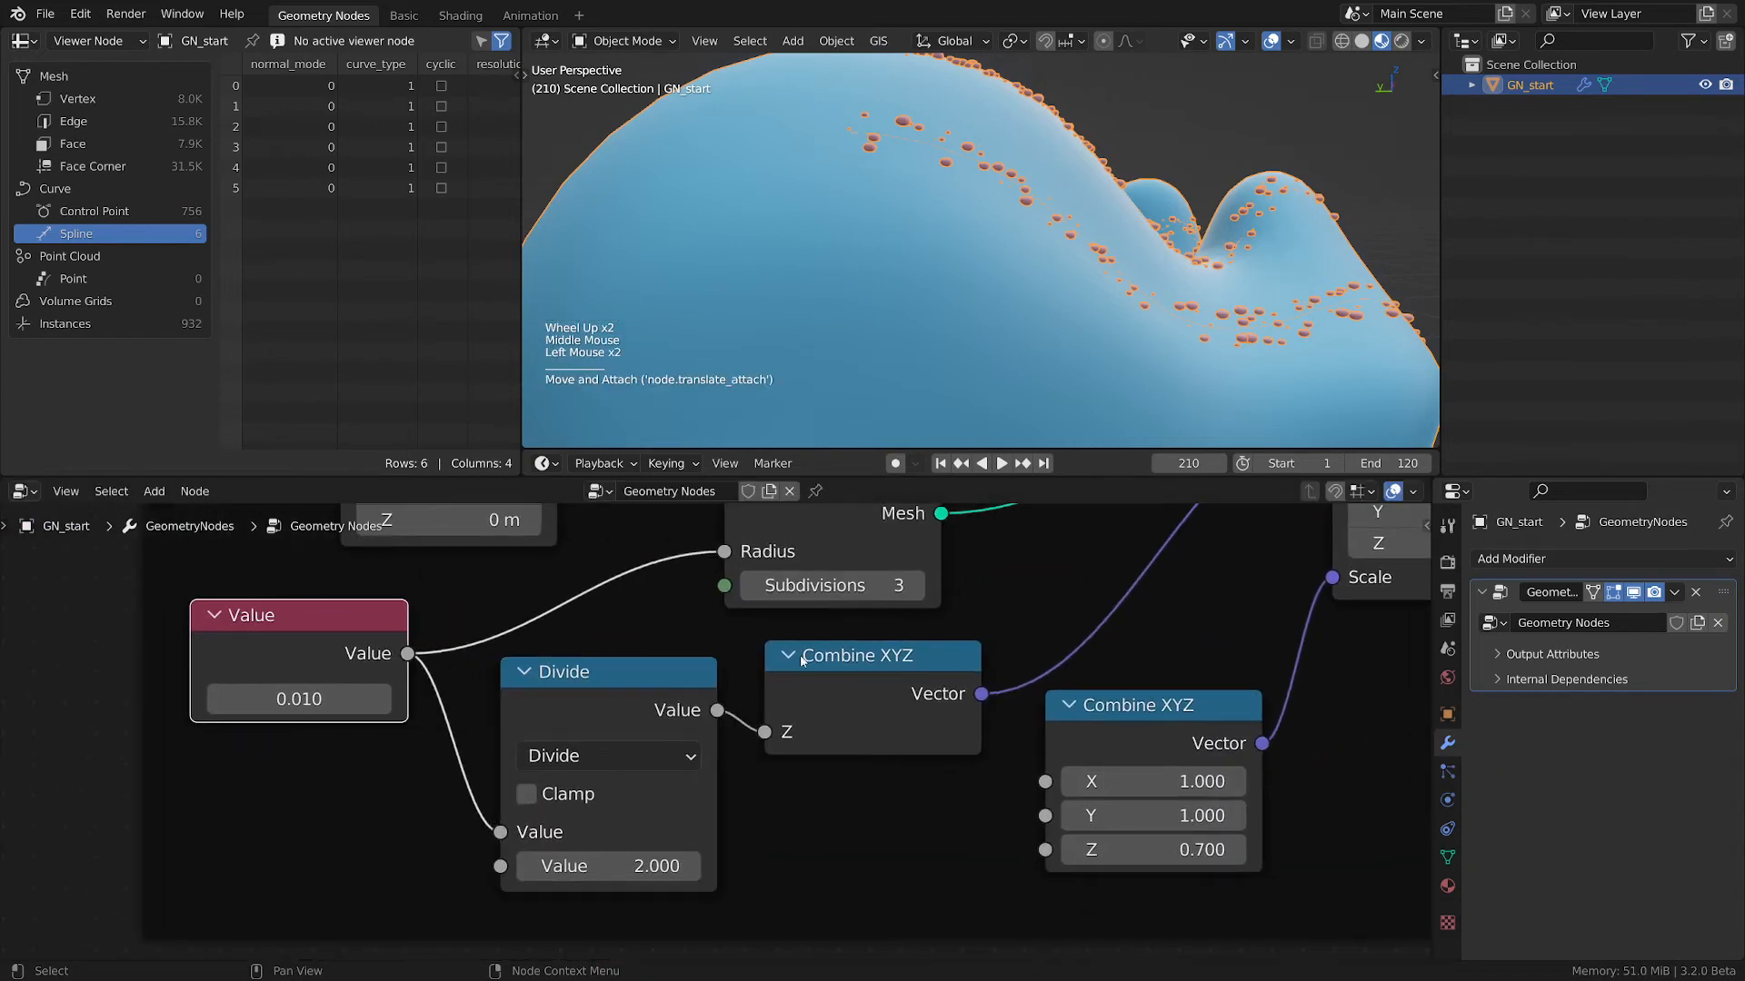
{"action": "left_click", "coordinate": [802, 661]}
{"action": "scroll", "coordinate": [945, 723], "scroll_direction": "down", "scroll_amount": 1}
{"action": "middle_click_drag", "start_coordinate": [945, 723], "coordinate": [696, 761]}
{"action": "scroll", "coordinate": [696, 761], "scroll_direction": "down", "scroll_amount": 1}
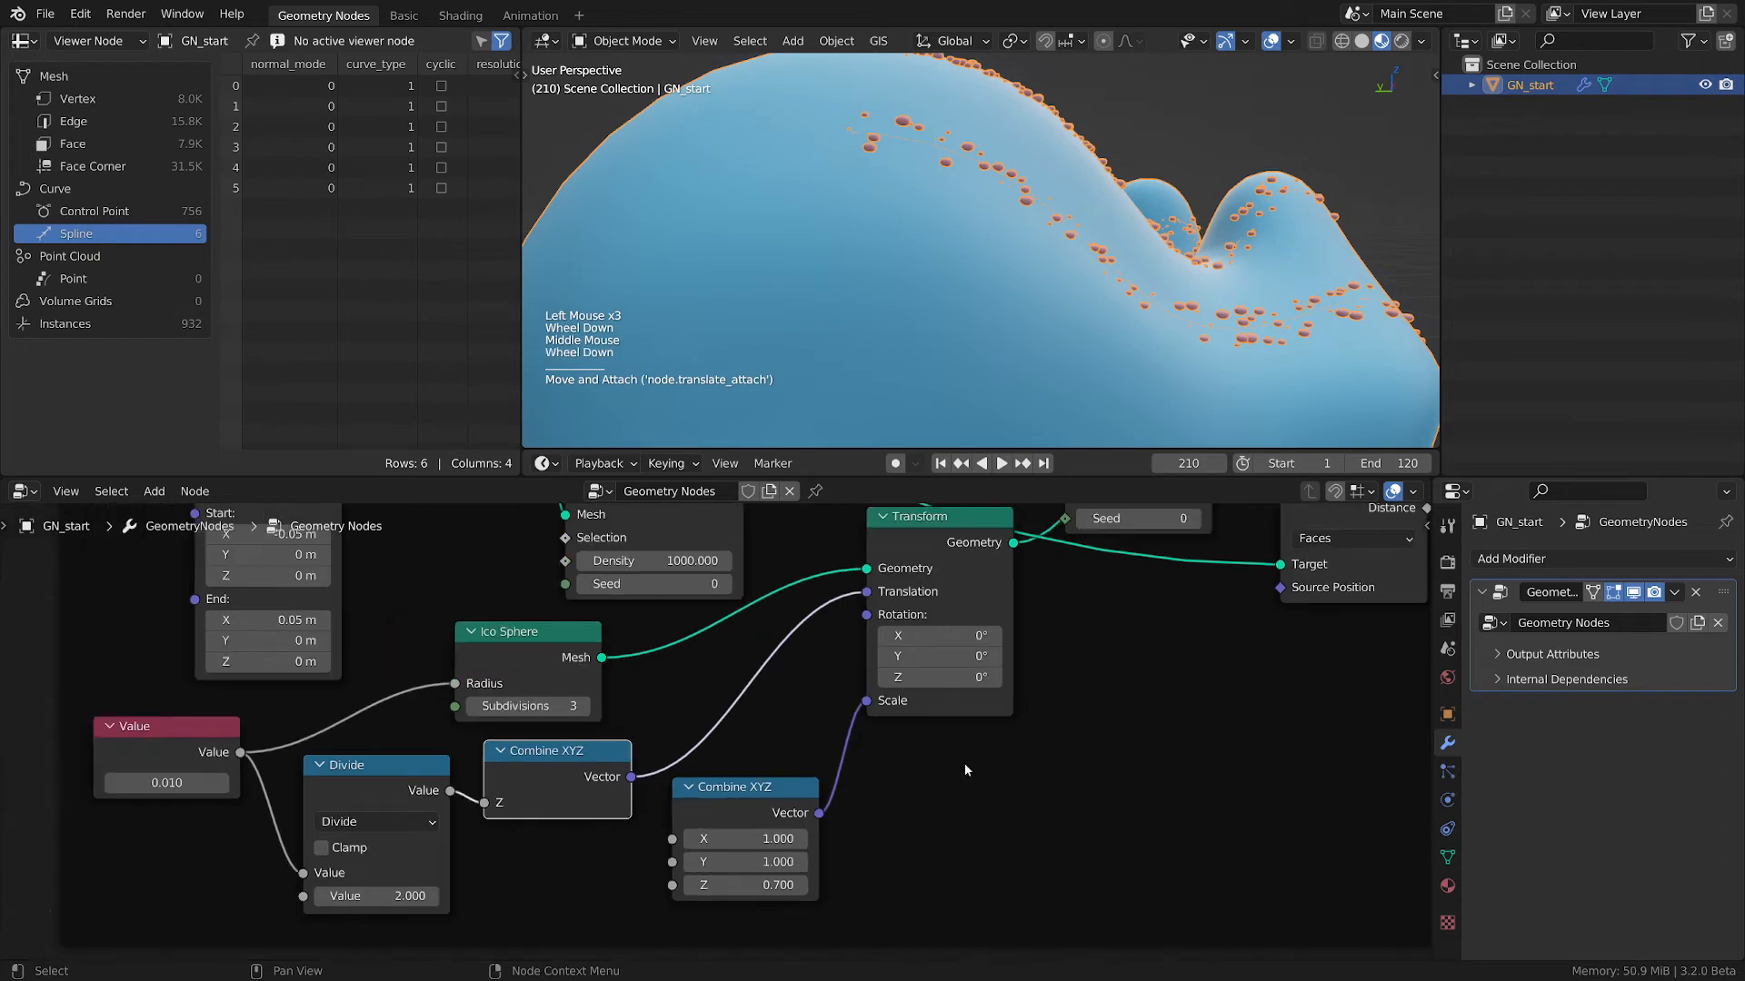
- Set Z to 0.840 in the Combine XYZ node that feeds the Transform node's Scale
{"action": "scroll", "coordinate": [956, 765], "scroll_direction": "up", "scroll_amount": 1}
{"action": "scroll", "coordinate": [909, 319], "scroll_direction": "up", "scroll_amount": 3}
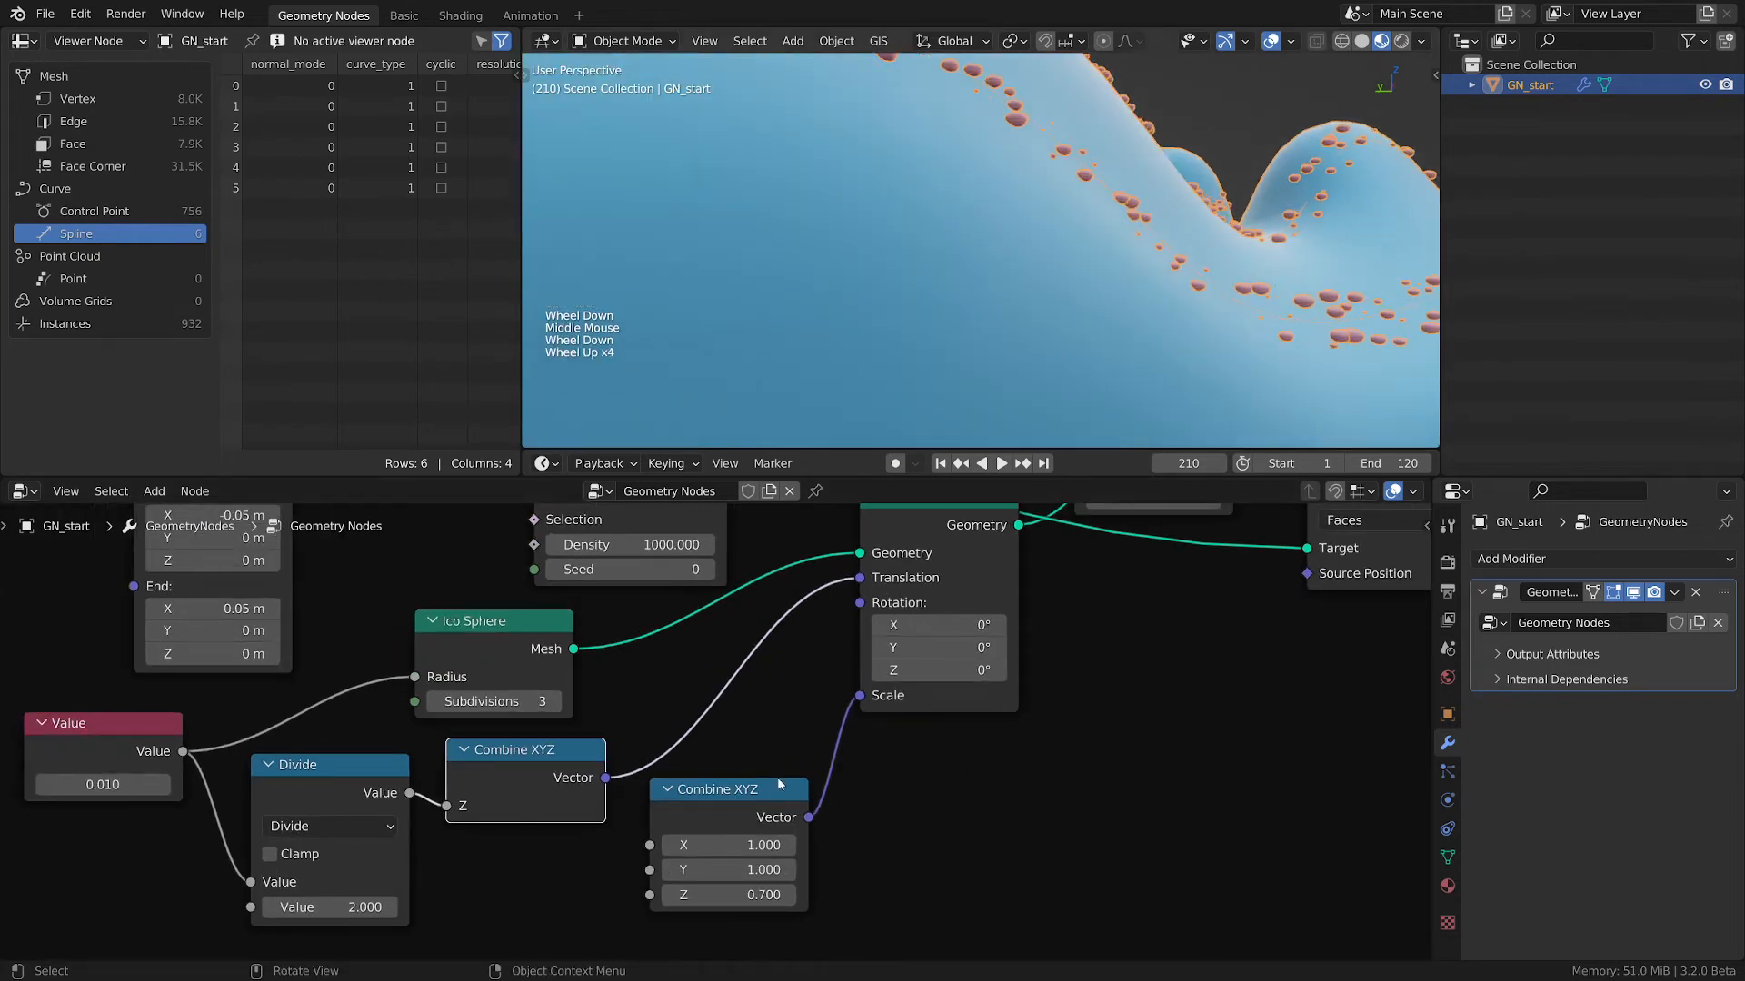
{"action": "left_click_drag", "start_coordinate": [740, 898], "coordinate": [743, 897], "text": "shift"}
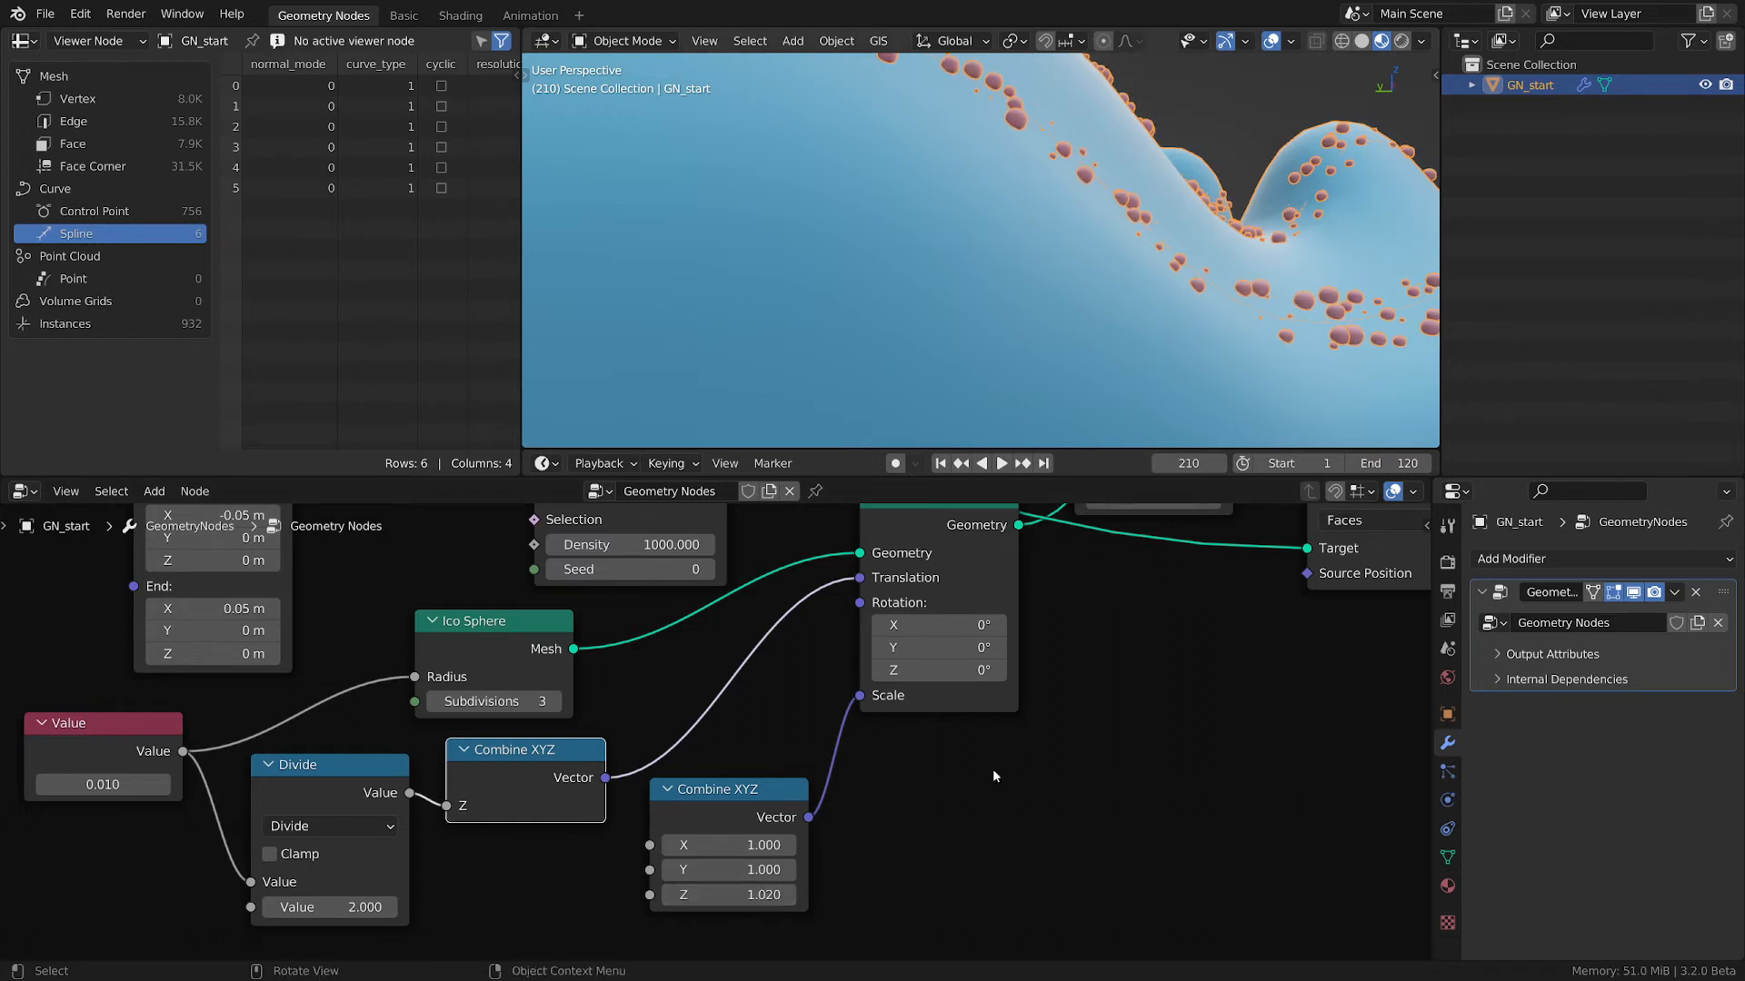
{"action": "left_click", "coordinate": [741, 896], "text": "shift"}
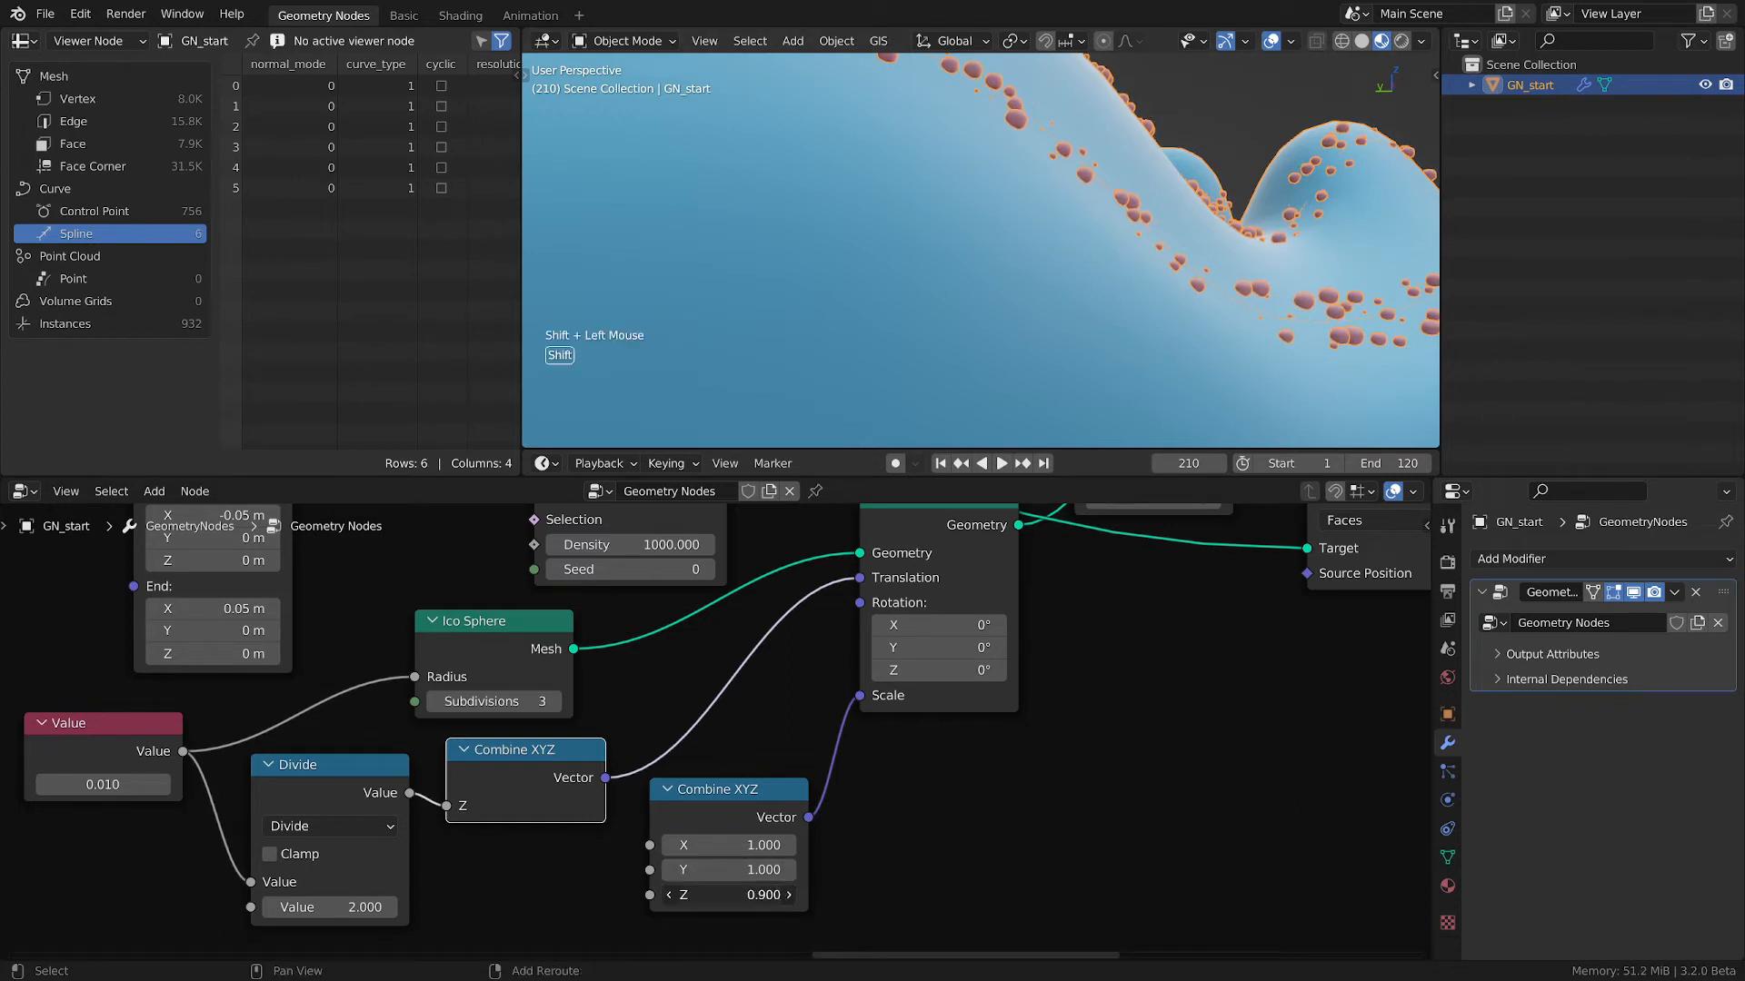
- Examine the reshaped droplets on the head up close, from below and from a distance
{"action": "scroll", "coordinate": [1203, 349], "scroll_direction": "down", "scroll_amount": 2}
{"action": "middle_click_drag", "start_coordinate": [1203, 349], "coordinate": [1164, 341], "text": "shift"}
{"action": "scroll", "coordinate": [1034, 363], "scroll_direction": "up", "scroll_amount": 4}
{"action": "middle_click_drag", "start_coordinate": [1034, 363], "coordinate": [1020, 308]}
{"action": "scroll", "coordinate": [1000, 304], "scroll_direction": "down", "scroll_amount": 2}
{"action": "scroll", "coordinate": [896, 298], "scroll_direction": "down", "scroll_amount": 3}
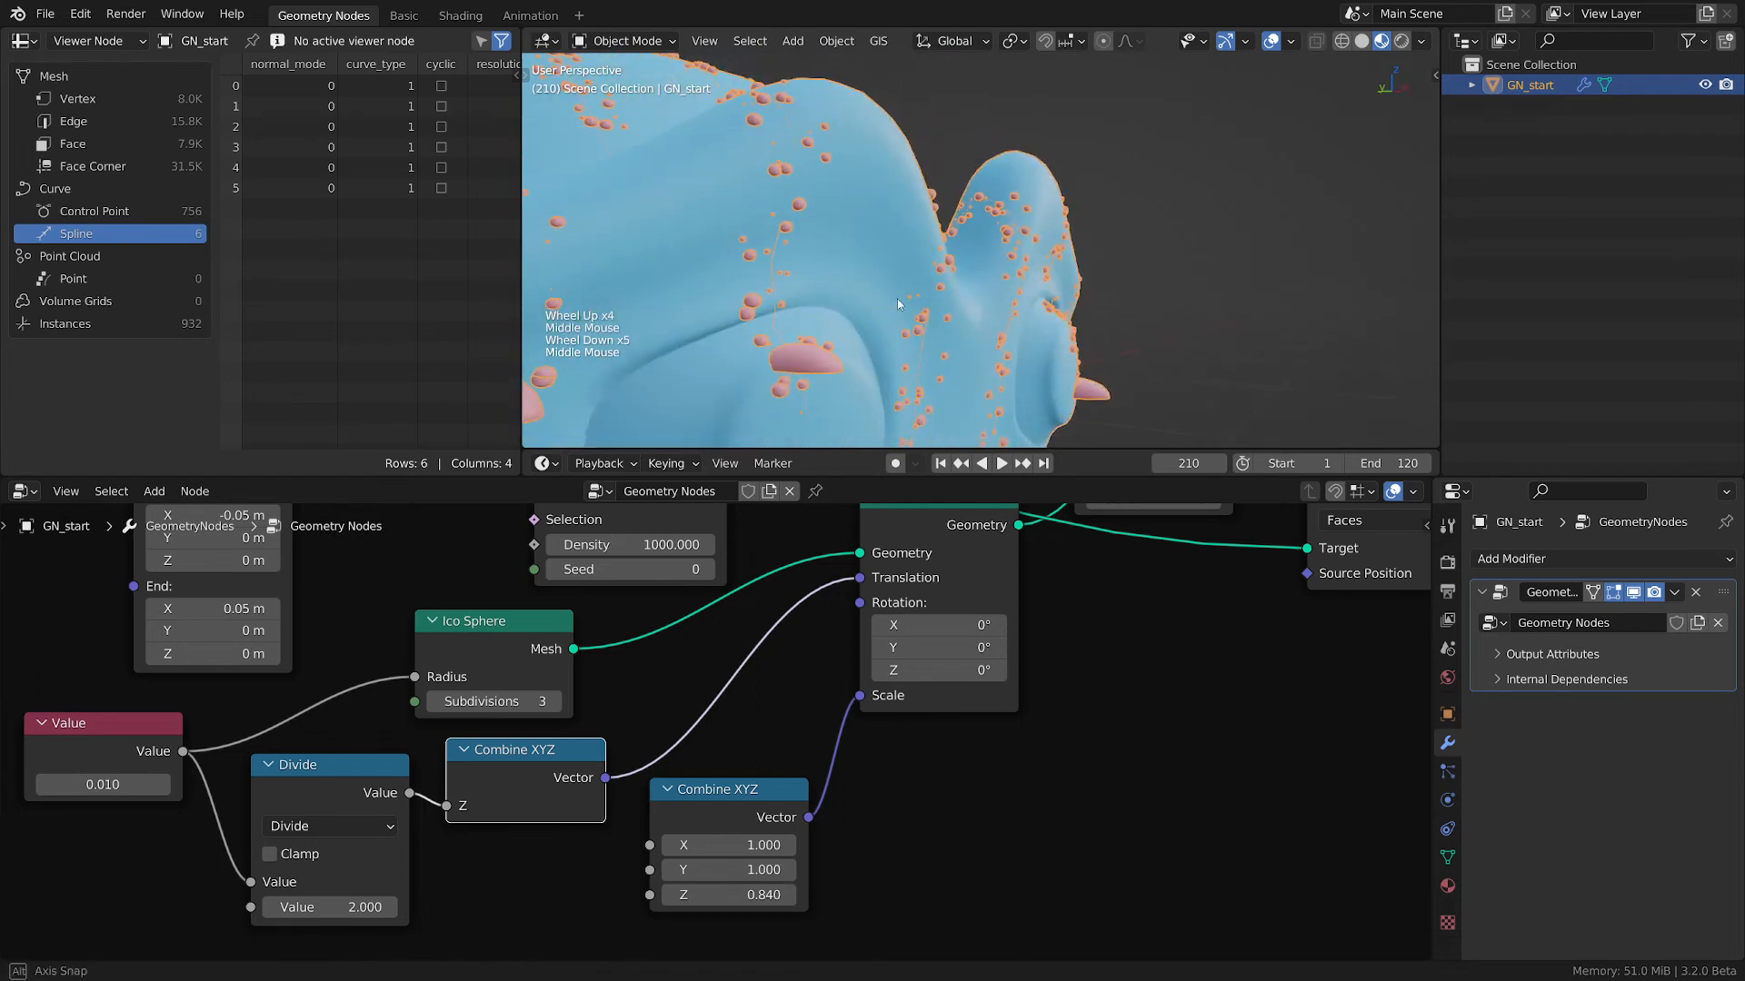
{"action": "middle_click_drag", "start_coordinate": [897, 298], "coordinate": [920, 357]}
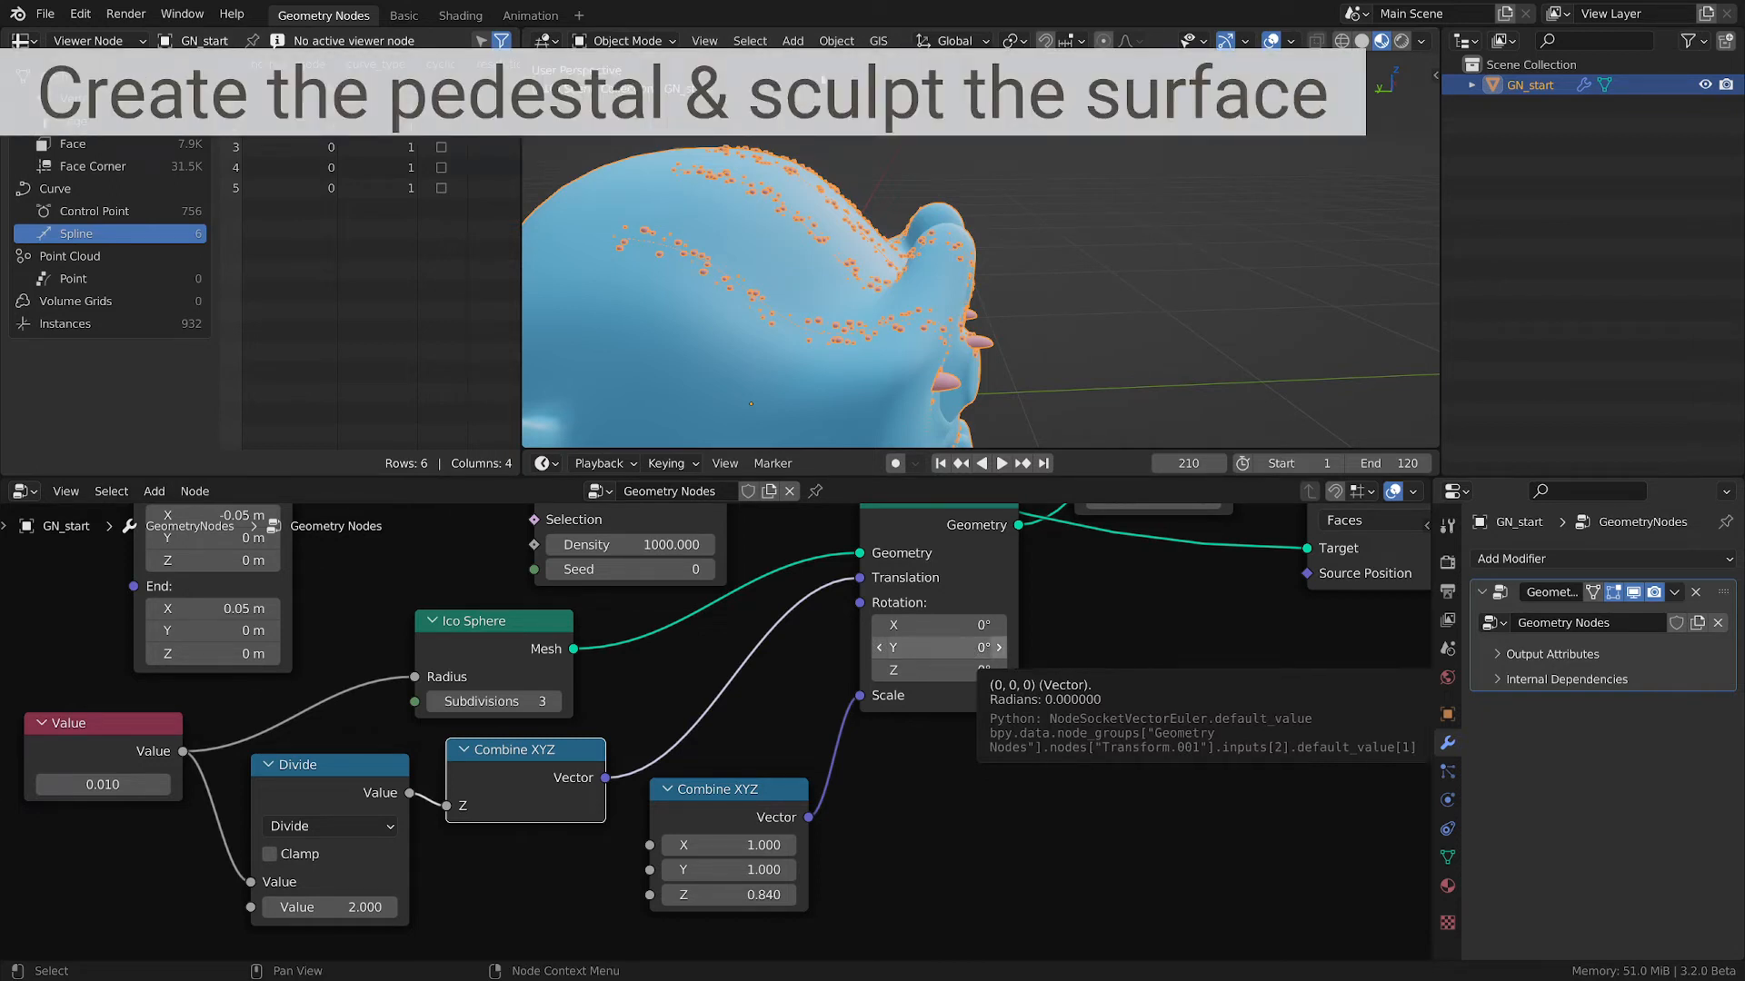
{"action": "scroll", "coordinate": [770, 271], "scroll_direction": "down", "scroll_amount": 5}
{"action": "middle_click_drag", "start_coordinate": [743, 358], "coordinate": [838, 300], "text": "shift"}
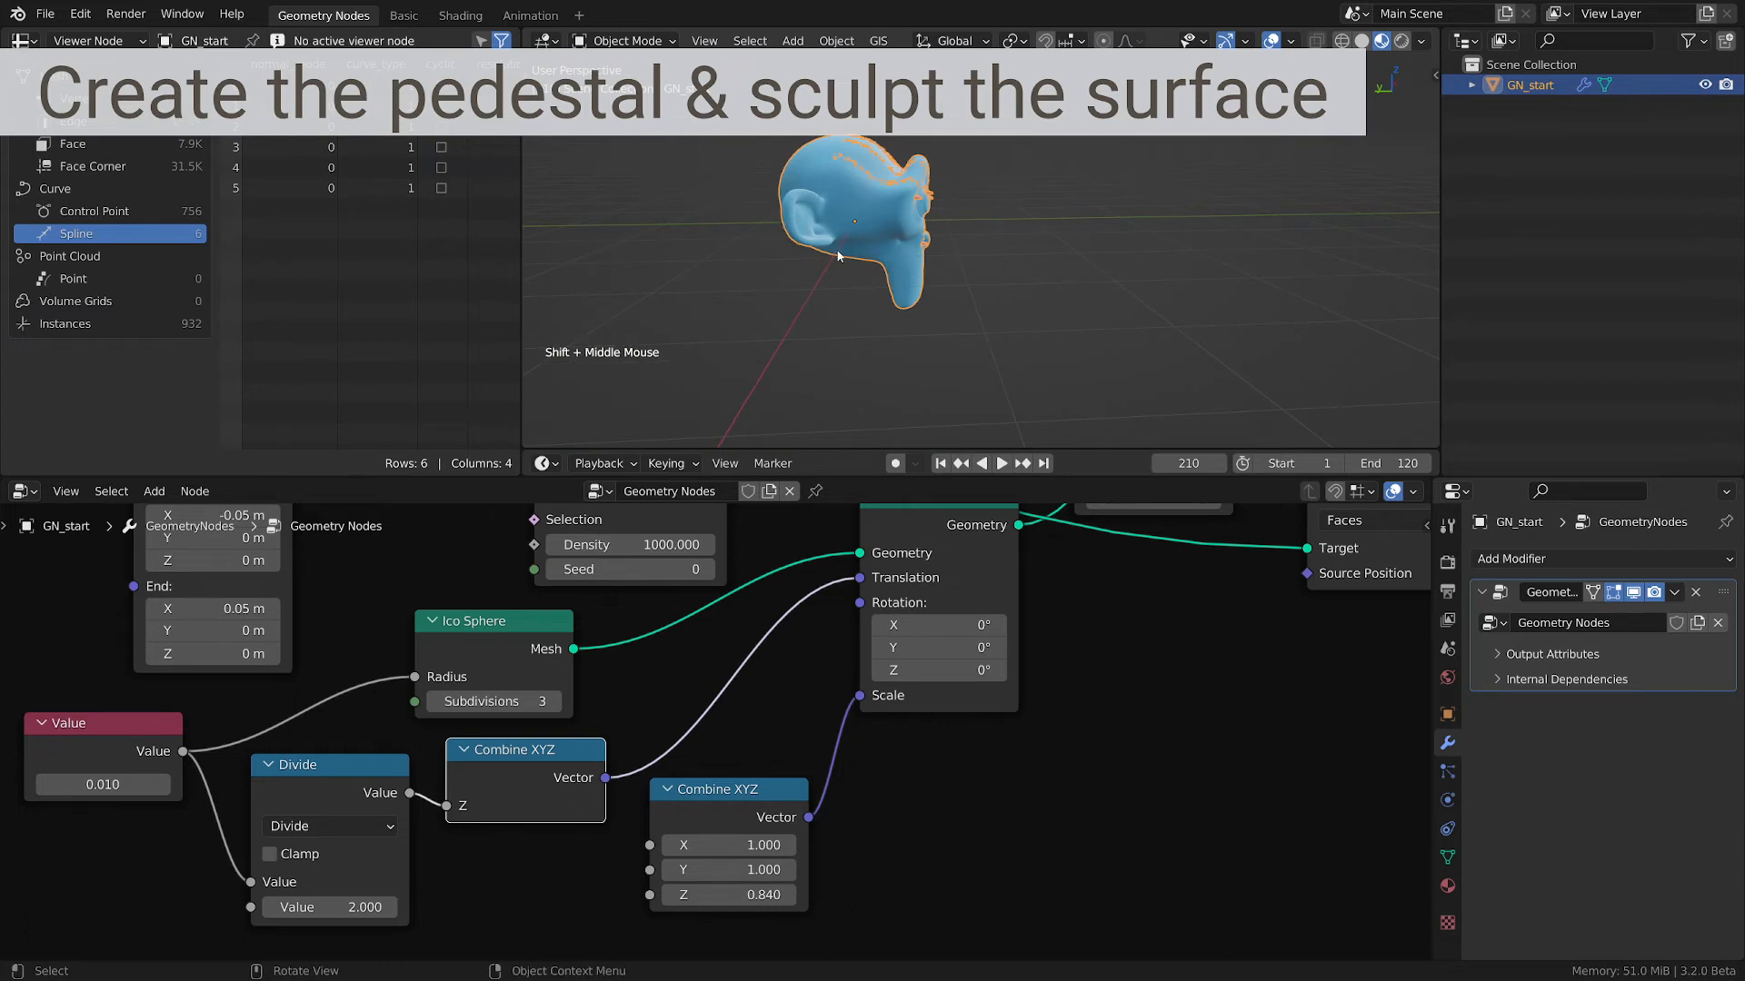
- Deselect the head object and all nodes, and save the file
{"action": "left_click_drag", "start_coordinate": [841, 253], "coordinate": [771, 382]}
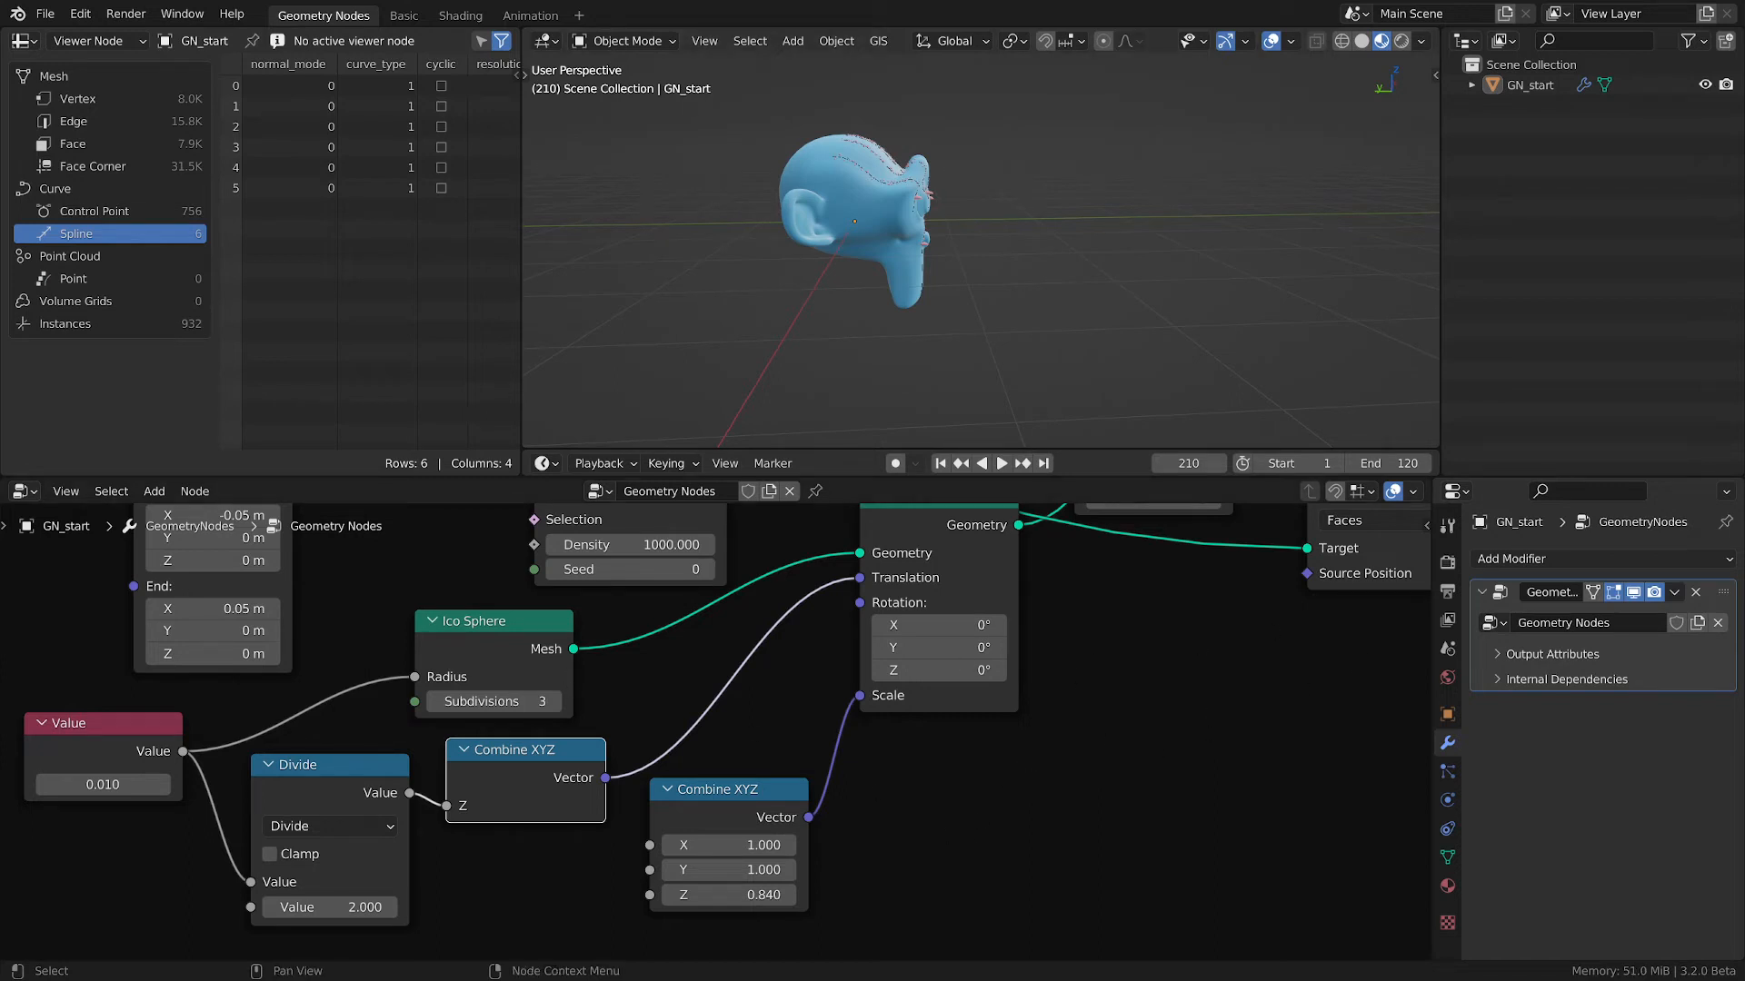
{"action": "left_click", "coordinate": [1152, 816]}
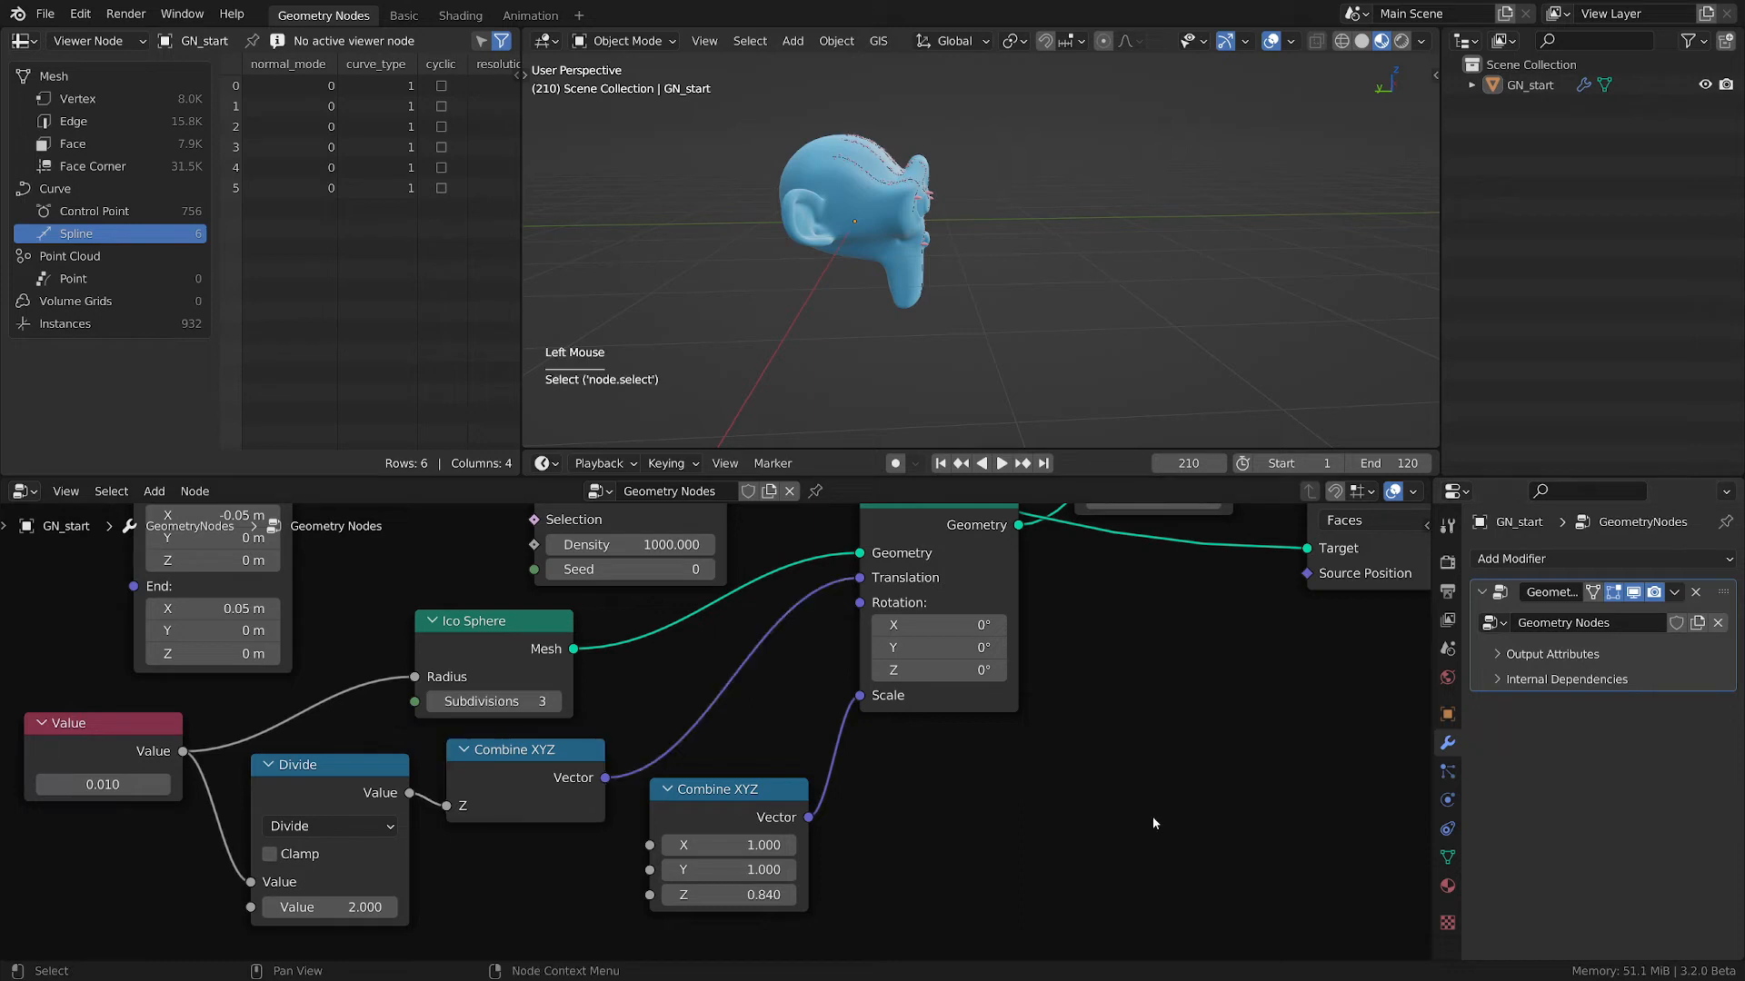
{"action": "key", "text": "ctrl+s"}
- Move the frame holding Join Geometry and the output to the right and mute all links entering Join Geometry
{"action": "scroll", "coordinate": [1019, 746], "scroll_direction": "down", "scroll_amount": 4}
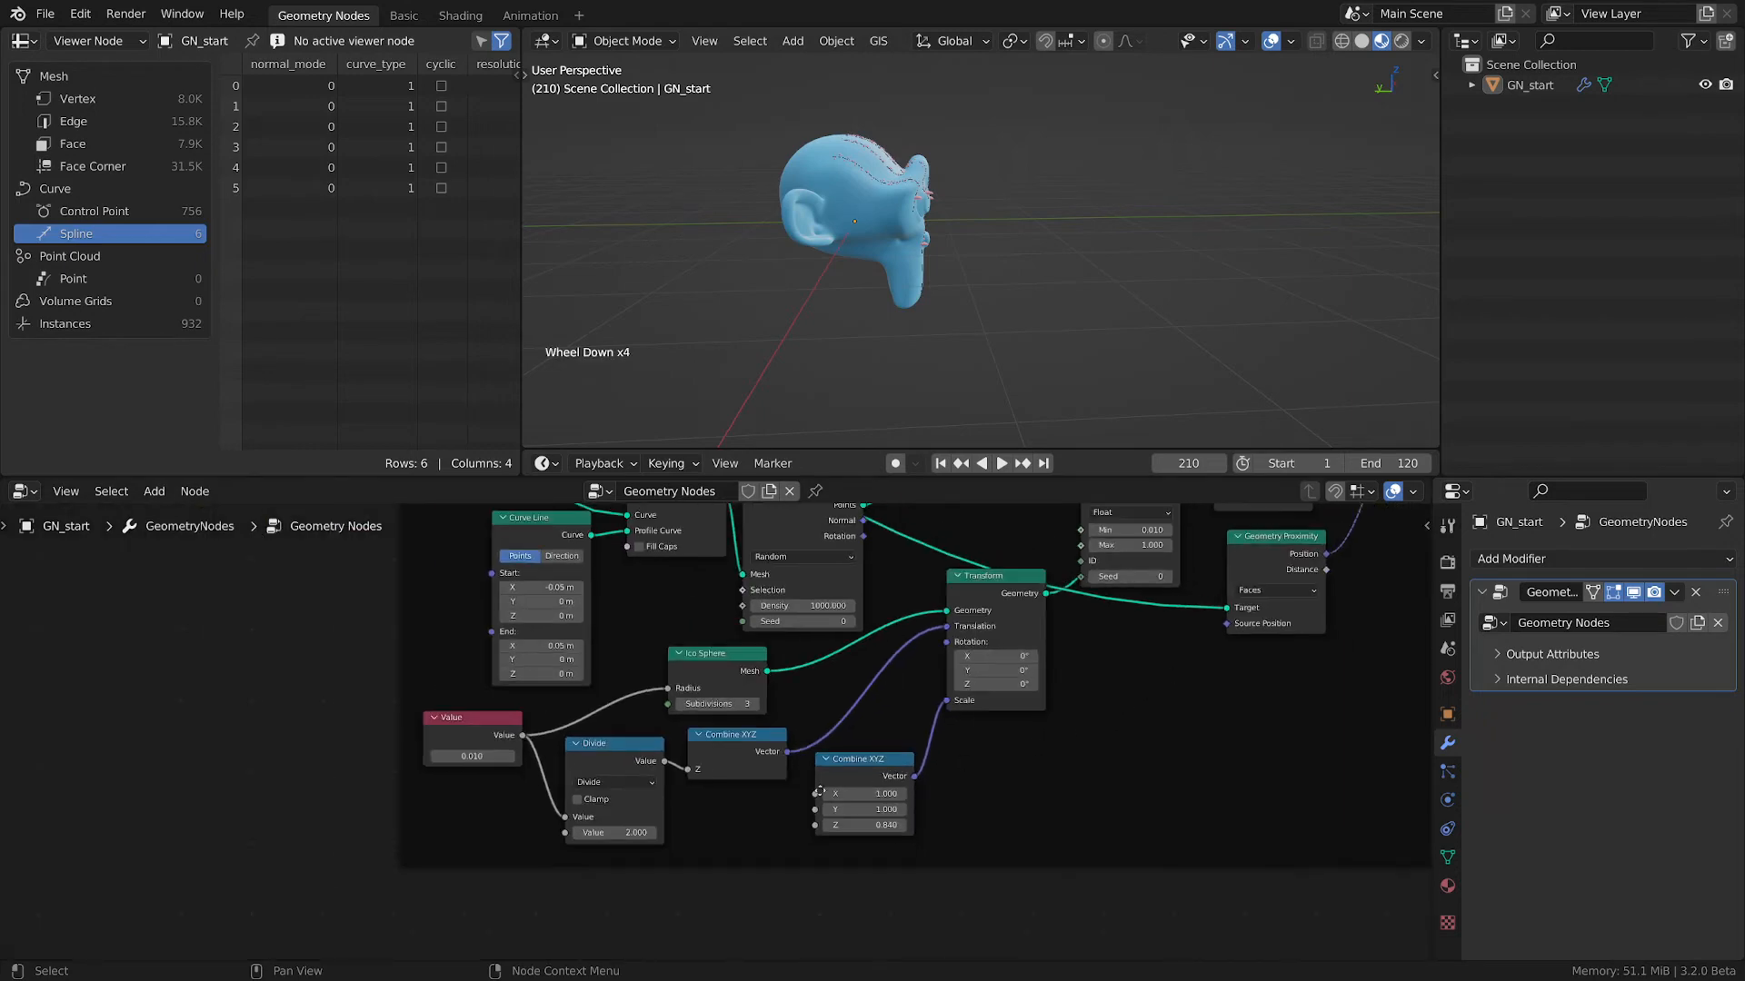
{"action": "scroll", "coordinate": [855, 745], "scroll_direction": "down", "scroll_amount": 2}
{"action": "middle_click_drag", "start_coordinate": [820, 791], "coordinate": [935, 688]}
{"action": "scroll", "coordinate": [935, 689], "scroll_direction": "down", "scroll_amount": 1}
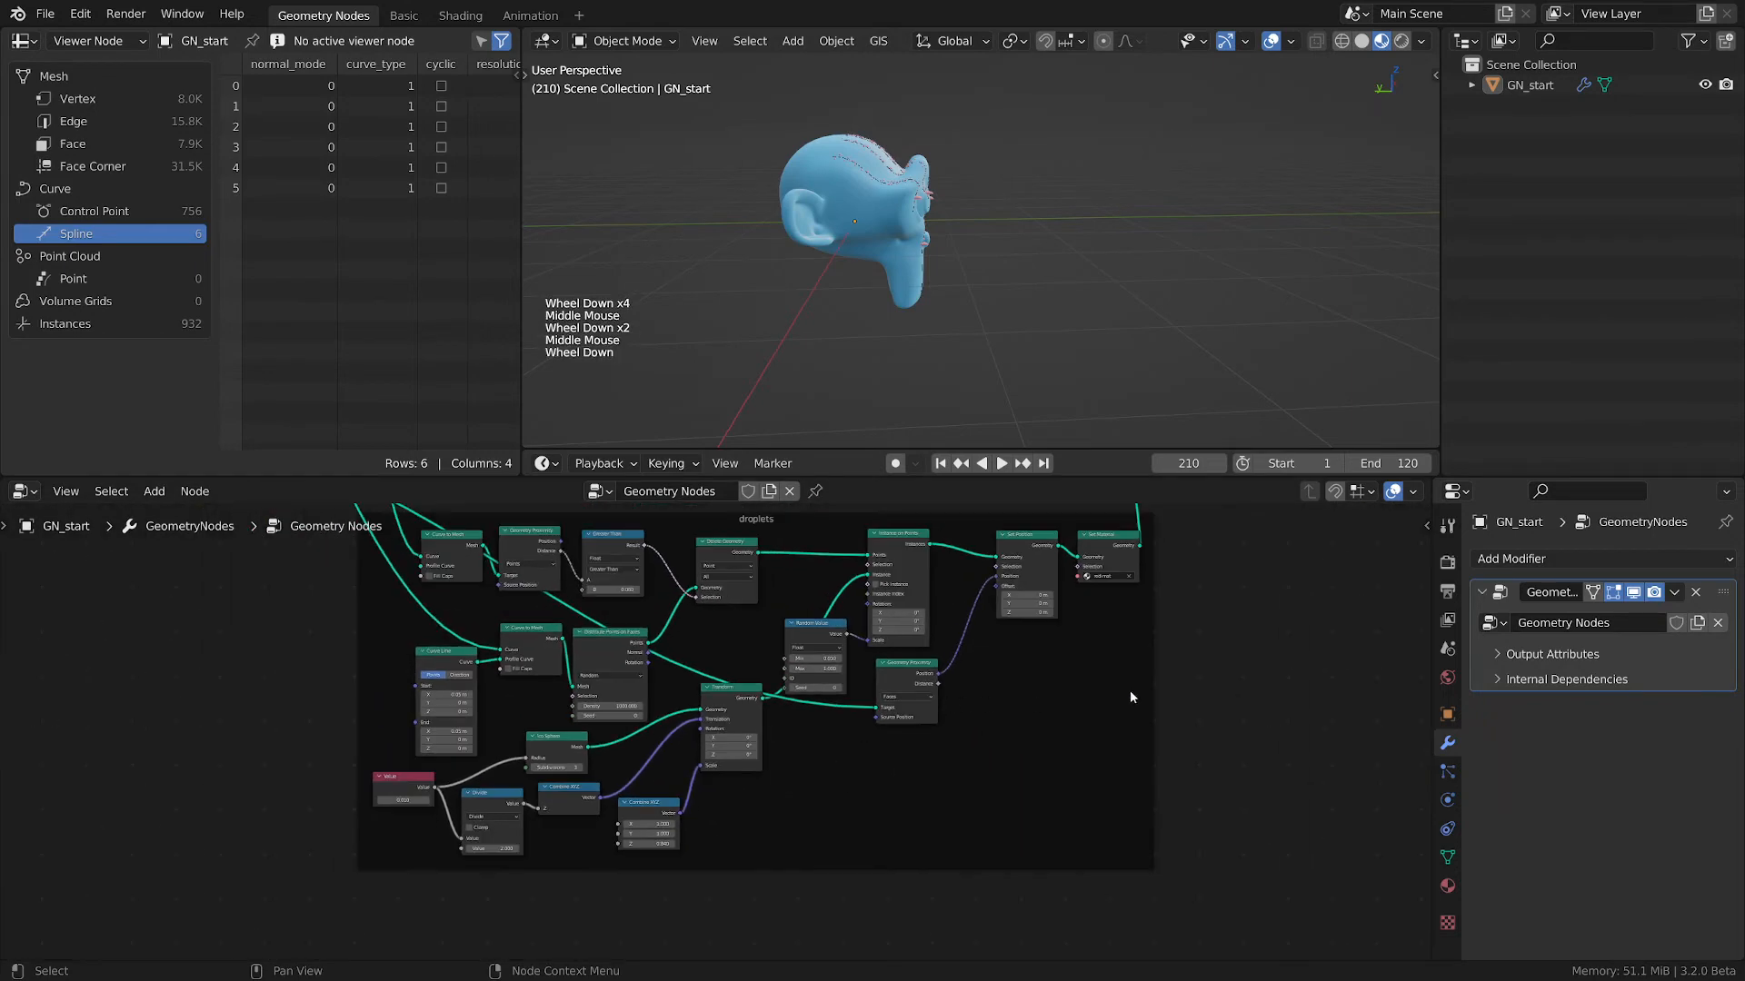
{"action": "middle_click_drag", "start_coordinate": [1130, 697], "coordinate": [1007, 741]}
{"action": "middle_click_drag", "start_coordinate": [1048, 551], "coordinate": [1013, 659]}
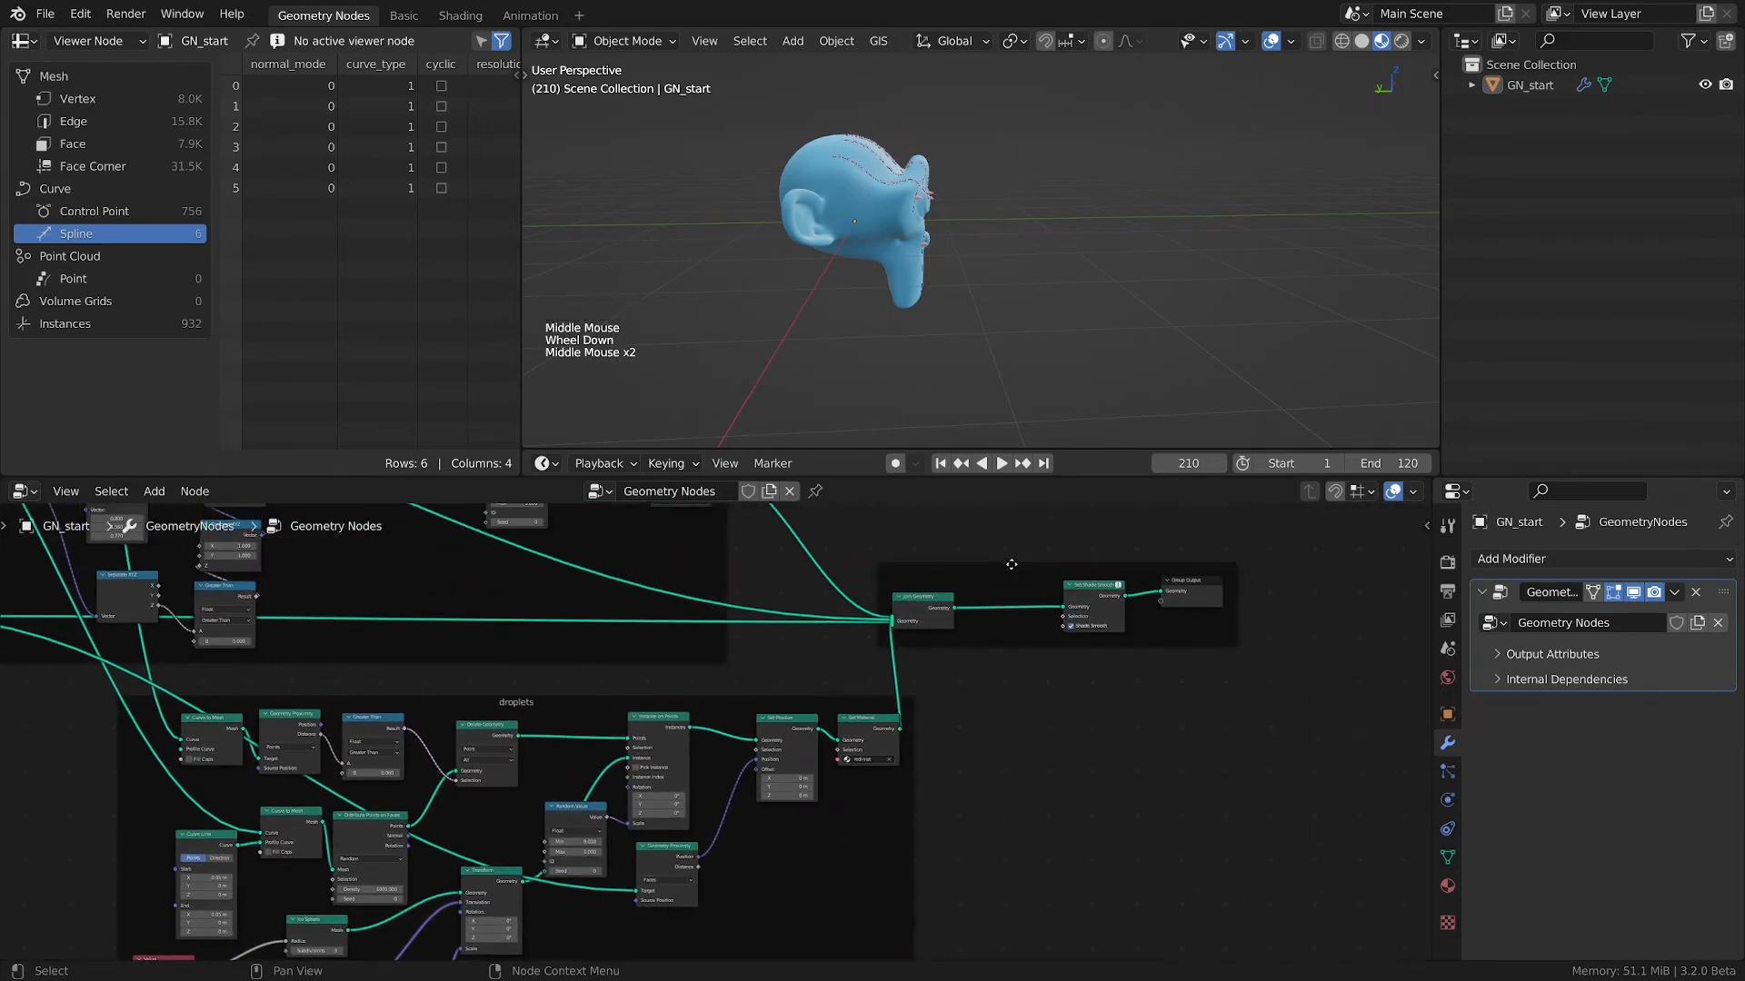
{"action": "left_click_drag", "start_coordinate": [1011, 564], "coordinate": [1268, 568]}
{"action": "right_click_drag", "start_coordinate": [1089, 576], "coordinate": [1087, 700], "text": "ctrl+alt"}
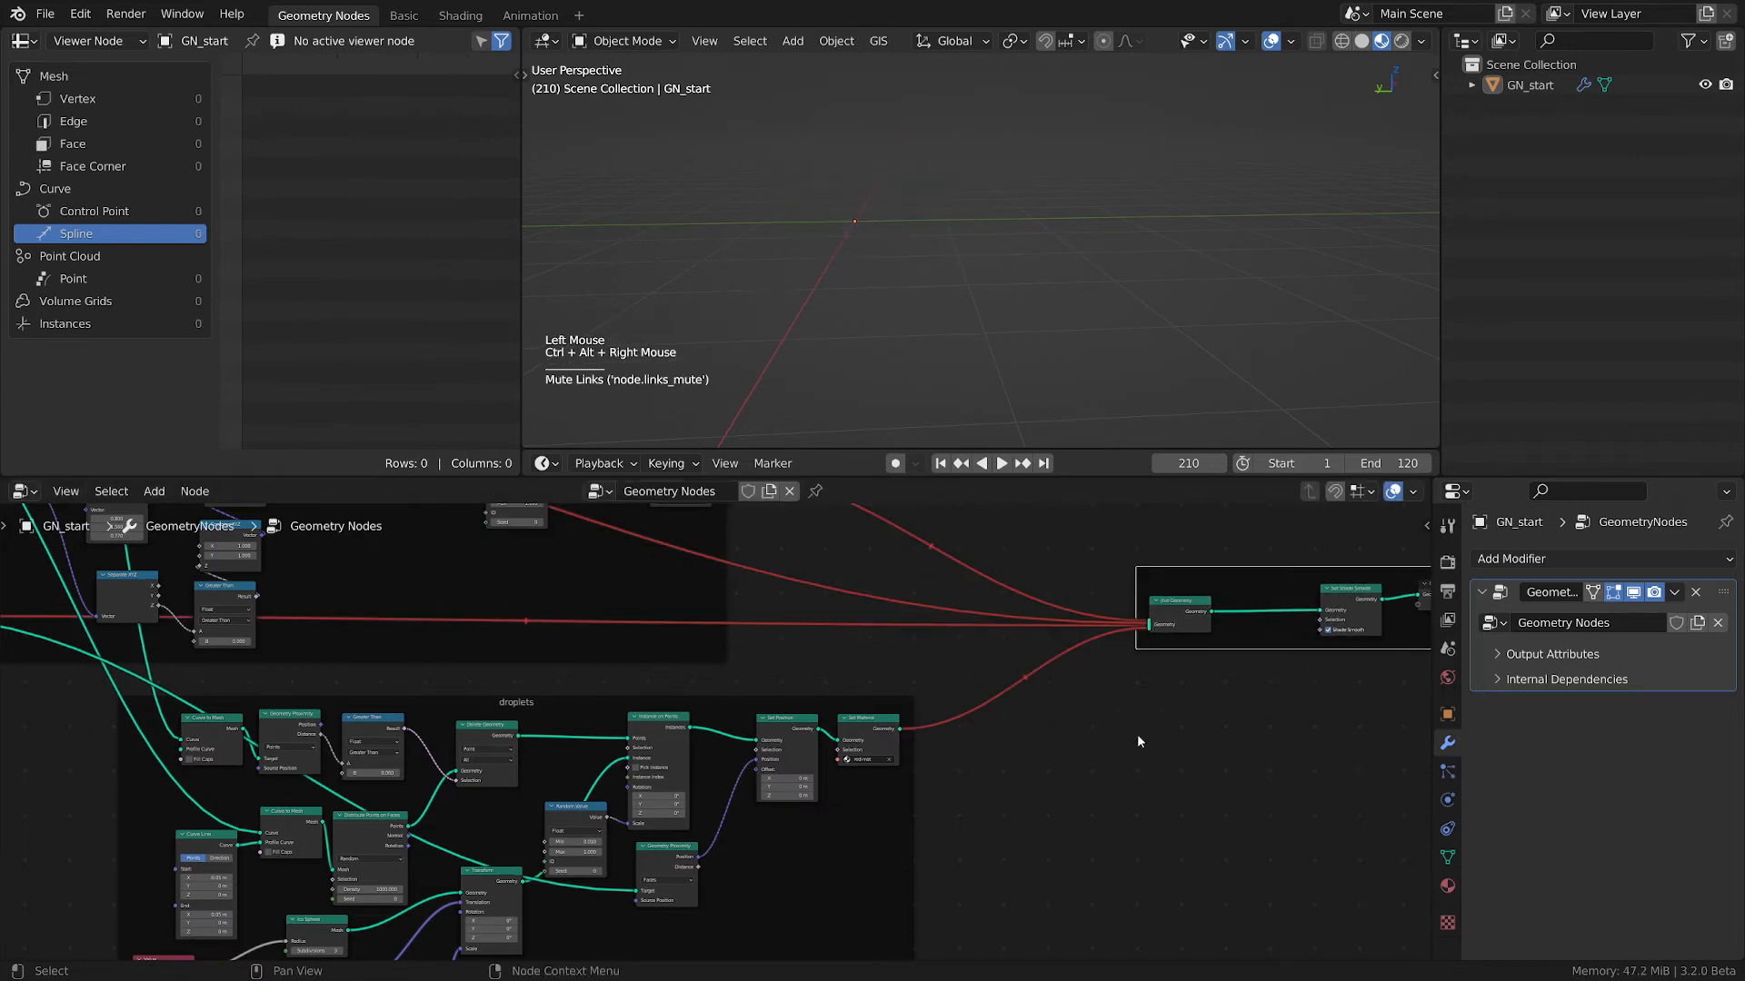
- Move the whole droplets frame left to free space below the Join Geometry frame
{"action": "middle_click_drag", "start_coordinate": [1146, 785], "coordinate": [1065, 765]}
{"action": "scroll", "coordinate": [1027, 734], "scroll_direction": "up", "scroll_amount": 2}
{"action": "middle_click_drag", "start_coordinate": [1194, 701], "coordinate": [1368, 690]}
{"action": "scroll", "coordinate": [1353, 688], "scroll_direction": "down", "scroll_amount": 1}
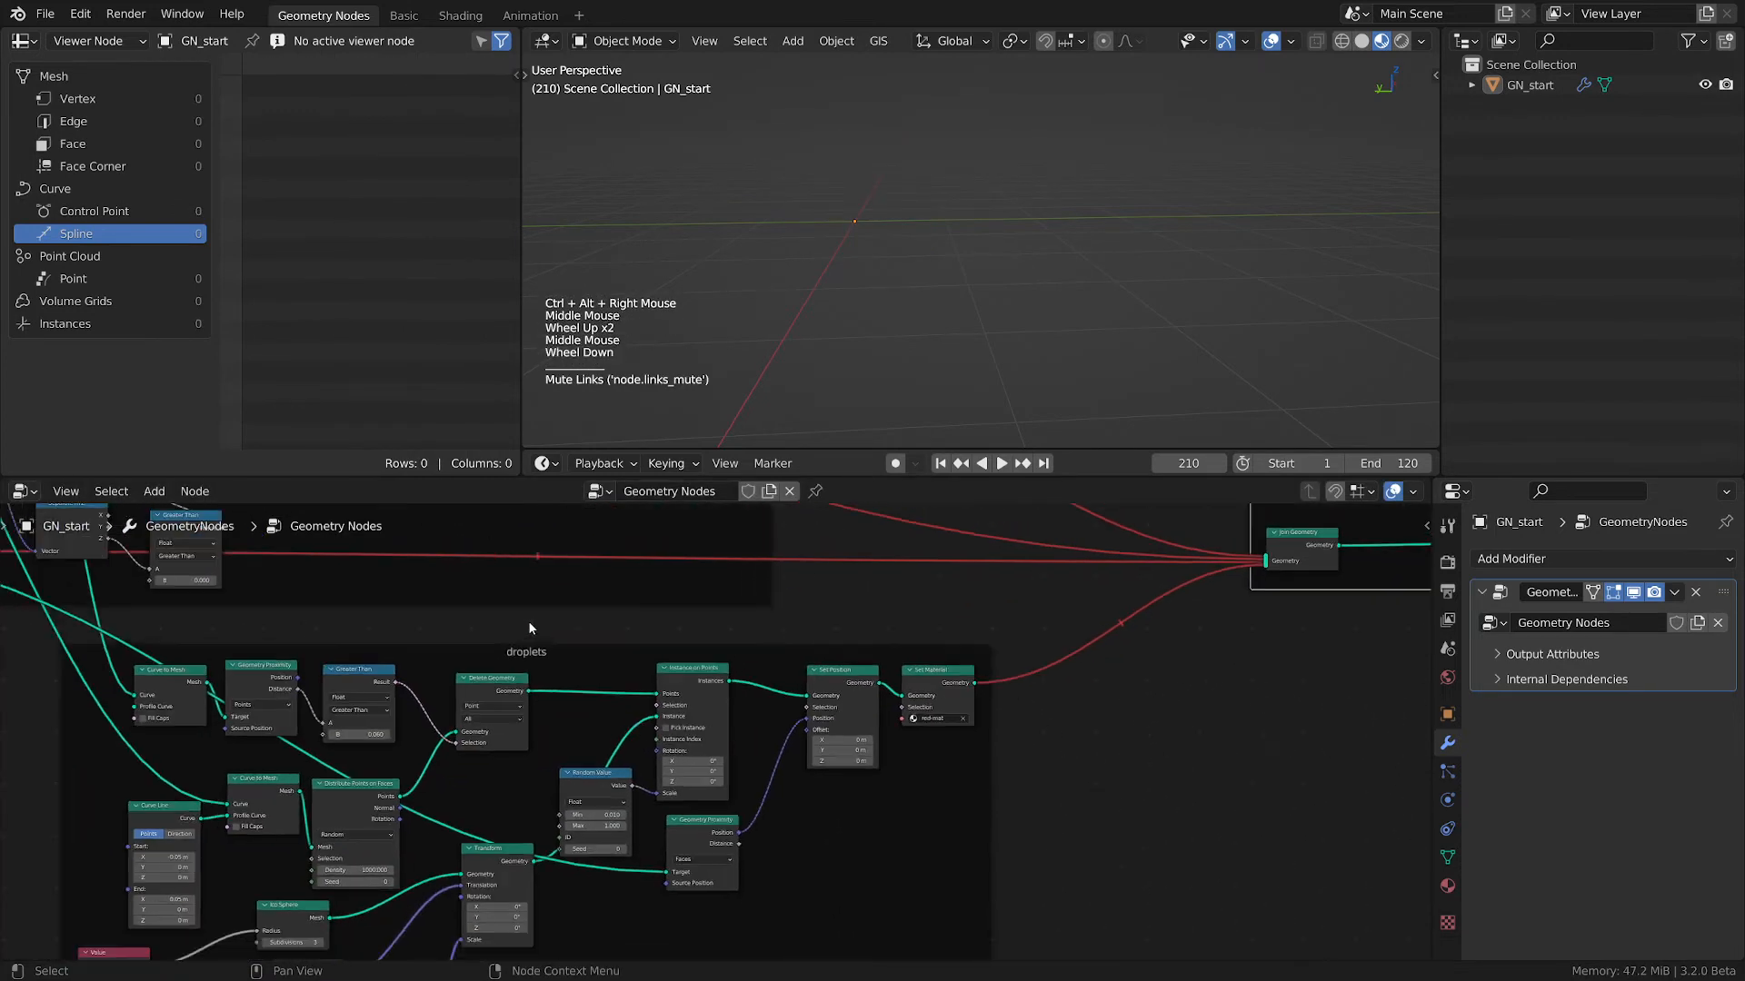
{"action": "left_click_drag", "start_coordinate": [529, 647], "coordinate": [380, 625]}
{"action": "middle_click_drag", "start_coordinate": [951, 703], "coordinate": [839, 657]}
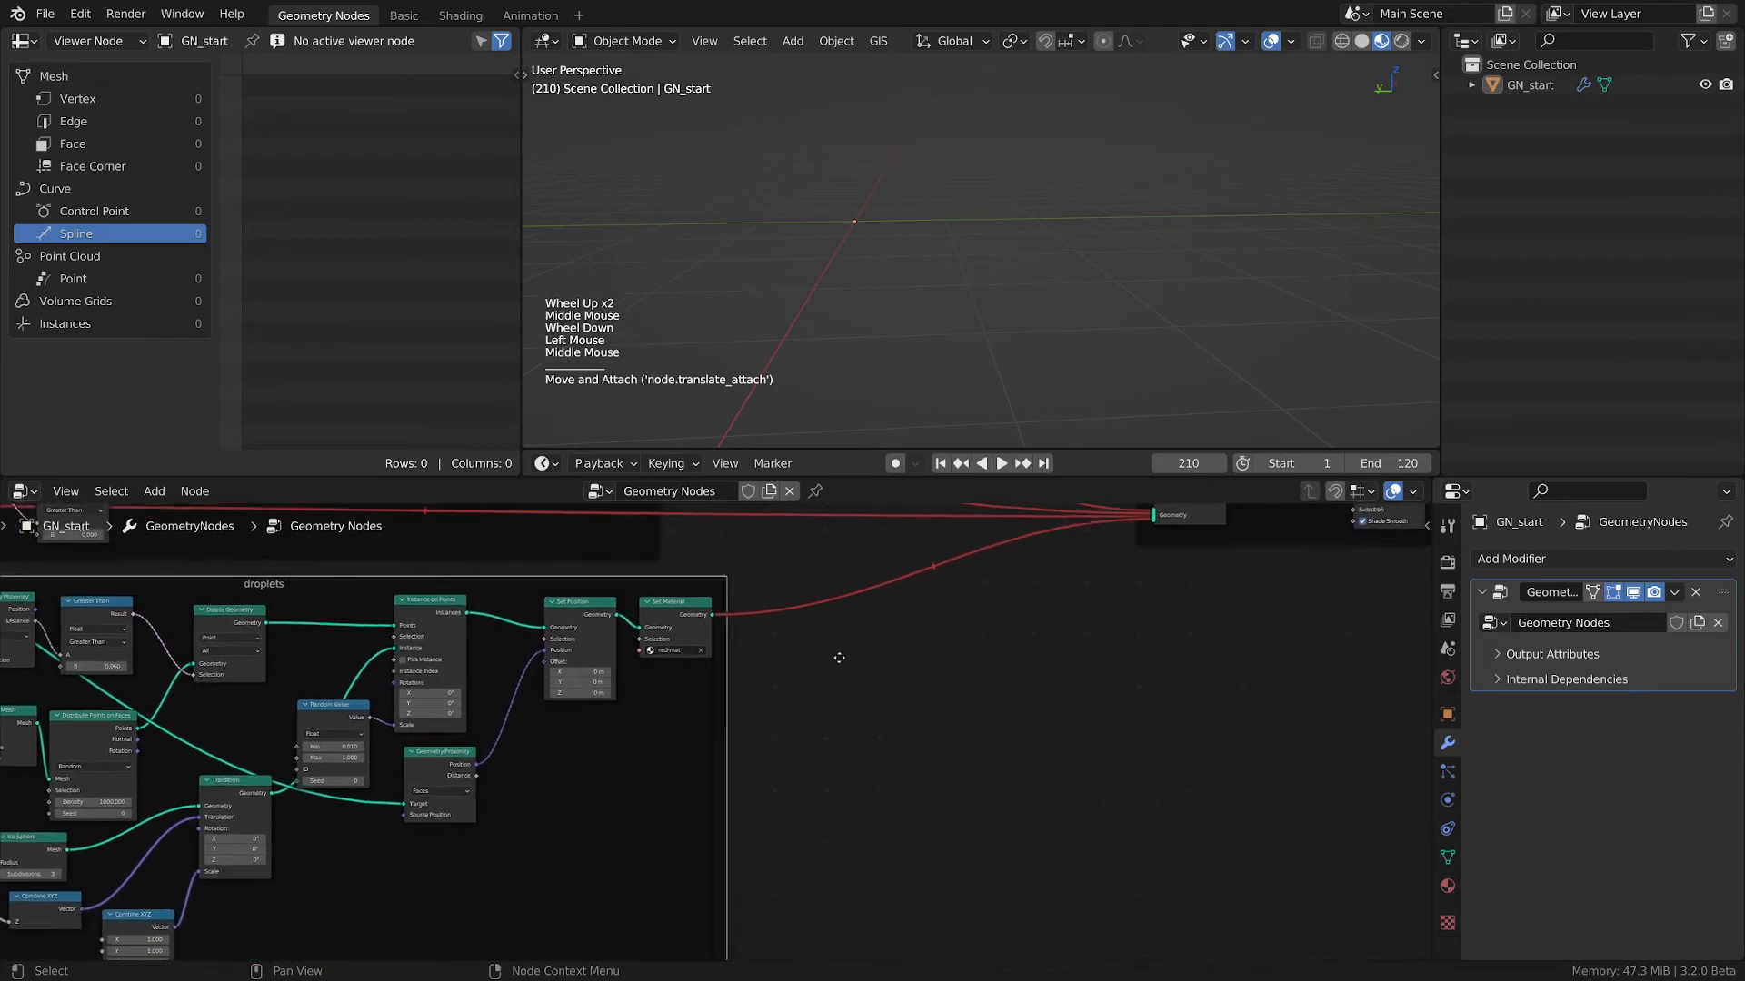
- Add a new Frame in the empty area beside the droplets frame and label it "pedestal"
{"action": "key", "text": "shift+a"}
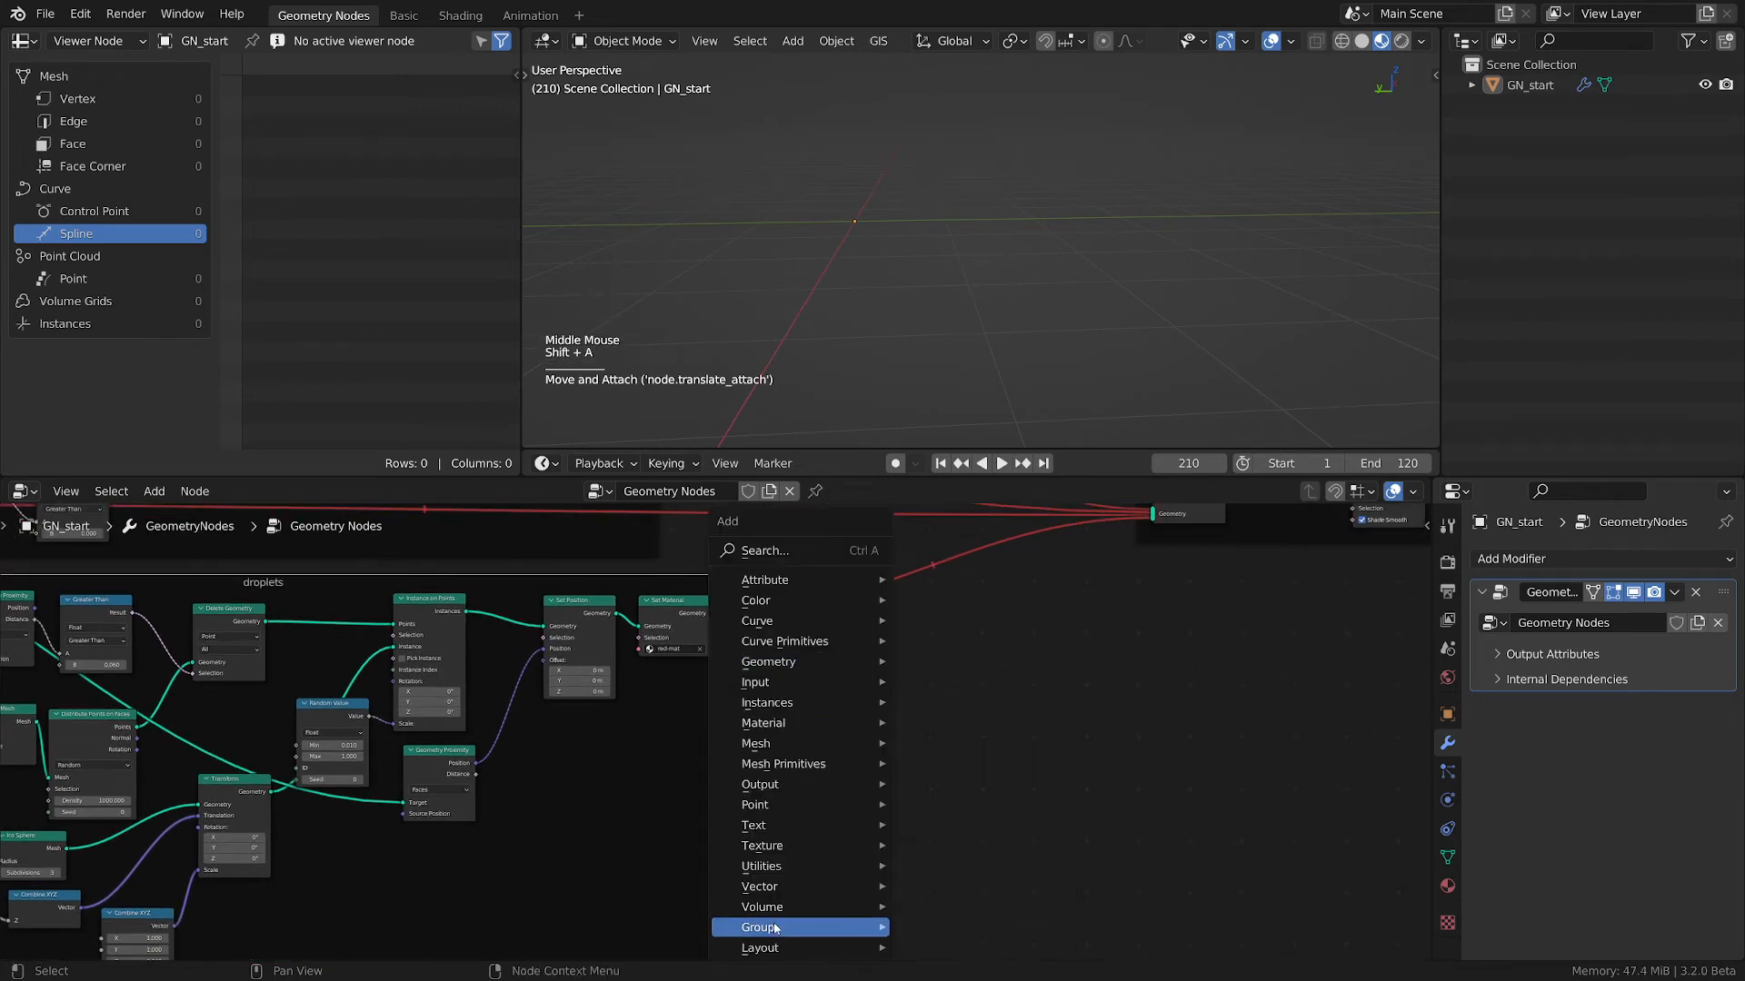
{"action": "mouse_move", "coordinate": [775, 928]}
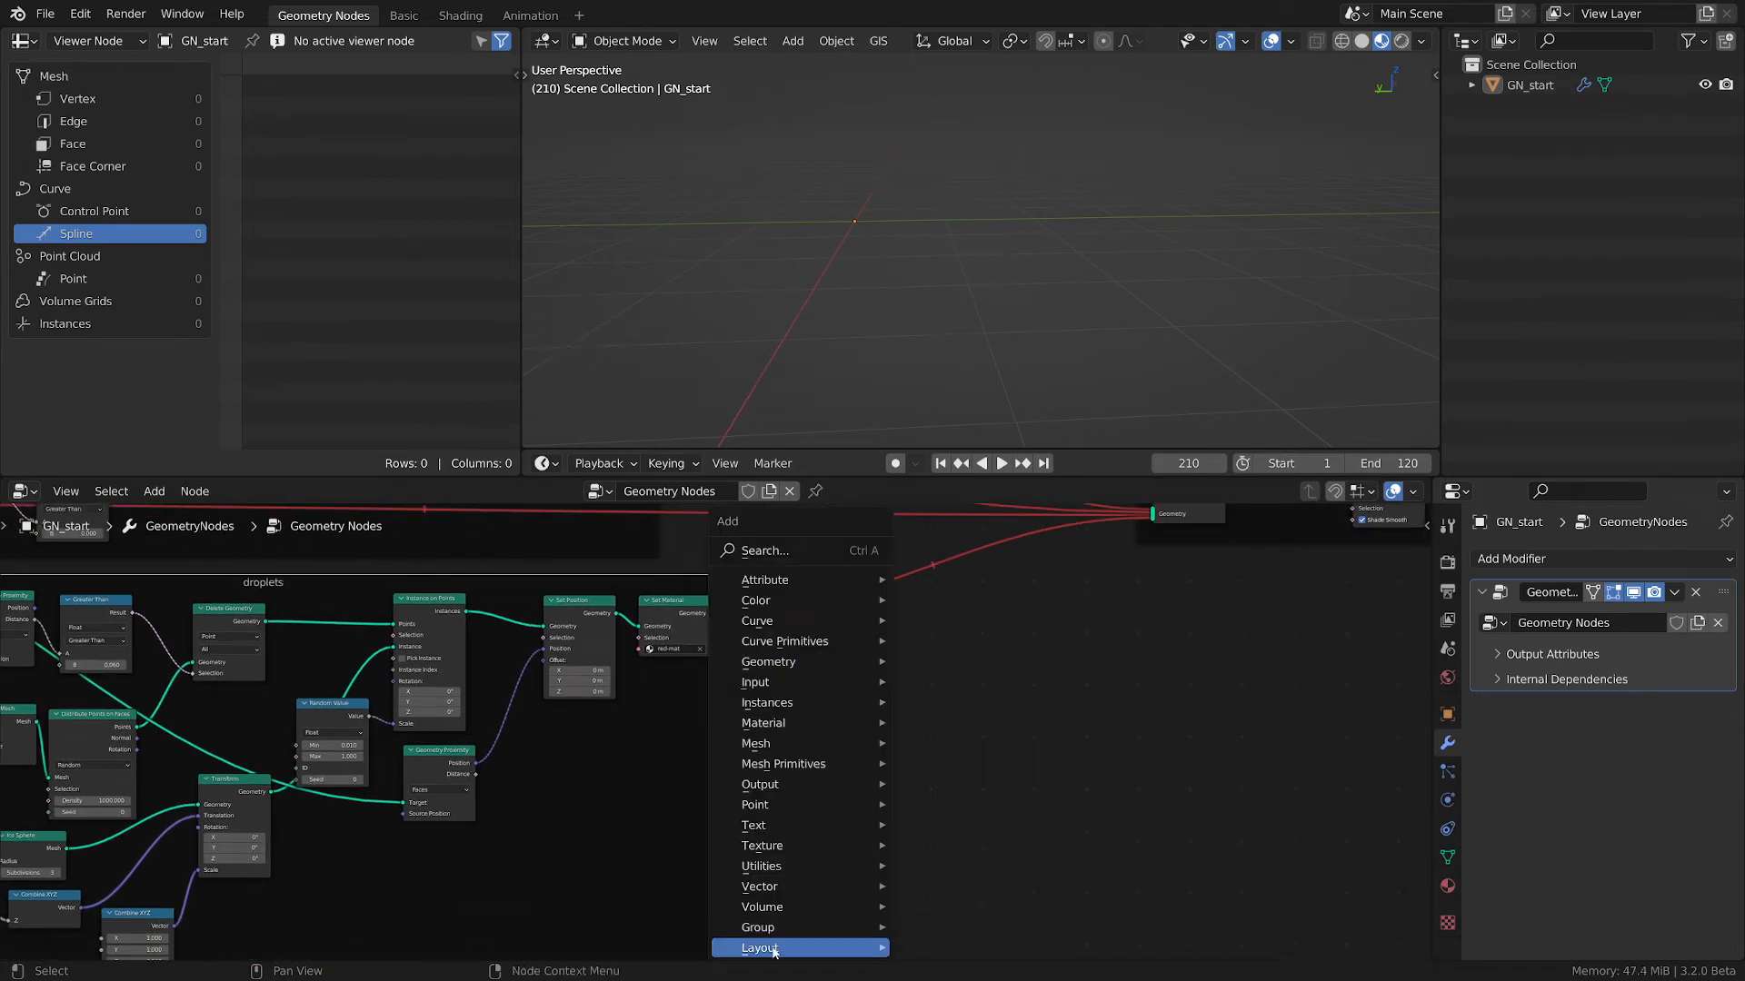
{"action": "left_click", "coordinate": [960, 948]}
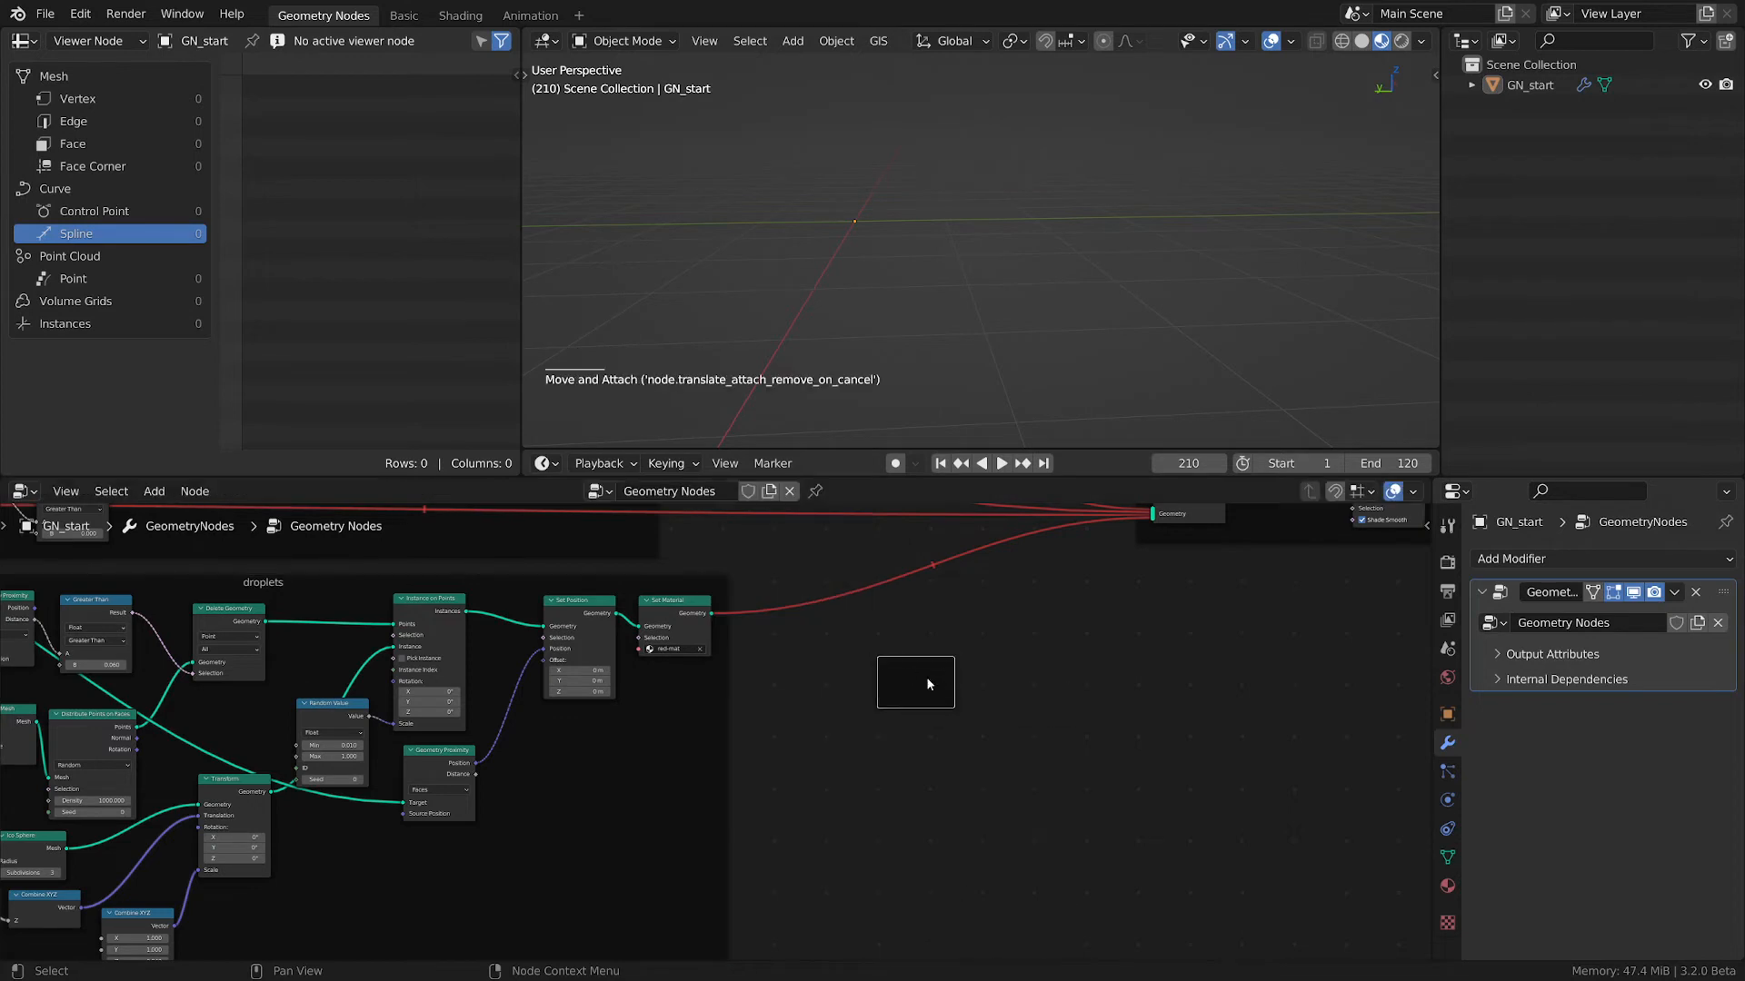
{"action": "key", "text": "F2"}
{"action": "type", "text": "pedestal"}
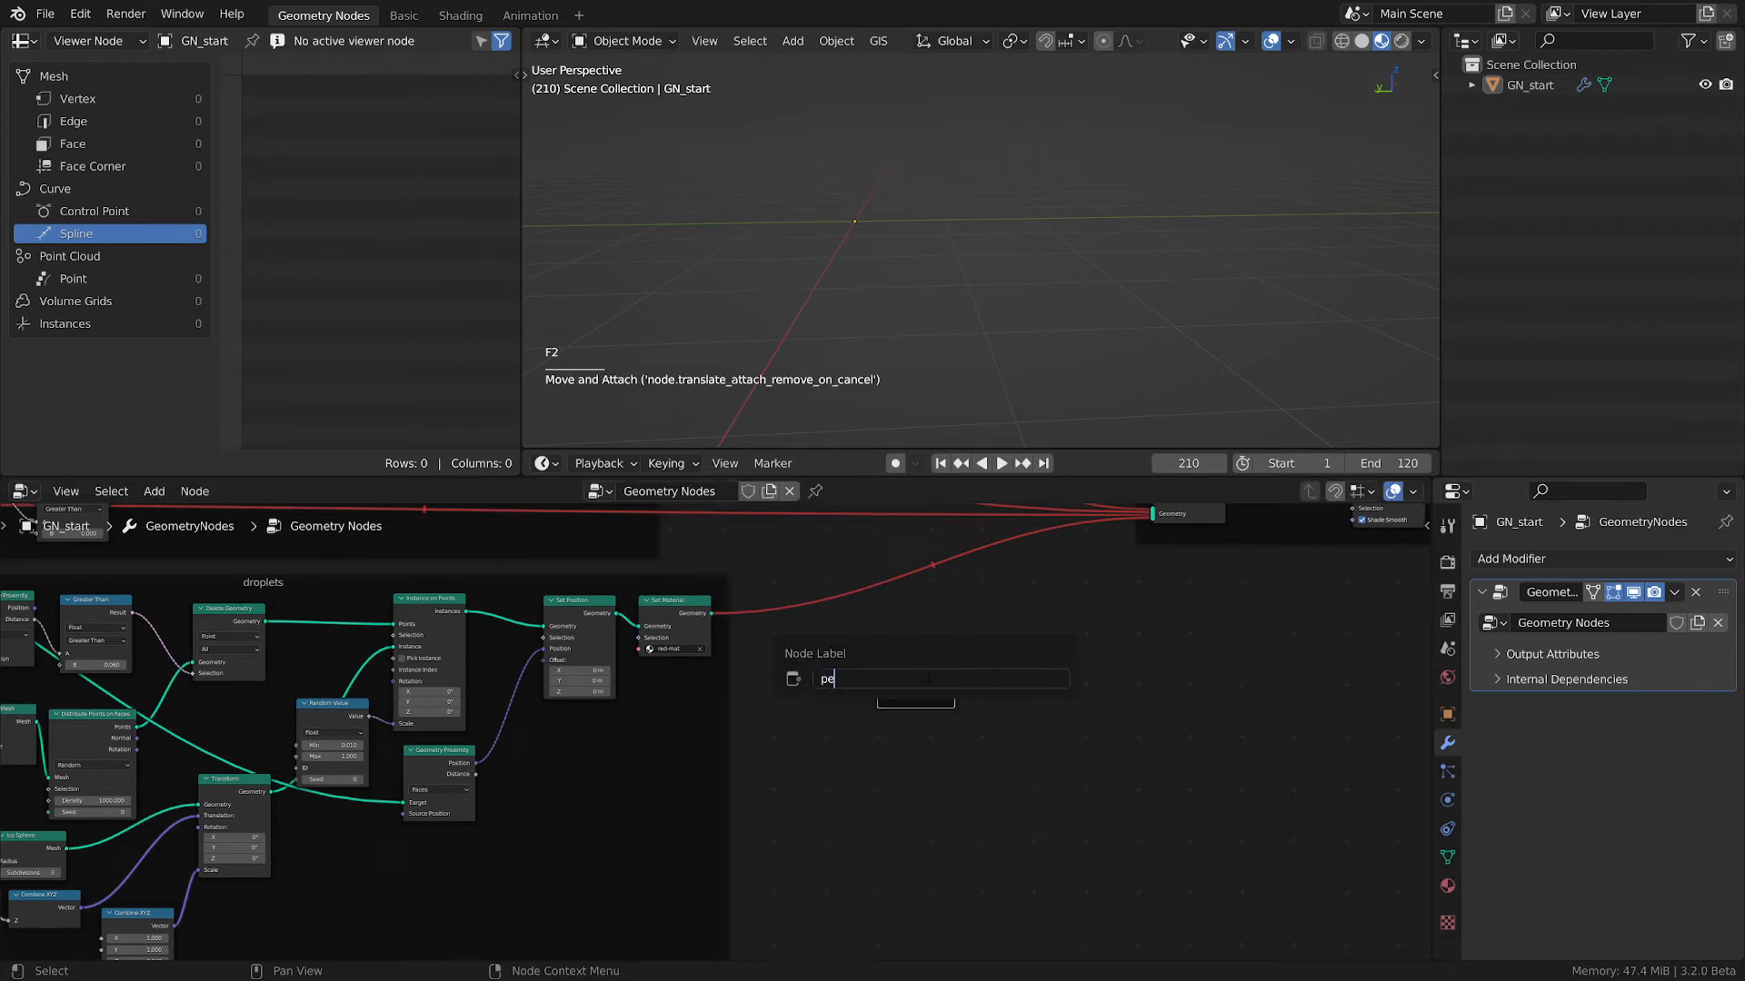
{"action": "key", "text": "Return"}
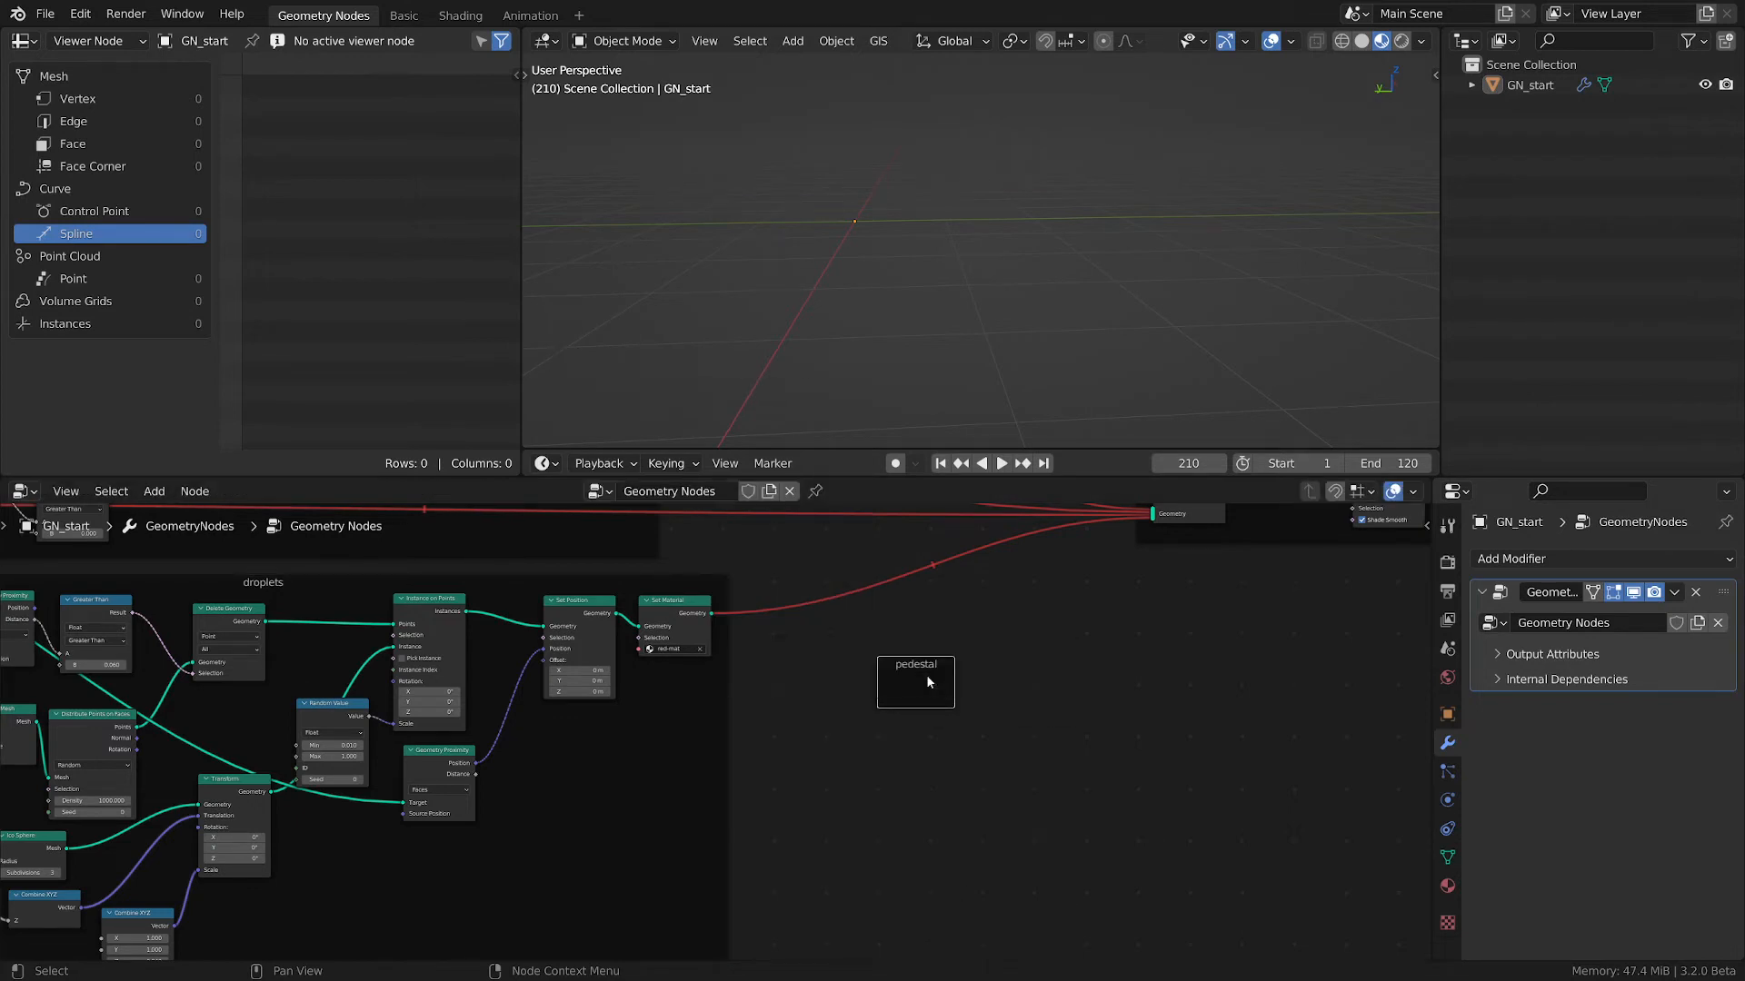
- Add a Cube mesh primitive node inside the pedestal frame and connect its Mesh output to Join Geometry
{"action": "key", "text": "shift+a"}
{"action": "mouse_move", "coordinate": [934, 530]}
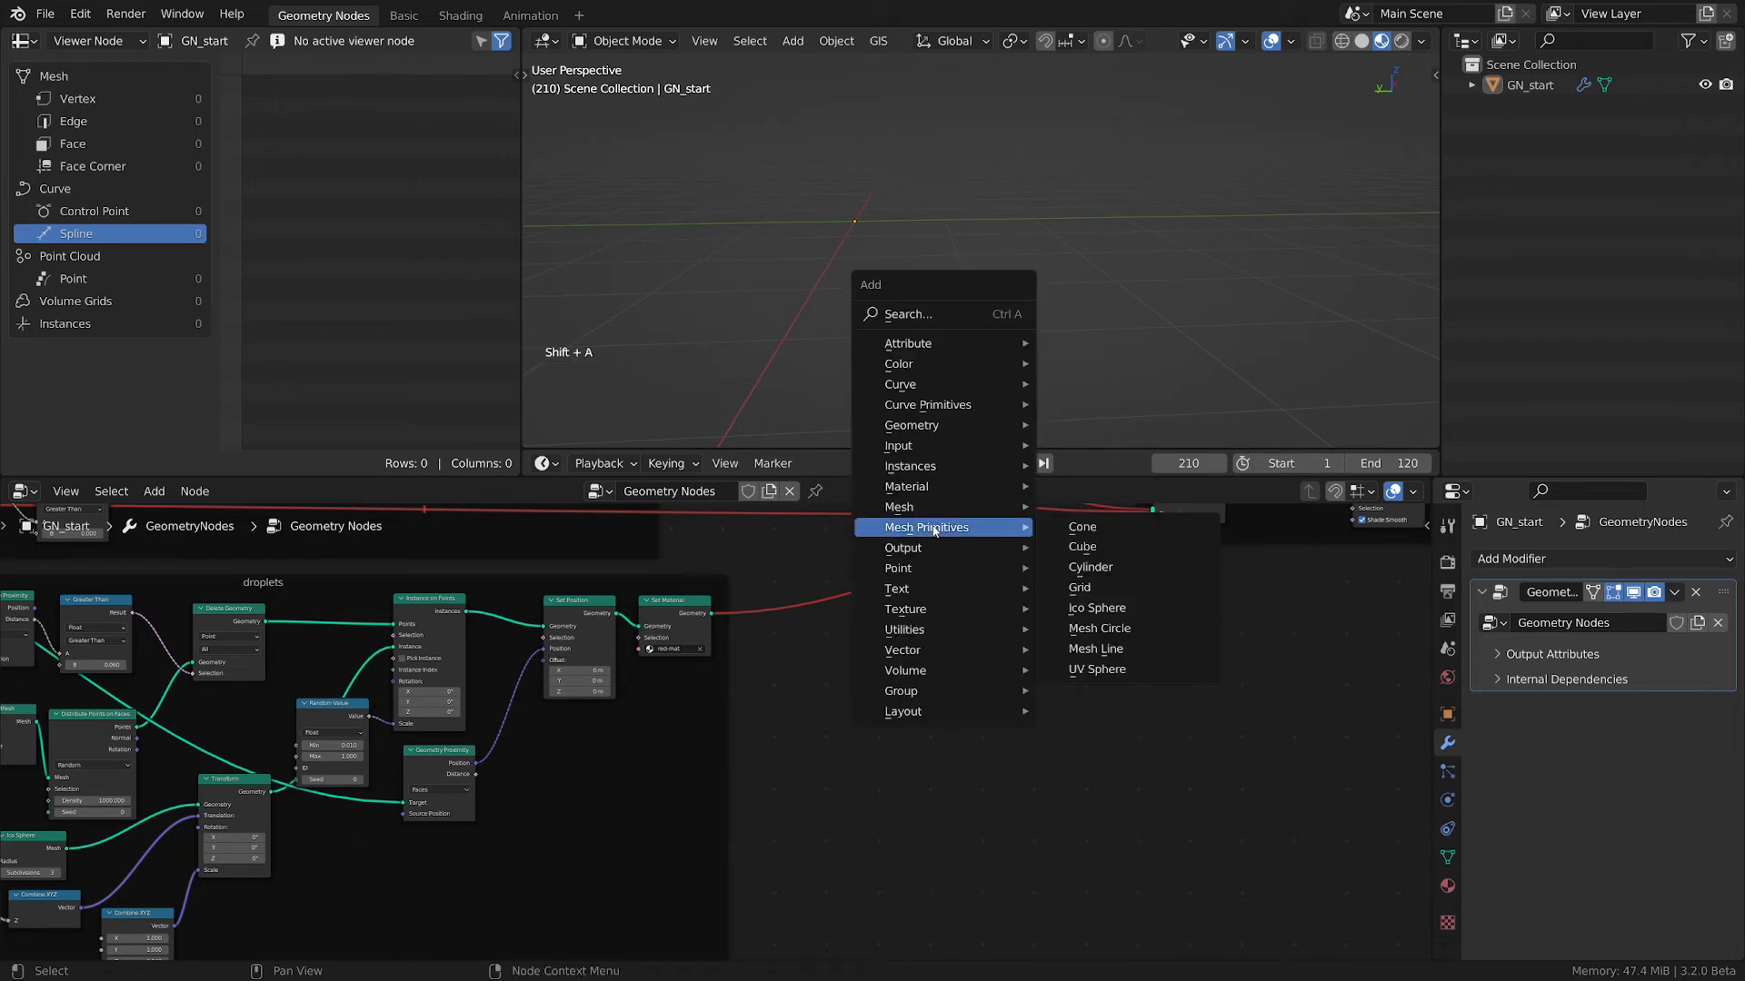
{"action": "left_click", "coordinate": [1098, 550]}
{"action": "left_click", "coordinate": [963, 665]}
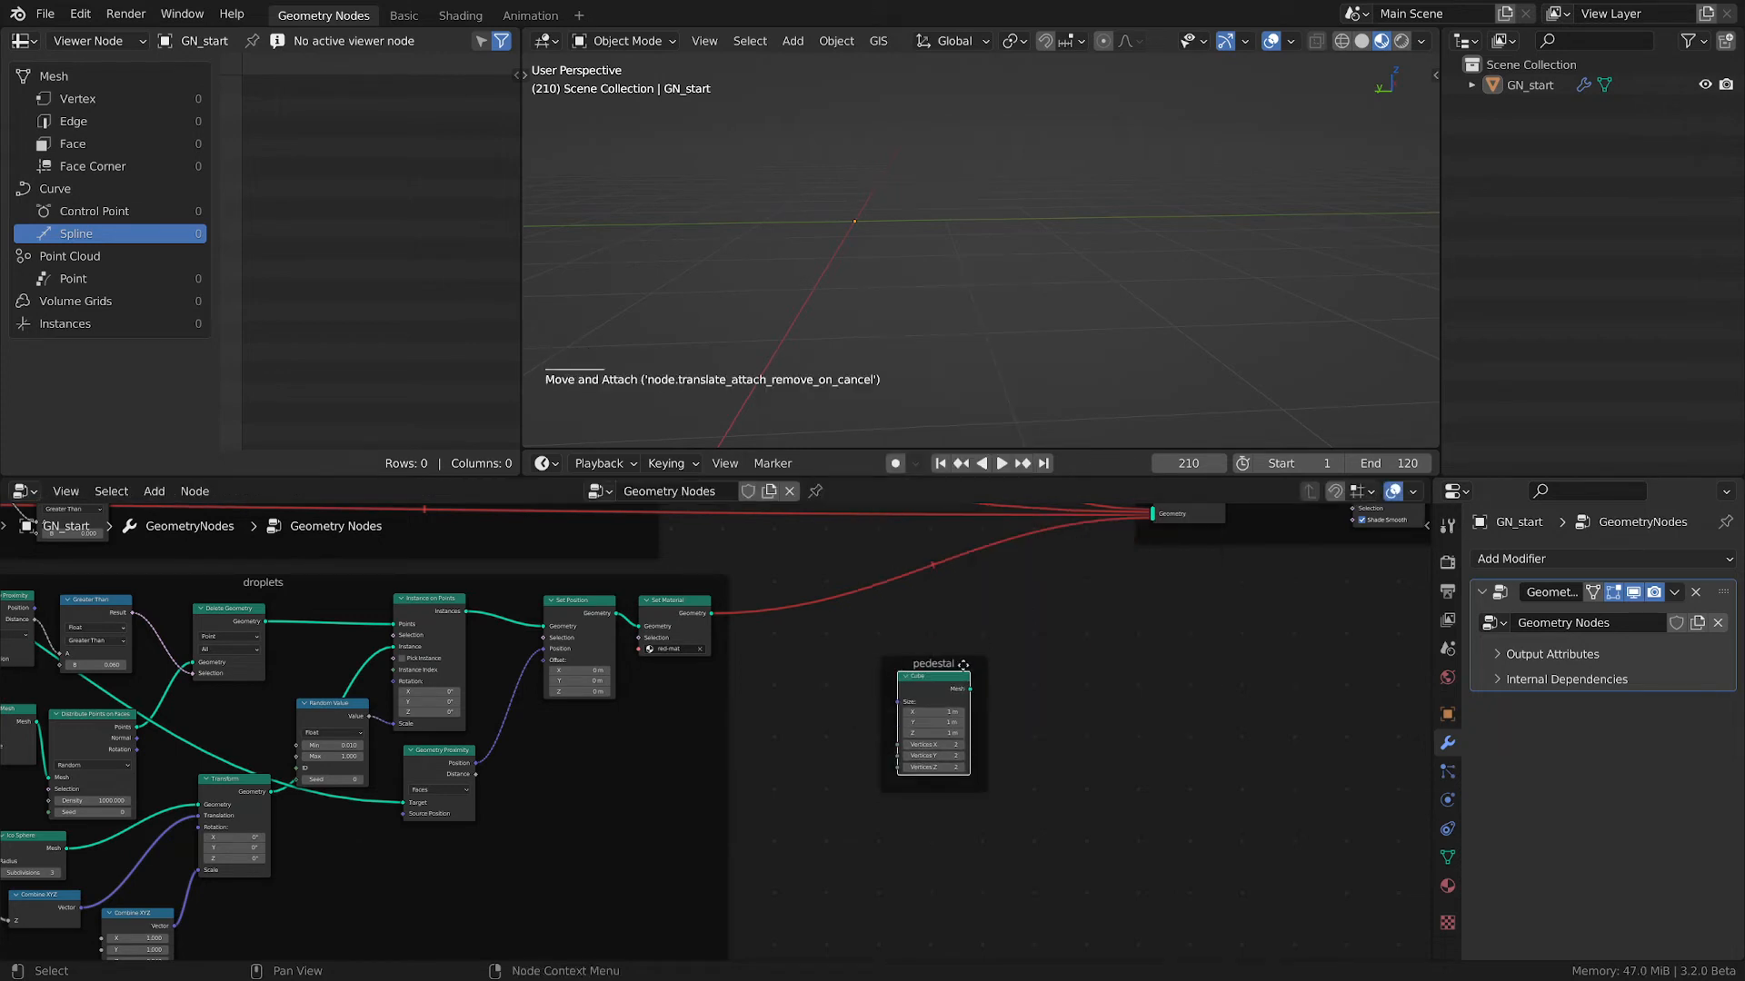
{"action": "middle_click_drag", "start_coordinate": [892, 721], "coordinate": [847, 740]}
{"action": "left_click_drag", "start_coordinate": [840, 731], "coordinate": [1023, 556]}
- Examine the cube's position relative to the ground grid, marking its middle with temporary annotation strokes and erasing them
{"action": "mouse_move", "coordinate": [875, 198]}
{"action": "middle_mouse_down"}
{"action": "mouse_move", "coordinate": [957, 231]}
{"action": "mouse_move", "coordinate": [833, 205]}
{"action": "mouse_move", "coordinate": [951, 216]}
{"action": "mouse_move", "coordinate": [812, 231]}
{"action": "mouse_move", "coordinate": [836, 212]}
{"action": "middle_mouse_up"}
{"action": "key", "text": "d"}
{"action": "left_click_drag", "start_coordinate": [777, 214], "coordinate": [929, 204]}
{"action": "key", "text": "d"}
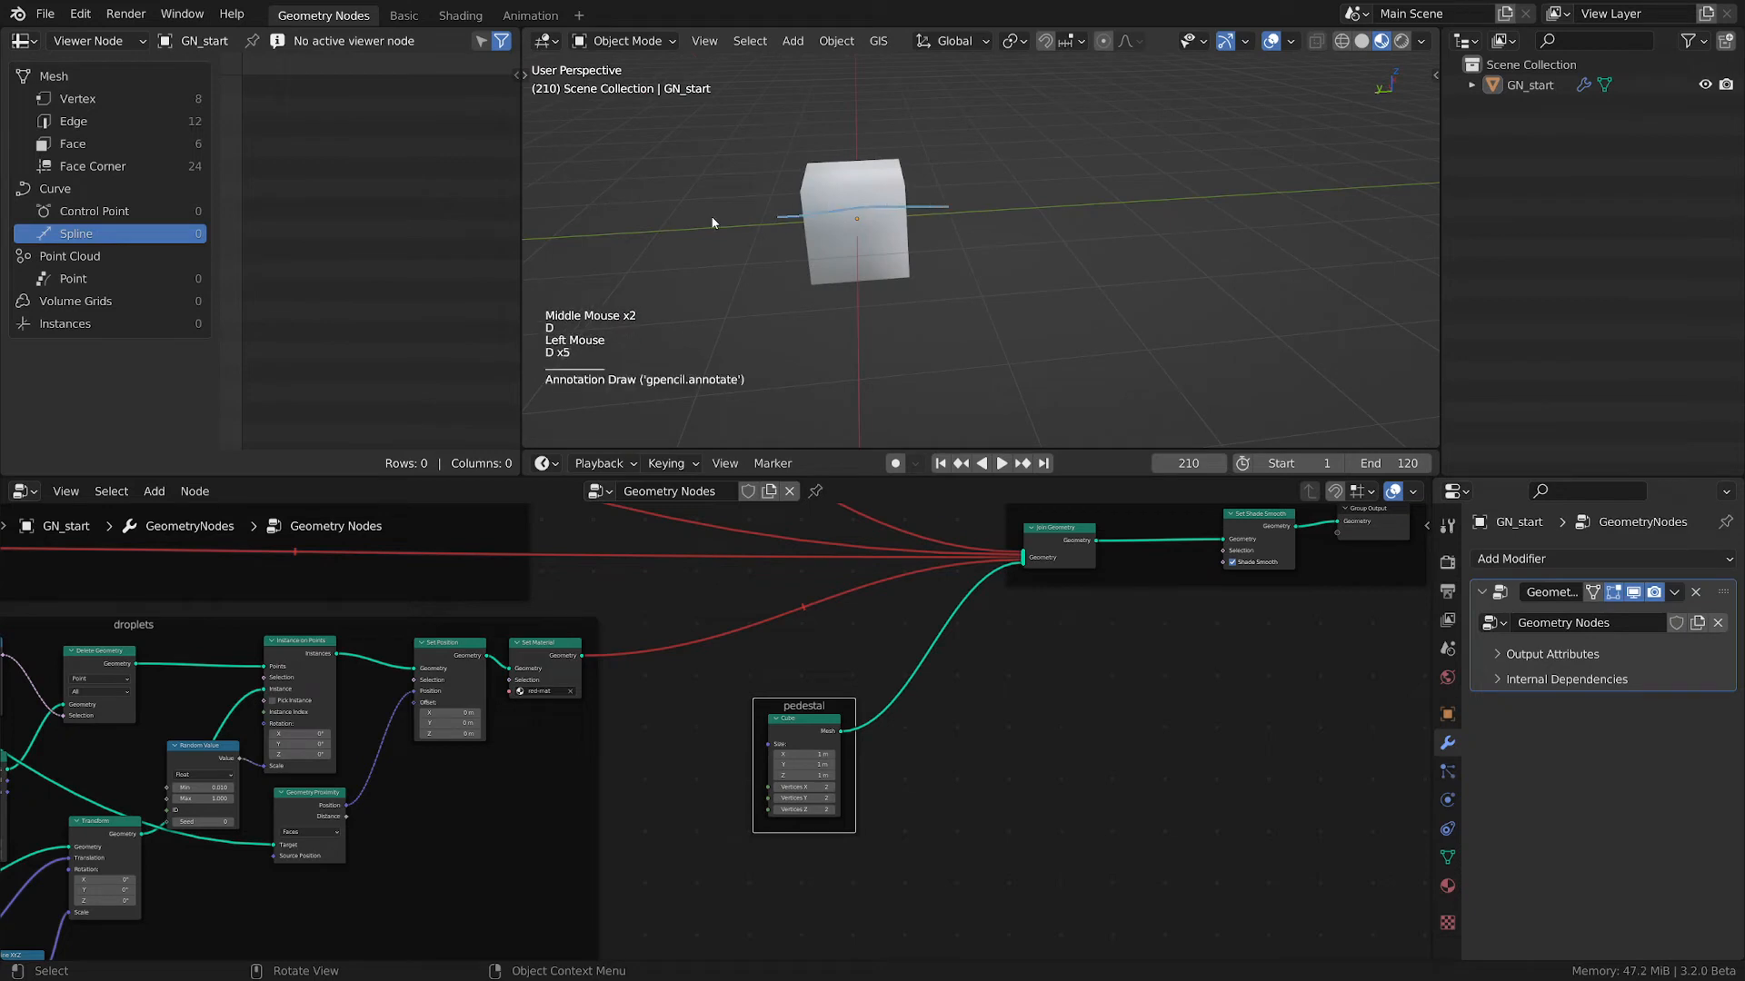
{"action": "left_click_drag", "start_coordinate": [713, 221], "coordinate": [936, 209]}
{"action": "right_click_drag", "start_coordinate": [852, 234], "coordinate": [771, 226]}
{"action": "key", "text": "d"}
{"action": "key", "text": "d"}
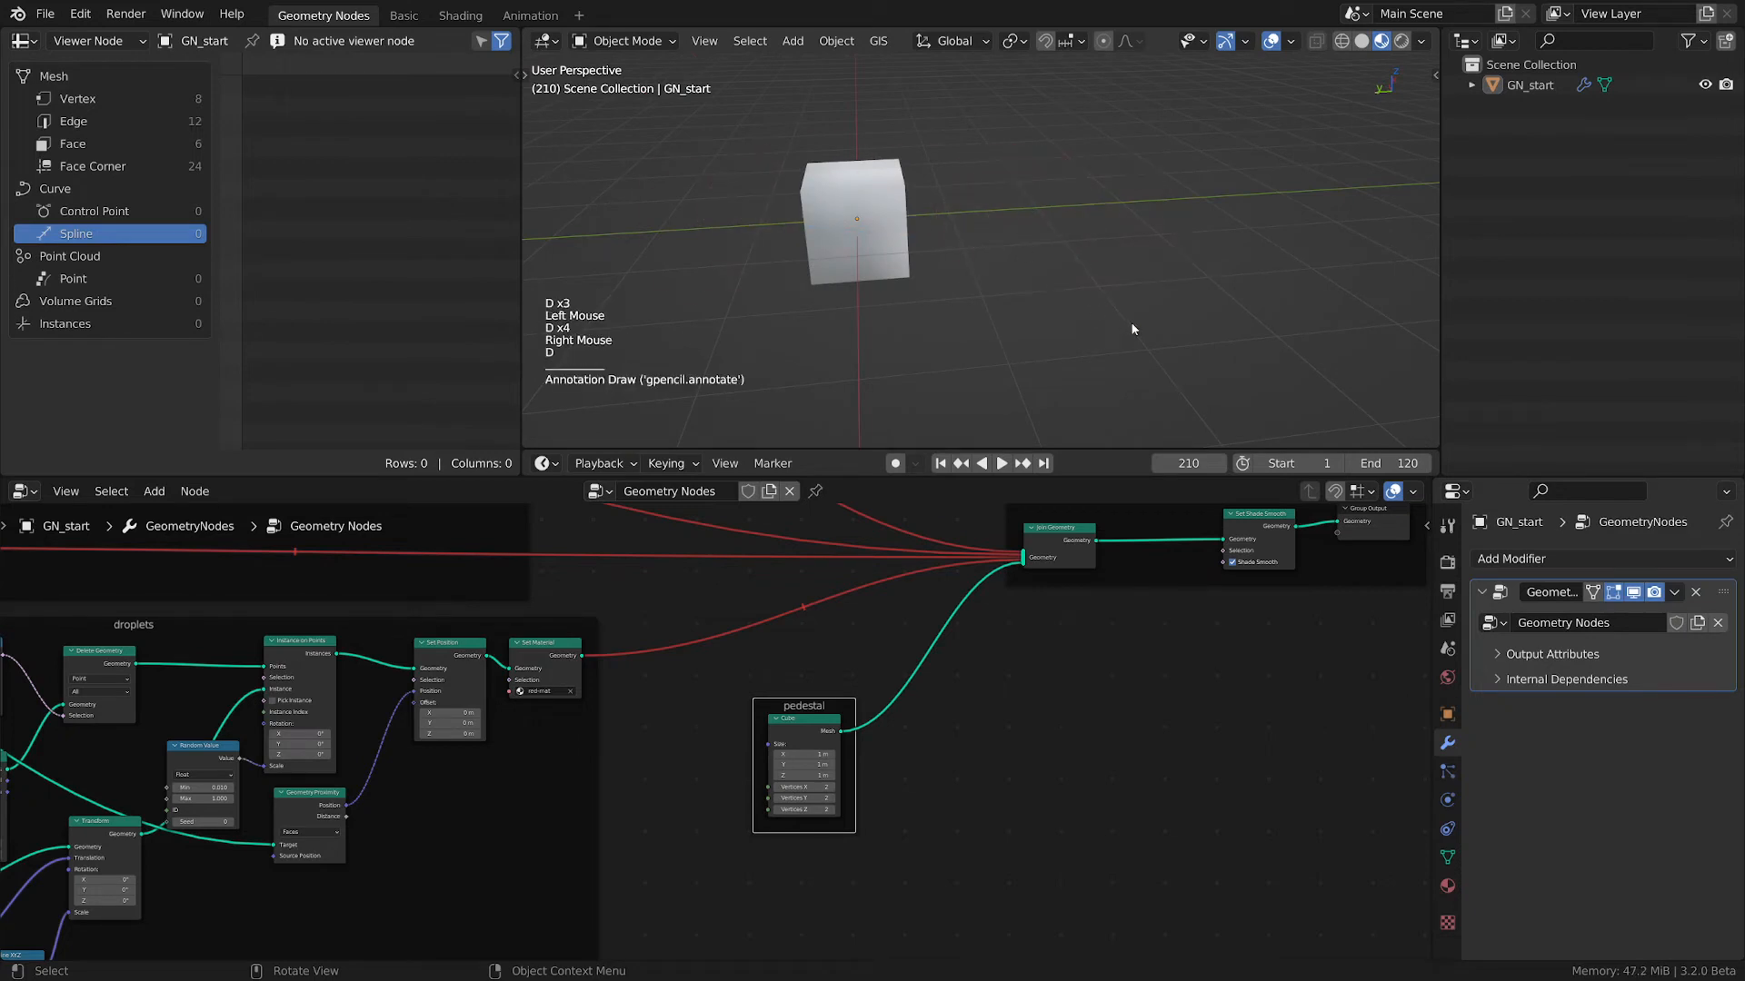
- Move the pedestal frame with its Cube node closer to the droplets frame
{"action": "left_click_drag", "start_coordinate": [805, 704], "coordinate": [718, 662]}
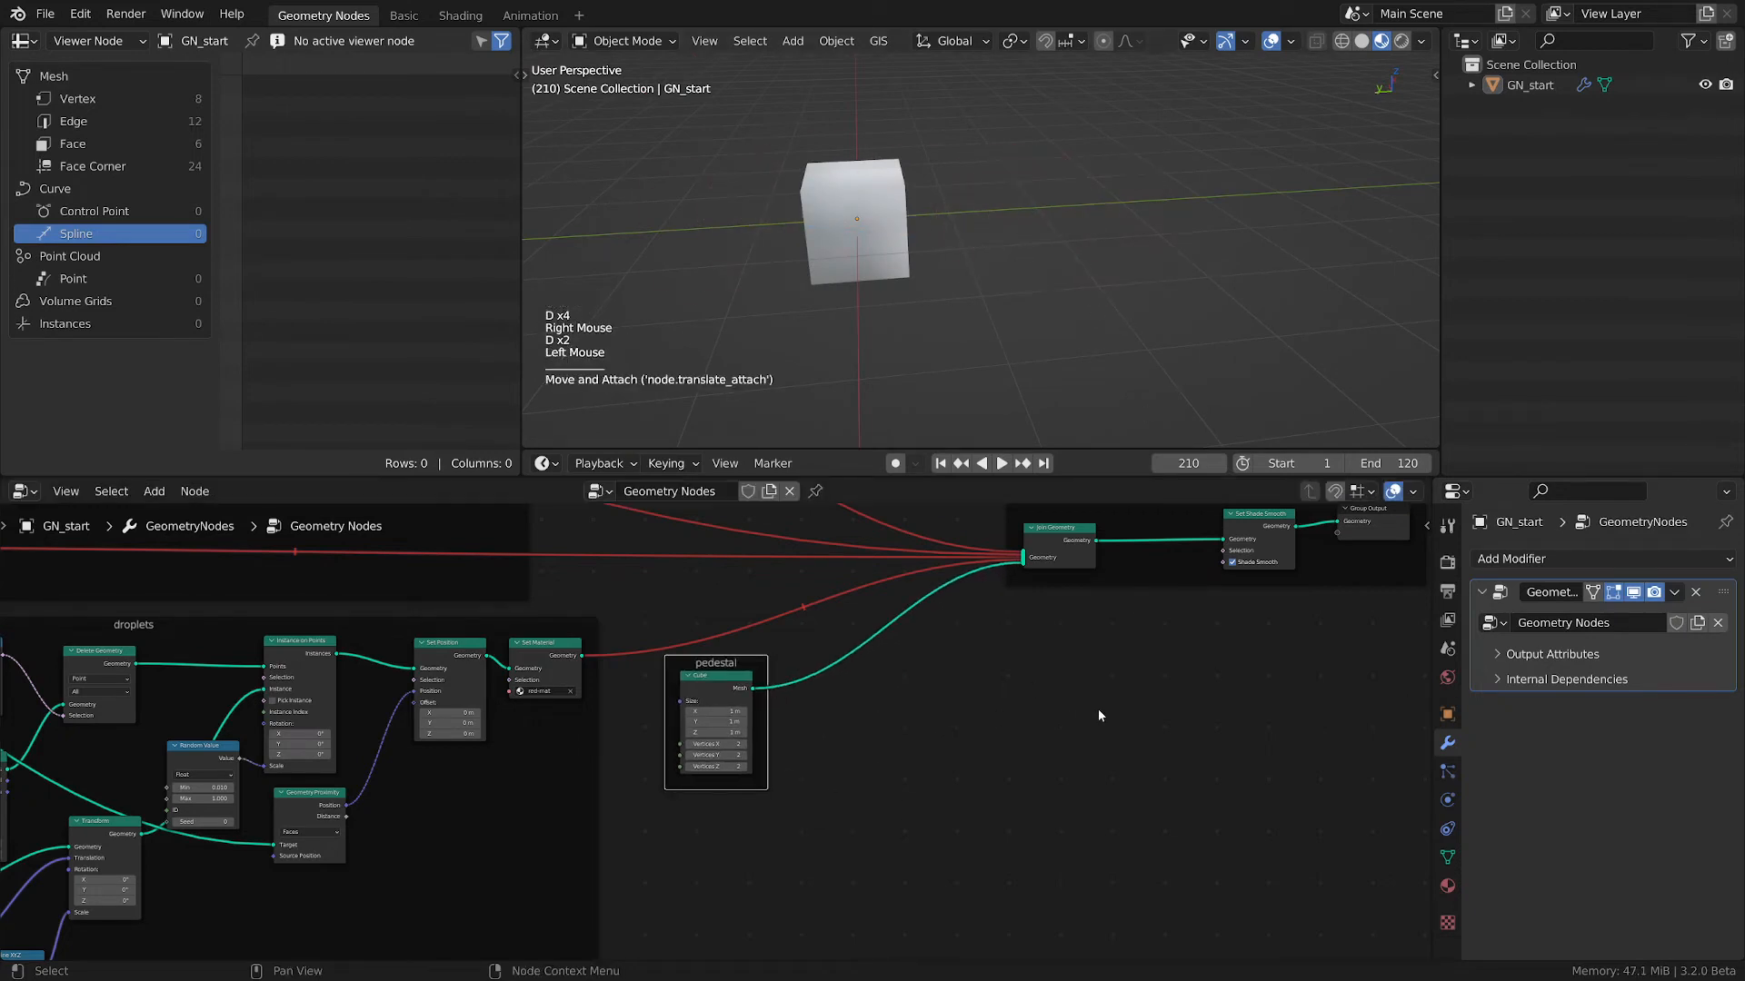
- Move the Join Geometry node closer to Set Shade Smooth and shift Set Shade Smooth slightly upward to tidy the output chain
{"action": "middle_click_drag", "start_coordinate": [1094, 647], "coordinate": [851, 727]}
{"action": "left_click_drag", "start_coordinate": [806, 607], "coordinate": [884, 596]}
{"action": "left_click", "coordinate": [1027, 595]}
{"action": "left_click_drag", "start_coordinate": [1027, 595], "coordinate": [1036, 581]}
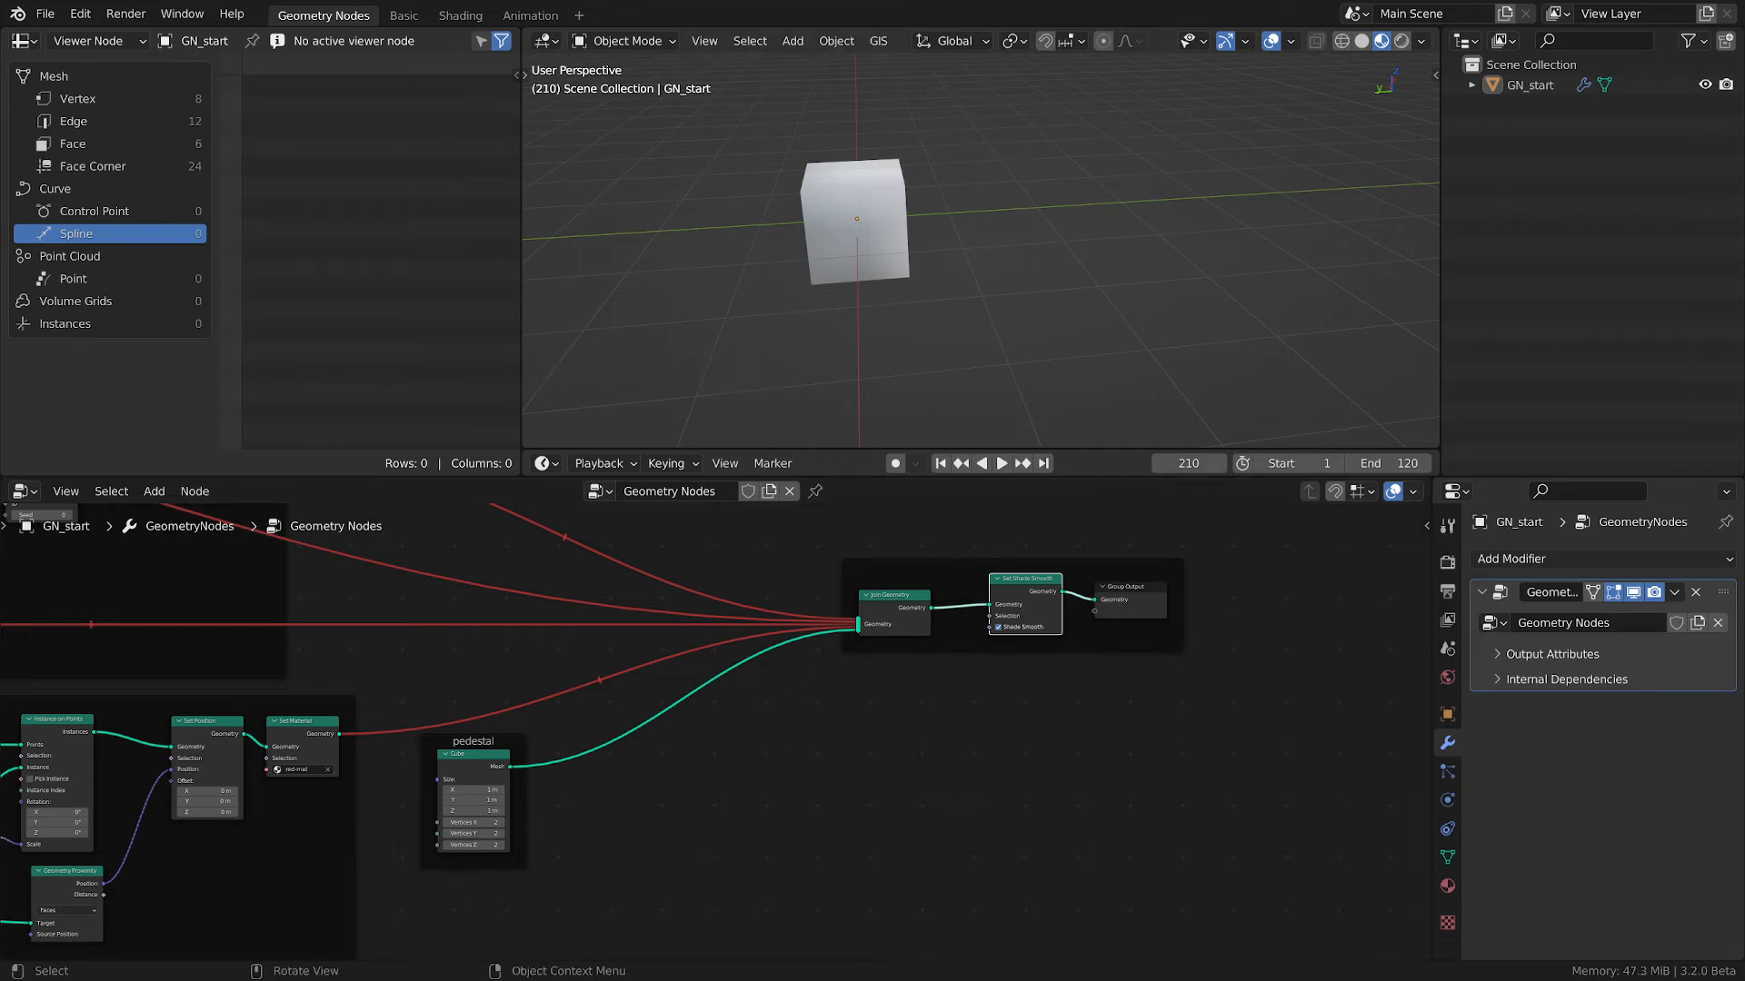
- Set the pedestal Cube node's vertices to 64 along X, 64 along Y and 16 along Z
{"action": "scroll", "coordinate": [527, 794], "scroll_direction": "up", "scroll_amount": 2}
{"action": "middle_click_drag", "start_coordinate": [527, 794], "coordinate": [963, 804]}
{"action": "scroll", "coordinate": [963, 803], "scroll_direction": "up", "scroll_amount": 4}
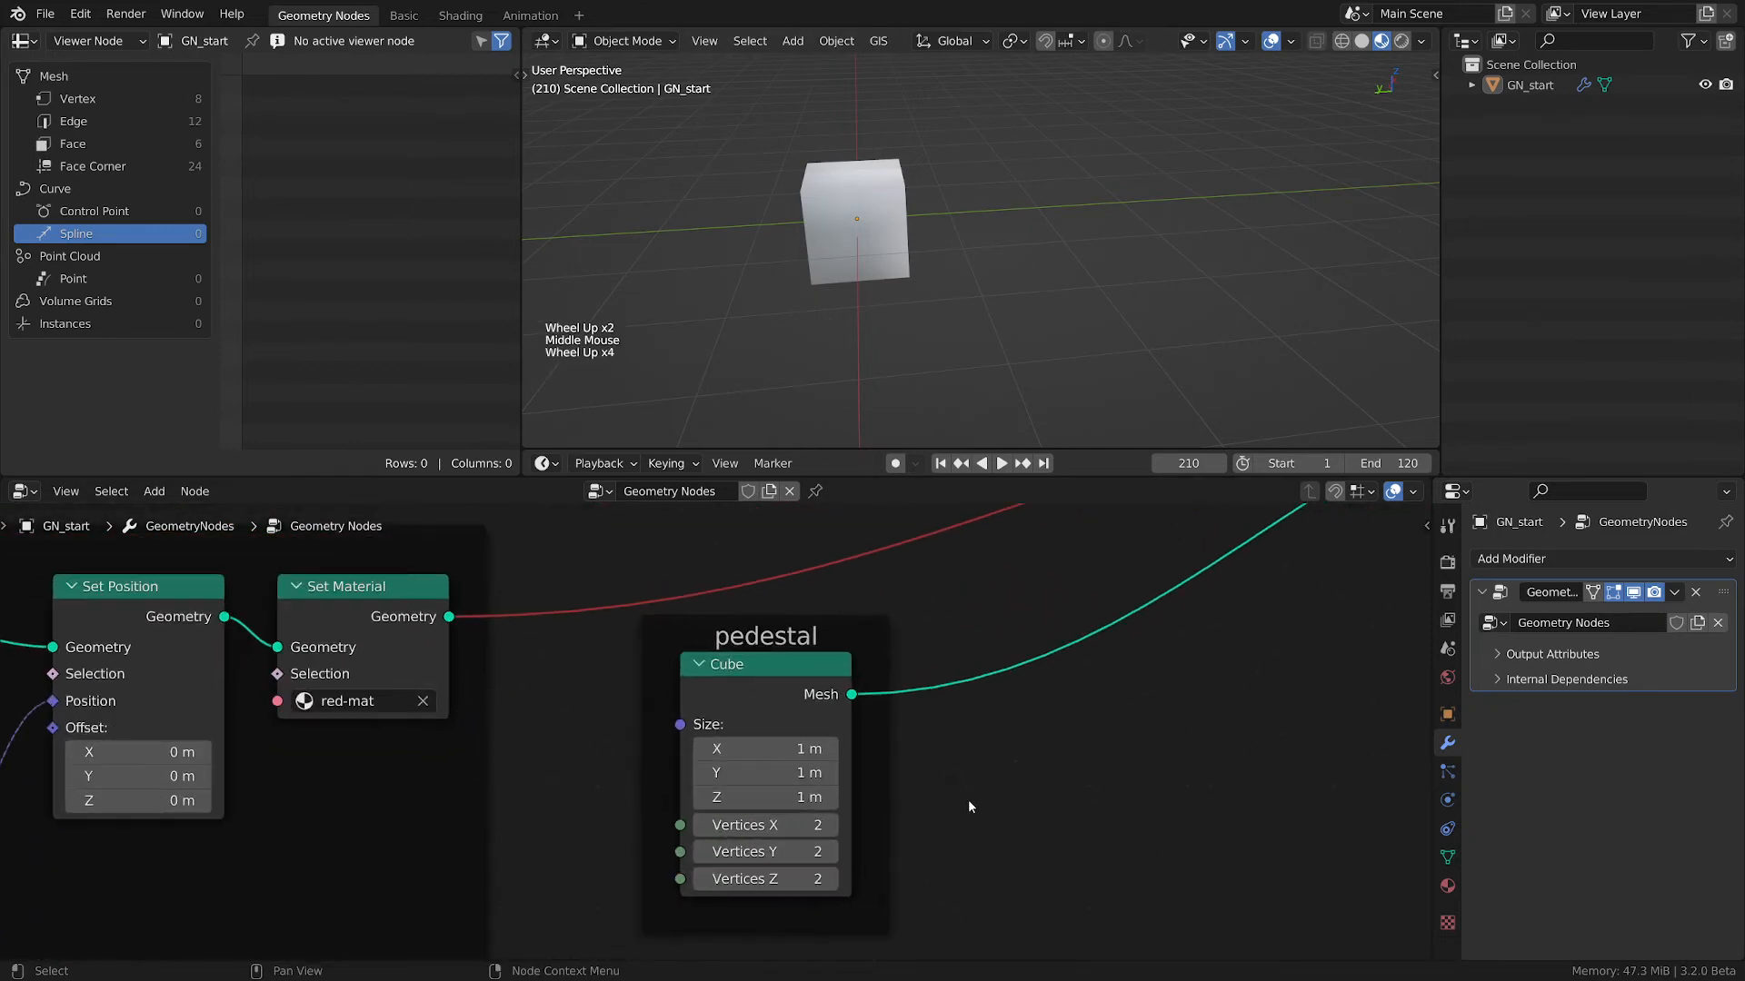
{"action": "left_click_drag", "start_coordinate": [783, 844], "coordinate": [785, 827]}
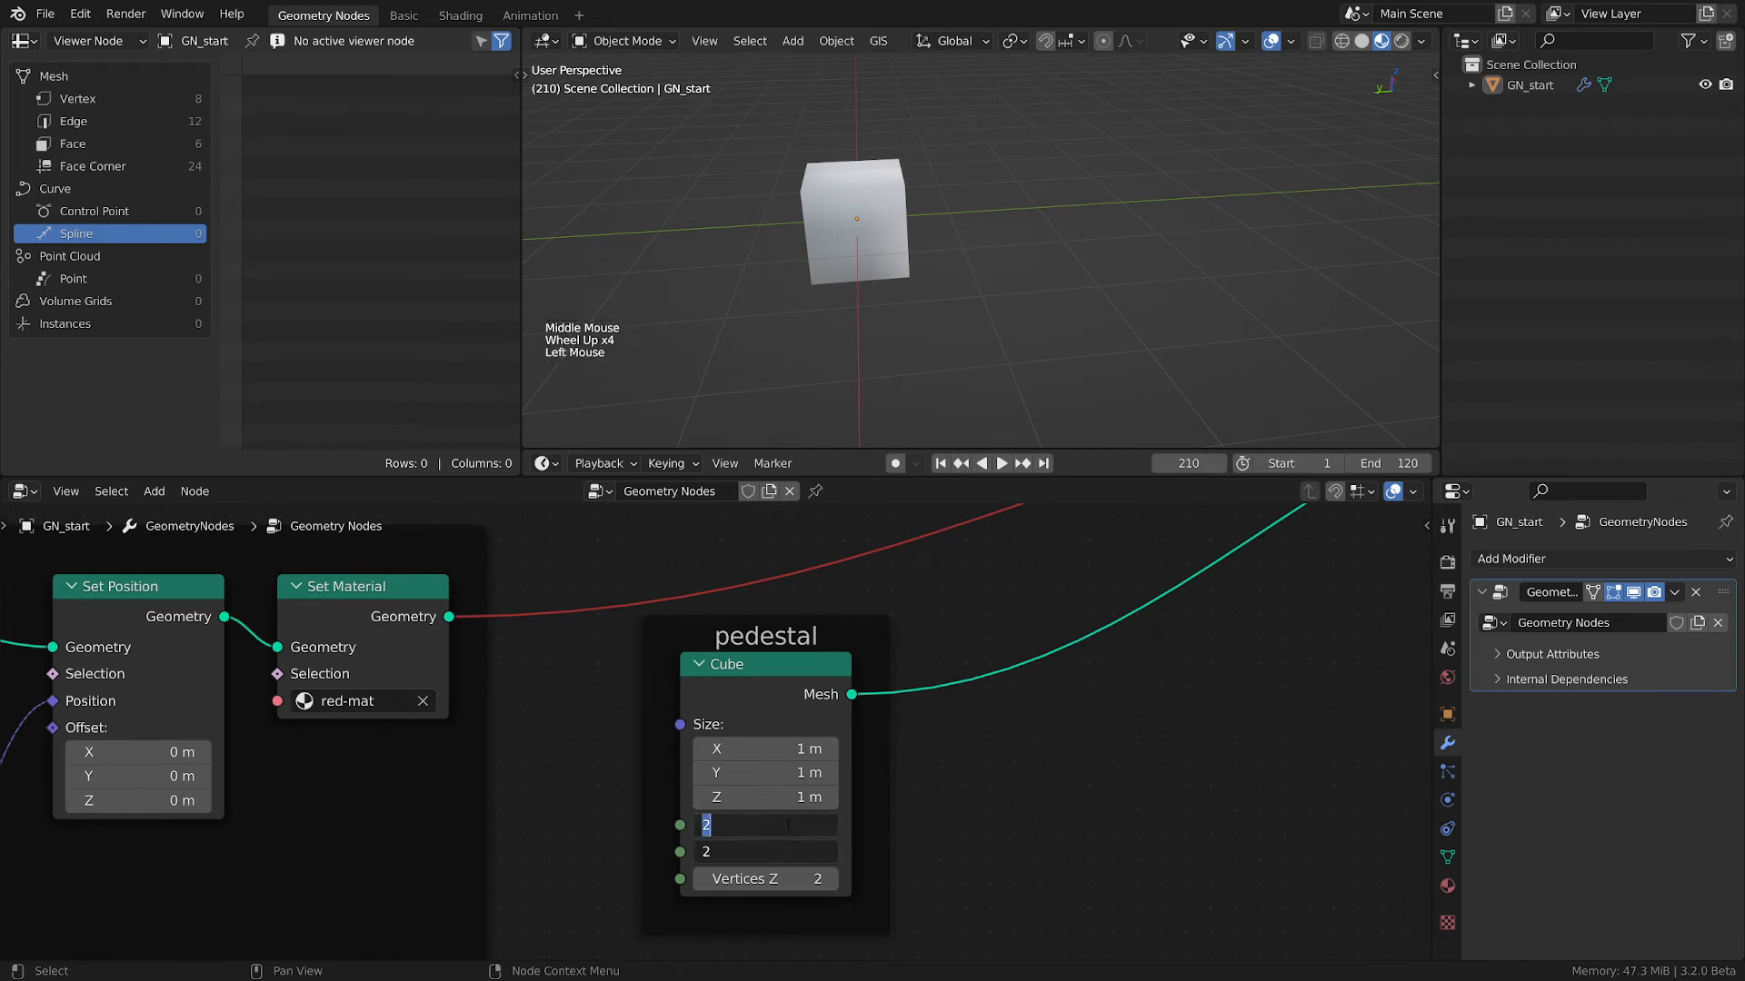
{"action": "type", "text": "64"}
{"action": "key", "text": "Return"}
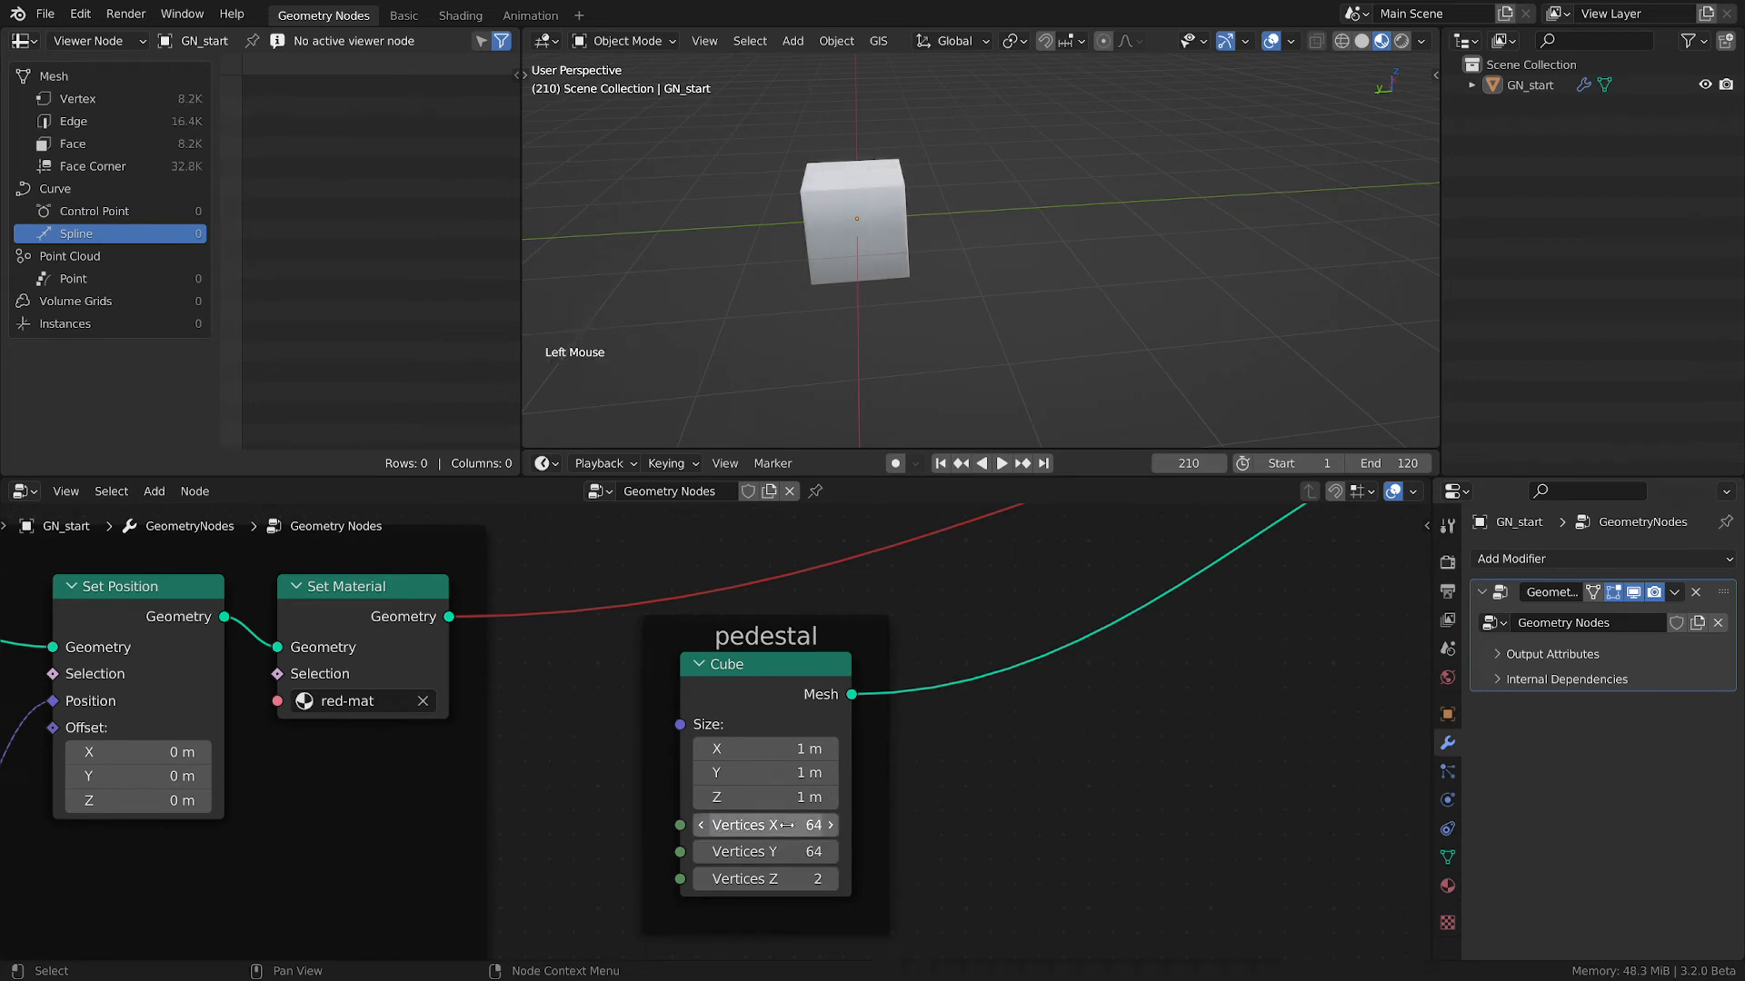
{"action": "mouse_move", "coordinate": [886, 228]}
{"action": "middle_mouse_down"}
{"action": "mouse_move", "coordinate": [872, 218]}
{"action": "mouse_move", "coordinate": [918, 223]}
{"action": "middle_mouse_up"}
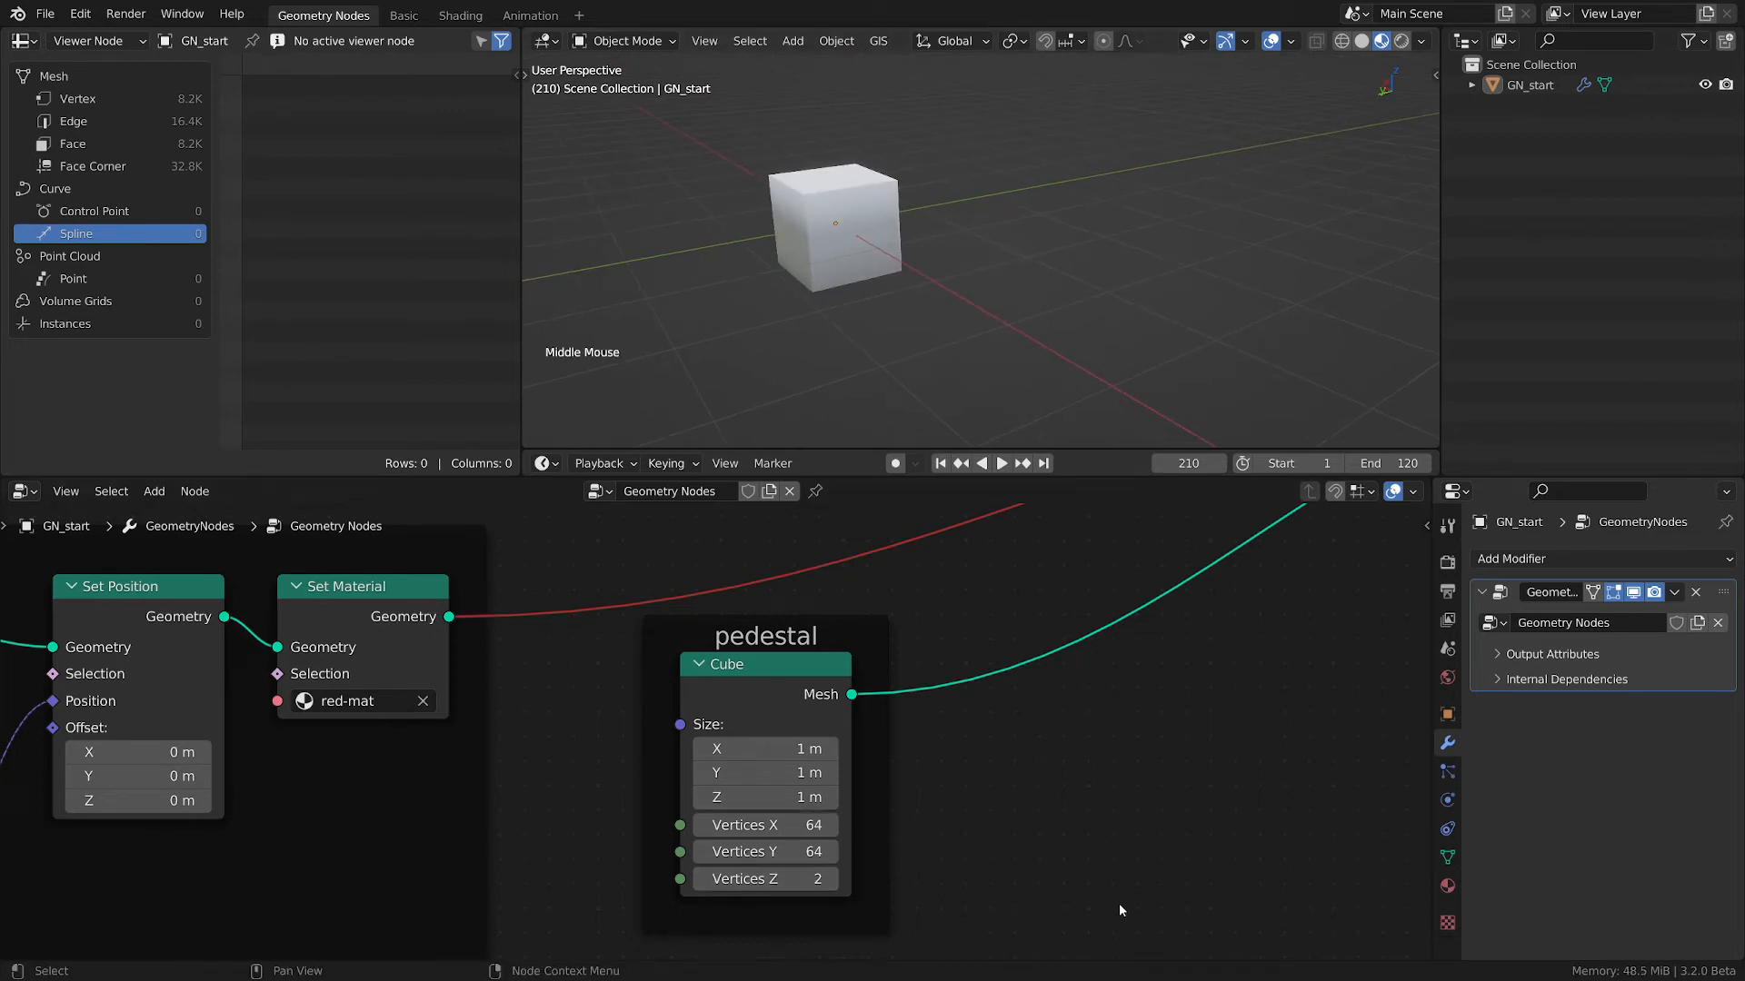
{"action": "left_click", "coordinate": [777, 879]}
{"action": "type", "text": "16"}
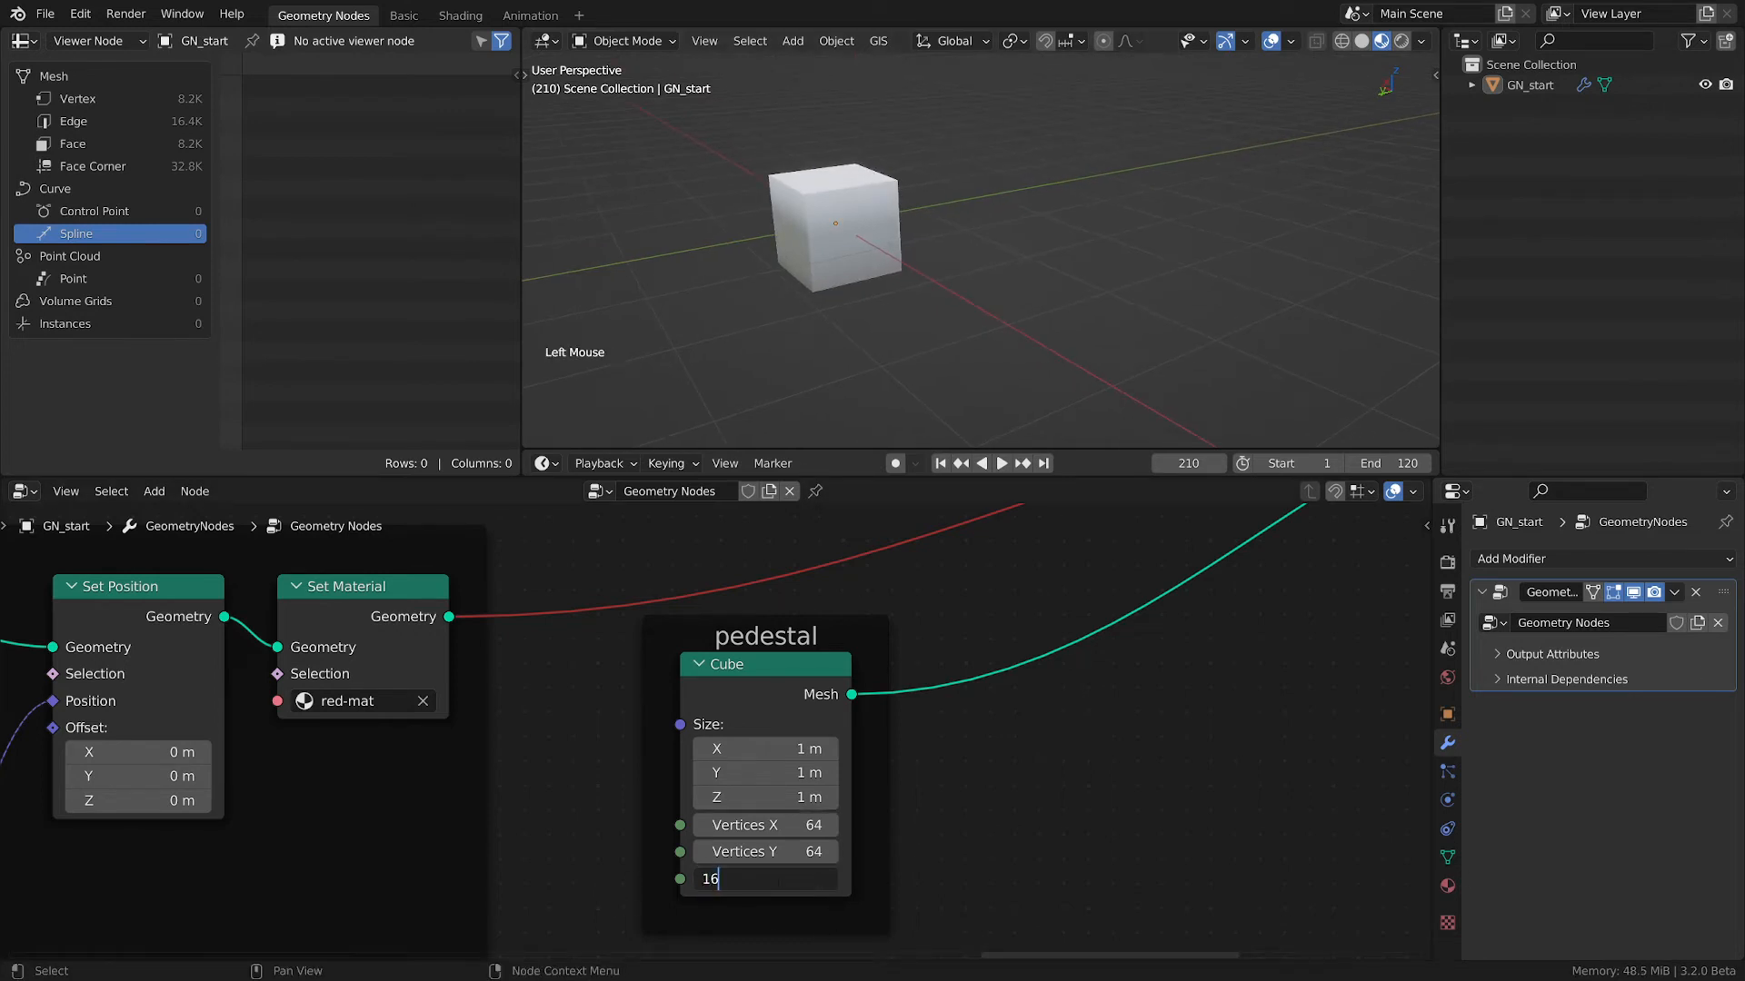
{"action": "key", "text": "Return"}
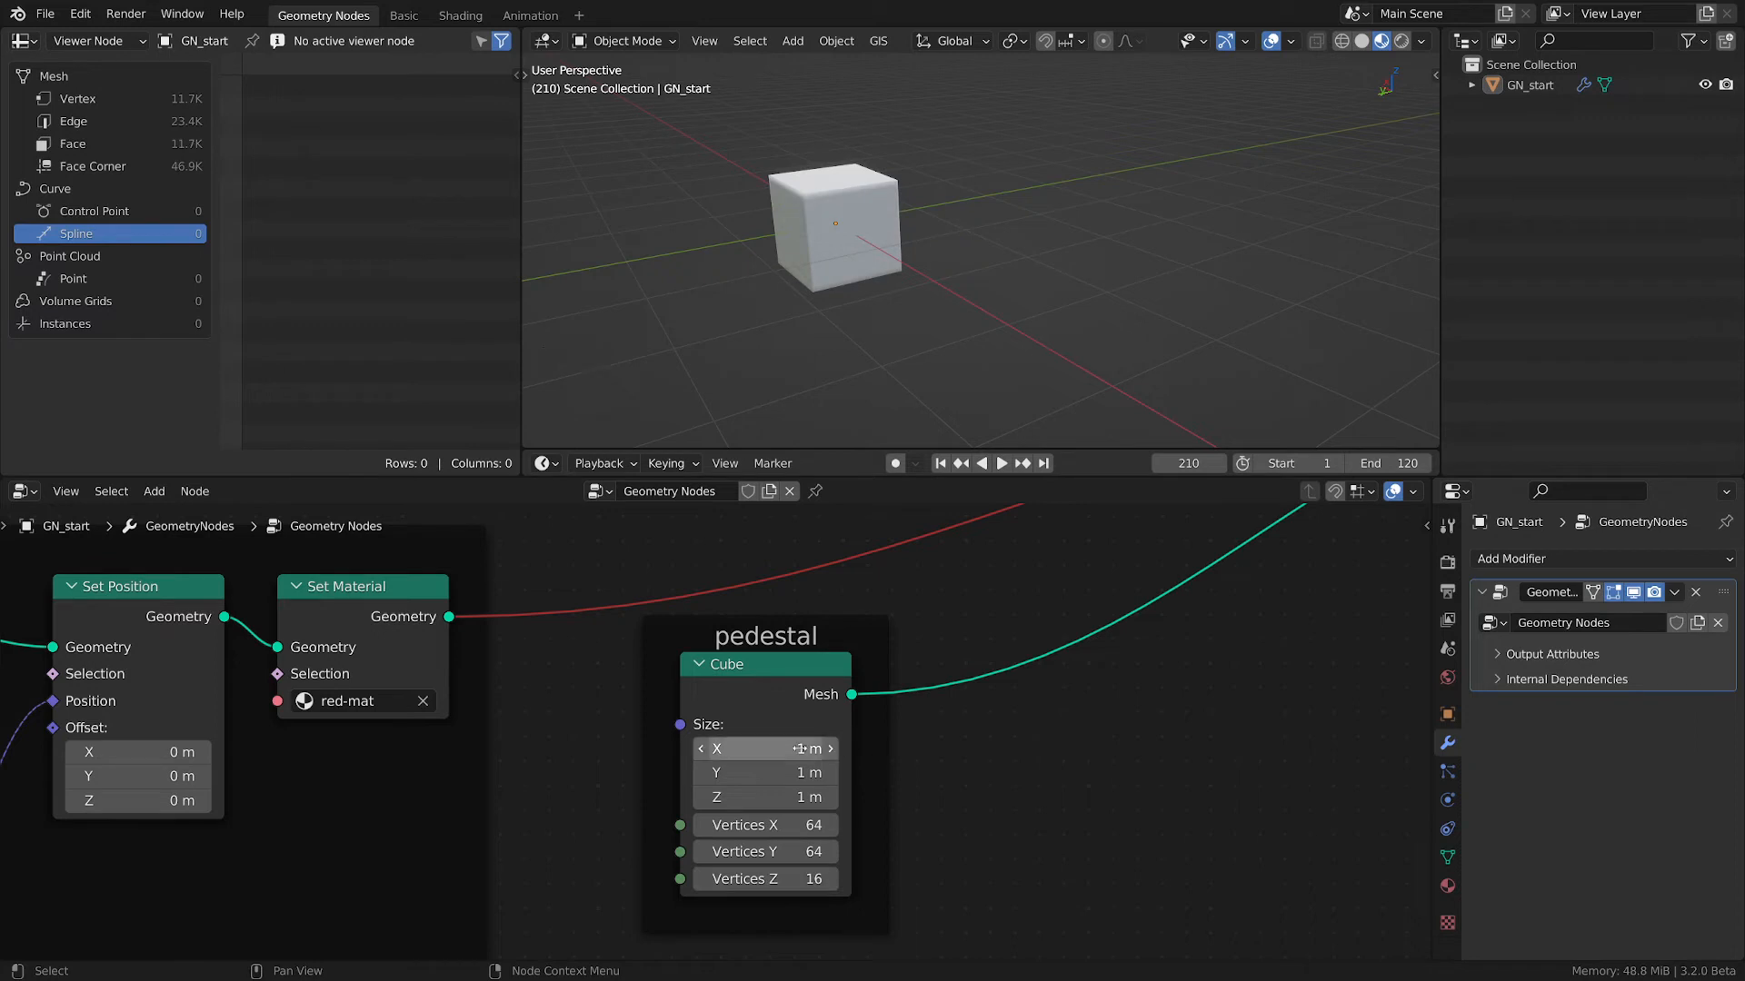
- Set the pedestal Cube node's size to 2 m along X and 4 m along Y, and save the file
{"action": "key", "text": "shift"}
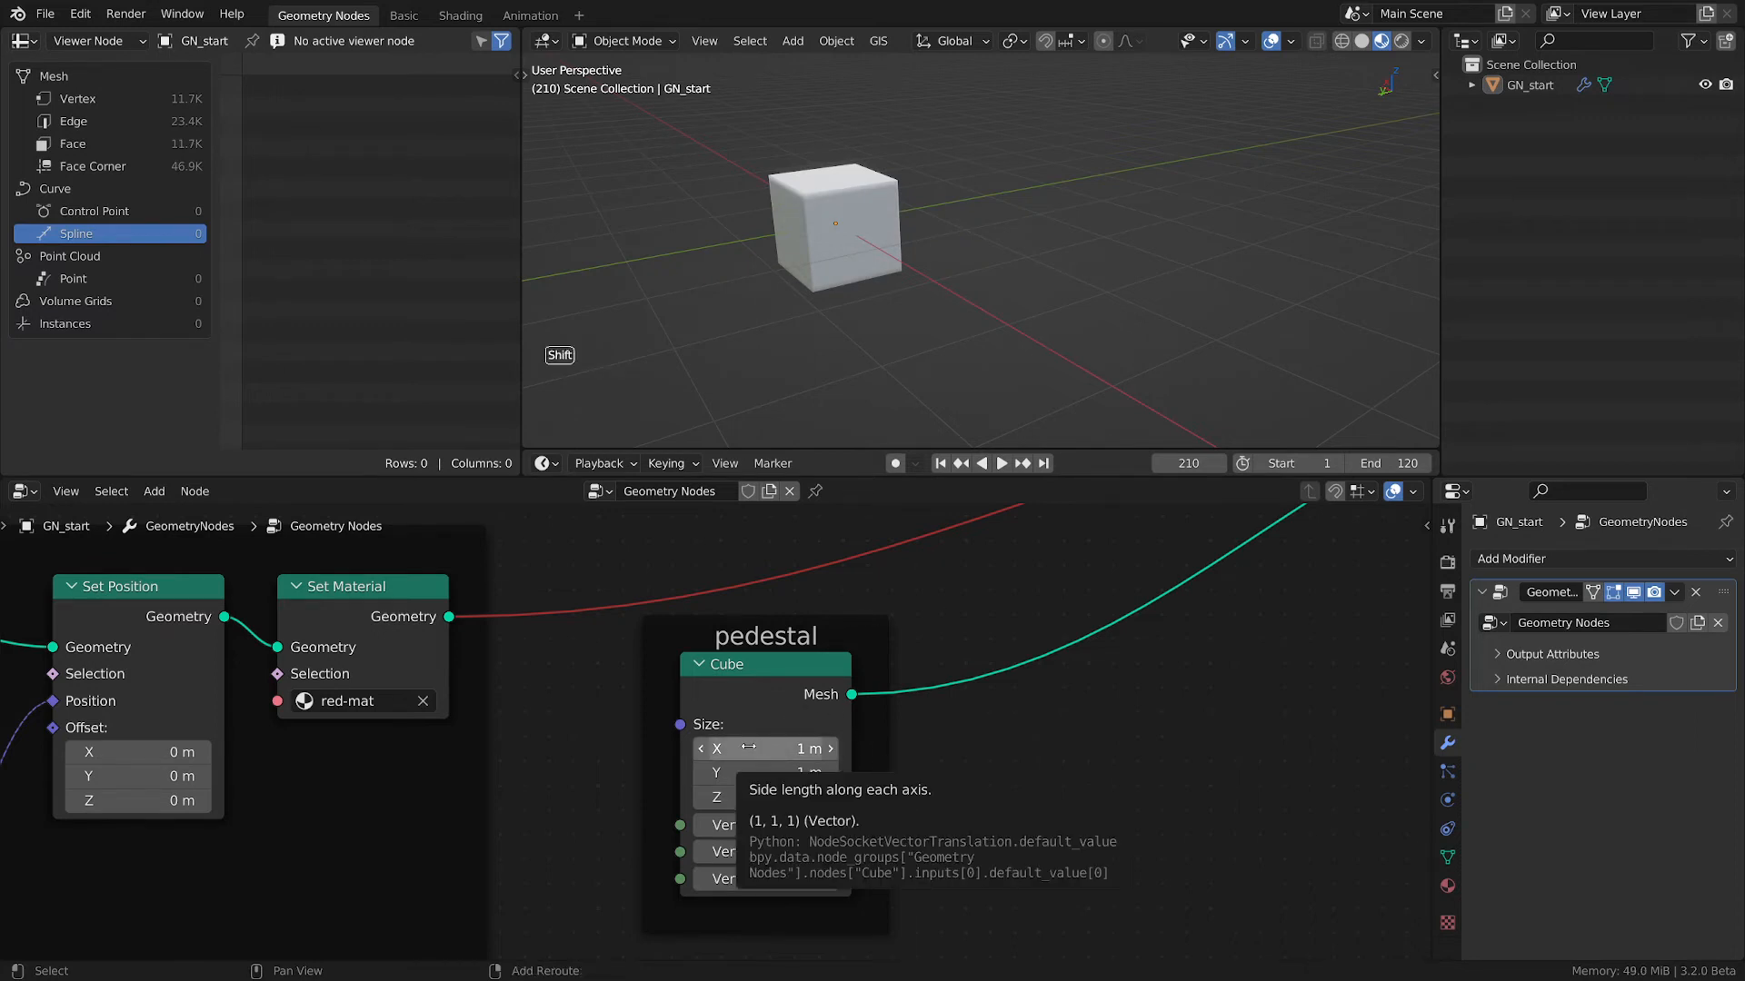
{"action": "left_click_drag", "start_coordinate": [754, 780], "coordinate": [800, 780], "text": "shift"}
{"action": "left_click", "coordinate": [756, 780]}
{"action": "type", "text": "4"}
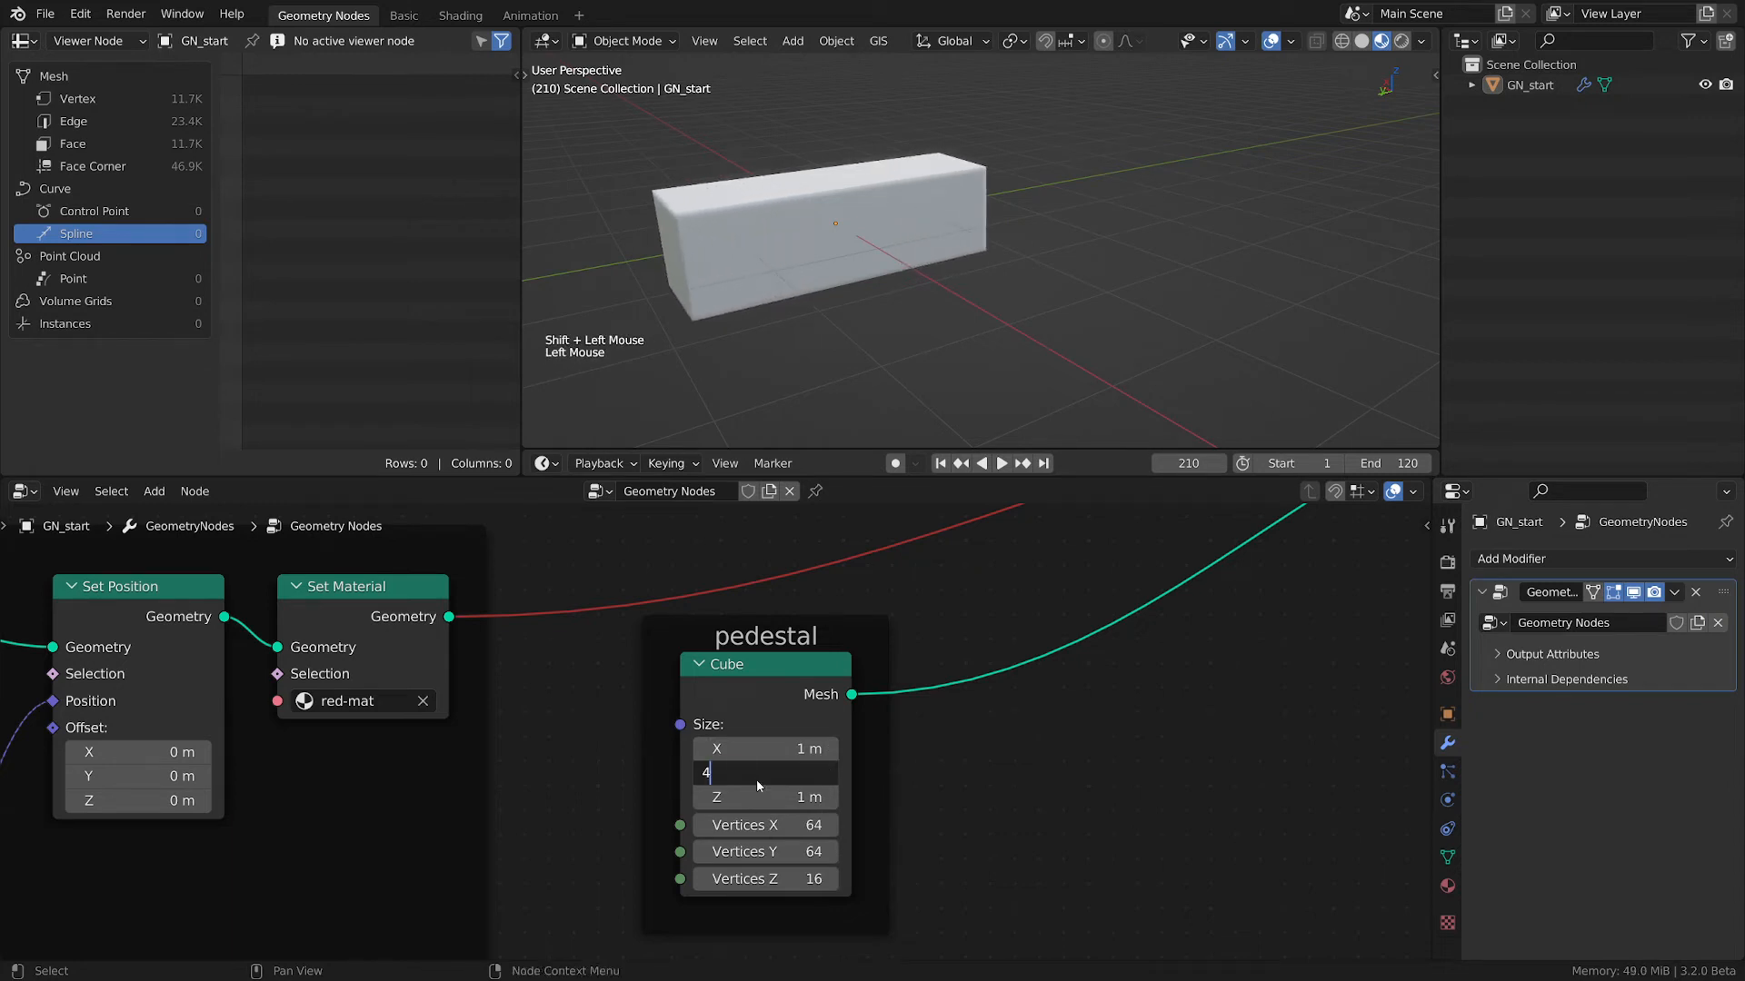
{"action": "key", "text": "Return"}
{"action": "double_click", "coordinate": [763, 749]}
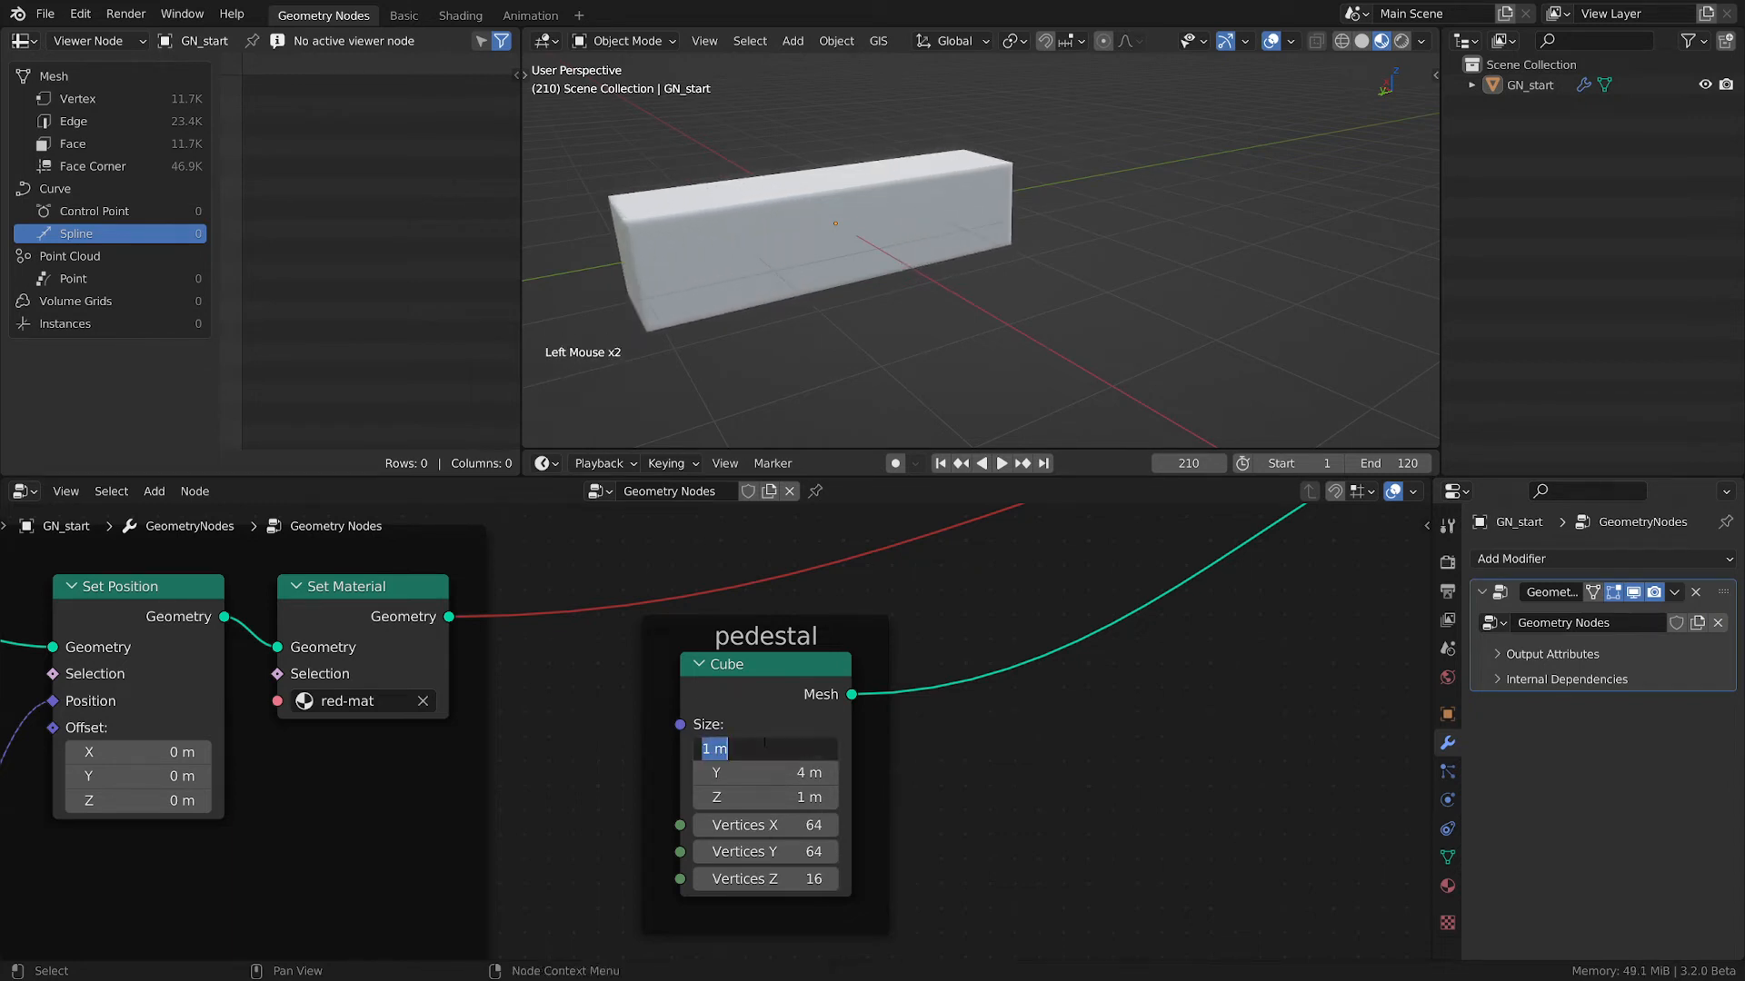
{"action": "type", "text": "2"}
{"action": "key", "text": "Return"}
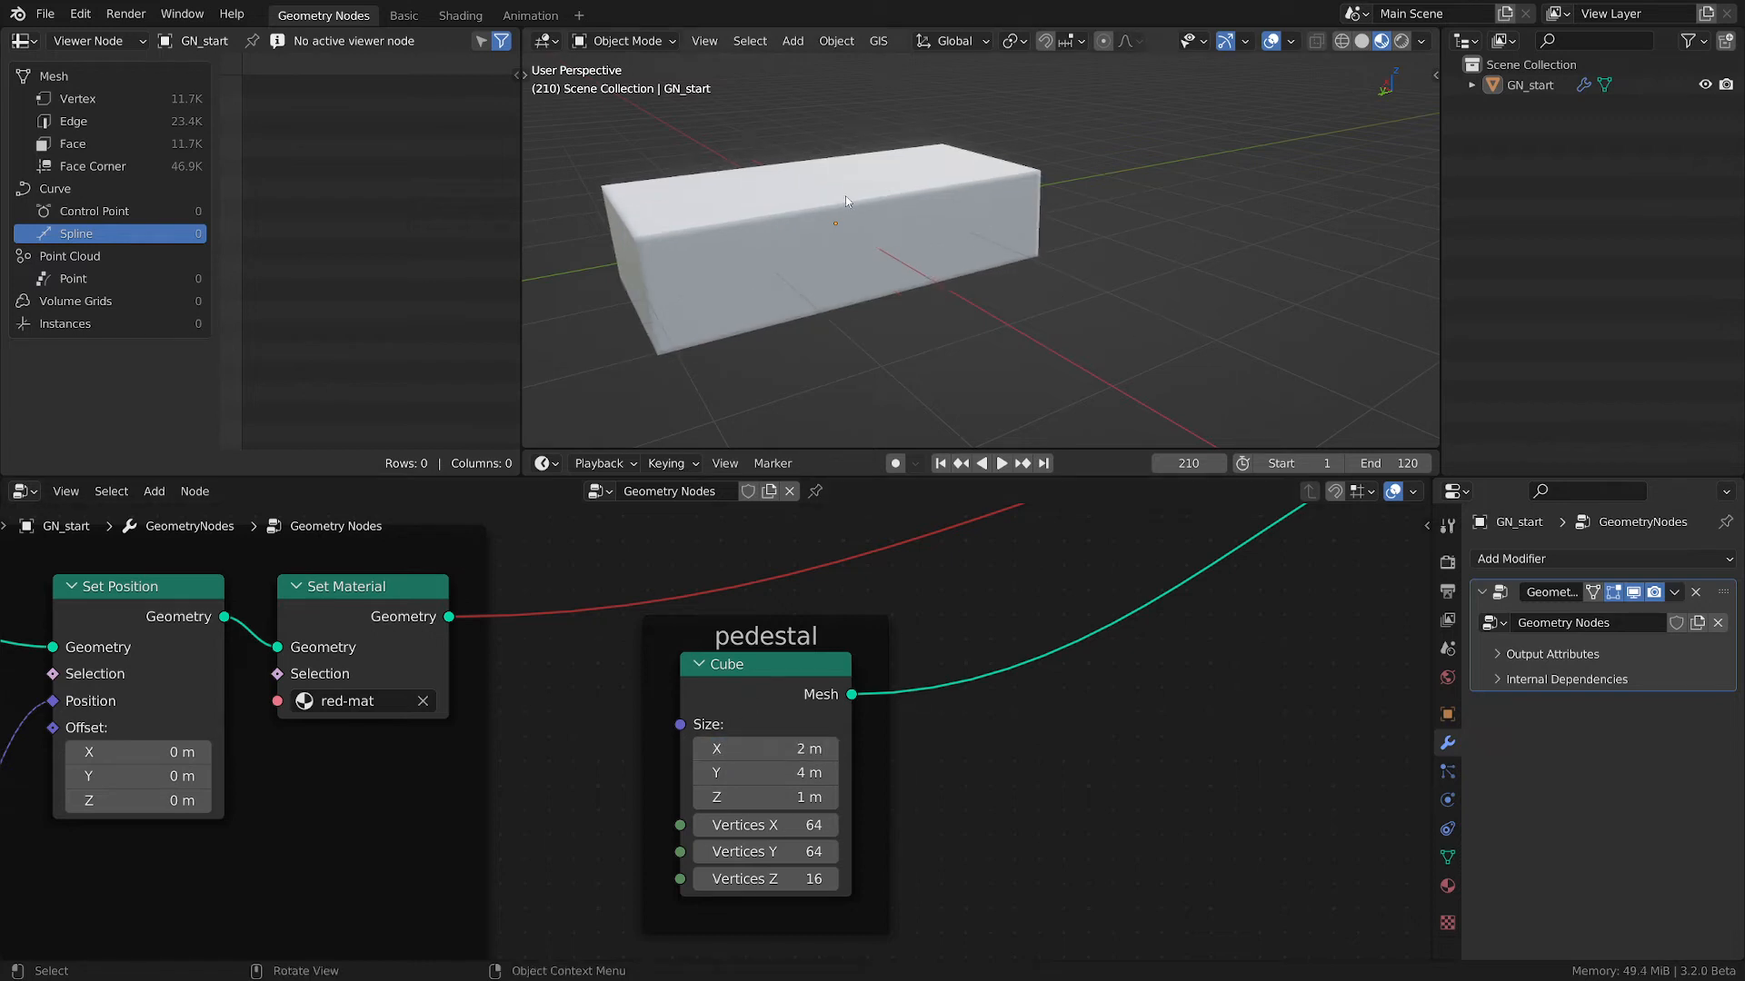
{"action": "scroll", "coordinate": [845, 194], "scroll_direction": "down", "scroll_amount": 2}
{"action": "key", "text": "ctrl+s"}
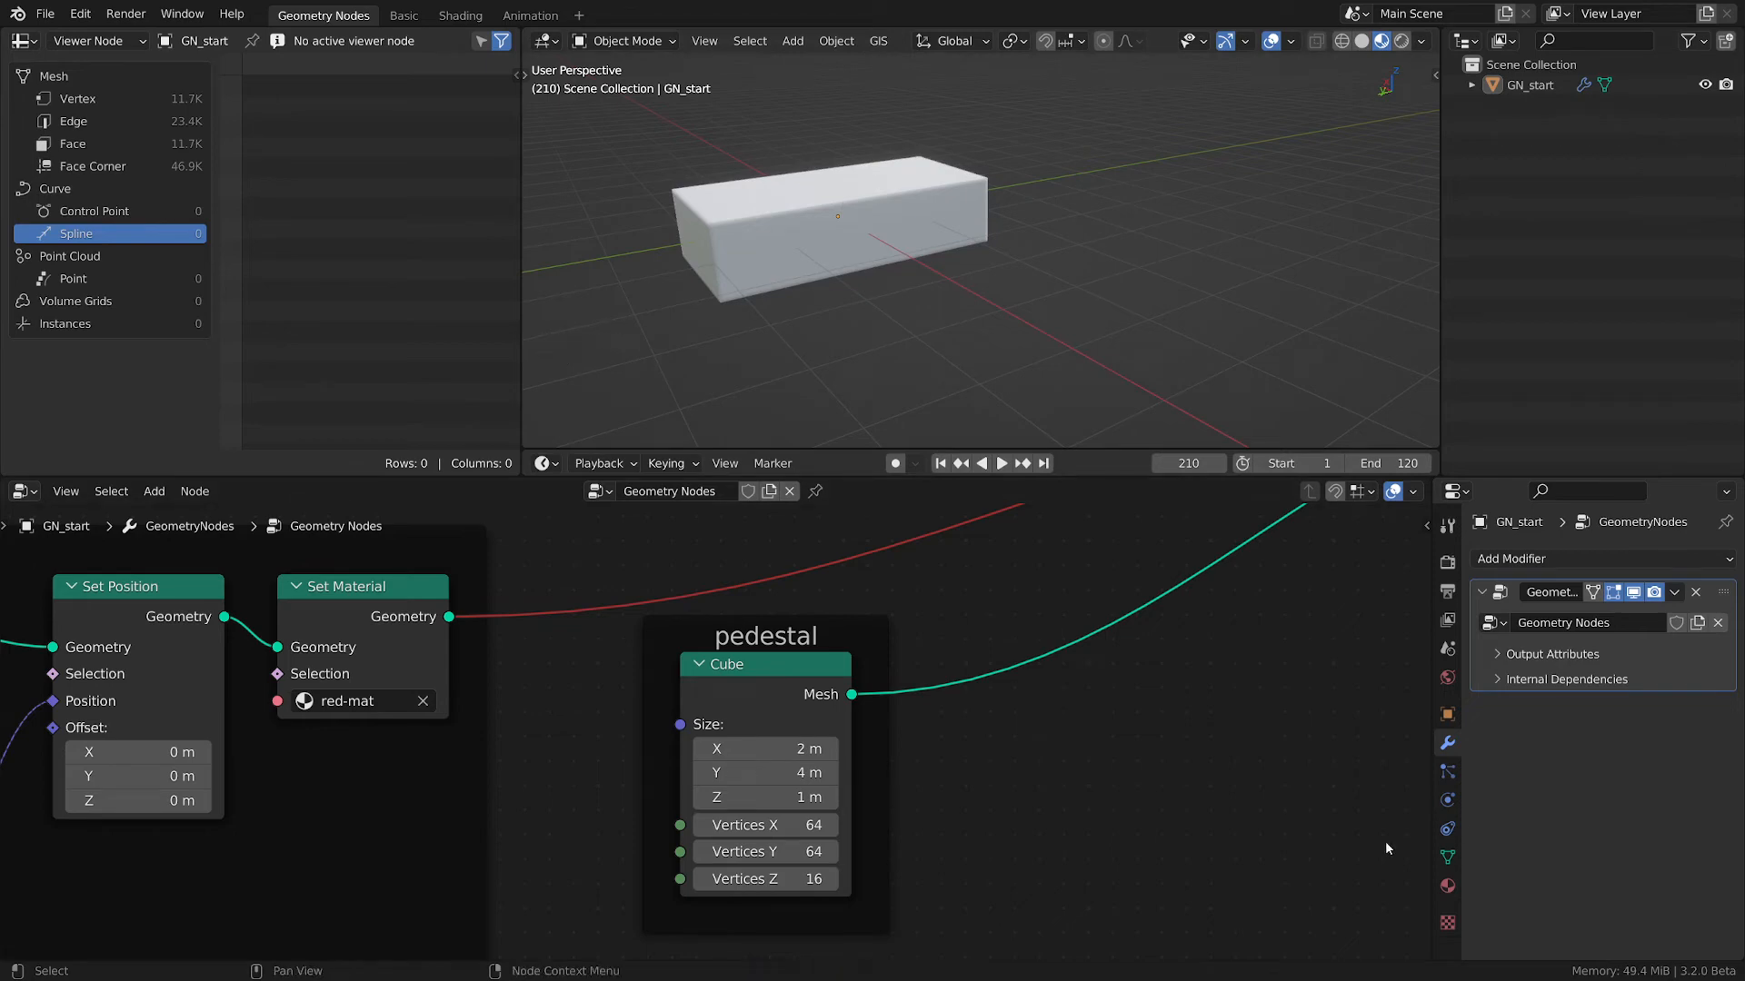
- Unmute the horizontal link running into Join Geometry from above the droplets frame, as a size reference for the pedestal
{"action": "scroll", "coordinate": [1009, 696], "scroll_direction": "down", "scroll_amount": 2}
{"action": "middle_click_drag", "start_coordinate": [1022, 691], "coordinate": [1018, 700]}
{"action": "scroll", "coordinate": [1018, 700], "scroll_direction": "down", "scroll_amount": 2}
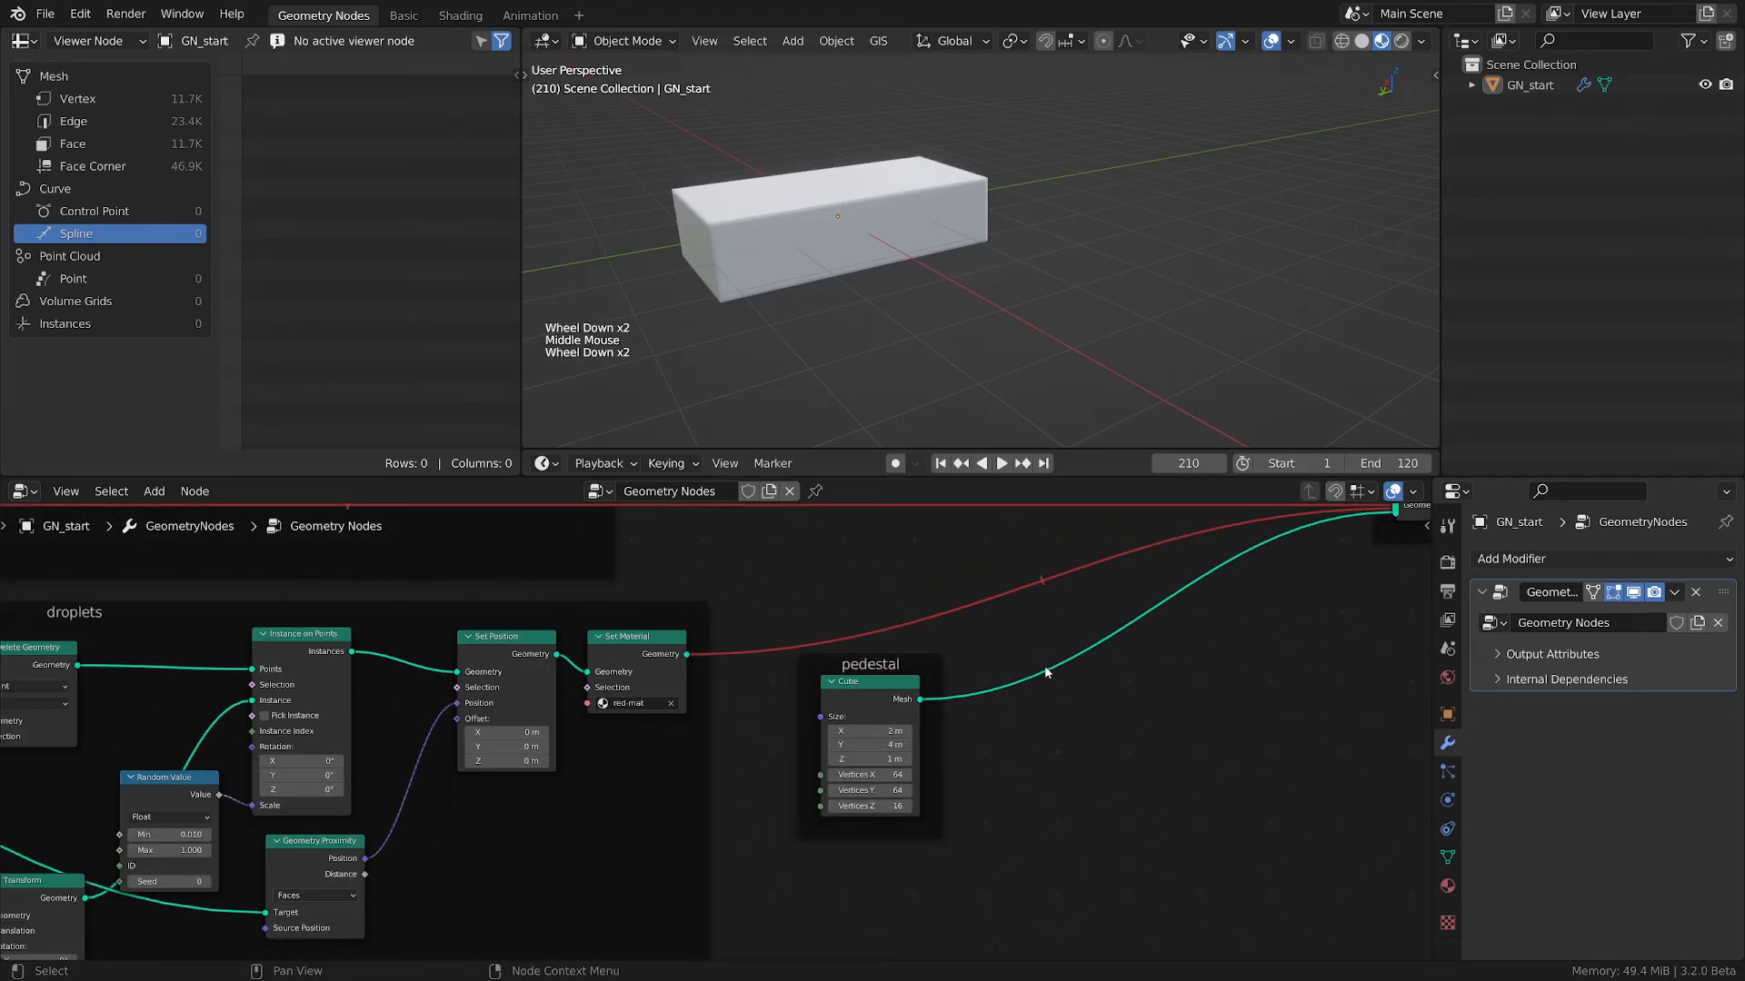
{"action": "middle_click_drag", "start_coordinate": [976, 539], "coordinate": [952, 677]}
{"action": "right_click_drag", "start_coordinate": [927, 617], "coordinate": [930, 652], "text": "ctrl+alt"}
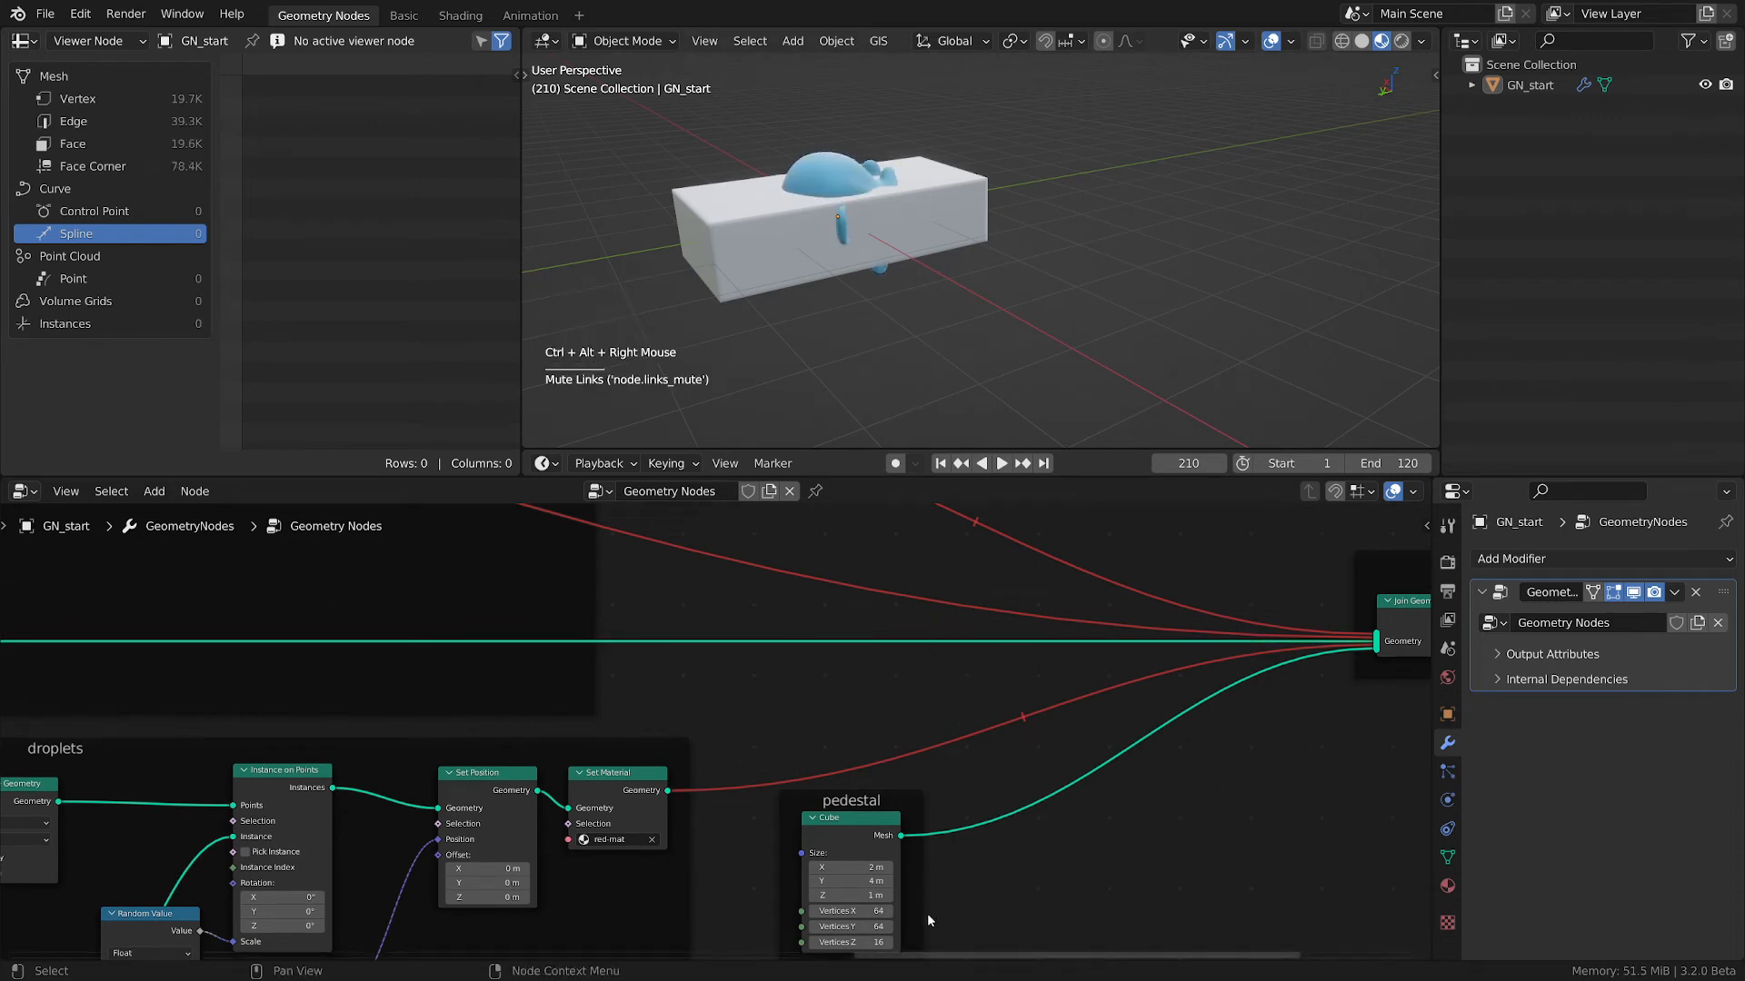
- Set the pedestal cube's X size to 6 m and mute the reference link into Join Geometry again
{"action": "left_click", "coordinate": [849, 867]}
{"action": "type", "text": "4"}
{"action": "key", "text": "Return"}
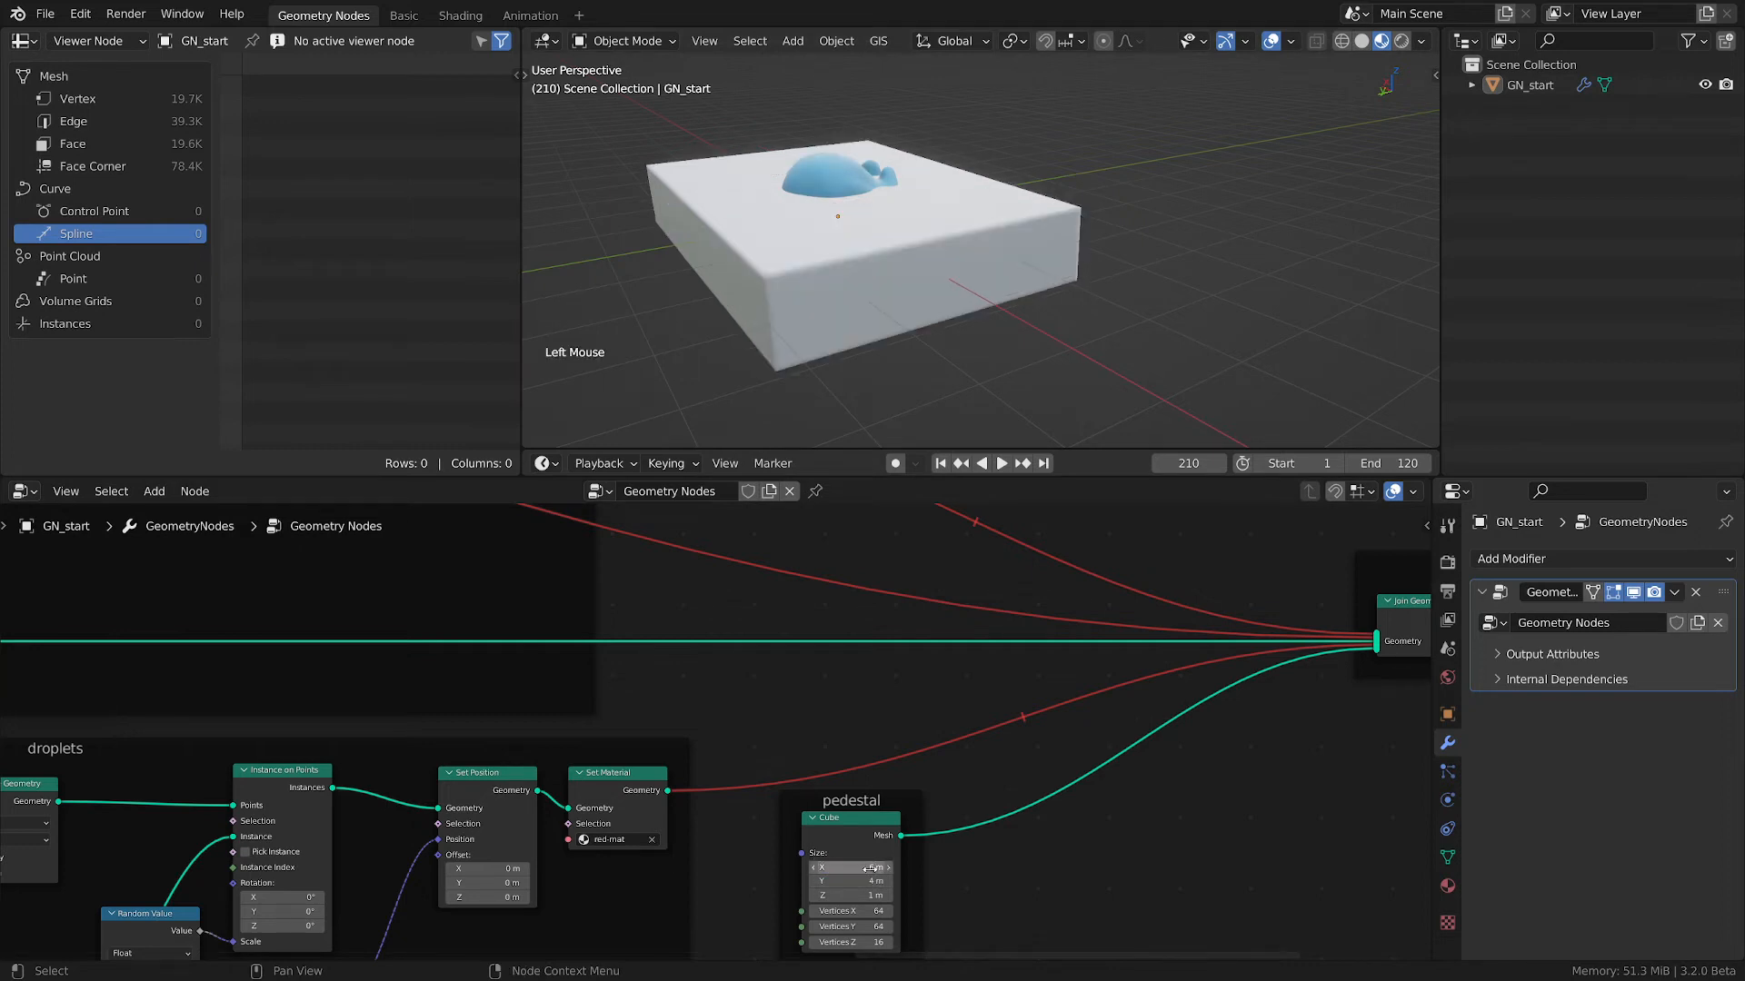
{"action": "left_click_drag", "start_coordinate": [870, 868], "coordinate": [909, 867]}
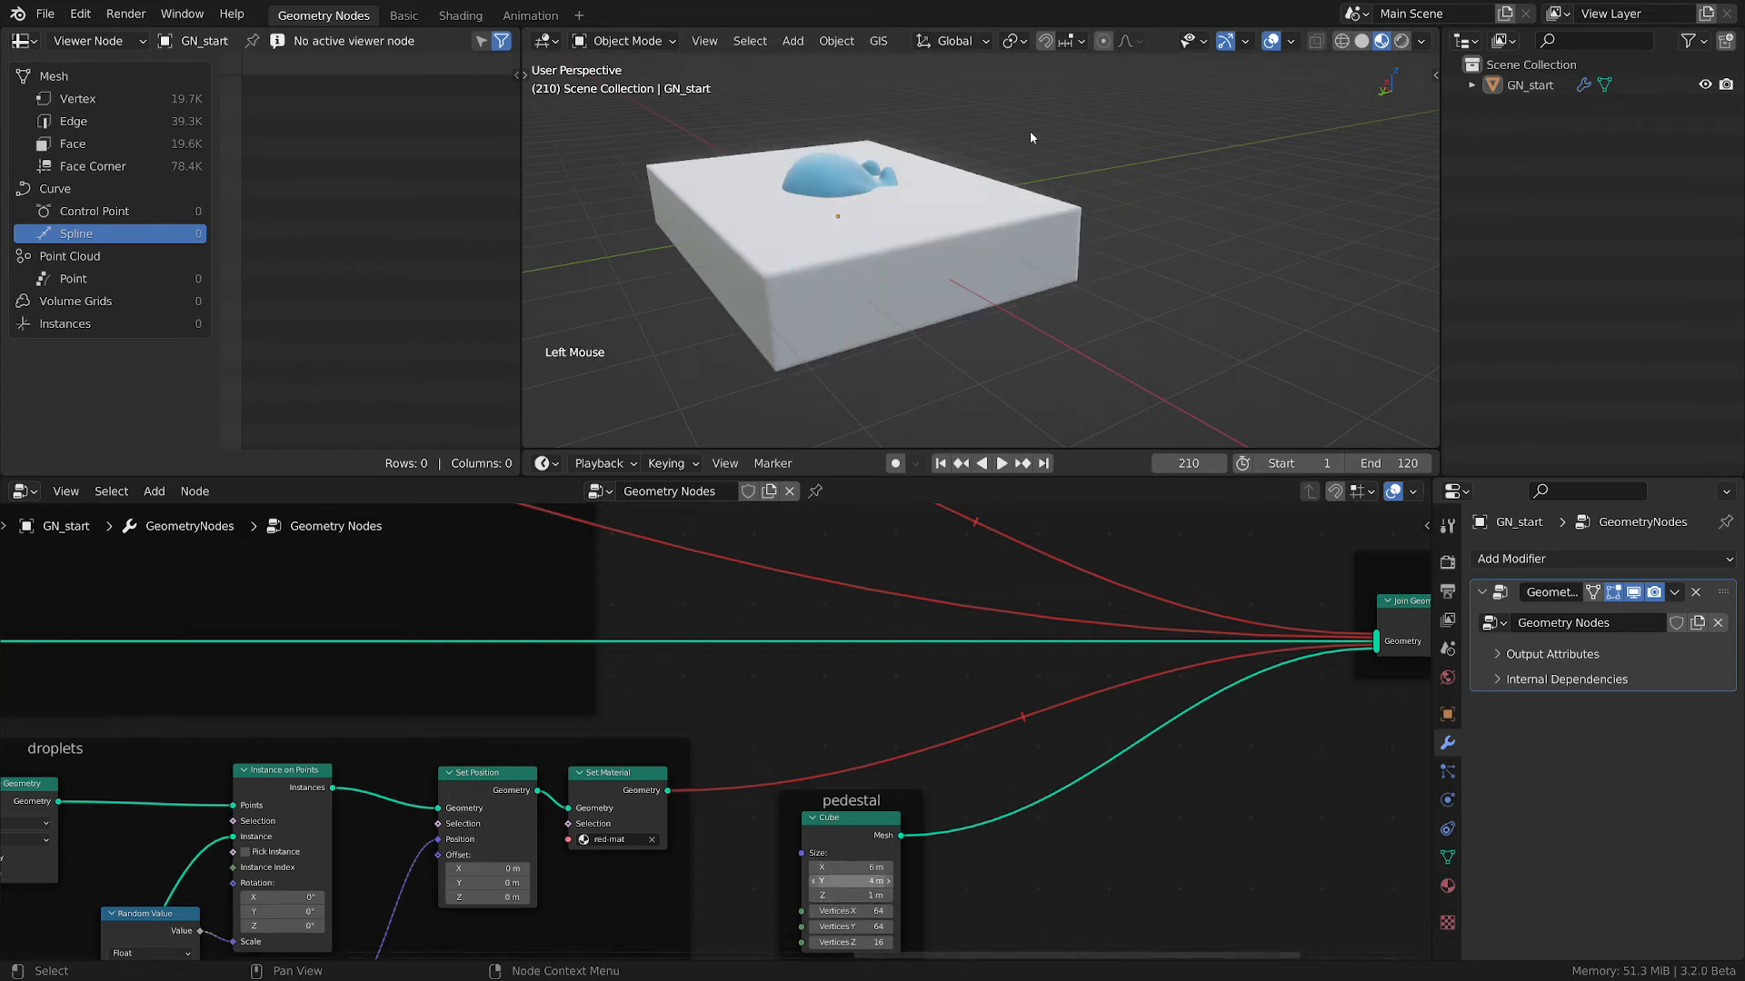
{"action": "middle_click_drag", "start_coordinate": [1029, 131], "coordinate": [768, 163]}
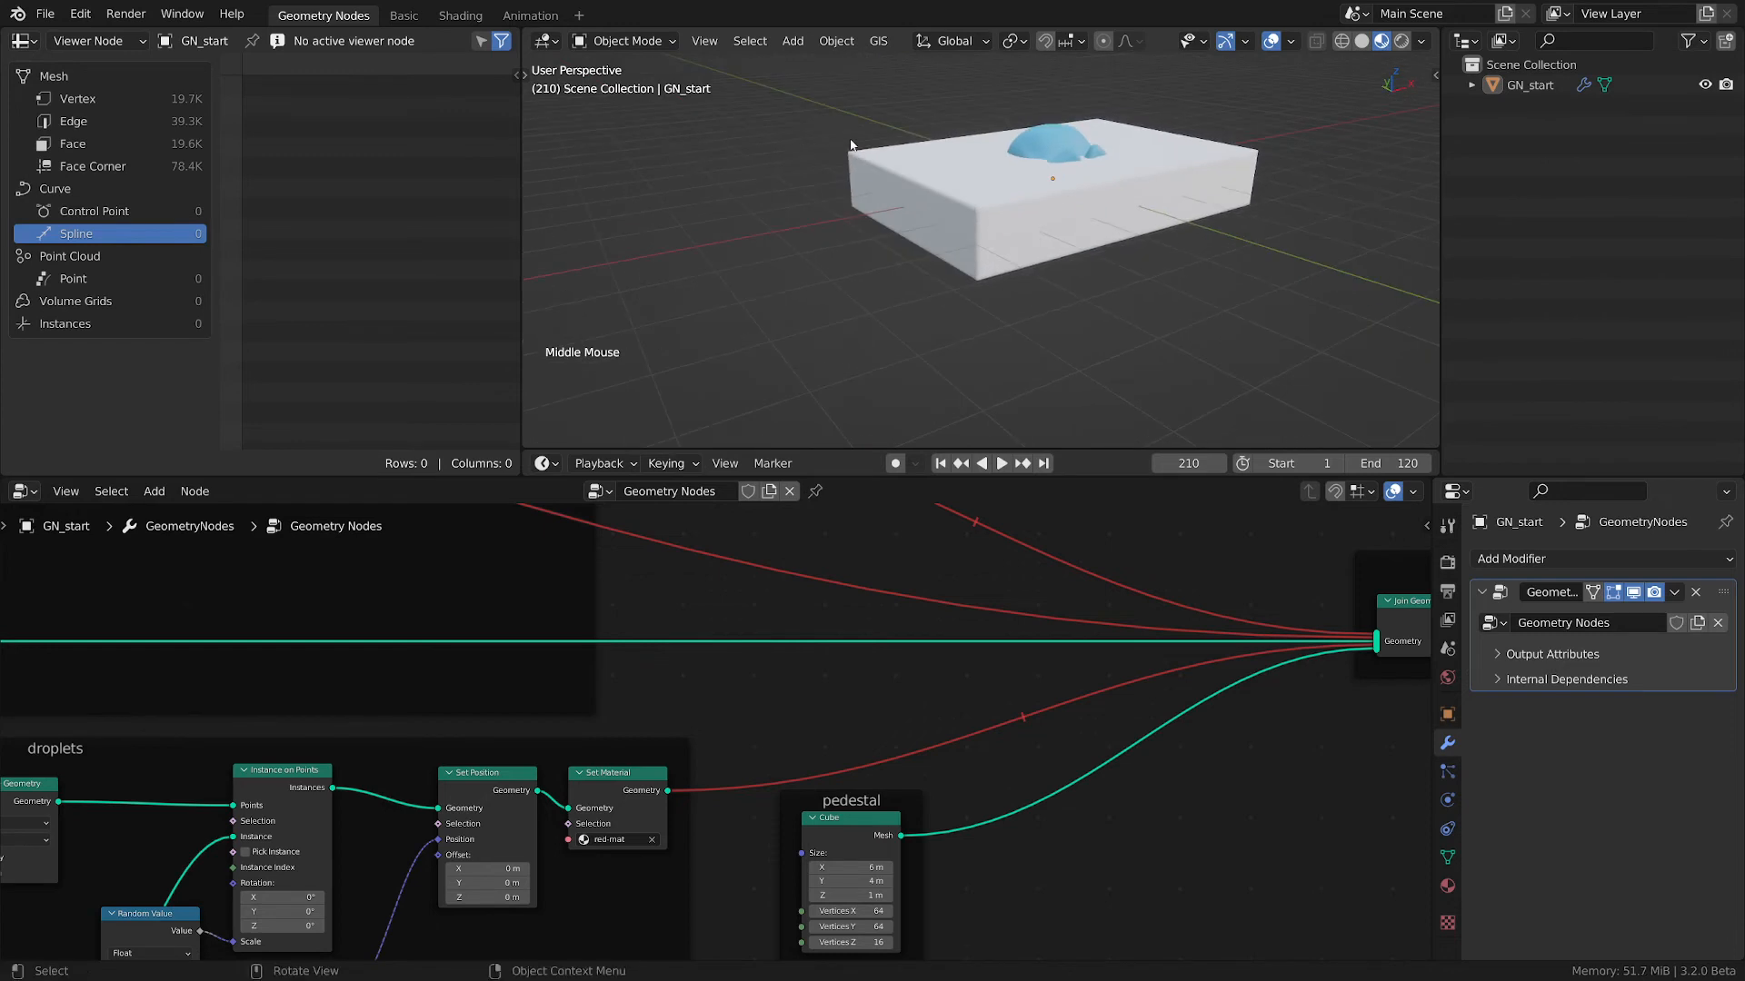
{"action": "mouse_move", "coordinate": [940, 660]}
{"action": "right_mouse_down", "text": "ctrl+alt"}
{"action": "mouse_move", "coordinate": [888, 650]}
{"action": "mouse_move", "coordinate": [880, 627]}
{"action": "right_mouse_up", "text": "ctrl+alt"}
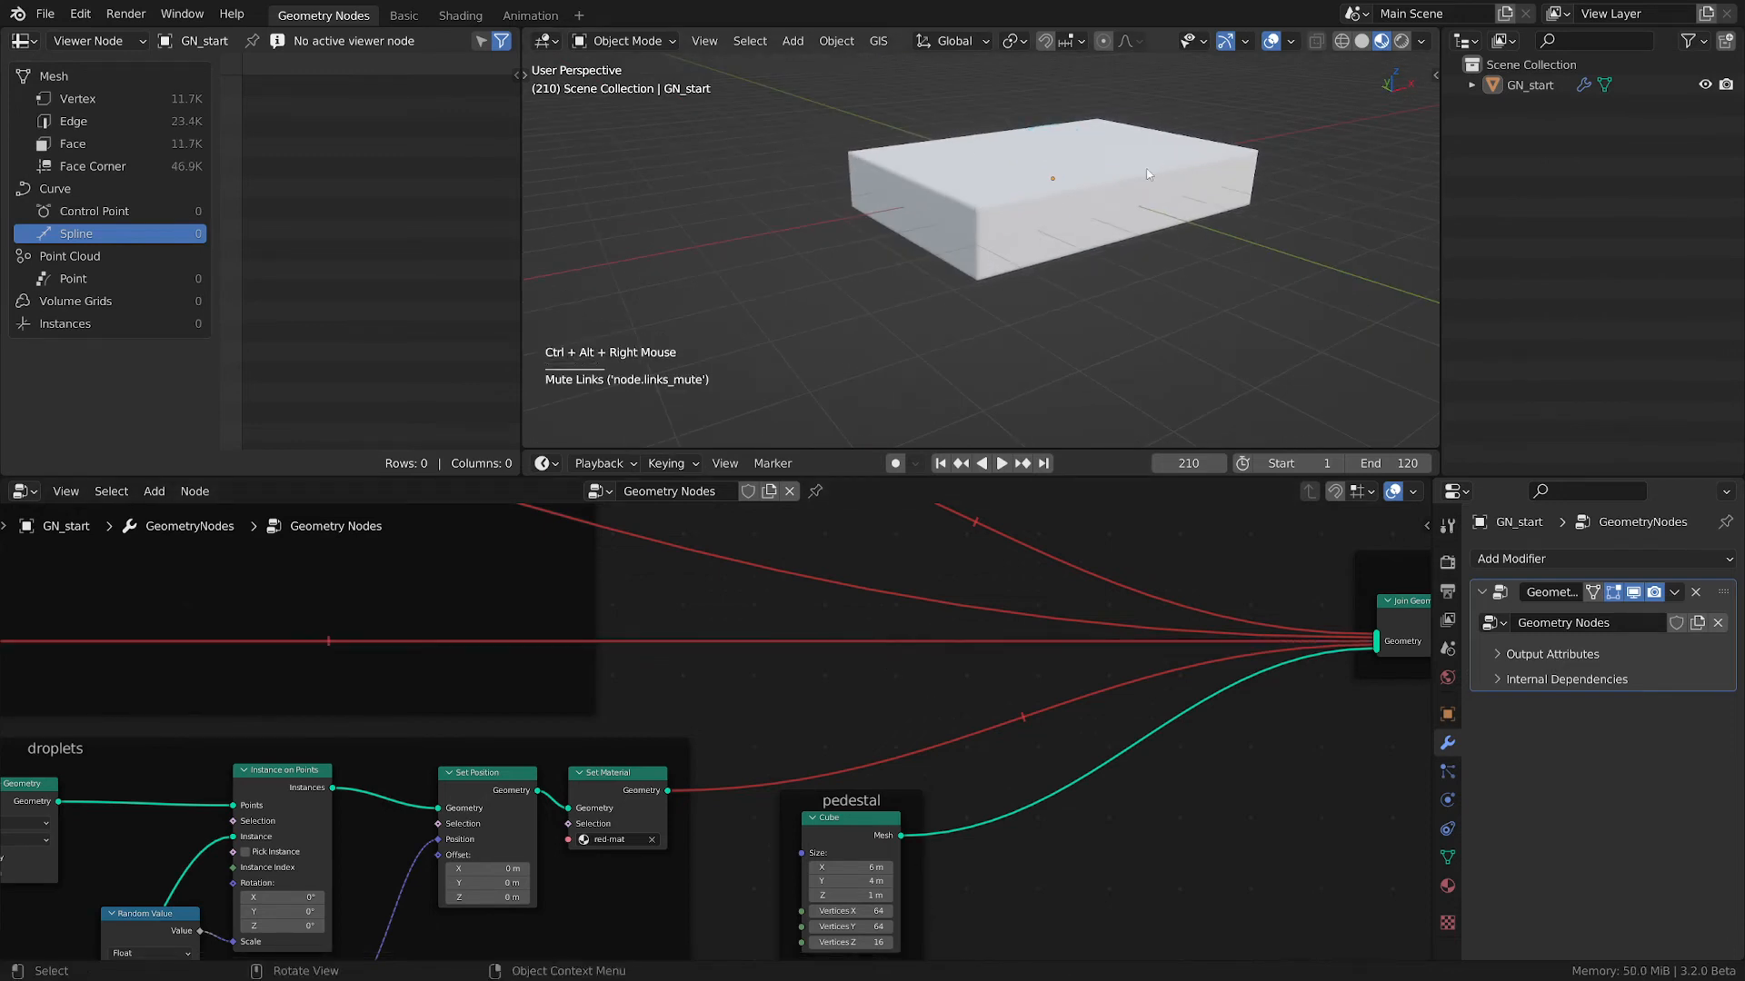
- Examine the pedestal from the side, sketching an uneven top surface over it with temporary annotation strokes and erasing them
{"action": "scroll", "coordinate": [1022, 816], "scroll_direction": "up", "scroll_amount": 2}
{"action": "middle_click_drag", "start_coordinate": [1022, 816], "coordinate": [854, 681]}
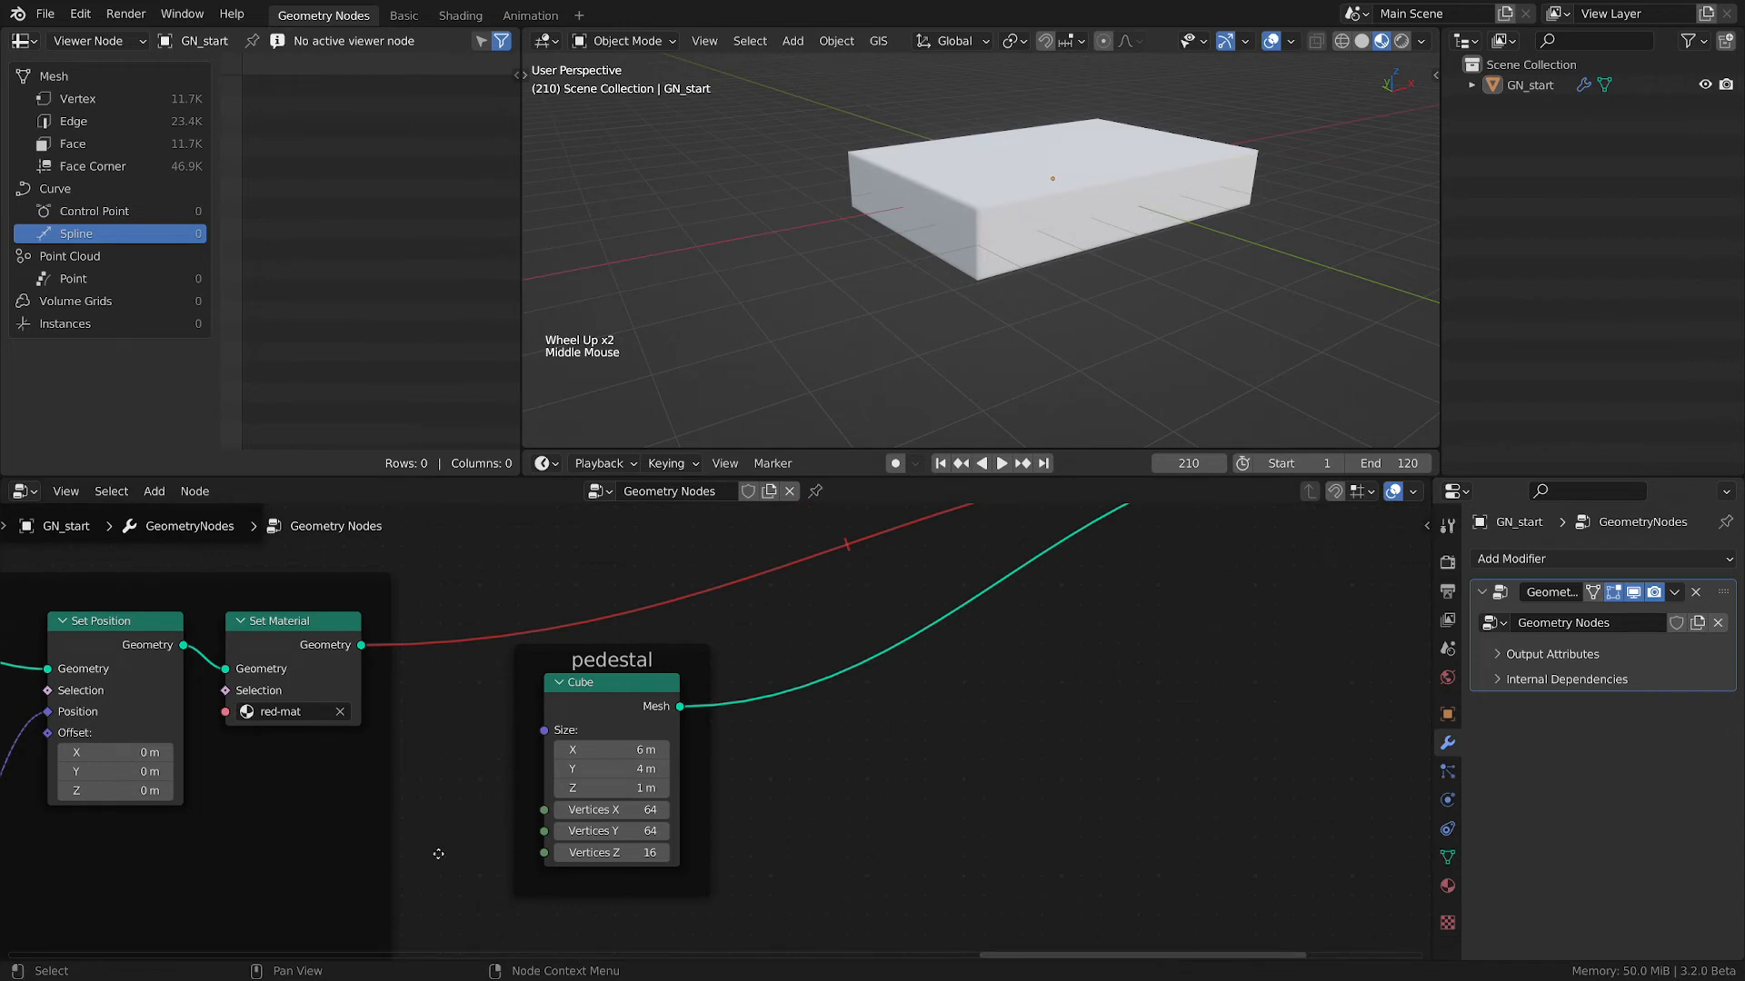
{"action": "scroll", "coordinate": [836, 793], "scroll_direction": "up", "scroll_amount": 2}
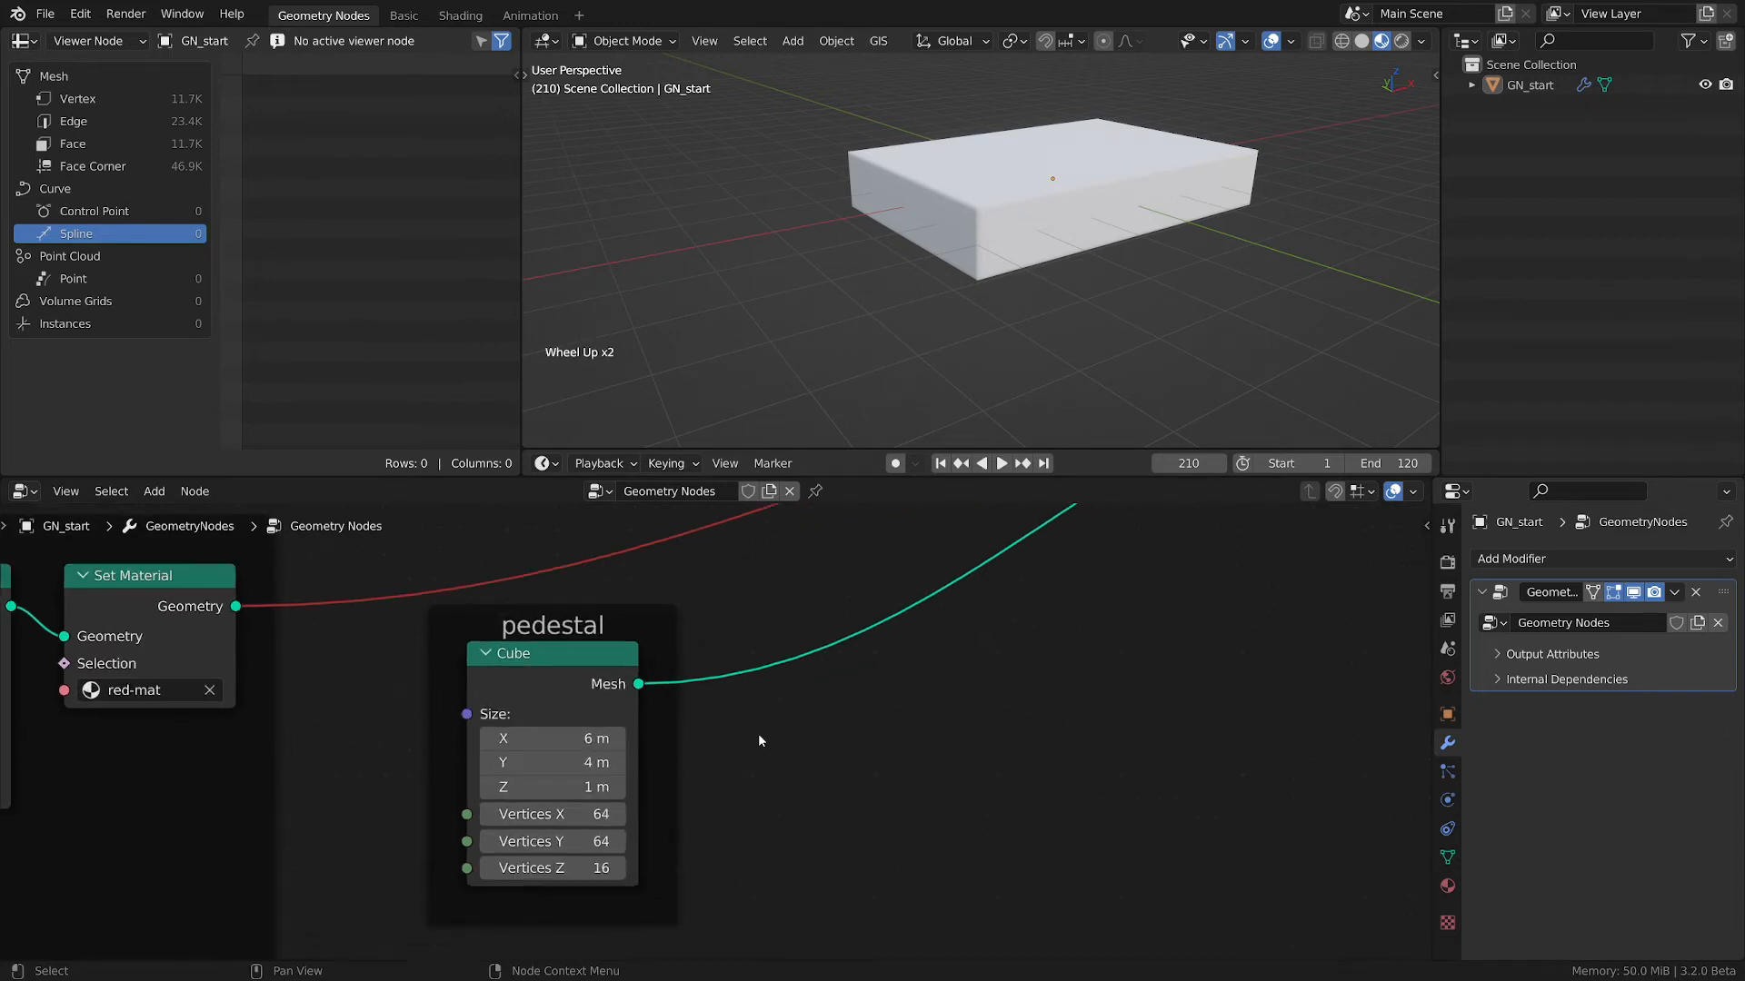
{"action": "middle_click_drag", "start_coordinate": [885, 227], "coordinate": [1005, 220]}
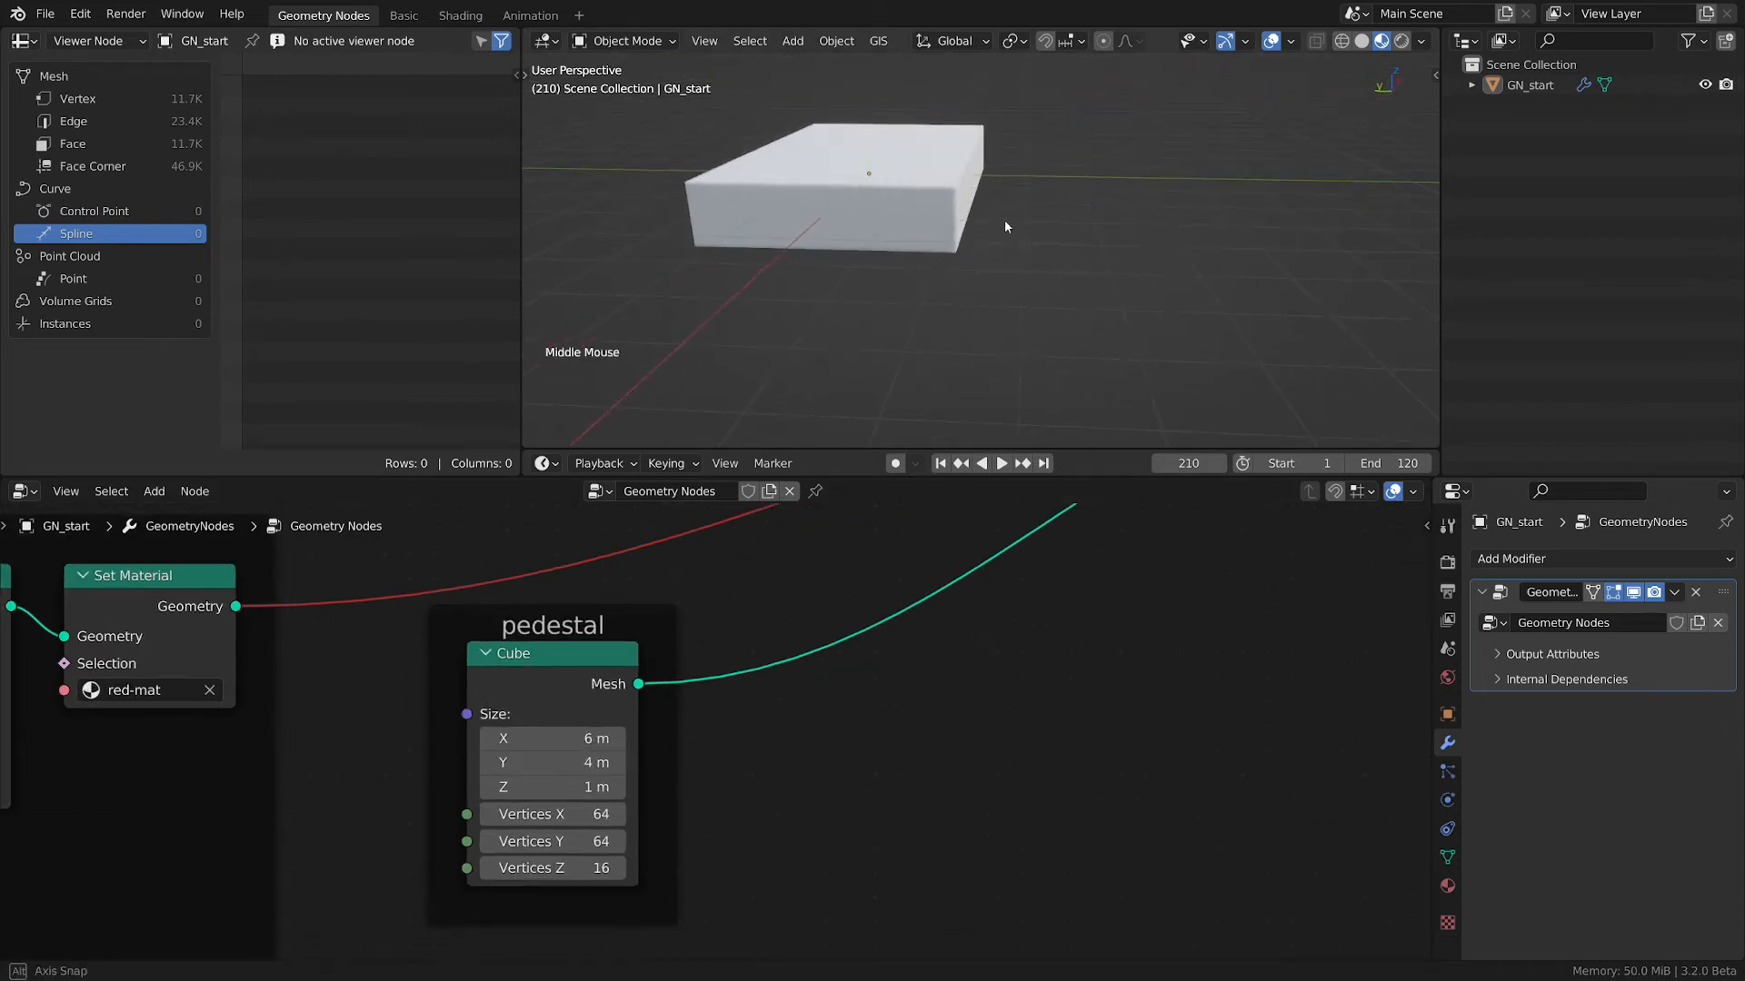
{"action": "key", "text": "d"}
{"action": "mouse_move", "coordinate": [690, 242]}
{"action": "left_mouse_down"}
{"action": "mouse_move", "coordinate": [695, 146]}
{"action": "mouse_move", "coordinate": [718, 136]}
{"action": "mouse_move", "coordinate": [954, 186]}
{"action": "mouse_move", "coordinate": [966, 238]}
{"action": "mouse_move", "coordinate": [691, 243]}
{"action": "left_mouse_up"}
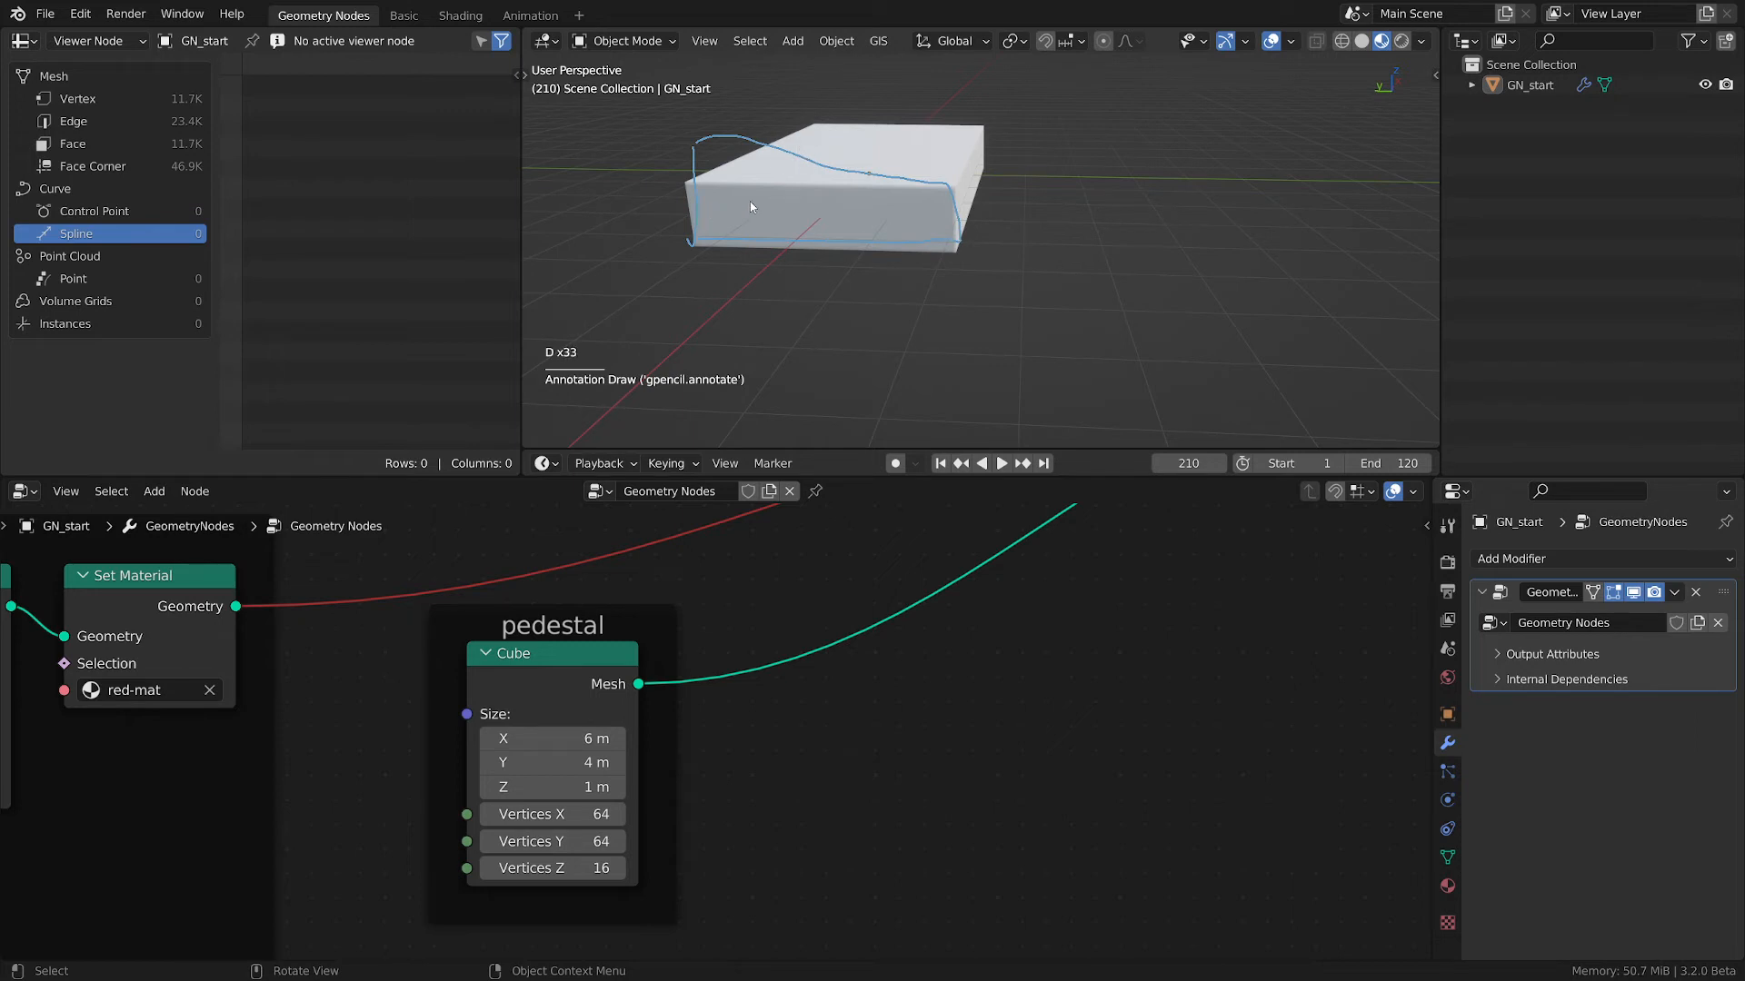
{"action": "left_click_drag", "start_coordinate": [729, 187], "coordinate": [842, 161]}
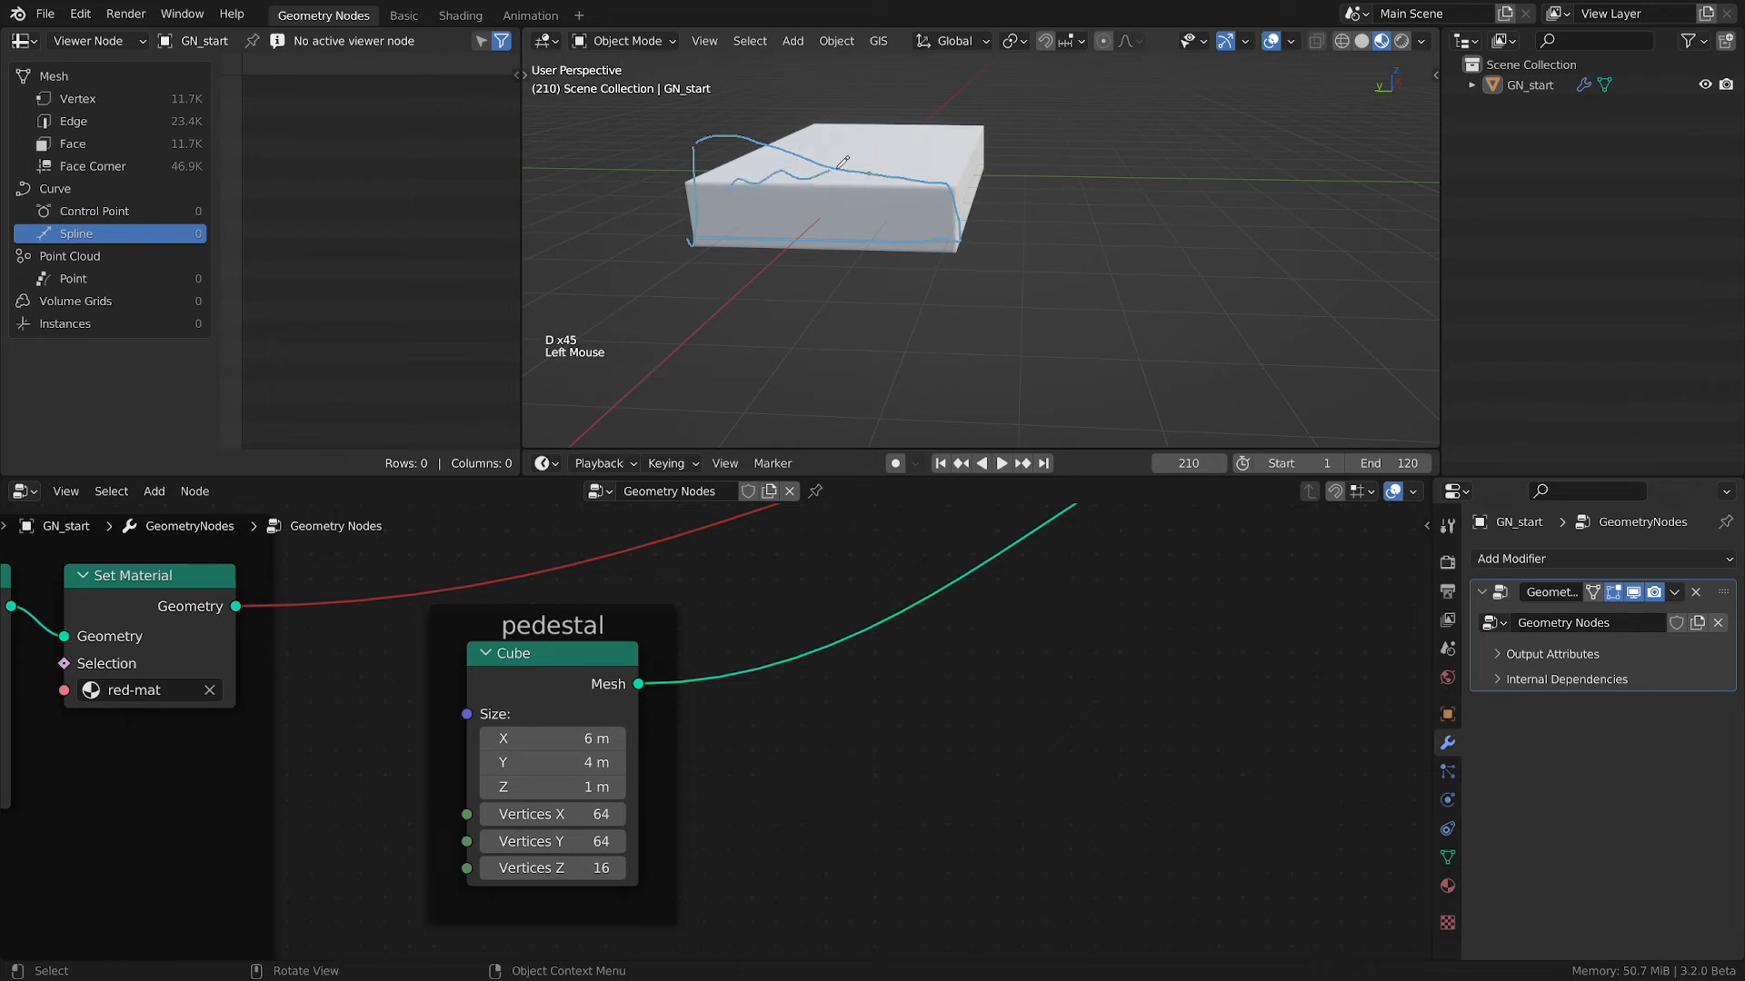
{"action": "right_click_drag", "start_coordinate": [954, 218], "coordinate": [760, 118]}
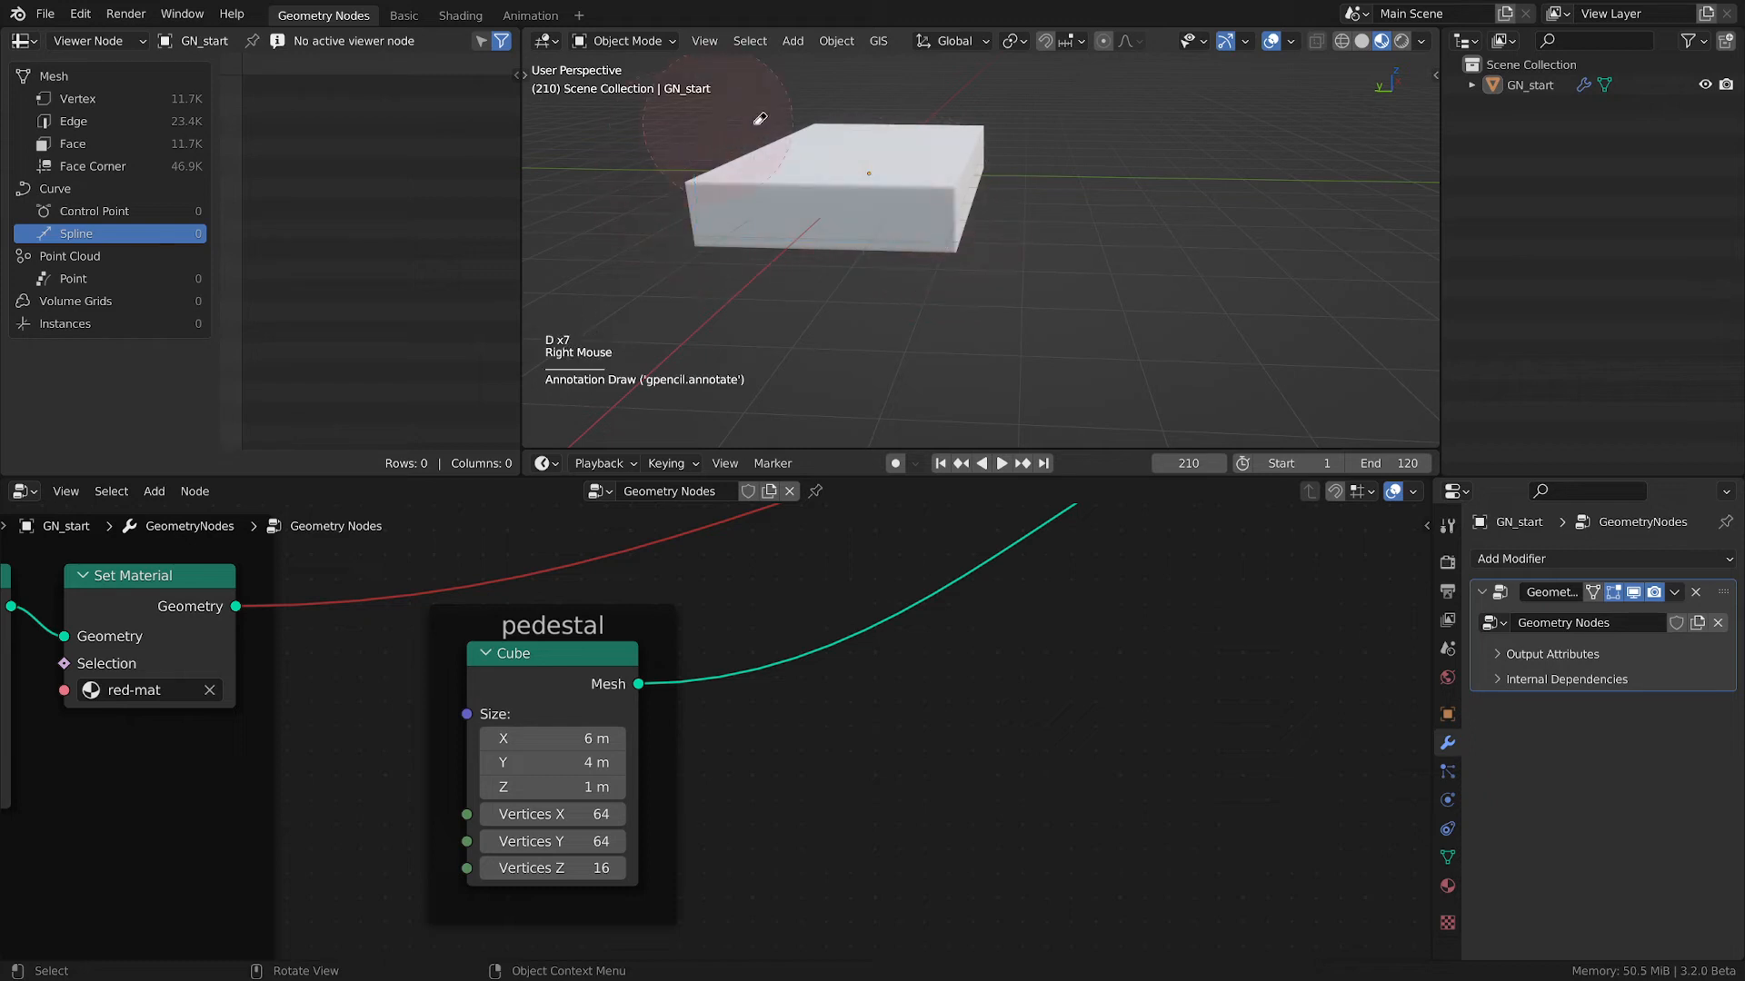
{"action": "key", "text": "d"}
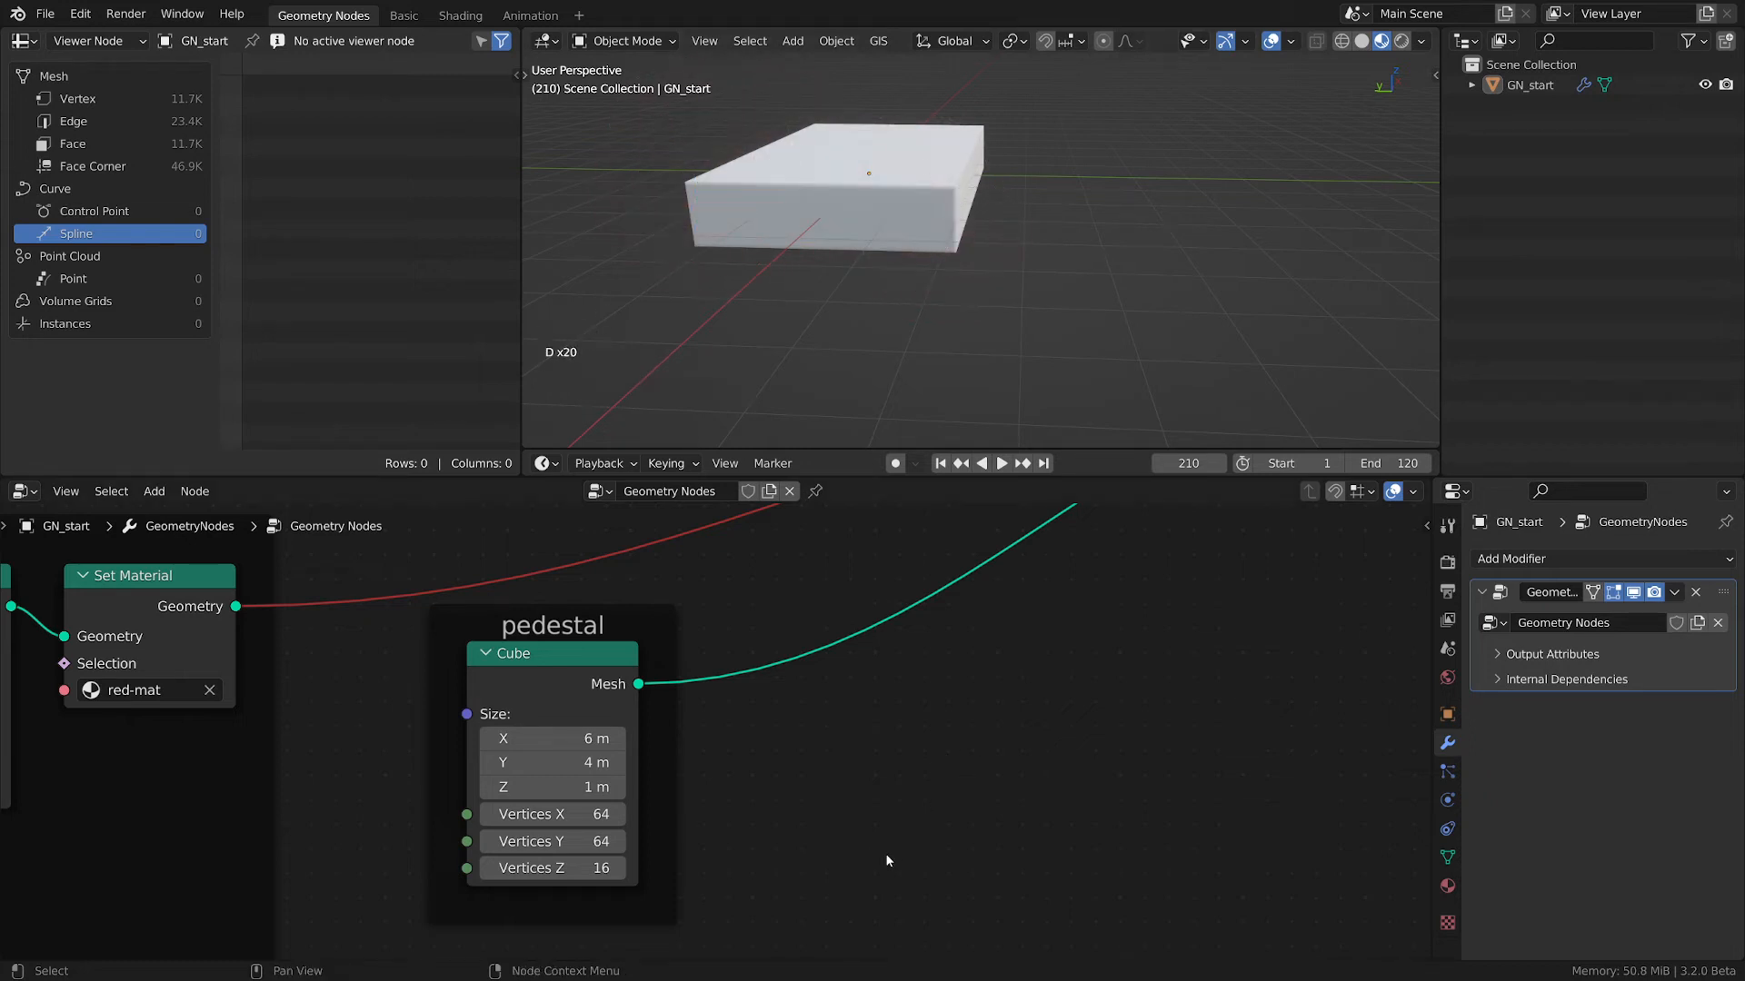
- Insert a Set Position node after the Cube in the pedestal frame, leaving a wide gap between the two nodes
{"action": "key", "text": "shift+a"}
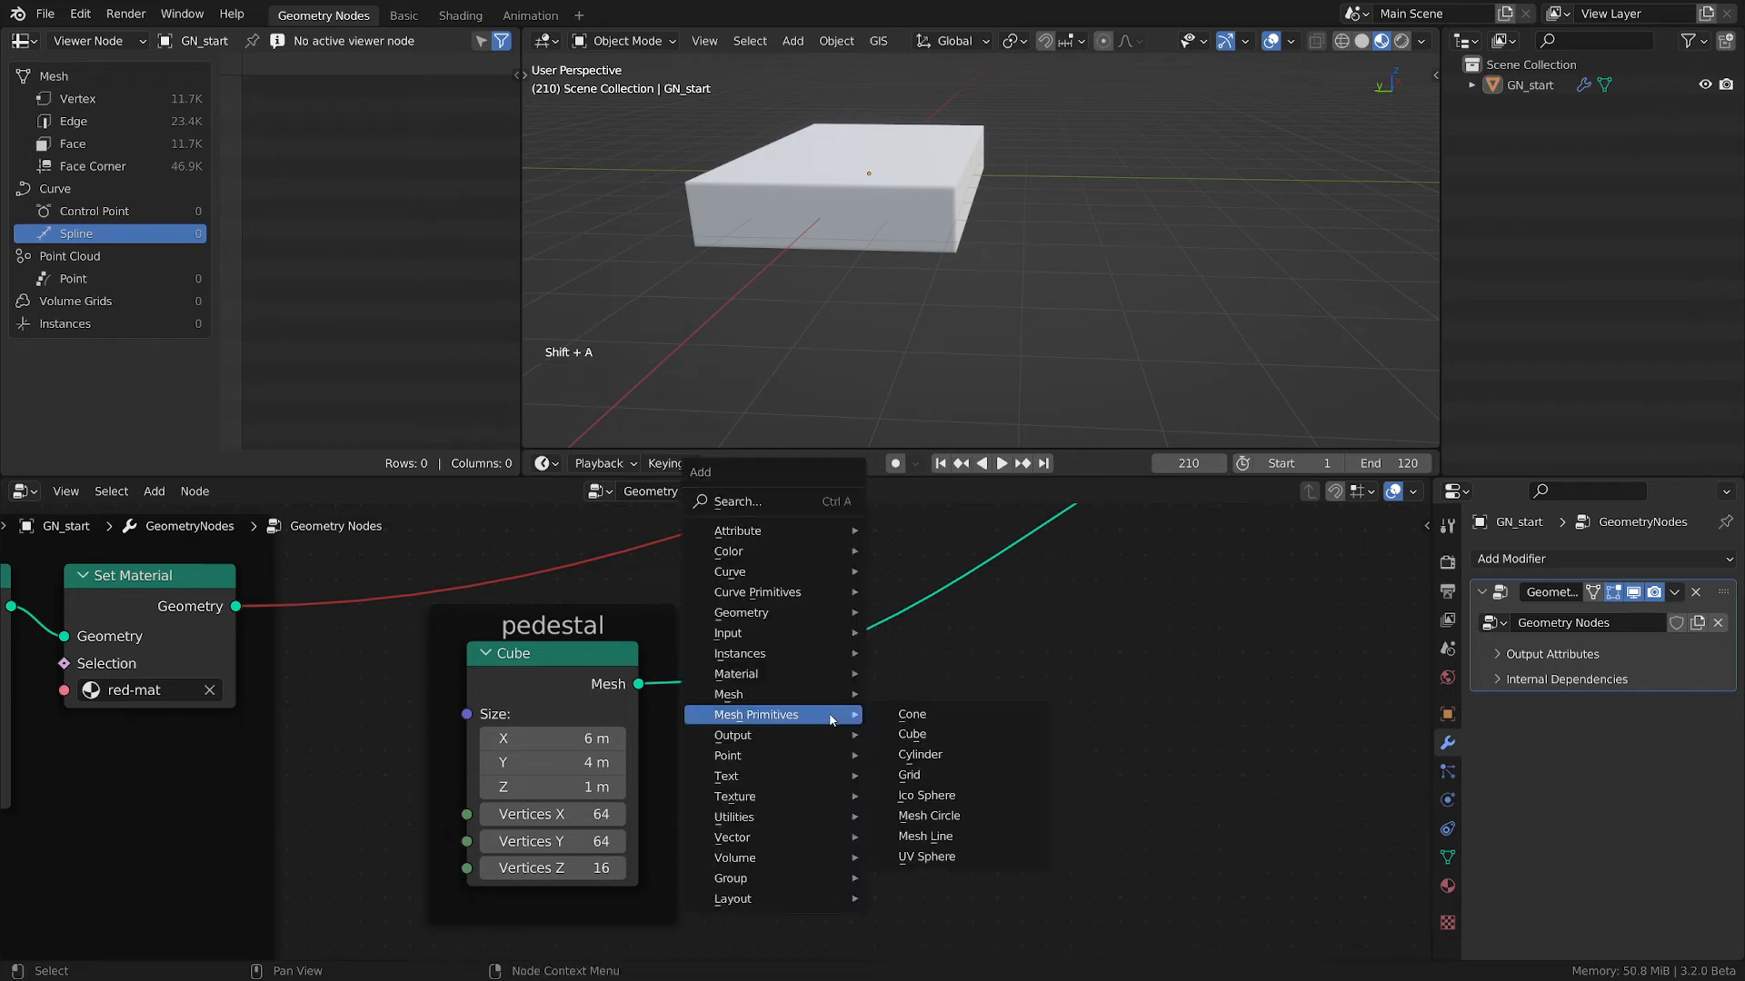
{"action": "mouse_move", "coordinate": [780, 614]}
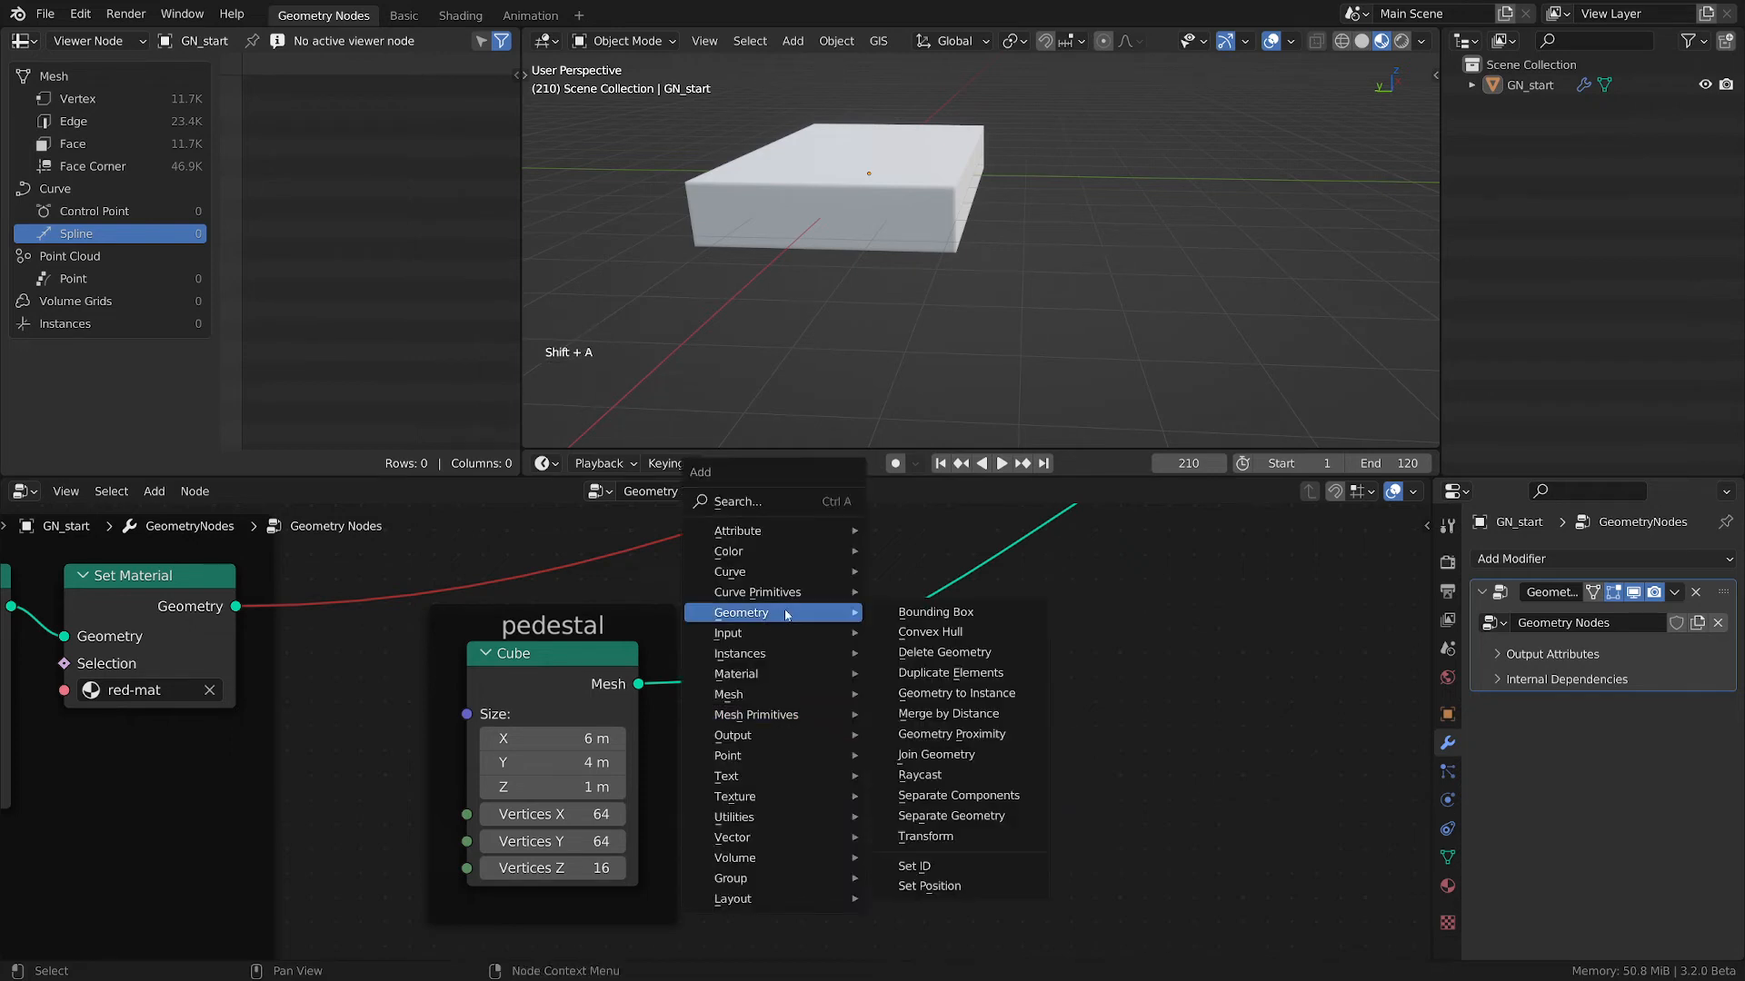
{"action": "left_click", "coordinate": [971, 887]}
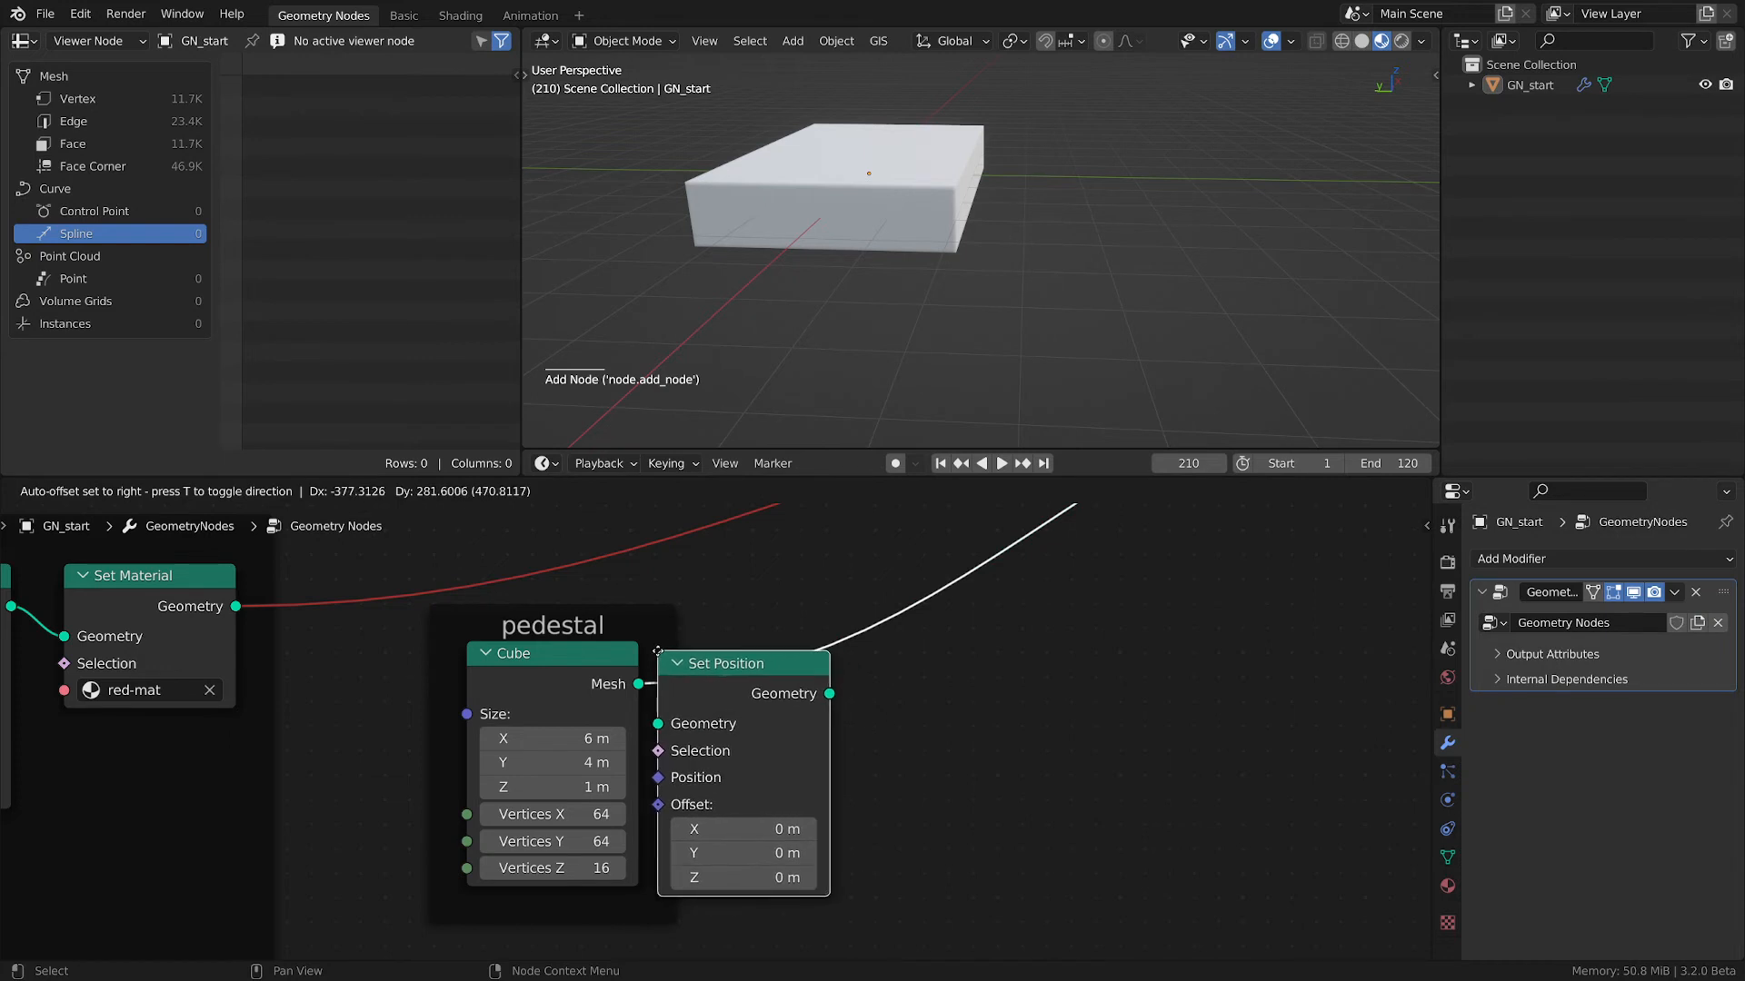
{"action": "left_click", "coordinate": [674, 658]}
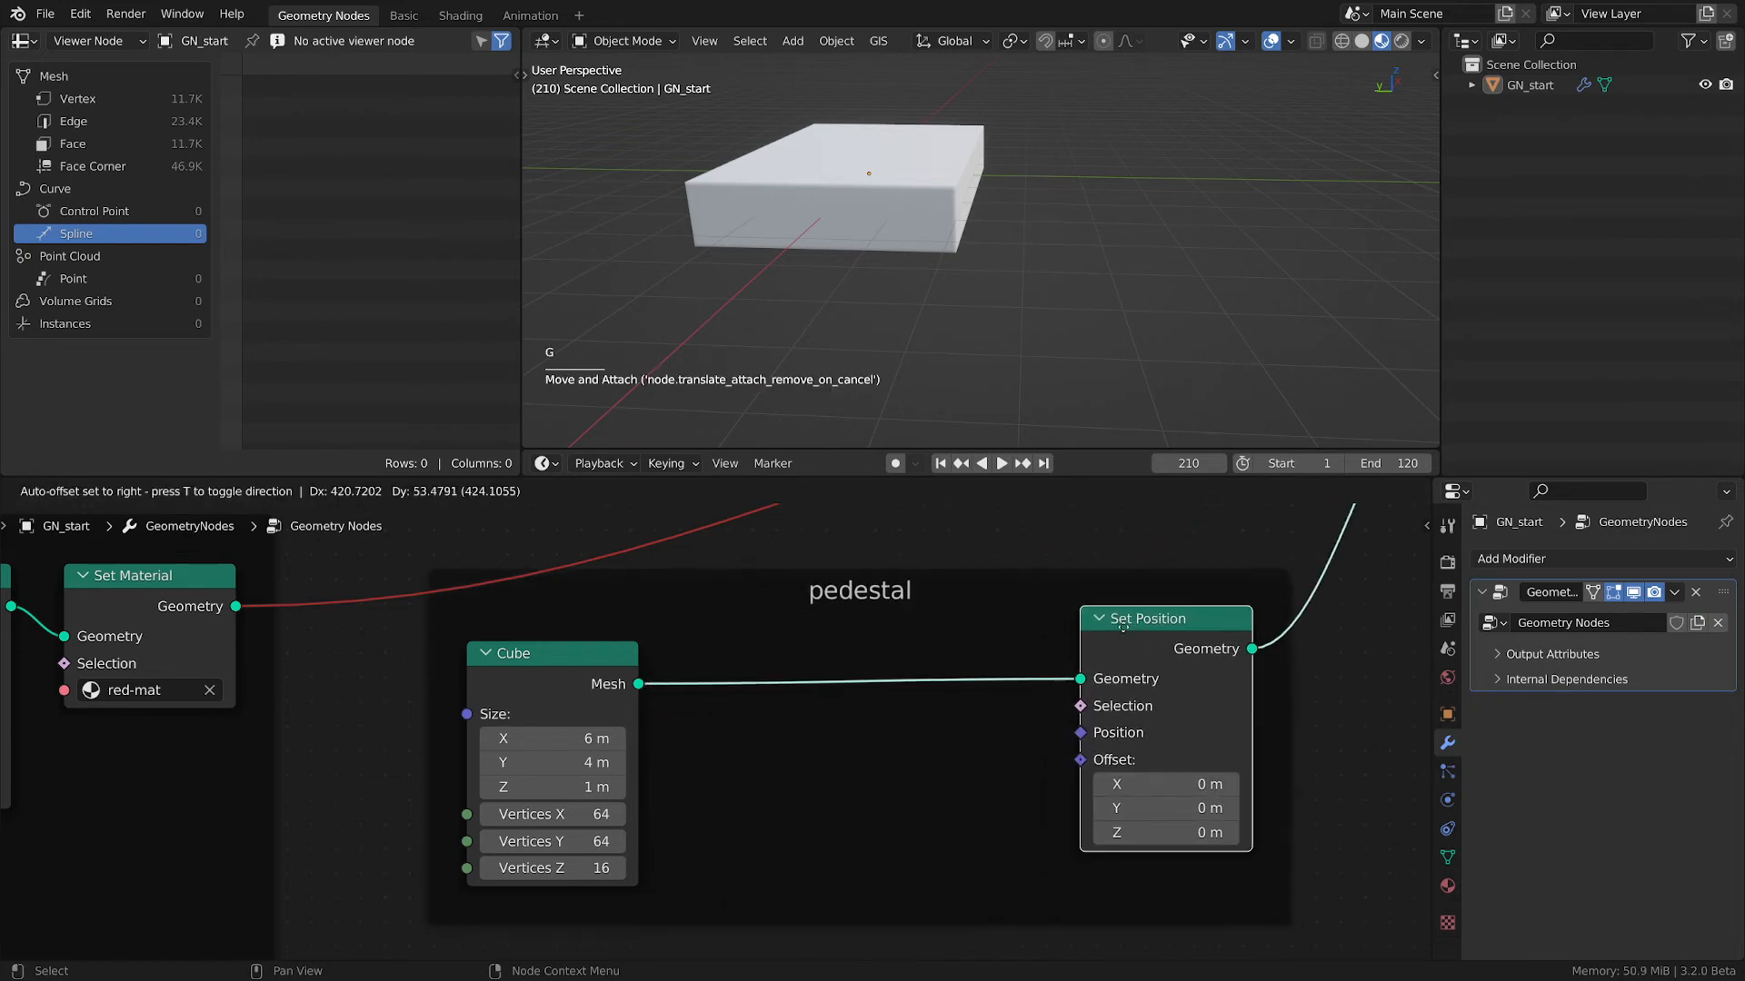
{"action": "left_click", "coordinate": [1162, 641]}
{"action": "middle_click_drag", "start_coordinate": [1041, 840], "coordinate": [940, 749]}
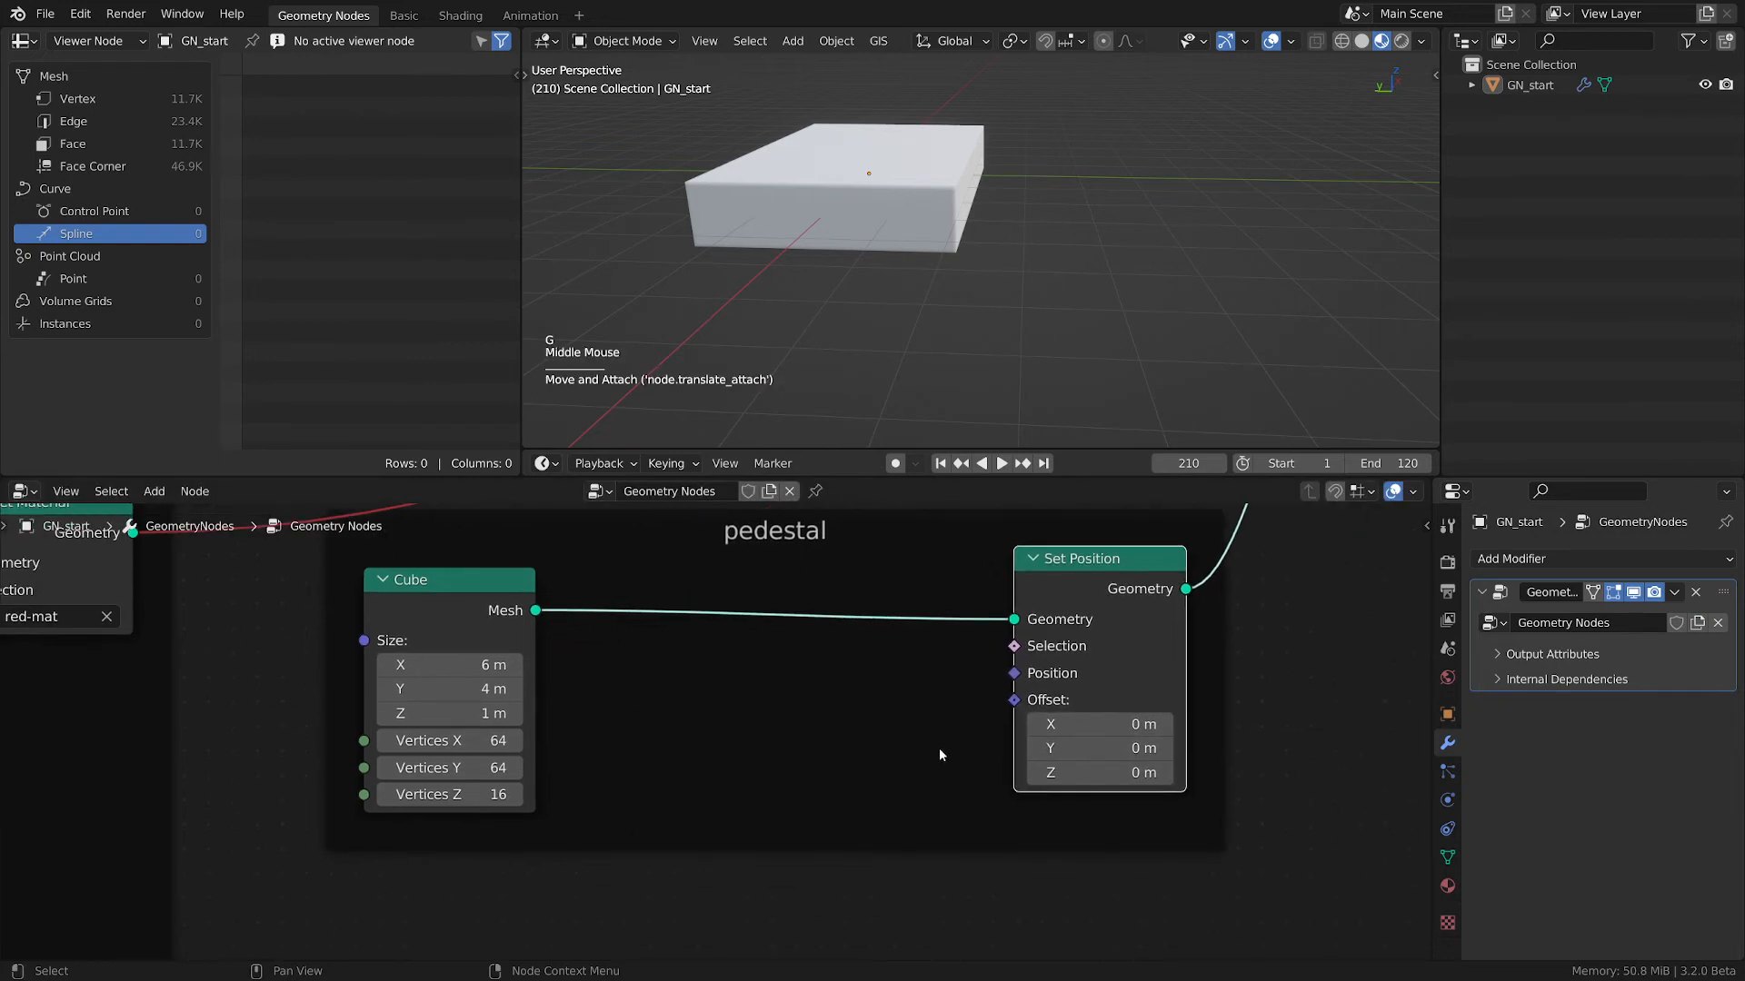
{"action": "scroll", "coordinate": [940, 749], "scroll_direction": "down", "scroll_amount": 2}
{"action": "left_click", "coordinate": [549, 622]}
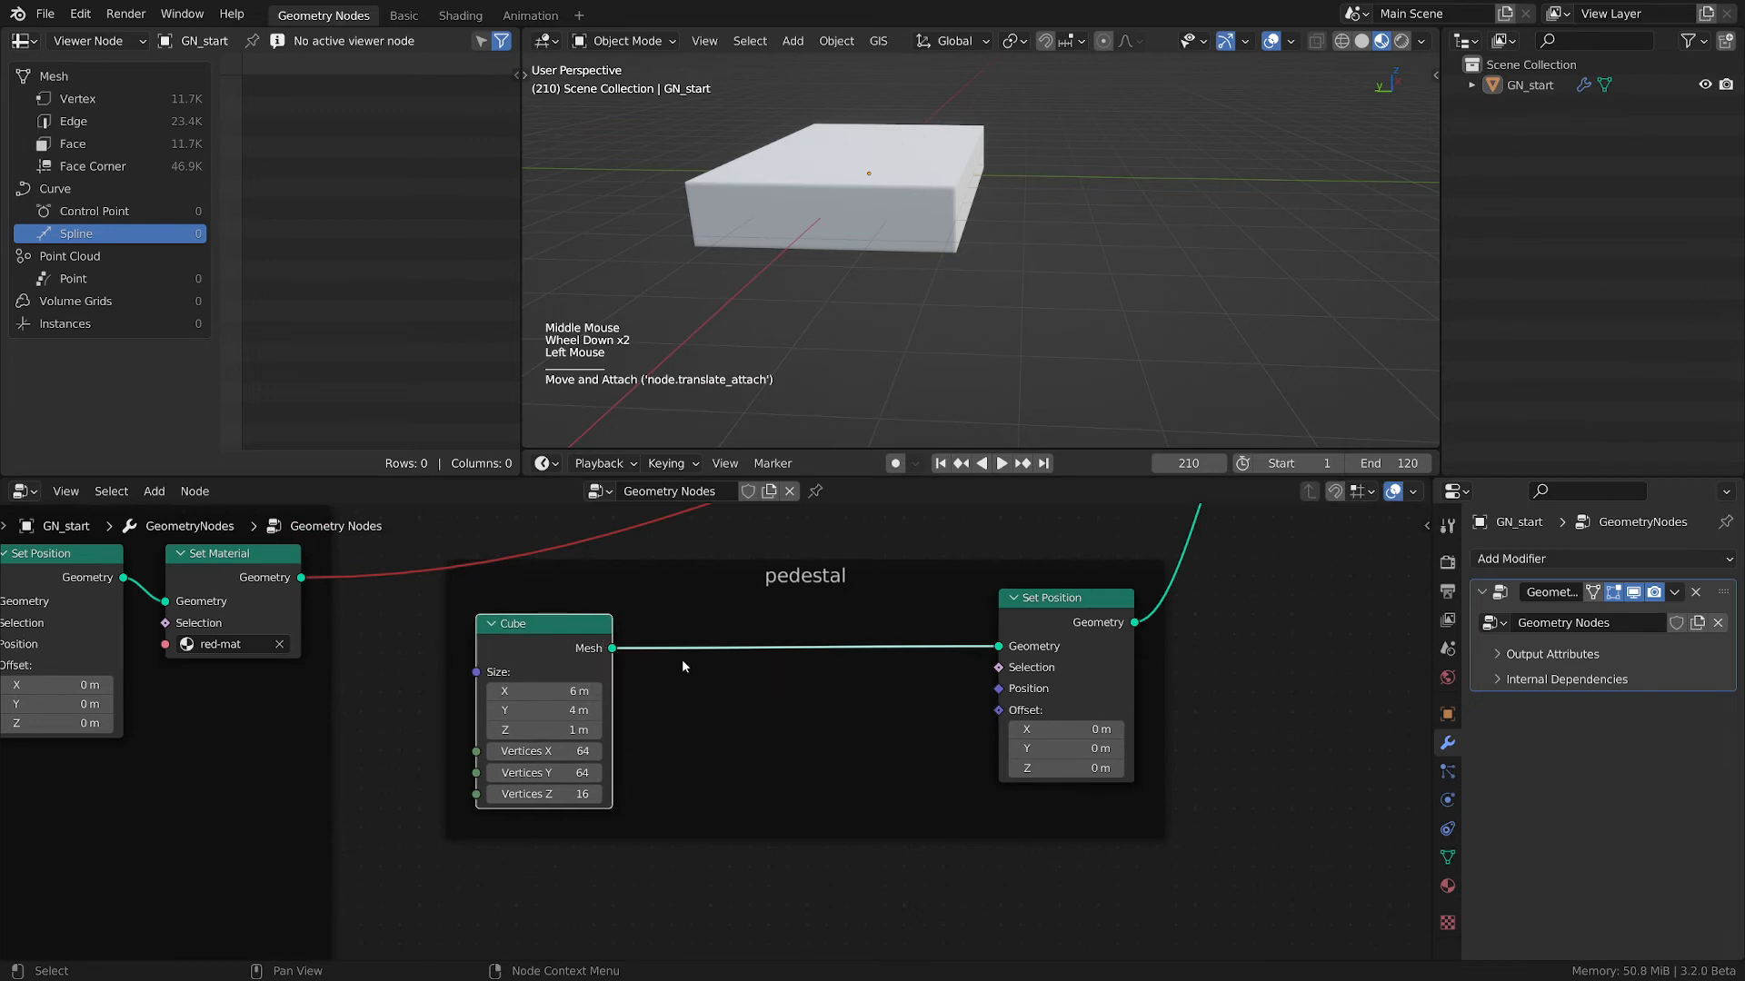
{"action": "middle_click_drag", "start_coordinate": [743, 696], "coordinate": [778, 645]}
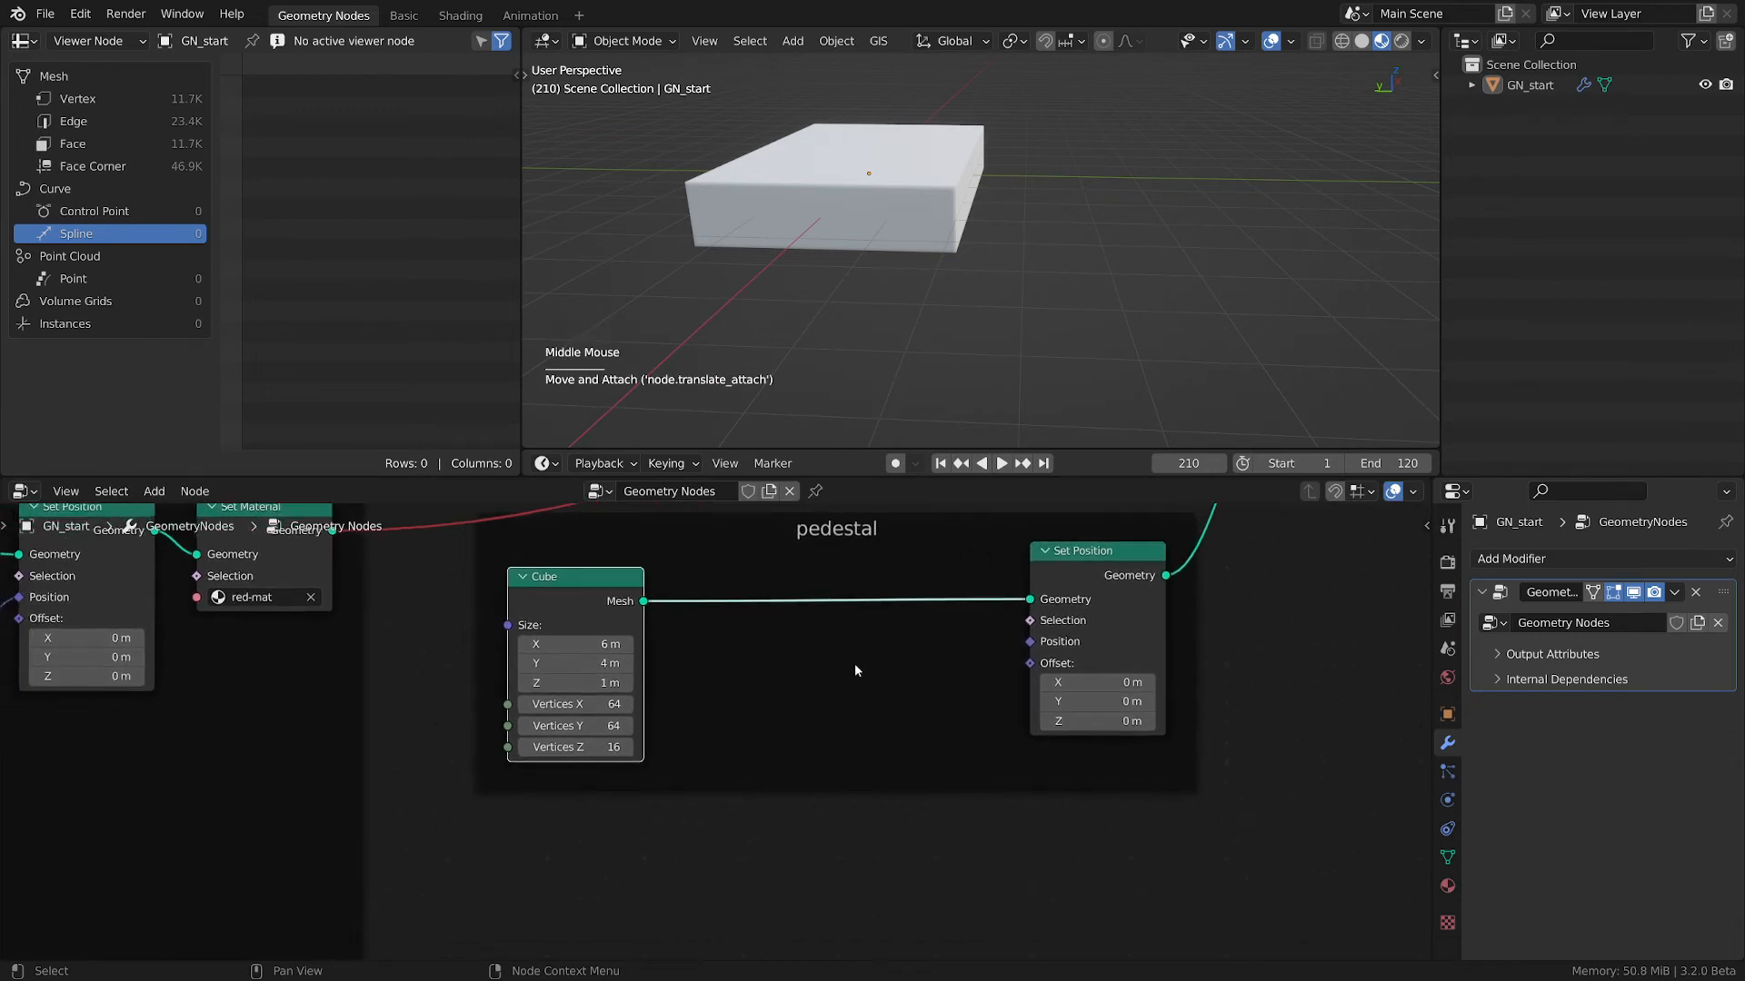
- Add a Noise Texture node beside the Cube in the pedestal frame and shift the Set Position node farther away to make room
{"action": "key", "text": "shift"}
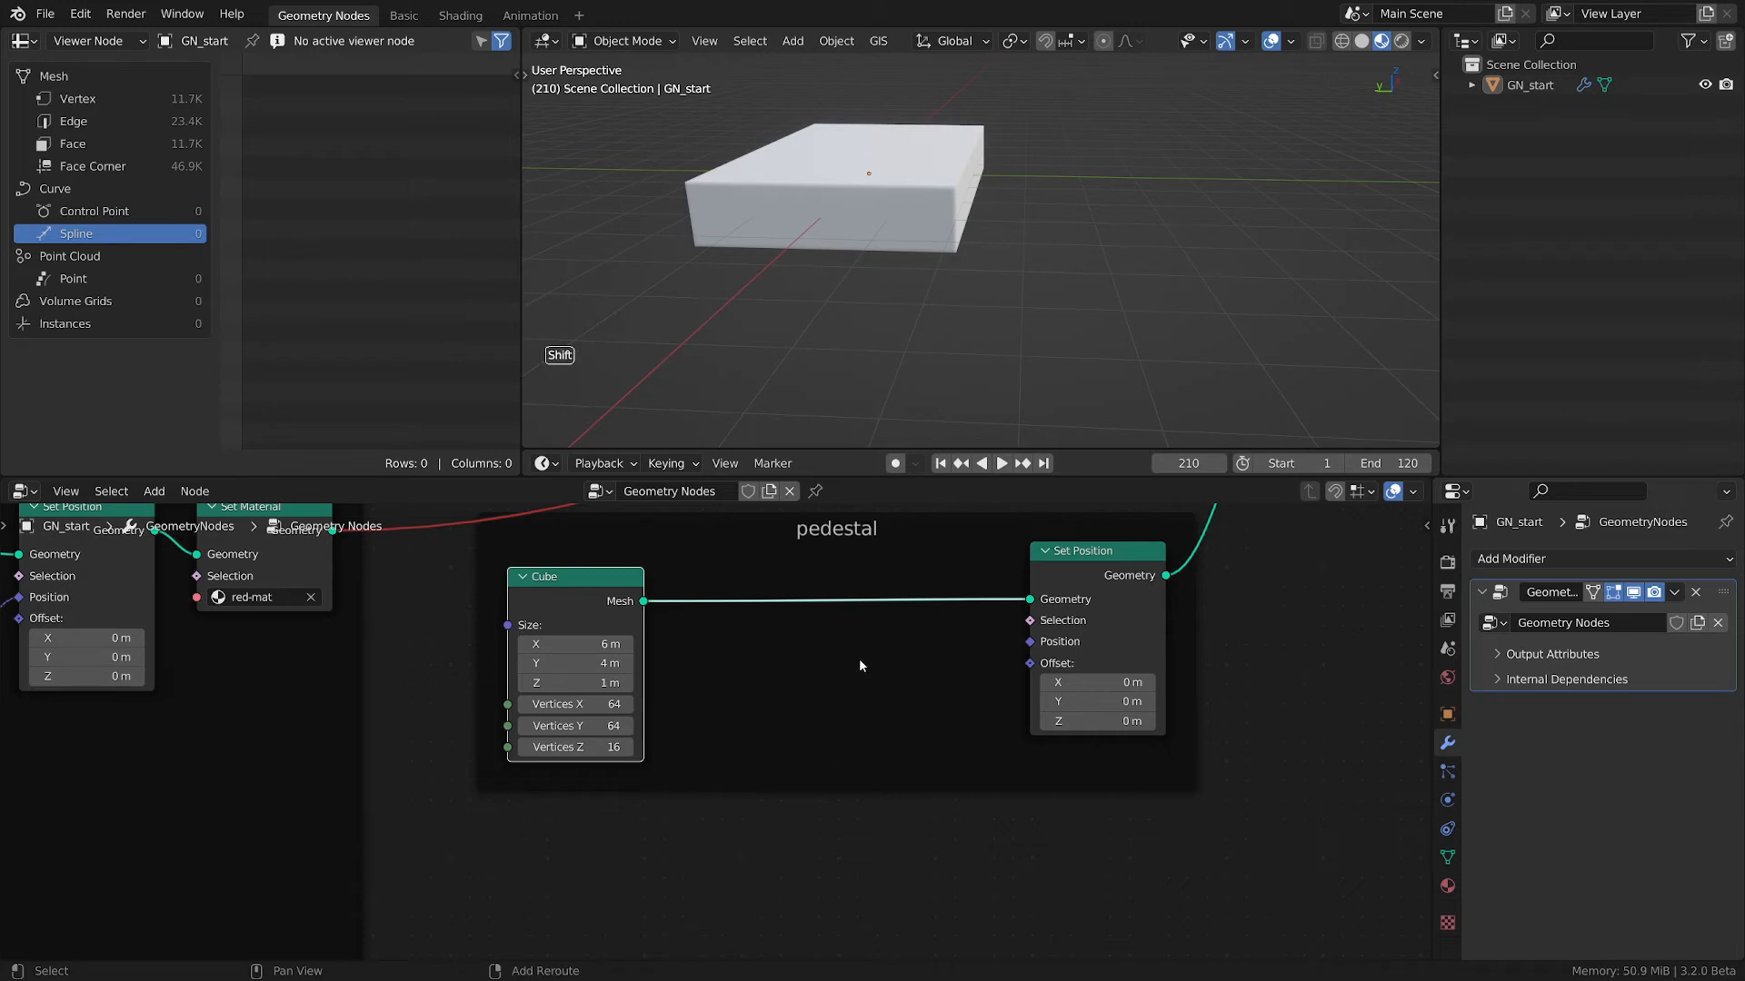
{"action": "key", "text": "shift+a"}
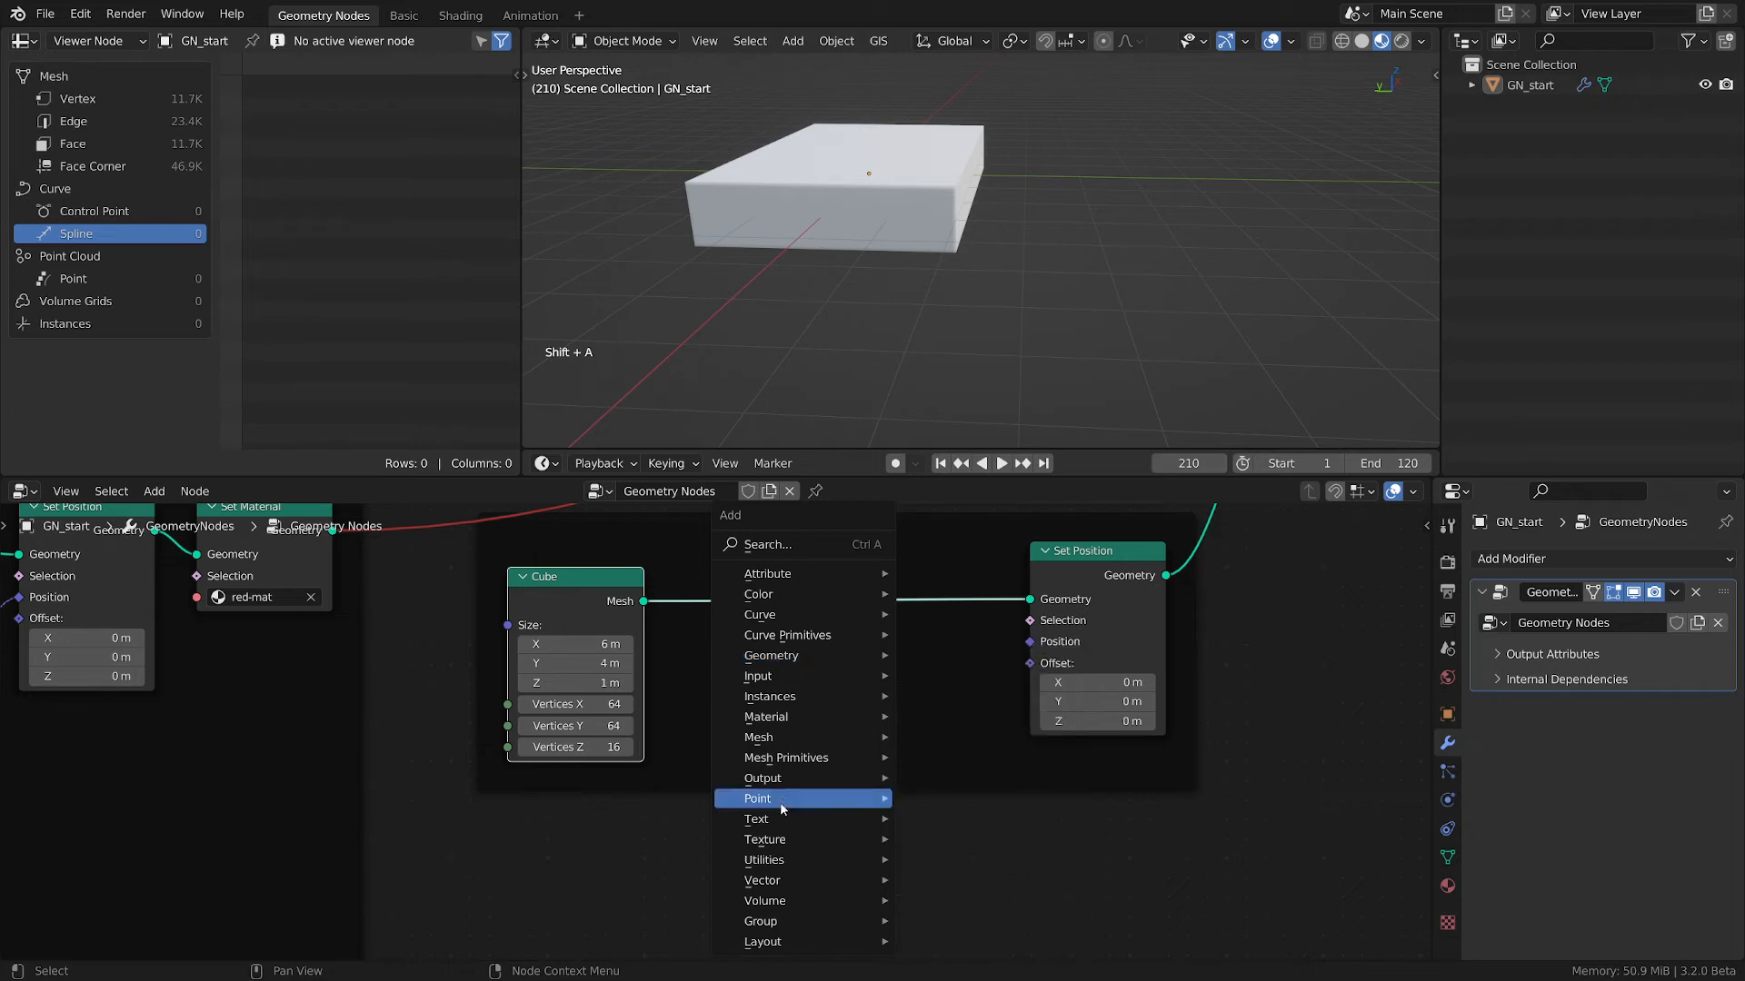
{"action": "mouse_move", "coordinate": [785, 842]}
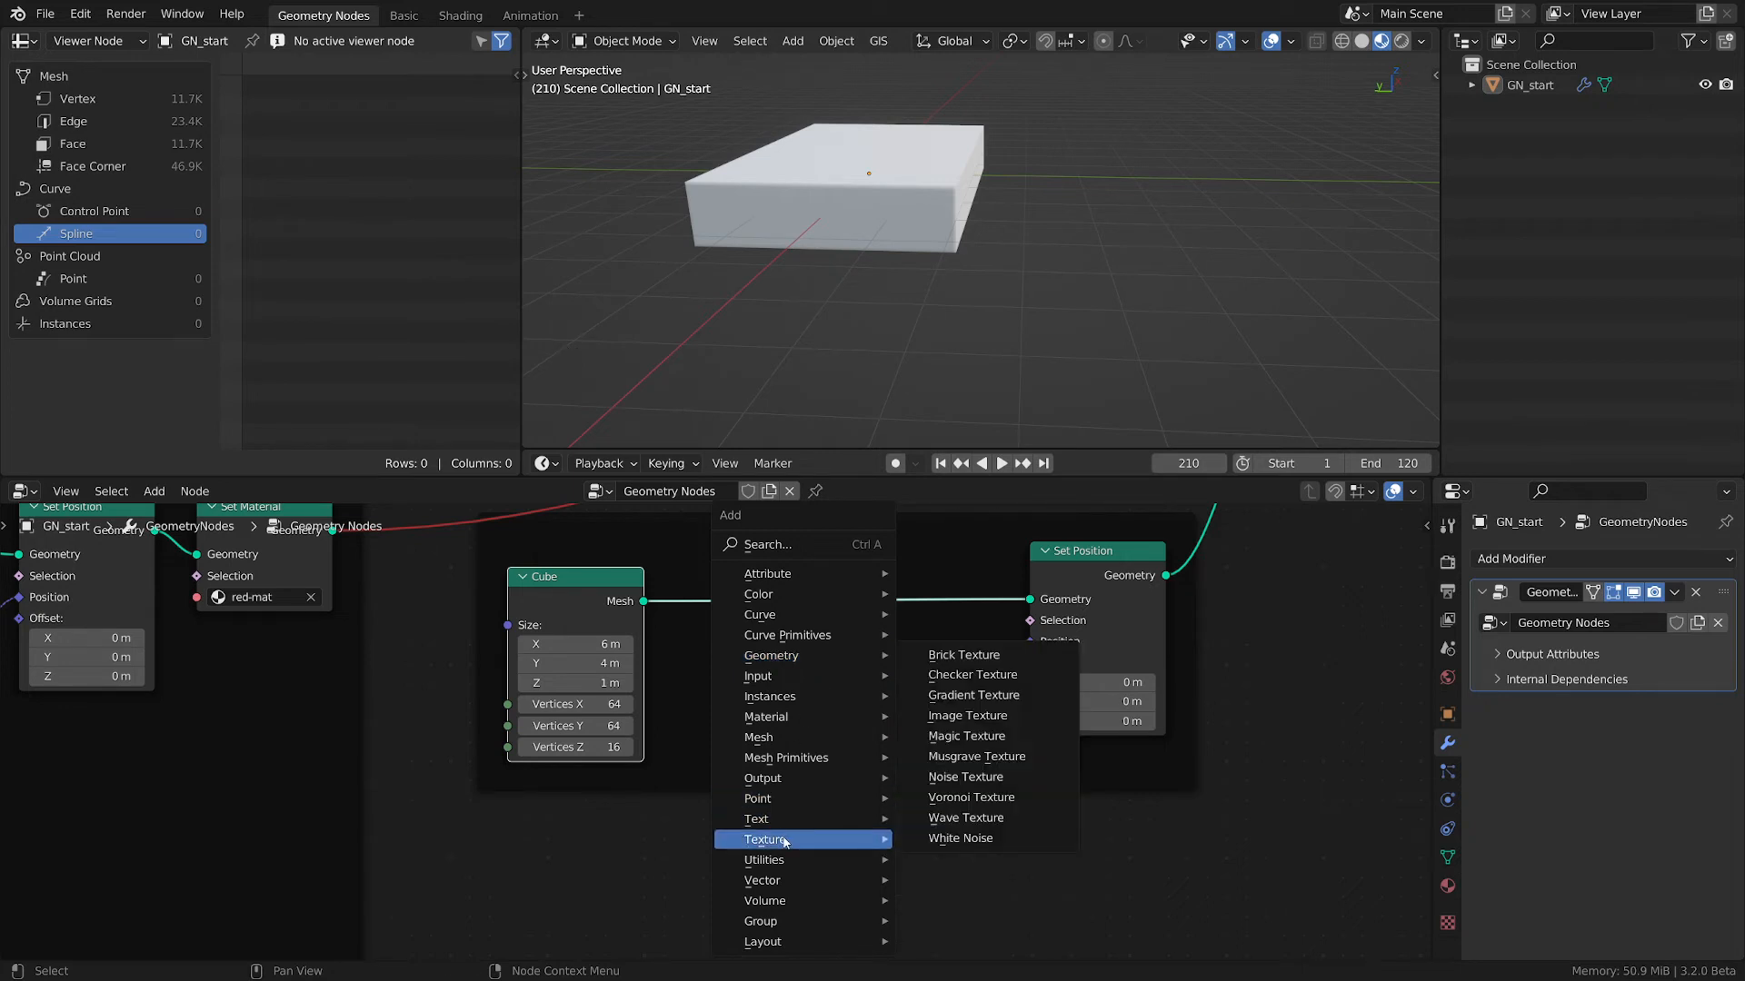
{"action": "left_click", "coordinate": [971, 788]}
{"action": "left_click", "coordinate": [676, 645]}
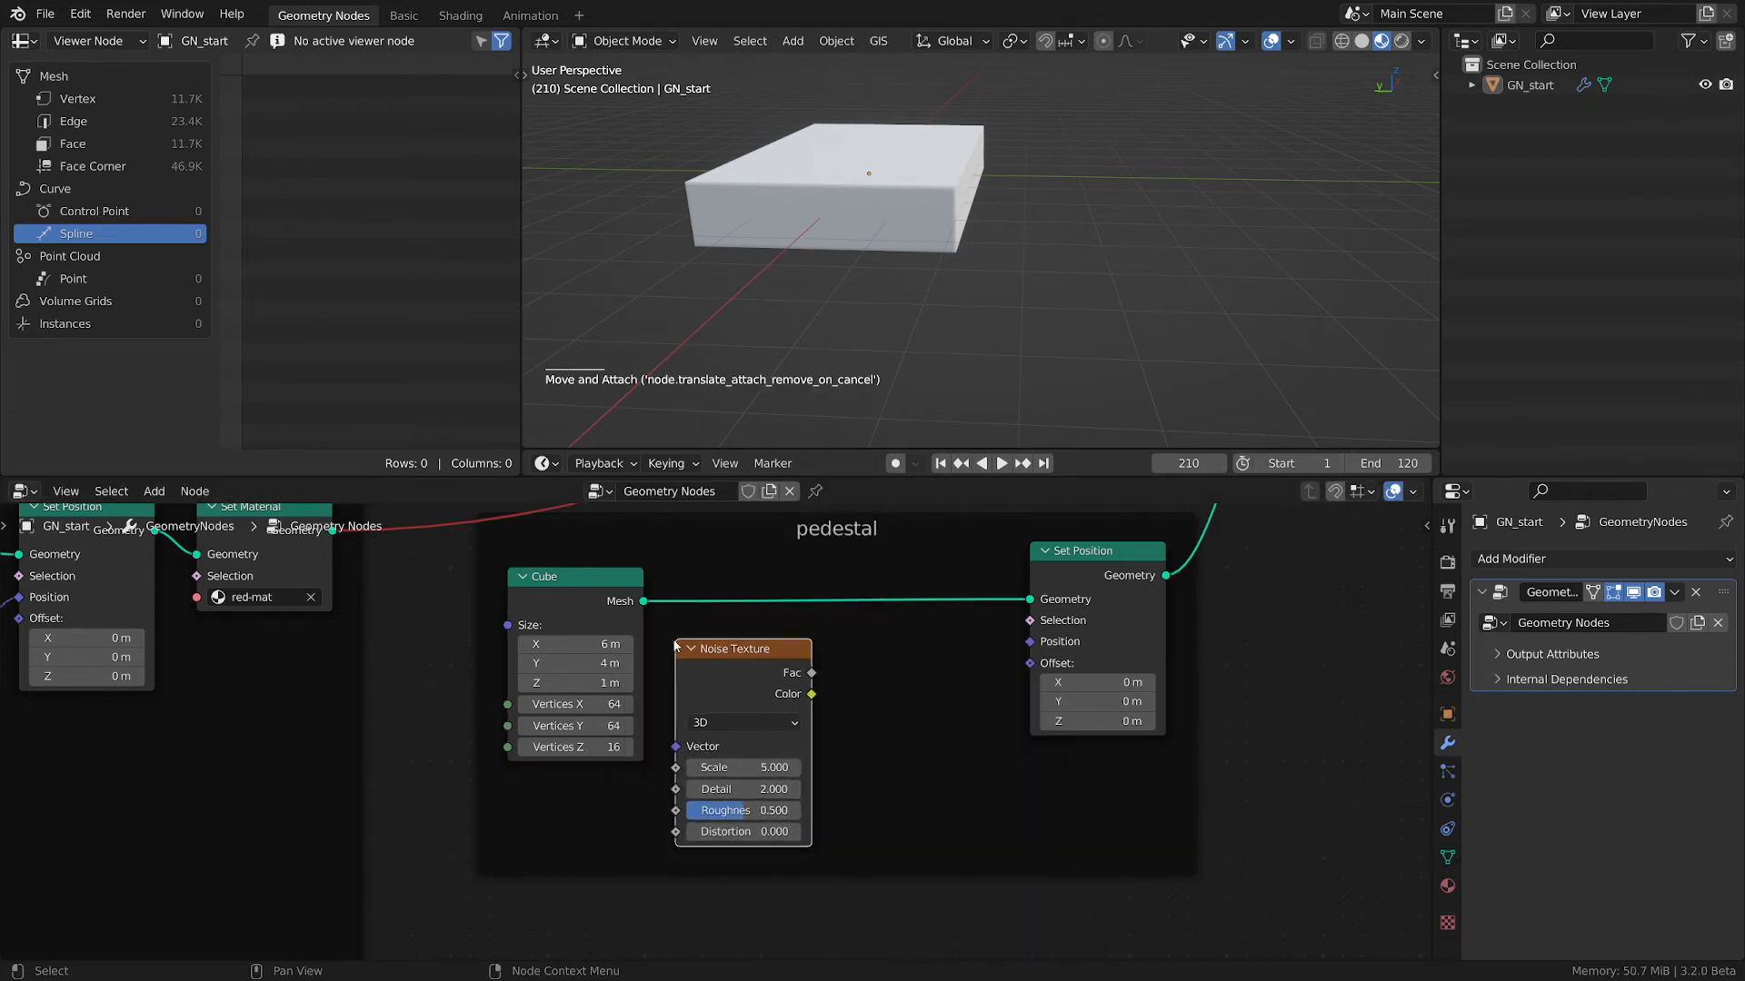
{"action": "left_click_drag", "start_coordinate": [1034, 683], "coordinate": [1109, 688]}
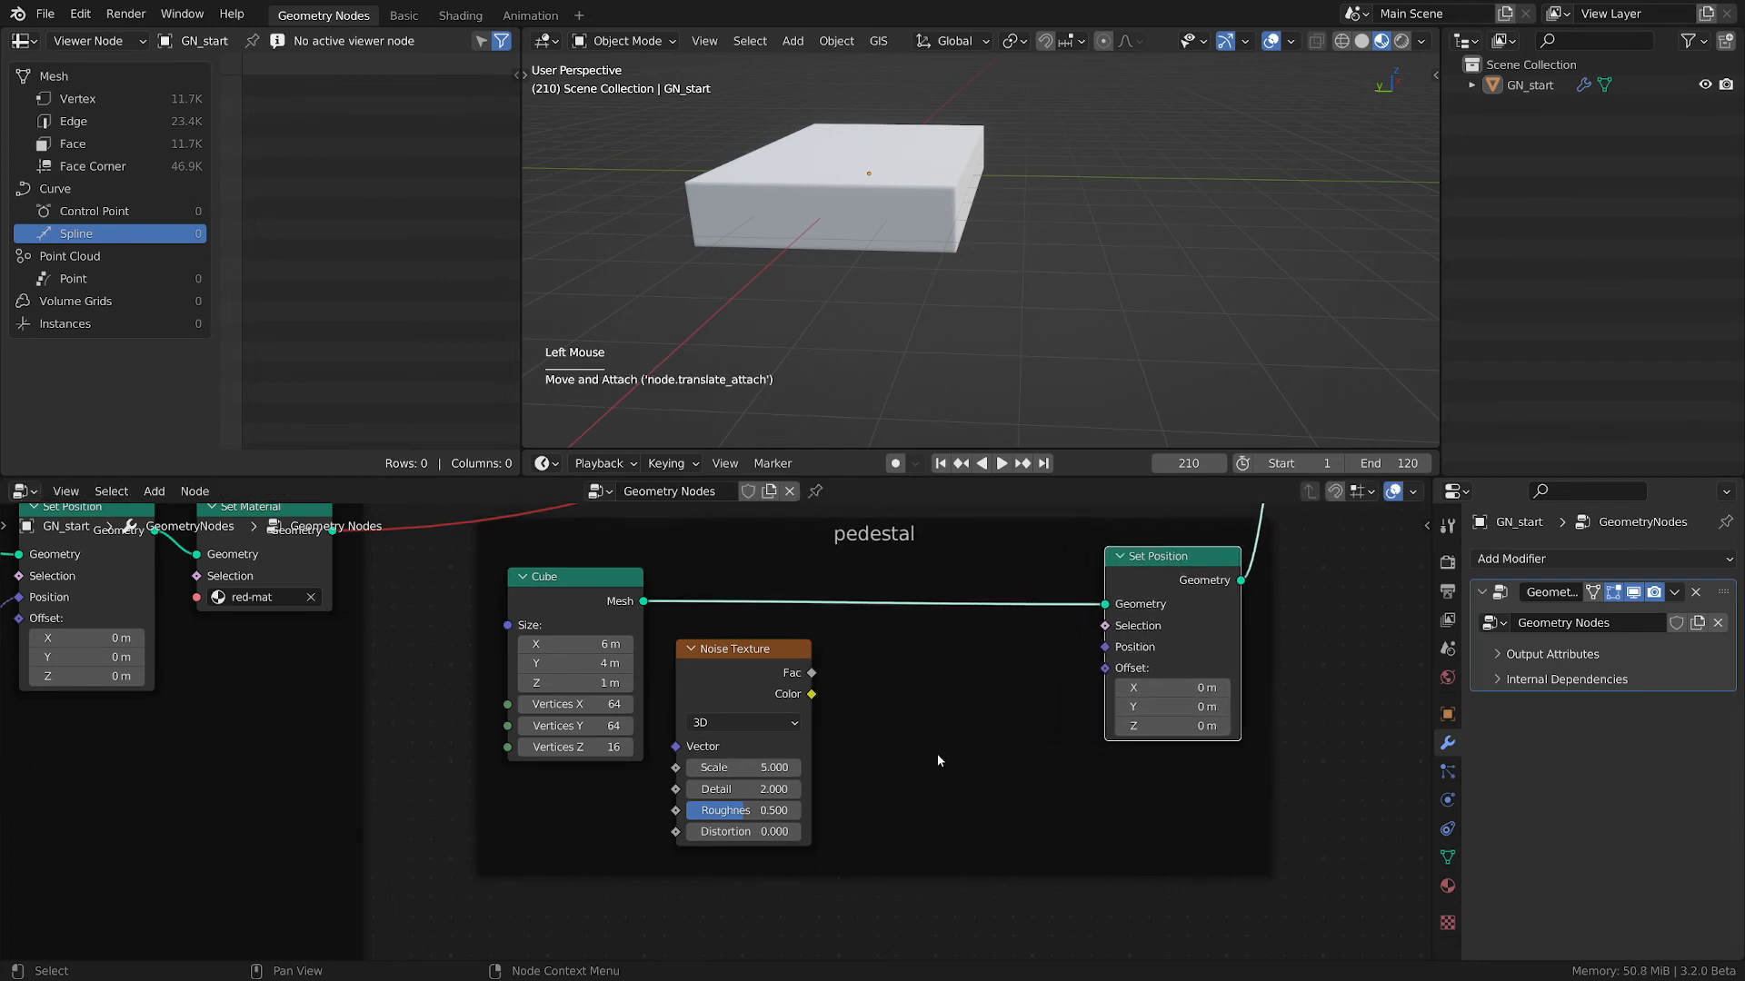
- Add a Vector Math node set to Scale between the Noise Texture and Set Position nodes
{"action": "key", "text": "shift+a"}
{"action": "mouse_move", "coordinate": [943, 757]}
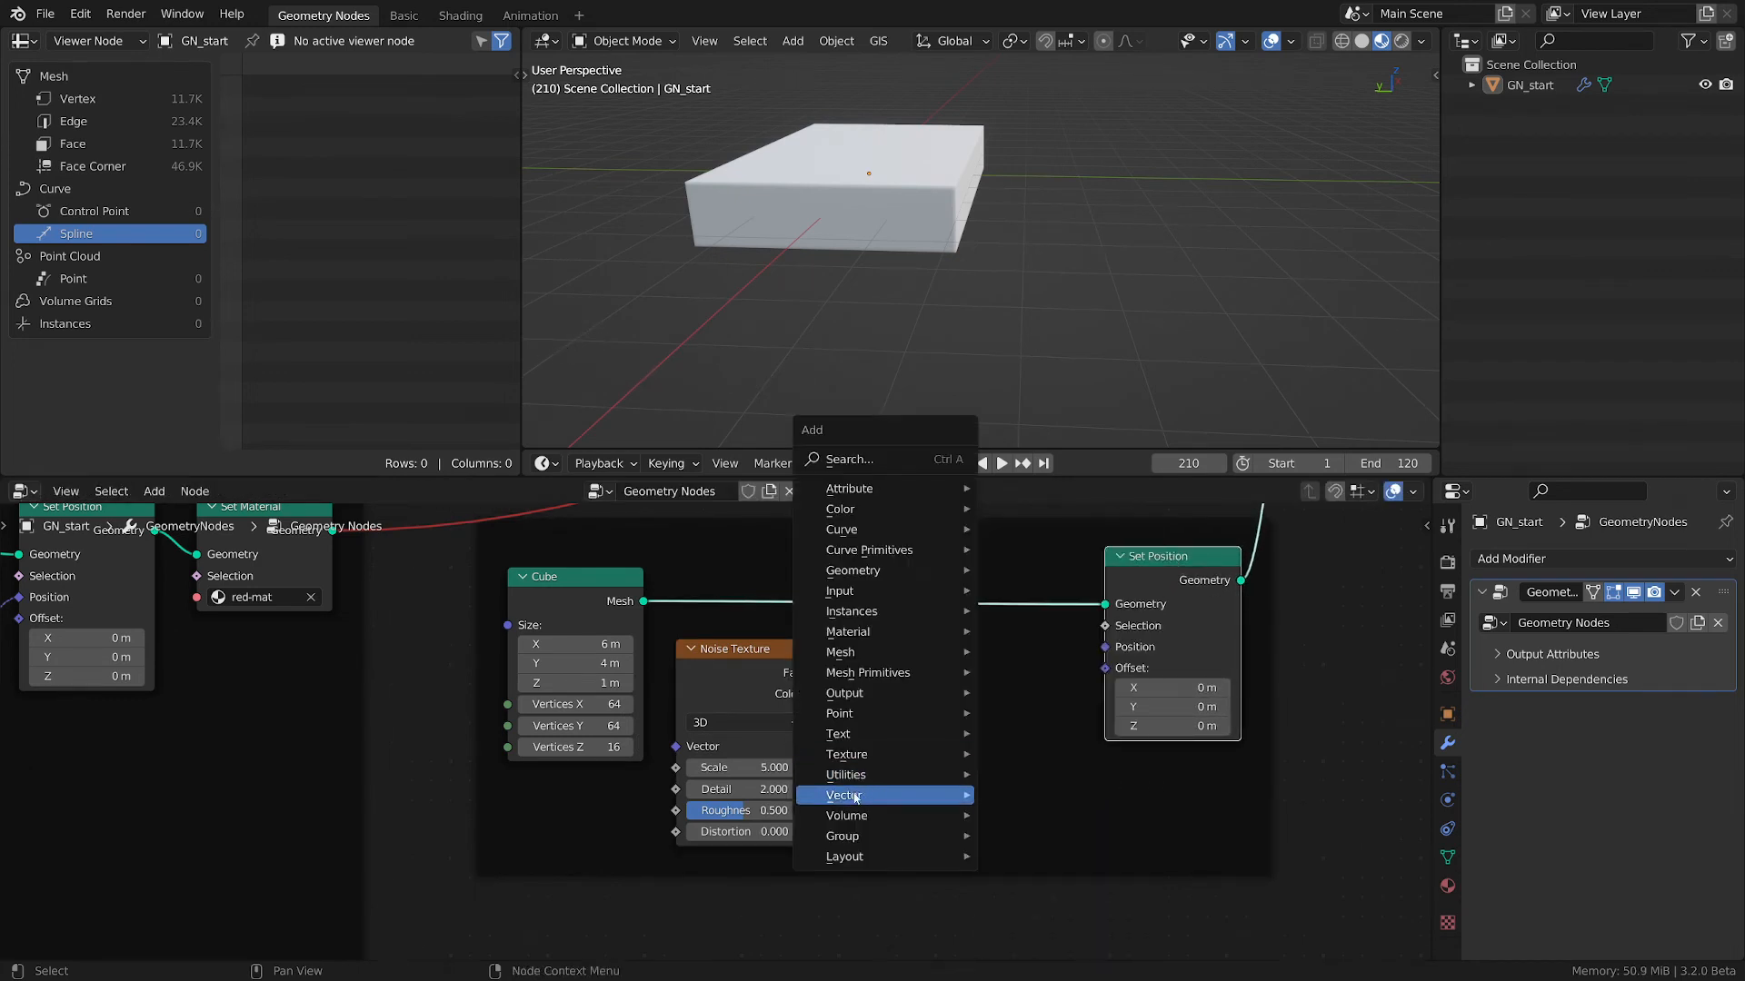
{"action": "mouse_move", "coordinate": [855, 797]}
{"action": "left_click", "coordinate": [1073, 862]}
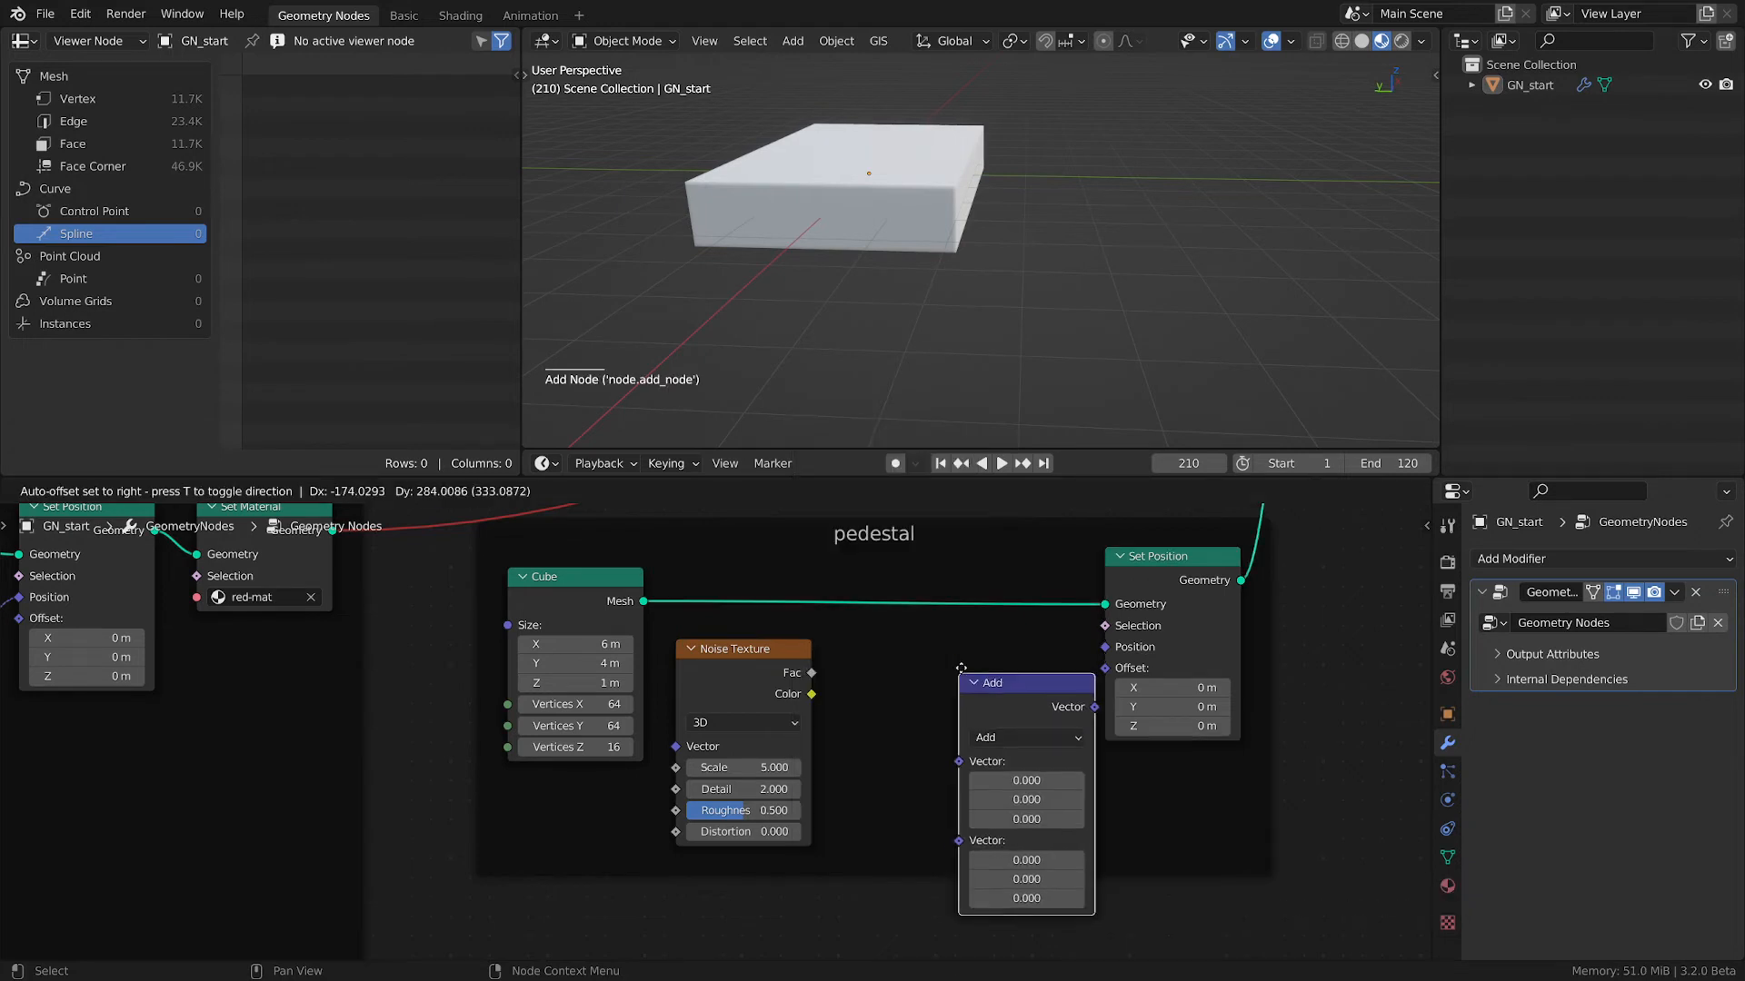
{"action": "left_click", "coordinate": [1049, 850]}
{"action": "left_click", "coordinate": [985, 708]}
{"action": "left_click", "coordinate": [974, 385]}
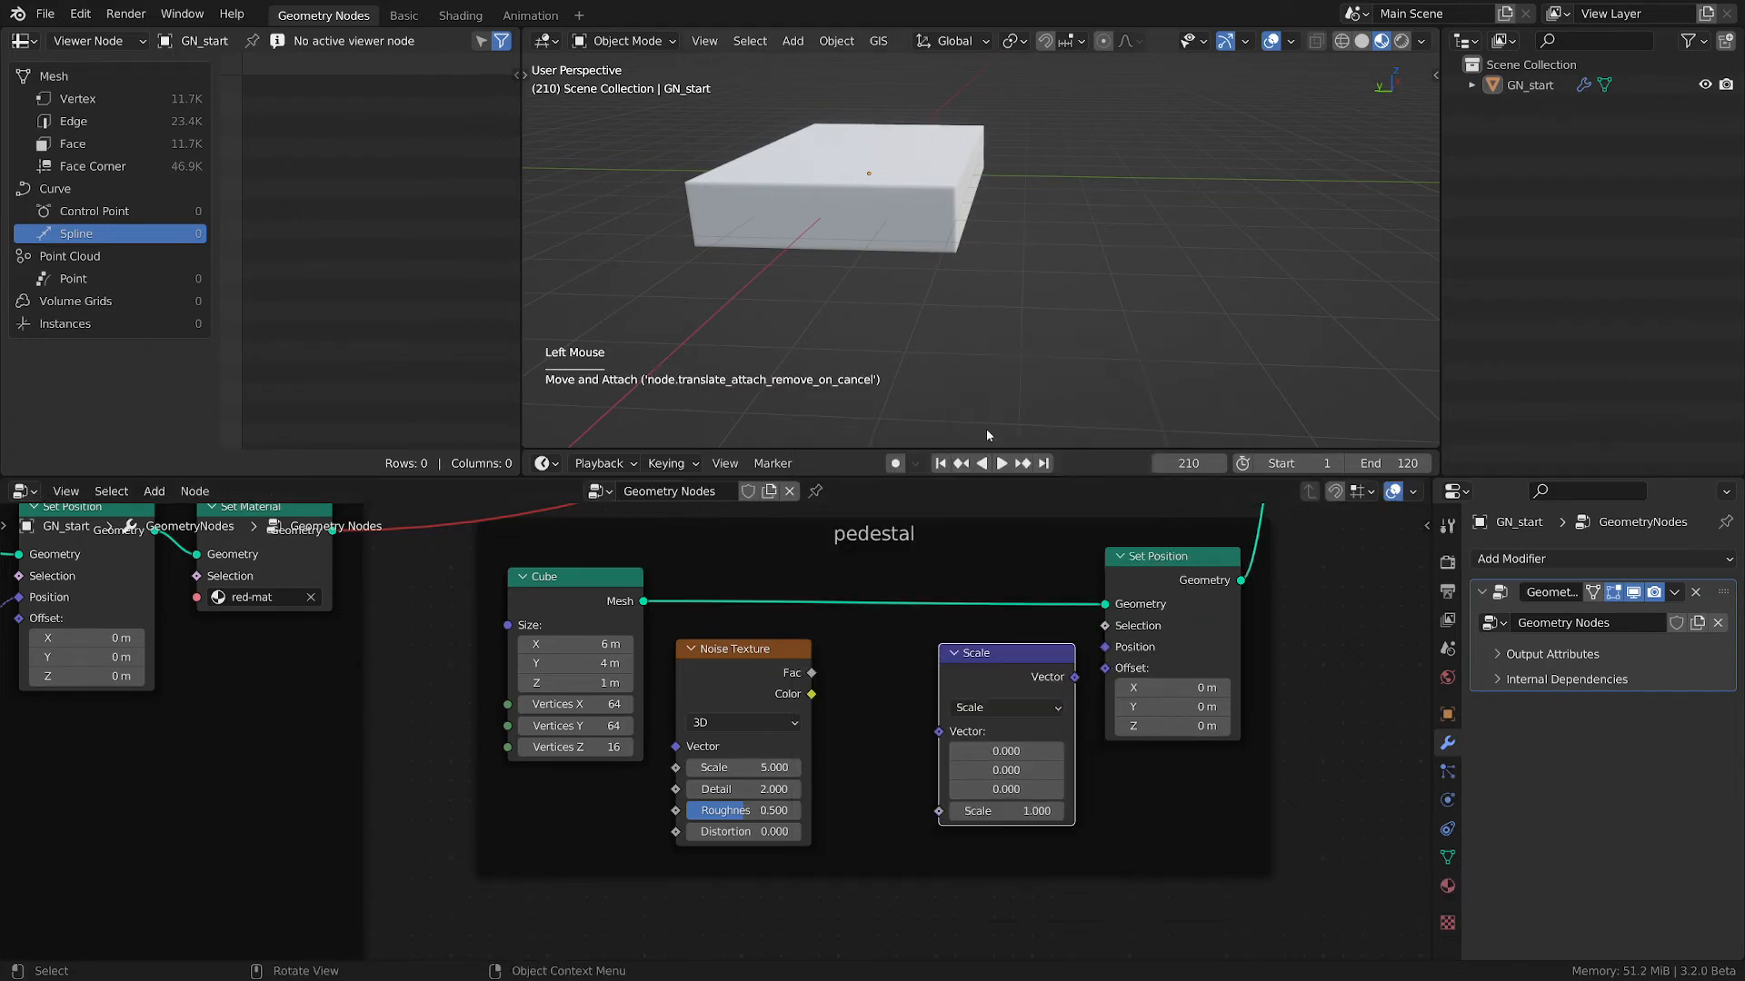
- Link noise Fac through the Scale node into Set Position's Offset, set the scale to 0.420, and lower the Noise Texture node
{"action": "left_click_drag", "start_coordinate": [1075, 677], "coordinate": [1105, 668]}
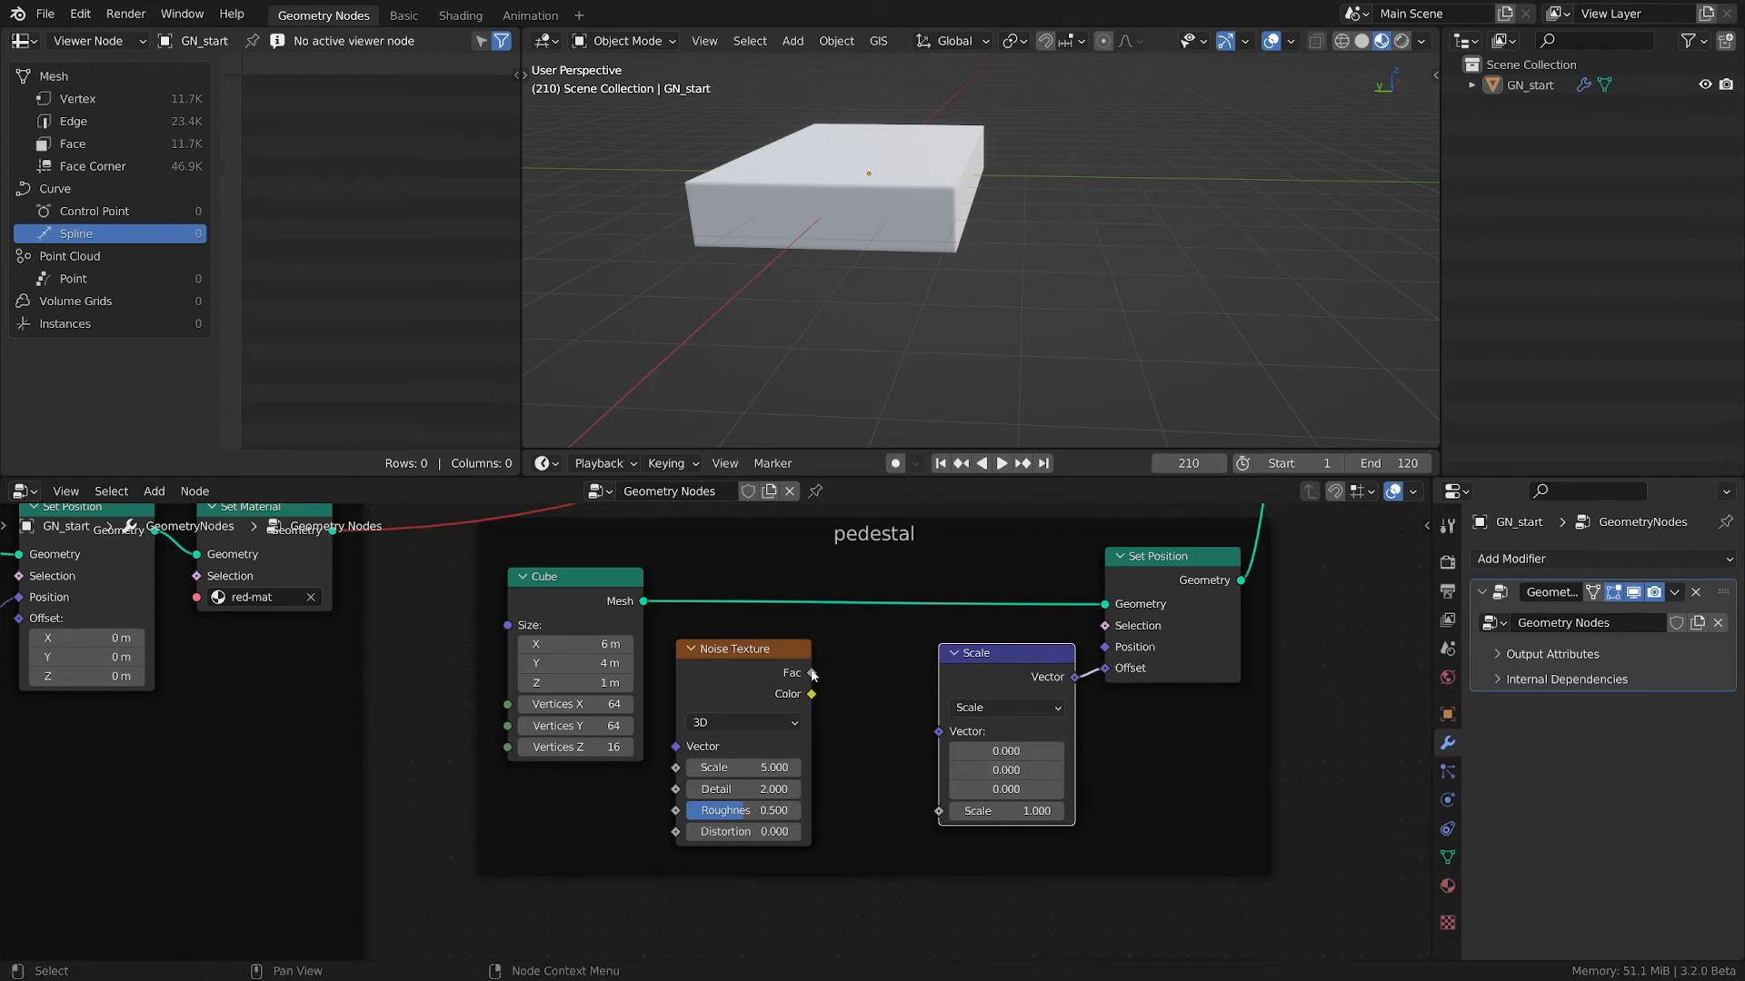
{"action": "left_click_drag", "start_coordinate": [812, 674], "coordinate": [940, 732]}
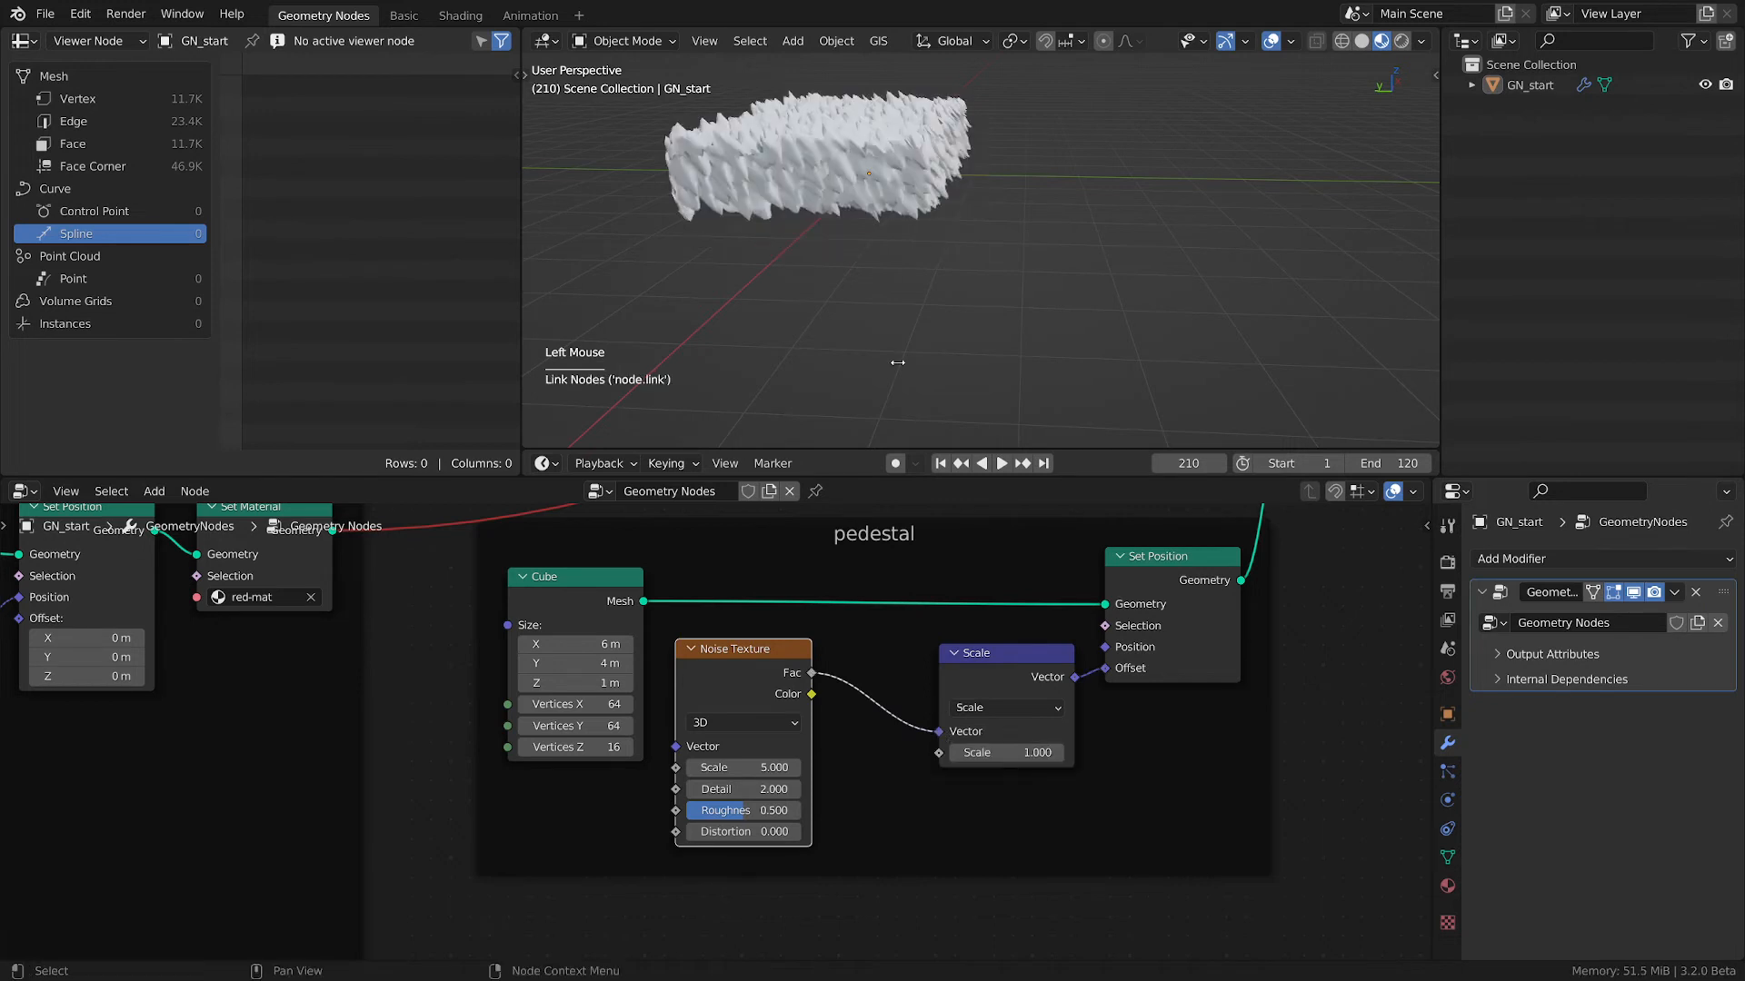
{"action": "mouse_move", "coordinate": [1007, 752]}
{"action": "left_mouse_down"}
{"action": "mouse_move", "coordinate": [945, 752]}
{"action": "mouse_move", "coordinate": [982, 752]}
{"action": "left_mouse_up"}
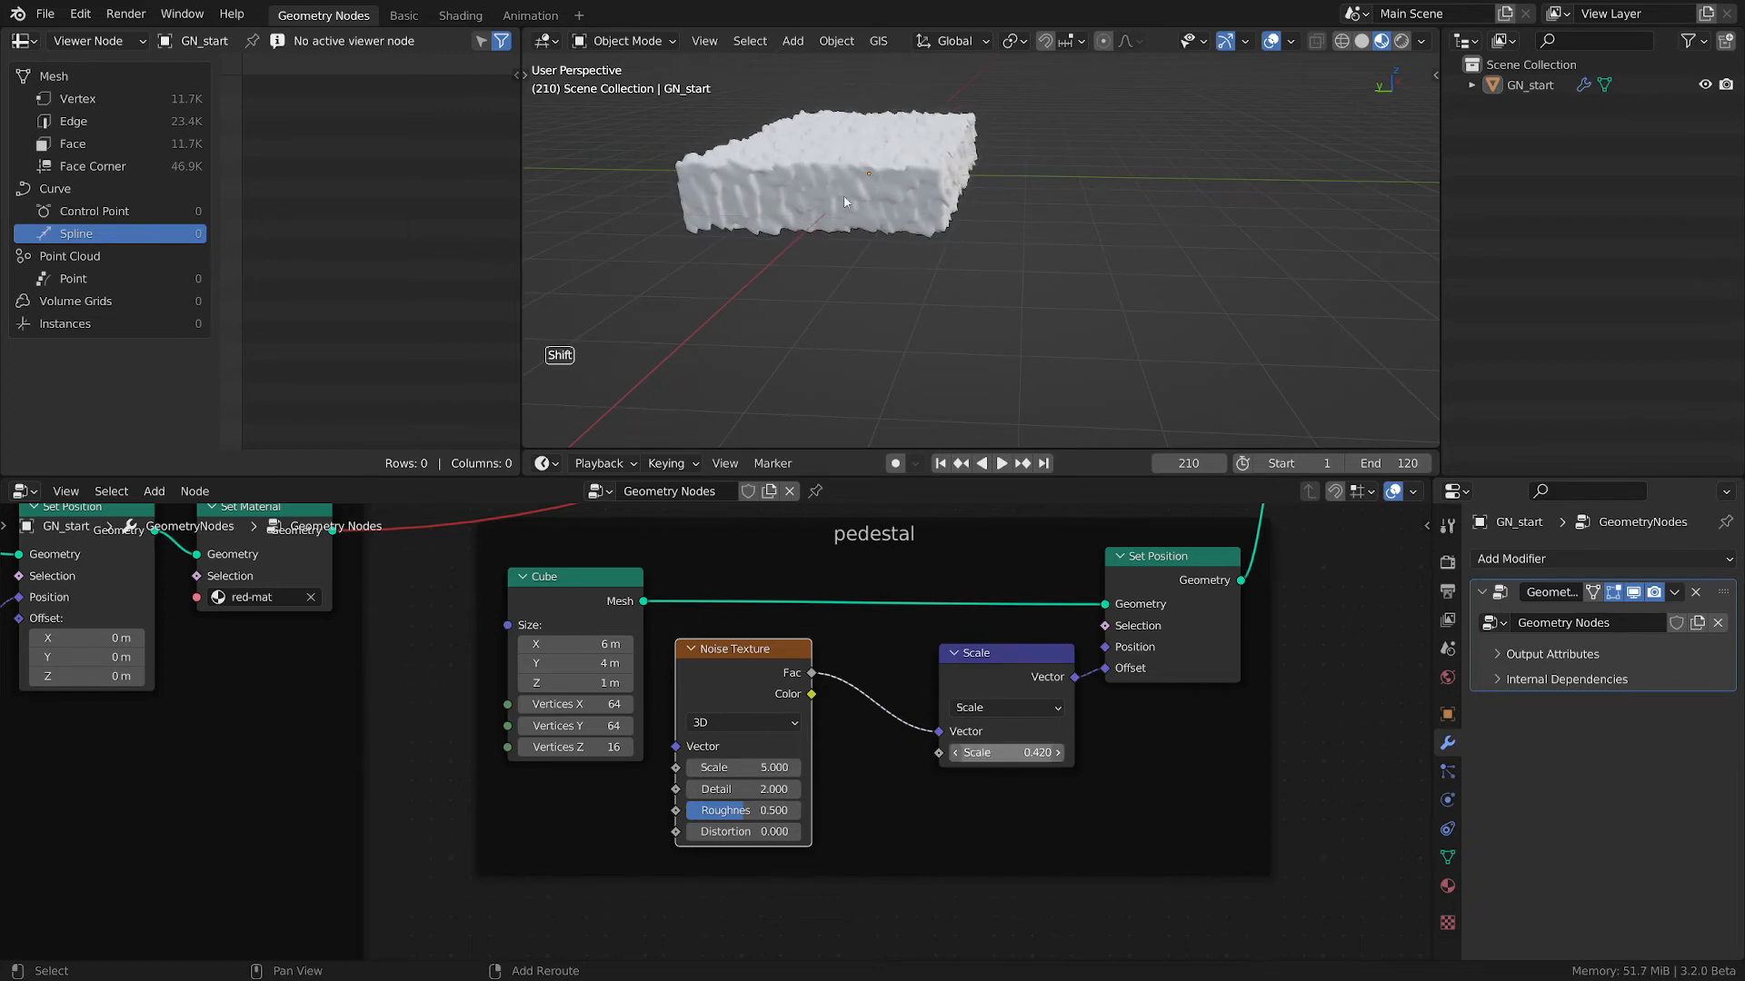
{"action": "middle_click_drag", "start_coordinate": [845, 202], "coordinate": [822, 227]}
{"action": "scroll", "coordinate": [767, 718], "scroll_direction": "up", "scroll_amount": 2}
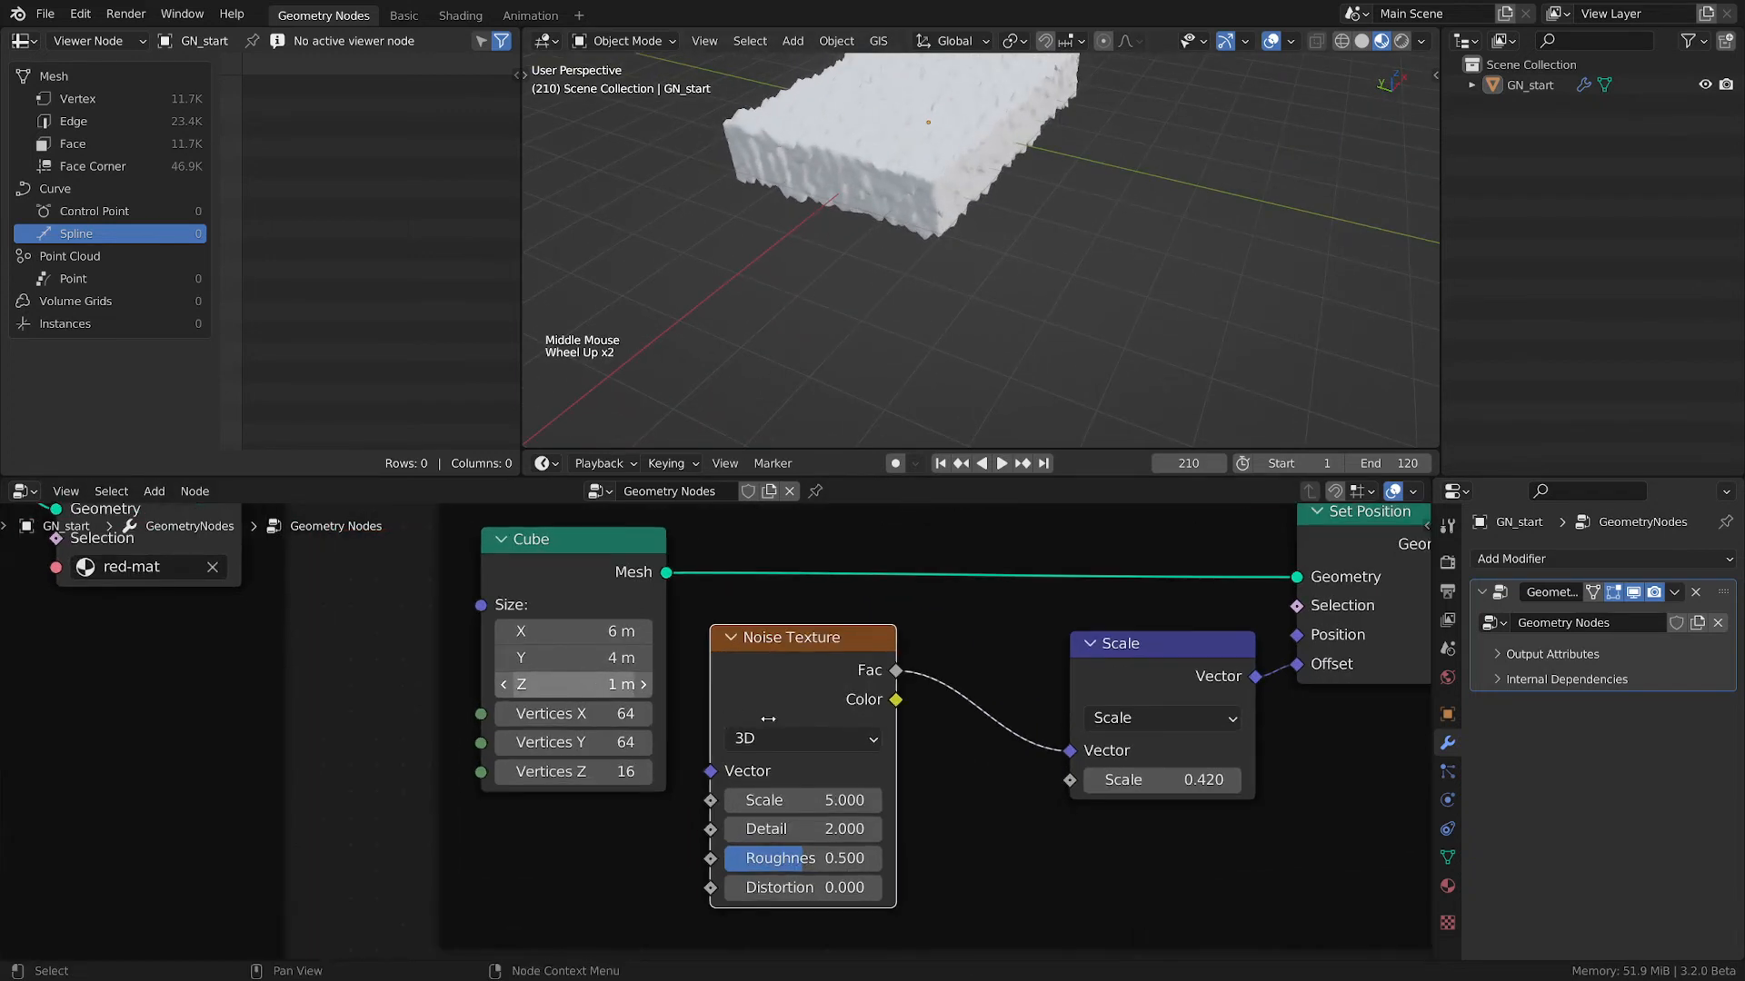
{"action": "left_click_drag", "start_coordinate": [822, 652], "coordinate": [814, 760]}
{"action": "middle_click_drag", "start_coordinate": [925, 811], "coordinate": [949, 684]}
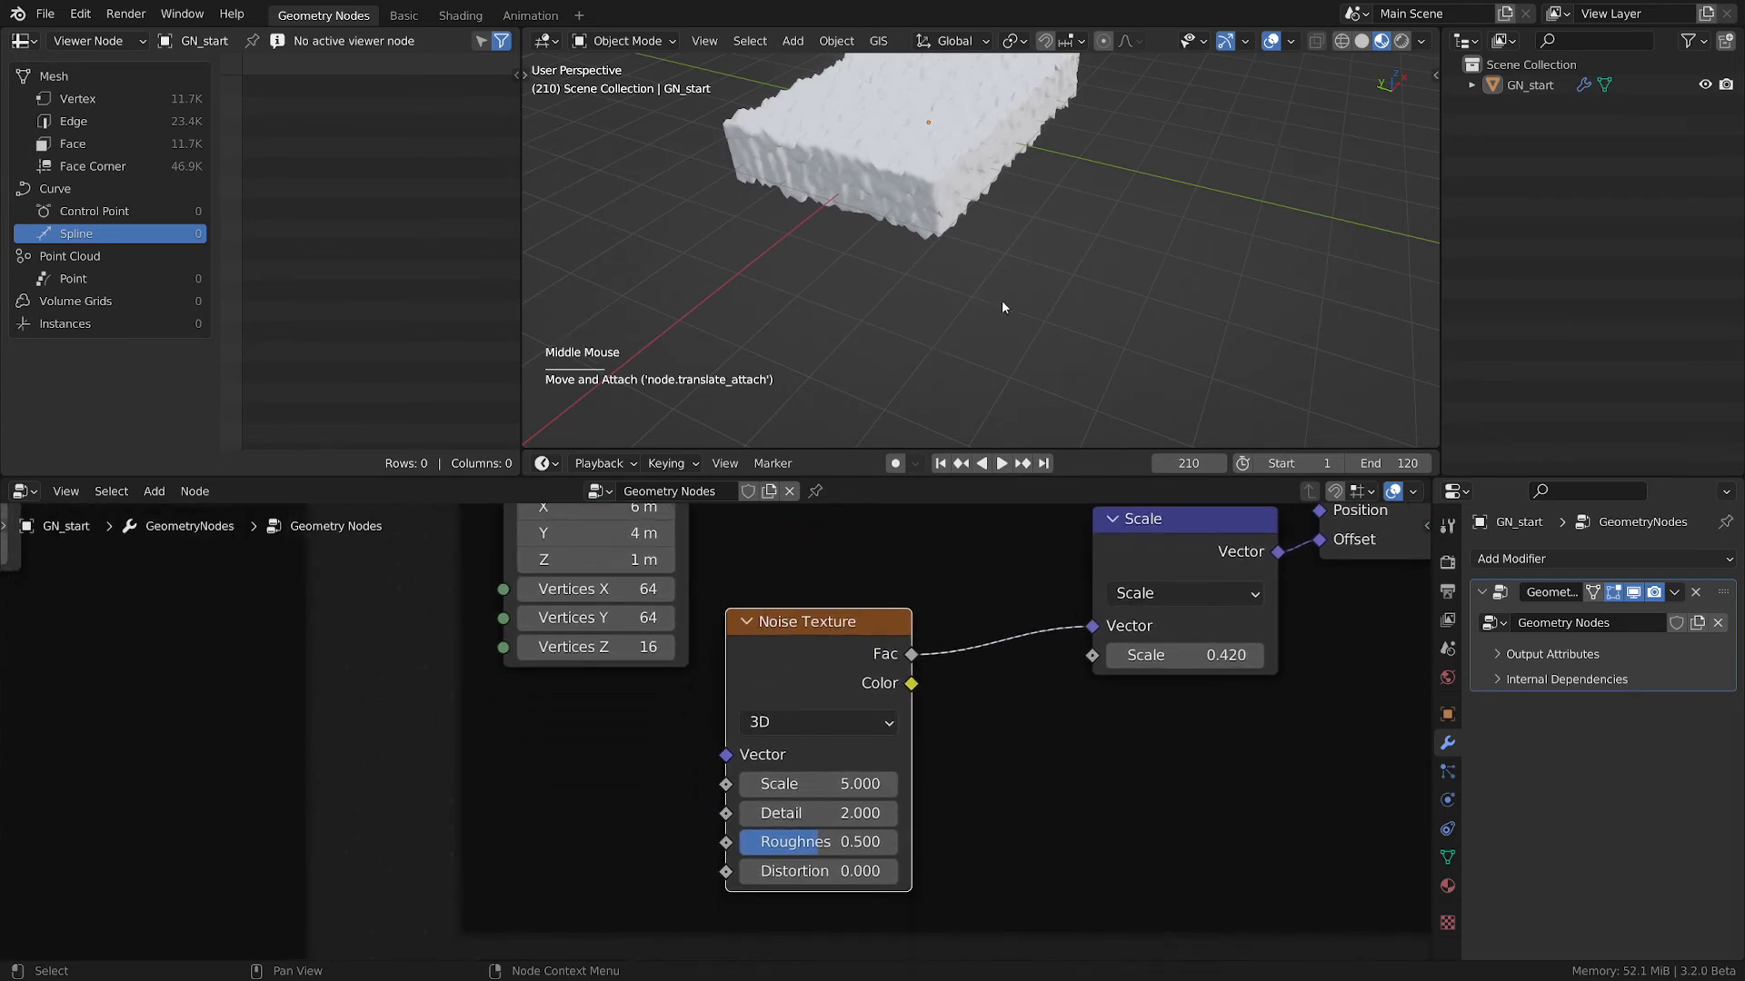
- Compare the pedestal with and without displacement by repeatedly muting and unmuting Set Position, ending with the node muted
{"action": "middle_click_drag", "start_coordinate": [1001, 300], "coordinate": [982, 306]}
{"action": "middle_click_drag", "start_coordinate": [1198, 640], "coordinate": [1039, 644]}
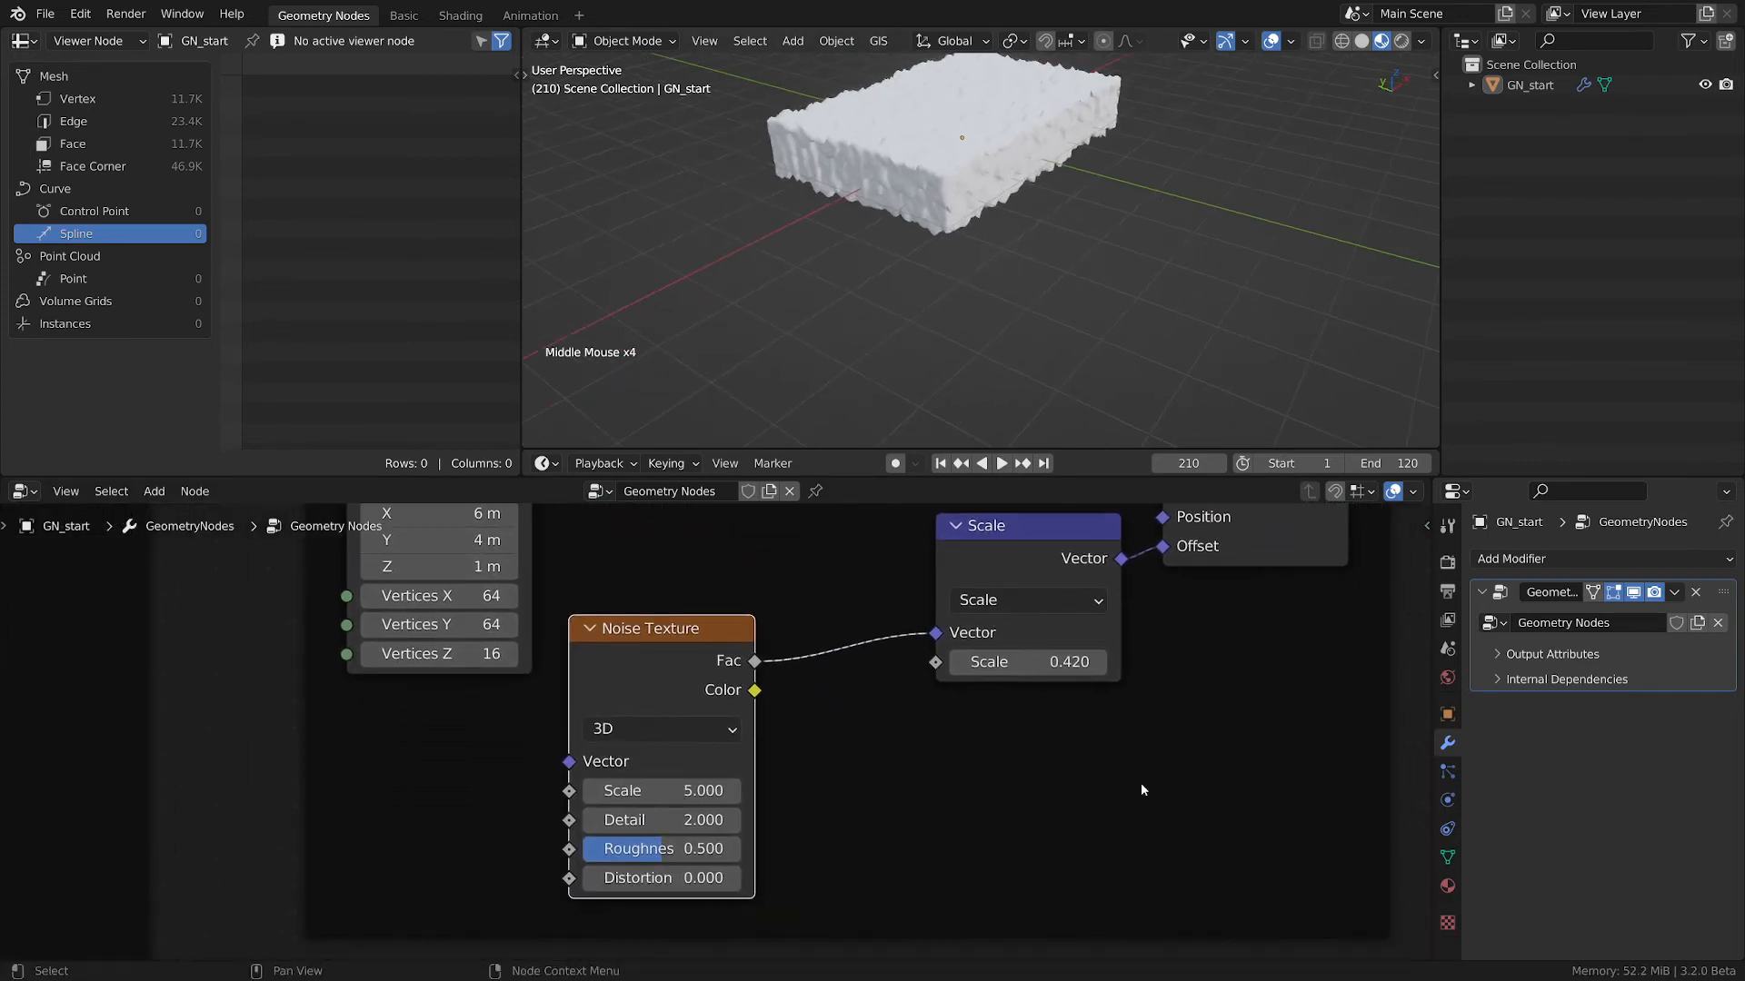
{"action": "middle_click_drag", "start_coordinate": [1098, 172], "coordinate": [1121, 238]}
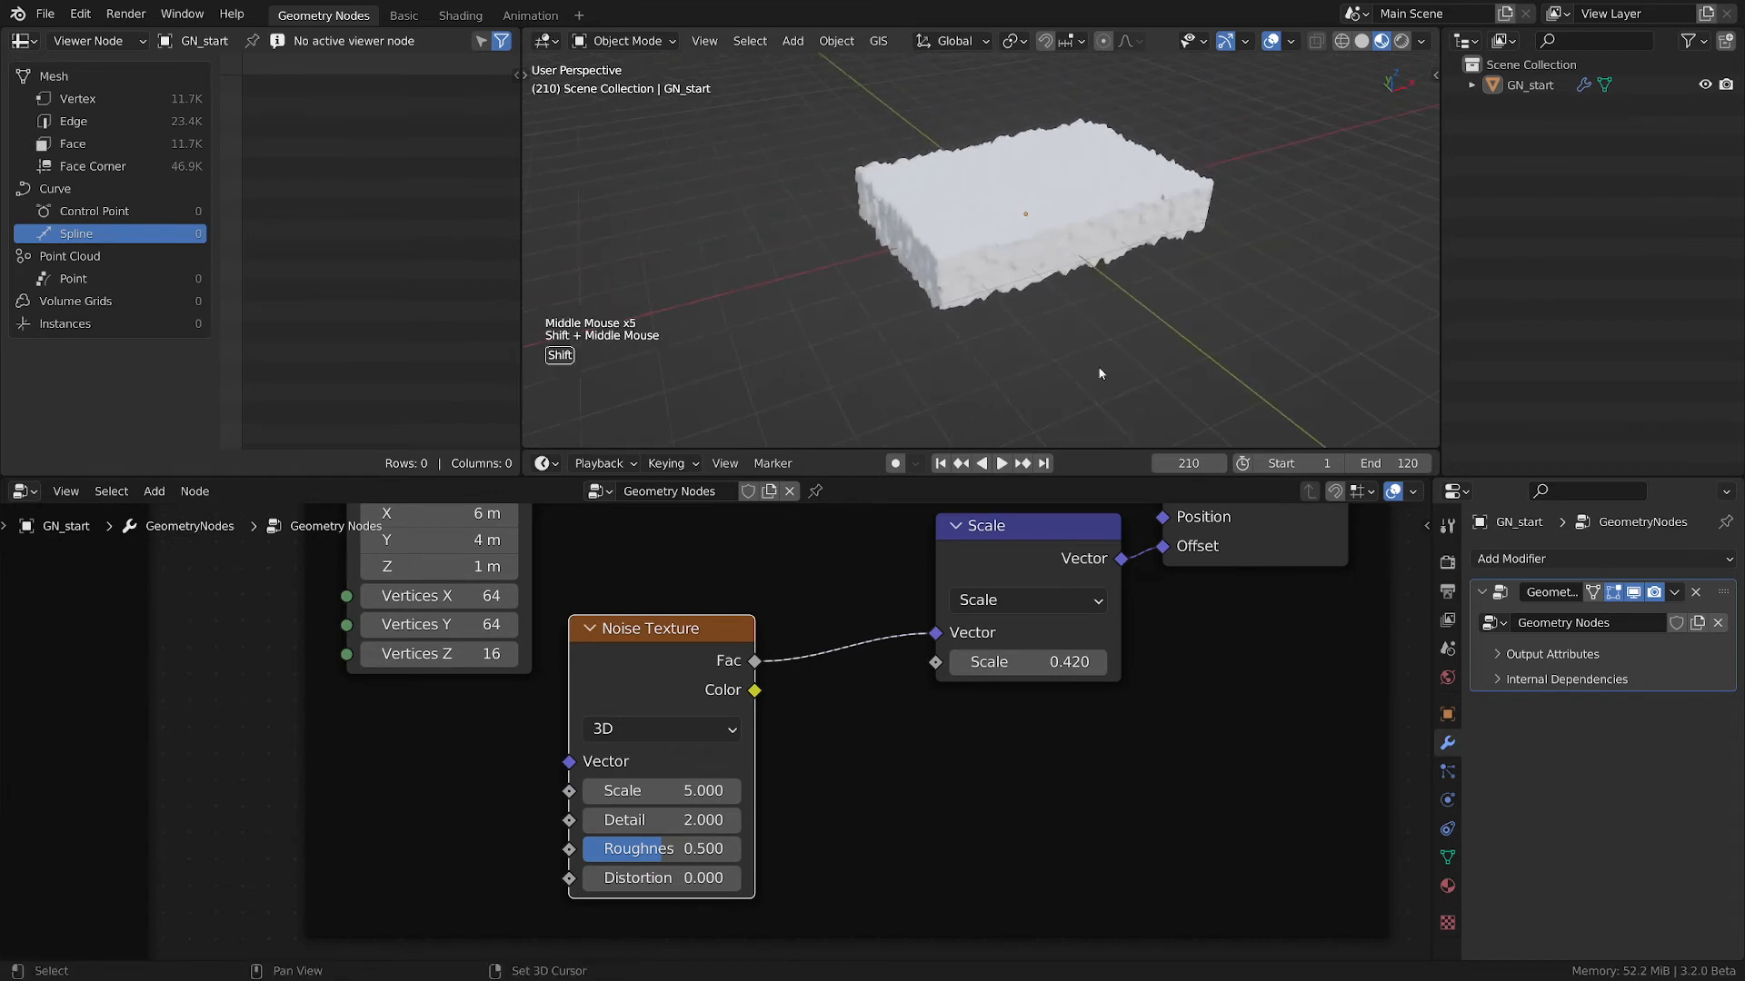
{"action": "middle_click_drag", "start_coordinate": [1239, 764], "coordinate": [1192, 883]}
{"action": "middle_click_drag", "start_coordinate": [1220, 529], "coordinate": [1189, 617]}
{"action": "left_click", "coordinate": [1189, 617]}
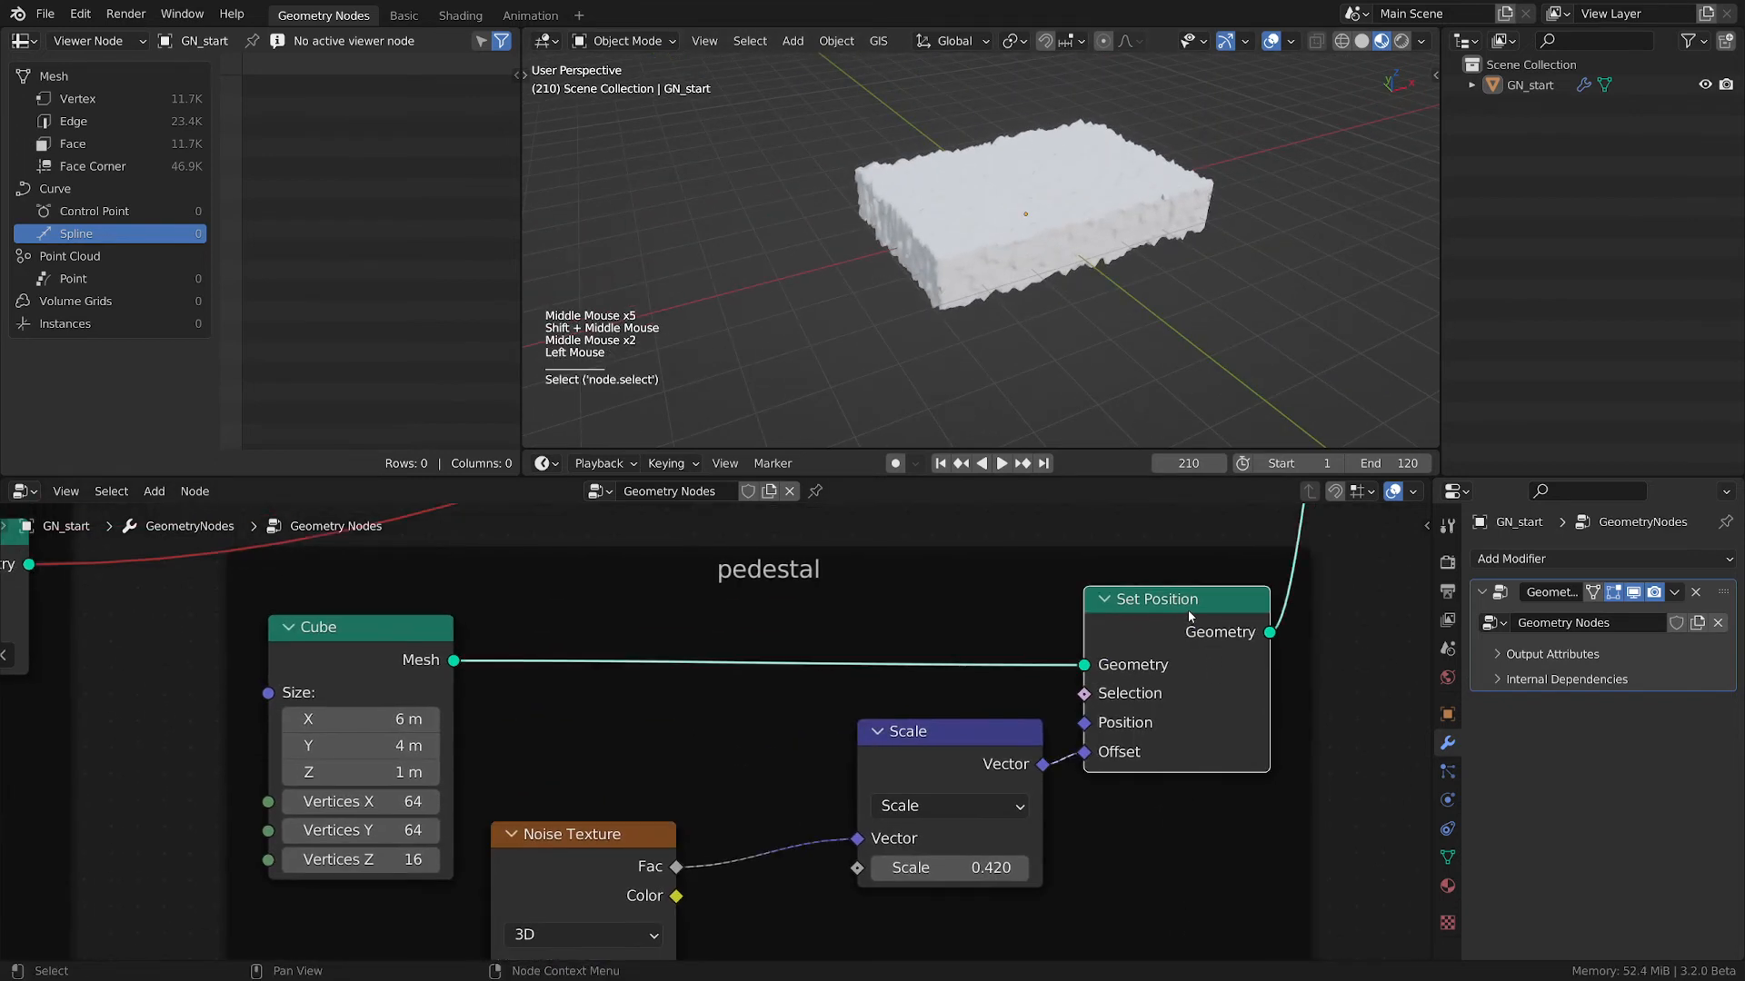
{"action": "key", "text": "m"}
{"action": "key", "text": "m"}
{"action": "key", "text": "m"}
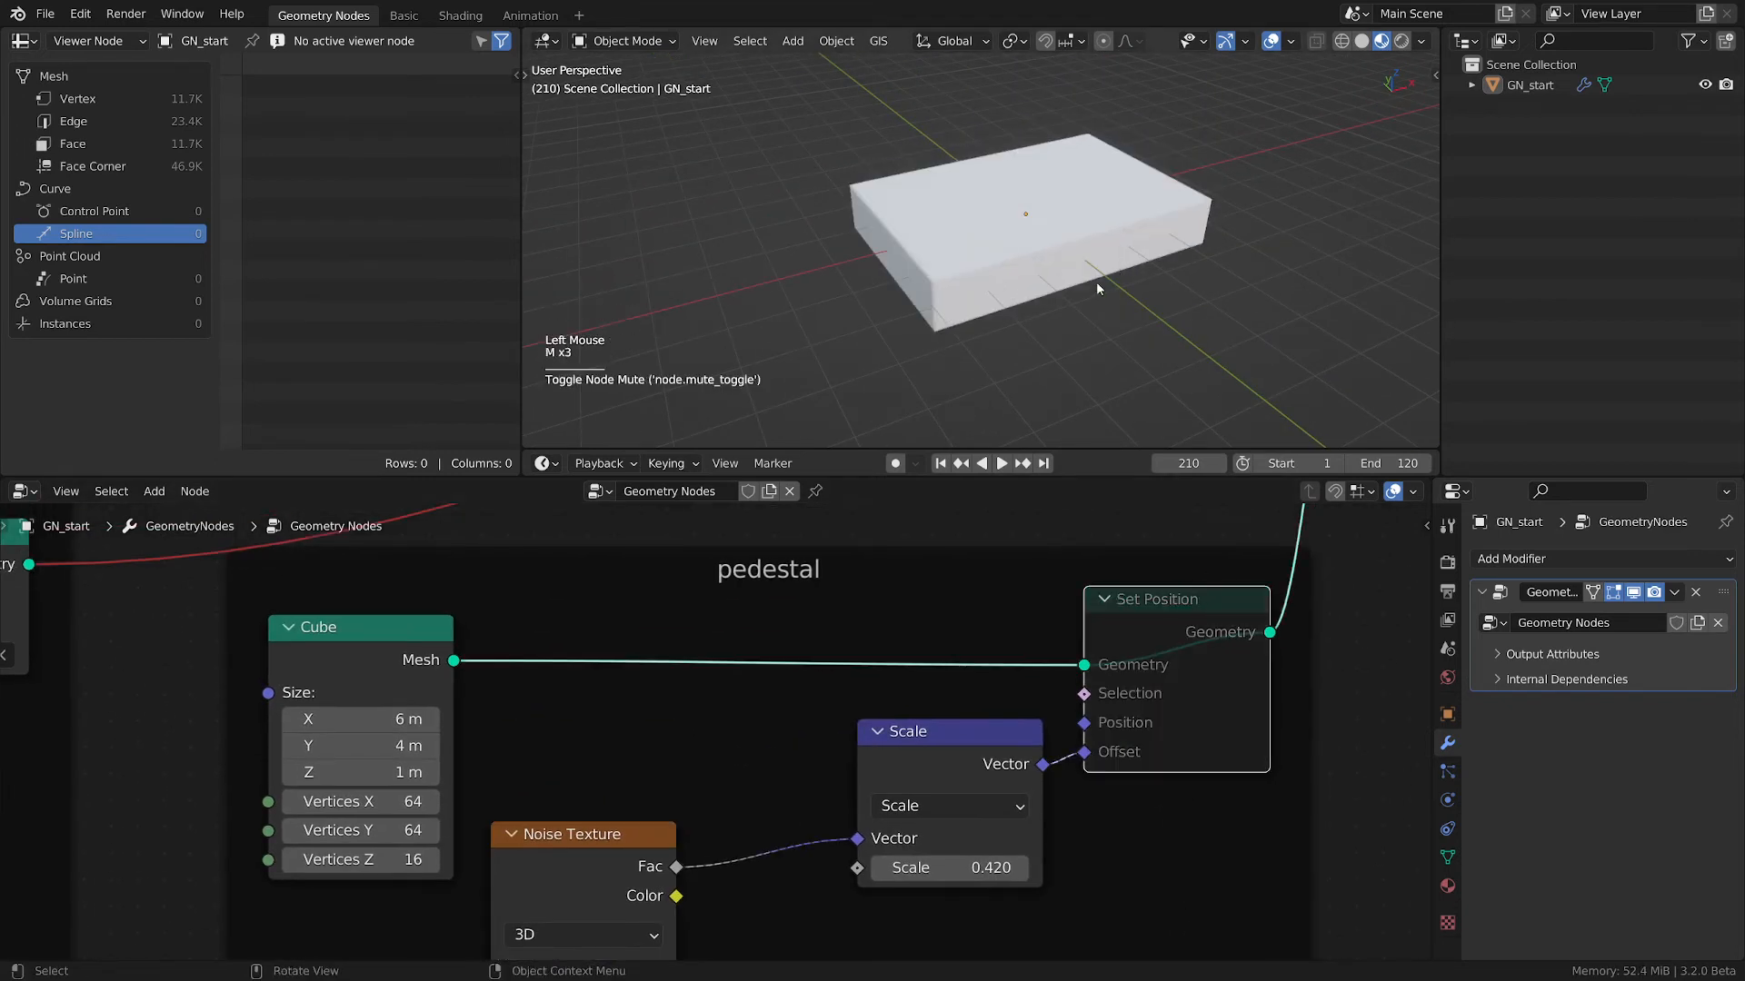
{"action": "middle_click_drag", "start_coordinate": [1097, 286], "coordinate": [1067, 253]}
{"action": "left_click", "coordinate": [1187, 605]}
{"action": "key", "text": "m"}
{"action": "key", "text": "m"}
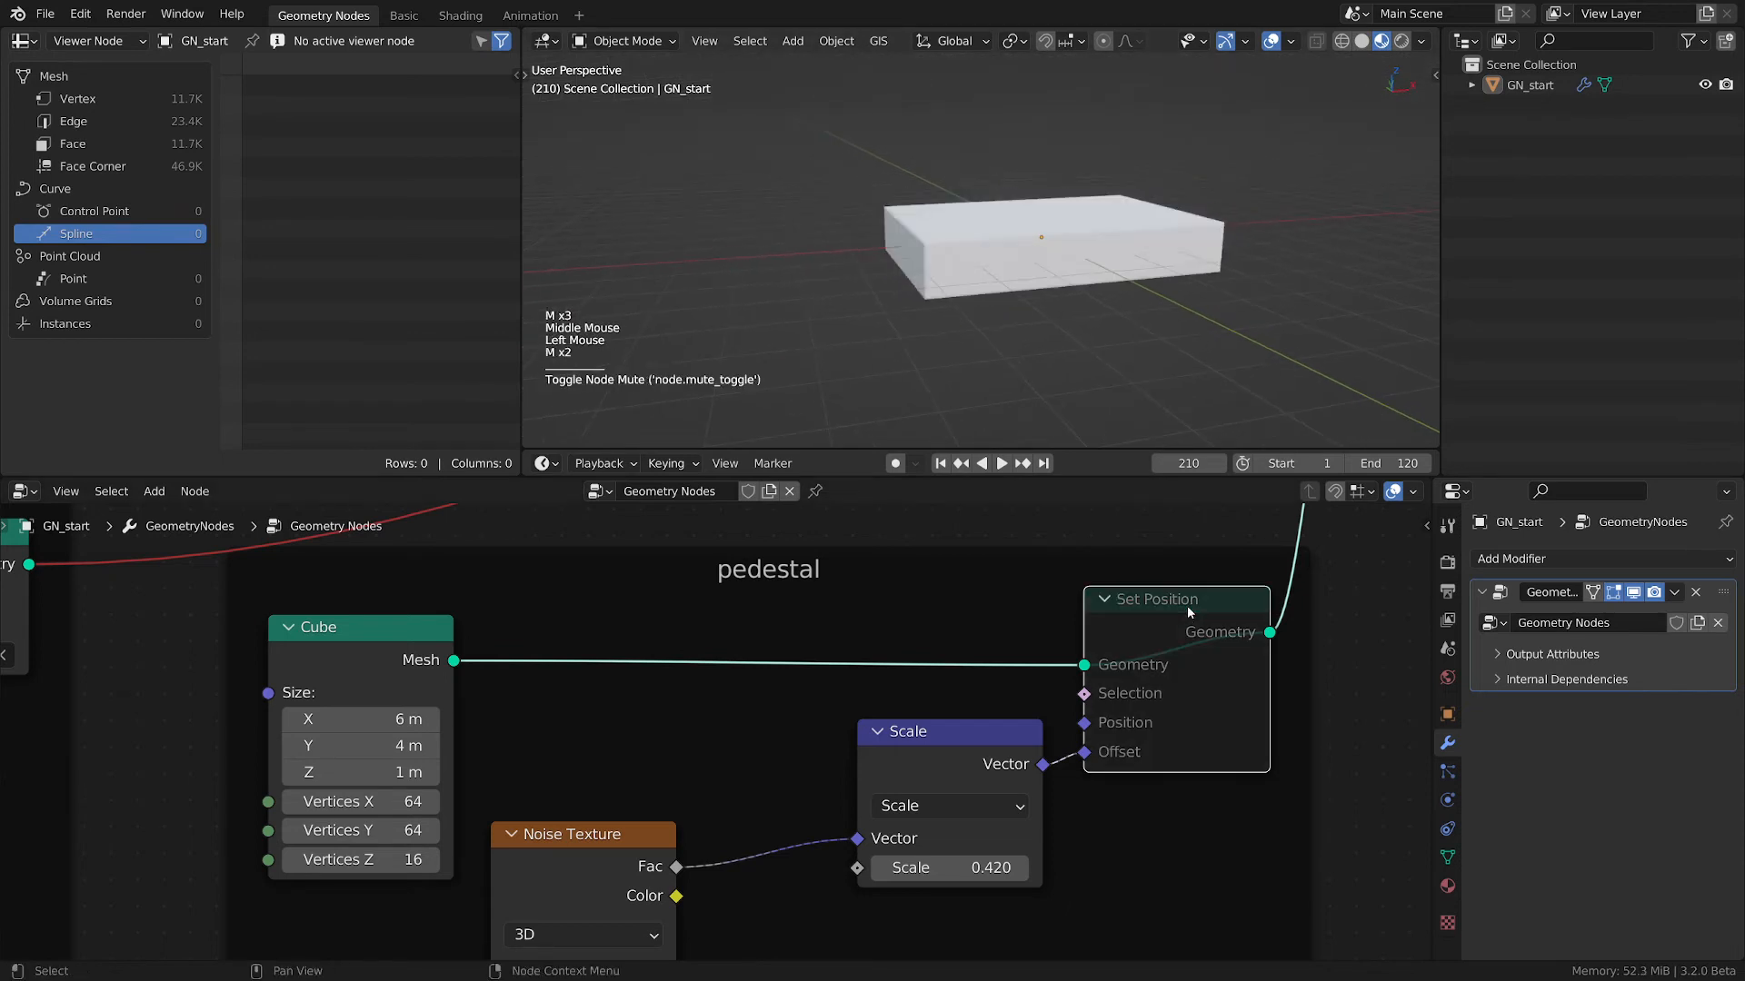
{"action": "key", "text": "m"}
{"action": "key", "text": "m"}
{"action": "key", "text": "m"}
{"action": "key", "text": "m"}
{"action": "key", "text": "m"}
{"action": "key", "text": "m"}
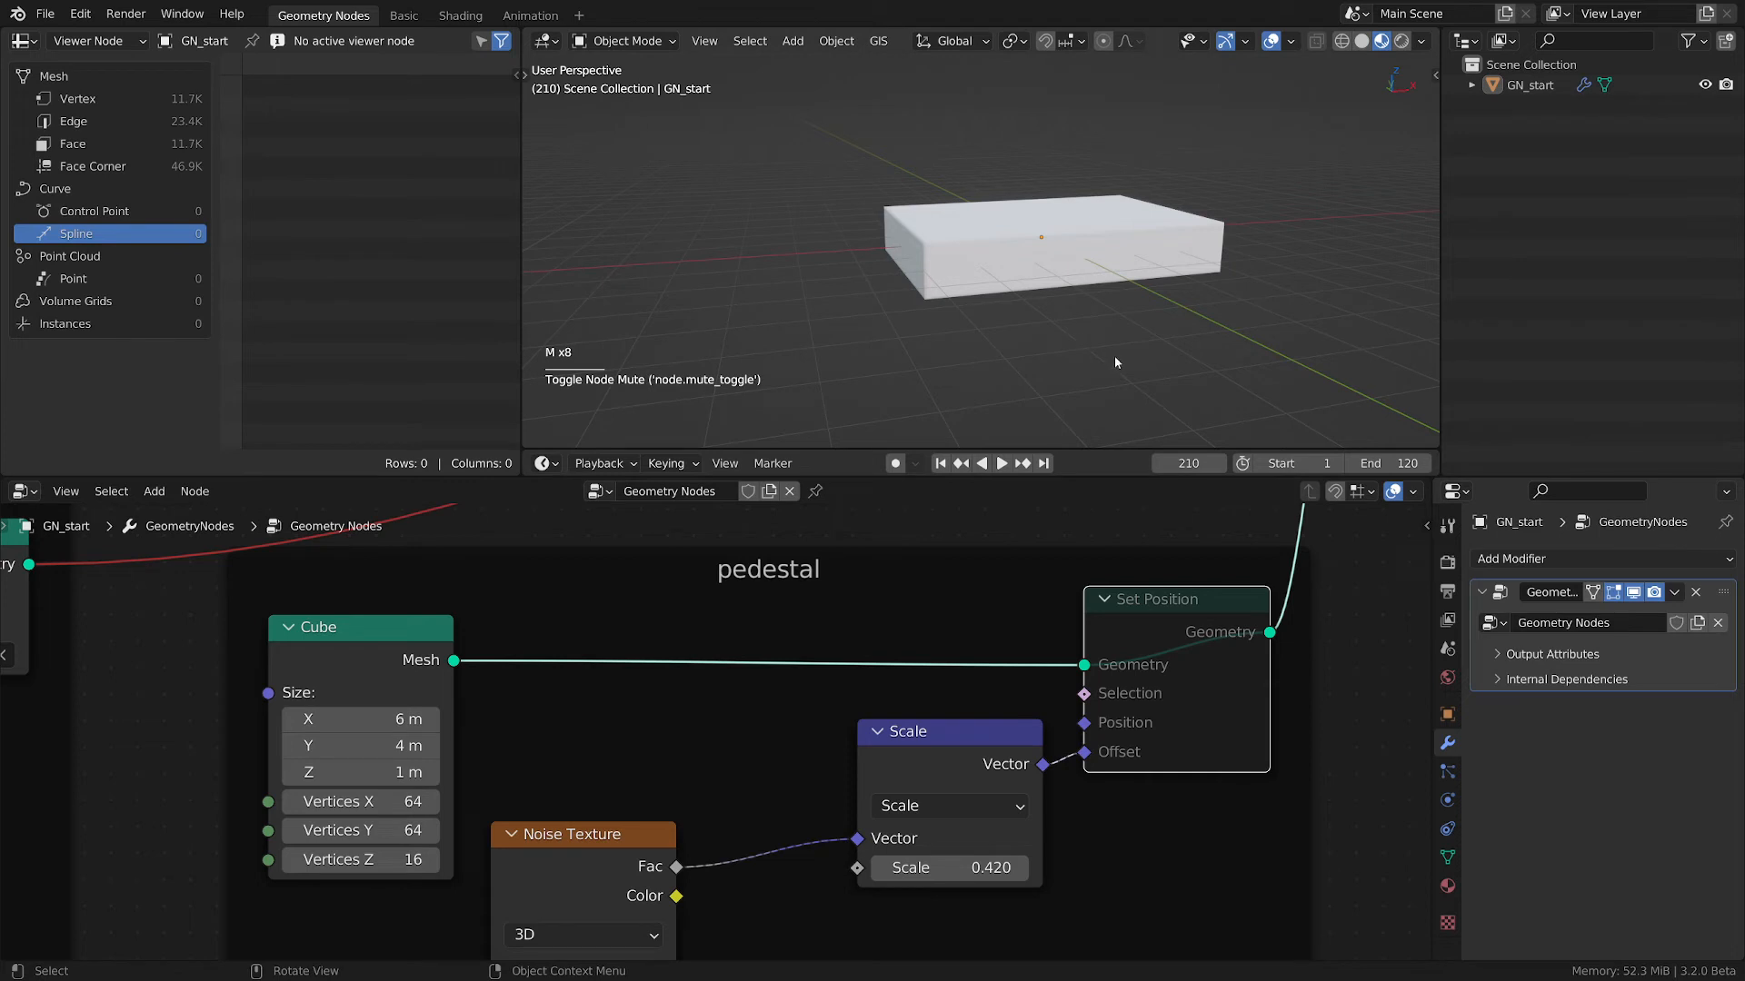
- Compare the displaced and undisplaced pedestal in the left orthographic view by toggling Set Position's mute, ending with it muted
{"action": "key", "text": "grave"}
{"action": "left_click", "coordinate": [947, 314]}
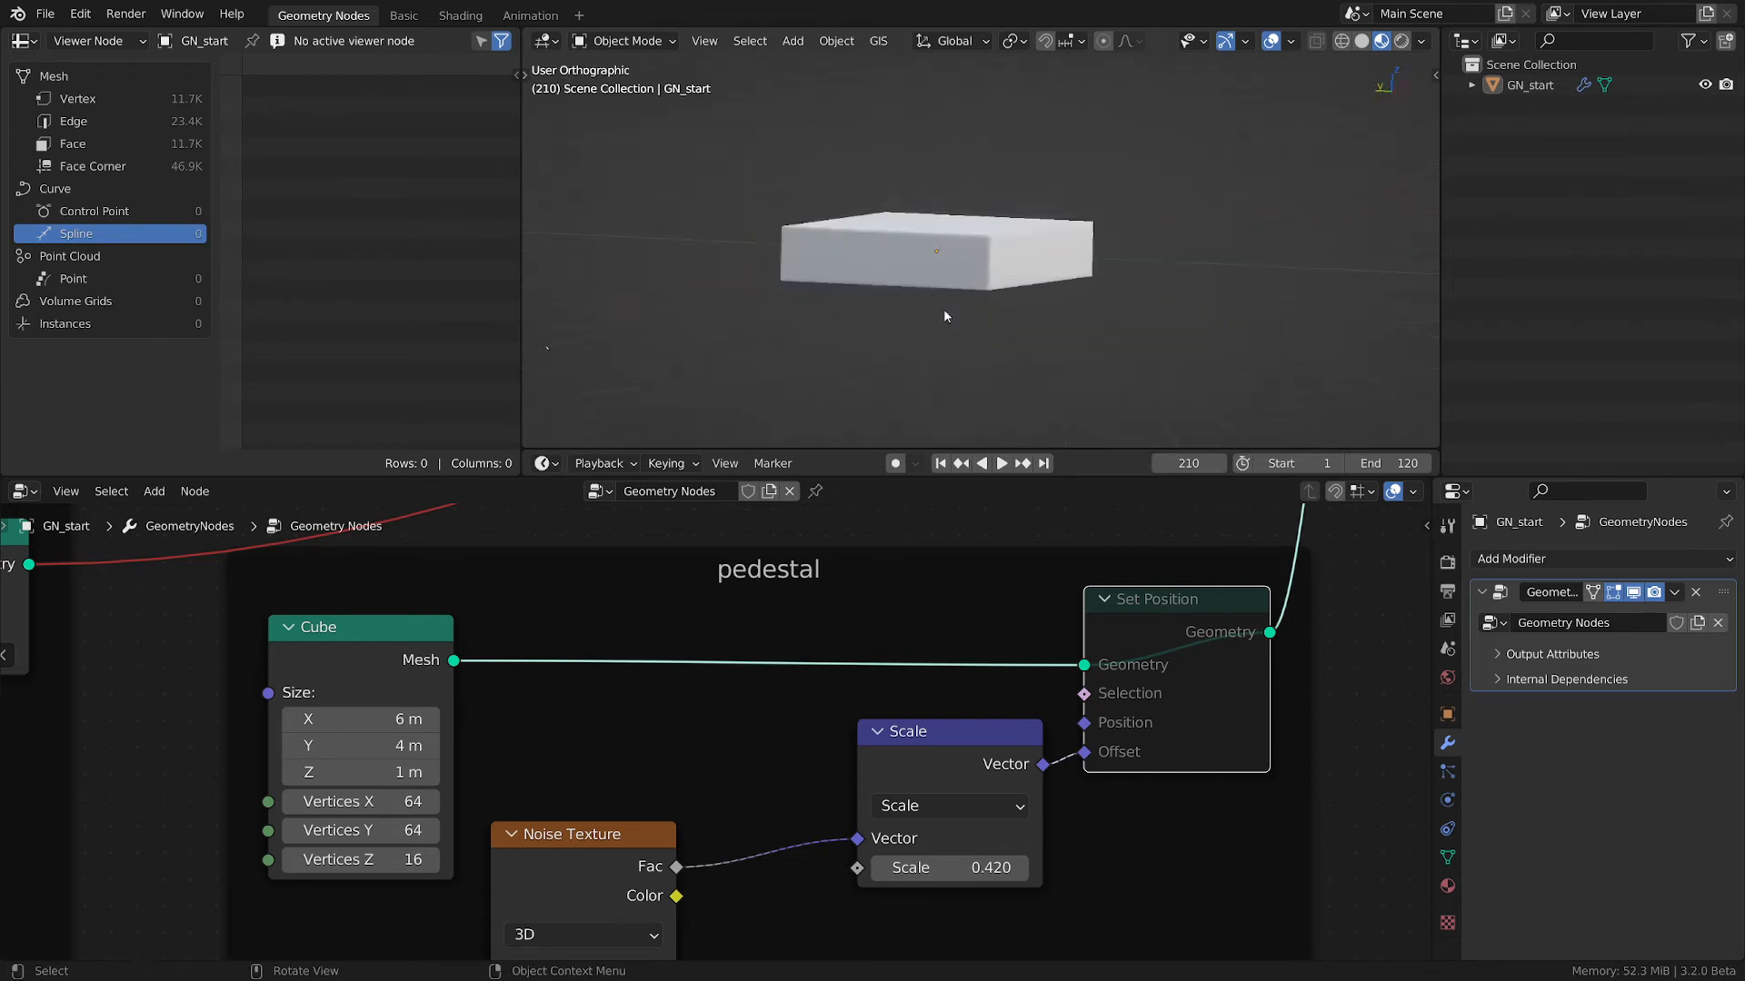
{"action": "key", "text": "m"}
{"action": "key", "text": "m"}
{"action": "key", "text": "m"}
{"action": "key", "text": "m"}
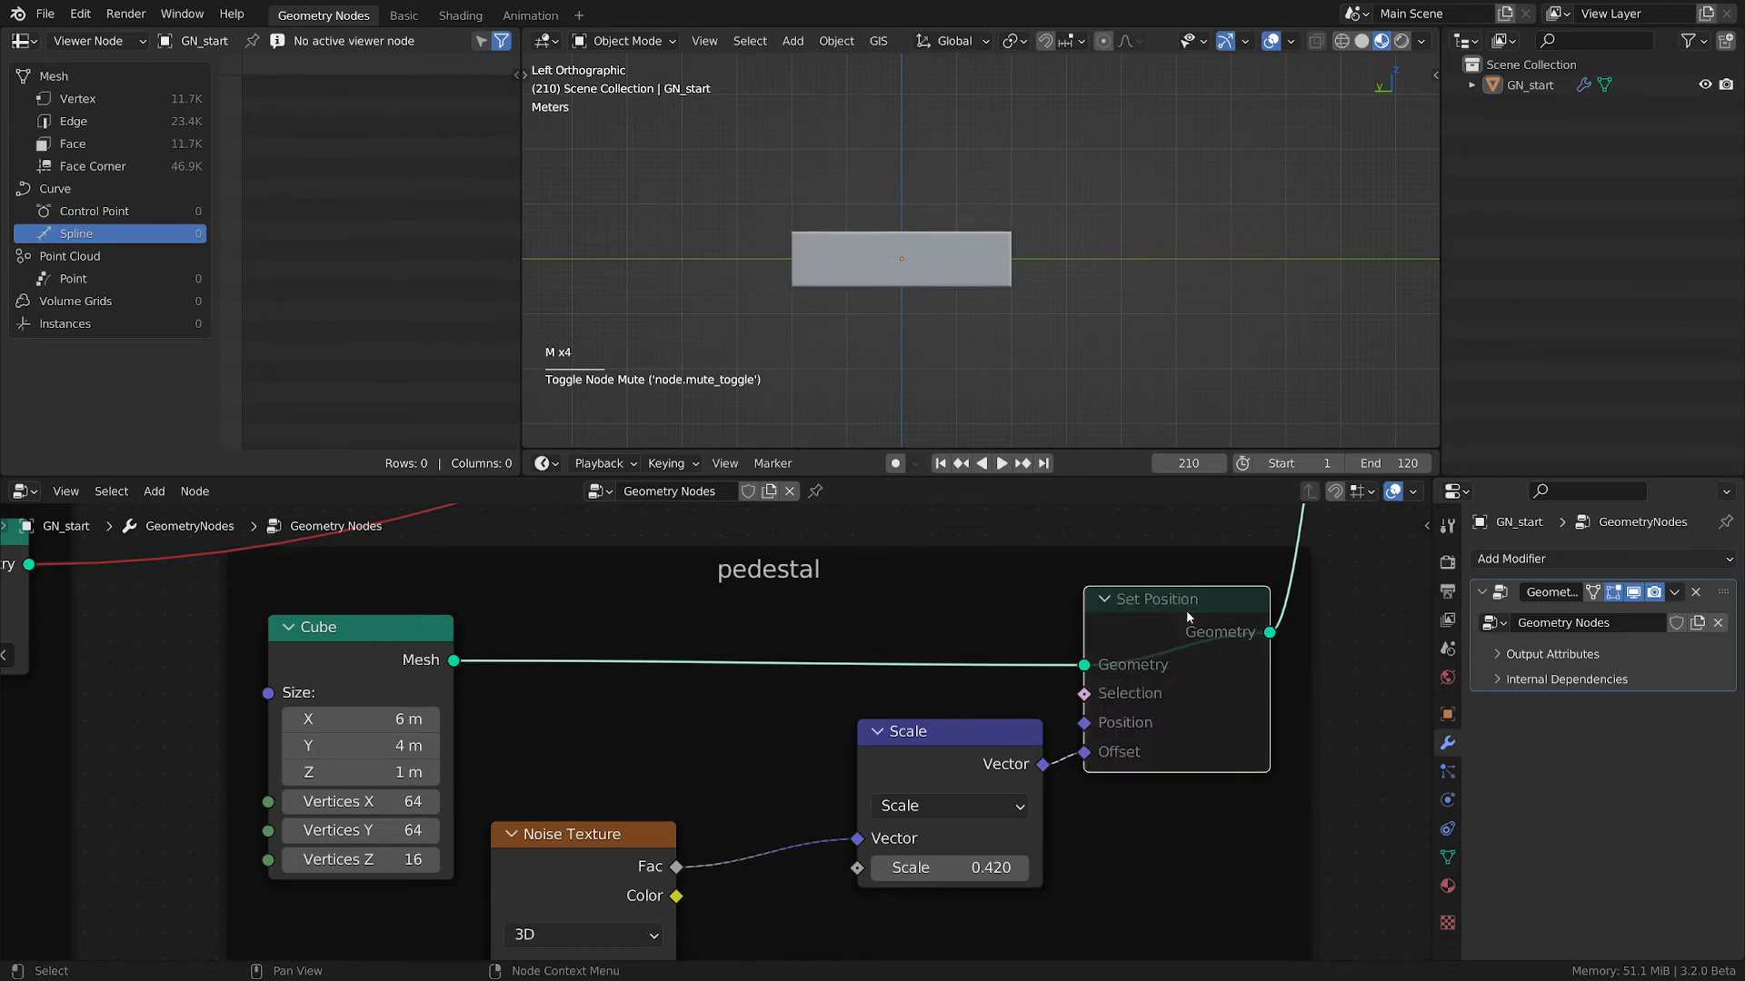
- Move the Noise Texture node directly beneath the Cube, opening space before the Scale node
{"action": "middle_click_drag", "start_coordinate": [713, 862], "coordinate": [810, 759]}
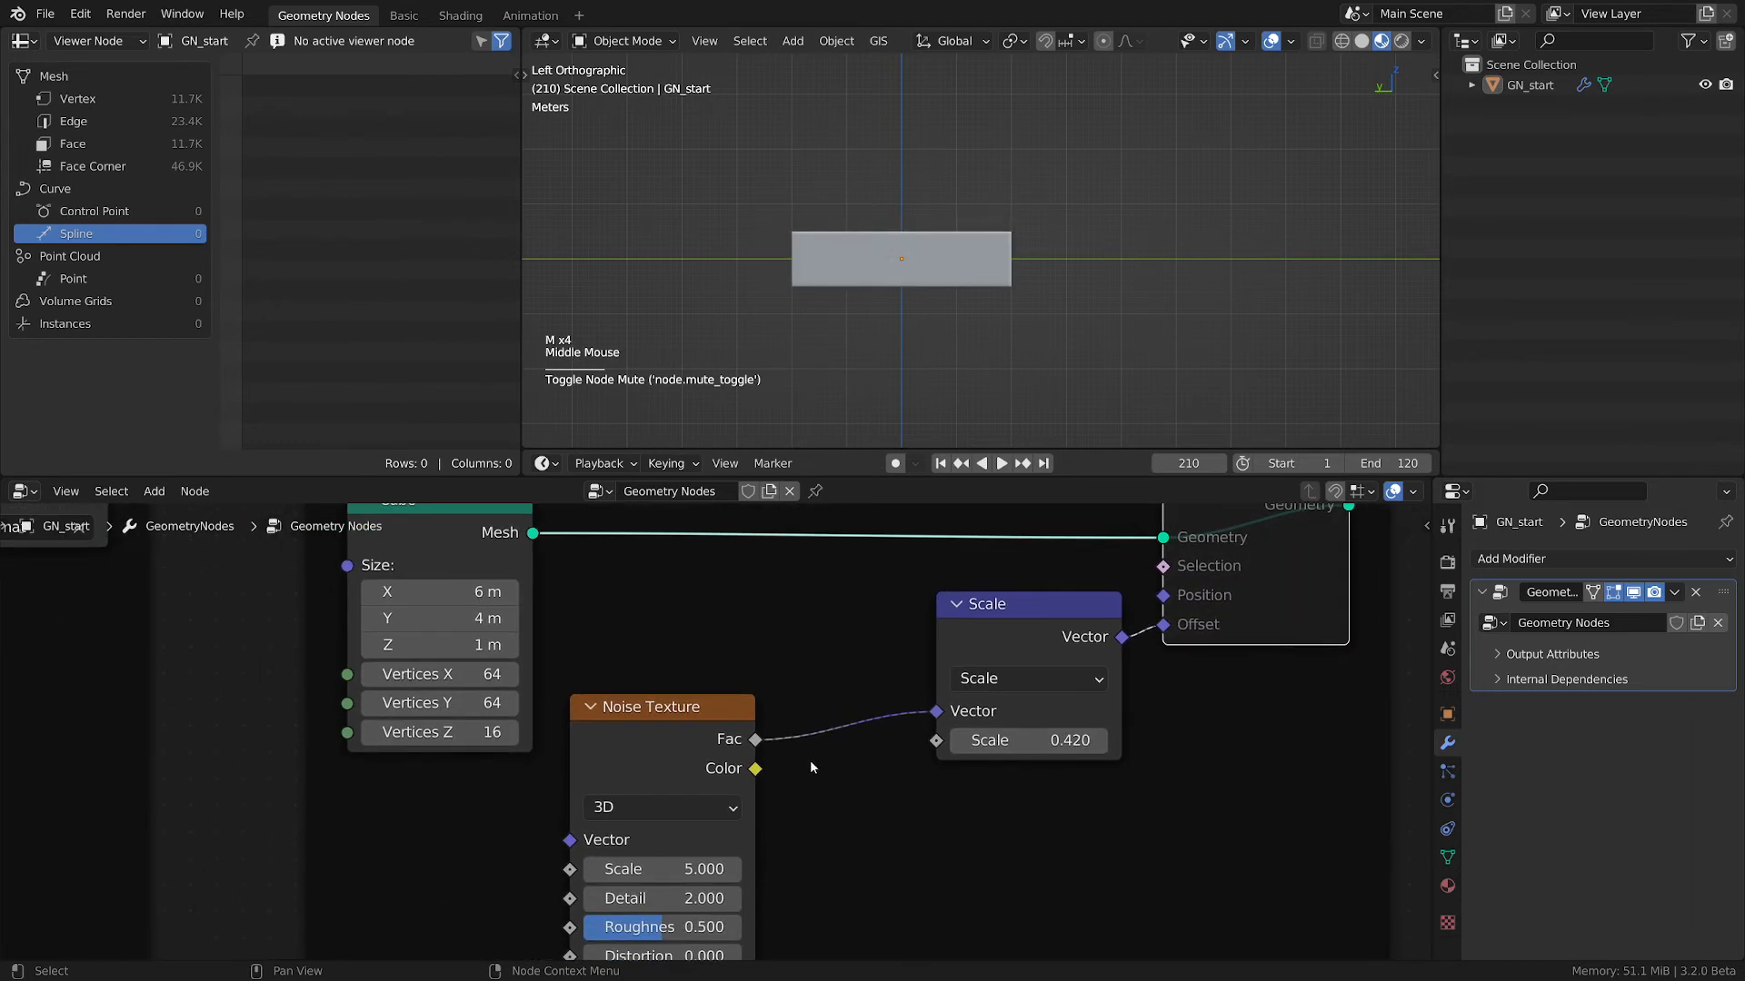
{"action": "scroll", "coordinate": [783, 727], "scroll_direction": "down", "scroll_amount": 2}
{"action": "left_click_drag", "start_coordinate": [758, 722], "coordinate": [595, 783]}
{"action": "middle_click_drag", "start_coordinate": [755, 841], "coordinate": [885, 762]}
{"action": "scroll", "coordinate": [871, 751], "scroll_direction": "up", "scroll_amount": 2}
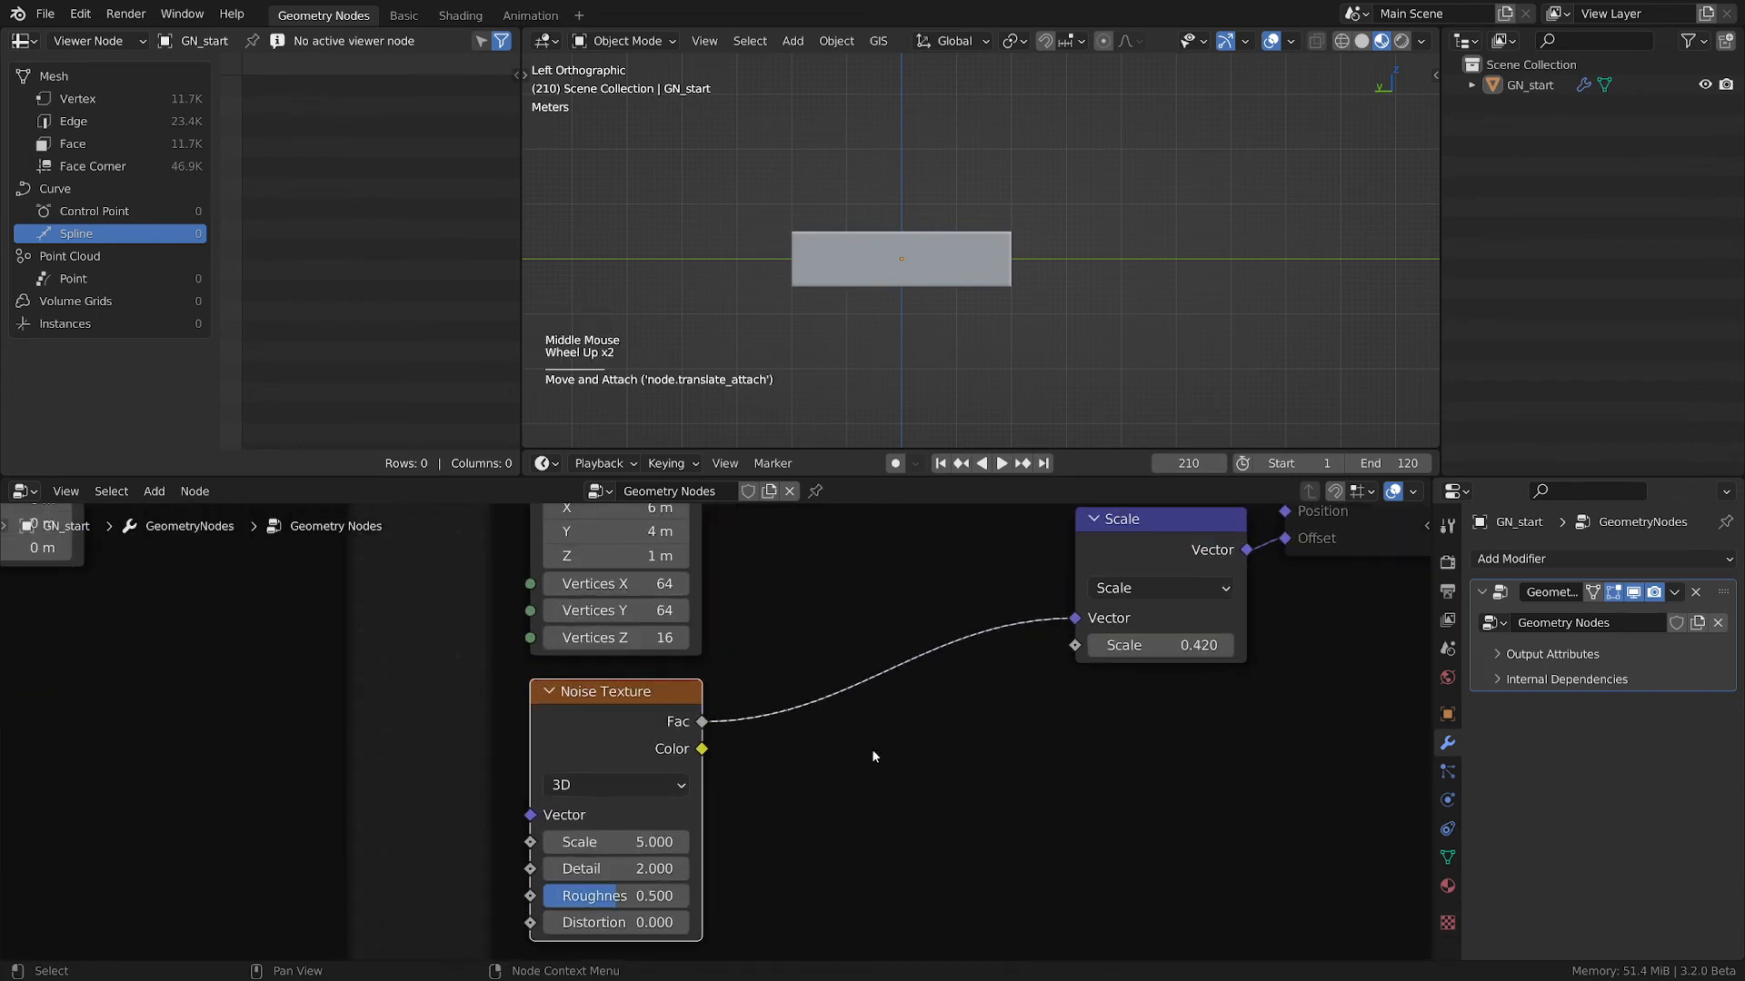
- Annotate the range 0 – 1 and its midpoint 0.5 beside the noise output, and erase the handwritten notes
{"action": "key", "text": "d"}
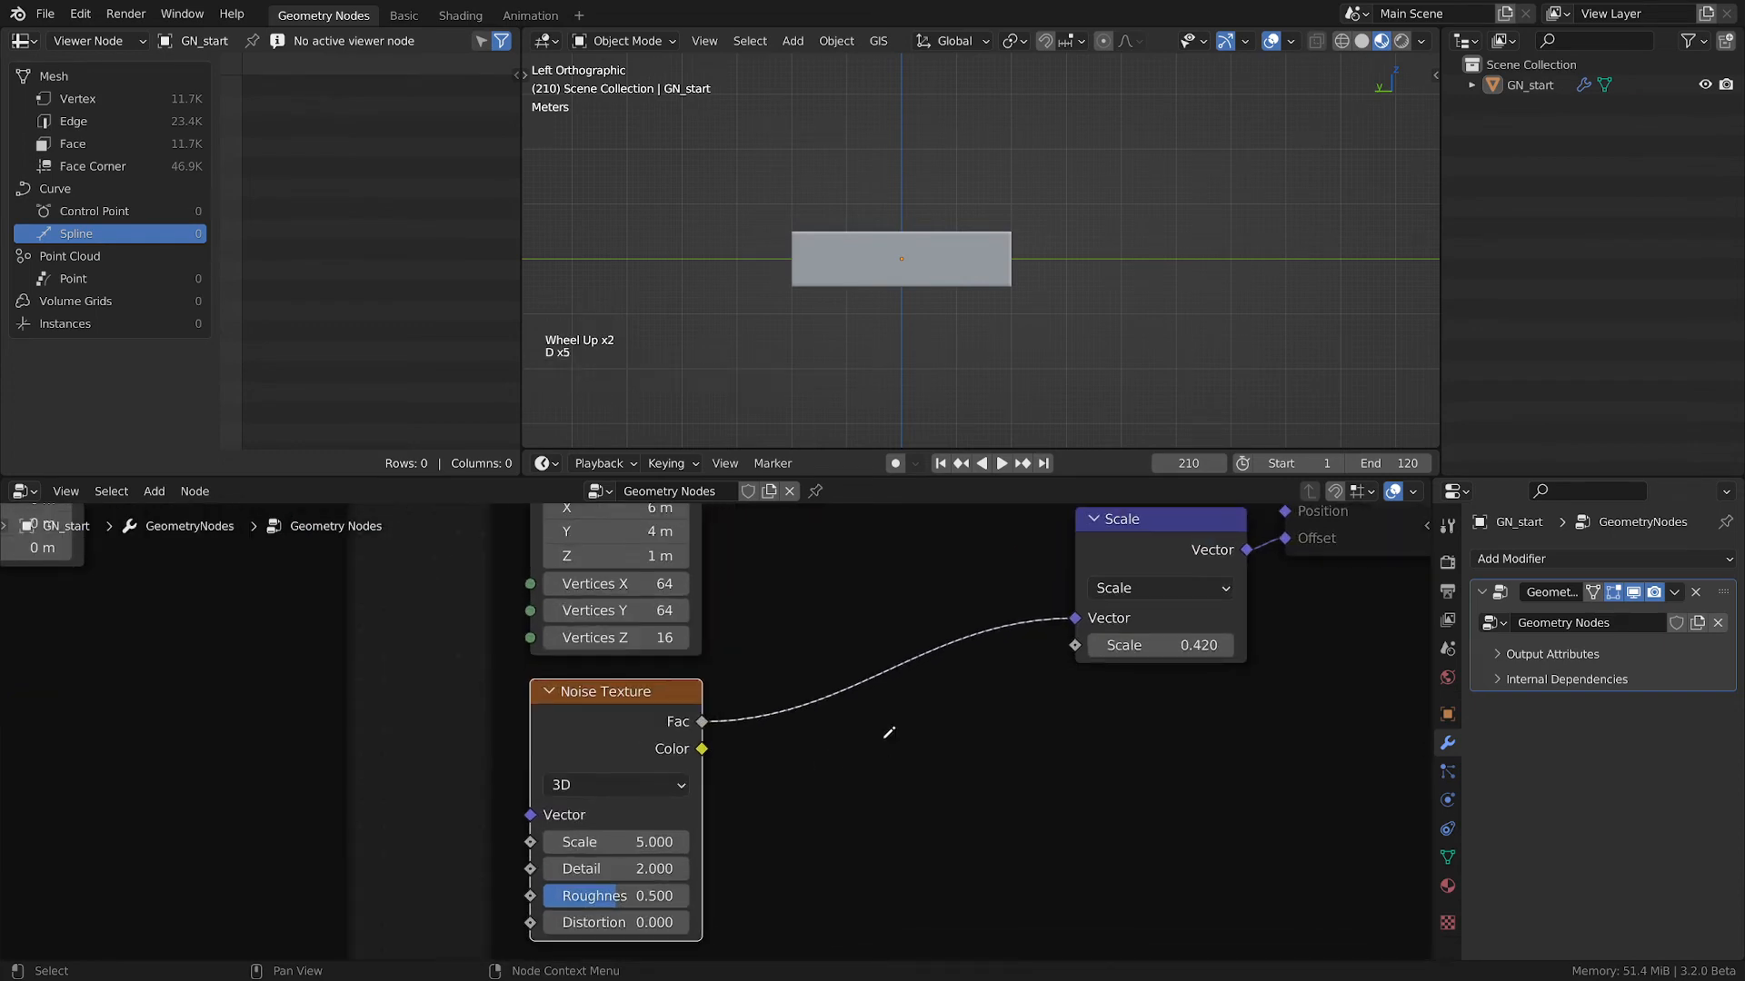
{"action": "mouse_move", "coordinate": [881, 740]}
{"action": "left_mouse_down"}
{"action": "mouse_move", "coordinate": [965, 770]}
{"action": "mouse_move", "coordinate": [1101, 777]}
{"action": "mouse_move", "coordinate": [1101, 811]}
{"action": "left_mouse_up"}
{"action": "key", "text": "d"}
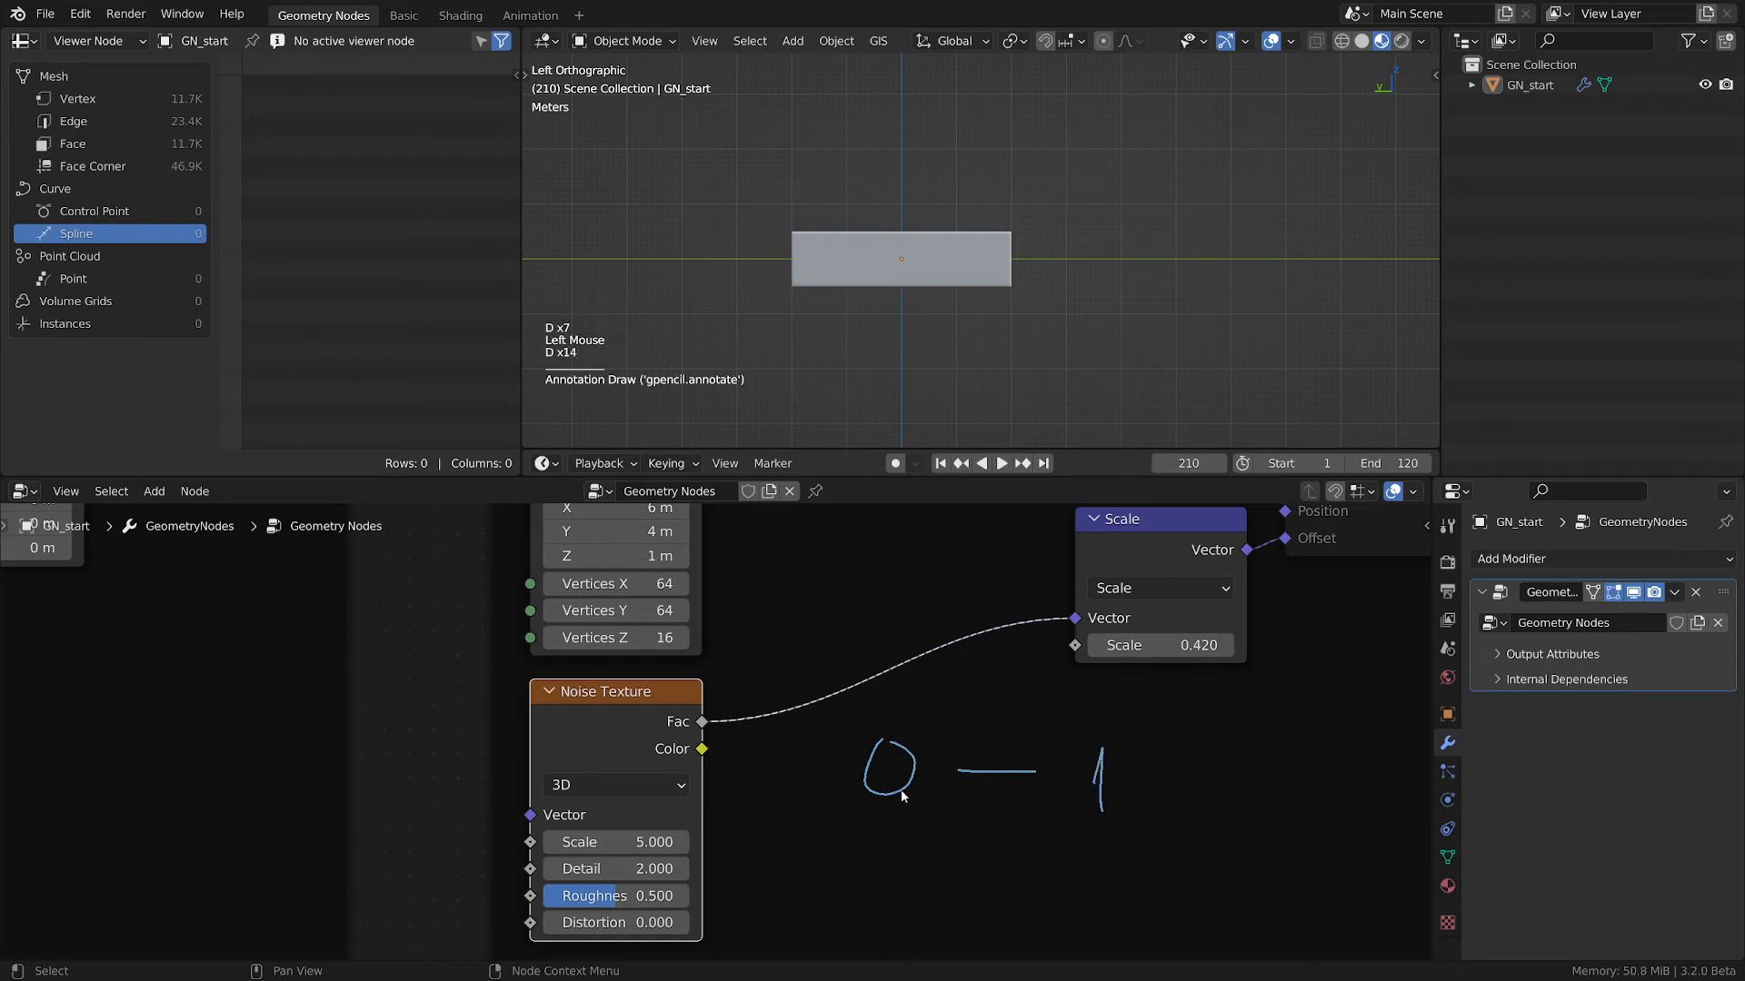
{"action": "key", "text": "d"}
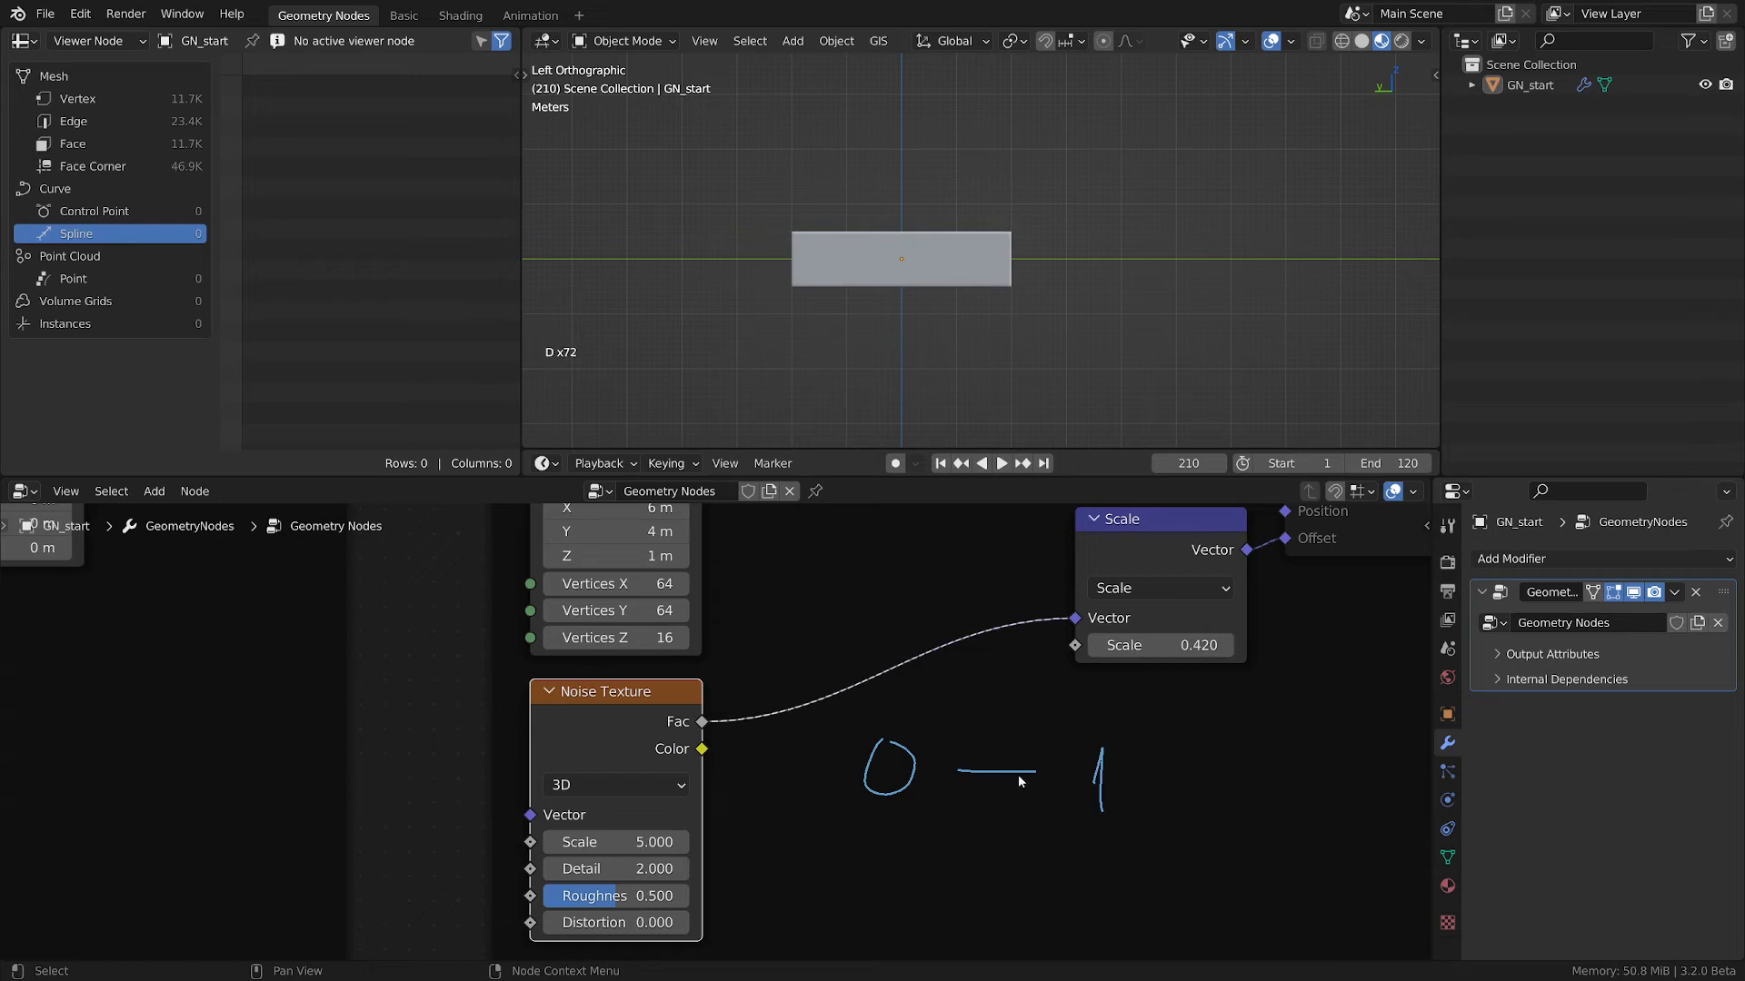
{"action": "key", "text": "d"}
{"action": "mouse_move", "coordinate": [1004, 831]}
{"action": "left_mouse_down"}
{"action": "mouse_move", "coordinate": [969, 843]}
{"action": "mouse_move", "coordinate": [1090, 809]}
{"action": "left_mouse_up"}
{"action": "left_click", "coordinate": [1011, 858]}
{"action": "key", "text": "d"}
{"action": "key", "text": "d"}
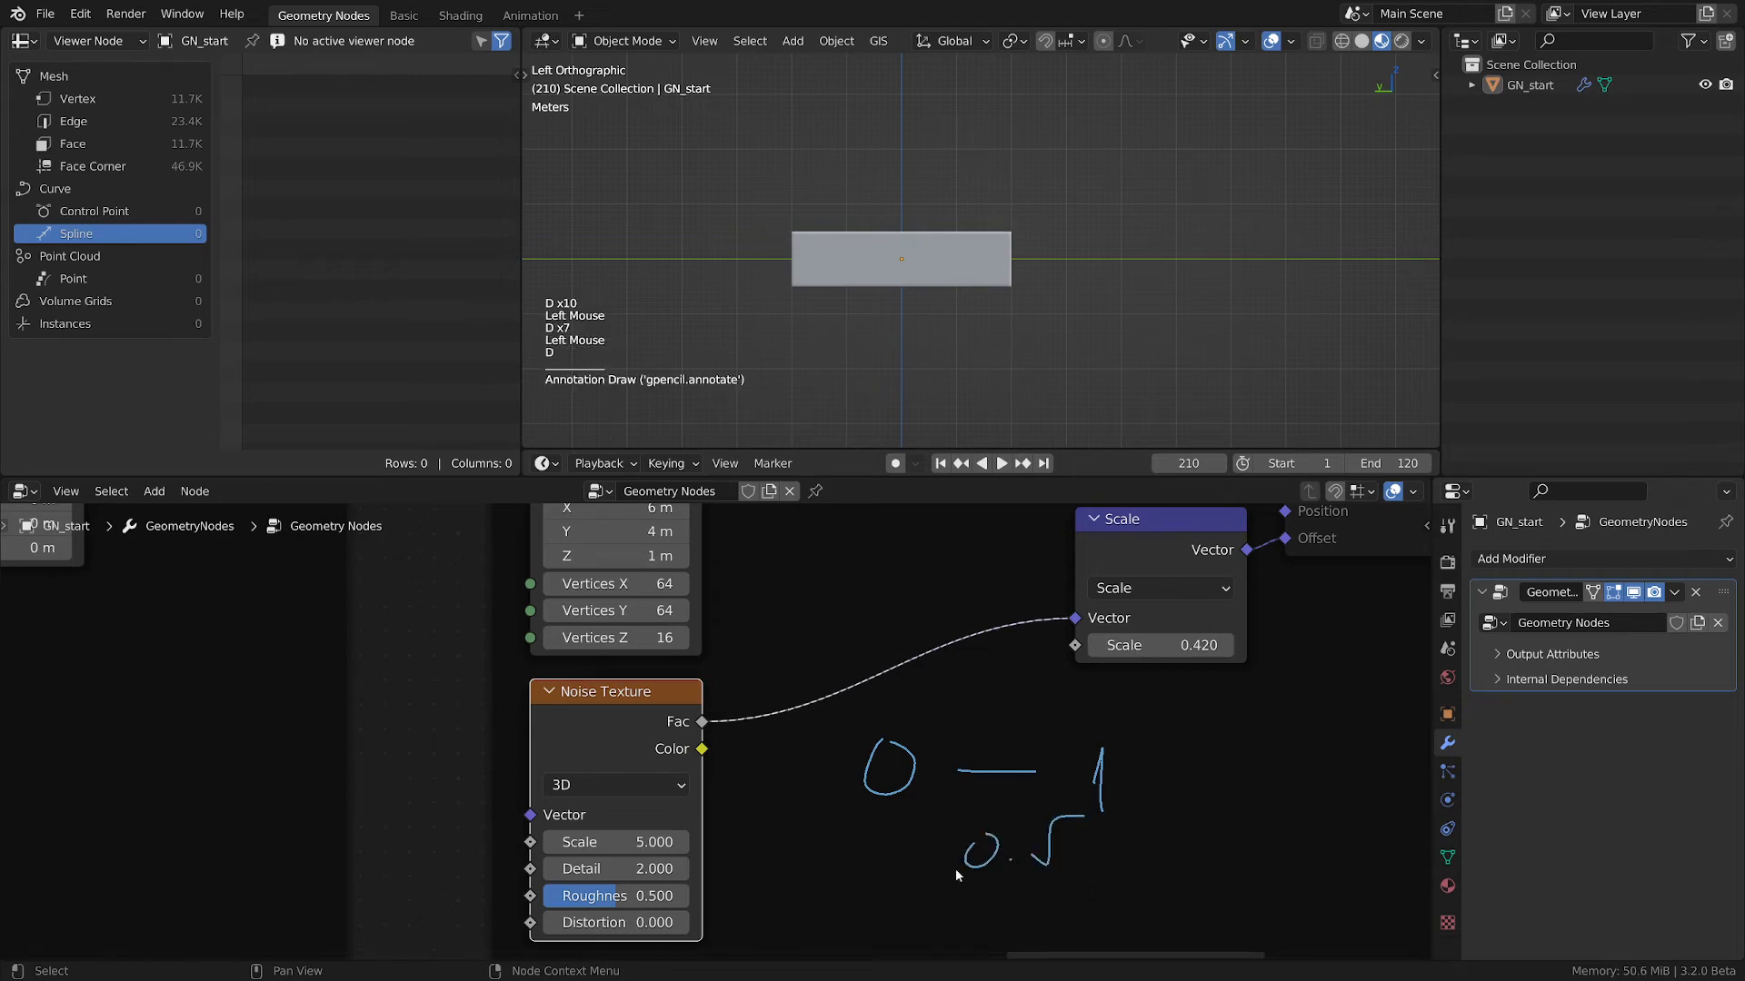
{"action": "mouse_move", "coordinate": [882, 747]}
{"action": "right_mouse_down"}
{"action": "mouse_move", "coordinate": [1002, 866]}
{"action": "mouse_move", "coordinate": [1036, 829]}
{"action": "right_mouse_up"}
{"action": "key", "text": "d"}
- Insert a Math node set to Subtract with a value of 0.500 on the link between the Noise Texture and the Scale node
{"action": "scroll", "coordinate": [909, 792], "scroll_direction": "down", "scroll_amount": 1}
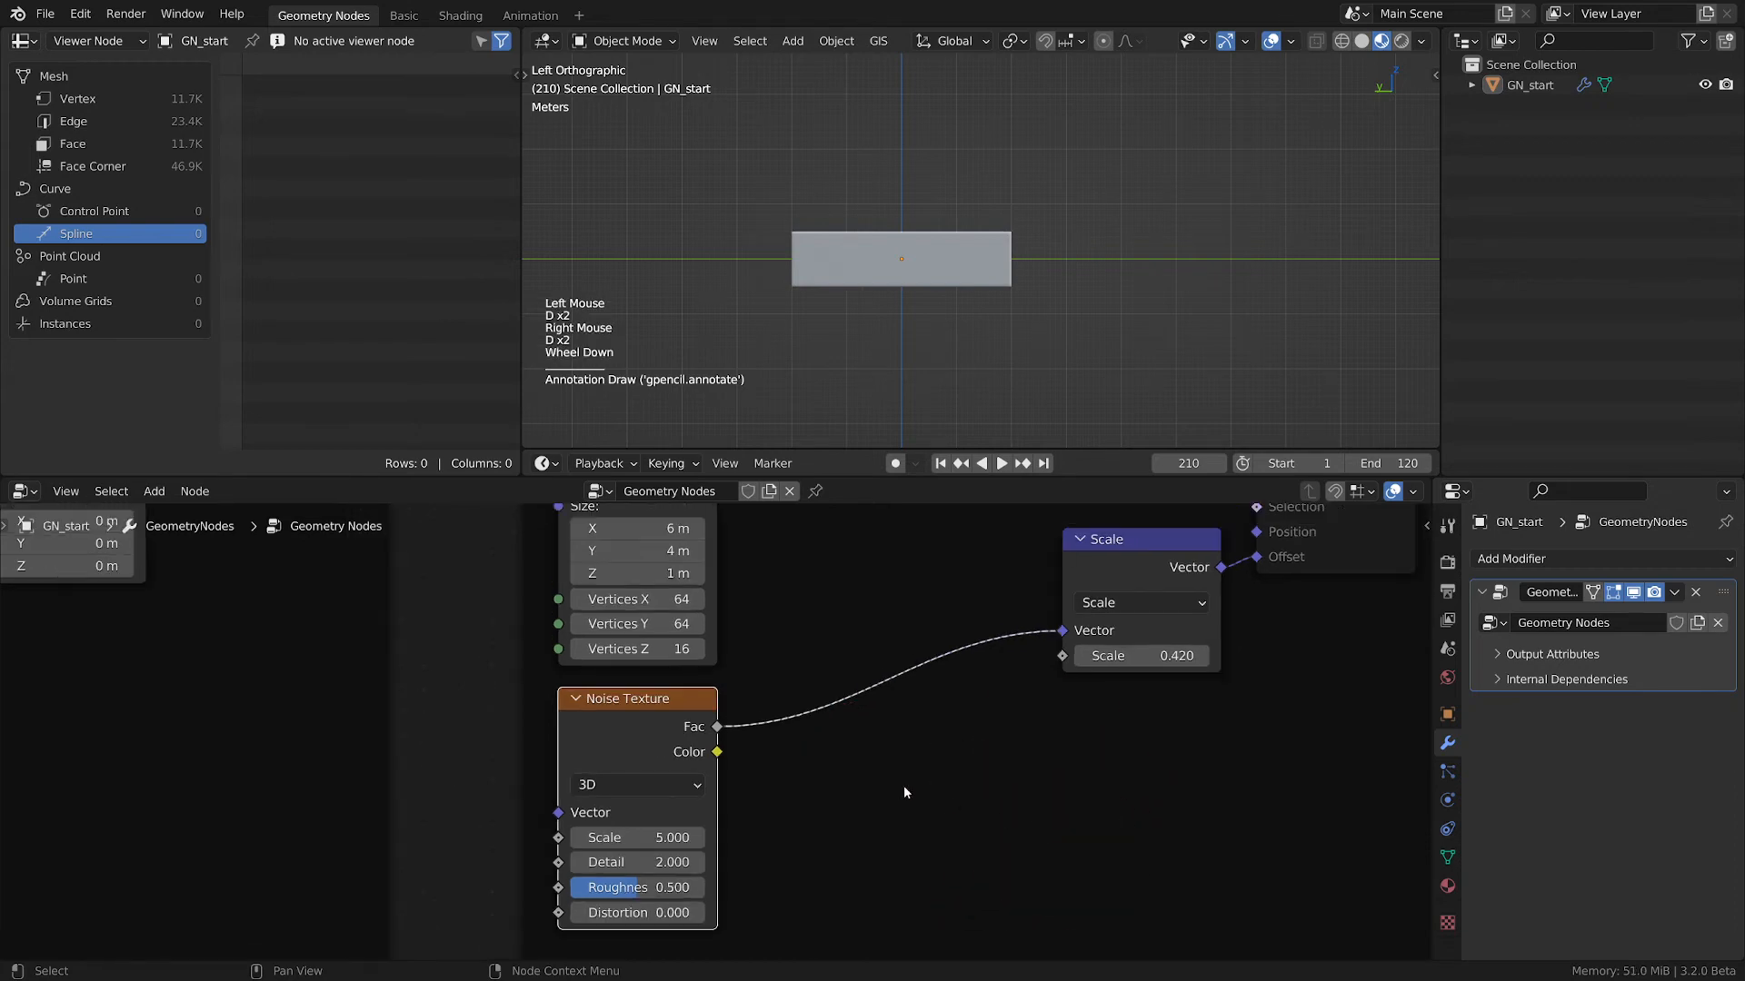
{"action": "key", "text": "shift+a"}
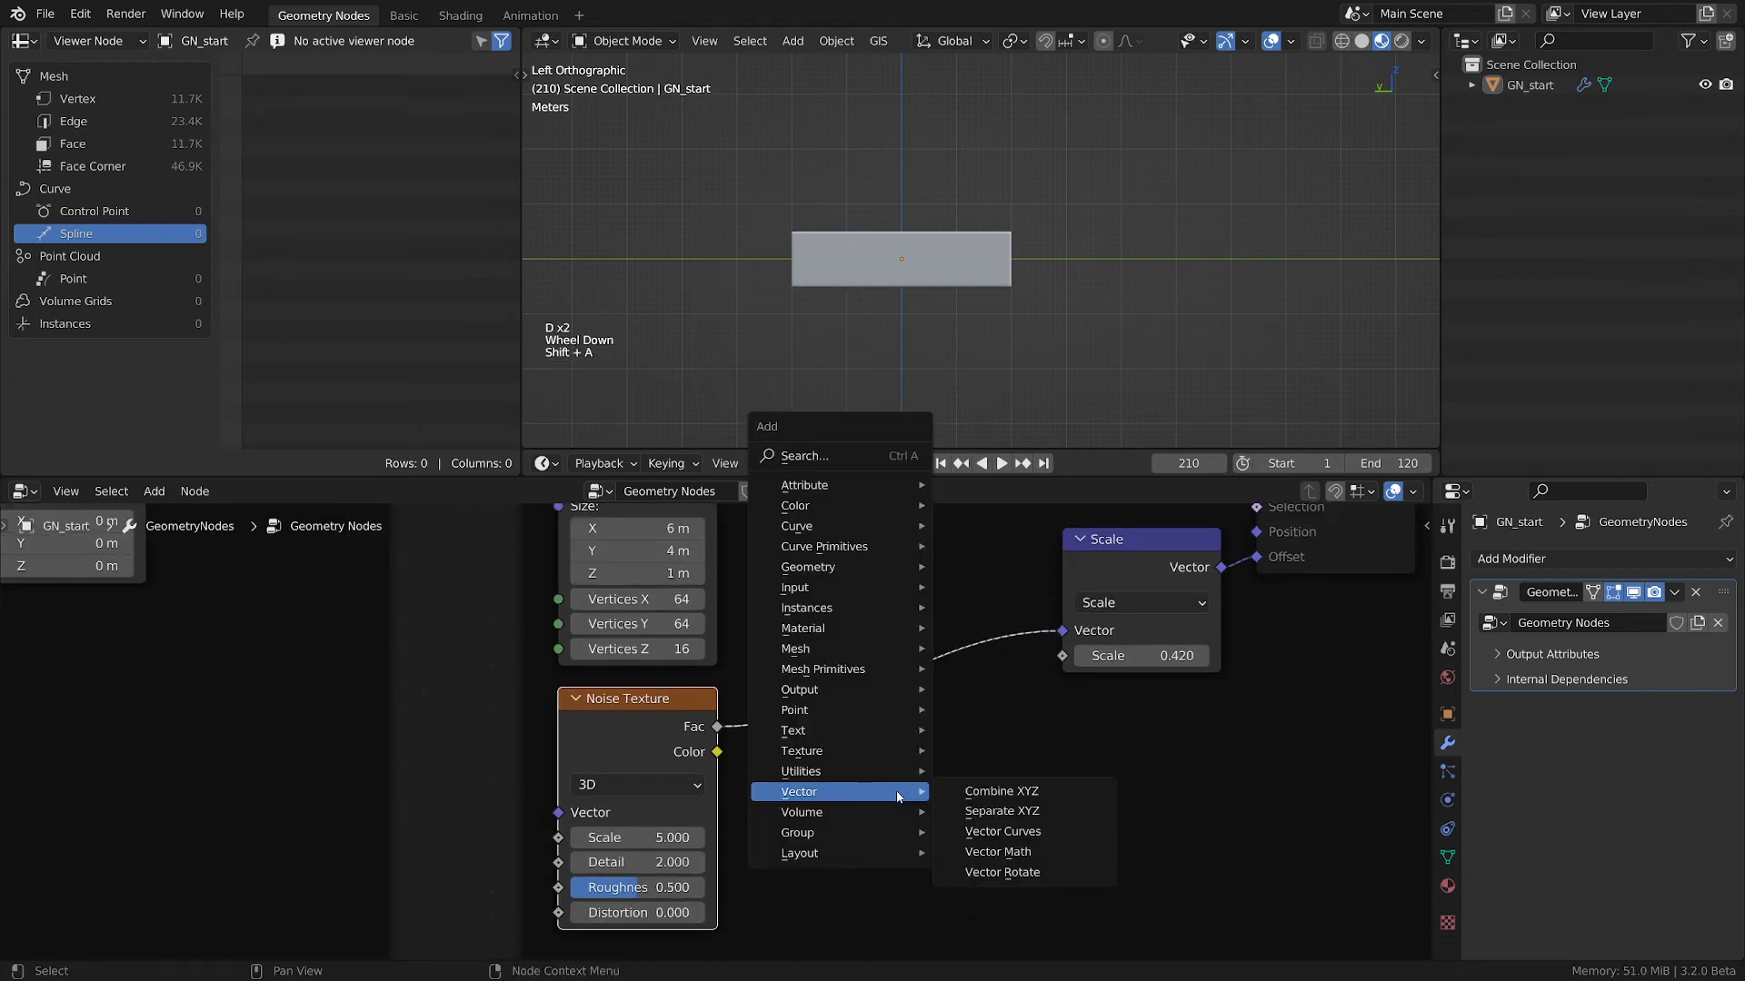
{"action": "mouse_move", "coordinate": [833, 775]}
{"action": "left_click", "coordinate": [979, 708]}
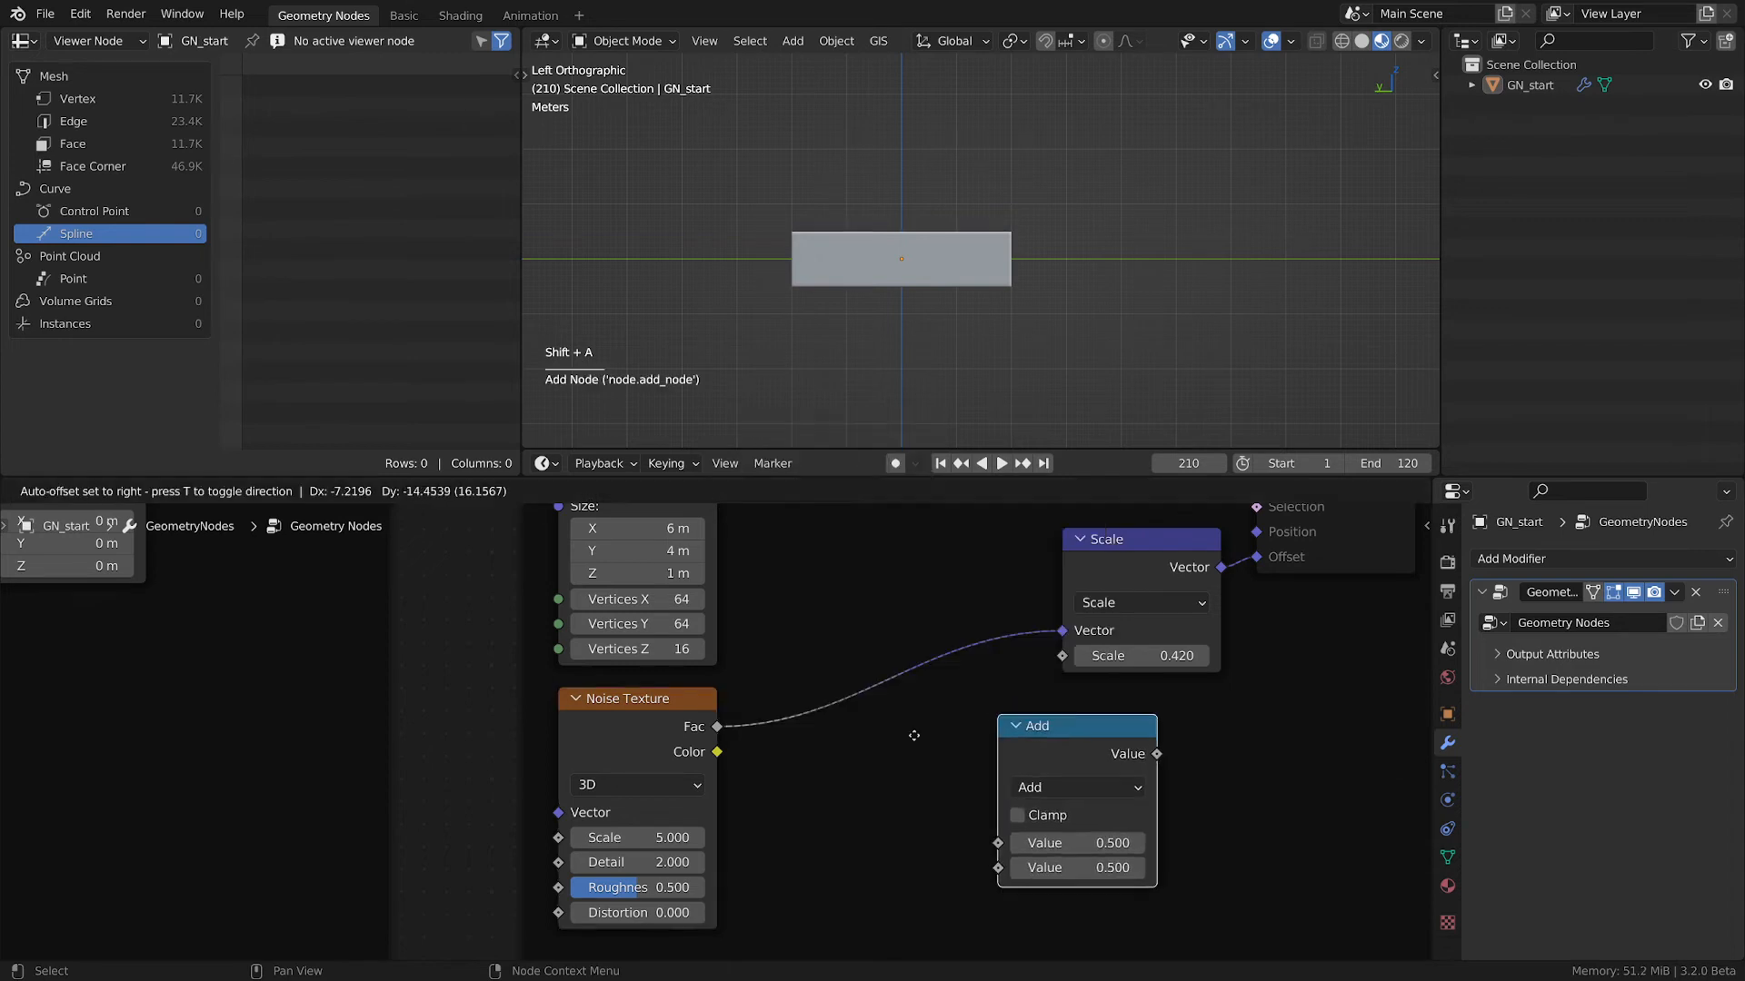
{"action": "left_click", "coordinate": [999, 794]}
{"action": "middle_click_drag", "start_coordinate": [1000, 793], "coordinate": [1043, 759]}
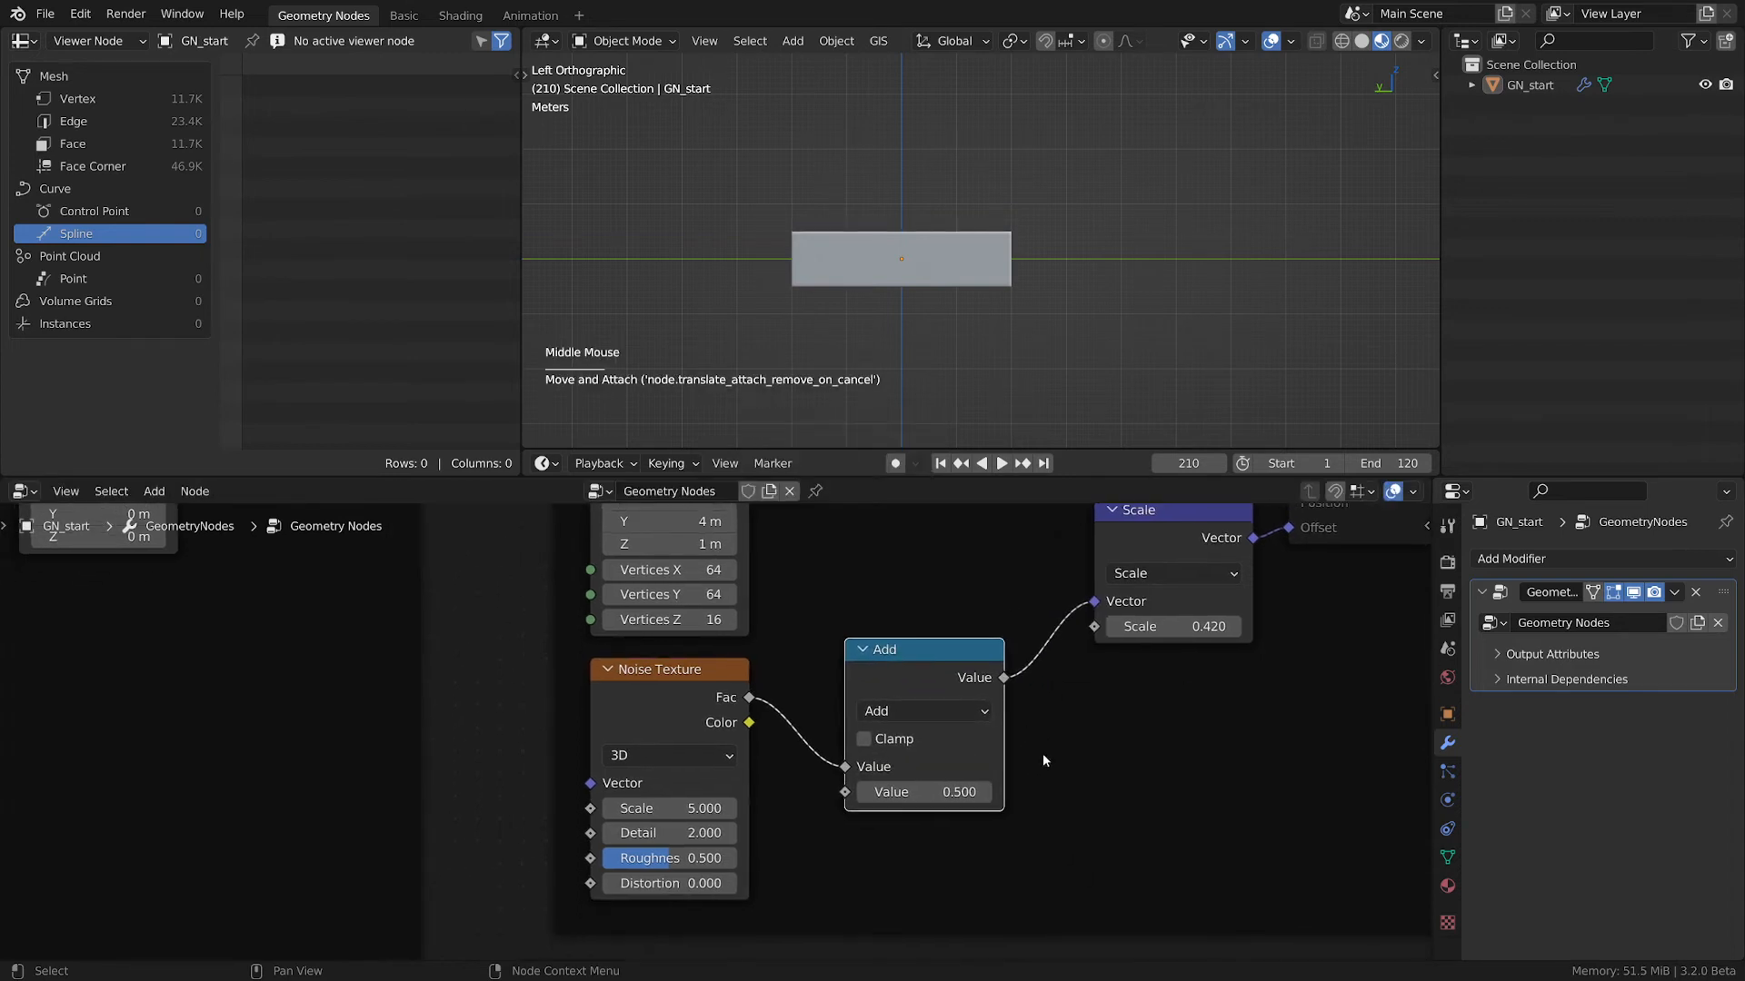
{"action": "mouse_move", "coordinate": [980, 649]}
{"action": "left_mouse_down"}
{"action": "mouse_move", "coordinate": [1023, 610]}
{"action": "mouse_move", "coordinate": [1002, 639]}
{"action": "mouse_move", "coordinate": [961, 638]}
{"action": "left_mouse_up"}
{"action": "scroll", "coordinate": [983, 848], "scroll_direction": "up", "scroll_amount": 2}
{"action": "left_click", "coordinate": [886, 657]}
{"action": "left_click", "coordinate": [885, 657]}
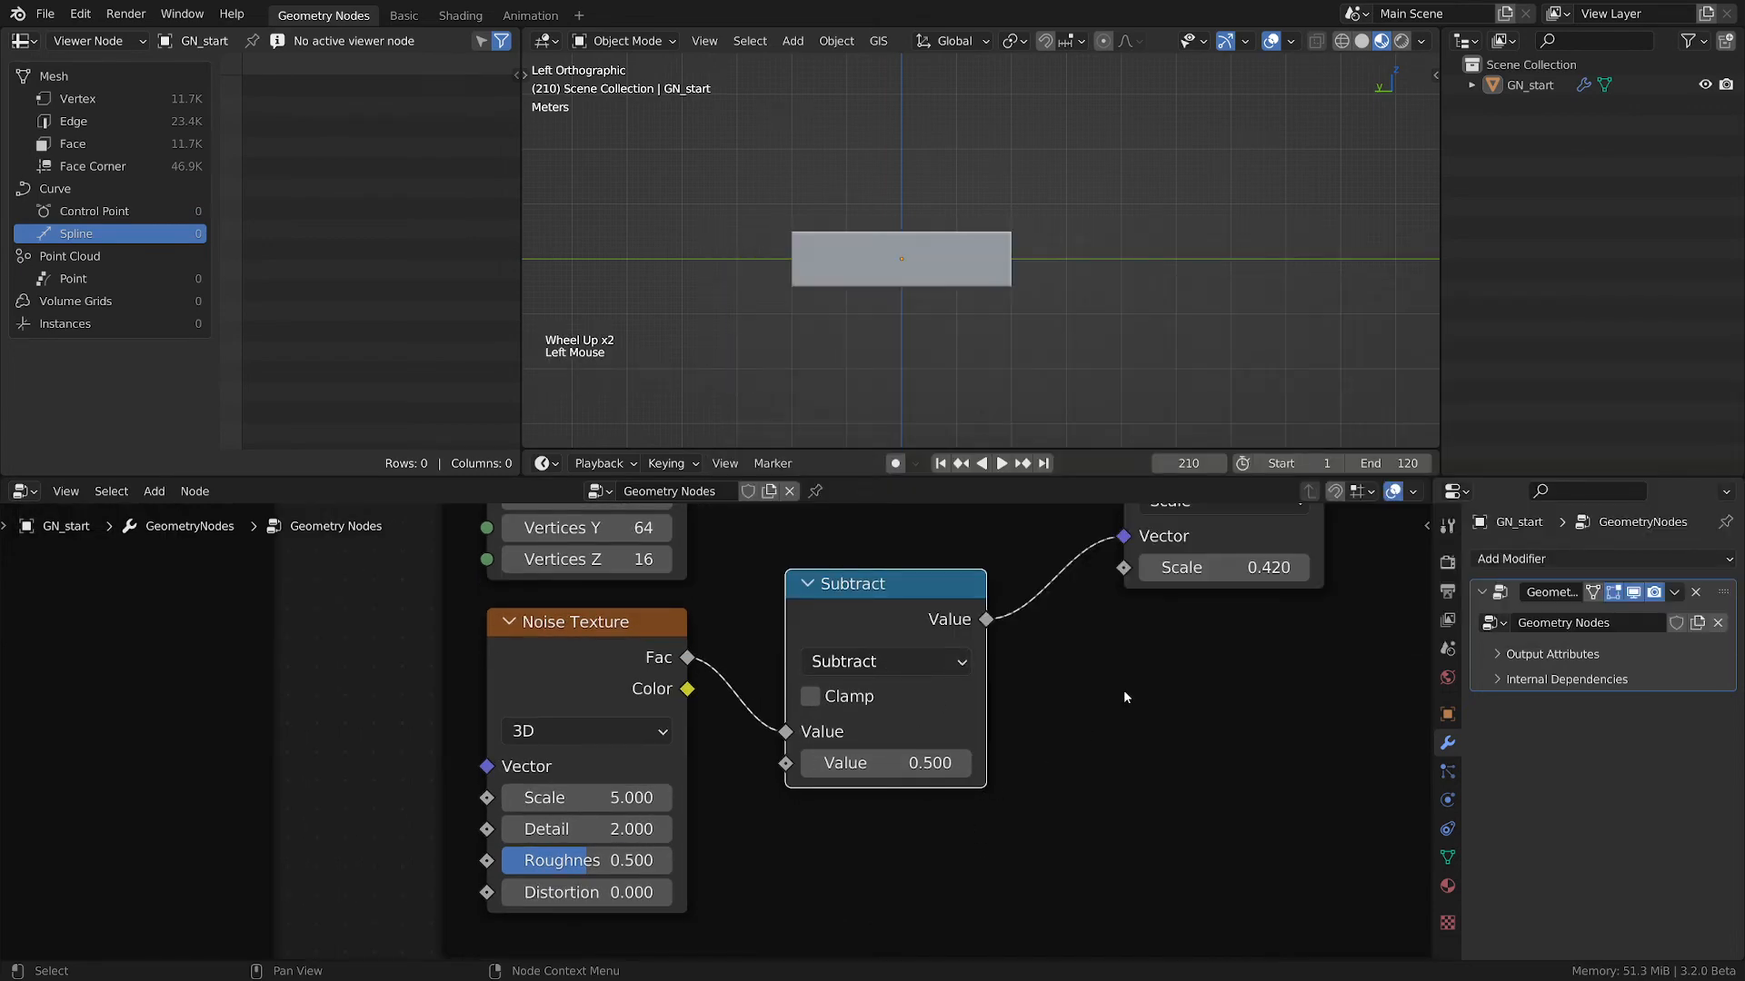
- Tidy the positions of the Subtract and Scale nodes and select the muted Set Position node
{"action": "middle_click_drag", "start_coordinate": [1124, 697], "coordinate": [999, 821]}
{"action": "left_click_drag", "start_coordinate": [837, 691], "coordinate": [854, 655]}
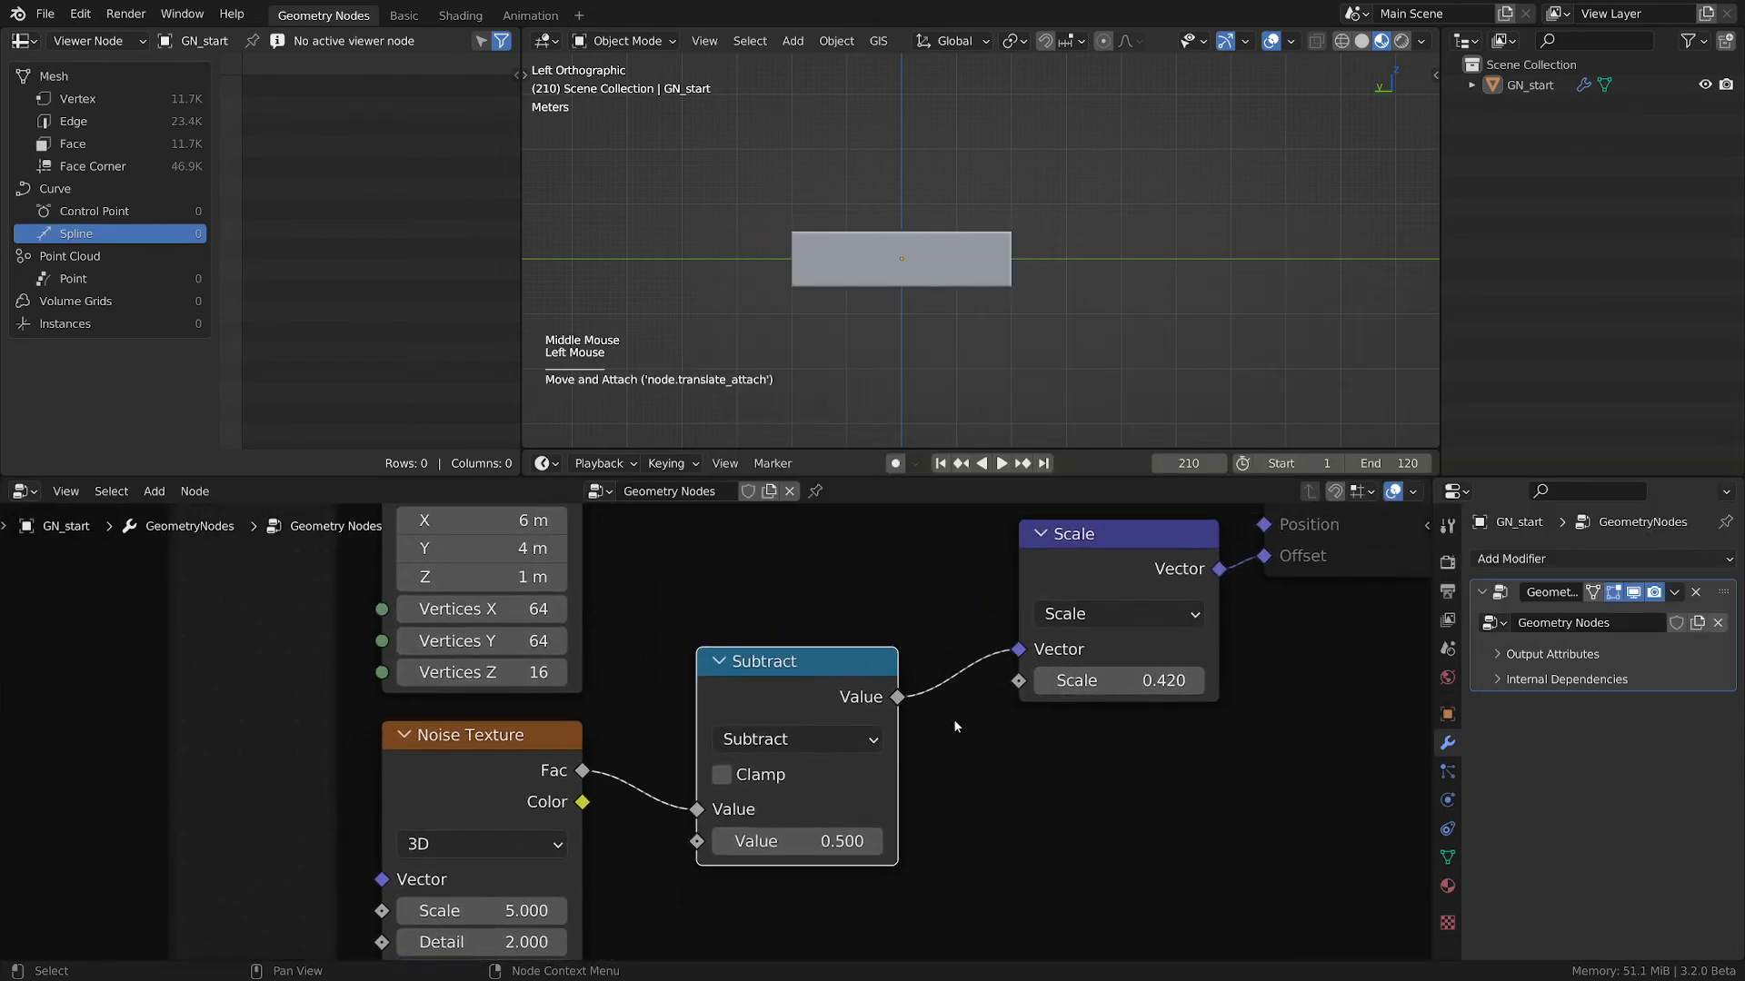
{"action": "middle_click_drag", "start_coordinate": [982, 718], "coordinate": [894, 769]}
{"action": "mouse_move", "coordinate": [1040, 588]}
{"action": "left_mouse_down"}
{"action": "mouse_move", "coordinate": [1006, 598]}
{"action": "mouse_move", "coordinate": [1035, 583]}
{"action": "left_mouse_up"}
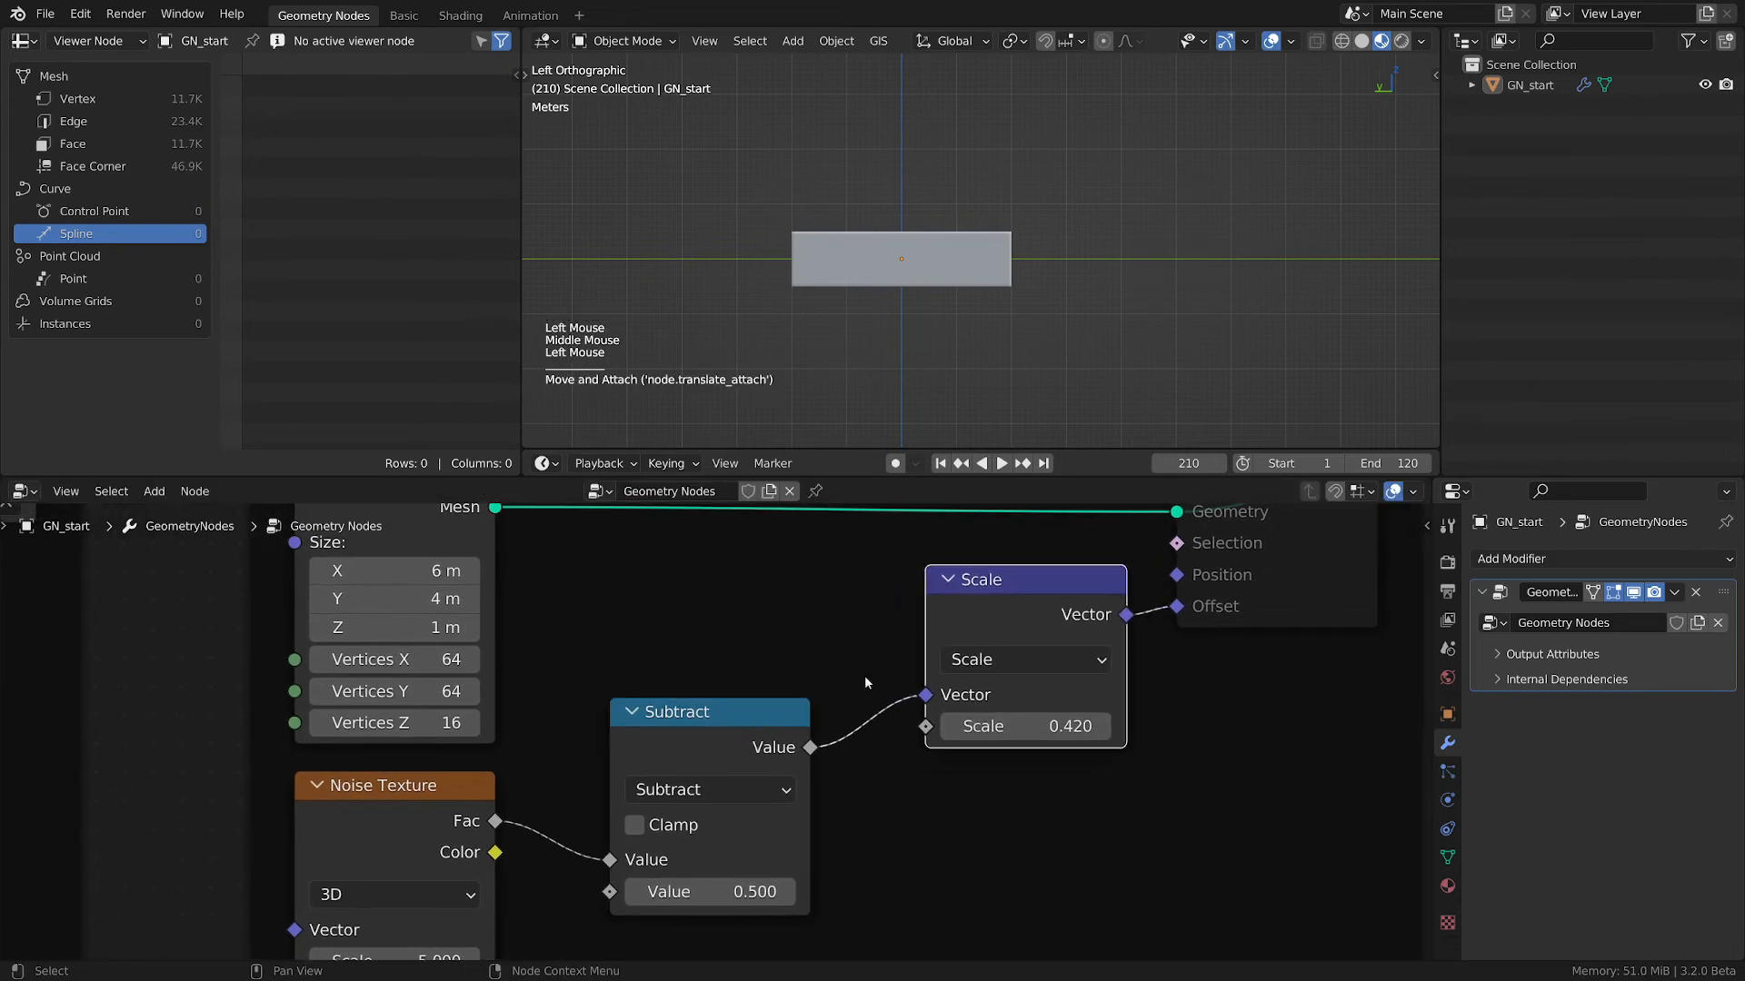
{"action": "left_click", "coordinate": [755, 711]}
{"action": "middle_click_drag", "start_coordinate": [740, 707], "coordinate": [615, 816]}
{"action": "left_click", "coordinate": [1157, 558]}
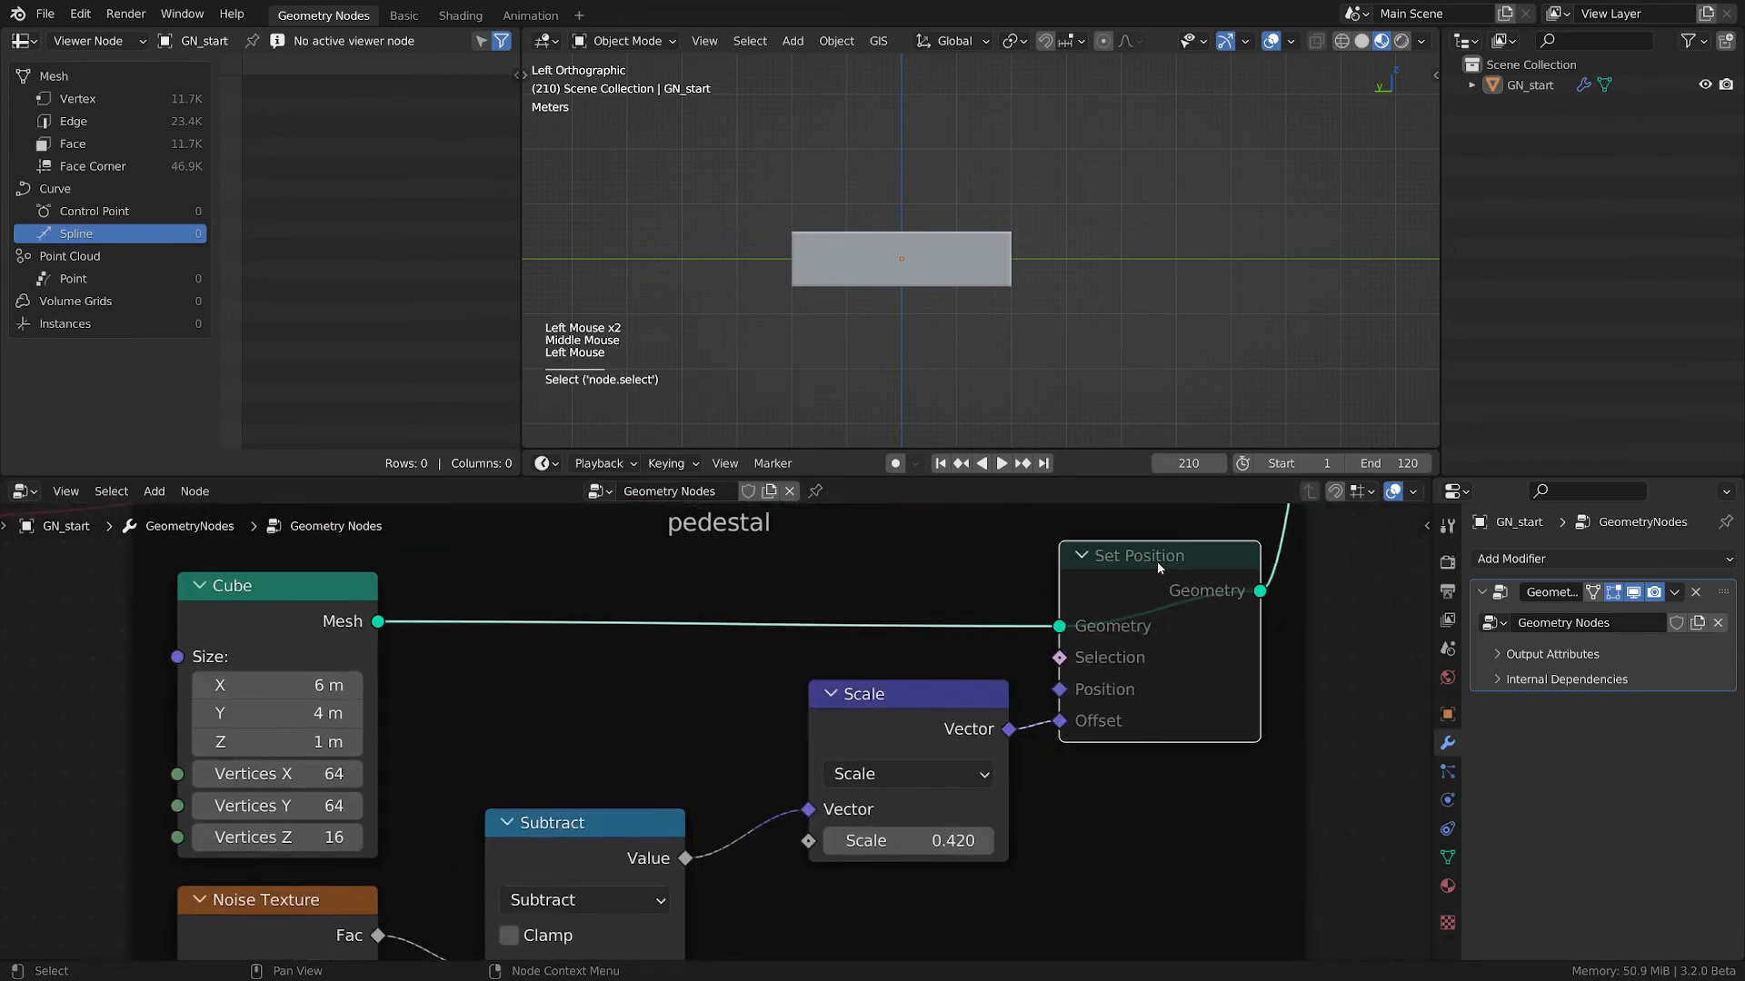
- Toggle muting of the Set Position node repeatedly to compare the slab with and without displacement, leaving the node enabled
{"action": "key", "text": "m"}
{"action": "key", "text": "m"}
{"action": "key", "text": "m"}
{"action": "key", "text": "m"}
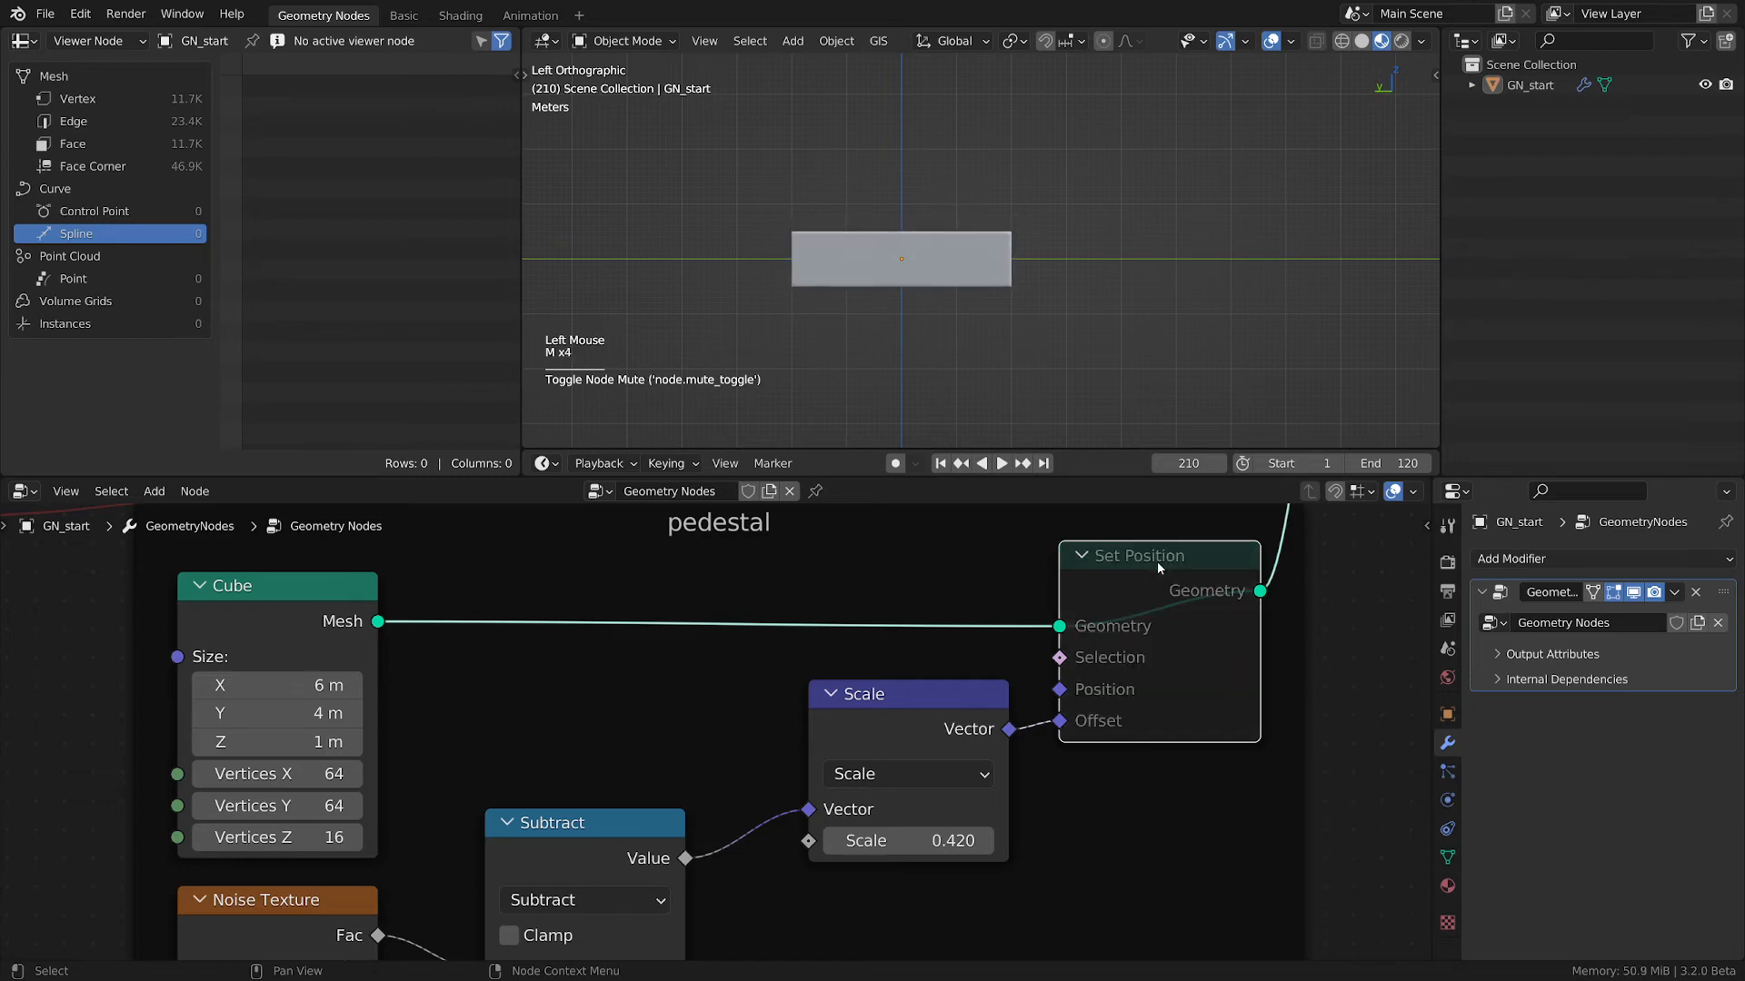
{"action": "key", "text": "m"}
{"action": "key", "text": "m"}
{"action": "key", "text": "m"}
{"action": "key", "text": "m"}
{"action": "key", "text": "m"}
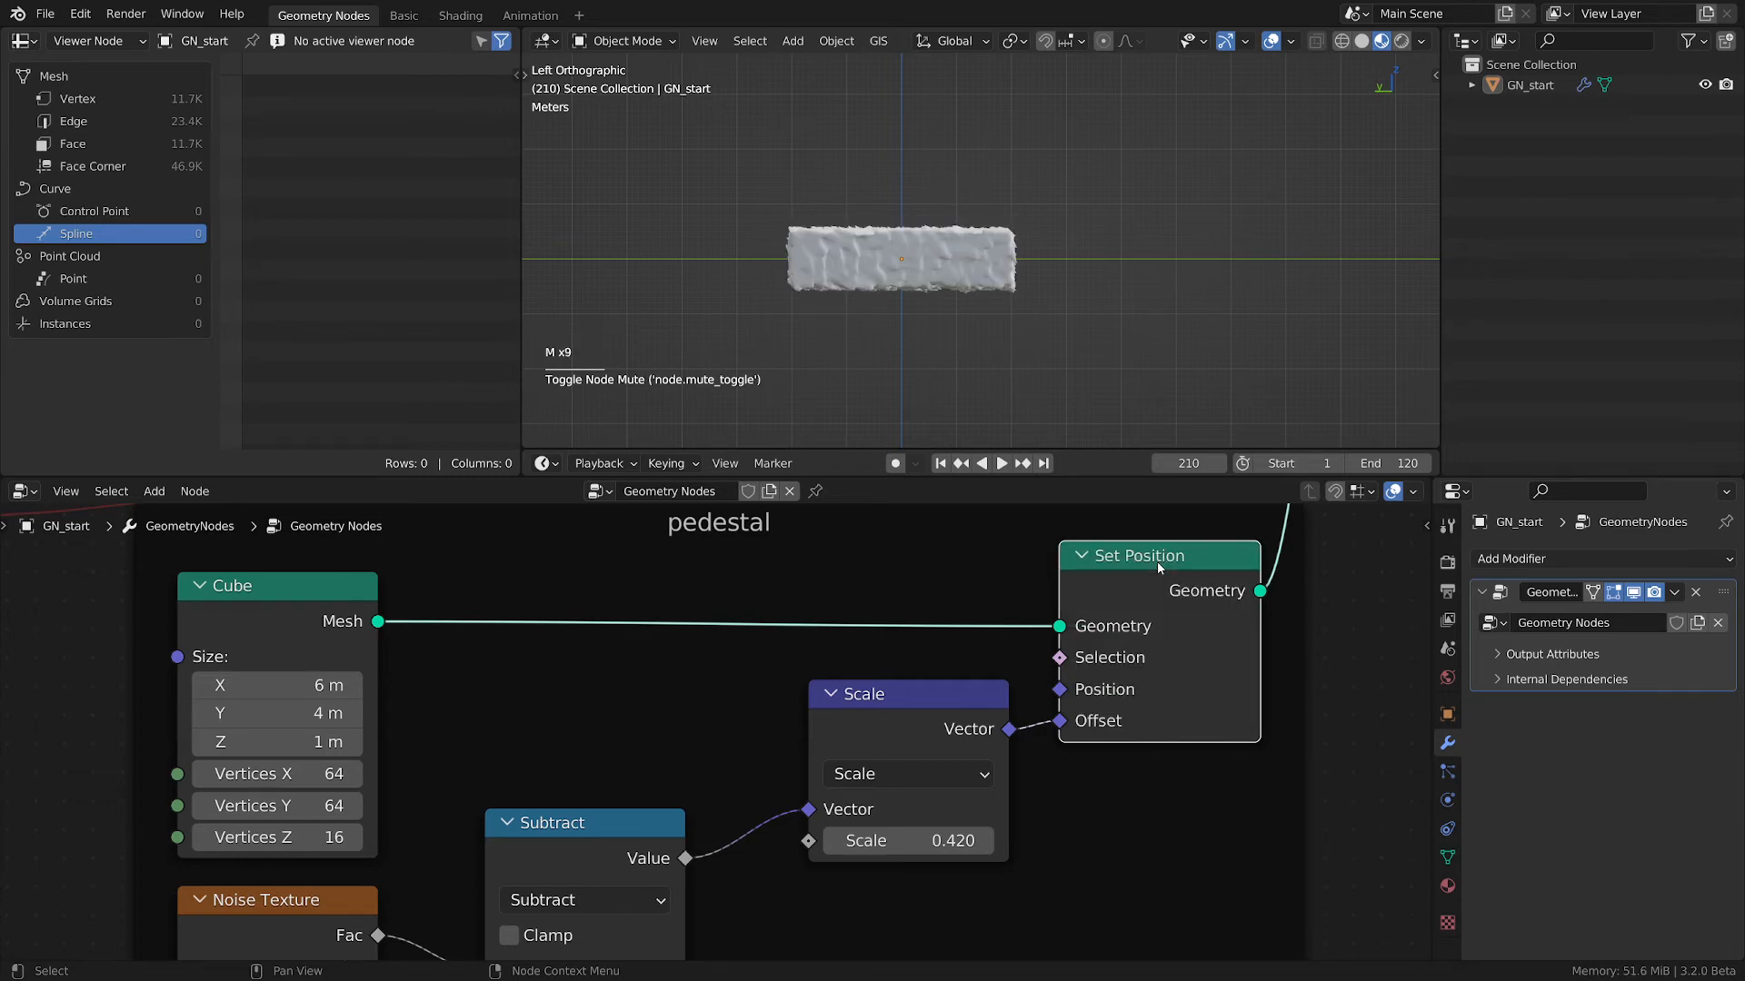
{"action": "key", "text": "m"}
{"action": "key", "text": "m"}
- Lower the Noise Texture's scale to 0.500
{"action": "middle_click_drag", "start_coordinate": [676, 756], "coordinate": [1026, 640]}
{"action": "scroll", "coordinate": [909, 725], "scroll_direction": "down", "scroll_amount": 1}
{"action": "middle_click_drag", "start_coordinate": [910, 724], "coordinate": [1076, 604]}
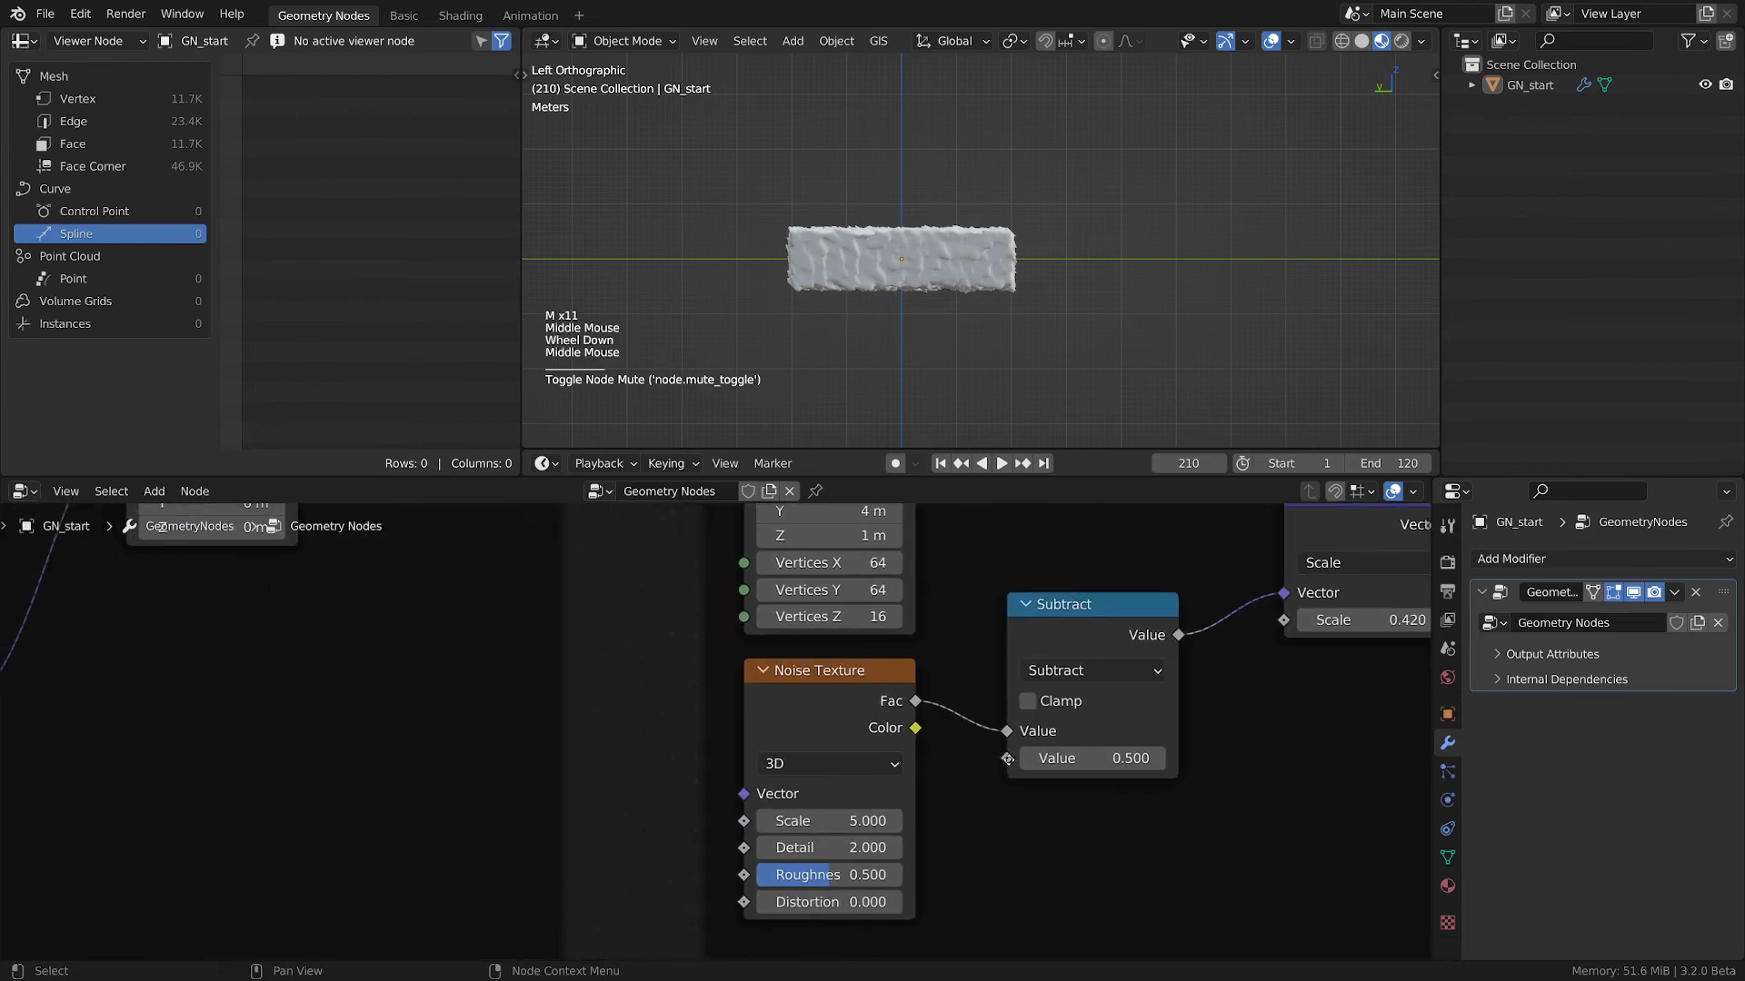
{"action": "middle_click_drag", "start_coordinate": [1007, 758], "coordinate": [1007, 684]}
{"action": "middle_click_drag", "start_coordinate": [883, 289], "coordinate": [886, 336]}
{"action": "scroll", "coordinate": [886, 335], "scroll_direction": "up", "scroll_amount": 2}
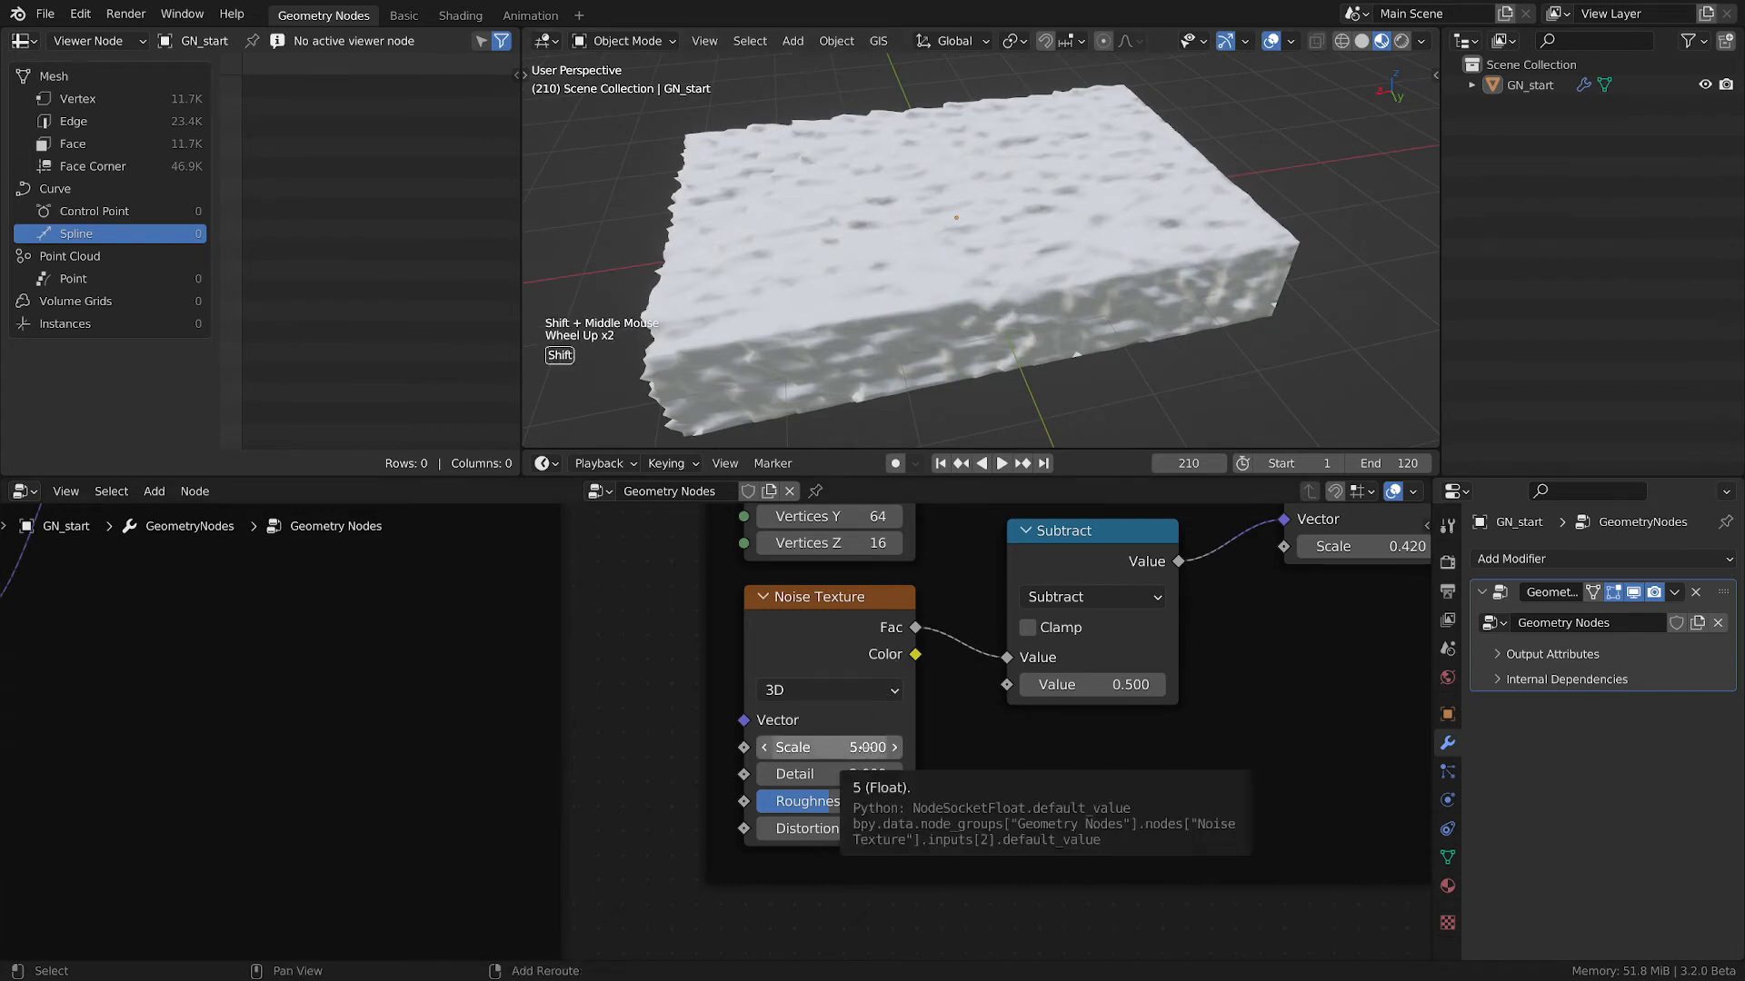
{"action": "left_click_drag", "start_coordinate": [869, 749], "coordinate": [705, 750], "text": "shift"}
{"action": "left_click", "coordinate": [878, 747]}
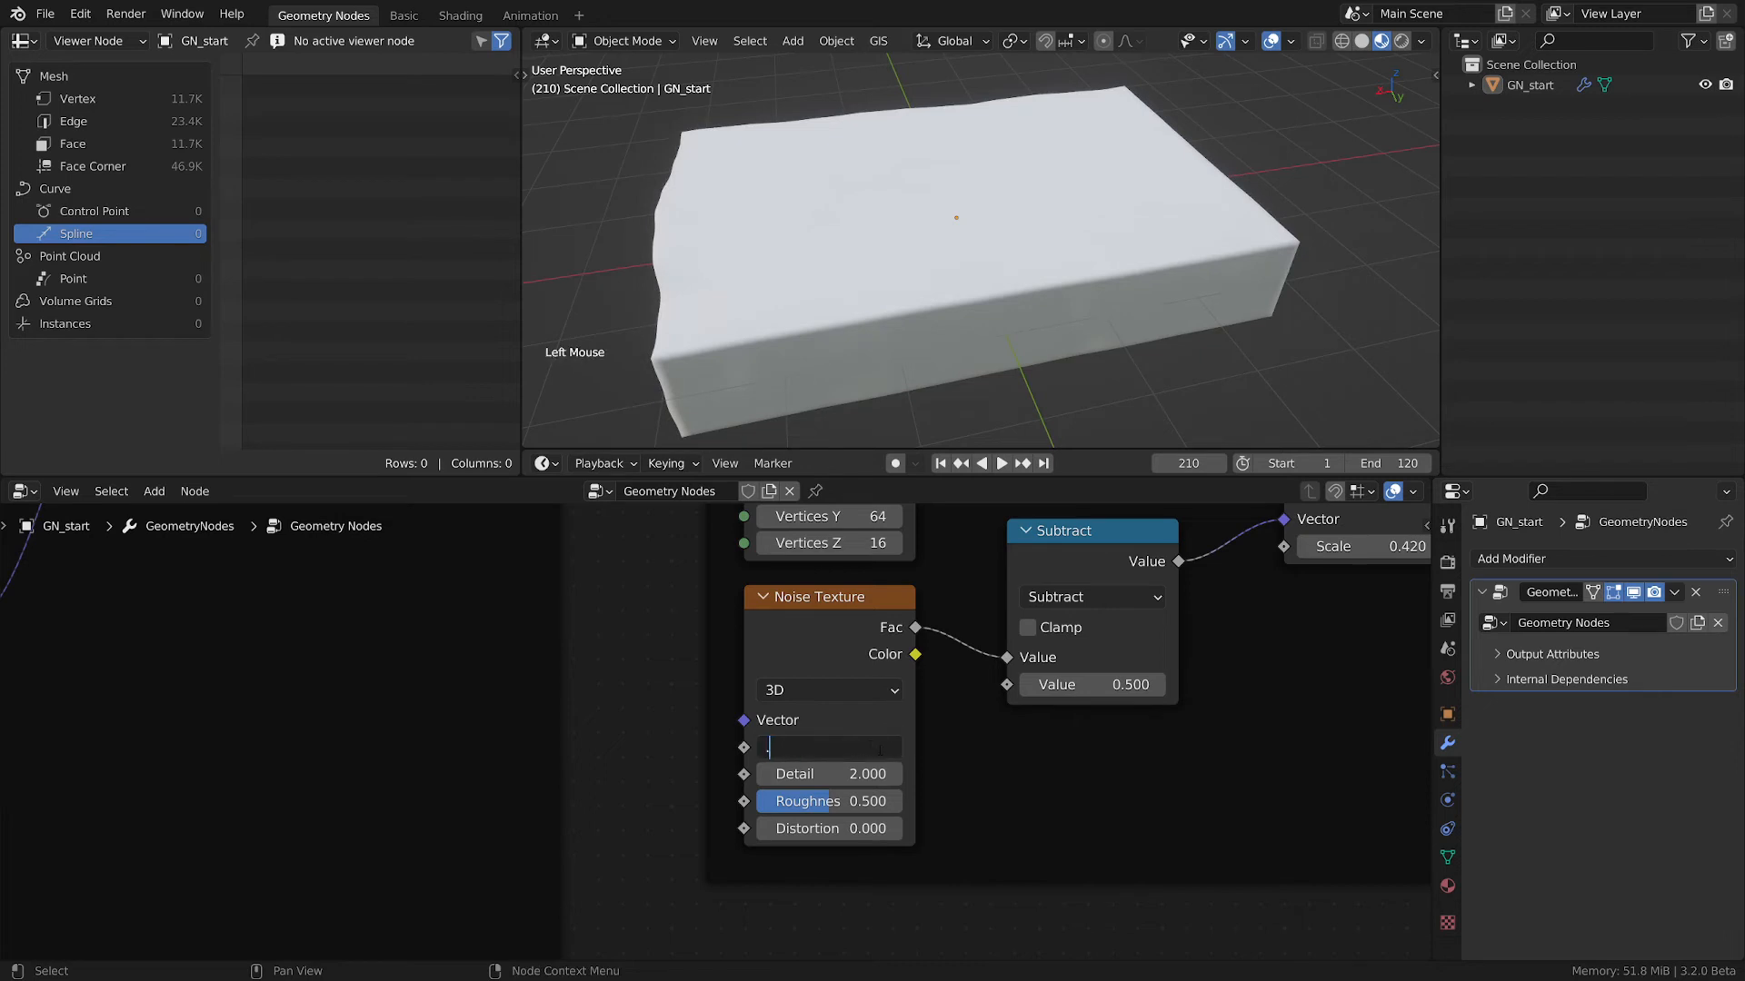
{"action": "key", "text": "Return"}
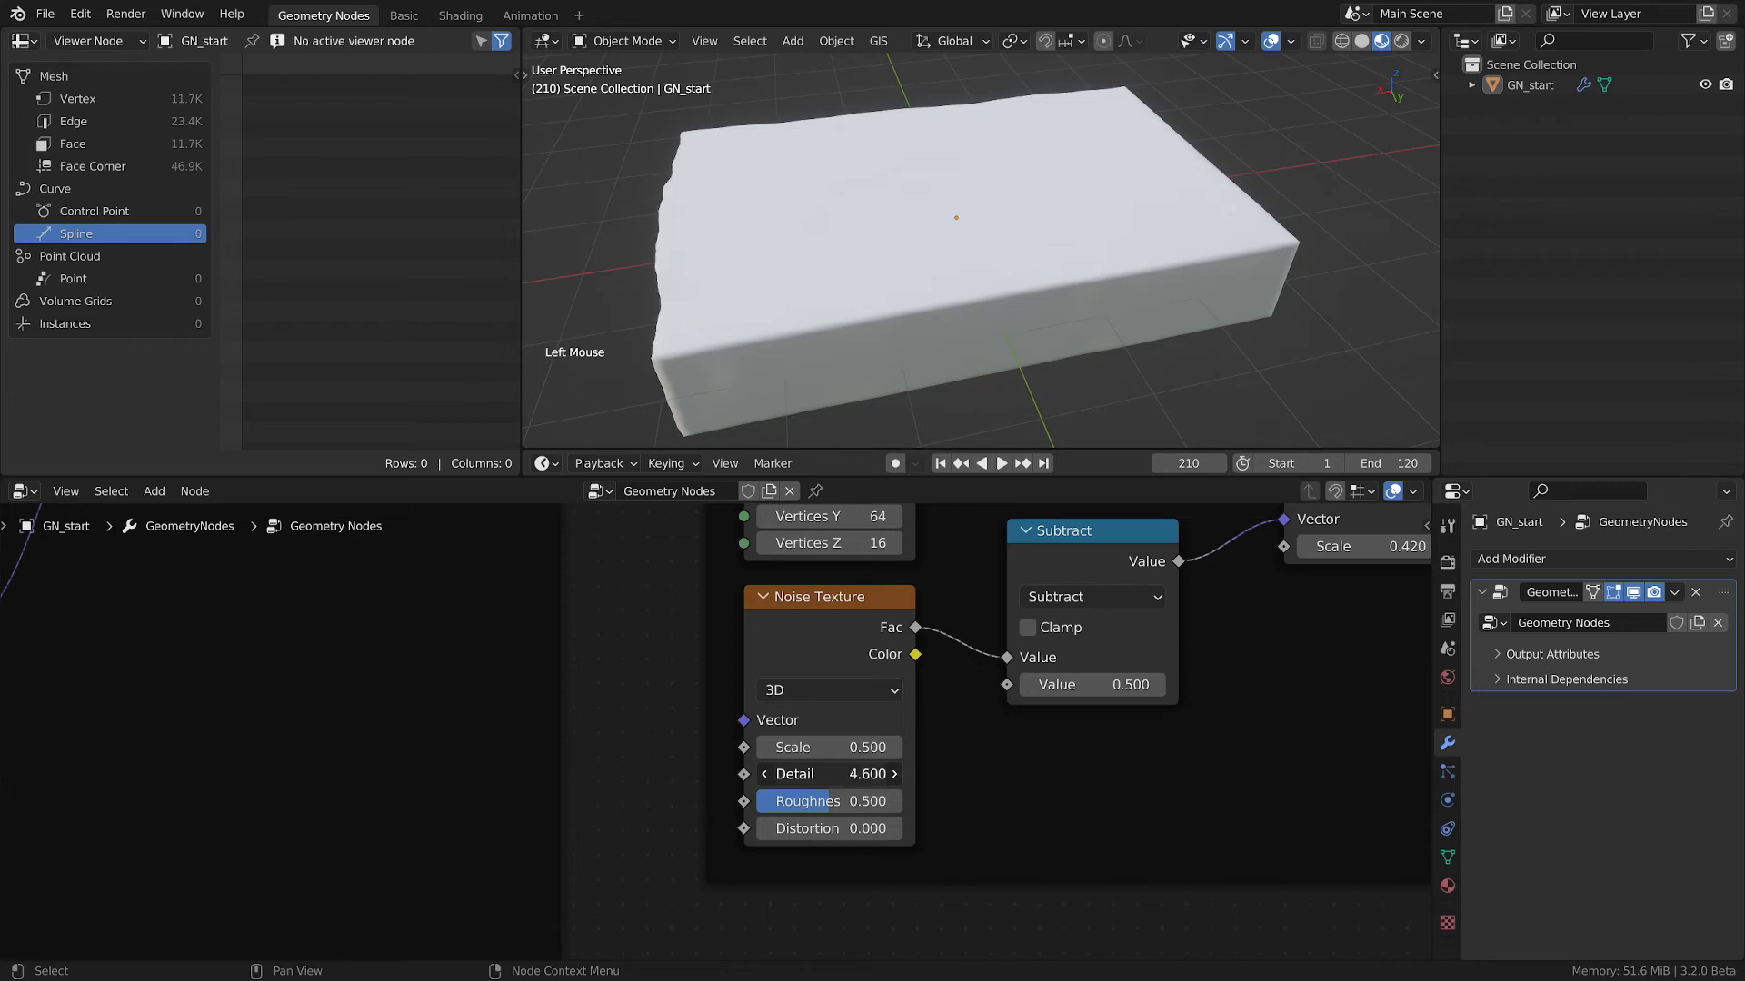
- Set the Noise Texture's detail to 3.310 and its roughness to 0.794
{"action": "left_click_drag", "start_coordinate": [829, 774], "coordinate": [780, 774]}
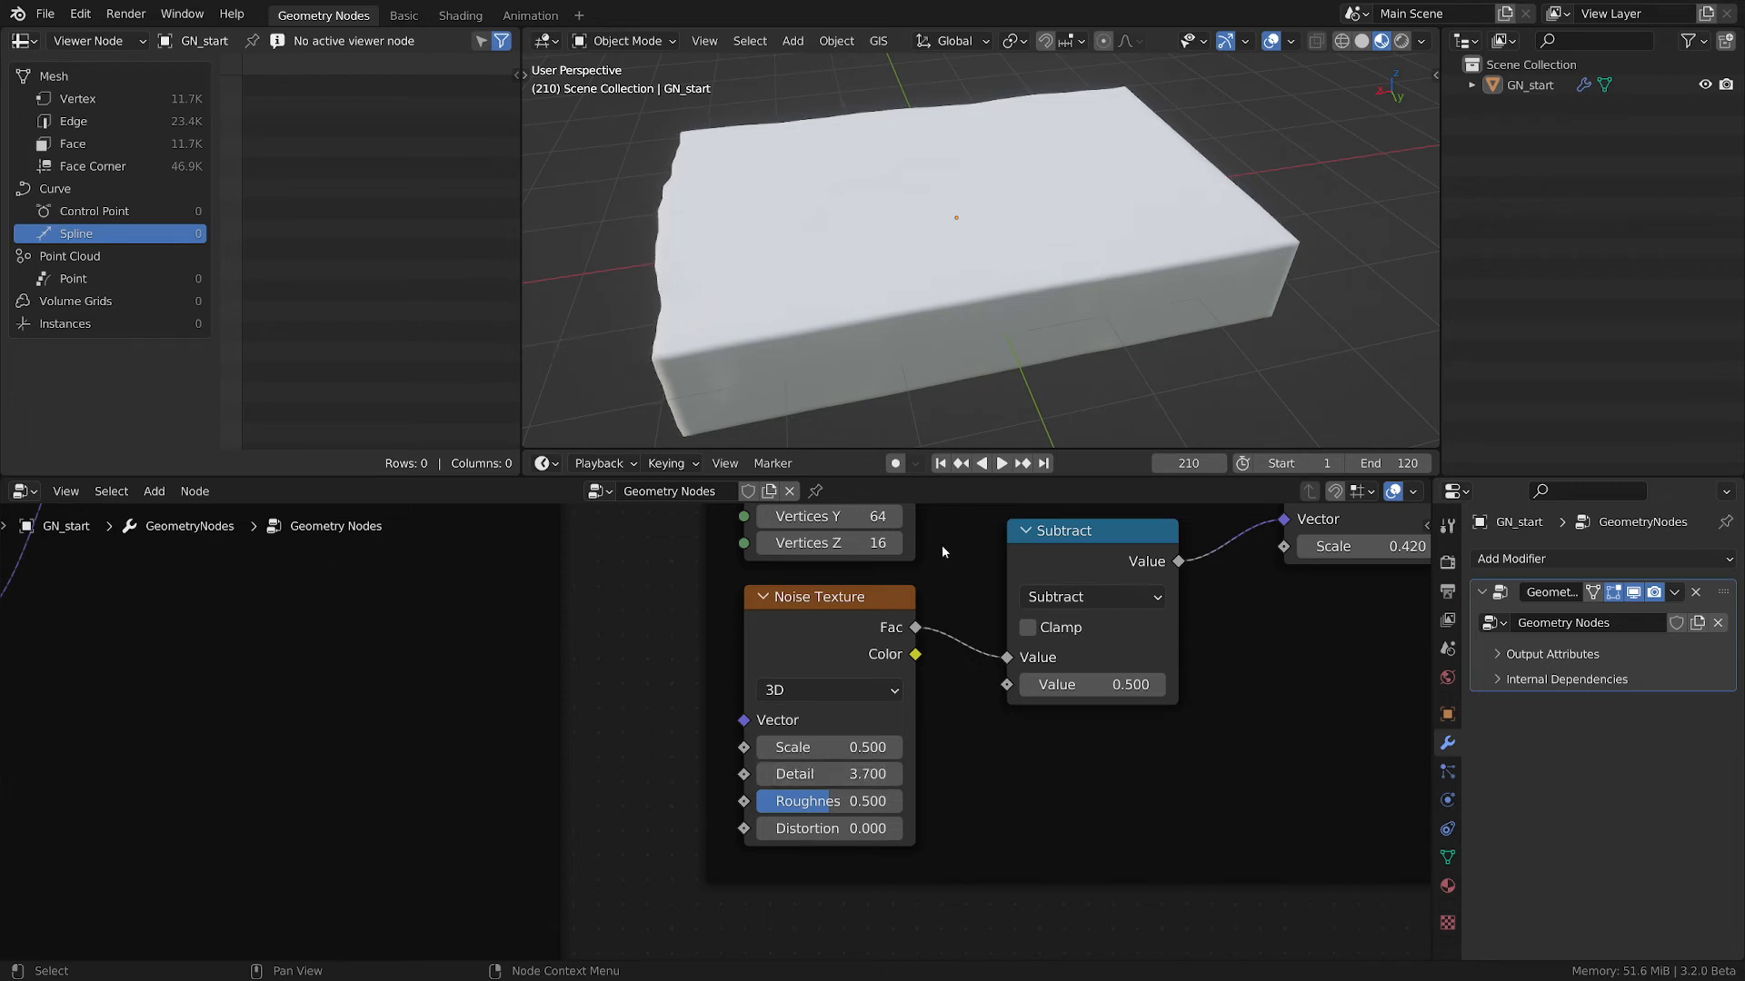
{"action": "left_click_drag", "start_coordinate": [829, 801], "coordinate": [837, 800]}
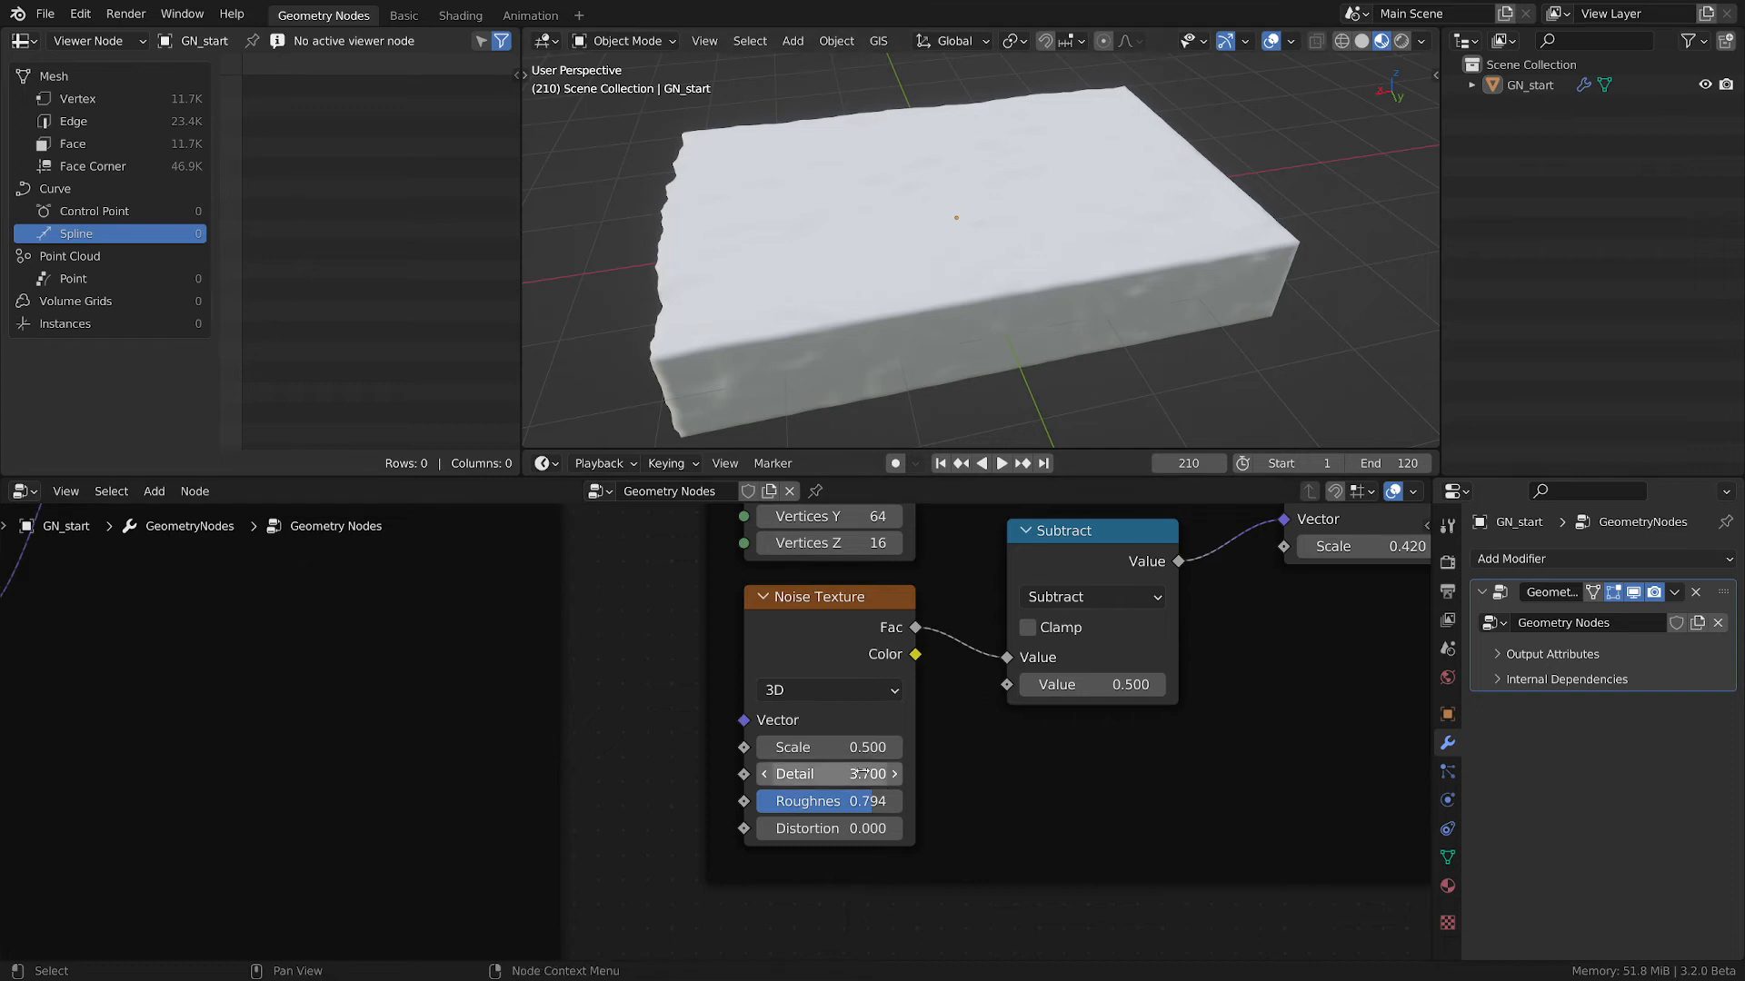
{"action": "left_click_drag", "start_coordinate": [861, 774], "coordinate": [870, 773], "text": "shift"}
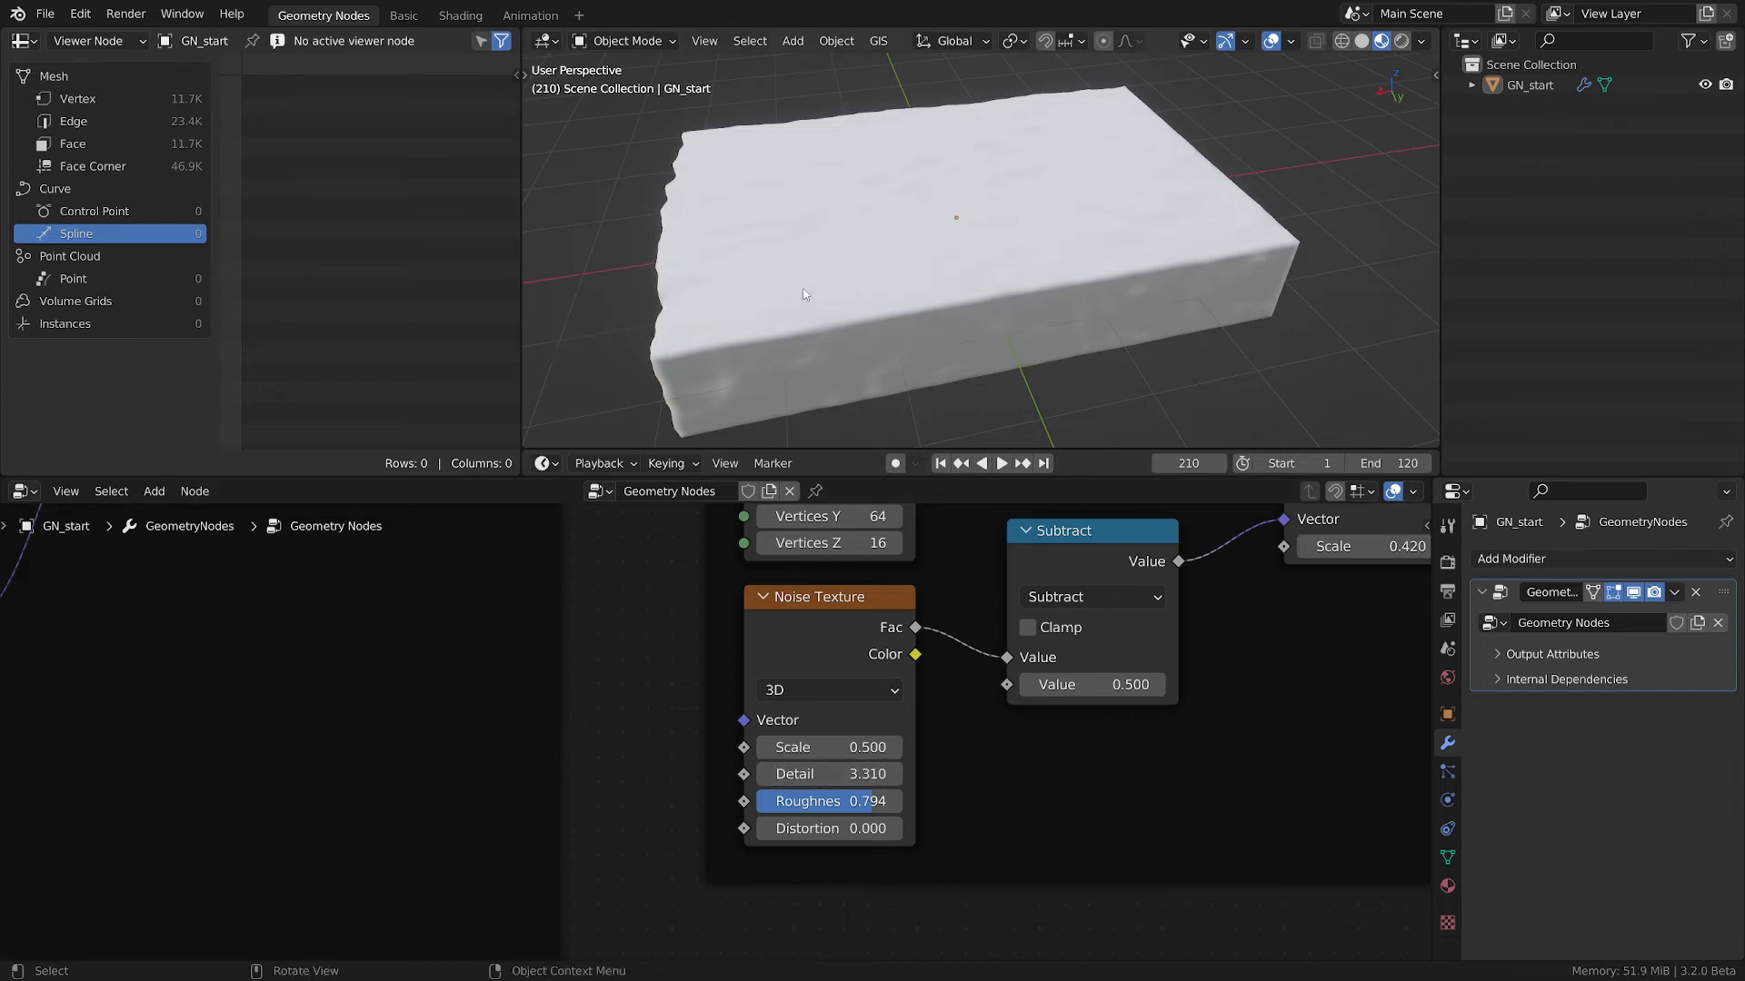
- Check the slab's surface from several angles and adjust the vector Scale node's factor to 0.530
{"action": "middle_click_drag", "start_coordinate": [909, 345], "coordinate": [980, 290]}
{"action": "scroll", "coordinate": [896, 302], "scroll_direction": "down", "scroll_amount": 2}
{"action": "scroll", "coordinate": [816, 308], "scroll_direction": "down", "scroll_amount": 1}
{"action": "scroll", "coordinate": [1071, 361], "scroll_direction": "up", "scroll_amount": 3}
{"action": "scroll", "coordinate": [1054, 225], "scroll_direction": "down", "scroll_amount": 2}
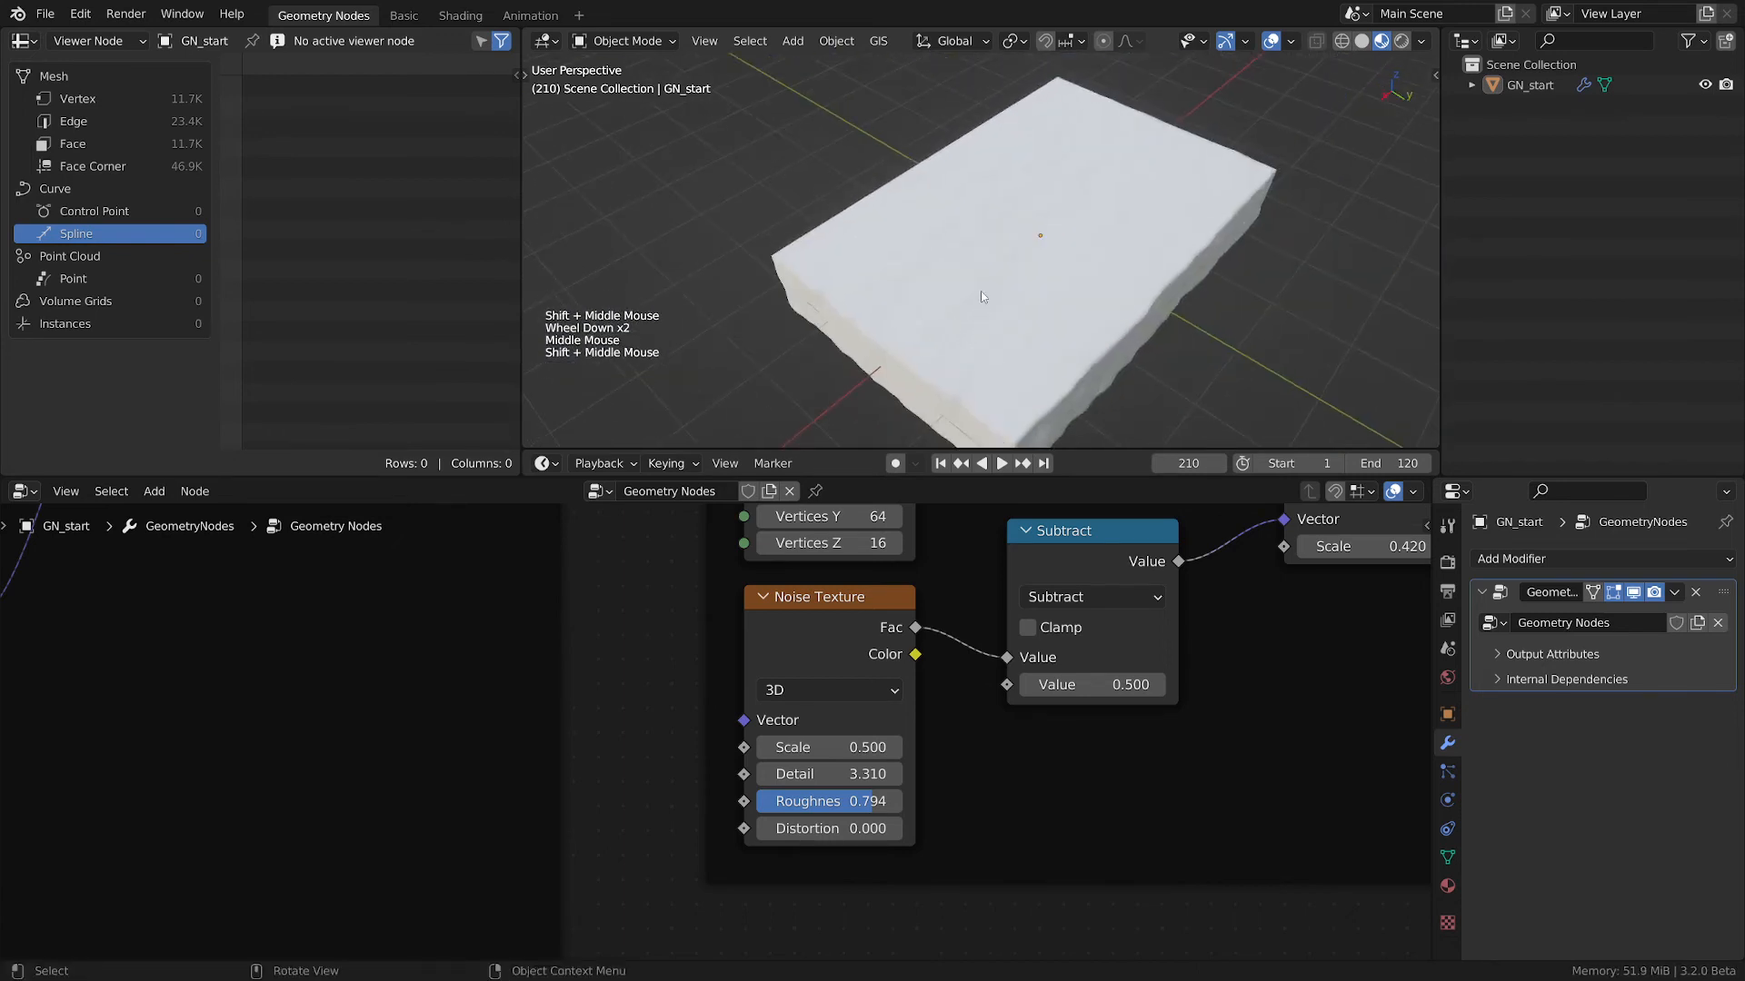
{"action": "scroll", "coordinate": [990, 289], "scroll_direction": "up", "scroll_amount": 4}
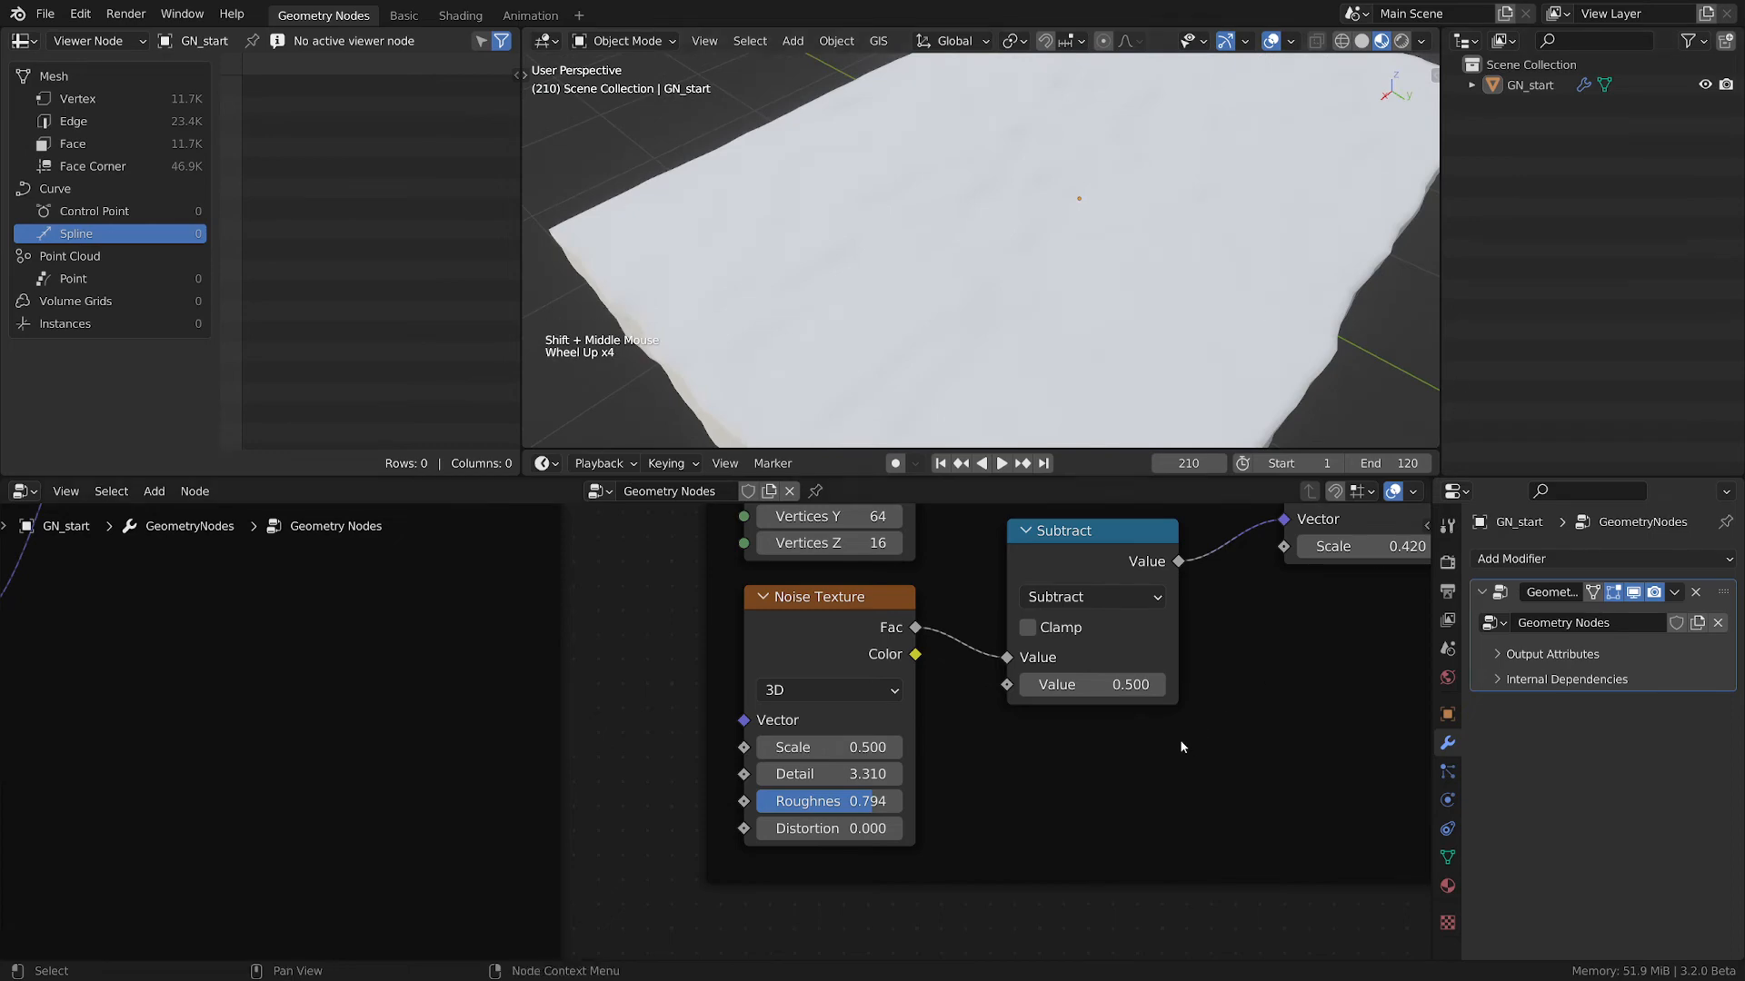
{"action": "middle_click_drag", "start_coordinate": [1074, 787], "coordinate": [1137, 782]}
{"action": "scroll", "coordinate": [1056, 773], "scroll_direction": "down", "scroll_amount": 2}
{"action": "scroll", "coordinate": [912, 838], "scroll_direction": "up", "scroll_amount": 2}
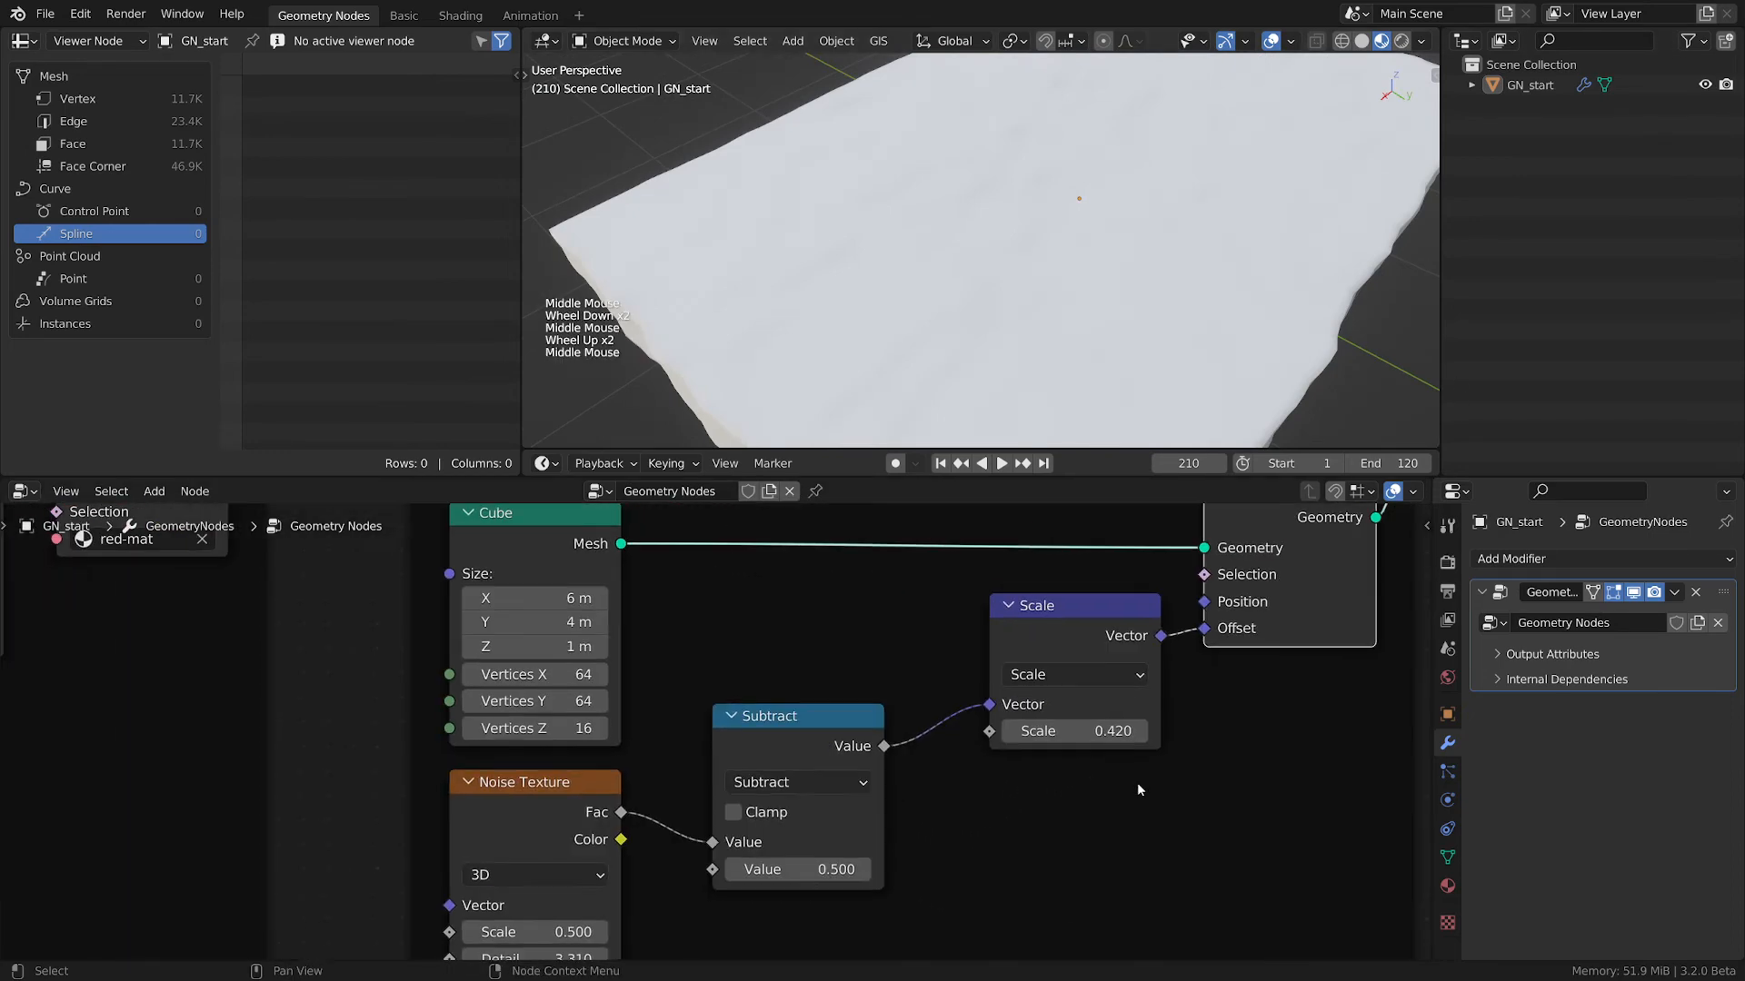
{"action": "left_click_drag", "start_coordinate": [1080, 612], "coordinate": [1081, 623]}
{"action": "left_click_drag", "start_coordinate": [1082, 738], "coordinate": [1116, 443], "text": "shift"}
{"action": "scroll", "coordinate": [1136, 353], "scroll_direction": "down", "scroll_amount": 2}
{"action": "middle_click_drag", "start_coordinate": [1170, 345], "coordinate": [1188, 295]}
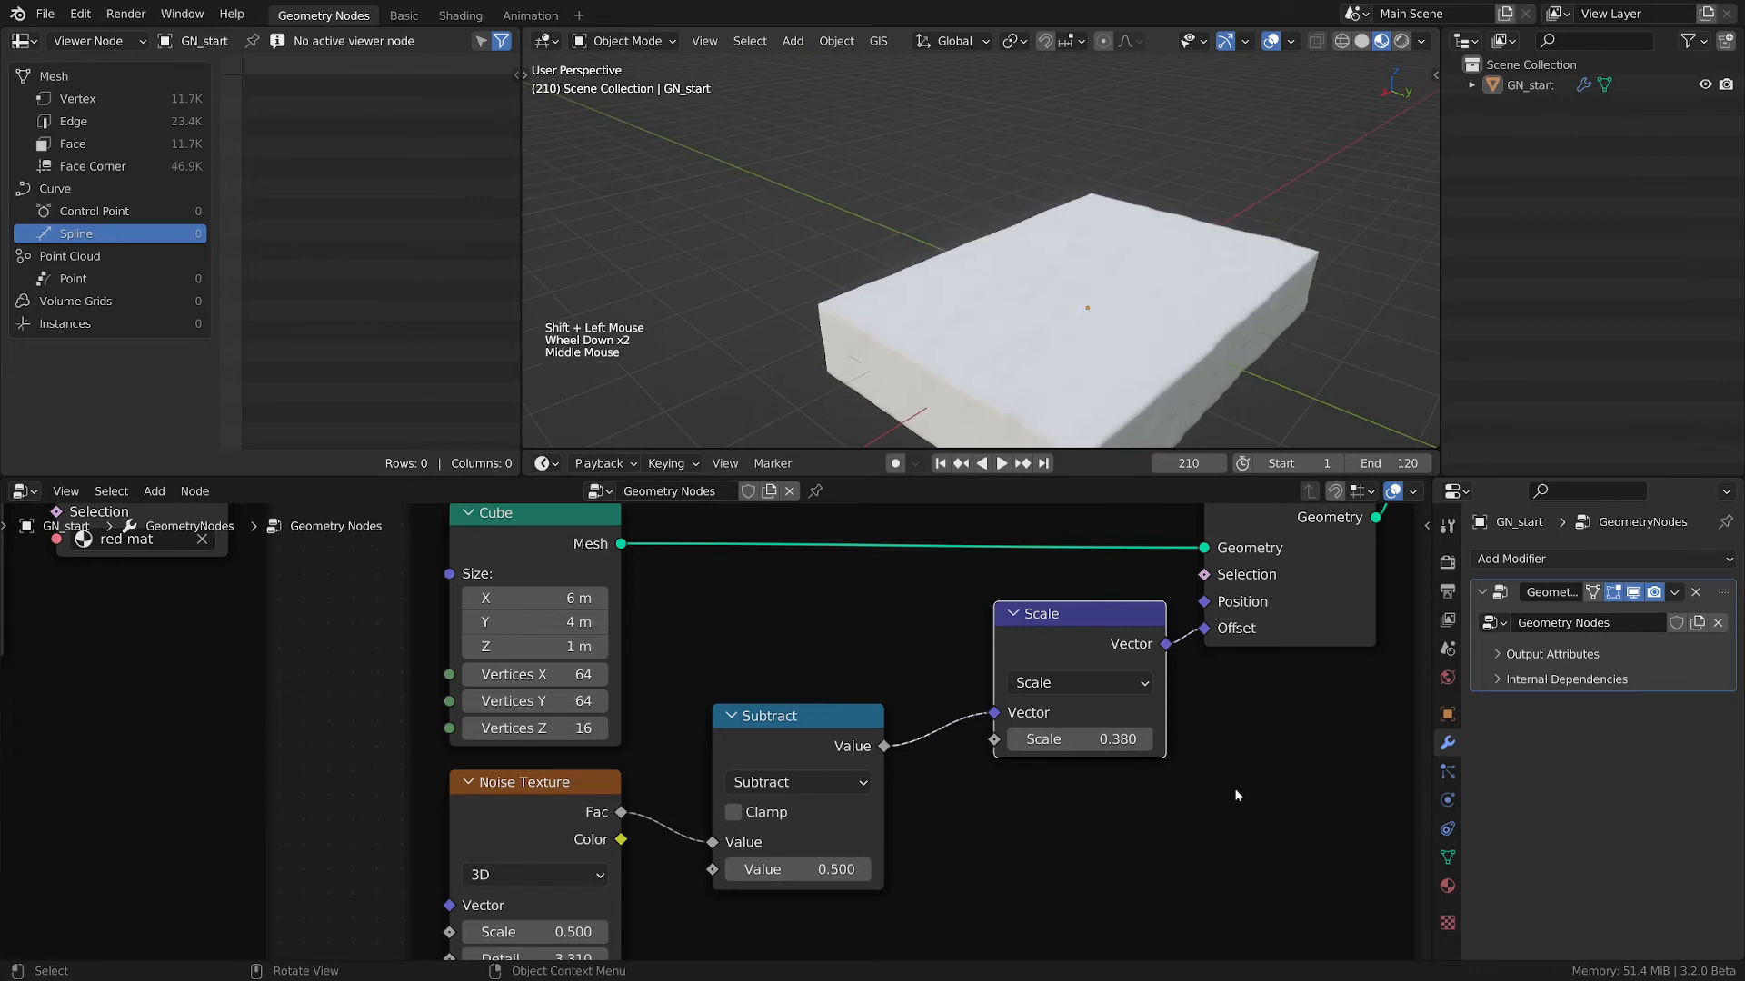
{"action": "left_click_drag", "start_coordinate": [1092, 738], "coordinate": [1127, 739], "text": "shift"}
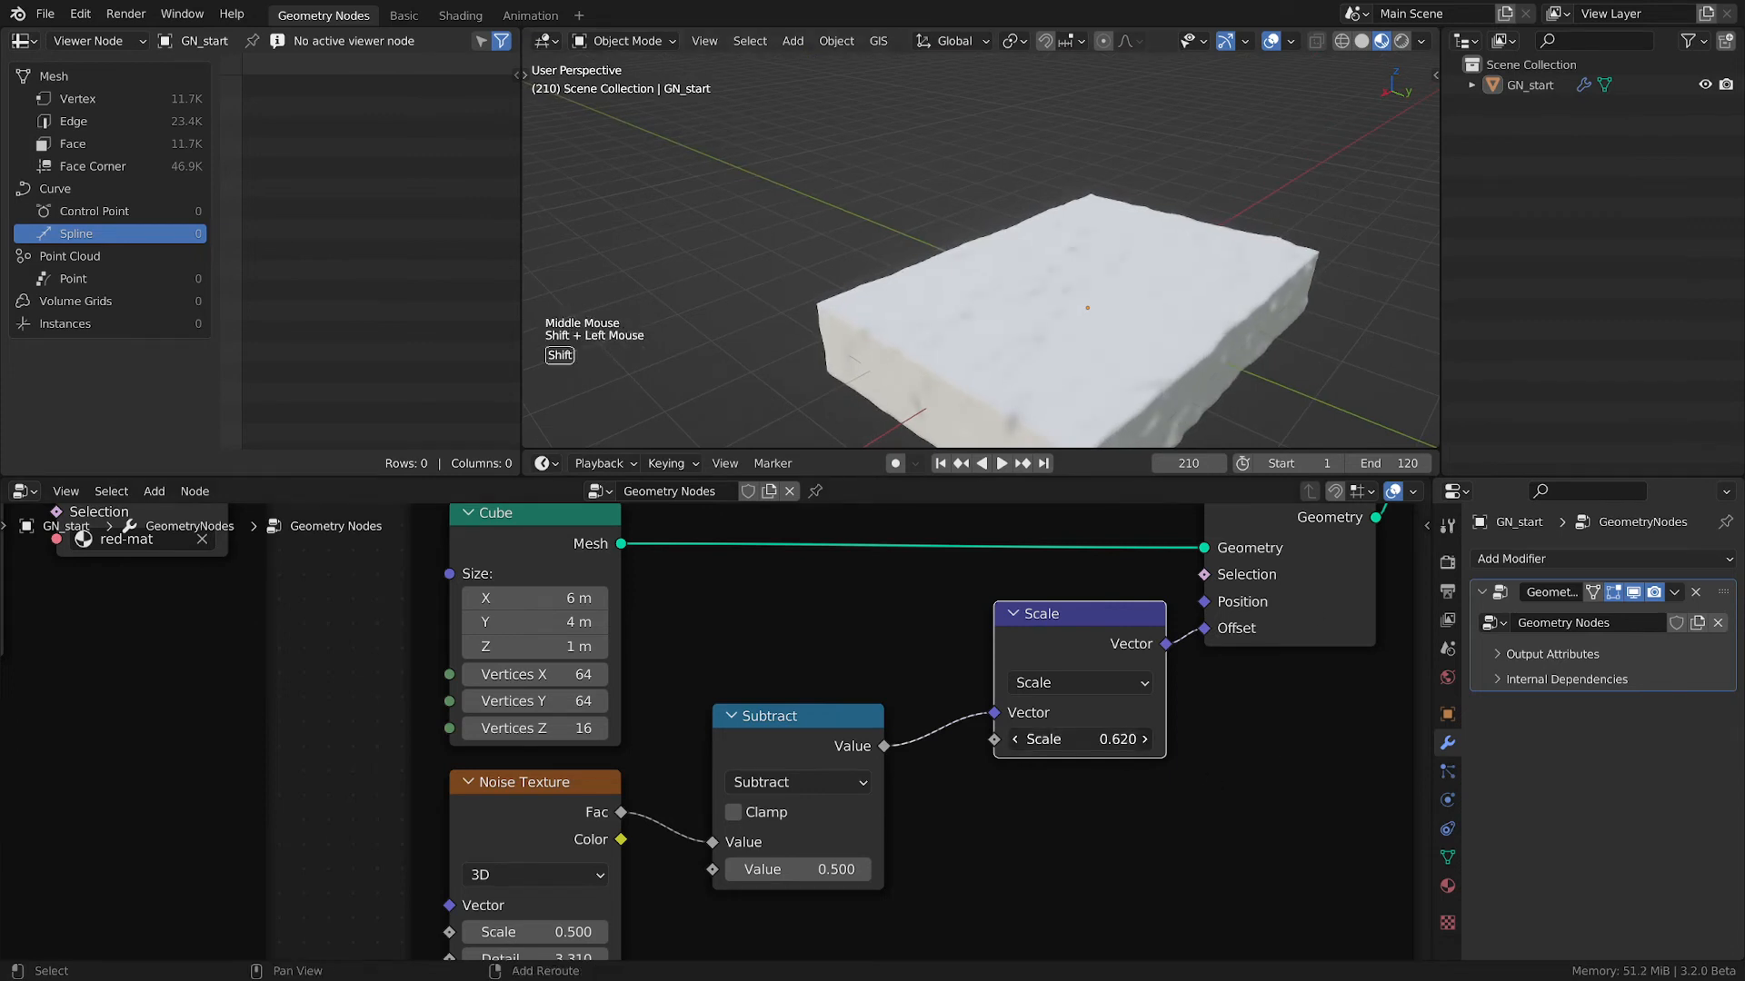
- Collapse the Subtract node and place it midway between the Noise Texture and the Scale node
{"action": "left_click_drag", "start_coordinate": [841, 718], "coordinate": [844, 782]}
{"action": "left_click", "coordinate": [761, 730]}
{"action": "left_click", "coordinate": [791, 726]}
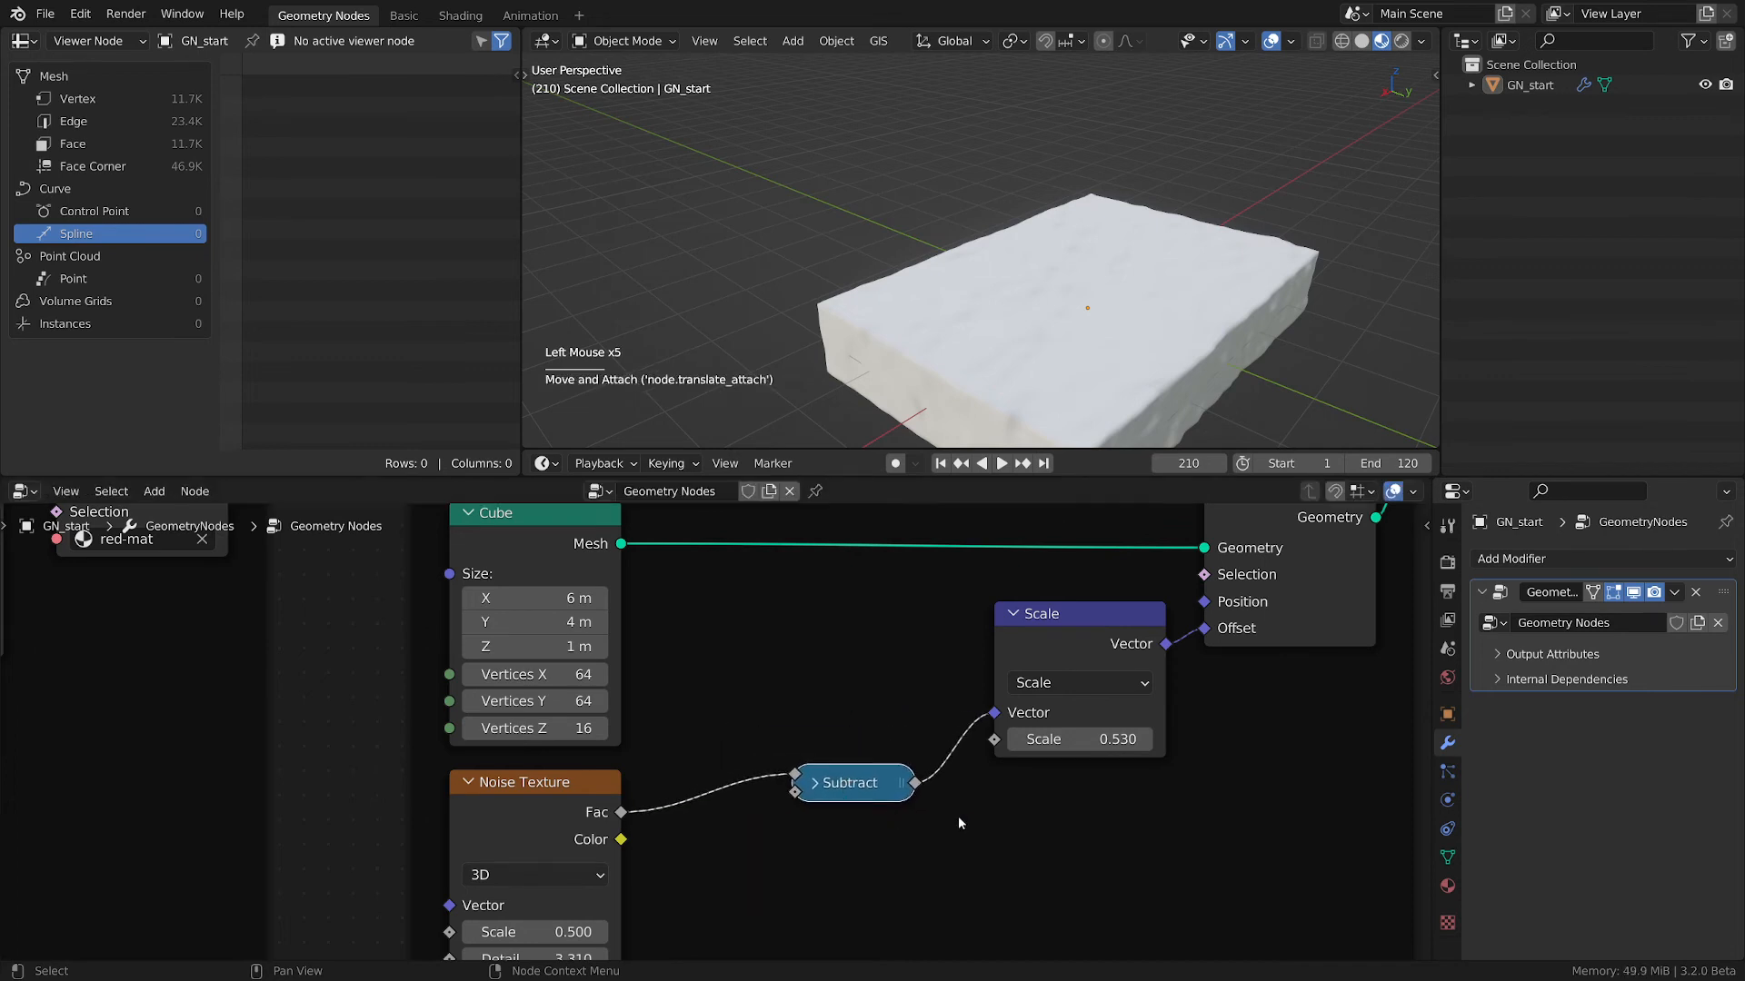
{"action": "left_click", "coordinate": [527, 784]}
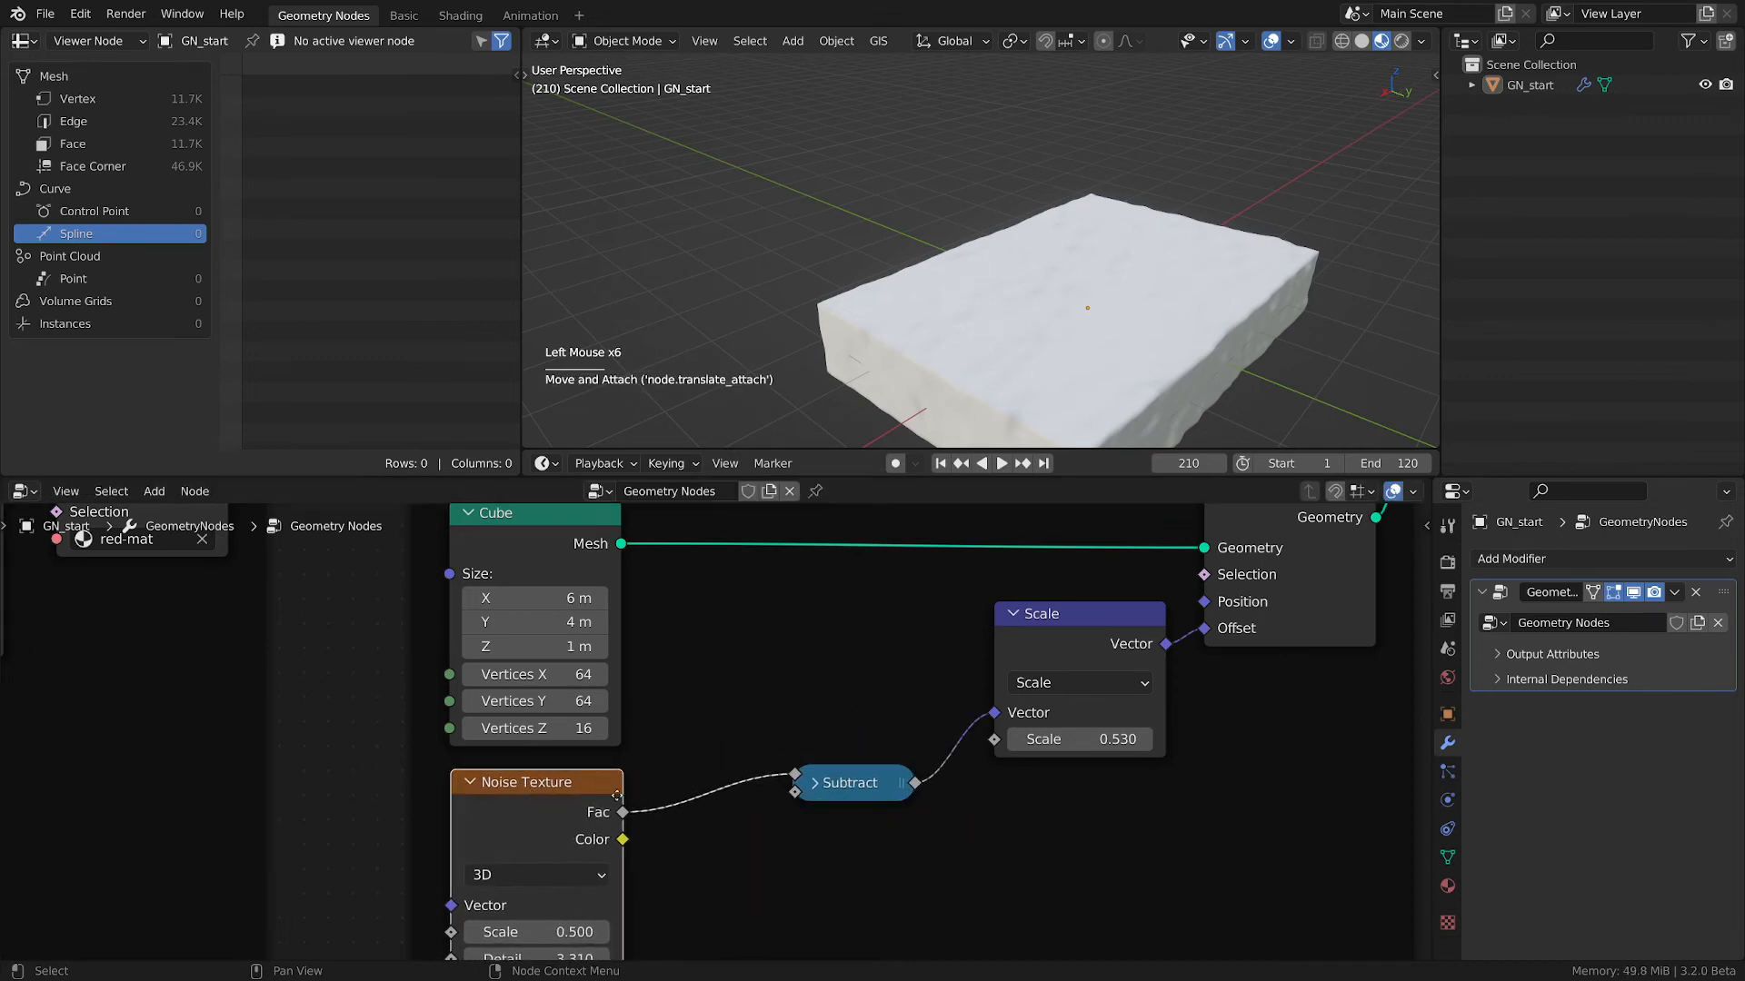
- Unmute the links that bring the other geometry branches into the Join Geometry node
{"action": "middle_click_drag", "start_coordinate": [527, 795], "coordinate": [616, 762]}
{"action": "middle_click_drag", "start_coordinate": [756, 847], "coordinate": [751, 863]}
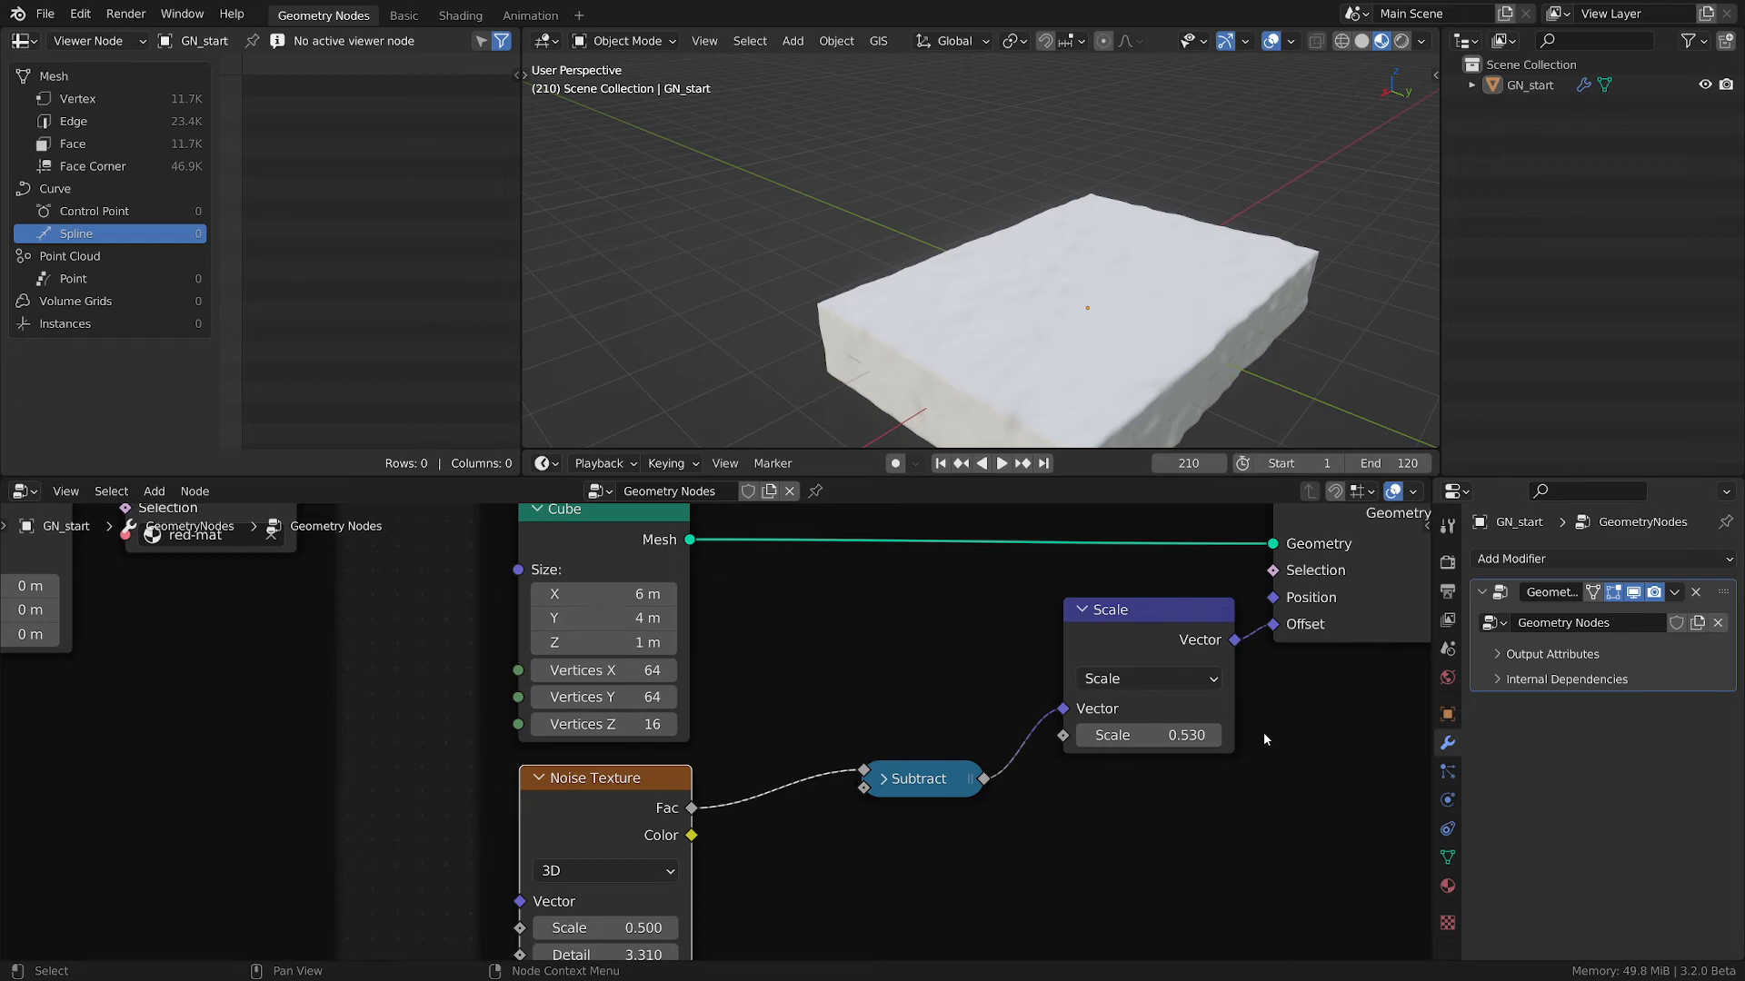
{"action": "scroll", "coordinate": [1255, 728], "scroll_direction": "down", "scroll_amount": 3}
{"action": "mouse_move", "coordinate": [913, 613]}
{"action": "middle_mouse_down"}
{"action": "mouse_move", "coordinate": [875, 673]}
{"action": "mouse_move", "coordinate": [869, 740]}
{"action": "middle_mouse_up"}
{"action": "middle_click_drag", "start_coordinate": [960, 627], "coordinate": [939, 786]}
{"action": "right_click_drag", "start_coordinate": [998, 614], "coordinate": [1014, 728], "text": "ctrl+alt"}
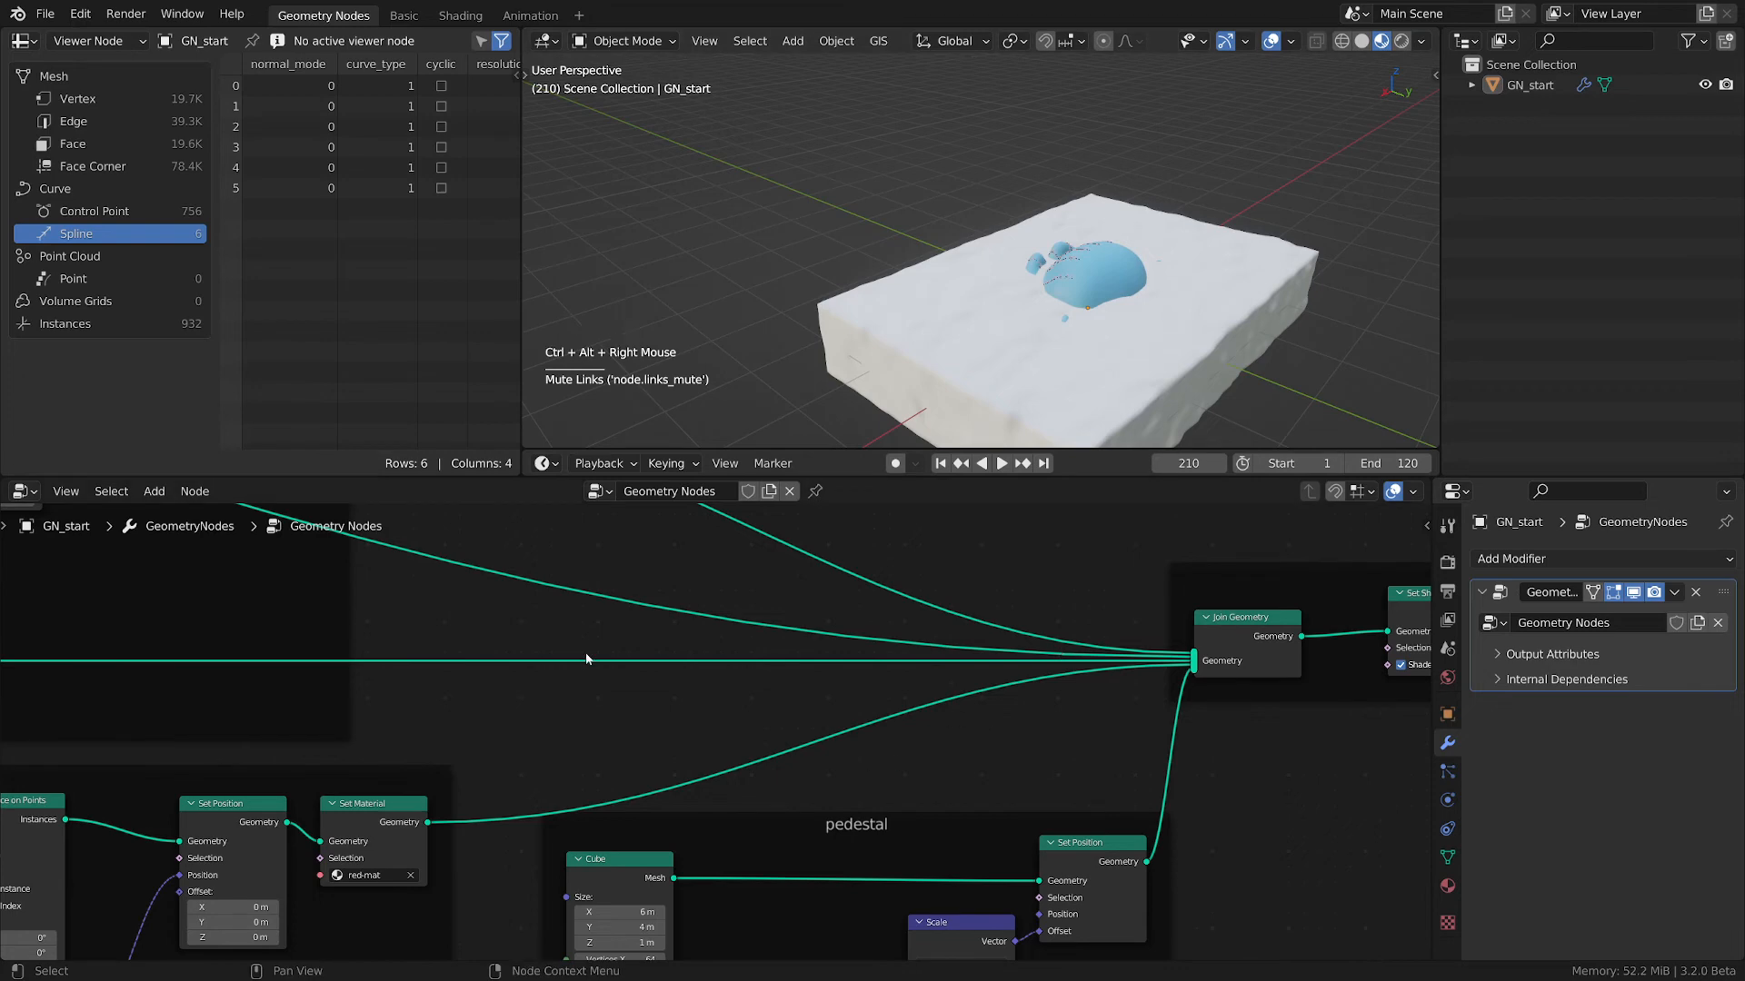
- Move Set Shade Smooth and Group Output away from the Join Geometry node to open a gap between them
{"action": "middle_click_drag", "start_coordinate": [1126, 677], "coordinate": [767, 702]}
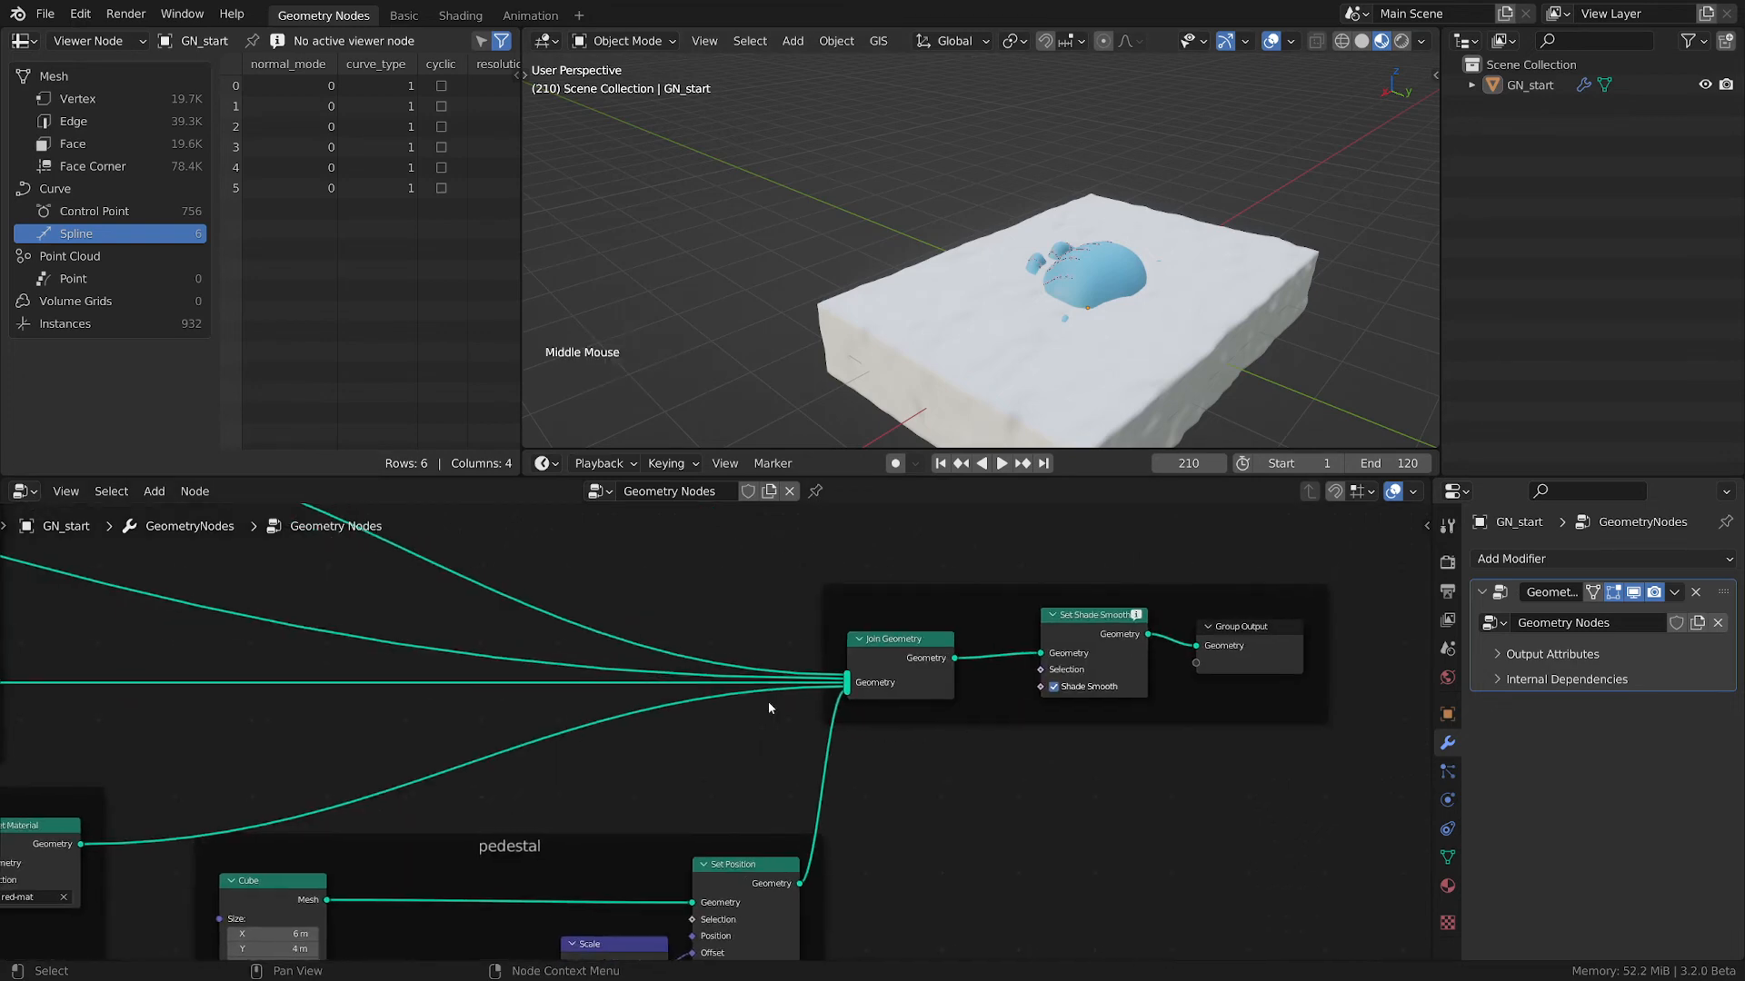
{"action": "left_click", "coordinate": [908, 650]}
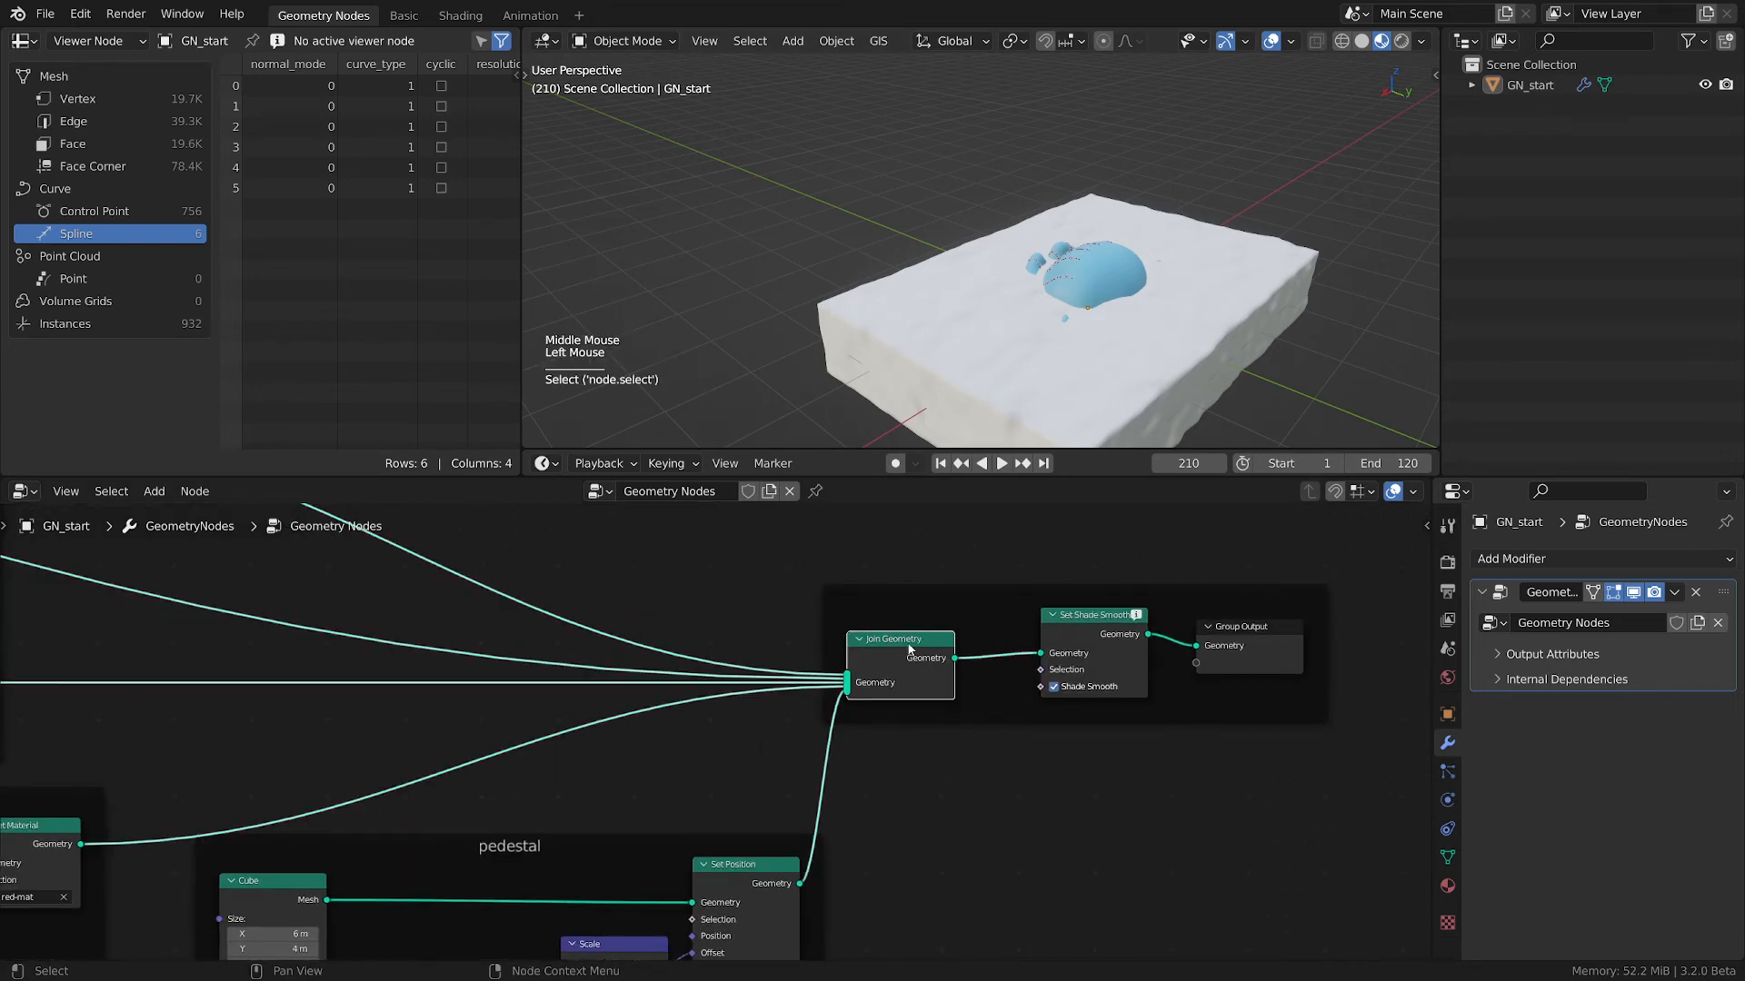
{"action": "mouse_move", "coordinate": [903, 656]}
{"action": "left_mouse_down"}
{"action": "mouse_move", "coordinate": [875, 660]}
{"action": "mouse_move", "coordinate": [905, 664]}
{"action": "left_mouse_up"}
{"action": "middle_click_drag", "start_coordinate": [1070, 708], "coordinate": [874, 698]}
{"action": "left_click_drag", "start_coordinate": [892, 544], "coordinate": [1069, 693]}
{"action": "key", "text": "g"}
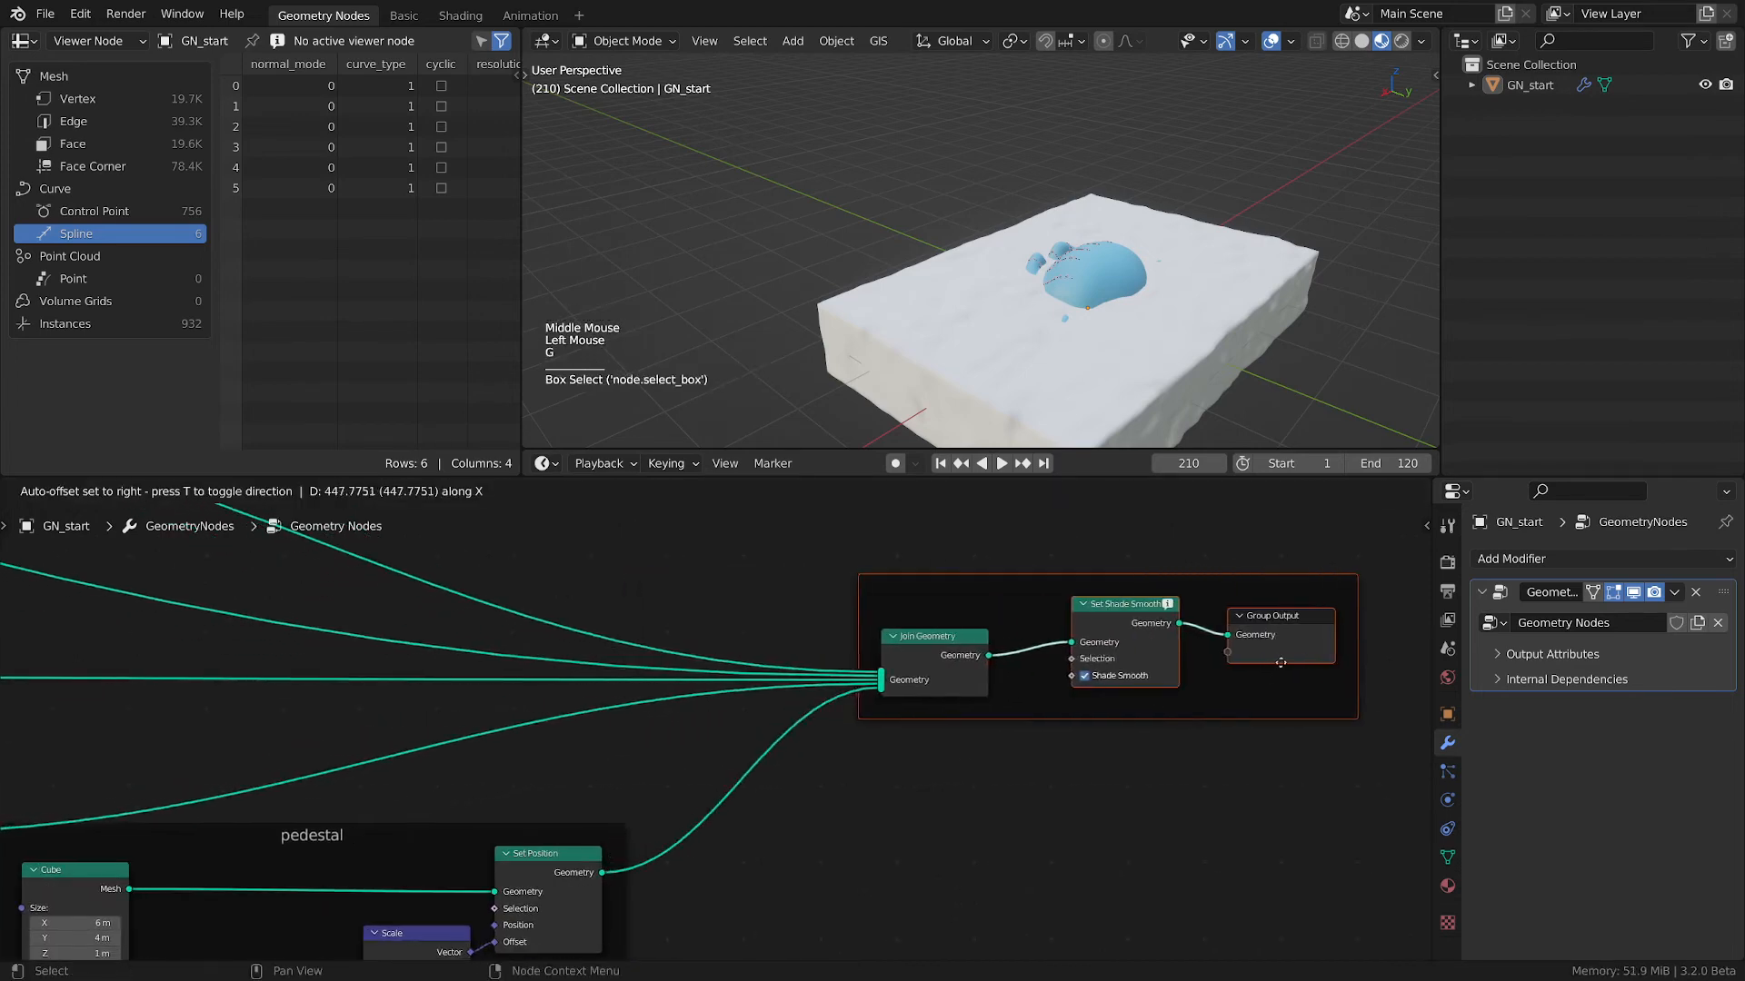
{"action": "left_click", "coordinate": [913, 641]}
{"action": "left_click_drag", "start_coordinate": [950, 646], "coordinate": [741, 632]}
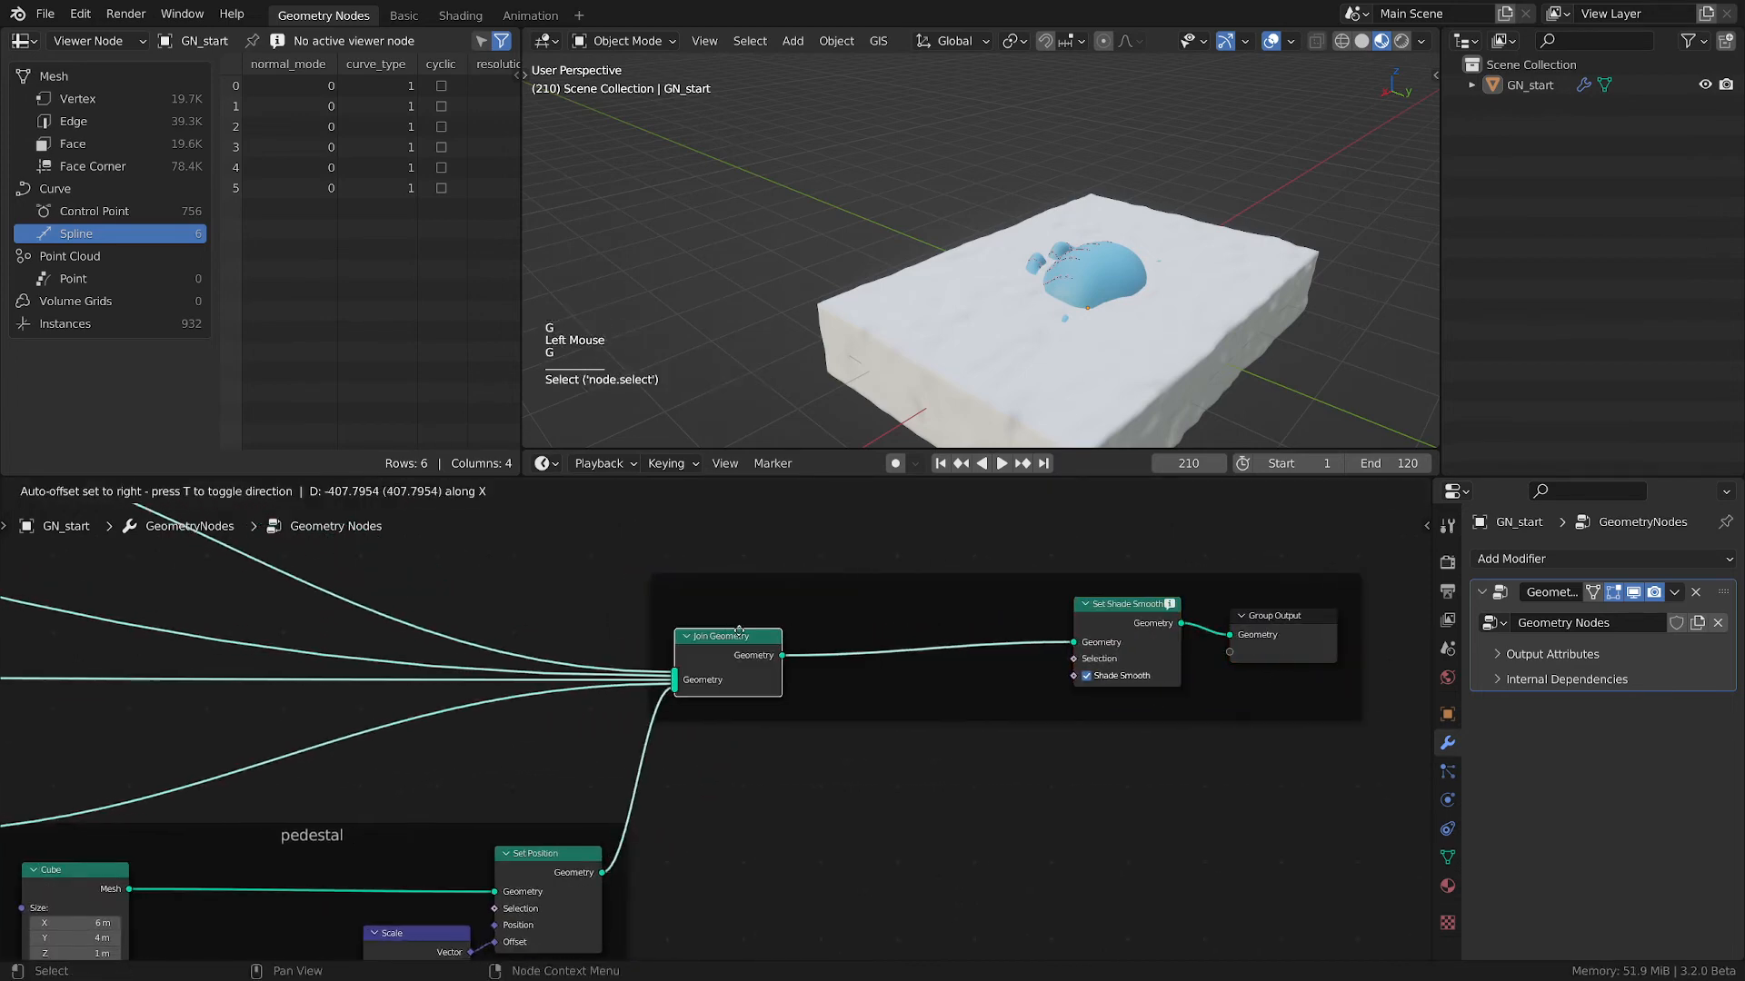
- Duplicate Join Geometry onto the link before Set Shade Smooth and reroute the pedestal's Set Position output into the duplicate
{"action": "key", "text": "shift+d"}
{"action": "left_click", "coordinate": [937, 633]}
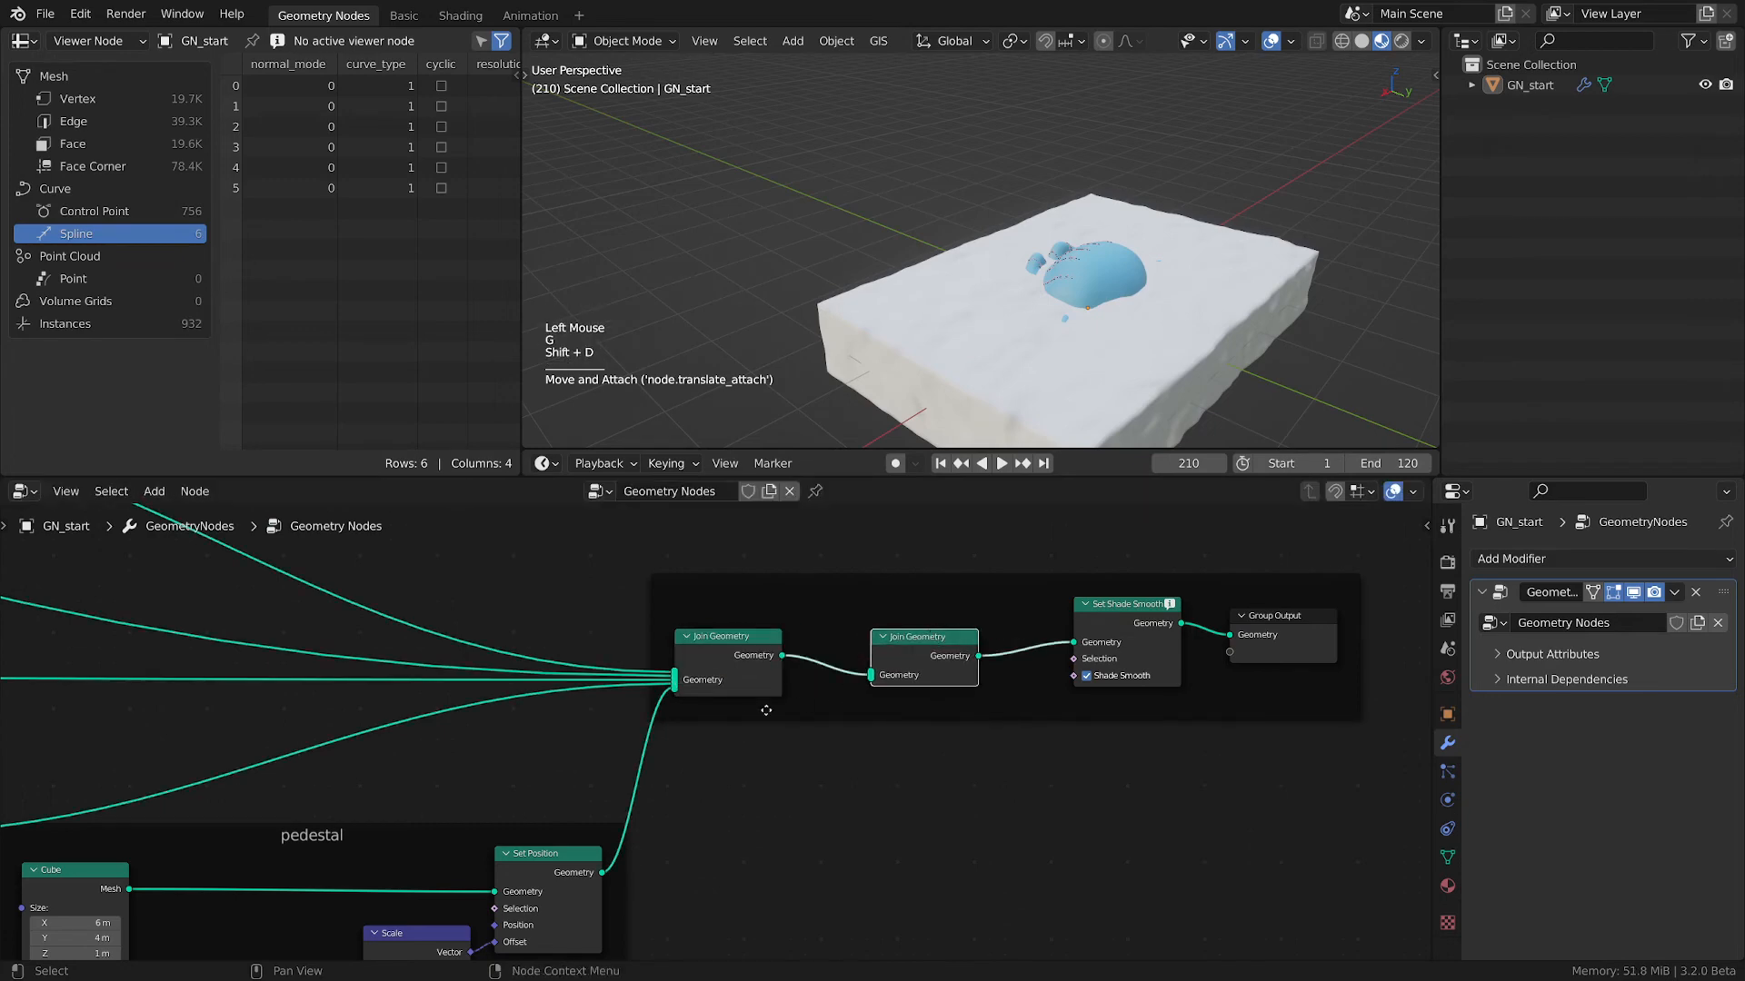
{"action": "right_click_drag", "start_coordinate": [613, 749], "coordinate": [695, 818], "text": "ctrl"}
{"action": "left_click_drag", "start_coordinate": [602, 872], "coordinate": [870, 676]}
- Insert a Transform node between the two Join Geometry nodes, making room for it and placing it above the link
{"action": "left_click_drag", "start_coordinate": [721, 633], "coordinate": [476, 652]}
{"action": "key", "text": "shift+a"}
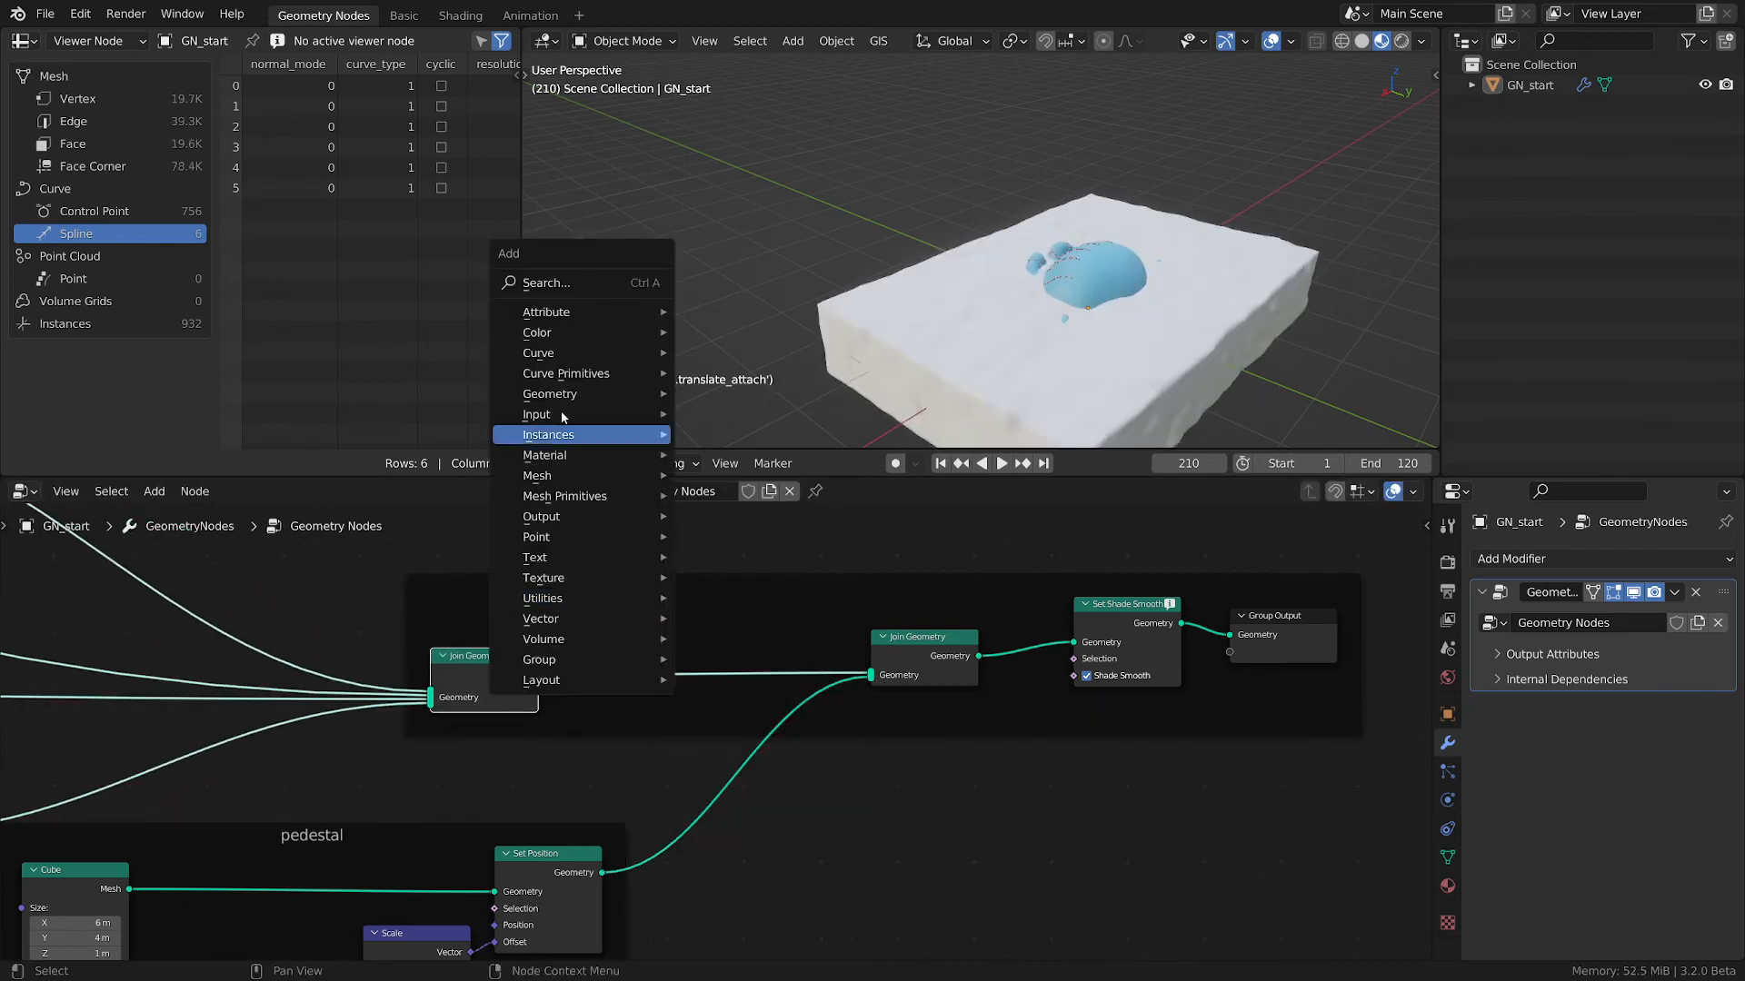
{"action": "mouse_move", "coordinate": [631, 399]}
{"action": "left_click", "coordinate": [736, 617]}
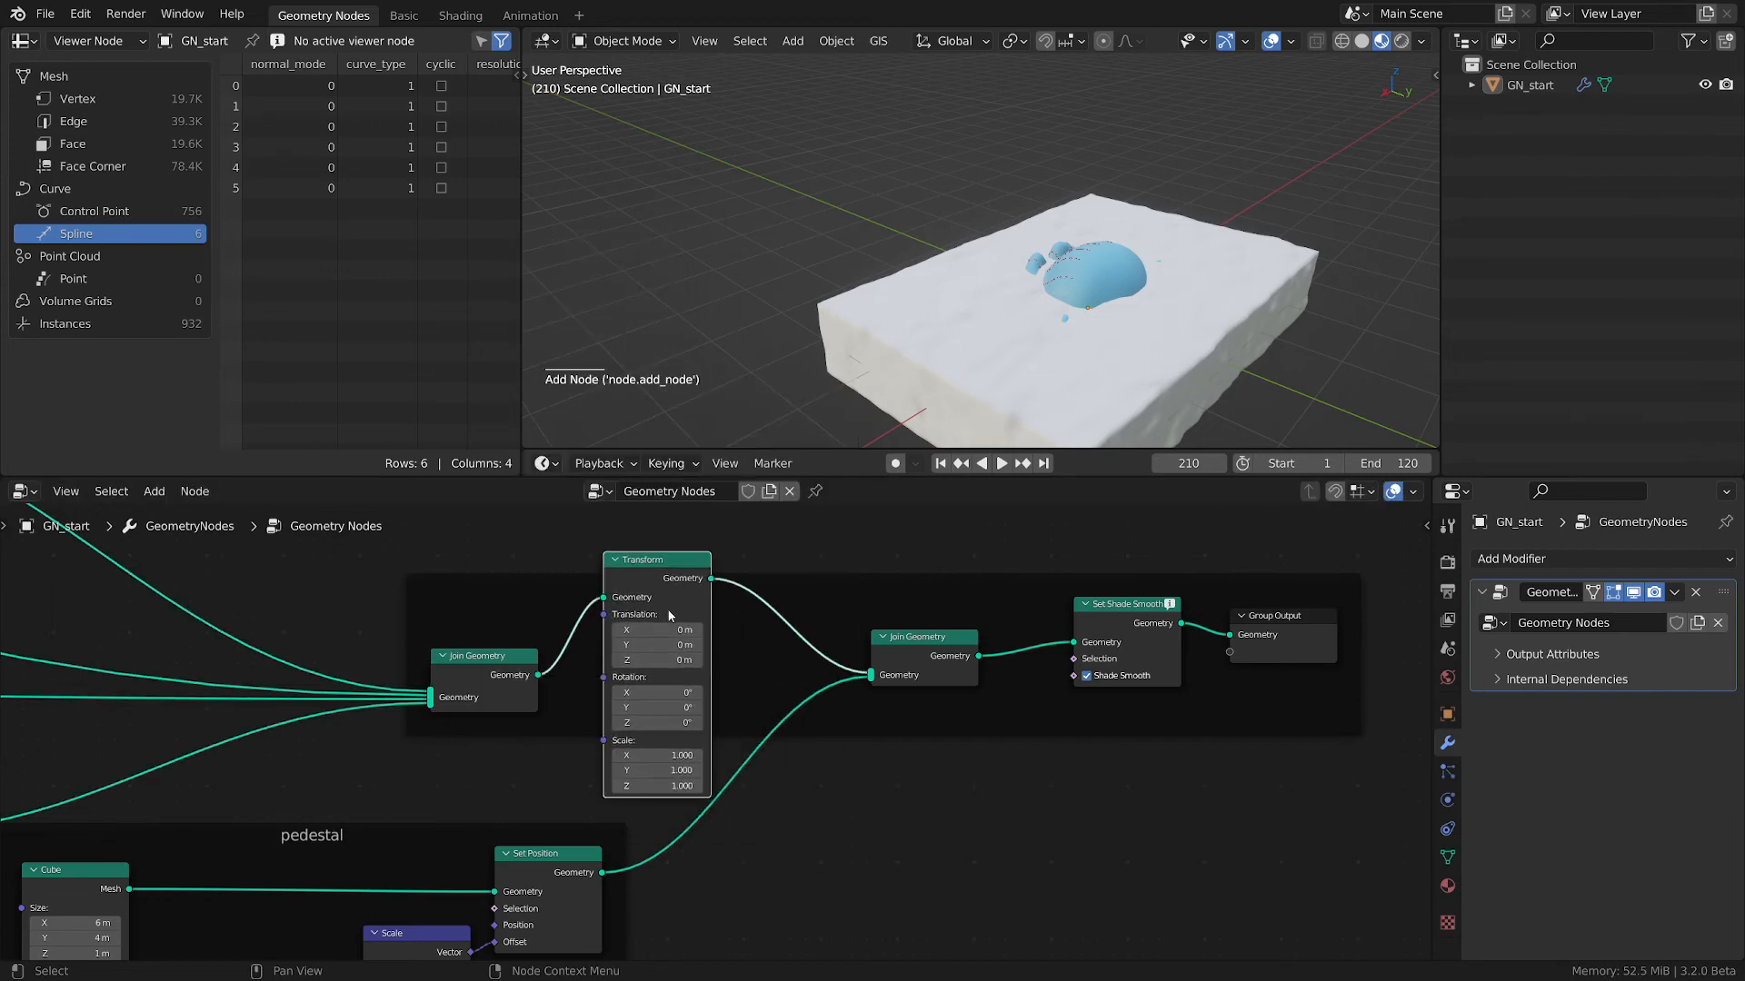
{"action": "left_click", "coordinate": [618, 591]}
{"action": "left_click_drag", "start_coordinate": [653, 621], "coordinate": [689, 572]}
- Set the Transform node's Z translation to 0.94 m, X rotation to -42.6° and Y rotation to 9.7°
{"action": "left_click_drag", "start_coordinate": [683, 679], "coordinate": [755, 679], "text": "shift"}
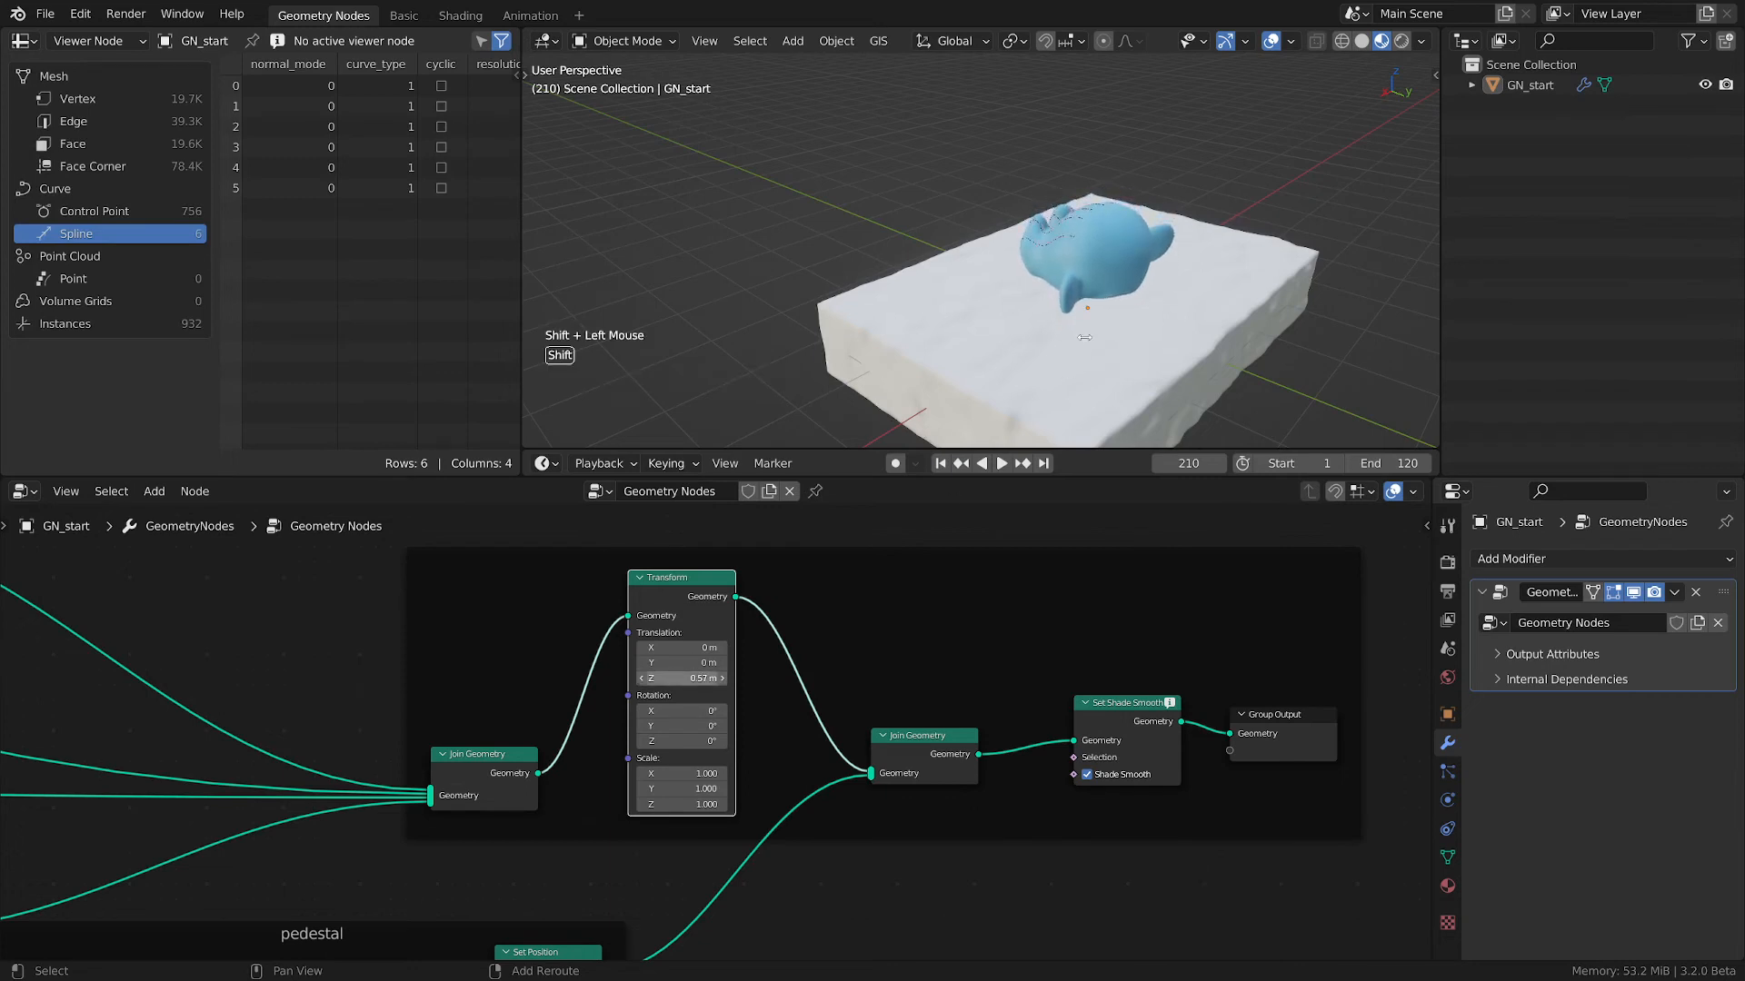
{"action": "middle_click_drag", "start_coordinate": [1064, 268], "coordinate": [1363, 296]}
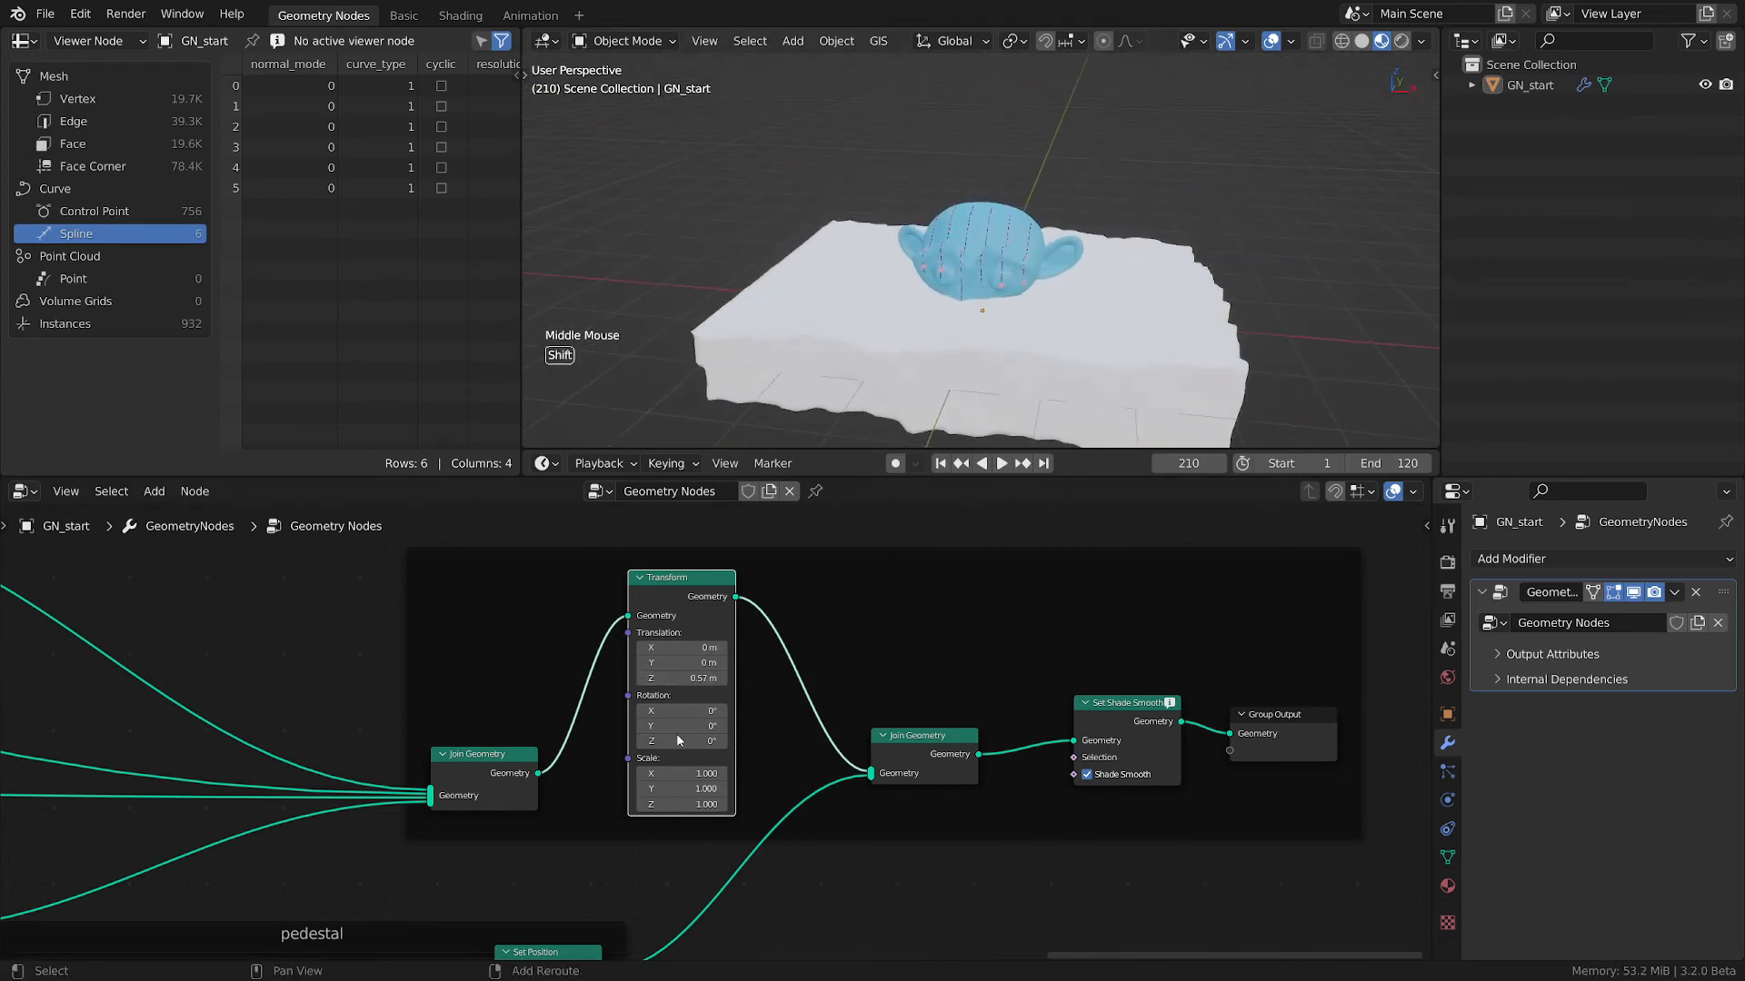
{"action": "left_click_drag", "start_coordinate": [681, 726], "coordinate": [709, 726]}
{"action": "left_click_drag", "start_coordinate": [681, 726], "coordinate": [460, 696]}
{"action": "left_click_drag", "start_coordinate": [700, 677], "coordinate": [740, 678], "text": "shift"}
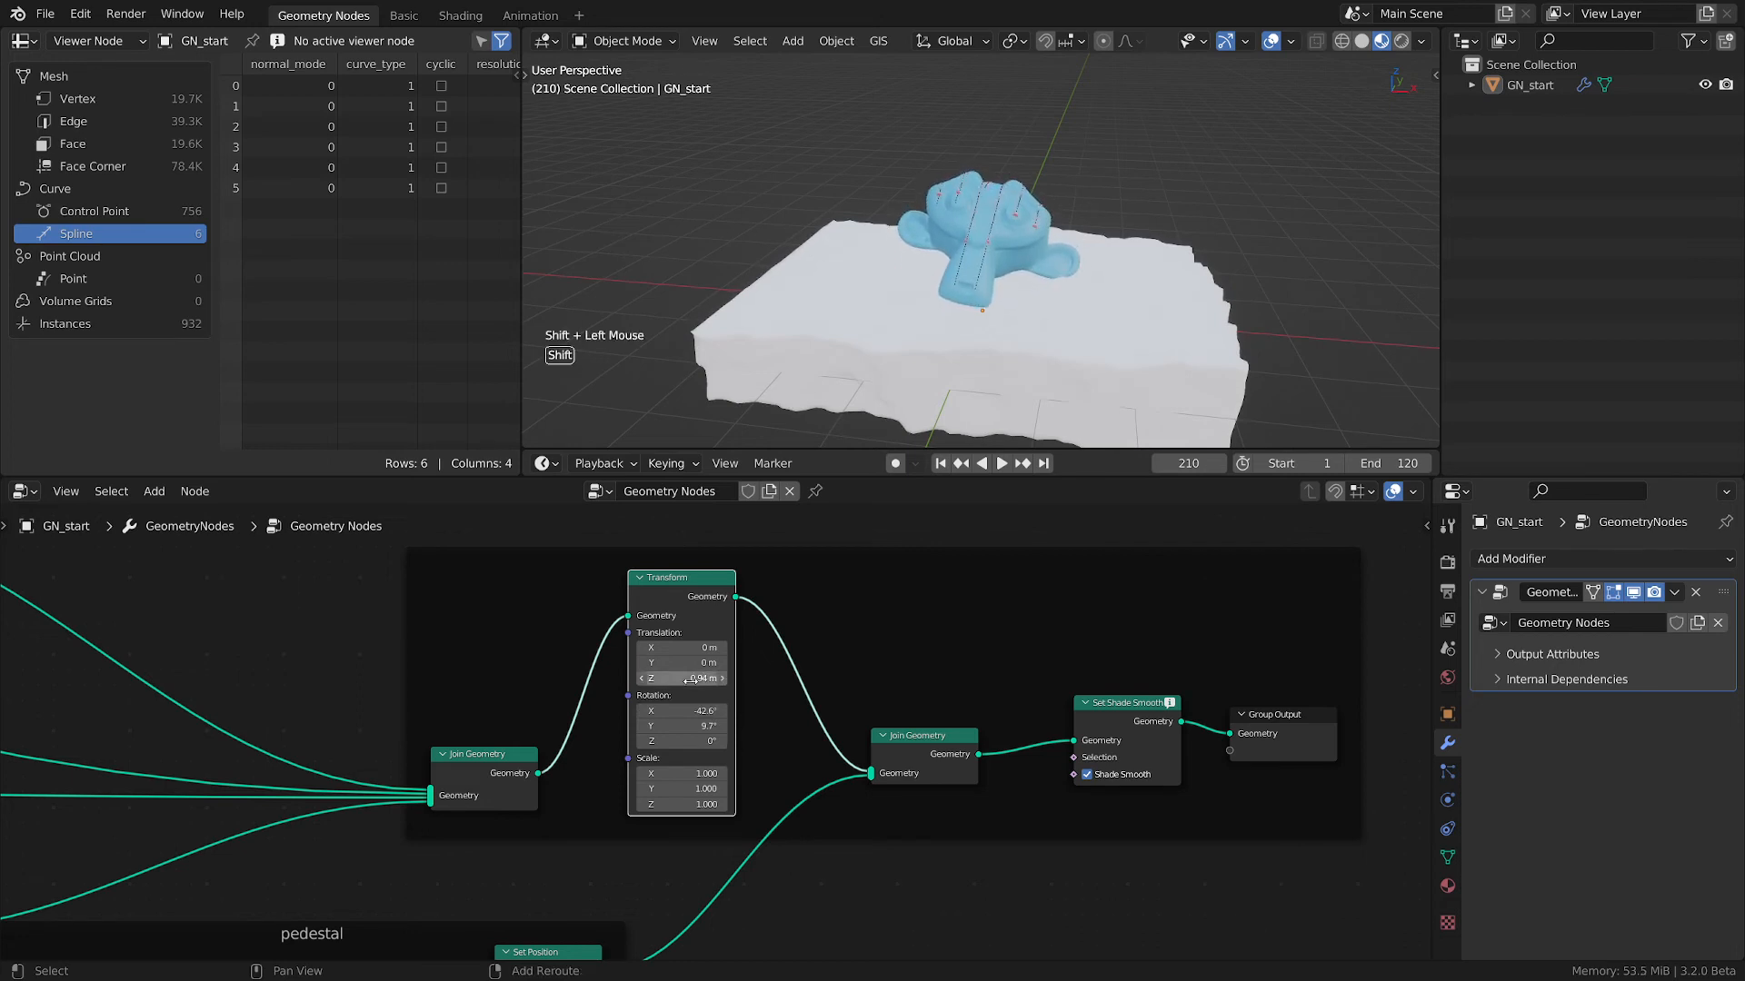
- View the head on the slab from the side, sketch a freehand annotation outline around the pedestal, and erase it
{"action": "middle_click_drag", "start_coordinate": [1101, 258], "coordinate": [1162, 211]}
{"action": "scroll", "coordinate": [983, 282], "scroll_direction": "up", "scroll_amount": 2}
{"action": "scroll", "coordinate": [984, 288], "scroll_direction": "up", "scroll_amount": 1}
{"action": "scroll", "coordinate": [1100, 151], "scroll_direction": "down", "scroll_amount": 2}
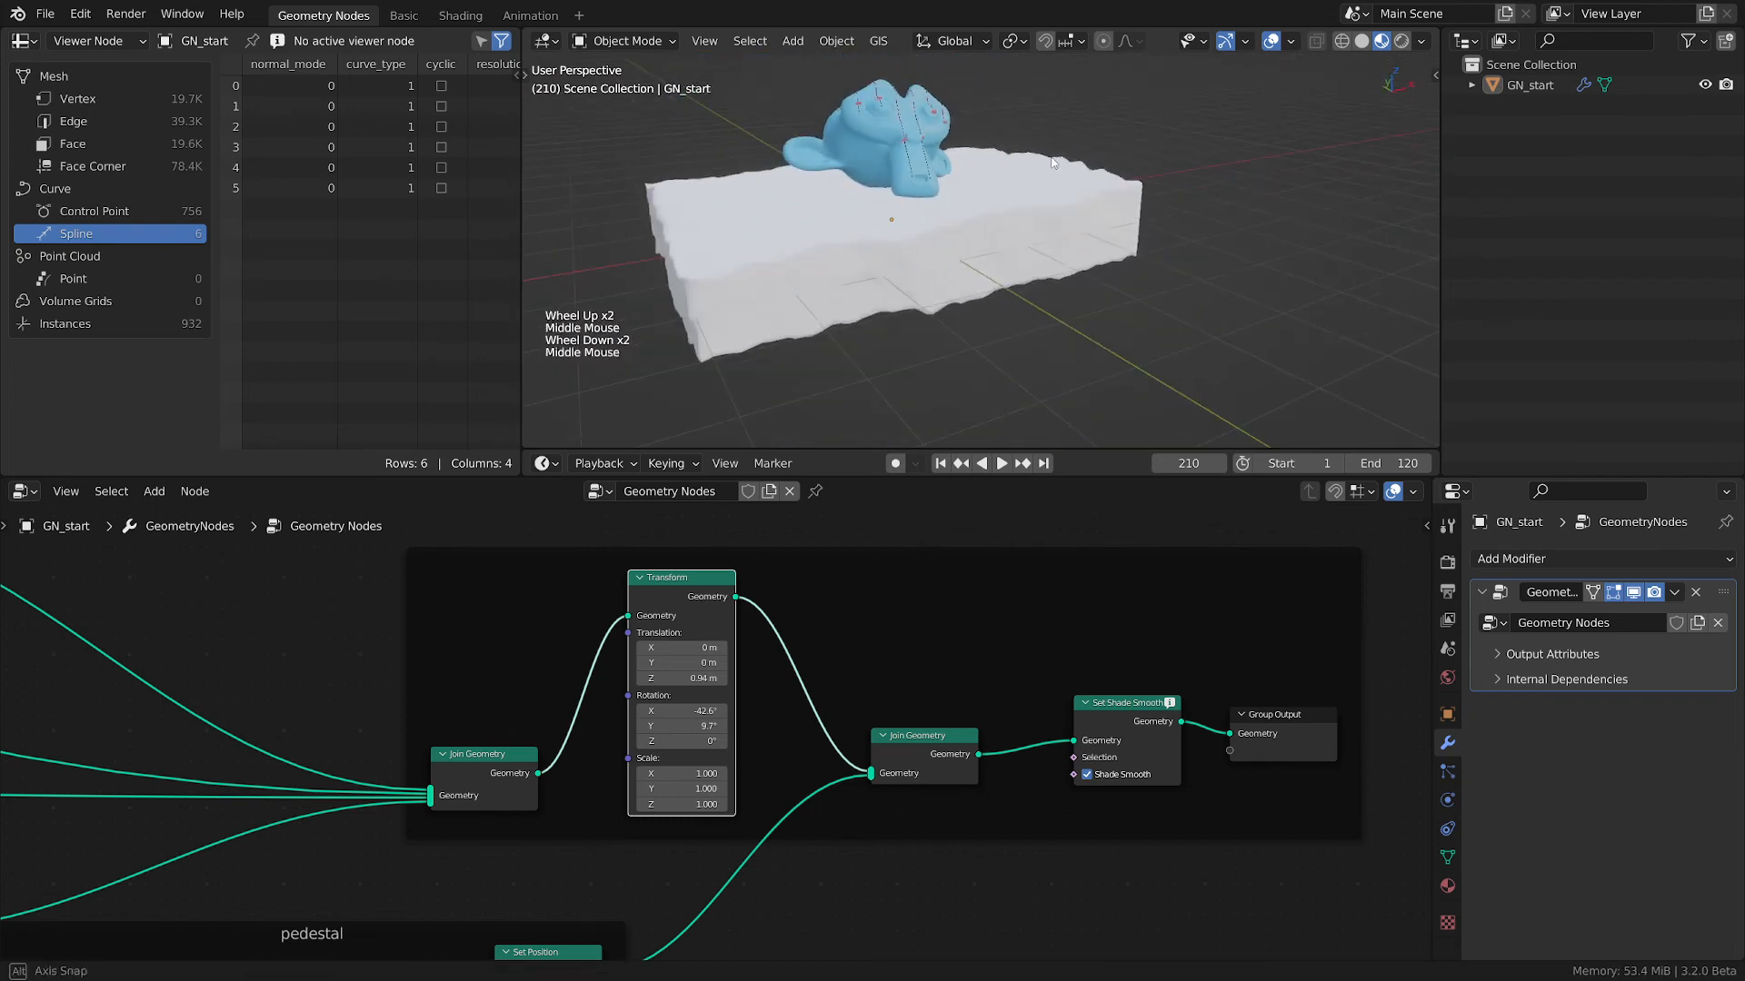
{"action": "middle_click_drag", "start_coordinate": [1100, 151], "coordinate": [941, 258]}
{"action": "scroll", "coordinate": [830, 279], "scroll_direction": "up", "scroll_amount": 3}
{"action": "scroll", "coordinate": [939, 211], "scroll_direction": "down", "scroll_amount": 1}
{"action": "key", "text": "d"}
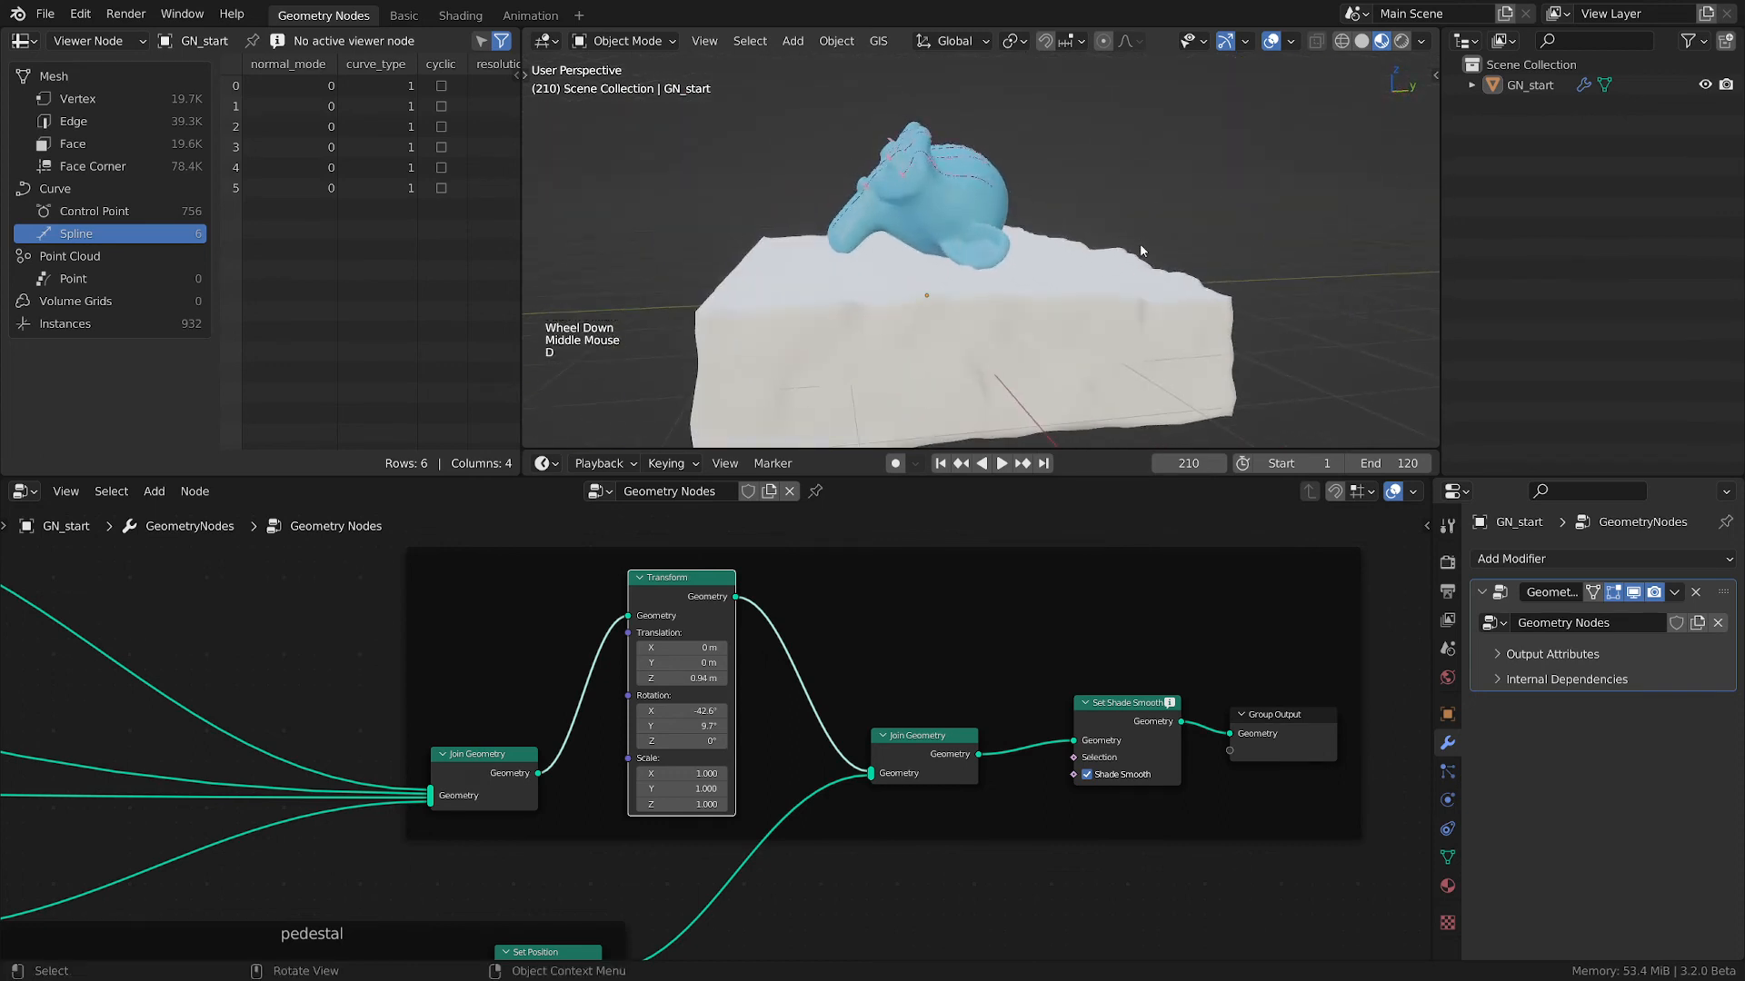
{"action": "left_click_drag", "start_coordinate": [1156, 211], "coordinate": [1175, 359]}
{"action": "mouse_move", "coordinate": [1156, 222]}
{"action": "left_mouse_down"}
{"action": "mouse_move", "coordinate": [754, 295]}
{"action": "mouse_move", "coordinate": [761, 418]}
{"action": "left_mouse_up"}
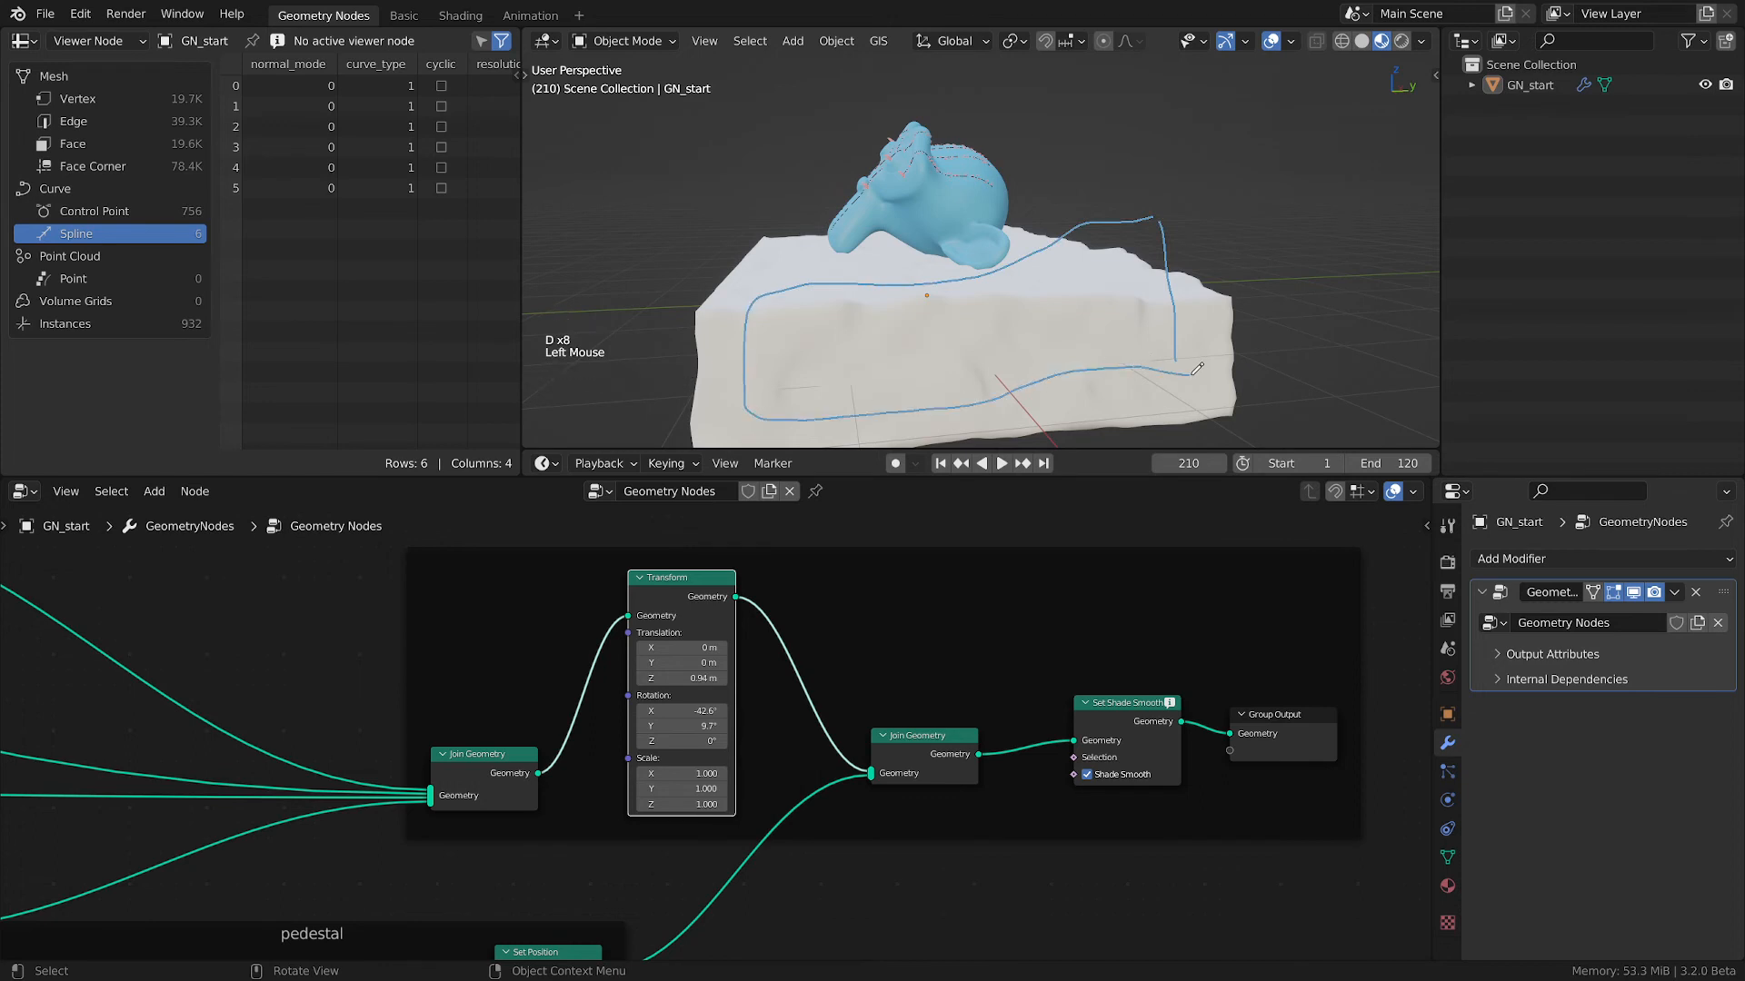
{"action": "mouse_move", "coordinate": [1170, 228]}
{"action": "right_mouse_down"}
{"action": "mouse_move", "coordinate": [1169, 330]}
{"action": "mouse_move", "coordinate": [1130, 299]}
{"action": "right_mouse_up"}
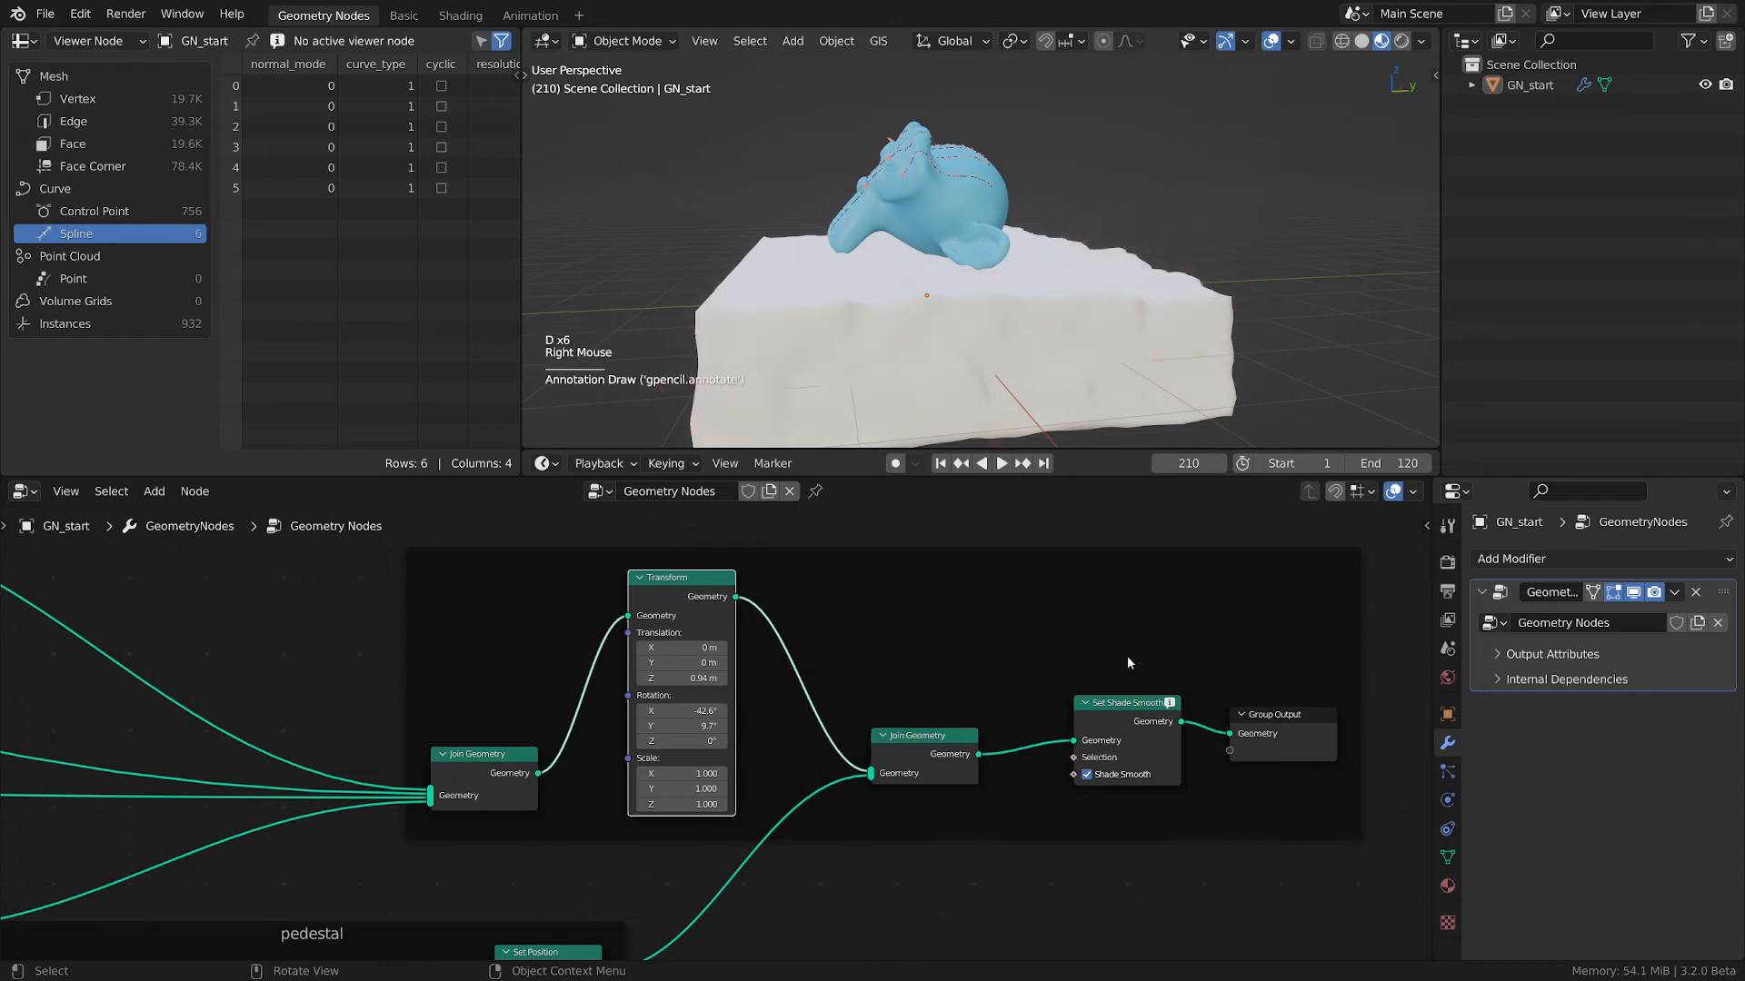
- Deselect all nodes in the node tree and save the file
{"action": "scroll", "coordinate": [1073, 702], "scroll_direction": "down", "scroll_amount": 2}
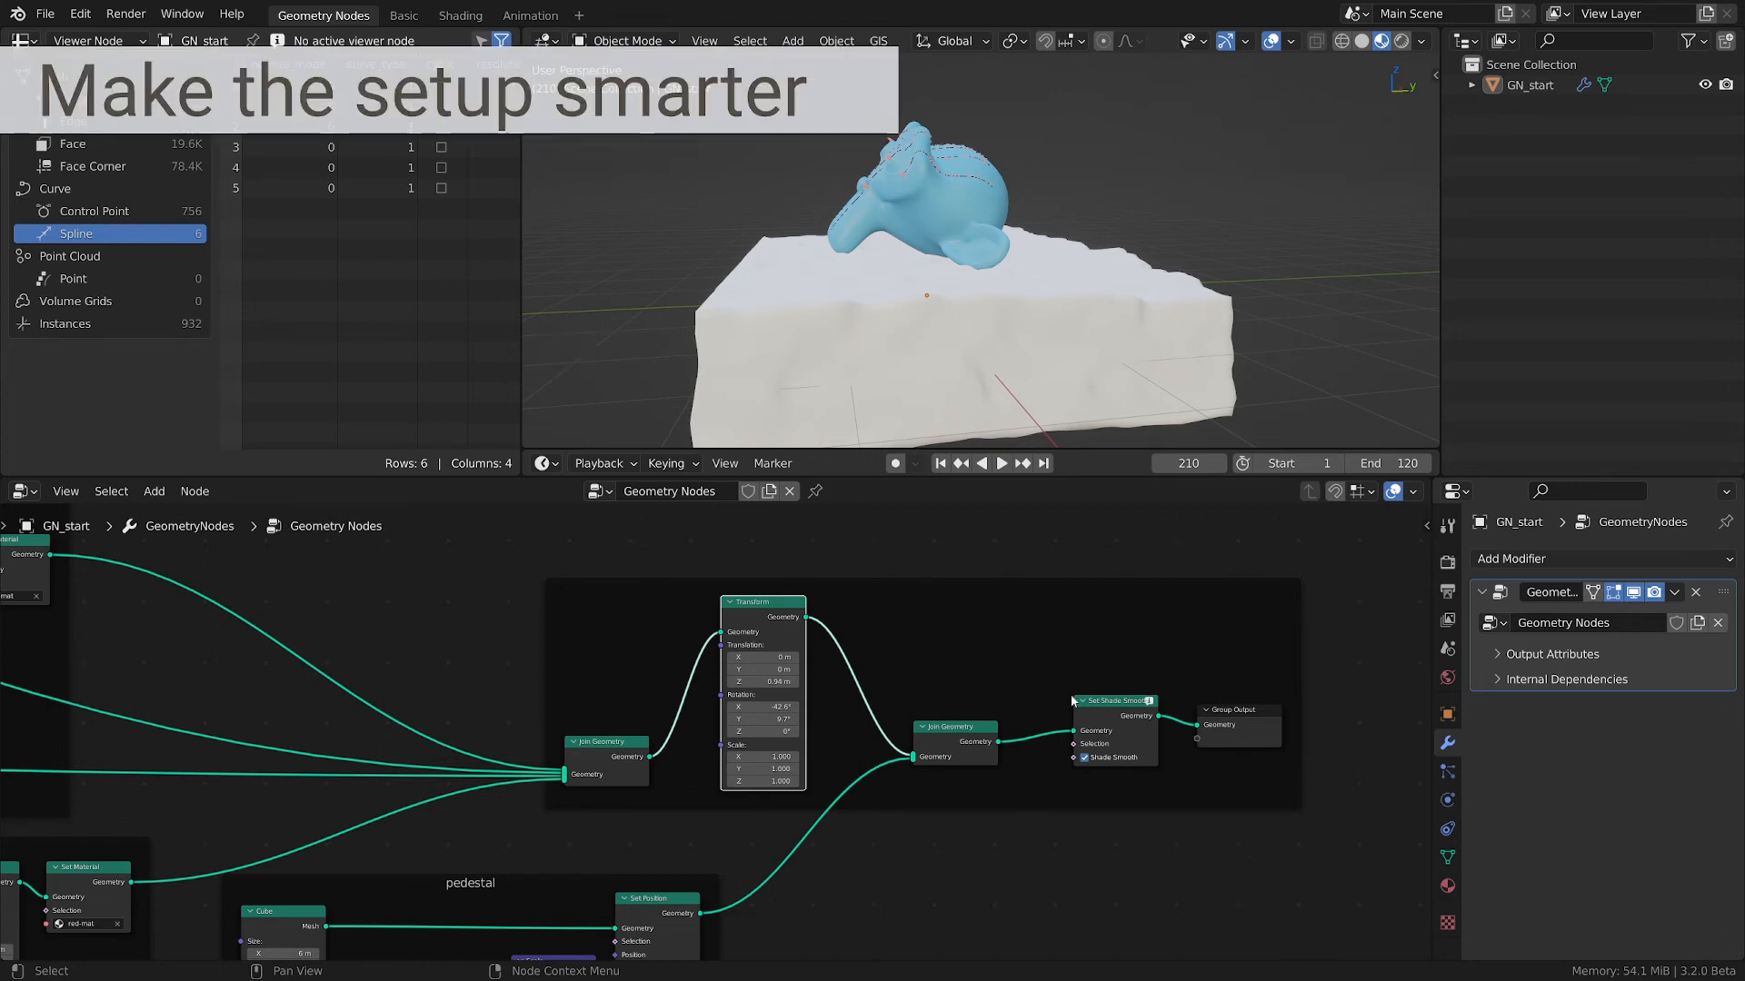
{"action": "left_click", "coordinate": [971, 838]}
{"action": "key", "text": "ctrl+s"}
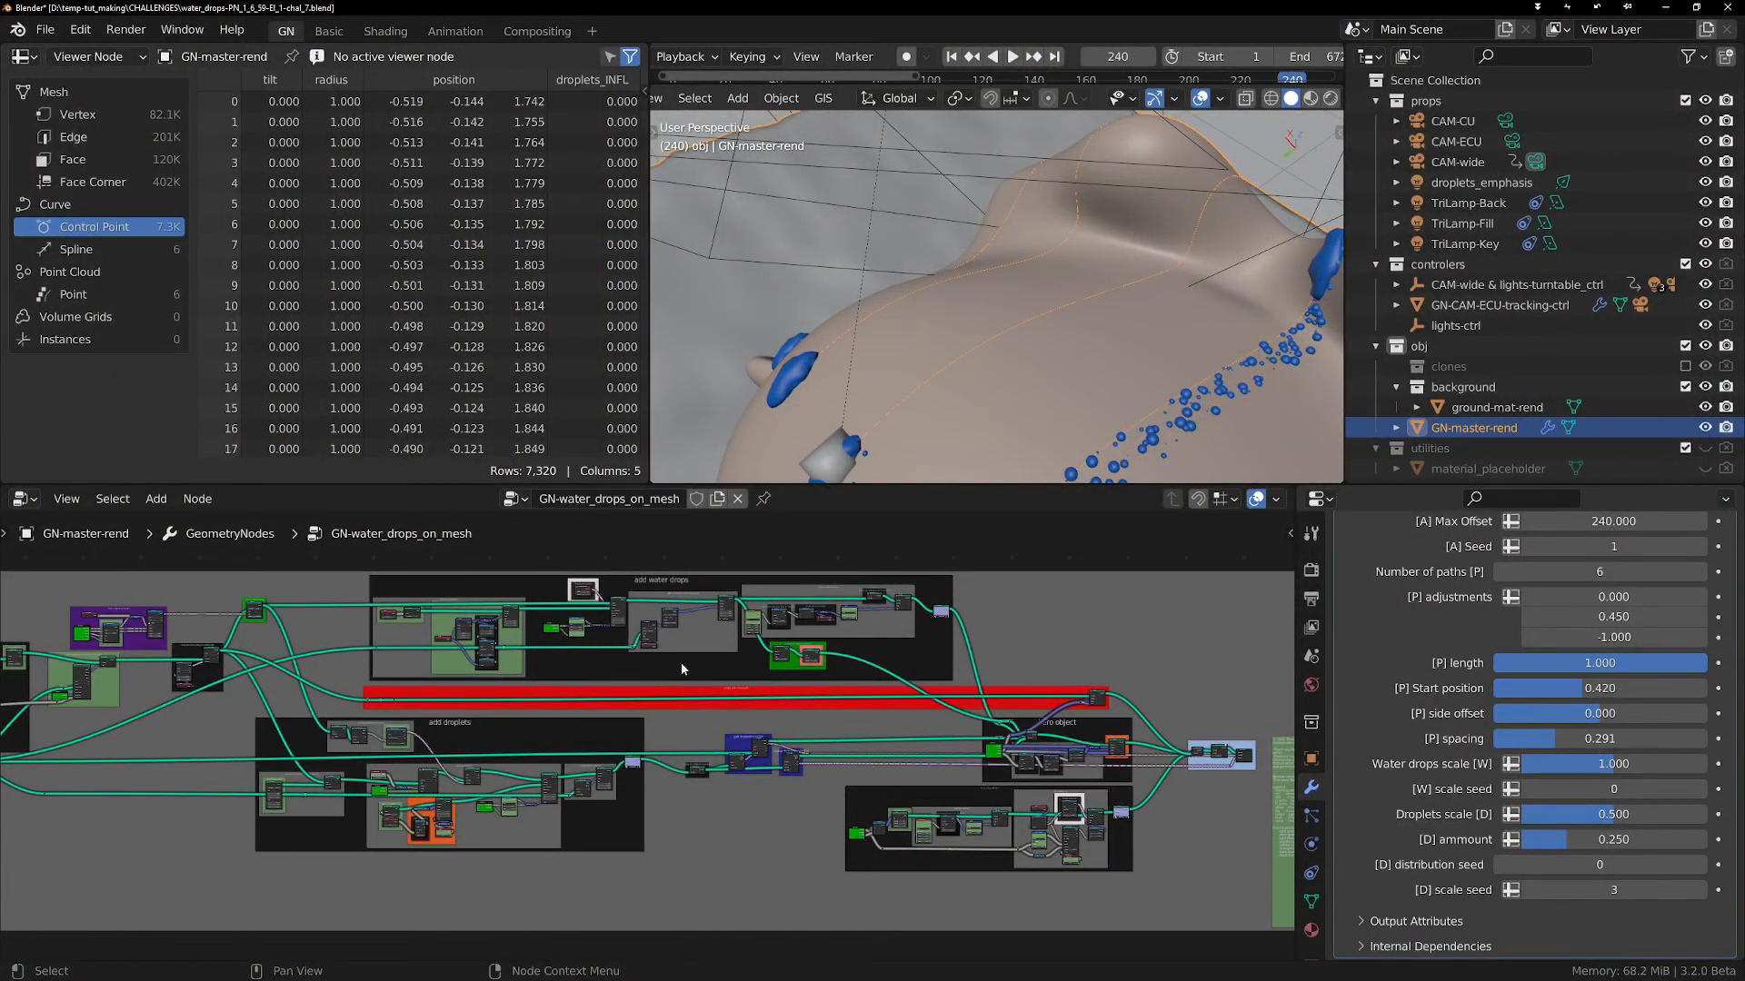
- Try a Water drops scale [W] of 1.650 on the head and reset it to its default
{"action": "mouse_move", "coordinate": [924, 353]}
{"action": "middle_mouse_down"}
{"action": "mouse_move", "coordinate": [1149, 287]}
{"action": "mouse_move", "coordinate": [1026, 229]}
{"action": "mouse_move", "coordinate": [1144, 291]}
{"action": "mouse_move", "coordinate": [1040, 385]}
{"action": "middle_mouse_up"}
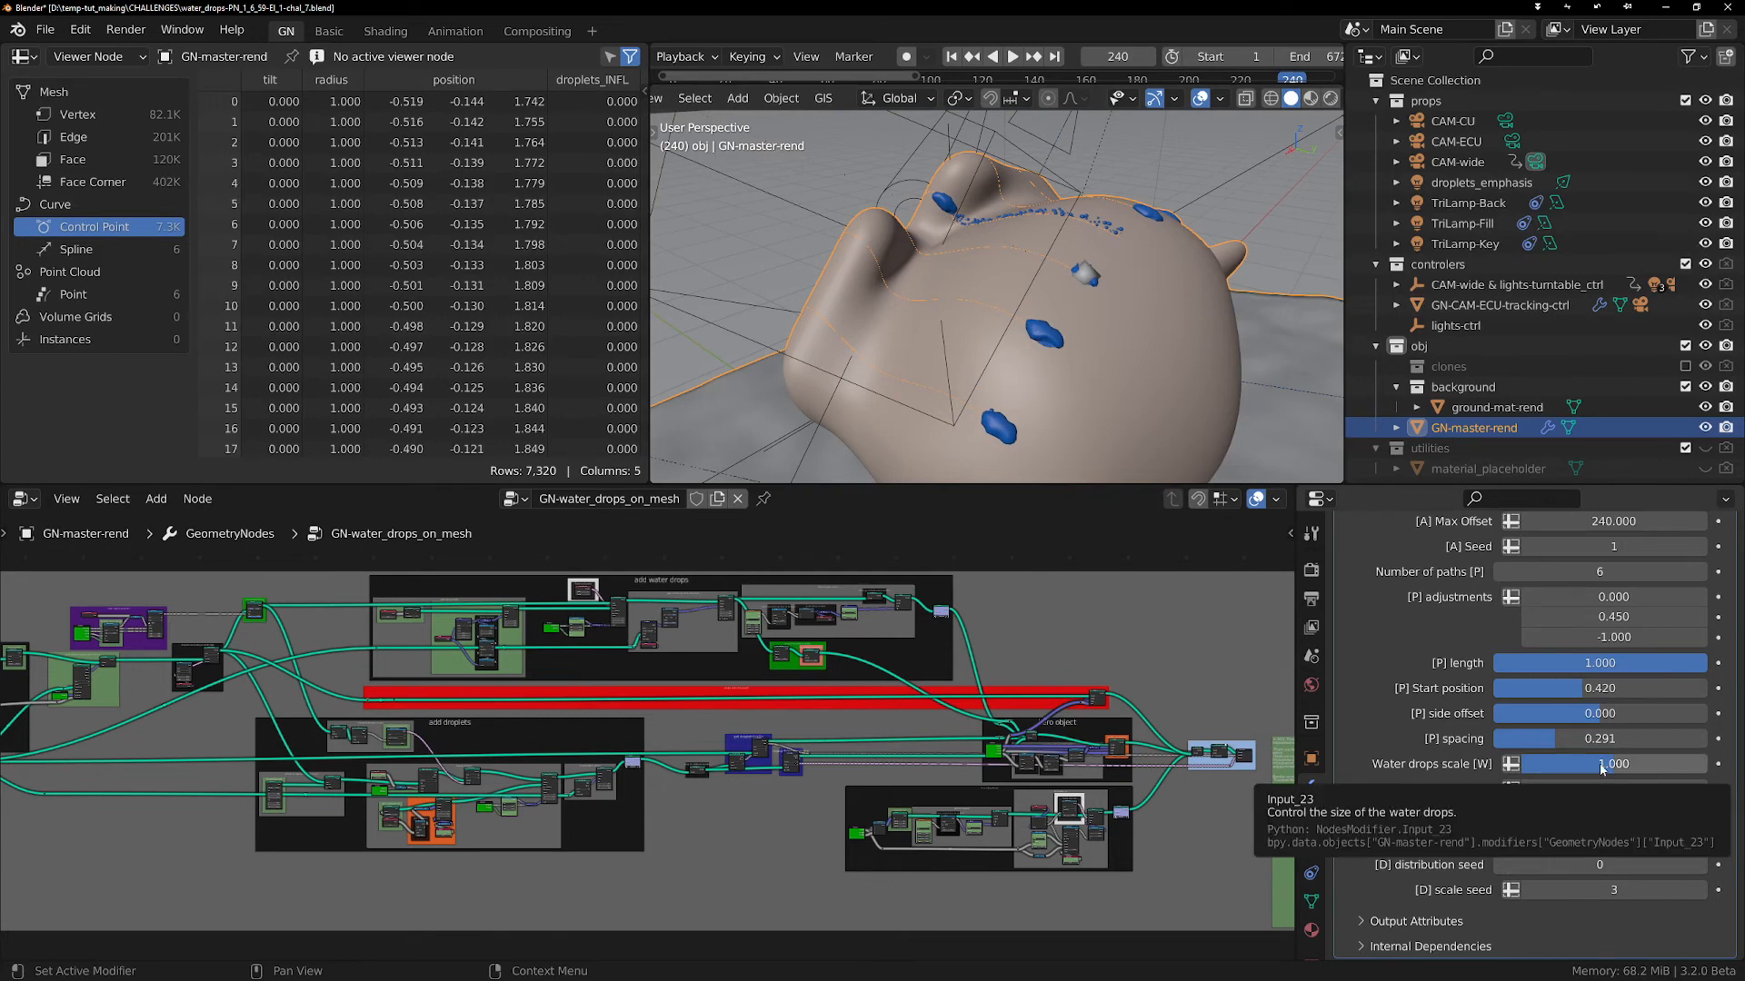
{"action": "left_click_drag", "start_coordinate": [1602, 768], "coordinate": [1647, 779]}
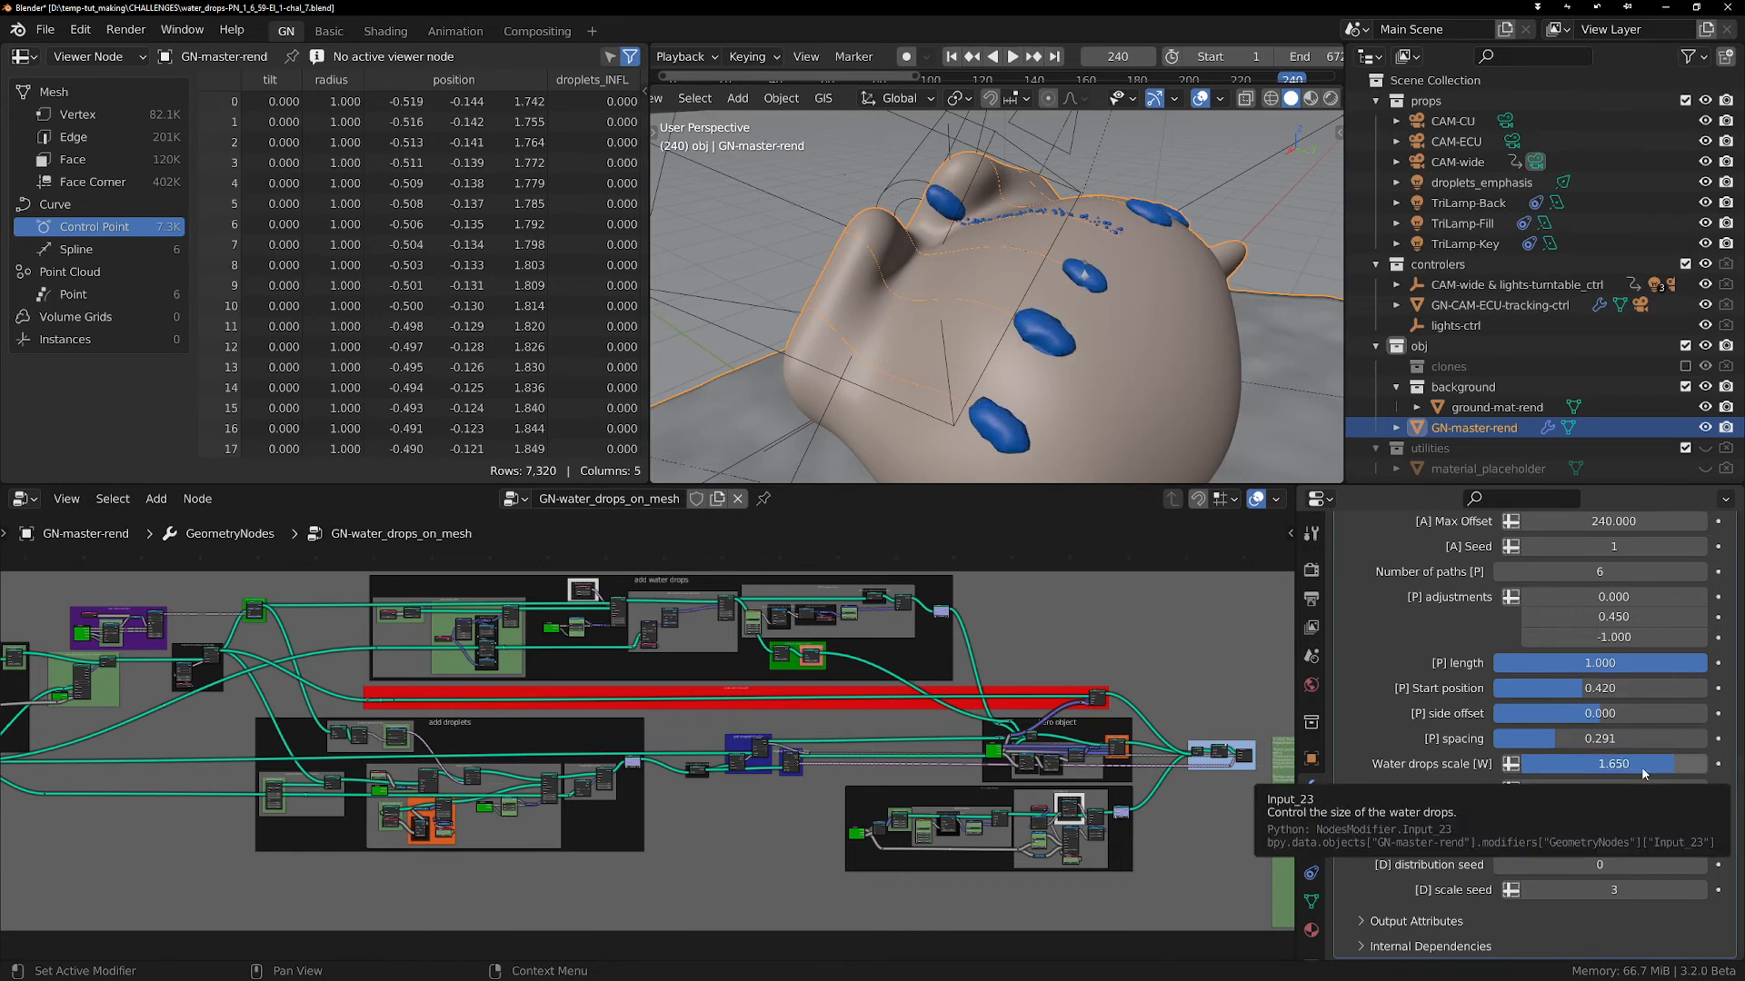
{"action": "key", "text": "BackSpace"}
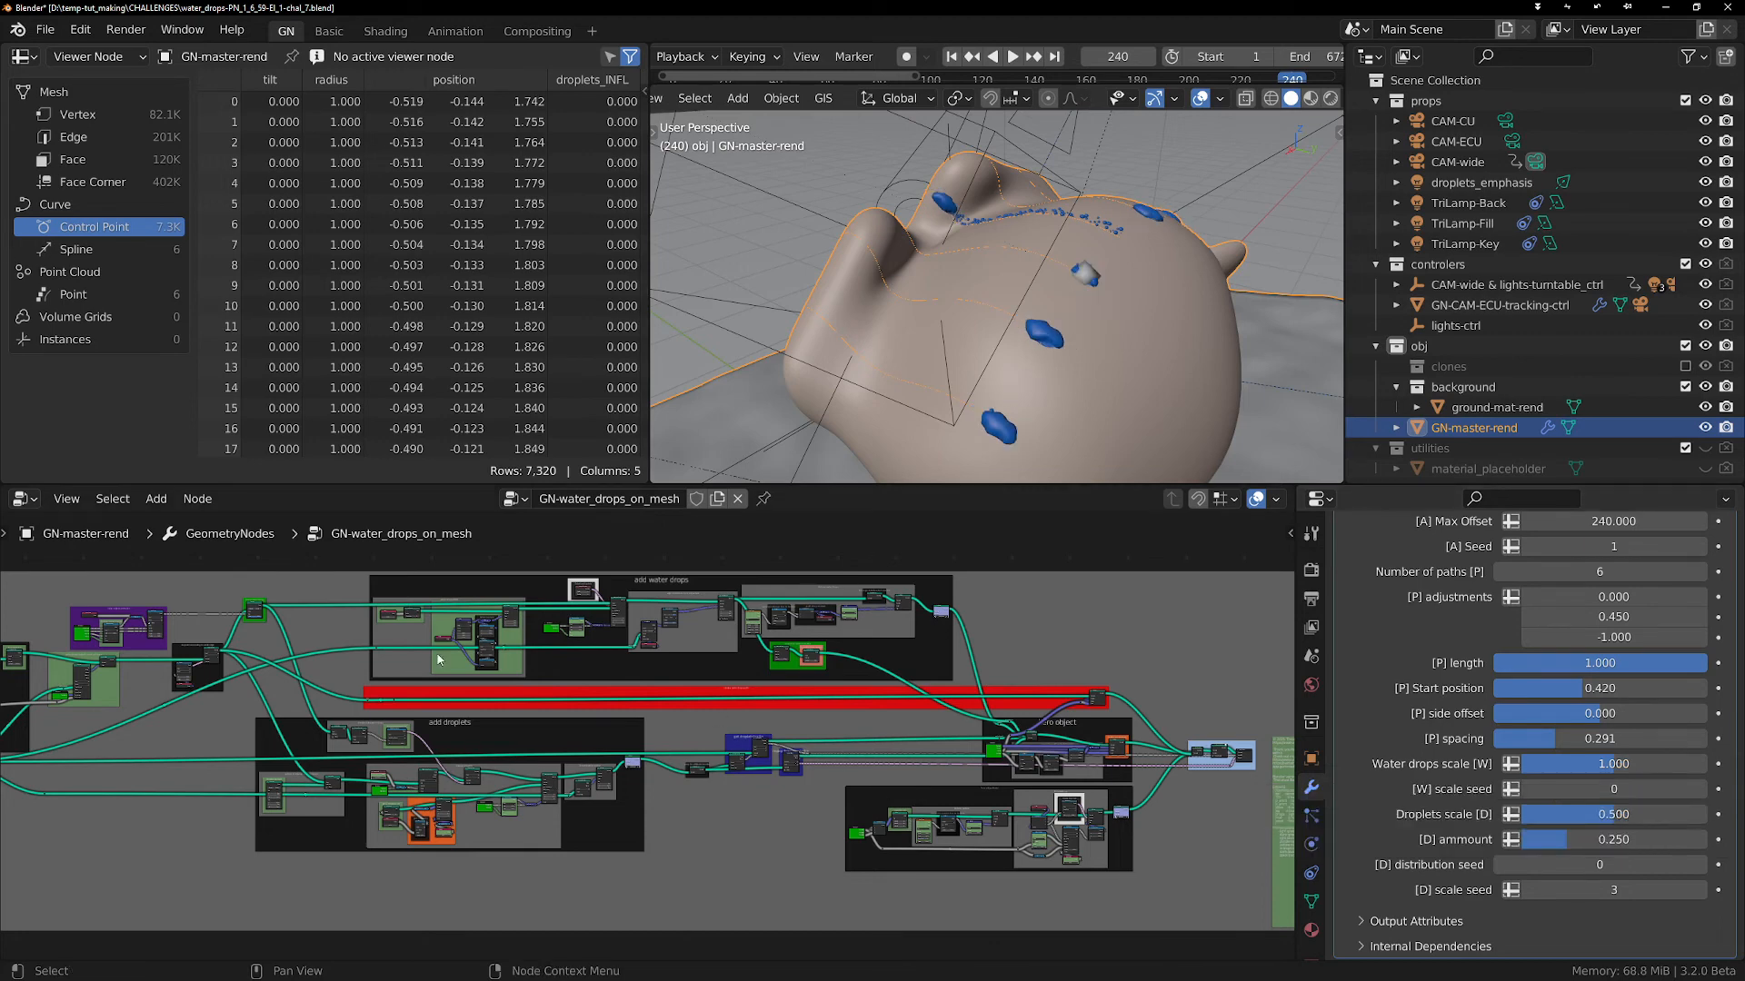
- Examine how the Group Input and Random Value feed the Scale node driving the water drops' Instance on Points
{"action": "scroll", "coordinate": [445, 650], "scroll_direction": "up", "scroll_amount": 12}
{"action": "middle_click_drag", "start_coordinate": [721, 566], "coordinate": [772, 681]}
{"action": "scroll", "coordinate": [768, 805], "scroll_direction": "up", "scroll_amount": 3}
{"action": "scroll", "coordinate": [818, 781], "scroll_direction": "up", "scroll_amount": 4}
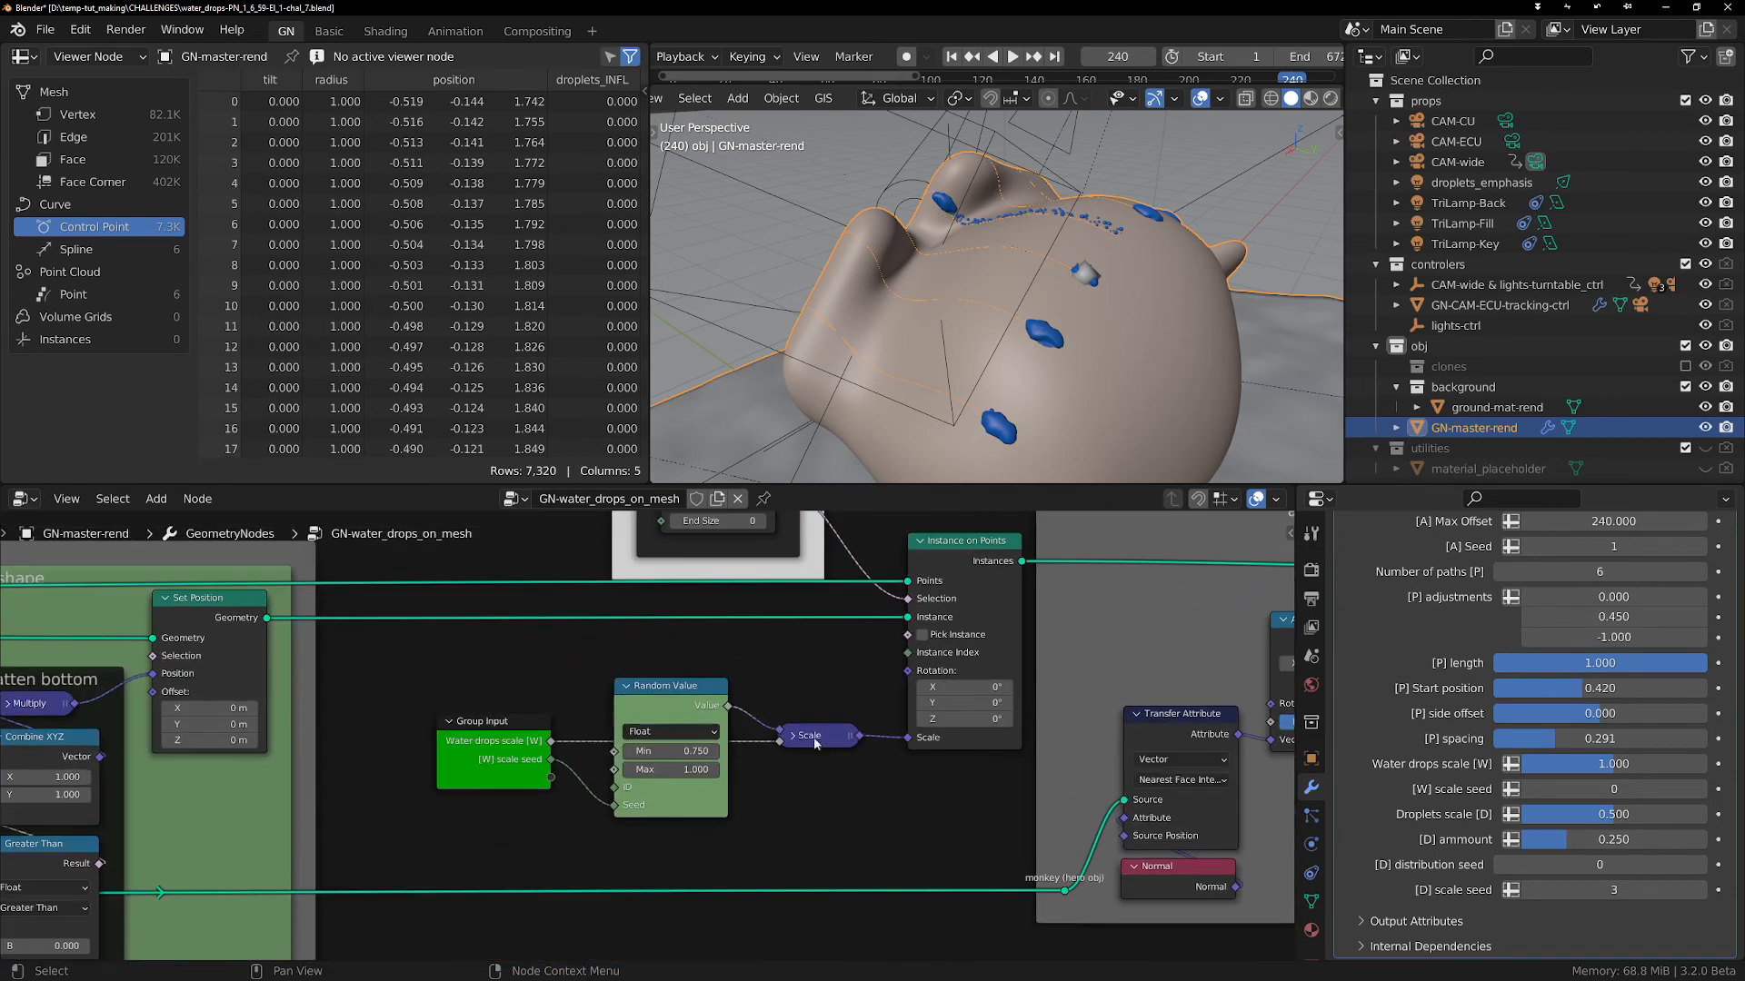
{"action": "left_click", "coordinate": [967, 633]}
{"action": "middle_click_drag", "start_coordinate": [887, 823], "coordinate": [1001, 745]}
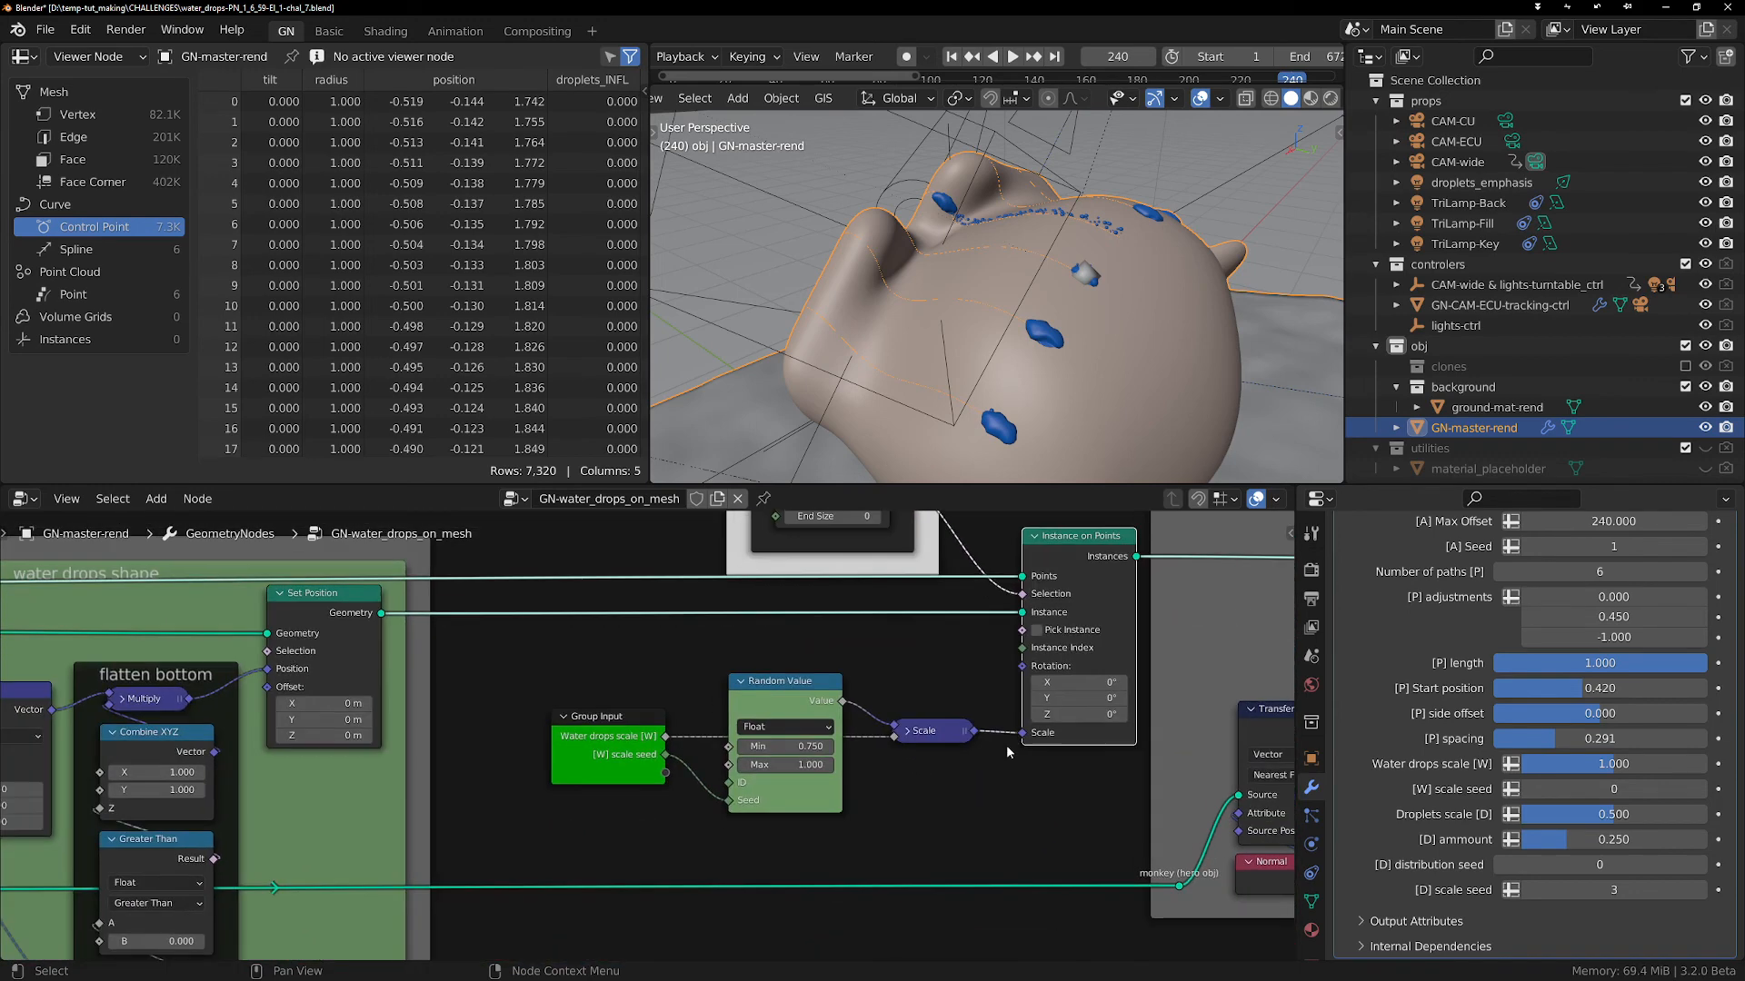
{"action": "left_click", "coordinate": [943, 736]}
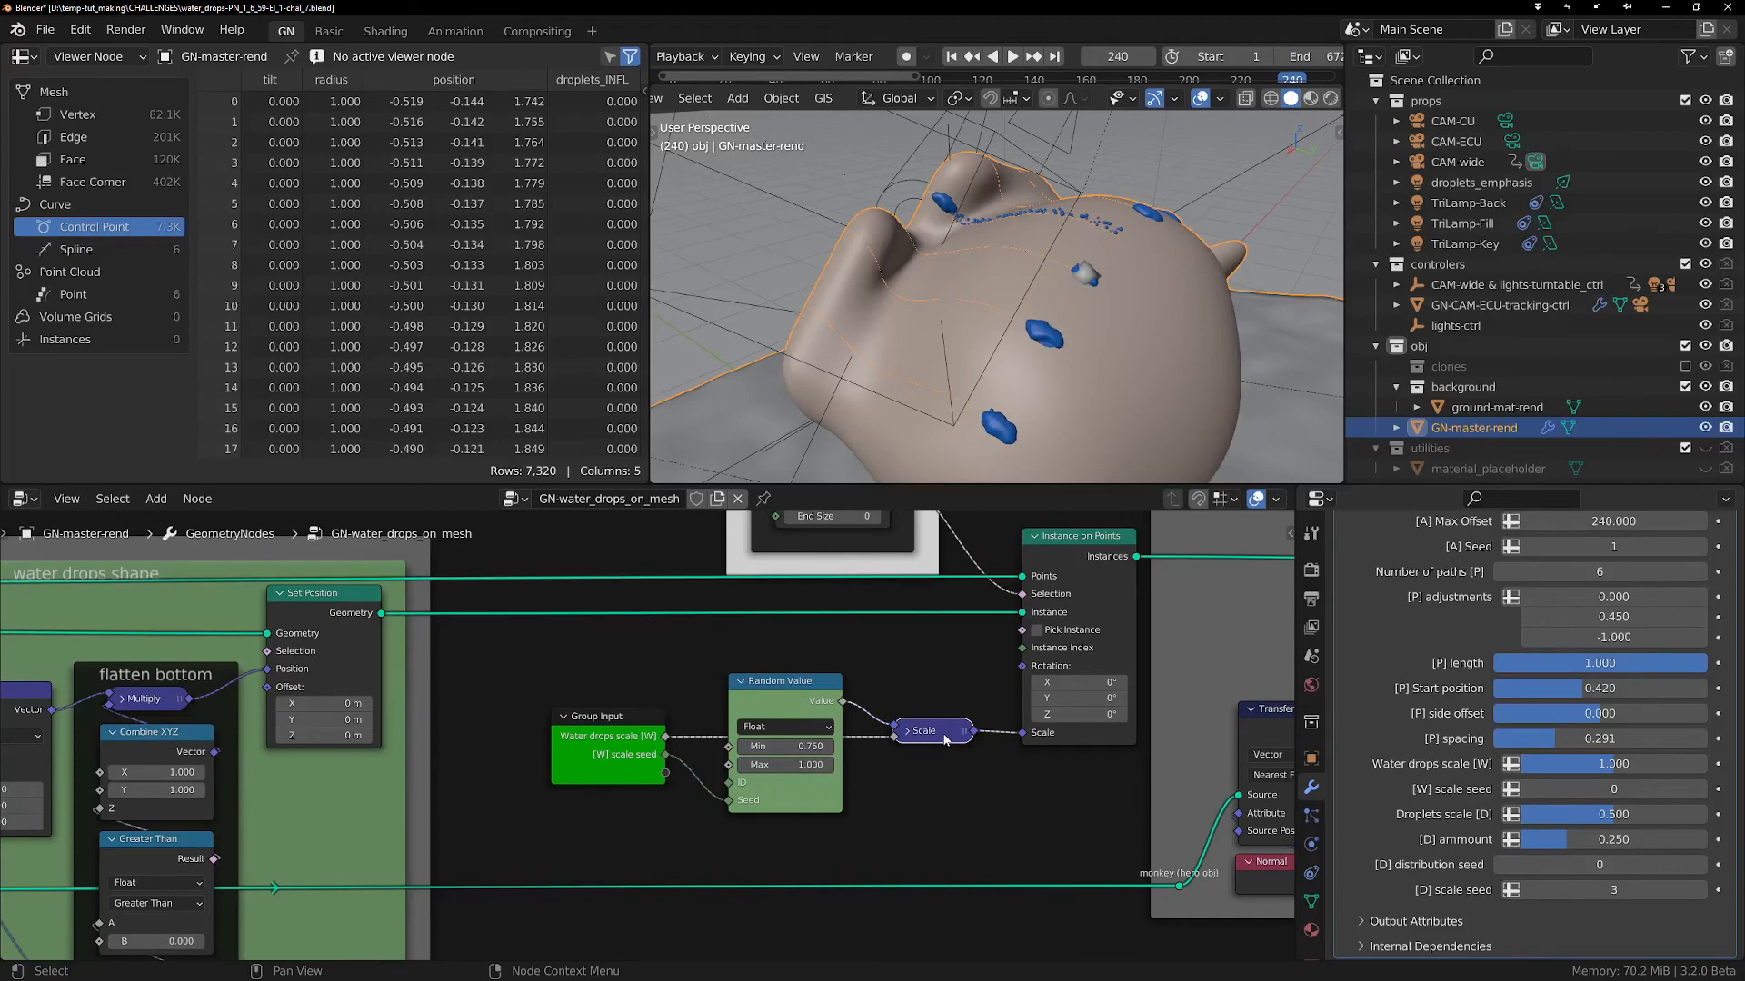
{"action": "left_click", "coordinate": [793, 686]}
{"action": "scroll", "coordinate": [896, 769], "scroll_direction": "up", "scroll_amount": 2}
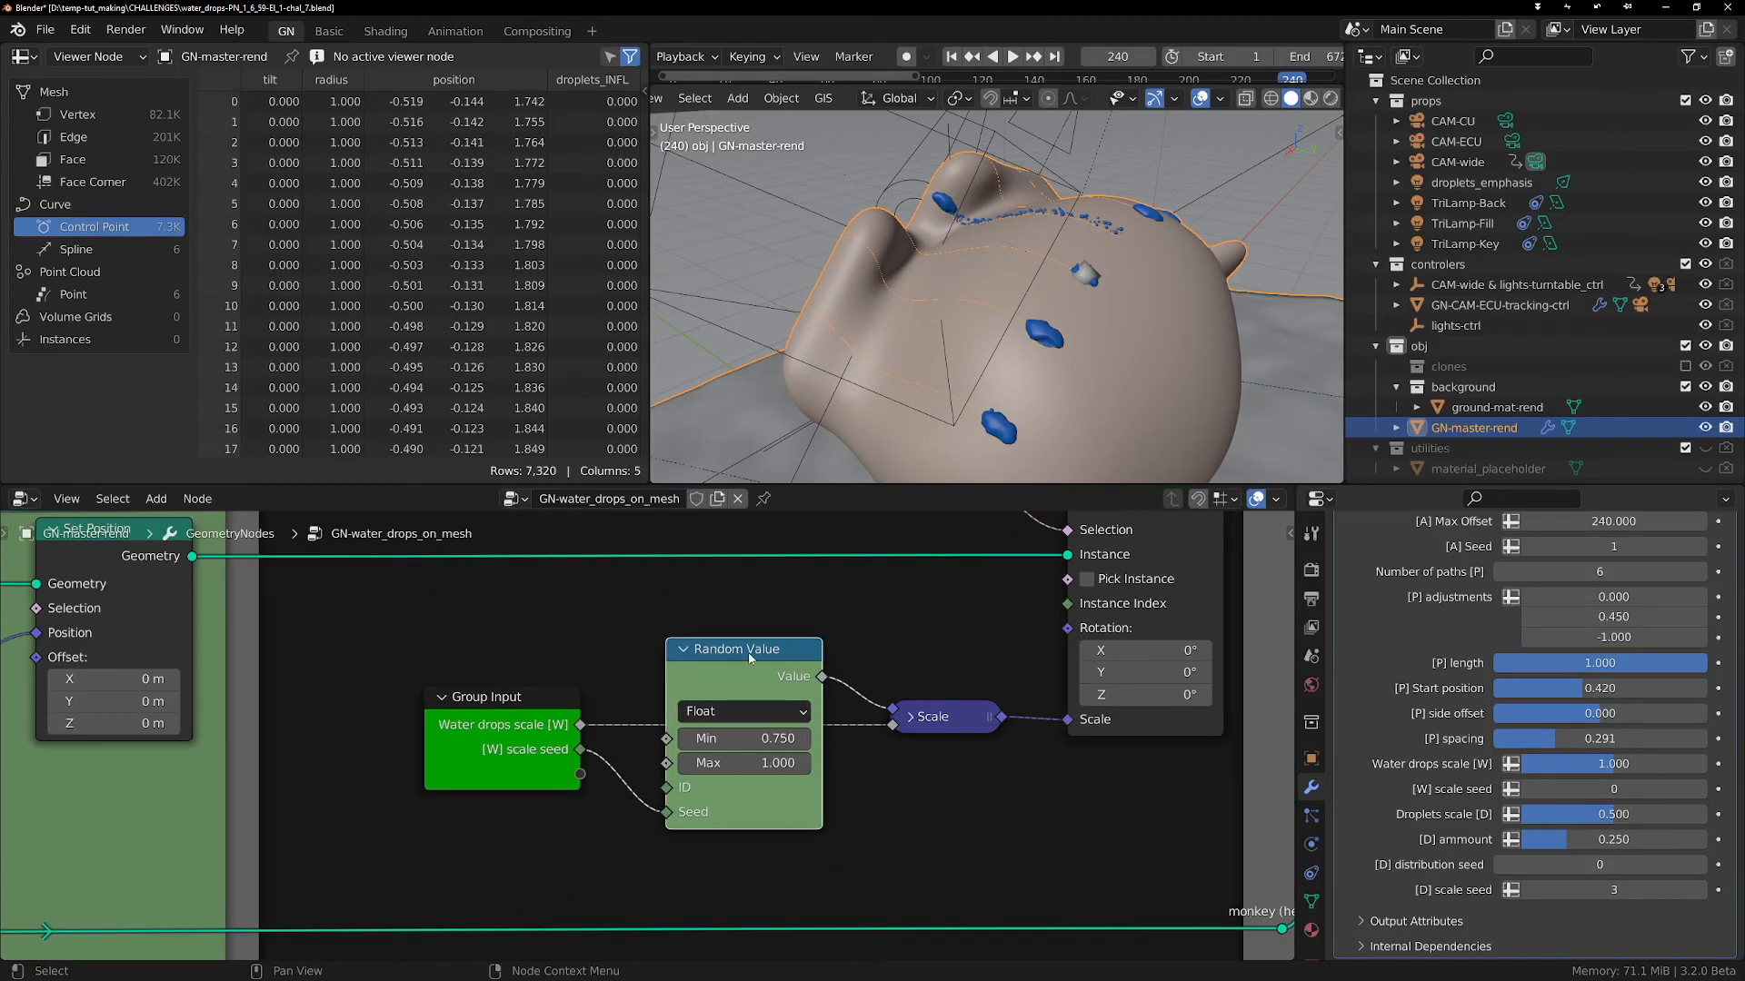
{"action": "scroll", "coordinate": [897, 767], "scroll_direction": "up", "scroll_amount": 1}
{"action": "left_click", "coordinate": [934, 727]}
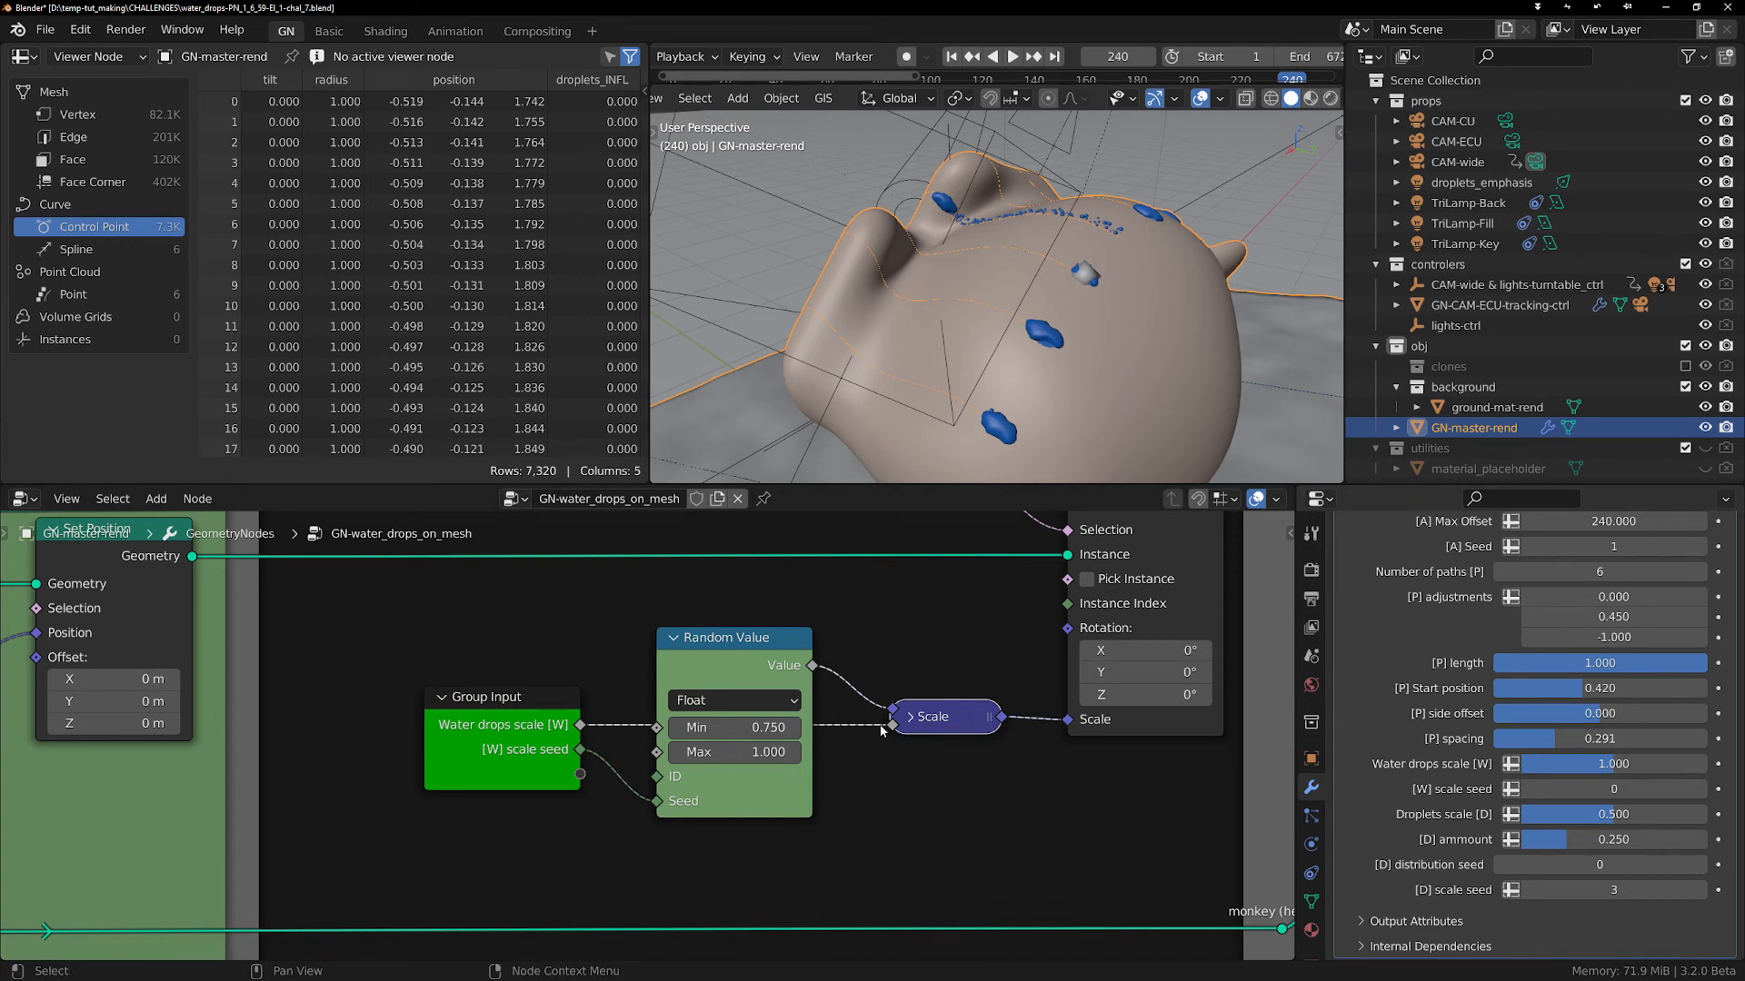
- Cut the Water drops scale [W] link into the Scale node, then add a full Group Input node and delete it
{"action": "mouse_move", "coordinate": [857, 715]}
{"action": "right_mouse_down", "text": "ctrl"}
{"action": "mouse_move", "coordinate": [862, 764]}
{"action": "mouse_move", "coordinate": [863, 741]}
{"action": "right_mouse_up", "text": "ctrl"}
{"action": "key", "text": "shift+a"}
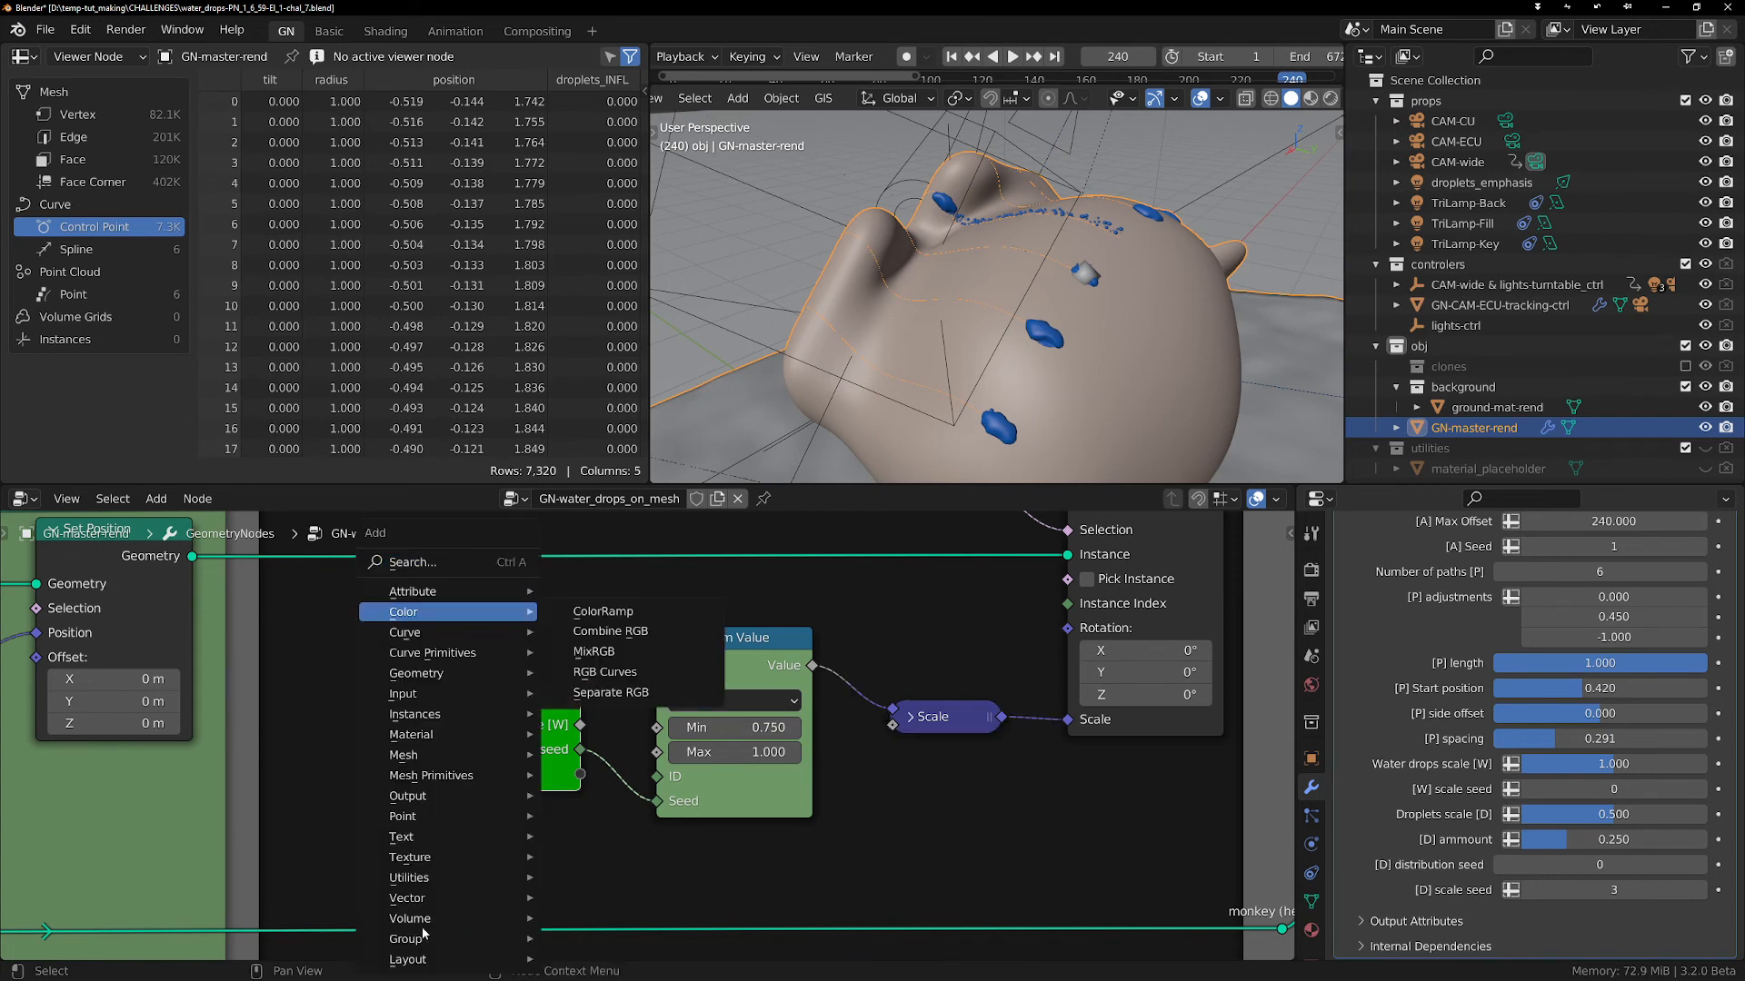
{"action": "mouse_move", "coordinate": [422, 936]}
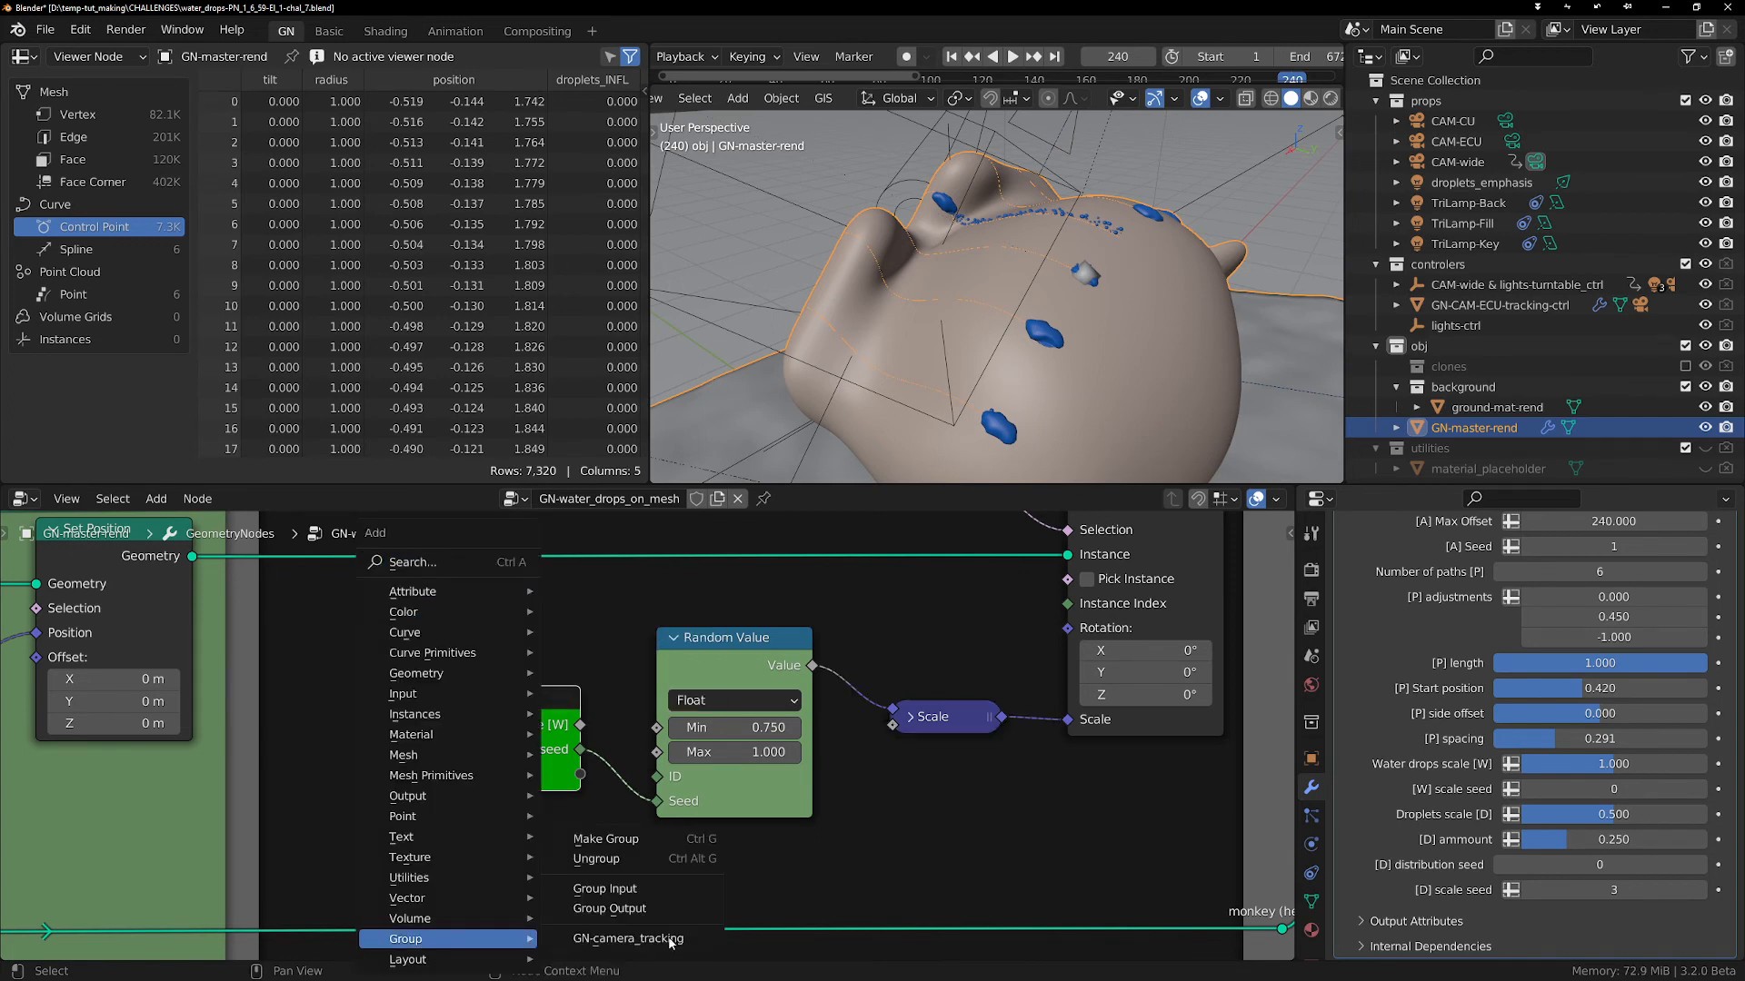
{"action": "left_click", "coordinate": [616, 886]}
{"action": "left_click", "coordinate": [369, 613]}
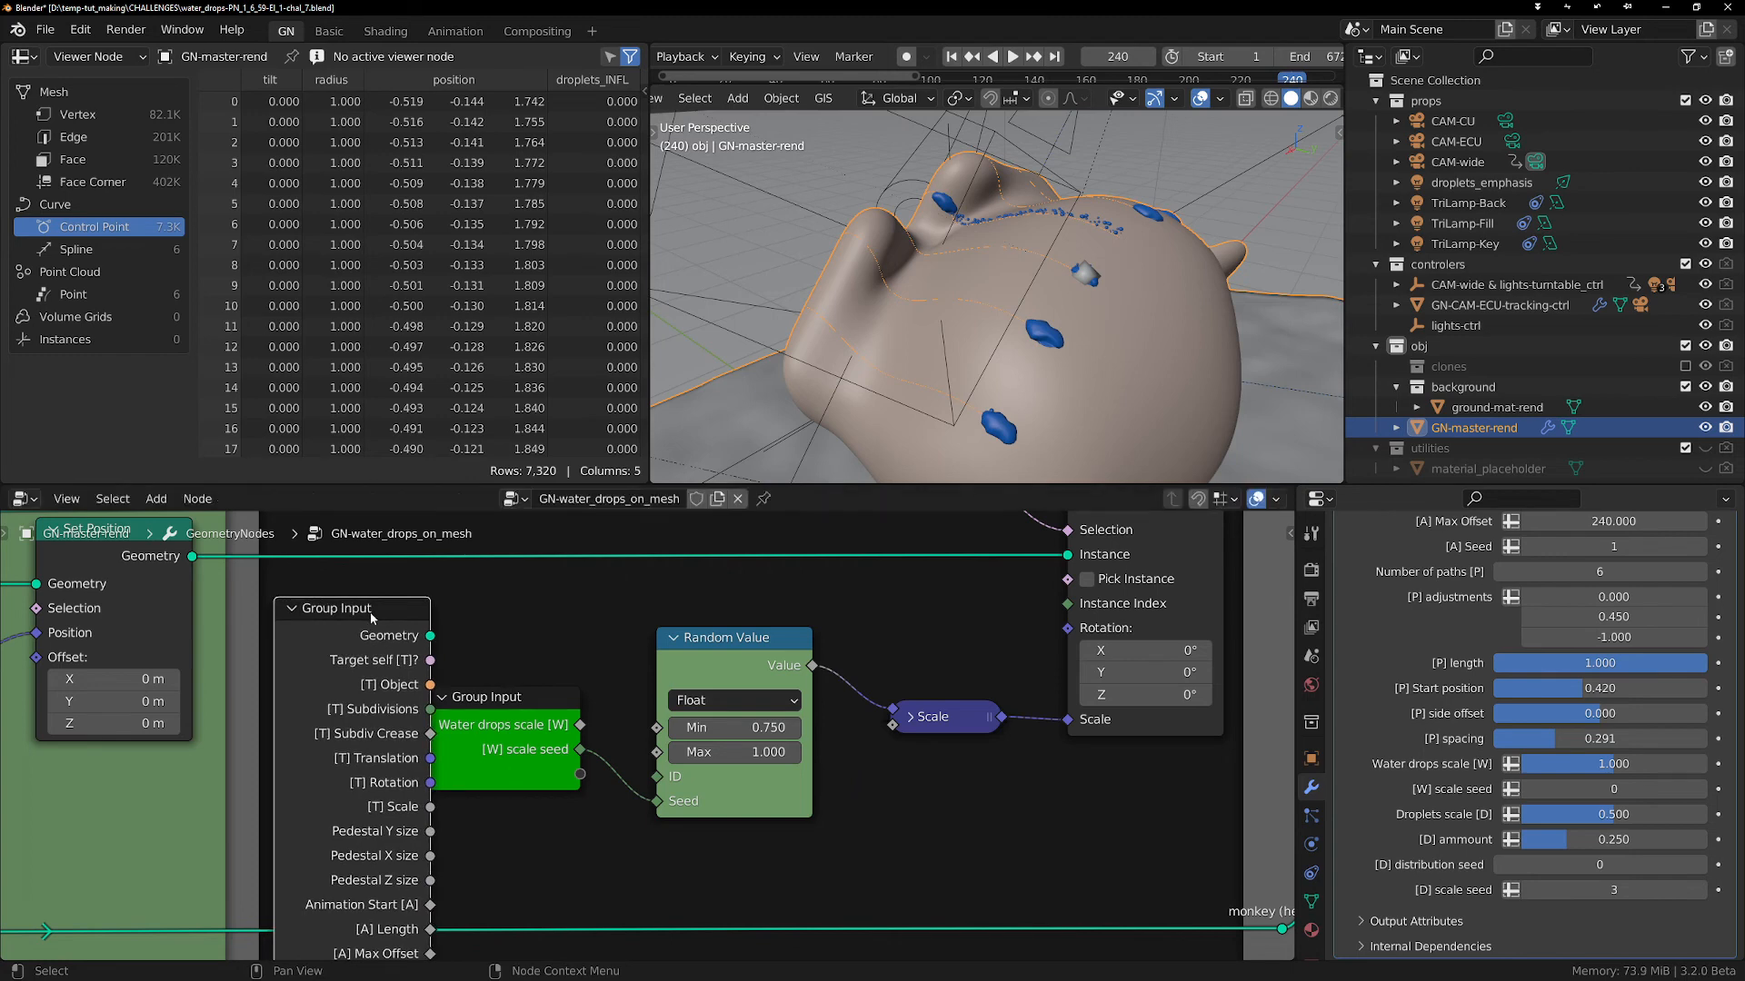
{"action": "key", "text": "x"}
- Expose the Scale node's scale factor as a new group input through the Group Input node's empty socket
{"action": "scroll", "coordinate": [804, 831], "scroll_direction": "up", "scroll_amount": 2}
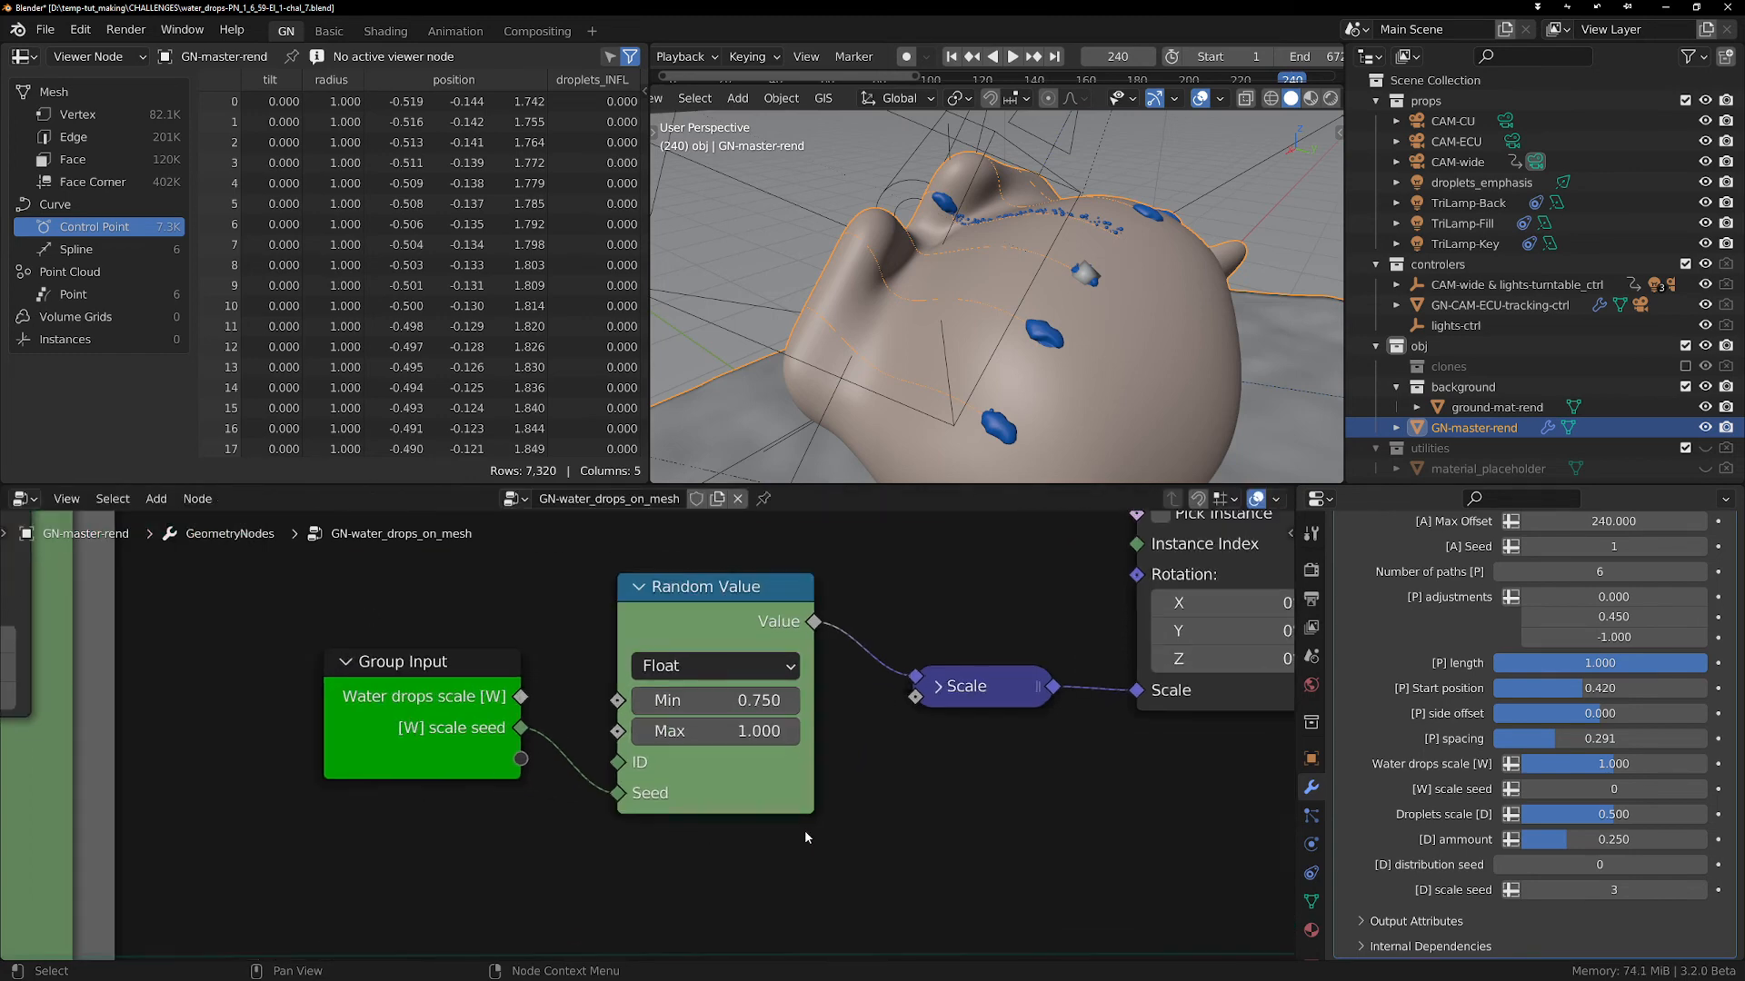
{"action": "scroll", "coordinate": [804, 831], "scroll_direction": "down", "scroll_amount": 3}
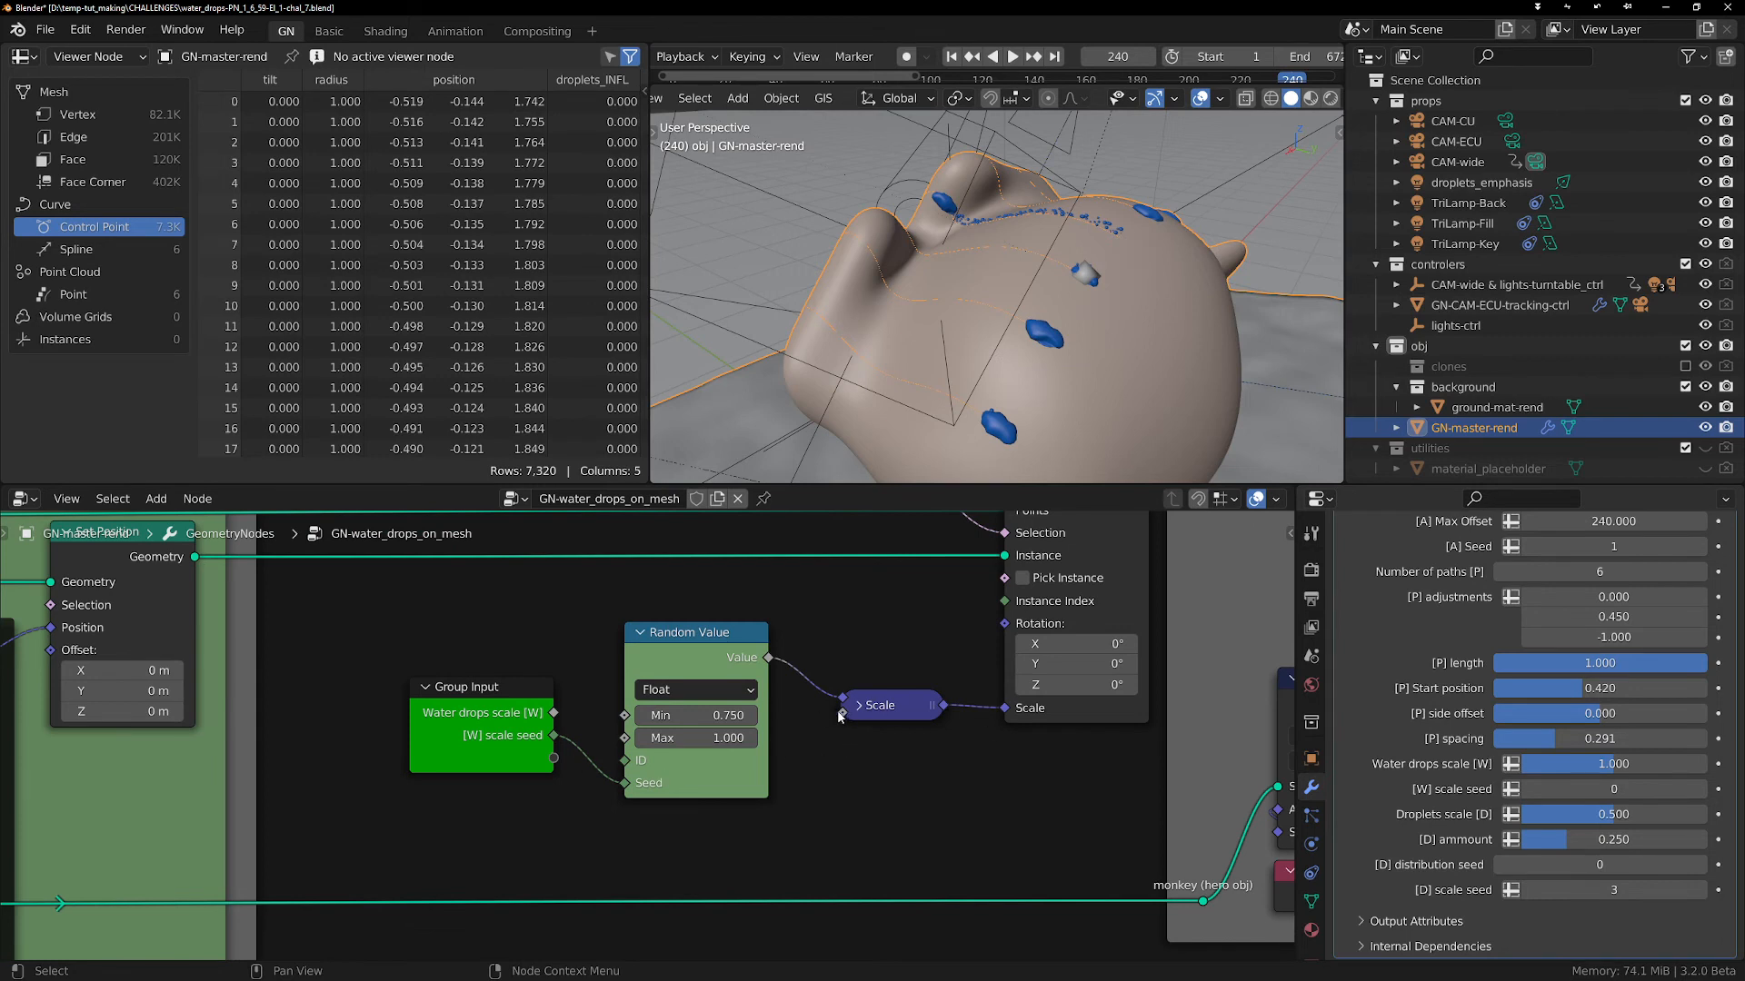
{"action": "left_click_drag", "start_coordinate": [843, 713], "coordinate": [552, 768]}
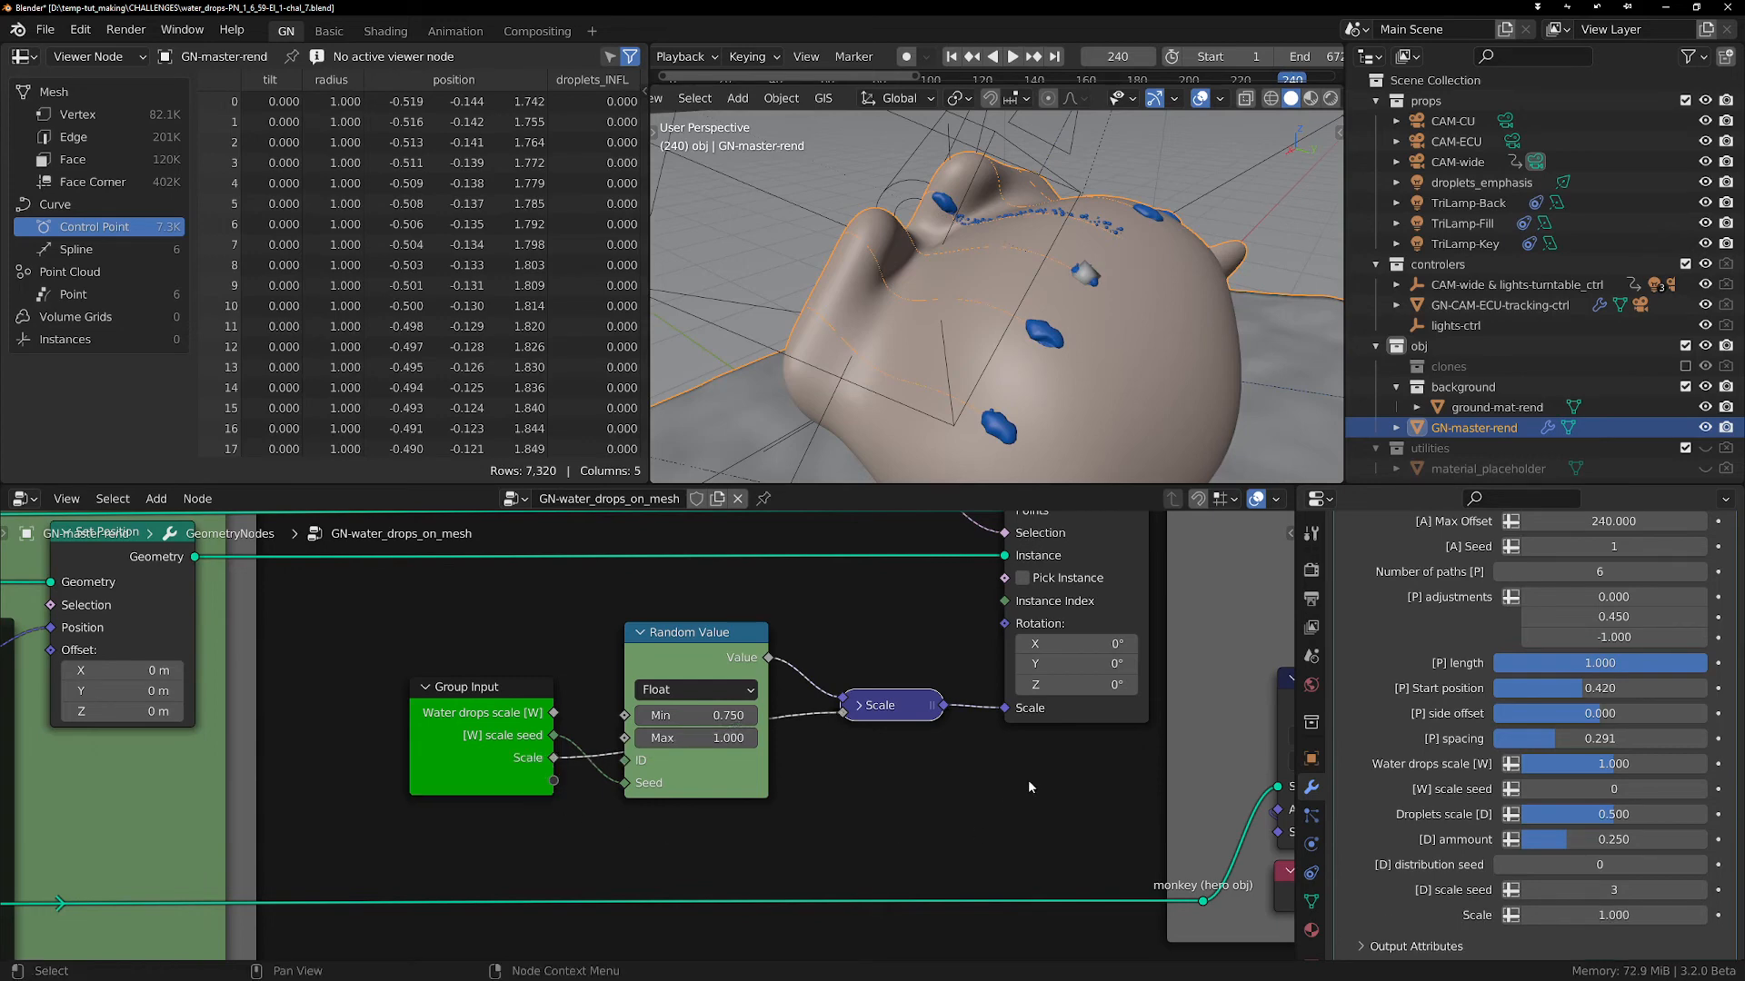
- Inspect the type, name, default and range settings of the new Scale entry among the group's inputs
{"action": "key", "text": "n"}
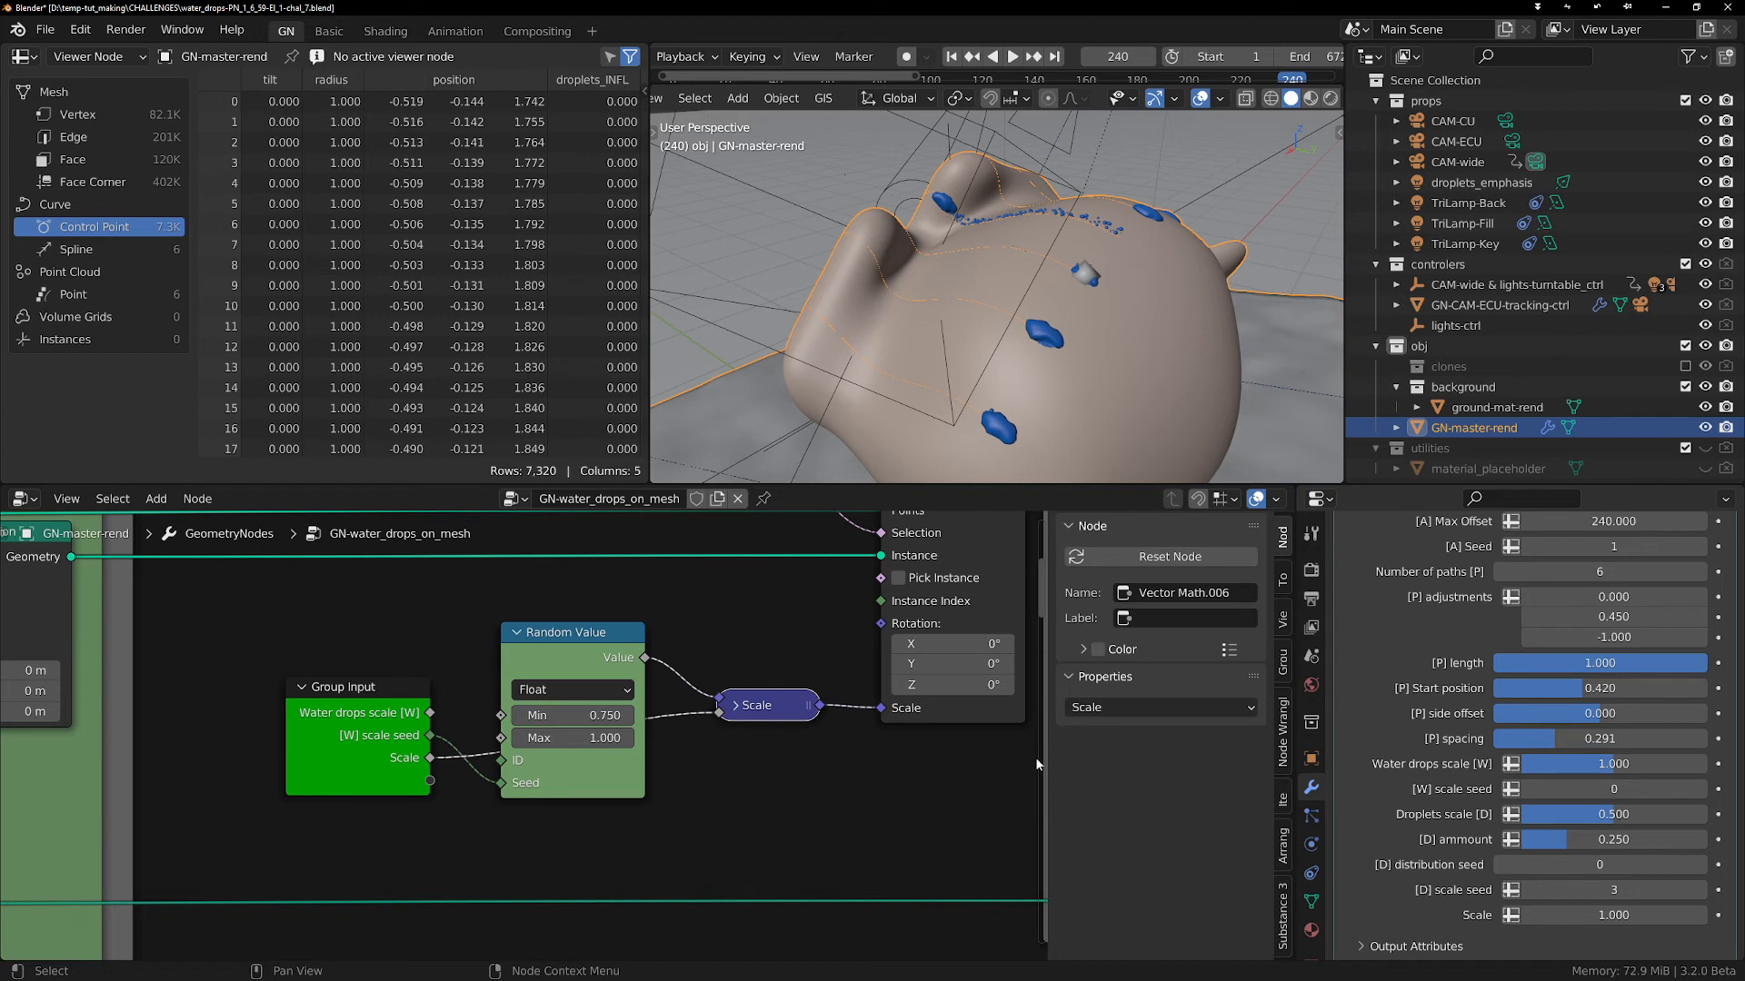
{"action": "left_click", "coordinate": [1283, 660]}
{"action": "left_click_drag", "start_coordinate": [1220, 595], "coordinate": [1221, 640]}
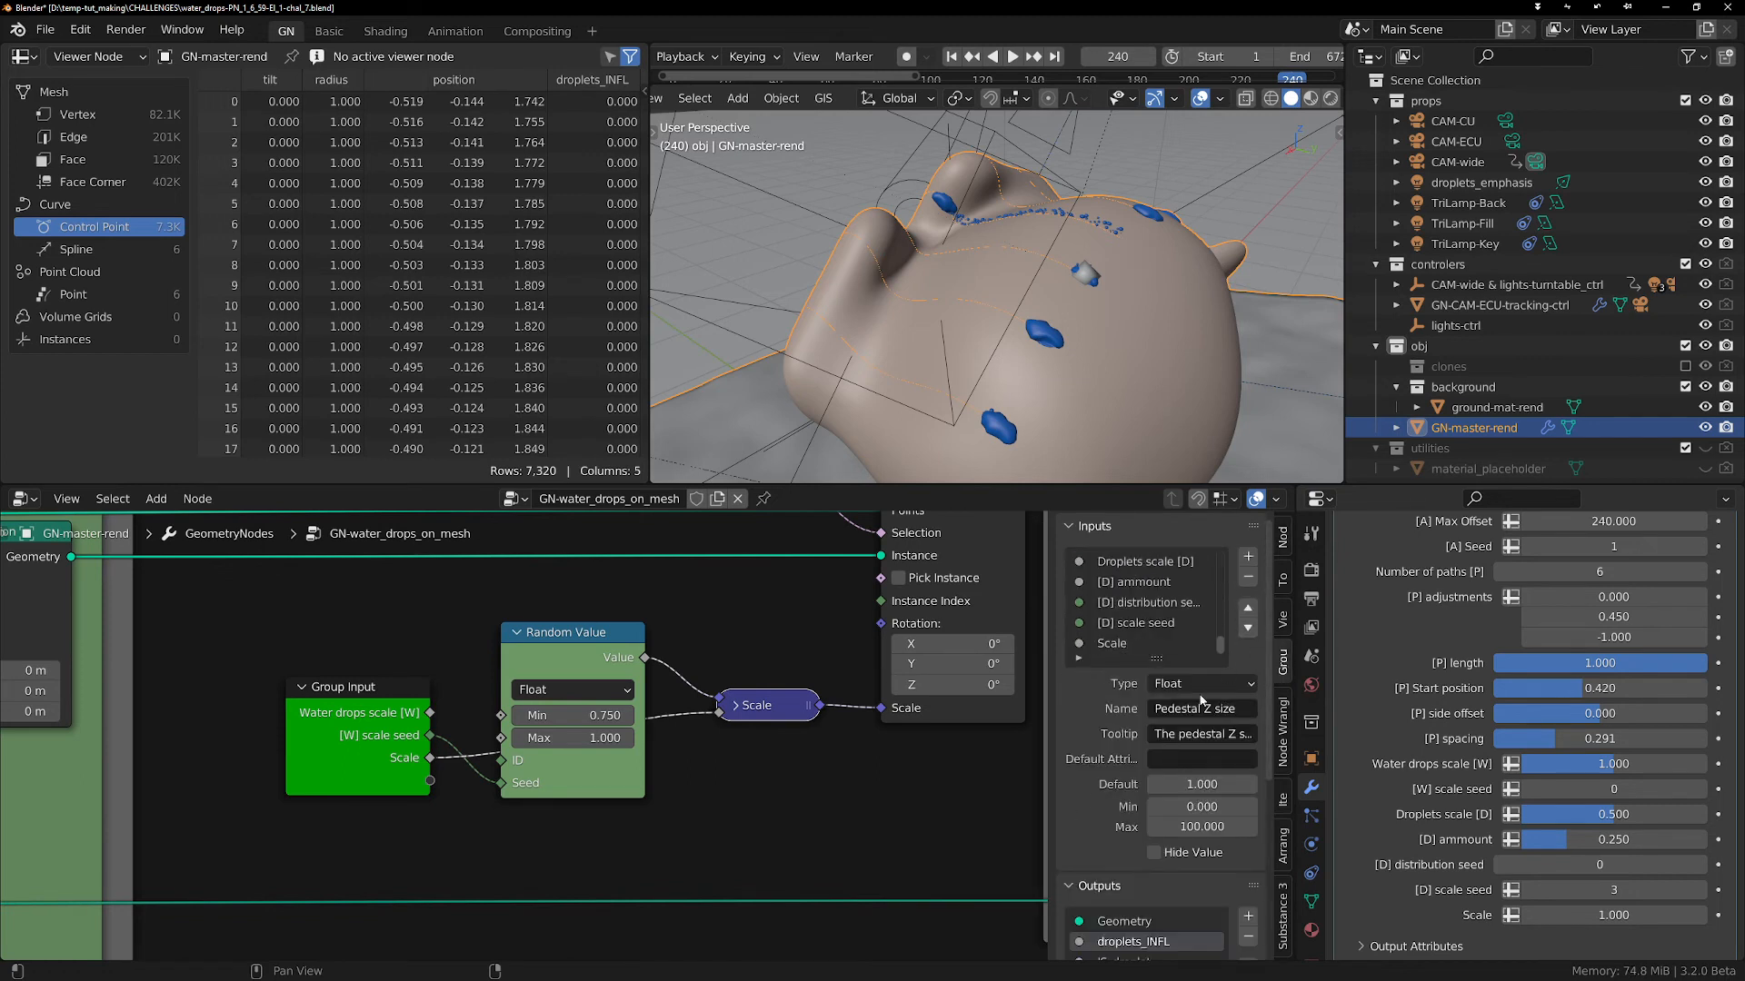
{"action": "left_click", "coordinate": [1114, 643]}
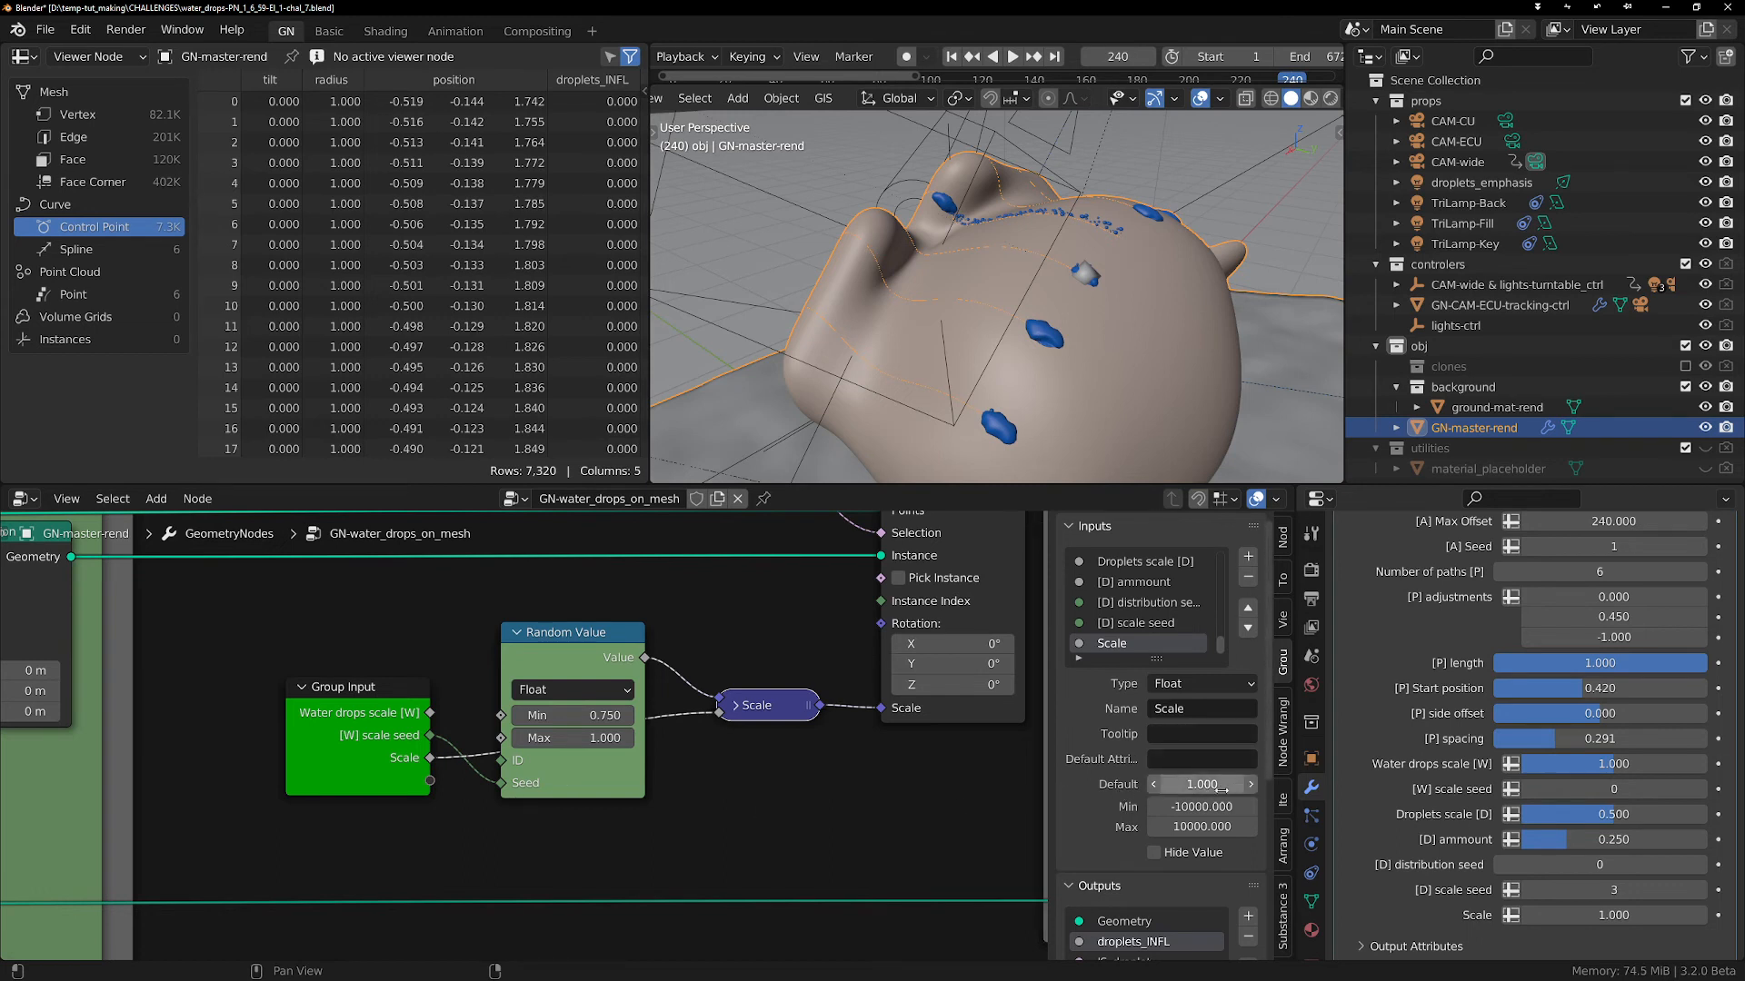
{"action": "left_click", "coordinate": [1193, 689]}
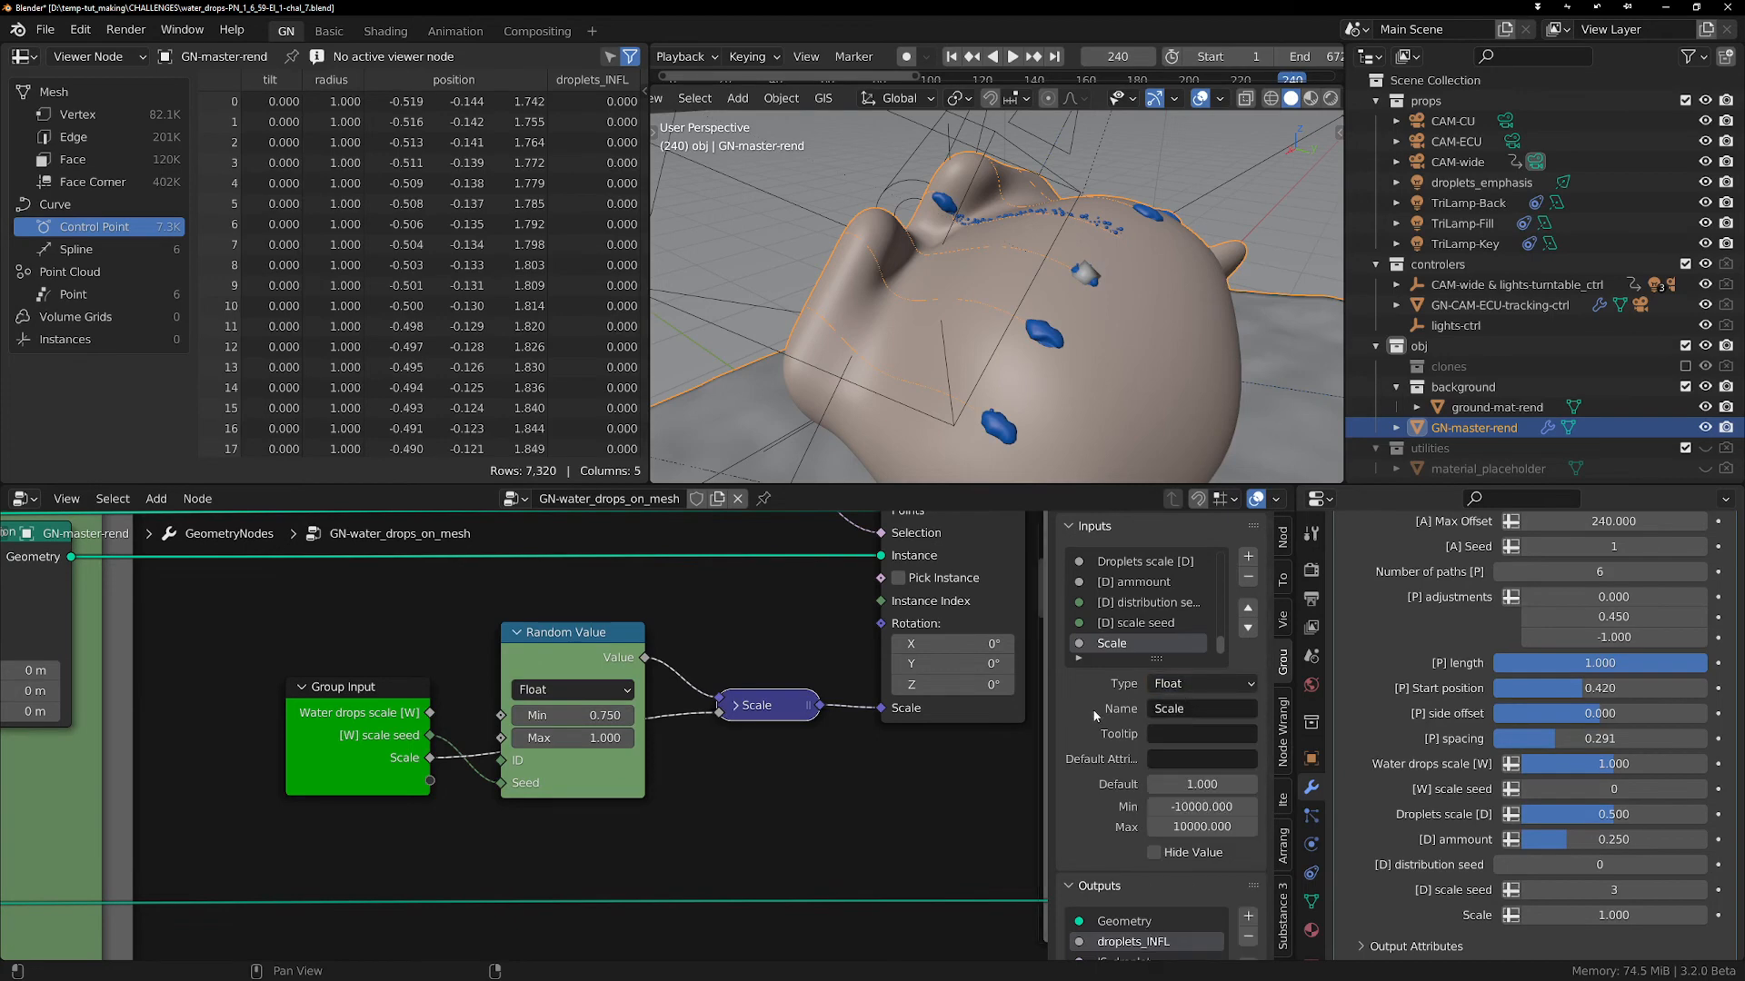
{"action": "key", "text": "n"}
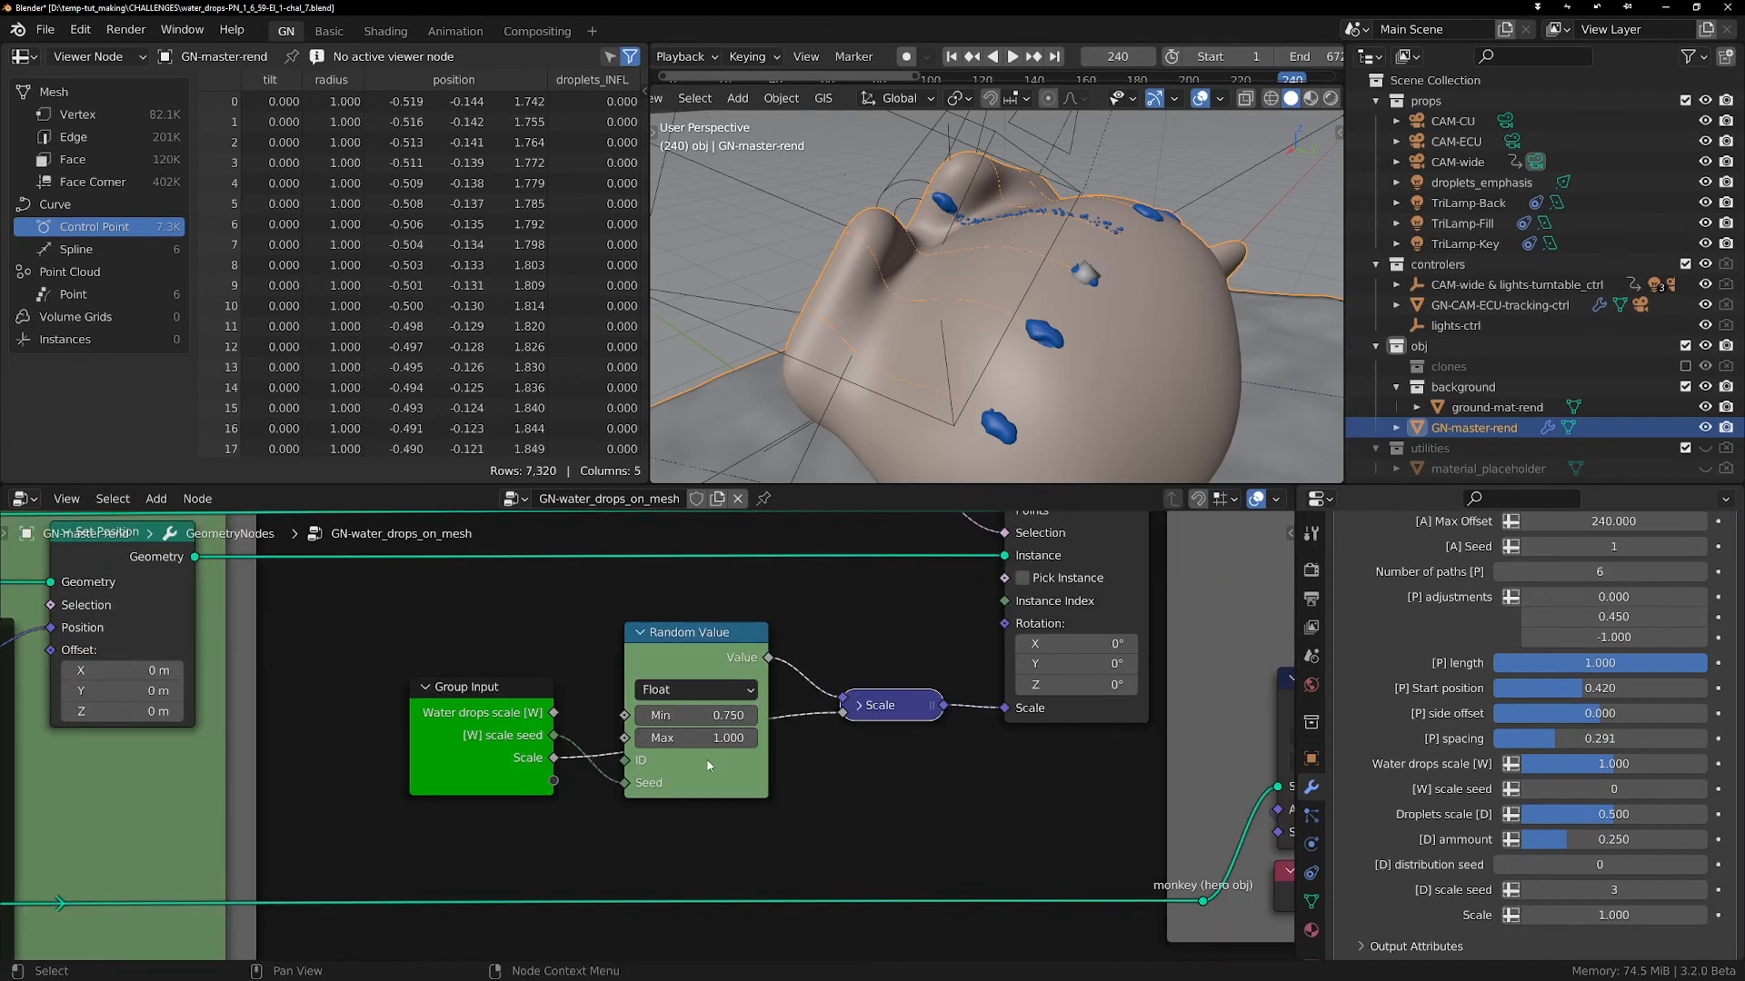
- Connect Water drops scale [W] to the Scale node's scale factor, check the link on the expanded node and collapse it again
{"action": "left_click_drag", "start_coordinate": [555, 714], "coordinate": [845, 716]}
{"action": "left_click", "coordinate": [861, 708]}
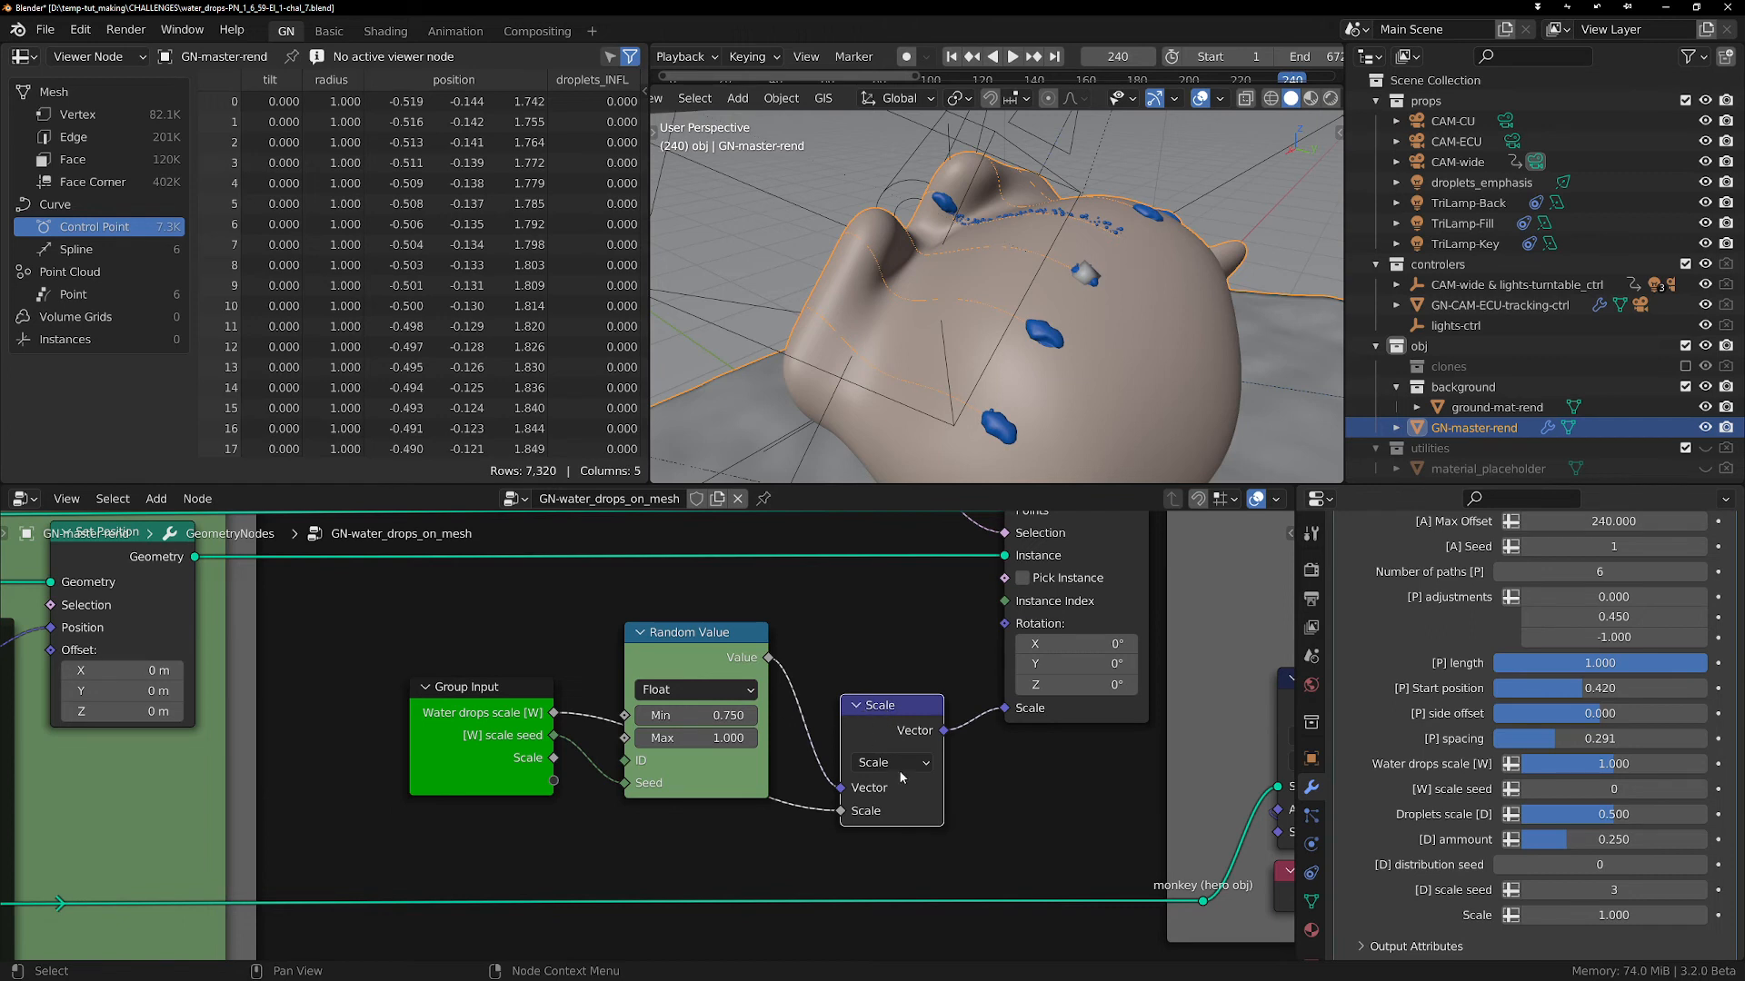
{"action": "left_click", "coordinate": [856, 707]}
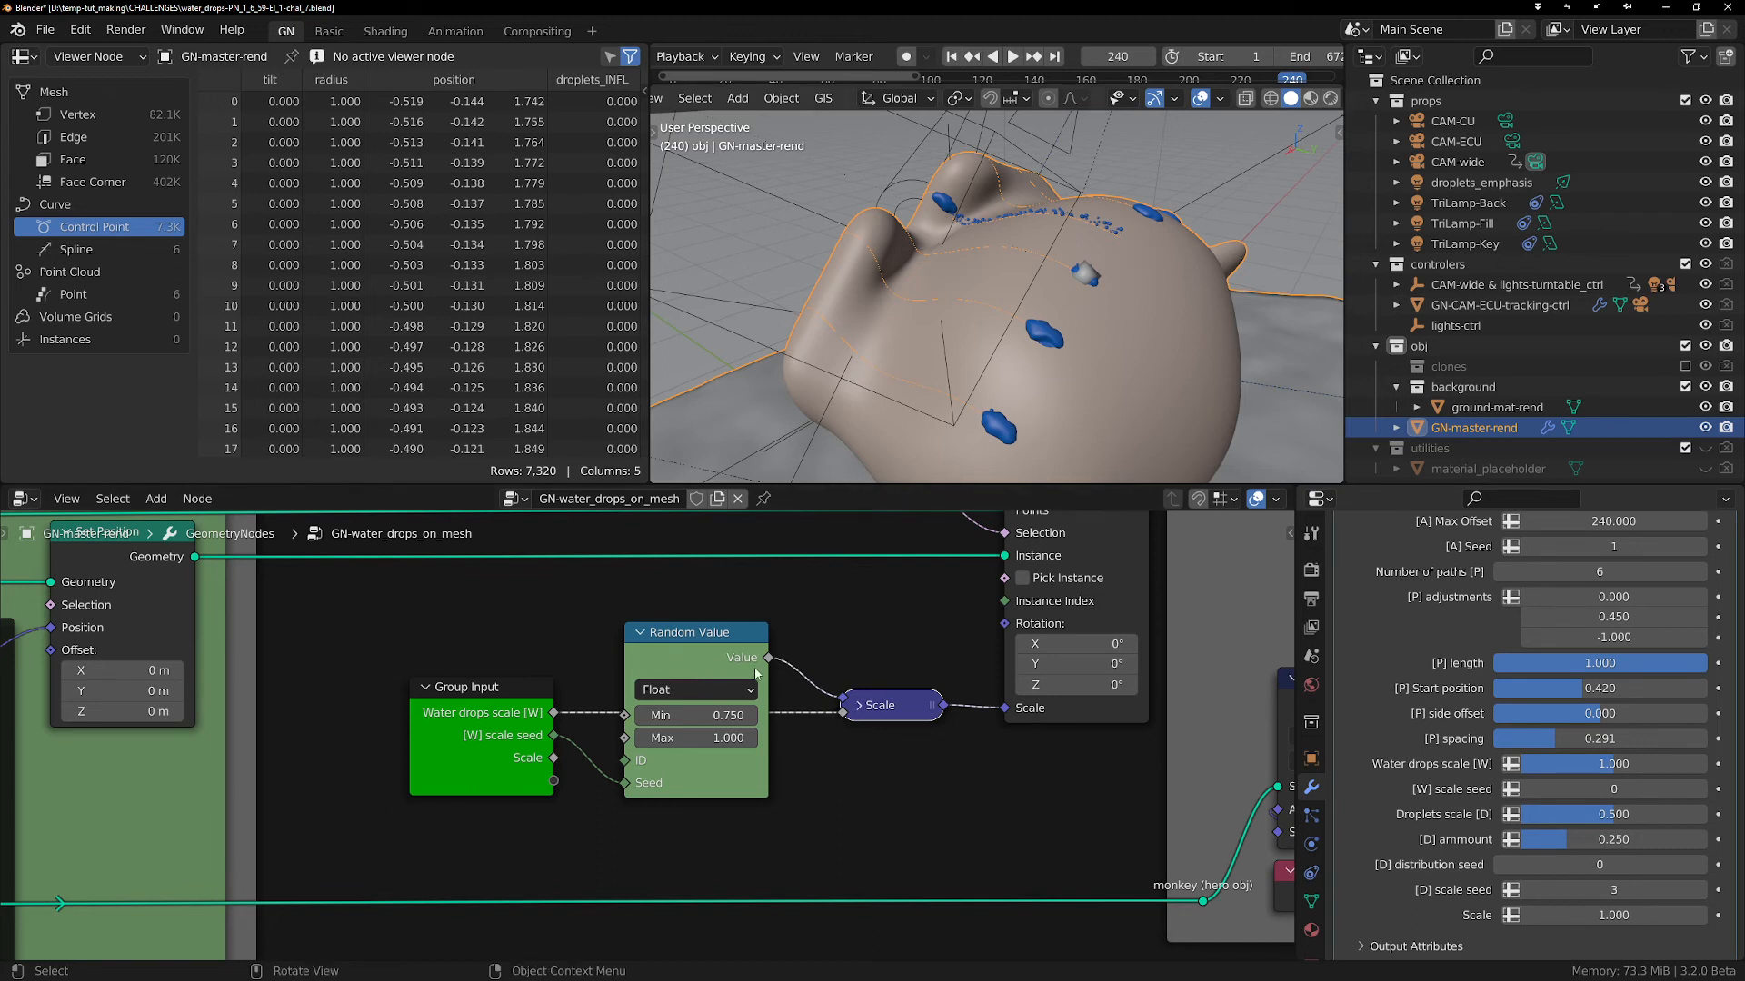
{"action": "left_click_drag", "start_coordinate": [910, 715], "coordinate": [911, 722]}
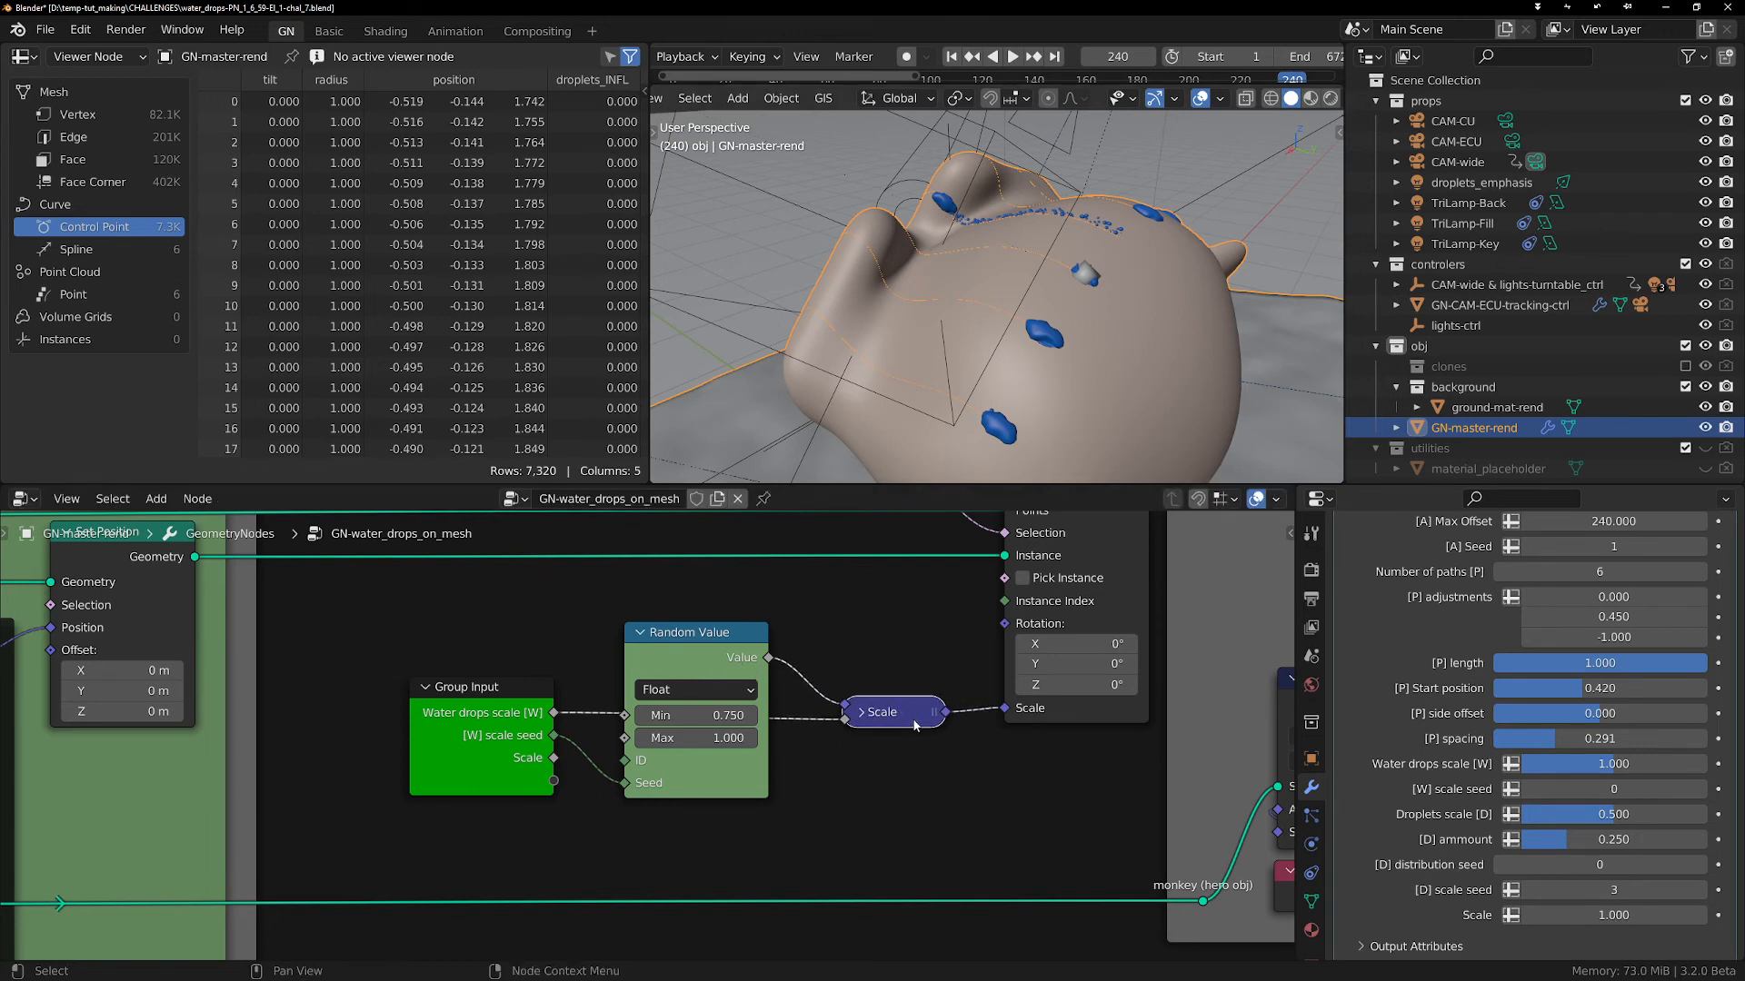
- View the head on its pedestal from farther away and review the modifier's pedestal size parameters
{"action": "scroll", "coordinate": [1019, 309], "scroll_direction": "down", "scroll_amount": 5}
{"action": "middle_click_drag", "start_coordinate": [1019, 309], "coordinate": [1130, 367]}
{"action": "scroll", "coordinate": [1127, 371], "scroll_direction": "up", "scroll_amount": 4}
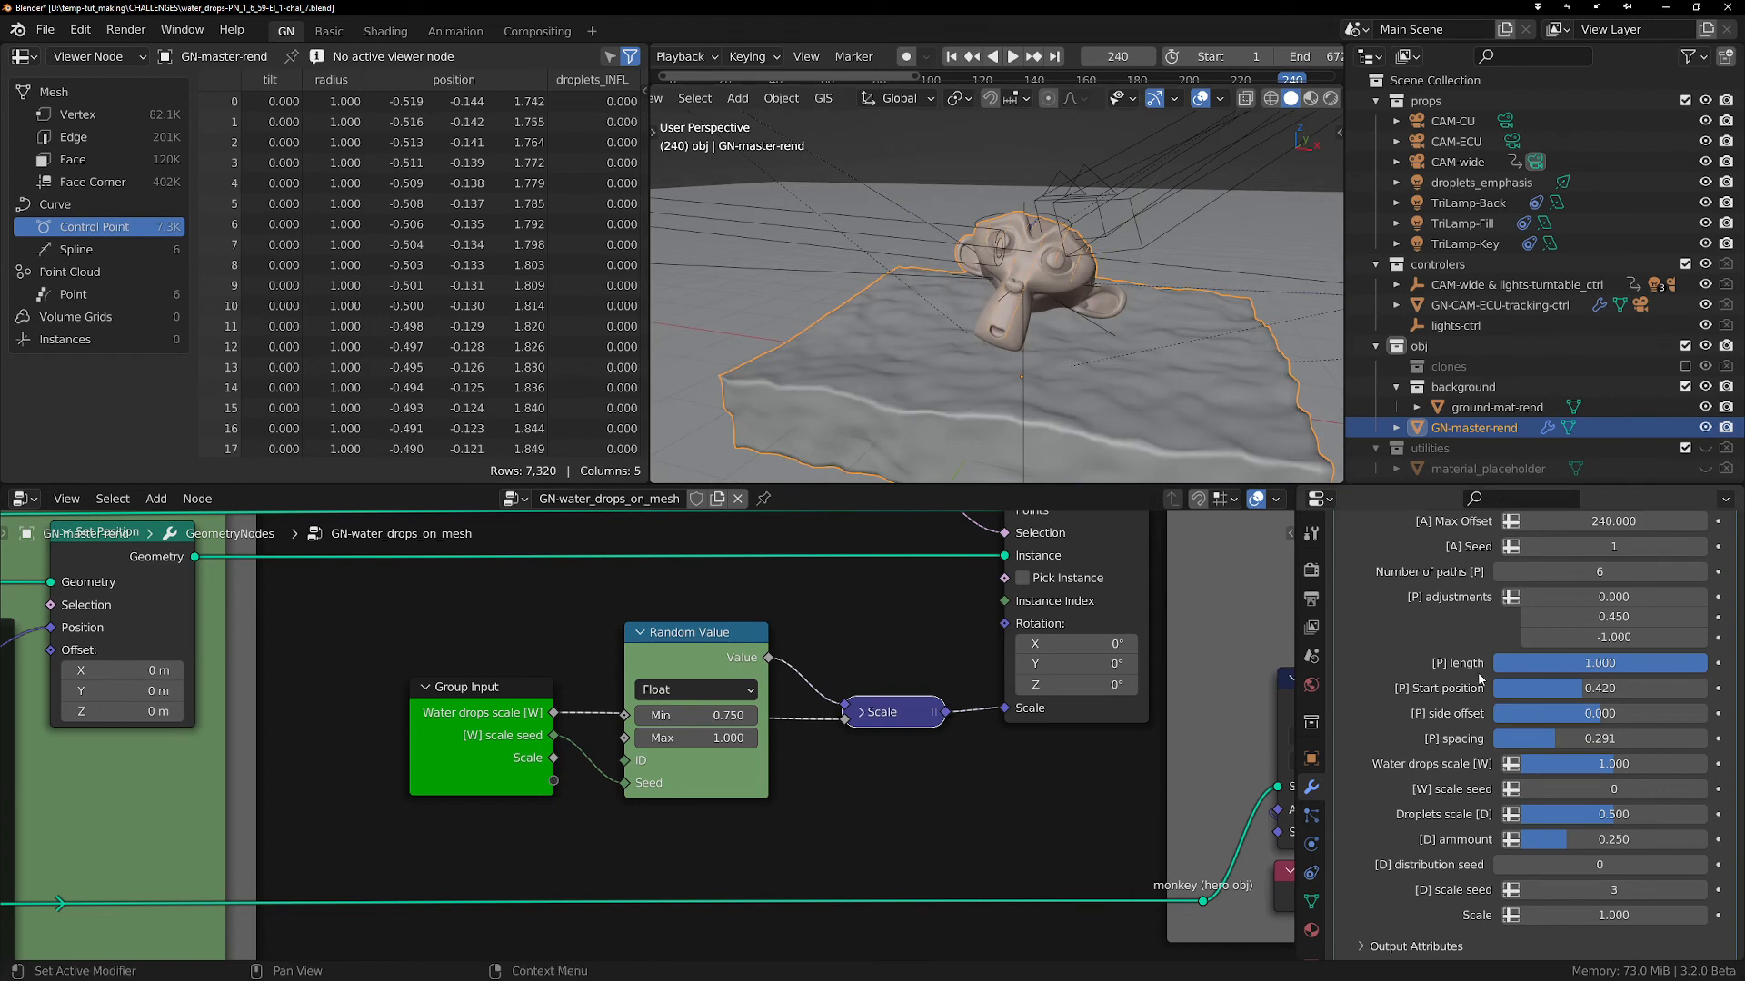
{"action": "scroll", "coordinate": [1432, 722], "scroll_direction": "up", "scroll_amount": 5}
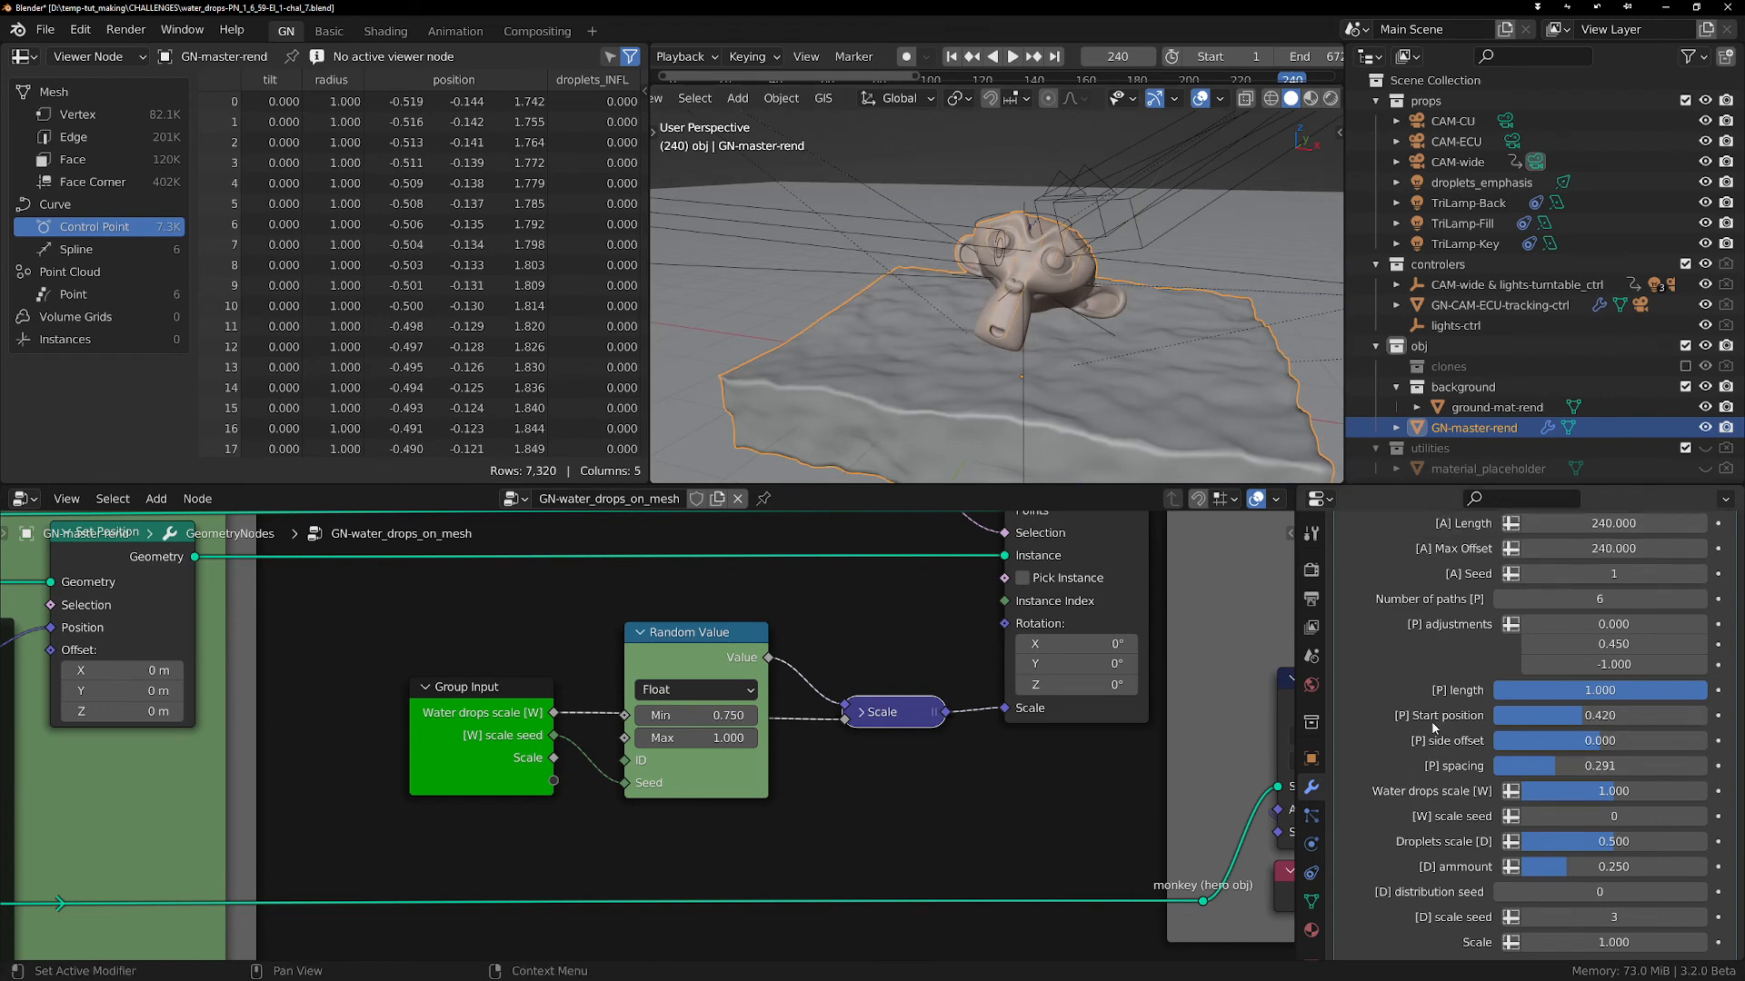
{"action": "scroll", "coordinate": [1447, 716], "scroll_direction": "up", "scroll_amount": 2}
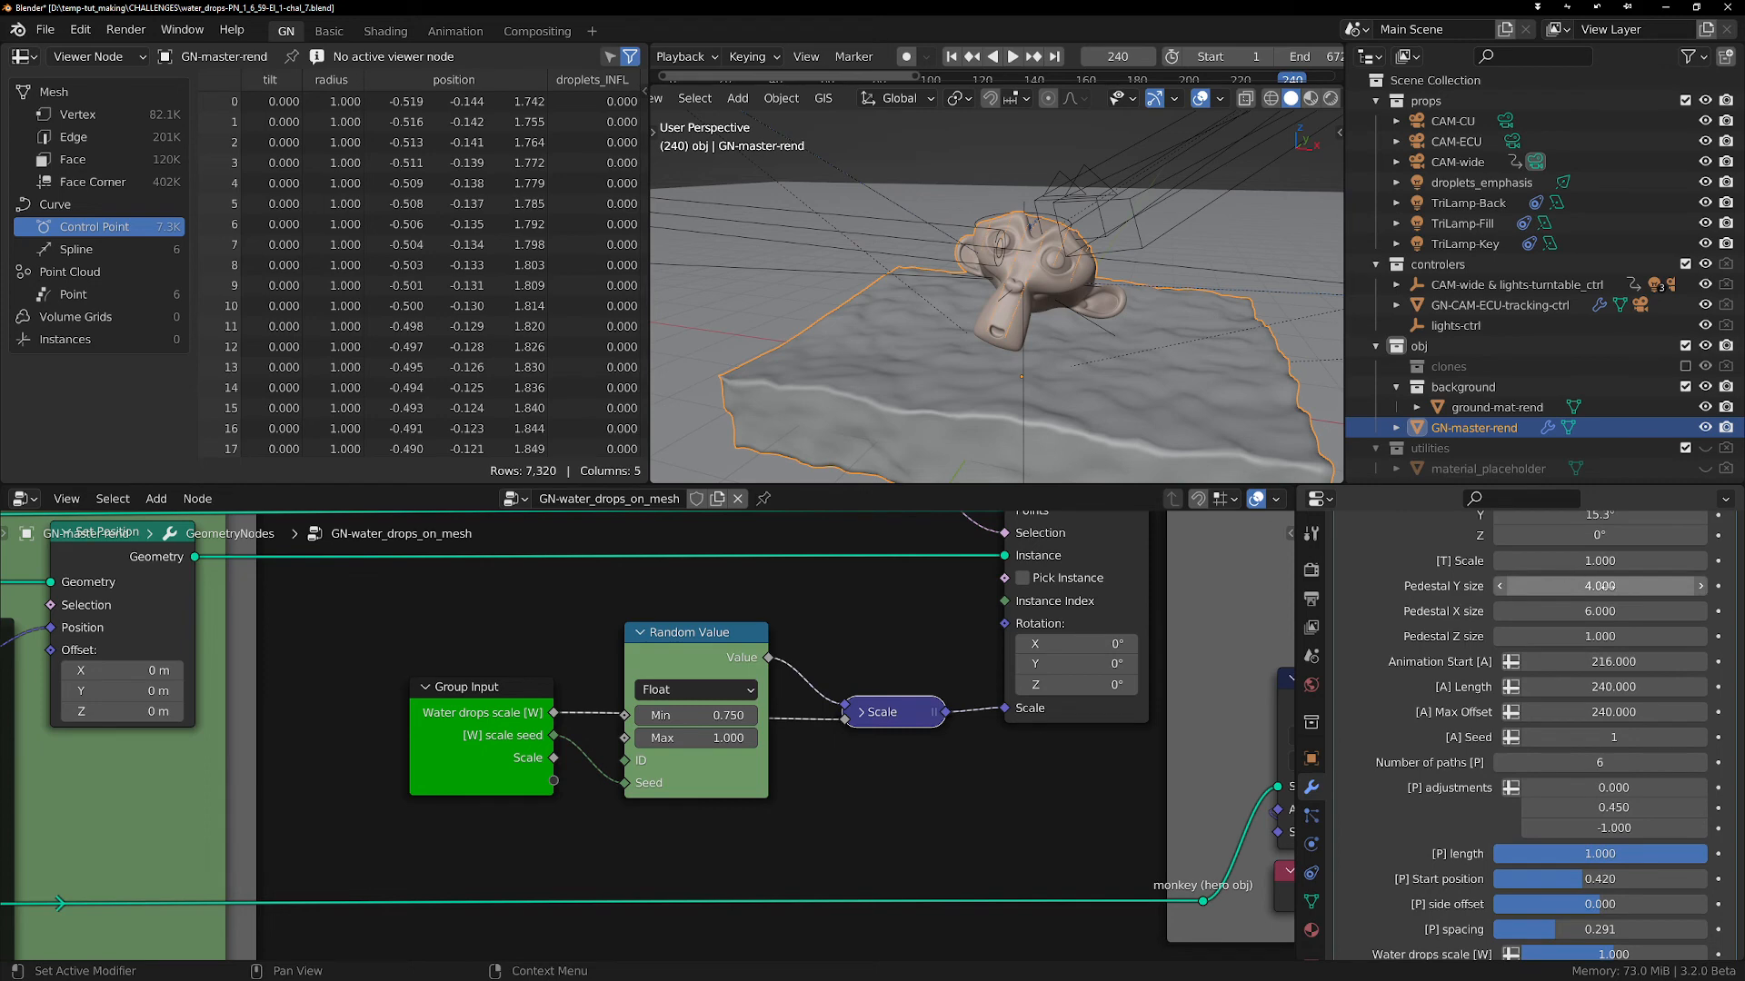
{"action": "middle_click_drag", "start_coordinate": [989, 279], "coordinate": [1026, 301]}
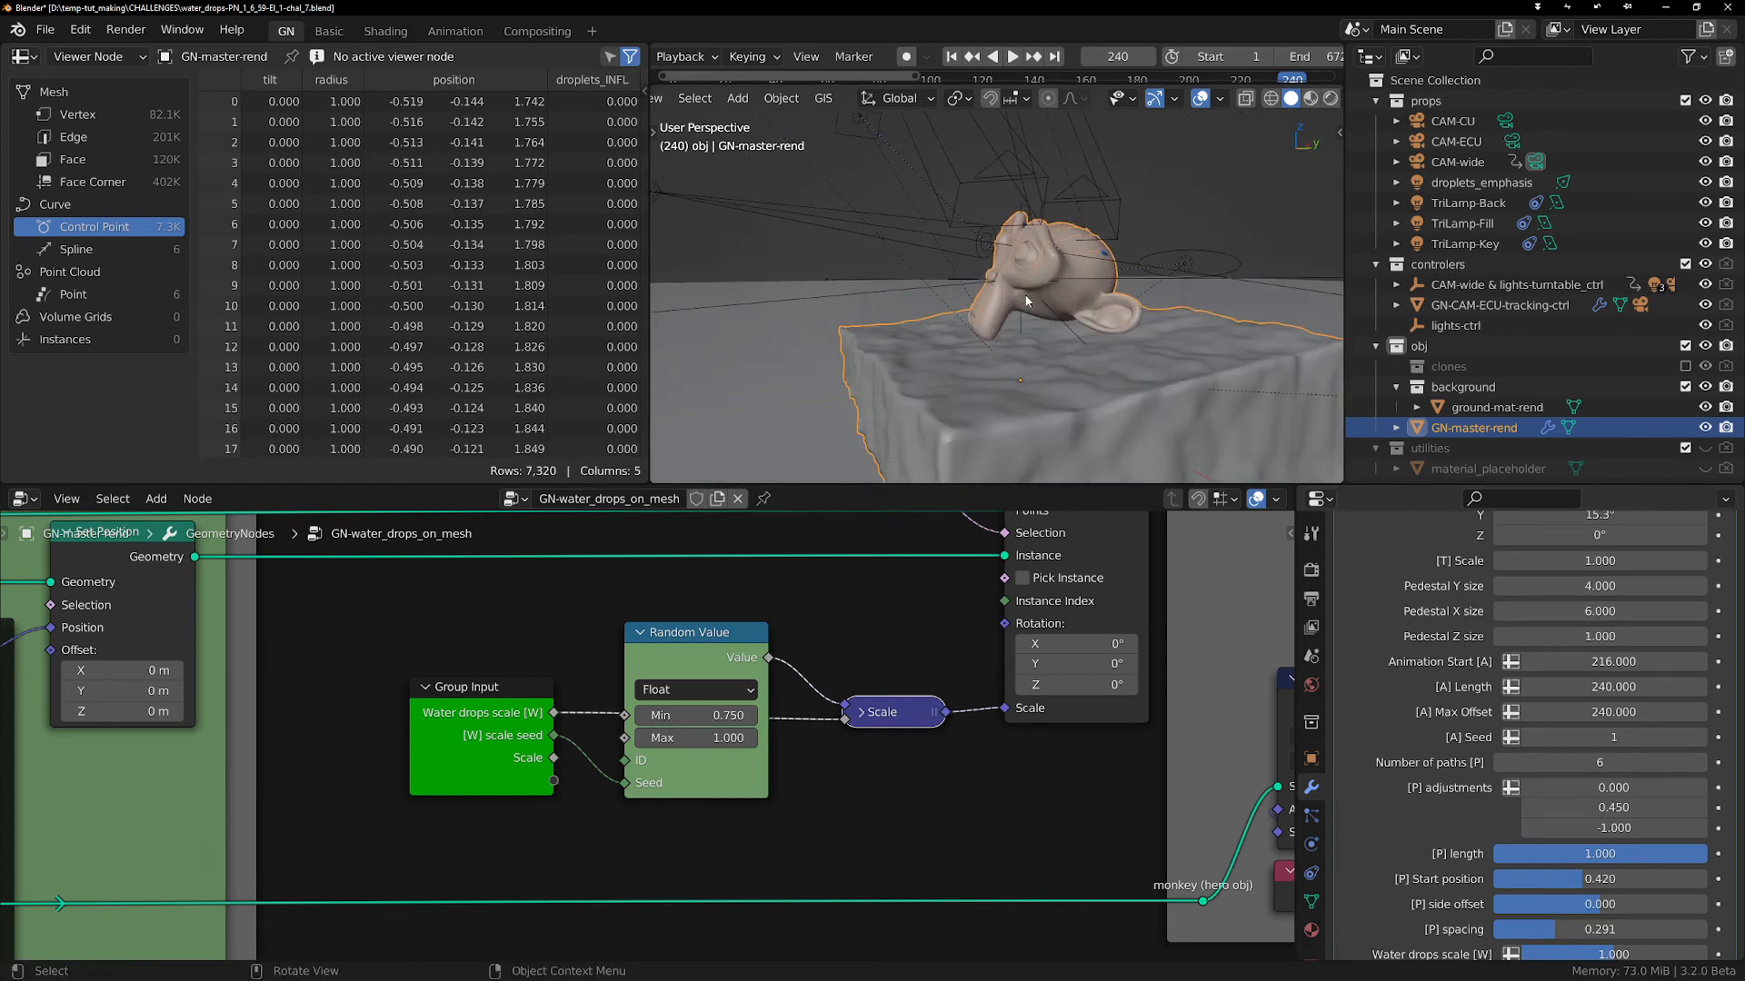
- Examine the hero obj pedestal frame, where Combine XYZ passes the pedestal X, Y and Z sizes to the Cube
{"action": "scroll", "coordinate": [767, 871], "scroll_direction": "down", "scroll_amount": 7}
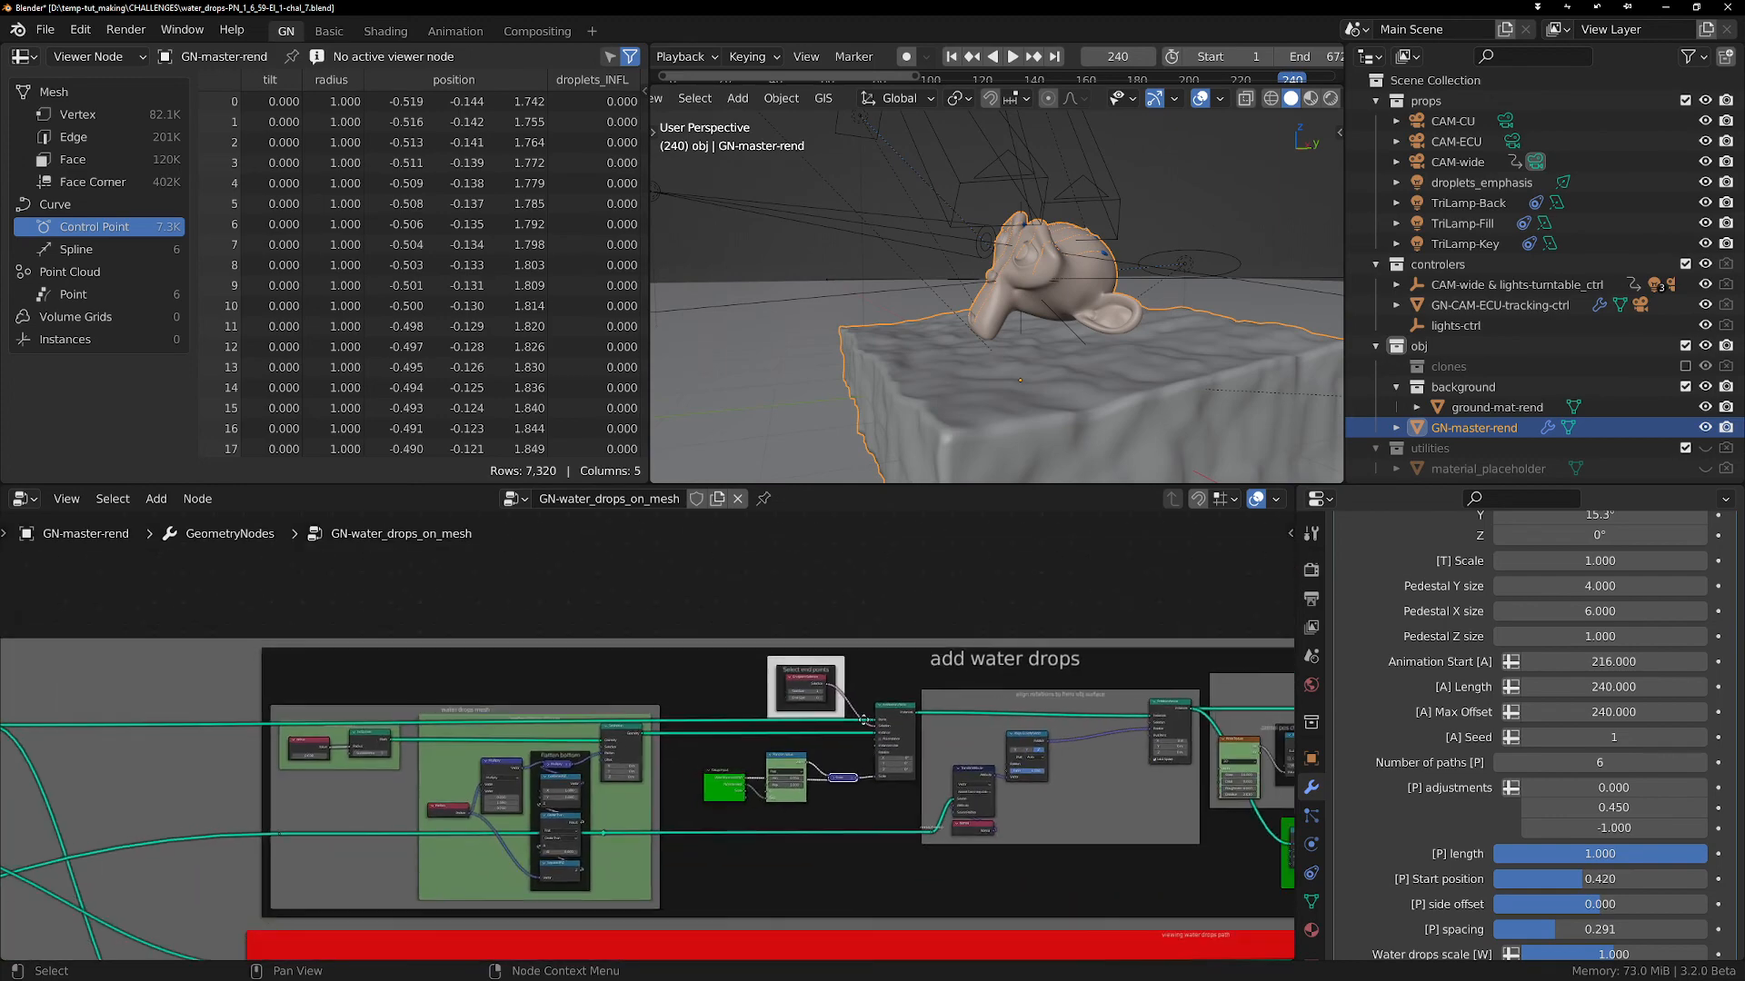
{"action": "middle_click_drag", "start_coordinate": [889, 671], "coordinate": [665, 765]}
{"action": "scroll", "coordinate": [665, 765], "scroll_direction": "up", "scroll_amount": 5}
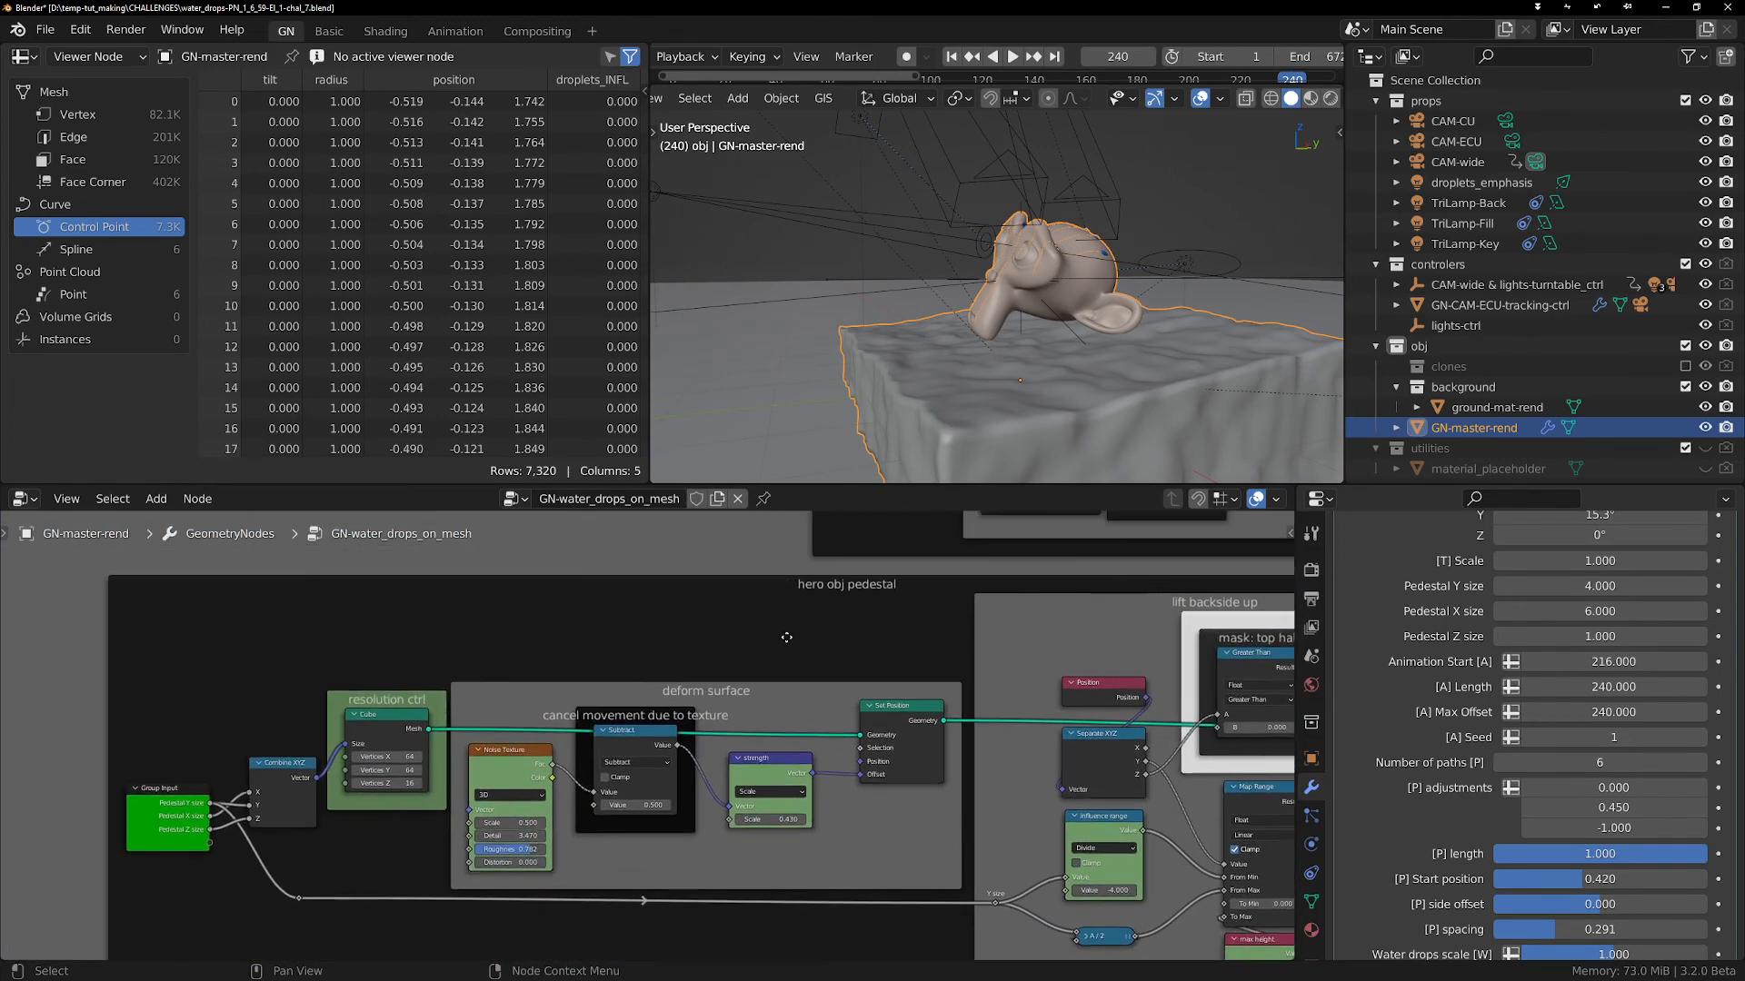
{"action": "scroll", "coordinate": [808, 615], "scroll_direction": "up", "scroll_amount": 4}
{"action": "middle_click_drag", "start_coordinate": [429, 650], "coordinate": [710, 672]}
{"action": "scroll", "coordinate": [455, 763], "scroll_direction": "up", "scroll_amount": 5}
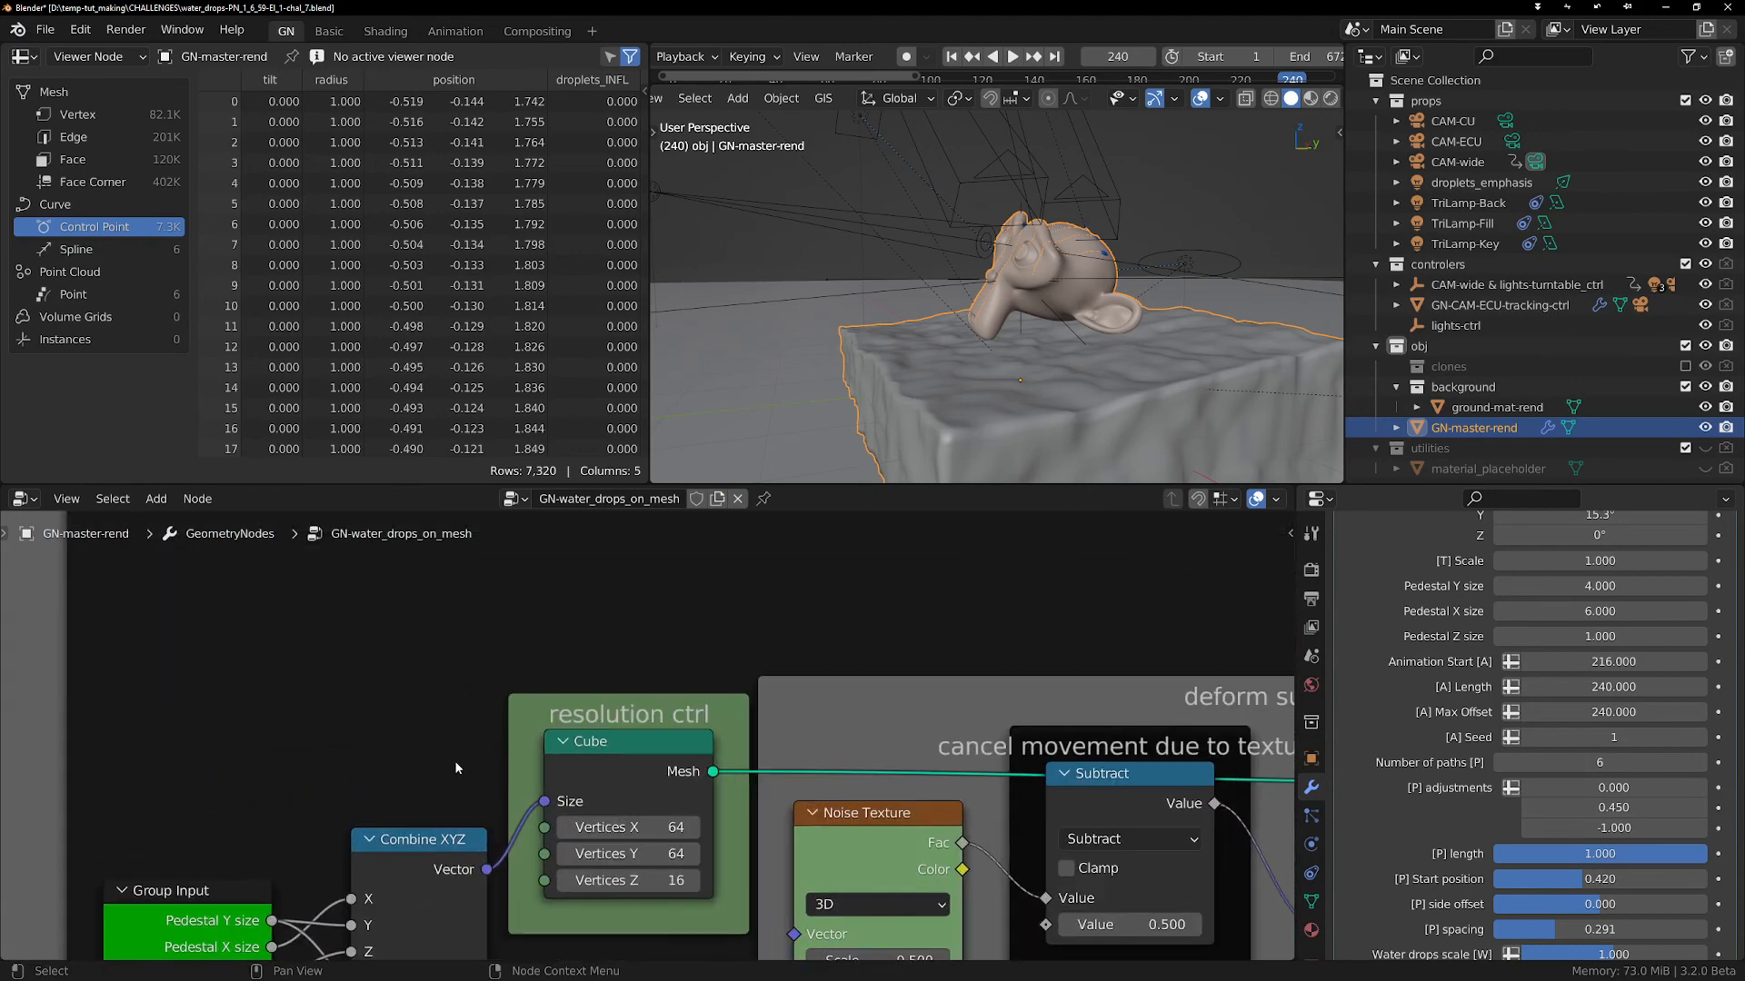
{"action": "middle_click_drag", "start_coordinate": [469, 766], "coordinate": [702, 632]}
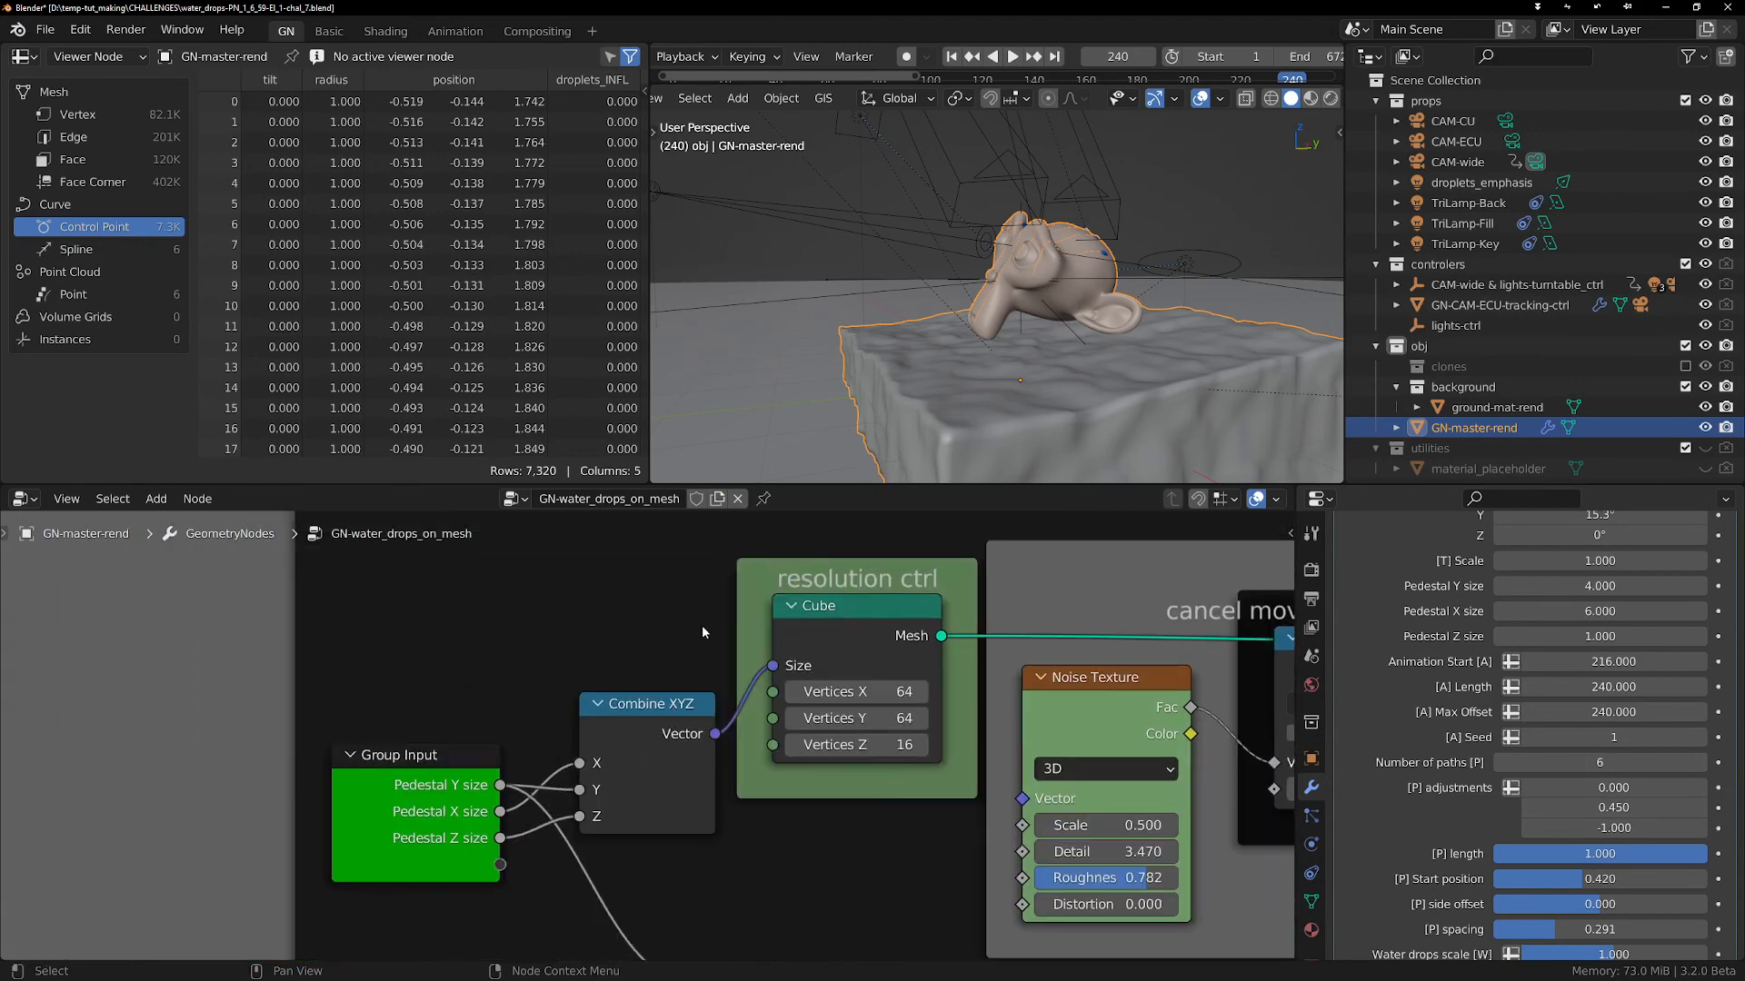
{"action": "left_click", "coordinate": [625, 706]}
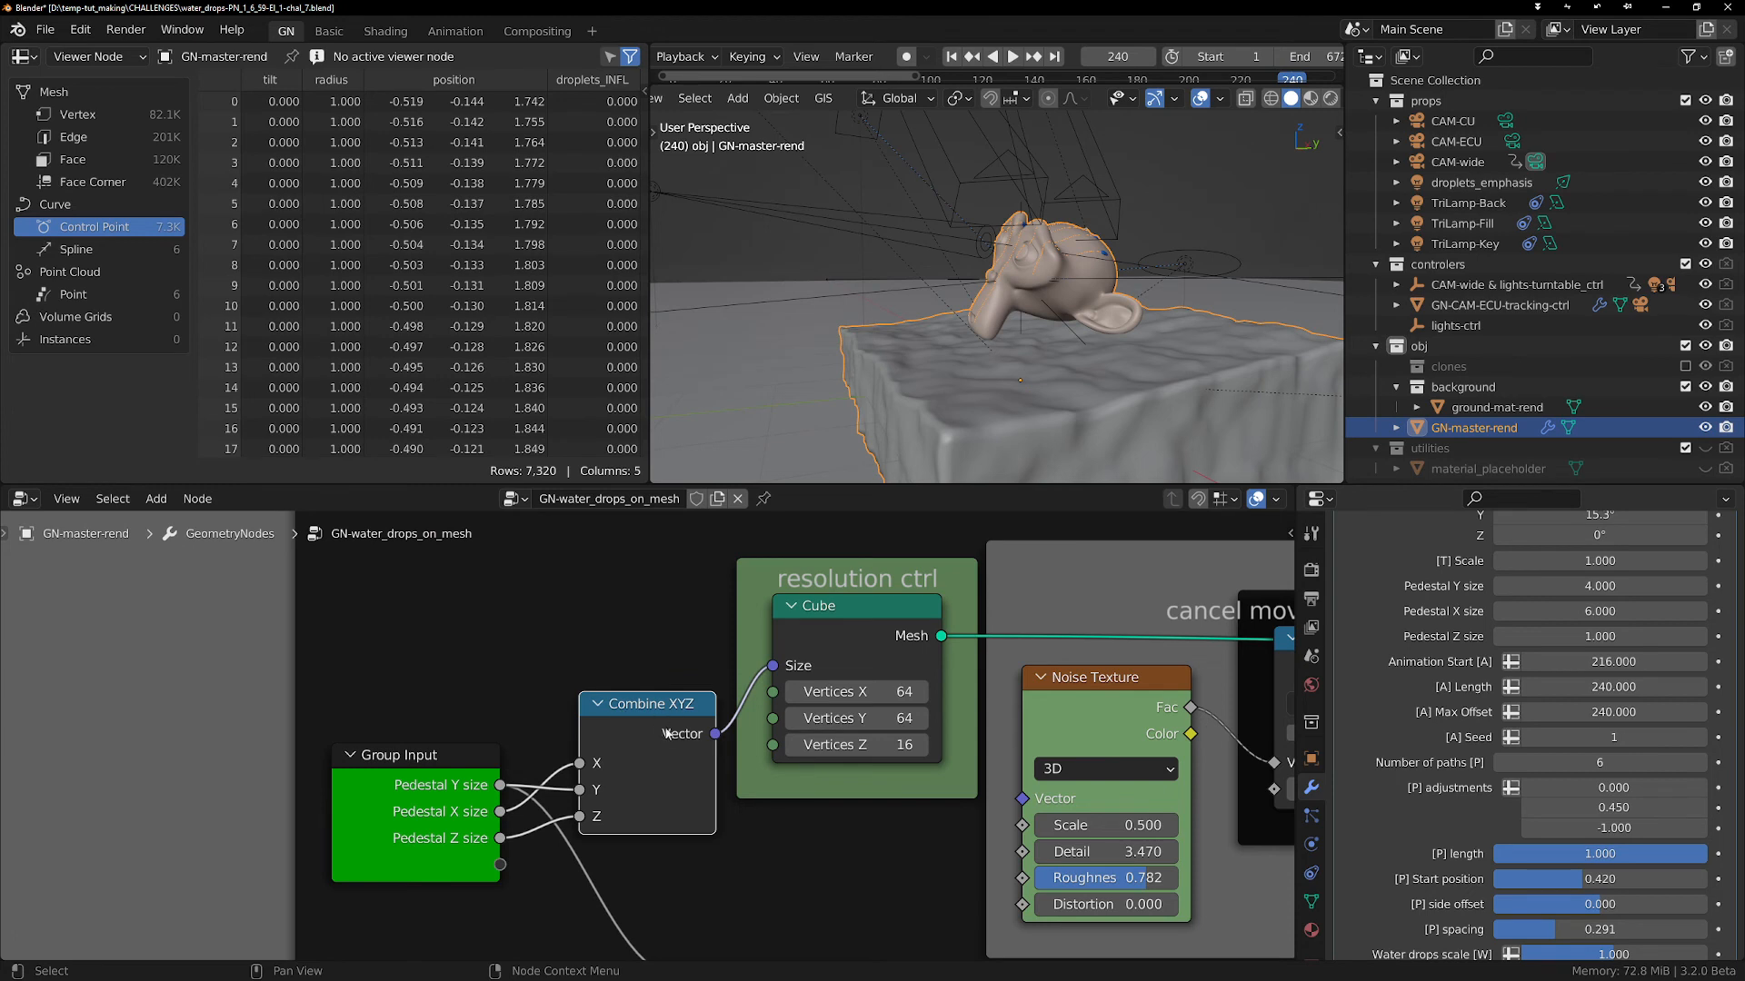
{"action": "left_click_drag", "start_coordinate": [658, 711], "coordinate": [649, 715]}
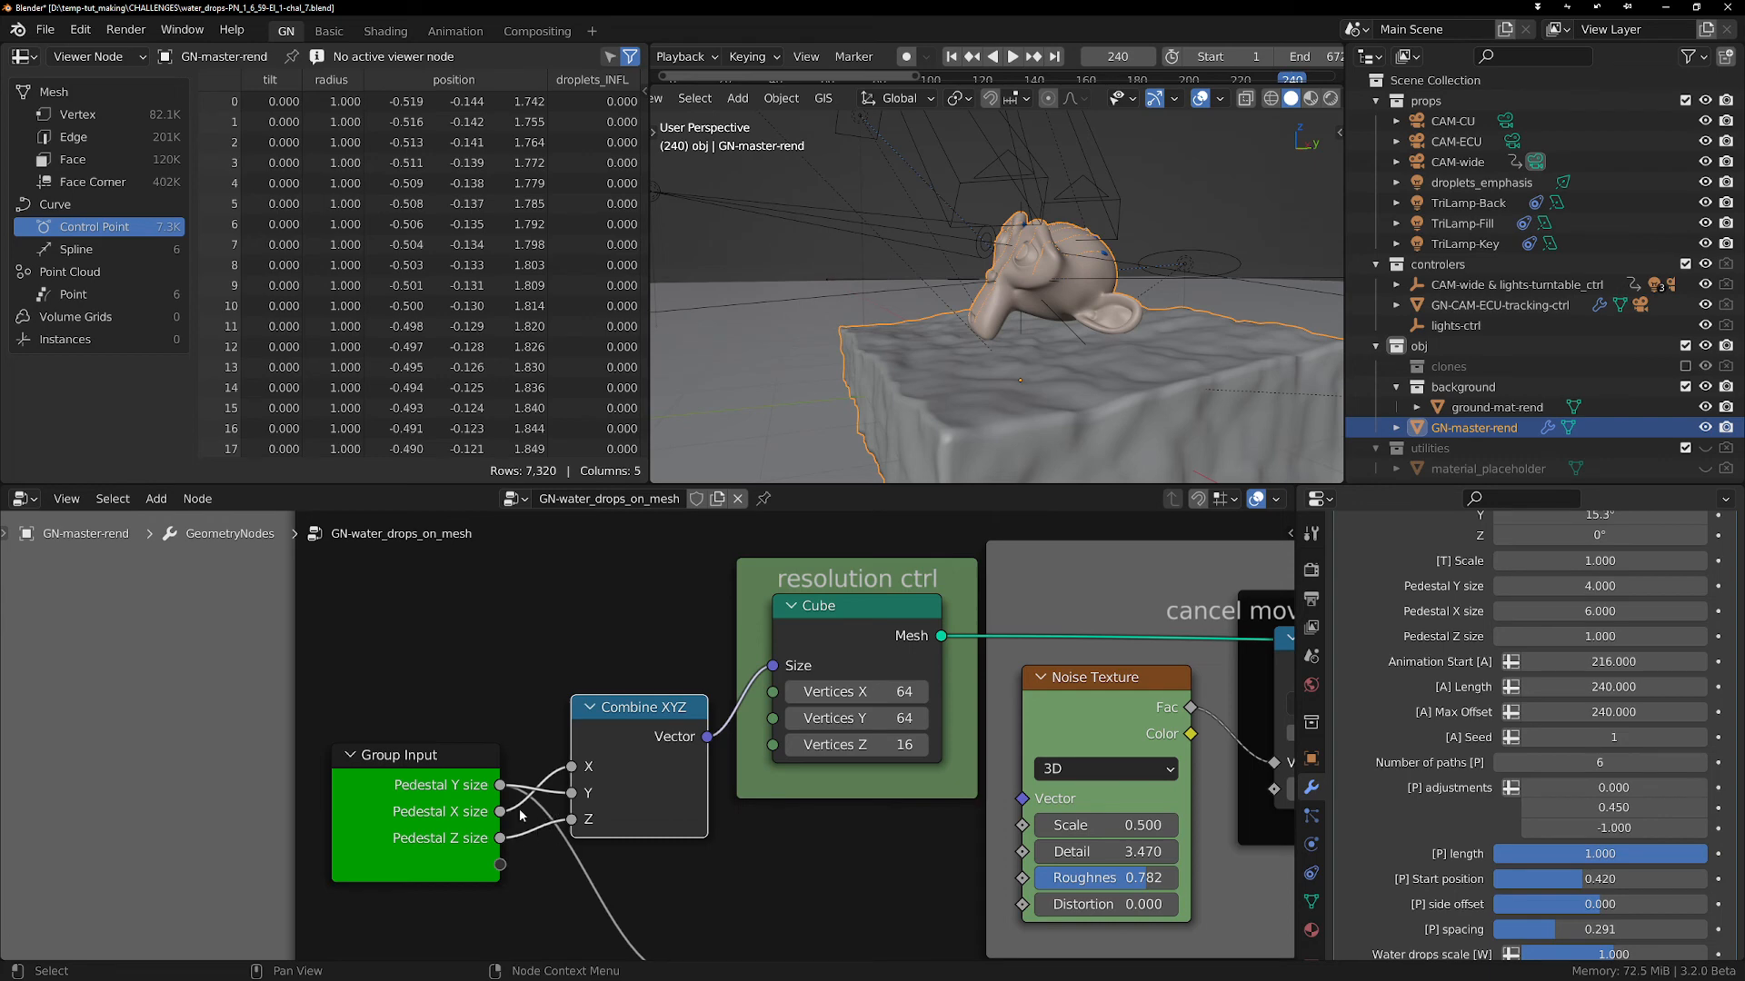
- Look over the pedestal's deform surface nodes and slightly shift the Combine XYZ and Group Input nodes before them
{"action": "middle_click_drag", "start_coordinate": [737, 757], "coordinate": [446, 755]}
{"action": "scroll", "coordinate": [636, 756], "scroll_direction": "down", "scroll_amount": 1}
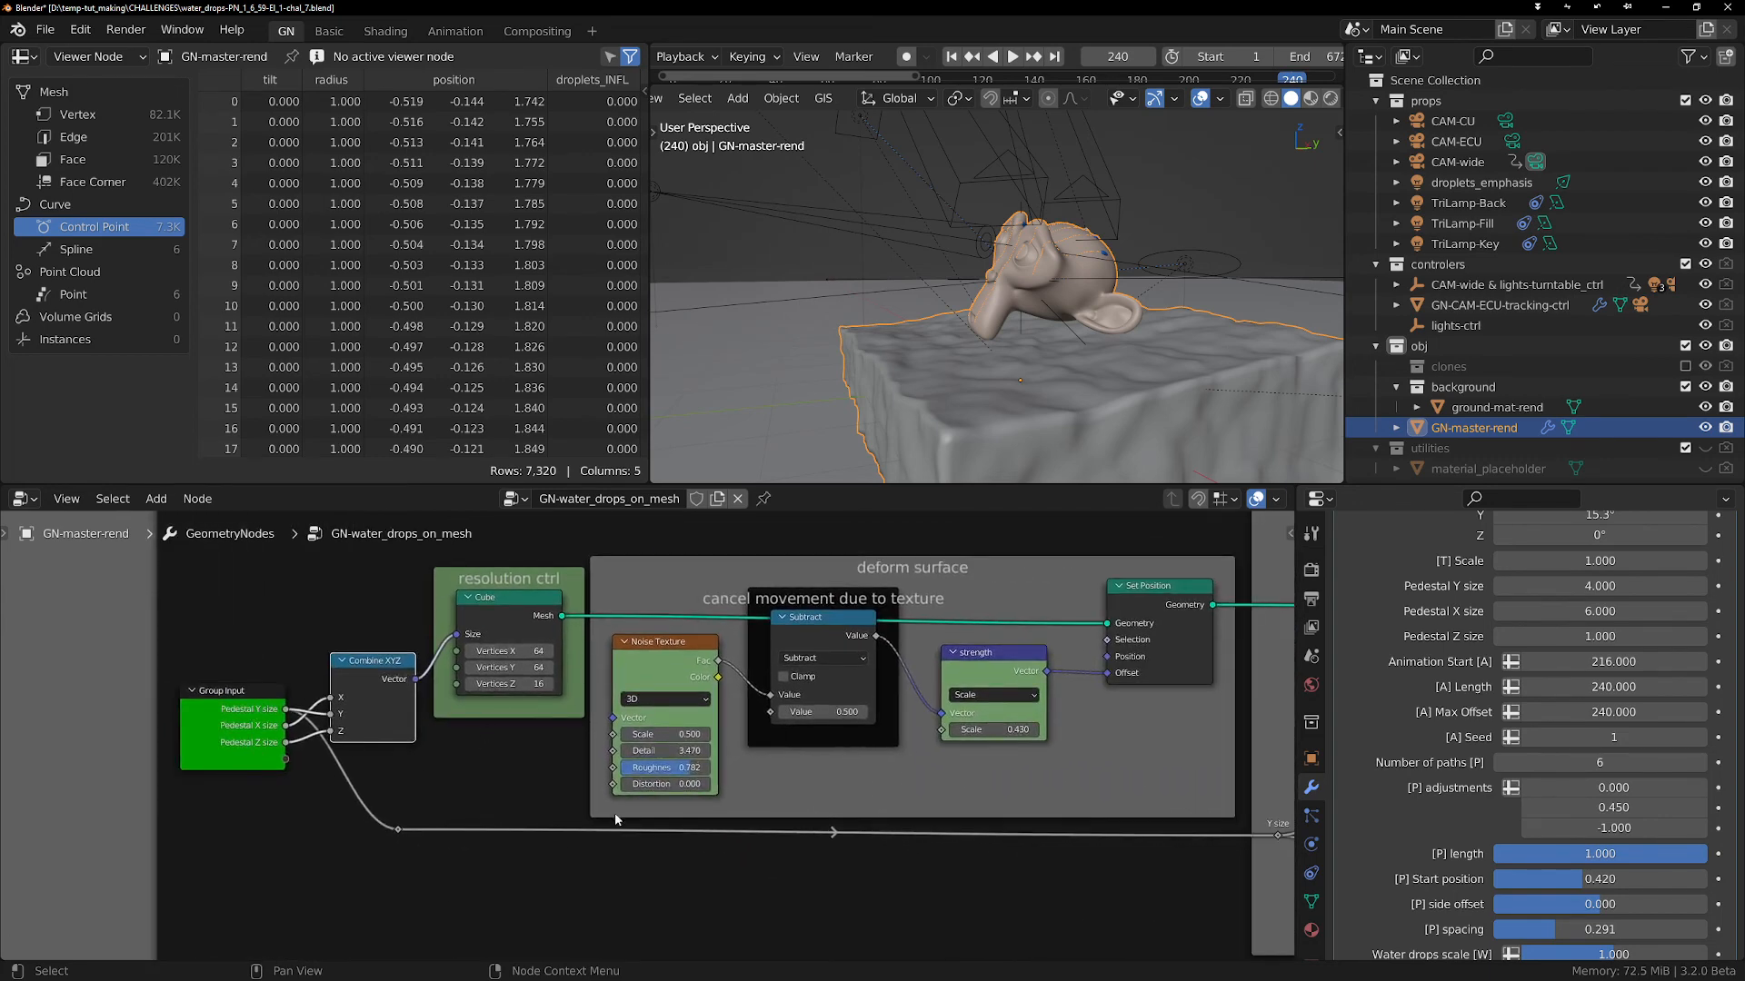
{"action": "scroll", "coordinate": [791, 823], "scroll_direction": "down", "scroll_amount": 2}
{"action": "scroll", "coordinate": [791, 822], "scroll_direction": "up", "scroll_amount": 1}
{"action": "middle_click_drag", "start_coordinate": [728, 807], "coordinate": [785, 813]}
{"action": "scroll", "coordinate": [785, 812], "scroll_direction": "up", "scroll_amount": 1}
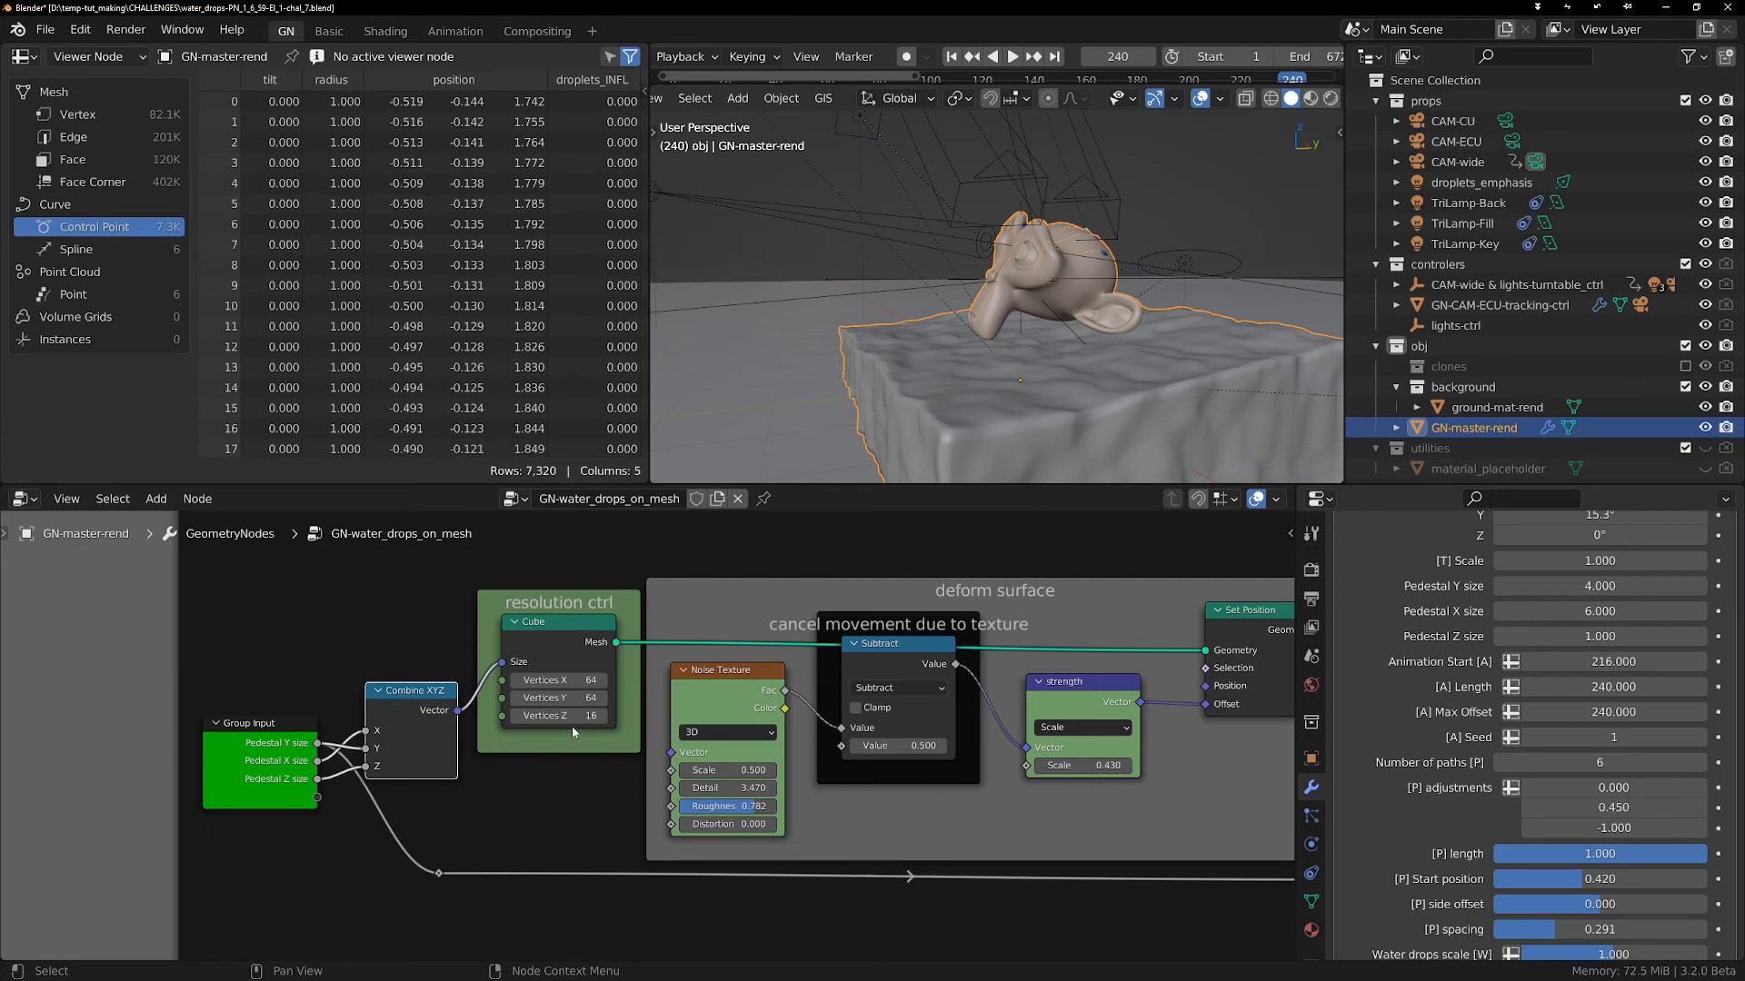
{"action": "left_click_drag", "start_coordinate": [392, 696], "coordinate": [401, 683]}
{"action": "left_click_drag", "start_coordinate": [264, 734], "coordinate": [260, 734]}
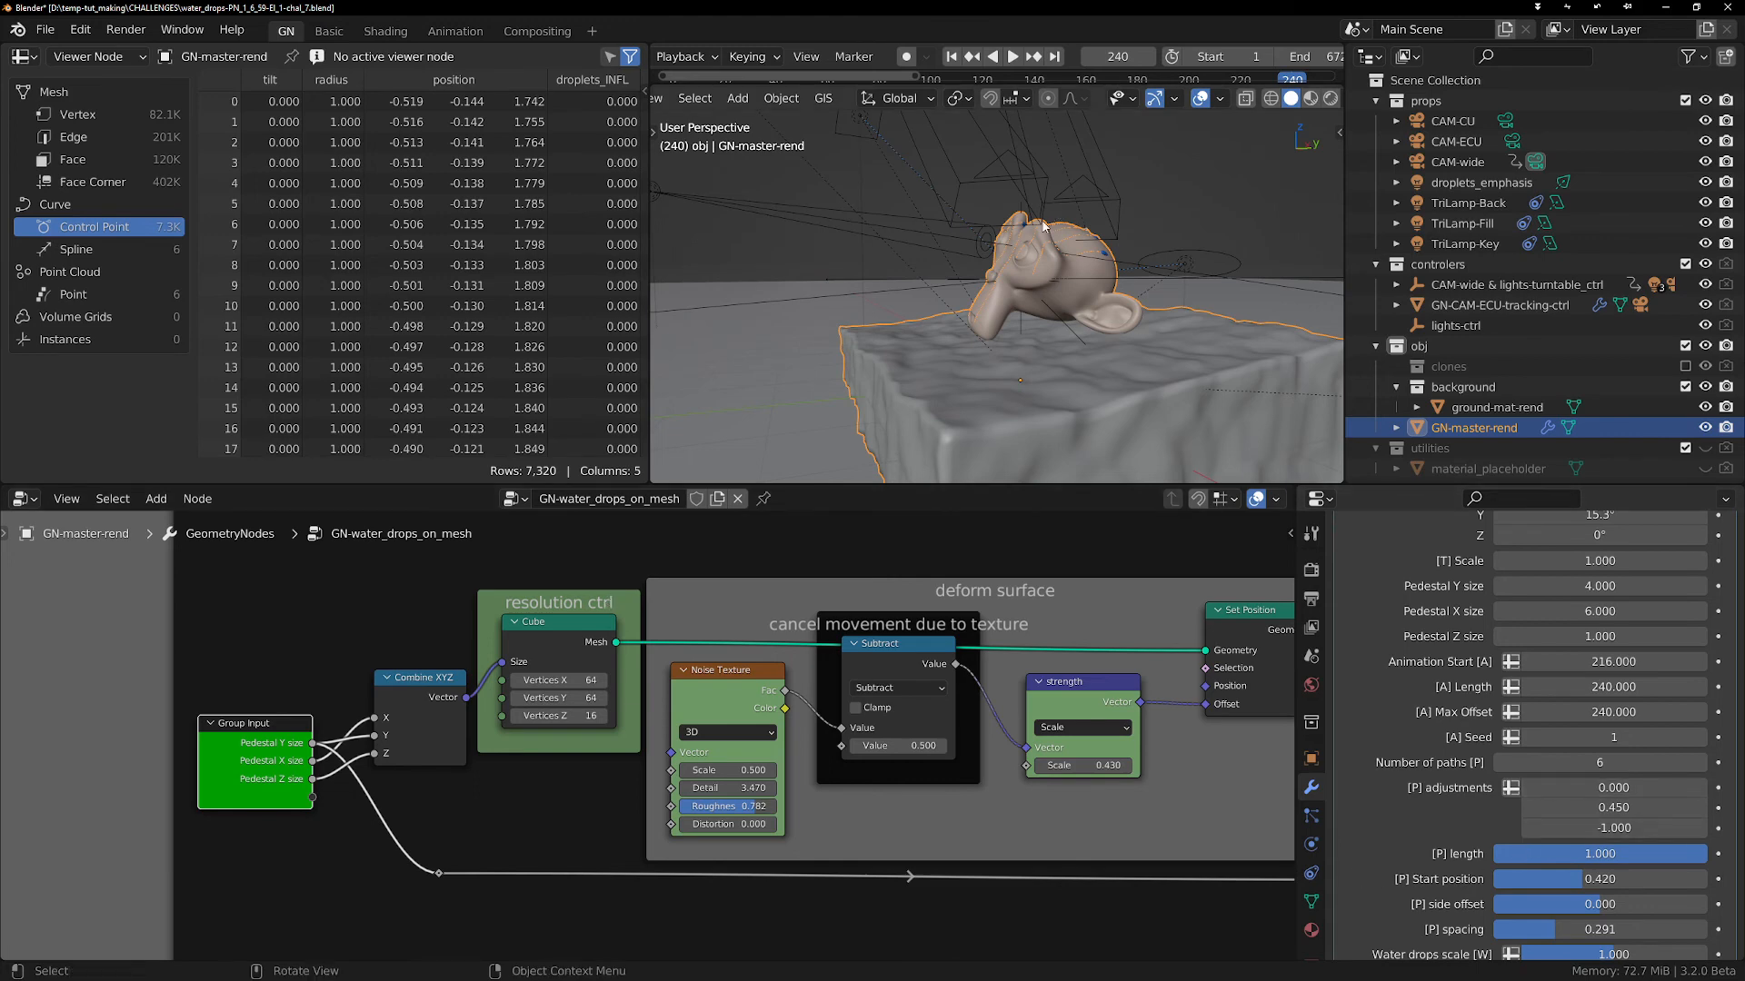
- Inspect the small droplets along the water path on the forehead up close
{"action": "scroll", "coordinate": [1047, 228], "scroll_direction": "up", "scroll_amount": 2}
{"action": "middle_click_drag", "start_coordinate": [1047, 227], "coordinate": [1050, 267]}
{"action": "scroll", "coordinate": [1045, 267], "scroll_direction": "up", "scroll_amount": 6}
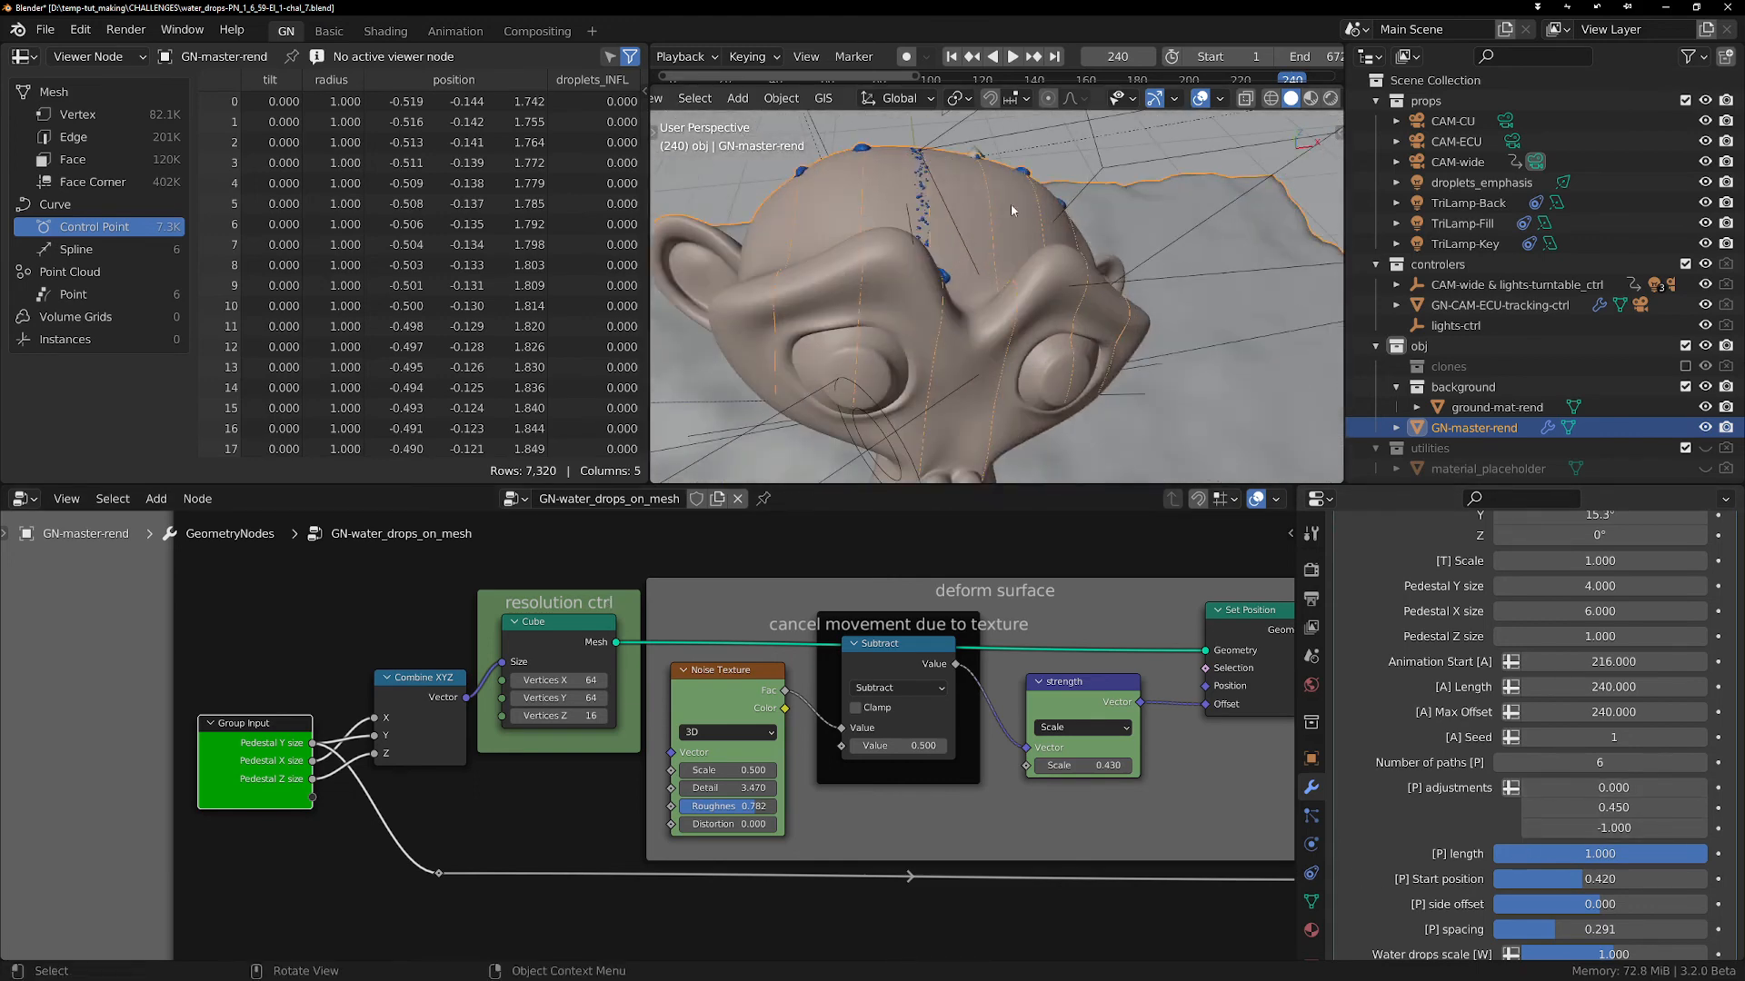
{"action": "middle_click_drag", "start_coordinate": [821, 346], "coordinate": [951, 203], "text": "shift"}
{"action": "scroll", "coordinate": [925, 269], "scroll_direction": "down", "scroll_amount": 6}
{"action": "scroll", "coordinate": [925, 269], "scroll_direction": "up", "scroll_amount": 5}
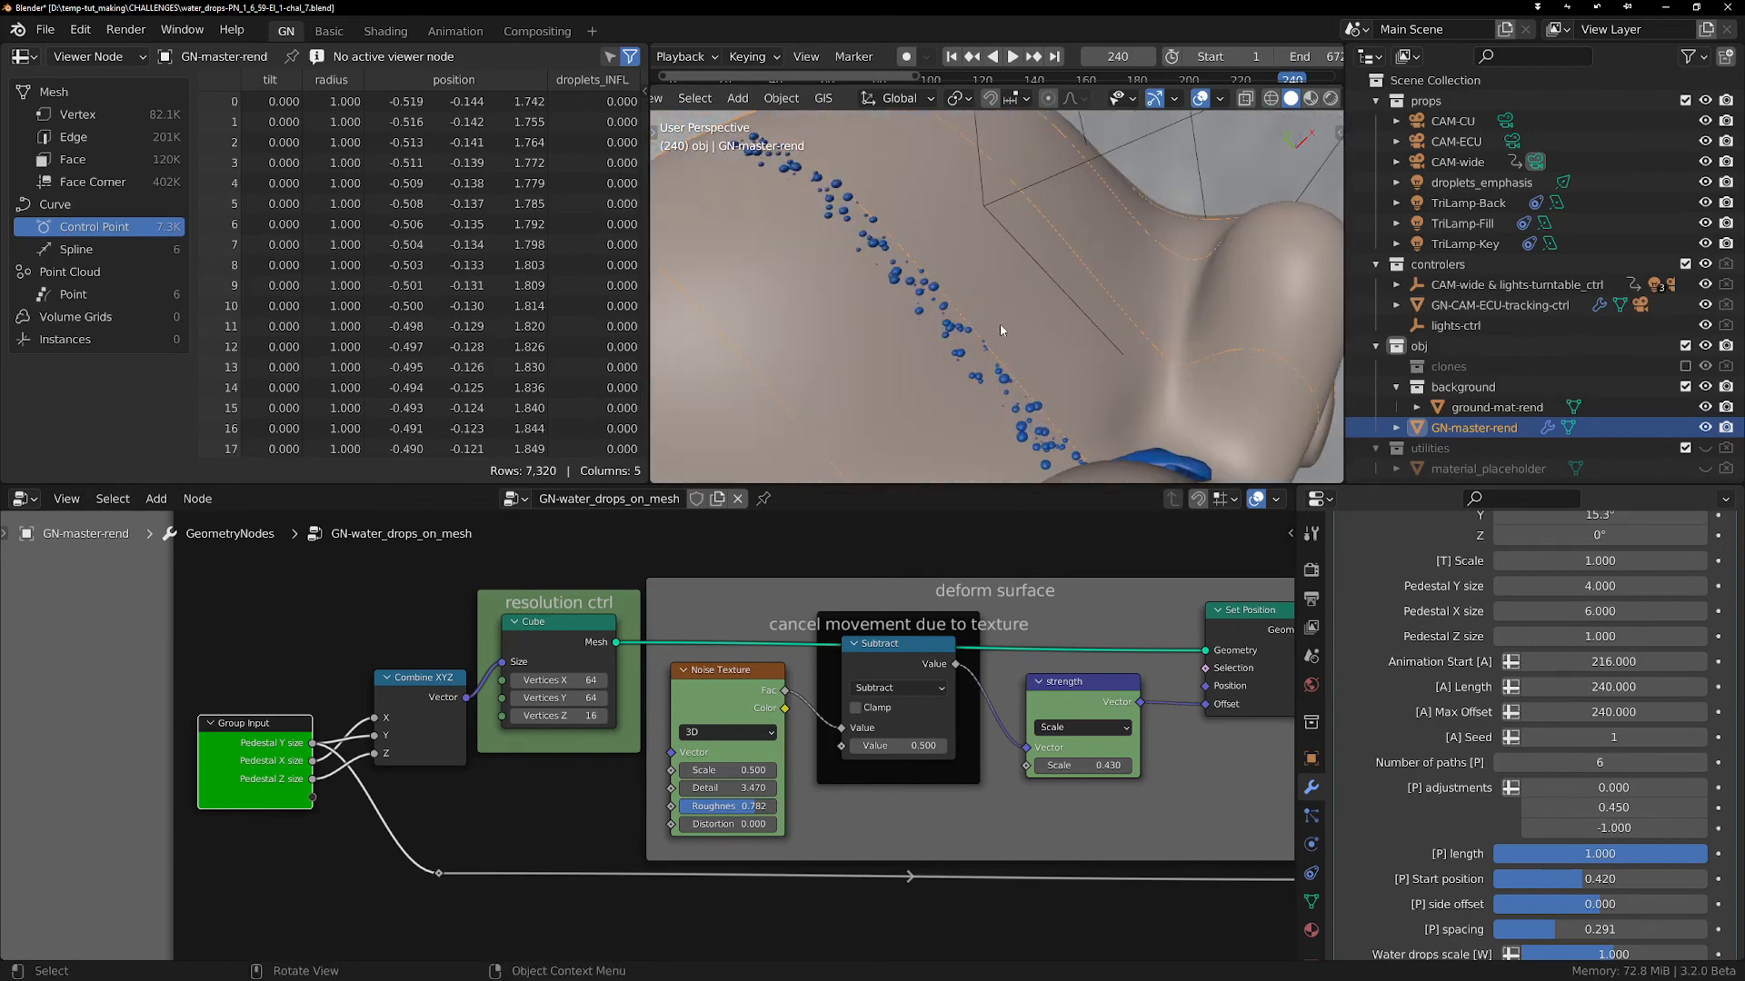
- Try raising the modifier's [D] ammount to 1.000 and undo the change
{"action": "scroll", "coordinate": [1405, 829], "scroll_direction": "down", "scroll_amount": 6}
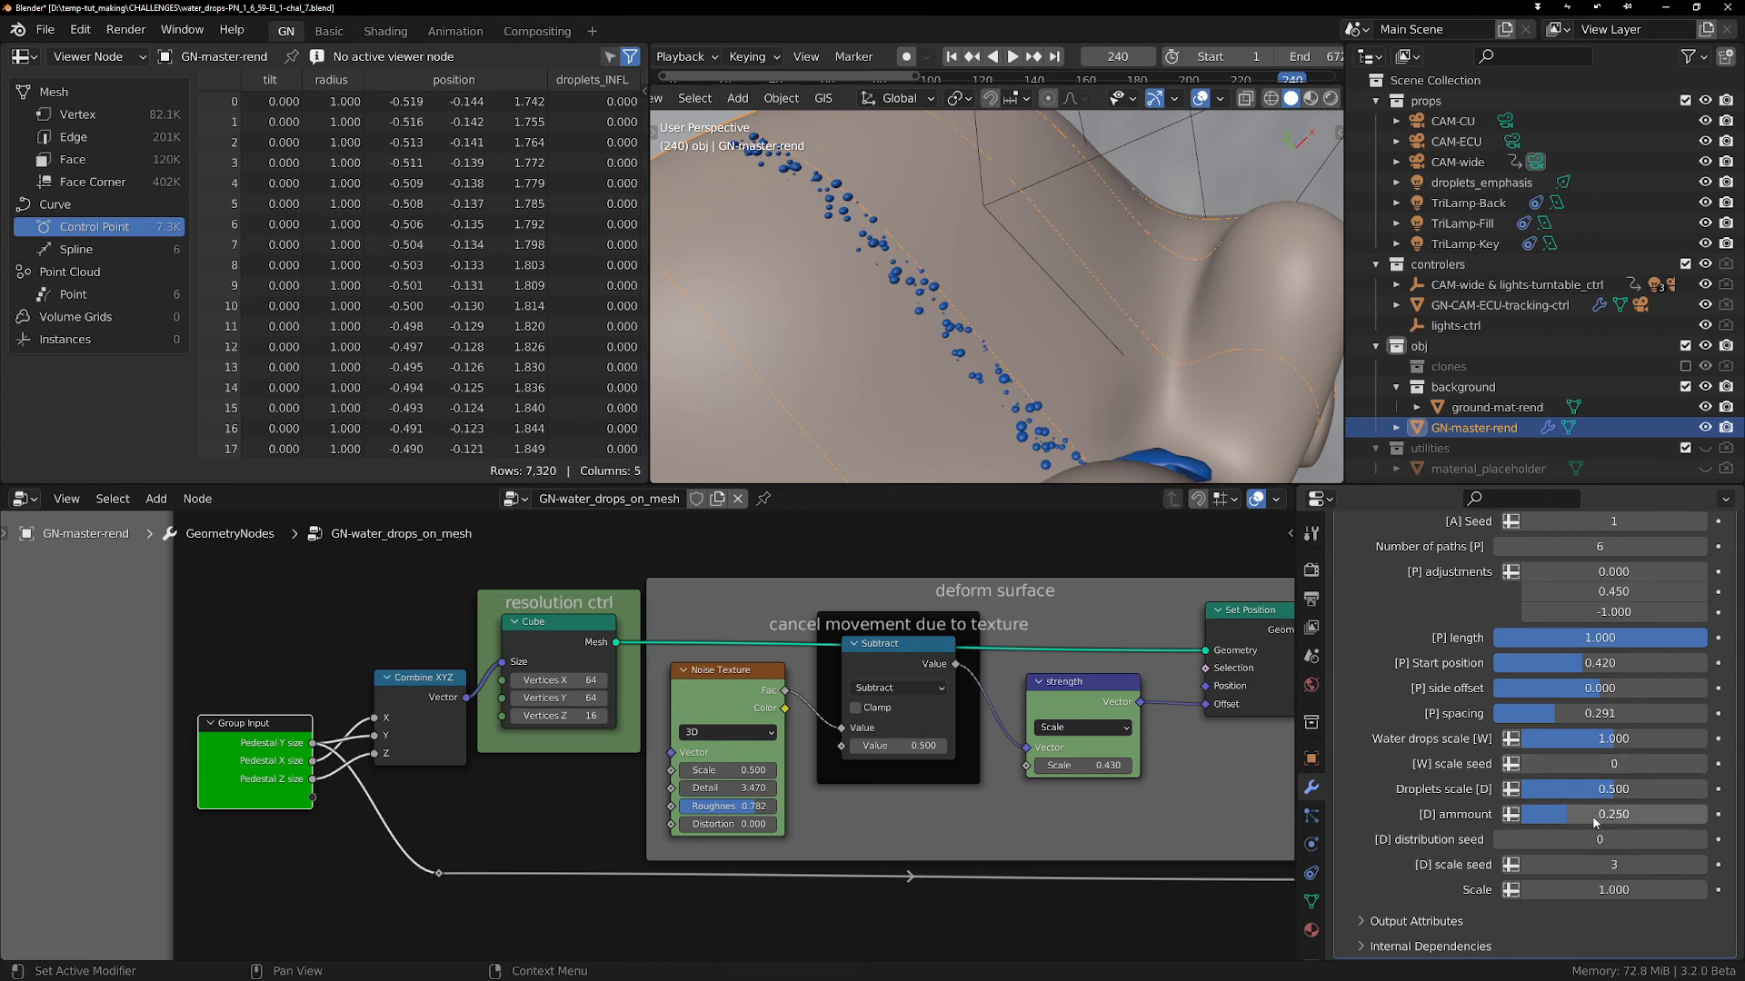
{"action": "left_click_drag", "start_coordinate": [1562, 822], "coordinate": [1672, 814]}
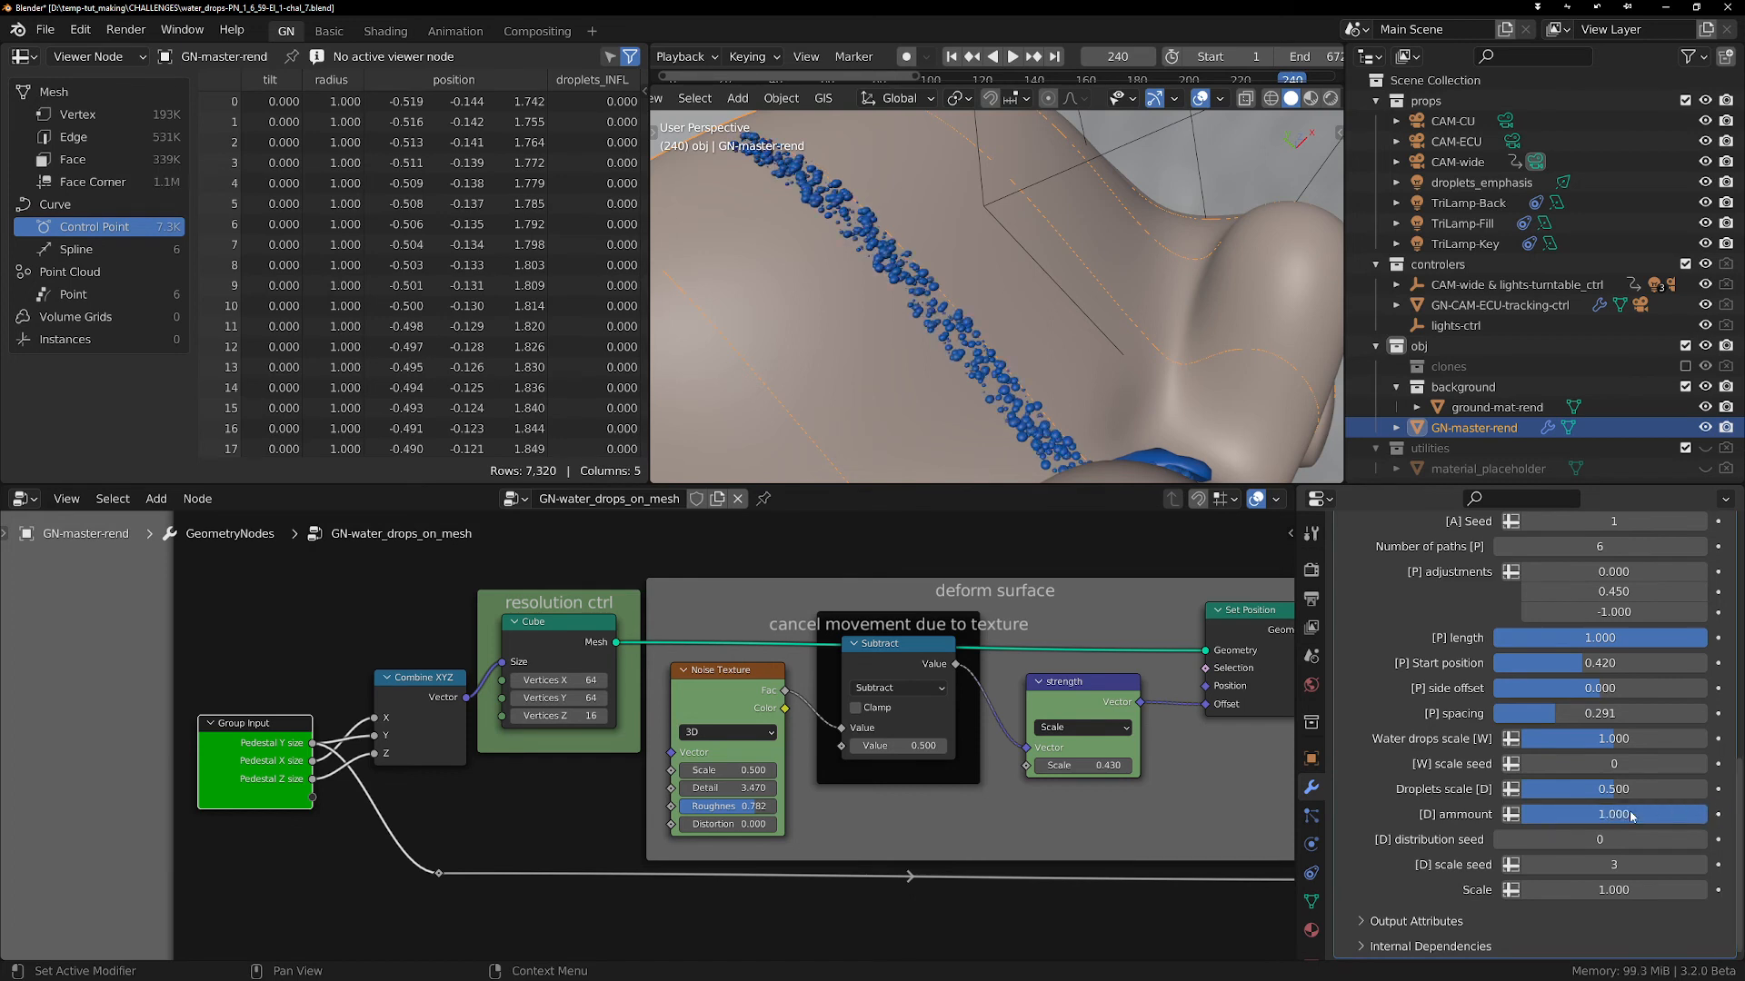
{"action": "key", "text": "ctrl+z"}
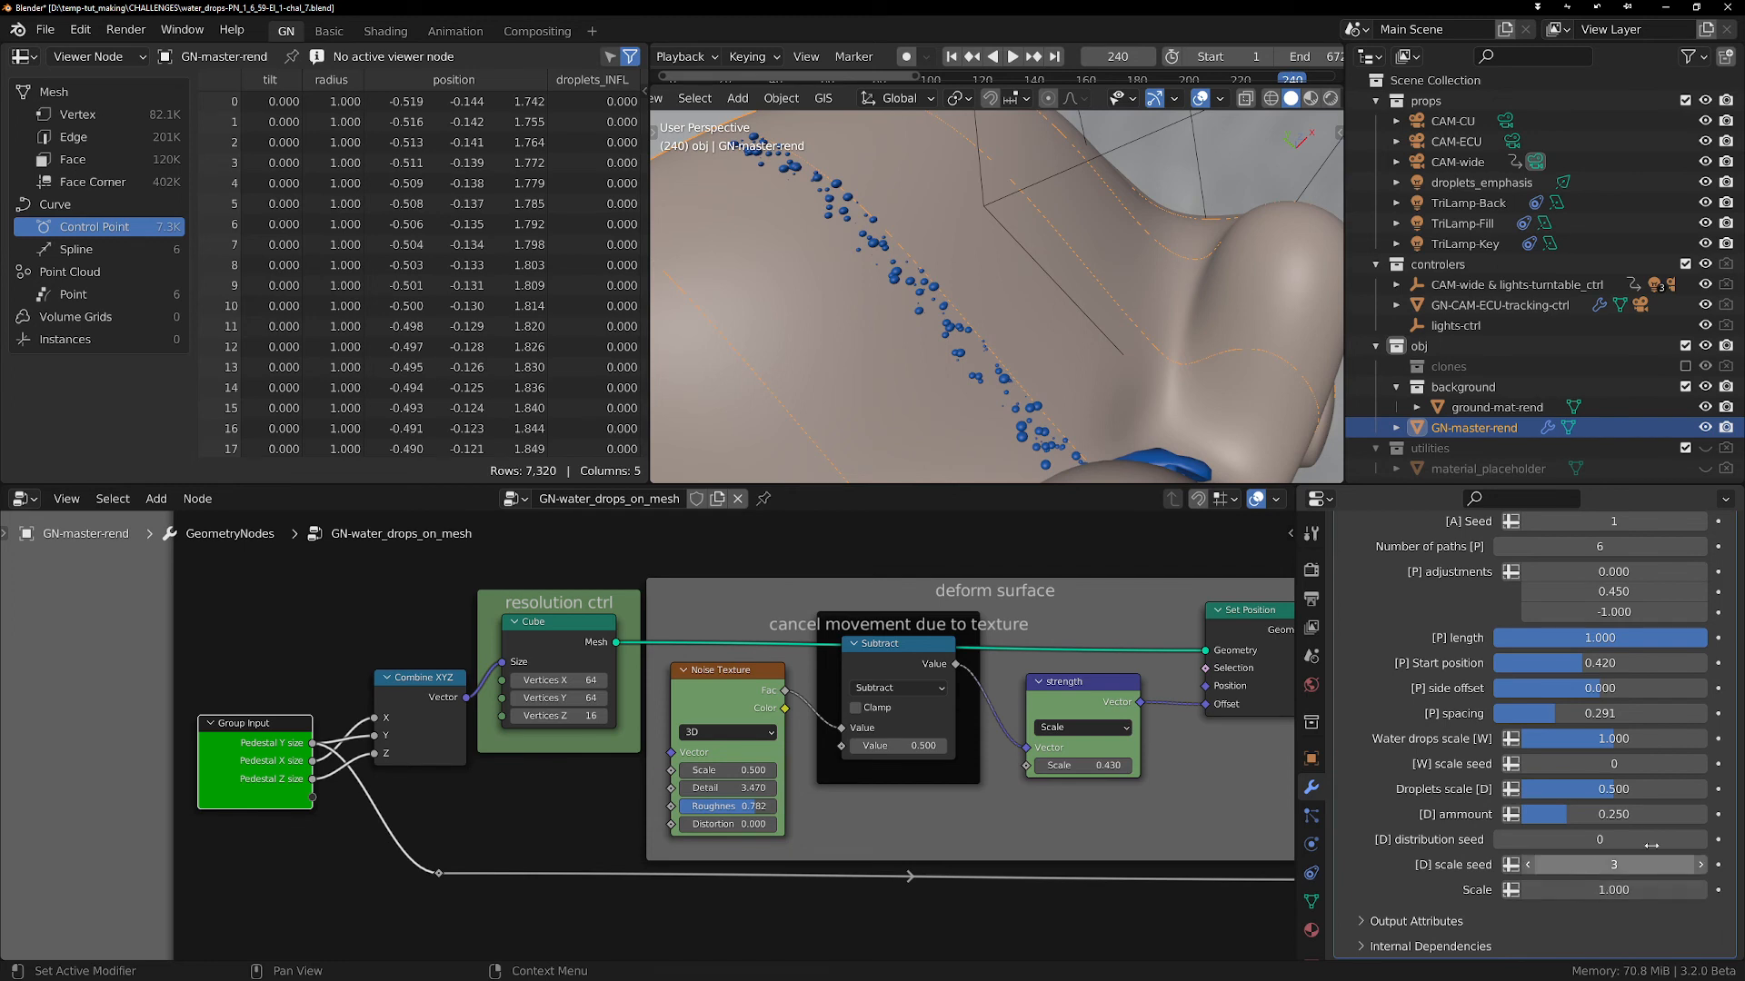
- Raise the [D] distribution seed to 3 to vary the droplet placement along the path
{"action": "left_click", "coordinate": [1695, 841]}
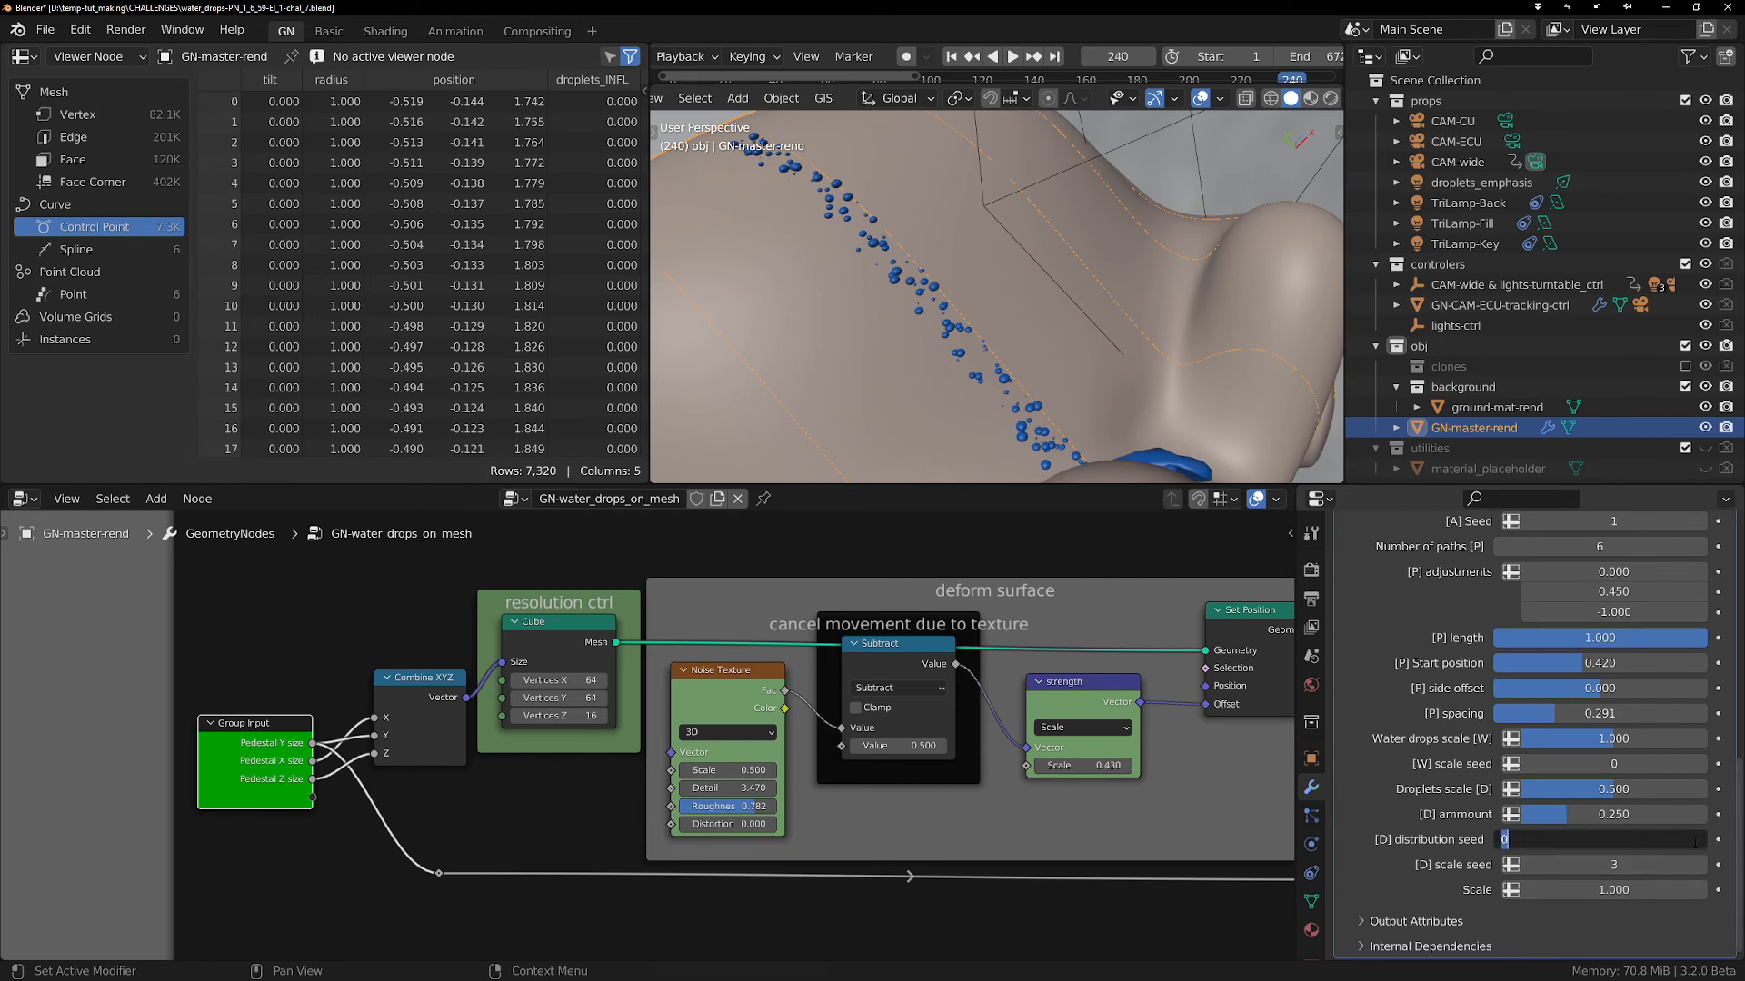
{"action": "key", "text": "Return"}
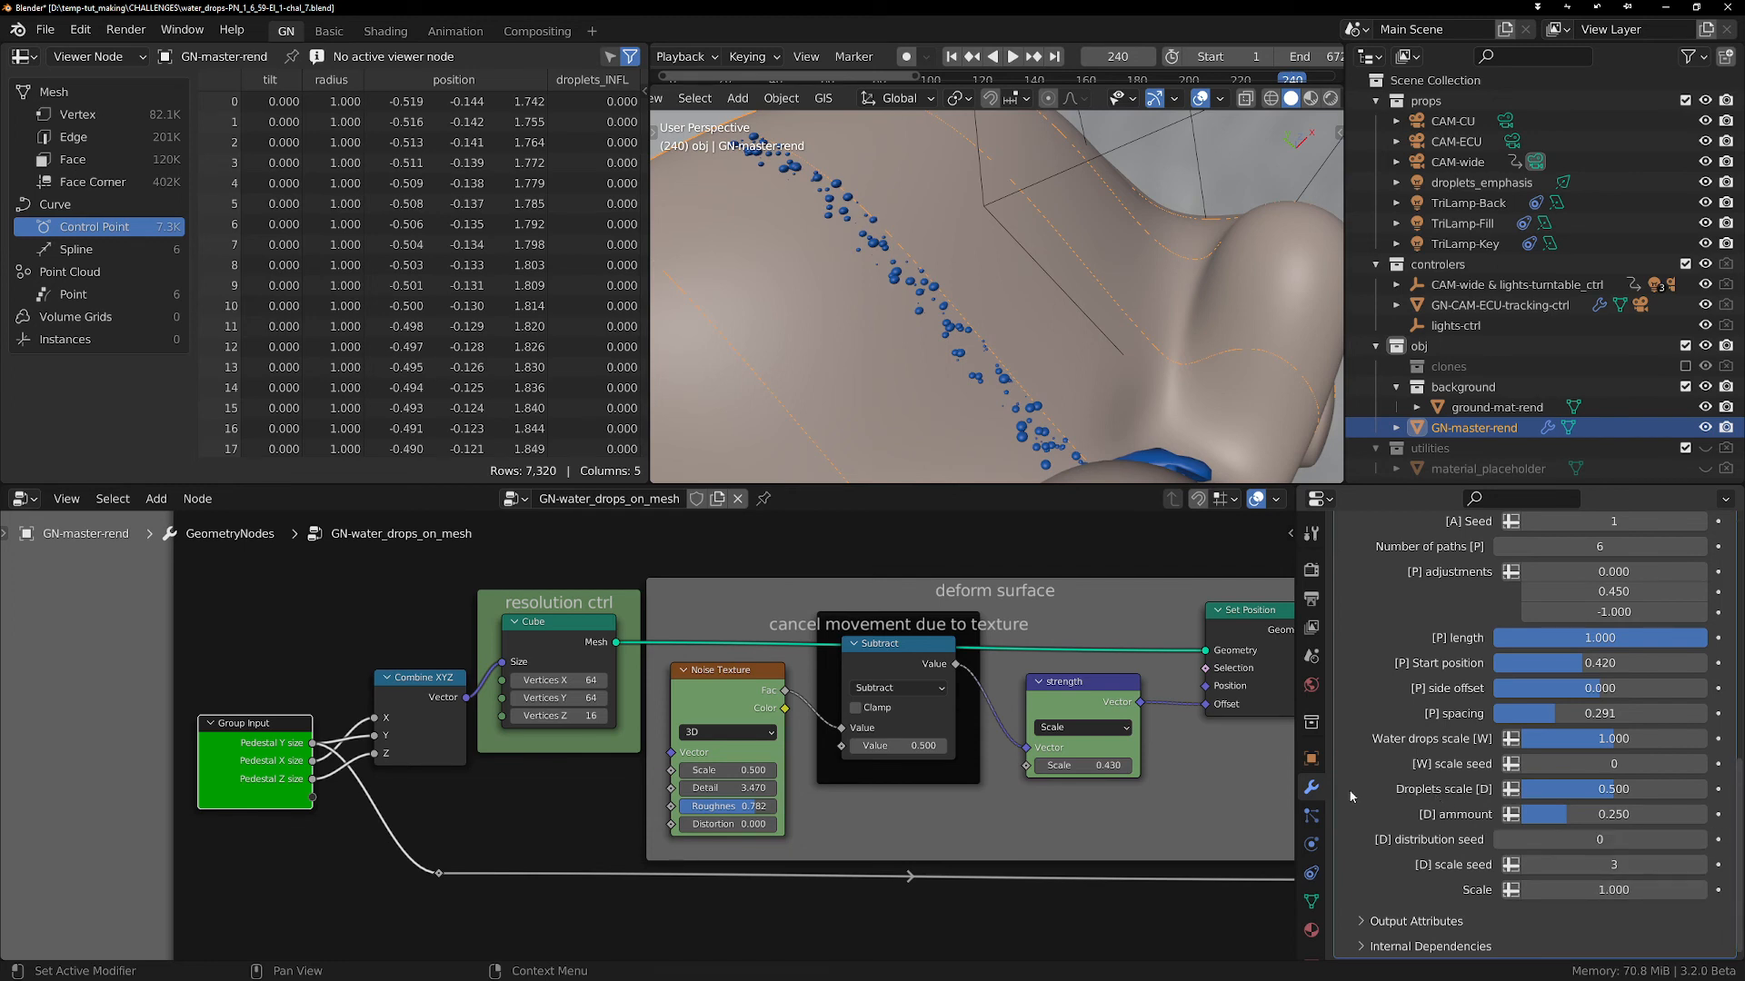
{"action": "left_click", "coordinate": [1702, 841]}
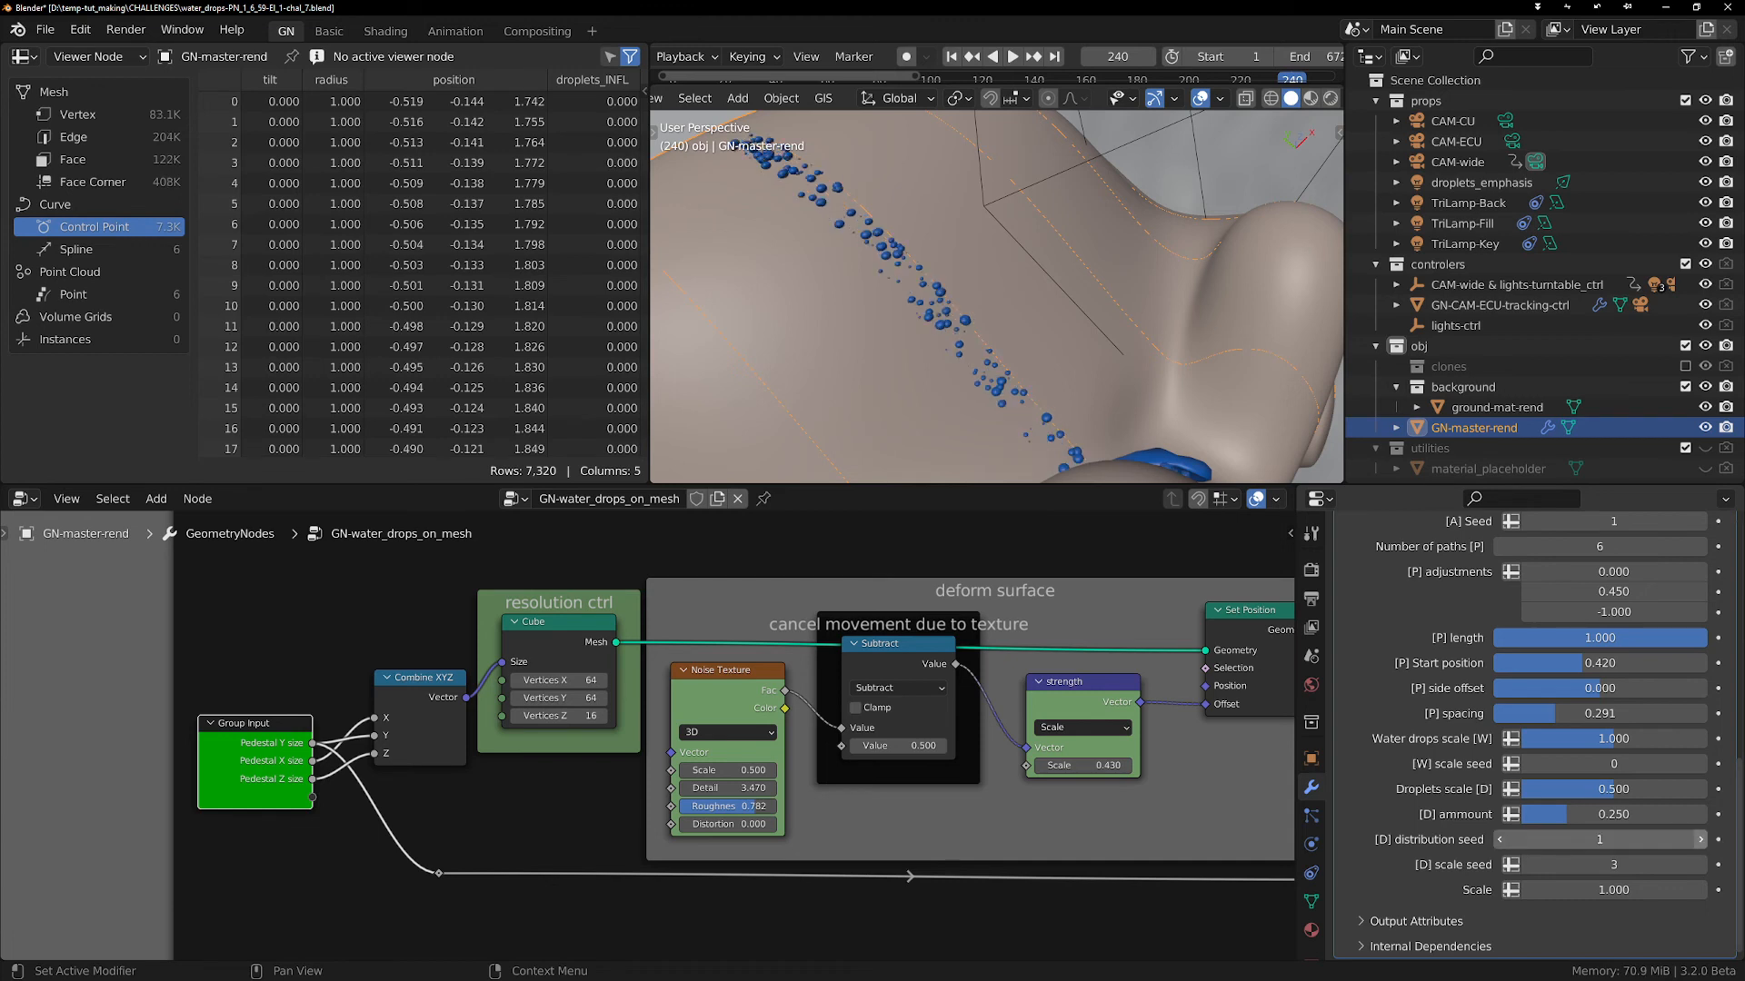
{"action": "left_click", "coordinate": [1704, 842]}
{"action": "left_click", "coordinate": [1709, 841]}
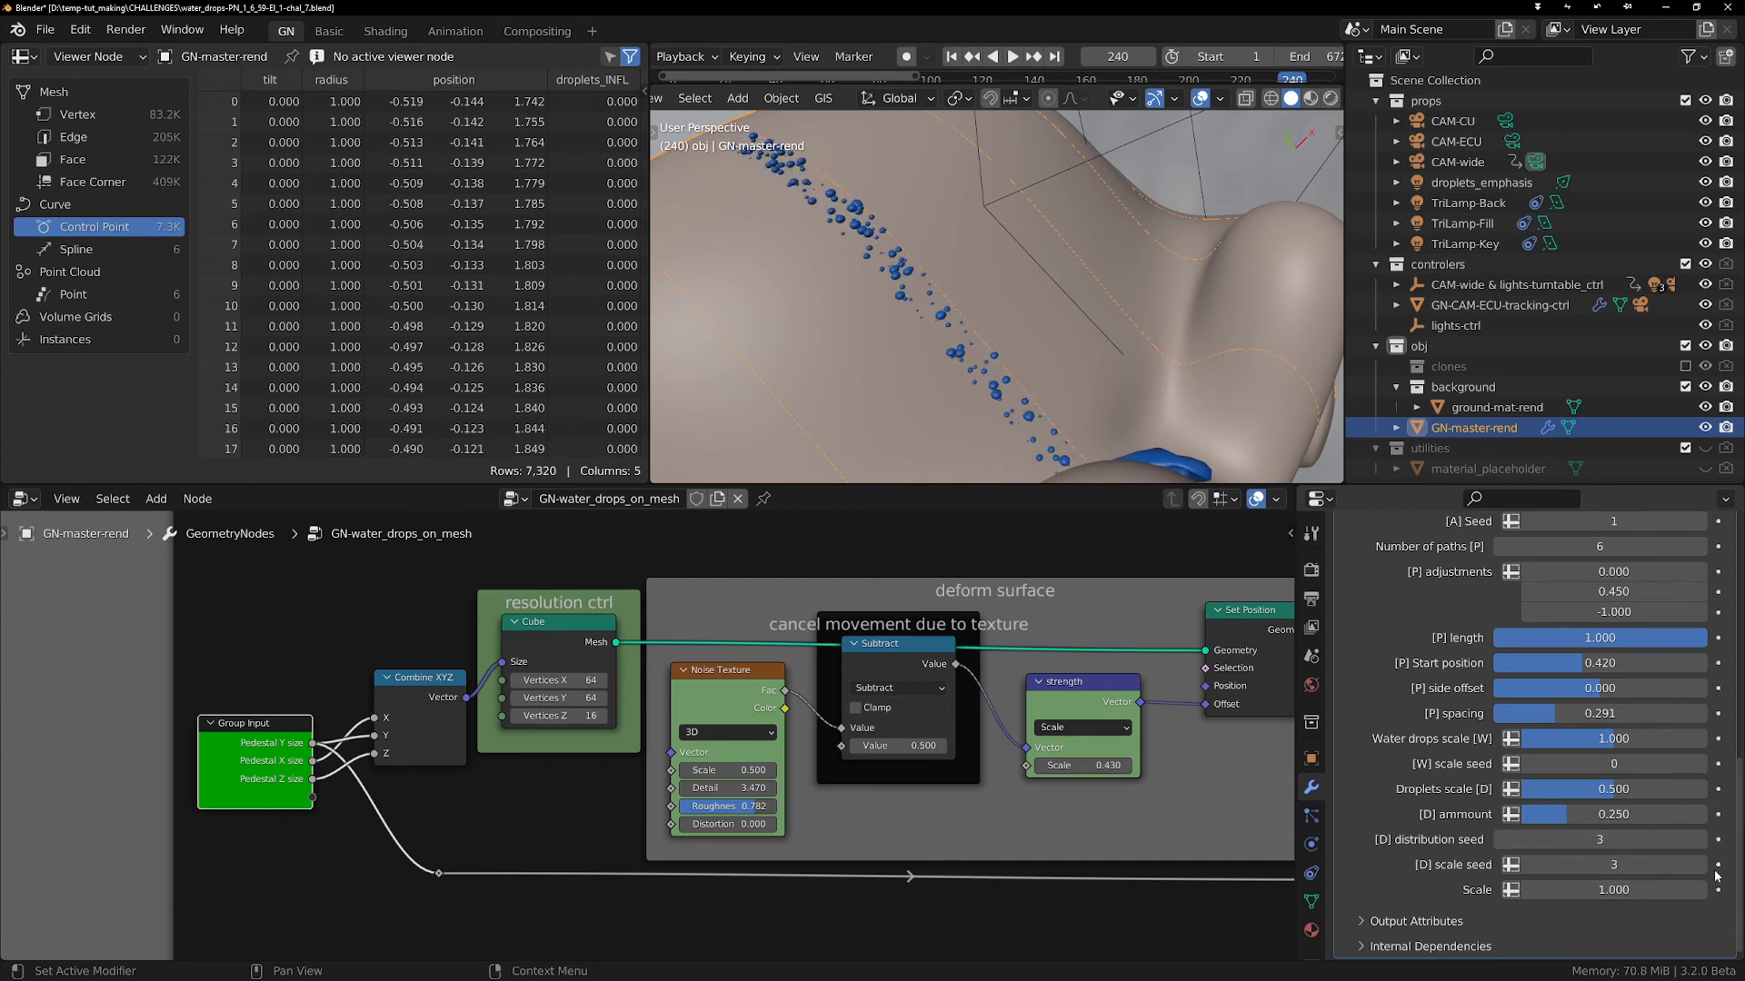
- Raise the [D] scale seed to 7 to vary the individual droplet sizes
{"action": "left_click", "coordinate": [1701, 865]}
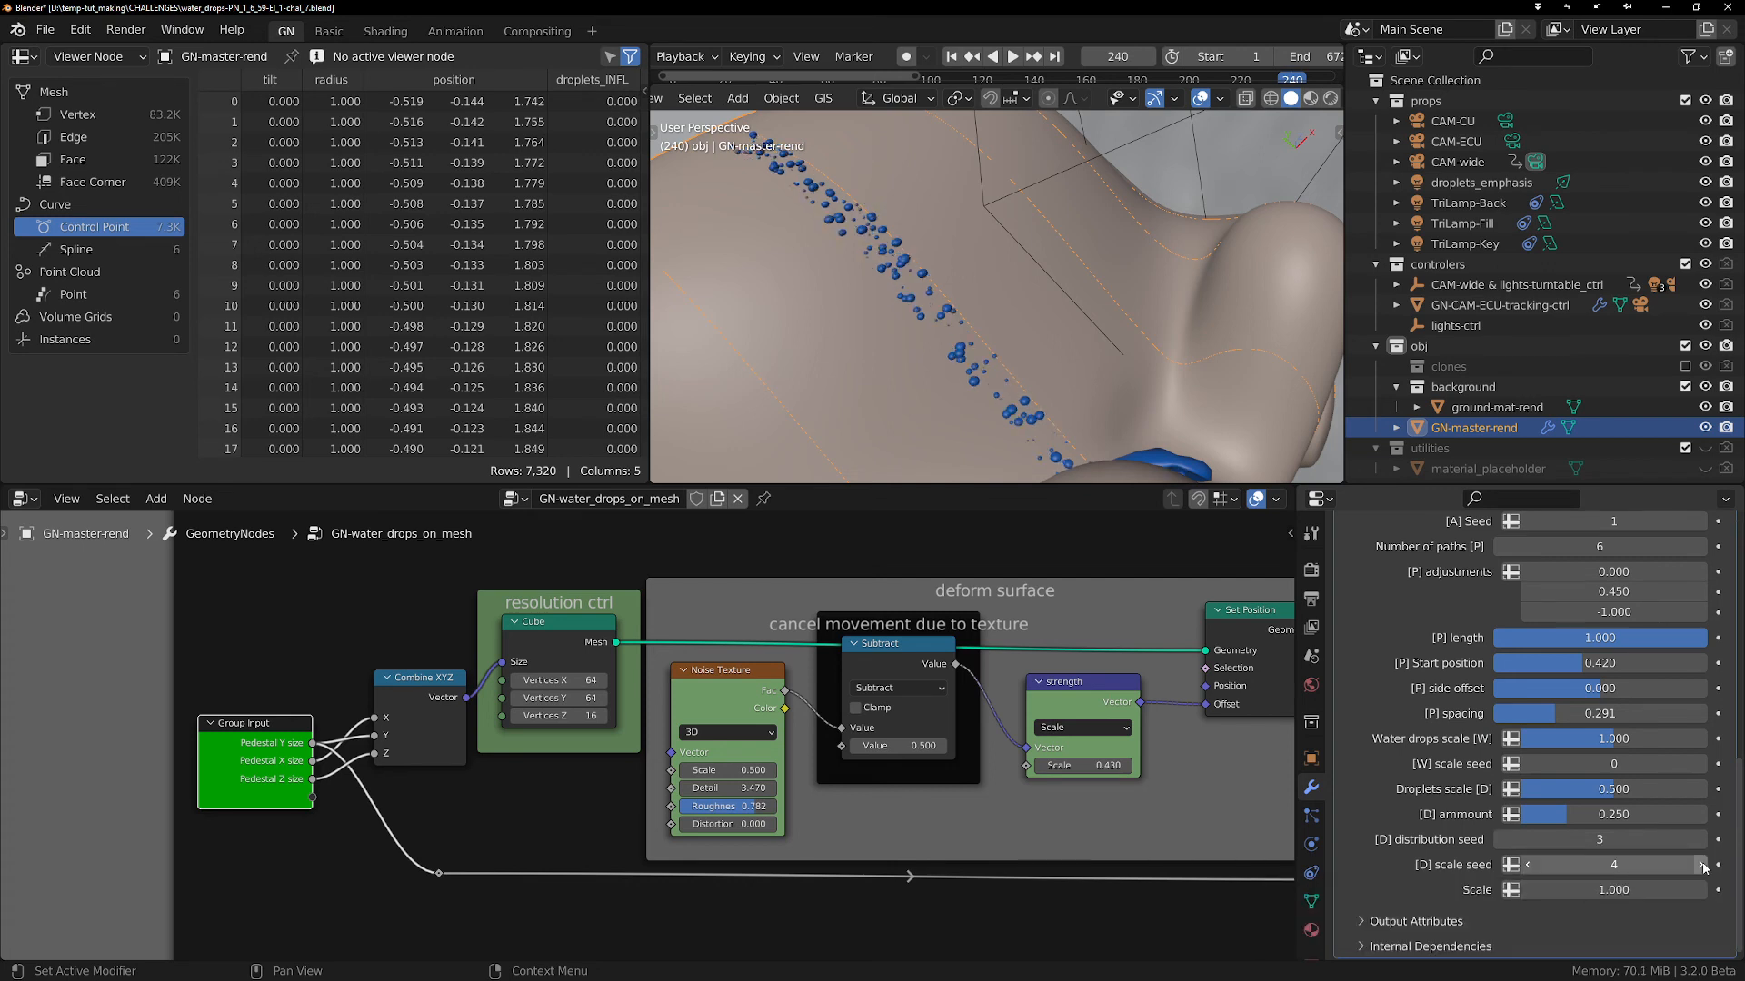
{"action": "left_click", "coordinate": [1702, 865]}
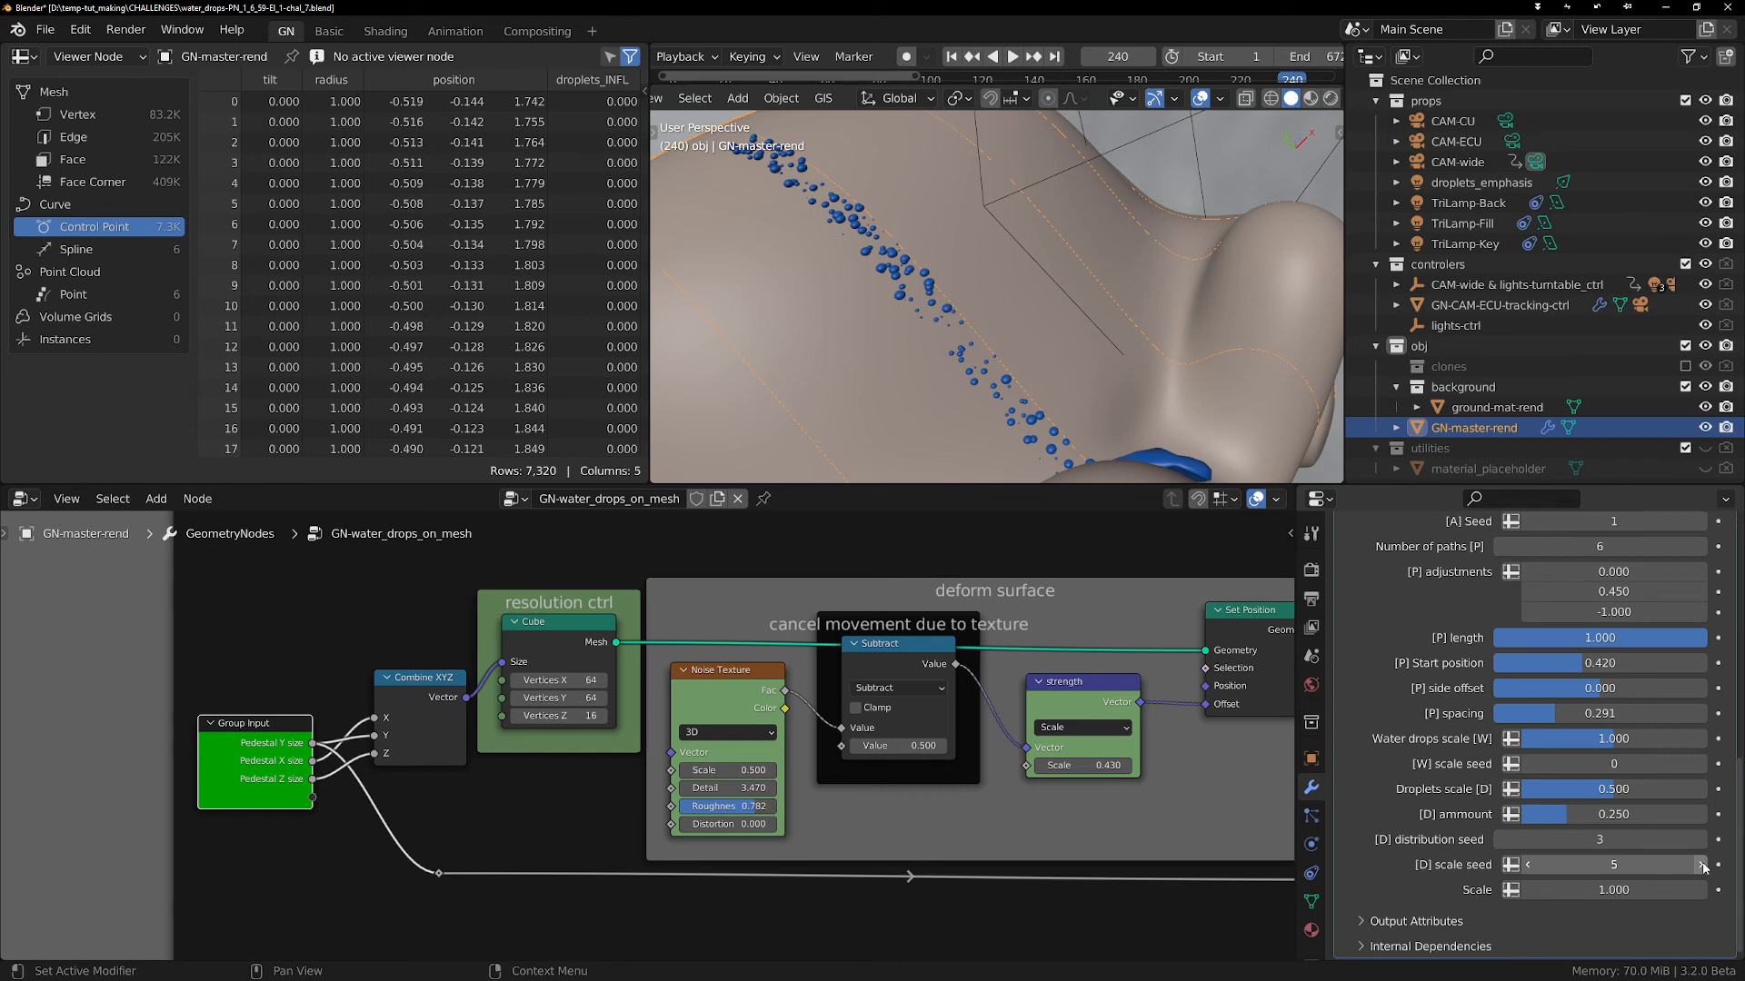
{"action": "left_click", "coordinate": [1701, 866]}
{"action": "left_click", "coordinate": [1702, 865]}
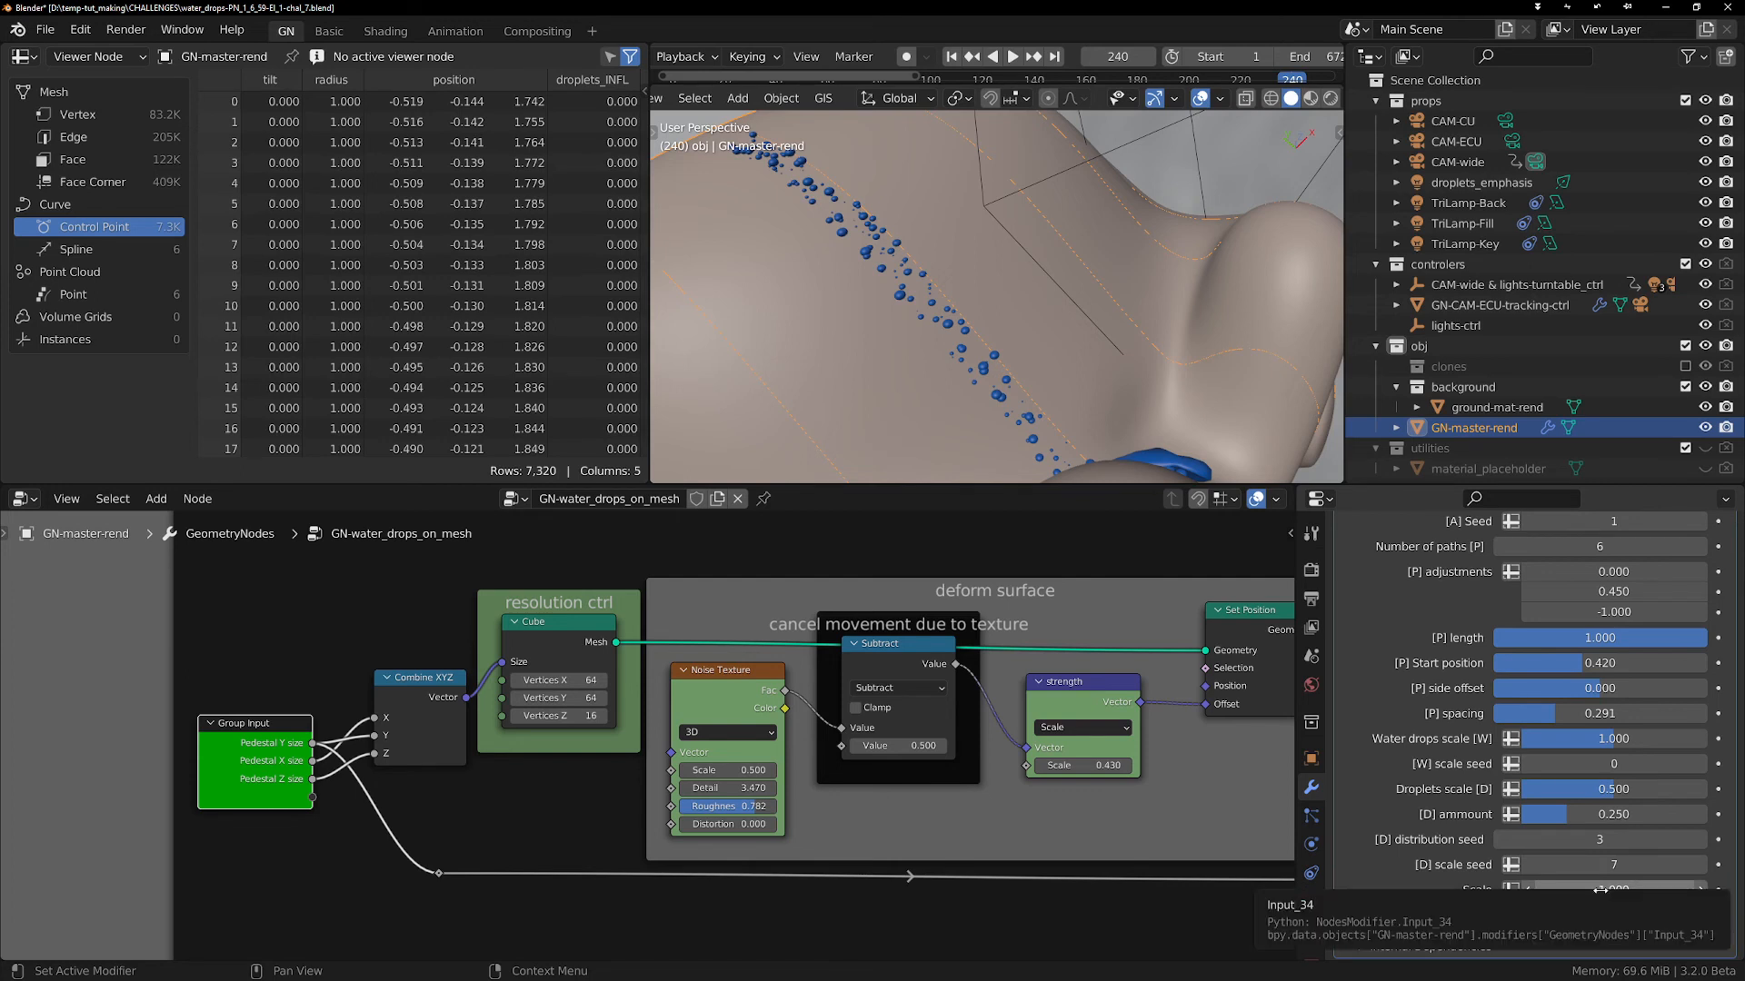
- Try other values for the modifier's last Scale input, such as 0.620, and reset it to its default
{"action": "left_click_drag", "start_coordinate": [1601, 890], "coordinate": [1601, 889]}
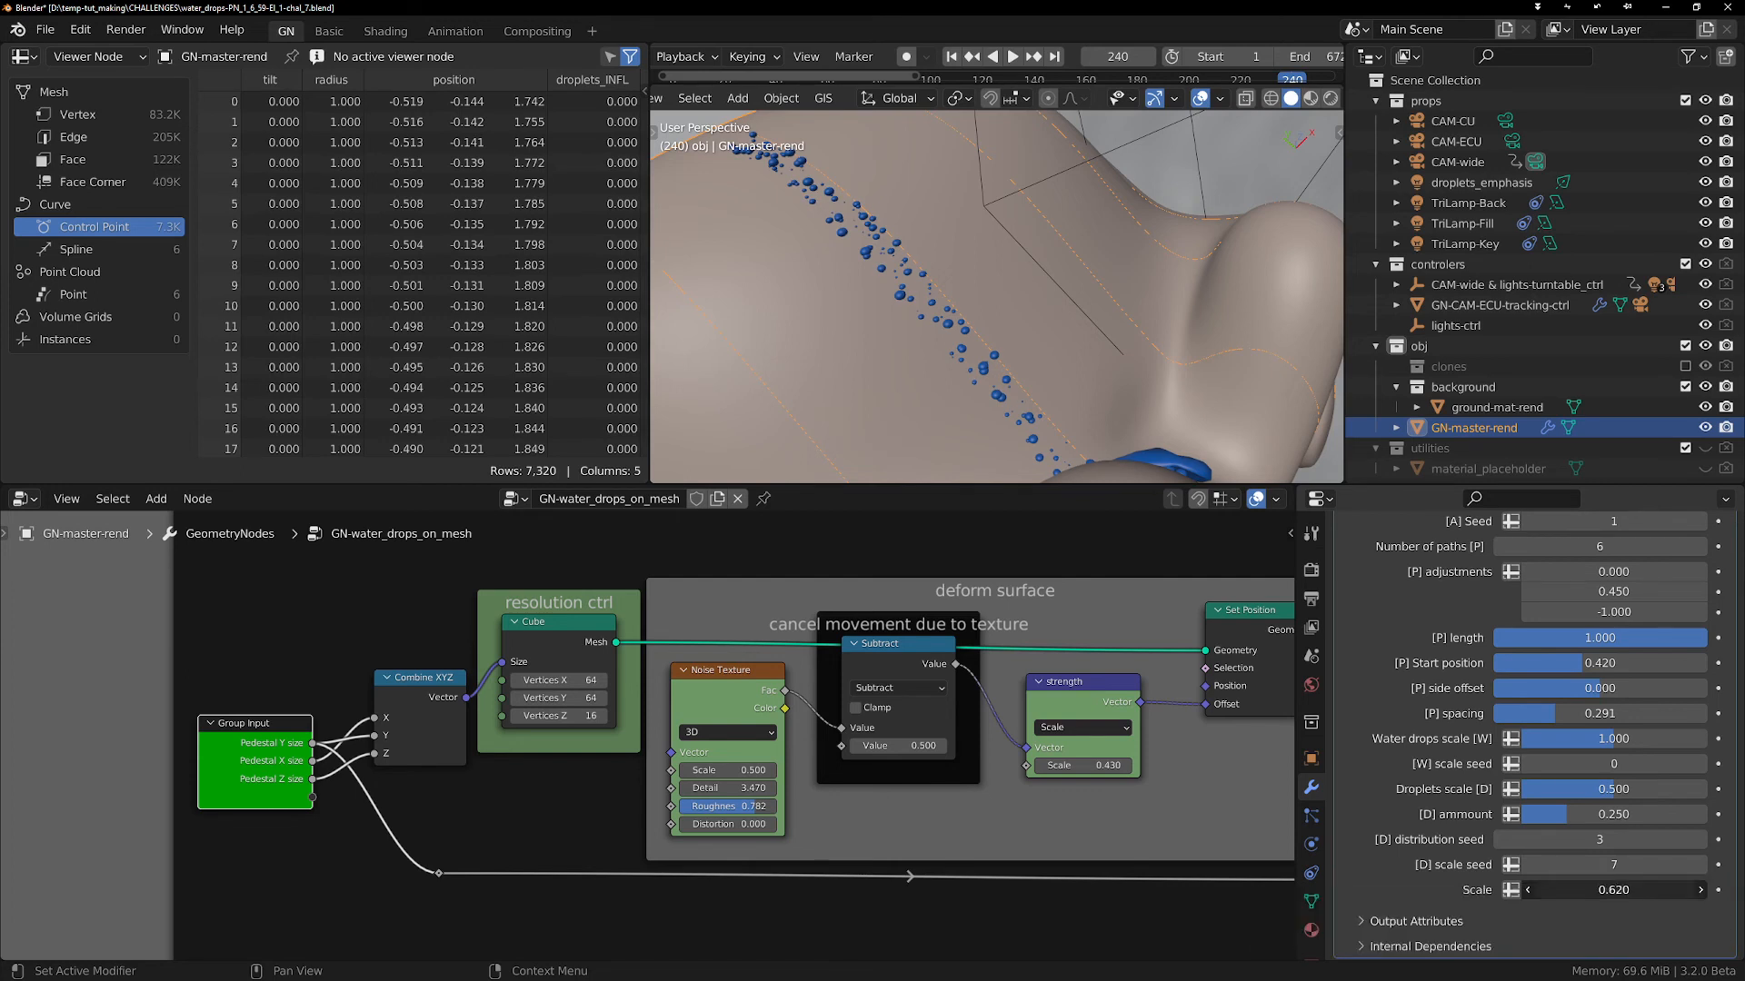
{"action": "mouse_move", "coordinate": [1601, 889]}
{"action": "left_mouse_down"}
{"action": "mouse_move", "coordinate": [1586, 889]}
{"action": "mouse_move", "coordinate": [1700, 894]}
{"action": "mouse_move", "coordinate": [1611, 890]}
{"action": "left_mouse_up"}
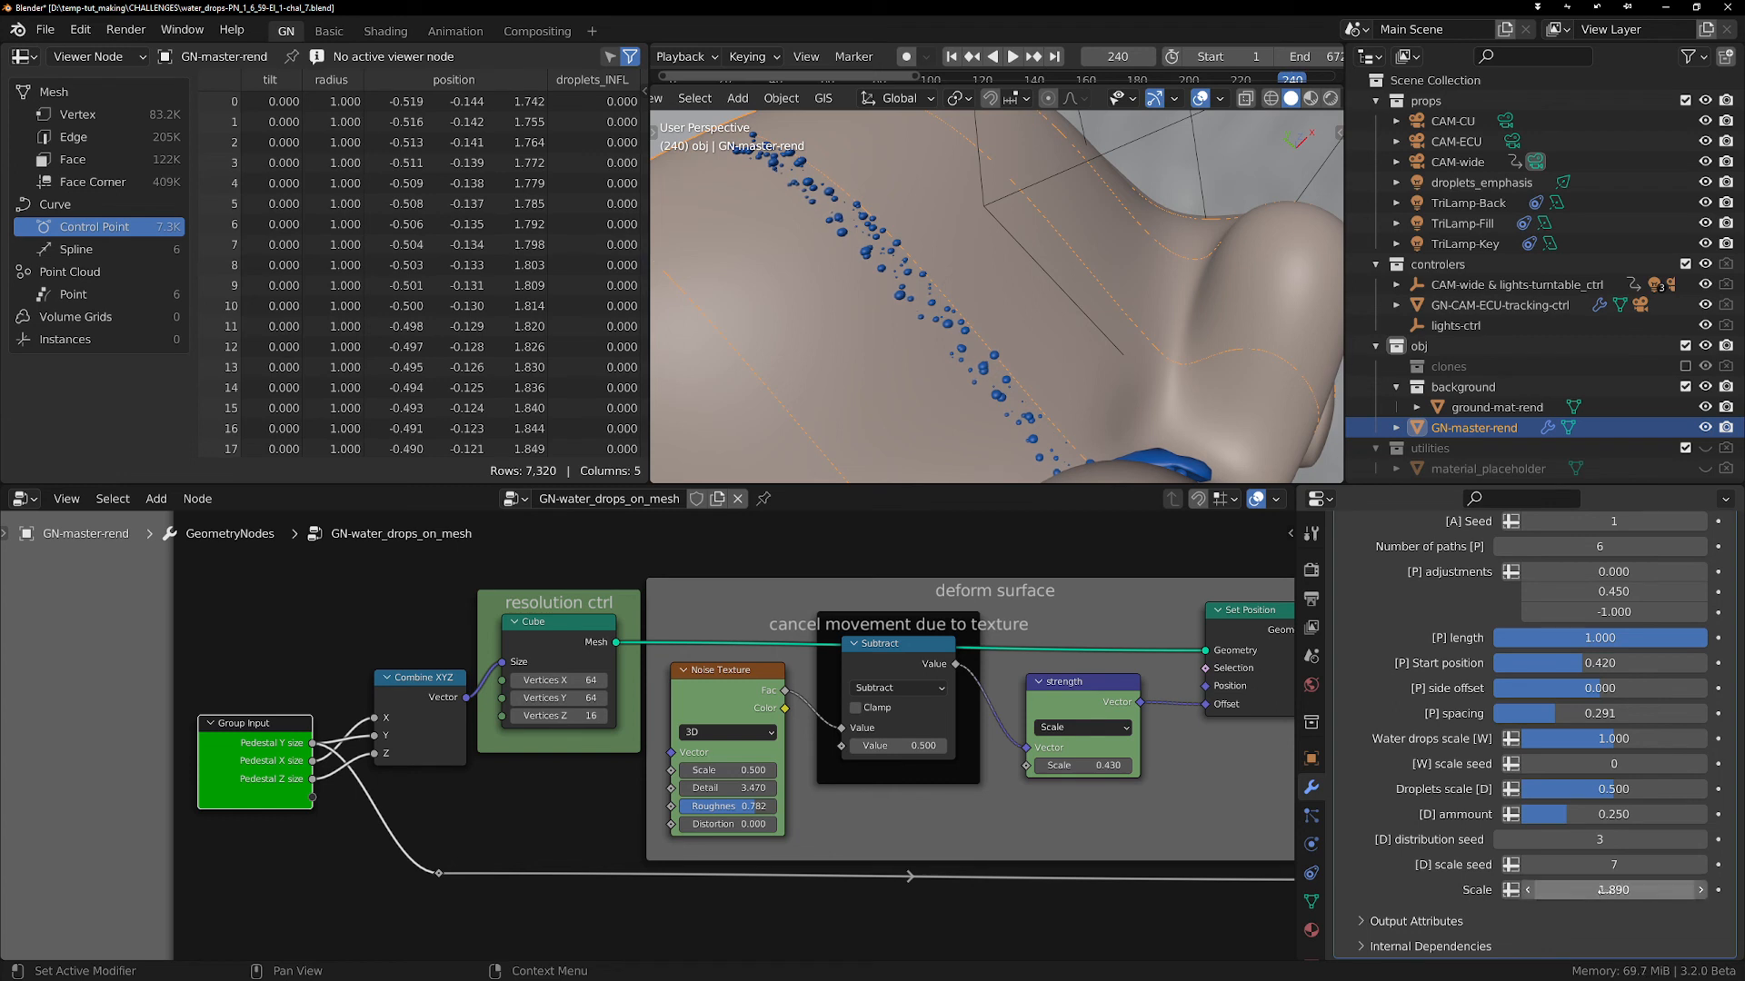
{"action": "key", "text": "BackSpace"}
- Examine the add droplets section, where ammount ctrl and the group inputs feed the density and seed of Distribute Points on Faces
{"action": "scroll", "coordinate": [709, 693], "scroll_direction": "down", "scroll_amount": 3}
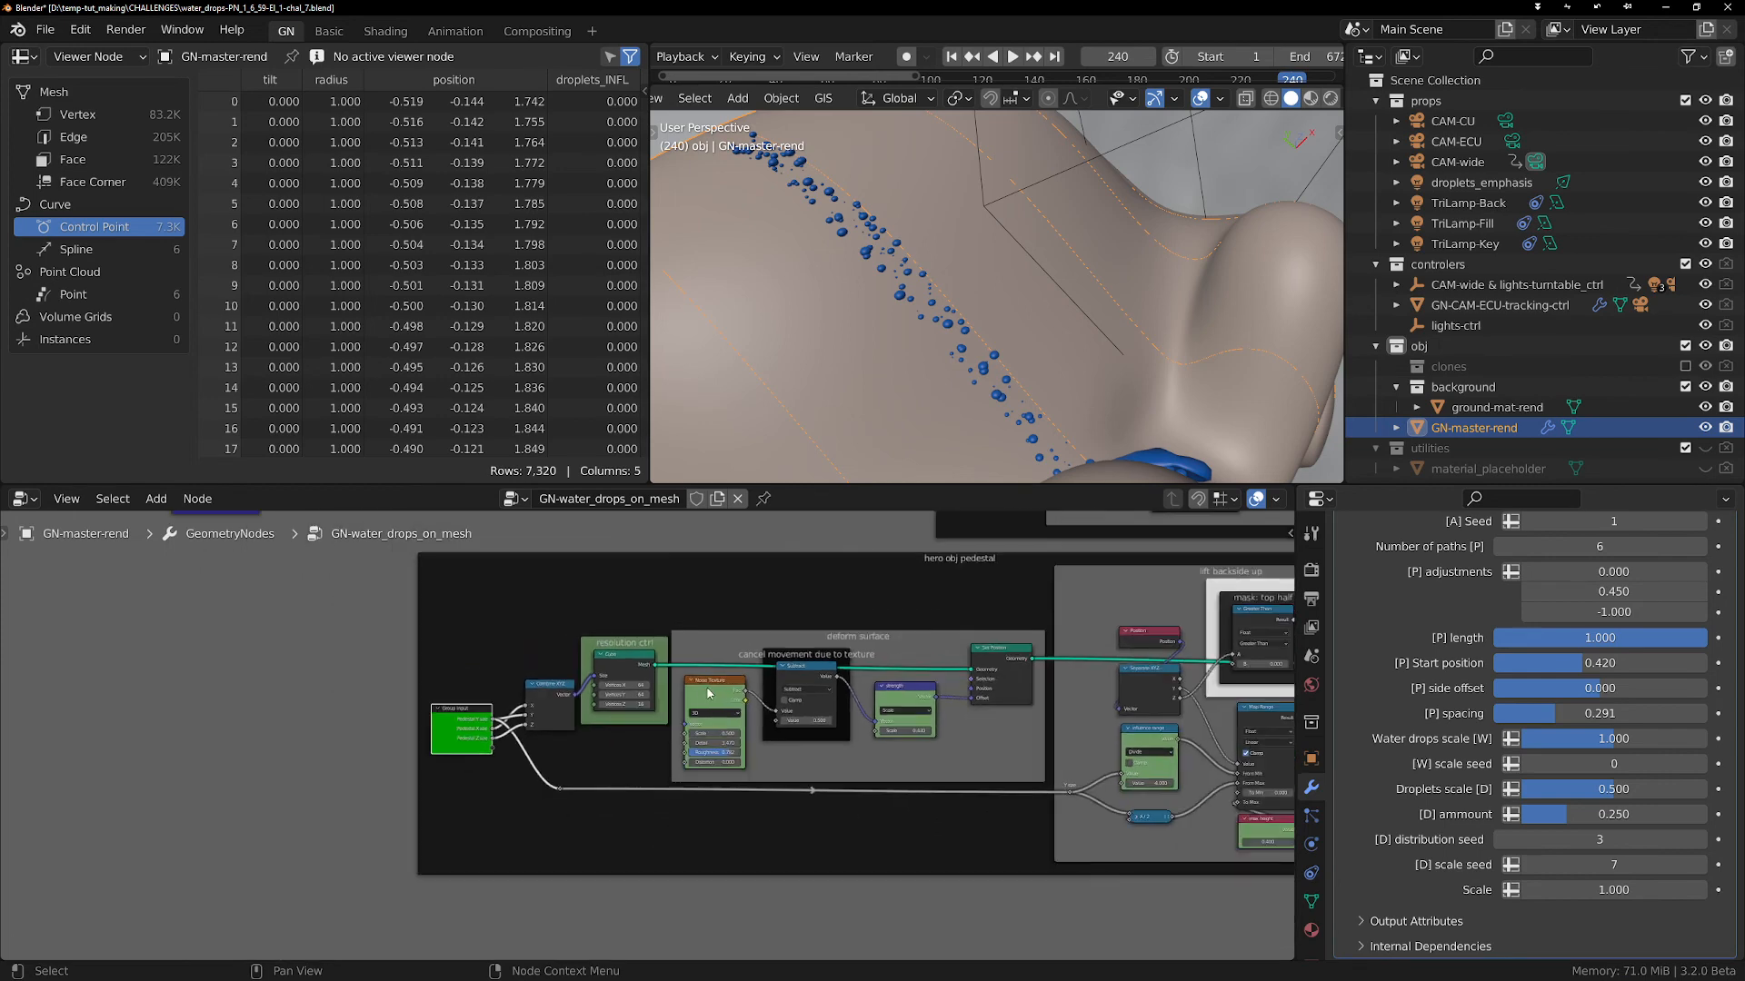
{"action": "scroll", "coordinate": [708, 694], "scroll_direction": "down", "scroll_amount": 4}
{"action": "middle_click_drag", "start_coordinate": [674, 672], "coordinate": [1027, 706]}
{"action": "scroll", "coordinate": [634, 673], "scroll_direction": "down", "scroll_amount": 1}
{"action": "scroll", "coordinate": [726, 686], "scroll_direction": "up", "scroll_amount": 7}
{"action": "middle_click_drag", "start_coordinate": [669, 684], "coordinate": [1136, 604]}
{"action": "scroll", "coordinate": [929, 654], "scroll_direction": "up", "scroll_amount": 4}
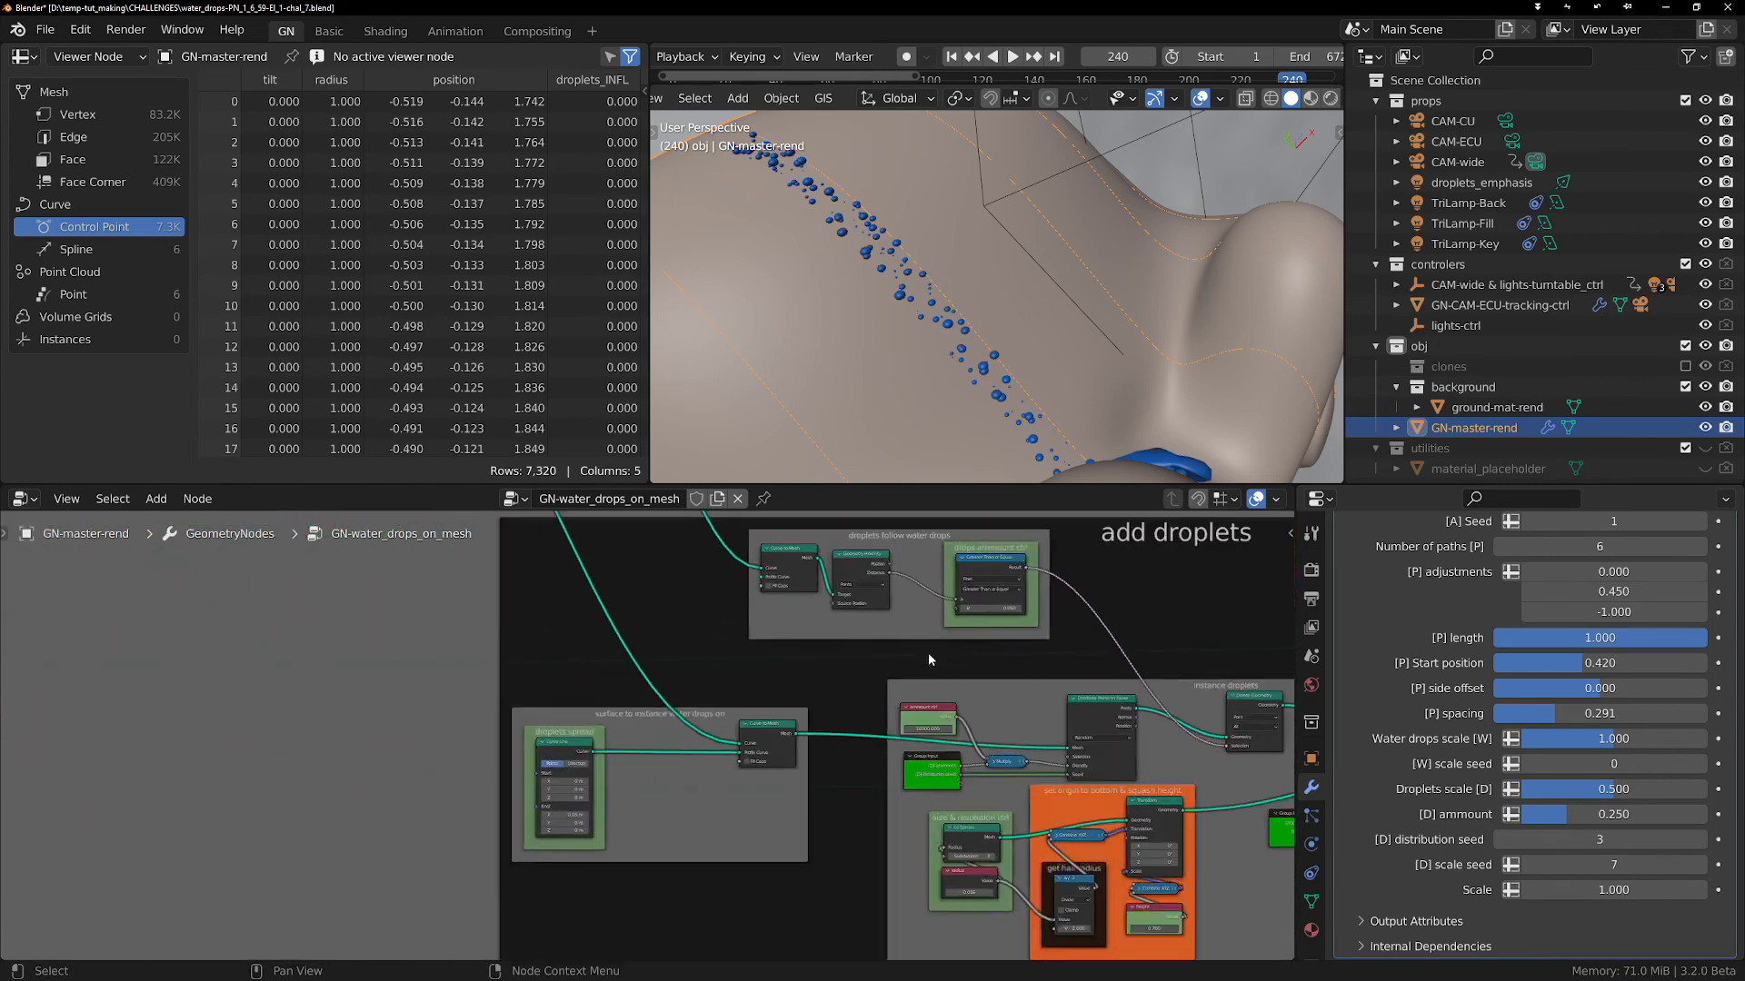
{"action": "scroll", "coordinate": [928, 659], "scroll_direction": "up", "scroll_amount": 4}
{"action": "scroll", "coordinate": [665, 781], "scroll_direction": "up", "scroll_amount": 2}
{"action": "middle_click_drag", "start_coordinate": [1045, 786], "coordinate": [881, 732]}
{"action": "scroll", "coordinate": [815, 706], "scroll_direction": "up", "scroll_amount": 5}
{"action": "scroll", "coordinate": [813, 706], "scroll_direction": "up", "scroll_amount": 3}
{"action": "scroll", "coordinate": [889, 715], "scroll_direction": "down", "scroll_amount": 4}
{"action": "scroll", "coordinate": [772, 669], "scroll_direction": "up", "scroll_amount": 1}
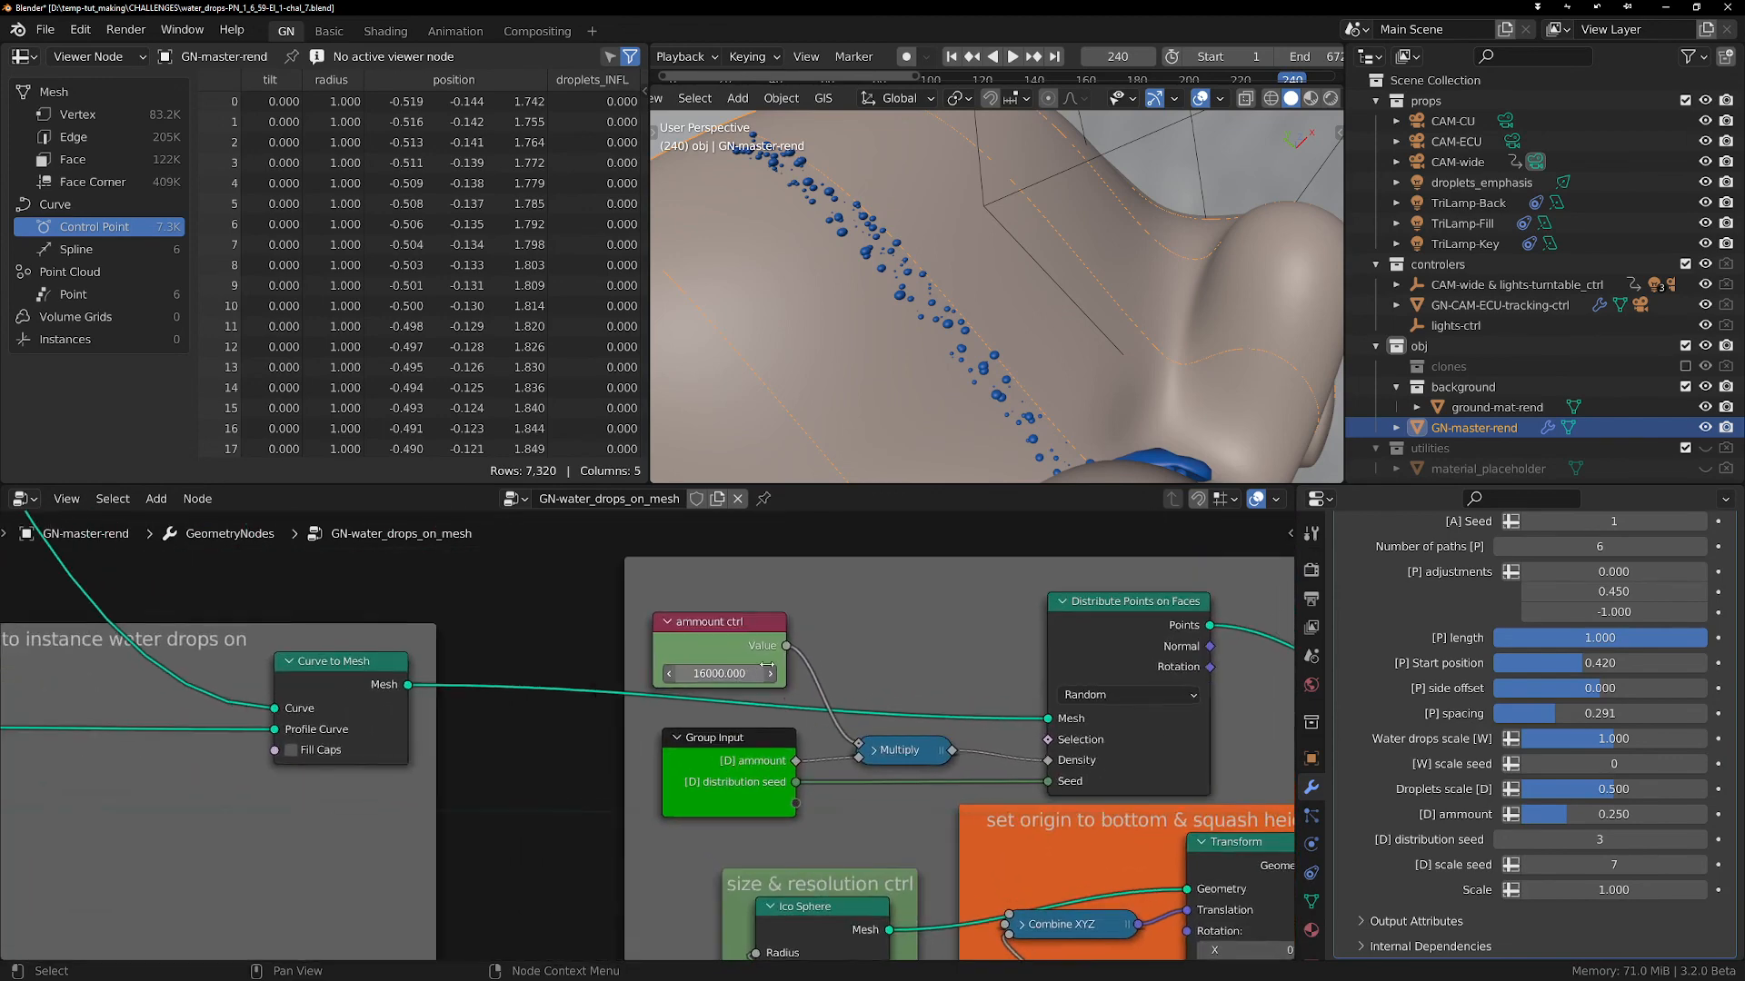
{"action": "scroll", "coordinate": [766, 667], "scroll_direction": "up", "scroll_amount": 1}
- Shift the Multiply node slightly closer to Distribute Points on Faces and select the ammount ctrl node feeding it
{"action": "left_click_drag", "start_coordinate": [772, 771], "coordinate": [765, 759]}
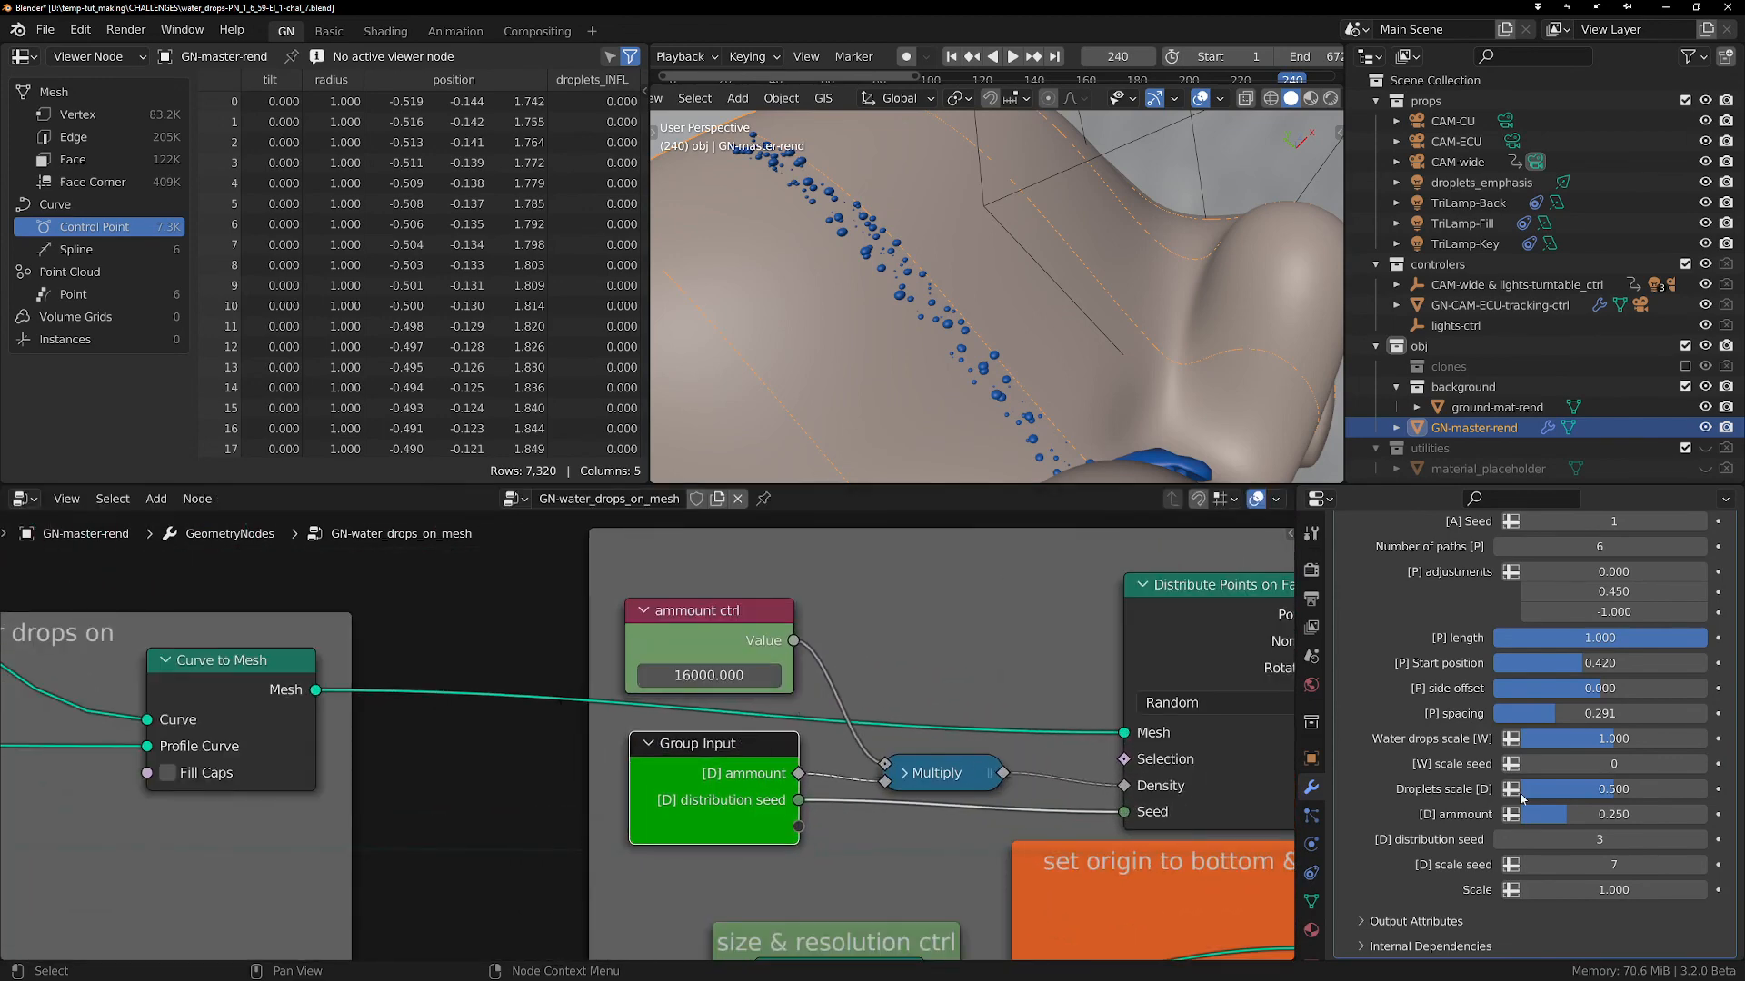
{"action": "scroll", "coordinate": [874, 820], "scroll_direction": "up", "scroll_amount": 4}
{"action": "middle_click_drag", "start_coordinate": [874, 821], "coordinate": [704, 814]}
{"action": "scroll", "coordinate": [704, 814], "scroll_direction": "down", "scroll_amount": 4}
{"action": "left_click_drag", "start_coordinate": [1007, 587], "coordinate": [1020, 584]}
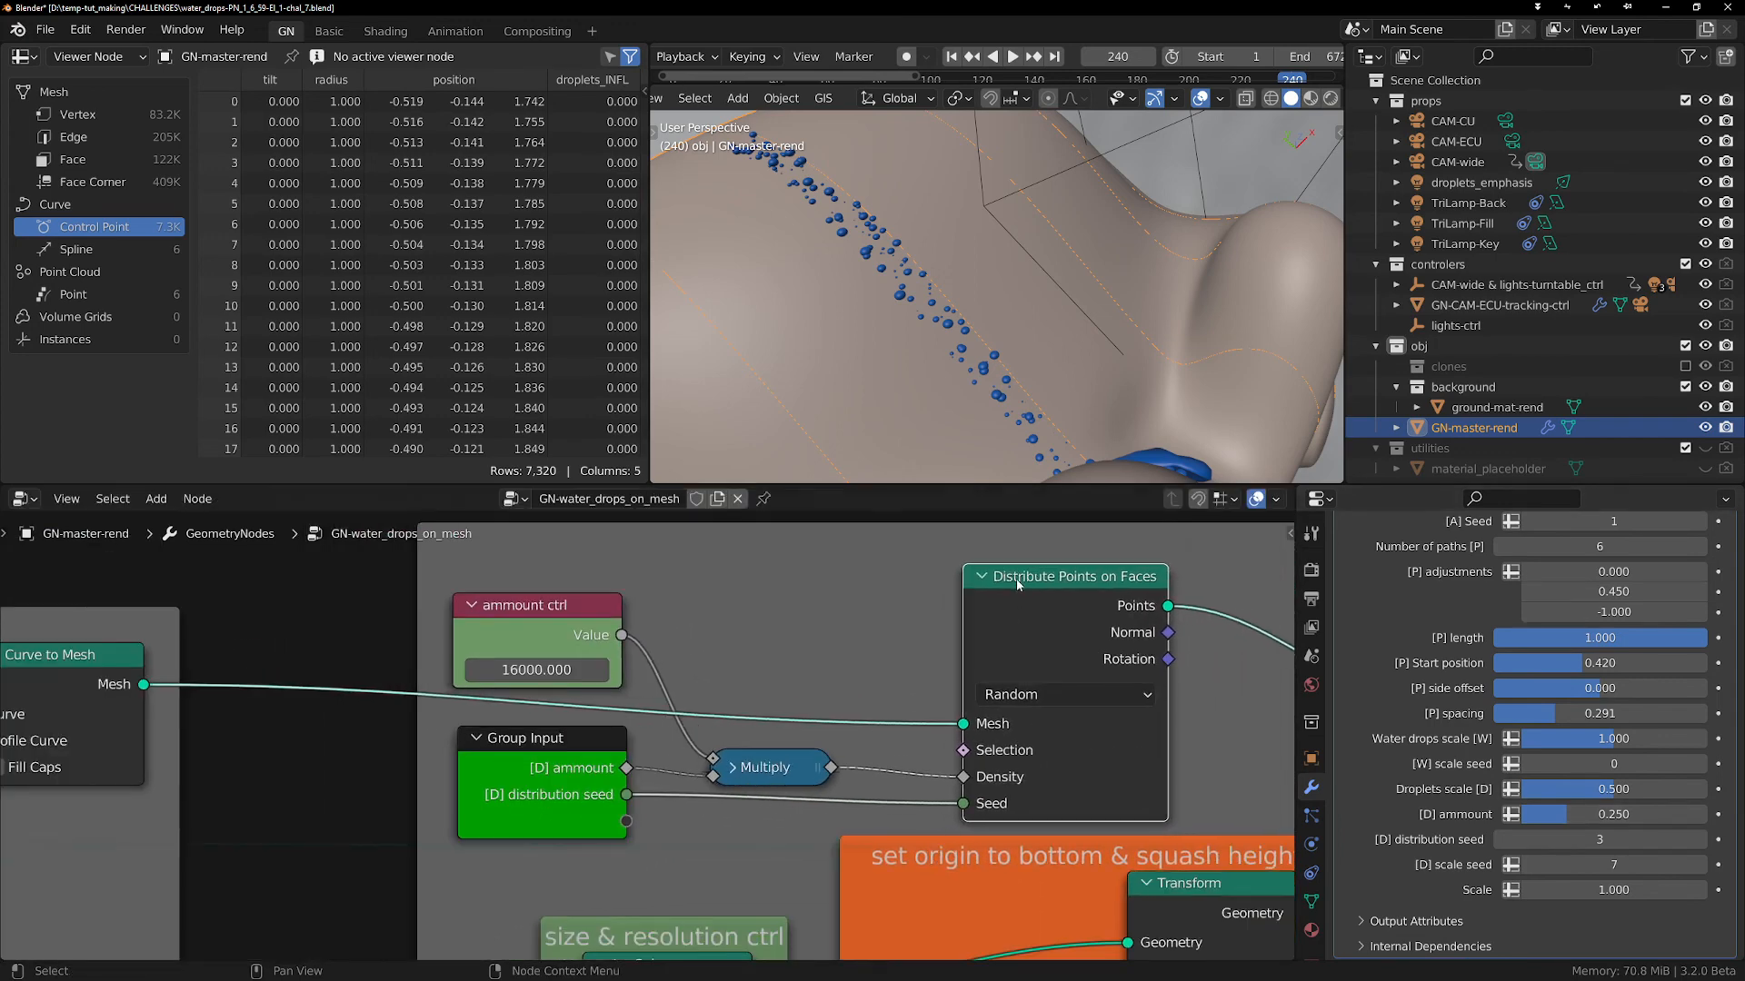
{"action": "left_click_drag", "start_coordinate": [776, 783], "coordinate": [822, 783]}
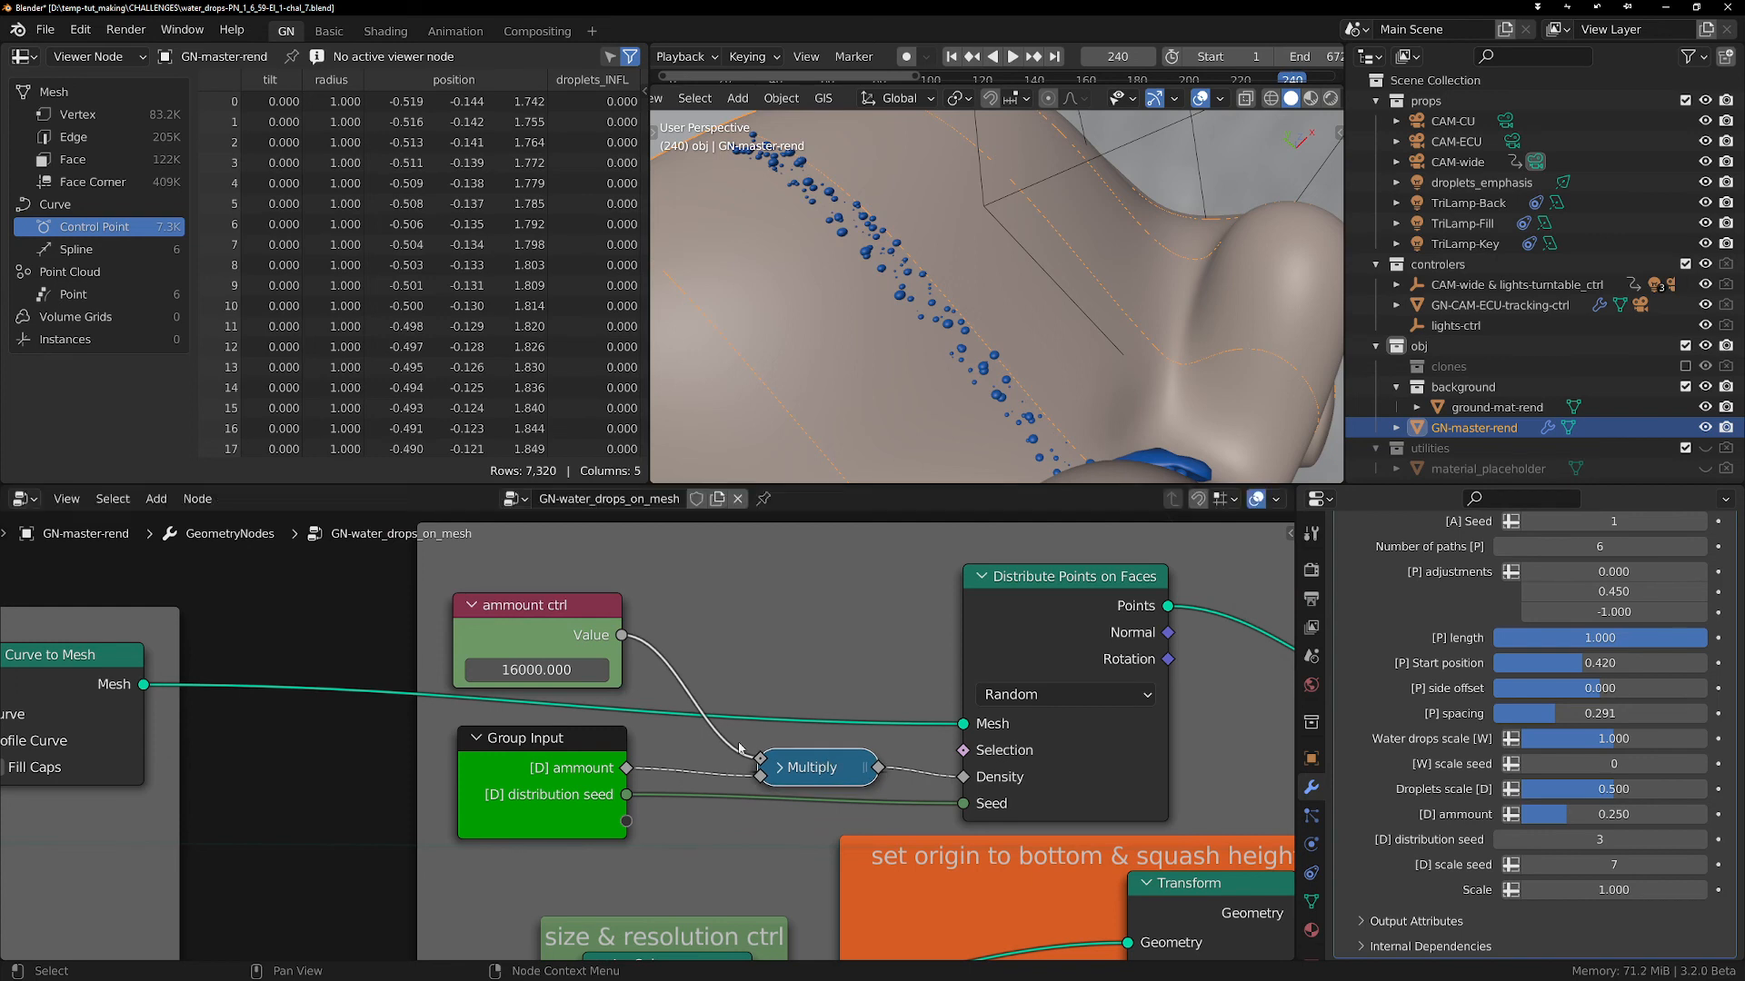
{"action": "mouse_move", "coordinate": [525, 606]}
{"action": "left_mouse_down"}
{"action": "mouse_move", "coordinate": [544, 610]}
{"action": "mouse_move", "coordinate": [525, 604]}
{"action": "left_mouse_up"}
{"action": "middle_click_drag", "start_coordinate": [805, 771], "coordinate": [880, 736]}
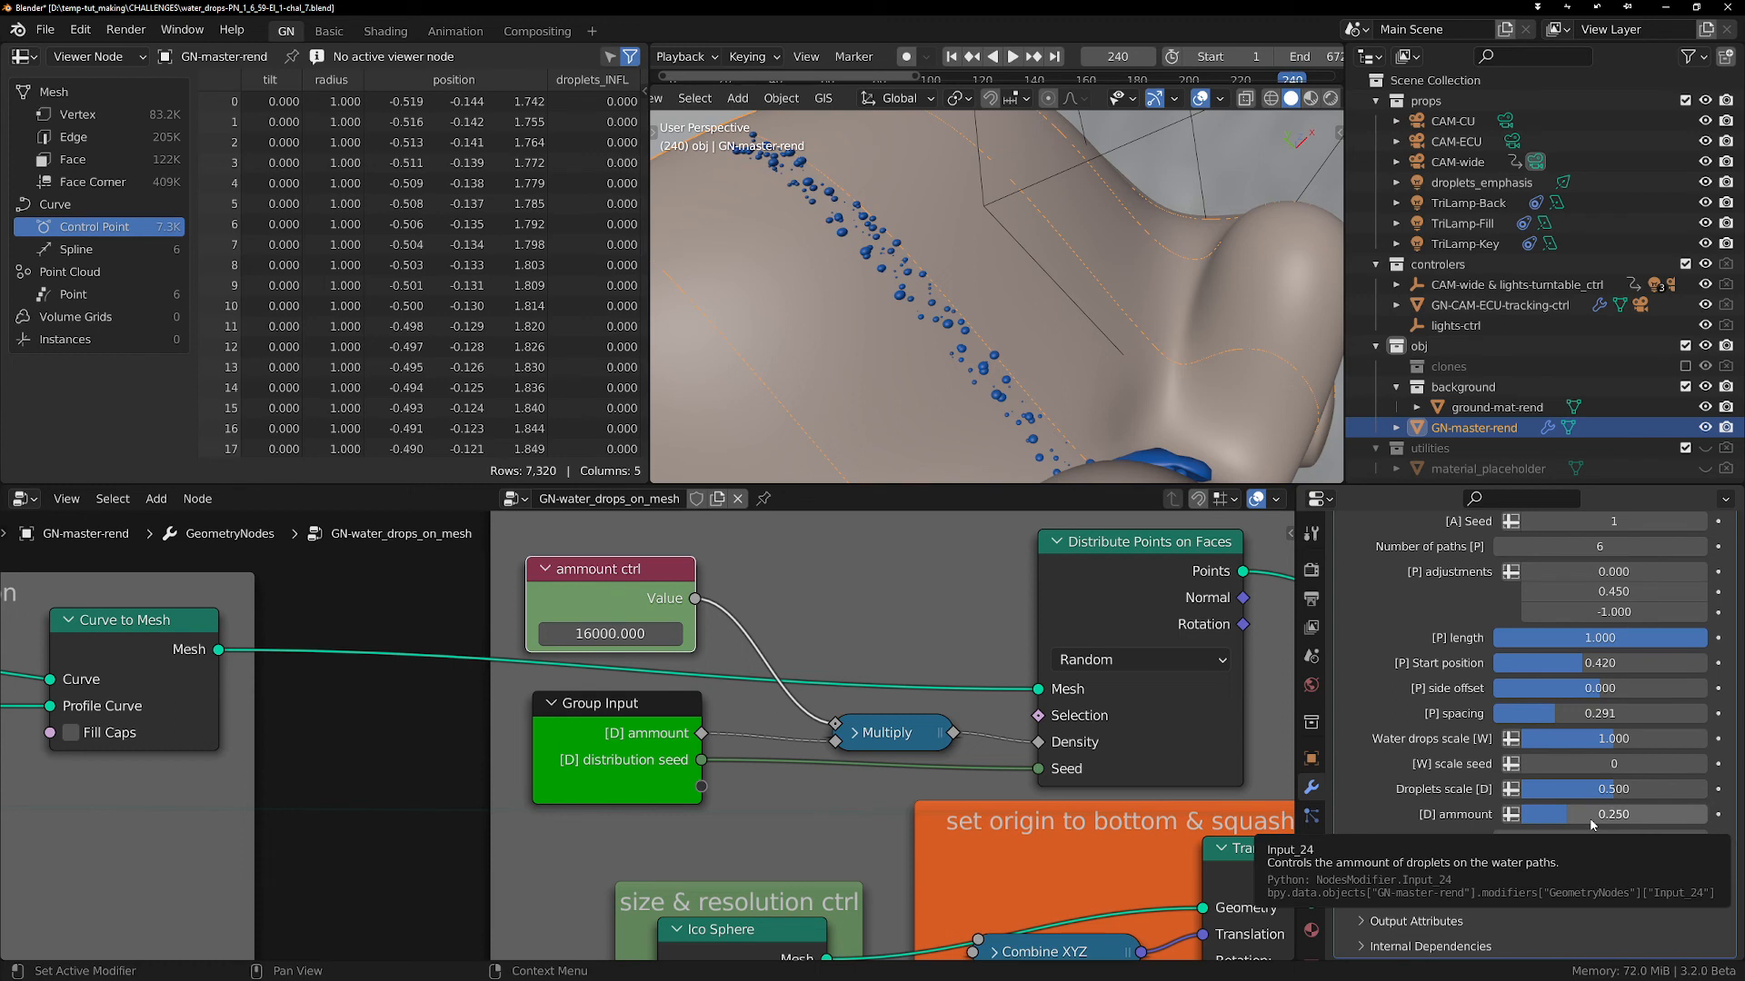
- Try [D] ammount at 0.996 and at 0.000, and reset it to its default
{"action": "left_click_drag", "start_coordinate": [1564, 820], "coordinate": [1631, 818]}
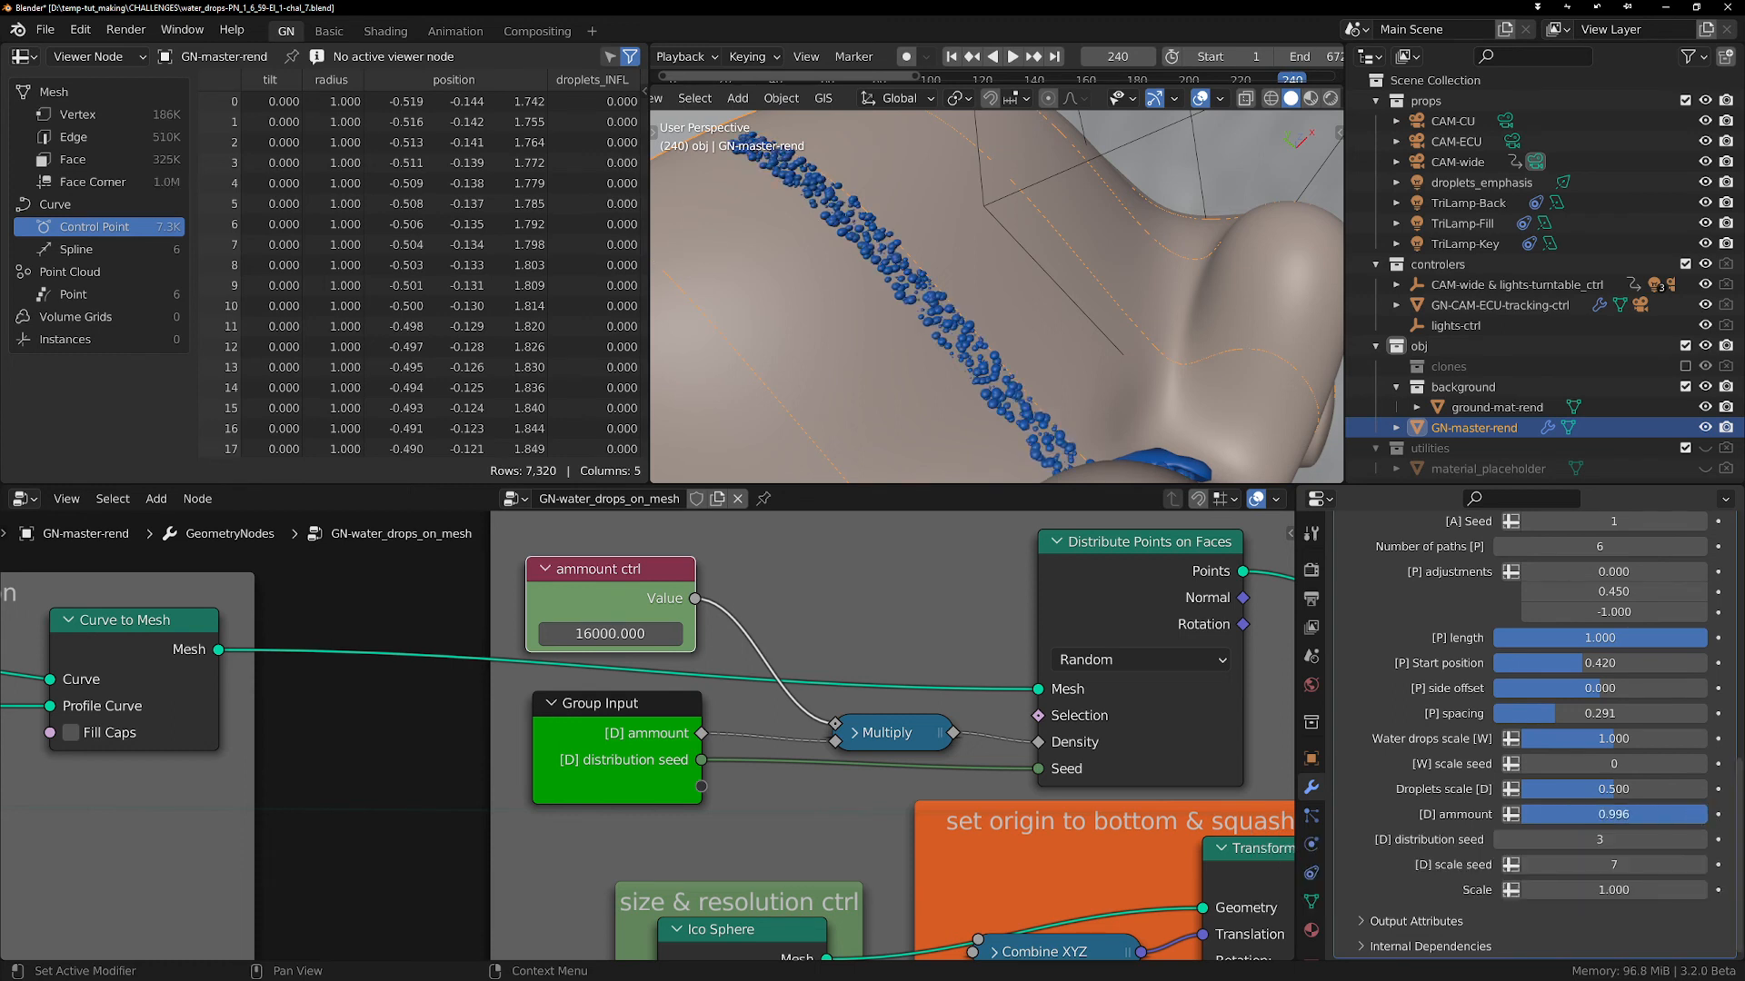
{"action": "left_click_drag", "start_coordinate": [1704, 815], "coordinate": [1524, 814]}
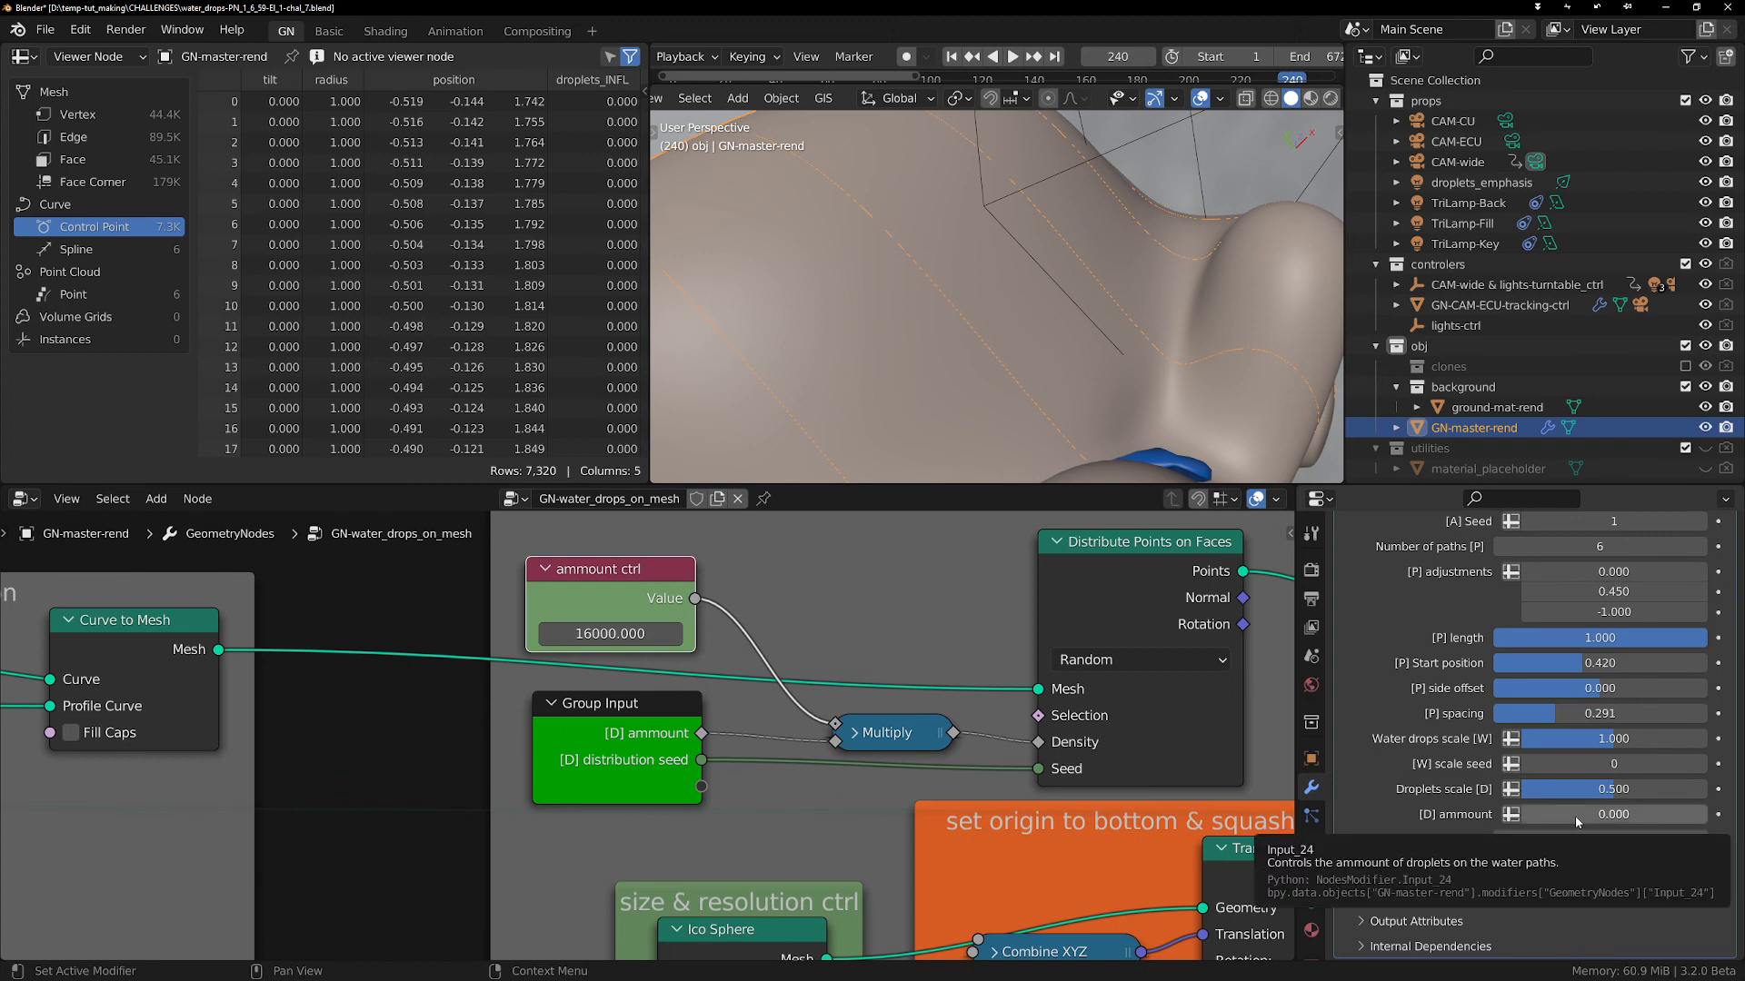
{"action": "key", "text": "BackSpace"}
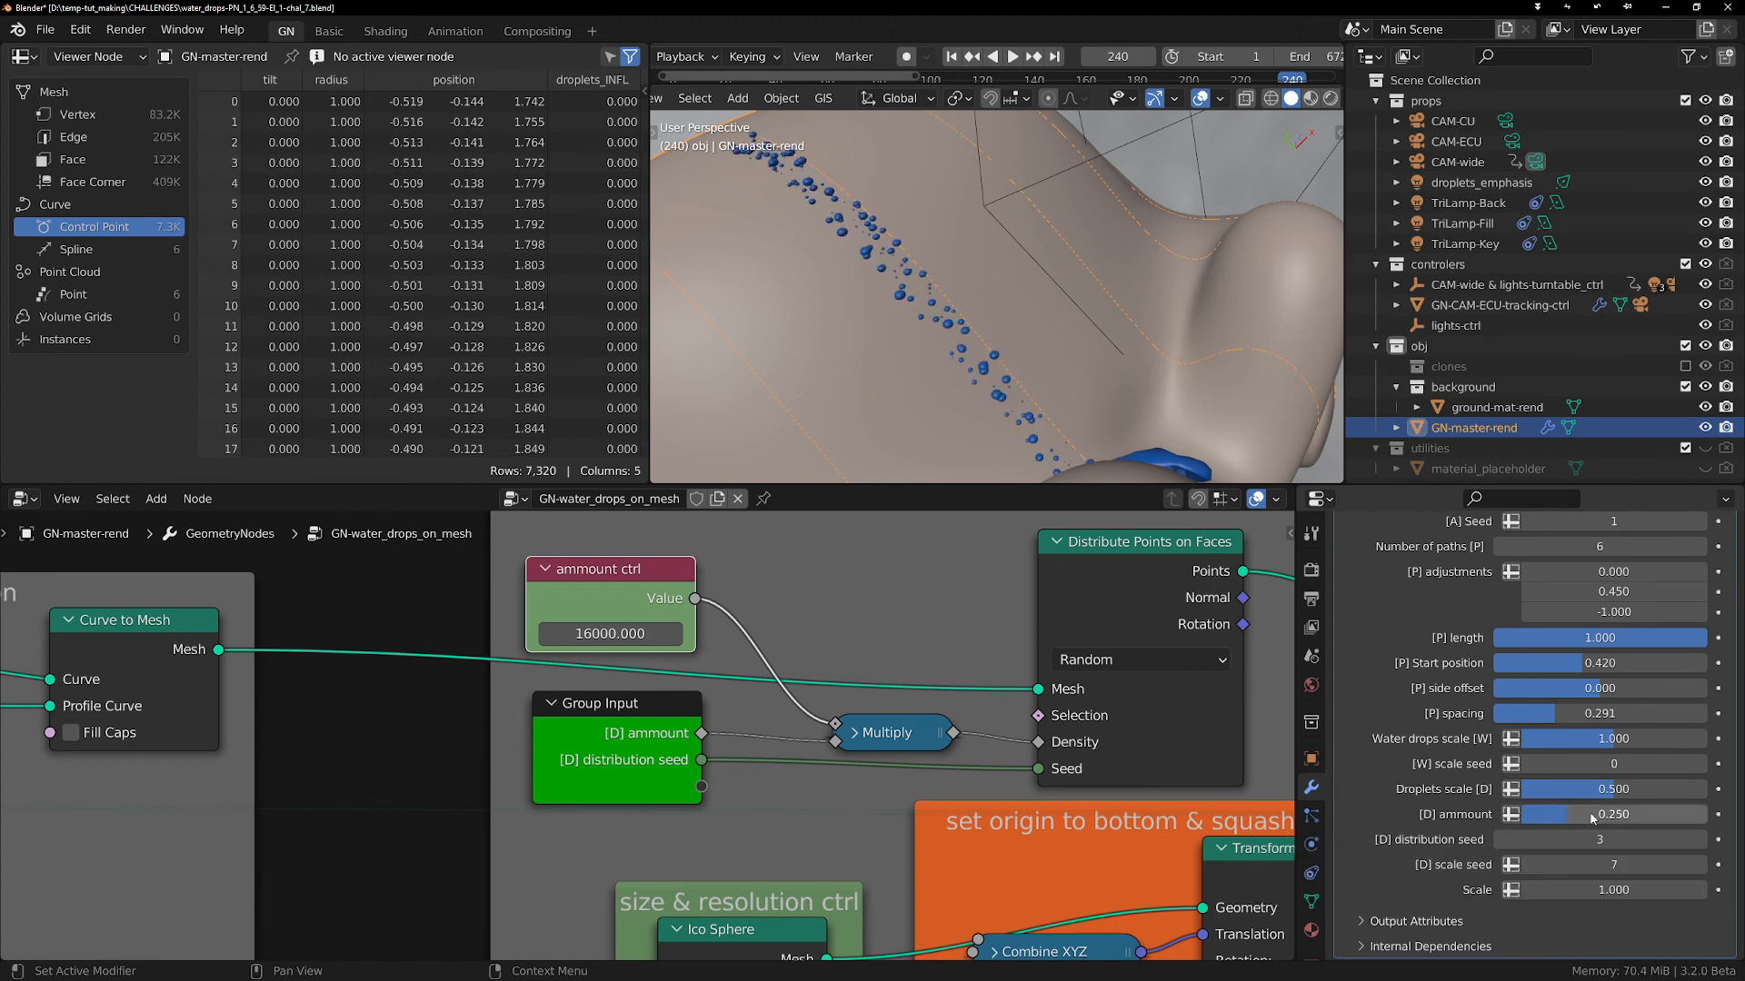
- Try a [D] ammount of 0.5 and of 1.000, and reset it to its default
{"action": "left_click", "coordinate": [1583, 817]}
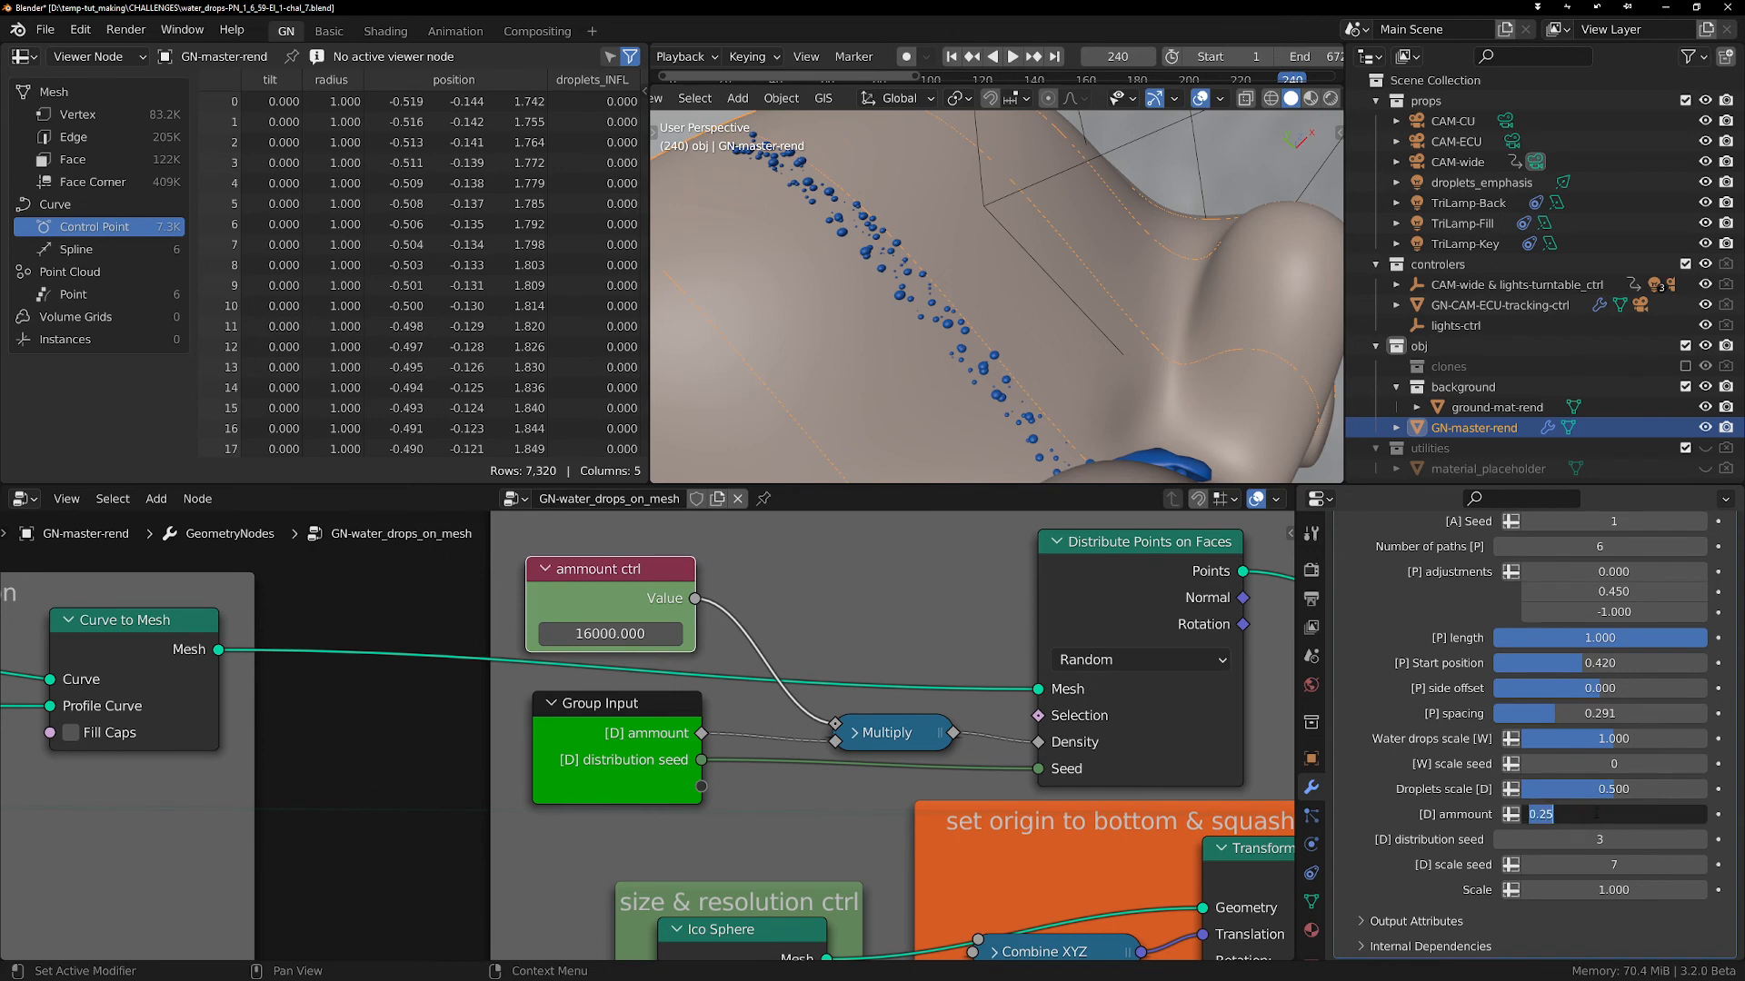
{"action": "type", "text": ".5"}
{"action": "key", "text": "Return"}
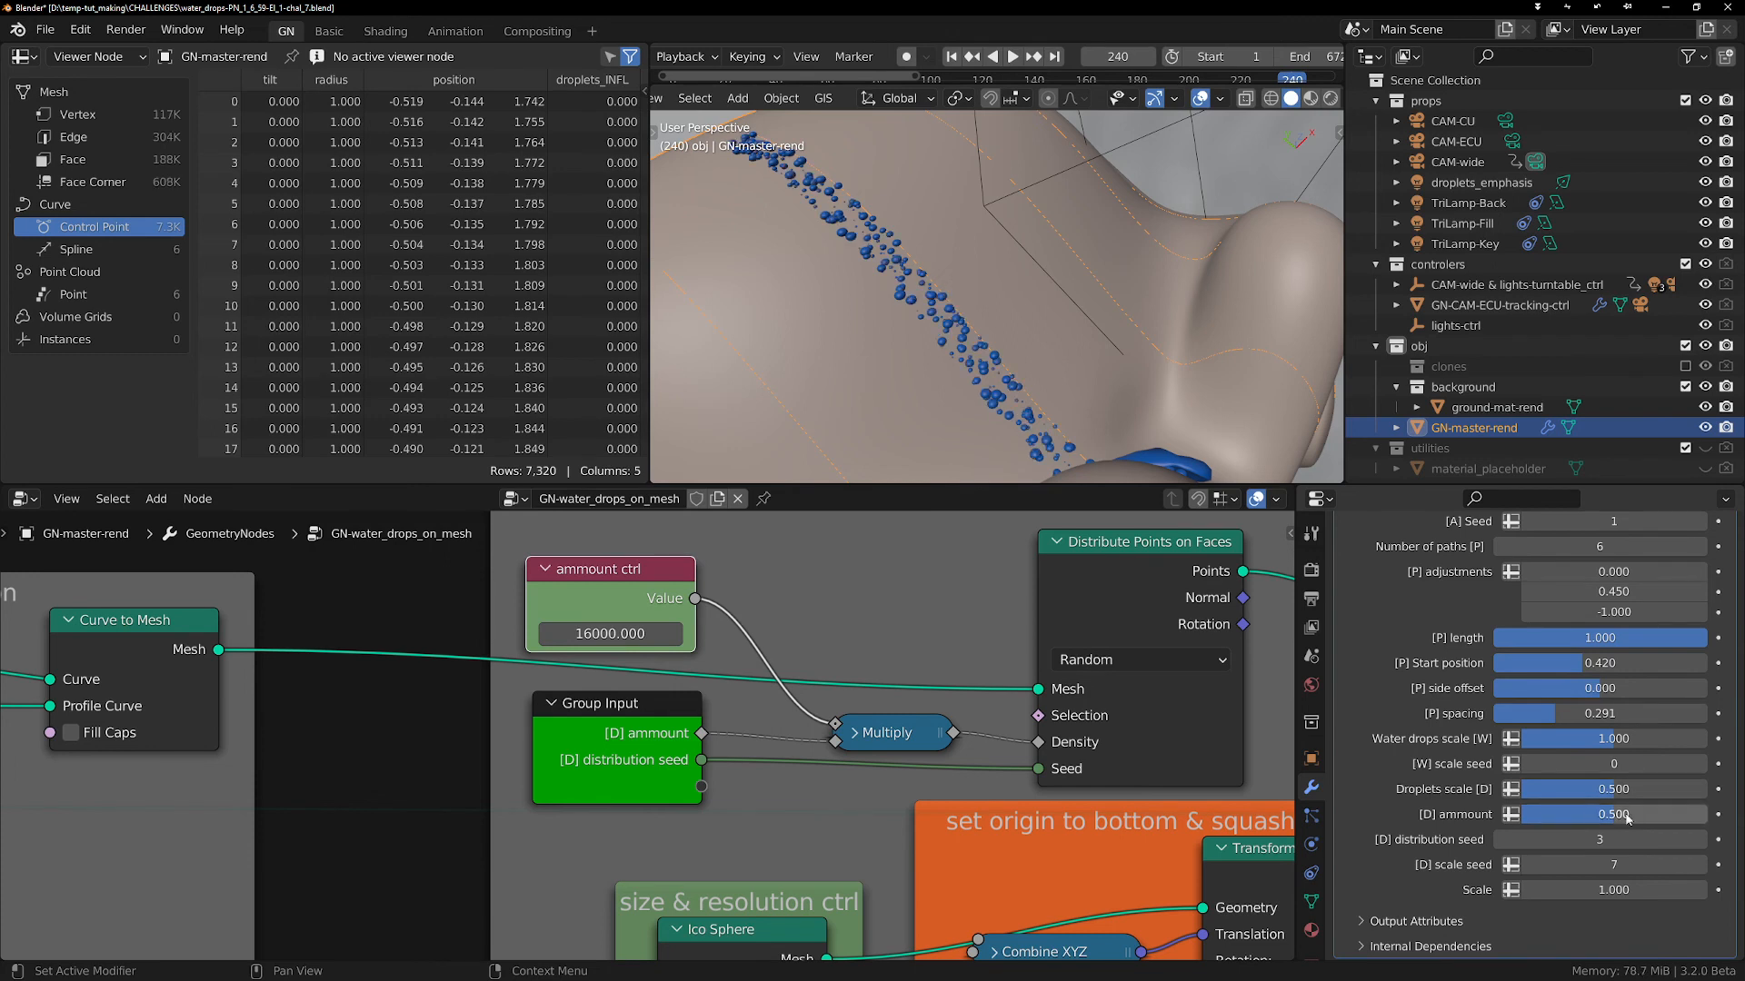
{"action": "left_click_drag", "start_coordinate": [1607, 818], "coordinate": [1707, 816]}
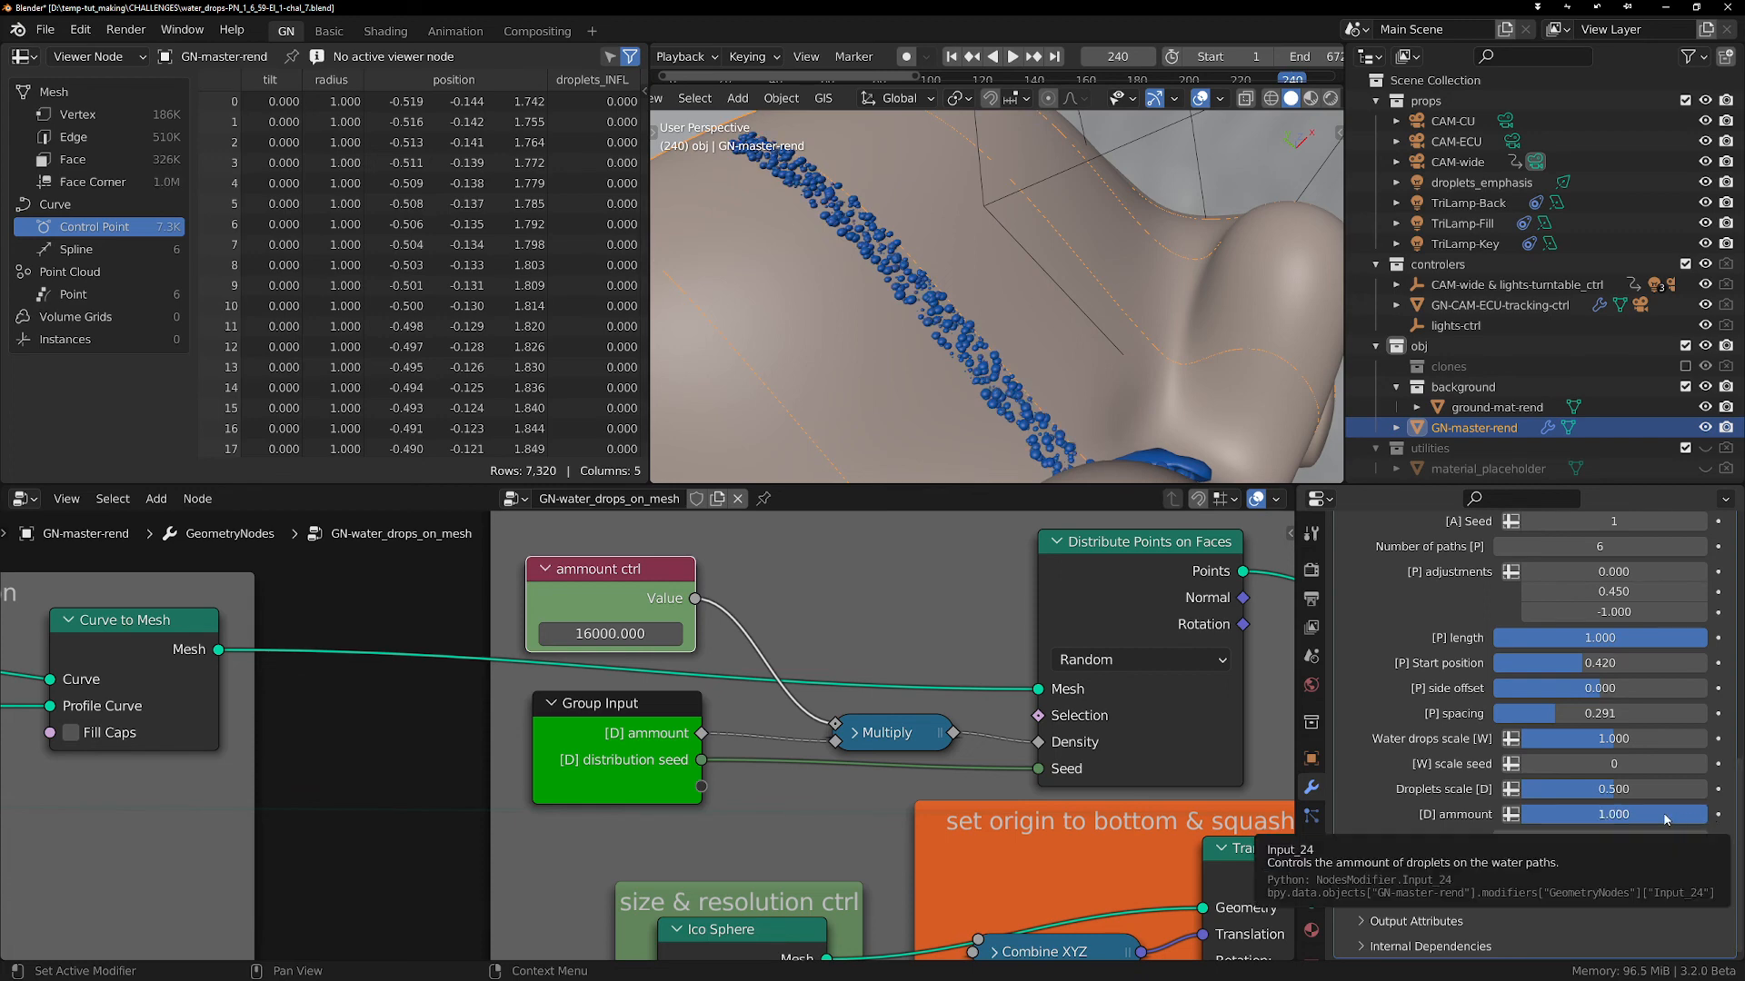
{"action": "key", "text": "BackSpace"}
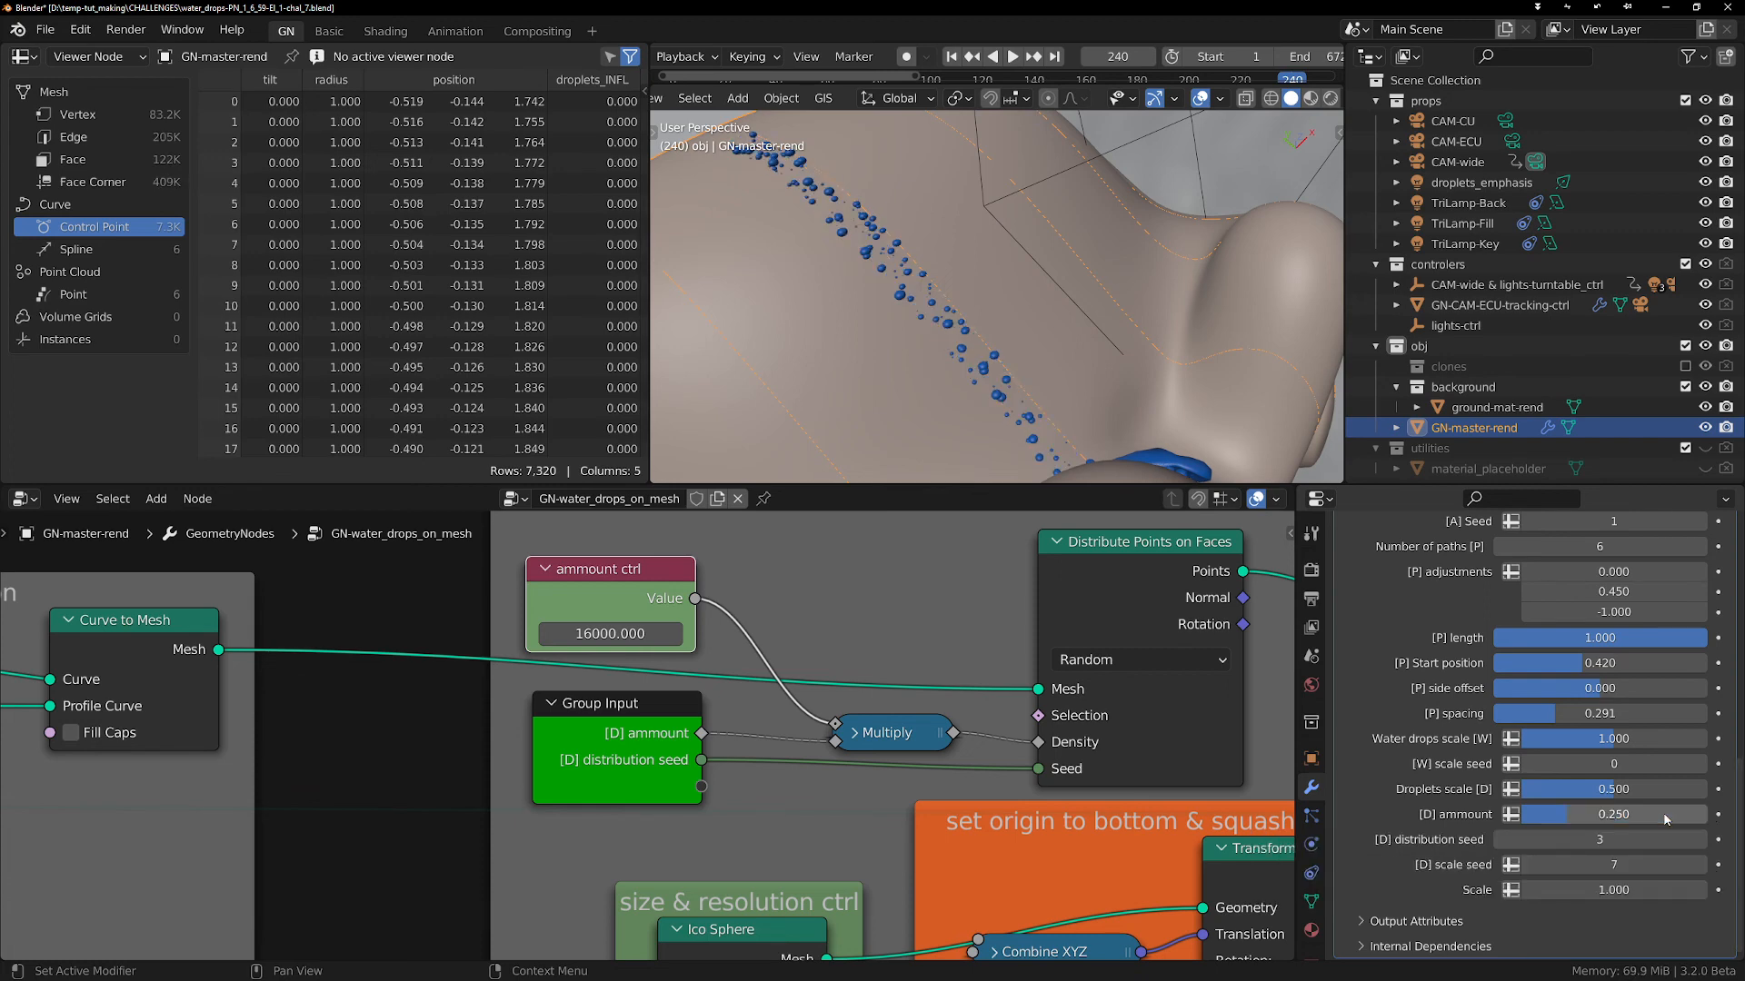
- Examine how Droplets scale [D] and [D] scale seed connect to the Random Value and Scale nodes for the droplet instances
{"action": "scroll", "coordinate": [942, 774], "scroll_direction": "down", "scroll_amount": 1}
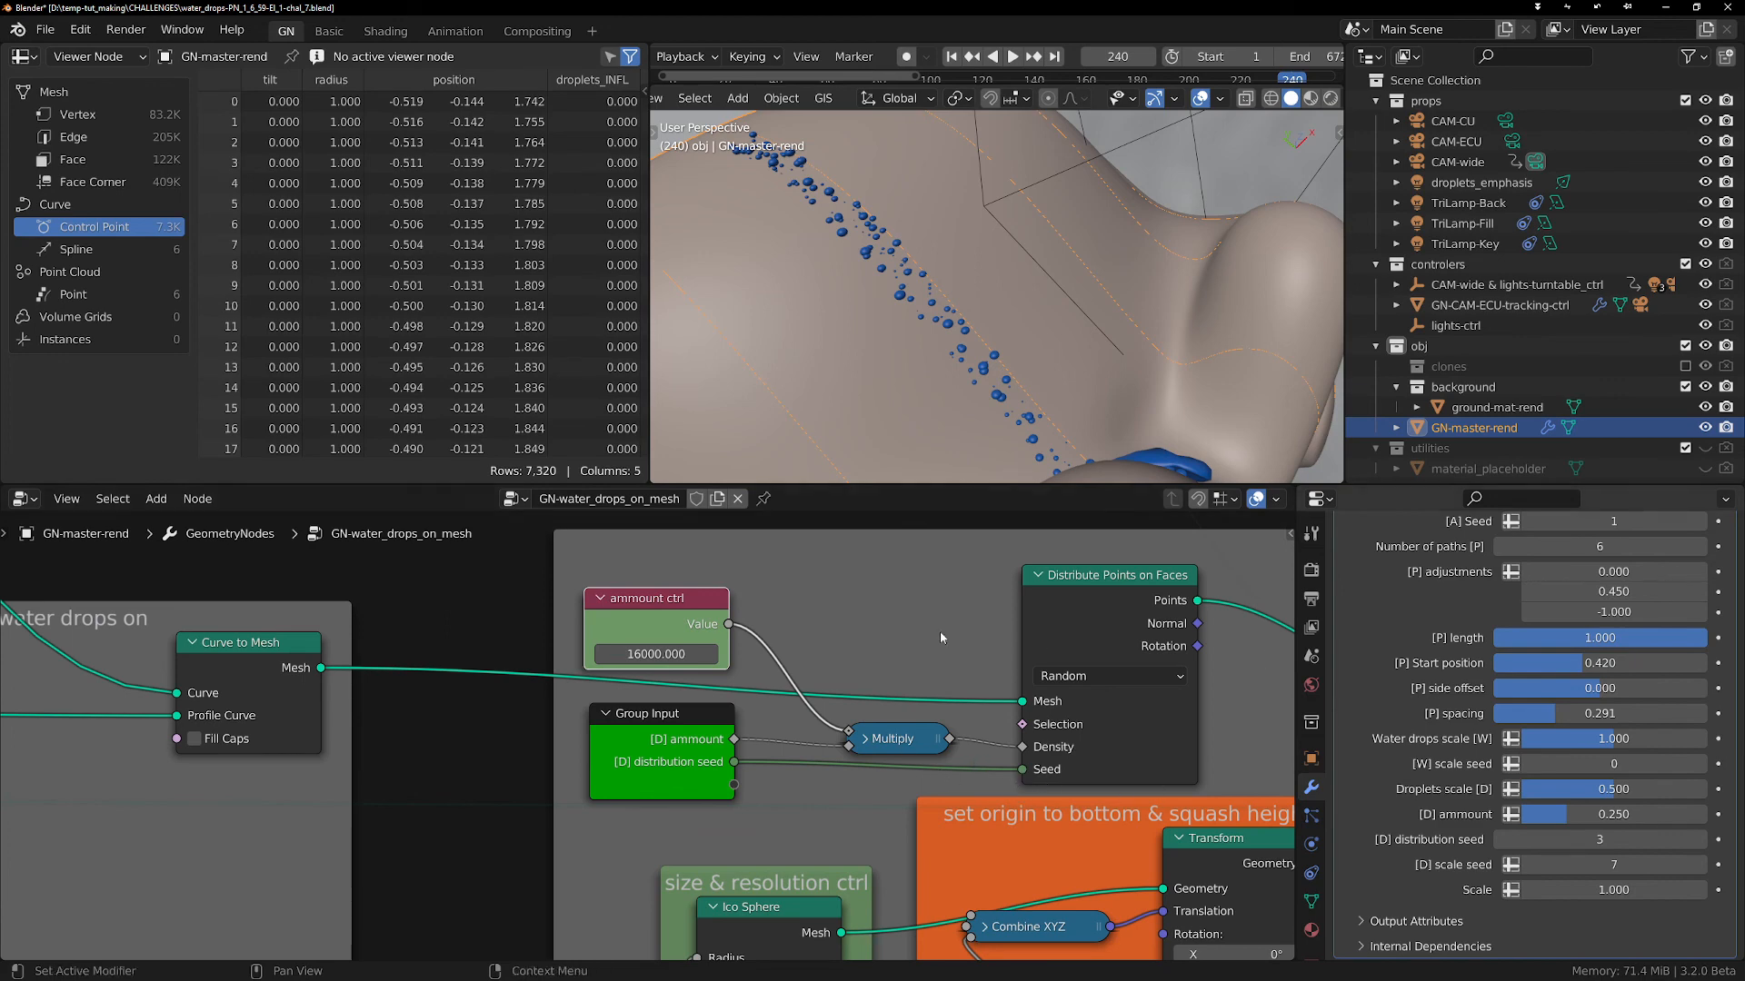
{"action": "scroll", "coordinate": [953, 713], "scroll_direction": "down", "scroll_amount": 3}
{"action": "middle_click_drag", "start_coordinate": [972, 722], "coordinate": [735, 643]}
{"action": "scroll", "coordinate": [772, 682], "scroll_direction": "down", "scroll_amount": 3}
{"action": "middle_click_drag", "start_coordinate": [1092, 780], "coordinate": [811, 731]}
{"action": "scroll", "coordinate": [952, 733], "scroll_direction": "up", "scroll_amount": 8}
{"action": "scroll", "coordinate": [810, 730], "scroll_direction": "up", "scroll_amount": 4}
{"action": "scroll", "coordinate": [895, 708], "scroll_direction": "down", "scroll_amount": 3}
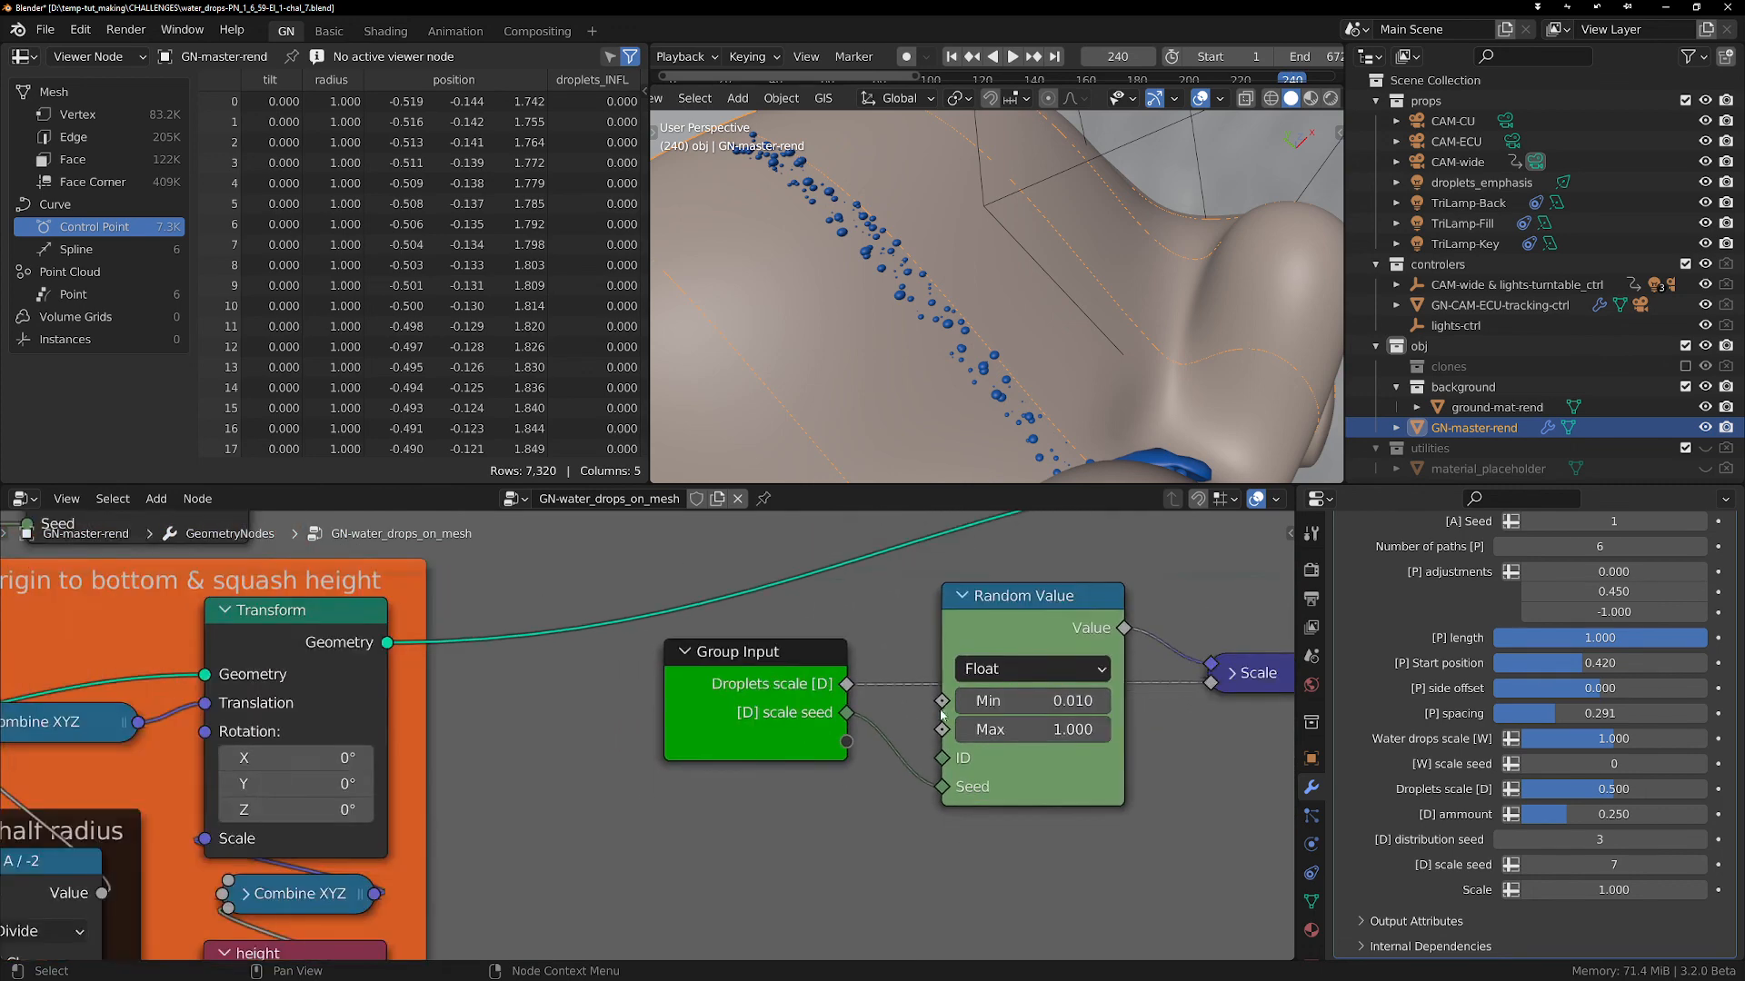
{"action": "middle_click_drag", "start_coordinate": [941, 716], "coordinate": [606, 770]}
- Select the nodes that control droplet scale and briefly expand the Scale node to check its inputs
{"action": "left_click_drag", "start_coordinate": [937, 717], "coordinate": [960, 729]}
{"action": "left_click_drag", "start_coordinate": [736, 667], "coordinate": [737, 661]}
{"action": "left_click", "coordinate": [954, 728]}
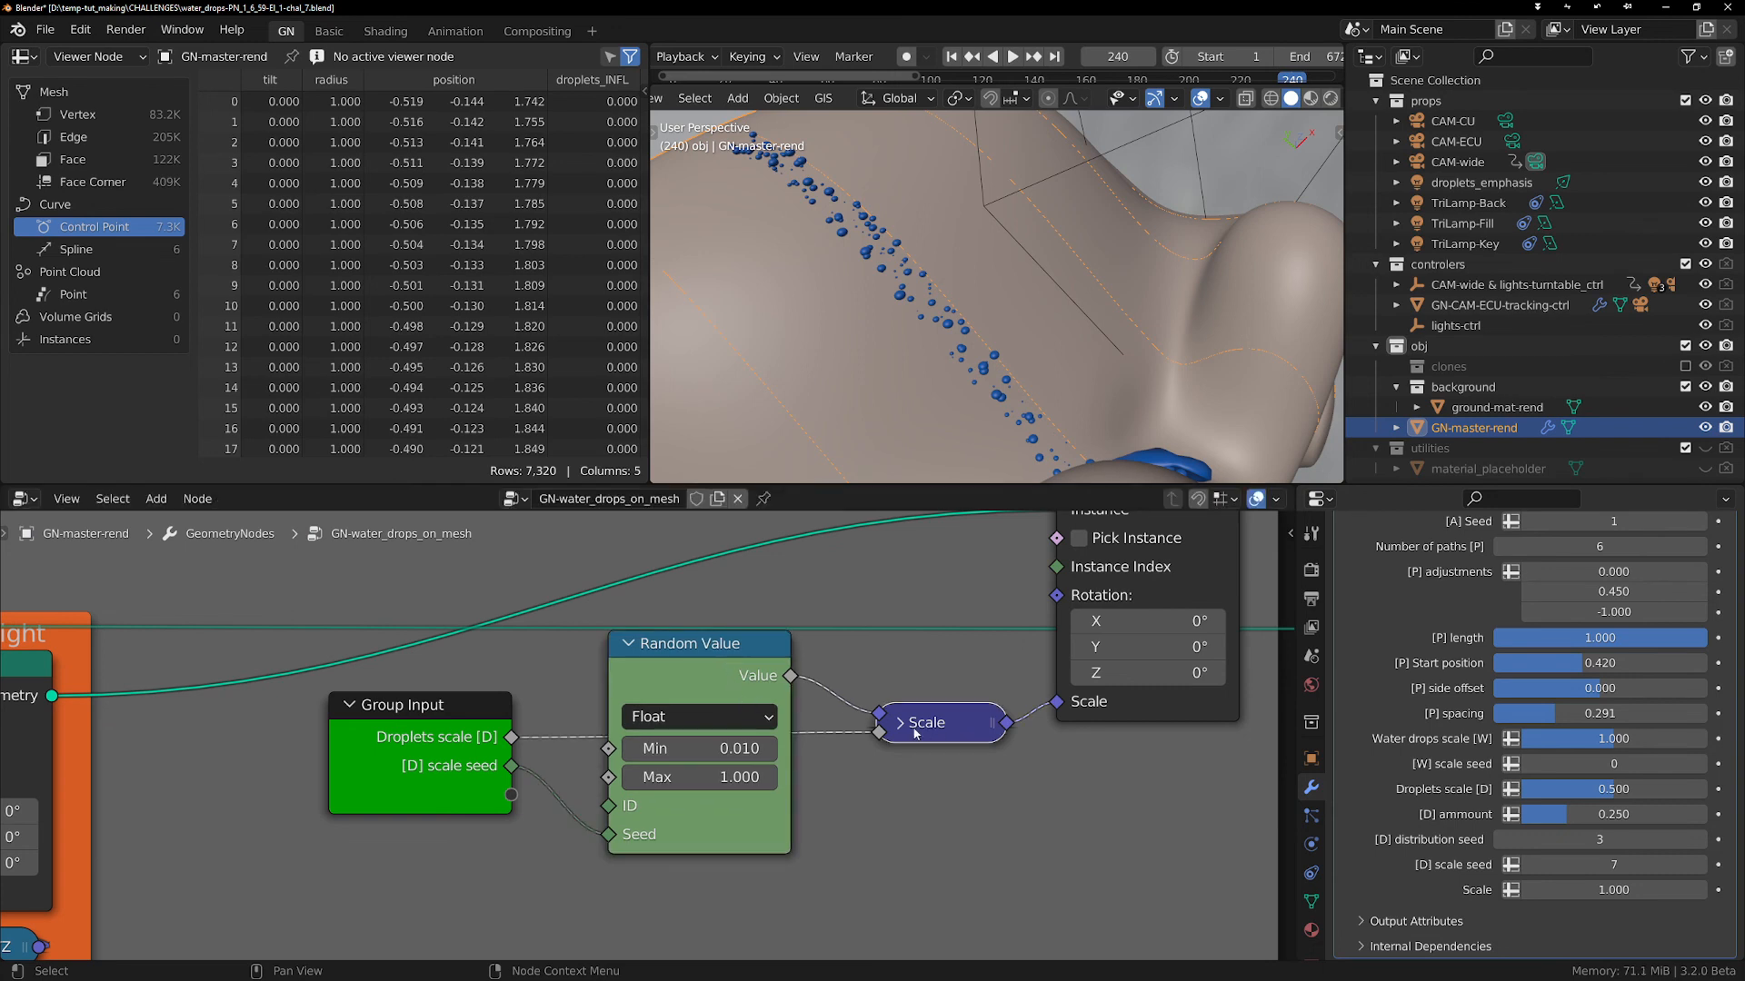
{"action": "left_click", "coordinate": [900, 724]}
{"action": "left_click", "coordinate": [902, 725]}
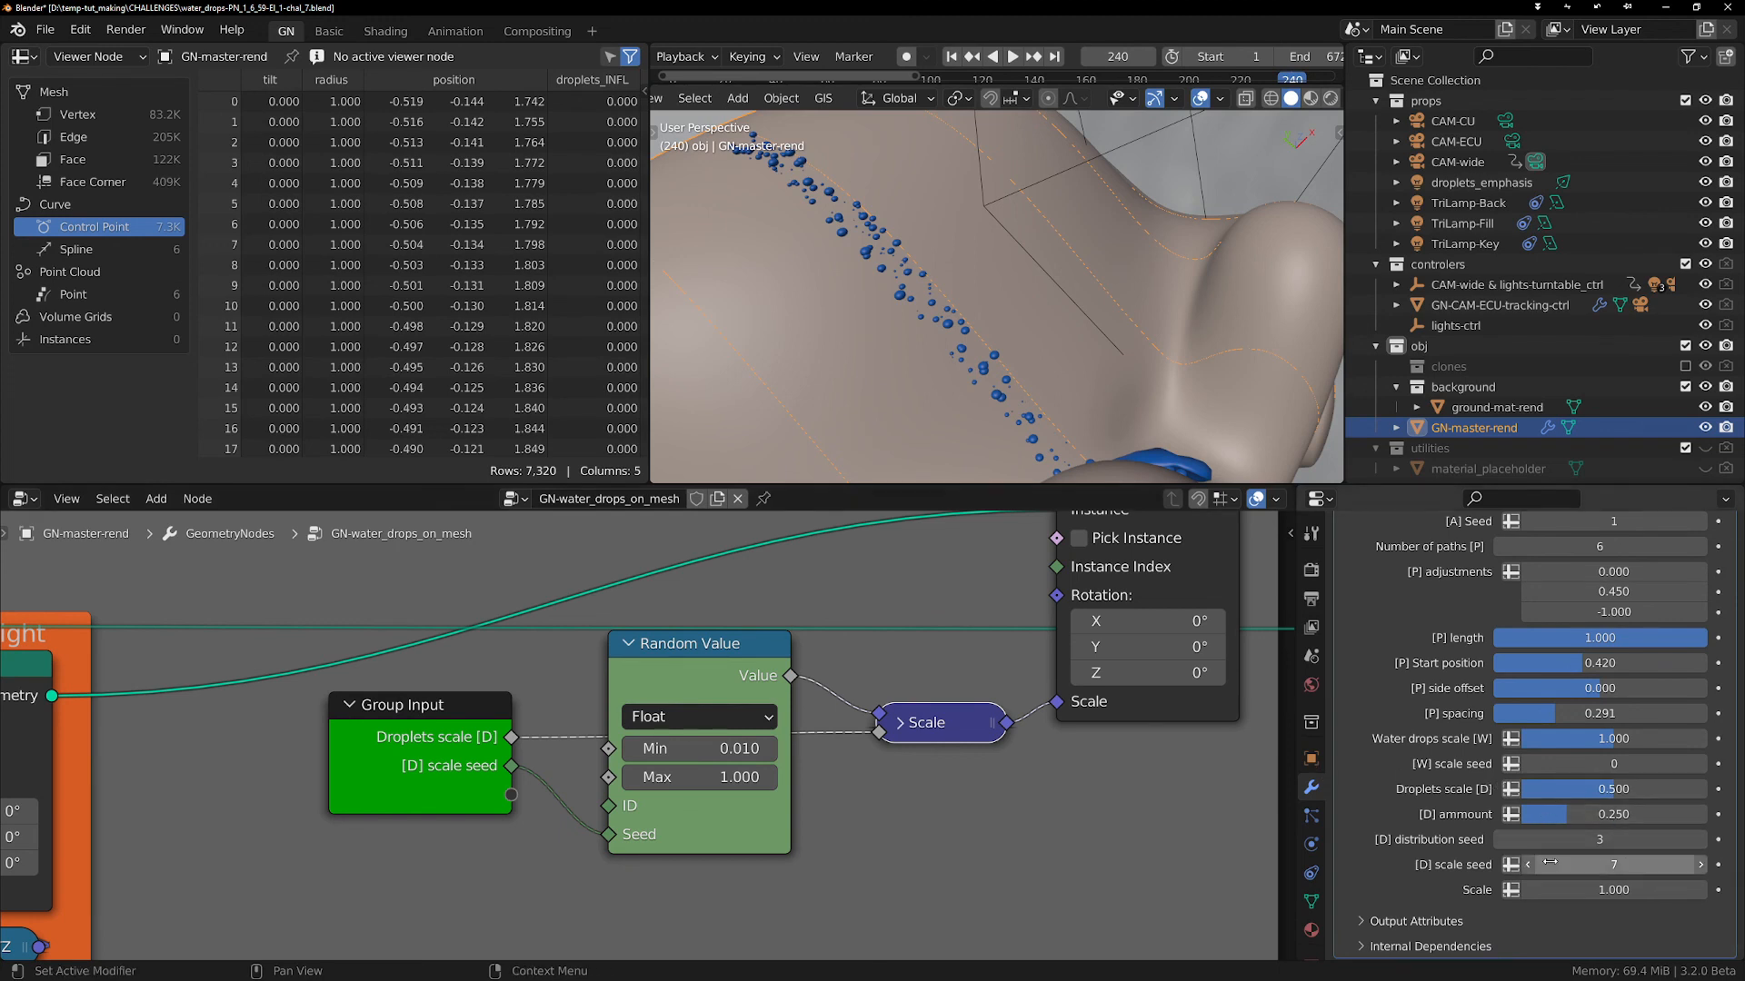
- Slightly reposition the [D] ammount Group Input and the Distribute Points on Faces nodes and review the droplet instancing nodes
{"action": "scroll", "coordinate": [631, 701], "scroll_direction": "down", "scroll_amount": 5}
{"action": "middle_click_drag", "start_coordinate": [181, 659], "coordinate": [922, 748]}
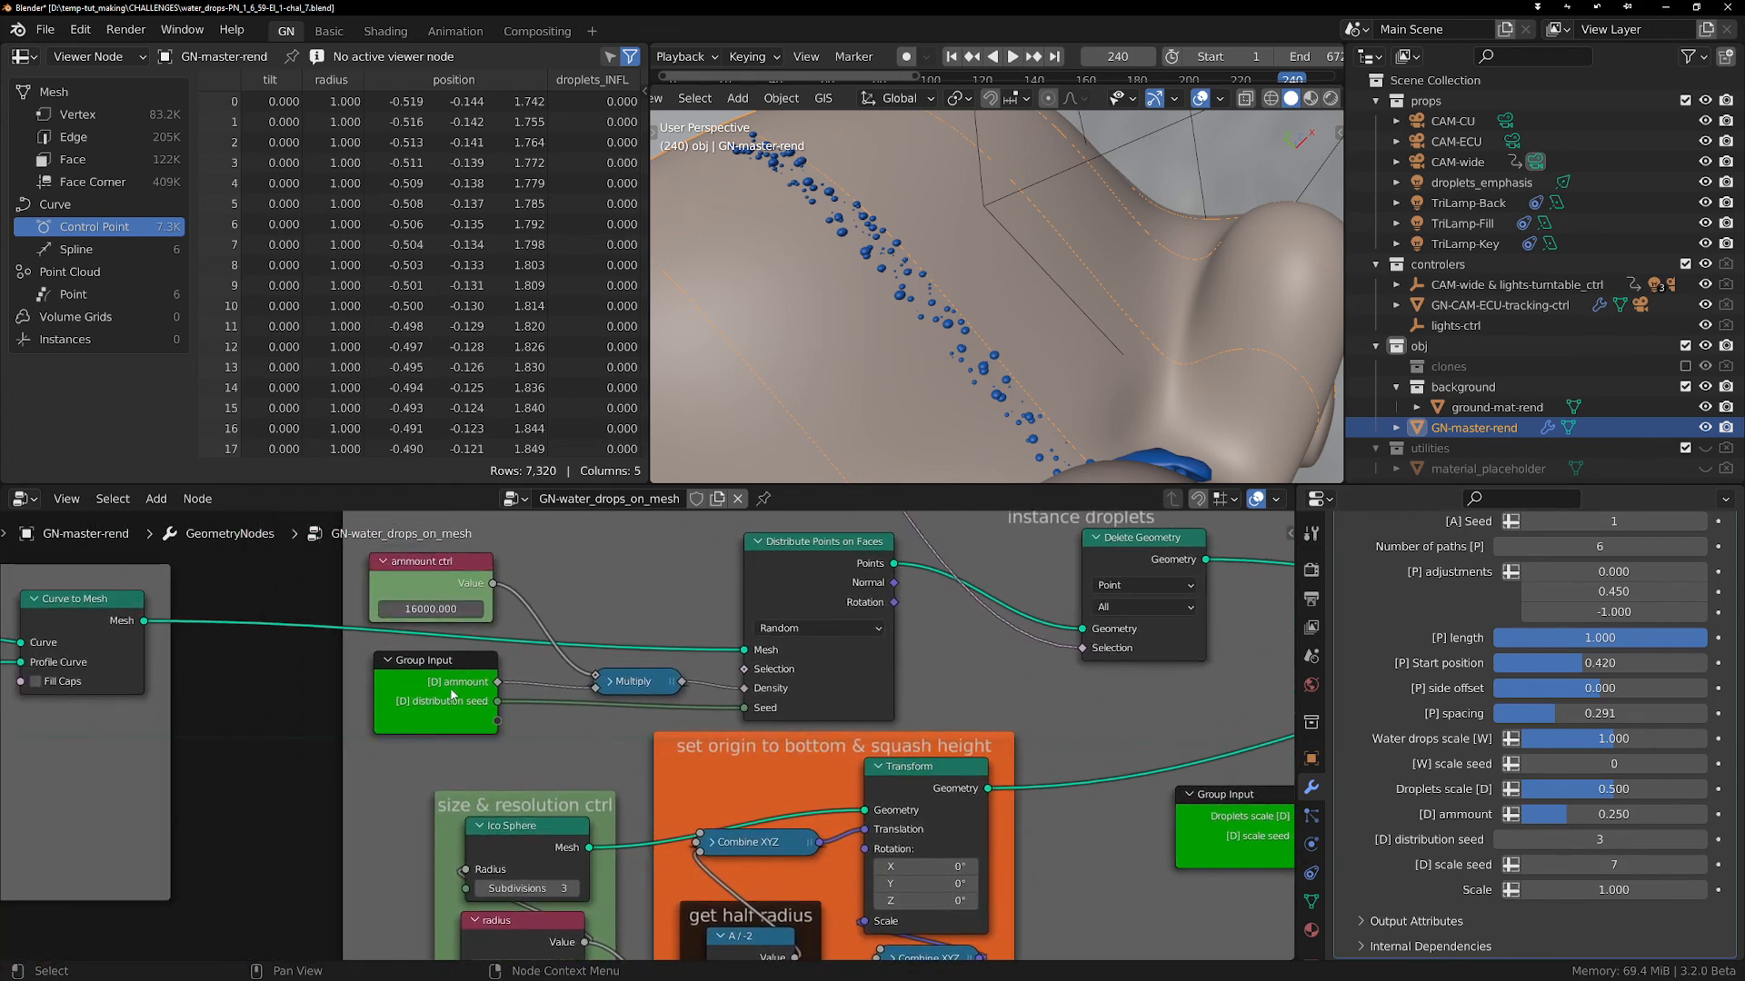
{"action": "left_click_drag", "start_coordinate": [453, 696], "coordinate": [450, 677]}
{"action": "mouse_move", "coordinate": [832, 563]}
{"action": "left_mouse_down"}
{"action": "mouse_move", "coordinate": [830, 546]}
{"action": "mouse_move", "coordinate": [832, 570]}
{"action": "left_mouse_up"}
{"action": "left_click_drag", "start_coordinate": [831, 571], "coordinate": [826, 560]}
{"action": "left_click_drag", "start_coordinate": [827, 560], "coordinate": [826, 563]}
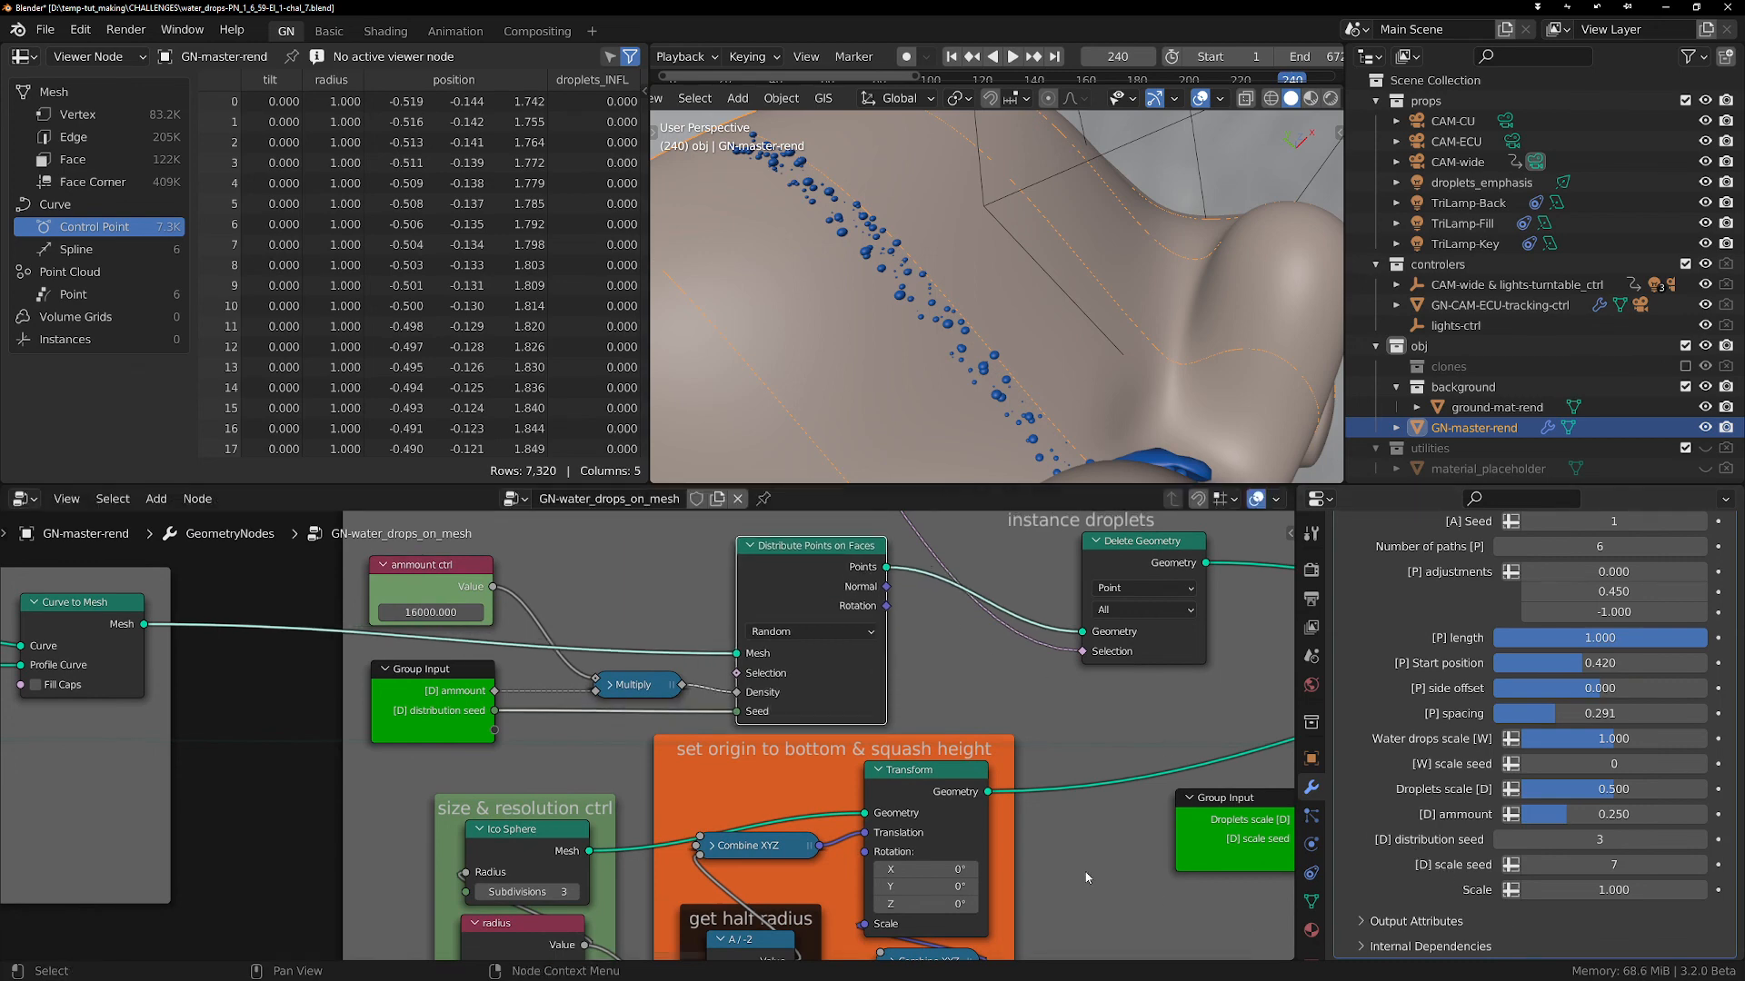
{"action": "middle_click_drag", "start_coordinate": [1059, 851], "coordinate": [836, 763]}
{"action": "scroll", "coordinate": [1000, 706], "scroll_direction": "down", "scroll_amount": 1}
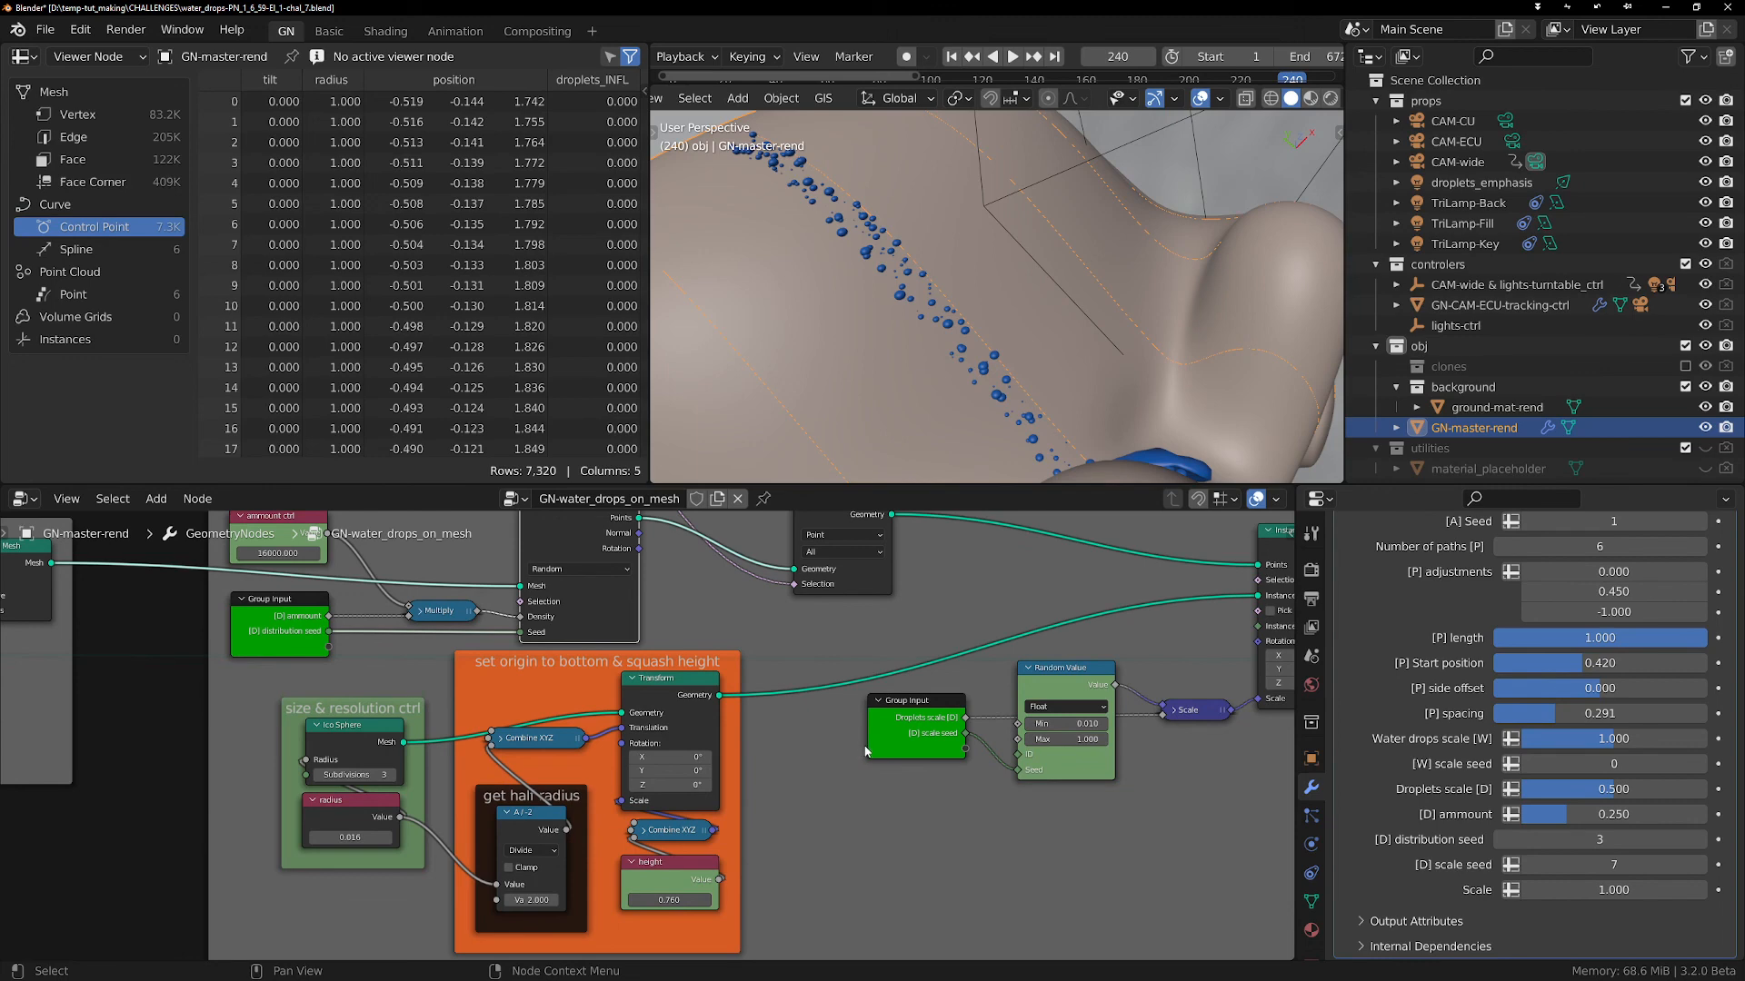
- Review the node tree from the instance droplets frame up to the add water drops frame
{"action": "middle_click_drag", "start_coordinate": [956, 691], "coordinate": [902, 741]}
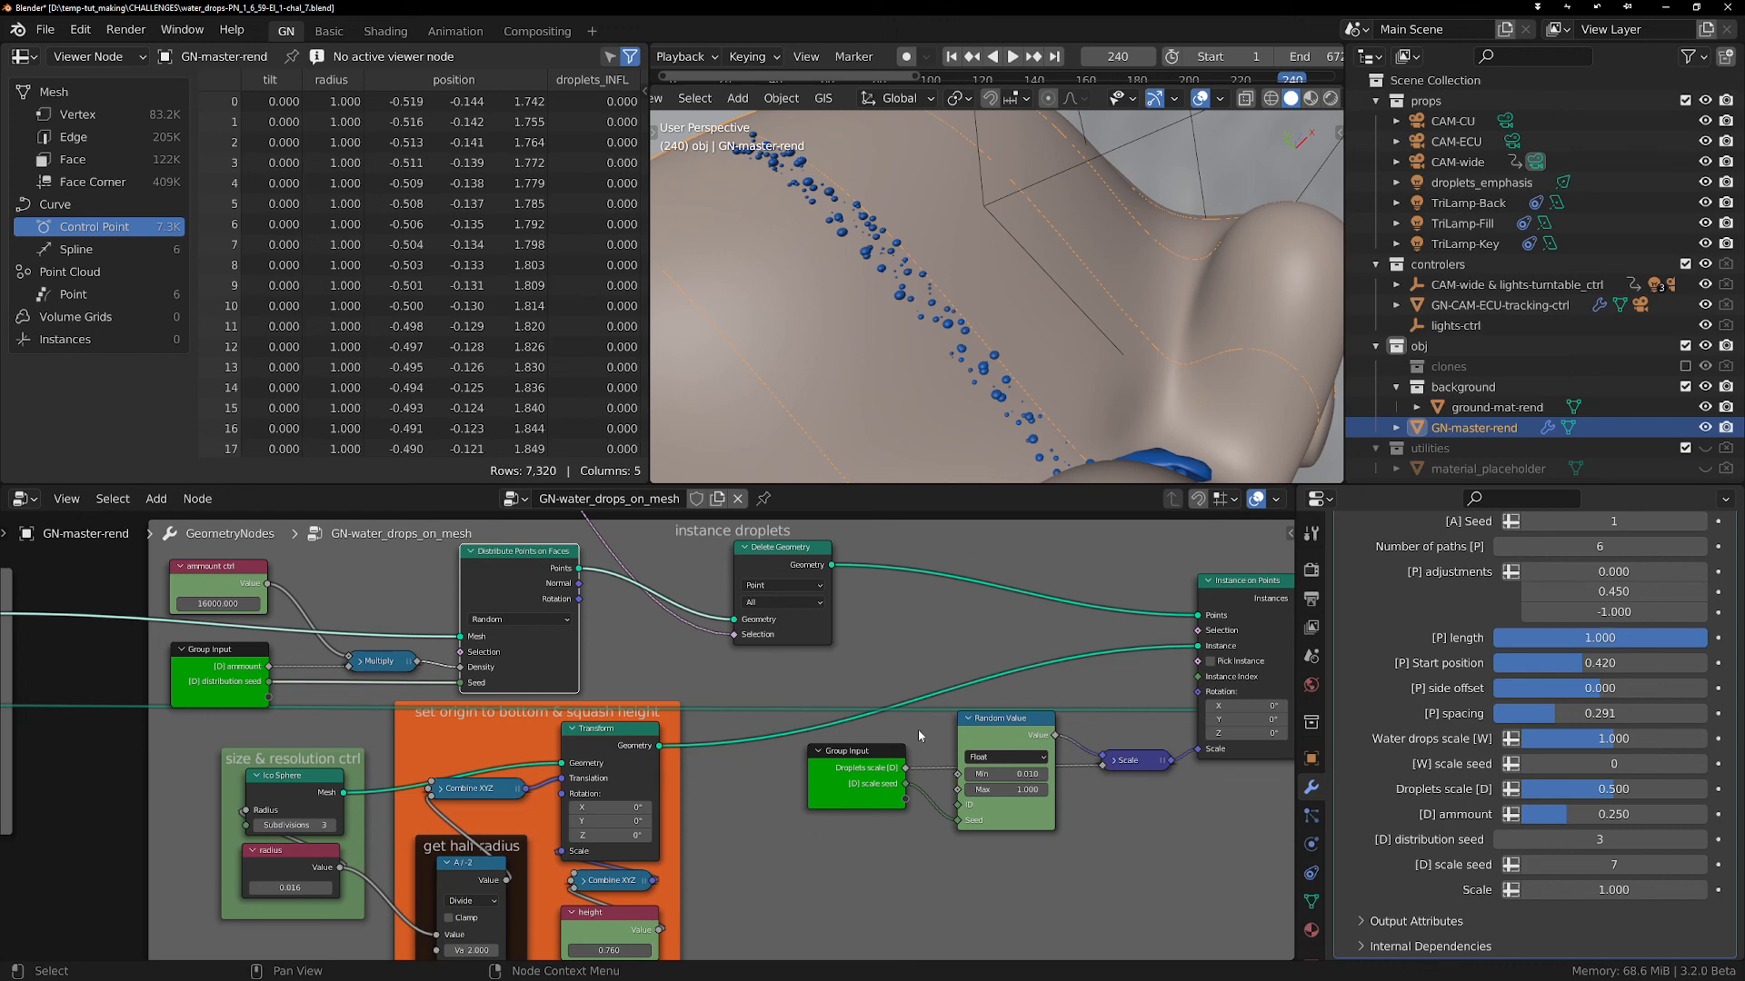
{"action": "scroll", "coordinate": [918, 728], "scroll_direction": "down", "scroll_amount": 4}
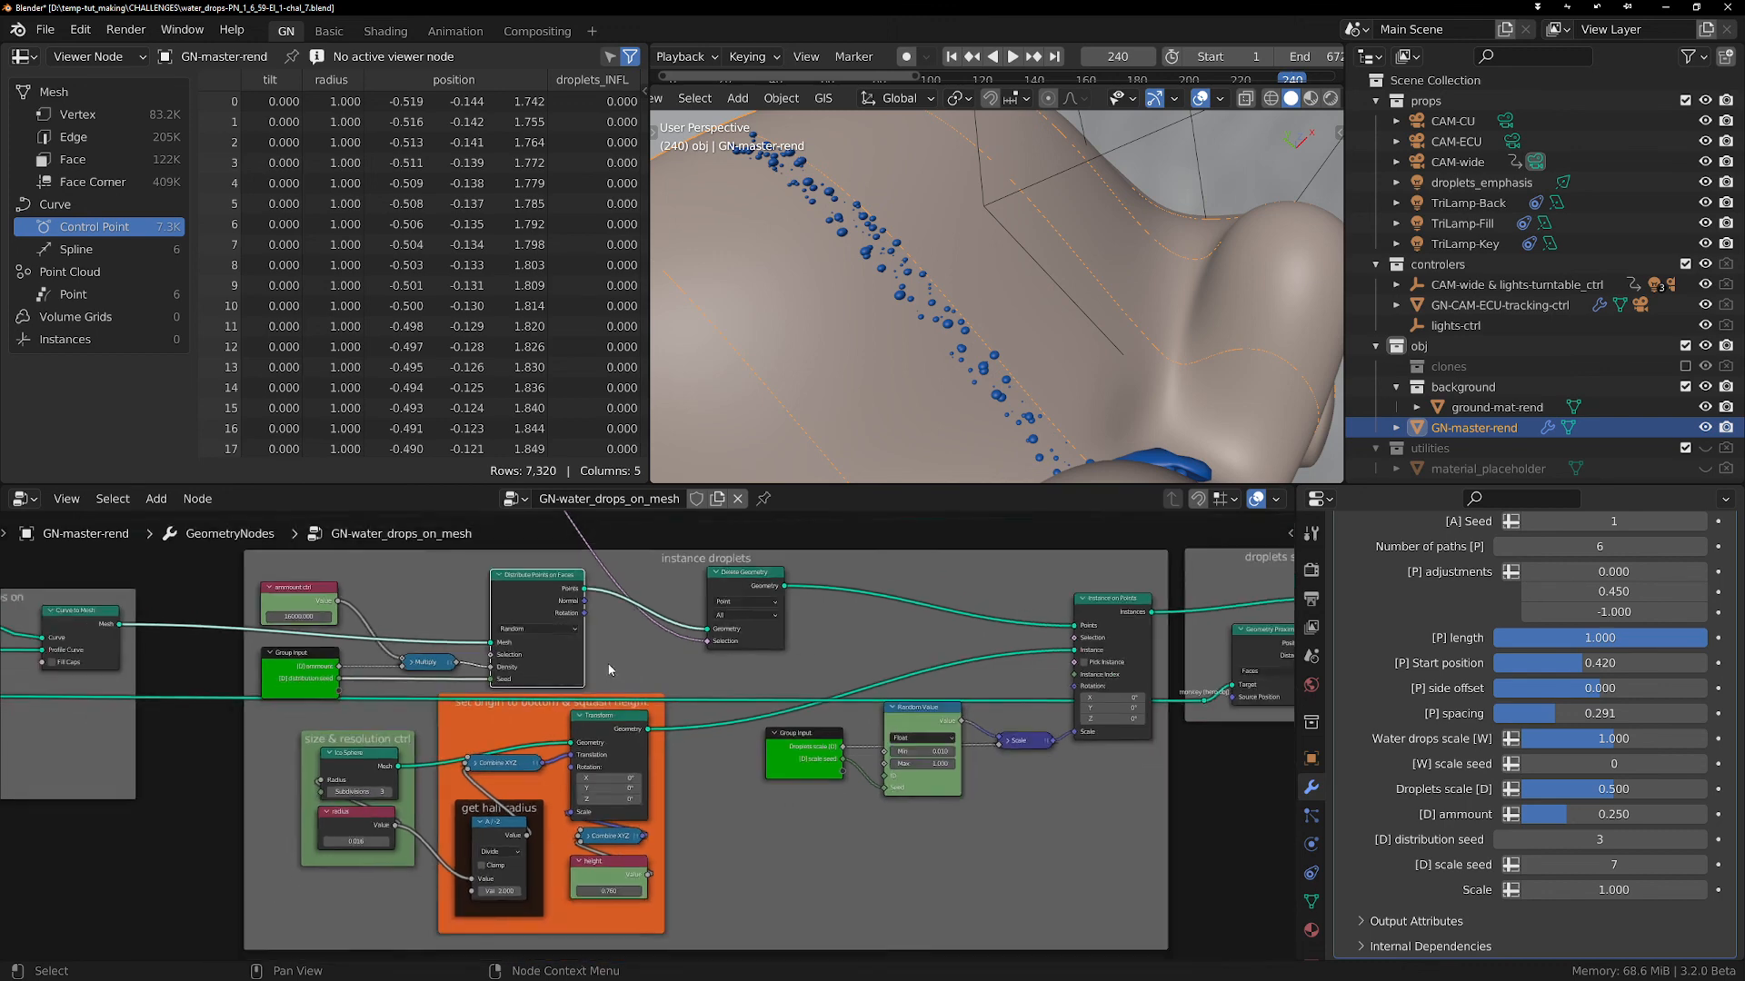
{"action": "scroll", "coordinate": [843, 756], "scroll_direction": "up", "scroll_amount": 5, "text": "shift"}
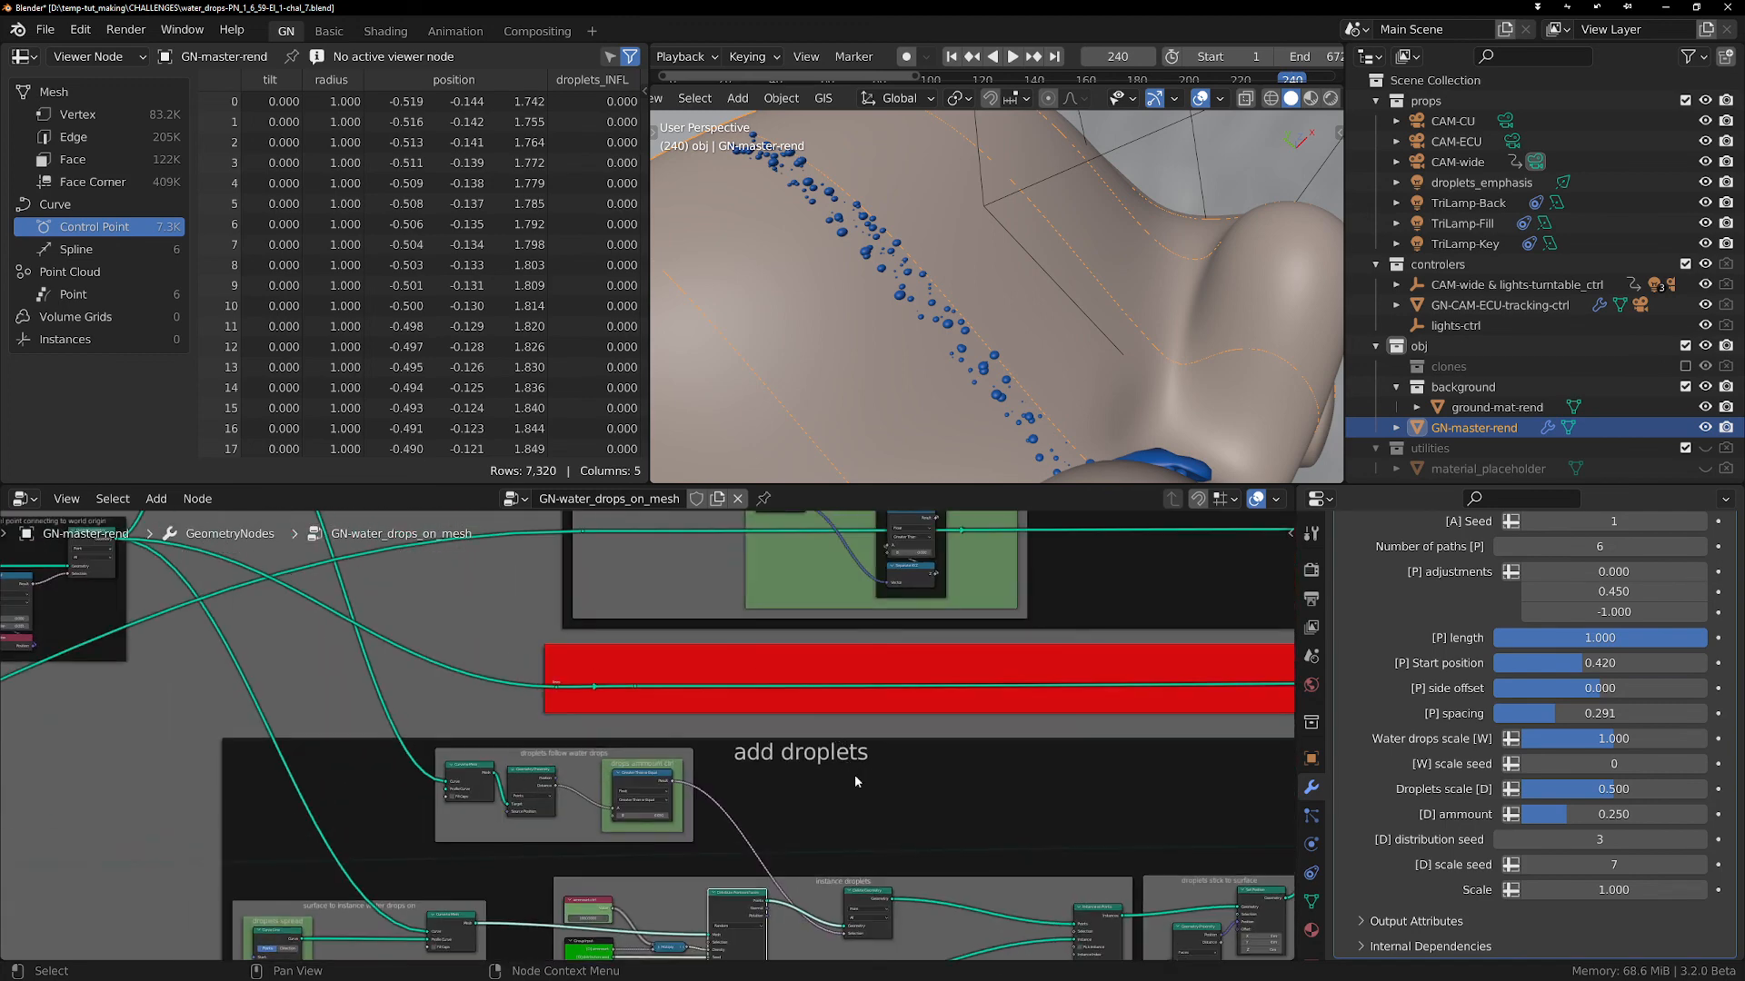
{"action": "middle_click_drag", "start_coordinate": [920, 771], "coordinate": [805, 776]}
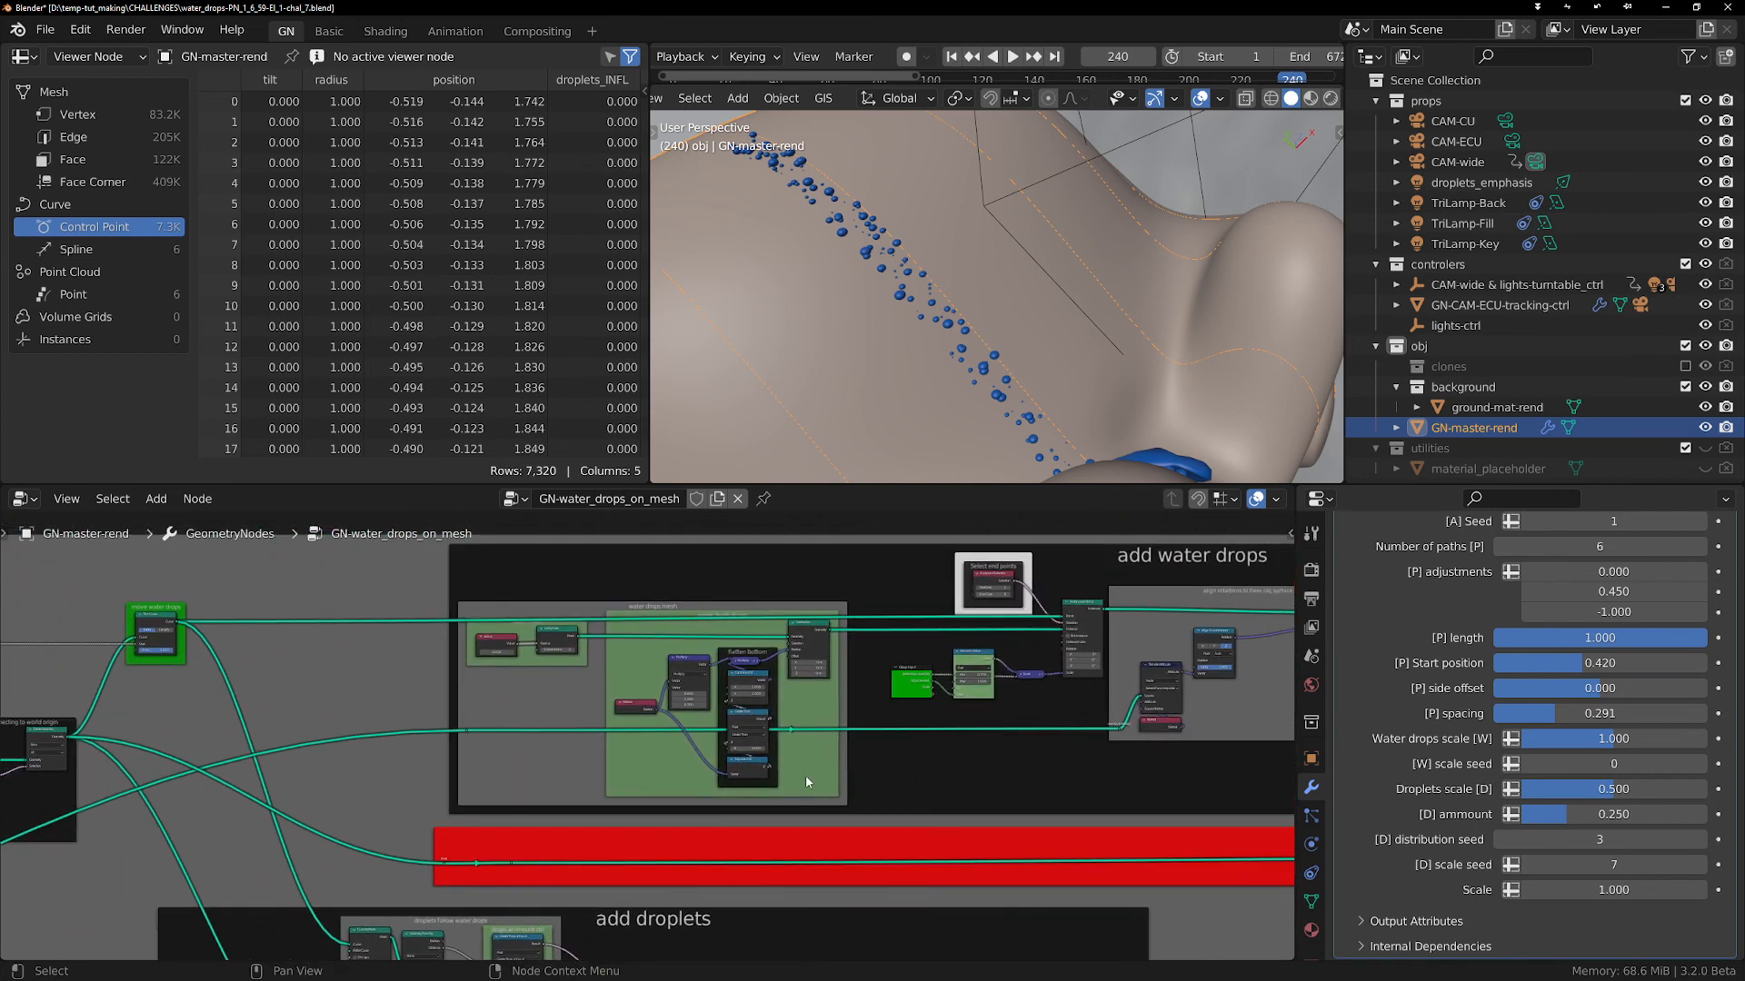
- Circle part of the droplet trail with an annotation and preview the droplets in rendered shading before returning to solid shading
{"action": "middle_click_drag", "start_coordinate": [940, 444], "coordinate": [871, 277]}
{"action": "mouse_move", "coordinate": [860, 245]}
{"action": "left_mouse_down"}
{"action": "mouse_move", "coordinate": [963, 248]}
{"action": "mouse_move", "coordinate": [833, 256]}
{"action": "mouse_move", "coordinate": [970, 299]}
{"action": "left_mouse_up"}
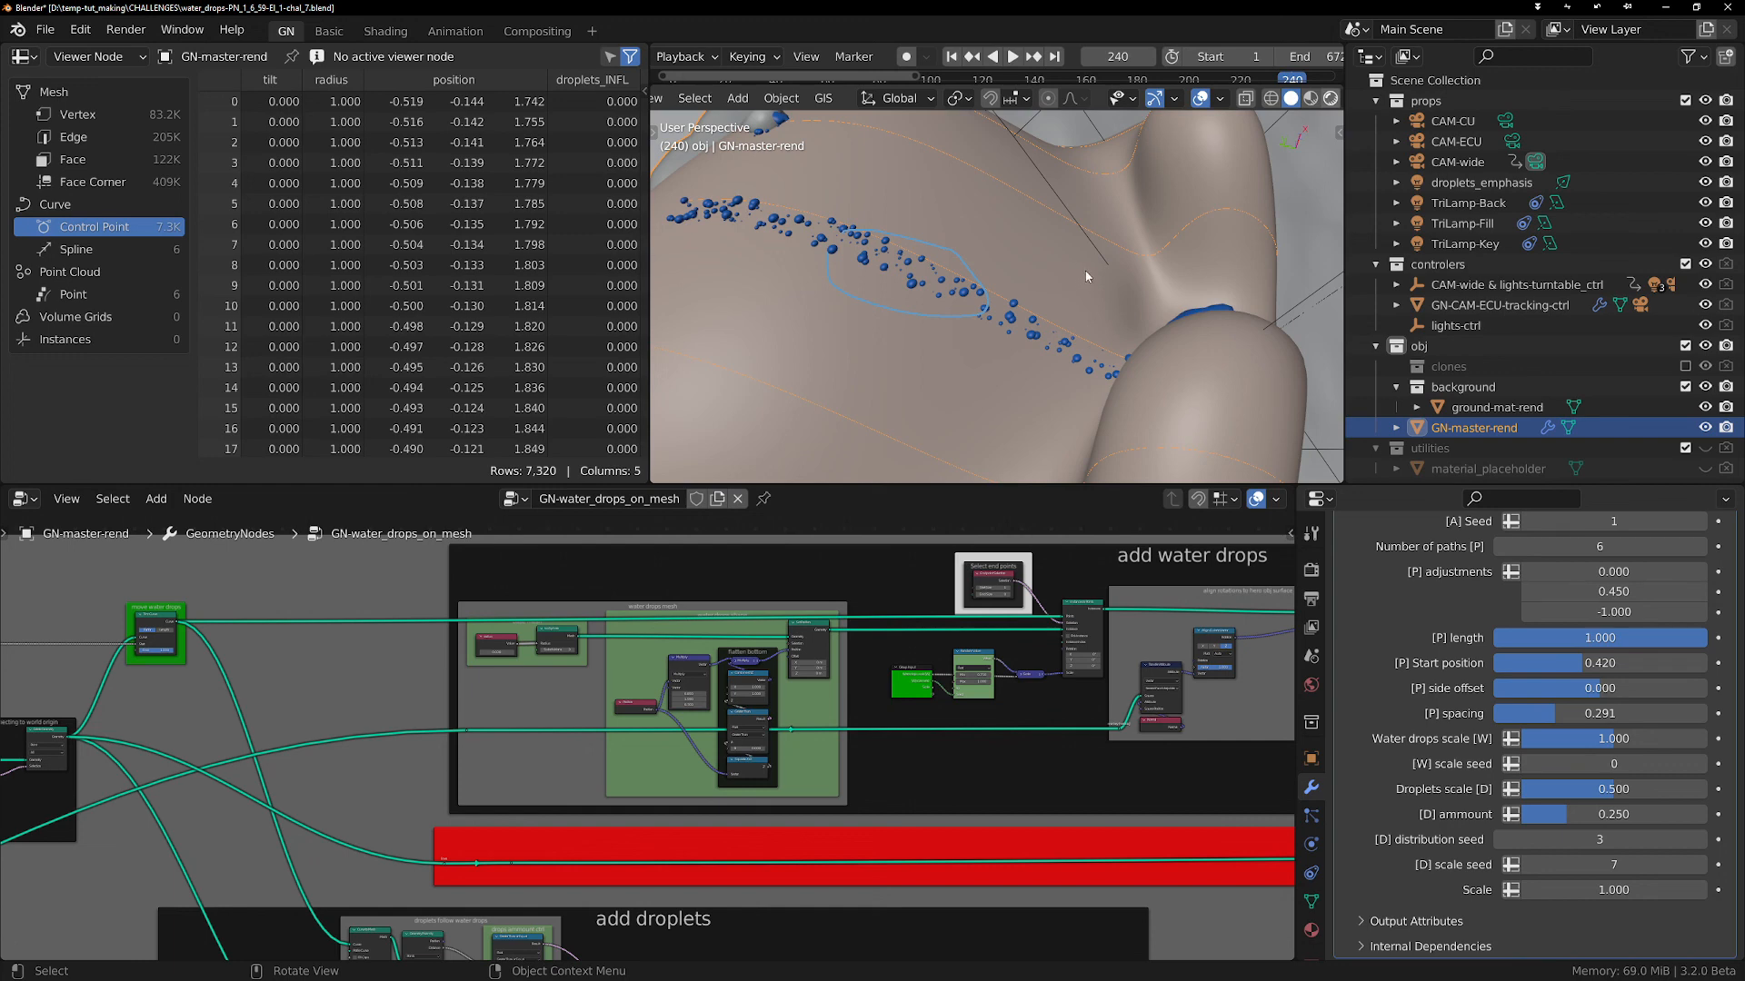
{"action": "key", "text": "shift+z"}
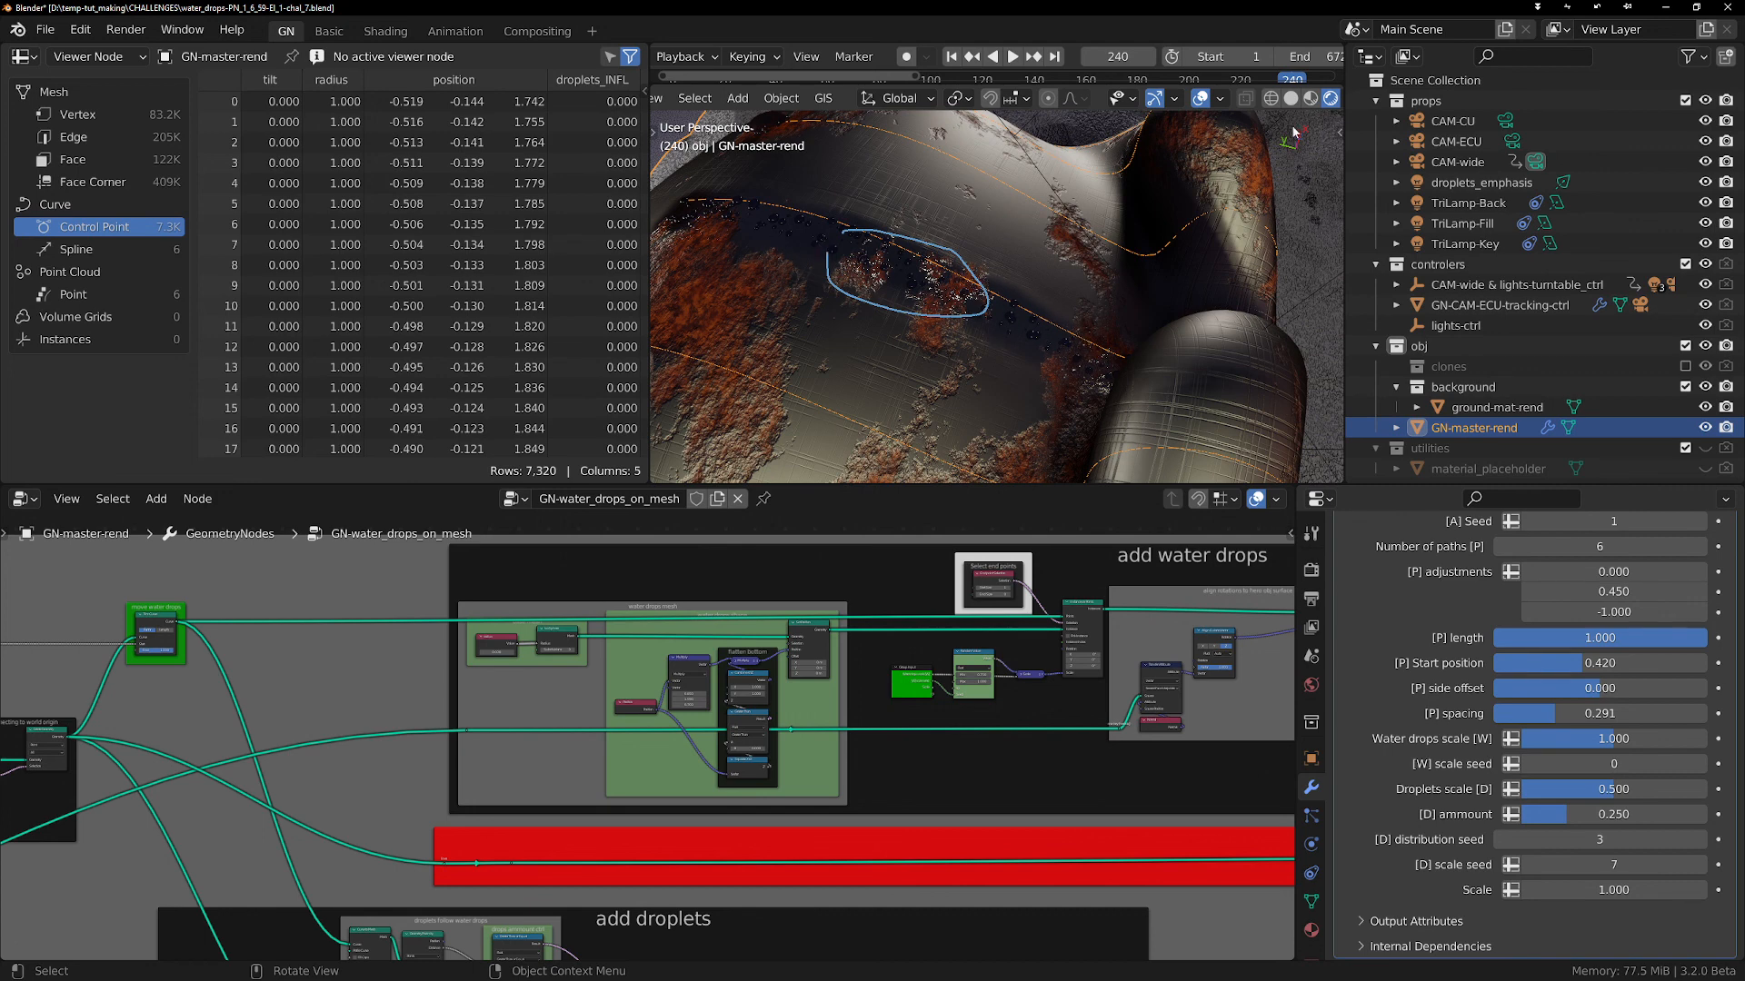
{"action": "left_click", "coordinate": [1292, 99]}
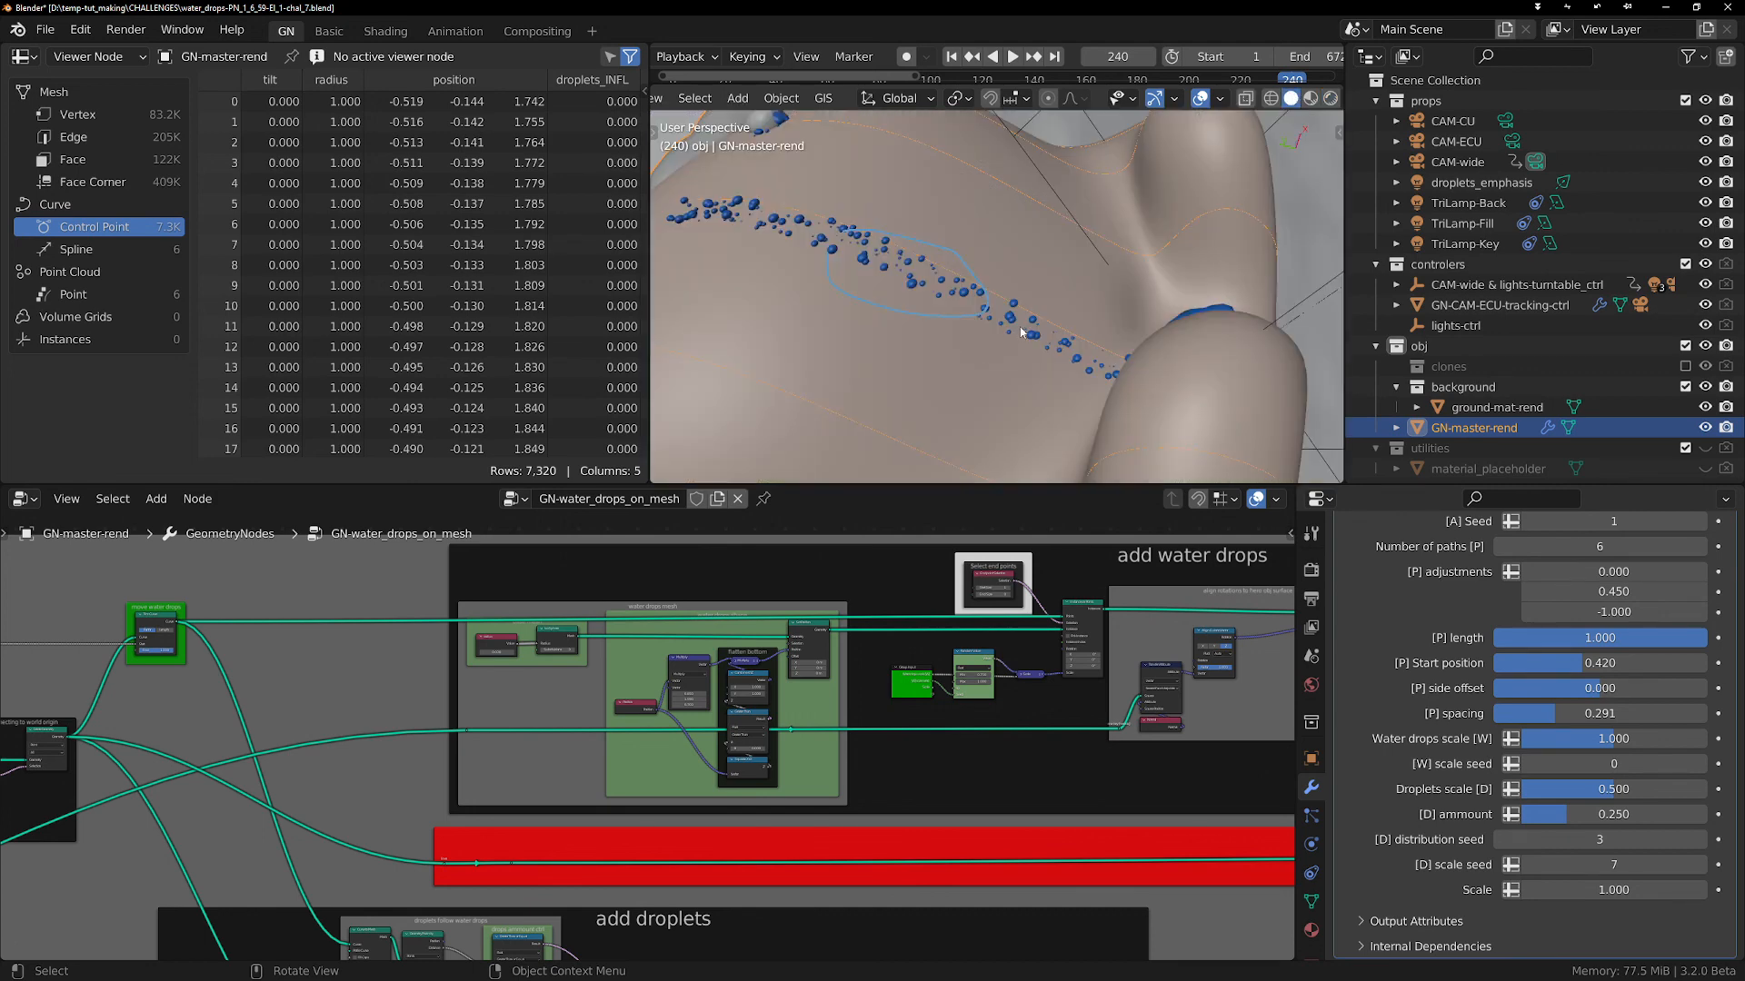
{"action": "mouse_move", "coordinate": [1019, 333]}
{"action": "middle_mouse_down"}
{"action": "mouse_move", "coordinate": [980, 325]}
{"action": "mouse_move", "coordinate": [1013, 331]}
{"action": "middle_mouse_up"}
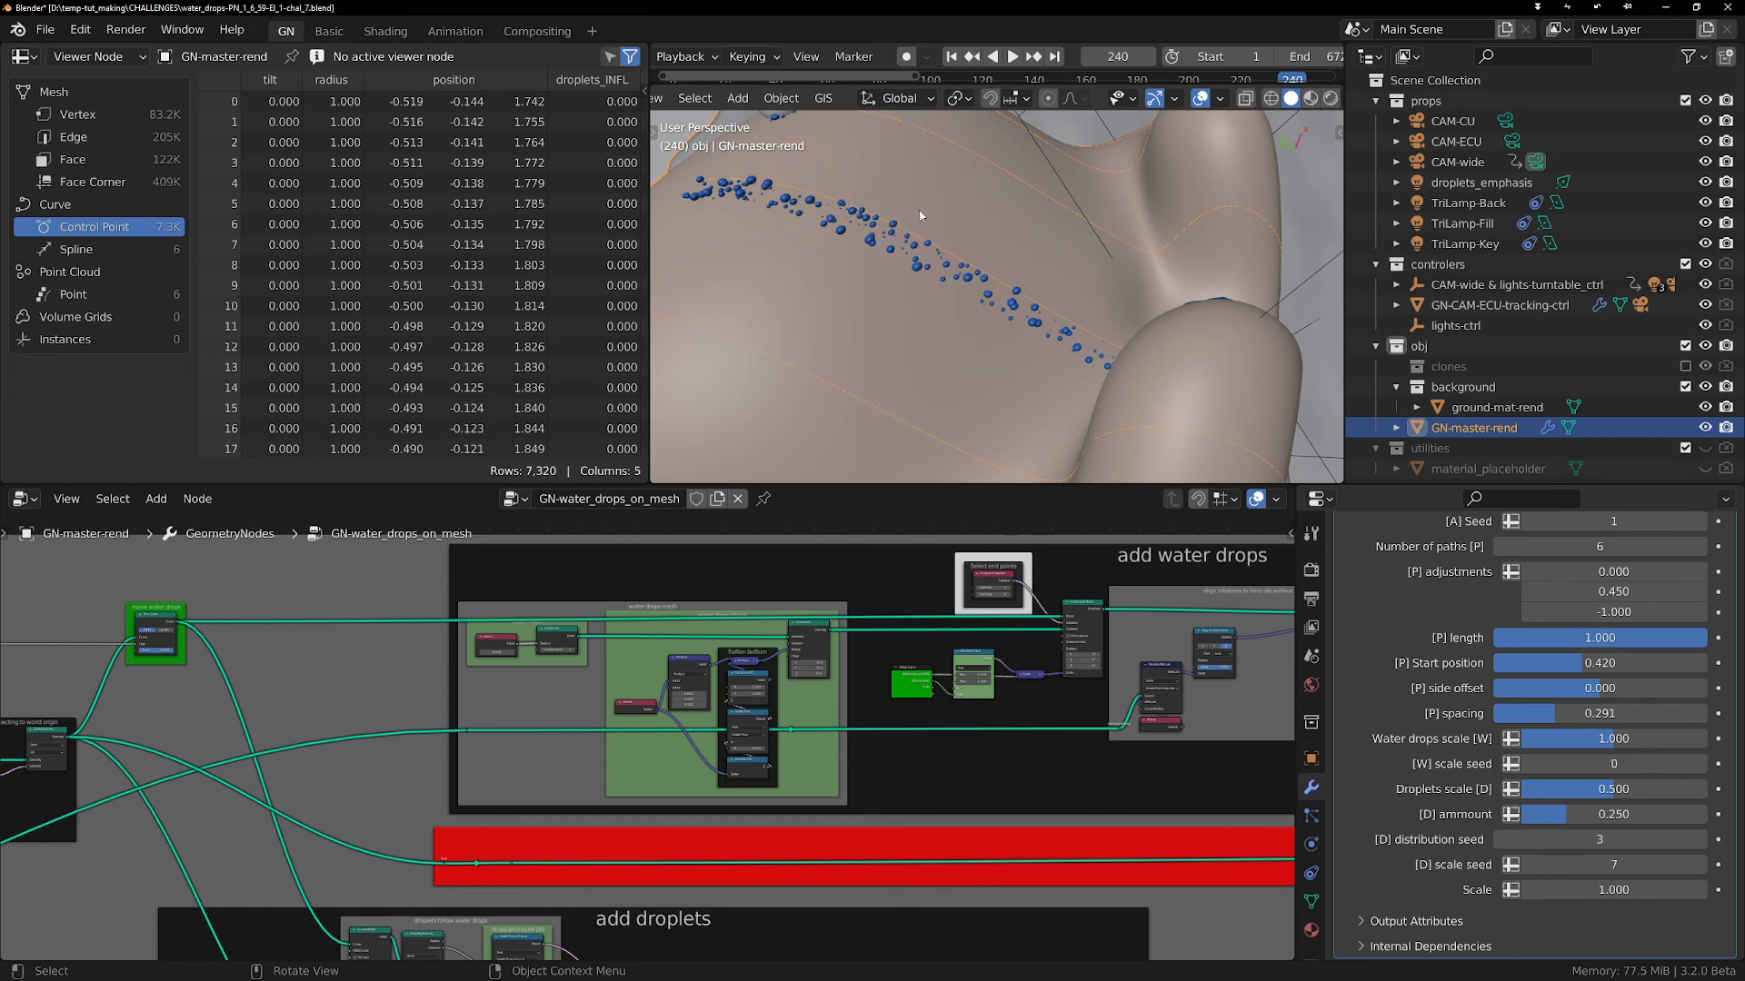
- Play the animation from frame 240 and stop it at frame 255 to check the drops and droplet trail
{"action": "middle_click_drag", "start_coordinate": [913, 238], "coordinate": [875, 341]}
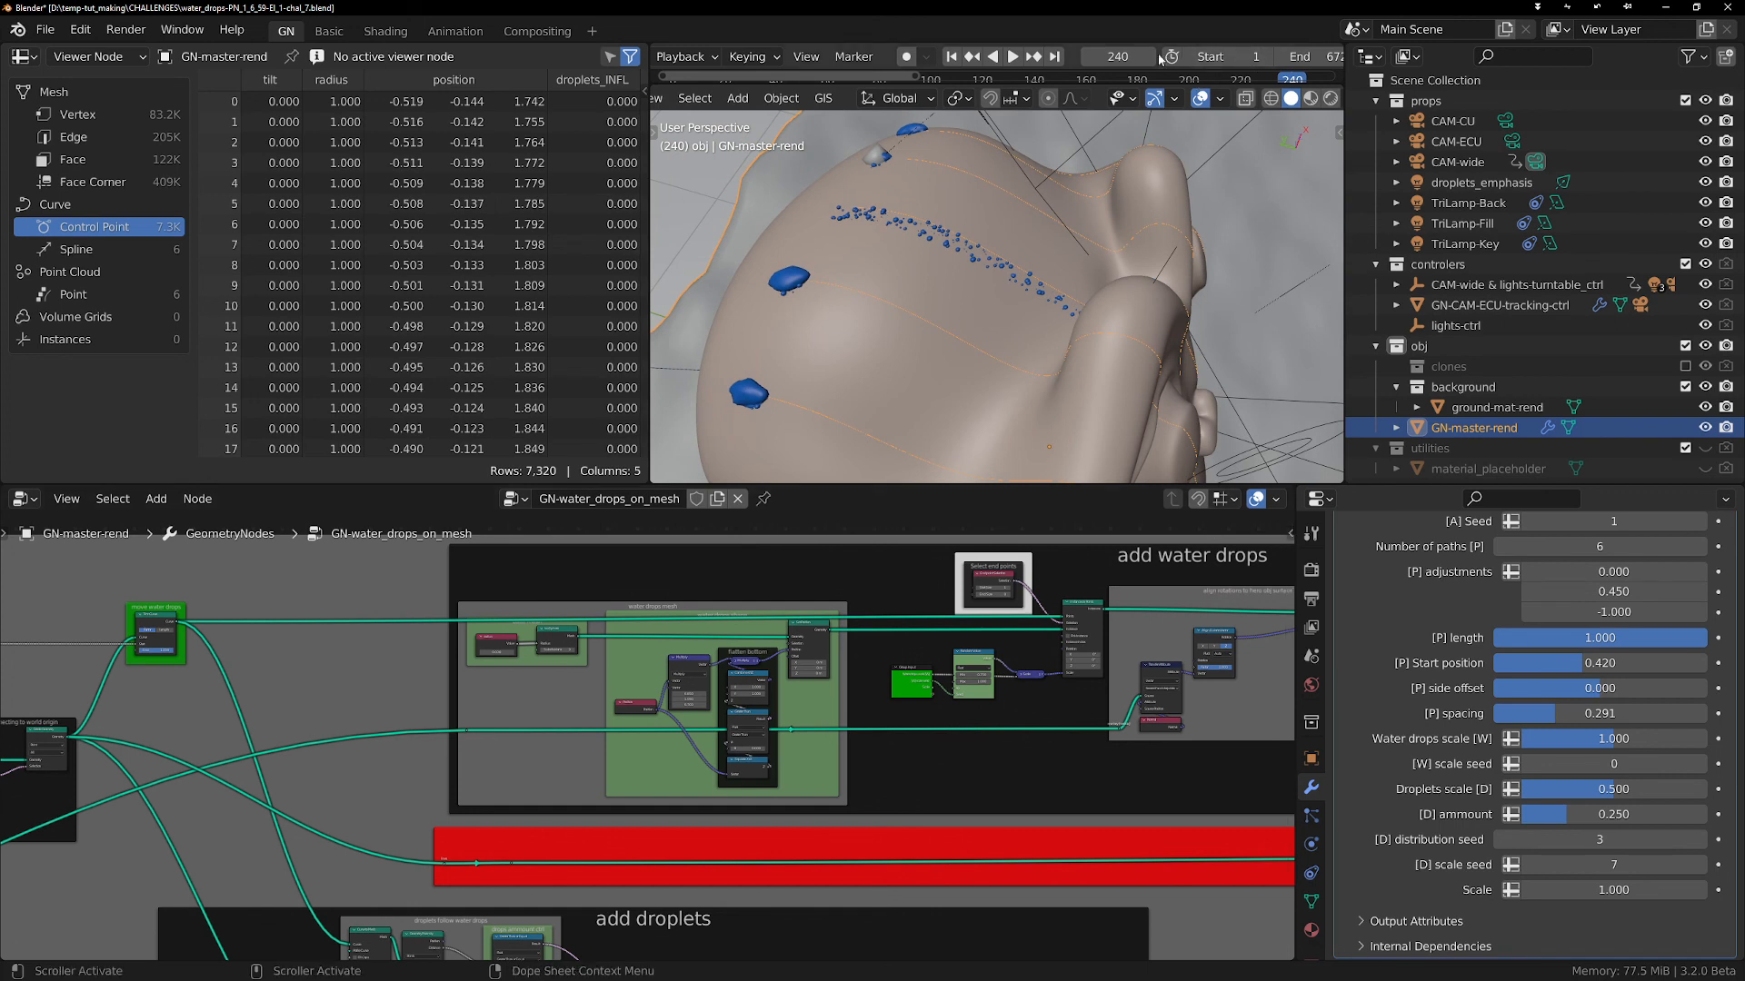
{"action": "mouse_move", "coordinate": [1126, 53]}
{"action": "left_mouse_down"}
{"action": "mouse_move", "coordinate": [1159, 54]}
{"action": "mouse_move", "coordinate": [1138, 54]}
{"action": "left_mouse_up"}
{"action": "key", "text": "space"}
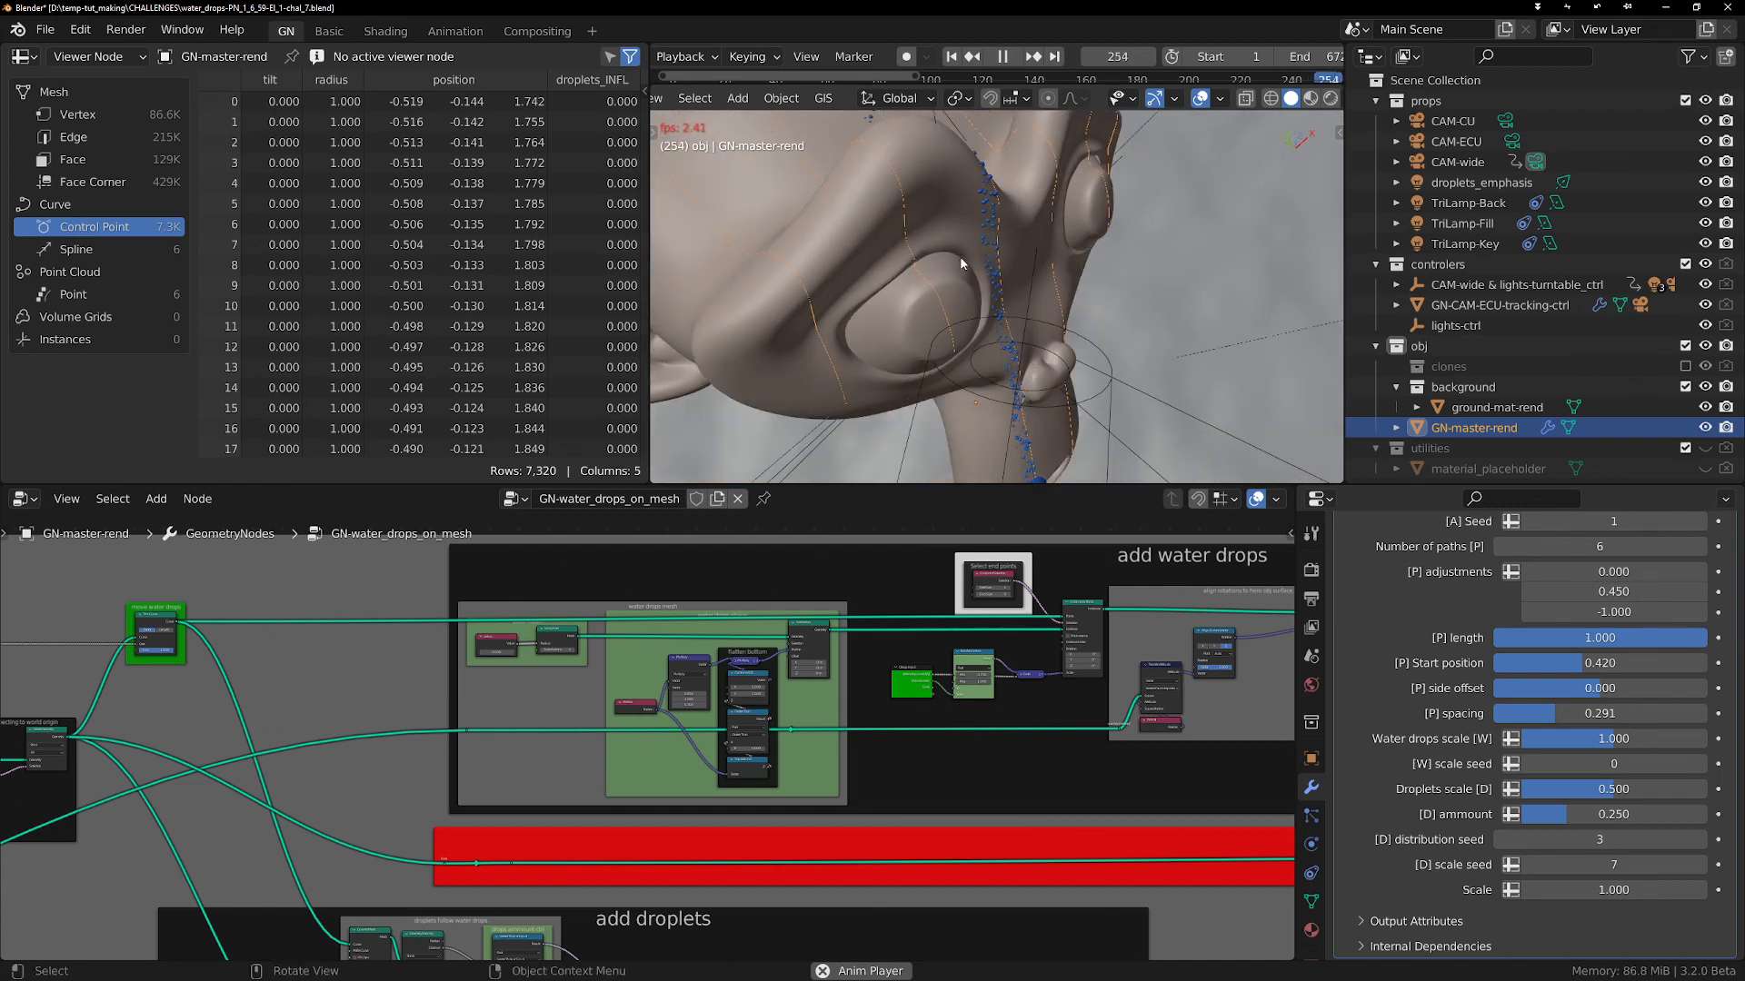
{"action": "key", "text": "space"}
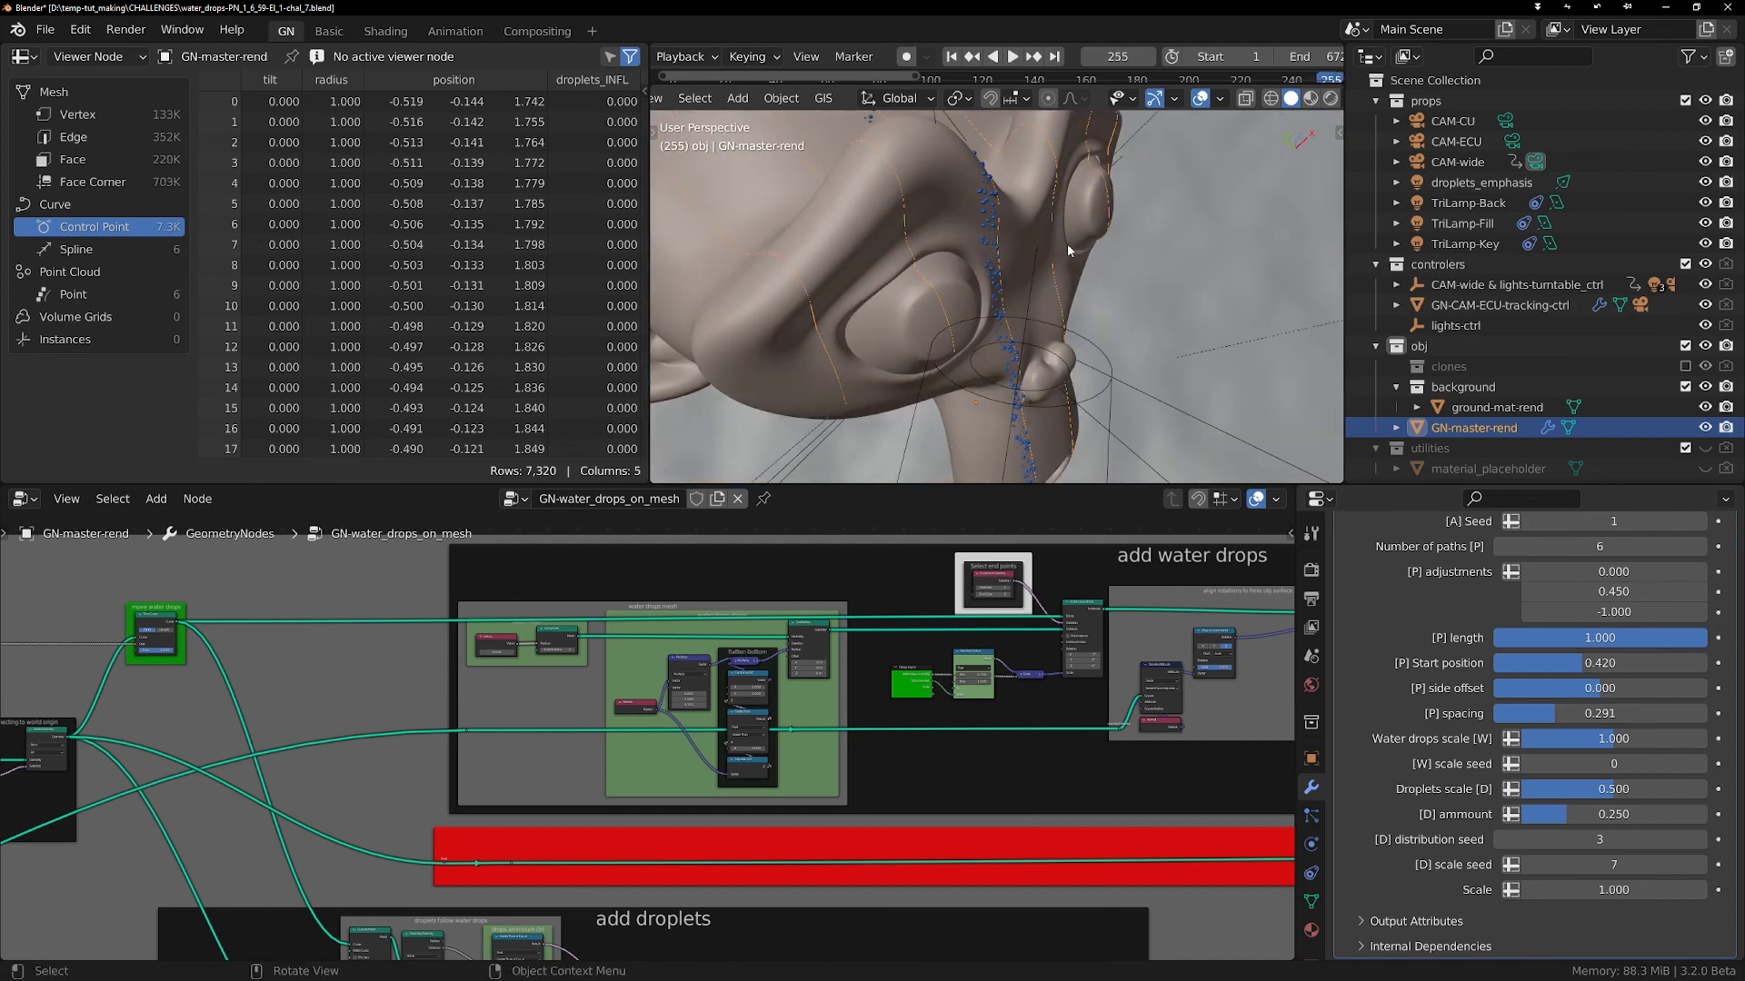
- Try short annotation marks near the water drops and the ear on the monkey head, and undo them
{"action": "middle_click_drag", "start_coordinate": [1044, 236], "coordinate": [895, 285]}
{"action": "mouse_move", "coordinate": [783, 254]}
{"action": "left_mouse_down"}
{"action": "mouse_move", "coordinate": [784, 284]}
{"action": "mouse_move", "coordinate": [793, 256]}
{"action": "left_mouse_up"}
{"action": "left_click_drag", "start_coordinate": [992, 229], "coordinate": [997, 222]}
{"action": "key", "text": "ctrl+z"}
{"action": "key", "text": "ctrl+z"}
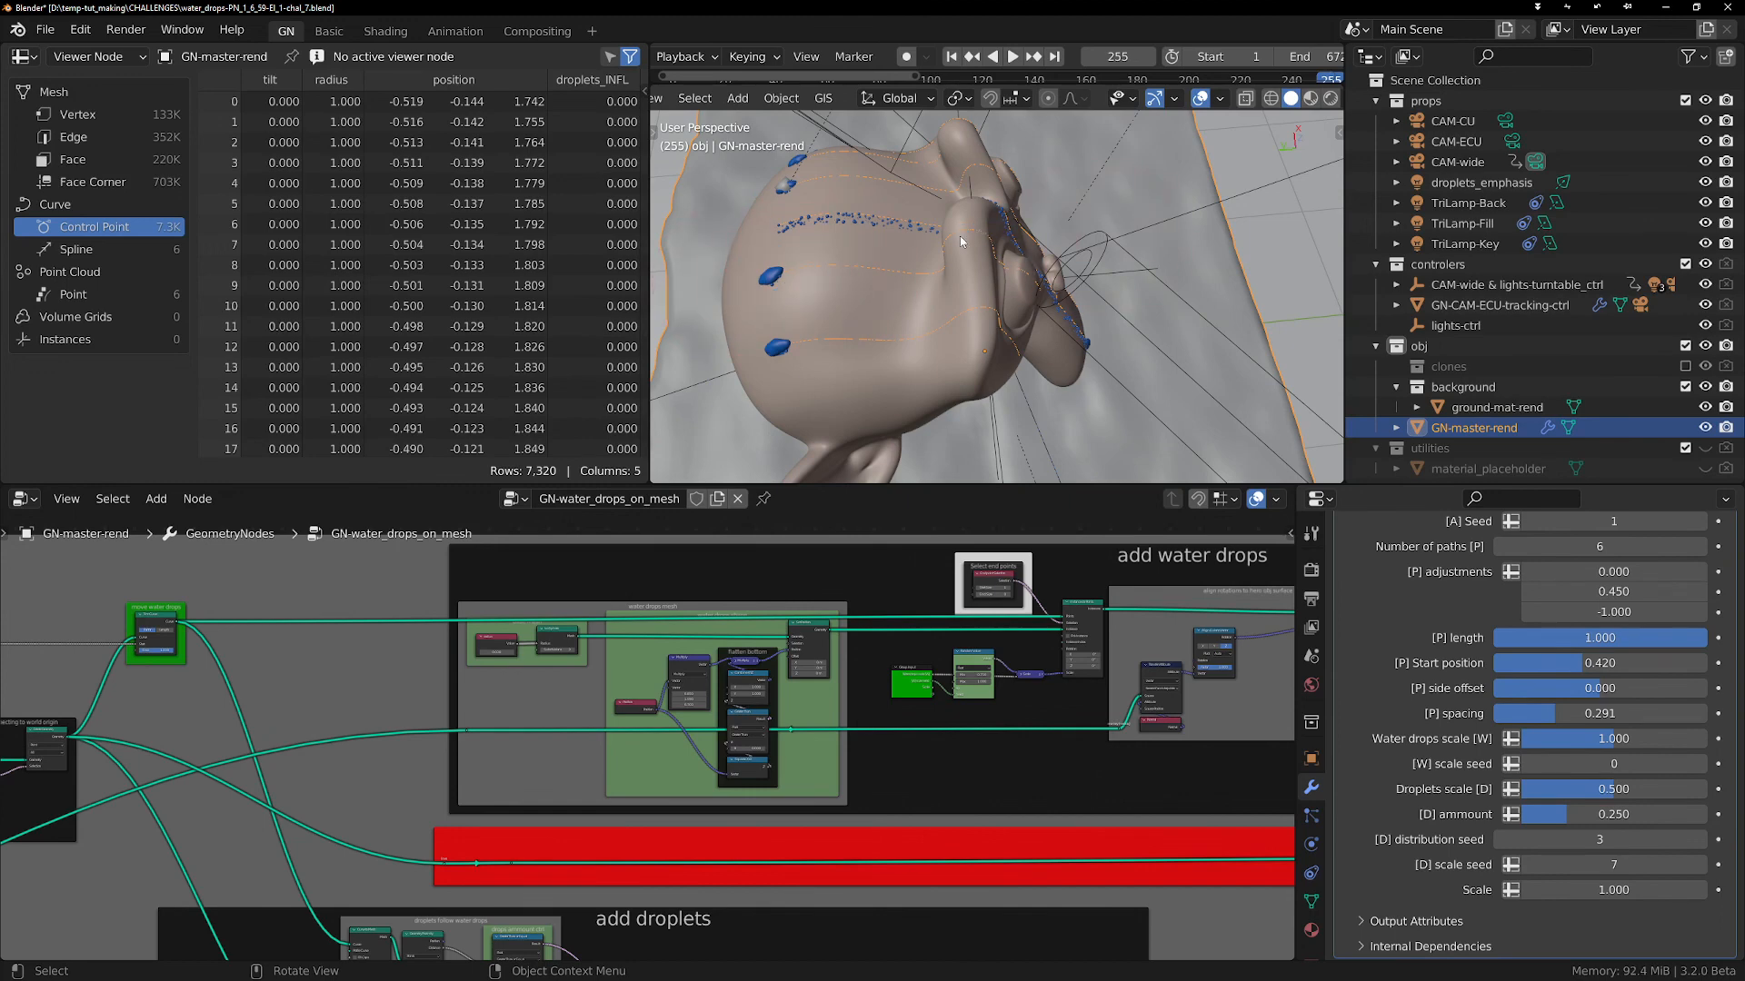
- Try an annotation stroke along the top of the slab beneath the monkey head, and undo it
{"action": "middle_click_drag", "start_coordinate": [961, 241], "coordinate": [989, 149]}
{"action": "scroll", "coordinate": [987, 153], "scroll_direction": "down", "scroll_amount": 4}
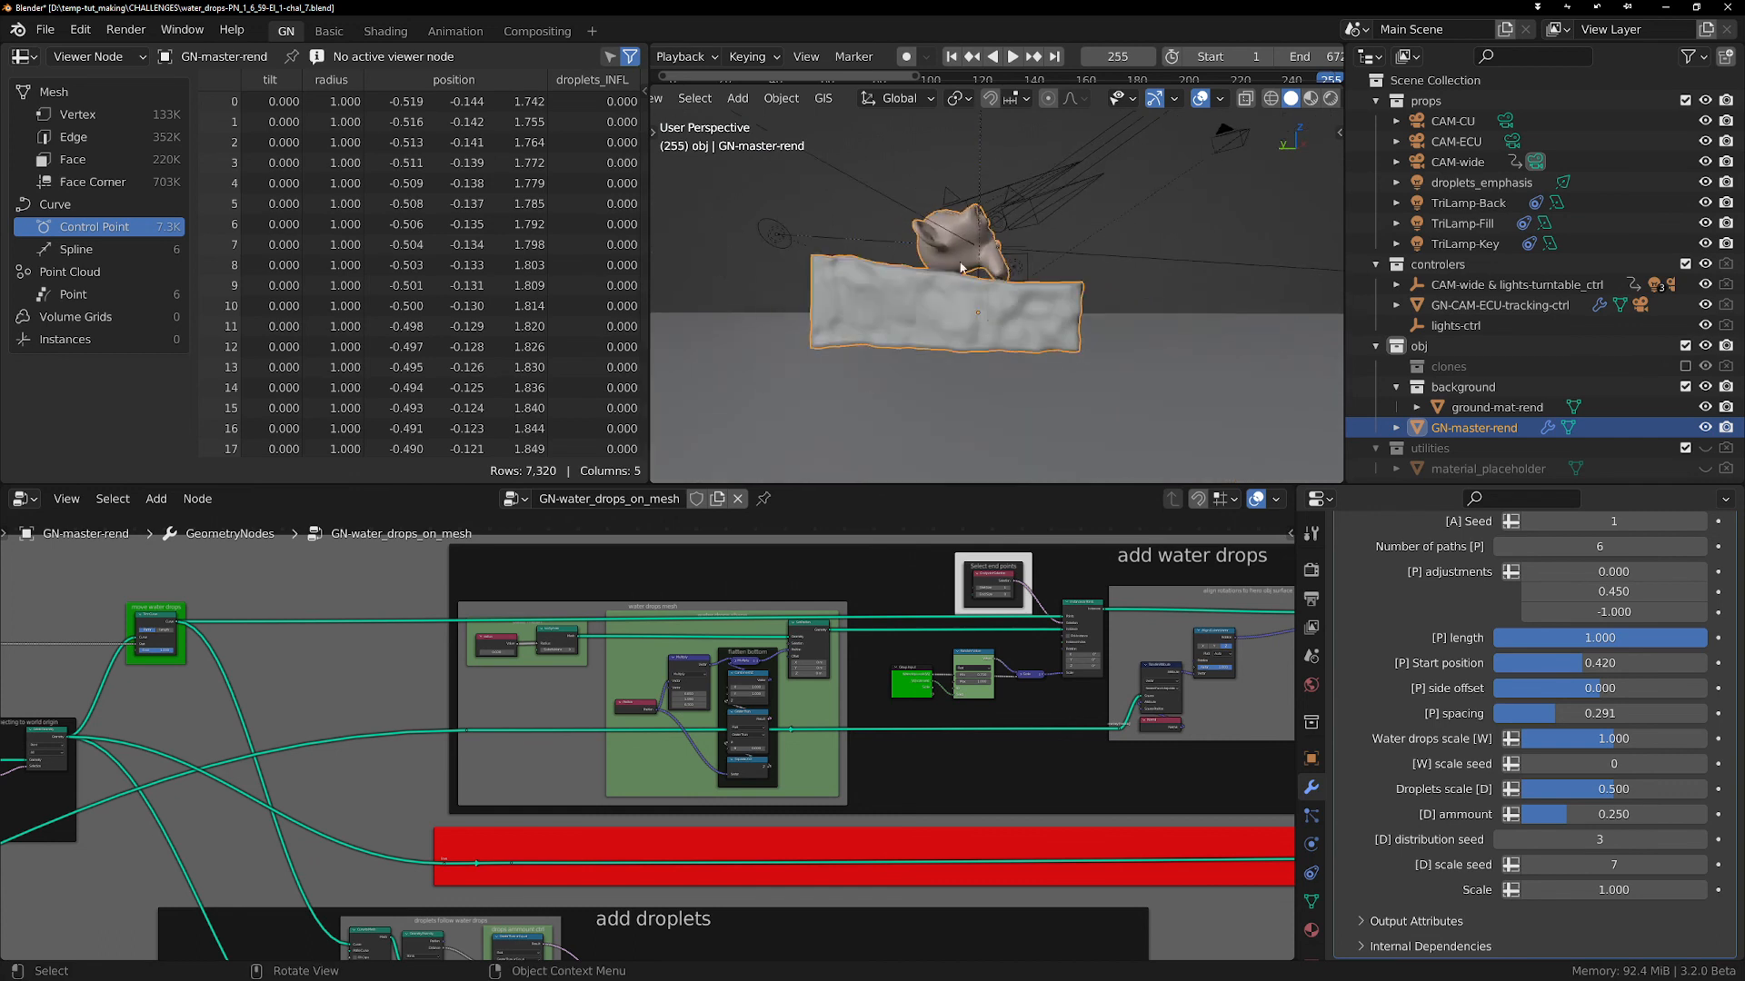
{"action": "left_click_drag", "start_coordinate": [829, 250], "coordinate": [1043, 280]}
{"action": "key", "text": "ctrl+z"}
- Examine the water drops and the droplet trail on the monkey head up close and from the front
{"action": "middle_click_drag", "start_coordinate": [998, 254], "coordinate": [876, 305]}
{"action": "scroll", "coordinate": [997, 238], "scroll_direction": "up", "scroll_amount": 4}
{"action": "scroll", "coordinate": [877, 304], "scroll_direction": "up", "scroll_amount": 2}
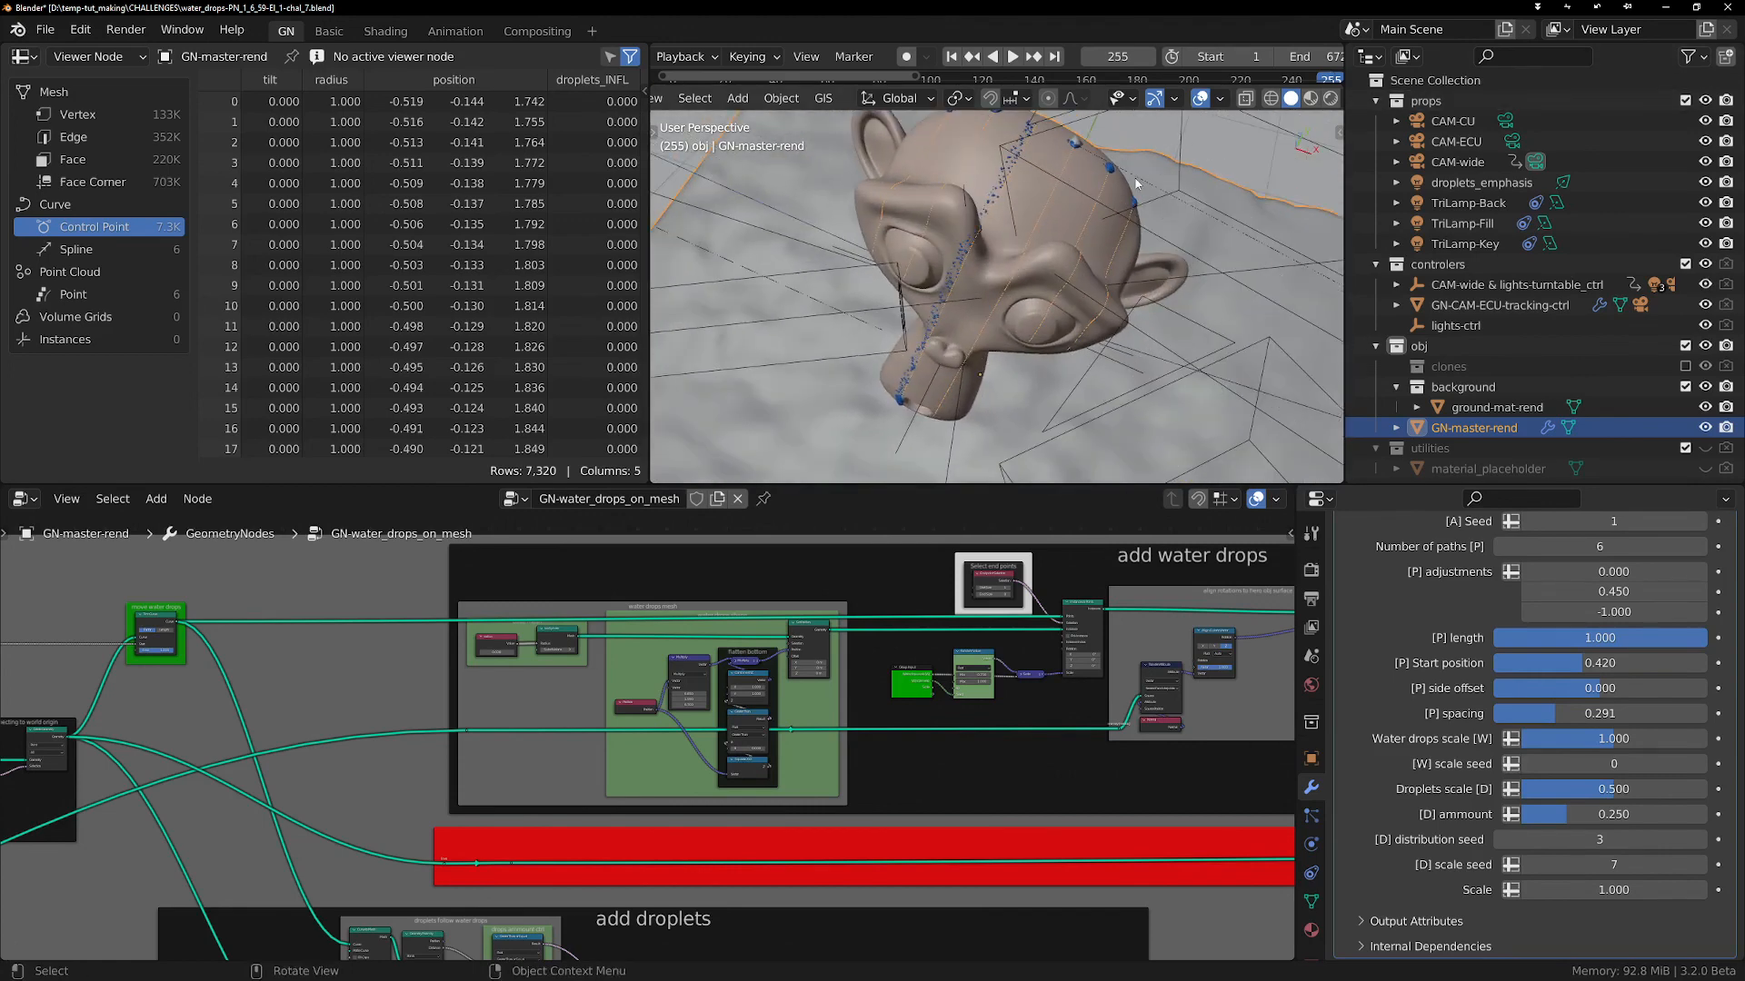
{"action": "middle_click_drag", "start_coordinate": [963, 263], "coordinate": [957, 217]}
{"action": "scroll", "coordinate": [956, 236], "scroll_direction": "up", "scroll_amount": 3}
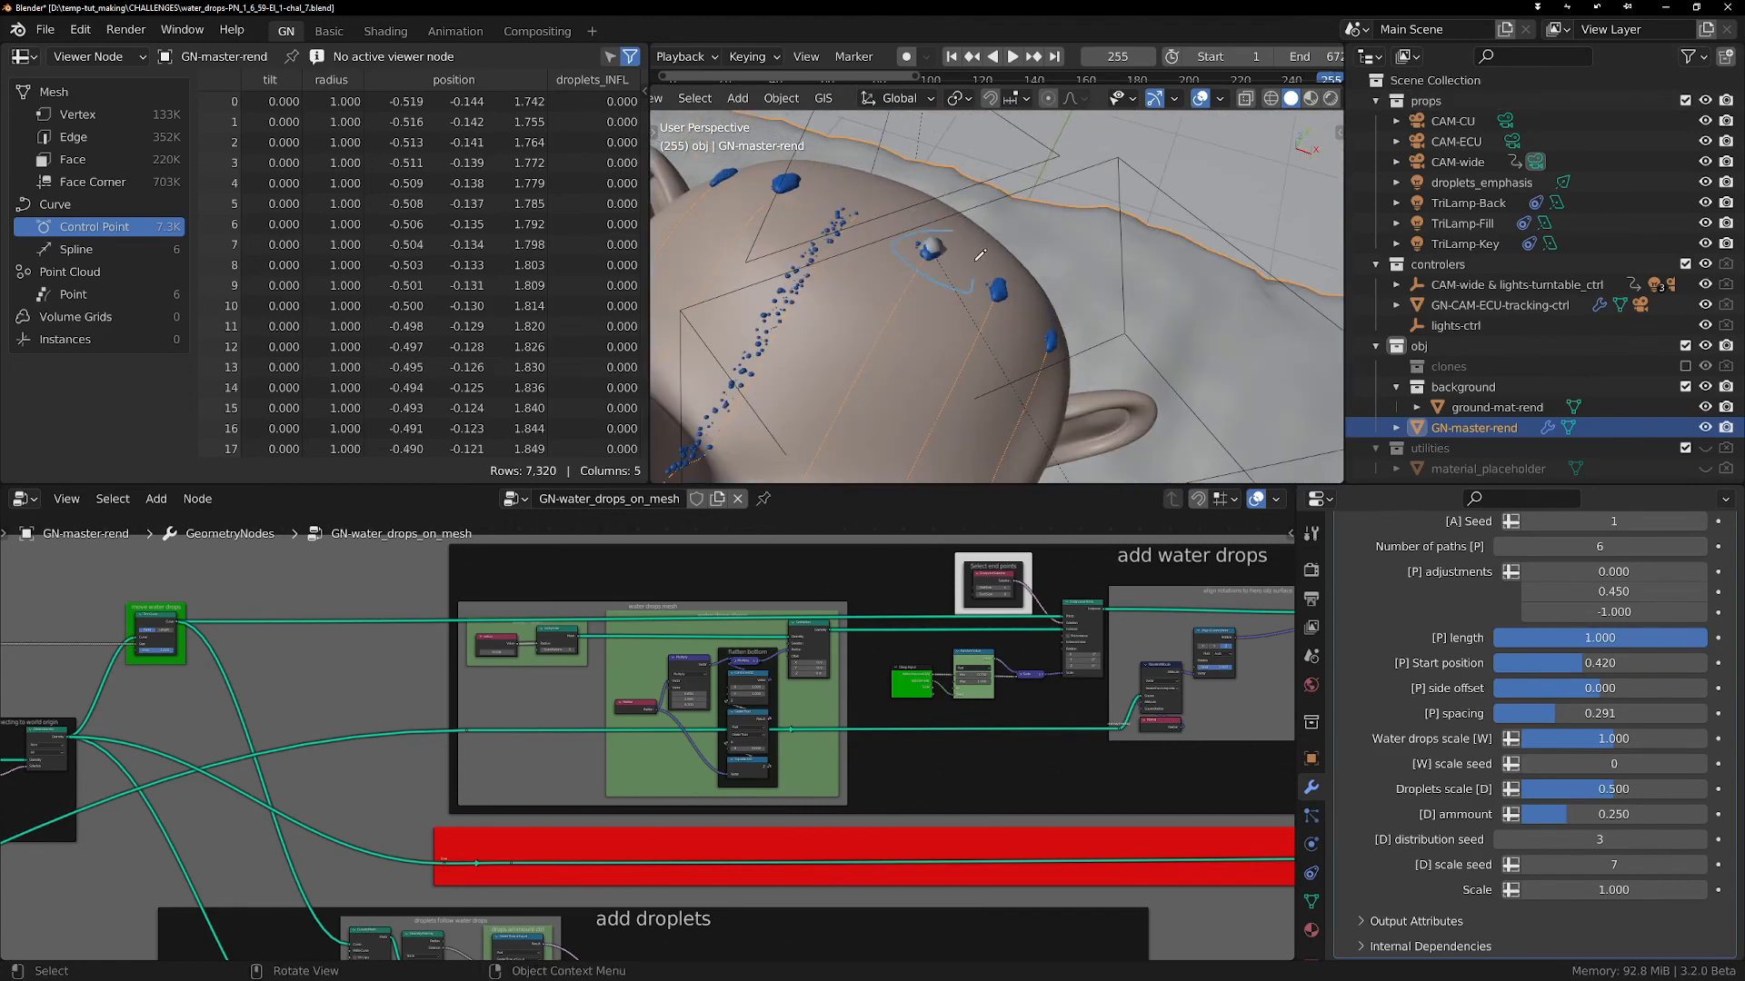
{"action": "scroll", "coordinate": [981, 293], "scroll_direction": "down", "scroll_amount": 5}
{"action": "middle_click_drag", "start_coordinate": [981, 293], "coordinate": [865, 273]}
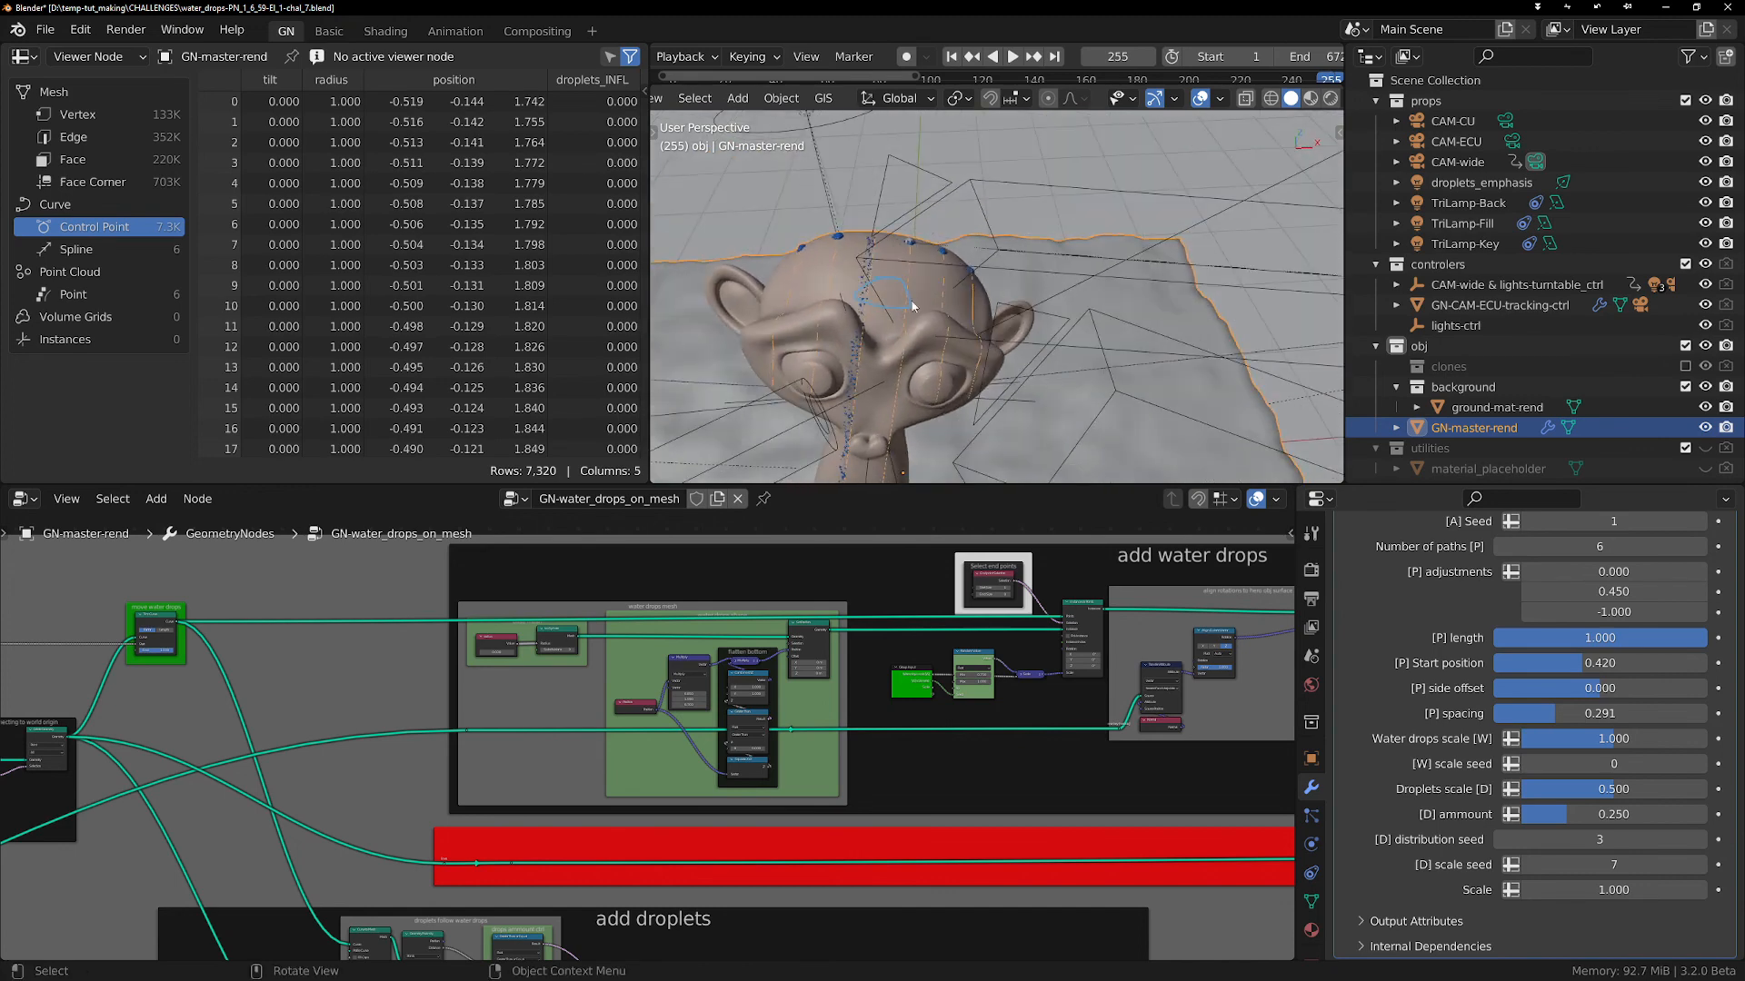